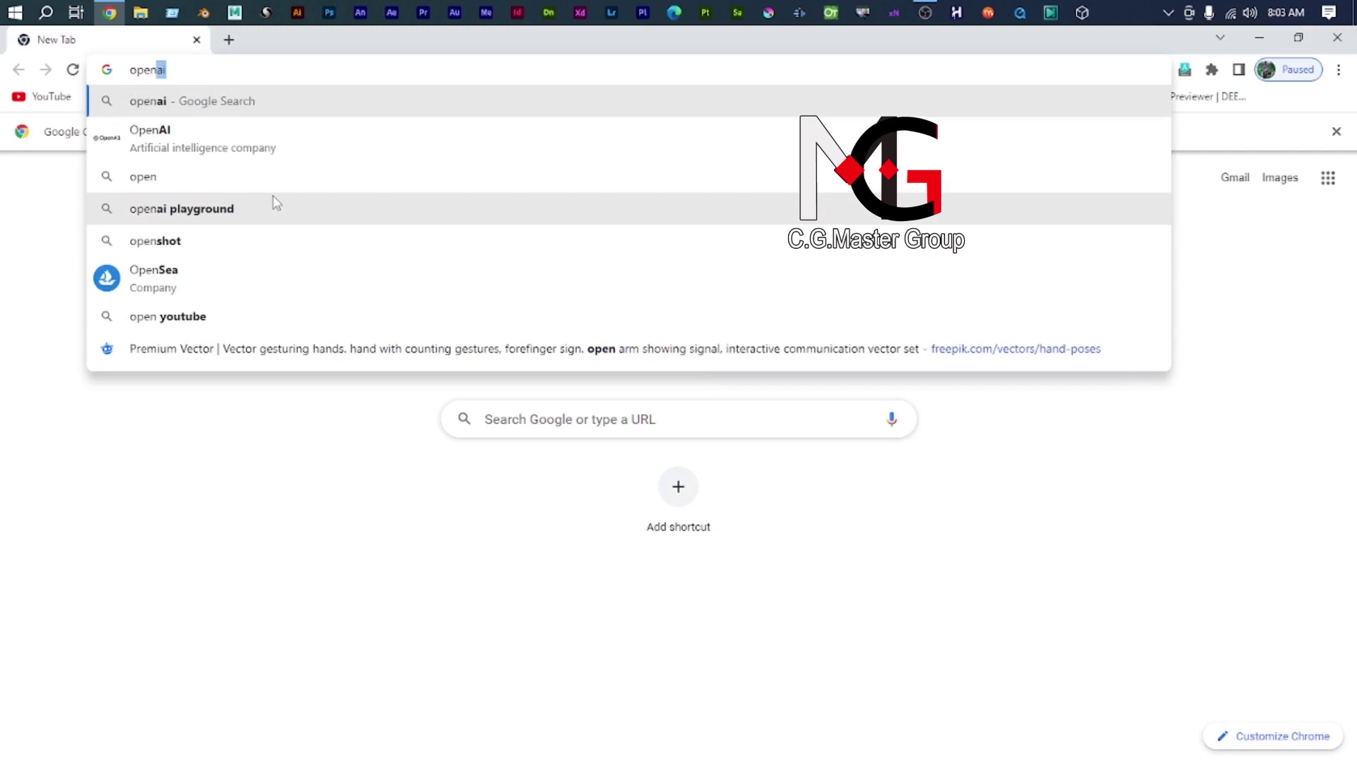
Step: Search the web for "opentoonz download" and find the OpenToonz download link on the official OpenToonz site
text(to)
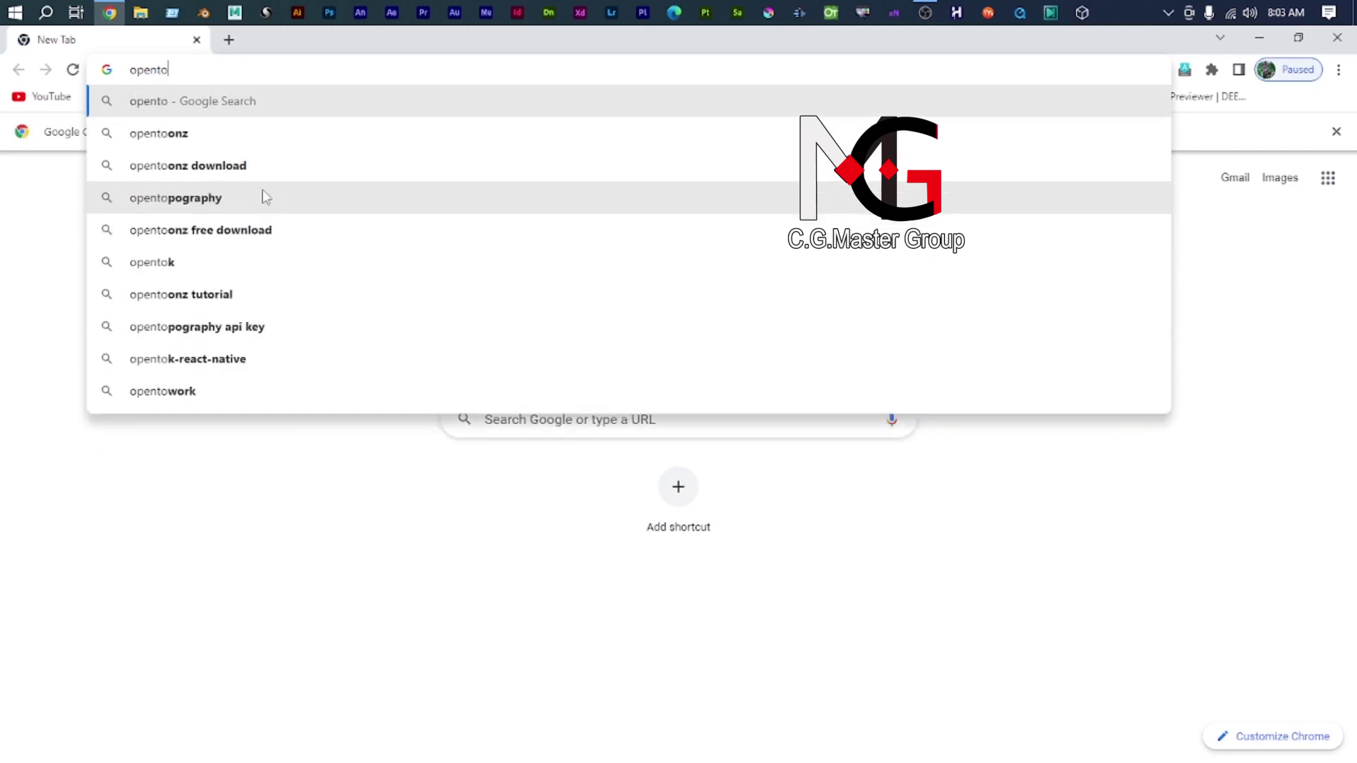
click(236, 169)
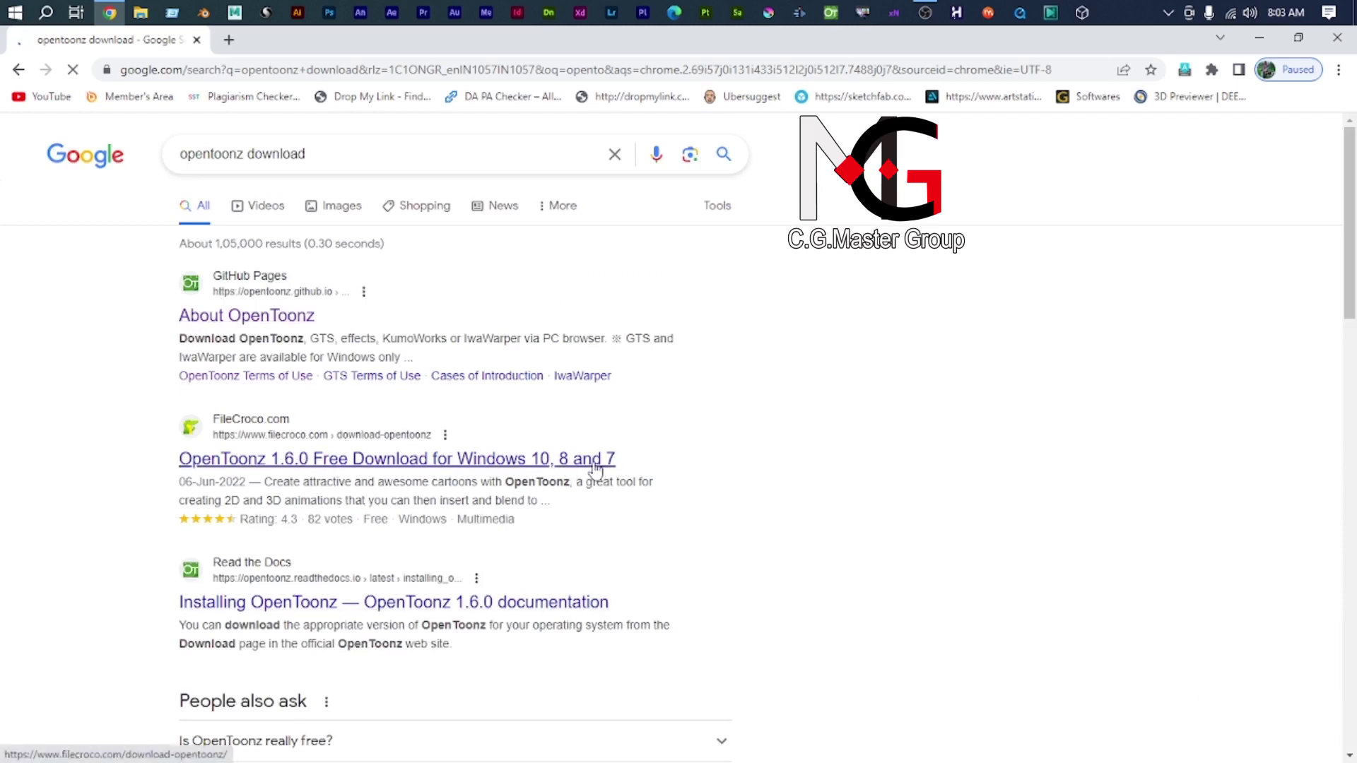
click(278, 320)
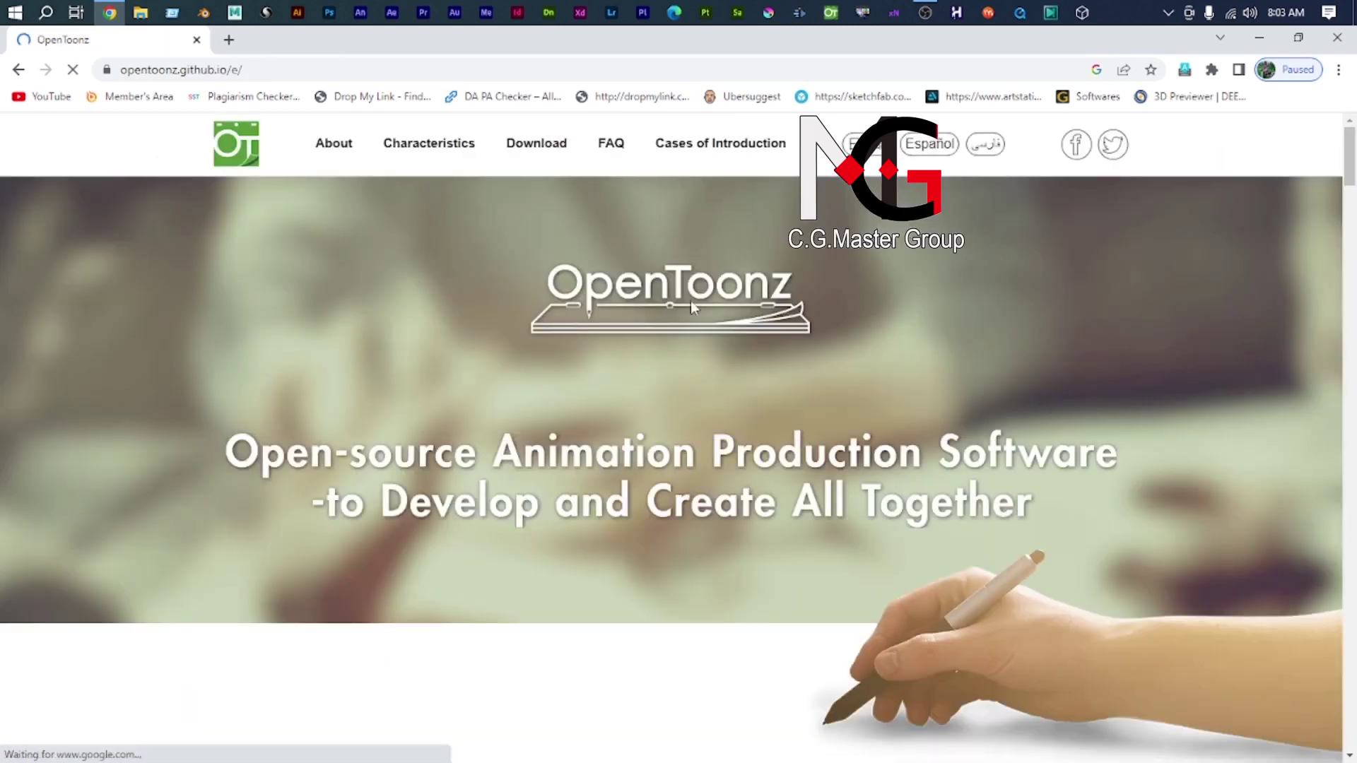
scroll(699, 292, down, 20)
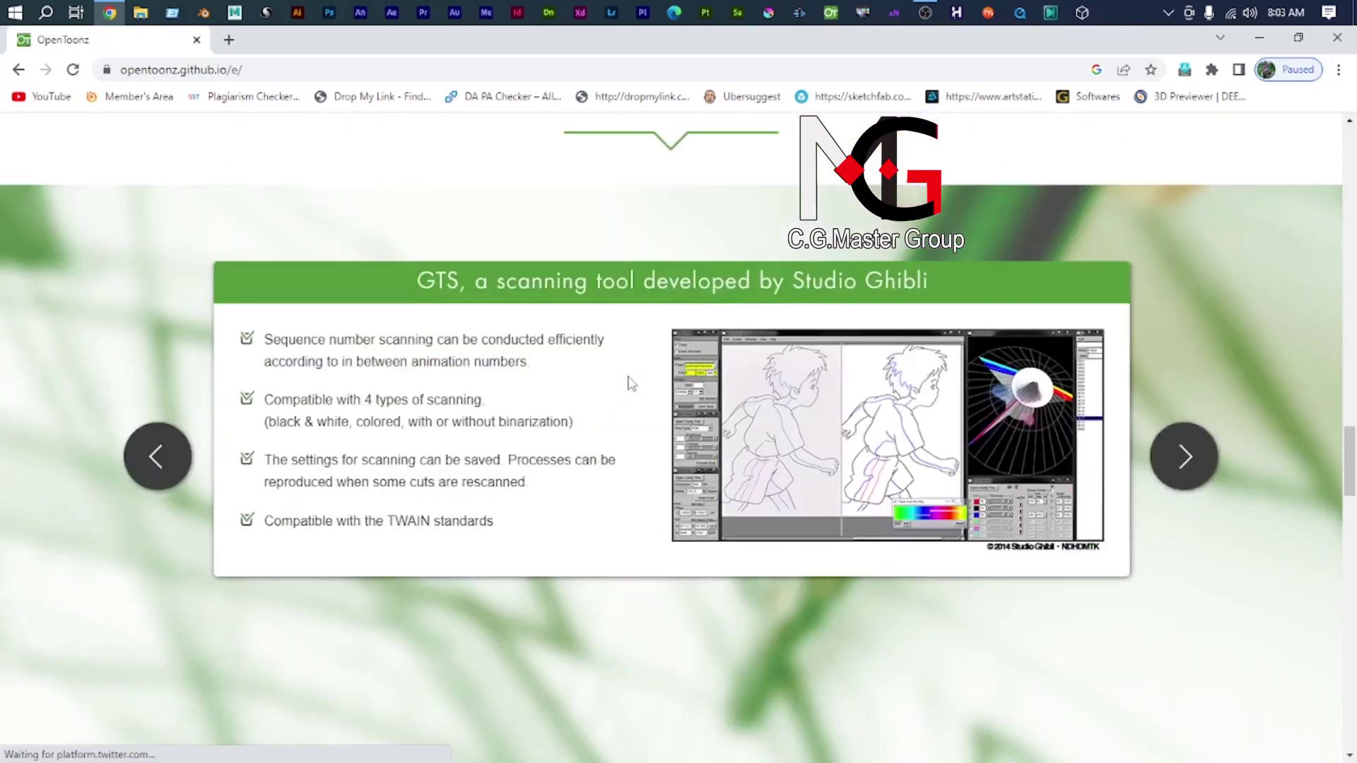
scroll(629, 382, down, 10)
scroll(551, 431, up, 4)
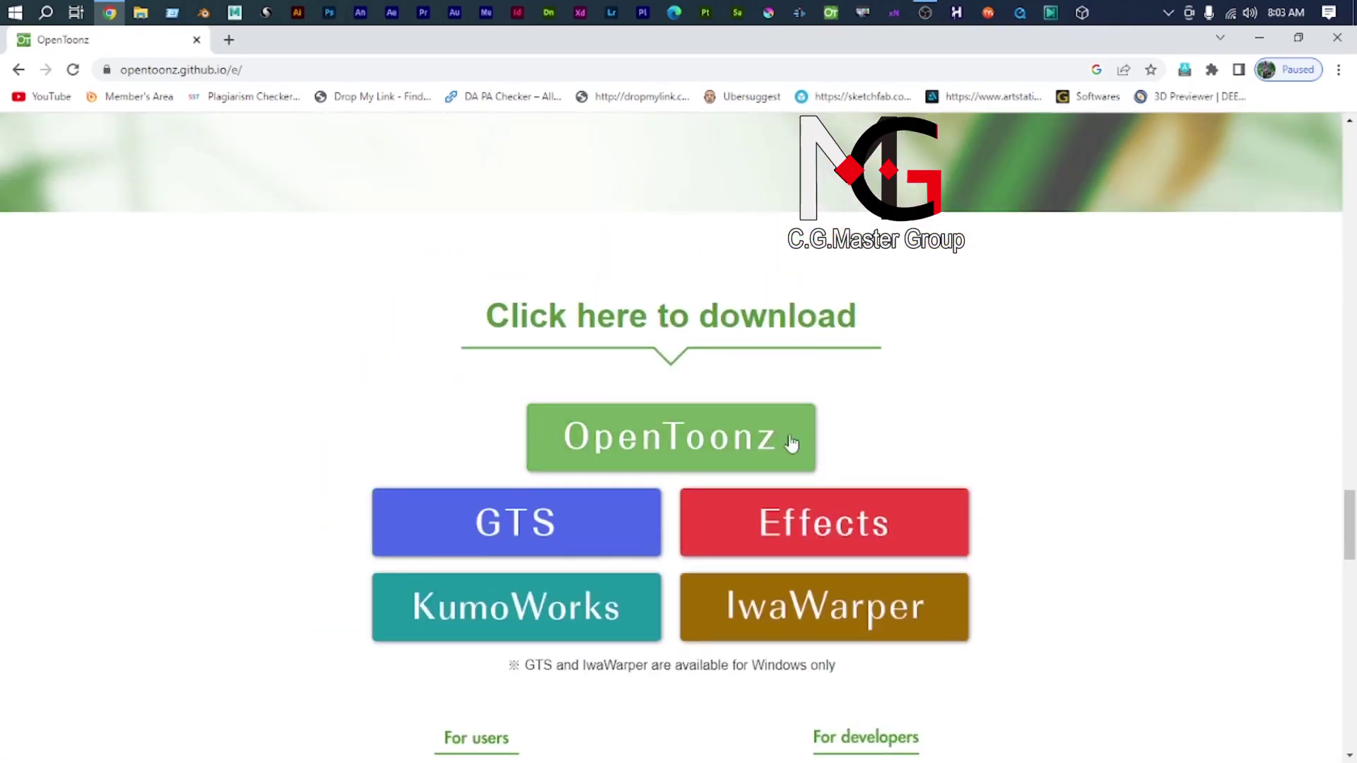
click(692, 441)
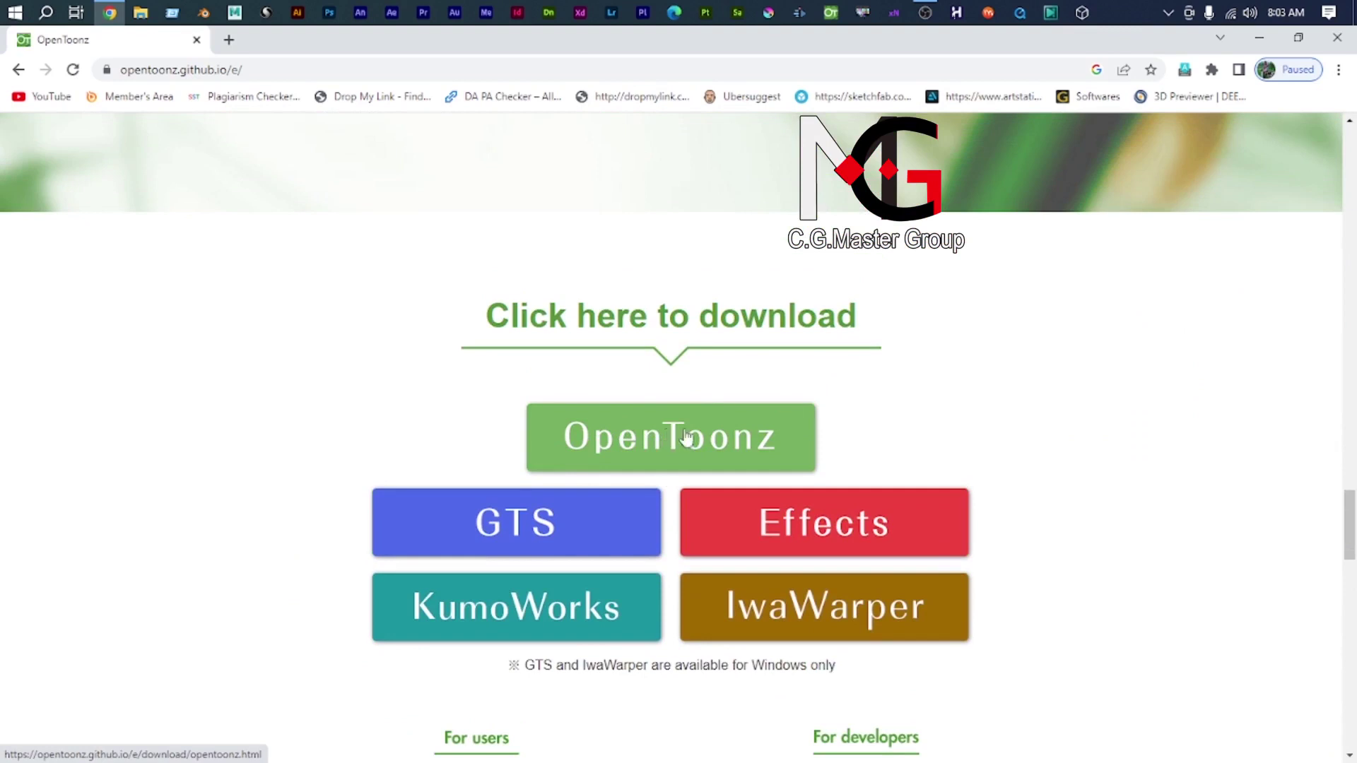
Step: Close the browser and launch OpenToonz
click(1260, 37)
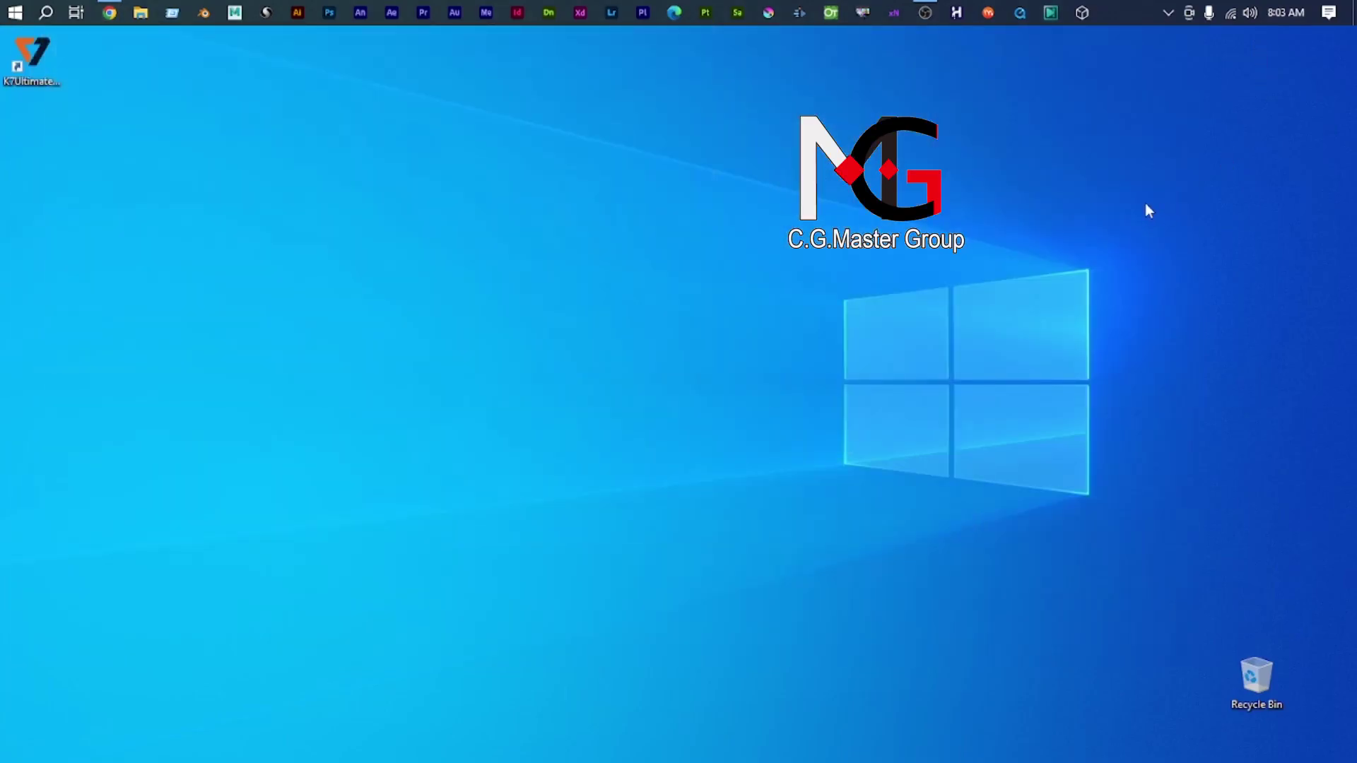
right_click(402, 229)
click(472, 280)
click(106, 14)
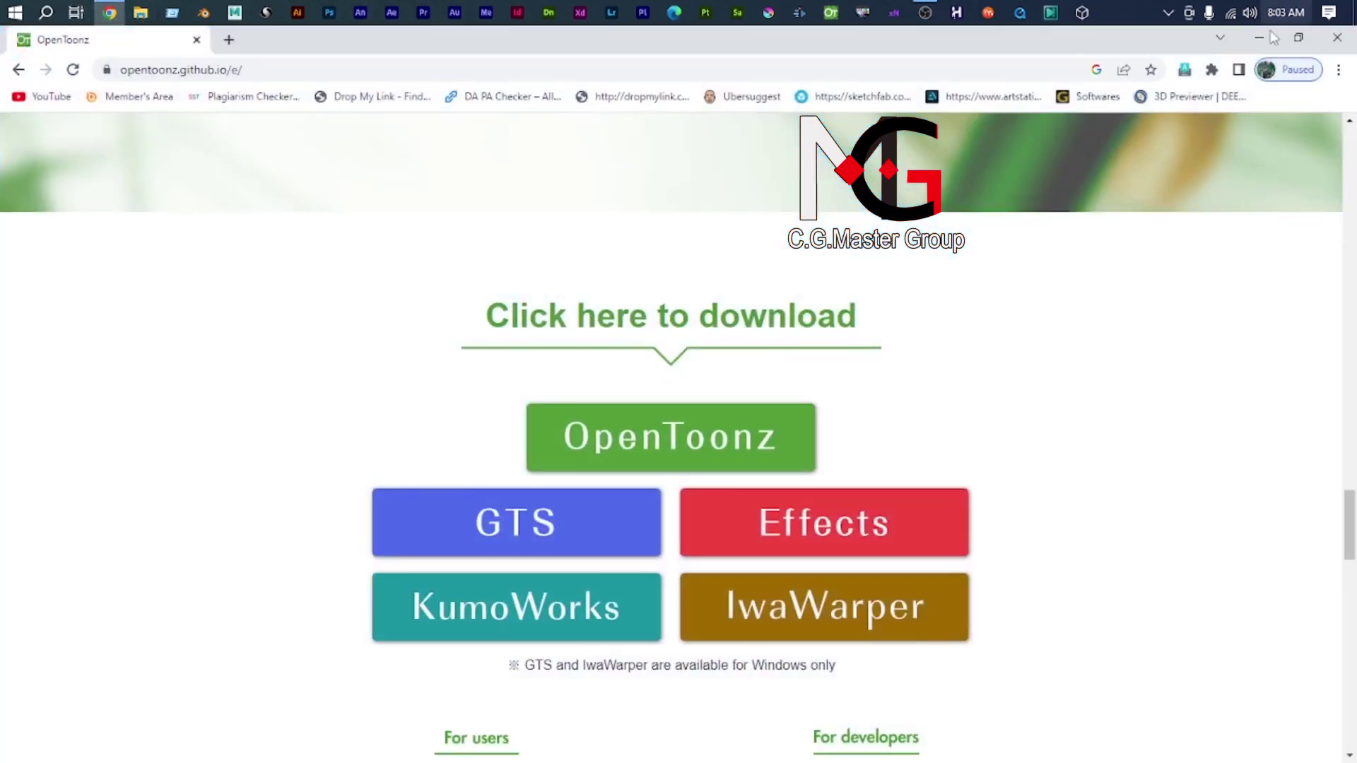
click(1335, 43)
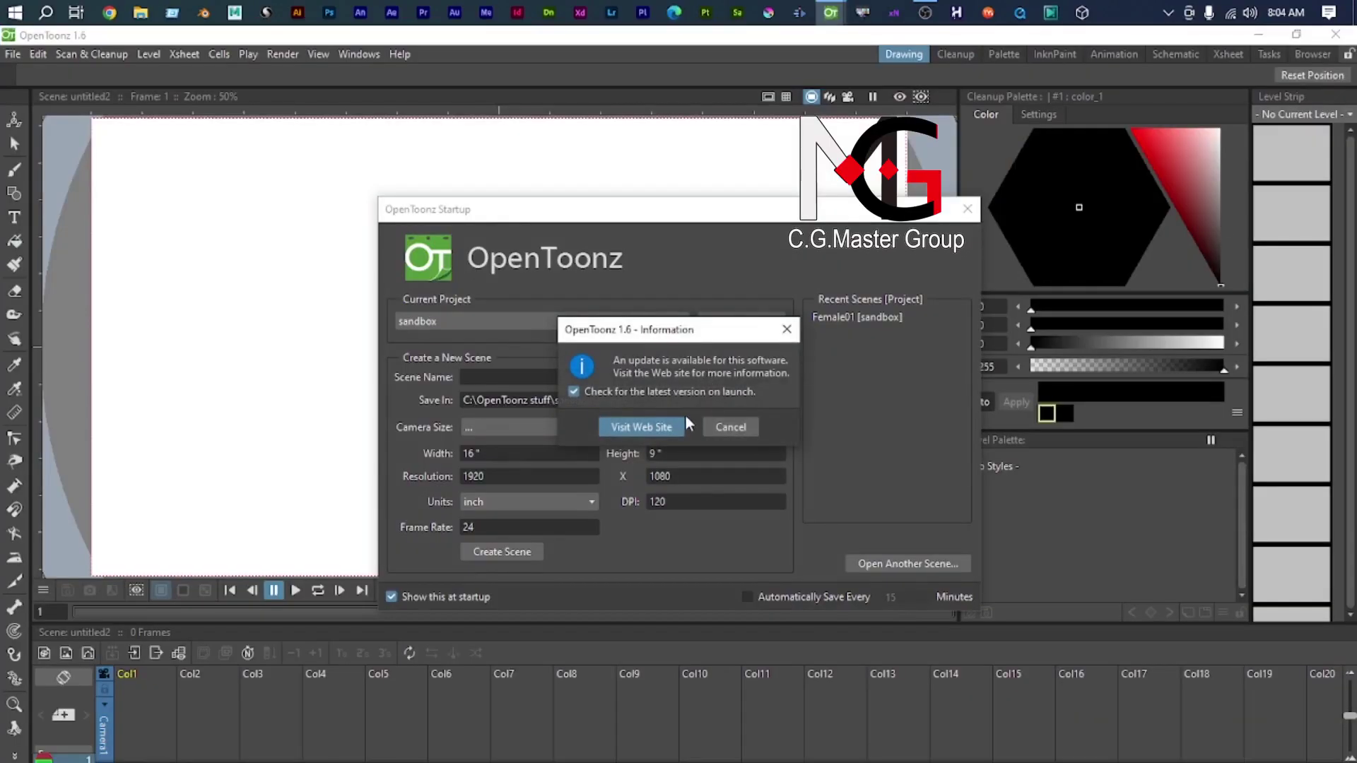
Step: Dismiss the software update notice and name the new scene "Female 01"
click(719, 427)
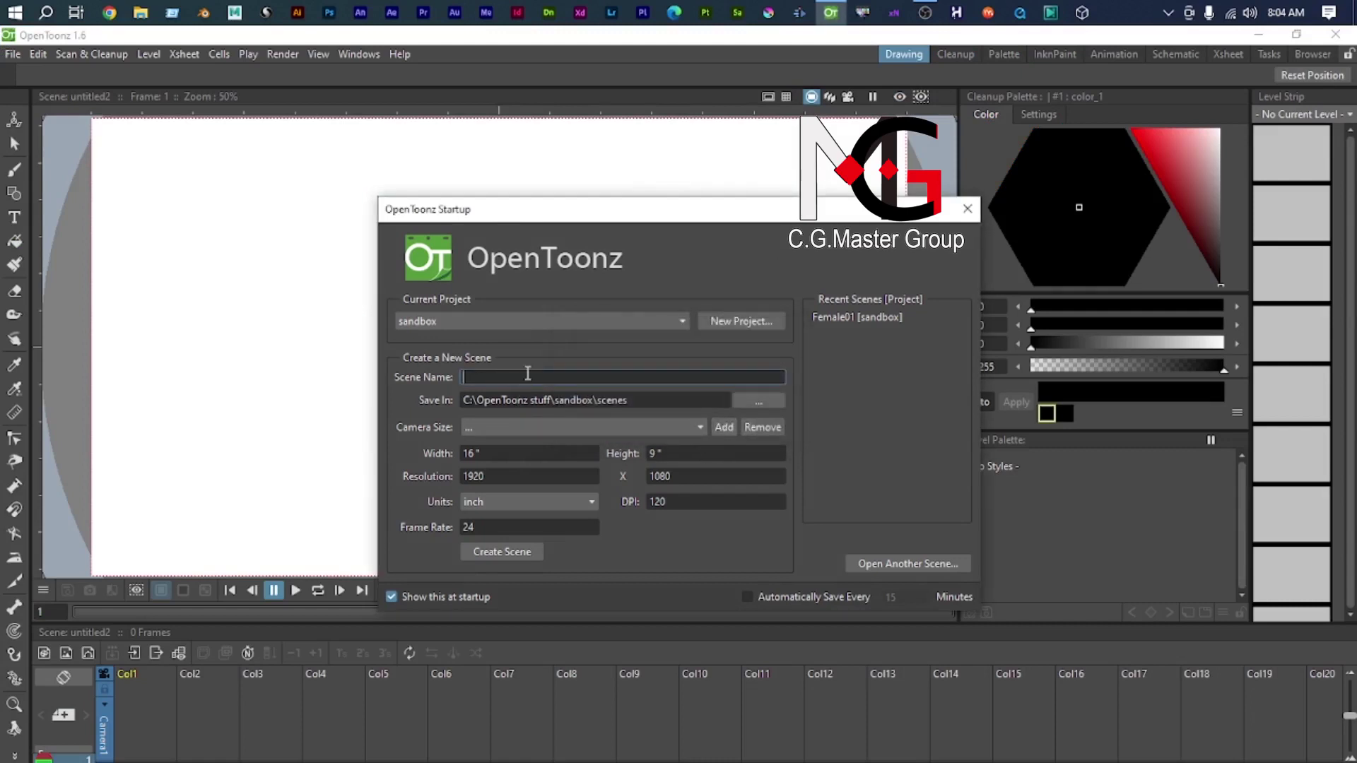
text(Female 01)
Step: Browse to C:\All Work\2D Work as the location for saving the new scene
click(758, 403)
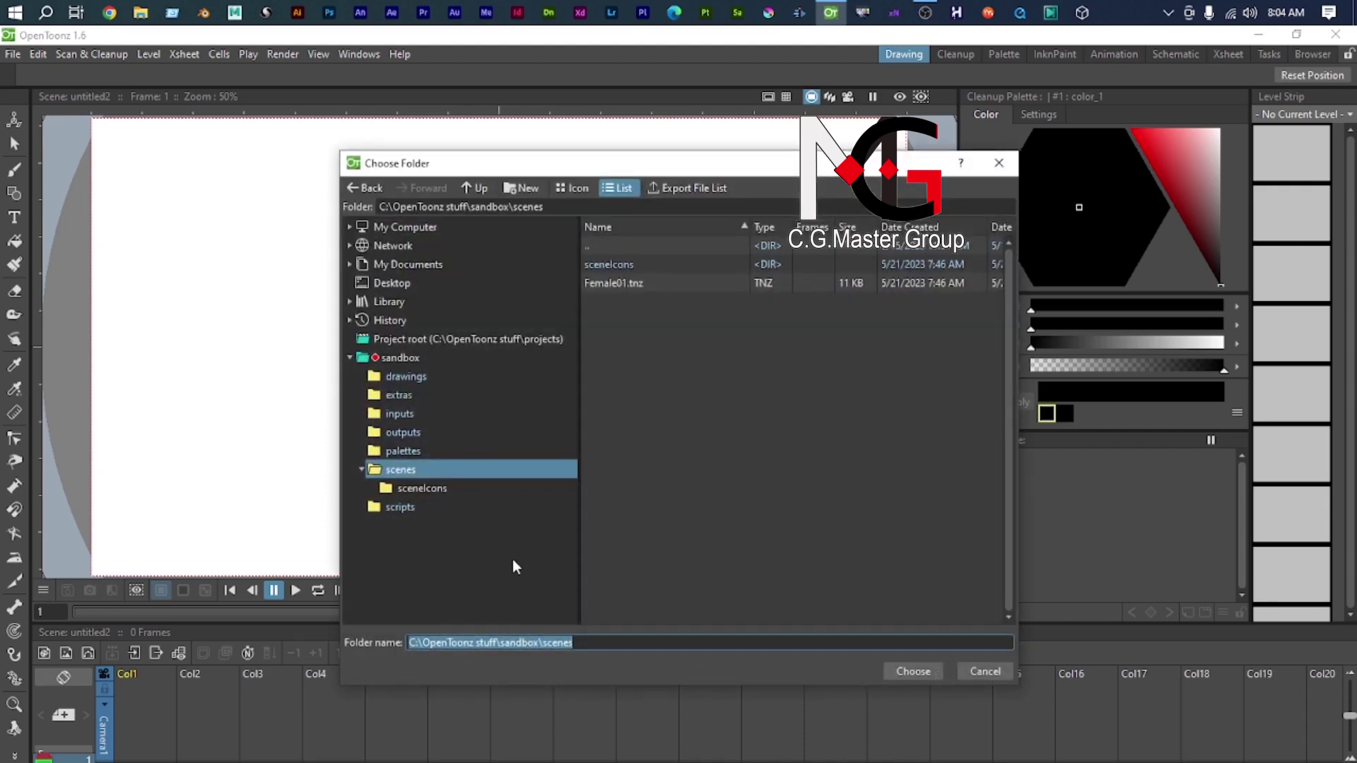
click(404, 227)
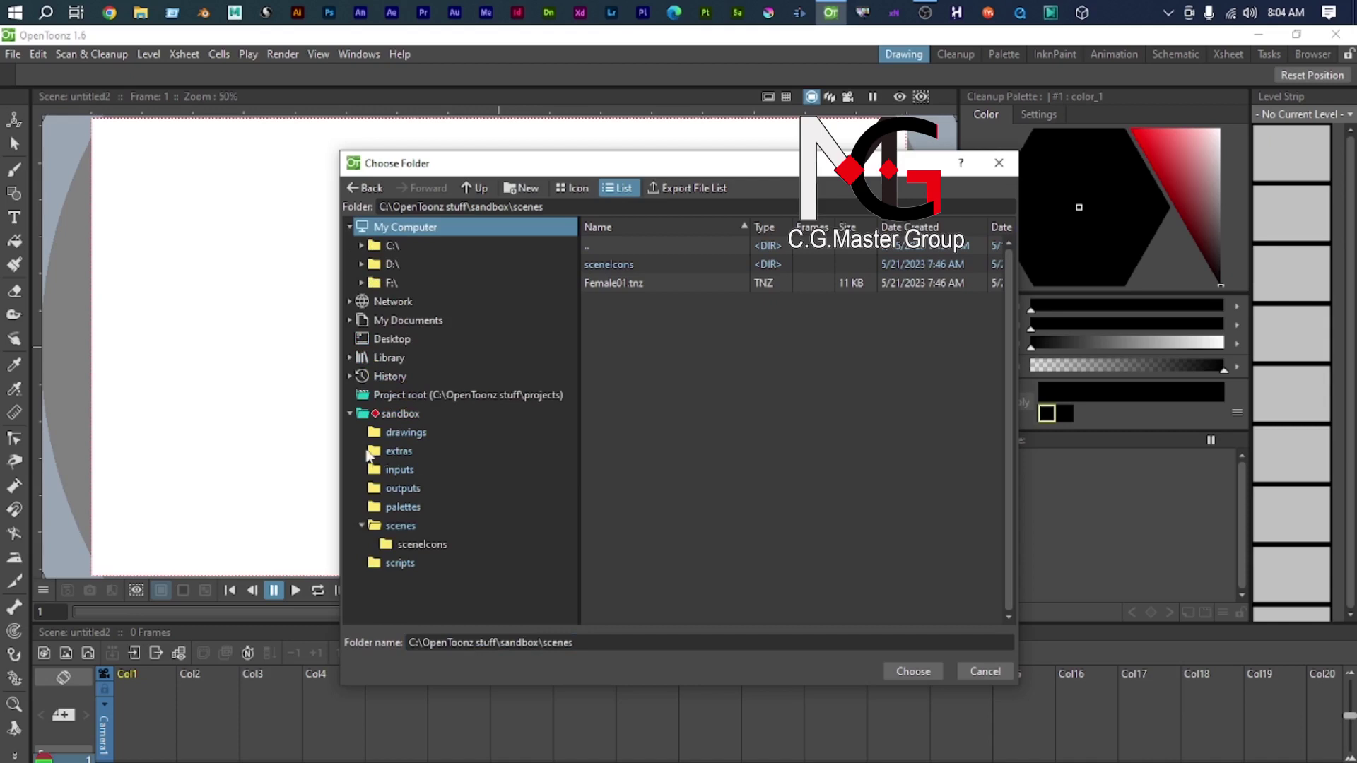
click(348, 414)
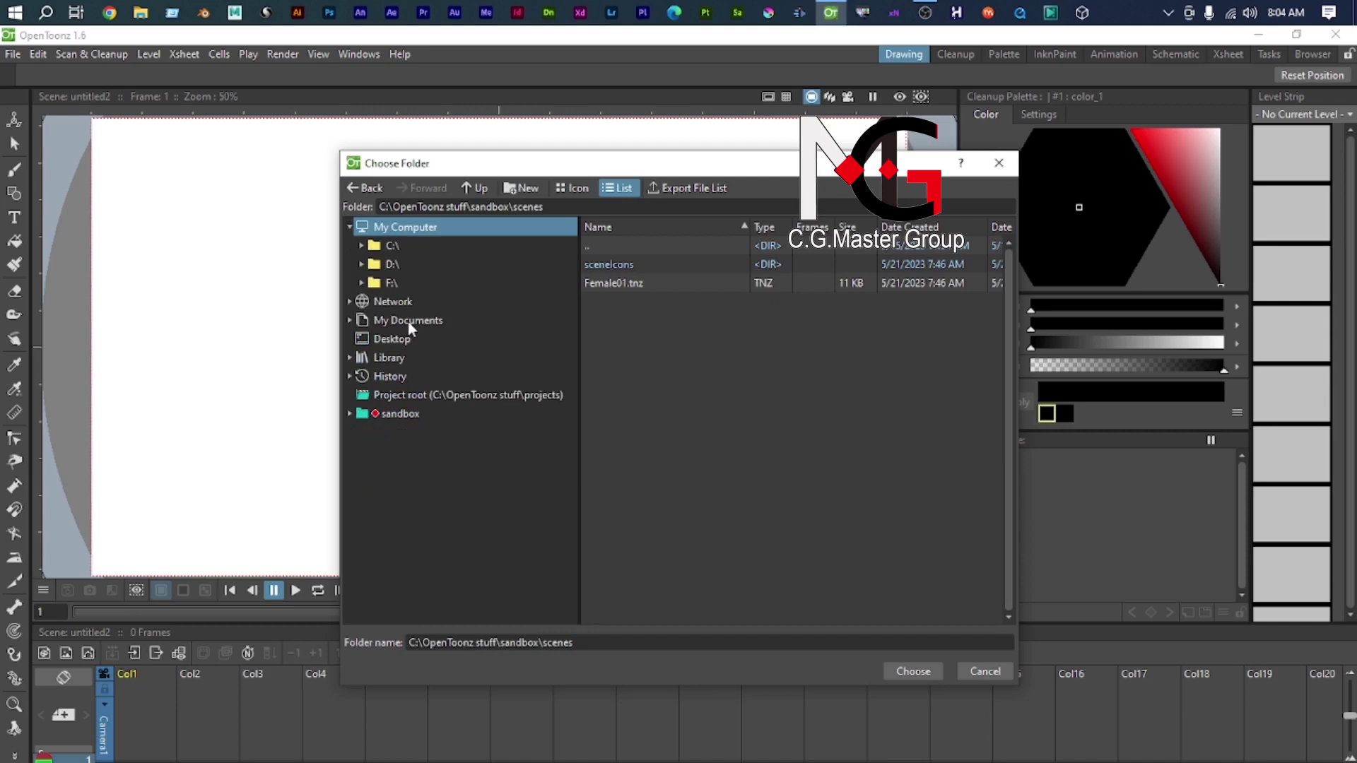
click(389, 248)
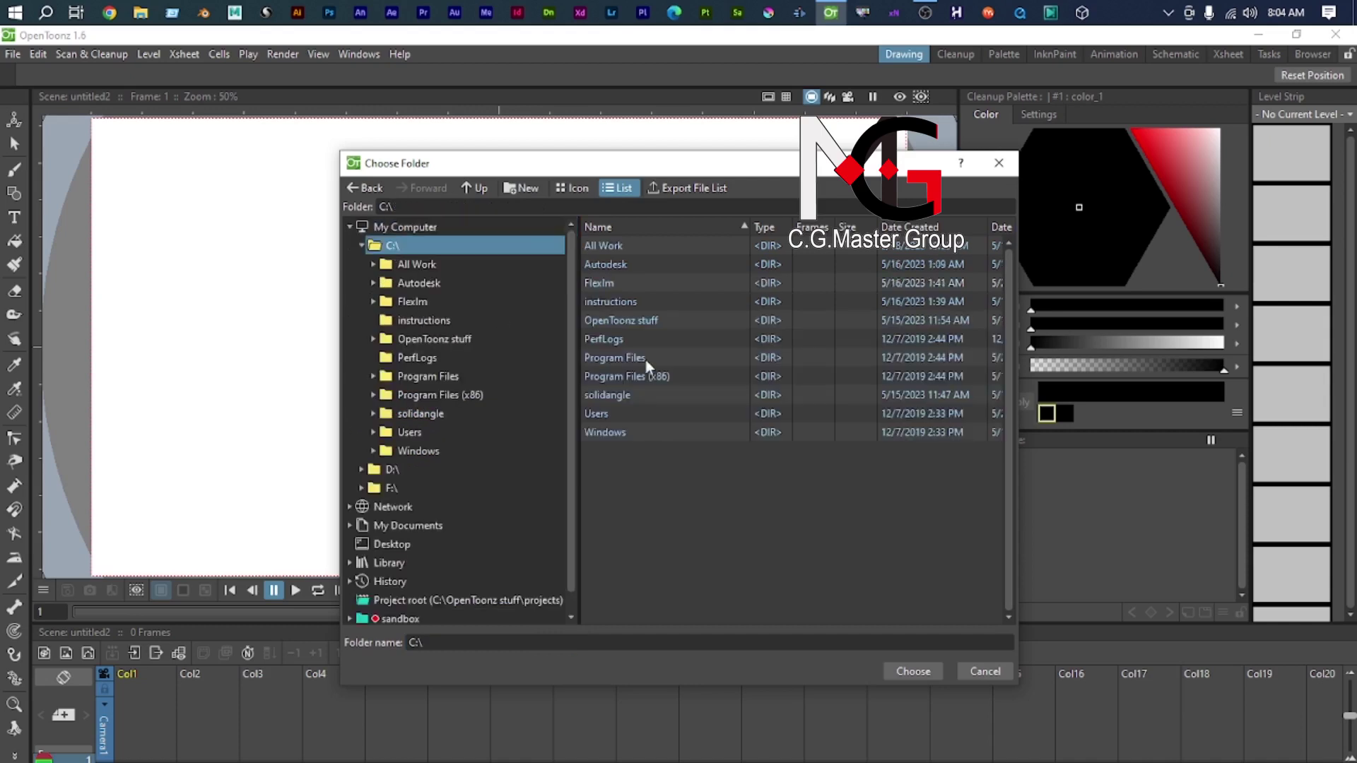
double_click(620, 249)
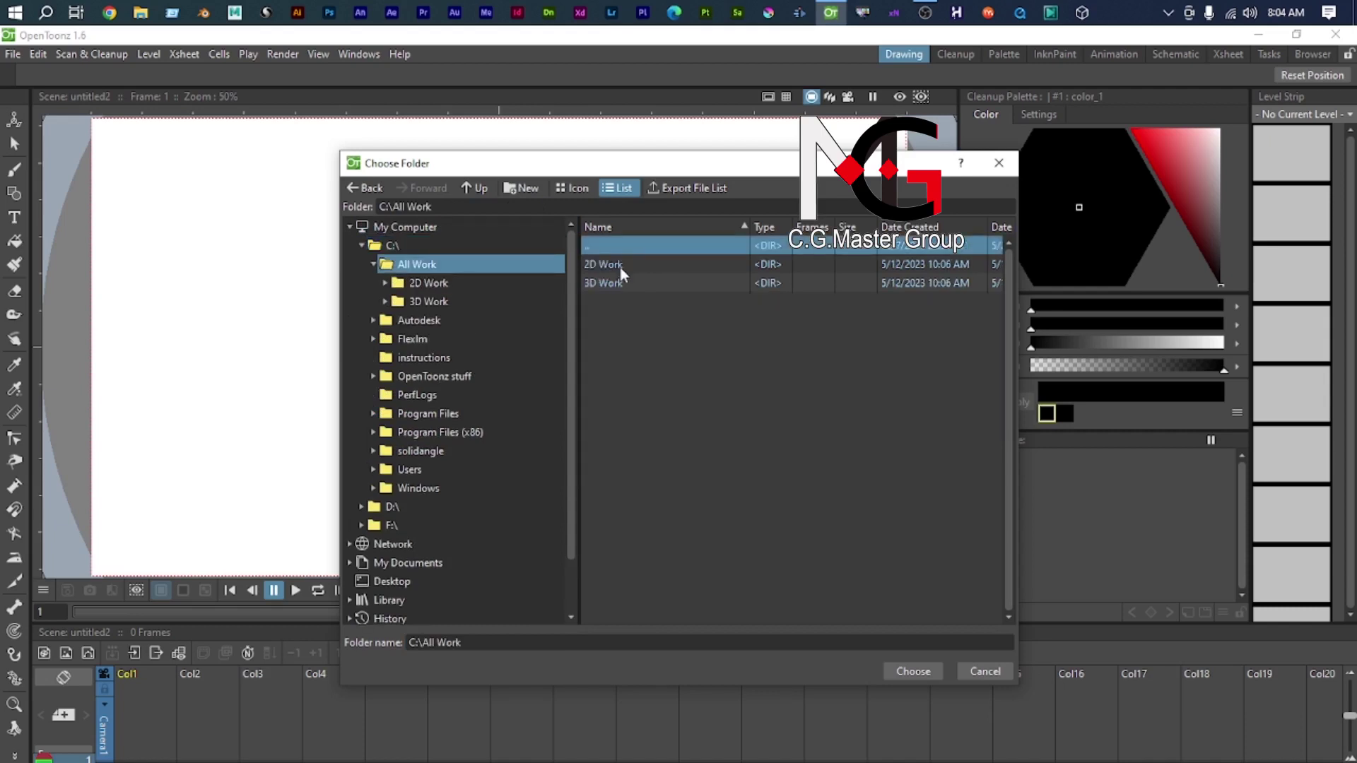
double_click(620, 267)
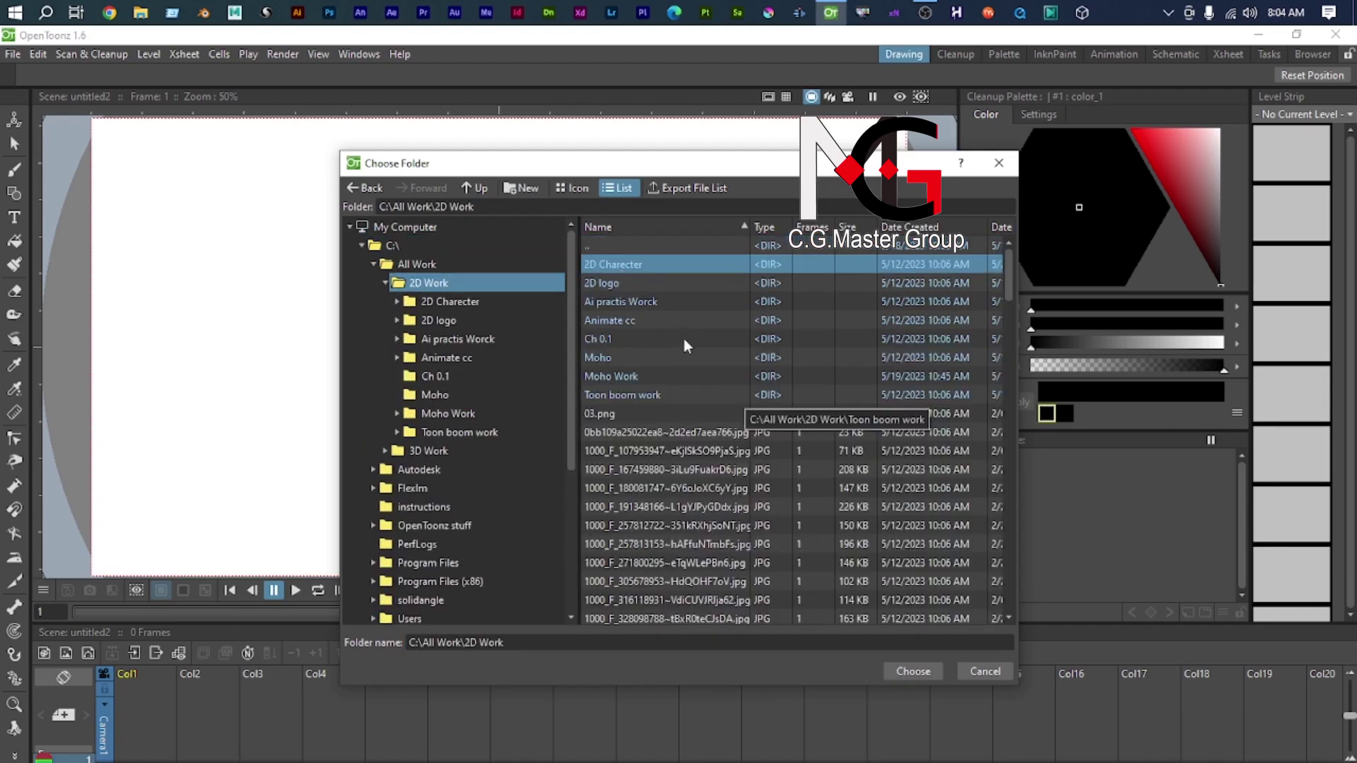
Step: Create a new folder inside 2D Work, check its contents, and return to the 2D Work folder
right_click(697, 302)
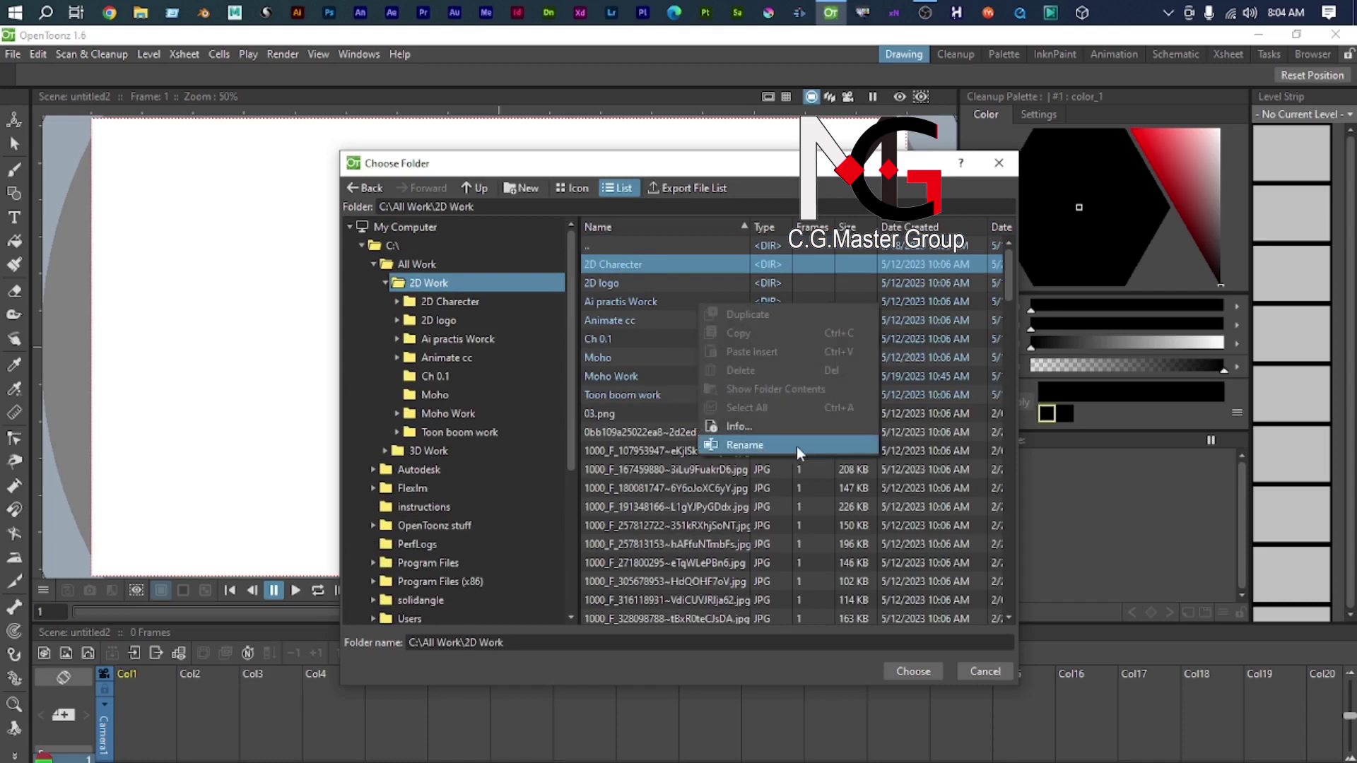
click(785, 176)
click(526, 188)
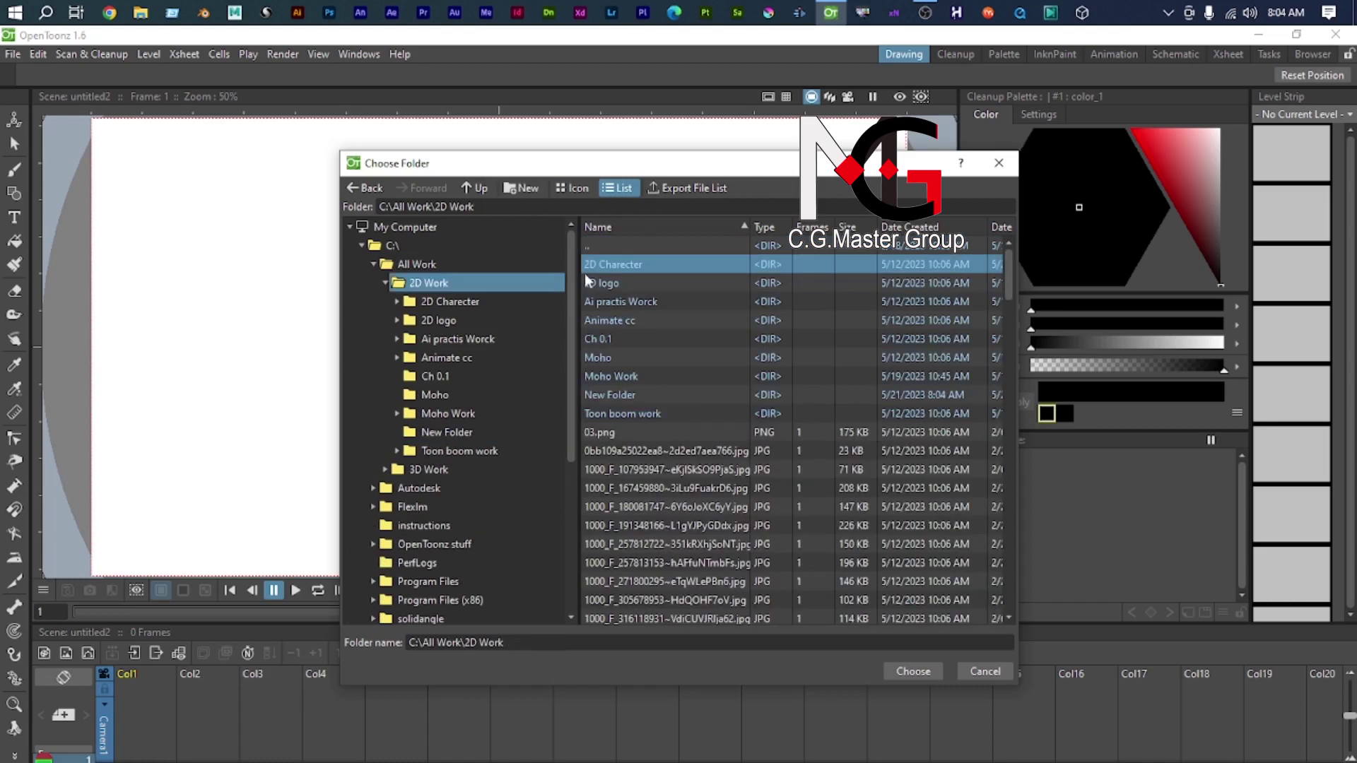
double_click(637, 394)
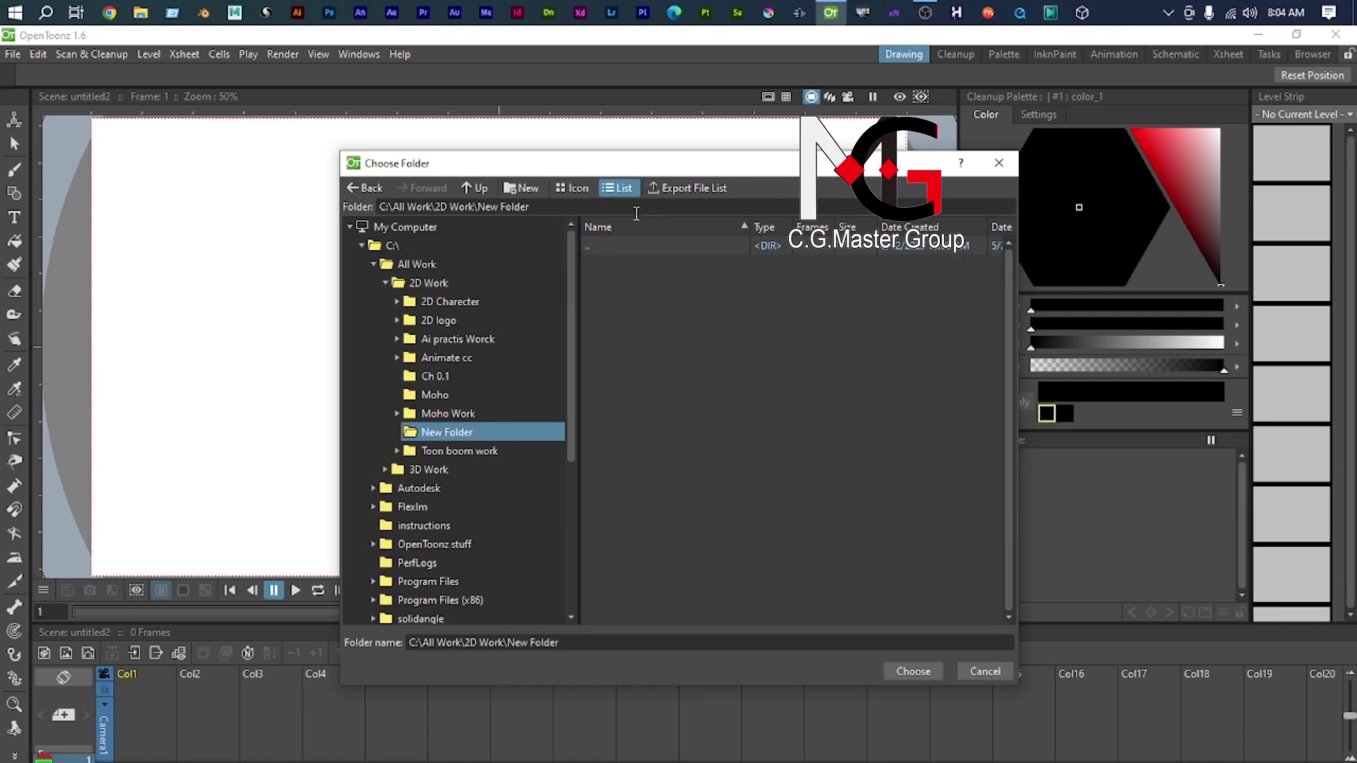
click(363, 188)
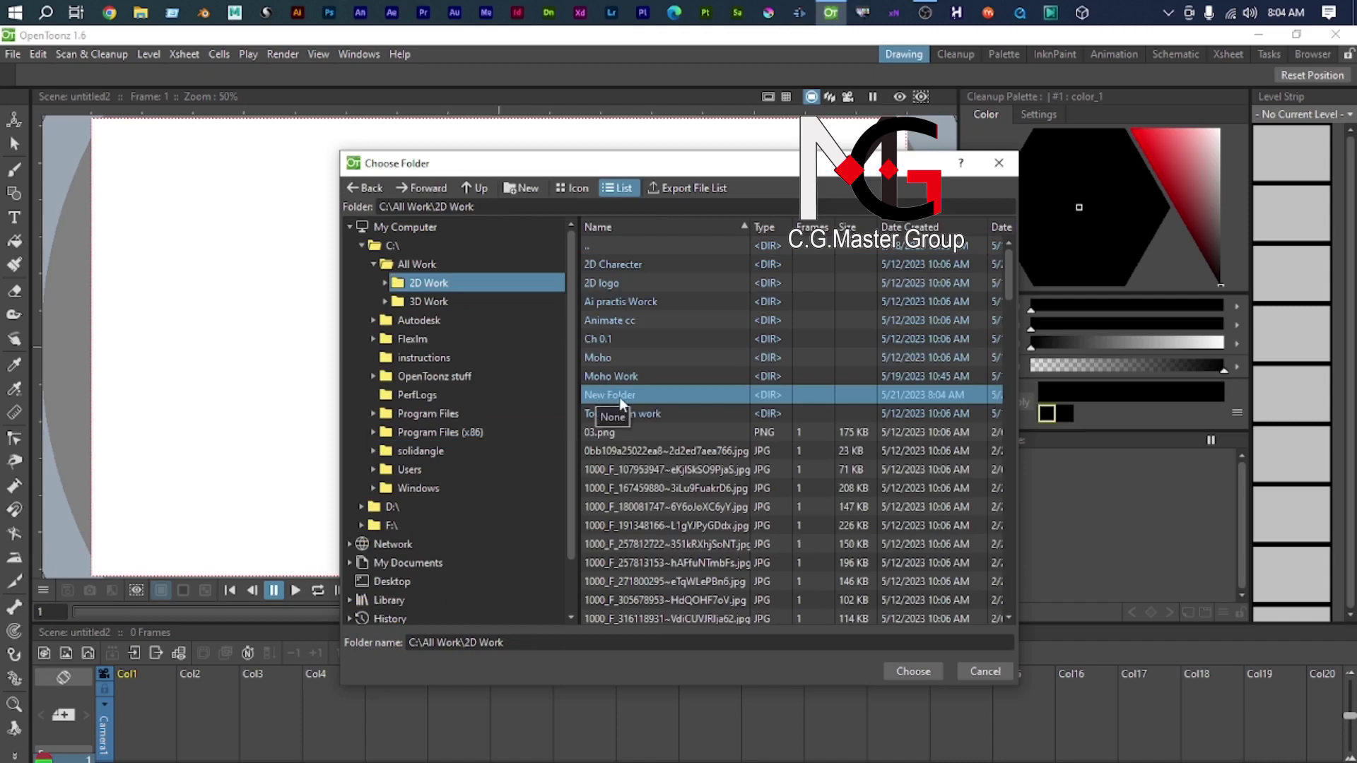
Step: Switch to File Explorer and open the C:\All Work\2D Work folder
click(141, 14)
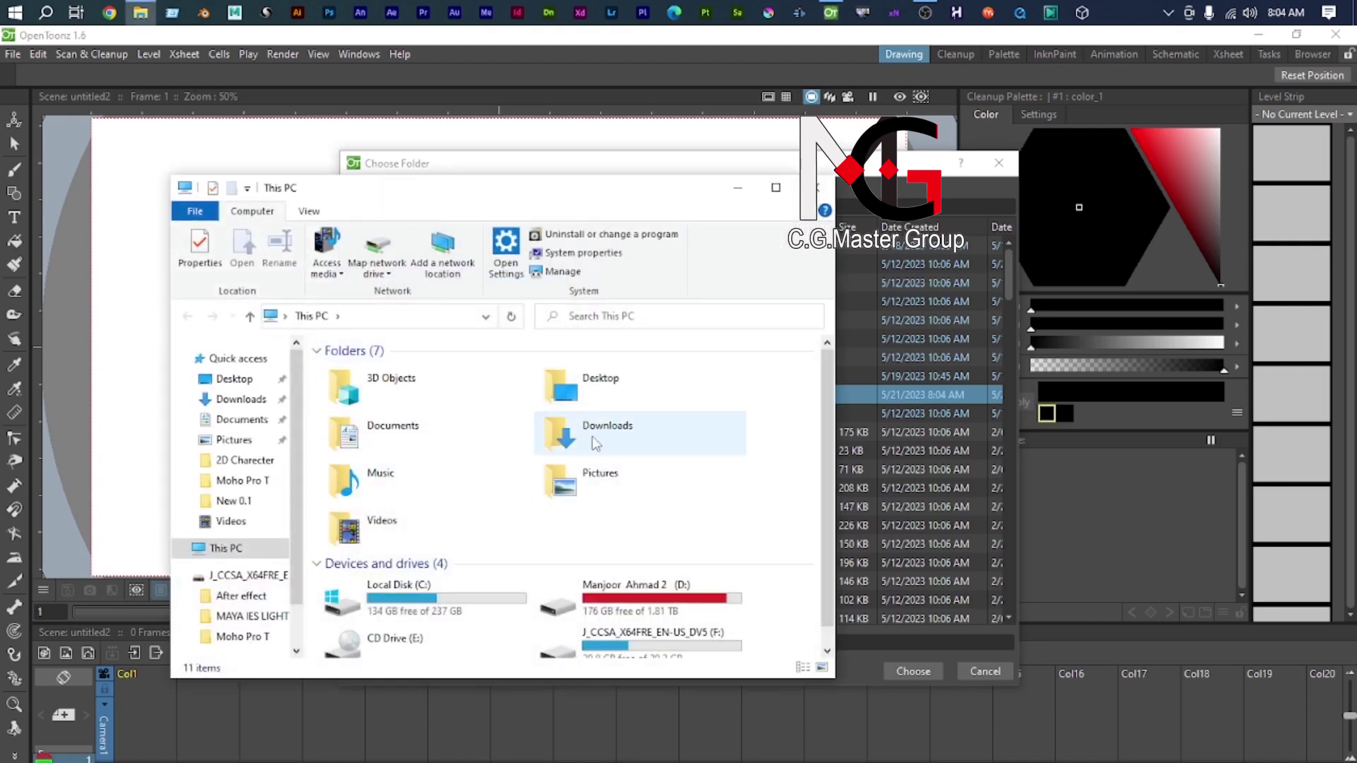
double_click(448, 587)
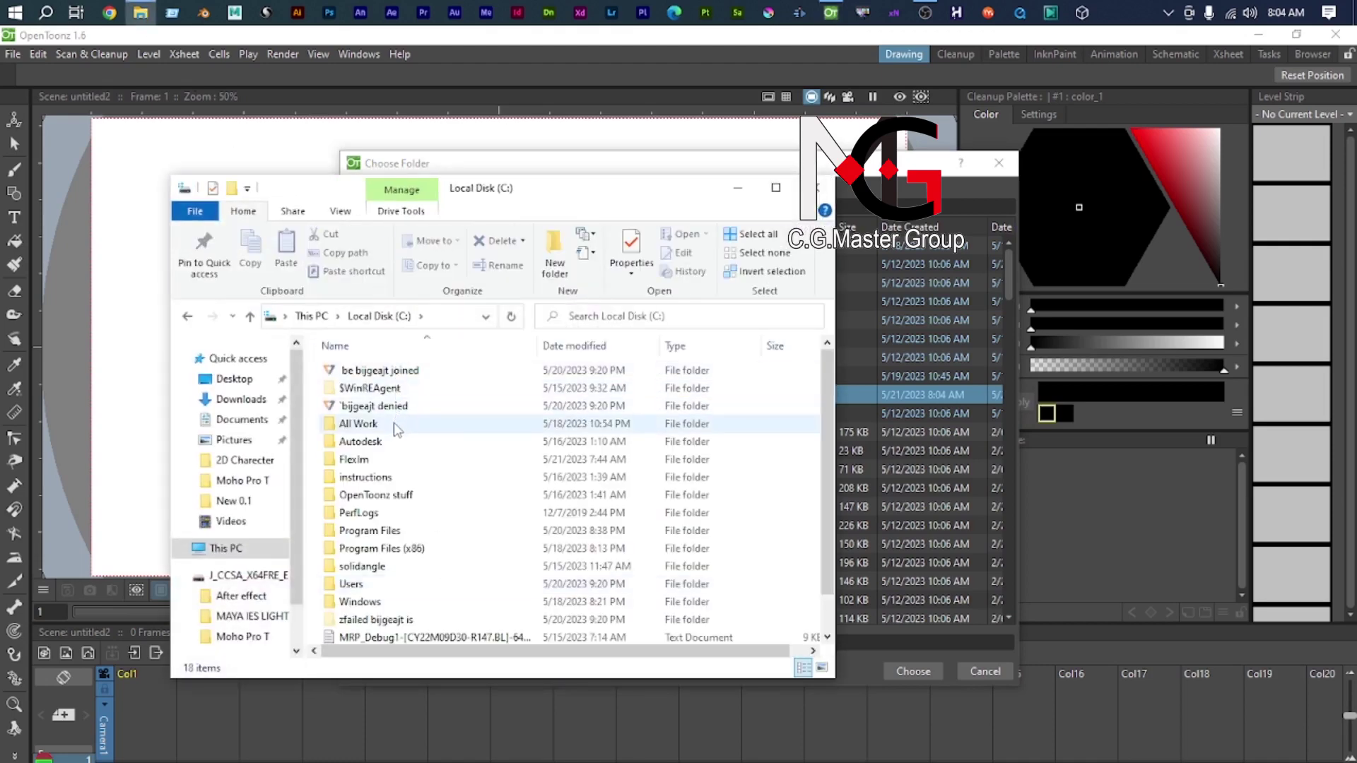
double_click(398, 430)
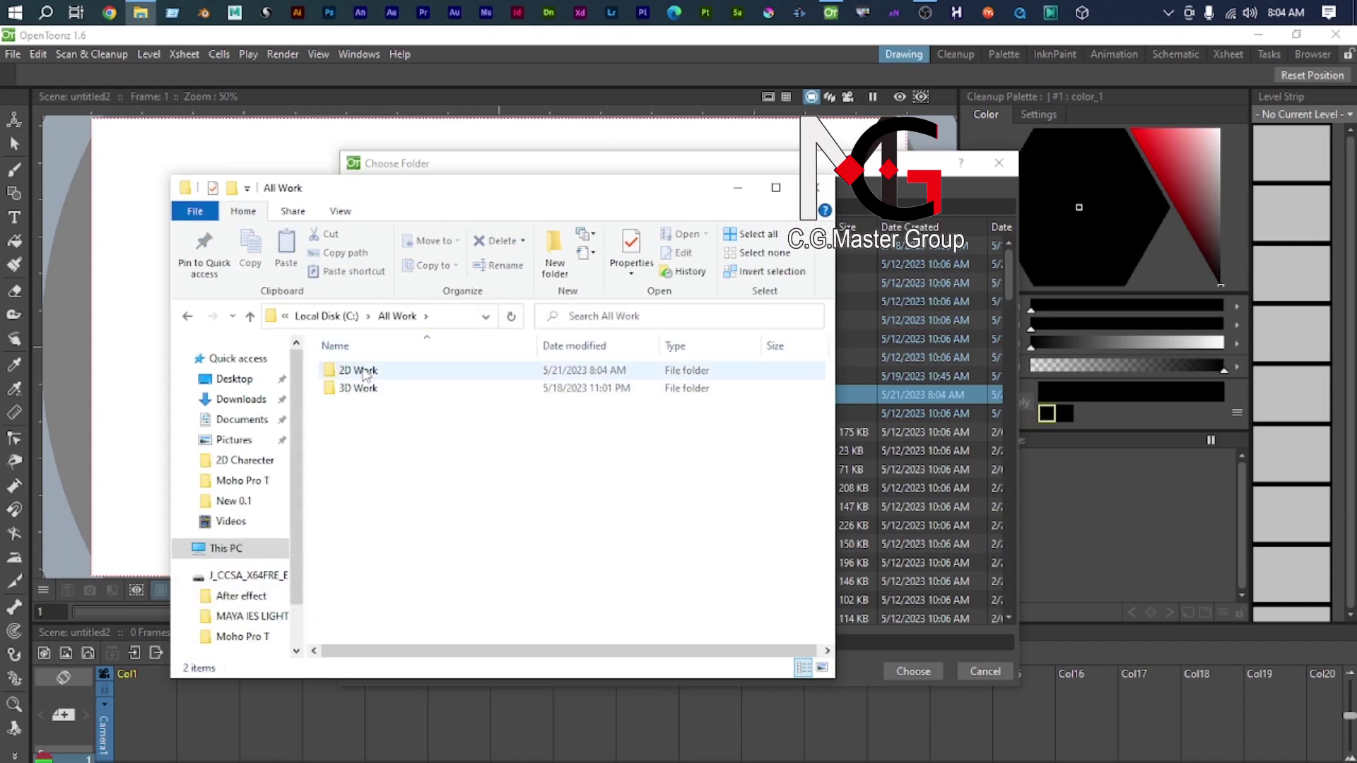
double_click(361, 370)
Step: Rename the new folder in 2D Work as "Open Toonz Work"
click(565, 516)
click(578, 530)
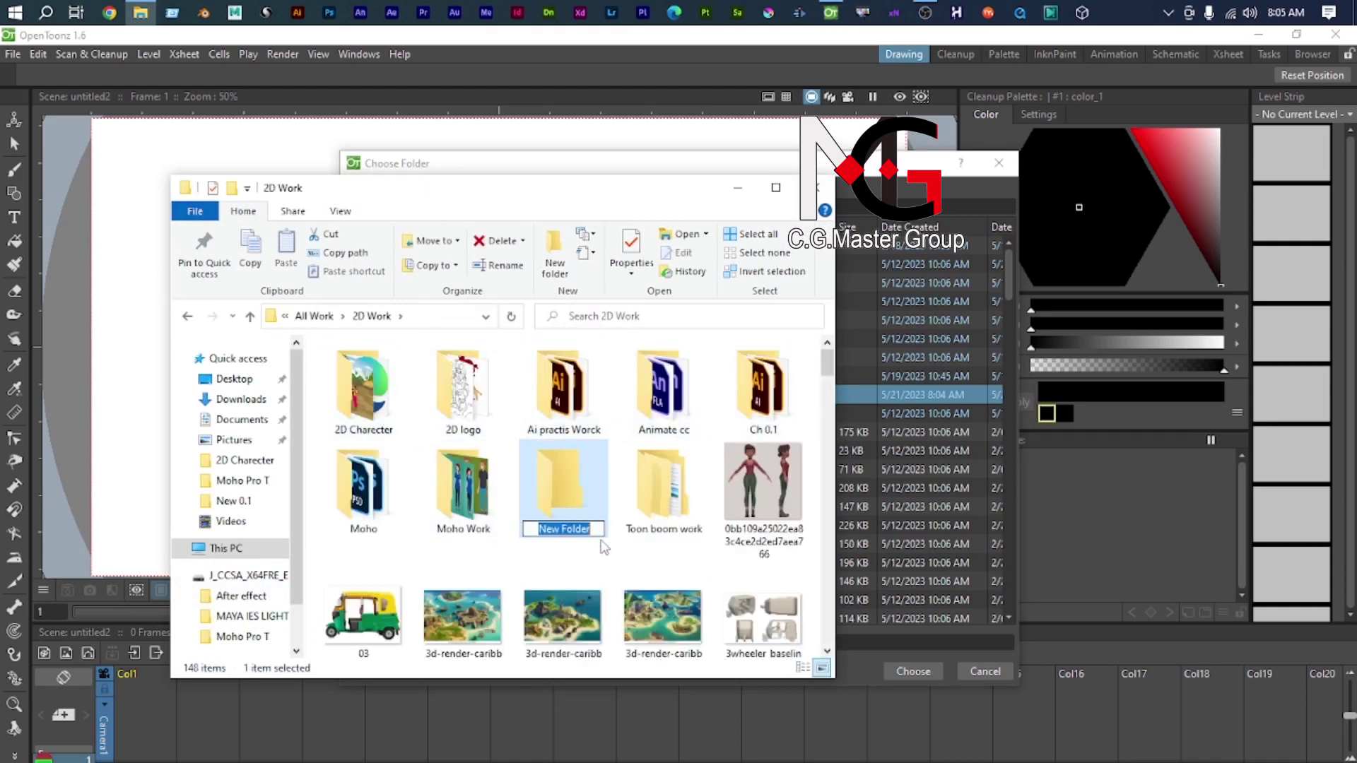
text(Open Toonz Softae)
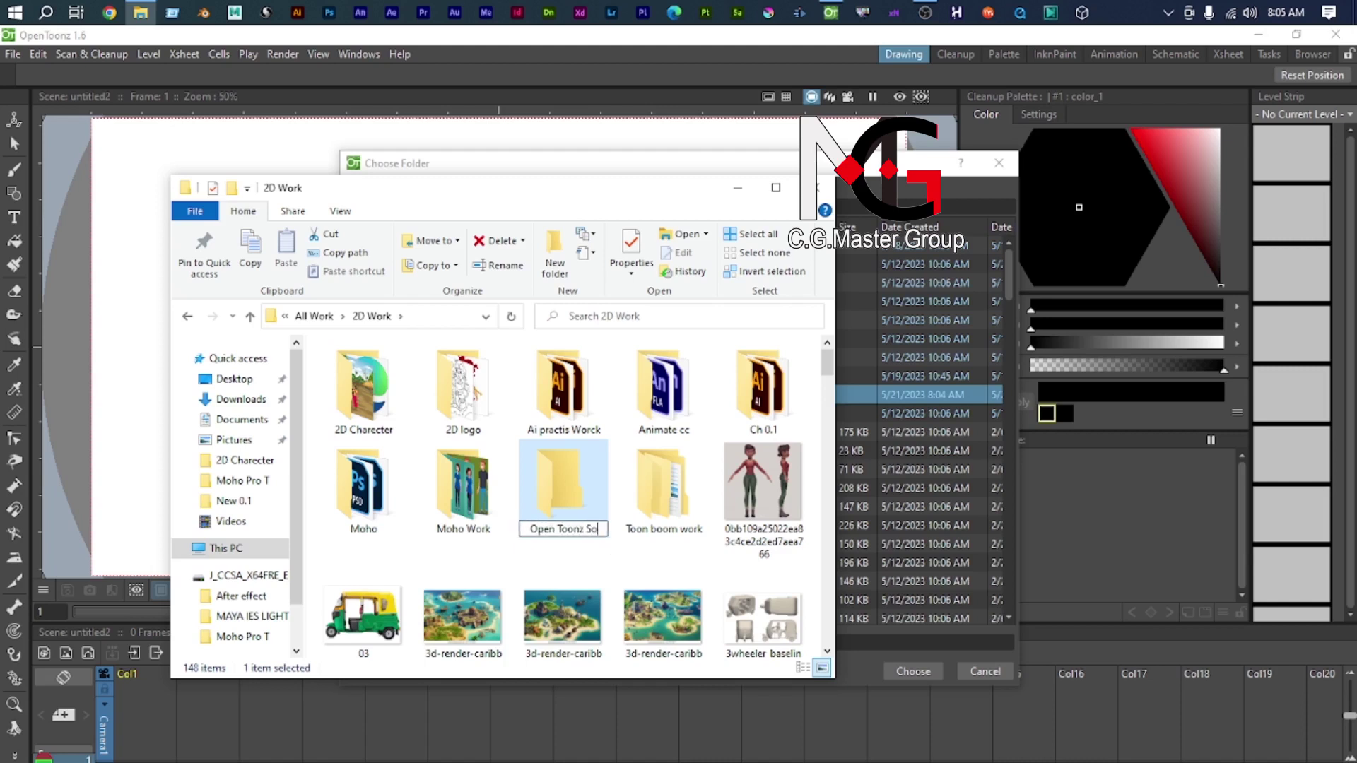
key(BackSpace)
key(BackSpace)
key(BackSpace)
key(BackSpace)
key(BackSpace)
key(BackSpace)
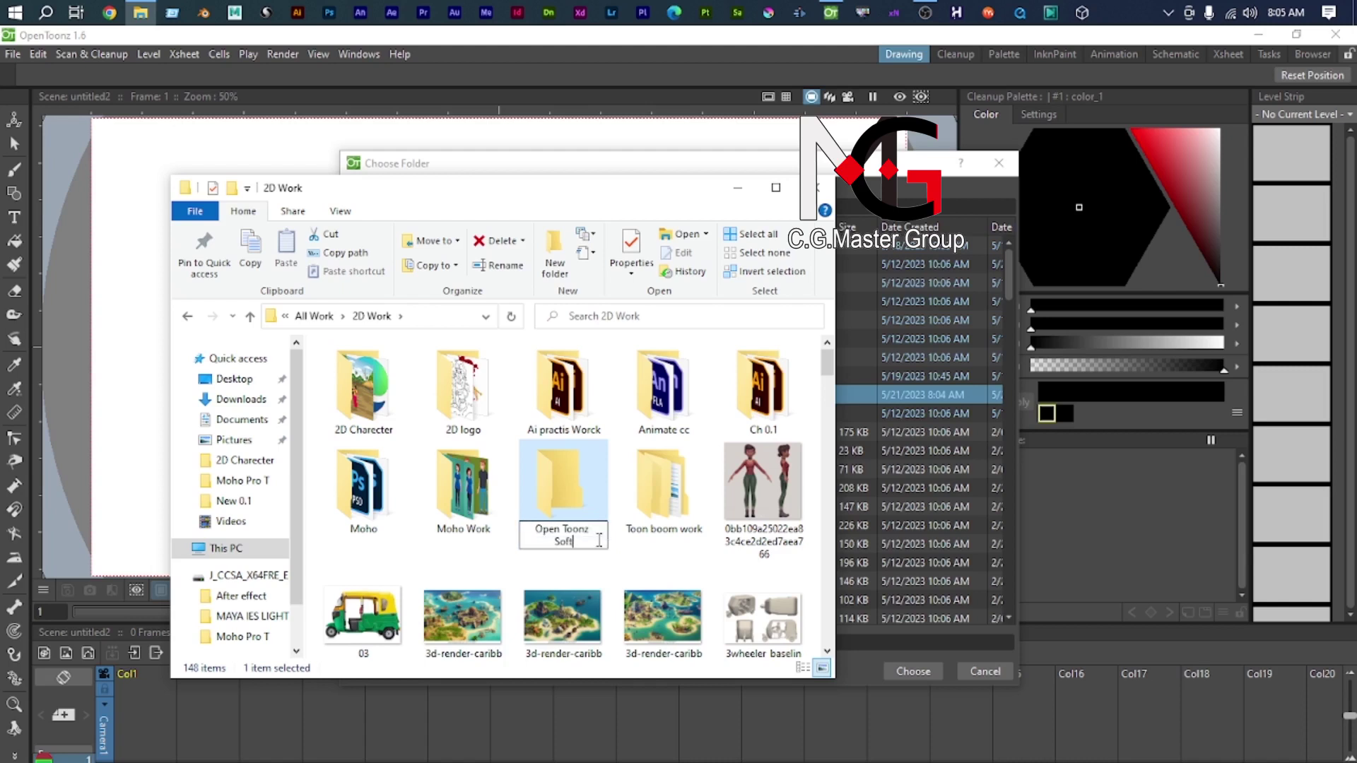
text(Work)
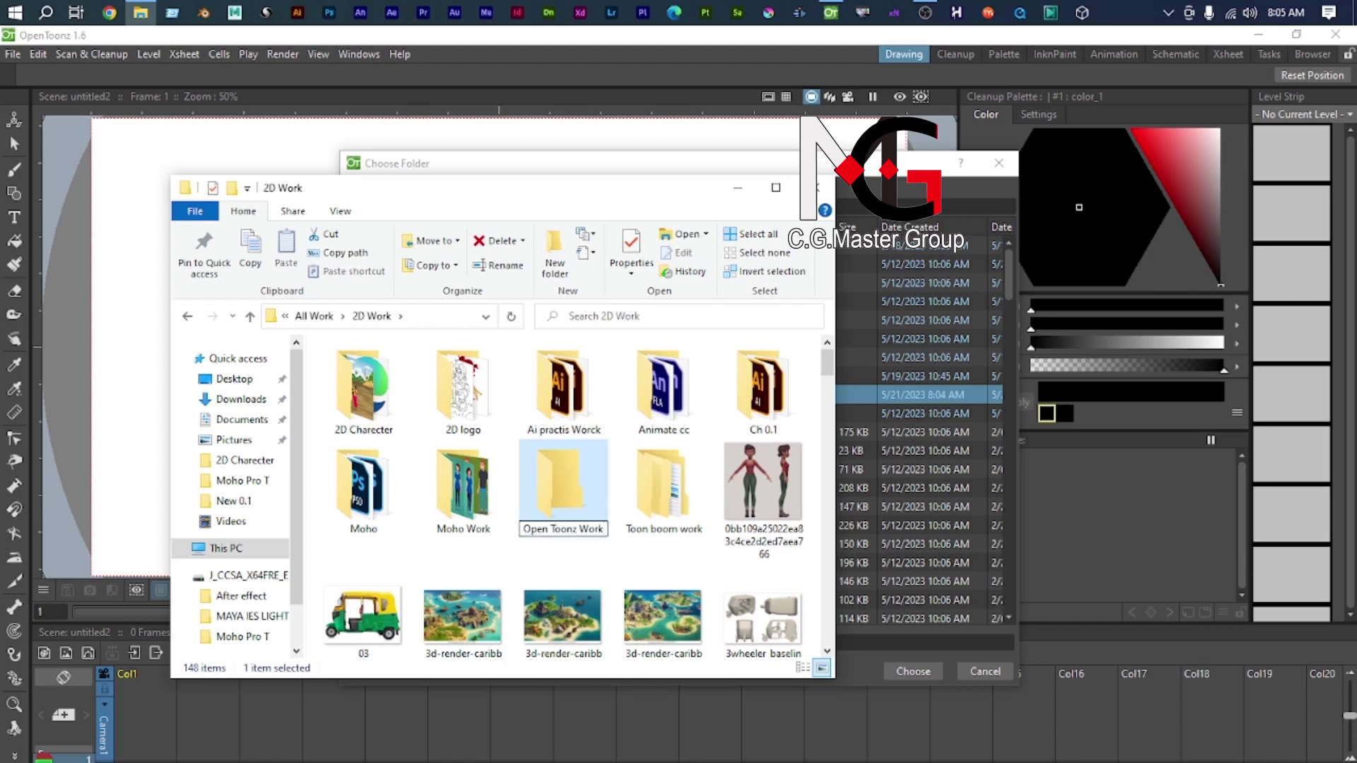
Step: Remove the first space so the folder is named "OpenToonz Work", and close File Explorer
click(557, 491)
click(567, 539)
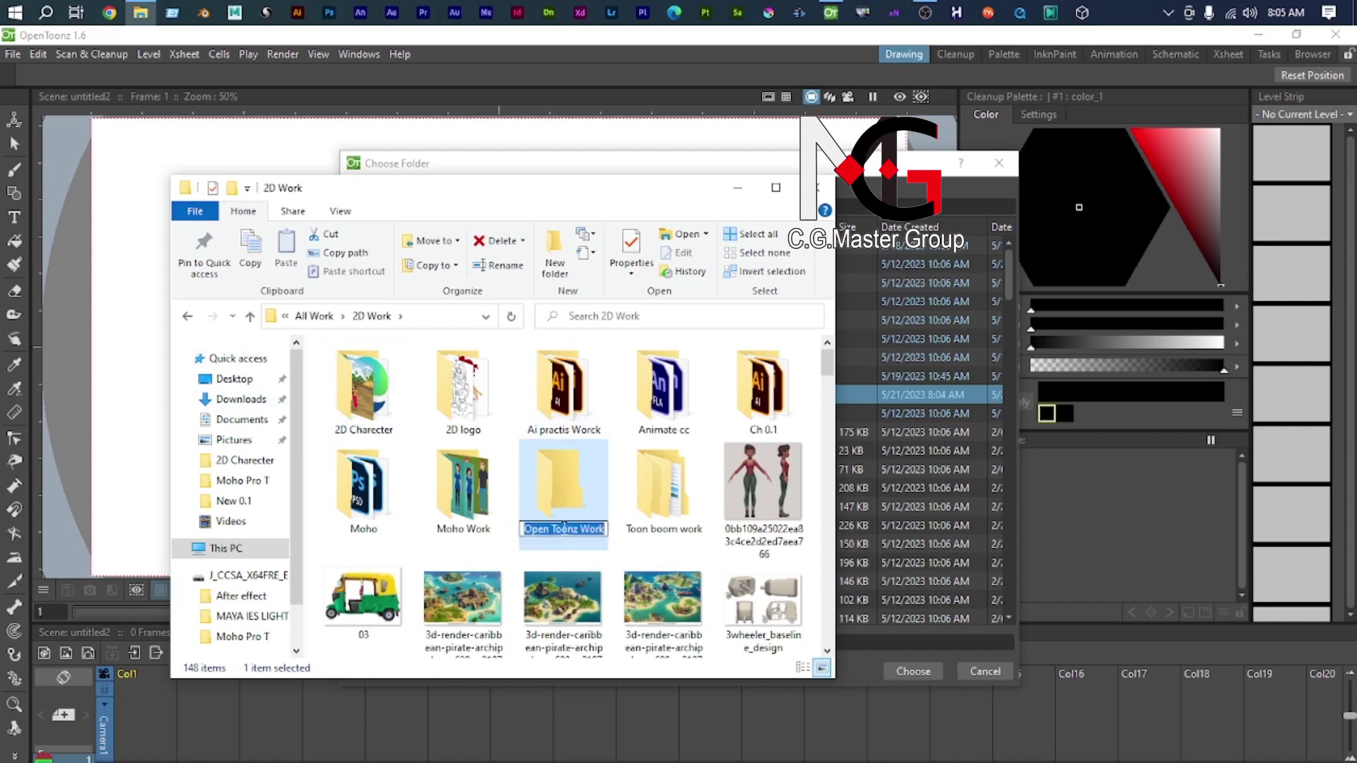
click(552, 529)
key(BackSpace)
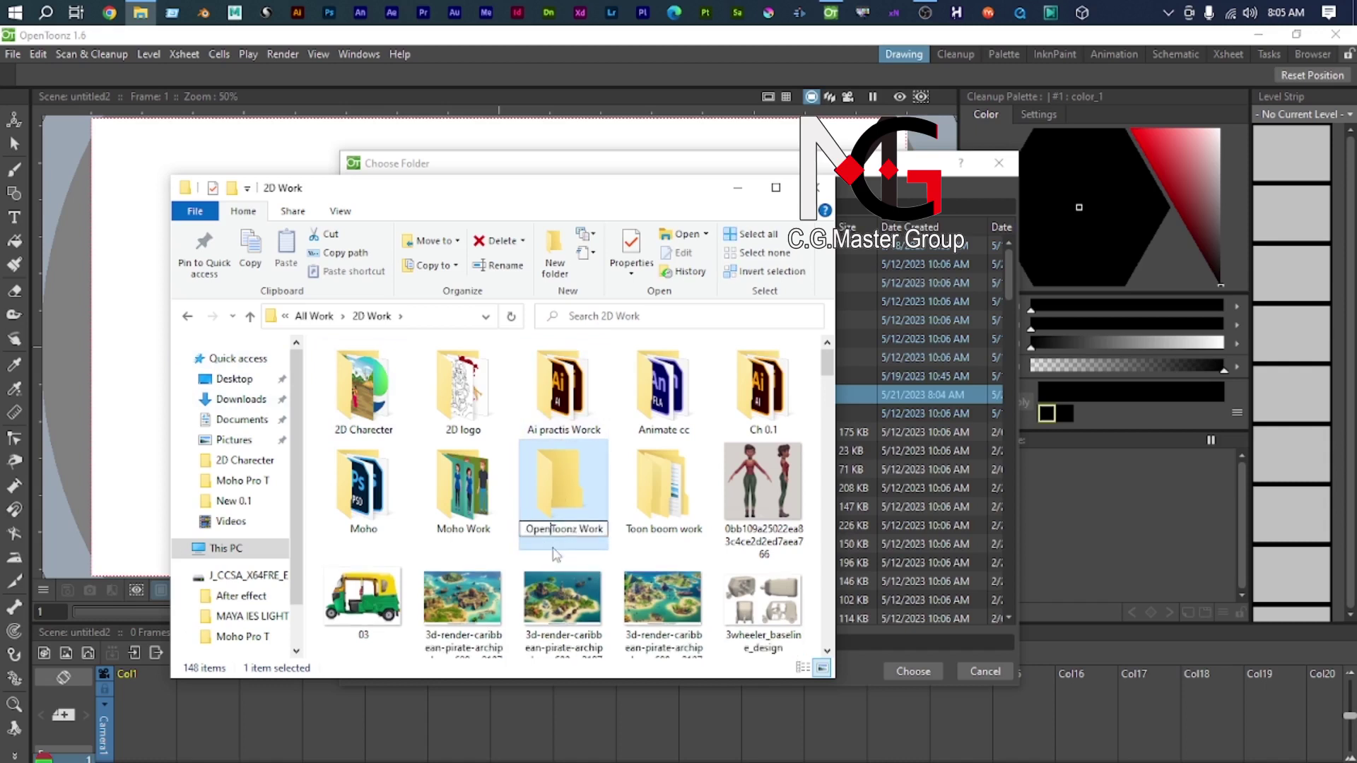
click(574, 486)
click(814, 187)
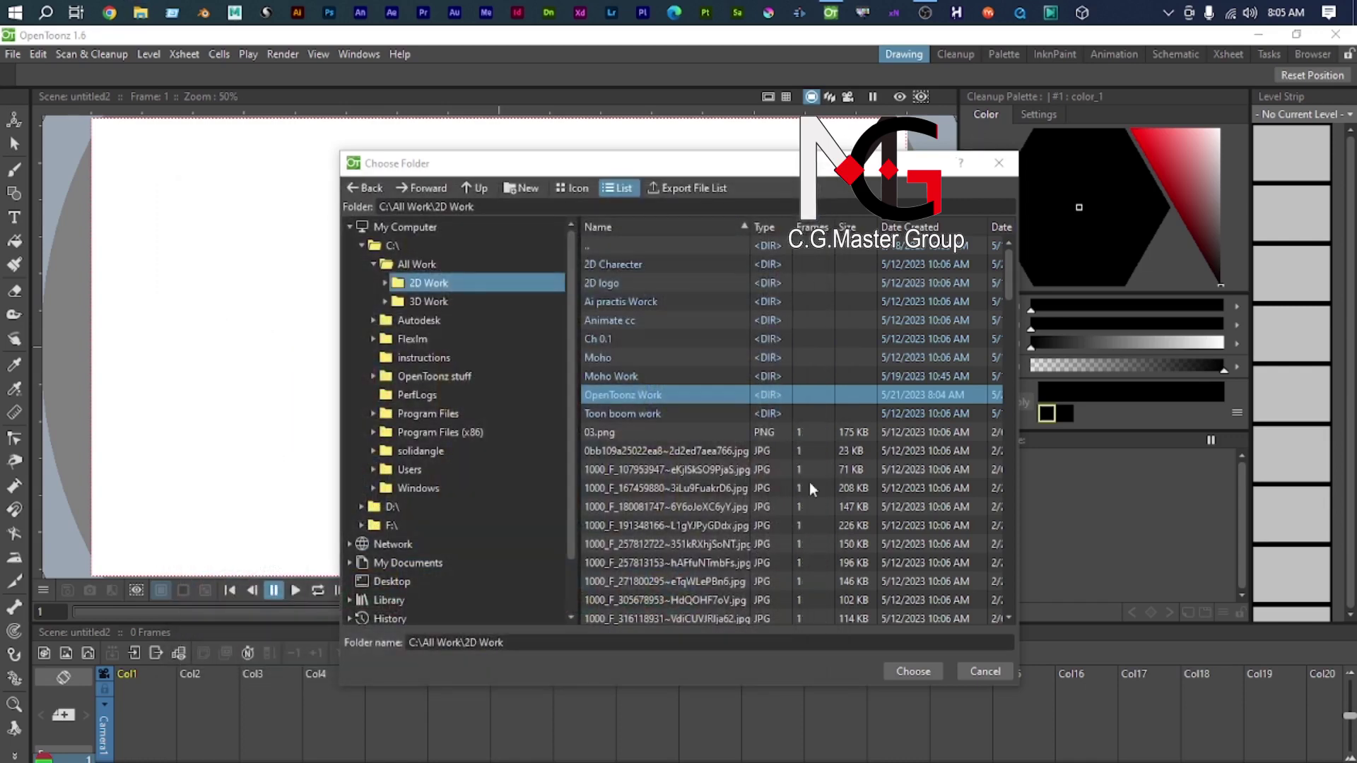
Step: Set the scene's save location to the C:\All Work\2D Work\OpenToonz Work folder
double_click(642, 414)
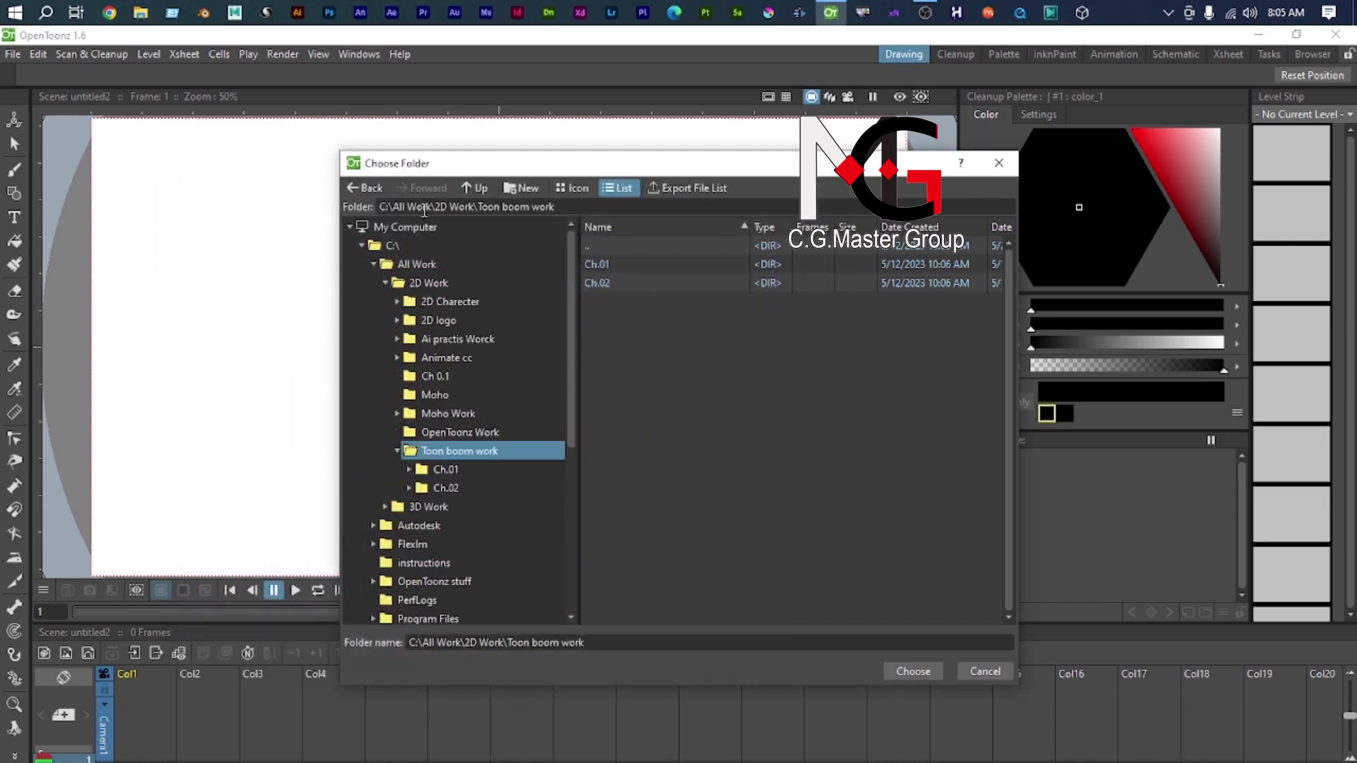
click(365, 187)
double_click(627, 390)
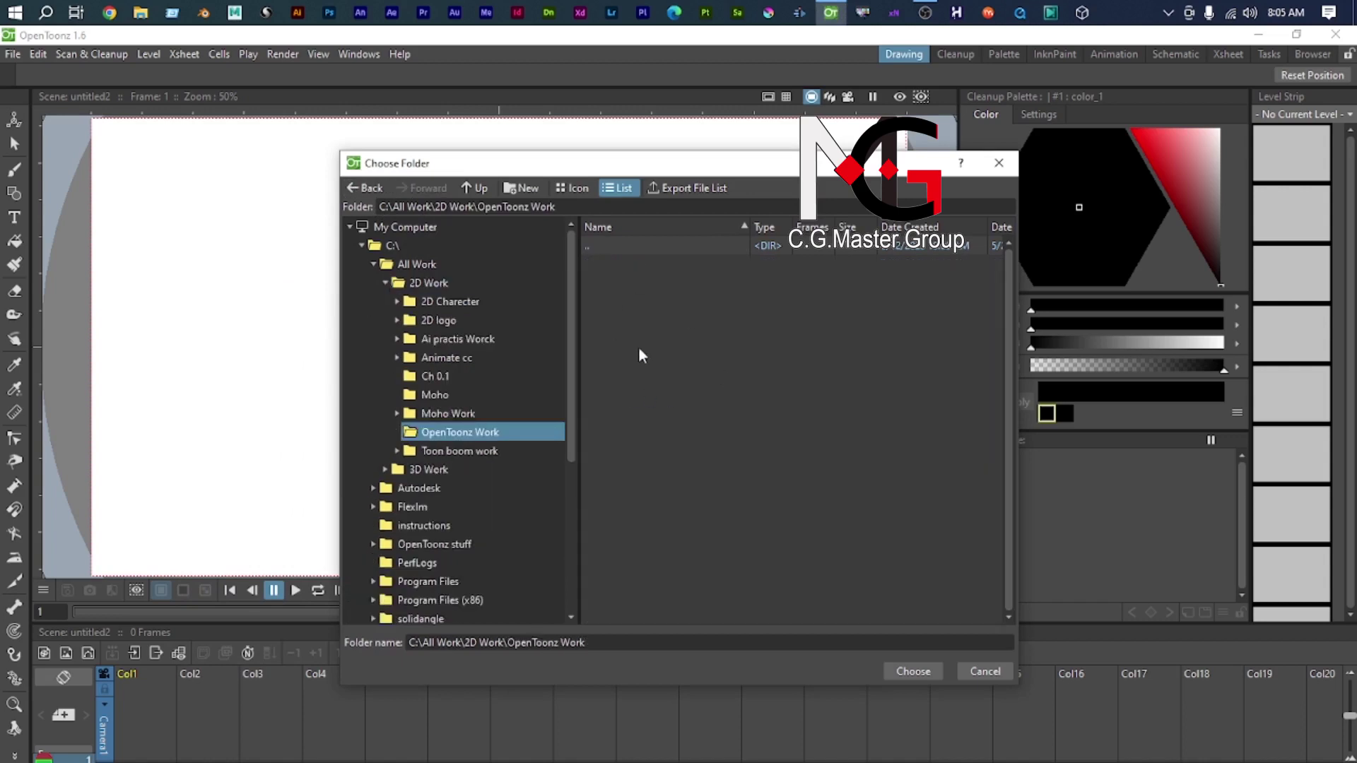
click(658, 643)
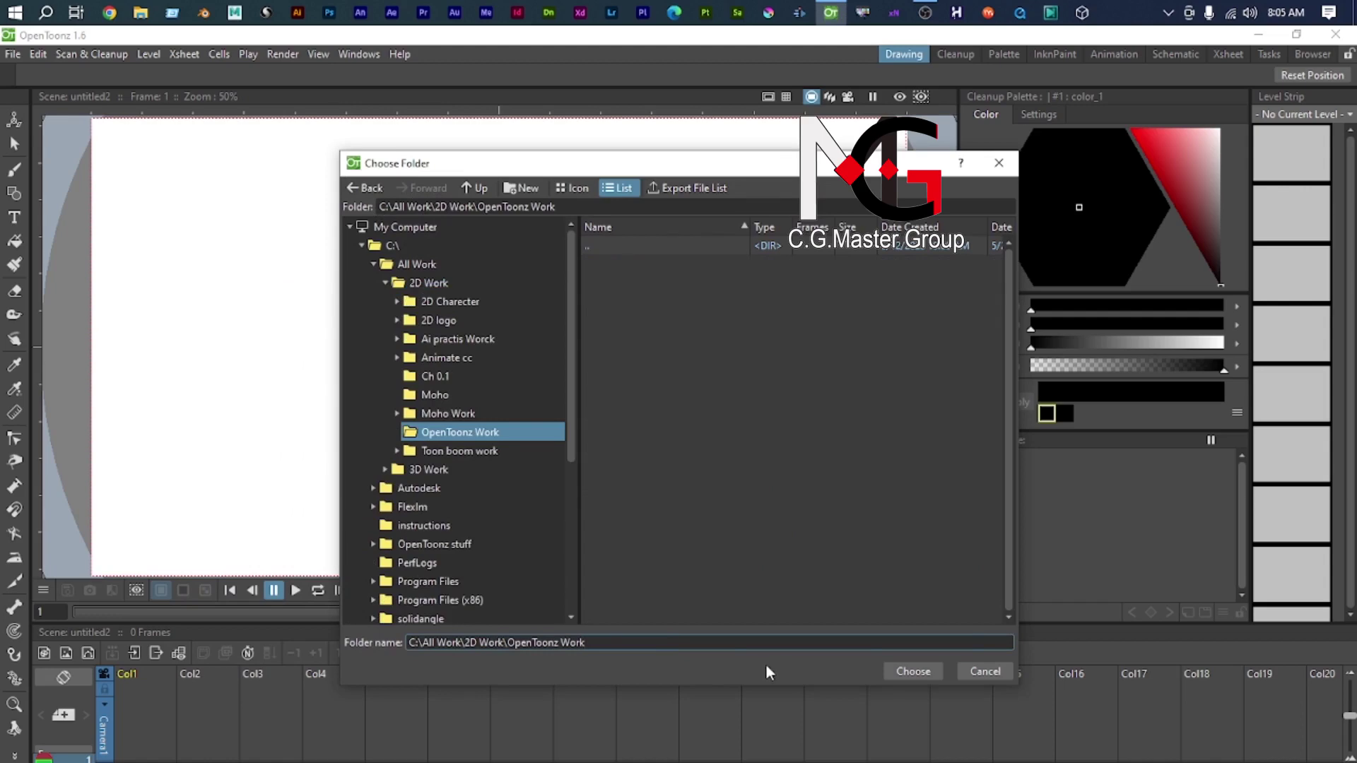
click(917, 672)
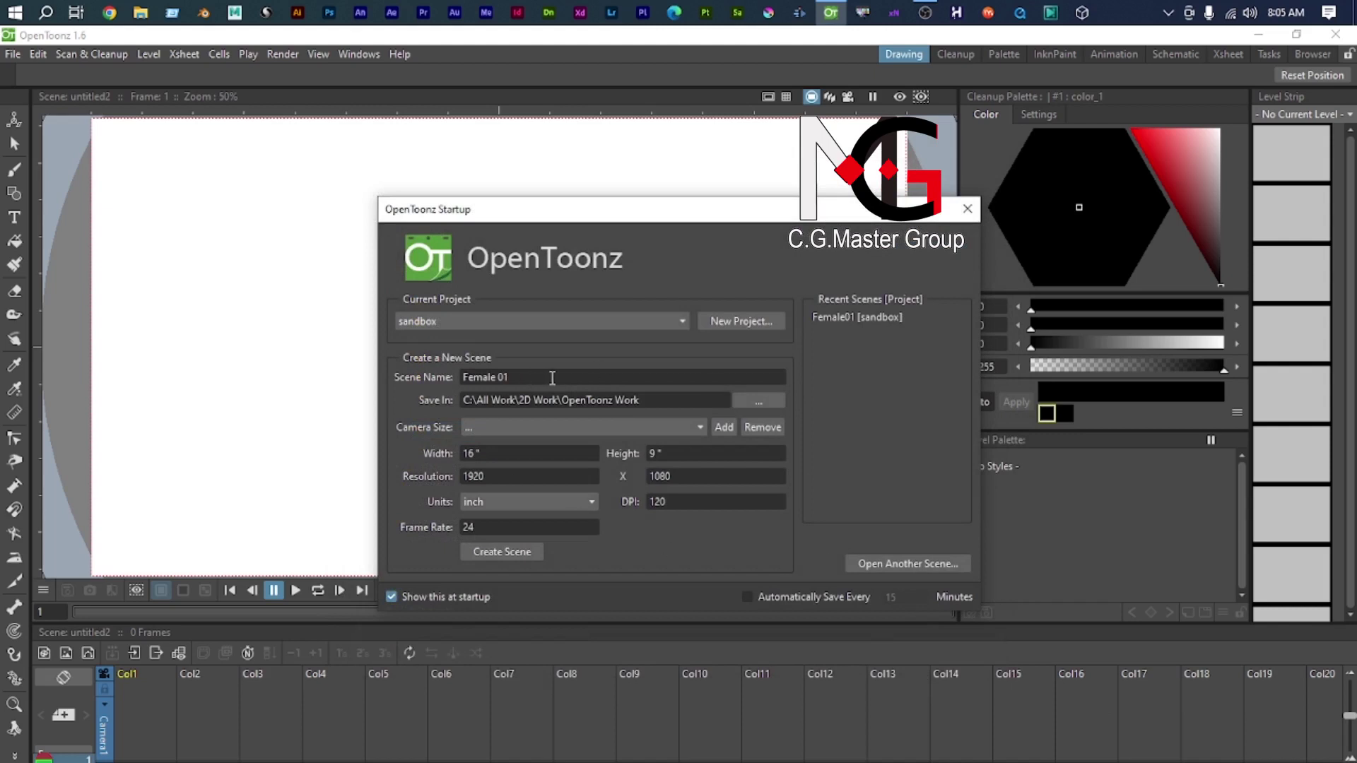
Step: Create the Female 01 scene at 1920 x 1080 resolution, with inch units, 120 DPI and a frame rate of 24
drag(552, 378, 332, 381)
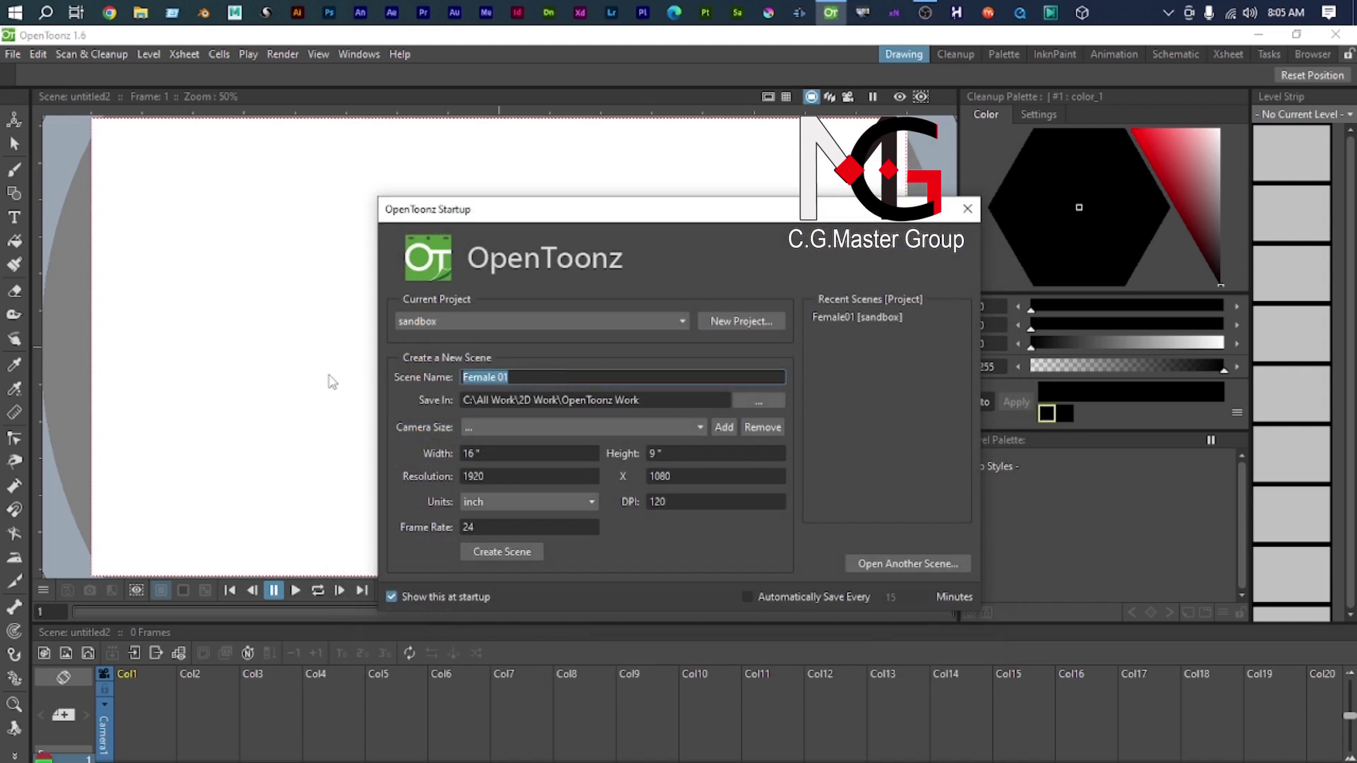
click(465, 454)
click(530, 469)
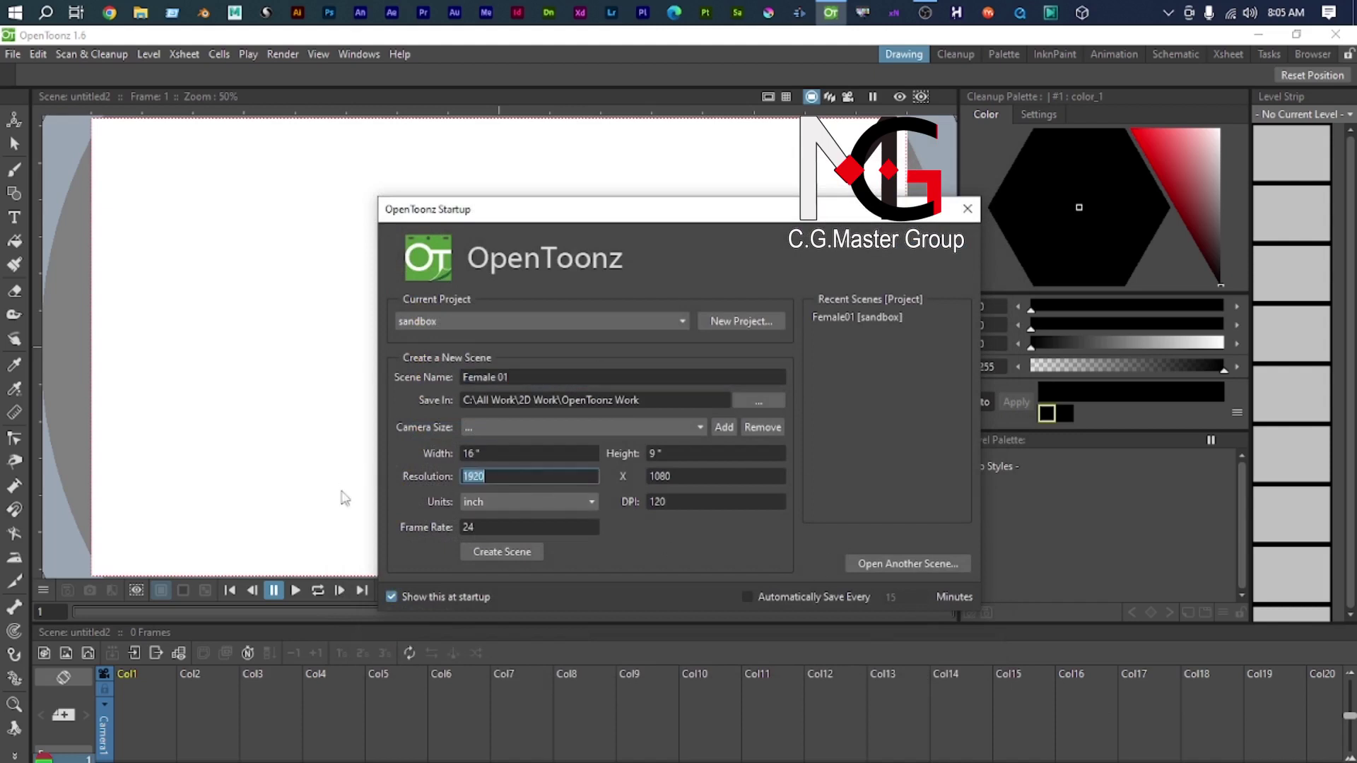
click(738, 472)
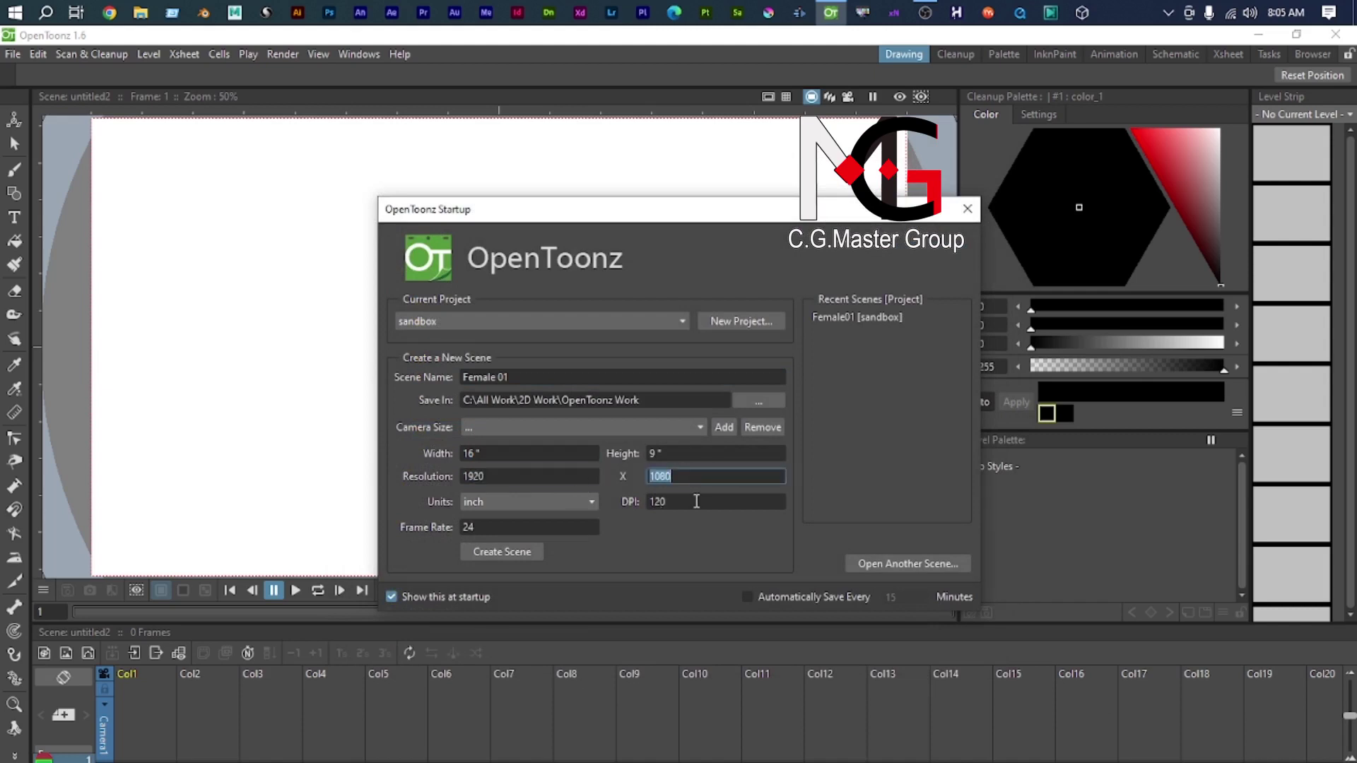
click(518, 499)
click(518, 499)
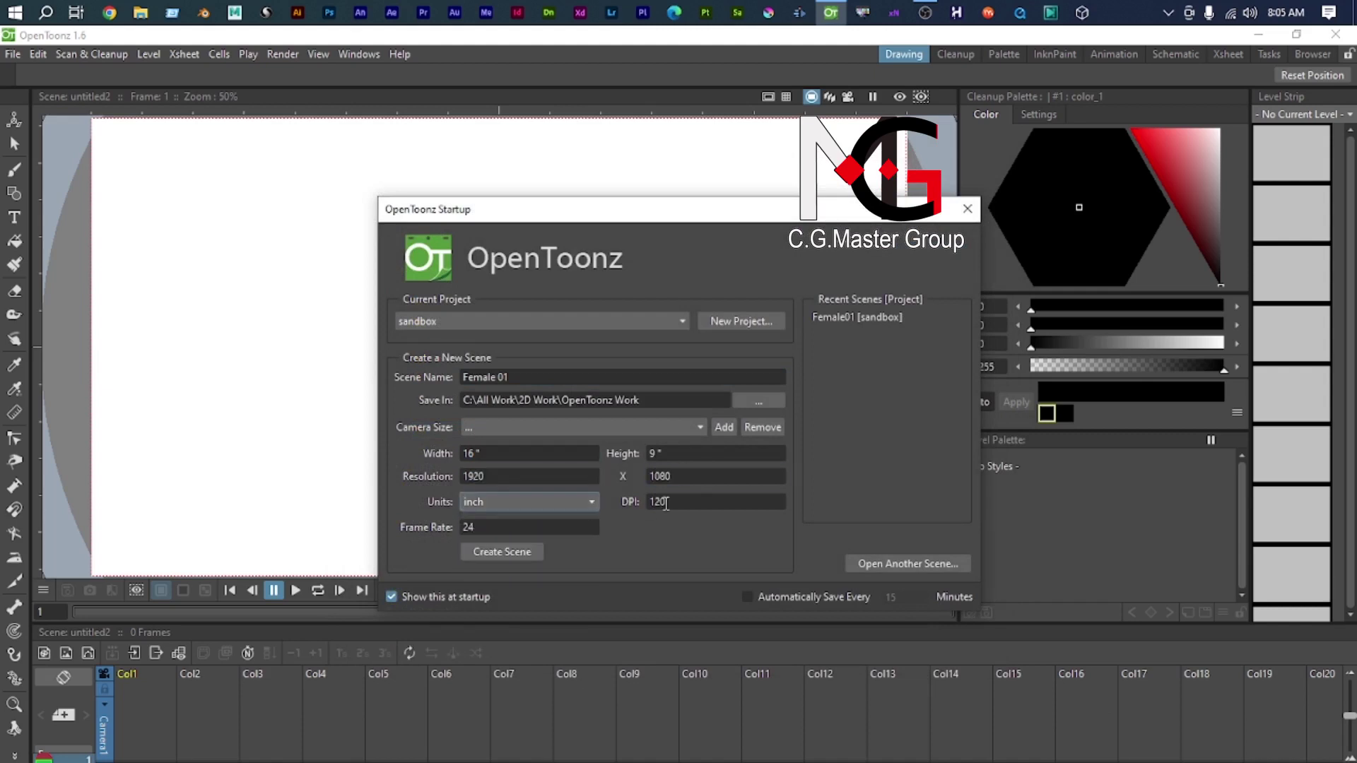
click(706, 501)
double_click(699, 498)
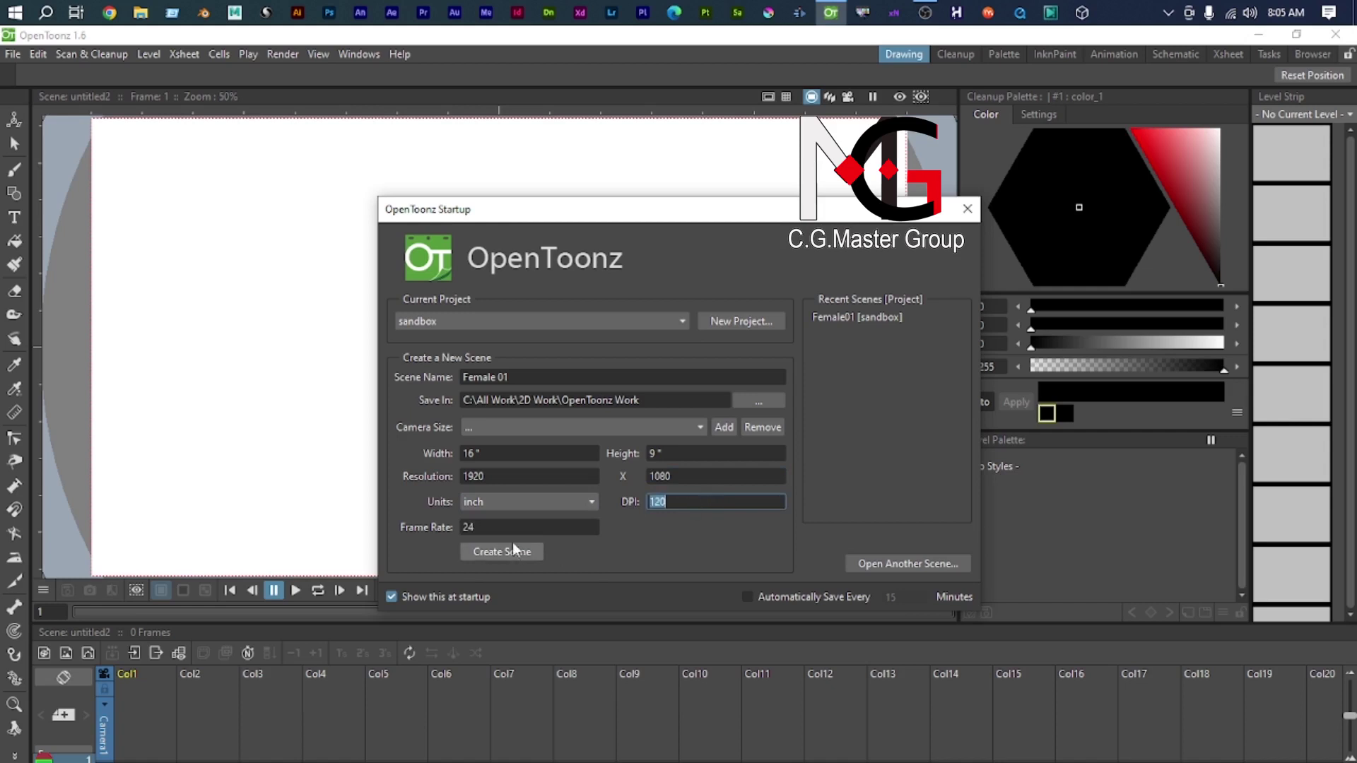
click(698, 501)
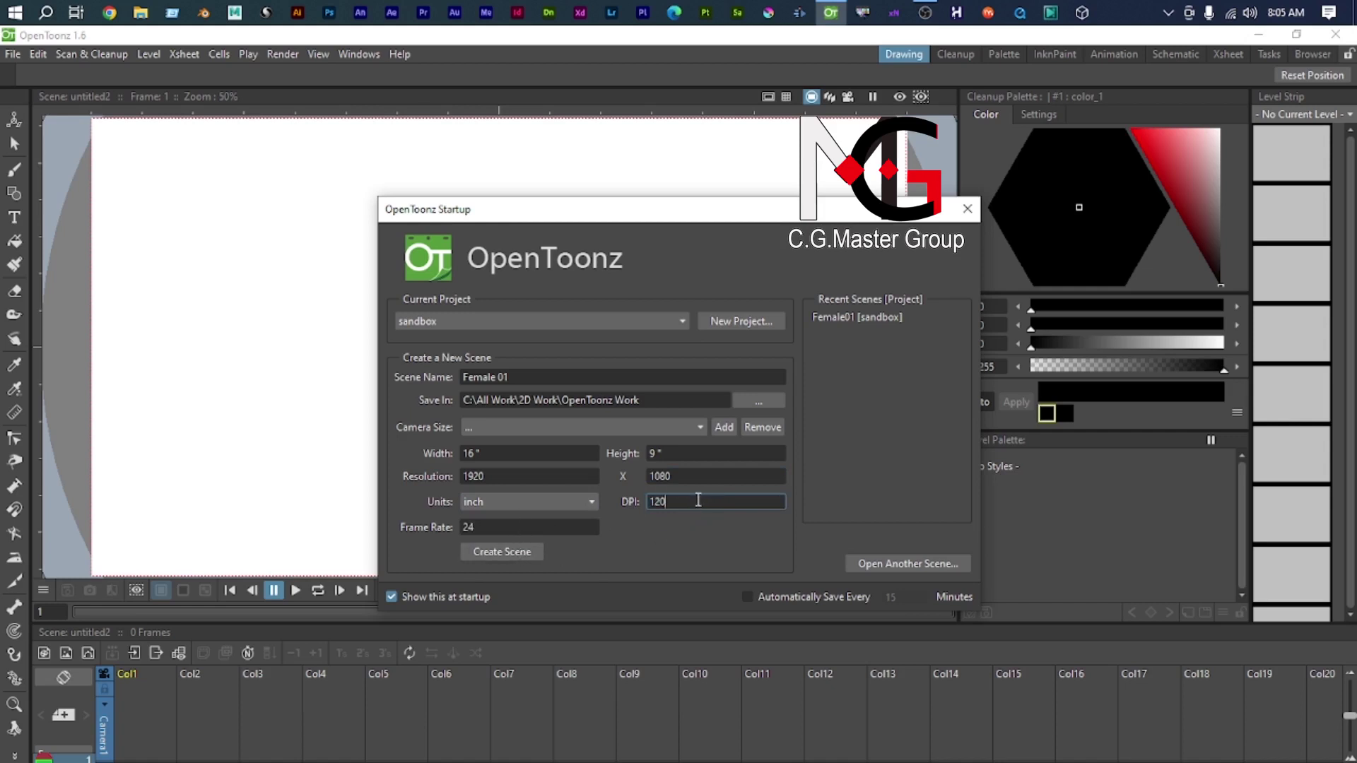
double_click(508, 530)
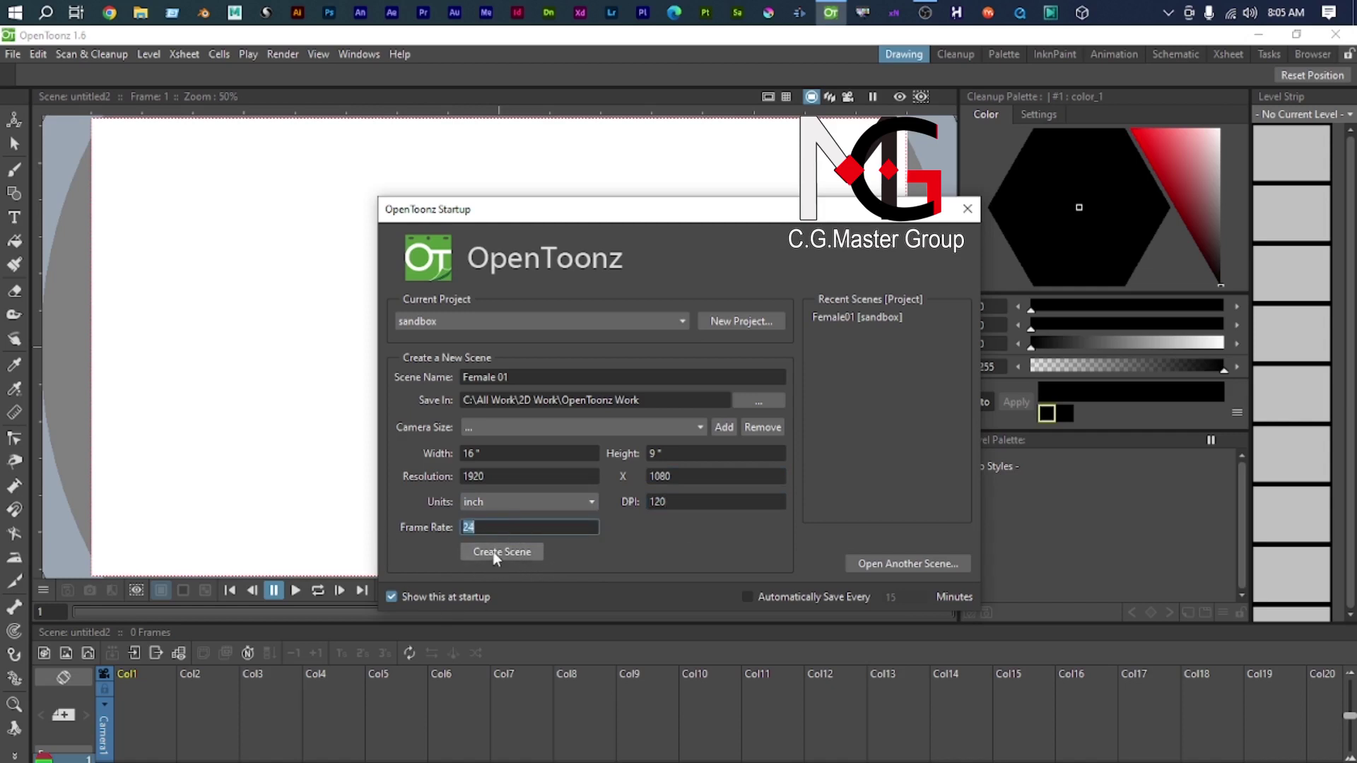
click(493, 553)
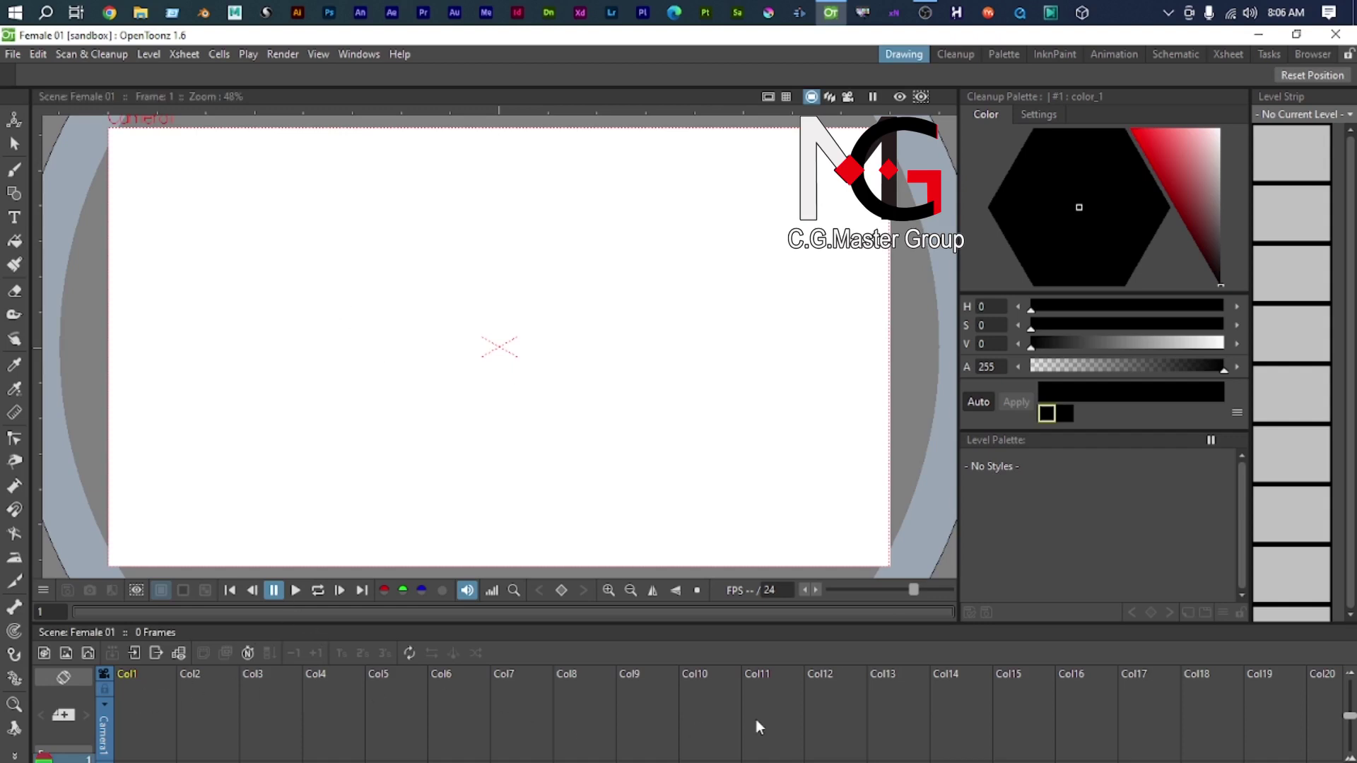
Step: Select the first cell of Col1, and switch to File Explorer to open the C:\All Work\2D Work folder
click(134, 711)
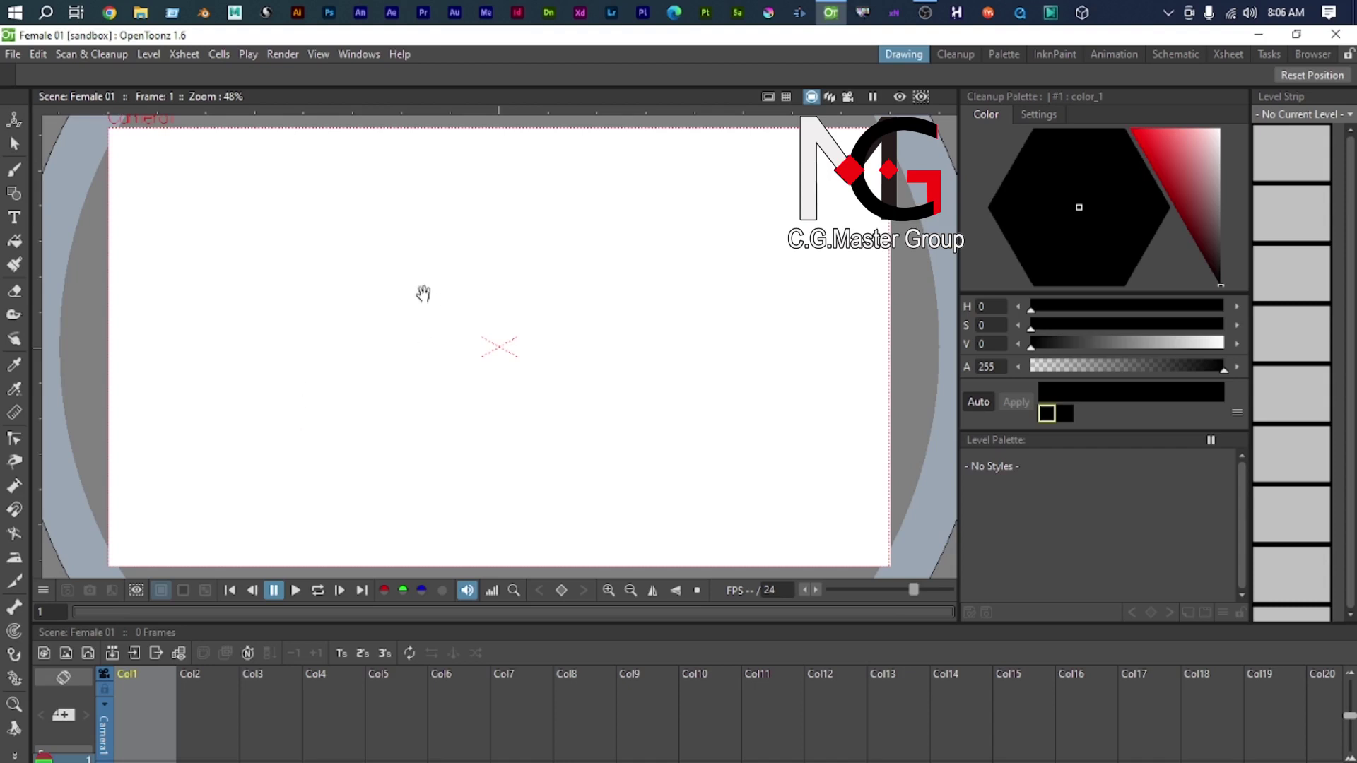
click(141, 13)
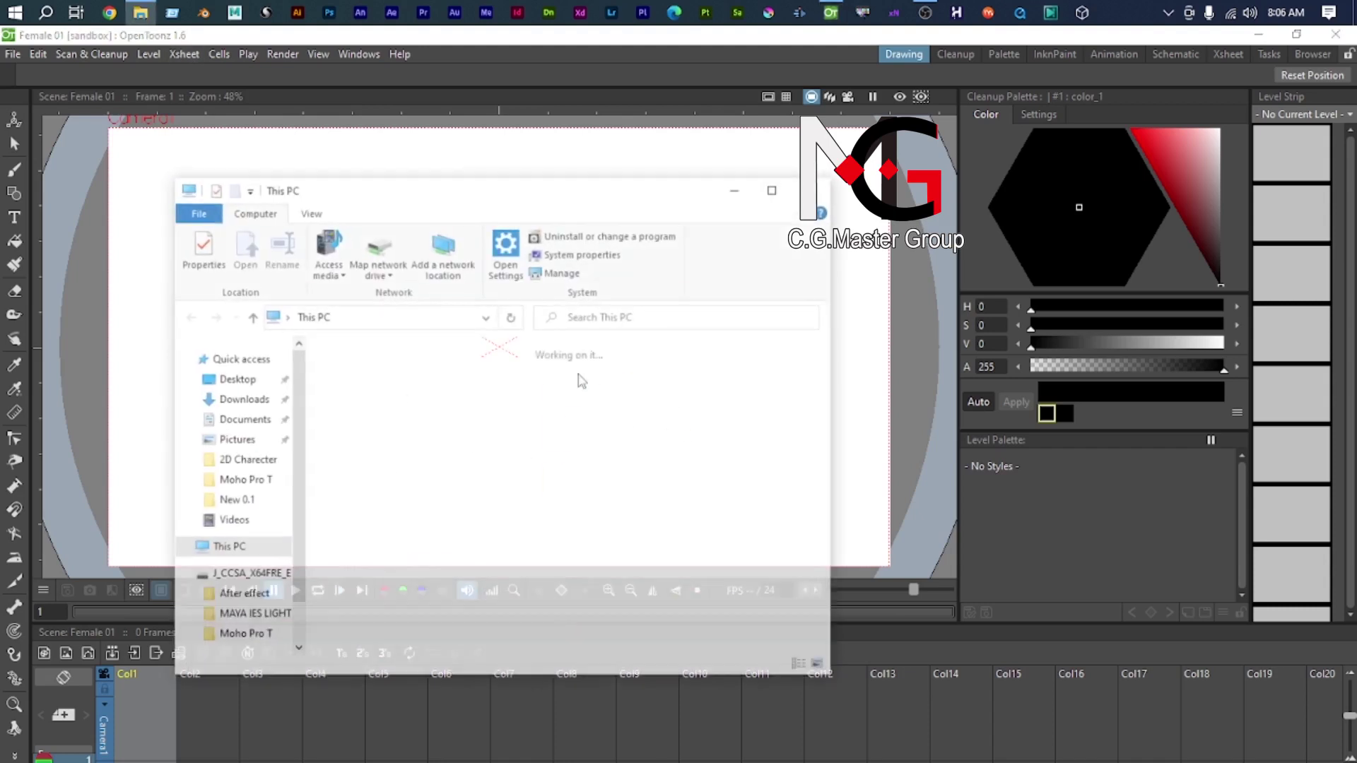
double_click(499, 605)
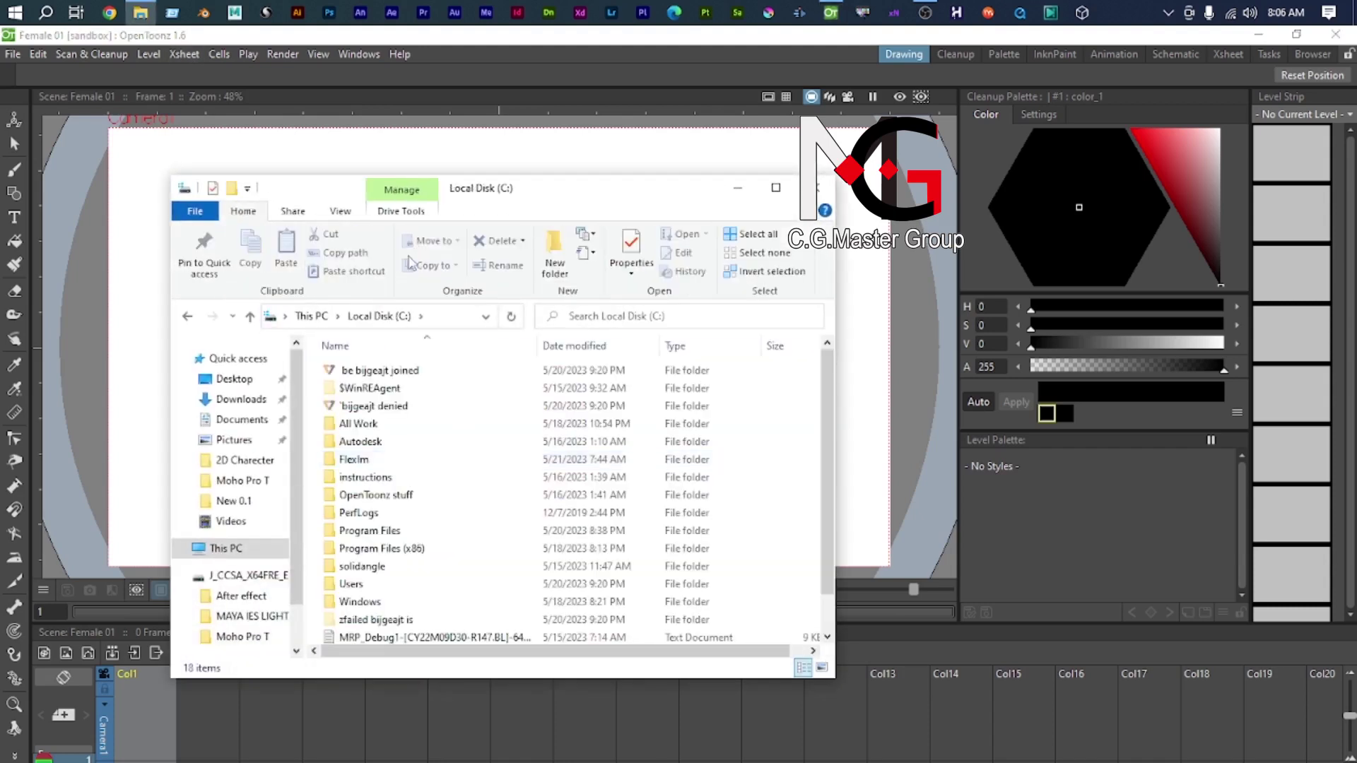
click(392, 426)
double_click(393, 426)
double_click(354, 370)
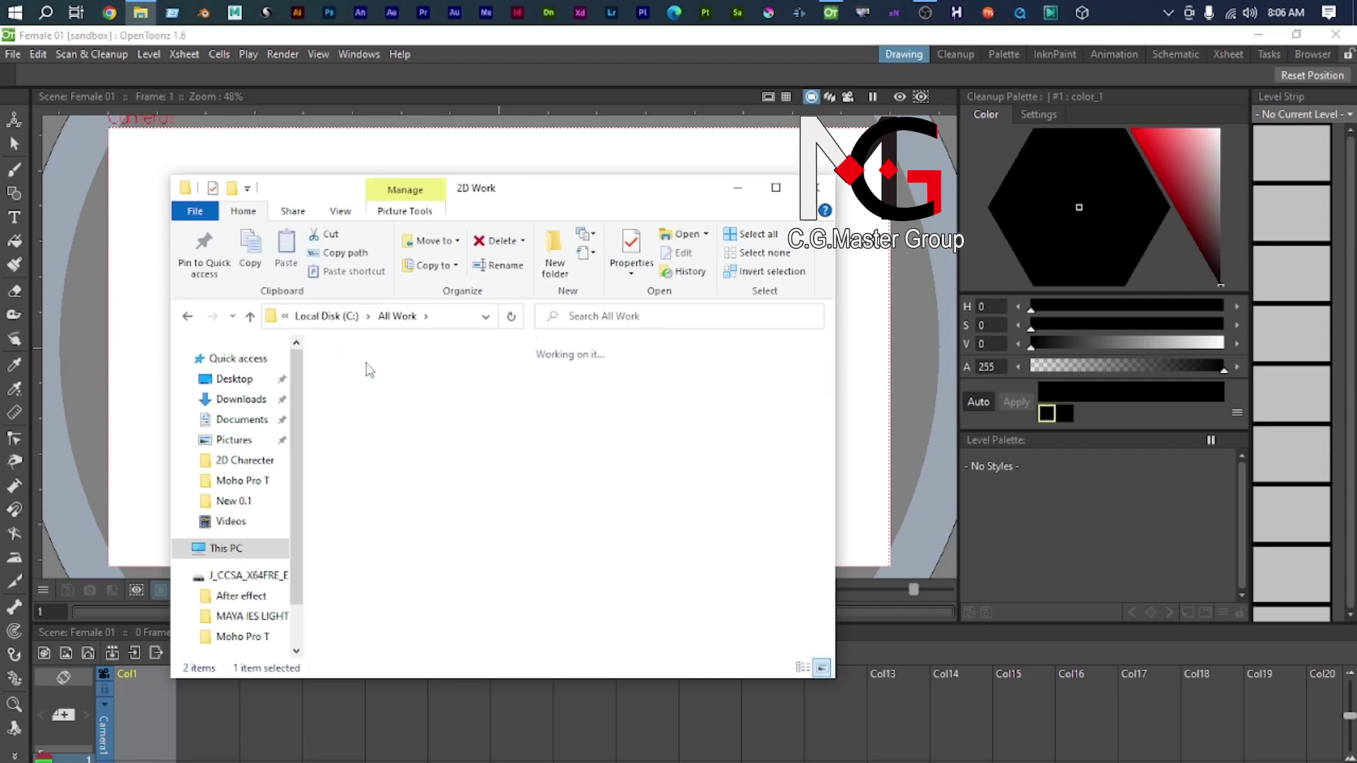
click(469, 408)
double_click(467, 396)
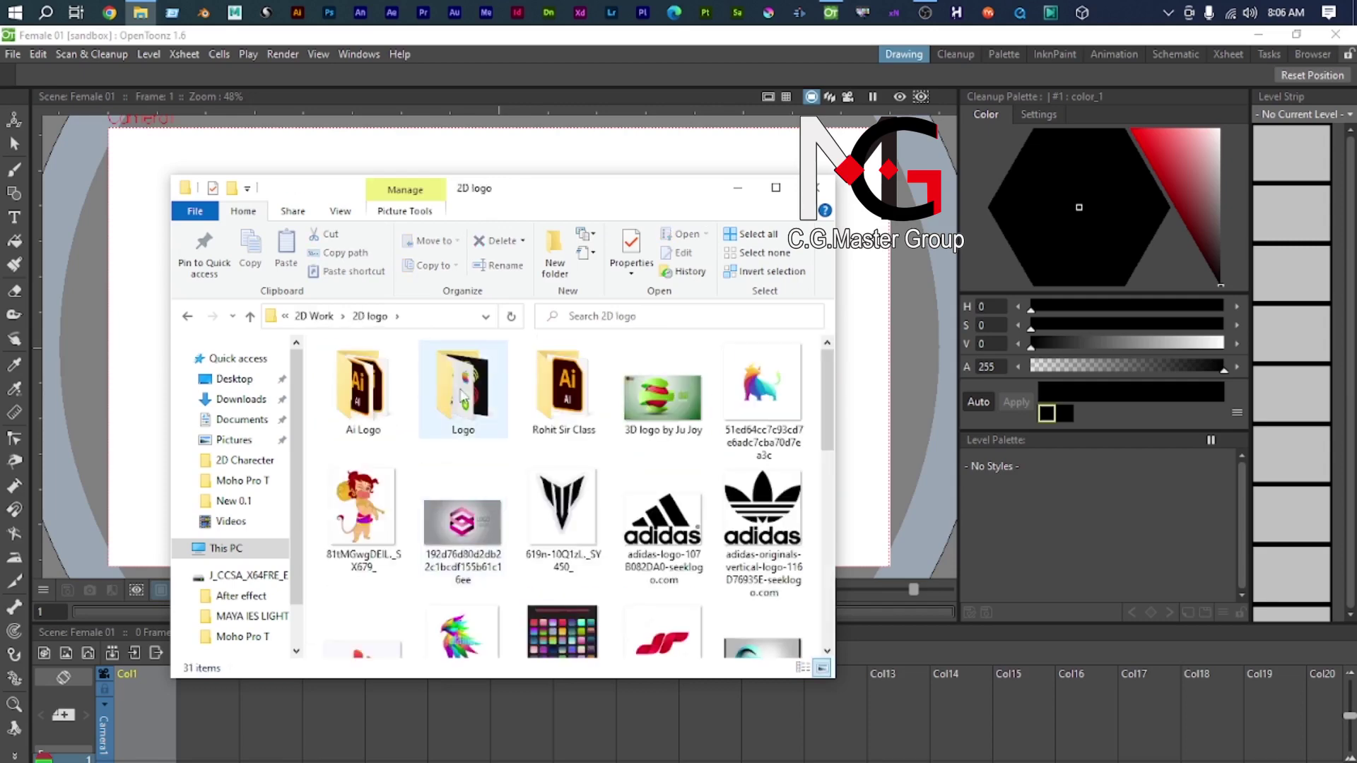
click(189, 319)
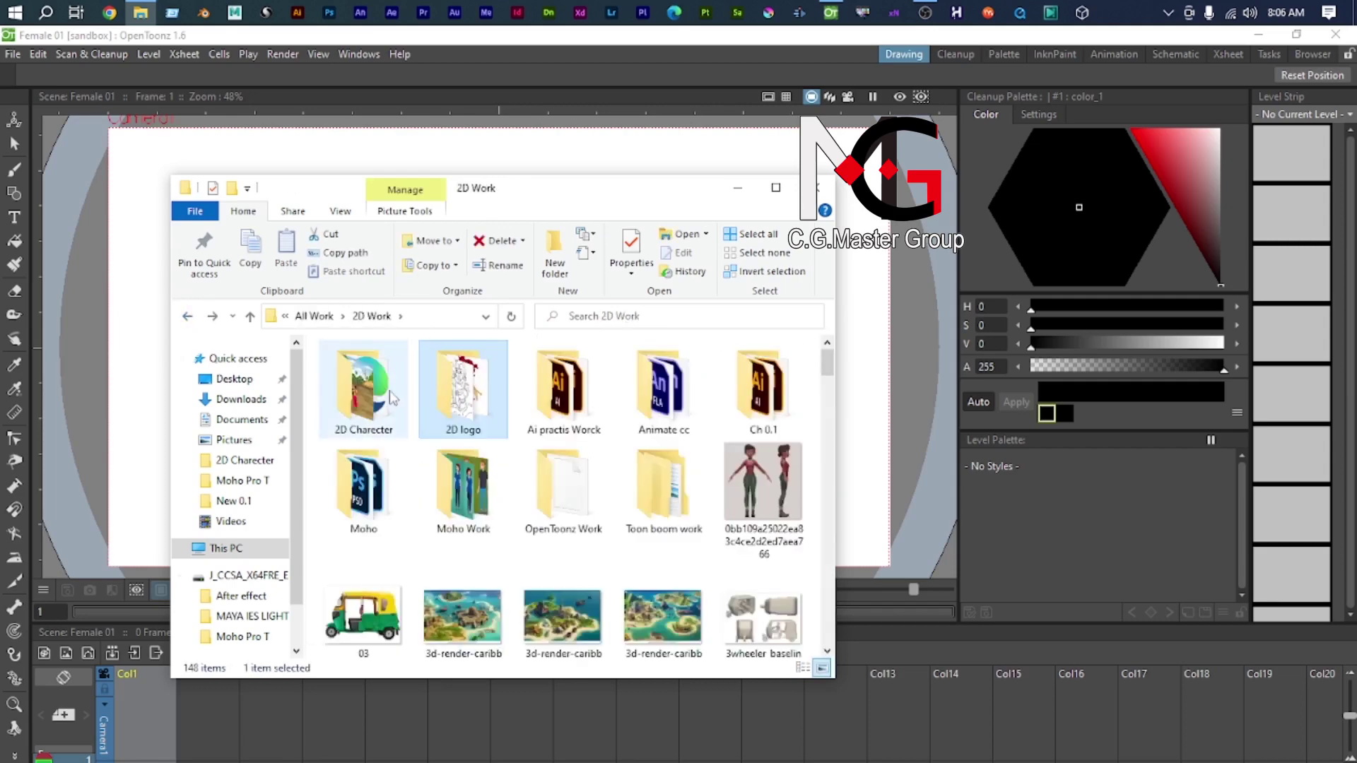
Step: Open the 2D Charecter folder in 2D Work and locate the CharacterTurnaround images
double_click(388, 390)
scroll(422, 488, down, 3)
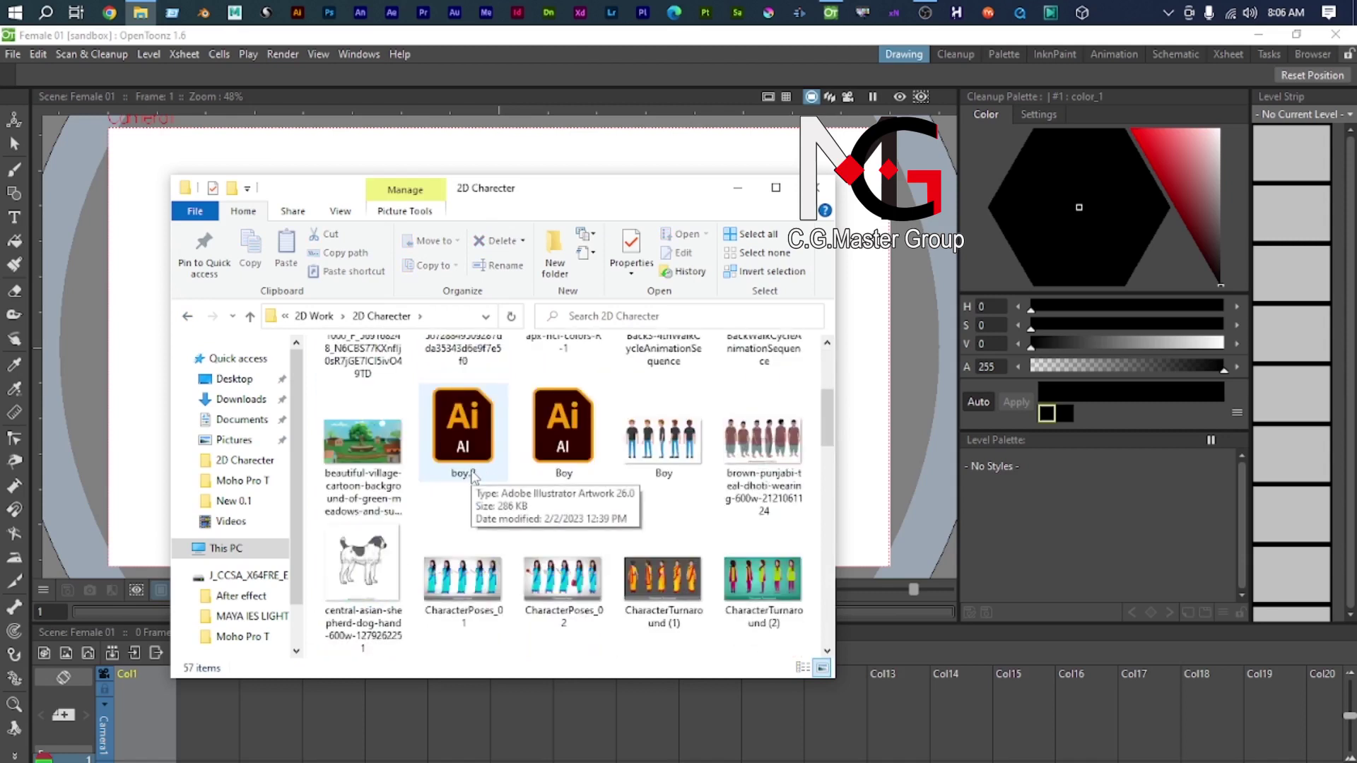
click(663, 587)
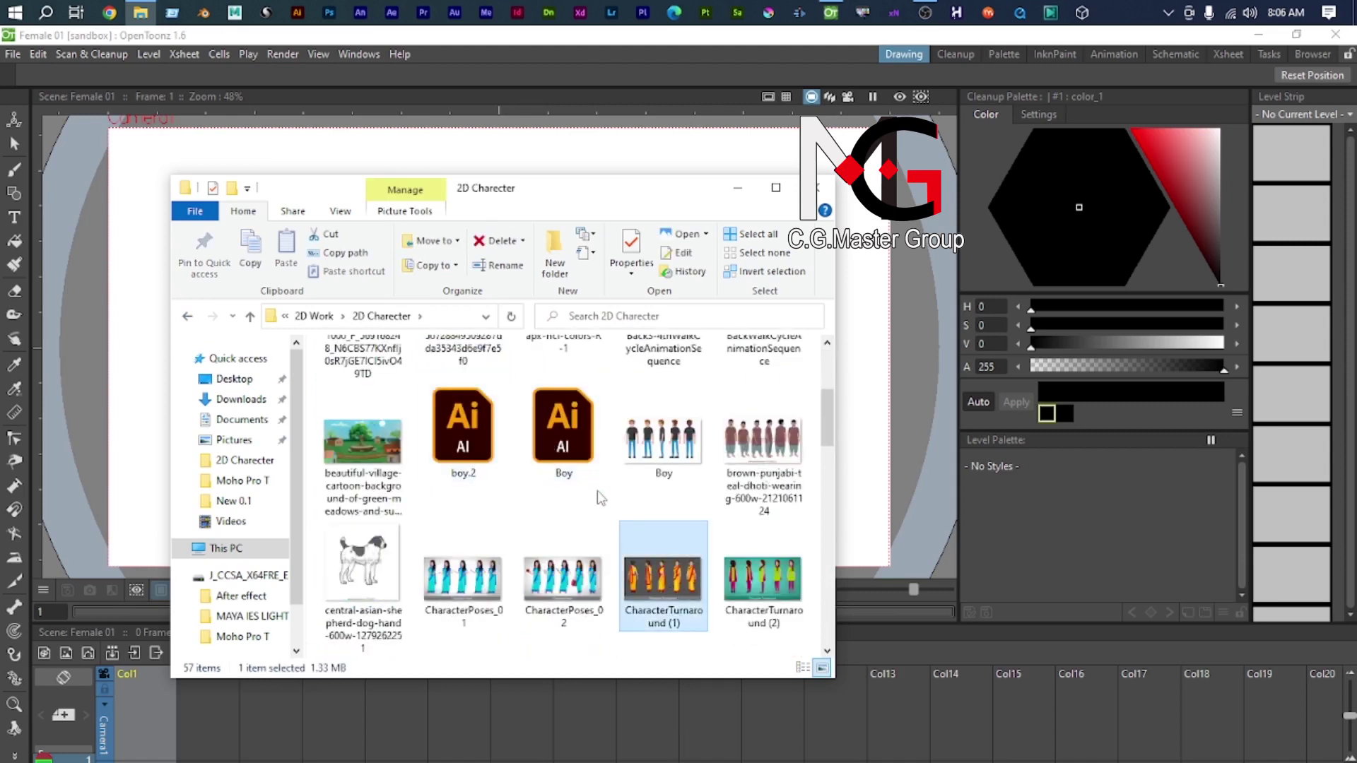
scroll(628, 520, down, 3)
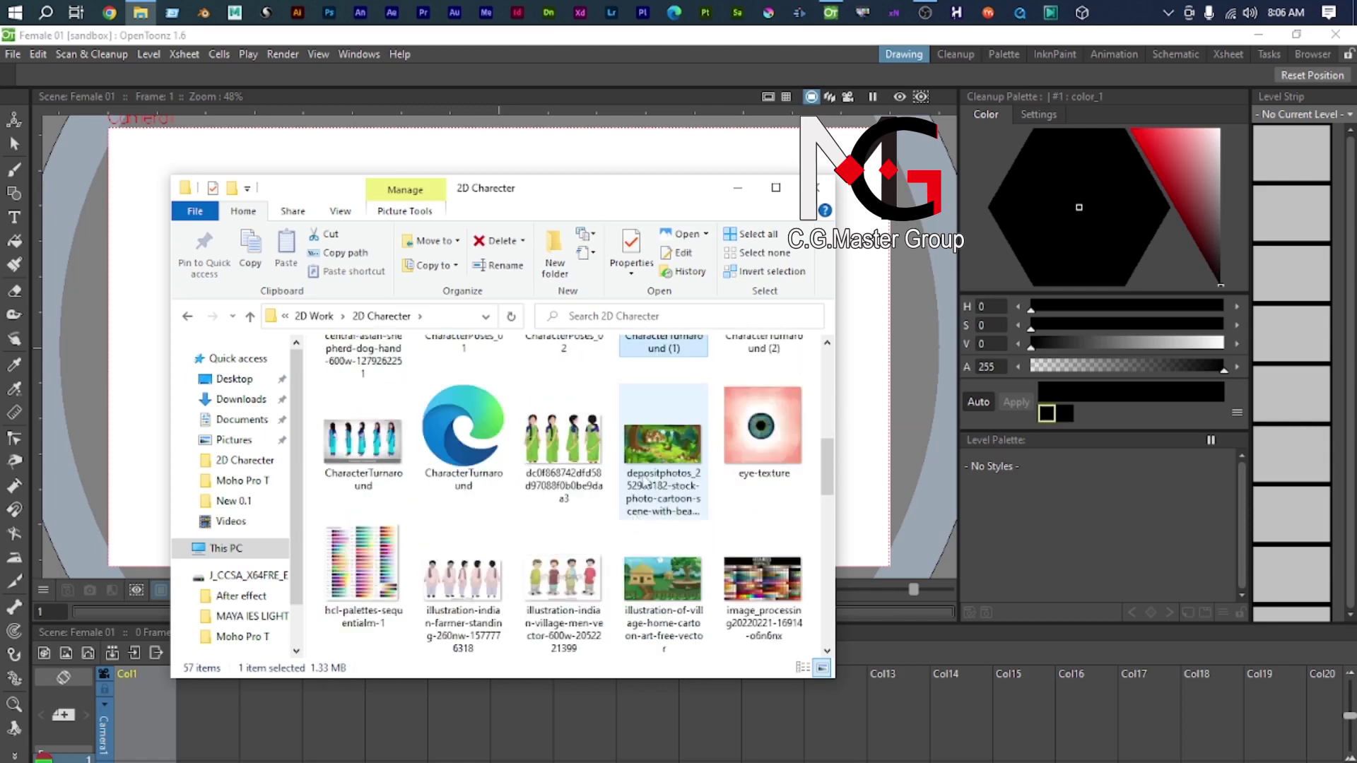
scroll(662, 424, up, 2)
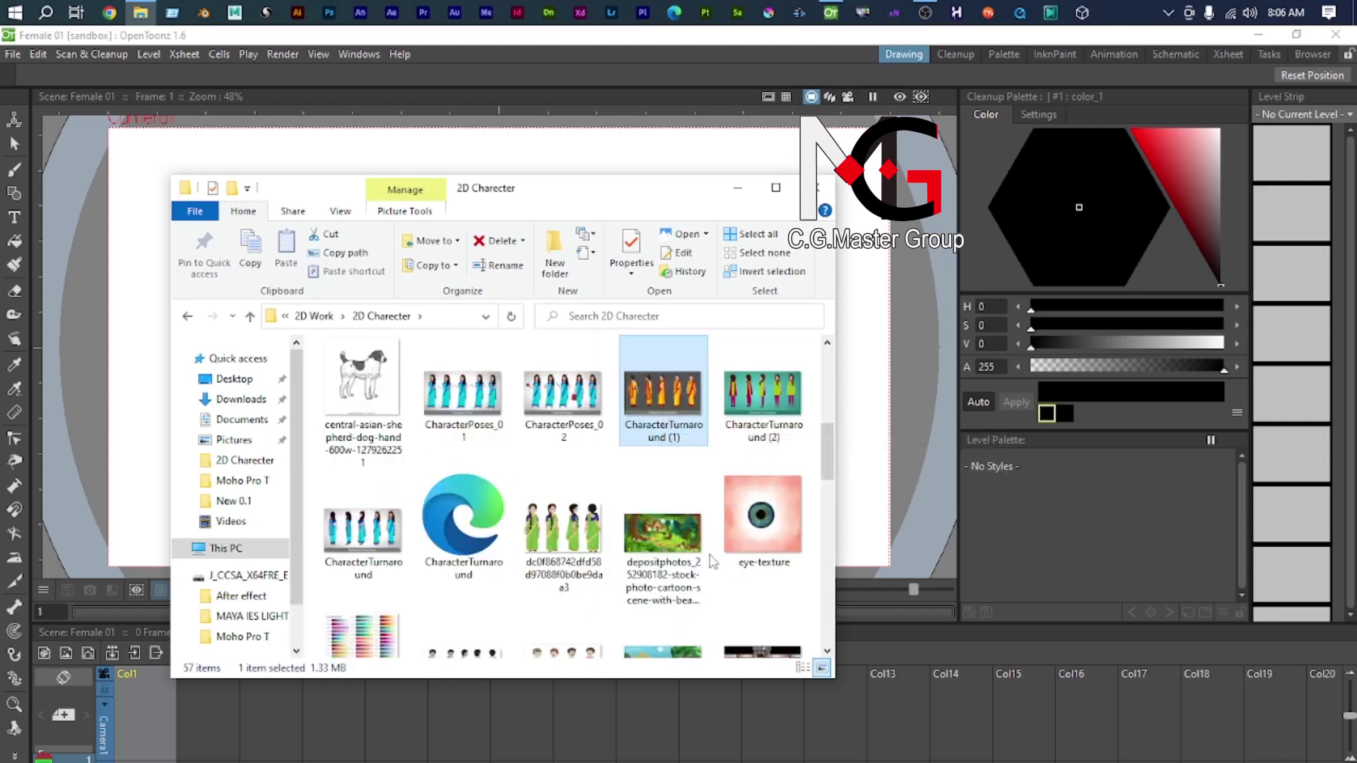
click(751, 396)
click(667, 390)
click(746, 407)
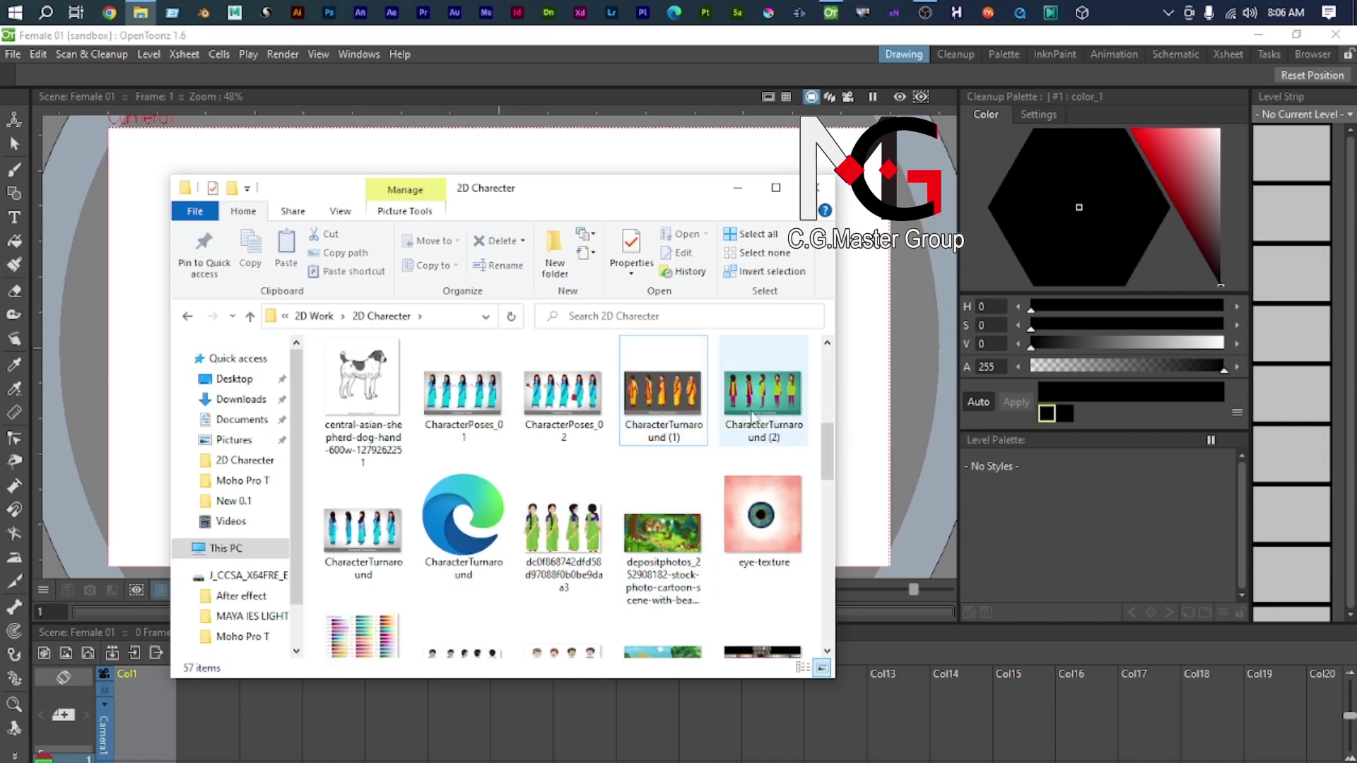
Step: Preview CharacterTurnaround (2).jpg, compare it with the other character sheets in the folder, and close the image viewer
double_click(771, 415)
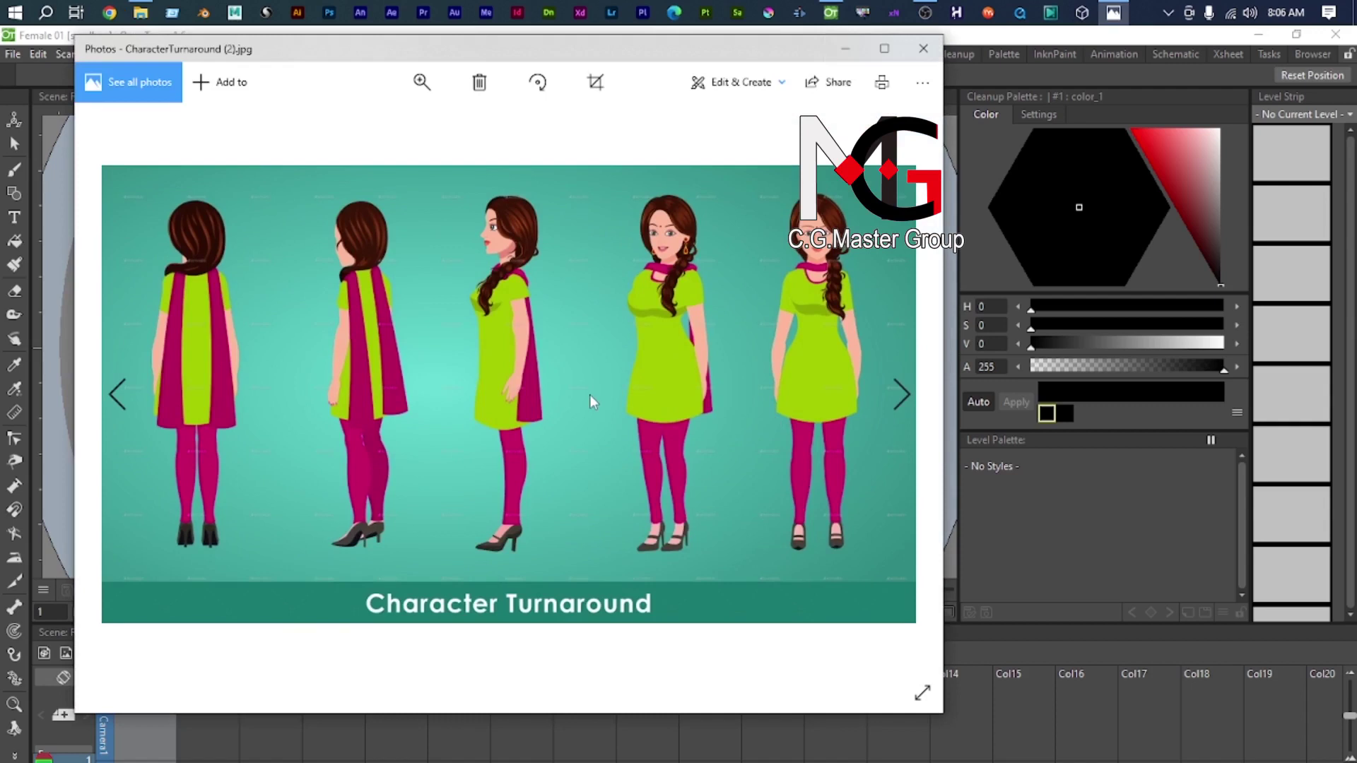
click(901, 396)
click(903, 403)
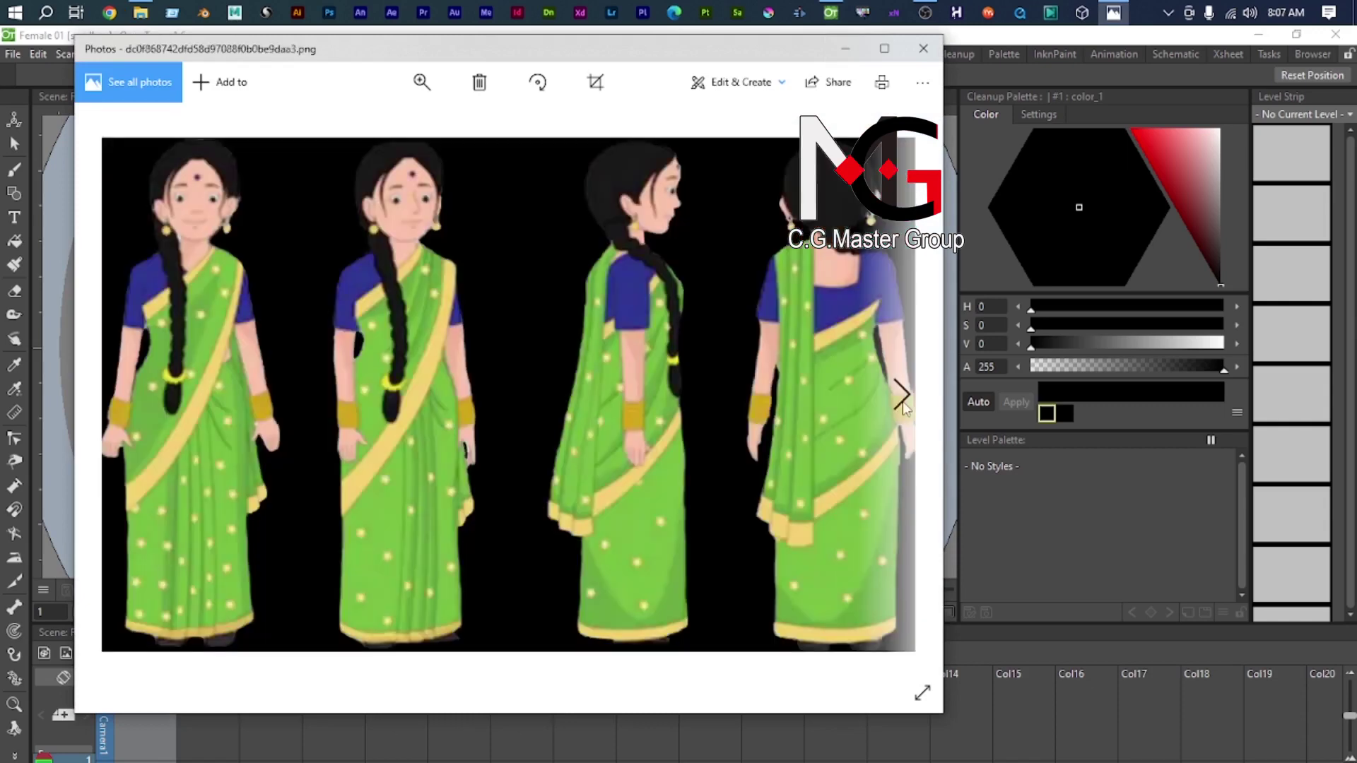
click(902, 403)
click(902, 403)
click(902, 403)
click(902, 403)
click(902, 403)
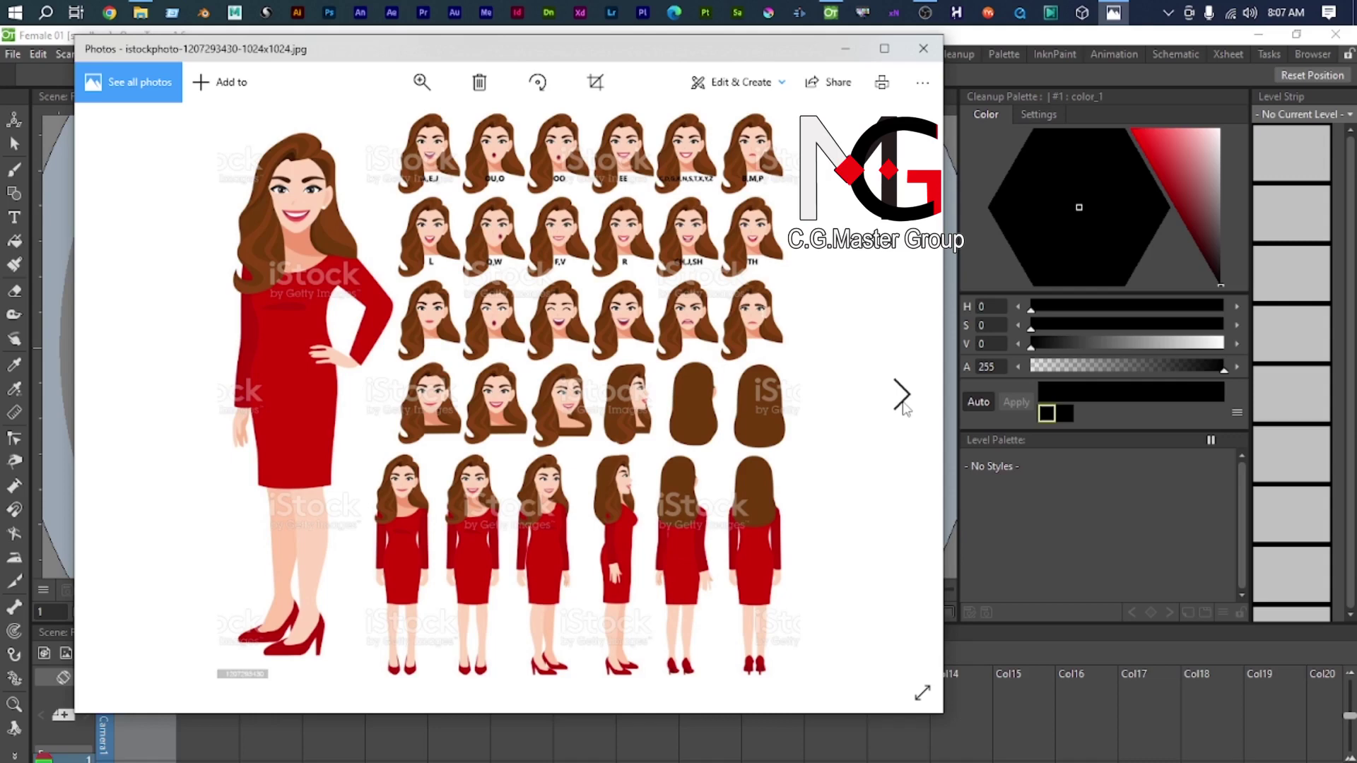
click(901, 395)
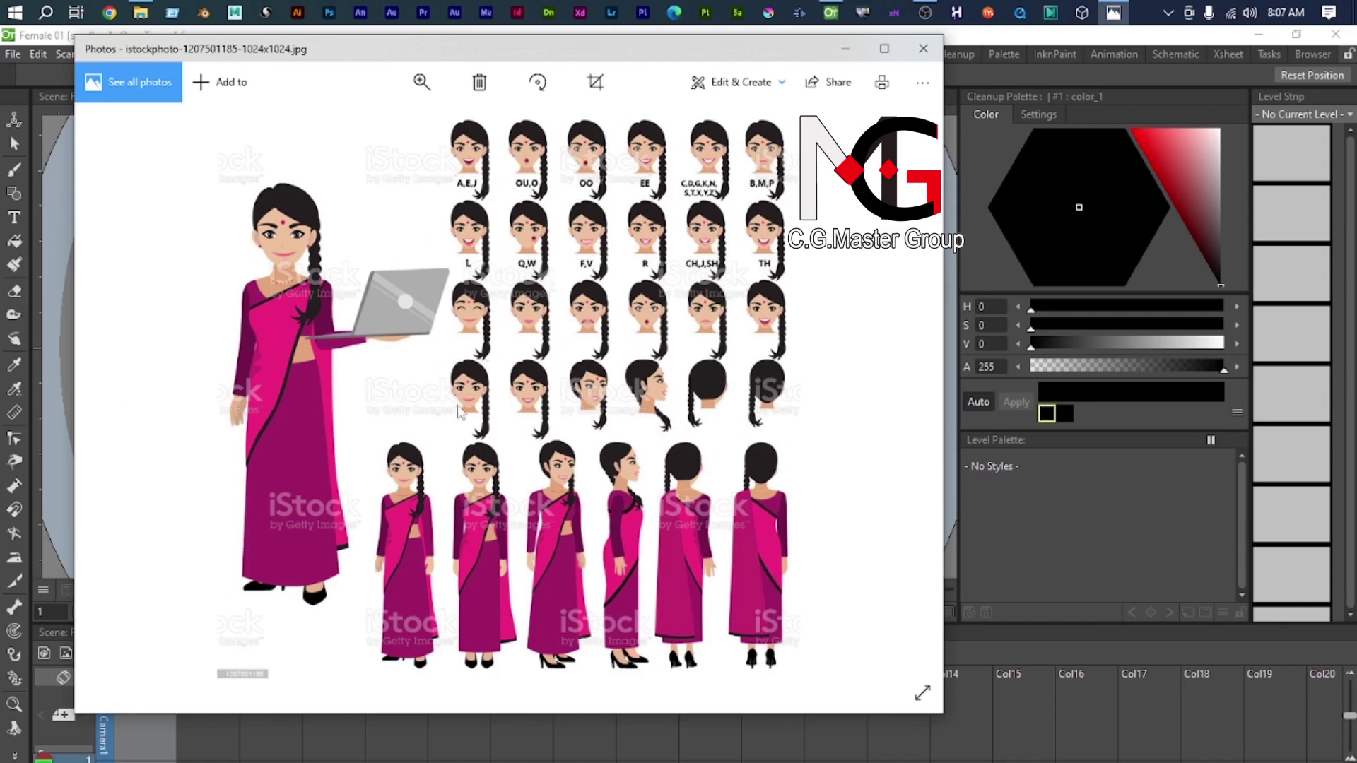
click(111, 393)
click(110, 393)
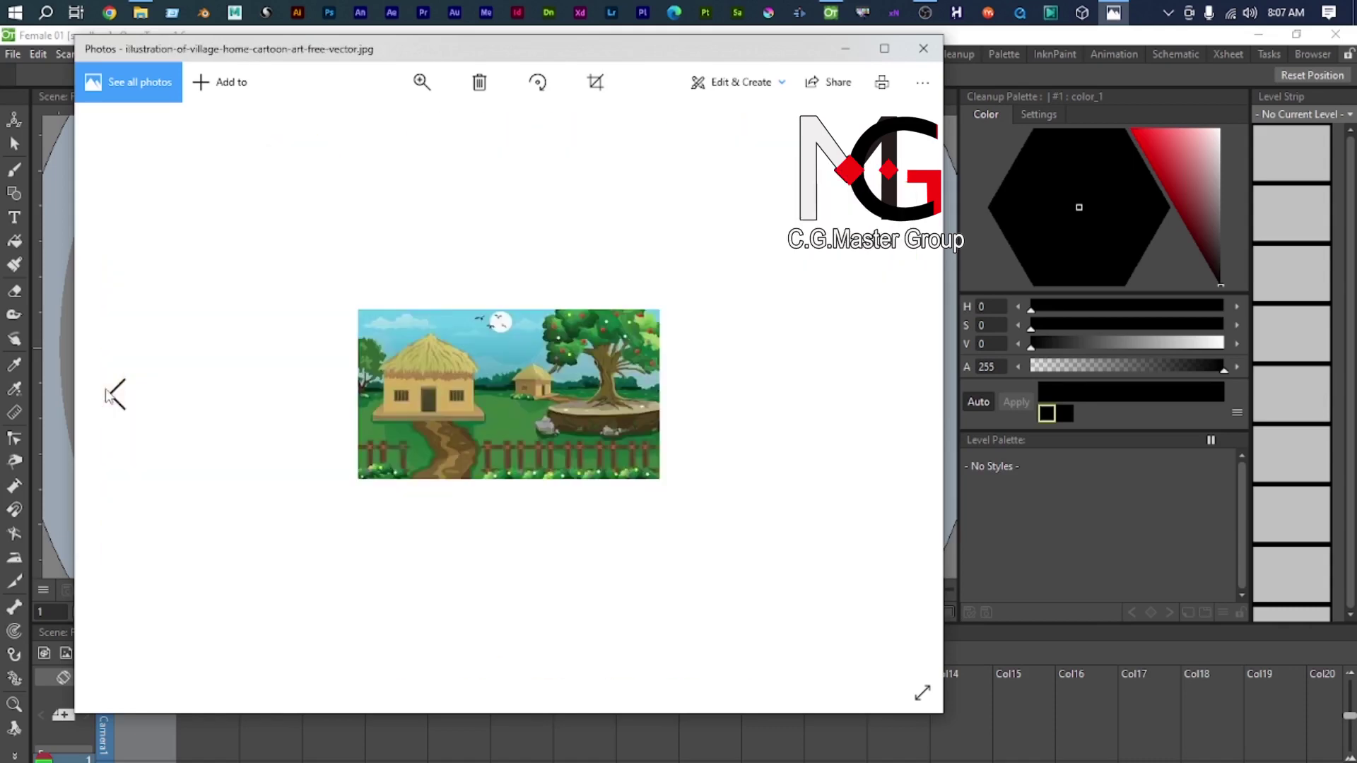
click(108, 395)
click(110, 393)
click(110, 394)
click(110, 393)
click(110, 393)
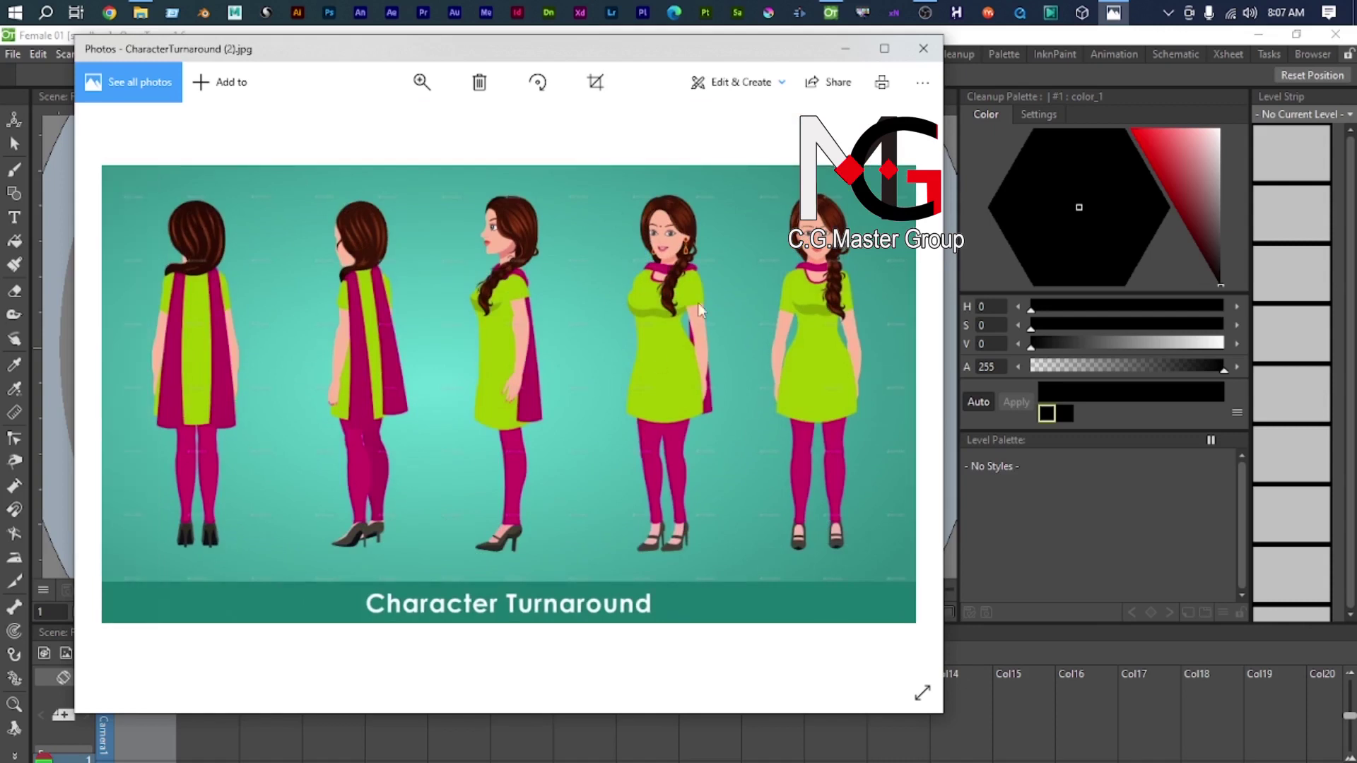
click(921, 52)
Step: Import CharacterTurnaround (2).jpg from the 2D Charecter folder into the OpenToonz scene and close File Explorer
drag(703, 200, 214, 340)
drag(301, 541, 540, 376)
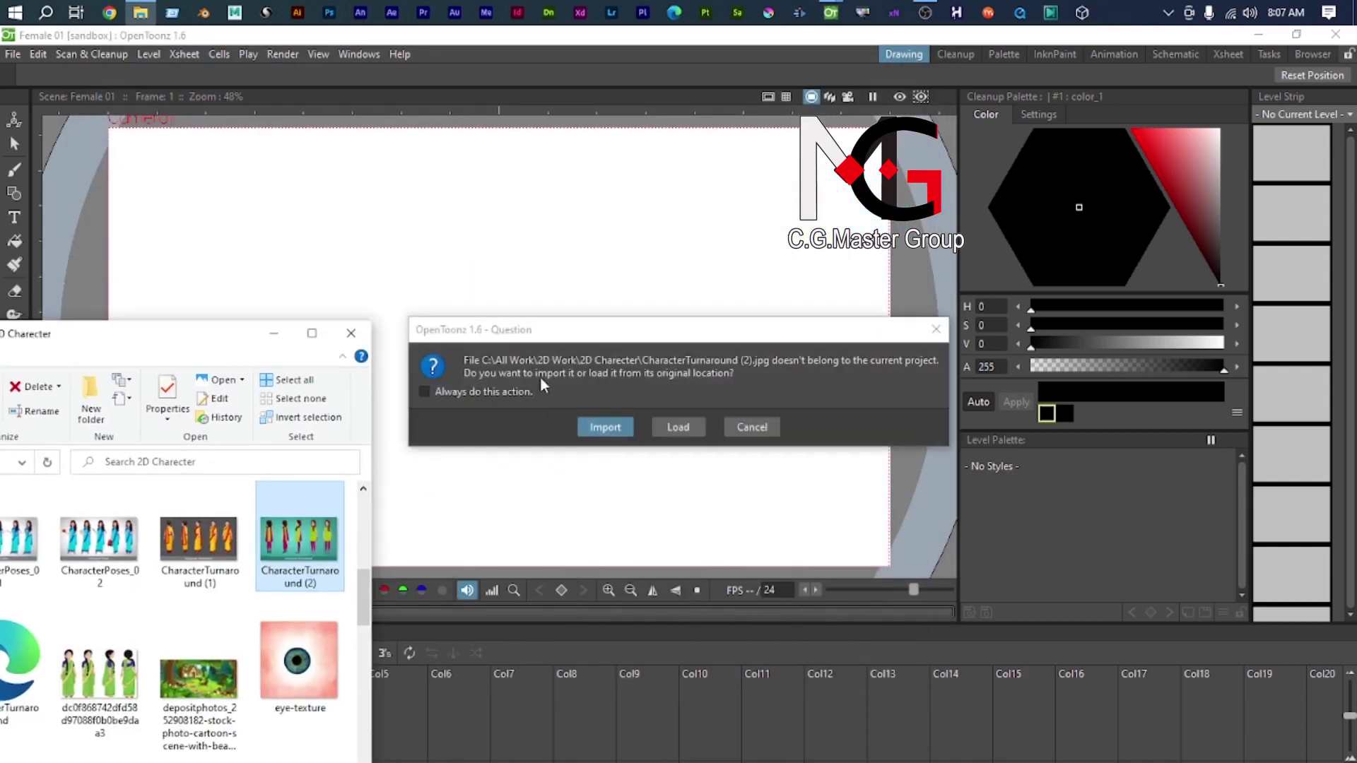
click(597, 424)
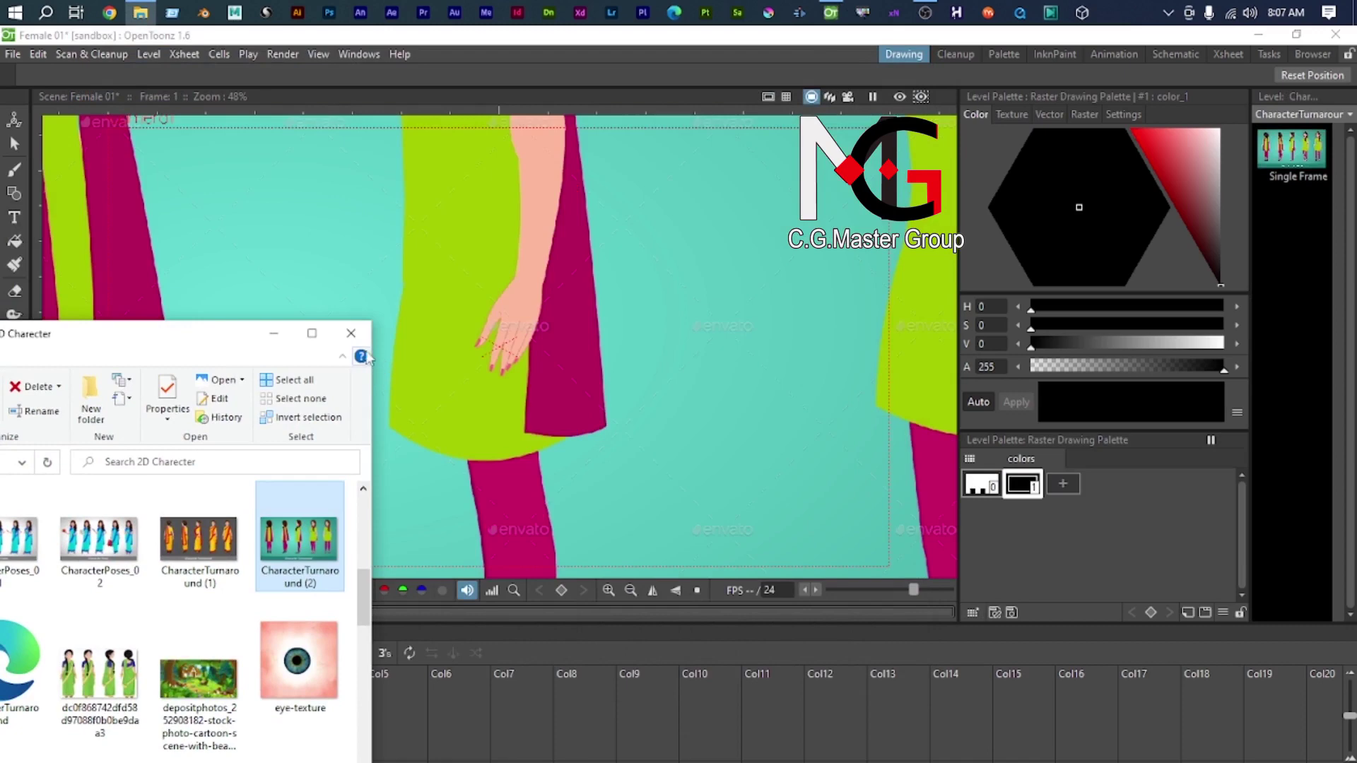
click(352, 332)
Step: Scale the turnaround image in Col1 down to about 30.5% so it fits the camera frame
scroll(354, 334, down, 2)
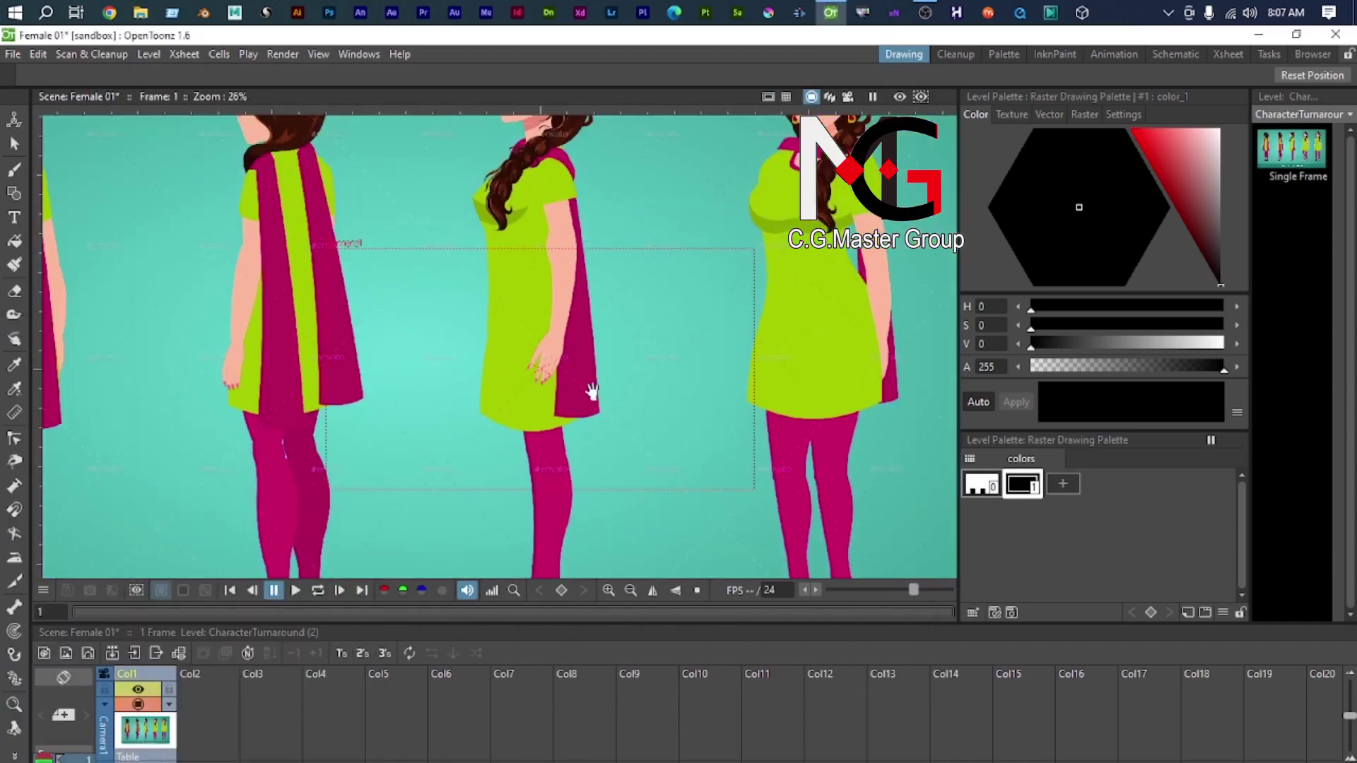
click(14, 120)
scroll(412, 322, down, 1)
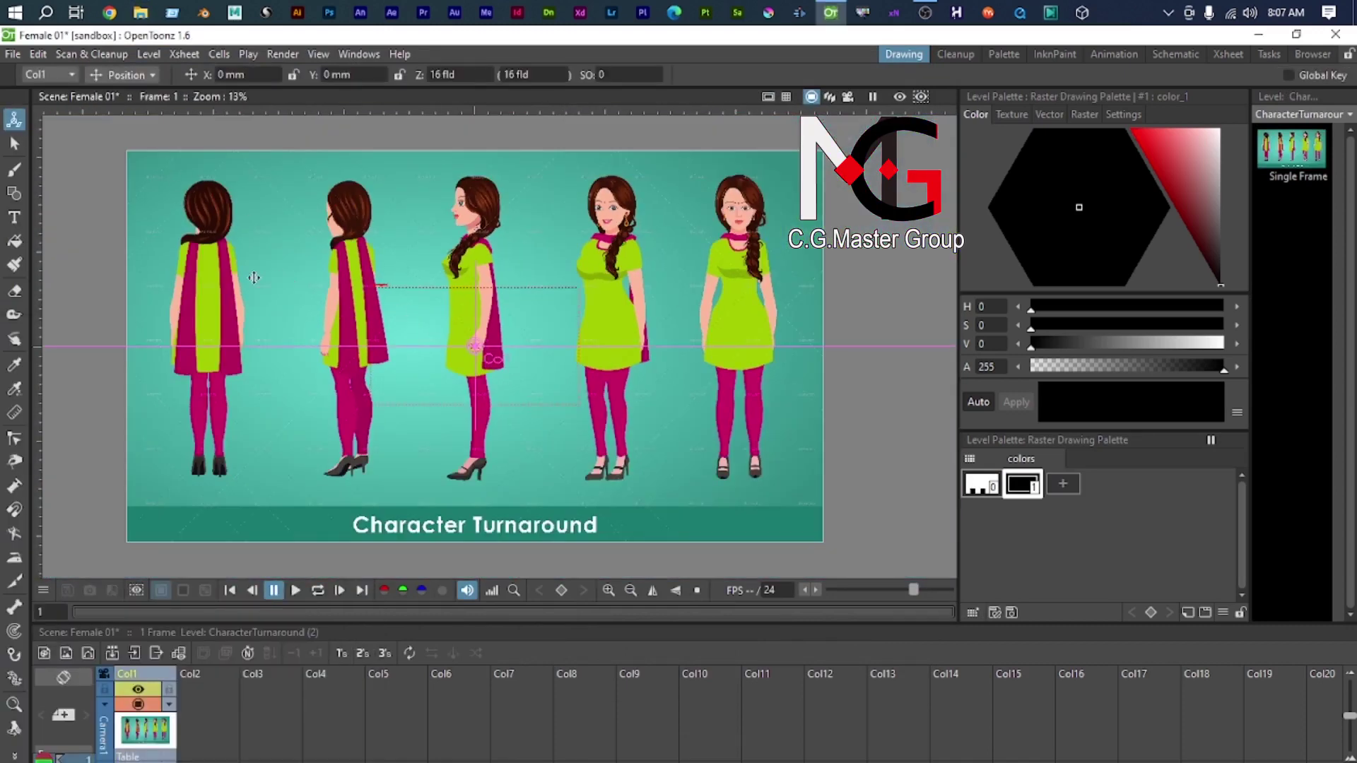
click(131, 74)
click(126, 138)
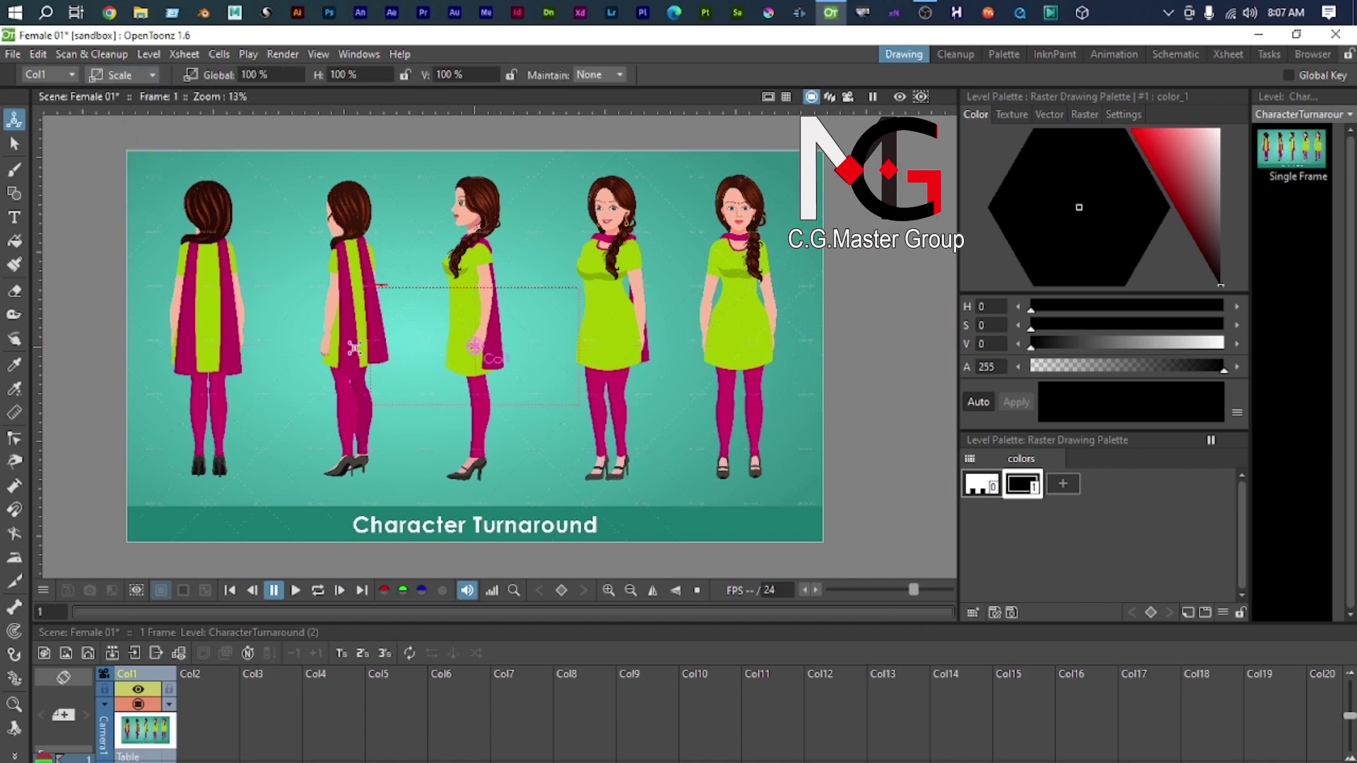
drag(131, 153, 355, 329)
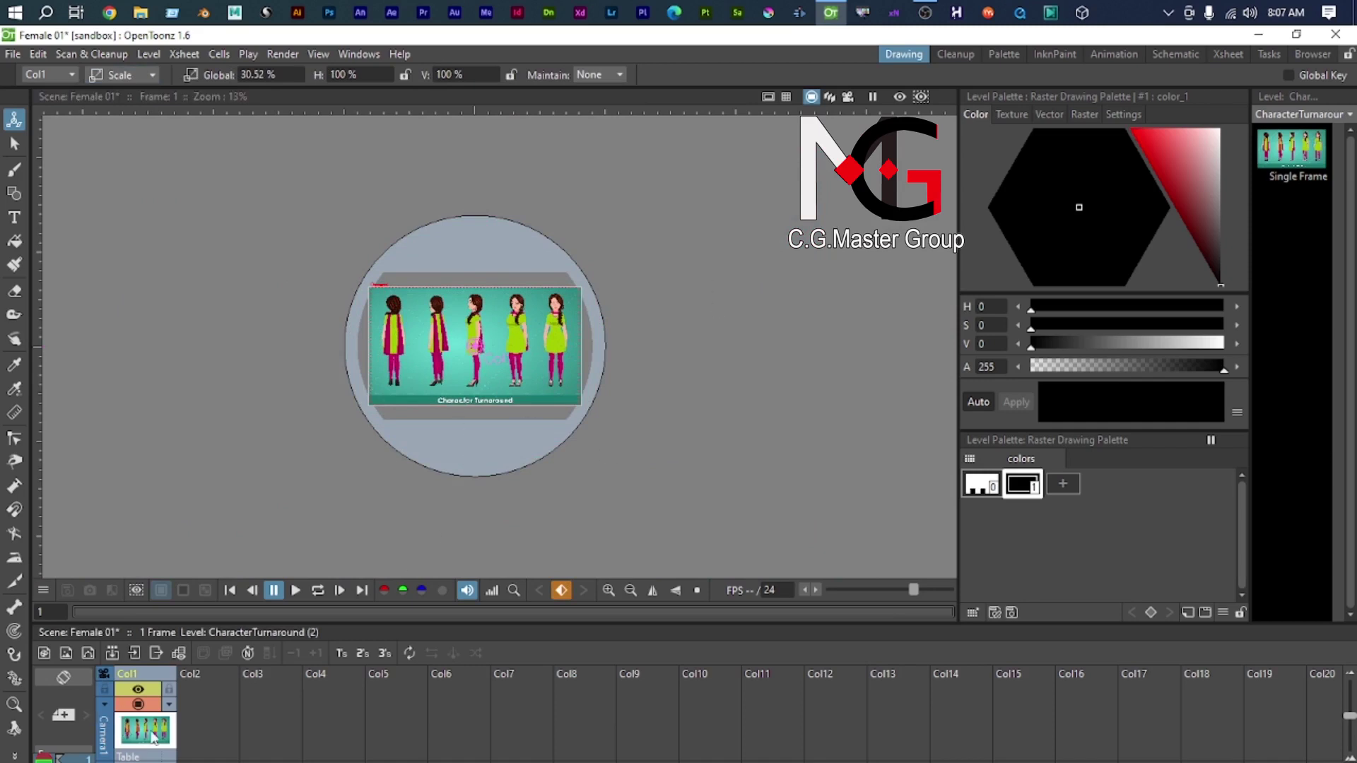
Step: Lock Col1 with the reference image and add a Toonz Vector Level named A in Col2
click(169, 687)
click(219, 701)
click(111, 652)
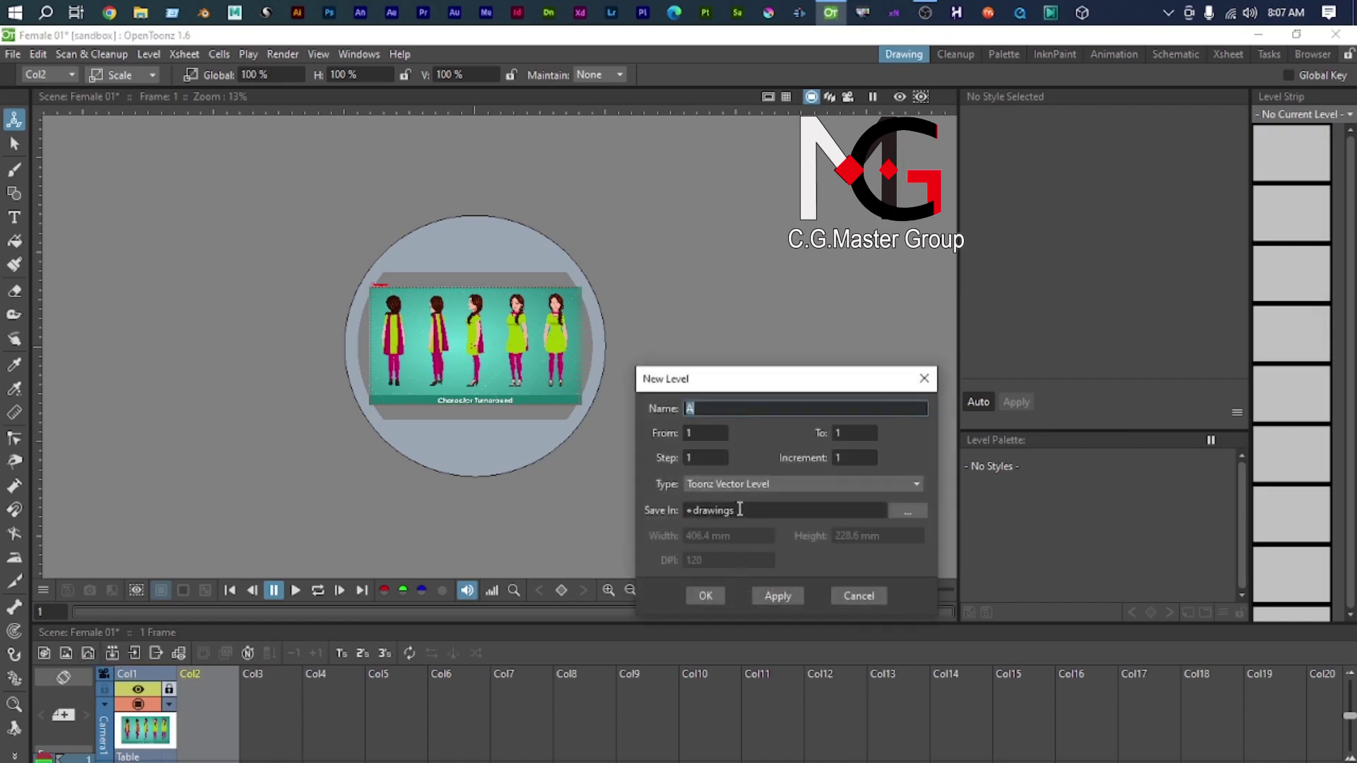
click(770, 595)
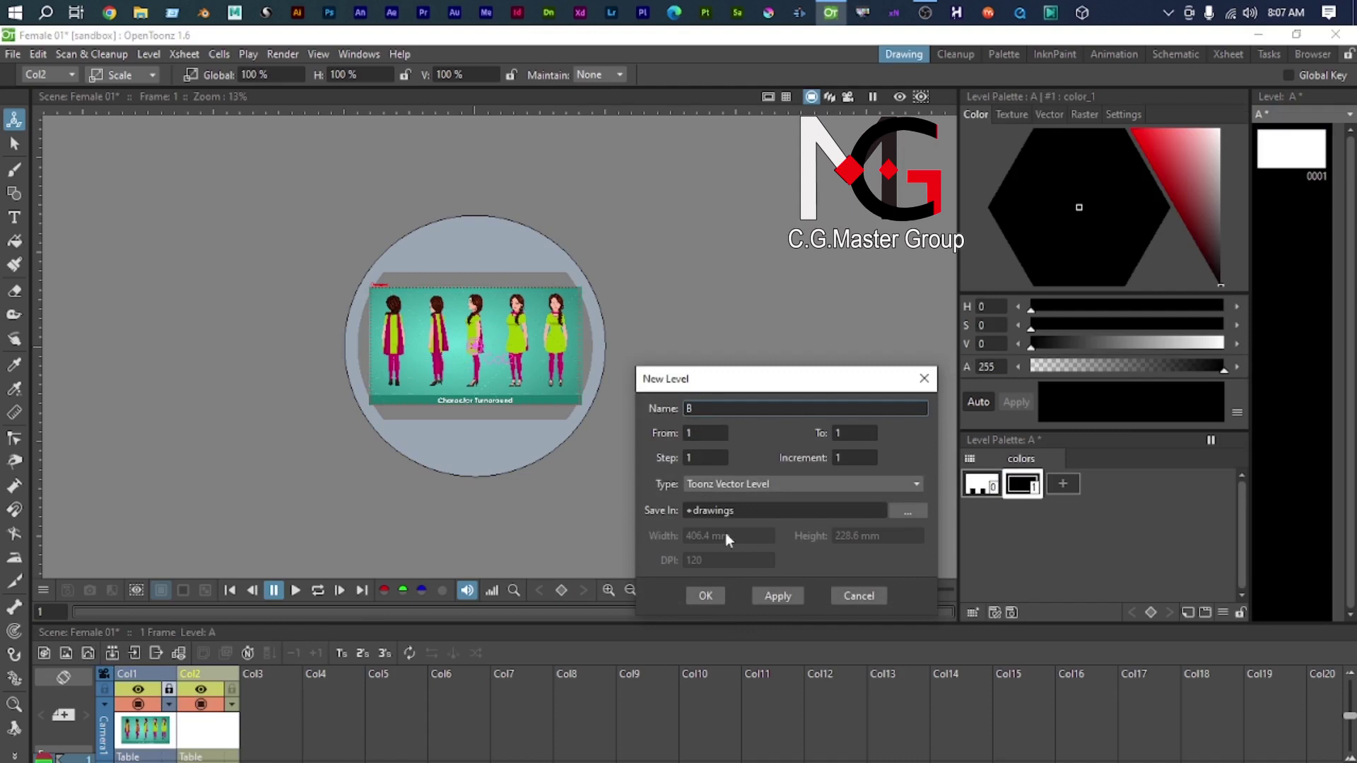
click(731, 484)
click(927, 376)
click(923, 378)
click(144, 56)
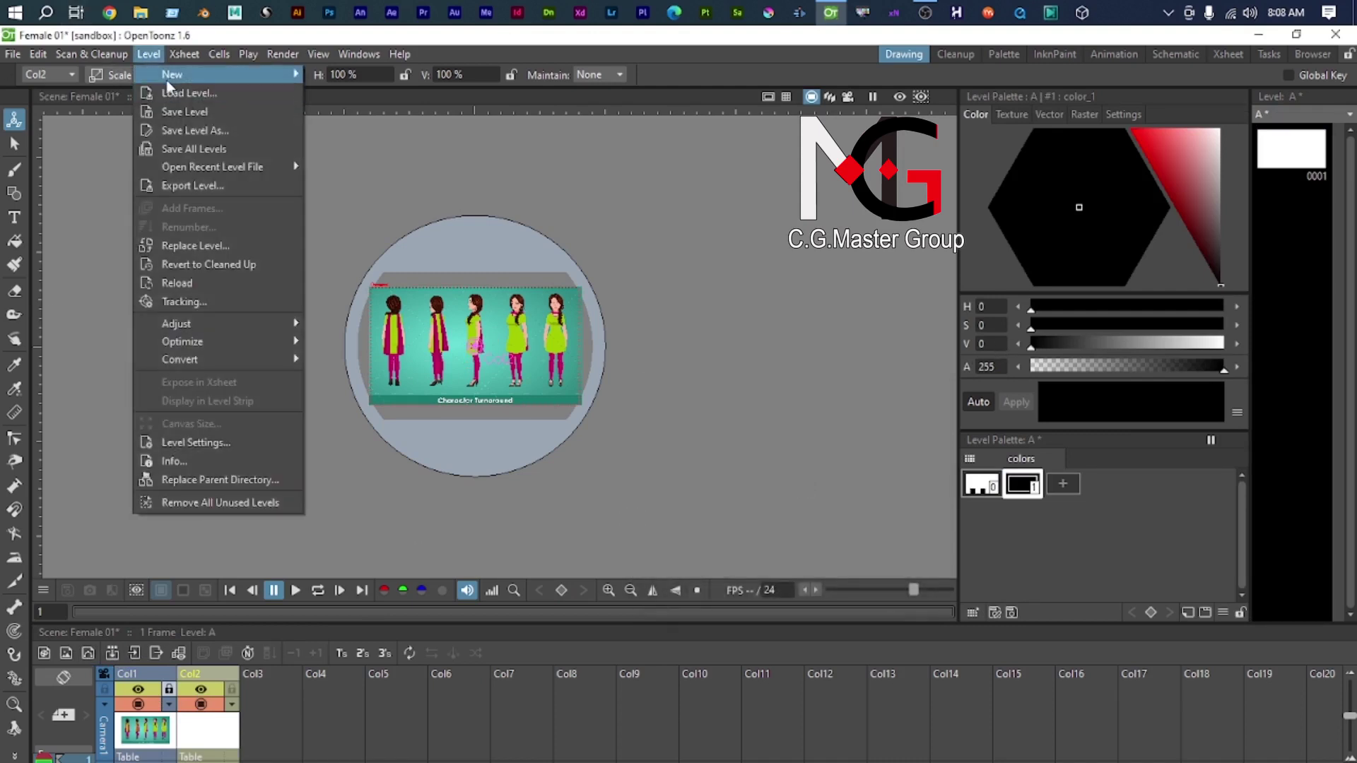
mouse_move(176, 76)
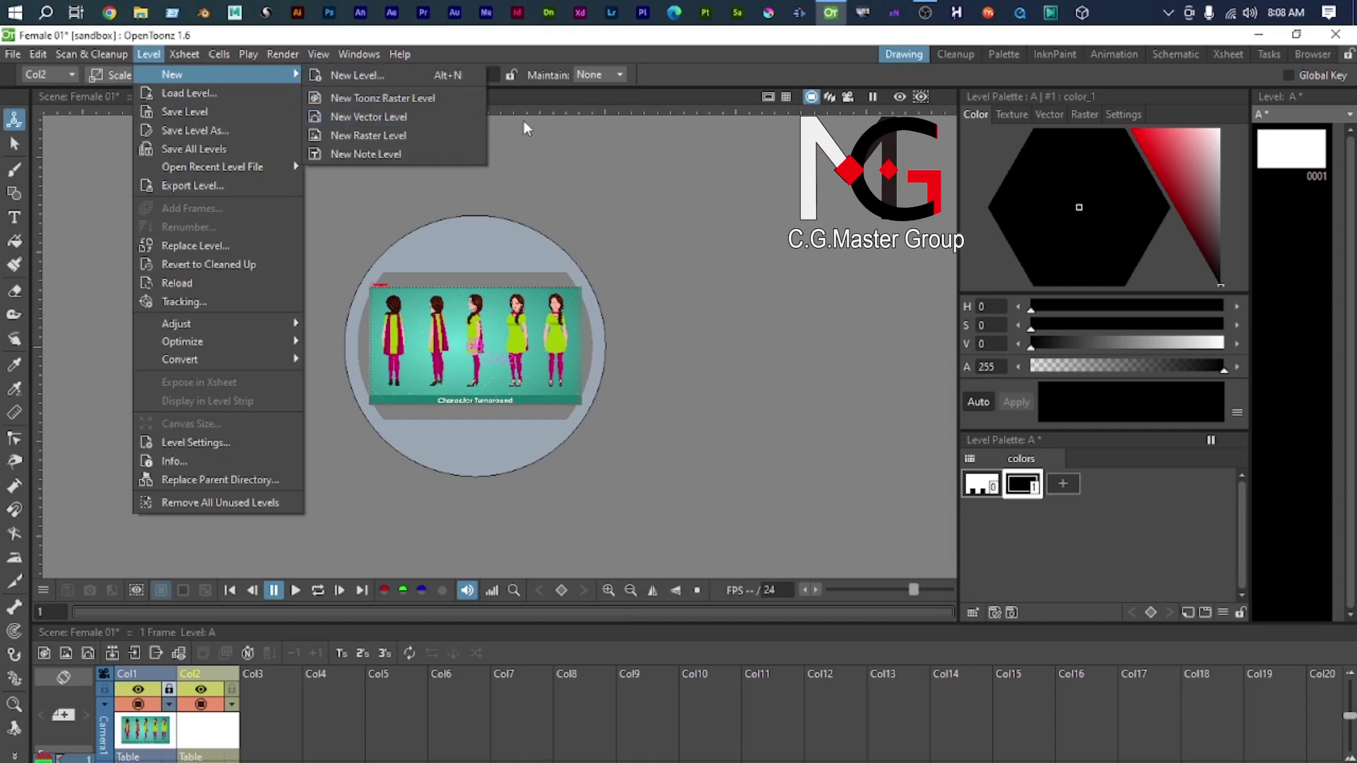
click(202, 735)
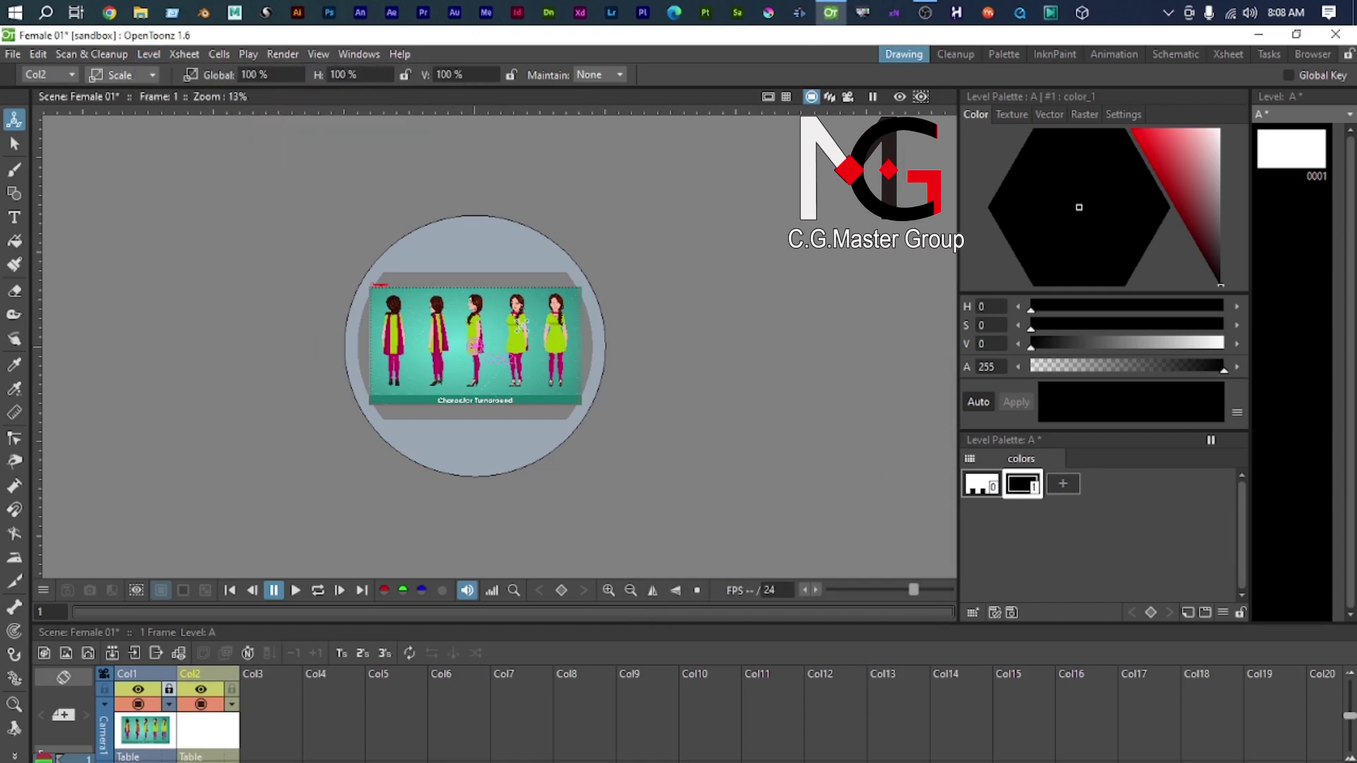
Step: Set the Geometric tool to the Polyline shape for tracing the head of the front-view figure
scroll(510, 332, up, 5)
scroll(460, 321, up, 6)
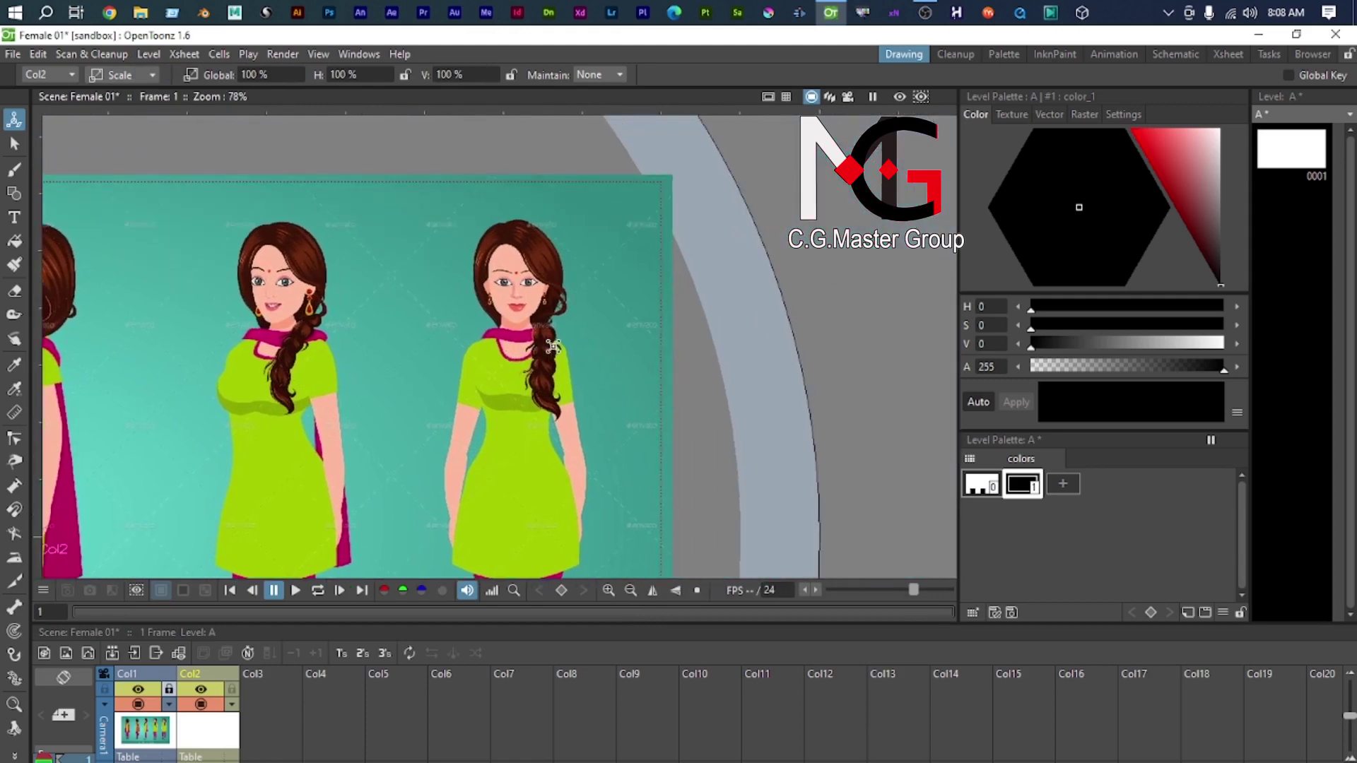
drag(348, 208, 419, 345)
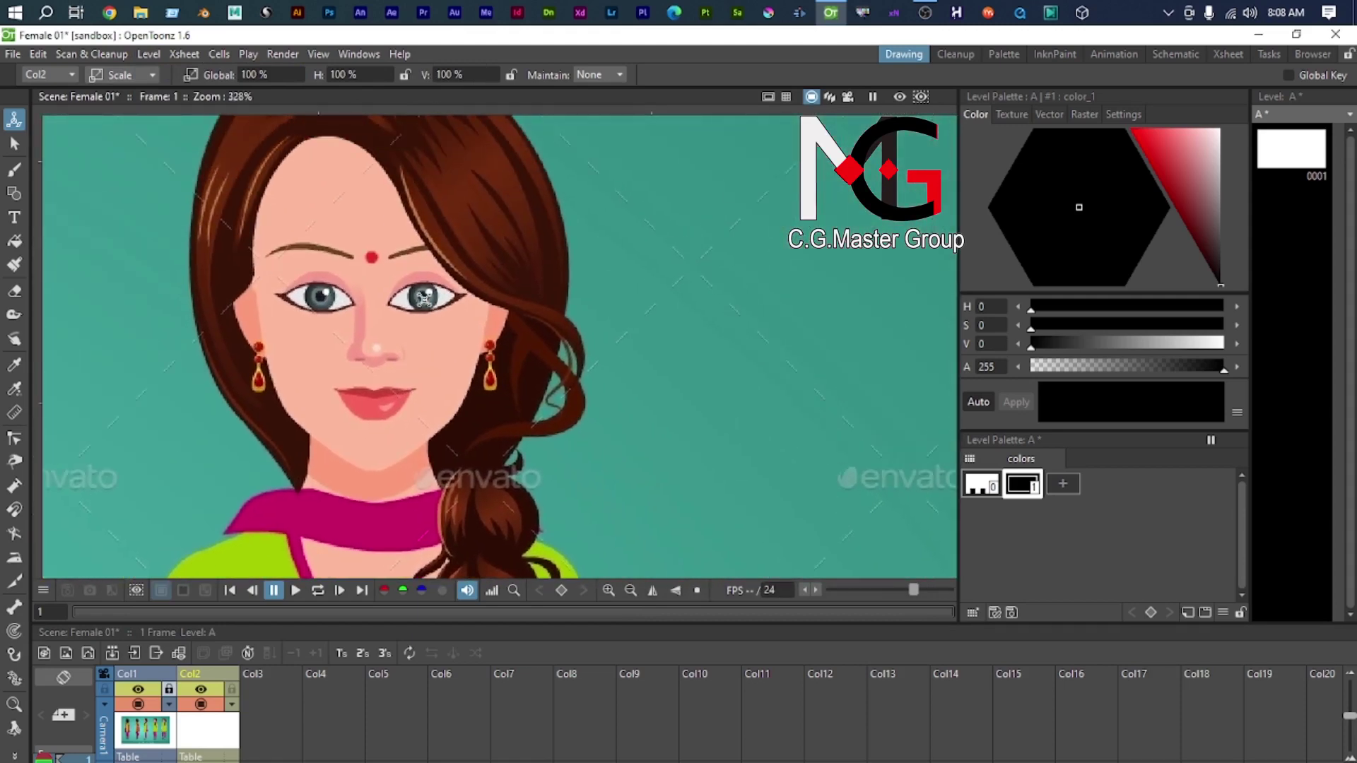
click(14, 193)
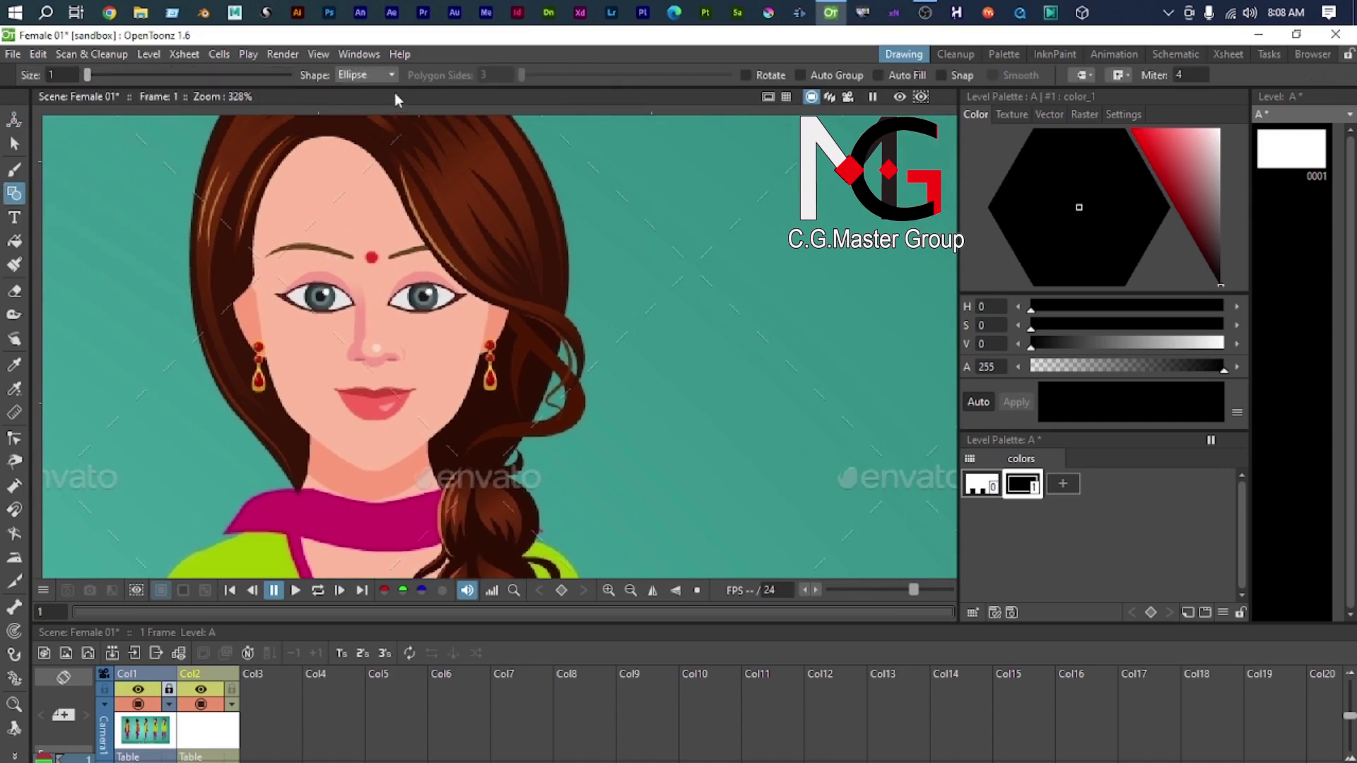
click(367, 75)
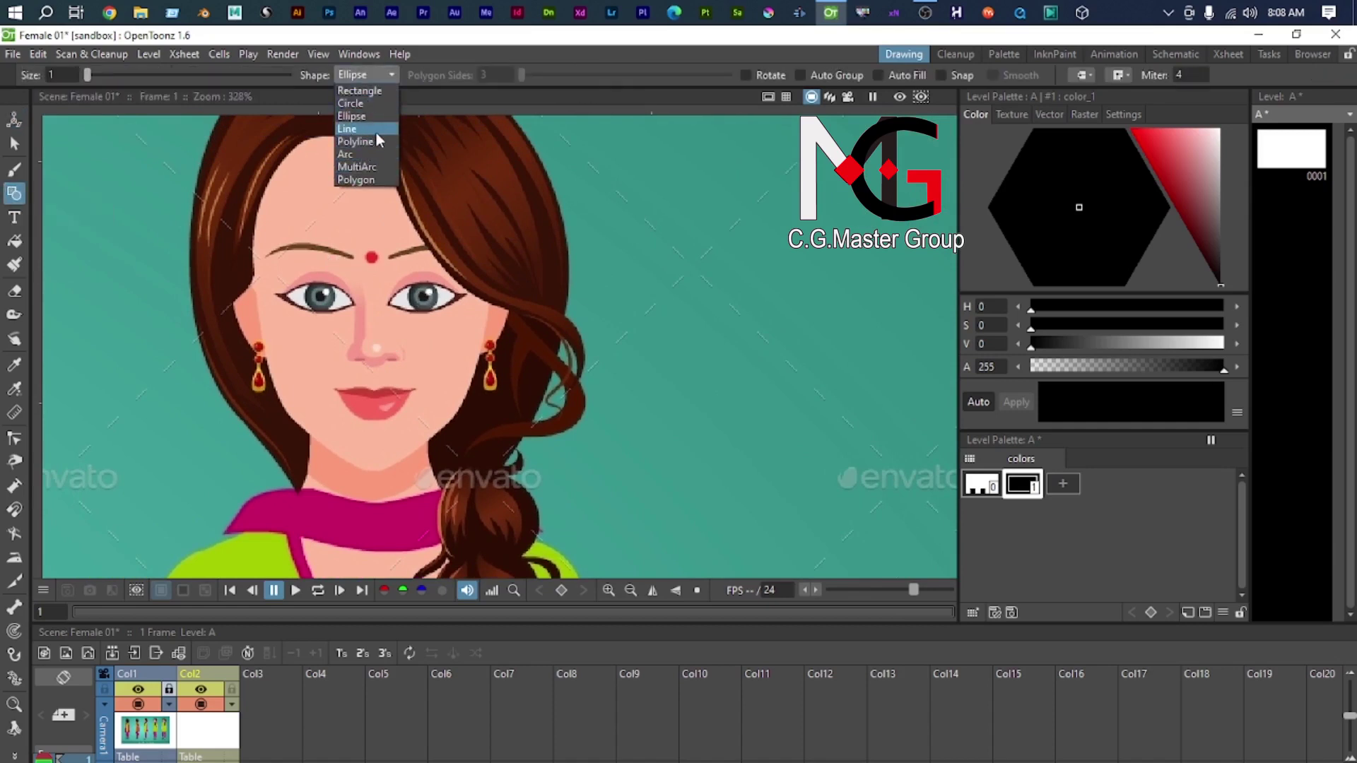
click(355, 141)
scroll(328, 481, down, 2)
drag(330, 393, 348, 200)
scroll(347, 200, up, 2)
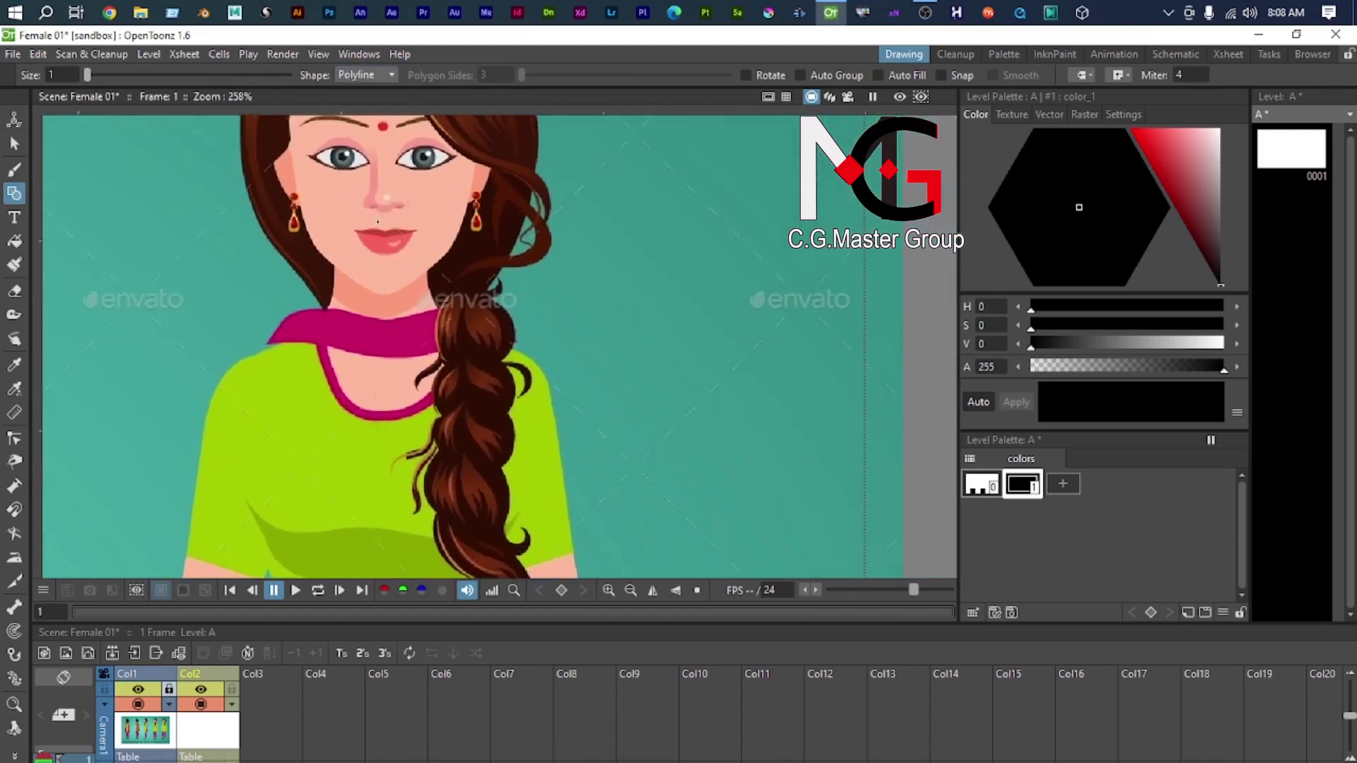
drag(353, 187, 353, 359)
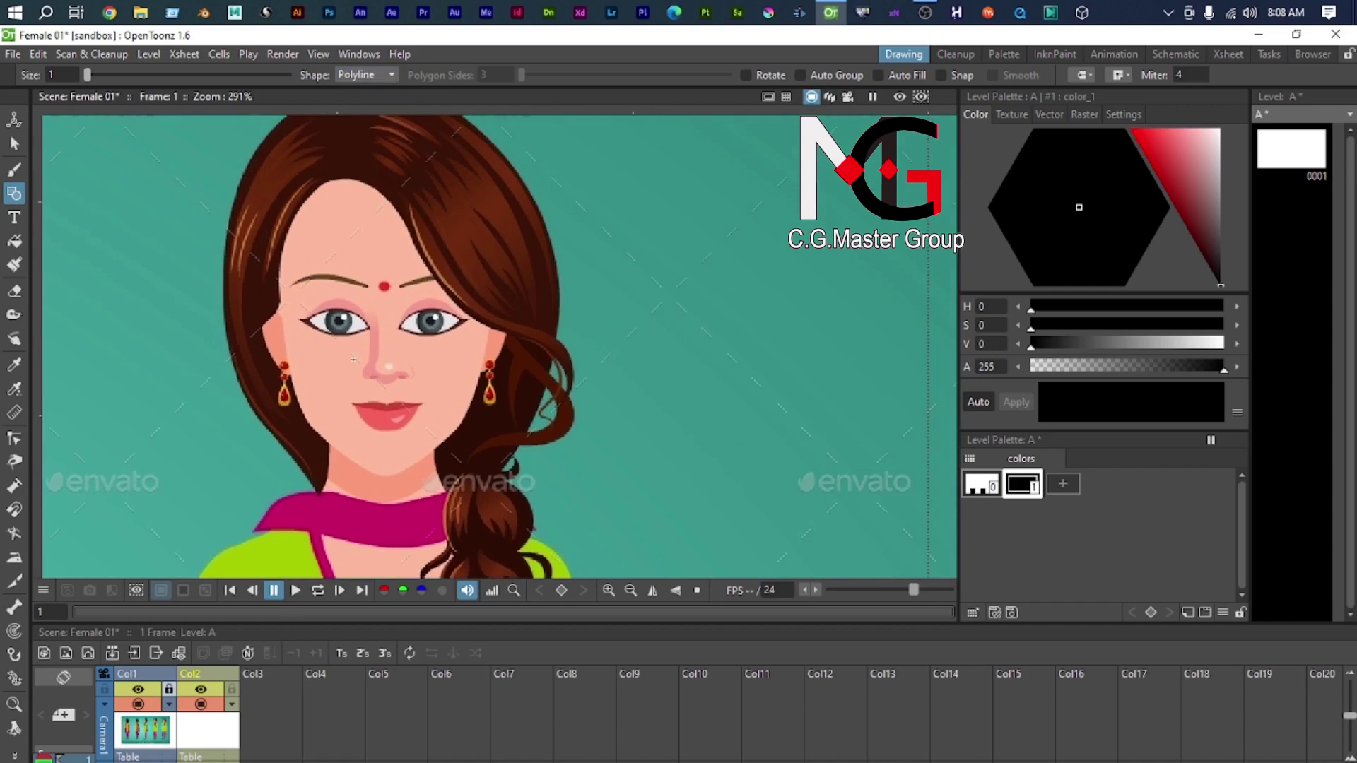
Step: Trace a closed polyline around the front-view face, following the cheeks and chin and passing over the hair at the forehead
drag(292, 275, 296, 260)
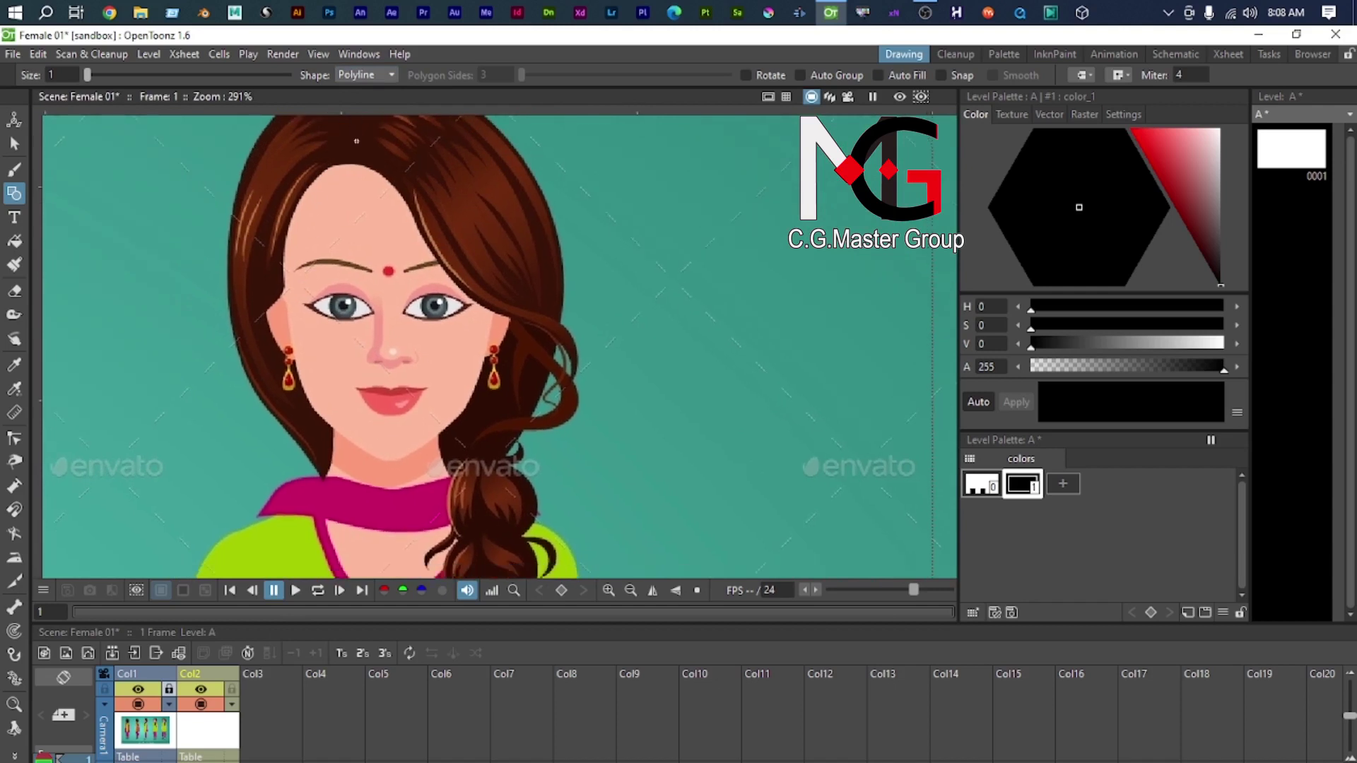
click(273, 191)
click(283, 290)
scroll(291, 372, up, 2)
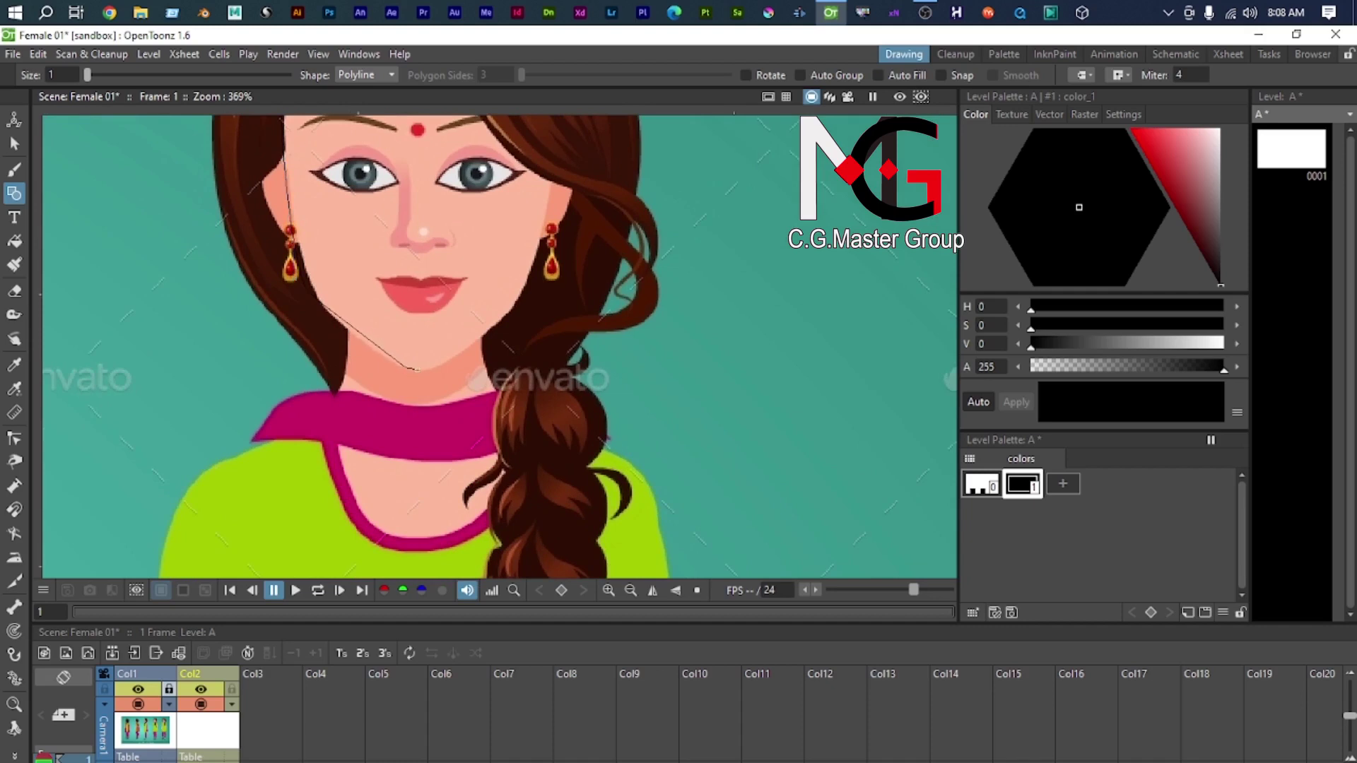
drag(430, 368, 433, 364)
drag(478, 320, 355, 416)
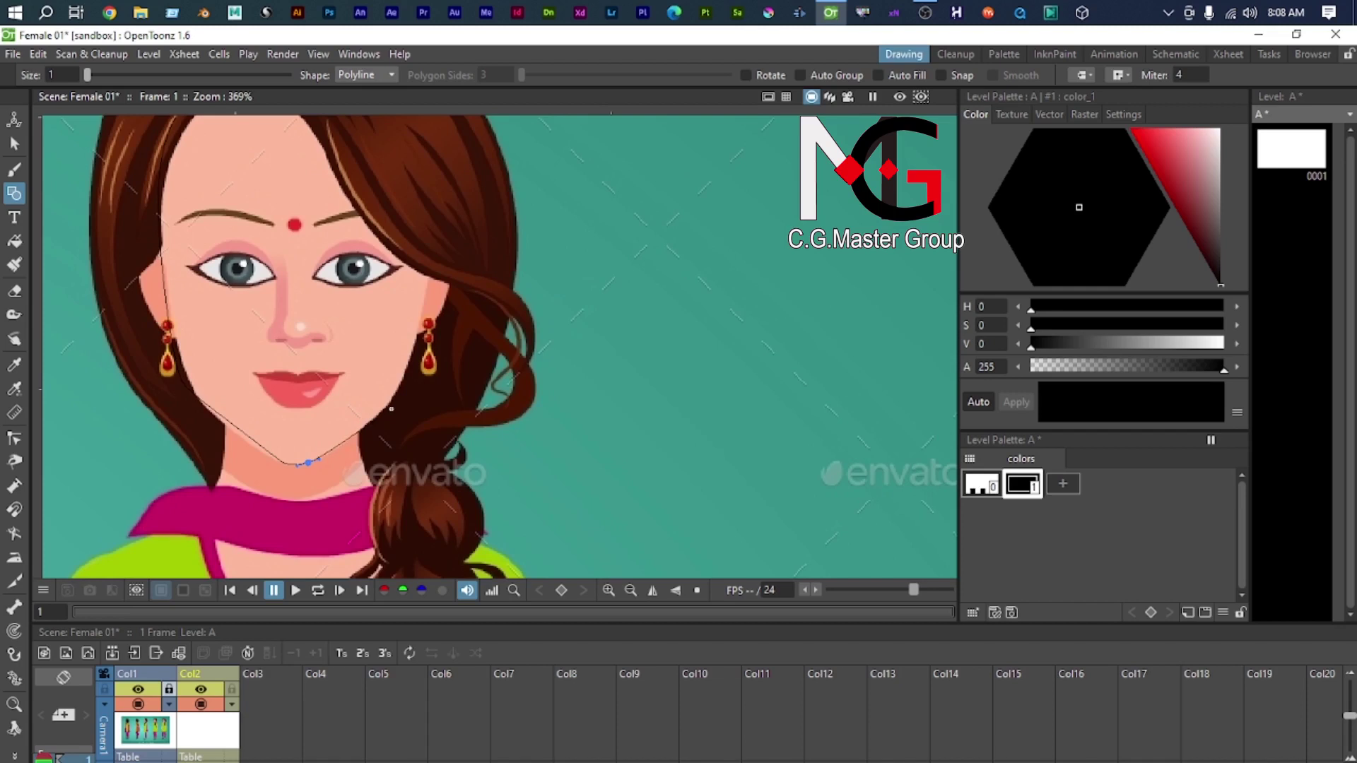
click(424, 304)
drag(424, 279, 432, 441)
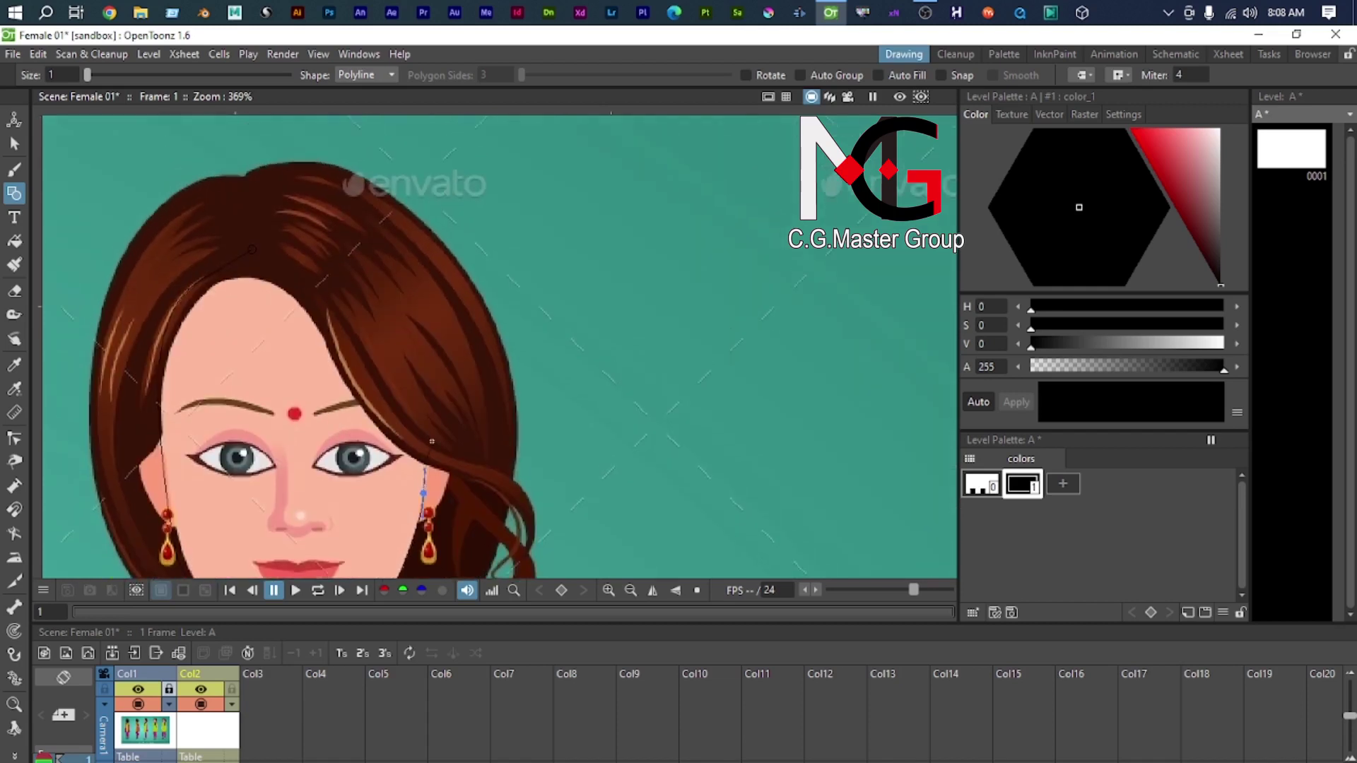
click(433, 327)
scroll(301, 246, up, 2)
drag(230, 256, 91, 258)
scroll(450, 341, down, 1)
scroll(450, 340, down, 3)
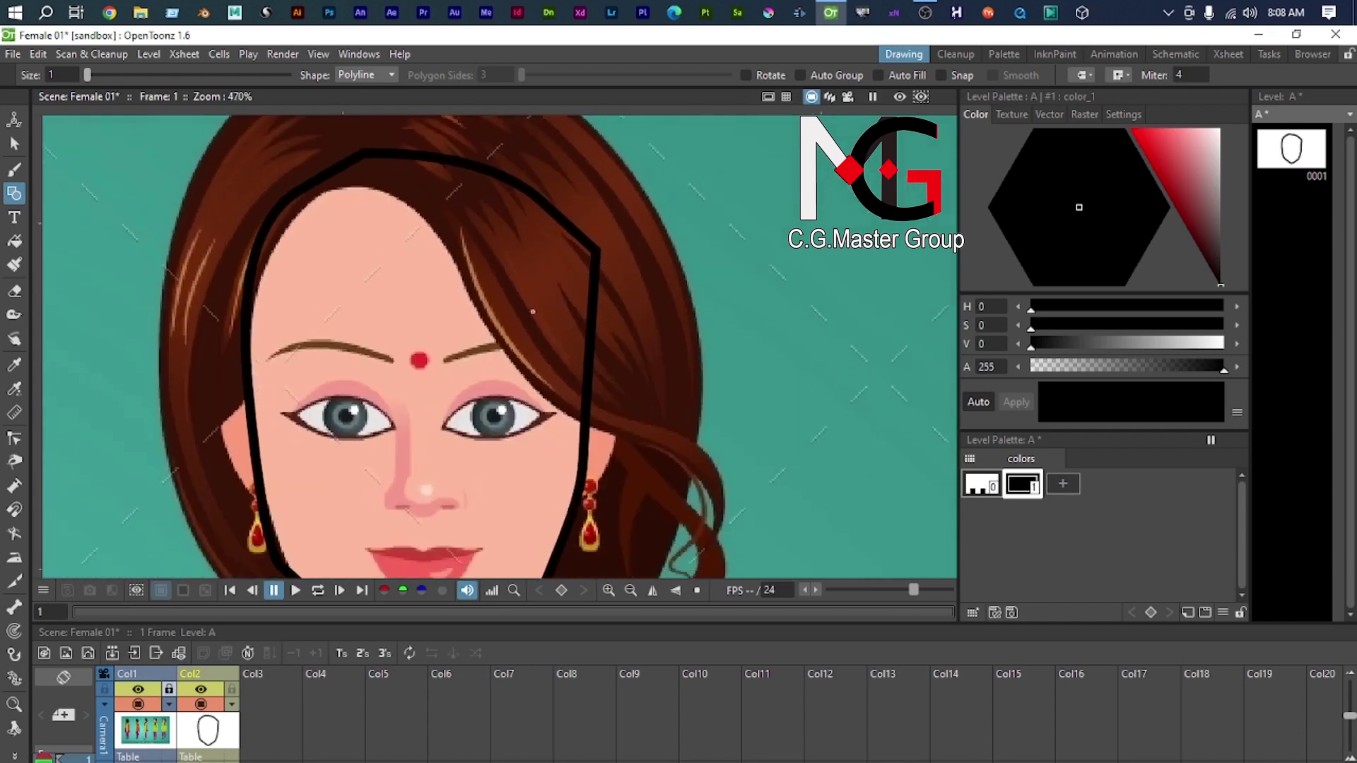
Step: Lengthen the chin point's handle along the jaw with the Control Point Editor to round the face outline's chin
scroll(593, 360, up, 4)
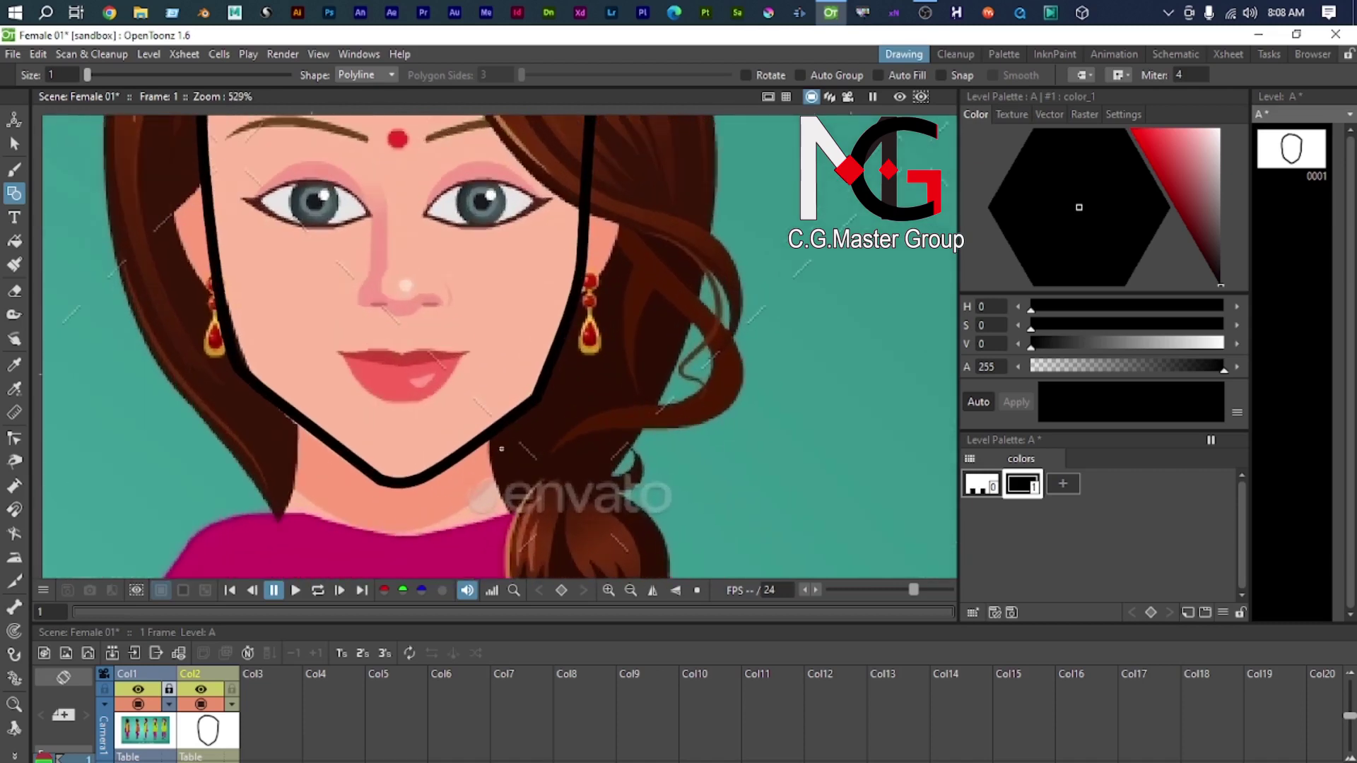
key(c)
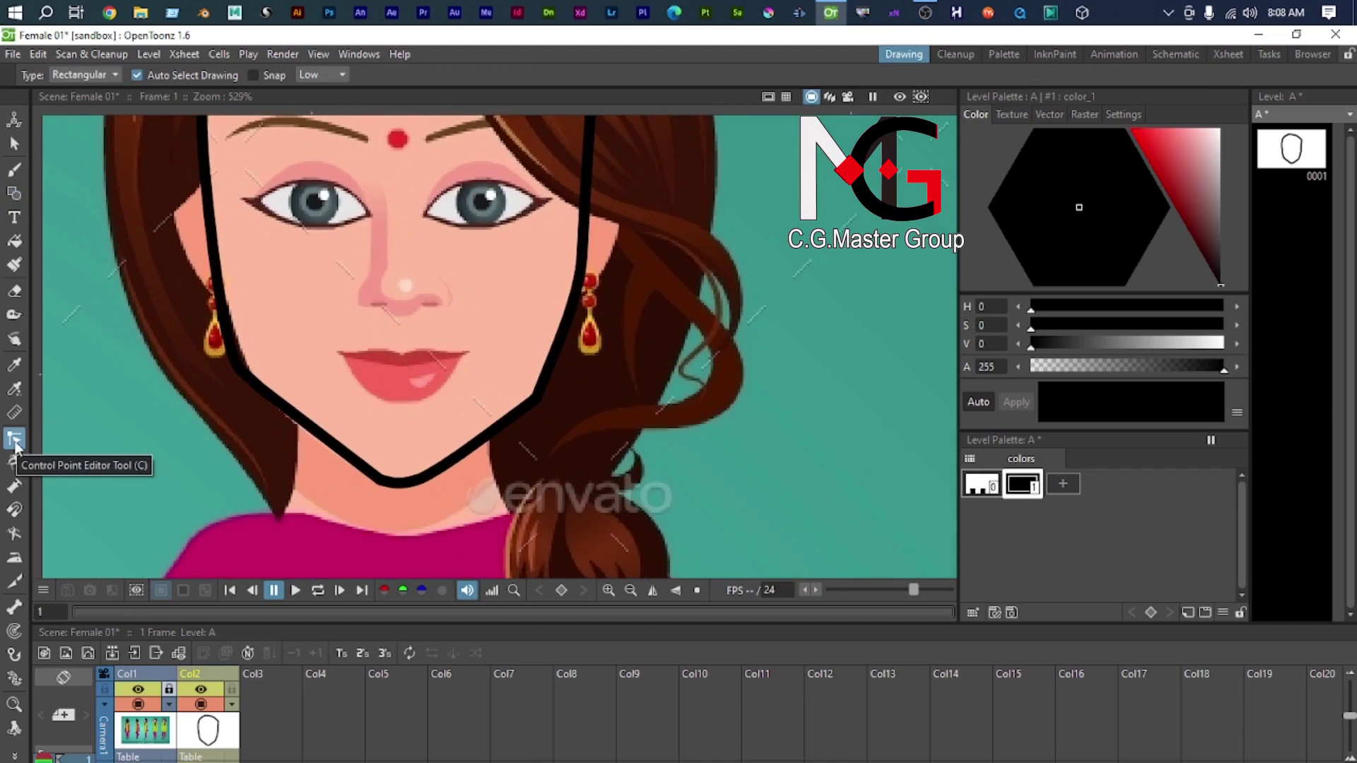
scroll(564, 430, up, 3)
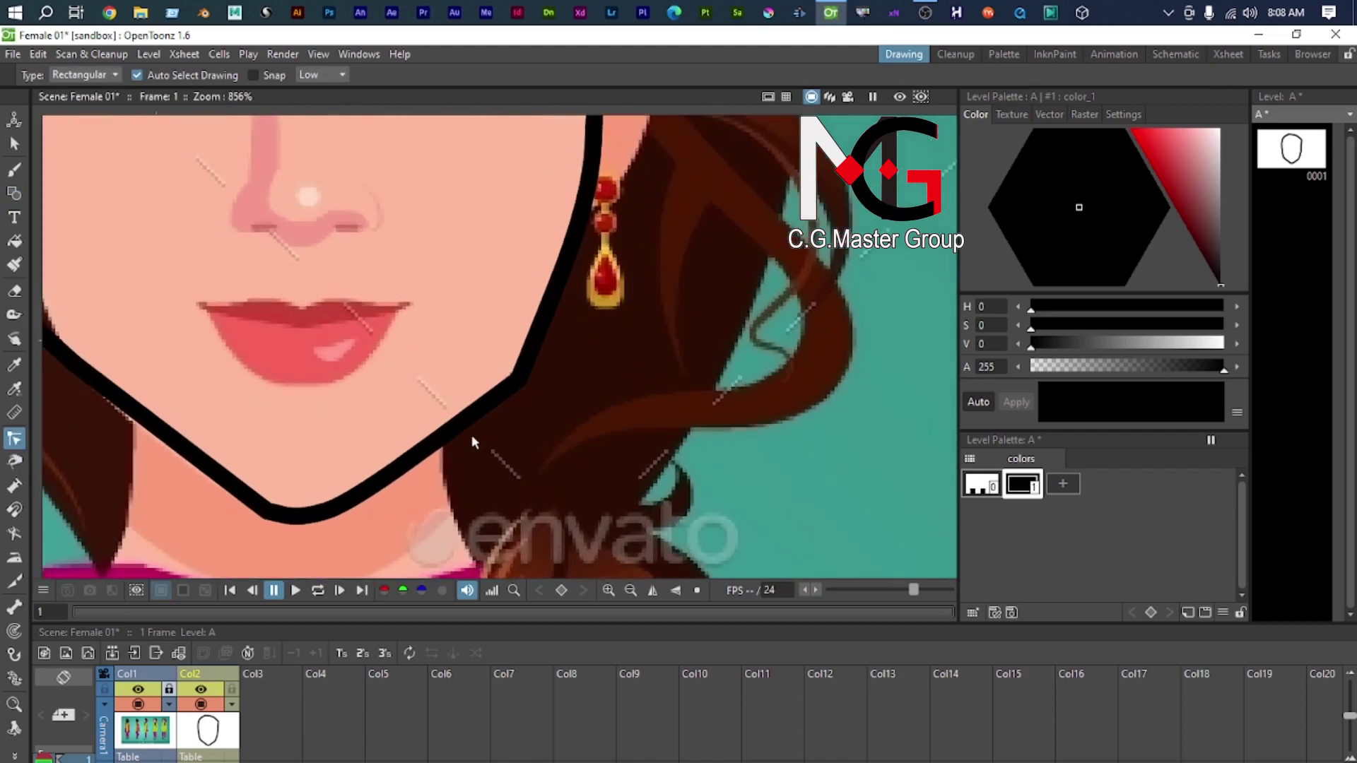
click(464, 428)
scroll(464, 419, up, 3)
scroll(568, 413, down, 4)
drag(568, 414, 561, 566)
scroll(194, 441, down, 3)
scroll(561, 463, up, 7)
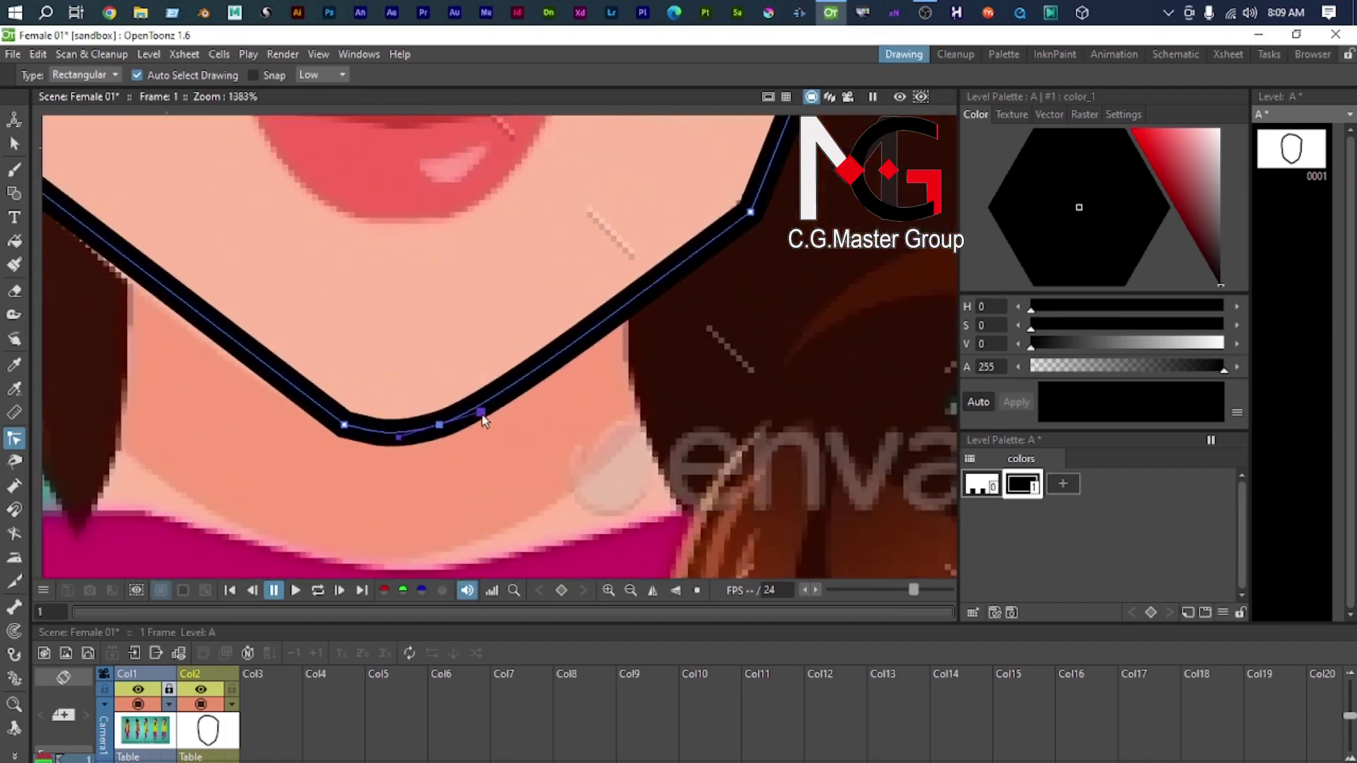
drag(482, 415, 510, 405)
Step: Curve the face outline's cheek beside the image-right earring by extending the lower handle of its control point toward the jaw
drag(737, 258, 620, 426)
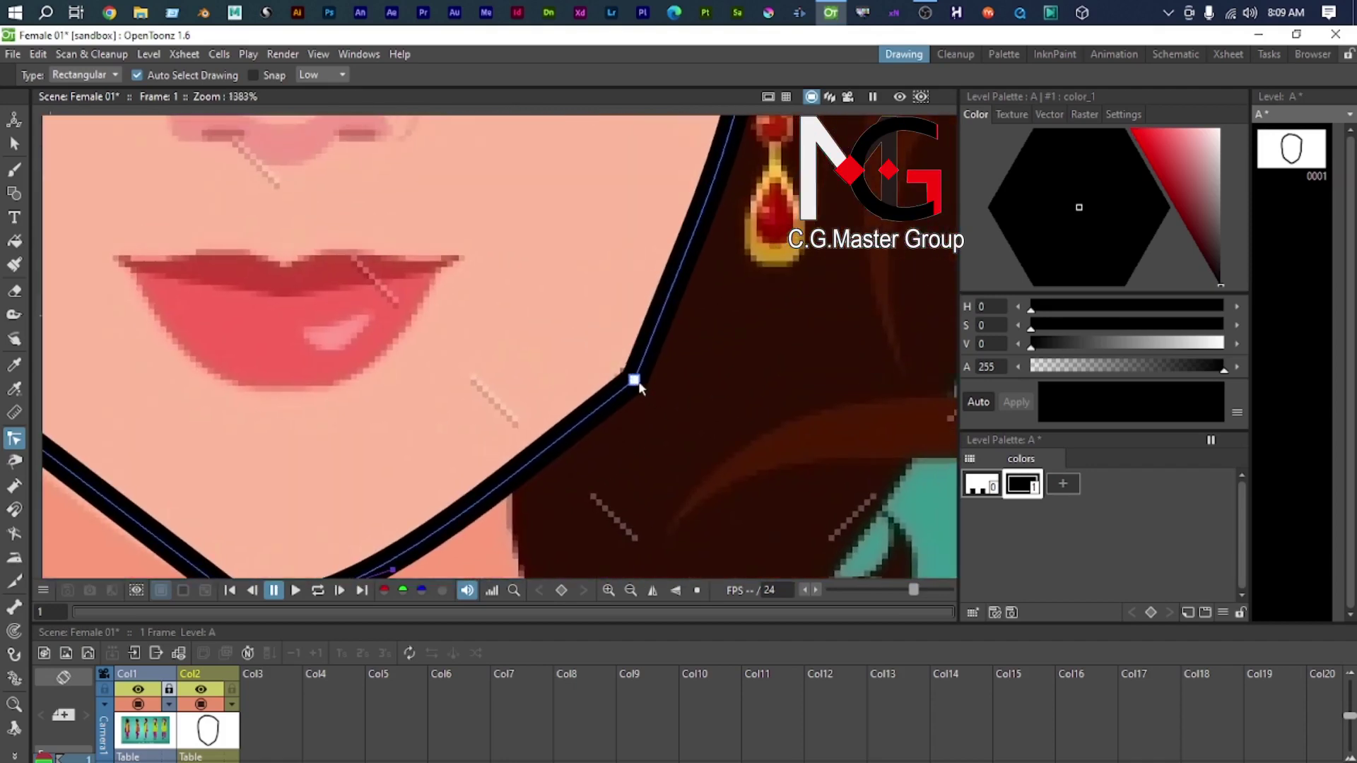
scroll(634, 384, down, 4)
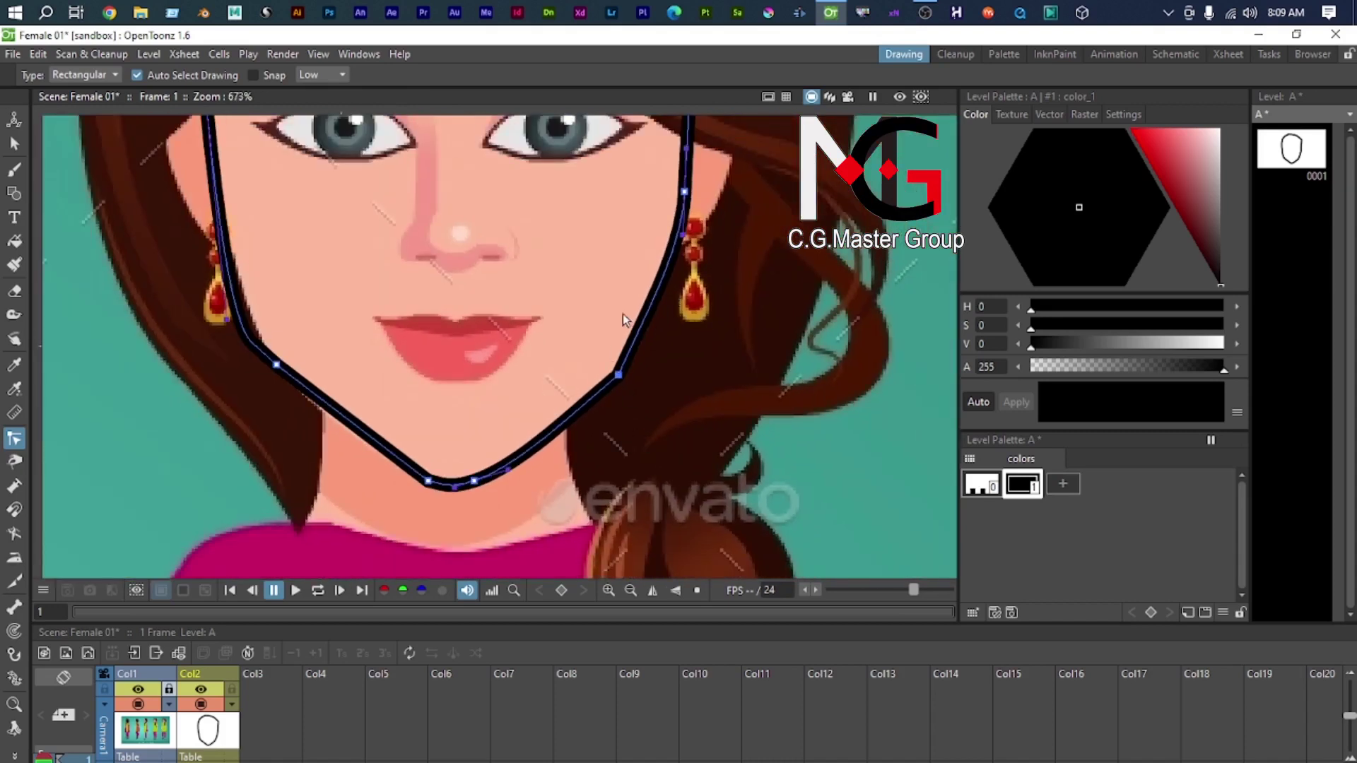
drag(683, 238, 659, 311)
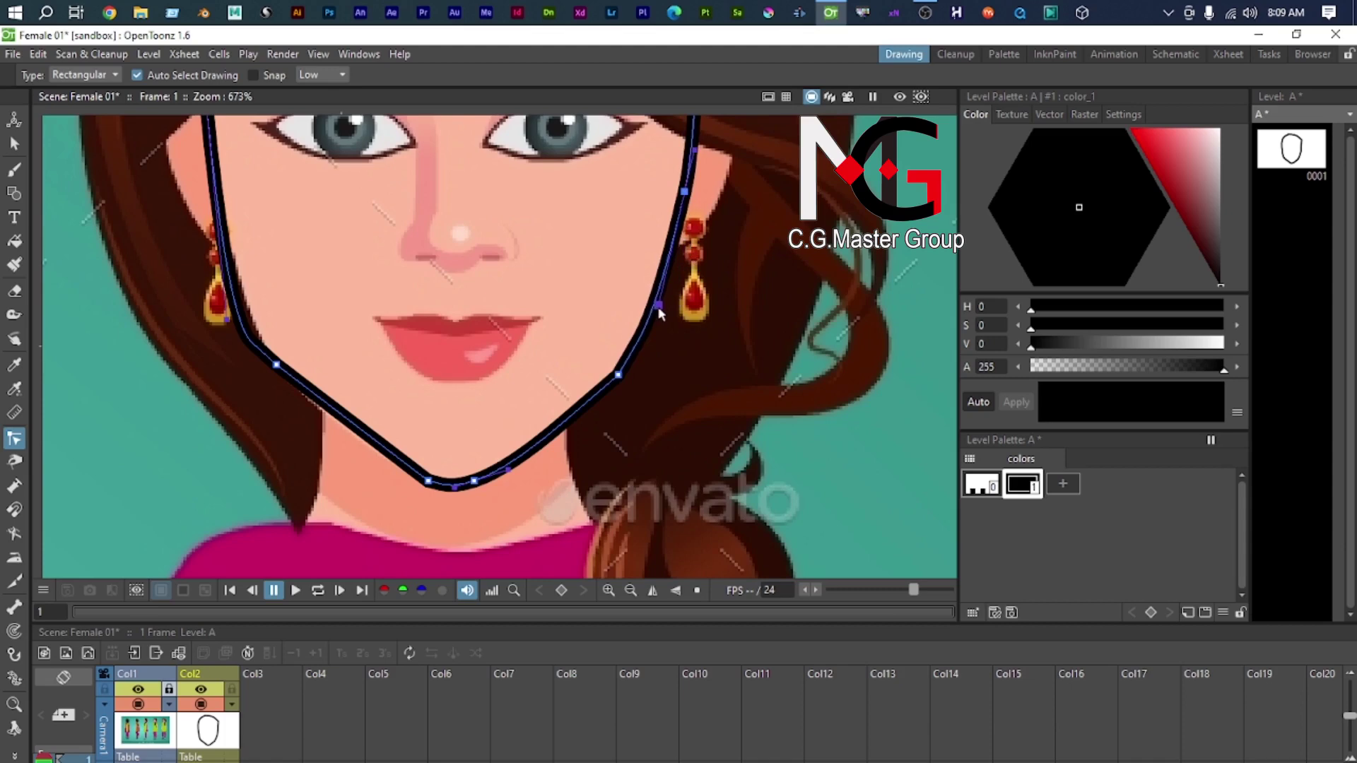
Step: Try to reshape the outline near the image-right ear with the control point's upper handle, and undo the change
scroll(668, 349, down, 3)
drag(650, 383, 558, 602)
scroll(584, 452, up, 2)
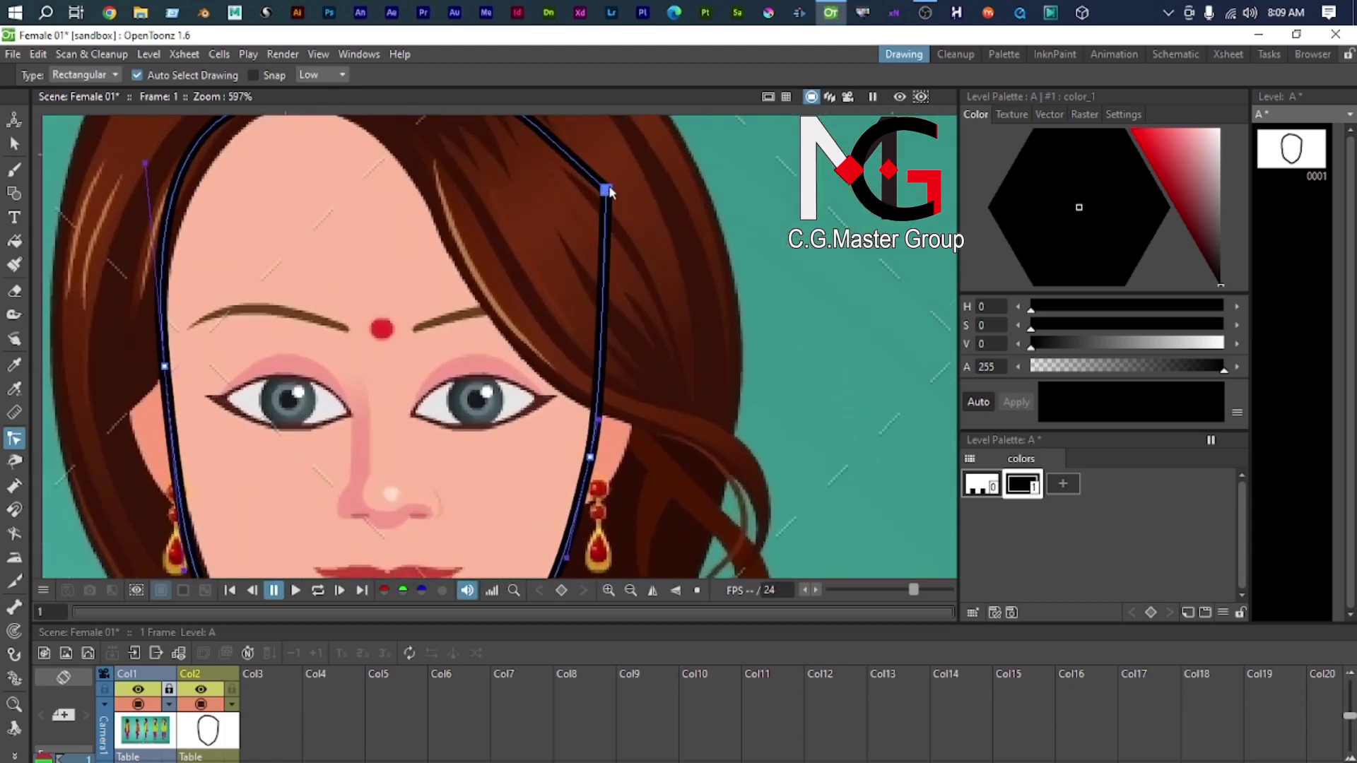
scroll(610, 212, down, 2)
scroll(609, 327, up, 3)
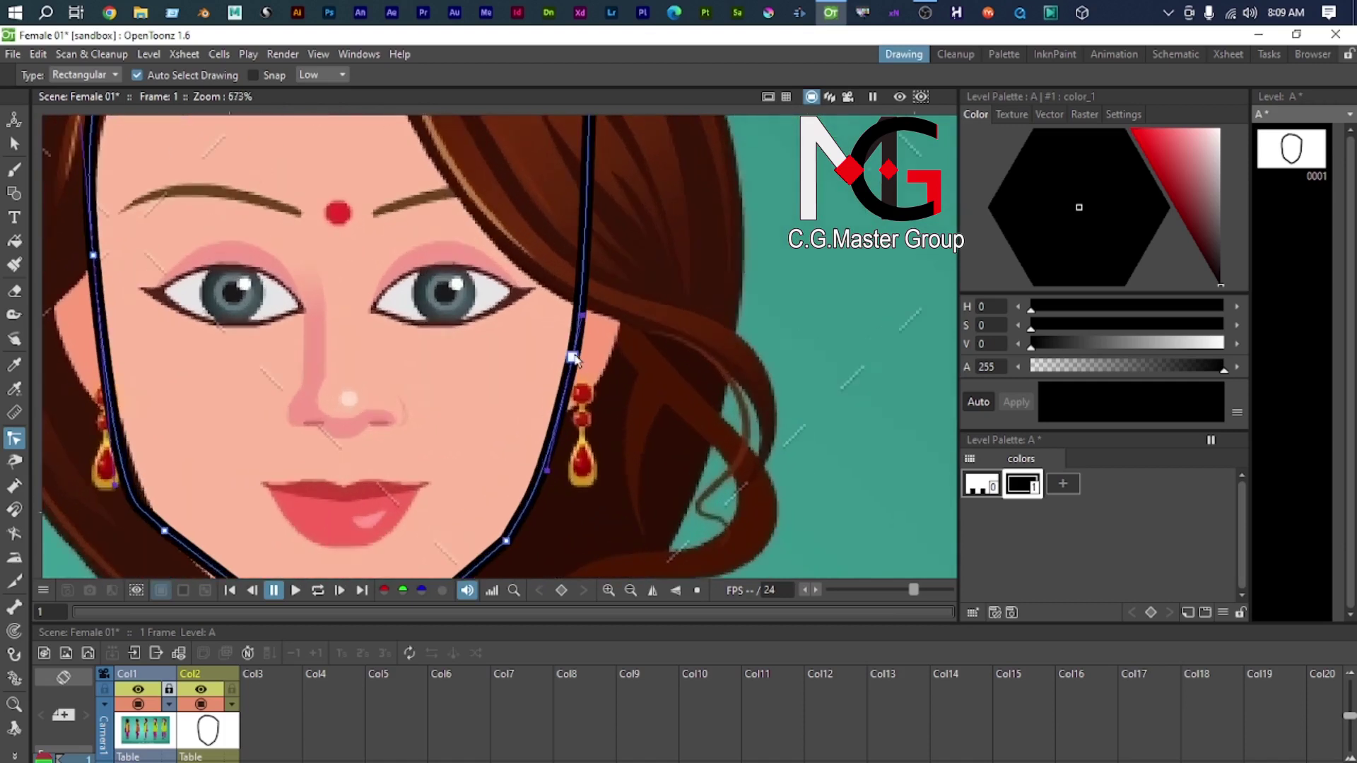
drag(583, 316, 712, 494)
key(ctrl+z)
scroll(406, 487, down, 2)
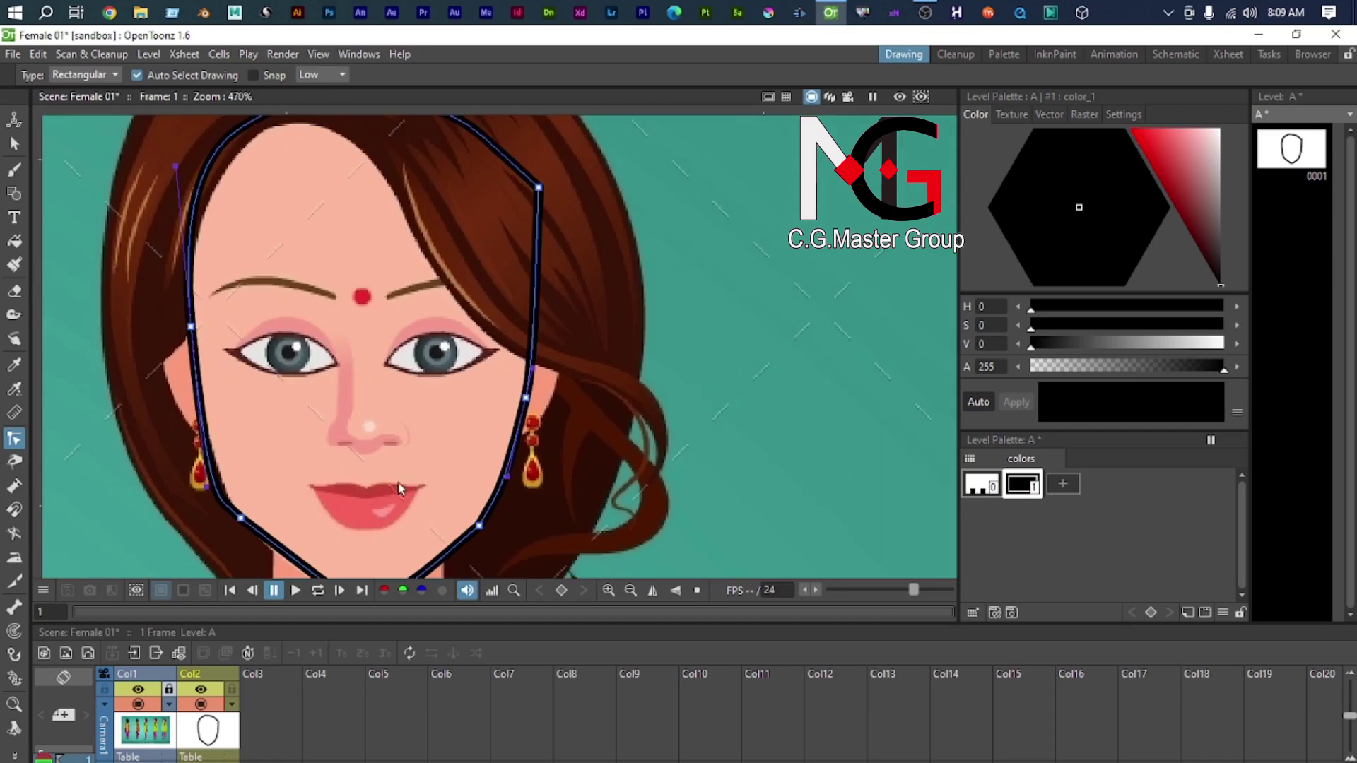
Step: Refine the face outline's image-left cheek and jaw by adjusting the control point handle beside the earring
scroll(405, 487, up, 2)
click(416, 405)
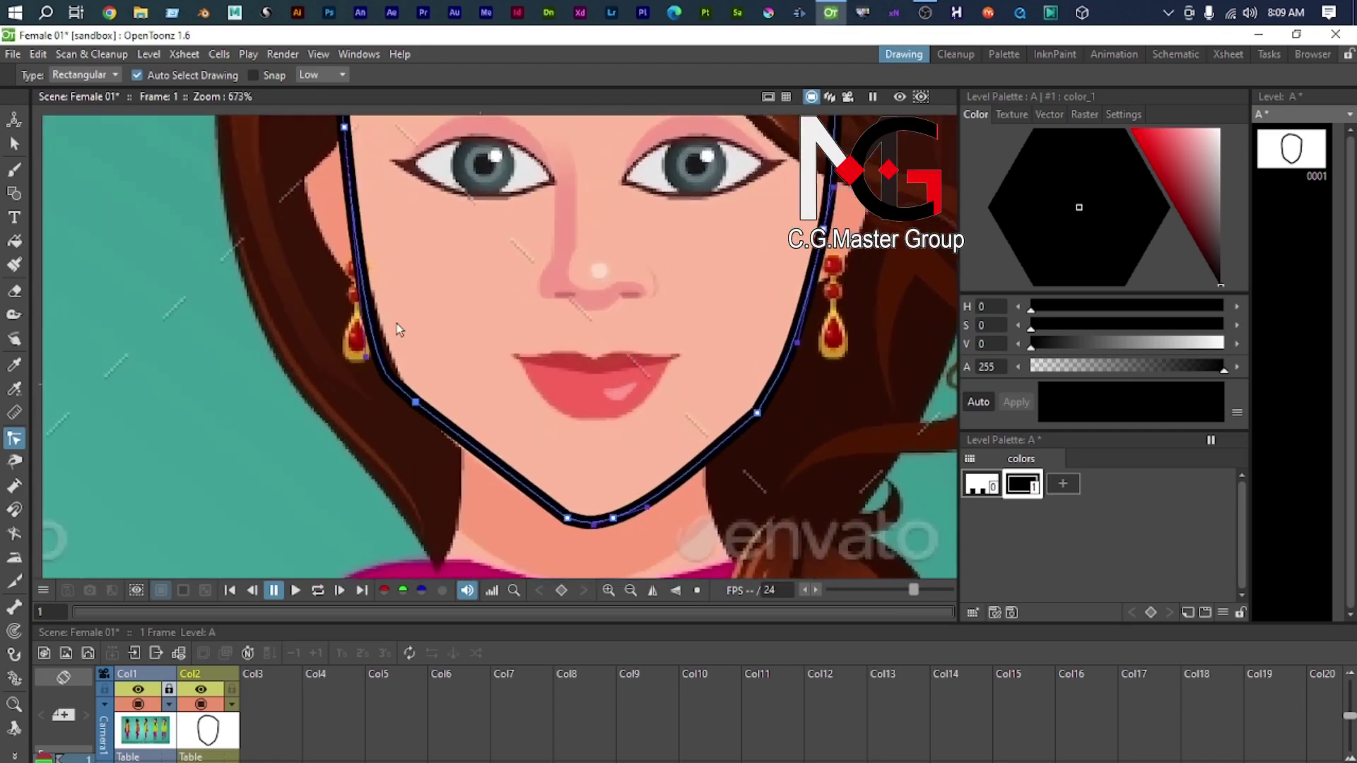
drag(397, 324, 413, 448)
drag(454, 505, 437, 376)
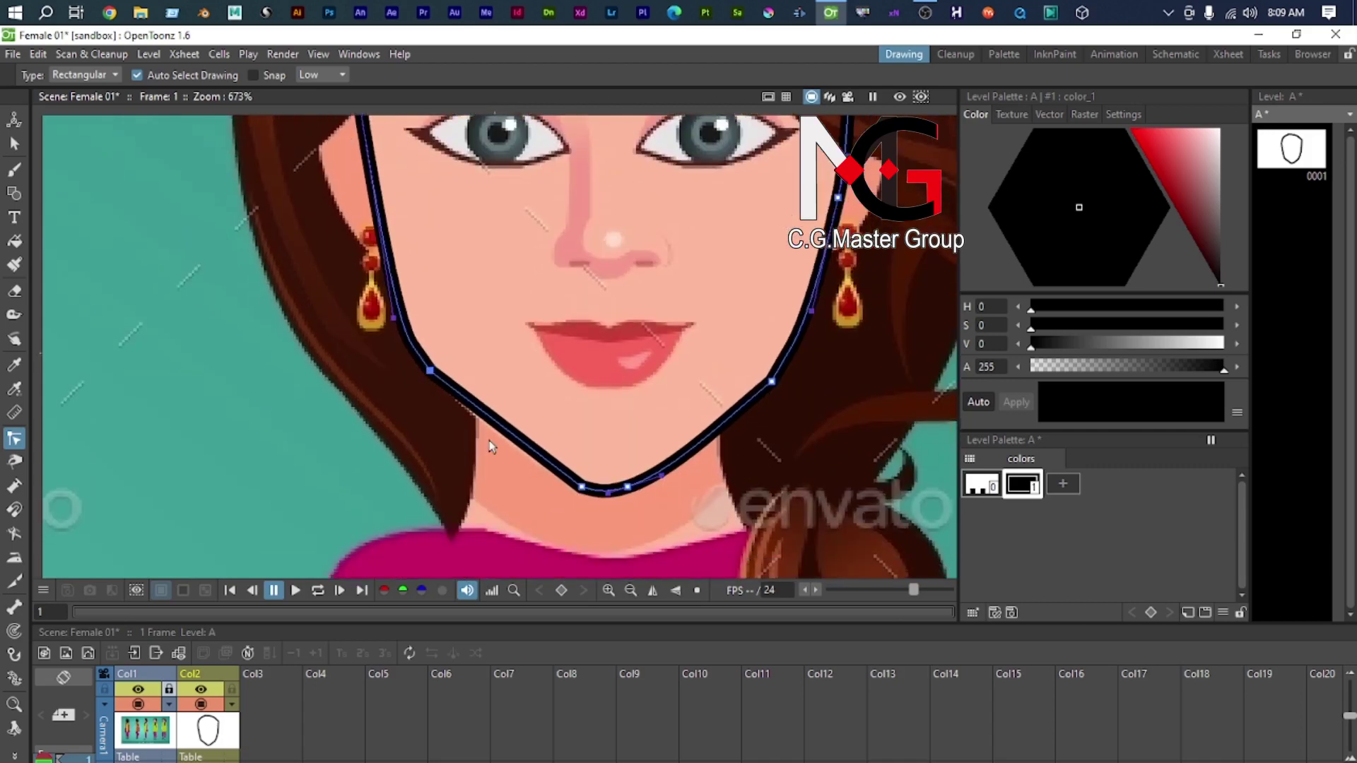
scroll(593, 495, up, 2)
drag(330, 300, 380, 348)
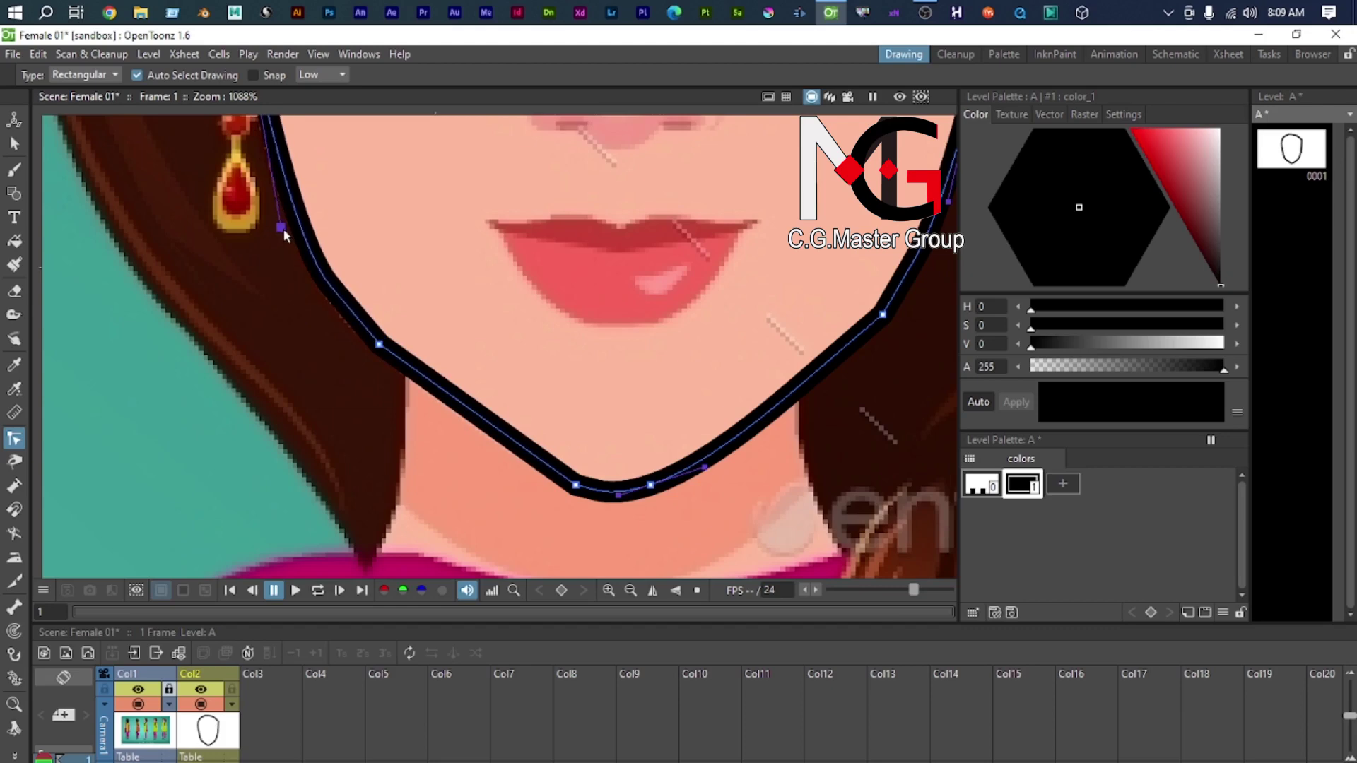
scroll(431, 346, down, 3)
scroll(742, 305, down, 3)
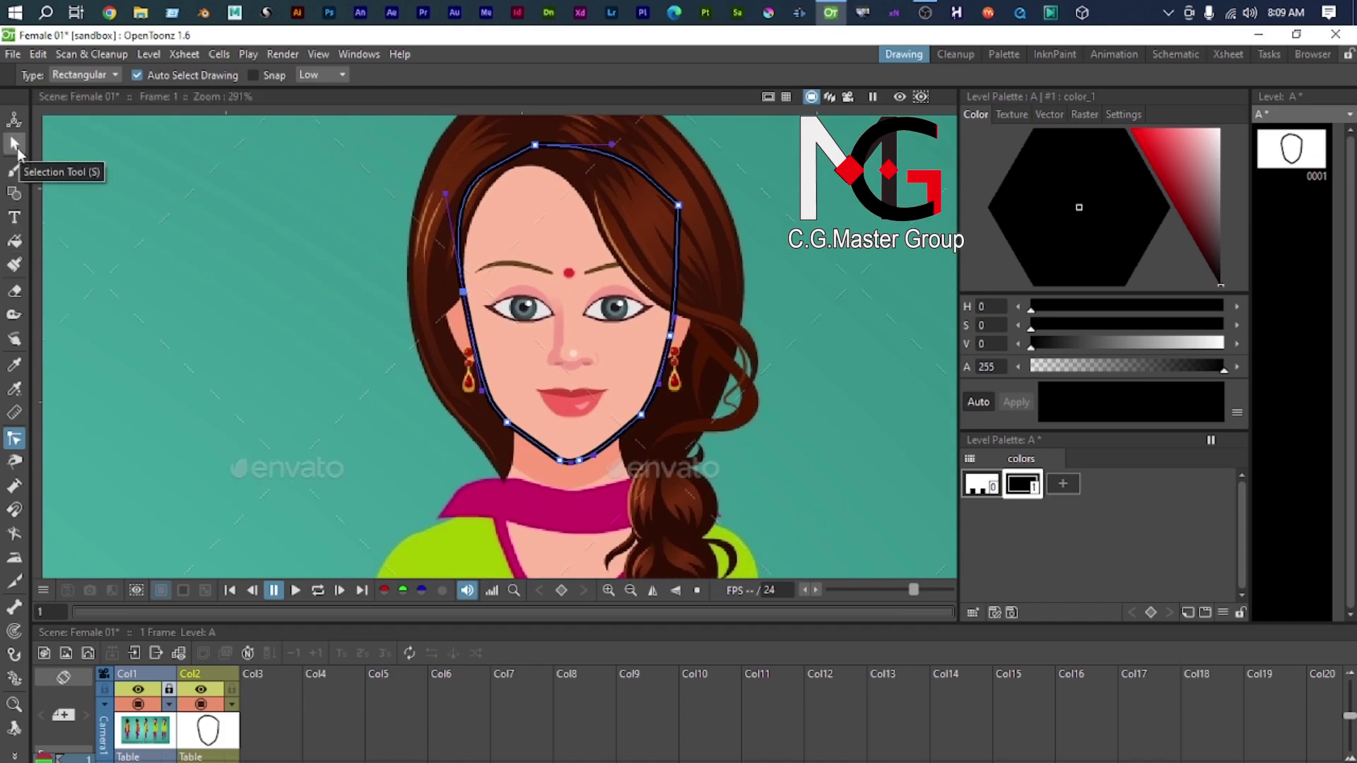
Step: Select the face outline with the Selection tool and reduce its stroke thickness to 0.09
click(17, 147)
scroll(381, 318, up, 2)
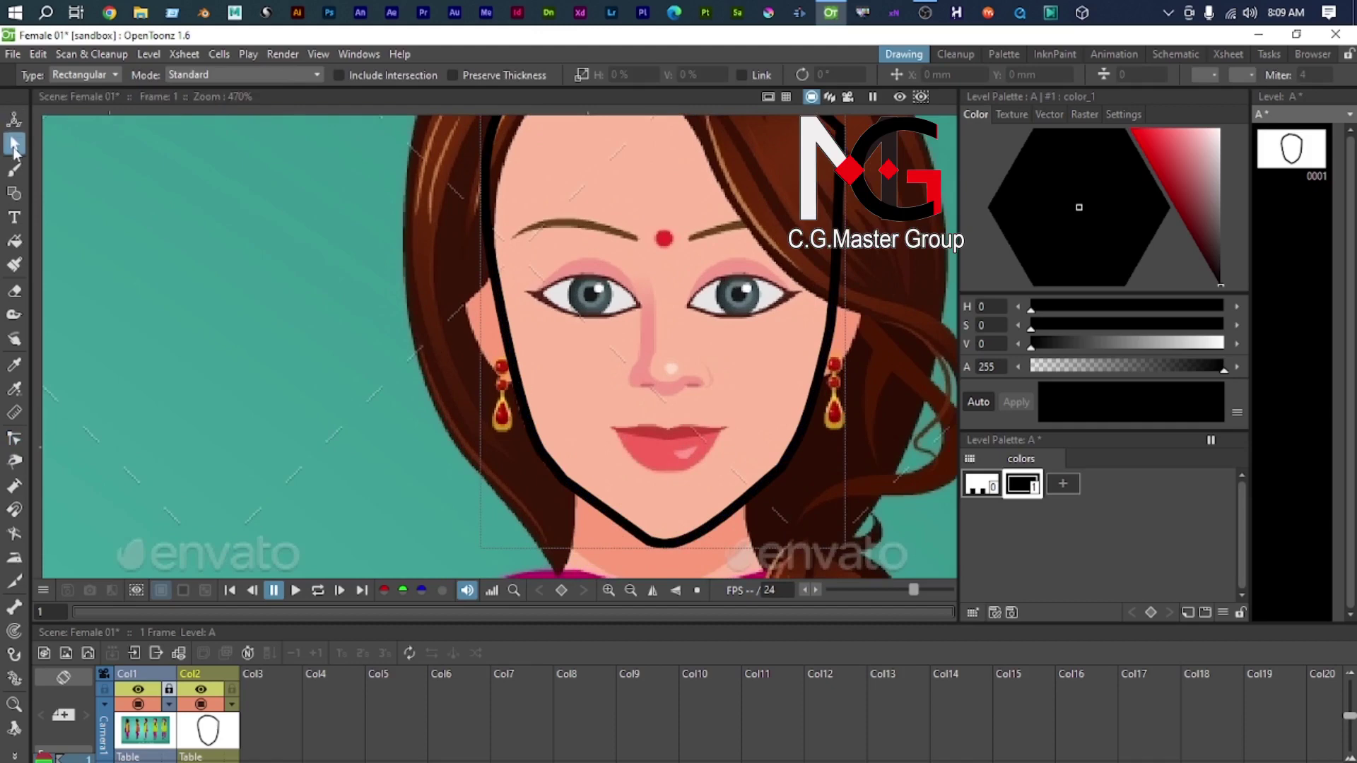
scroll(613, 294, up, 2)
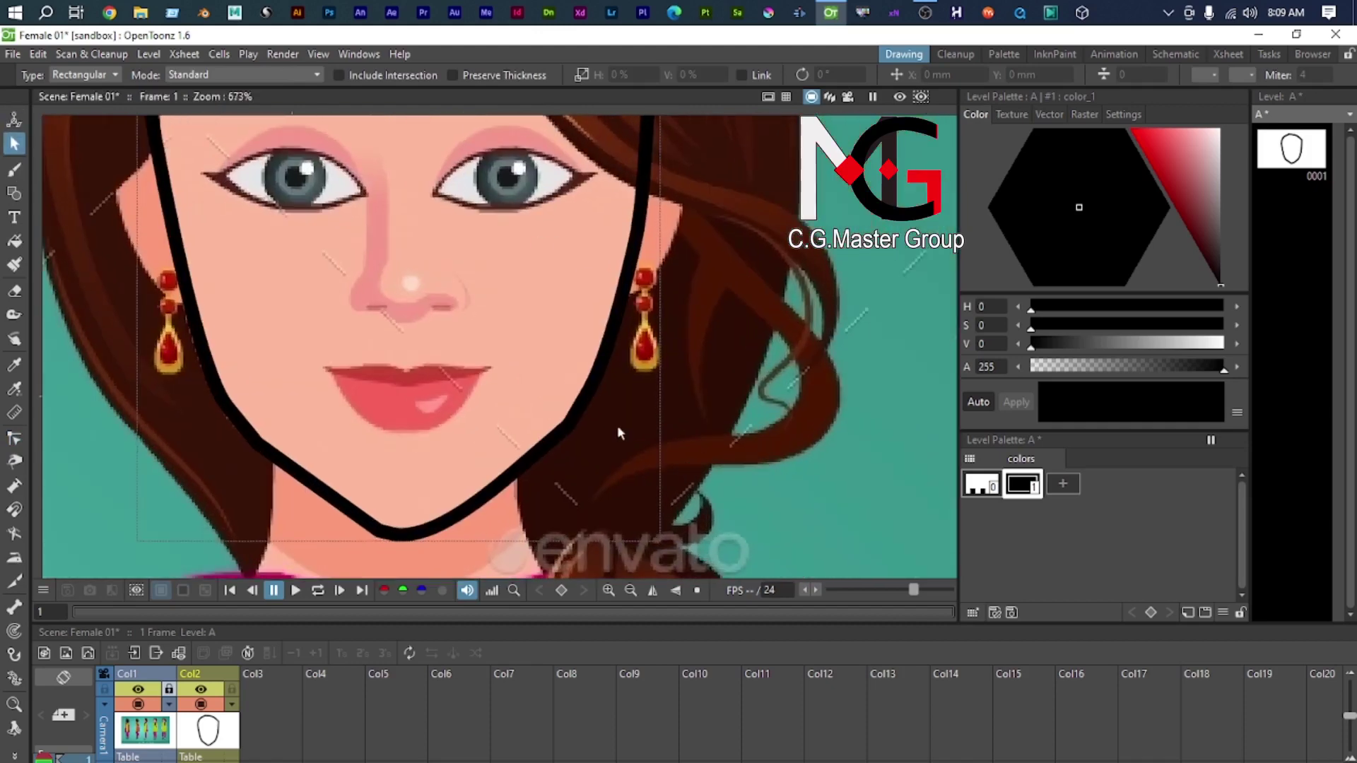
scroll(617, 432, down, 1)
scroll(481, 316, down, 4)
scroll(460, 424, up, 3)
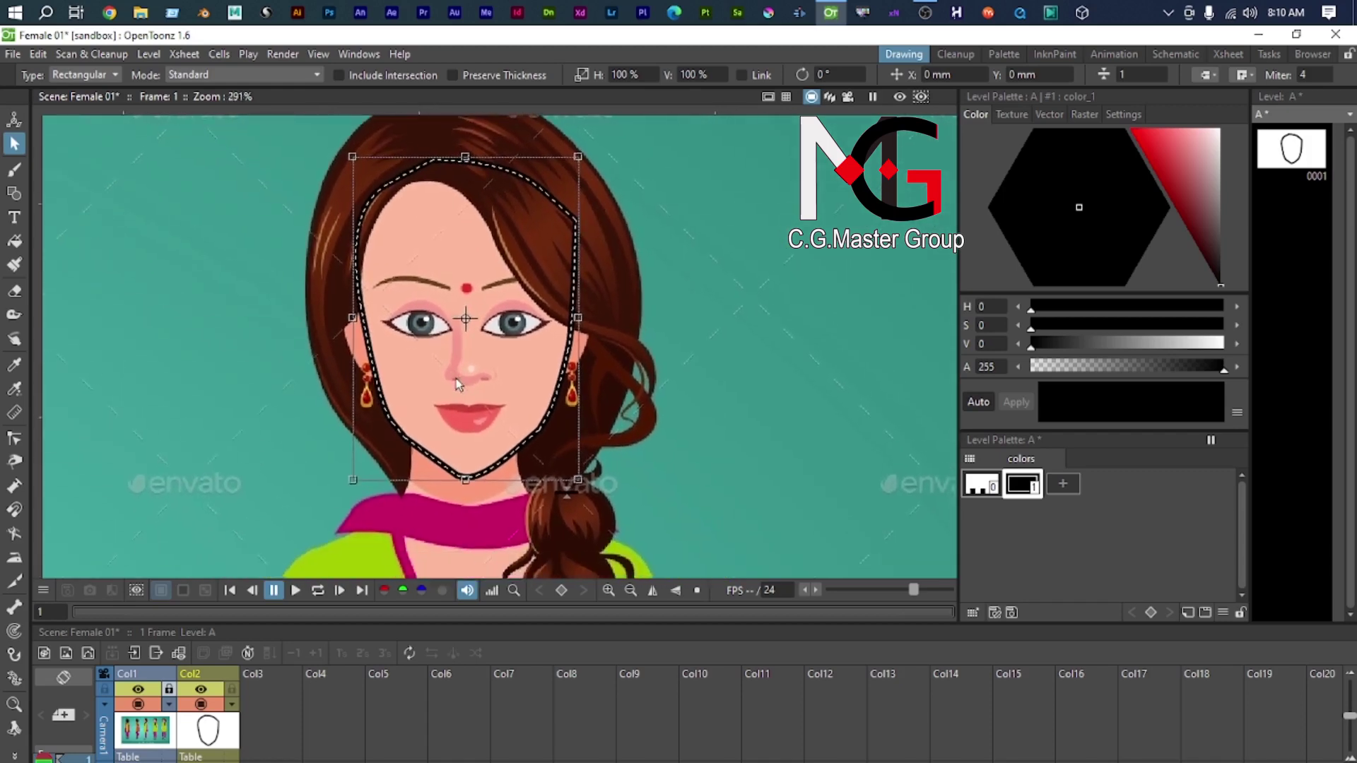
scroll(510, 462, up, 6)
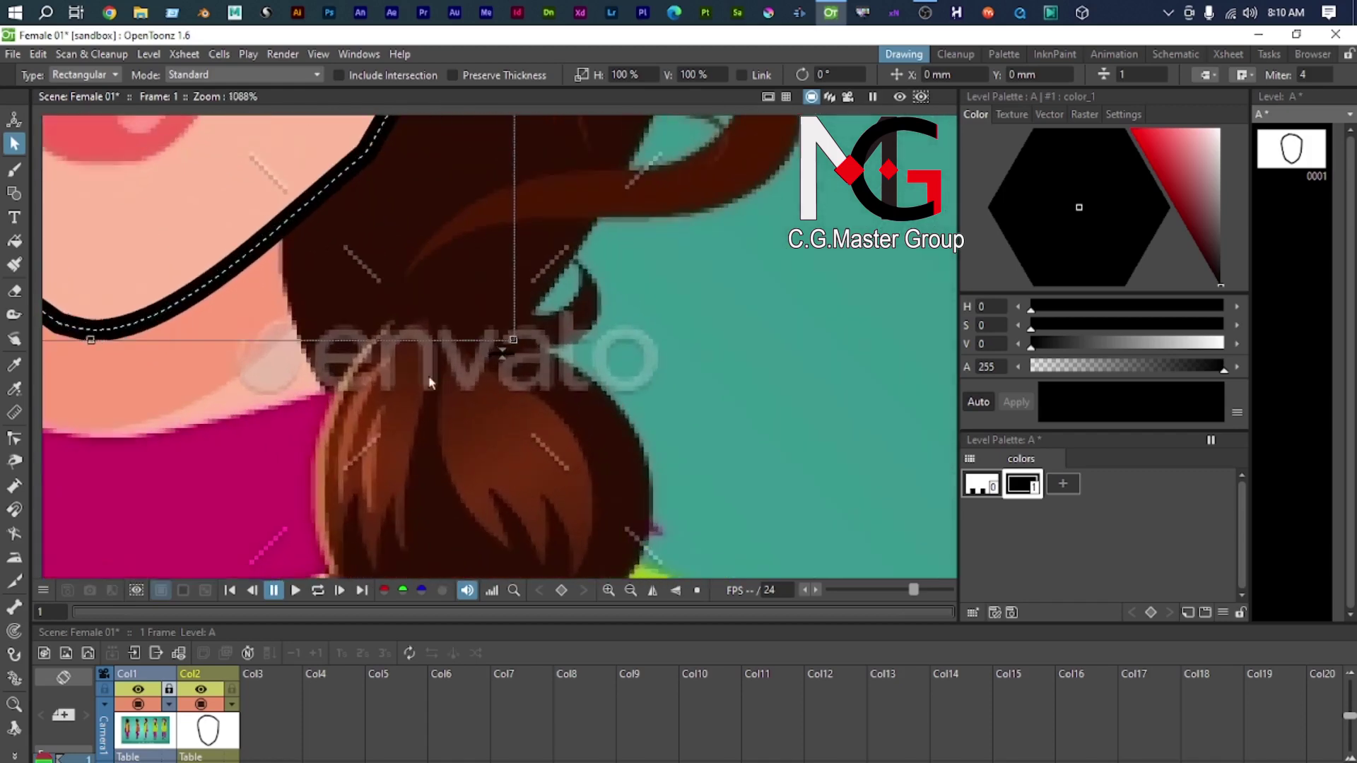
drag(523, 345, 535, 421)
scroll(198, 315, down, 6)
scroll(213, 317, down, 2)
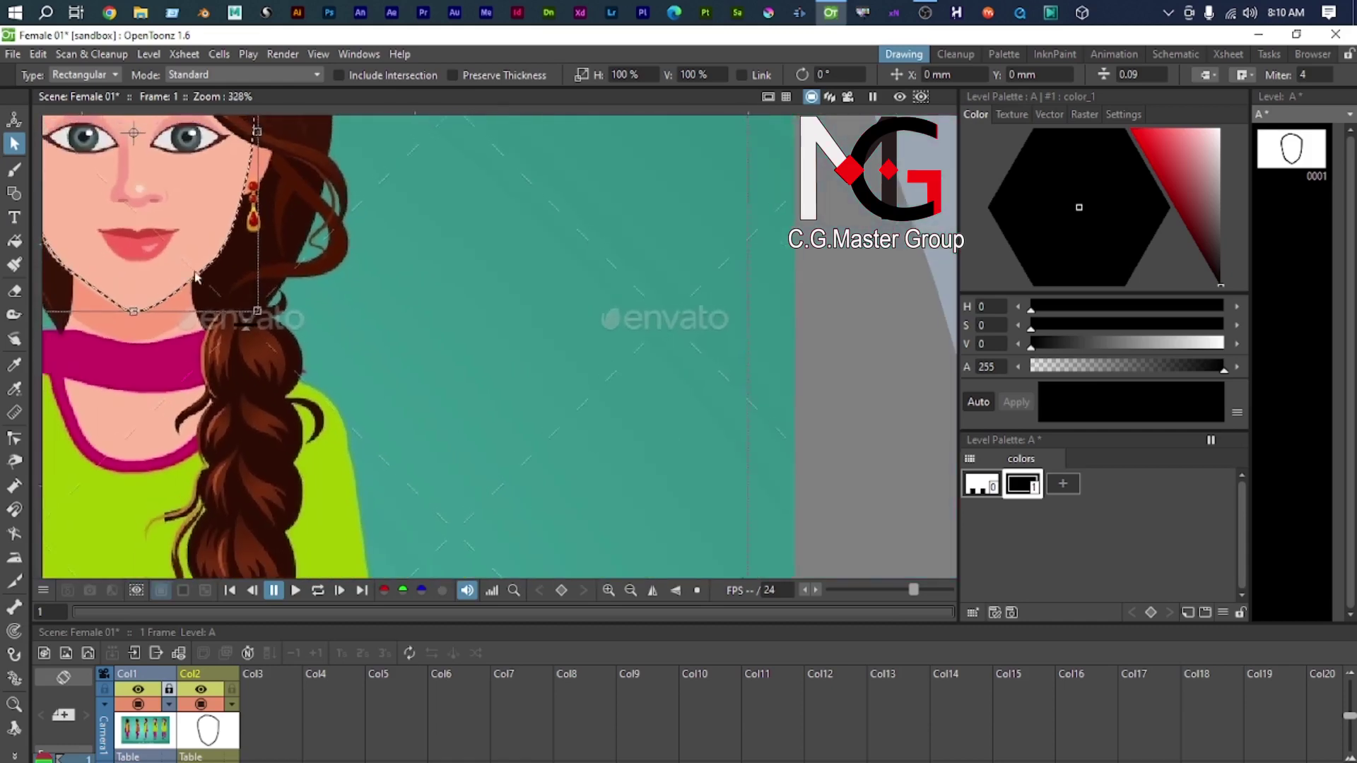
Step: Create a new Toonz Vector Level named B in its own column with the default frame settings
drag(154, 182, 642, 394)
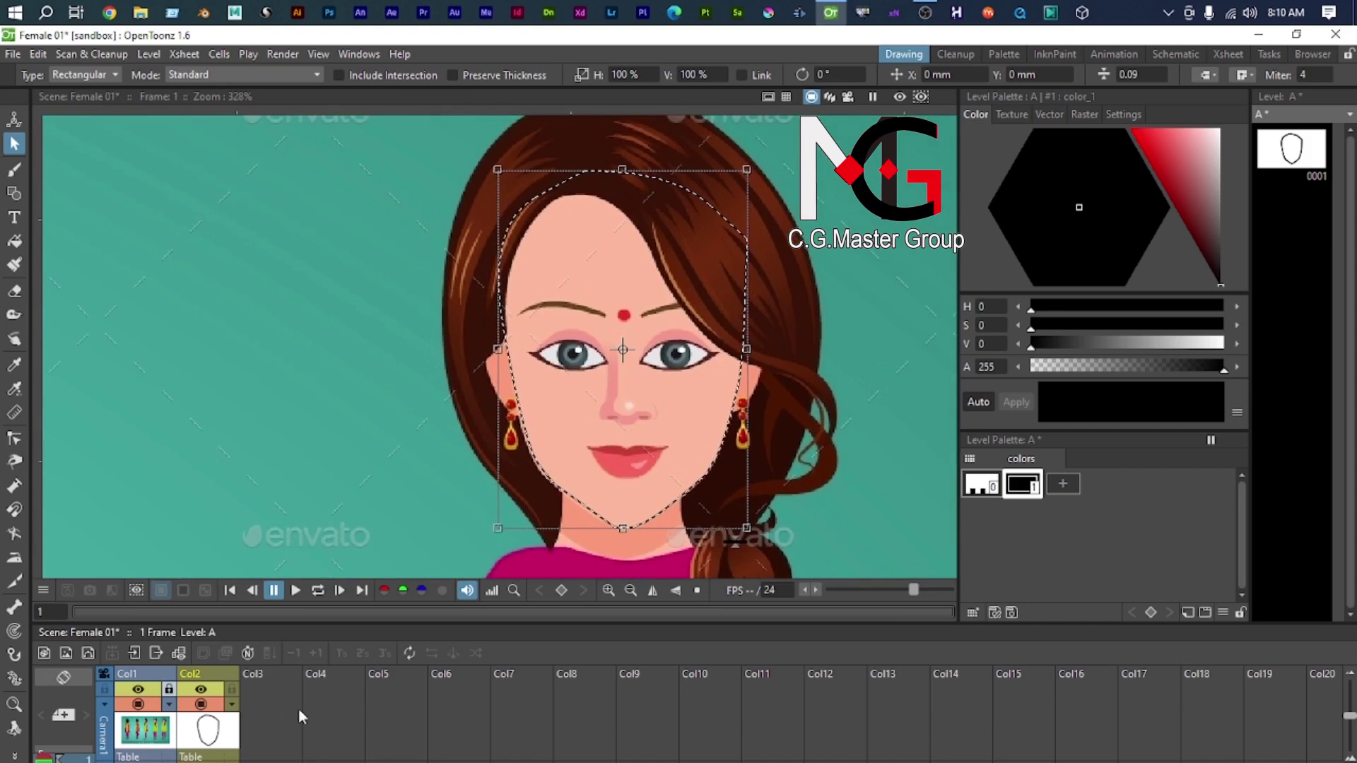
click(88, 653)
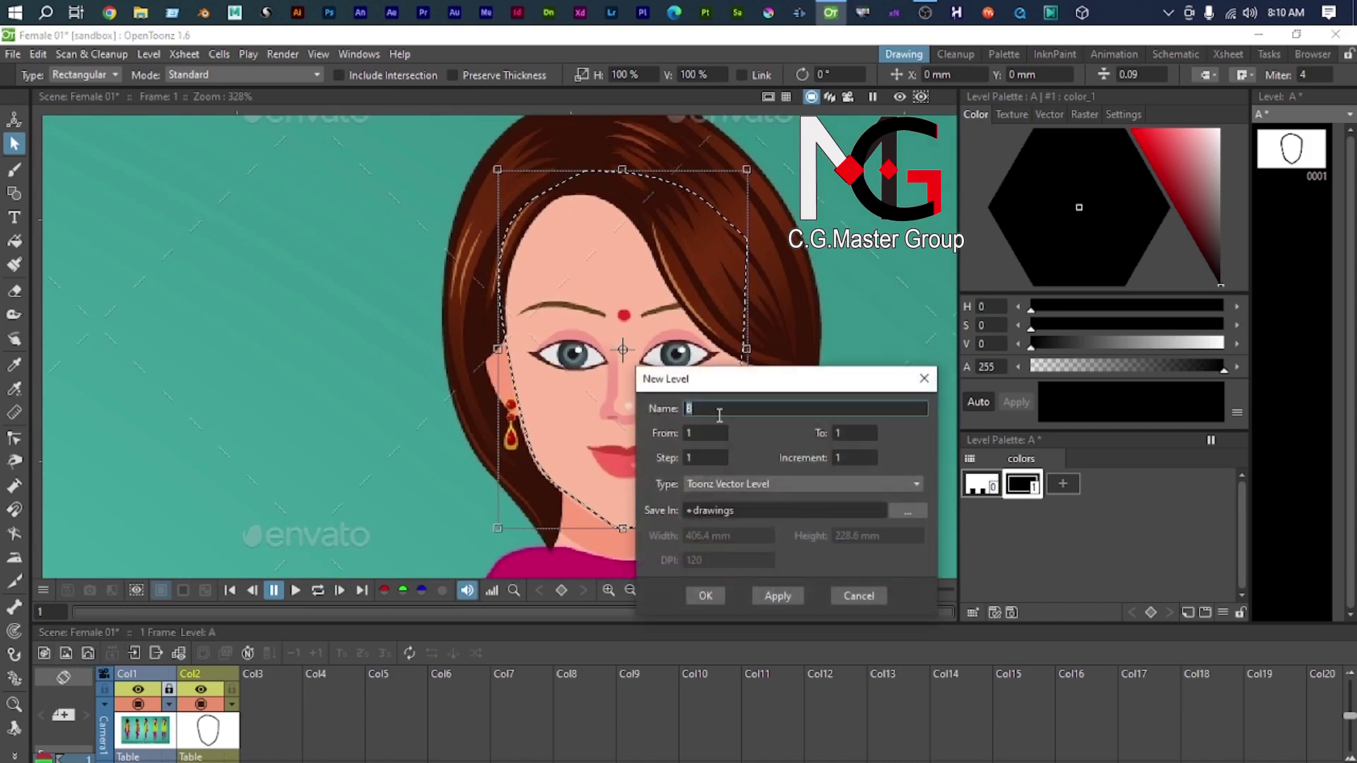
click(710, 596)
Step: Activate the Geometric tool with the Polyline shape and examine the front view's head, ears, braid and upper body
scroll(694, 413, down, 3)
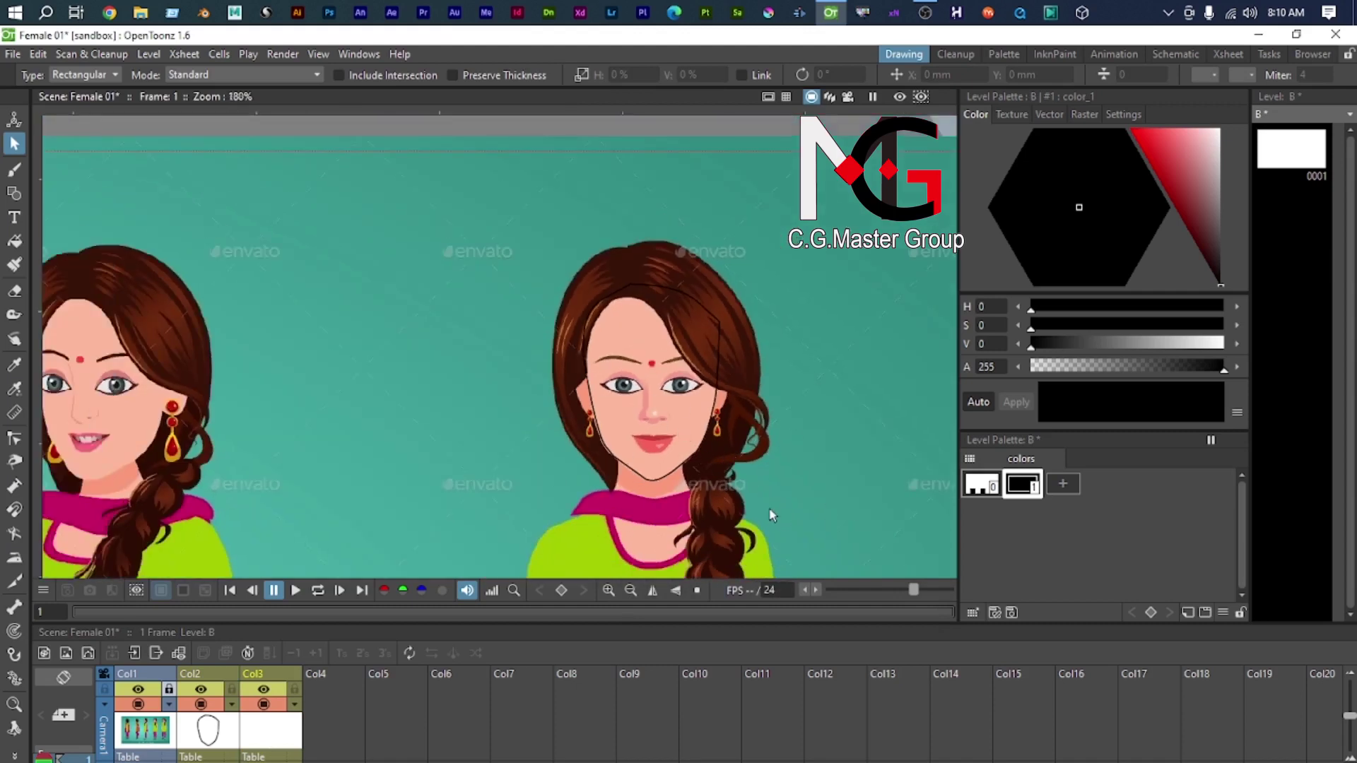
key(g)
scroll(769, 507, up, 2)
scroll(711, 511, down, 3)
drag(710, 512, 651, 325)
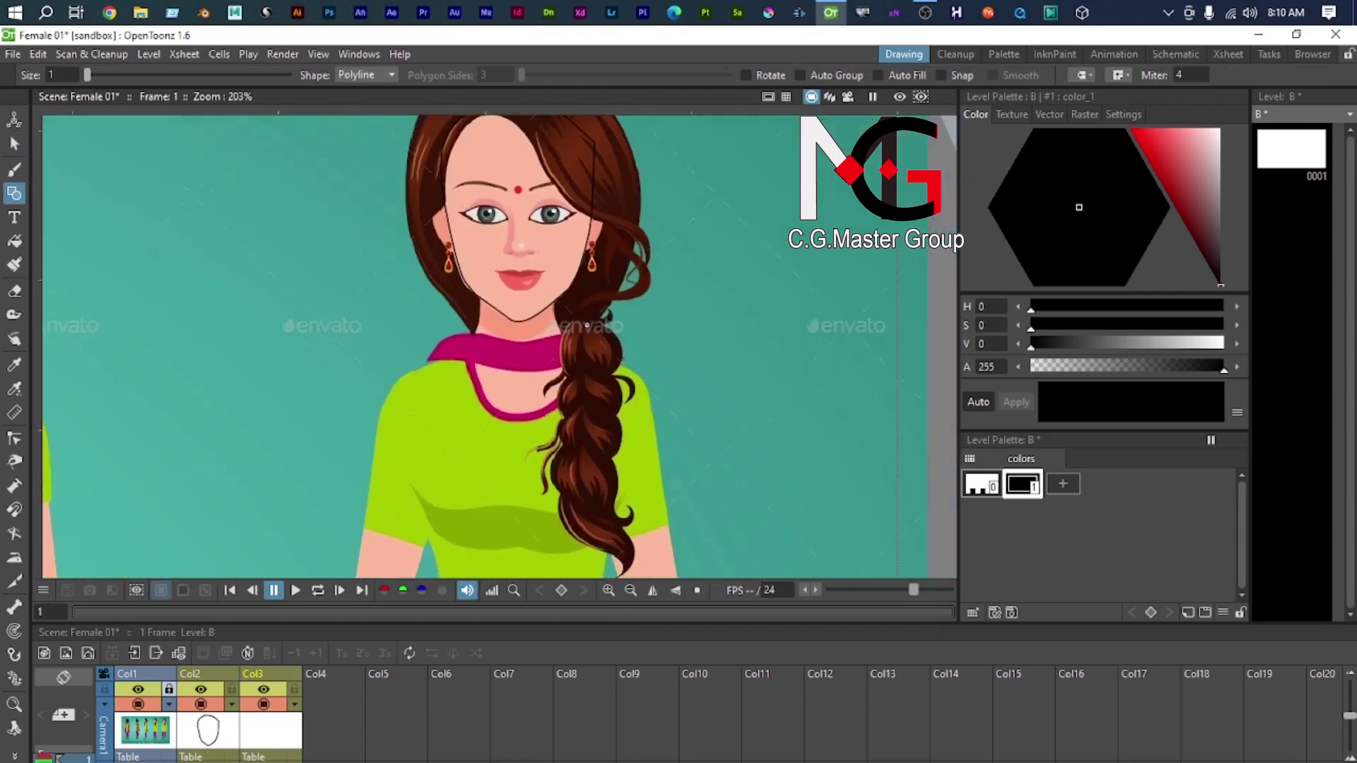
scroll(622, 321, down, 4)
scroll(580, 374, up, 3)
drag(580, 374, 573, 552)
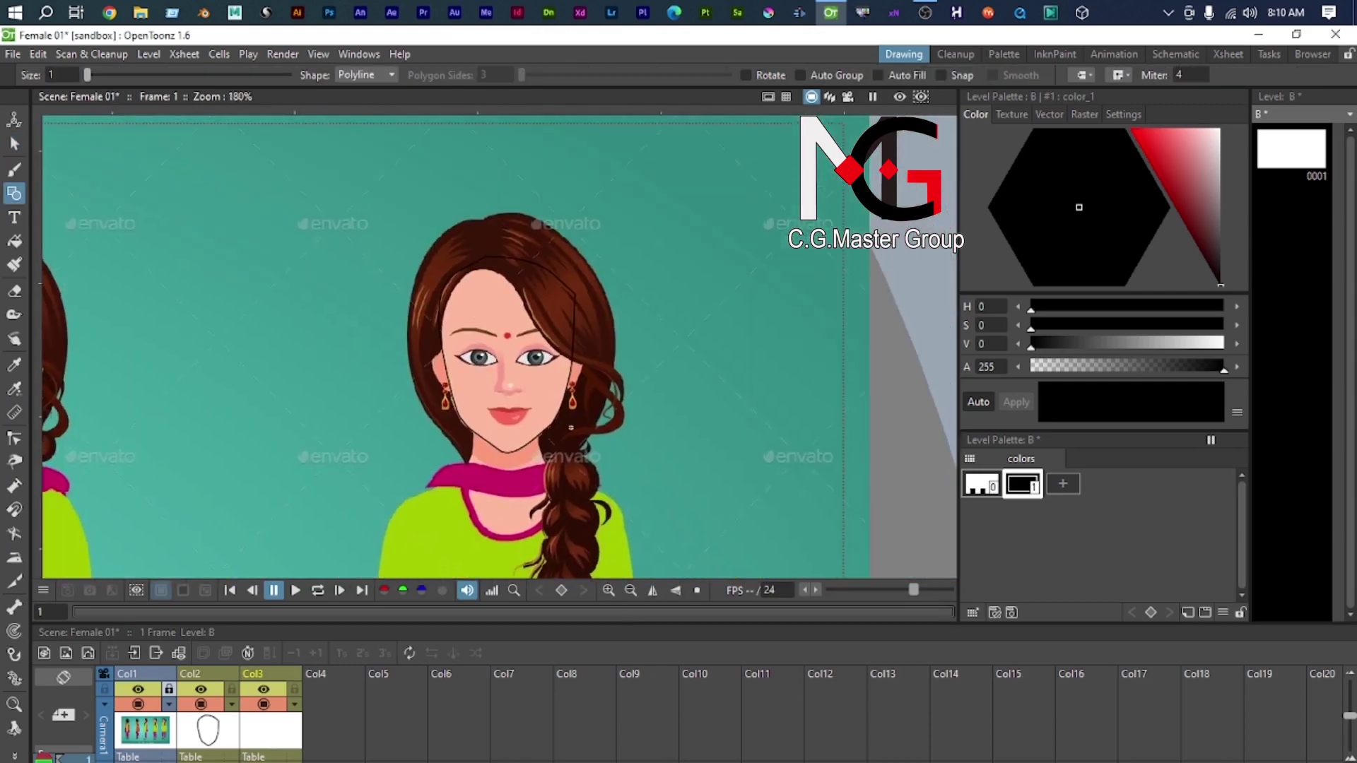
scroll(557, 439, up, 1)
drag(557, 439, 534, 286)
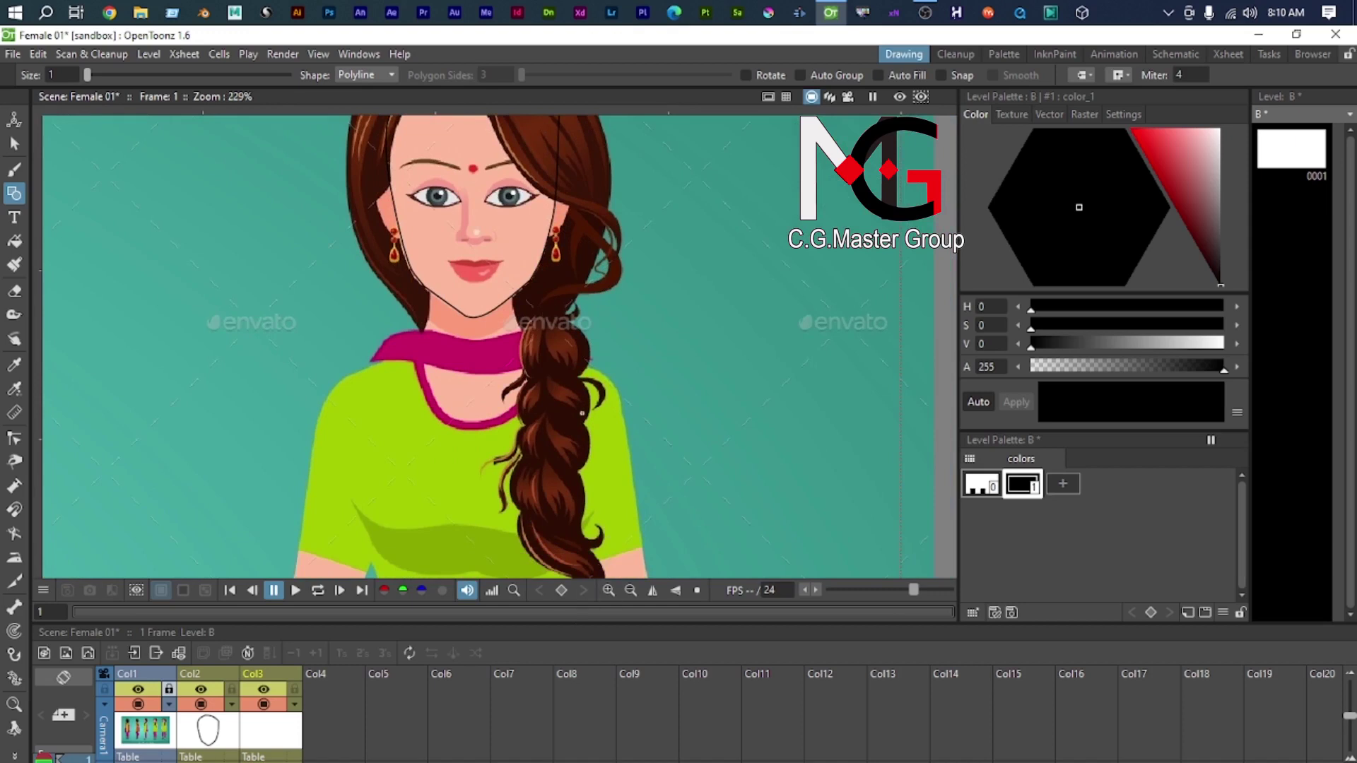
scroll(566, 376, down, 3)
drag(511, 235, 510, 324)
scroll(510, 323, up, 2)
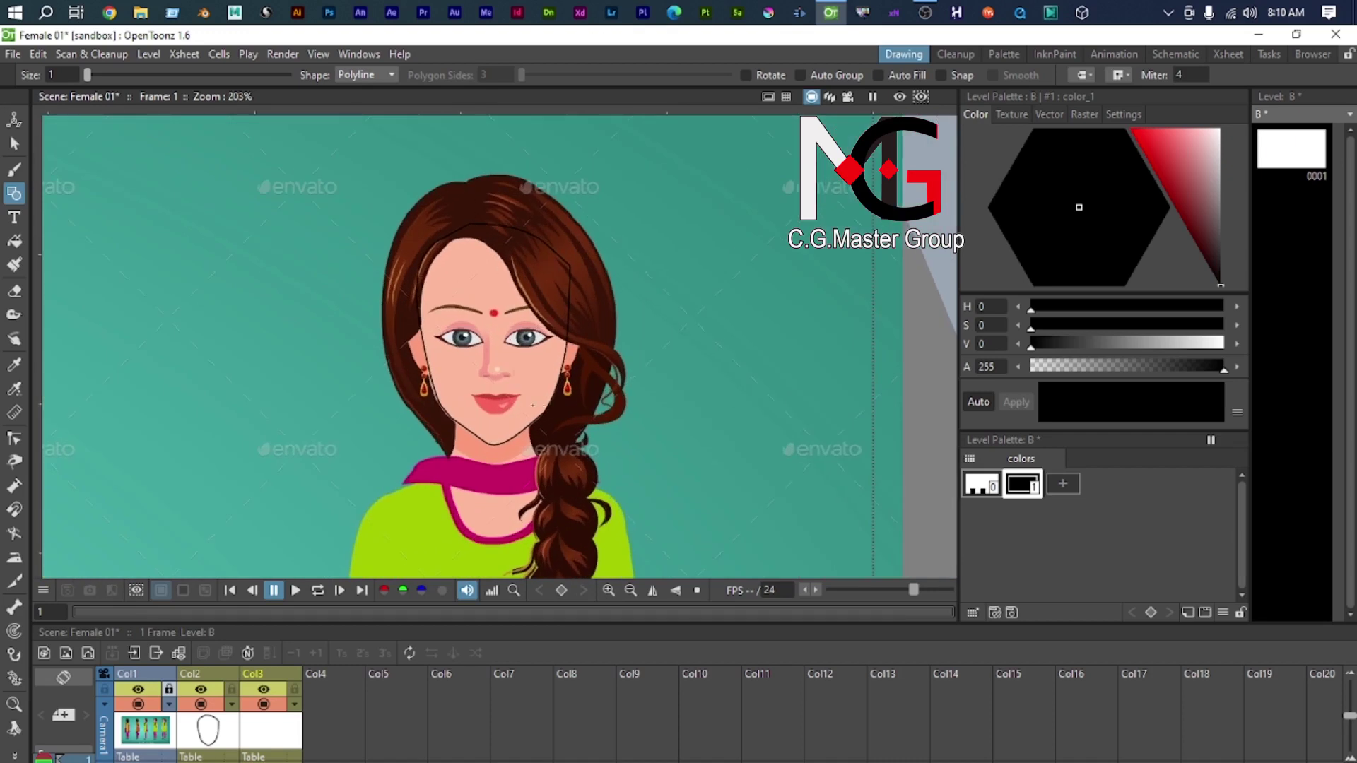
scroll(493, 289, down, 2)
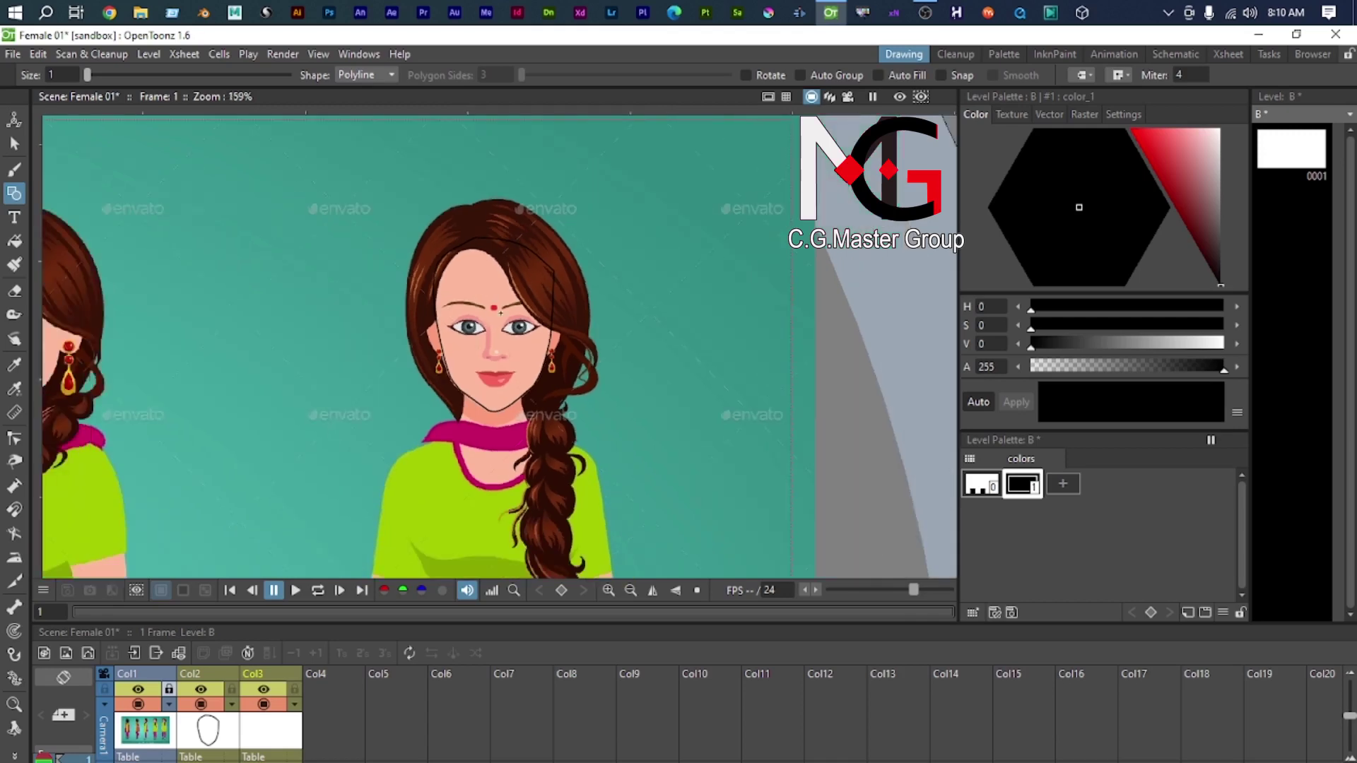
scroll(502, 282, up, 2)
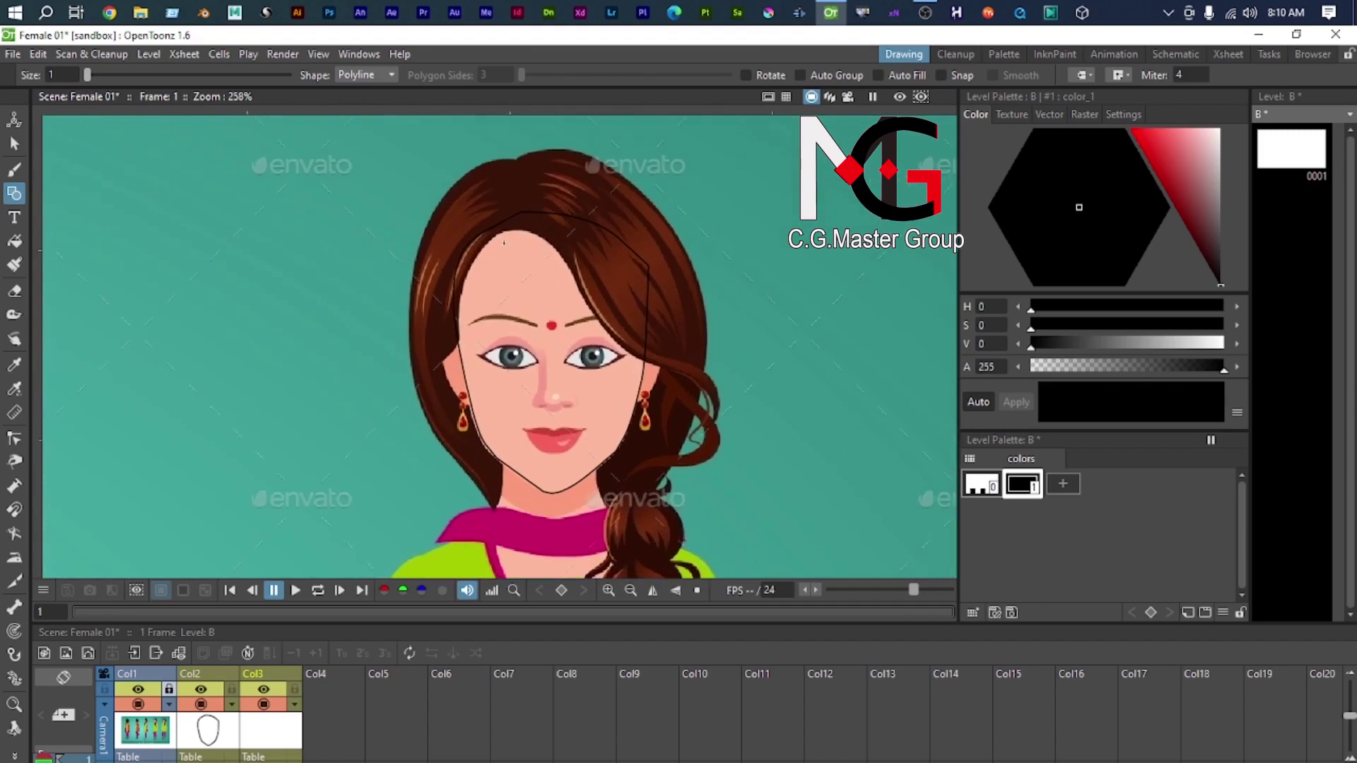
scroll(501, 248, up, 3)
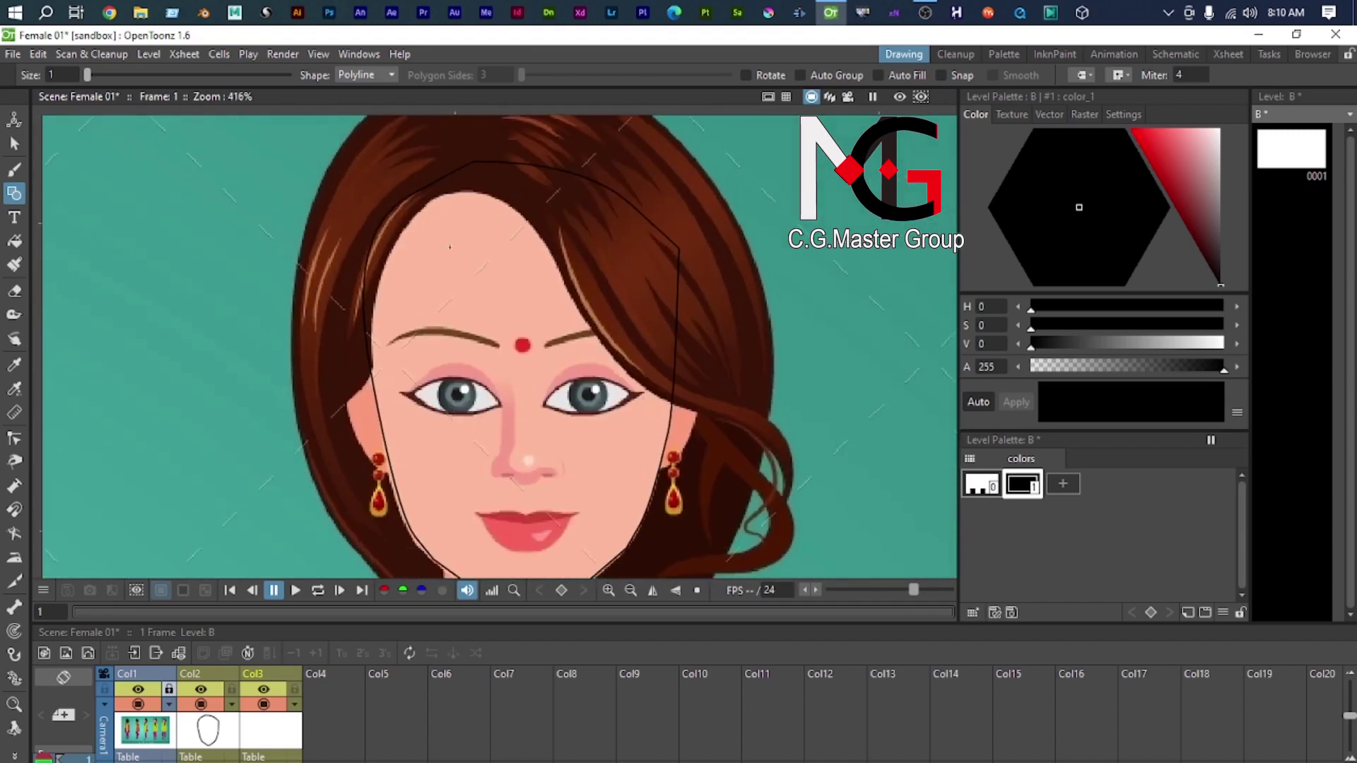
scroll(405, 356, up, 3)
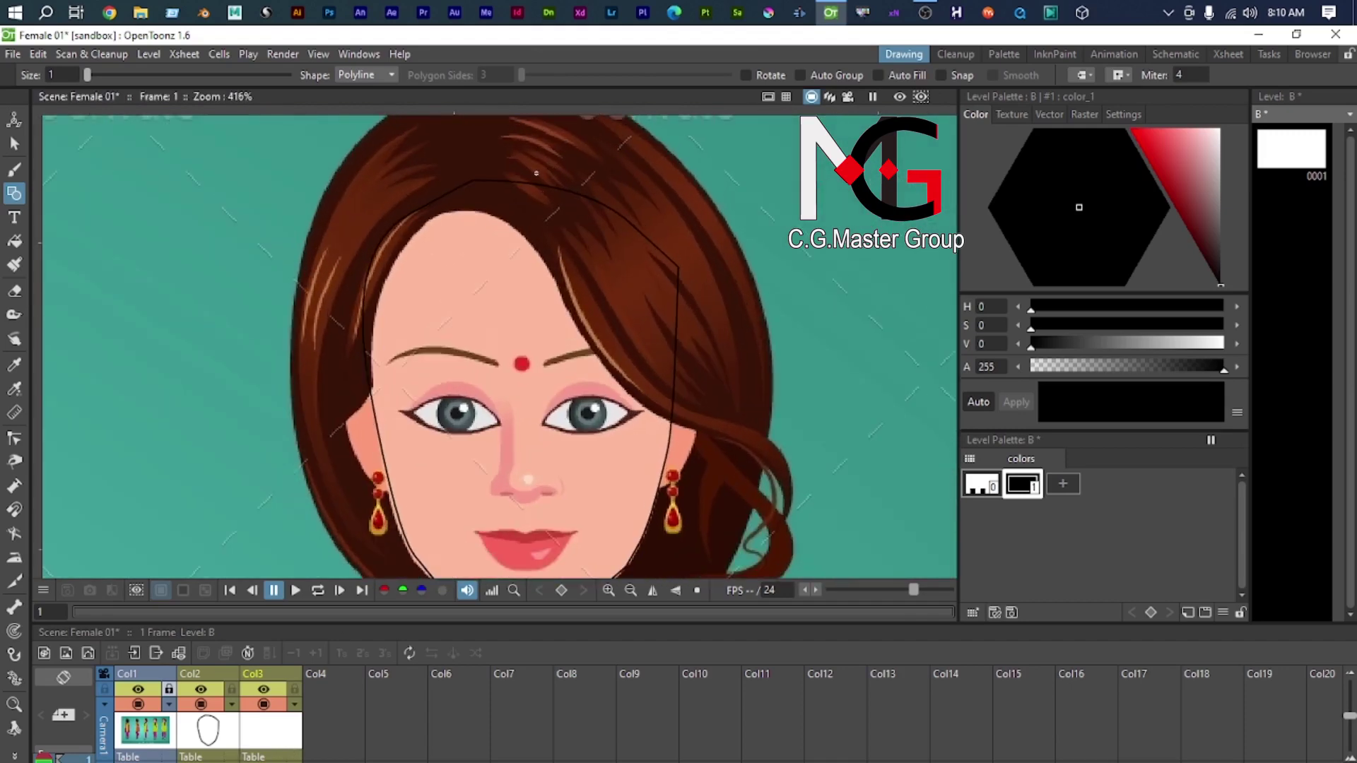
Step: Trace the image-left ear on level B as a closed polyline reaching down to the earring
scroll(404, 356, down, 3)
scroll(463, 249, up, 4)
scroll(464, 249, up, 1)
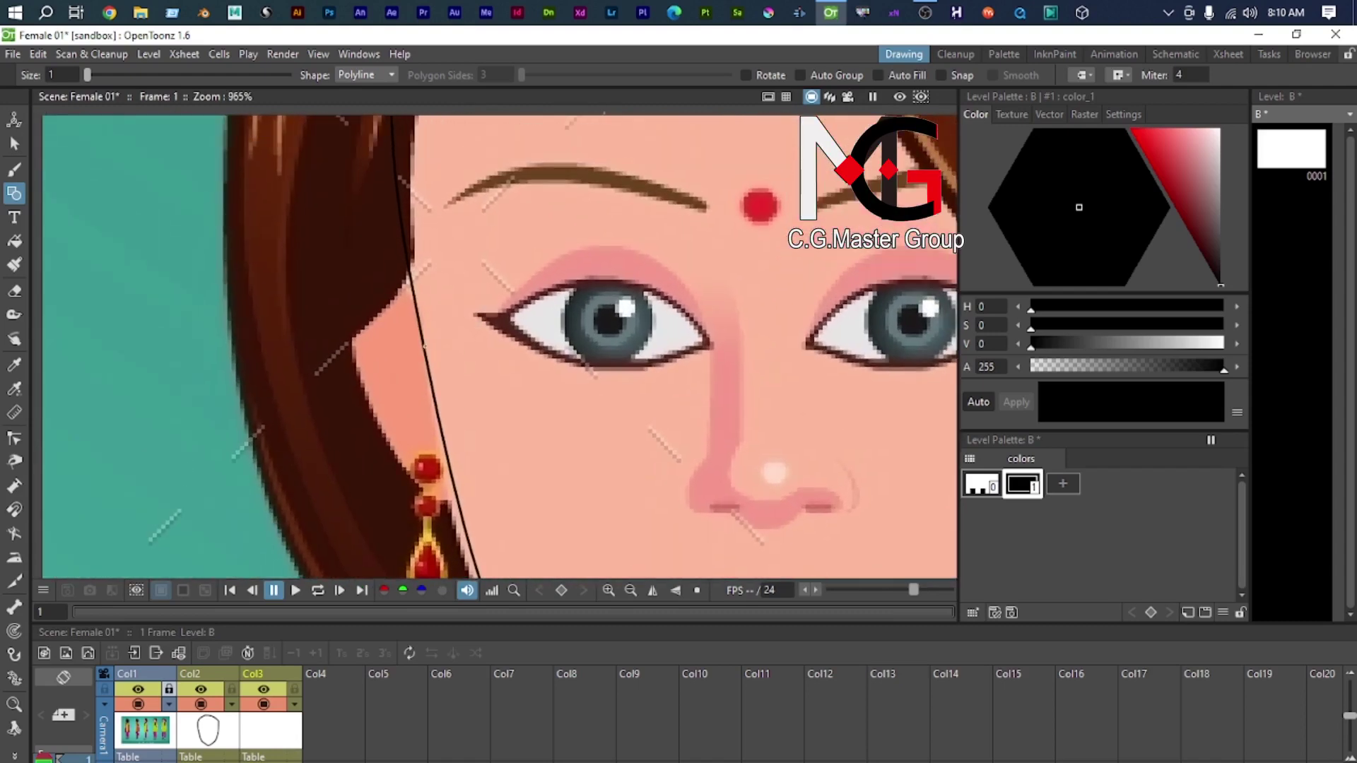
click(359, 266)
drag(358, 260, 311, 263)
drag(409, 475, 456, 472)
scroll(414, 496, up, 1)
scroll(406, 332, up, 8)
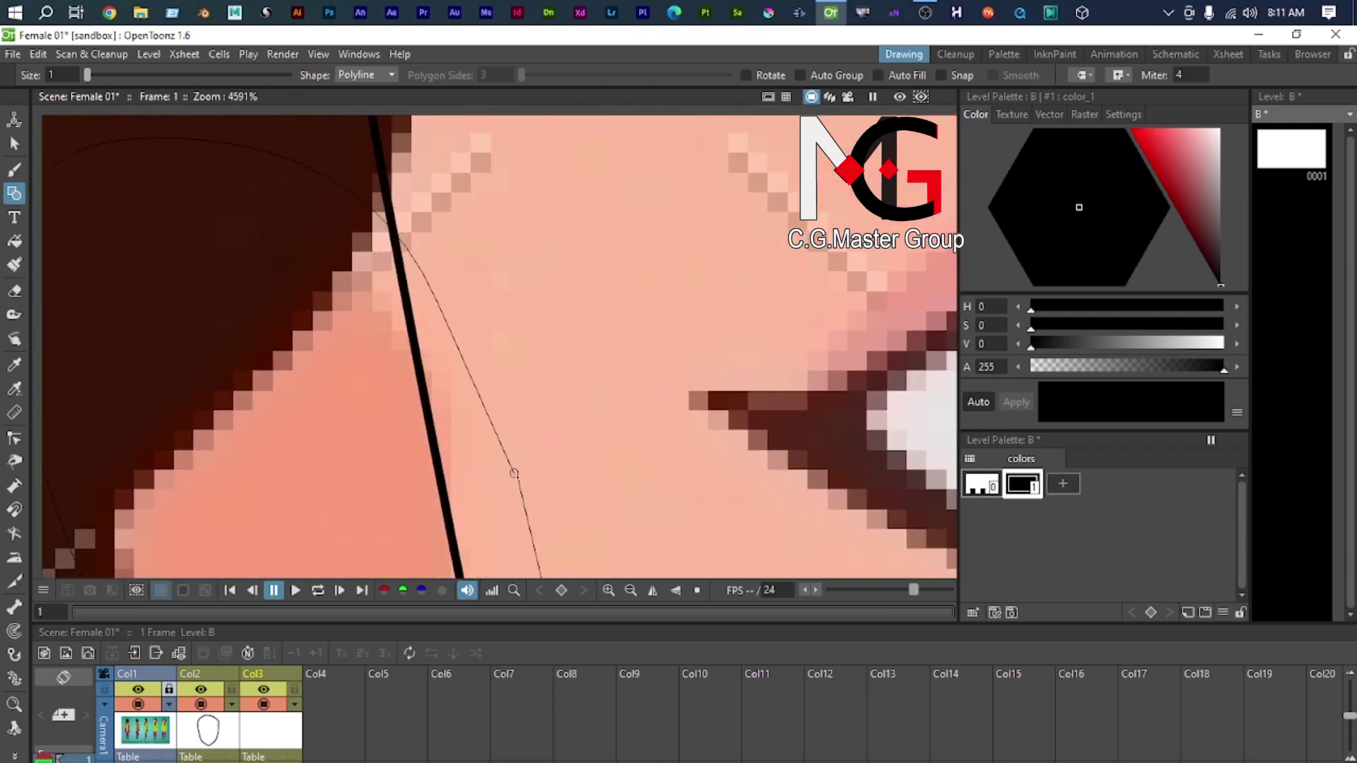
scroll(513, 473, down, 6)
scroll(410, 256, down, 4)
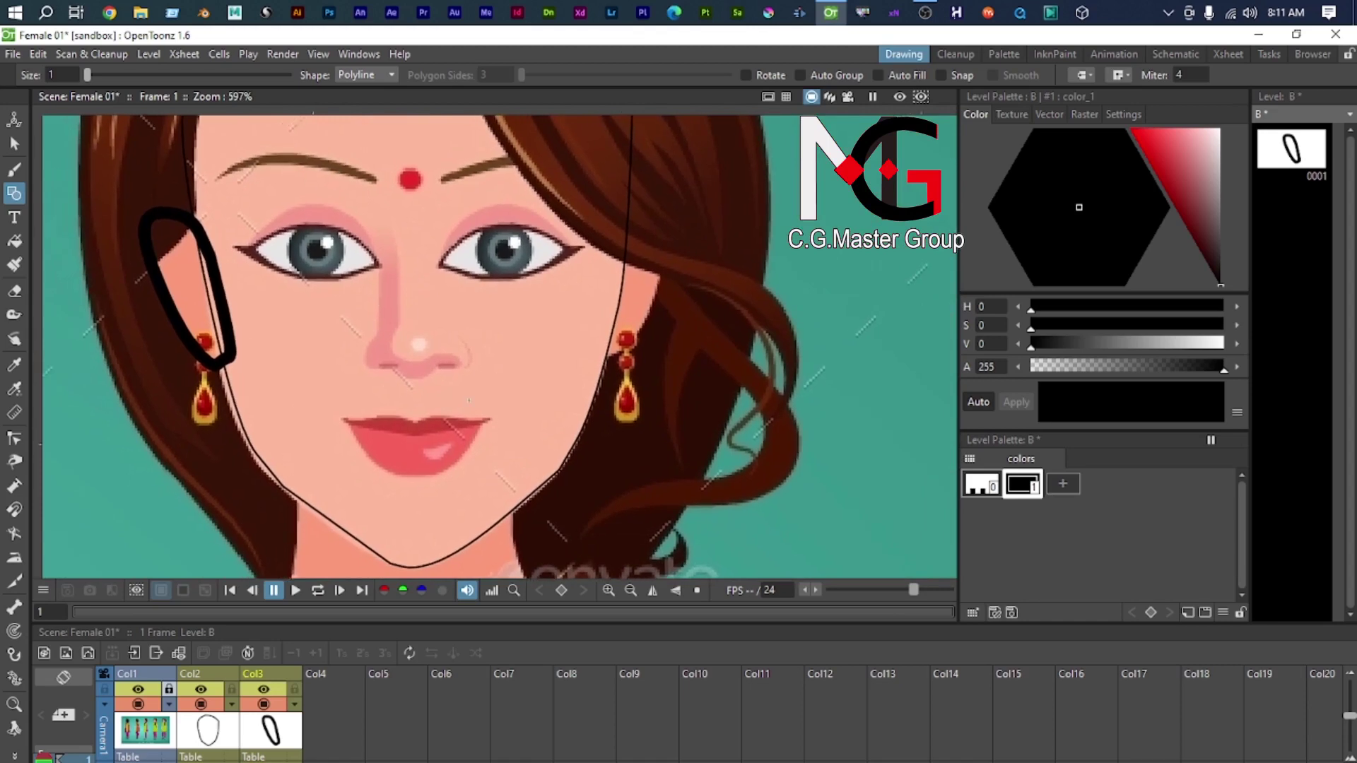
Step: Select the ear outline with the Selection tool and set its stroke thickness to 0.05
drag(469, 400, 538, 417)
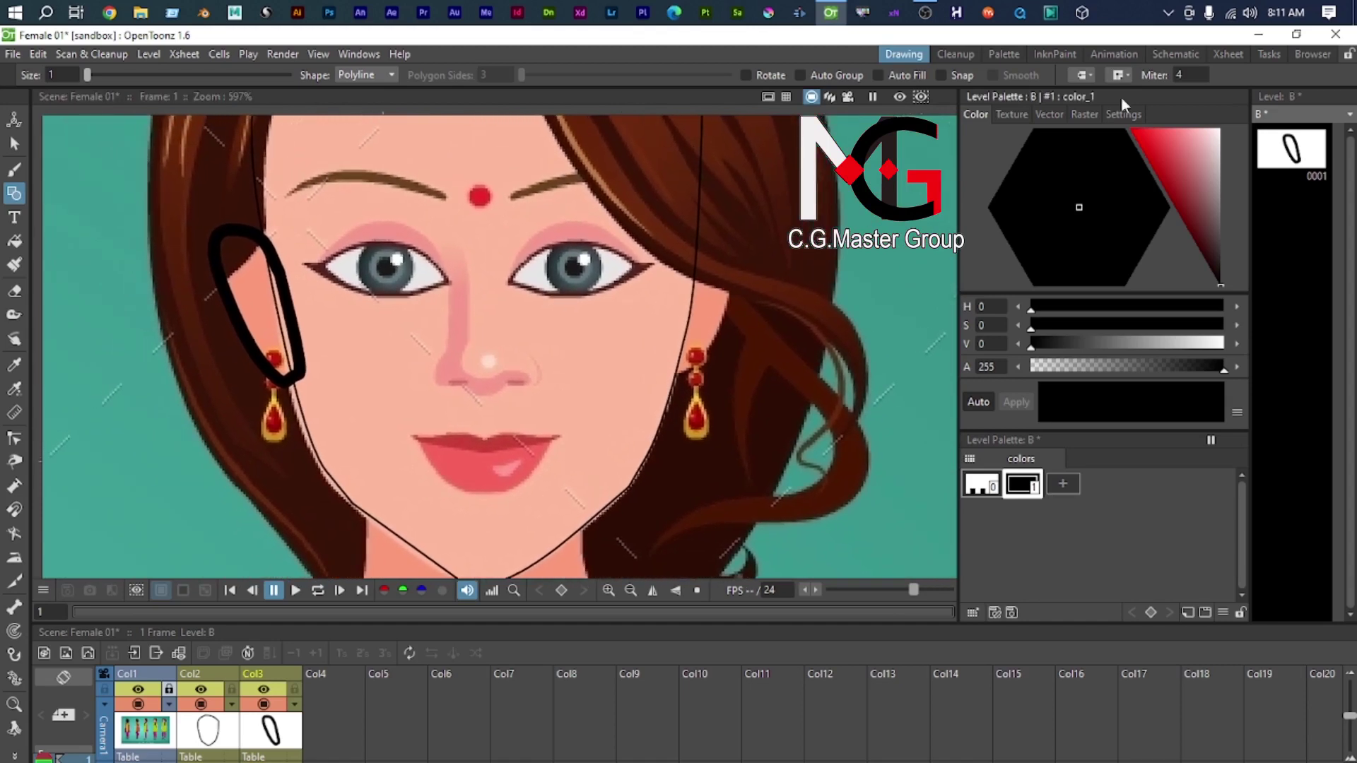
click(1197, 76)
key(s)
click(297, 367)
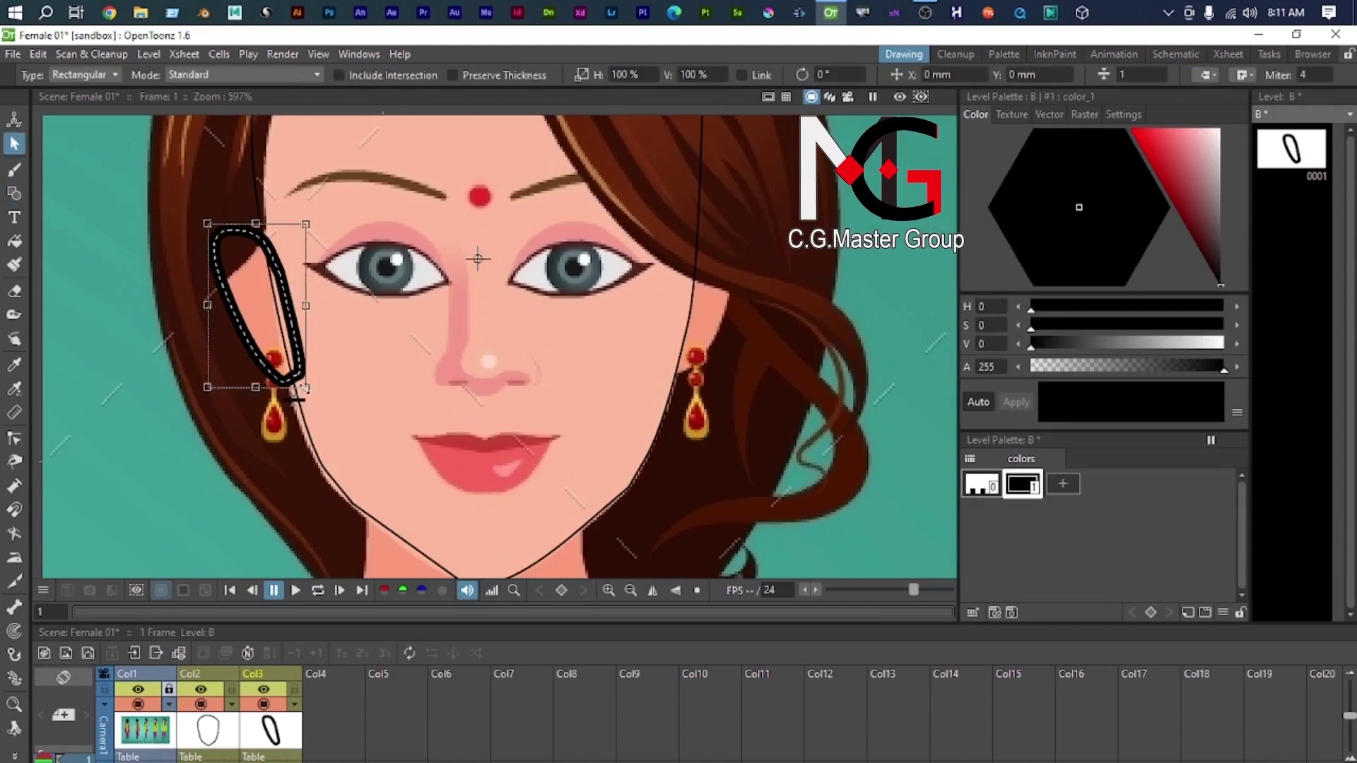
mouse_move(295, 399)
mouse_down()
mouse_move(297, 382)
mouse_move(300, 424)
mouse_up()
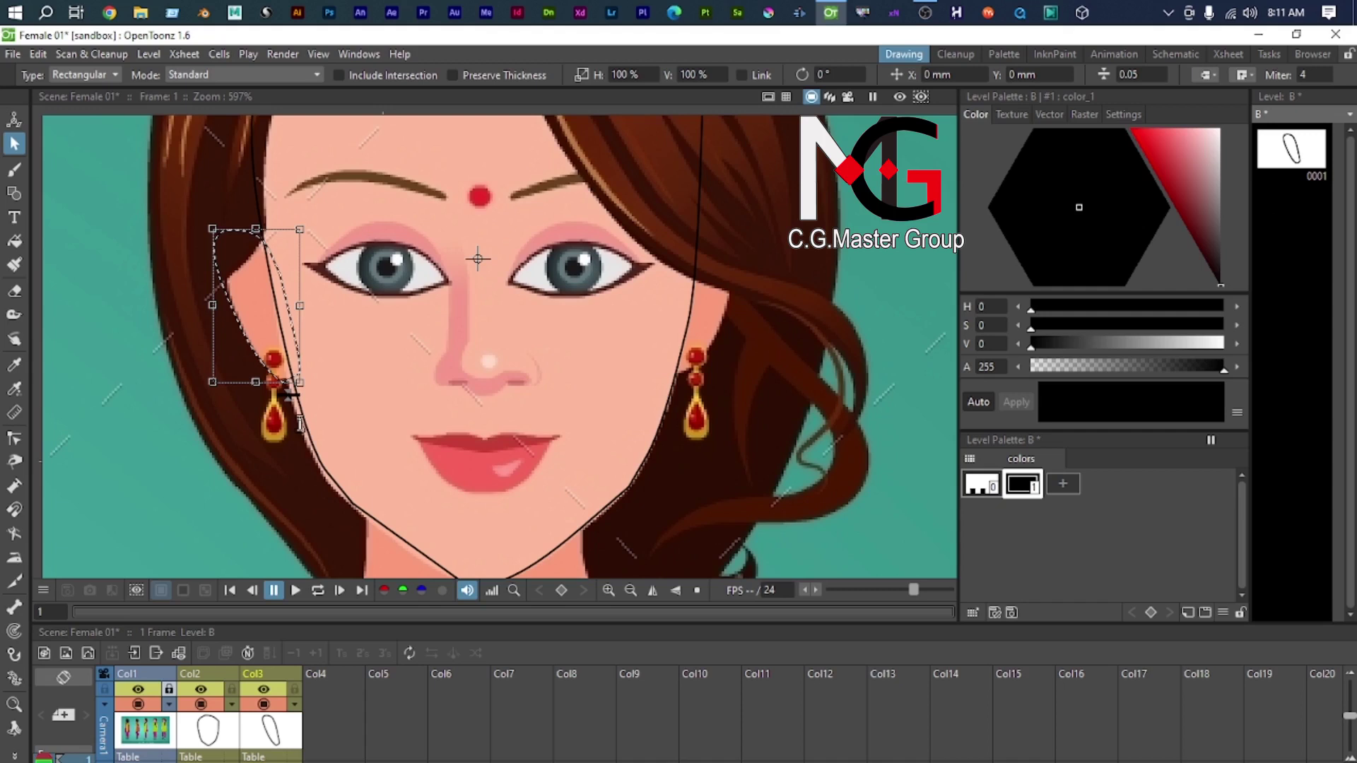
double_click(1142, 74)
text(05)
key(BackSpace)
text(.05)
key(Return)
Step: Draw a small circular ellipse over the upper bead of the image-left earring with the Geometric tool
scroll(634, 317, up, 2)
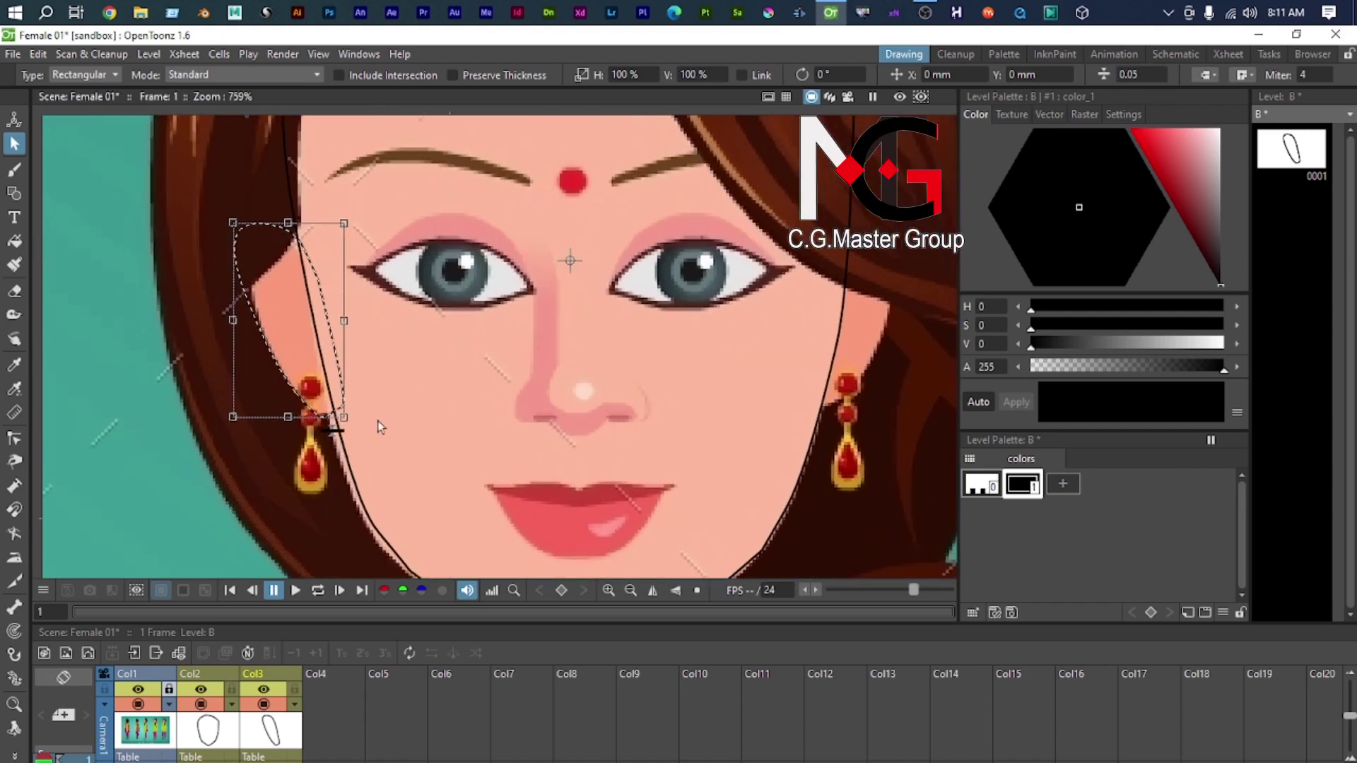
scroll(304, 333, down, 2)
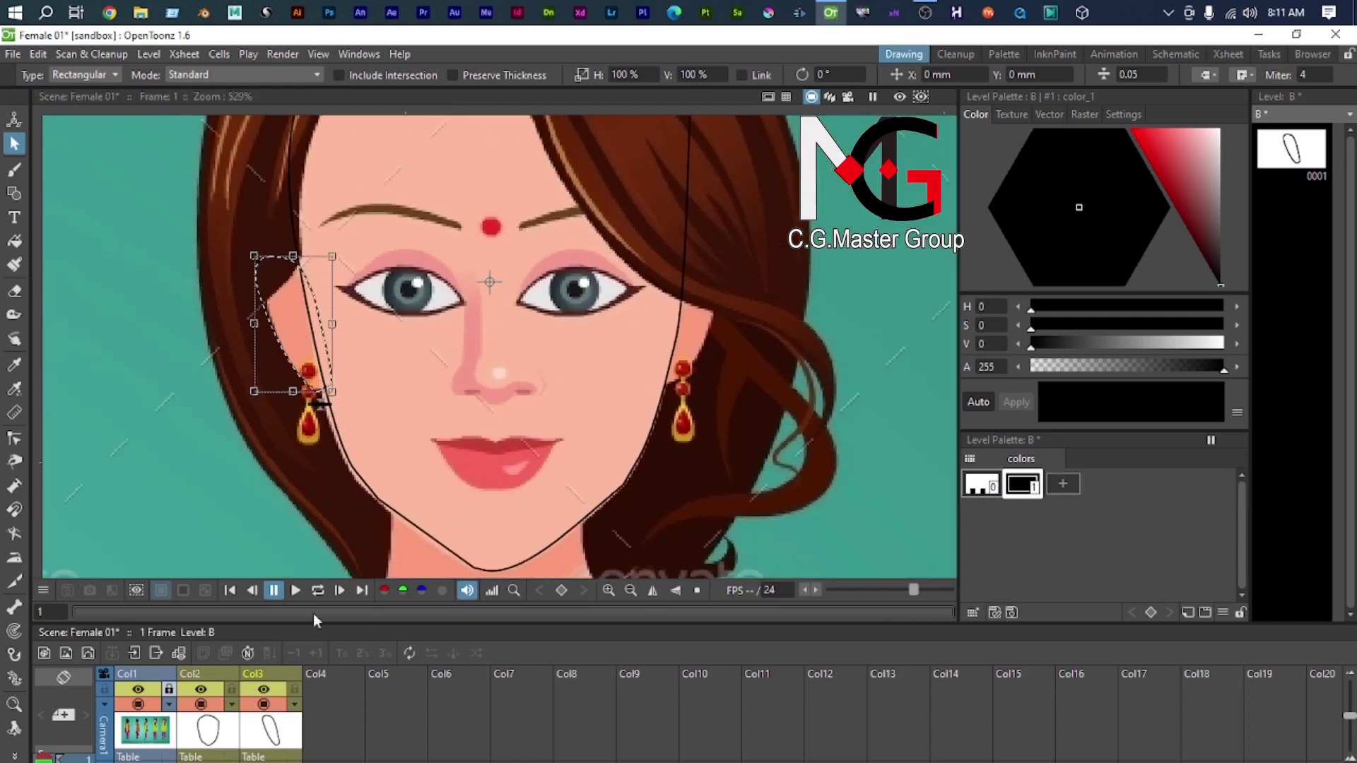
scroll(421, 349, up, 4)
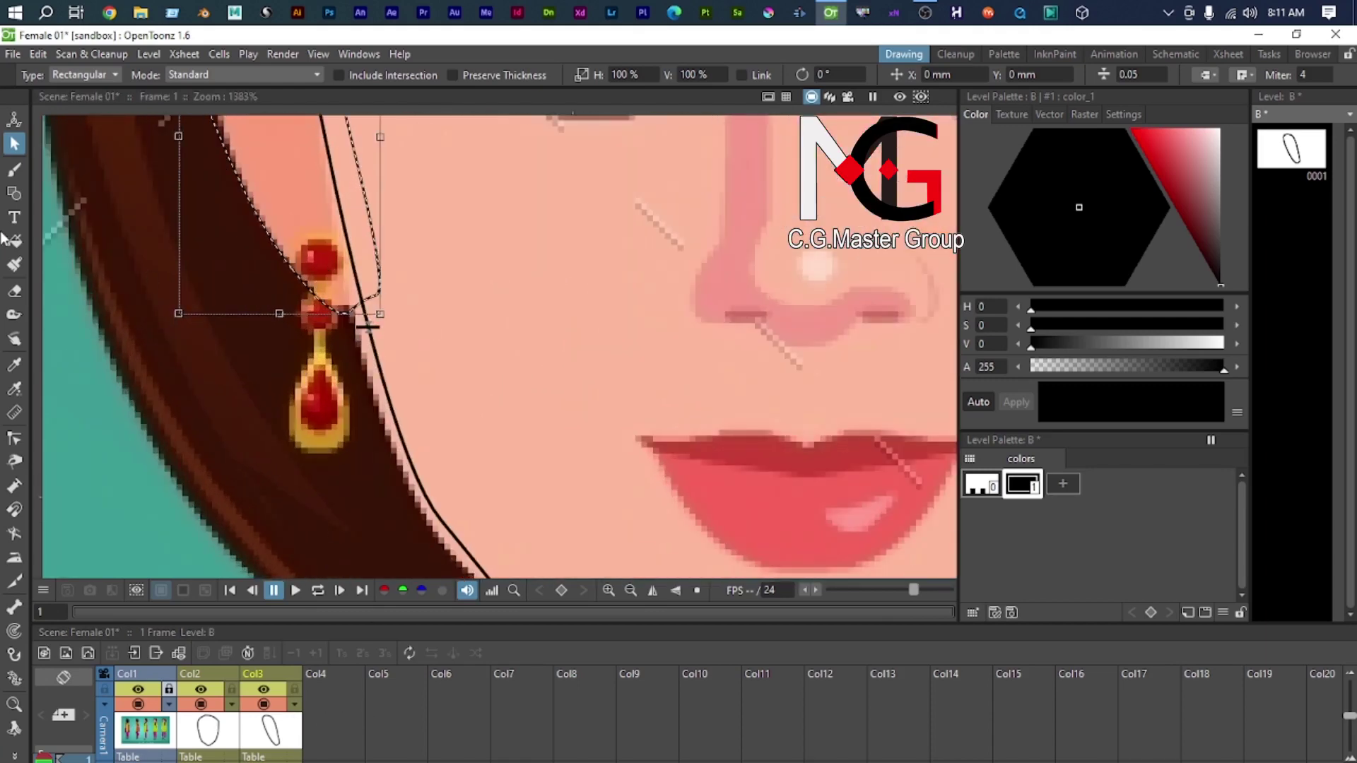
click(14, 192)
click(346, 74)
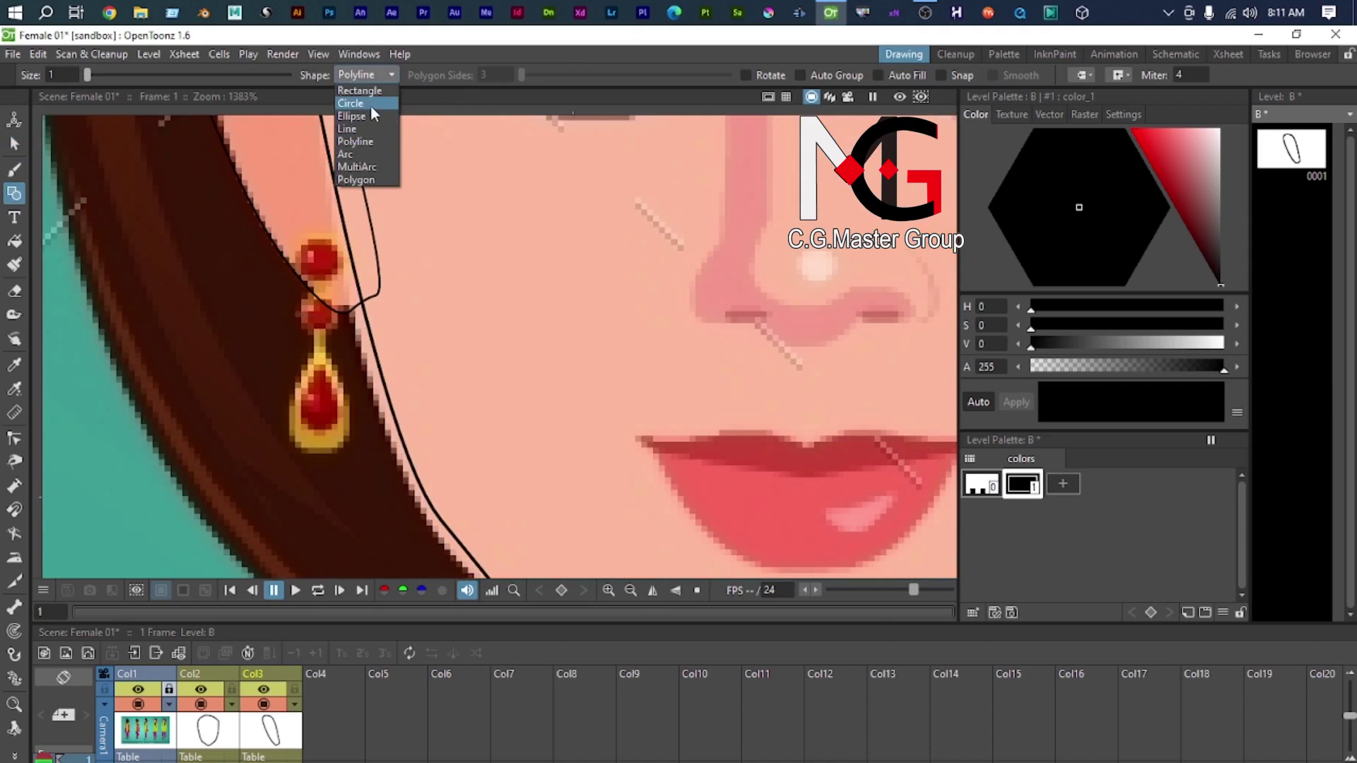
click(362, 117)
drag(337, 273, 358, 293)
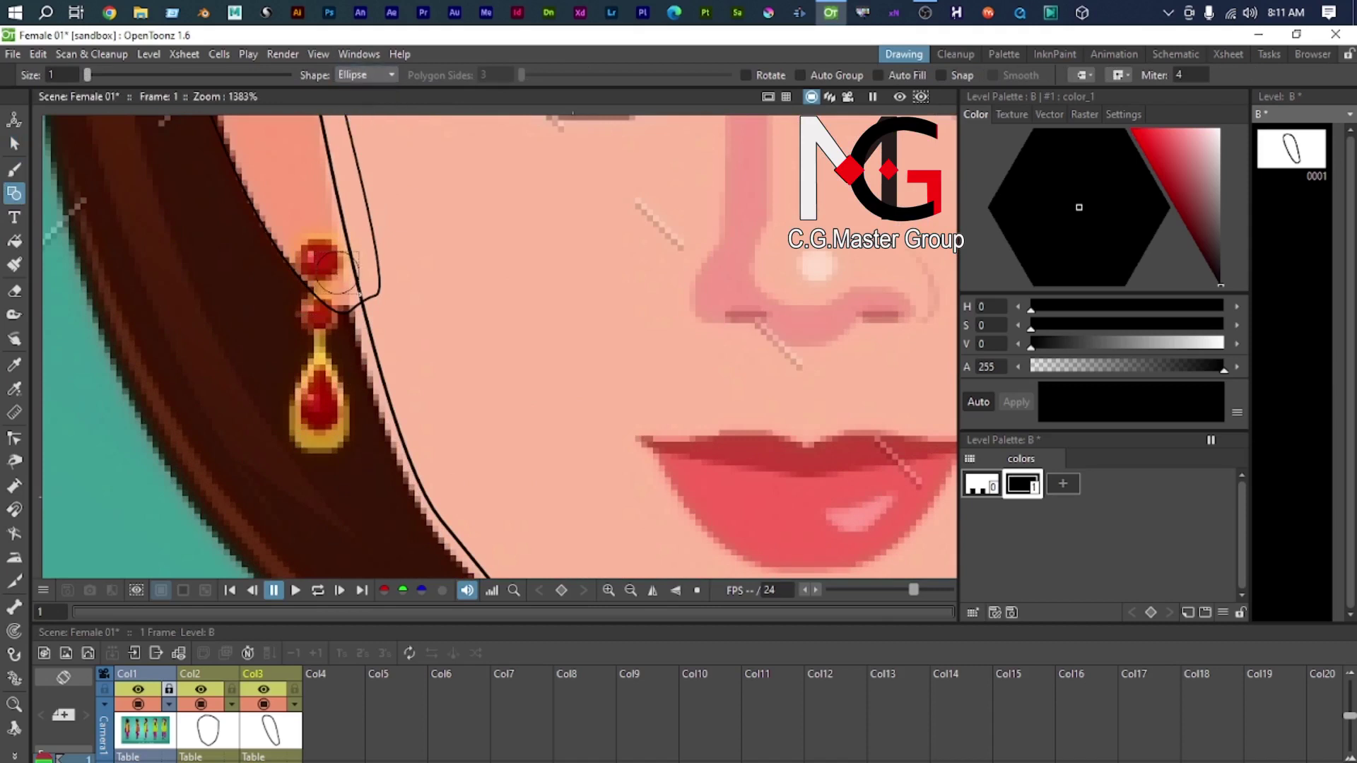
drag(358, 293, 372, 307)
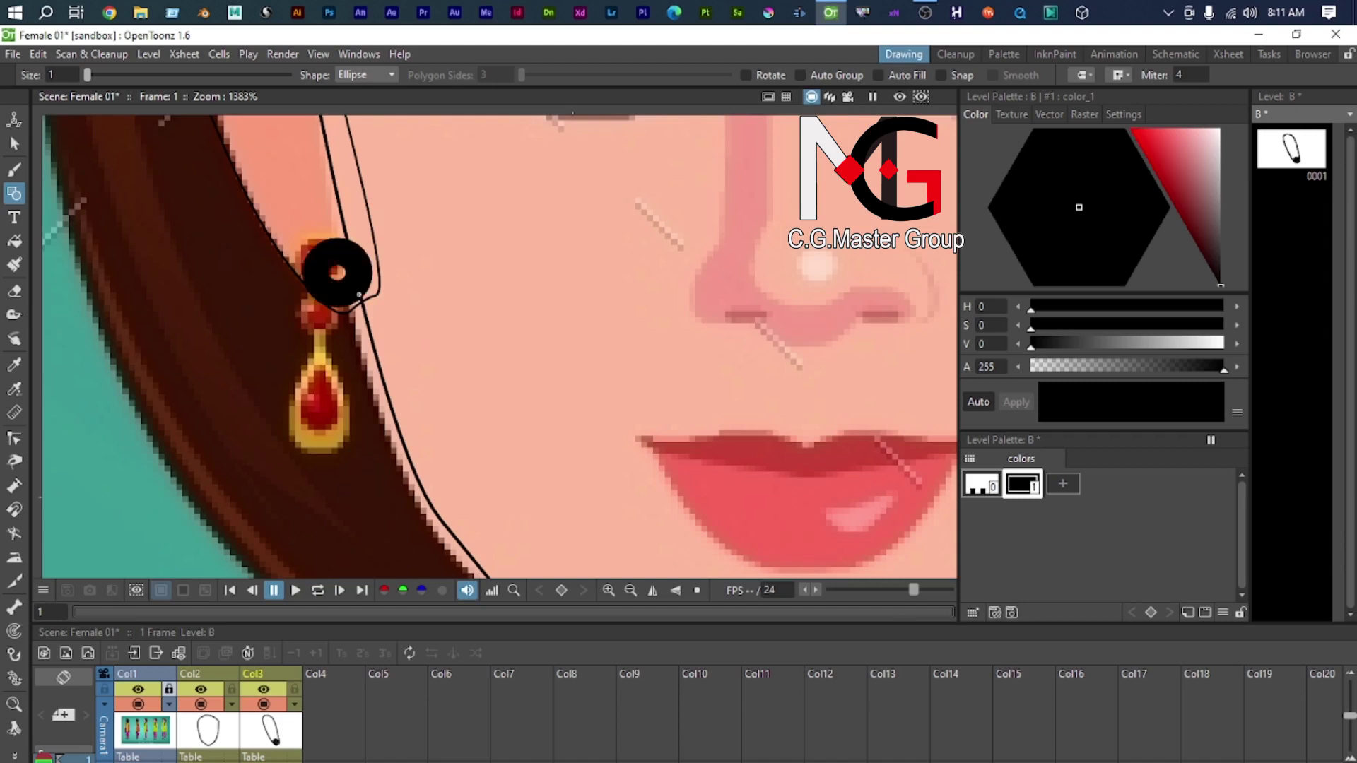
Step: Try to move the bead circle with the Animate tool in Position mode
click(14, 118)
click(133, 77)
click(134, 92)
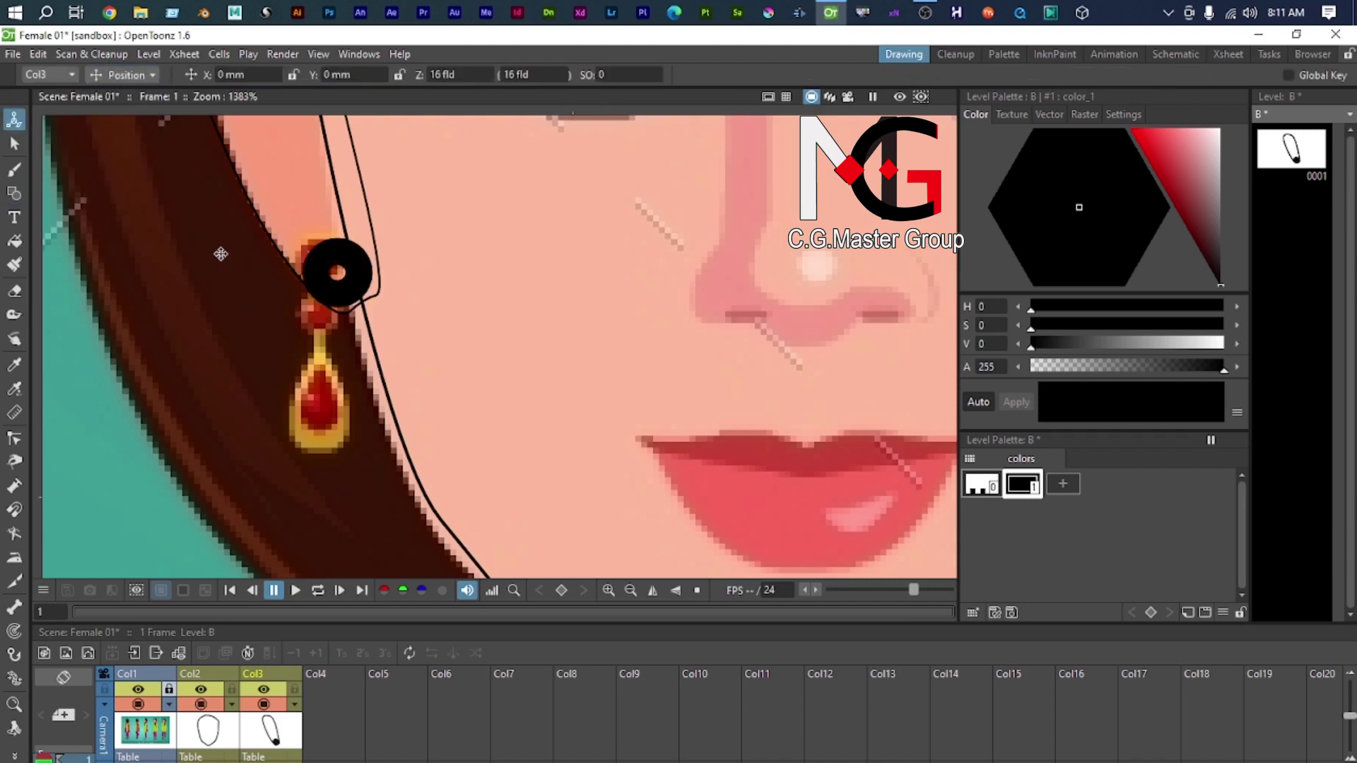
click(343, 295)
mouse_move(344, 296)
mouse_down()
mouse_move(325, 290)
mouse_move(346, 291)
mouse_move(340, 304)
mouse_up()
Step: Move the circle with the Selection tool by about -0.31 mm in X and 0.26 mm in Y onto the upper earring bead
key(s)
click(342, 297)
drag(348, 287, 331, 272)
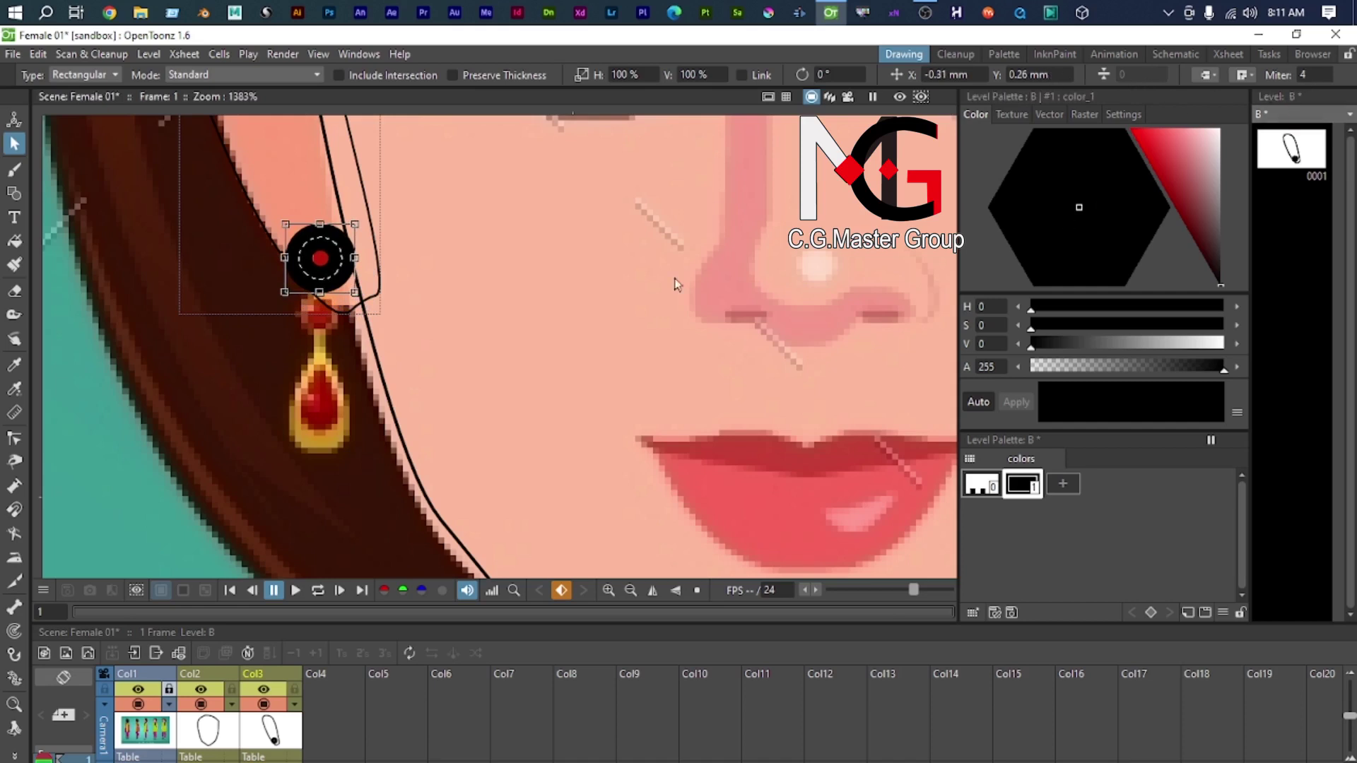
Step: Select the upper bead's circle and set its stroke thickness to 0.05
scroll(353, 304, up, 4)
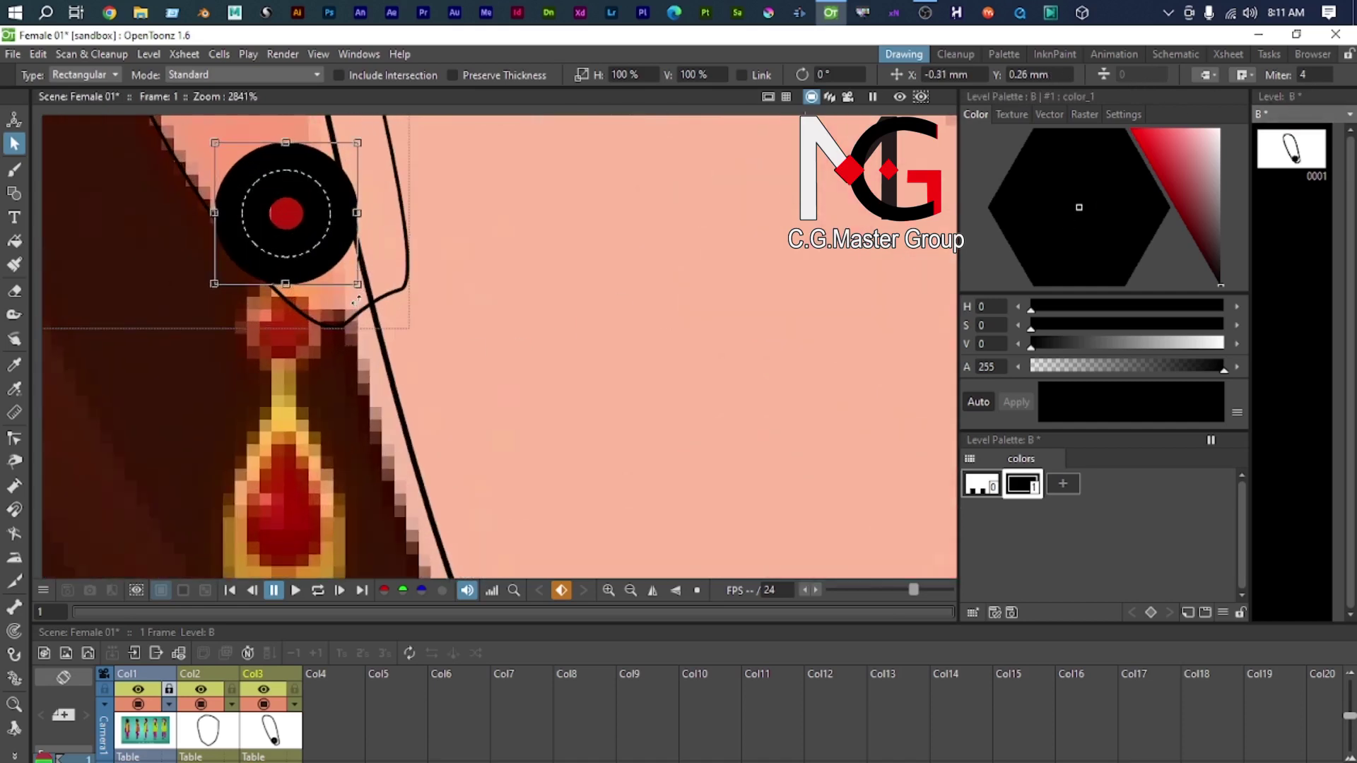
scroll(315, 198, up, 4)
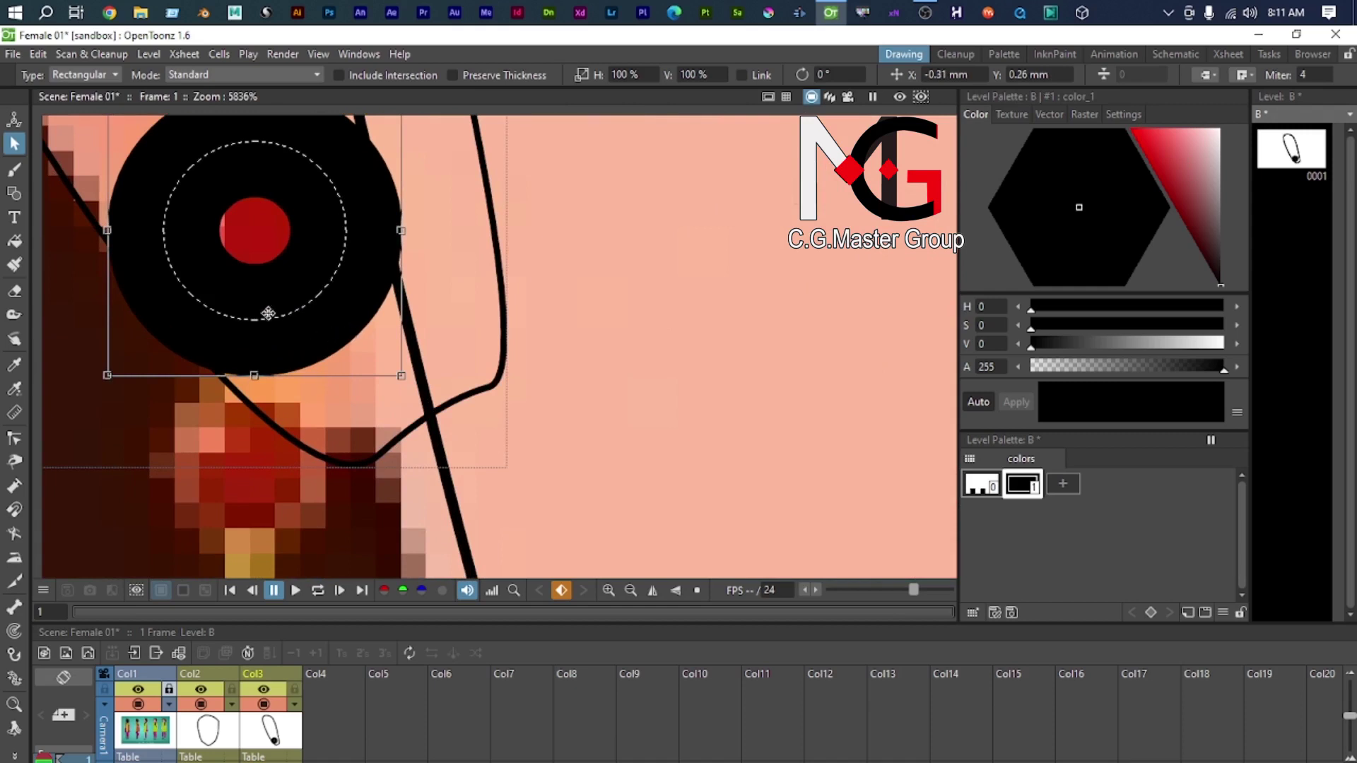
drag(355, 279, 482, 298)
click(761, 280)
click(415, 329)
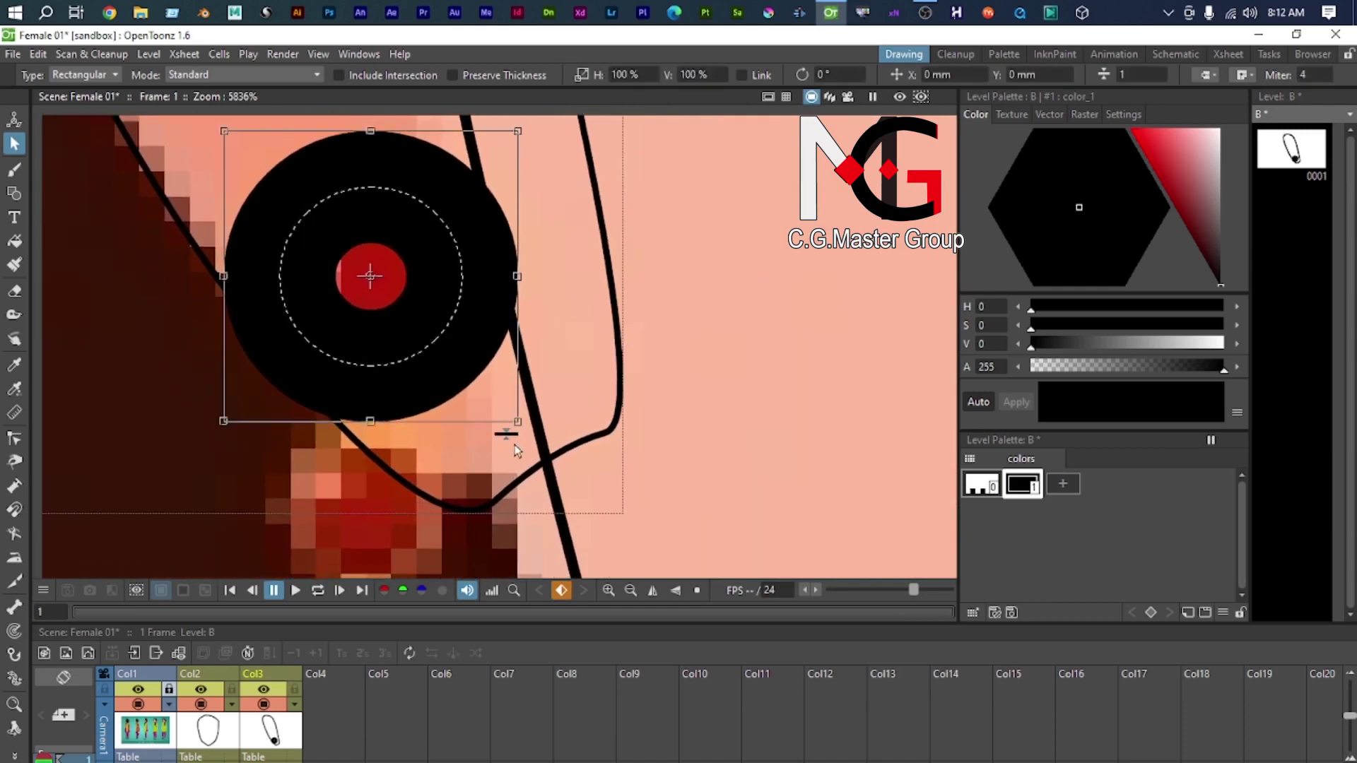
click(1136, 71)
text(0.51)
key(BackSpace)
key(BackSpace)
text(0.1)
key(BackSpace)
key(BackSpace)
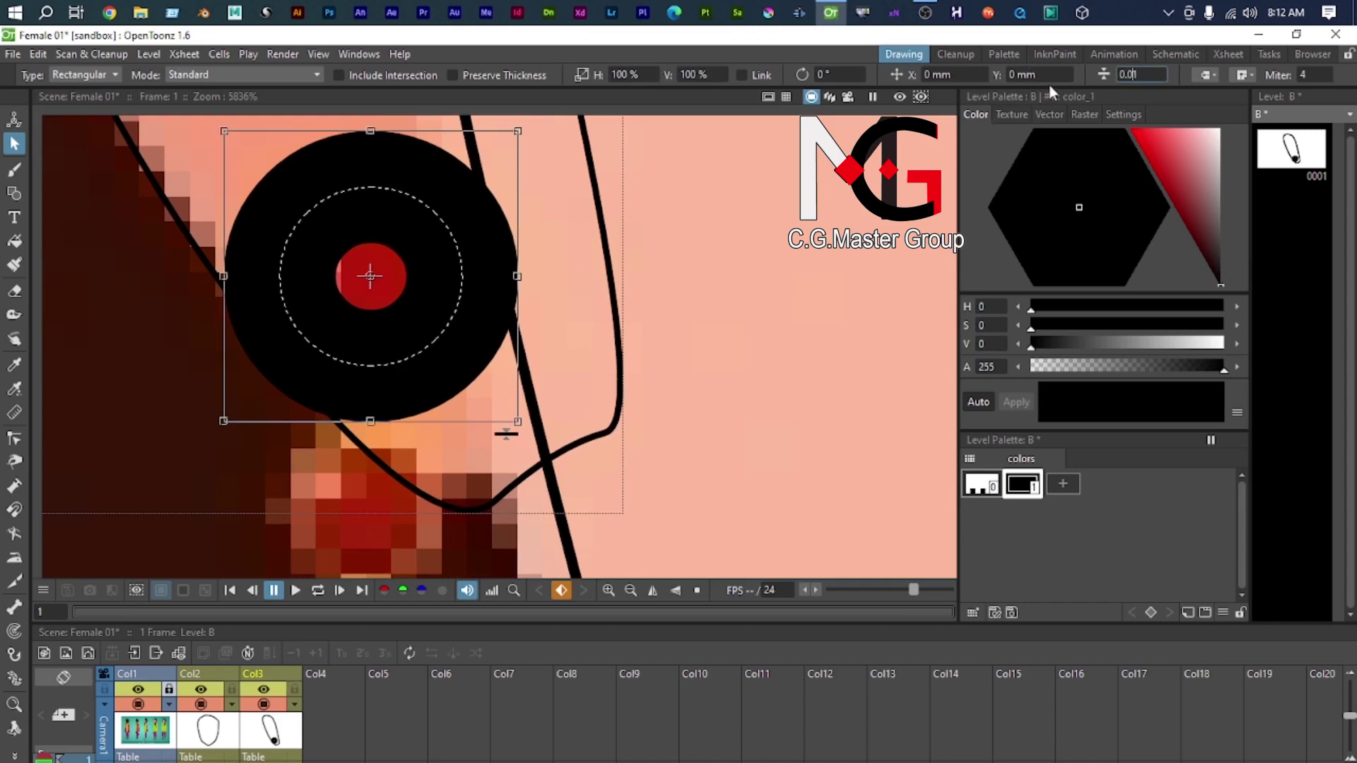
text(5)
key(Return)
Step: Duplicate the upper bead's circle, place the copy on the second earring bead, and scale it to about 86.31%
scroll(417, 226, down, 6)
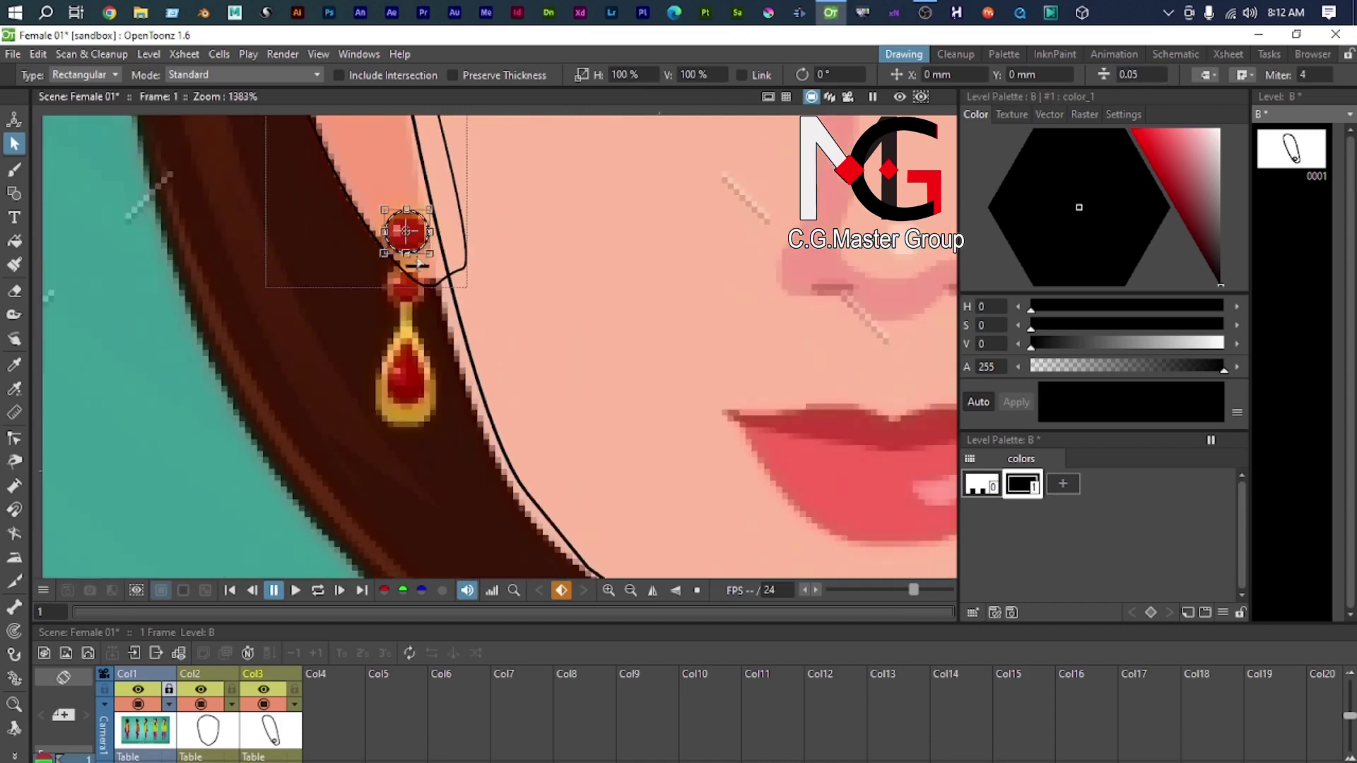
drag(416, 264, 680, 528)
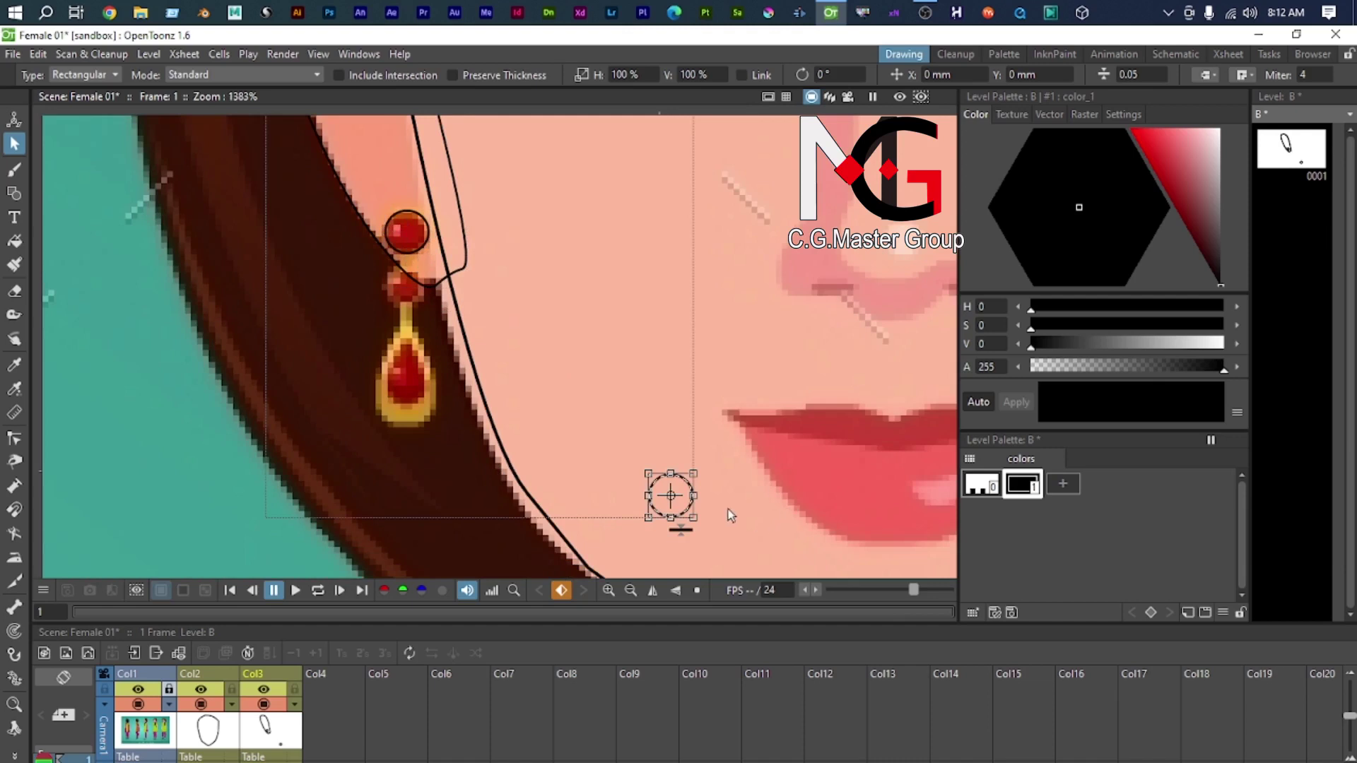
click(755, 472)
click(672, 513)
drag(692, 497, 480, 497)
key(ctrl+z)
drag(687, 507, 422, 299)
scroll(422, 300, up, 5)
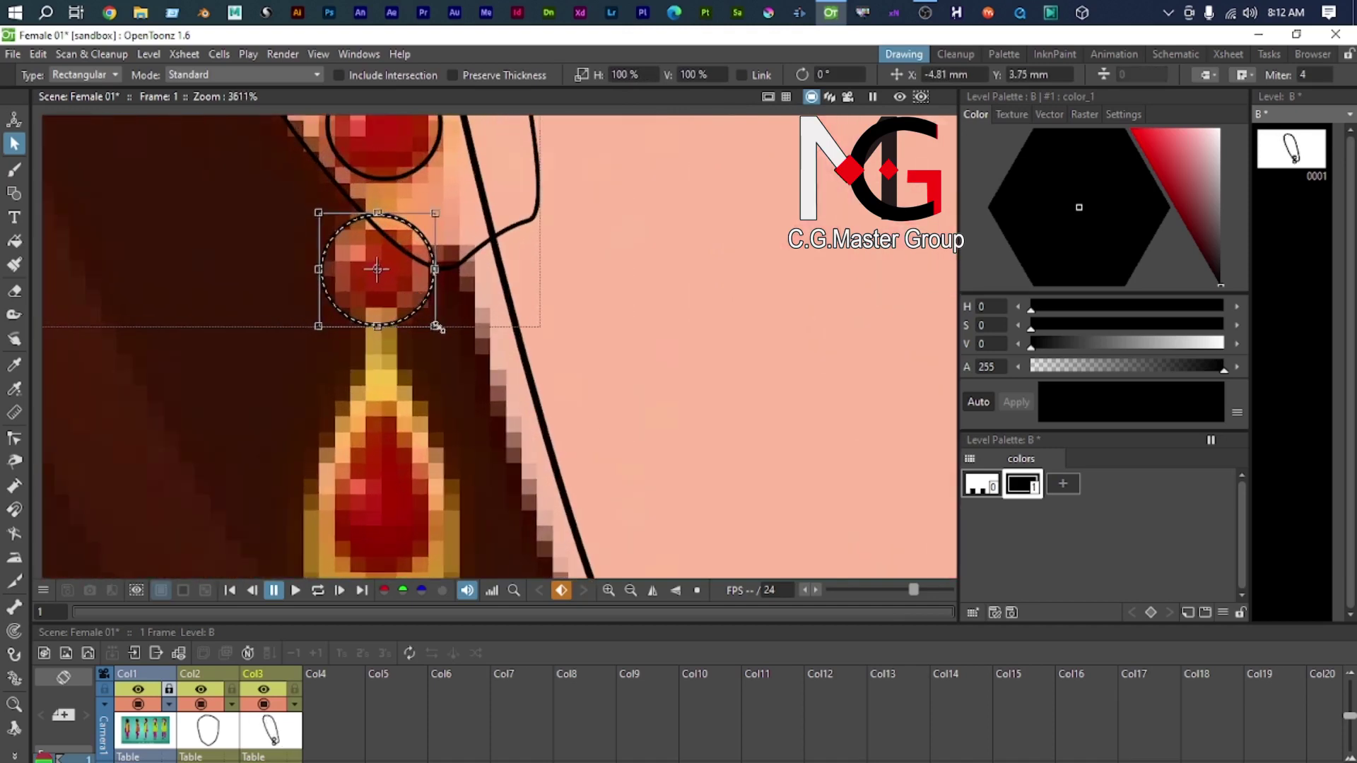
drag(437, 328, 416, 310)
scroll(415, 309, down, 2)
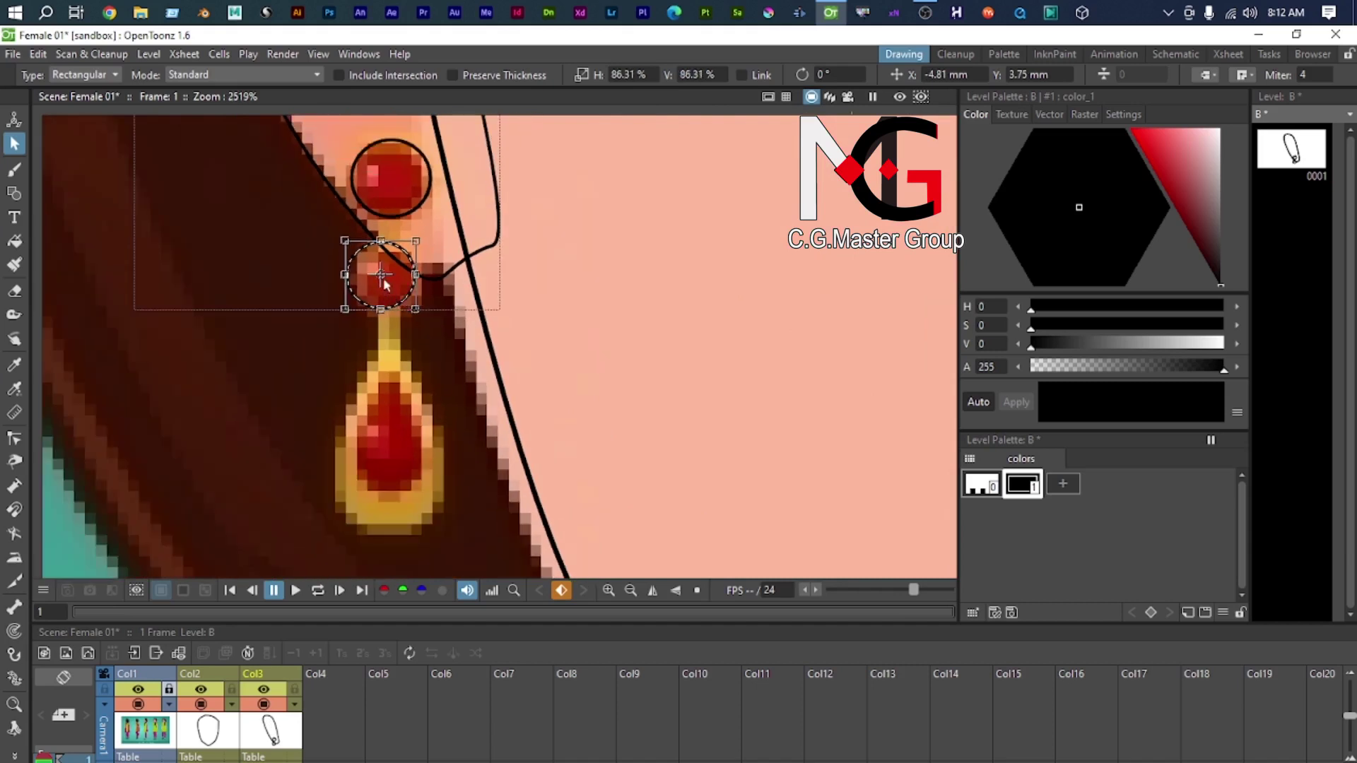
Step: Paste another copy of the bead circle and move it onto the earring's teardrop pendant
key(ctrl+v)
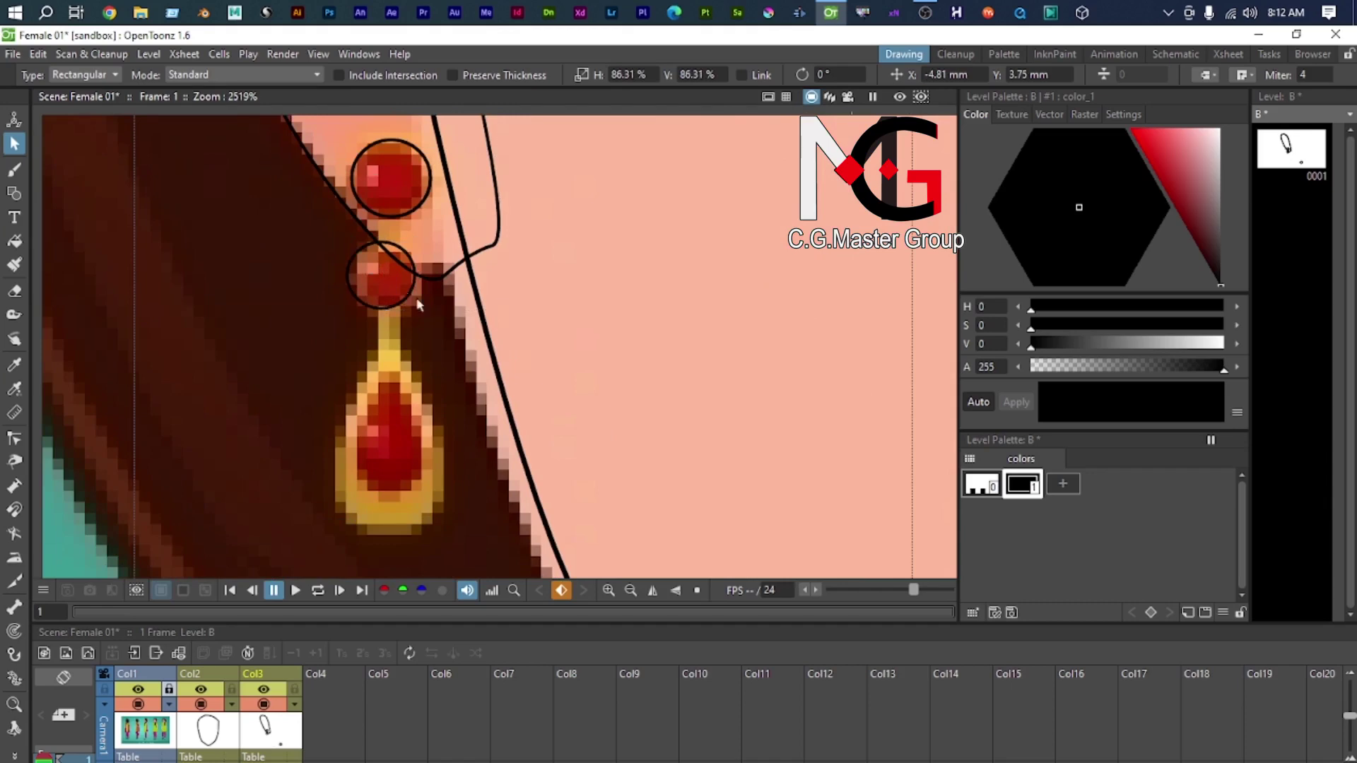
scroll(452, 332, down, 6)
drag(668, 514, 418, 428)
scroll(436, 395, up, 8)
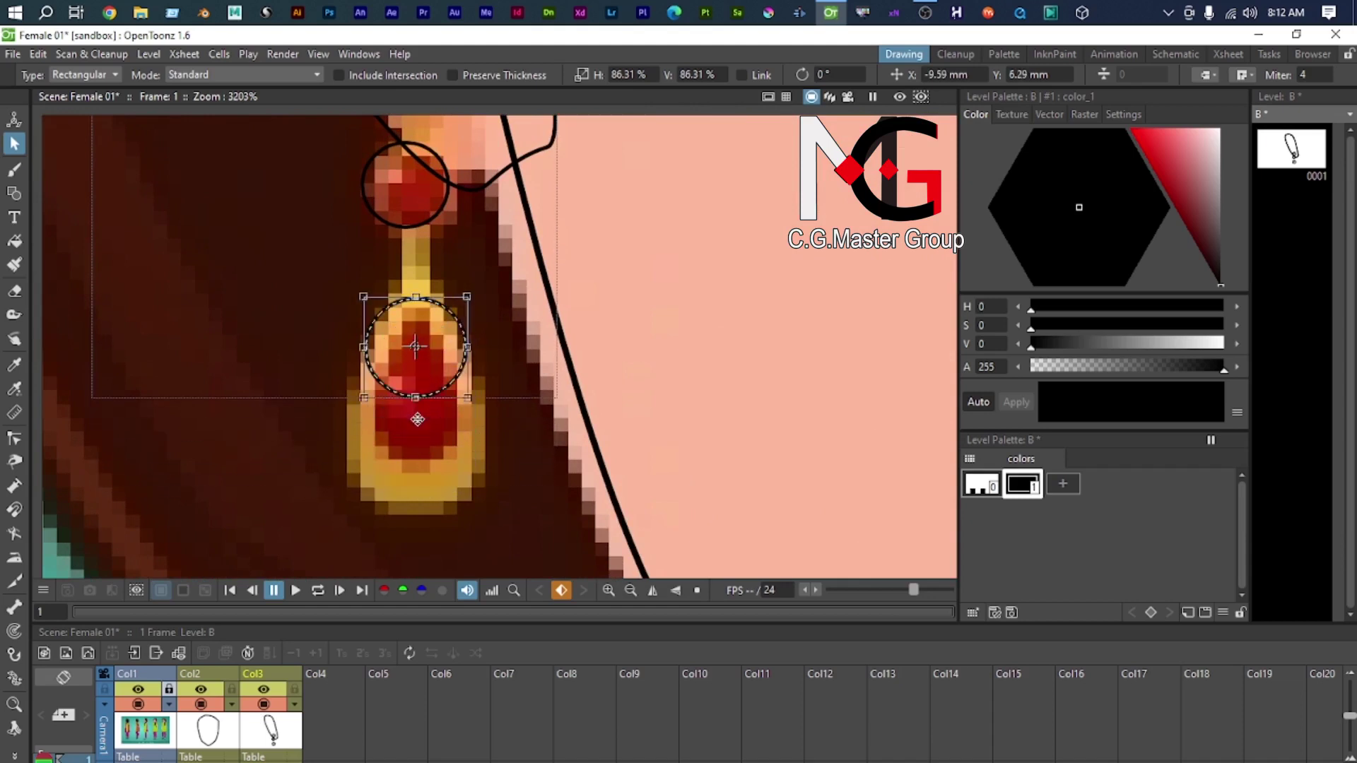
Step: Stretch the pendant circle's lower half with the Control Point Editor so it follows the rounded base of the golden teardrop
key(c)
click(413, 397)
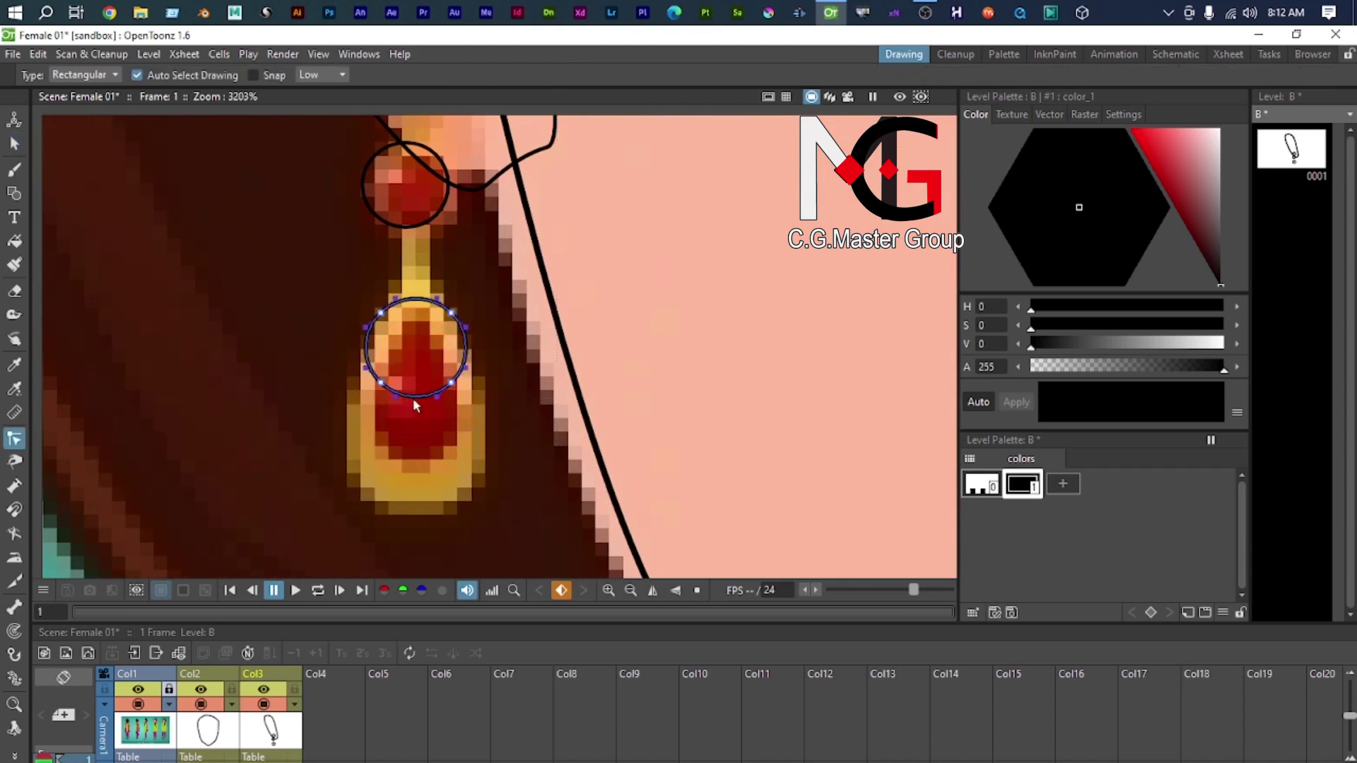
drag(348, 363, 485, 442)
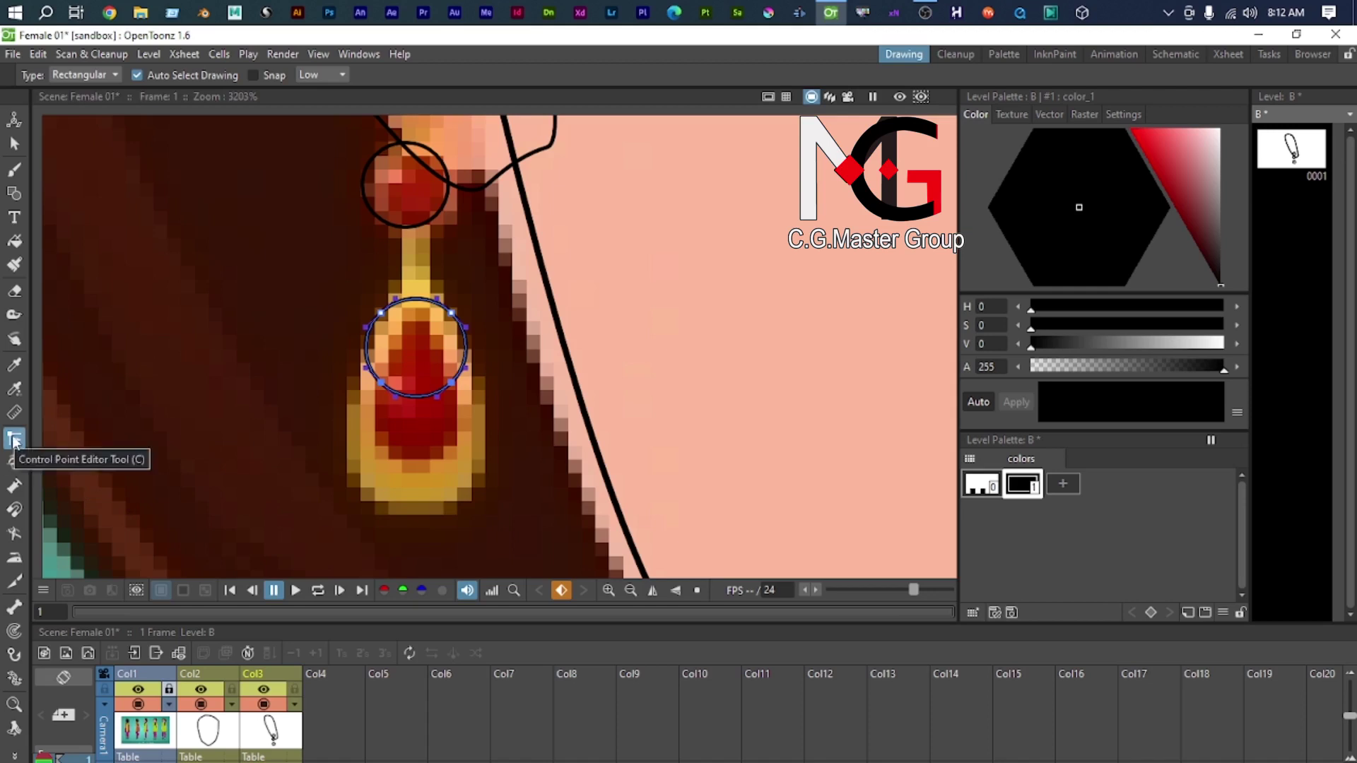
drag(424, 399, 426, 506)
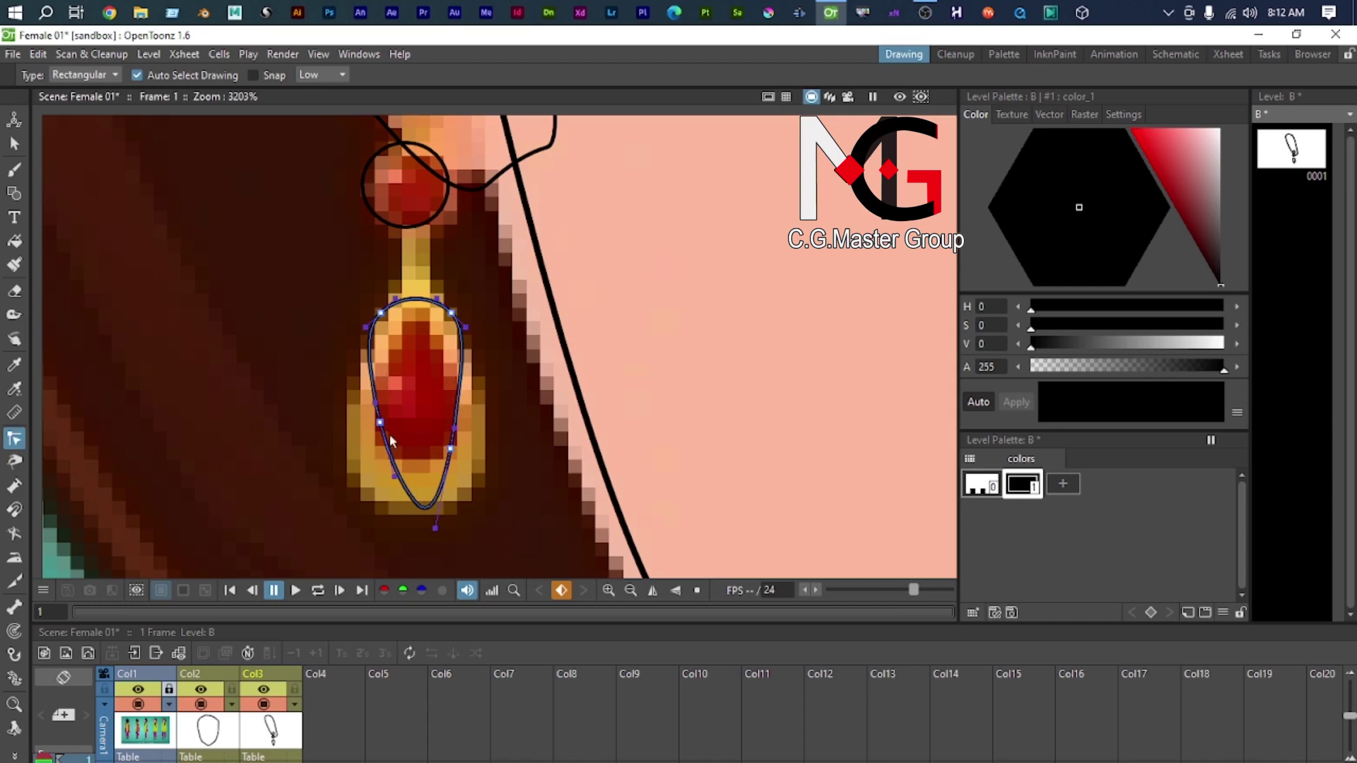
drag(380, 424, 359, 460)
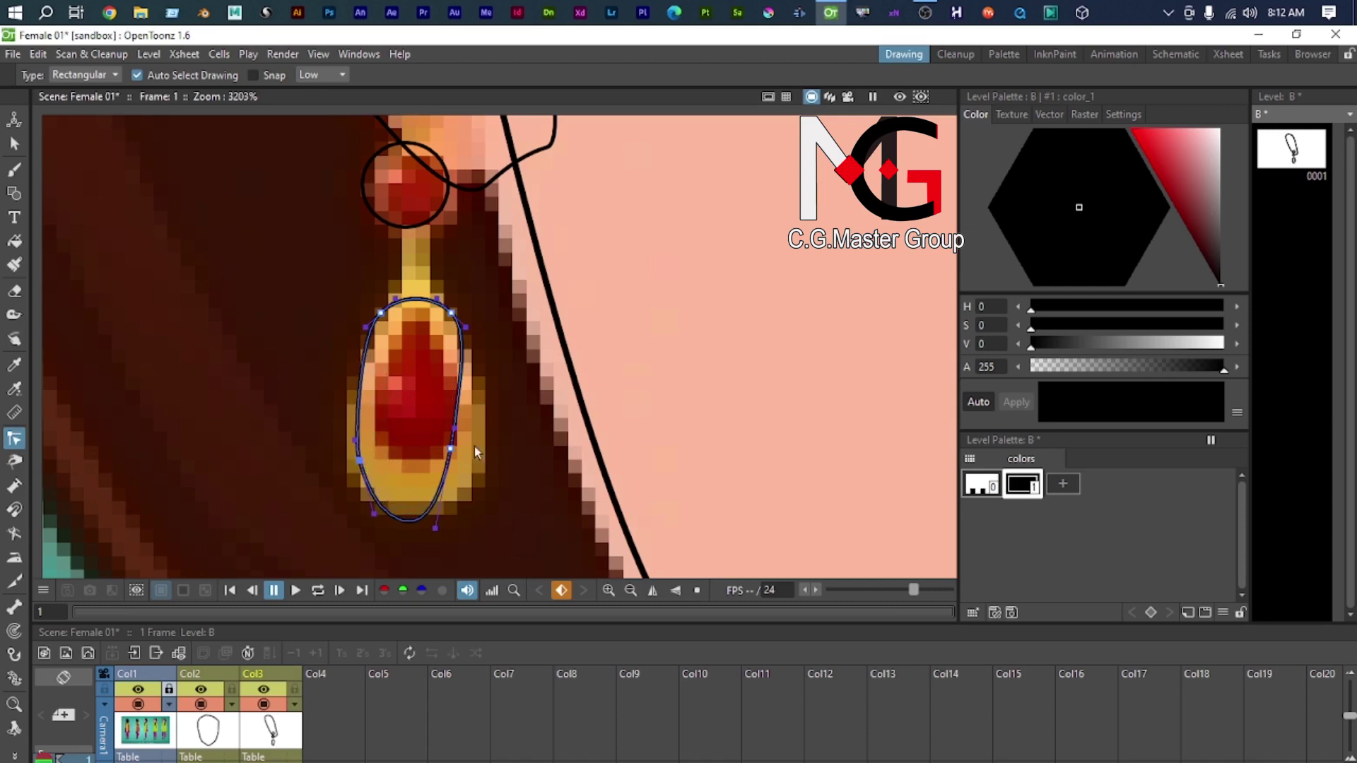
drag(452, 448, 471, 458)
drag(456, 538, 464, 506)
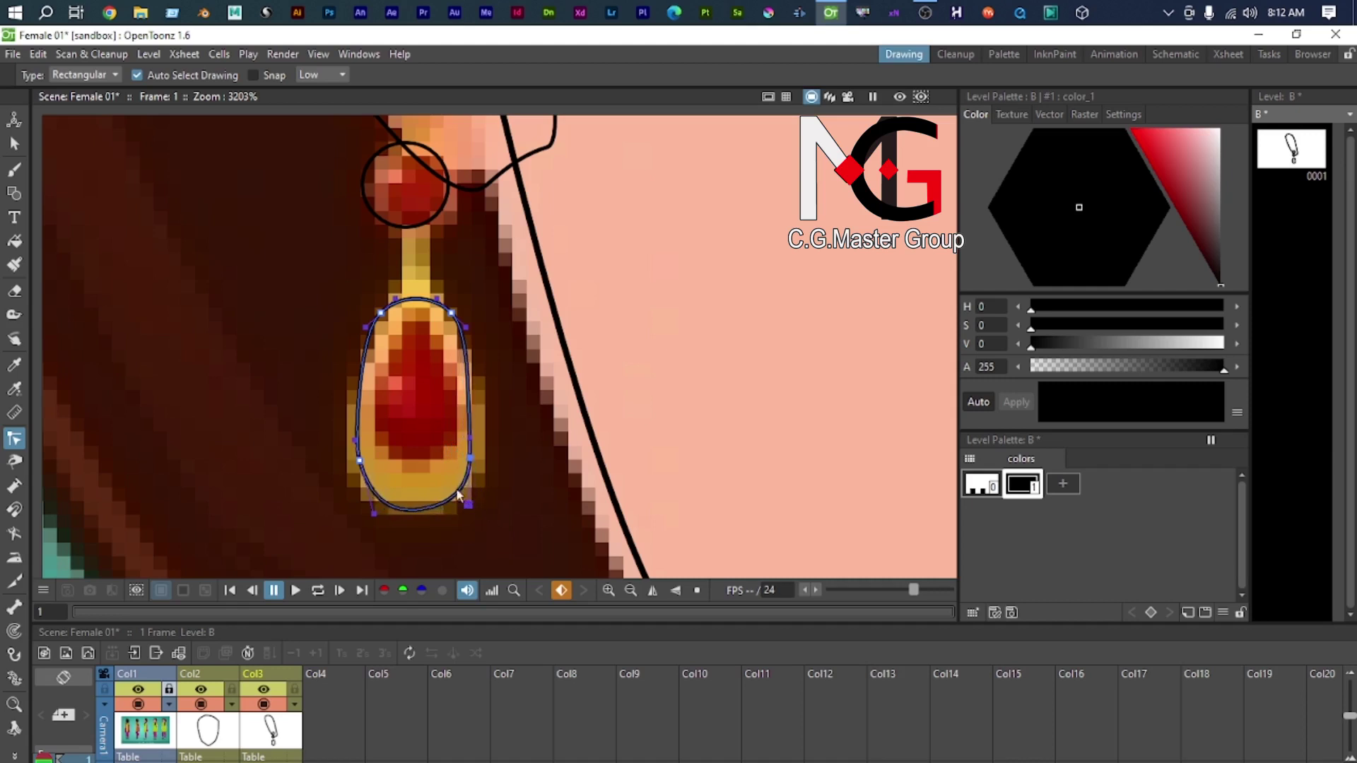
Step: Pull the two upper control points of the pendant outline inward to narrow the top of the teardrop
scroll(360, 364, up, 2)
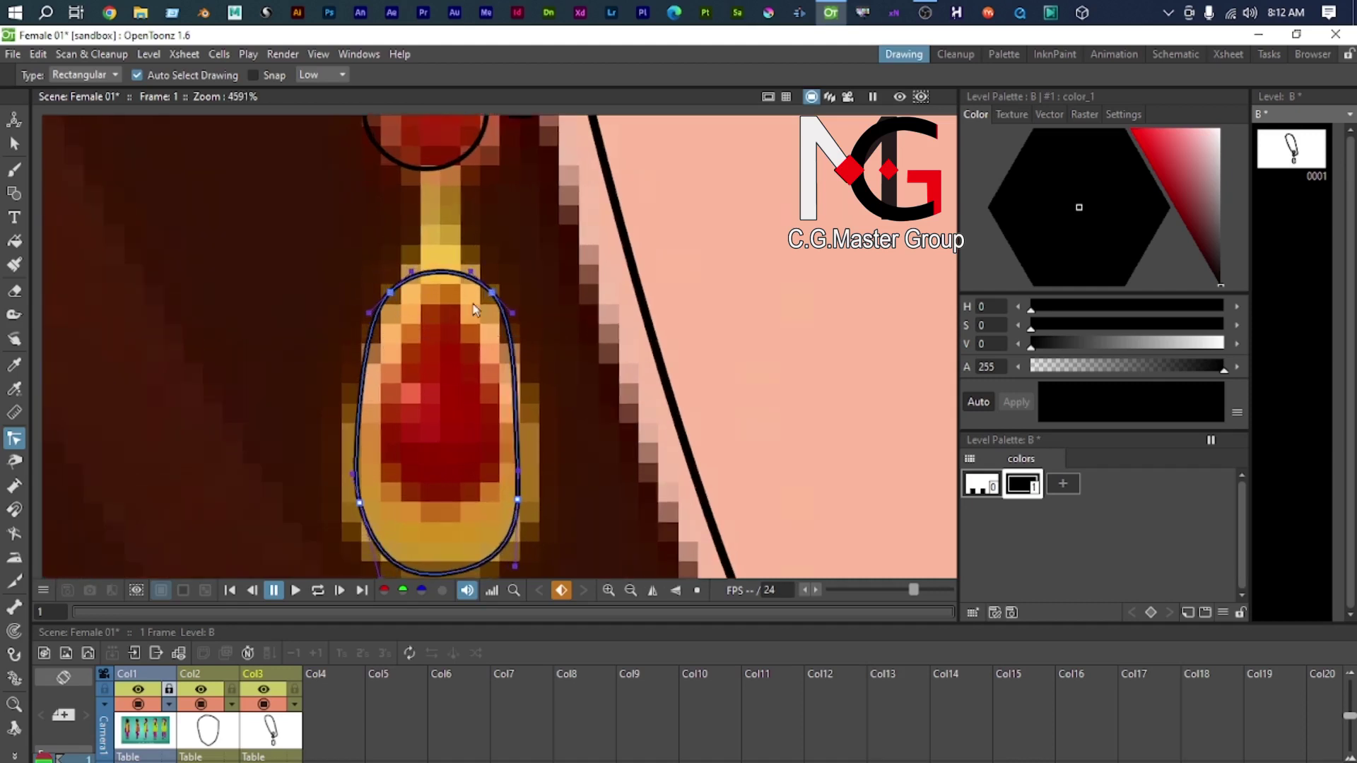
drag(399, 291, 405, 294)
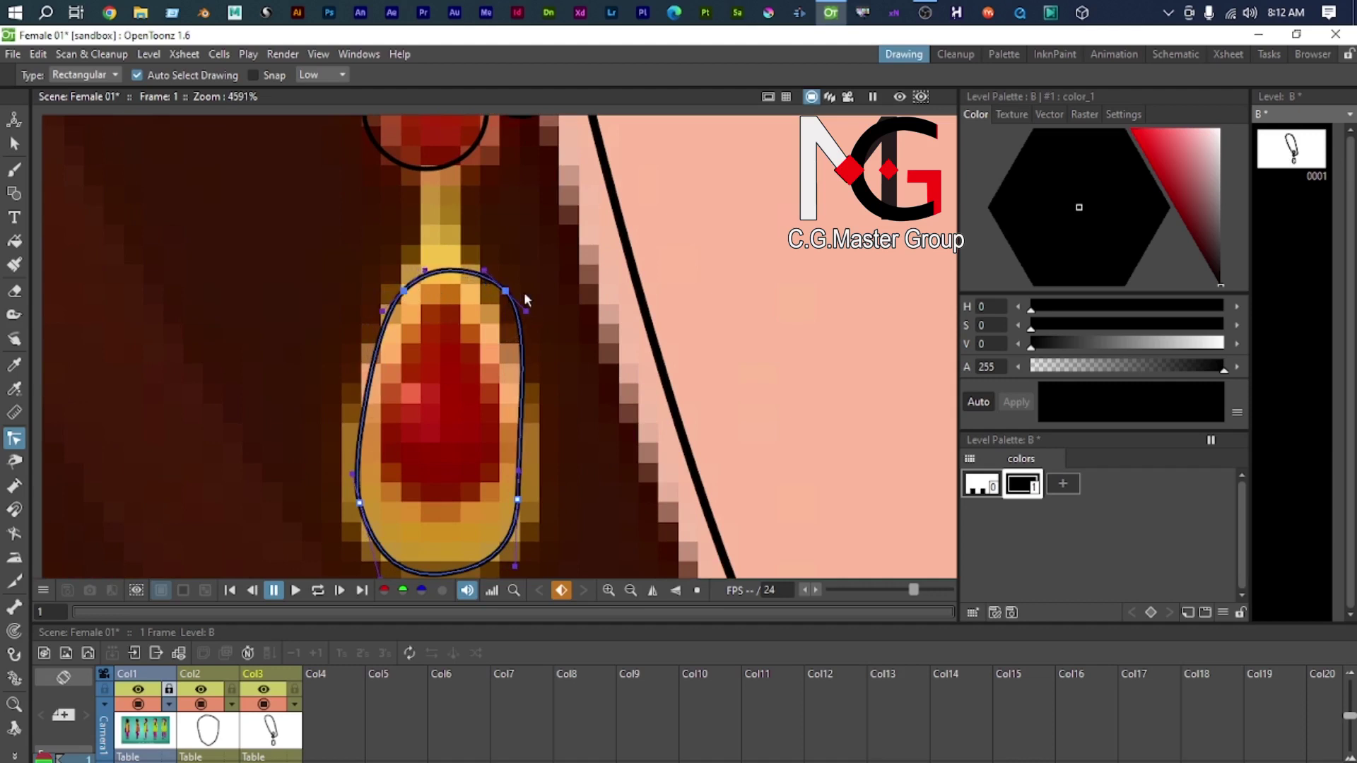
drag(505, 298, 492, 298)
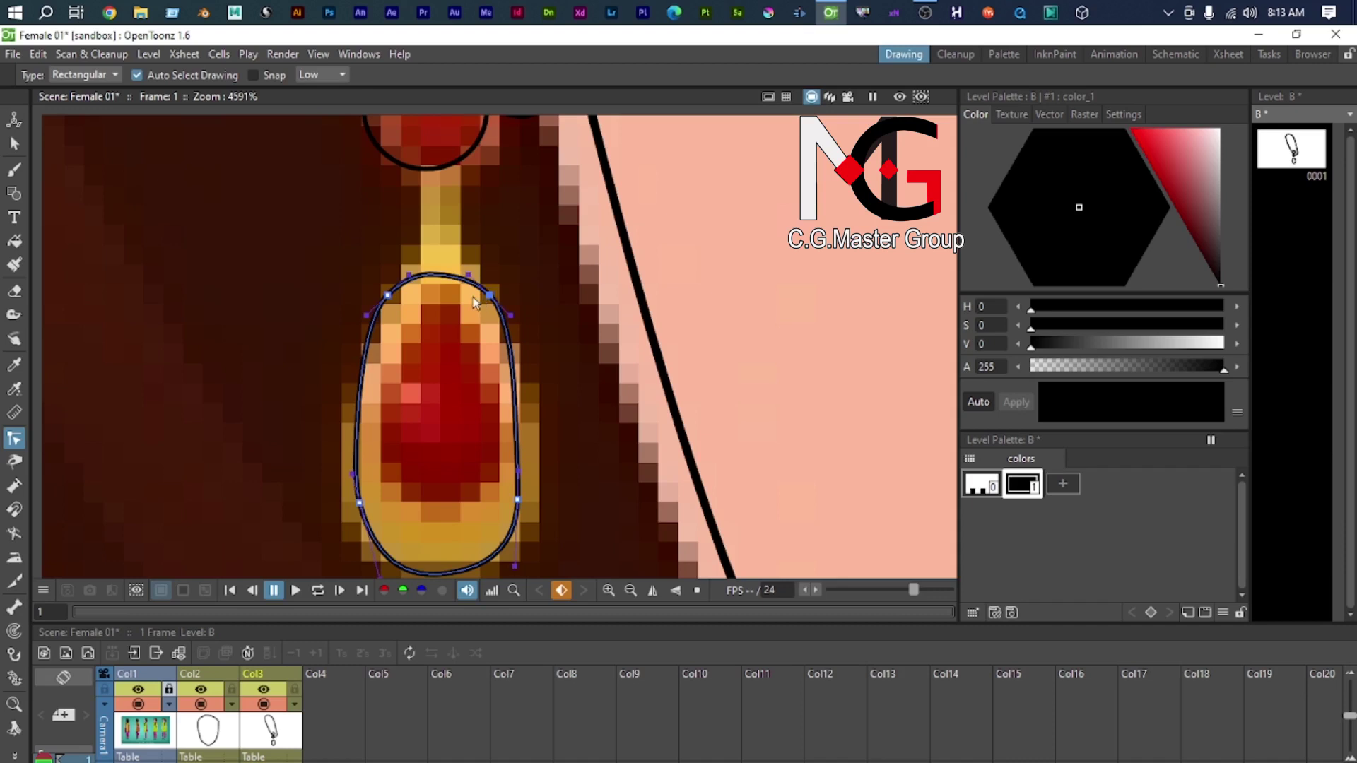
drag(489, 297, 475, 296)
drag(387, 295, 400, 305)
scroll(427, 477, down, 1)
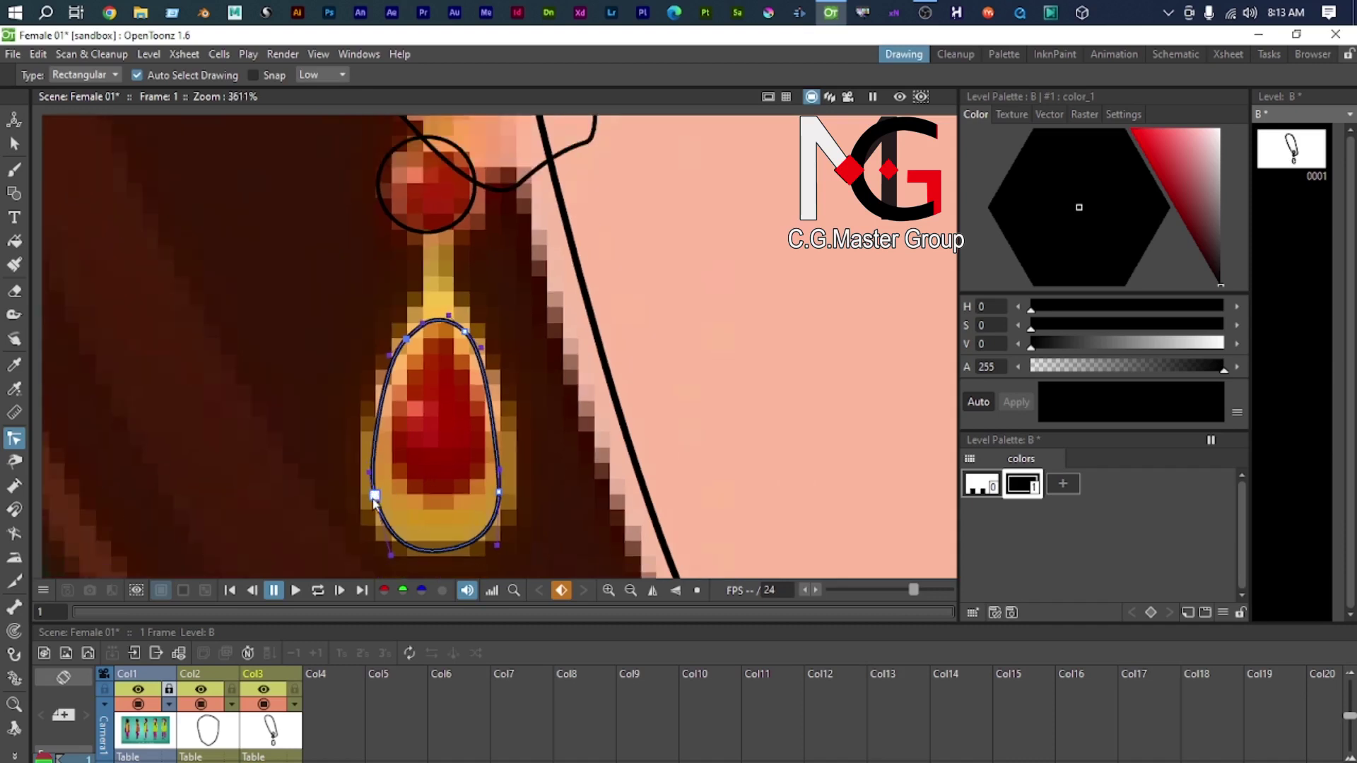
Step: Fine-tune the pendant outline's side and top control points to smooth the teardrop shape
drag(373, 497, 400, 354)
scroll(385, 515, up, 1)
scroll(514, 333, up, 1)
drag(531, 398, 533, 385)
drag(366, 414, 407, 450)
scroll(381, 388, down, 2)
scroll(448, 297, down, 1)
drag(448, 296, 423, 451)
scroll(423, 451, up, 1)
drag(236, 248, 568, 472)
scroll(568, 472, down, 2)
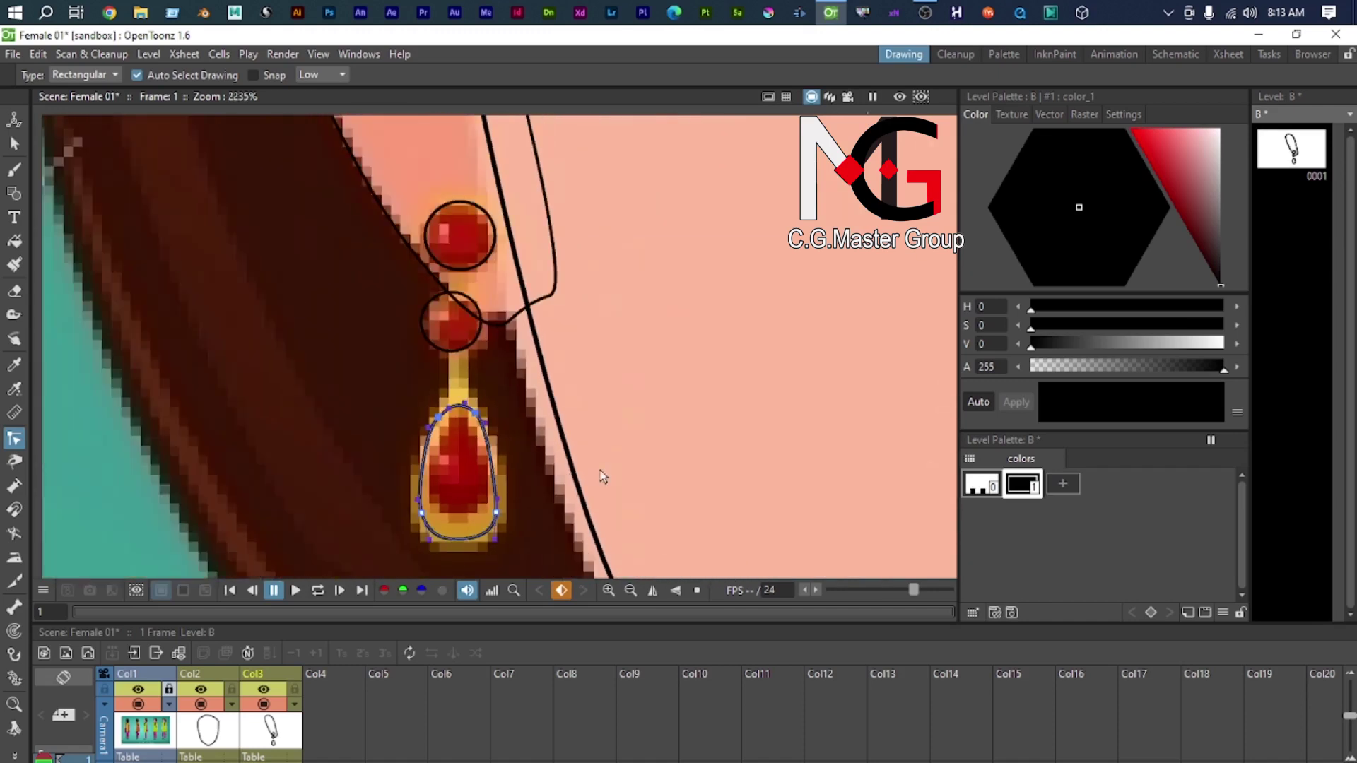
Step: Reshape the earlobe curve by adjusting its control handles so it runs between the two earring beads
click(15, 145)
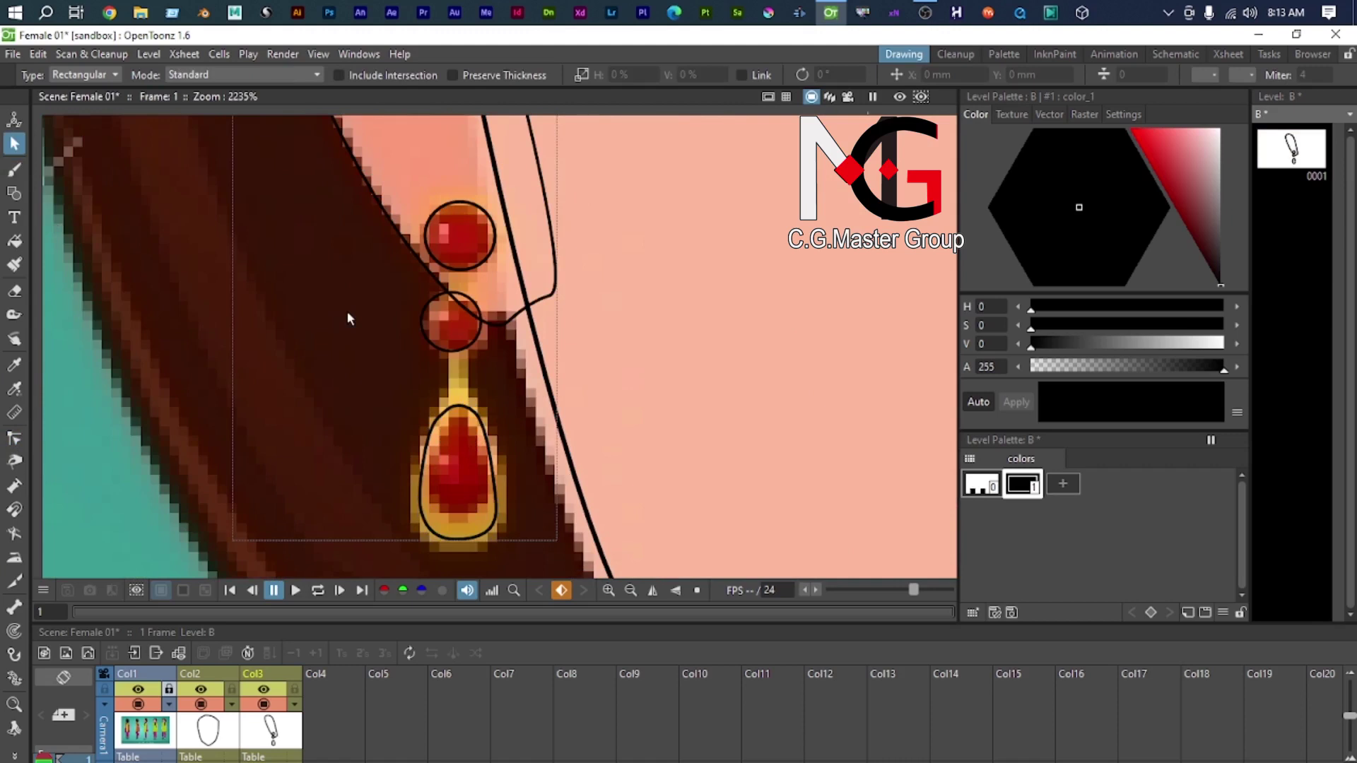
click(550, 300)
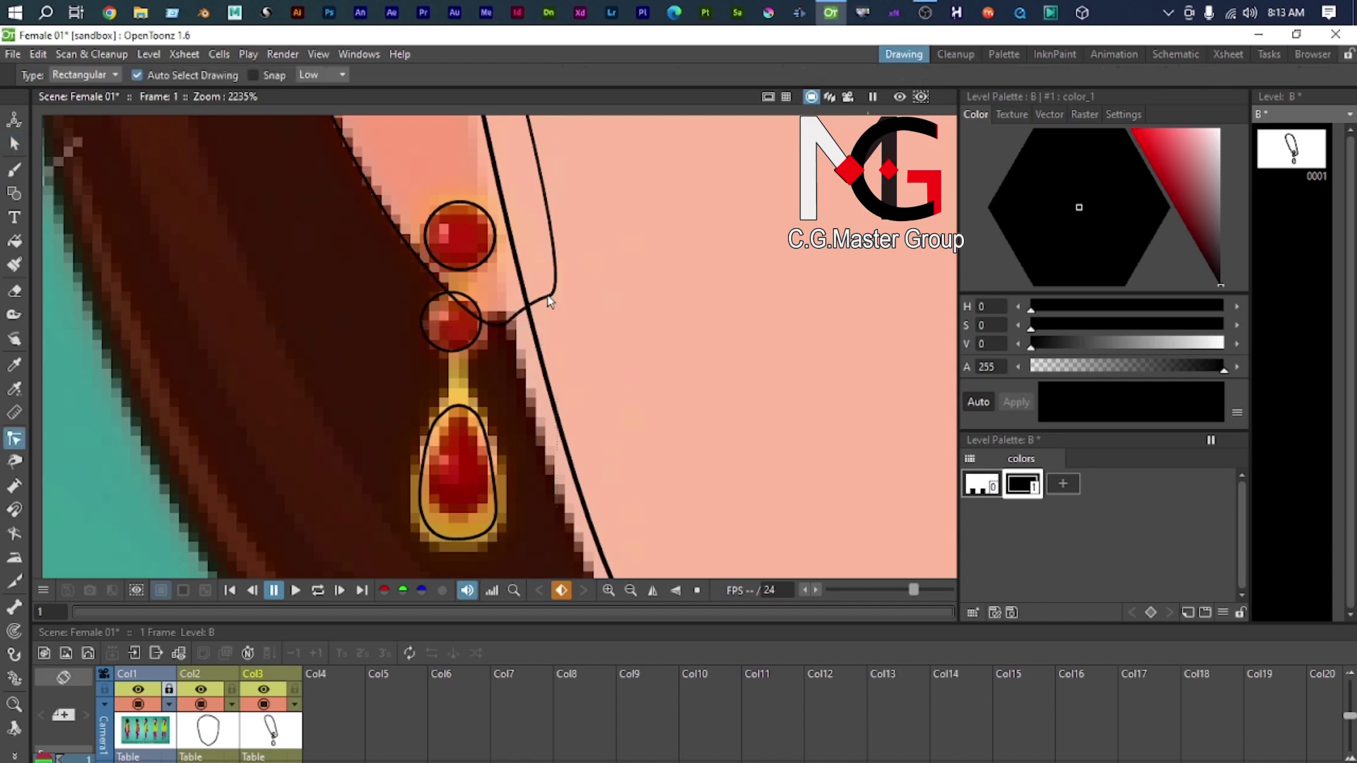
key(c)
scroll(550, 300, up, 5)
drag(512, 311, 512, 349)
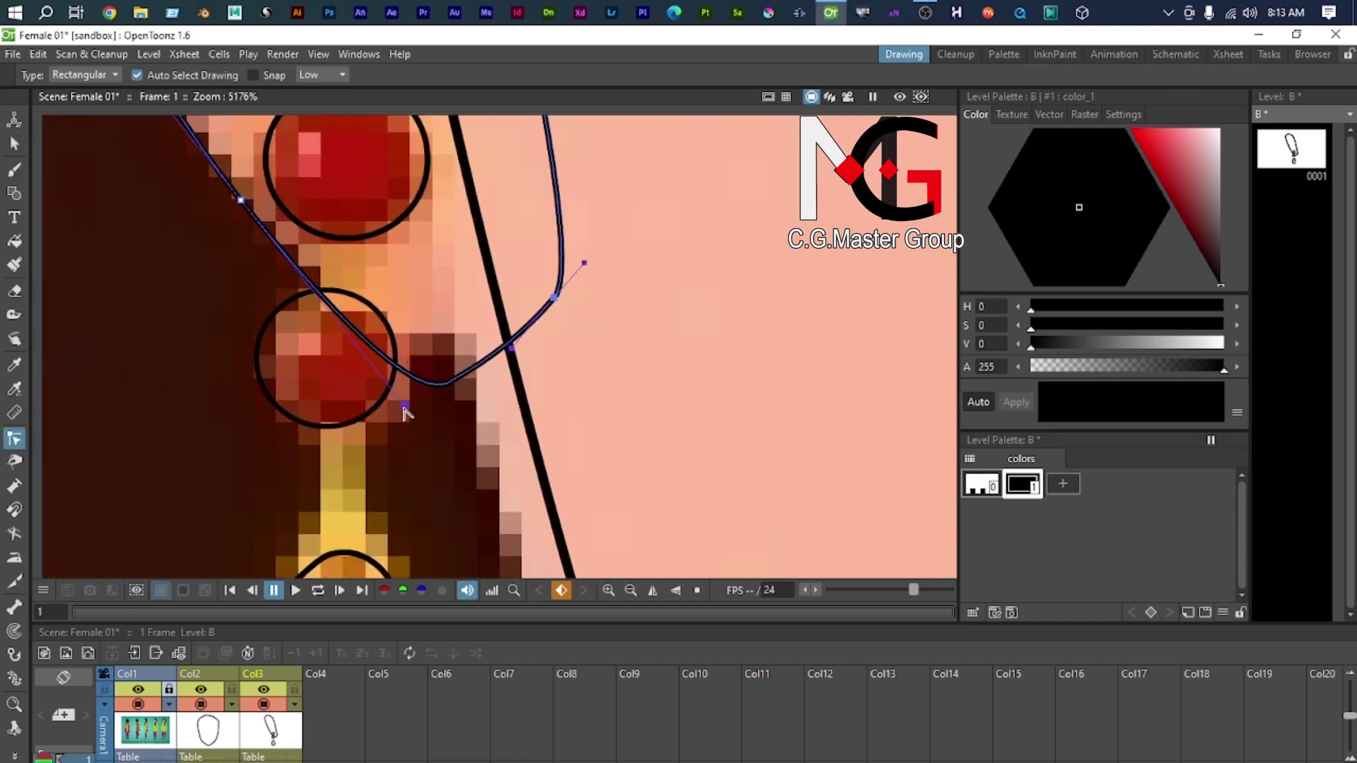
drag(405, 407, 343, 323)
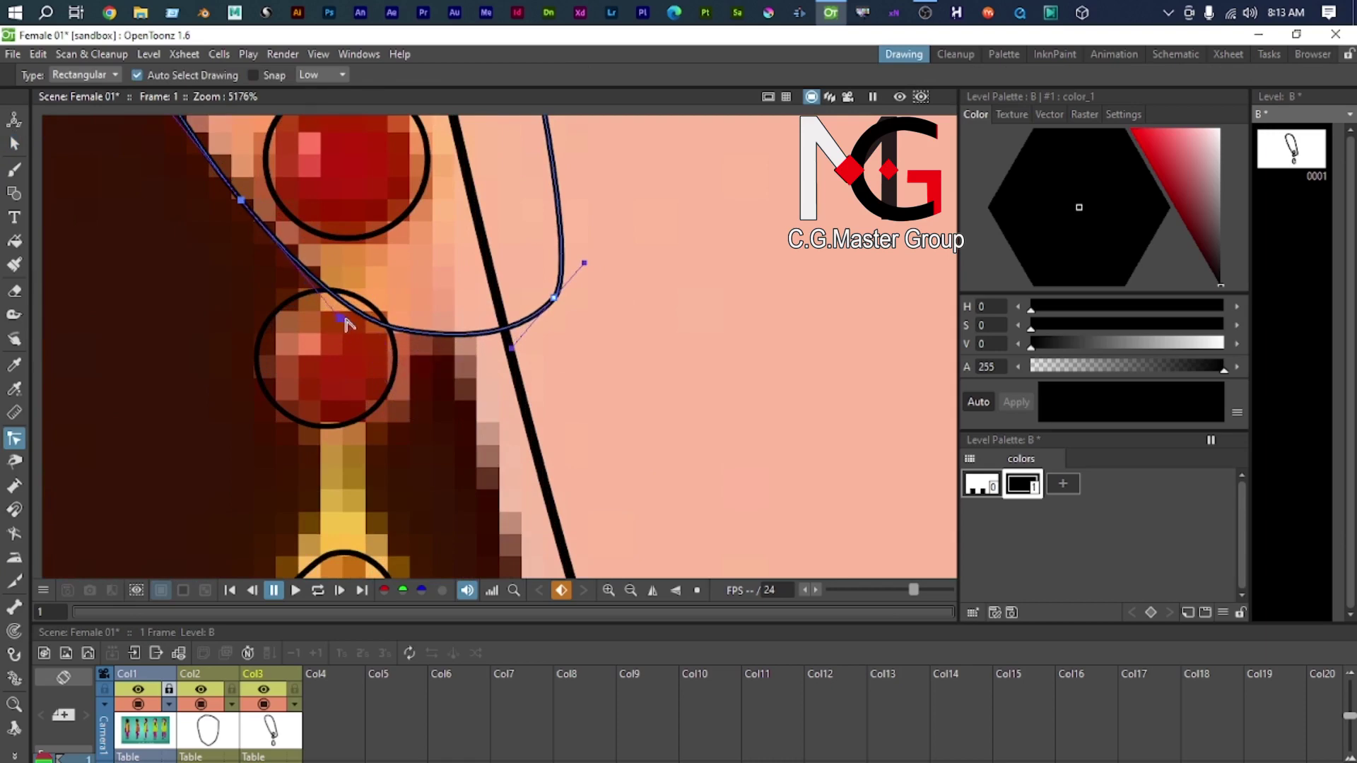
scroll(458, 215, down, 6)
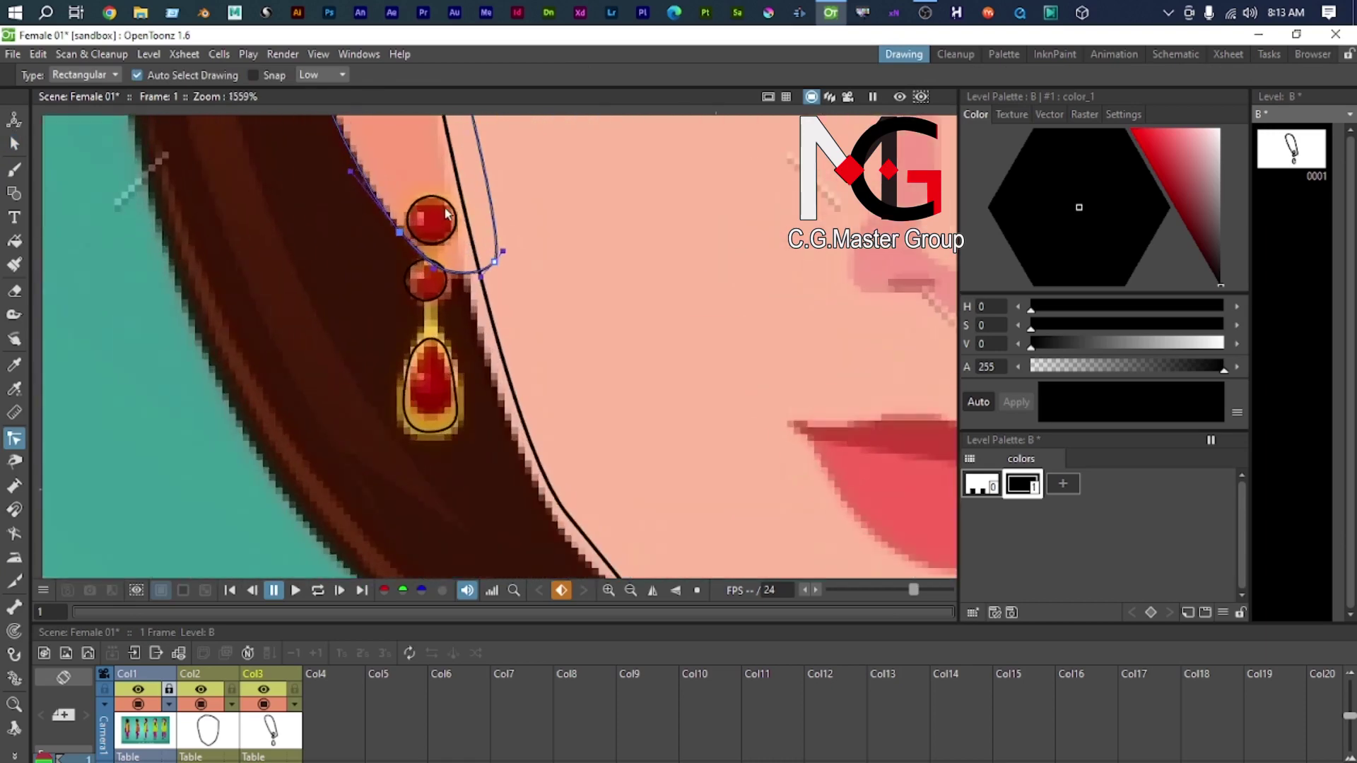
scroll(458, 216, up, 2)
click(459, 204)
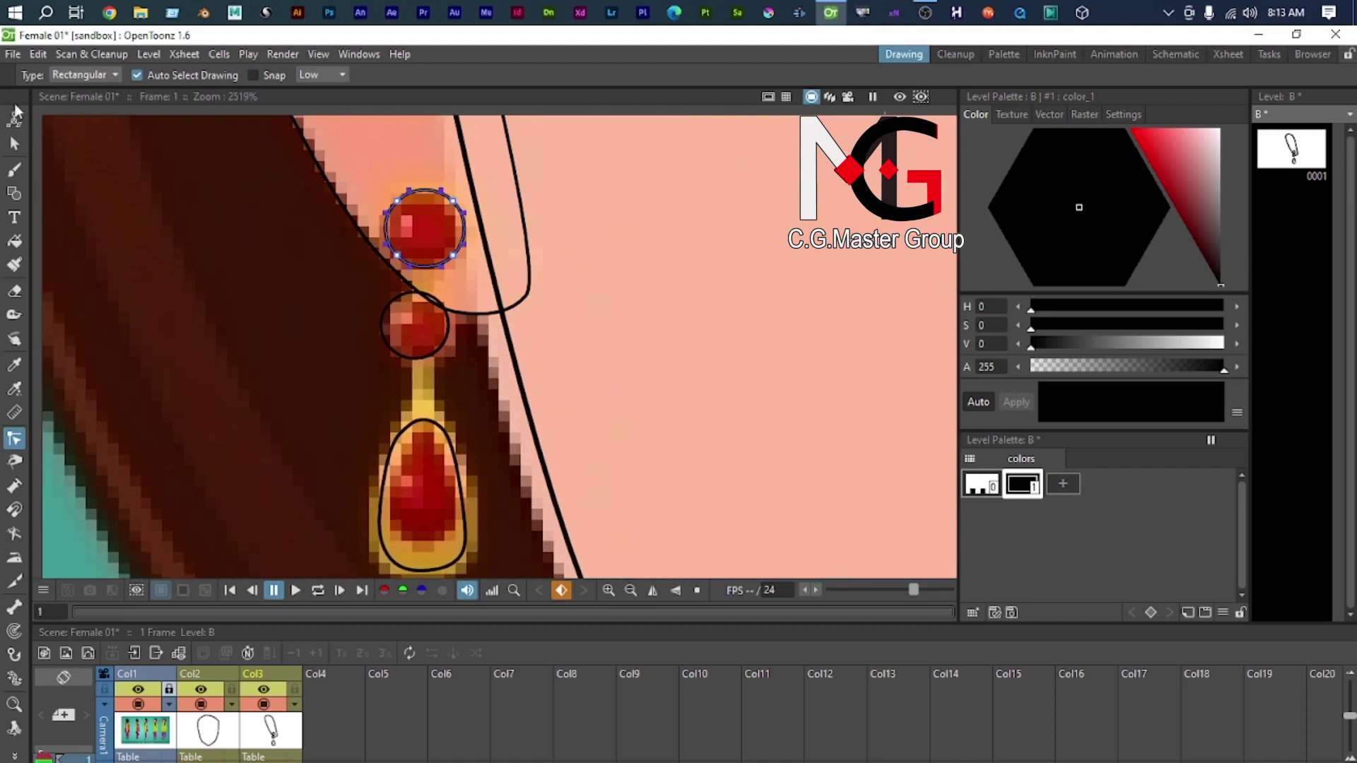
scroll(288, 333, down, 2)
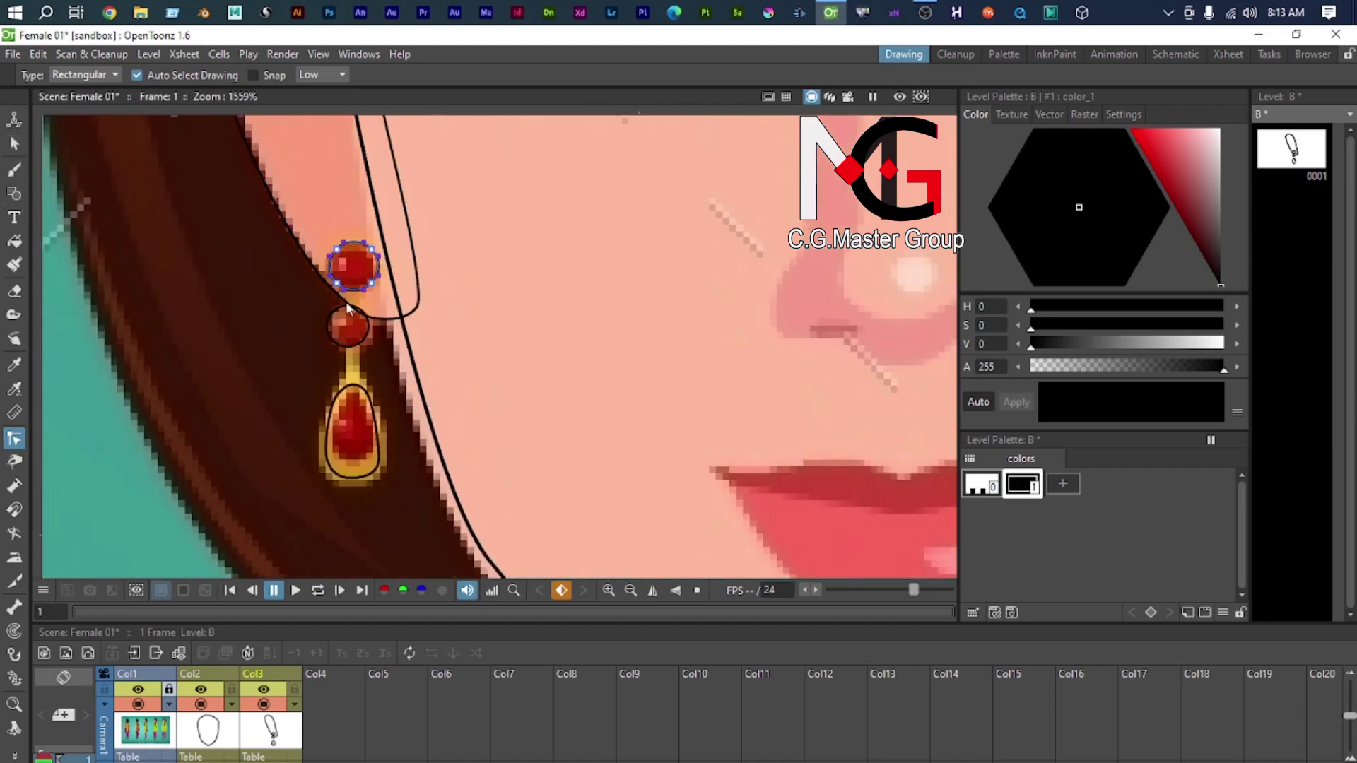
Step: Add a new colour style to level B's palette and activate the Style Picker tool
click(1062, 483)
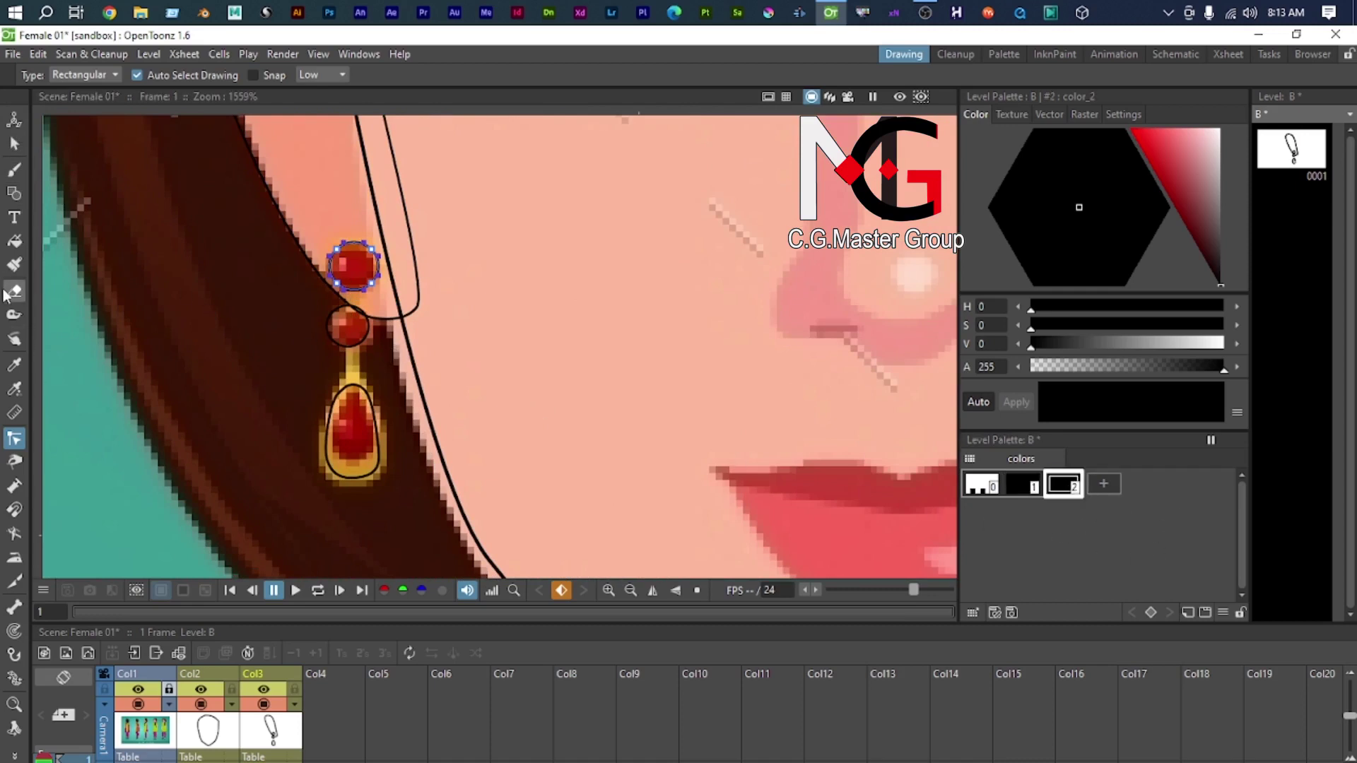
click(12, 366)
Step: Try a dark red for the outline style color_1
click(1036, 494)
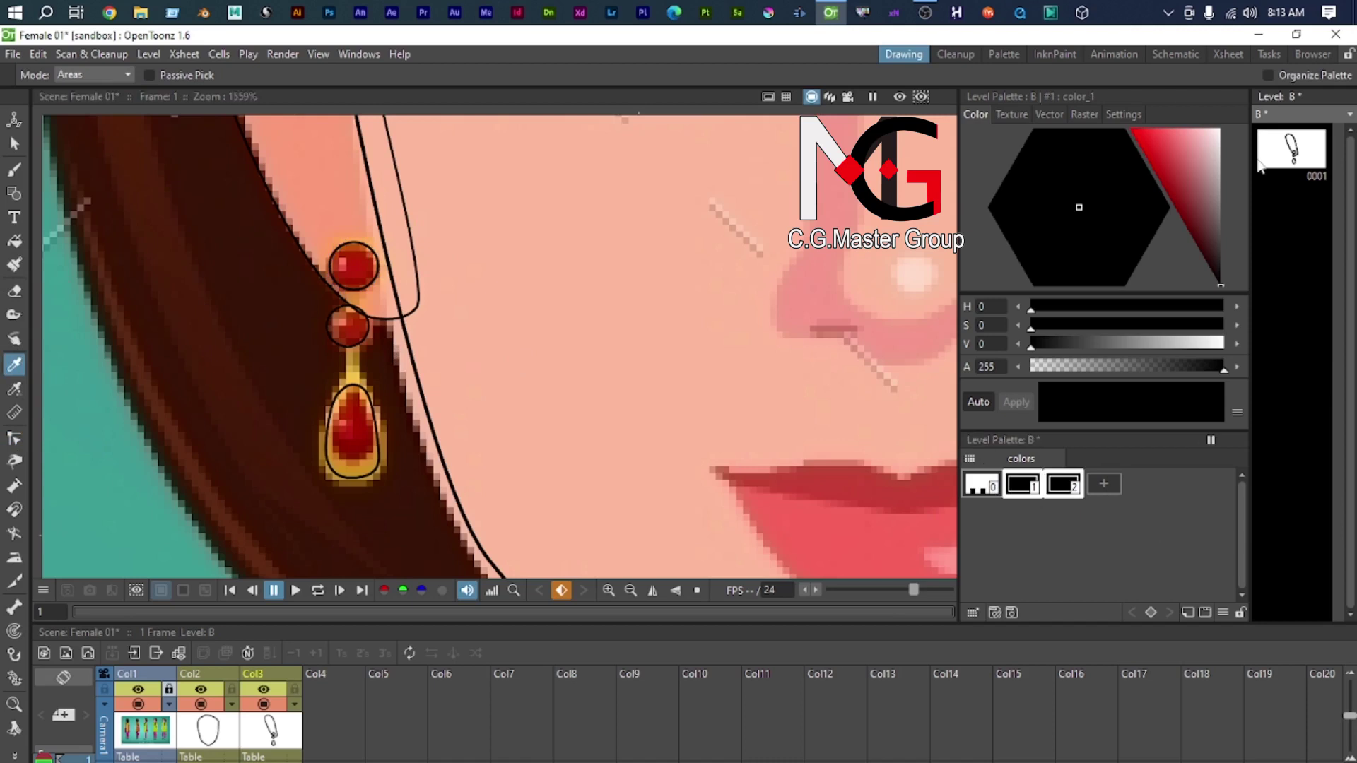
click(1174, 186)
click(1185, 183)
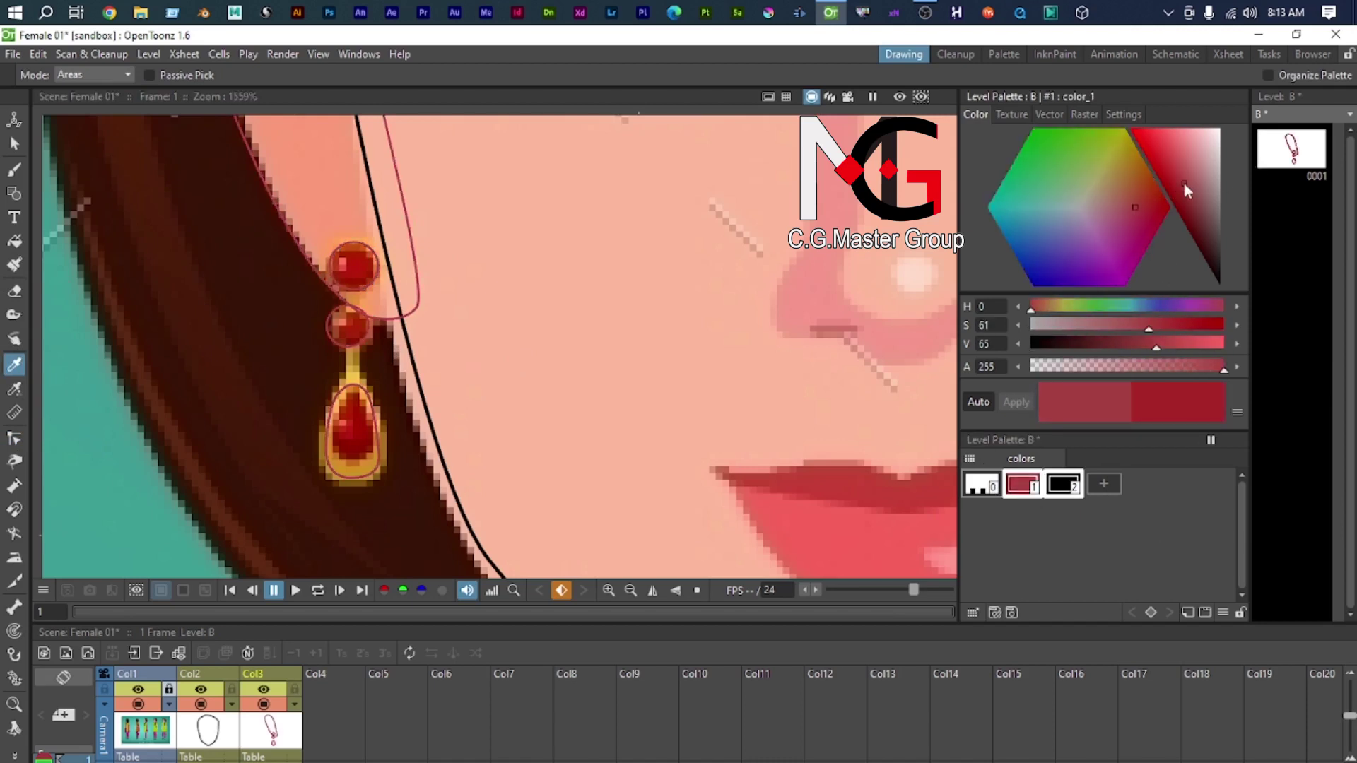
key(ctrl+z)
Step: Set color_2 to a red of about H 0, S 64, V 80 and reset the outline style color_1 to black
click(1060, 489)
click(1172, 159)
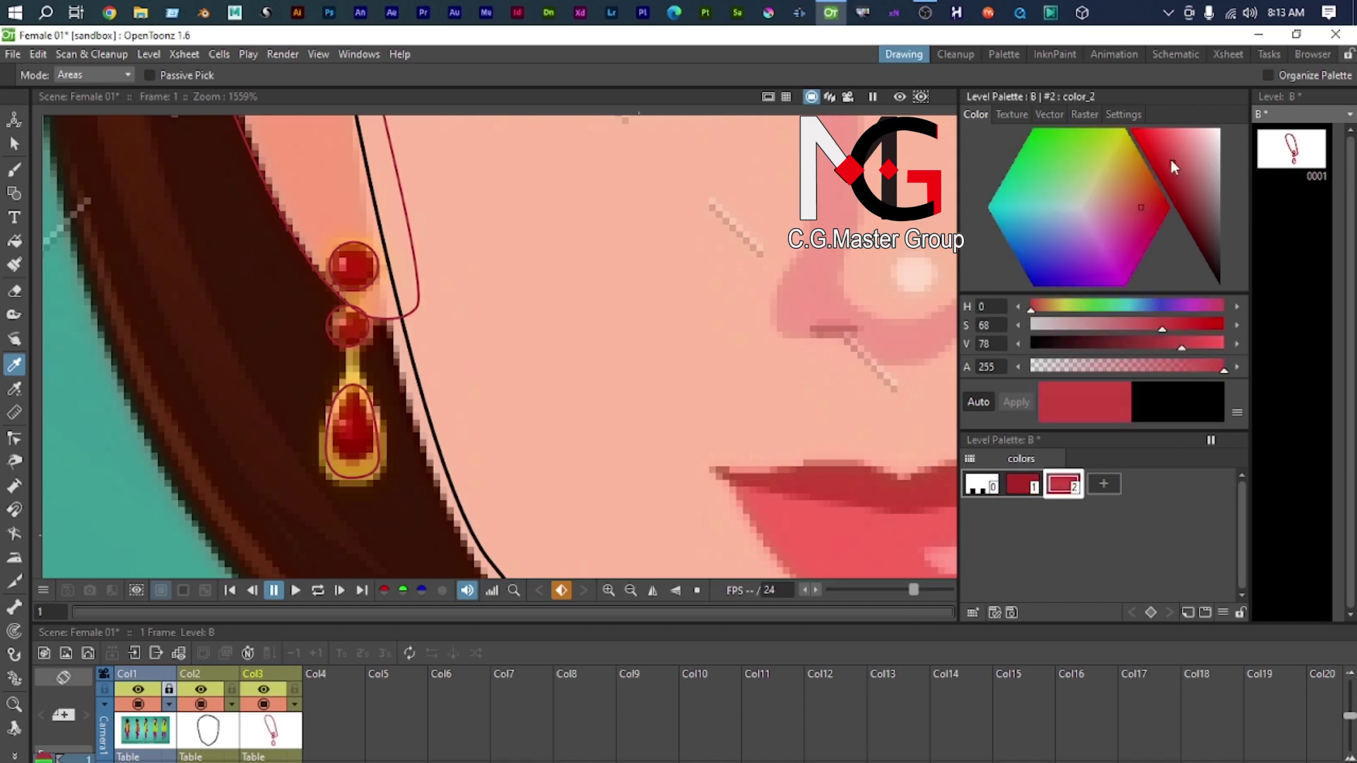
click(1022, 485)
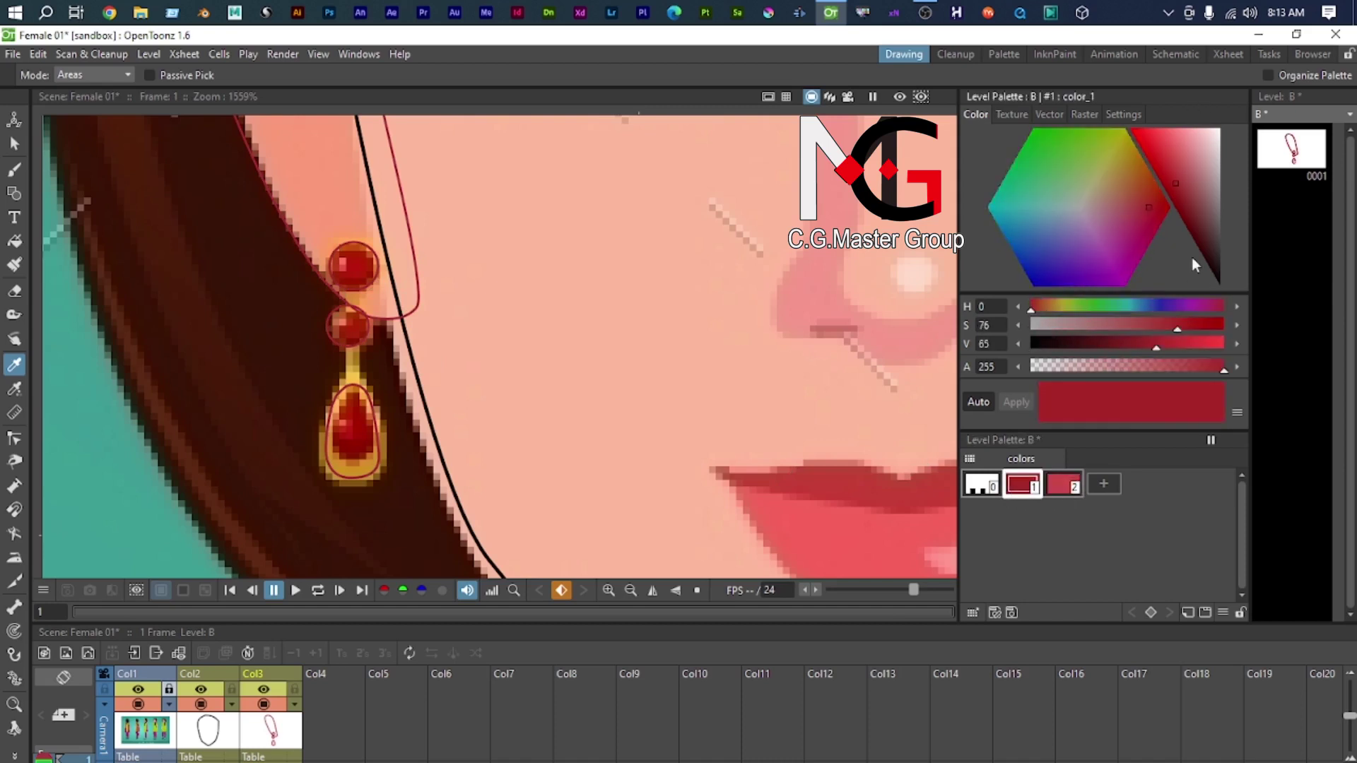
drag(1201, 206, 1079, 388)
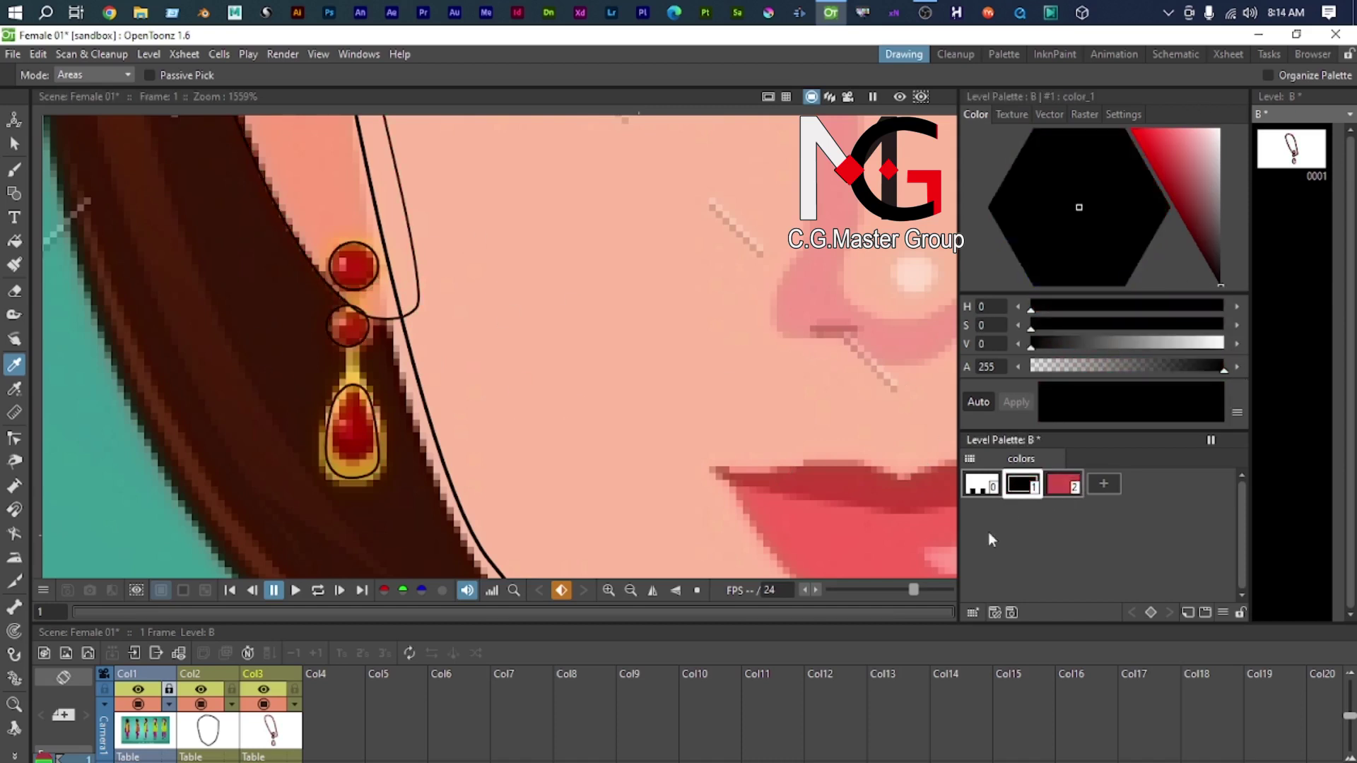
Step: Fill both round earring beads with the red color_2 style using the Fill tool's Rectangular type
click(1056, 486)
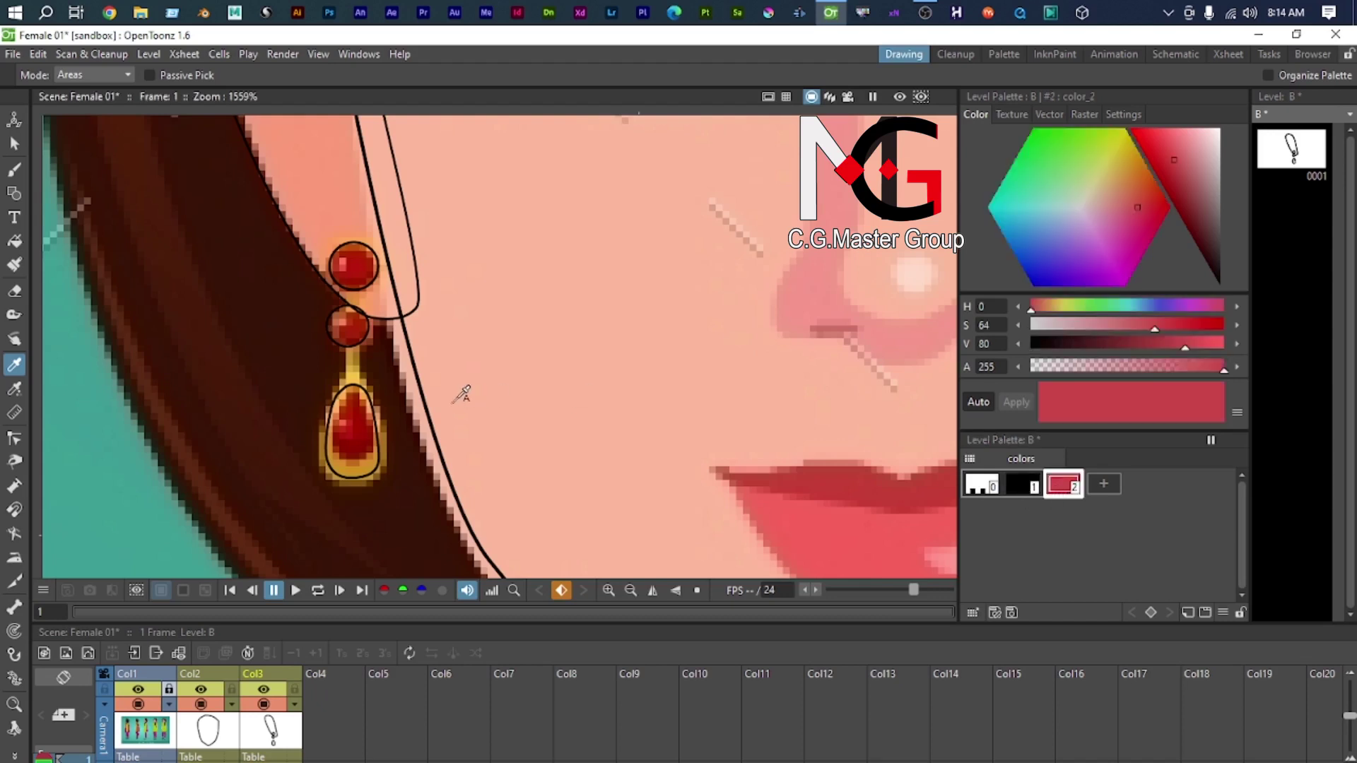
key(f)
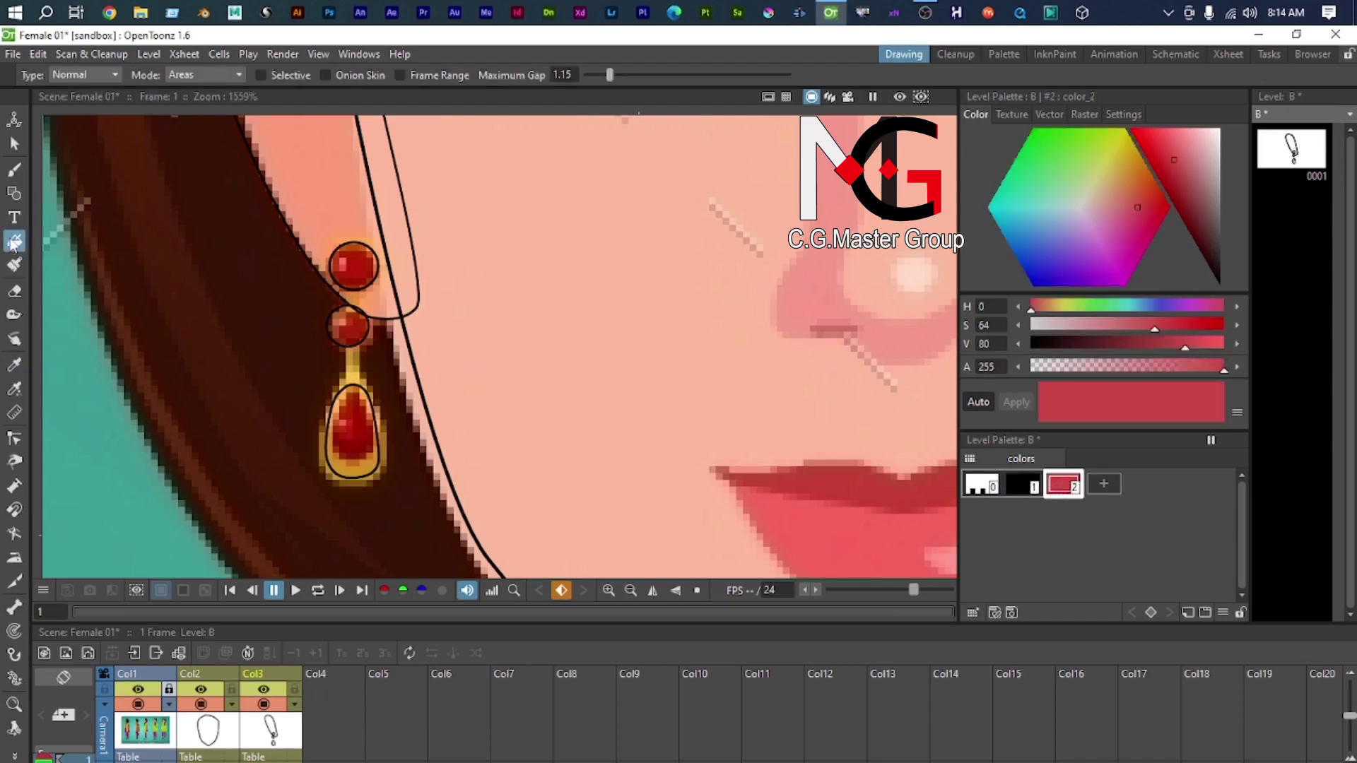
click(79, 75)
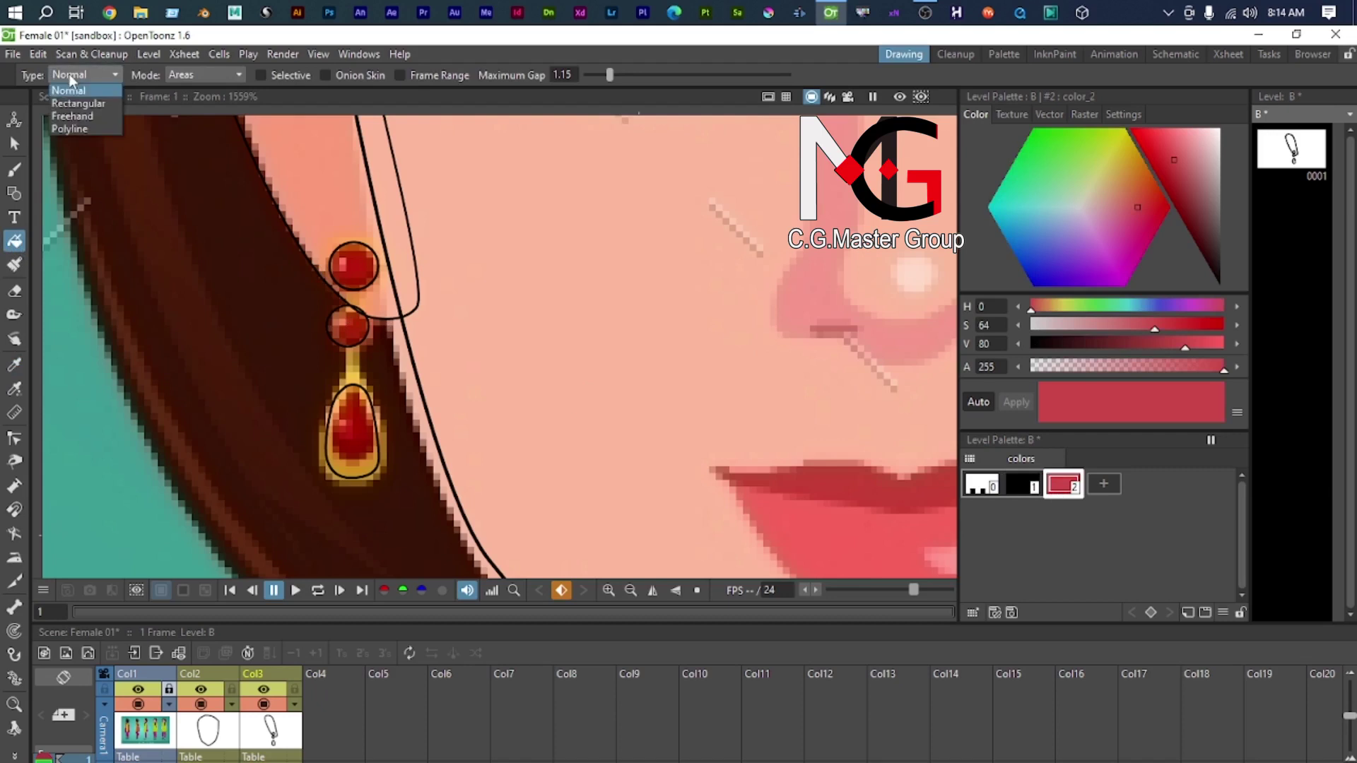
click(79, 103)
drag(297, 231, 393, 290)
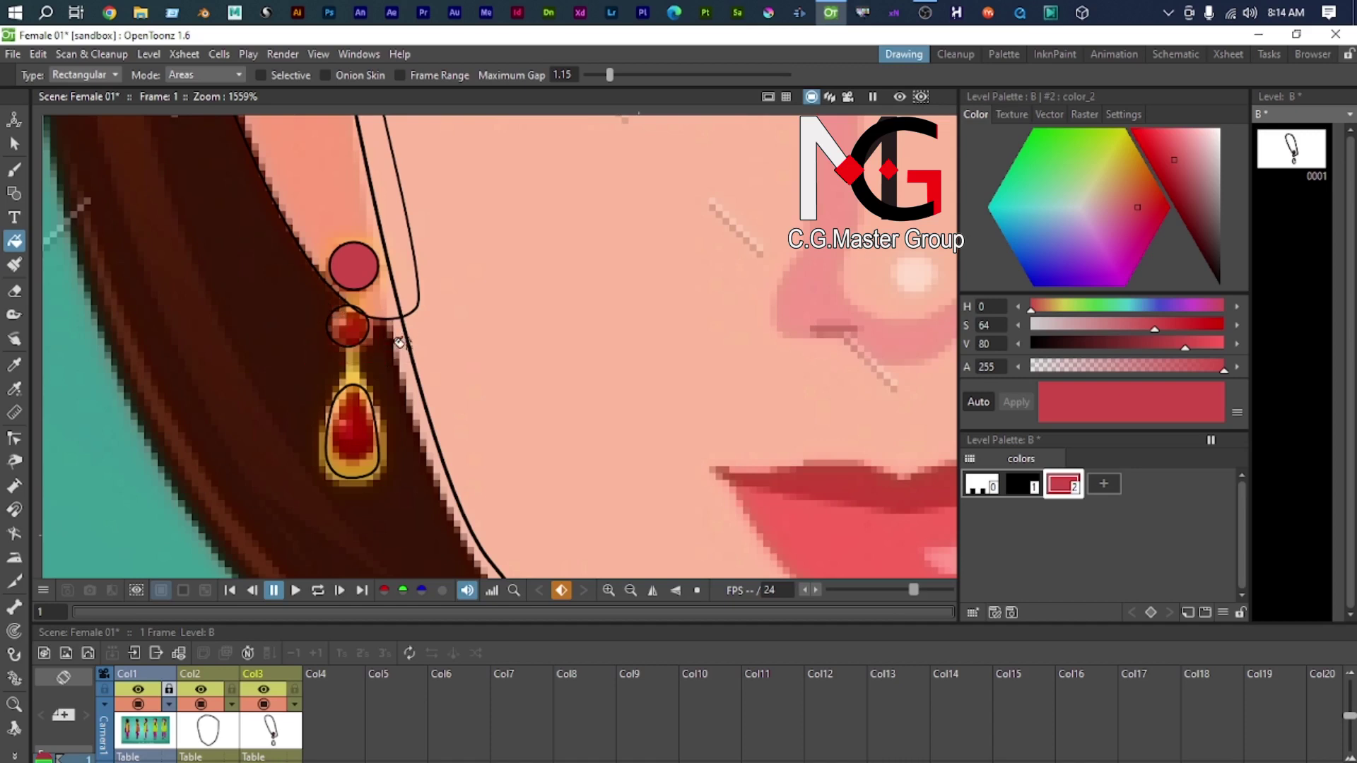
drag(303, 294, 312, 267)
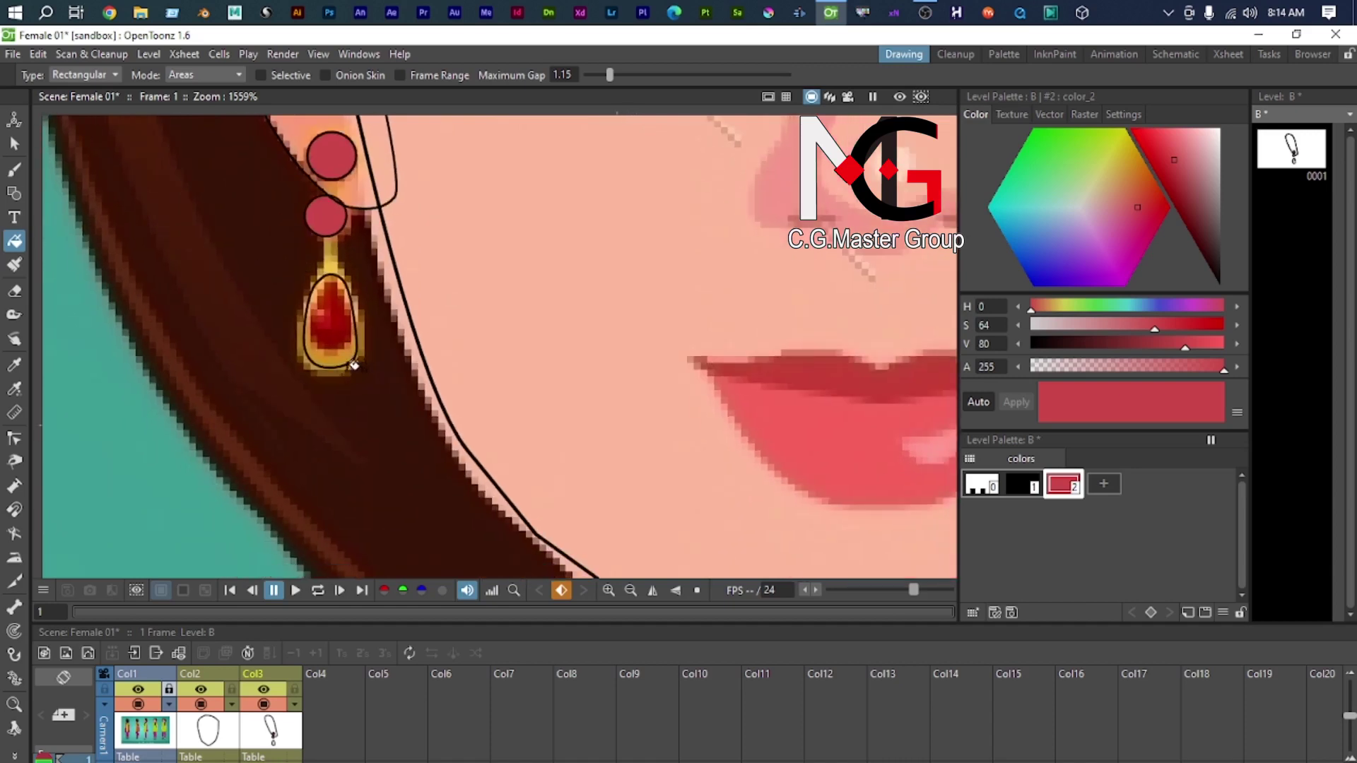
Step: Add a gold palette style with H 47, S 62, V 90 and fill the teardrop pendant with it
click(1104, 486)
mouse_move(1115, 164)
mouse_down()
mouse_move(1106, 157)
mouse_move(1114, 169)
mouse_up()
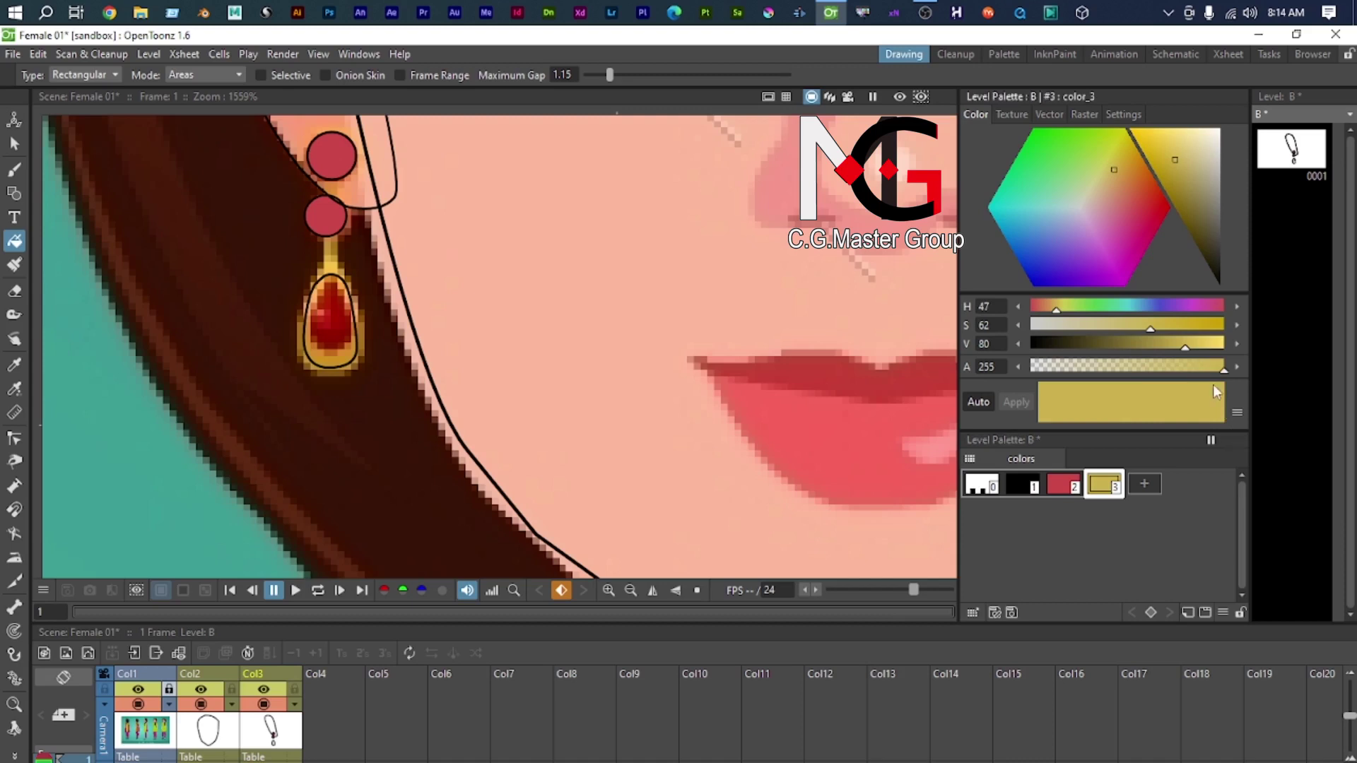
drag(1186, 345, 1206, 349)
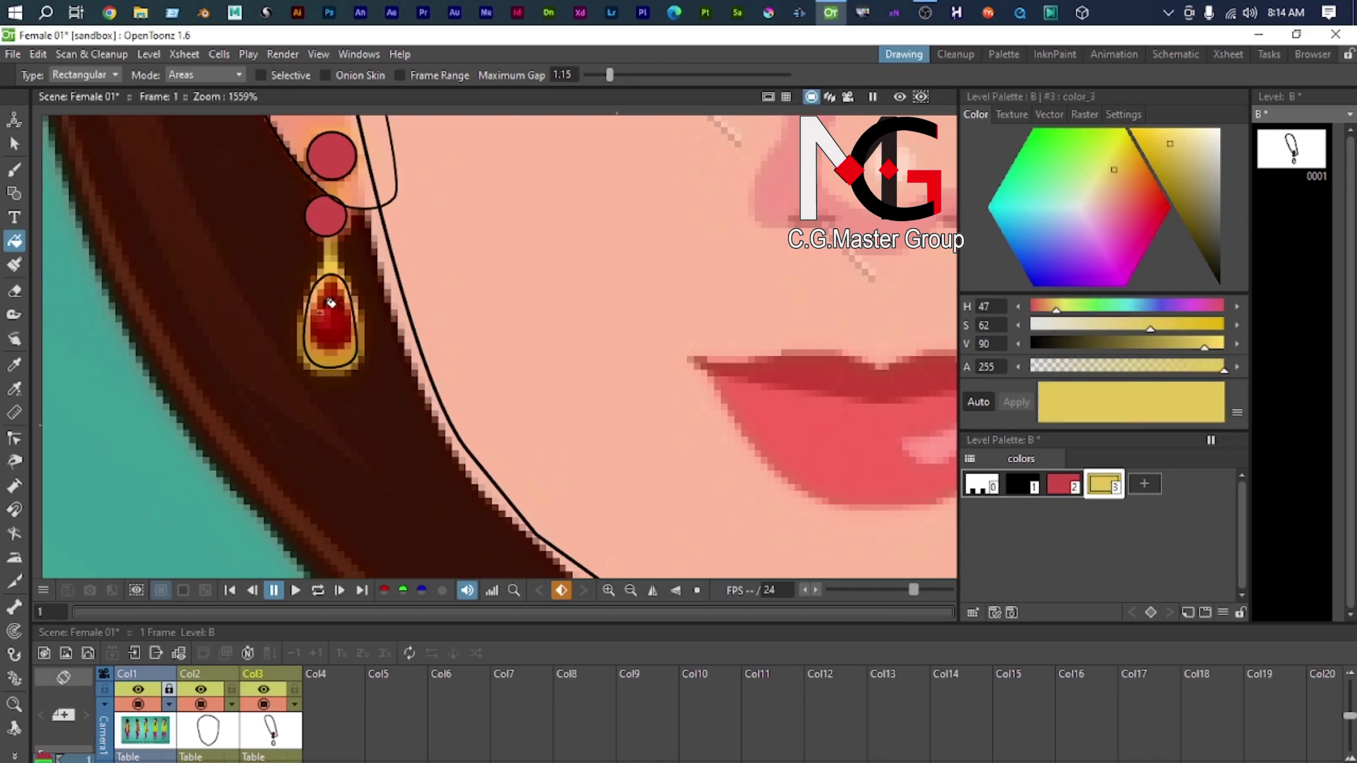
drag(273, 249, 410, 434)
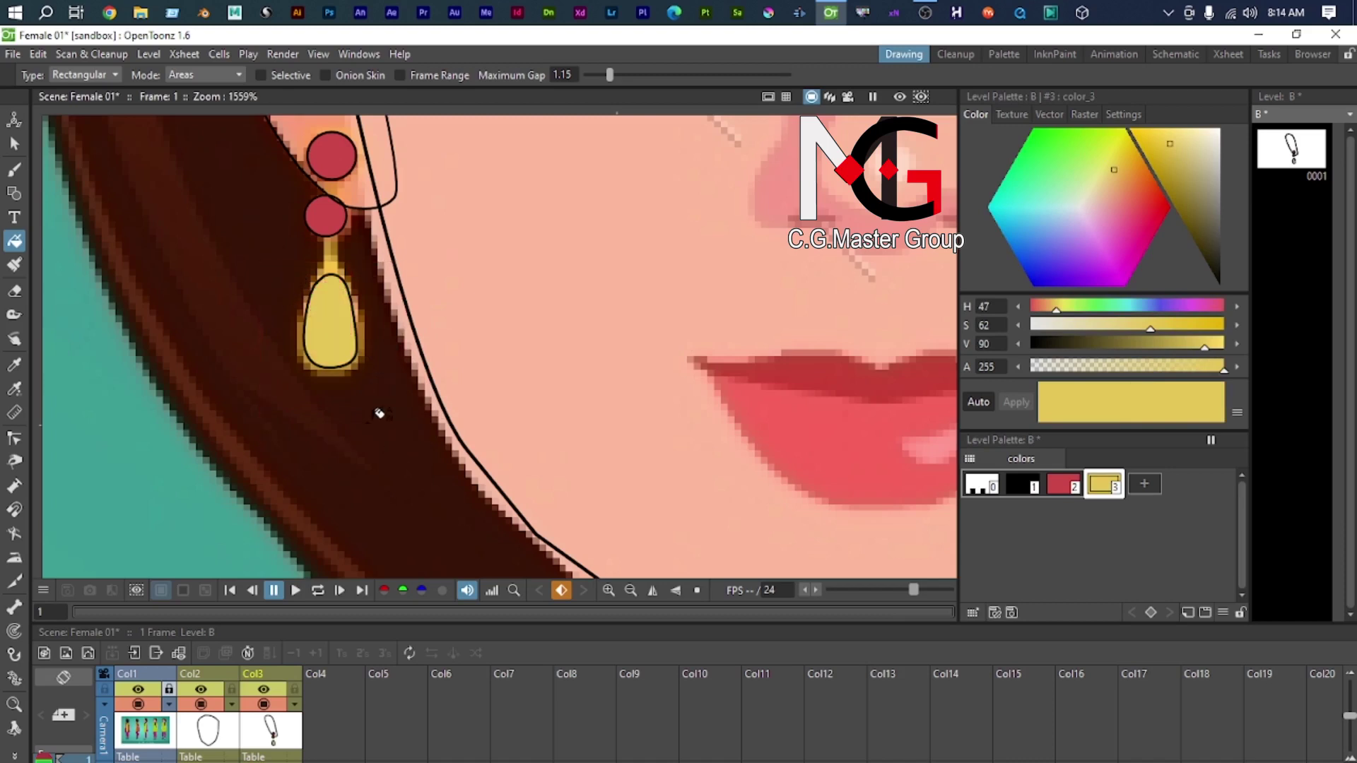
scroll(398, 433, down, 4)
scroll(348, 369, up, 5)
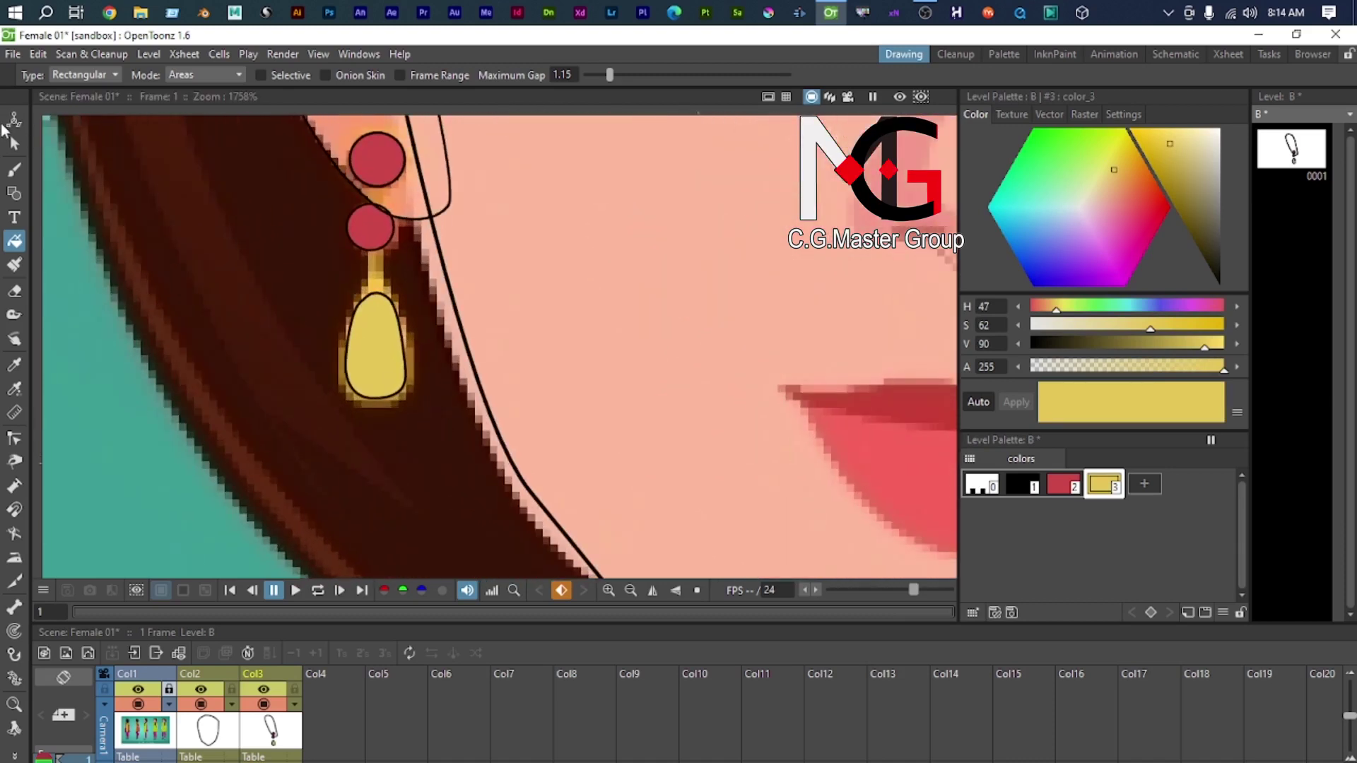
Step: Duplicate the gold teardrop pendant with the Selection tool and leave the copy at the jawline near the neck
click(14, 120)
key(ctrl+z)
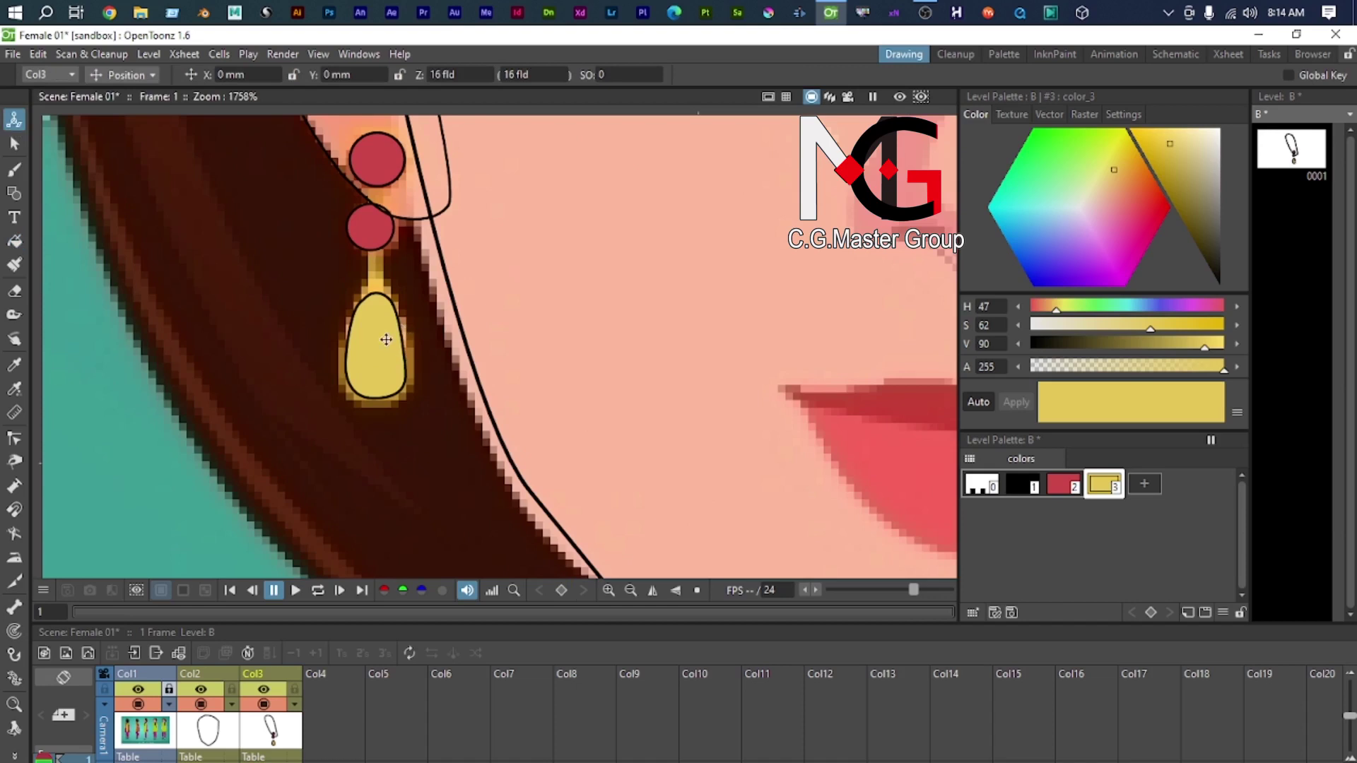
key(s)
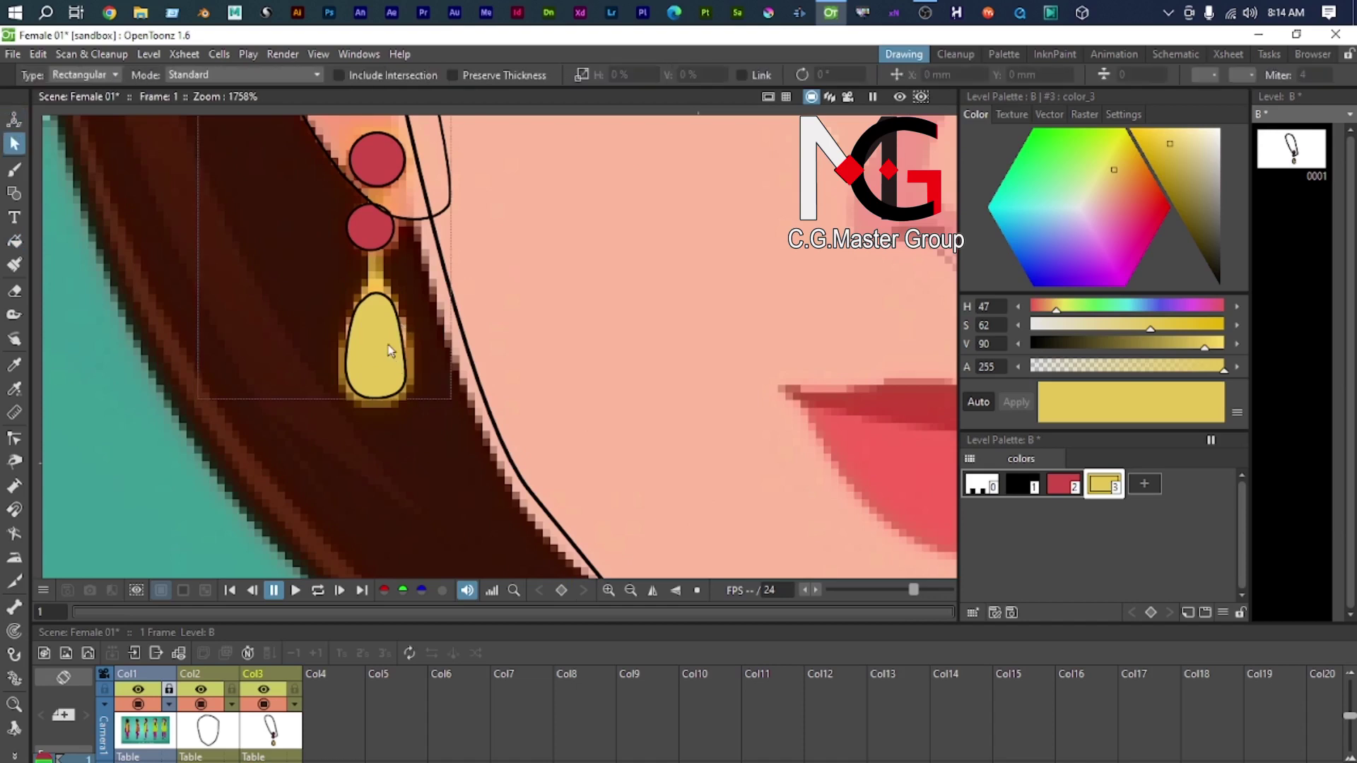
click(379, 302)
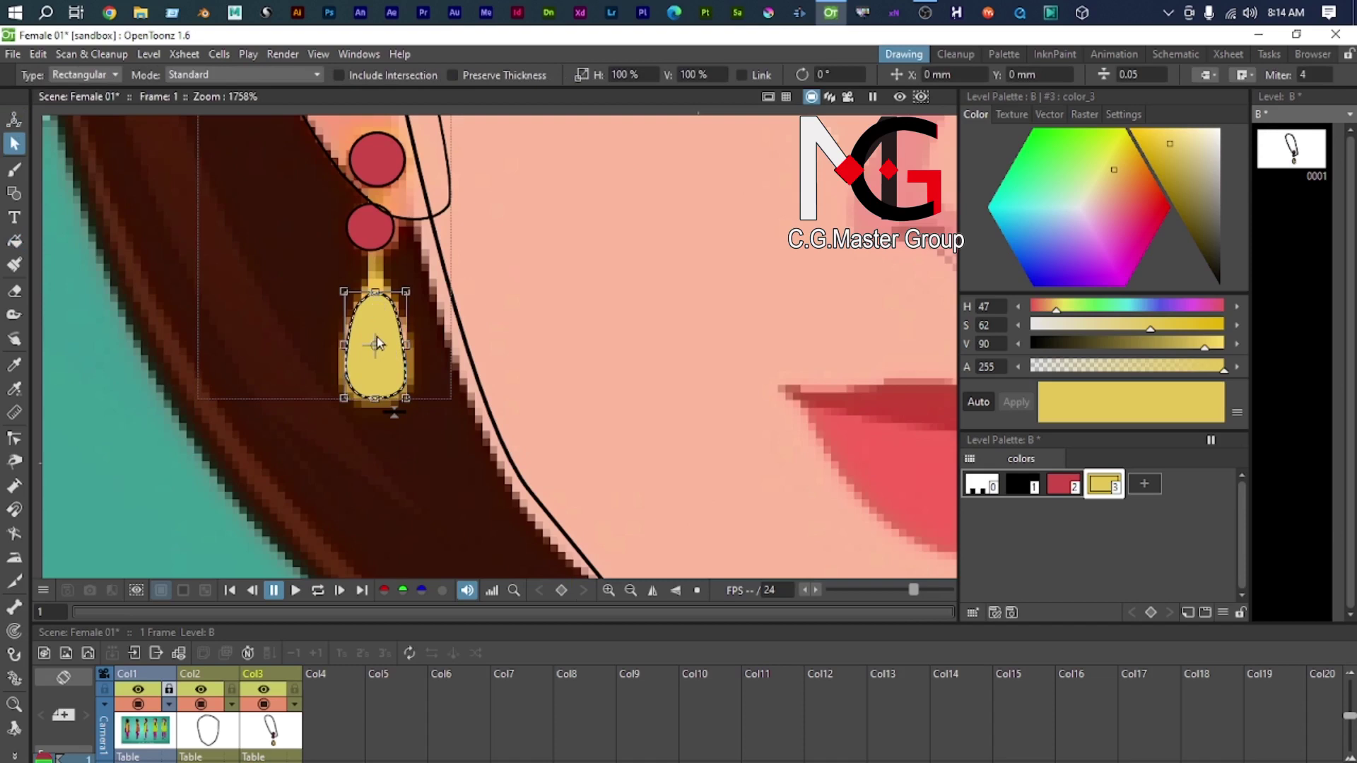
key(ctrl+v)
scroll(555, 363, down, 5)
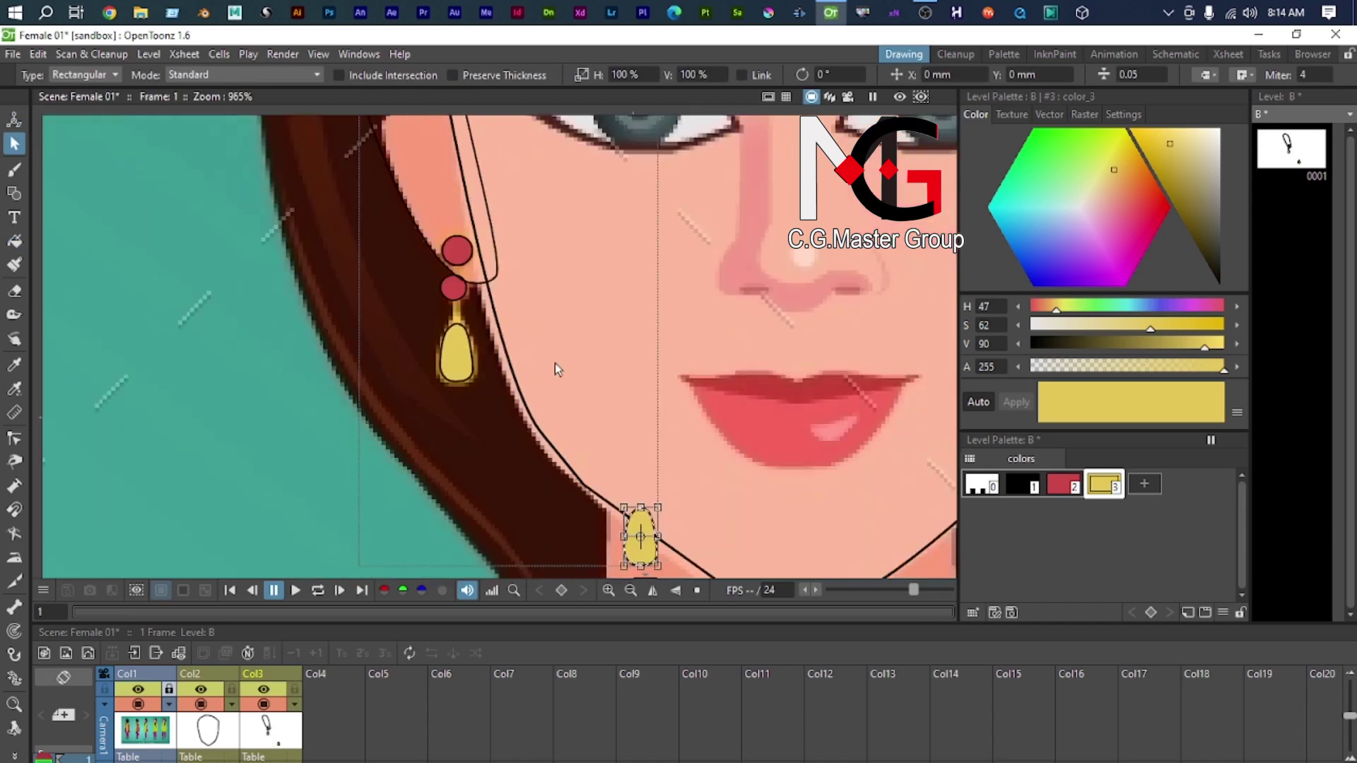
drag(651, 562, 530, 495)
key(ctrl+z)
Step: Add a new red palette style, color_4, with H 0, S 64, V 80 and fill the teardrop copy with it
click(1059, 486)
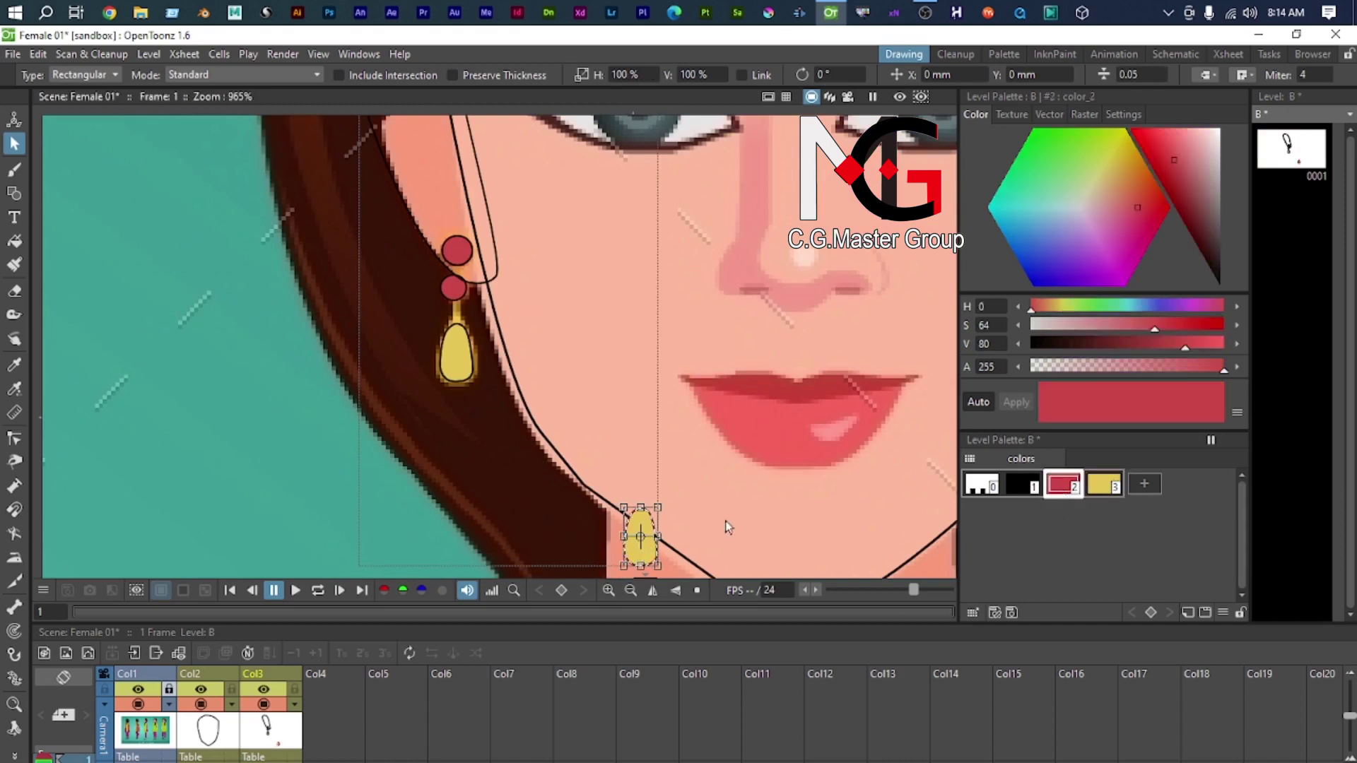
key(f)
drag(555, 479, 656, 571)
key(ctrl+z)
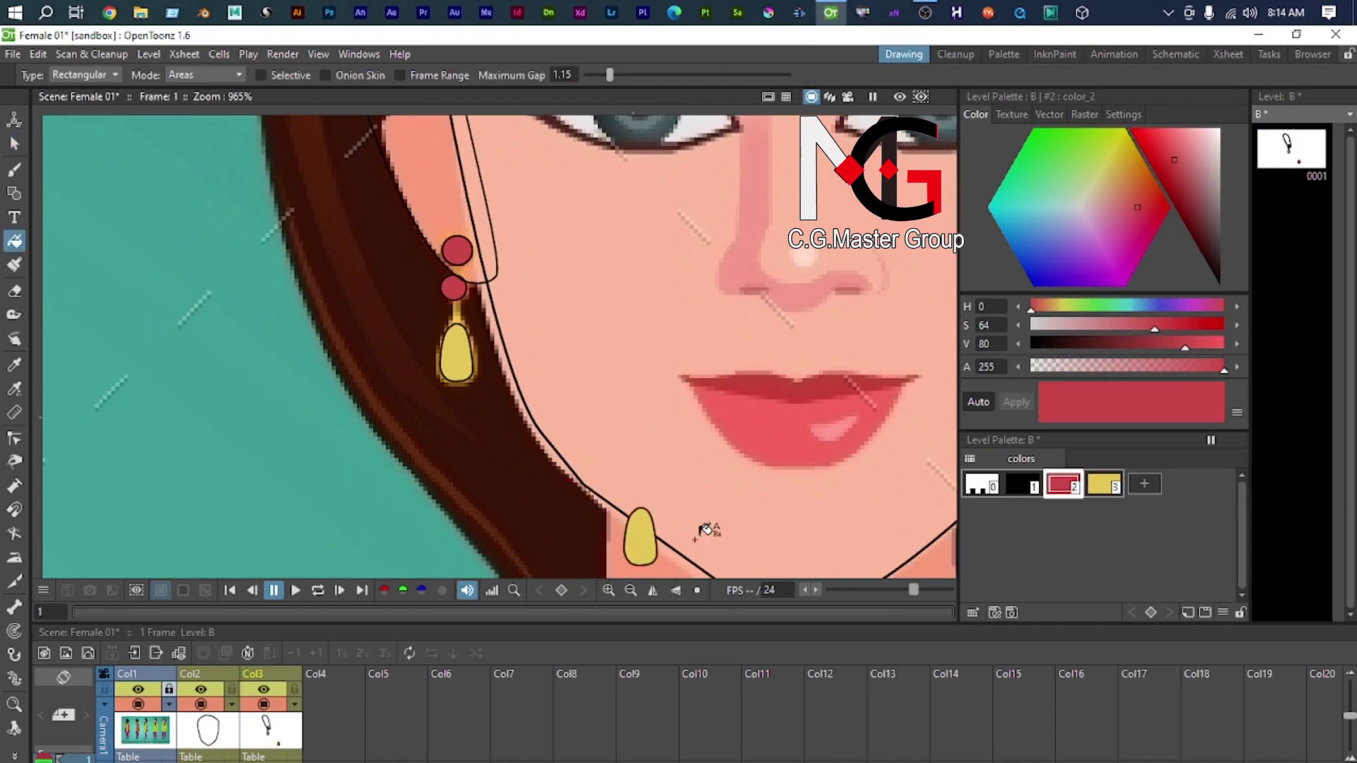
click(1142, 485)
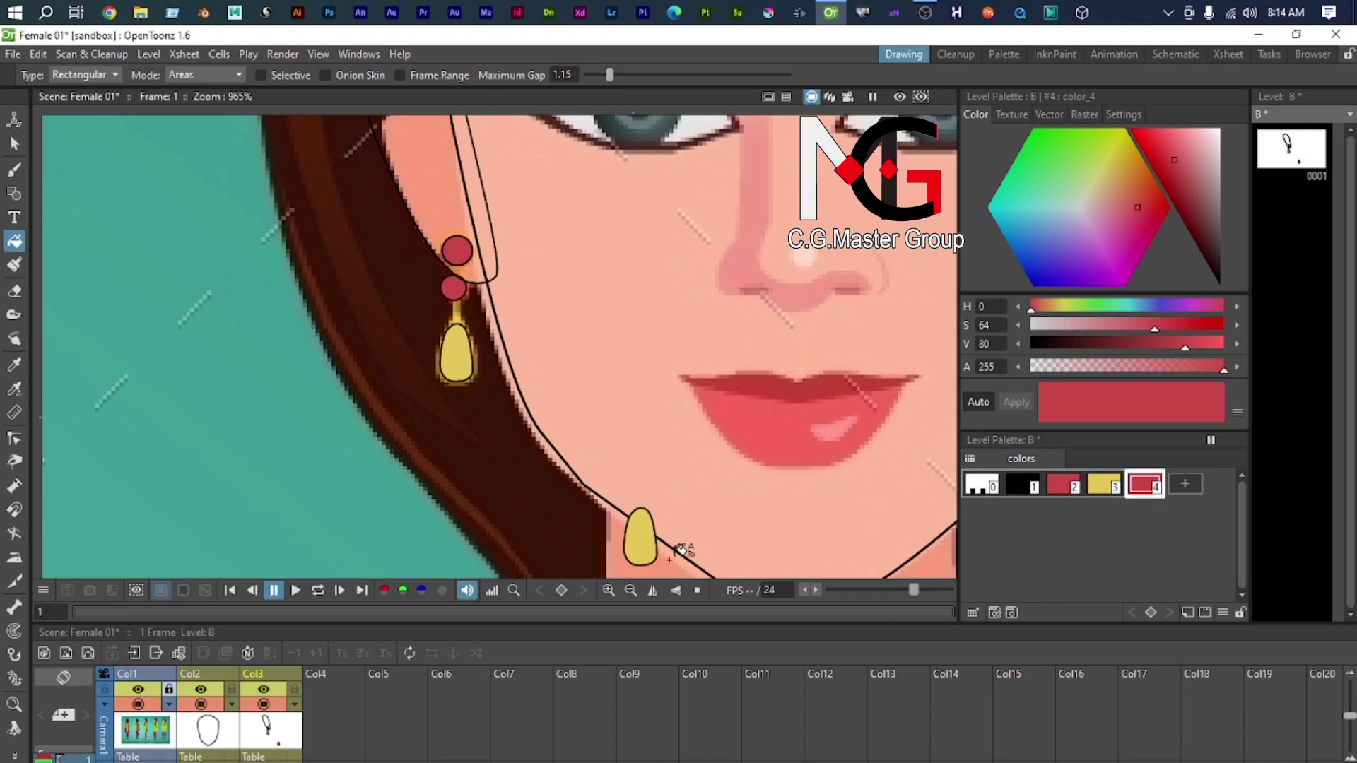
drag(596, 488, 707, 597)
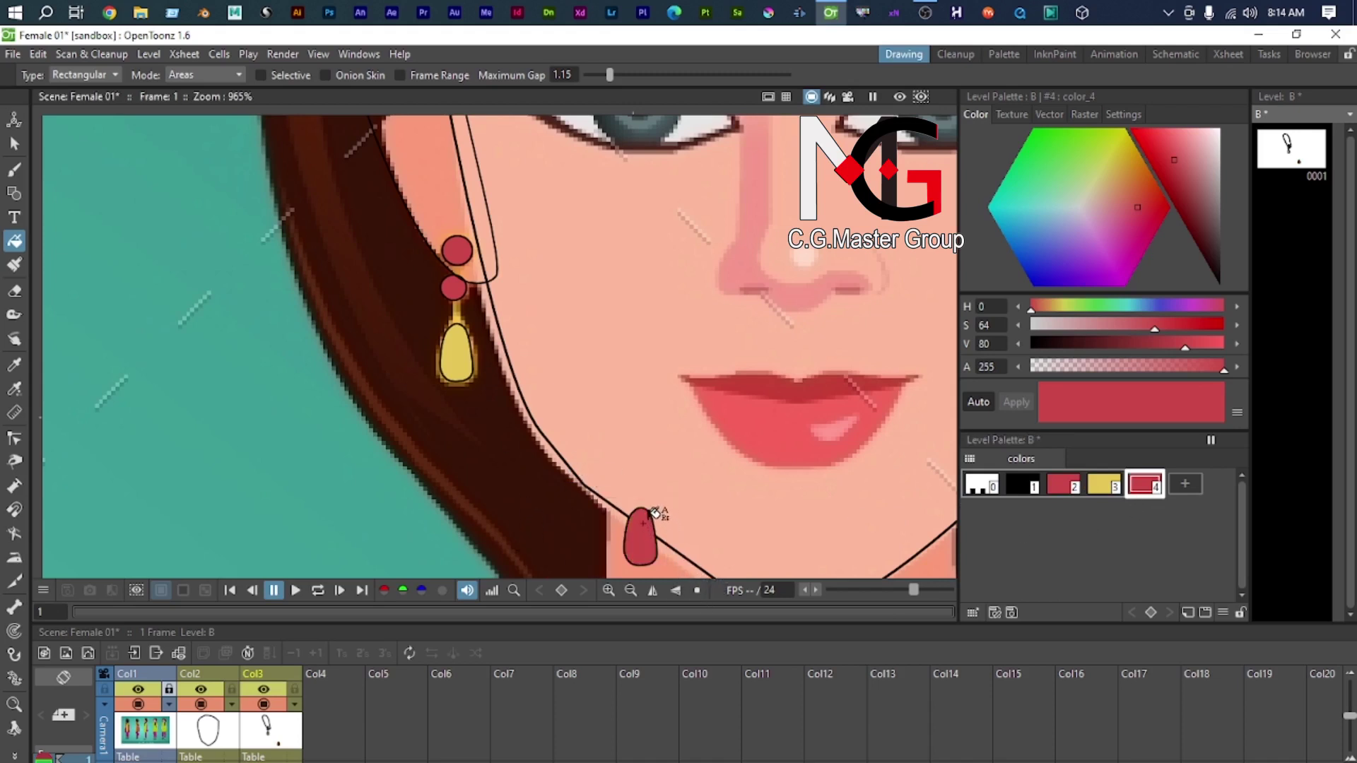
Step: Move the red teardrop copy from the jawline onto the gold pendant
key(s)
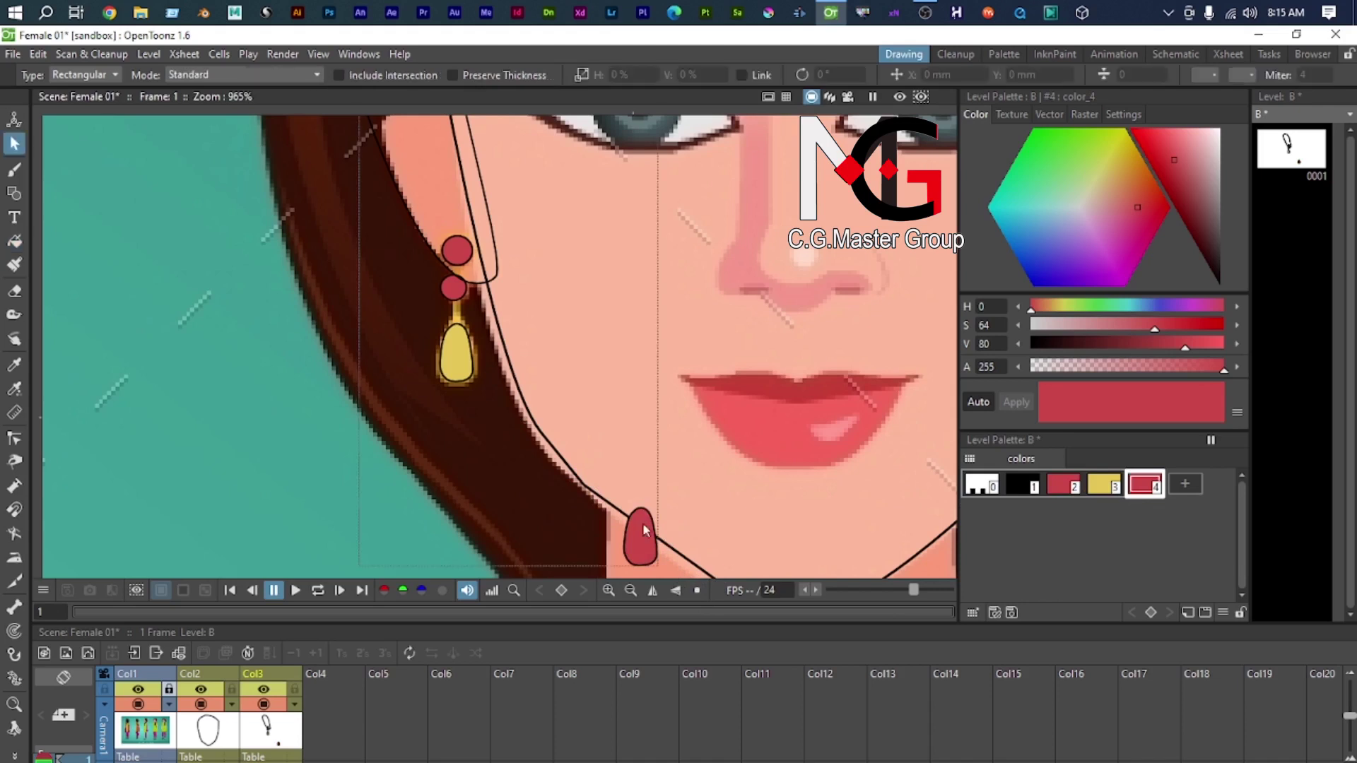
click(640, 543)
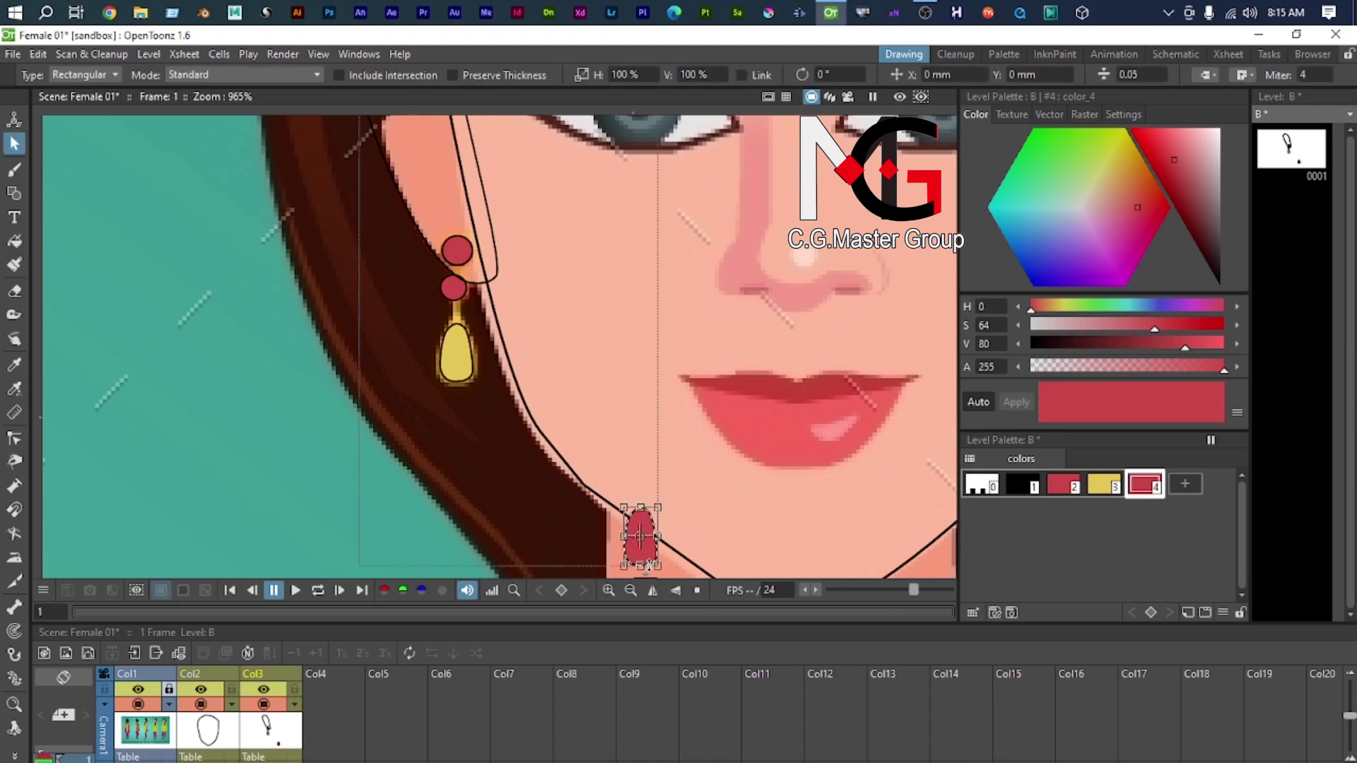
click(458, 360)
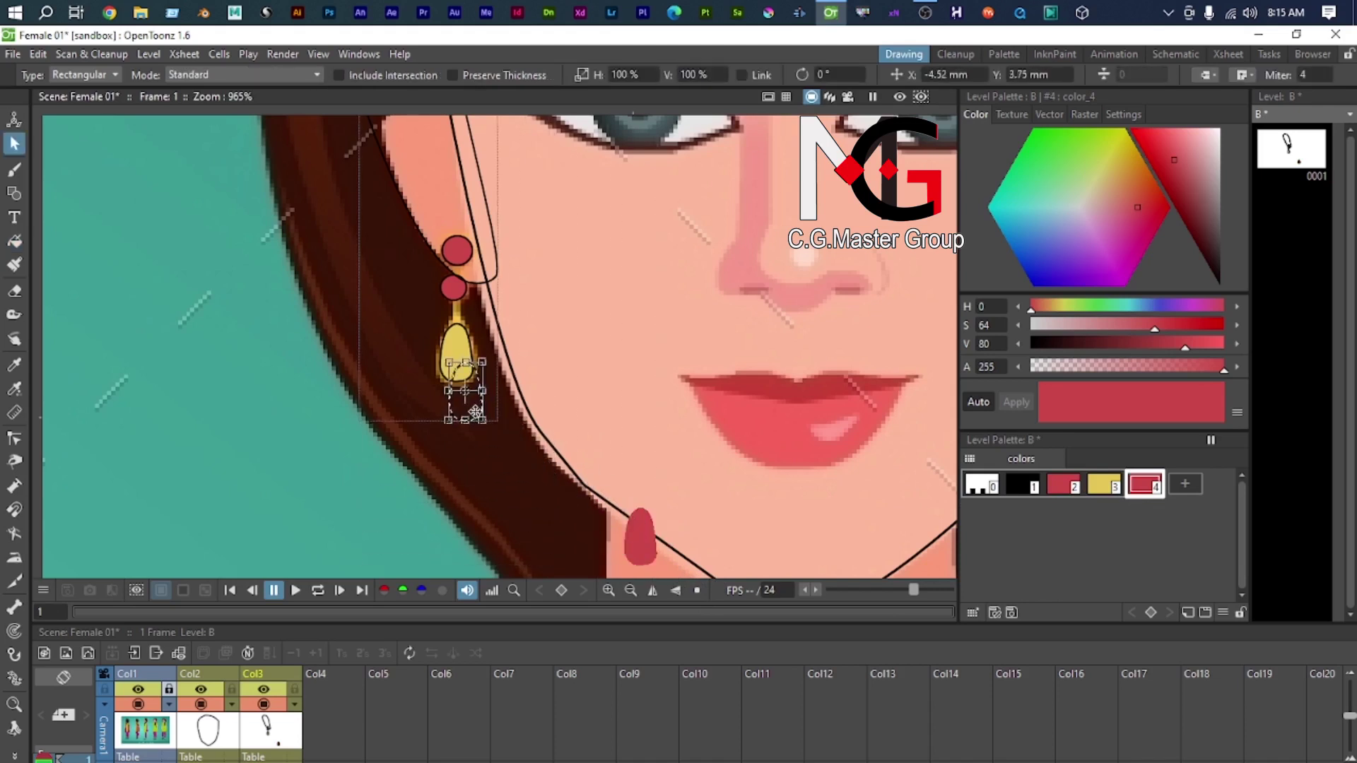
scroll(468, 381, up, 7)
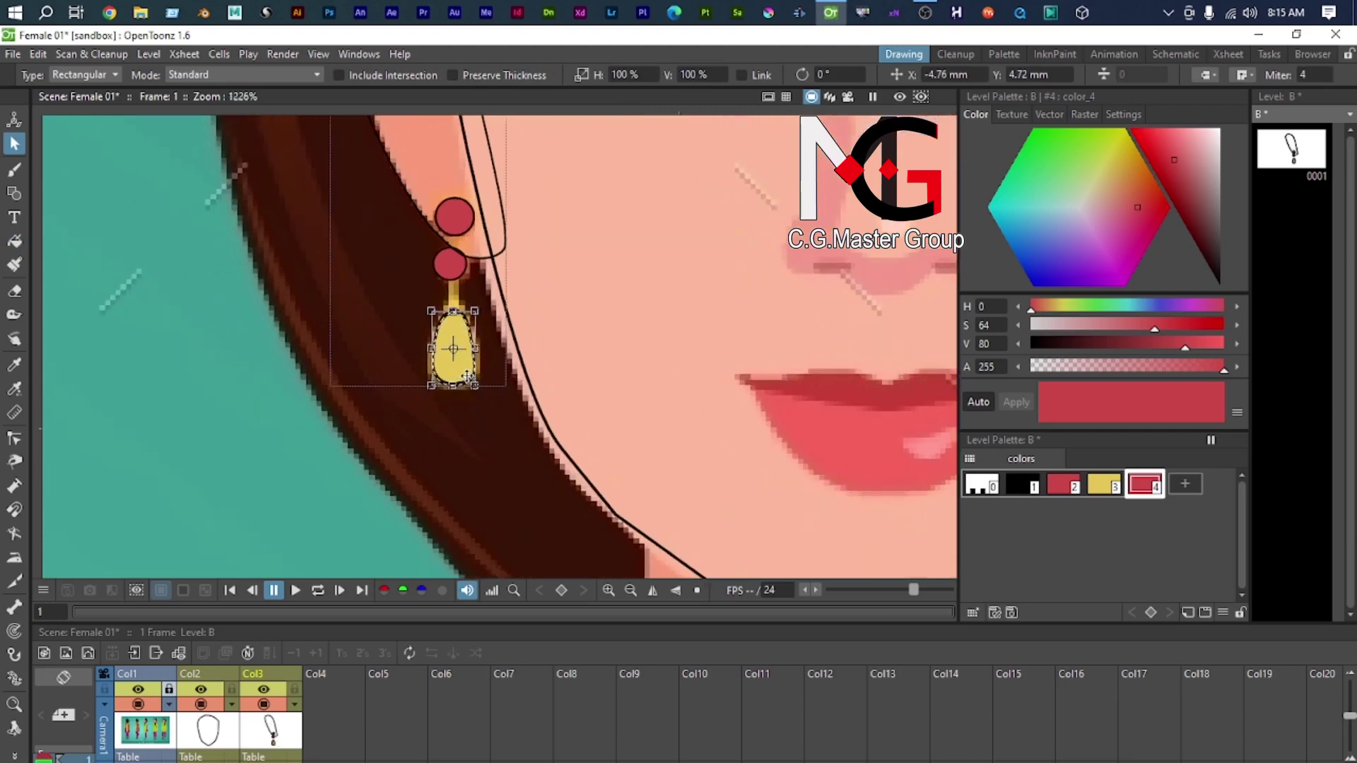
Step: Try shrinking the teardrop copy to 57.8% by 68.81% inside the pendant, then undo the resizing
drag(489, 415, 468, 390)
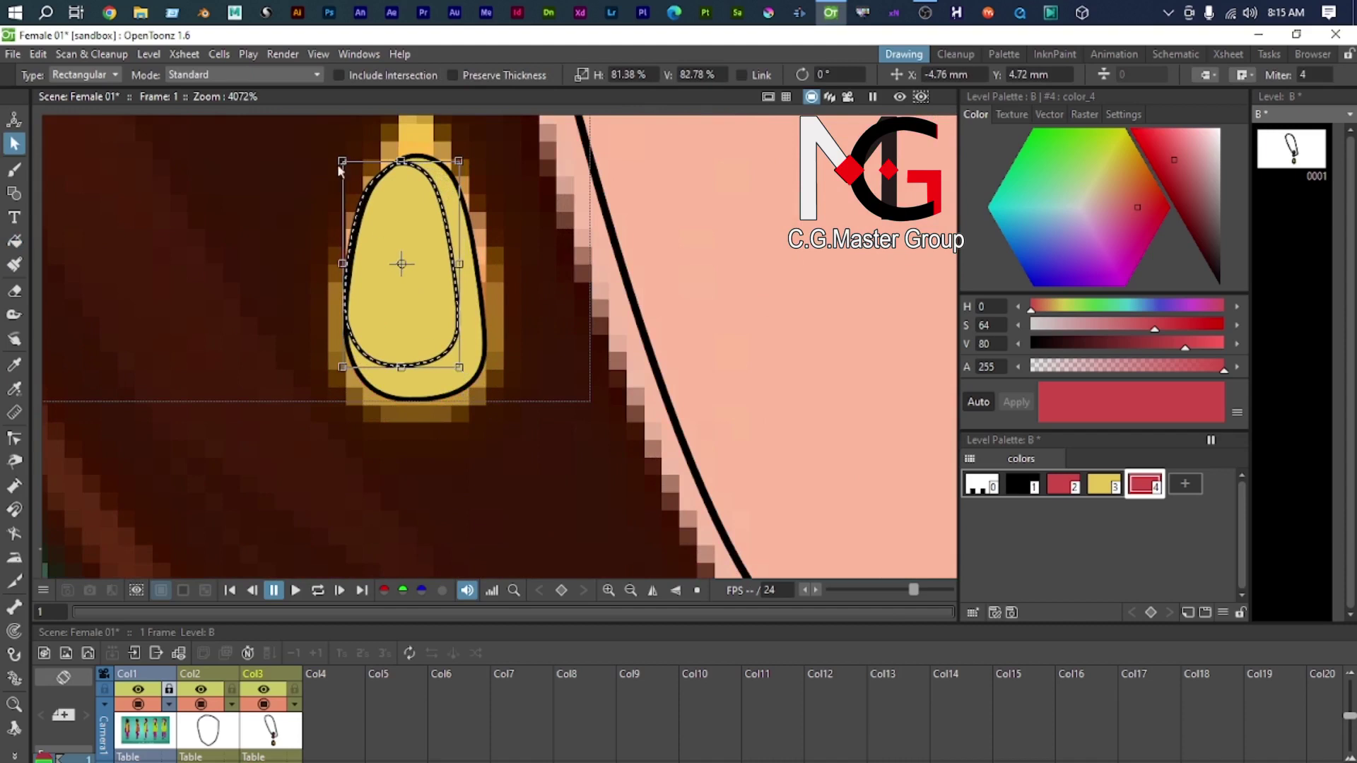
drag(344, 162, 376, 196)
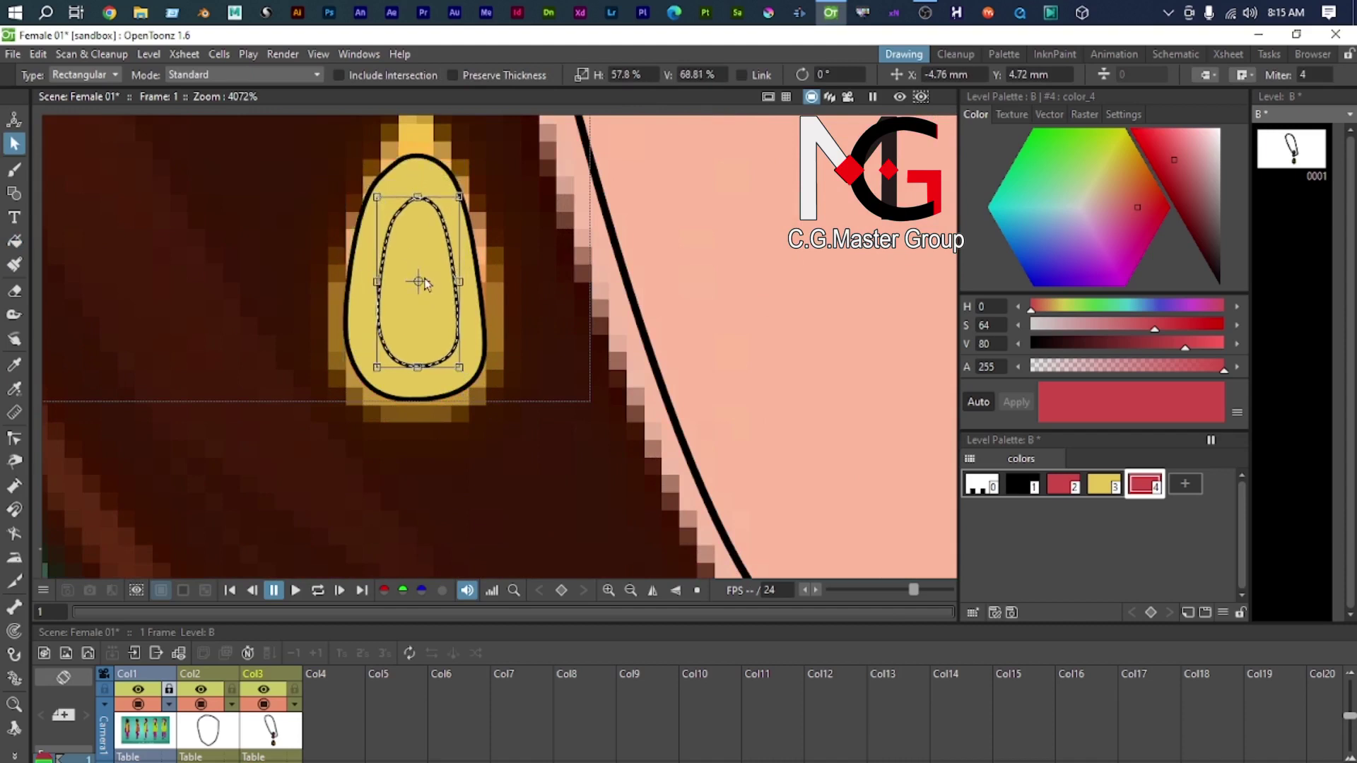
right_click(426, 280)
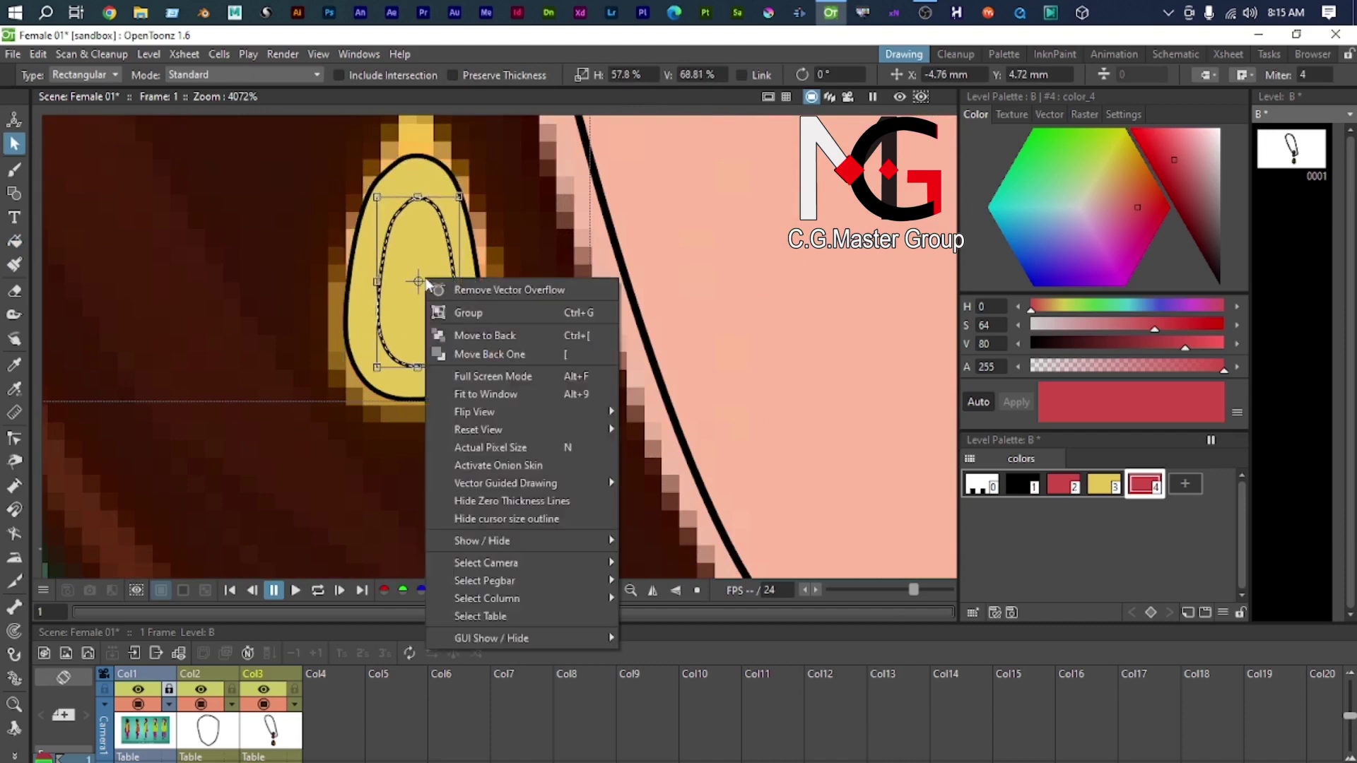
click(557, 333)
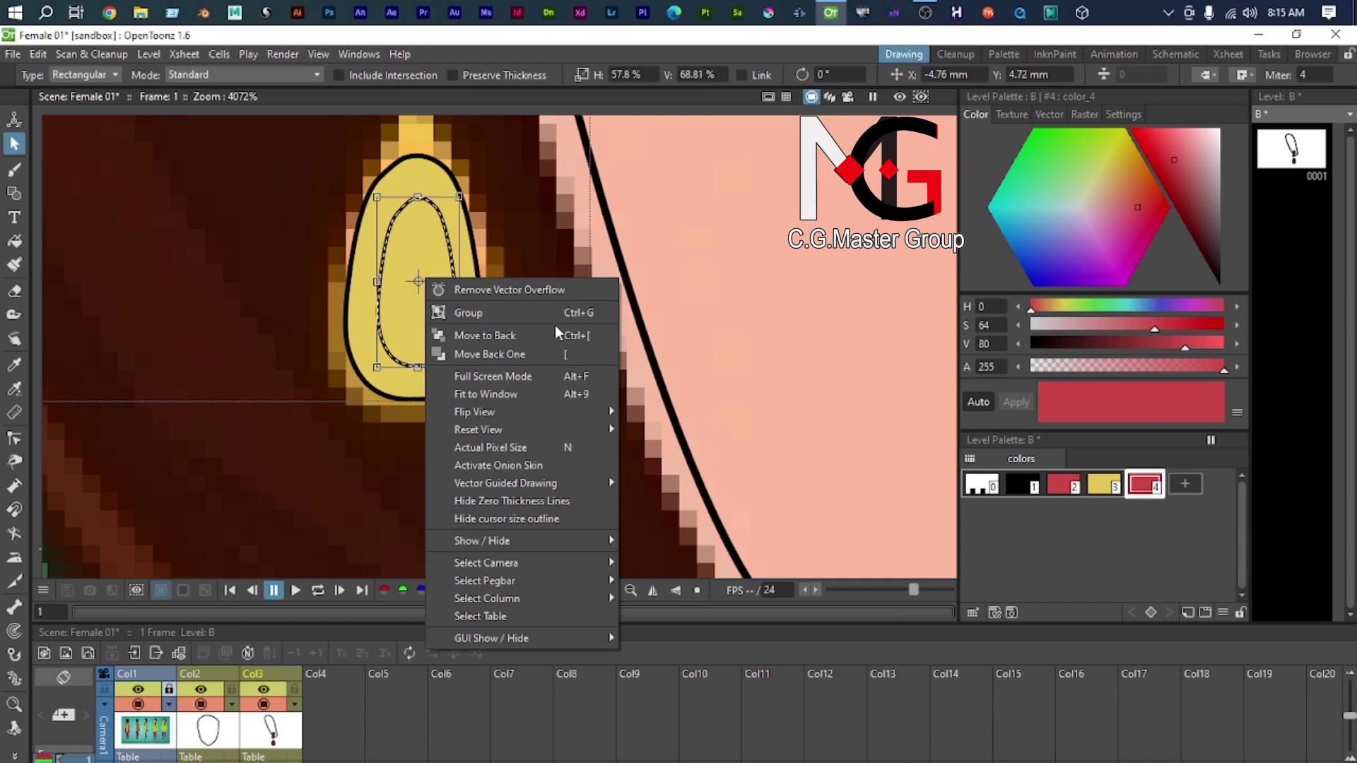
key(ctrl+z)
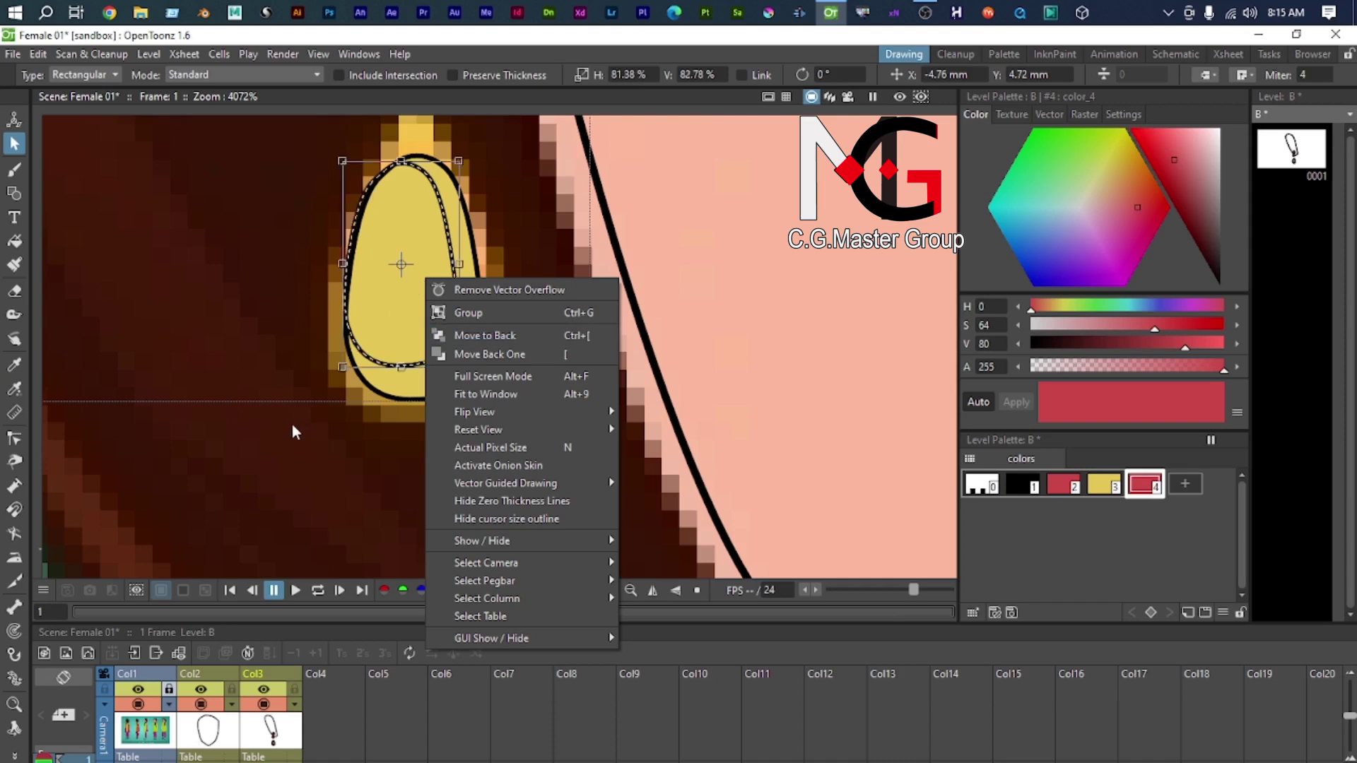
click(256, 441)
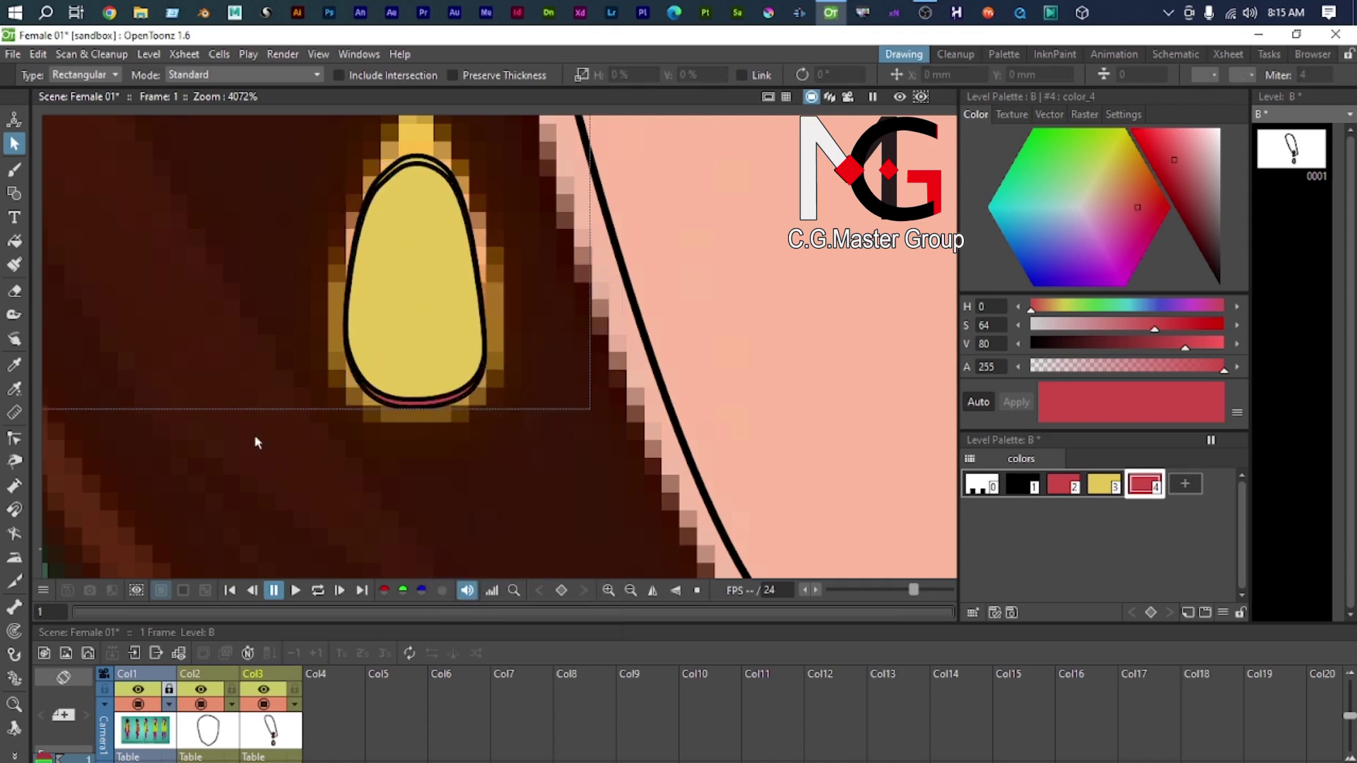
Step: Move the red teardrop copy off the gold pendant, about 1.03 mm in X and -0.66 mm in Y
click(429, 405)
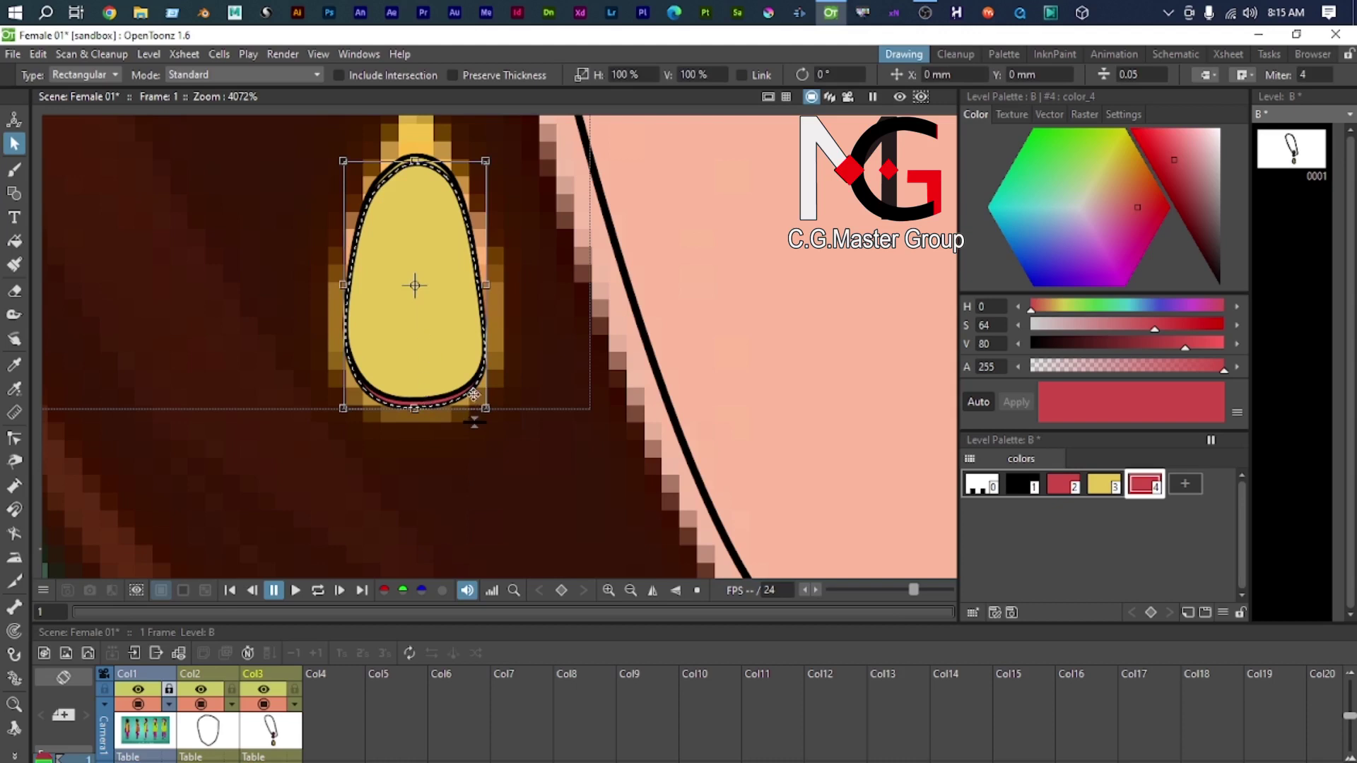
drag(474, 394, 640, 502)
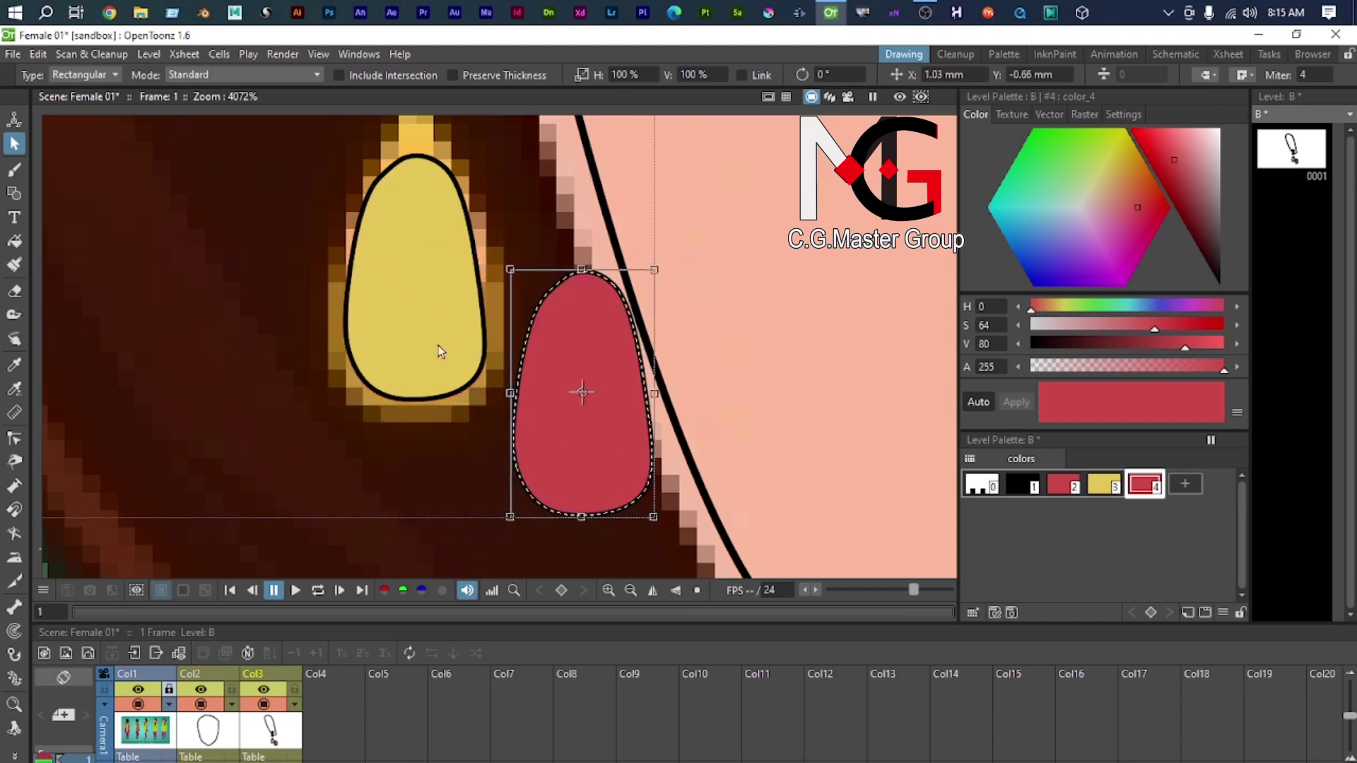
Step: Try the red and gold palette styles on the gold pendant's outline and return it to black color_1
click(424, 324)
click(466, 389)
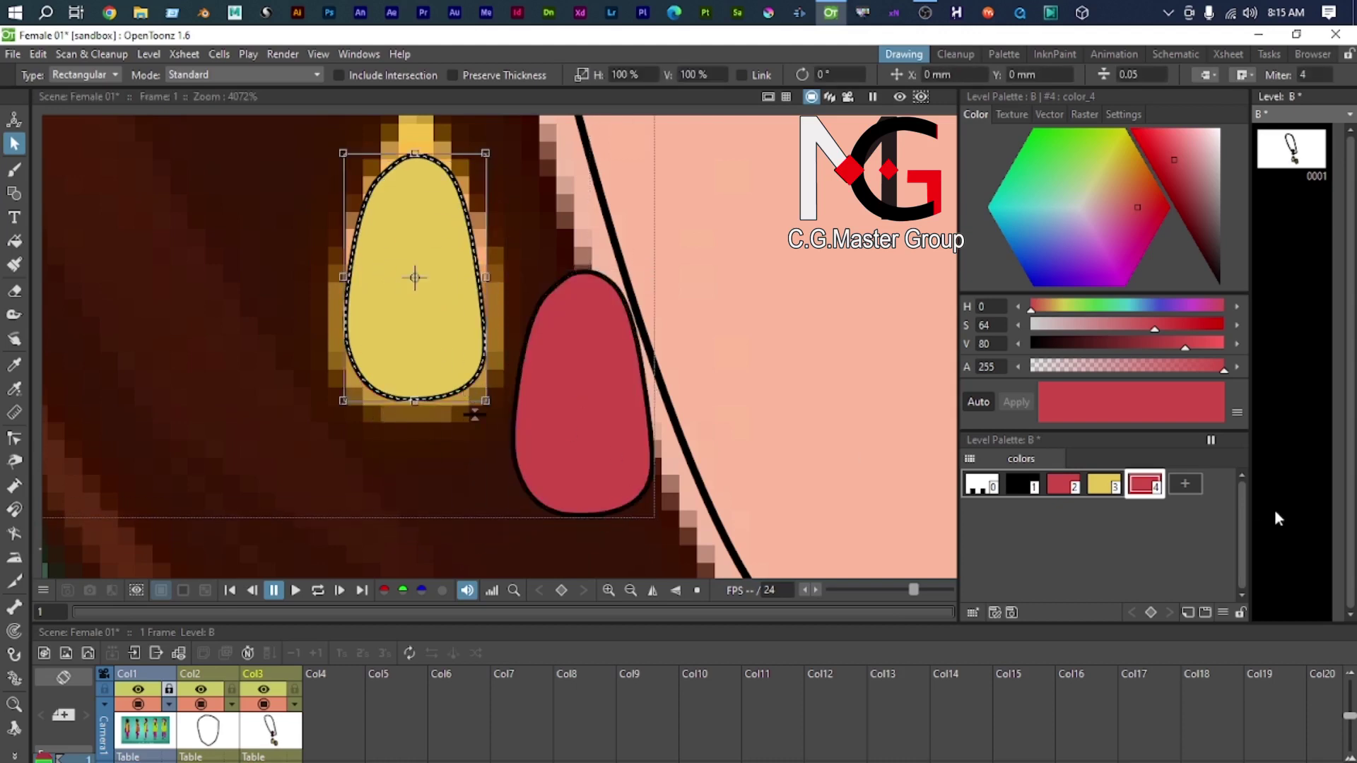
click(1067, 486)
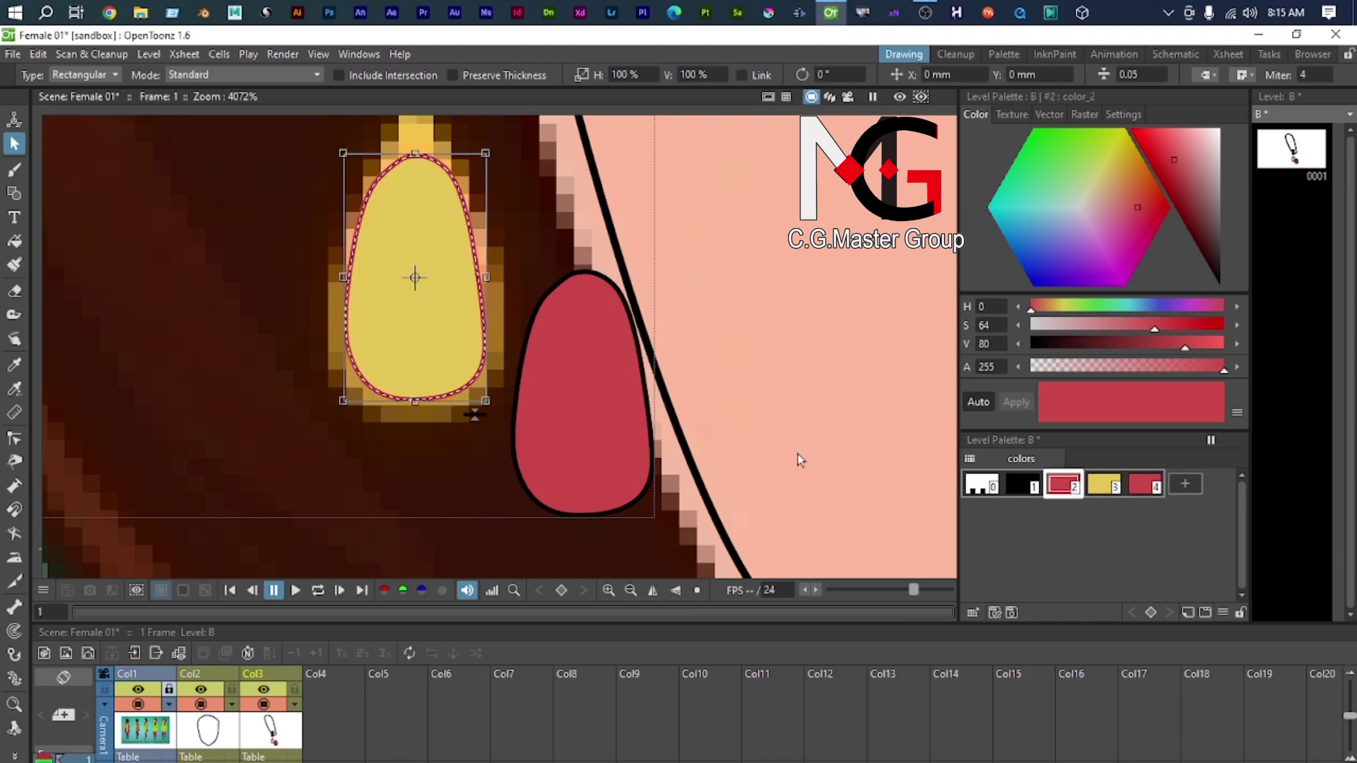
click(1148, 486)
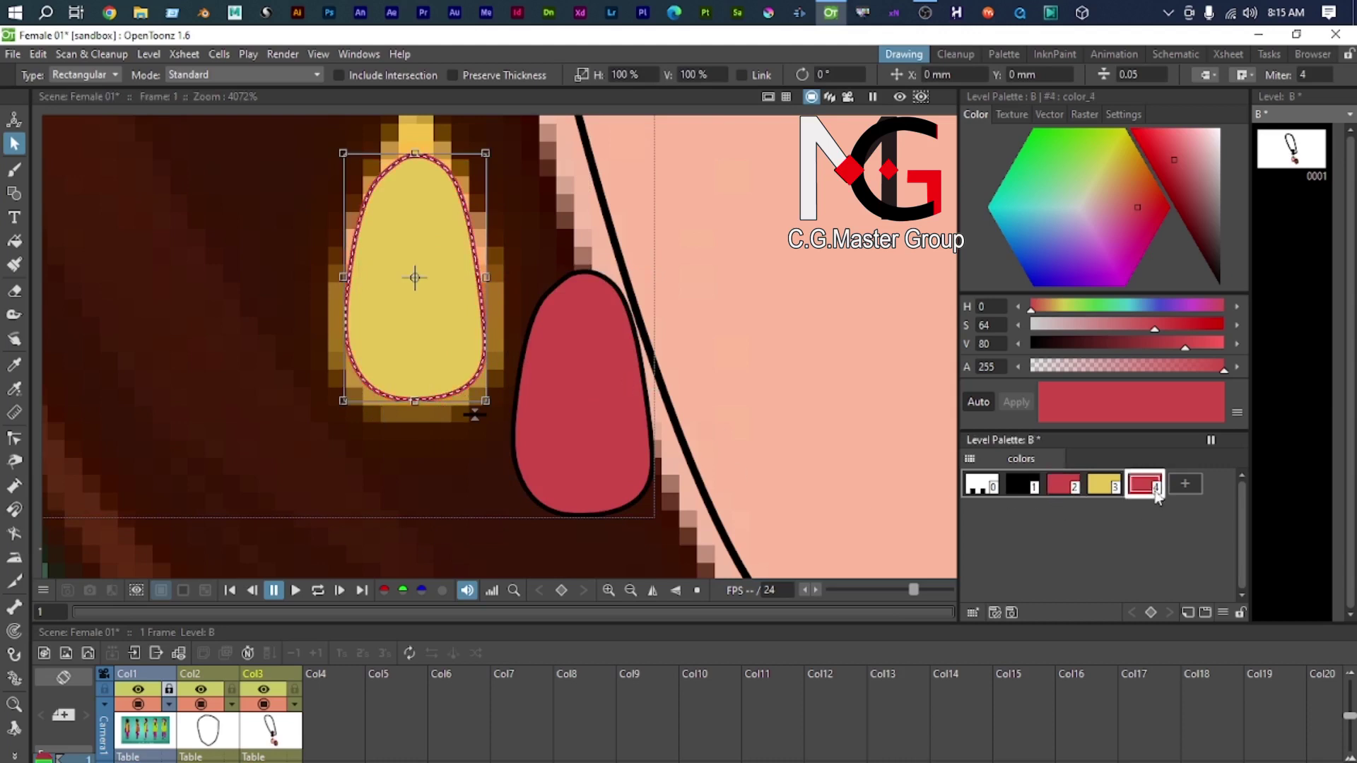
click(1021, 486)
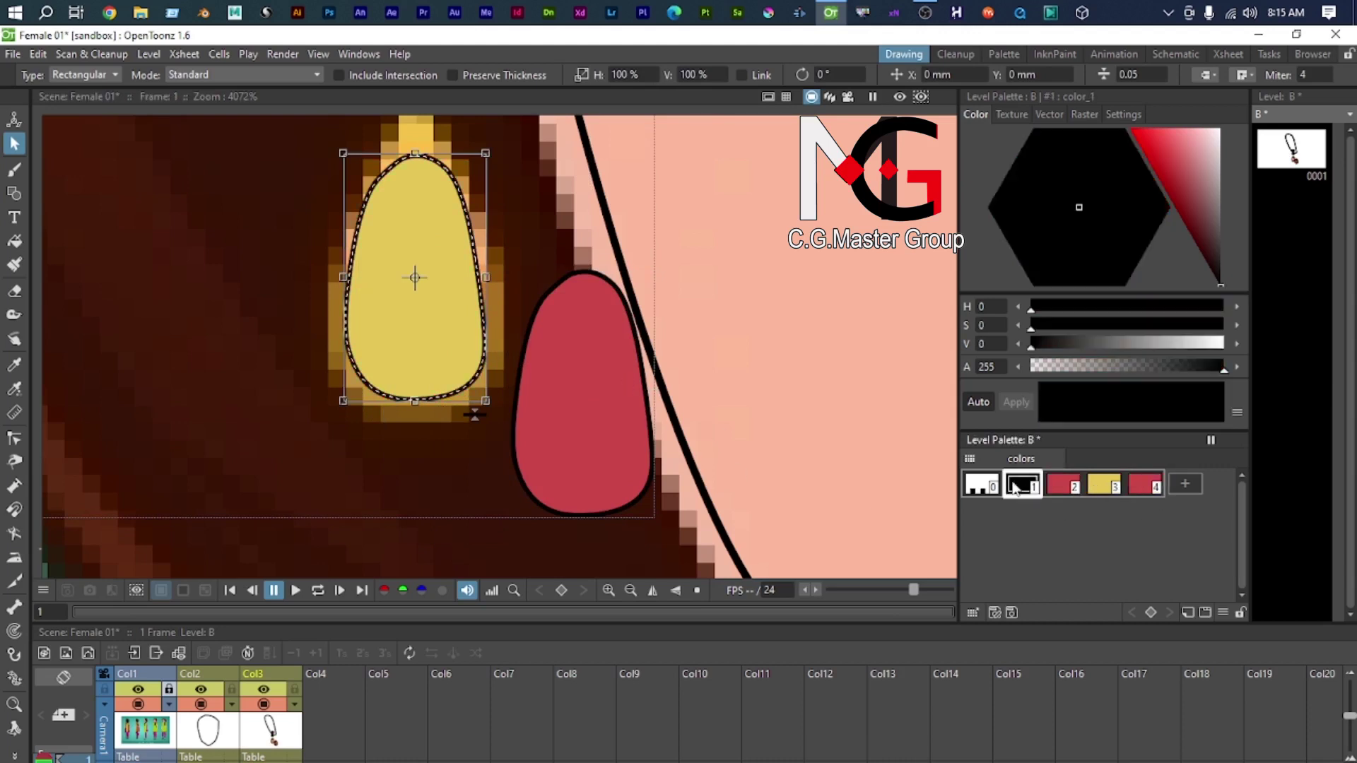
click(1142, 485)
click(1038, 488)
click(1107, 487)
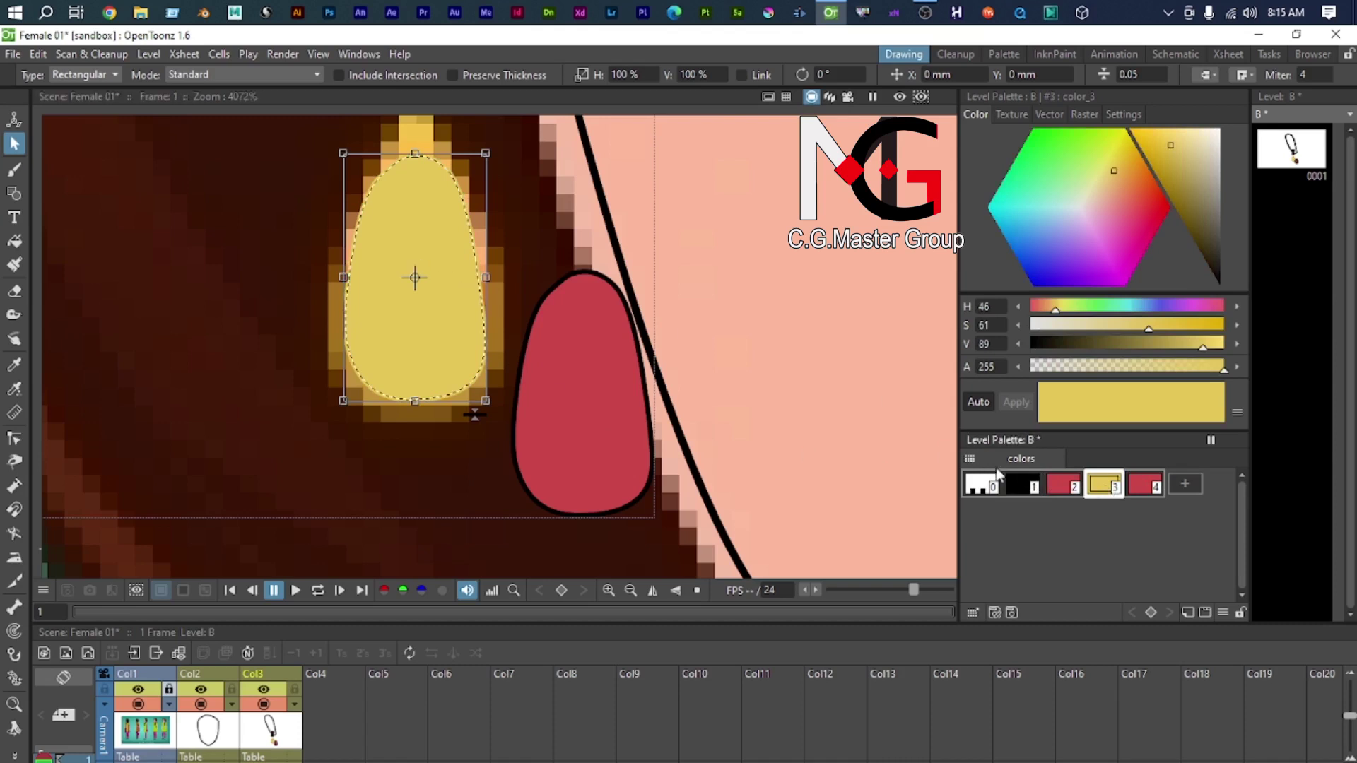
click(1022, 485)
click(227, 221)
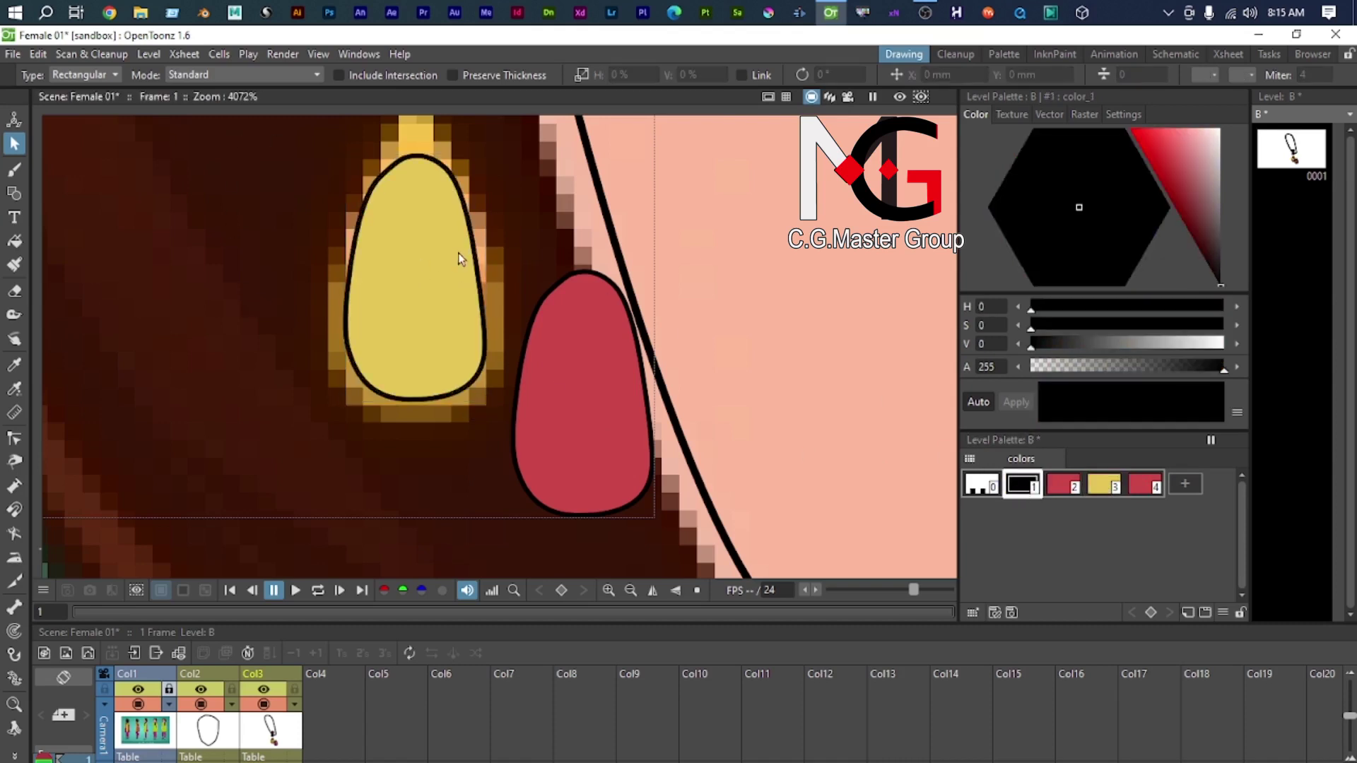
Step: Reselect the gold pendant, test color_2 and color_3 on its outline again, and restore black color_1
click(451, 192)
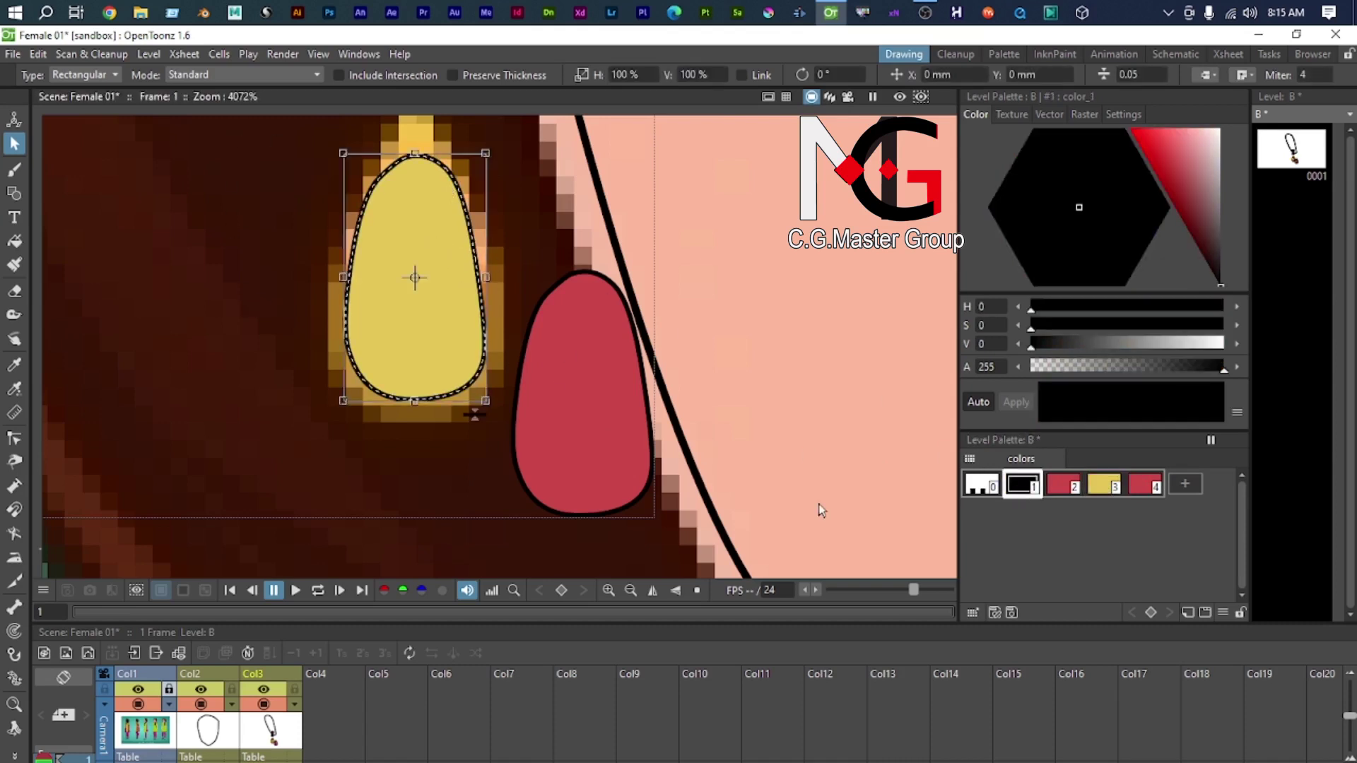
click(1061, 485)
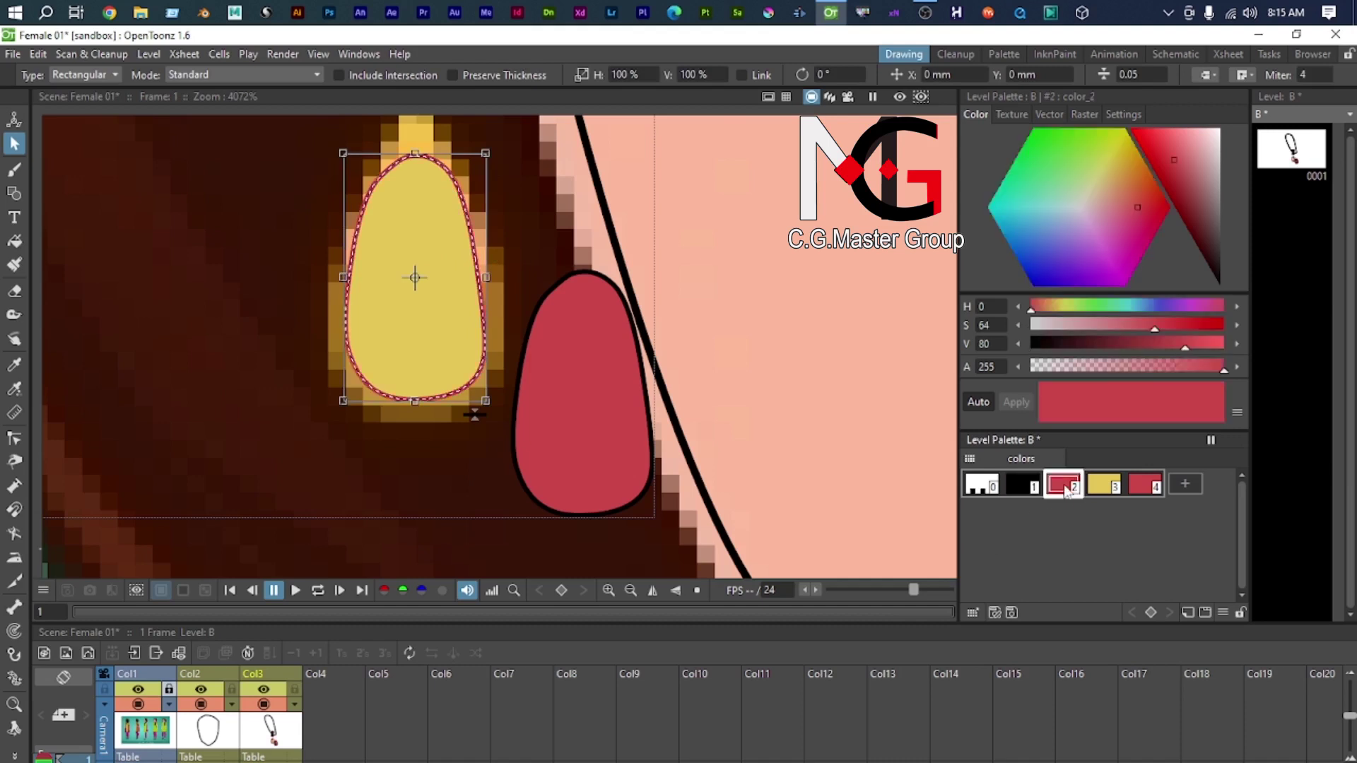
click(1022, 491)
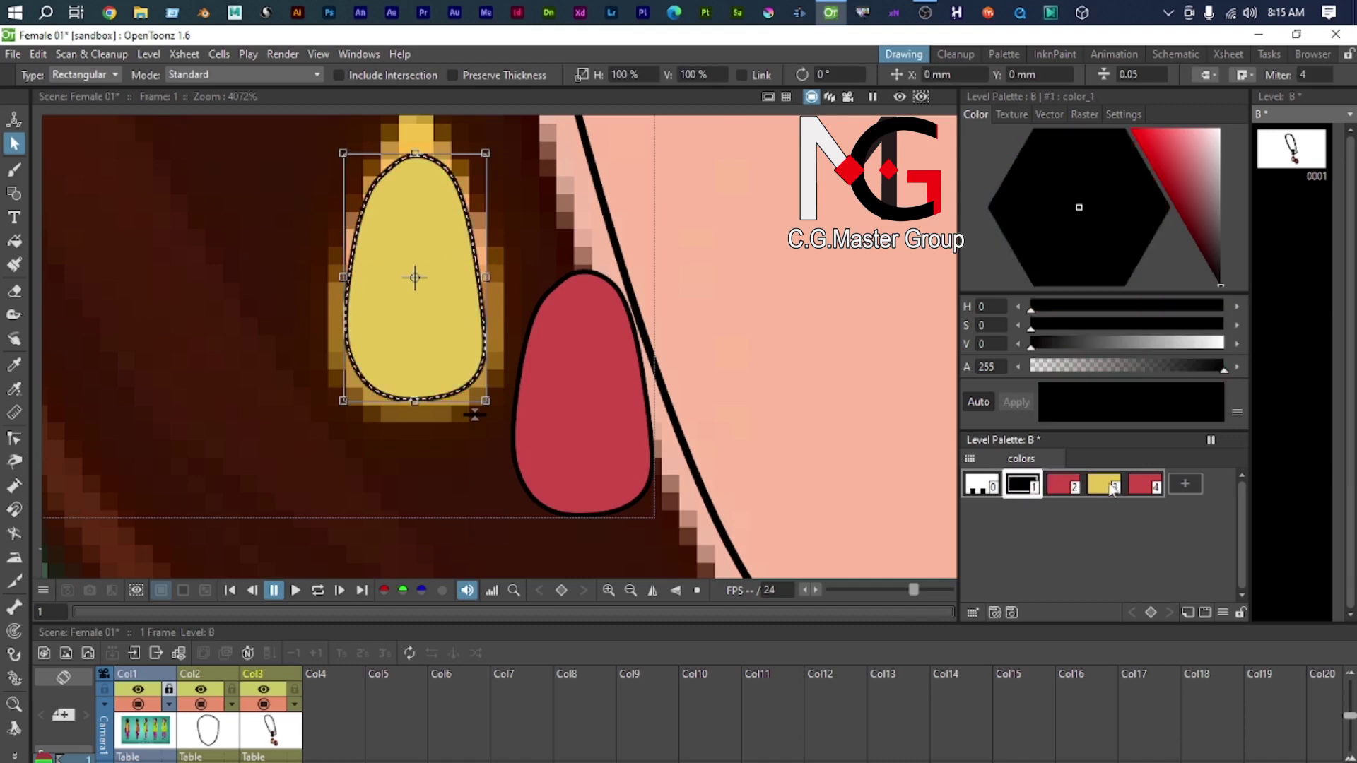
click(1111, 488)
click(1032, 491)
click(115, 261)
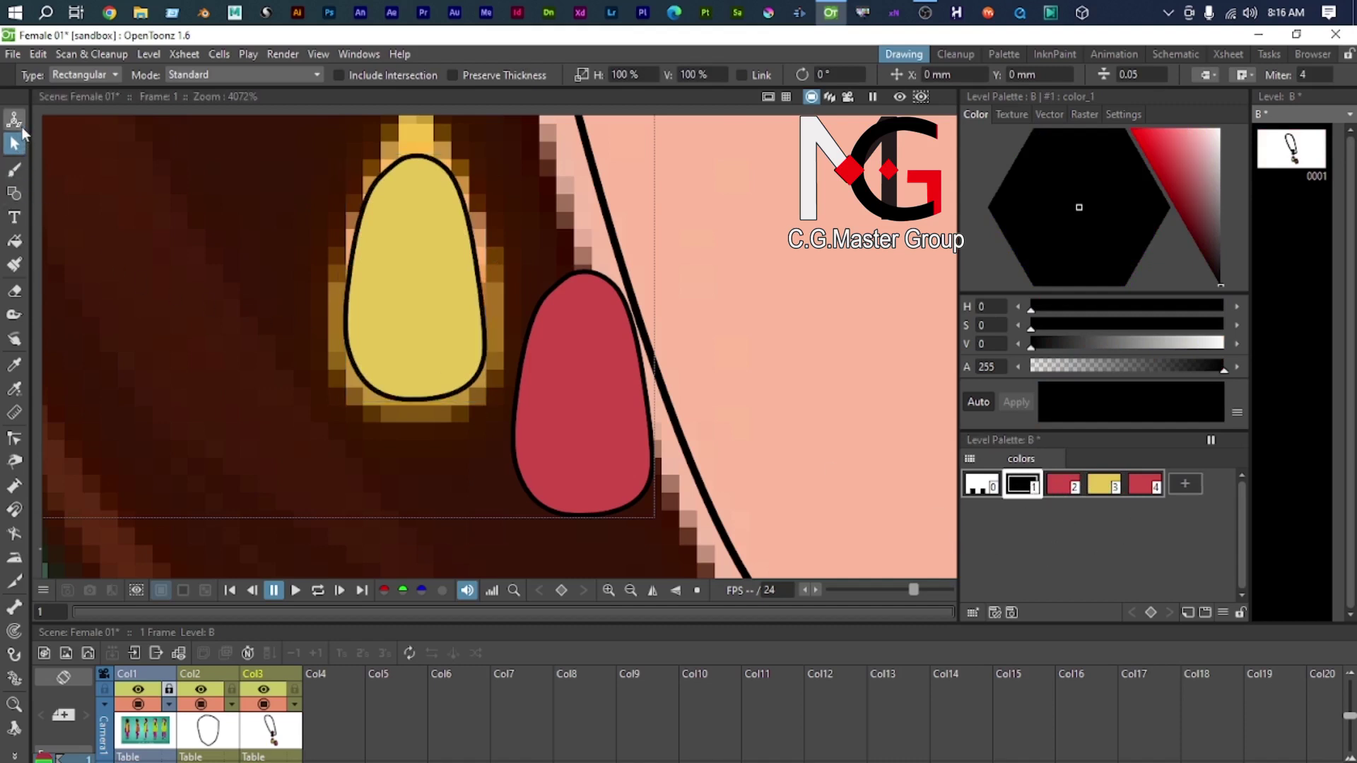
Step: Swap the teardrop fills with the rectangular Fill tool: red color_4 in the original pendant, gold color_3 in the copy
scroll(341, 228, down, 1)
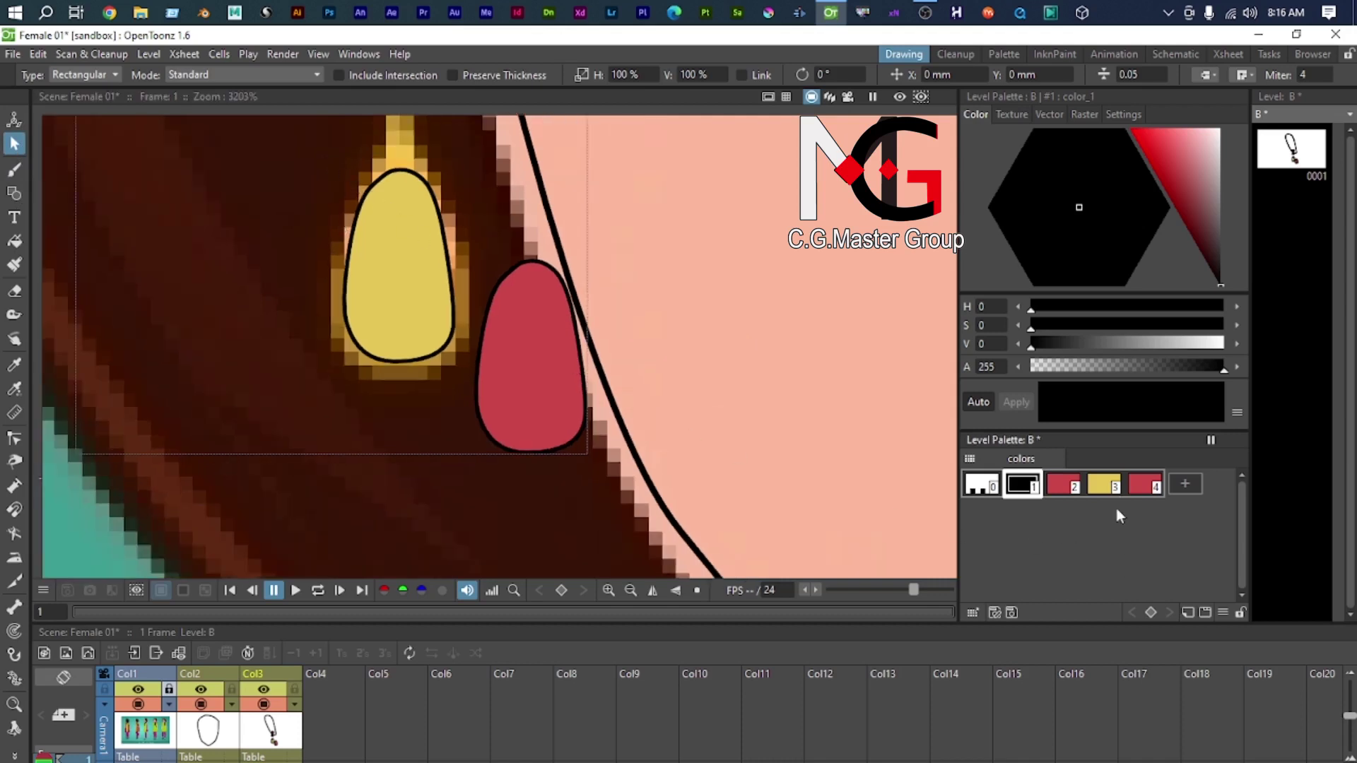
click(1104, 485)
click(1157, 493)
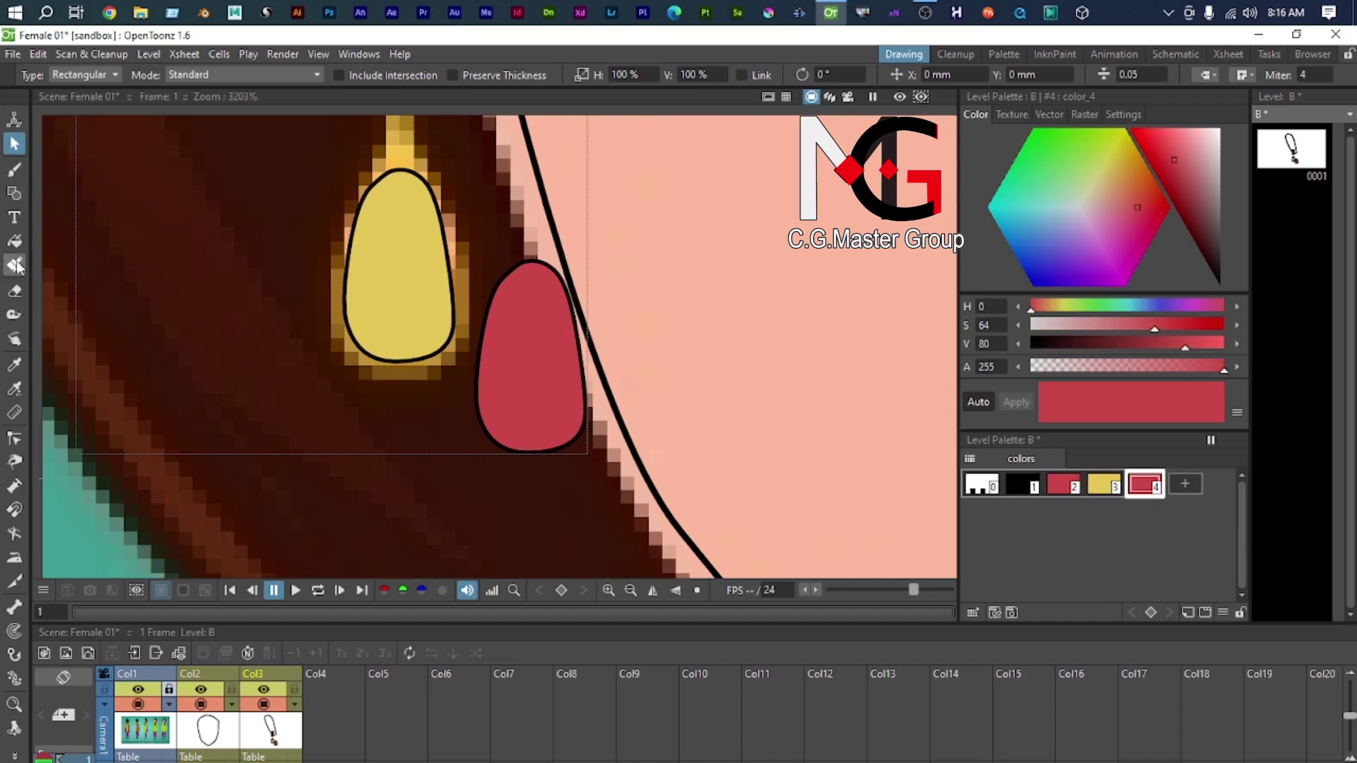
click(14, 240)
drag(290, 173, 456, 393)
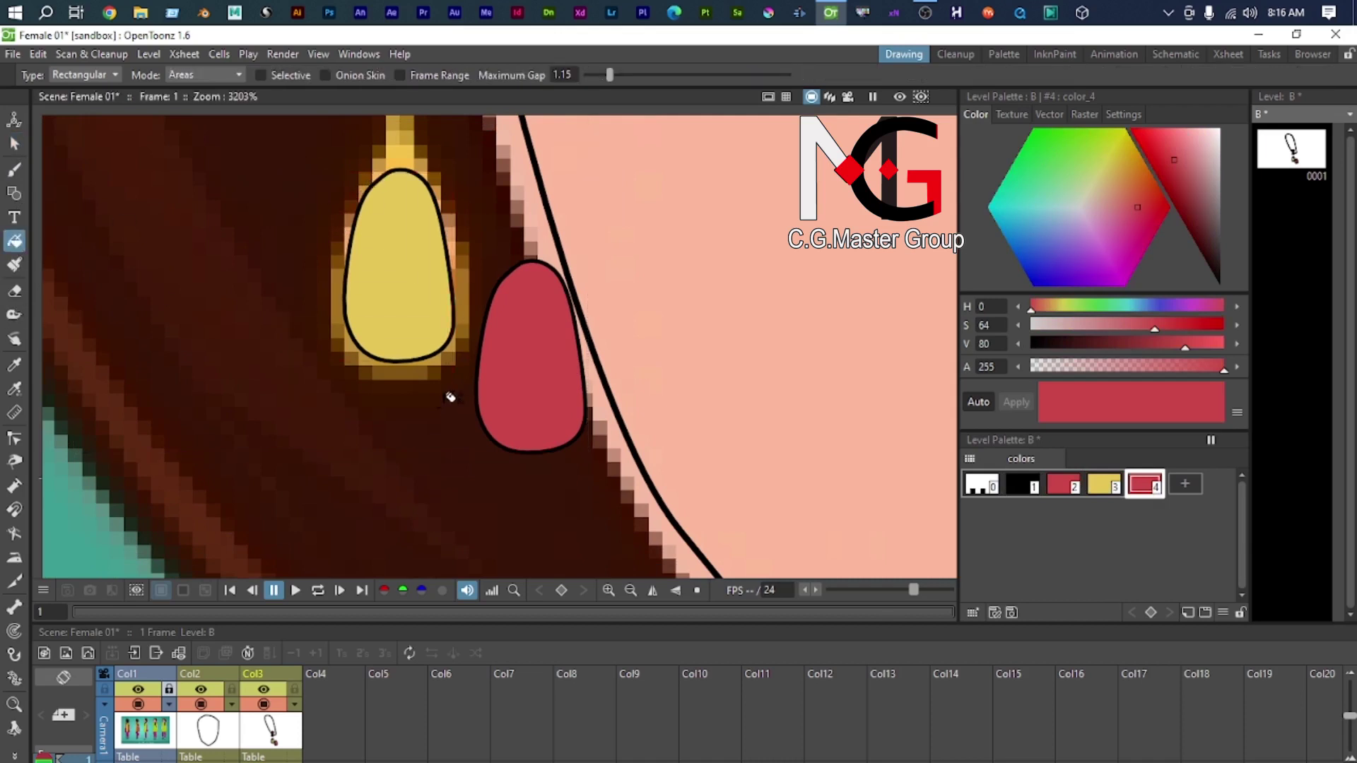
drag(358, 182, 339, 279)
drag(283, 214, 468, 493)
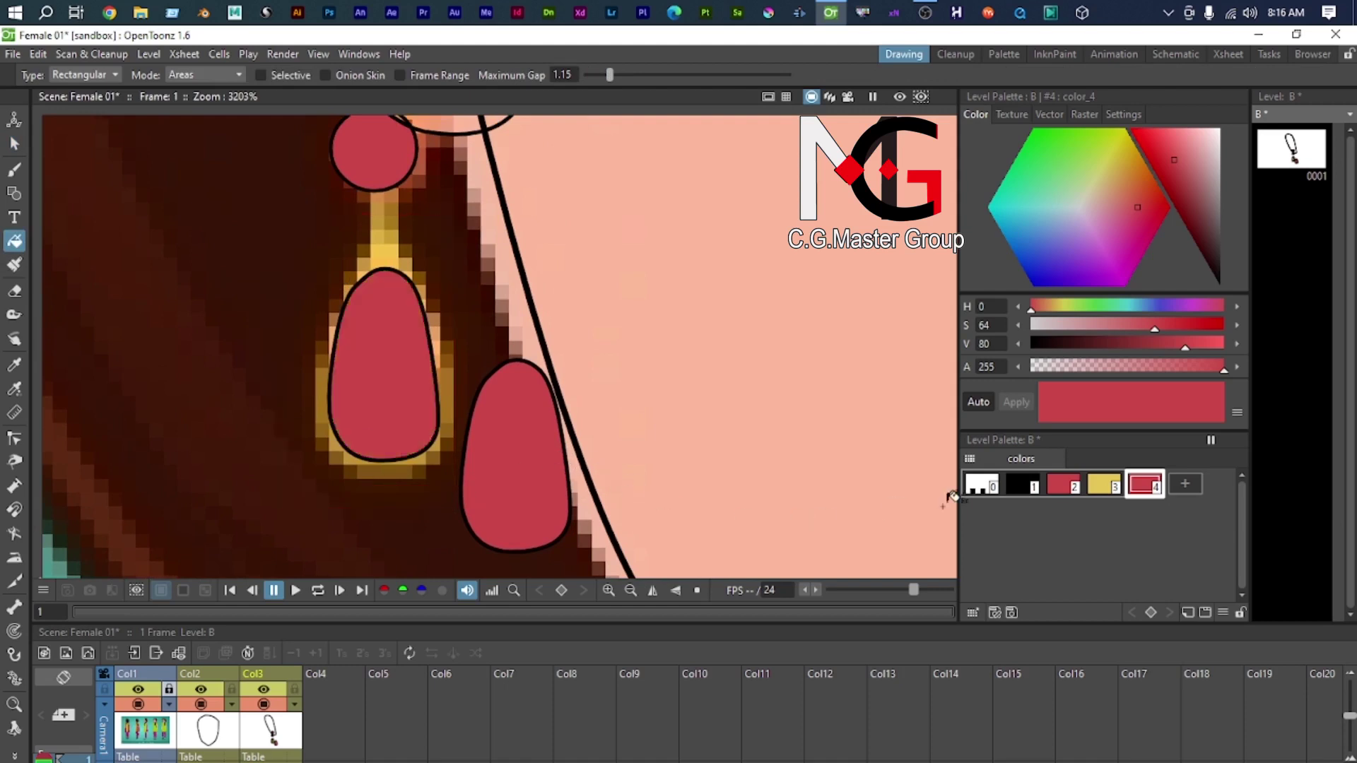
click(1102, 484)
drag(655, 311, 459, 579)
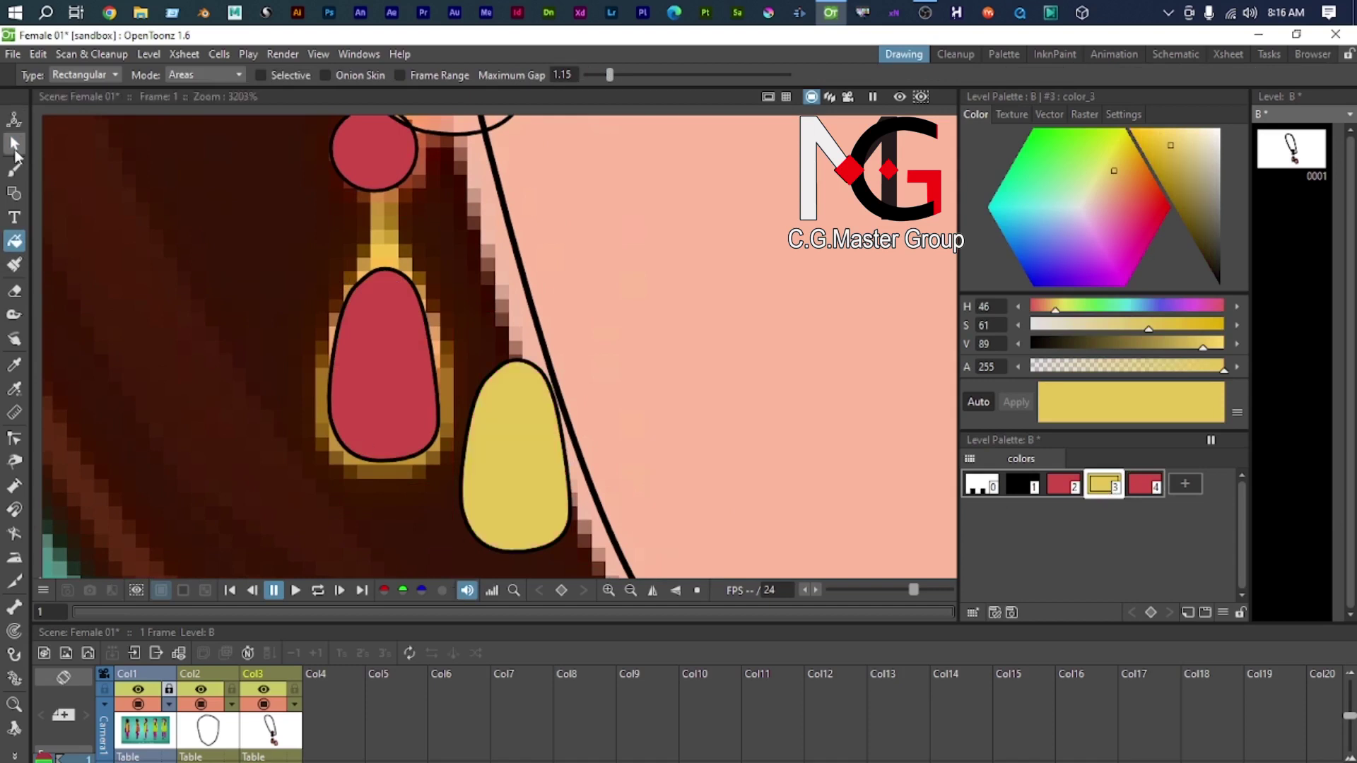
Step: Move the gold teardrop copy onto the red pendant, about -1.06 mm in X and 0.76 mm in Y, and enlarge it to about 115% by 111%
click(14, 140)
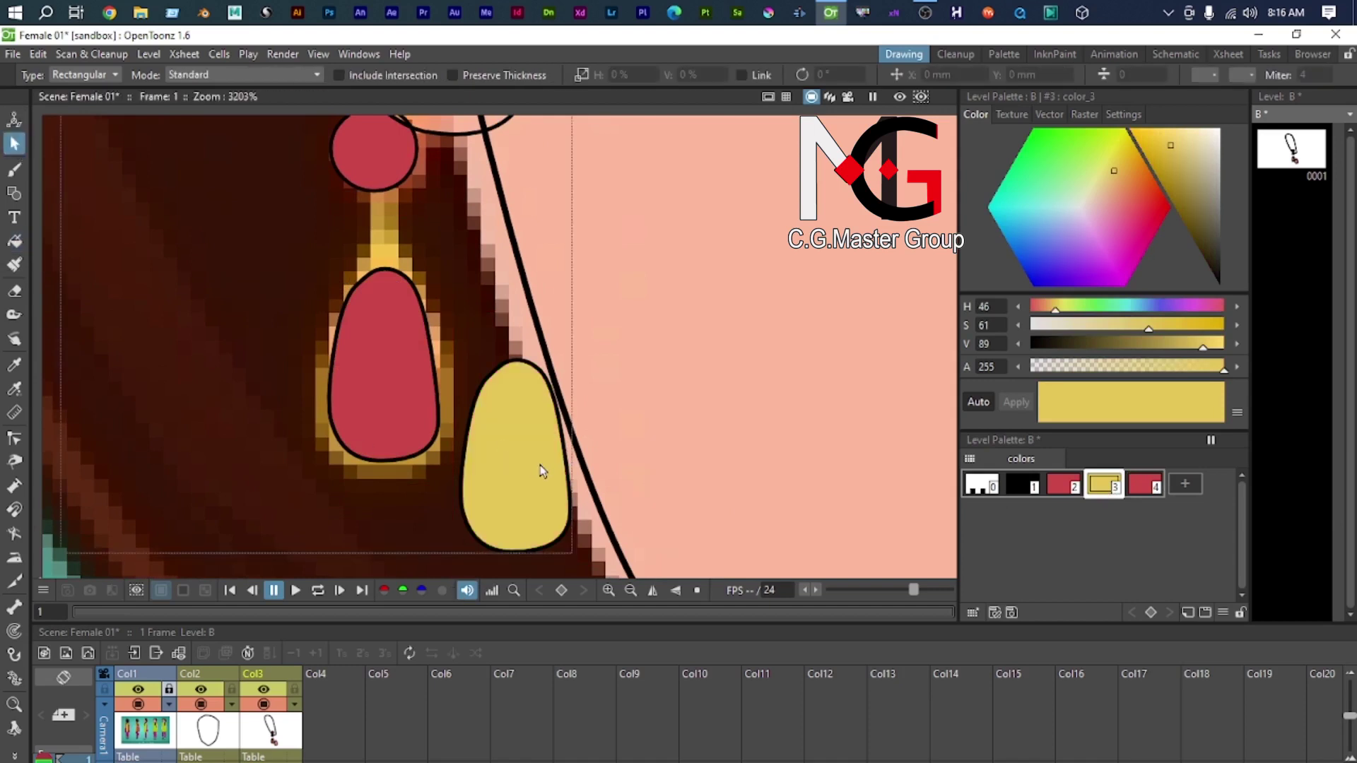
click(564, 491)
drag(567, 528, 451, 477)
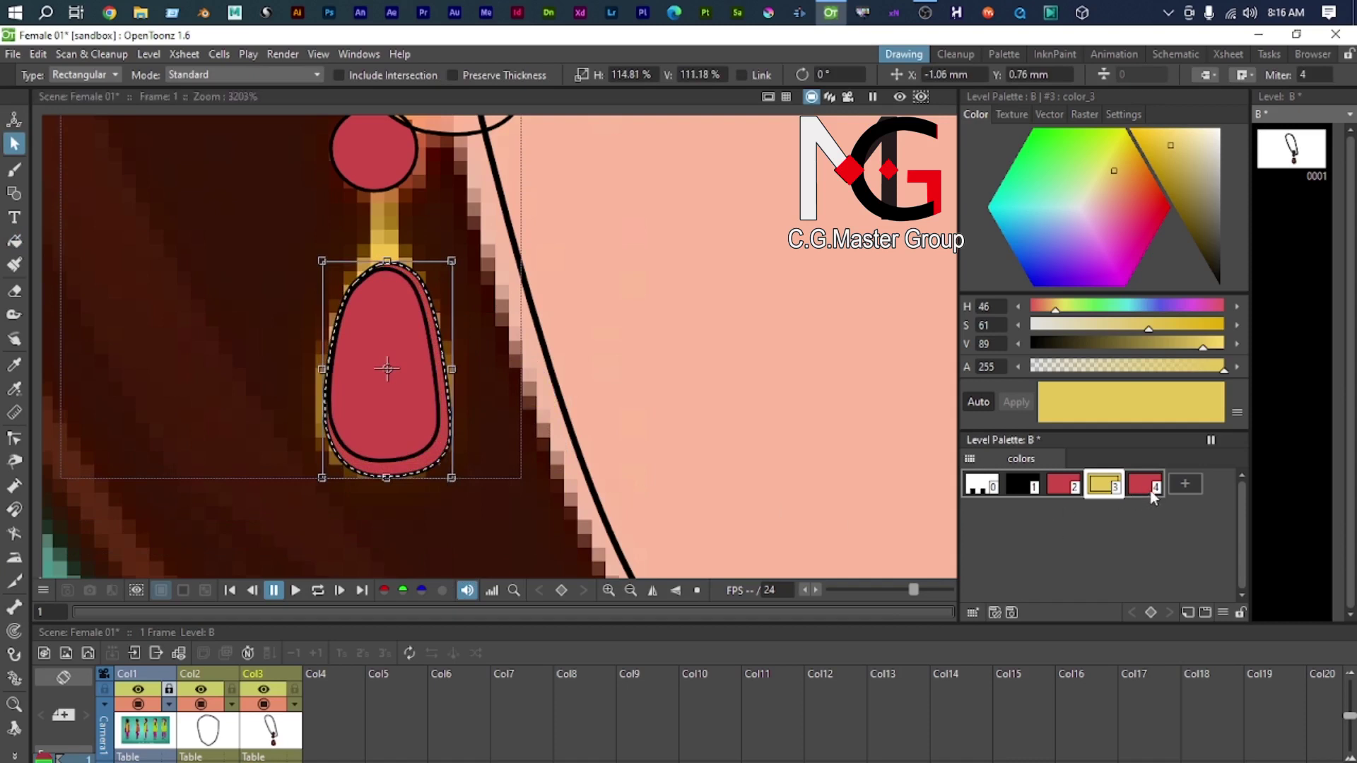
Step: Undo the rectangular fill and fill the rim between the nested teardrops with gold color_3 using the Normal fill type
key(f)
drag(282, 232, 517, 509)
key(ctrl+z)
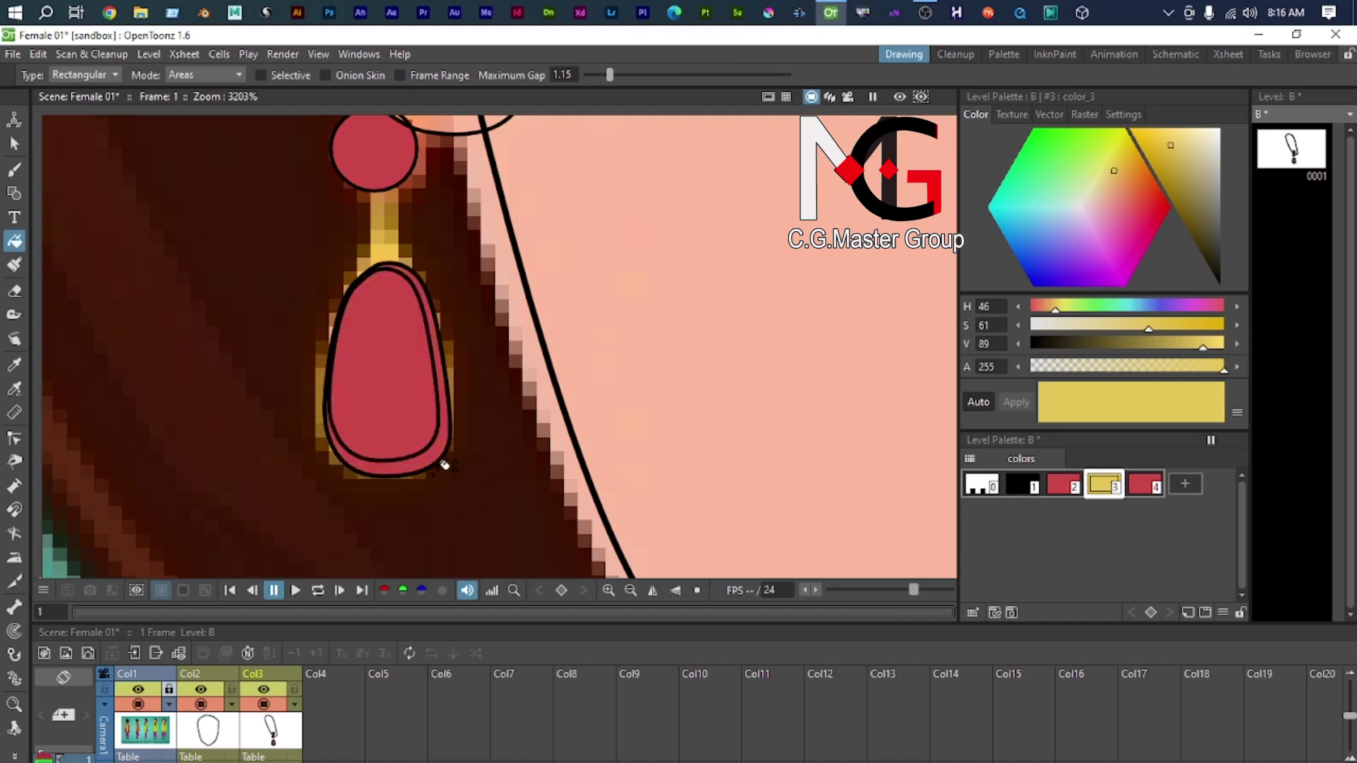
click(85, 75)
click(442, 448)
Step: Shift the Col3 earring drawing about -0.05 mm in X and 0.02 mm in Y with the Animate tool
click(14, 118)
scroll(392, 415, up, 2)
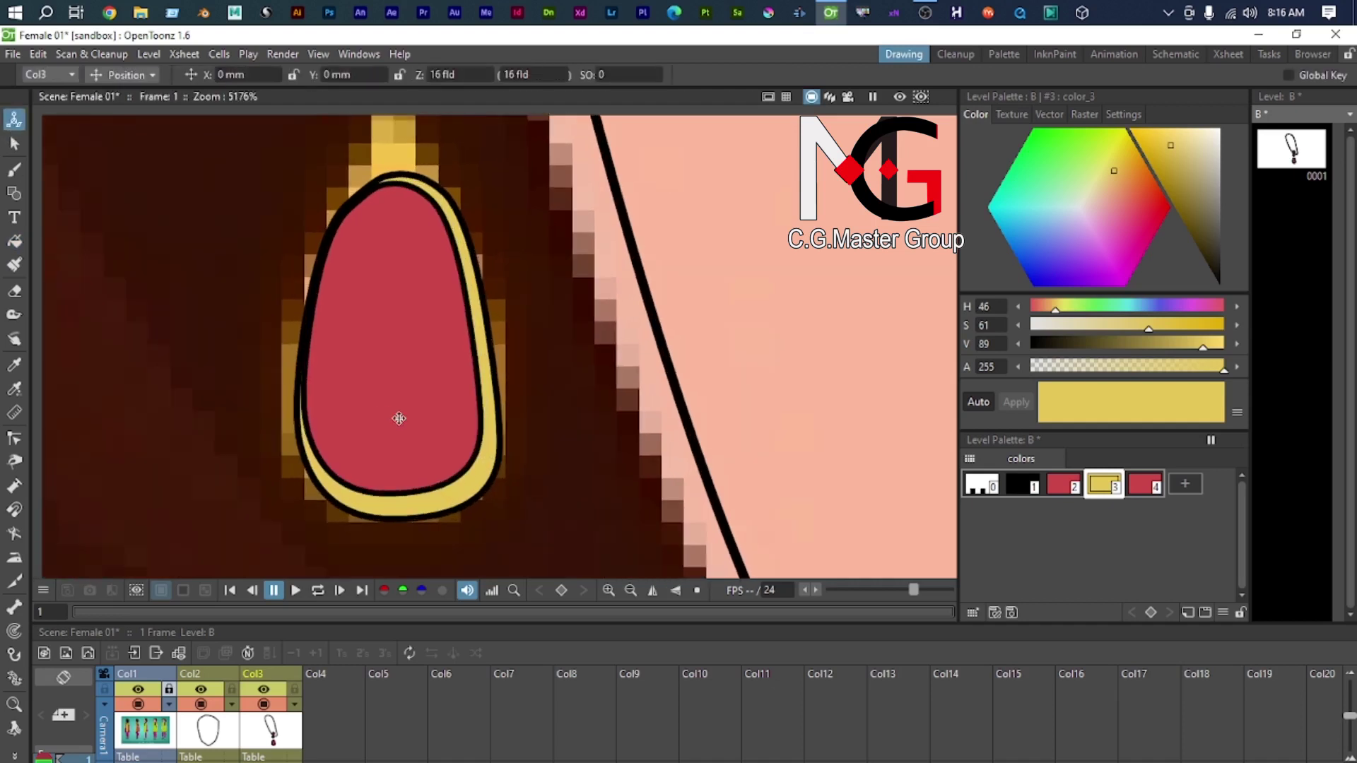
mouse_move(448, 396)
mouse_down()
mouse_move(437, 394)
mouse_move(469, 393)
mouse_up()
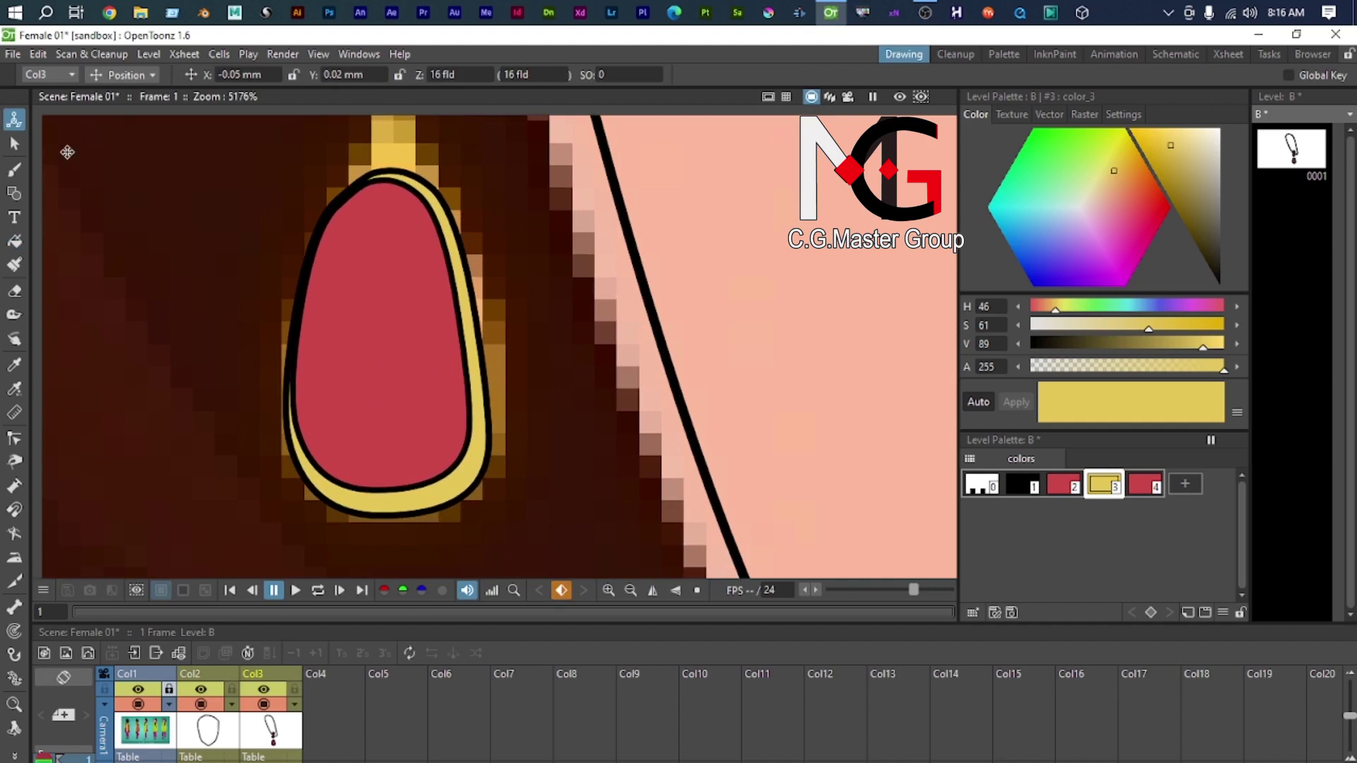
Step: Recentre the inner red teardrop inside the gold one, about 0.03 mm in X and -0.03 mm in Y, and scale it to about 86.5%
click(13, 141)
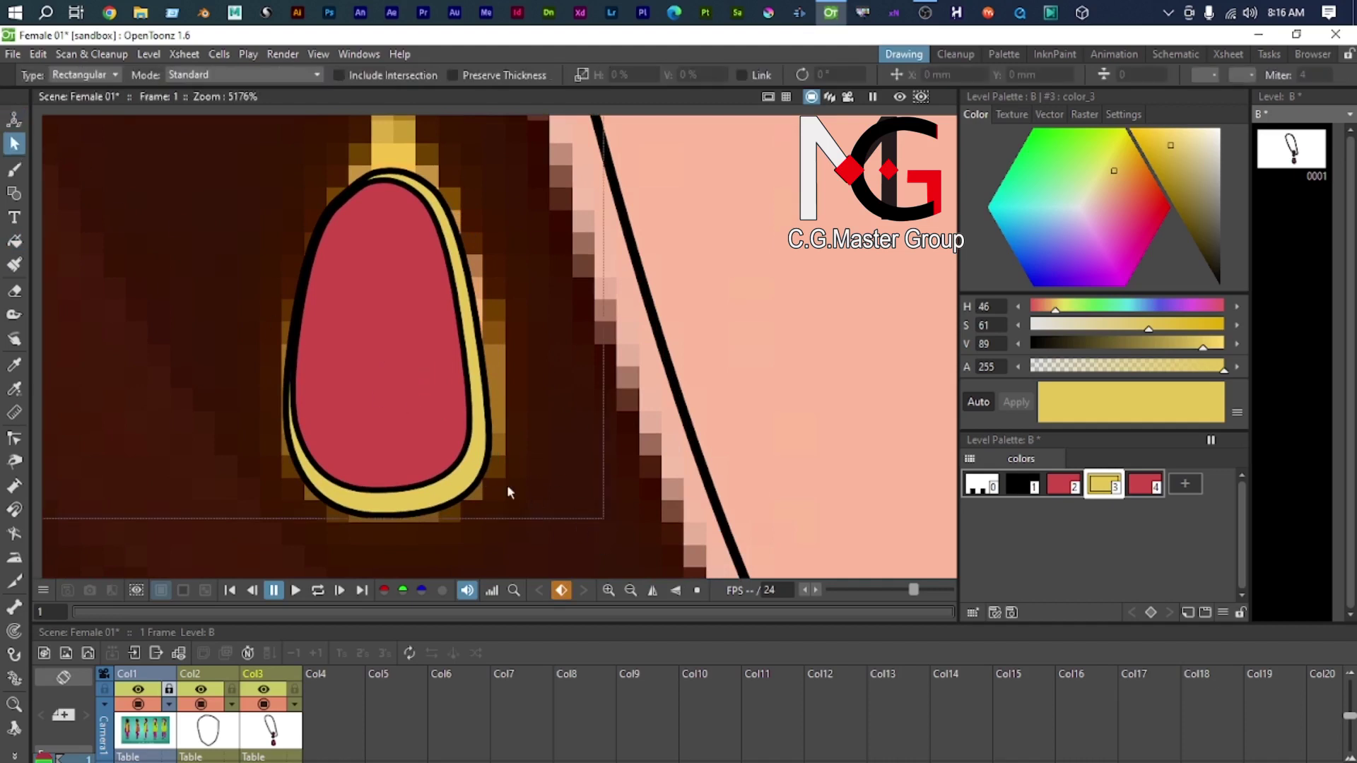
click(464, 460)
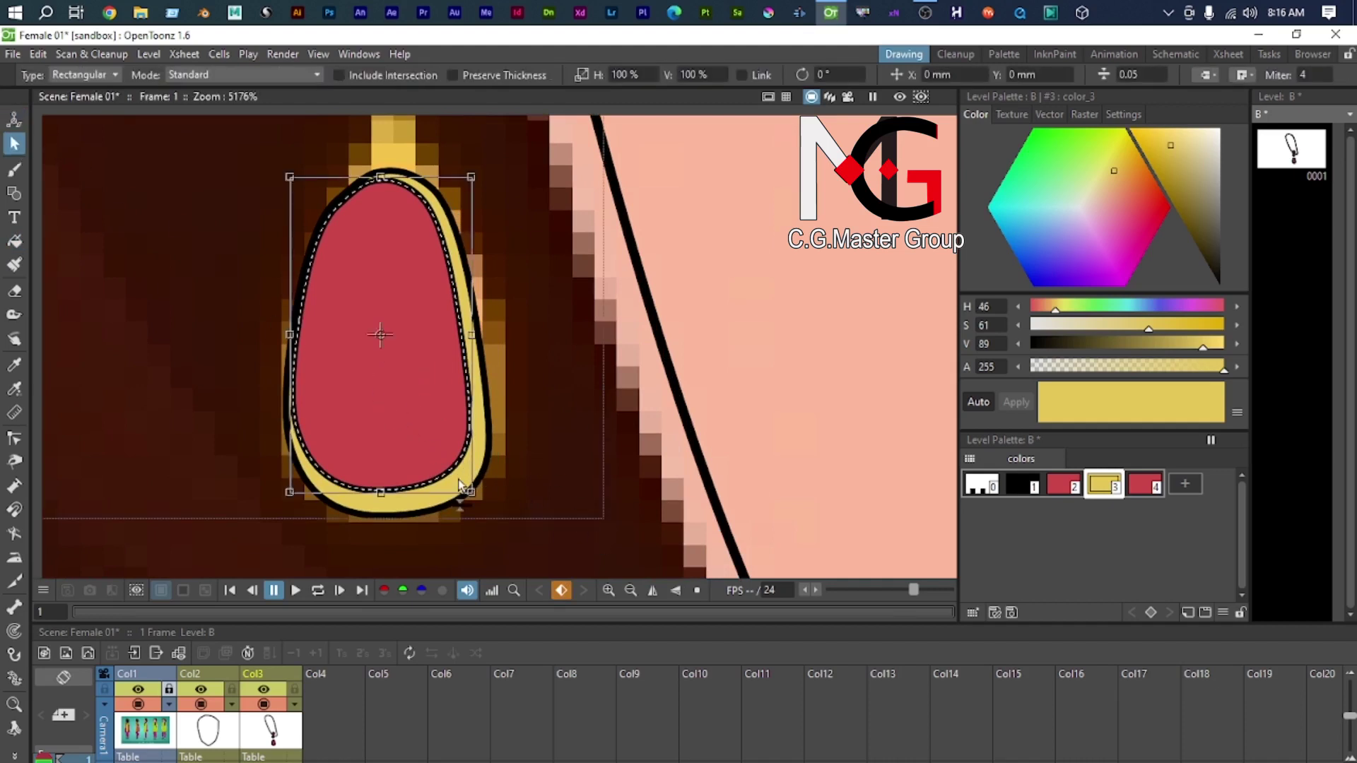
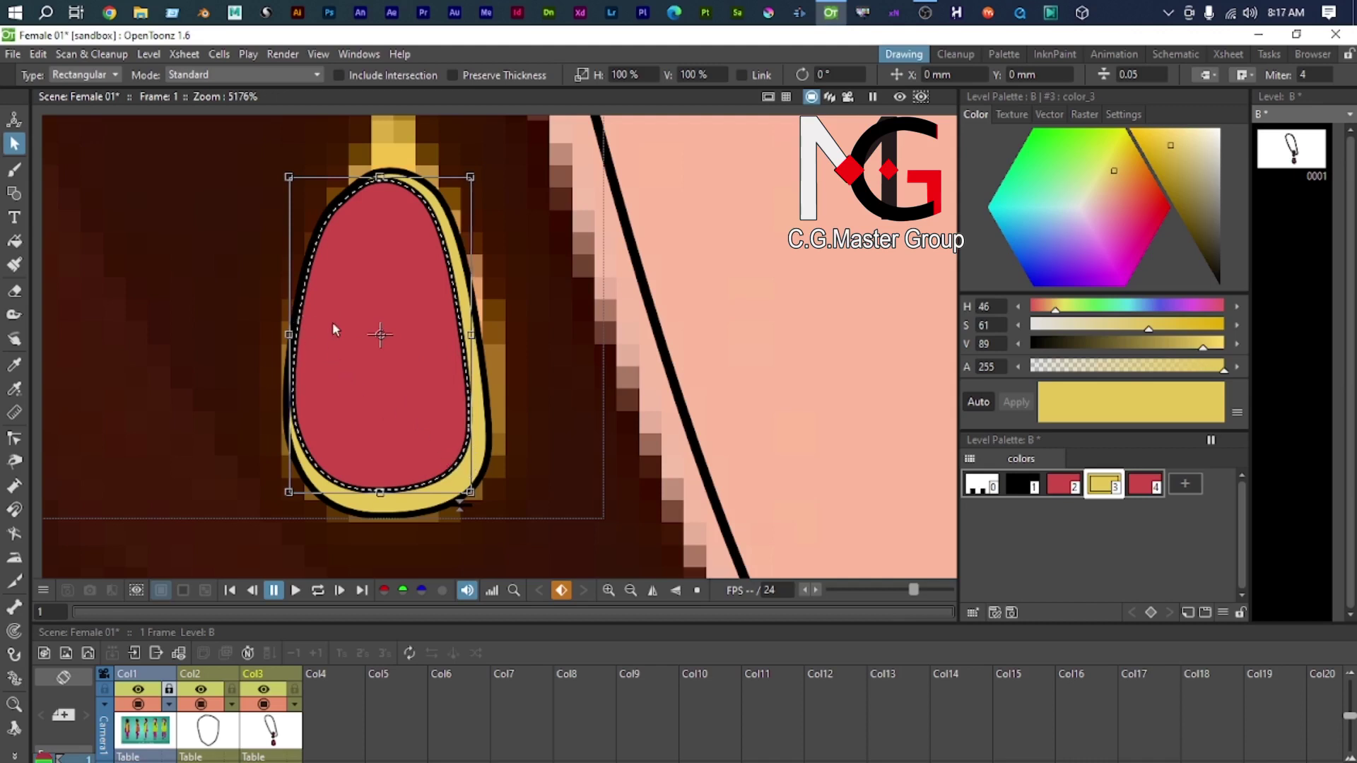
key(Right)
key(Right)
key(Left)
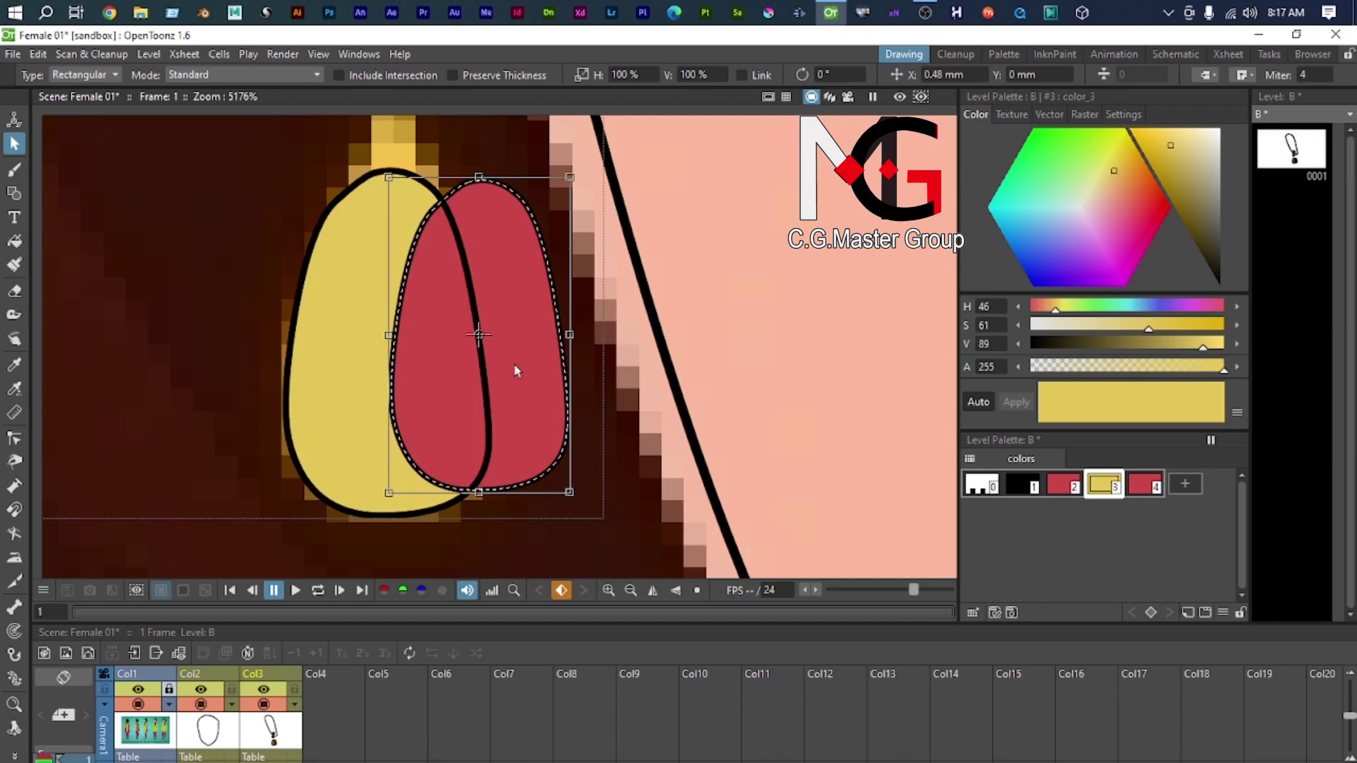
key(Right)
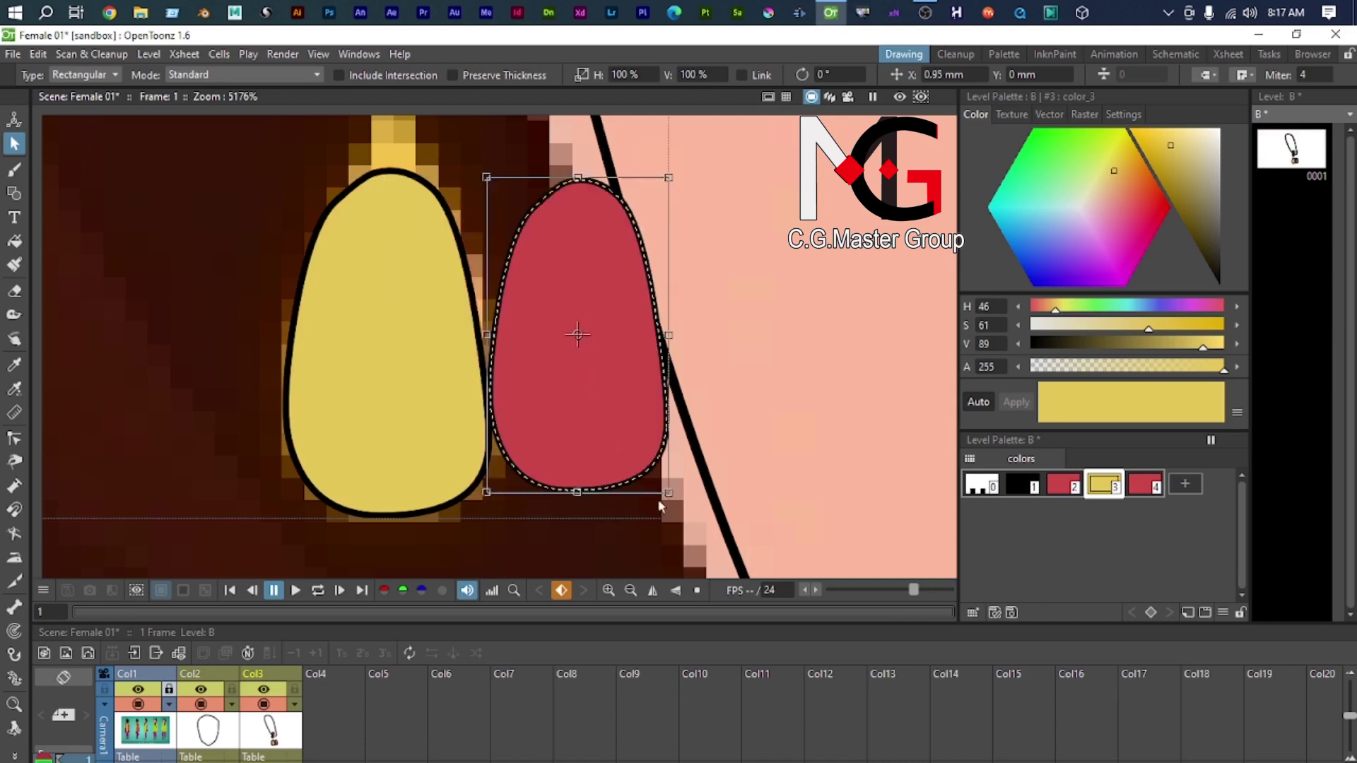
drag(655, 483, 460, 470)
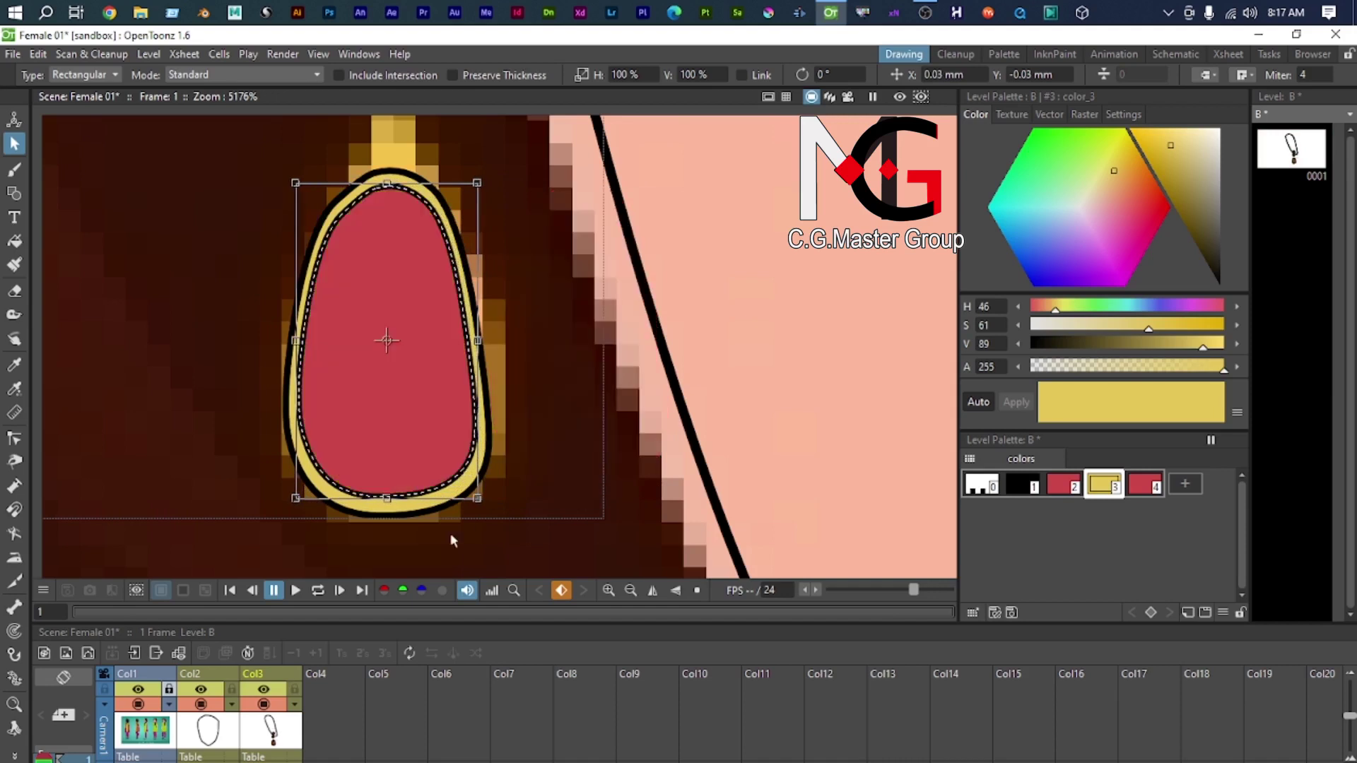
drag(478, 183, 465, 205)
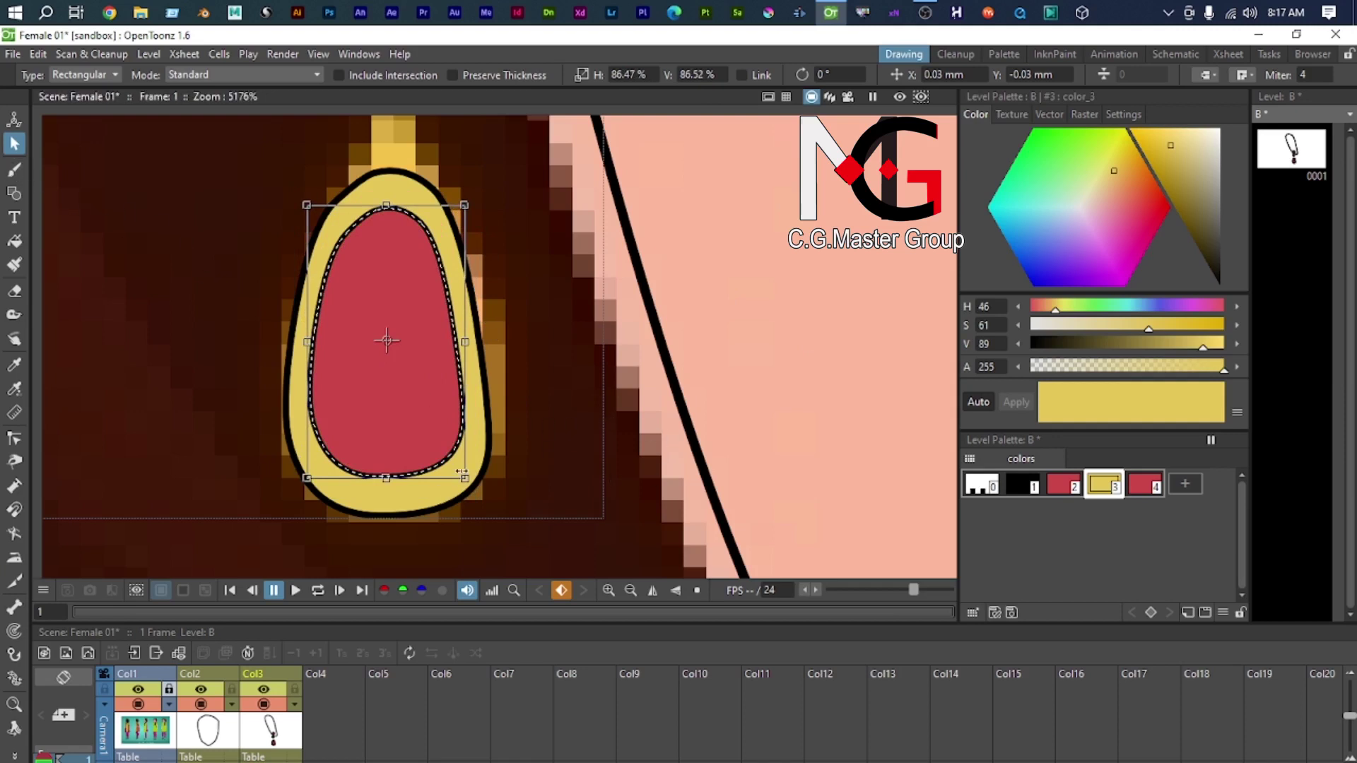
scroll(397, 365, up, 2)
scroll(397, 365, down, 3)
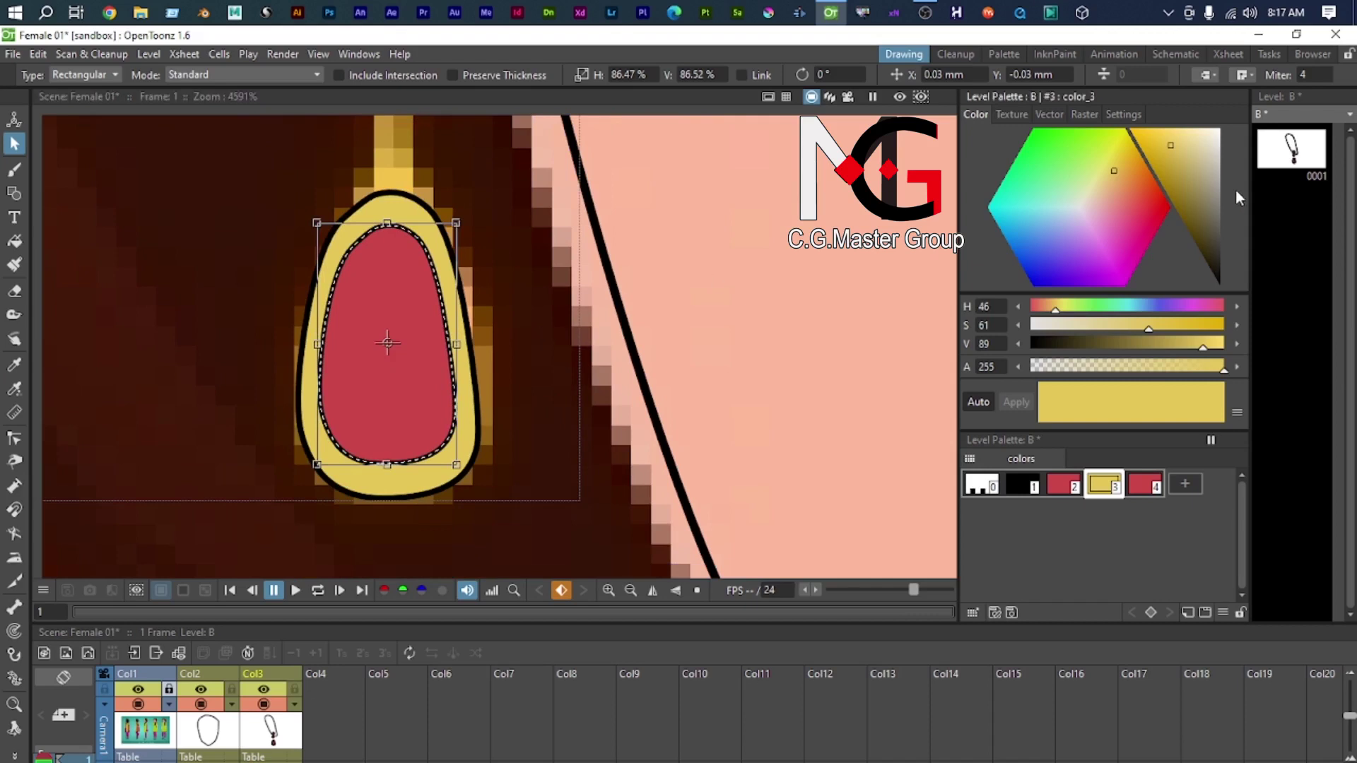
Step: Set the outline thickness of the inner red teardrop to 0
click(1307, 75)
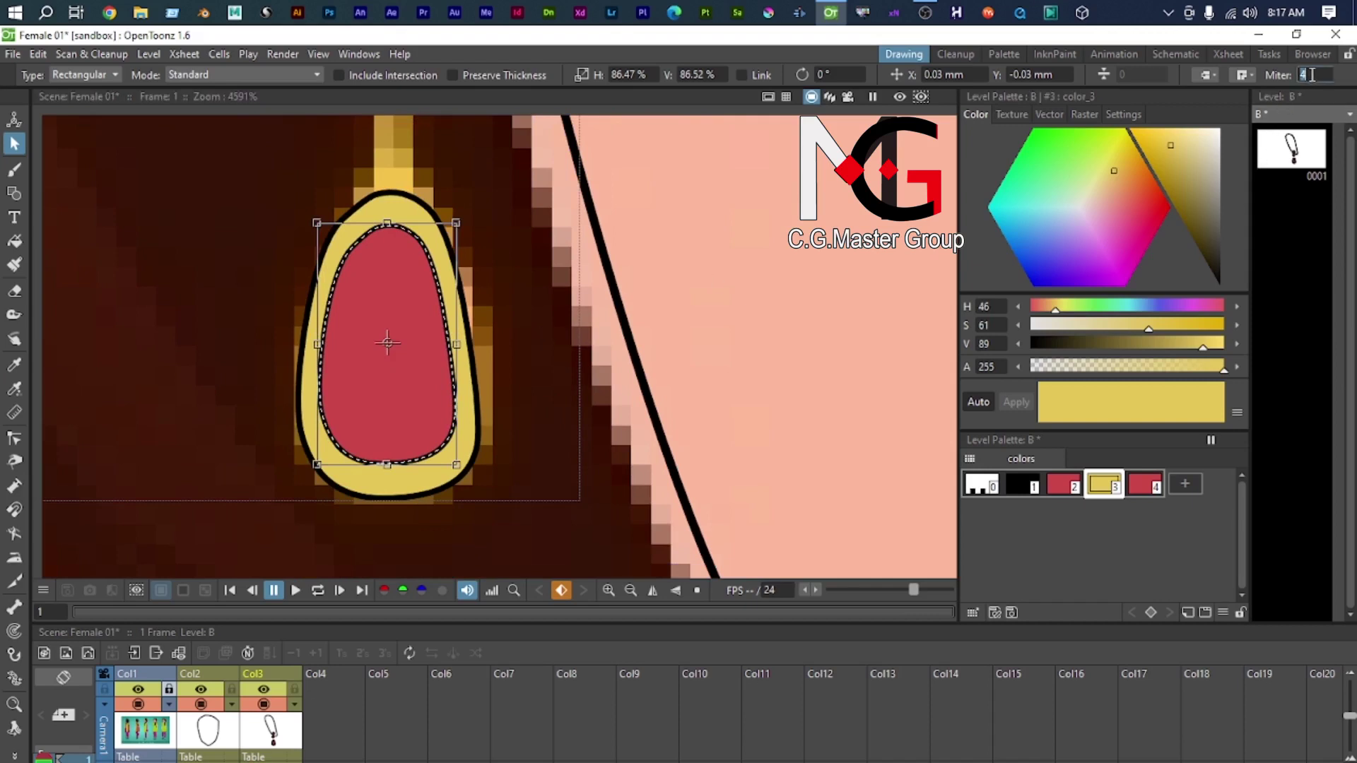
click(561, 371)
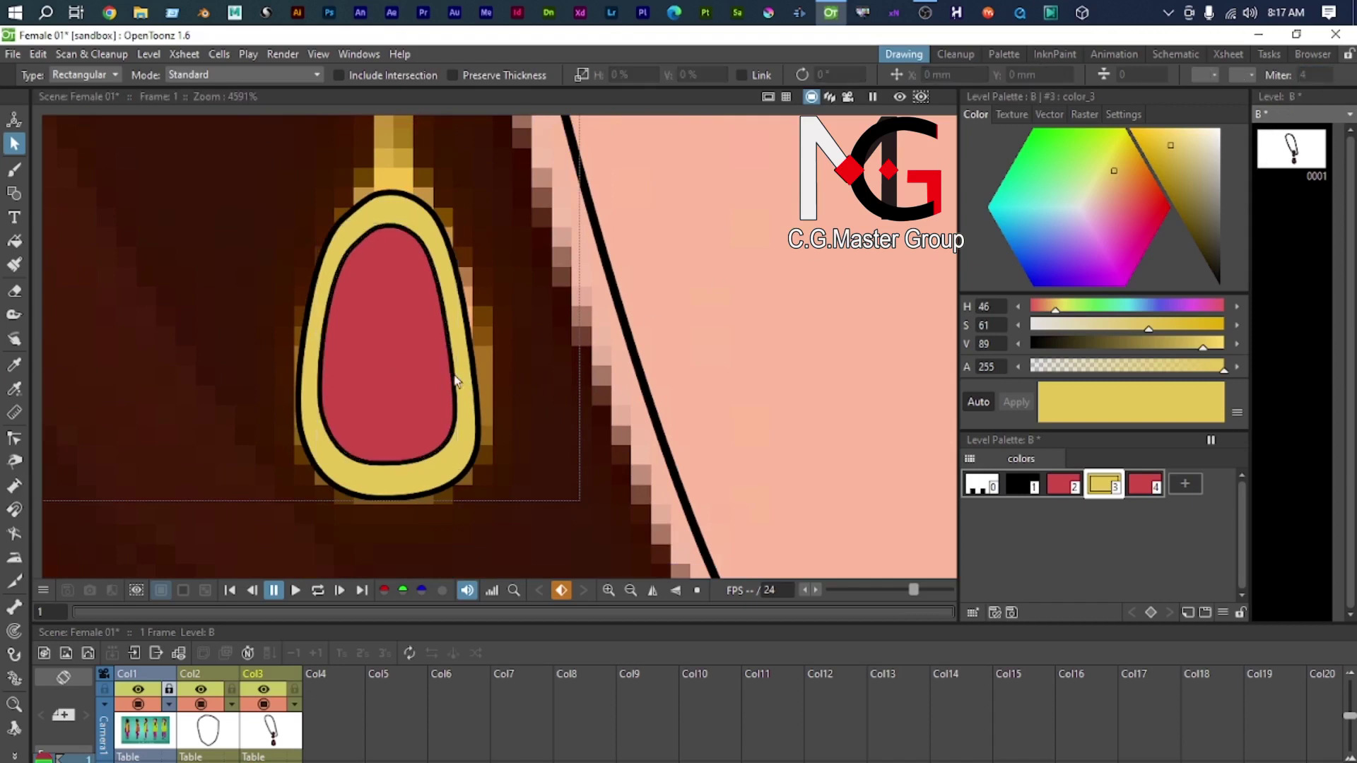
click(445, 427)
scroll(445, 426, up, 1)
drag(448, 478, 448, 478)
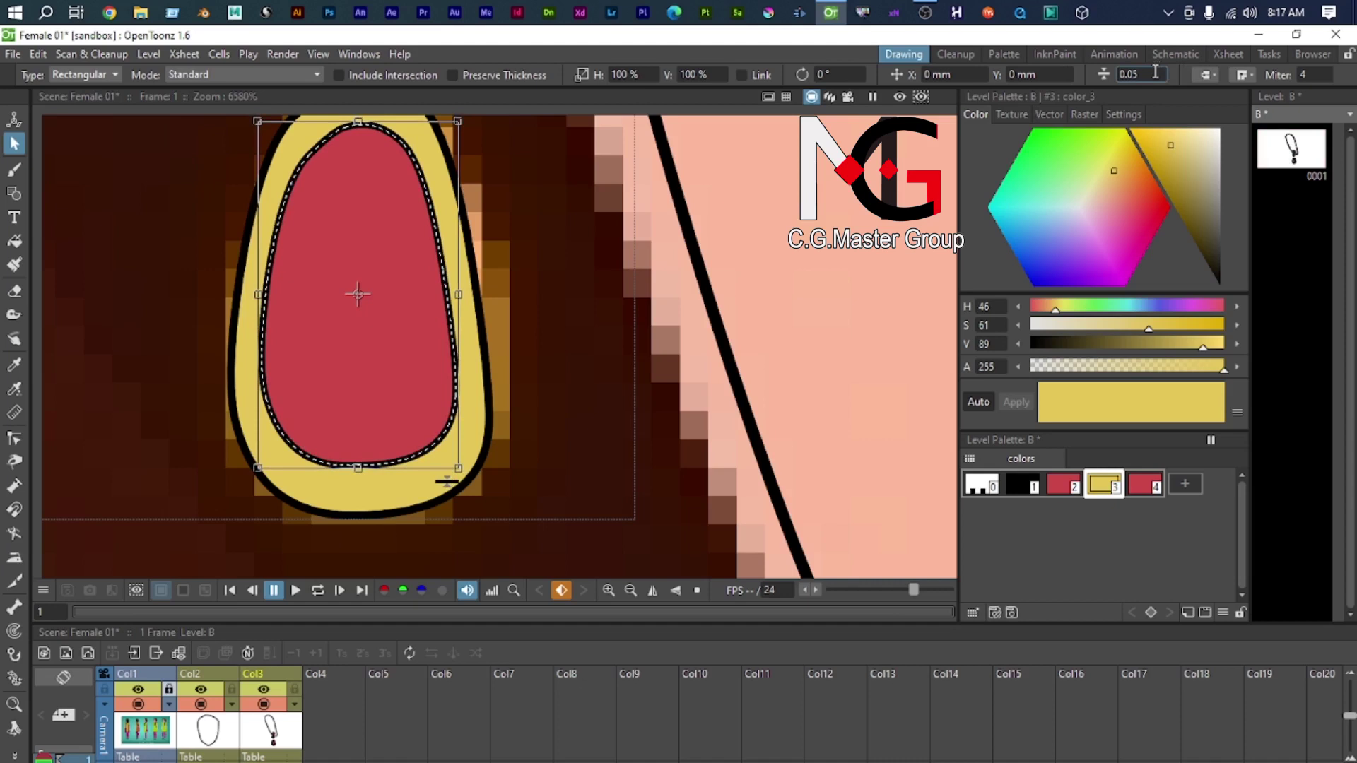
key(BackSpace)
key(BackSpace)
key(BackSpace)
key(Return)
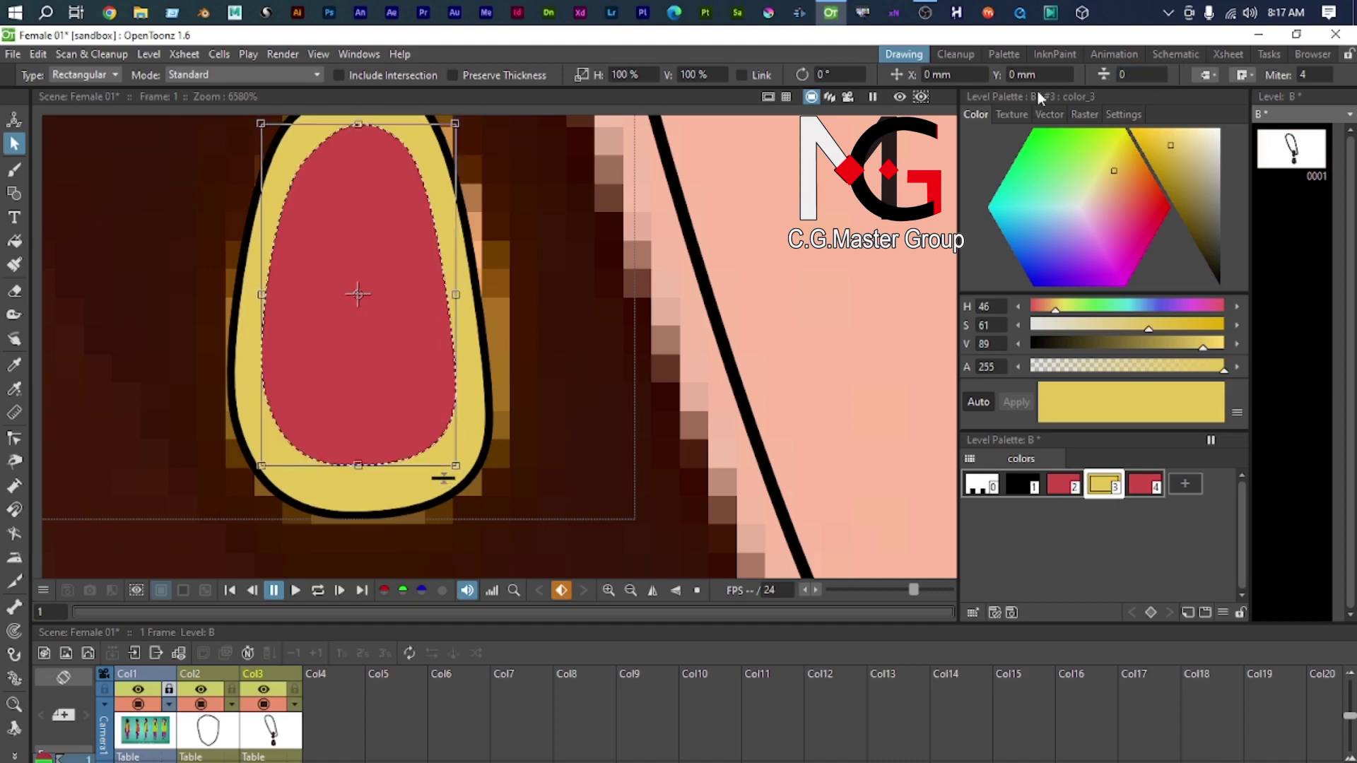
click(565, 402)
scroll(409, 427, down, 2)
scroll(384, 432, up, 4)
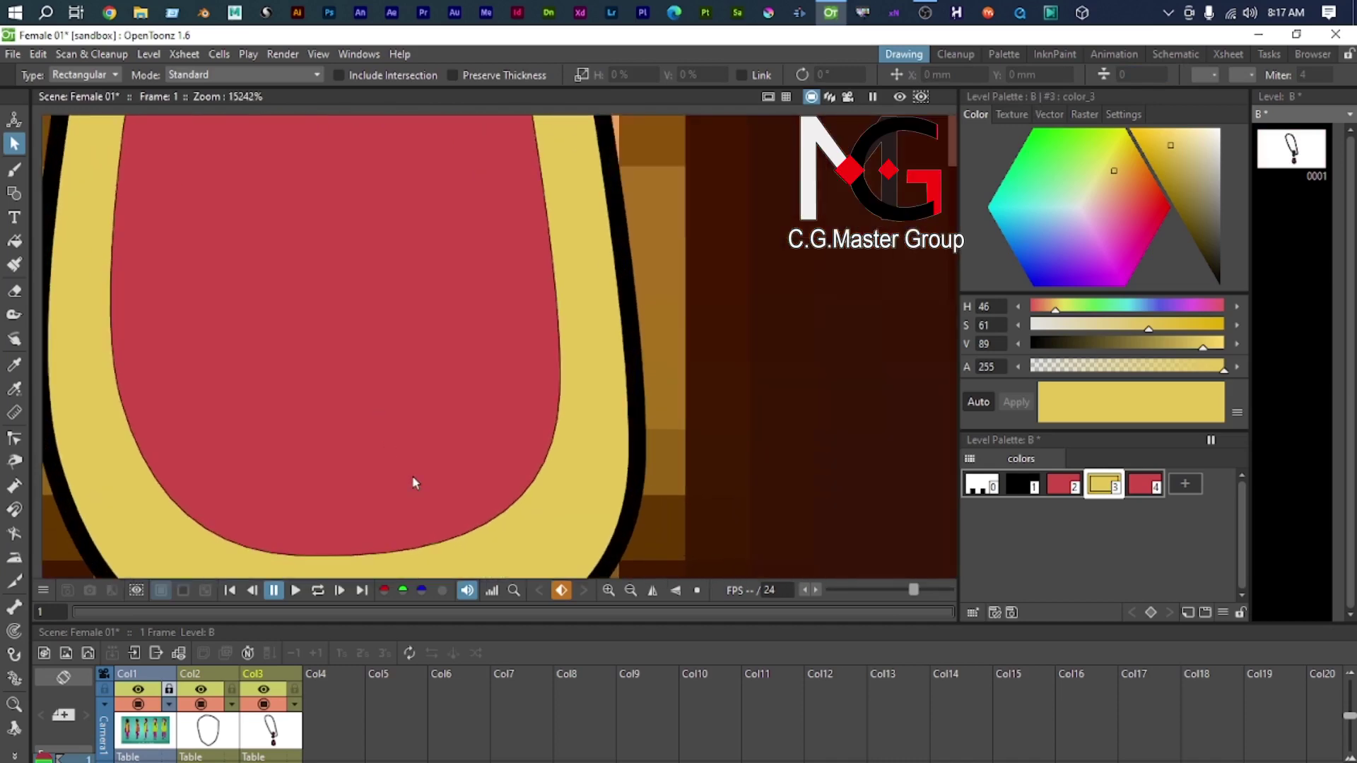
scroll(503, 519, down, 8)
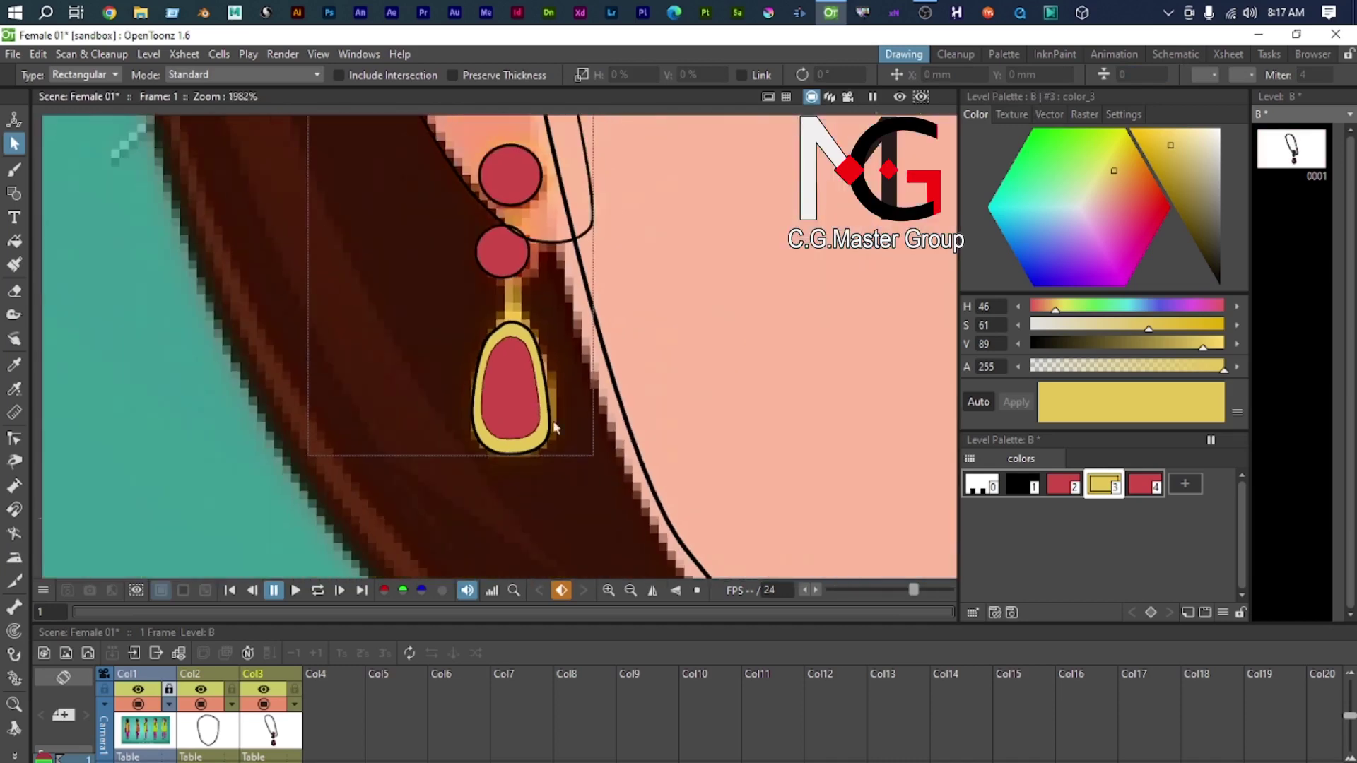
Step: Move the earring's lower red bead 0.21 mm in X to align it above the pendant, undoing the extra drag
scroll(522, 364, up, 1)
click(537, 310)
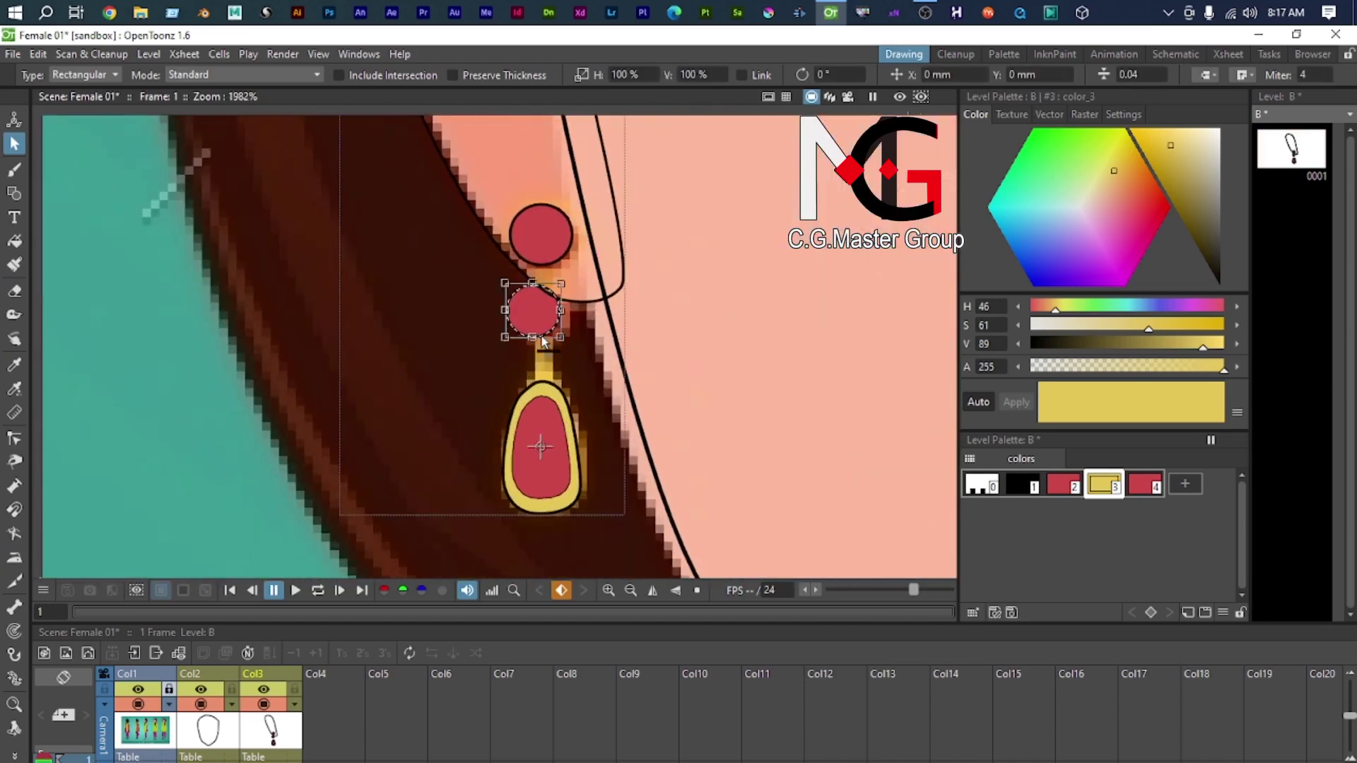
scroll(525, 314, up, 5)
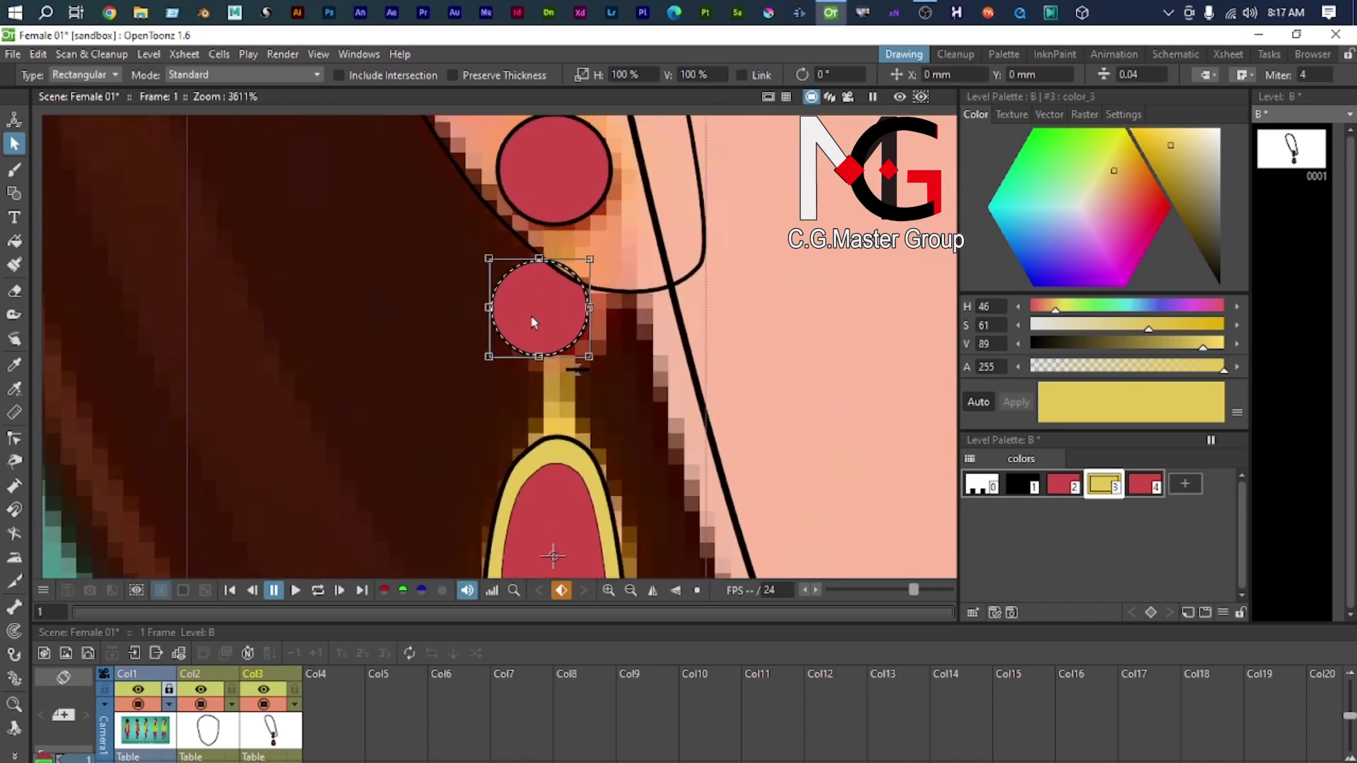
click(535, 318)
click(535, 308)
drag(581, 332, 611, 331)
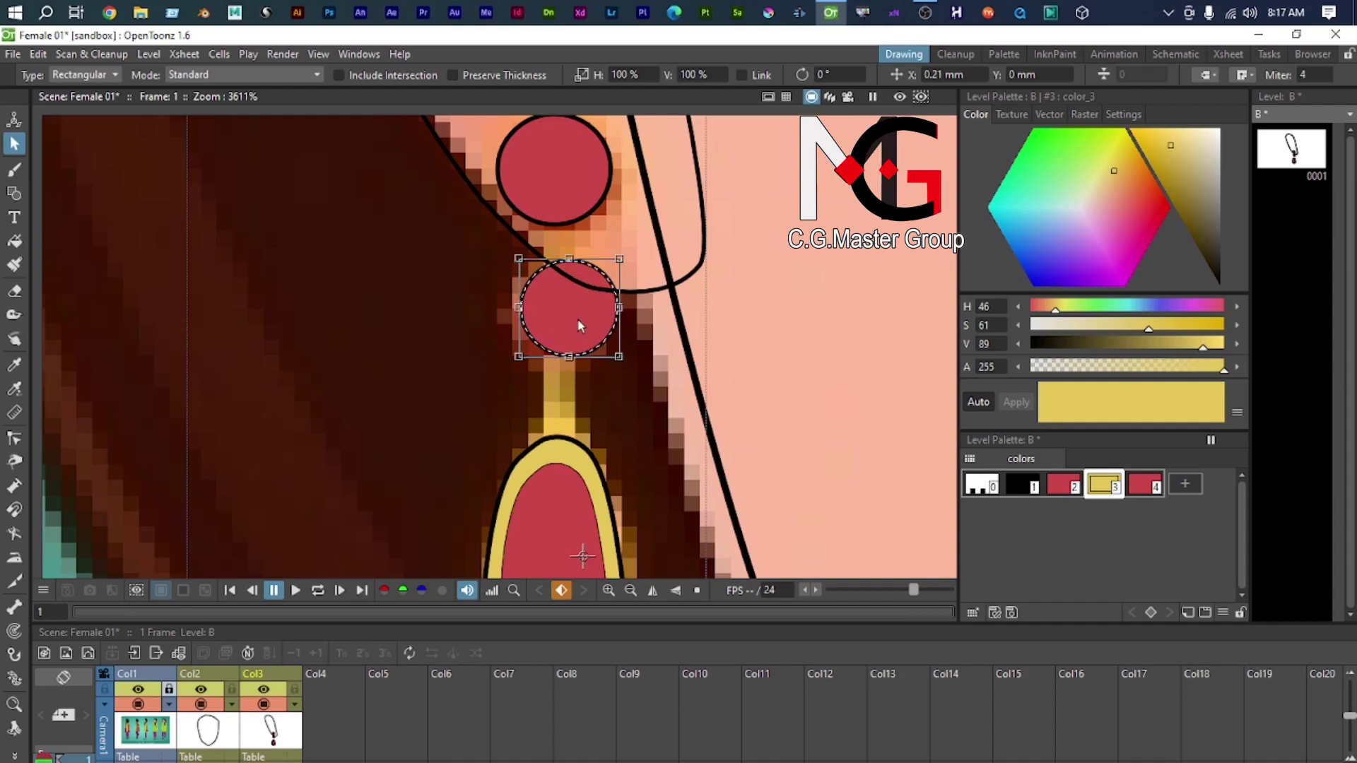
scroll(571, 319, down, 3)
drag(585, 336, 612, 367)
key(ctrl+z)
Step: Copy the lower red bead and paste a duplicate into the drawing
key(ctrl+c)
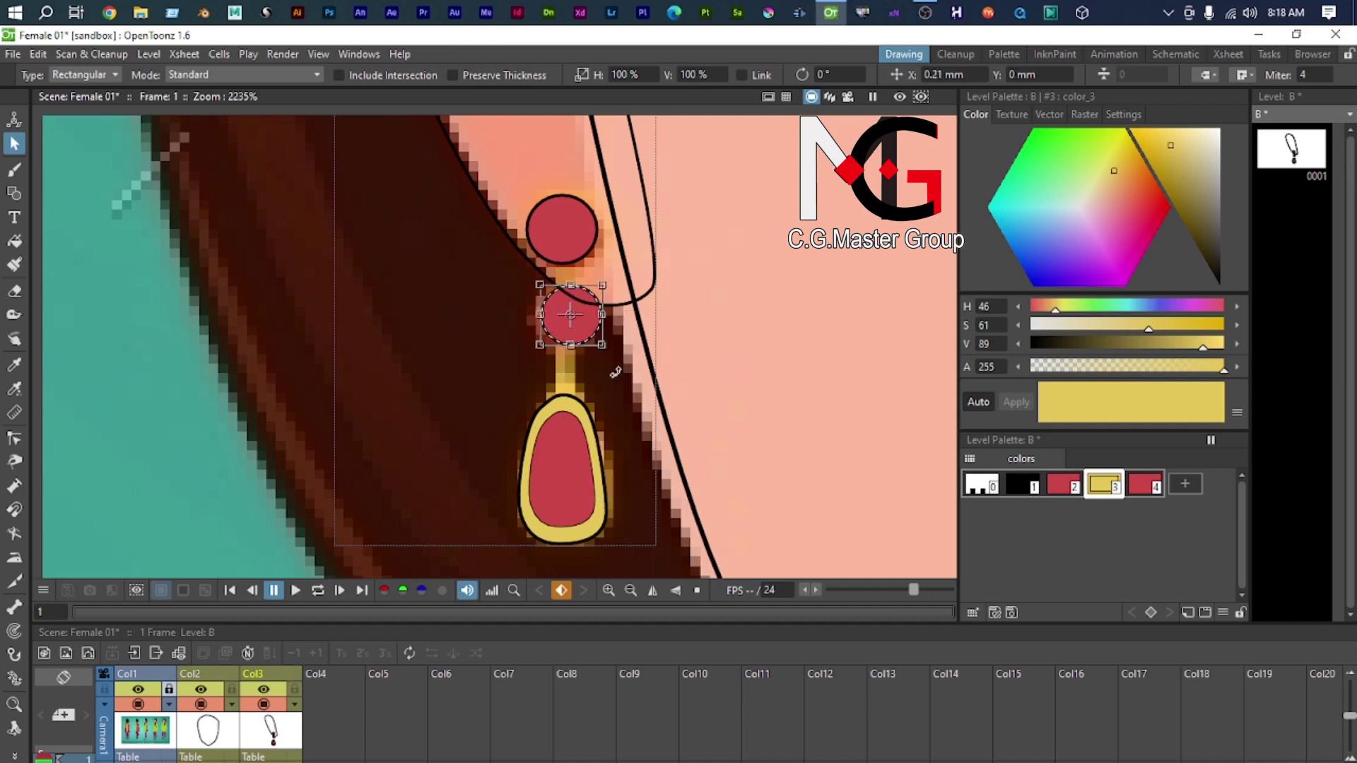
key(ctrl+v)
scroll(652, 386, down, 3)
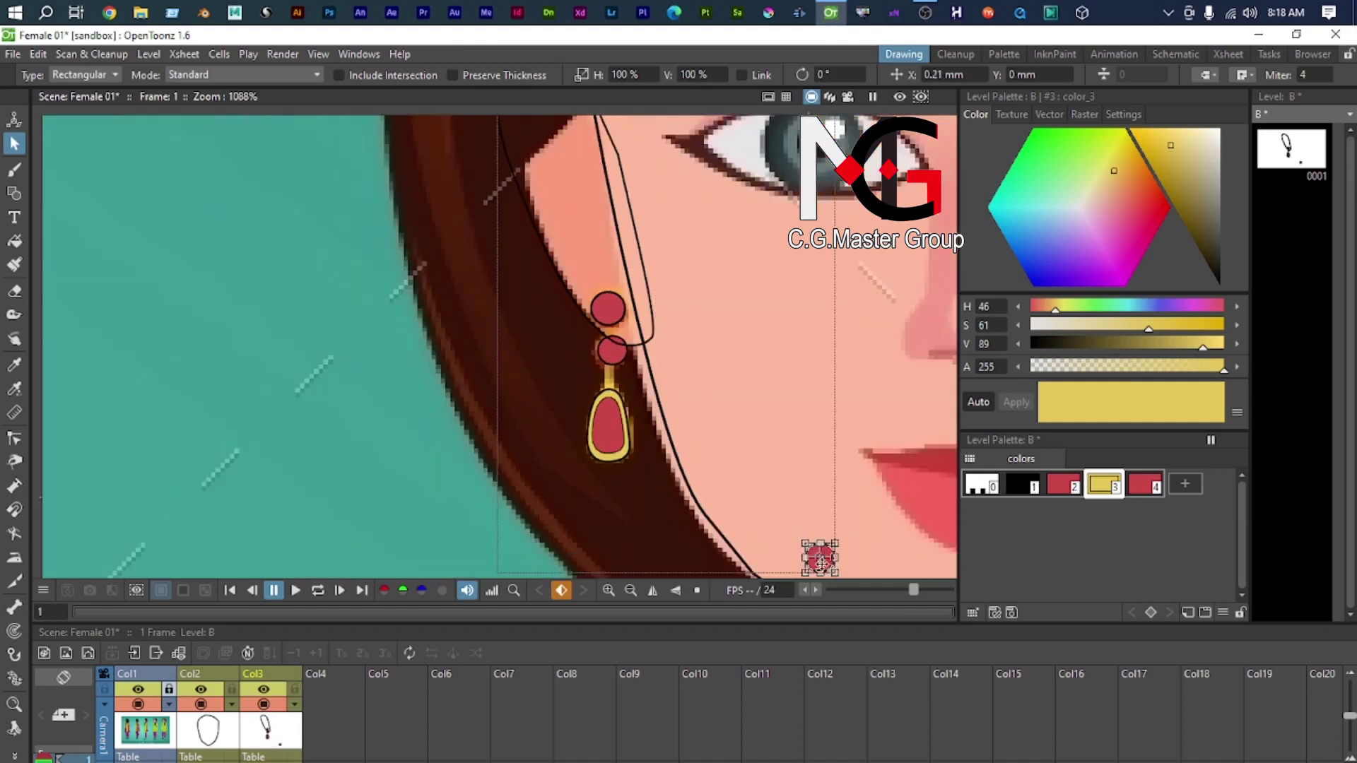
Step: Try placing the duplicate over the lower bead, about -4.48 mm in X and 4.63 mm in Y, and enlarging it to about 126% by 124%
drag(819, 558, 615, 348)
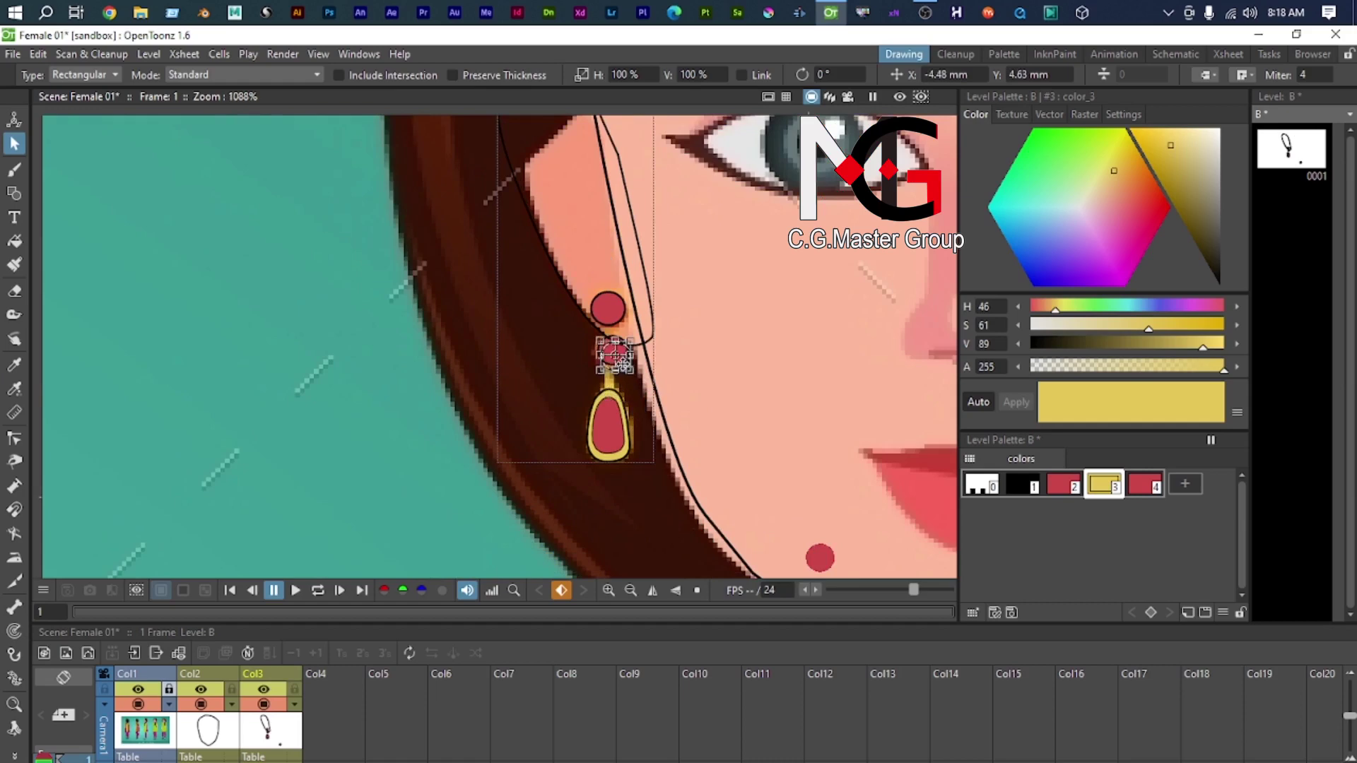
scroll(615, 349, up, 3)
scroll(619, 368, up, 3)
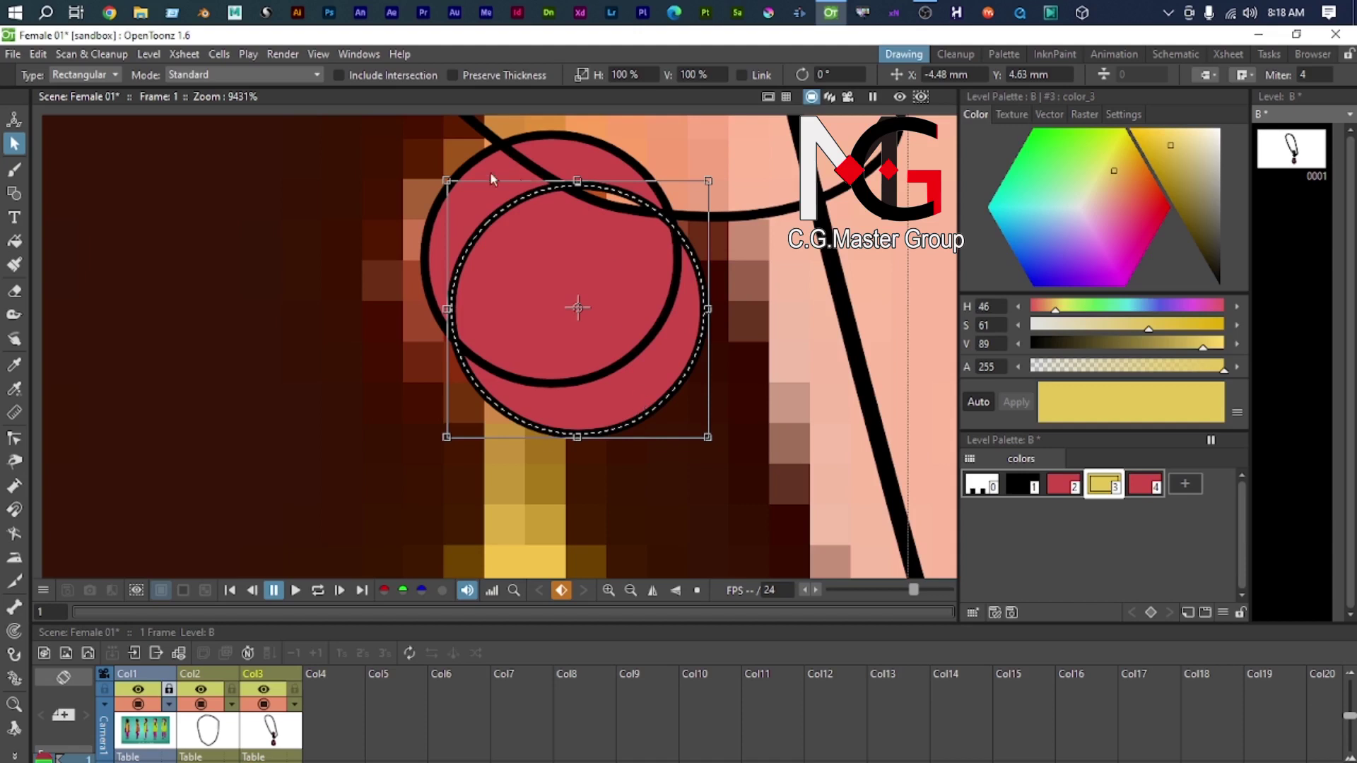
drag(449, 182, 379, 121)
scroll(605, 238, down, 3)
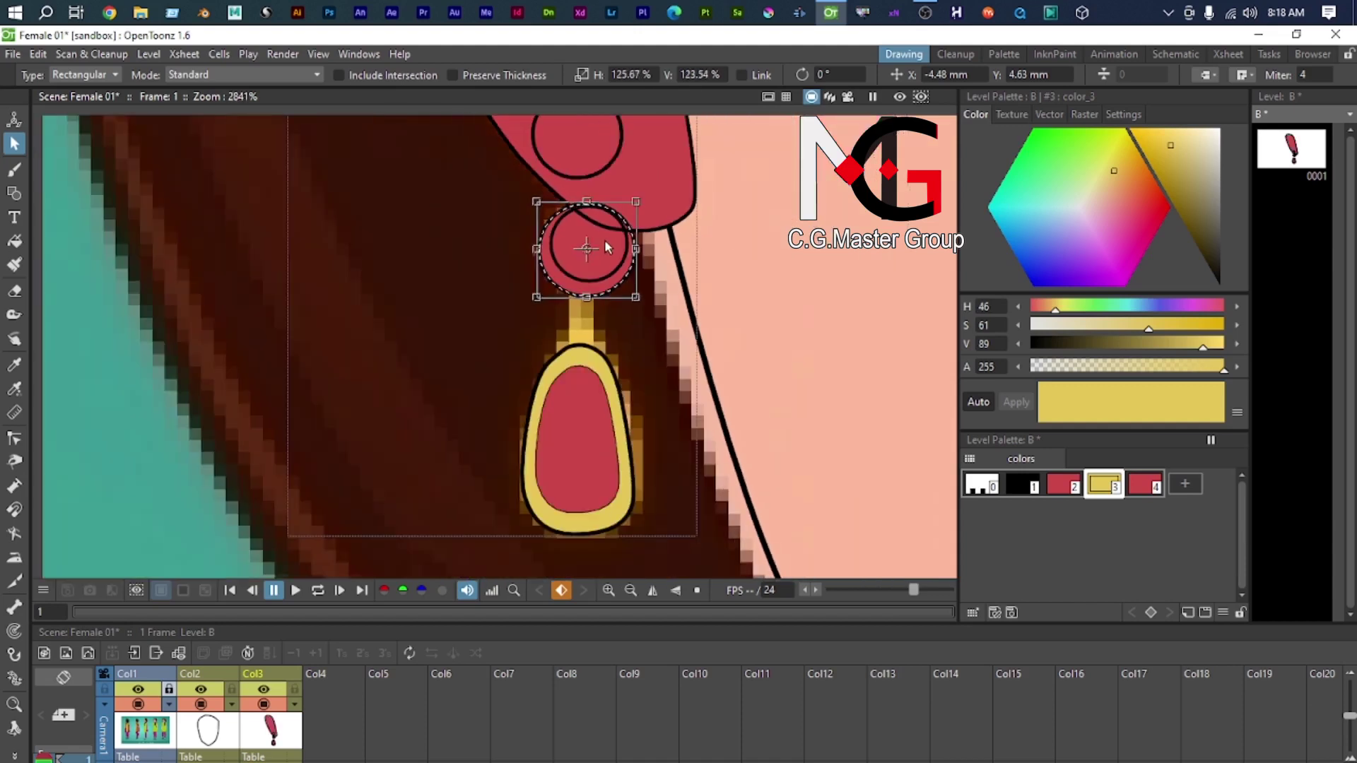
key(ctrl+z)
Step: Try filling the overlapping bead duplicate with gold color_3, and undo the fills and the duplicate's move onto the lower bead
scroll(605, 246, up, 4)
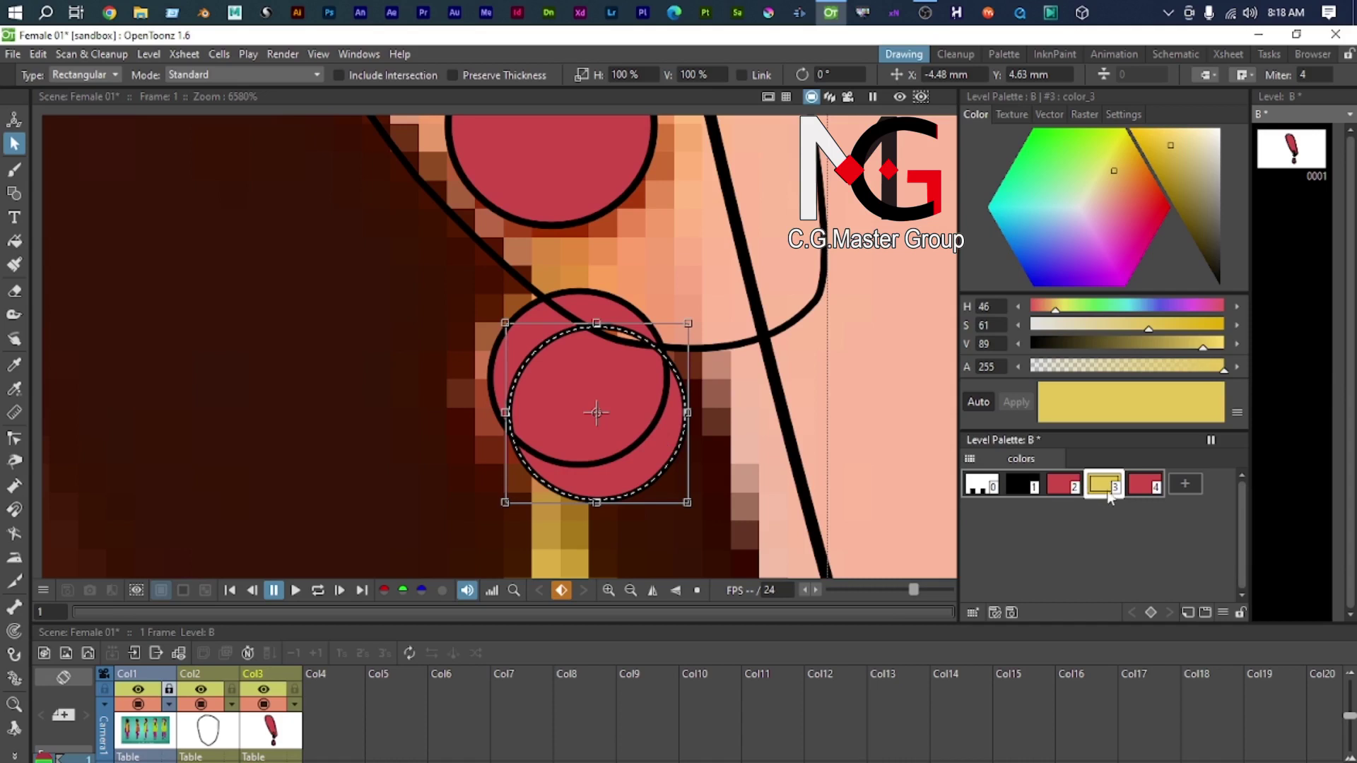
click(14, 241)
click(581, 405)
click(658, 486)
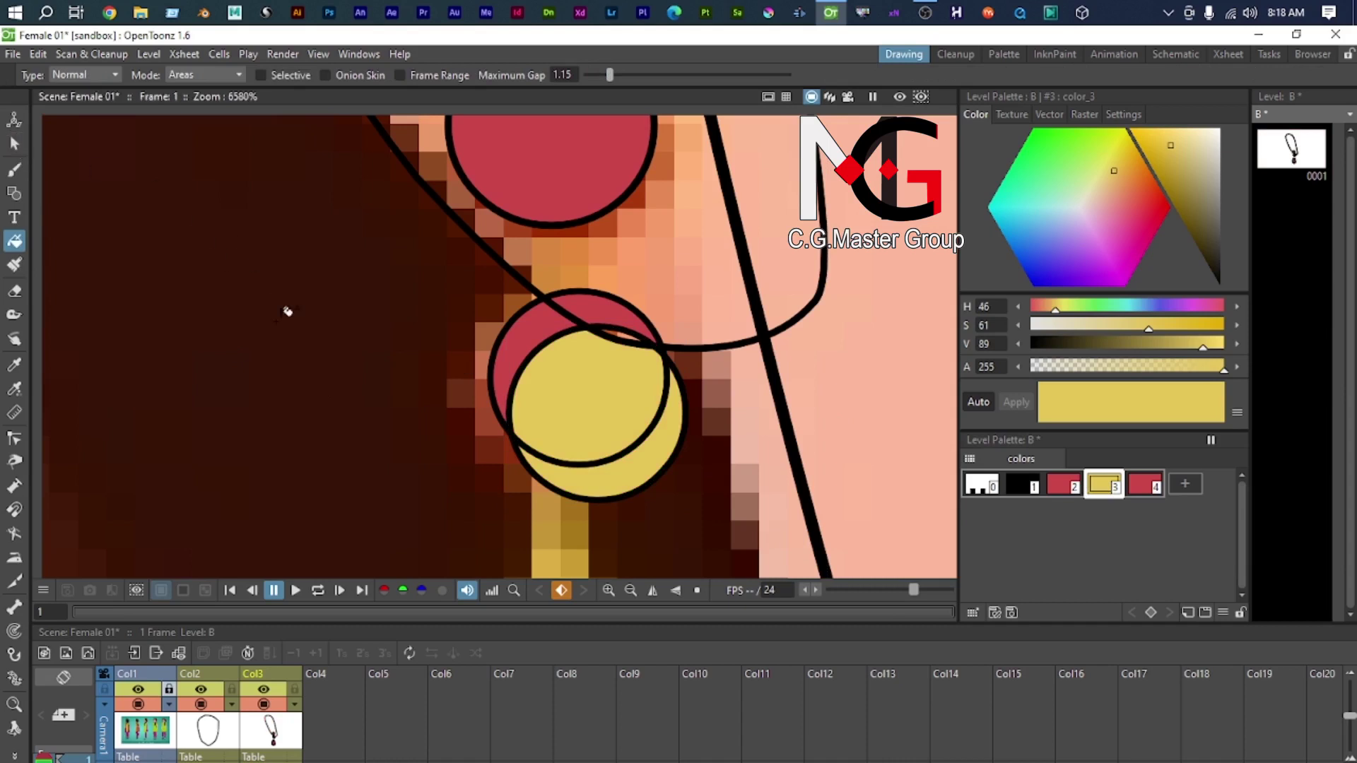
key(ctrl+z)
key(ctrl+z)
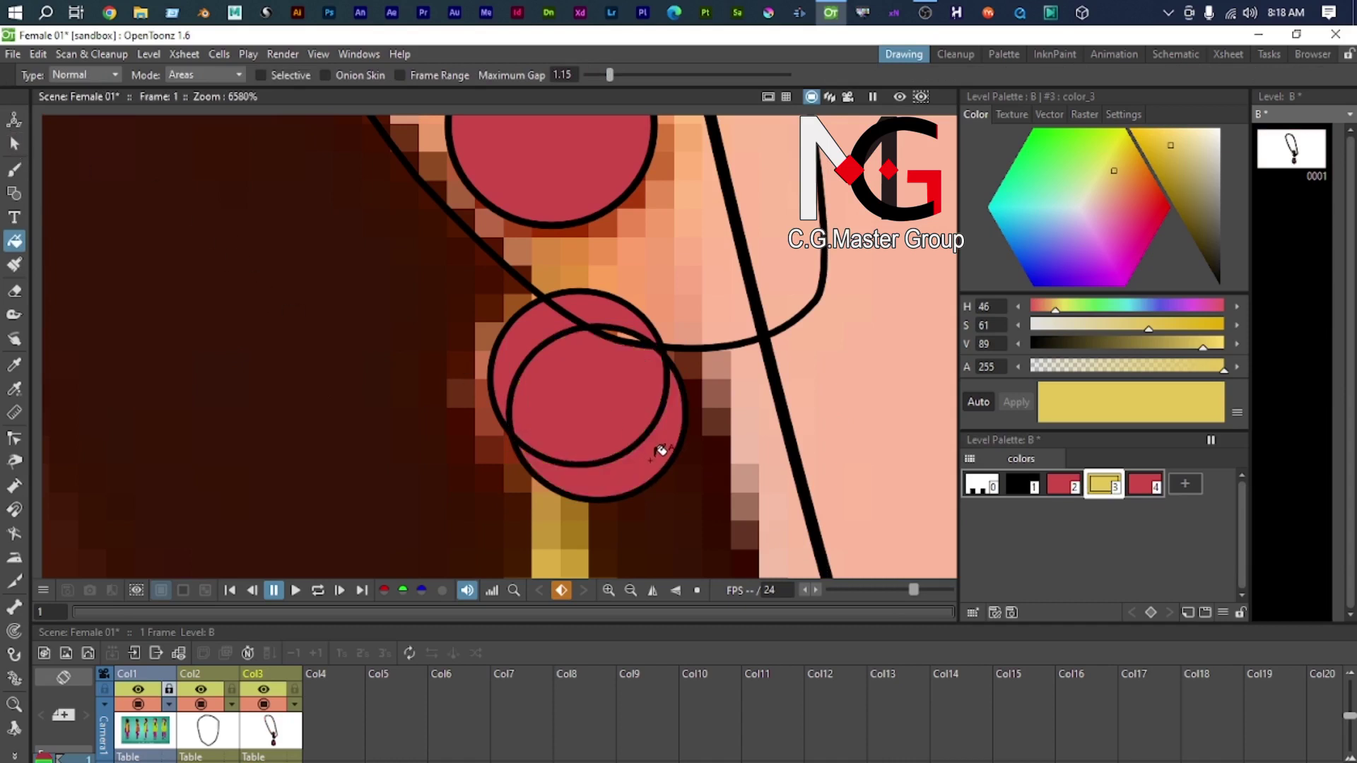
key(ctrl+z)
Step: Select the earring's lower bead and paste another bead copy beneath the chin
click(14, 144)
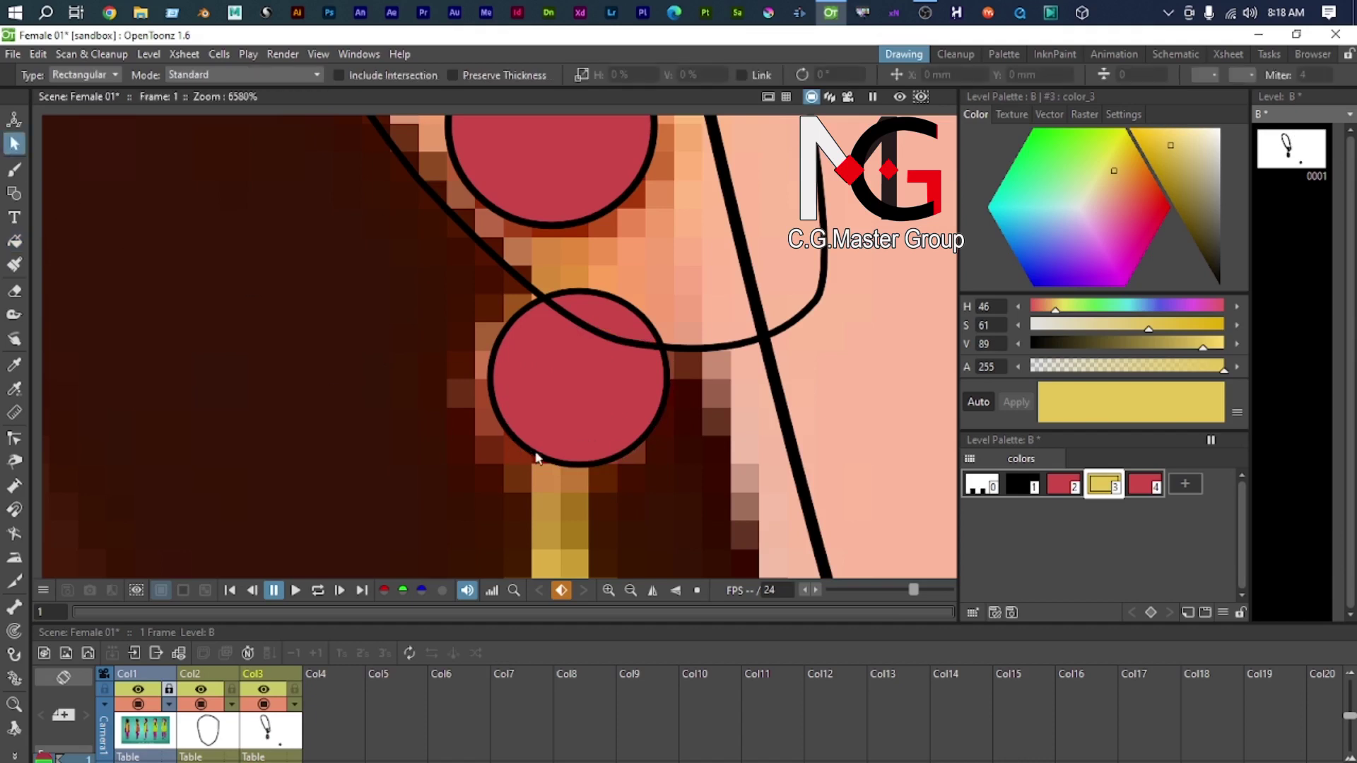
click(614, 463)
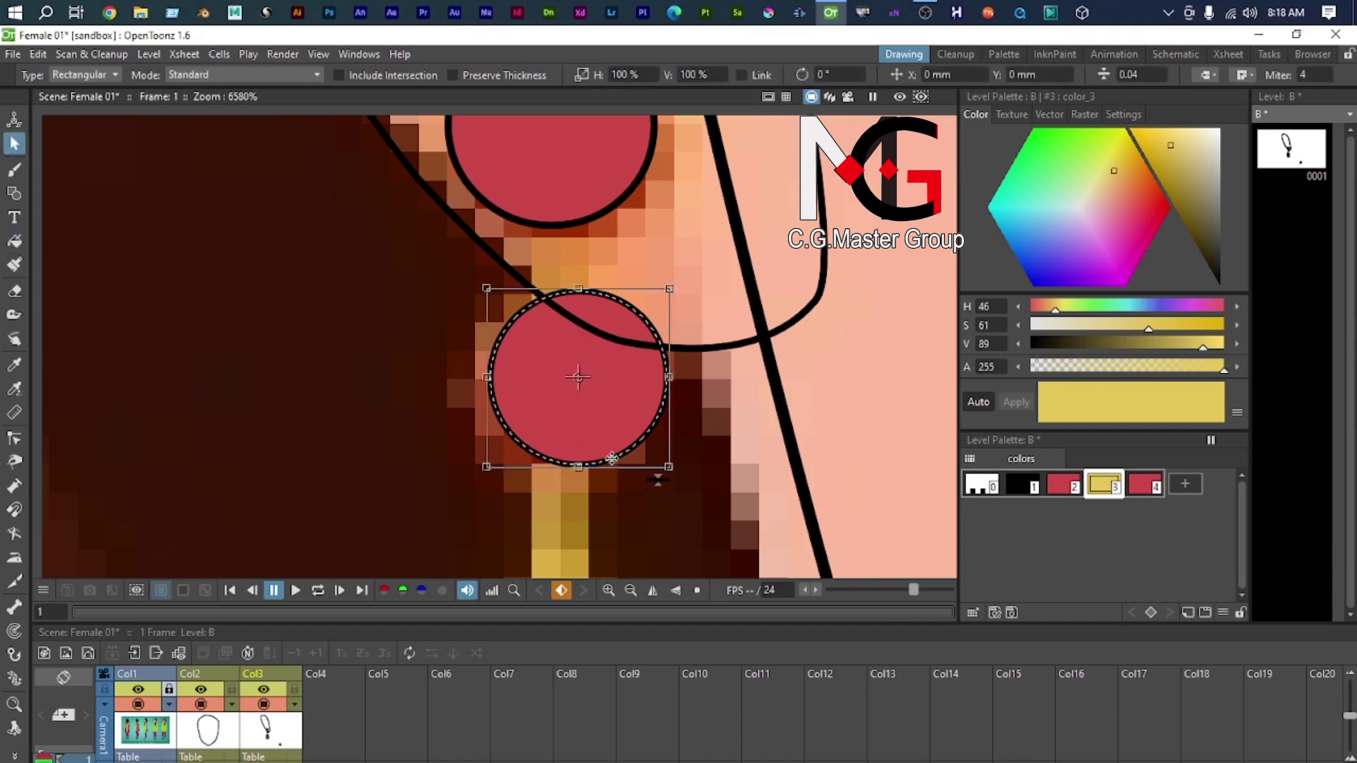
key(ctrl+v)
scroll(629, 488, down, 13)
drag(671, 509, 481, 127)
scroll(684, 306, up, 4)
scroll(684, 299, down, 3)
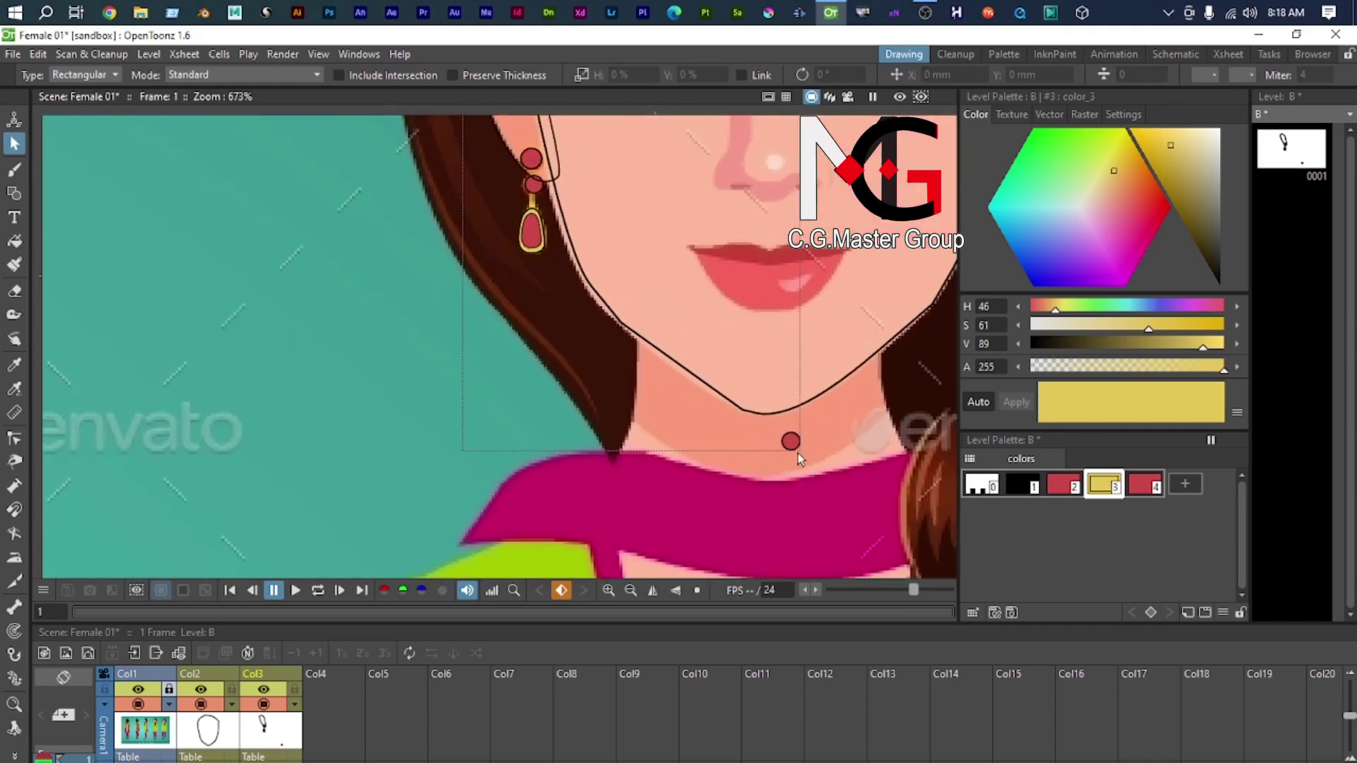
Step: Apply gold color_3 to the outline of the pasted bead on the neck
click(790, 440)
scroll(790, 441, up, 3)
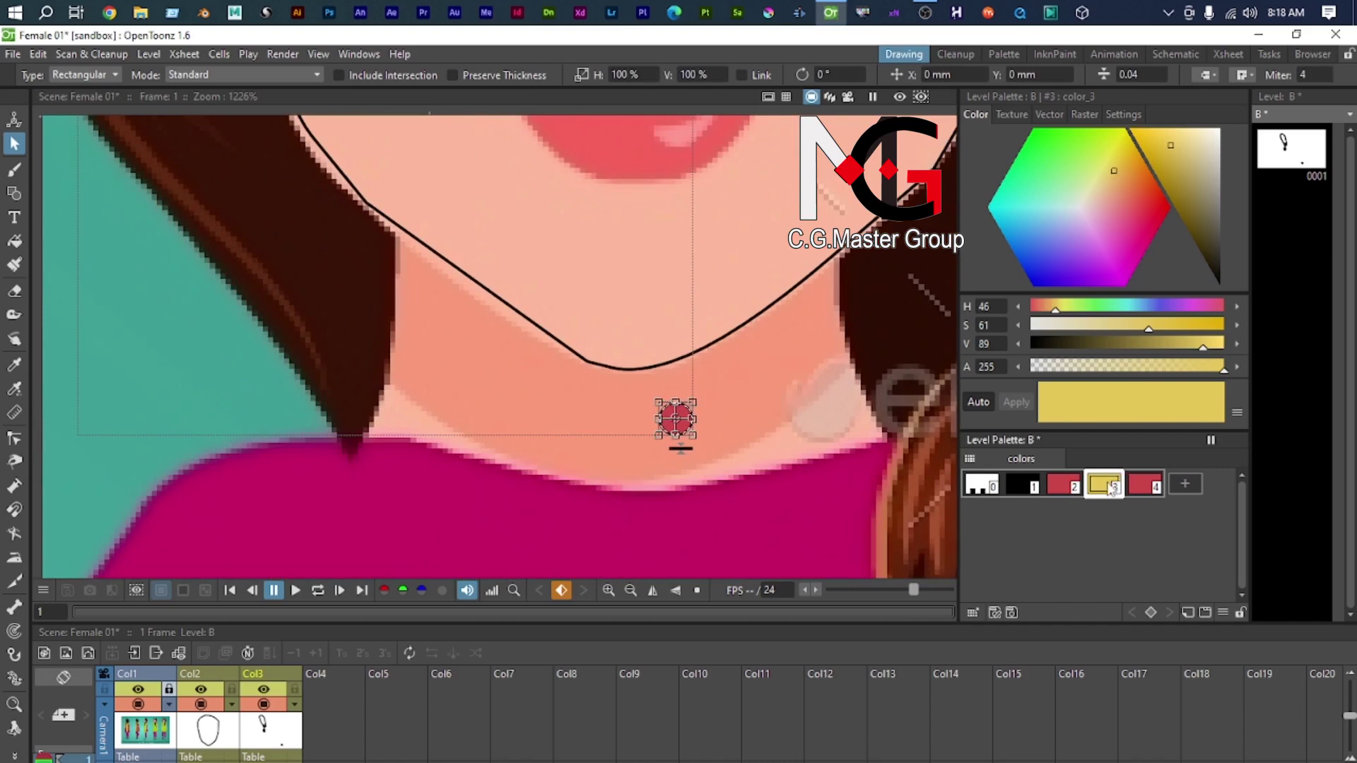
click(693, 378)
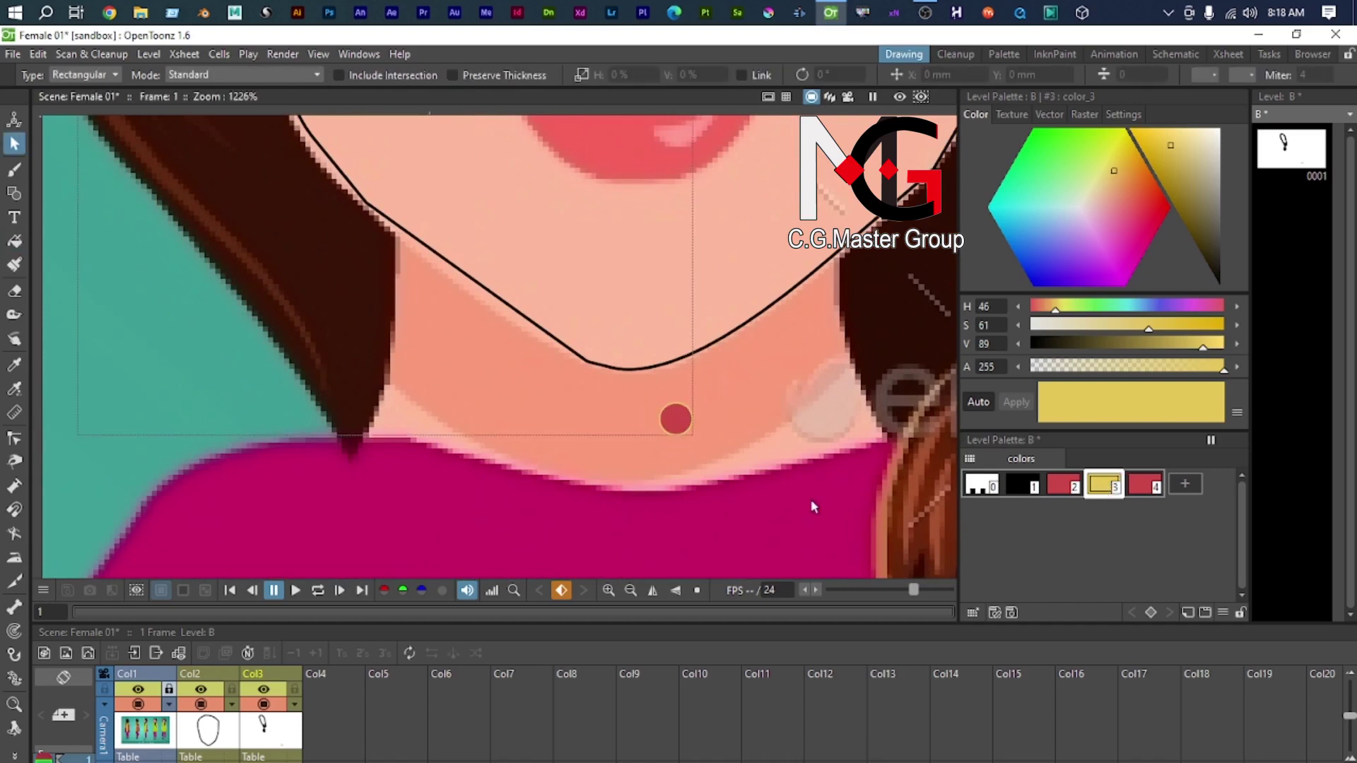
Step: Fill the bead copy on the neck with gold color_3 using a rectangular area fill
click(685, 422)
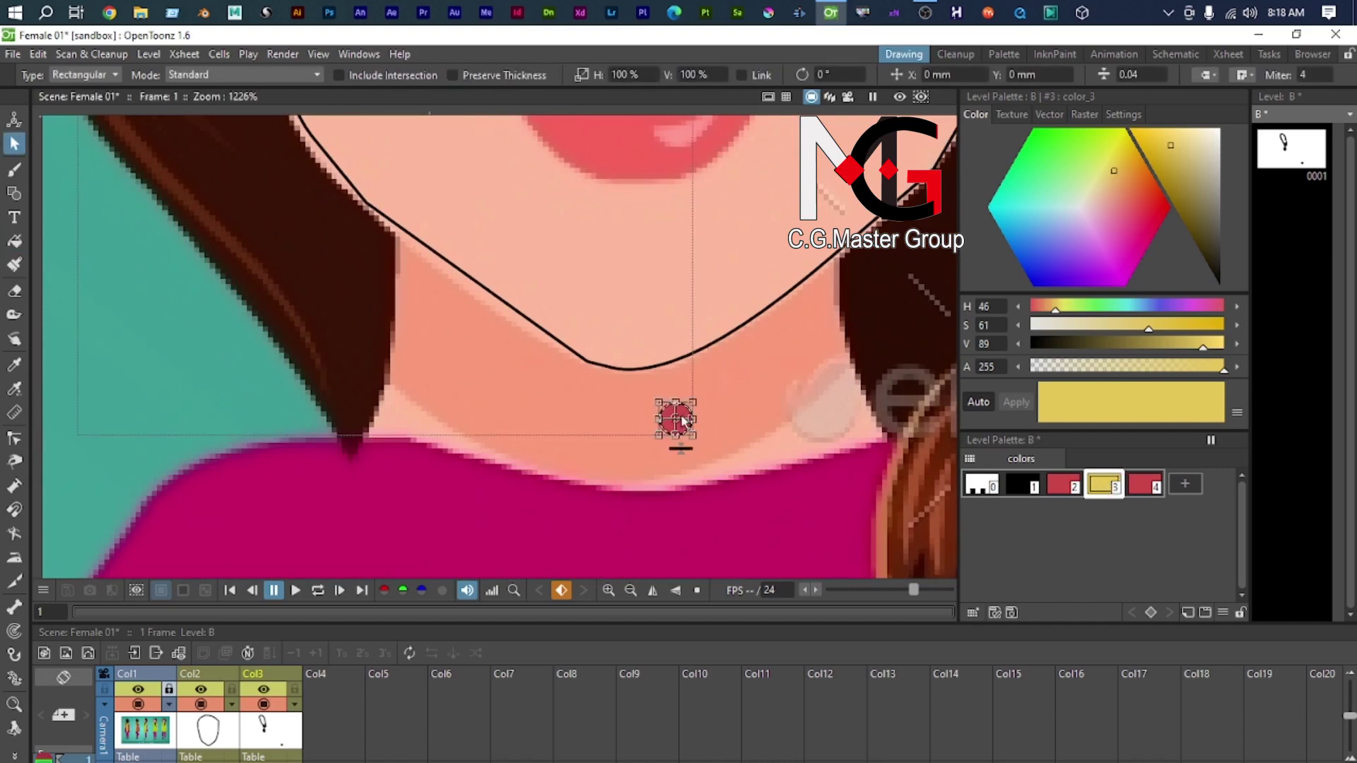
key(f)
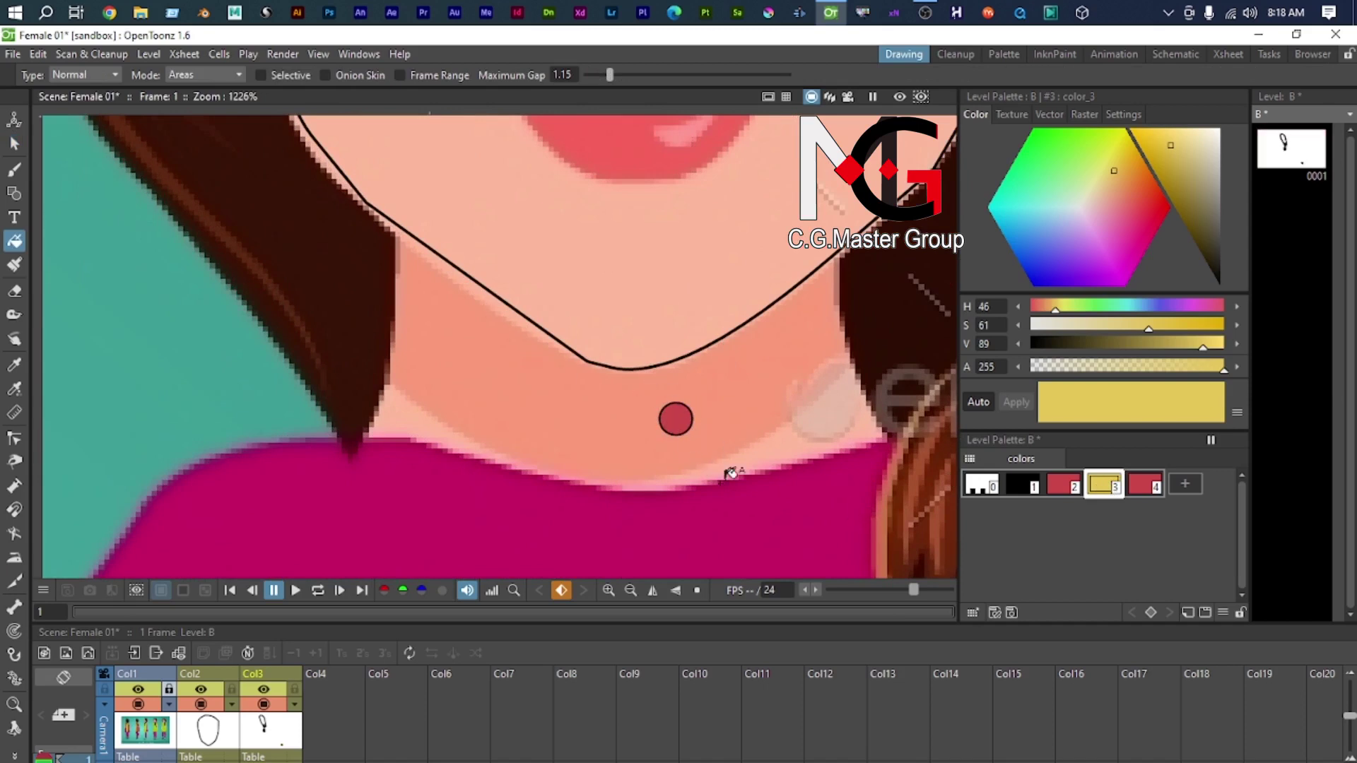
click(83, 74)
click(80, 104)
drag(623, 340, 790, 474)
Step: Move the gold bead from the neck onto the earring's upper bead, about -9.63 mm in X and 10.5 mm in Y
click(15, 145)
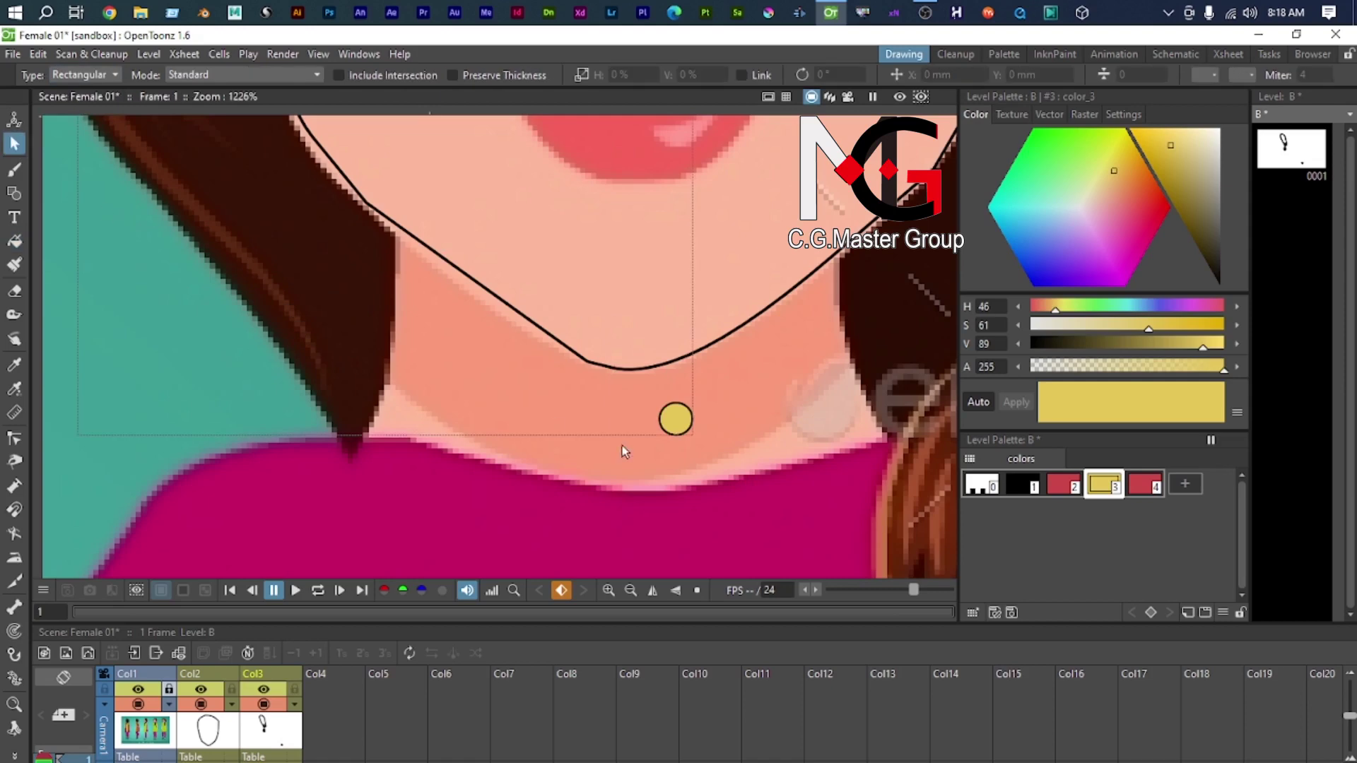
scroll(627, 443, down, 5)
click(655, 435)
scroll(655, 433, up, 5)
scroll(654, 443, up, 3)
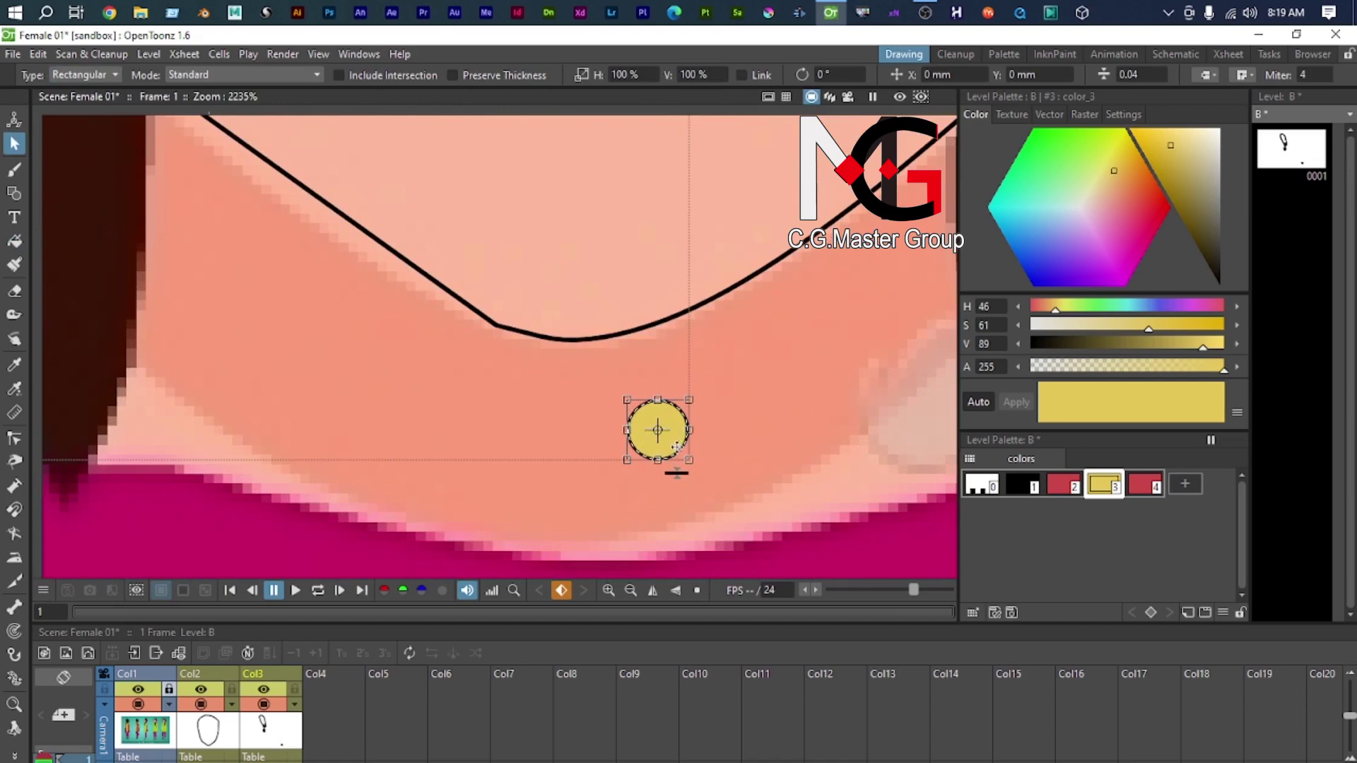
drag(672, 438, 626, 578)
scroll(570, 550, down, 3)
drag(596, 532, 387, 216)
scroll(389, 233, up, 6)
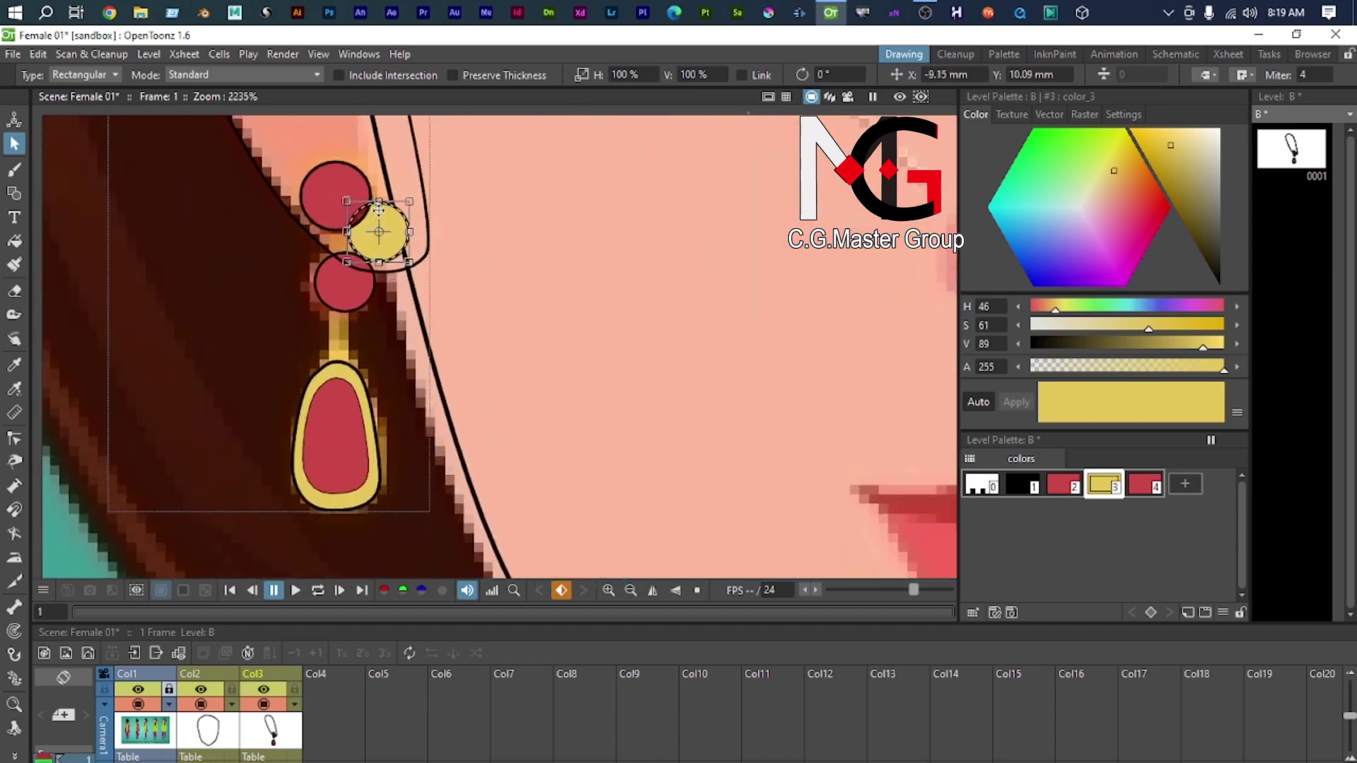
scroll(562, 419, up, 2)
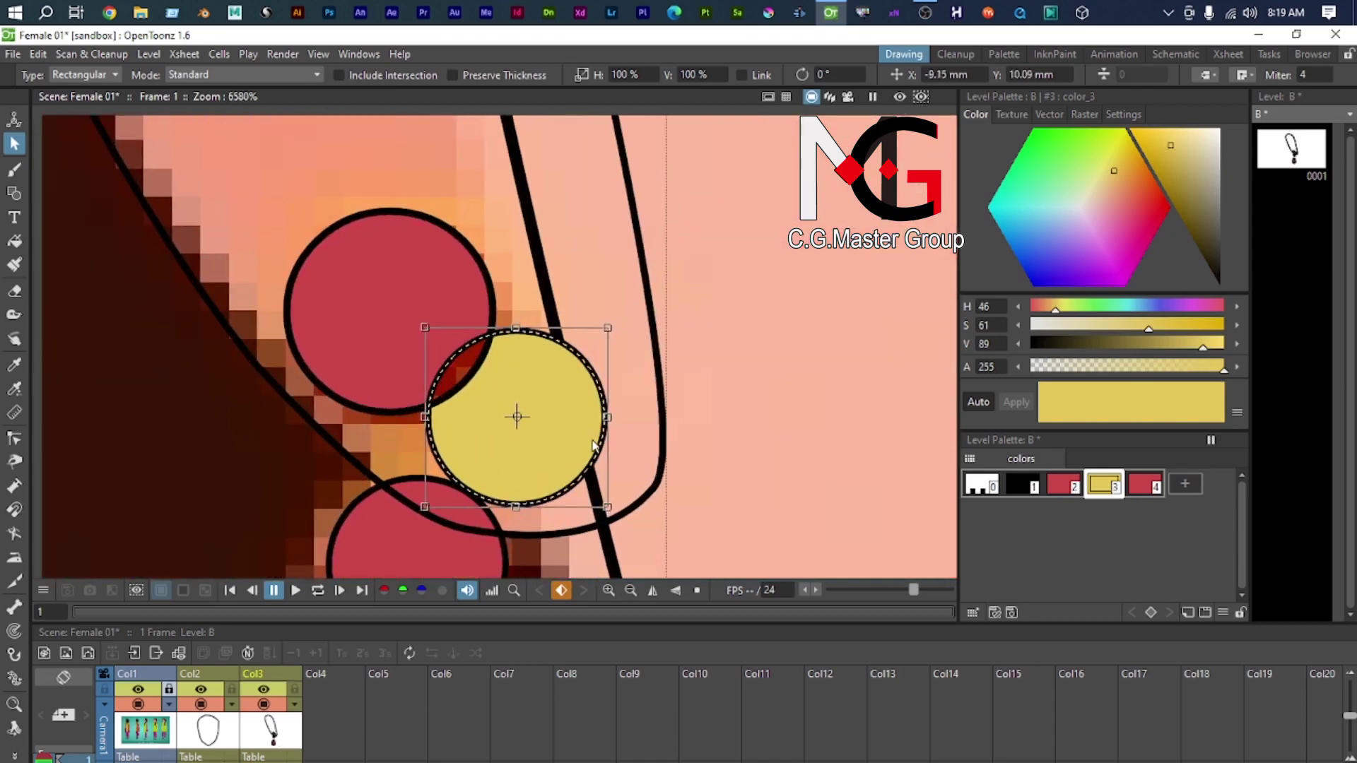
drag(587, 453, 452, 345)
scroll(452, 366, down, 1)
scroll(437, 345, up, 1)
scroll(436, 345, up, 1)
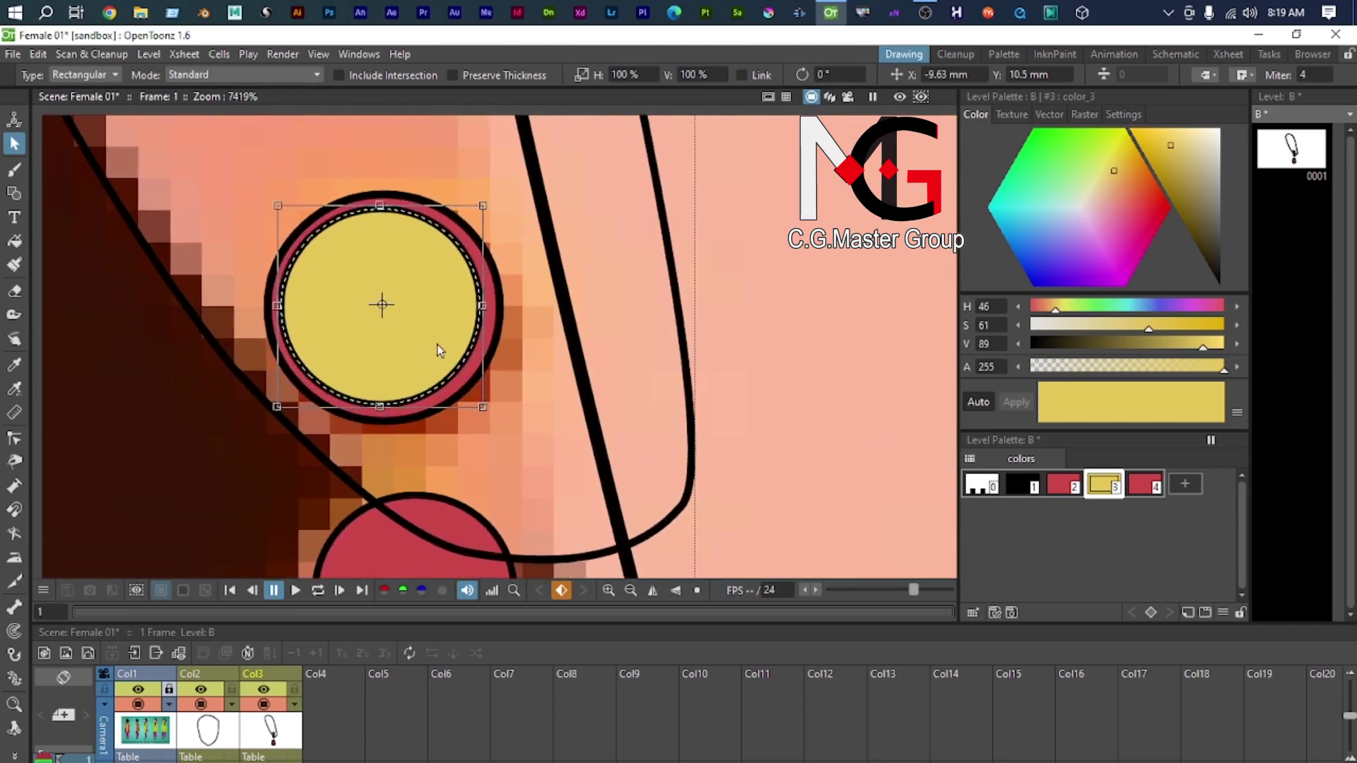
Step: Send the gold bead to the back of the stacking order and try bringing it to the front
right_click(426, 329)
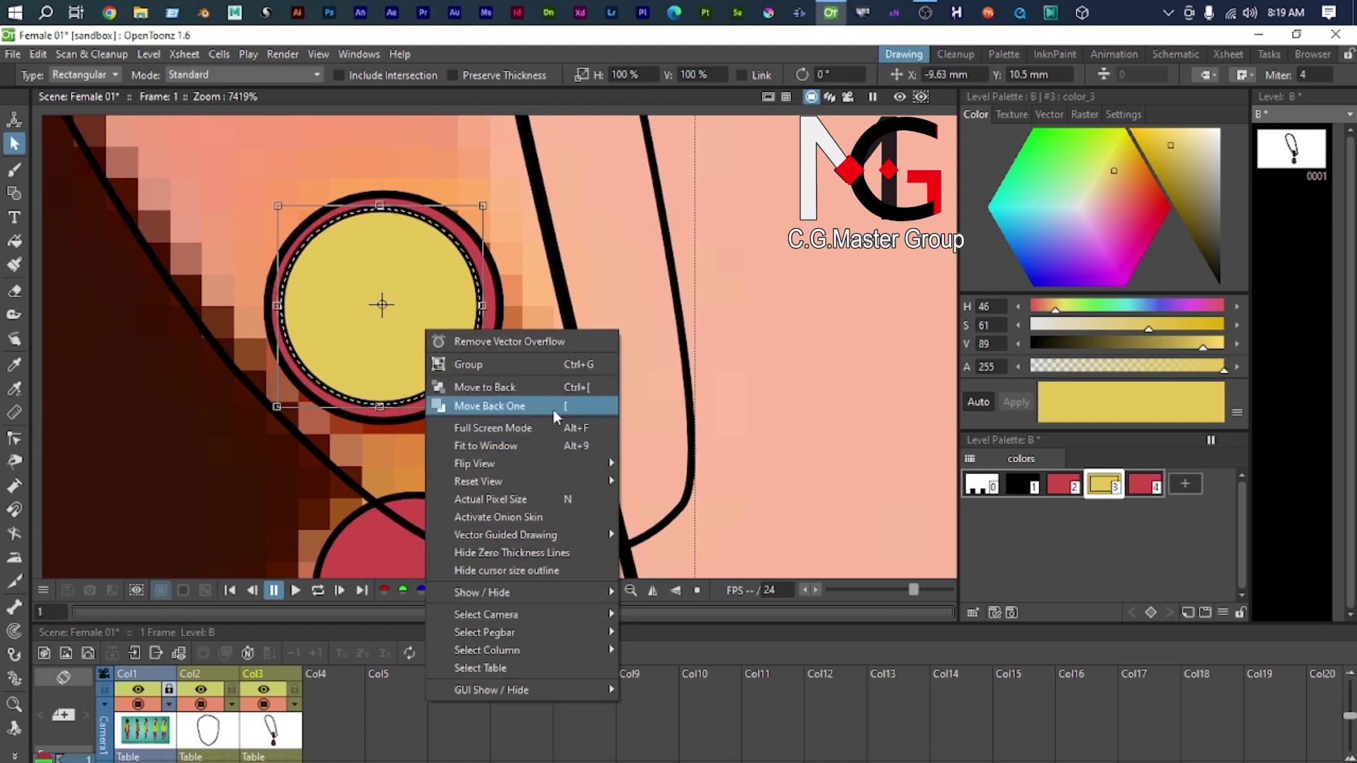
click(553, 390)
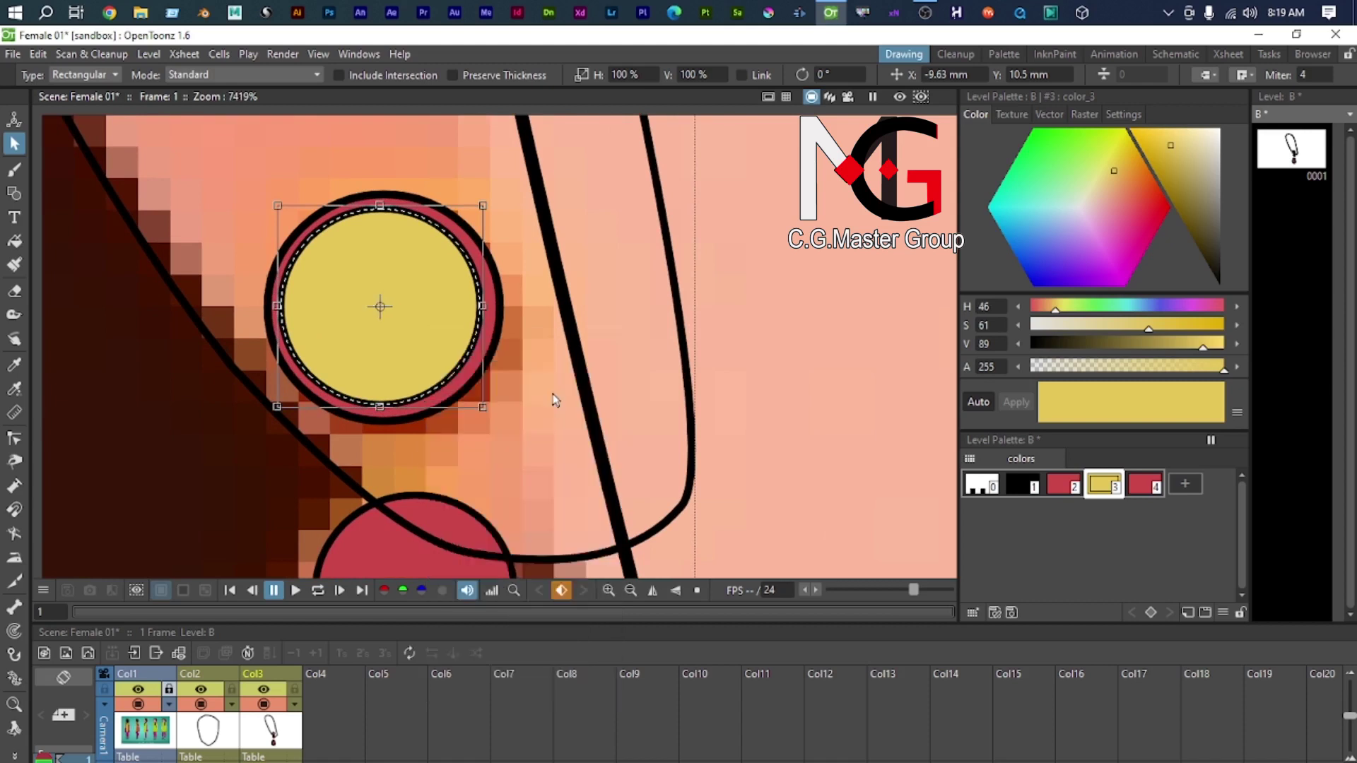
right_click(411, 325)
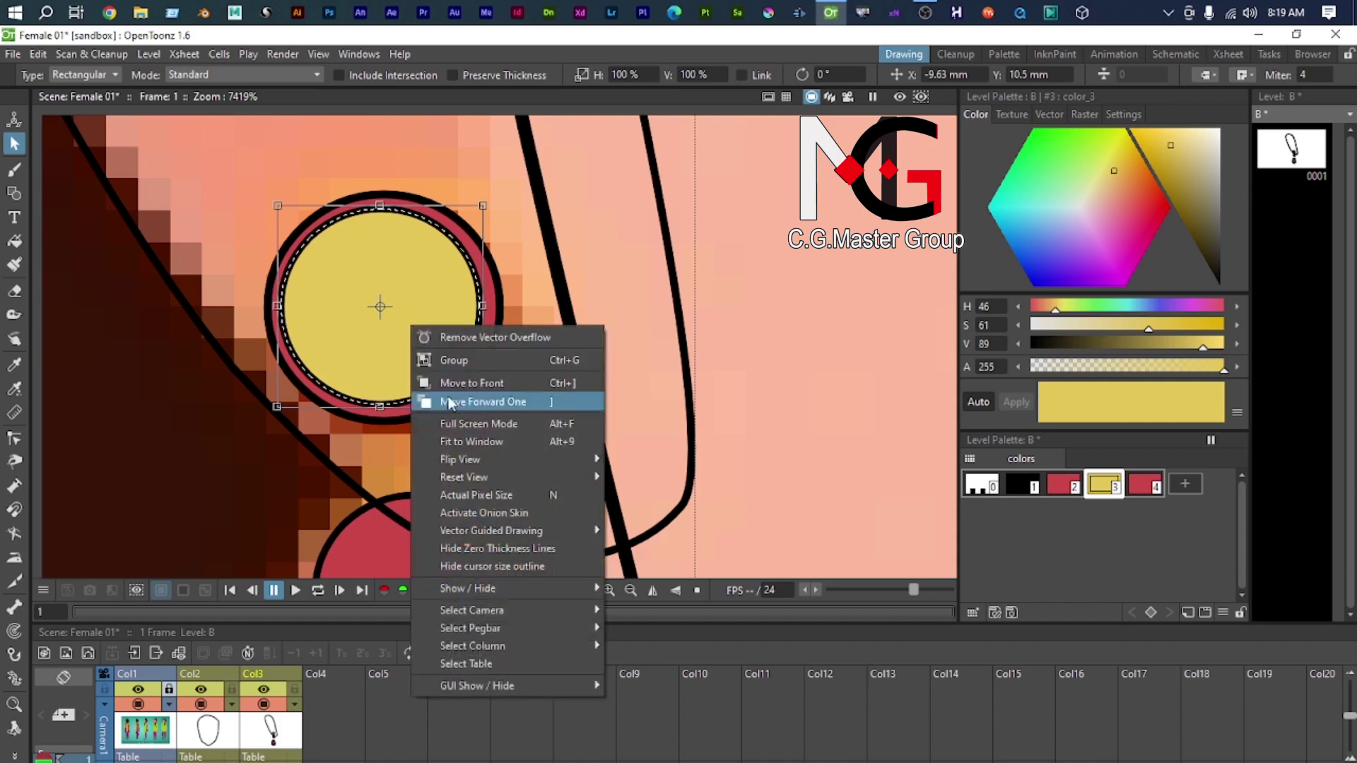
click(523, 380)
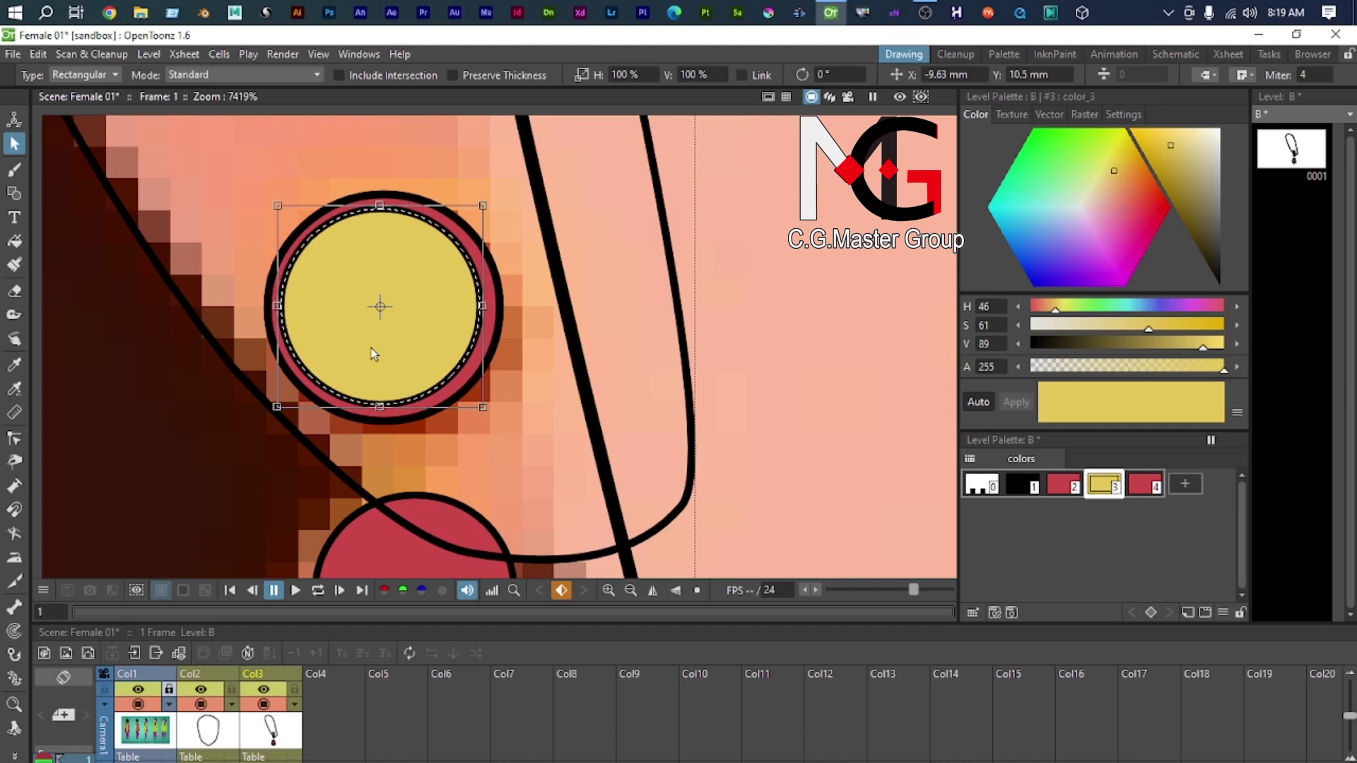
scroll(439, 337, down, 1)
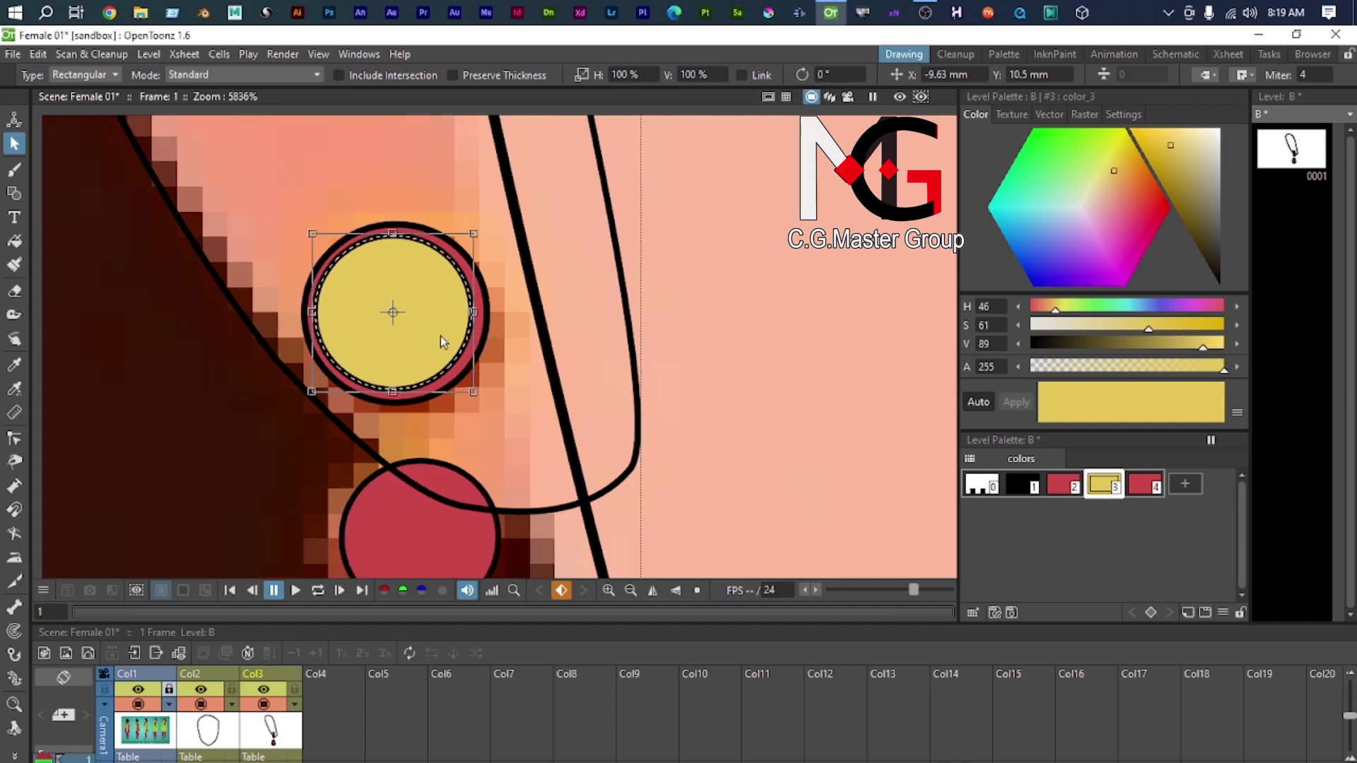
Step: Try moving the gold bead forward one level, and move it back one level
right_click(340, 262)
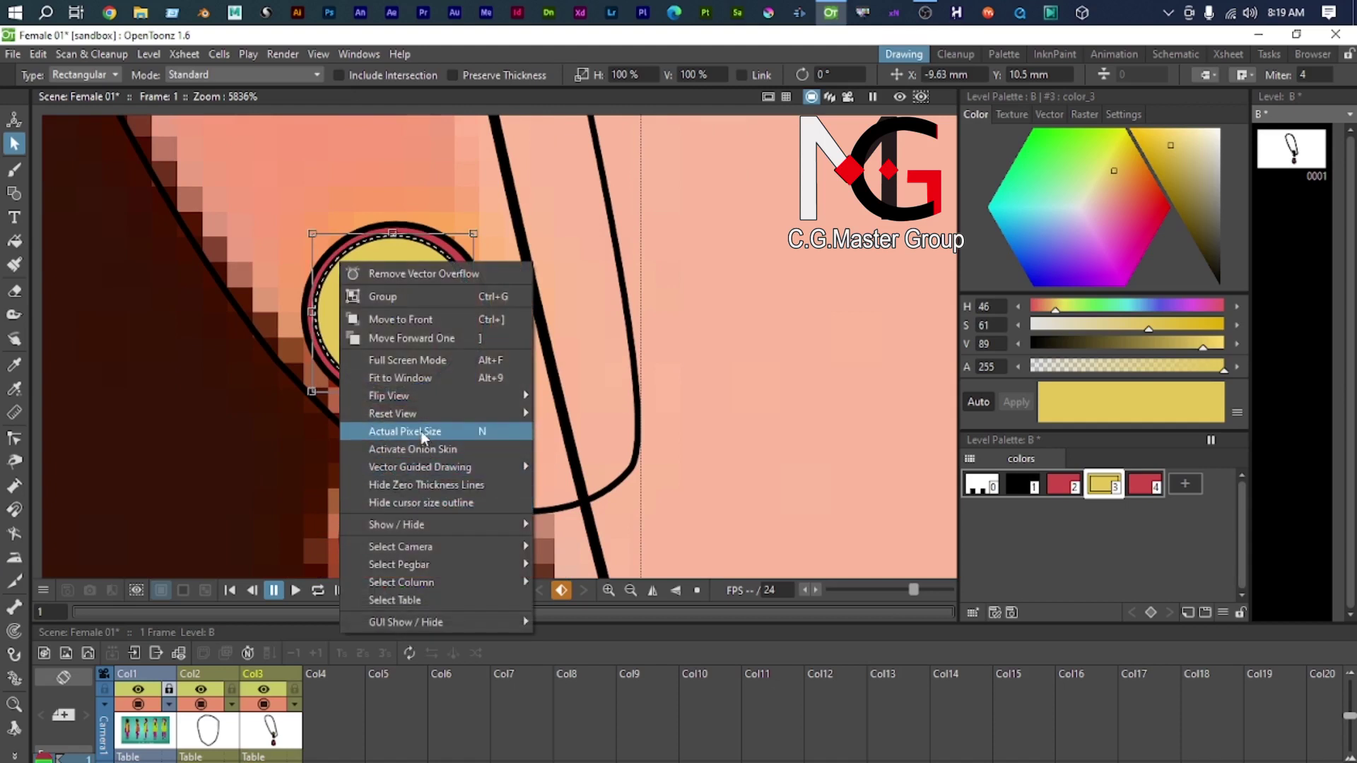
click(450, 342)
right_click(449, 313)
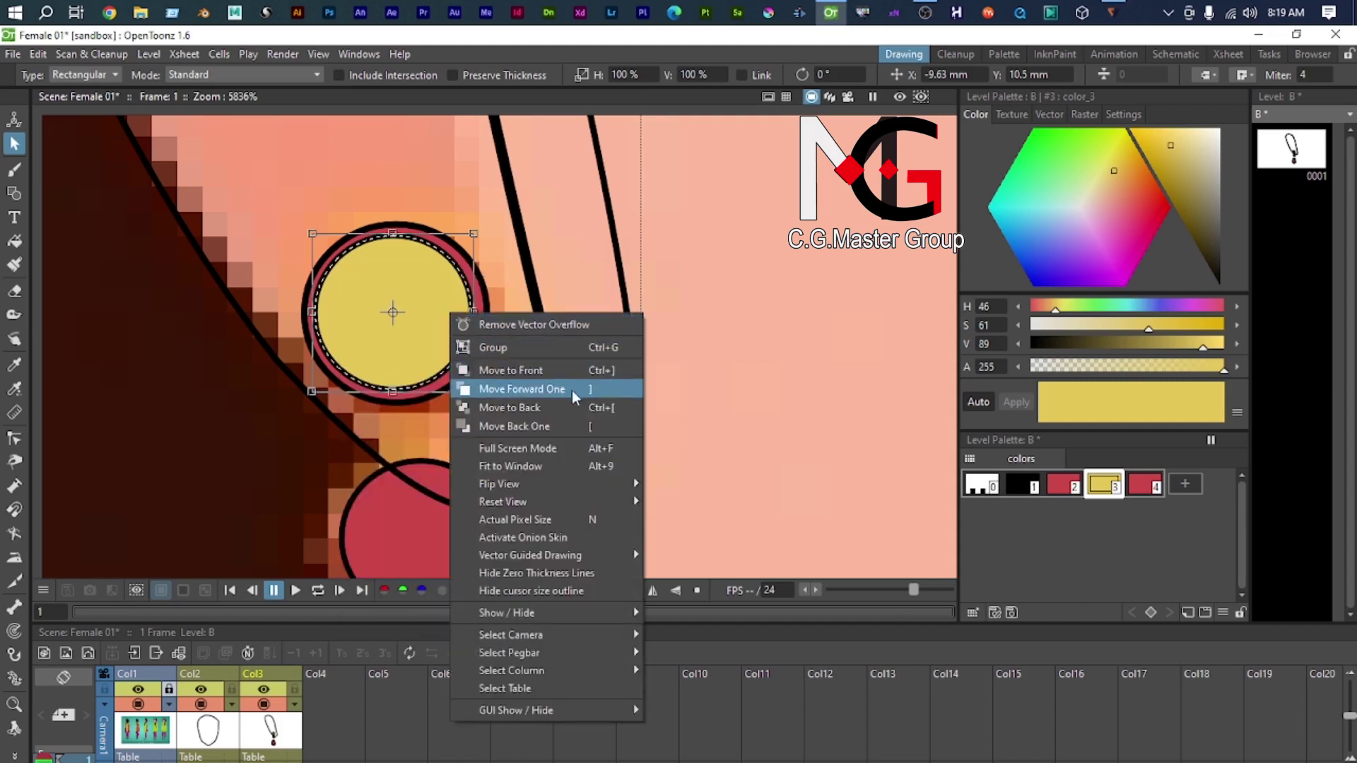
click(525, 427)
right_click(414, 281)
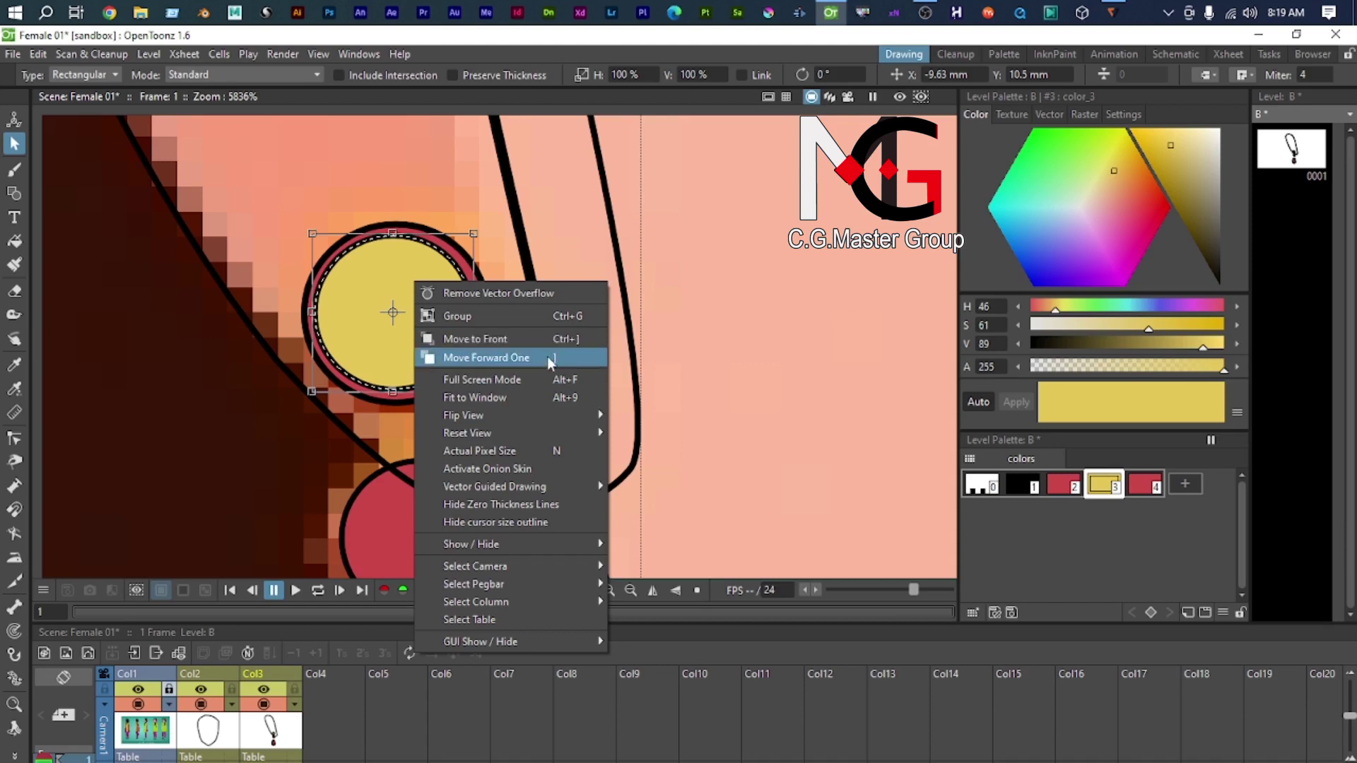
click(796, 441)
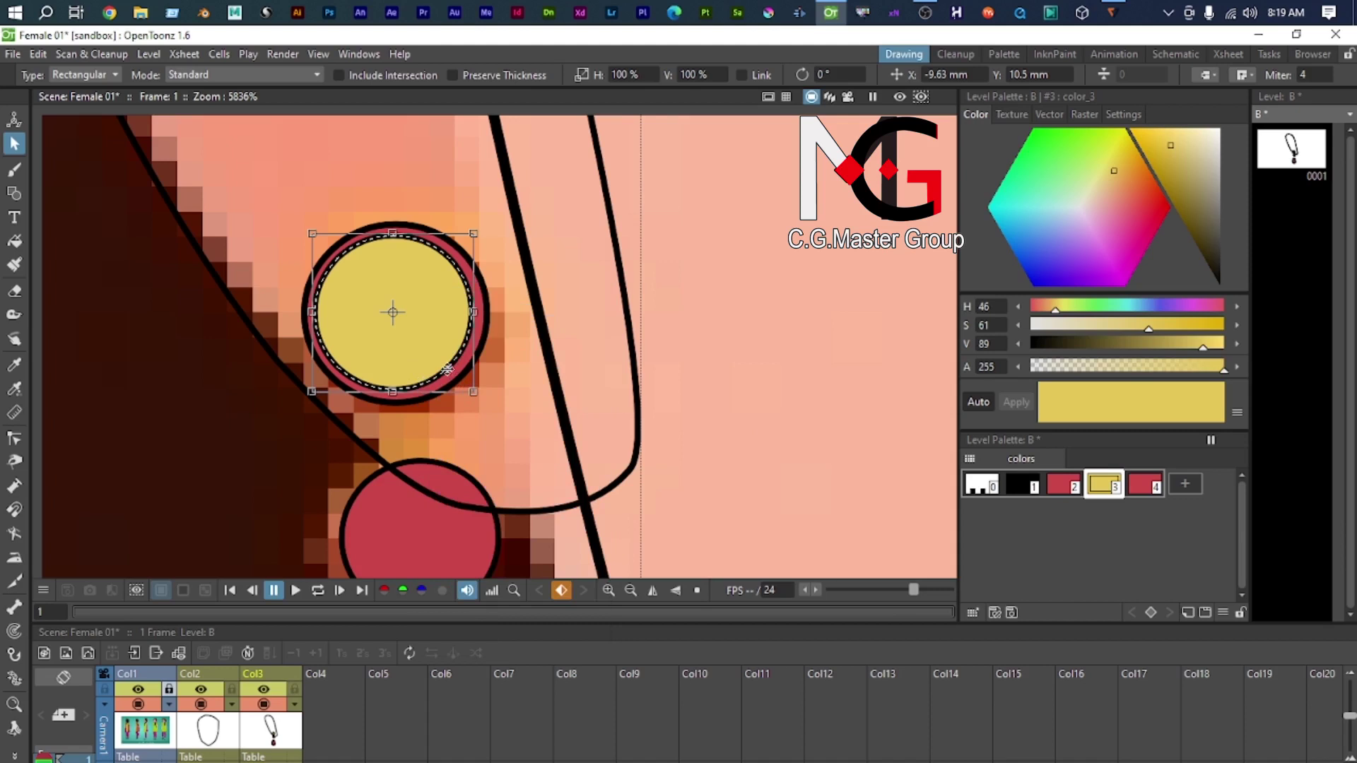
Step: Pull the gold bead off the upper bead and place it back over it, about -9.62 mm in X and 10.46 mm in Y
drag(447, 368, 514, 454)
drag(604, 450, 605, 450)
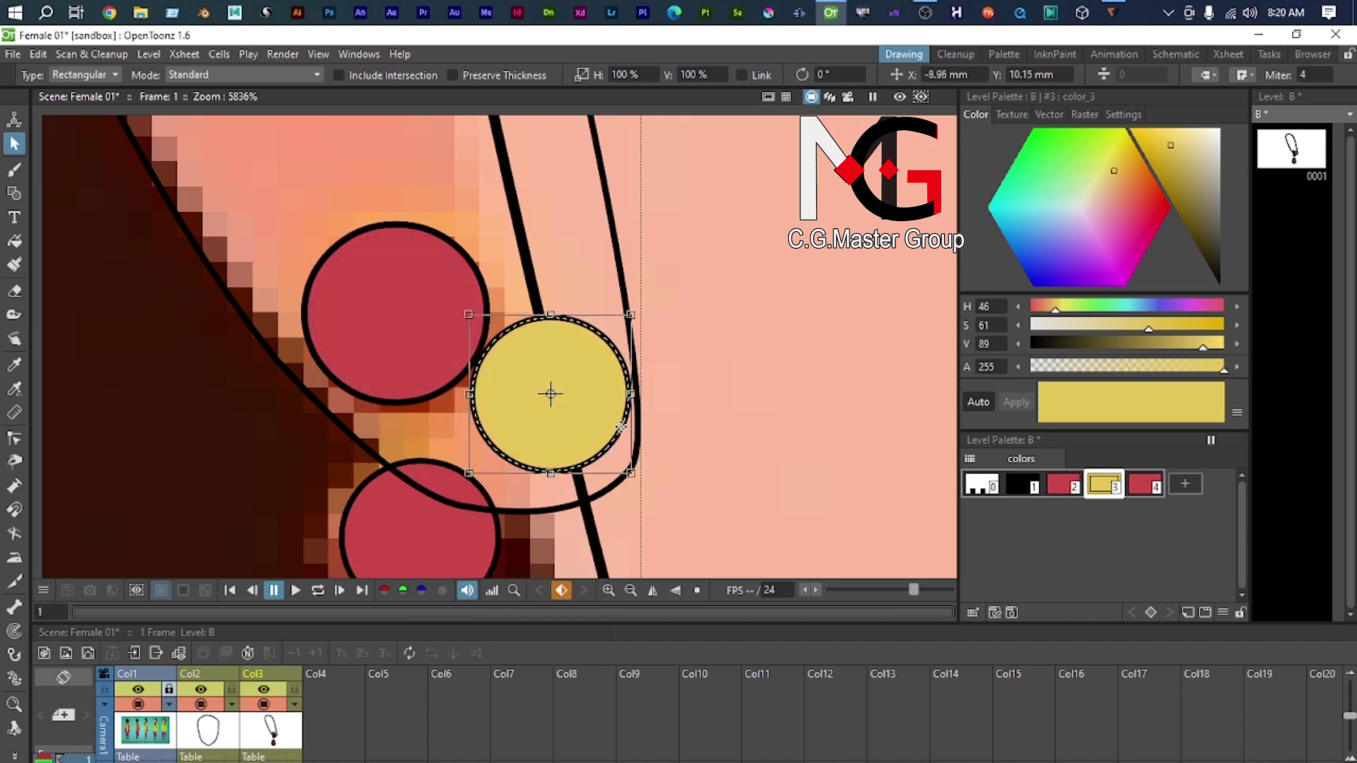
drag(512, 328, 356, 254)
Step: Switch the viewer to the 3D view and examine the stacking of the earring's beads up close
click(829, 96)
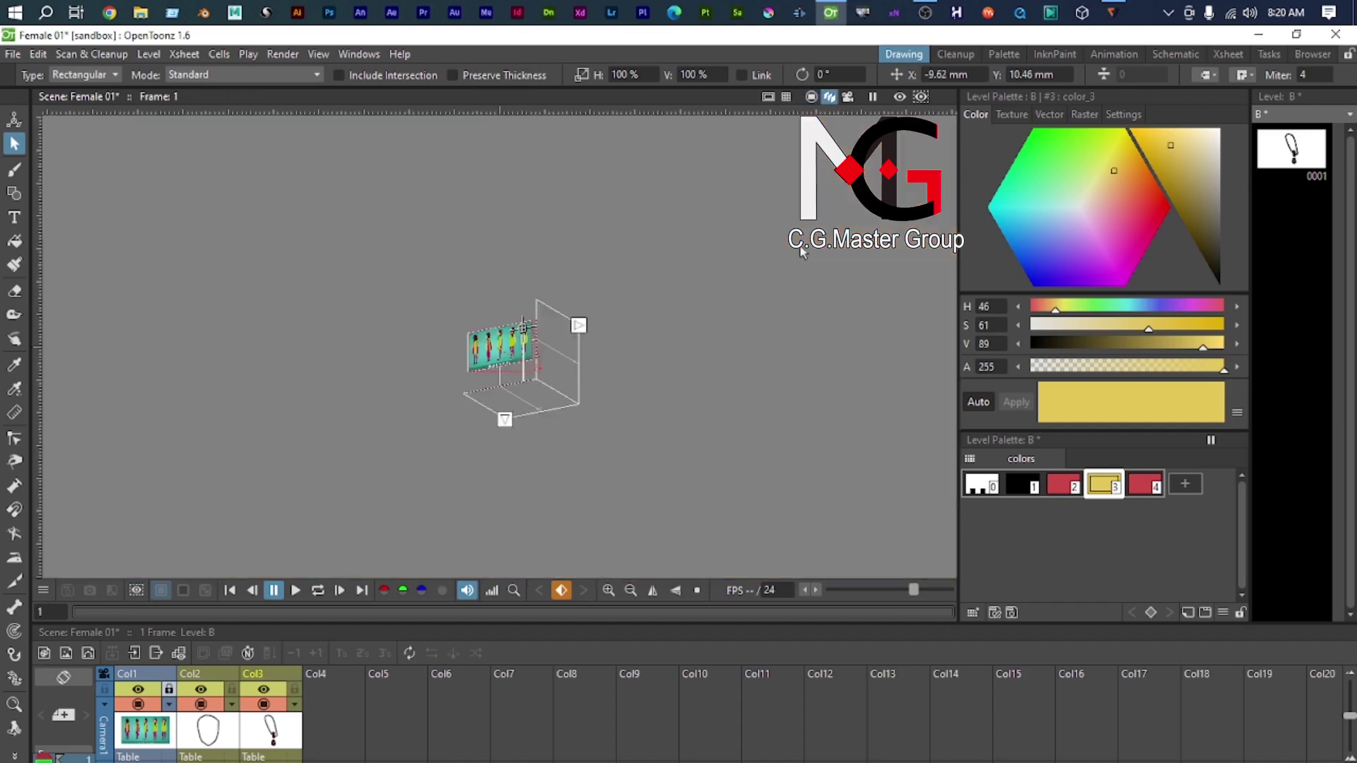
scroll(522, 375, up, 8)
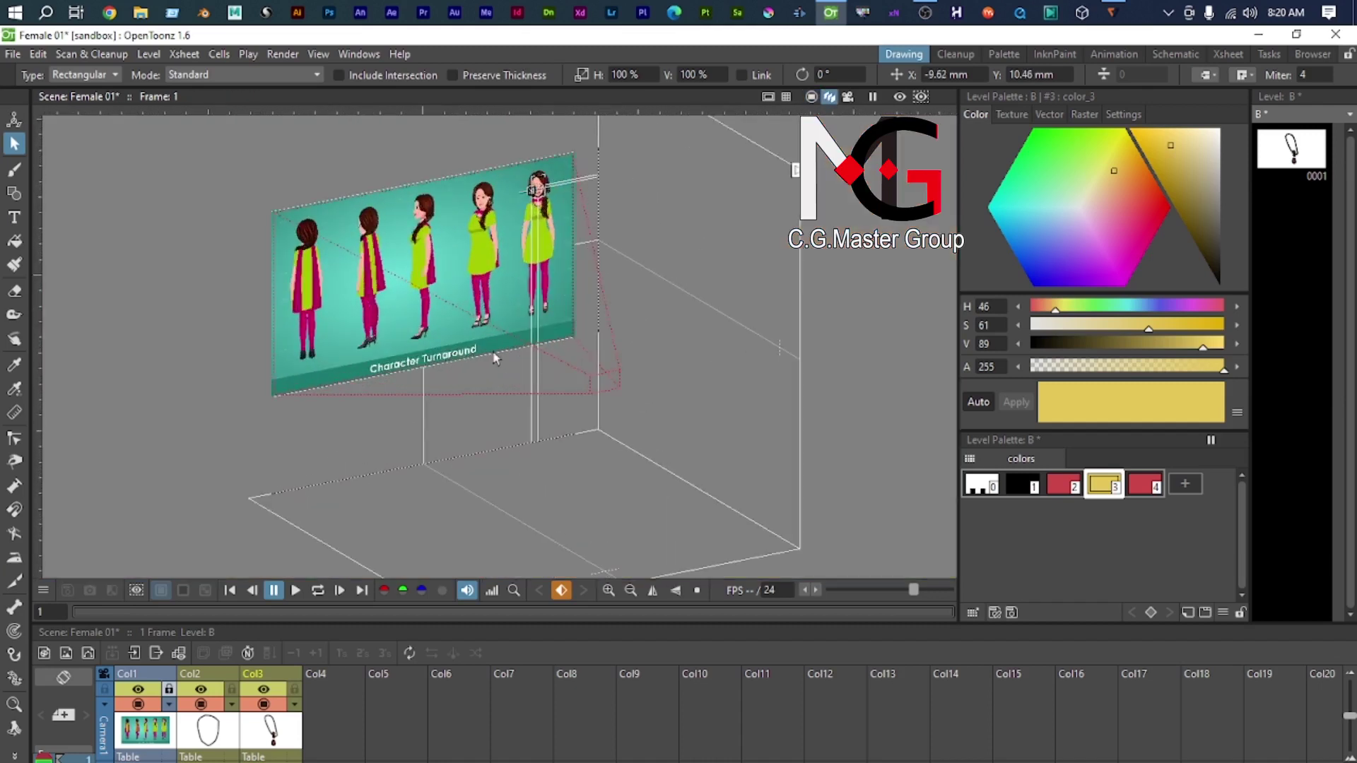
drag(269, 265, 357, 288)
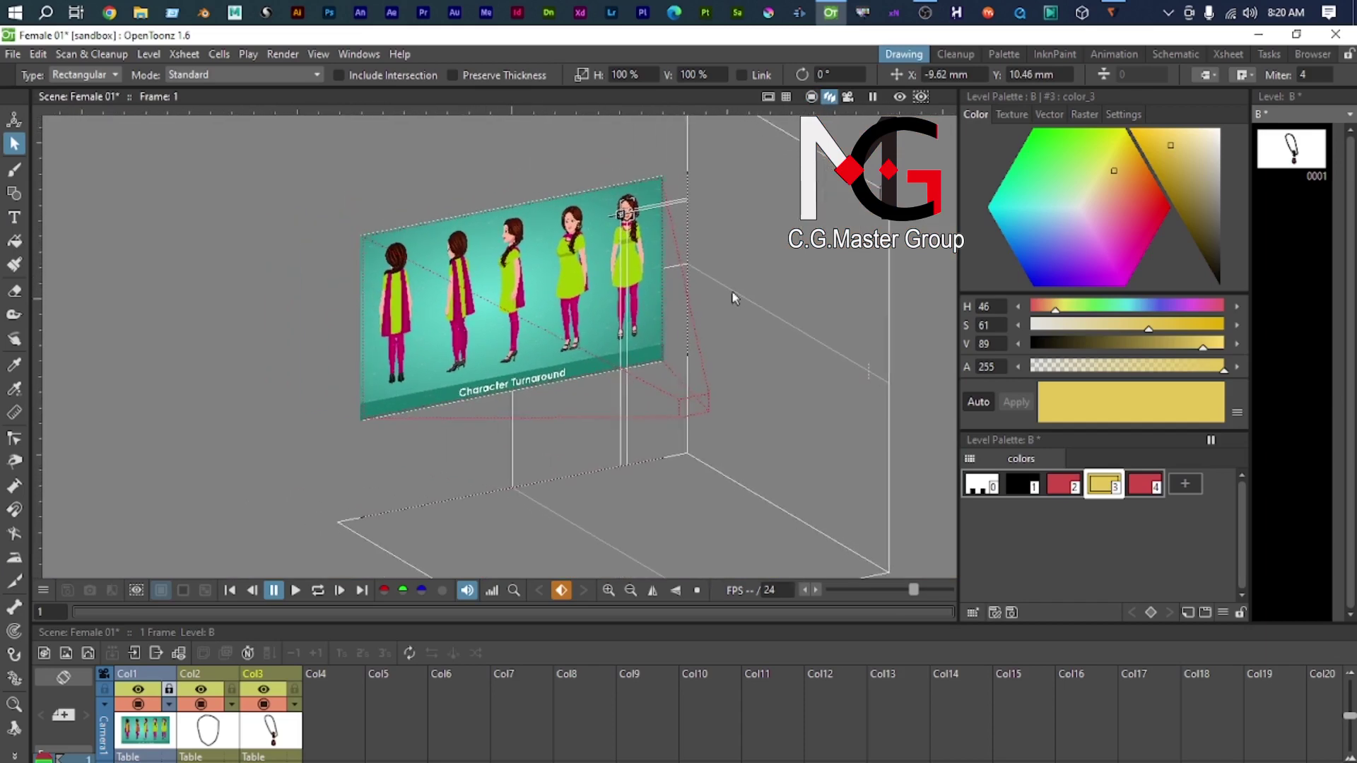
scroll(722, 289, up, 3)
scroll(537, 300, up, 5)
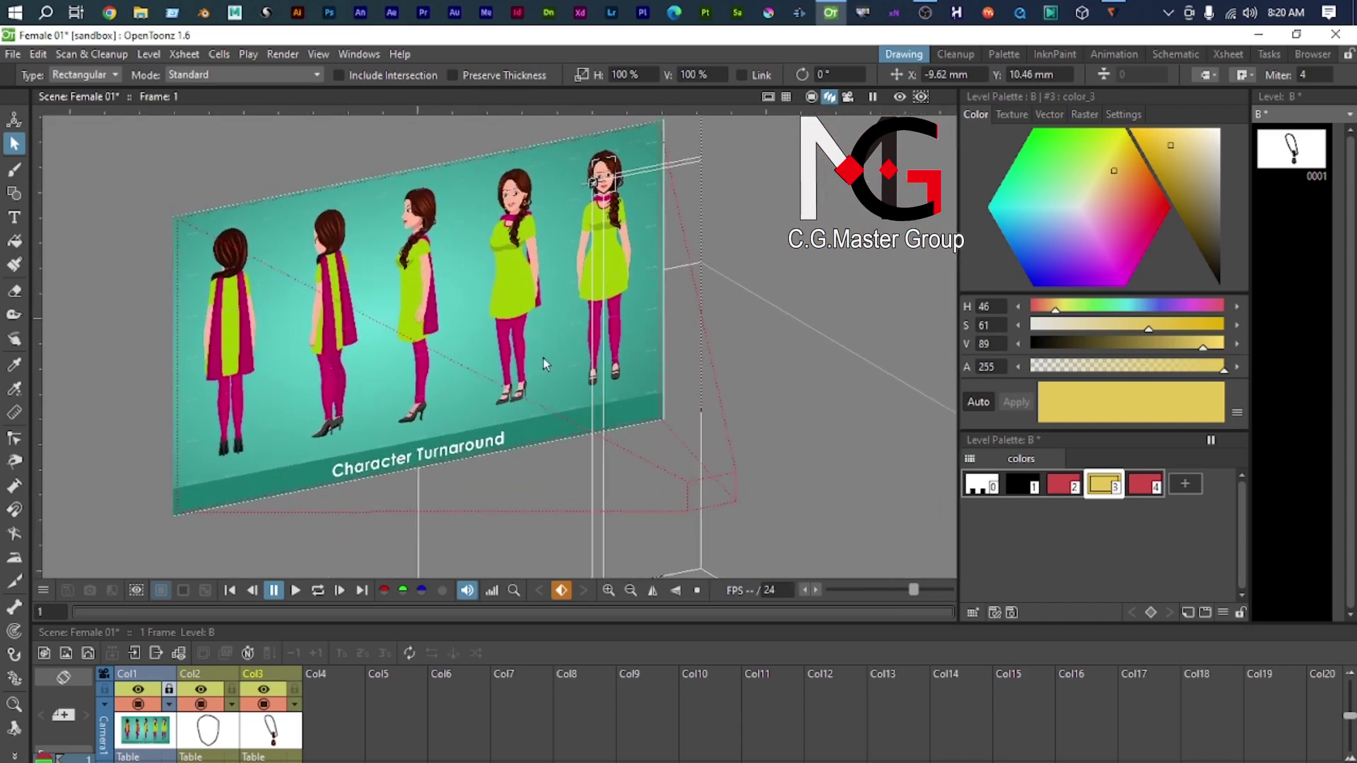
scroll(530, 223, up, 8)
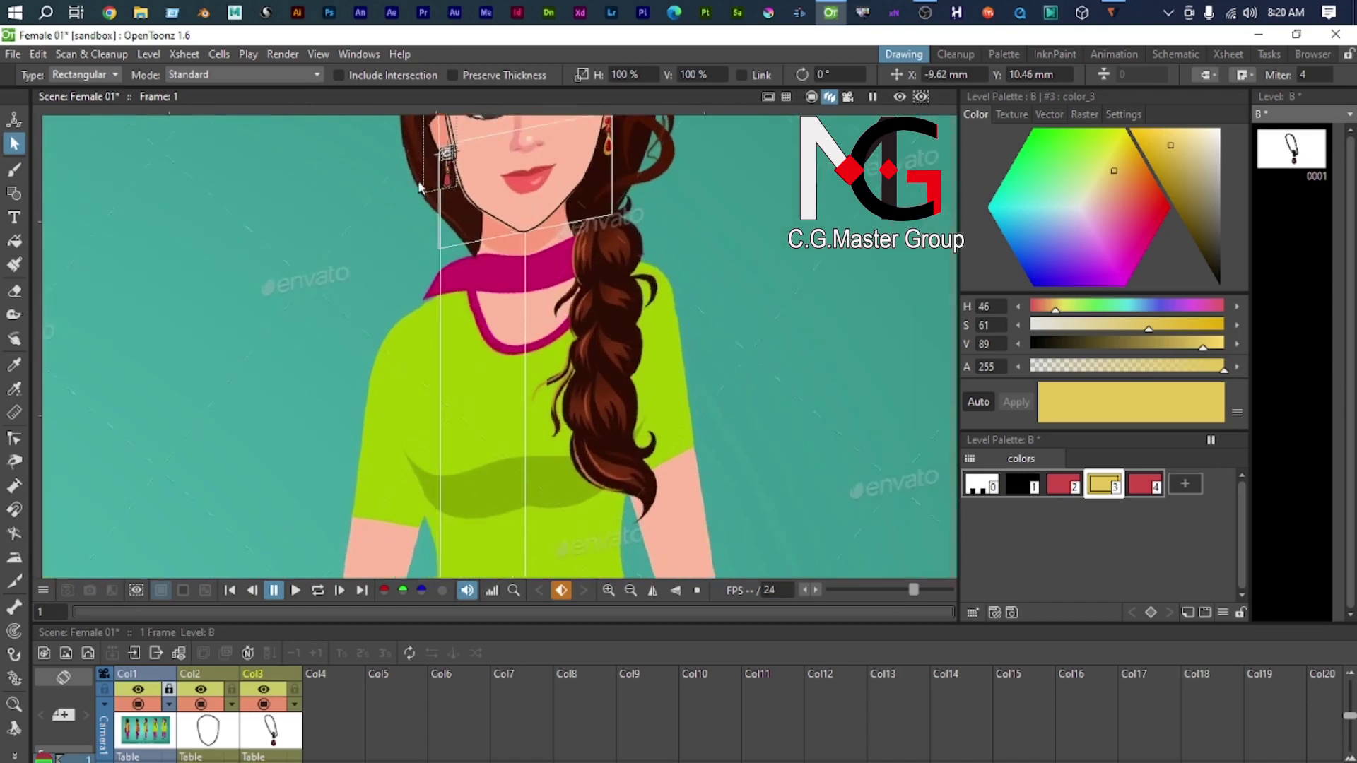
drag(486, 162, 539, 480)
scroll(536, 455, up, 6)
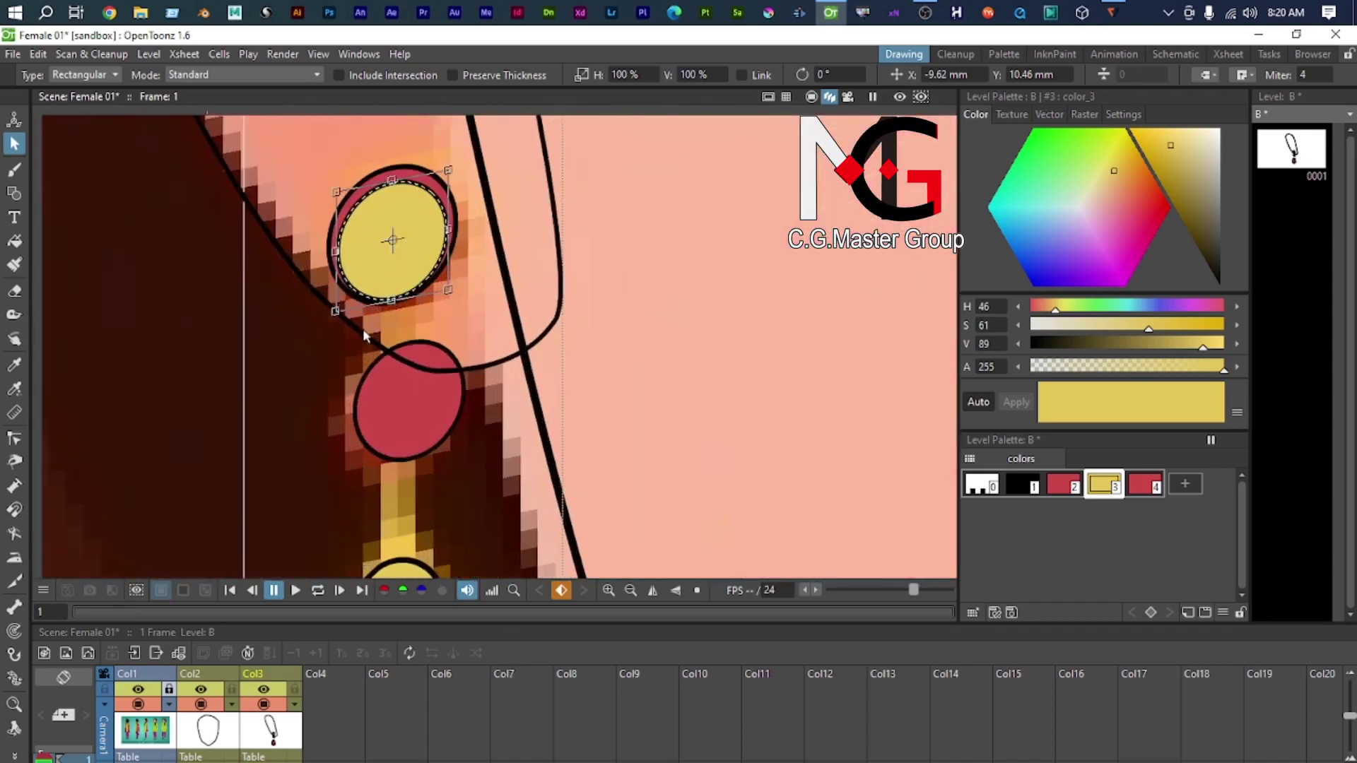
drag(401, 318, 417, 367)
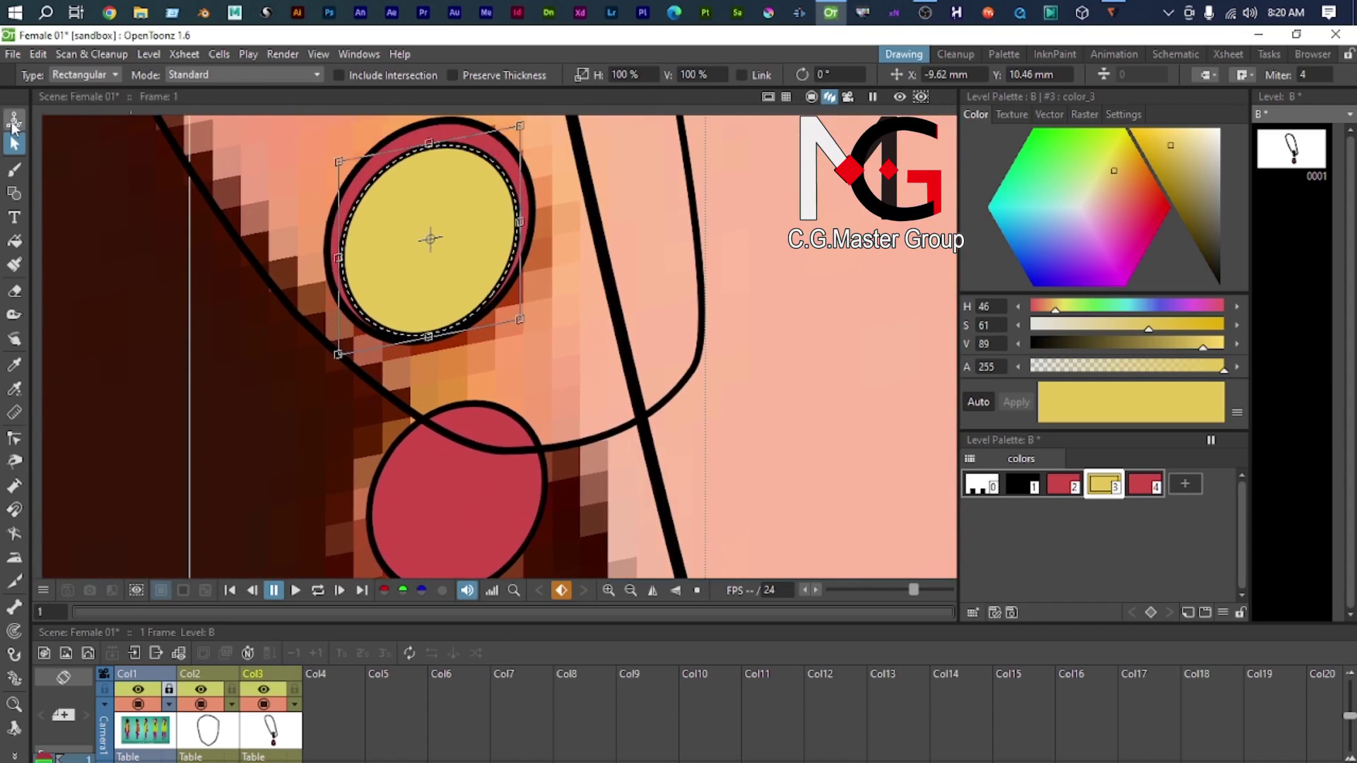
Step: Try adjusting the Z depth of Col3 with the Animate tool
click(14, 119)
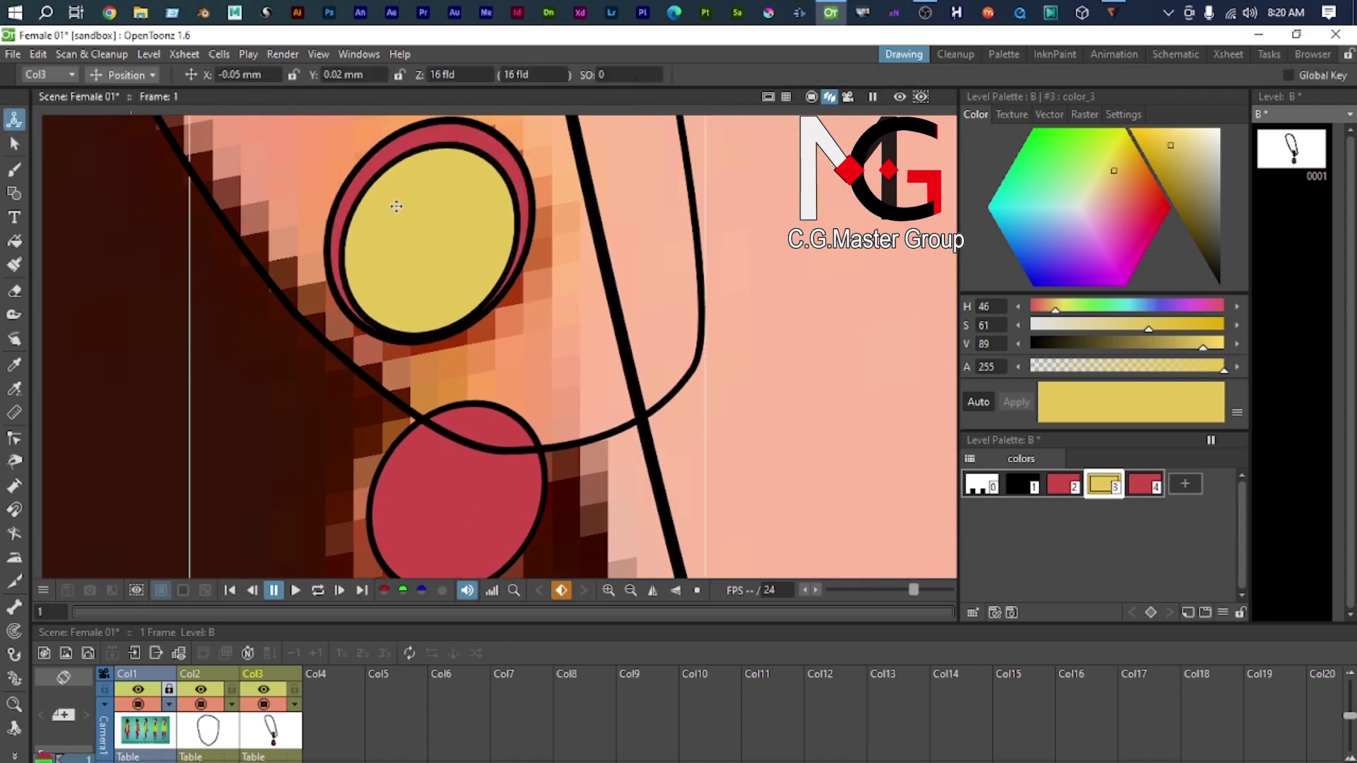
click(474, 74)
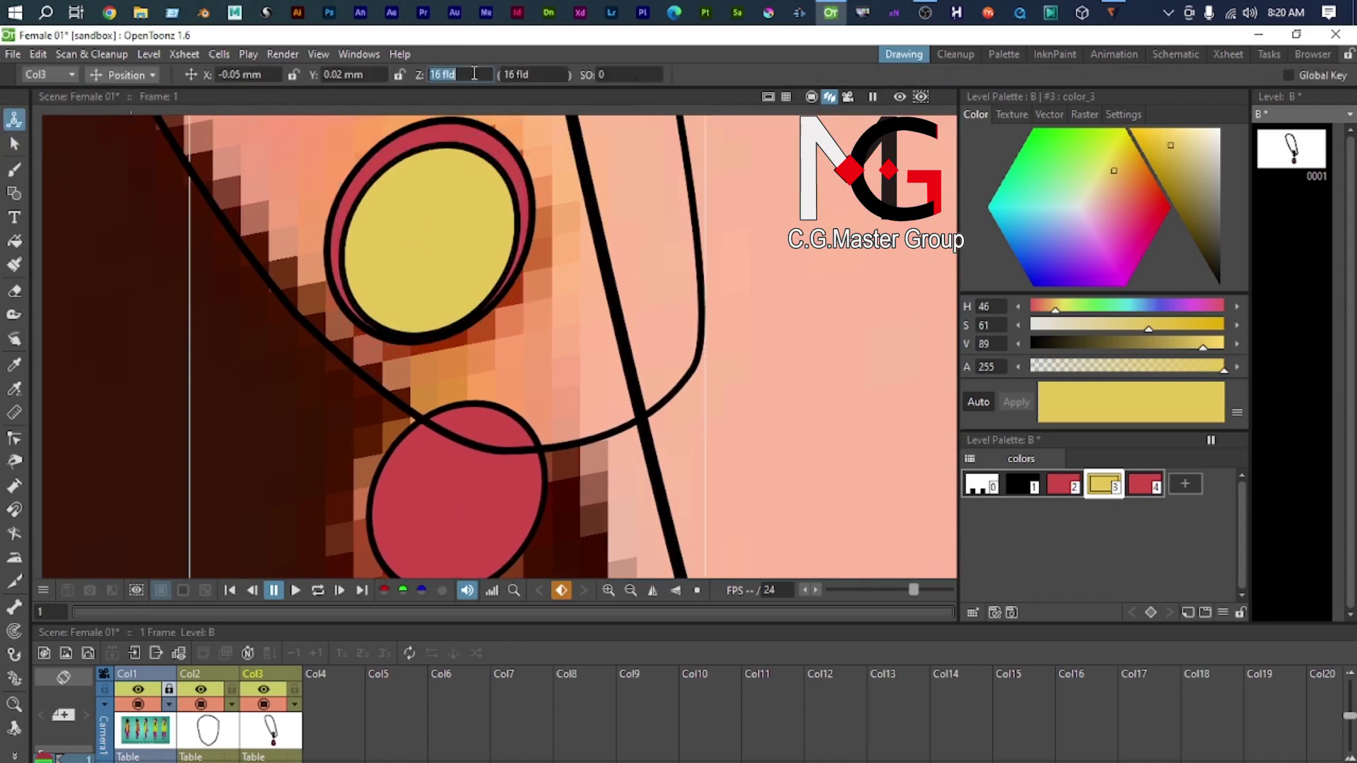
key(Return)
click(466, 74)
key(Return)
click(454, 74)
scroll(433, 270, down, 2)
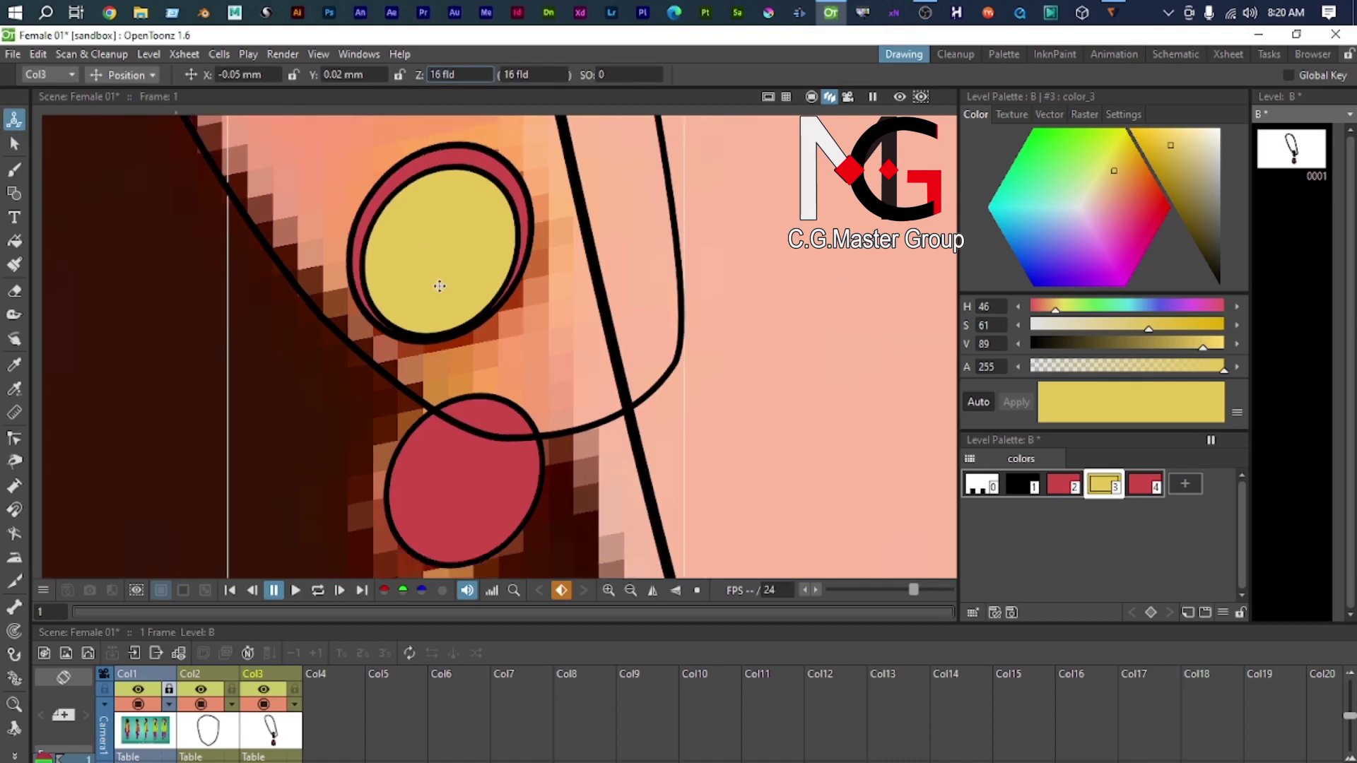
Step: Try moving the gold bead about -0.15 mm in X and 0.28 mm in Y in the 3D view, and undo the move
key(s)
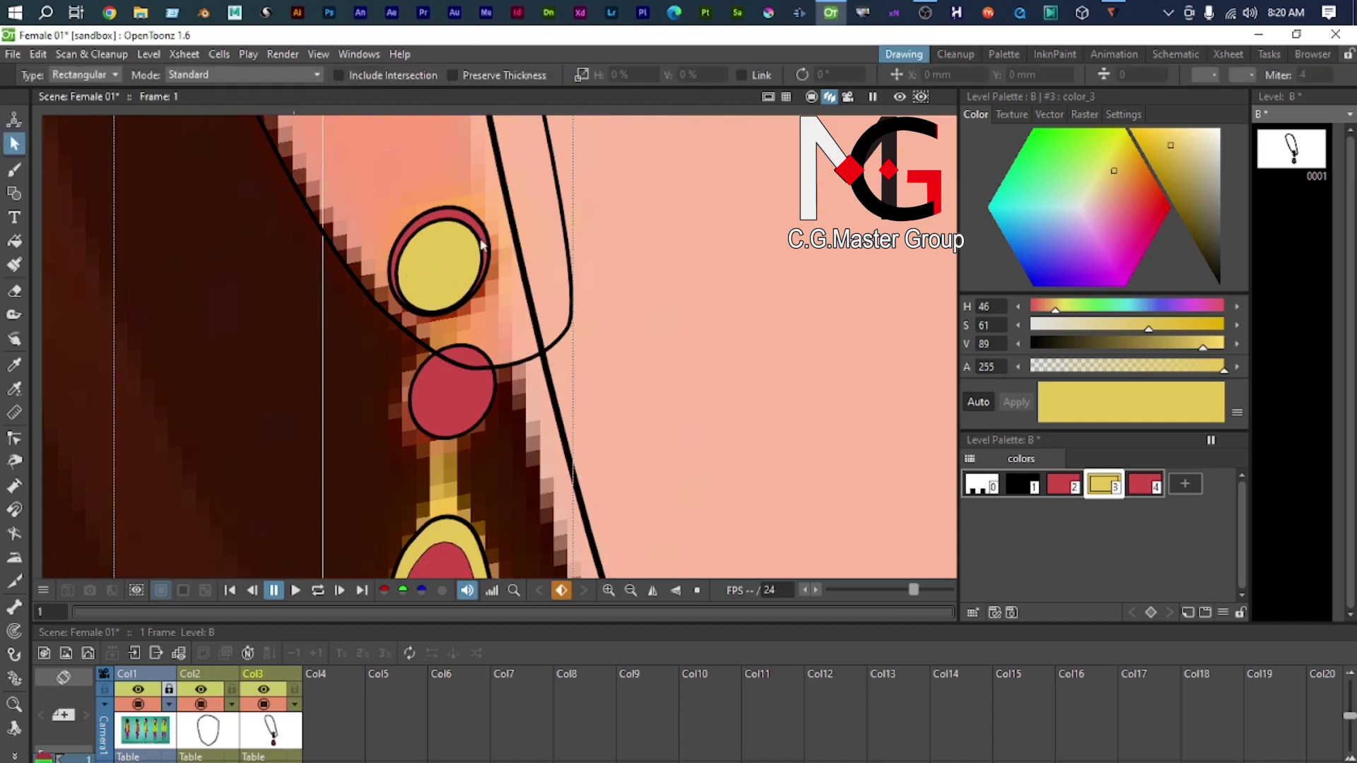
click(563, 220)
click(526, 256)
click(475, 255)
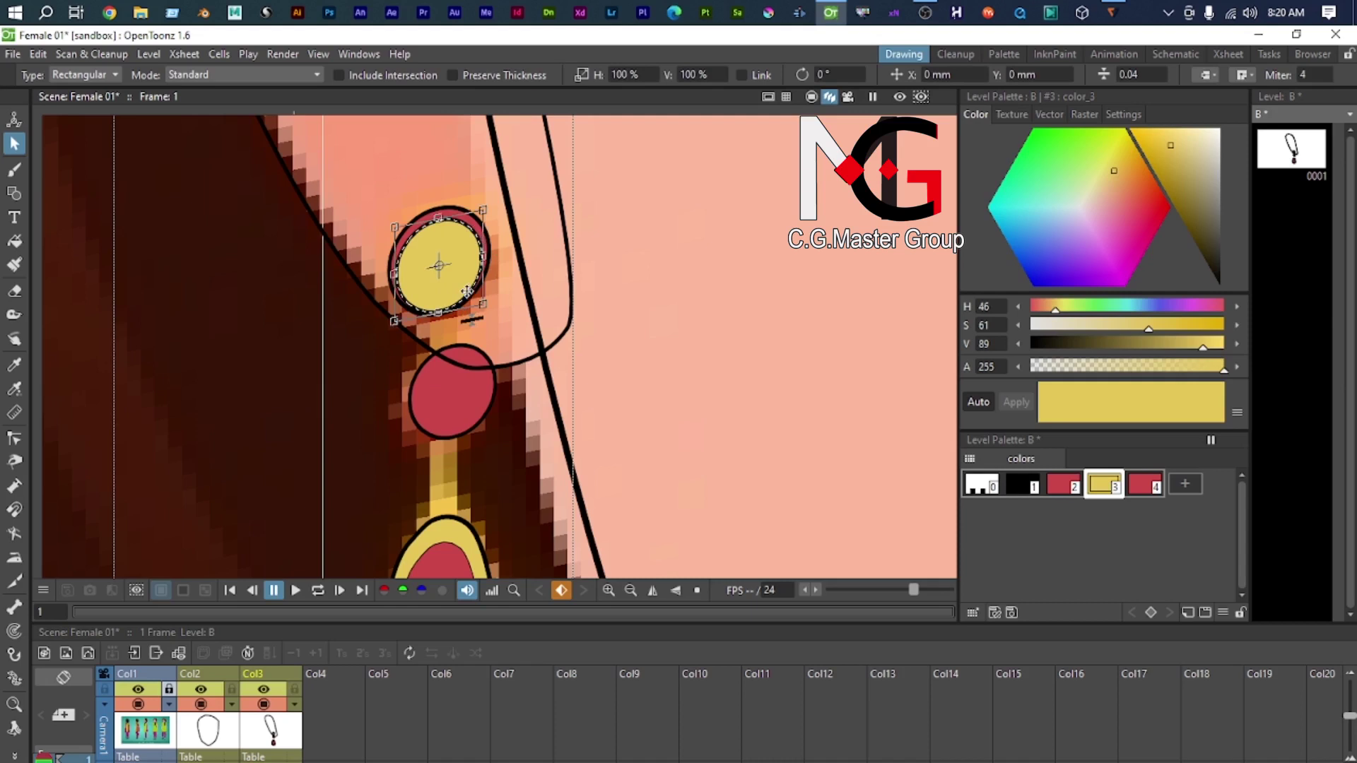
drag(455, 277, 437, 245)
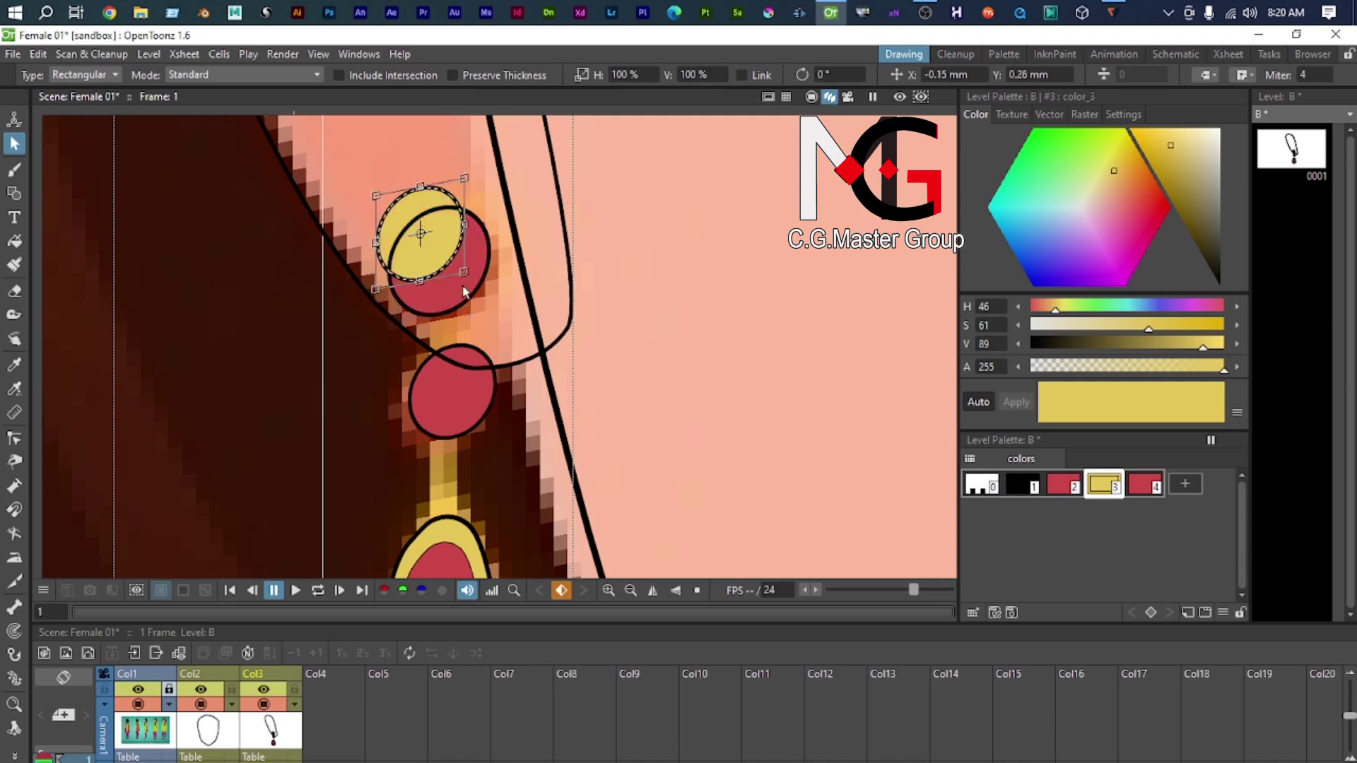
key(ctrl+z)
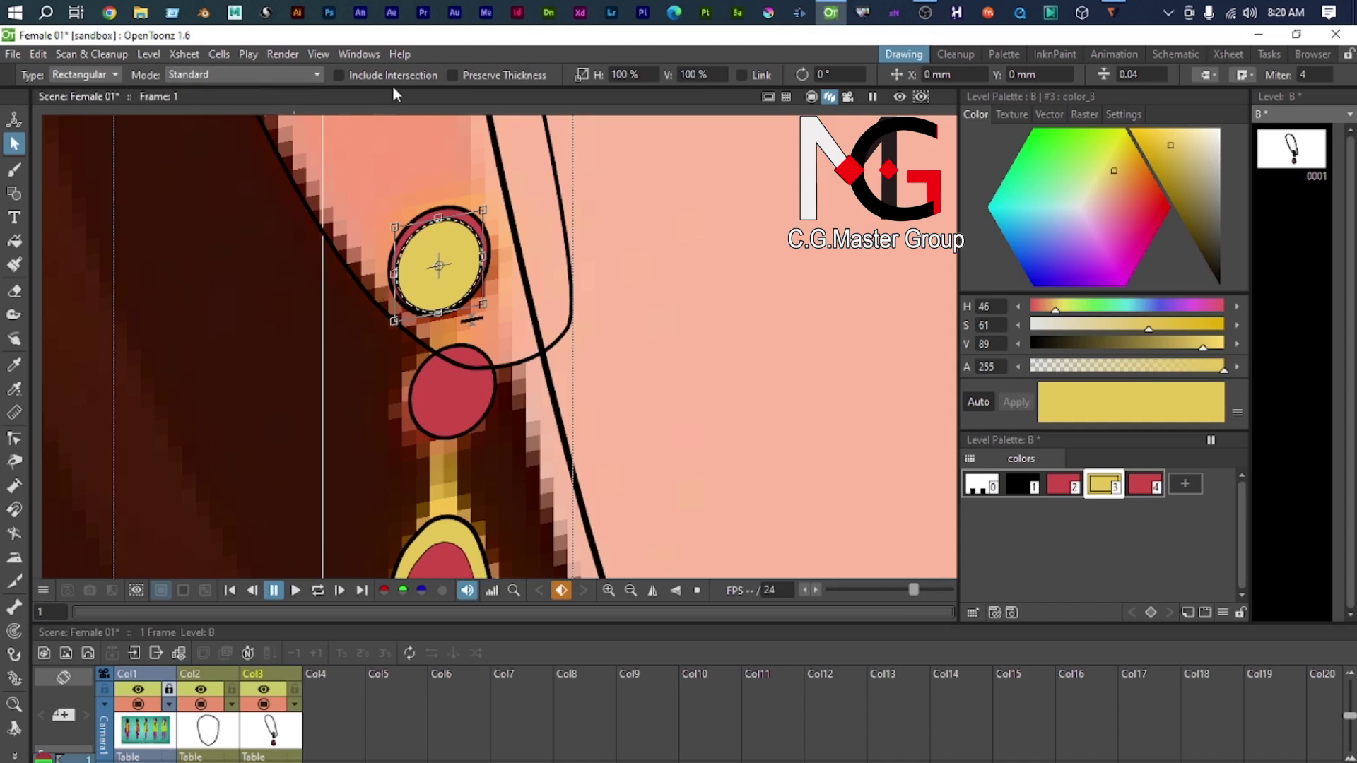
Step: Enable Preserve Thickness, try moving the gold bead about -0.1 mm in X and 0.11 mm in Y, and undo the move
click(482, 75)
scroll(443, 268, up, 4)
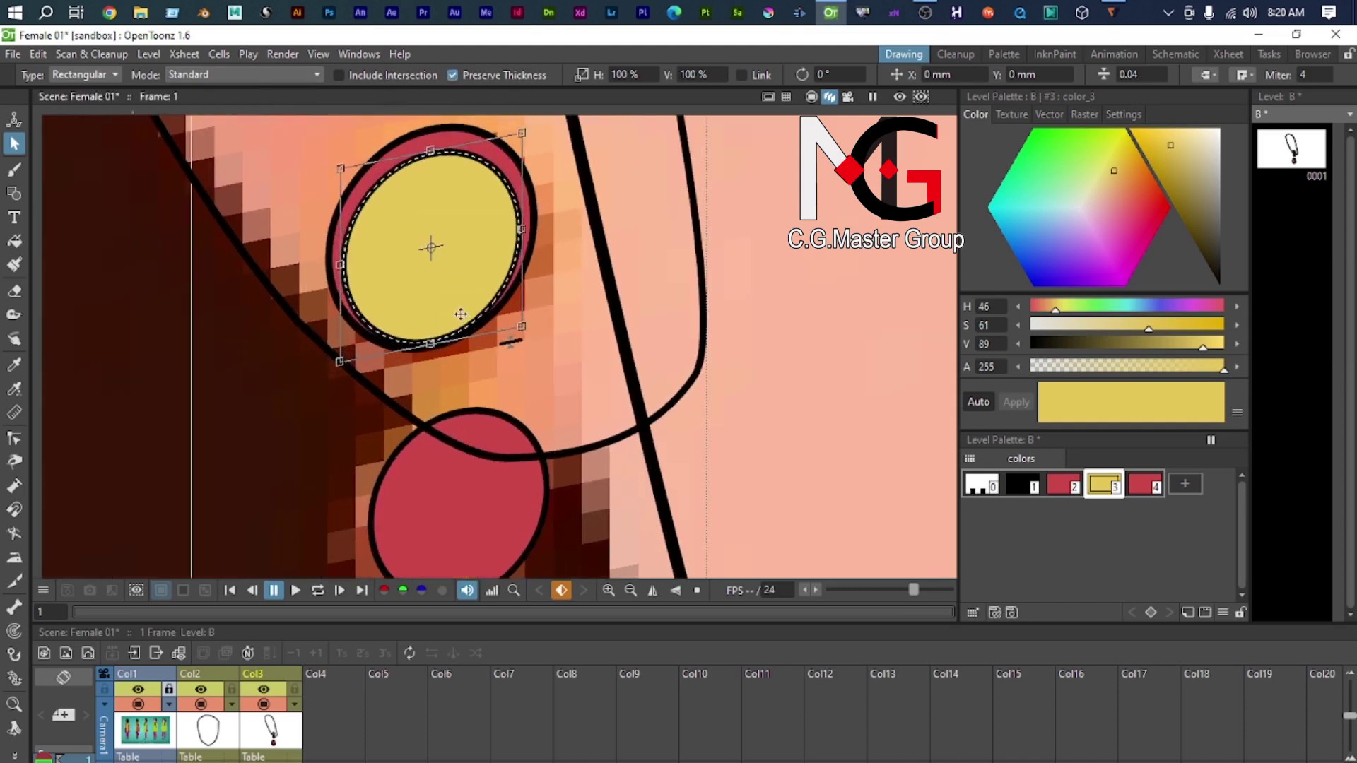
drag(453, 308, 426, 276)
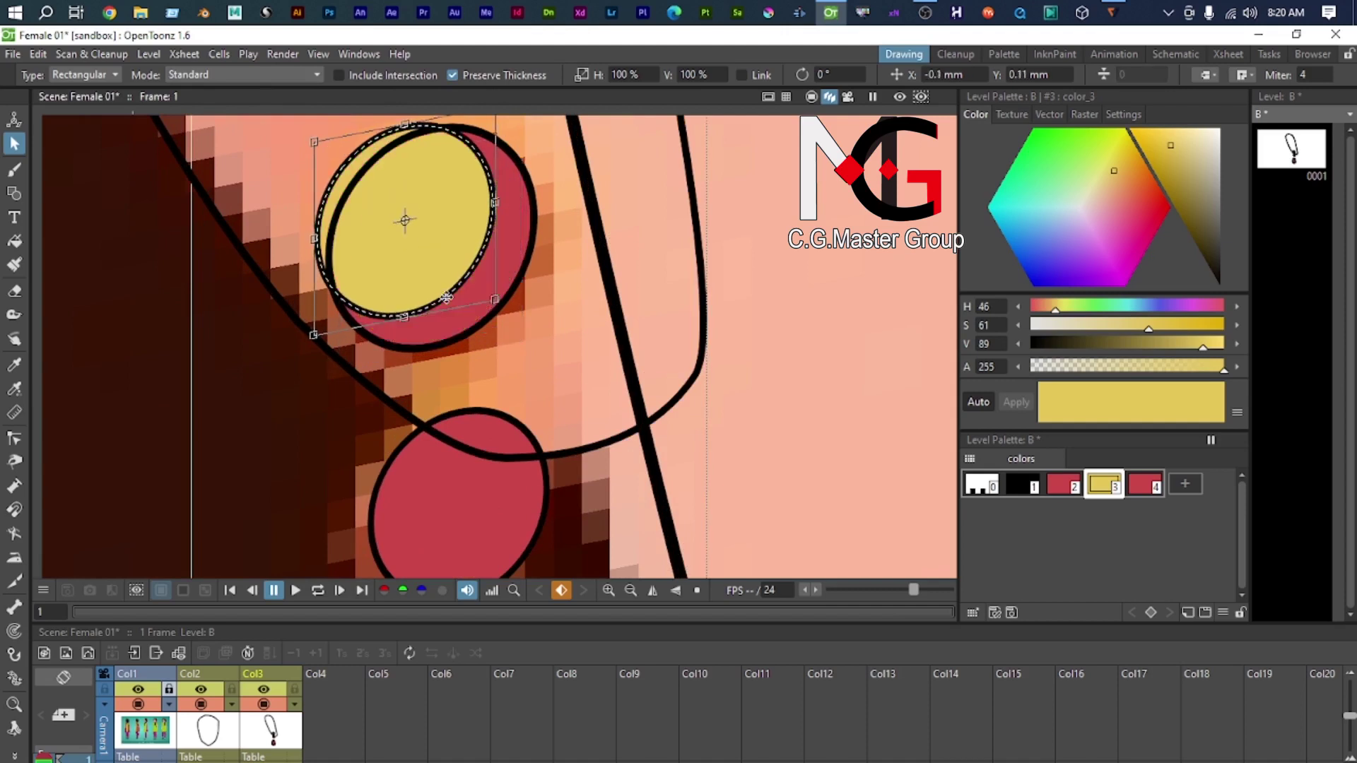
key(ctrl+z)
Step: Deselect the gold bead and examine the whole earring beside the face in the 3D view
right_click(460, 281)
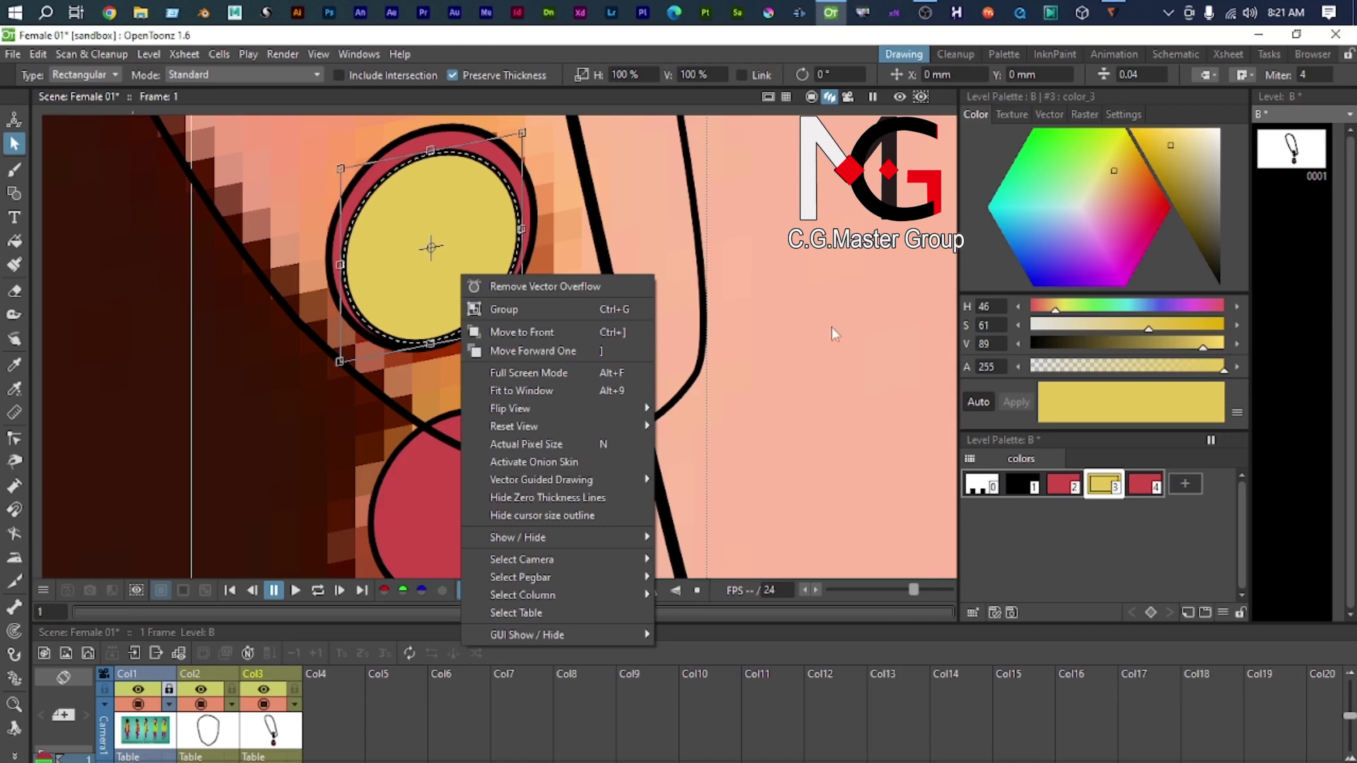
click(868, 342)
scroll(667, 308, down, 13)
drag(684, 313, 621, 333)
drag(664, 382, 597, 388)
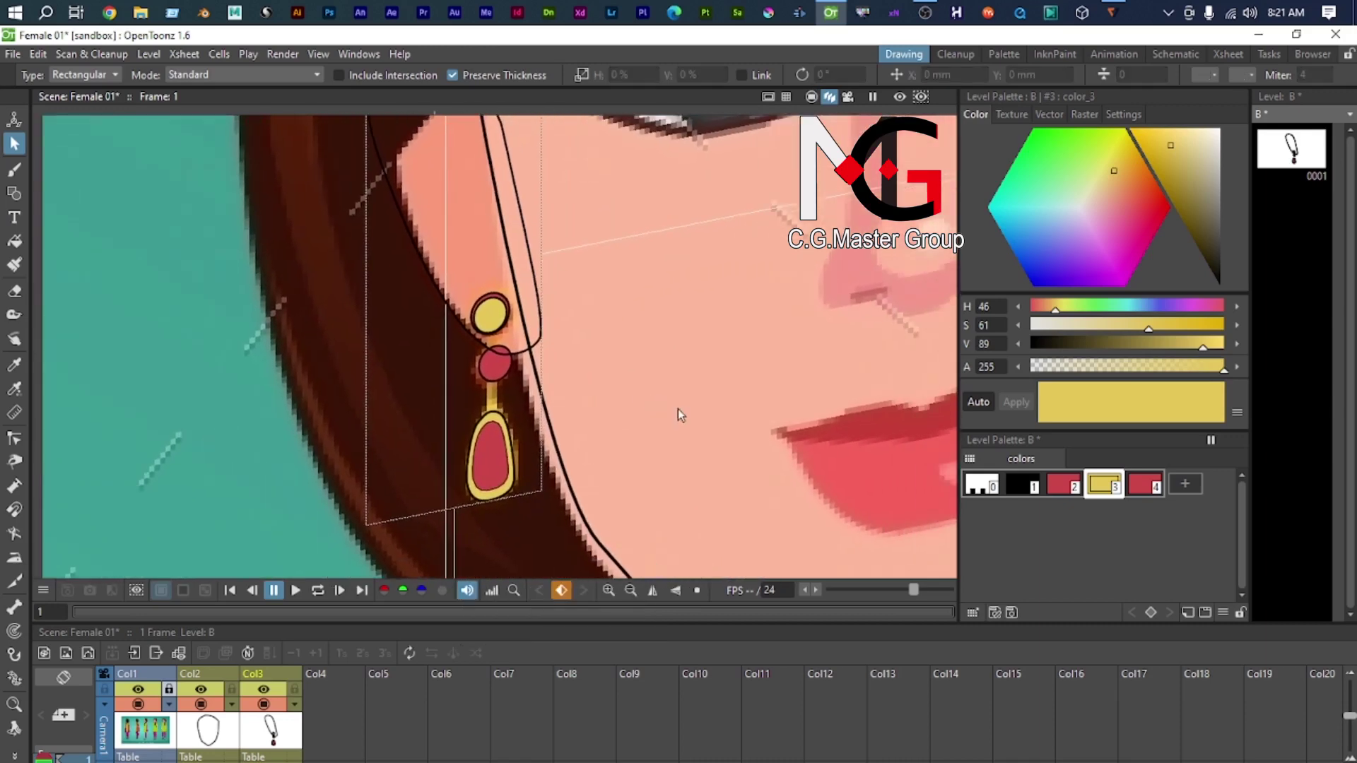
Step: Select the gold bead on the earring in the 3D view and preview the whole frame
scroll(677, 409, down, 5)
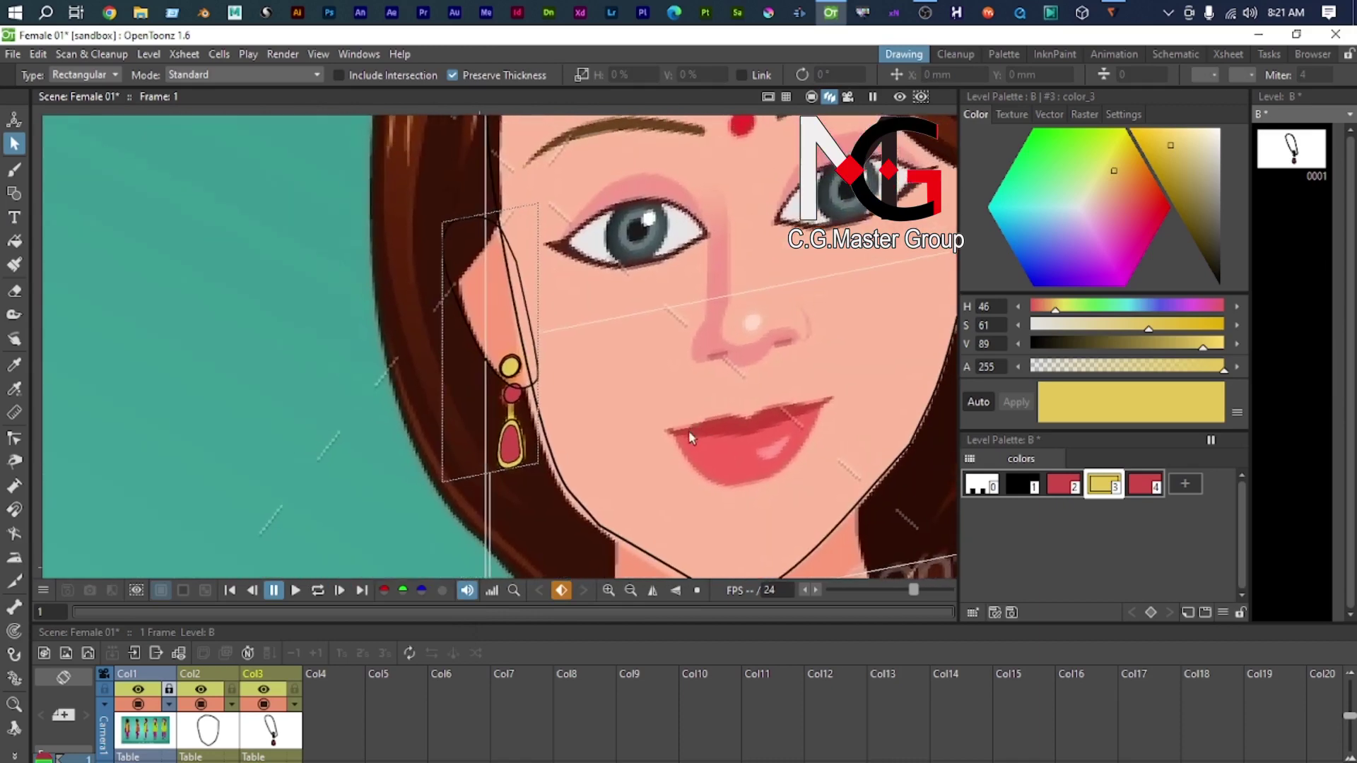
scroll(578, 379, down, 5)
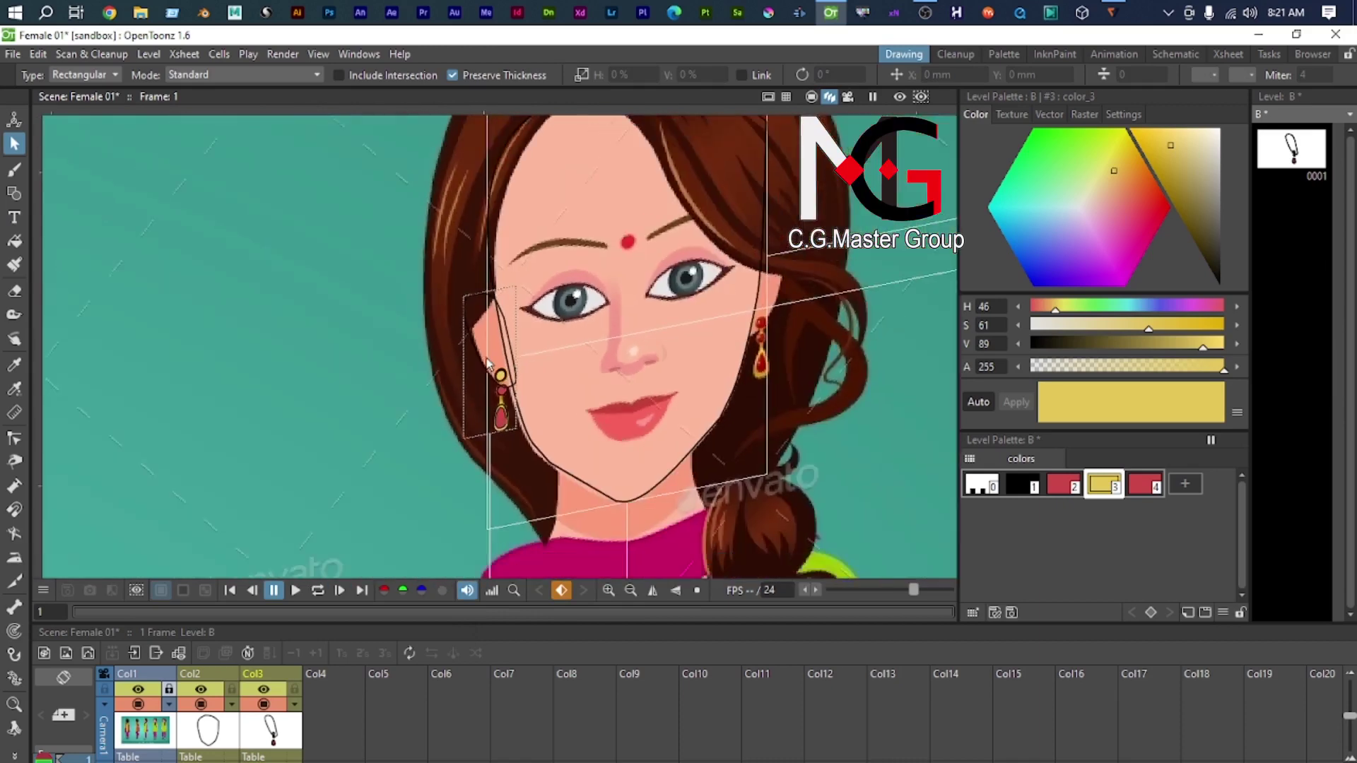
scroll(487, 362, up, 8)
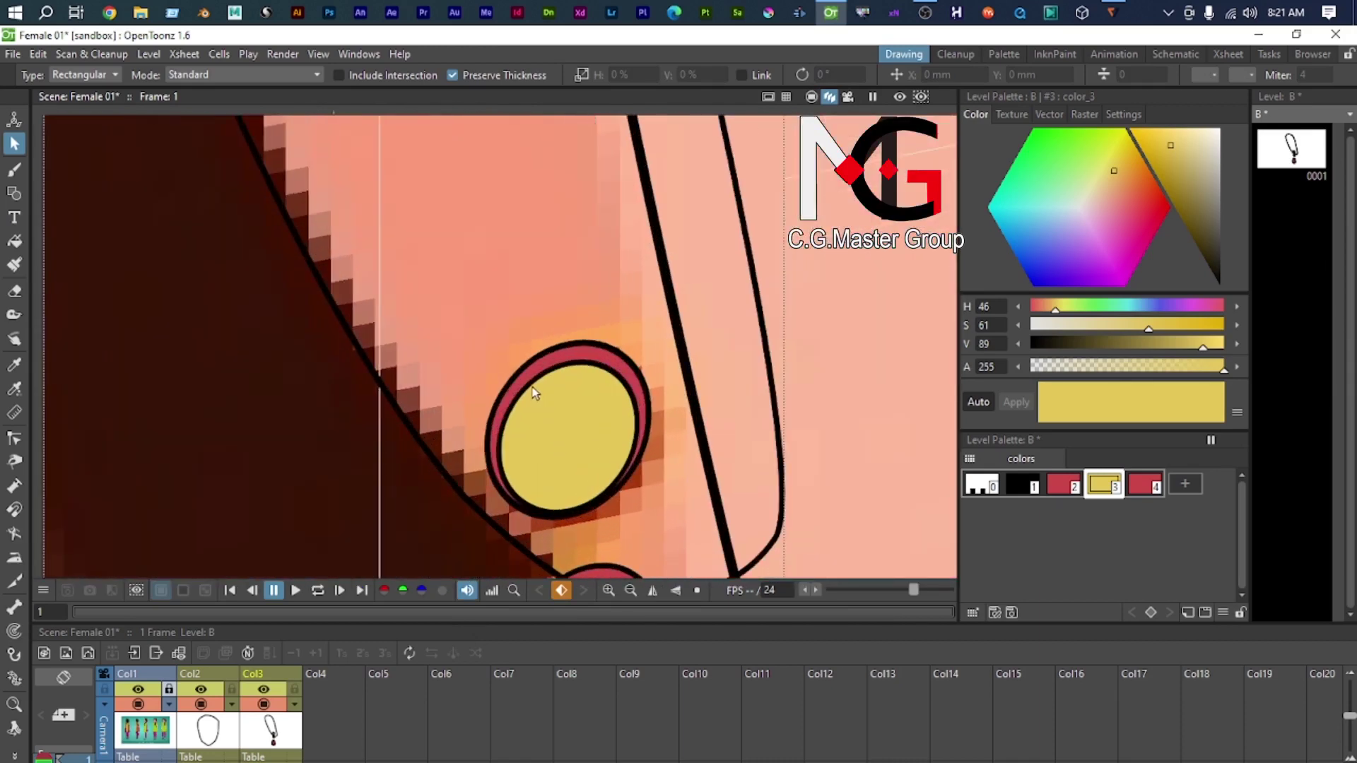
click(532, 388)
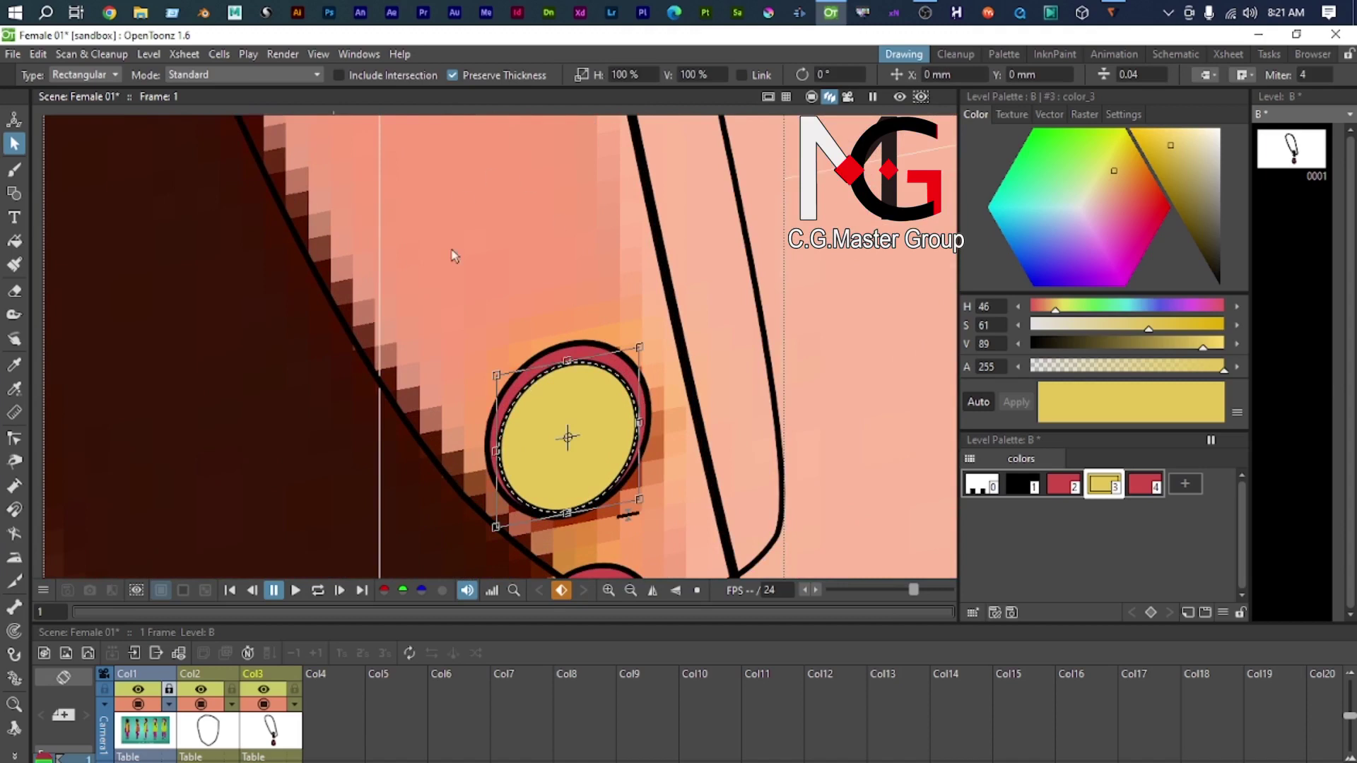
click(271, 74)
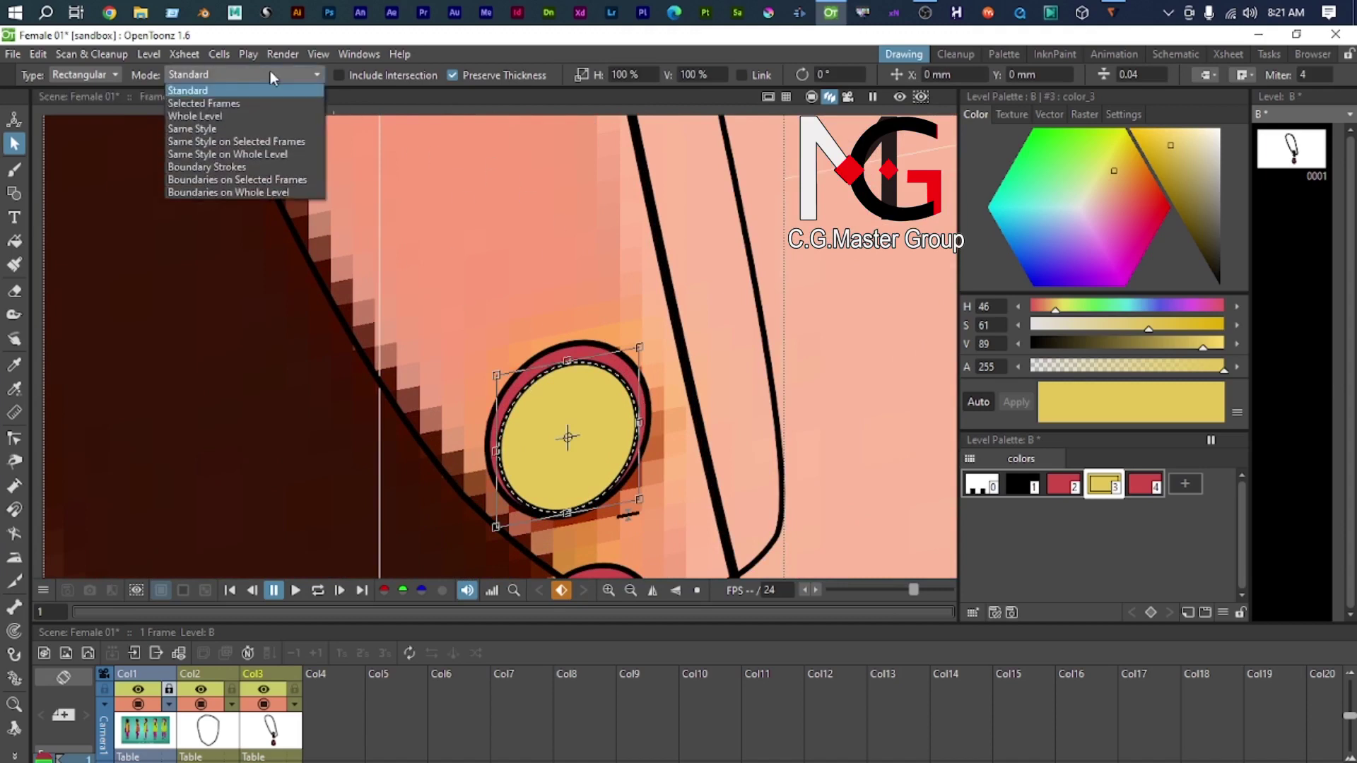
click(270, 73)
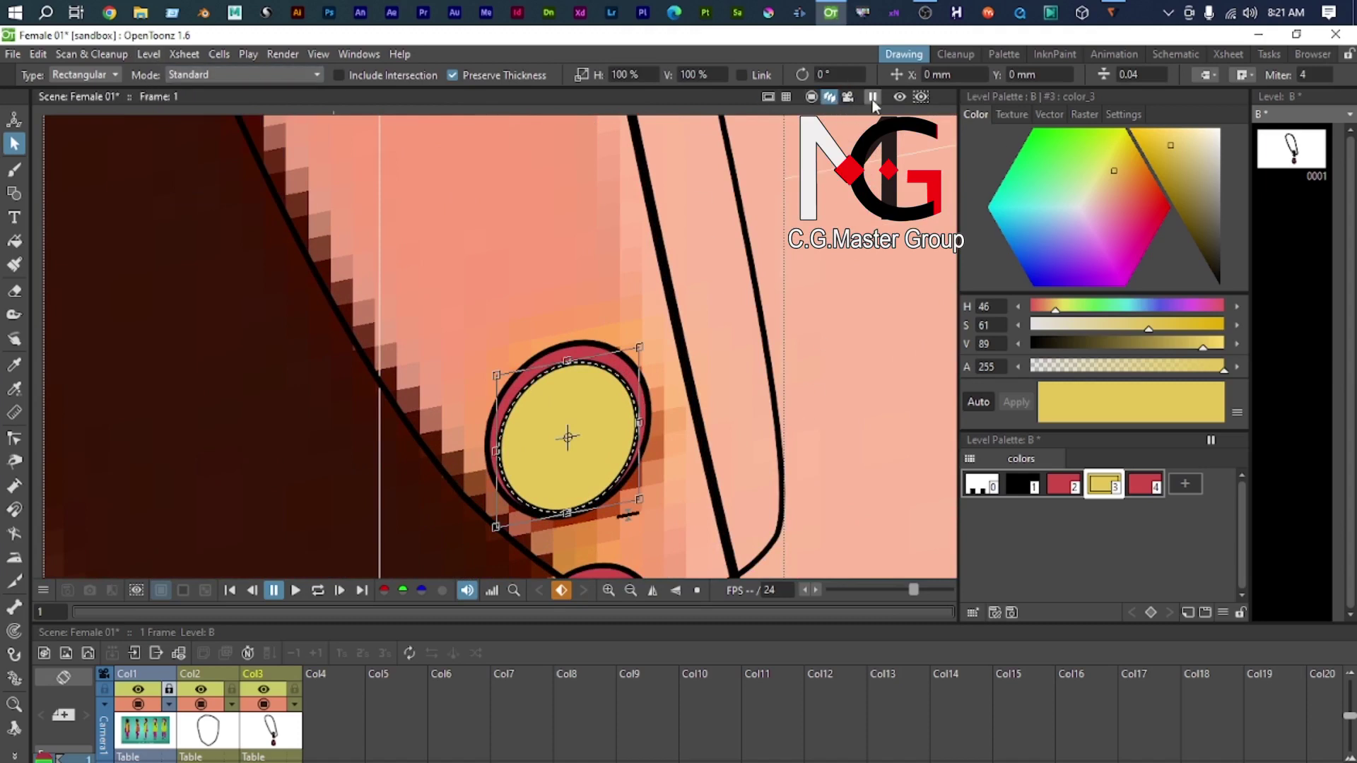
click(899, 96)
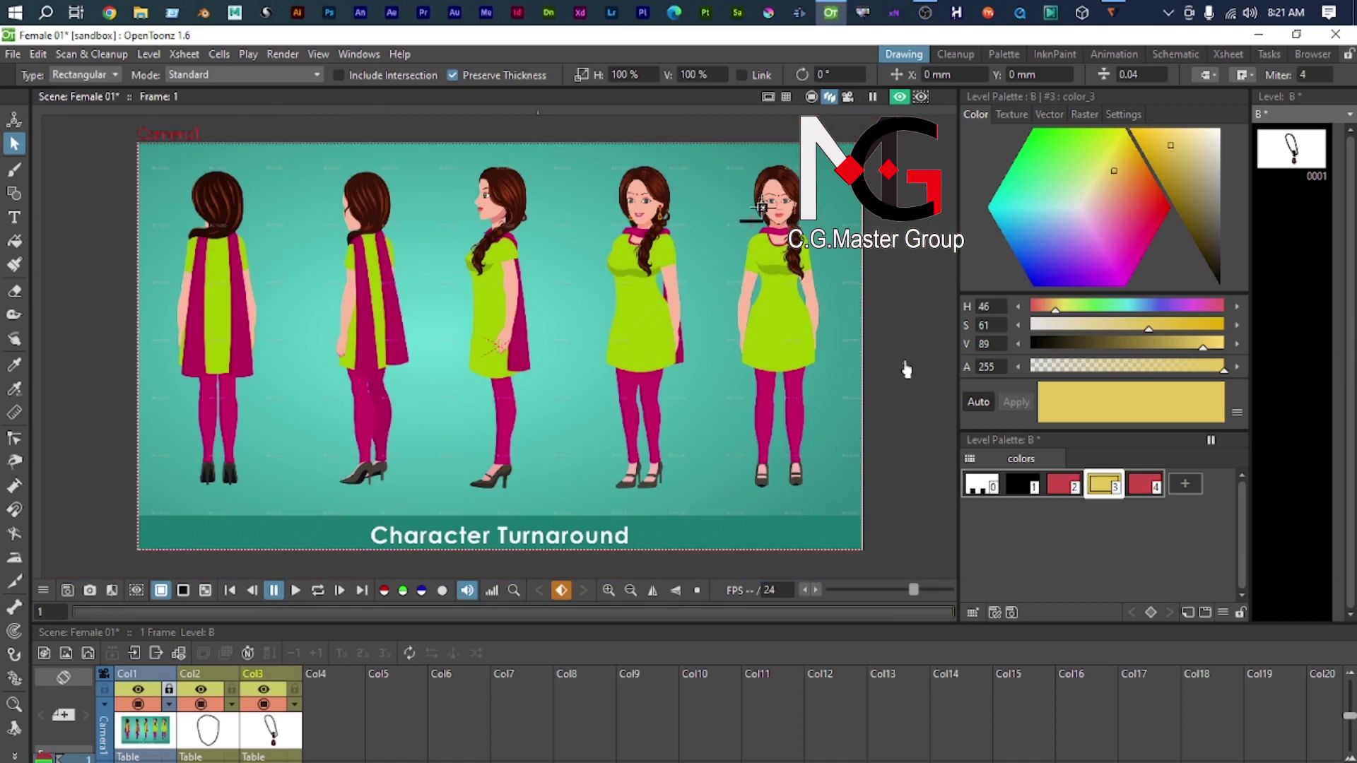
click(899, 96)
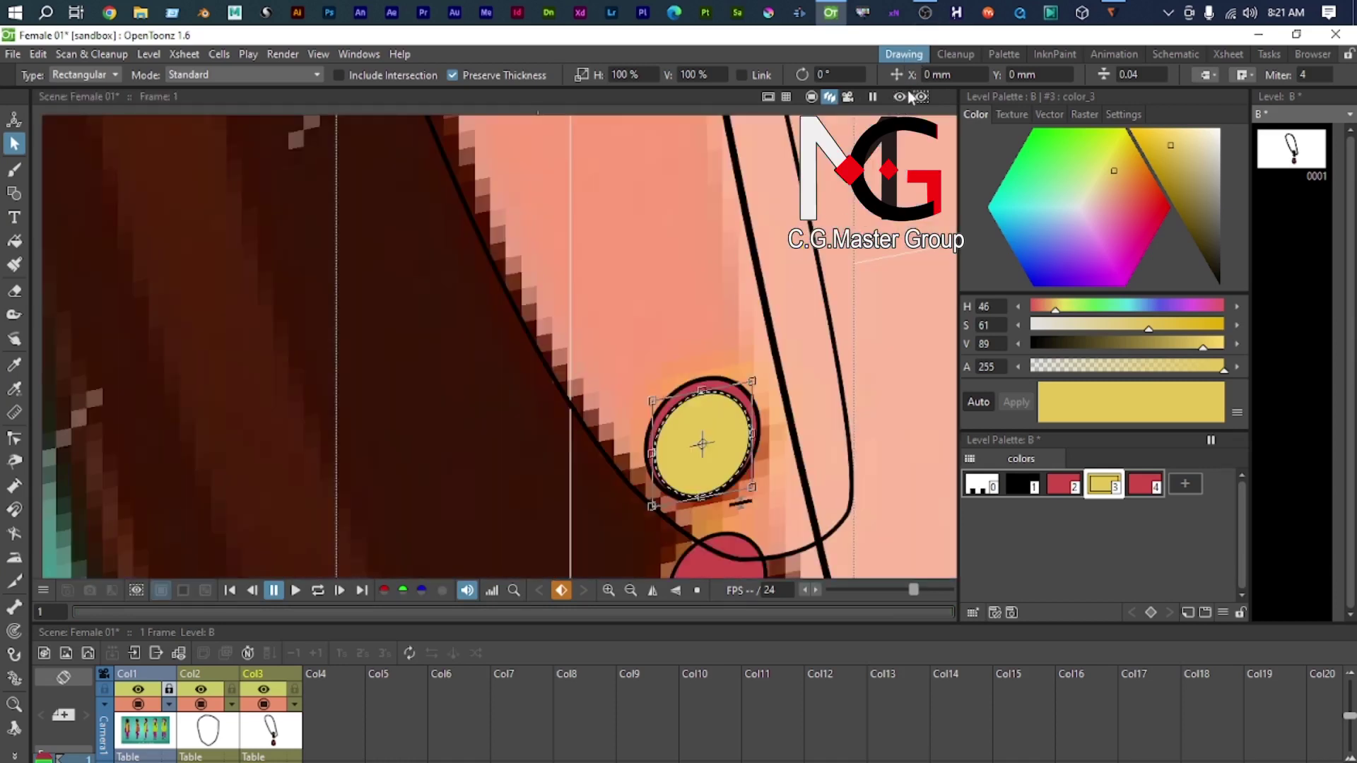
Step: Return the viewer to the flat camera stand view and remove the keyframe at frame 1
click(812, 96)
scroll(645, 367, down, 8)
scroll(484, 387, up, 10)
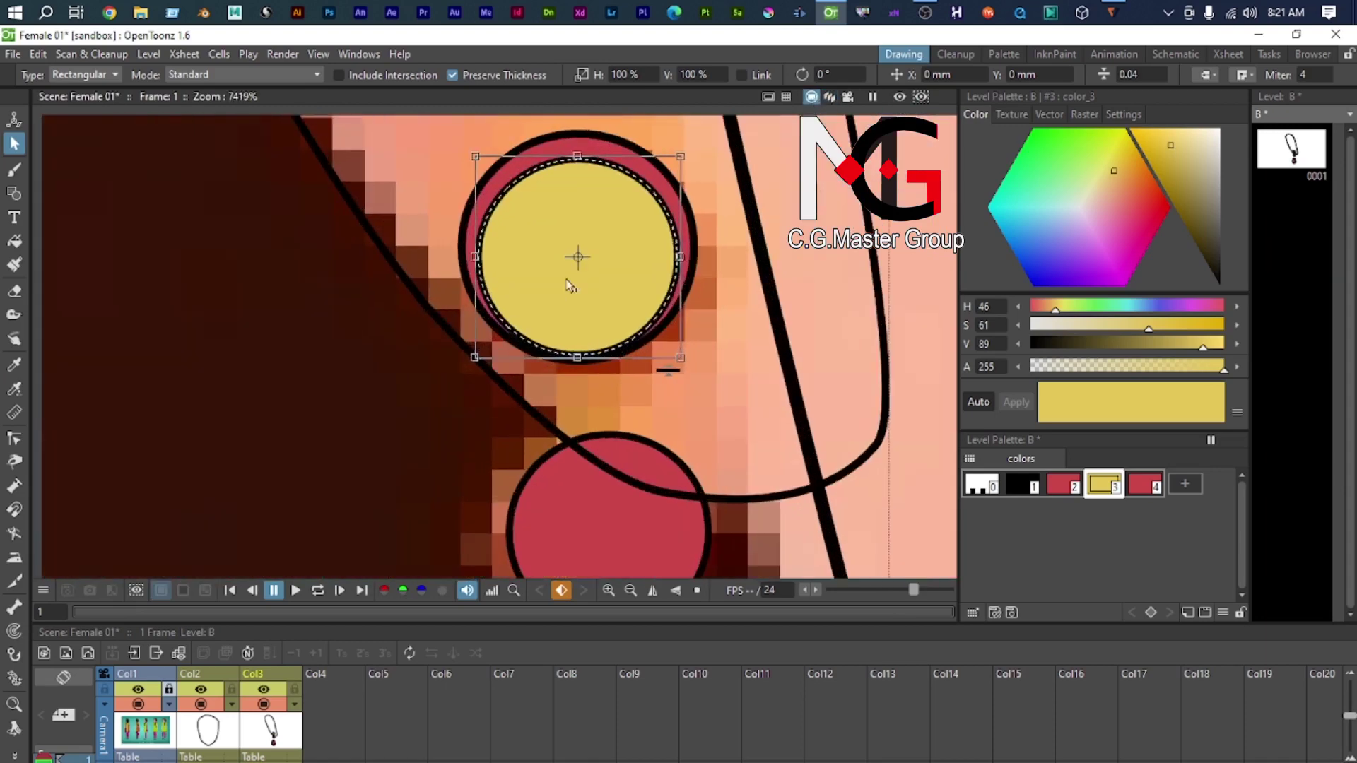
scroll(563, 285, up, 1)
scroll(540, 415, up, 2)
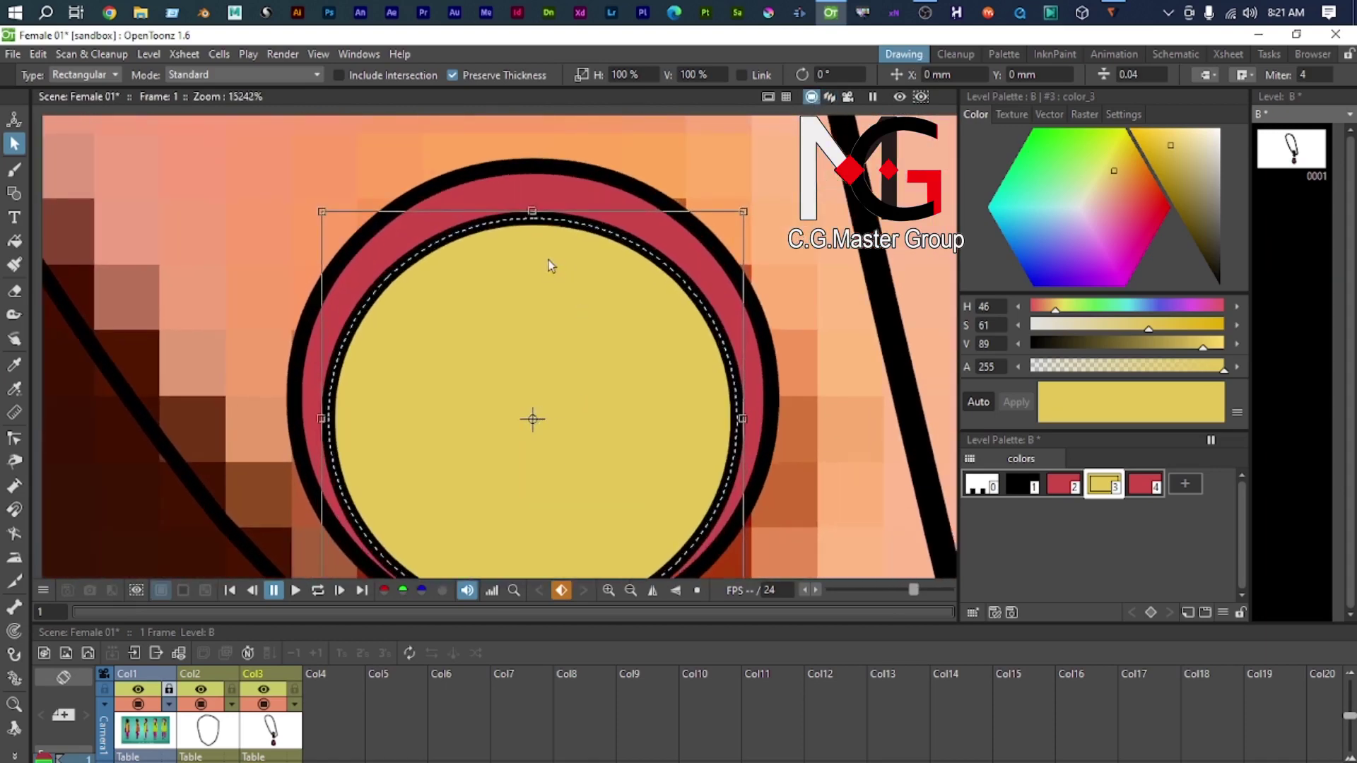
scroll(705, 456, down, 1)
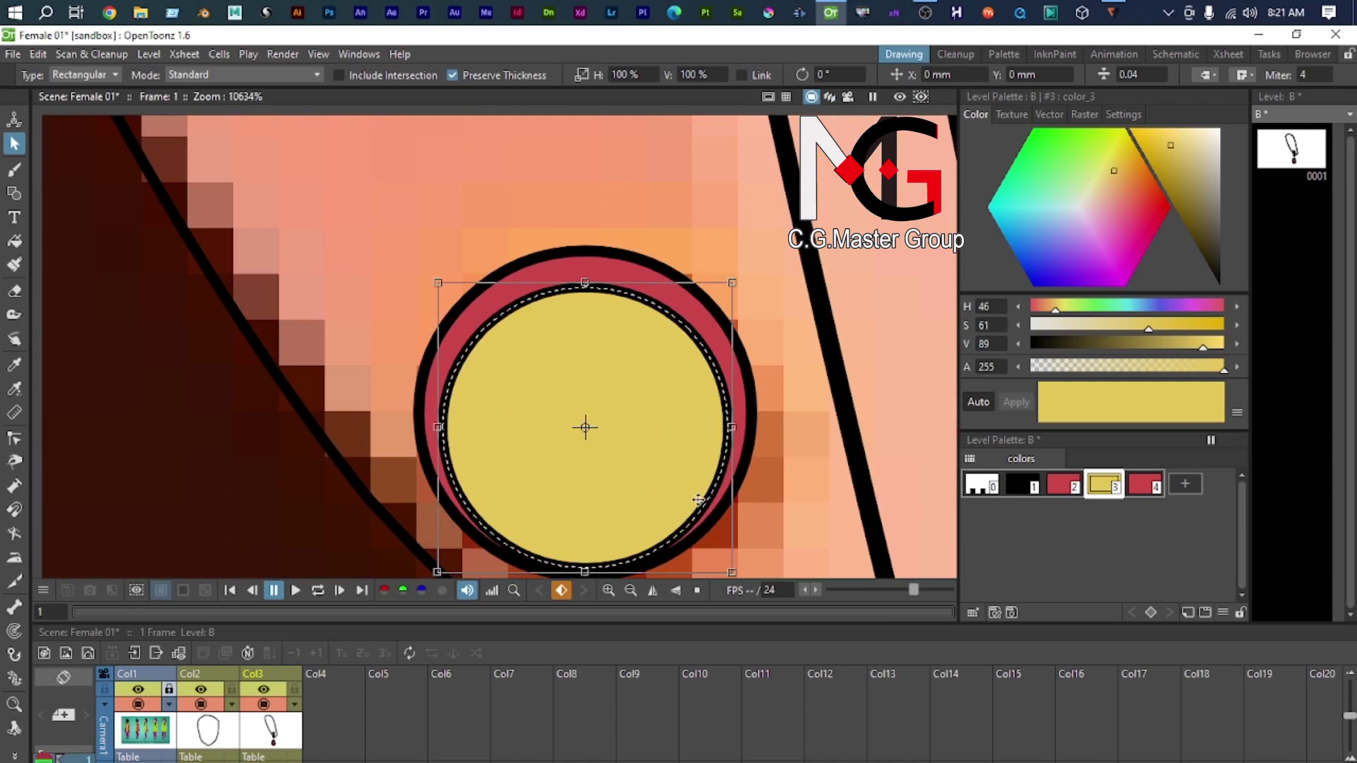
click(561, 590)
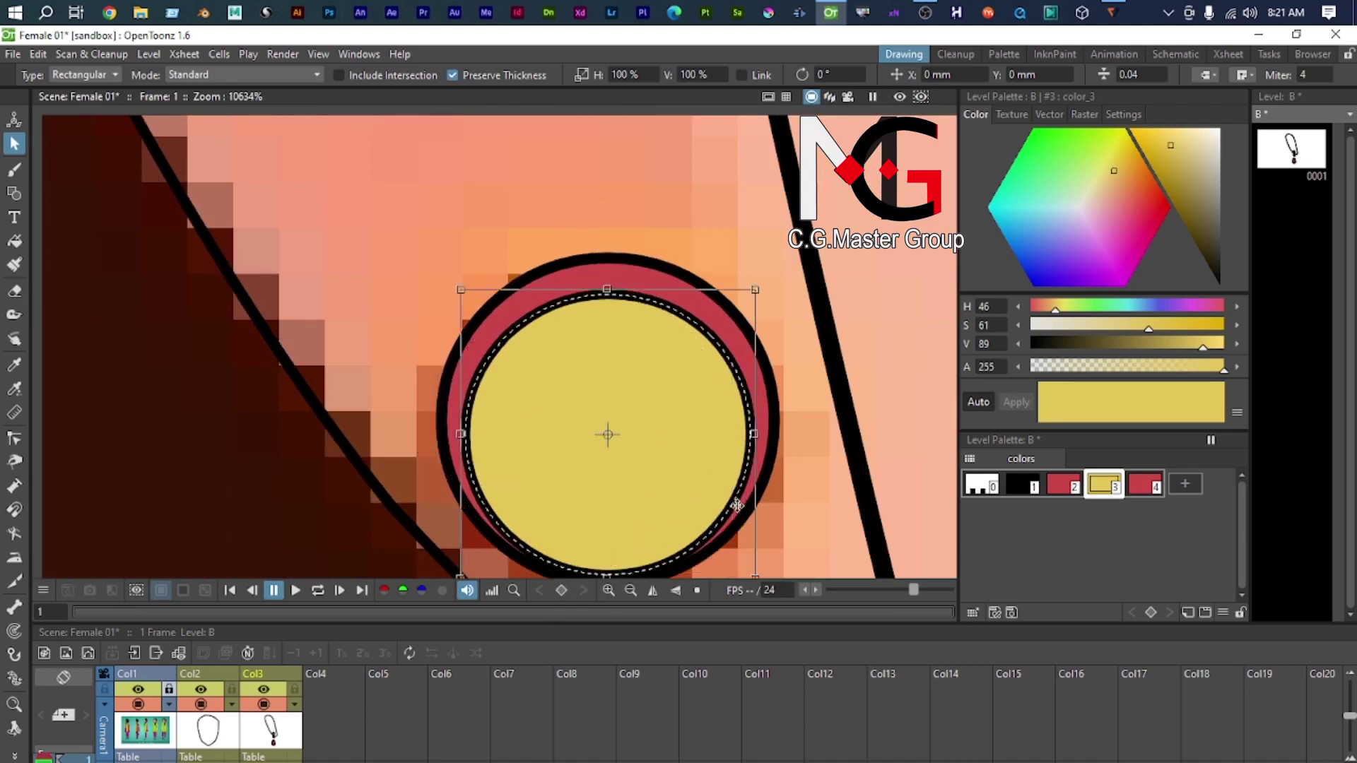
scroll(734, 494, down, 3)
scroll(702, 468, up, 1)
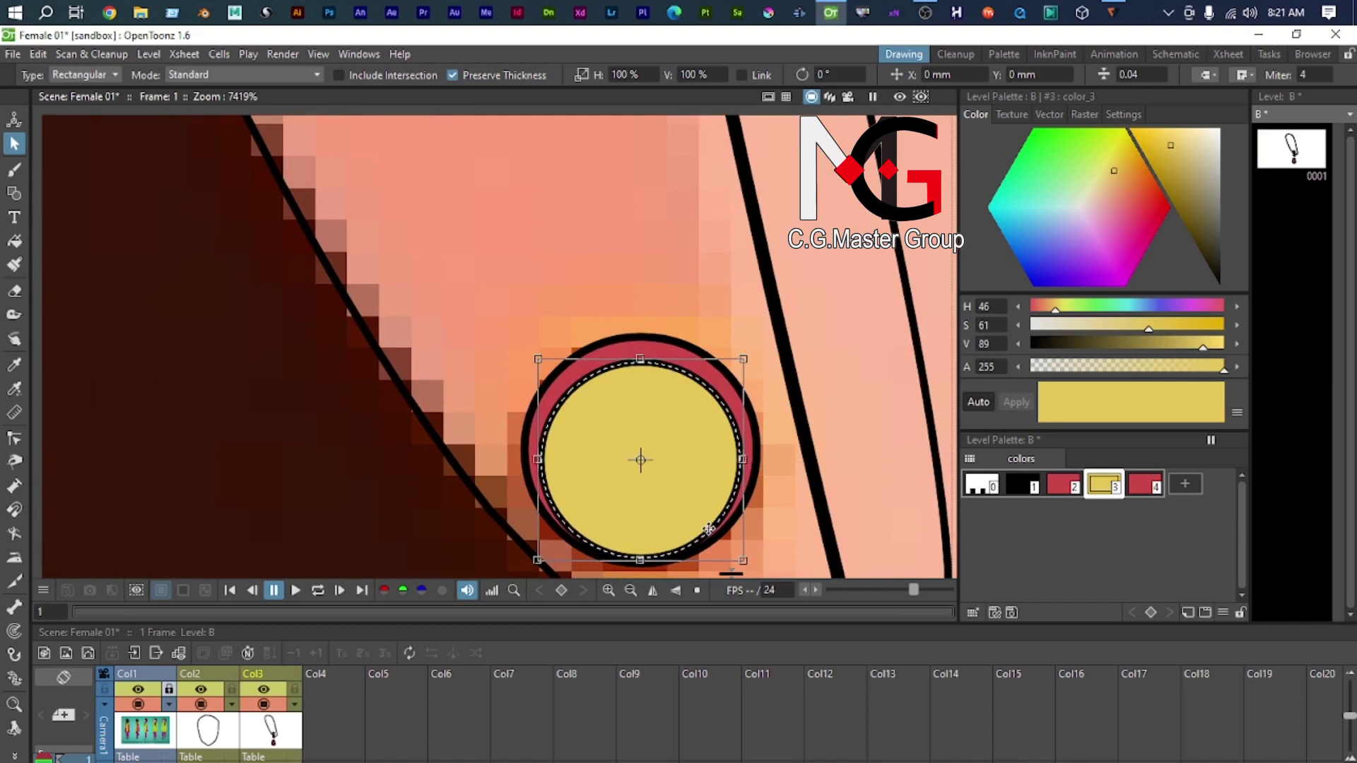
Step: Try nudging the gold bead slightly upward inside the red bead, and undo the move
mouse_move(712, 514)
mouse_down()
mouse_move(720, 478)
mouse_move(716, 494)
mouse_up()
key(ctrl+z)
key(ctrl+z)
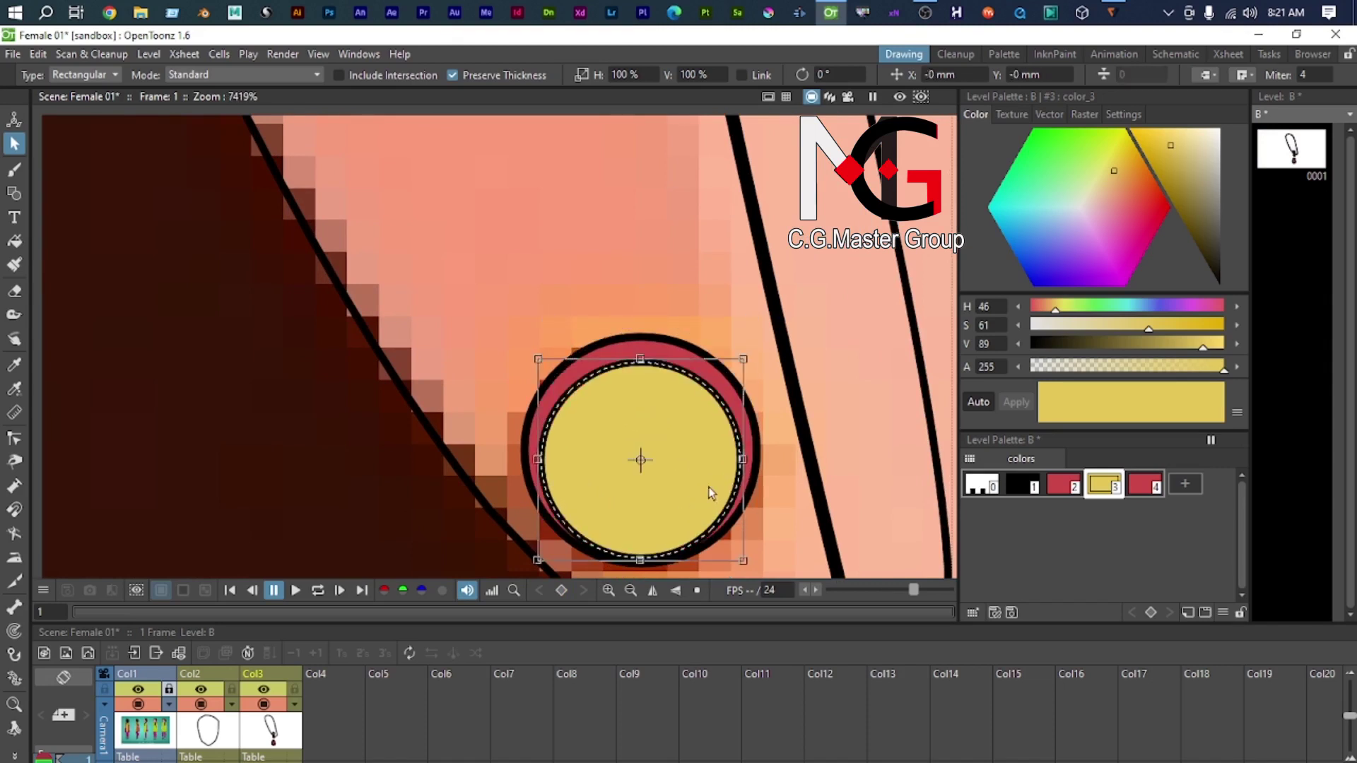
scroll(712, 496, down, 1)
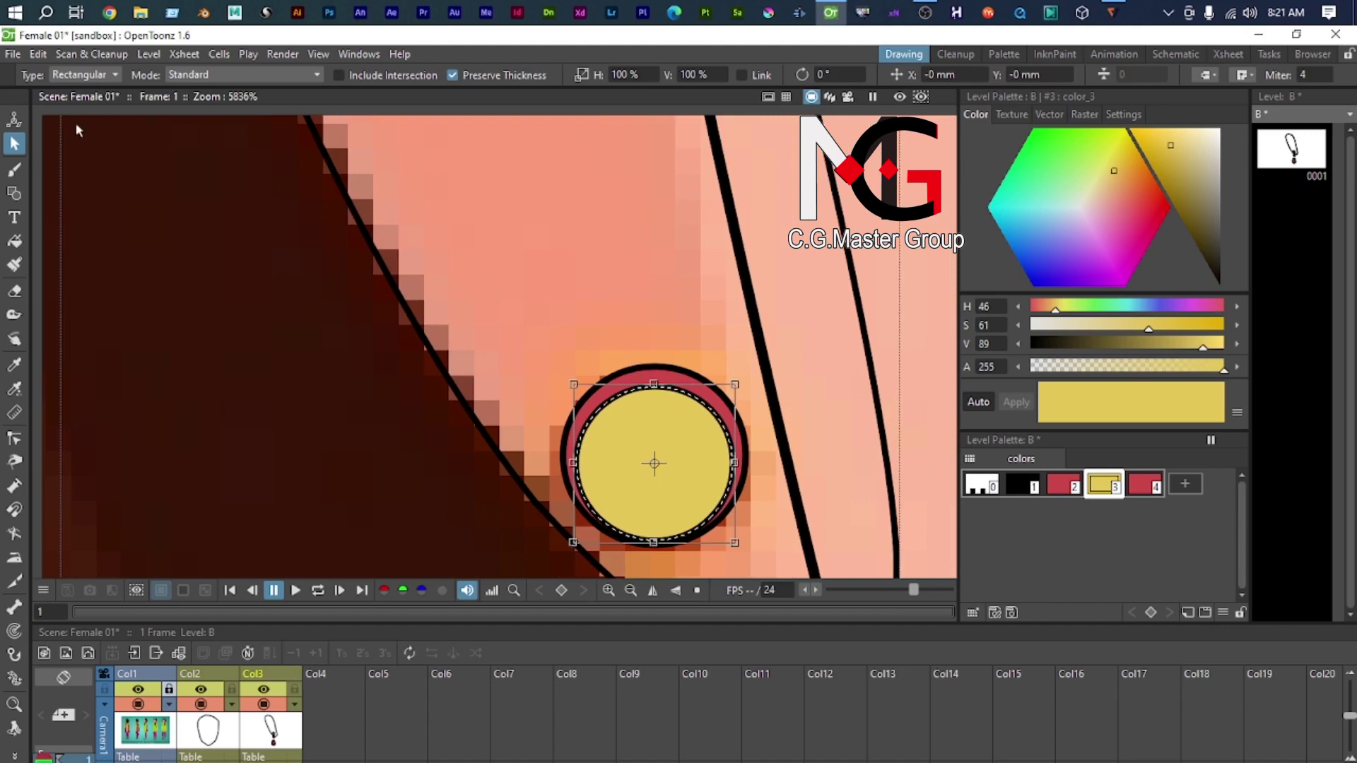
scroll(672, 477, up, 2)
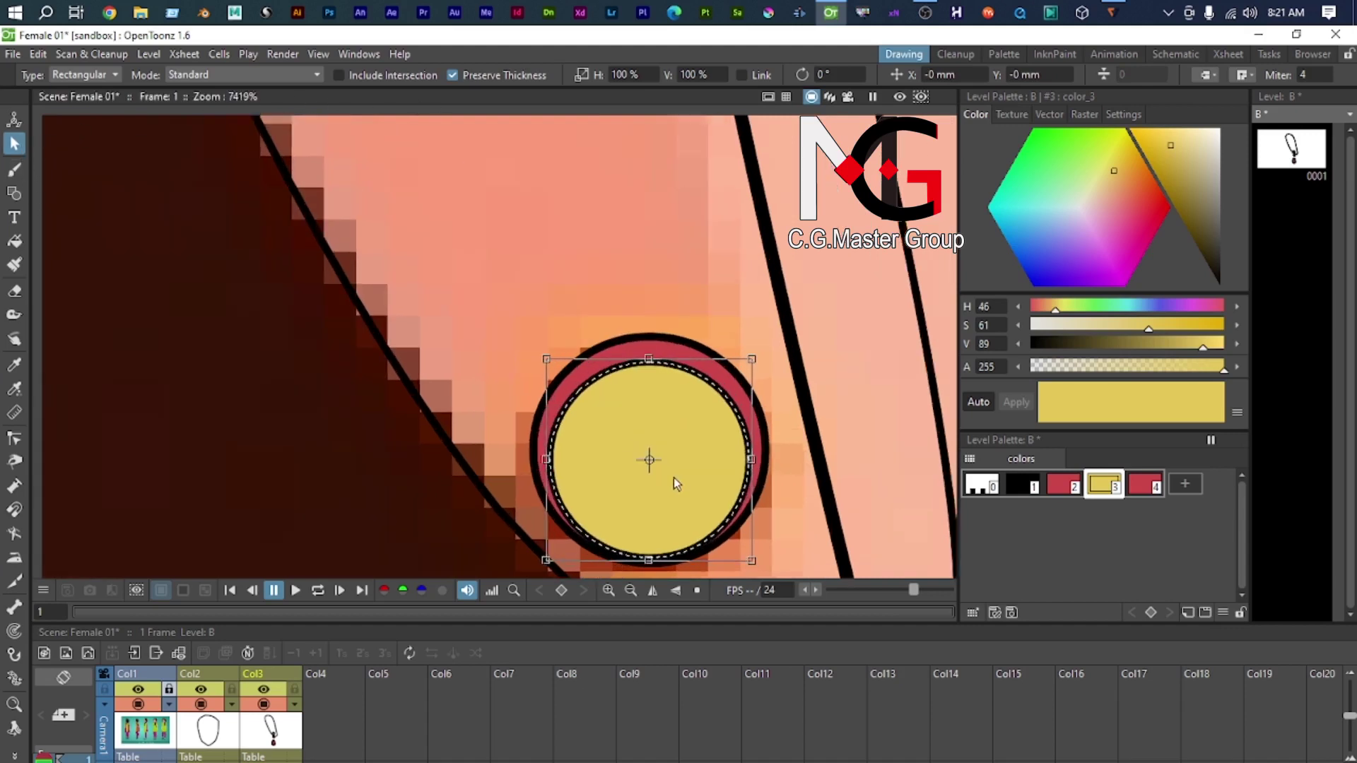
Step: Try lifting the gold bead about 0.48 mm in Y off the red bead, and set it back centred over it
drag(673, 475, 672, 318)
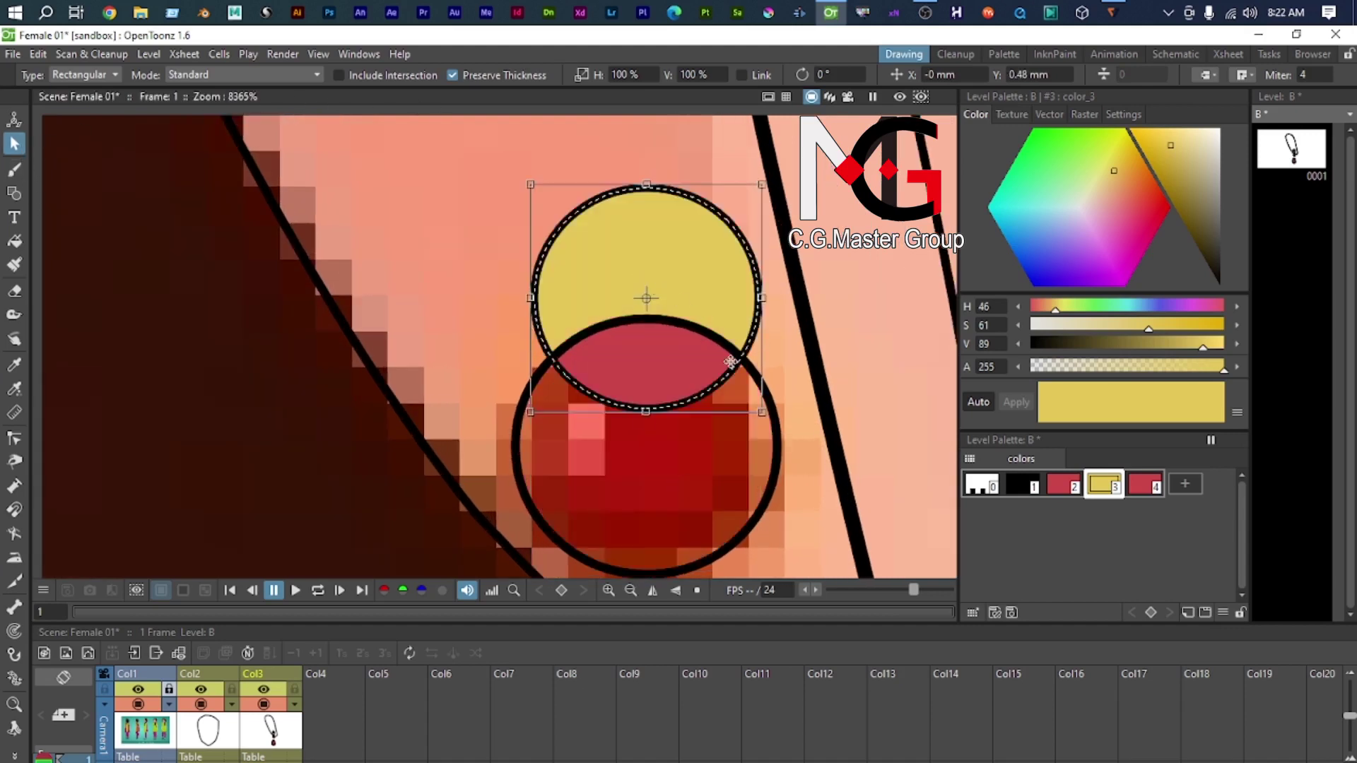
drag(732, 367, 735, 518)
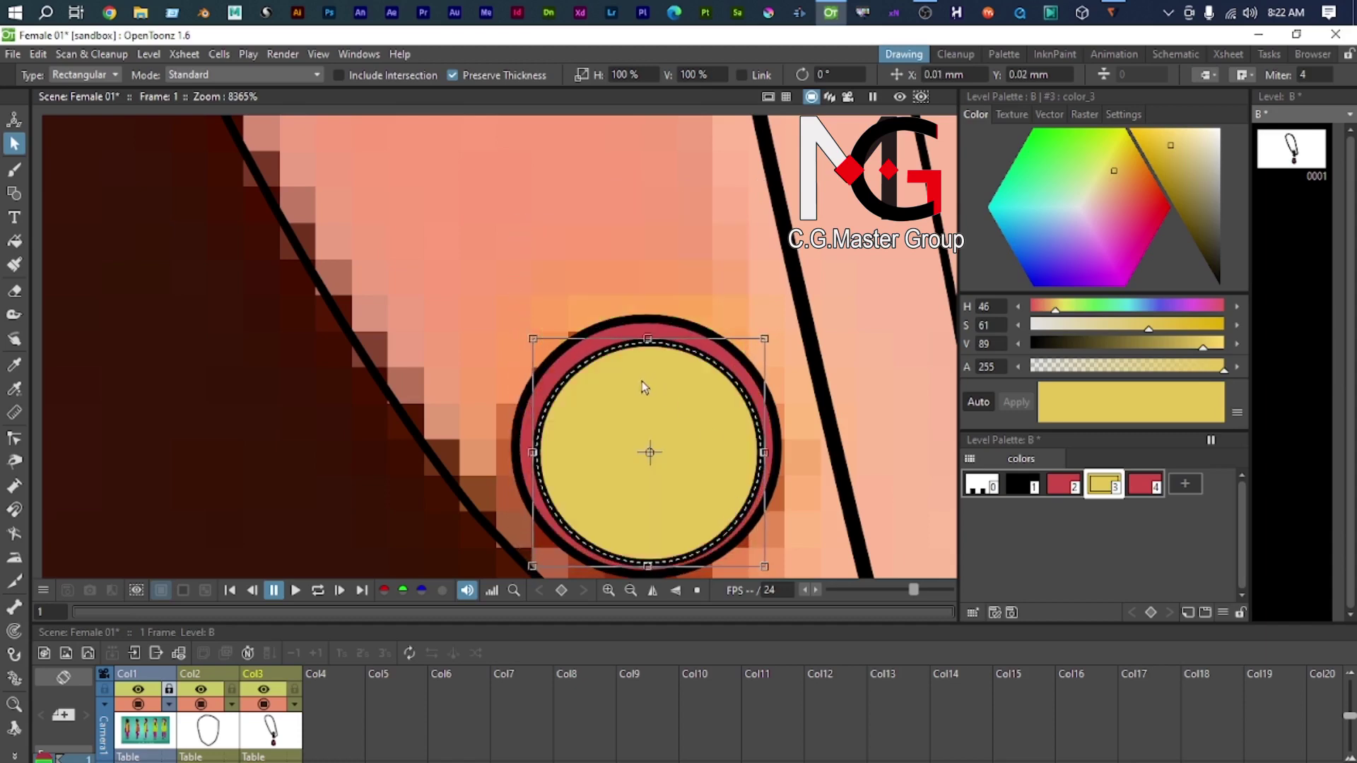
scroll(642, 380, down, 3)
scroll(617, 431, up, 1)
scroll(617, 431, down, 1)
scroll(618, 432, up, 1)
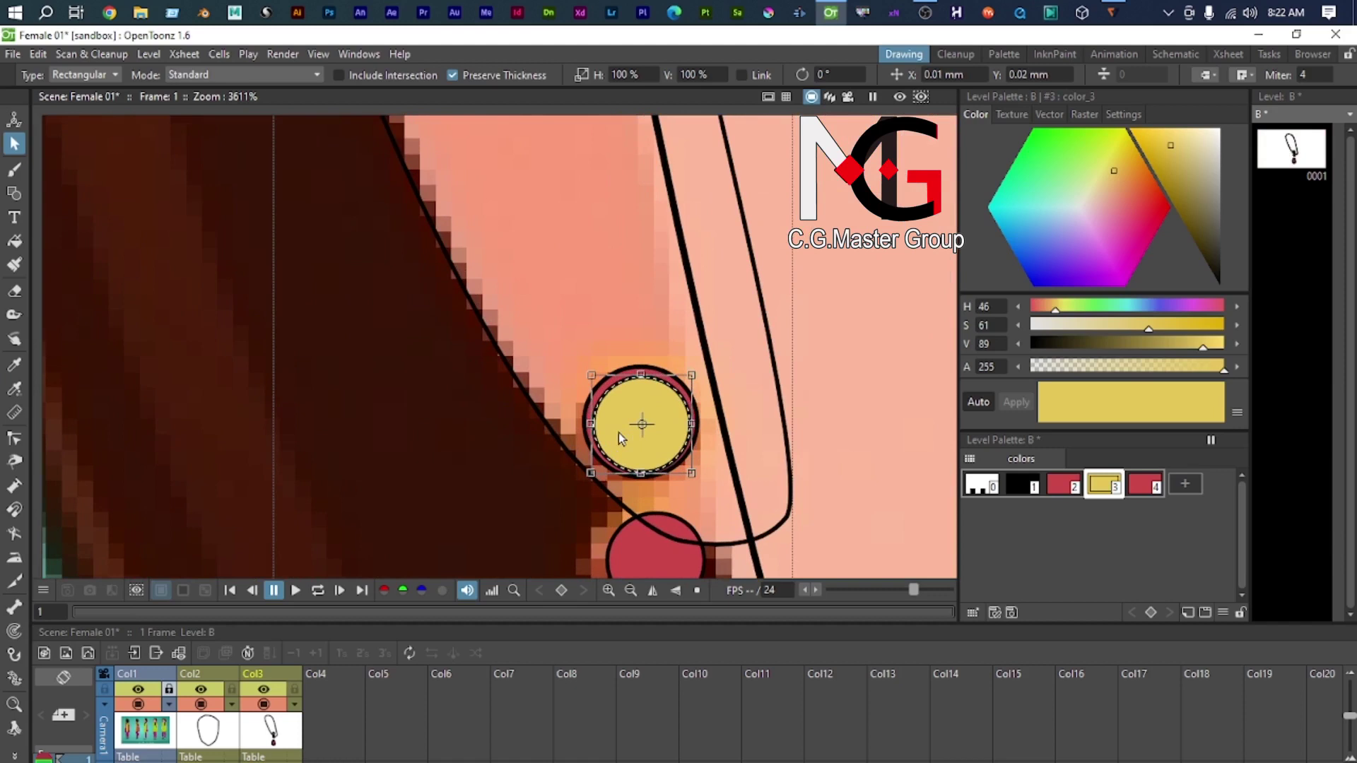
scroll(651, 446, down, 1)
scroll(661, 446, up, 3)
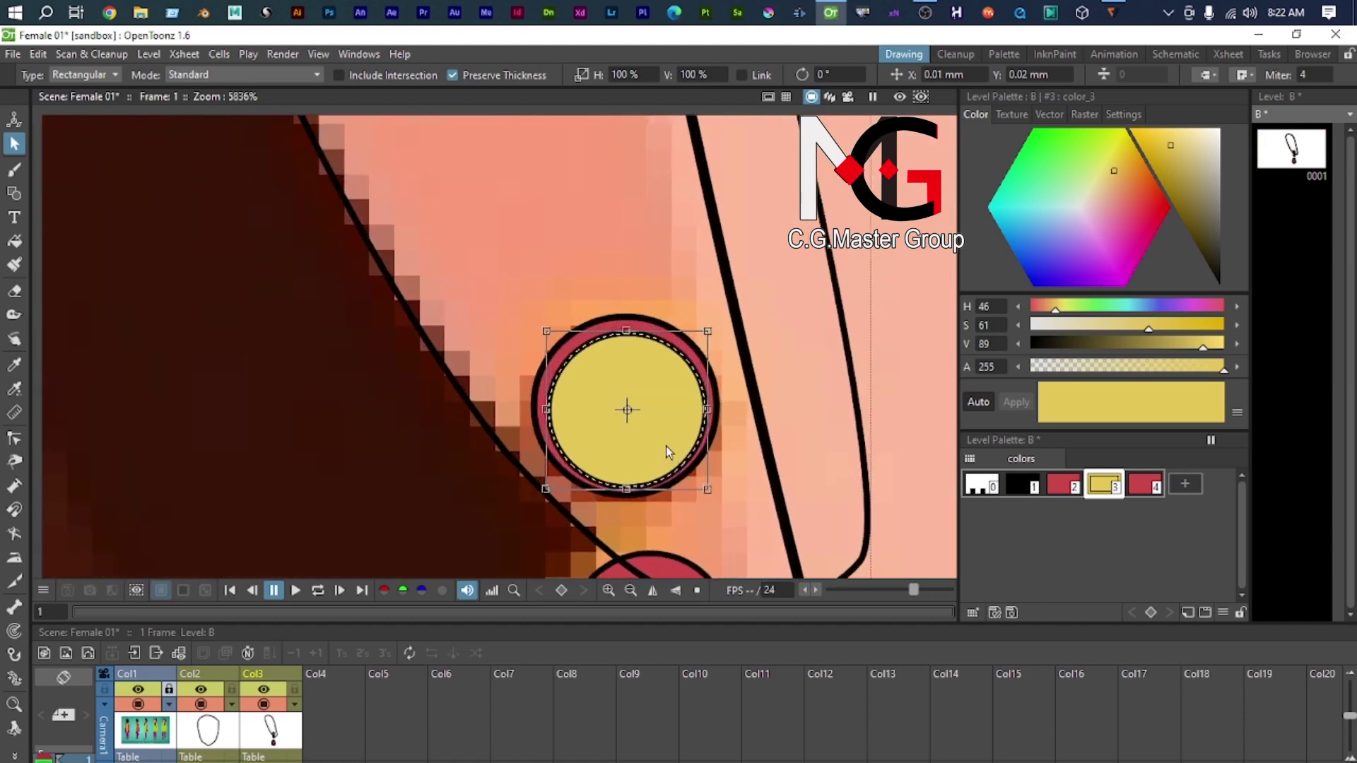
Step: Move the small gold bead aside to about 0.98 mm X and -0.24 mm Y, and fill it with red color_4 and the larger bead with gold color_3
drag(679, 463, 907, 525)
scroll(734, 476, down, 1)
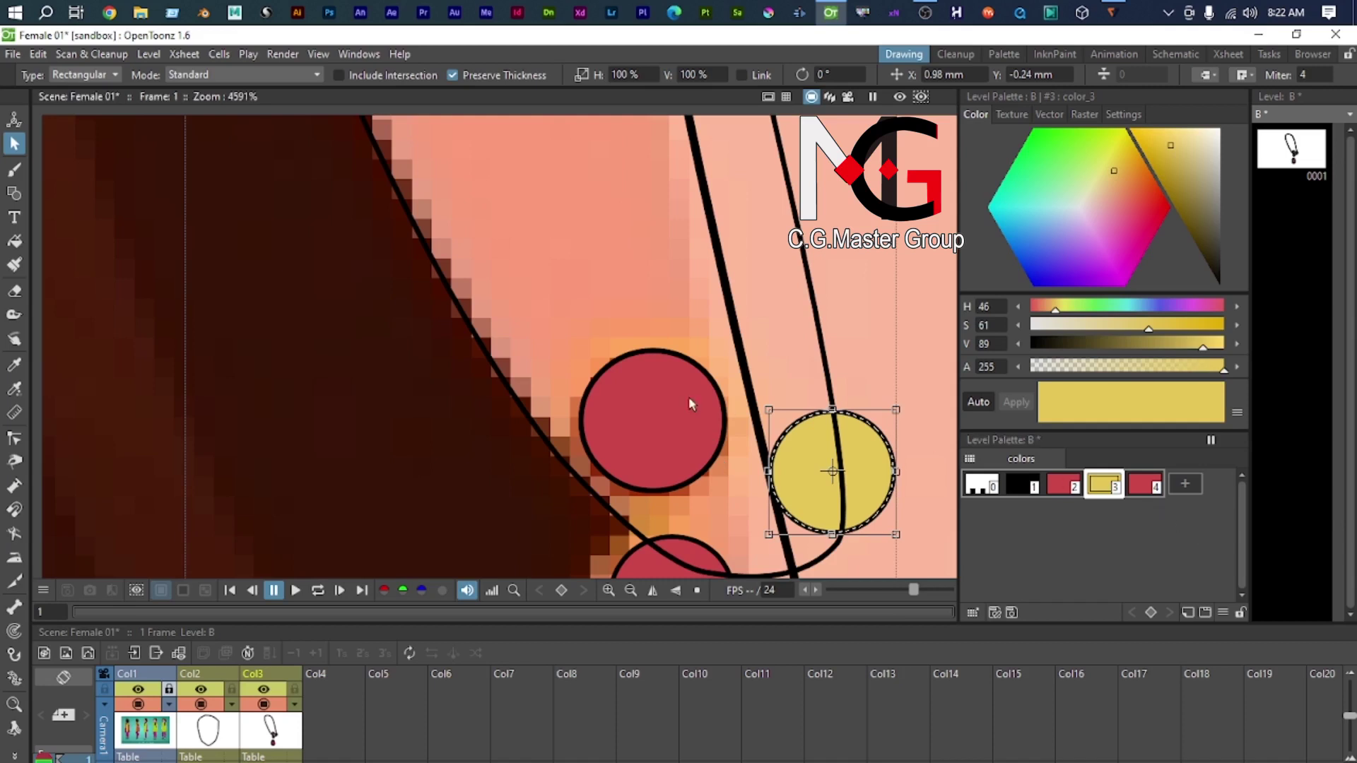
key(f)
drag(741, 377, 968, 558)
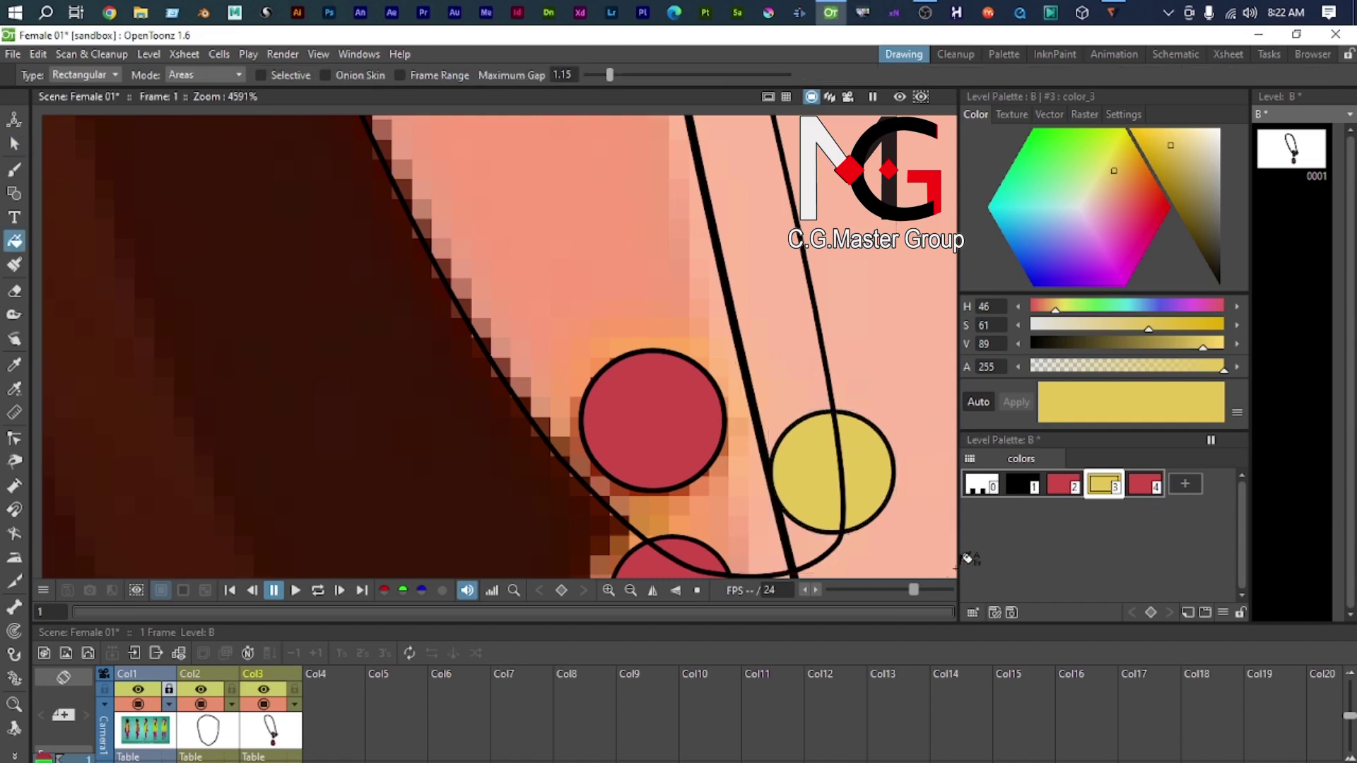
click(1147, 489)
drag(744, 378, 950, 547)
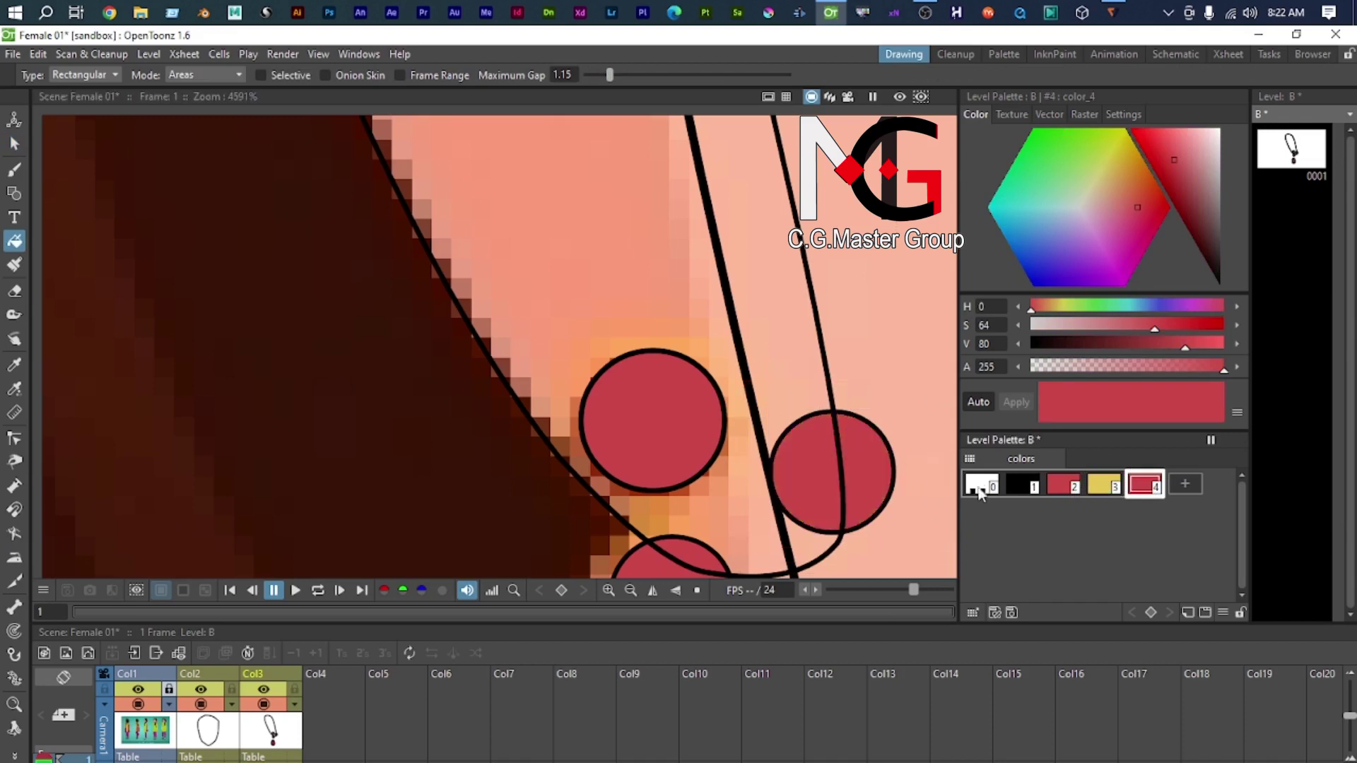
click(1103, 486)
drag(471, 318, 682, 473)
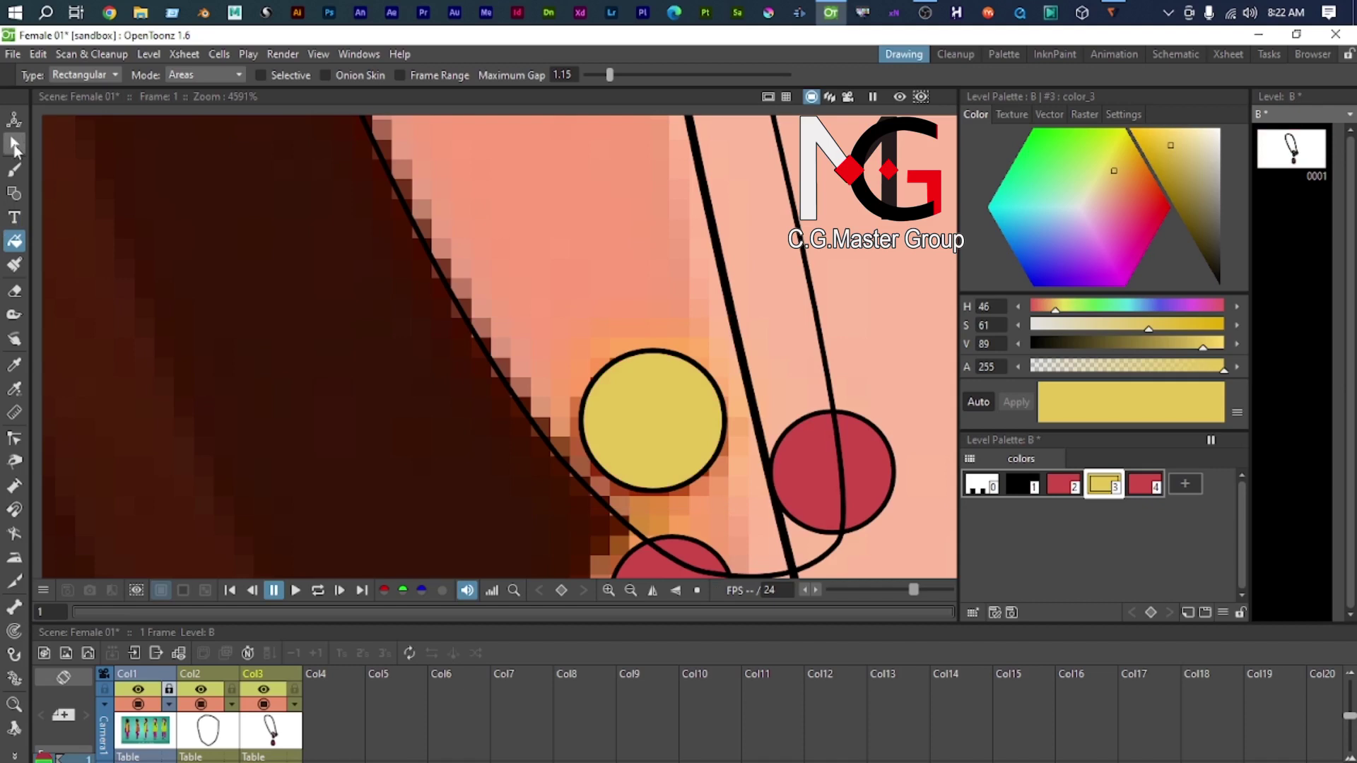
Step: Move the small red bead about -0.97 mm in X and 0.27 mm in Y so it sits centred on the larger gold bead, and deselect it
click(15, 146)
click(885, 513)
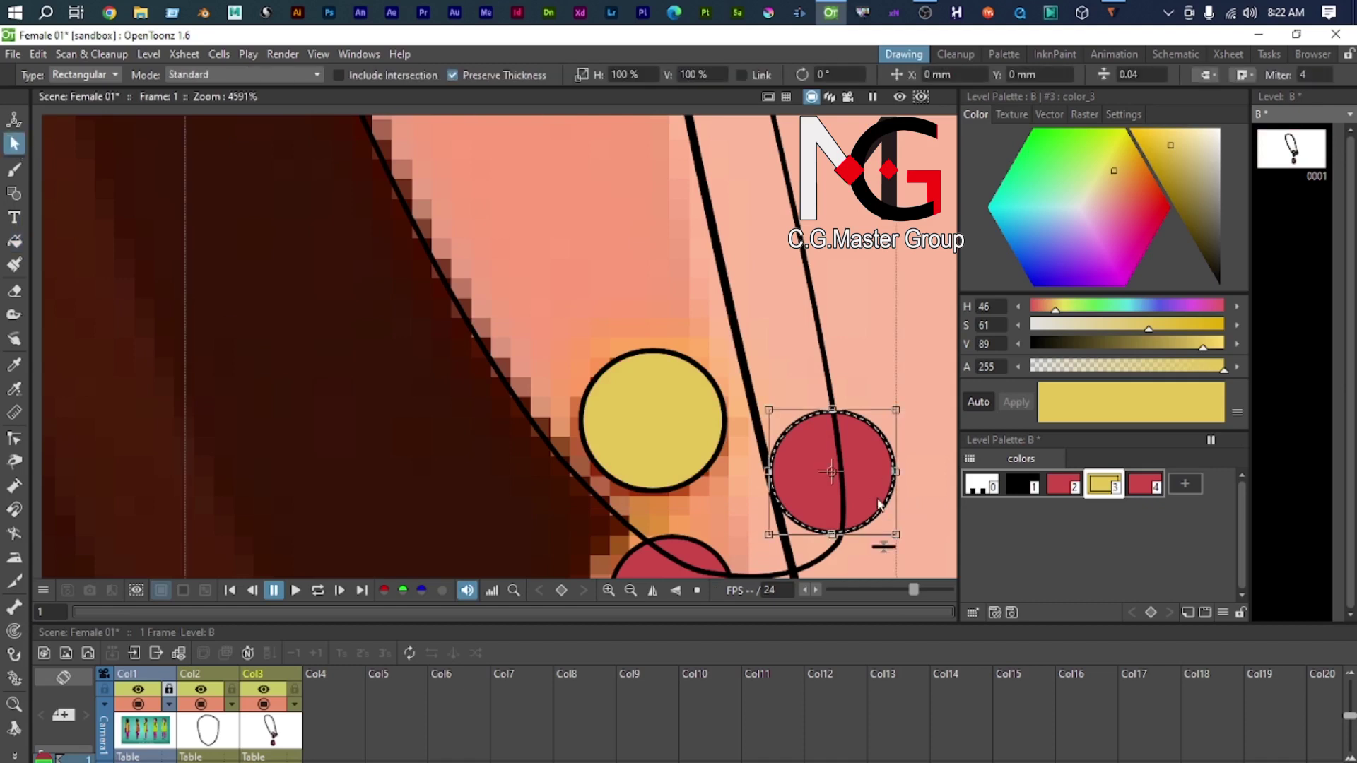
drag(878, 517, 699, 467)
scroll(703, 543, down, 4)
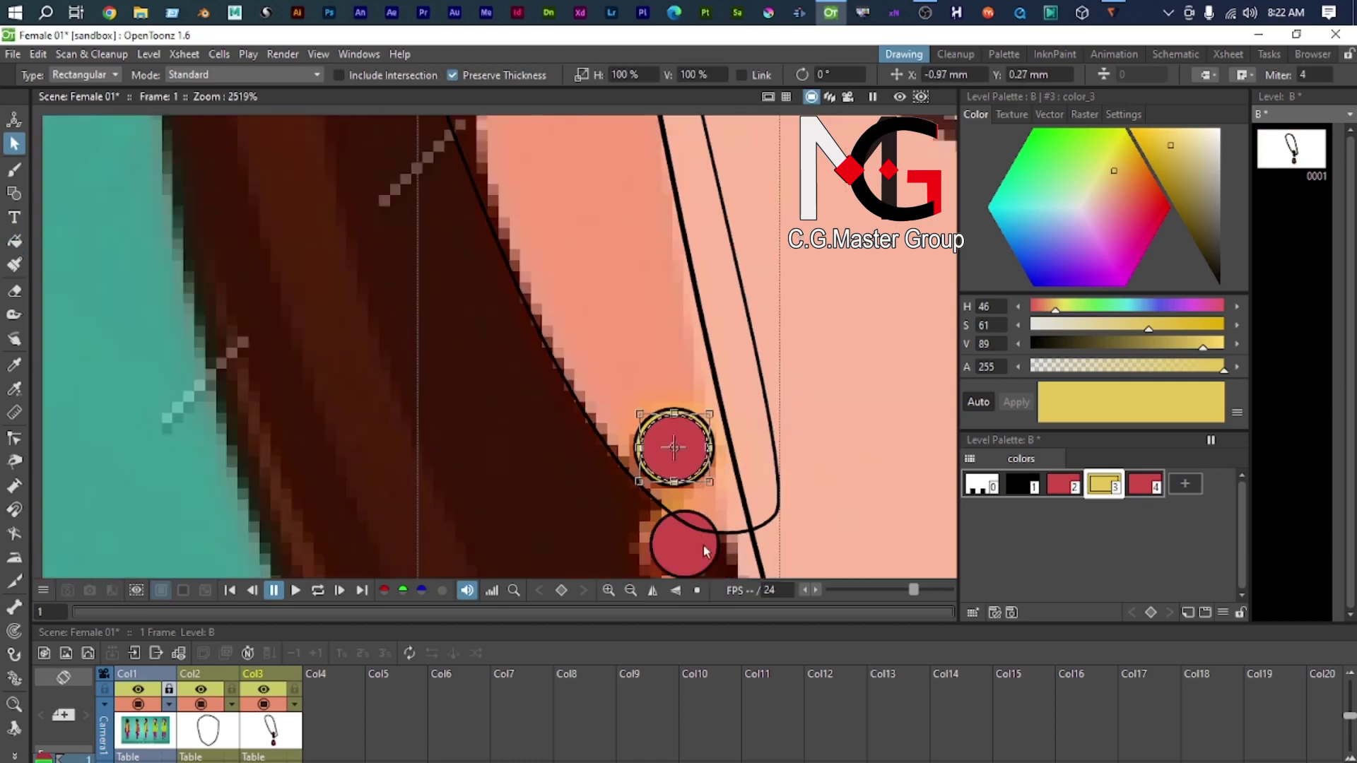
drag(654, 507, 529, 293)
scroll(464, 393, up, 1)
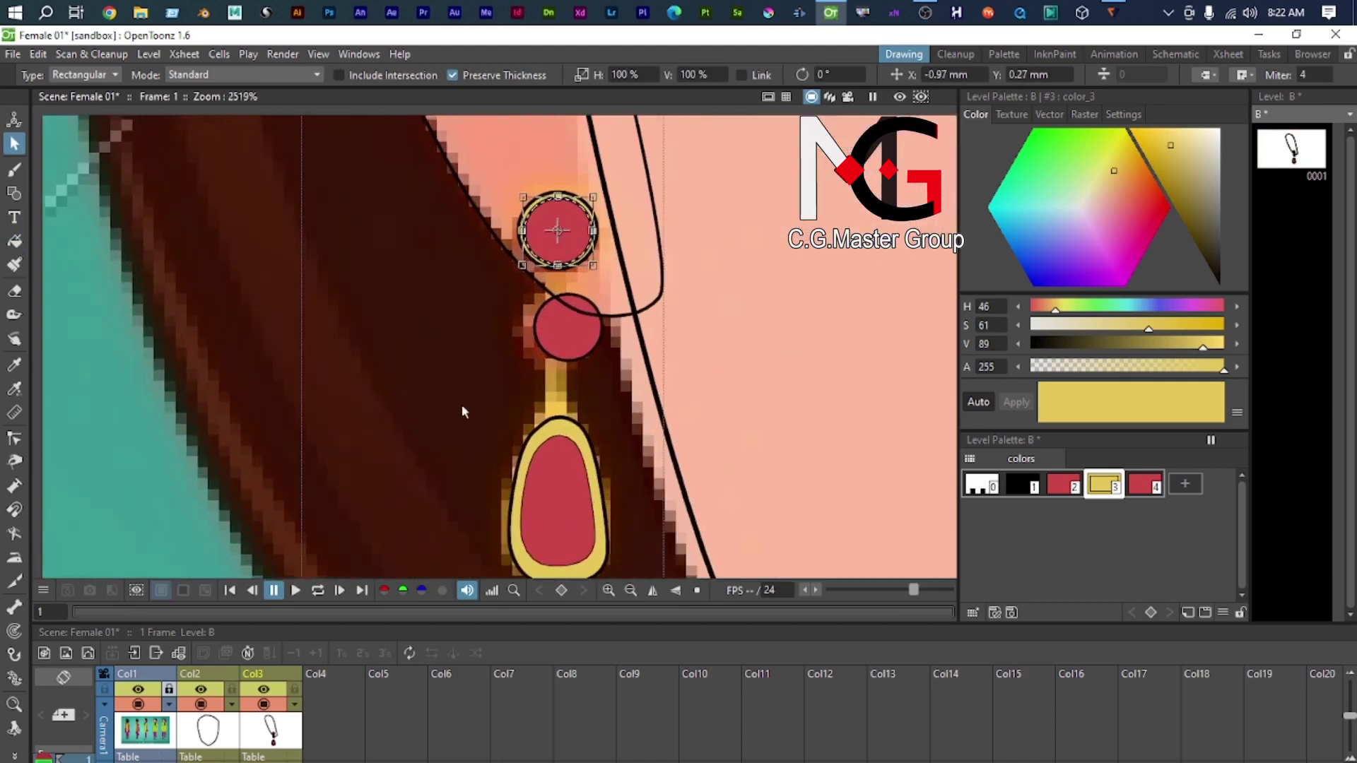
scroll(424, 453, down, 5)
click(185, 461)
Step: Set the outline thickness of the small red bead inside the gold bead to 0
scroll(449, 339, up, 6)
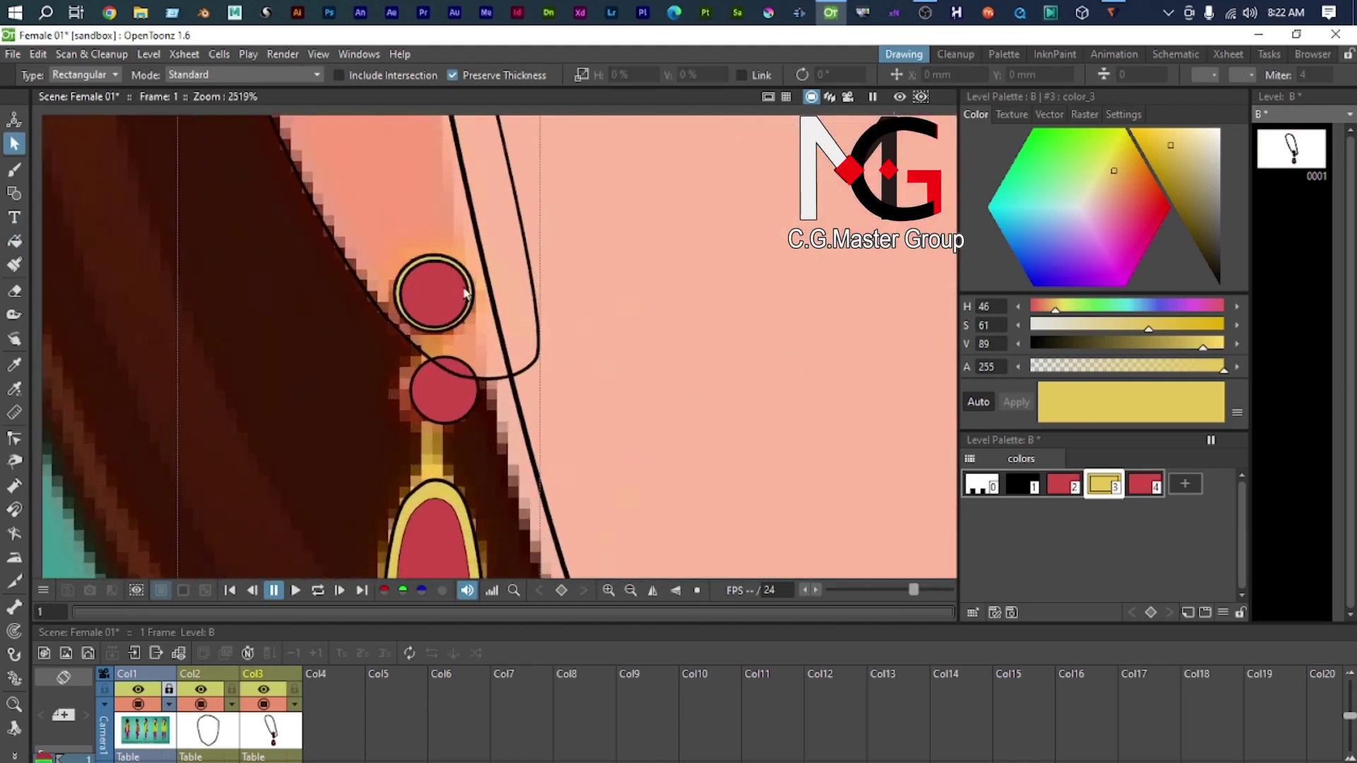
click(443, 256)
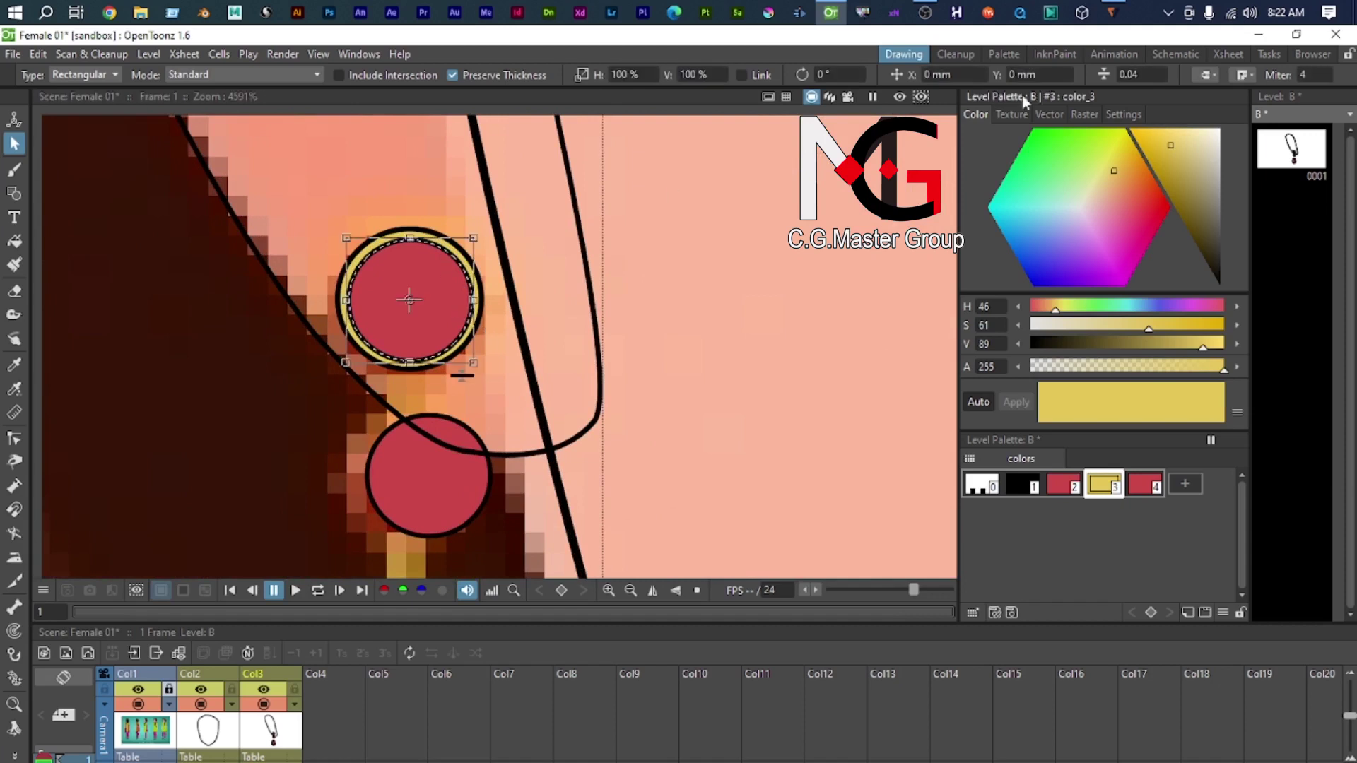
click(1154, 76)
key(Return)
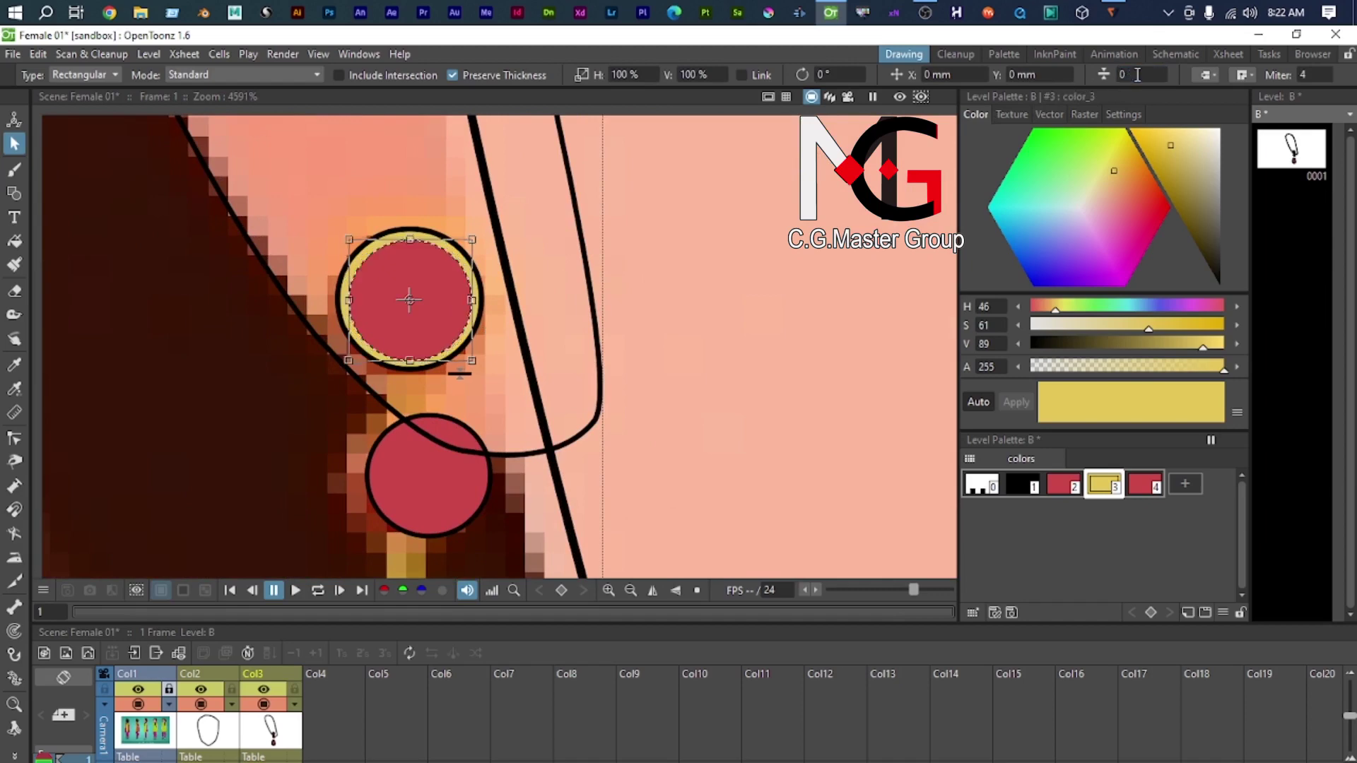
scroll(297, 418, down, 2)
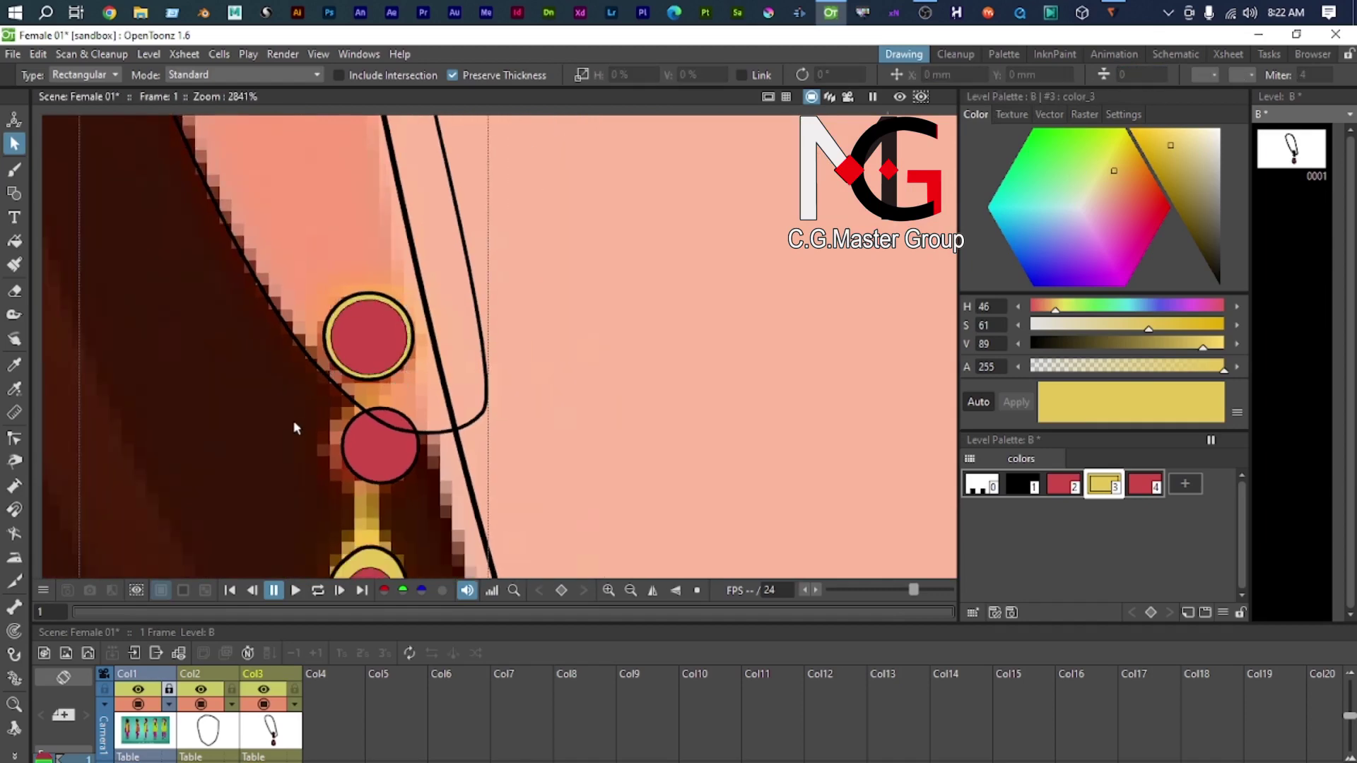
Step: Add a fifth style to level B's palette and try sampling the ear's skin from the reference with the Style Picker
scroll(297, 418, down, 4)
scroll(332, 396, up, 2)
click(391, 415)
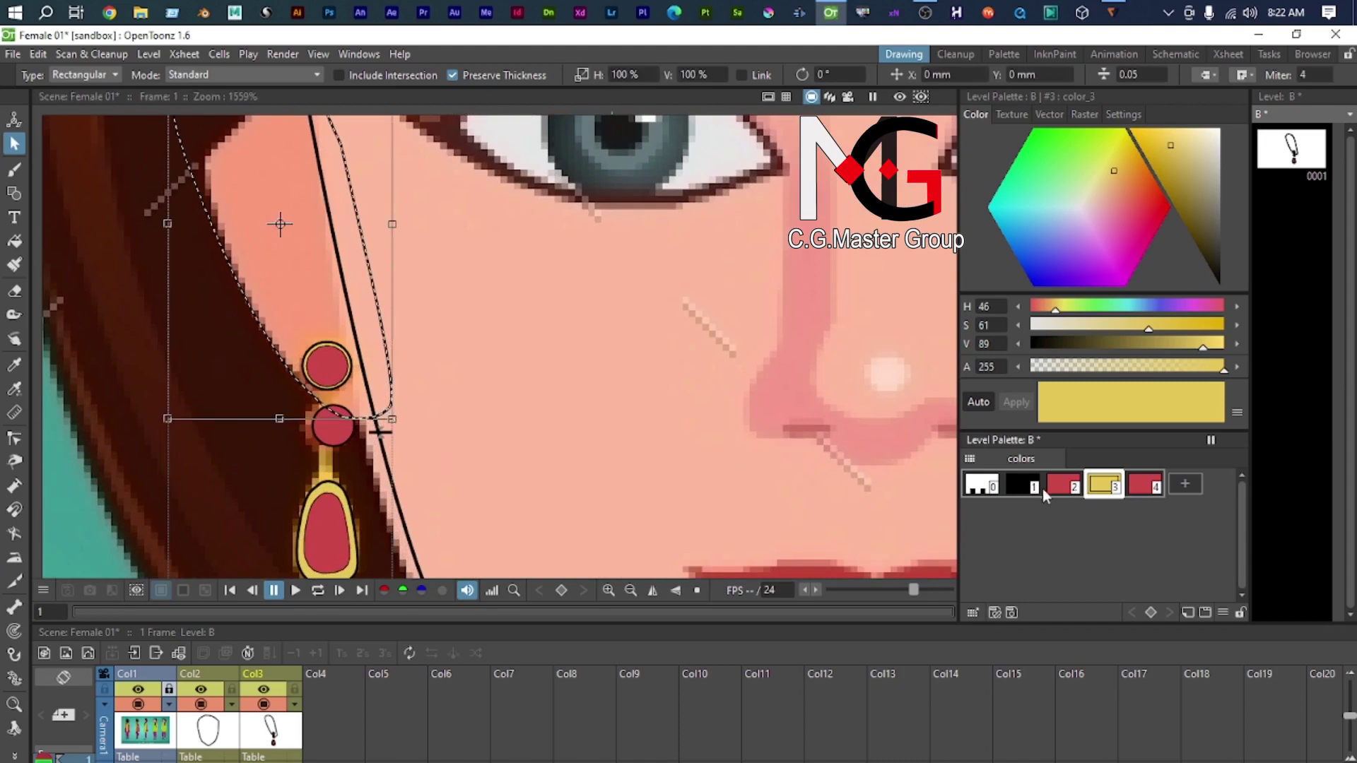
click(1179, 489)
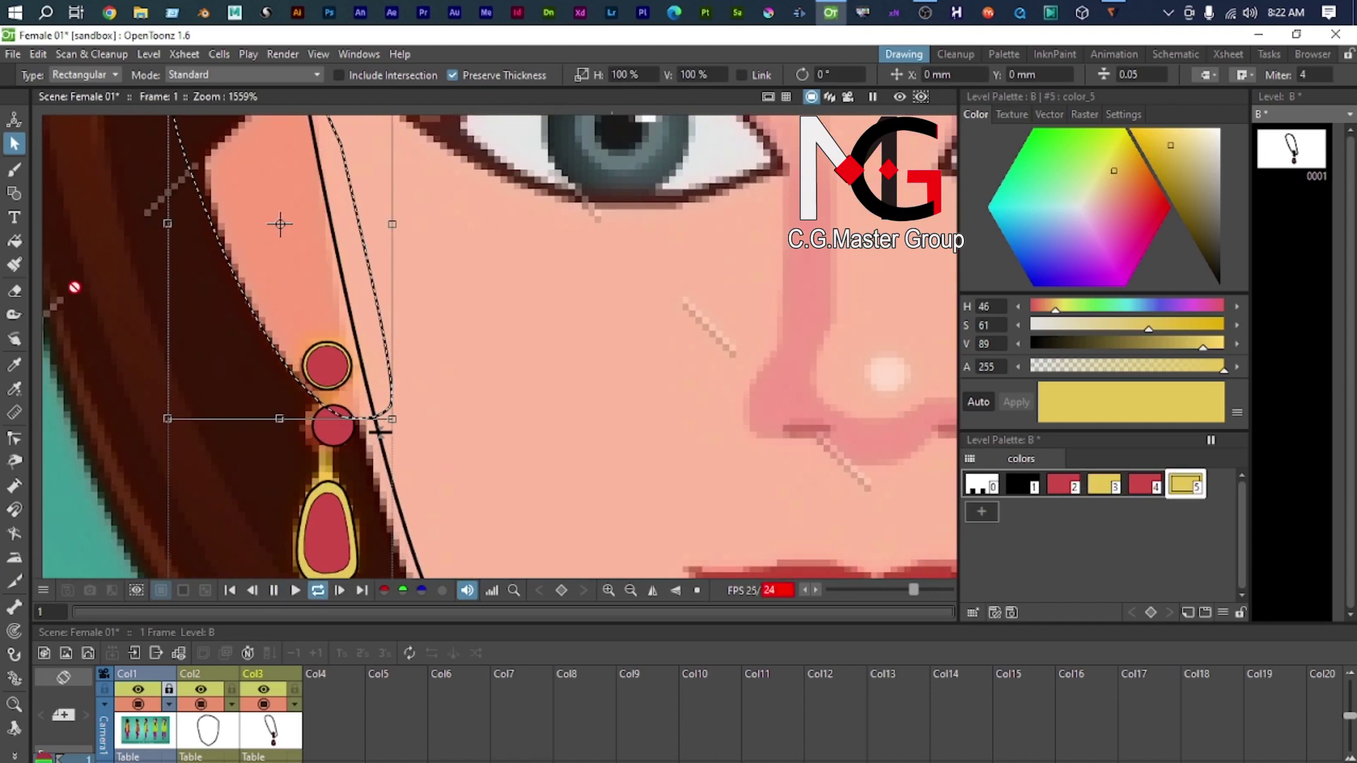
click(14, 364)
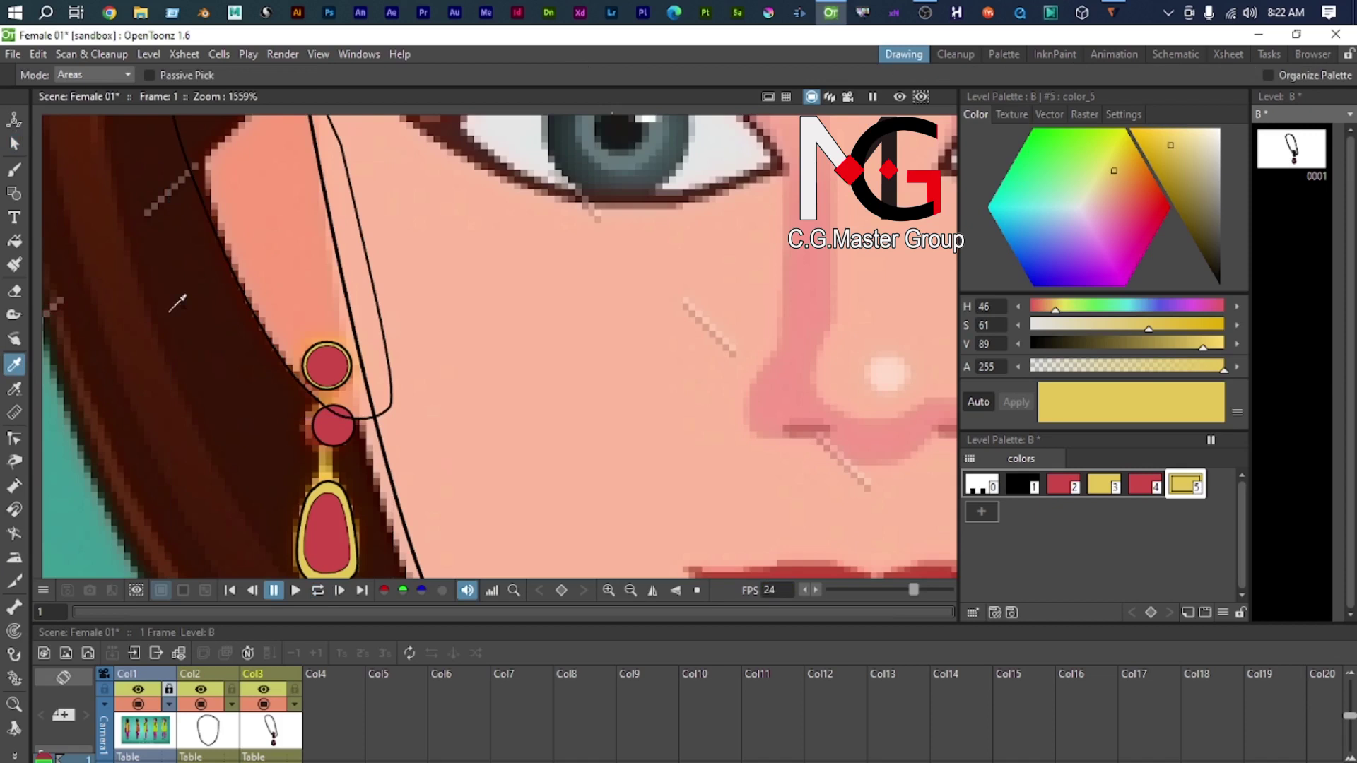
click(282, 240)
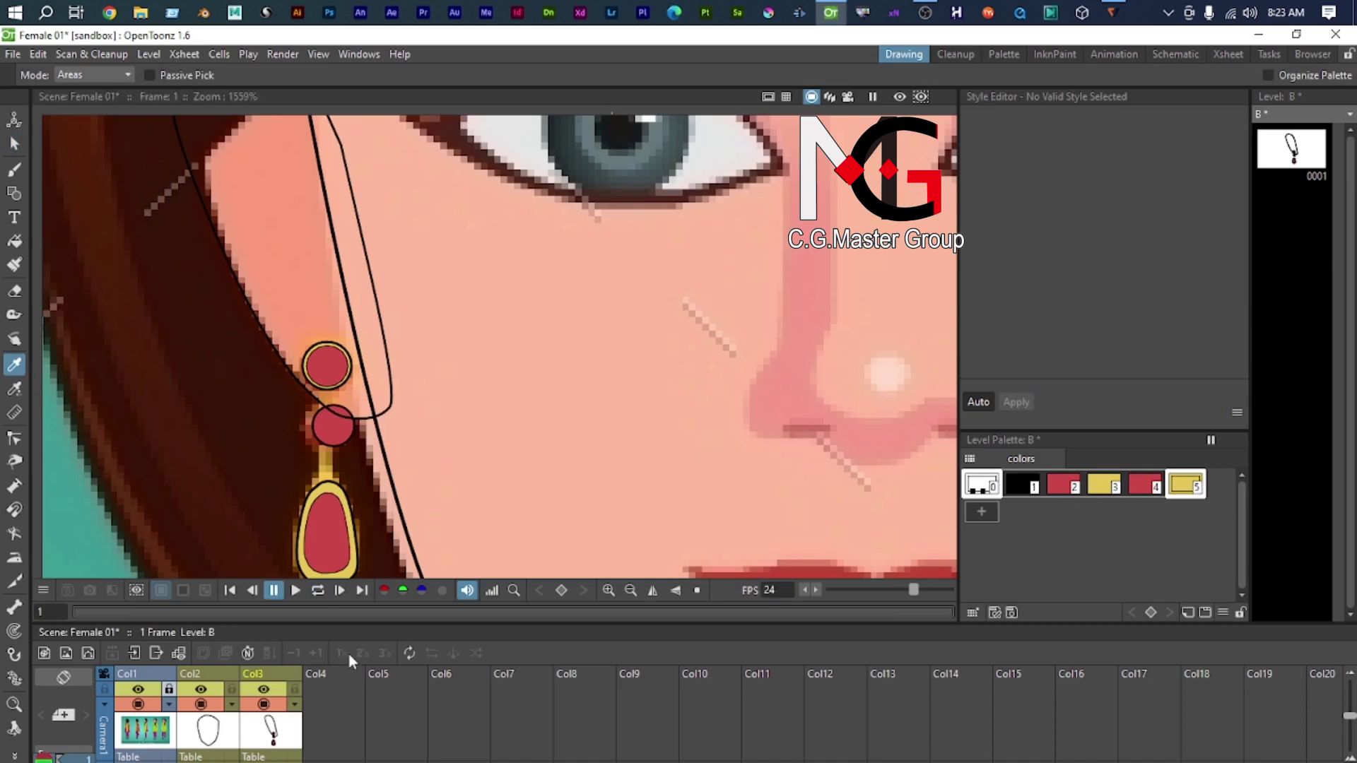
Step: Unlock the reference column Col1 and change color_1 in its Raster Drawing Palette to dark red
click(147, 720)
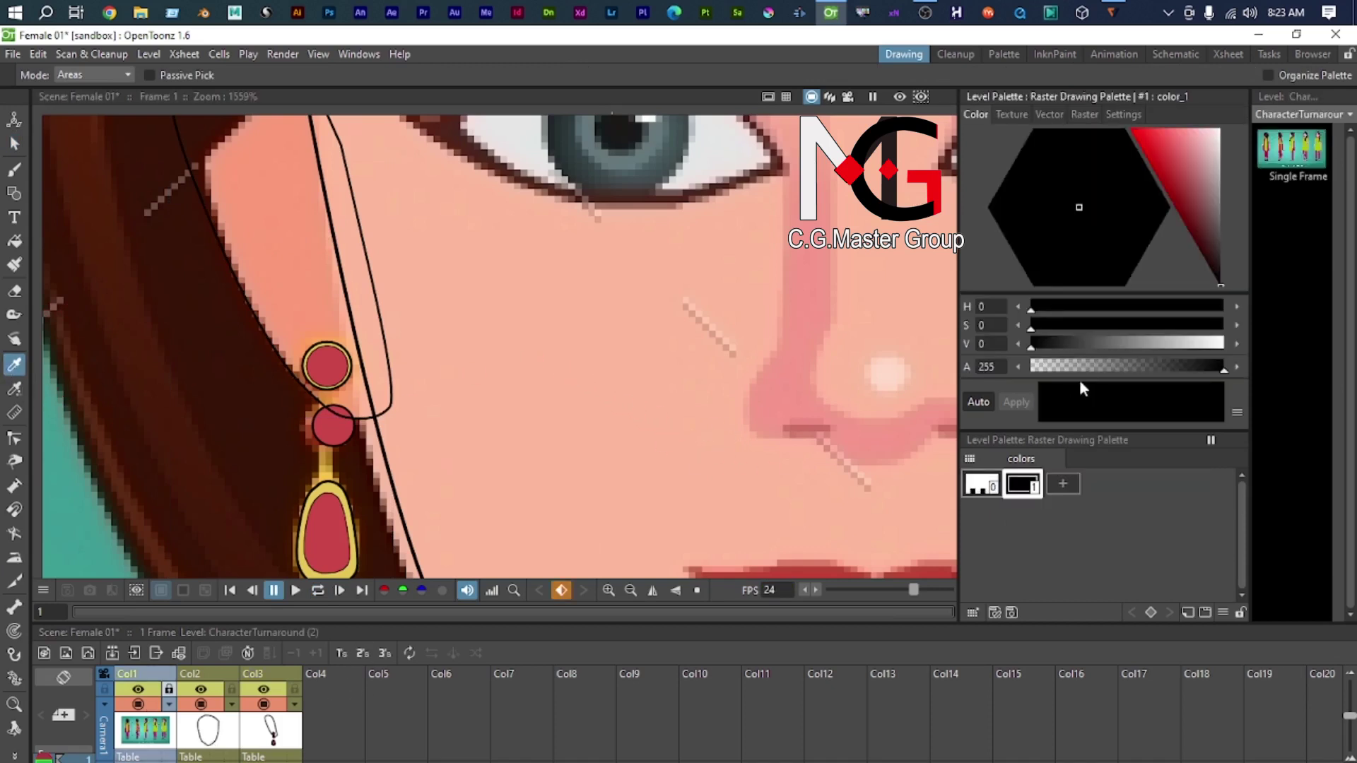
click(169, 689)
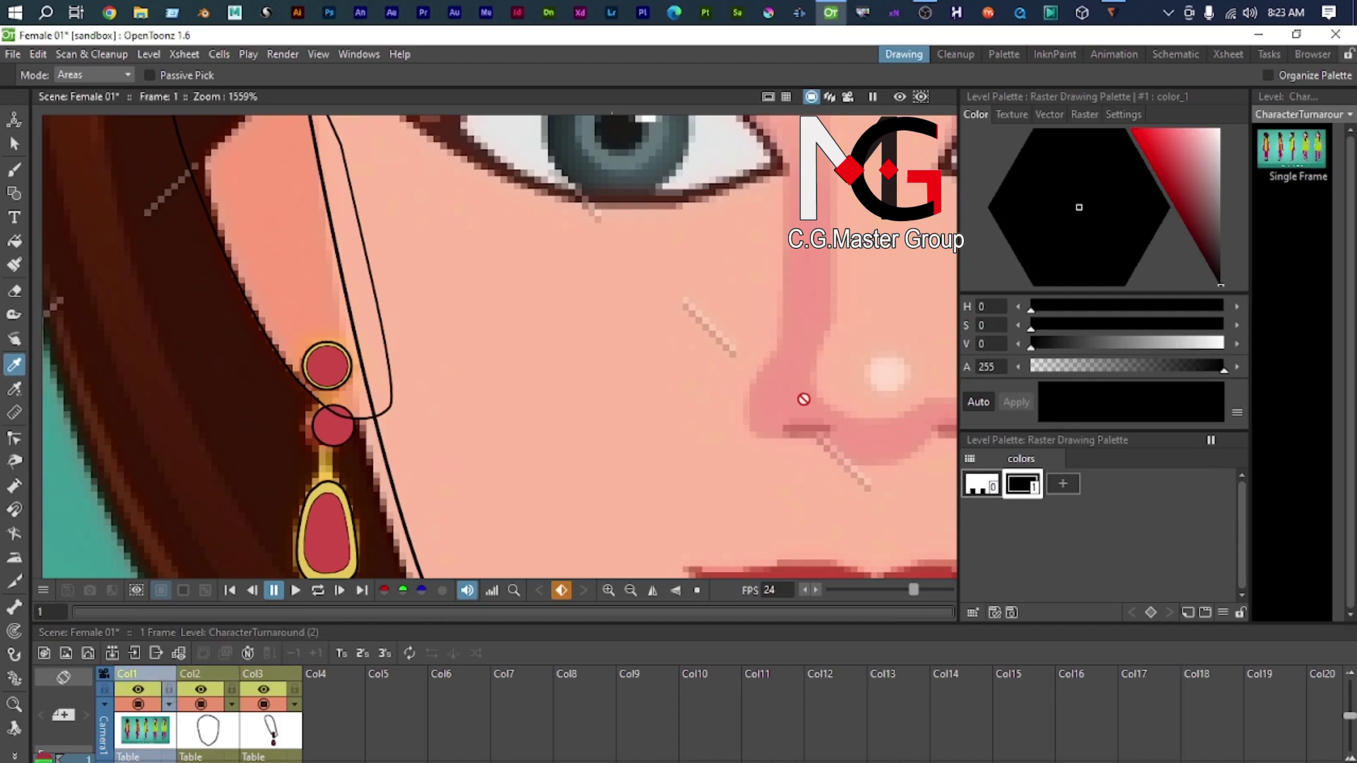
scroll(715, 413, down, 2)
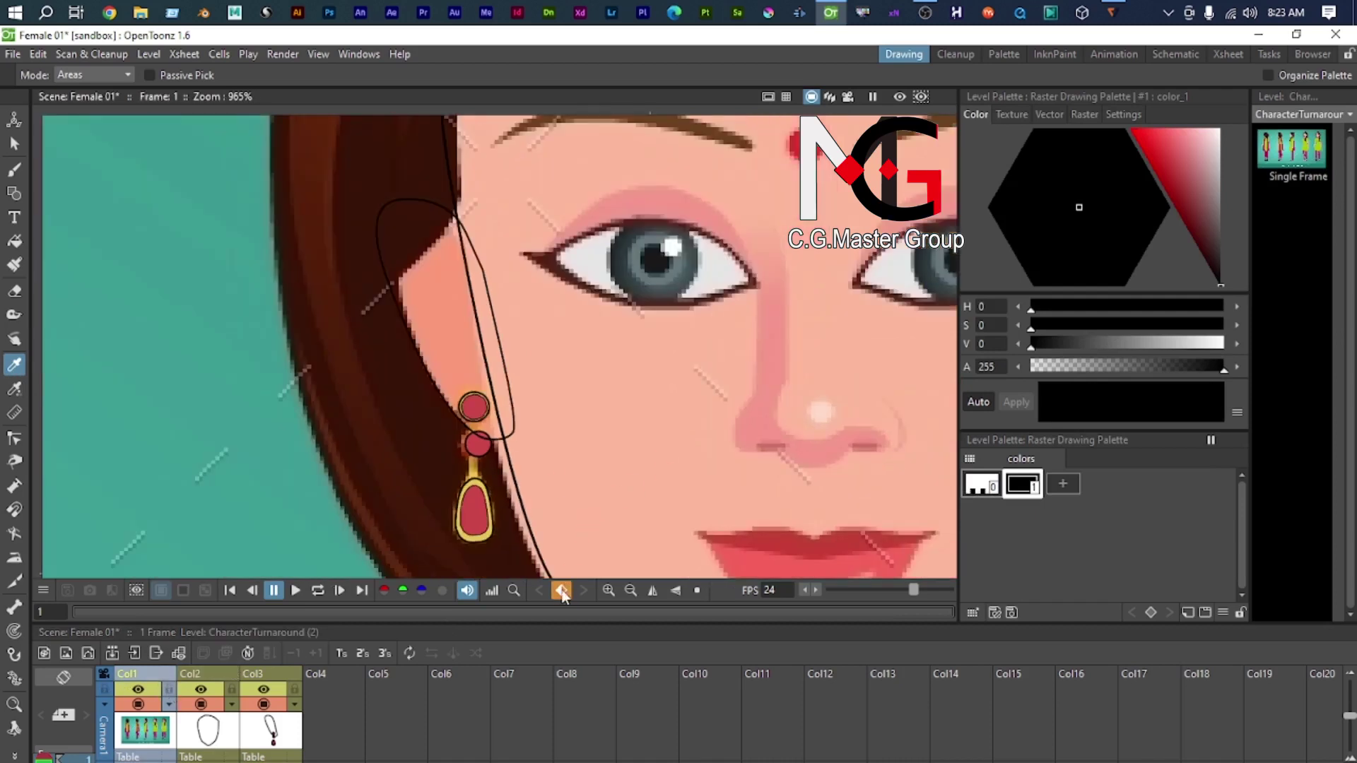
click(1160, 195)
Step: Add style color_2 to the reference's palette and sample the face's light skin colour into it with the RGB Picker
click(1063, 484)
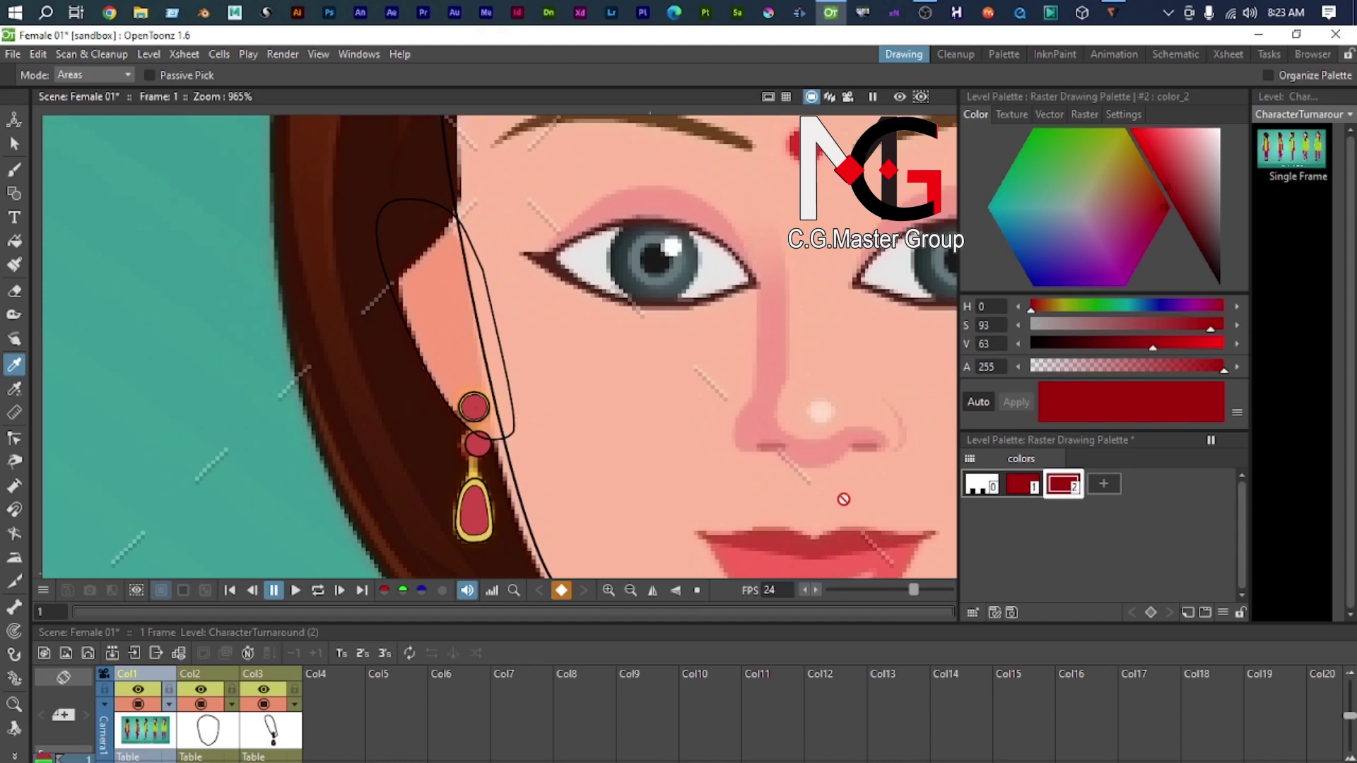
click(285, 729)
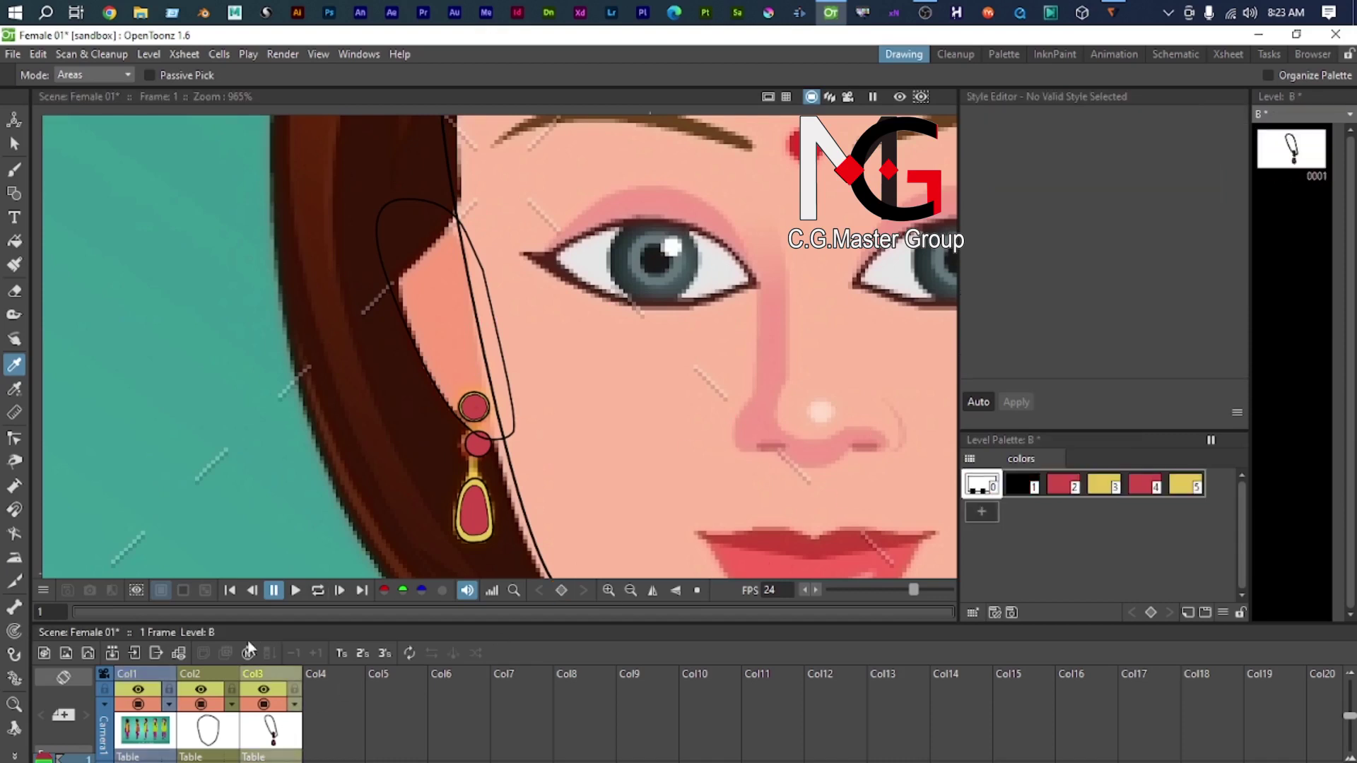
click(146, 729)
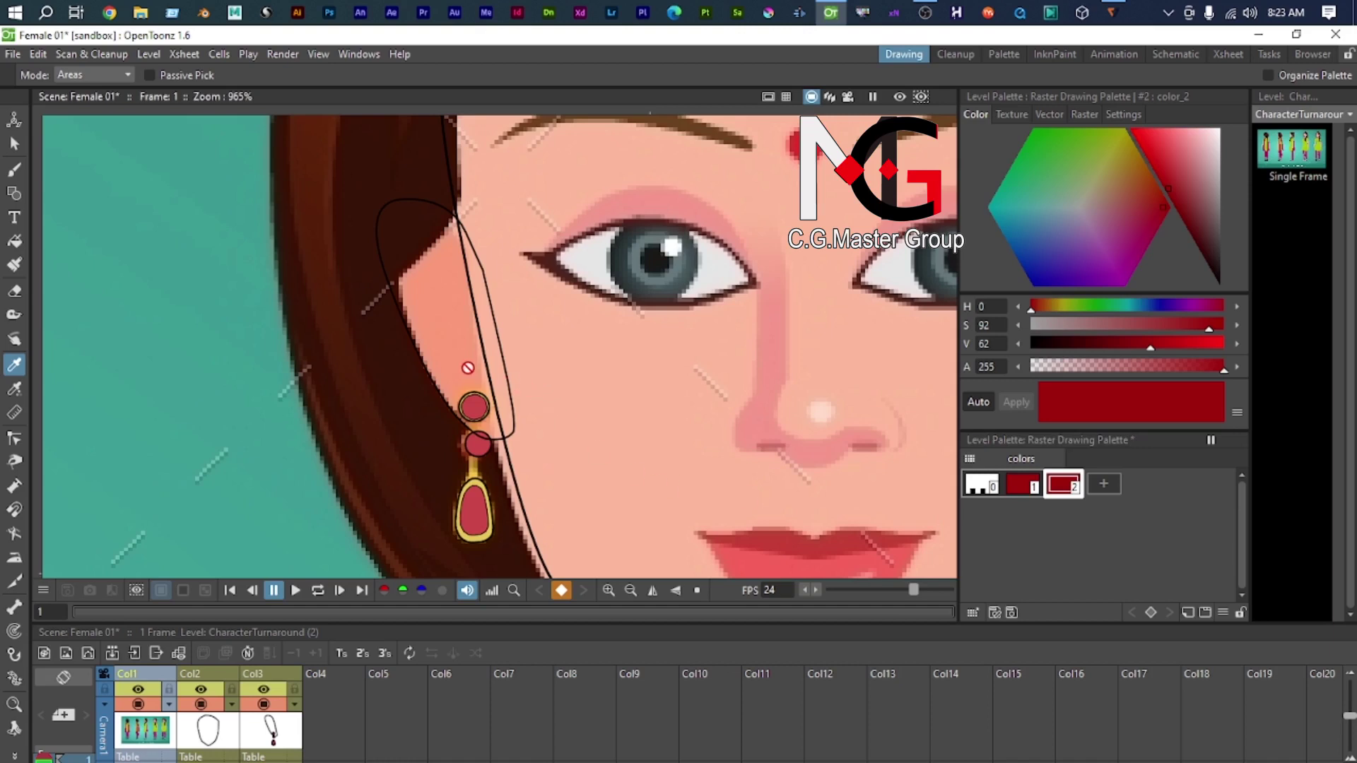
click(14, 388)
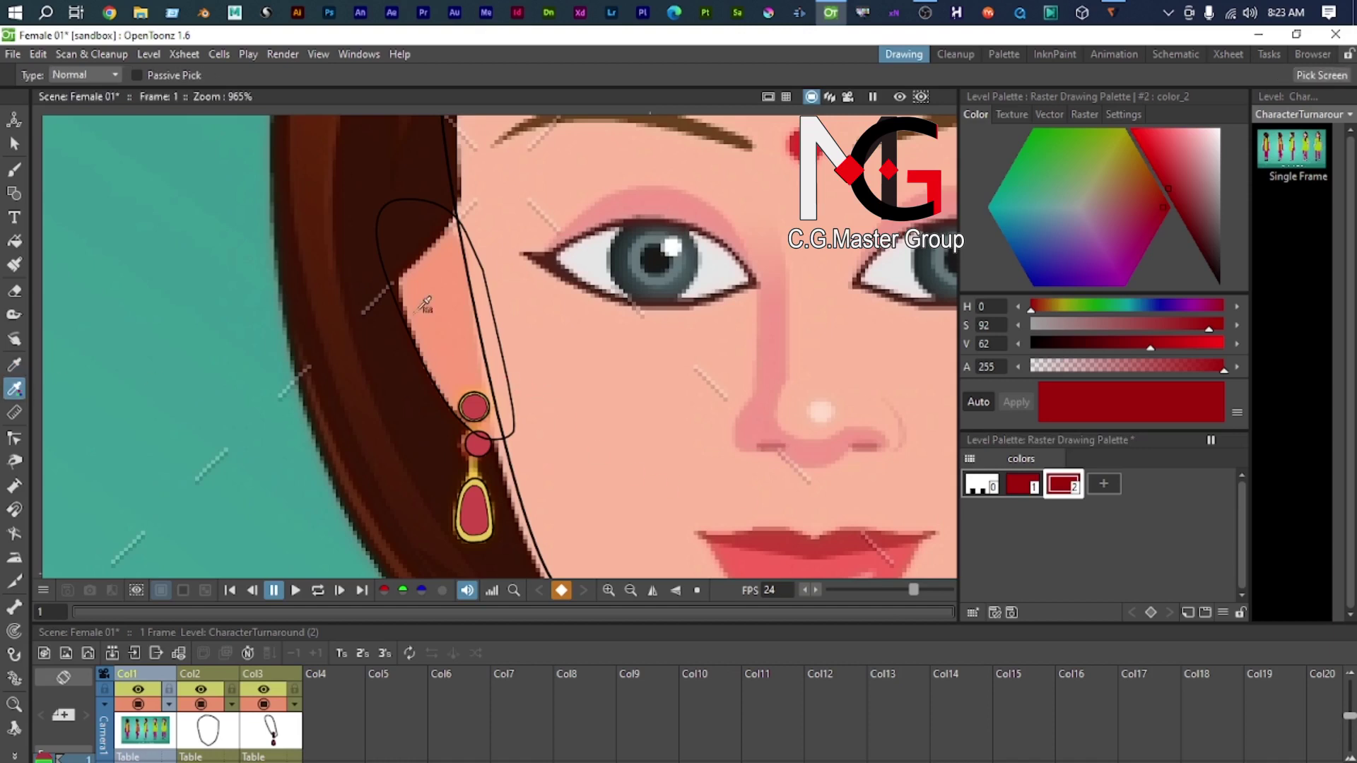
click(463, 324)
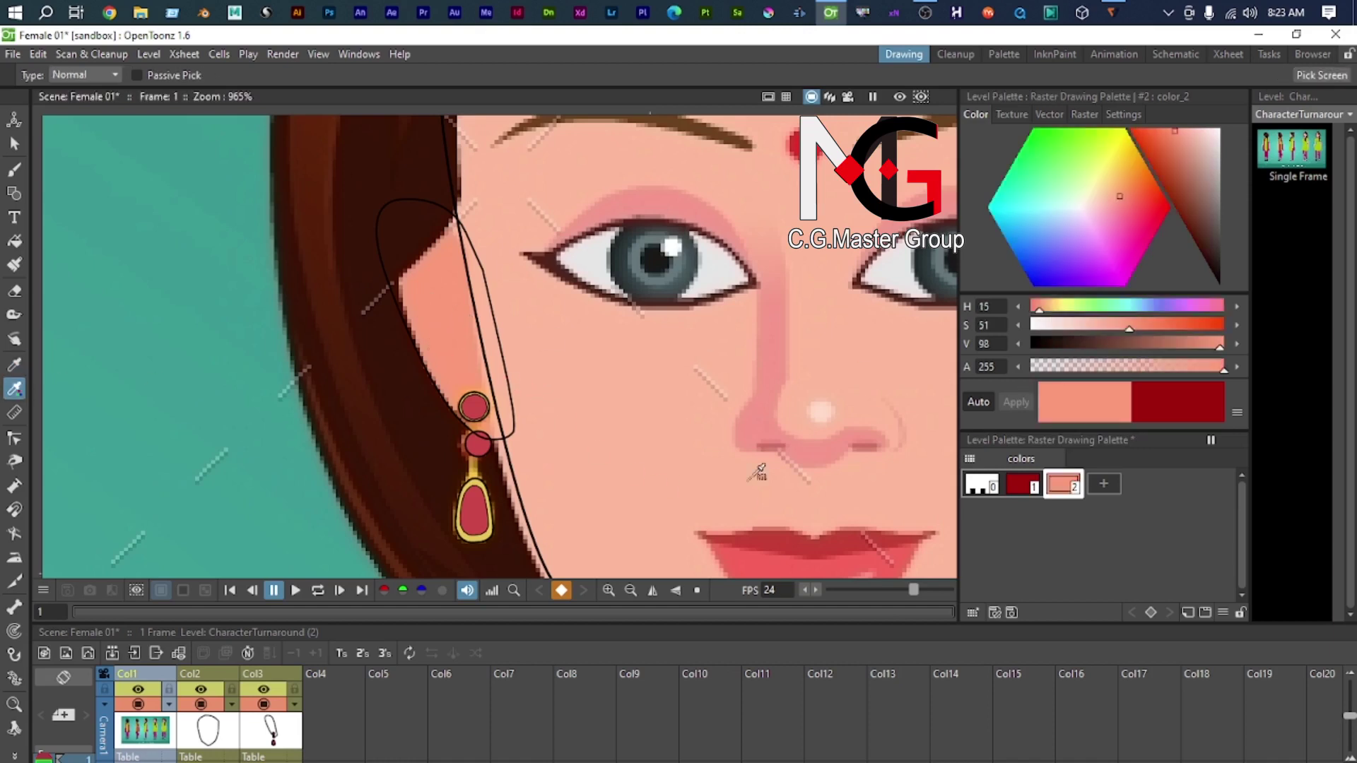
click(618, 405)
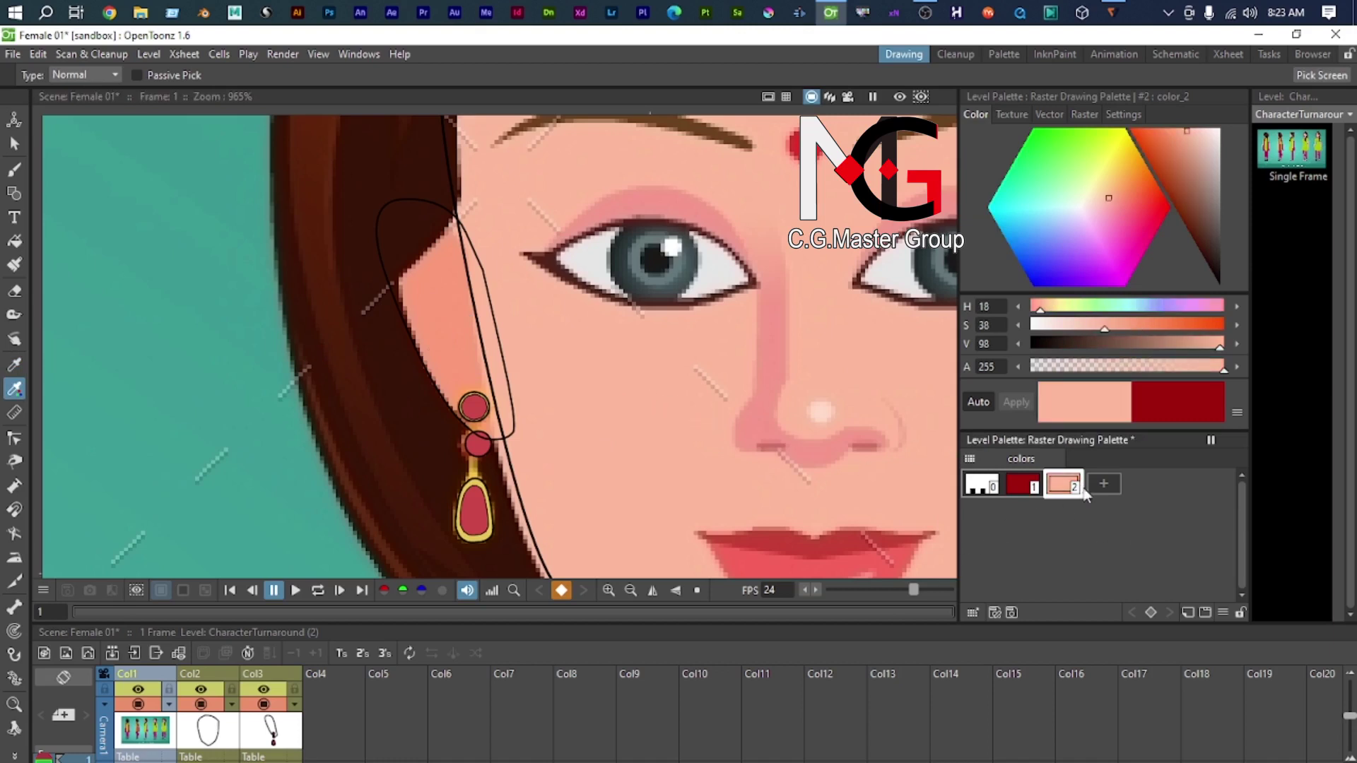
Step: Add color_3 sampled from the ear's skin and color_4 sampled from the pink shading along the nose
click(1103, 483)
click(459, 338)
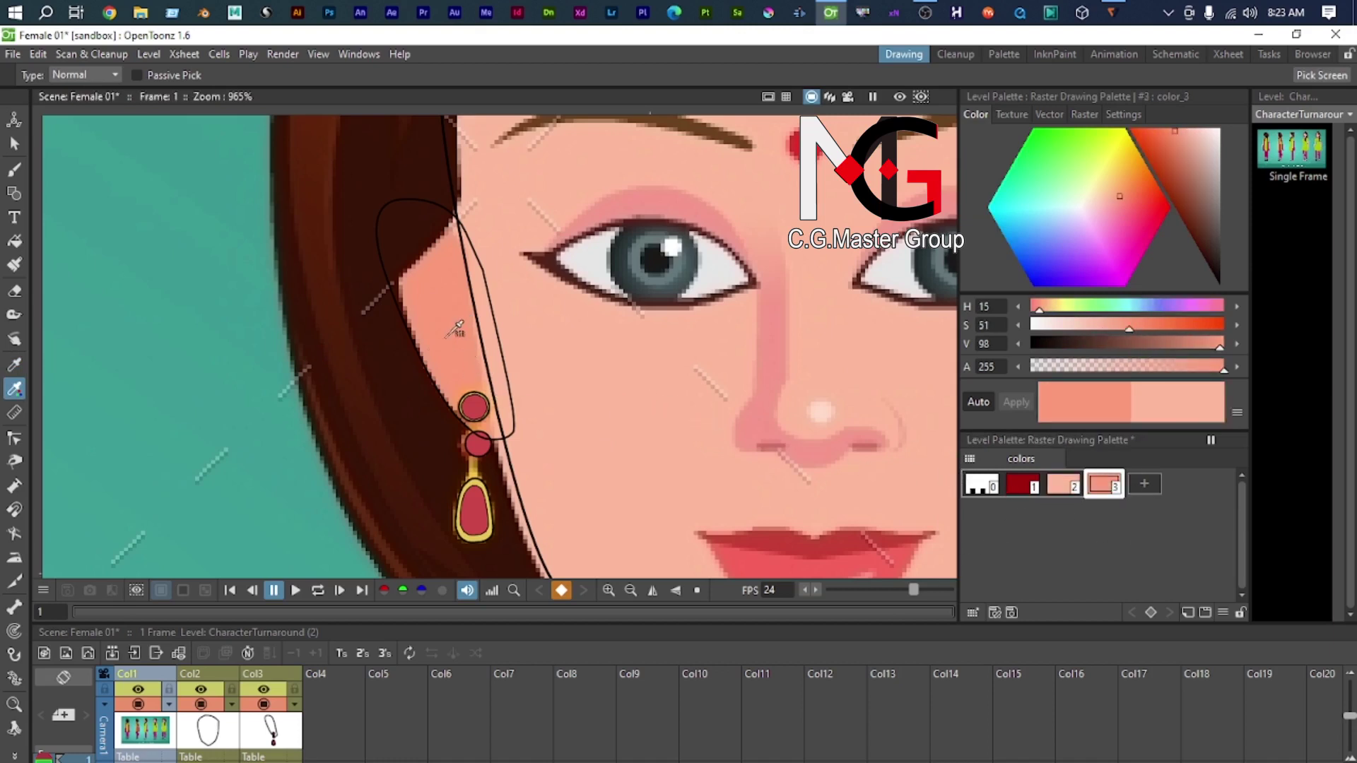
click(1158, 482)
click(780, 362)
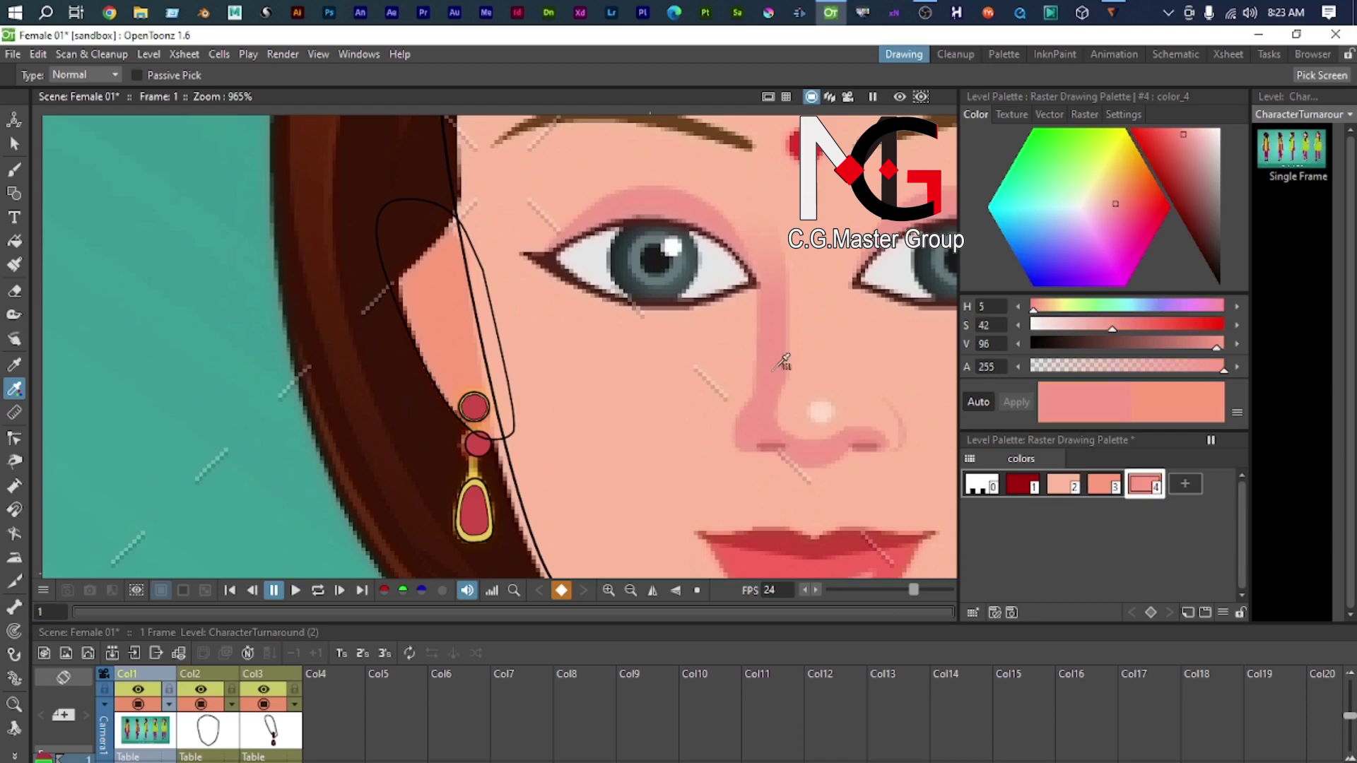
Step: Add color_5 sampled from the hair's medium brown and color_6 sampled from its dark brown
click(1196, 485)
scroll(777, 322, down, 2)
scroll(798, 311, down, 1)
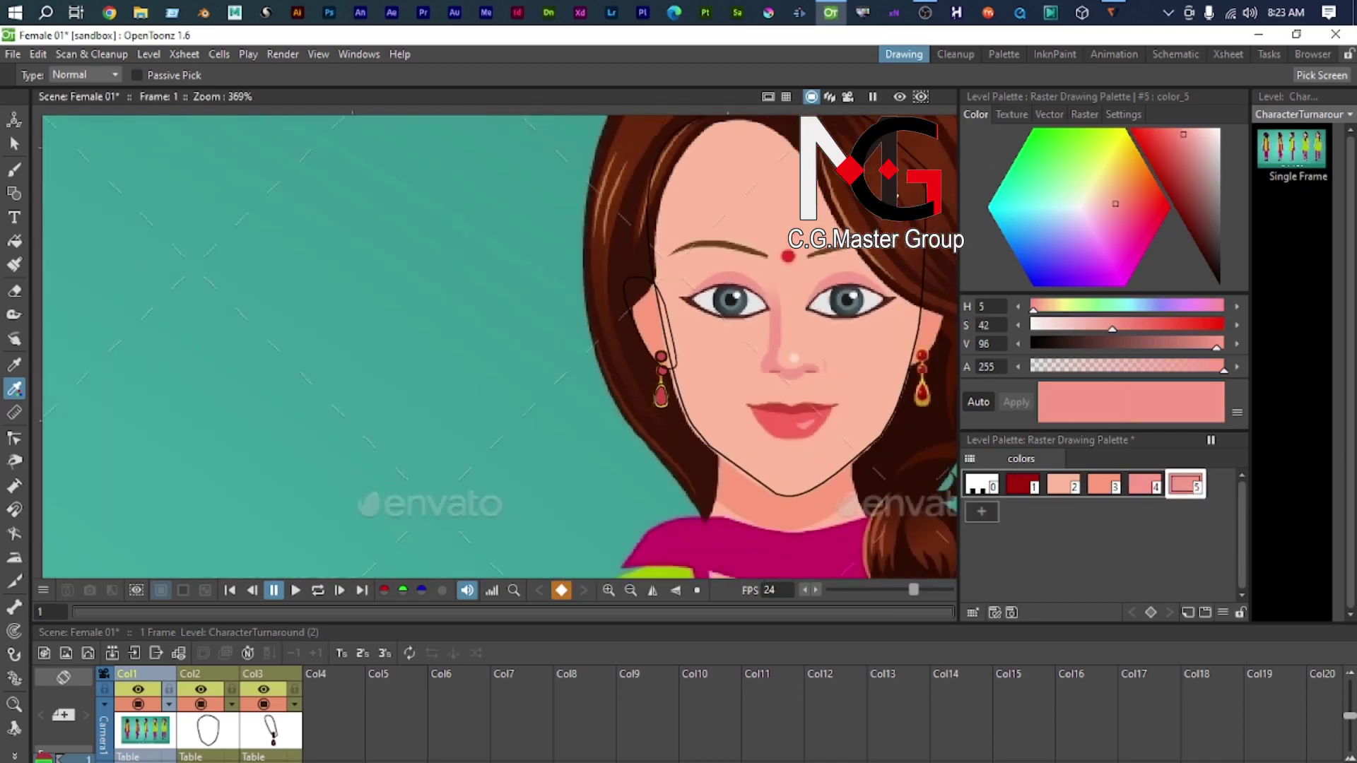
click(896, 197)
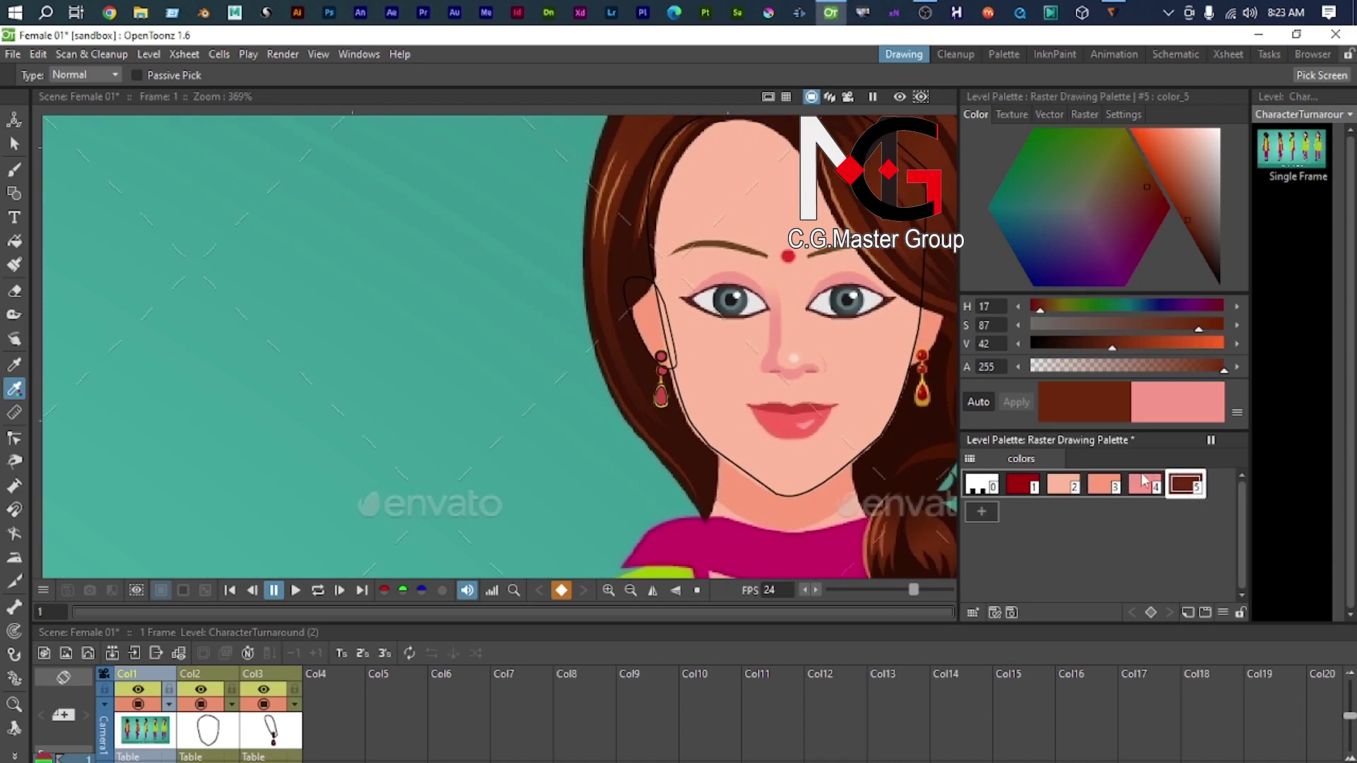
click(979, 512)
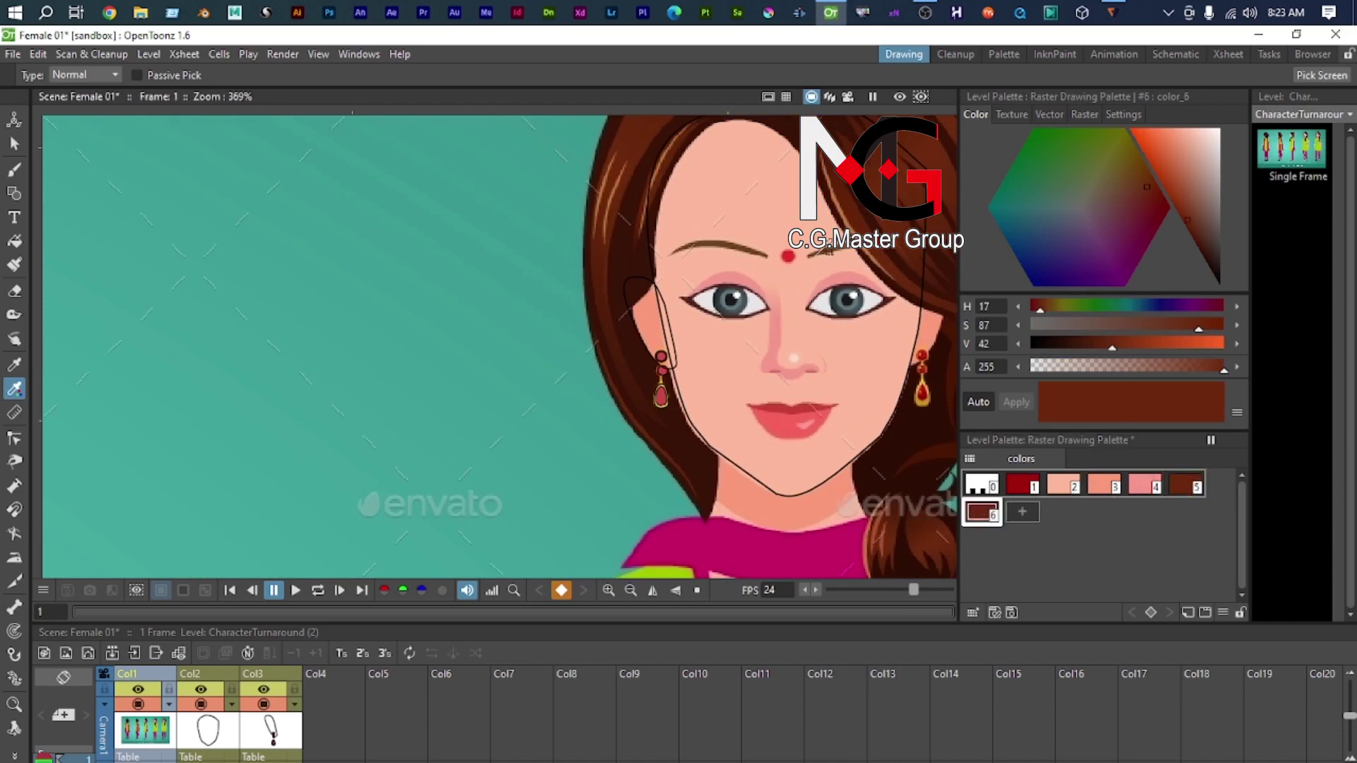
click(866, 209)
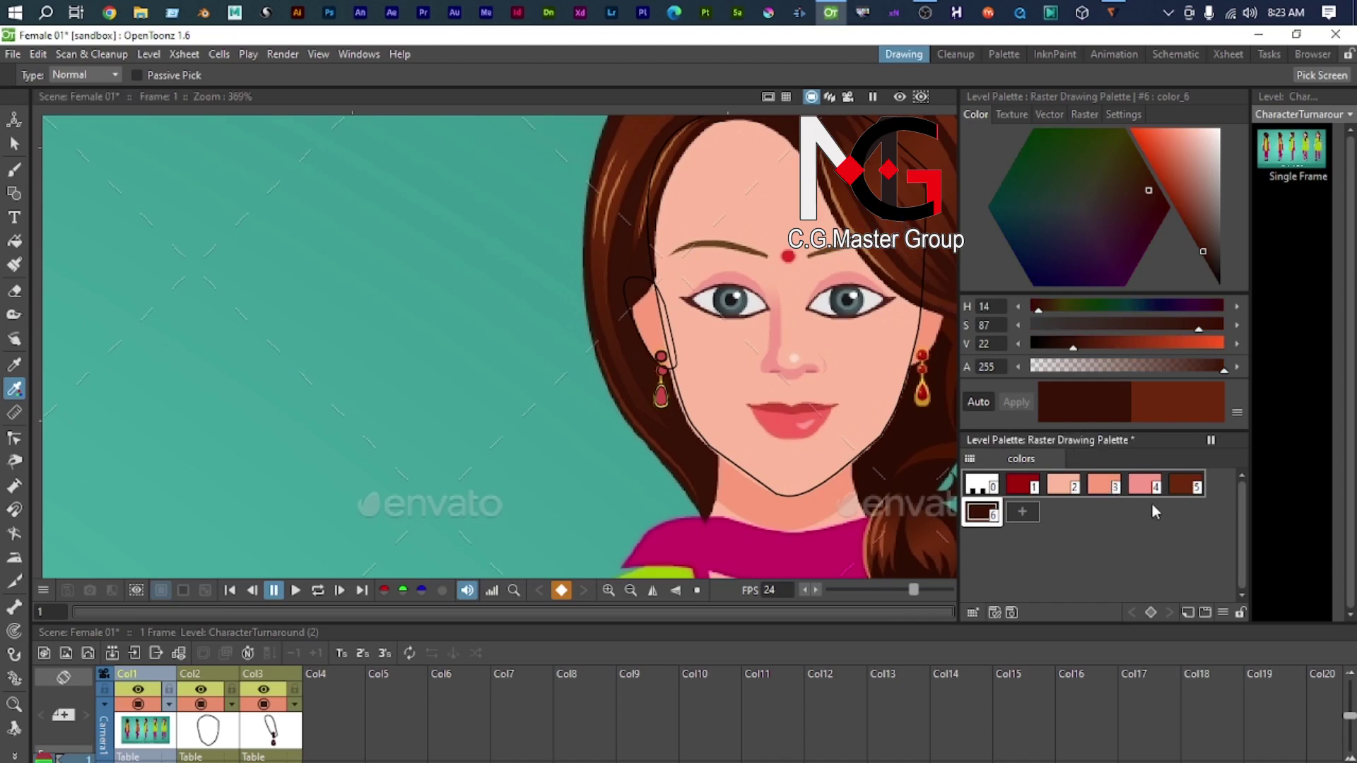
Step: Add color_7 sampled from the light brown highlight strand in the hair
click(1022, 512)
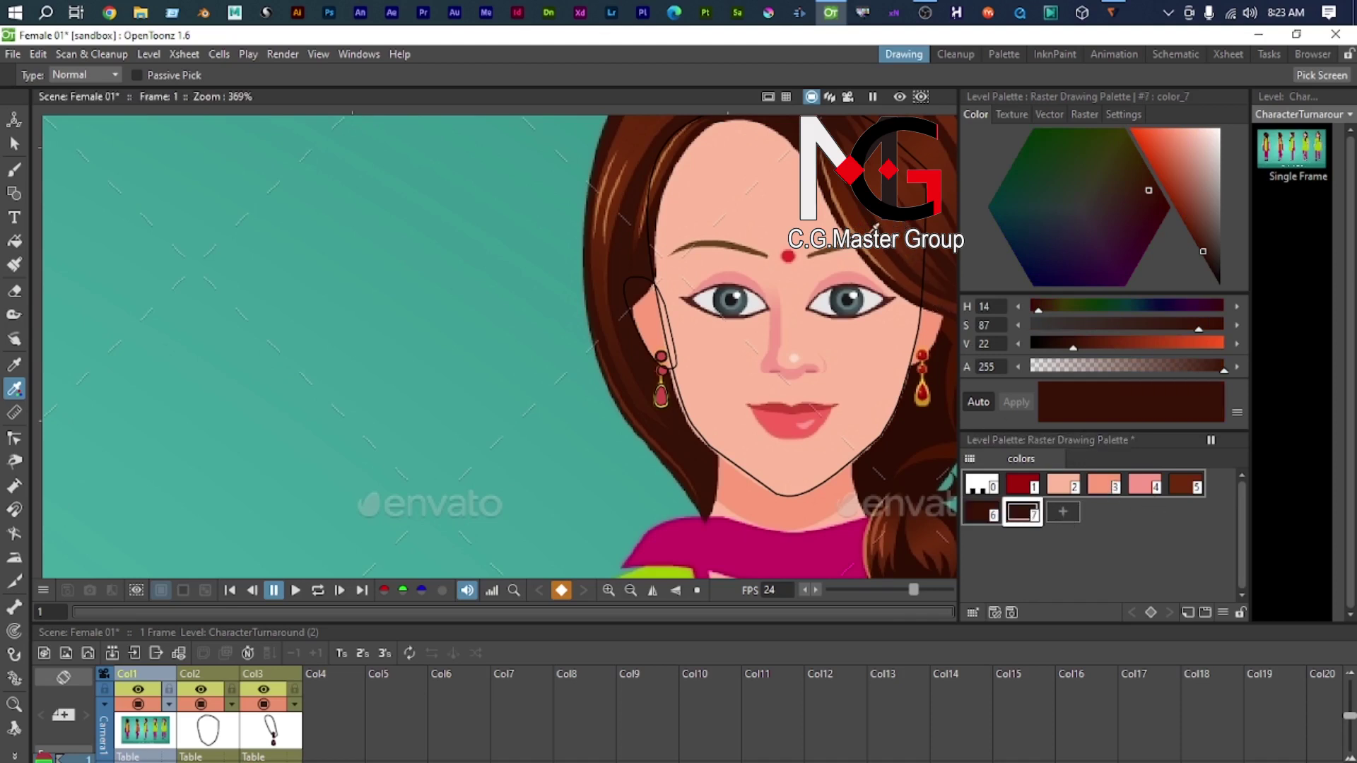
click(862, 214)
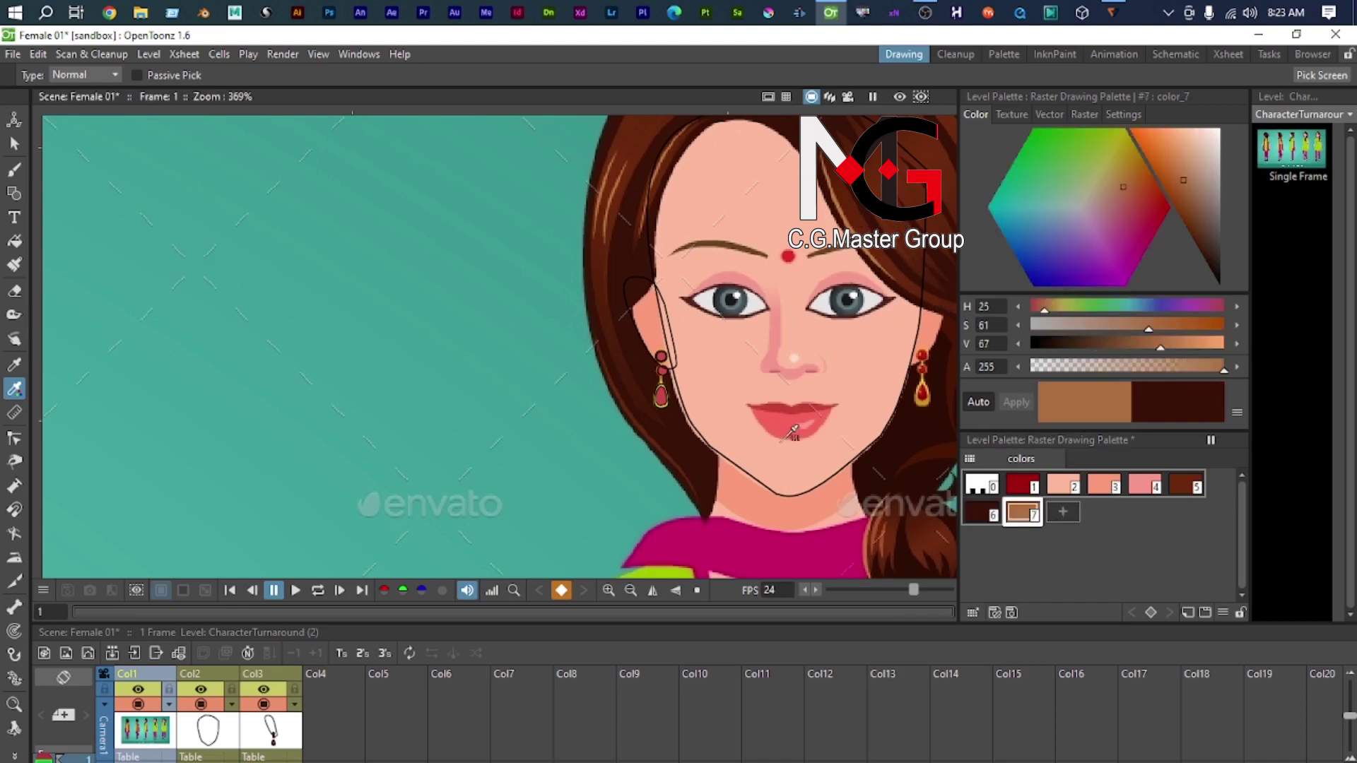
click(855, 210)
scroll(735, 311, down, 3)
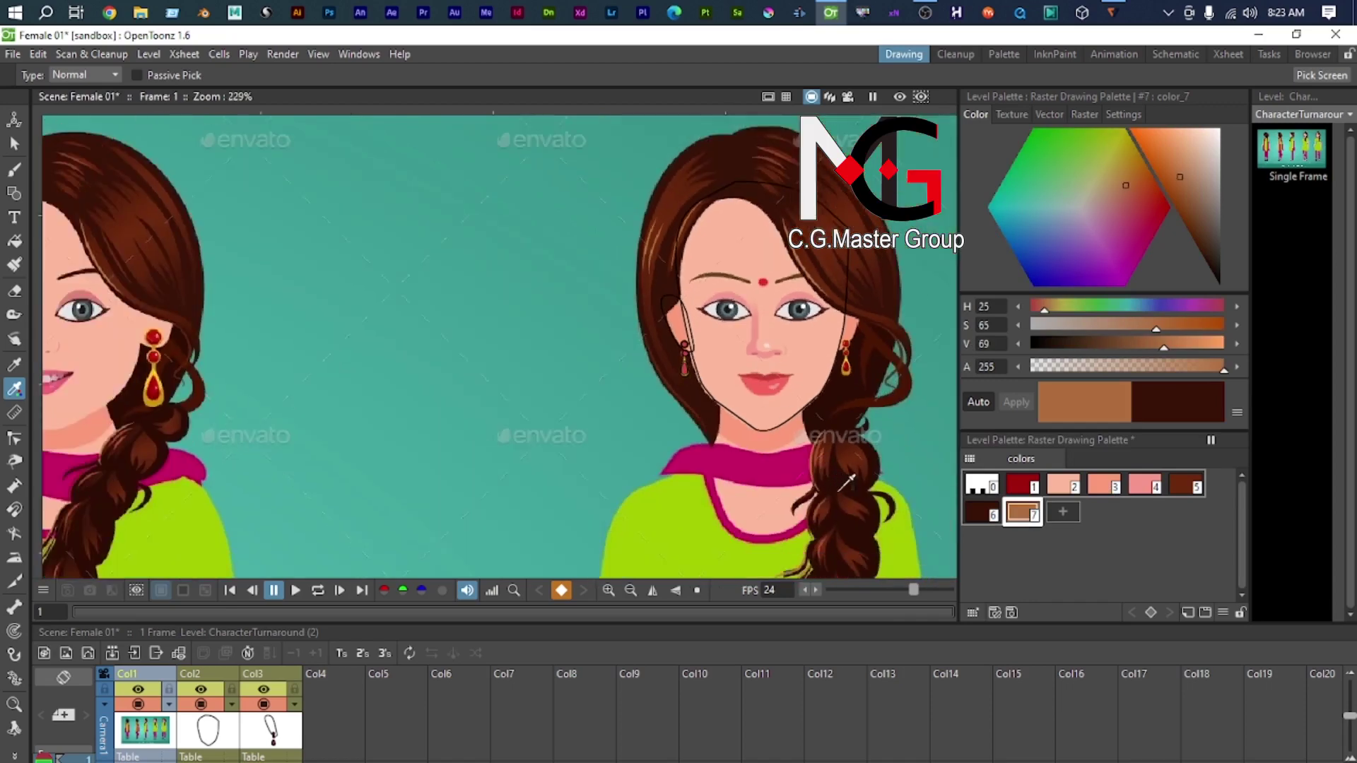
scroll(873, 459, up, 5)
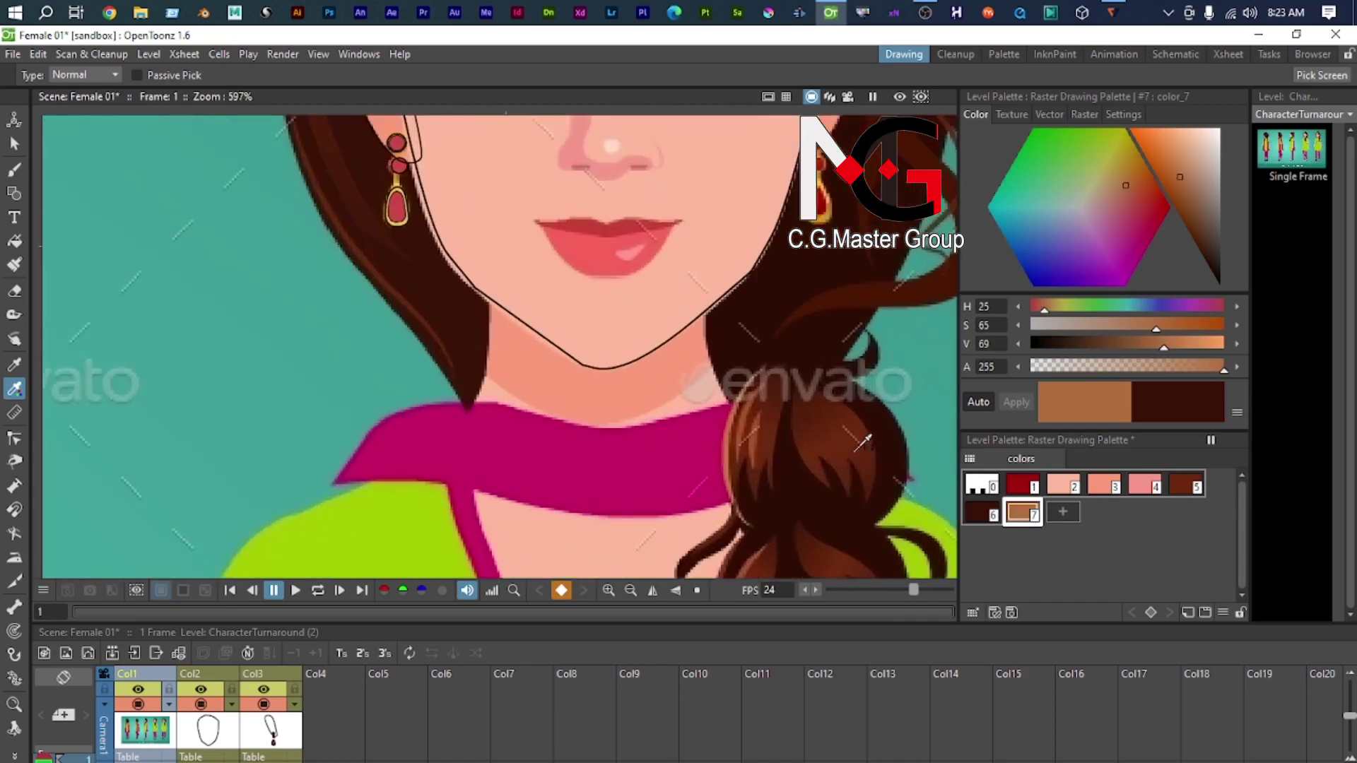
scroll(821, 411, down, 4)
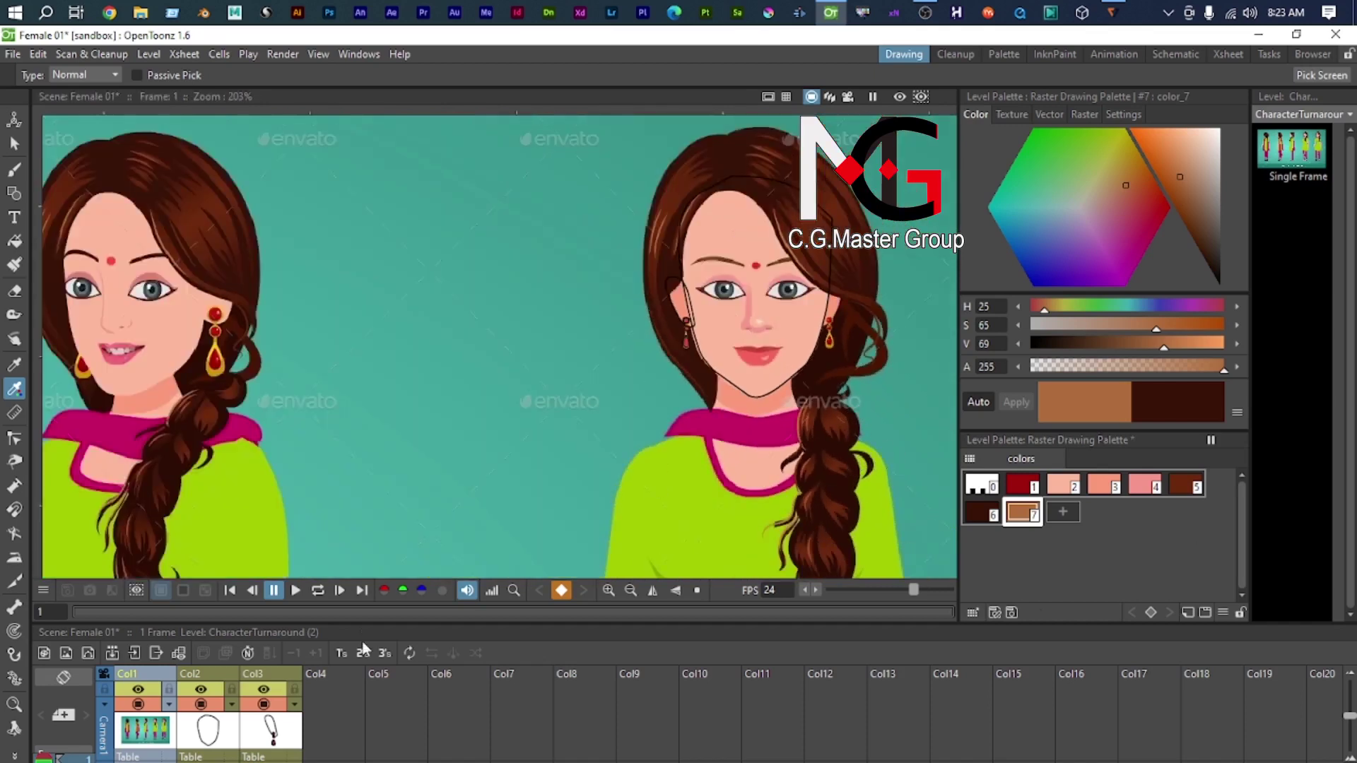
Step: Lock the reference column Col1 again and copy the ear skin style color_3 from its palette
click(169, 690)
click(14, 365)
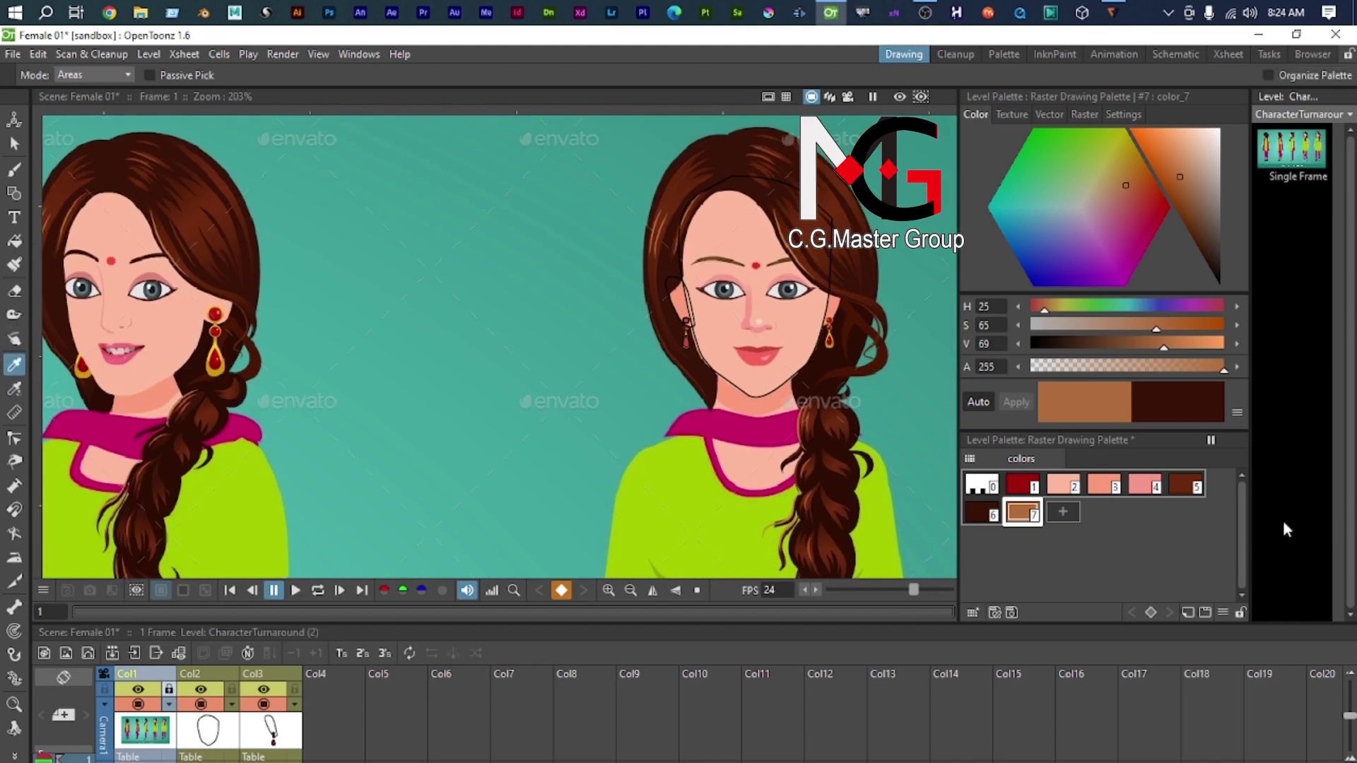
click(1112, 491)
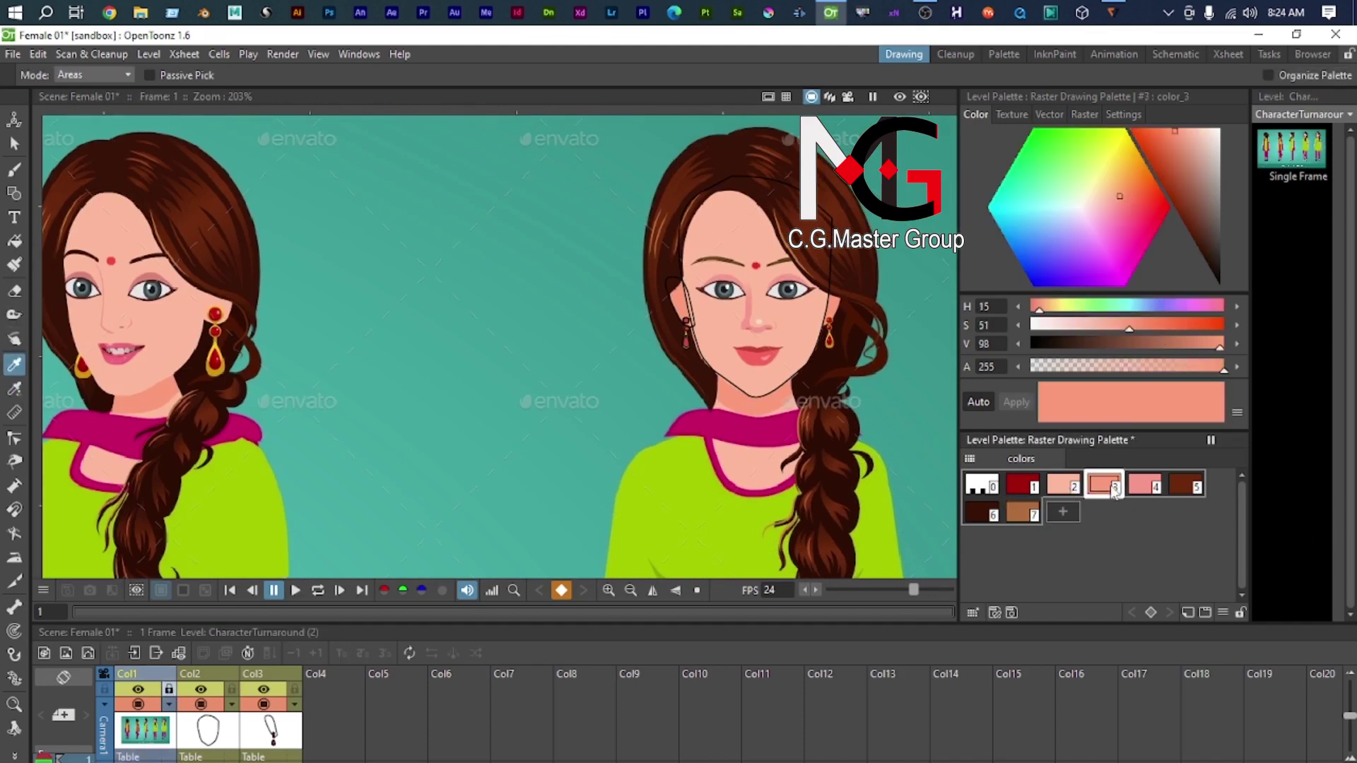
right_click(1113, 491)
click(1160, 494)
Step: Paste the copied skin style's colour and name onto style 5 in level B's palette in Col3
click(266, 739)
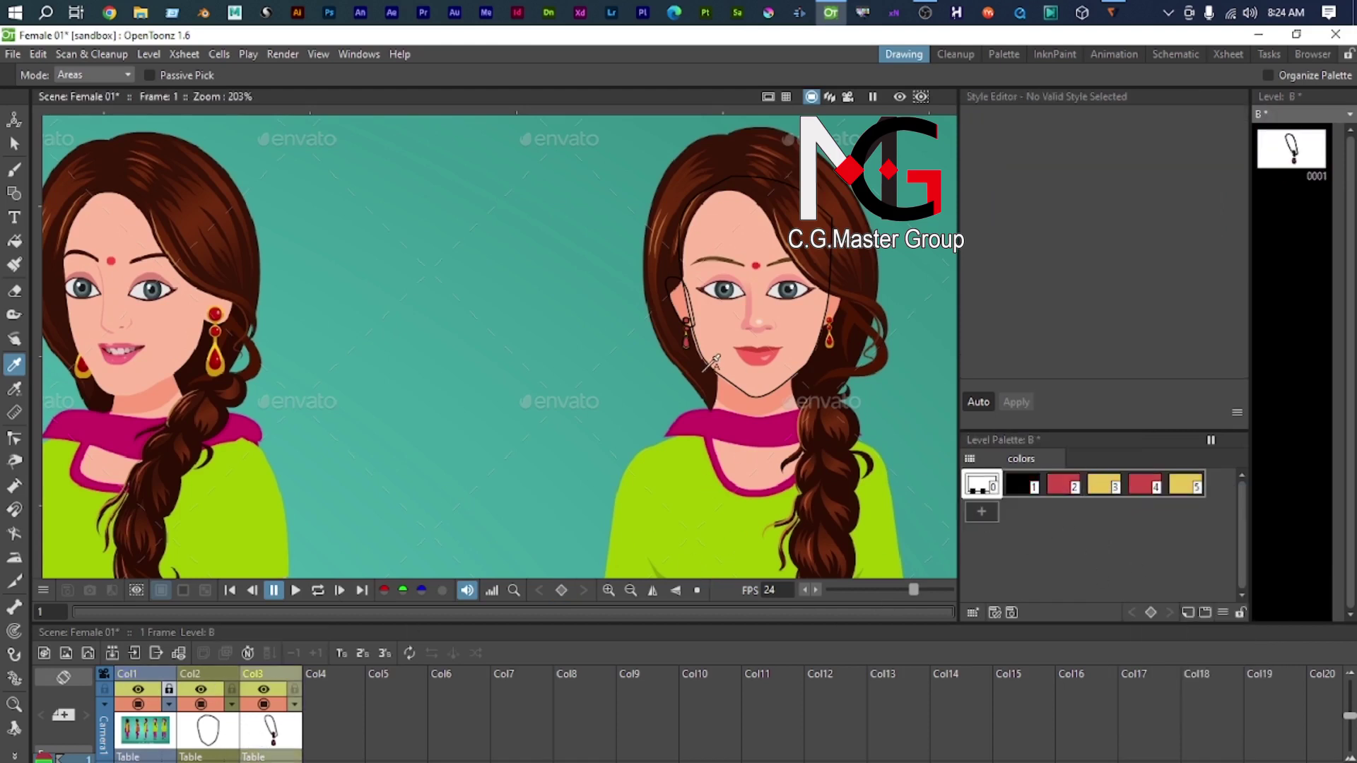
scroll(783, 327, up, 3)
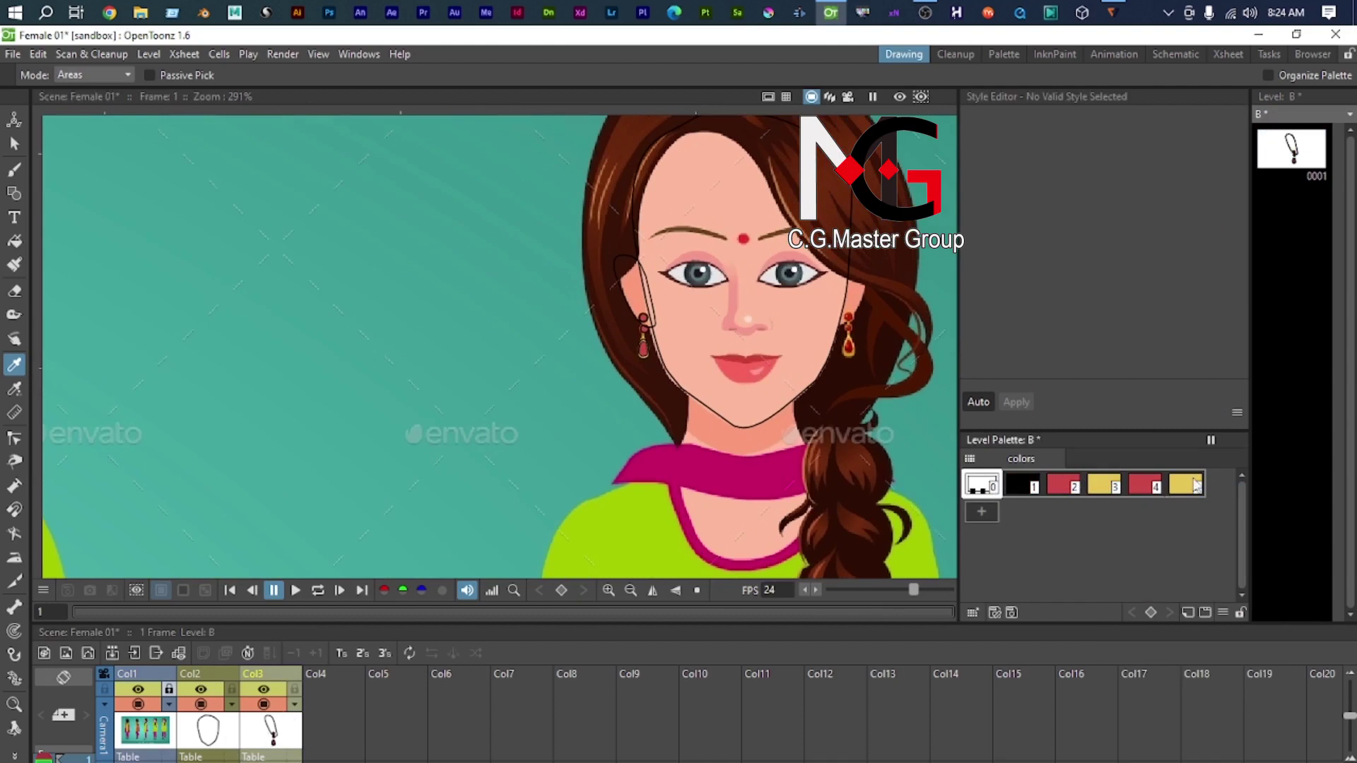
click(1196, 484)
right_click(1185, 482)
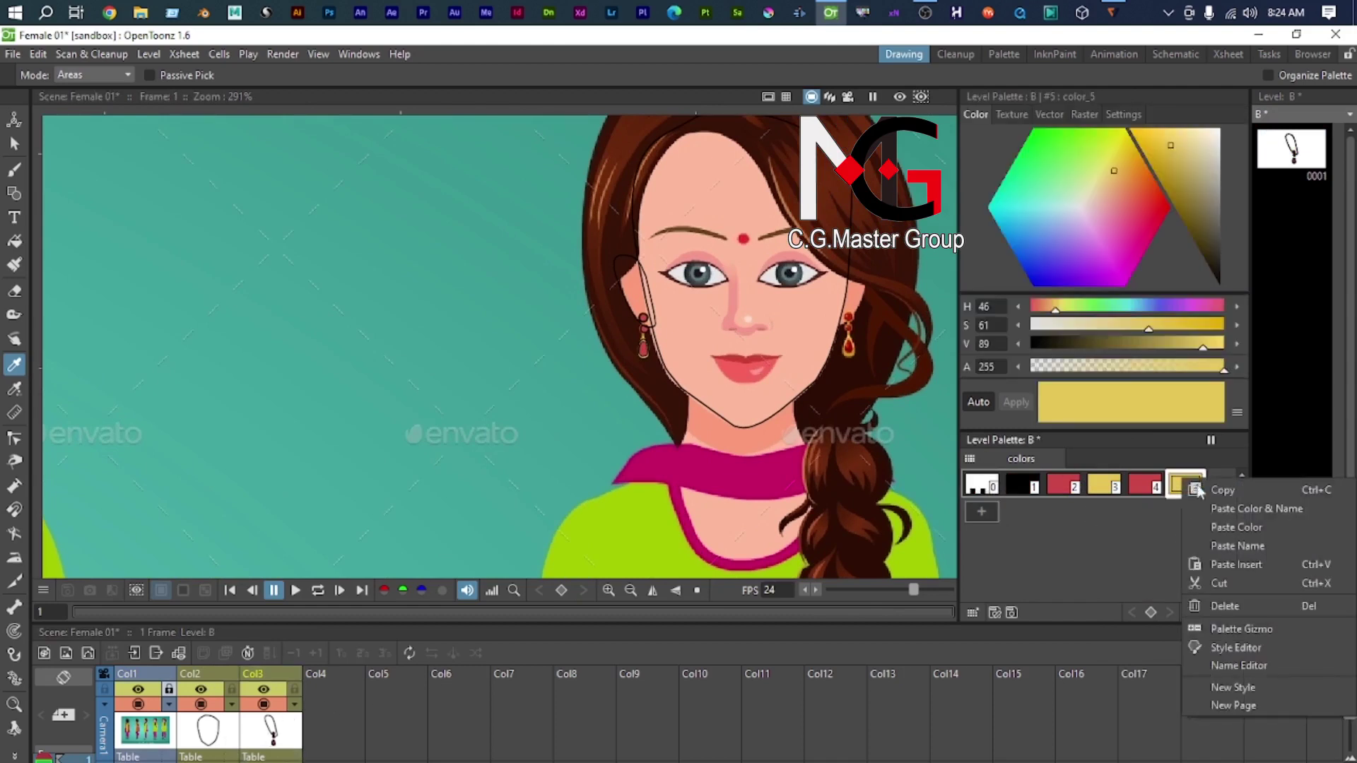
click(1247, 508)
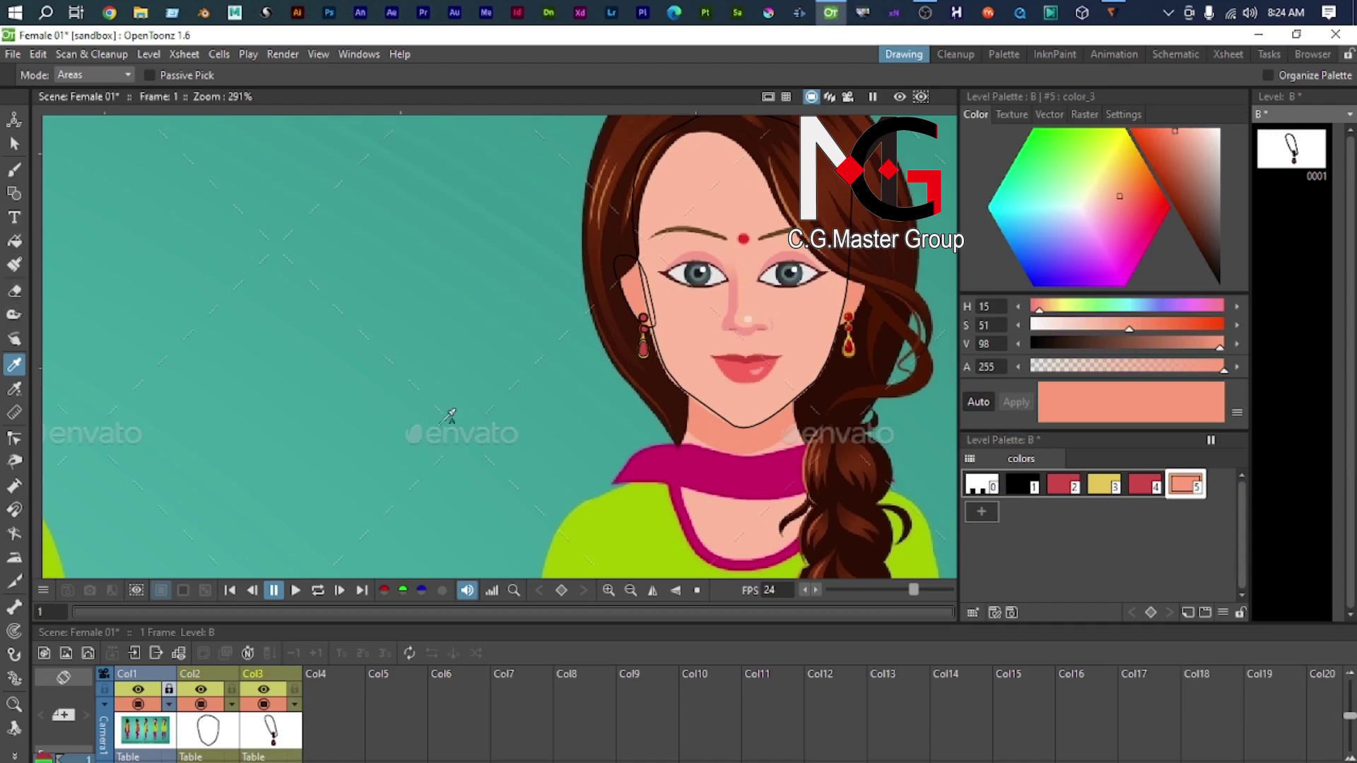
Step: Try a rectangular area fill of the skin colour over the whole ear and earring, and undo it
key(f)
scroll(598, 273, up, 2)
drag(626, 207, 736, 389)
scroll(671, 360, up, 2)
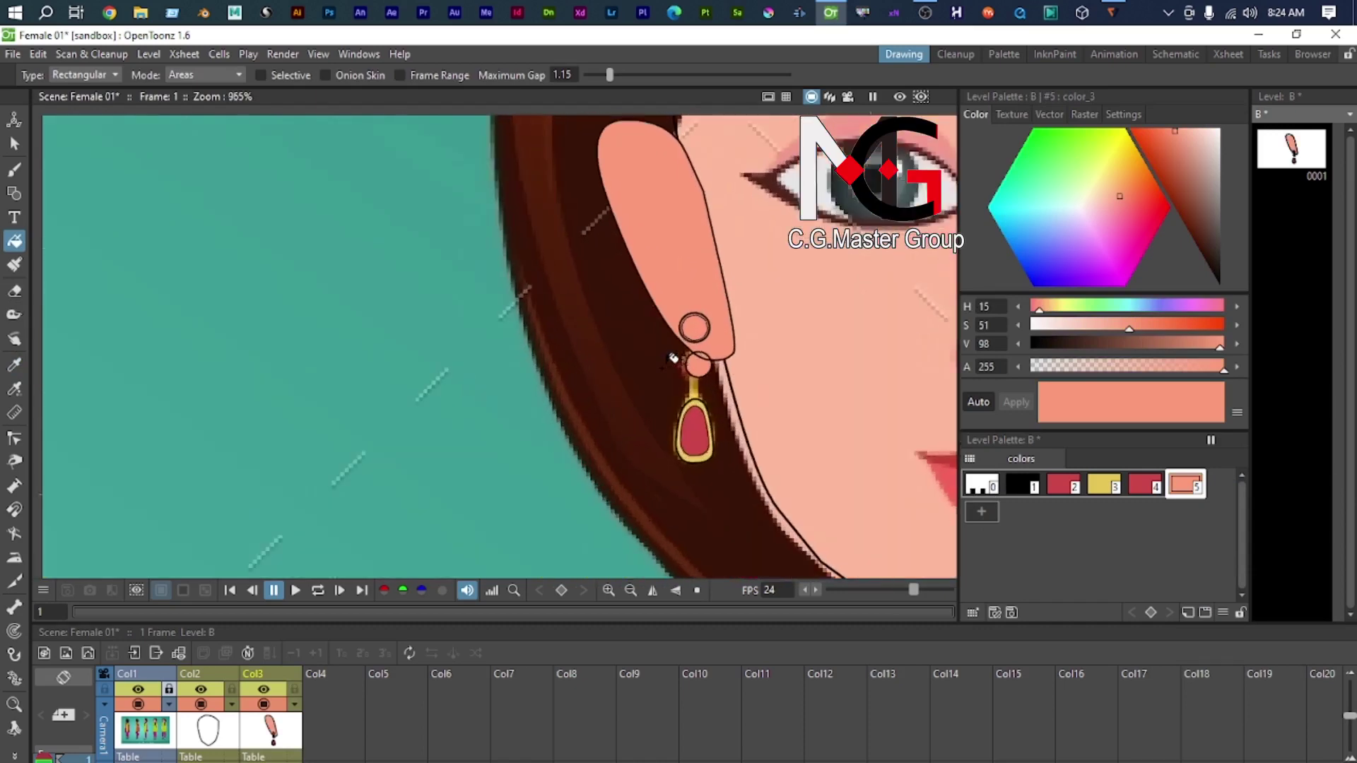
scroll(673, 359, up, 3)
key(ctrl+z)
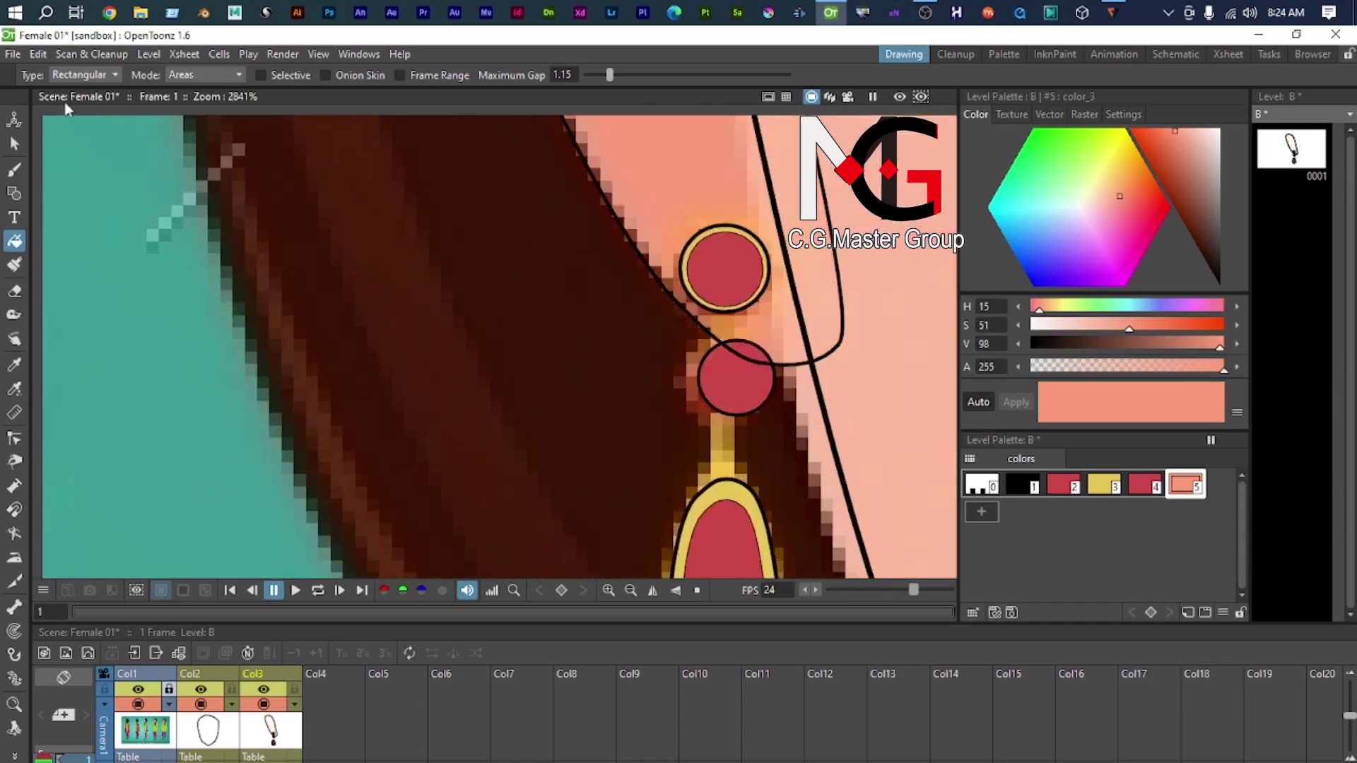
Step: Set the Fill tool's type to Normal, fill the ear shape with the skin colour, and switch to the Selection tool
click(83, 75)
click(69, 90)
click(821, 282)
scroll(402, 291, down, 2)
scroll(593, 362, down, 2)
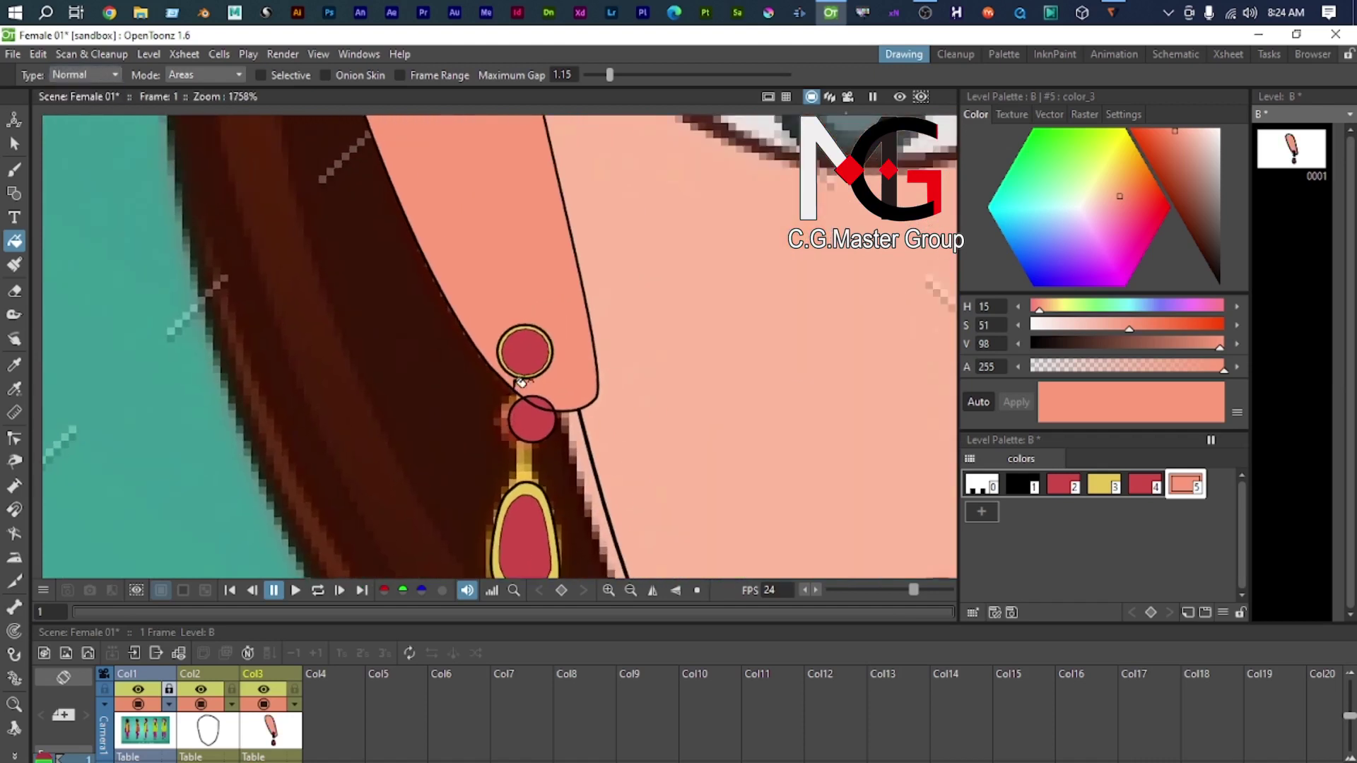
click(13, 150)
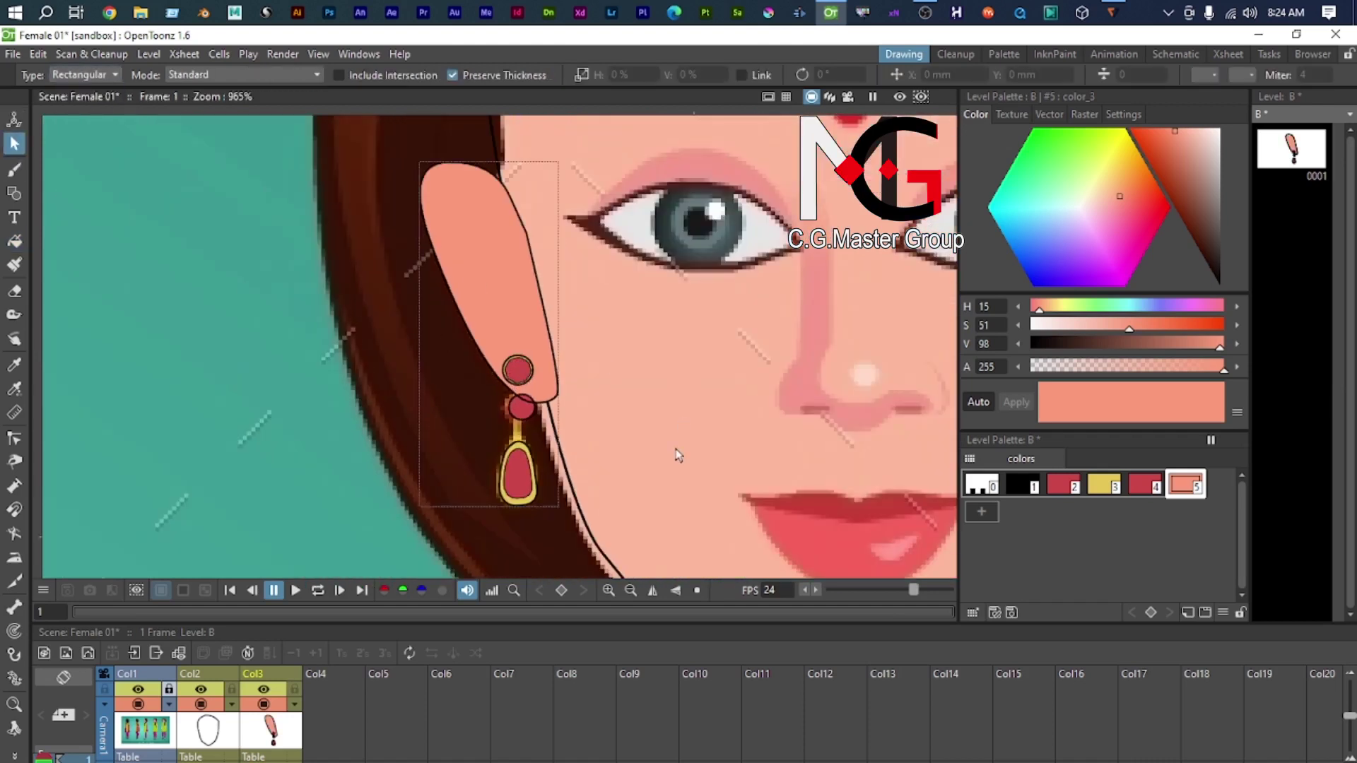
scroll(657, 431, down, 1)
scroll(639, 497, down, 2)
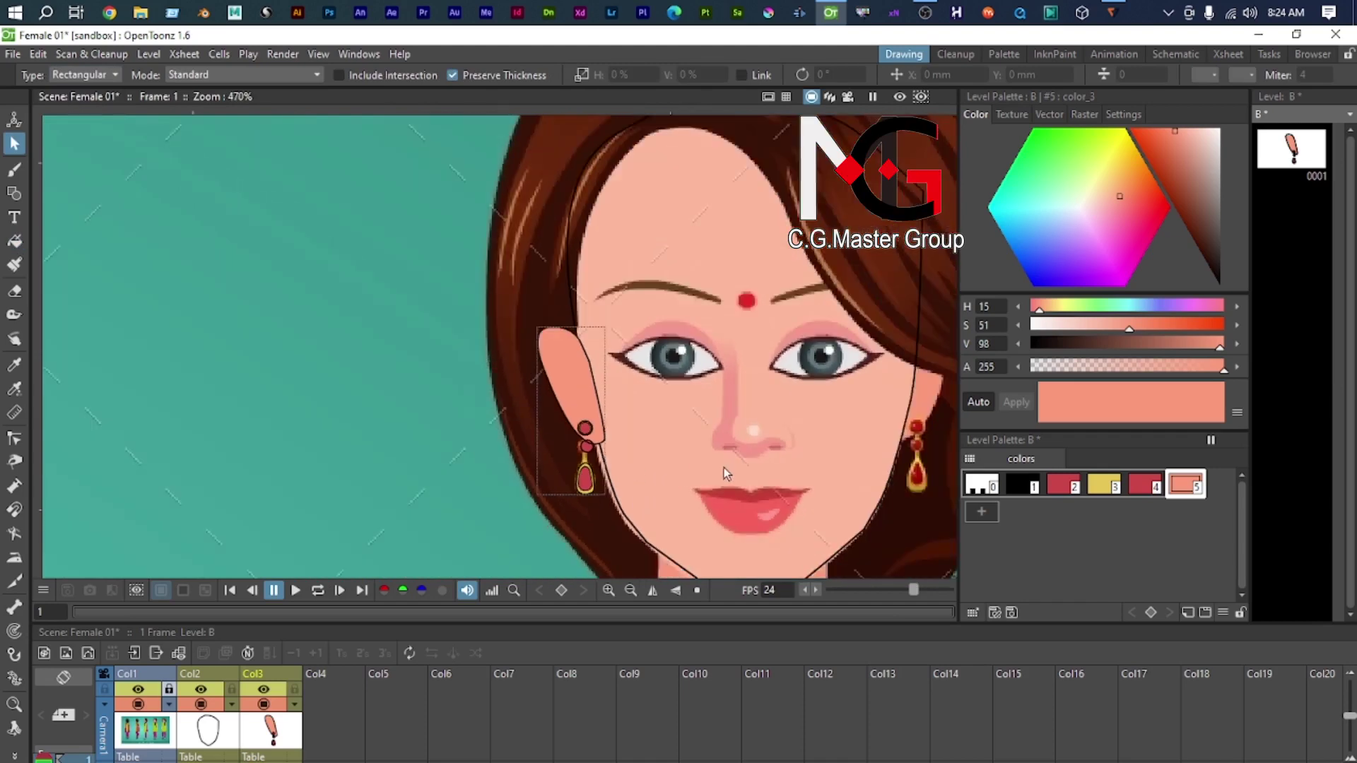
Step: Copy the face skin style color_2 from the reference palette in Col1 and add a new style to level A's palette in Col2
scroll(591, 400, up, 2)
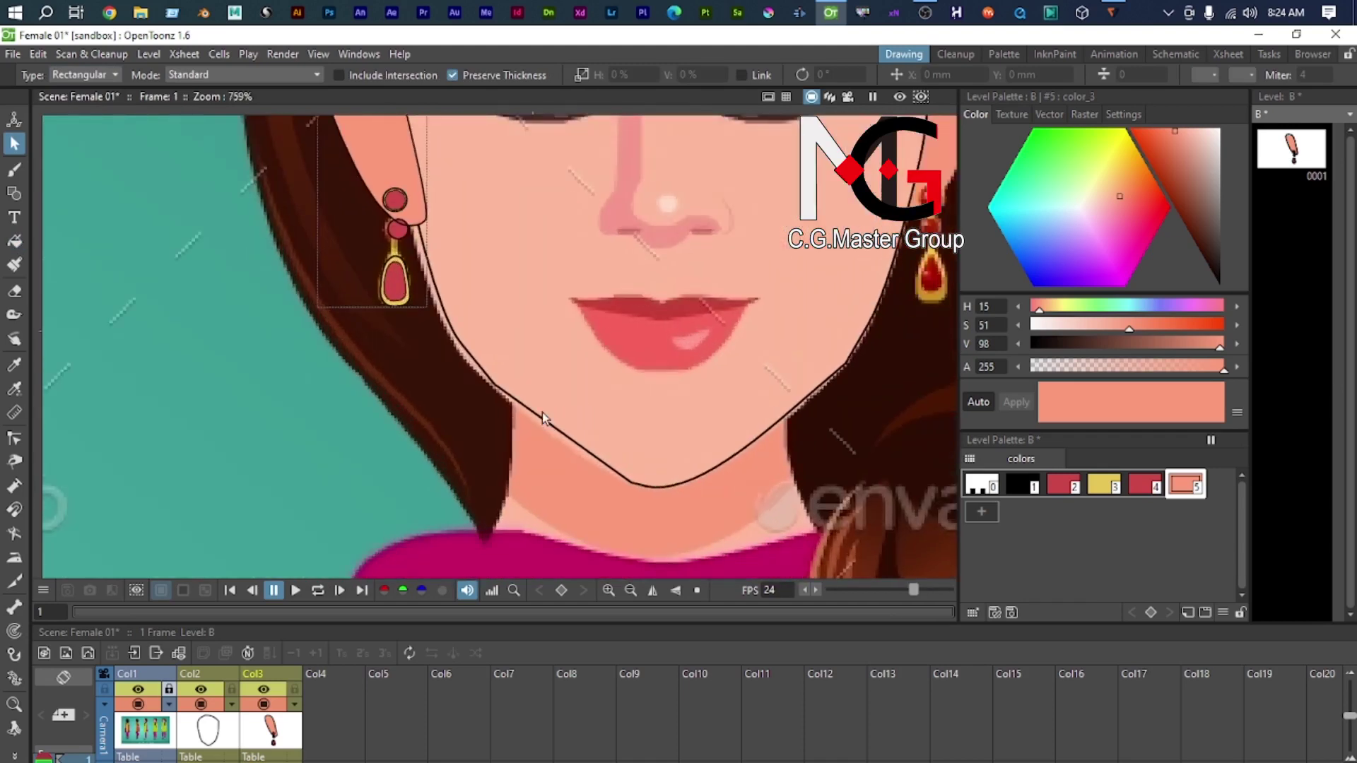
scroll(542, 417, down, 2)
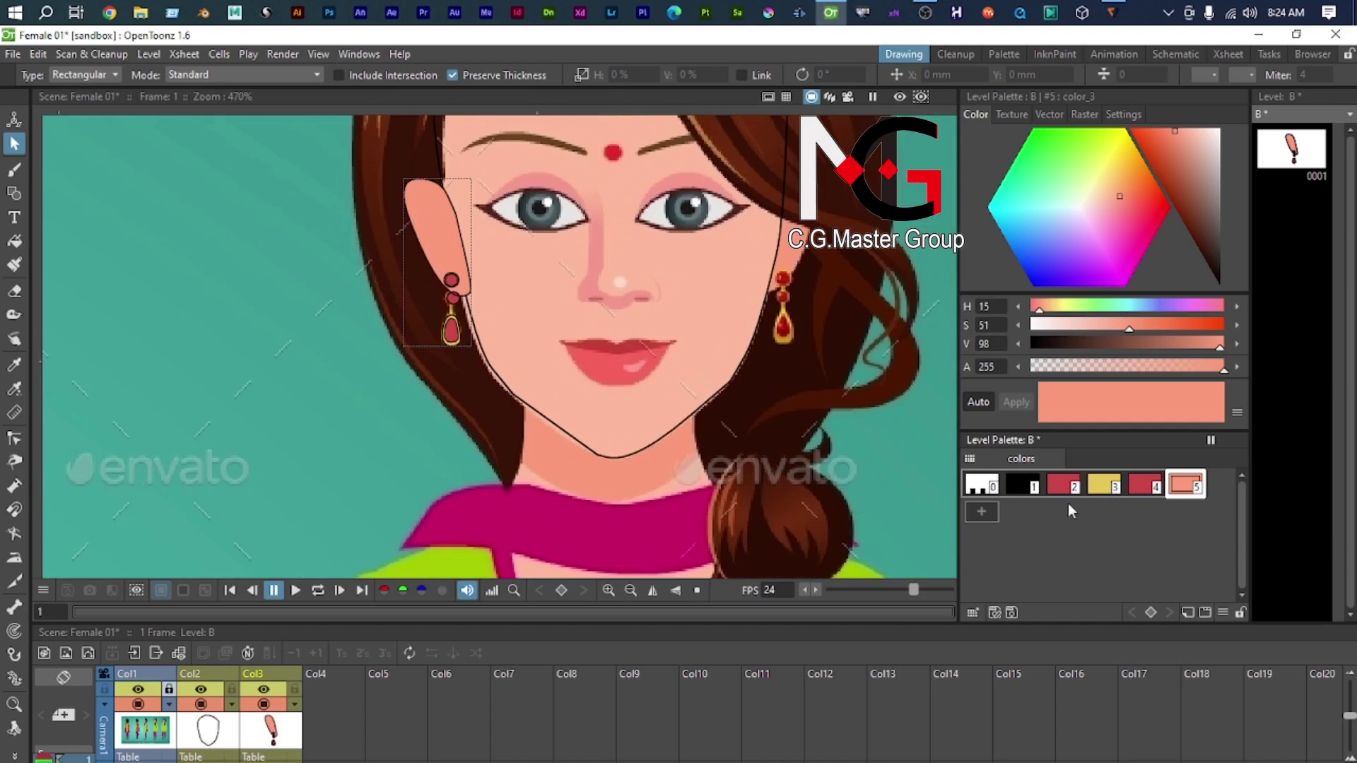
click(169, 728)
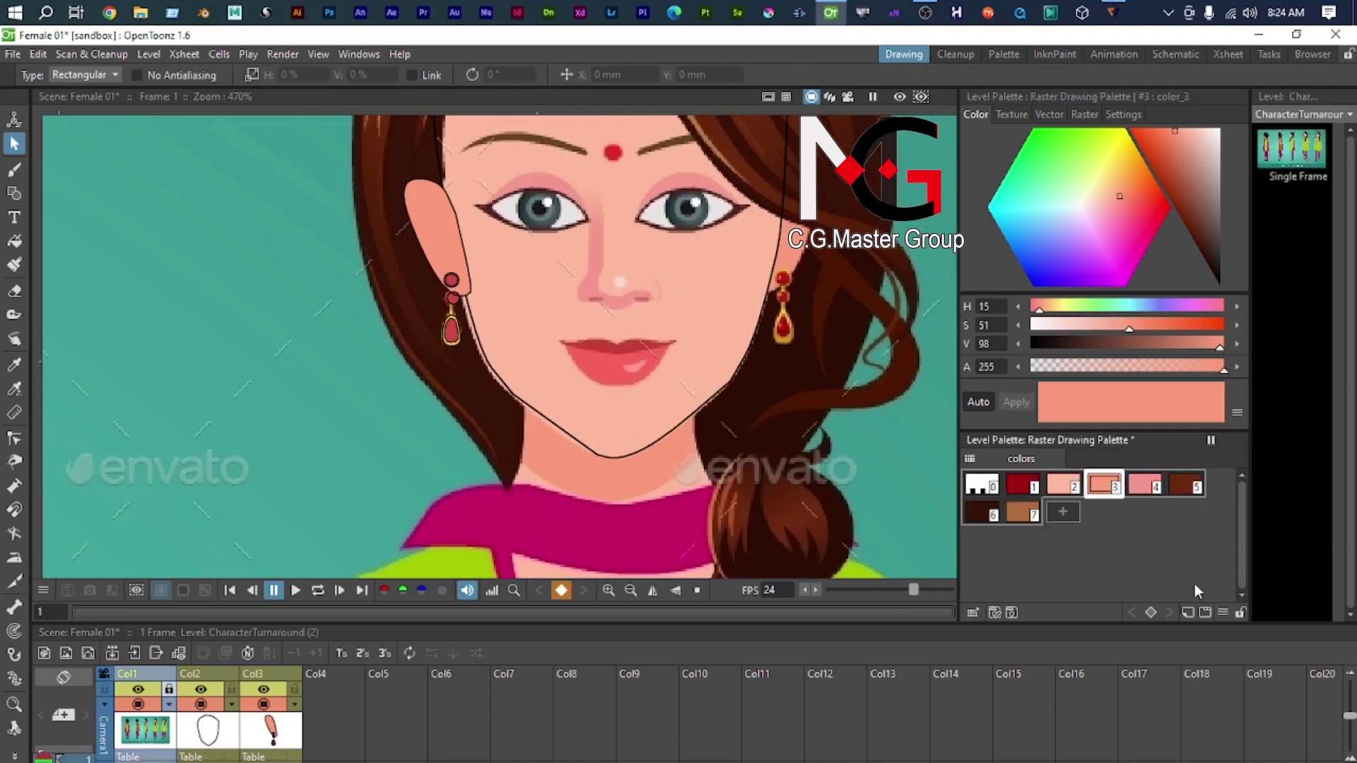
click(1063, 488)
right_click(1059, 483)
click(1109, 494)
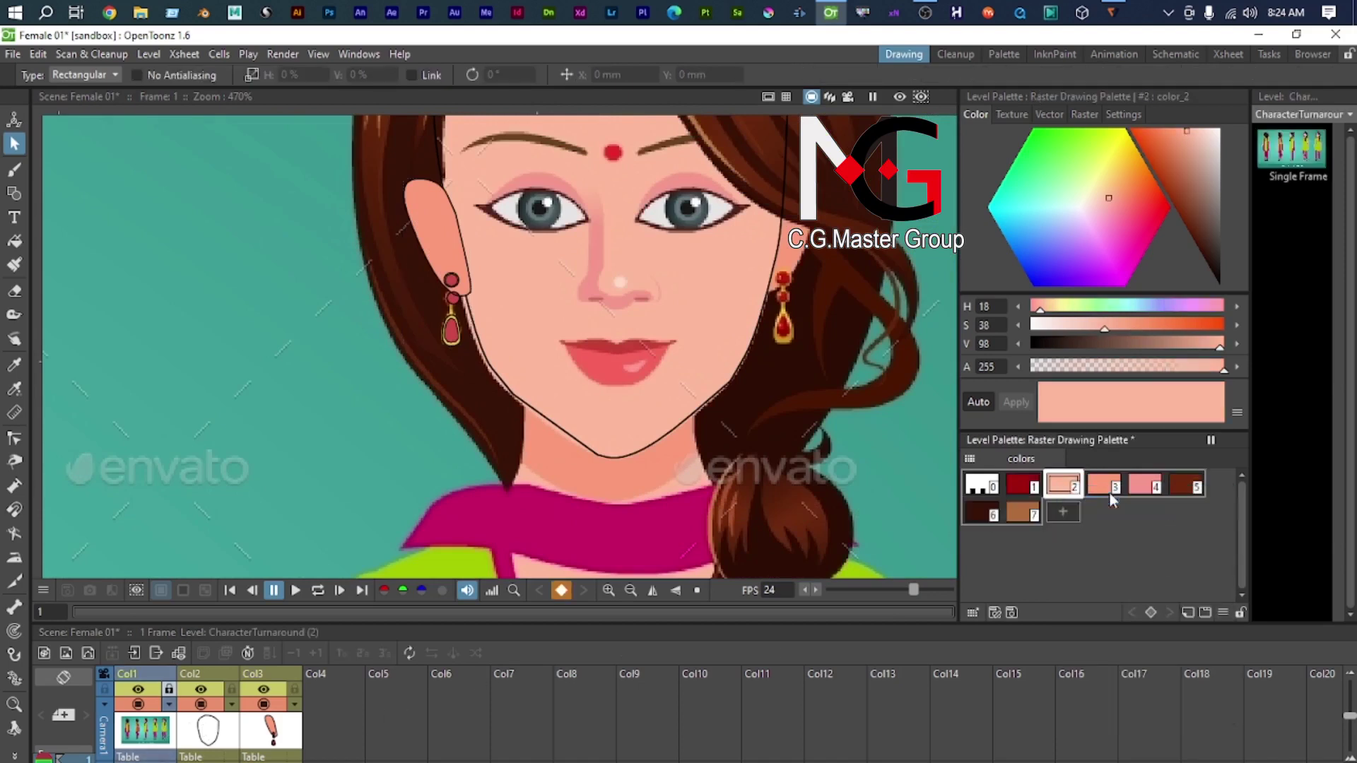
click(211, 726)
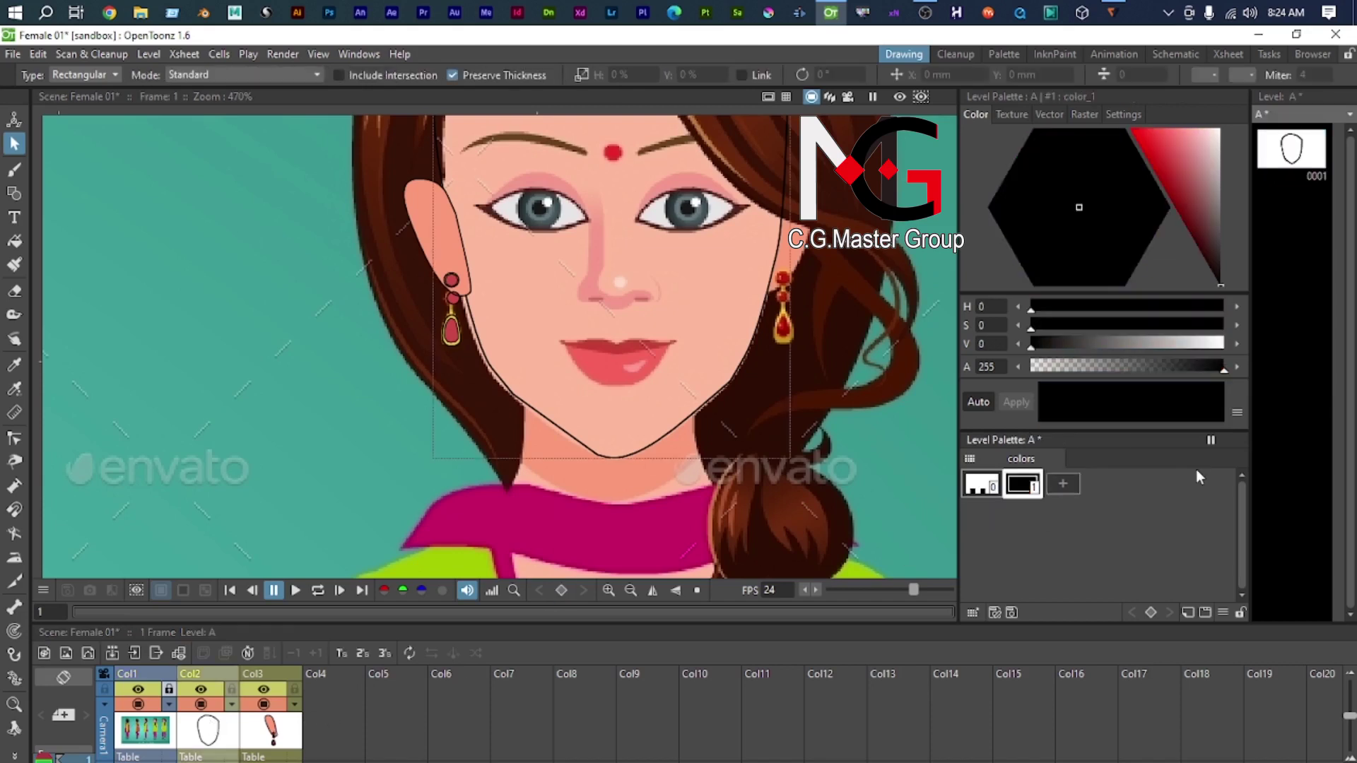
click(1066, 483)
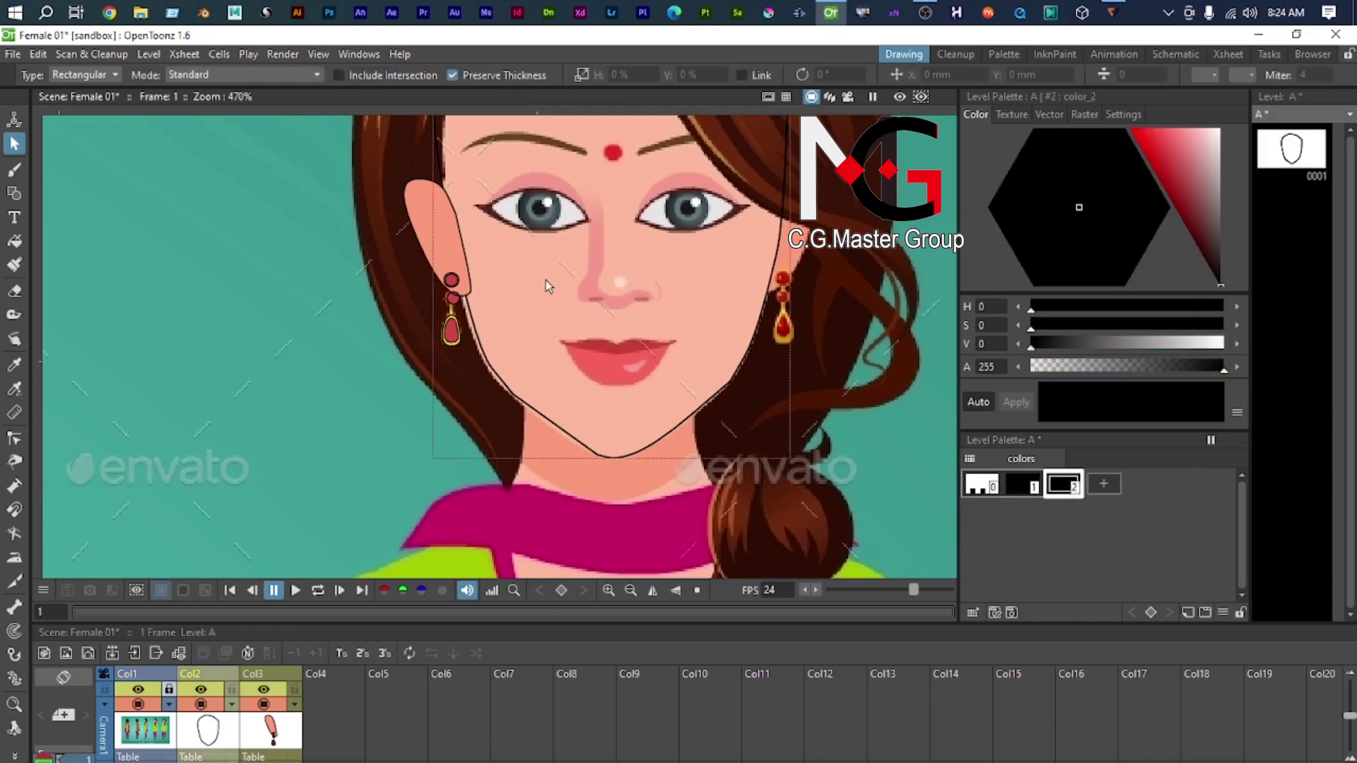
Step: Try a Normal area fill of the face shape with the new style 2, and undo it
key(f)
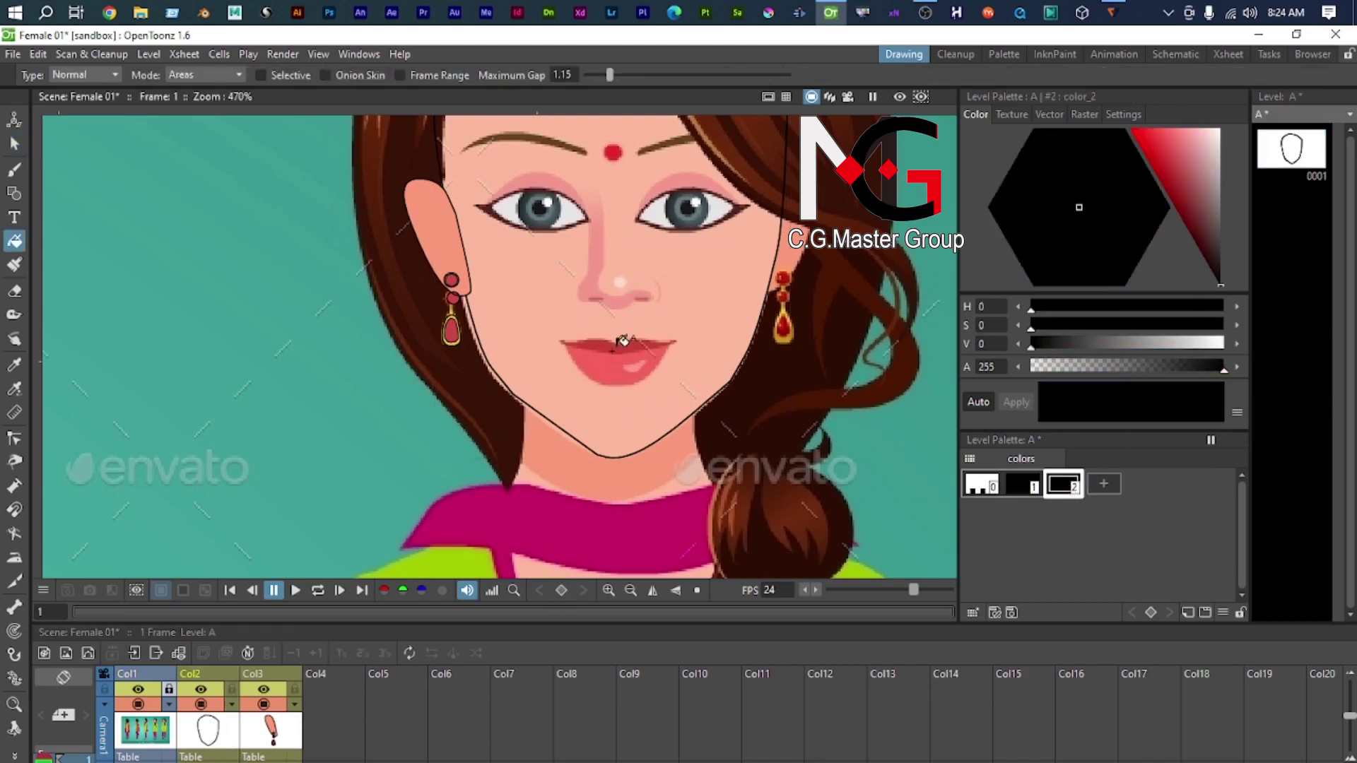
click(622, 373)
key(ctrl+z)
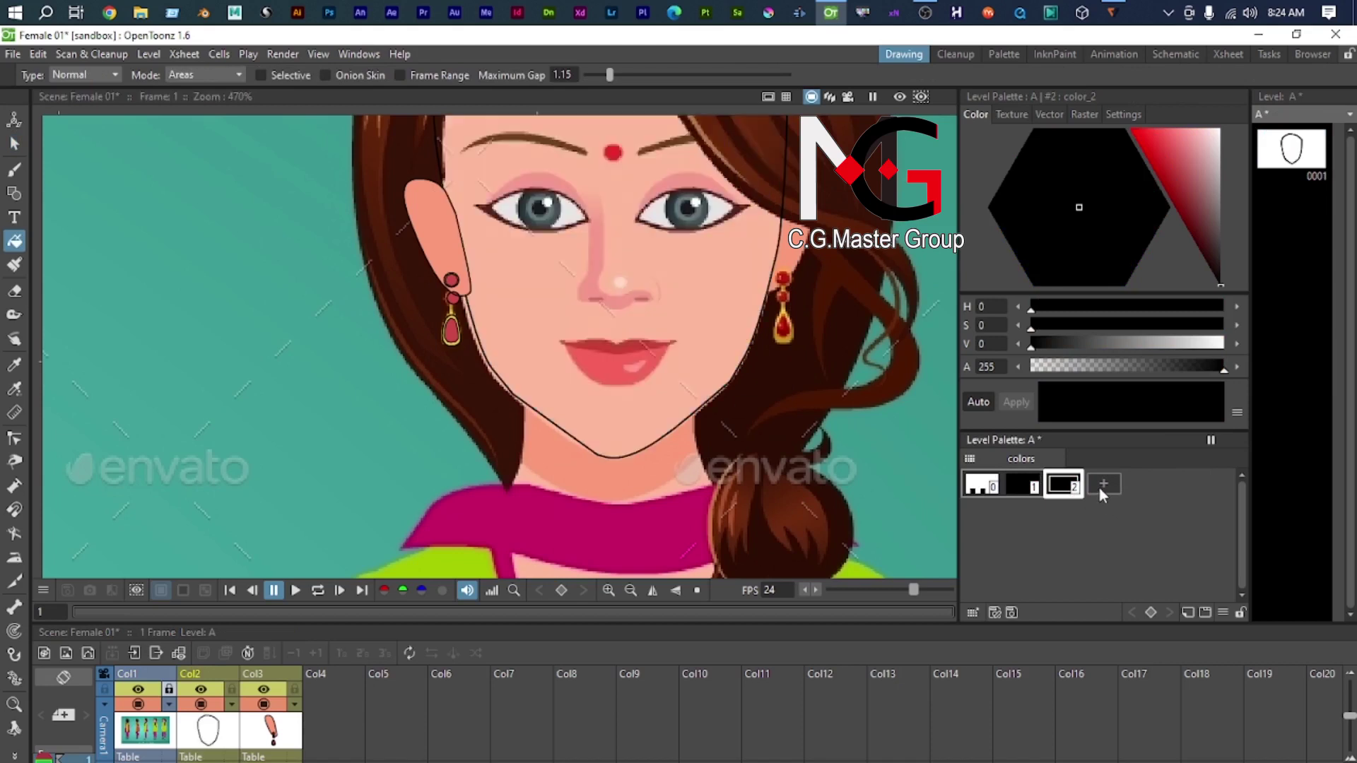
Step: Paste the copied skin color and name into style 2 and fill the face shape on level A with it
right_click(1052, 488)
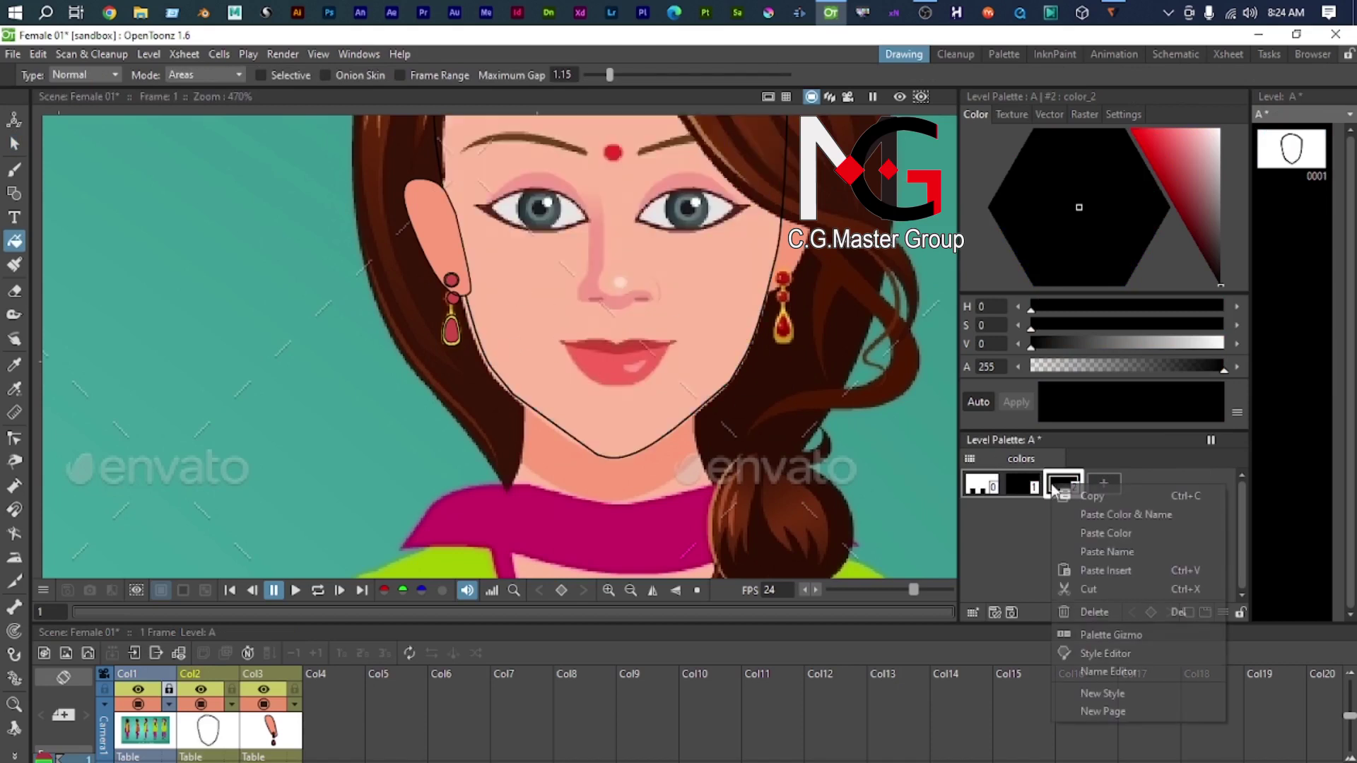
click(1105, 517)
click(612, 282)
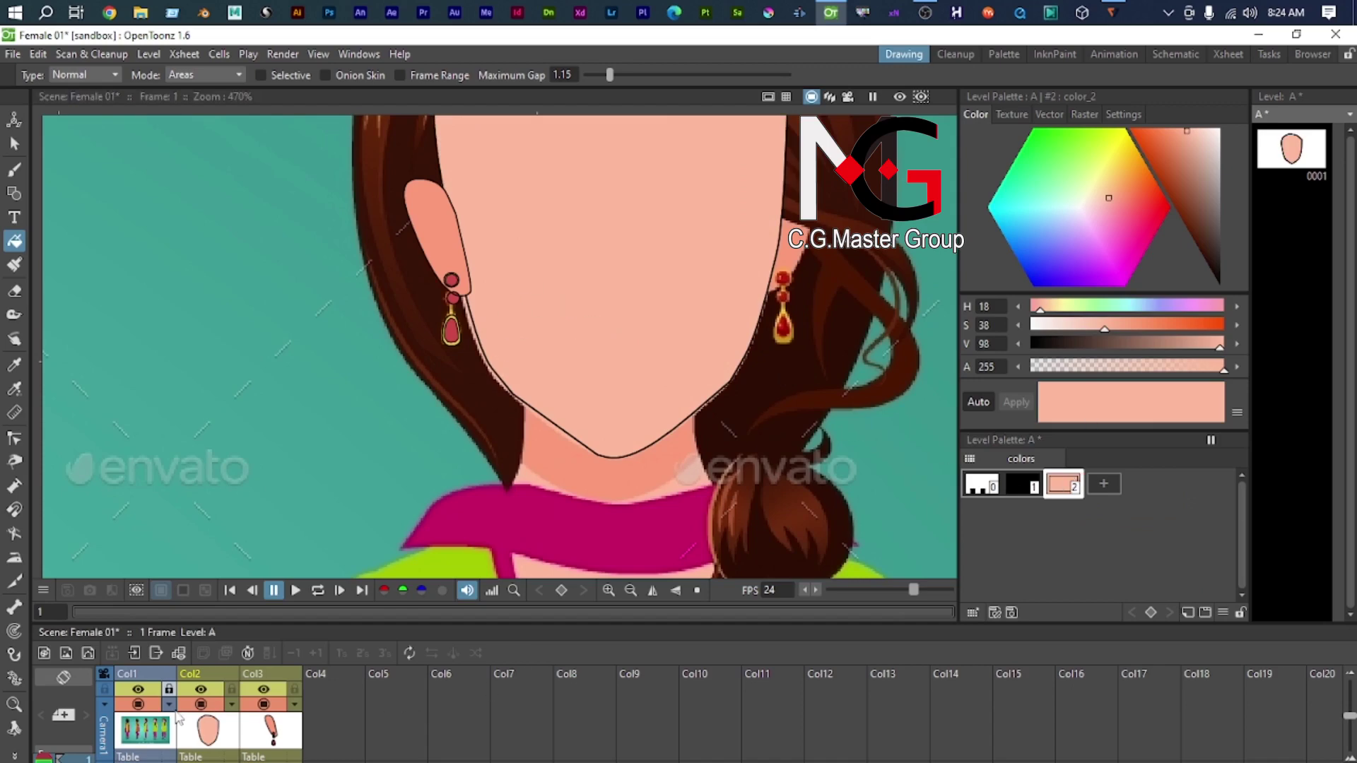
scroll(597, 332, down, 2)
scroll(573, 350, up, 2)
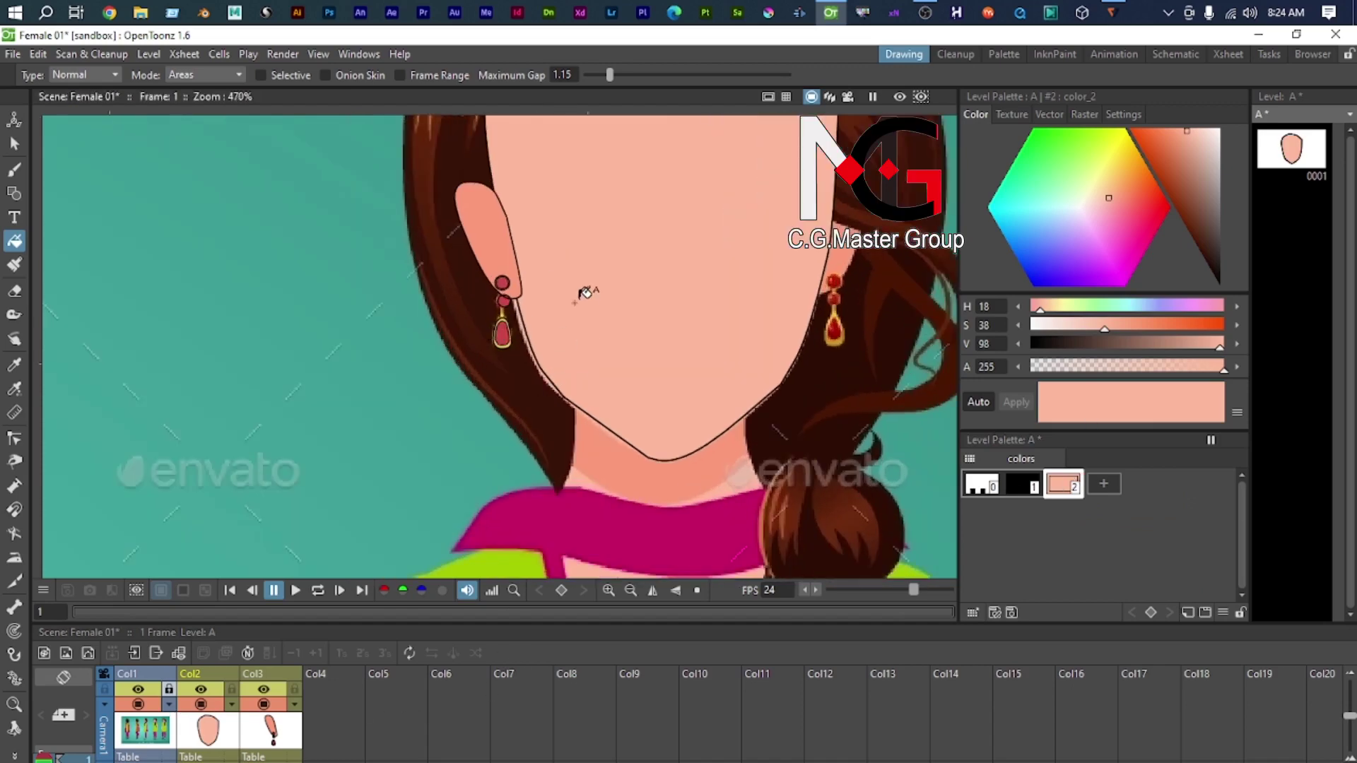
scroll(585, 294, down, 3)
Step: Hide the face drawing in Col2 and the ear drawing in Col3 from the viewer
click(15, 143)
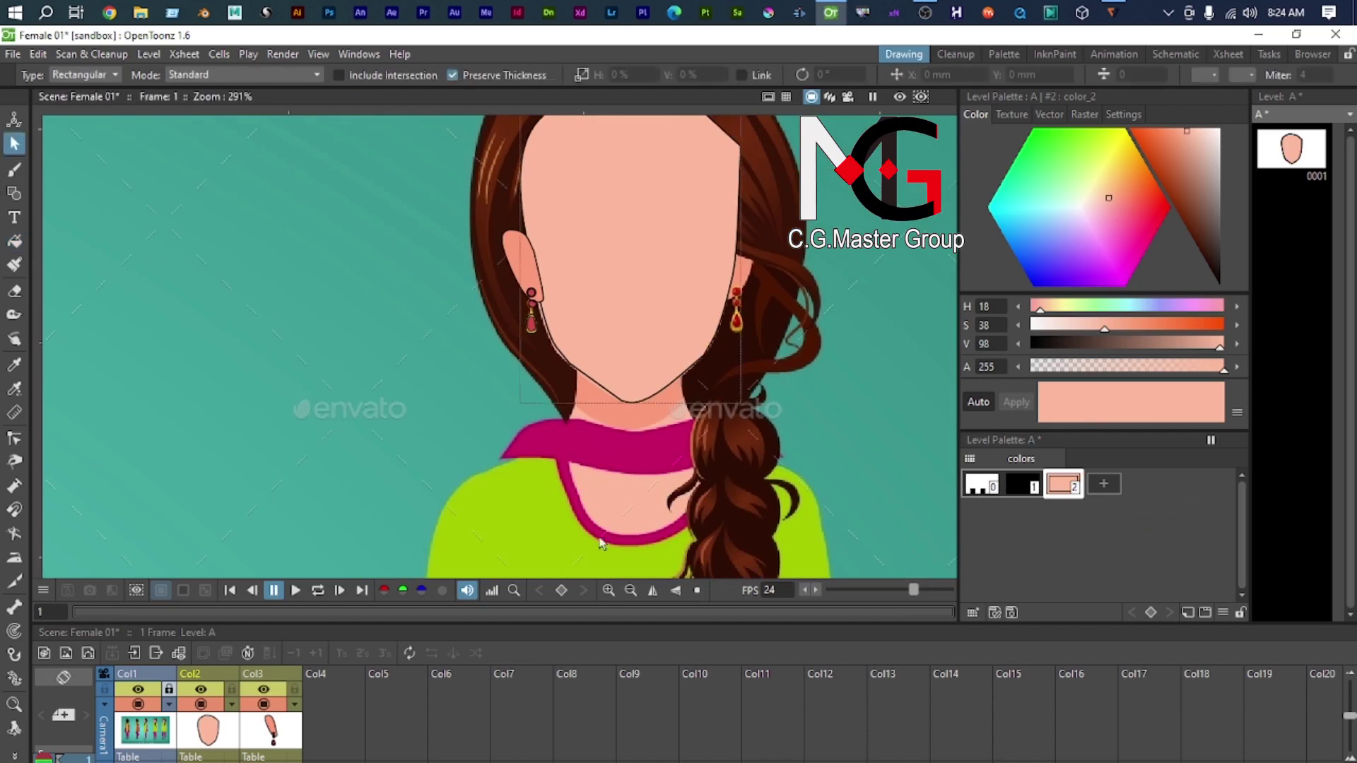
click(201, 706)
click(262, 705)
Step: Create a new Toonz Vector Level named C in the empty Col4
click(336, 698)
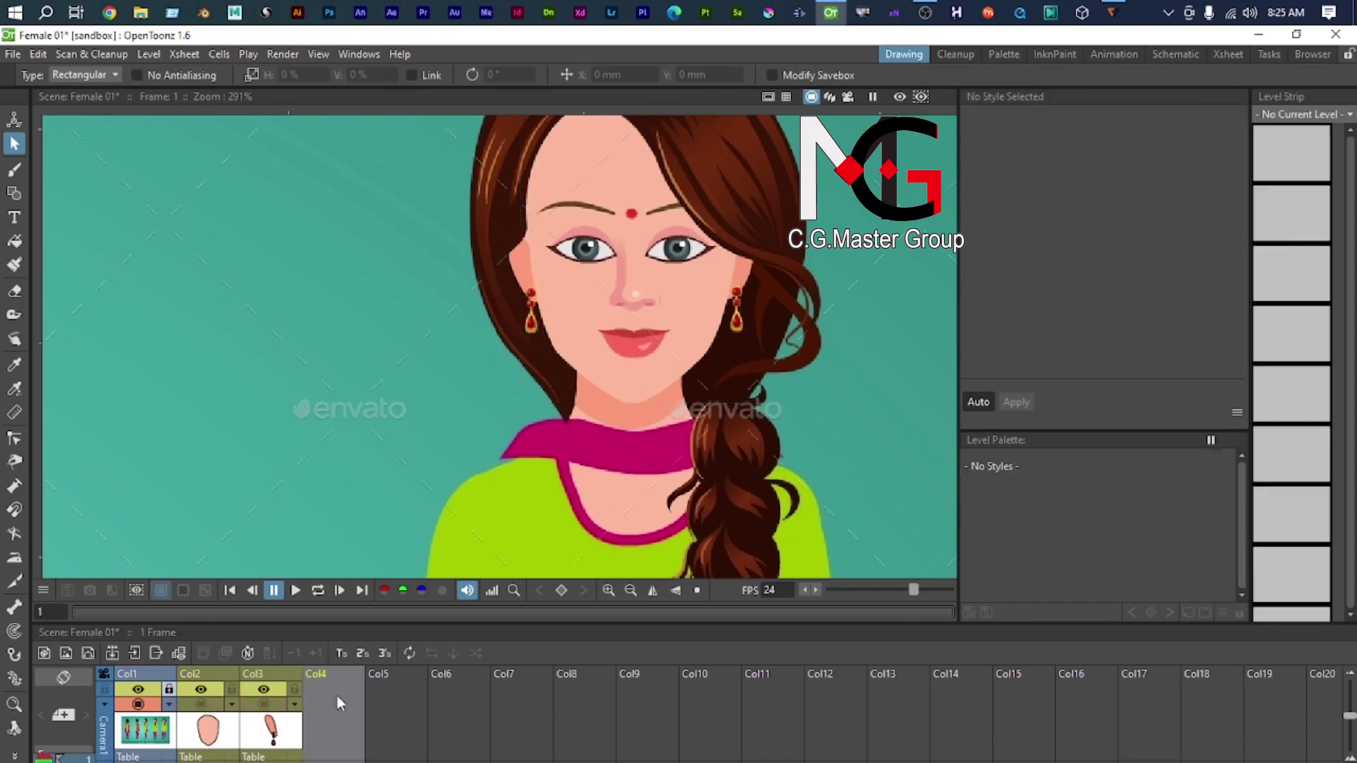
click(89, 653)
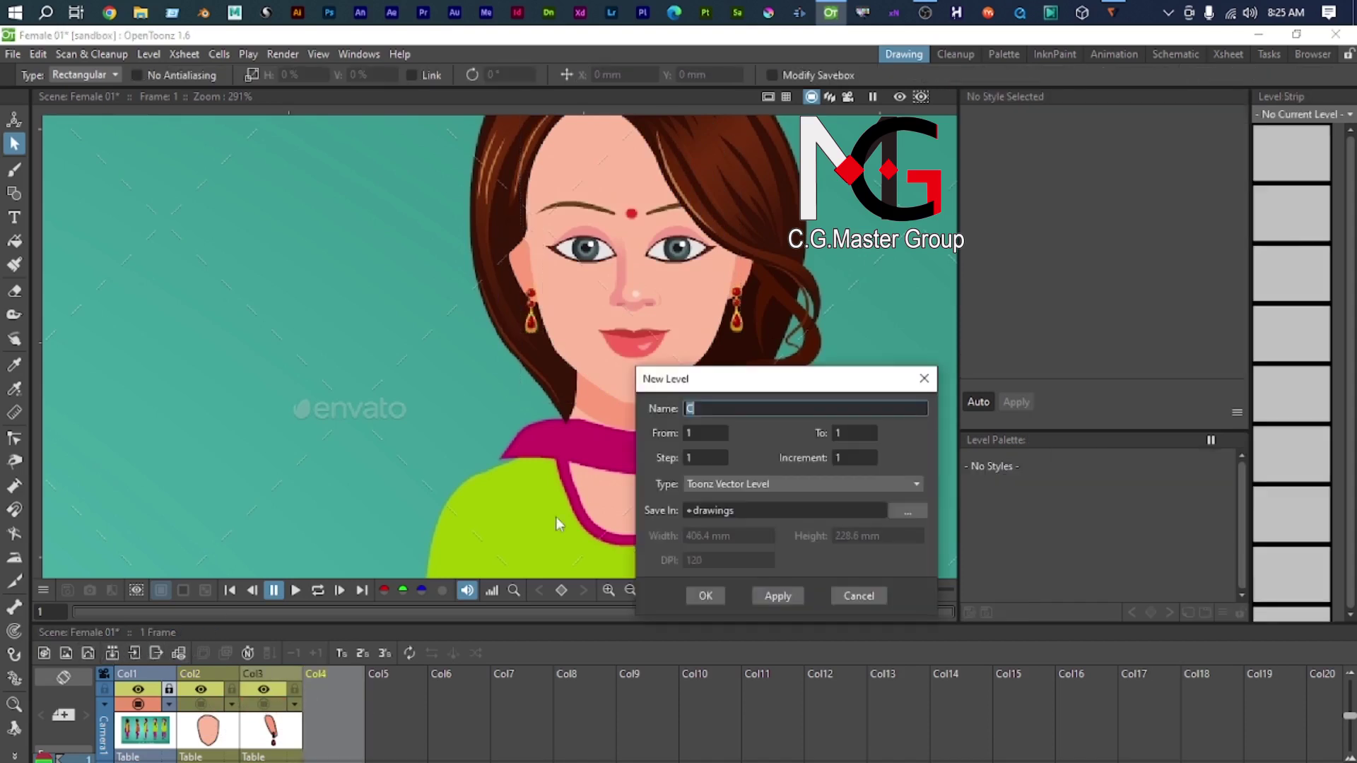
click(763, 596)
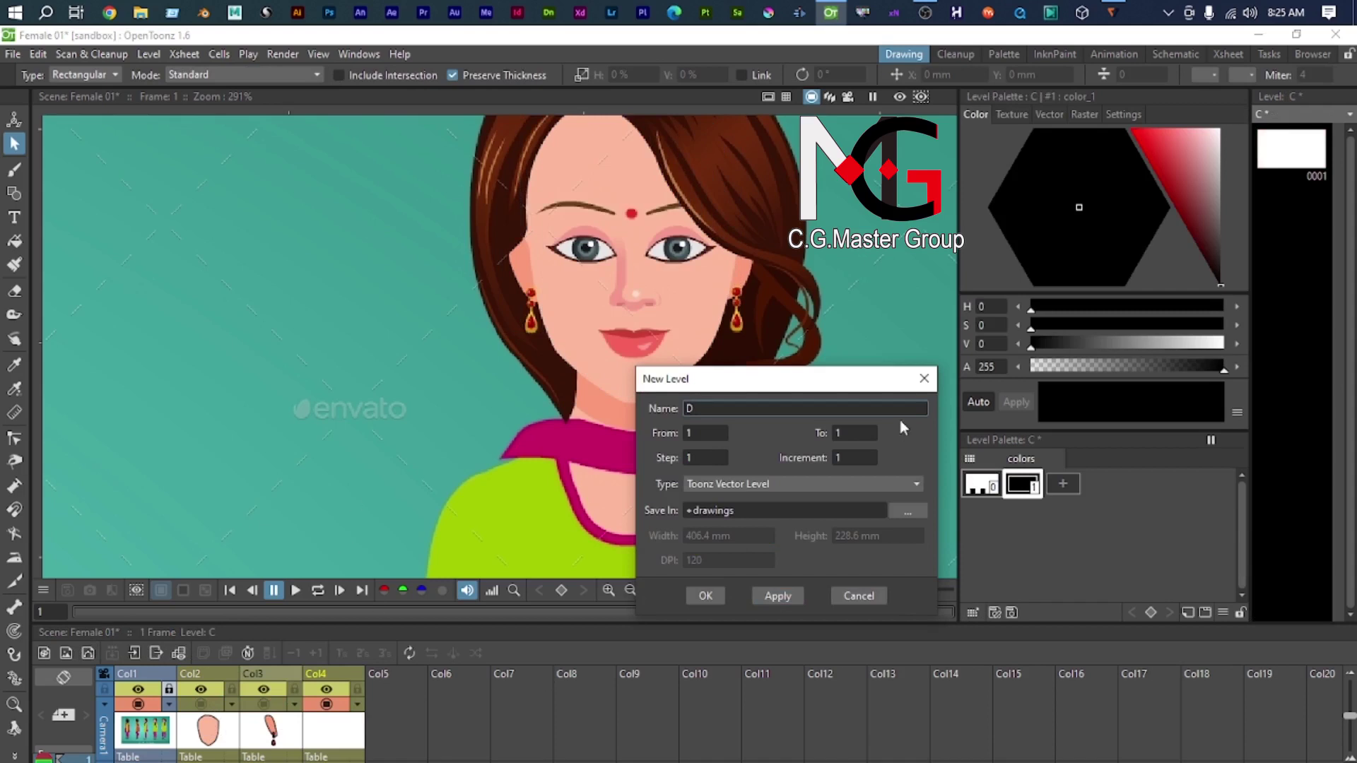
click(923, 378)
Step: Trace the left outer edge of the hair with a size 1 polyline, from the parting down to the scarf
scroll(620, 342, up, 2)
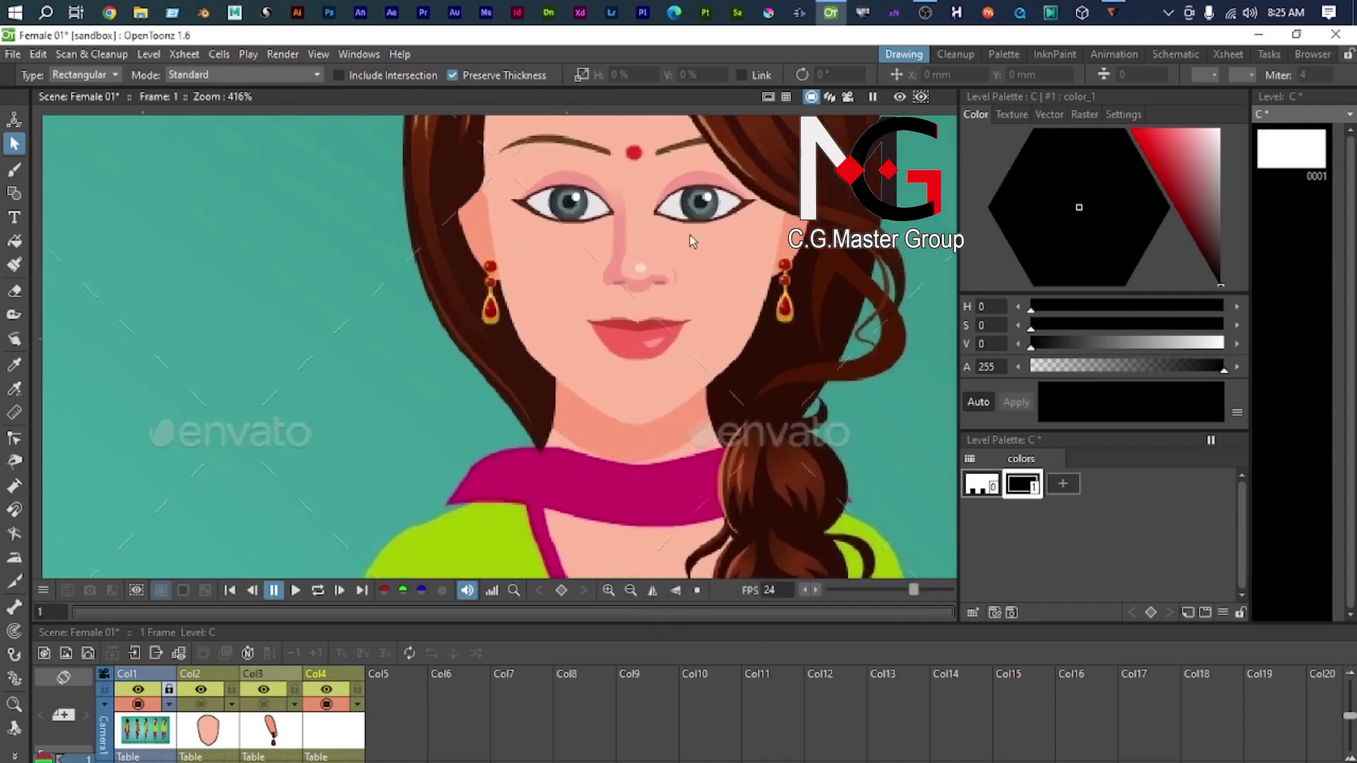
scroll(677, 353, down, 2)
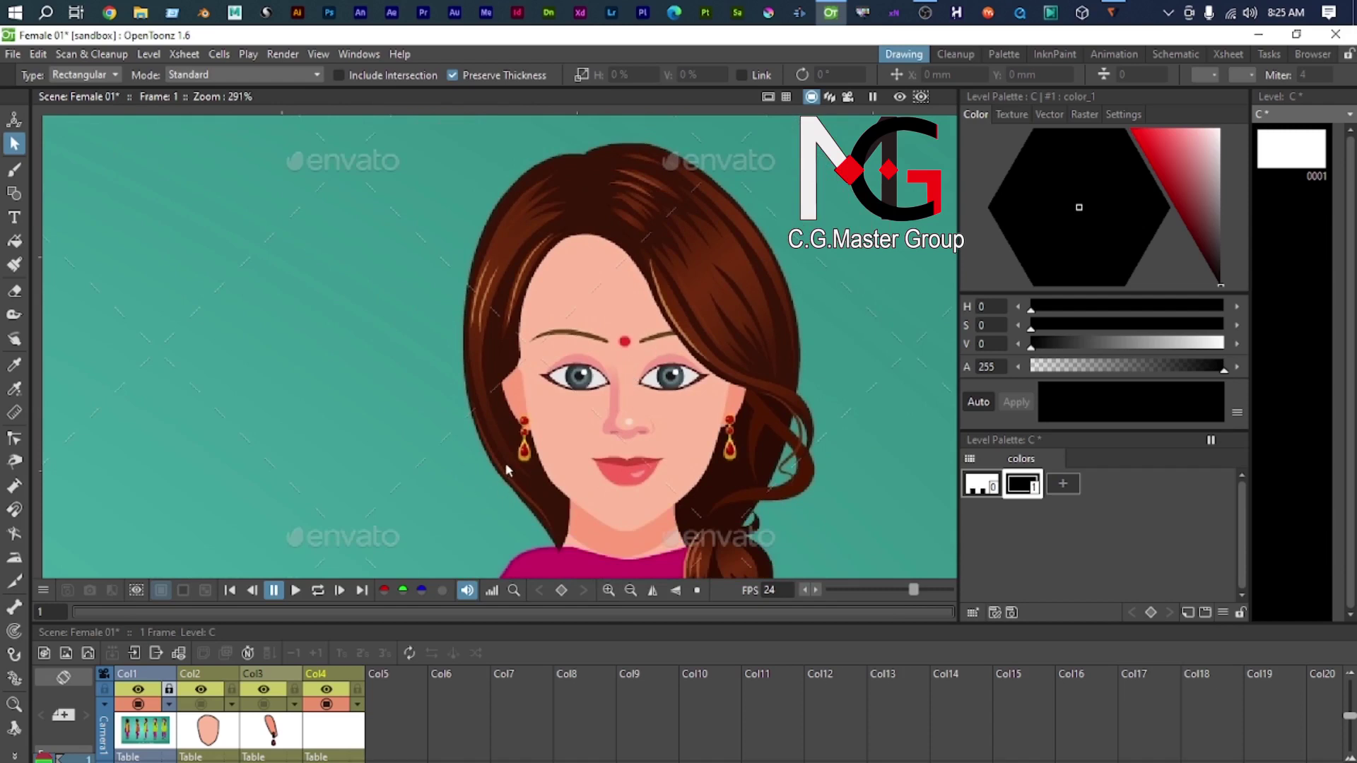
key(g)
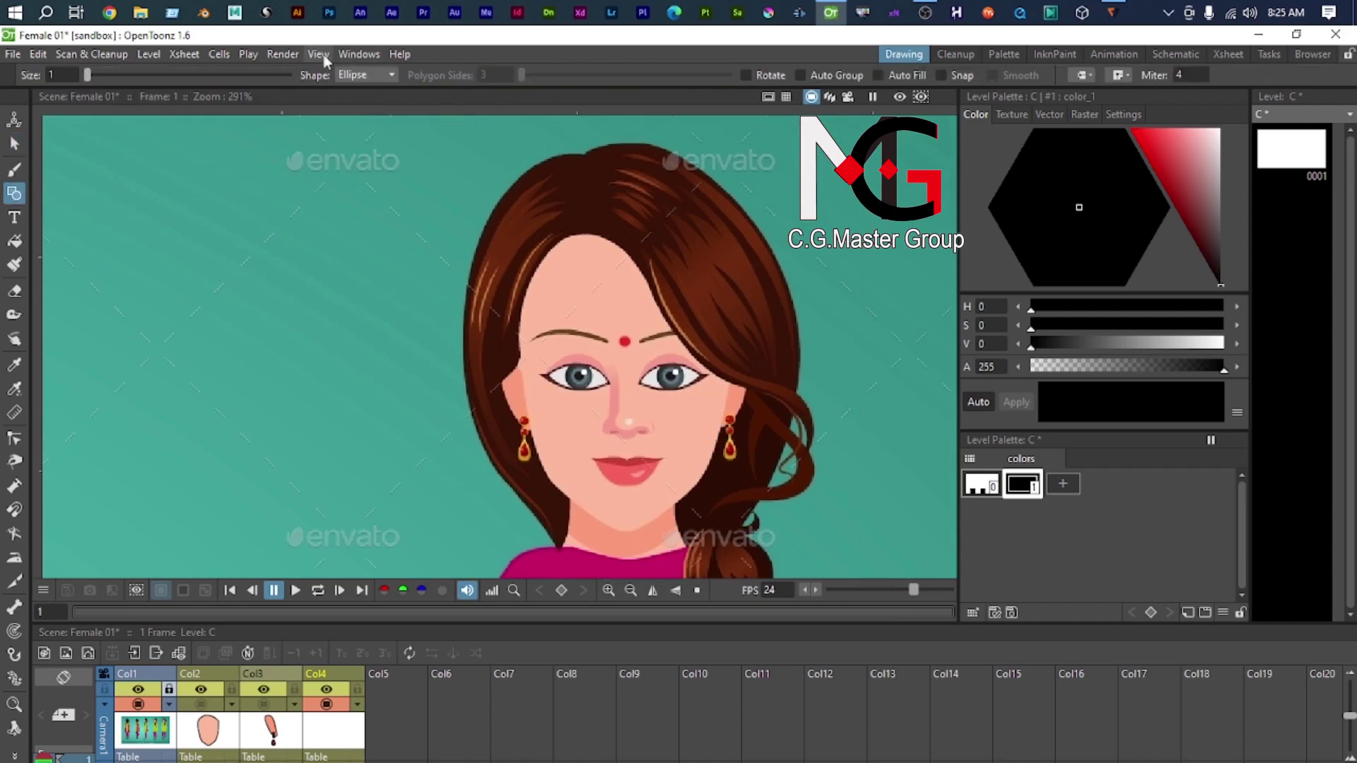
click(367, 75)
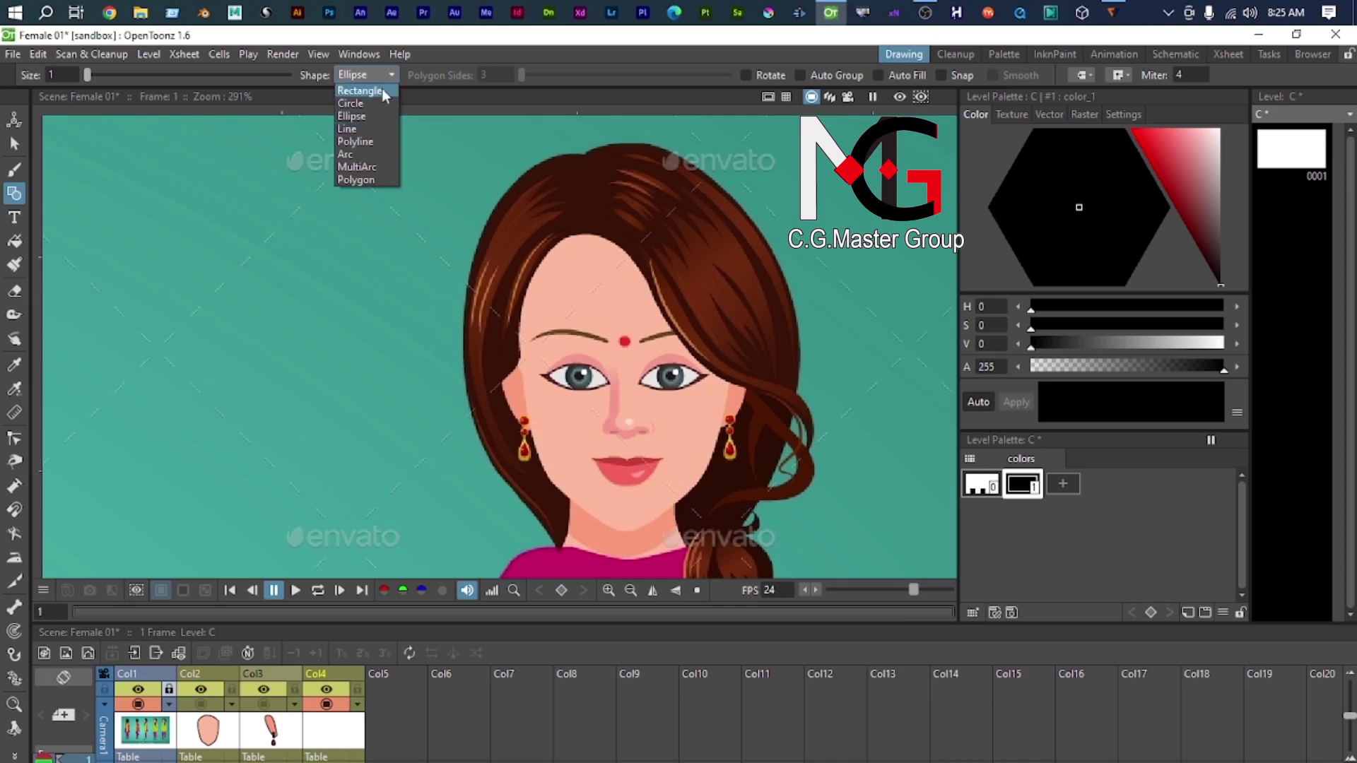
click(384, 142)
scroll(589, 195, up, 2)
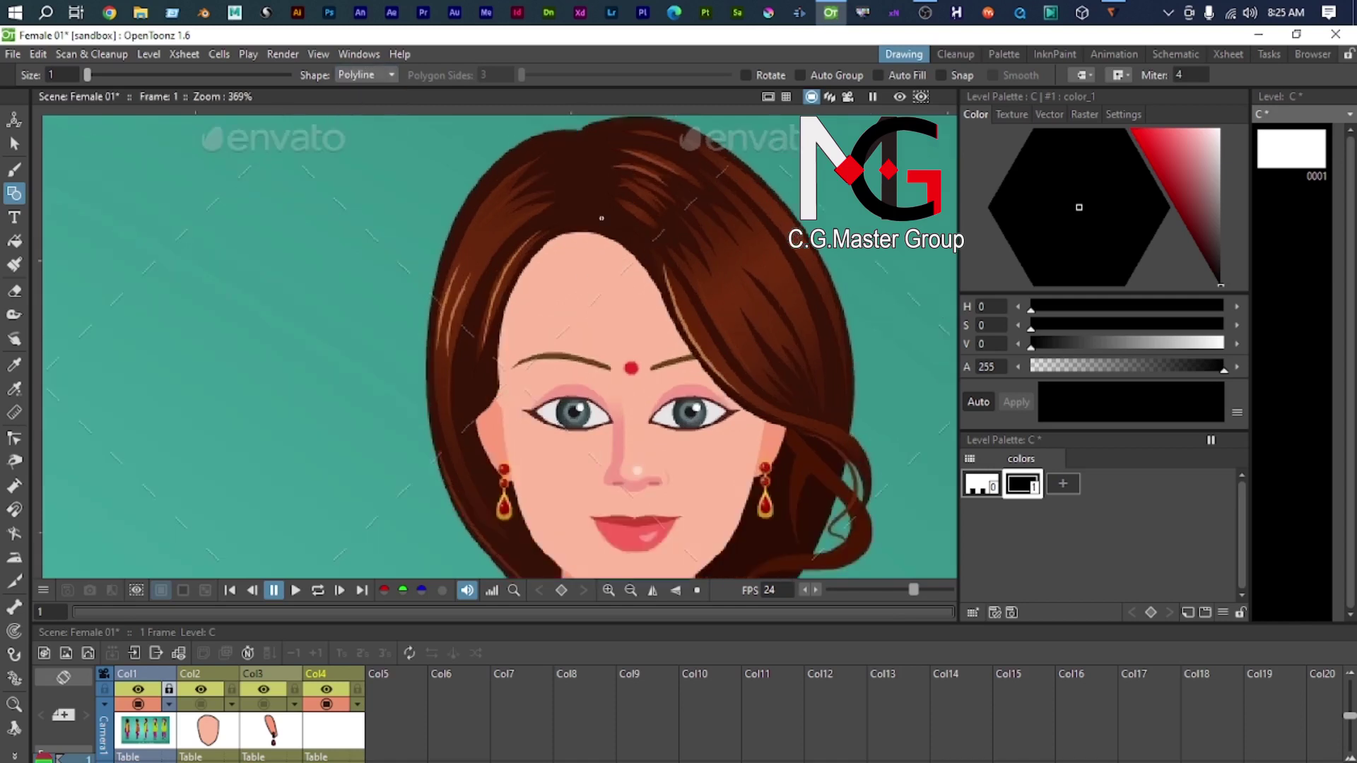
drag(590, 195, 598, 229)
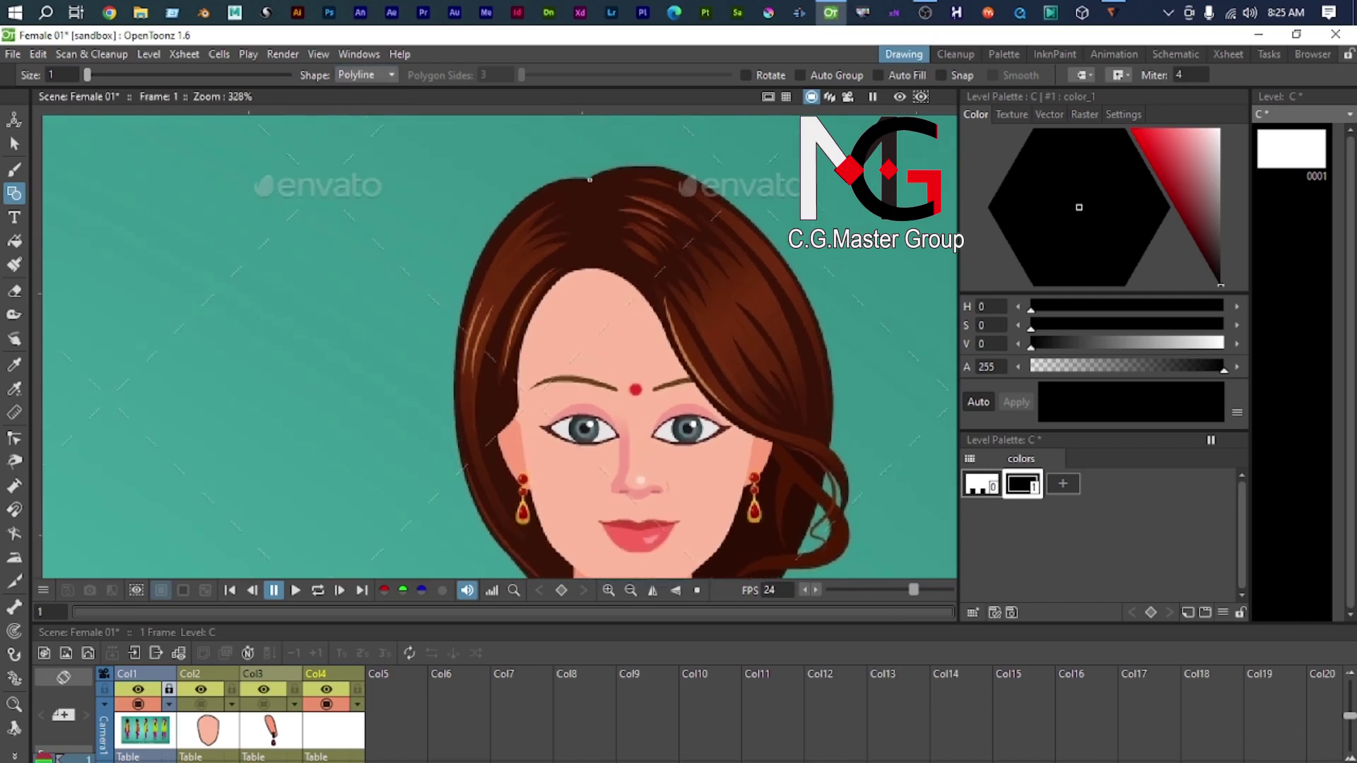
scroll(590, 180, down, 2)
scroll(496, 274, up, 3)
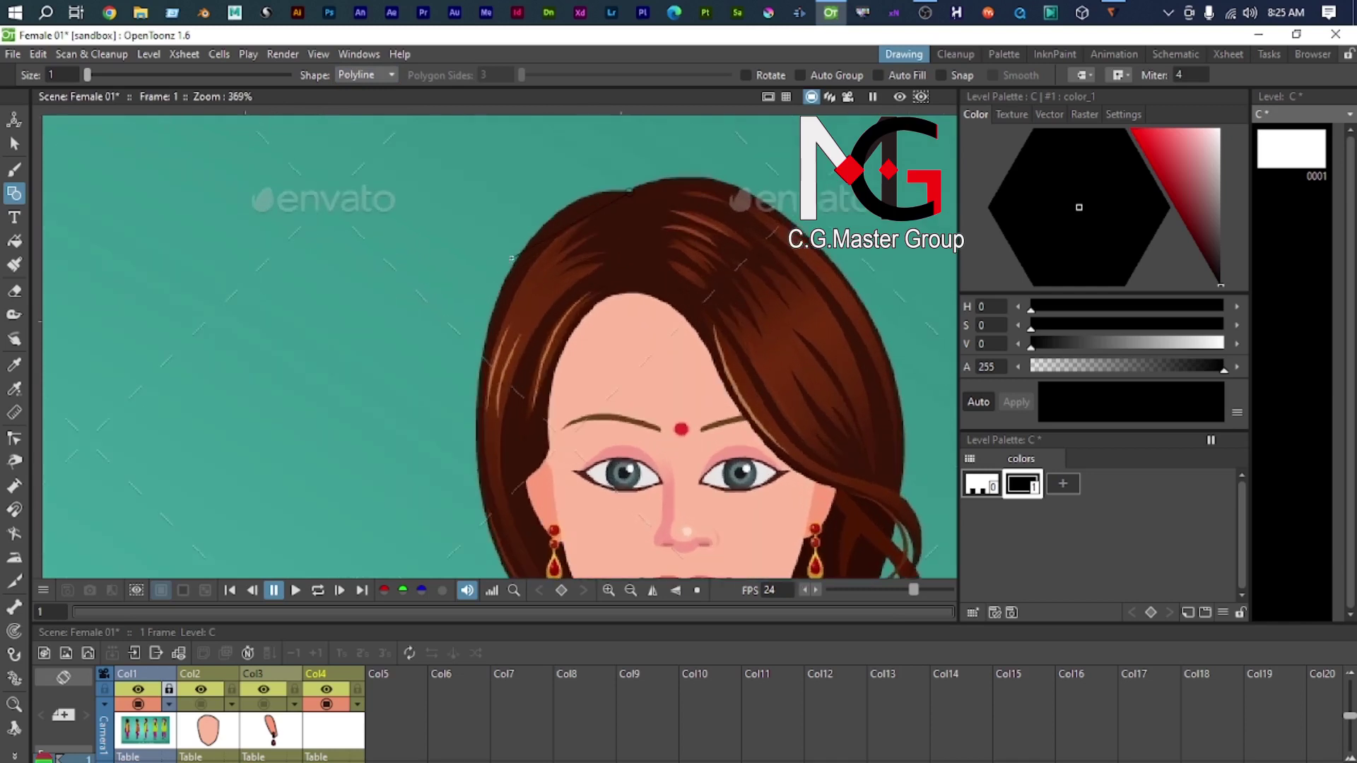
drag(497, 309, 431, 424)
double_click(511, 278)
key(ctrl+z)
drag(490, 338, 451, 406)
drag(466, 417, 479, 183)
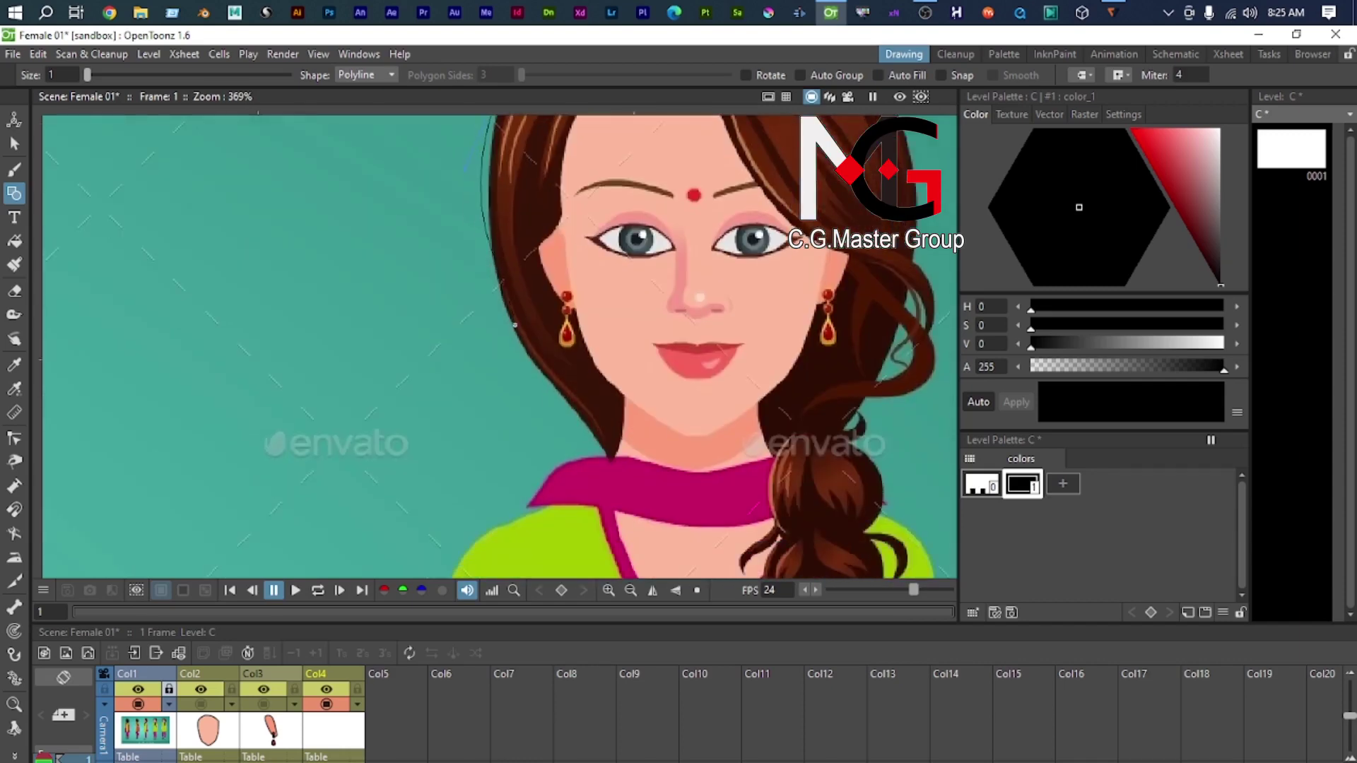
drag(543, 403, 479, 310)
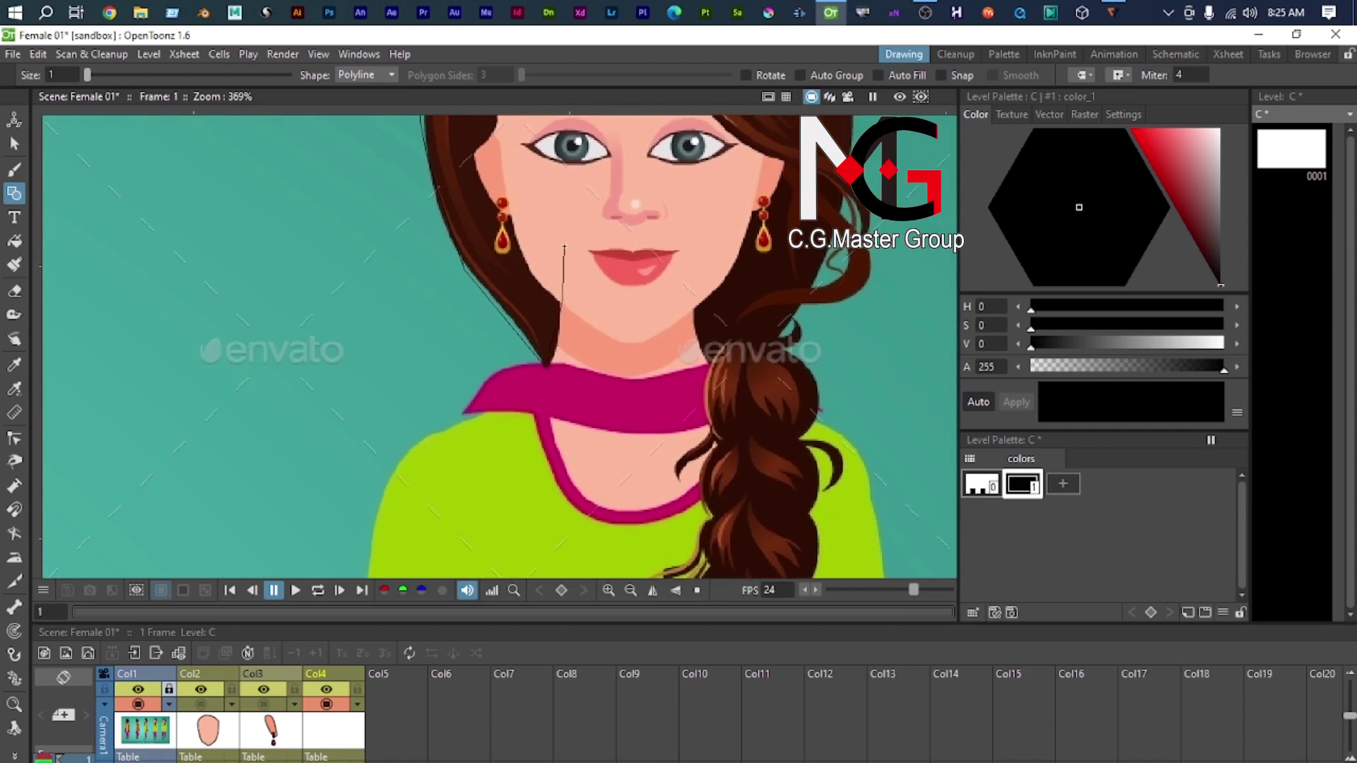
Step: Try to continue the polyline up along the left inner hairline beside the face, and undo those points
scroll(564, 248, up, 3)
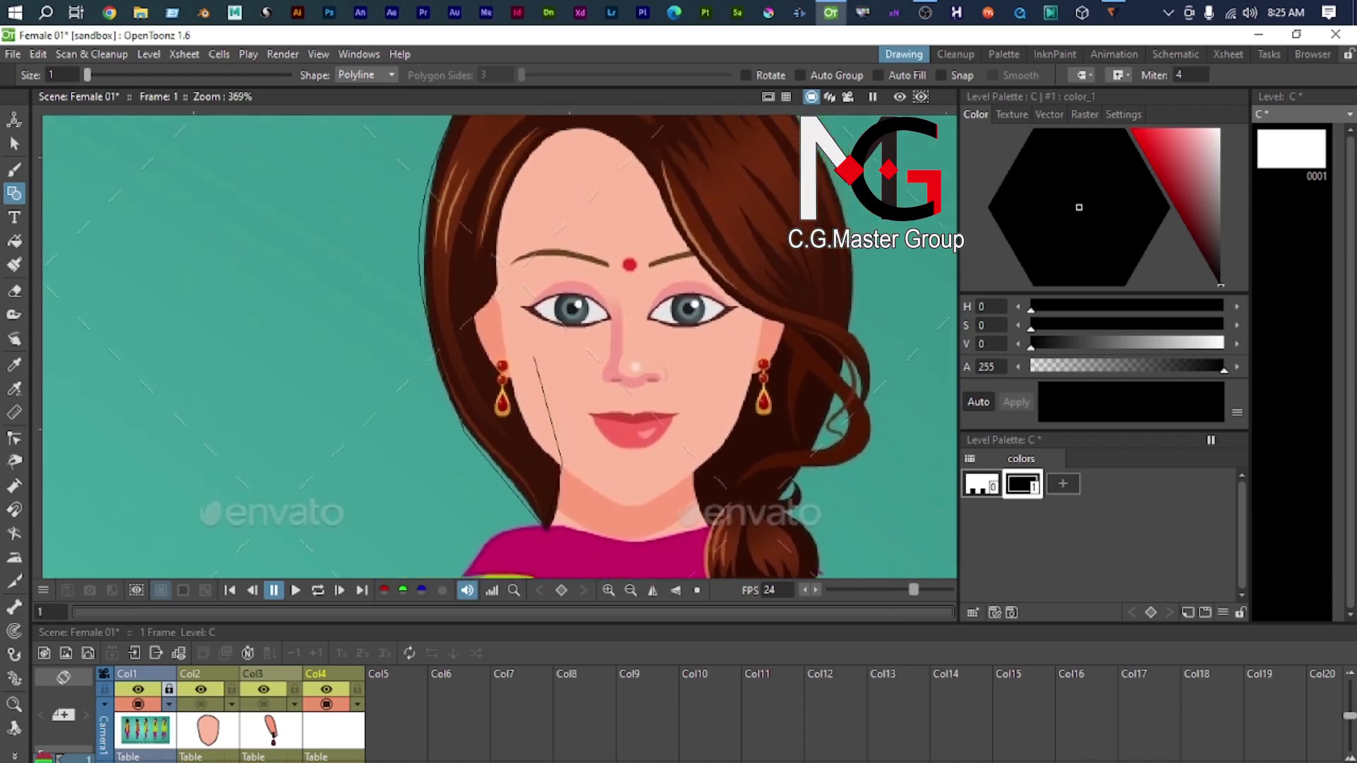
drag(507, 285, 509, 238)
scroll(508, 238, down, 3)
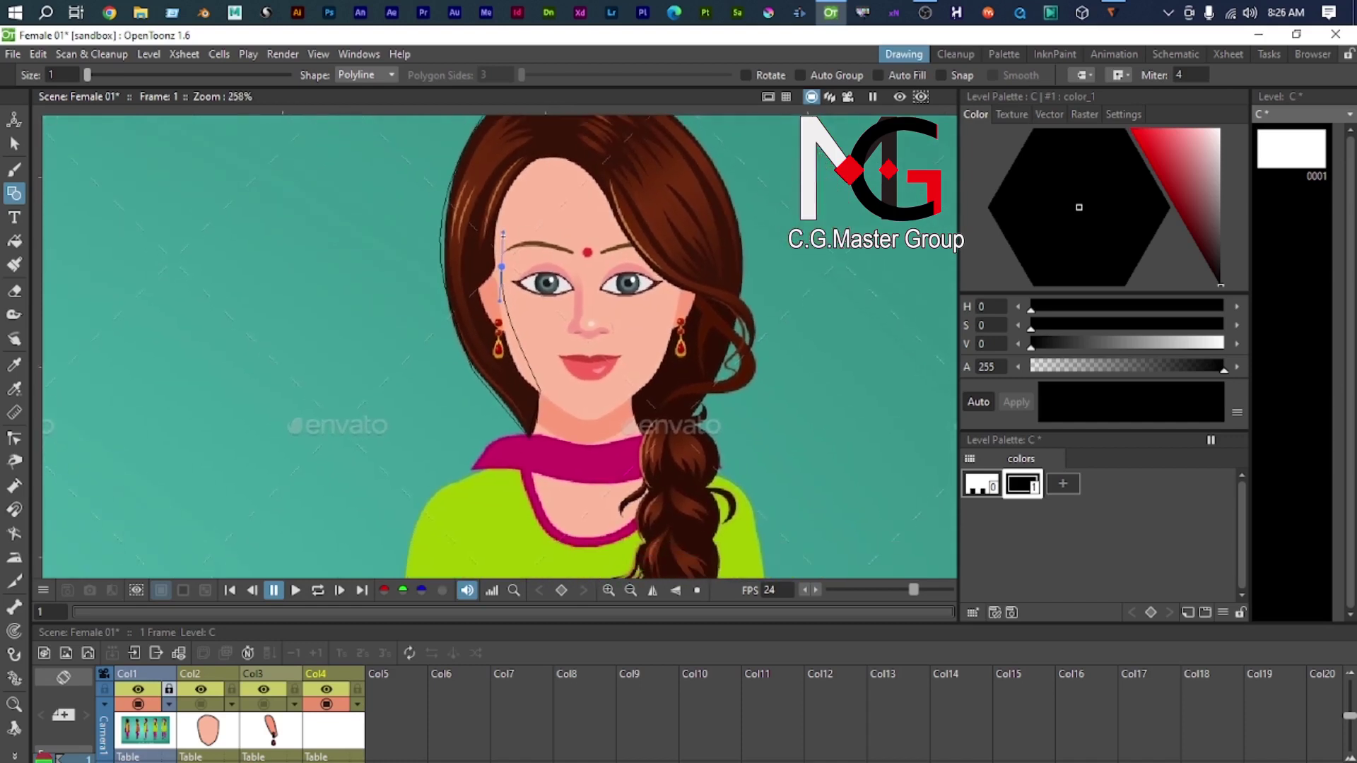
scroll(502, 234, up, 3)
drag(555, 459, 581, 479)
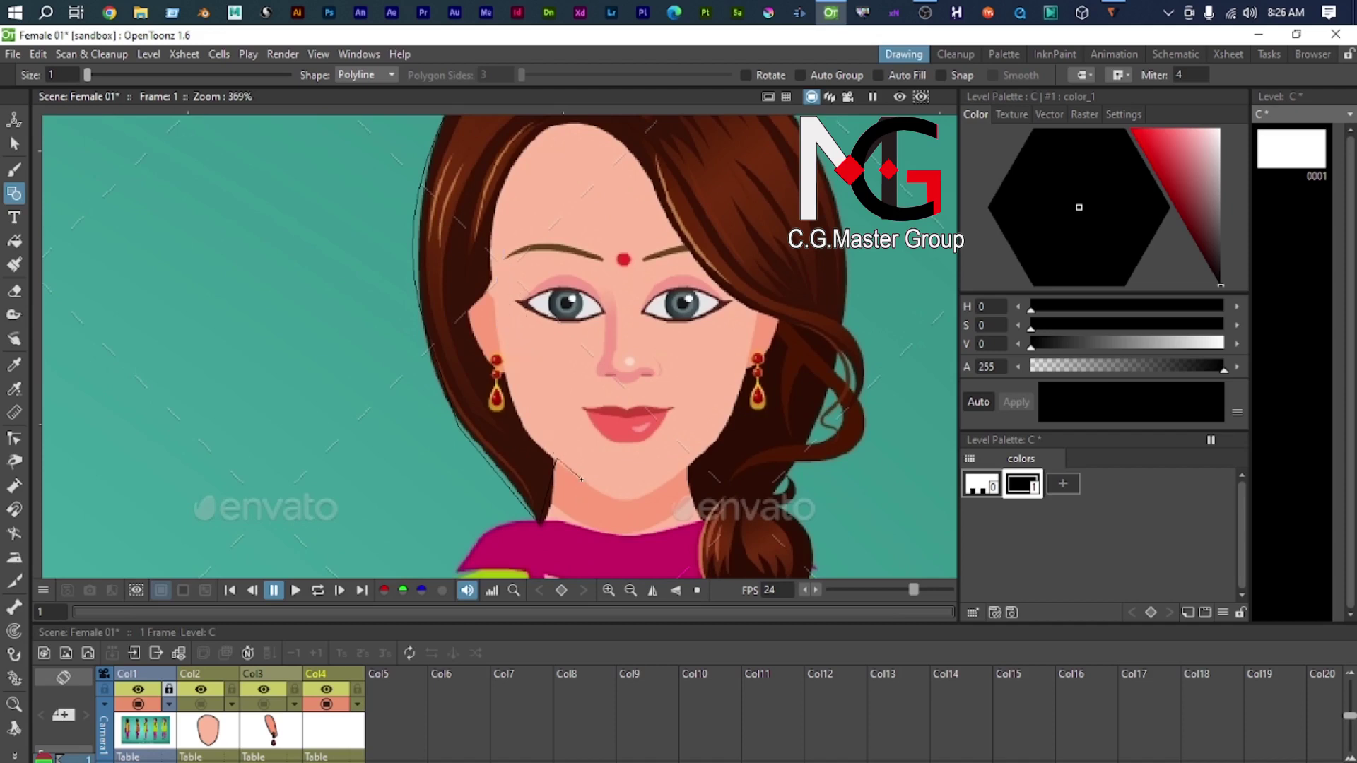
key(ctrl+z)
Step: Continue the polyline across the neck and up the right side of the hair, closing it at the parting
scroll(792, 360, down, 4)
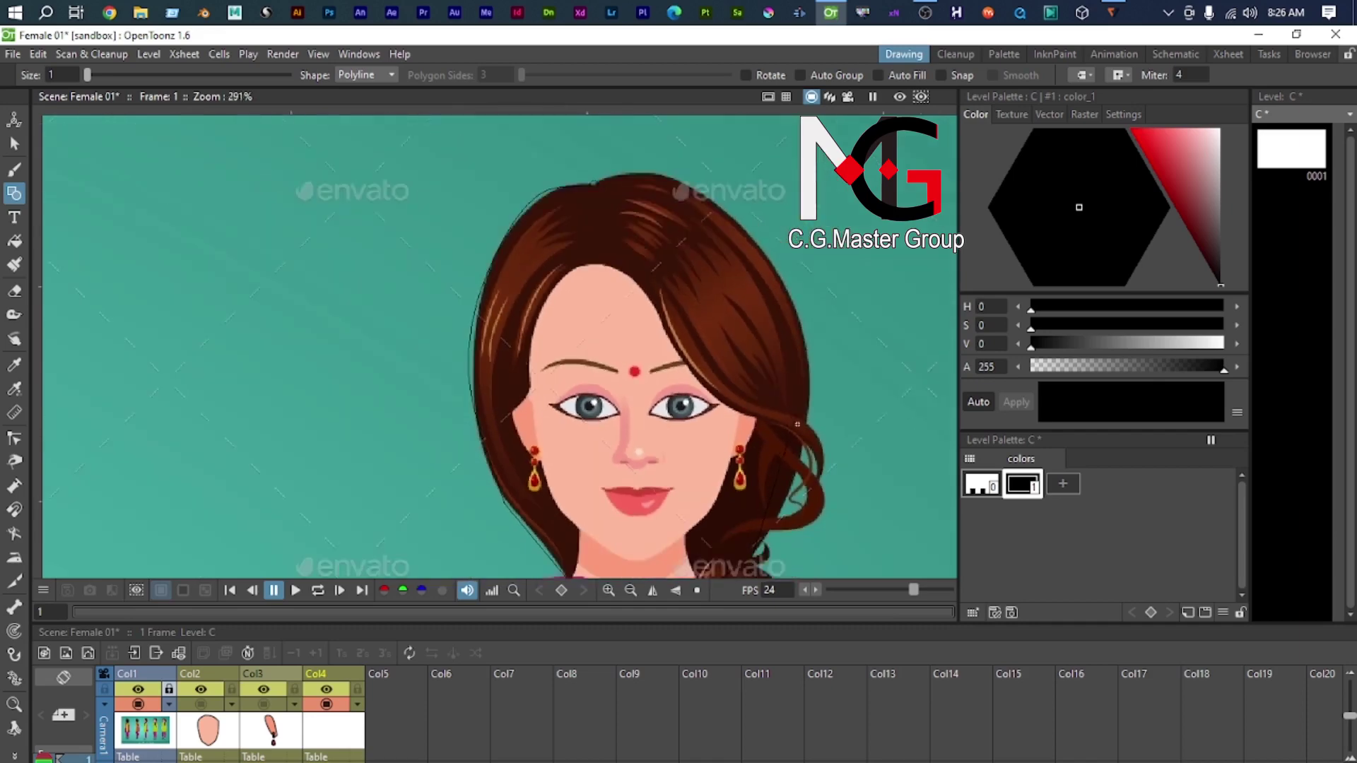
scroll(762, 400, up, 1)
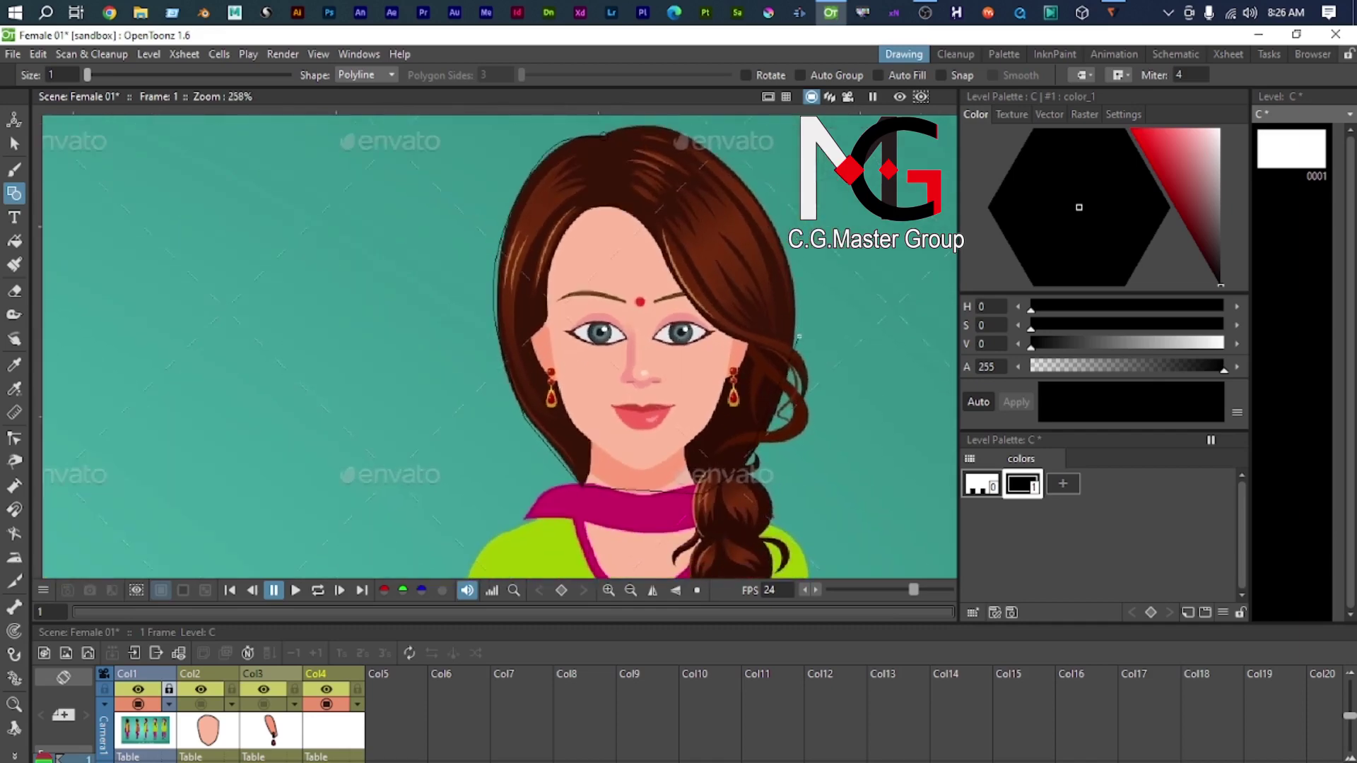
drag(778, 250, 817, 334)
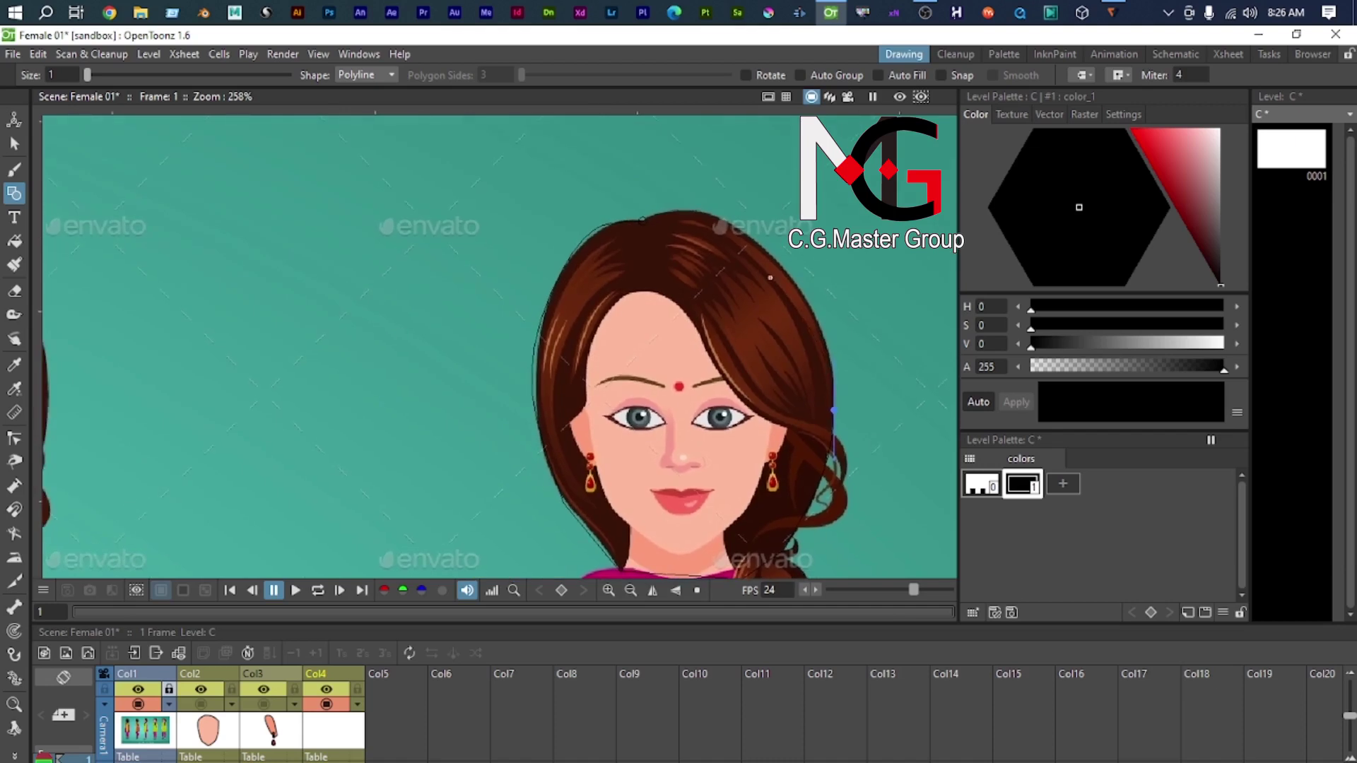
click(729, 219)
scroll(689, 195, up, 6)
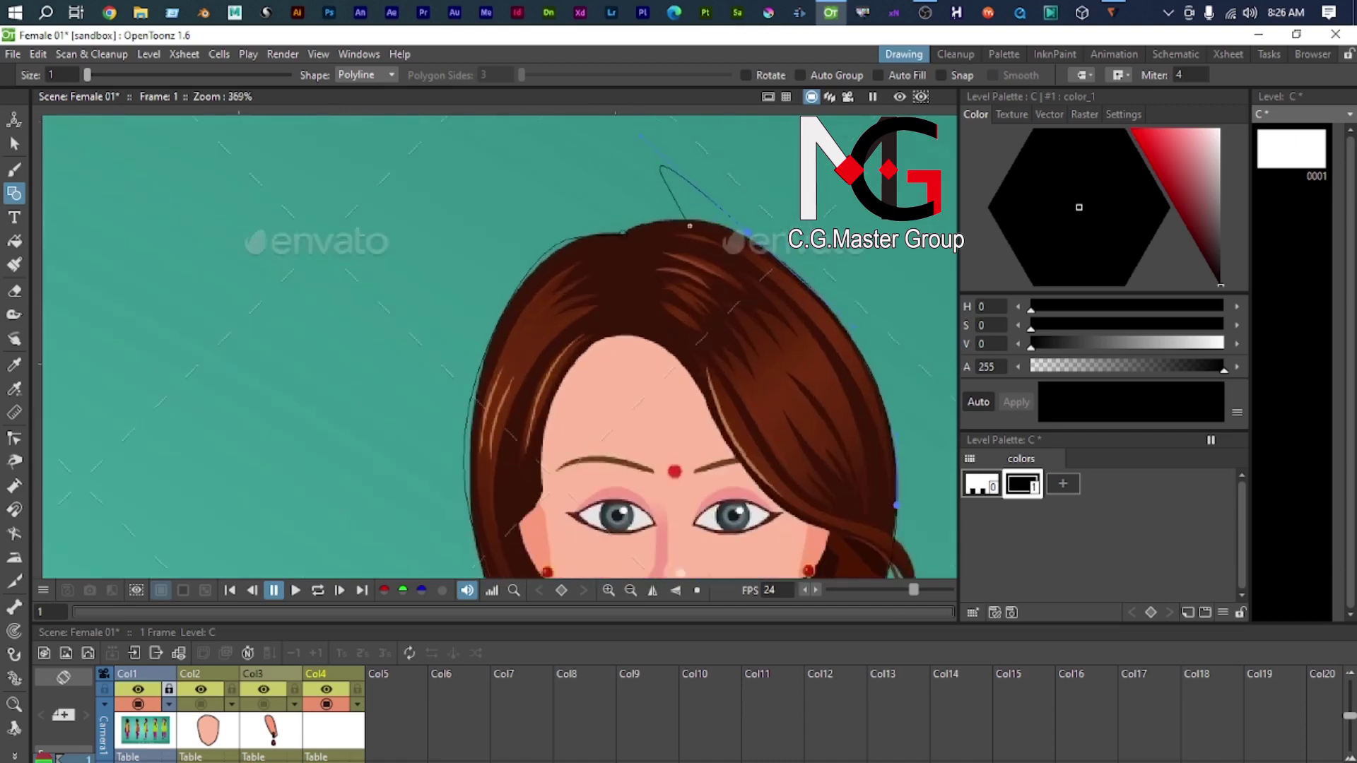
click(571, 240)
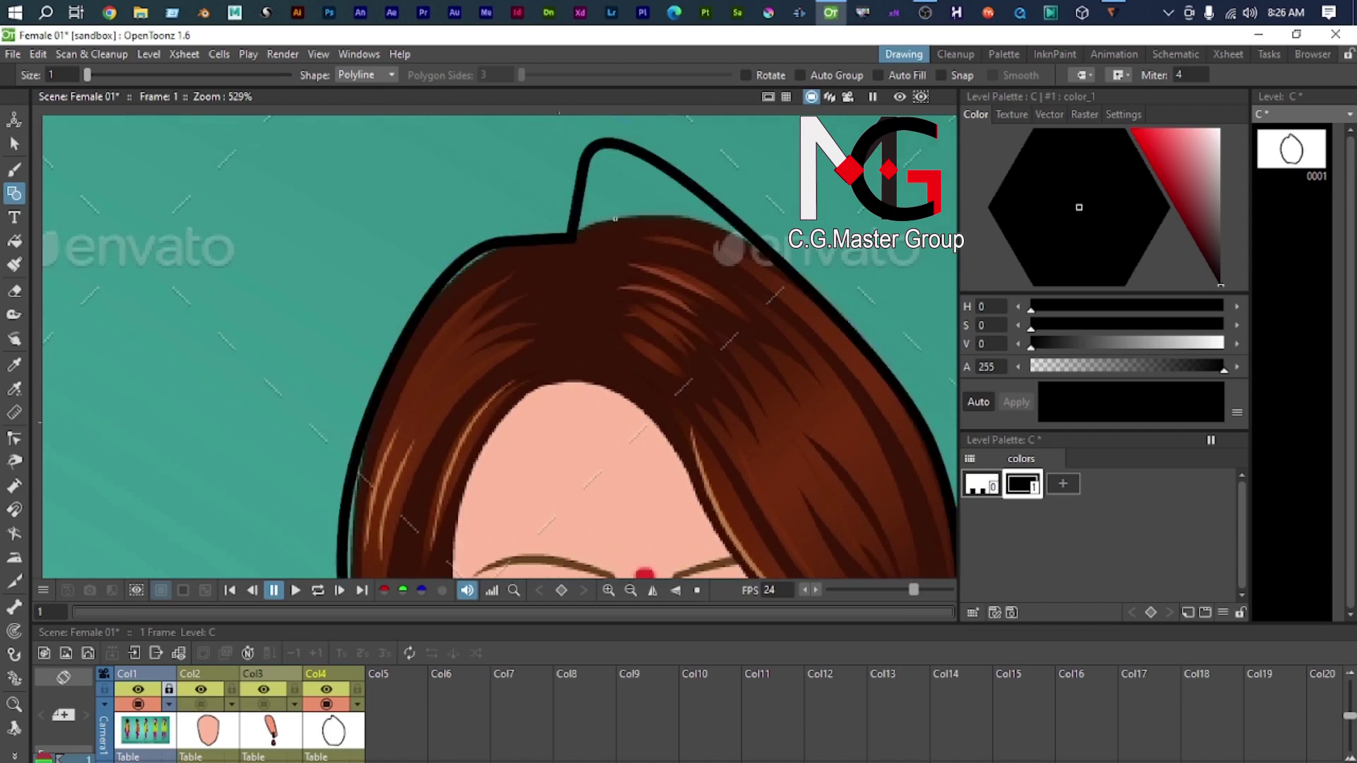
Step: Reshape the outline's peak with the Control Point Editor so it follows the crown and upper right hair edge
key(s)
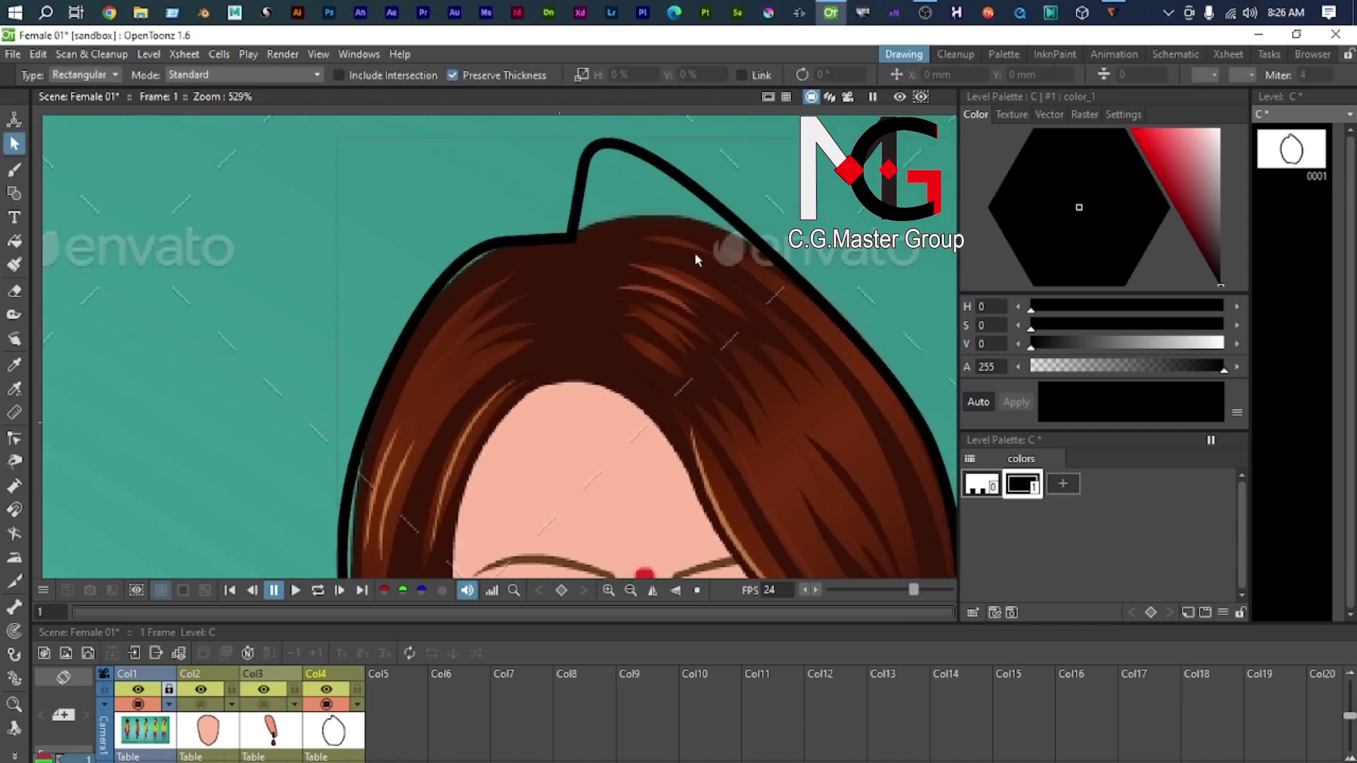
key(c)
scroll(694, 252, down, 3)
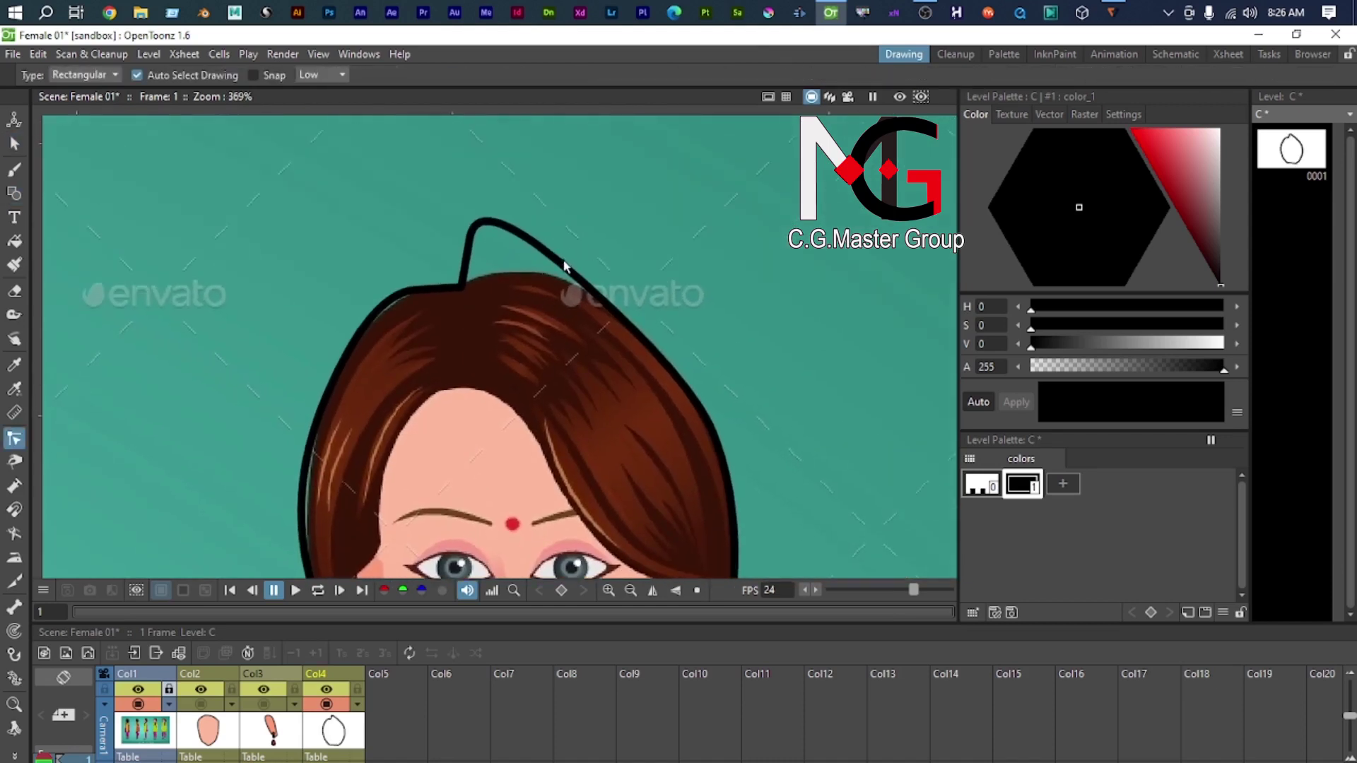
click(558, 271)
drag(477, 191, 547, 264)
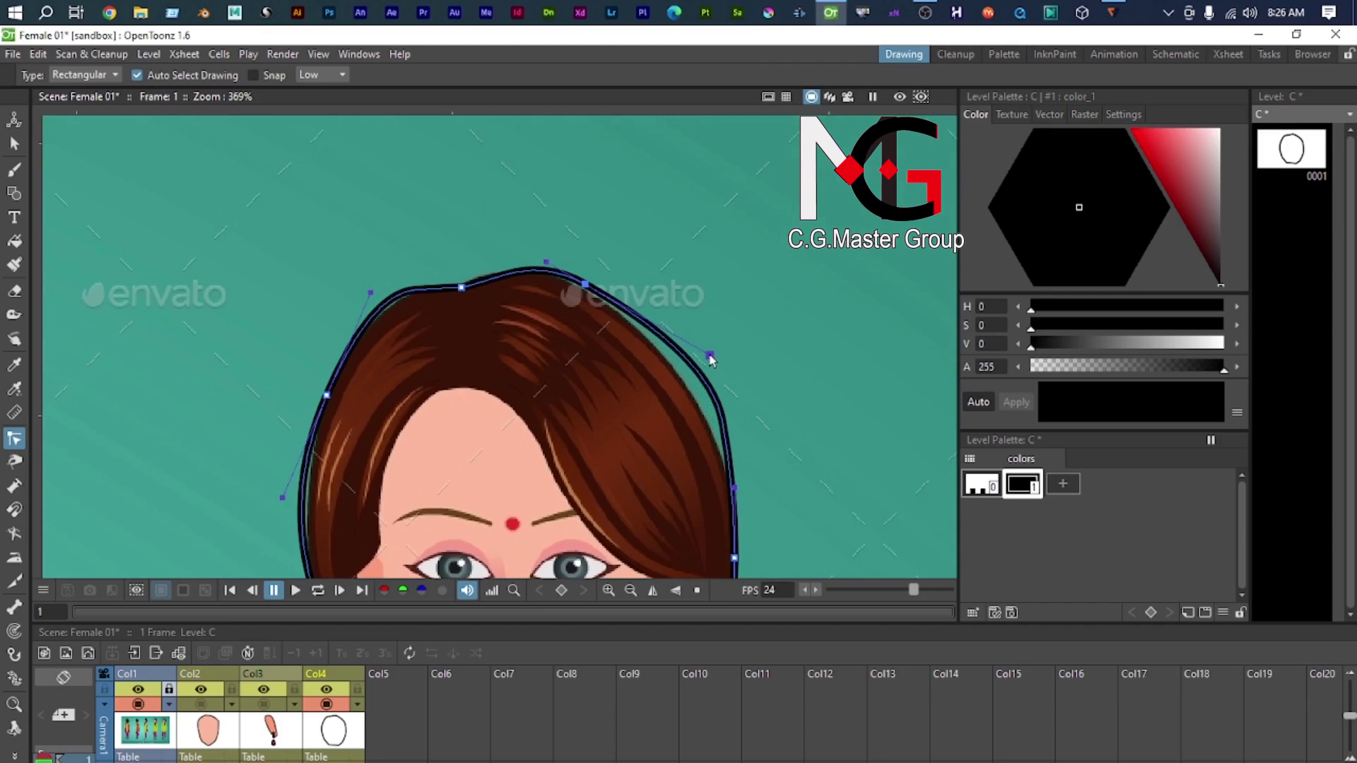
drag(710, 355, 699, 388)
drag(550, 256, 523, 264)
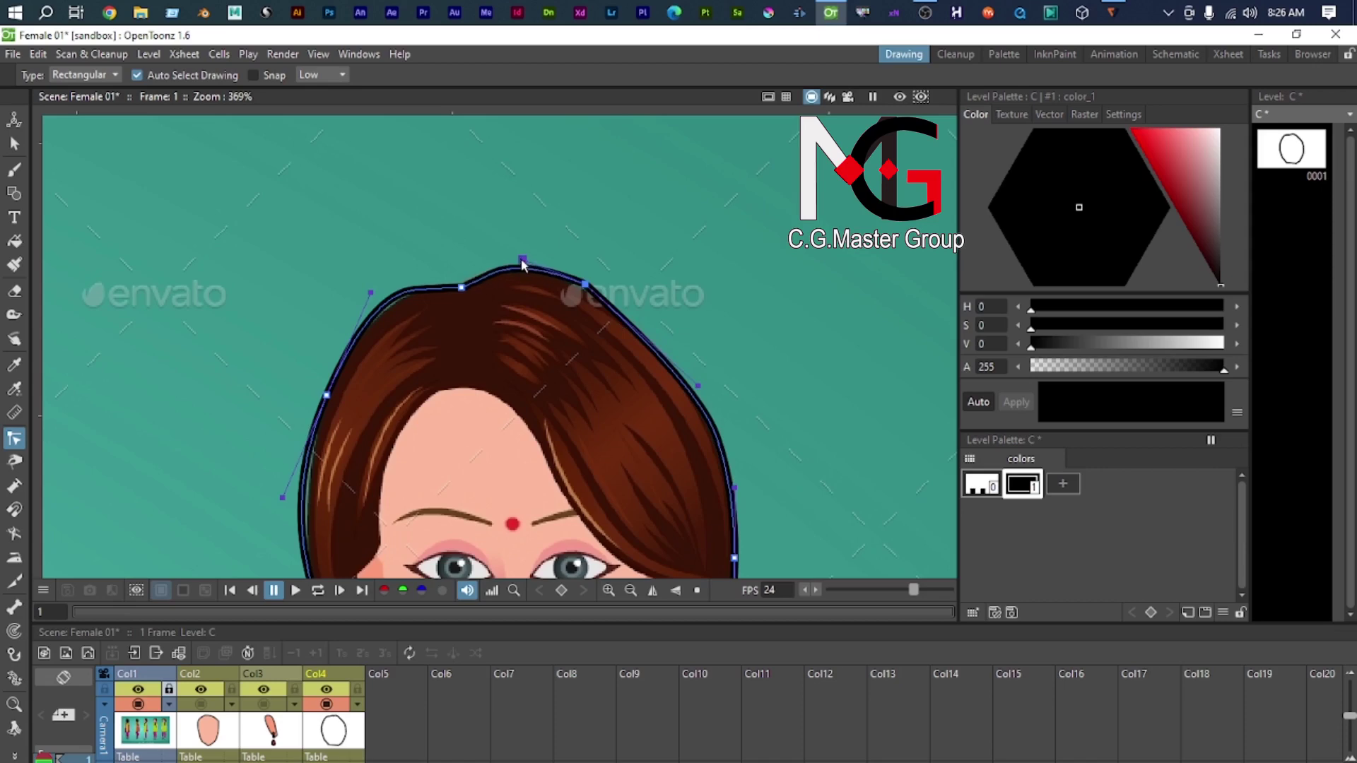
Step: Move the lower right control point of the hair outline slightly inward, just above the braid
scroll(568, 332, down, 1)
drag(385, 412, 332, 226)
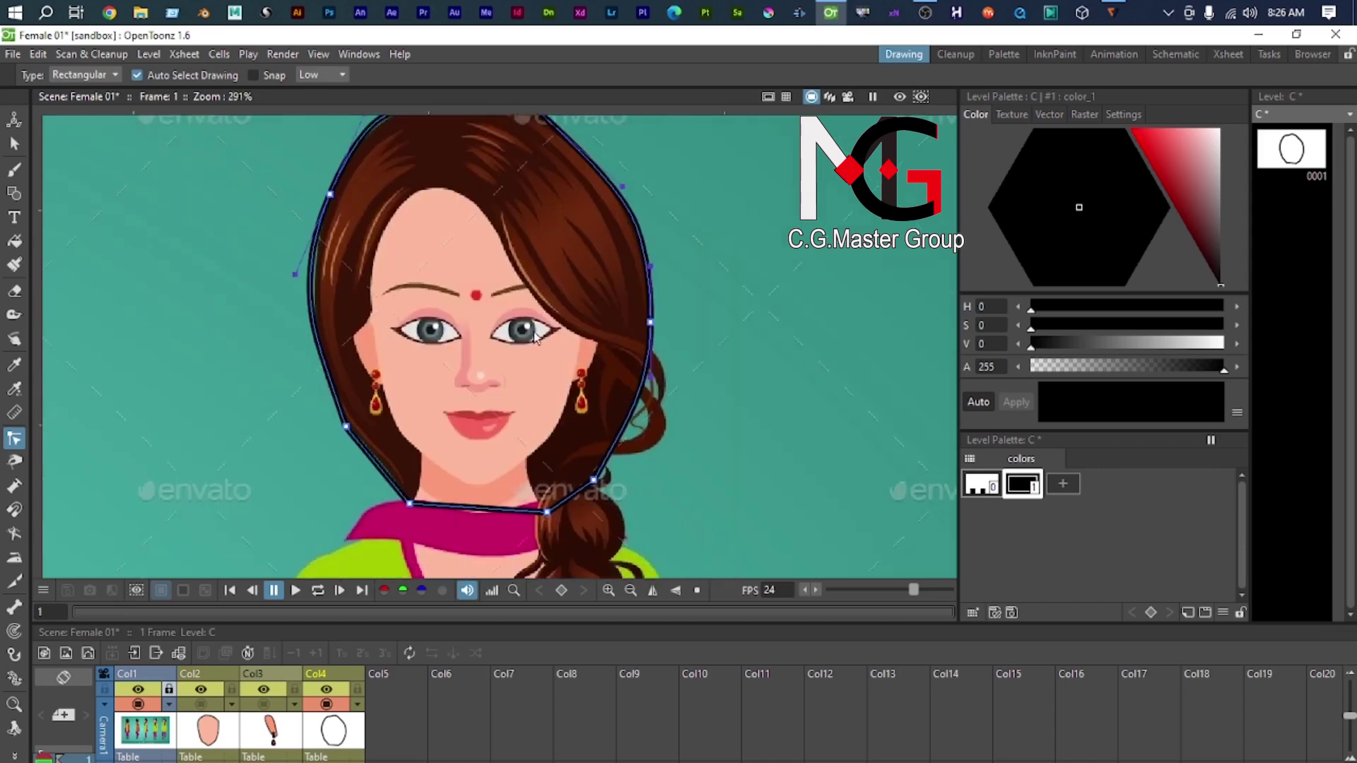
scroll(692, 400, up, 4)
drag(579, 516, 660, 332)
scroll(650, 341, up, 5)
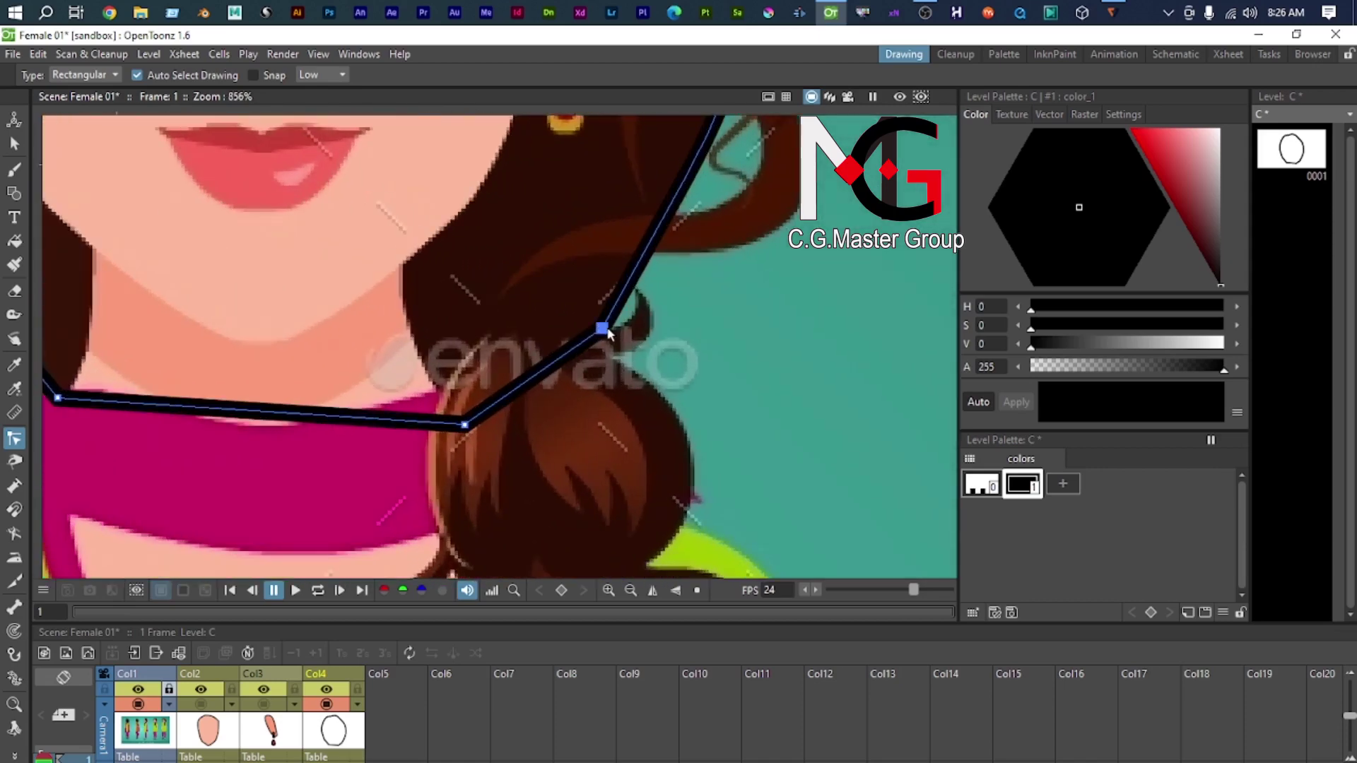
click(602, 330)
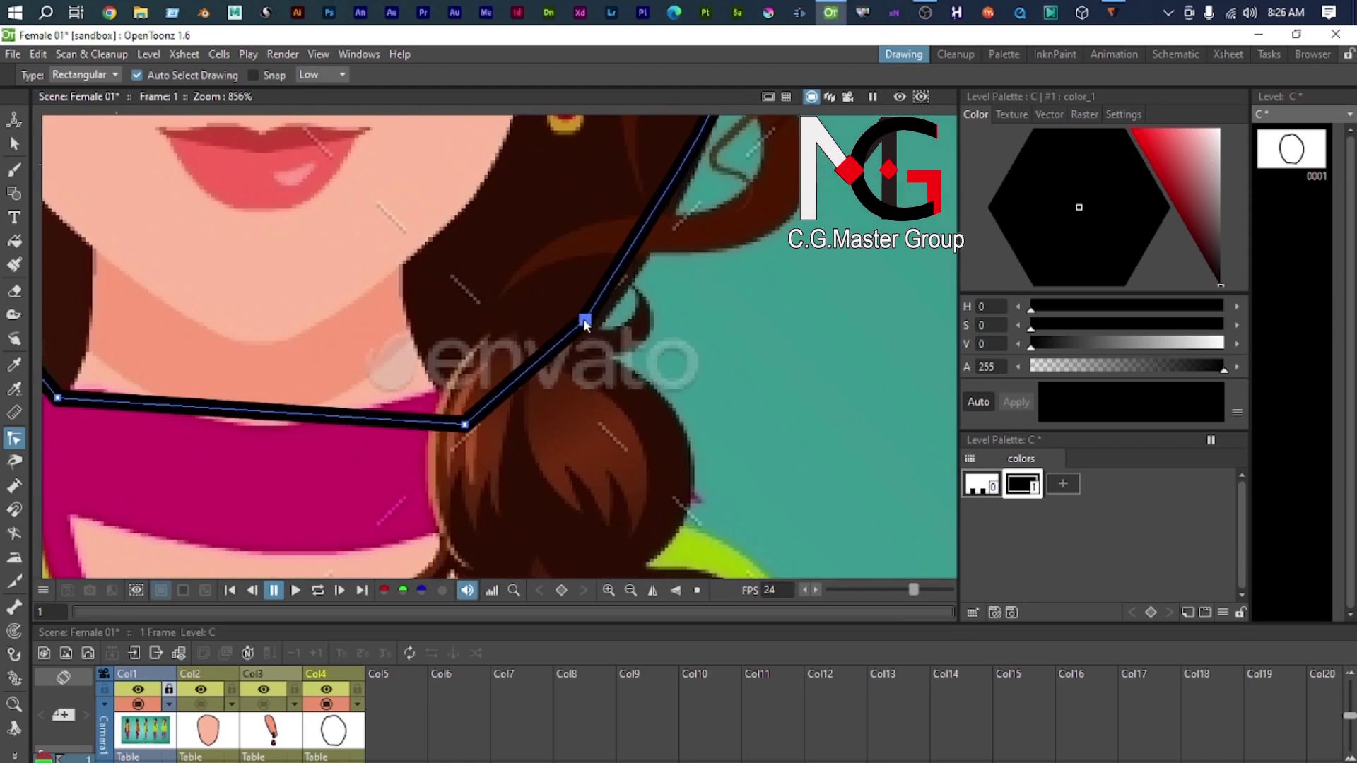
scroll(588, 327, down, 3)
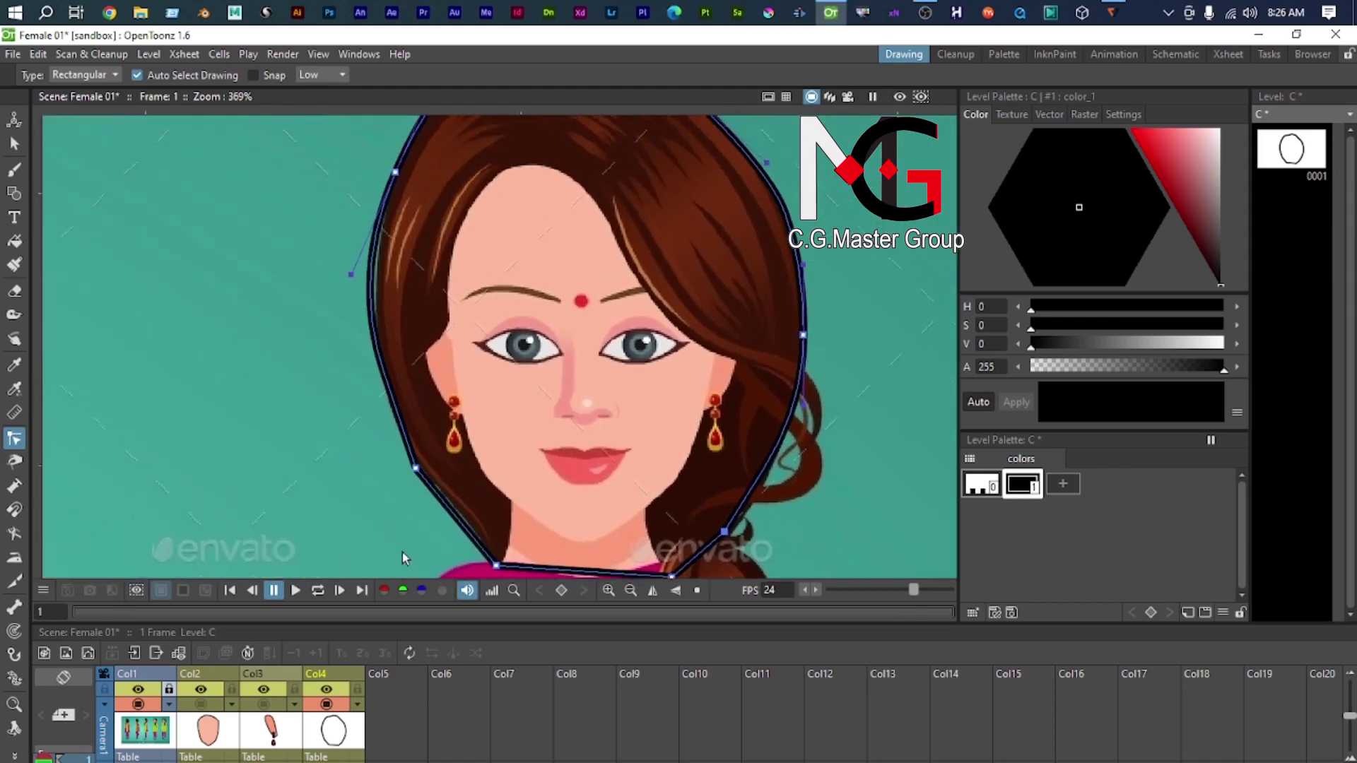
Step: Move the upper left control point of the outline slightly inward to fit the hair edge
scroll(392, 353, up, 2)
drag(378, 301, 369, 429)
drag(318, 375, 328, 384)
scroll(344, 389, down, 2)
scroll(450, 422, up, 1)
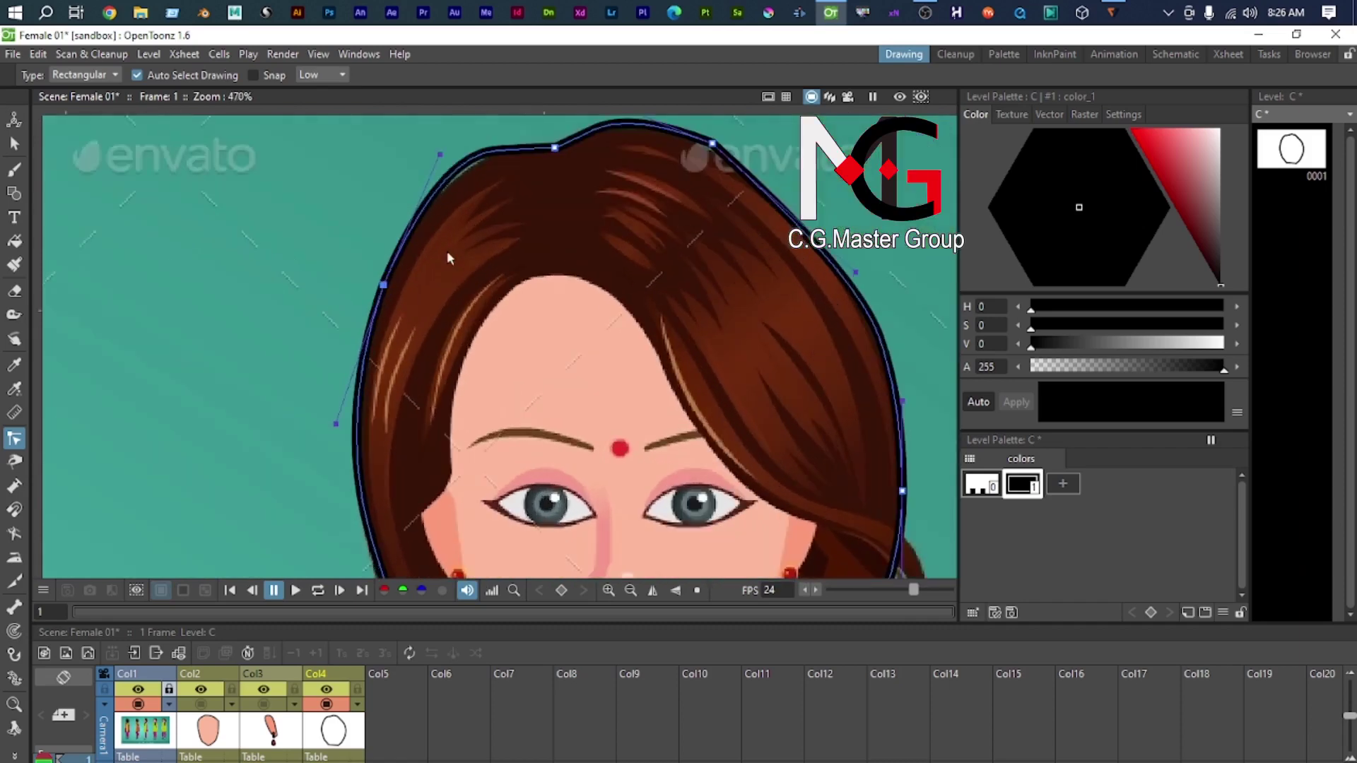
Step: Move the outline's lower left control point slightly up to meet the hair tip beside the neck
scroll(508, 343, down, 3)
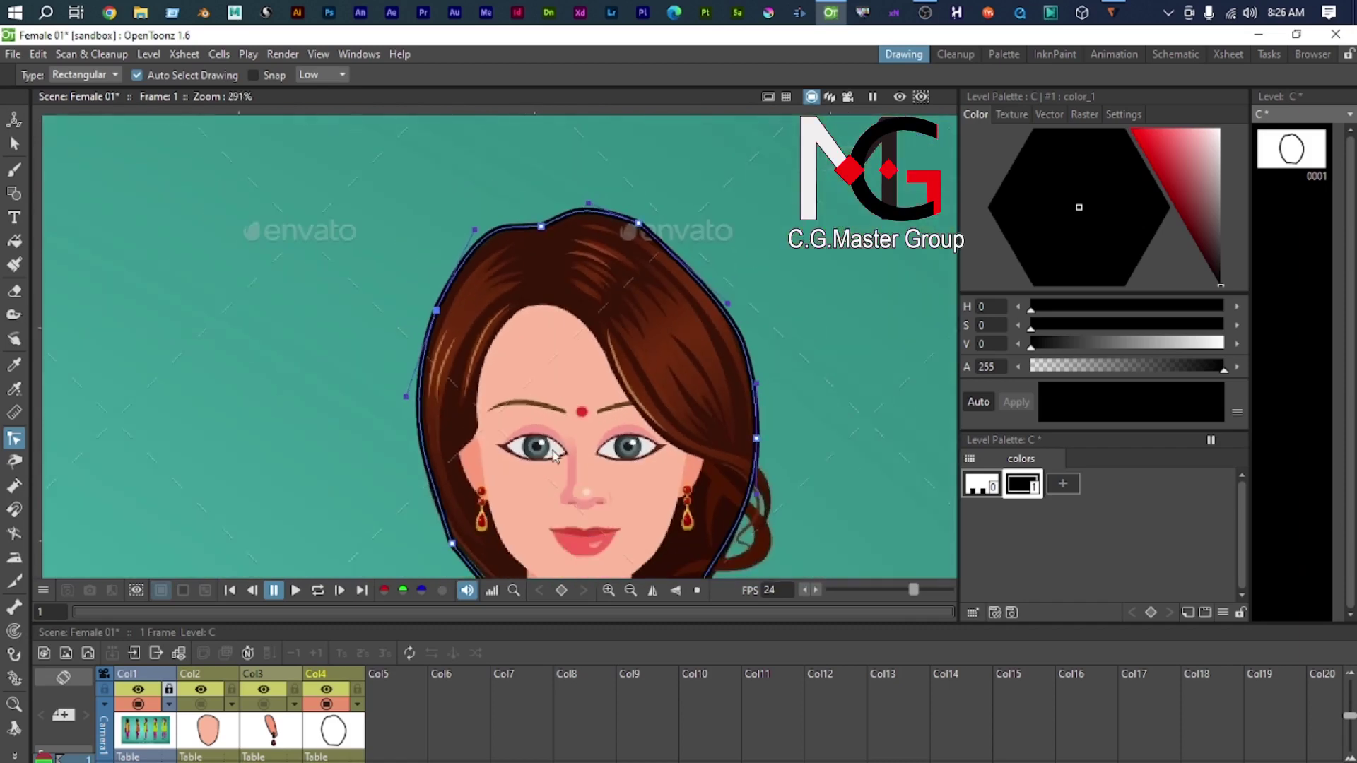
scroll(482, 370, up, 5)
scroll(459, 520, up, 1)
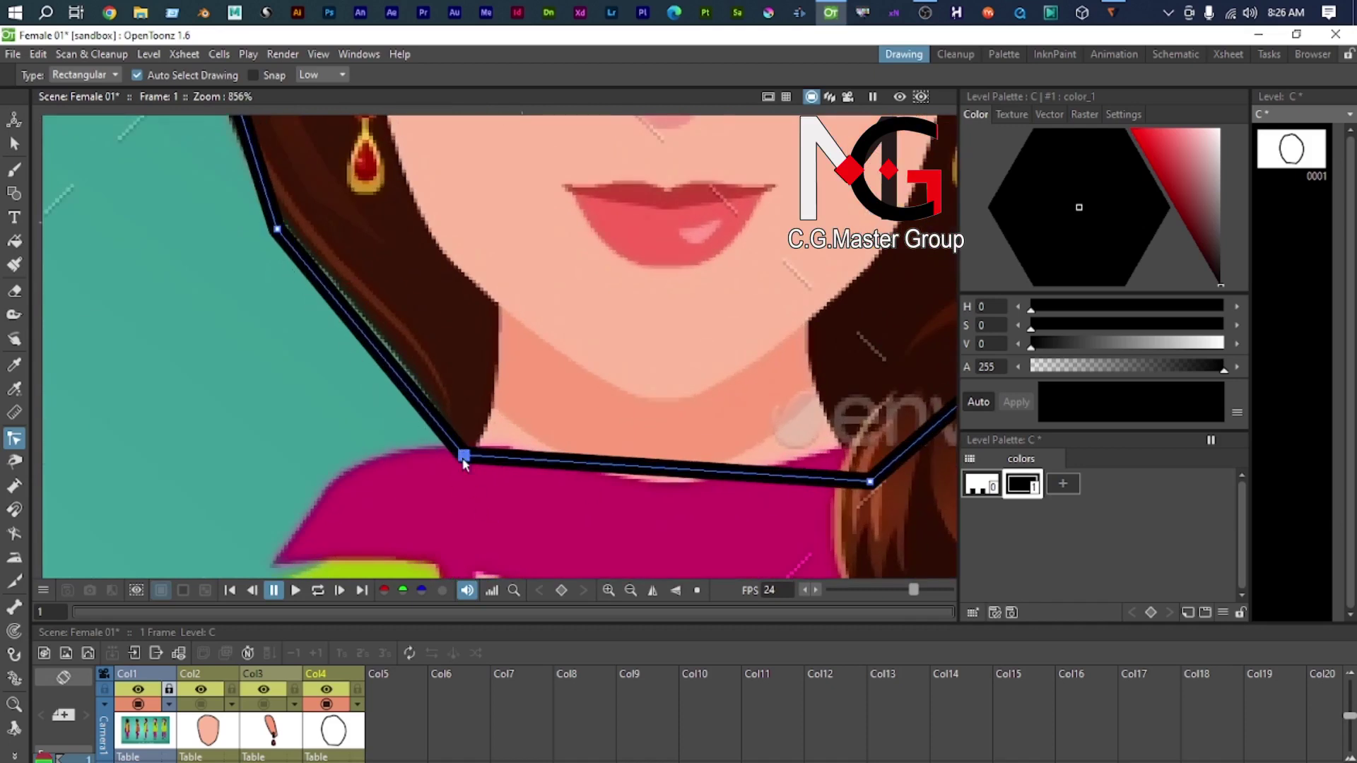
drag(464, 458, 456, 437)
scroll(455, 436, down, 6)
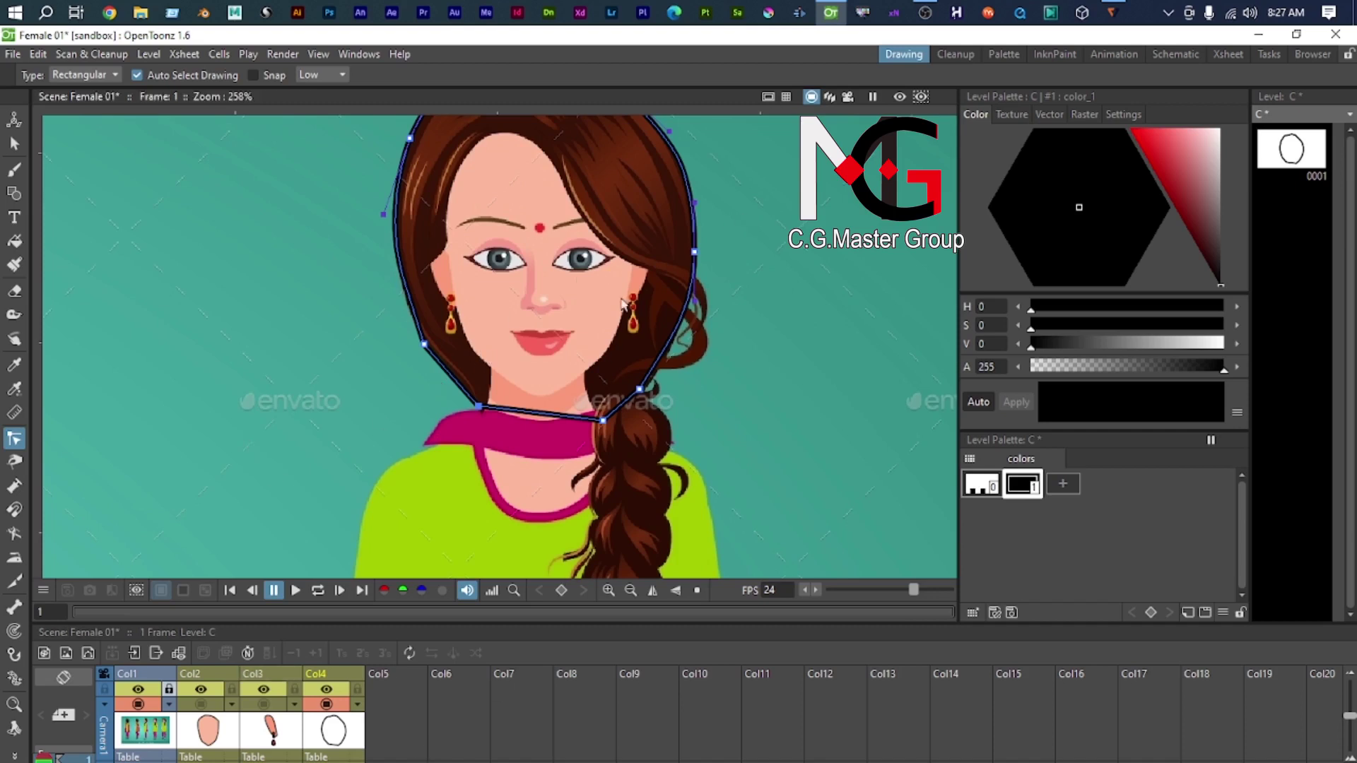
Step: Copy the darkest brown, color_6, from the reference image's palette into a new style of level C, including its name
click(152, 729)
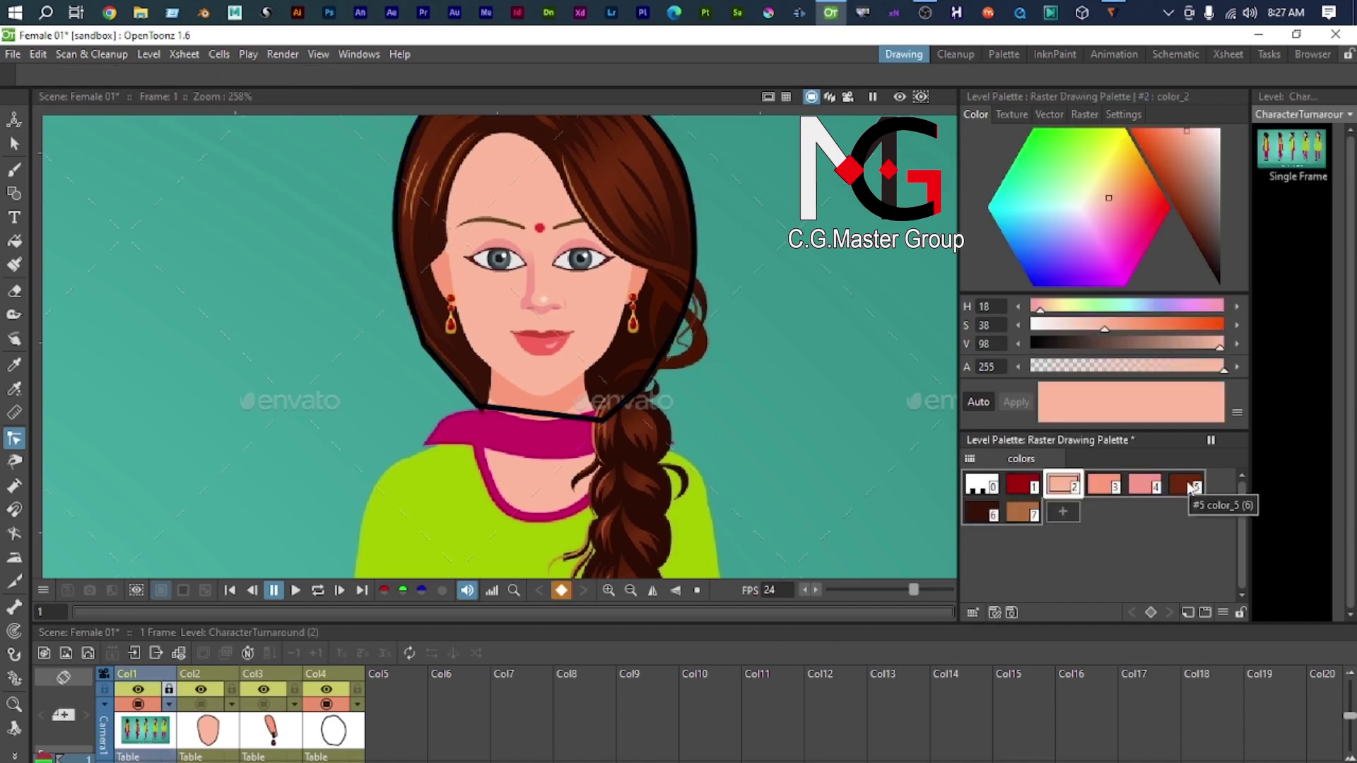
click(973, 513)
right_click(973, 513)
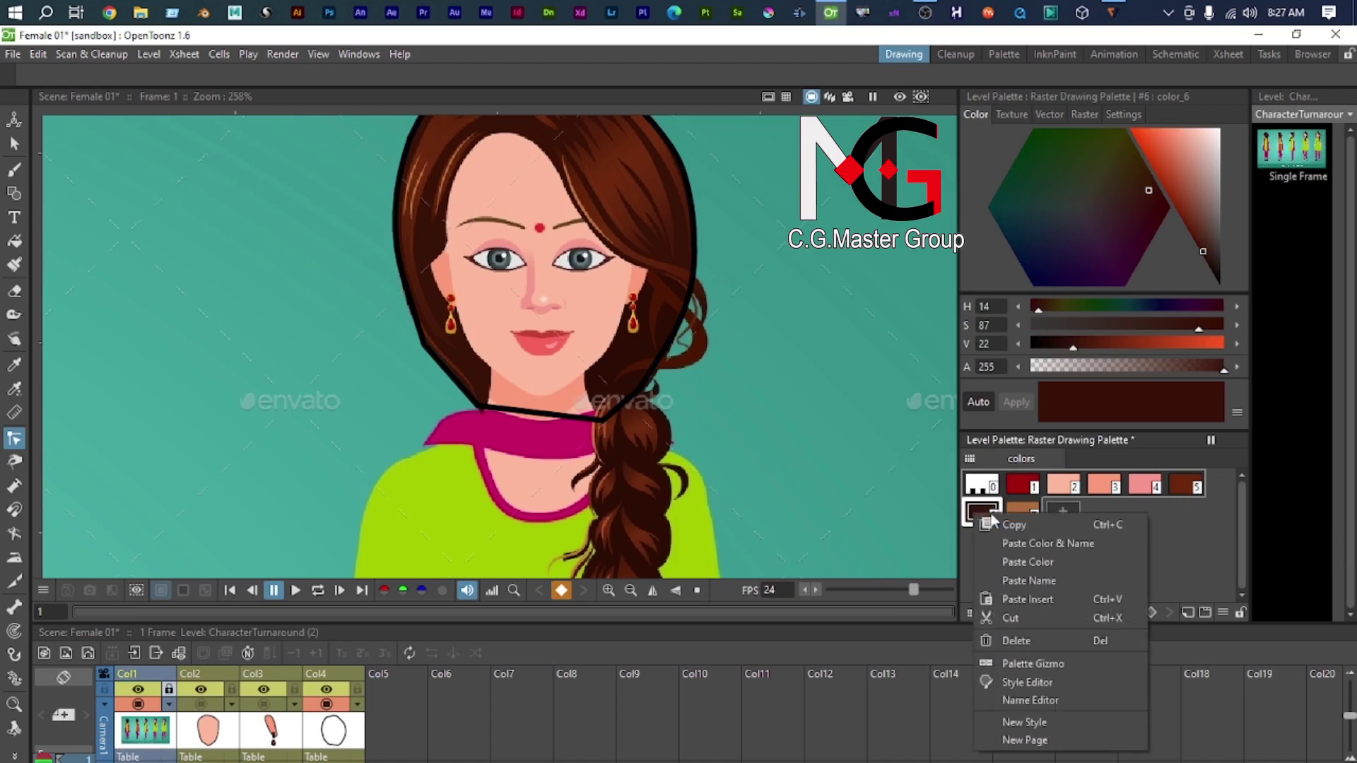
click(1041, 531)
click(327, 728)
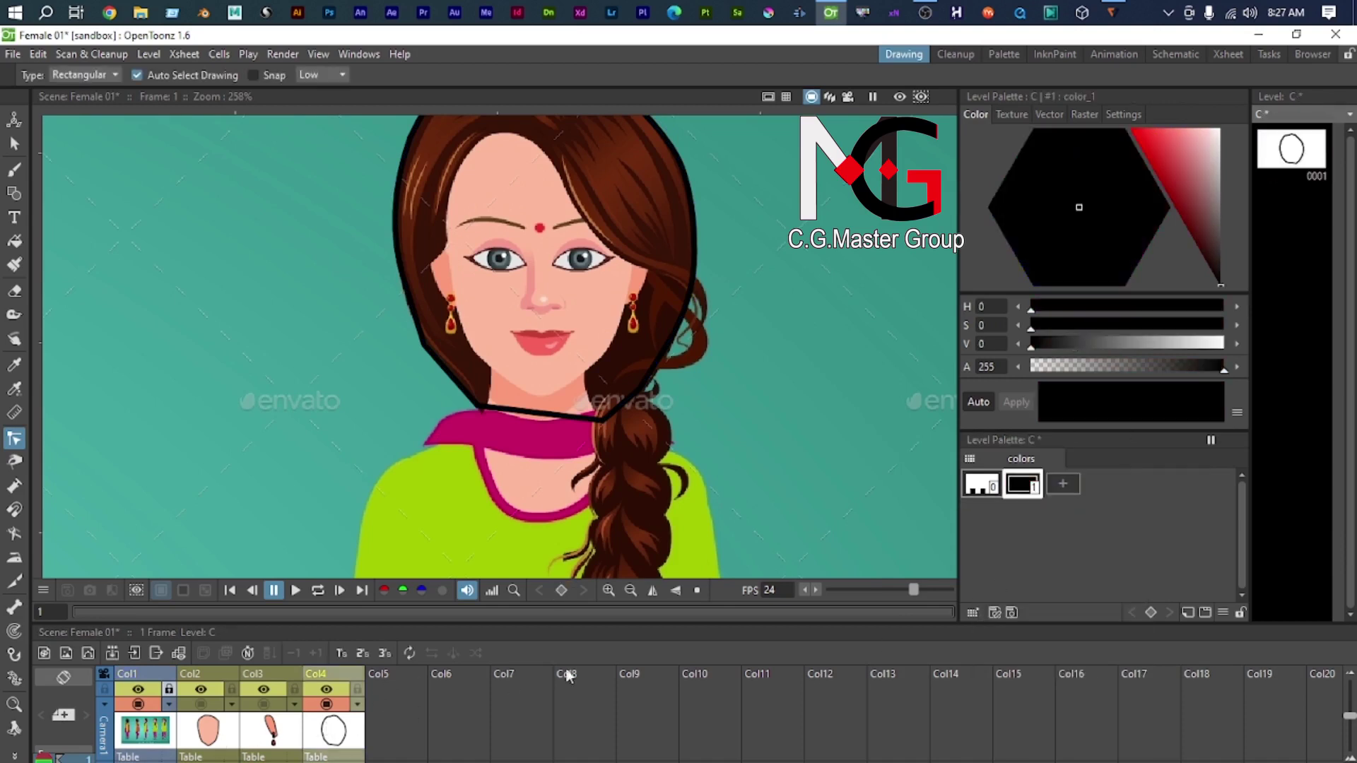
right_click(1067, 493)
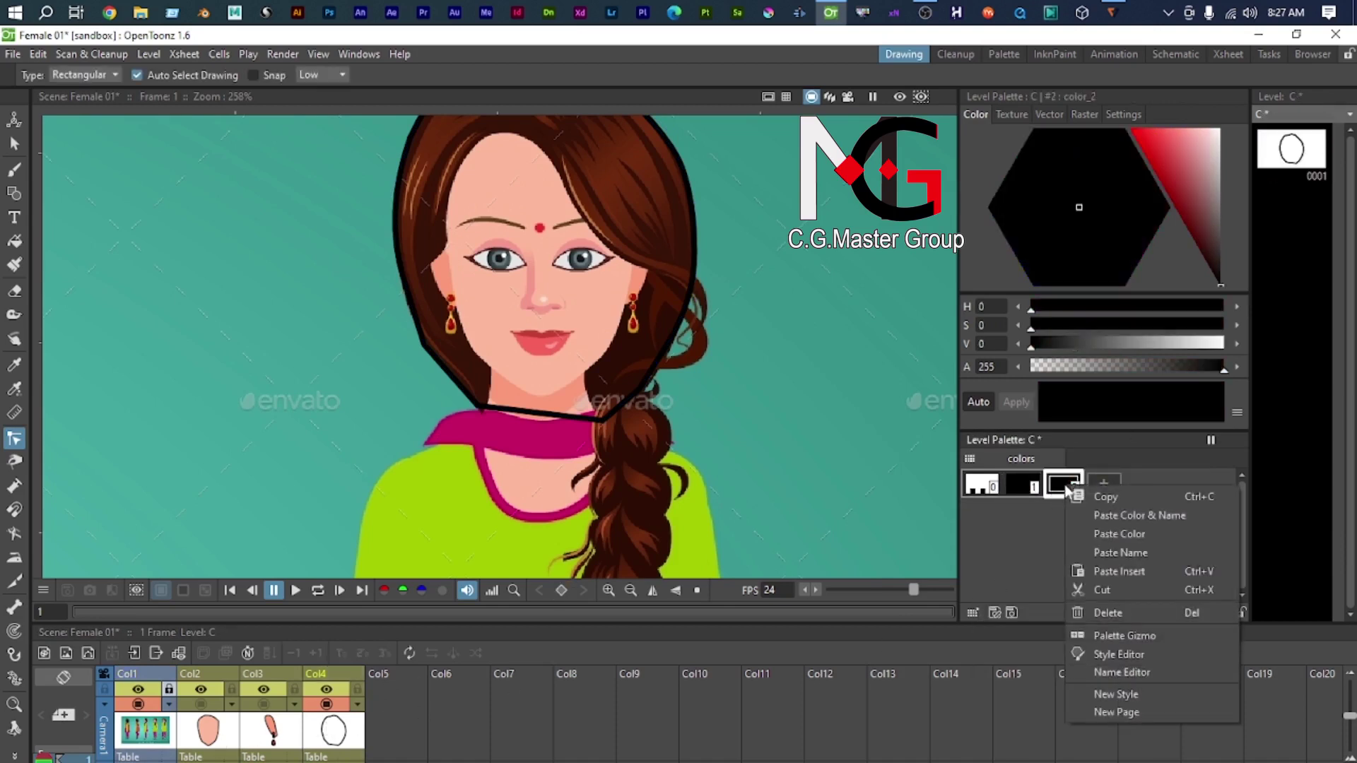
click(1109, 514)
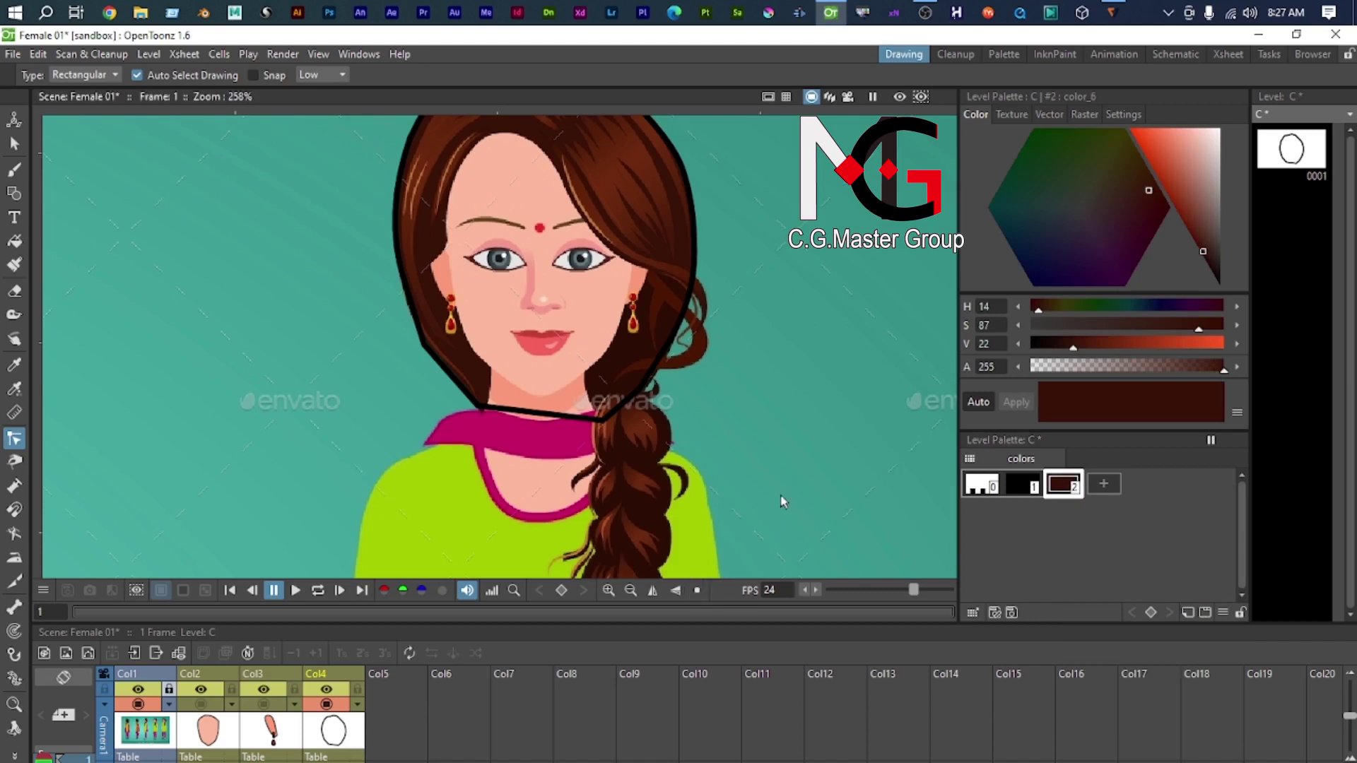
Step: Add another style to level C and paste the reddish brown color_5 with its name from the reference palette
click(1101, 486)
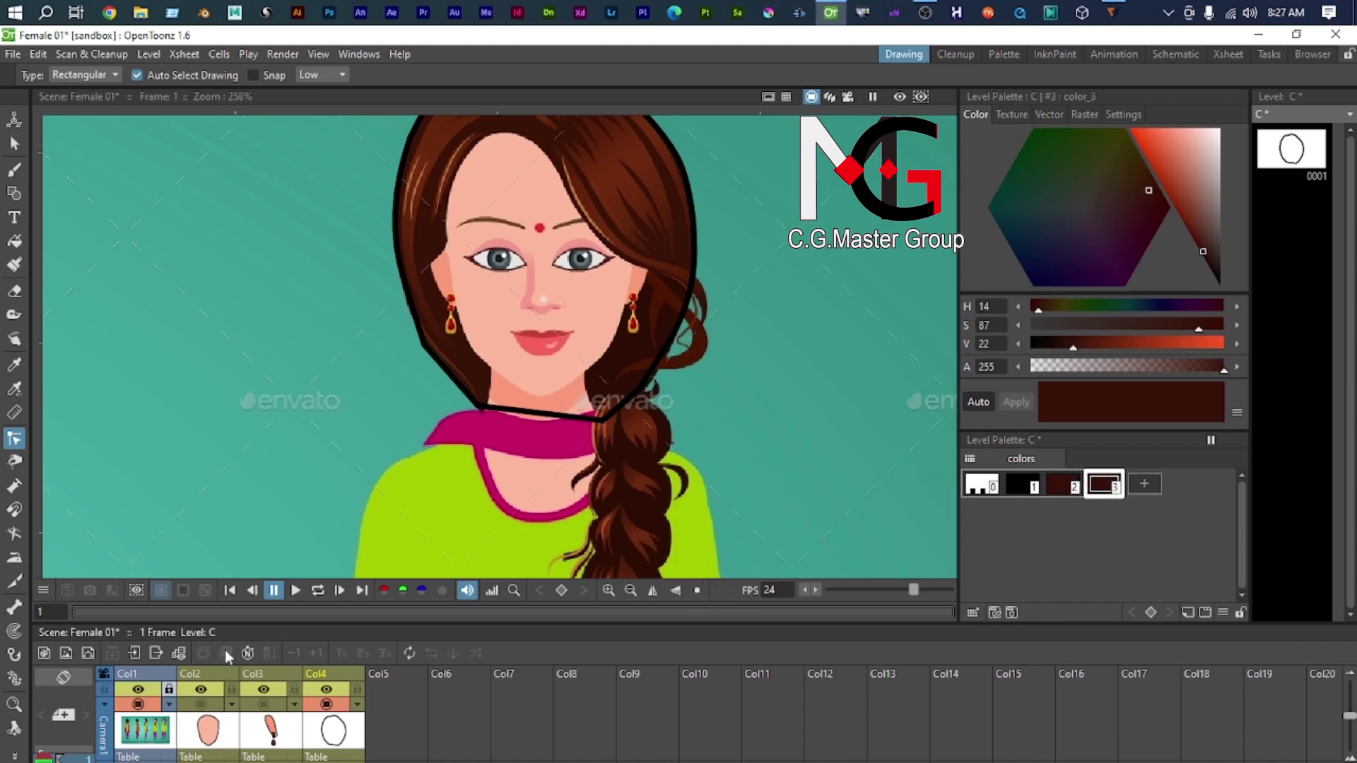
click(125, 742)
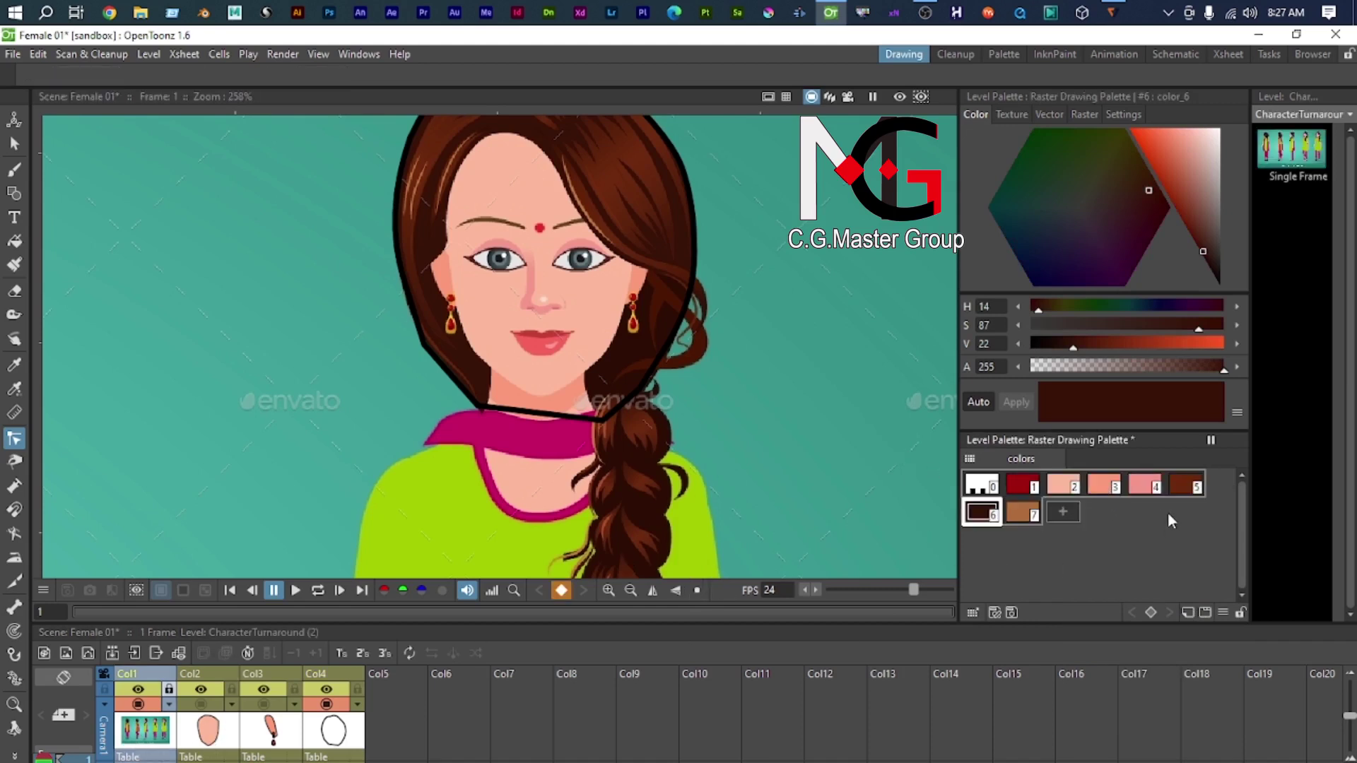
click(1182, 490)
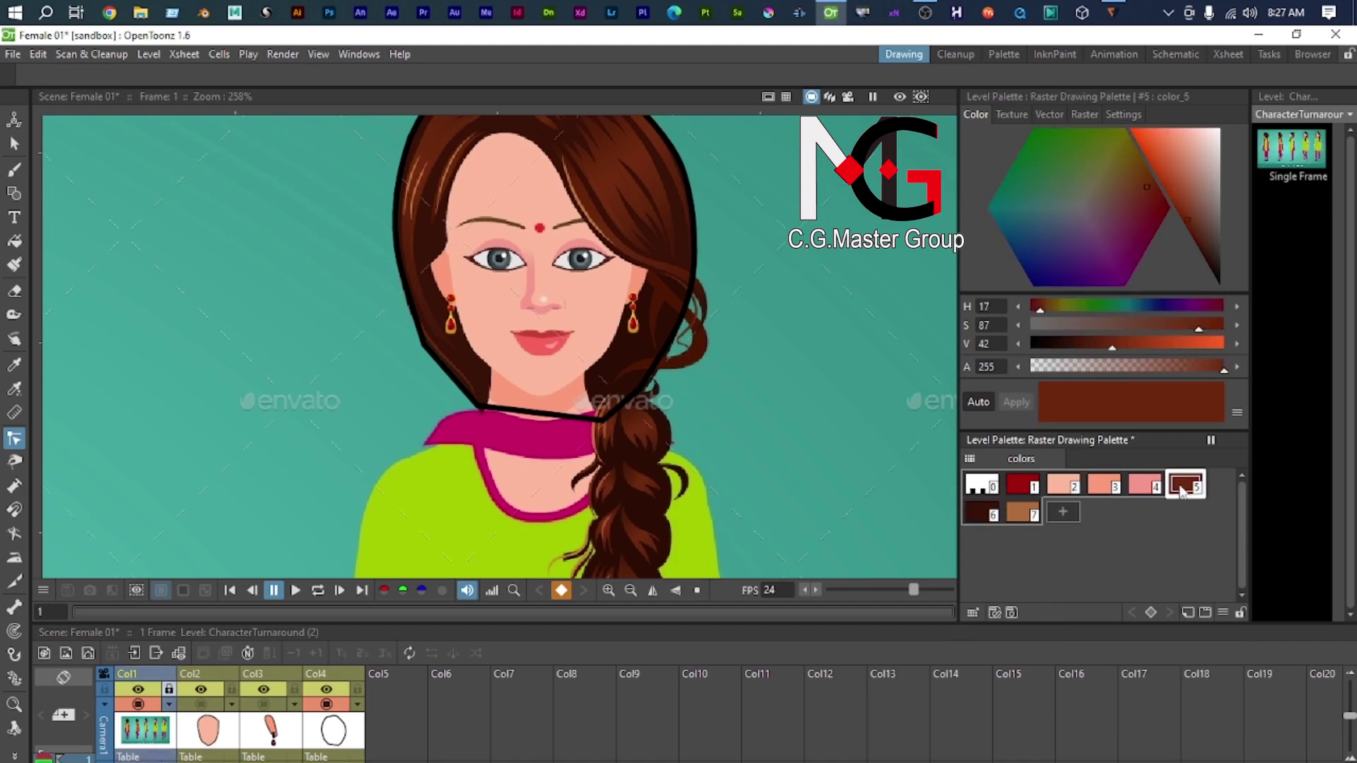
right_click(1182, 490)
click(1226, 494)
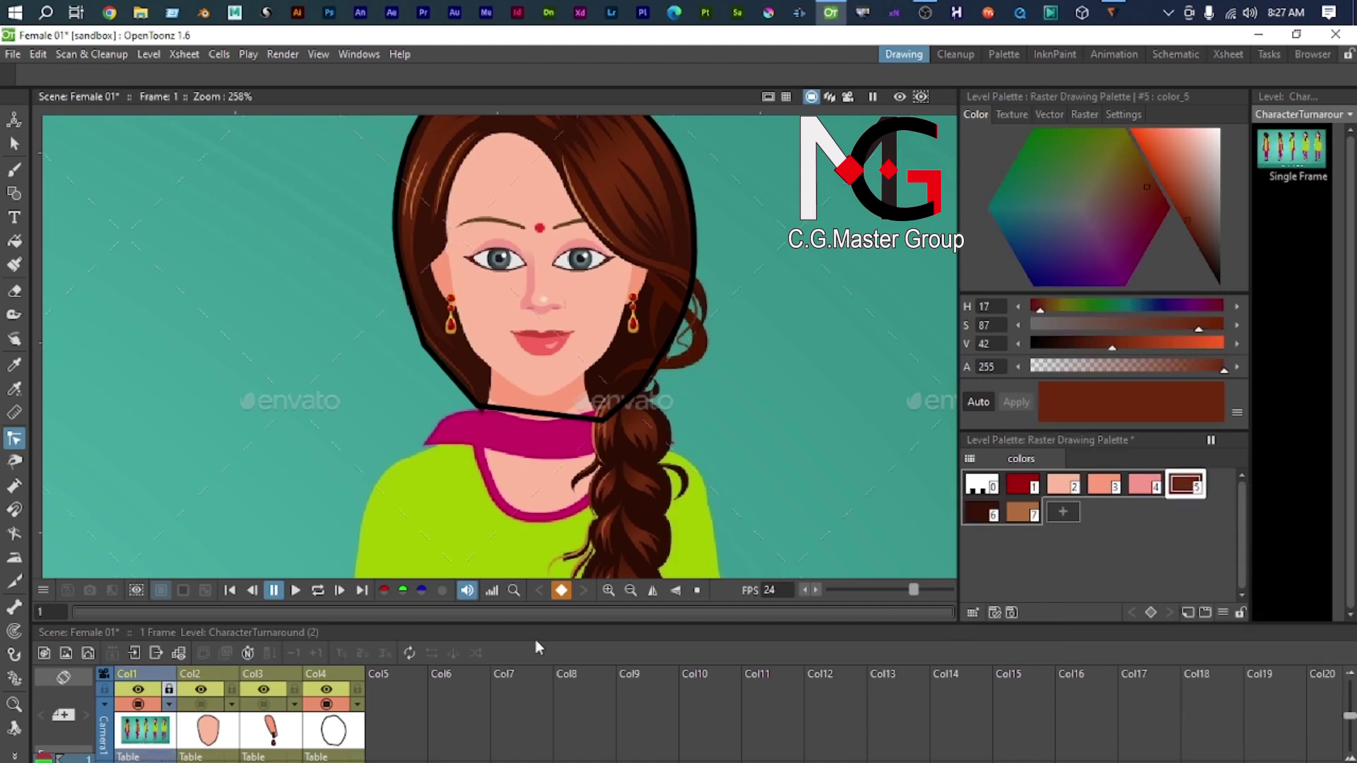
click(354, 724)
right_click(1109, 491)
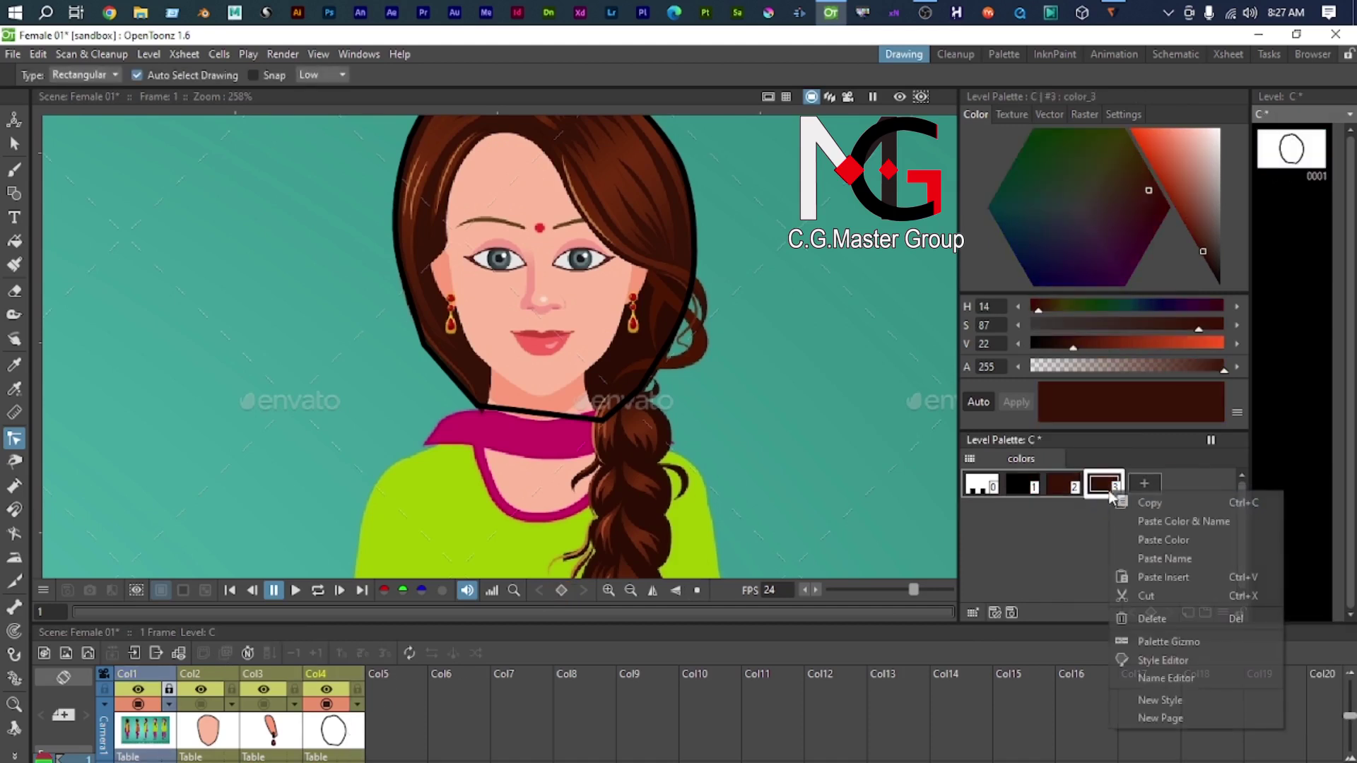
click(1163, 527)
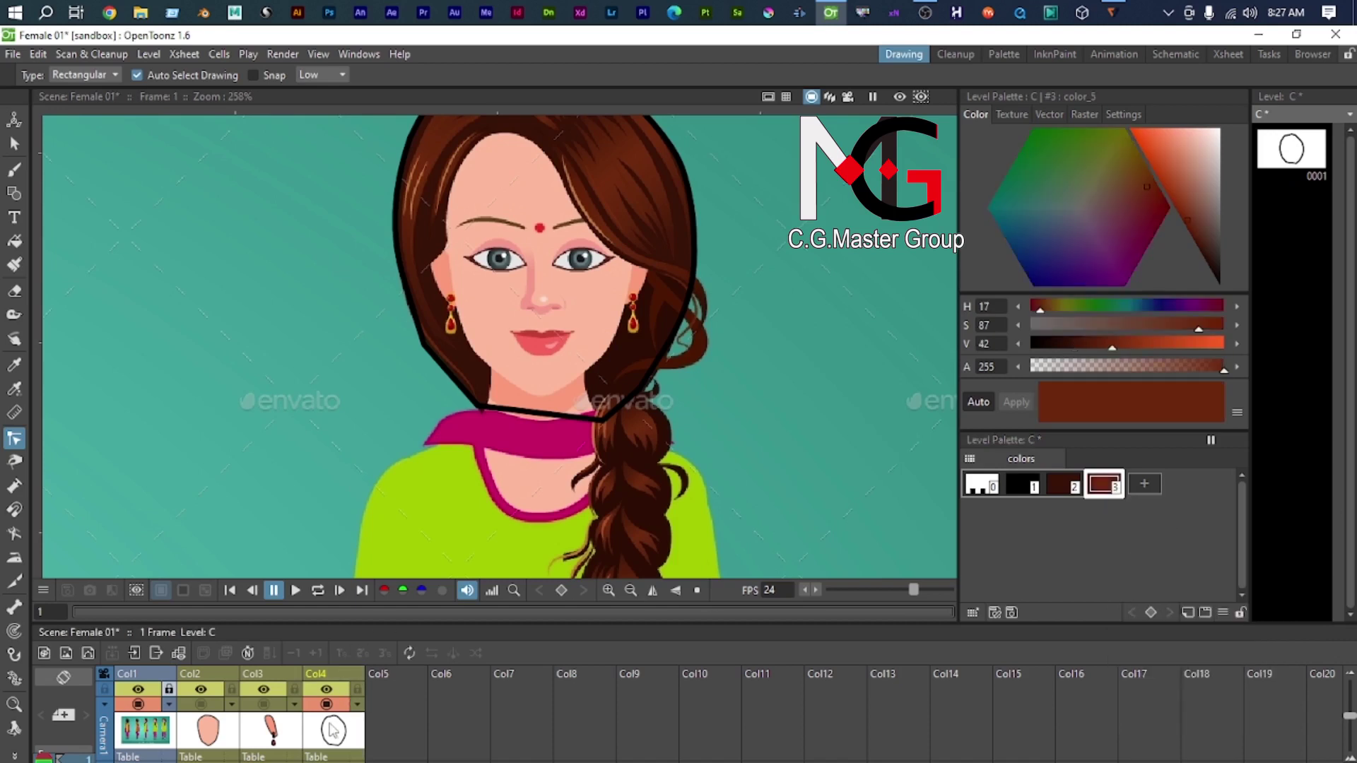
Step: Copy the light brown color_7 with its name from the reference palette into a fourth style of level C
click(144, 737)
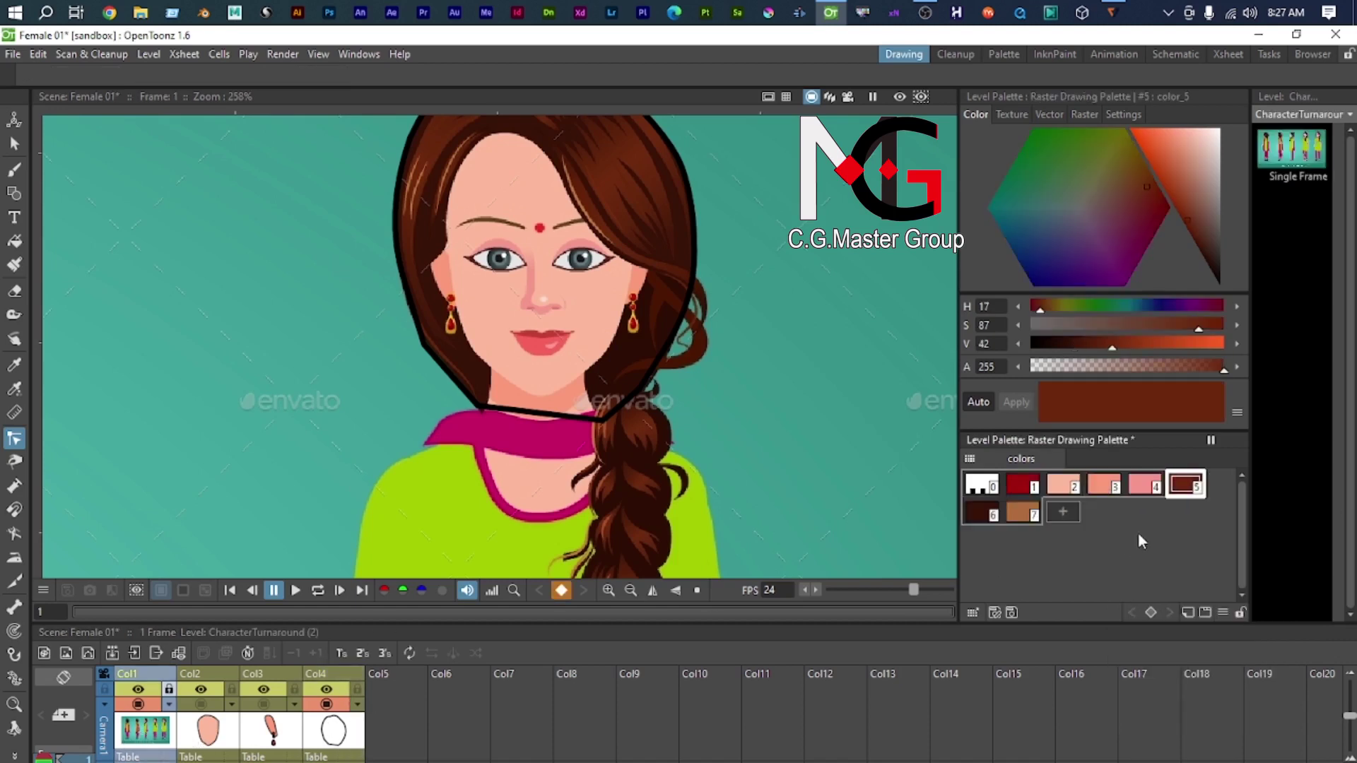
click(1010, 516)
right_click(1010, 518)
click(1036, 529)
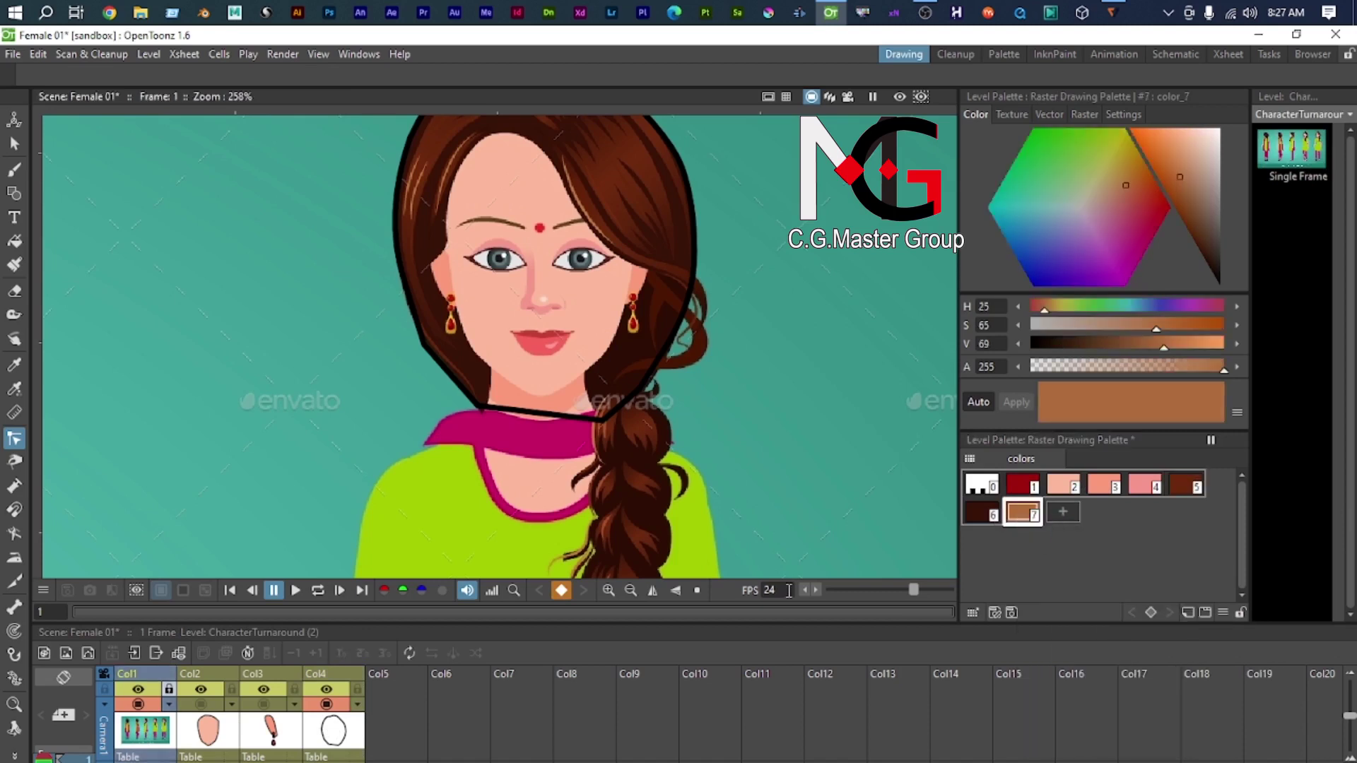
click(333, 735)
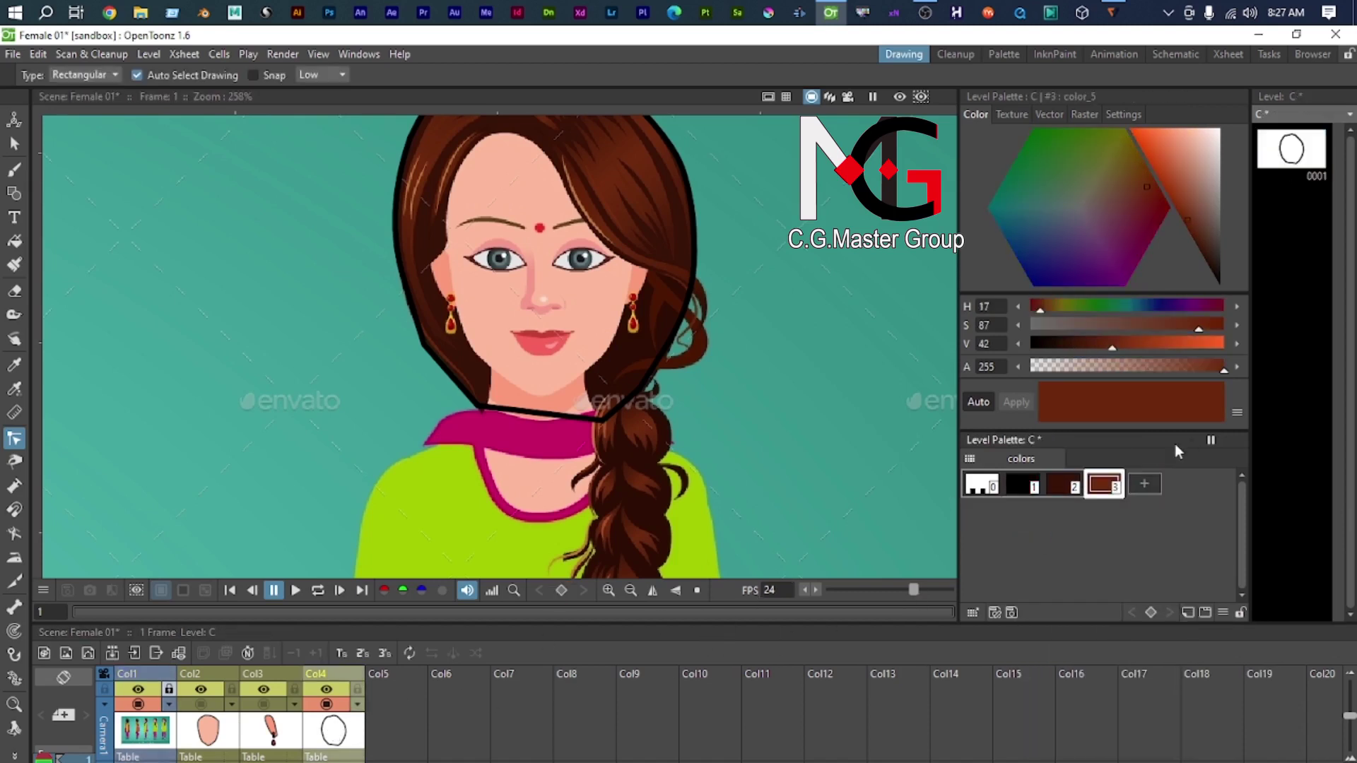
click(1145, 486)
right_click(1146, 487)
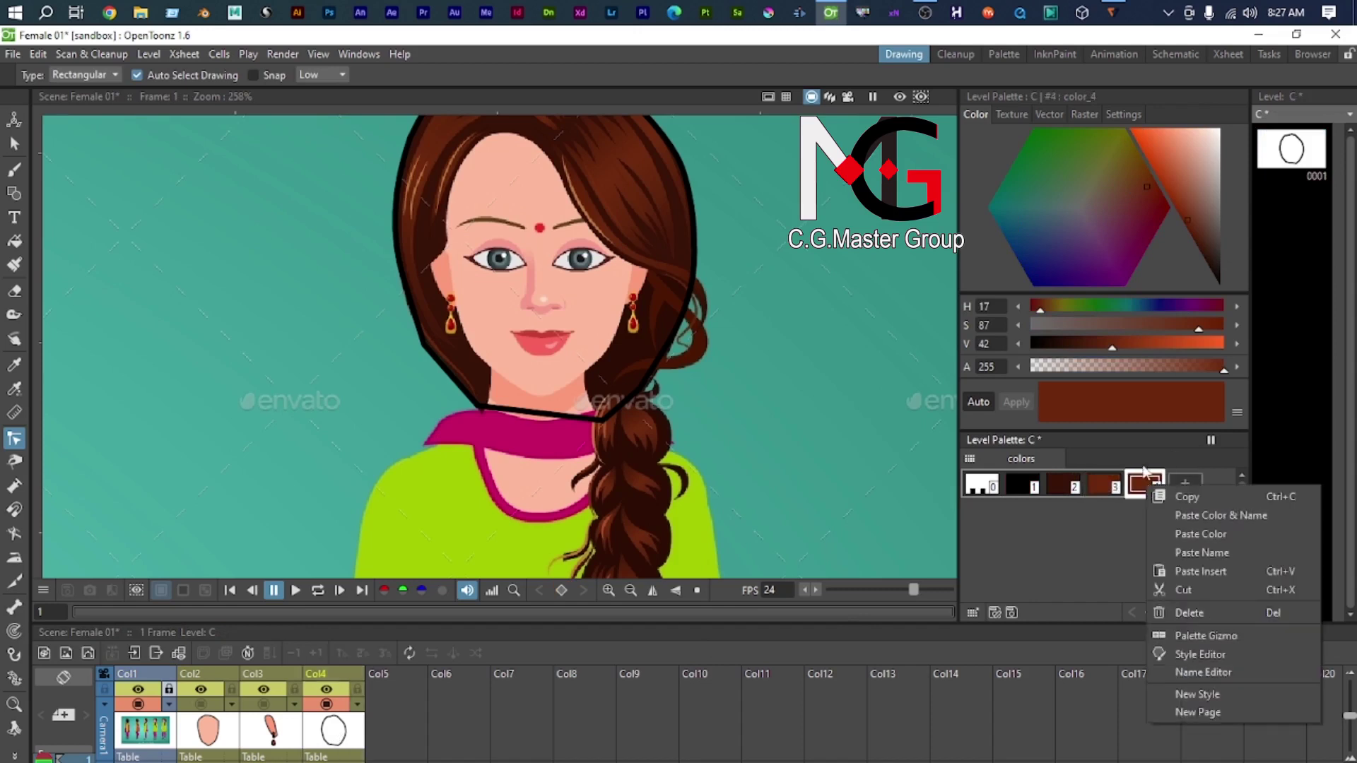
click(1194, 518)
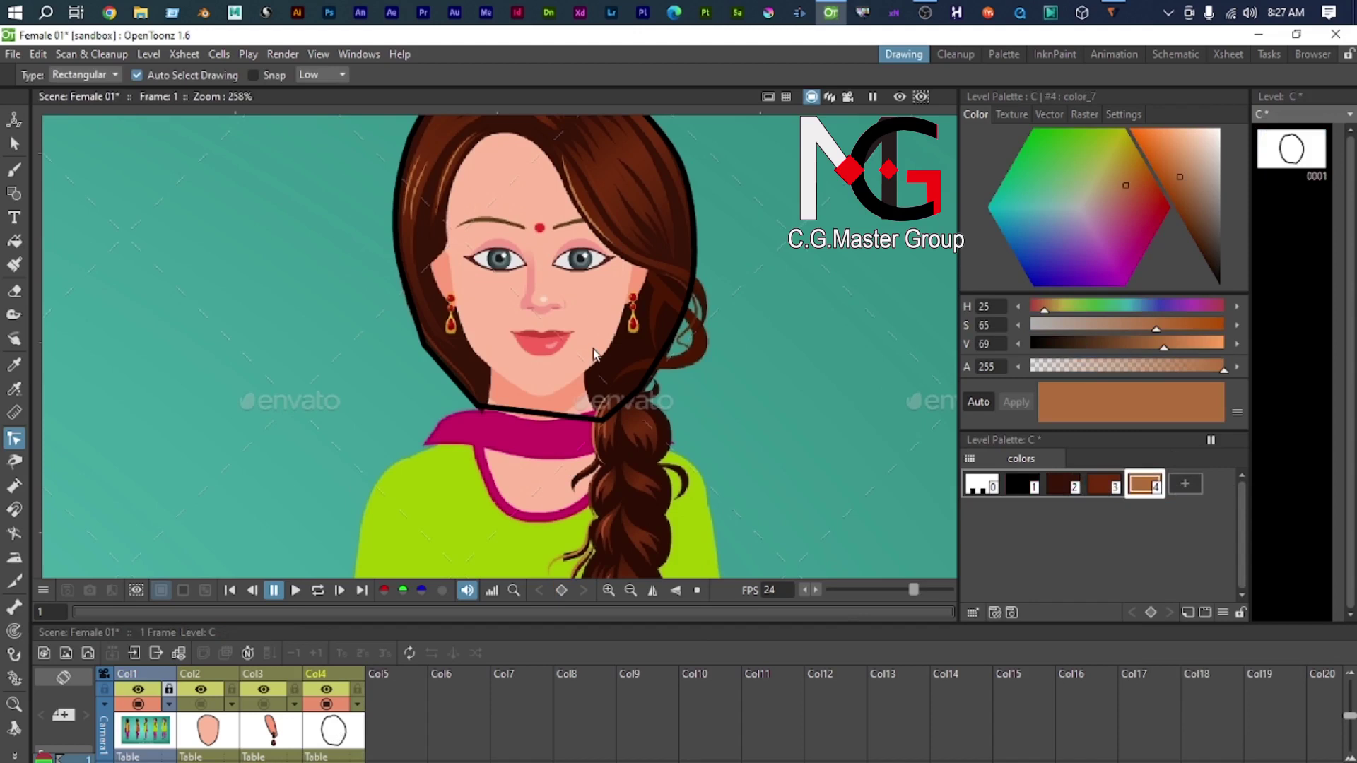
Step: Select the hair outline on level C and set its stroke thickness to 0.02
scroll(645, 283, down, 2)
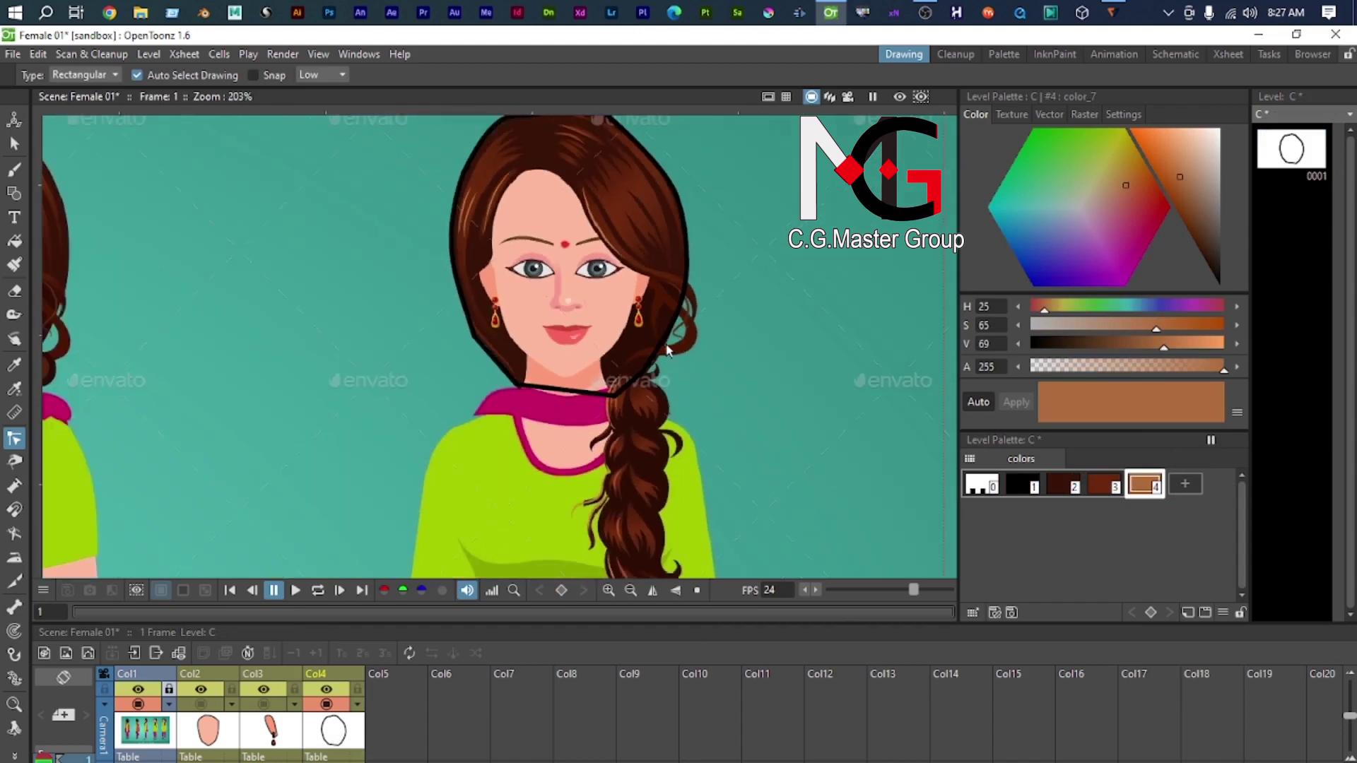
click(667, 348)
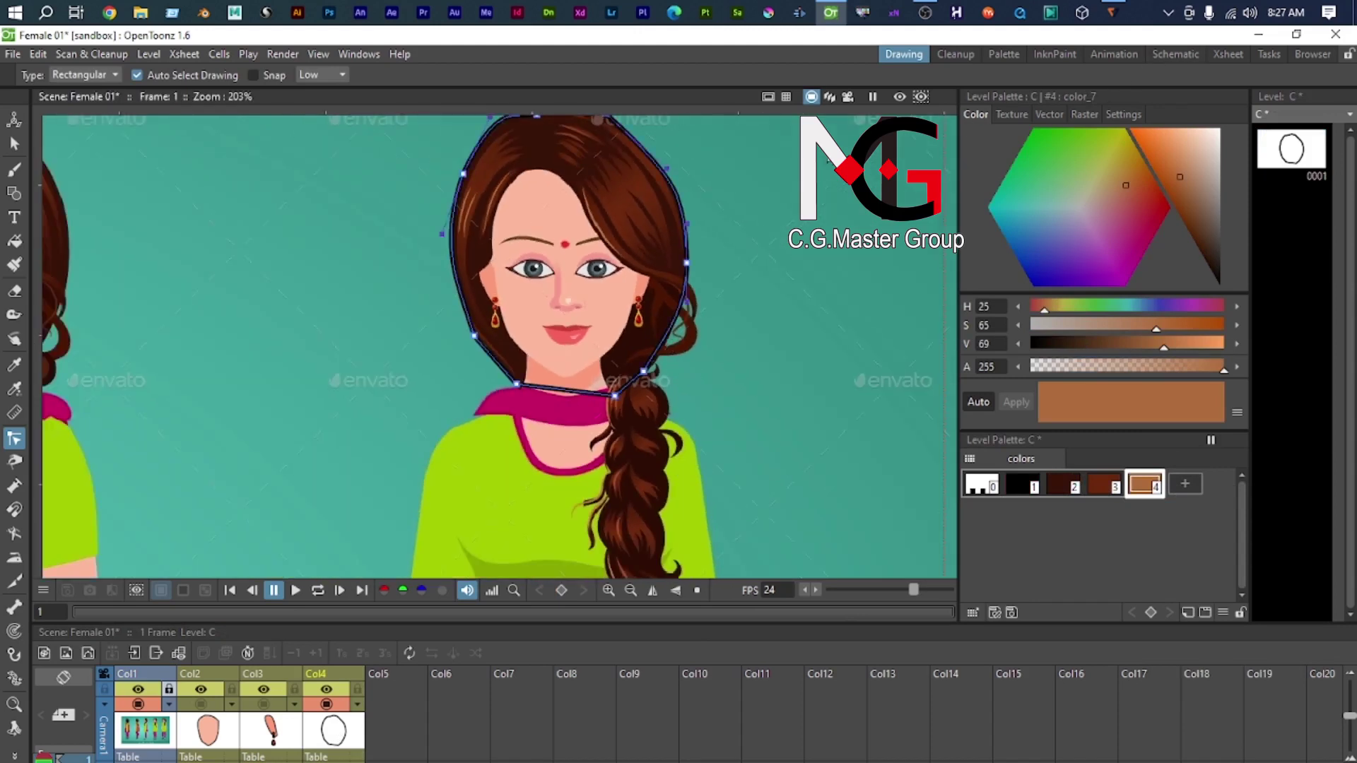
key(s)
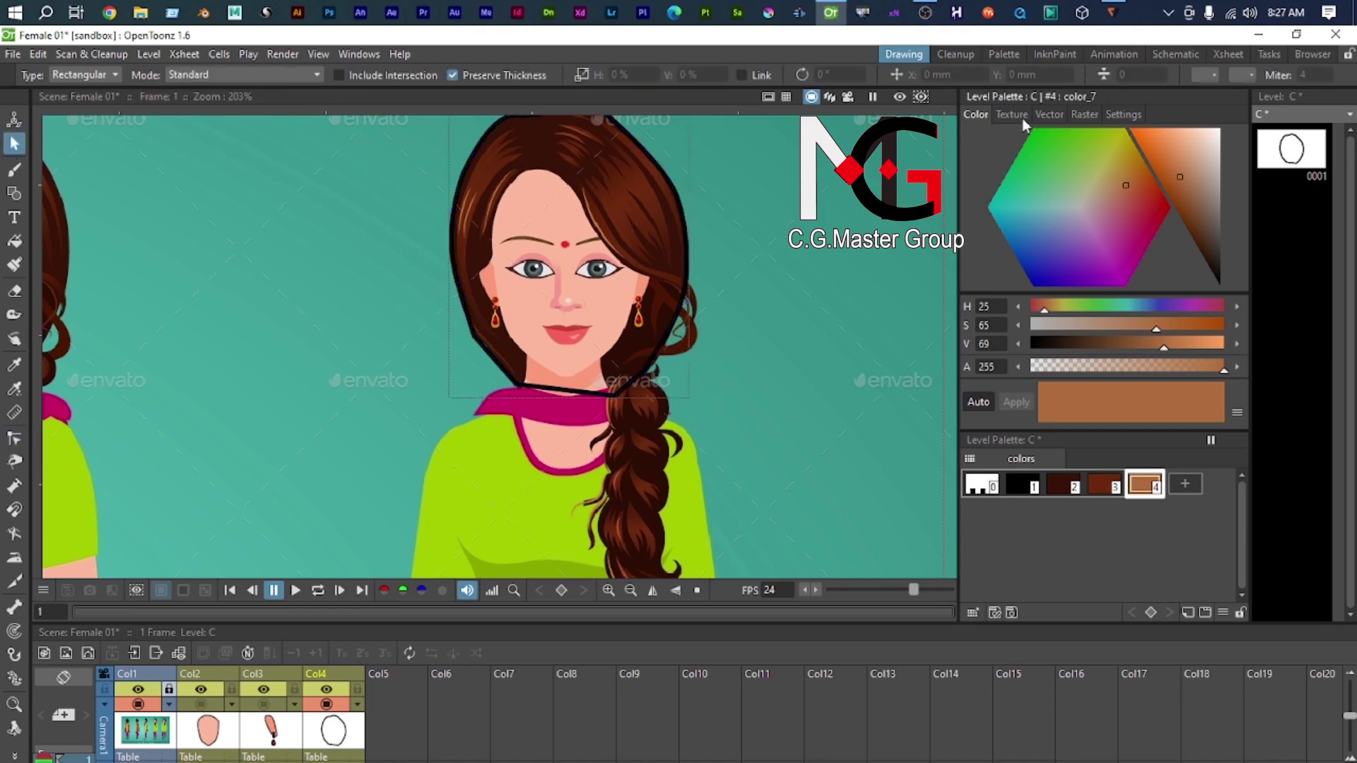
click(674, 192)
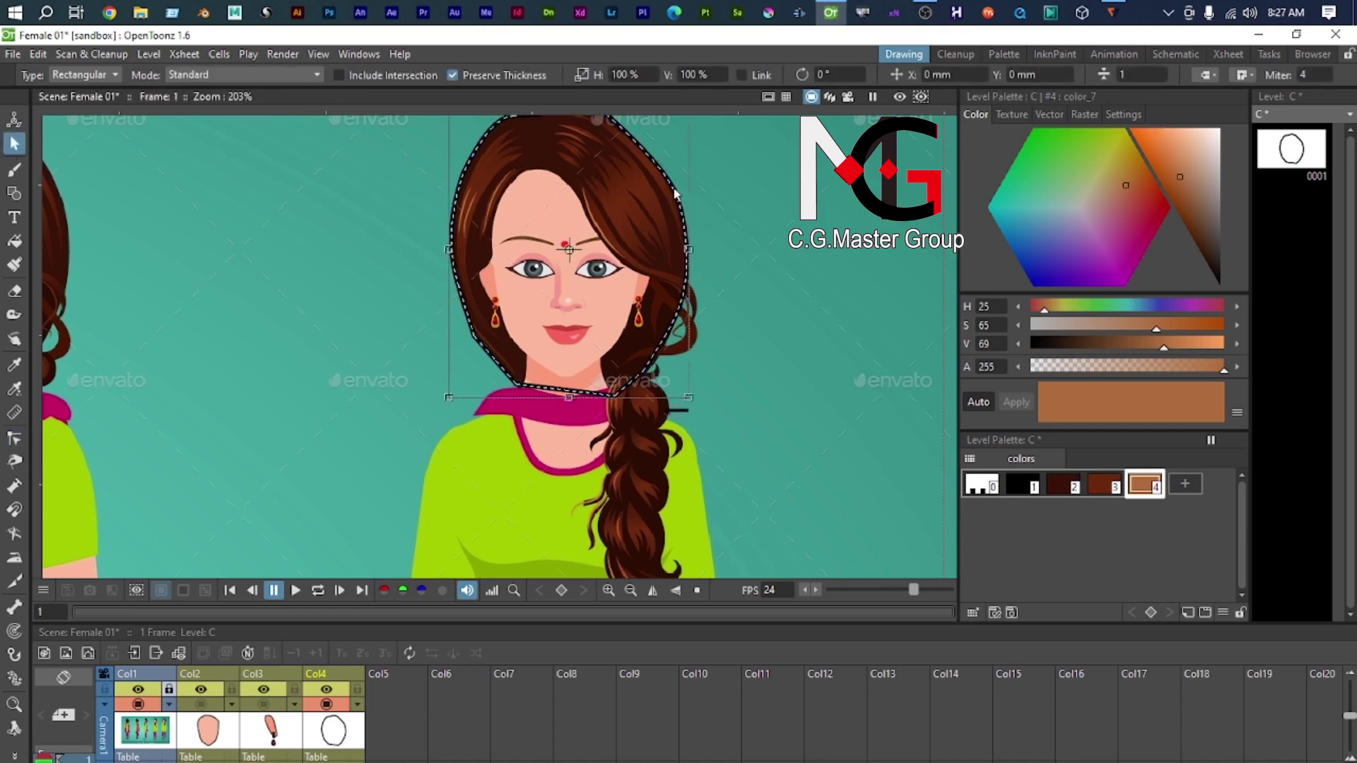
click(1139, 74)
scroll(667, 329, up, 2)
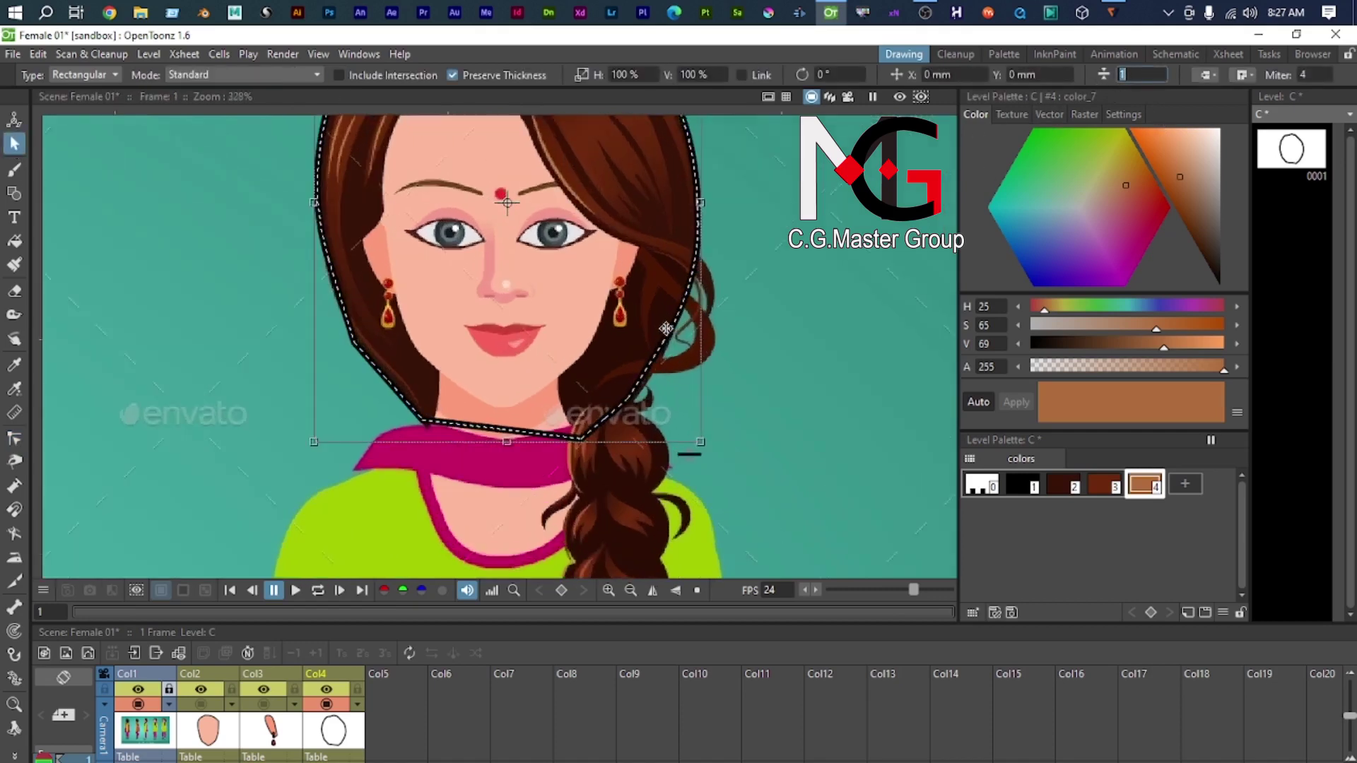
scroll(666, 329, up, 1)
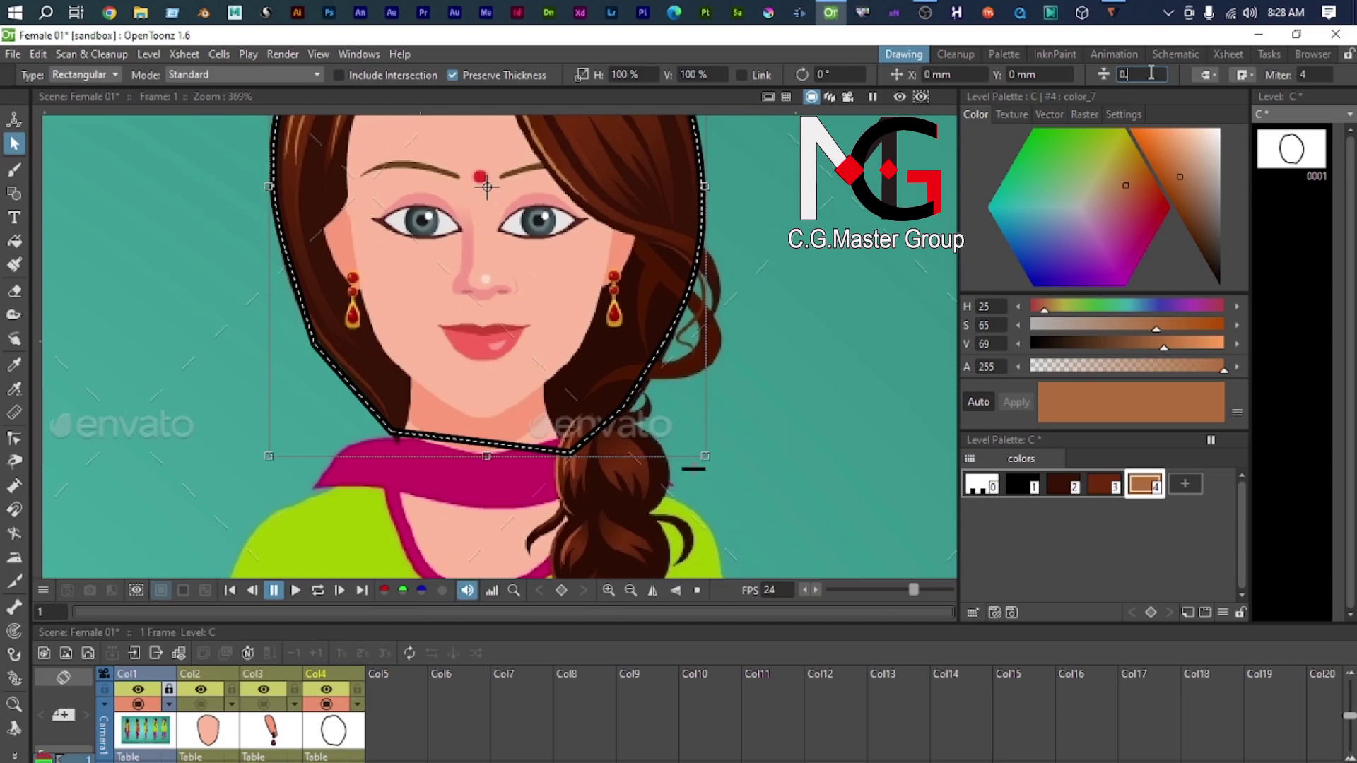
text(0.02)
key(Return)
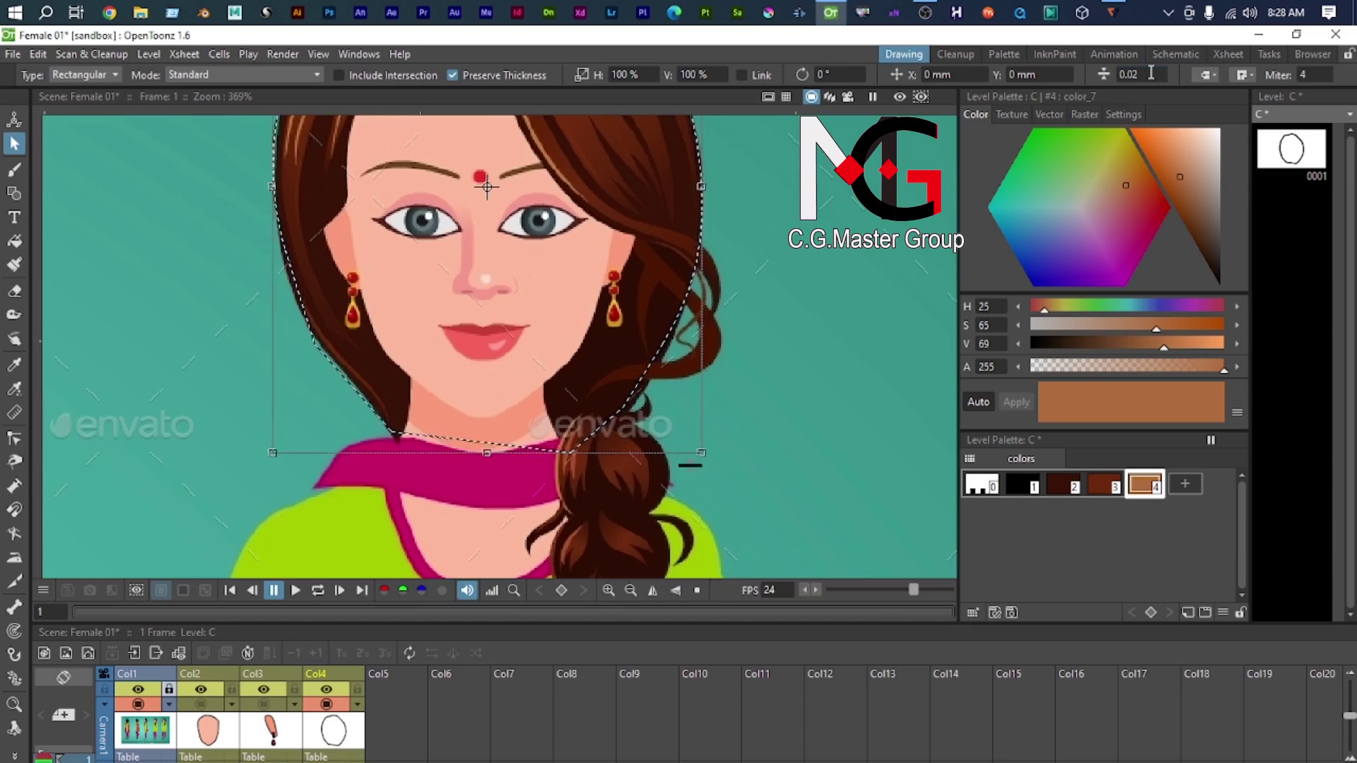
Step: Fill the closed hair outline with the dark brown color_6 style
scroll(751, 312, up, 1)
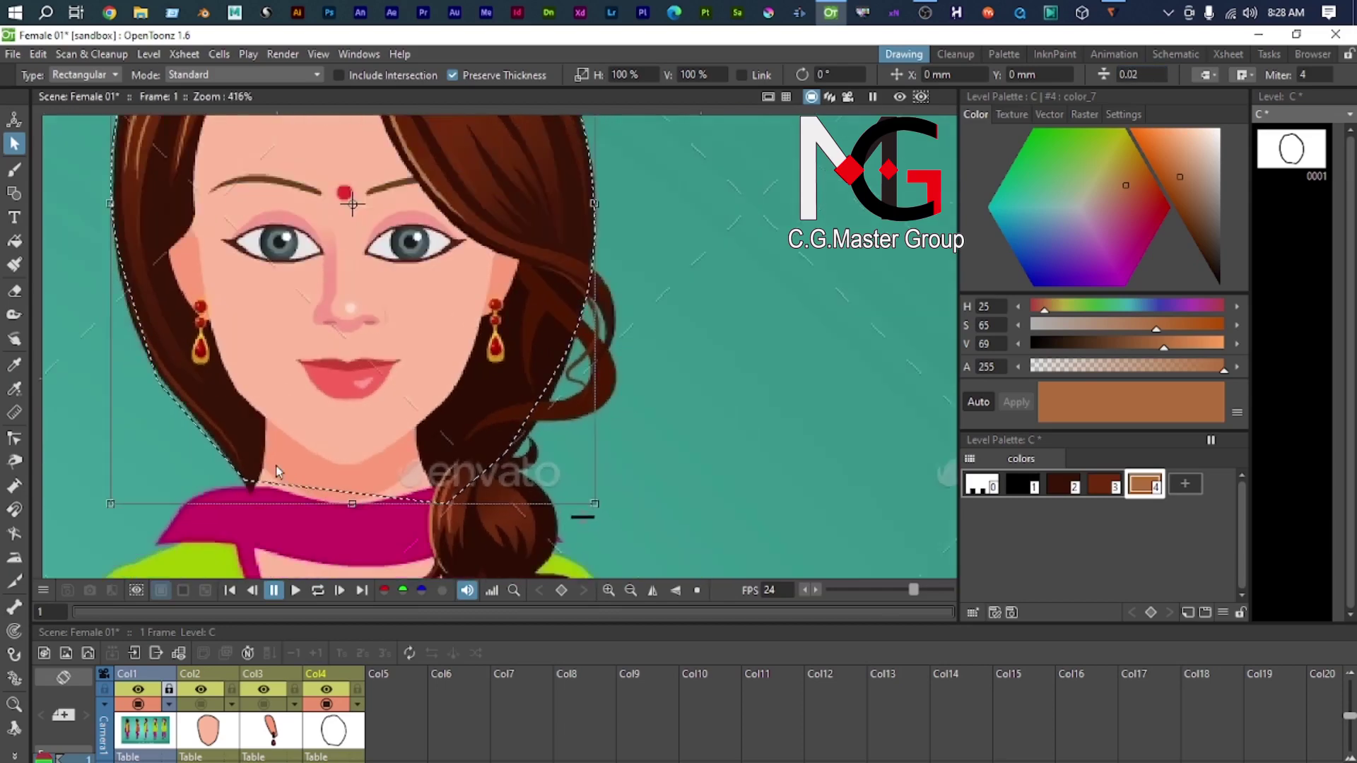
scroll(278, 471, down, 1)
click(1060, 486)
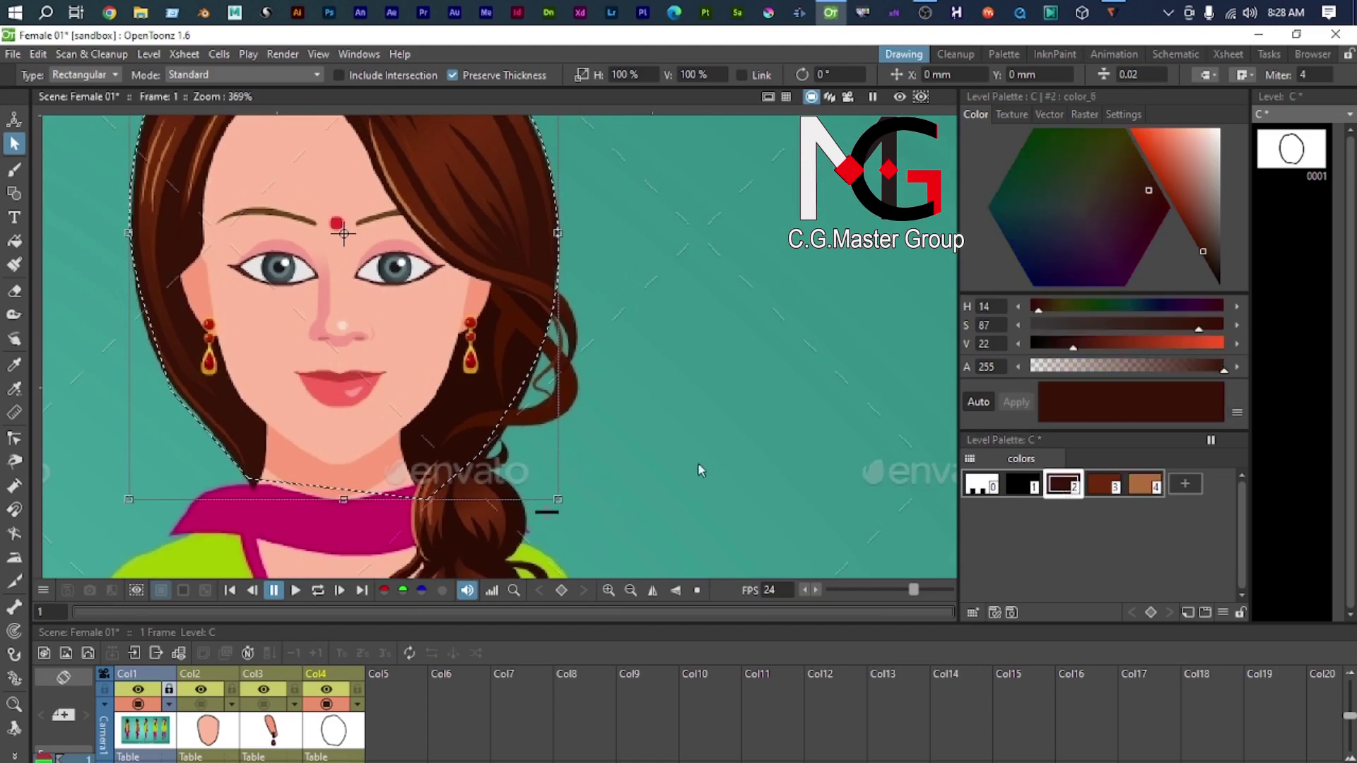
scroll(322, 324, down, 5)
drag(324, 323, 480, 378)
drag(281, 191, 618, 443)
scroll(424, 387, up, 4)
scroll(414, 379, down, 1)
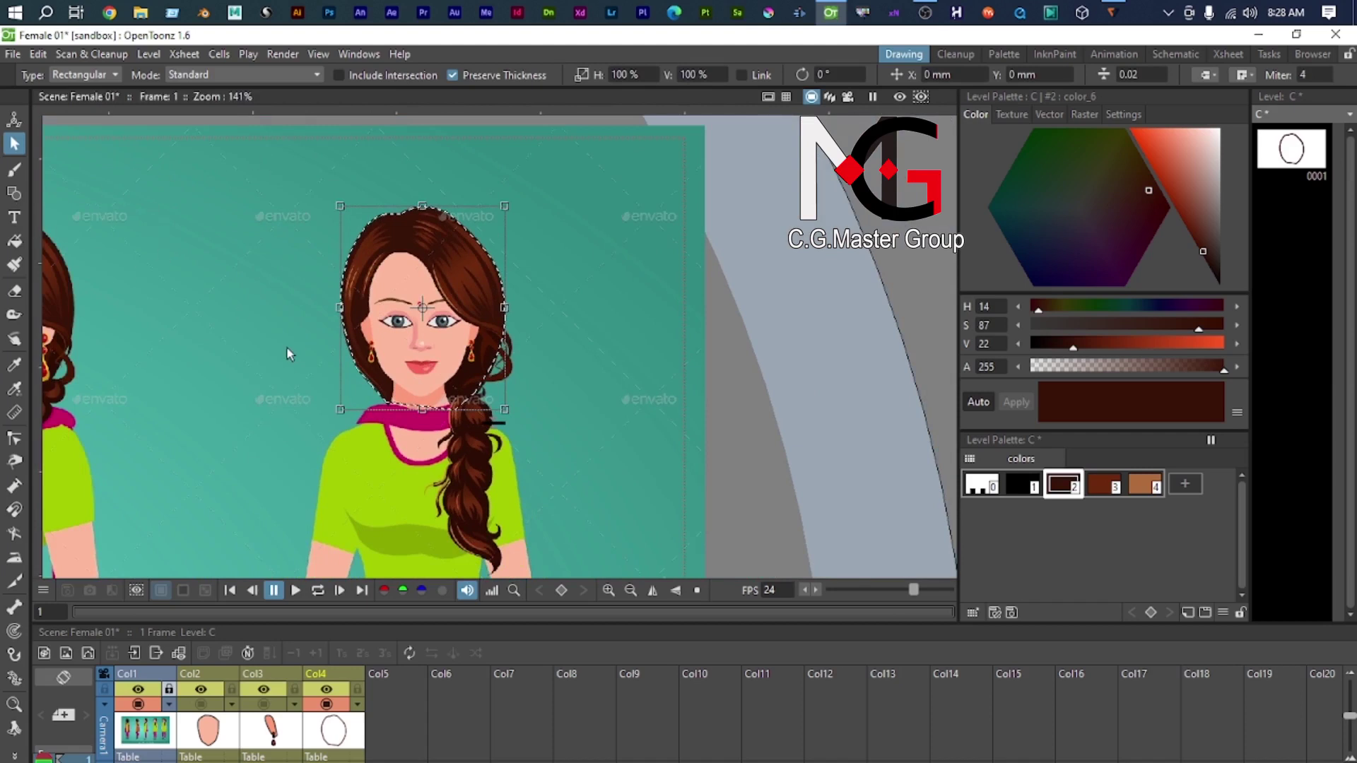
key(f)
click(452, 325)
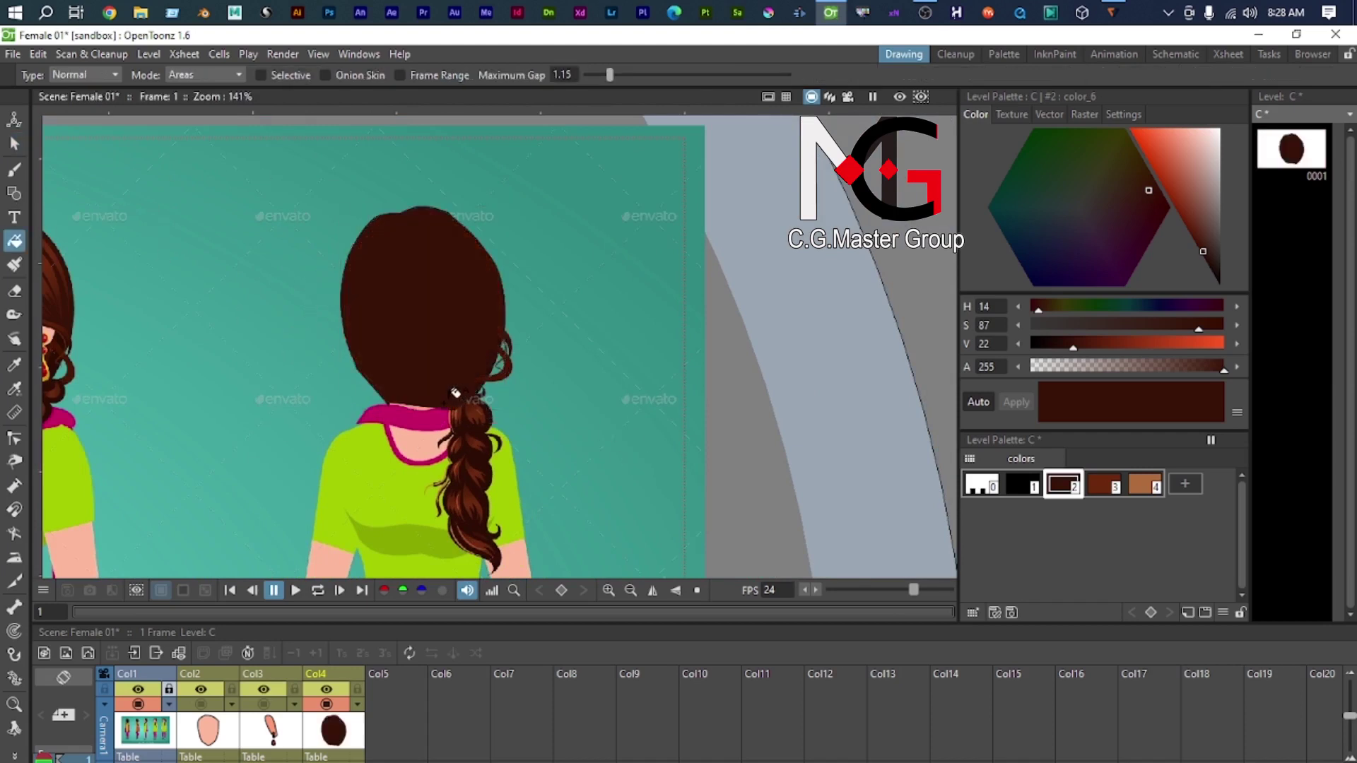
Step: Switch the Fill tool's type from Normal to Rectangular
scroll(455, 392, up, 2)
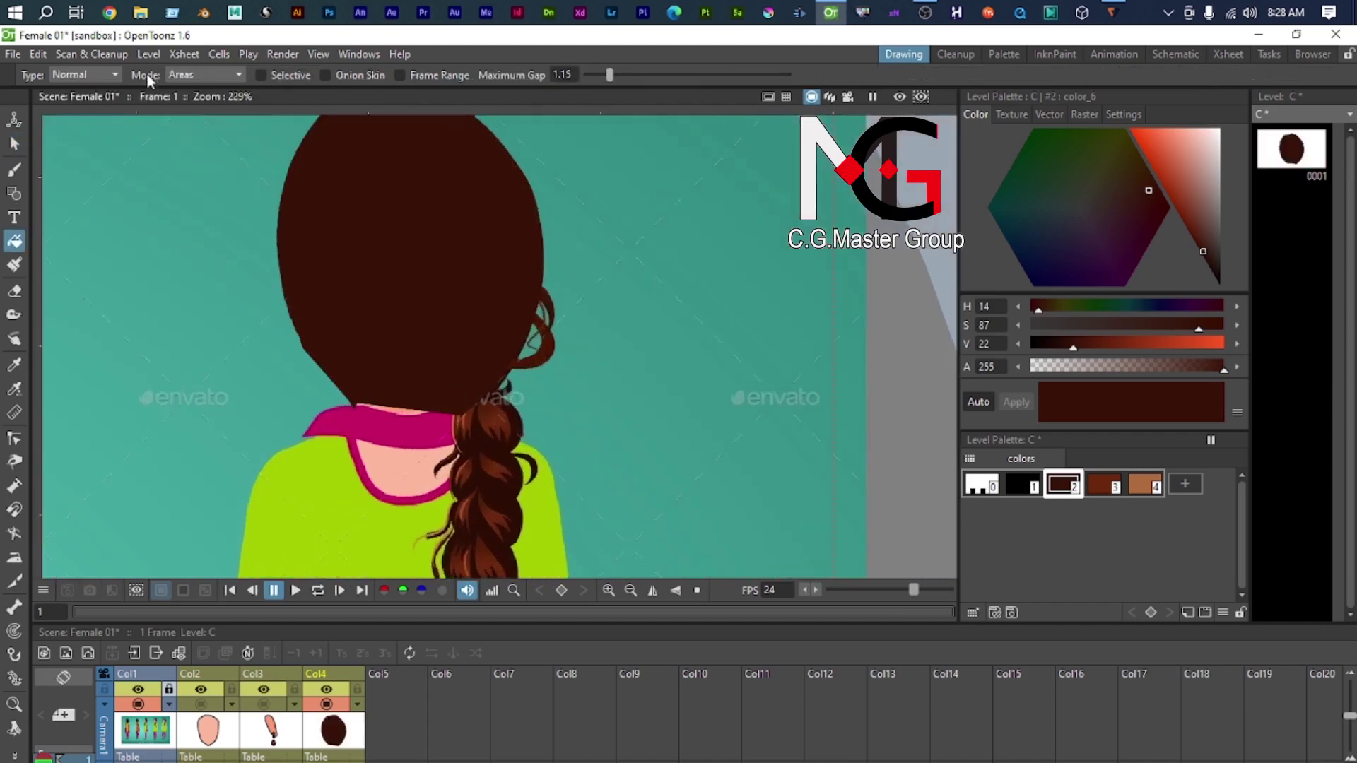
click(85, 74)
click(84, 101)
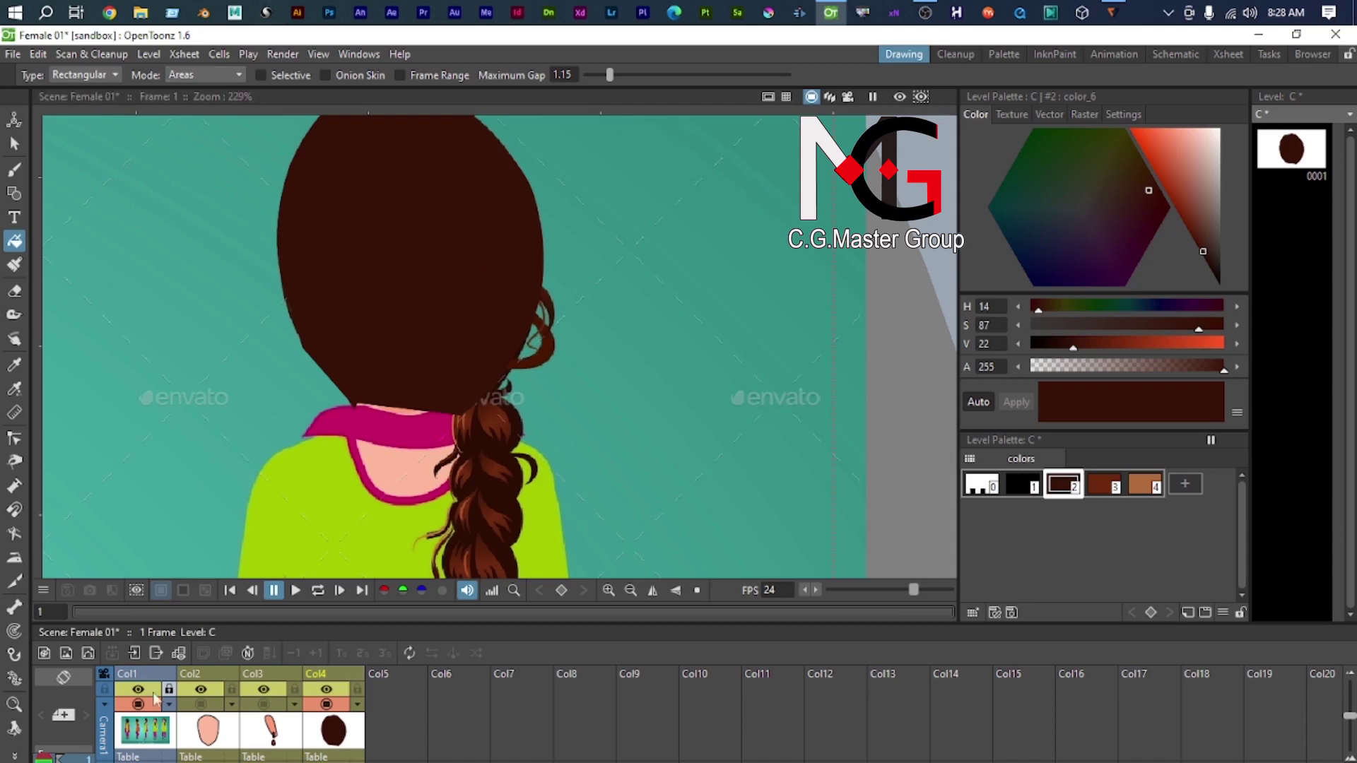
Step: Select the face and ear columns together and move them after the hair column, so the hair level comes before both
click(199, 683)
click(200, 688)
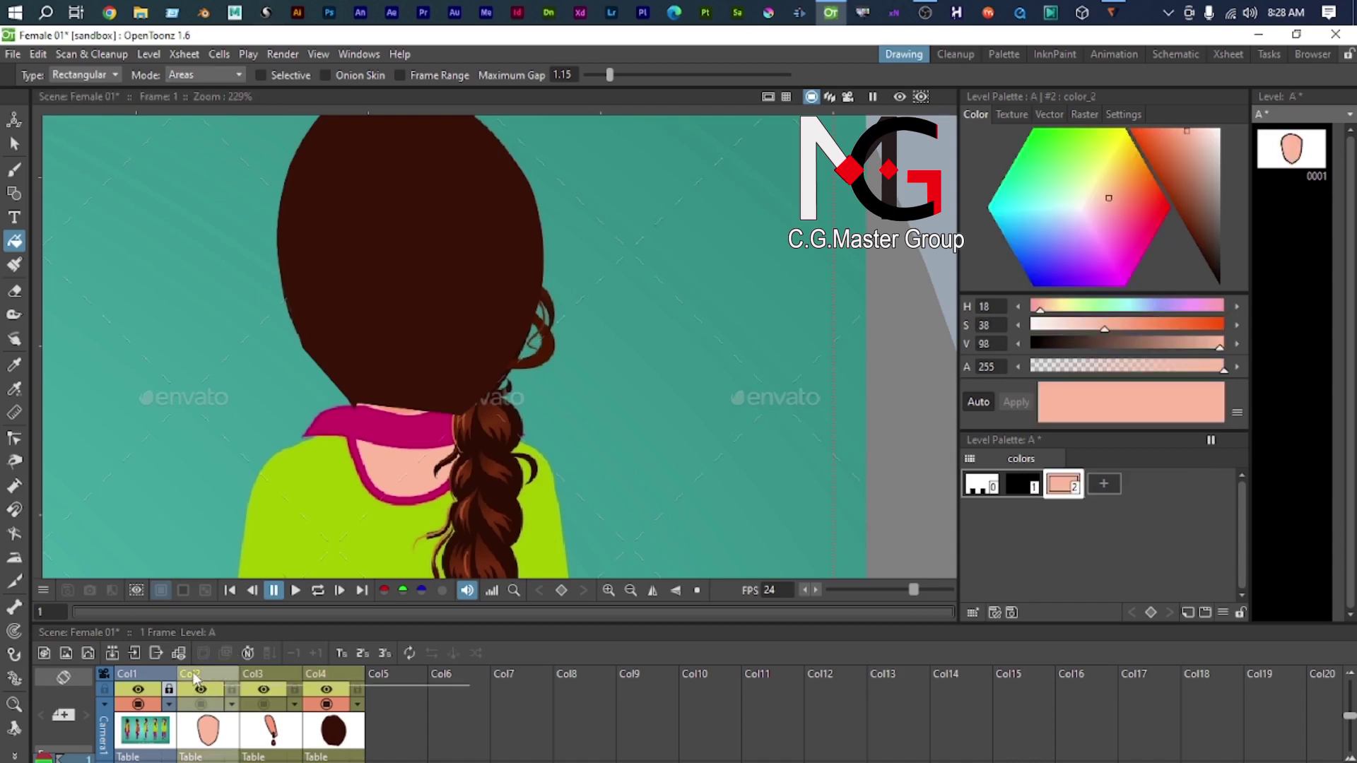
shift+click(252, 677)
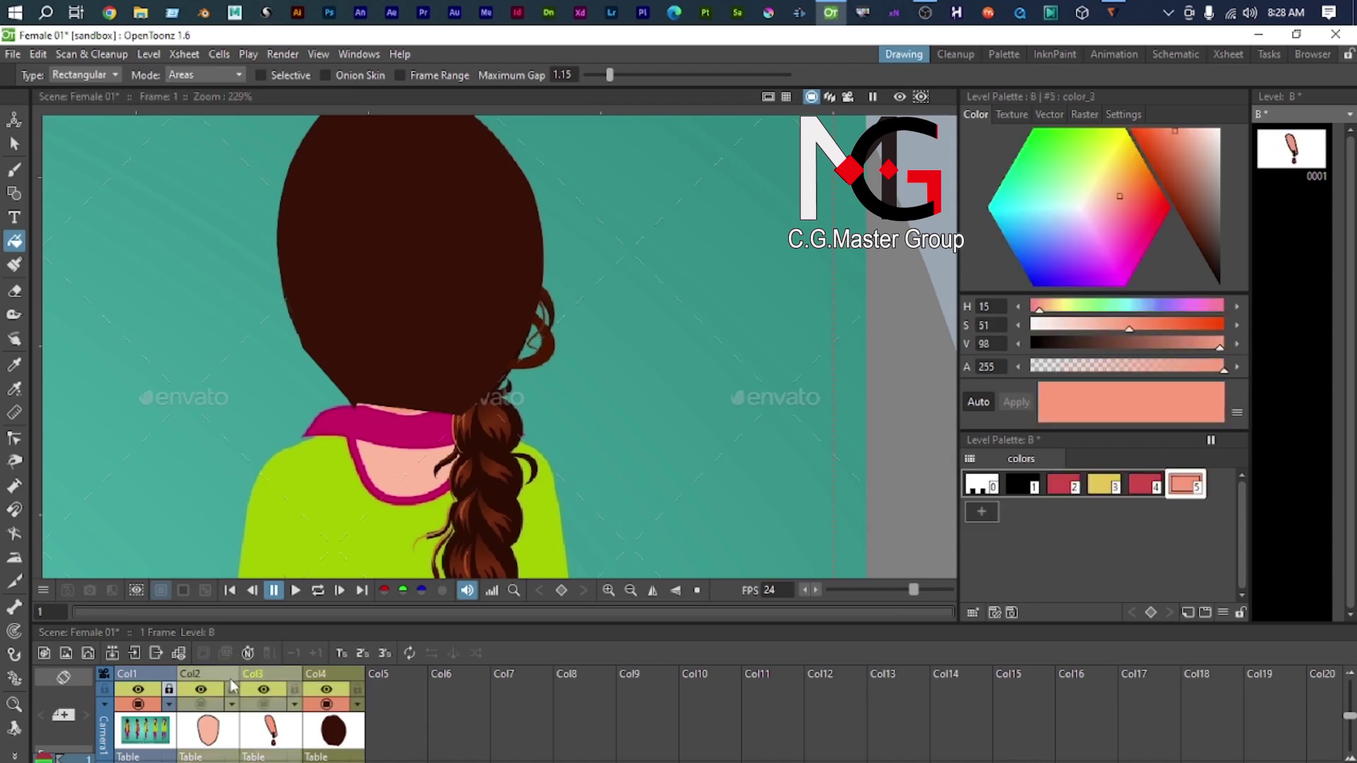
drag(191, 677, 286, 697)
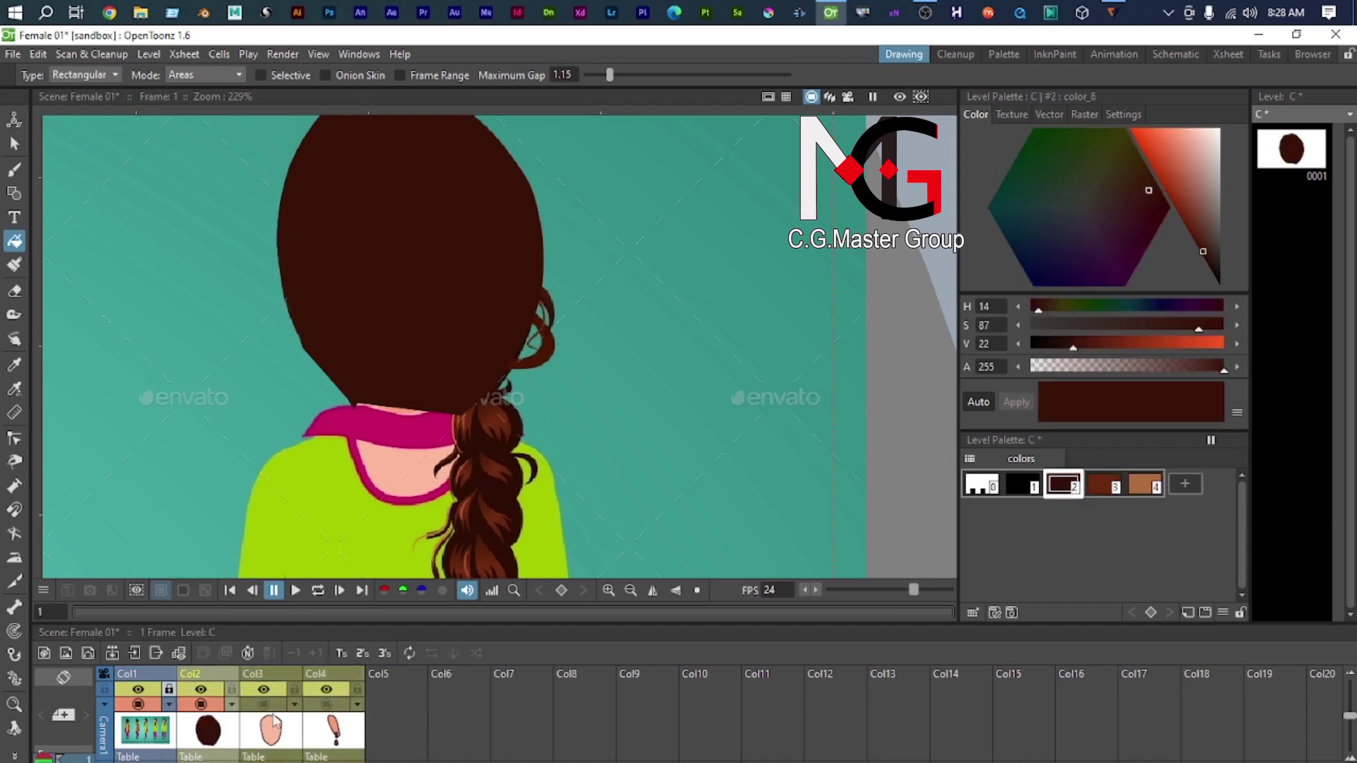
Step: Make the face and ear columns visible in the viewer again and select the hair drawing on level C
click(264, 704)
click(326, 704)
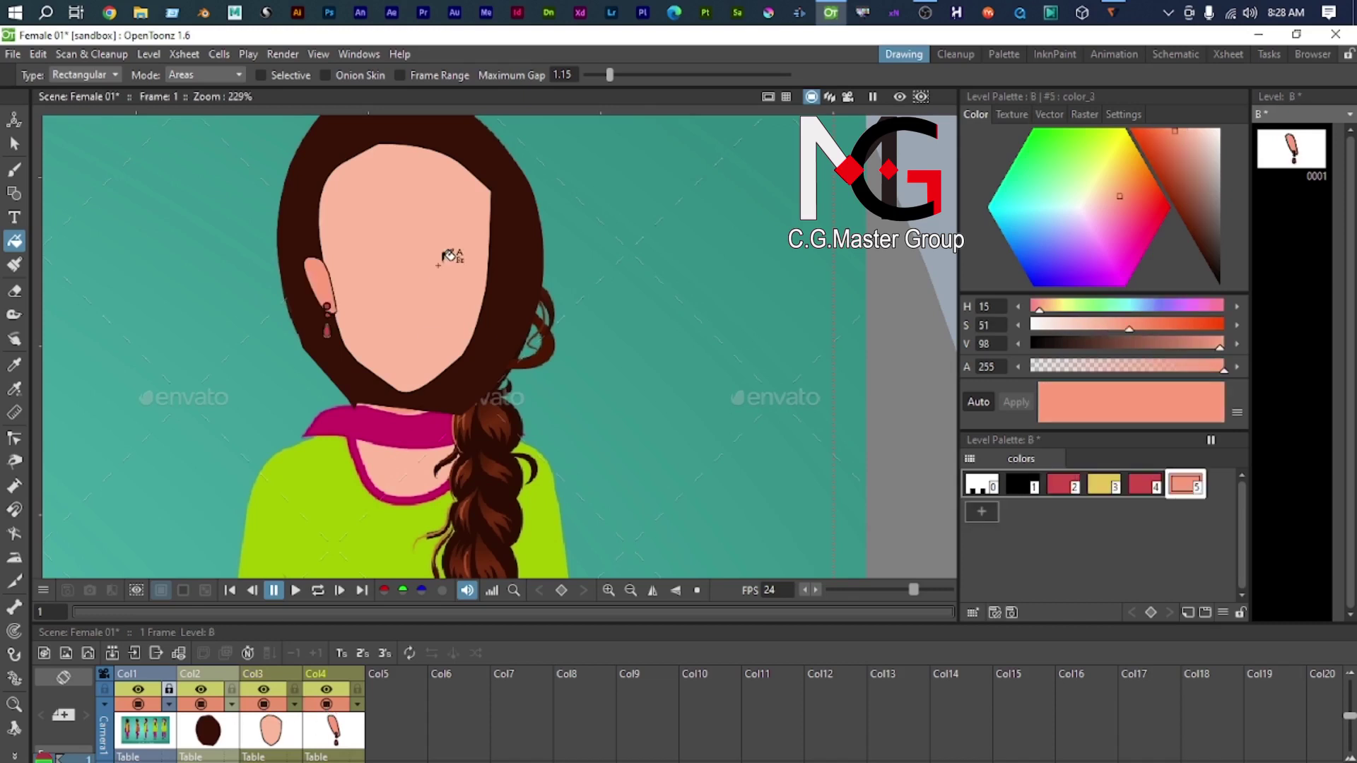
click(208, 740)
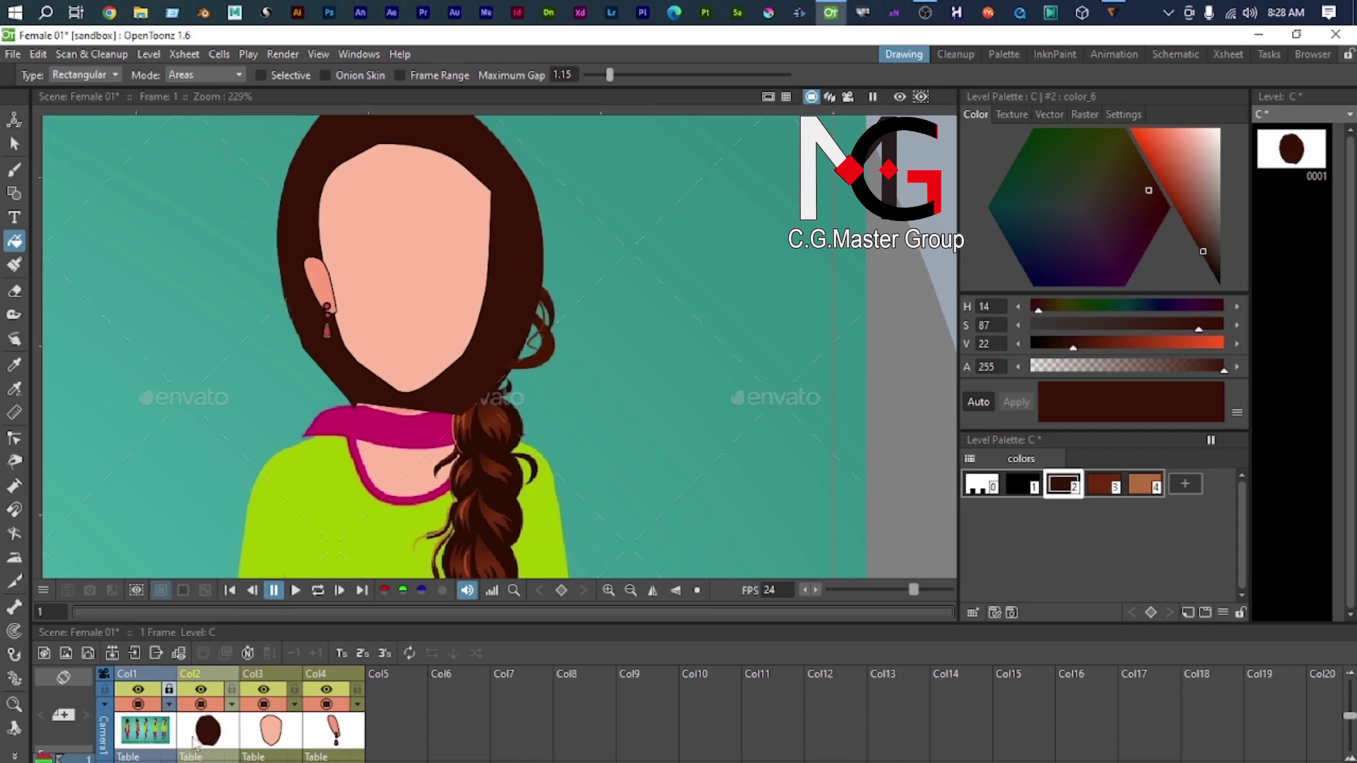
Step: Set the hair column's opacity to 14% so the reference hair can be traced through it
click(232, 704)
click(346, 720)
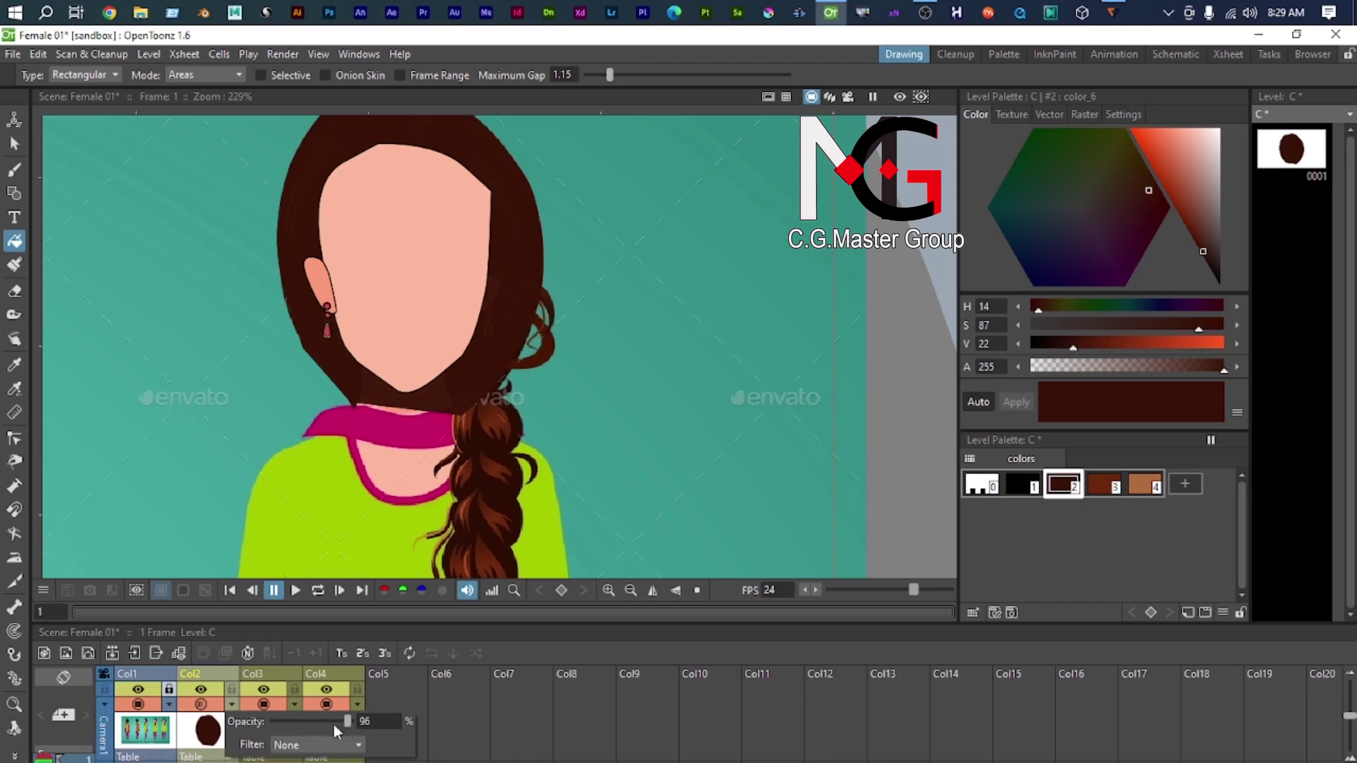
drag(347, 720, 359, 721)
click(191, 725)
click(232, 706)
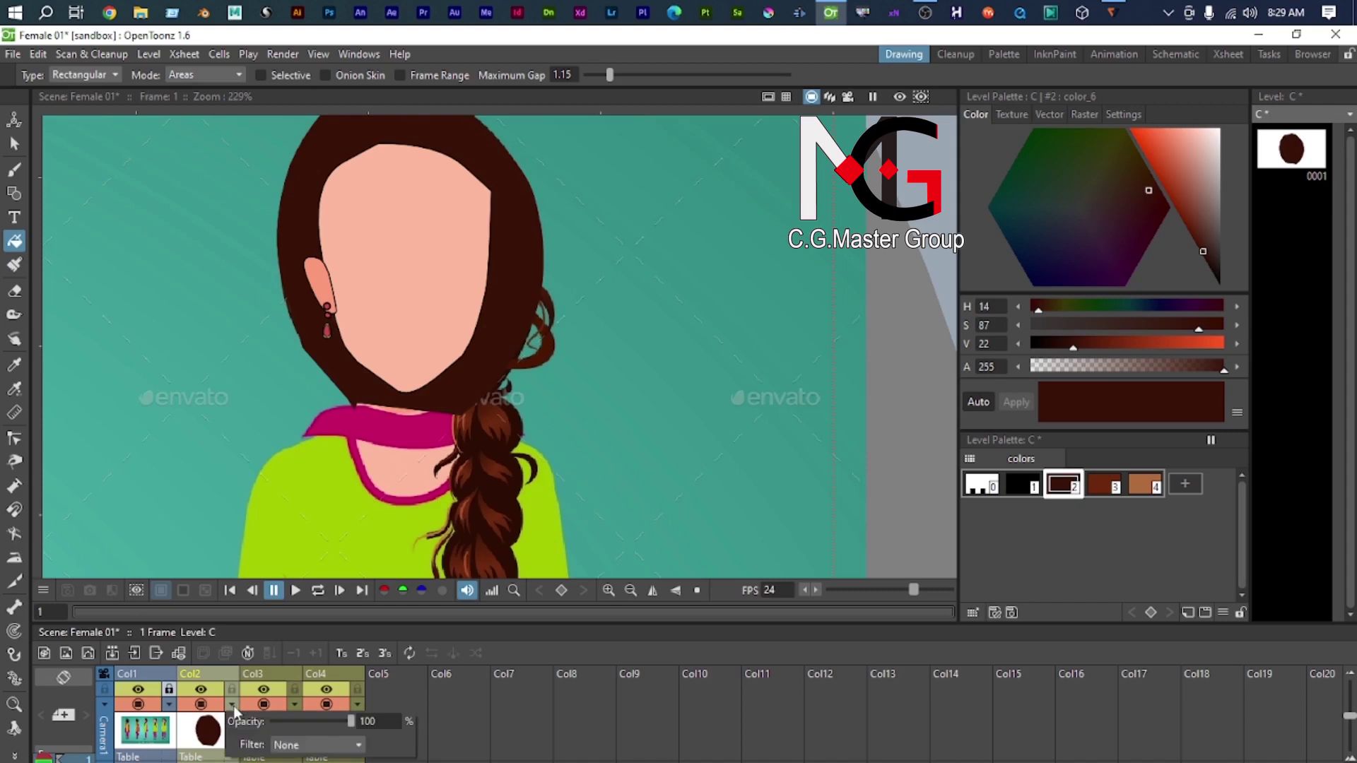
drag(305, 725, 281, 725)
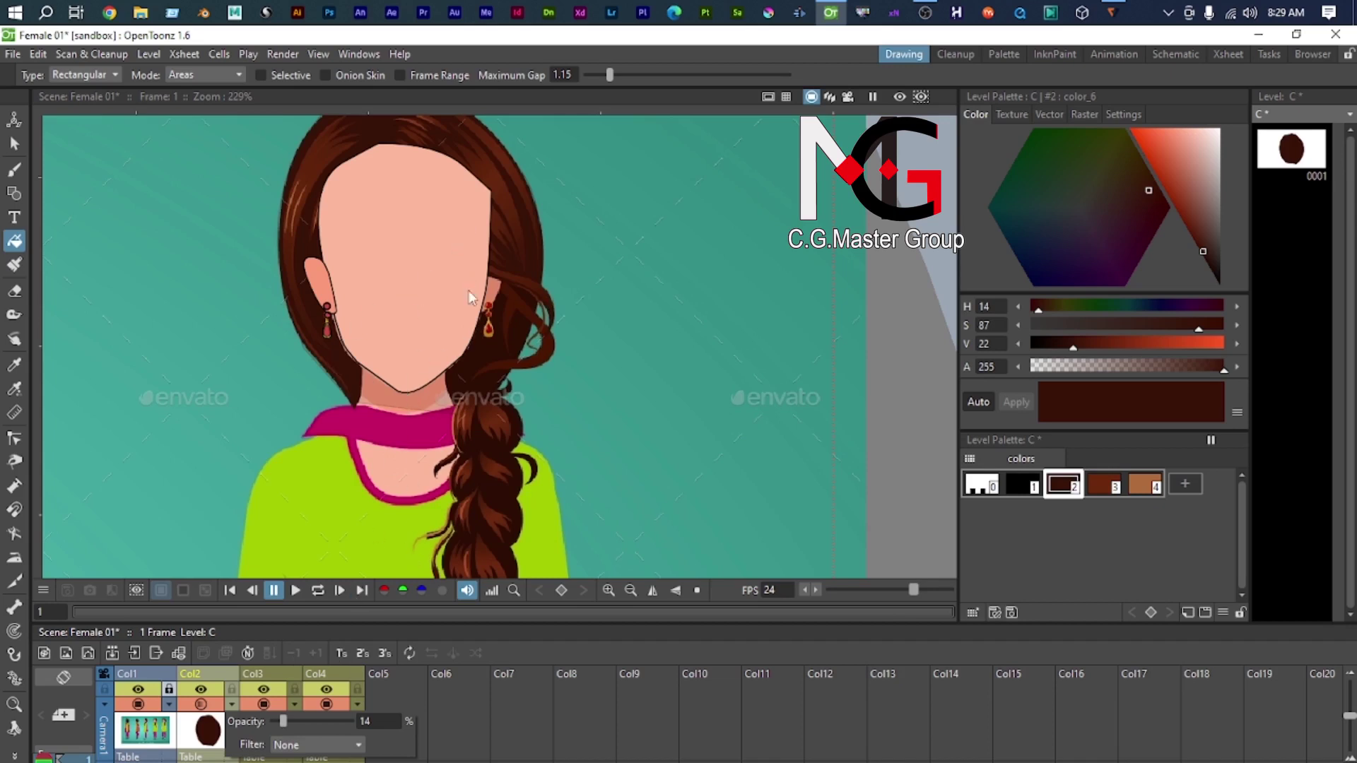
Step: With the Geometric tool's Polyline shape, trace the inner edge of the lighter left hair strand from the hairline down past the ear
drag(434, 213, 454, 301)
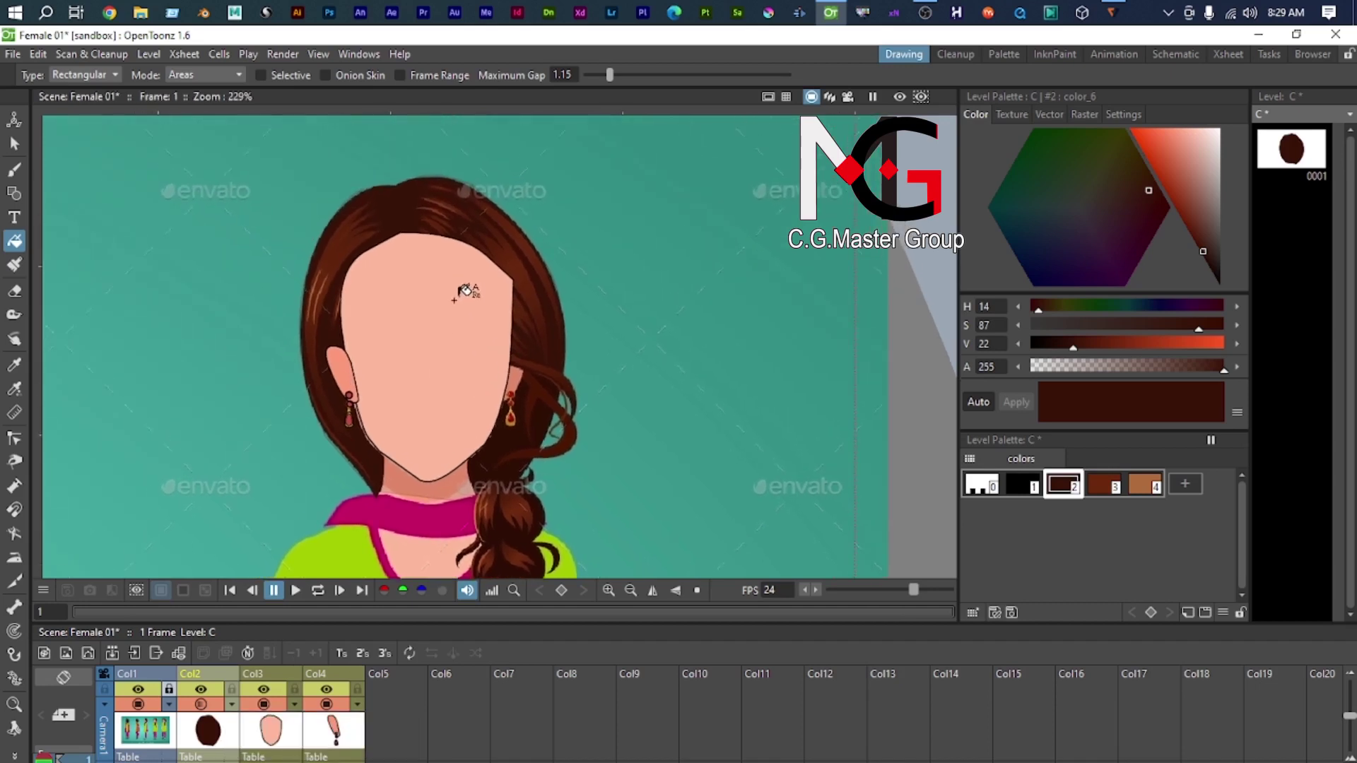
key(g)
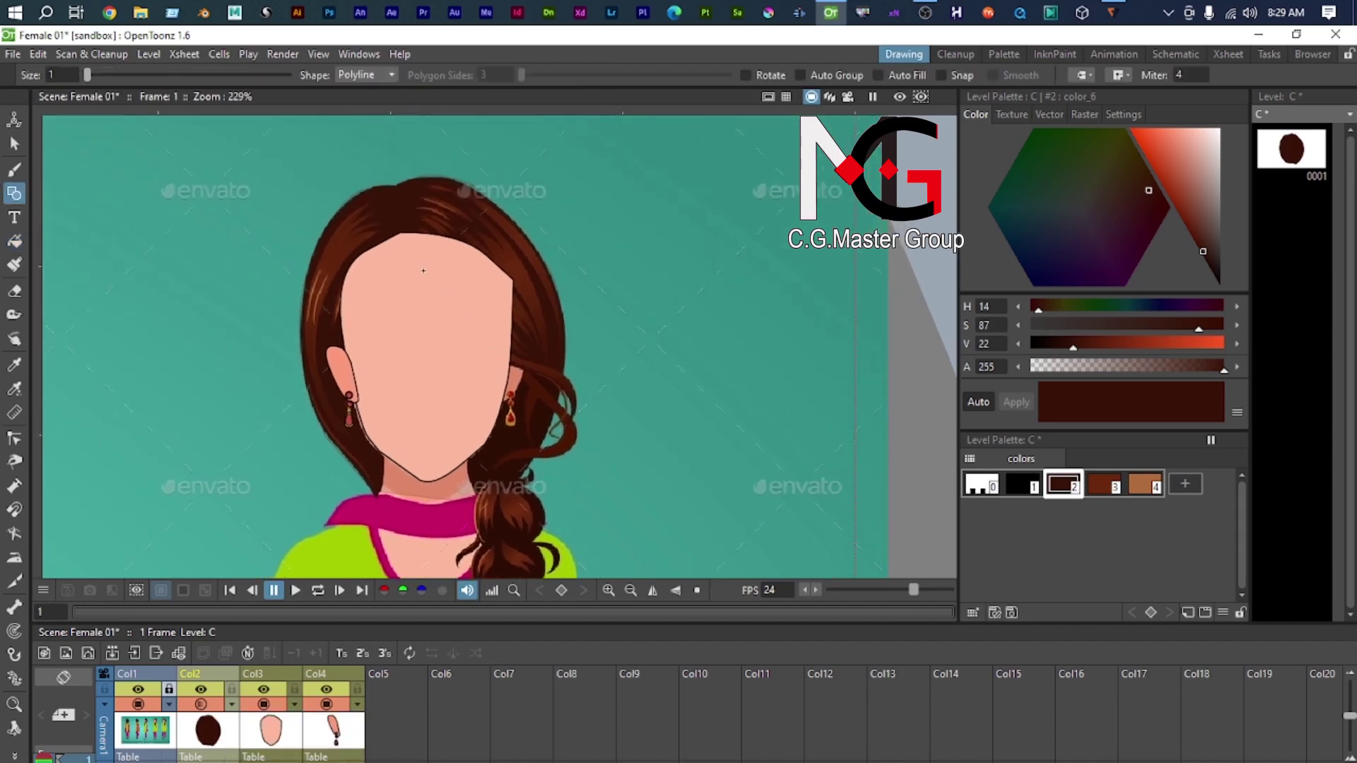
scroll(460, 283, up, 5)
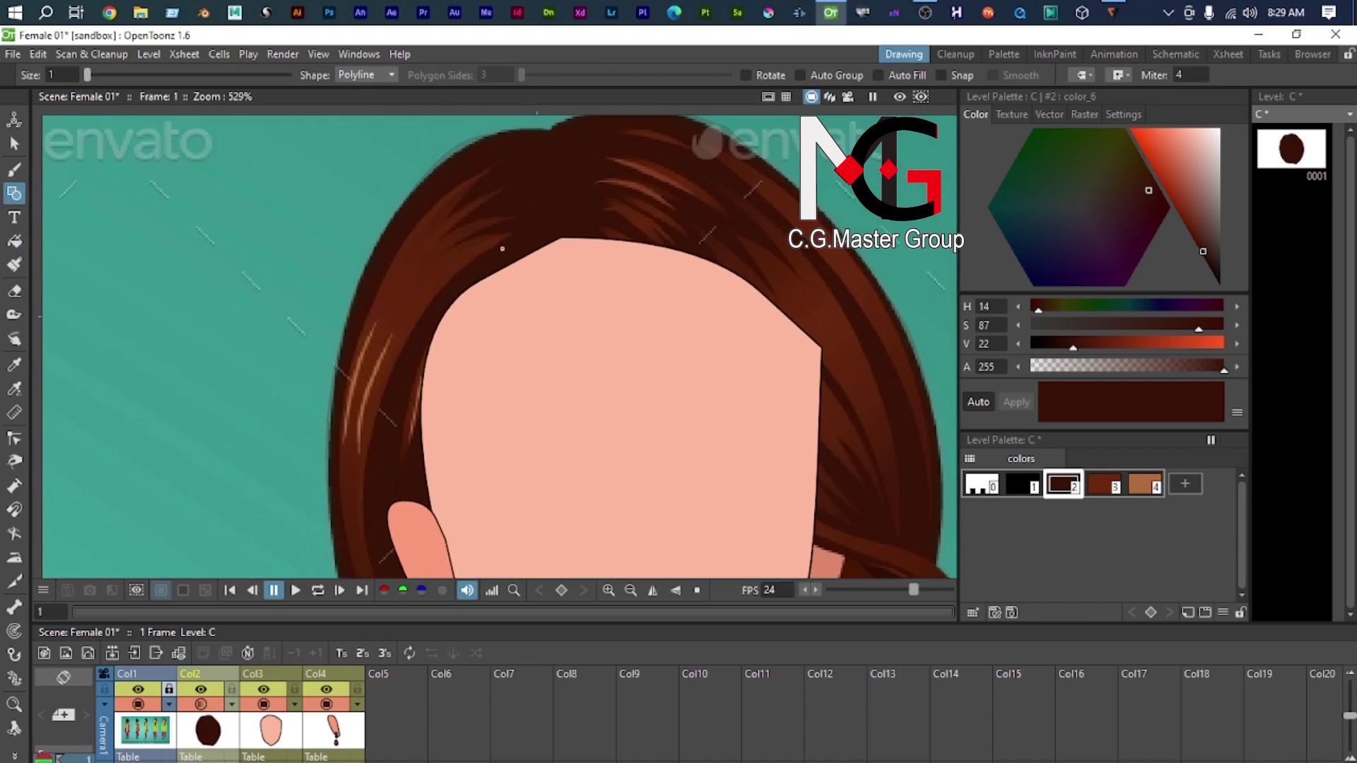
scroll(502, 248, down, 4)
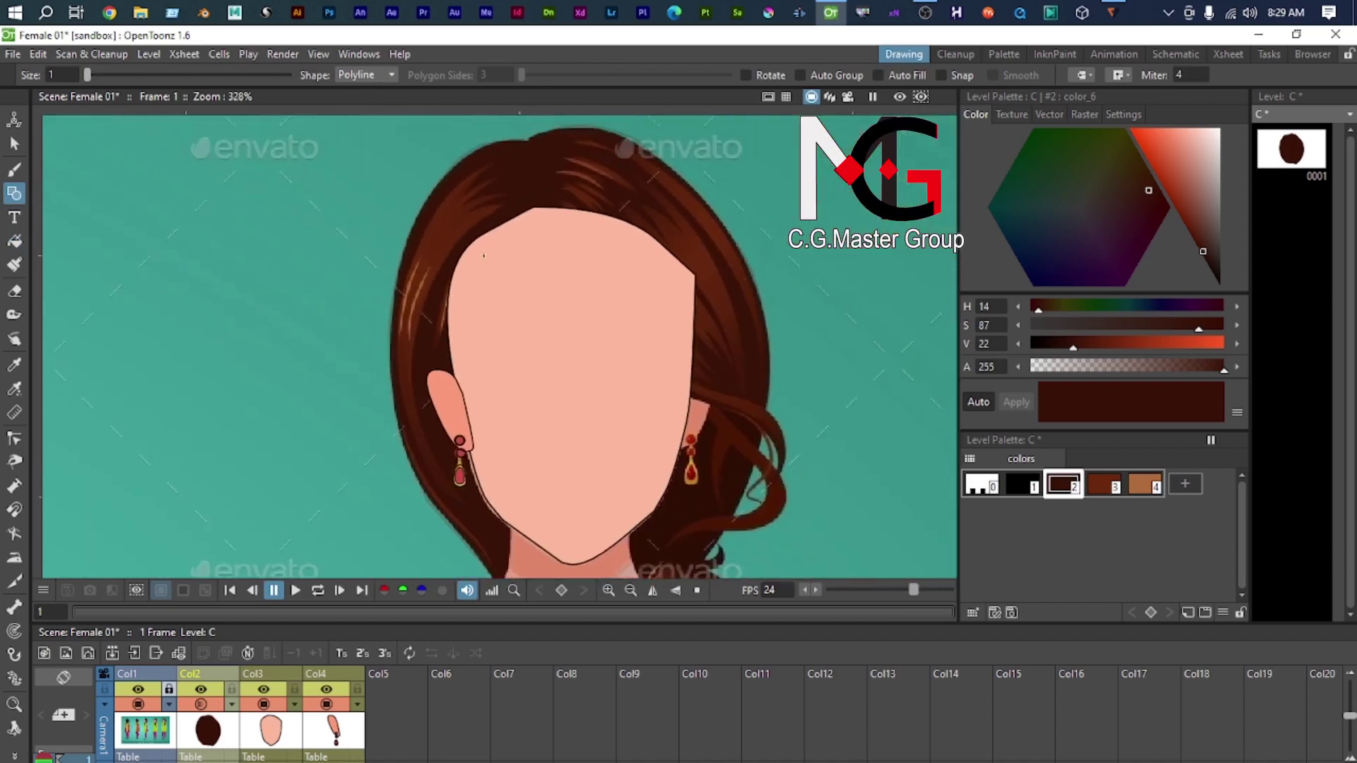
scroll(499, 223, up, 1)
scroll(499, 223, down, 1)
scroll(502, 212, up, 1)
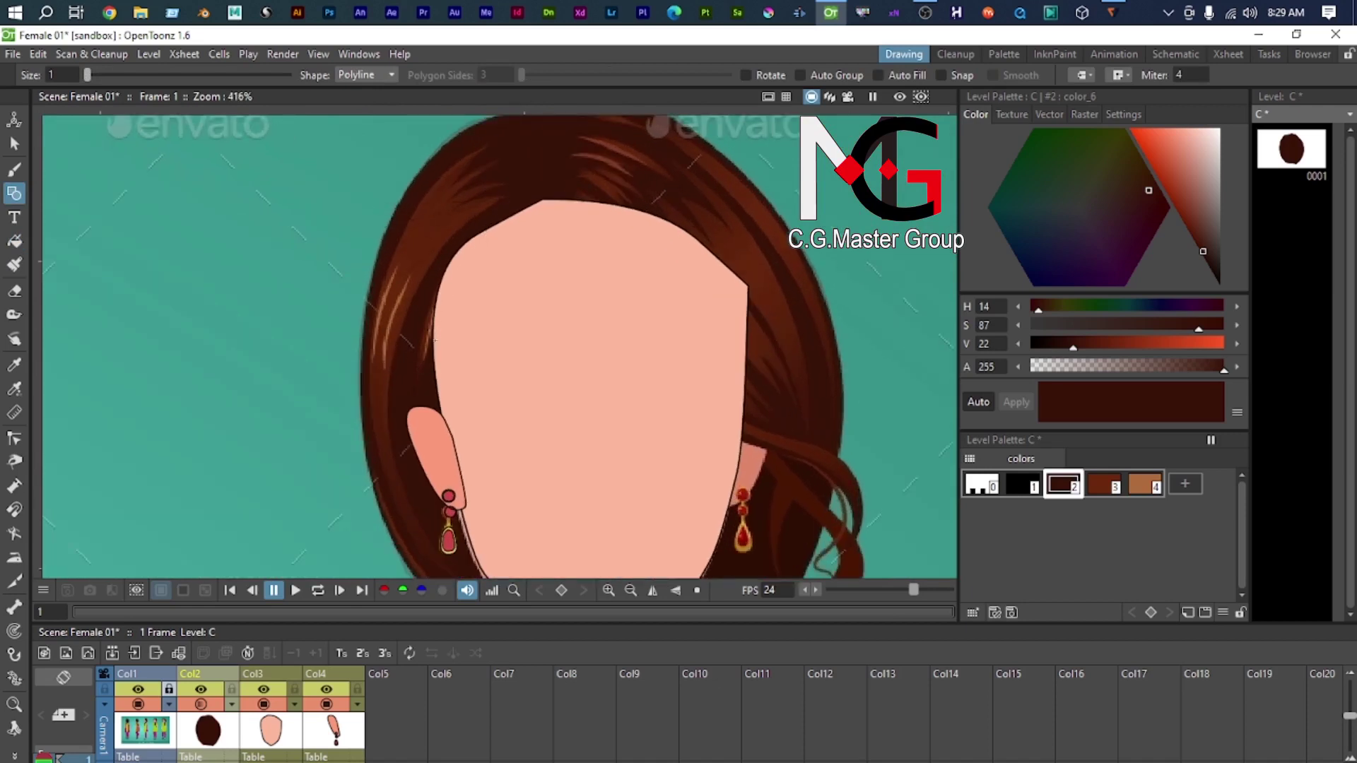
scroll(452, 371, down, 2)
drag(452, 373, 395, 238)
drag(402, 399, 493, 564)
key(ctrl+z)
drag(384, 299, 384, 330)
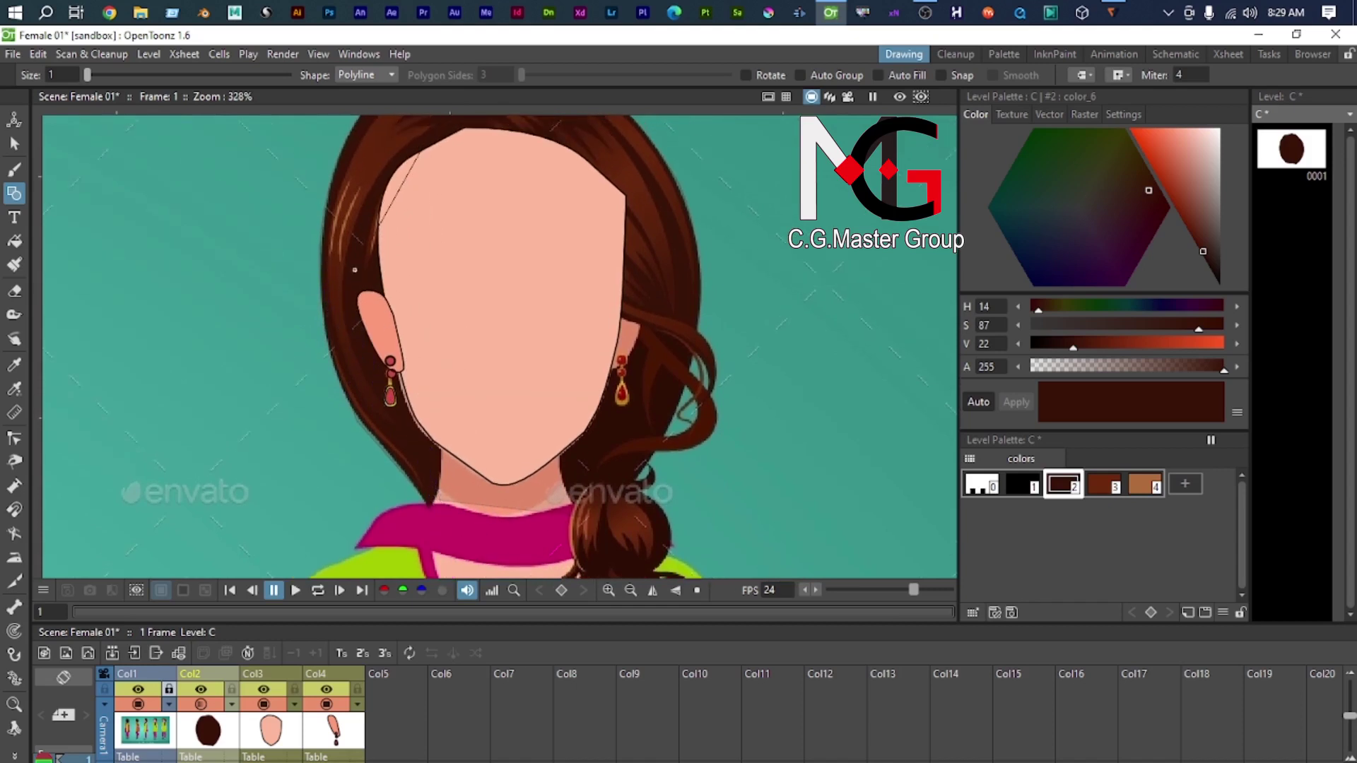
drag(344, 263, 329, 329)
click(369, 412)
Step: Trace the strand's outer edge back up to the crown, add the zigzag strand tips, and close the polyline
scroll(337, 331, up, 2)
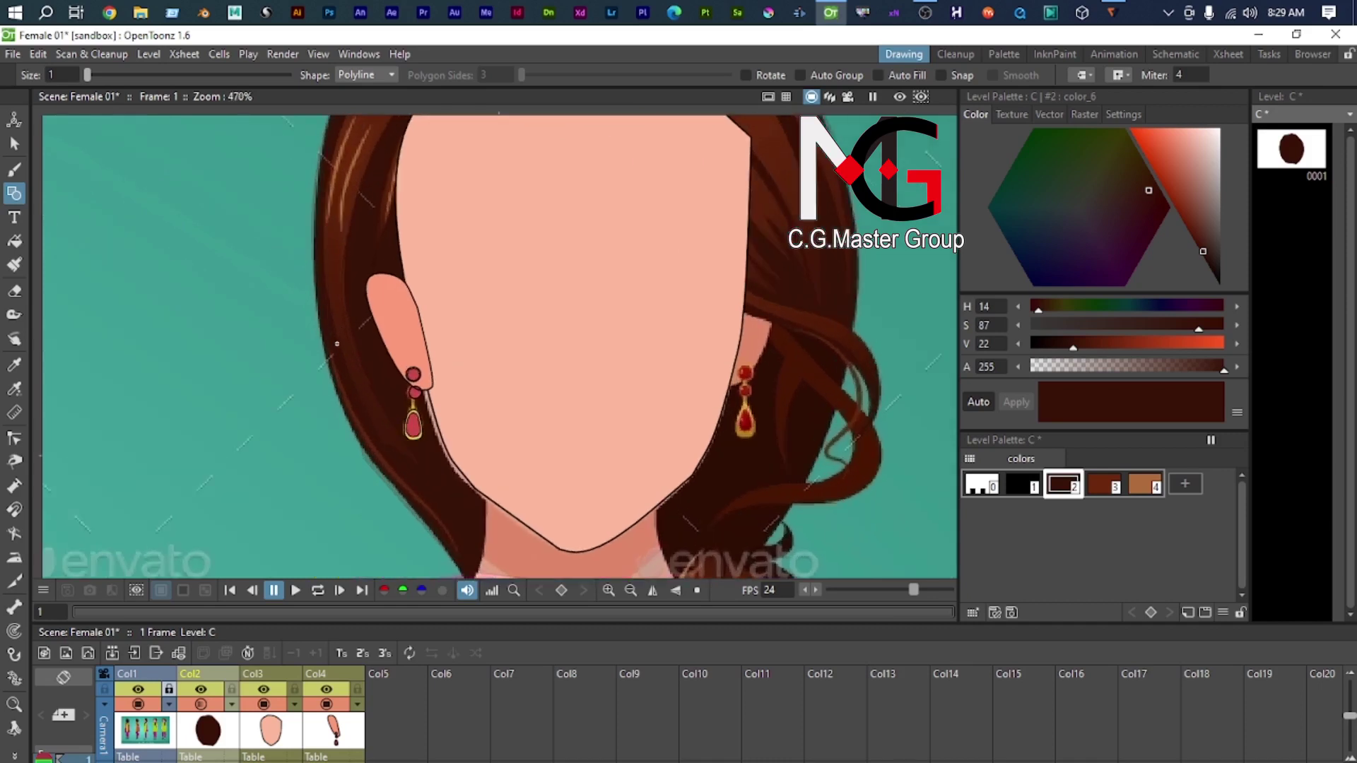
scroll(334, 327, down, 2)
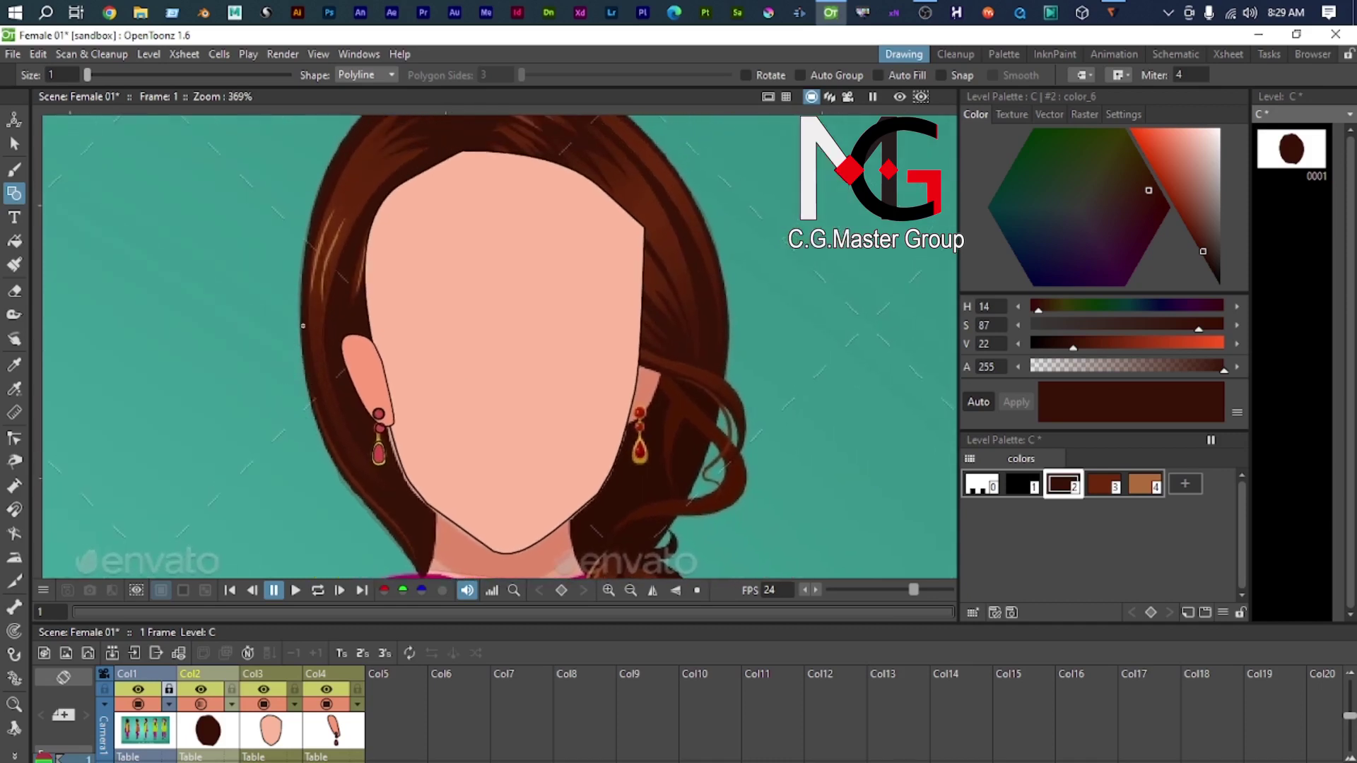
drag(310, 273, 294, 346)
scroll(335, 234, up, 2)
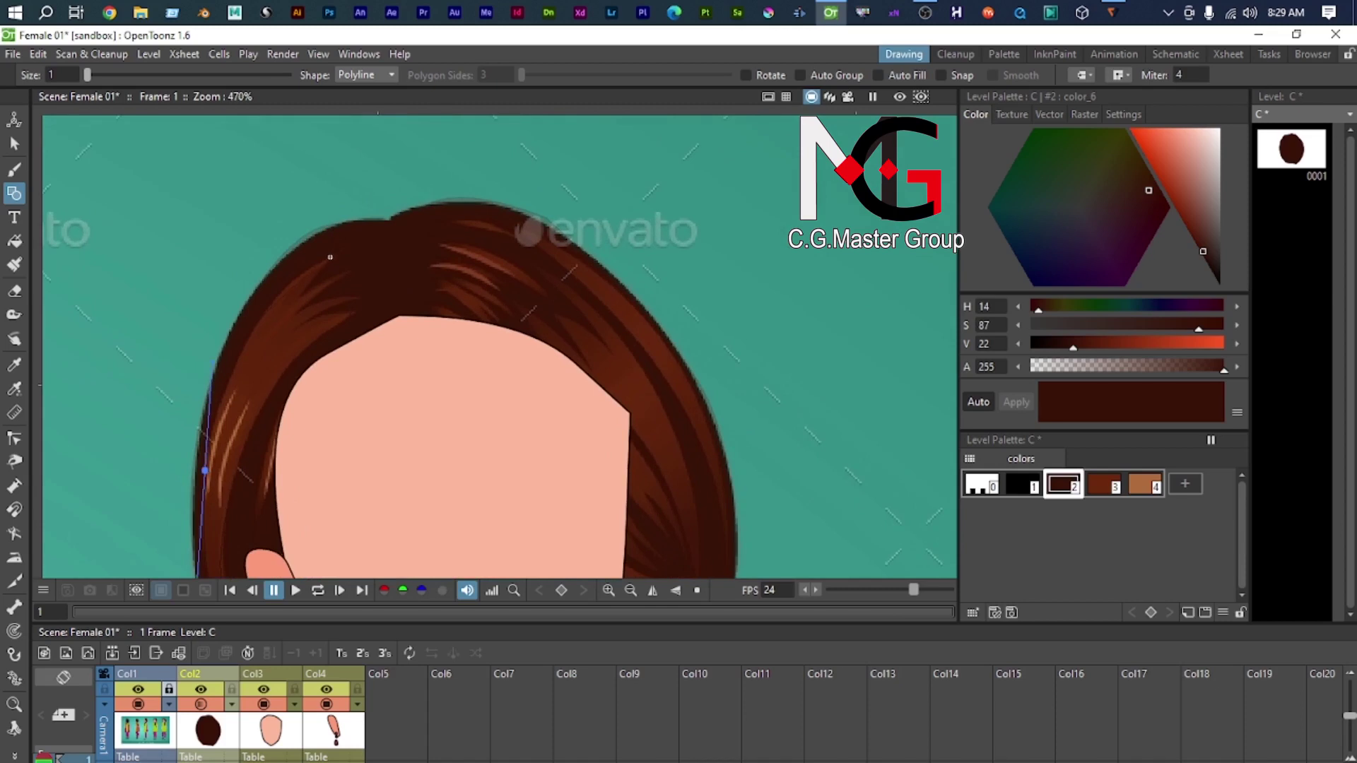
drag(338, 251, 376, 234)
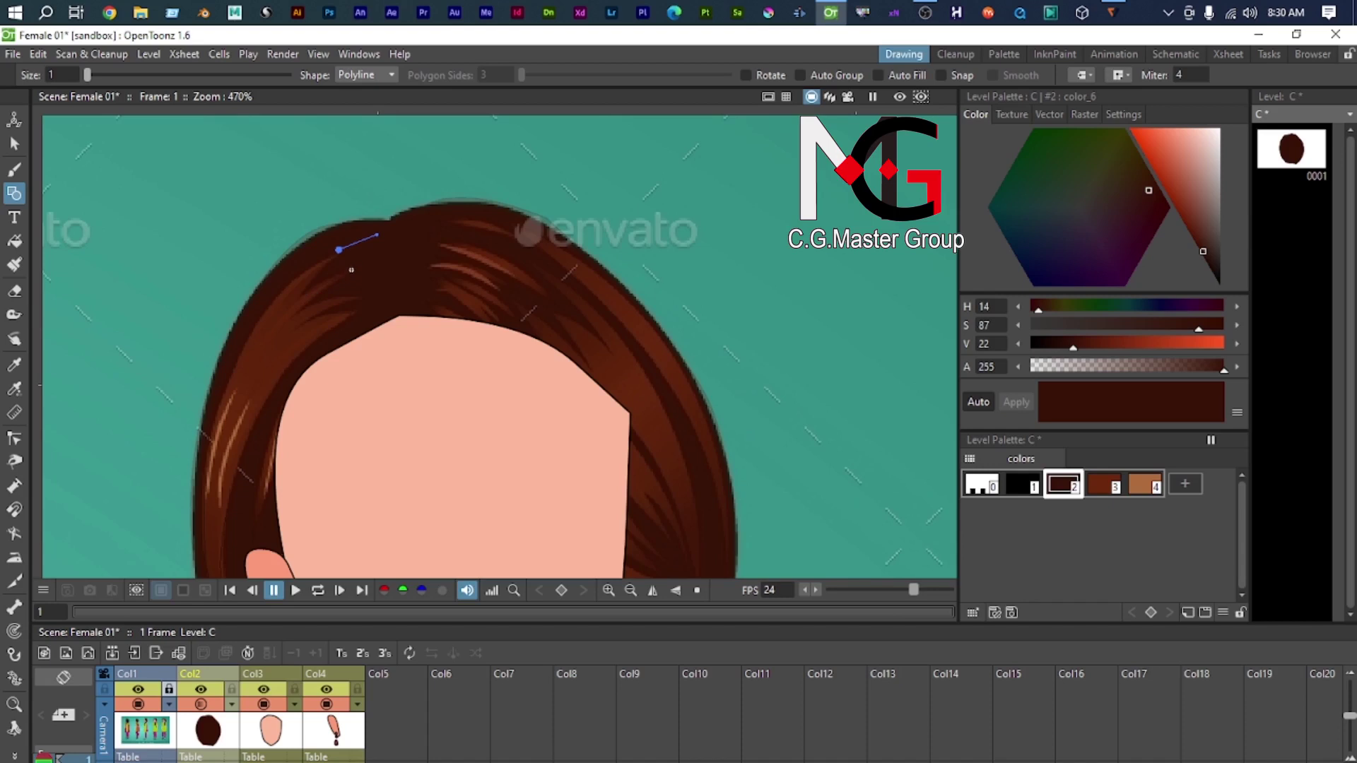
key(ctrl+z)
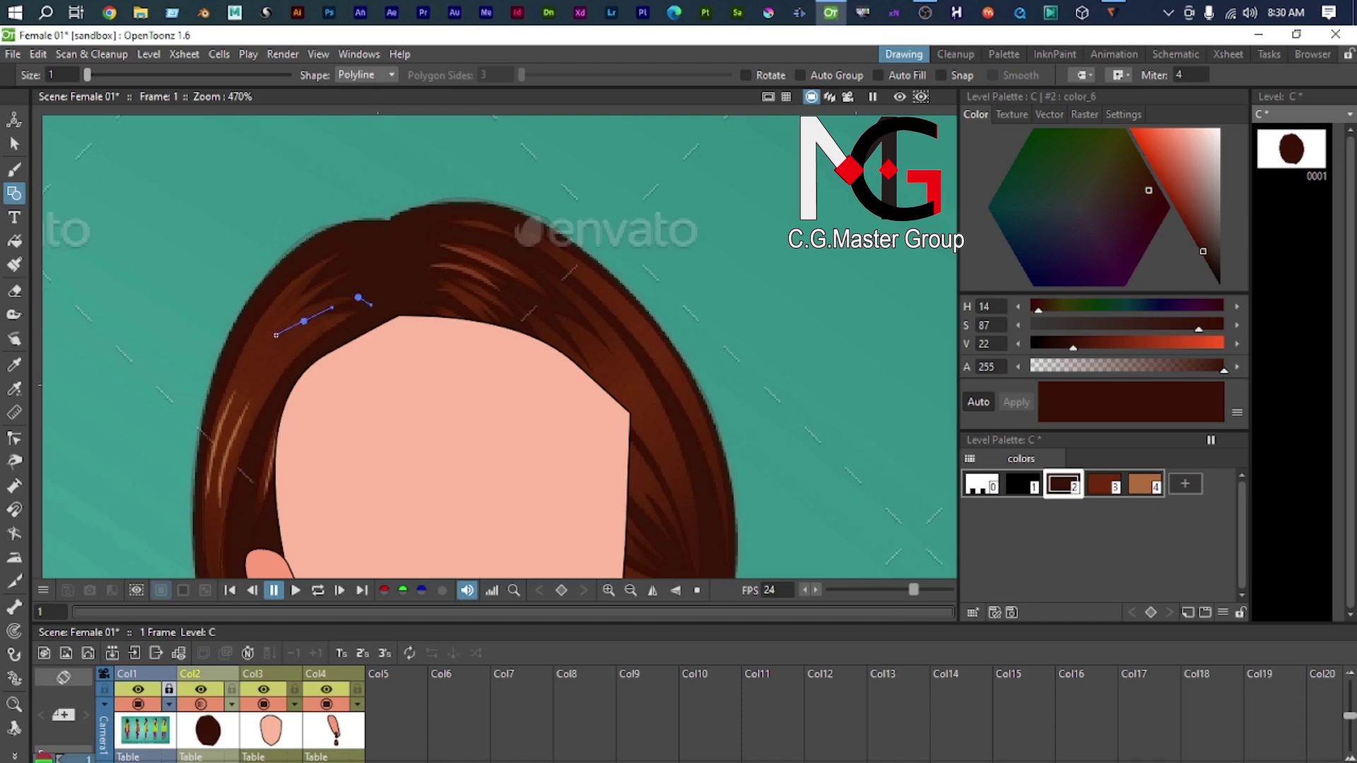
click(354, 315)
Step: Select the strand outline with the Control Point Editor and reposition its two uppermost tips to match the reference highlights
key(c)
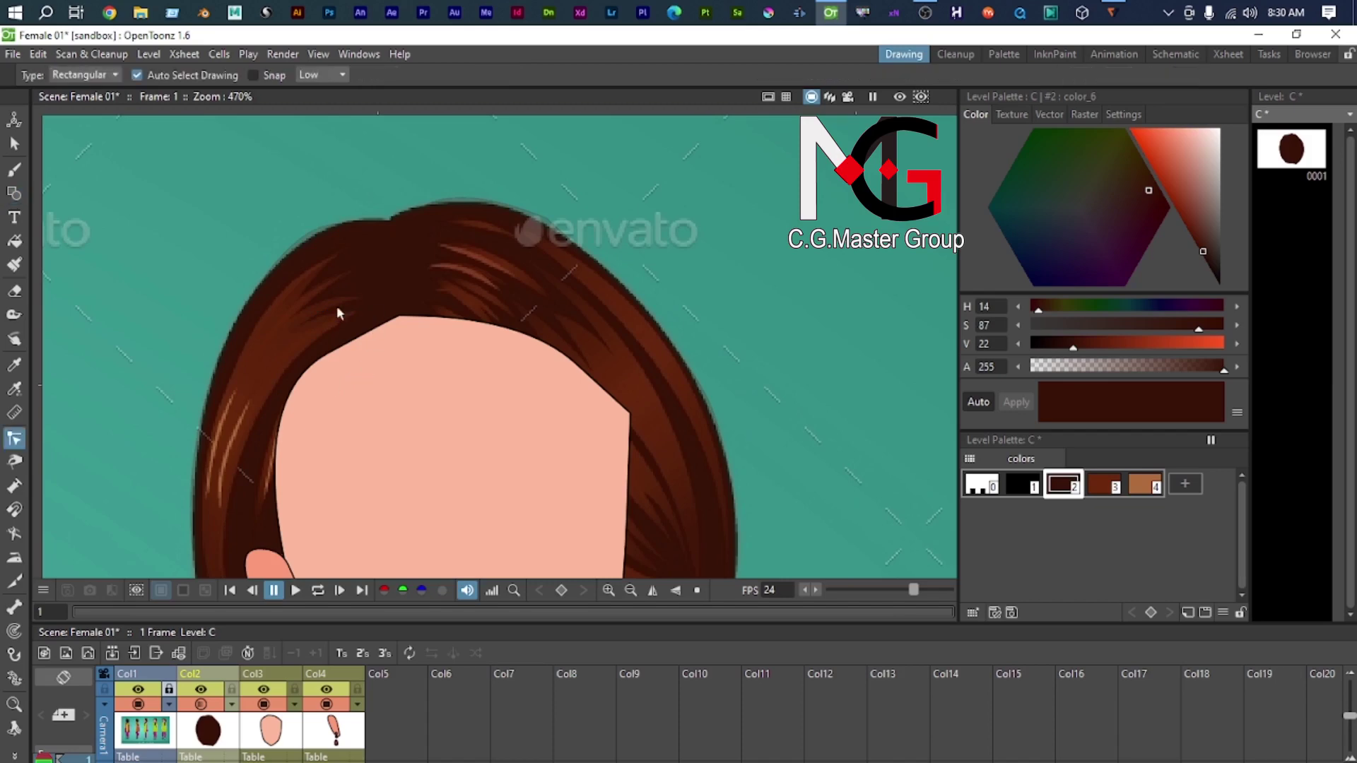
click(339, 314)
scroll(342, 325, up, 1)
scroll(311, 240, up, 10)
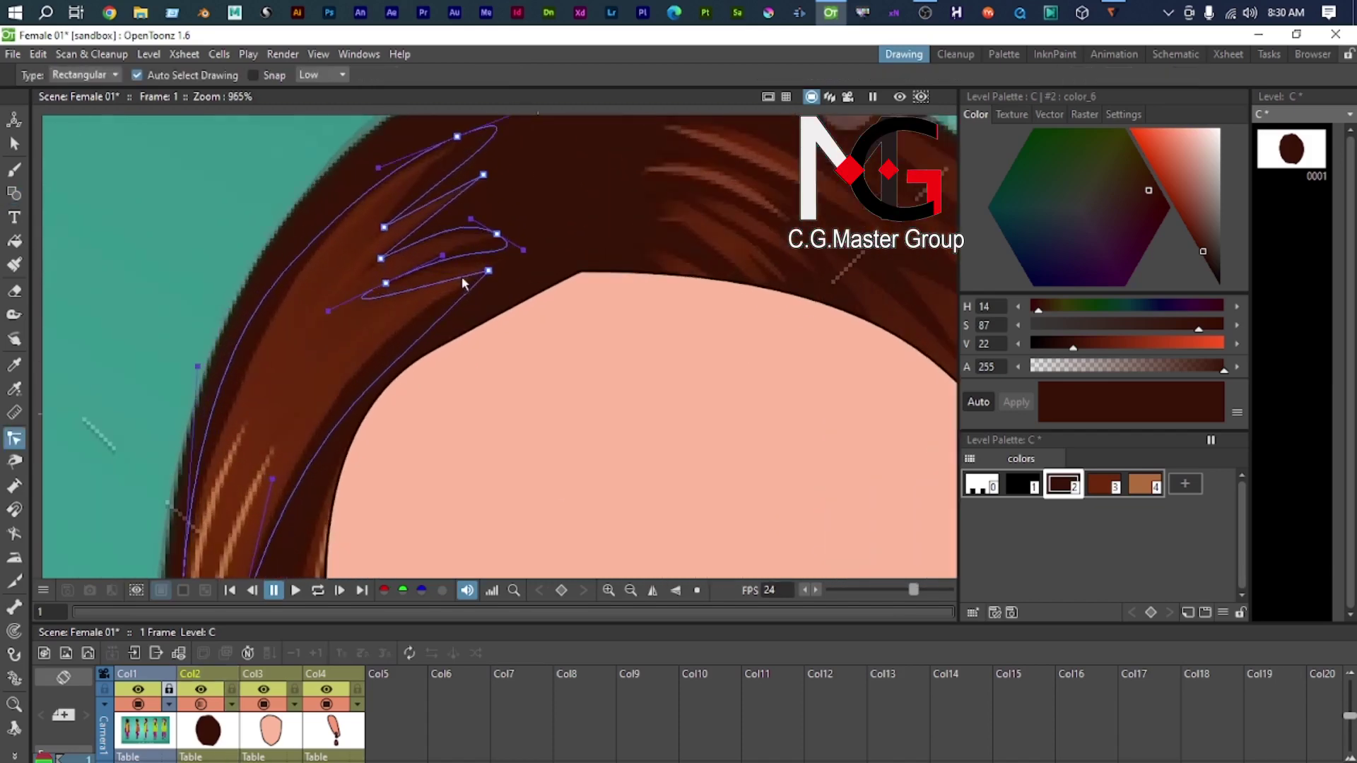
mouse_move(535, 255)
mouse_down()
mouse_move(479, 273)
mouse_move(317, 393)
mouse_up()
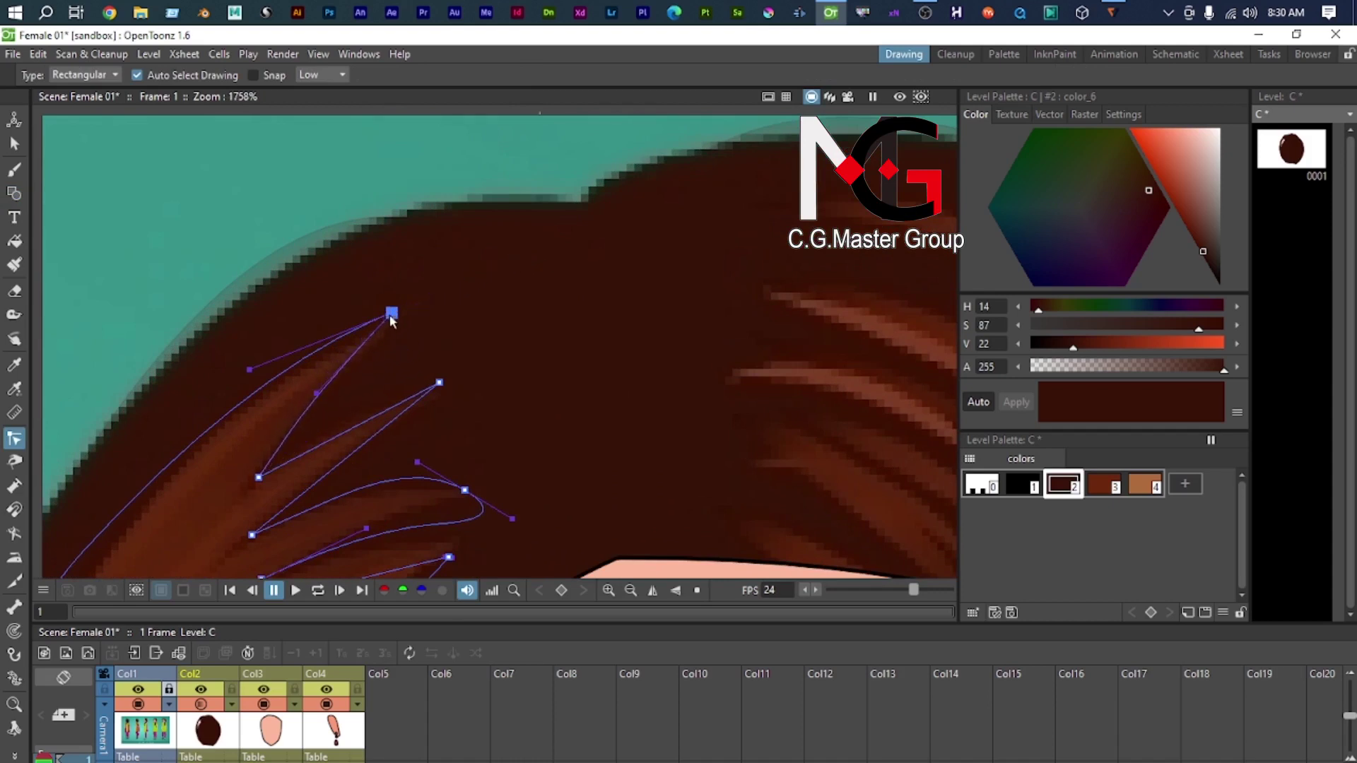
drag(392, 320, 417, 314)
scroll(402, 328, down, 4)
drag(386, 384, 415, 327)
scroll(414, 332, up, 3)
click(472, 294)
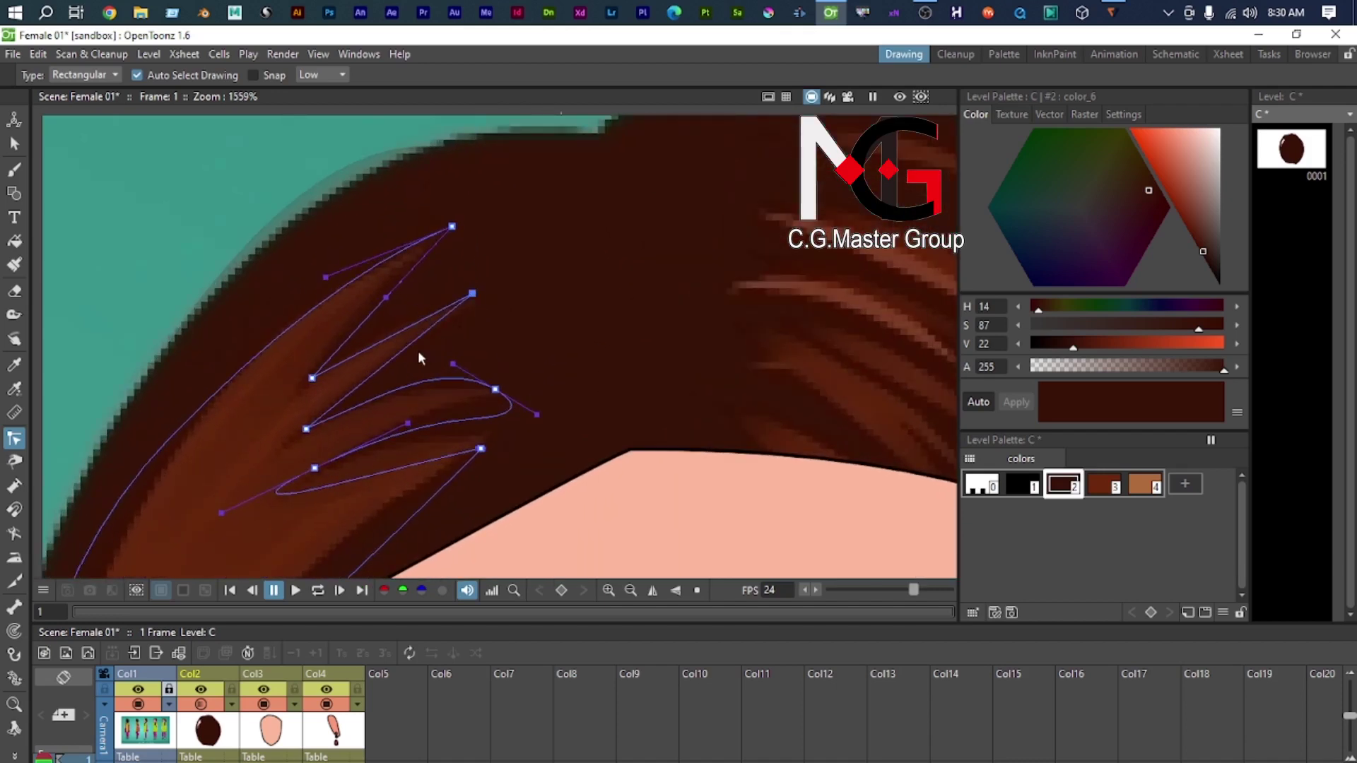
Step: Reshape the remaining notches and tips of the strand's upper end into sharp points by adjusting their control points and handles
scroll(420, 356, up, 1)
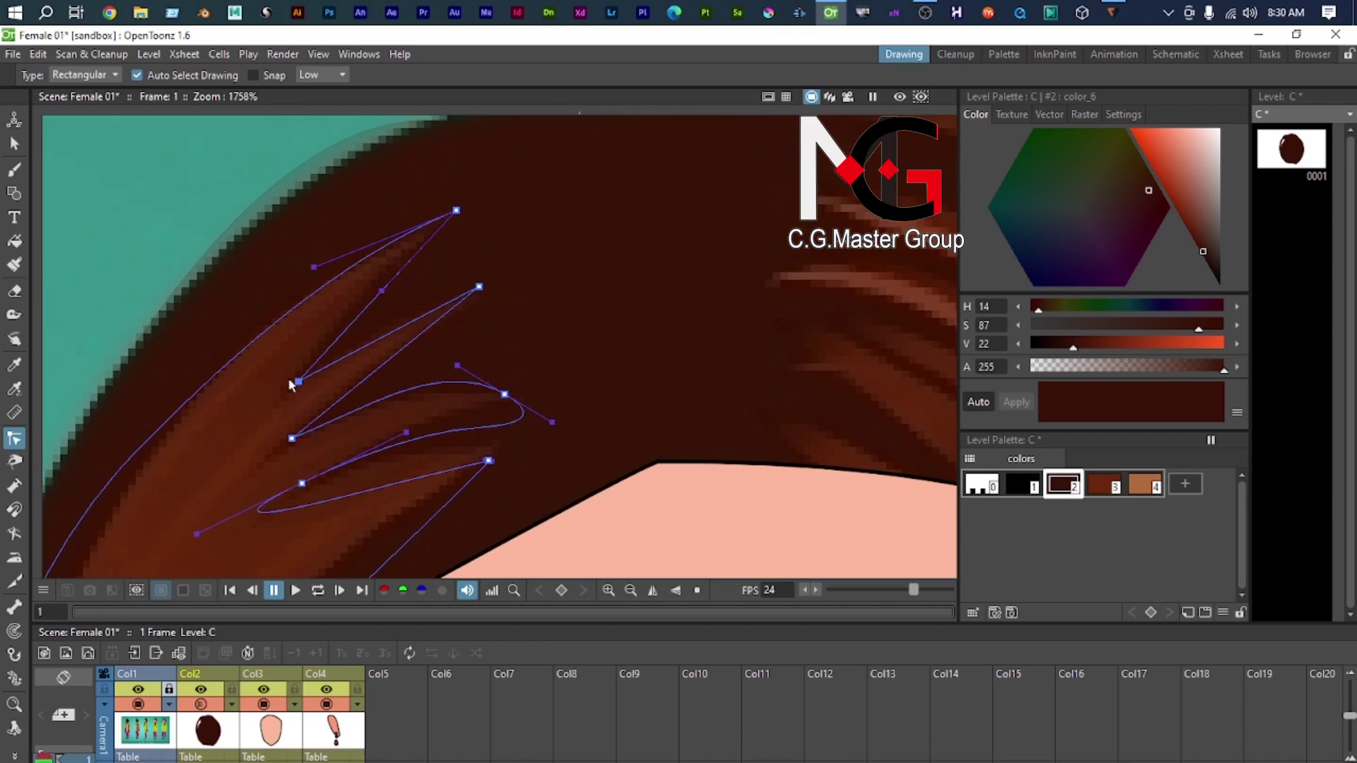
drag(297, 383, 286, 387)
drag(457, 365, 484, 382)
drag(555, 426, 469, 396)
scroll(424, 438, up, 1)
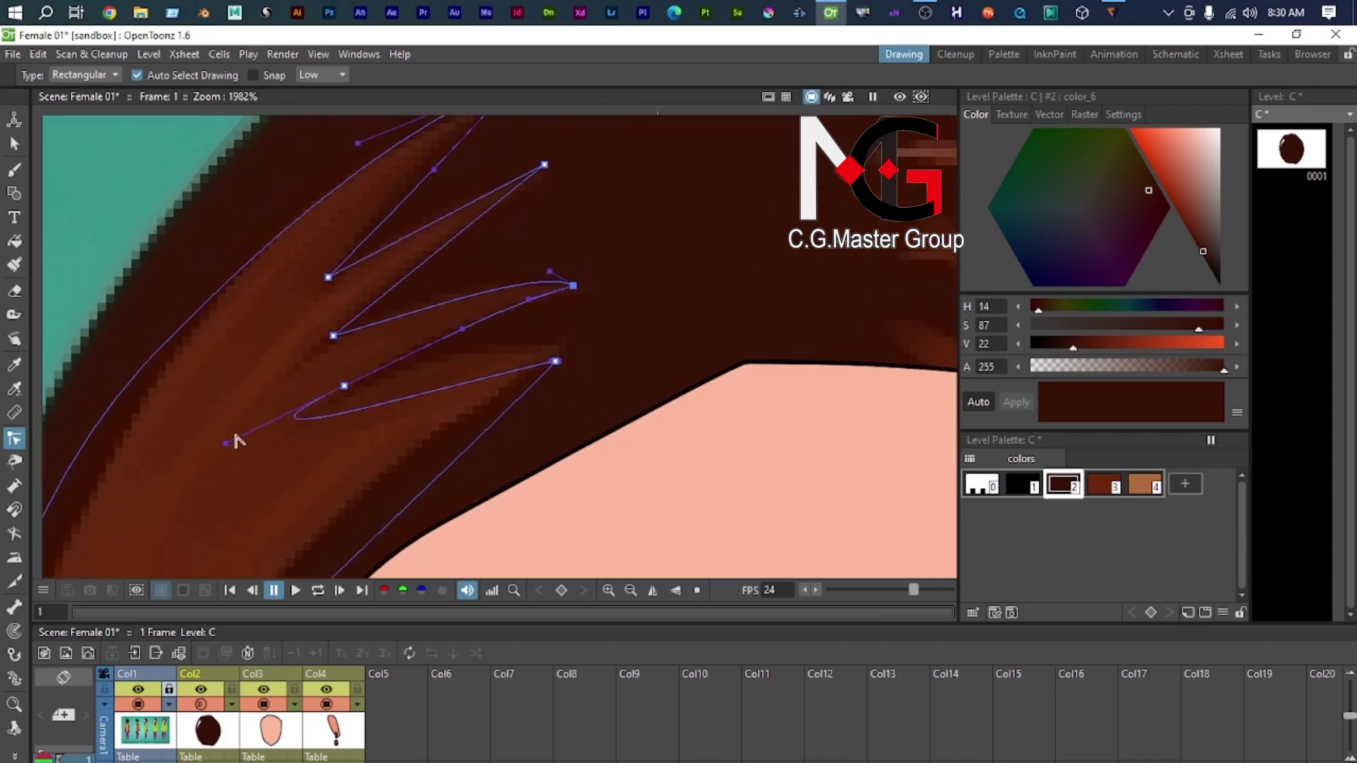
drag(227, 449, 327, 406)
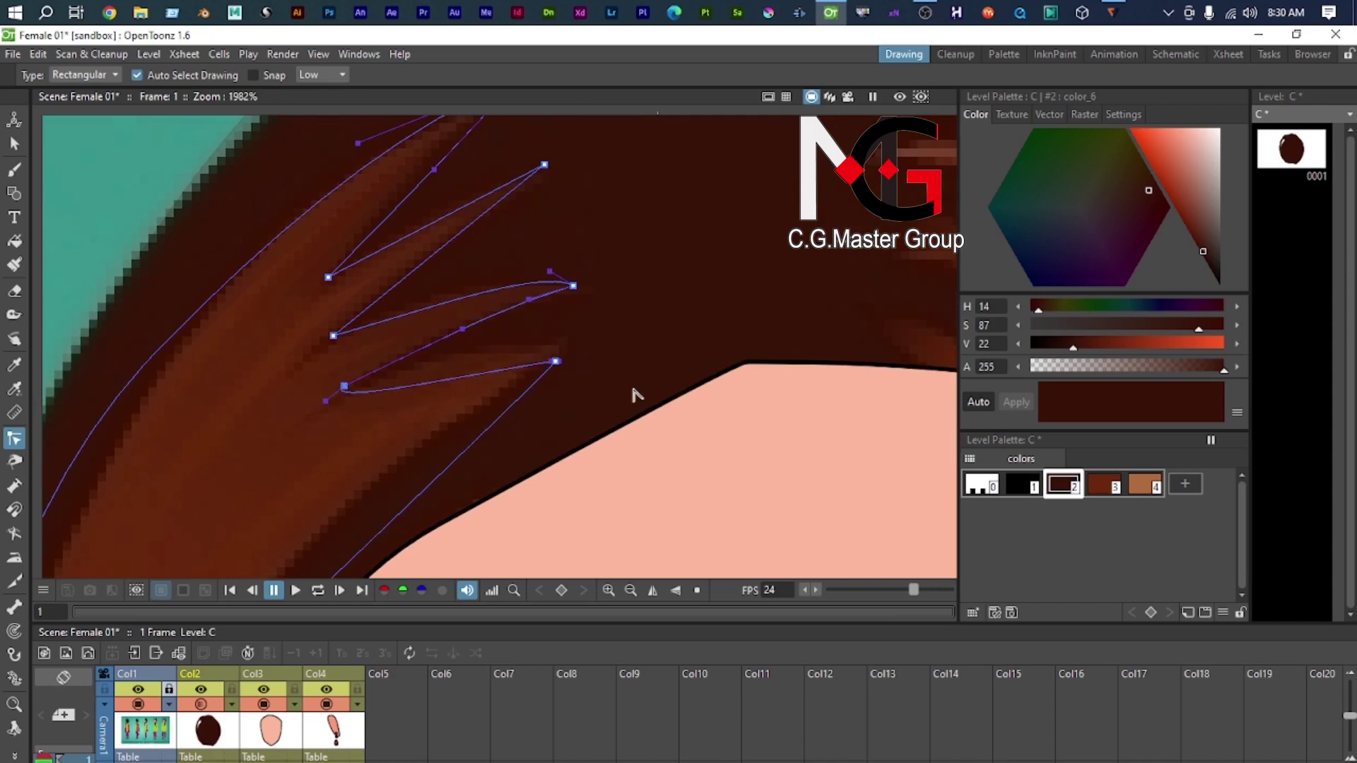
mouse_move(556, 361)
mouse_down()
mouse_move(563, 334)
mouse_move(558, 352)
mouse_up()
scroll(558, 363, down, 4)
scroll(545, 396, down, 5)
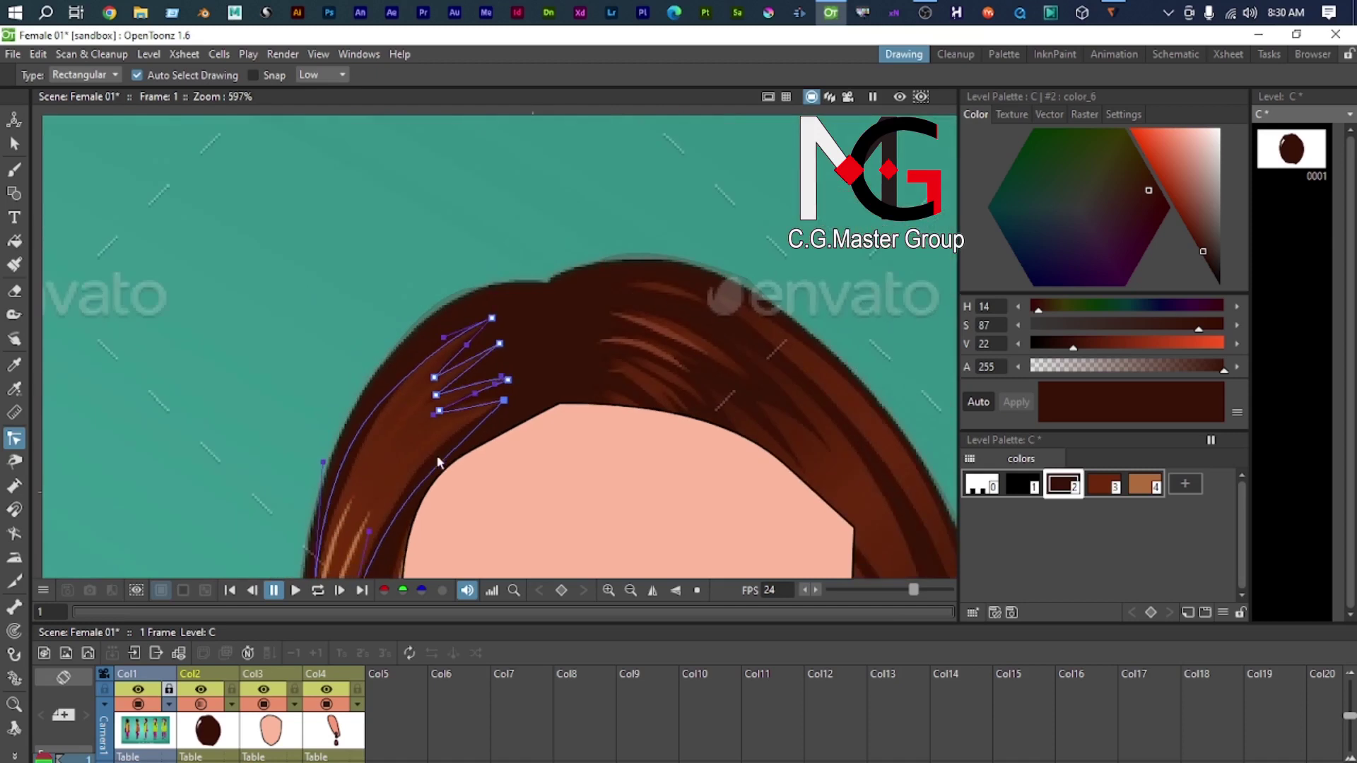
Step: Adjust the curve beside the ear and the lower end of the strand outline to follow the reference hair
scroll(470, 336, up, 4)
drag(470, 322, 493, 254)
scroll(481, 451, down, 1)
scroll(481, 451, down, 1)
drag(481, 450, 491, 251)
drag(449, 391, 445, 420)
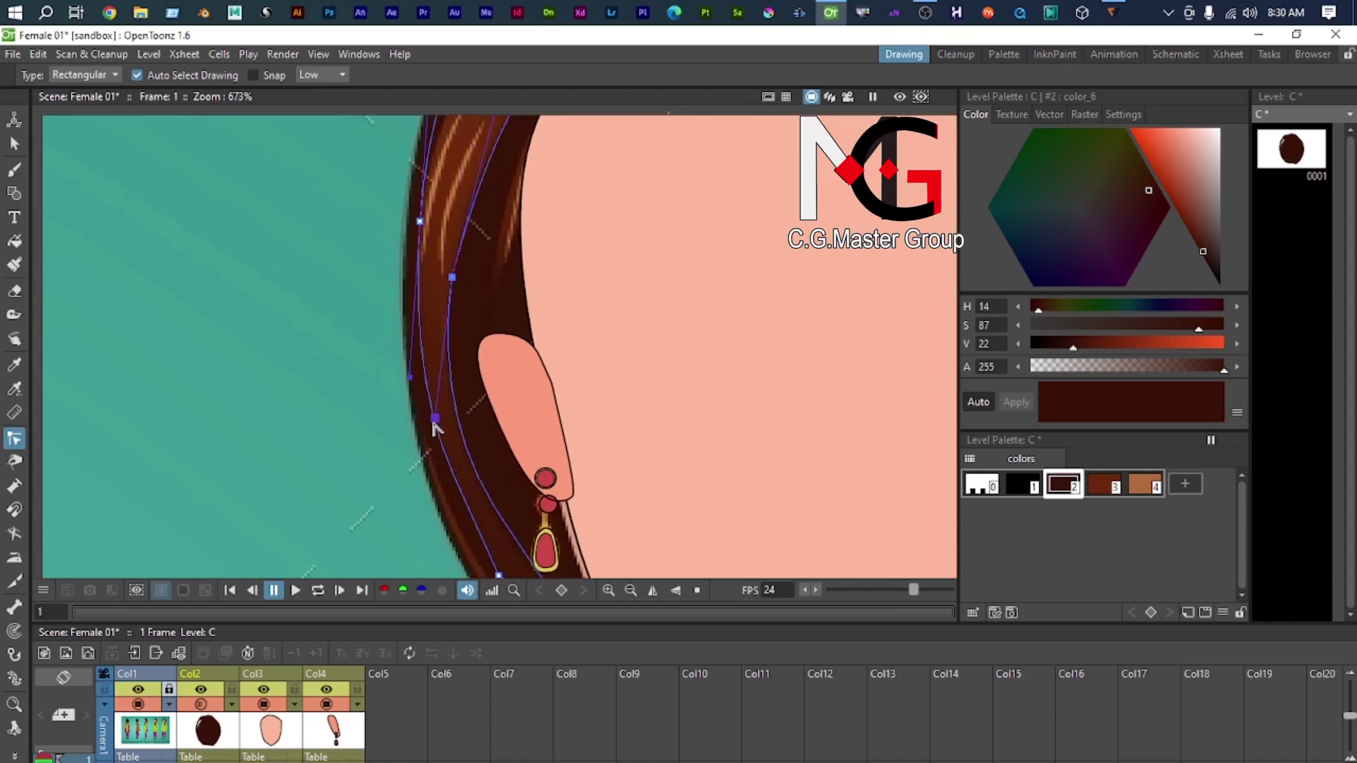
scroll(509, 305, down, 3)
scroll(498, 476, up, 4)
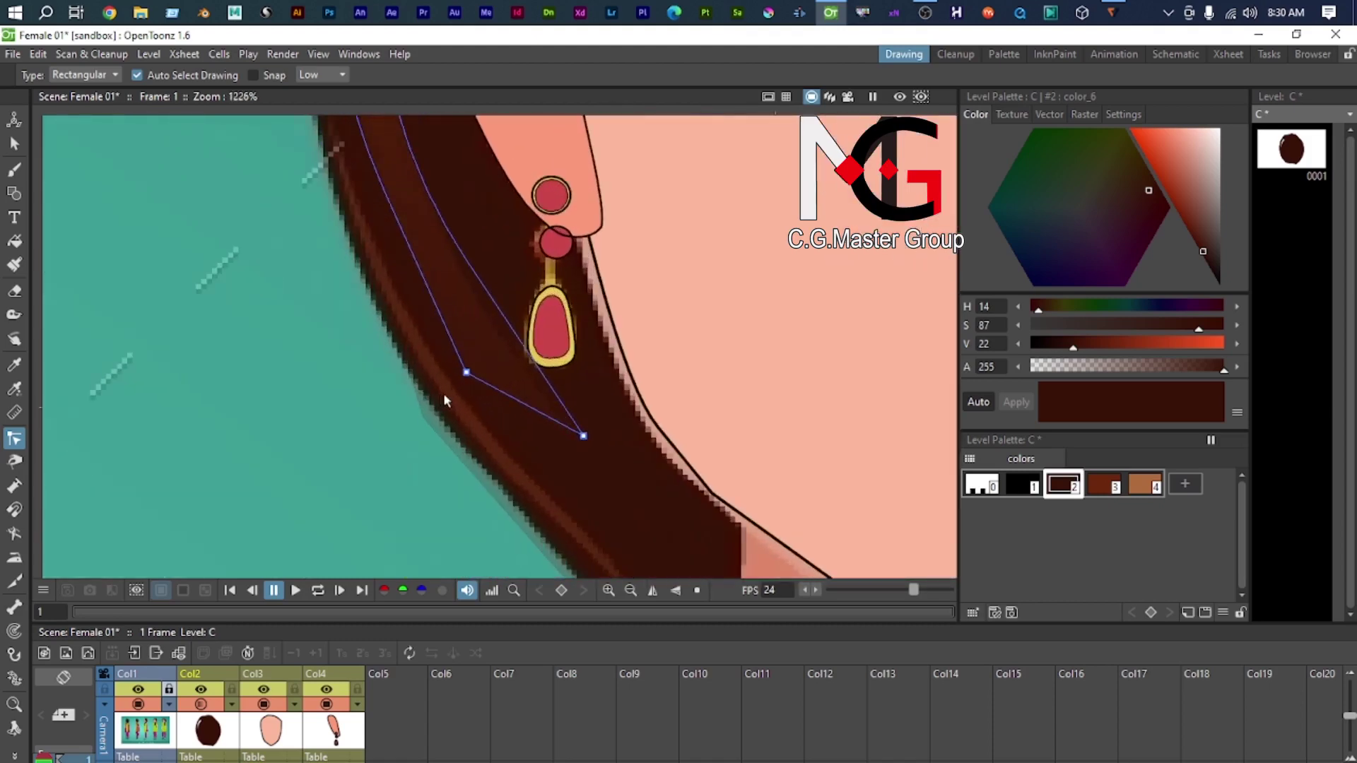
drag(584, 436, 569, 435)
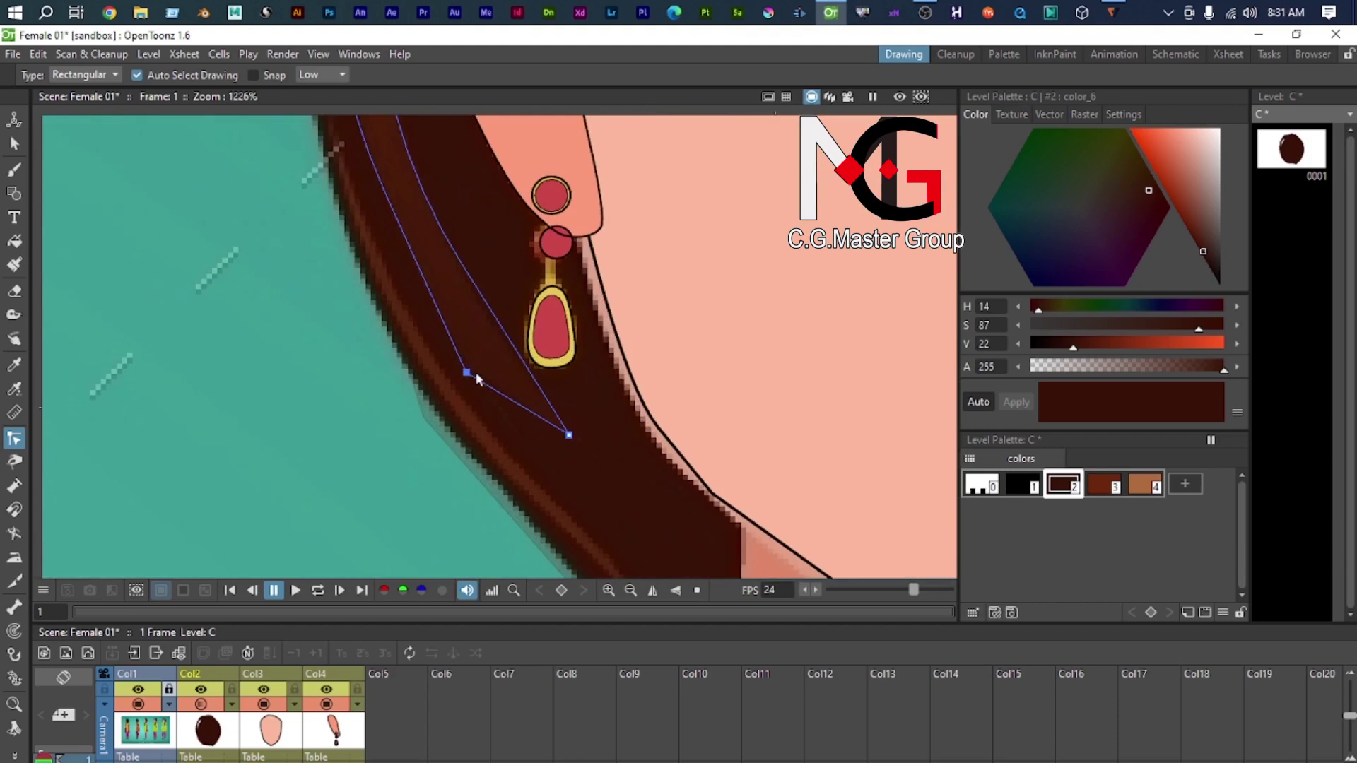
scroll(480, 386, down, 5)
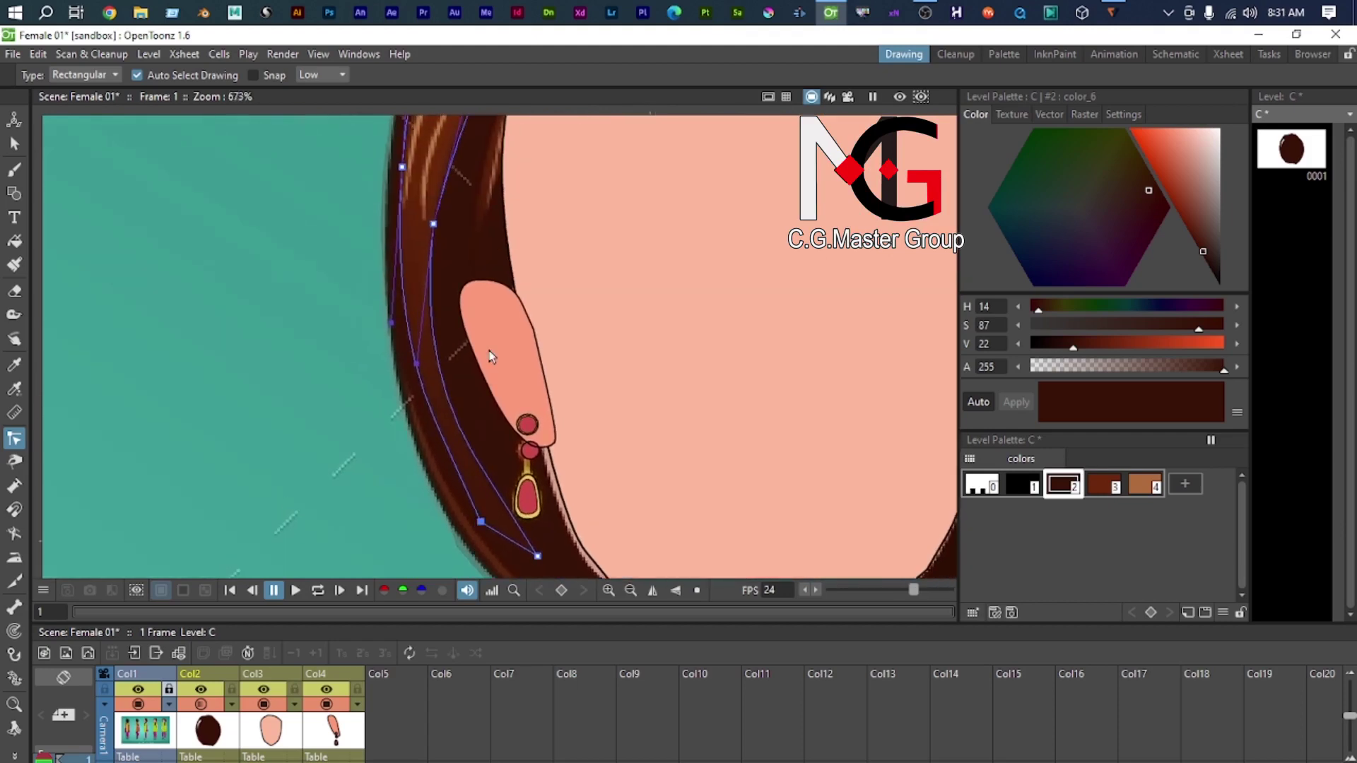
Step: Refine the upper outer curve of the strand outline by shifting its control handle slightly inward
scroll(463, 279, up, 5)
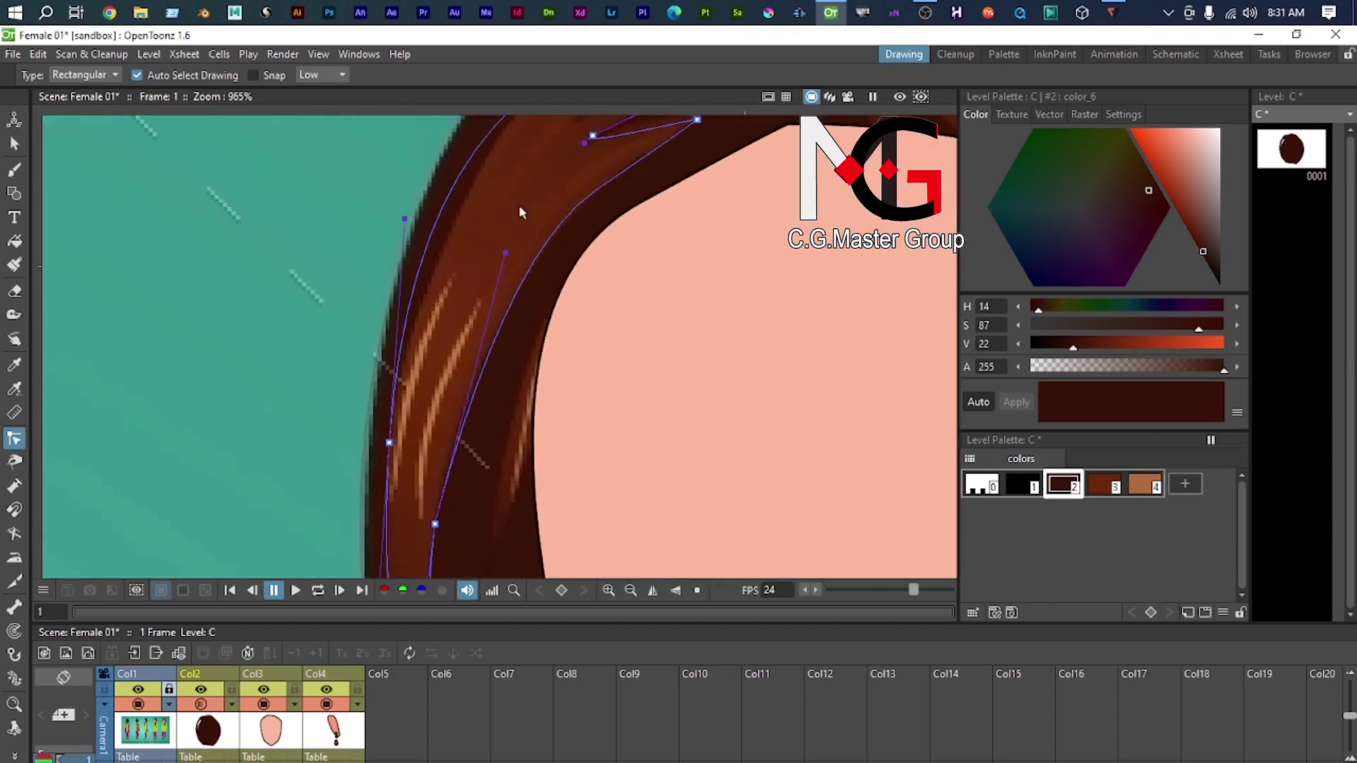
scroll(510, 339, down, 4)
scroll(409, 379, up, 3)
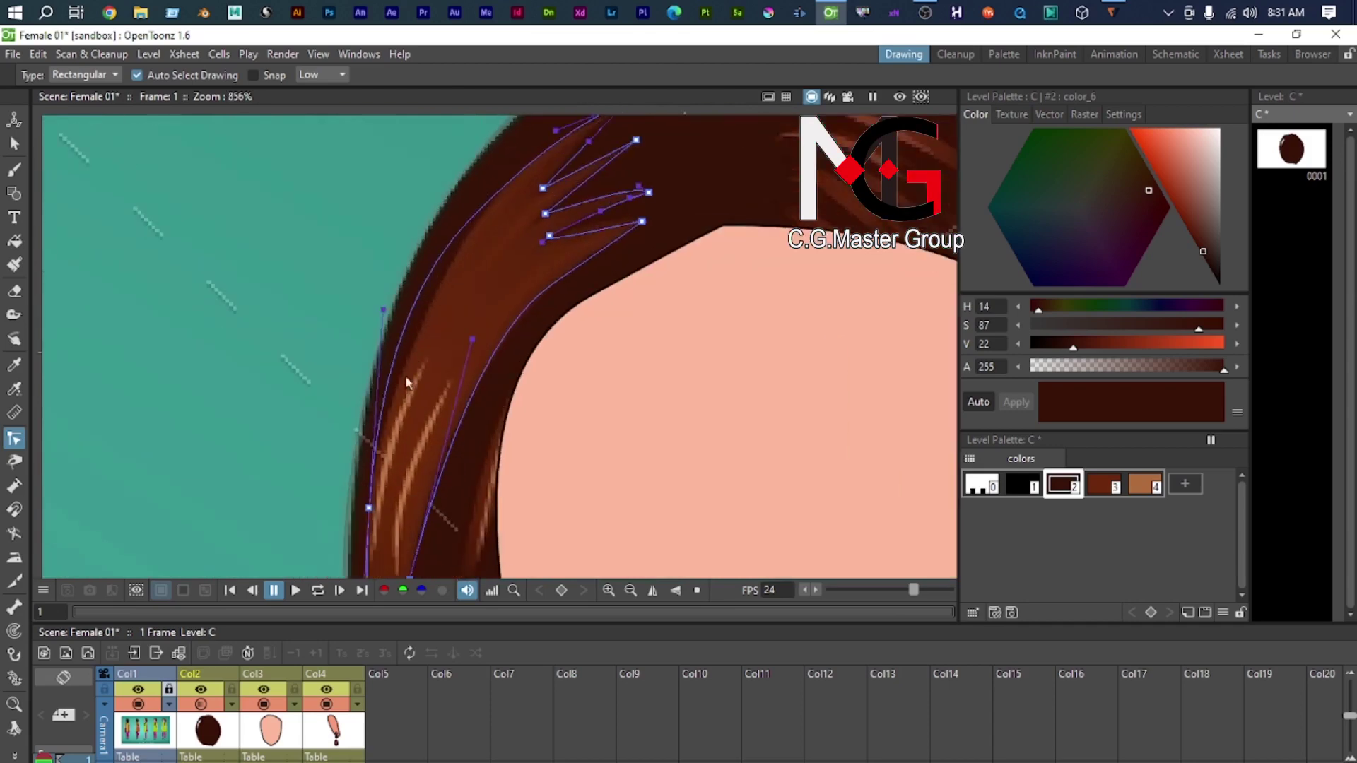
drag(383, 311, 406, 308)
scroll(438, 342, down, 5)
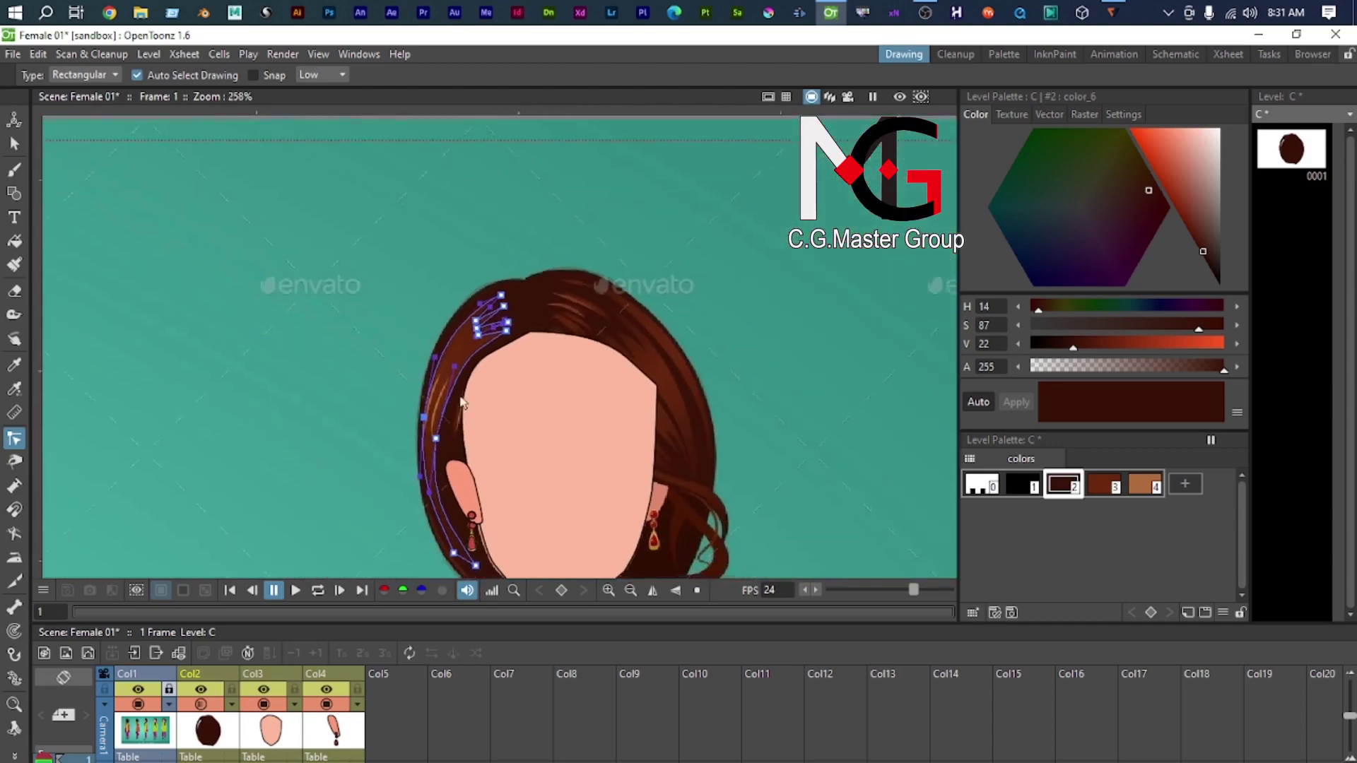
scroll(464, 256, up, 1)
scroll(465, 256, up, 1)
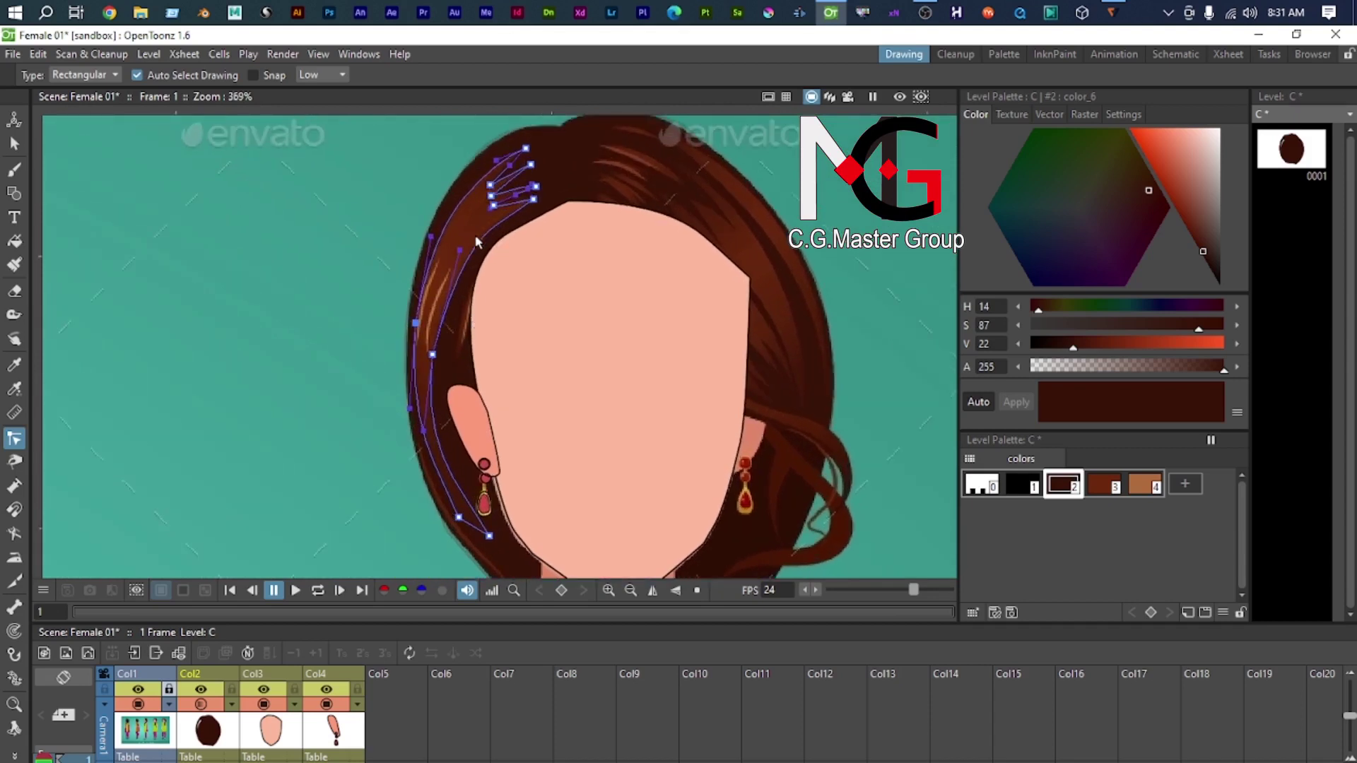
Step: Select the whole strand outline and assign it the reddish-brown color_5 style
key(s)
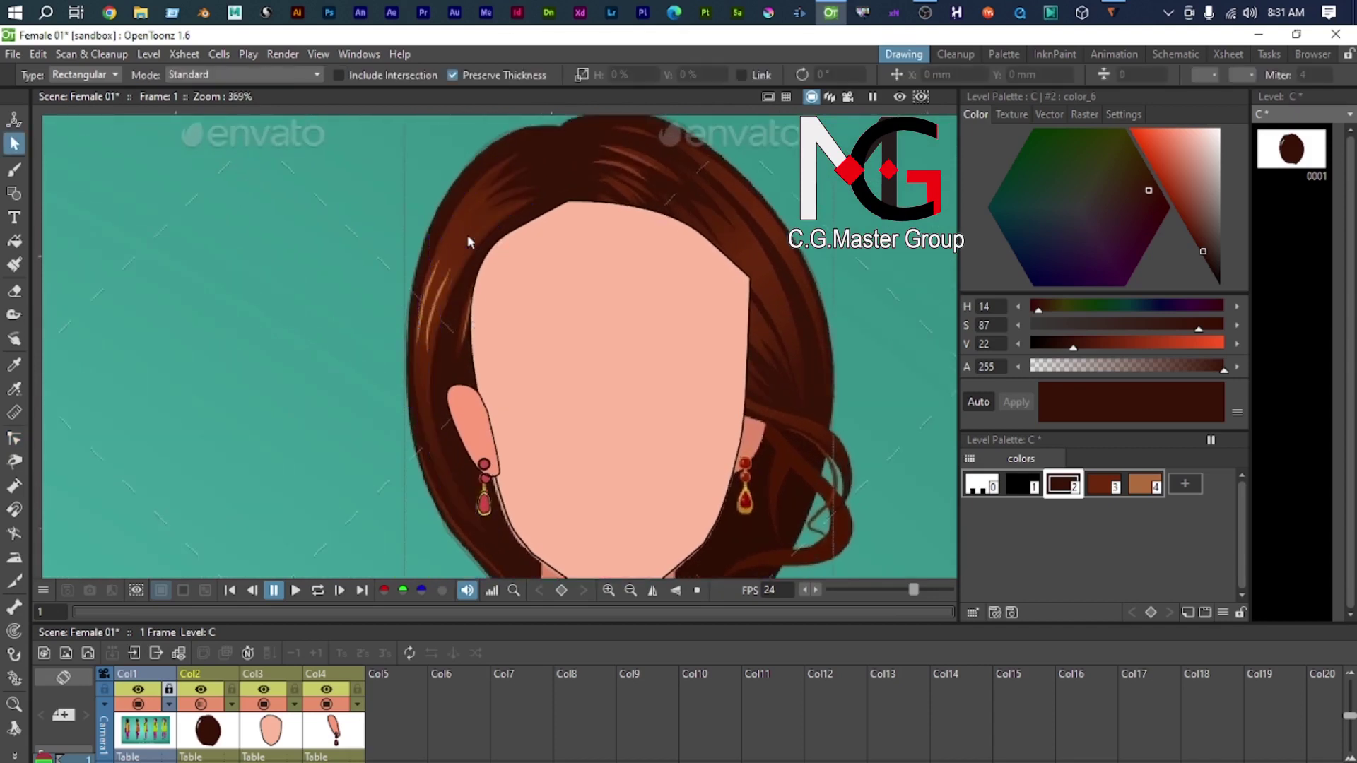
scroll(470, 235, down, 4)
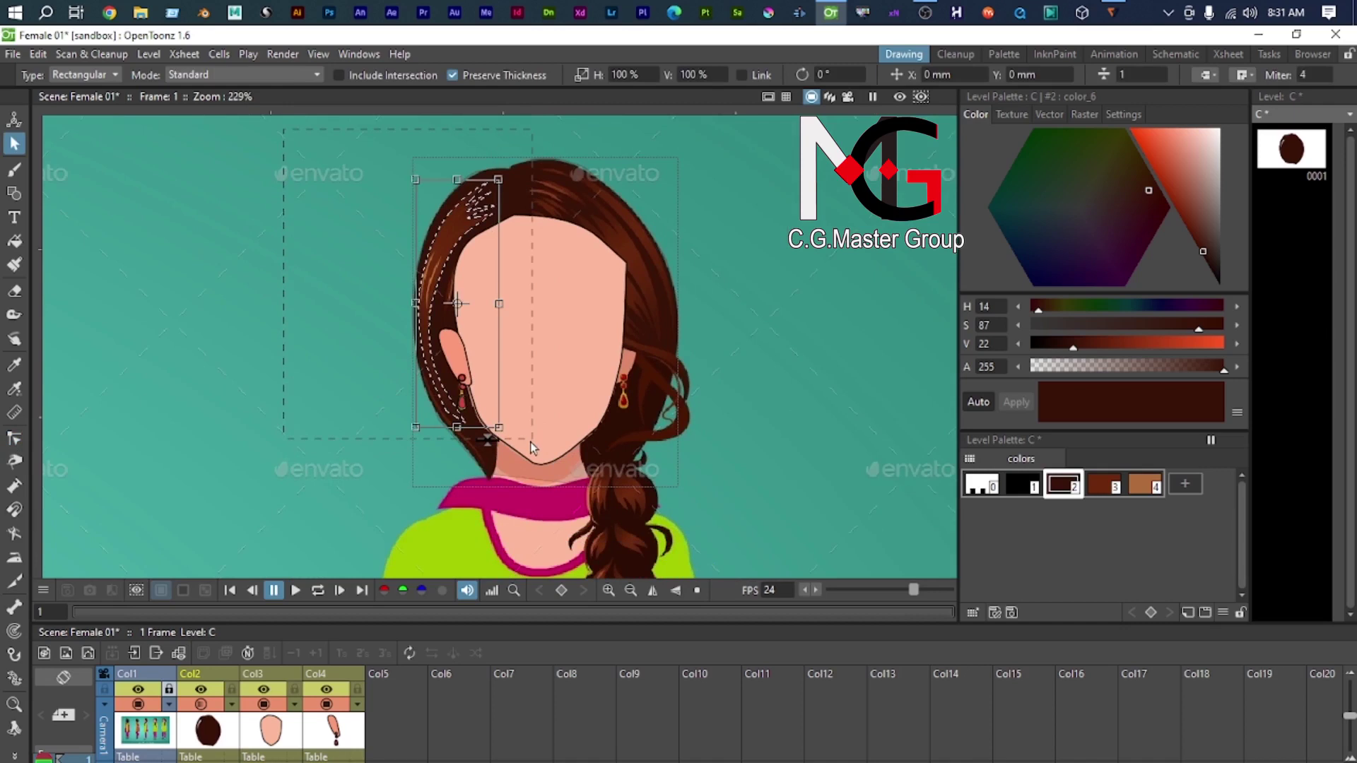
click(1108, 491)
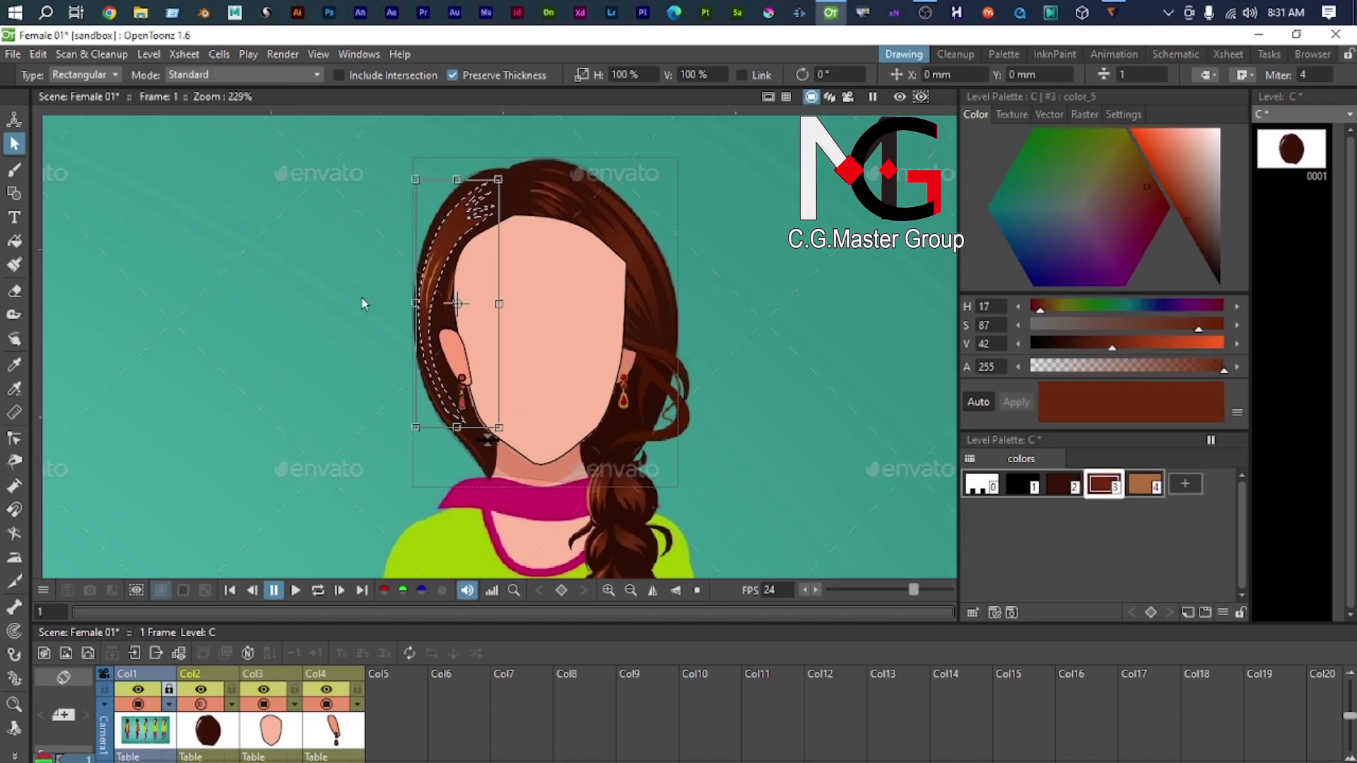
Step: Fill the closed strand with color_5 using a rectangular area fill, and set the fill type back to Normal
key(f)
drag(315, 152, 551, 468)
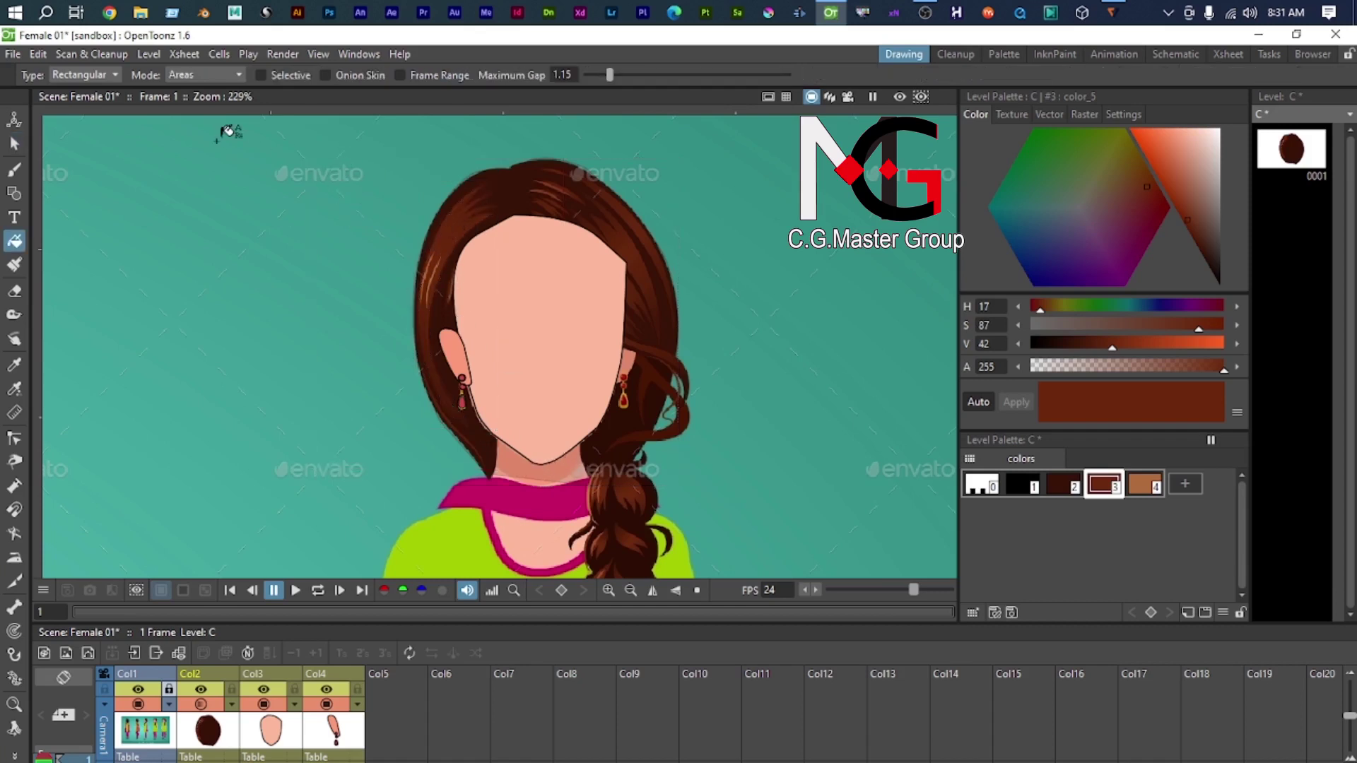
click(101, 75)
click(71, 89)
Step: Draw a thin closed polyline shape around the inner light highlight on the hair strand above the ear
scroll(460, 235, up, 4)
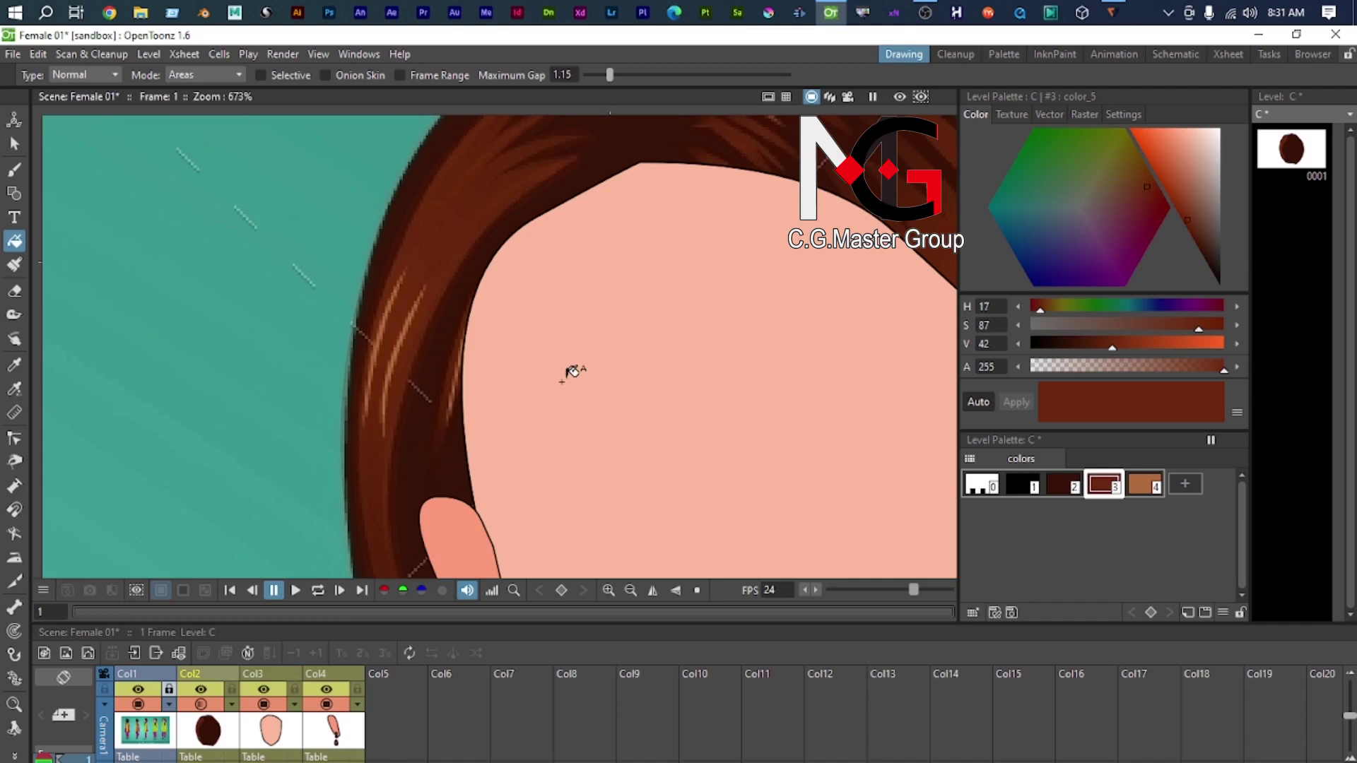
key(p)
key(g)
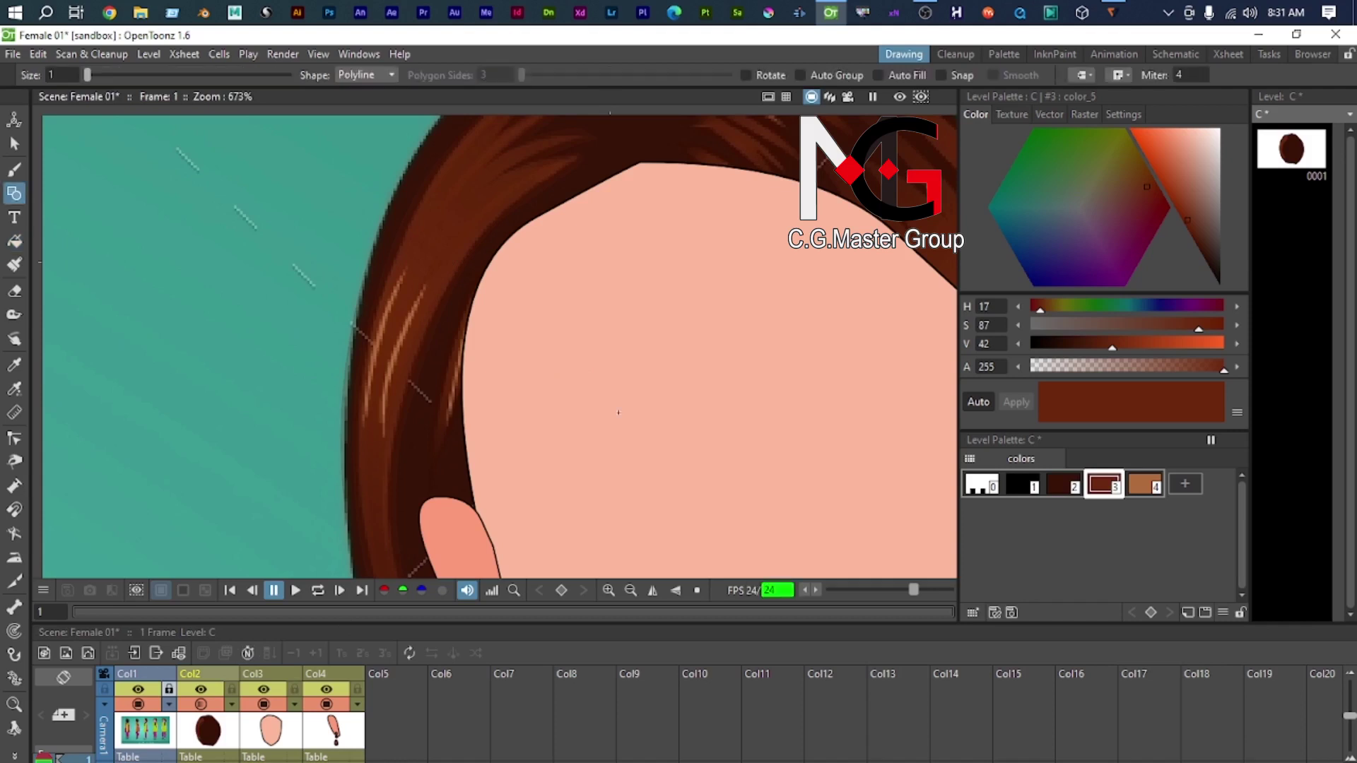
scroll(399, 334, up, 2)
key(l)
key(l)
scroll(379, 300, down, 2)
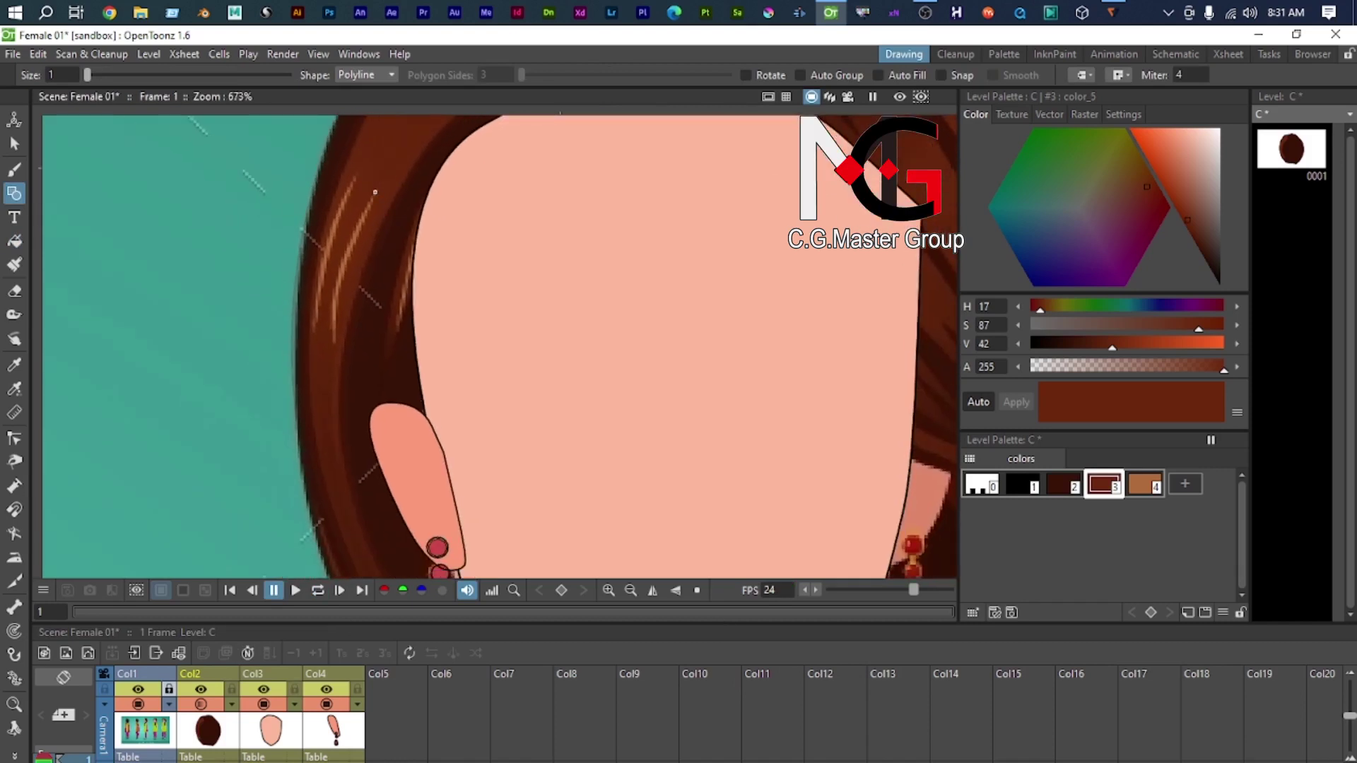
scroll(375, 192, down, 1)
scroll(369, 242, up, 3)
scroll(369, 243, down, 1)
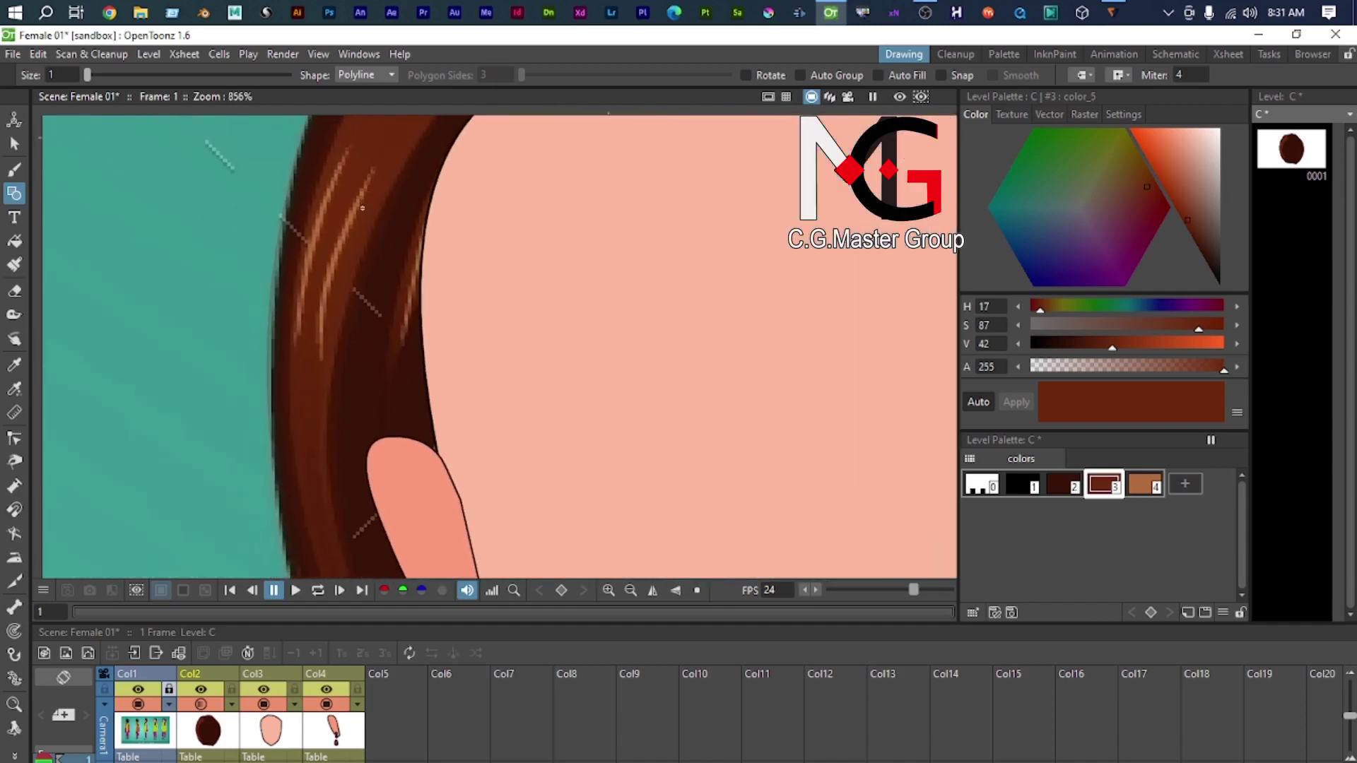
click(320, 360)
click(329, 287)
click(372, 165)
key(Escape)
Step: Reshape the inner highlight outline by pulling in the handles of its lower tip and outer curve to follow the reference
key(c)
click(322, 353)
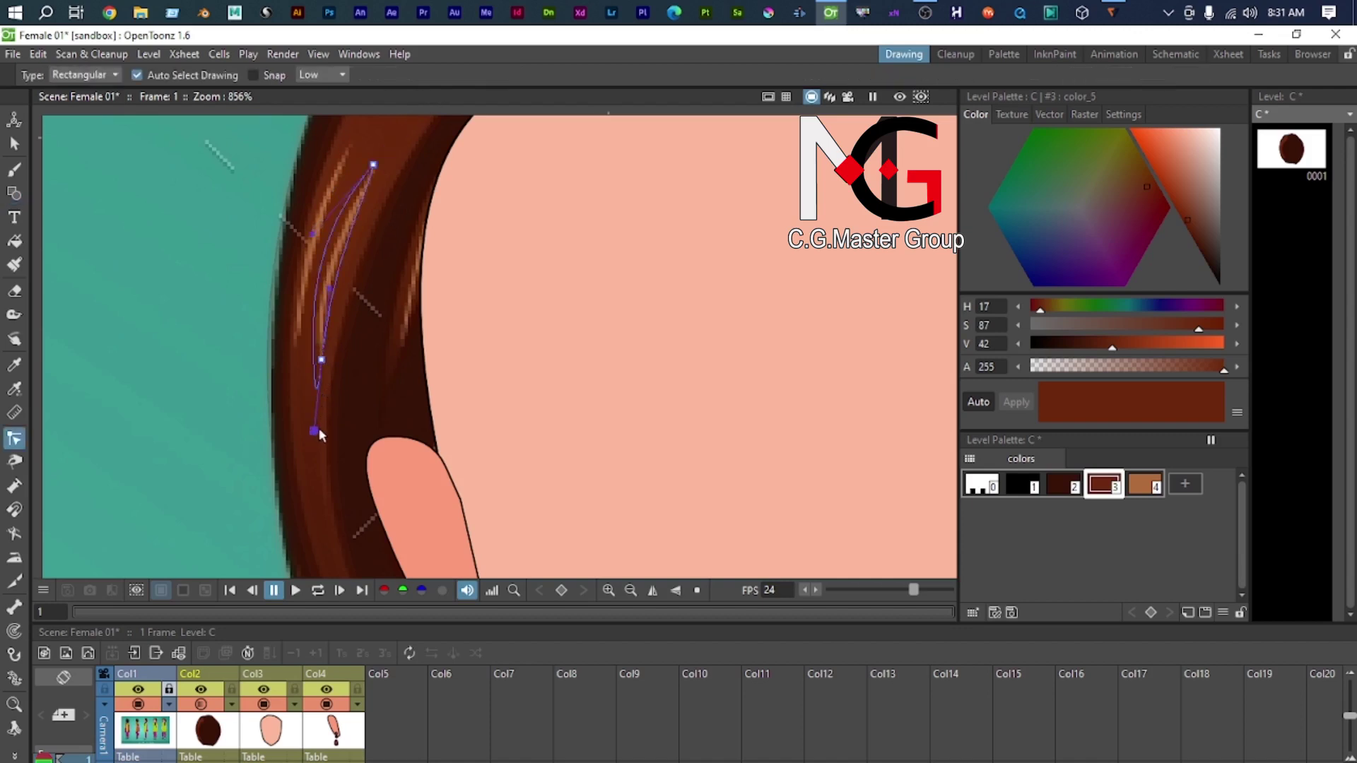
drag(315, 431, 309, 336)
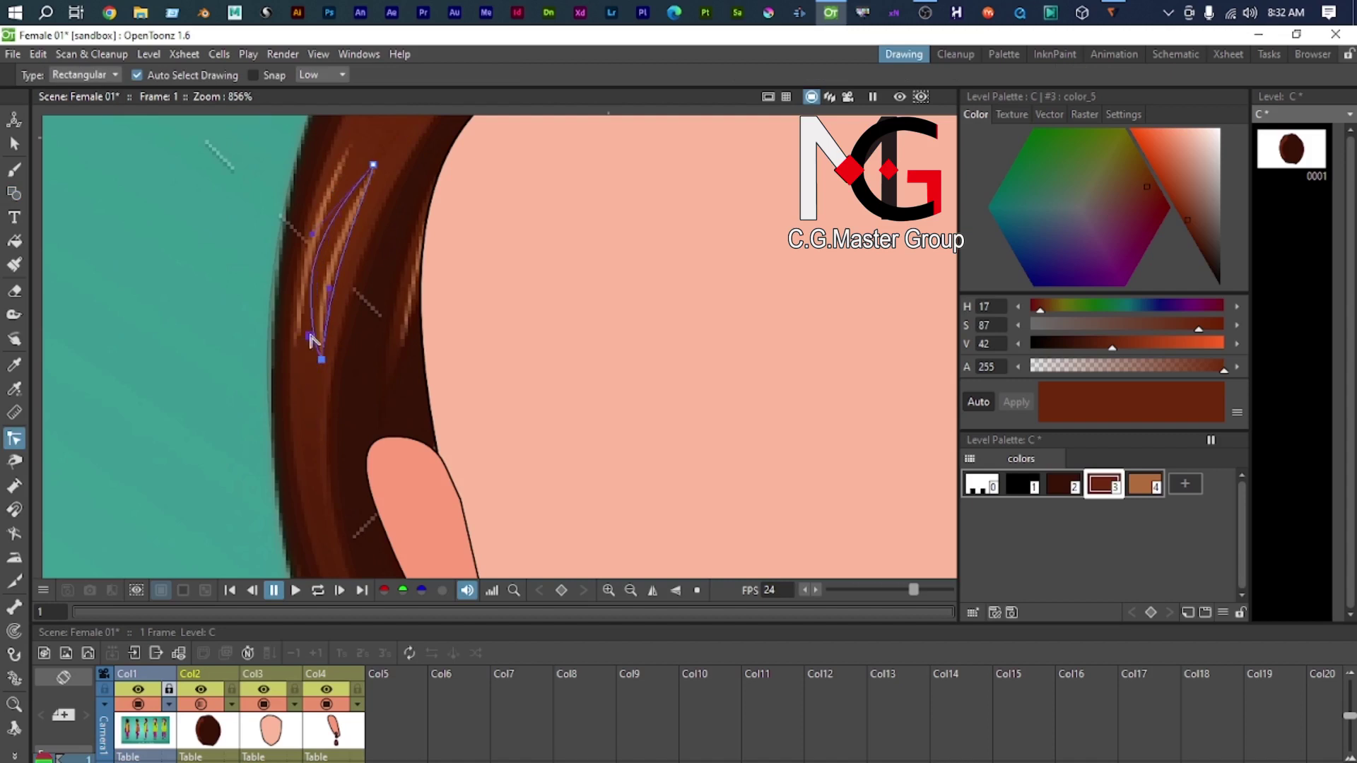
click(313, 236)
drag(312, 237, 329, 250)
scroll(389, 481, down, 3)
scroll(397, 507, up, 4)
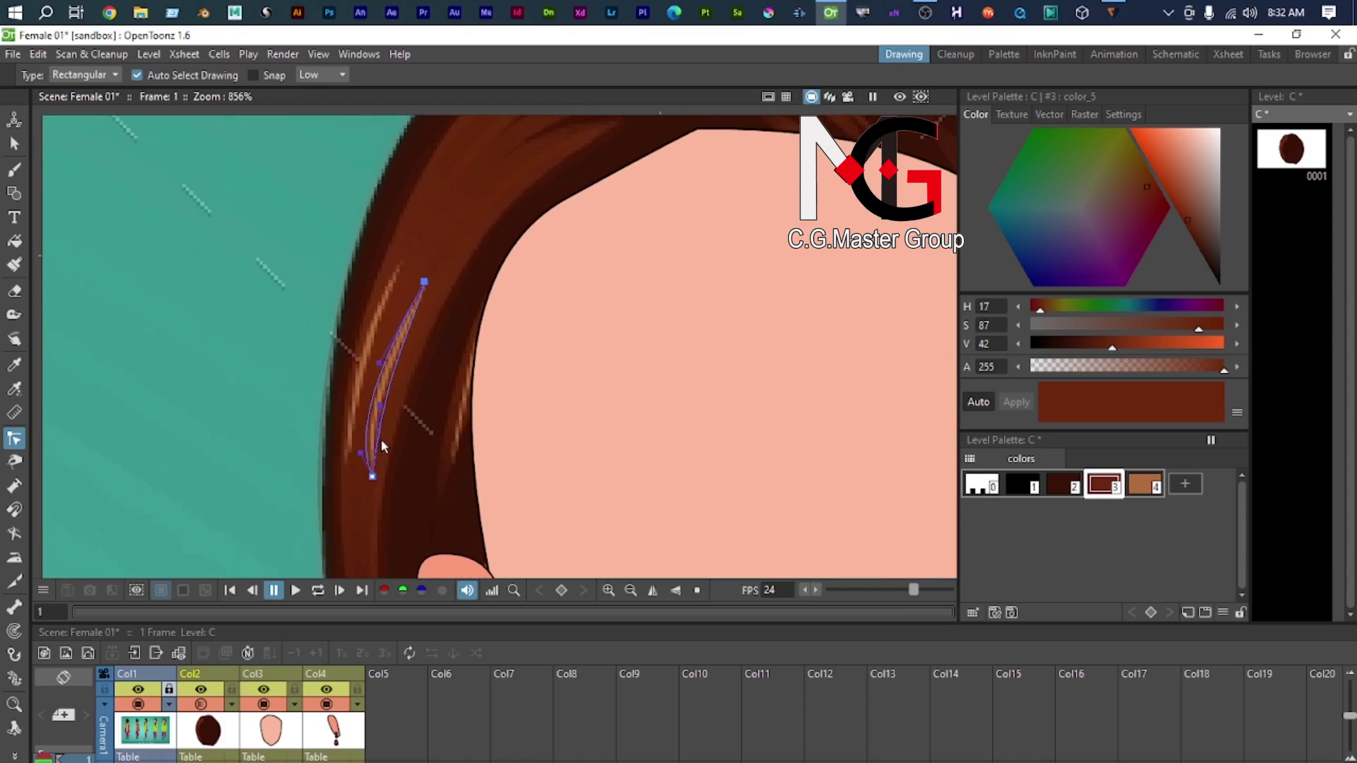
scroll(391, 318, down, 2)
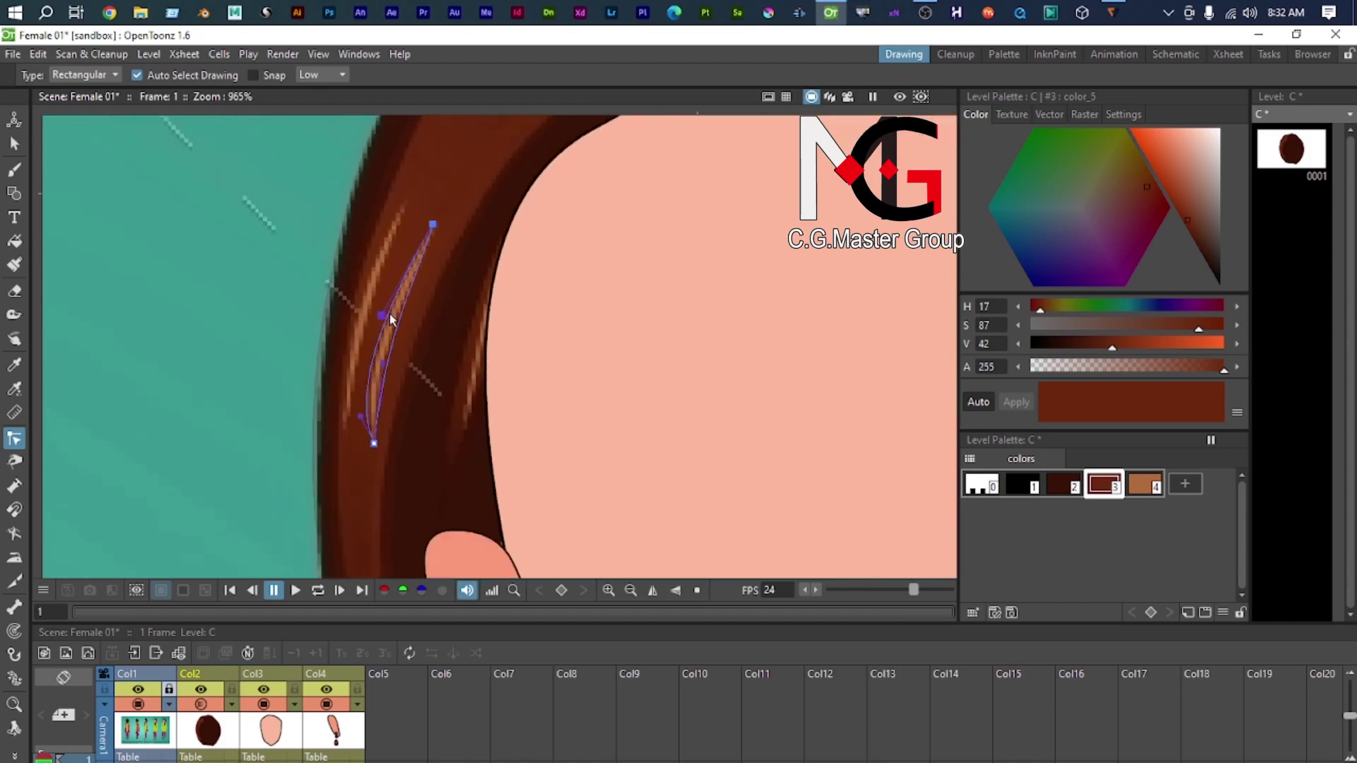
scroll(398, 296, up, 1)
Step: Draw a second slim polyline shape around the outer light highlight beside the first one
key(g)
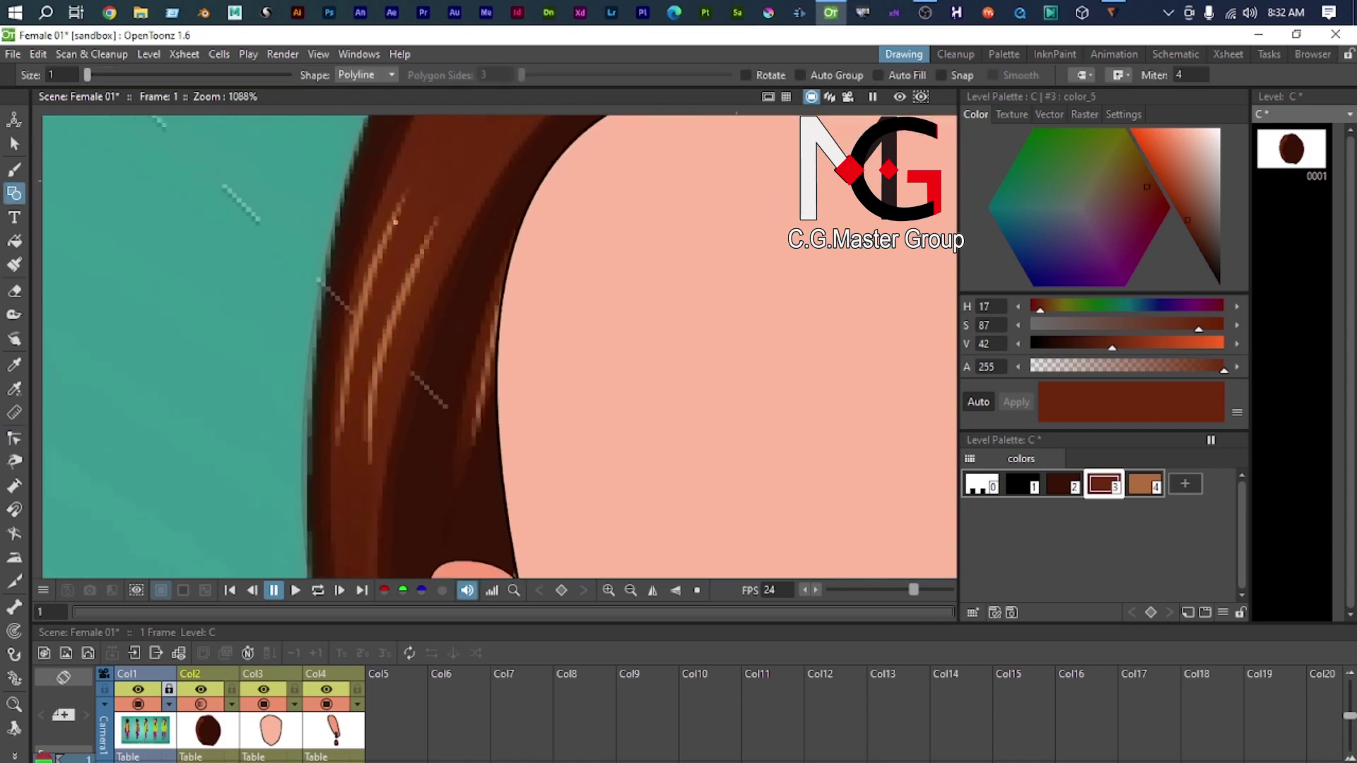
drag(341, 440, 330, 506)
drag(413, 189, 443, 188)
Step: Narrow the lower tip of the outer highlight outline by pulling its control handle up
key(s)
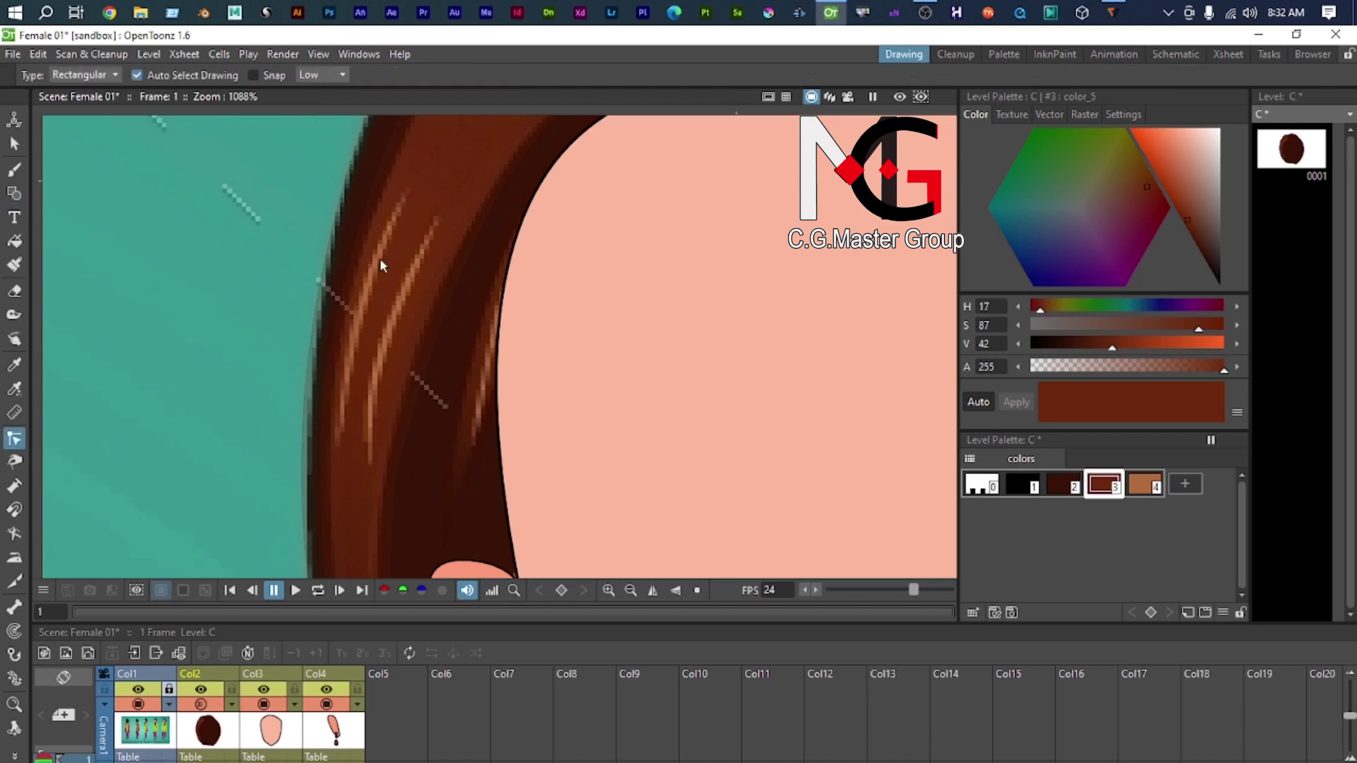
scroll(400, 202, down, 1)
click(409, 194)
scroll(353, 443, up, 4)
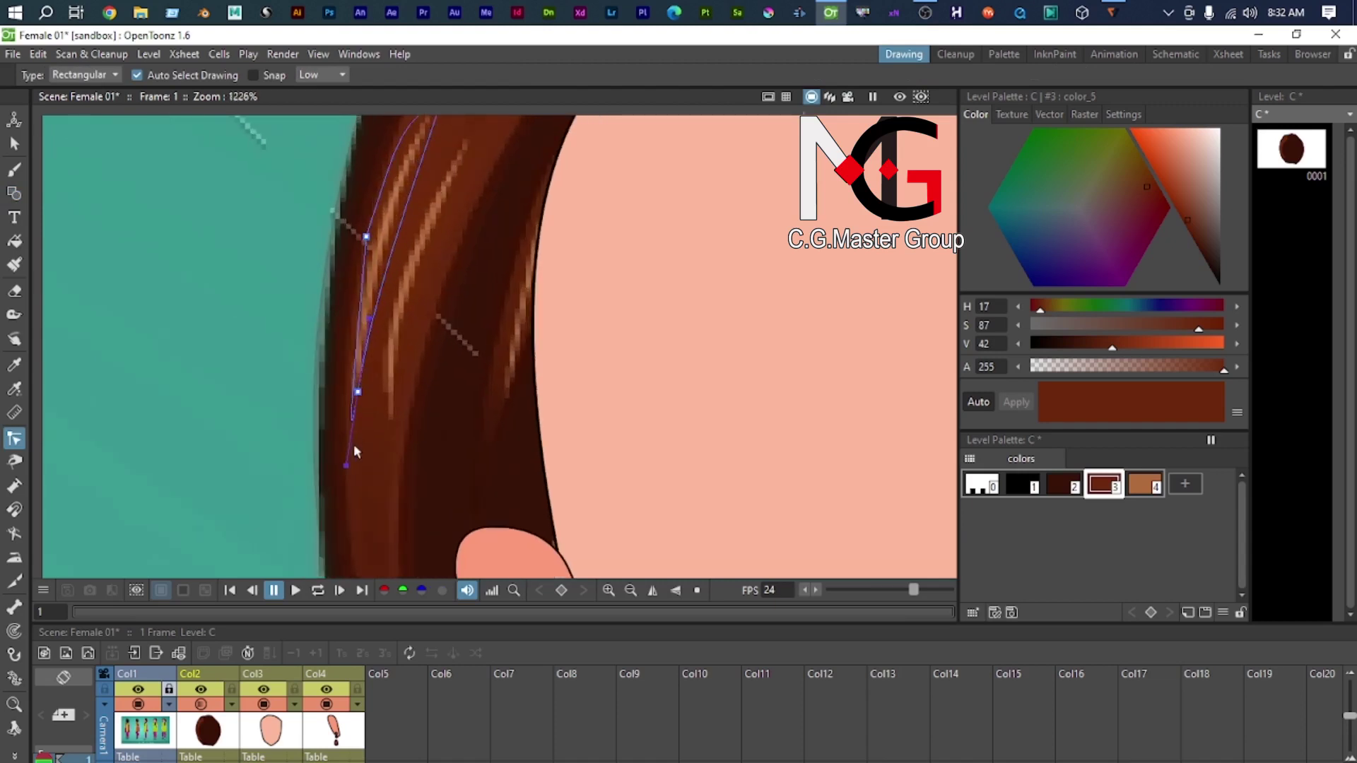
drag(341, 480, 339, 358)
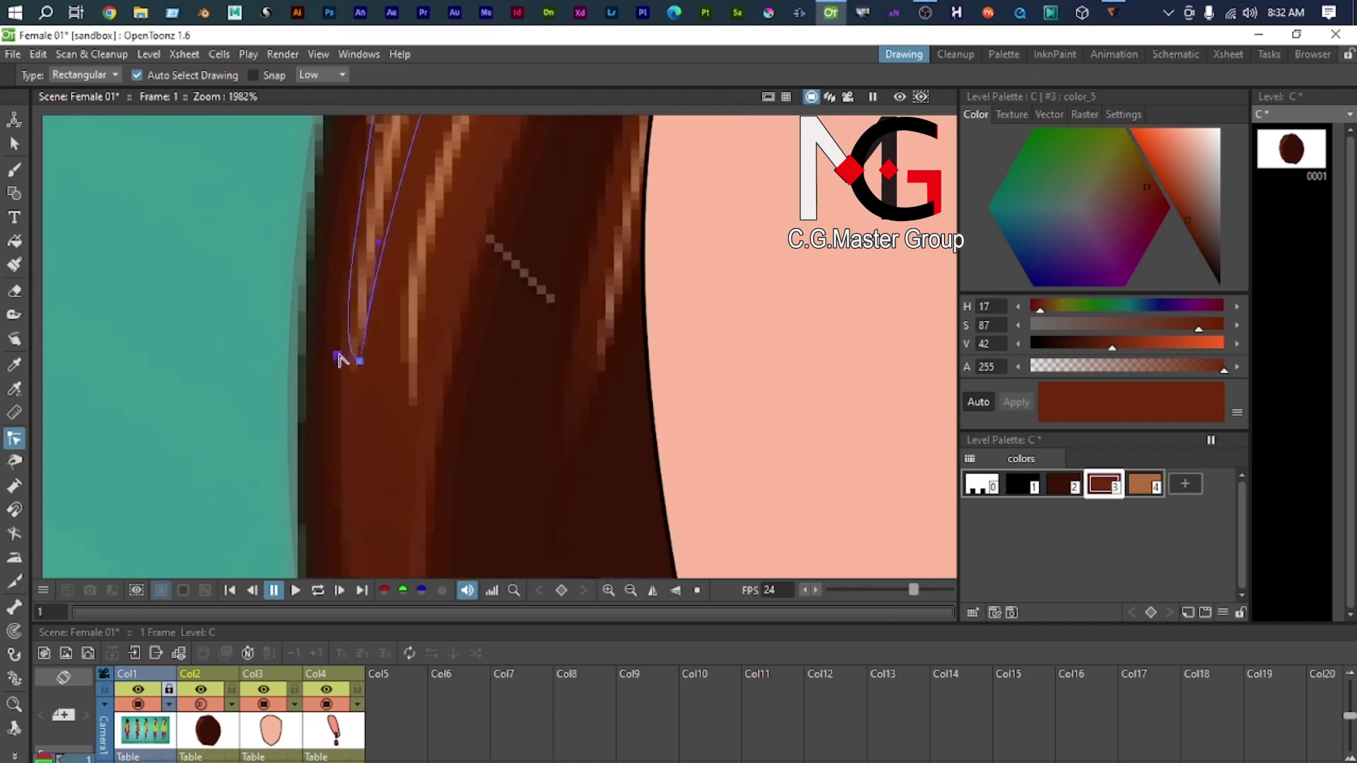
Step: Adjust the upper tip and outer edge of the outer highlight outline to follow the reference streak
scroll(363, 261, down, 2)
drag(358, 276, 318, 426)
scroll(370, 253, up, 2)
mouse_move(370, 253)
mouse_down()
mouse_move(352, 401)
mouse_move(366, 256)
mouse_move(381, 264)
mouse_up()
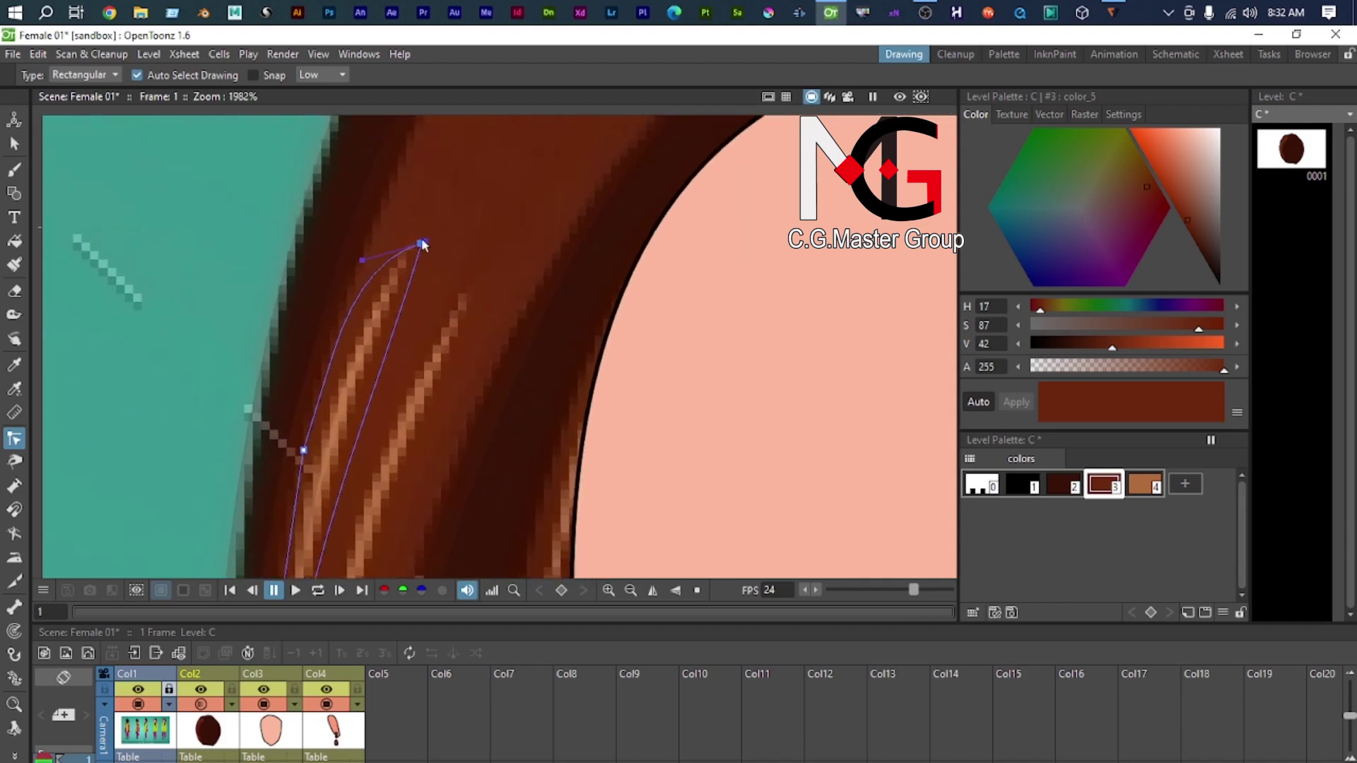
scroll(402, 301, down, 3)
drag(397, 352, 395, 254)
scroll(347, 359, up, 1)
drag(330, 416, 342, 332)
scroll(341, 376, down, 2)
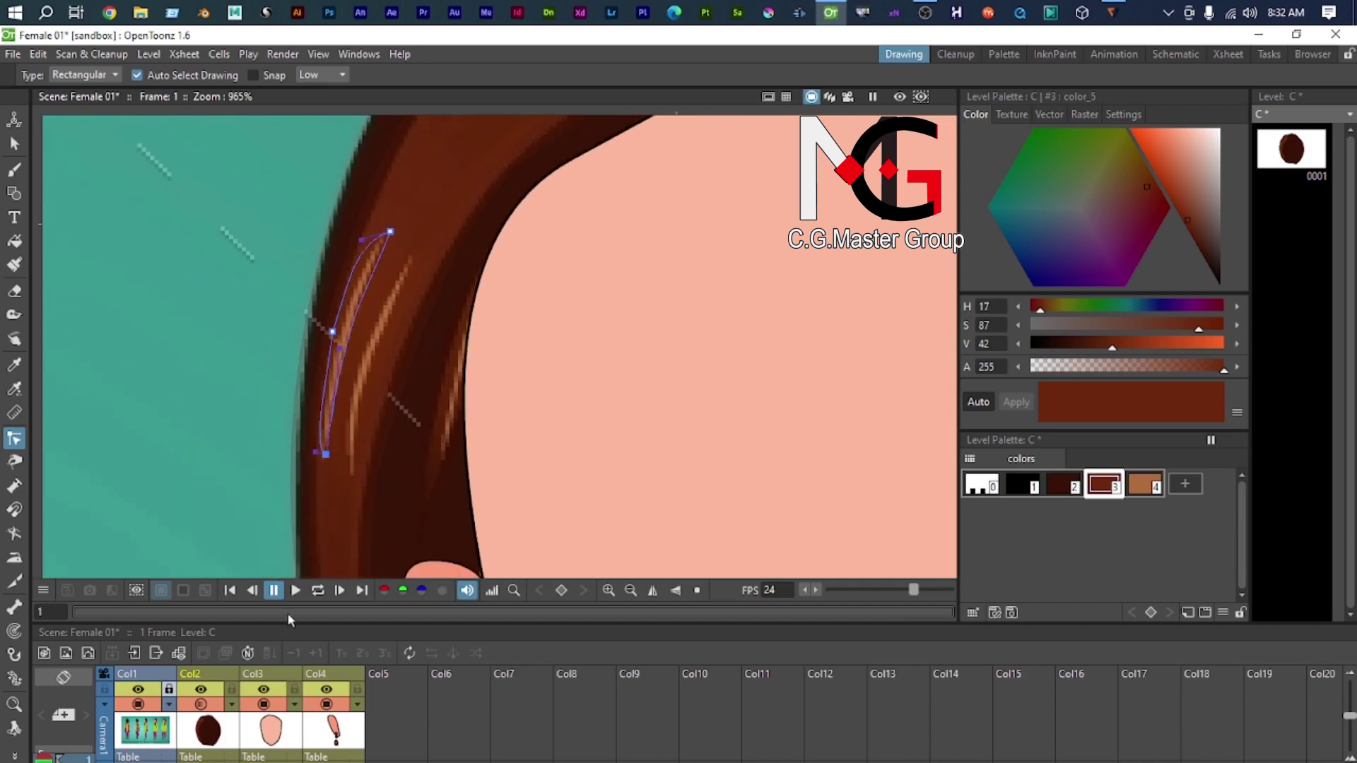
scroll(320, 295, up, 1)
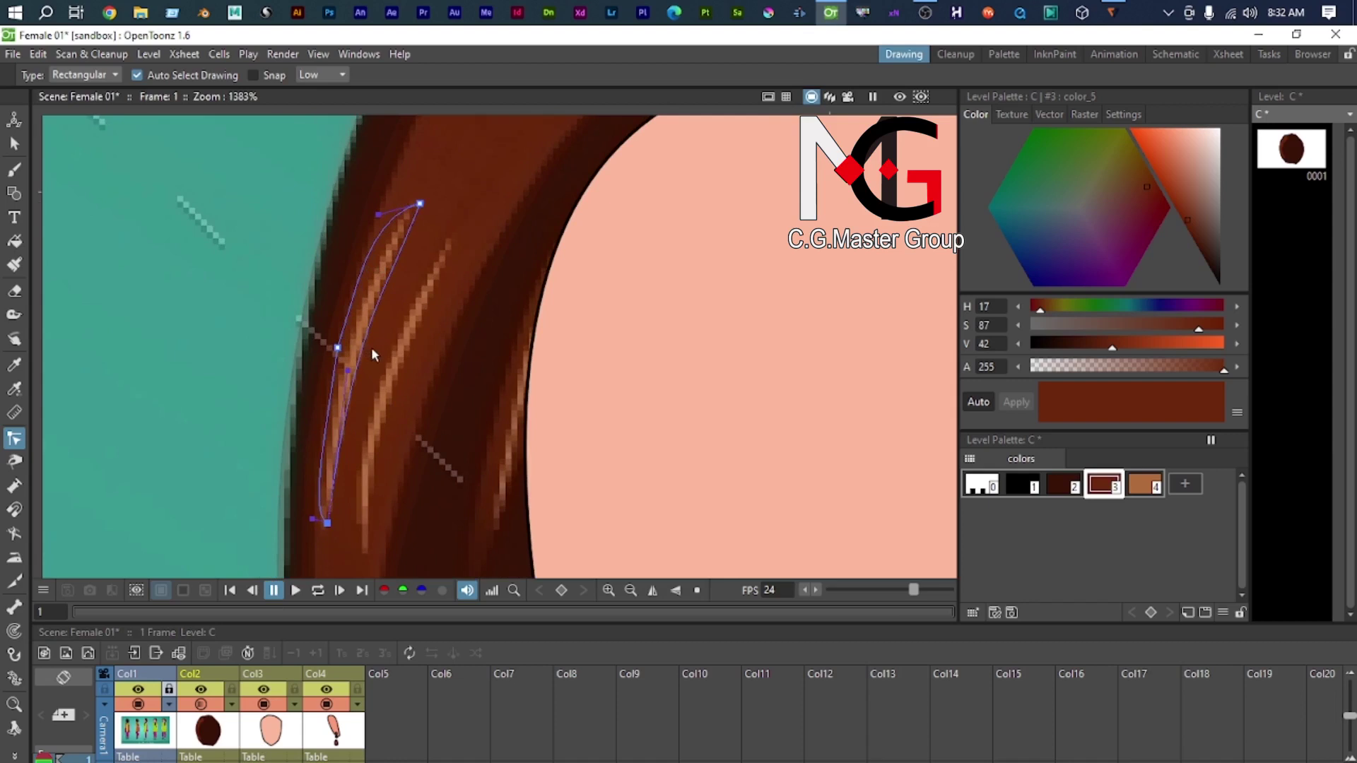
Step: Select the outer highlight outline and set its stroke thickness to 0
key(s)
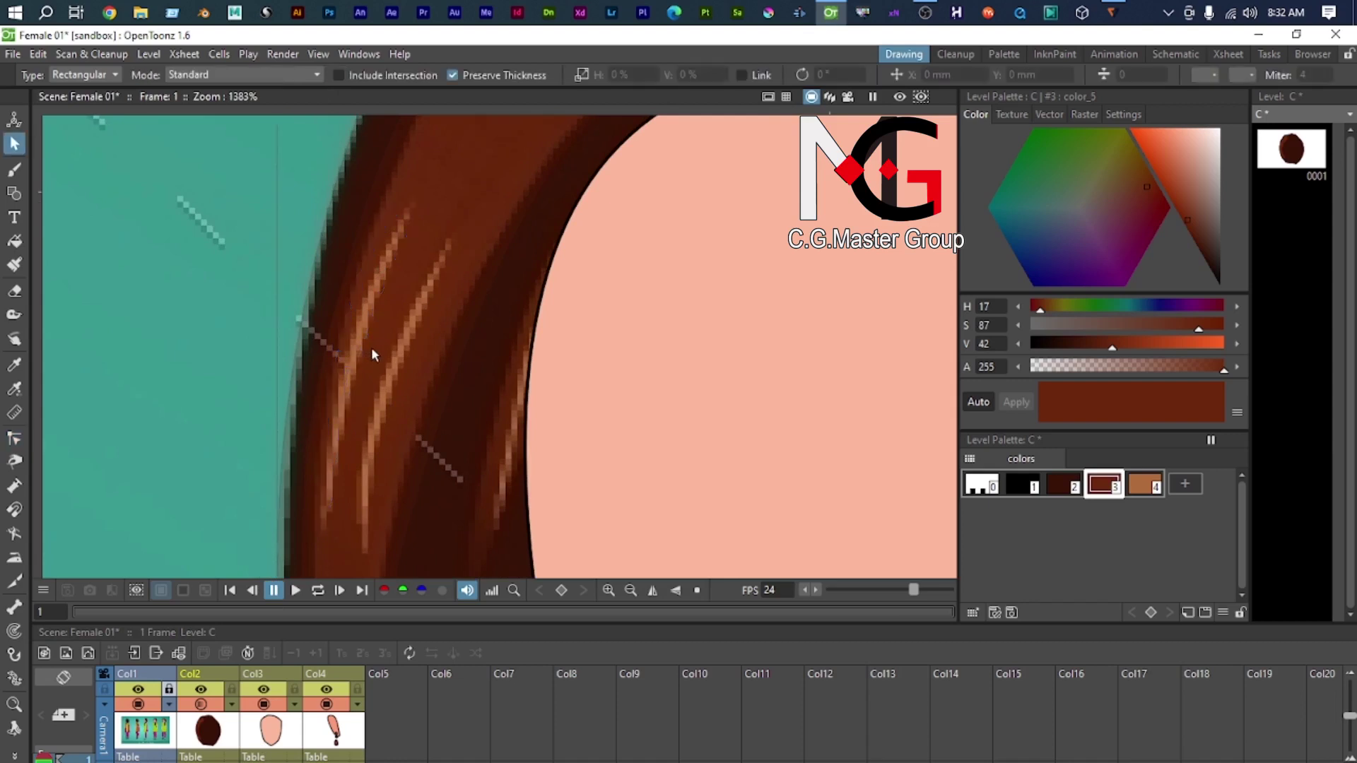
click(350, 281)
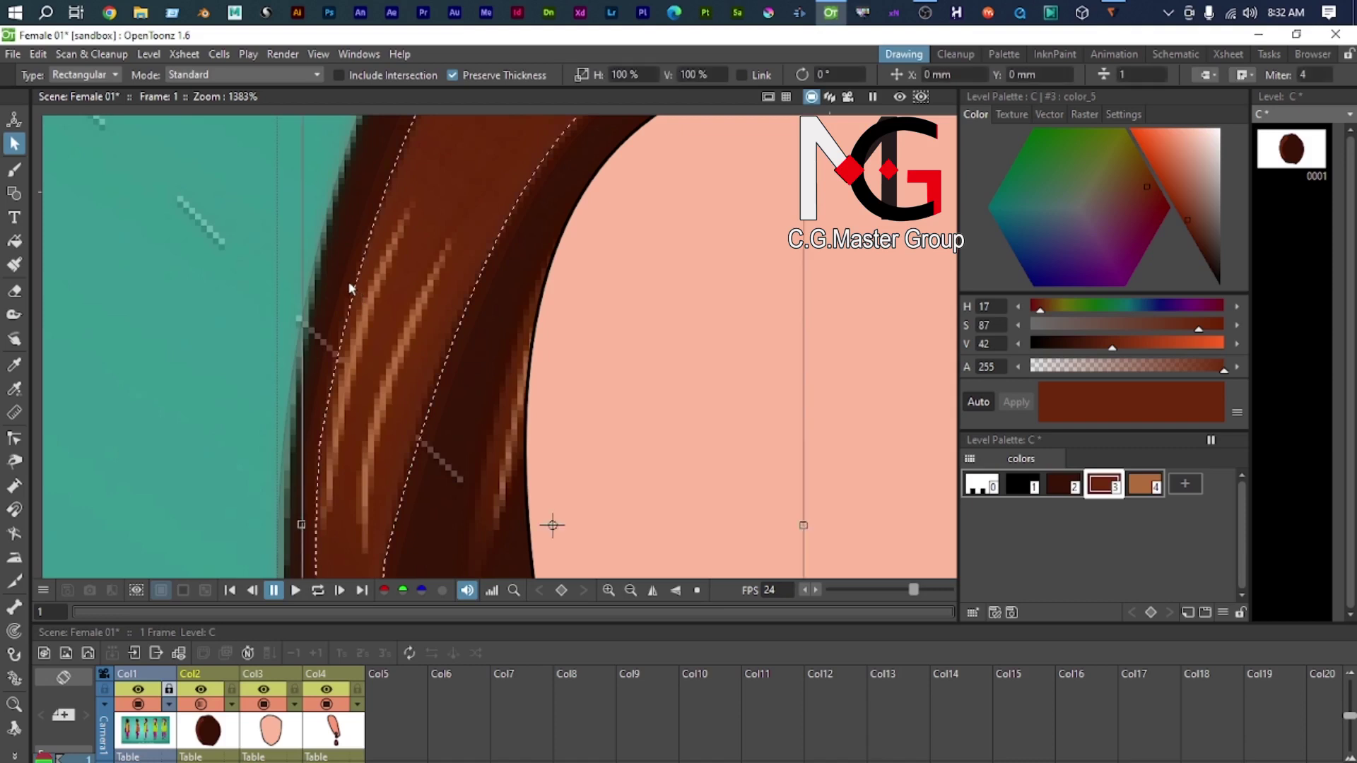
click(369, 290)
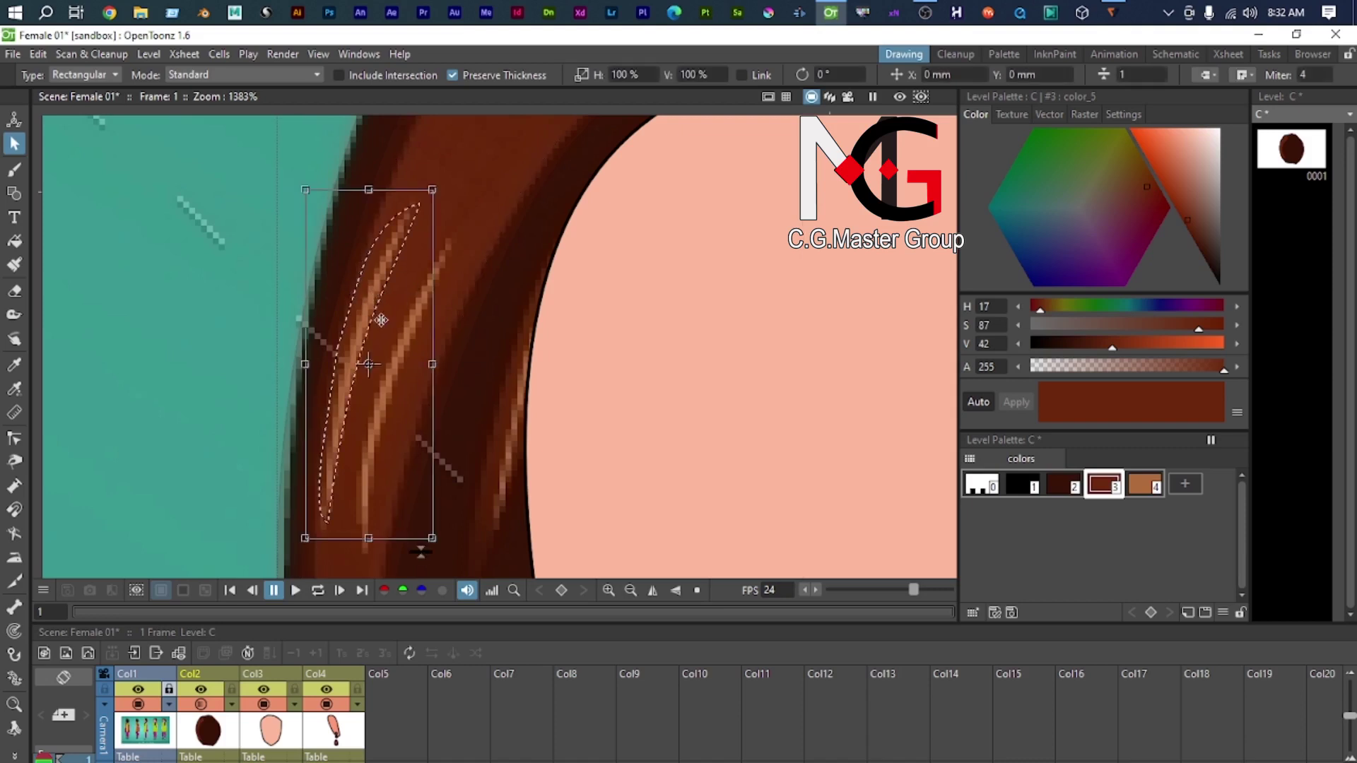
click(1150, 74)
text(0)
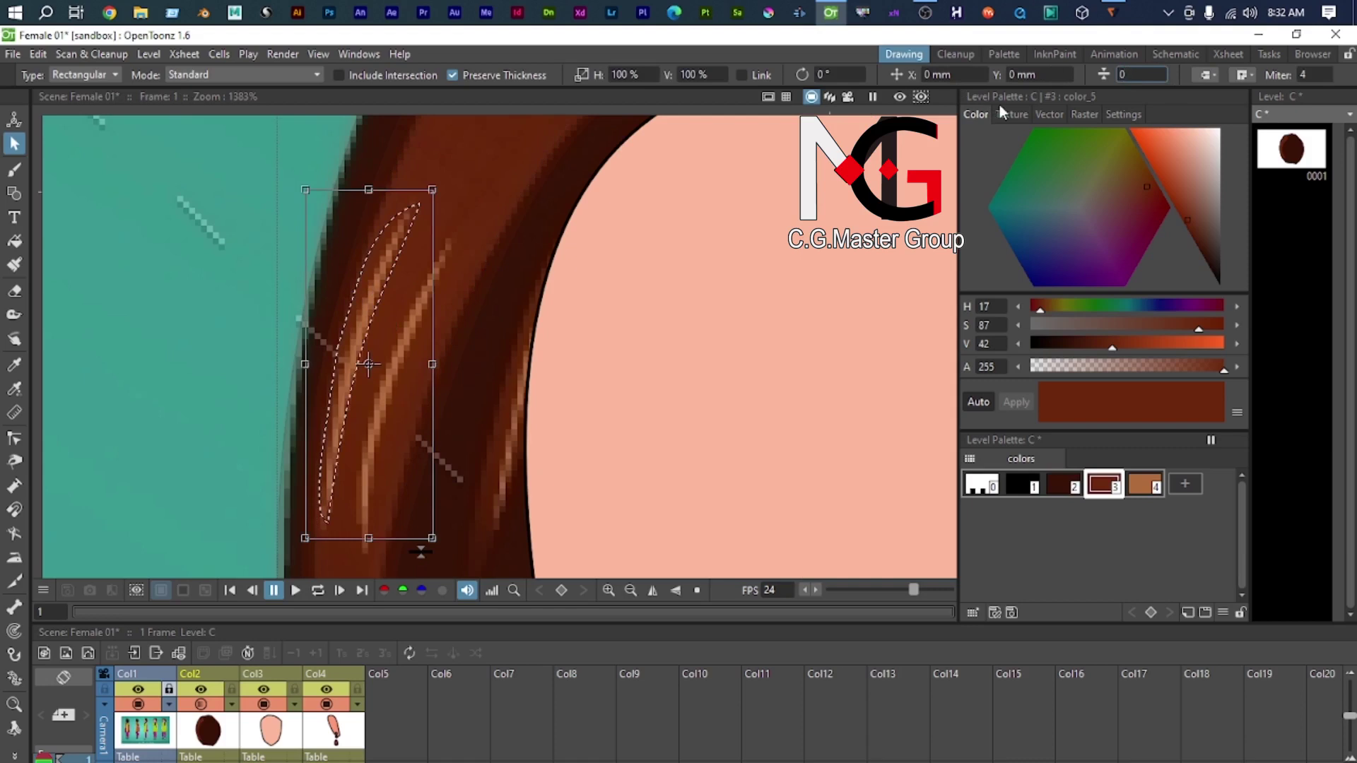
key(Return)
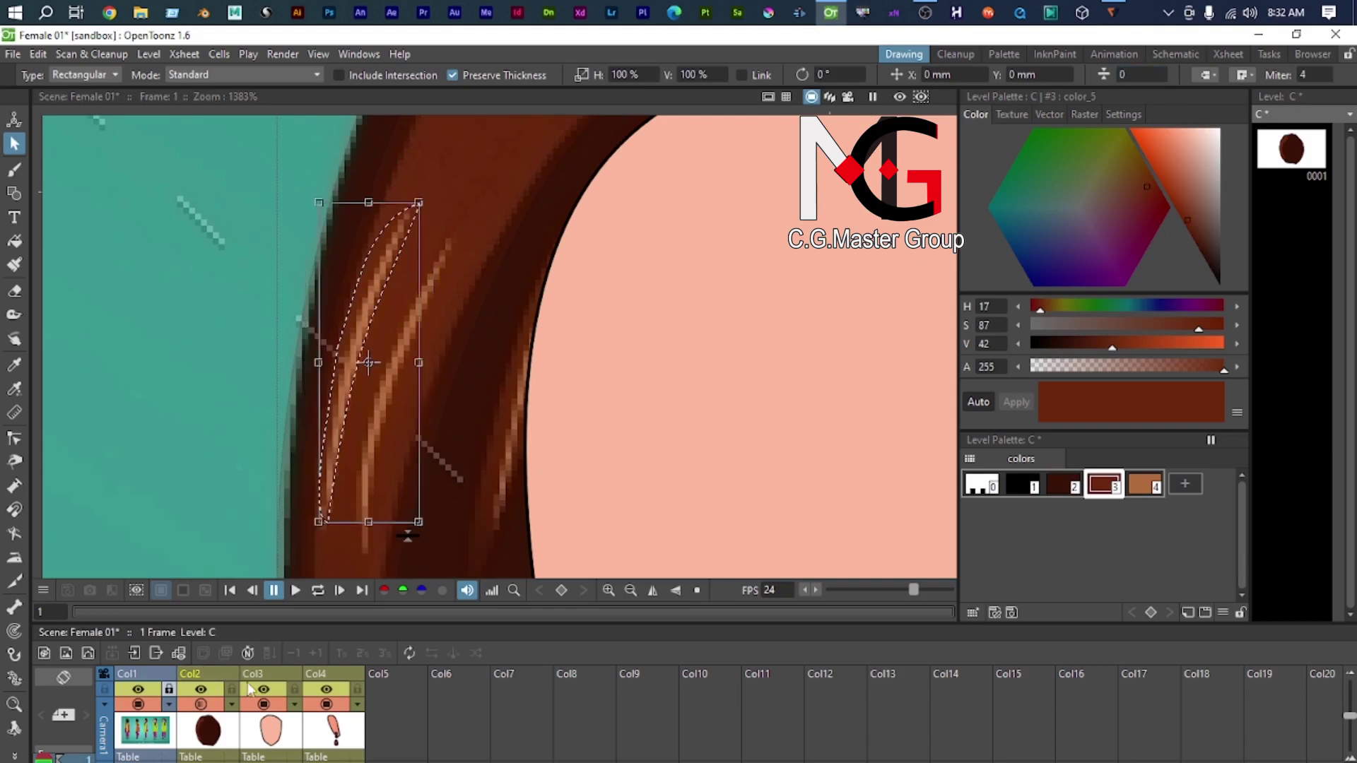
Step: Fill the outer highlight with the light brown color_7 style
click(1146, 487)
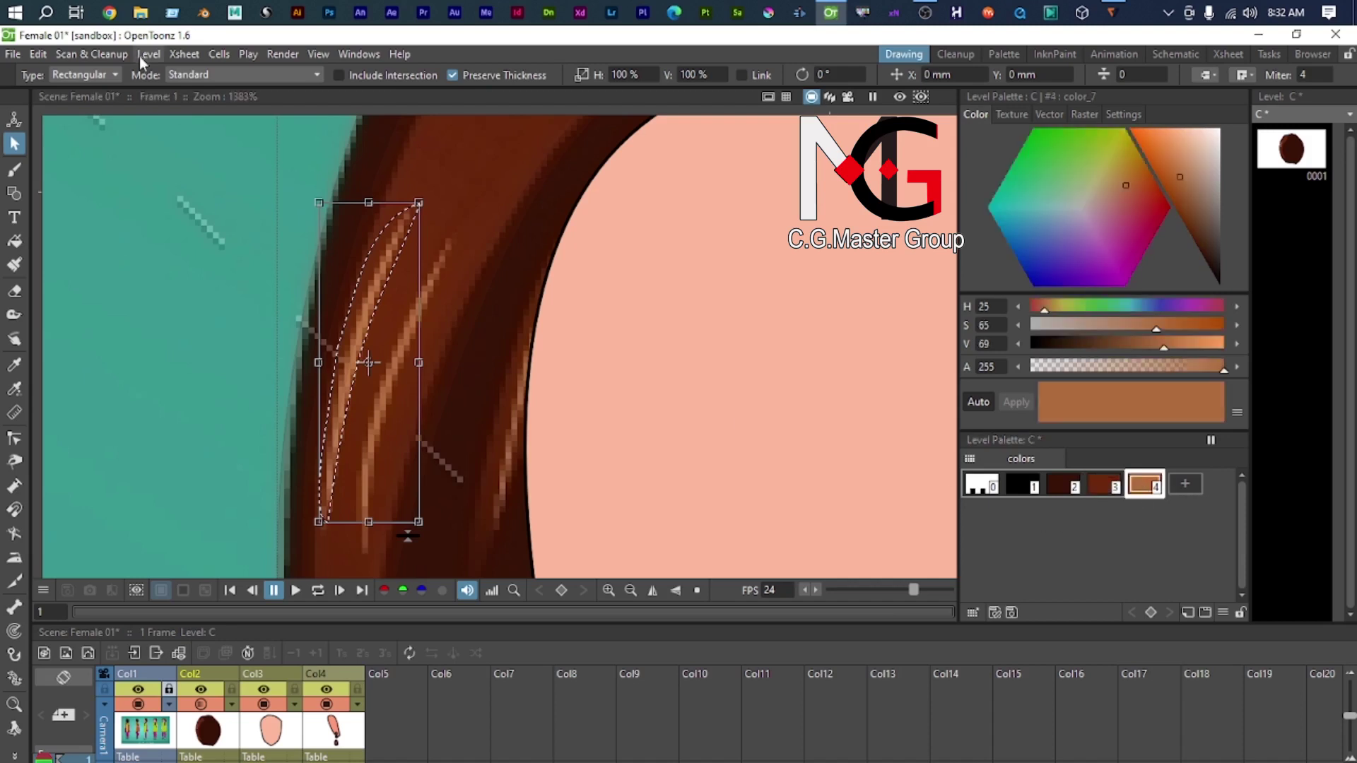
click(99, 75)
click(100, 91)
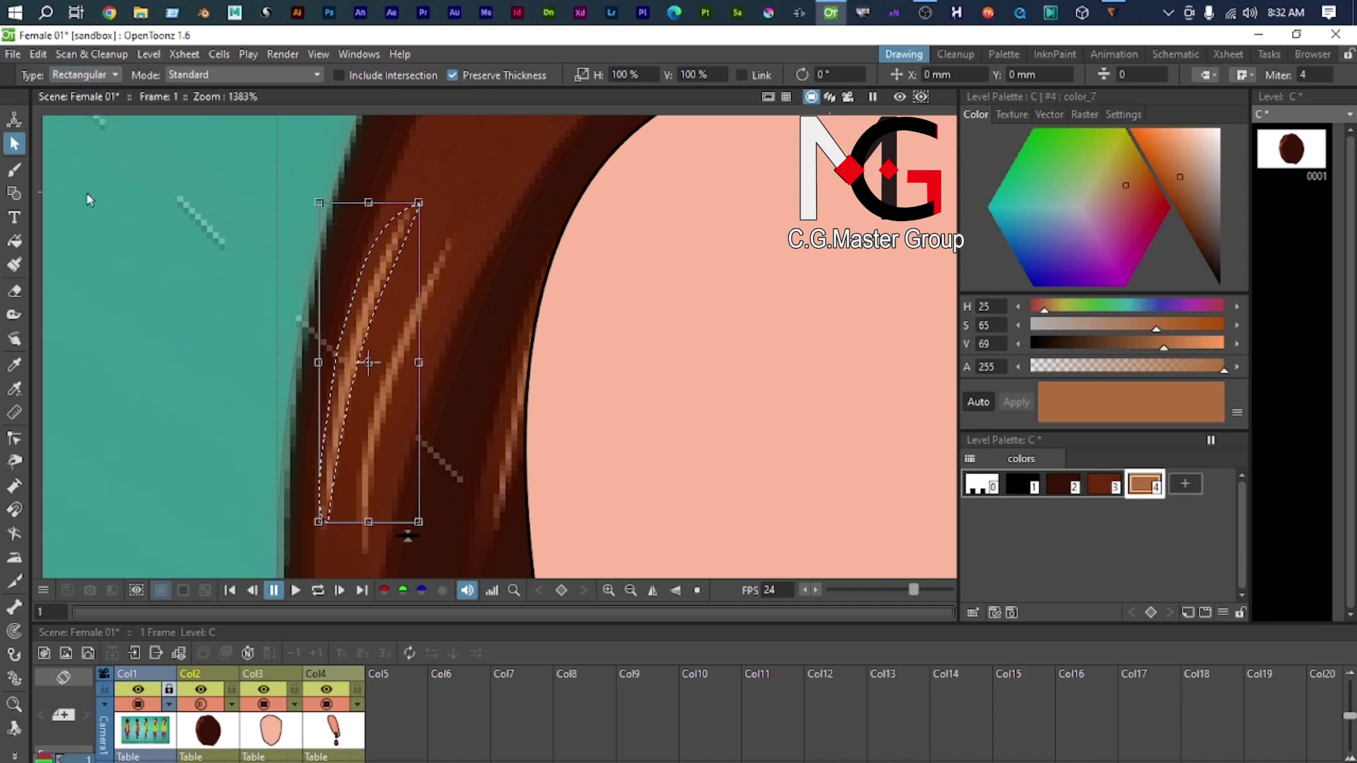
key(f)
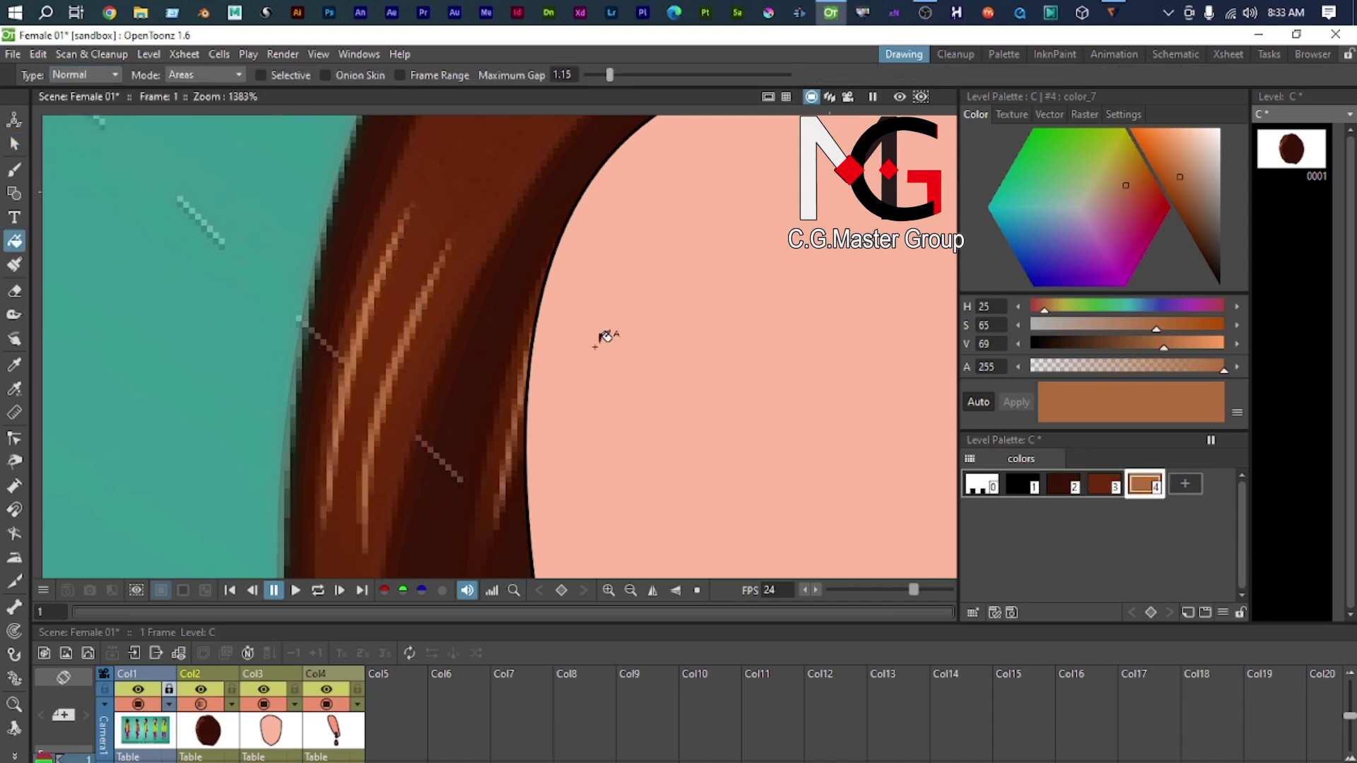
click(363, 312)
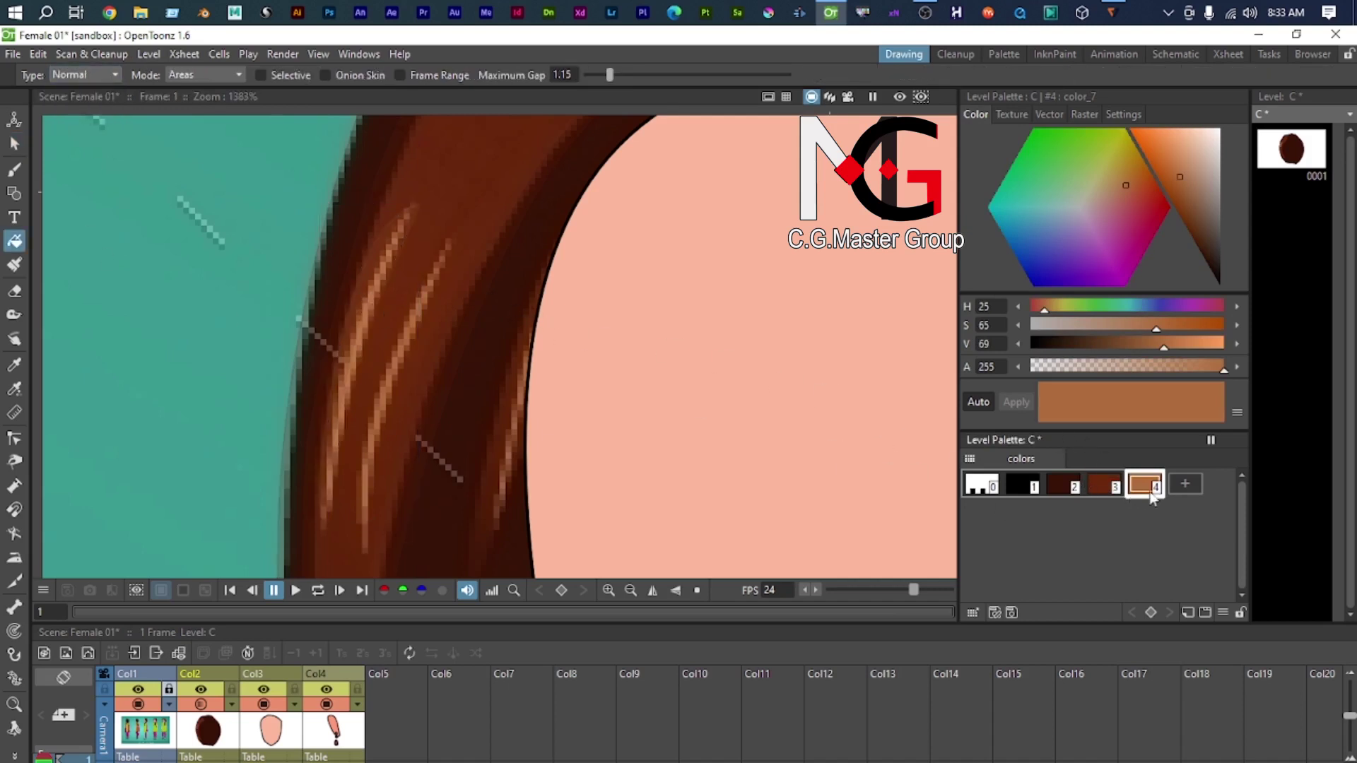
Step: Set the inner highlight outline's stroke thickness to 0 and fill the shape with color_7
key(s)
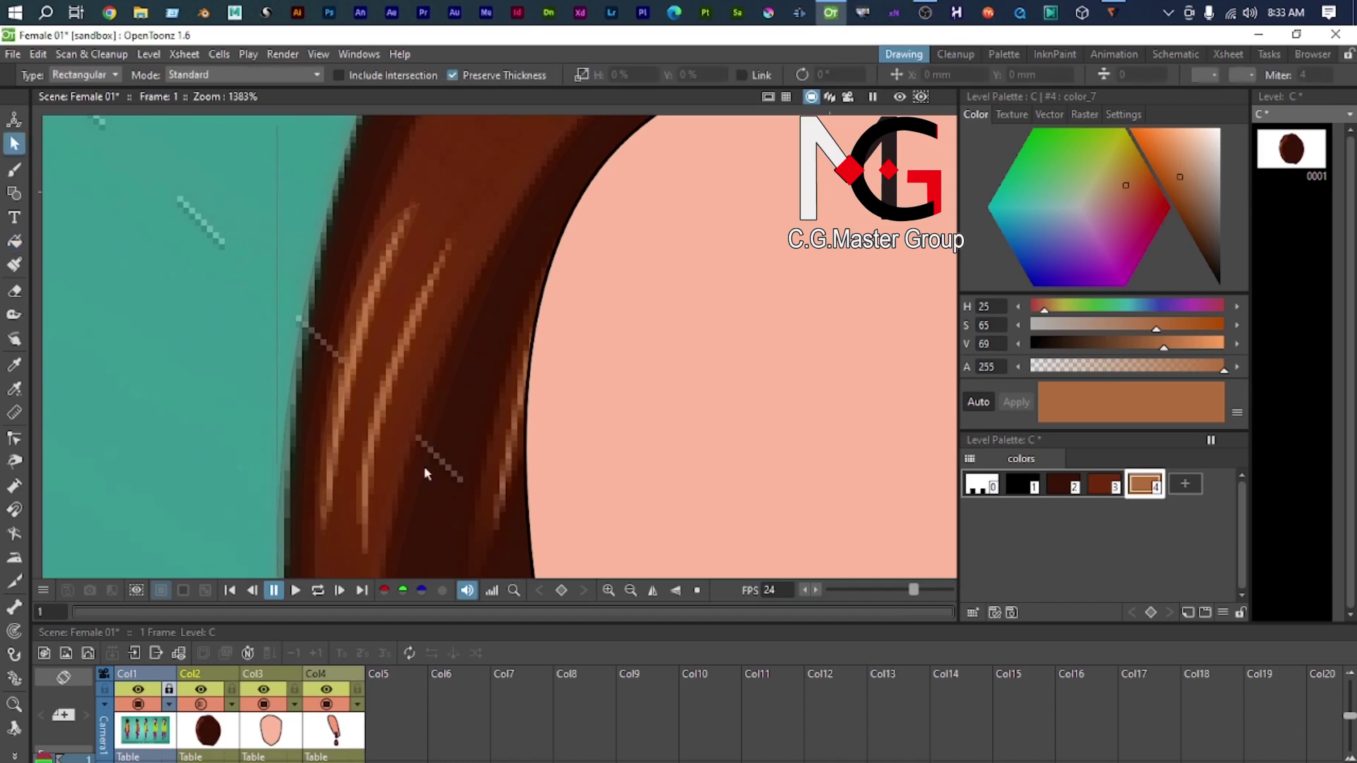
click(388, 397)
drag(1137, 75, 1028, 82)
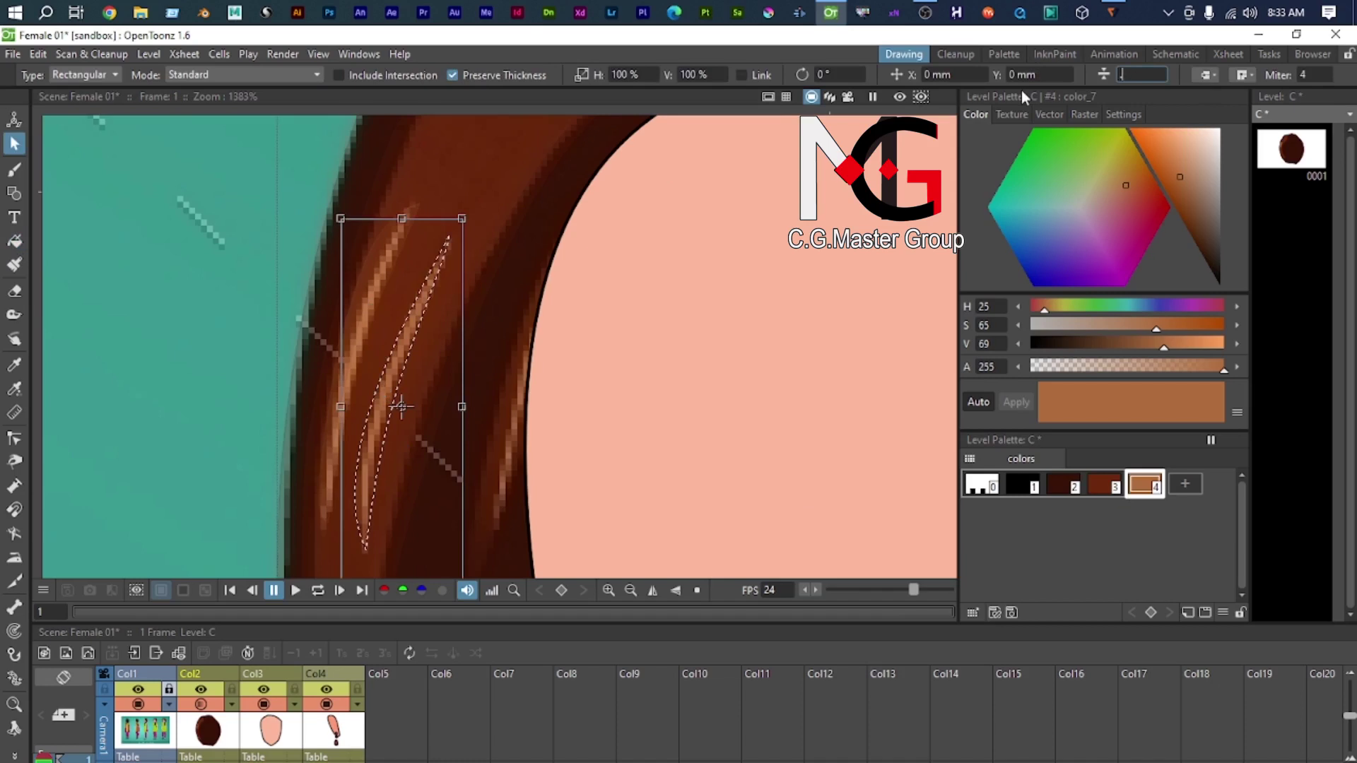
text(0)
key(Return)
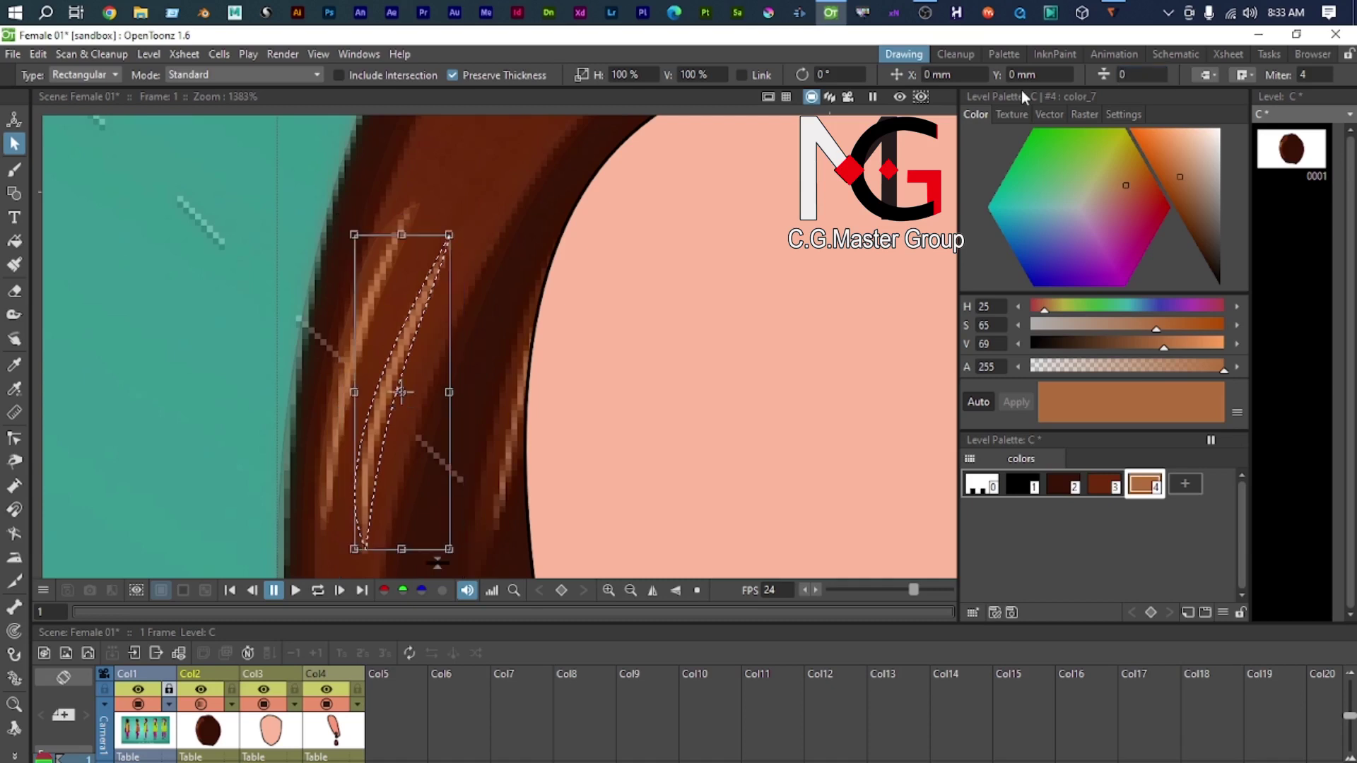
key(f)
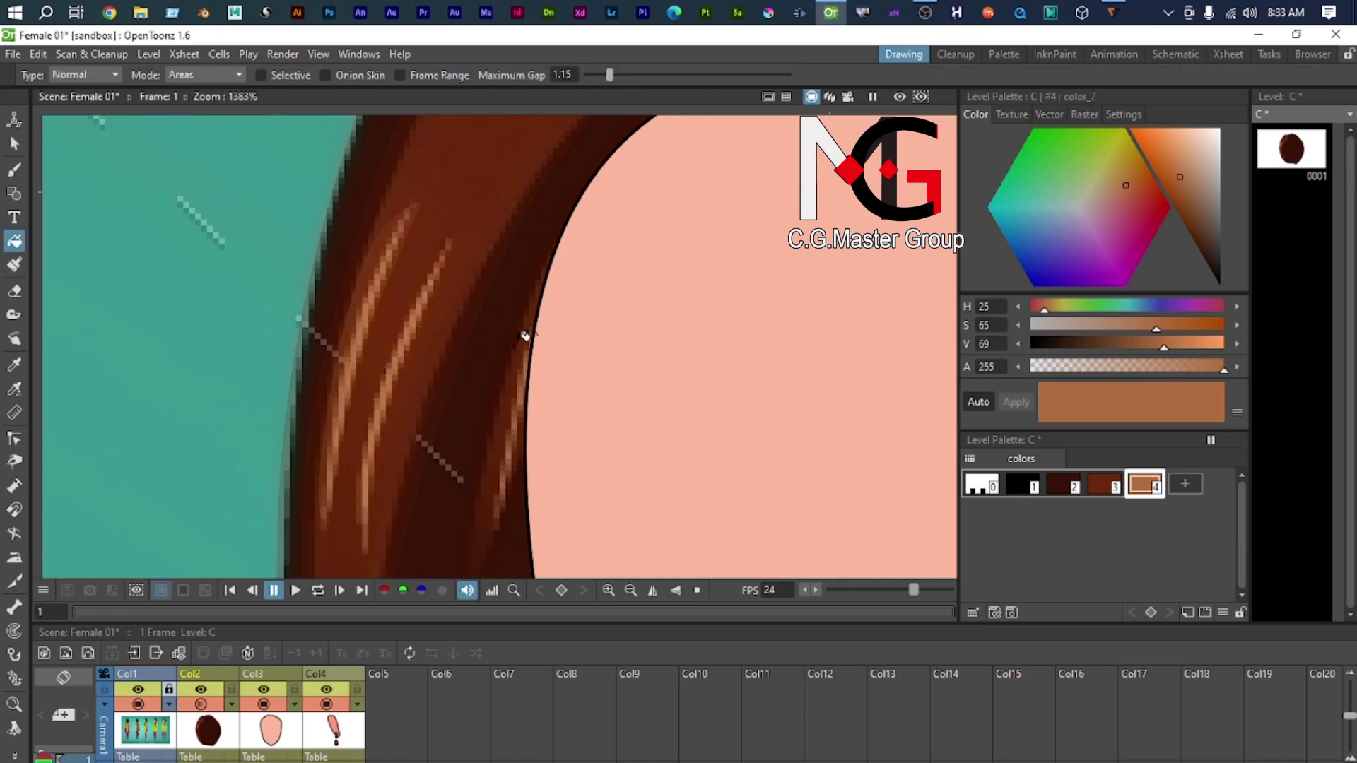
Step: Raise the opacity of the hair column Col2 to 100% and inspect the two filled highlights up close
scroll(422, 304, down, 5)
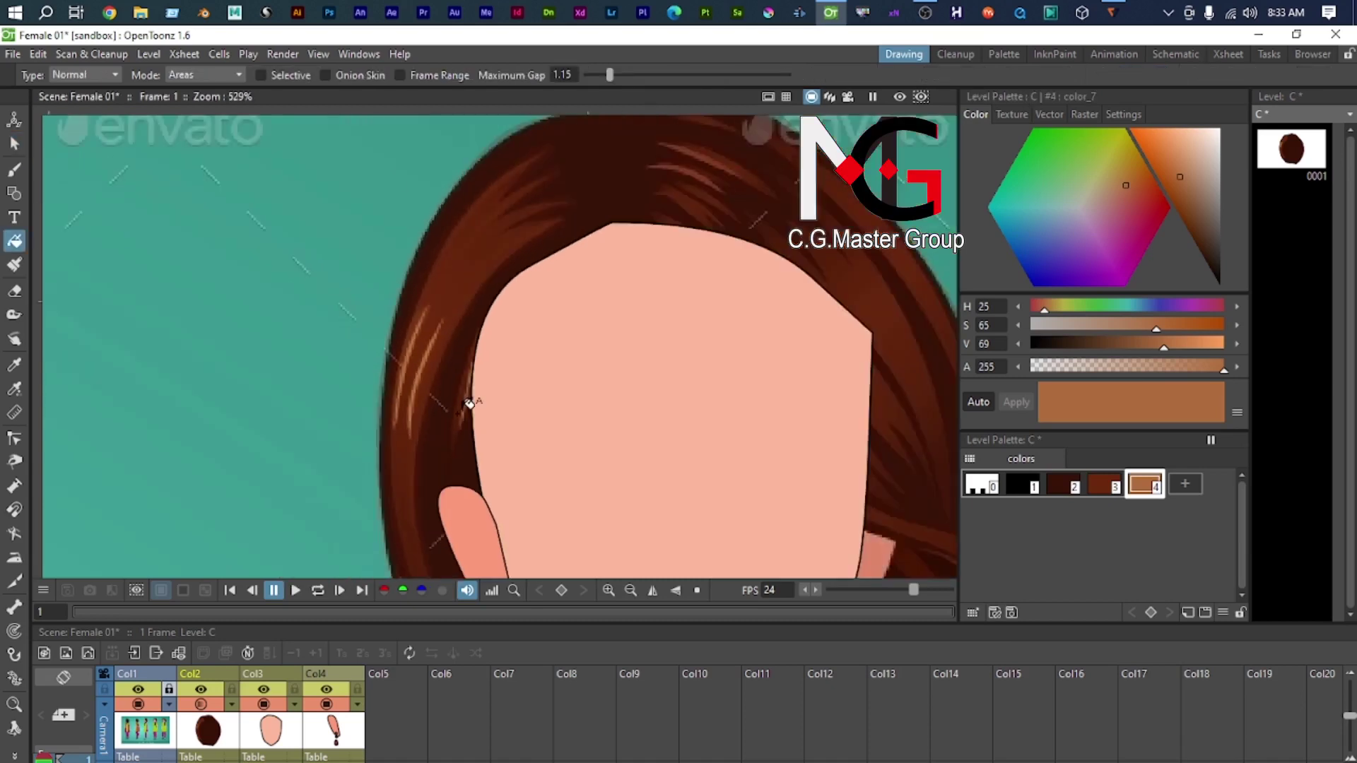
click(212, 735)
click(233, 705)
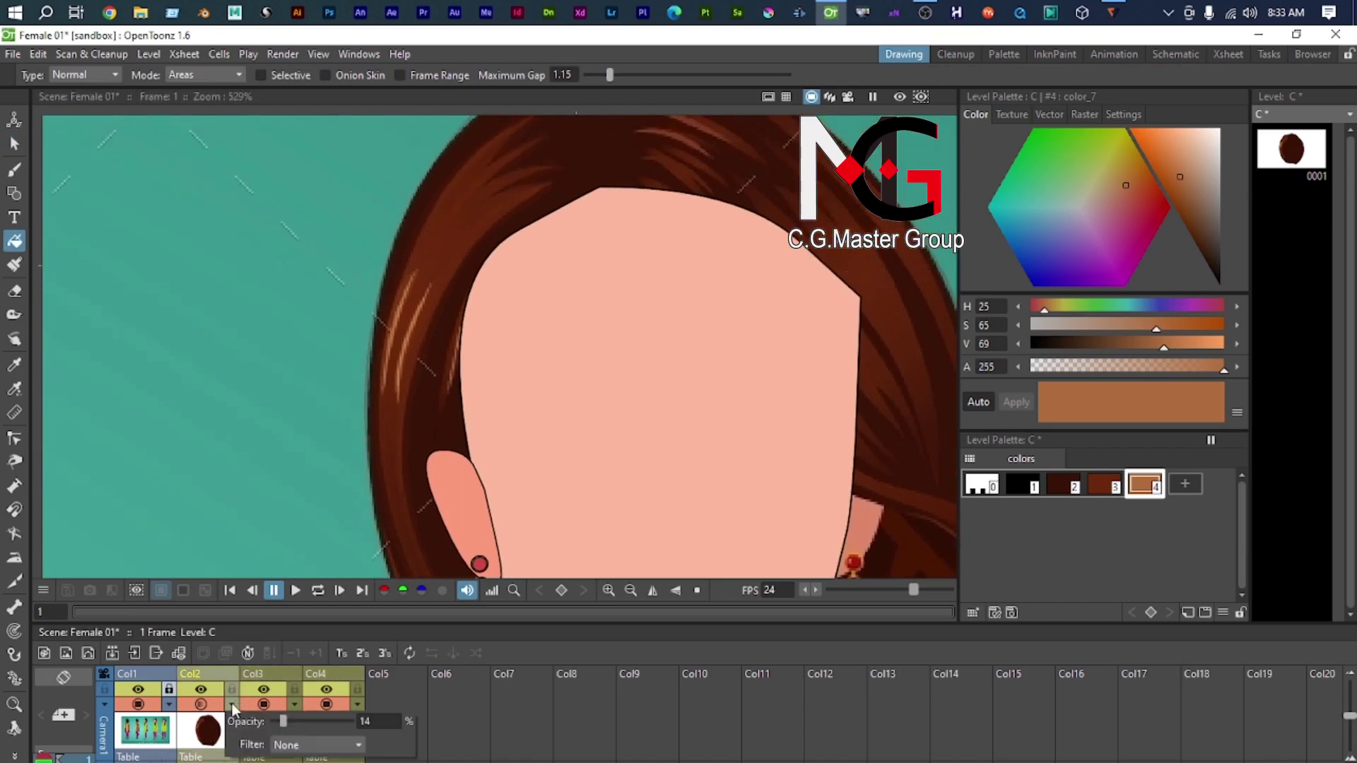
drag(296, 720, 434, 714)
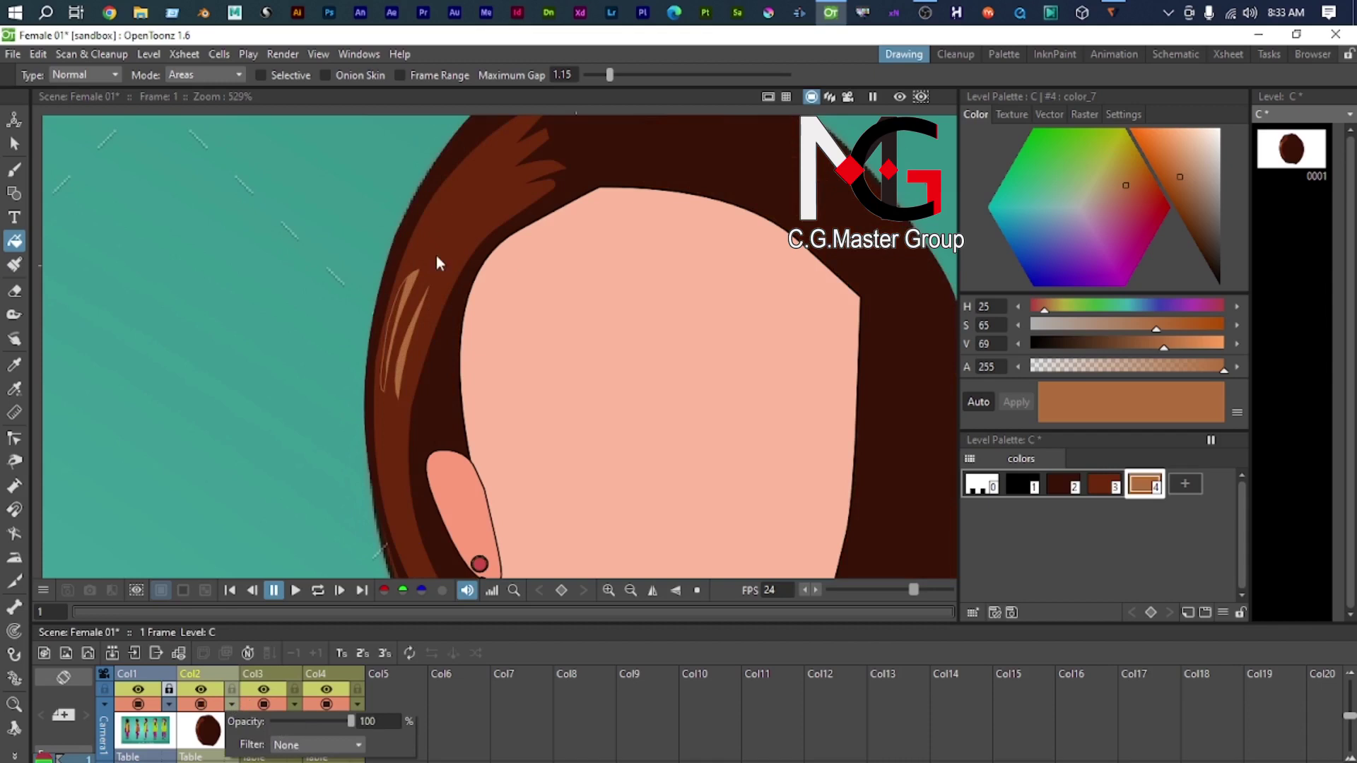
click(14, 118)
scroll(282, 371, down, 4)
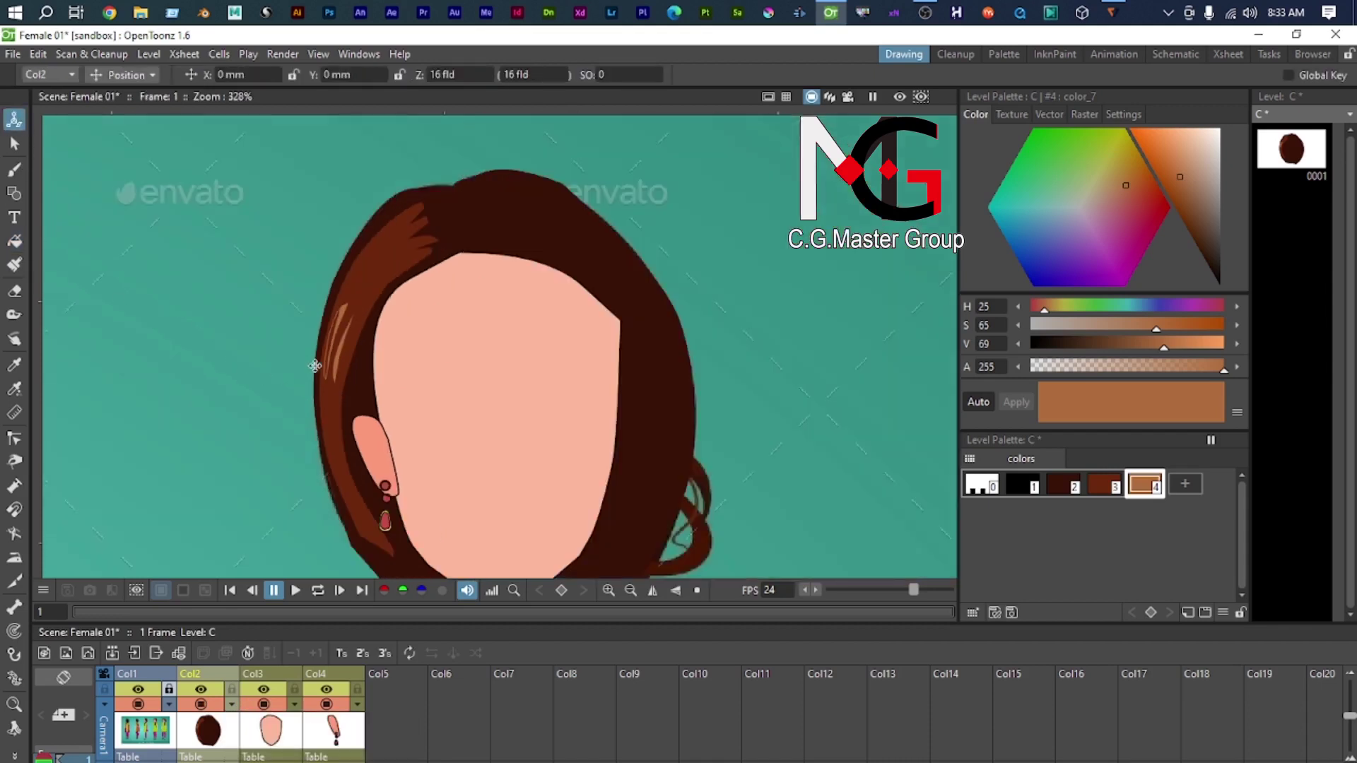
scroll(254, 349, up, 3)
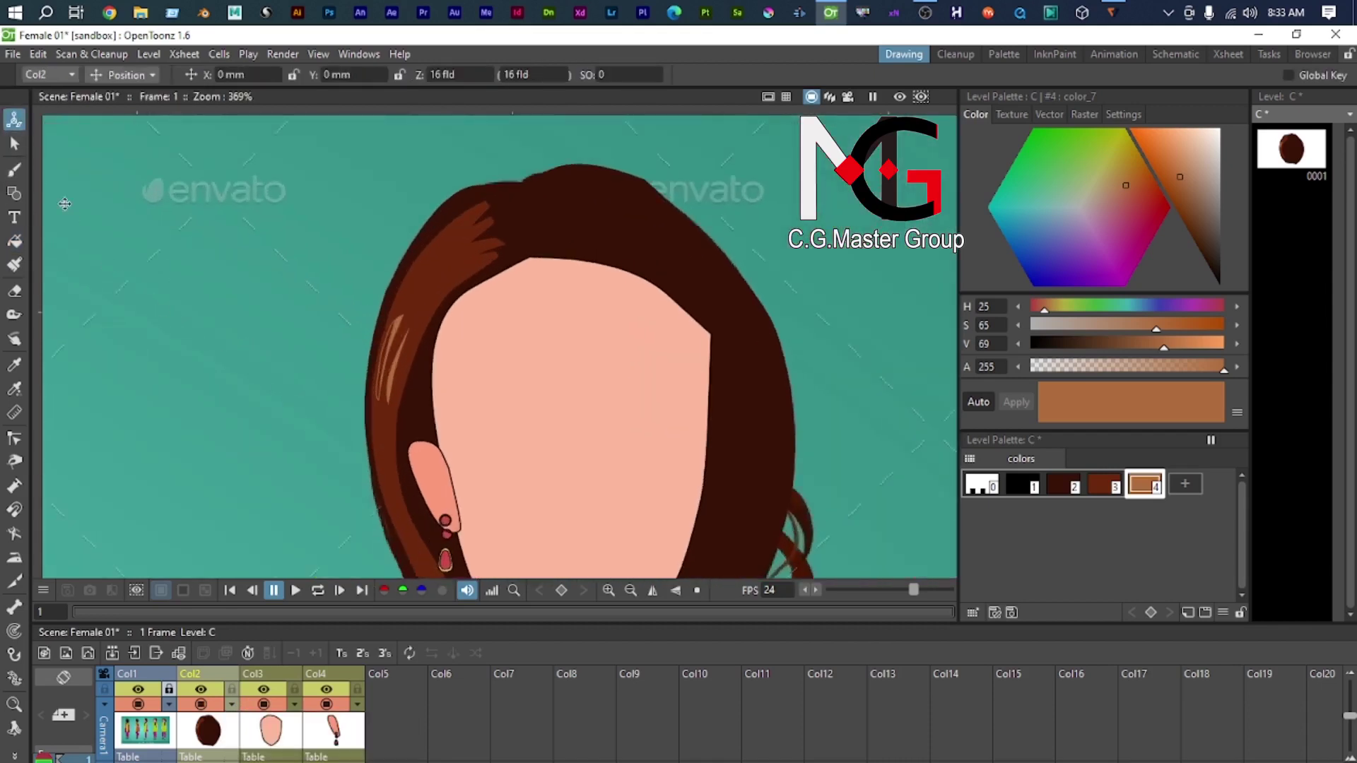
key(s)
scroll(372, 342, up, 7)
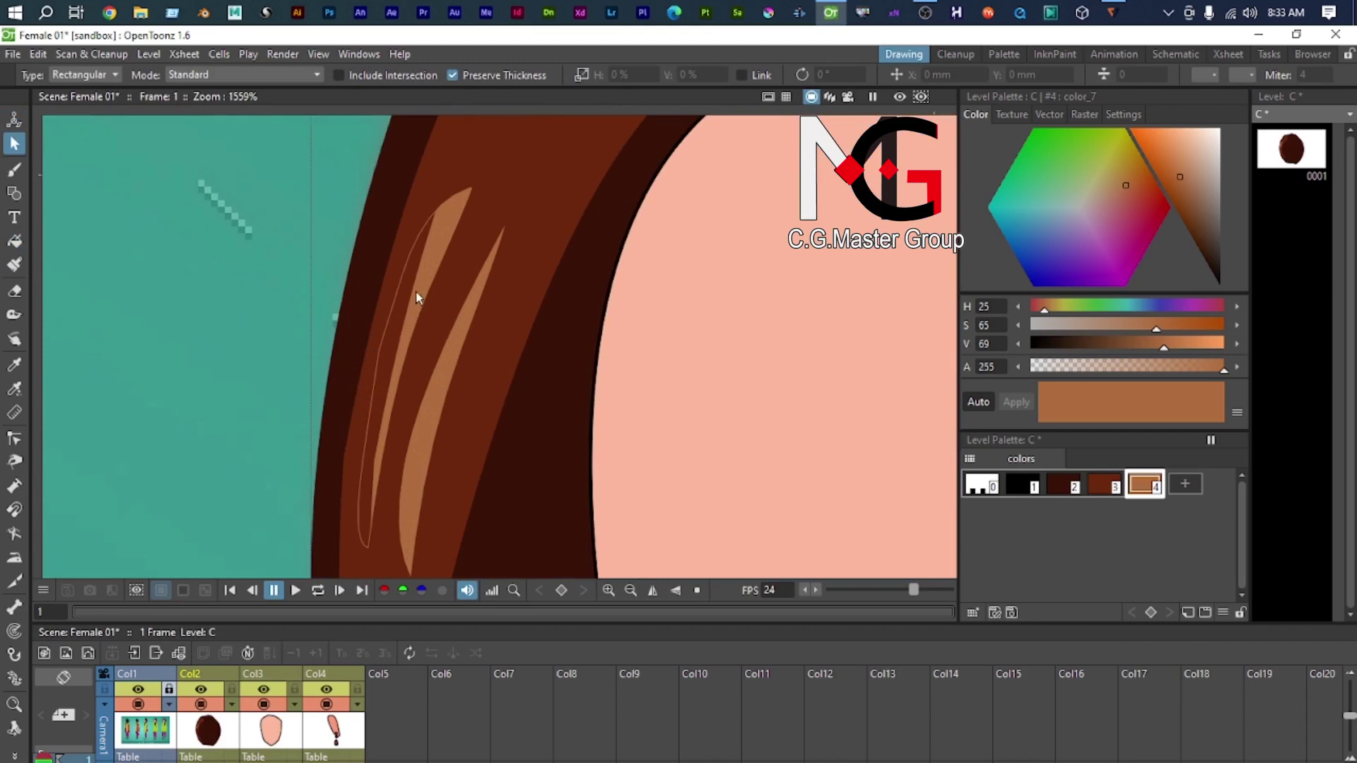
Step: Move the outer light brown highlight slightly inward and upward so more of it sits on the reddish-brown strand, and deselect it
scroll(494, 447, down, 9)
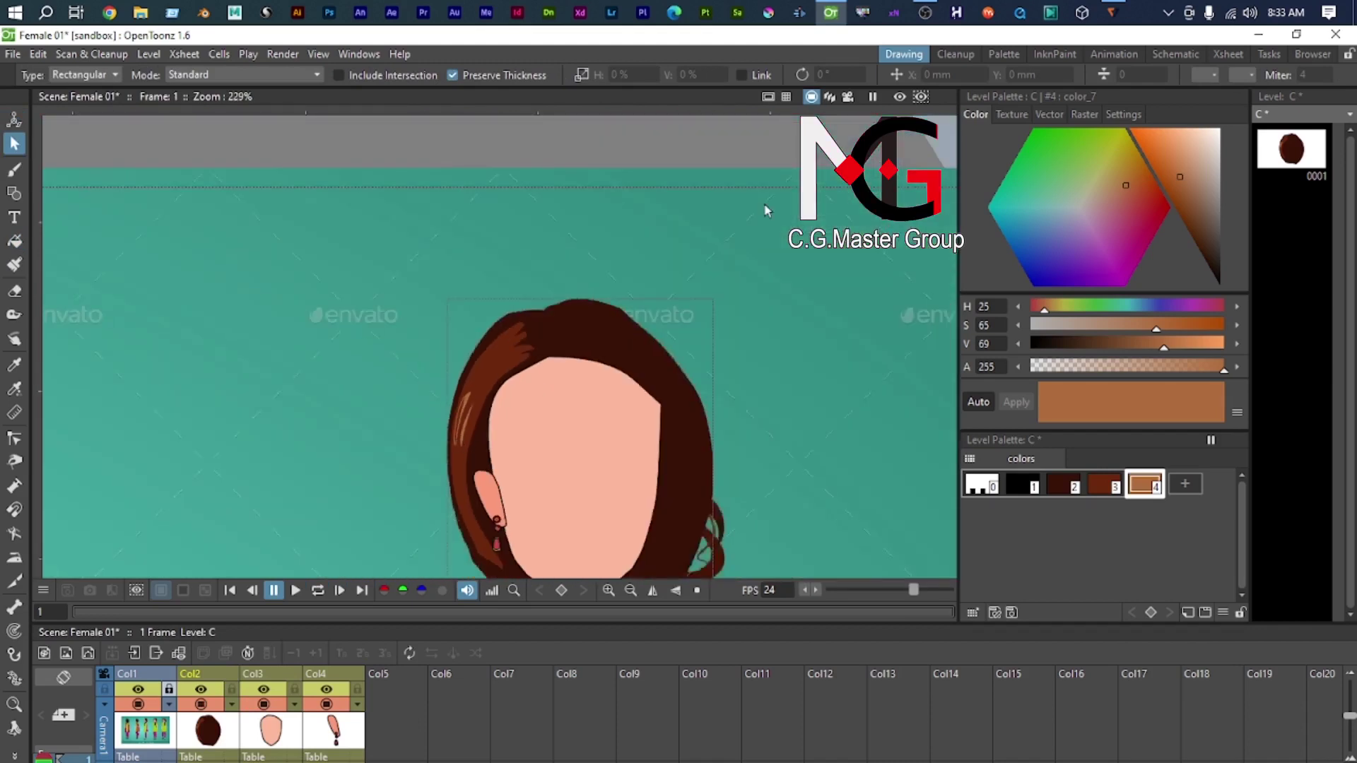
scroll(450, 443, up, 2)
scroll(494, 448, up, 8)
click(521, 376)
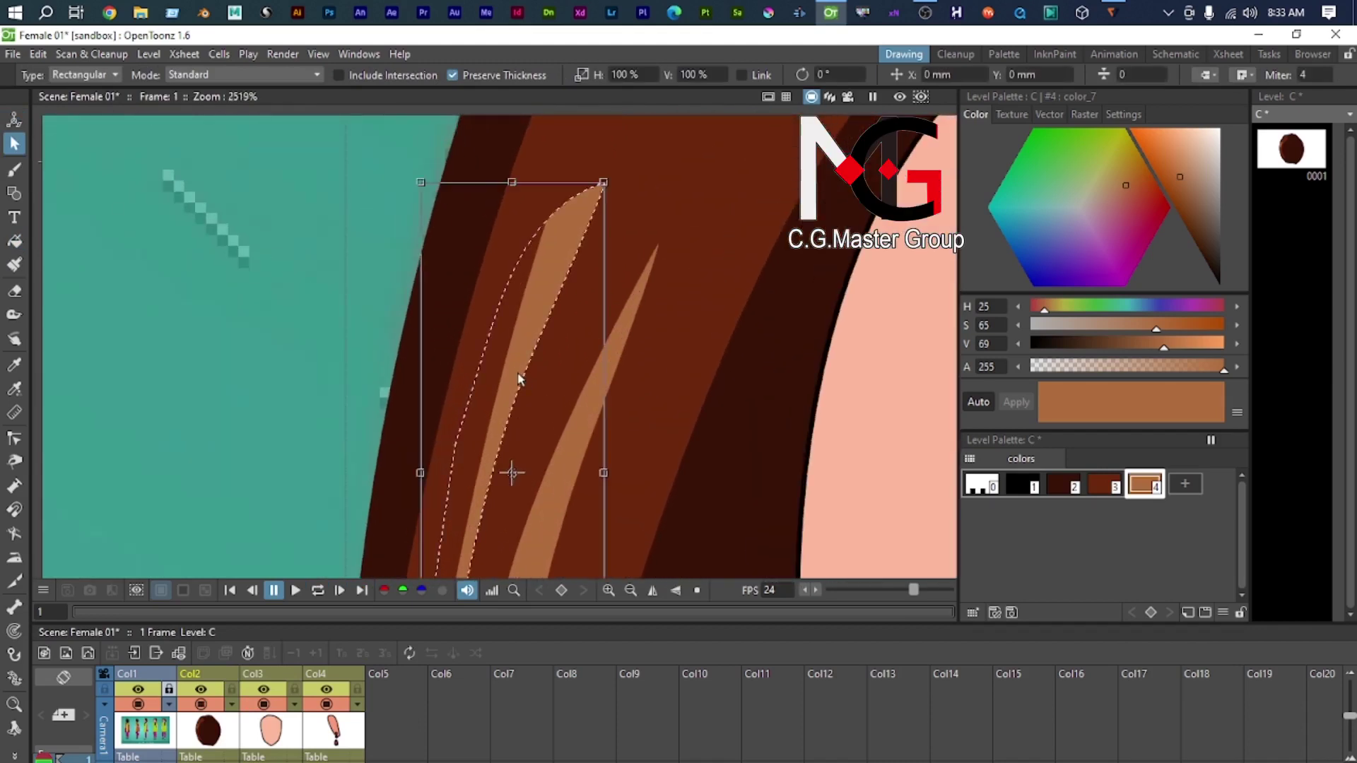
scroll(499, 400, up, 4)
scroll(499, 400, down, 2)
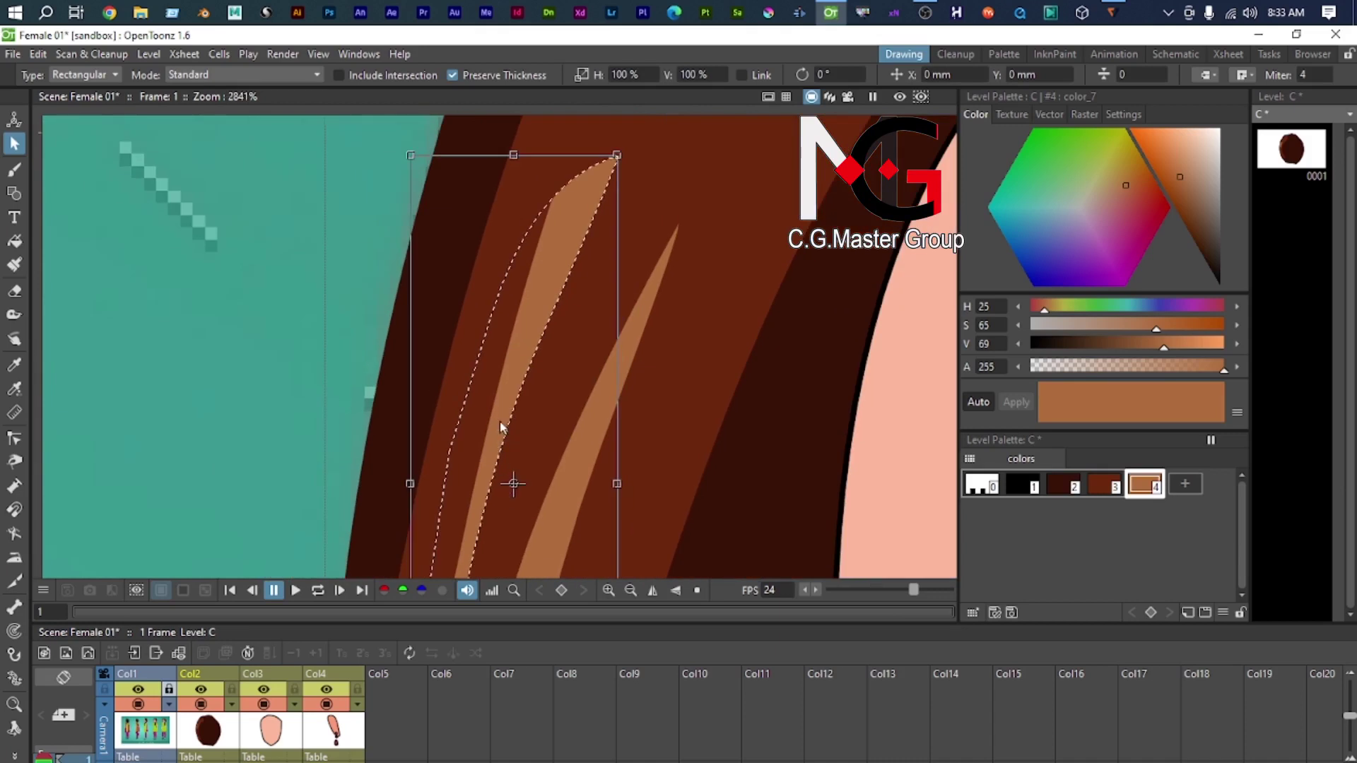
mouse_move(501, 424)
mouse_down()
mouse_move(556, 408)
mouse_move(527, 400)
mouse_up()
click(521, 401)
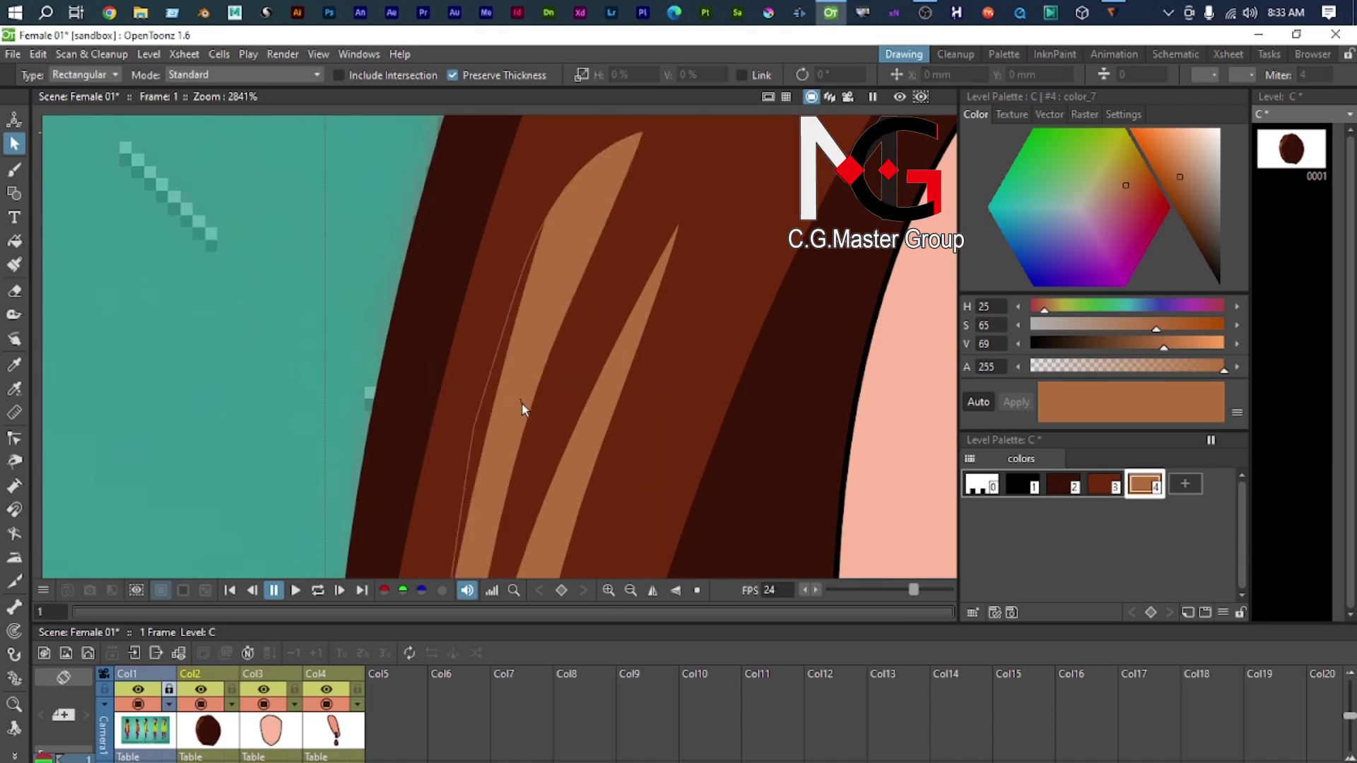
click(498, 356)
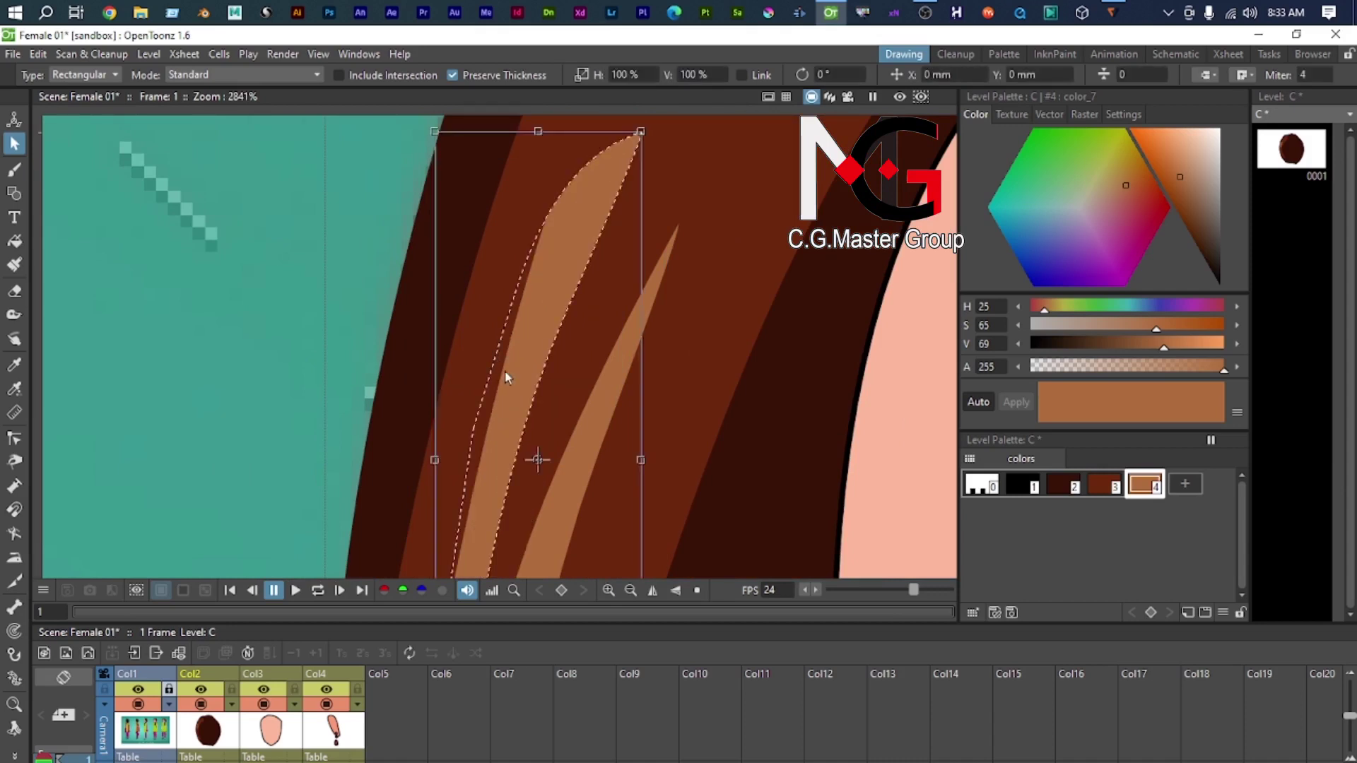
scroll(519, 411, down, 1)
scroll(520, 411, down, 10)
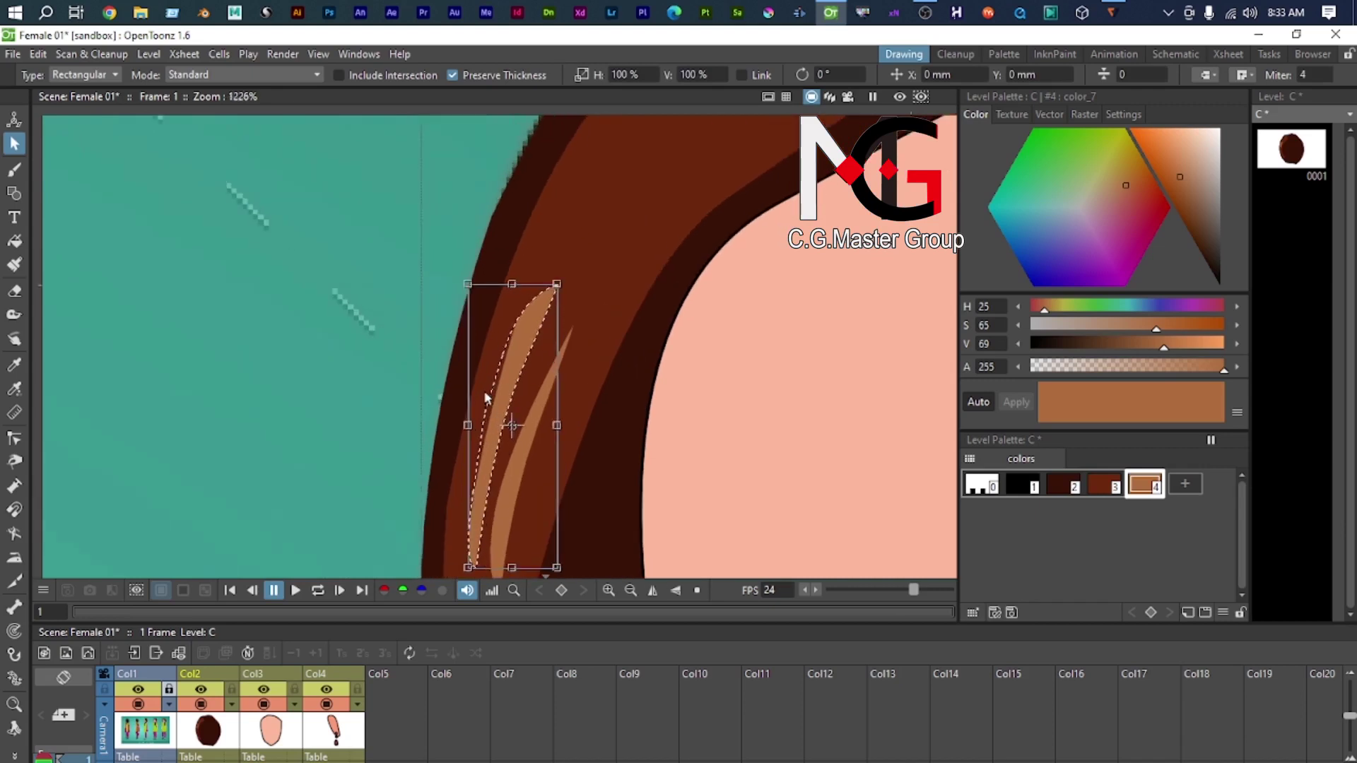
click(612, 256)
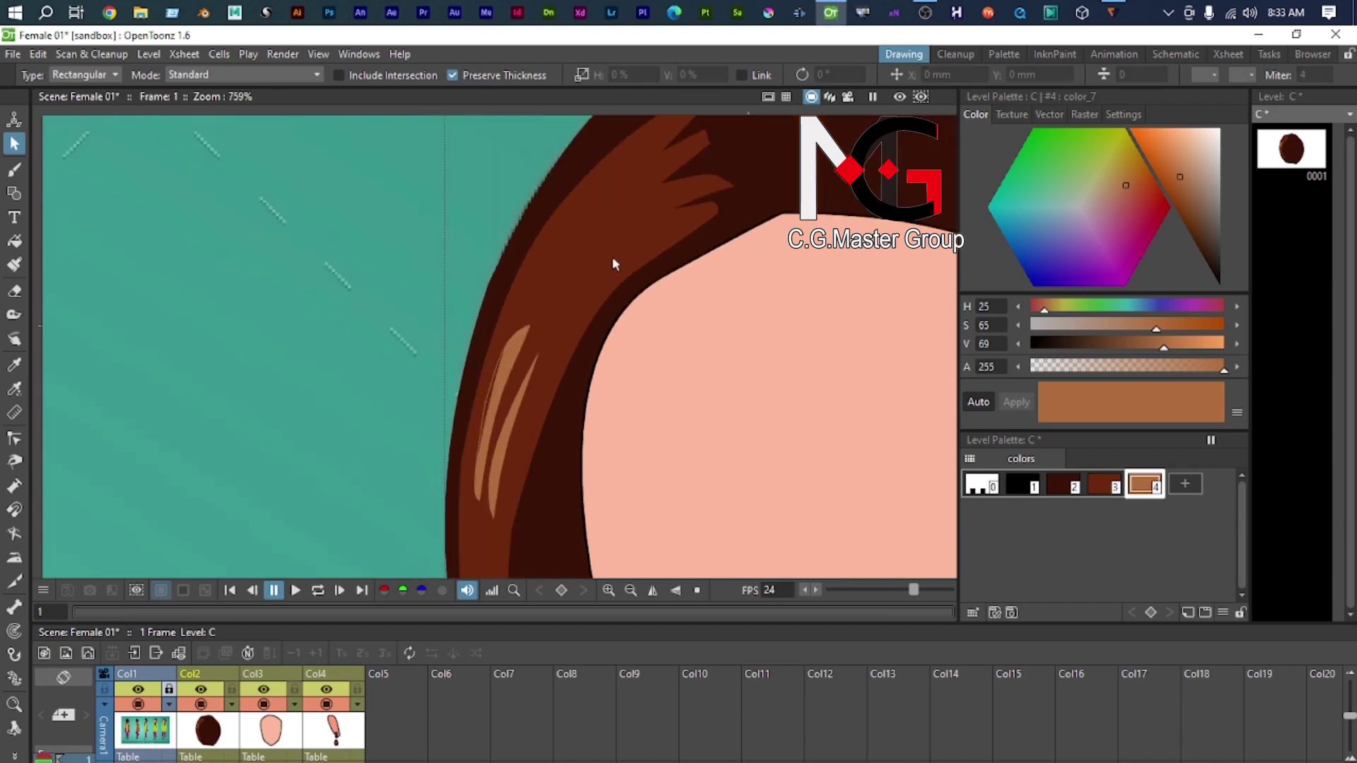
Step: Select the reddish-brown strand and reduce its outline's stroke thickness to 0.05
click(595, 306)
click(1125, 72)
text(0.5)
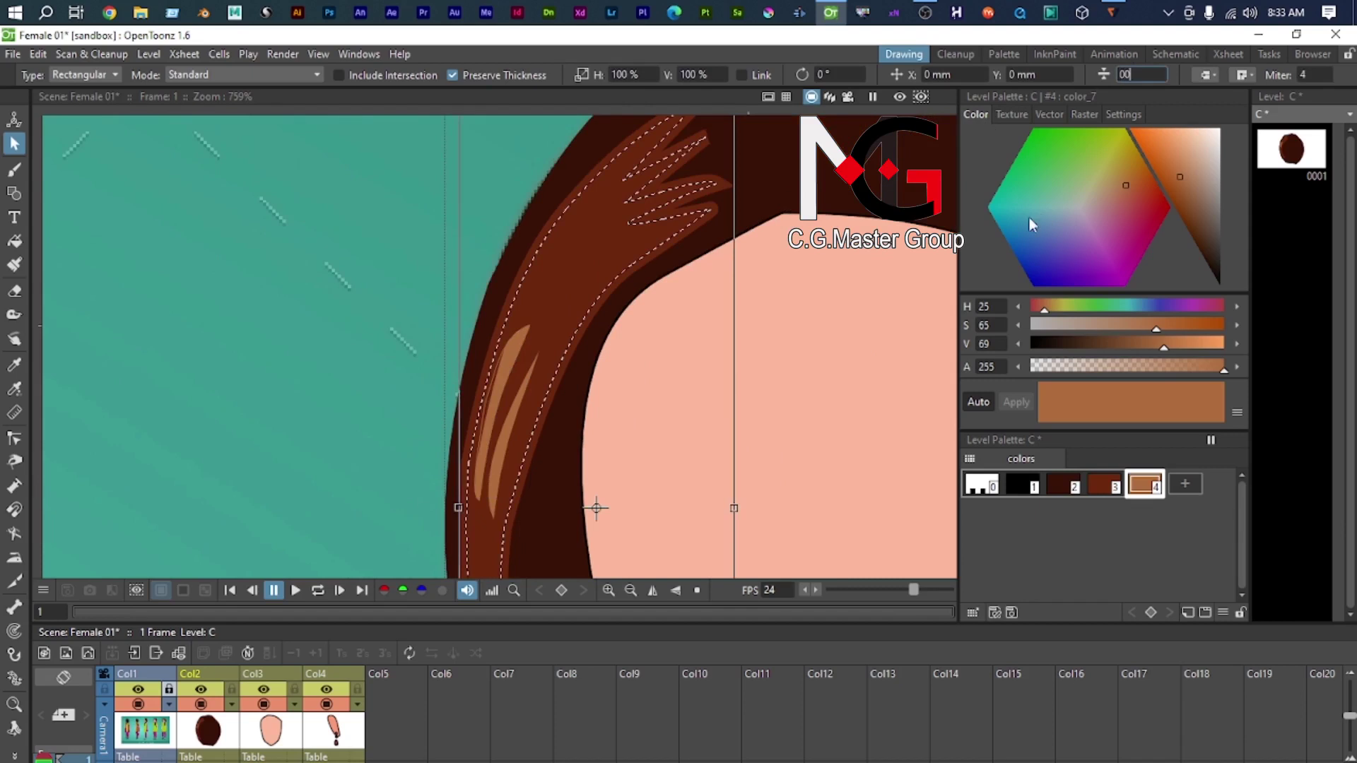
key(Return)
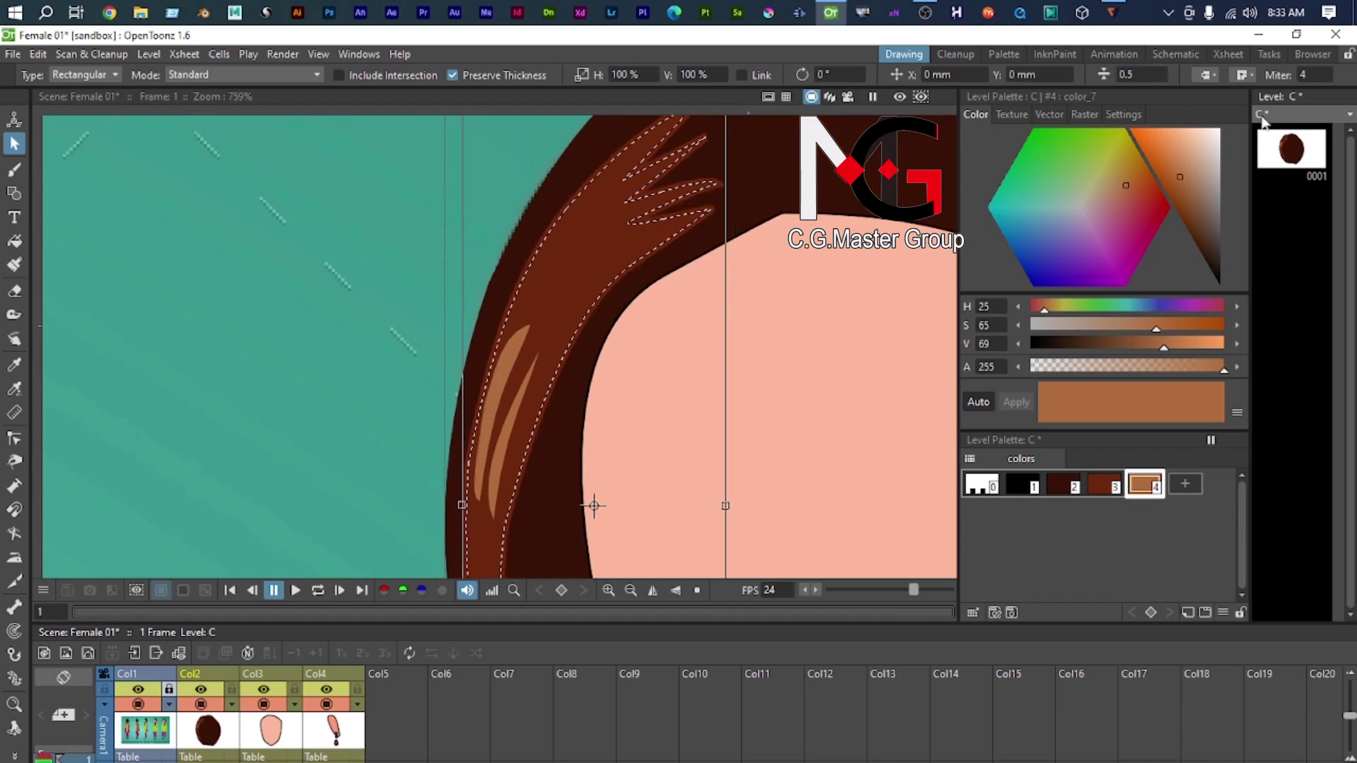
click(1130, 76)
text(0)
key(Return)
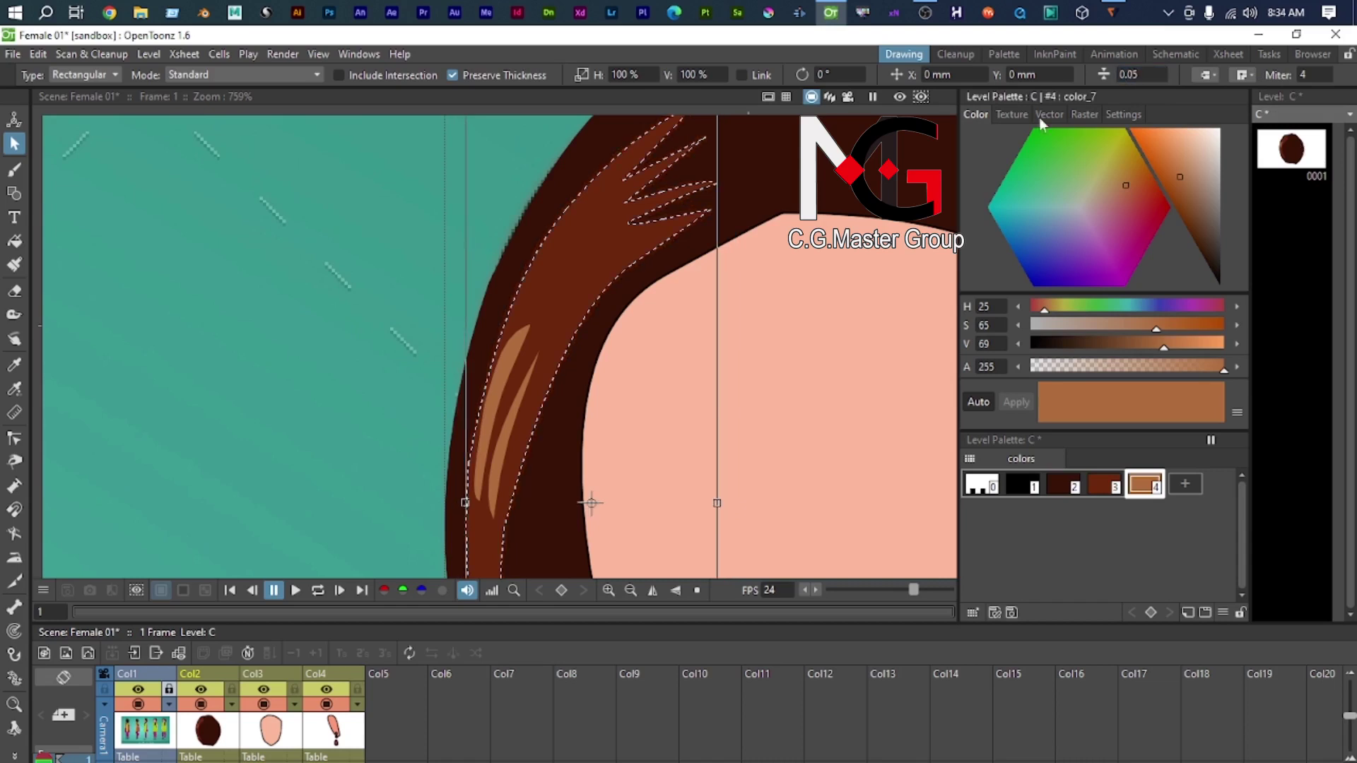
click(526, 343)
scroll(527, 343, down, 3)
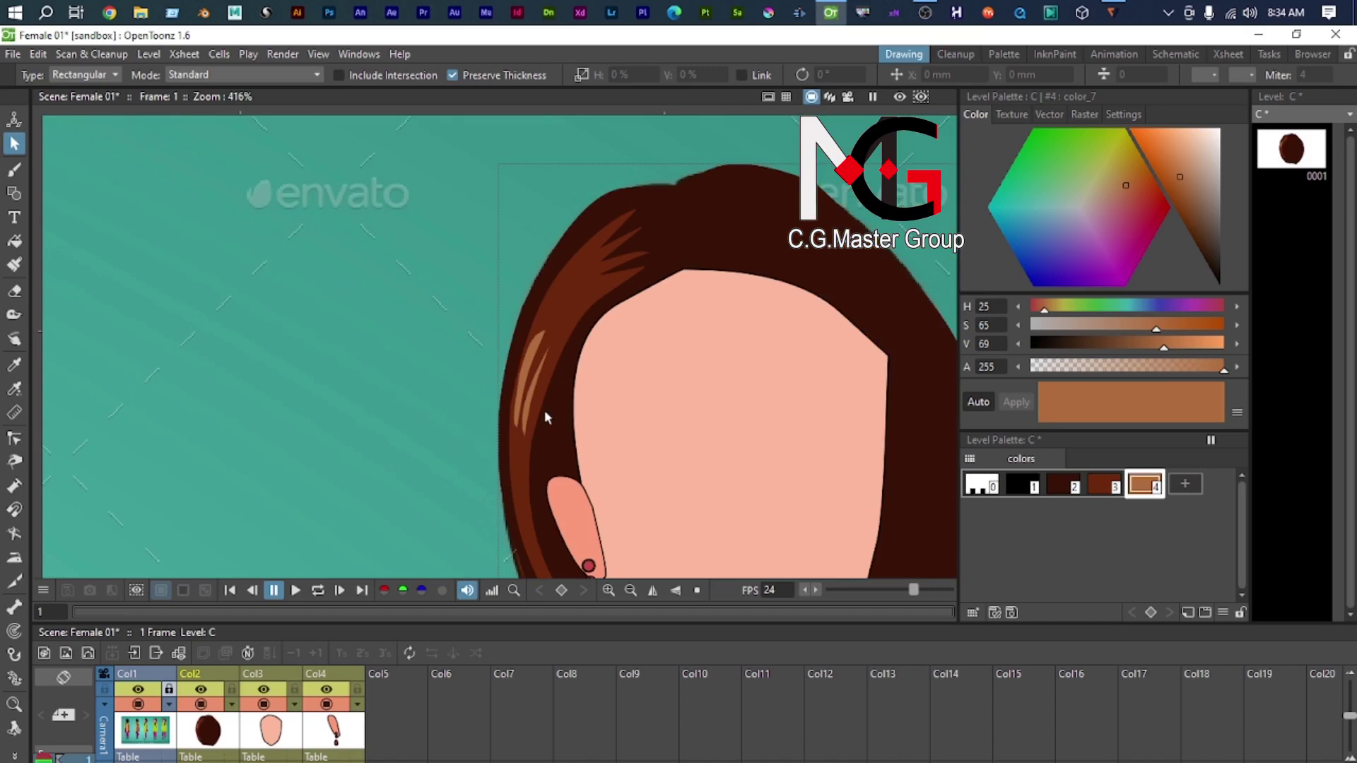
scroll(424, 300, down, 3)
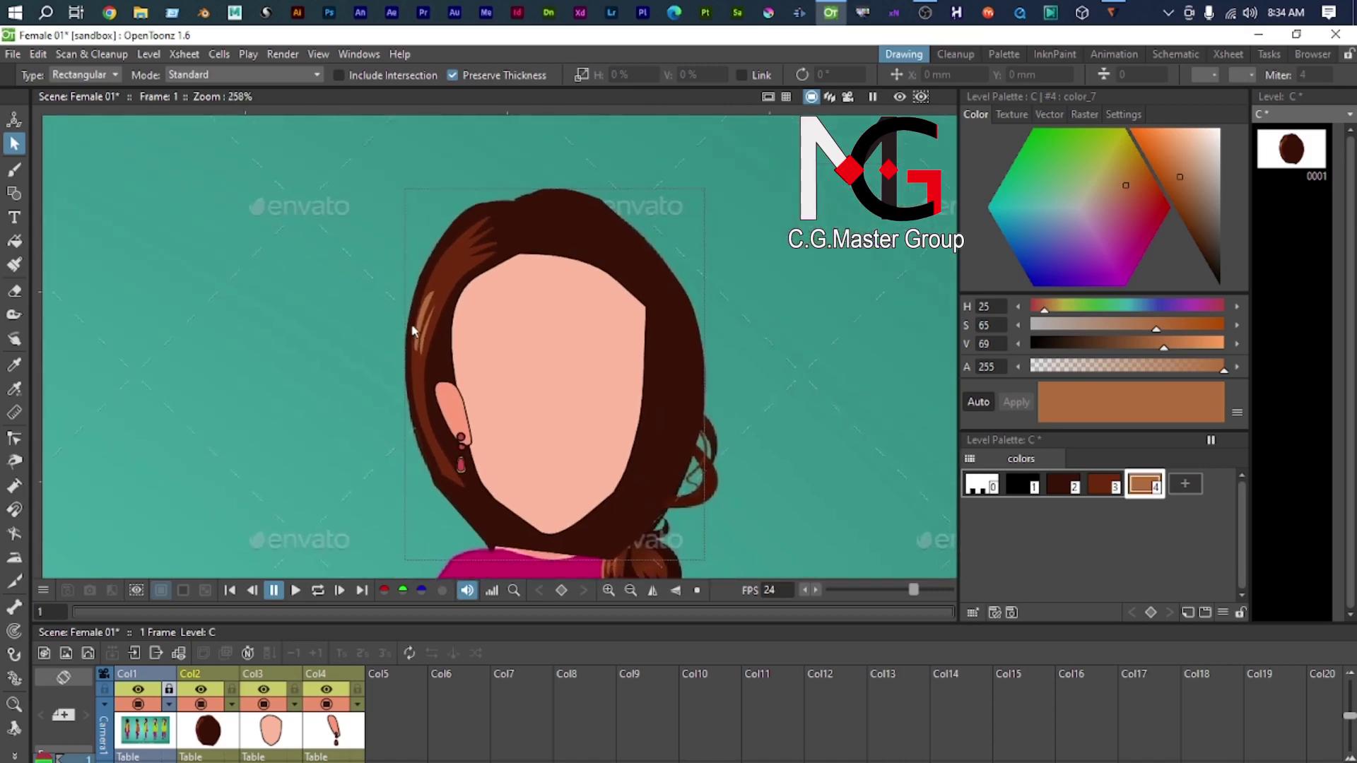
Step: Lower the opacity of the hair column Col2 to 37% so the reference hair shows through
click(208, 731)
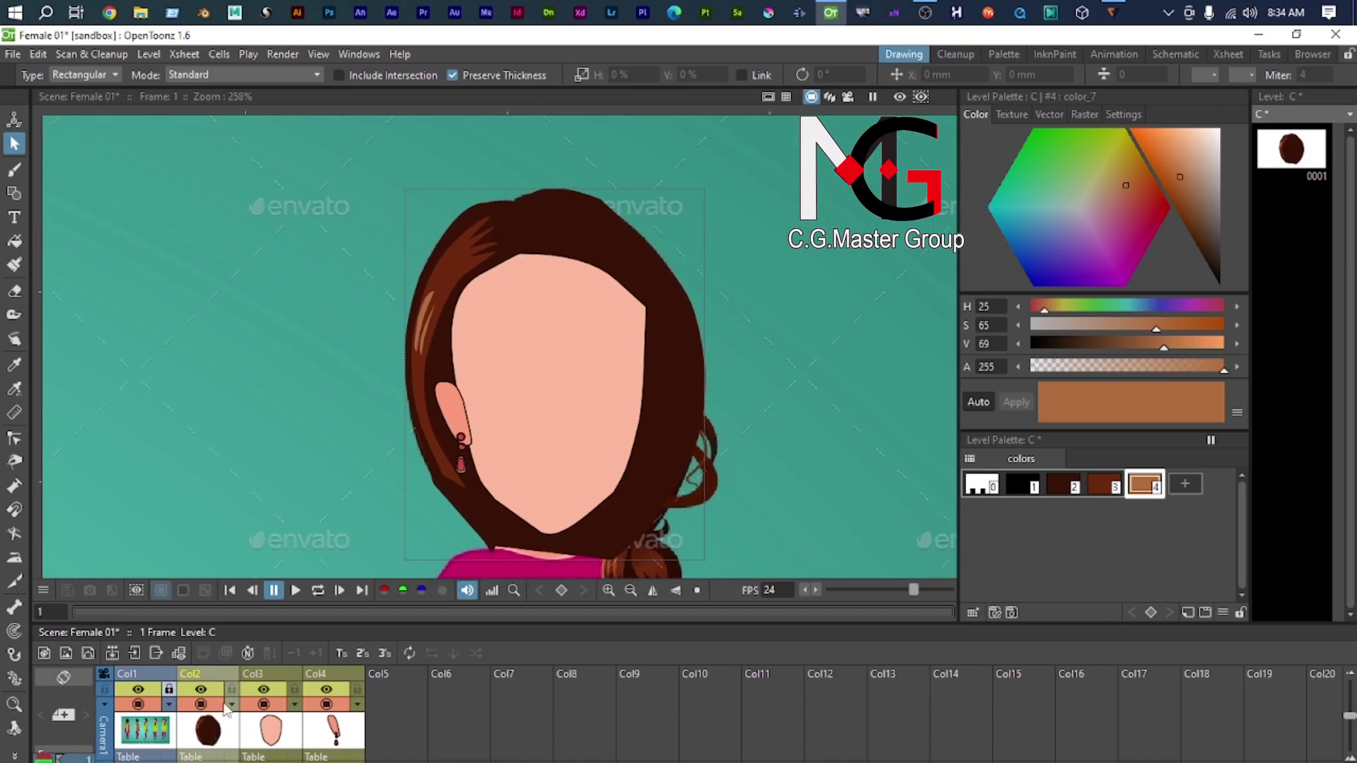
click(233, 704)
drag(349, 720, 286, 718)
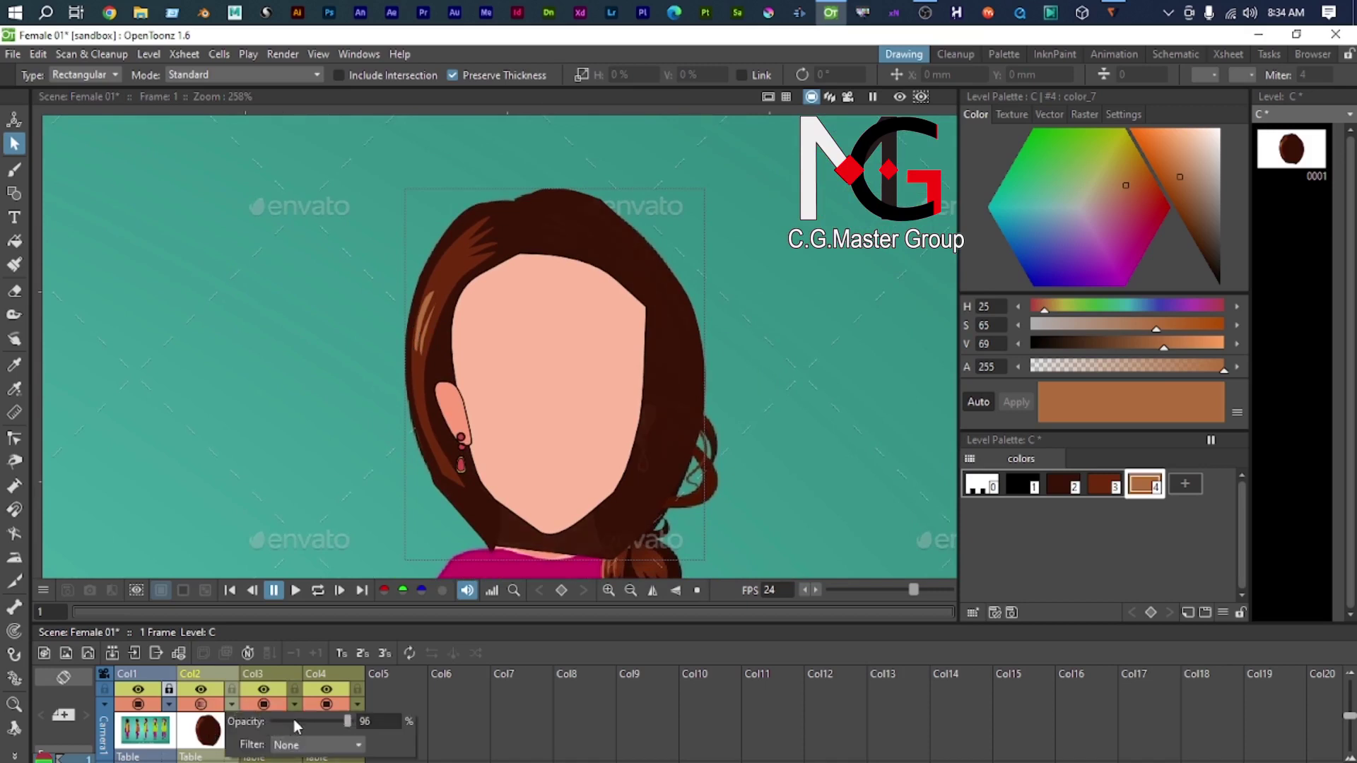
drag(322, 726, 301, 724)
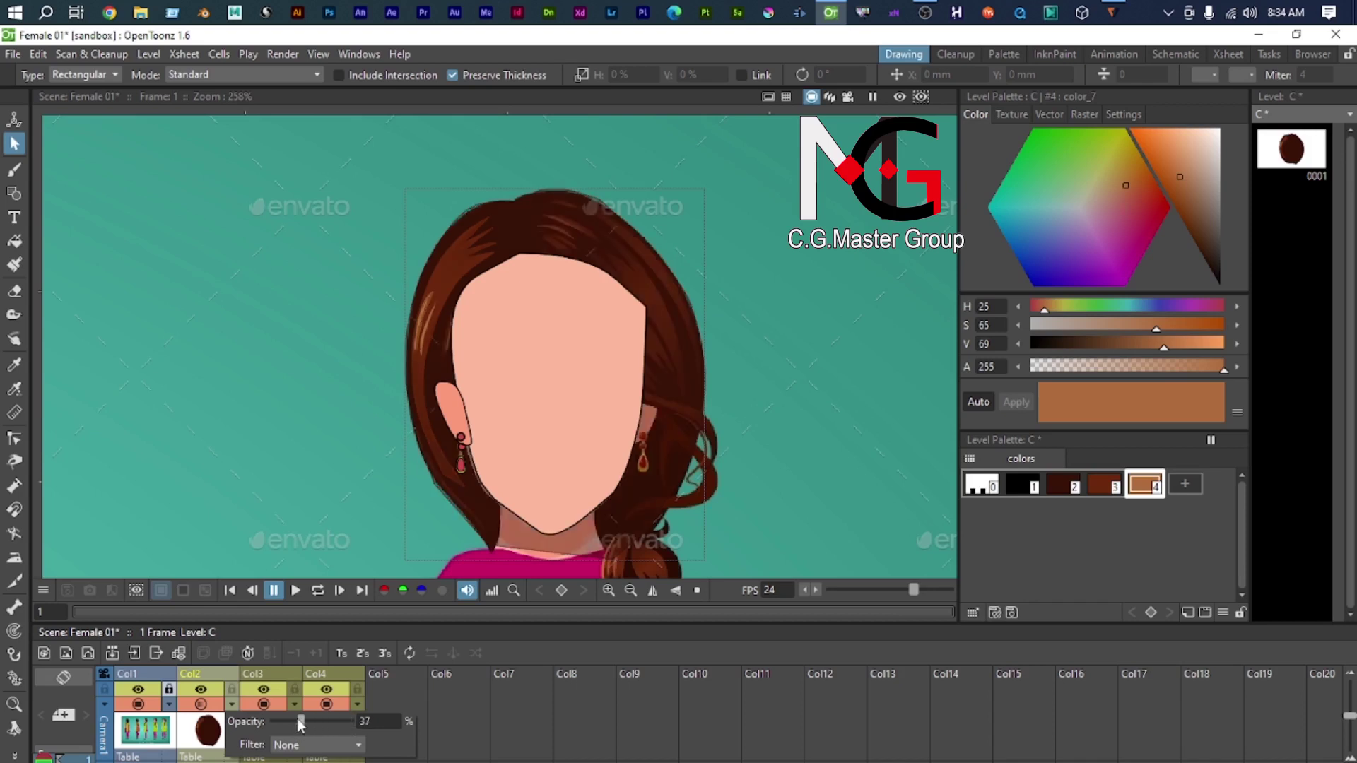
click(481, 432)
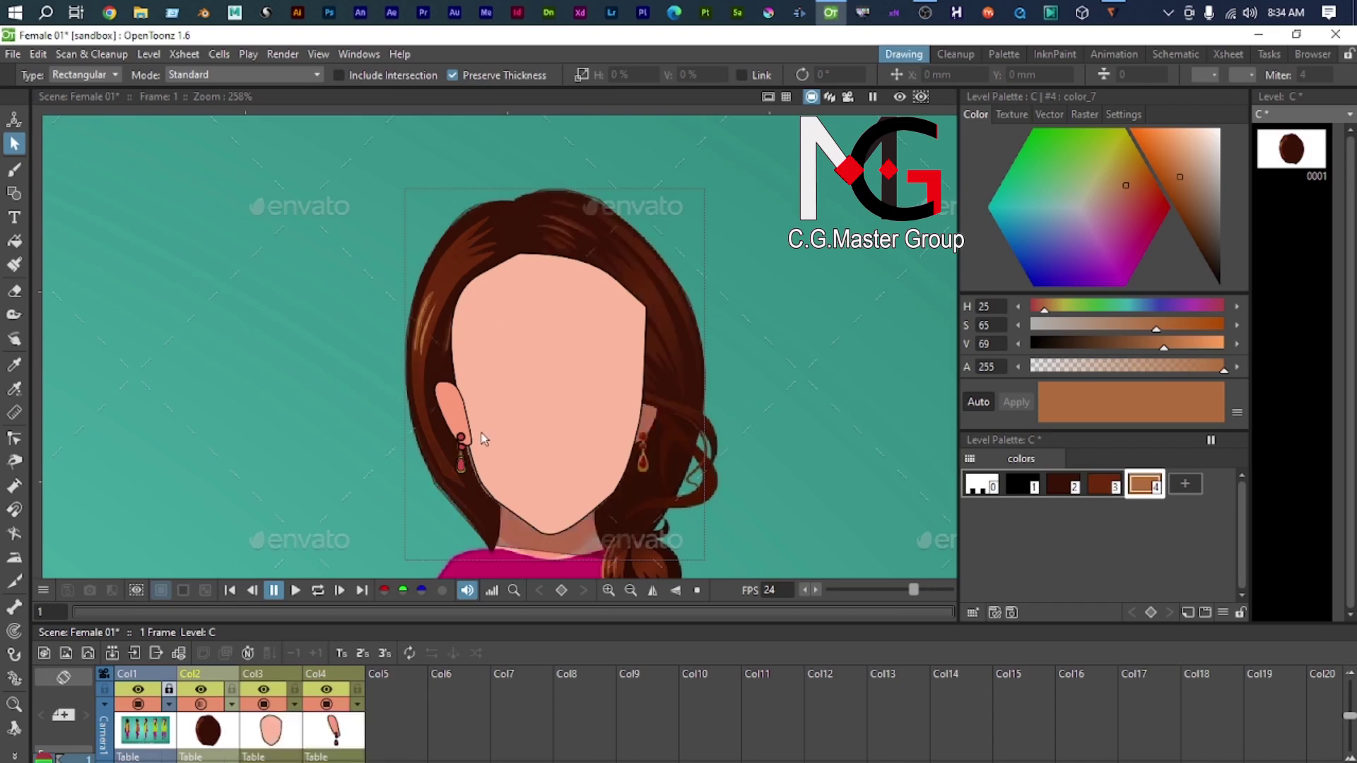
Step: Draw two end-to-end straight lines in color_7 with the Line shape, tracing the hair edge below the ear towards the collar
drag(482, 433, 517, 339)
scroll(491, 350, up, 7)
drag(460, 404, 437, 341)
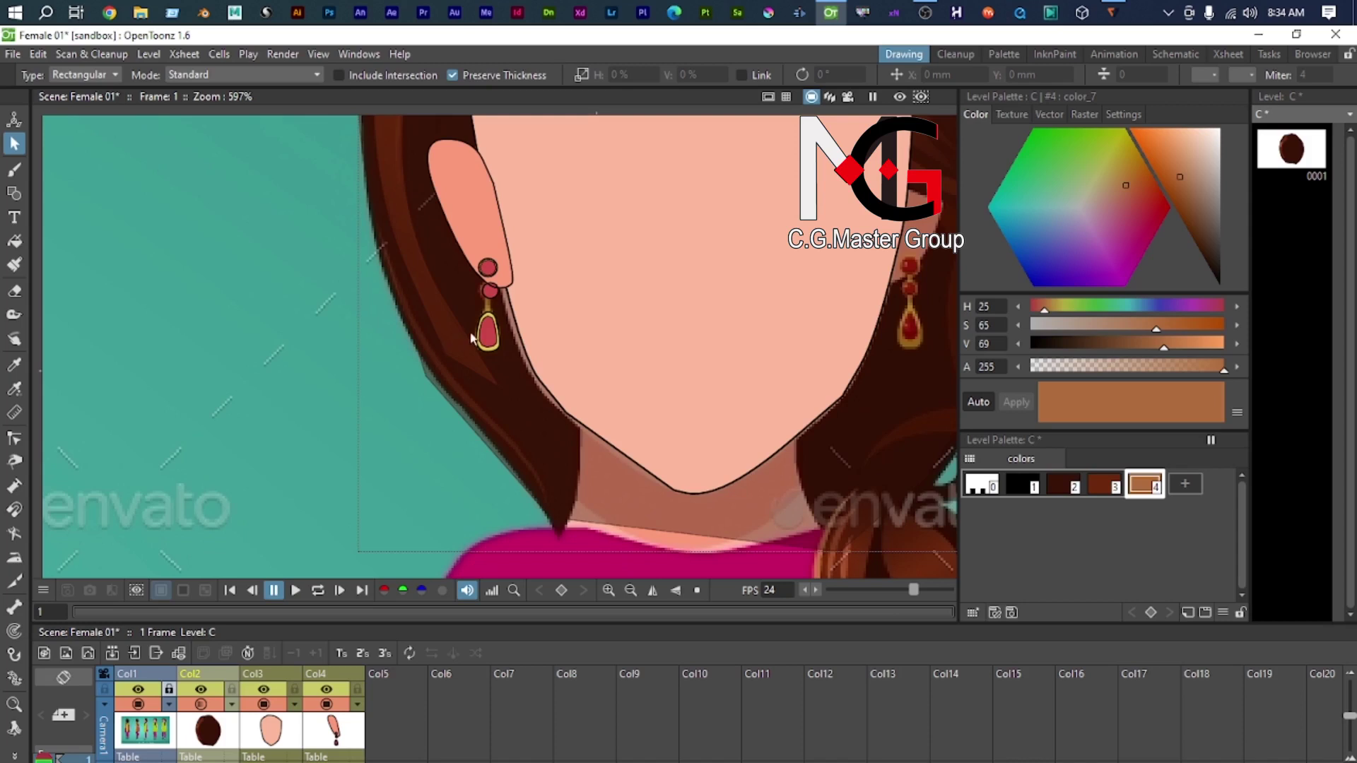
scroll(528, 289, up, 2)
scroll(539, 272, down, 3)
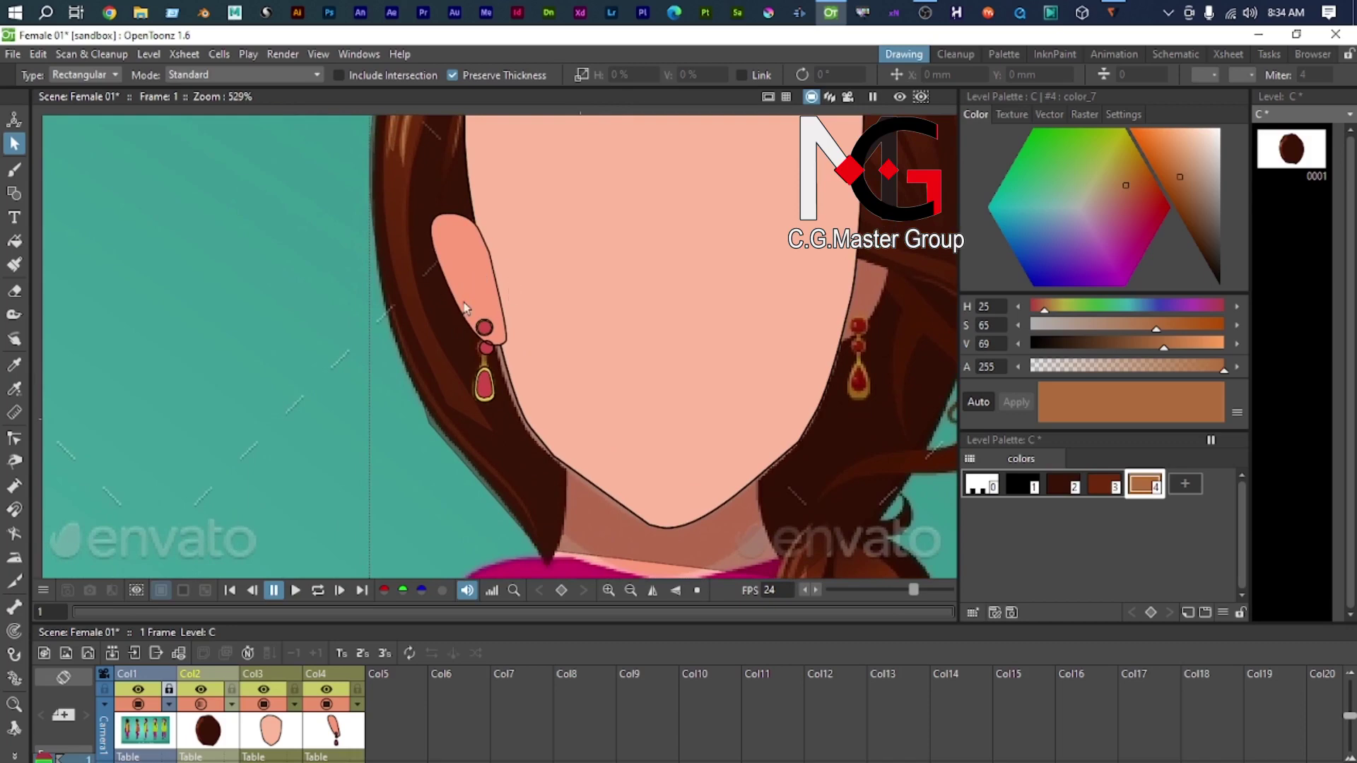
scroll(487, 358, down, 1)
drag(488, 256, 485, 170)
scroll(456, 297, up, 1)
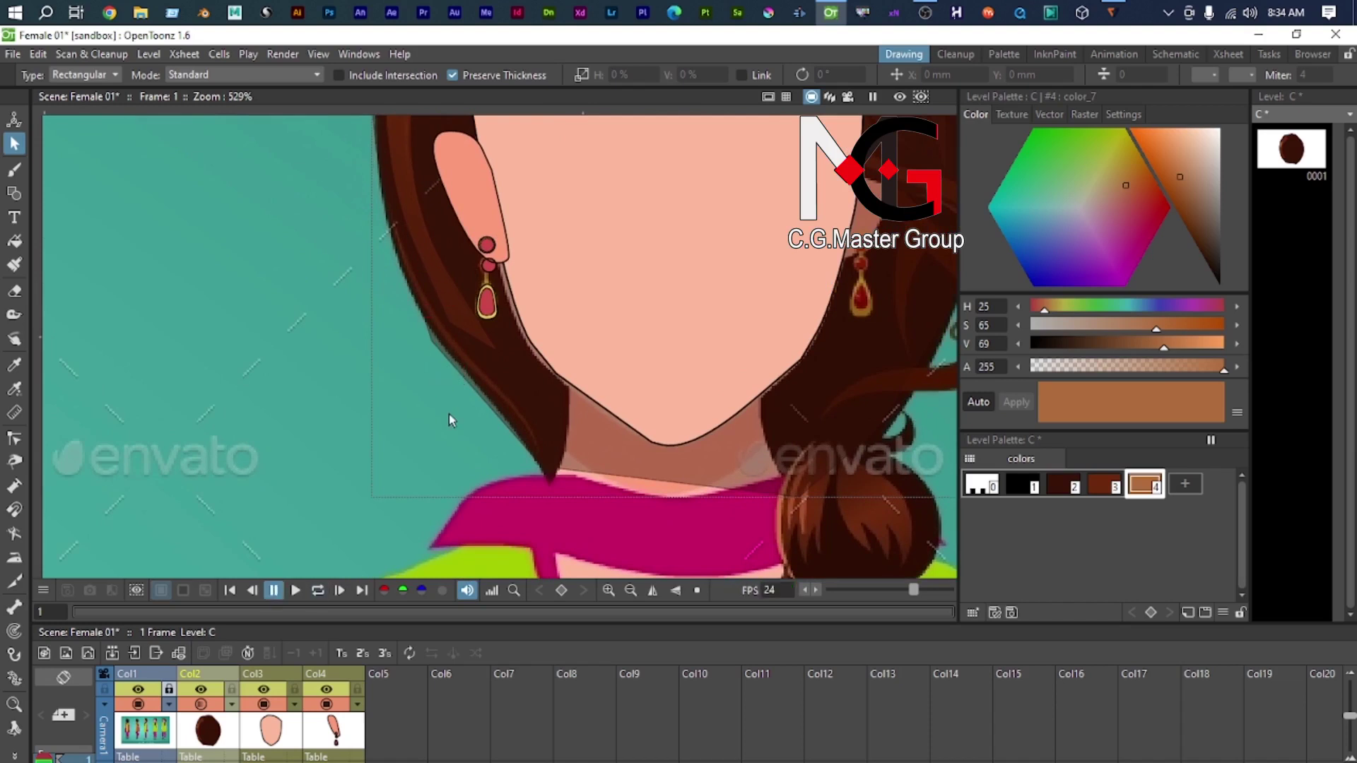
key(g)
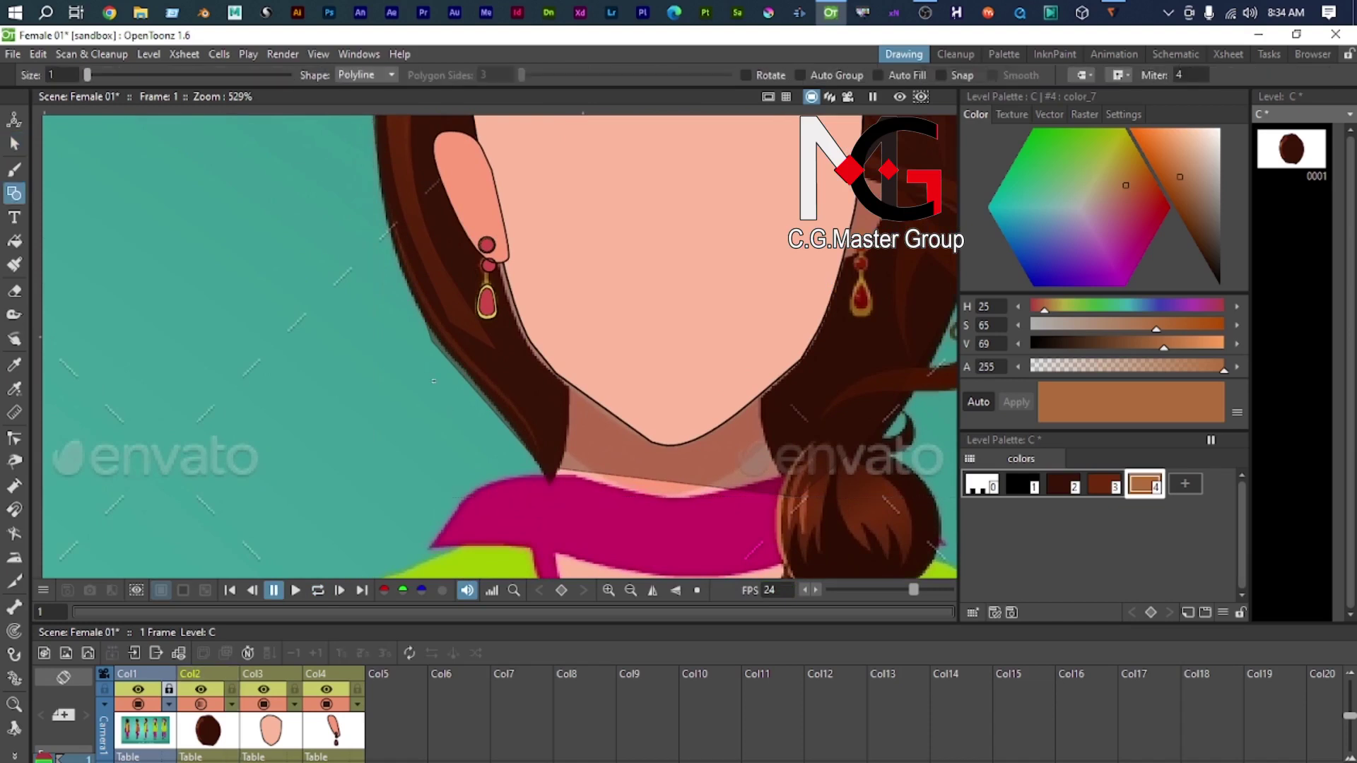
click(382, 75)
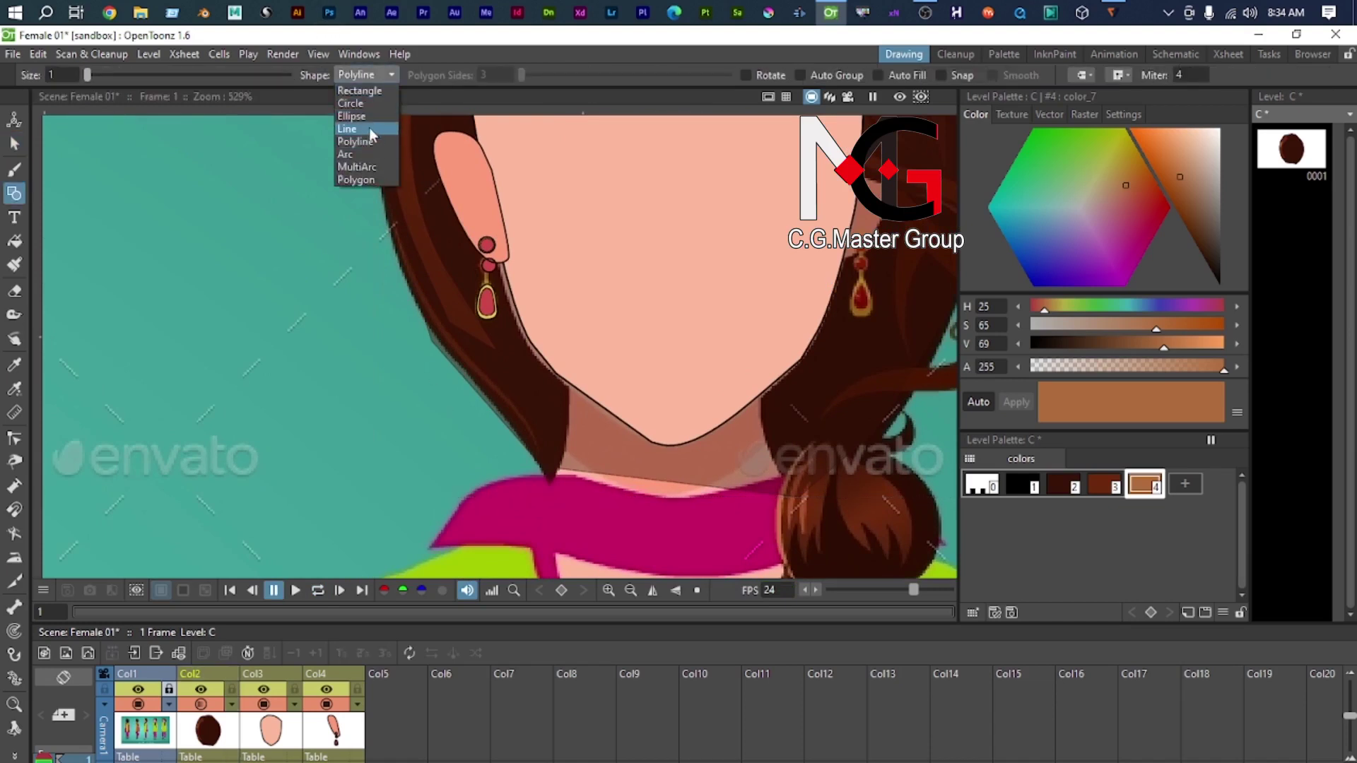
click(369, 129)
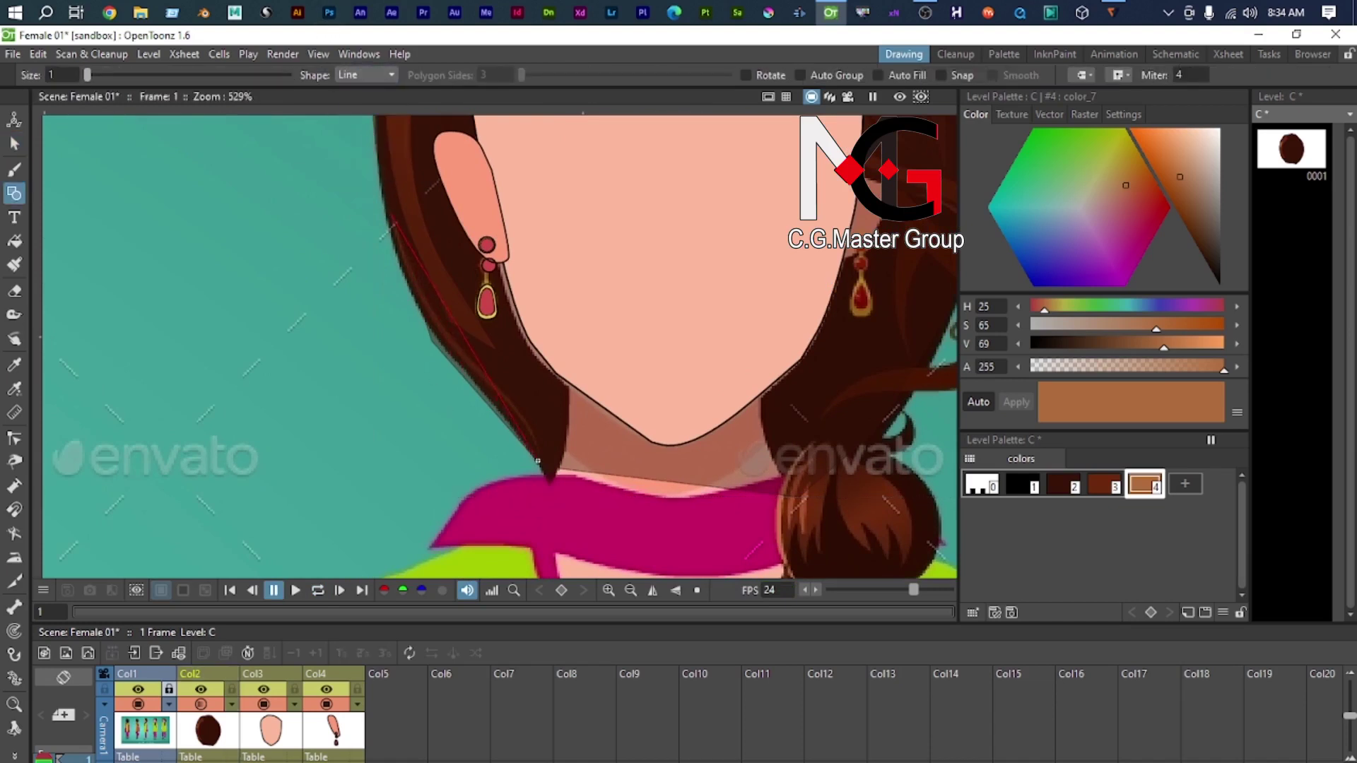
drag(482, 379, 486, 380)
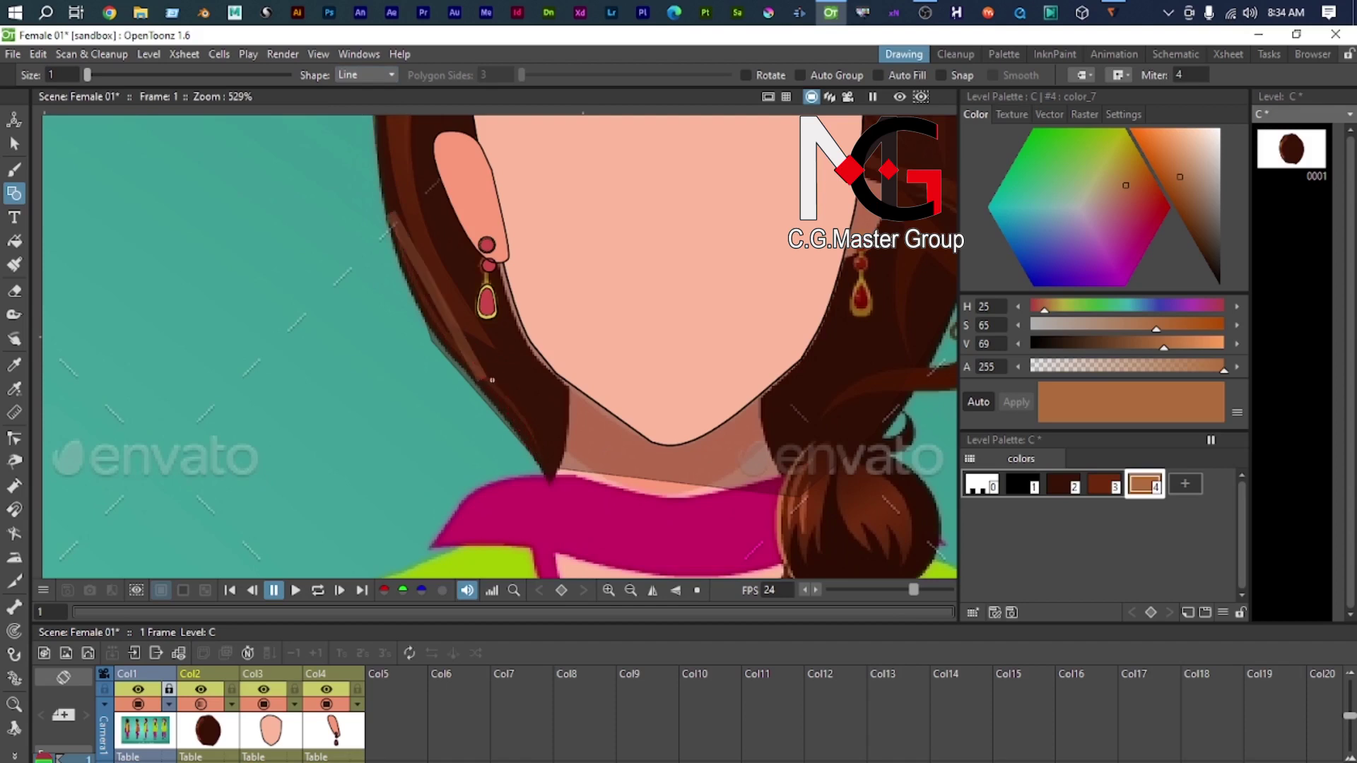
drag(539, 450, 538, 448)
Step: Bend the two new lines with the Control Point Editor so they follow the curve of the hair's lower edge
key(s)
click(448, 322)
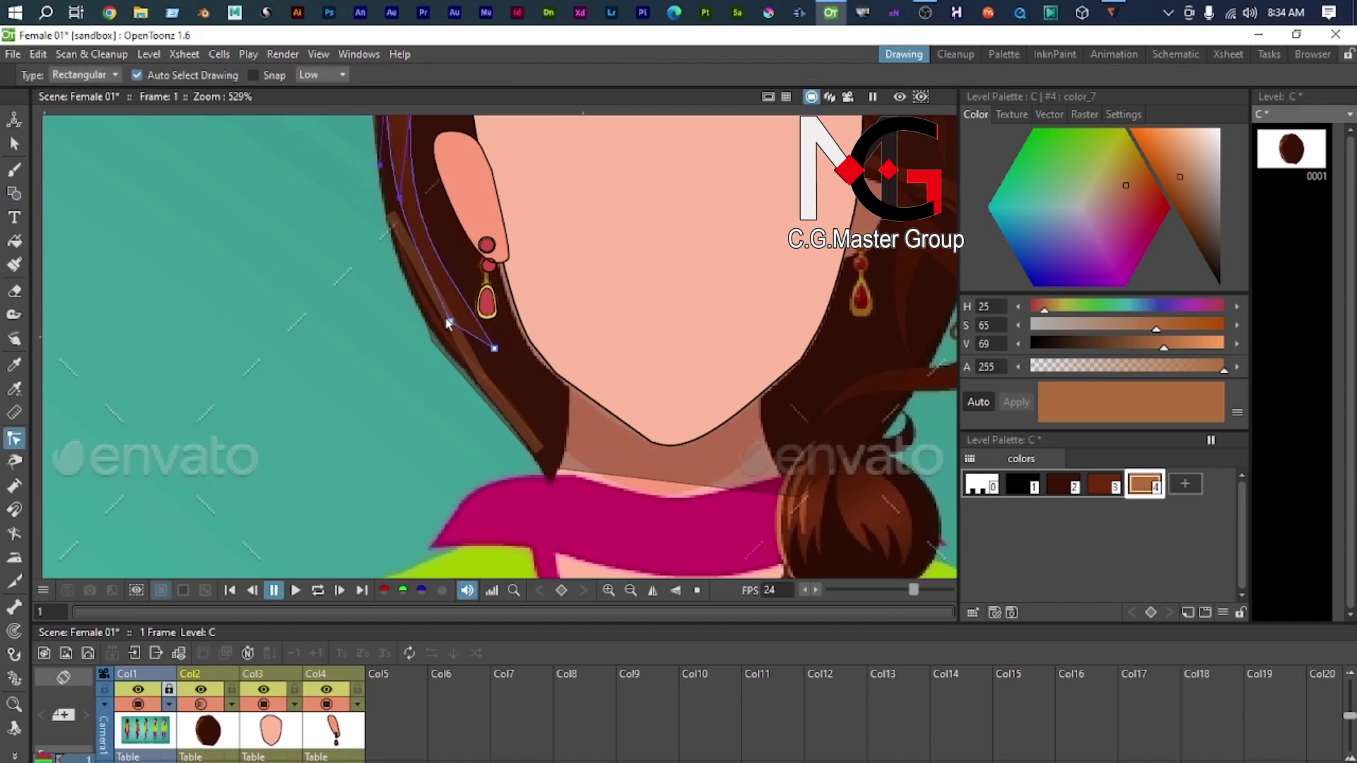
click(460, 348)
drag(444, 309, 430, 311)
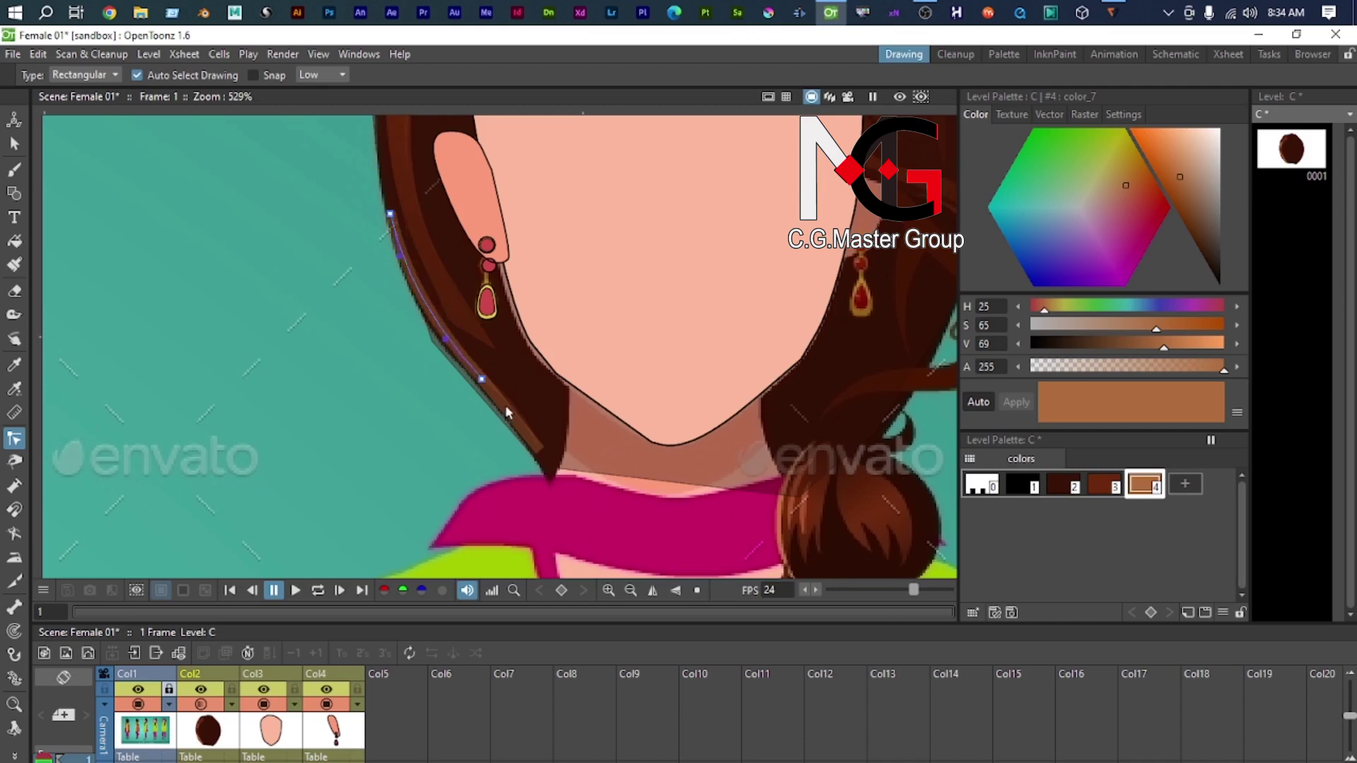
click(520, 426)
scroll(477, 456, up, 3)
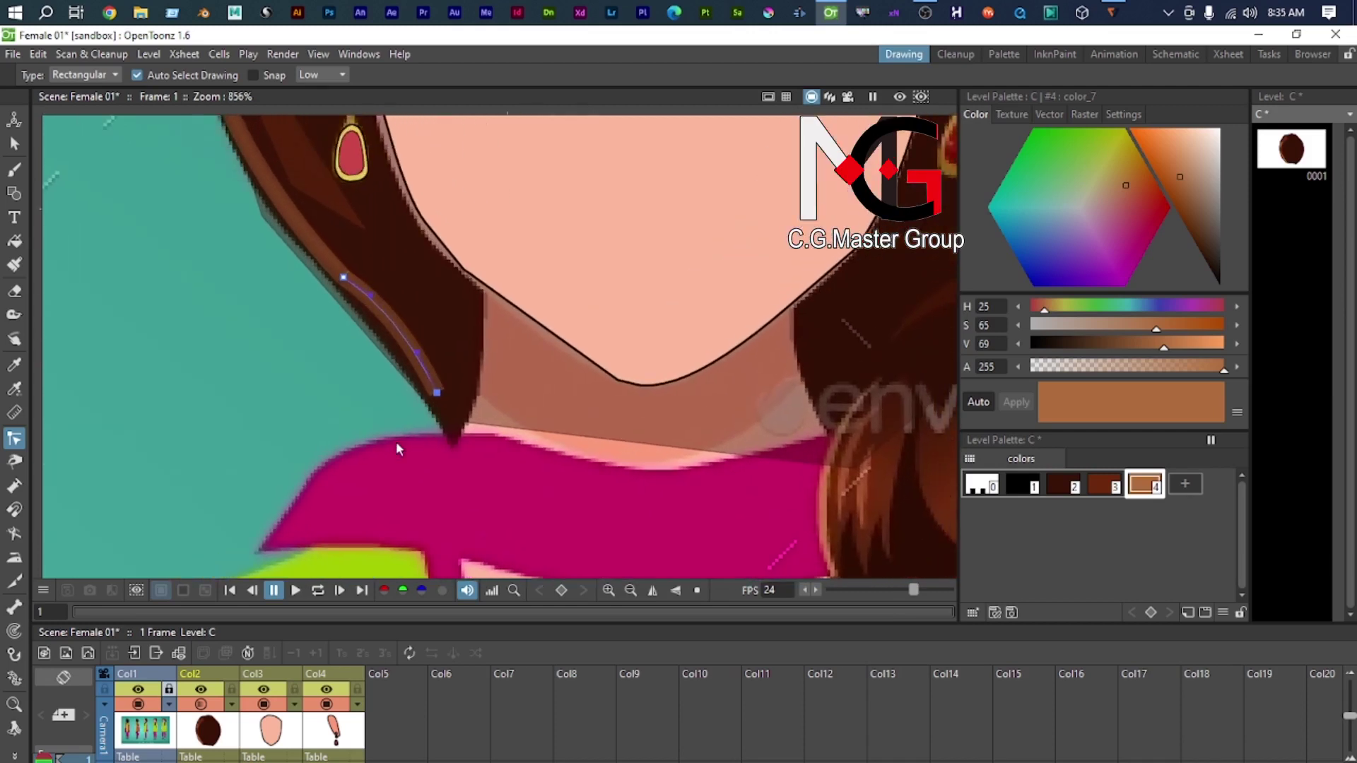
Step: Try to change the thickness at the lower tip of the second line with the Pump tool
click(14, 461)
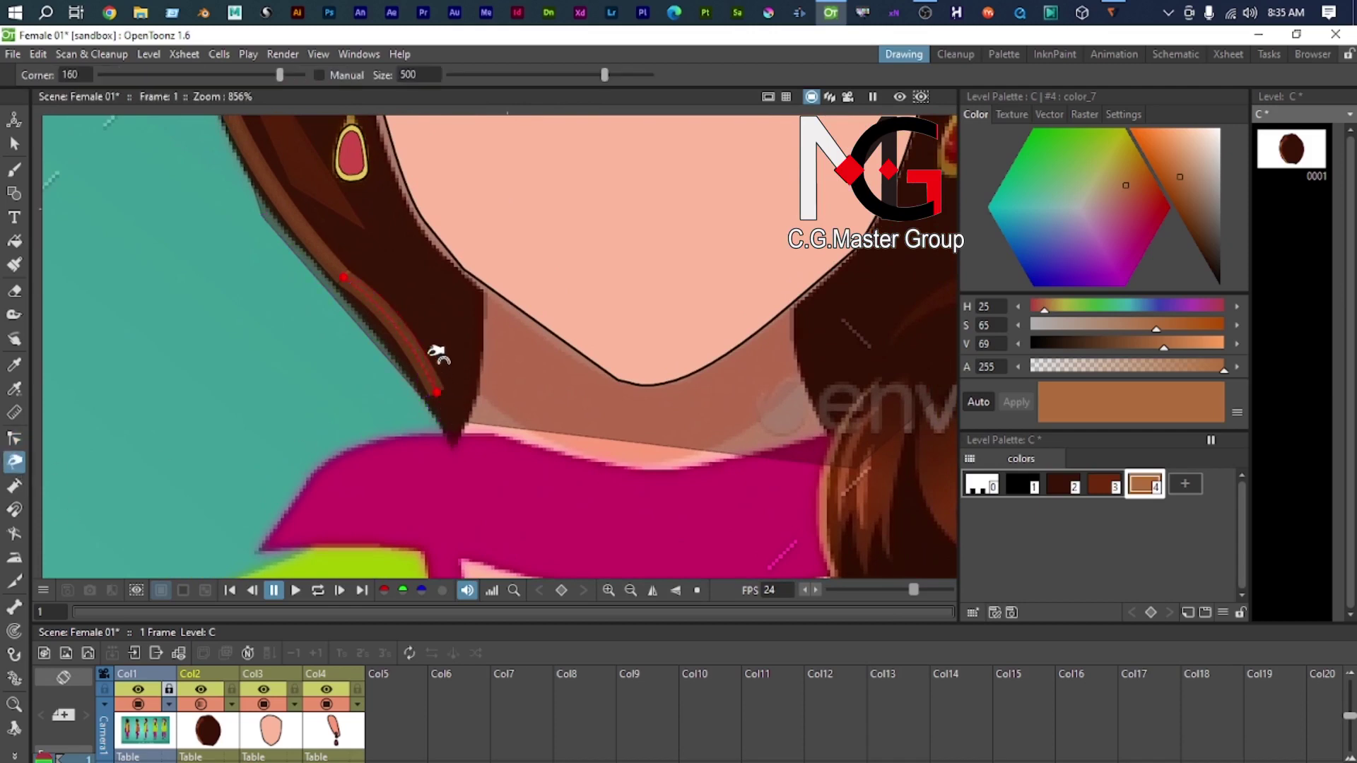
click(12, 489)
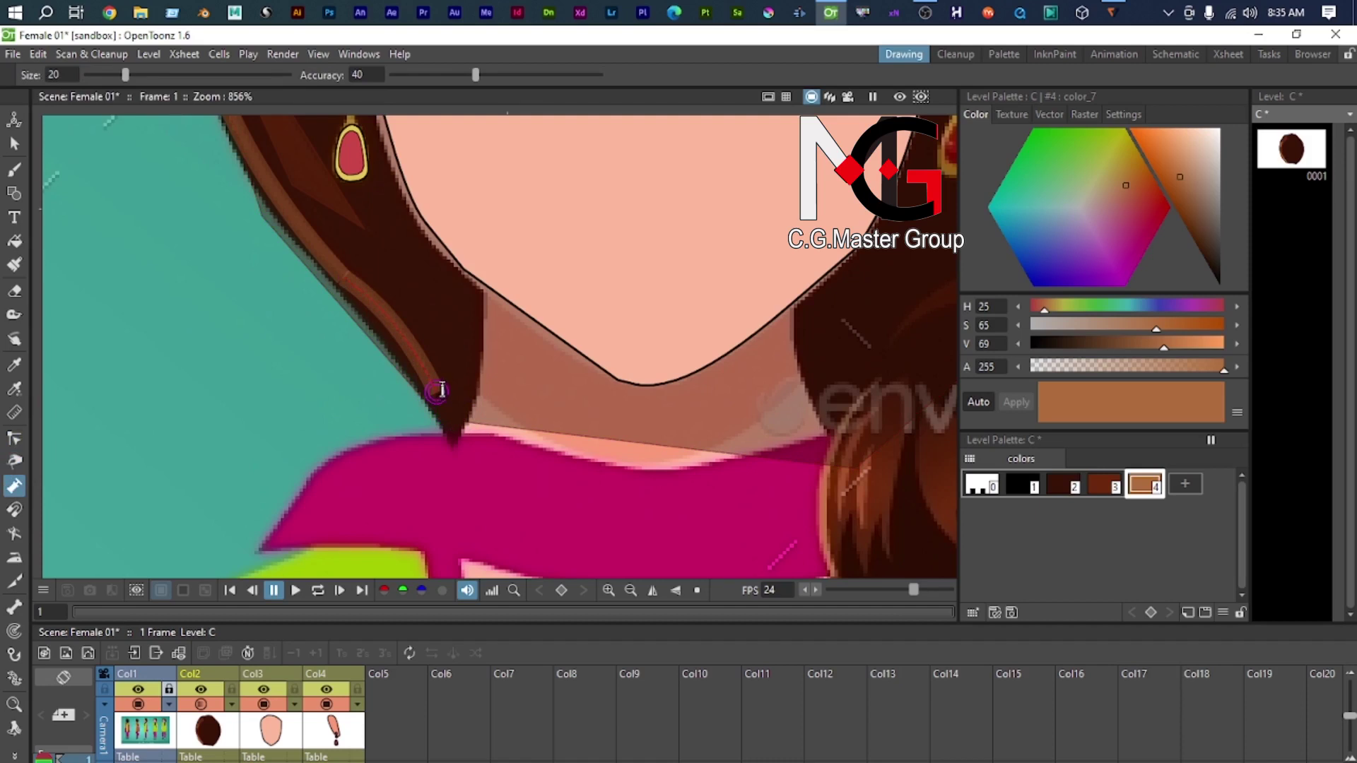
key(c)
click(436, 392)
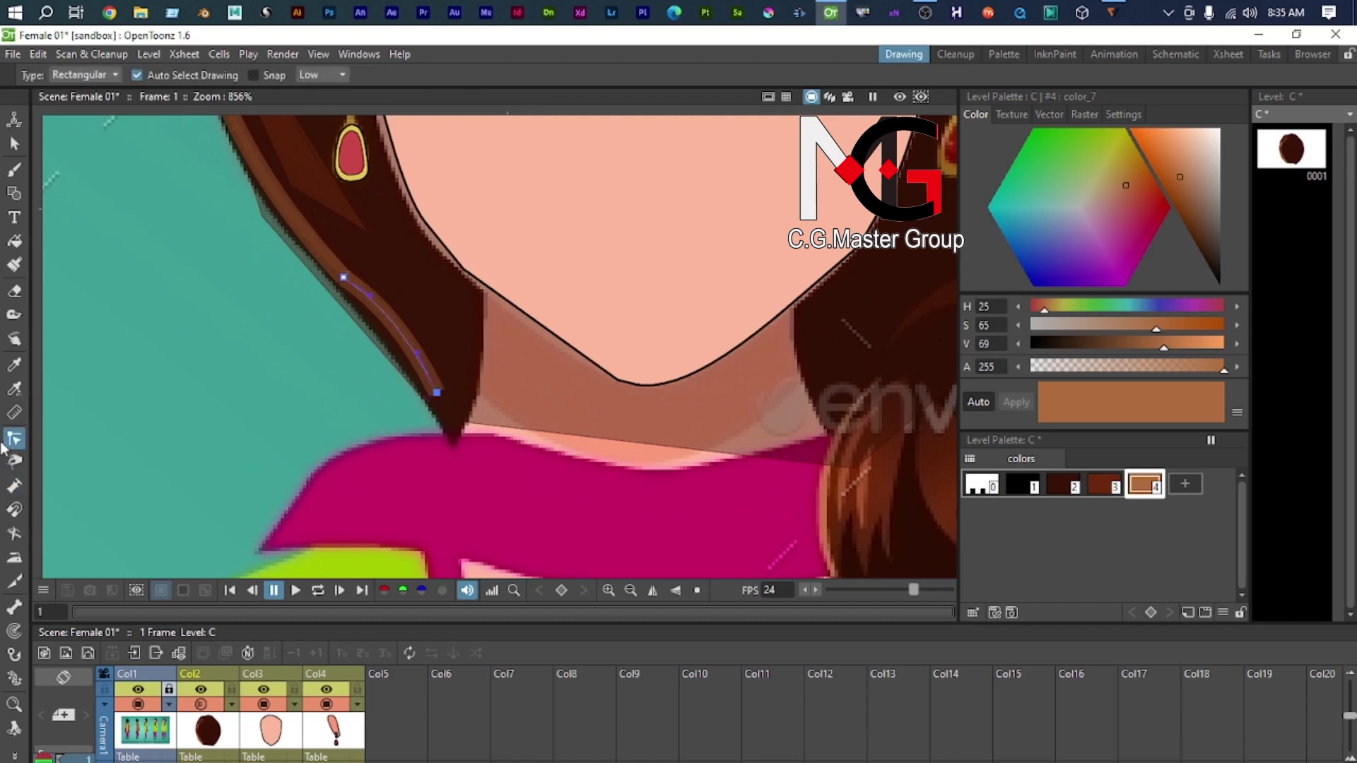
click(14, 485)
drag(433, 391, 447, 396)
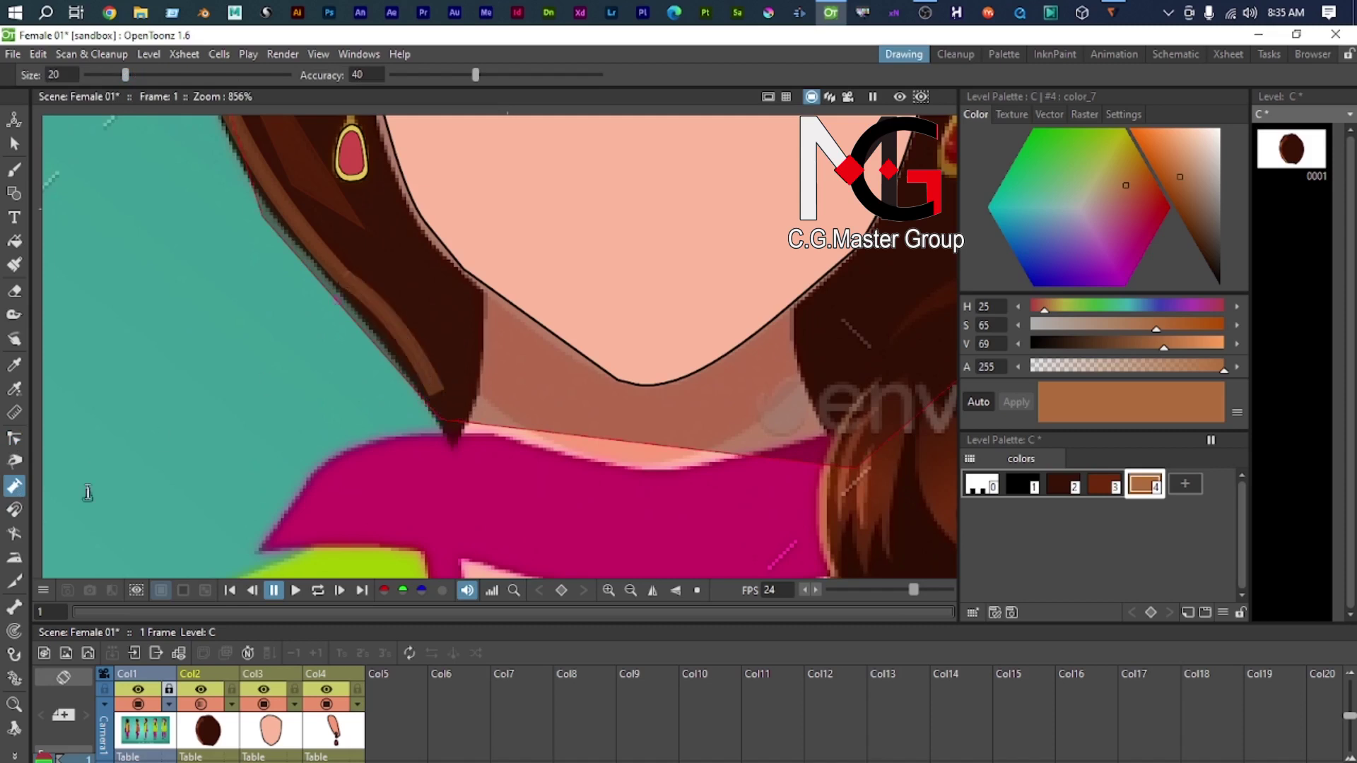
click(13, 560)
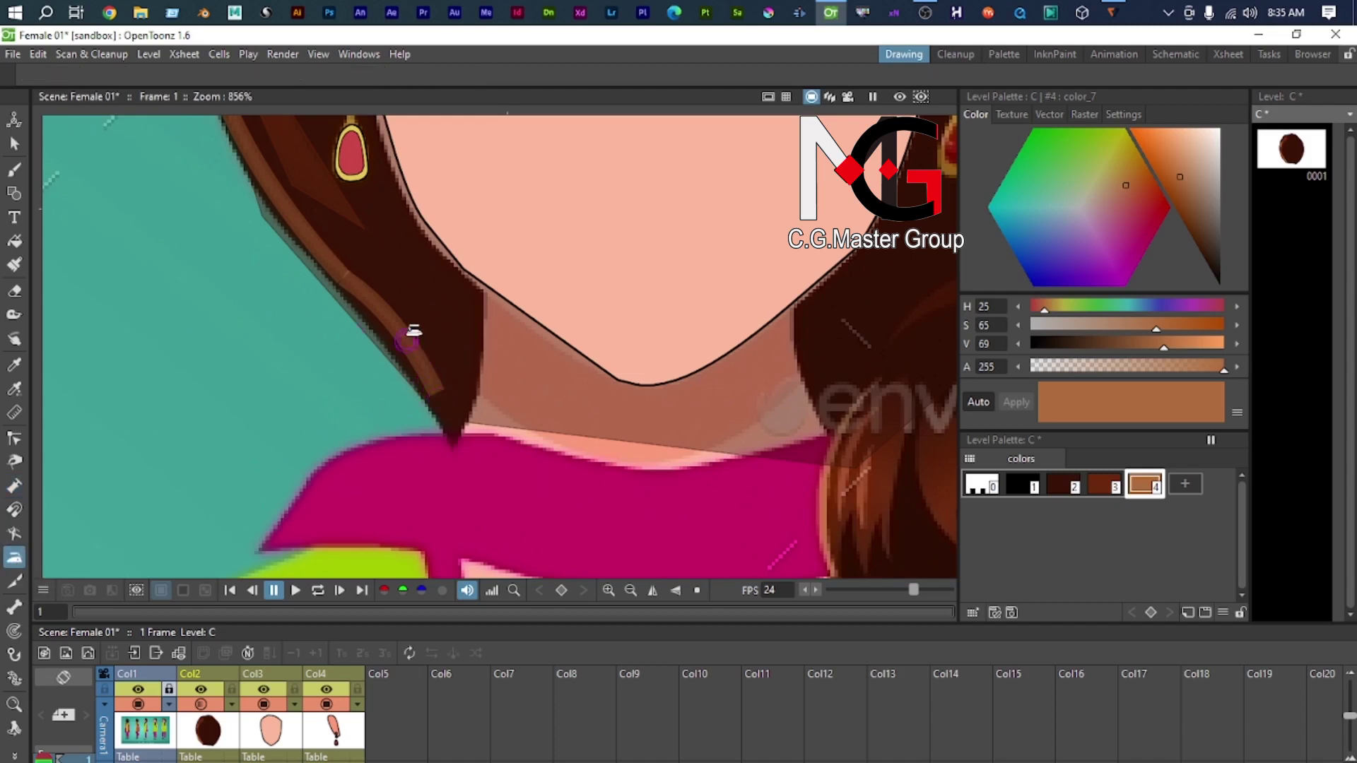
click(14, 581)
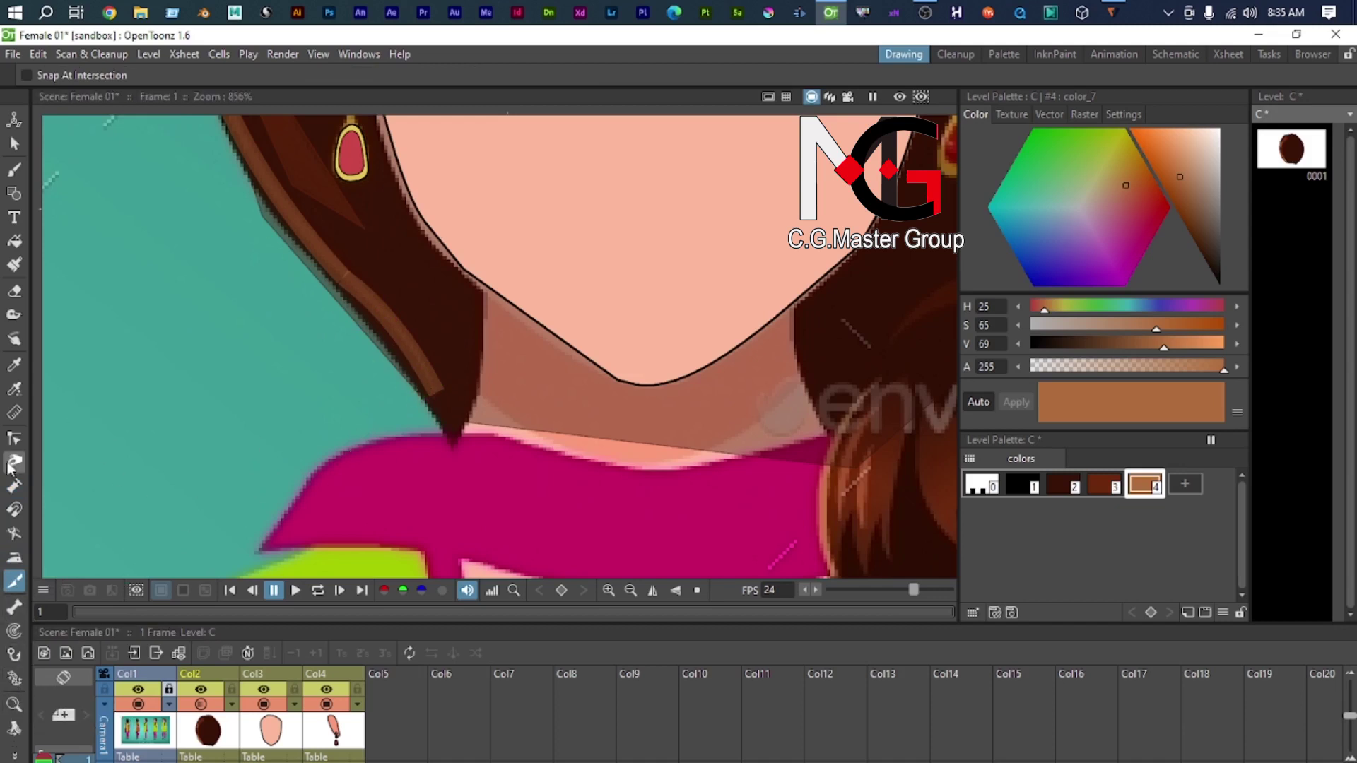
click(15, 485)
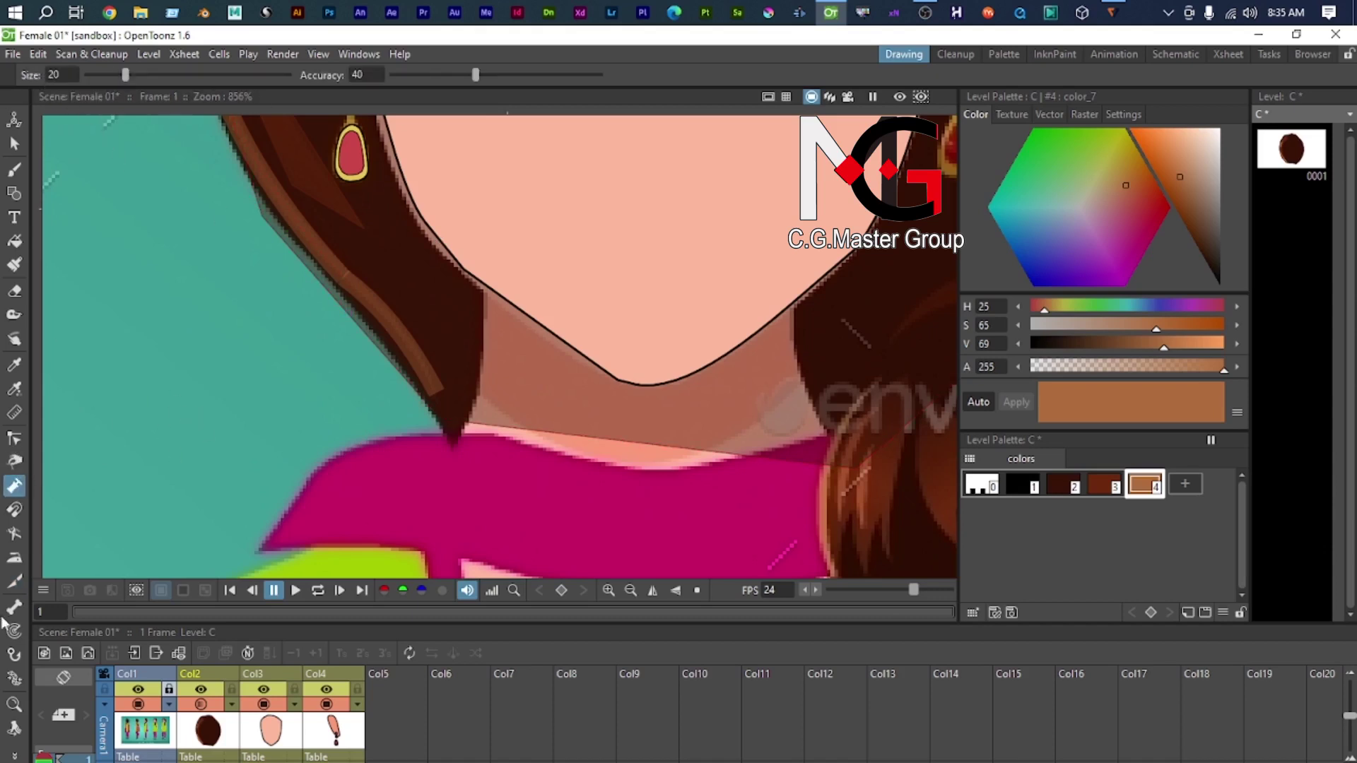
click(16, 511)
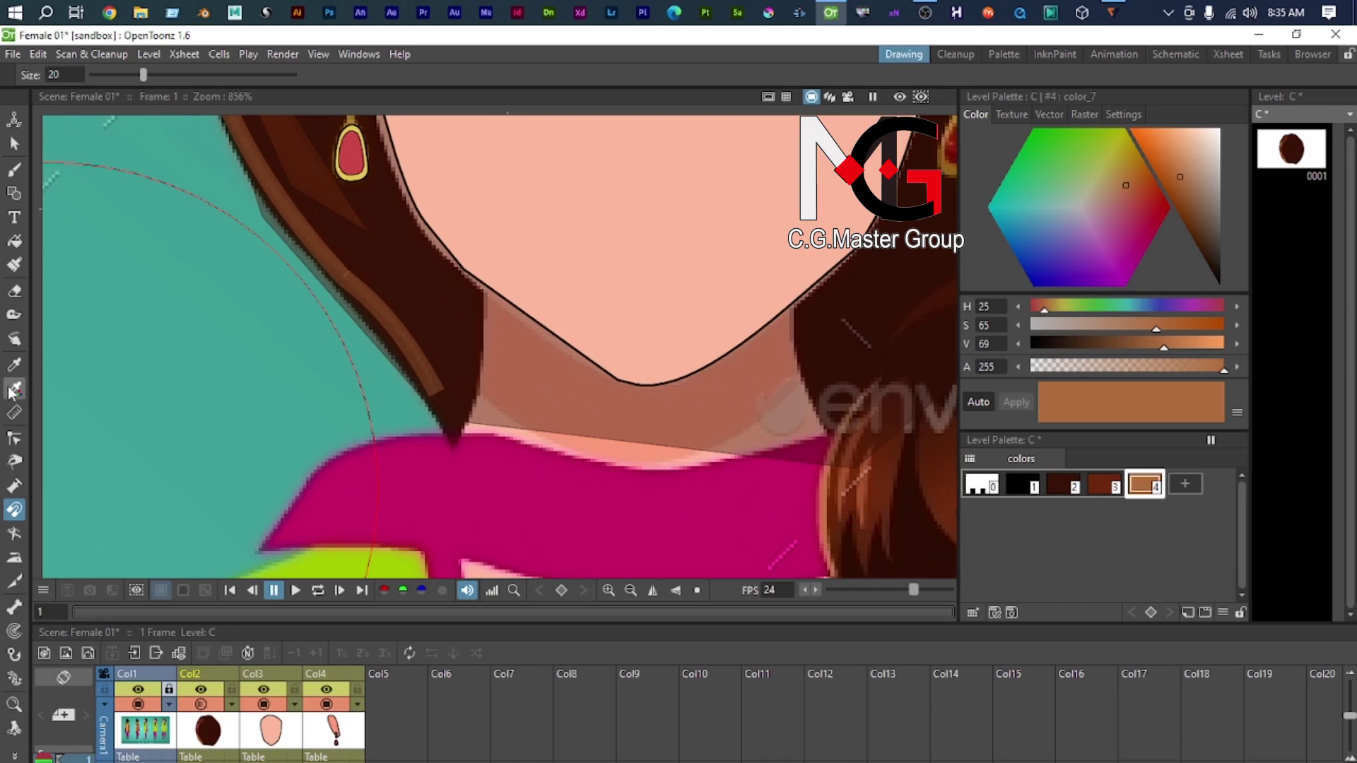
click(10, 342)
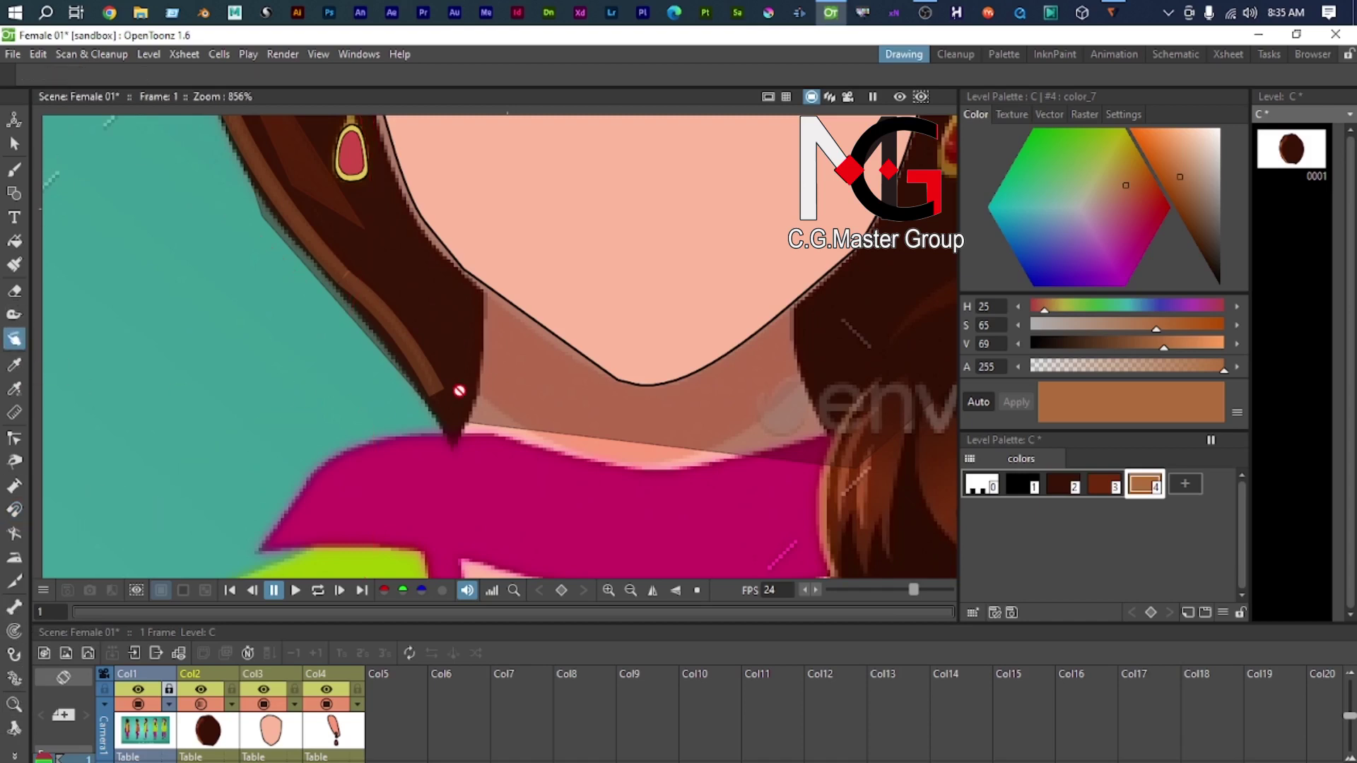
Step: Delete the lower of the two light brown lines, the one ending at the hair tip above the collar
click(15, 143)
scroll(202, 337, down, 5)
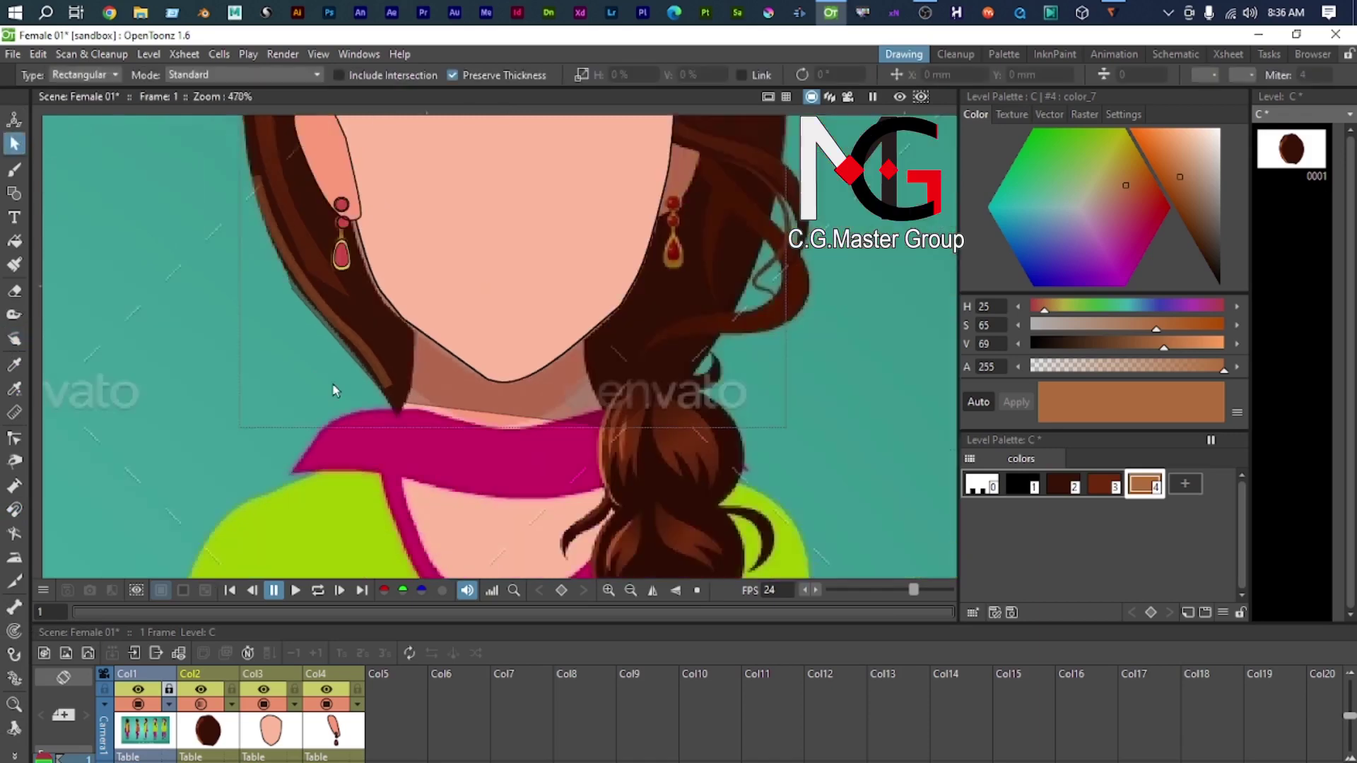
scroll(273, 410, up, 4)
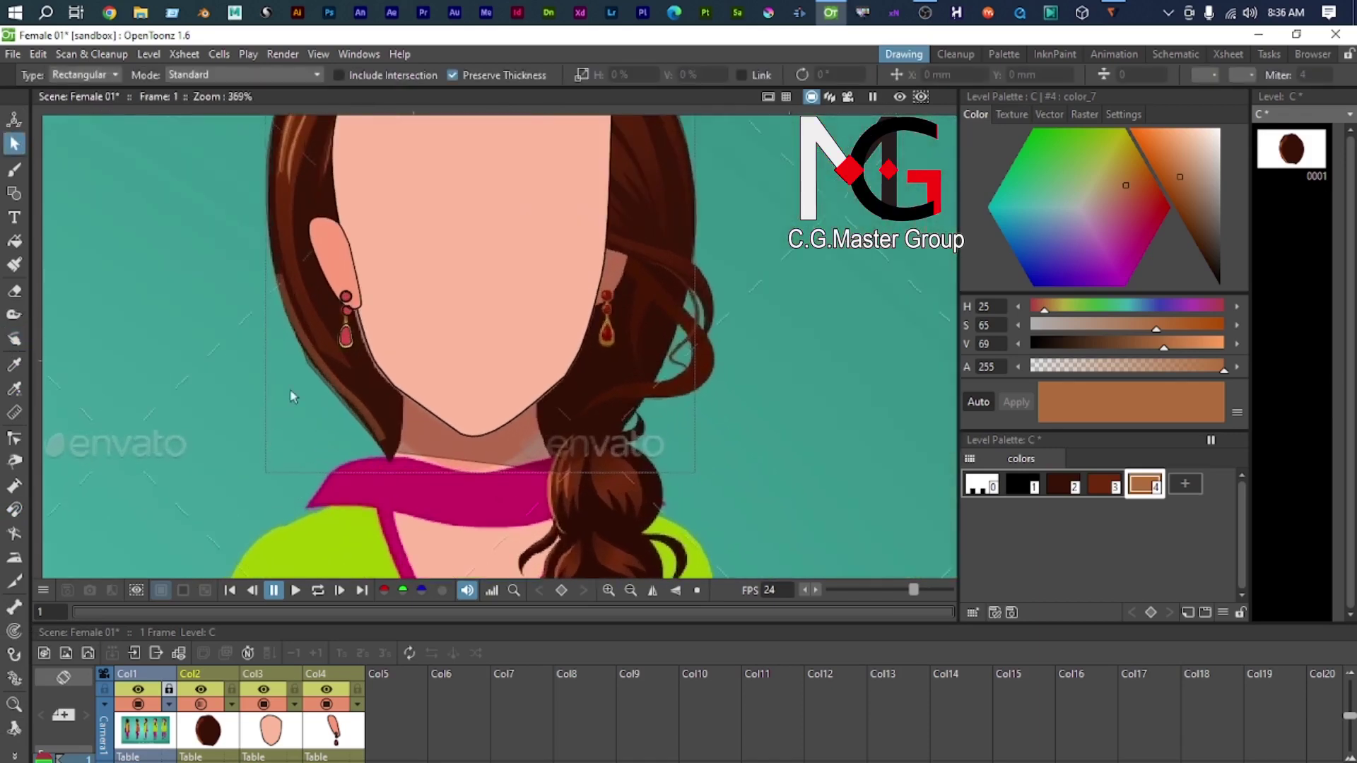
click(417, 464)
scroll(417, 465, up, 3)
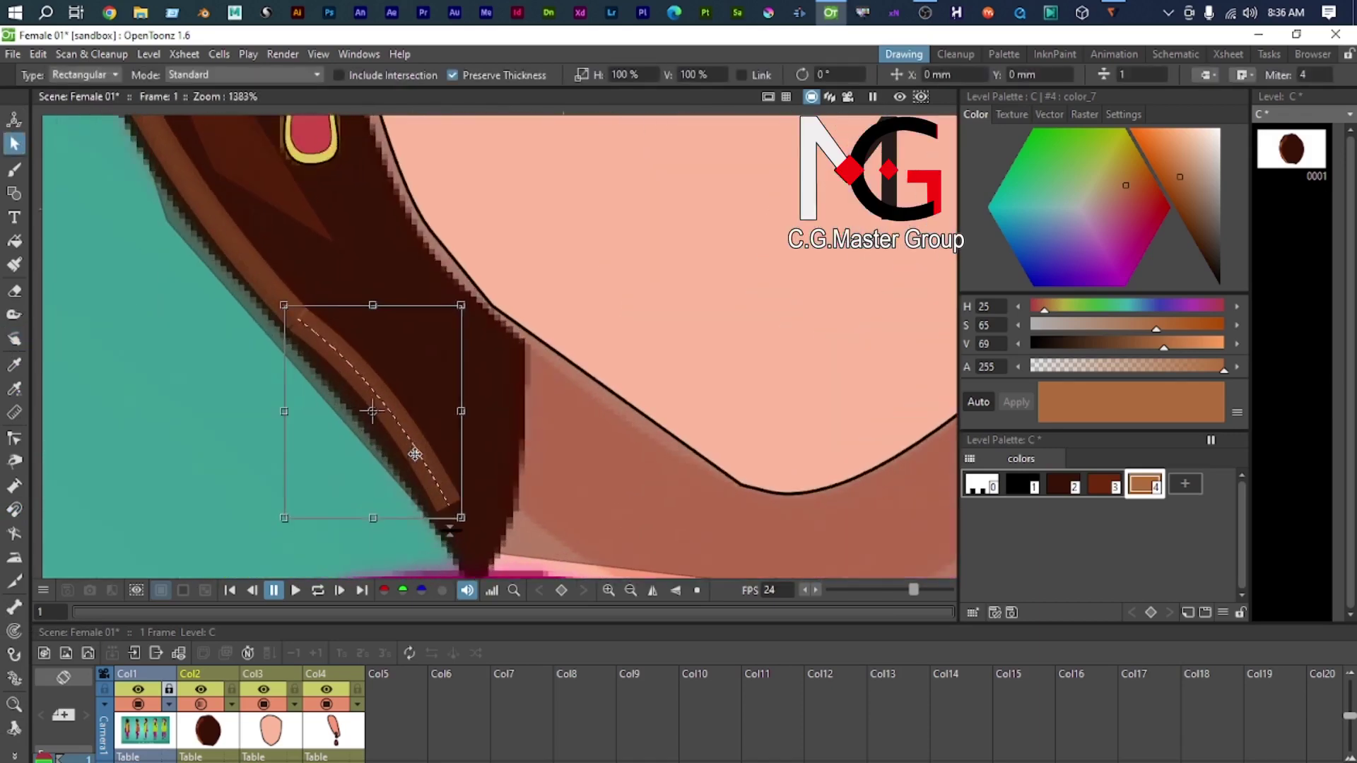
key(Delete)
scroll(341, 399, down, 9)
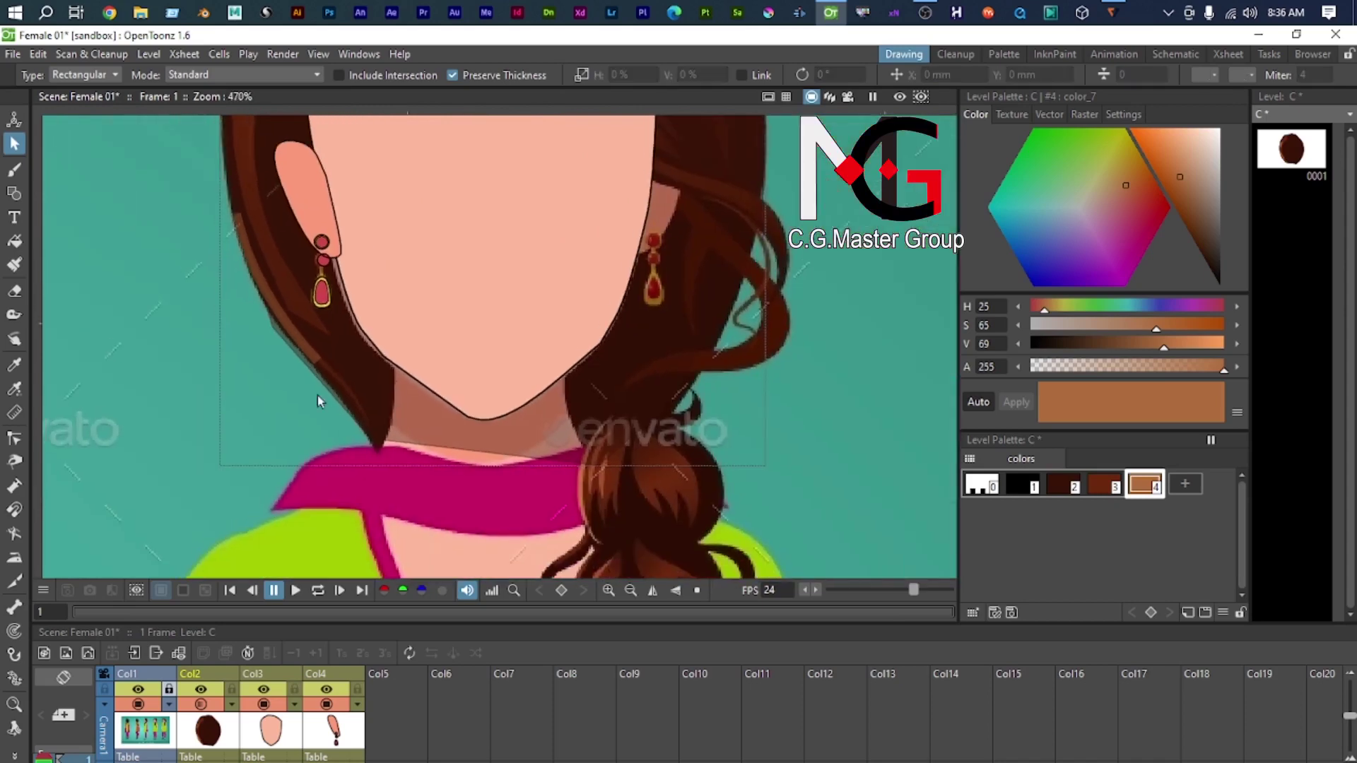
Step: Move the upper end of the remaining light brown line down along the hair edge with the Control Point Editor
scroll(317, 396, up, 2)
drag(291, 333, 333, 494)
click(265, 342)
scroll(265, 342, up, 2)
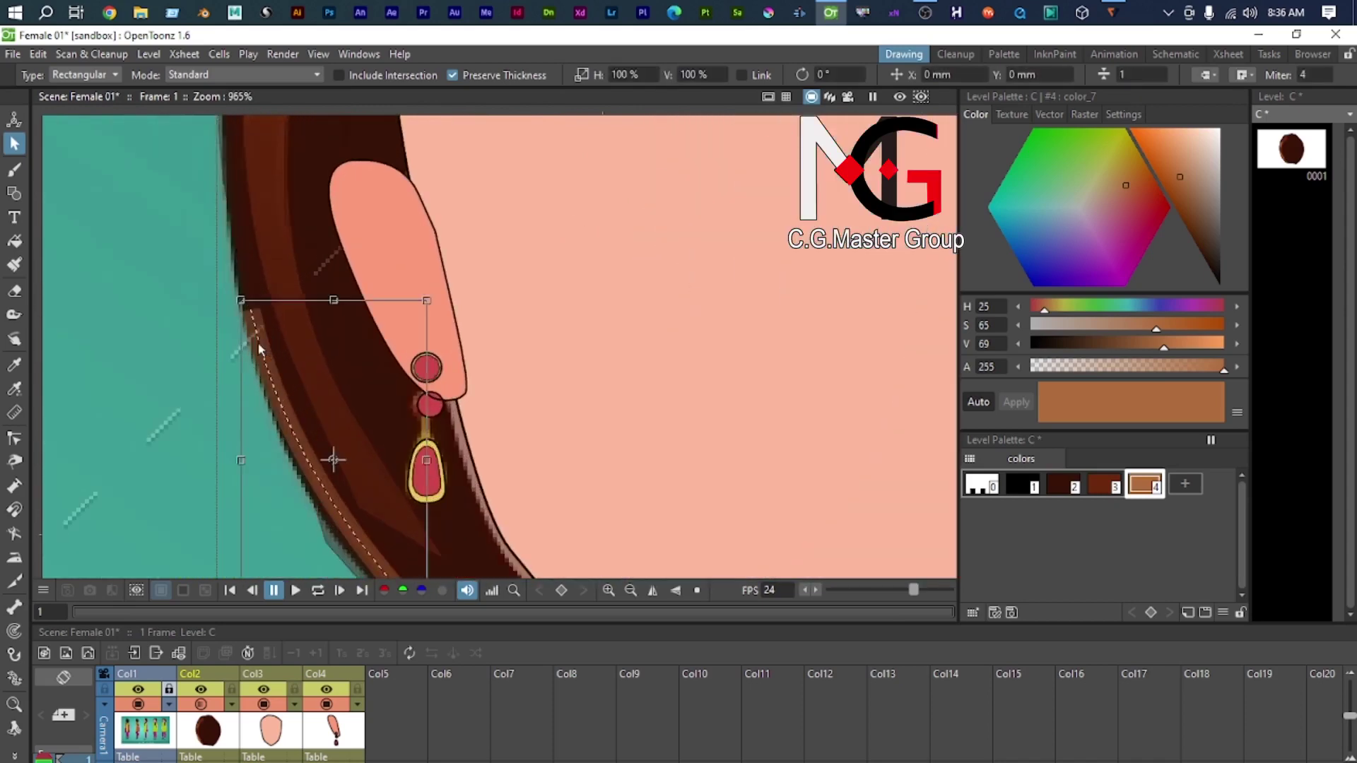
key(c)
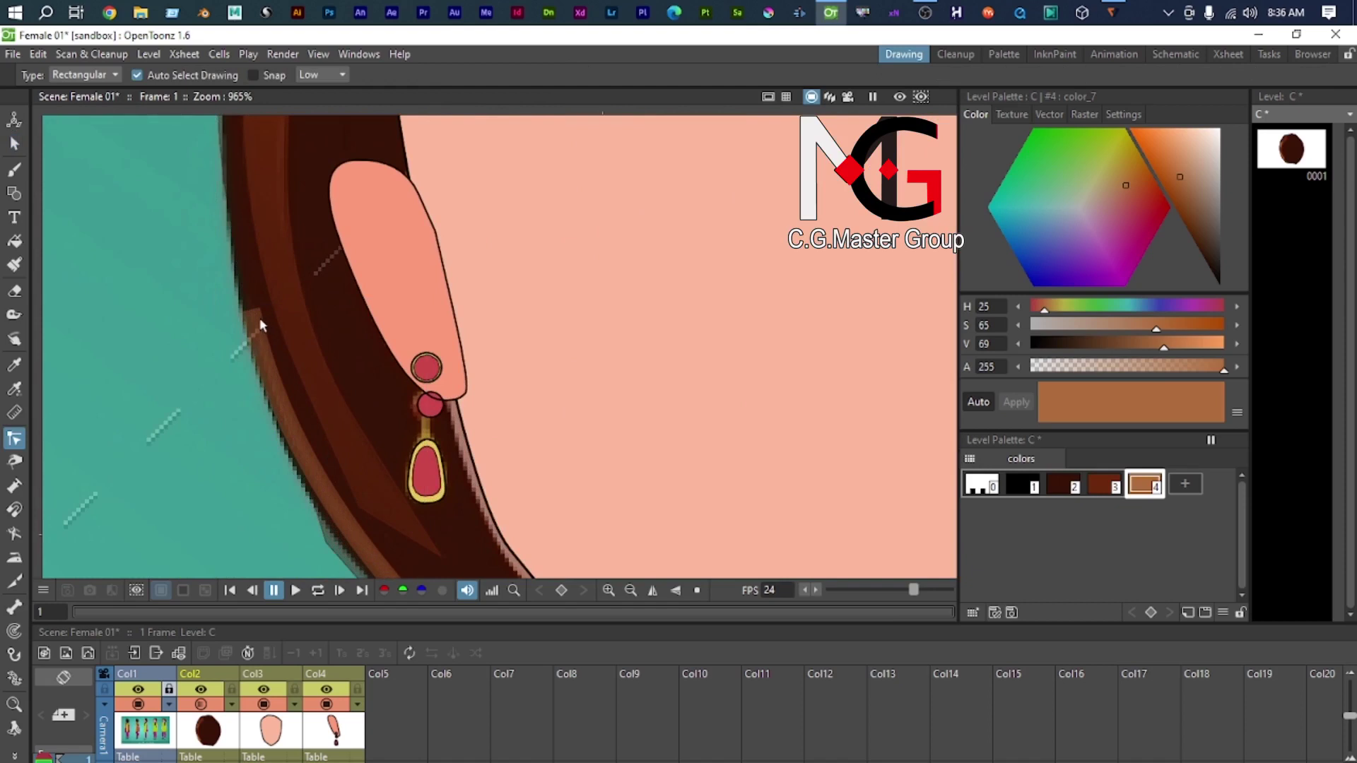
click(265, 362)
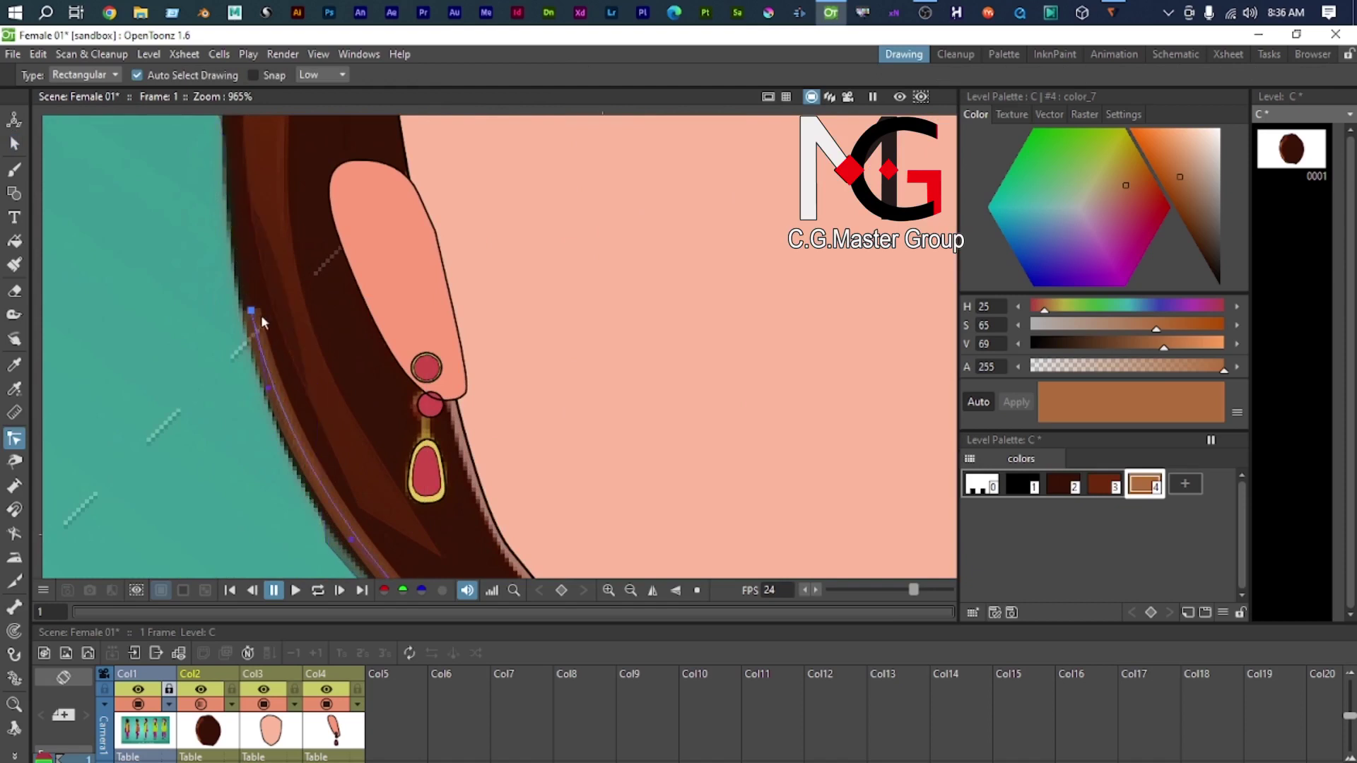
mouse_move(252, 313)
mouse_down()
mouse_move(275, 363)
mouse_move(265, 352)
mouse_up()
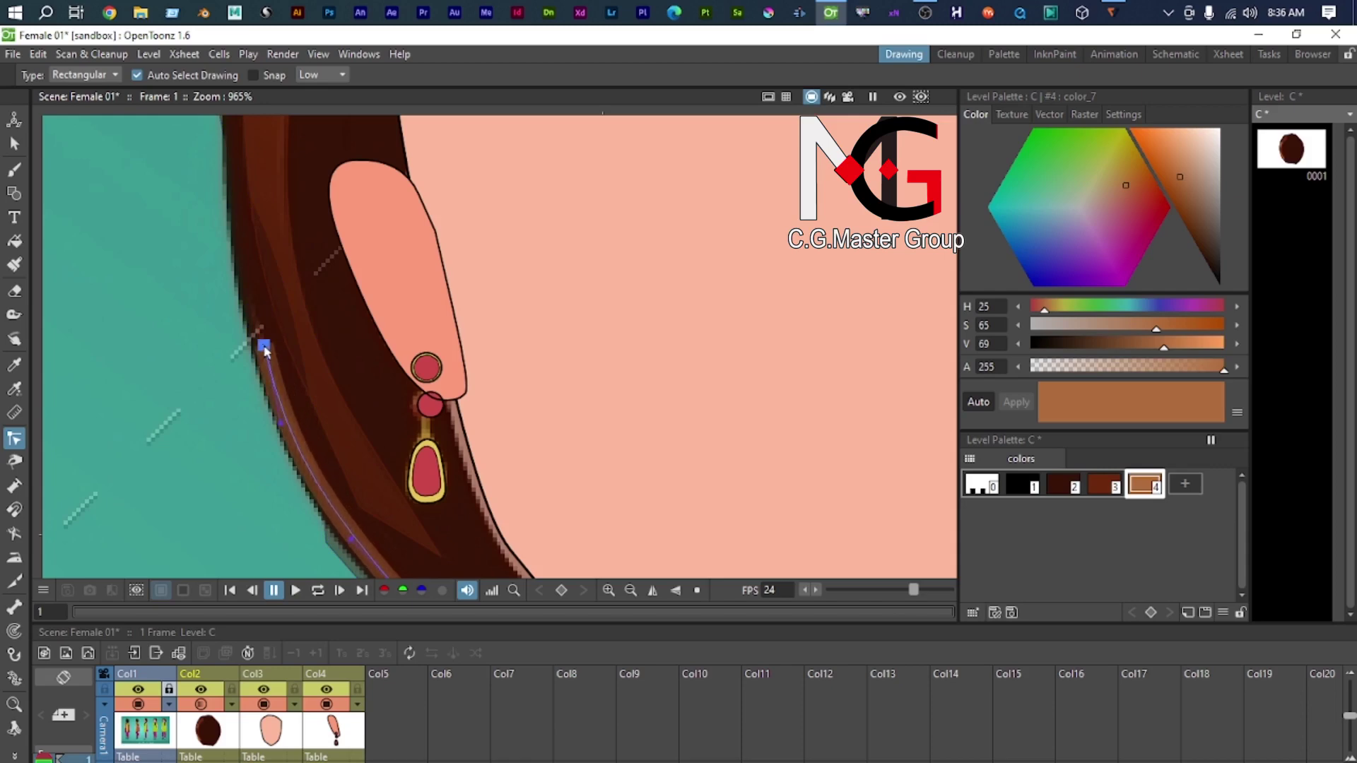
Step: Delete the remaining light brown line along the hair edge below the ear
scroll(265, 350, down, 5)
scroll(297, 325, up, 4)
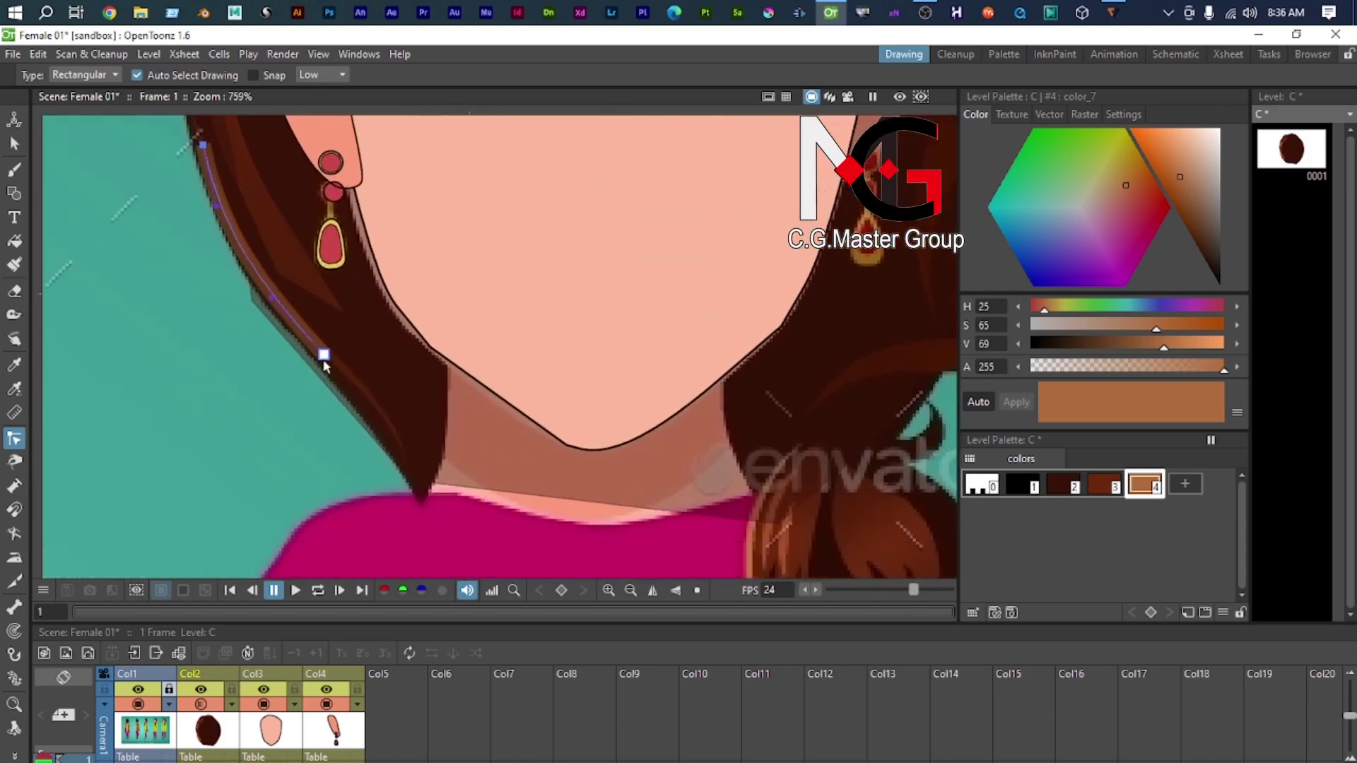
click(323, 355)
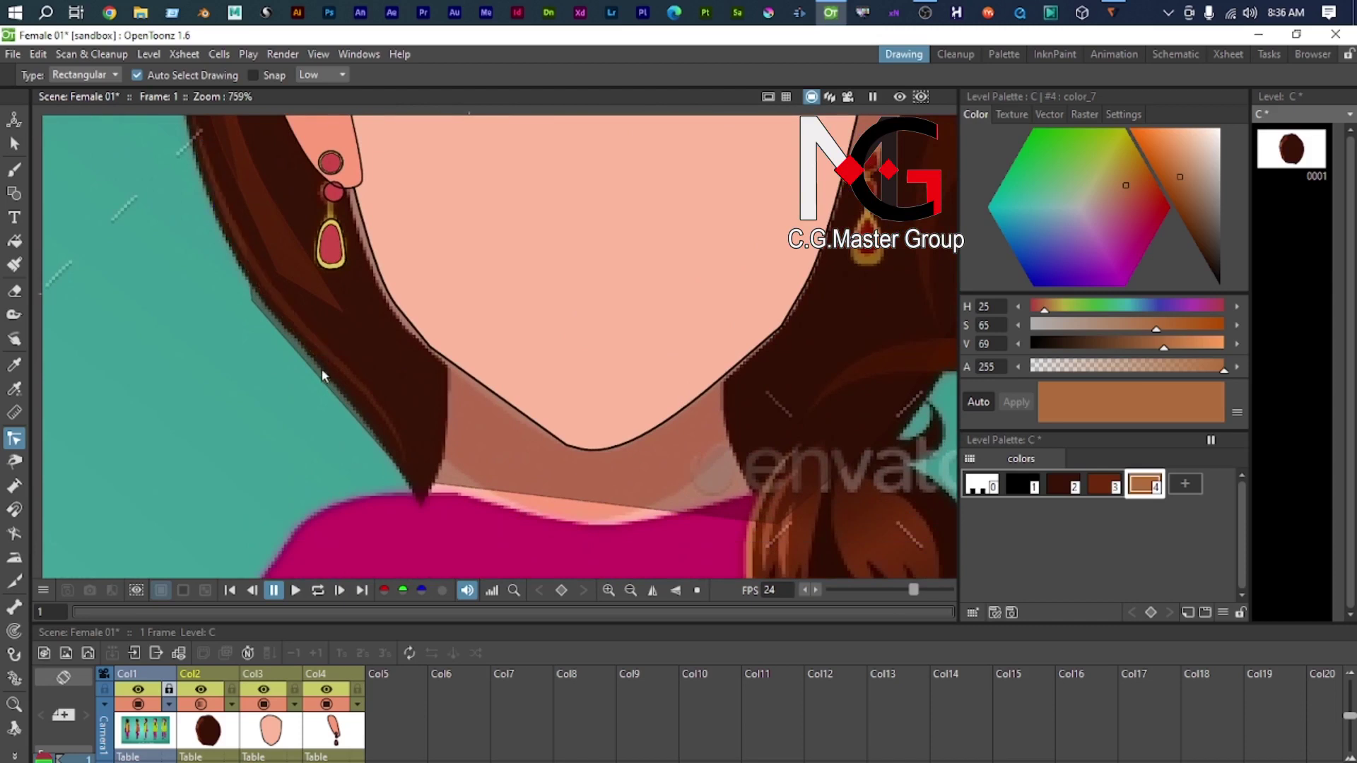
Step: Trace the light strand from beside the ear to the hair tip as a closed curved Polyline shape in color_7
key(g)
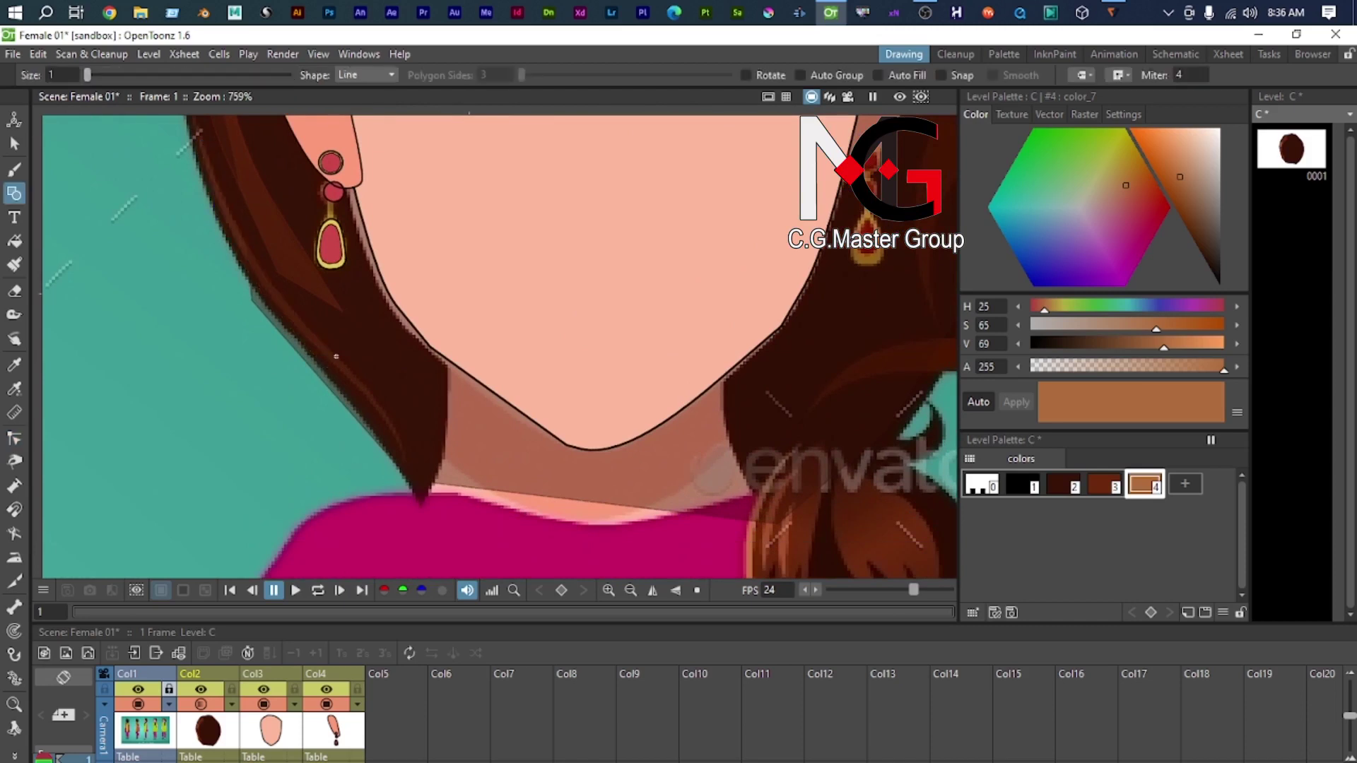
click(364, 74)
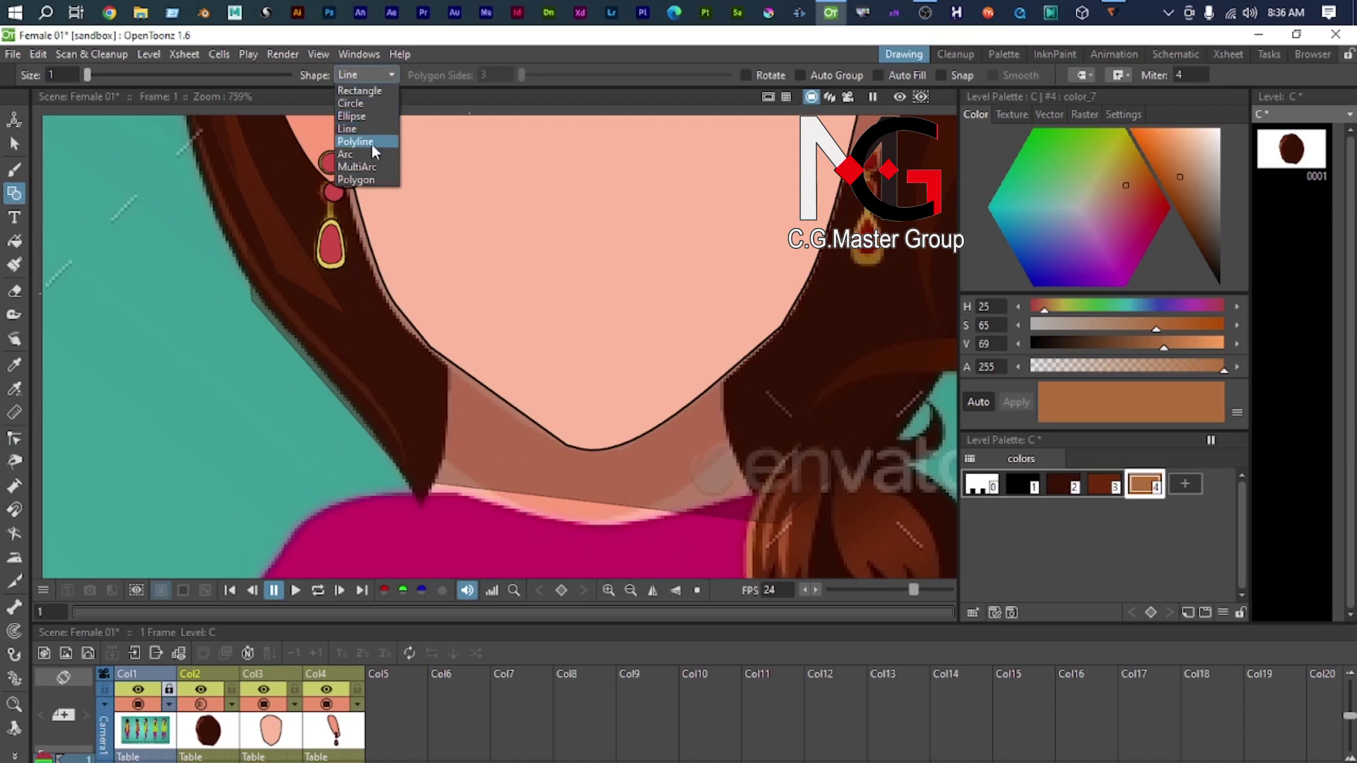
click(371, 142)
scroll(405, 454, up, 2)
click(405, 454)
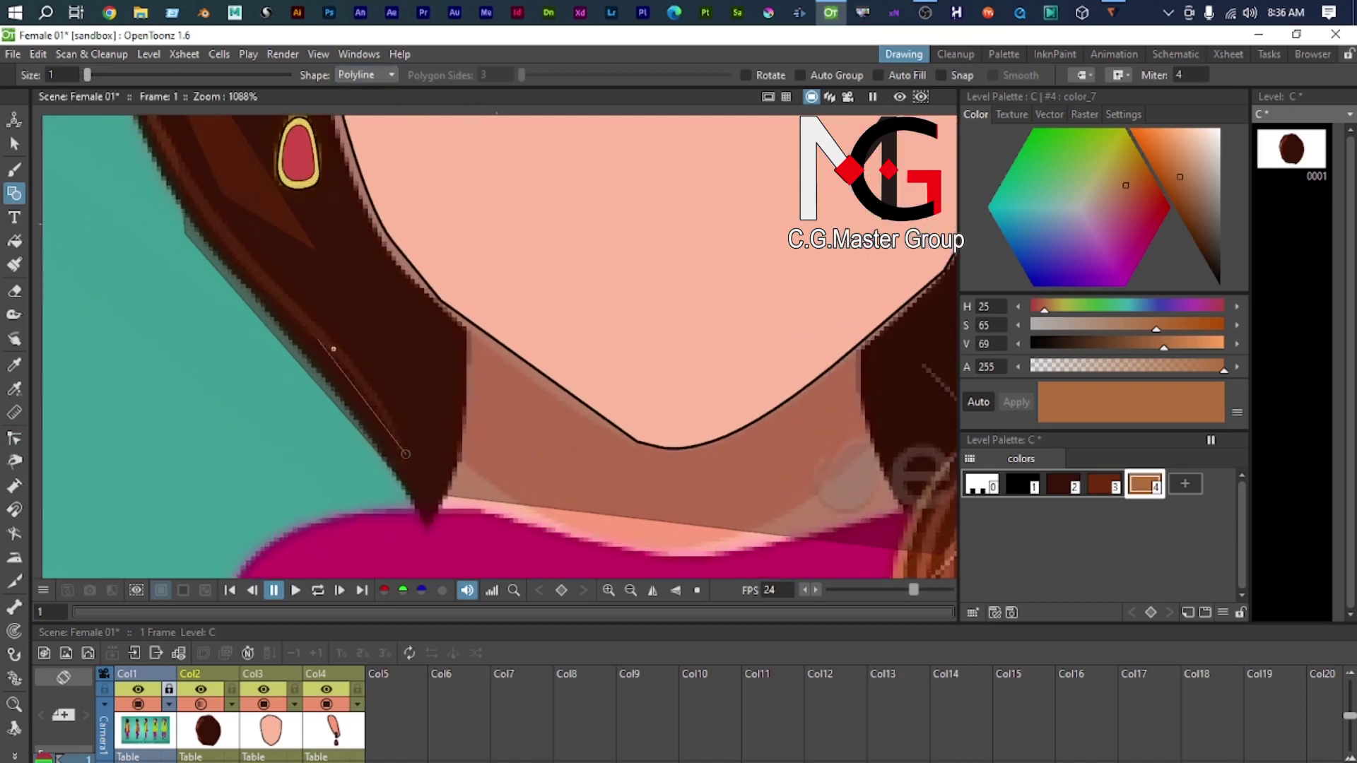
drag(344, 342, 301, 286)
drag(232, 220, 309, 414)
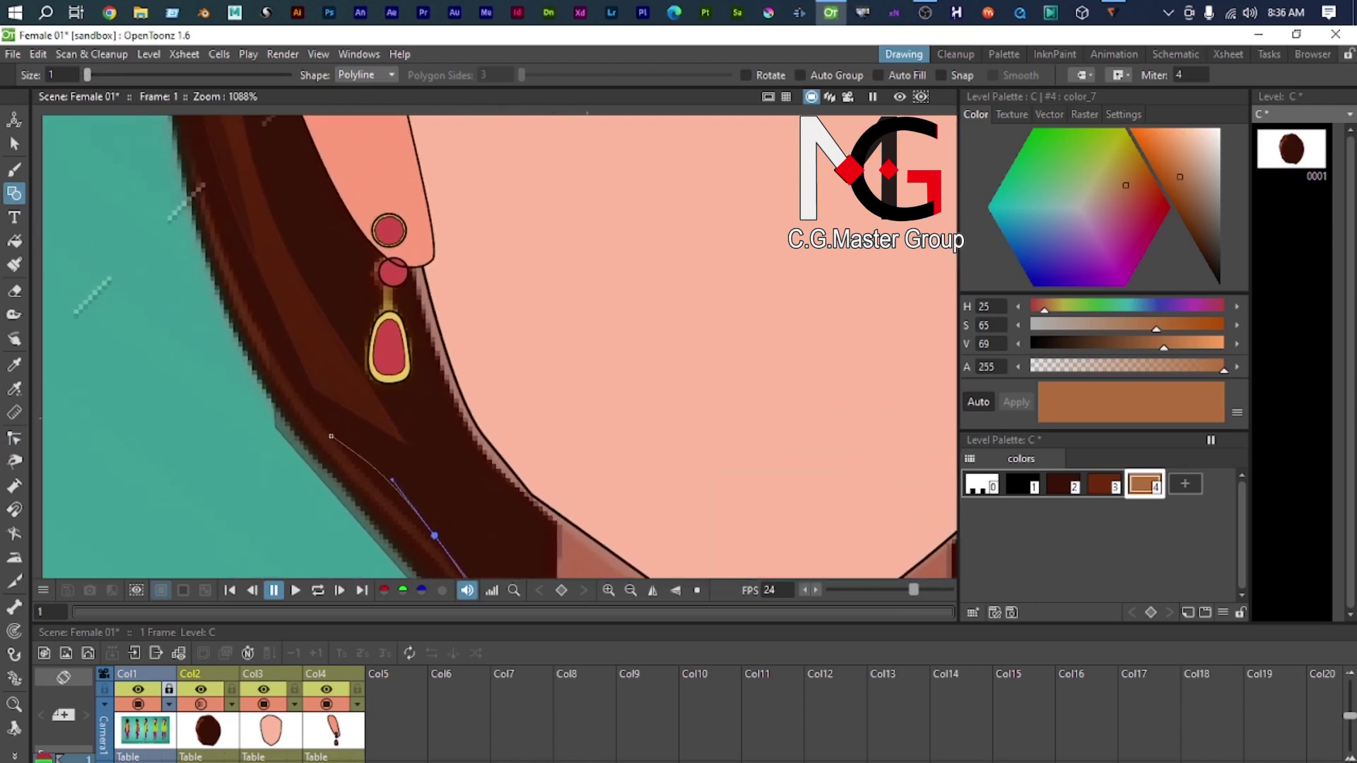
click(331, 436)
drag(292, 302, 321, 364)
drag(225, 225, 215, 149)
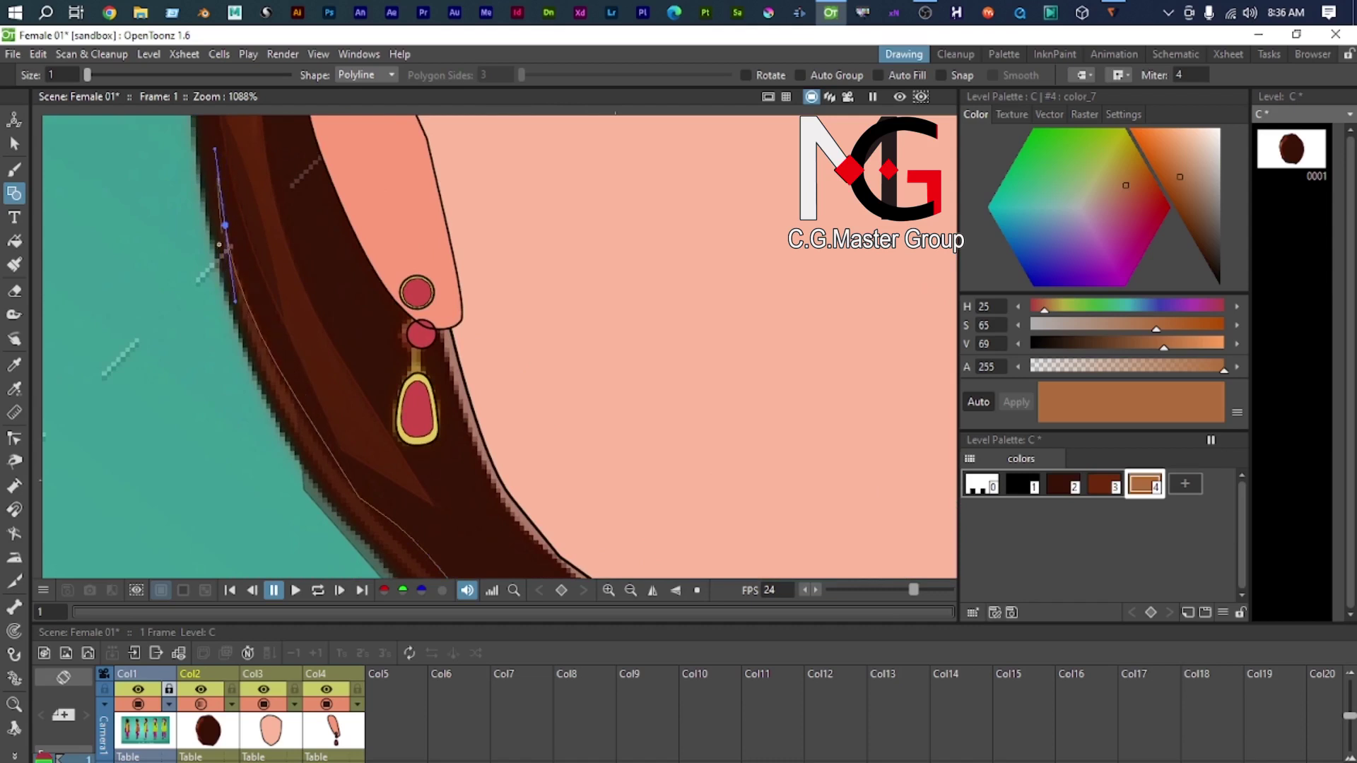
drag(346, 518, 283, 231)
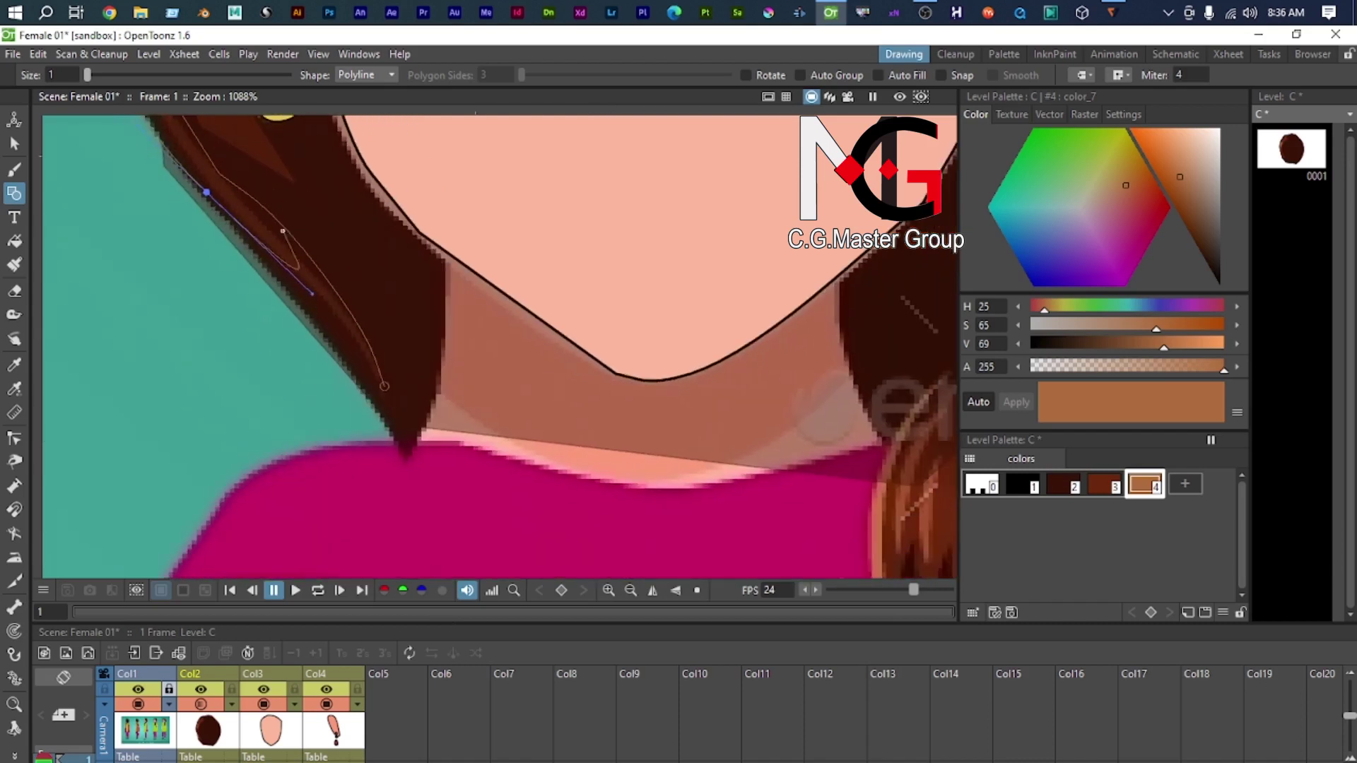
click(384, 387)
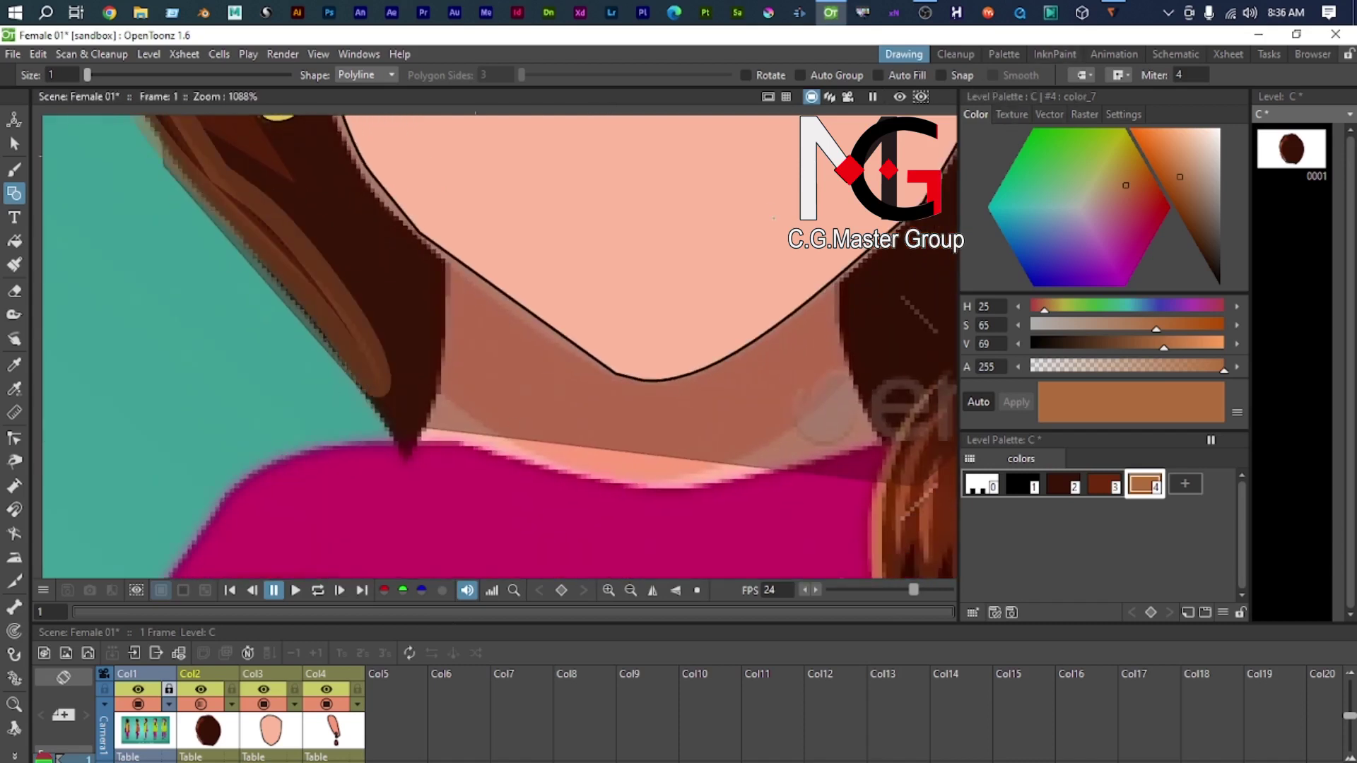
Step: Select the new strand outline and set its thickness to 0.02
key(s)
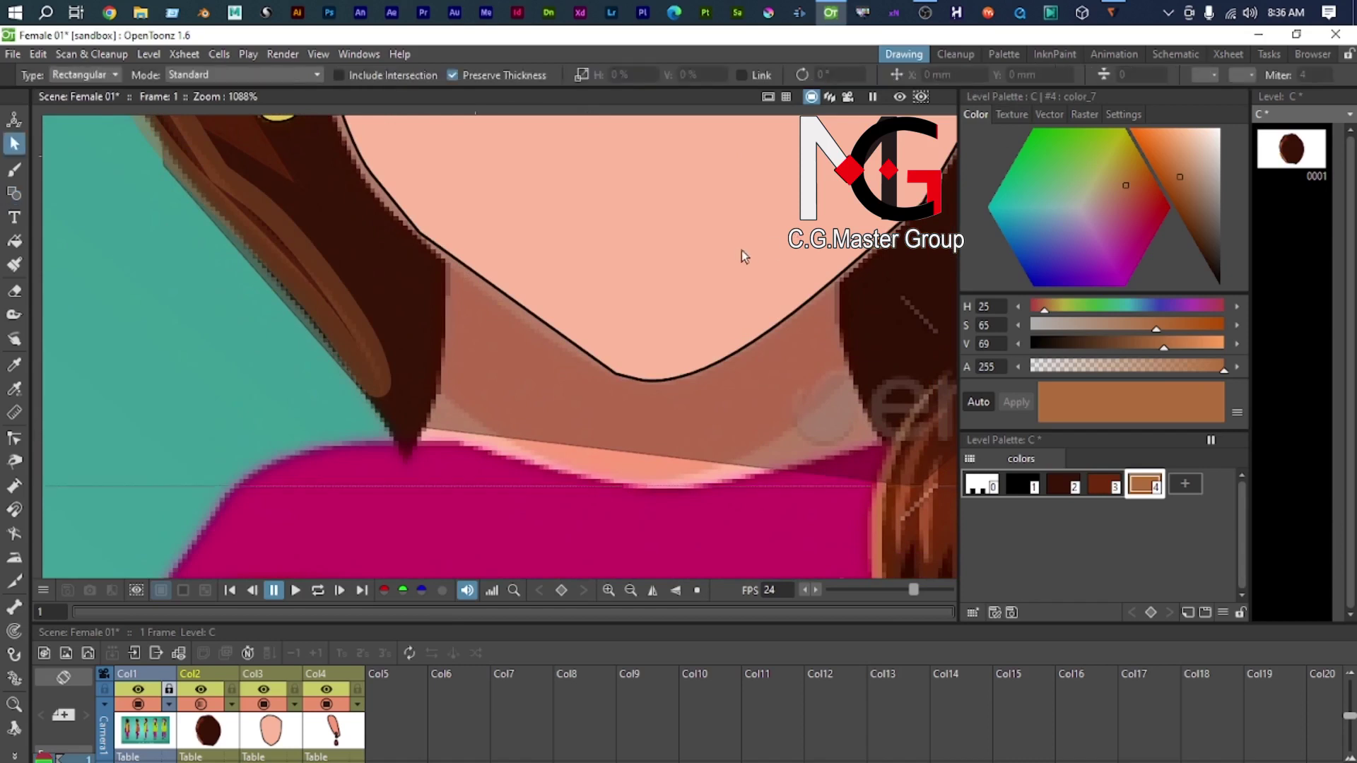
drag(47, 134, 379, 408)
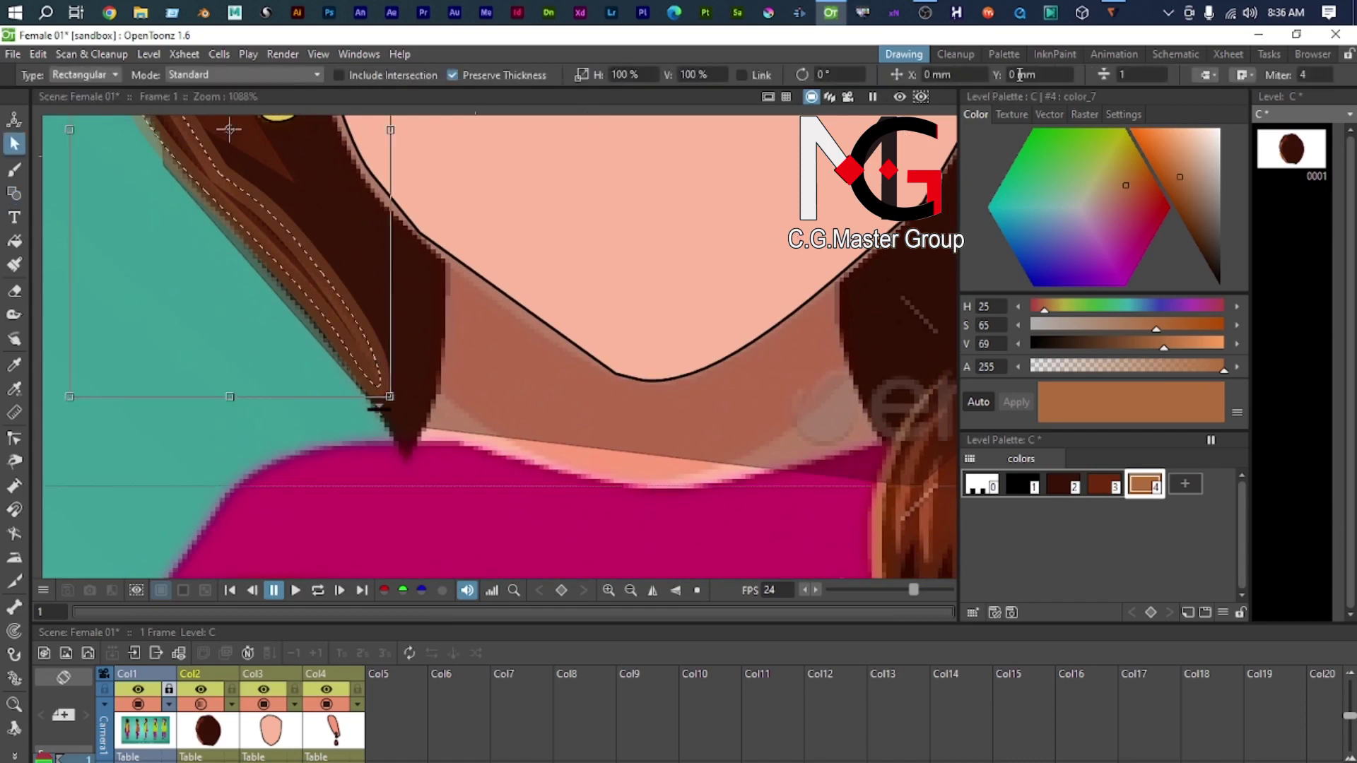
double_click(1149, 78)
text(0.02)
key(Return)
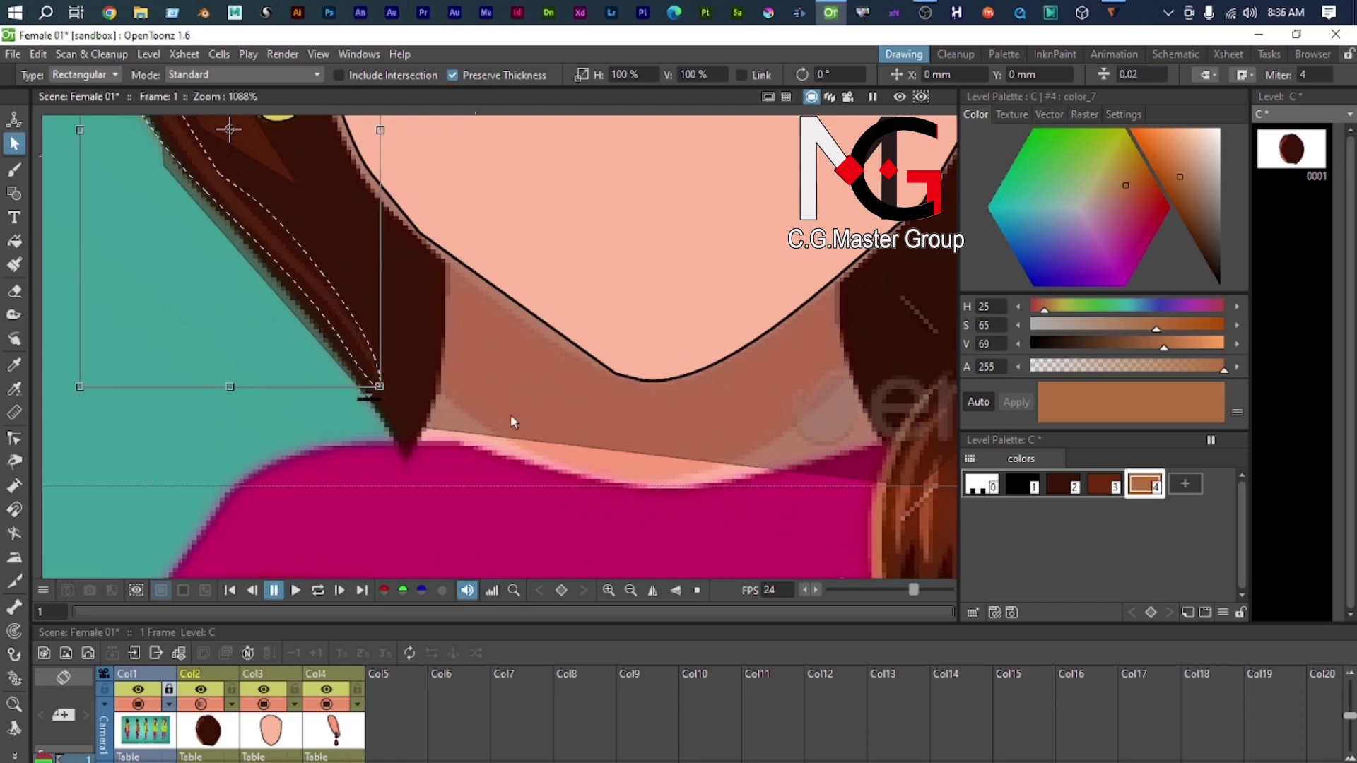
Step: Move the outer-edge point at the strand's middle bend slightly inward with the Control Point Editor to match the reference
key(c)
scroll(374, 377, down, 1)
click(375, 378)
scroll(380, 388, up, 3)
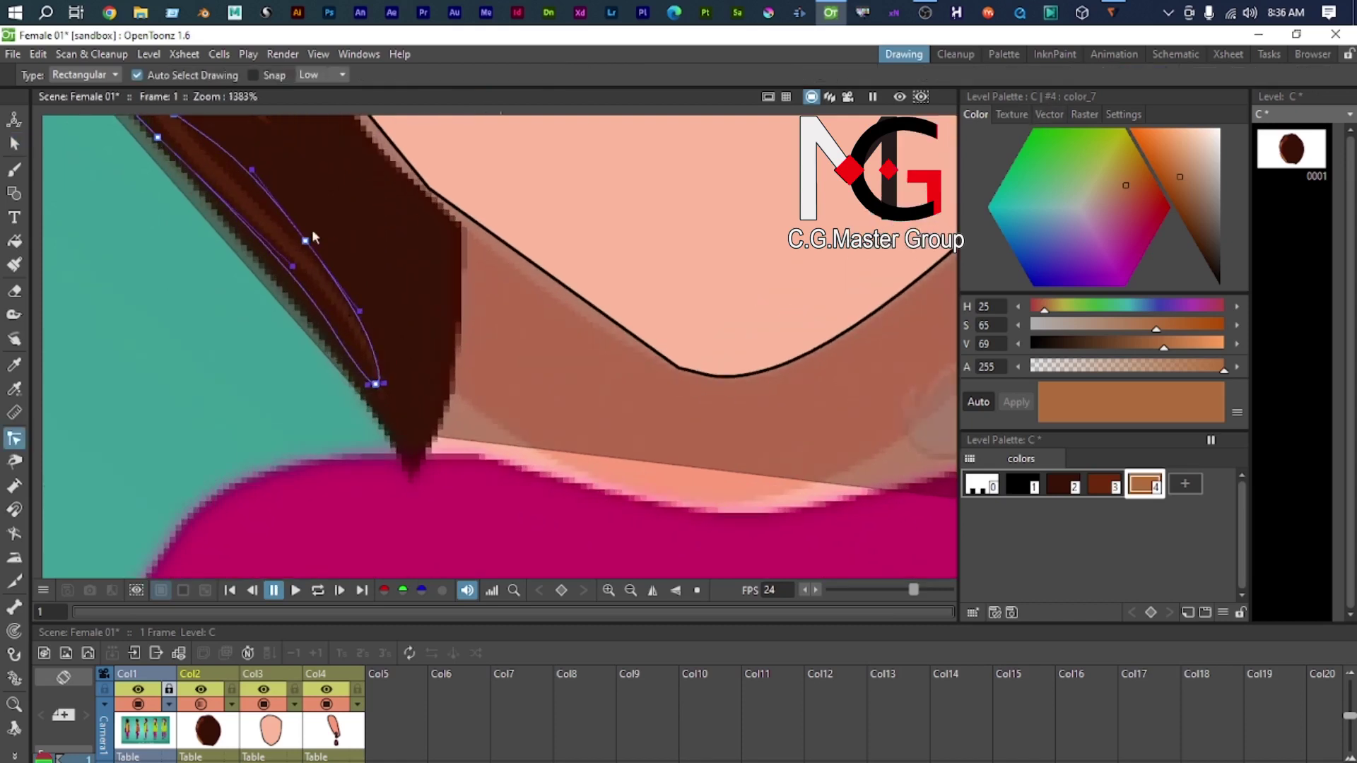
scroll(349, 322, up, 3)
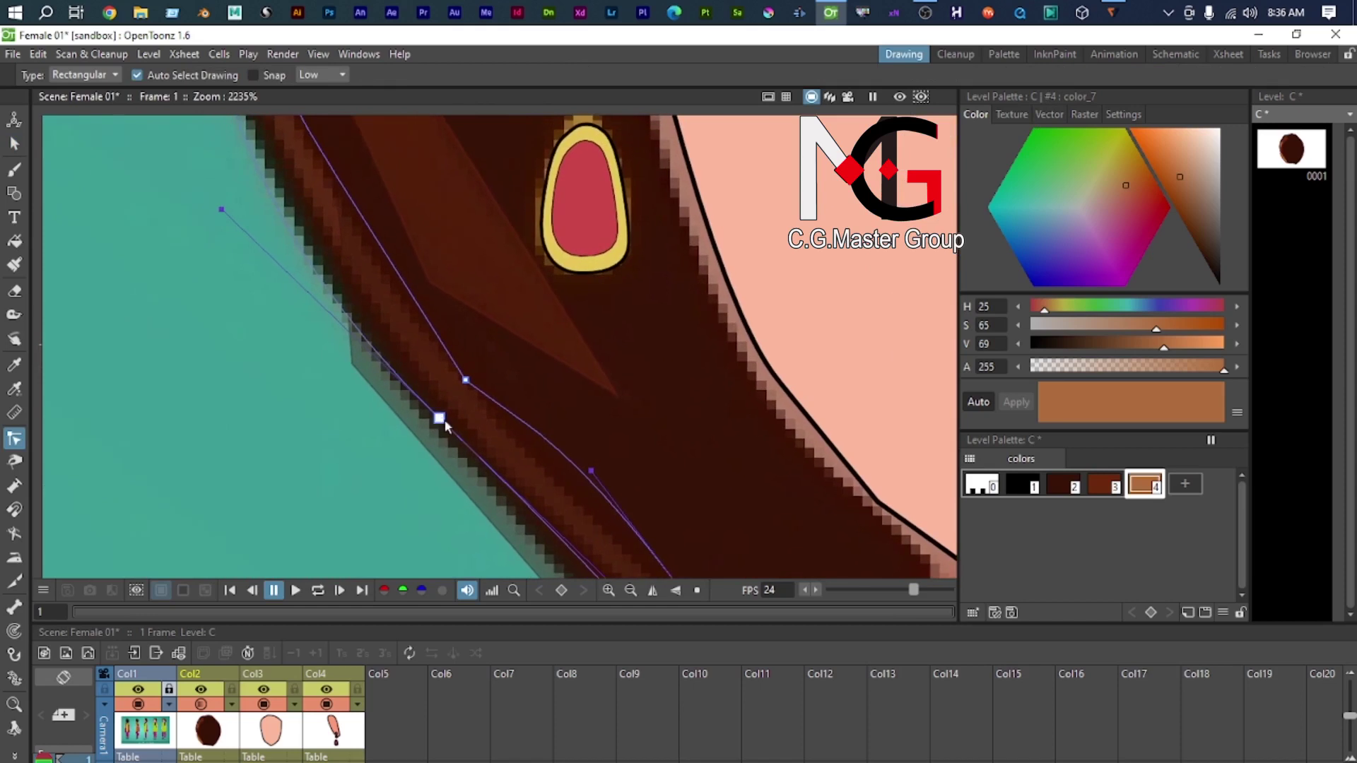
drag(439, 418, 439, 403)
scroll(429, 361, down, 5)
scroll(482, 393, up, 1)
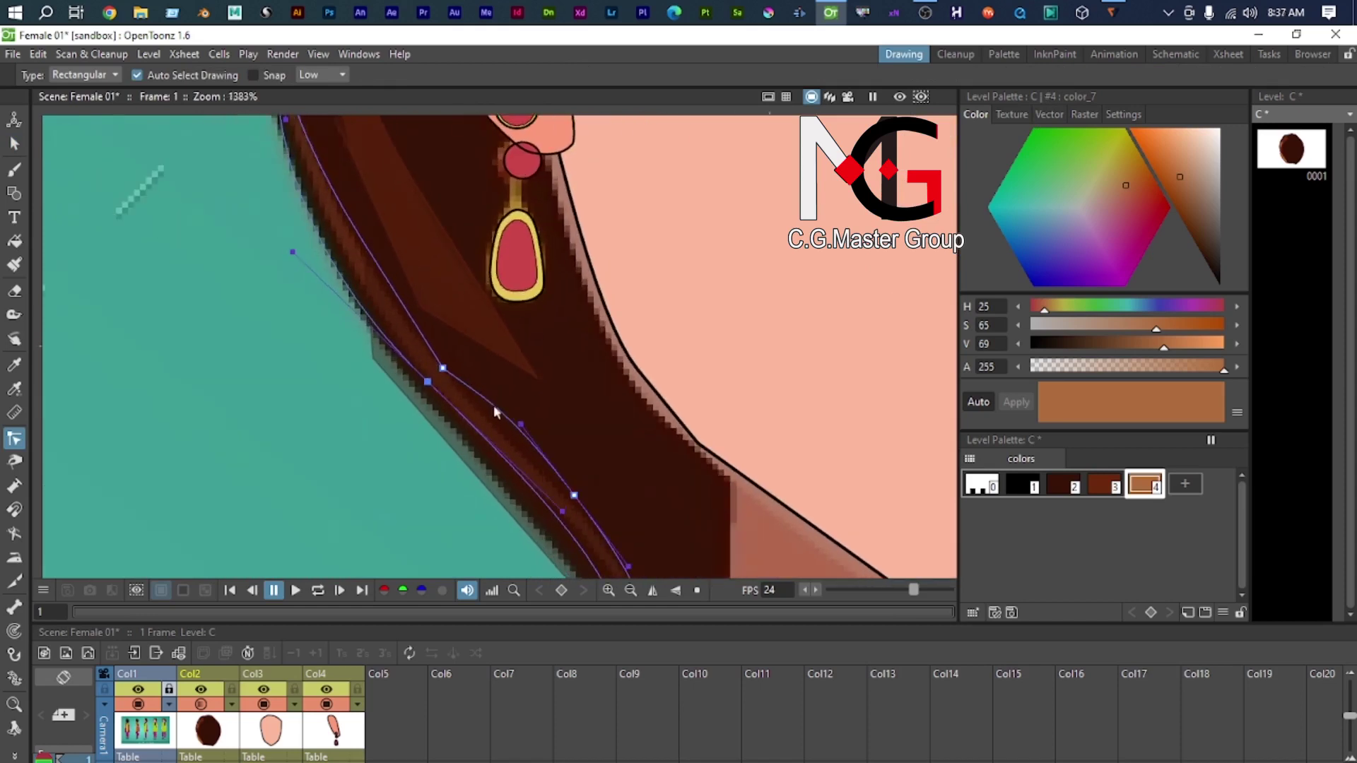
Step: Adjust the points and handles on the strand's inner edge below the bend so the outline narrows there
scroll(494, 413, up, 1)
click(520, 422)
drag(520, 423, 496, 436)
click(579, 502)
drag(578, 506, 575, 507)
scroll(410, 404, down, 4)
drag(410, 404, 404, 490)
Step: Reshape the upper part of the strand outline beside the earring so it follows the hair's outer edge
scroll(319, 296, up, 2)
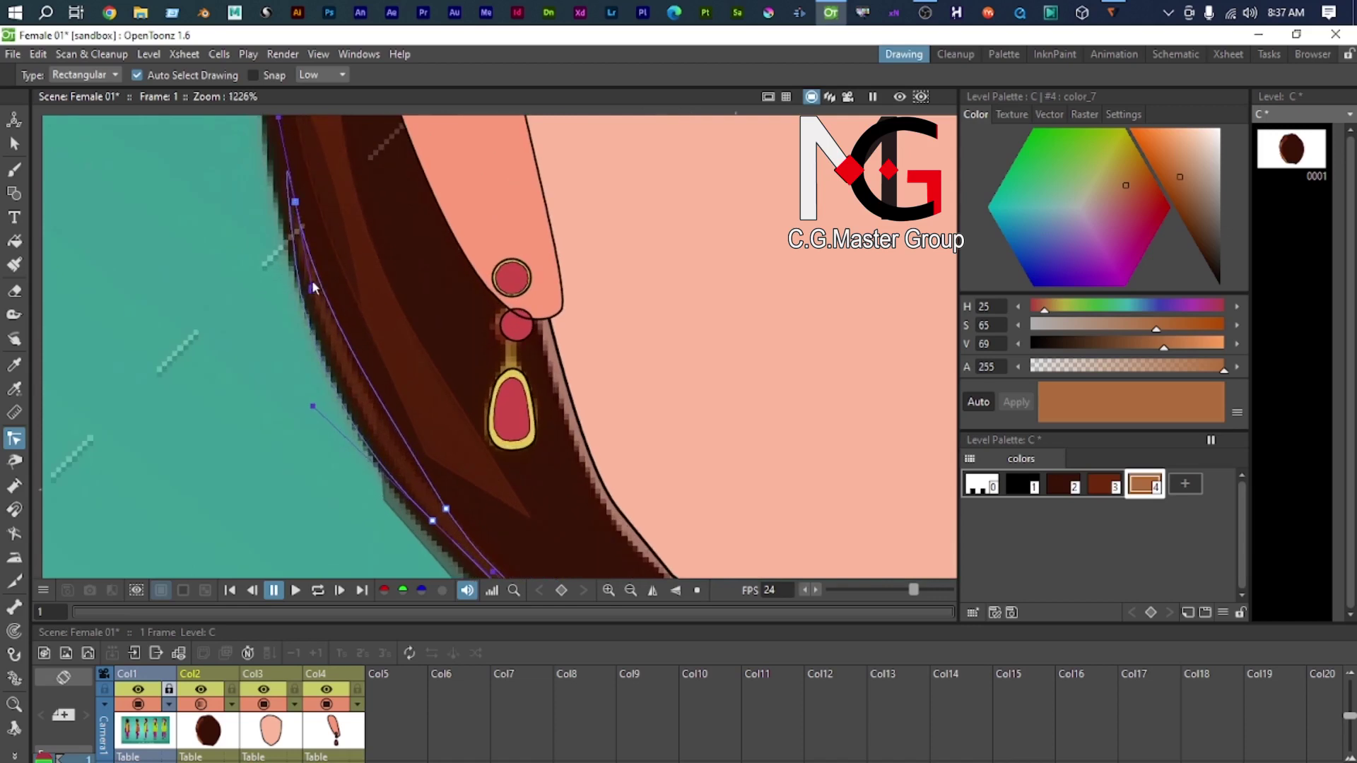
scroll(309, 290, down, 1)
drag(291, 200, 352, 333)
scroll(393, 389, down, 4)
scroll(350, 318, up, 4)
scroll(404, 424, up, 3)
drag(402, 433, 414, 434)
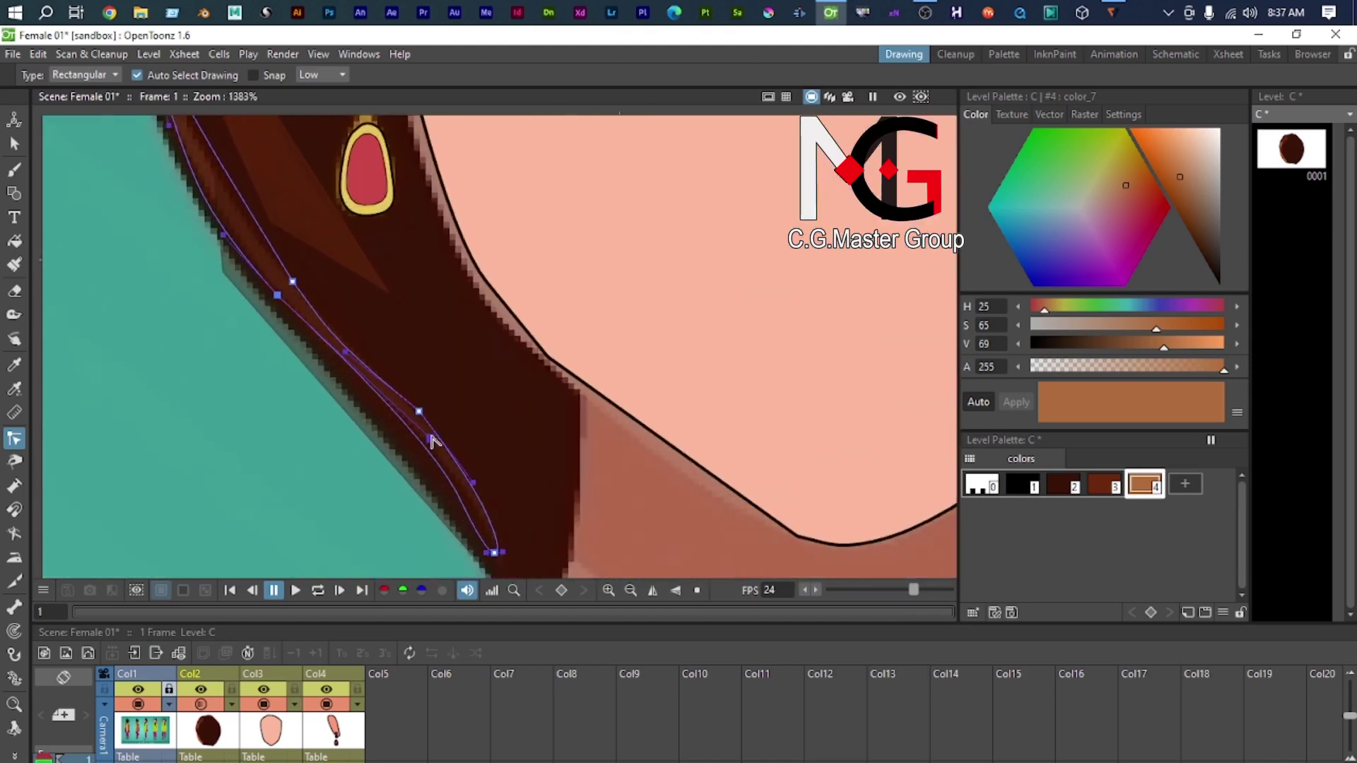
Step: Adjust the curve handles around the strand's lower end so both edges taper into a slim pointed tip
scroll(413, 438, up, 2)
drag(376, 375, 332, 257)
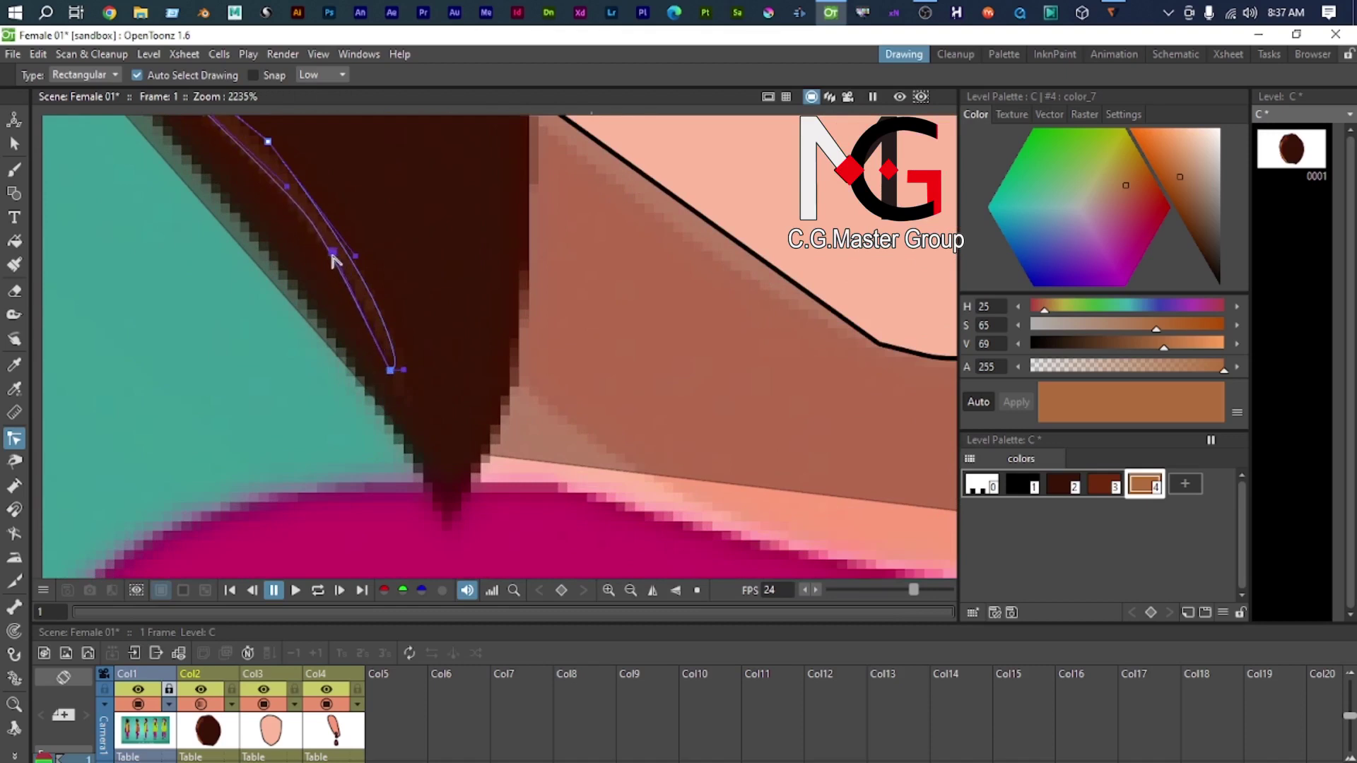
drag(405, 375, 387, 308)
key(ctrl+z)
drag(355, 256, 306, 190)
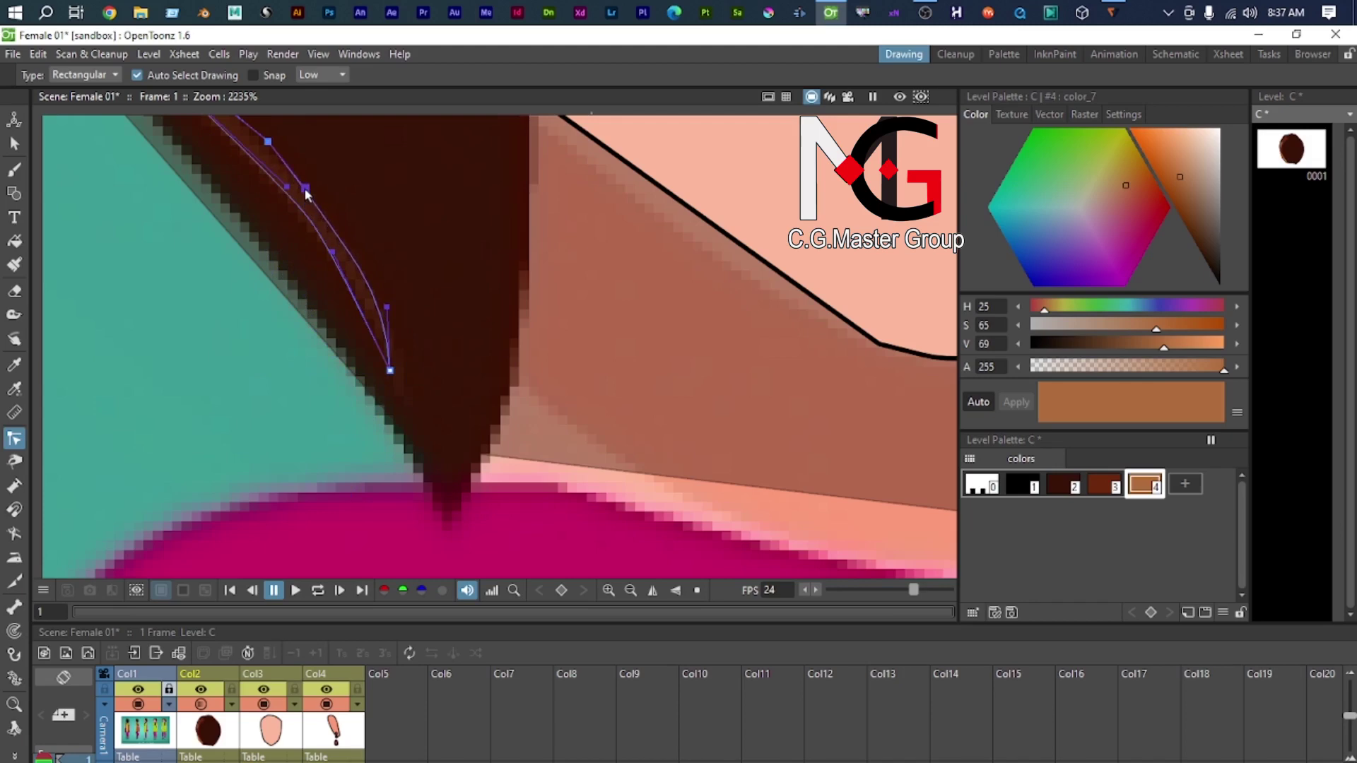
scroll(403, 382, down, 5)
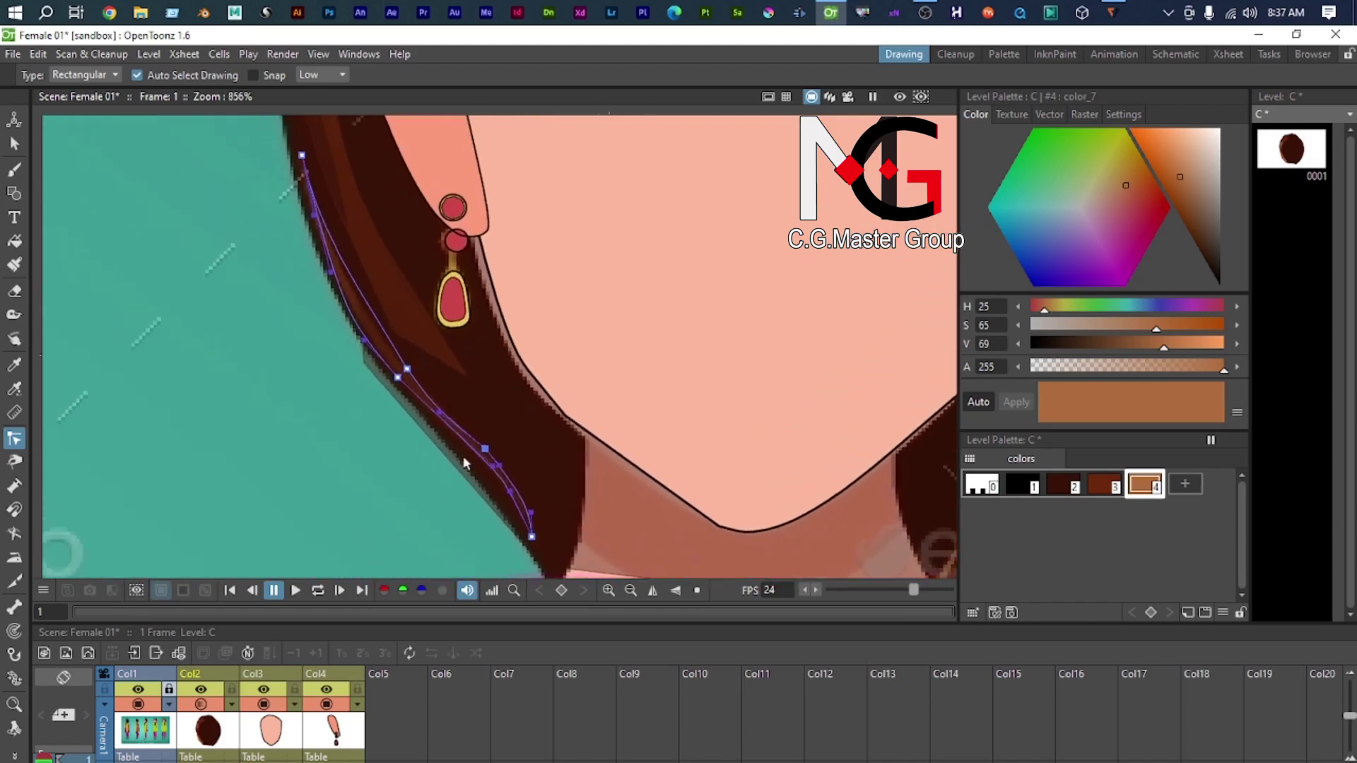
scroll(463, 463, down, 1)
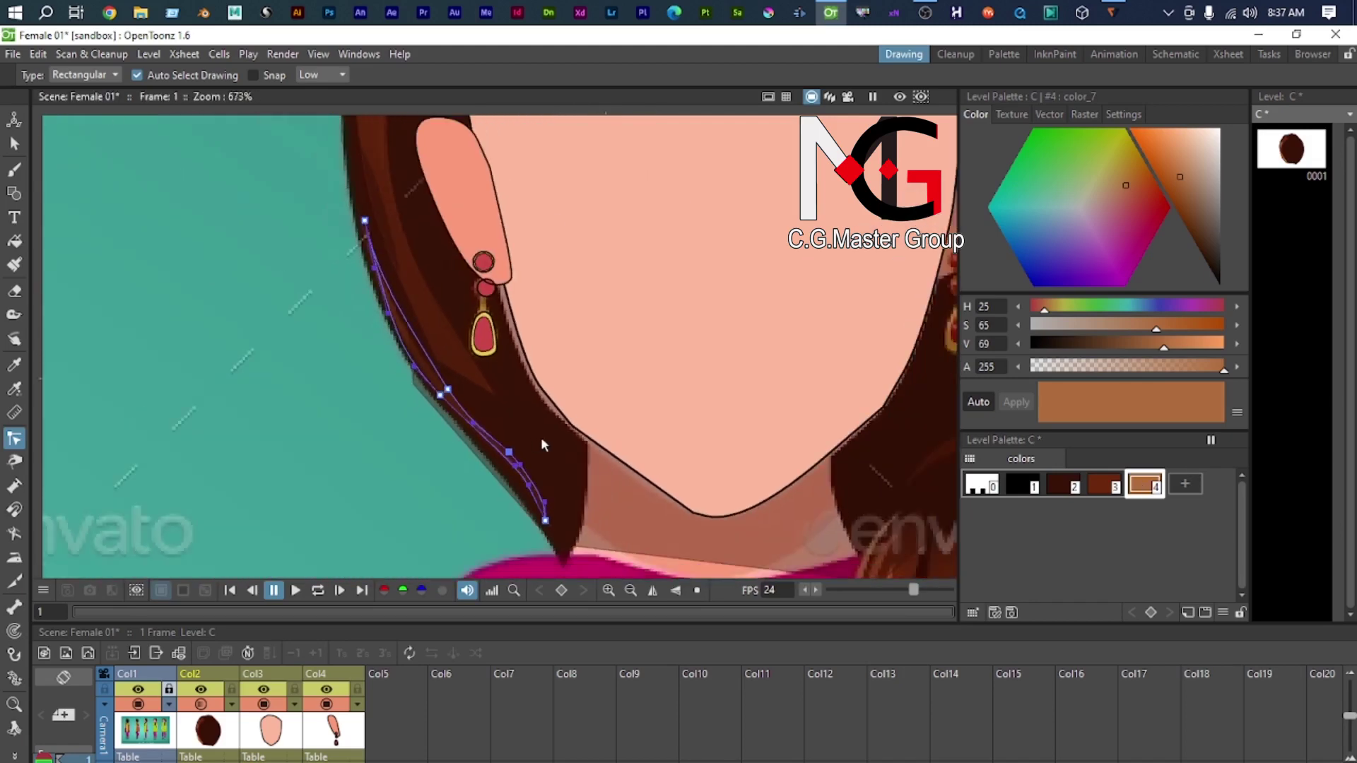
scroll(563, 420, down, 2)
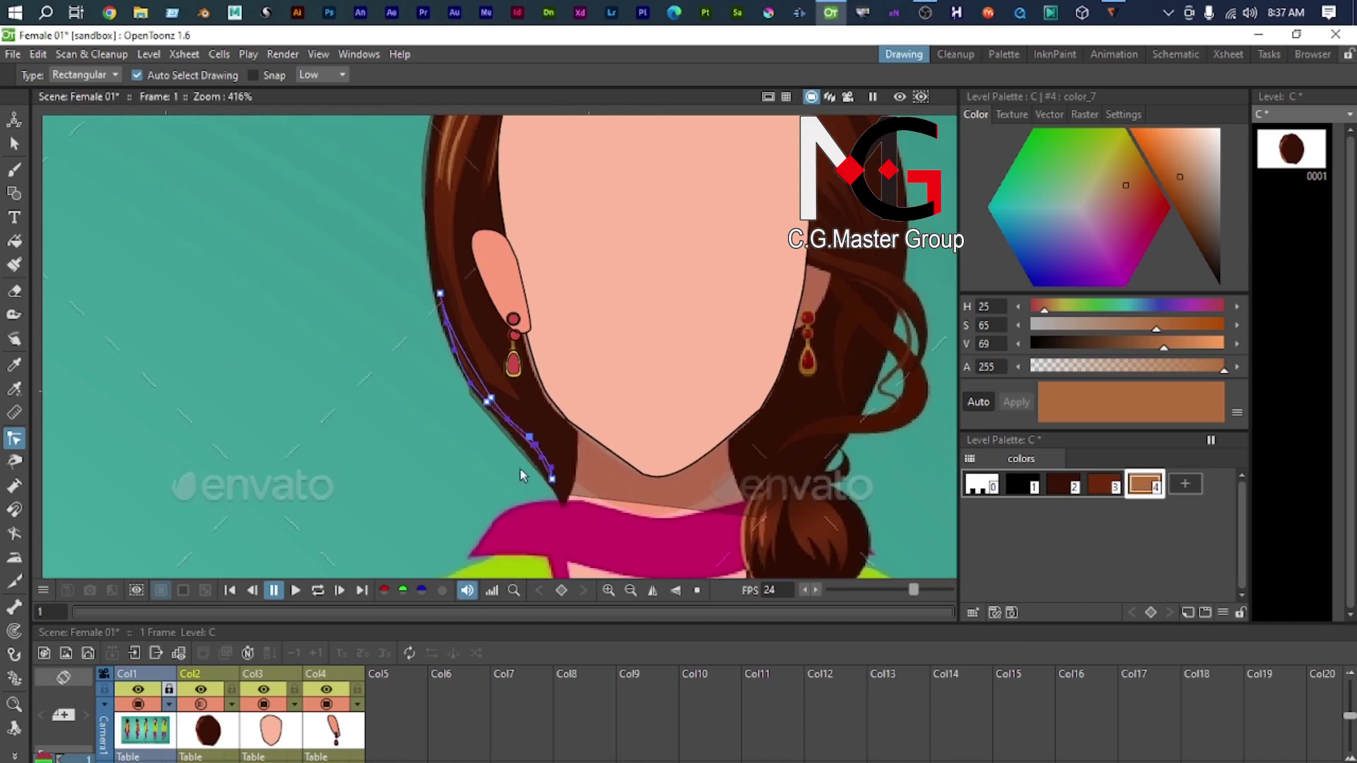
Step: Make dark brown style 2 the current color, select the slim strand outline beside the earring, and activate the Fill tool
key(s)
click(1063, 486)
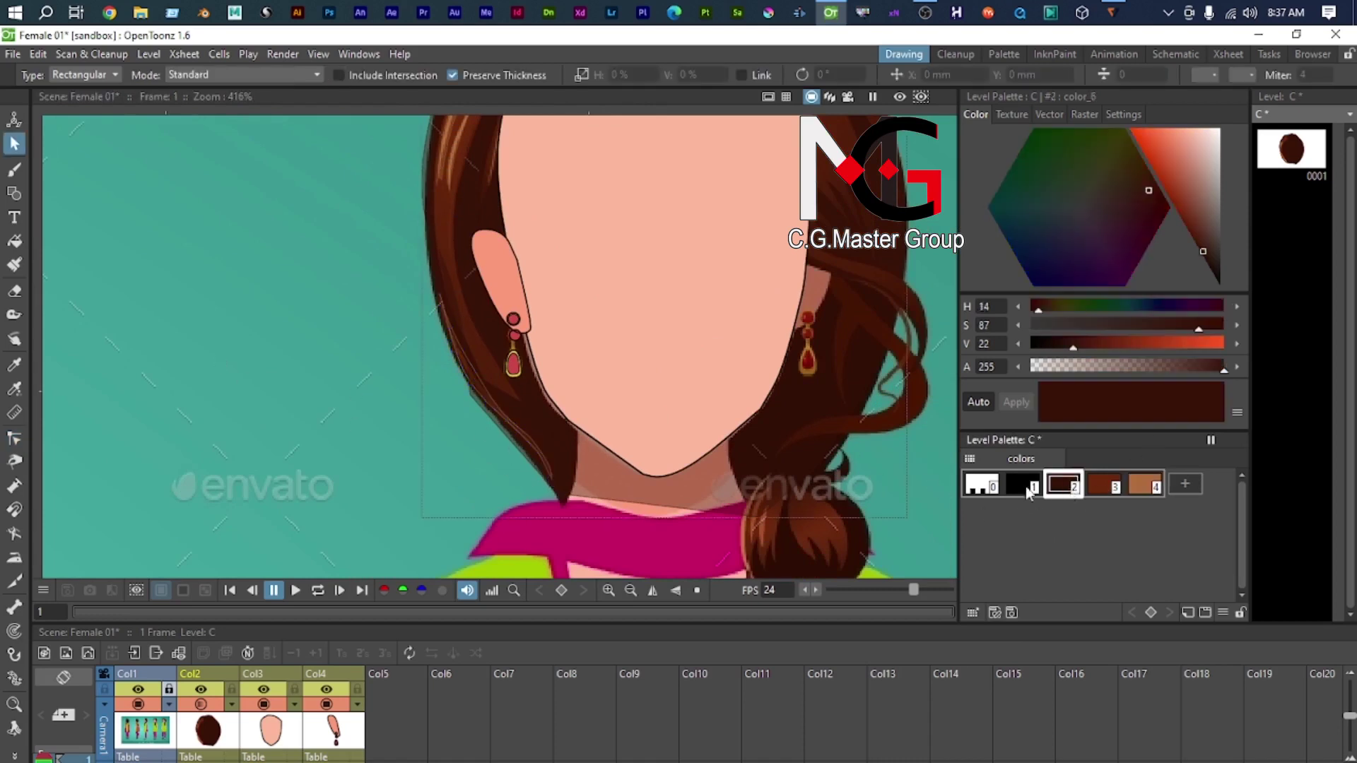
click(477, 403)
scroll(471, 376, up, 2)
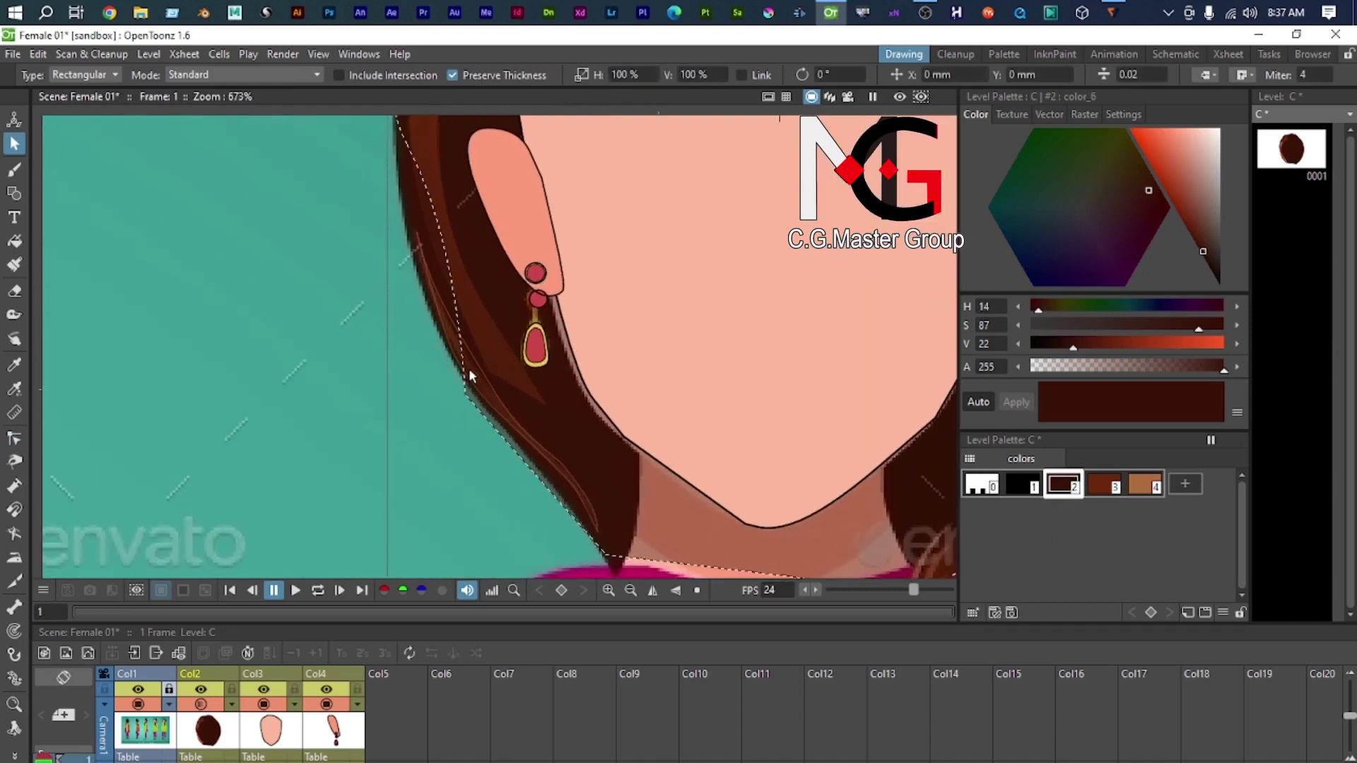
click(473, 385)
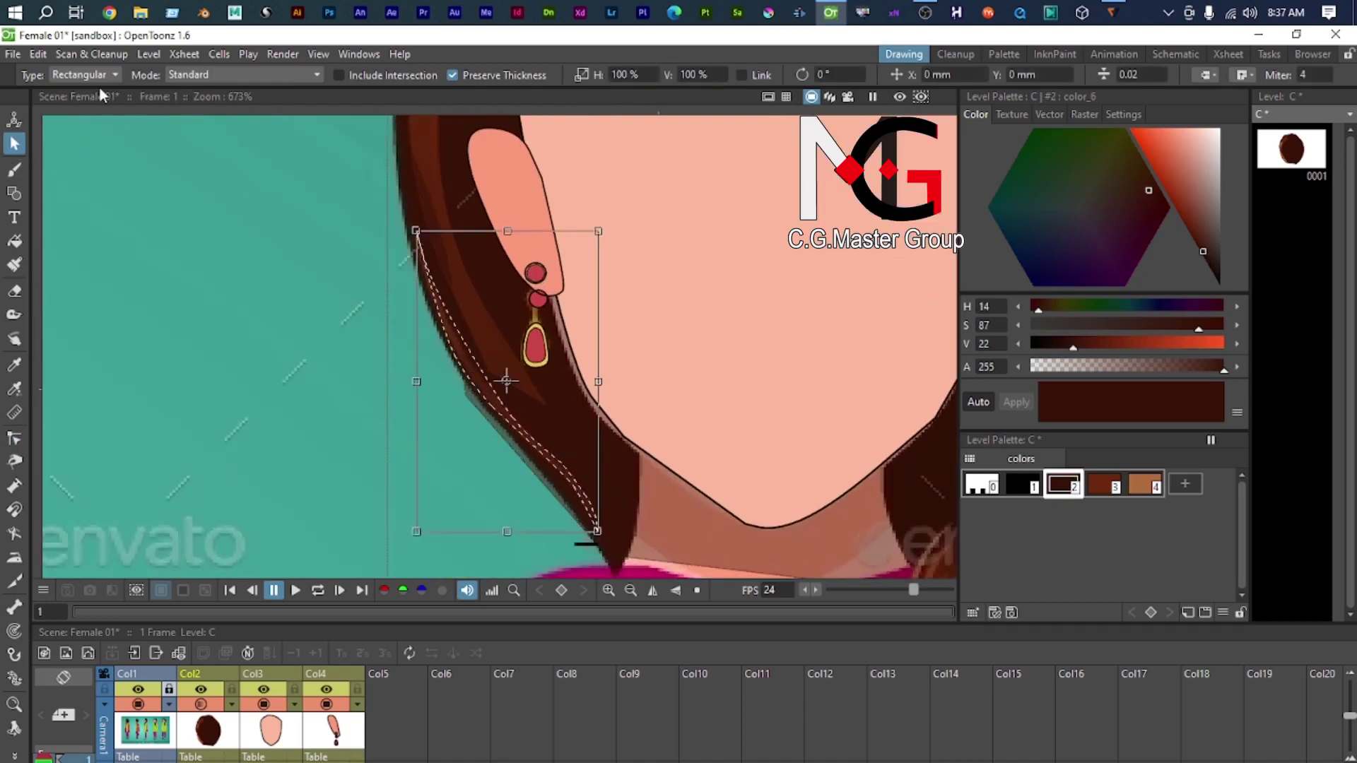
key(f)
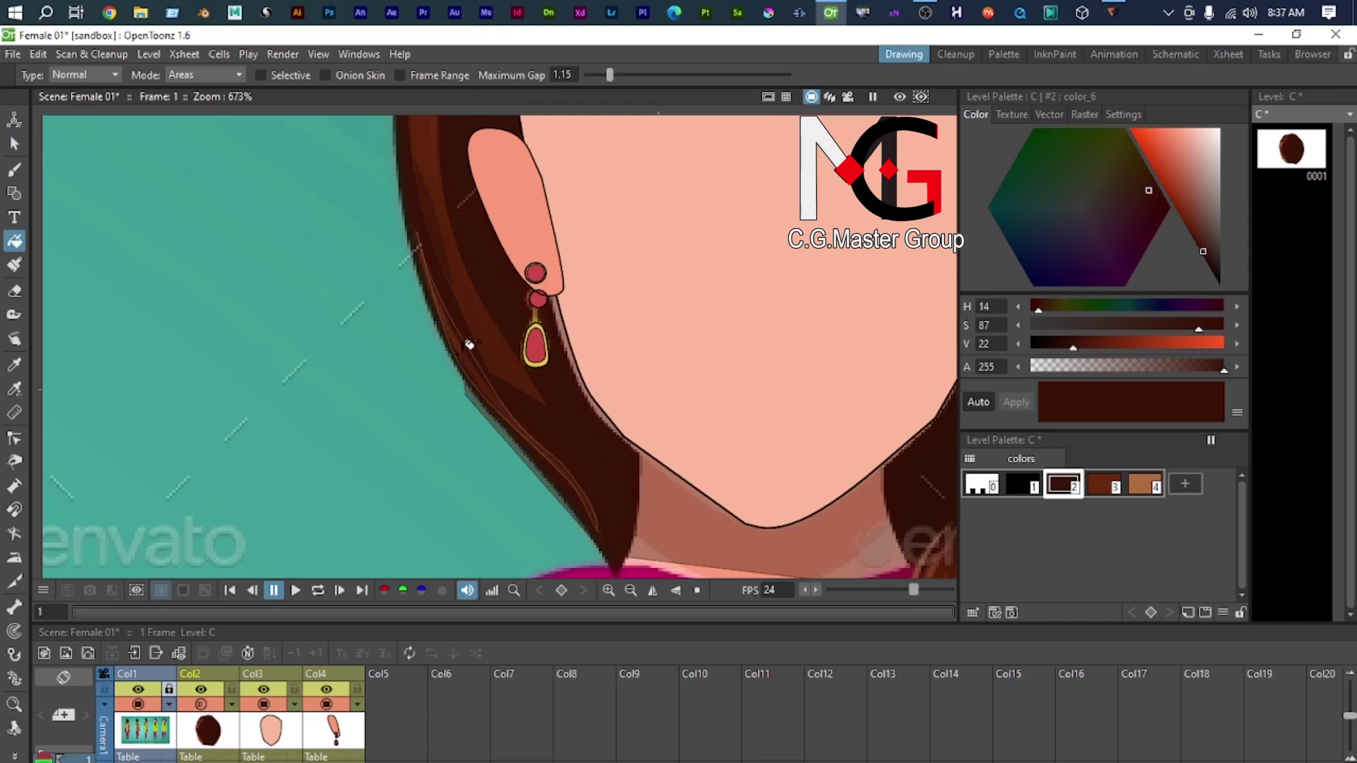
Step: Trace the uppermost highlight strand right of the parting as a tapered dark brown outline with the Polyline shape
scroll(259, 267, down, 5)
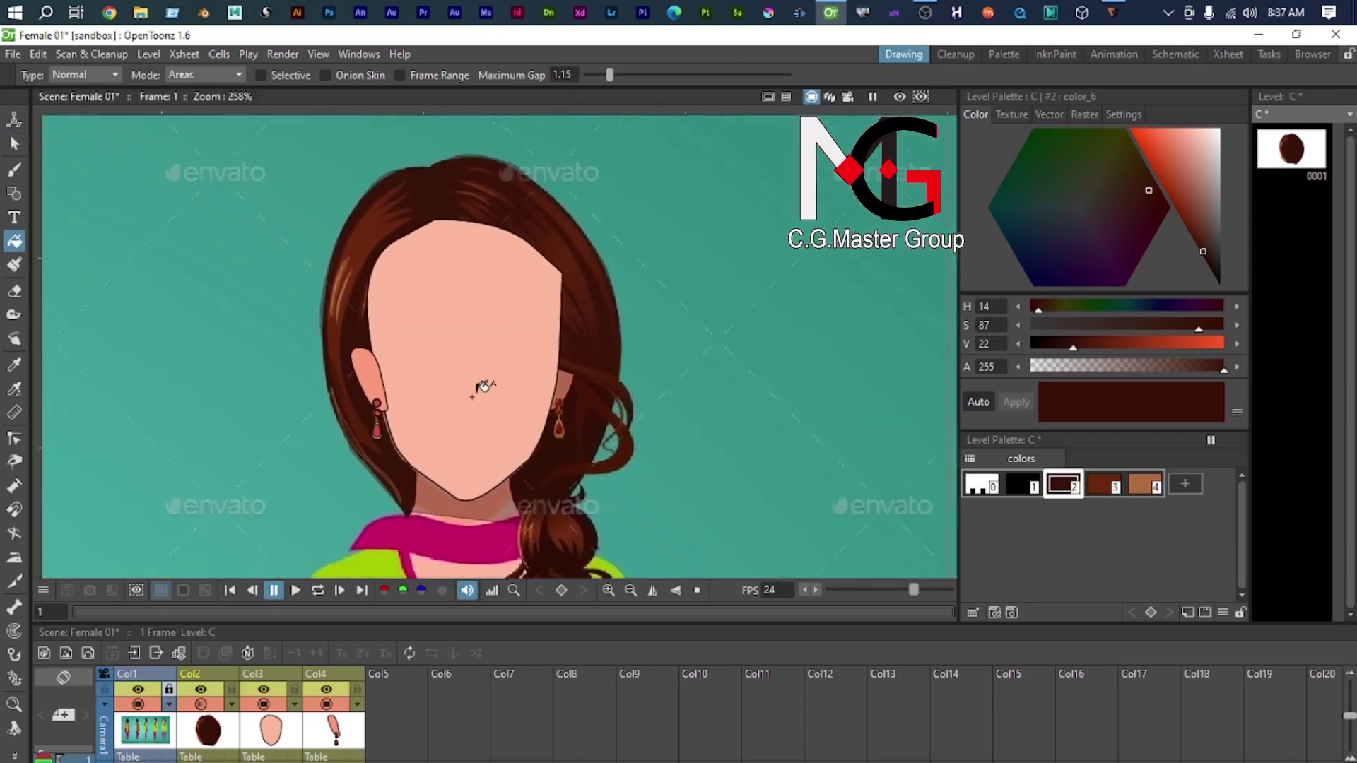
scroll(527, 442, down, 2)
drag(516, 406, 457, 282)
scroll(407, 184, up, 5)
drag(407, 184, 444, 307)
scroll(456, 297, up, 3)
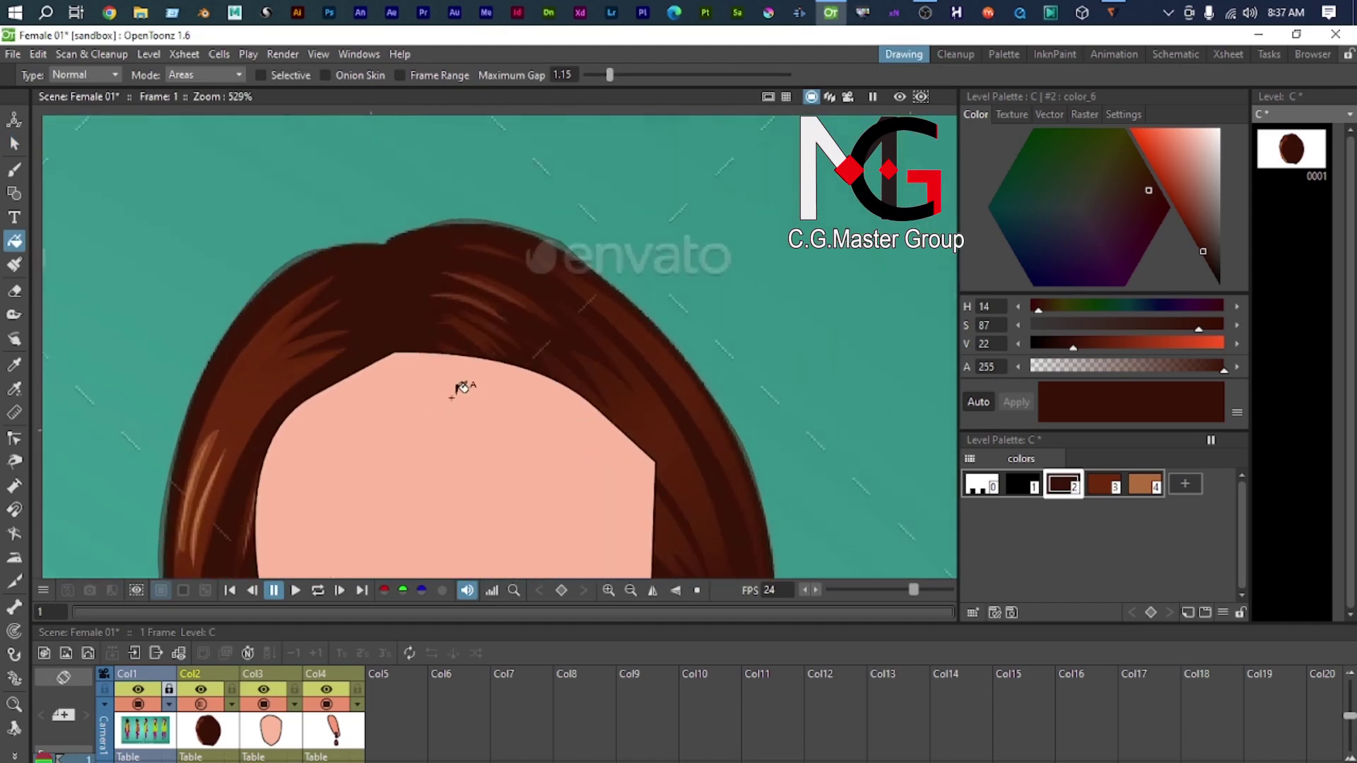
key(g)
scroll(546, 302, up, 1)
scroll(546, 302, down, 3)
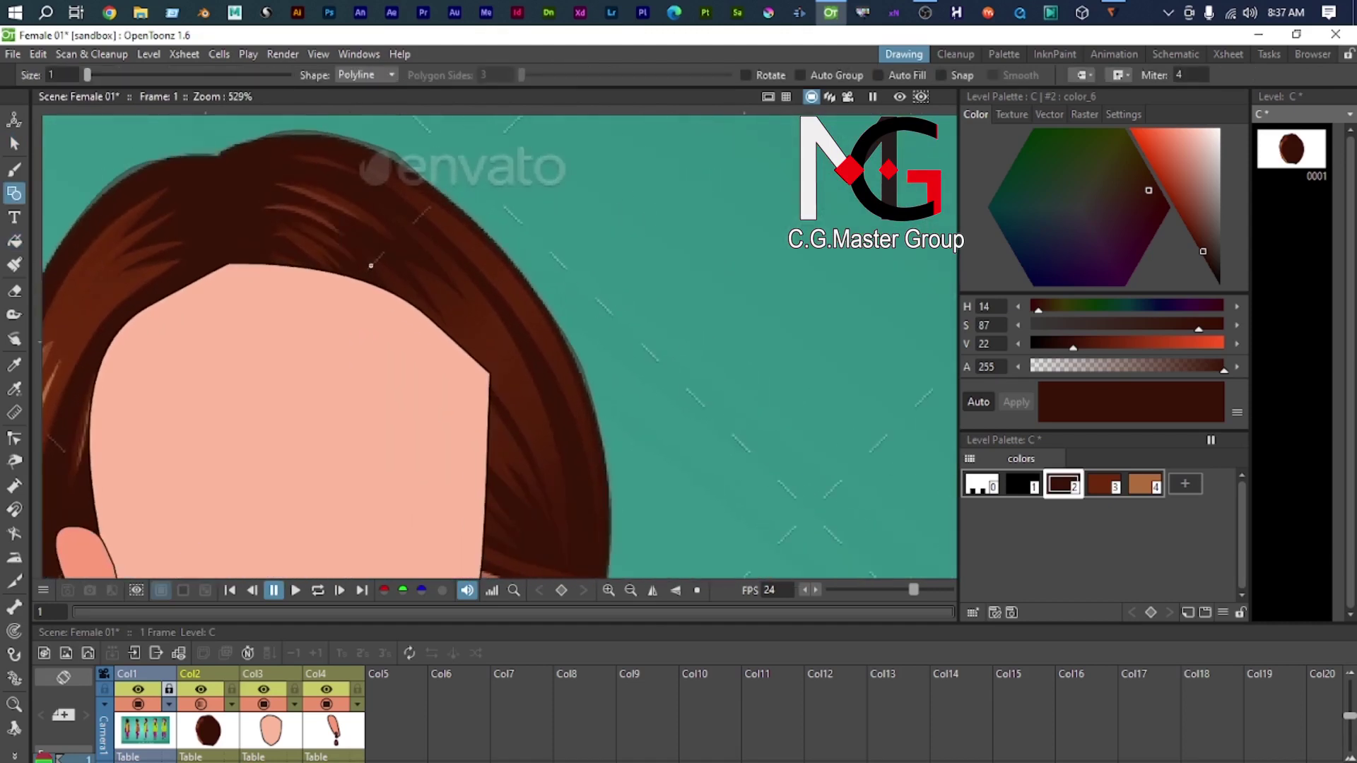
scroll(533, 354, up, 3)
scroll(494, 304, down, 2)
scroll(590, 375, up, 1)
scroll(591, 342, up, 3)
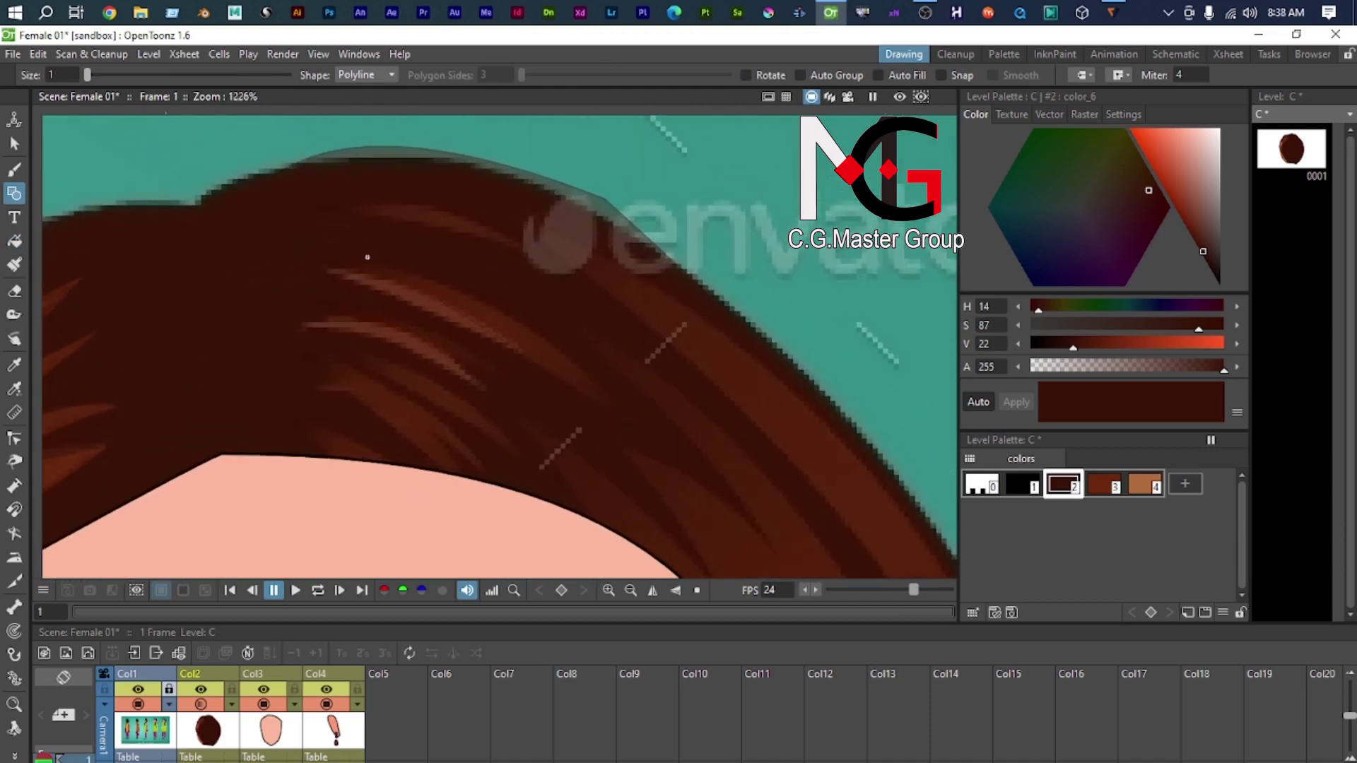
drag(363, 265, 501, 287)
drag(604, 408, 638, 438)
key(Return)
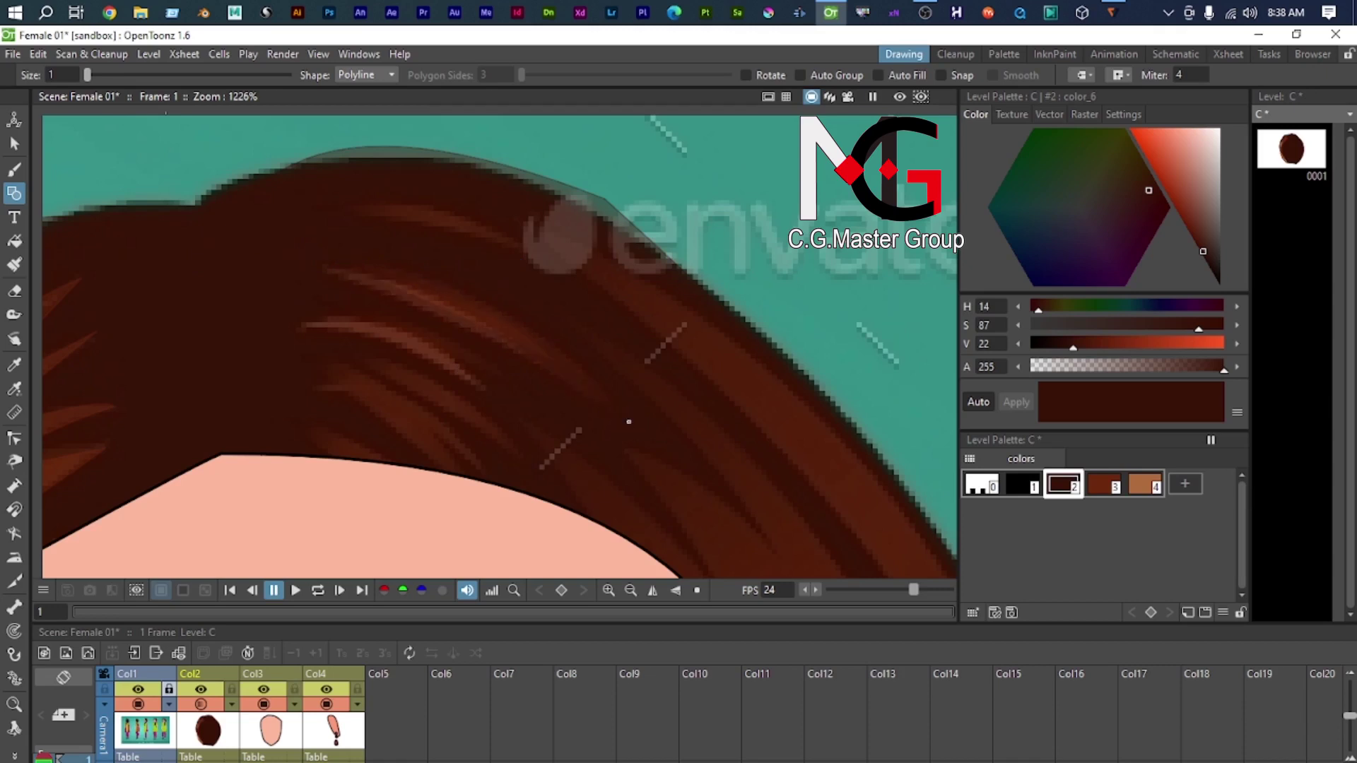
Step: Trace the second, thinner highlight strand just below the first as a tapered dark brown polyline outline
scroll(512, 415, down, 2)
scroll(530, 433, up, 5)
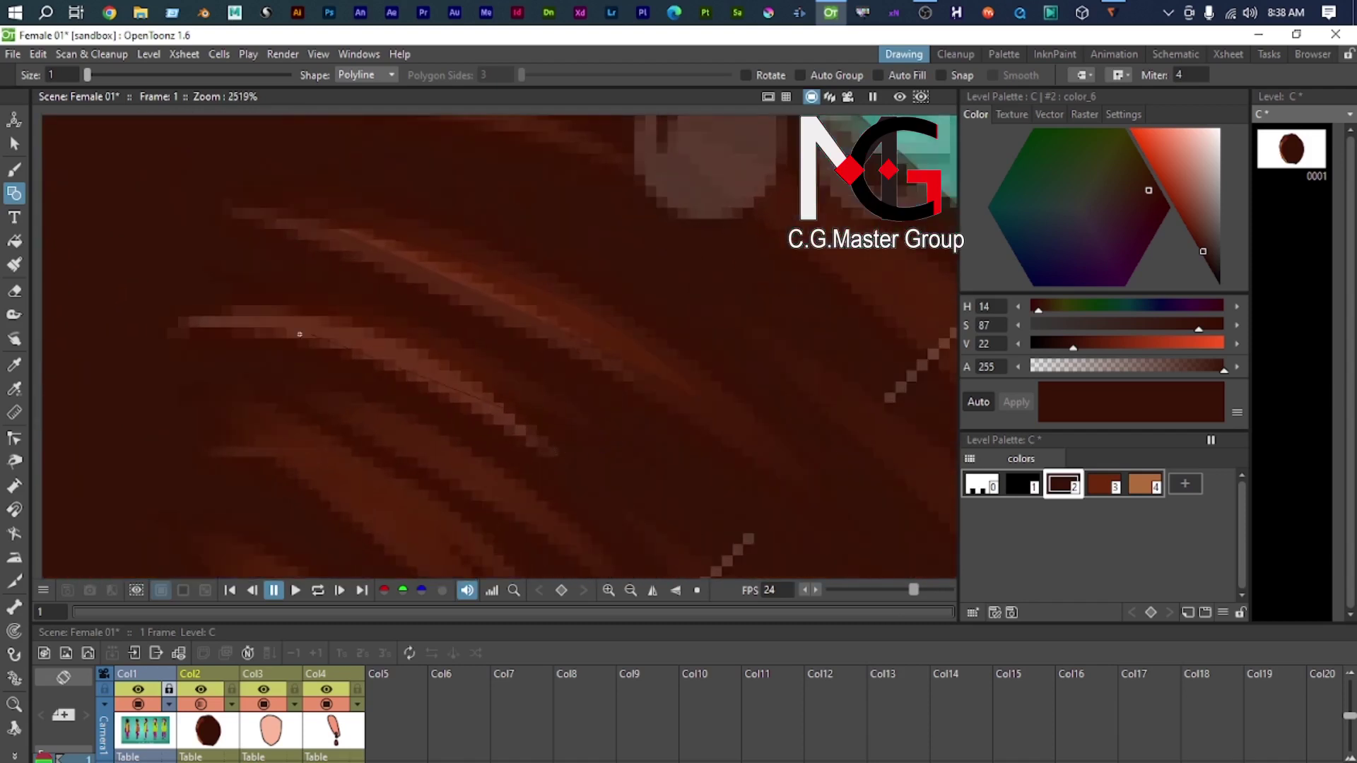
drag(225, 284, 104, 288)
drag(488, 348, 534, 386)
scroll(600, 449, down, 3)
Step: Trace the short third strand above the forehead as a curved polyline outline tapering at both ends
scroll(454, 264, up, 4)
scroll(421, 348, down, 2)
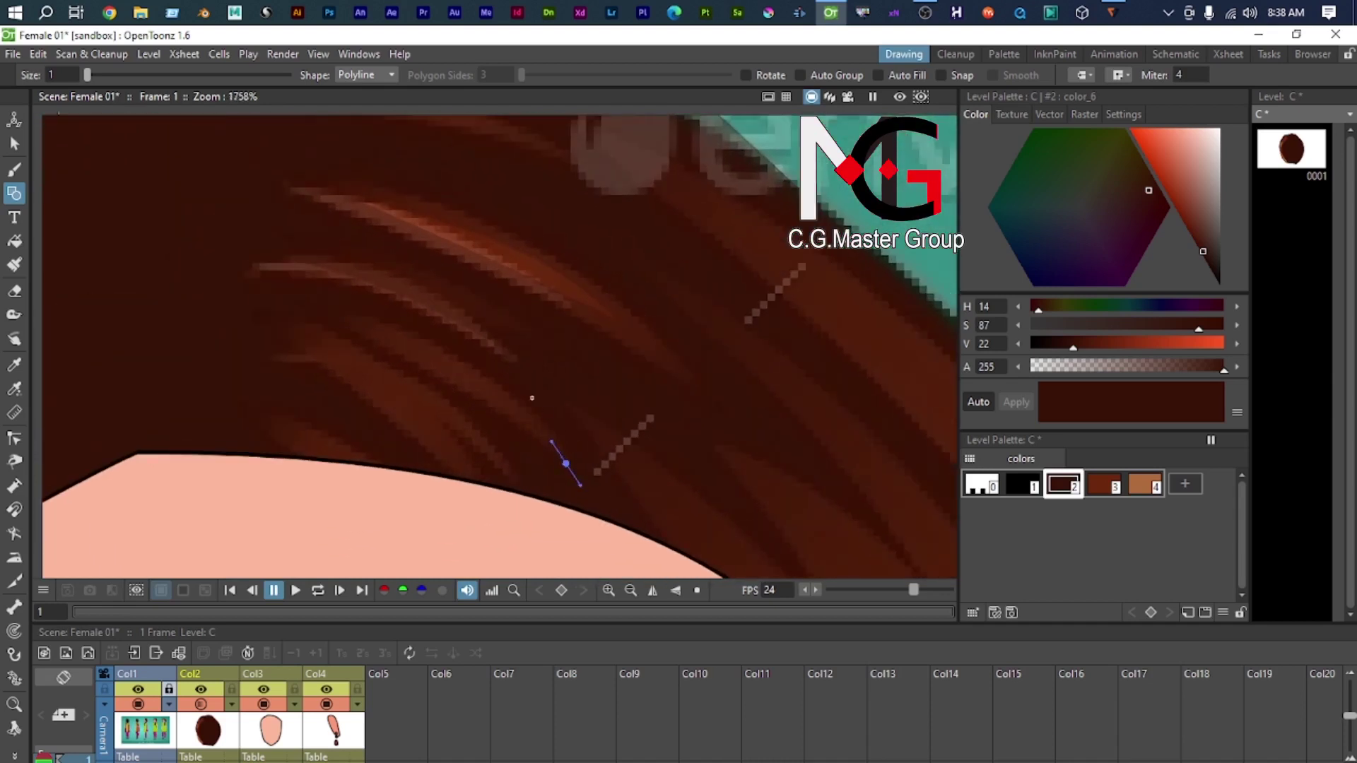
drag(355, 313, 222, 273)
key(Escape)
scroll(359, 333, up, 4)
scroll(340, 325, down, 4)
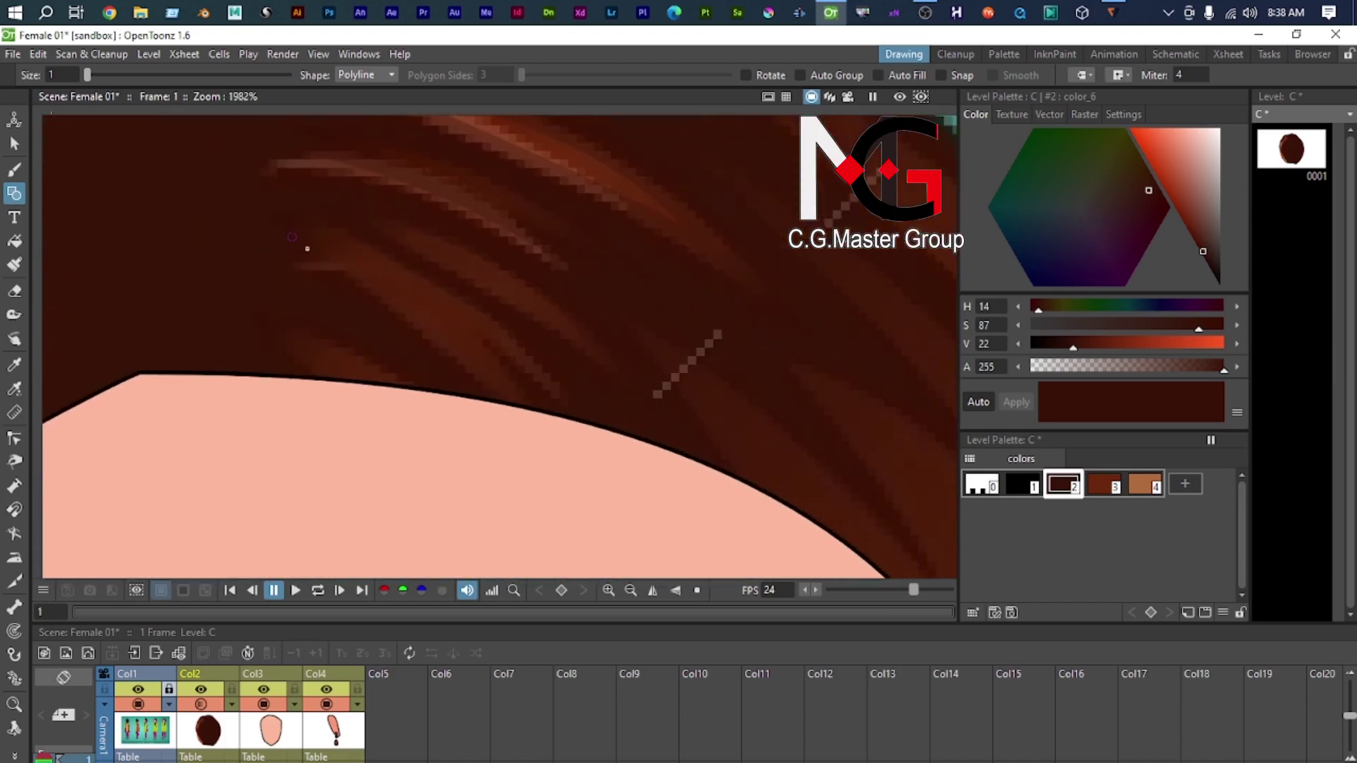
drag(512, 401, 557, 434)
scroll(512, 401, down, 6)
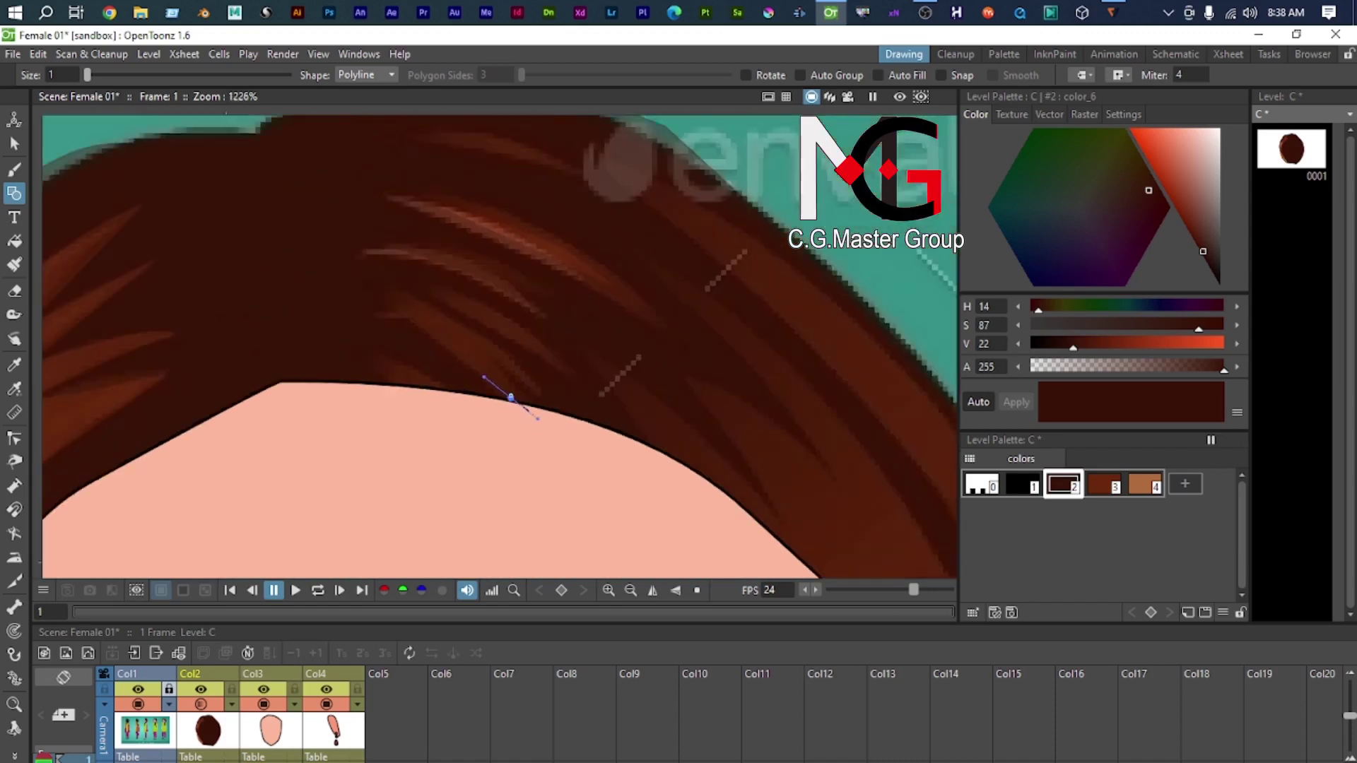
scroll(510, 394, up, 5)
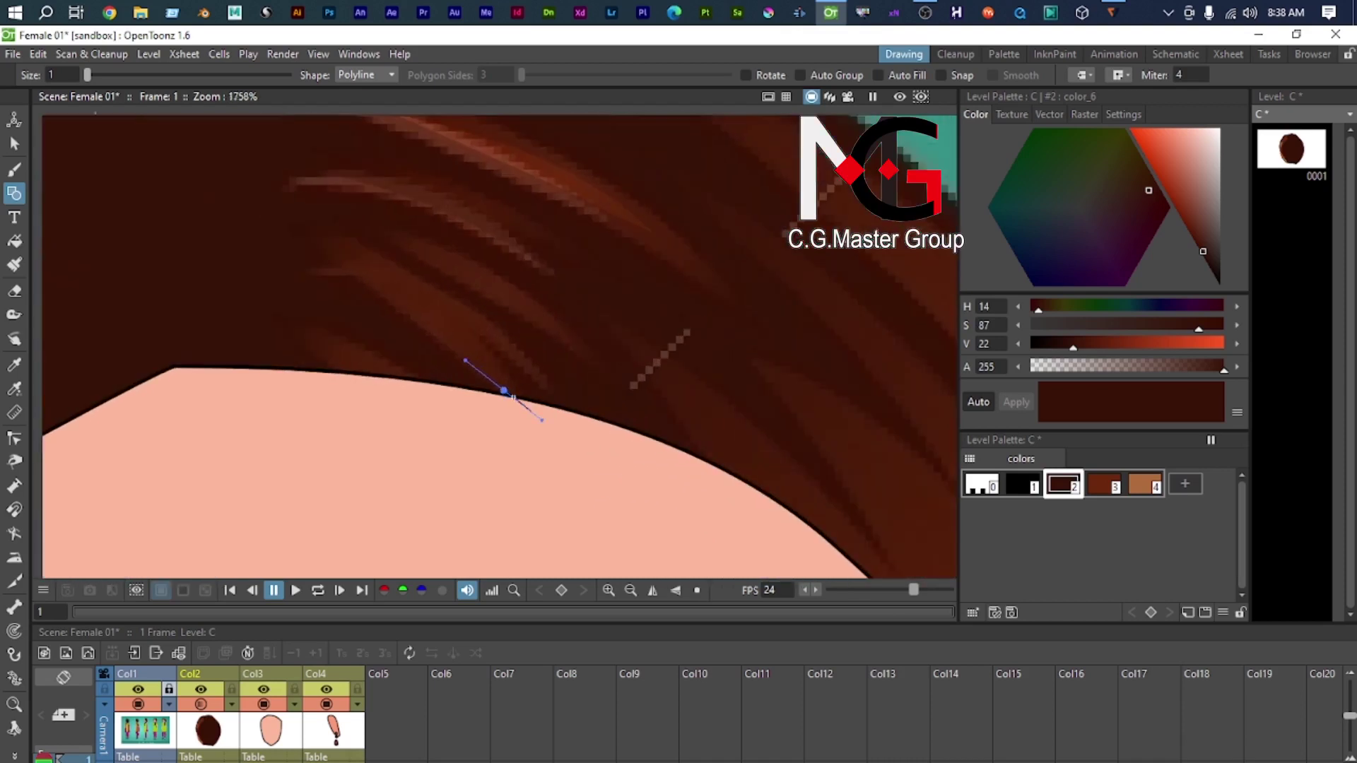
scroll(551, 424, down, 3)
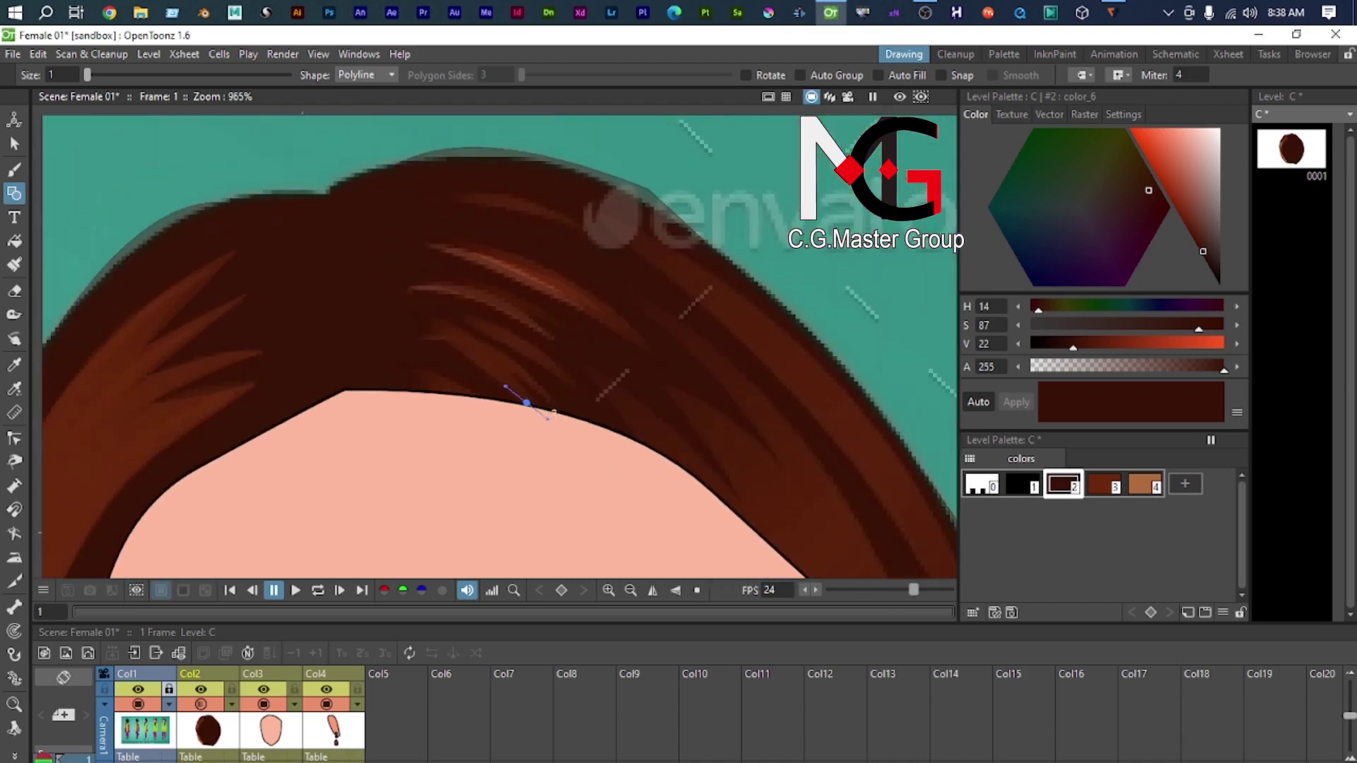
scroll(544, 388, down, 3)
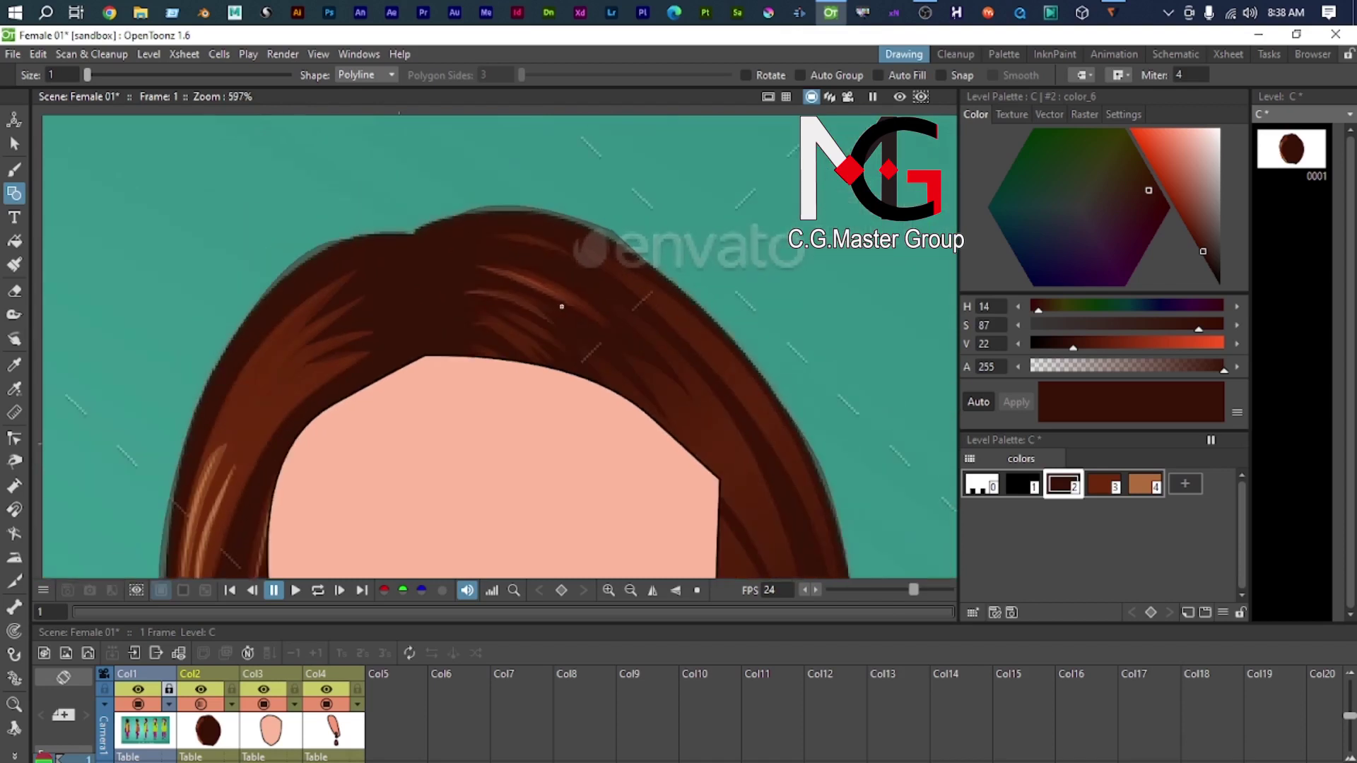
scroll(560, 304, up, 2)
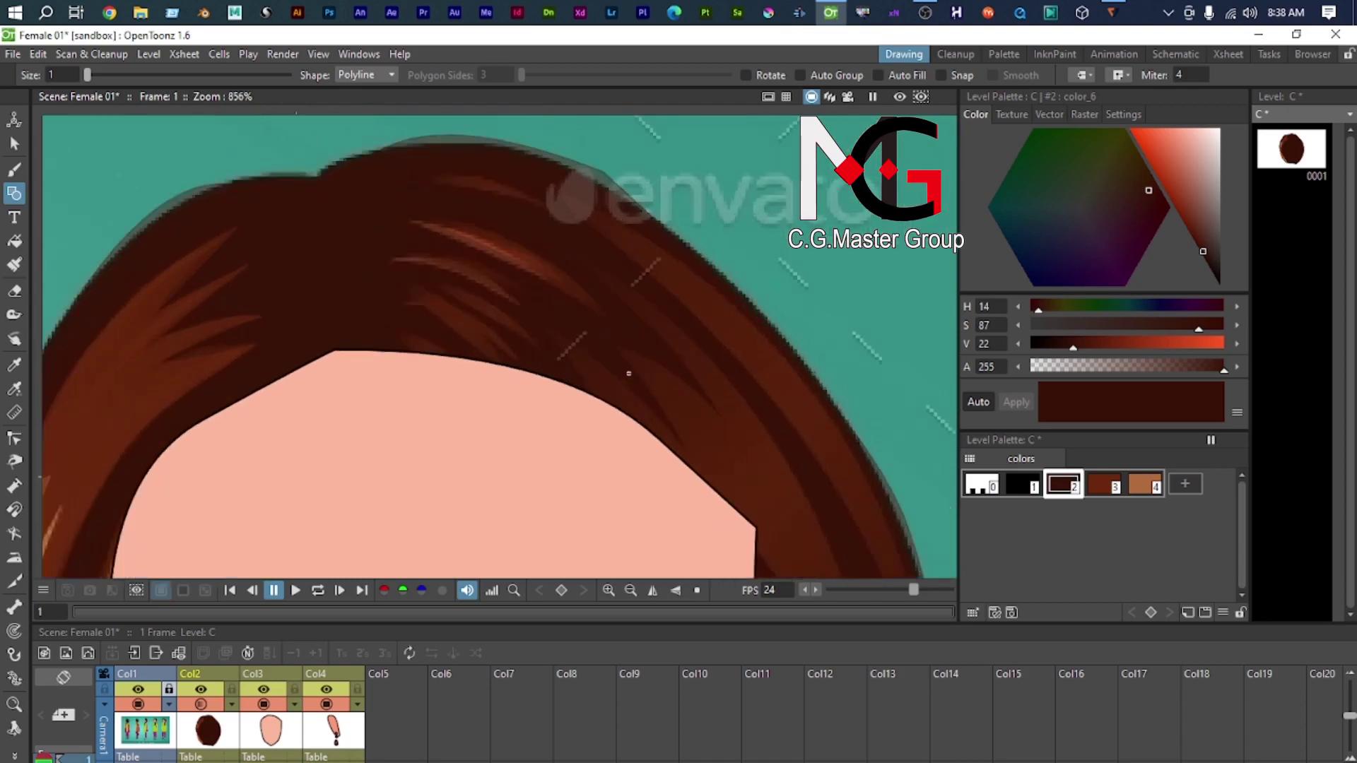
Step: Hide the face level in Col3 and examine the reference hair strands around the parting and forehead
click(263, 705)
scroll(557, 318, down, 5)
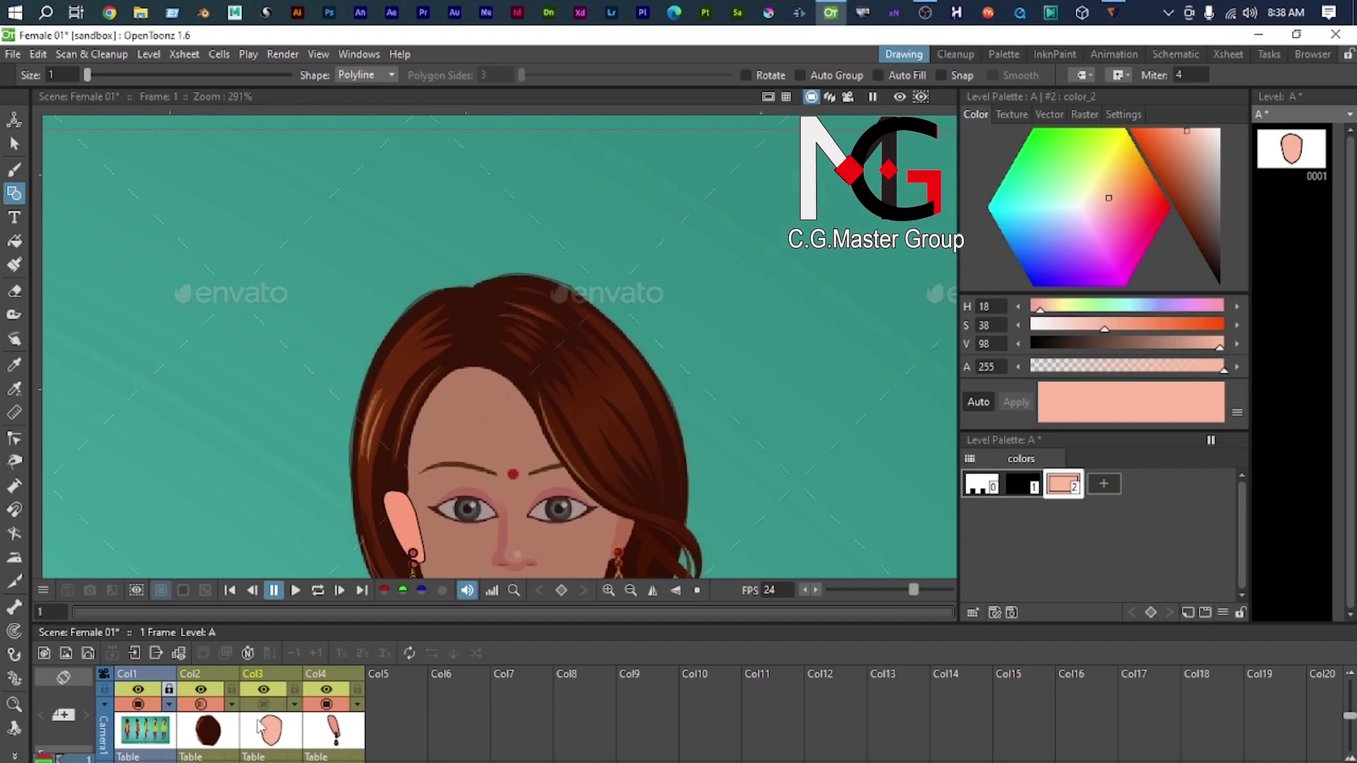
scroll(515, 333, up, 5)
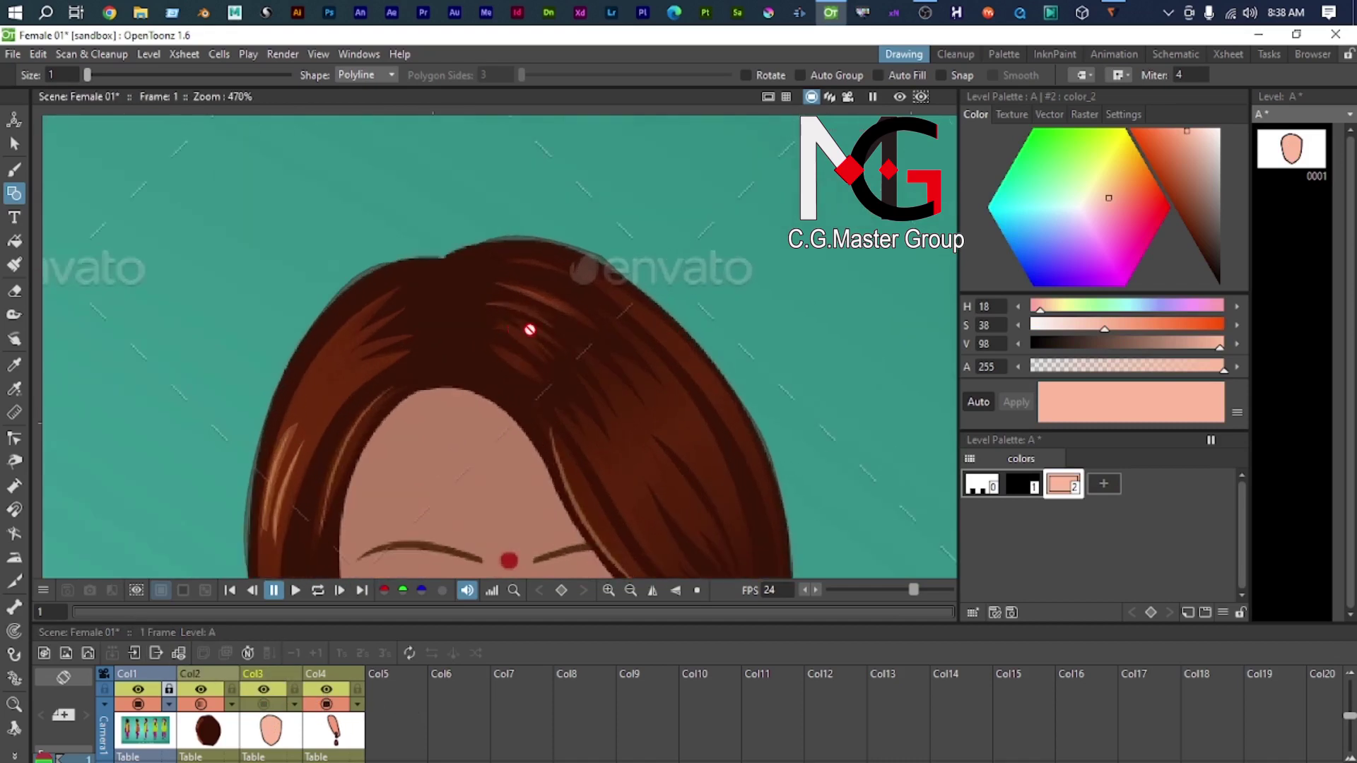
scroll(537, 351, down, 2)
scroll(536, 351, up, 2)
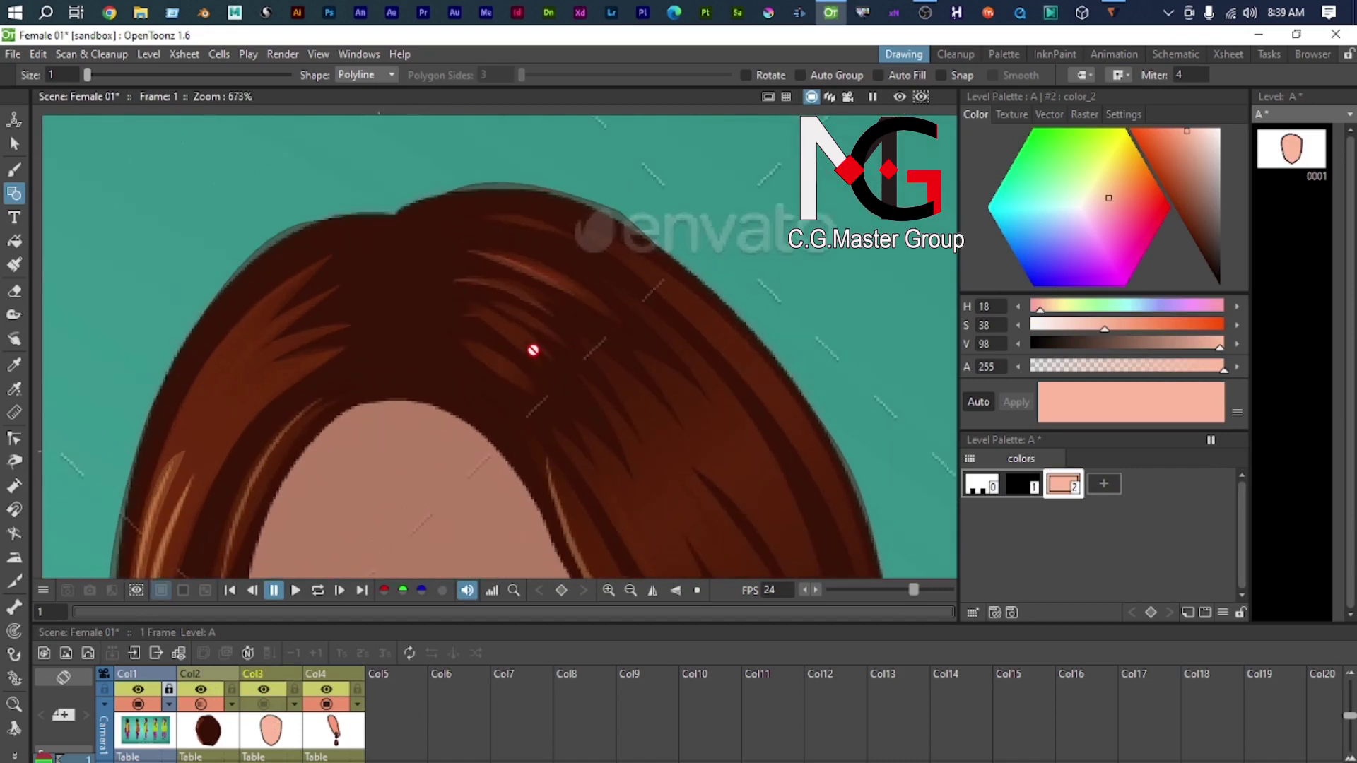
Step: Raise the opacity of the hair level in Col2 until the hair is fully opaque
click(212, 732)
click(233, 704)
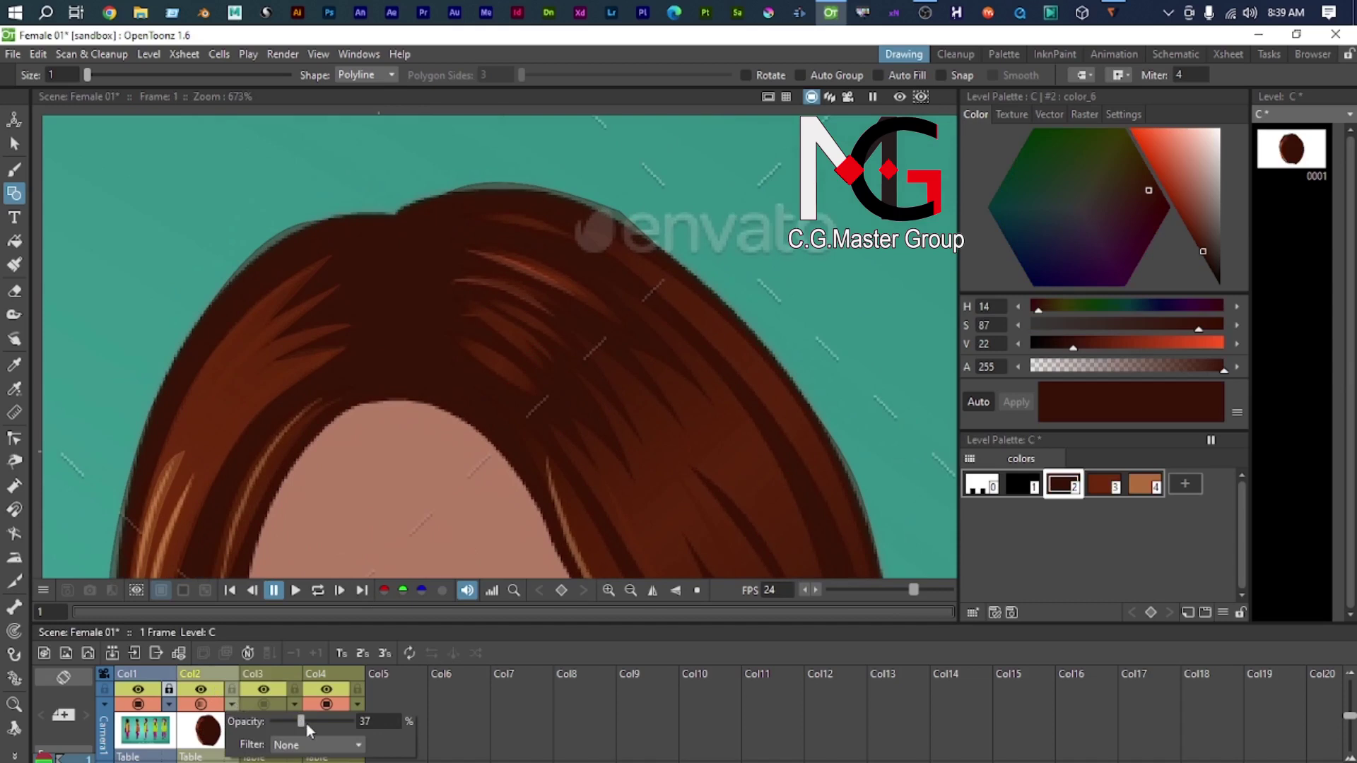
click(569, 290)
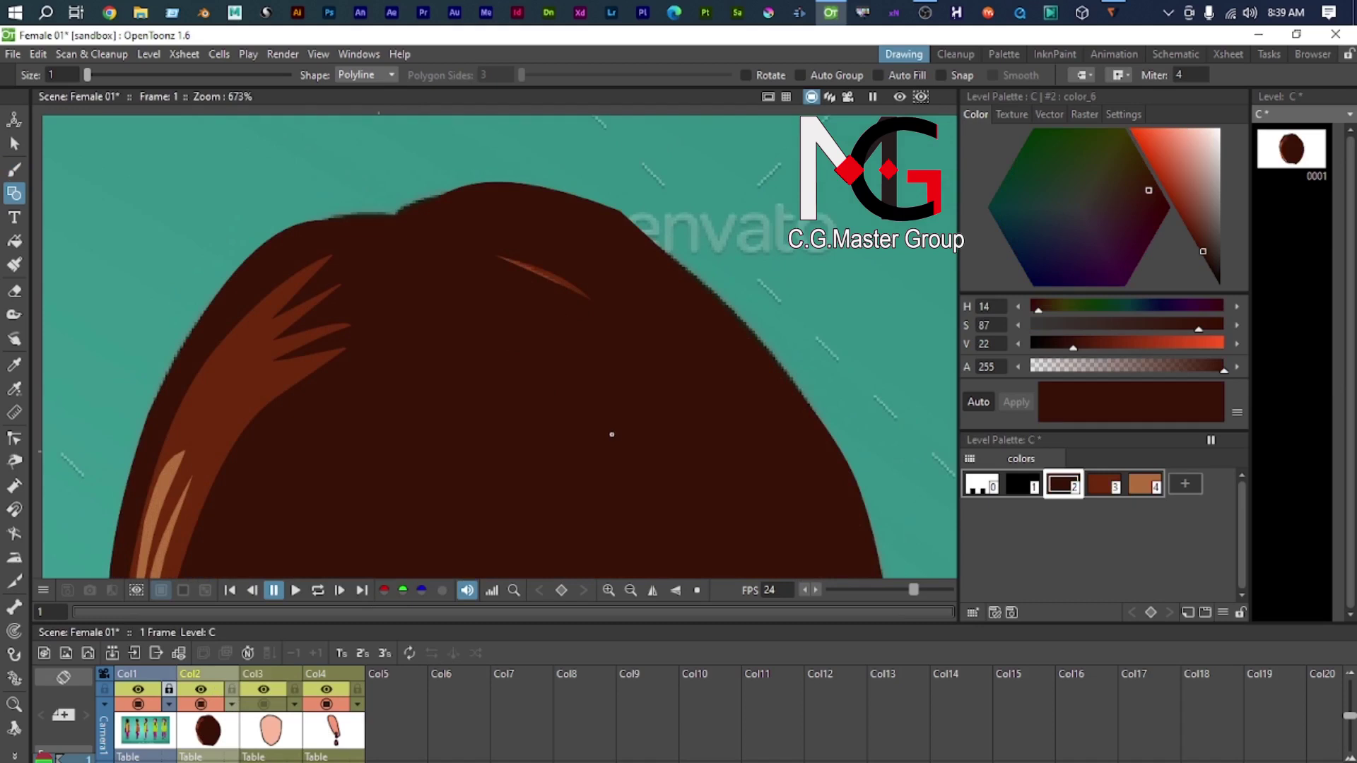
Step: Select the uppermost new strand outline right of the parting and set its stroke thickness to 0.01
key(s)
click(546, 277)
scroll(530, 283, up, 6)
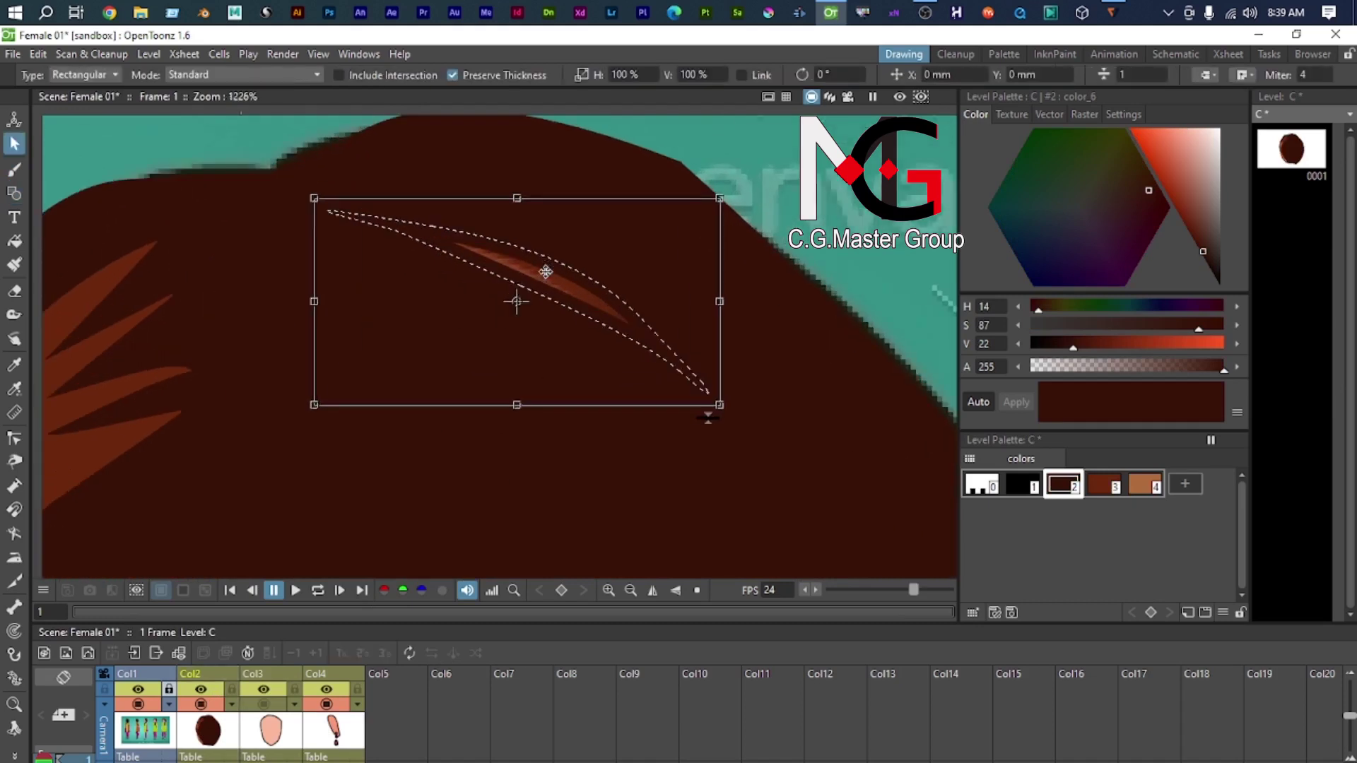
click(1125, 75)
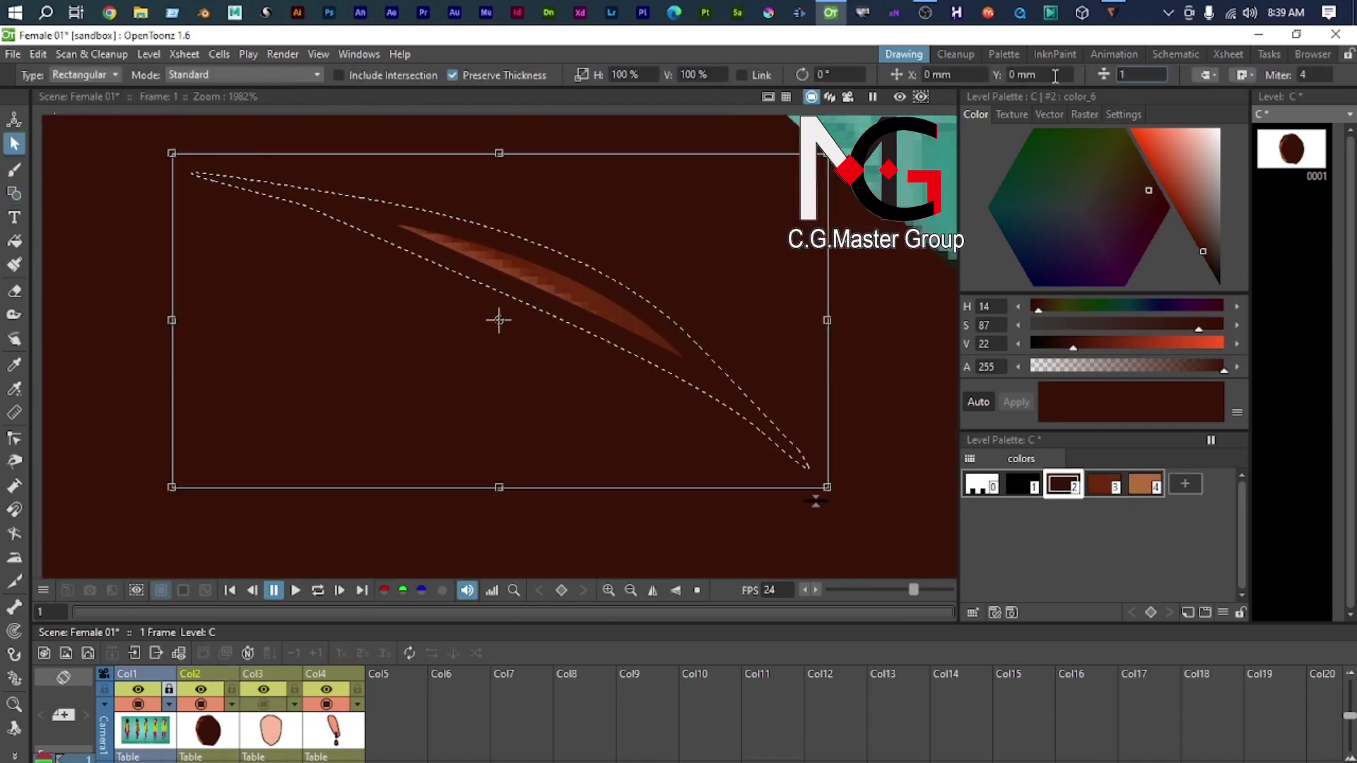
text(0.01)
Step: Fill the thinned uppermost strand right of the parting with reddish-brown style 3
scroll(459, 402, down, 3)
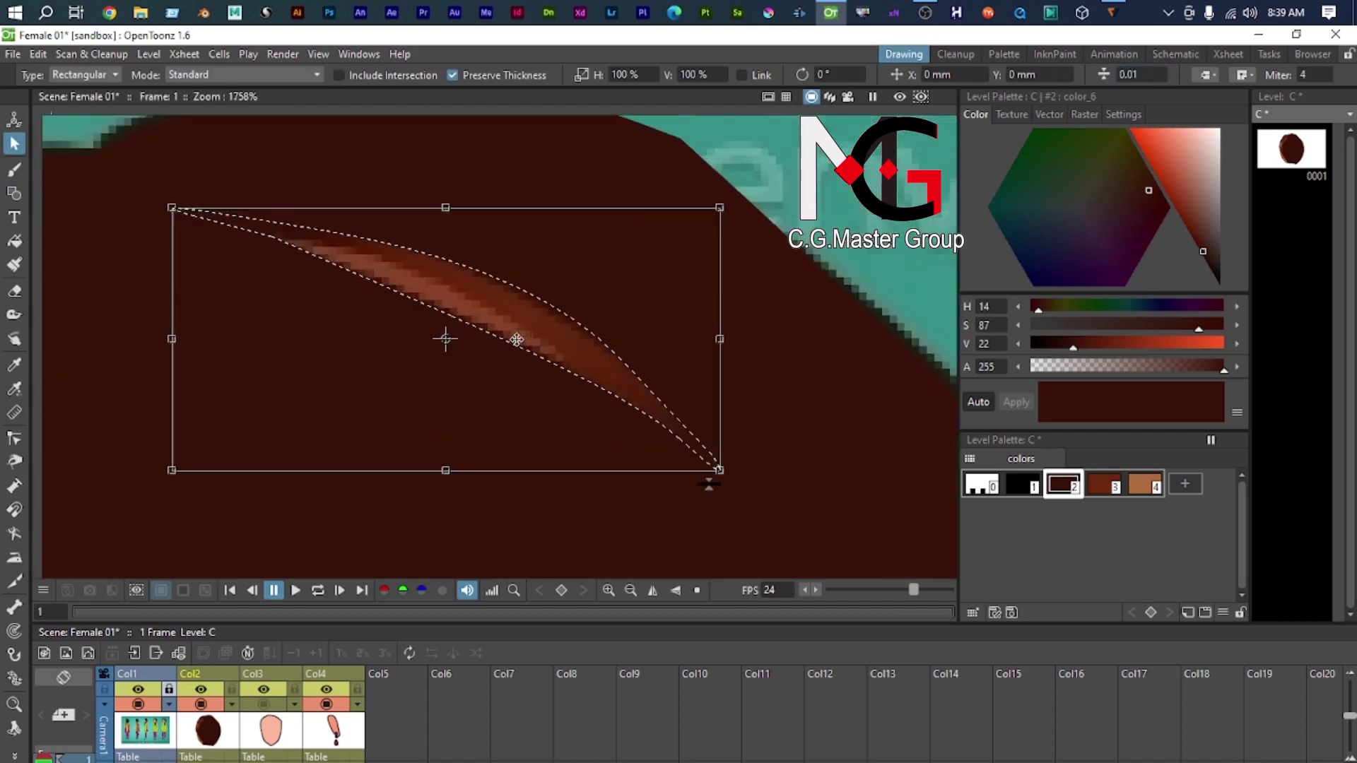
scroll(480, 414, down, 1)
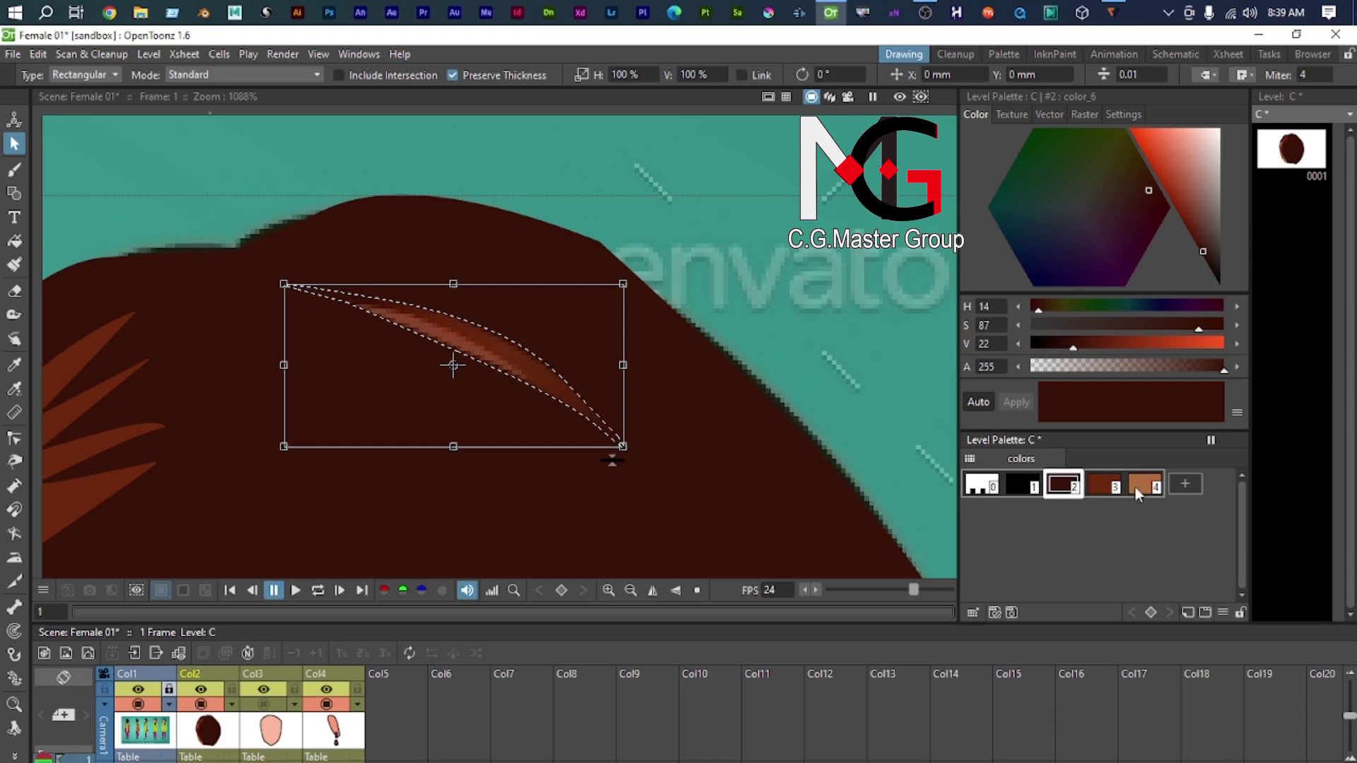
click(1112, 489)
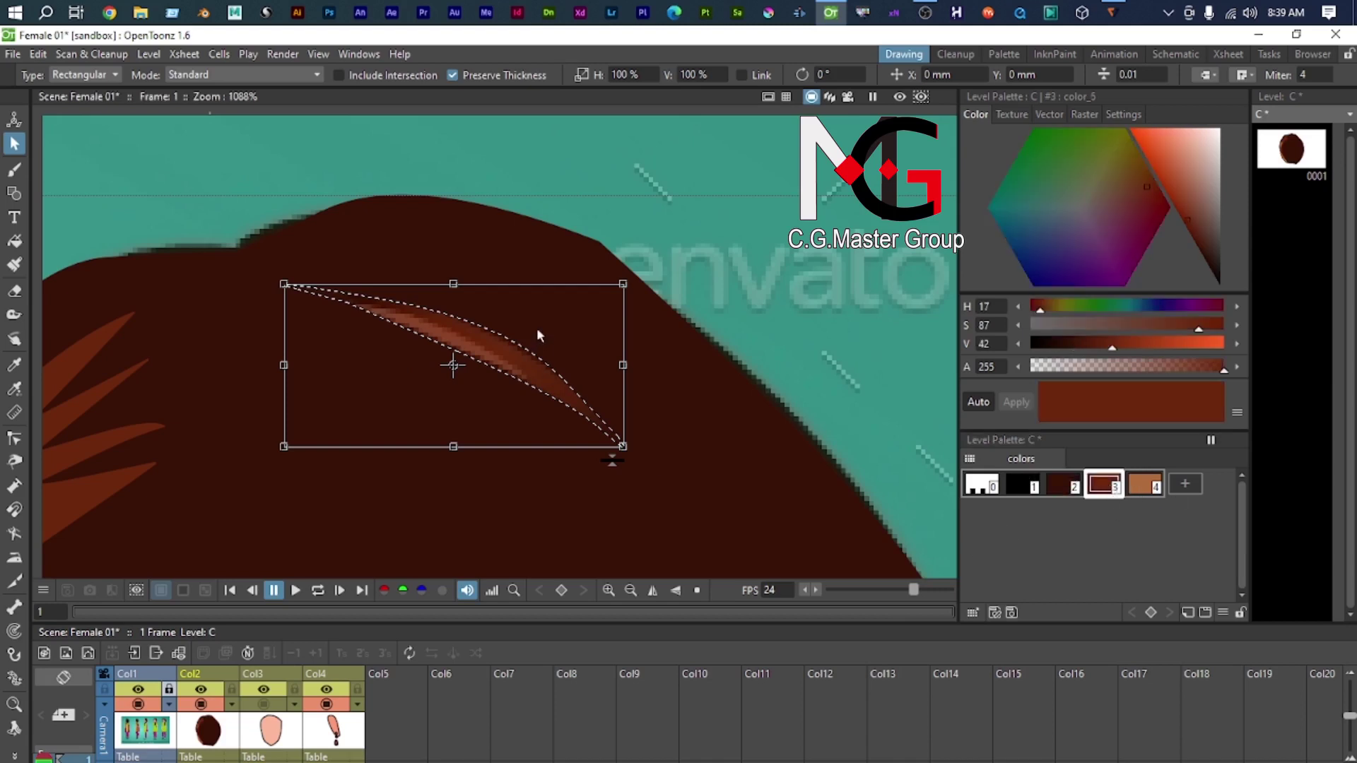
key(f)
click(479, 360)
scroll(488, 364, down, 4)
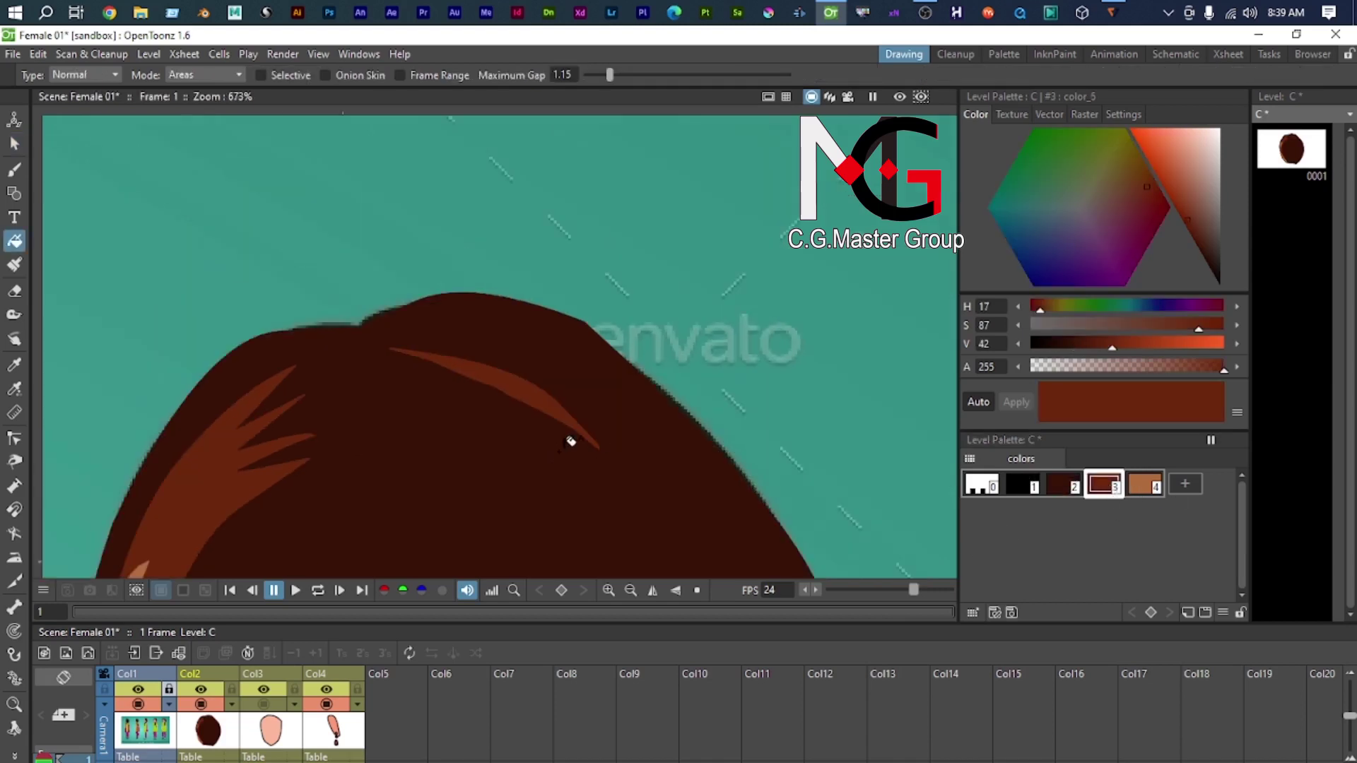
drag(585, 334, 594, 317)
scroll(591, 367, down, 4)
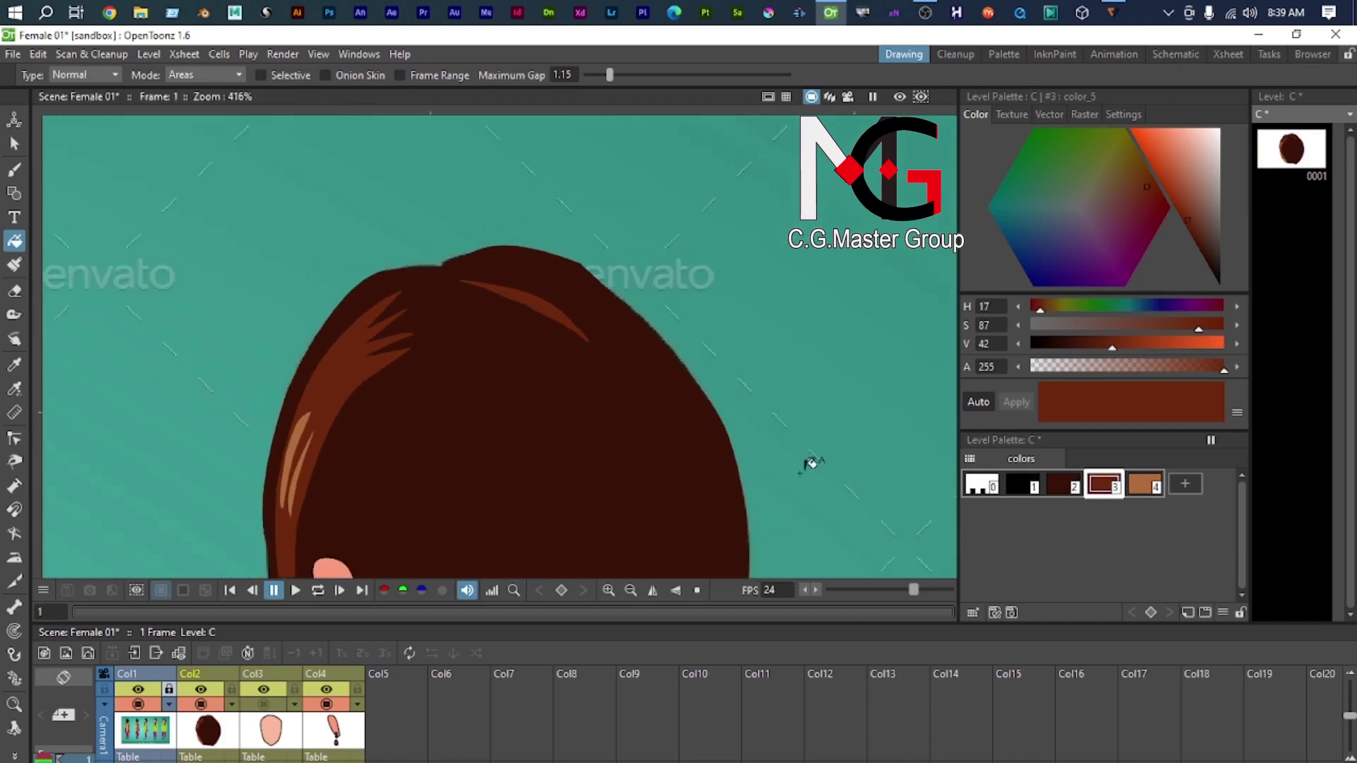
scroll(811, 464, up, 4)
key(k)
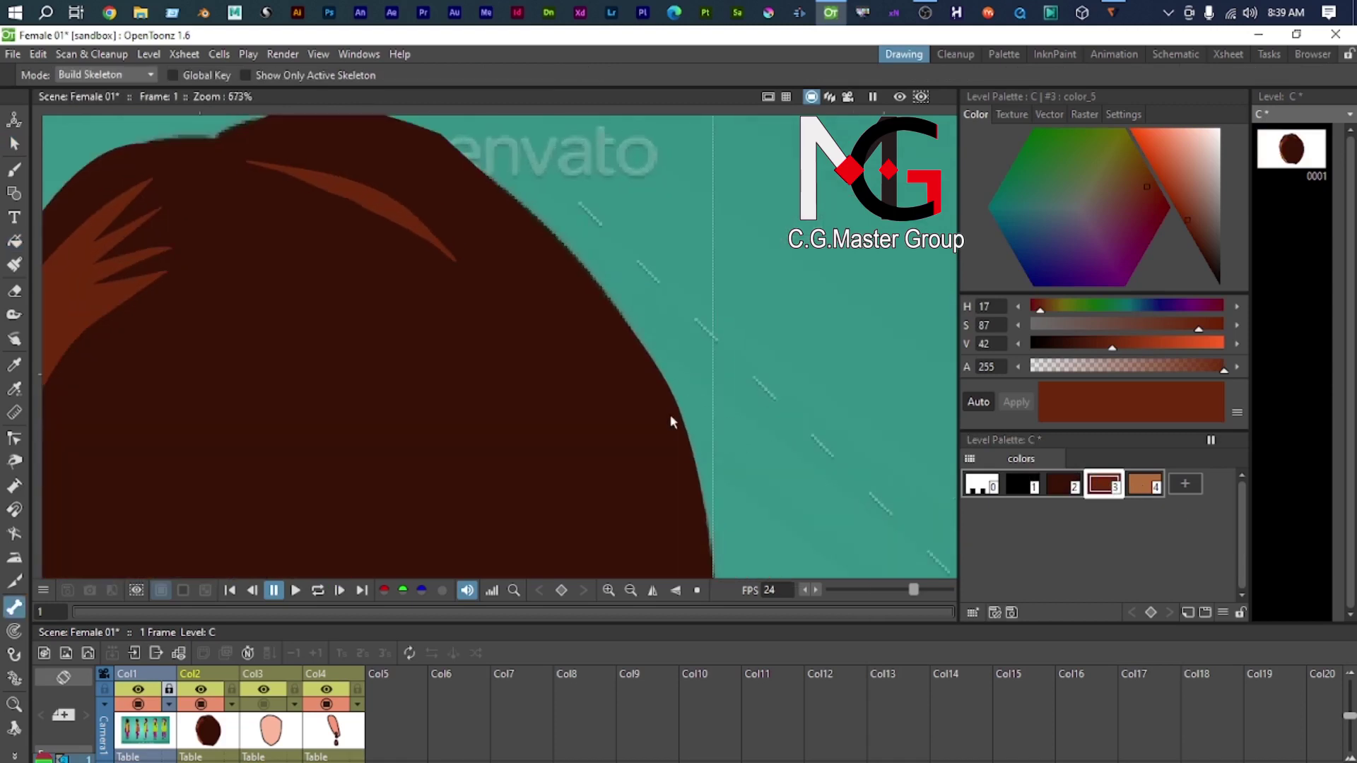
key(s)
scroll(434, 315, down, 3)
scroll(396, 500, down, 2)
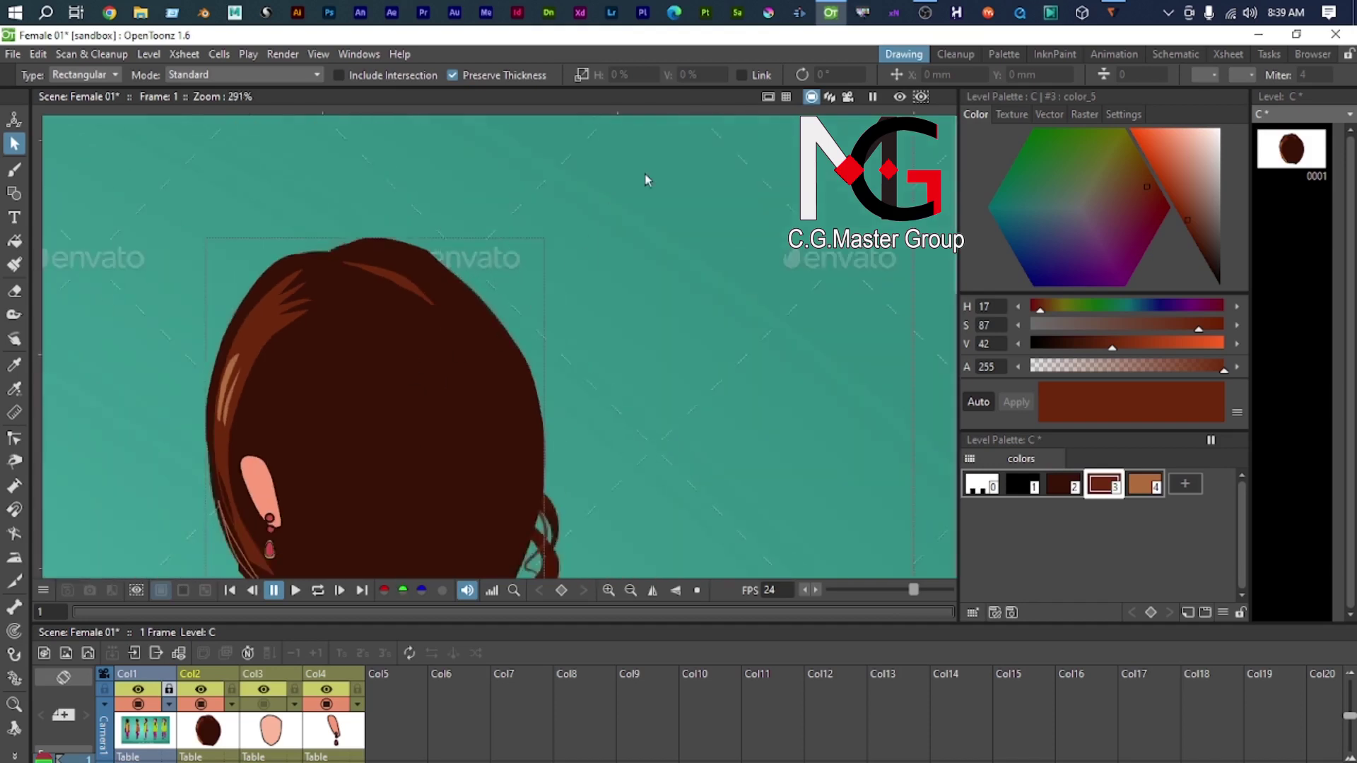
drag(749, 175, 331, 374)
scroll(375, 294, up, 5)
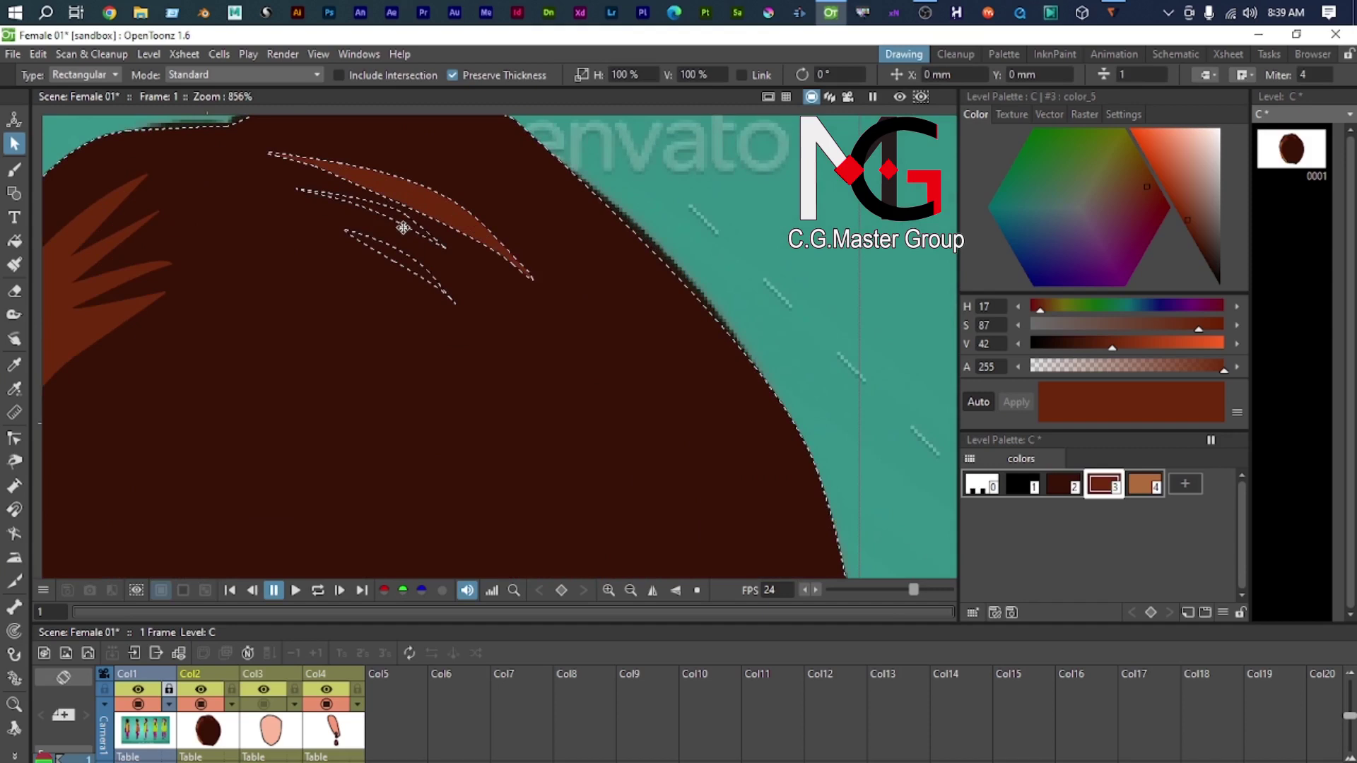
click(996, 207)
key(ctrl+z)
click(766, 235)
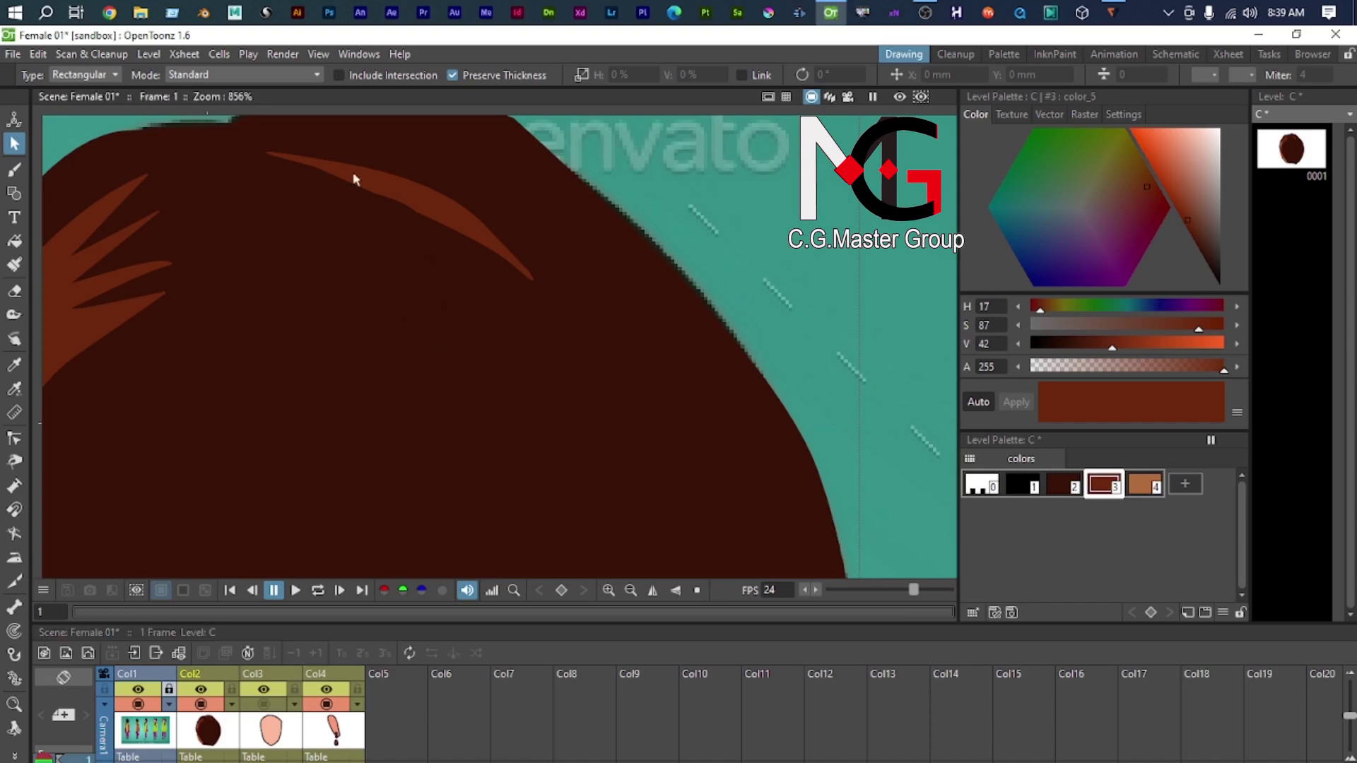
Step: Select the lowest new strand outline below the filled one and try to fill it with reddish-brown style 3
drag(335, 208, 450, 323)
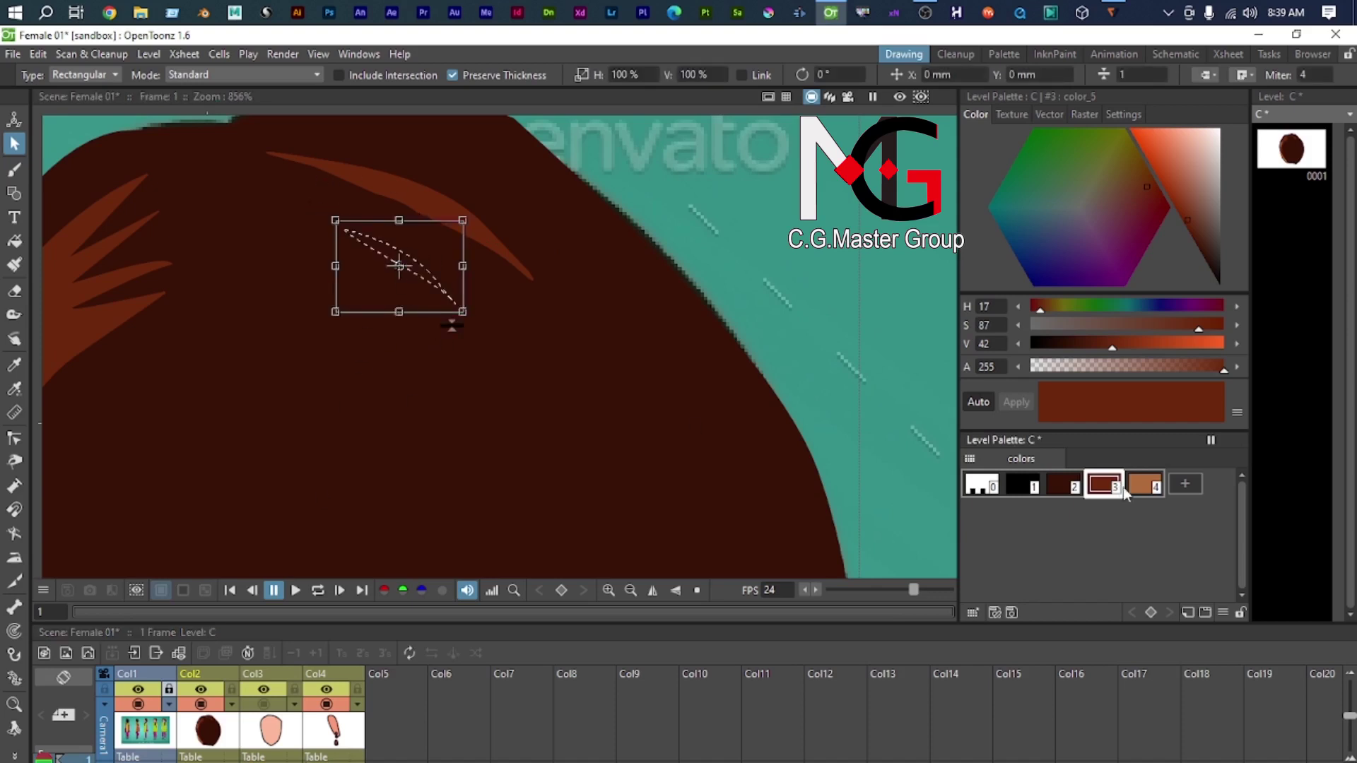
key(f)
click(404, 263)
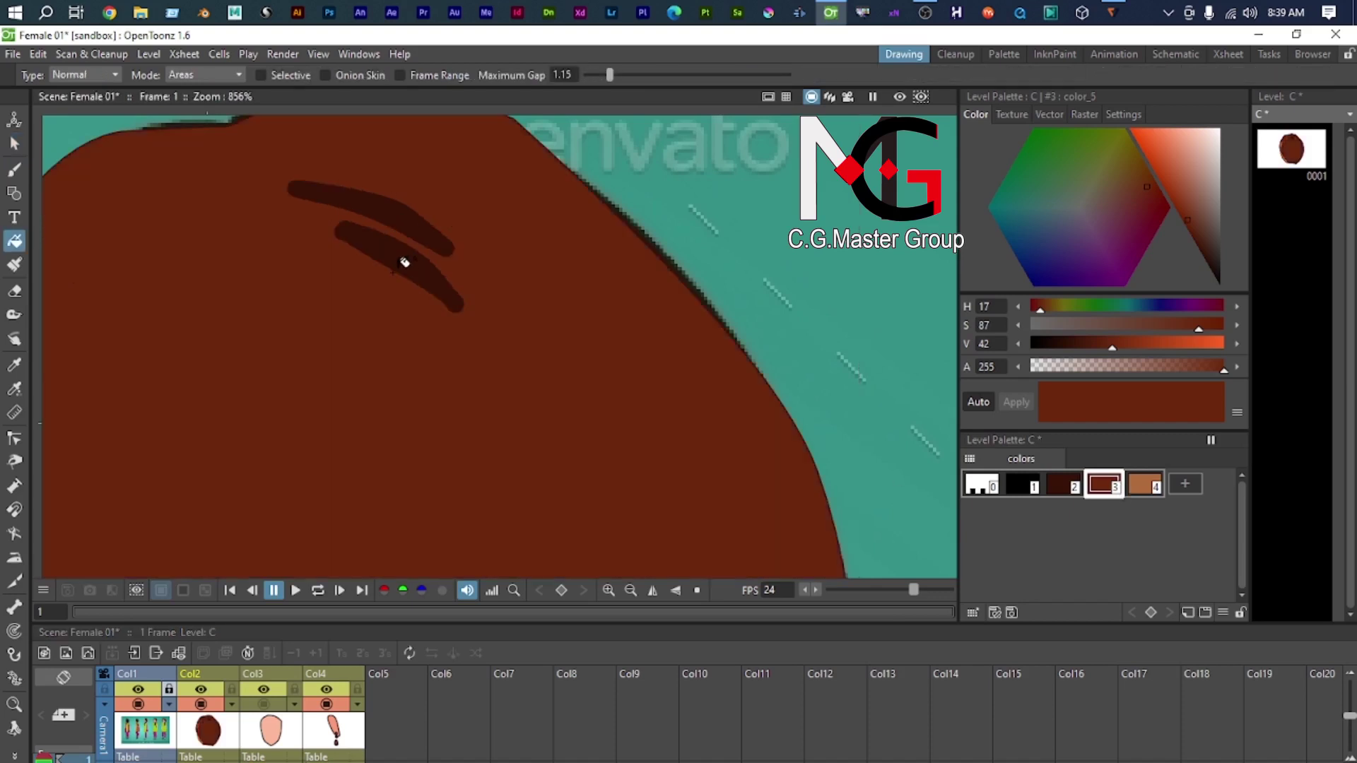
Step: Undo the misplaced hair fill, try again to fill the lowest strand outline with reddish-brown style 3, and undo that fill
key(ctrl+z)
click(417, 243)
key(ctrl+z)
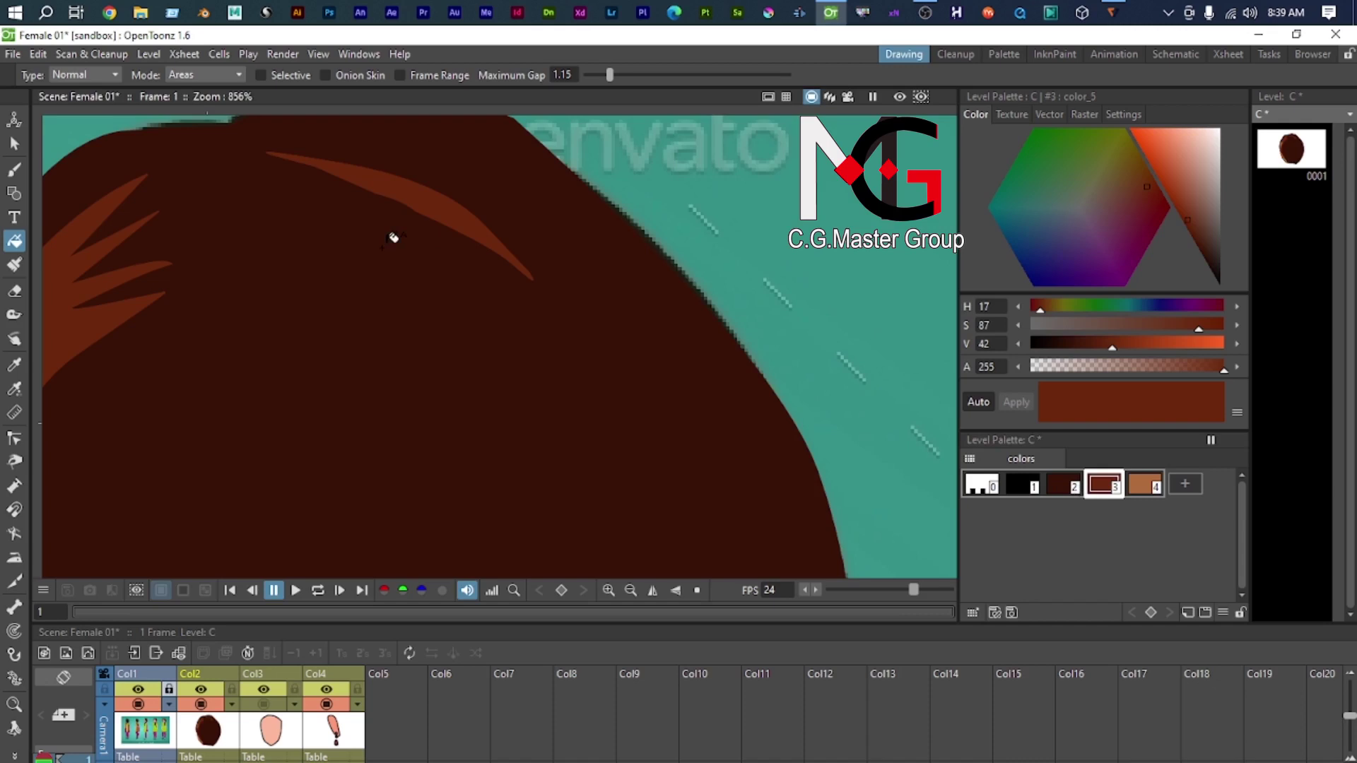
Step: Check the lowest strand's control points and try filling its interior with reddish-brown style 3, undoing each misplaced fill
key(s)
scroll(385, 240, down, 2)
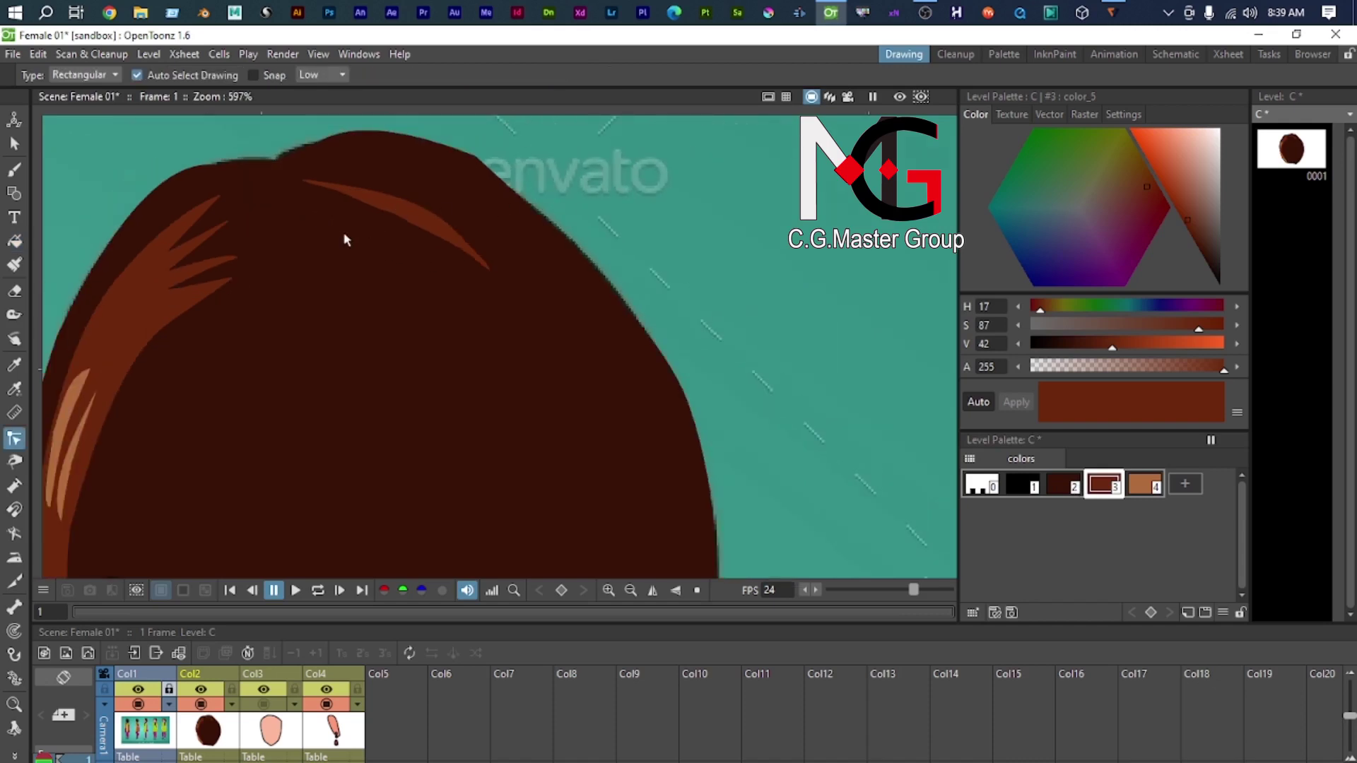
scroll(335, 228, down, 2)
click(352, 231)
scroll(351, 231, up, 5)
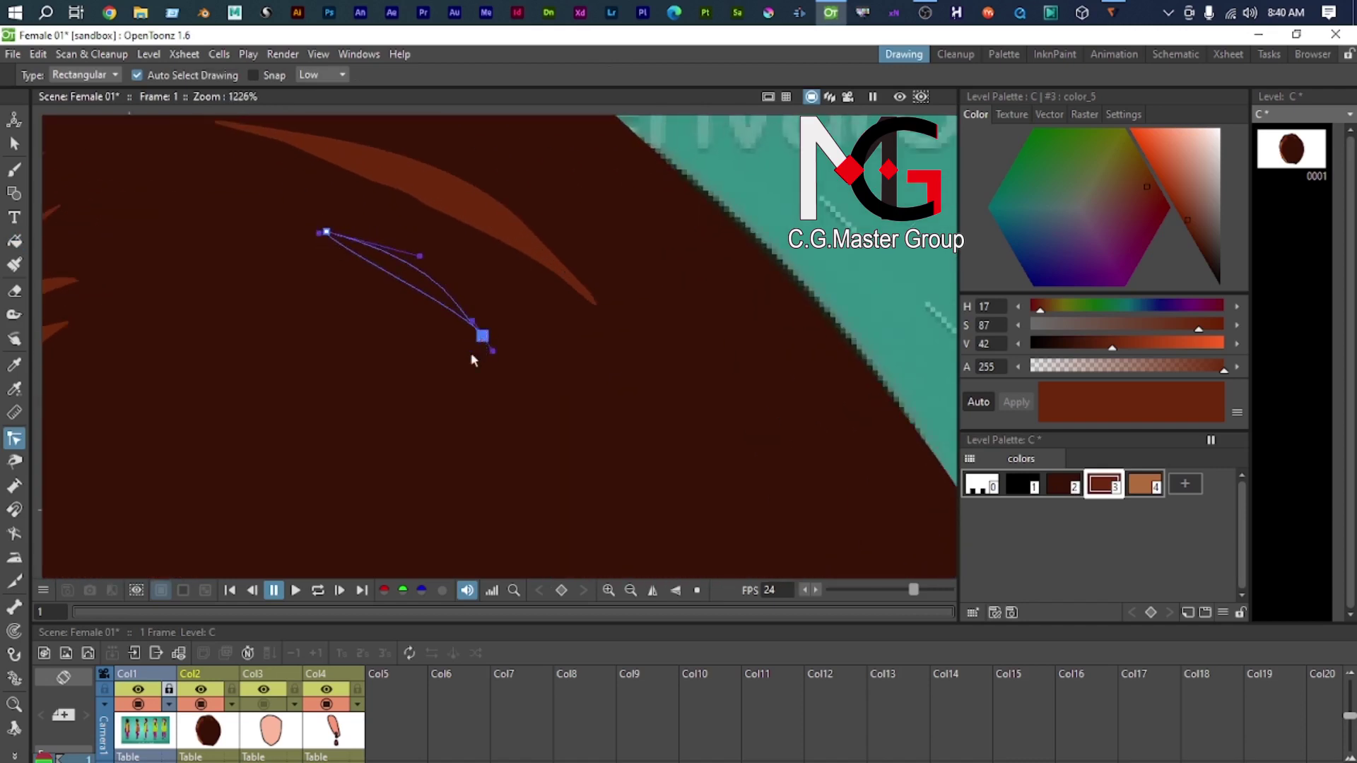
key(s)
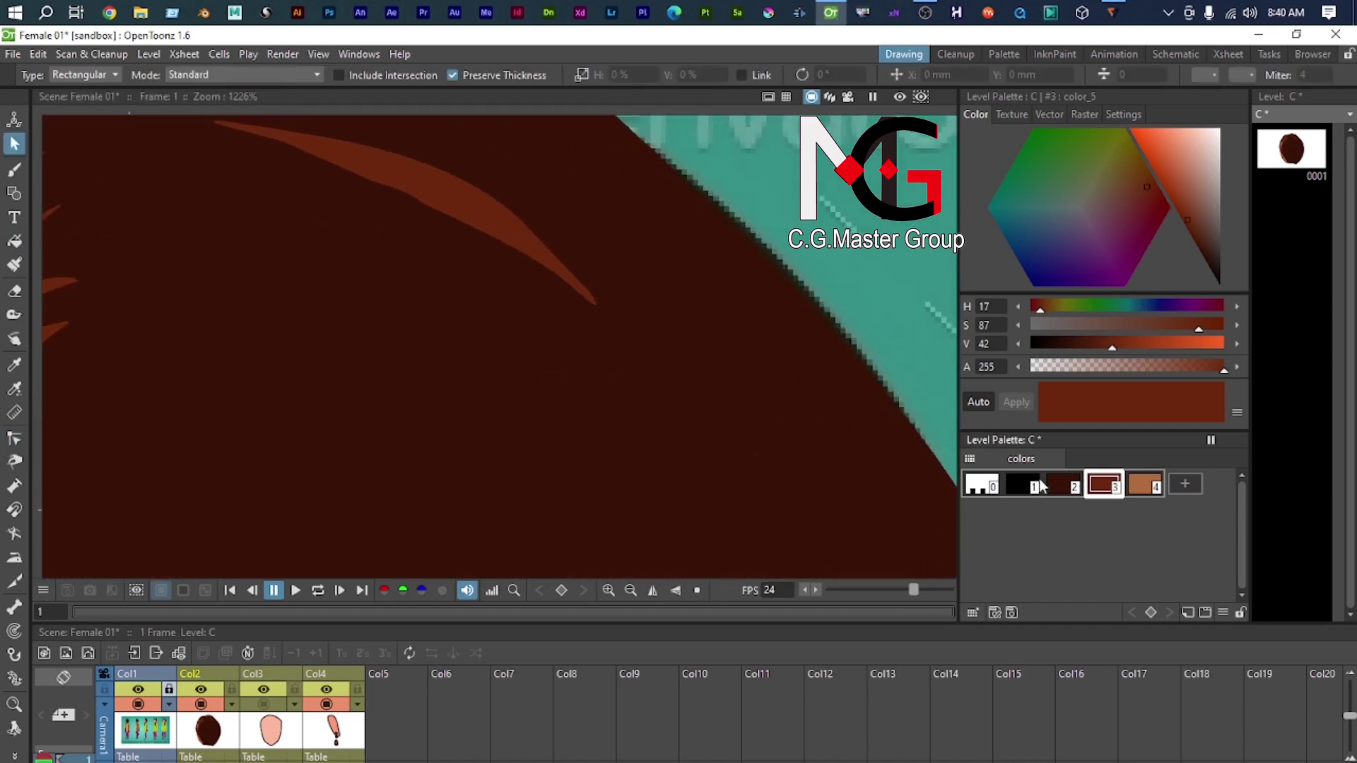
key(f)
click(383, 234)
key(ctrl+z)
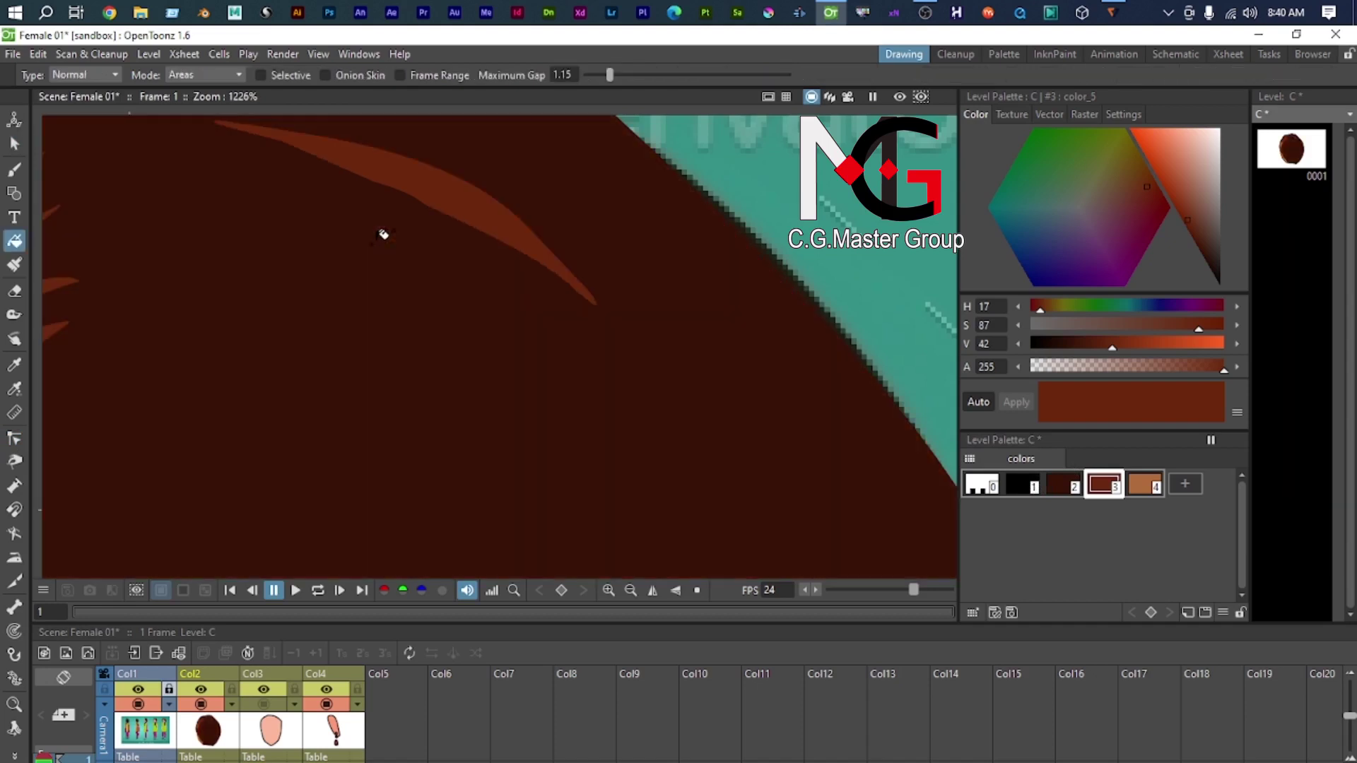
click(368, 217)
key(ctrl+z)
Step: Select the lowest strand outline right of the parting, thicken its stroke to 1.8 and recolor it with black style 1
scroll(375, 233, down, 5)
click(13, 145)
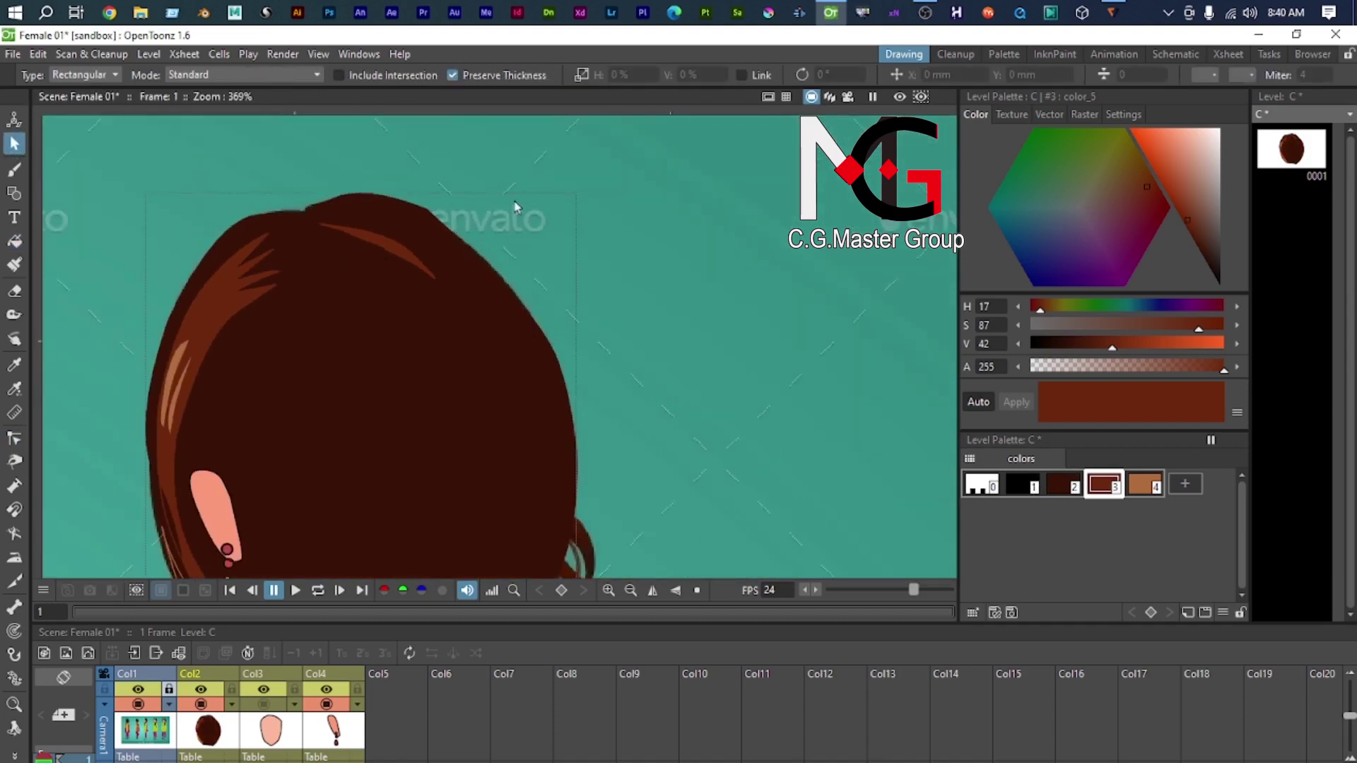
click(382, 262)
scroll(379, 290, up, 4)
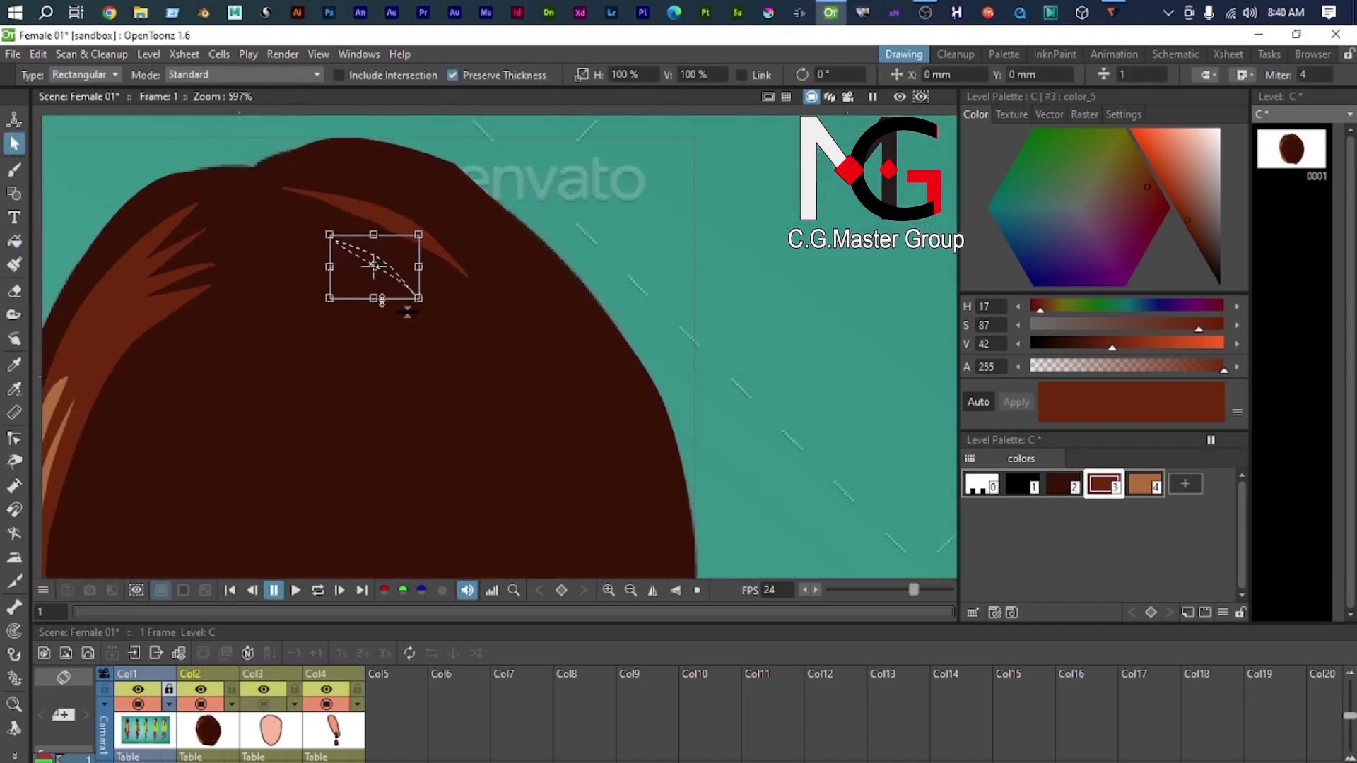
scroll(396, 314, down, 2)
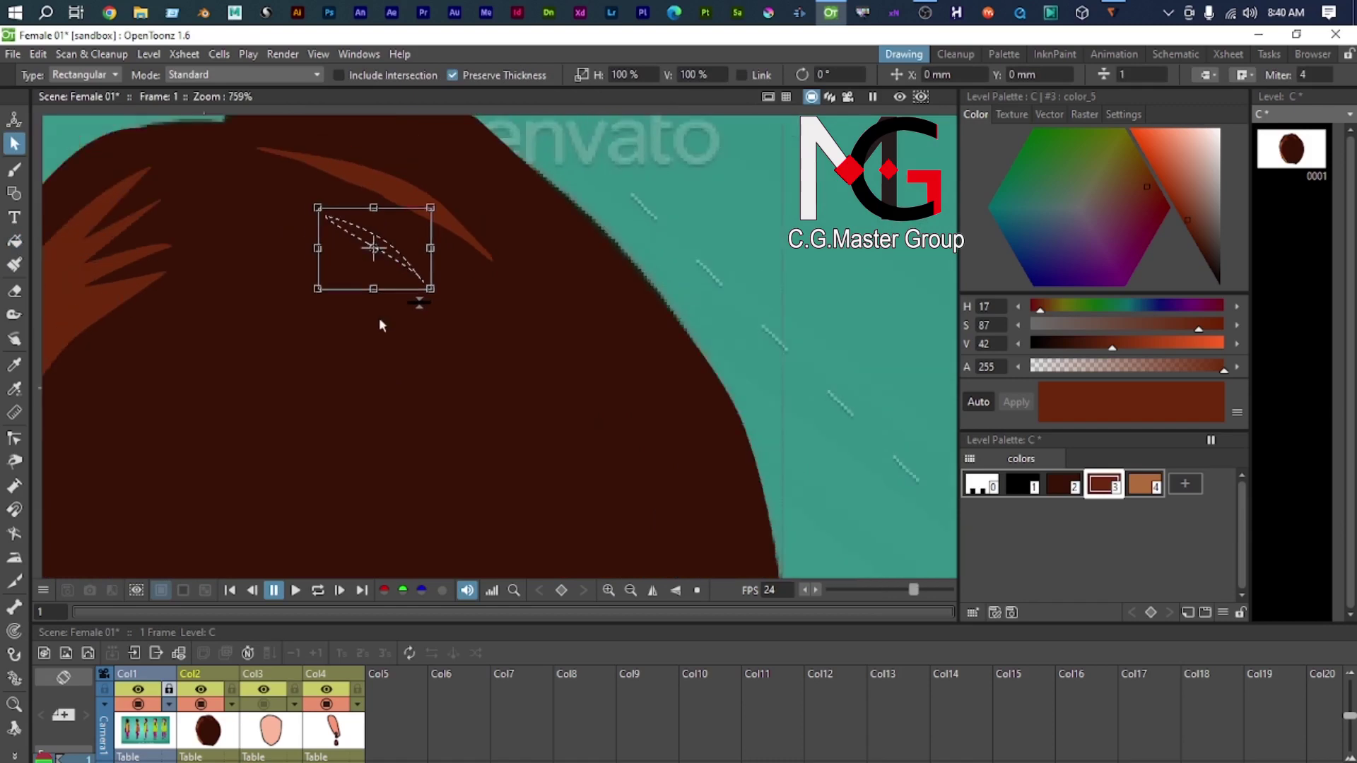
scroll(418, 302, up, 1)
scroll(657, 205, down, 2)
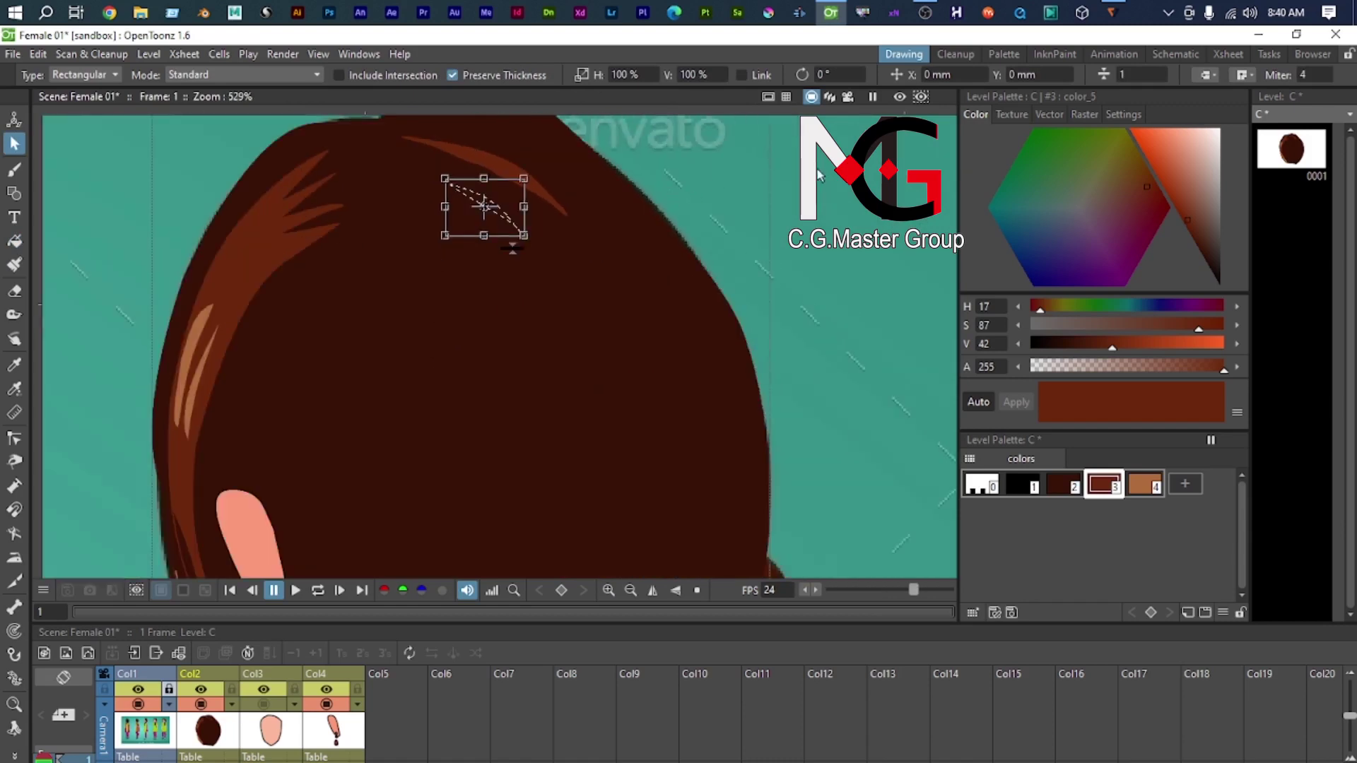
scroll(518, 363, up, 3)
mouse_move(308, 387)
mouse_down()
mouse_move(333, 415)
mouse_move(321, 405)
mouse_up()
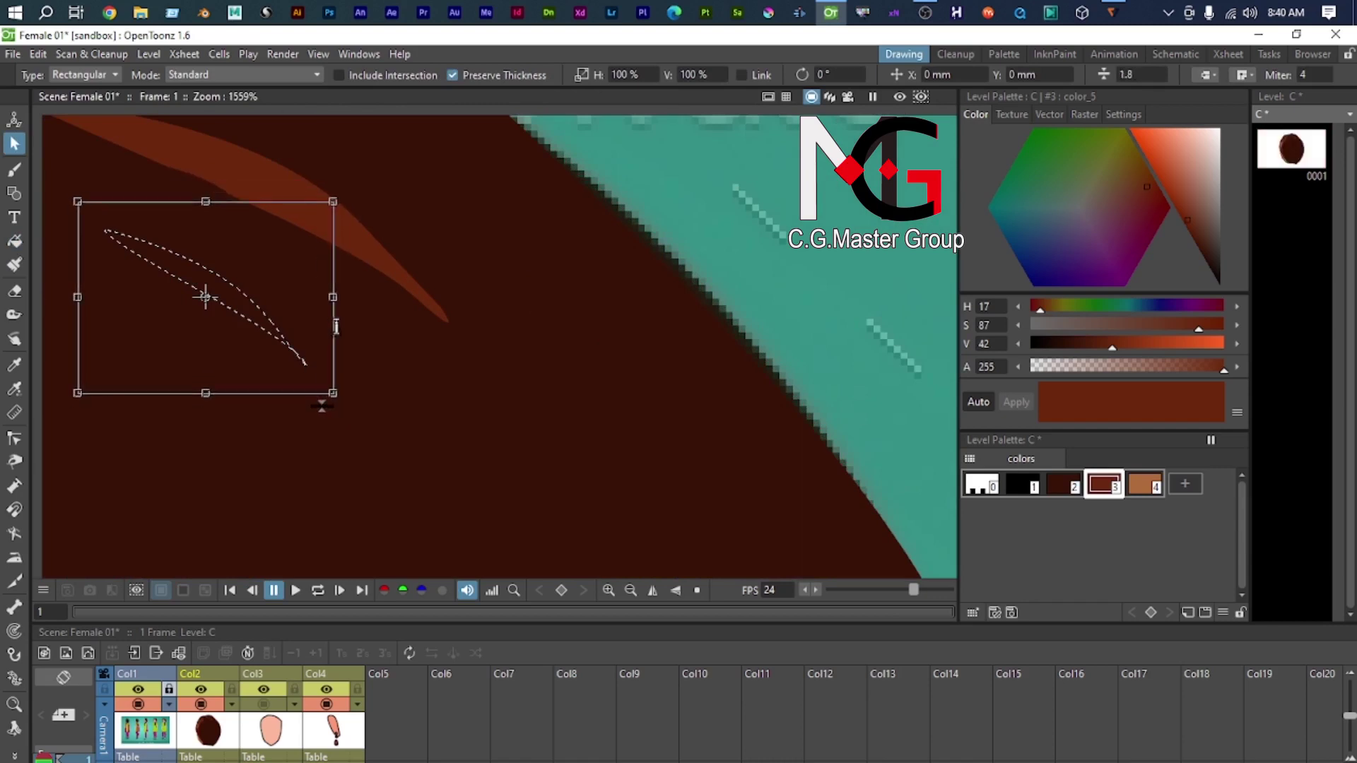
click(1023, 485)
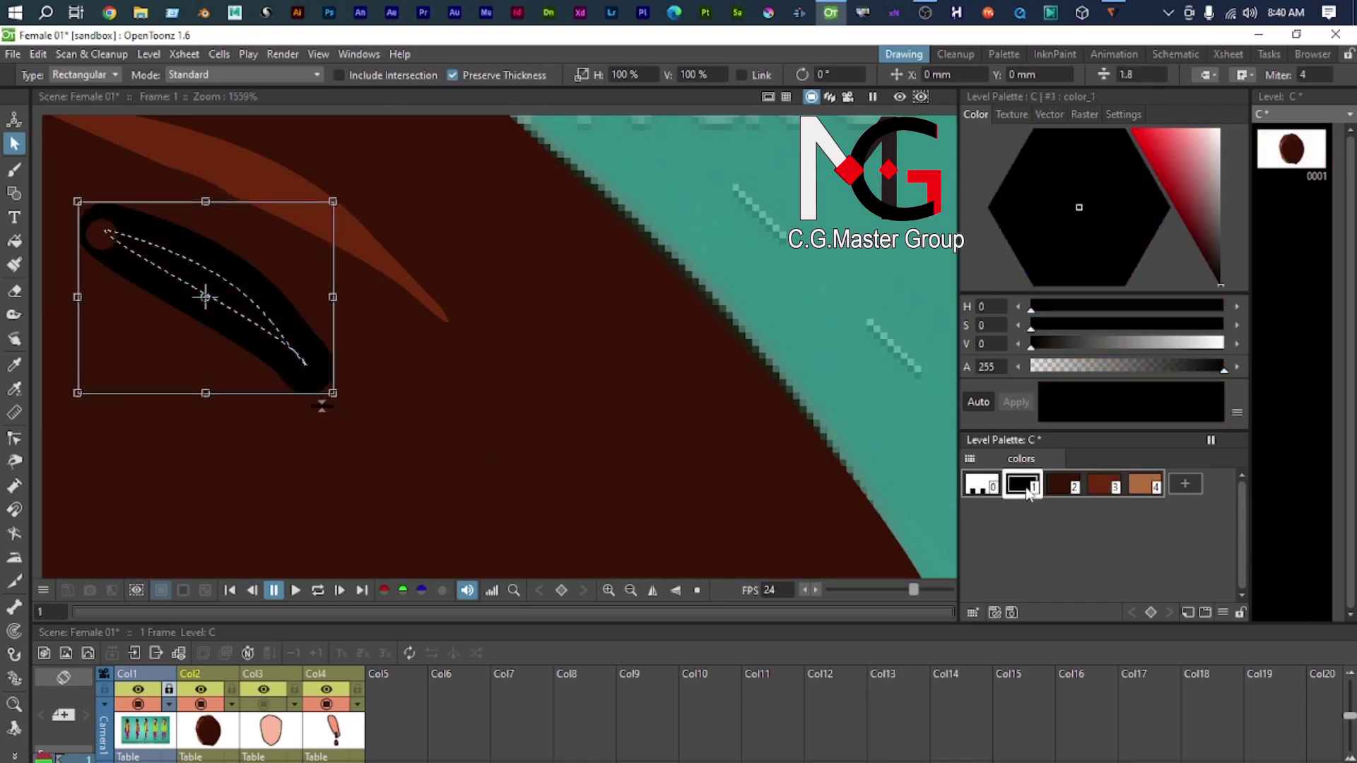
Step: Set the stroke thickness of the black strand outline to 0.2
click(1122, 74)
key(Delete)
key(Delete)
key(Delete)
text(0.2)
key(Return)
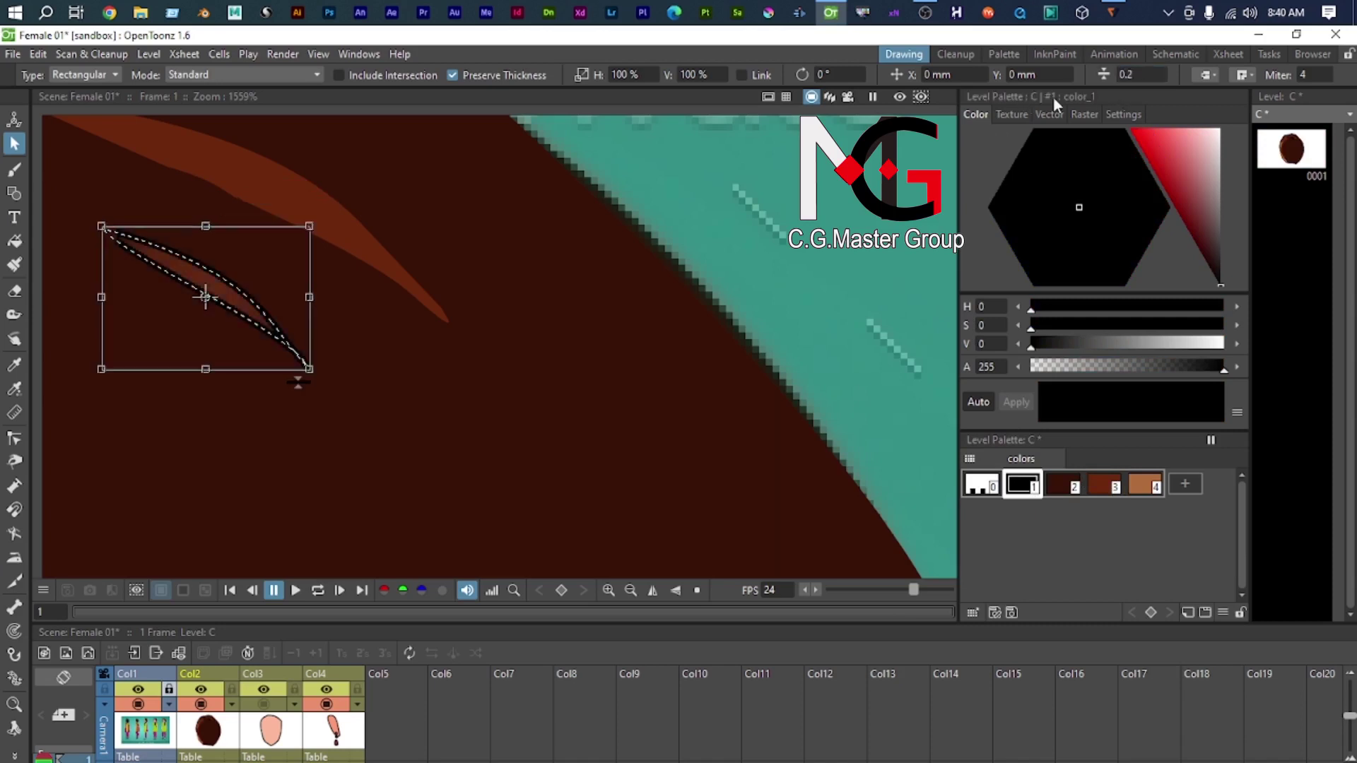
Step: Try light brown style 4 and reddish-brown style 3 on the strand outline, returning it to black style 1
scroll(212, 294, up, 3)
drag(218, 295, 430, 355)
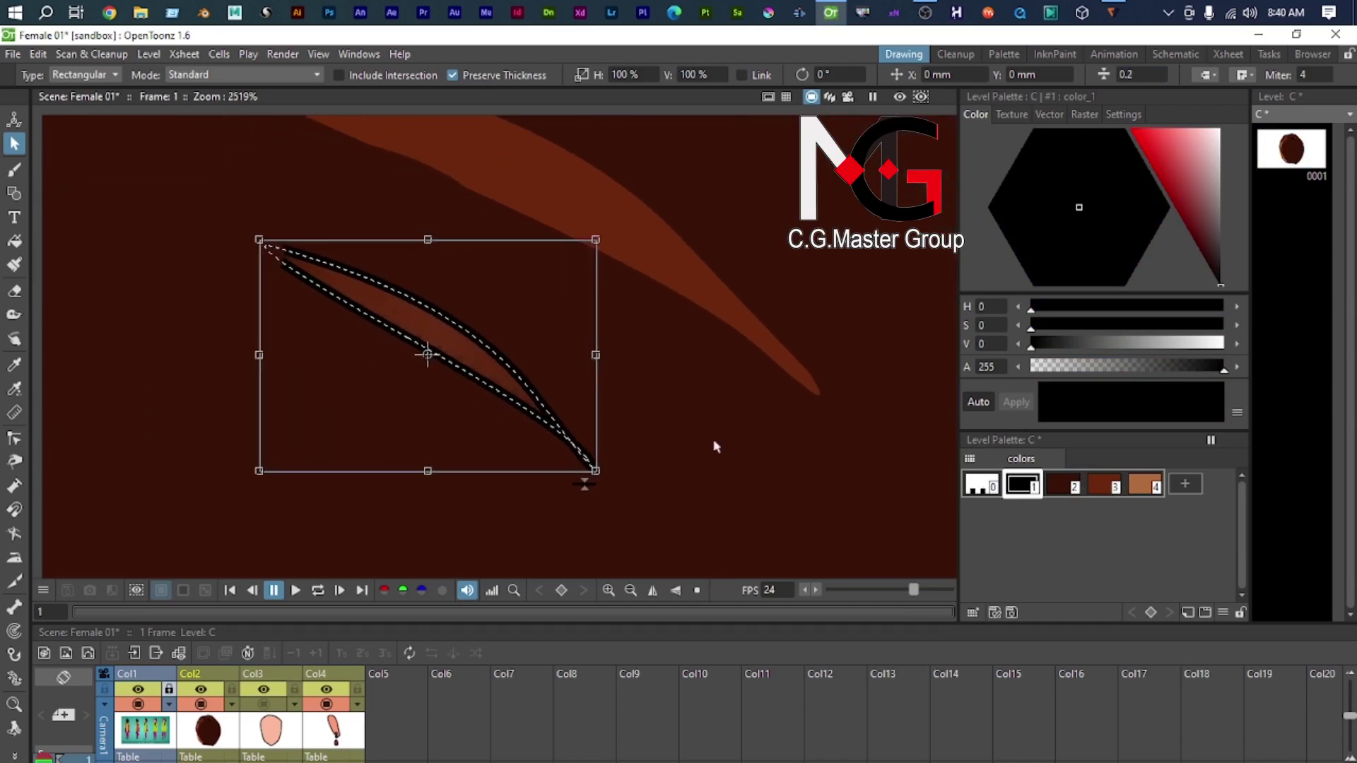
click(1152, 491)
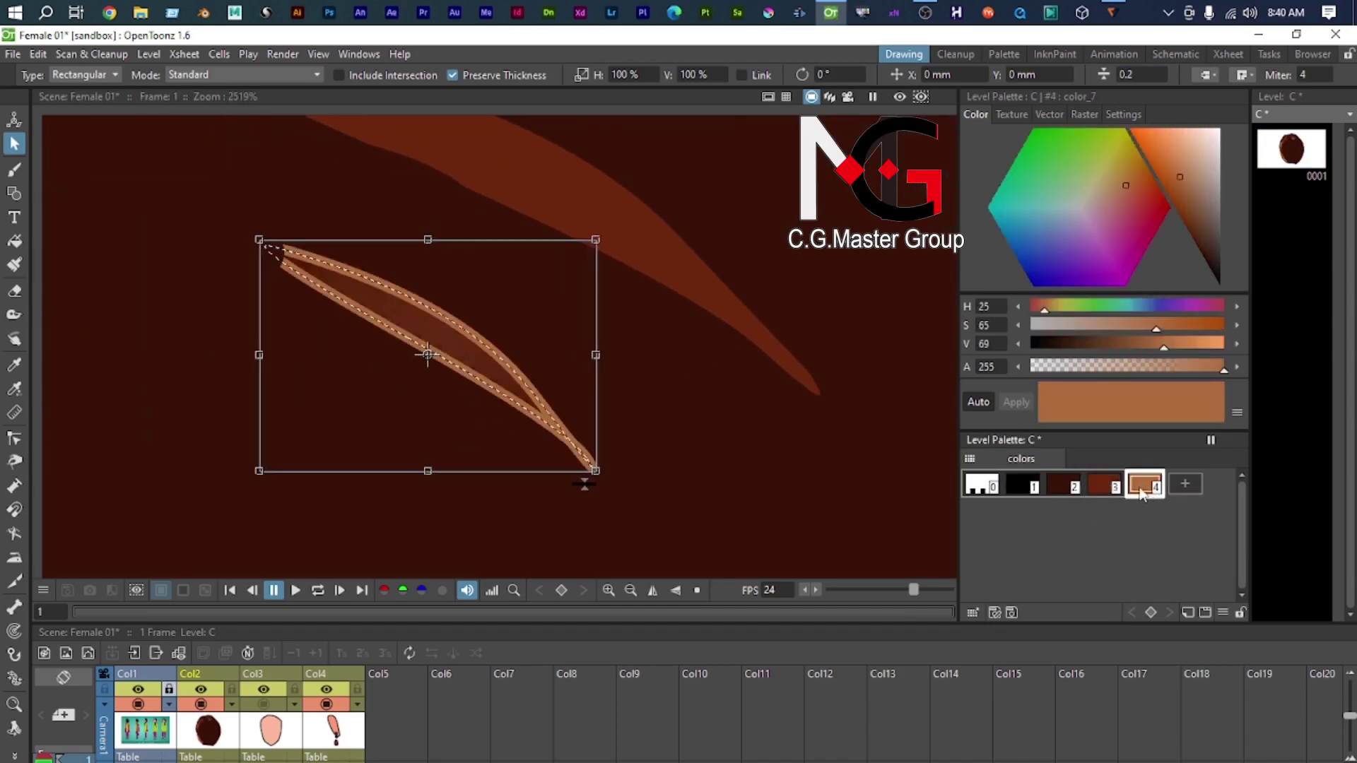
click(1105, 488)
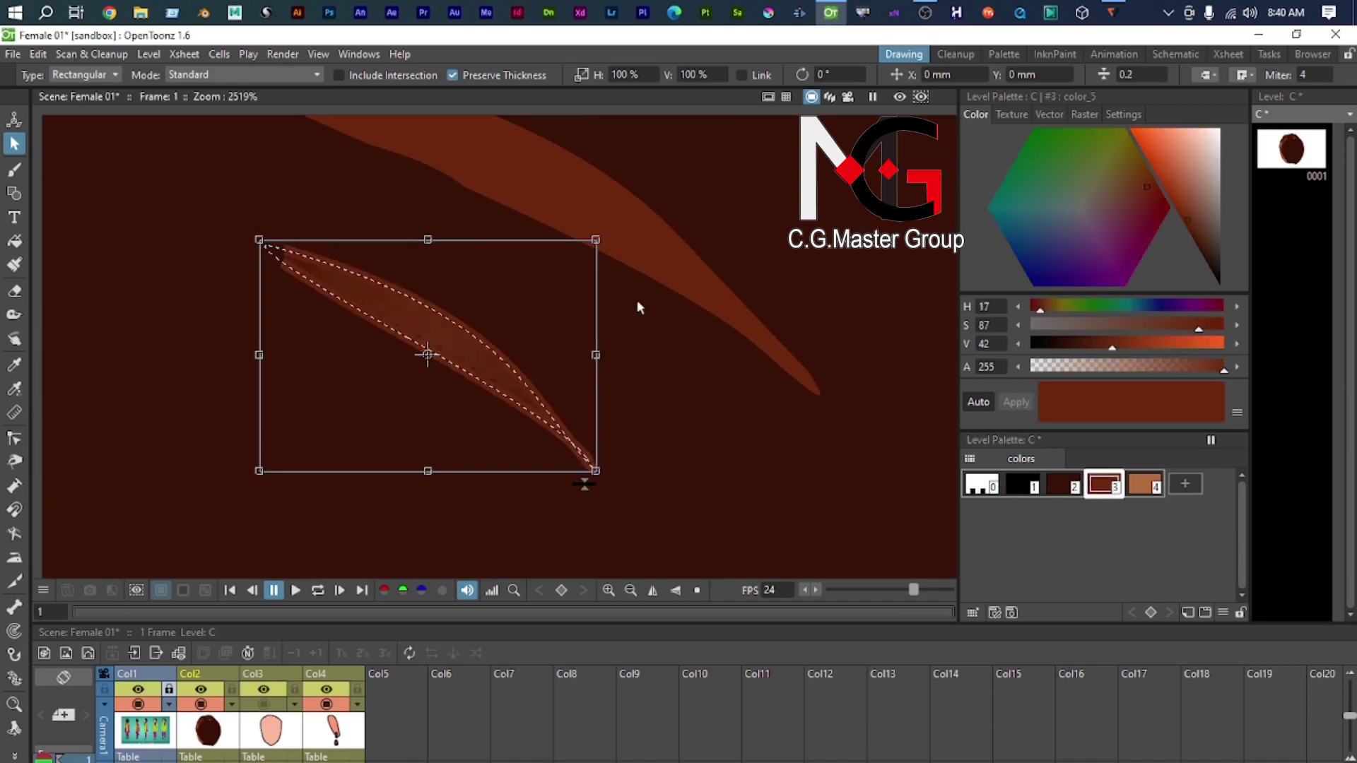
click(1023, 485)
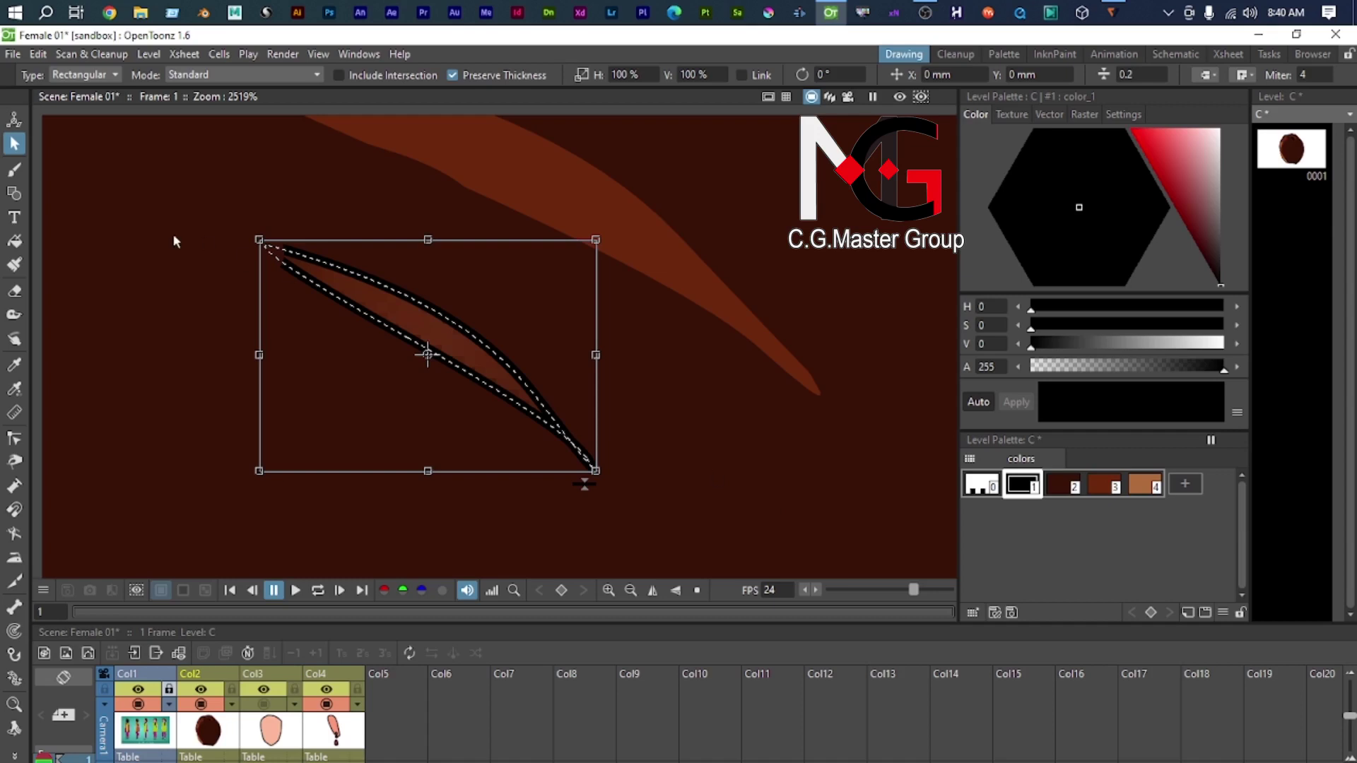
Step: Fill the interior of the black-outlined strand, first with black style 1 and finally with reddish-brown style 3
key(f)
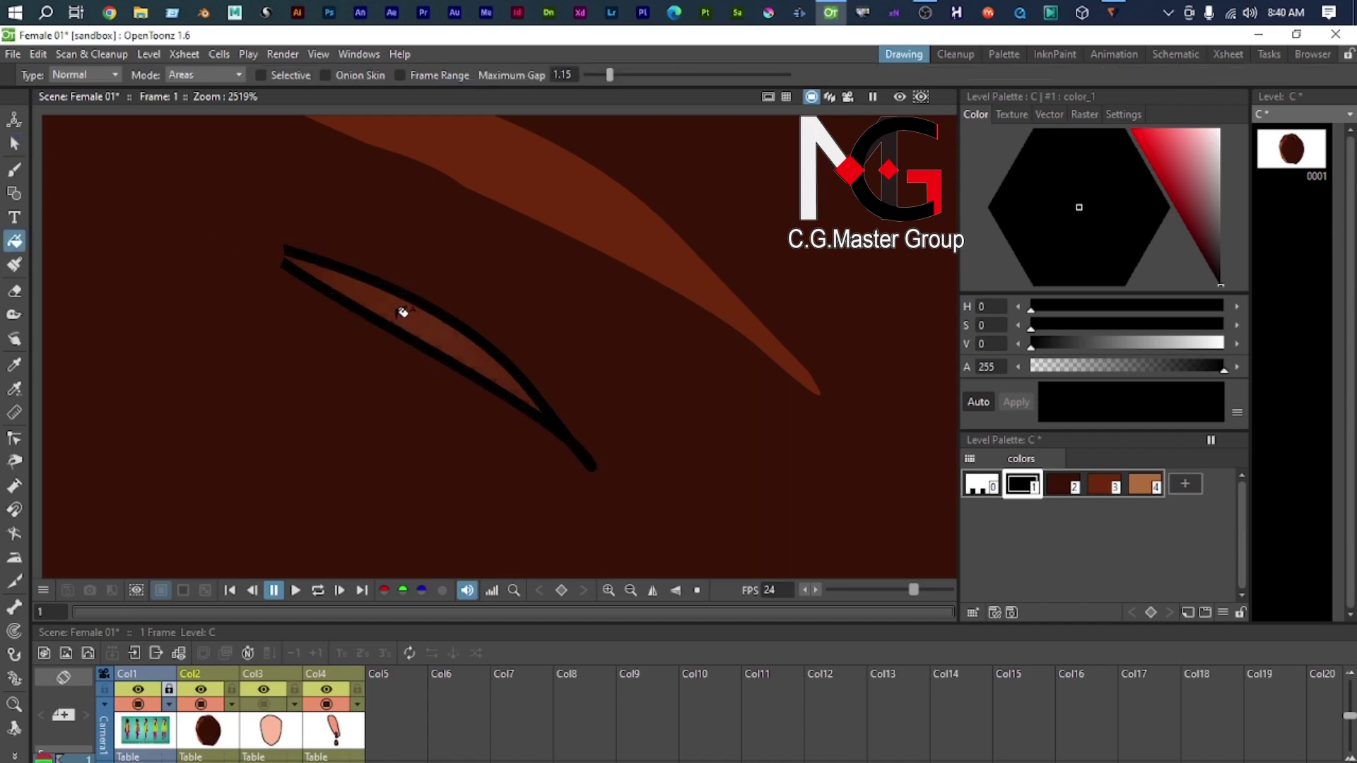
scroll(251, 253, up, 3)
click(424, 277)
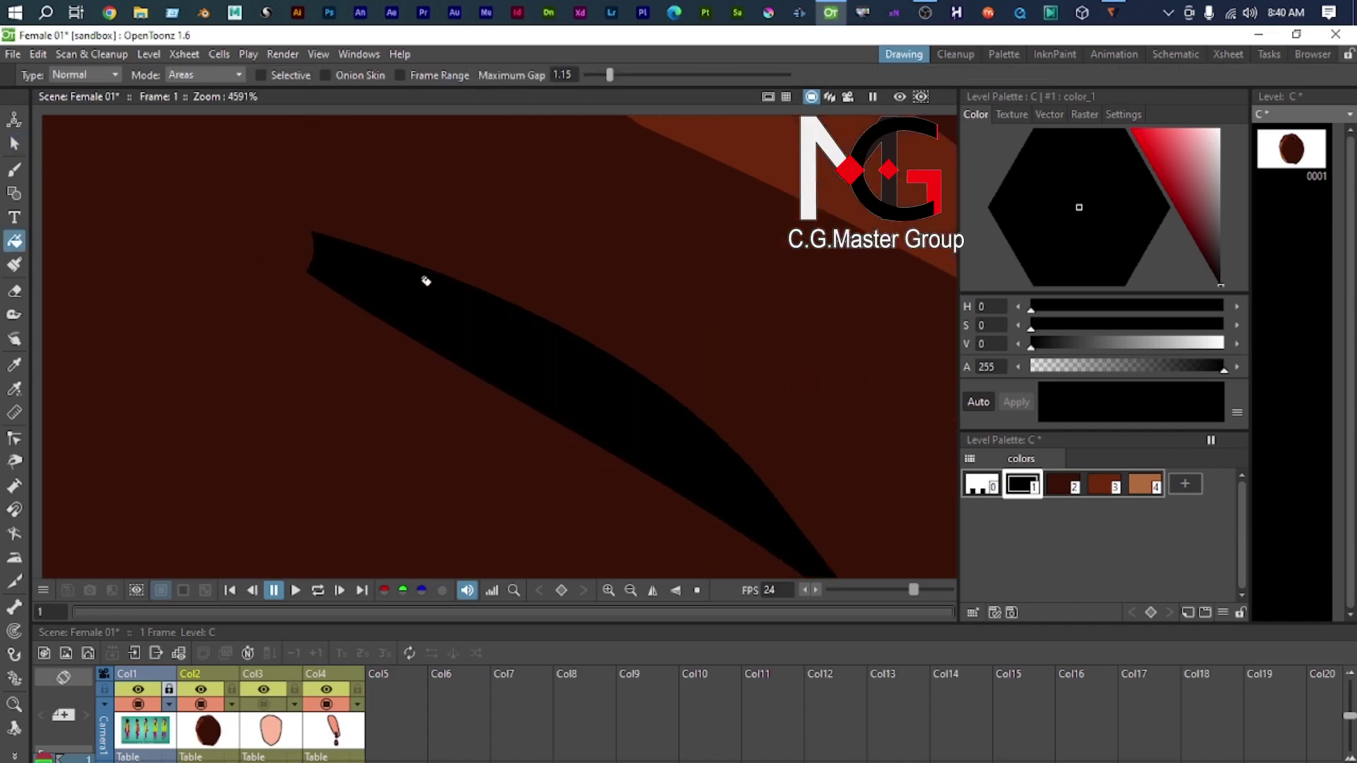
click(1104, 485)
click(500, 333)
scroll(521, 396, down, 2)
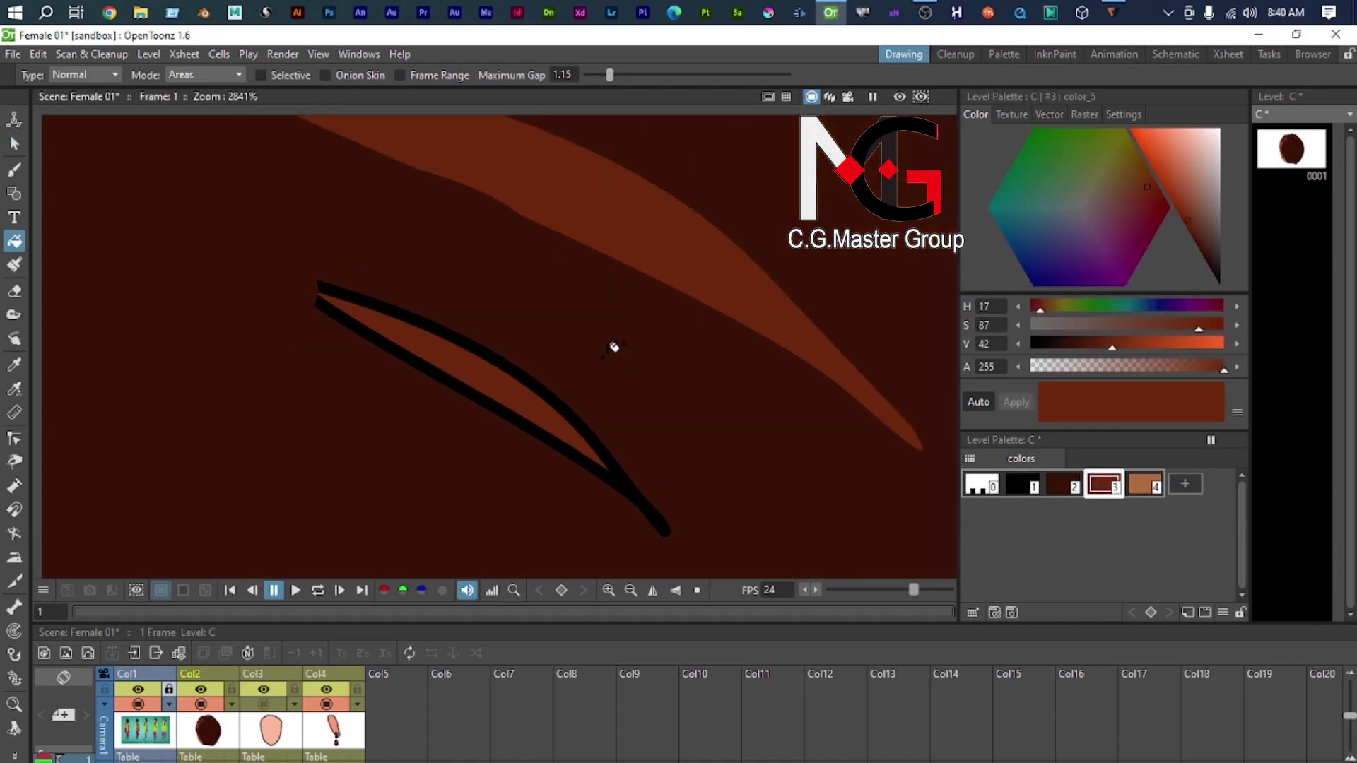
Step: Select the filled strand's black outline, set its stroke thickness to 0 and deselect it
key(s)
click(542, 393)
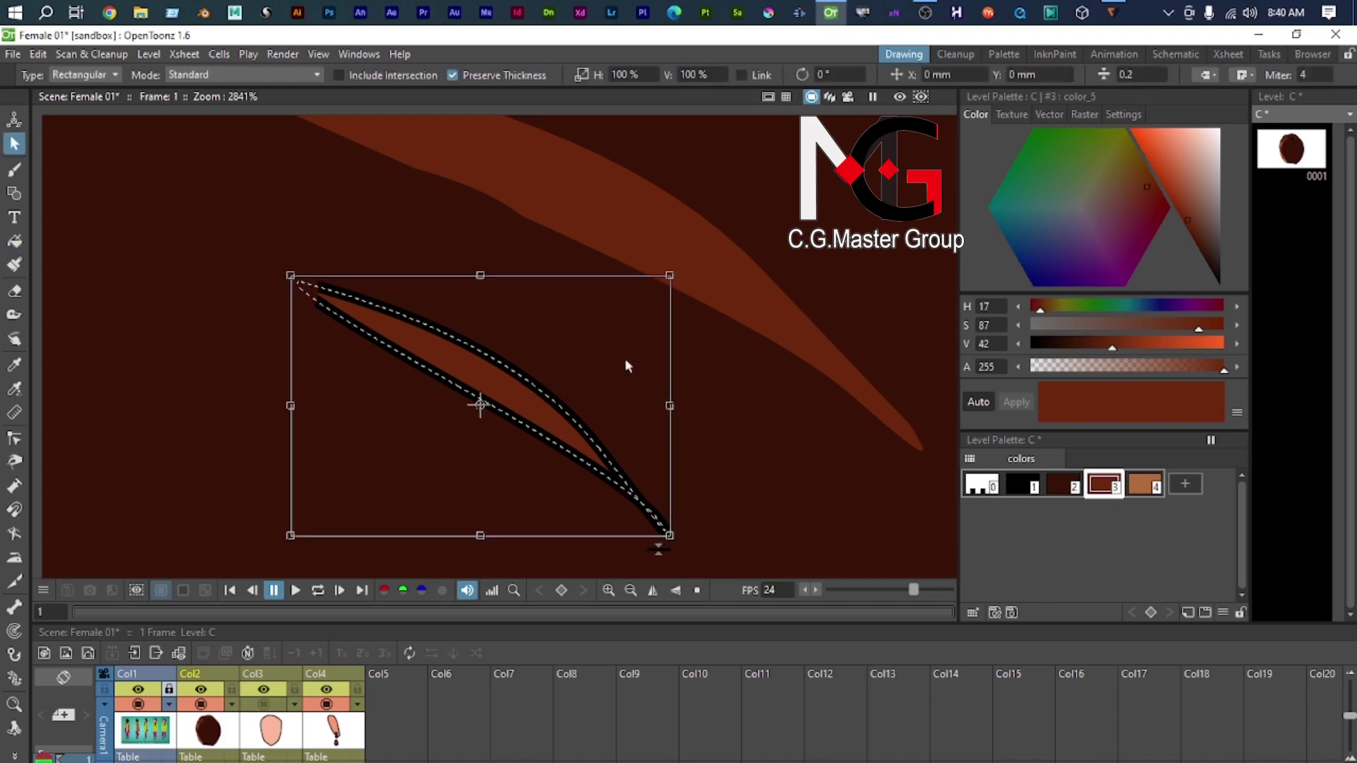
drag(1143, 76, 958, 87)
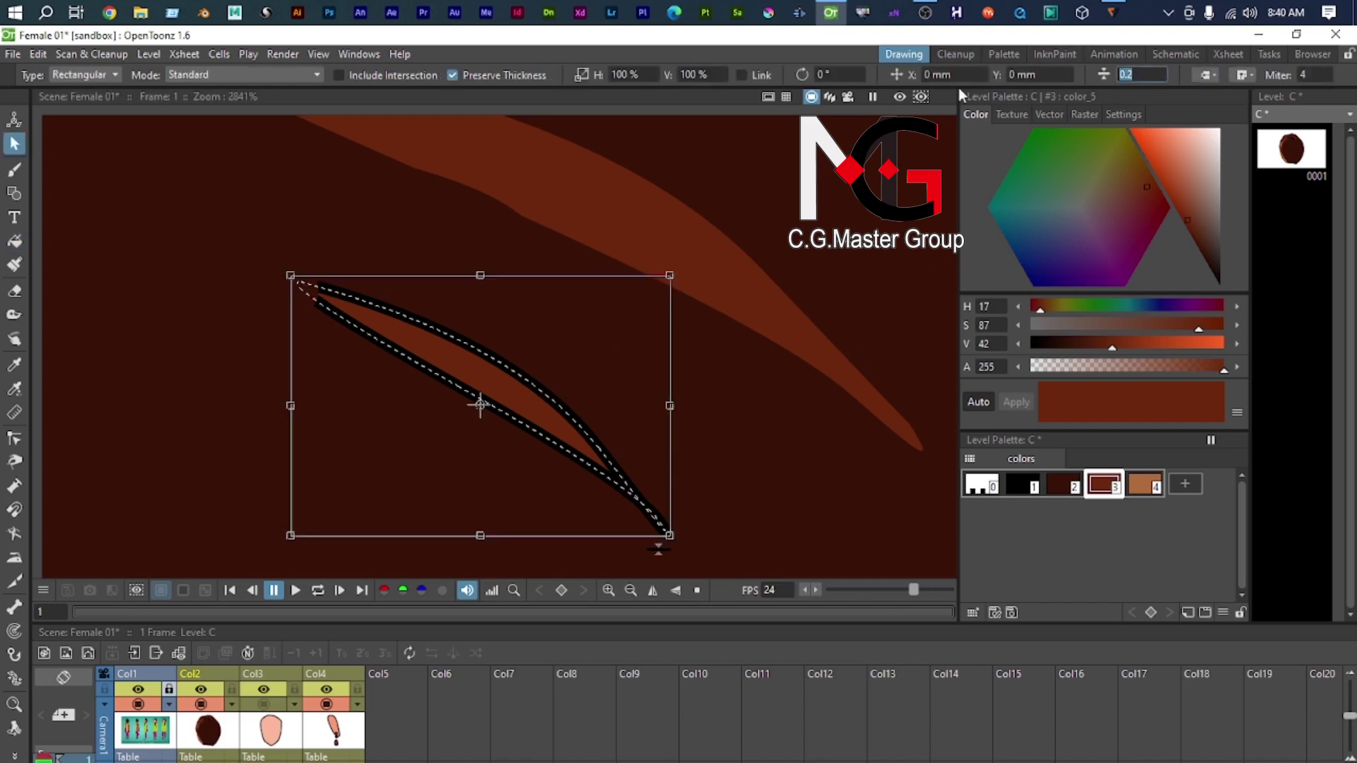
text(0)
key(Return)
scroll(637, 198, down, 3)
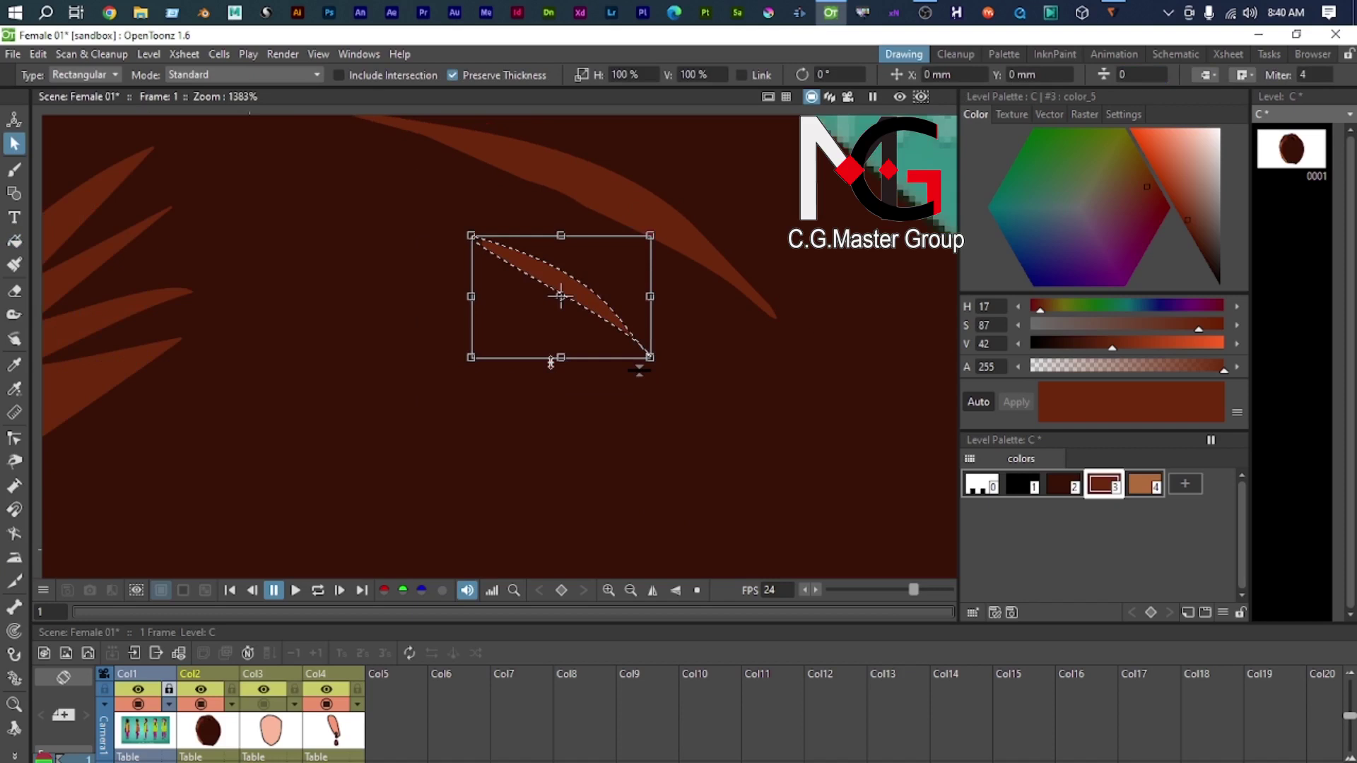
click(561, 342)
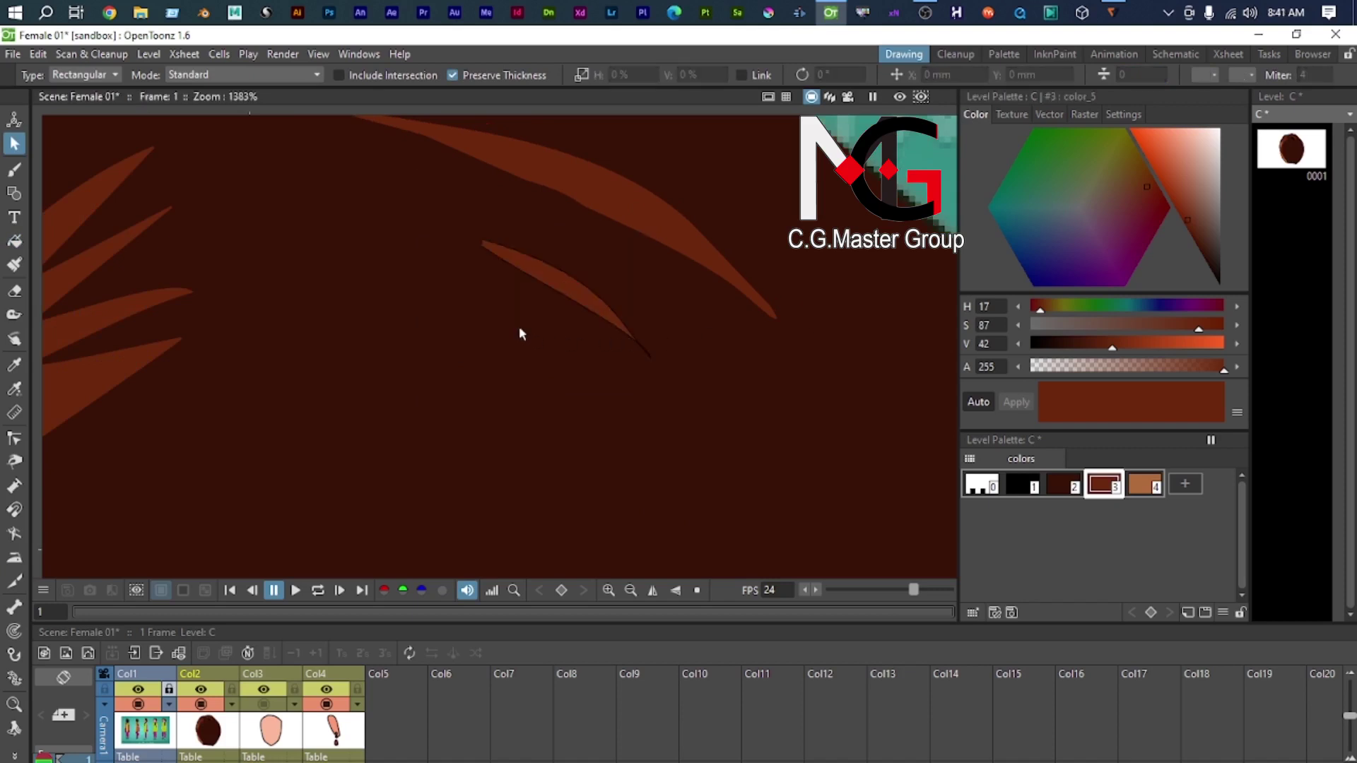
Step: Move the control point at the strand's lower tip so the two crossing edges meet in a clean point
scroll(621, 328, up, 3)
click(636, 333)
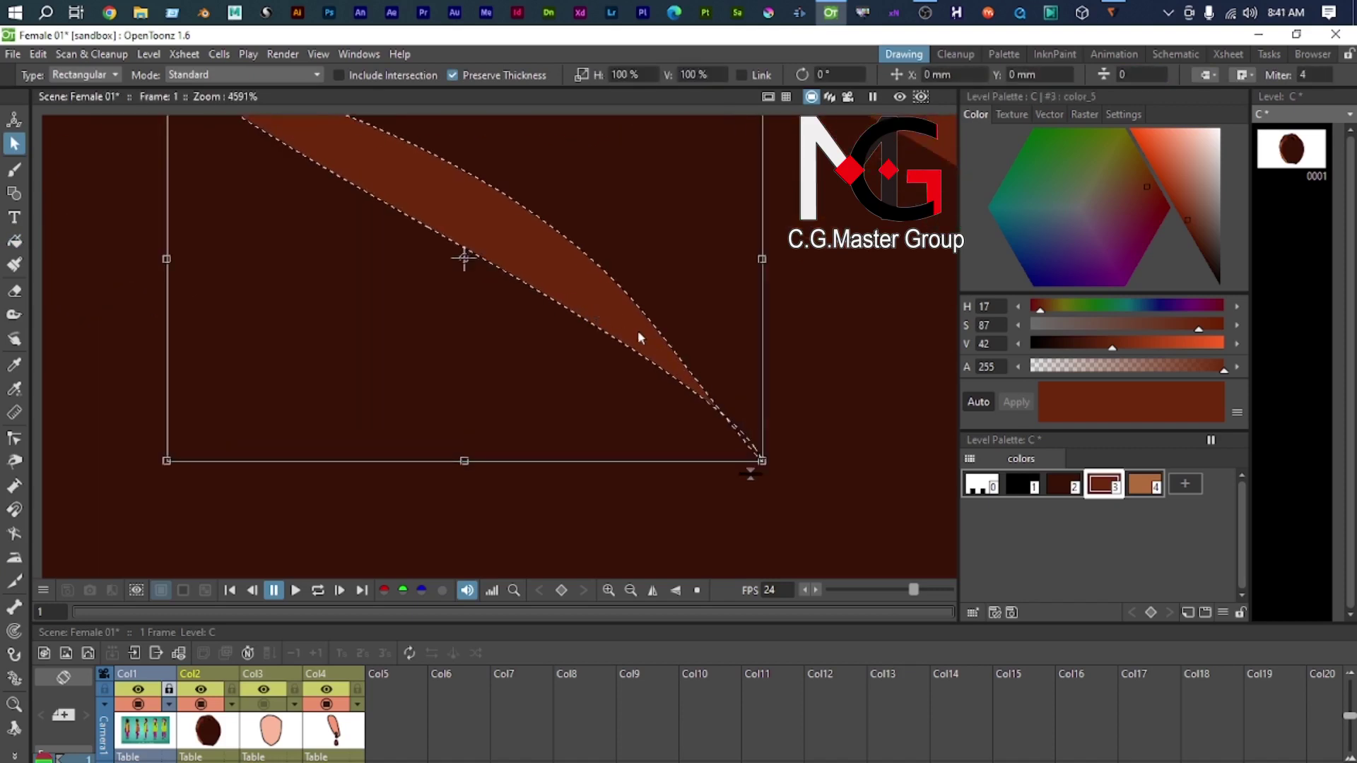
scroll(650, 346, up, 5)
scroll(545, 304, up, 1)
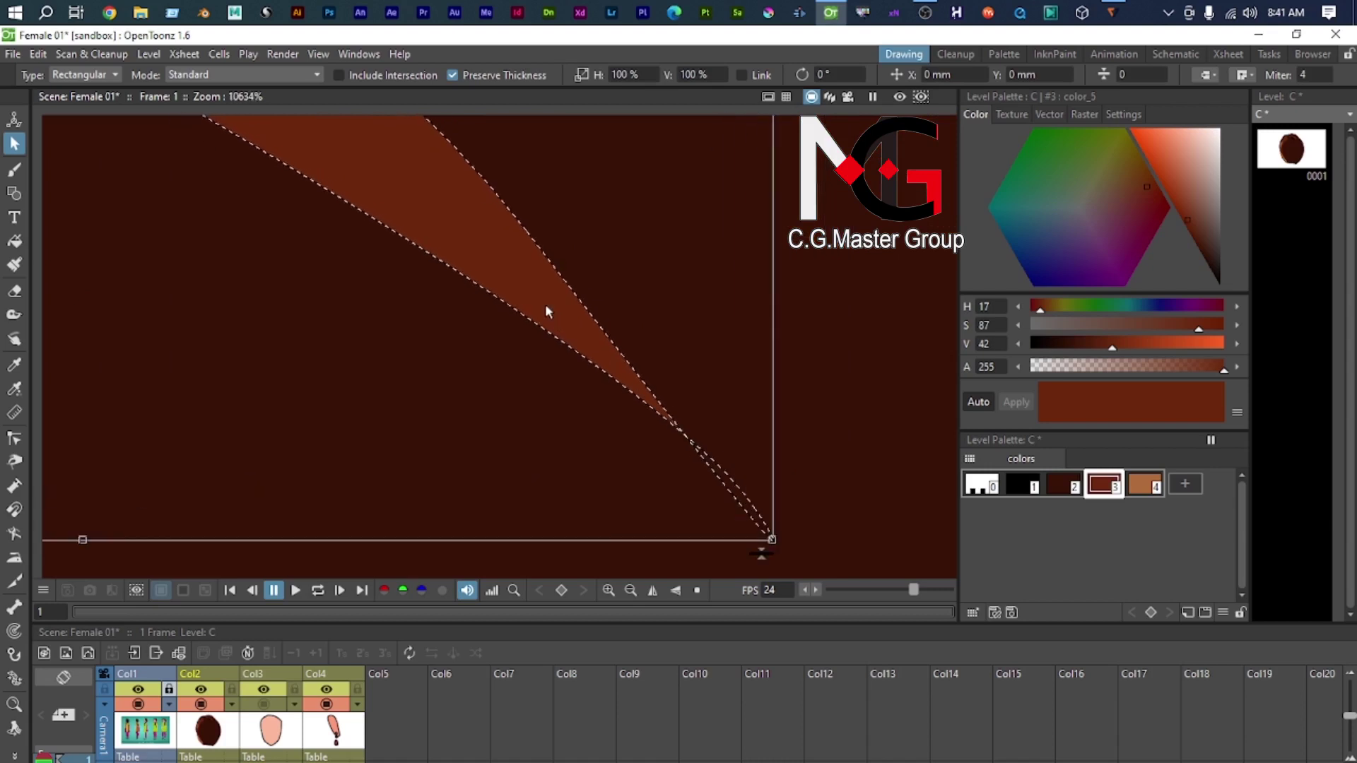
key(c)
click(651, 394)
scroll(754, 516, up, 1)
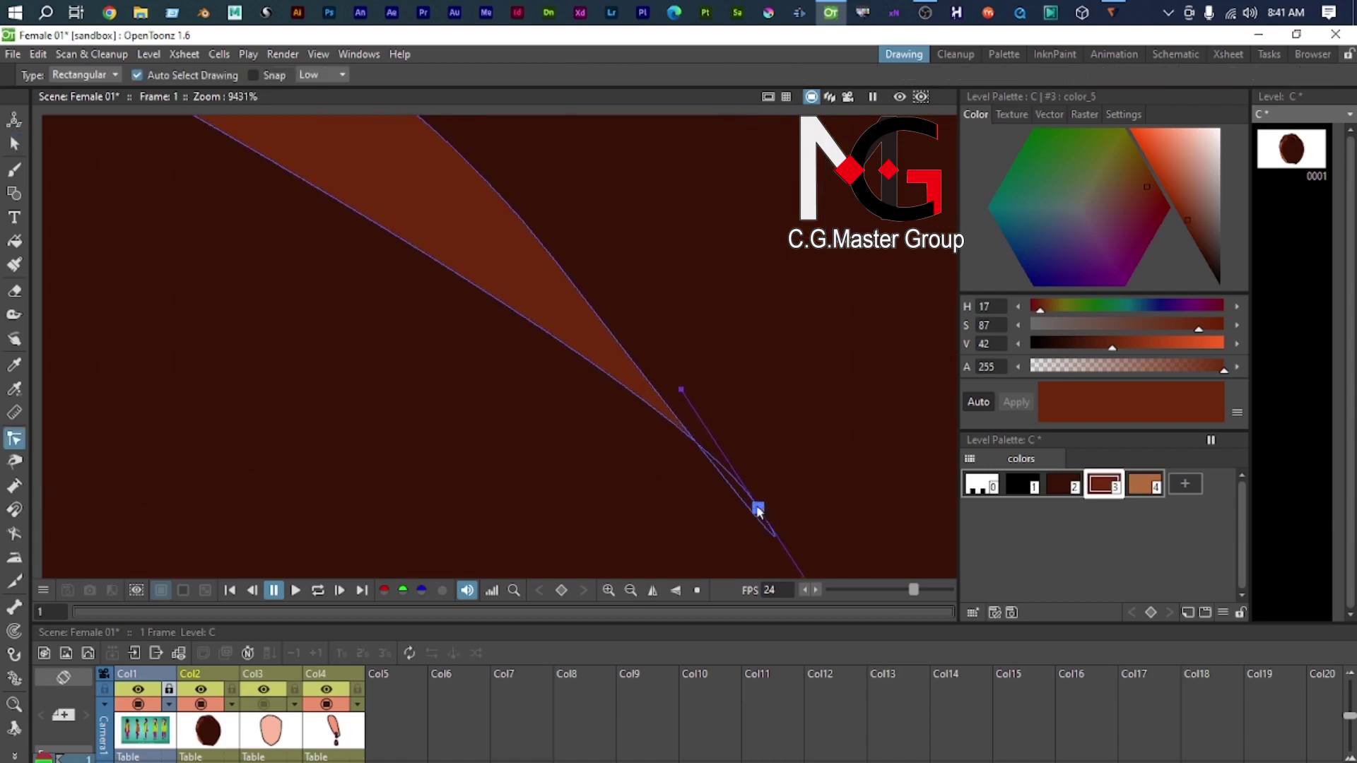
scroll(756, 507, down, 1)
mouse_move(717, 534)
mouse_down()
mouse_move(667, 464)
mouse_move(696, 464)
mouse_up()
scroll(669, 443, down, 11)
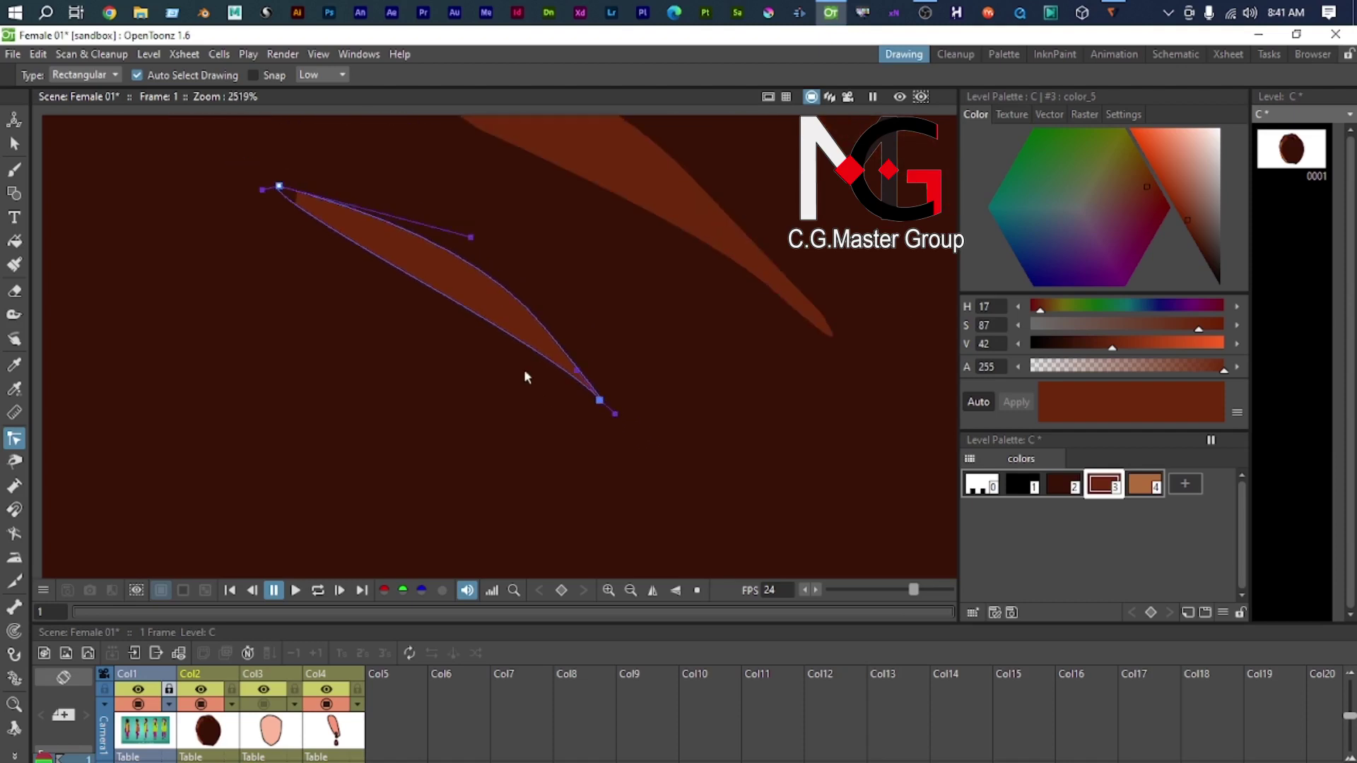
Step: Reshape the strand's upper tip with its control point handles into a sharp point with a gently arched upper edge
scroll(475, 308, up, 8)
drag(354, 250, 644, 475)
scroll(311, 219, up, 3)
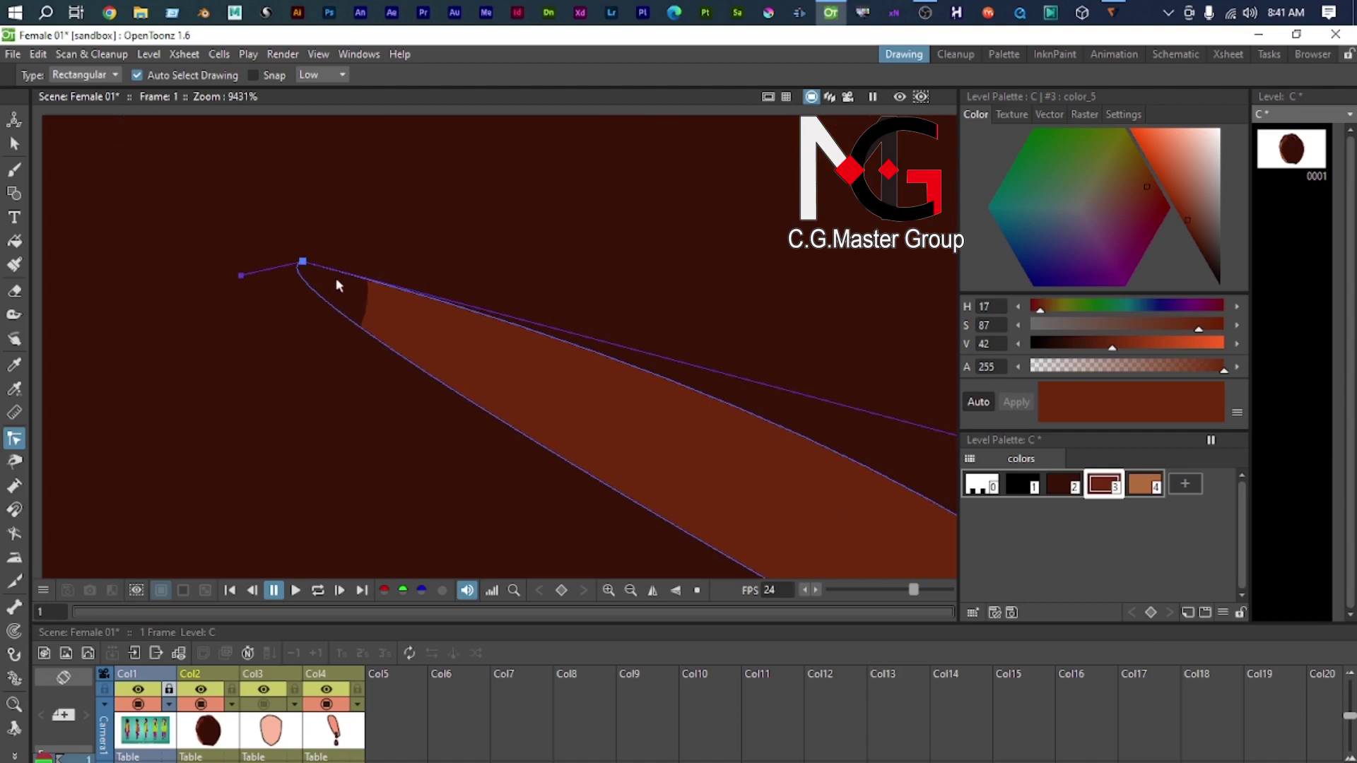
drag(241, 276, 313, 315)
key(ctrl+z)
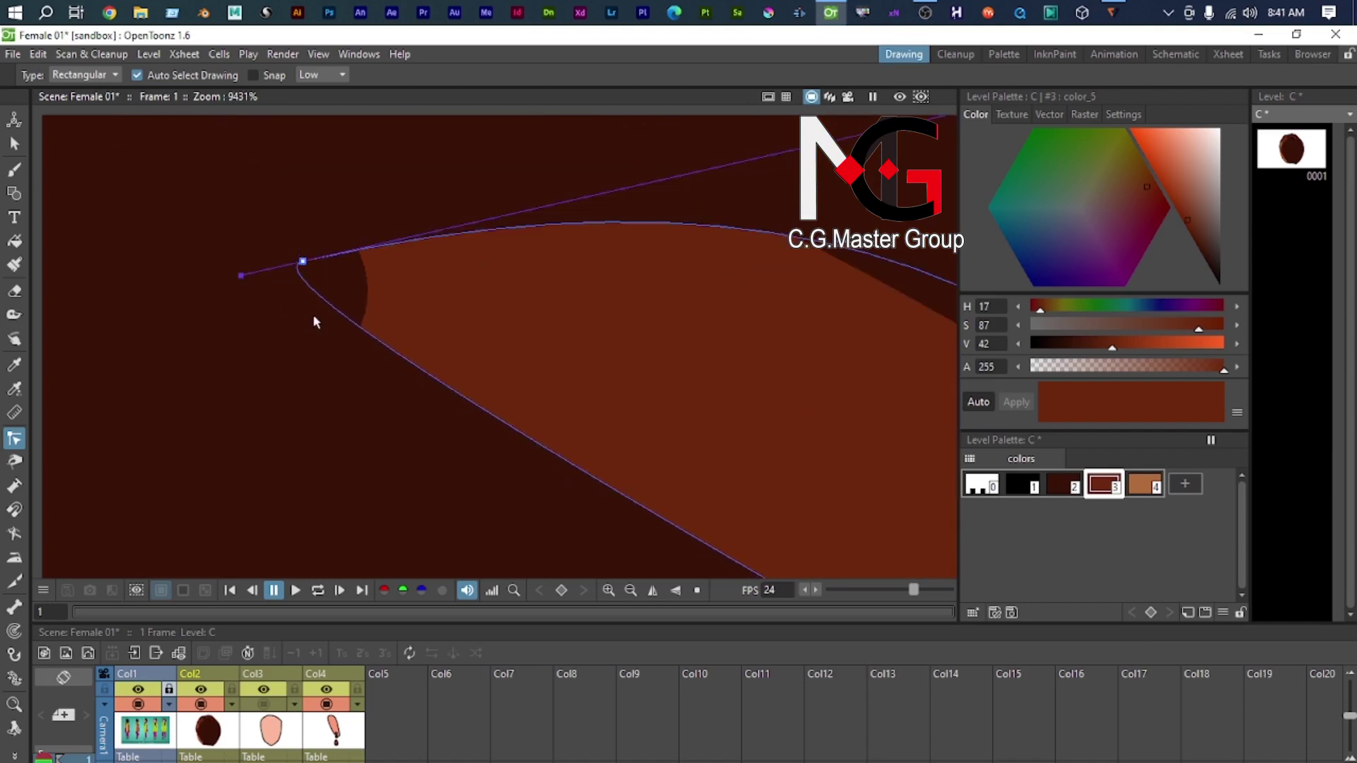
mouse_move(243, 275)
mouse_down()
mouse_move(282, 318)
mouse_move(433, 360)
mouse_move(466, 393)
mouse_up()
scroll(434, 342, down, 2)
scroll(543, 332, down, 2)
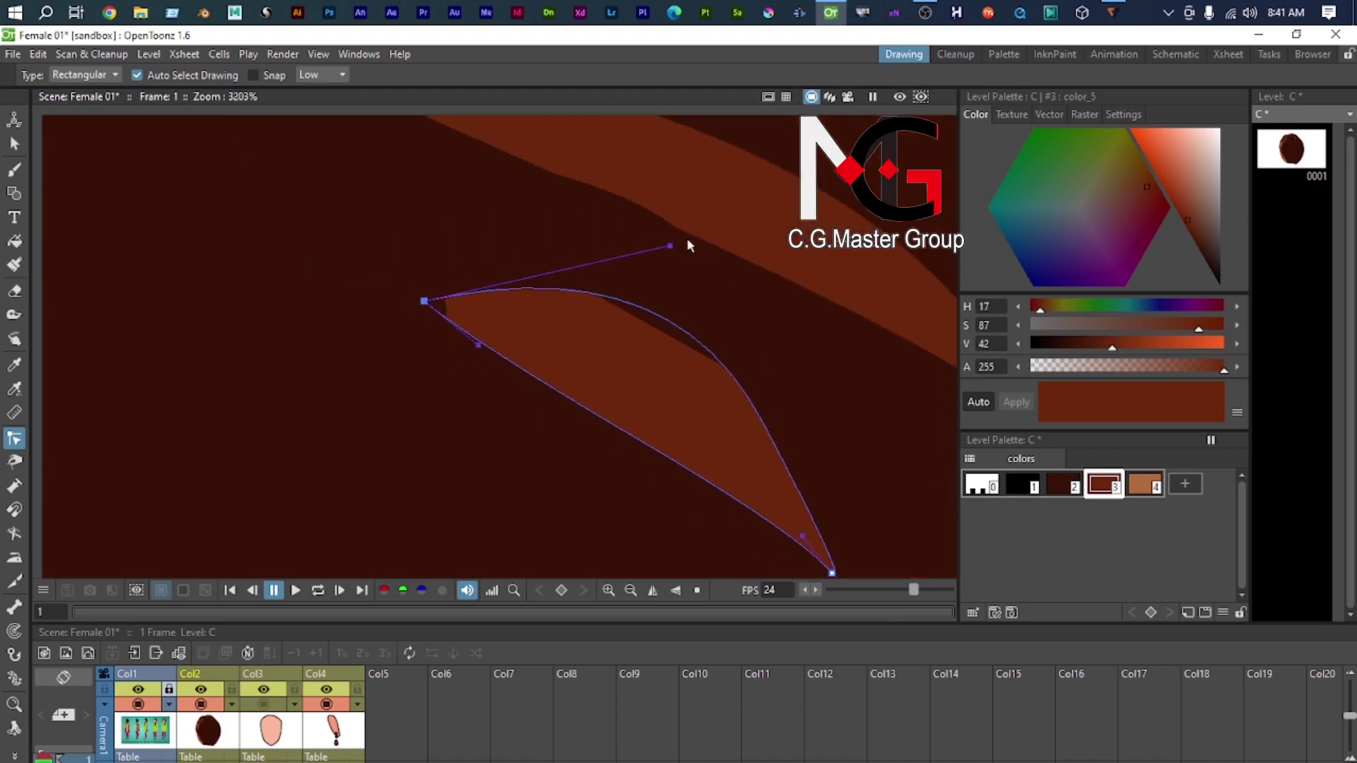
drag(670, 247, 670, 311)
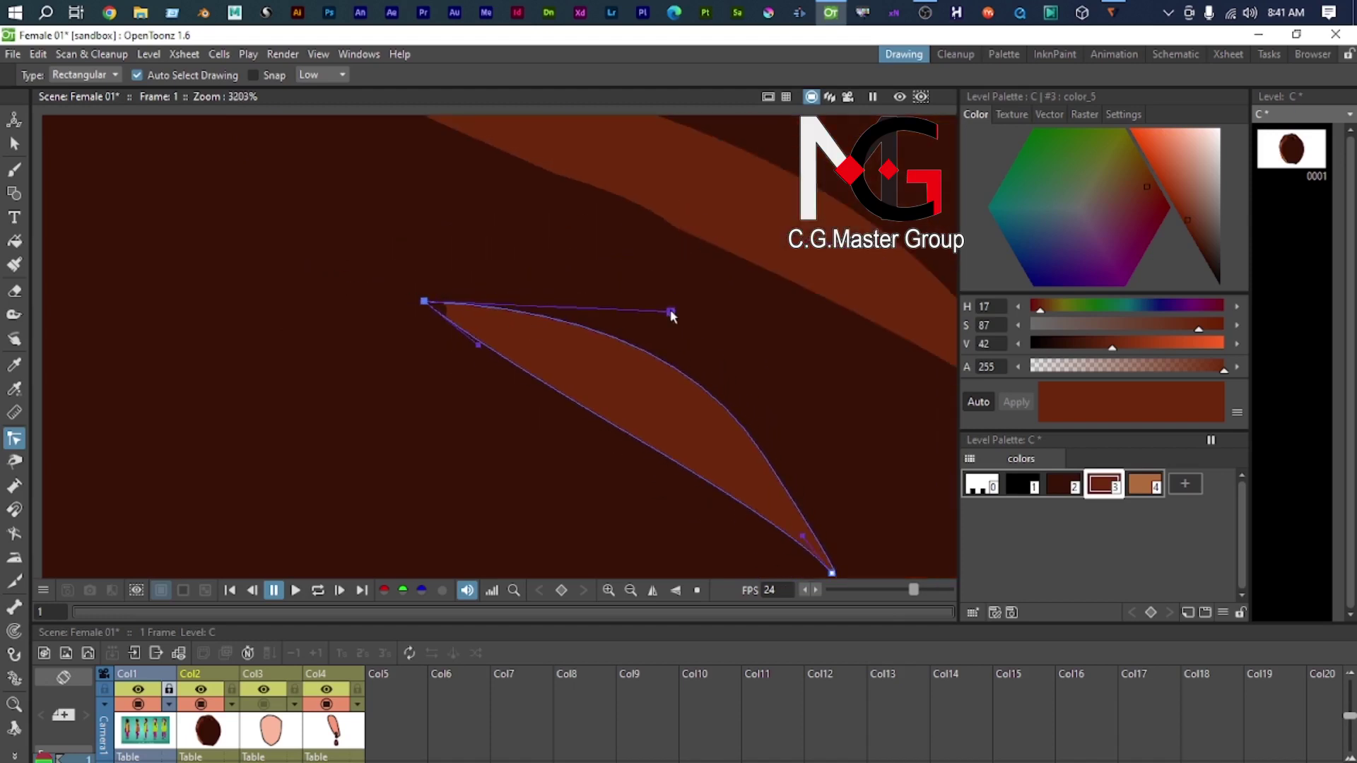
click(433, 301)
click(599, 276)
click(591, 302)
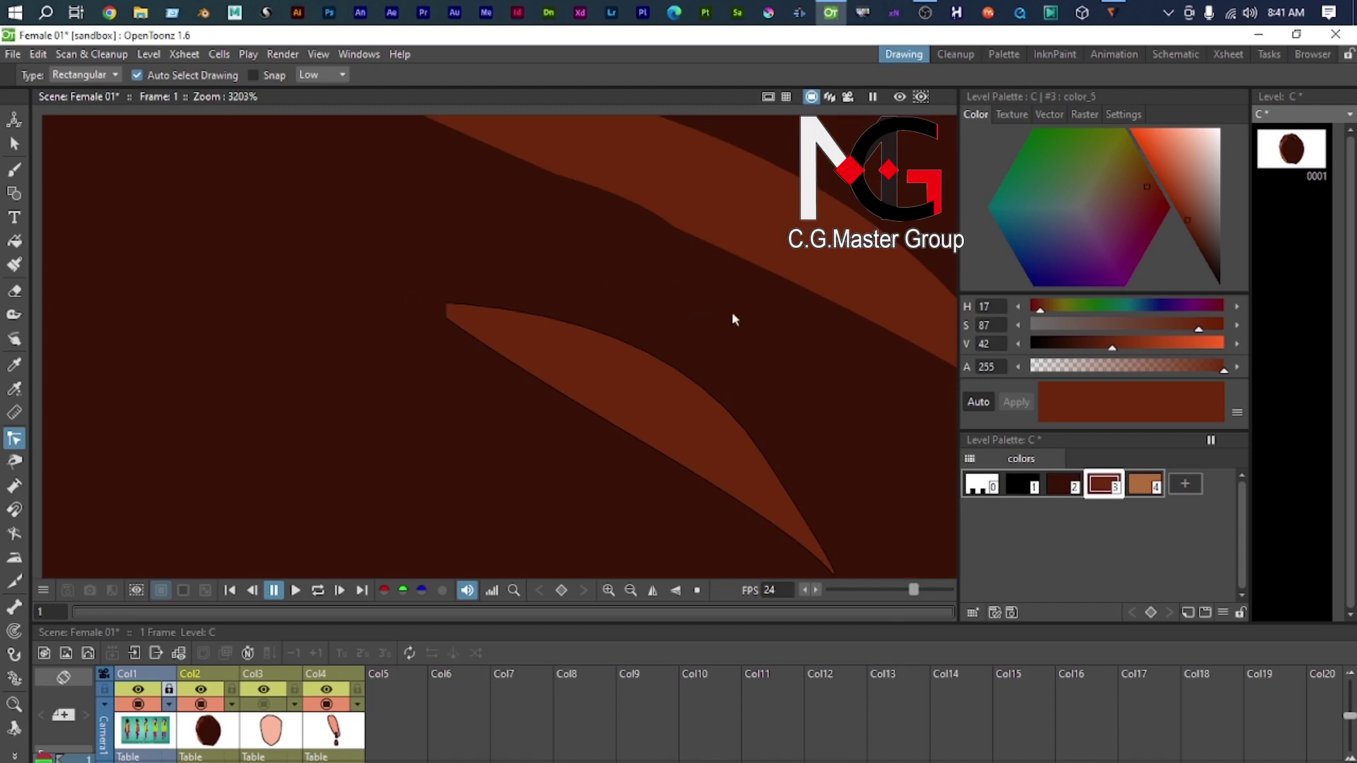
Step: Select the unfilled strand outline between the two filled strands and set its stroke thickness to 0.01
scroll(734, 320, down, 2)
click(14, 143)
click(482, 235)
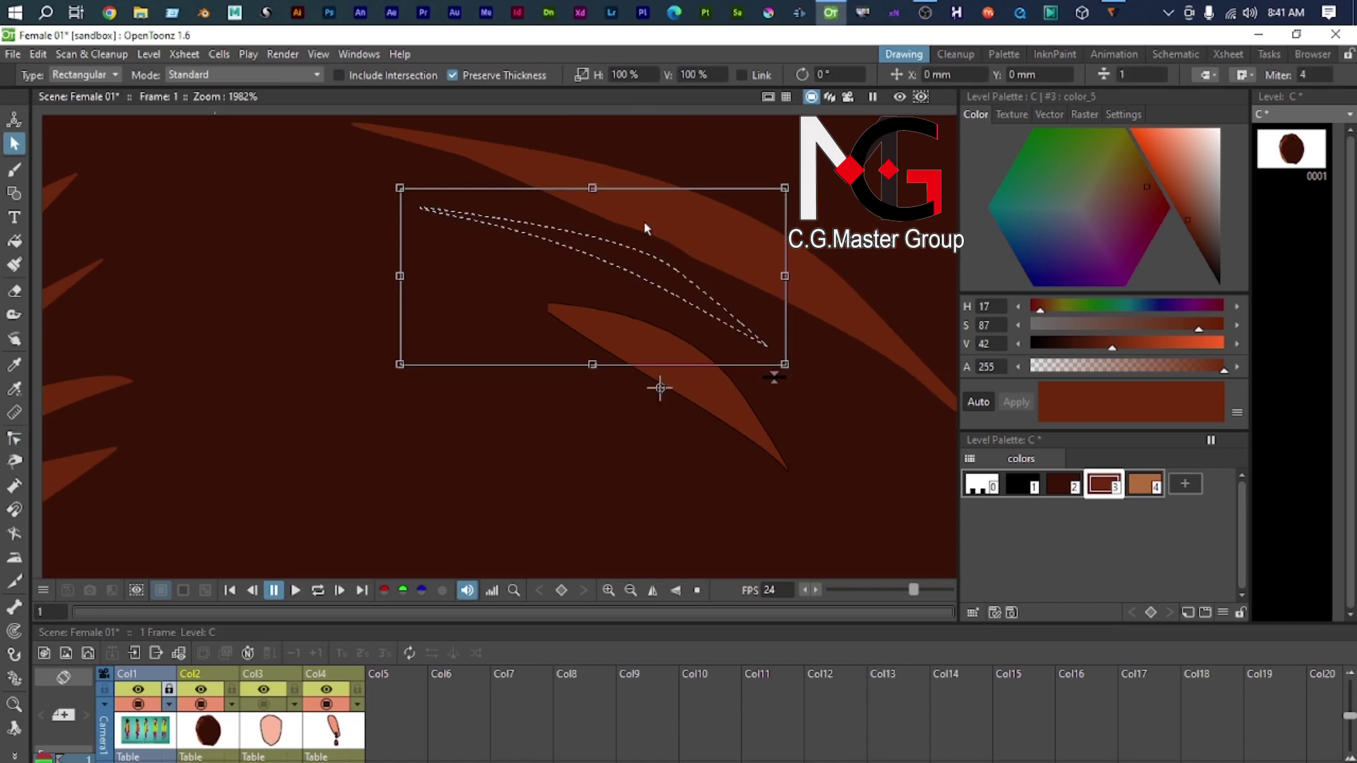
drag(1139, 75, 1044, 94)
text(0.4)
key(BackSpace)
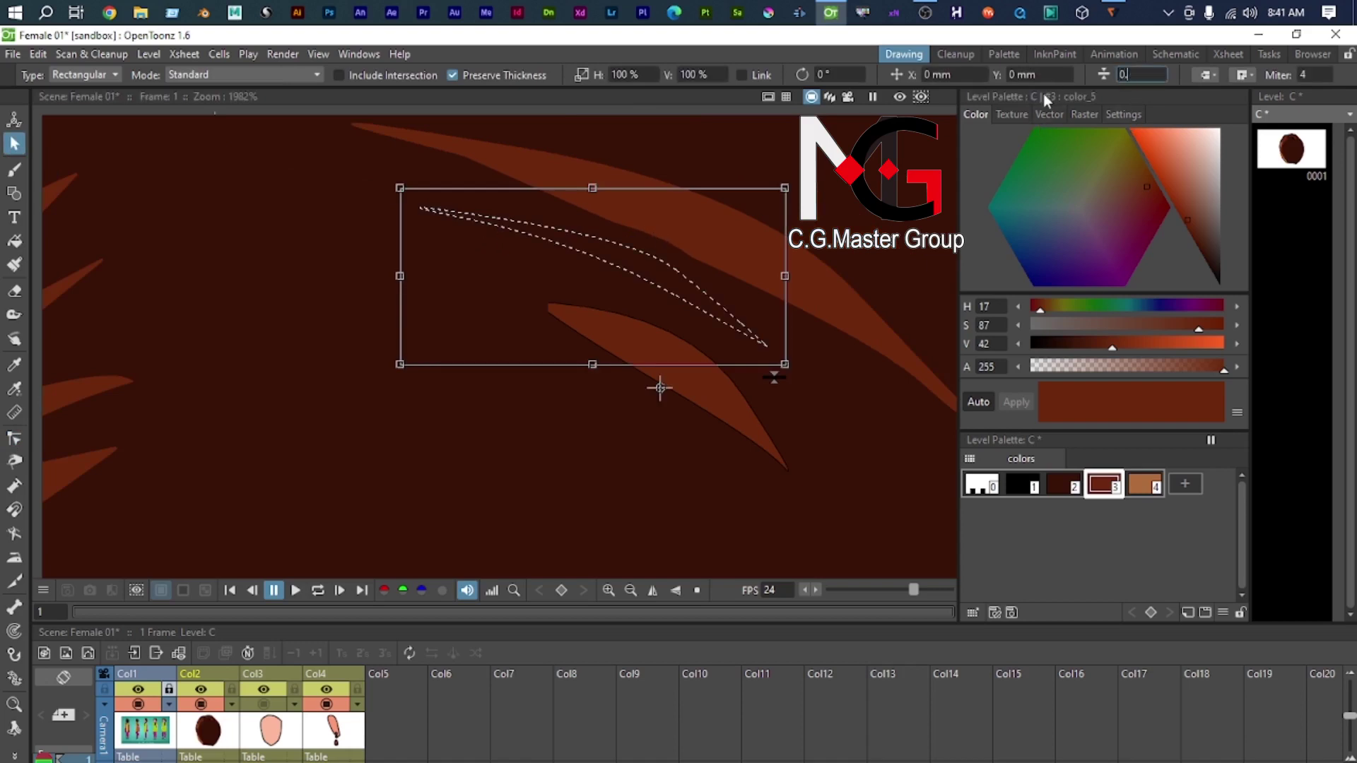
text(01)
key(Return)
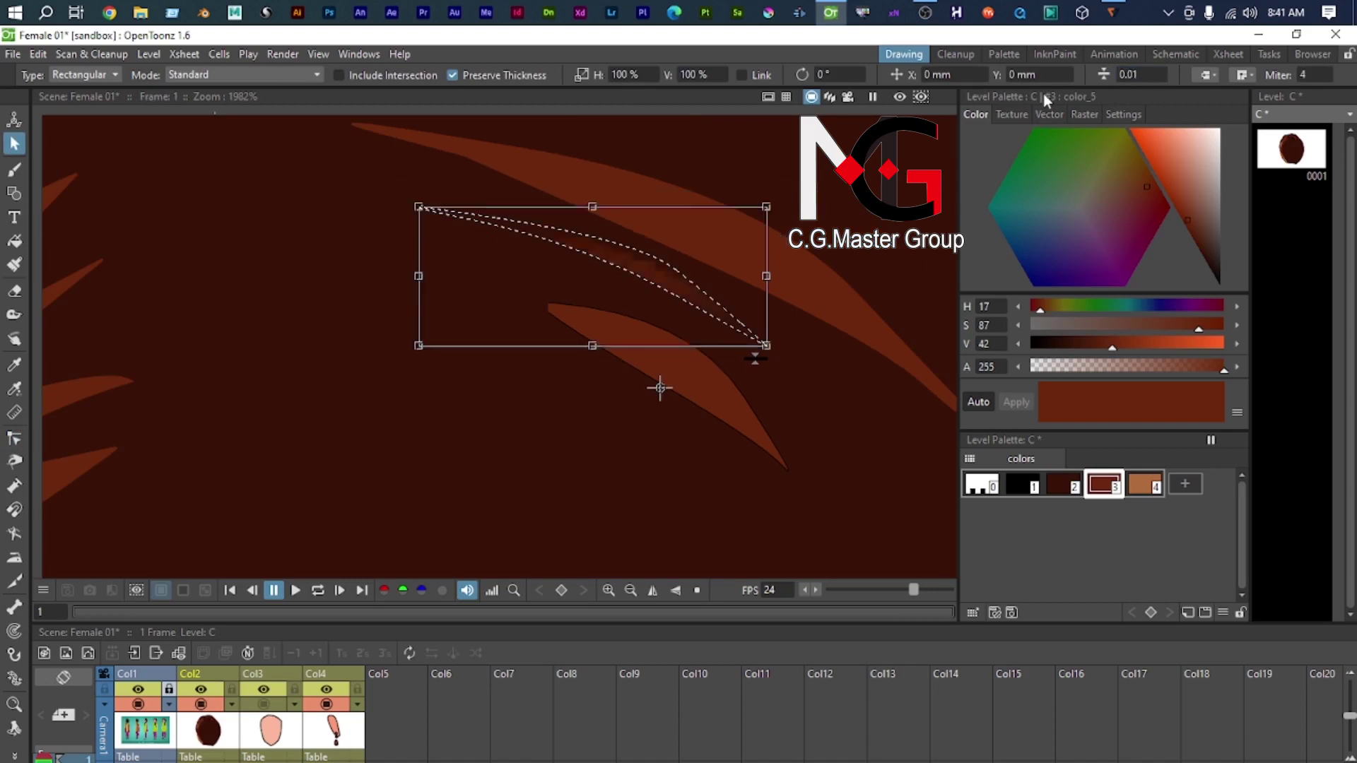
Step: Fill the unfilled strand outline between the two filled strands with the reddish-brown palette color 3
click(1026, 486)
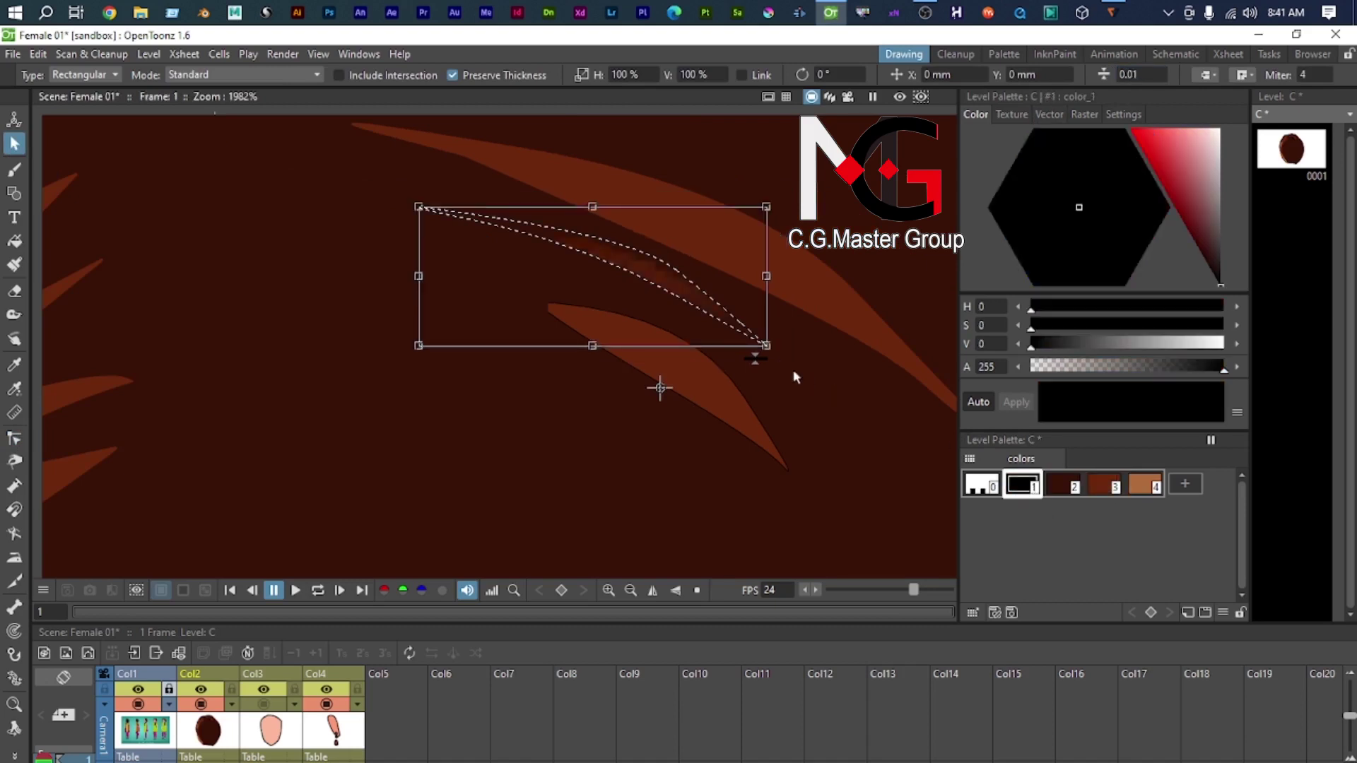
scroll(675, 311, up, 3)
scroll(674, 304, down, 1)
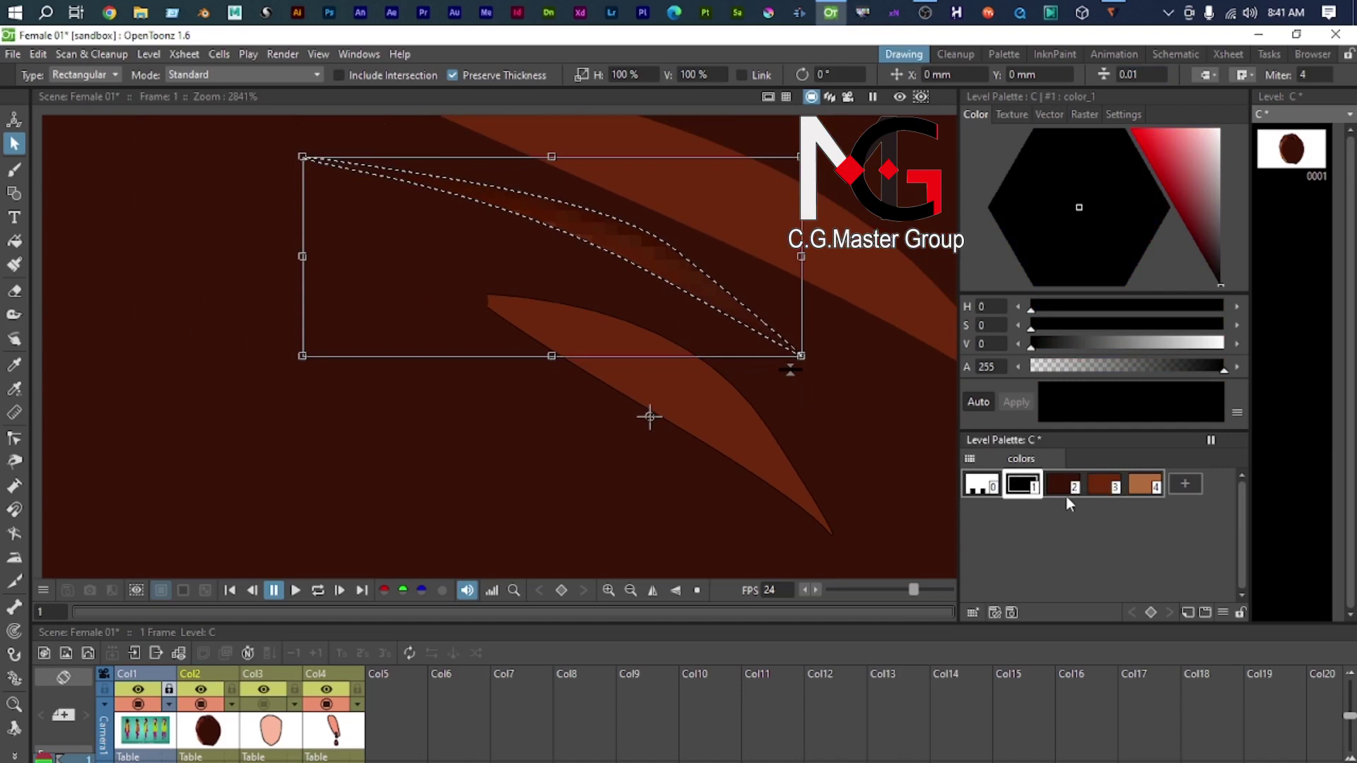
click(1115, 489)
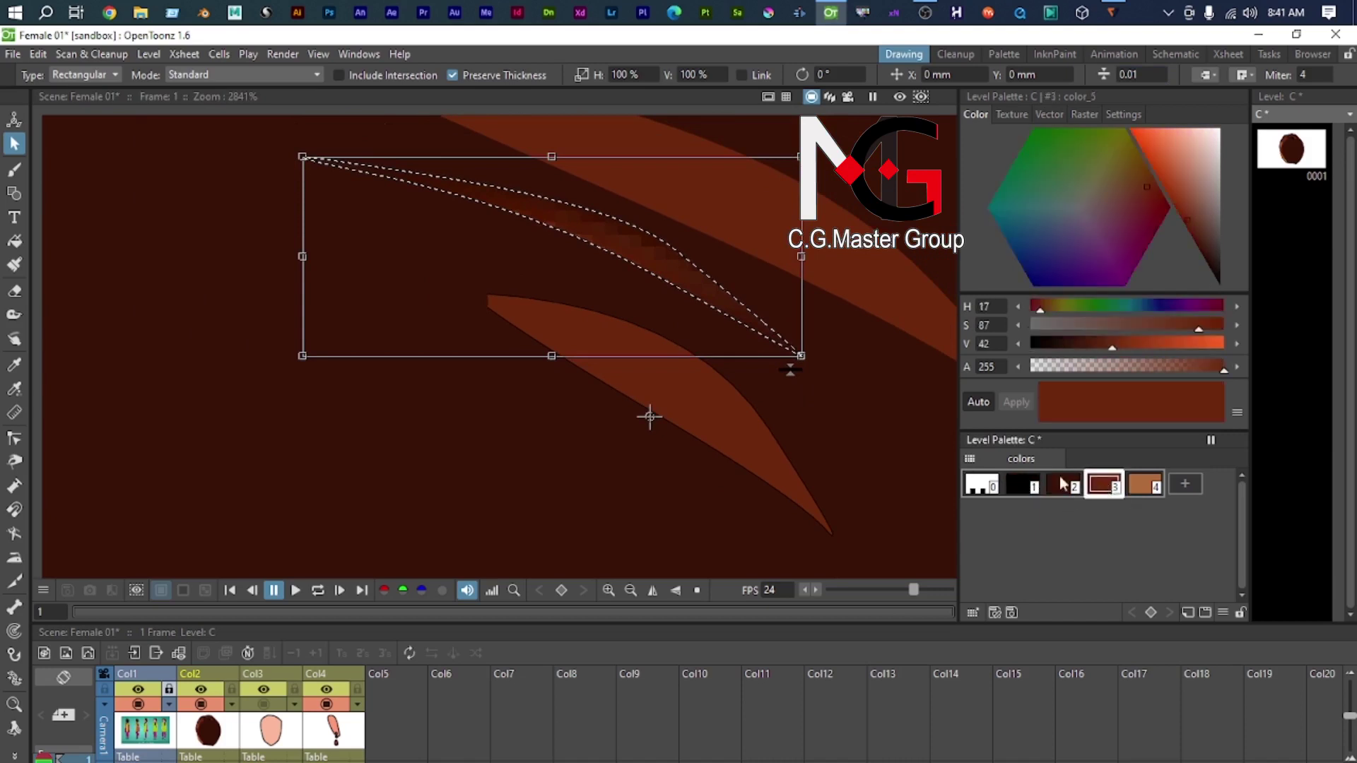
key(f)
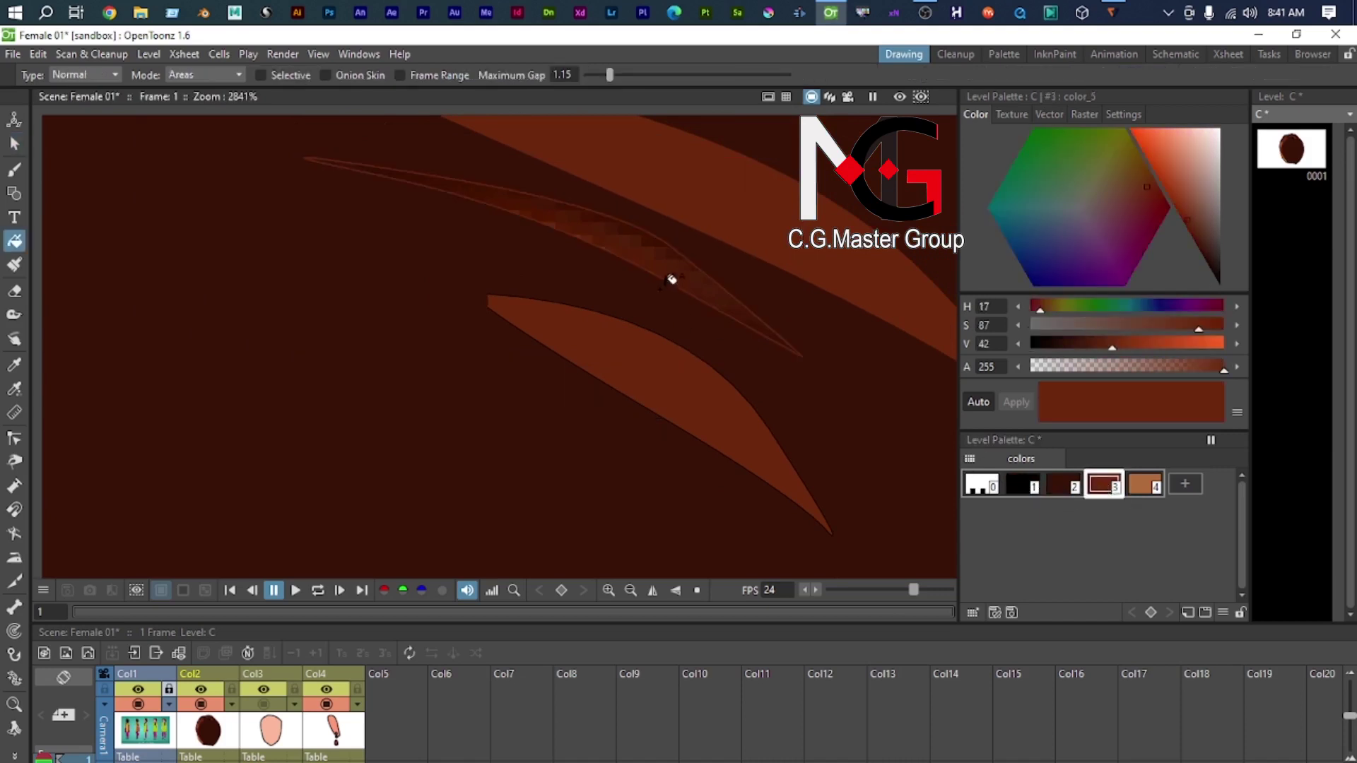
click(616, 228)
scroll(605, 329, down, 2)
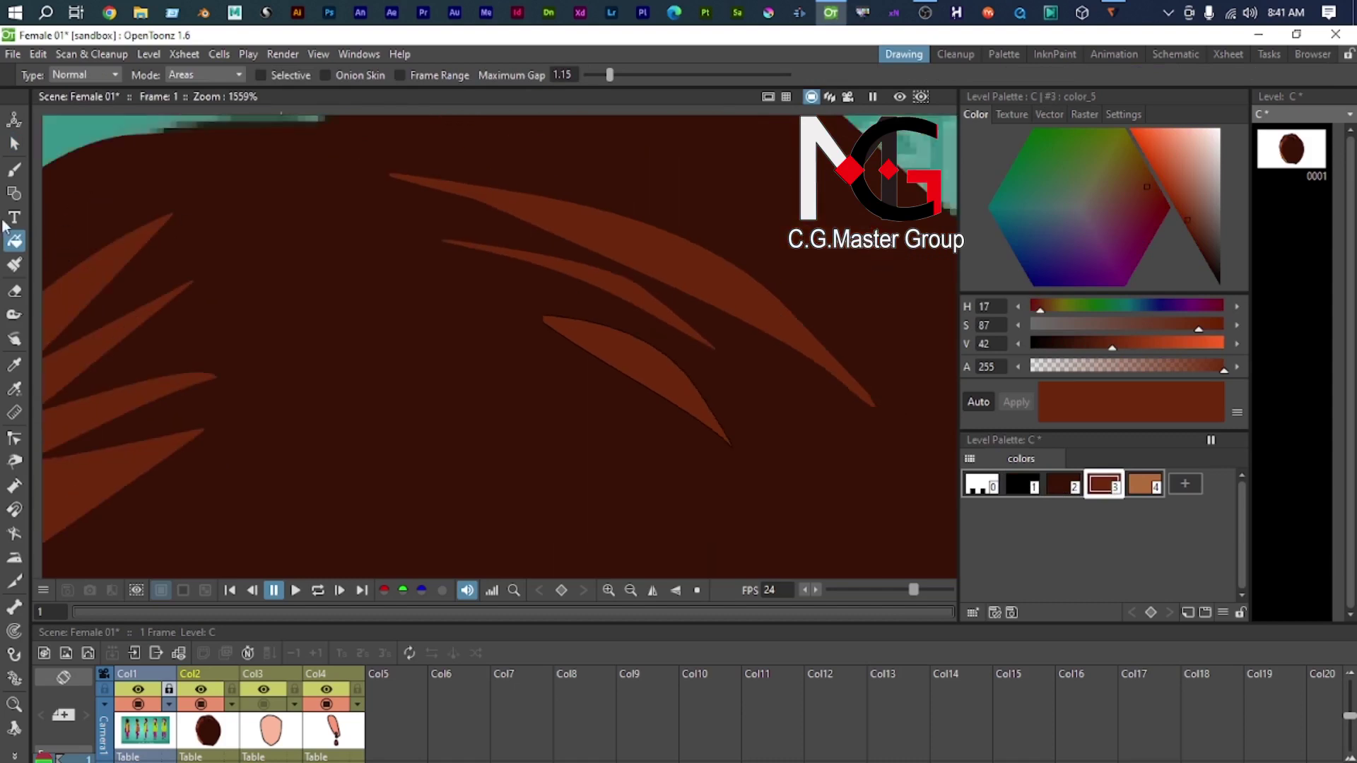
Step: Select the outline of the lowest of the three strands near the crown, set its stroke thickness to 0 and deselect it
click(14, 119)
scroll(444, 316, down, 1)
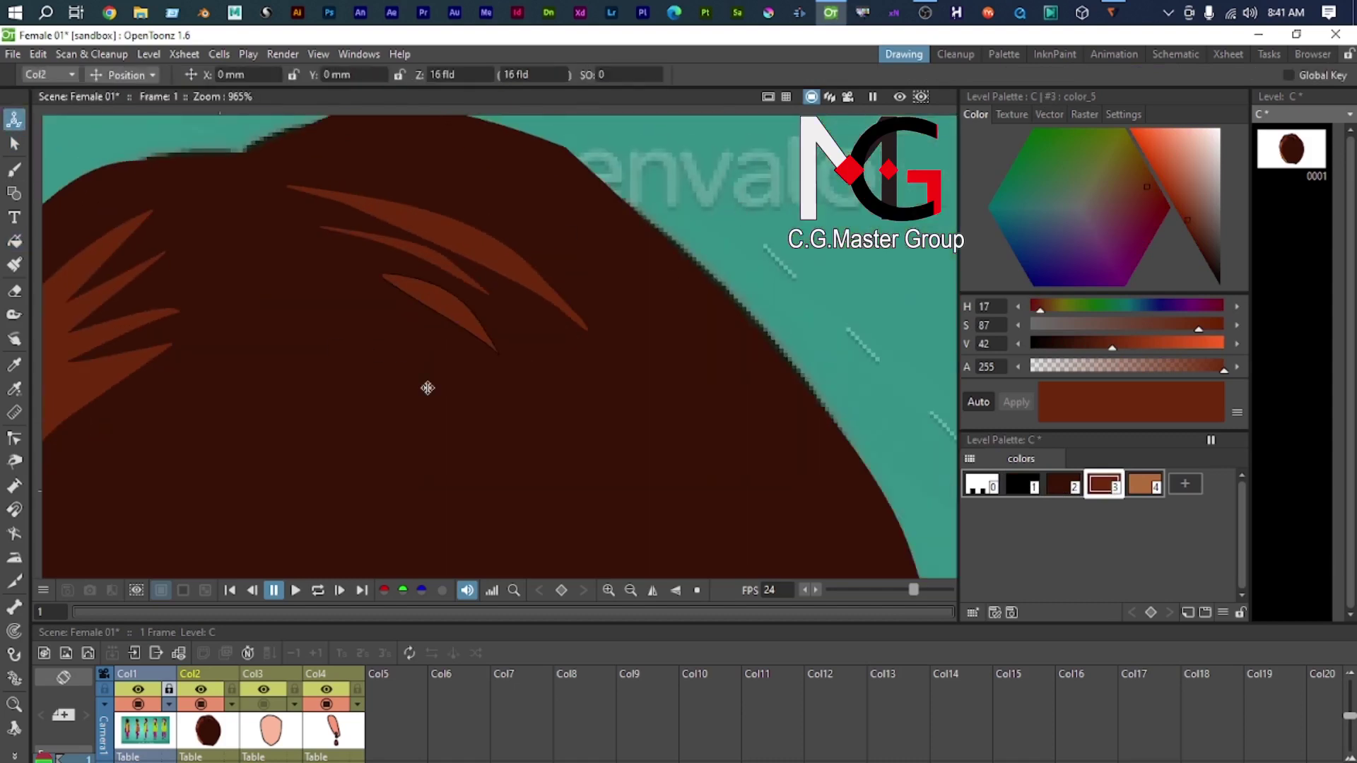
scroll(521, 354, up, 1)
key(v)
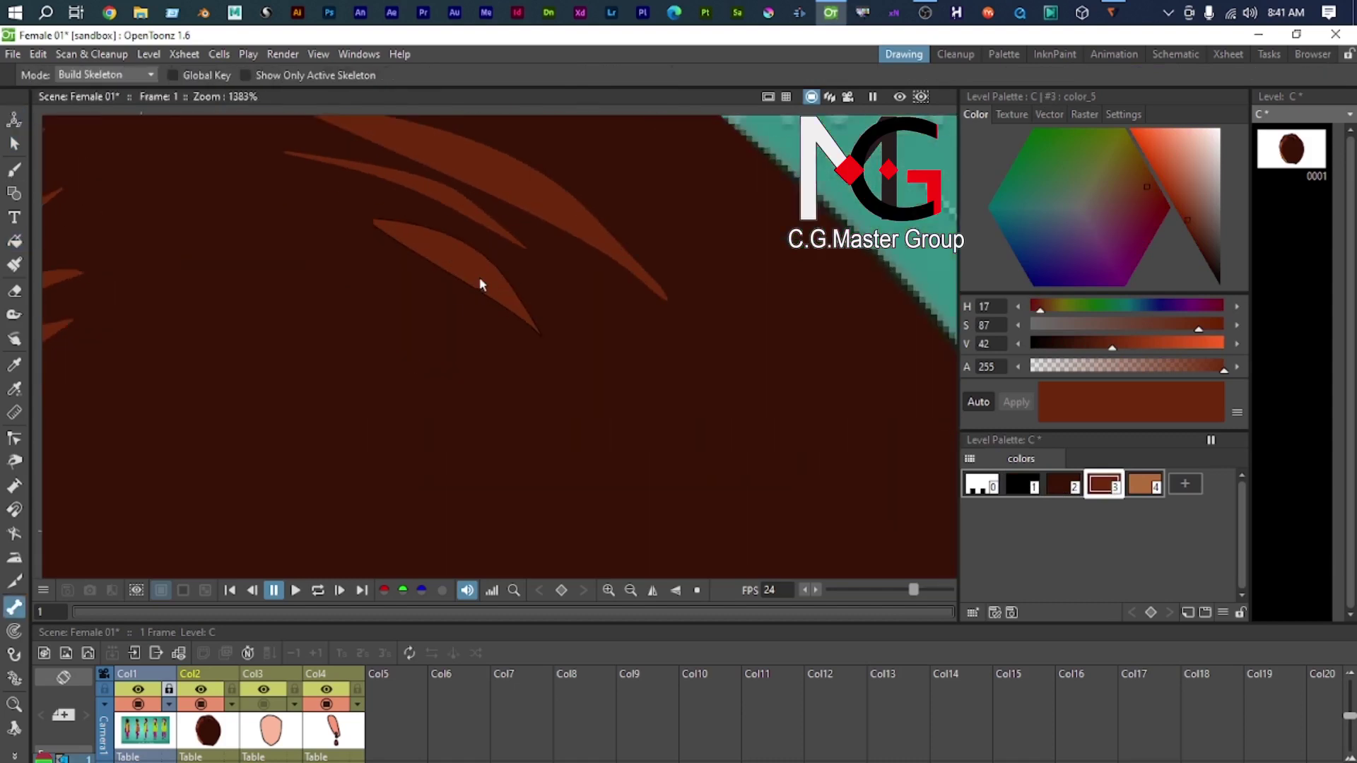
key(s)
click(537, 328)
click(1132, 73)
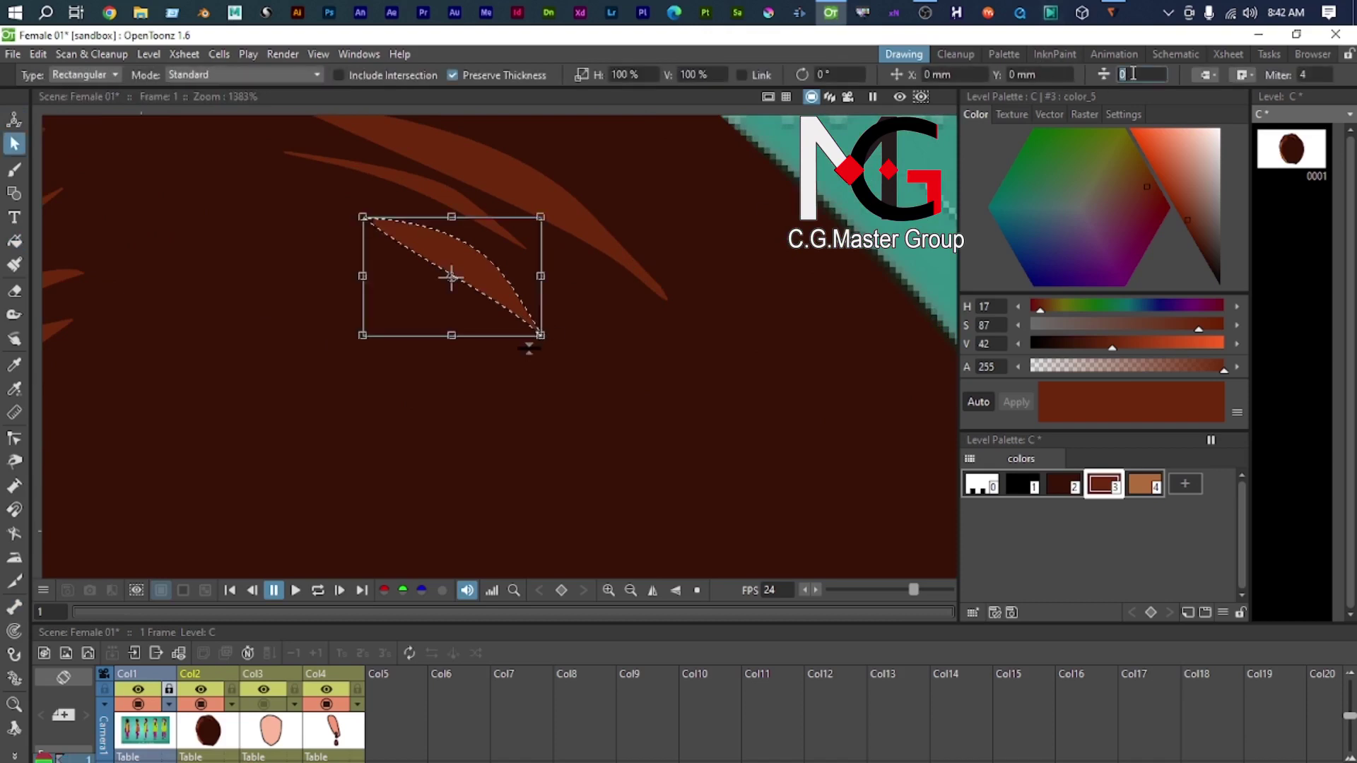
scroll(693, 309, up, 5)
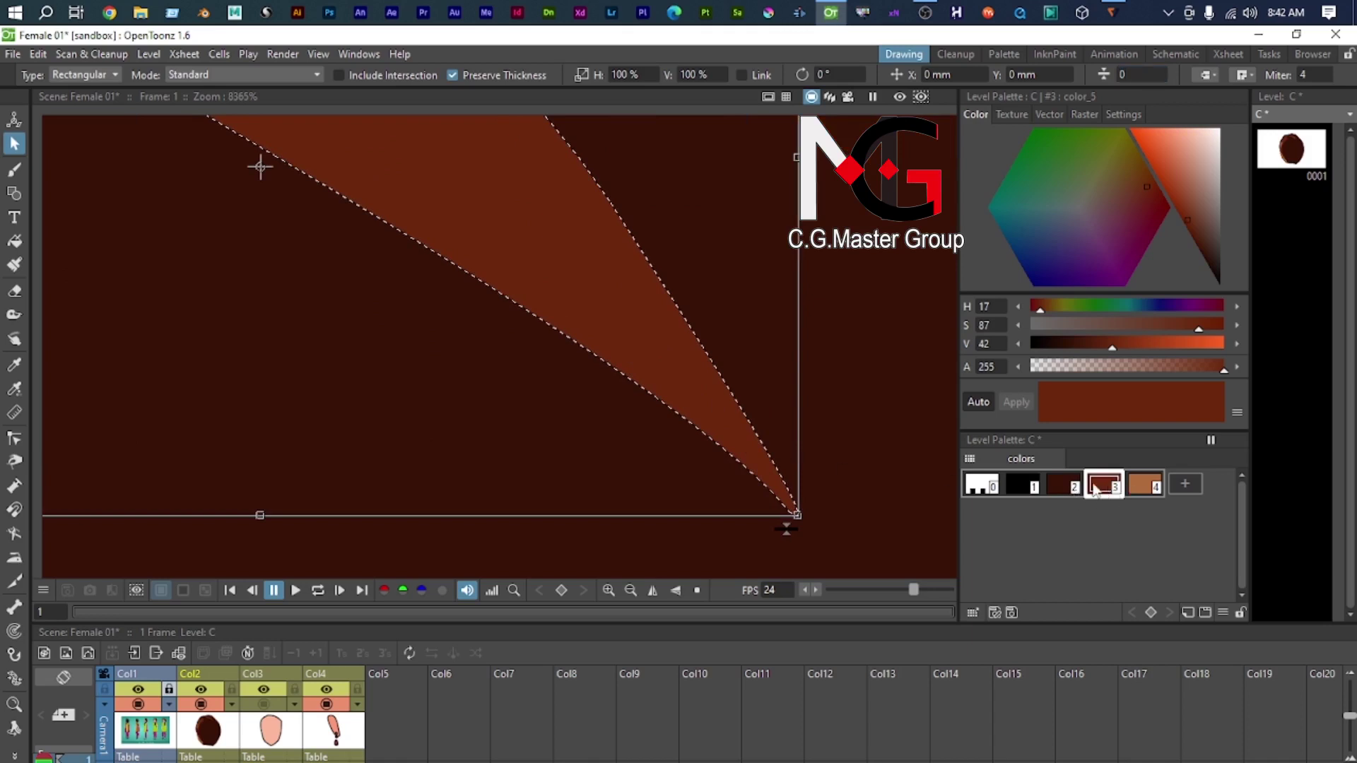
scroll(729, 385, down, 2)
scroll(733, 388, down, 3)
scroll(772, 337, down, 2)
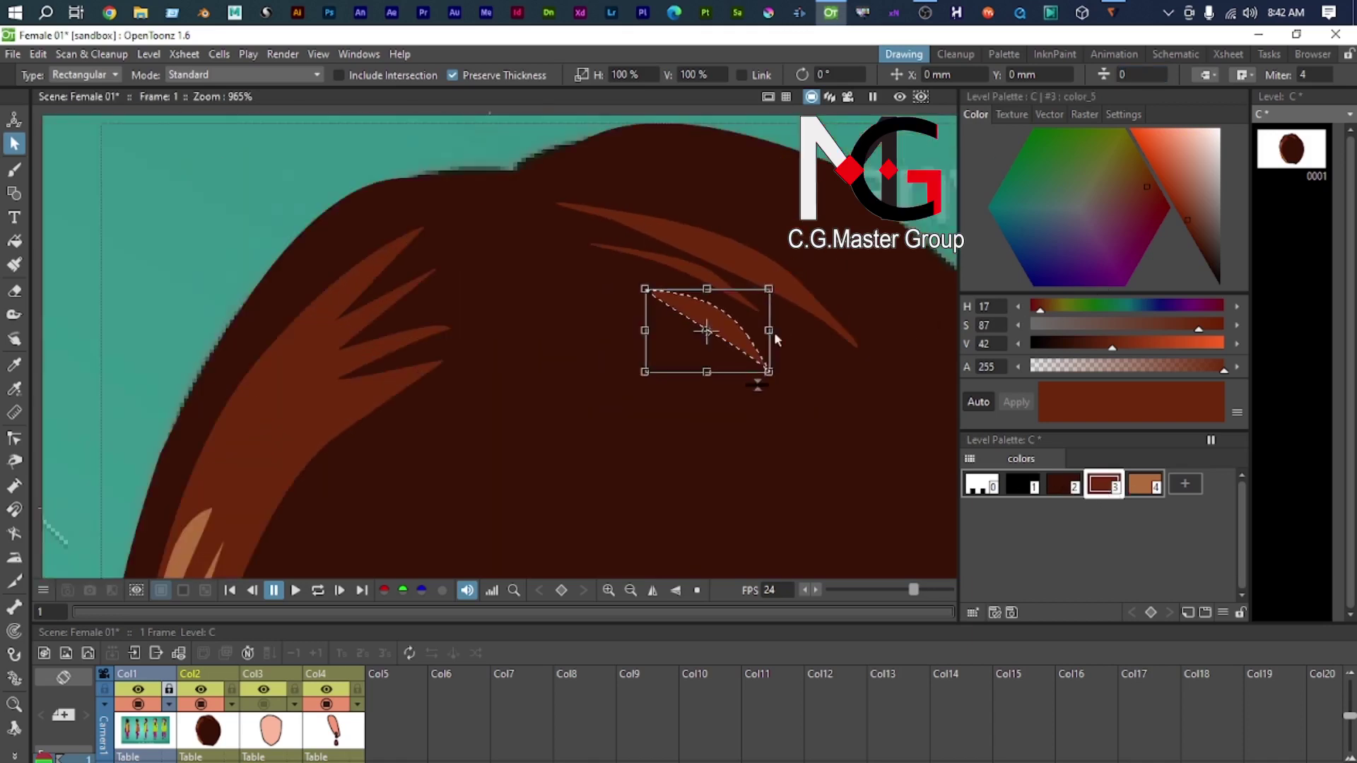
click(391, 162)
scroll(720, 376, down, 1)
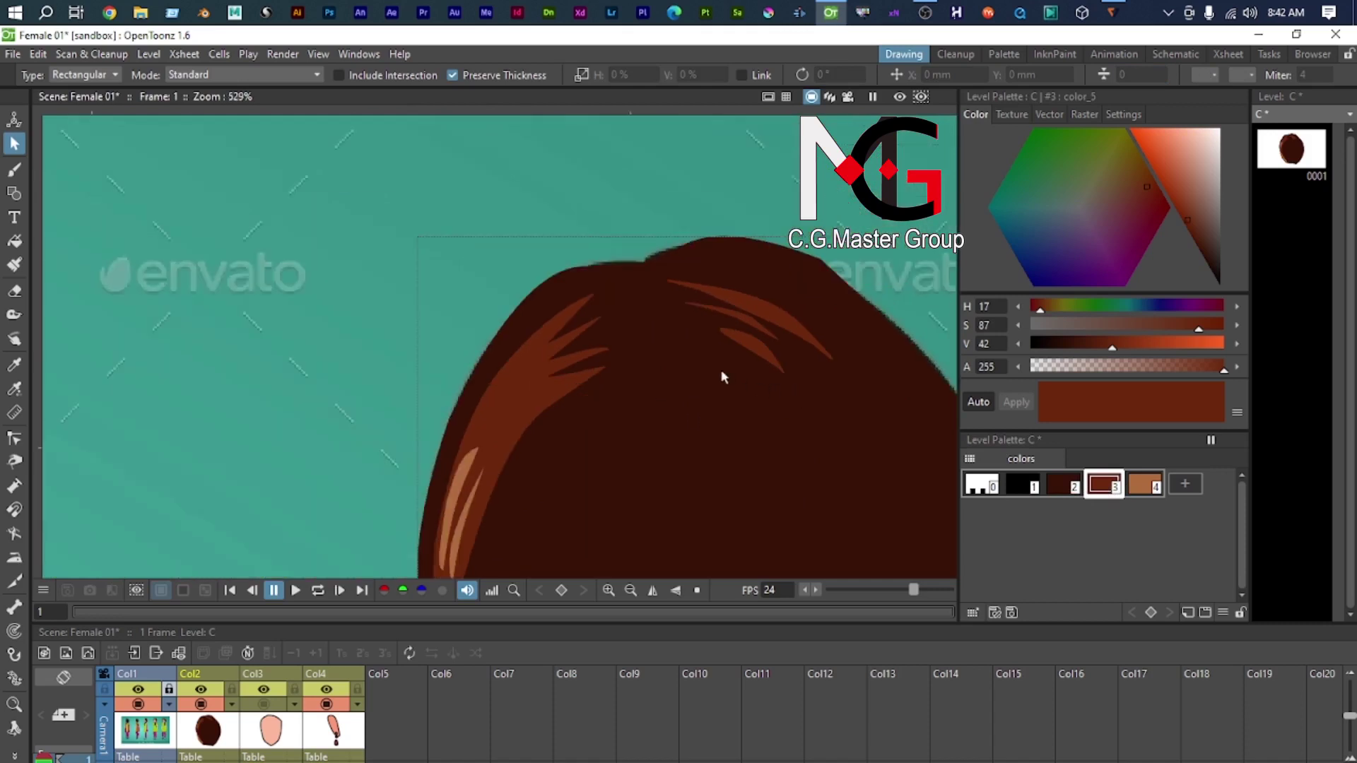
Step: Show the face level briefly to check it against the hair, and hide the hair and face levels to expose the reference
scroll(354, 287, down, 1)
scroll(394, 328, down, 1)
scroll(416, 273, down, 1)
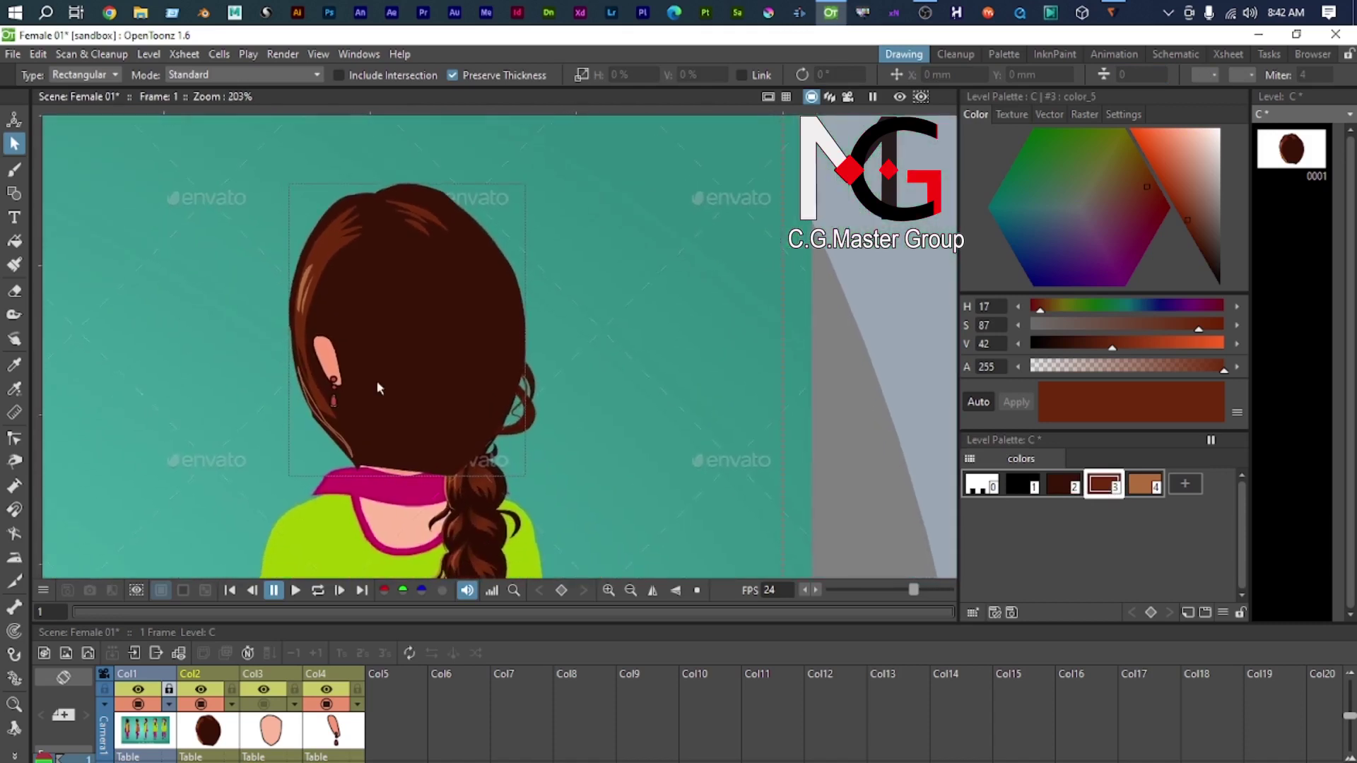
click(274, 735)
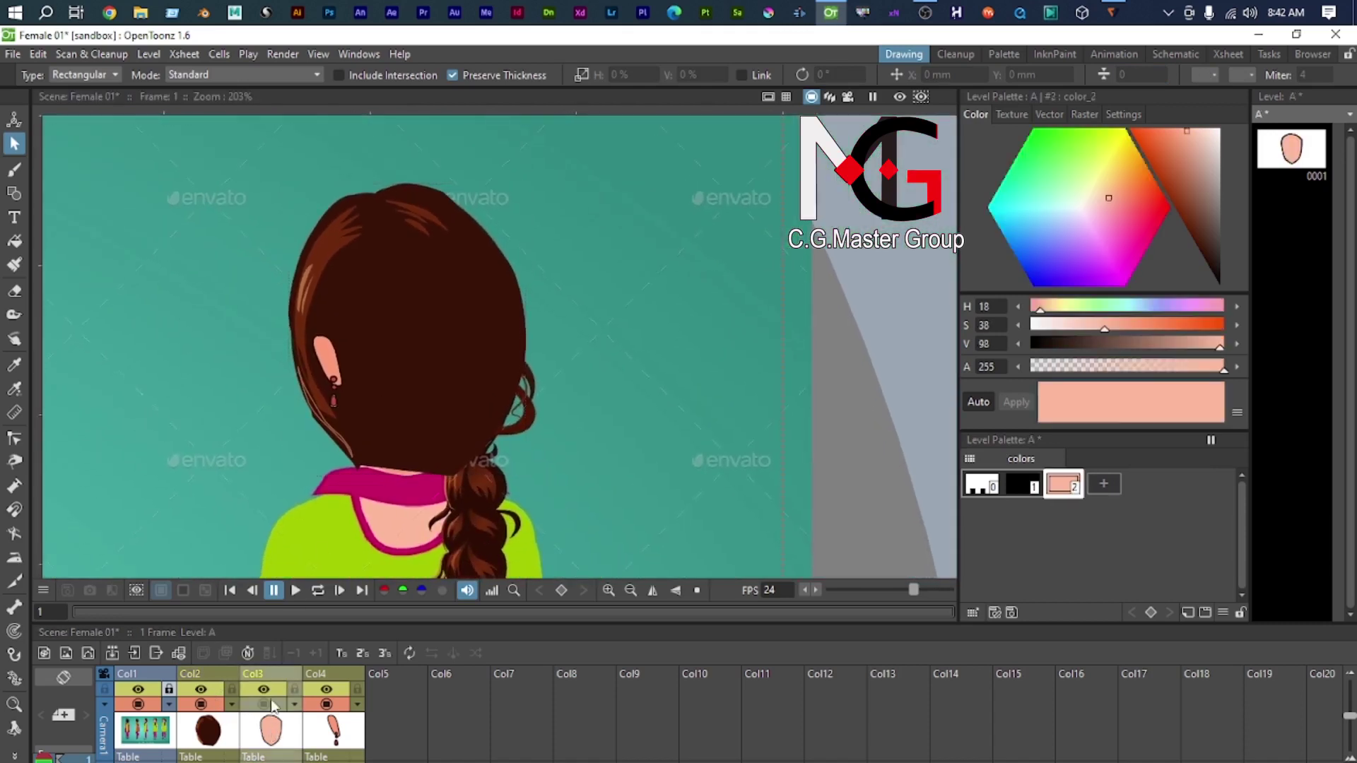
click(265, 705)
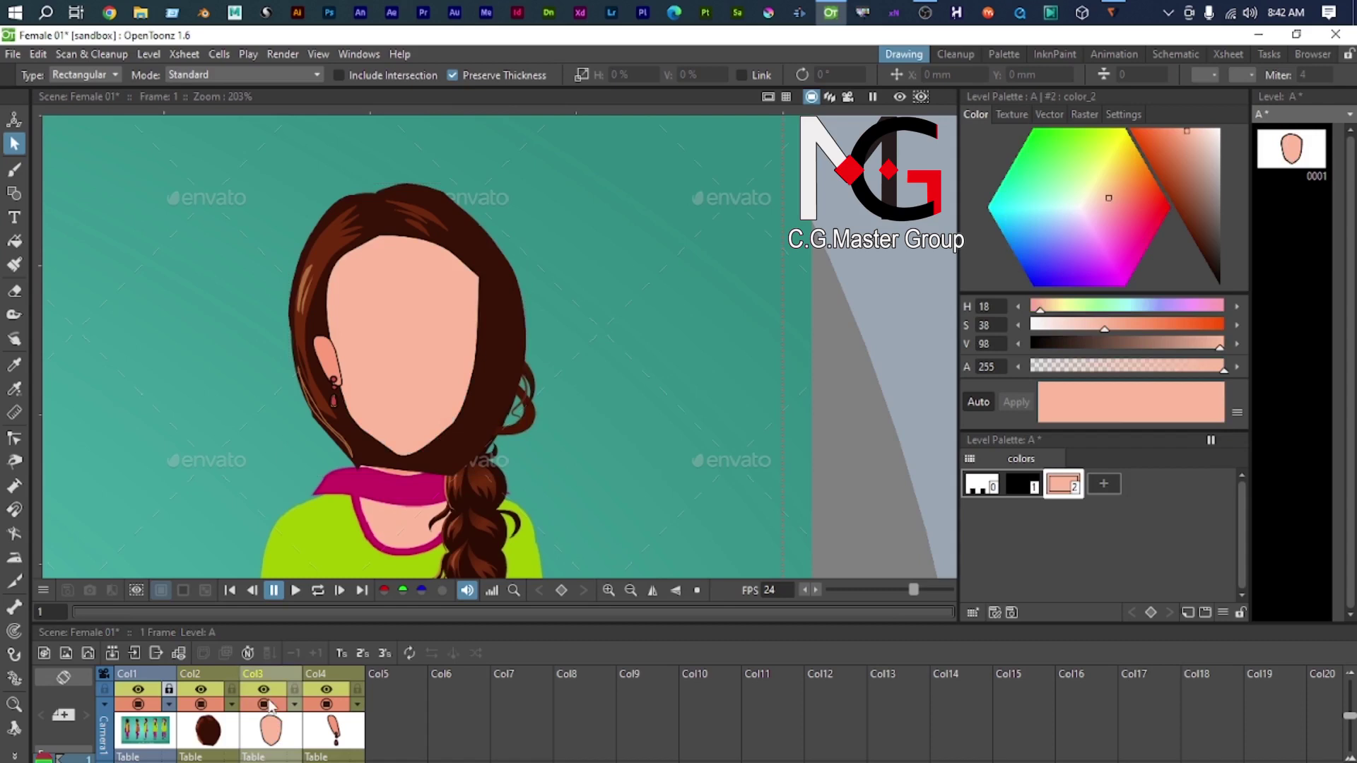
click(205, 707)
scroll(476, 302, up, 2)
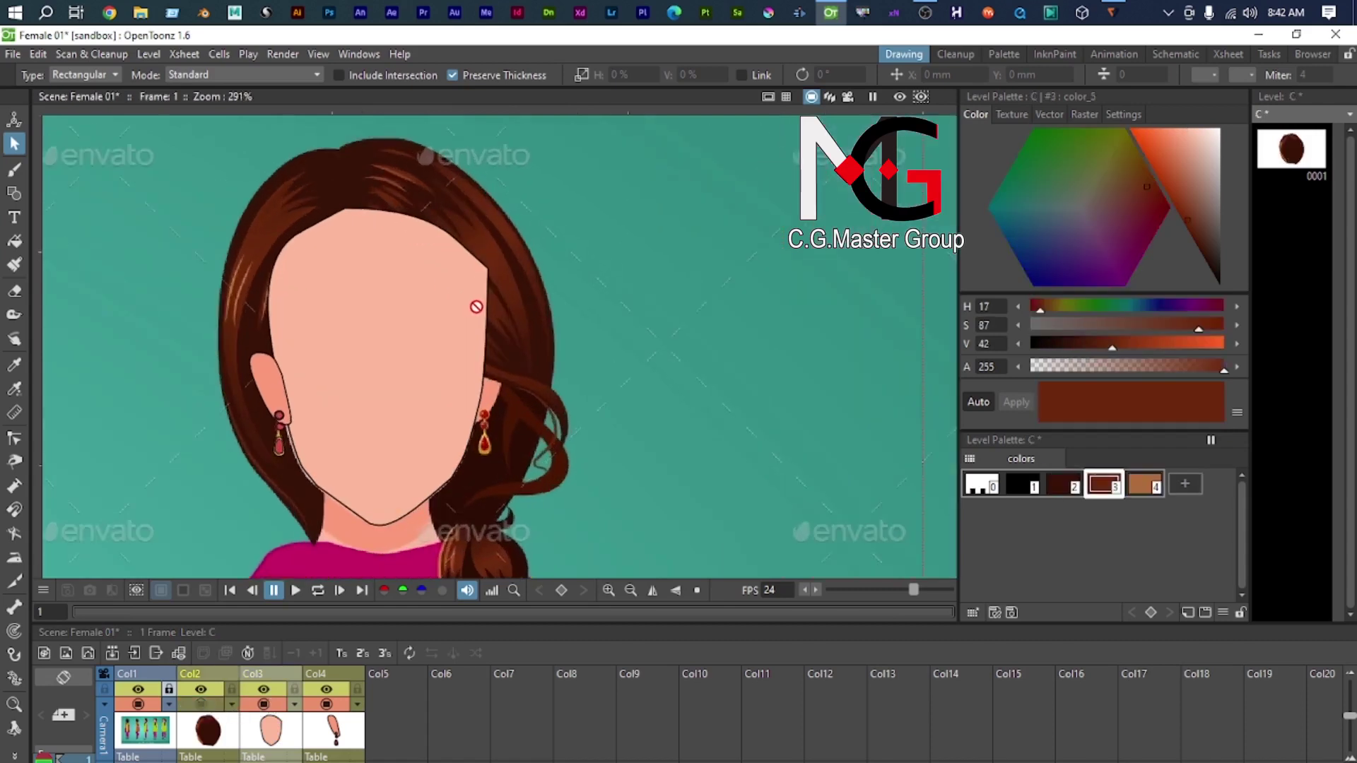
click(265, 704)
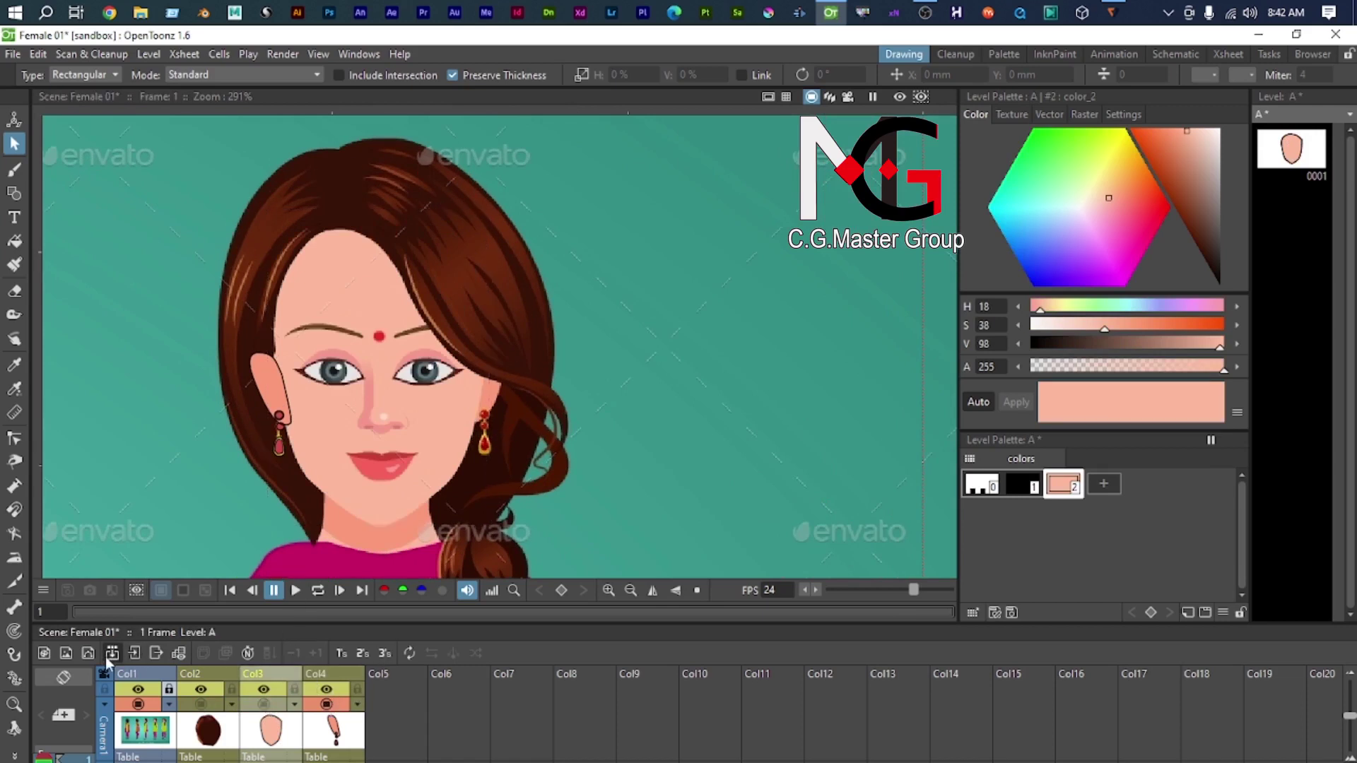
Step: Create a new Toonz vector level named D for the front hair
click(87, 653)
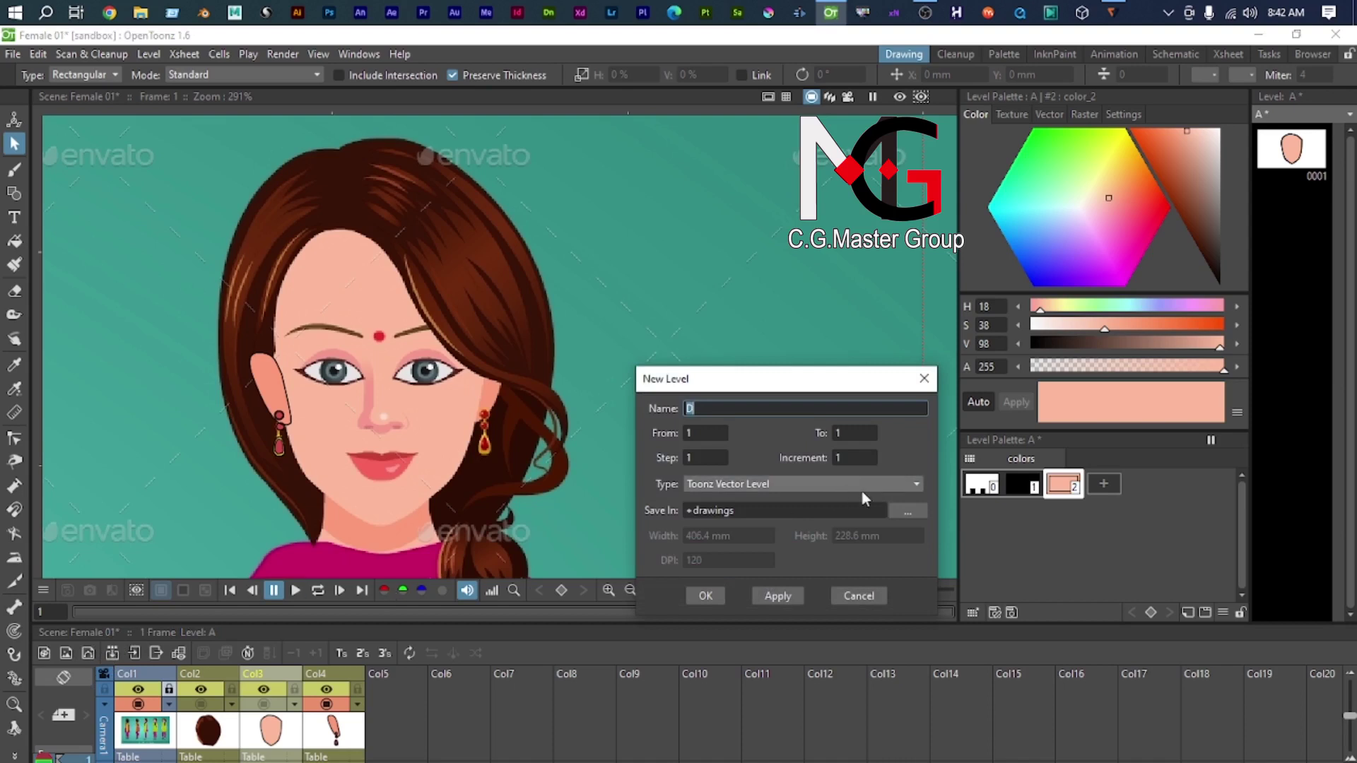
click(703, 597)
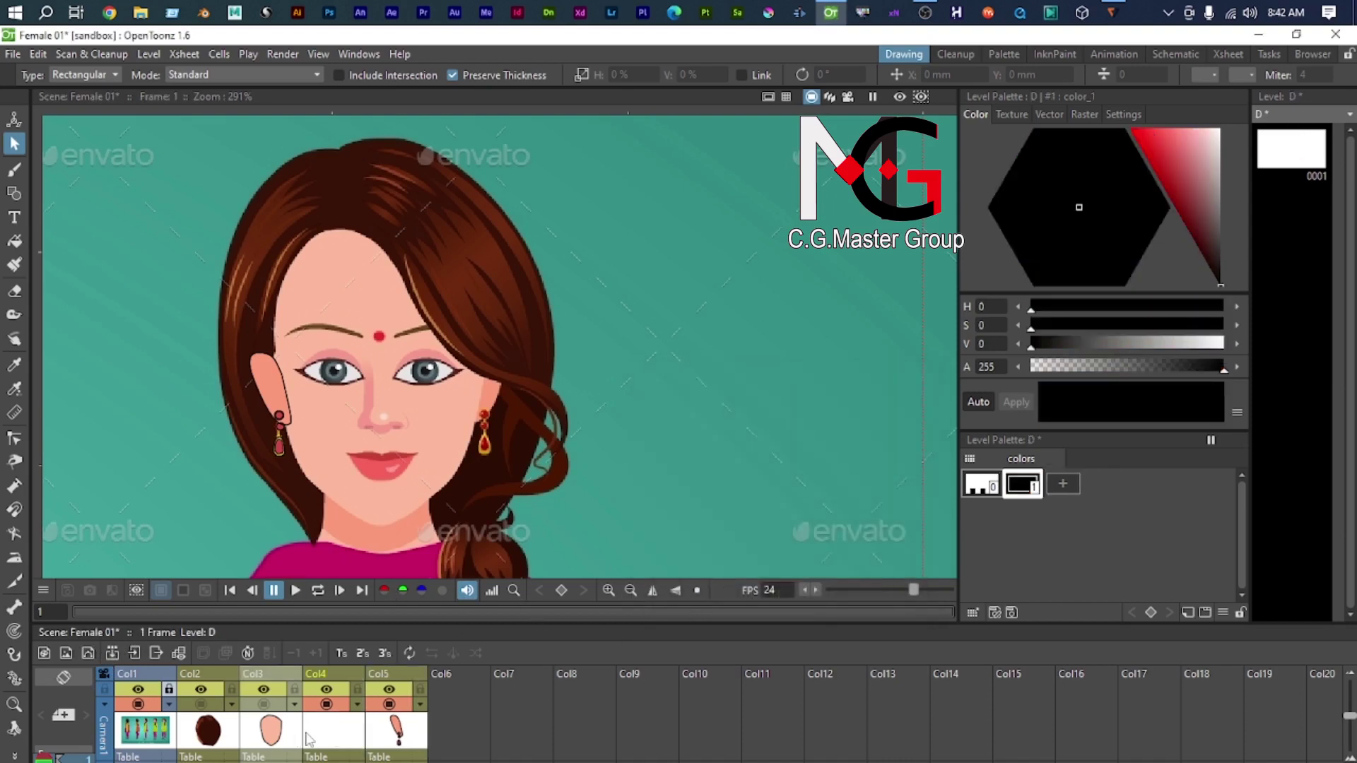
Step: Start a Polyline outline at the top of the forehead hairline and trace the fringe's inner edge down toward the side curl
scroll(447, 290, up, 3)
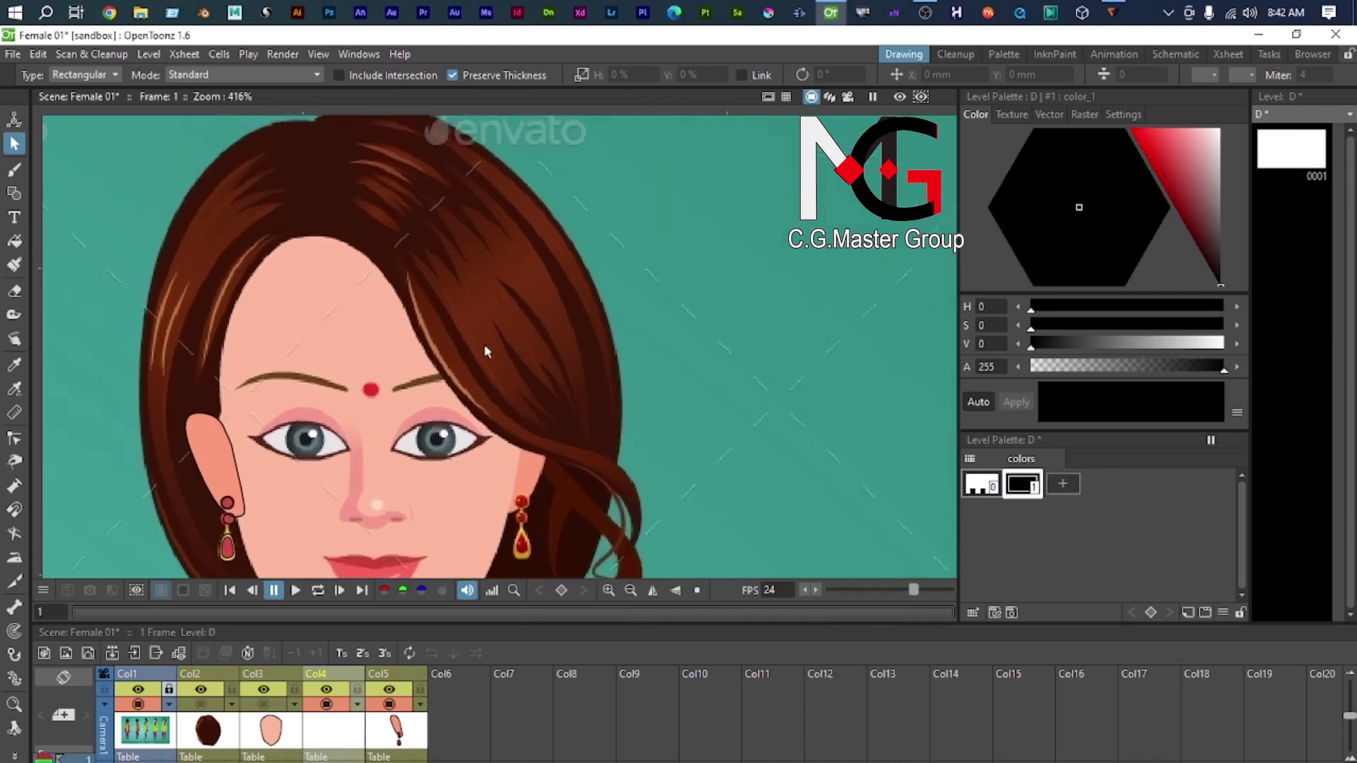
scroll(434, 342, down, 1)
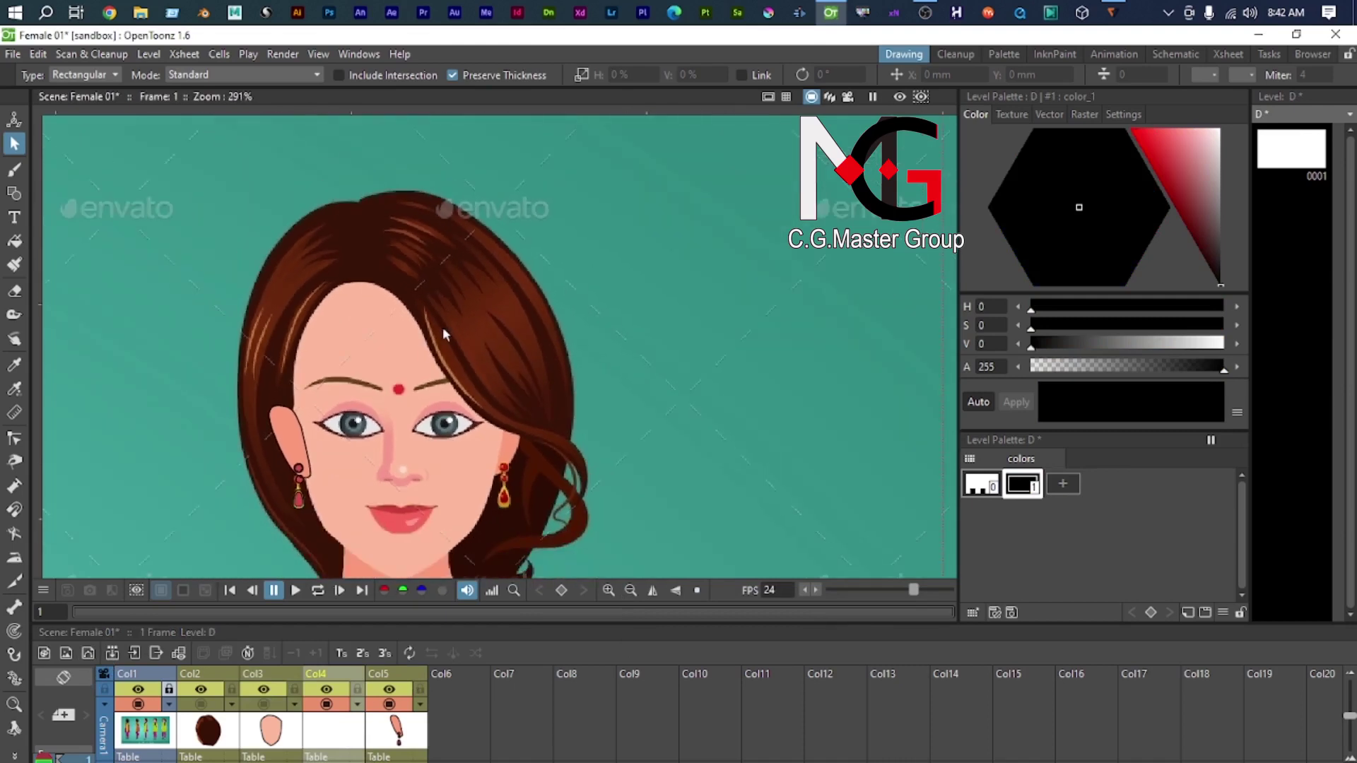
key(g)
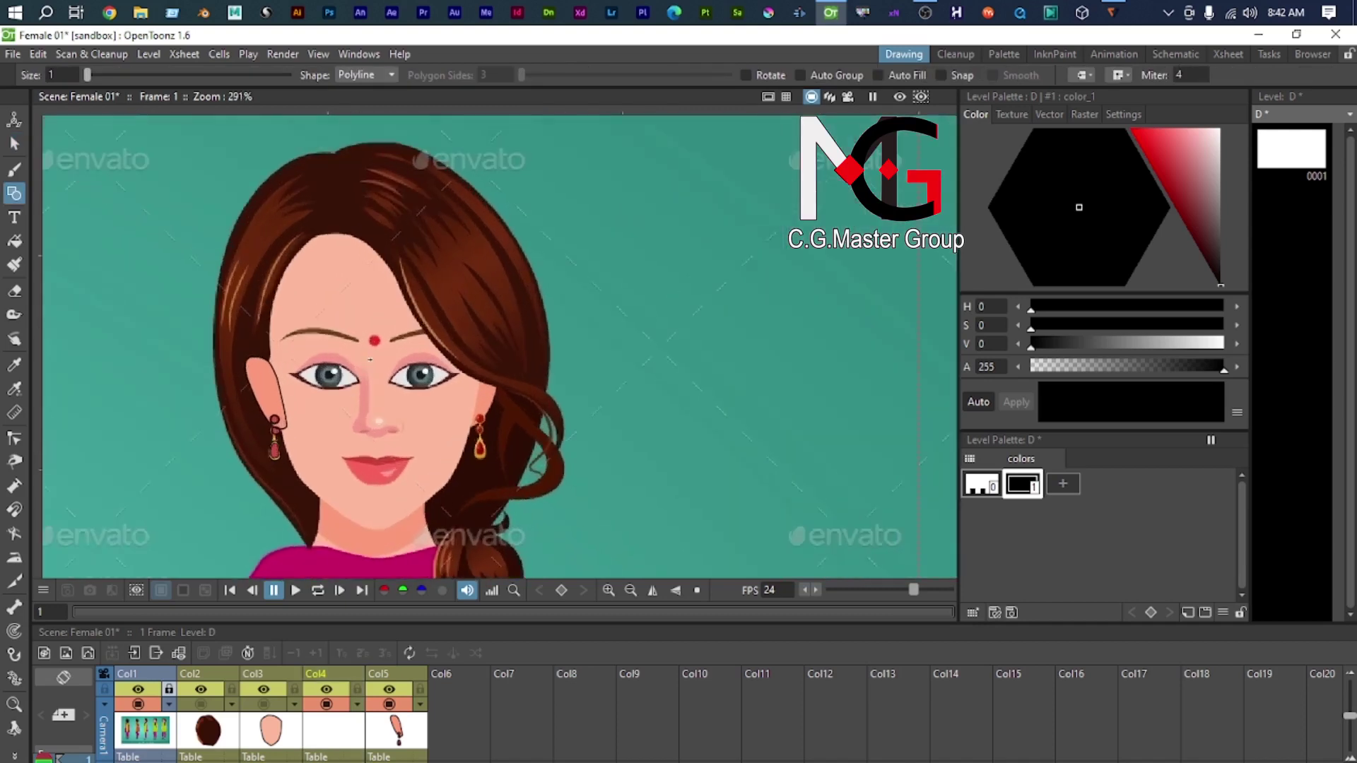
scroll(346, 282, up, 1)
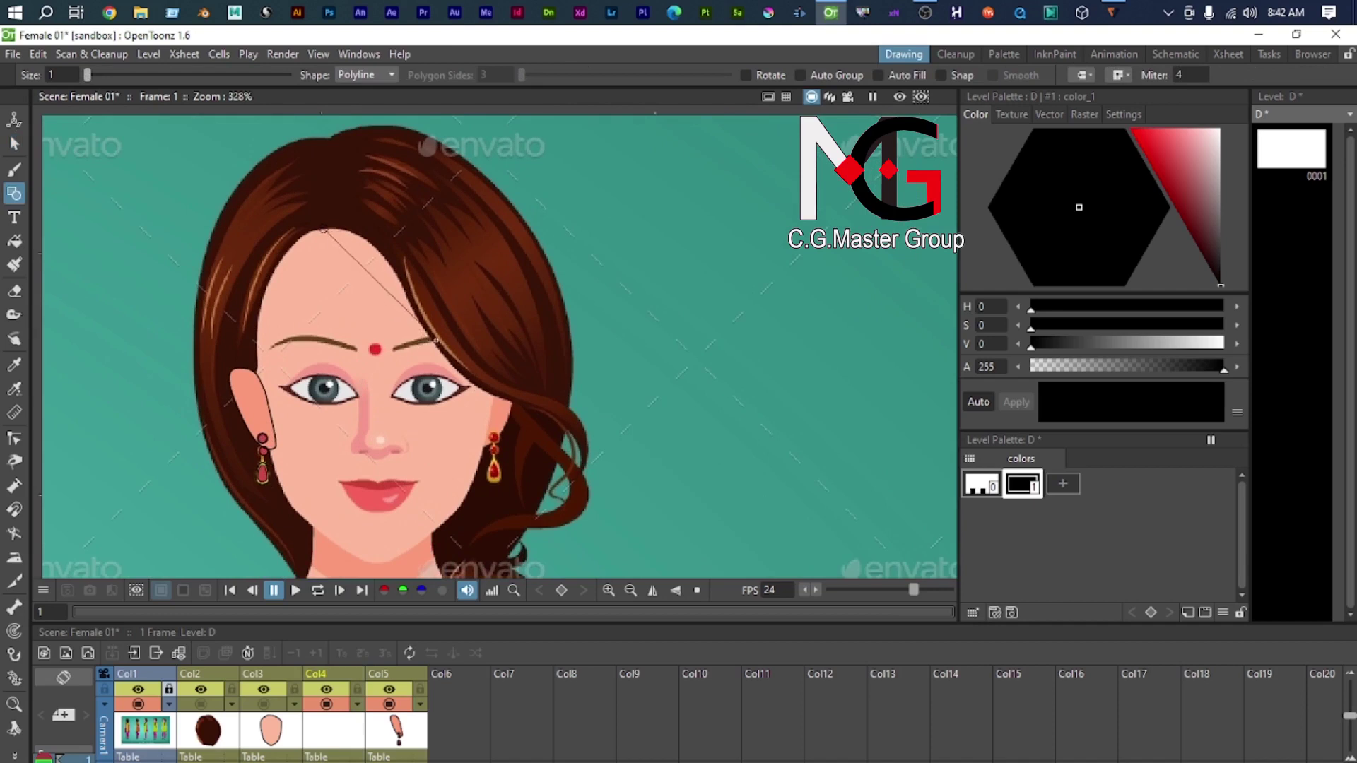
click(380, 220)
click(421, 322)
drag(462, 424, 460, 412)
drag(542, 498, 491, 440)
scroll(511, 424, up, 3)
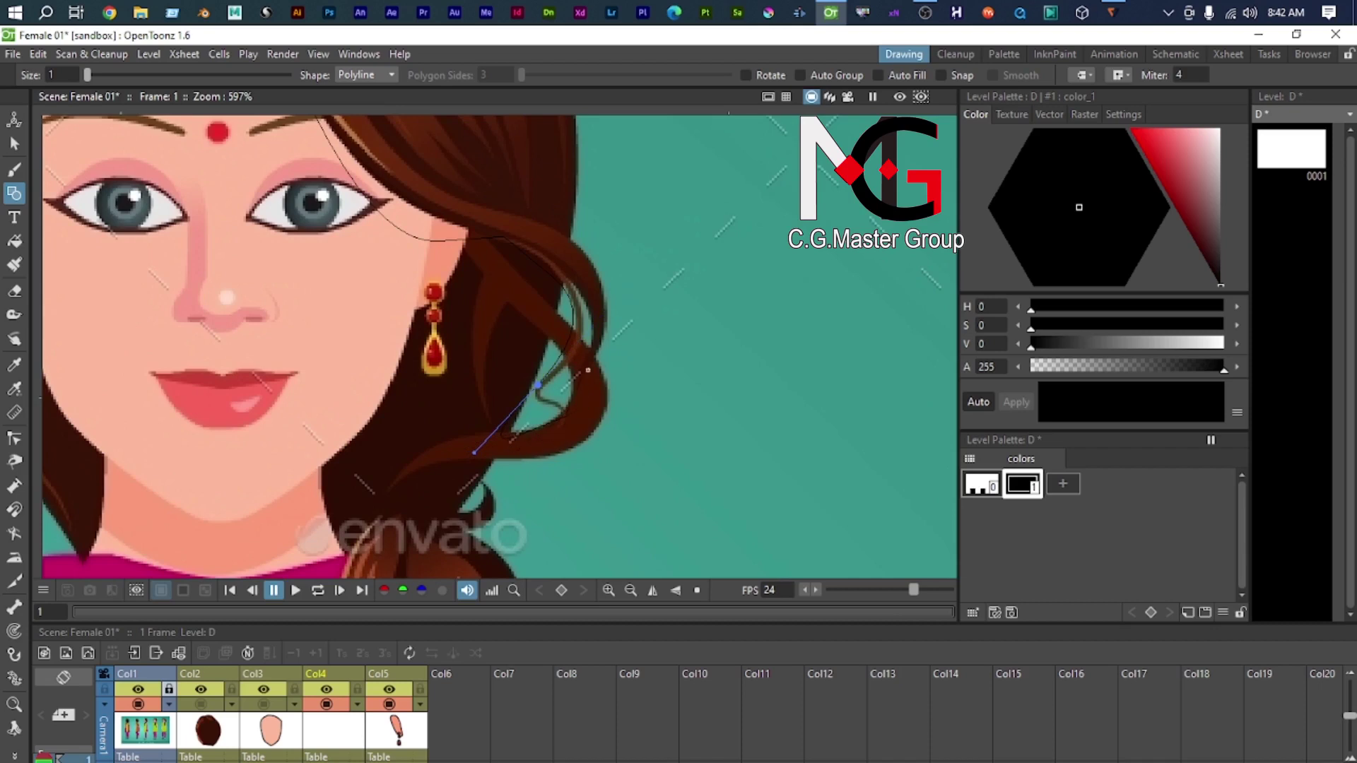
Step: Continue the outline around the tip of the side curl and back up along its outer edge with curved points
click(572, 410)
click(546, 390)
drag(585, 301, 570, 263)
scroll(567, 269, up, 2)
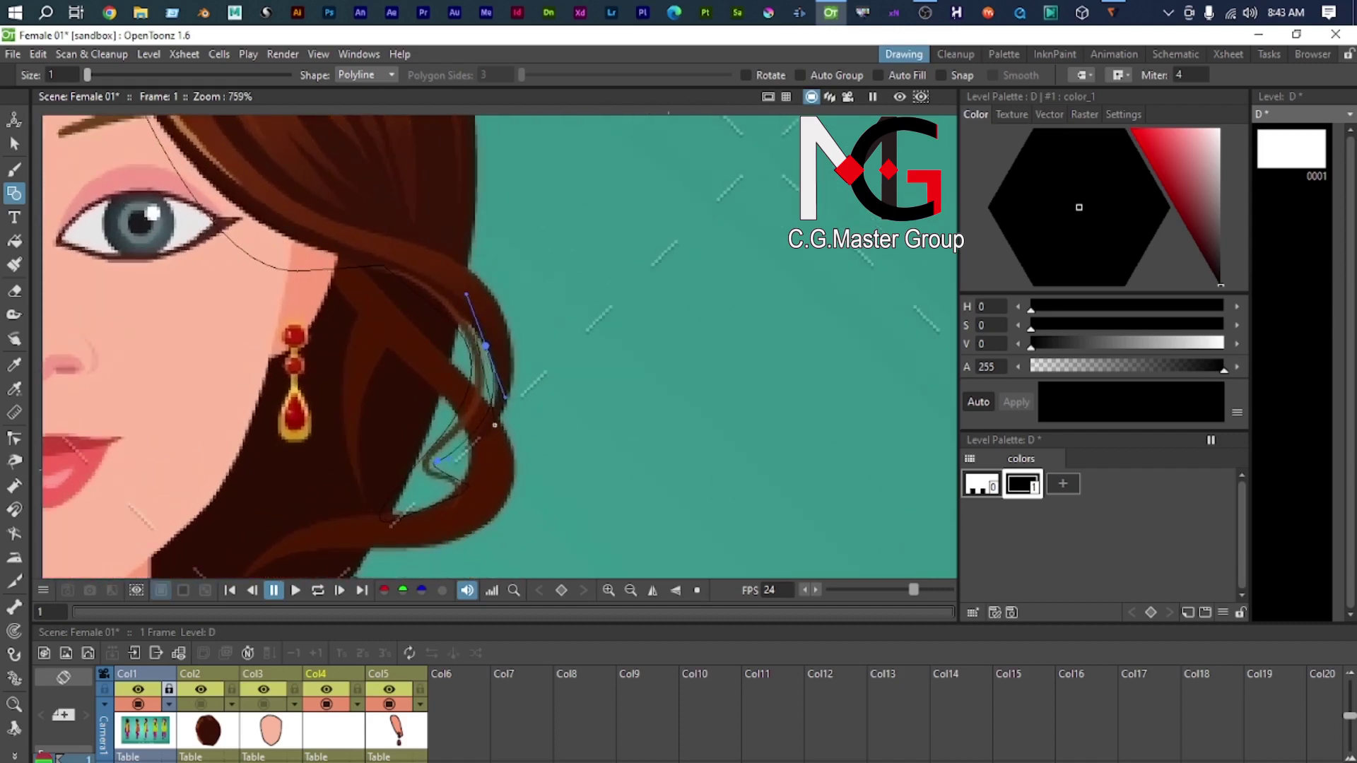
drag(472, 446, 428, 522)
drag(515, 341, 601, 408)
scroll(511, 279, down, 3)
scroll(674, 500, down, 1)
scroll(601, 408, up, 2)
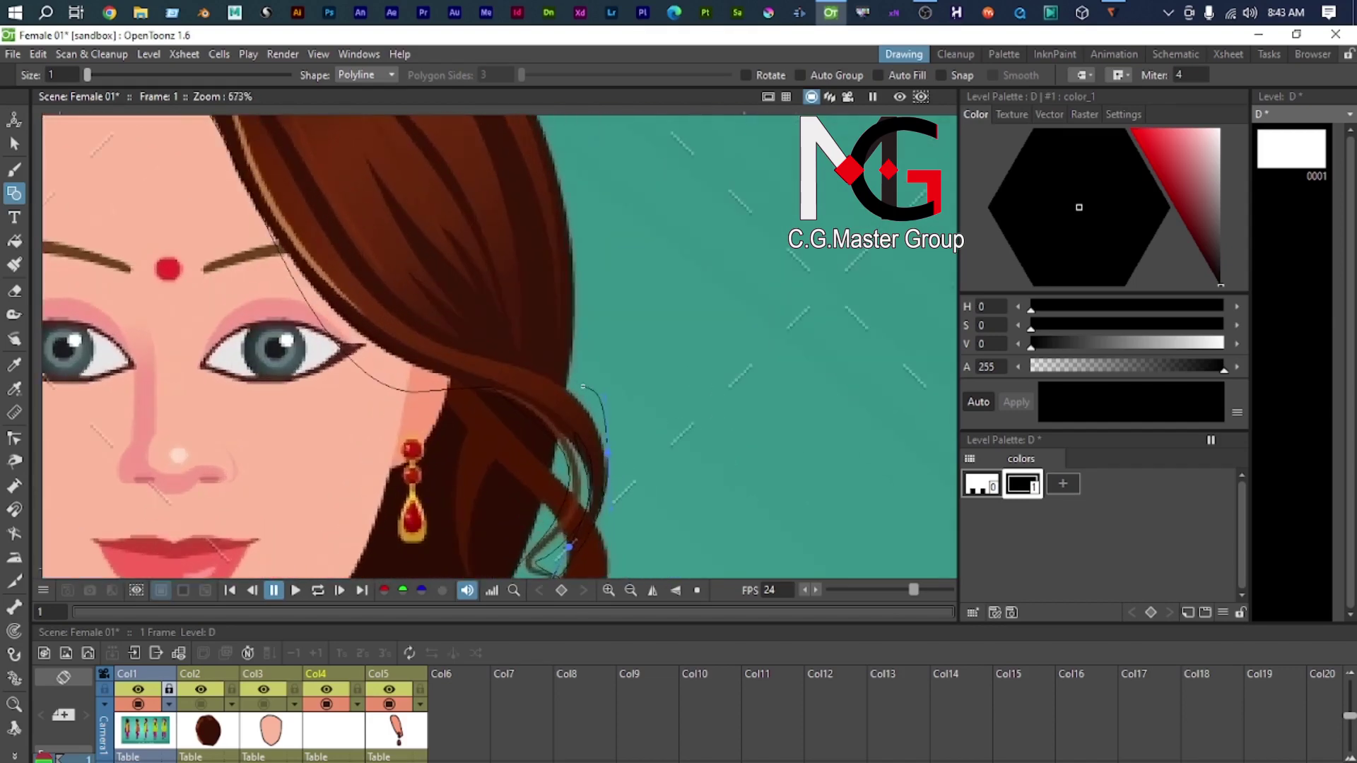
Step: Trace the outer side of the front hair up to the crown and parting, and close the outline at the hairline
scroll(565, 387, down, 2)
drag(566, 387, 647, 531)
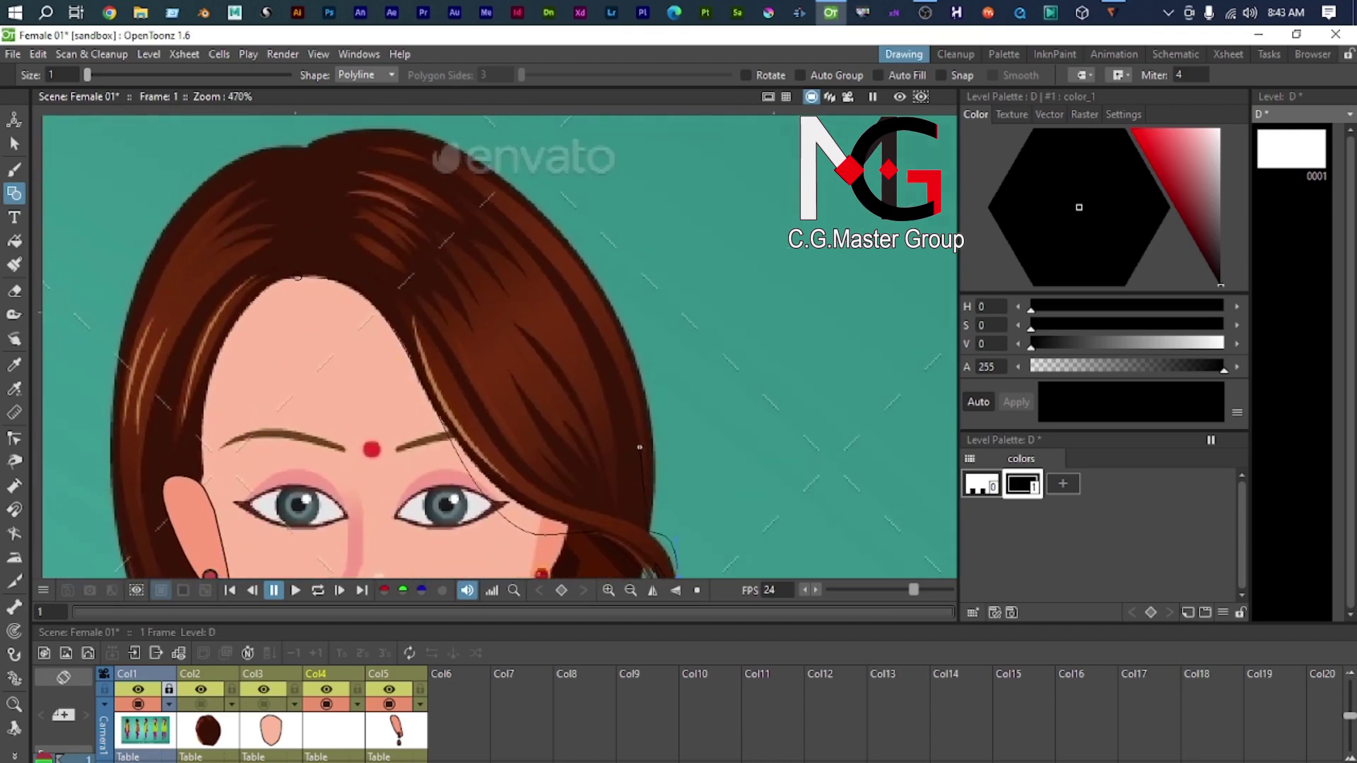
scroll(619, 485, down, 5)
scroll(628, 357, up, 4)
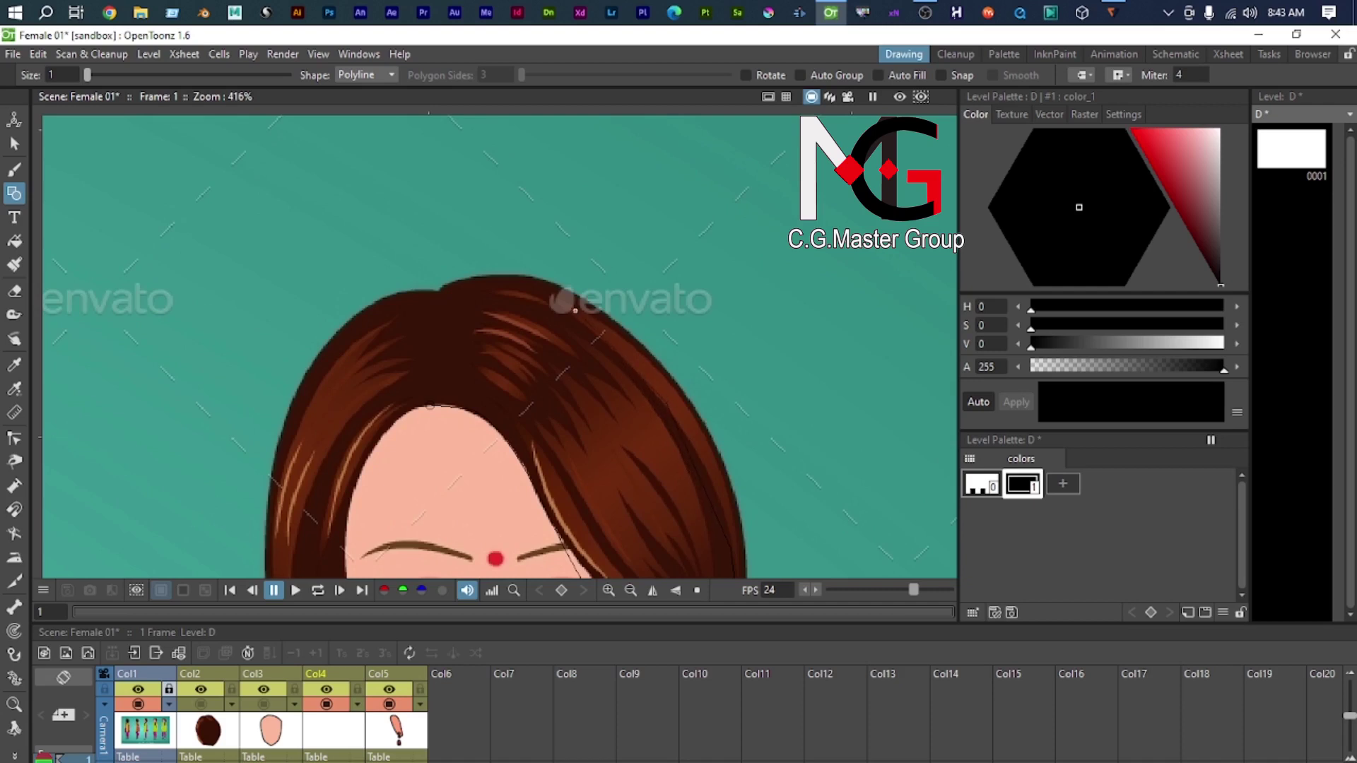
click(430, 406)
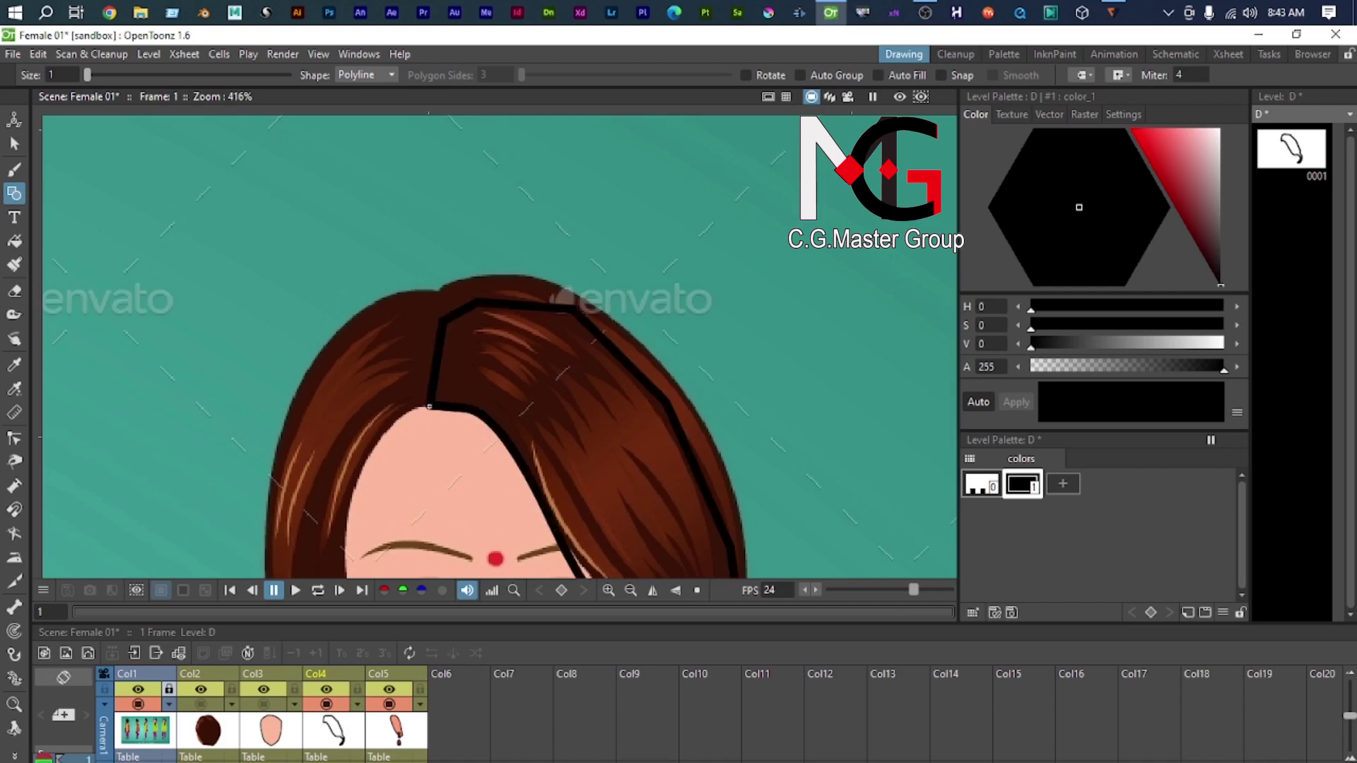
scroll(297, 229, down, 4)
drag(399, 371, 406, 296)
scroll(406, 296, up, 3)
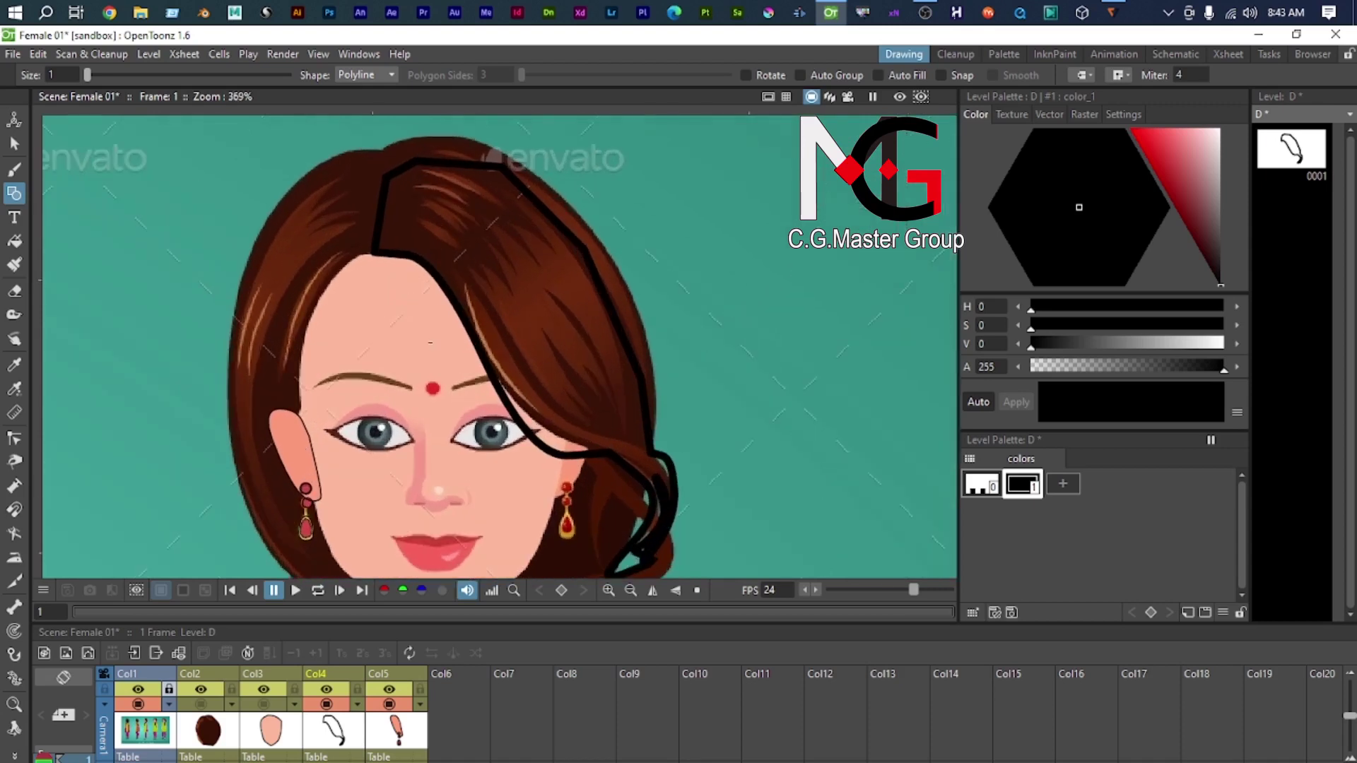
scroll(483, 433, down, 2)
scroll(483, 433, up, 1)
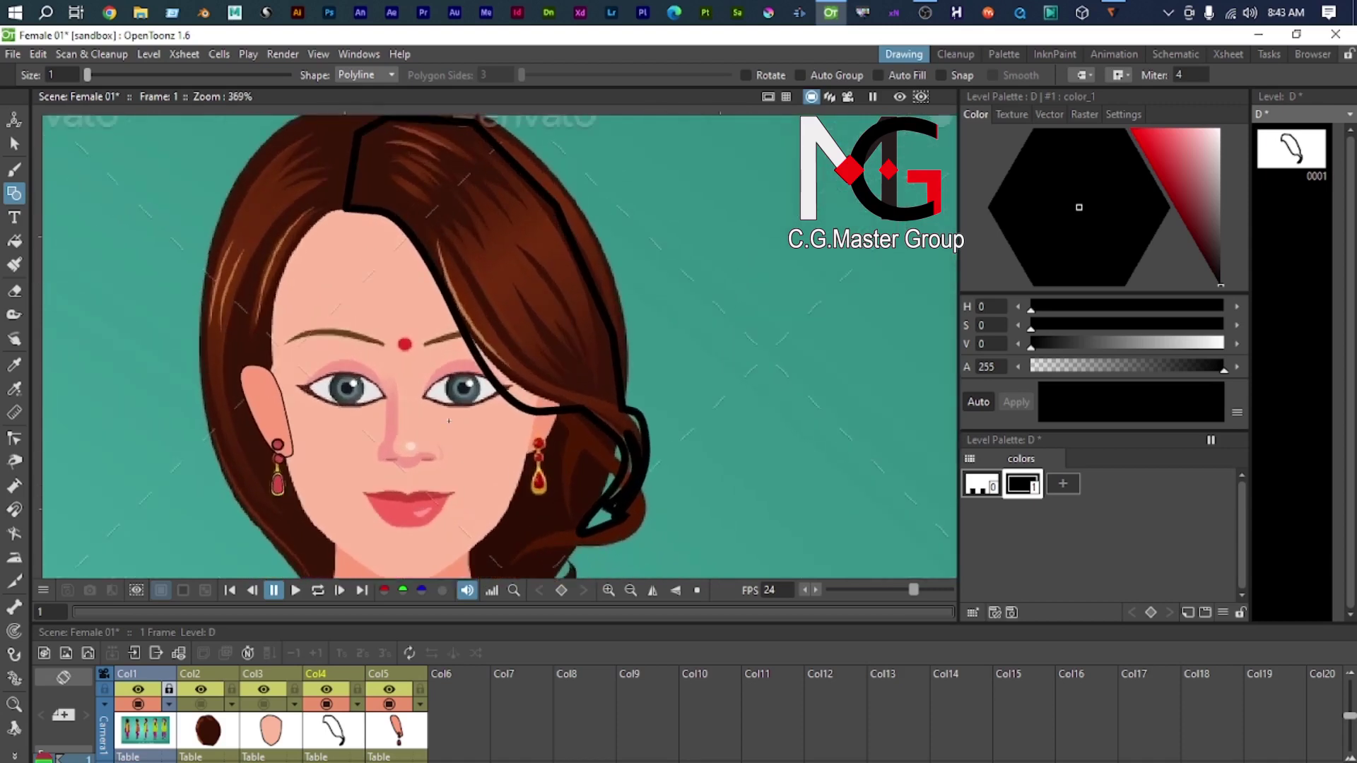
drag(318, 236, 355, 367)
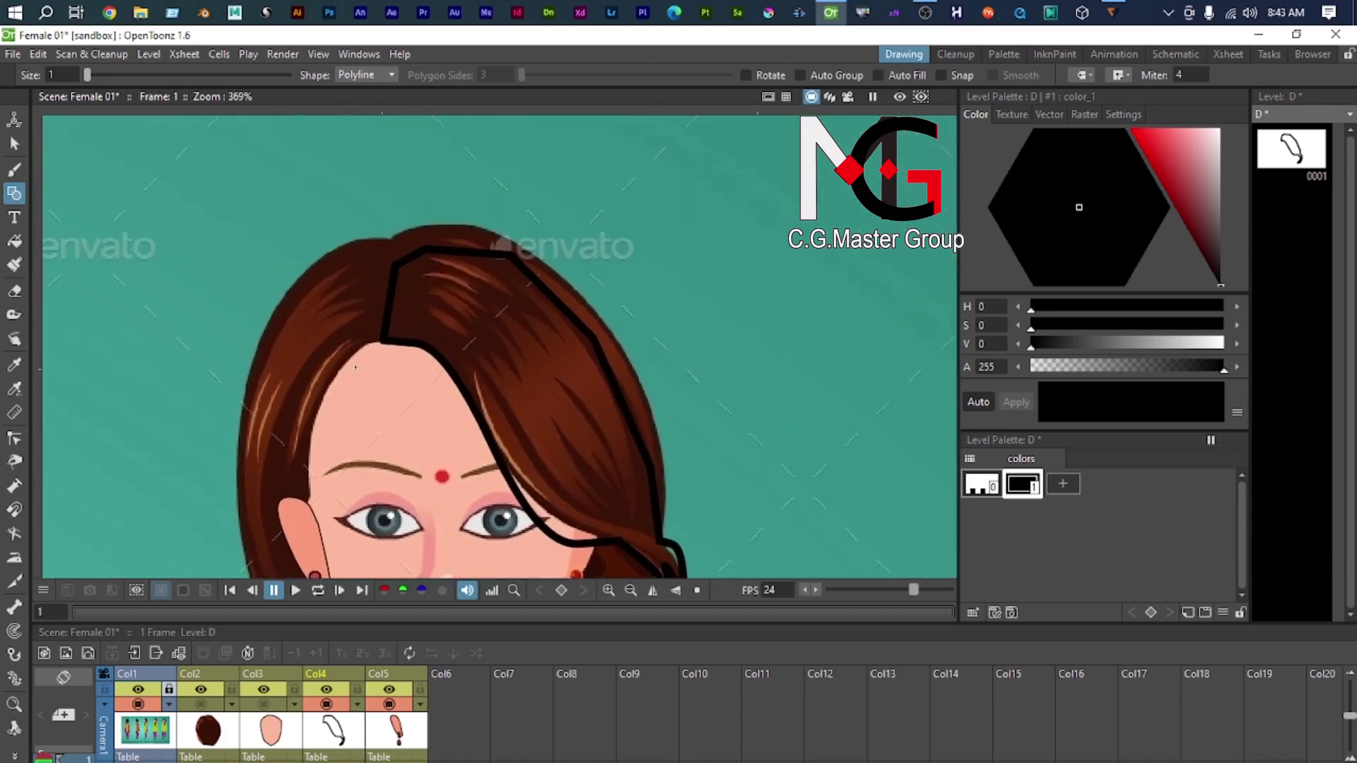
scroll(356, 367, up, 2)
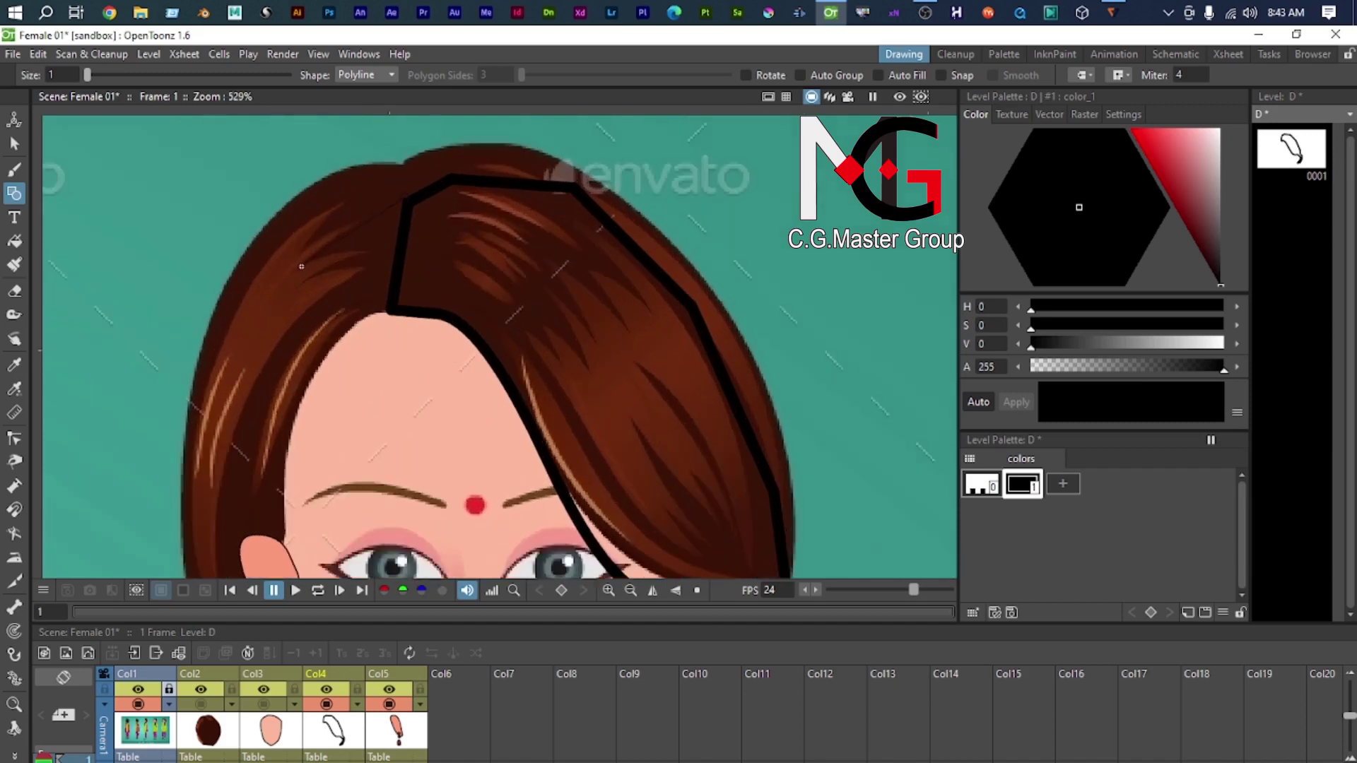
drag(256, 329, 263, 291)
scroll(237, 383, down, 1)
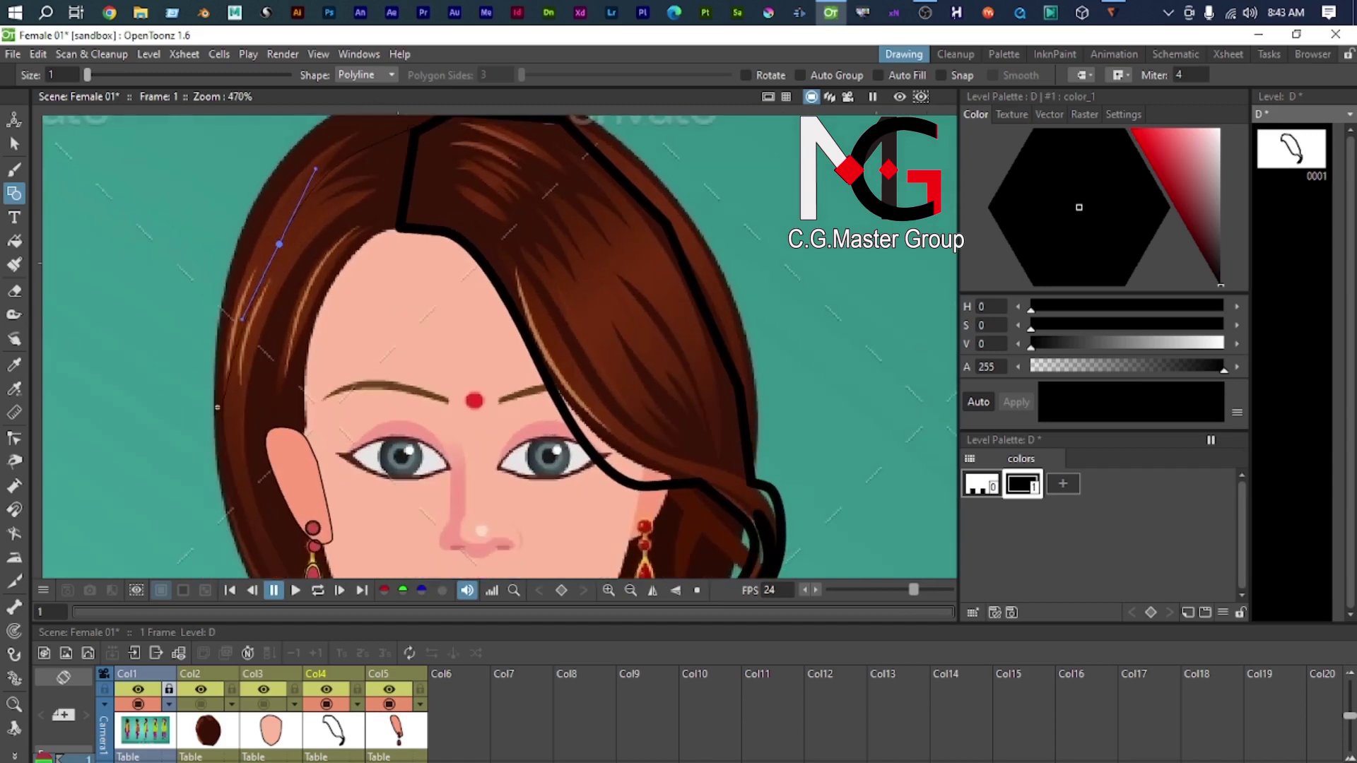
drag(254, 489, 237, 353)
drag(250, 419, 299, 516)
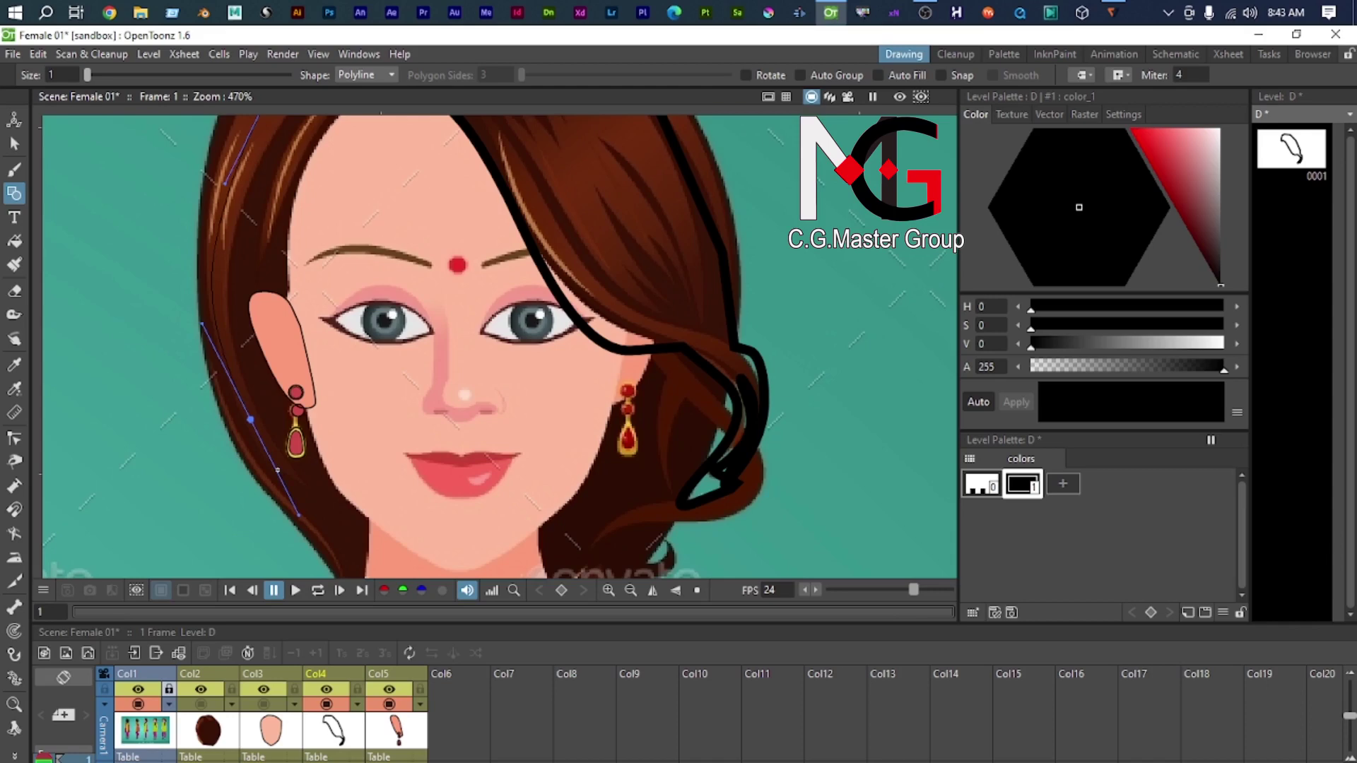
scroll(276, 468, down, 2)
key(Escape)
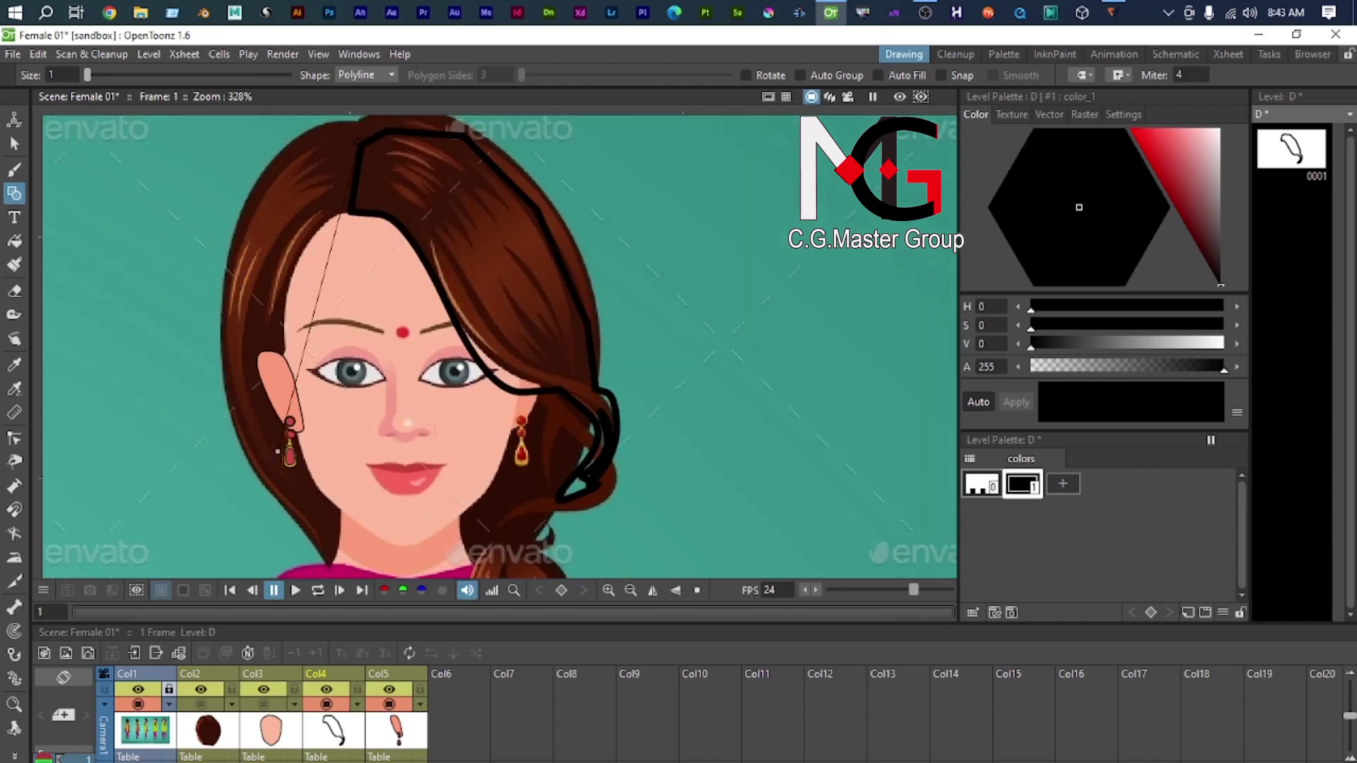
Step: Outline the lower side curl with the Polyline tool, using curved points around its outer edge and underside, and trace the strand toward the ear
scroll(324, 216, down, 2)
scroll(460, 352, up, 4)
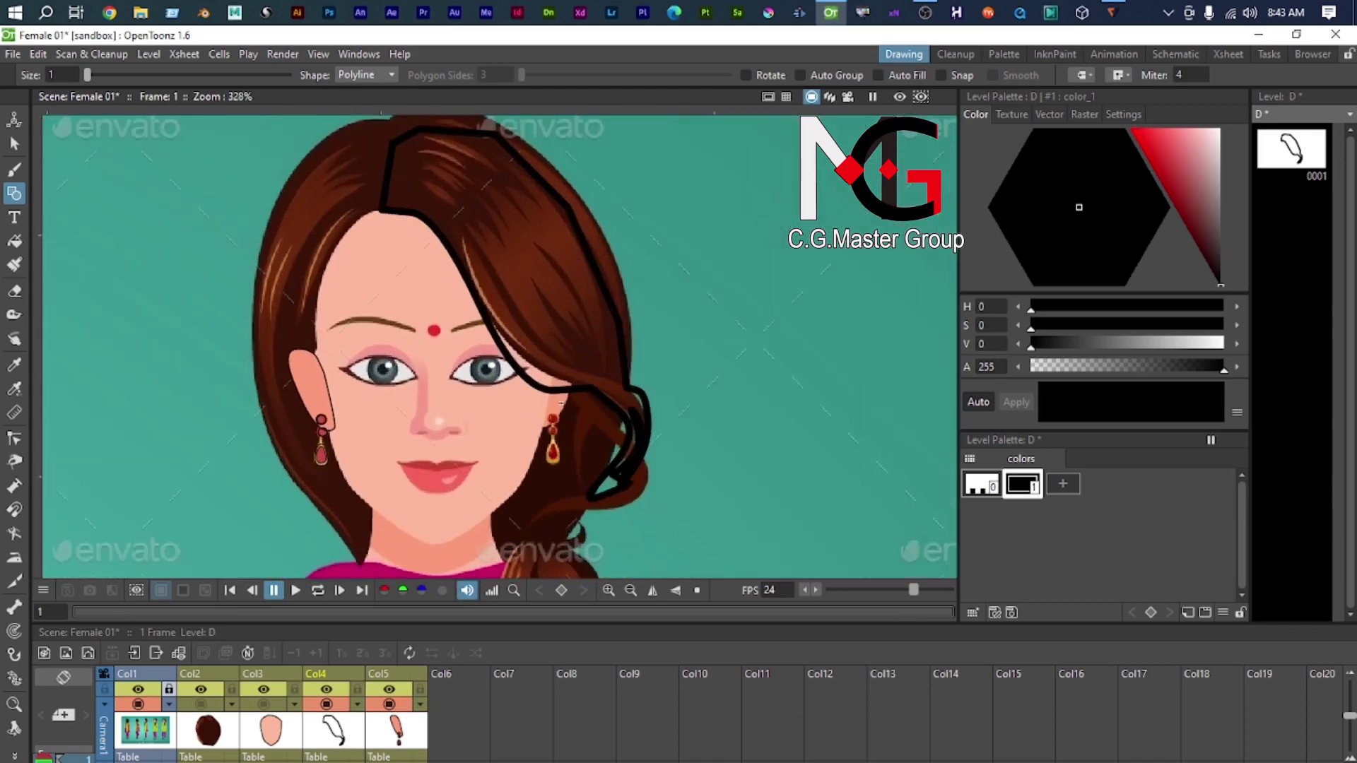
scroll(549, 354, up, 2)
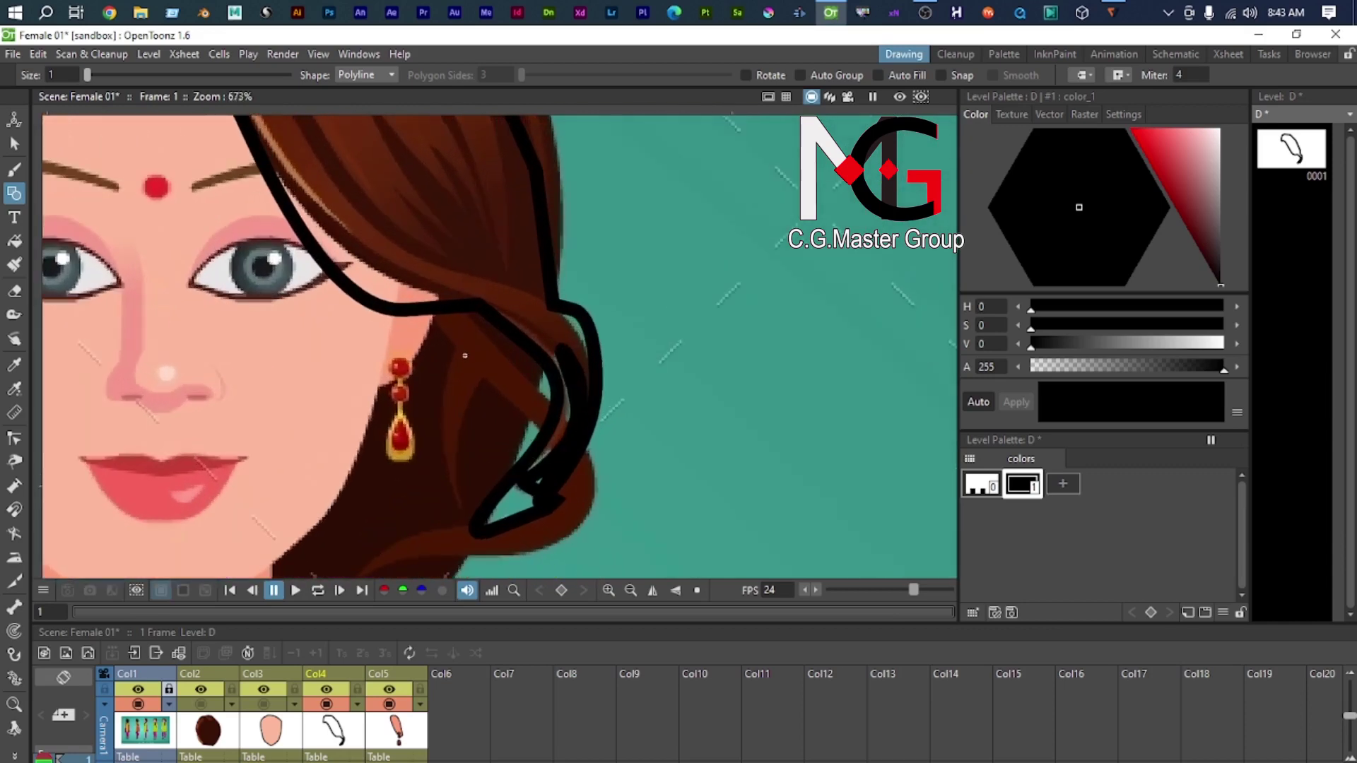
scroll(465, 342, up, 1)
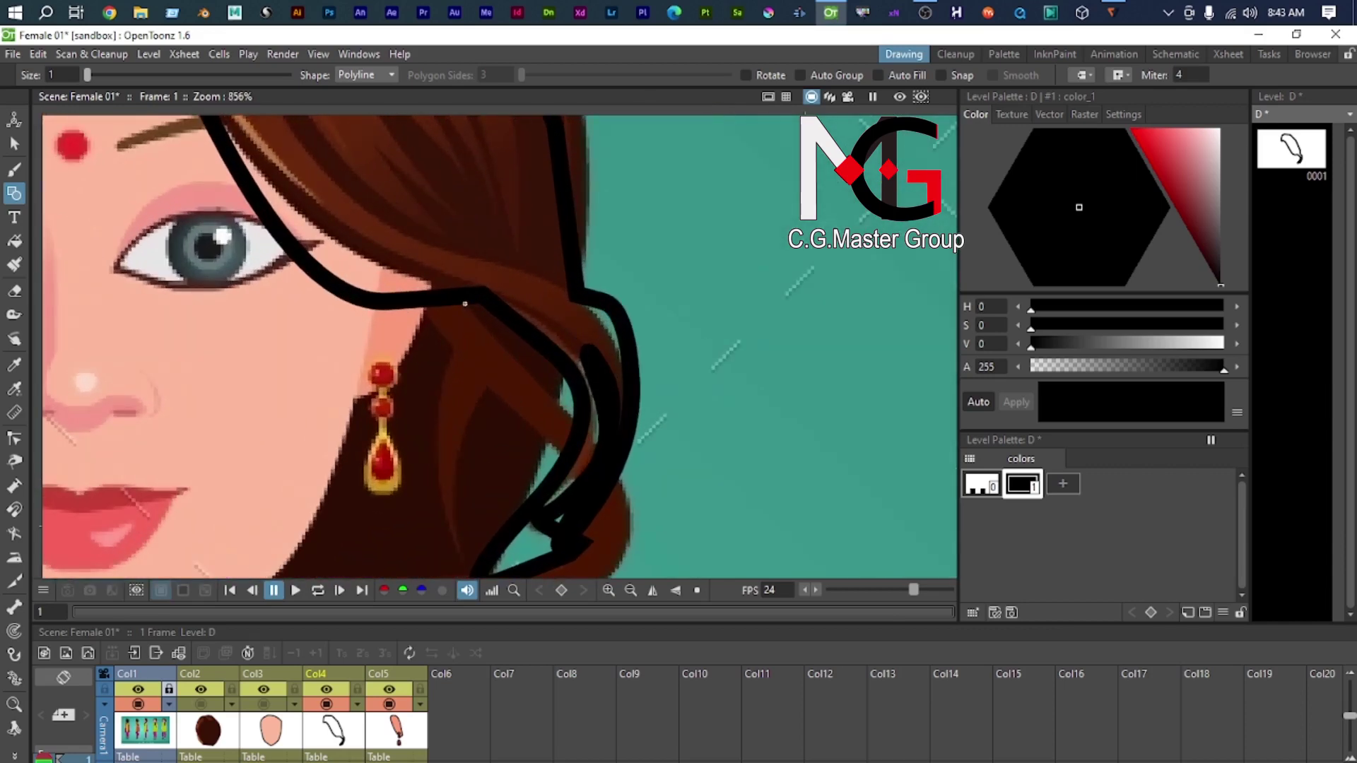
scroll(465, 304, down, 1)
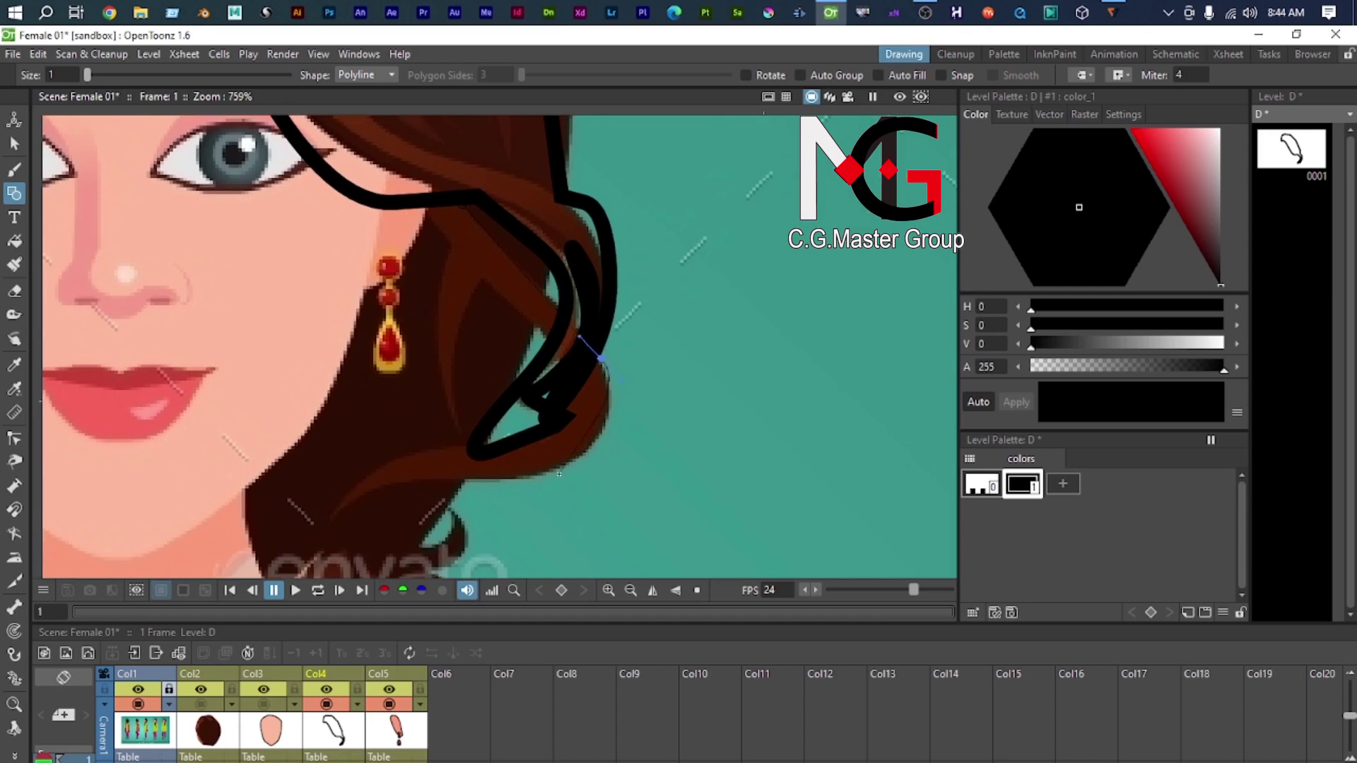
drag(552, 472, 735, 409)
drag(502, 455, 440, 507)
click(550, 401)
drag(686, 365, 678, 432)
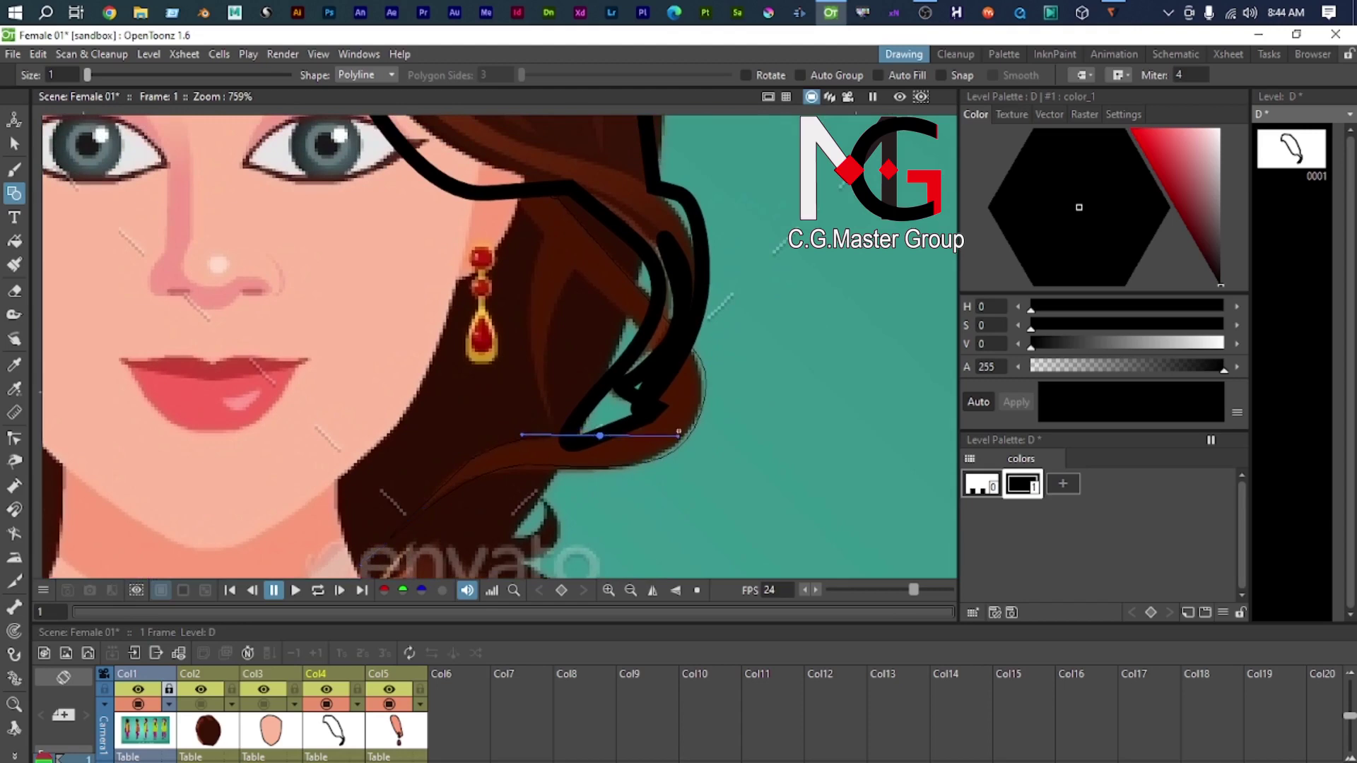
scroll(562, 263, down, 2)
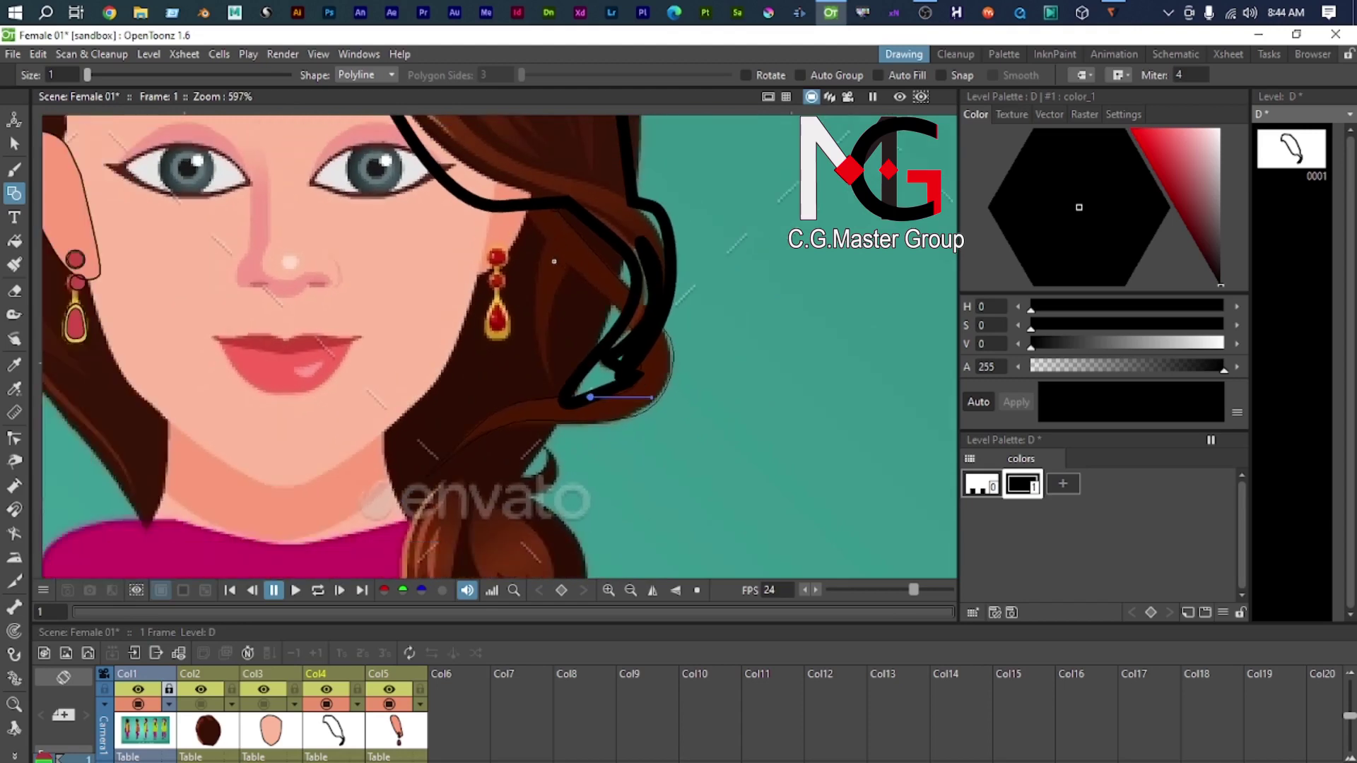
drag(554, 260, 638, 465)
scroll(629, 436, up, 2)
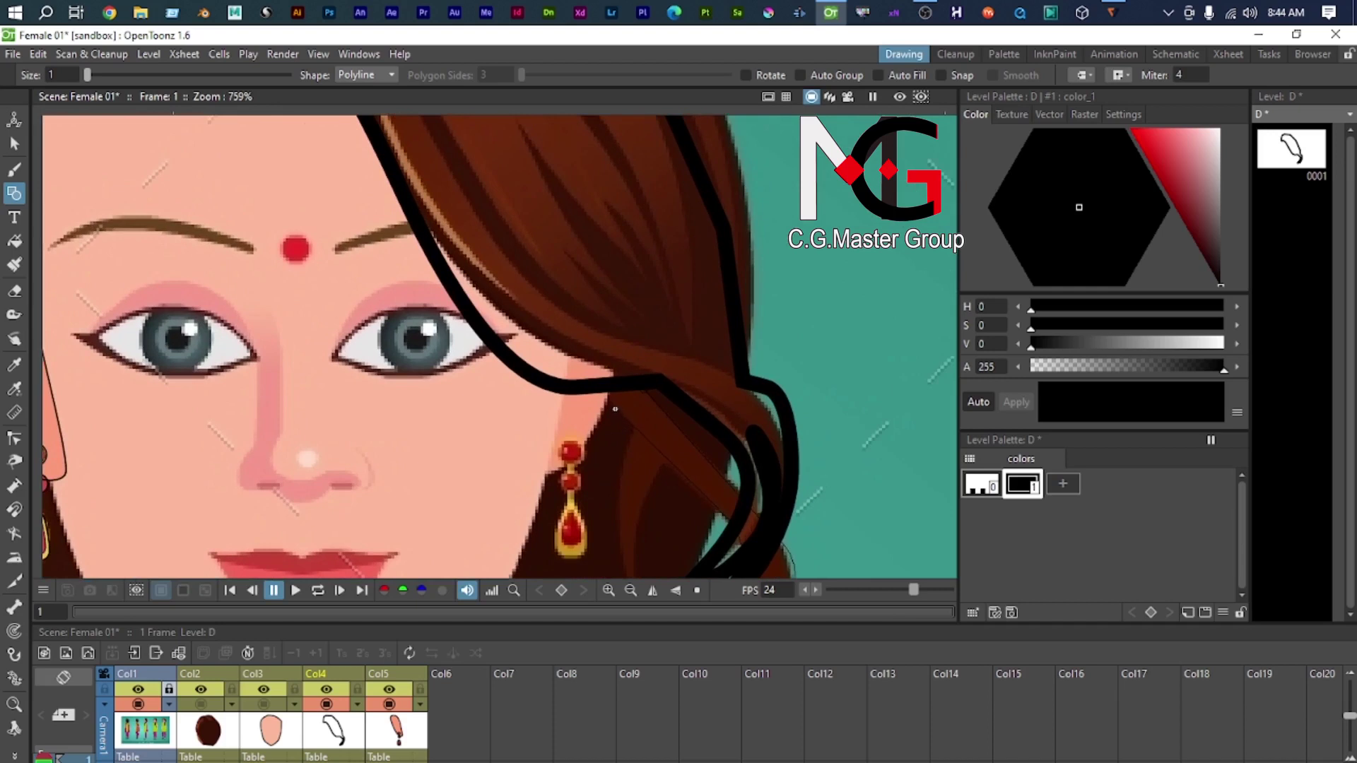
Step: Outline the curved inner strand beside the earring with curved Polyline points
scroll(648, 388, down, 3)
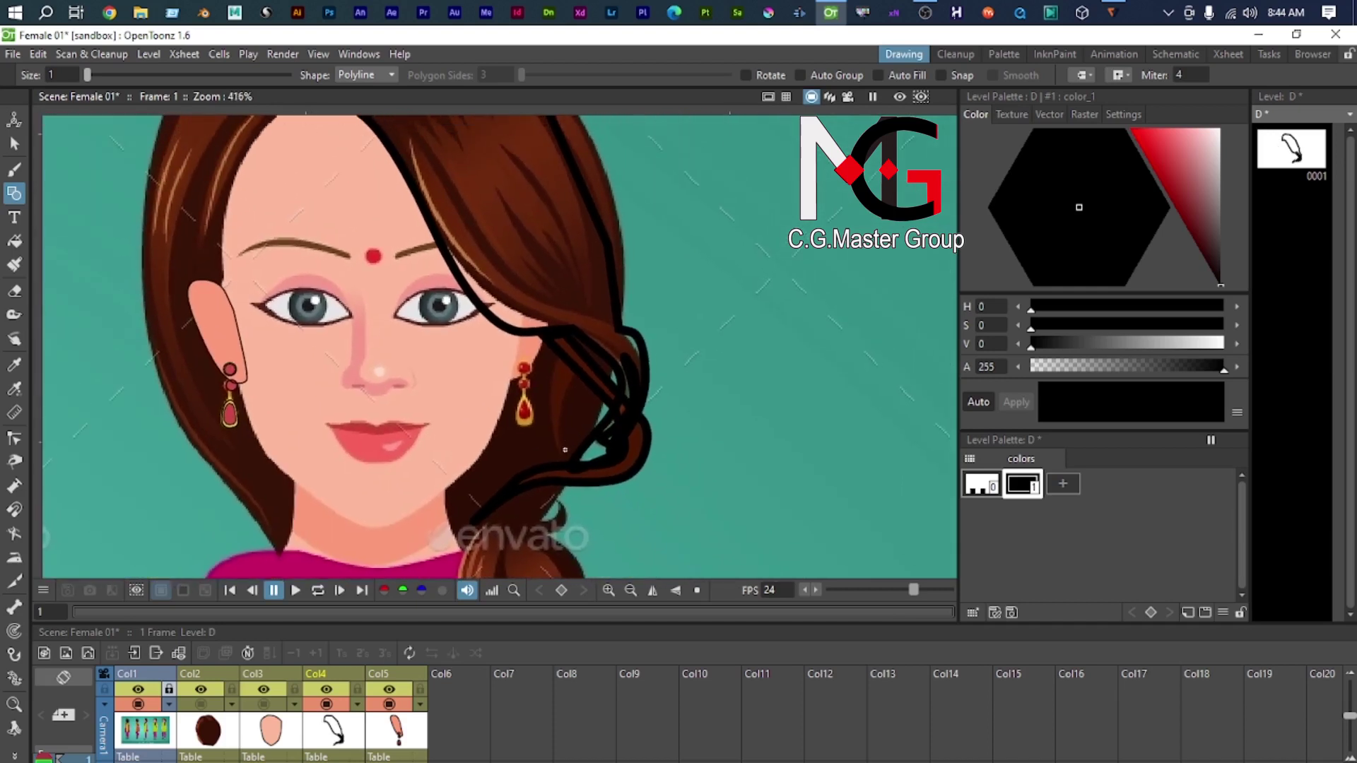
drag(585, 361, 615, 333)
drag(578, 458, 581, 468)
Step: Reshape the upper end of the inner strand with the Control Point Editor, moving its corner outward and straightening the adjoining curve
key(c)
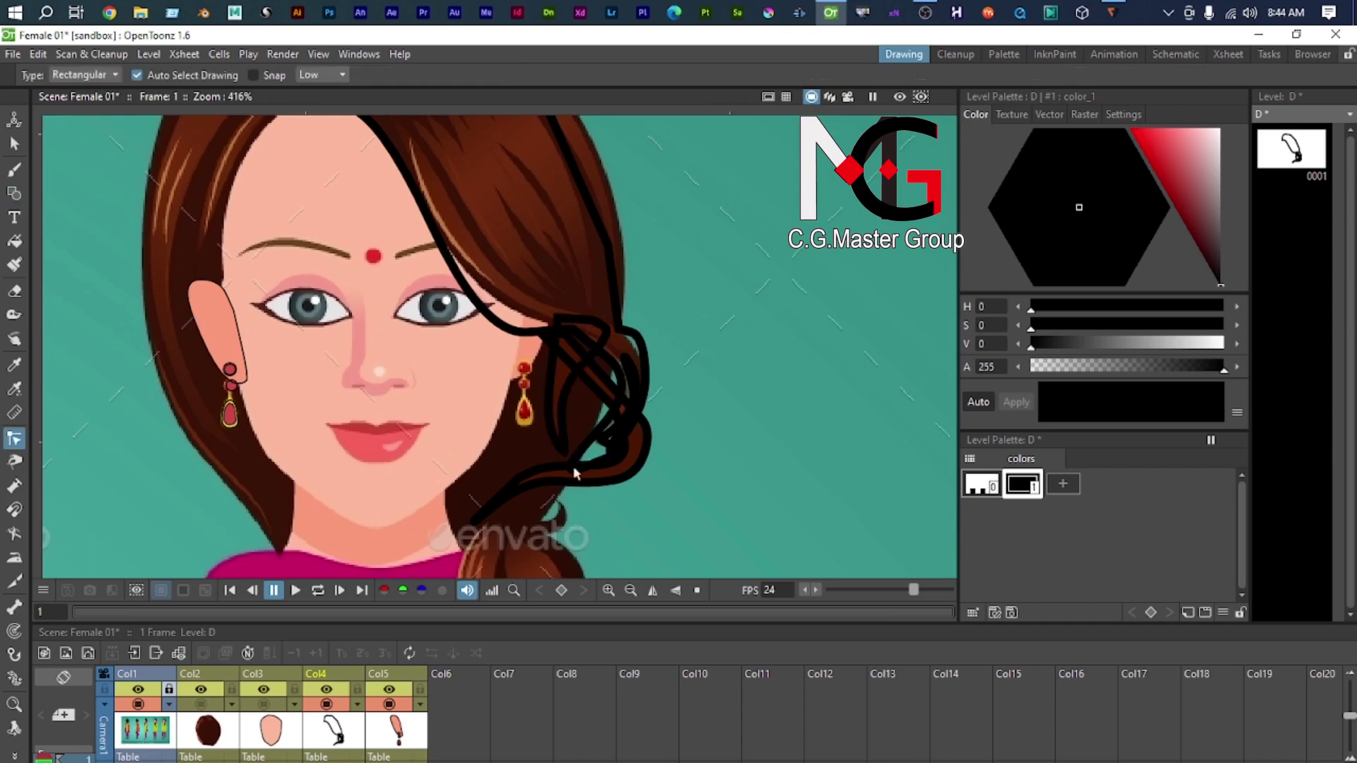
scroll(576, 465, up, 4)
click(587, 442)
scroll(586, 368, up, 5)
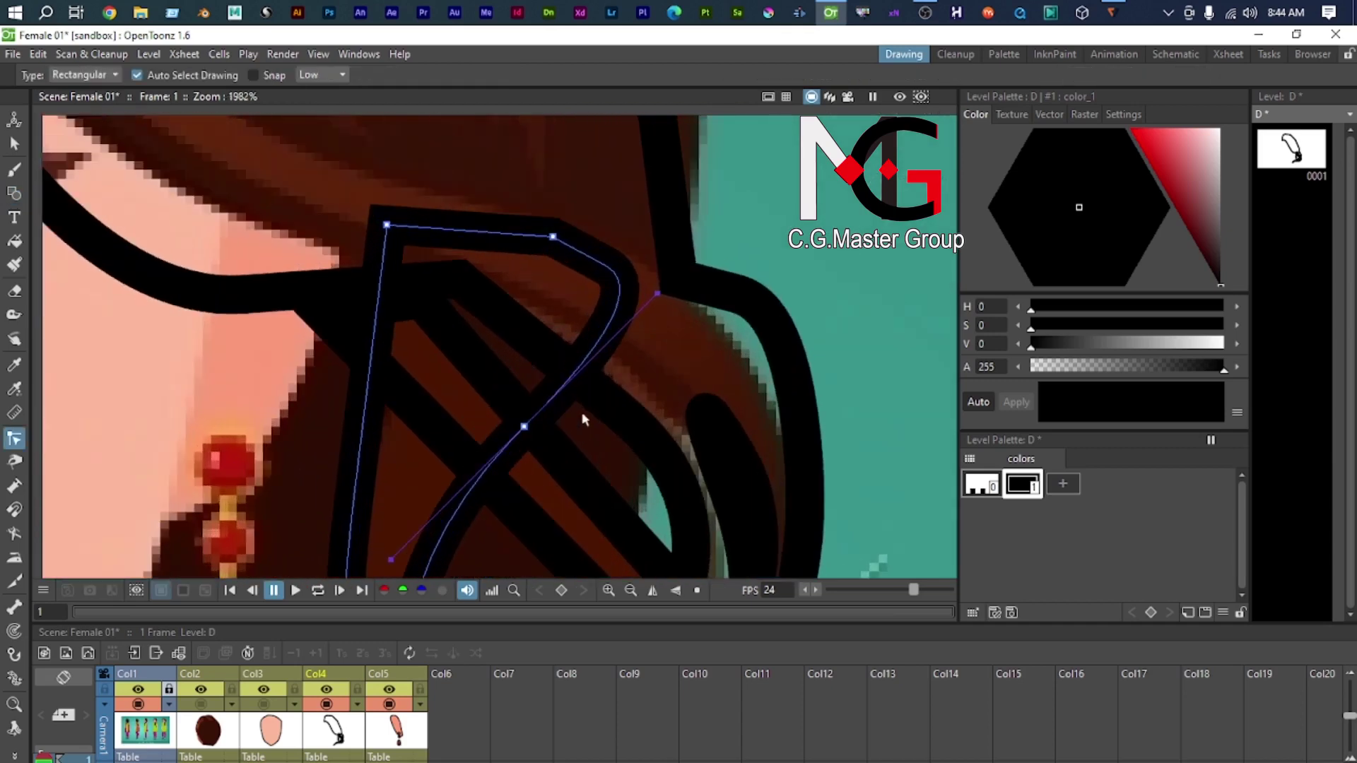
mouse_move(658, 294)
mouse_down()
mouse_move(607, 339)
mouse_move(554, 320)
mouse_up()
click(553, 237)
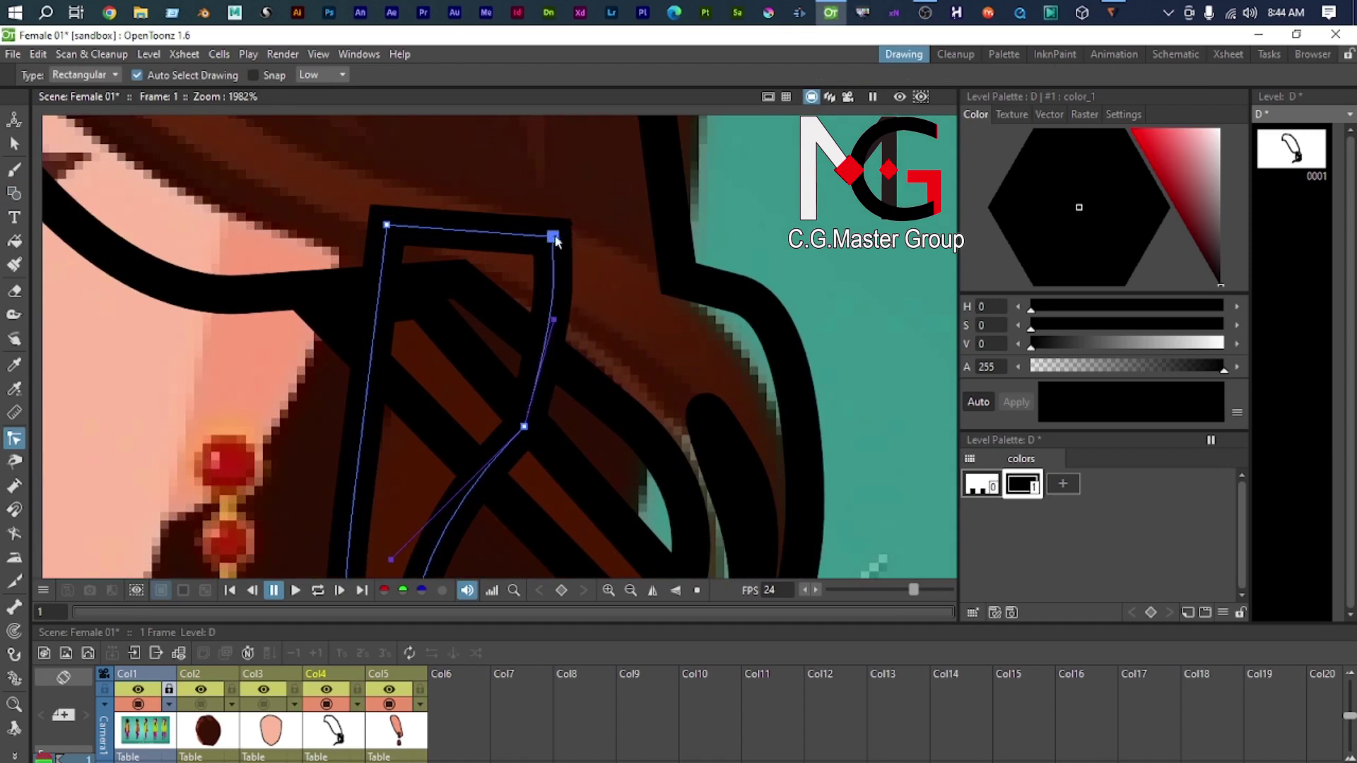
drag(557, 241, 605, 248)
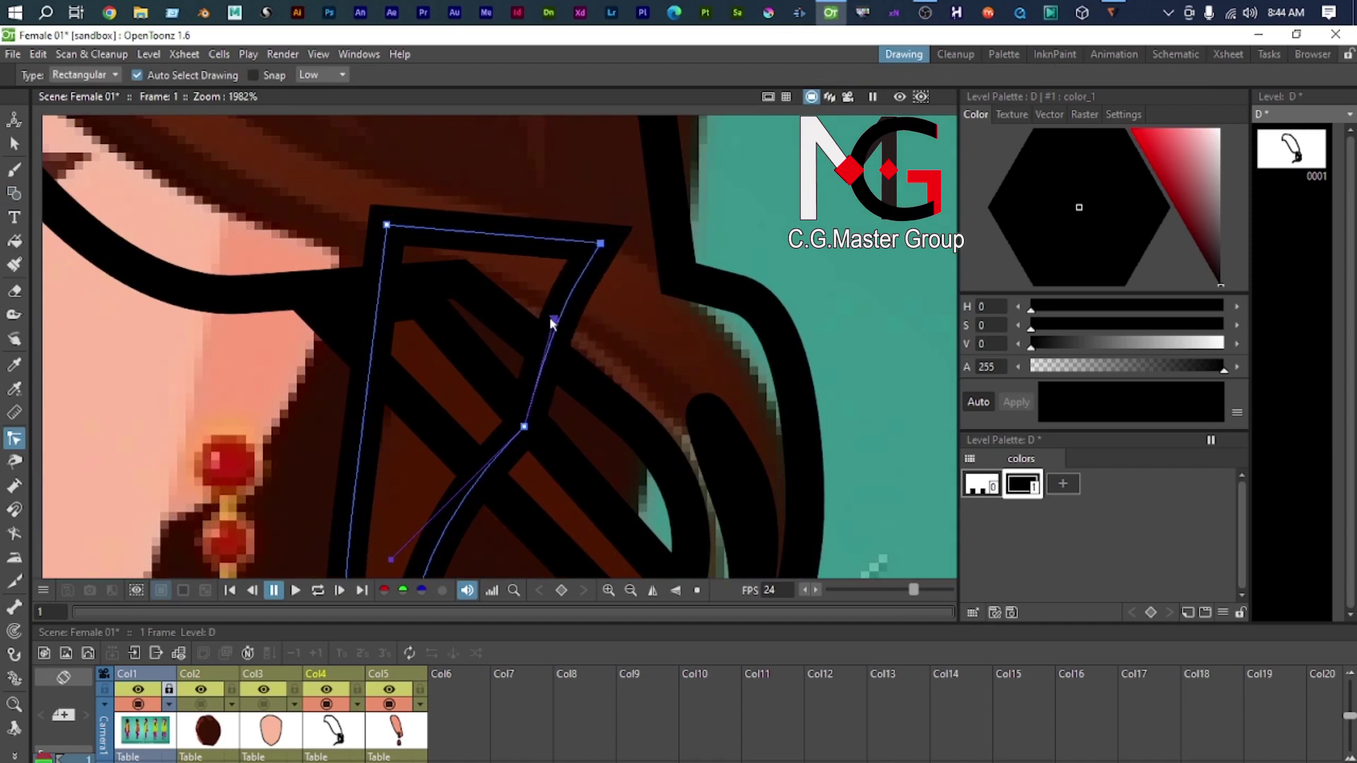
drag(552, 323, 569, 332)
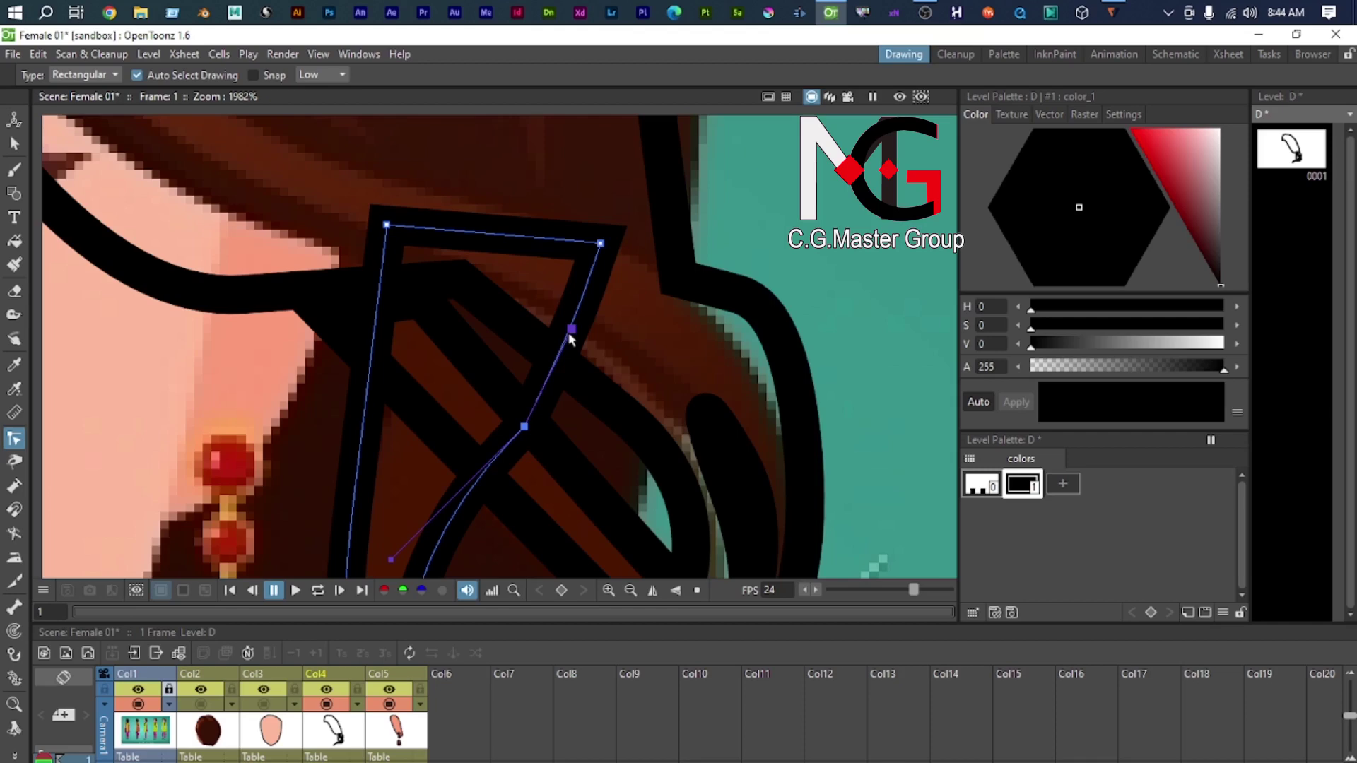
scroll(585, 357, down, 5)
scroll(445, 423, up, 4)
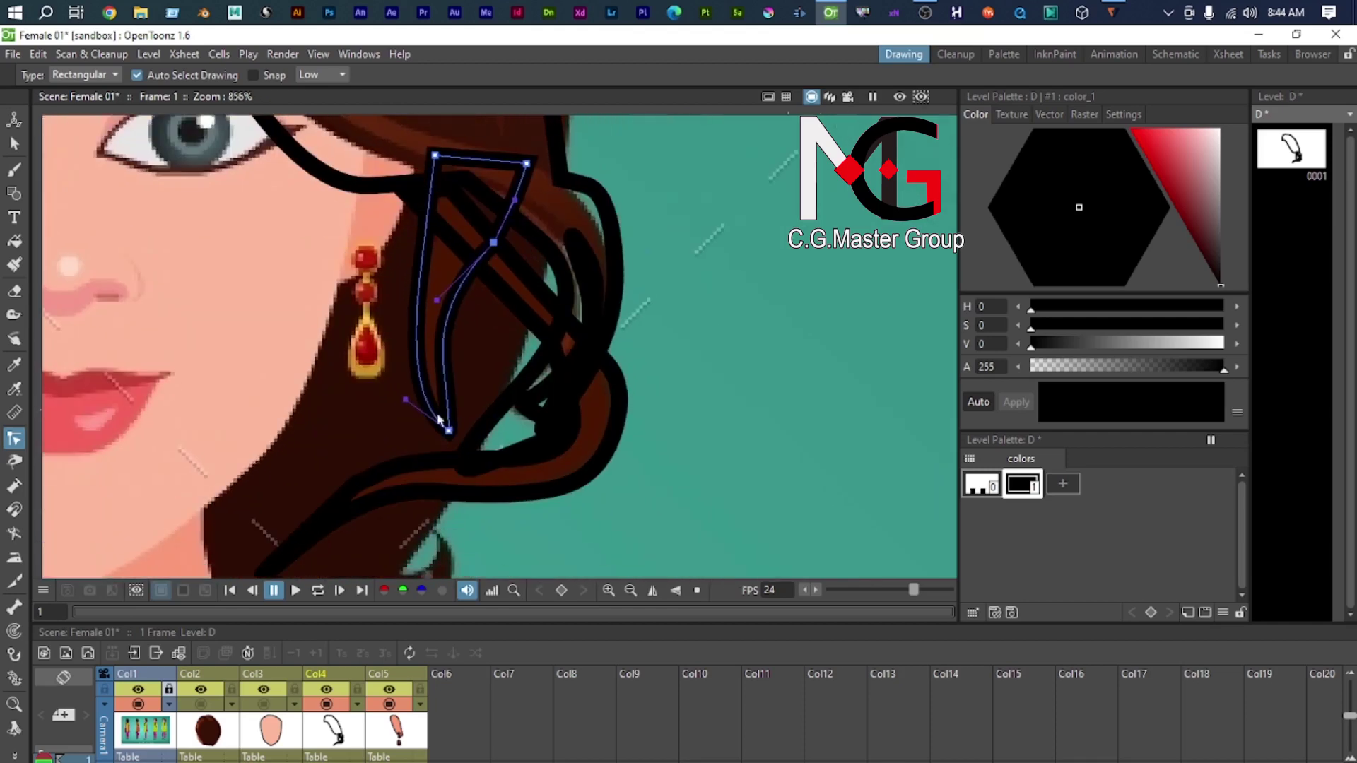
scroll(494, 384, down, 1)
Step: Reshape the curl tip of the front hair outline into a narrow point by moving its lower points and shortening the curve handle
scroll(518, 427, down, 5)
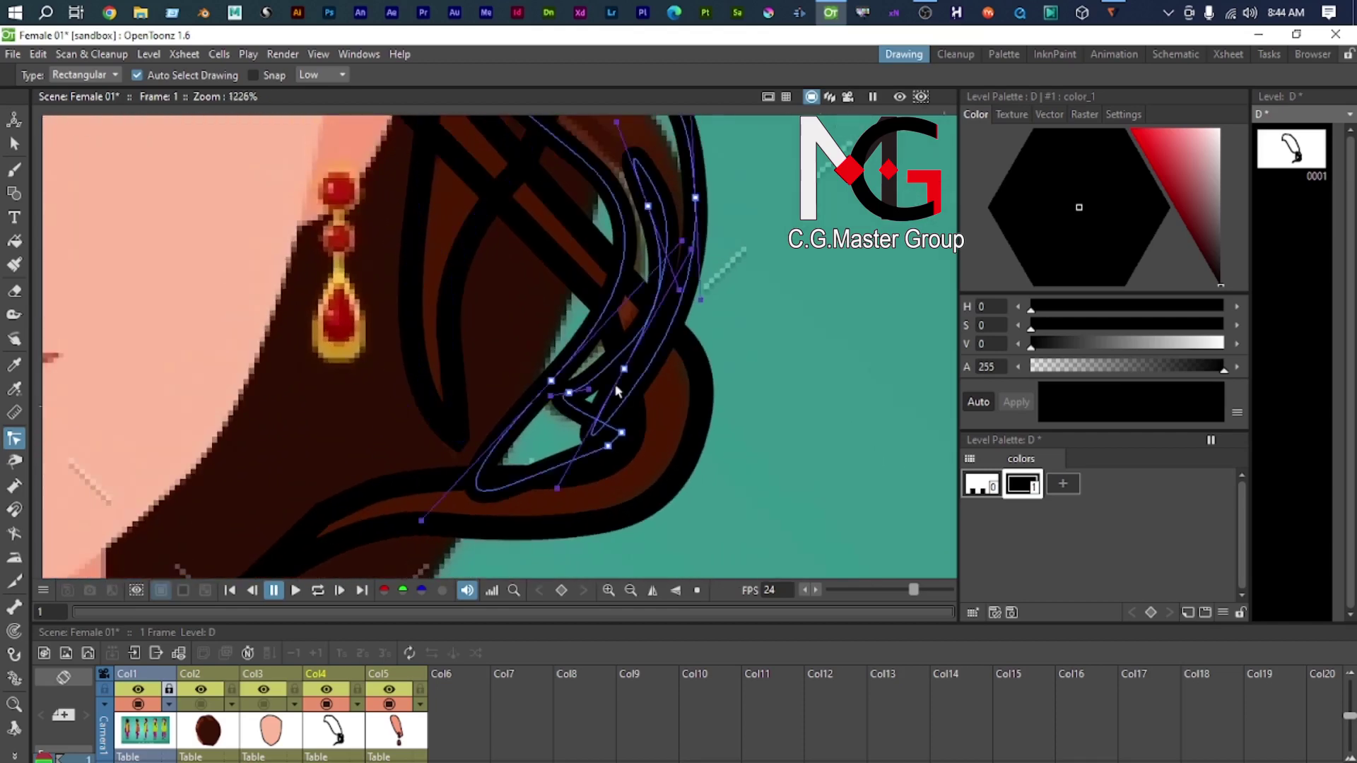
scroll(355, 552, up, 2)
scroll(355, 553, up, 3)
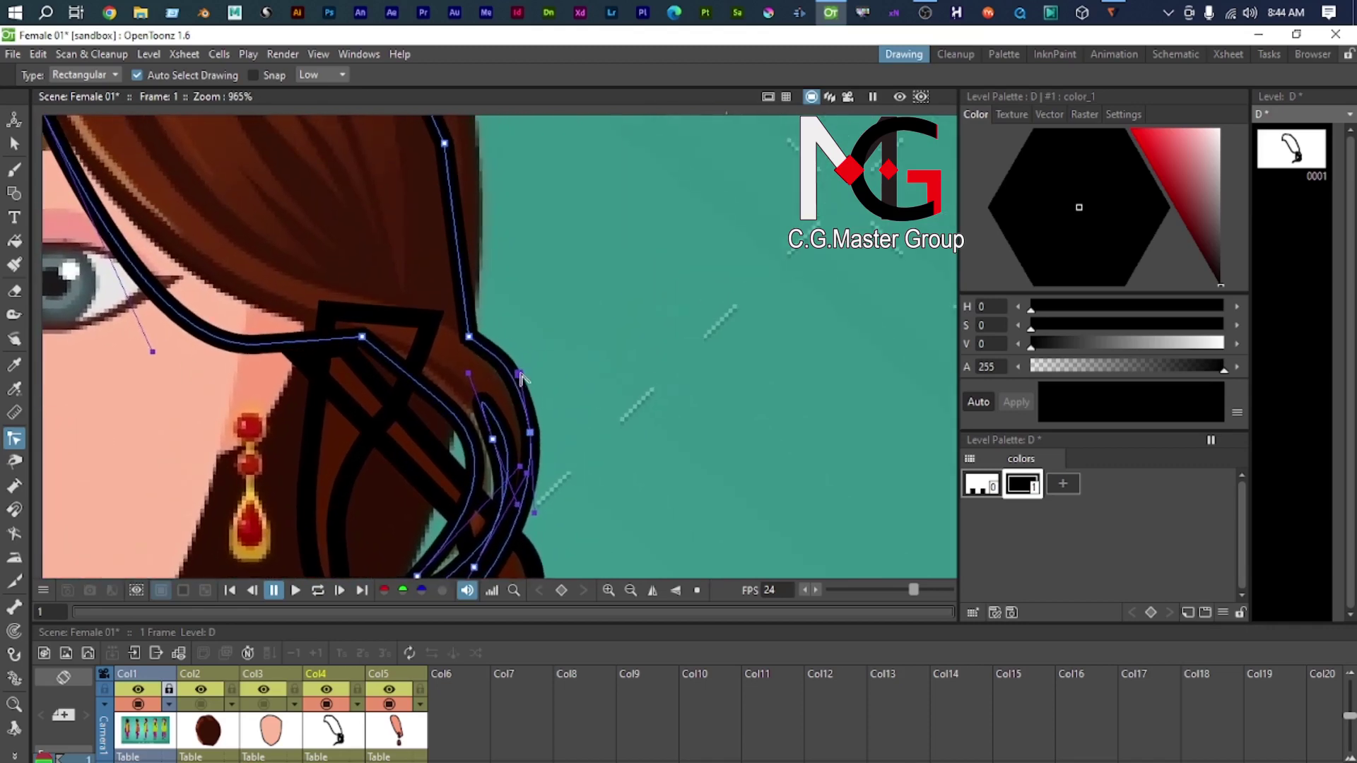
scroll(433, 426, up, 3)
scroll(433, 421, down, 2)
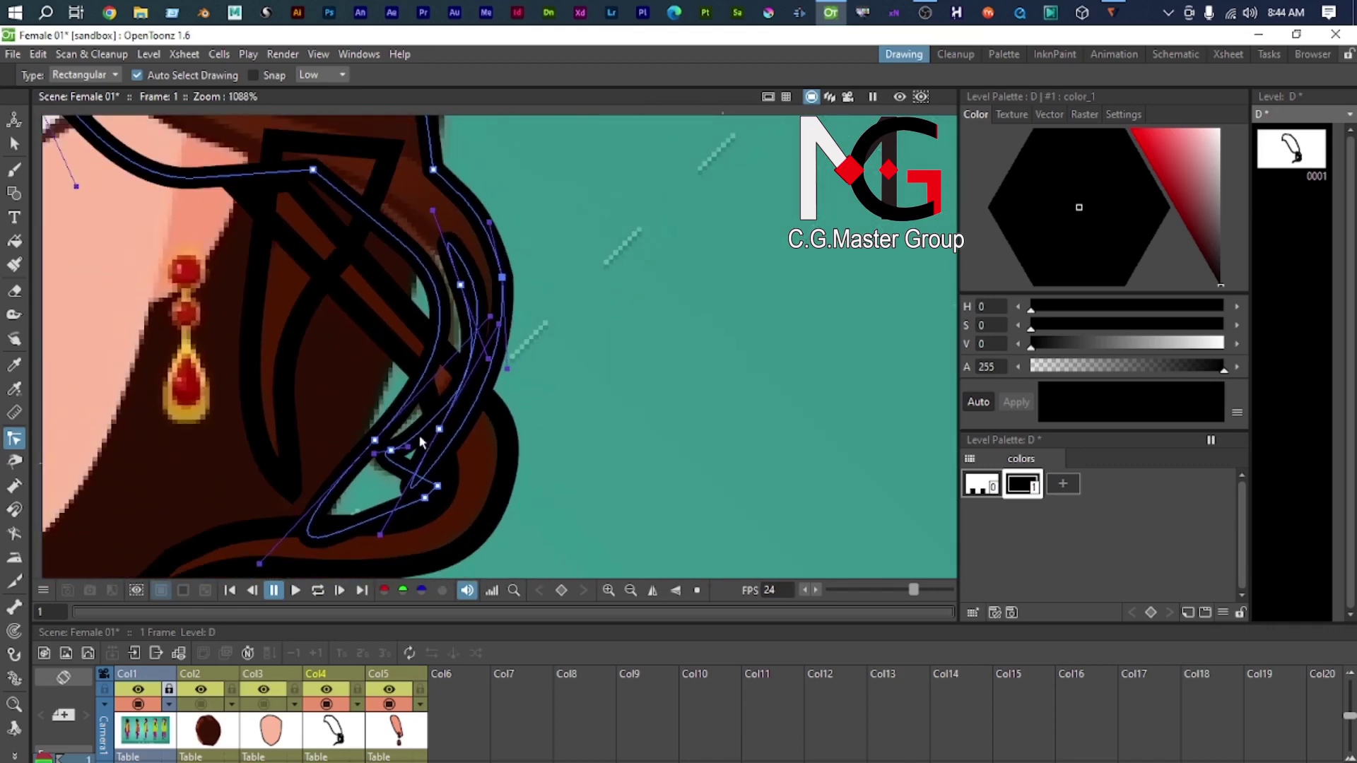
scroll(448, 431, up, 1)
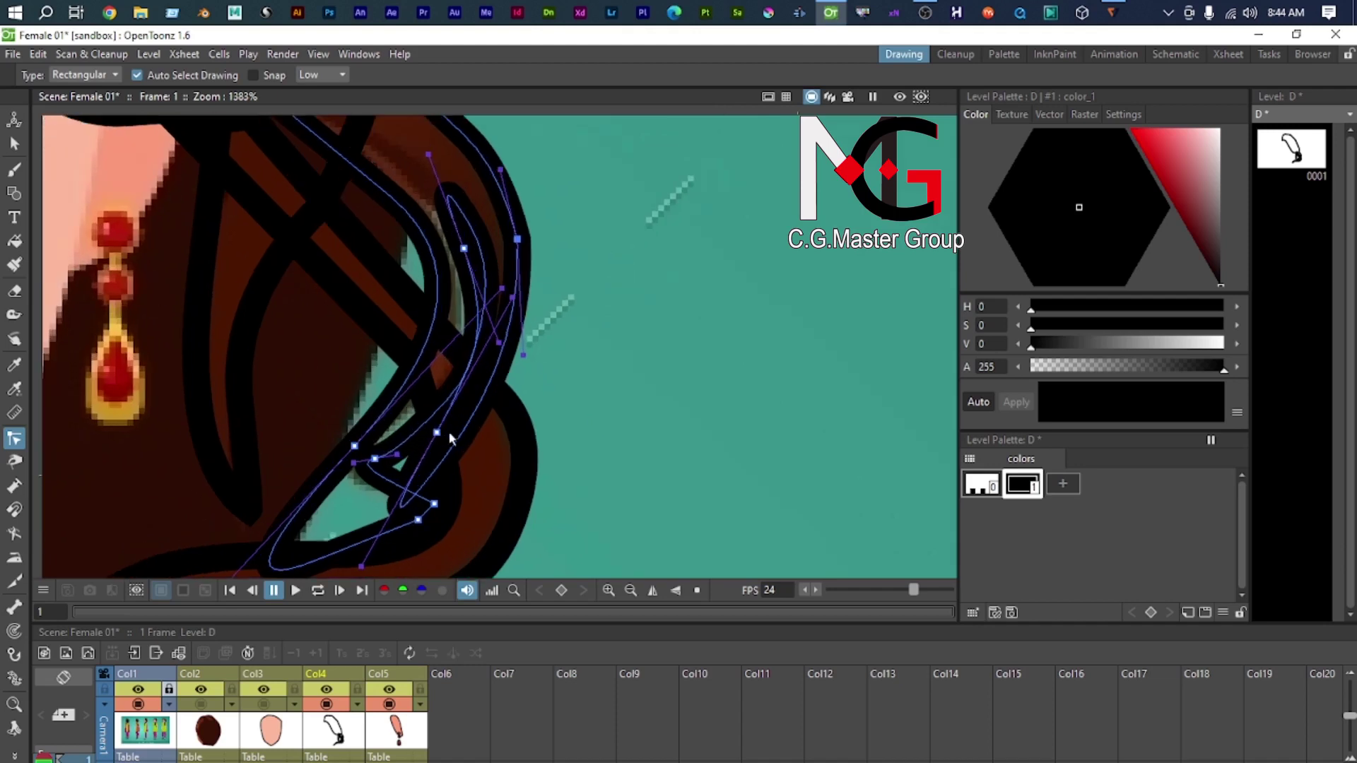
drag(457, 436, 501, 418)
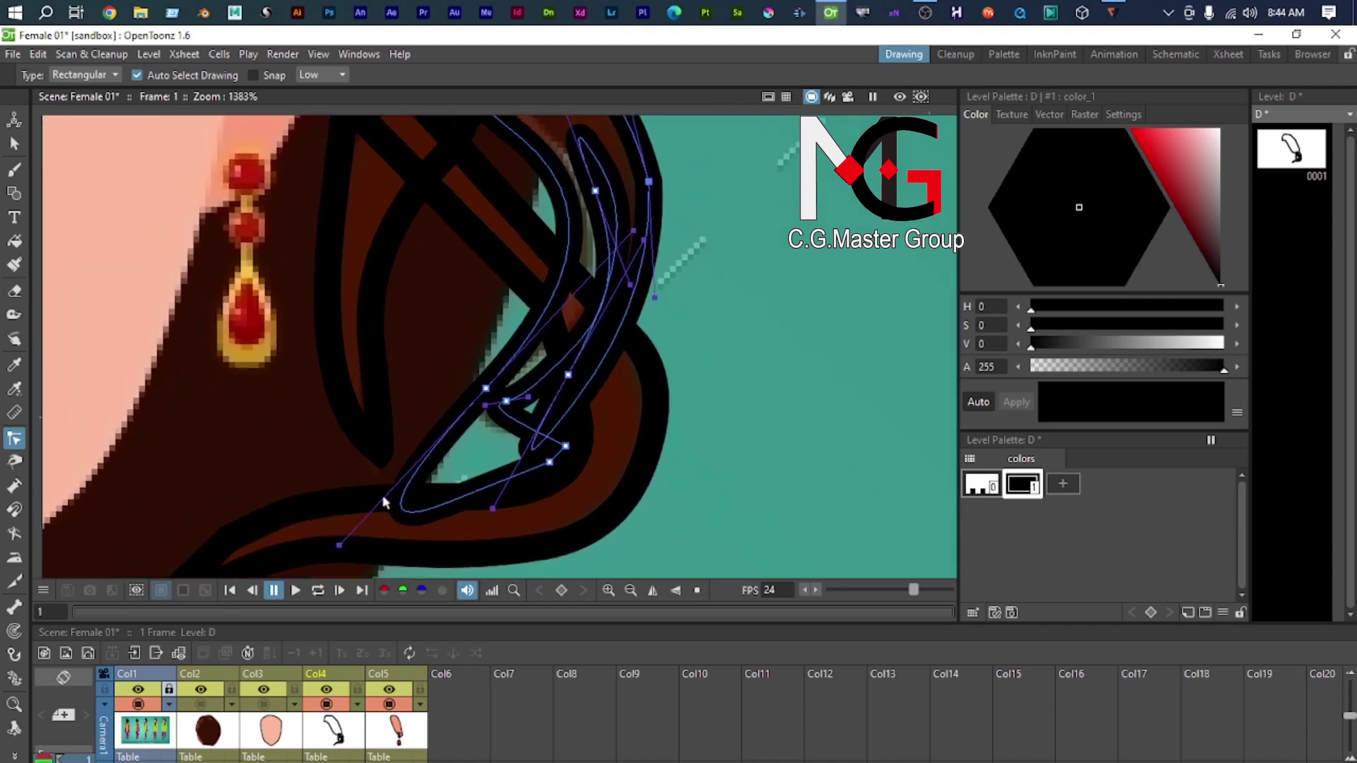
mouse_move(339, 544)
mouse_down()
mouse_move(370, 527)
mouse_move(426, 391)
mouse_move(442, 412)
mouse_up()
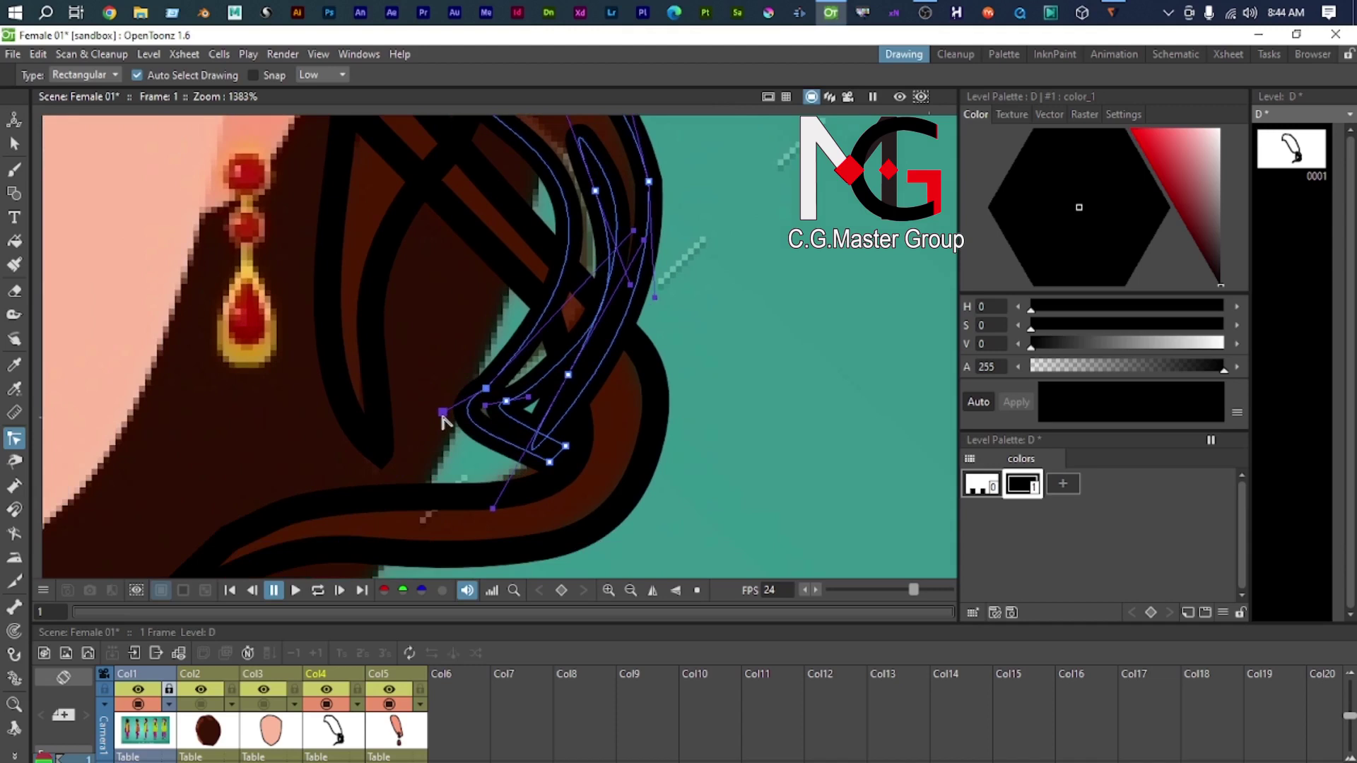
scroll(549, 452, up, 1)
mouse_move(548, 463)
mouse_down()
mouse_move(396, 485)
mouse_move(433, 484)
mouse_up()
mouse_move(570, 443)
mouse_down()
mouse_move(502, 480)
mouse_move(463, 439)
mouse_up()
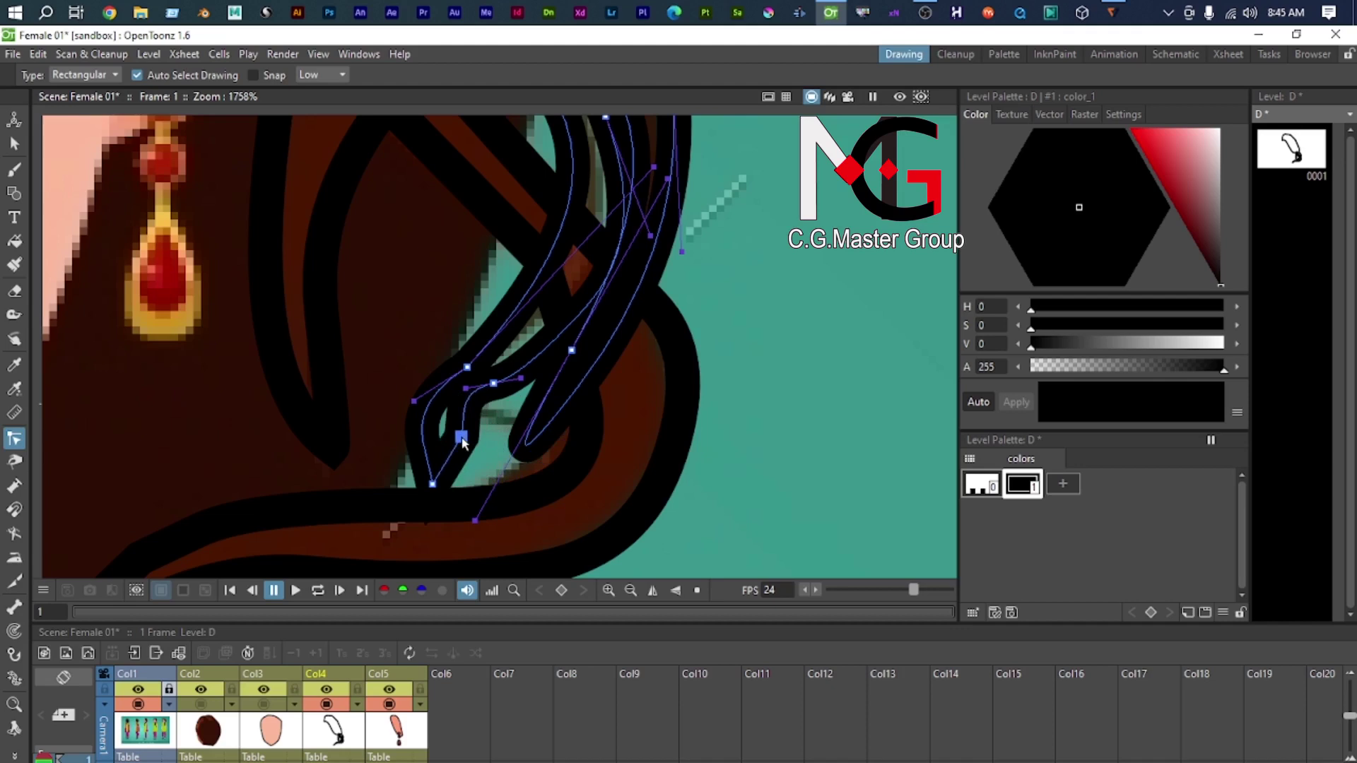
Step: Adjust the top control point and curve handles of the side curl's inner loop to follow the reference gap
scroll(510, 389, down, 3)
scroll(569, 233, up, 3)
scroll(578, 375, down, 2)
drag(578, 374, 534, 477)
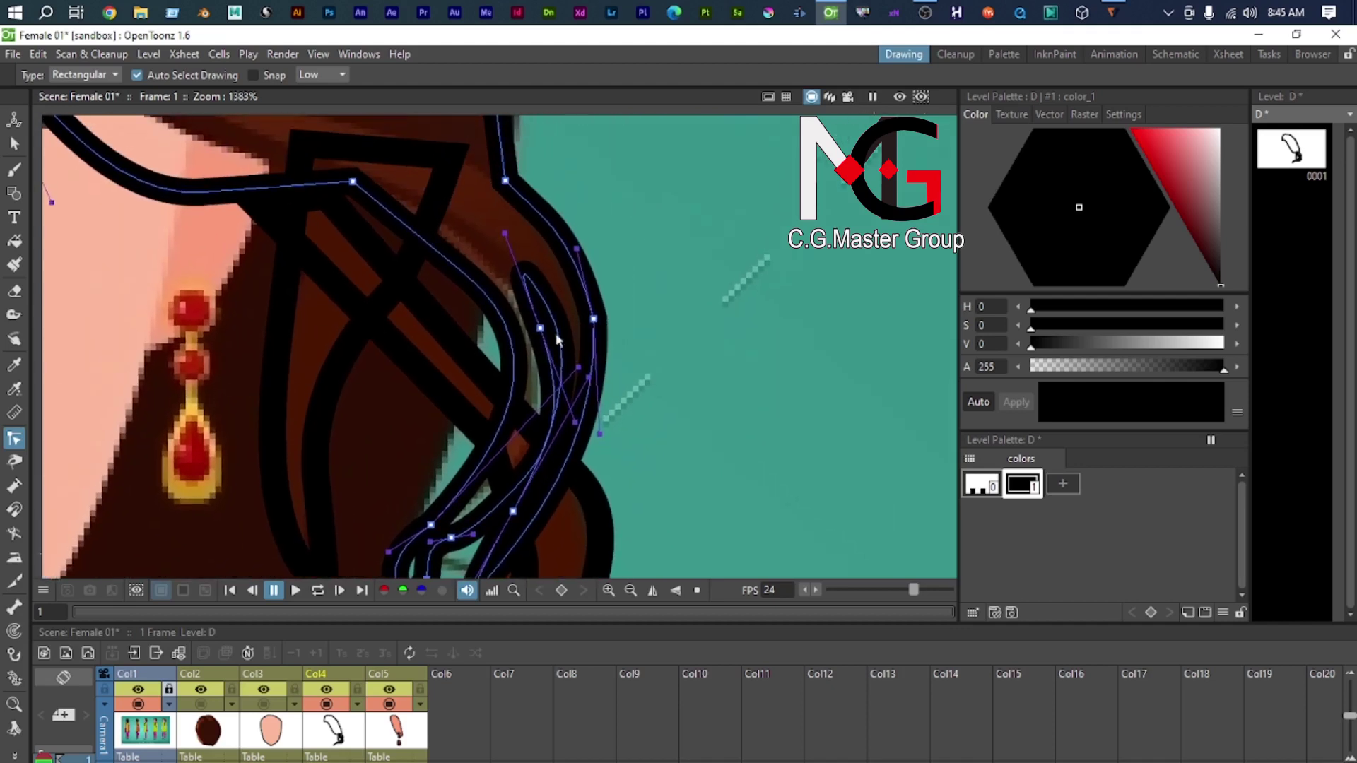
drag(576, 422, 549, 375)
mouse_move(504, 234)
mouse_down()
mouse_move(573, 381)
mouse_move(558, 334)
mouse_up()
Step: Refine the inner and outer control points just above the narrow curl tip to fit the reference strand
scroll(558, 334, down, 2)
scroll(524, 495, up, 5)
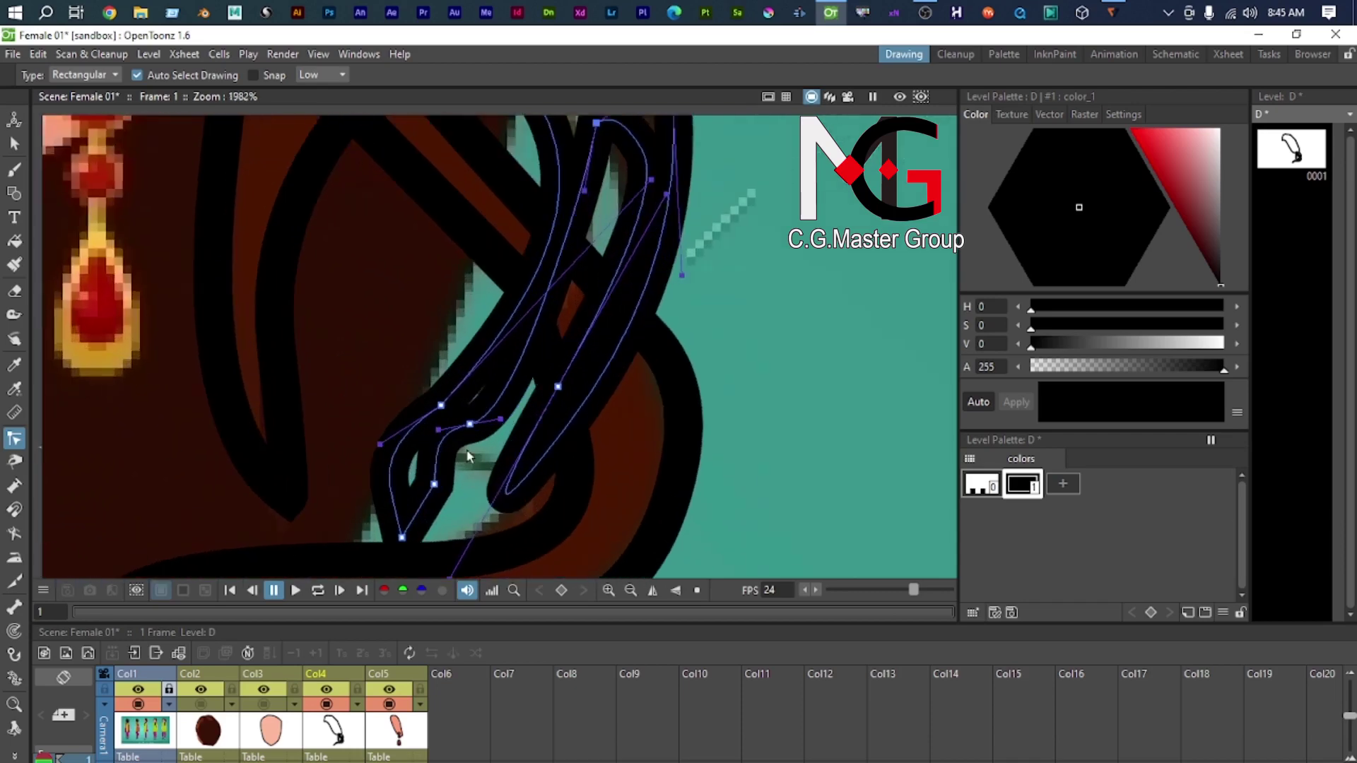
drag(433, 436, 448, 409)
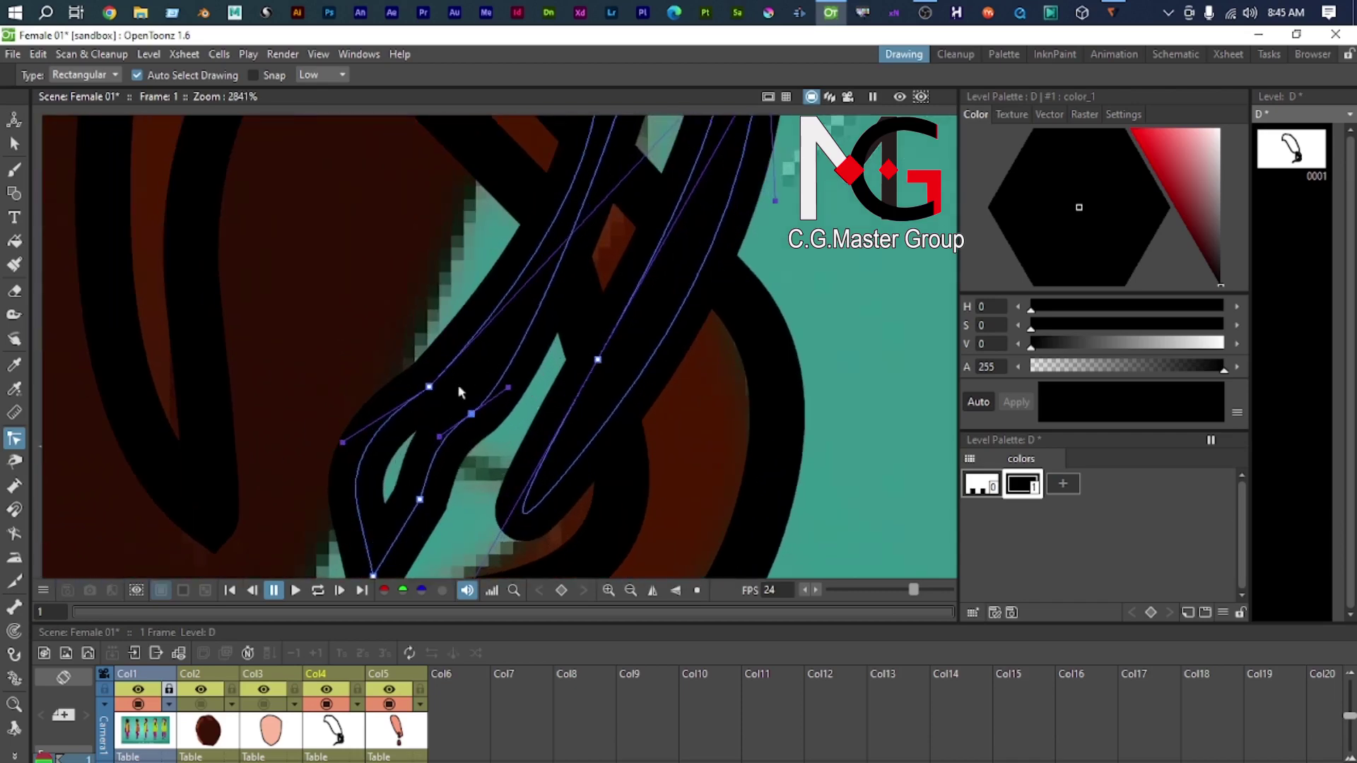
scroll(495, 487, down, 3)
drag(487, 558, 475, 548)
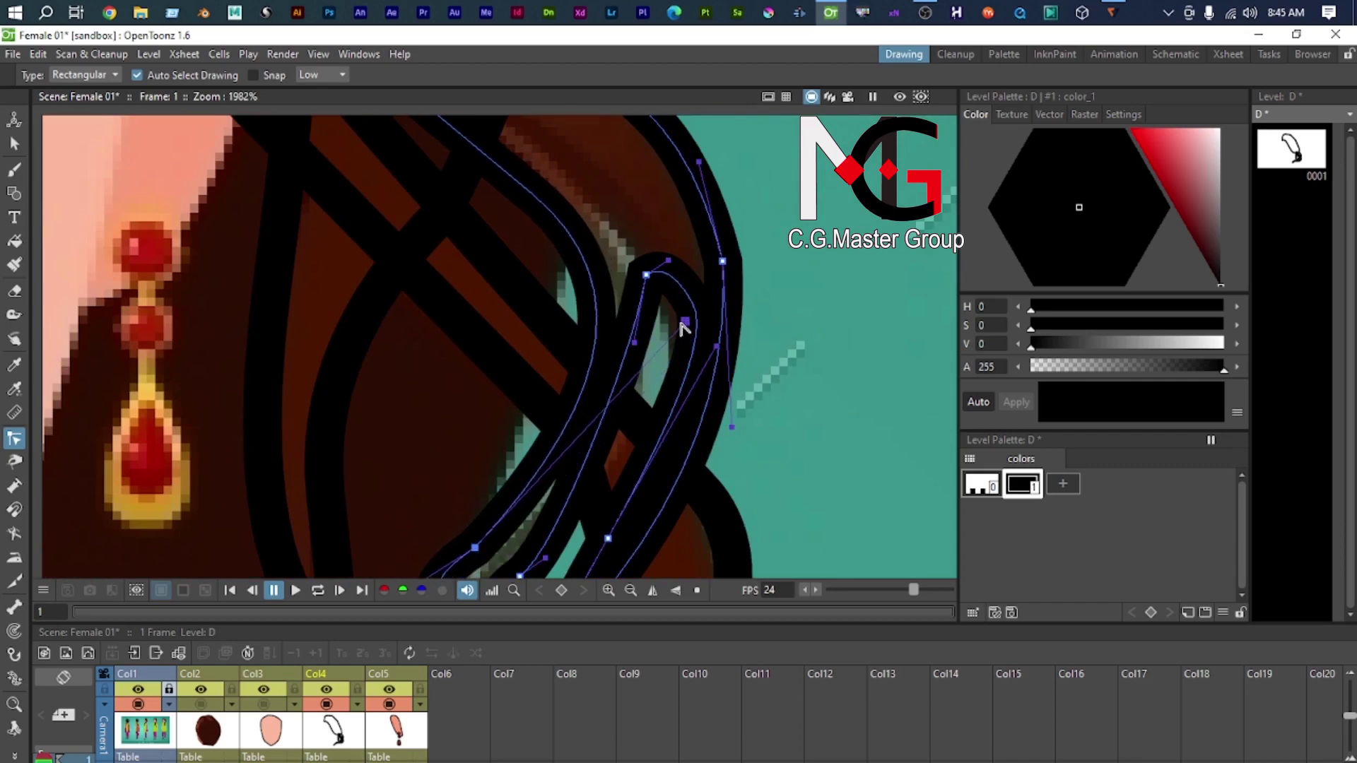
Step: Adjust the curve of the fringe's inner edge above the eye to follow the reference hair
scroll(558, 268, down, 3)
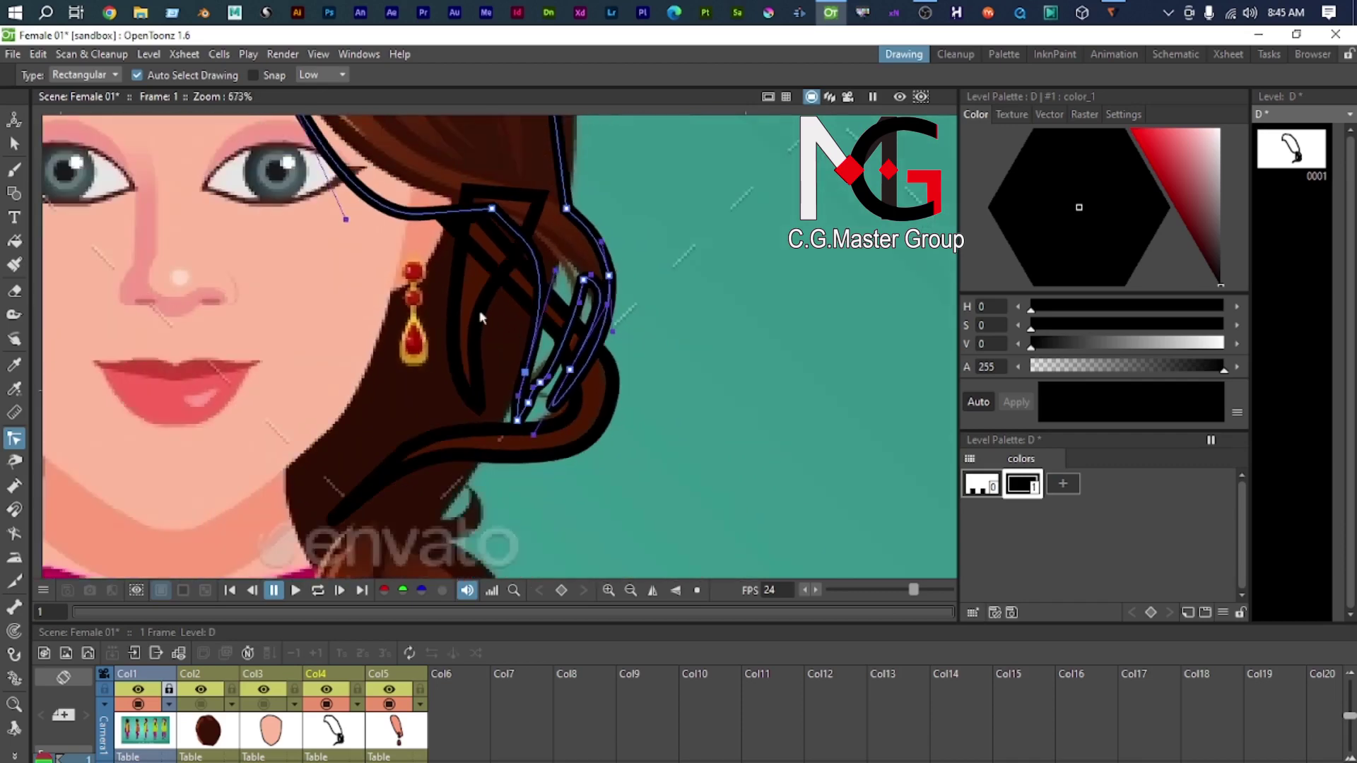
scroll(471, 300, up, 1)
drag(471, 299, 490, 504)
mouse_move(347, 411)
mouse_down()
mouse_move(379, 365)
mouse_move(368, 349)
mouse_up()
scroll(367, 349, down, 5)
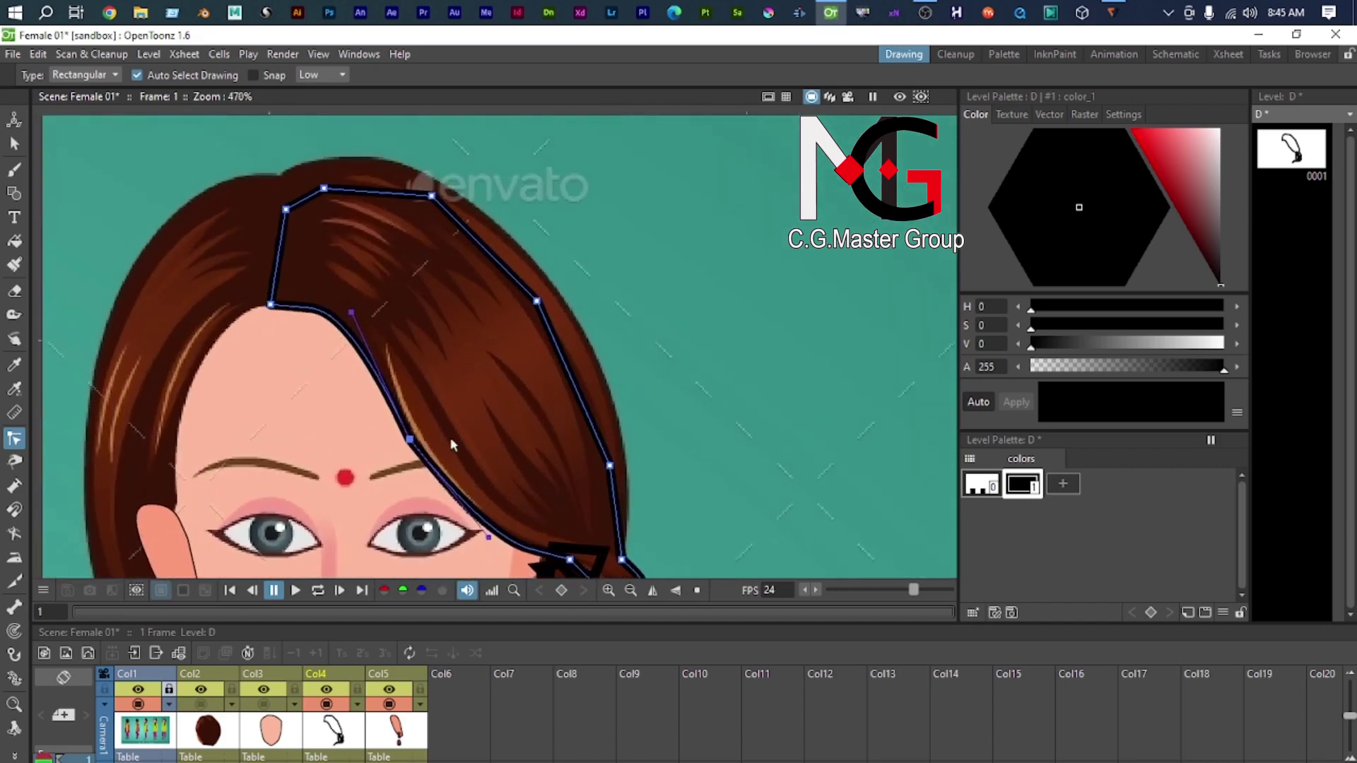
scroll(487, 270, up, 5)
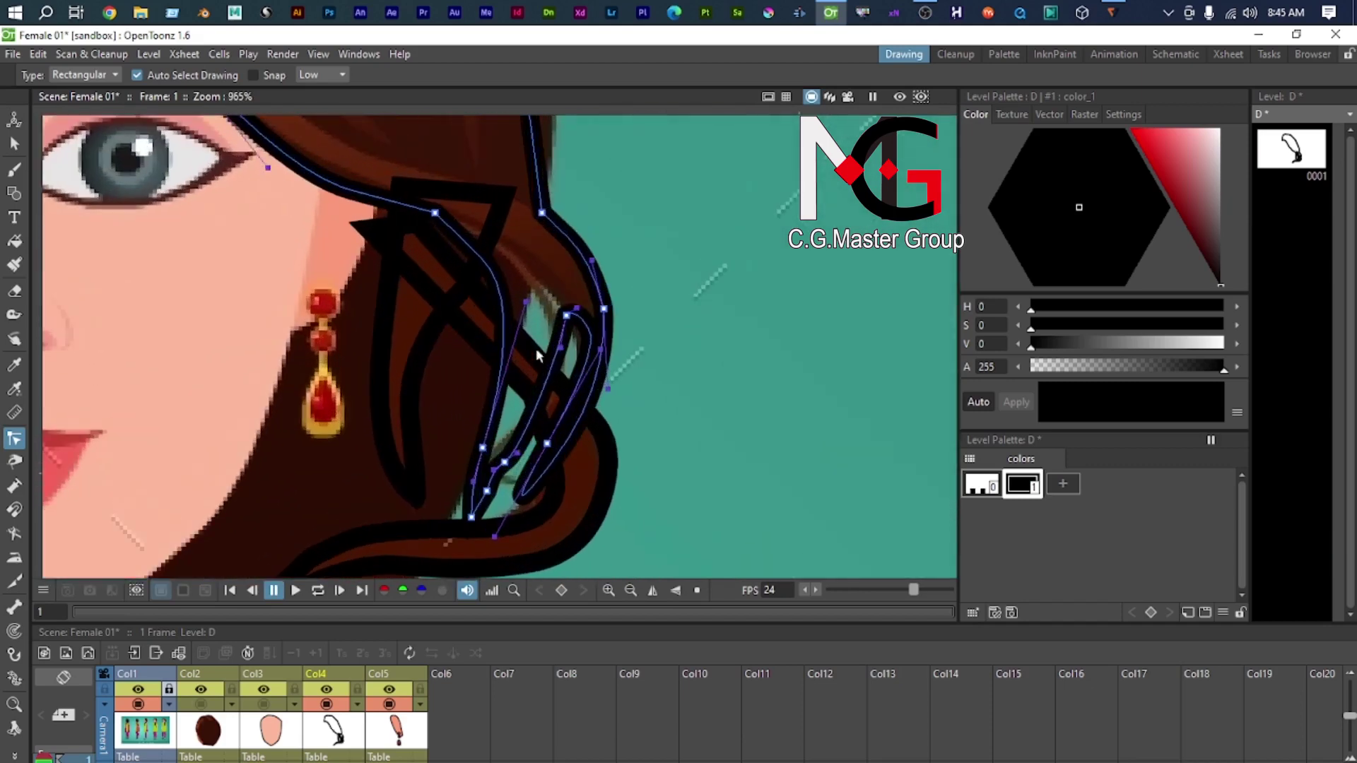
scroll(579, 366, down, 2)
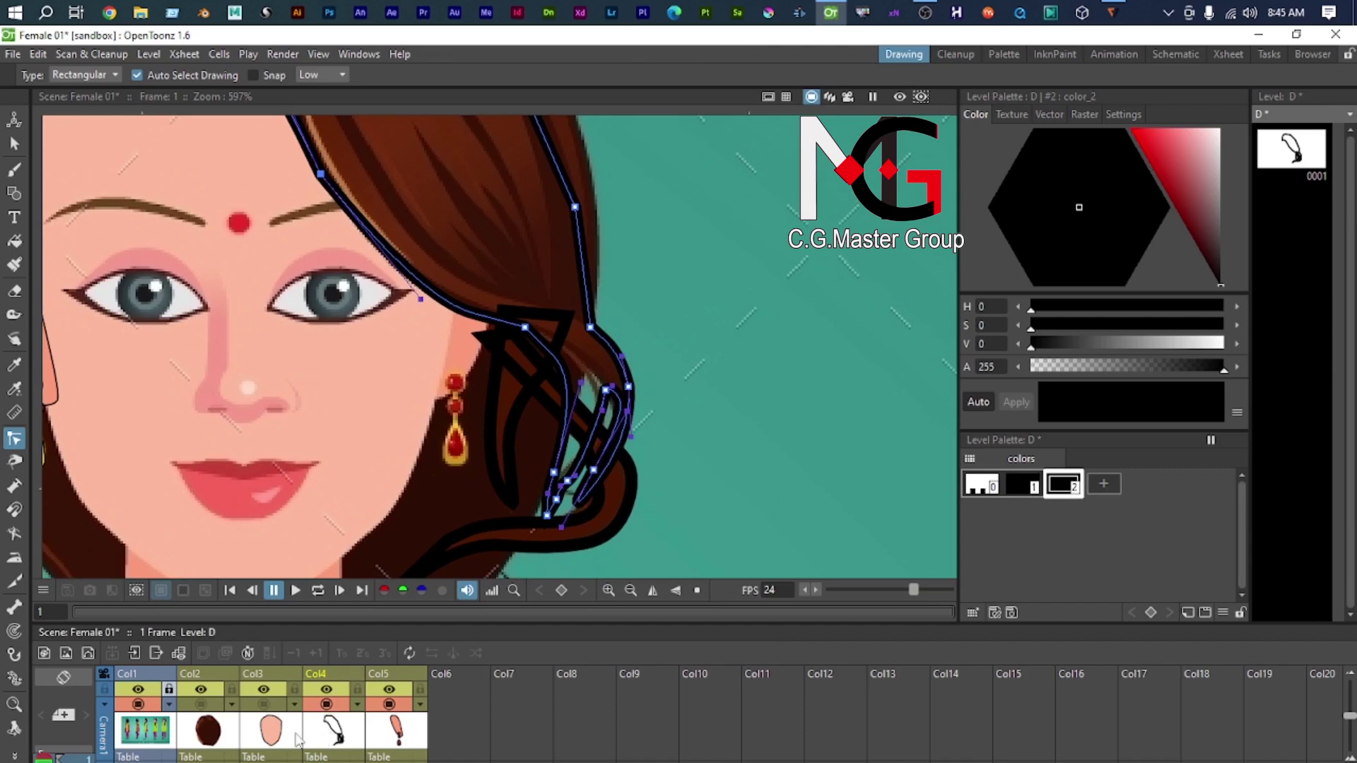
Step: Copy the dark brown style from hair level C and paste its colour and name into style 2 of level D, adding a third style
click(506, 485)
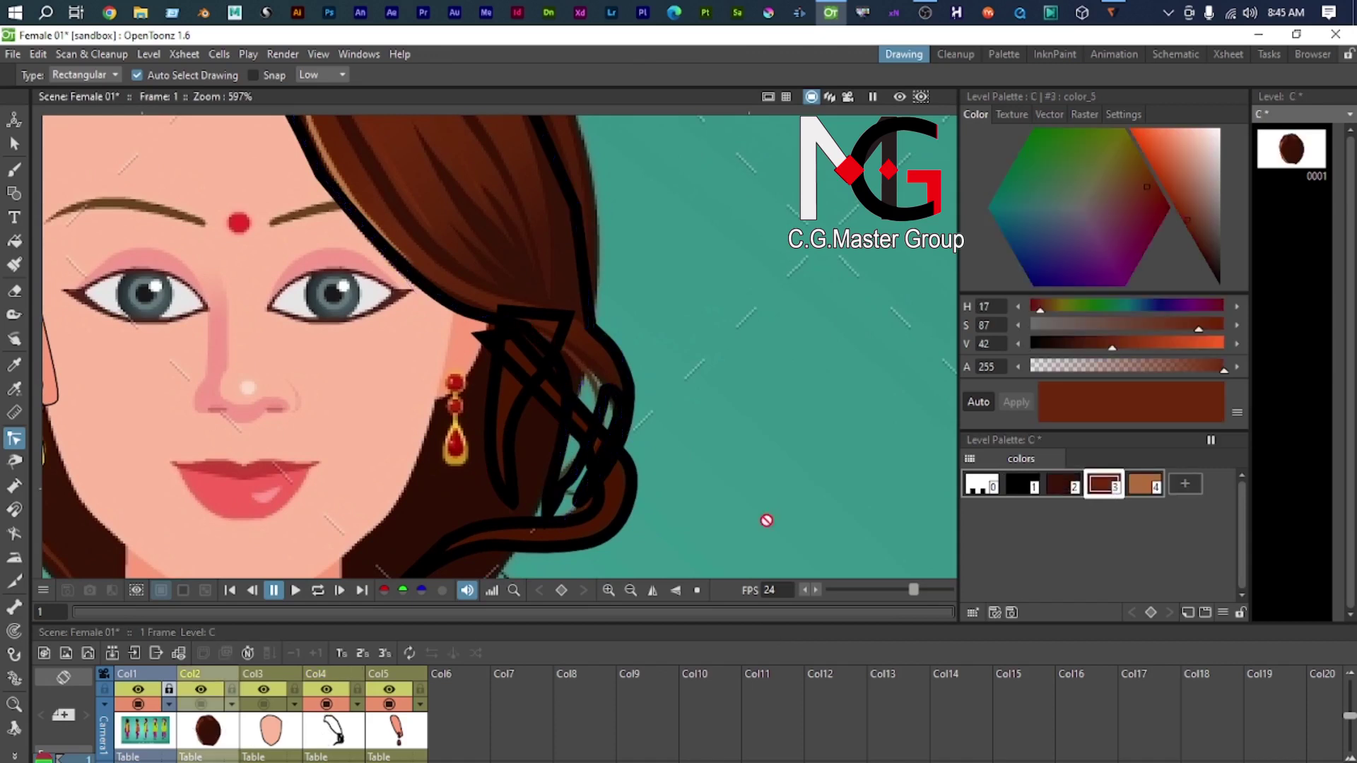
click(1060, 486)
right_click(1058, 486)
click(1094, 494)
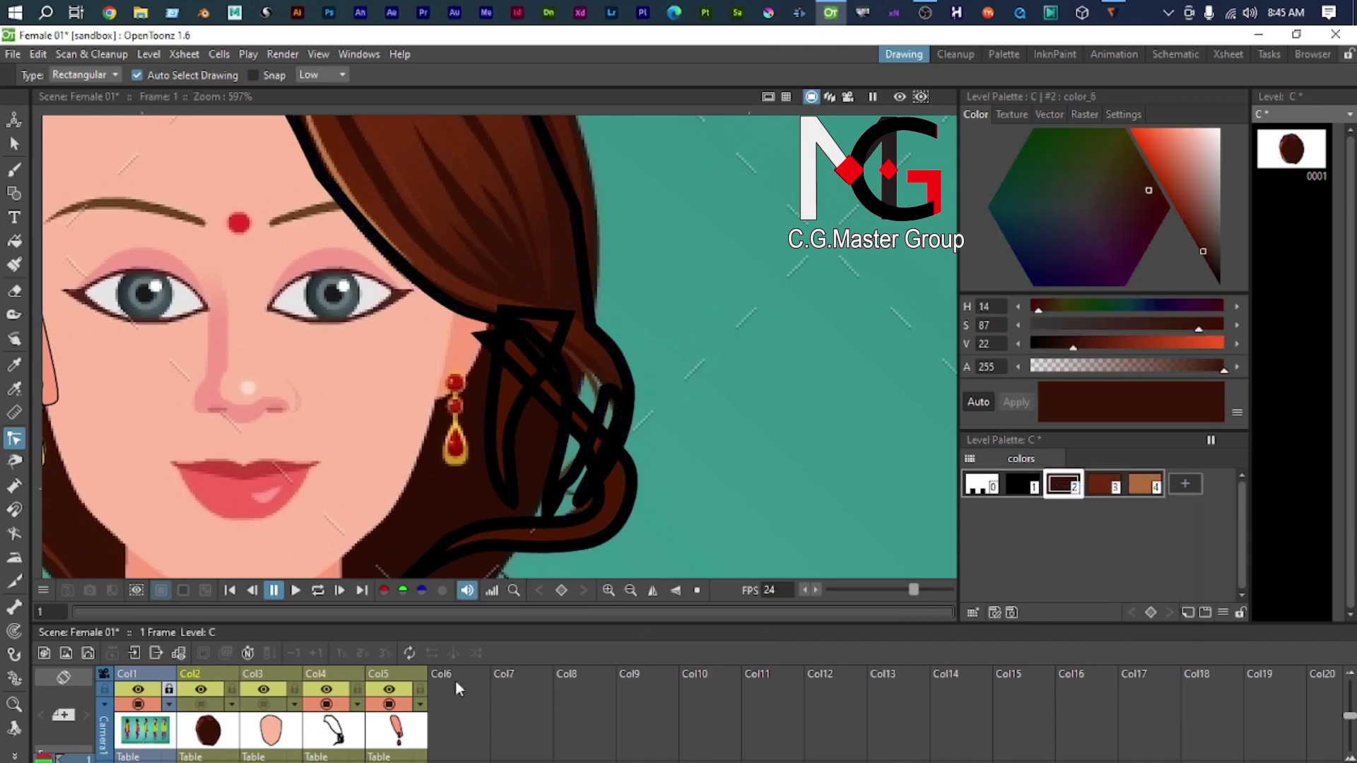
click(343, 723)
click(1106, 485)
right_click(1106, 482)
click(1057, 487)
right_click(1060, 488)
click(1126, 521)
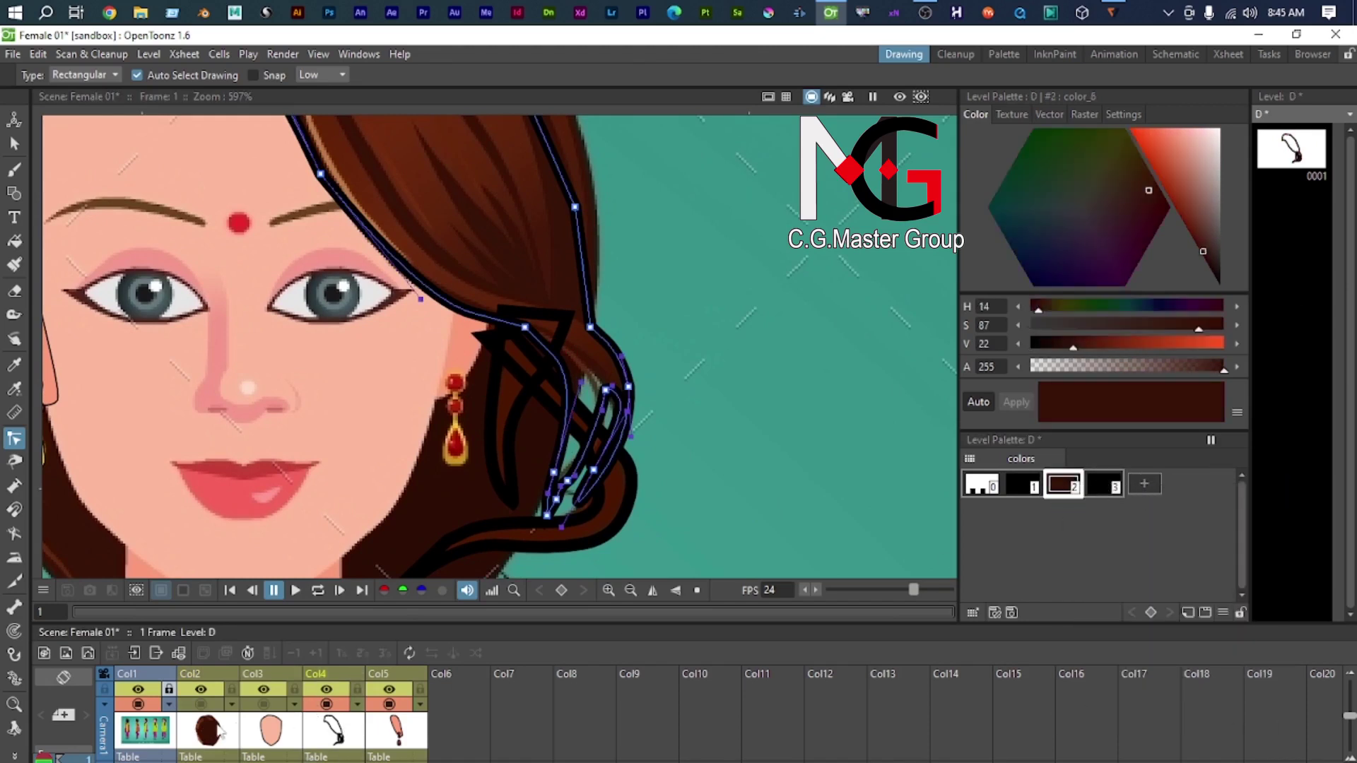
Step: Copy the reddish-brown style 3 from level C and paste its colour and name into style 3 of level D
click(212, 733)
click(1103, 486)
right_click(1105, 489)
click(1144, 503)
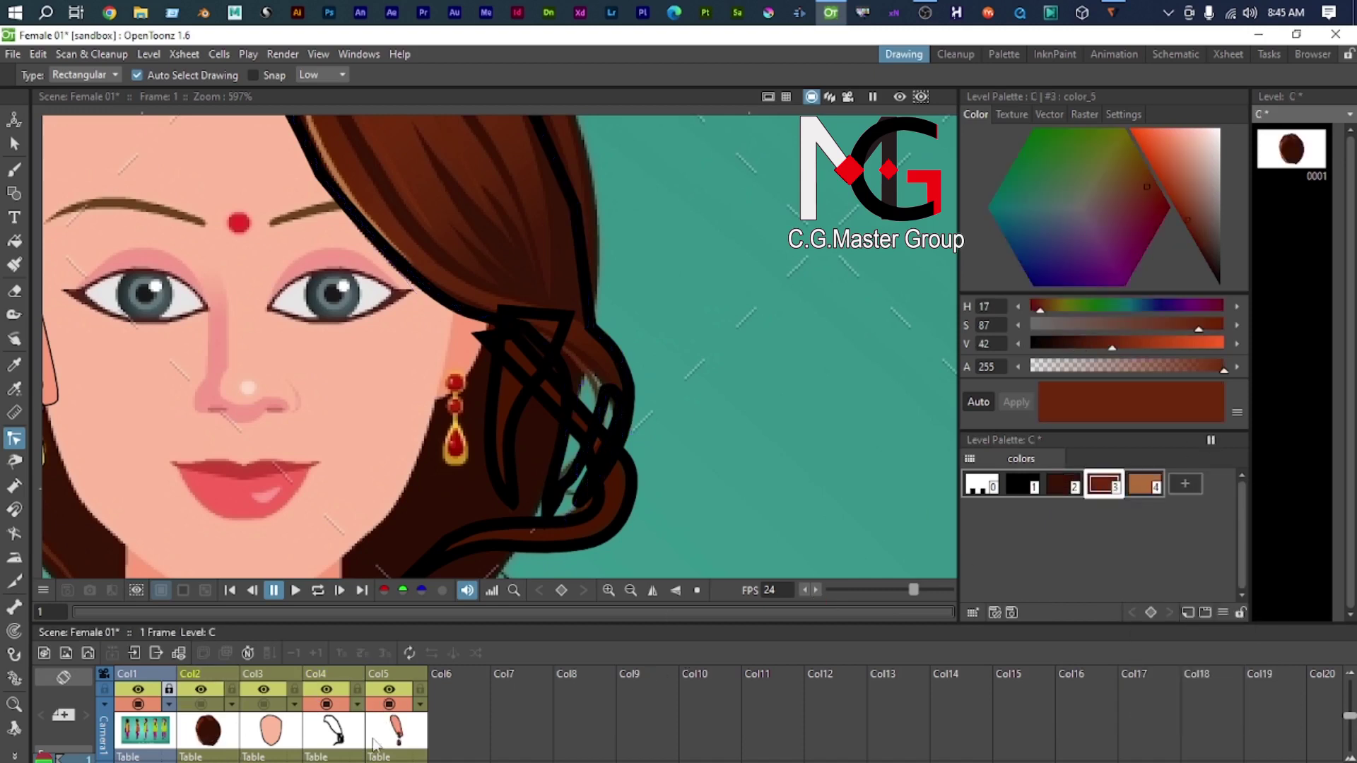
click(346, 742)
click(1103, 486)
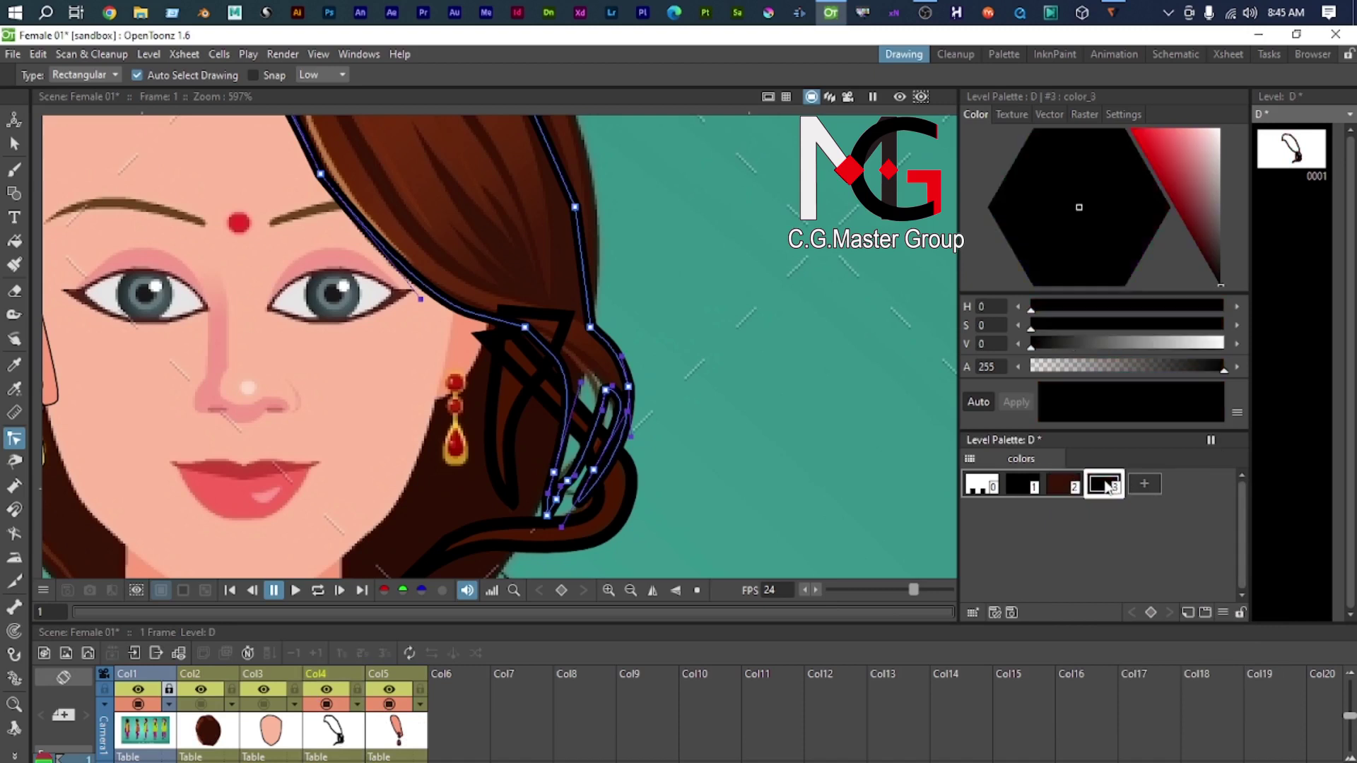
right_click(1106, 488)
click(1164, 511)
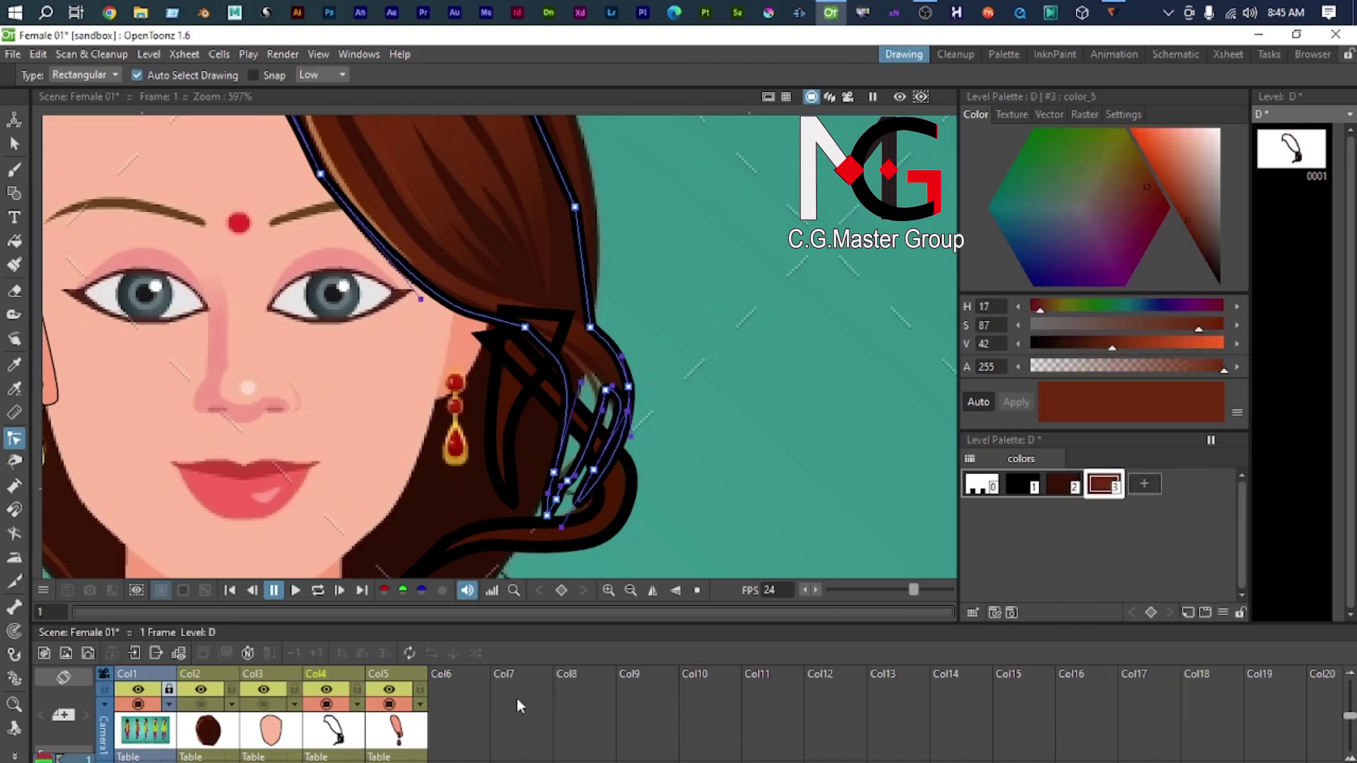
Step: Copy the light brown style 4 from level C and add a fourth style in level D to receive its colour and name
click(216, 746)
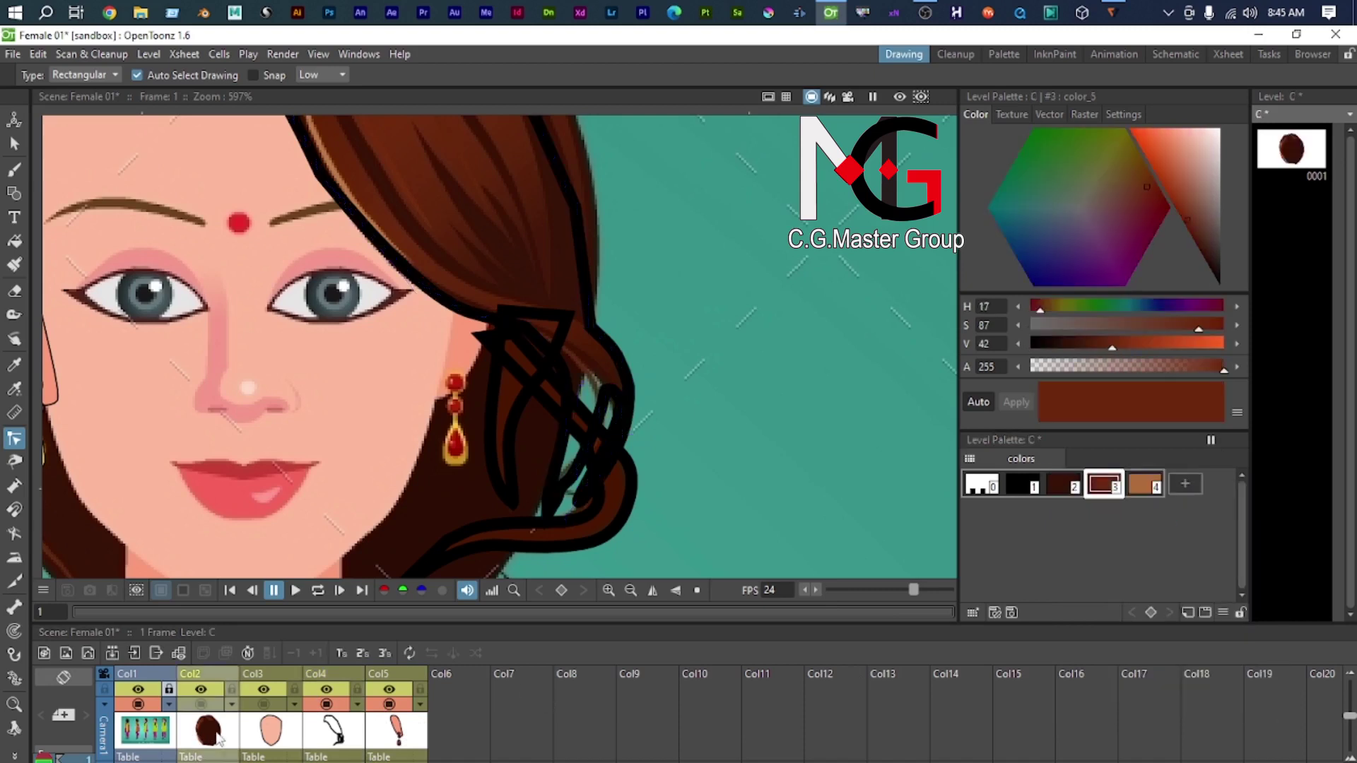
right_click(1148, 488)
click(1176, 496)
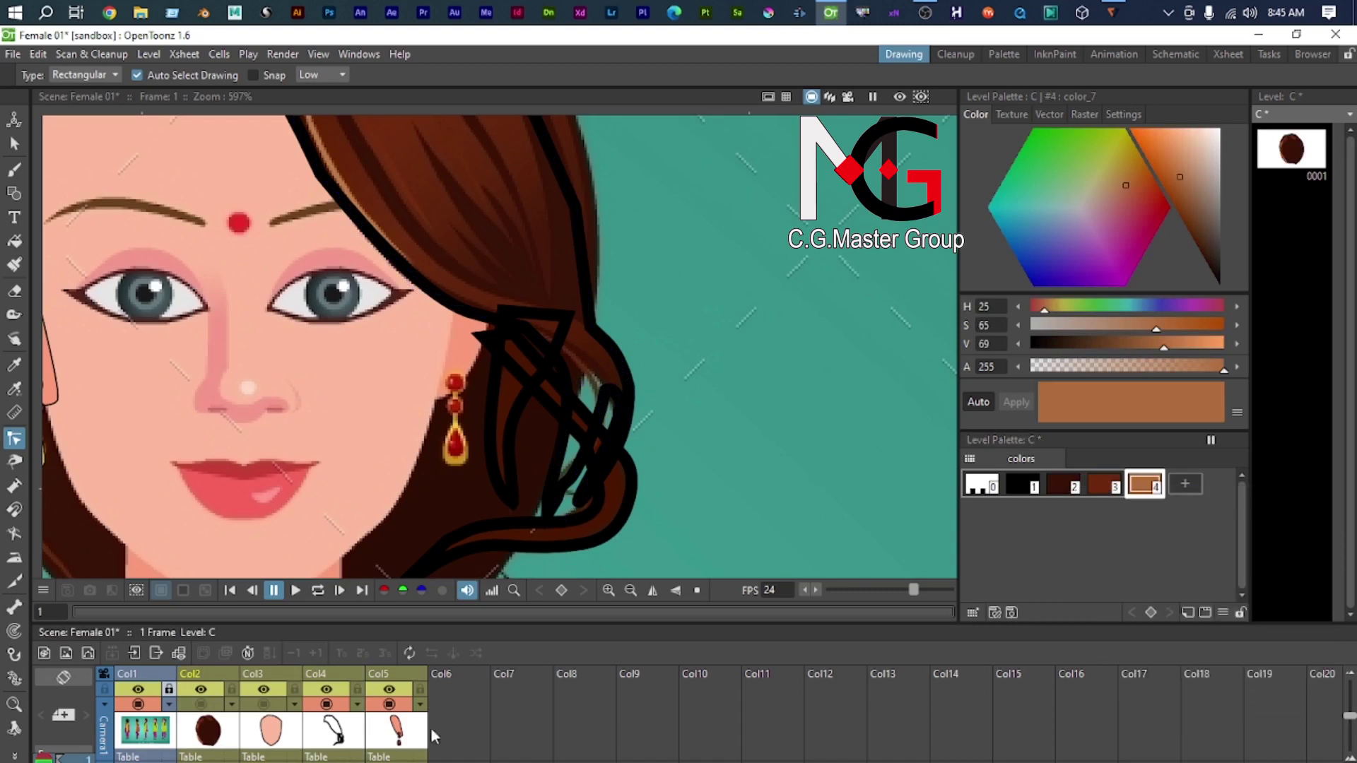
click(342, 731)
click(1145, 483)
right_click(1146, 486)
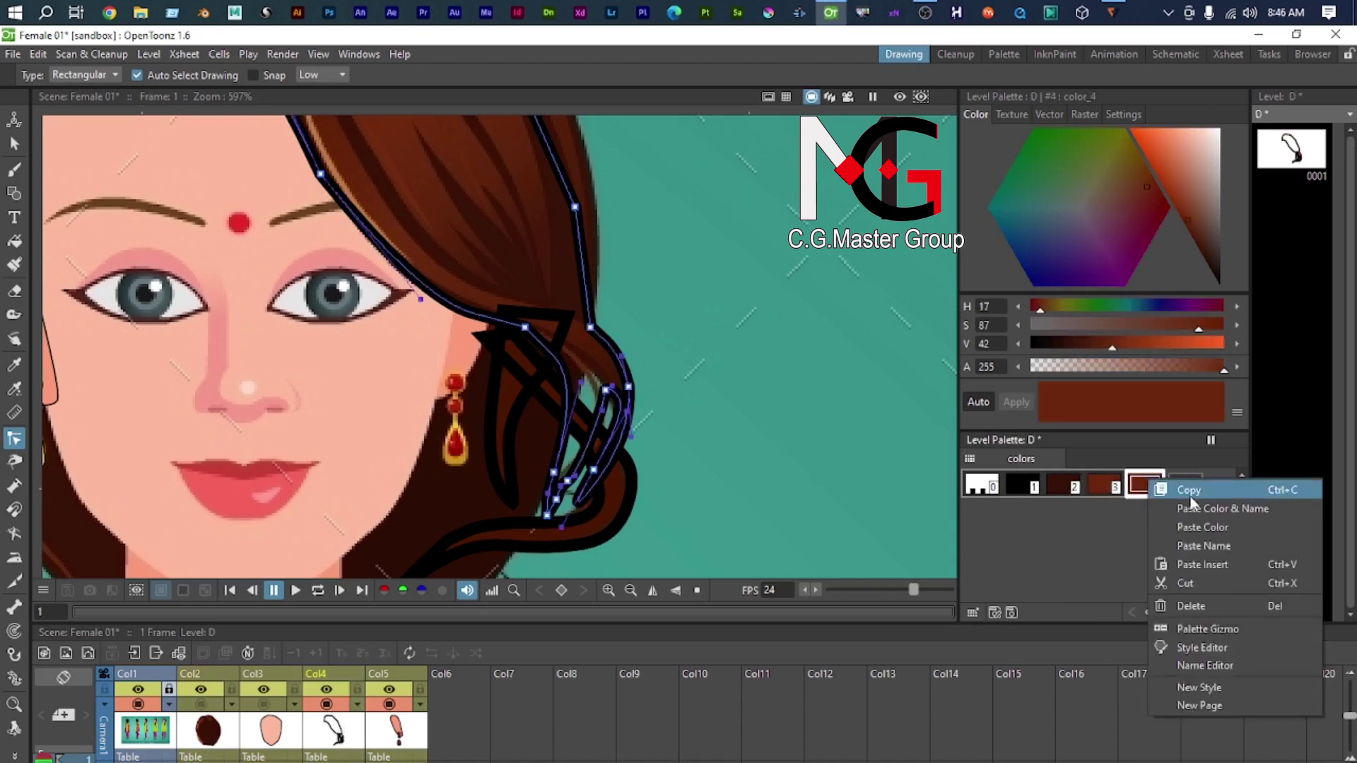
Step: Paste the copied light brown color and its name into style 4 of level D's palette
click(1206, 510)
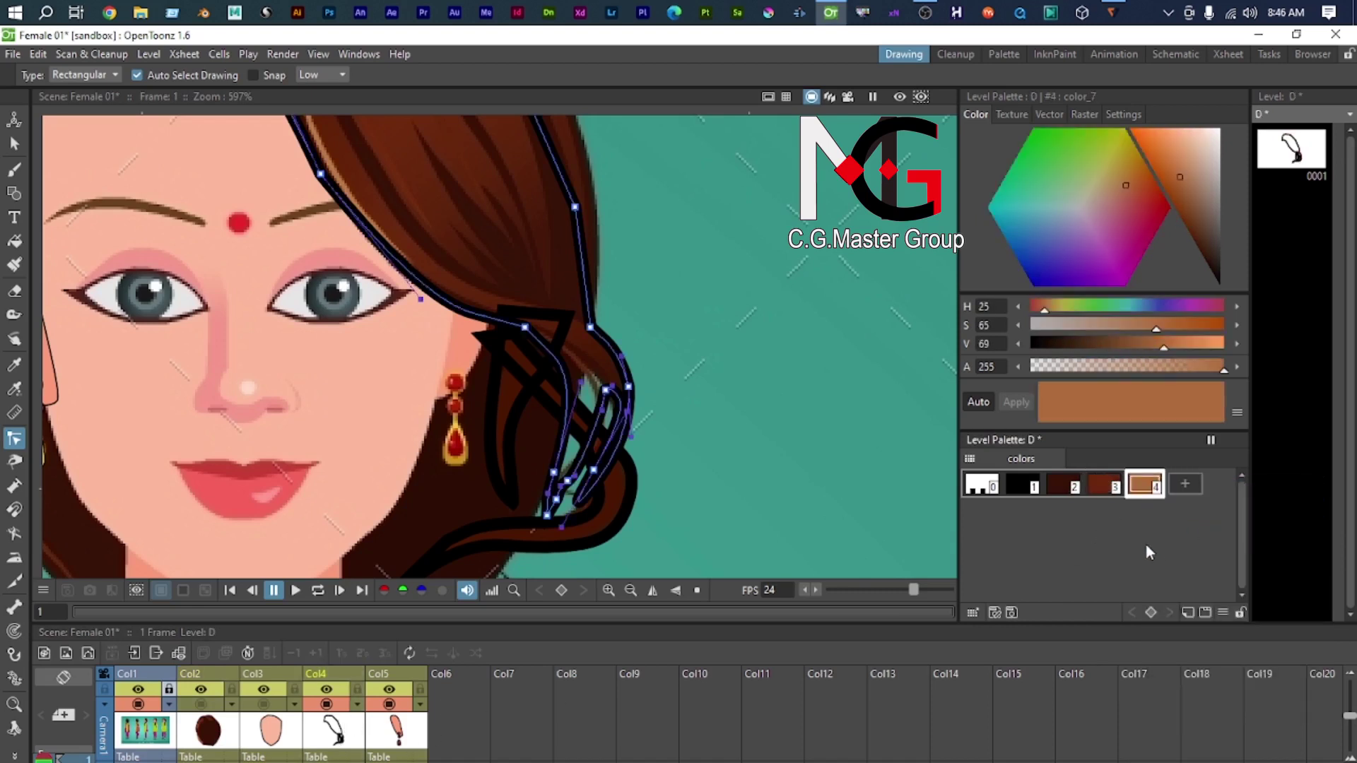
scroll(518, 376, down, 6)
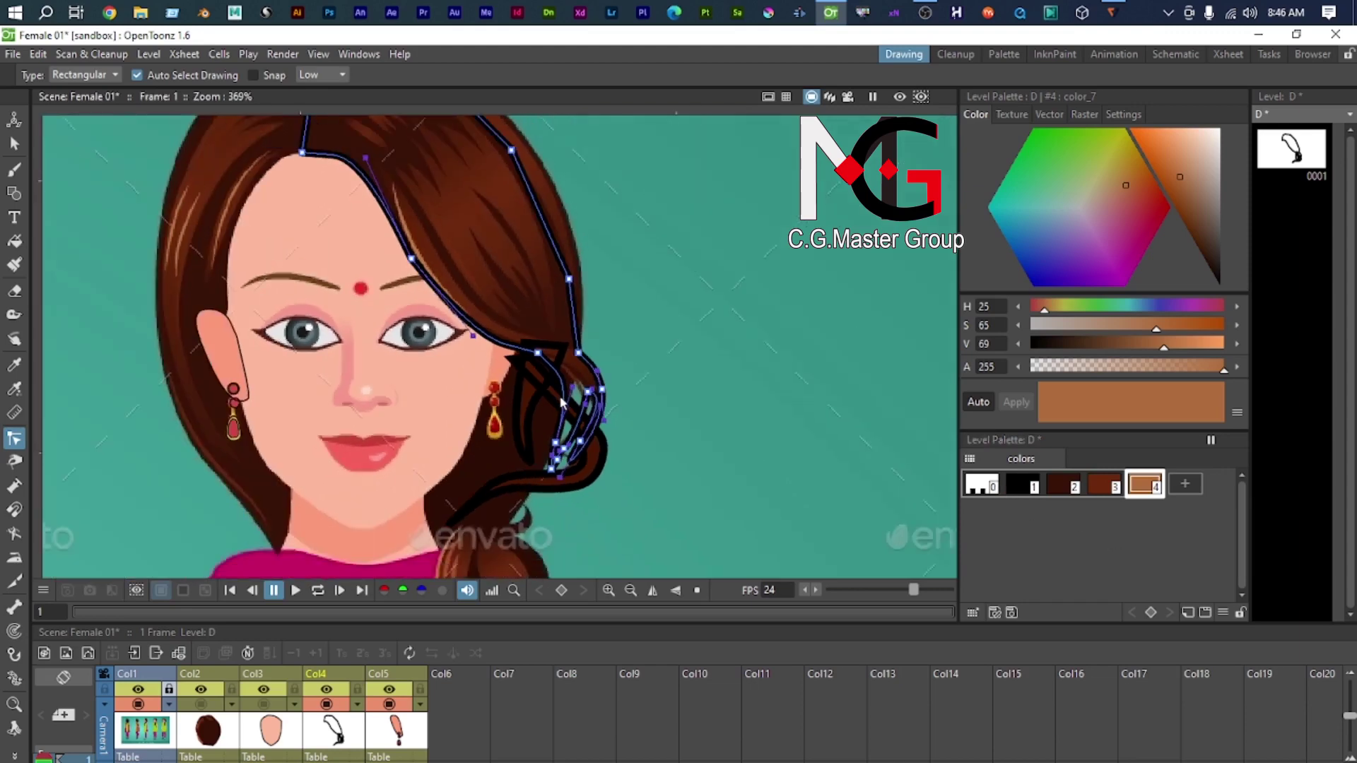
scroll(518, 375, up, 3)
drag(527, 303, 595, 436)
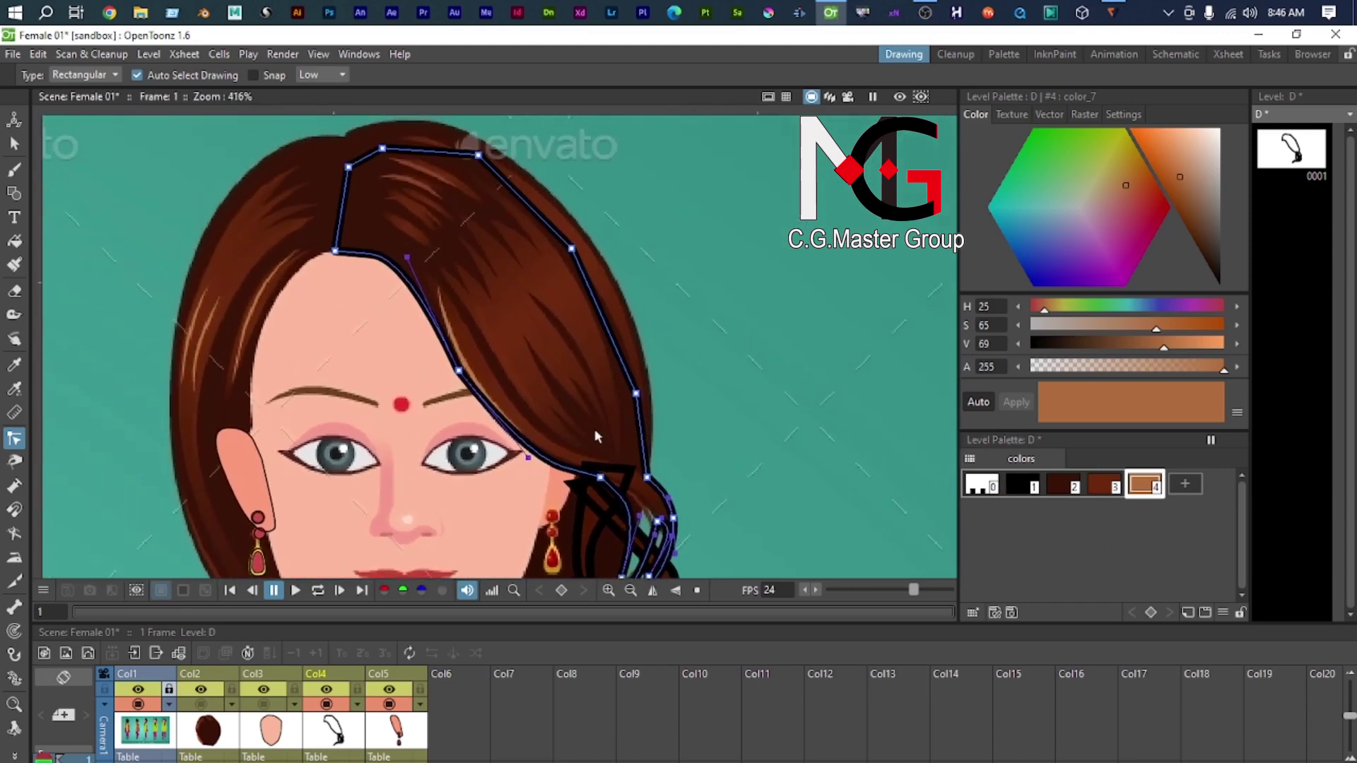
Step: Fill the large side-swept hair shape on level D with dark brown style 2
click(1067, 488)
key(s)
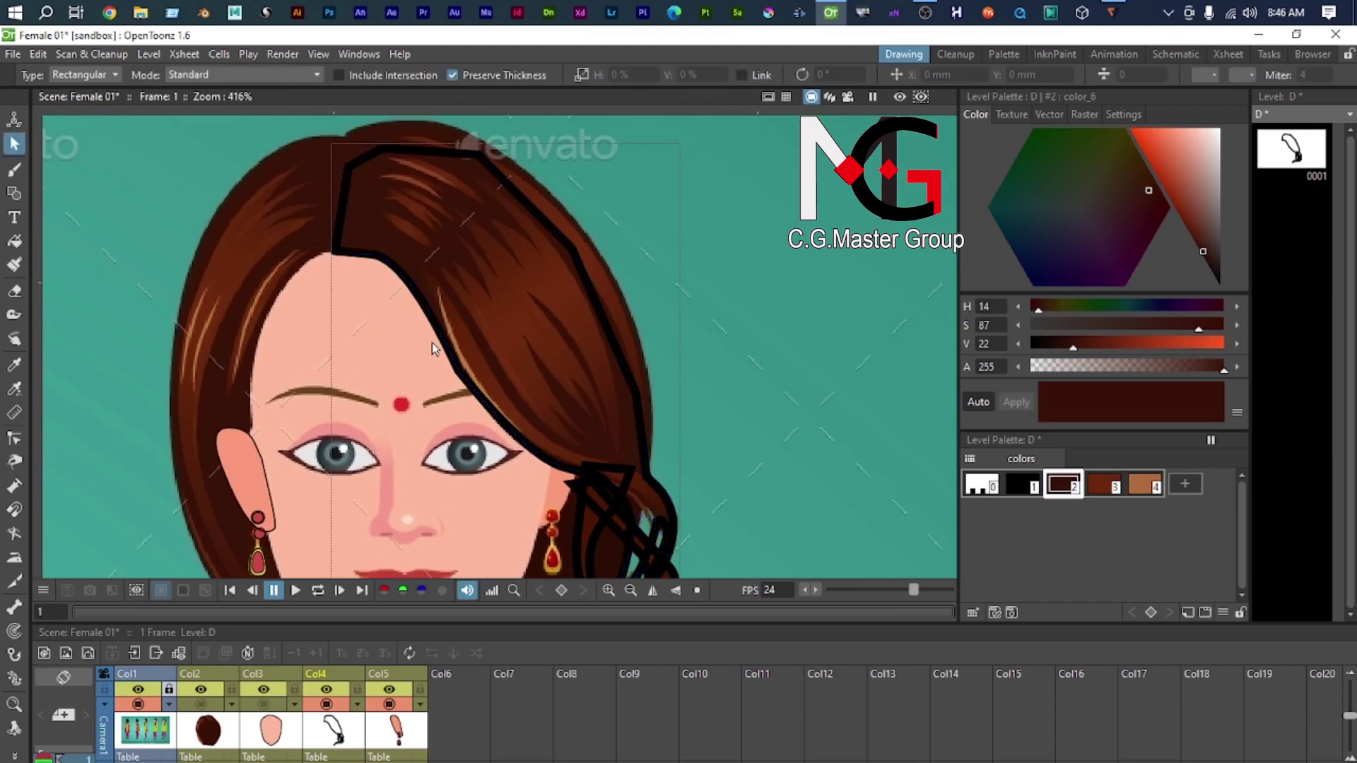
click(352, 171)
scroll(573, 424, down, 1)
drag(564, 419, 499, 309)
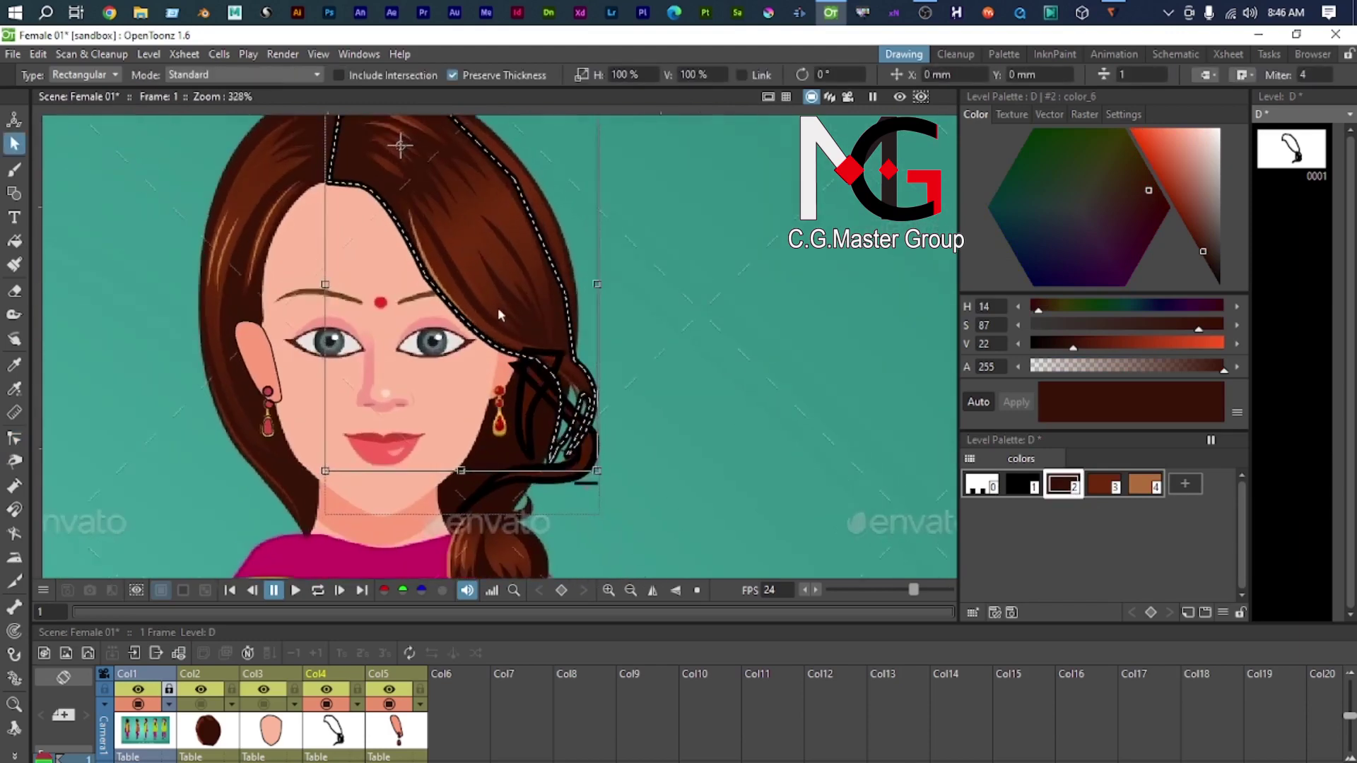
scroll(575, 467, up, 1)
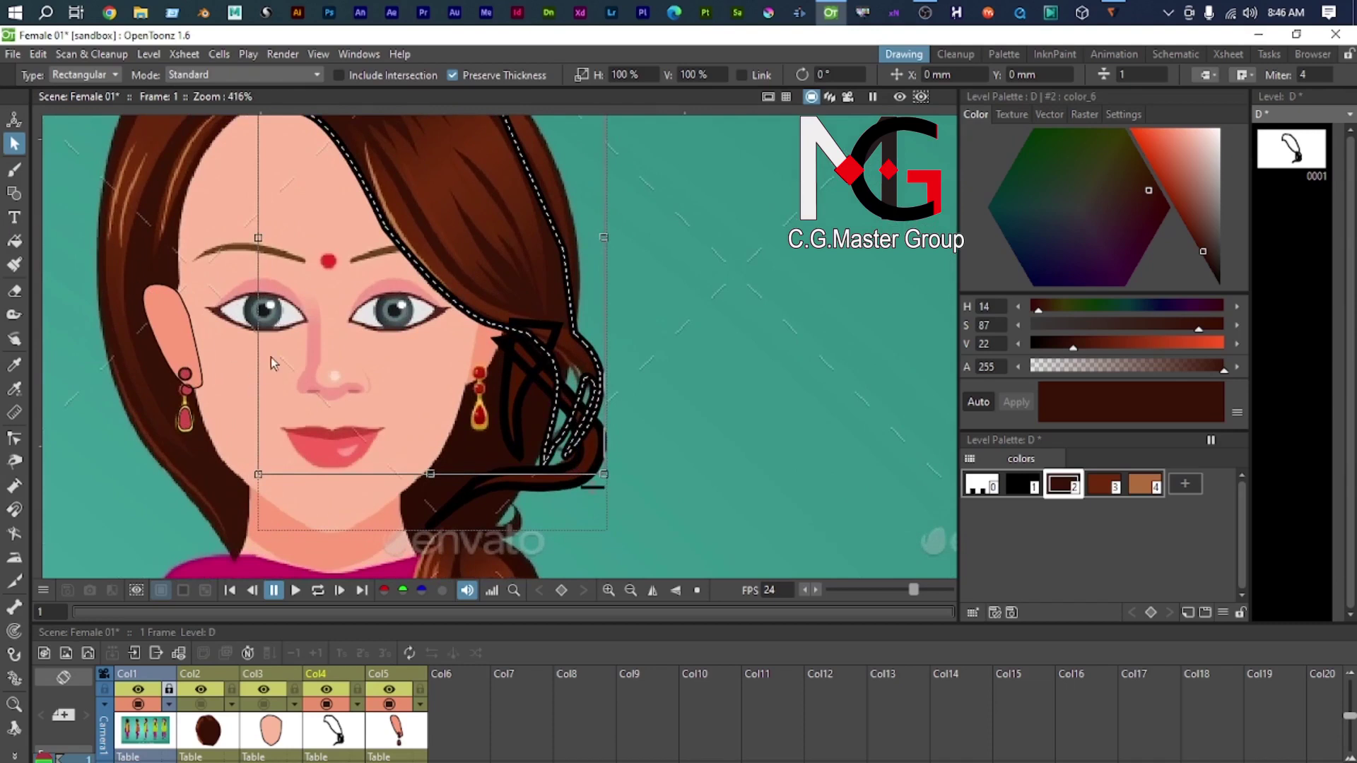
scroll(275, 361, down, 3)
key(f)
click(379, 199)
scroll(376, 262, up, 1)
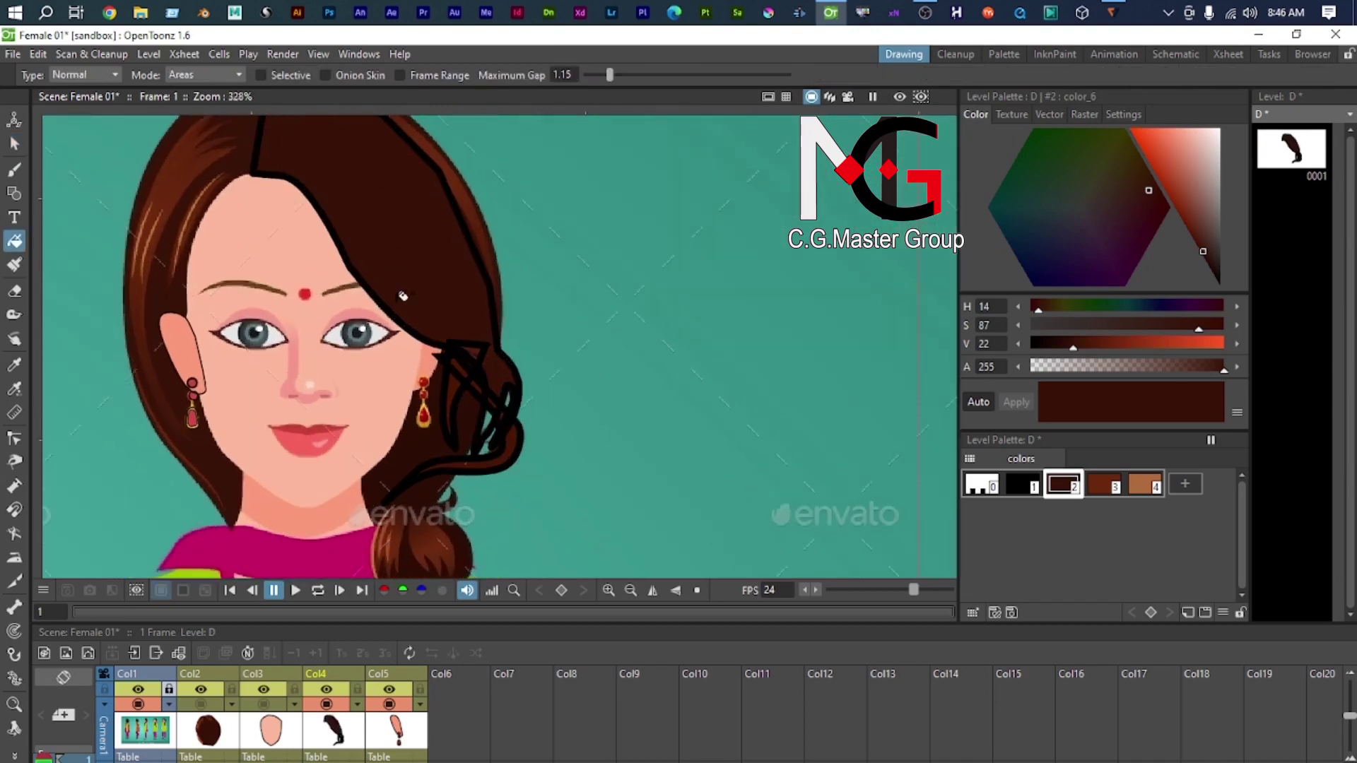
drag(398, 336, 401, 349)
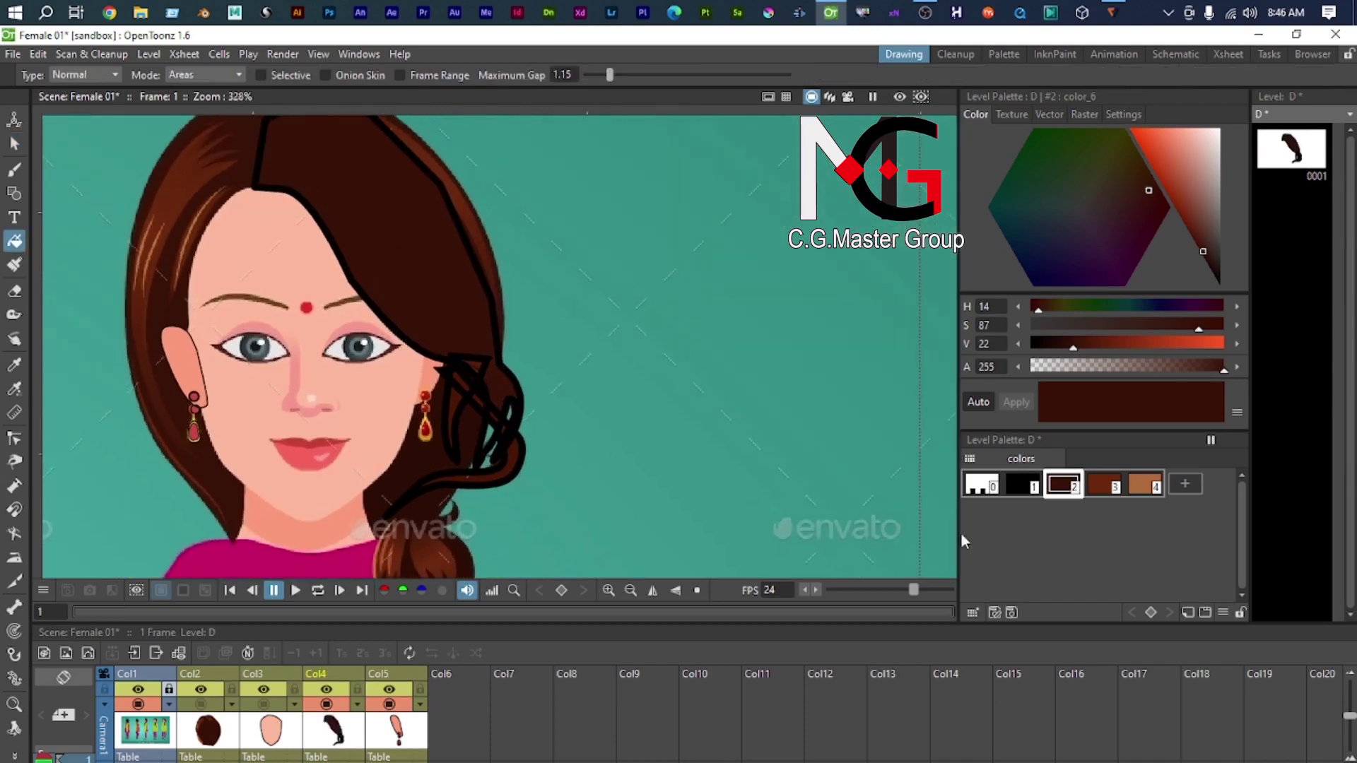
Step: Copy dark brown style 2 and paste its color and name over black style 1 to recolor the hair outlines
click(1026, 491)
click(1075, 495)
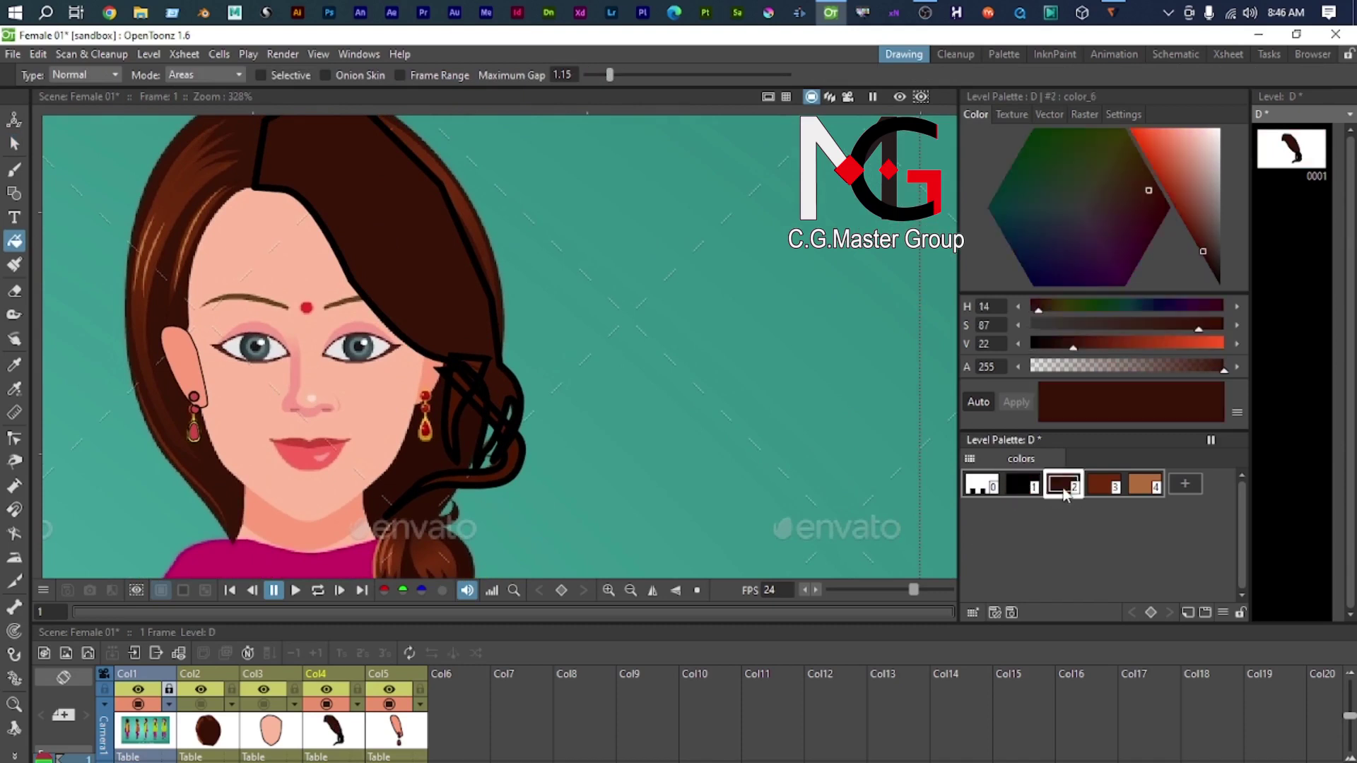
right_click(1077, 498)
click(1102, 508)
right_click(1026, 493)
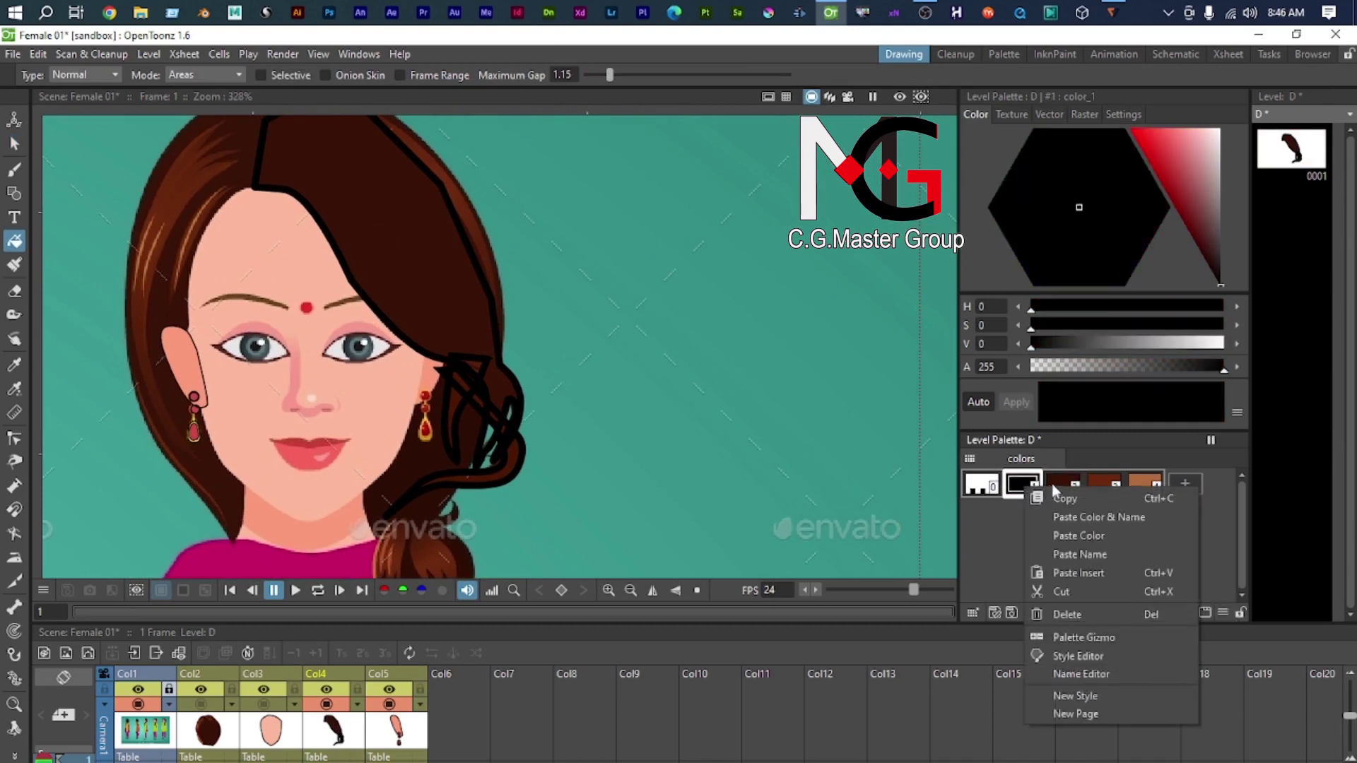
click(1077, 503)
scroll(349, 315, down, 1)
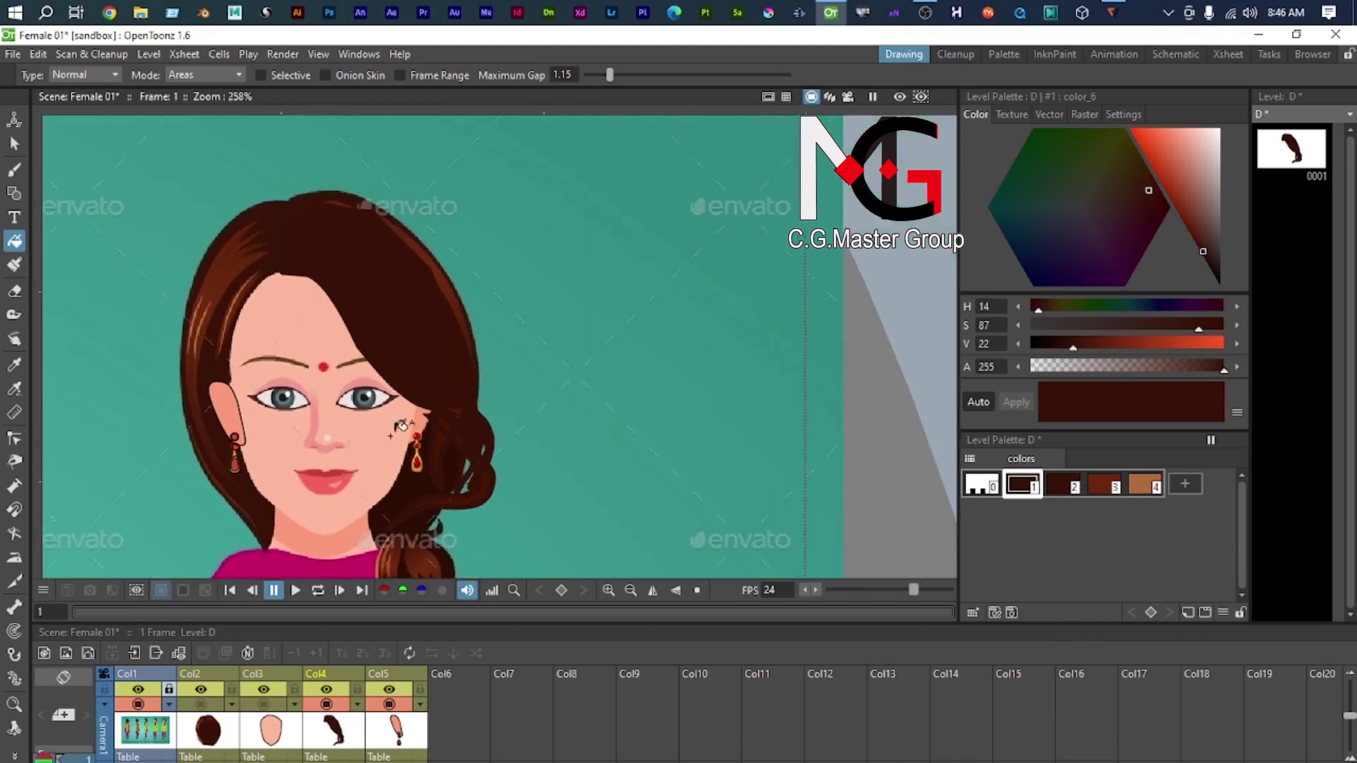
Step: Fill the curled hair strands beside the earring with dark brown style 2
click(15, 145)
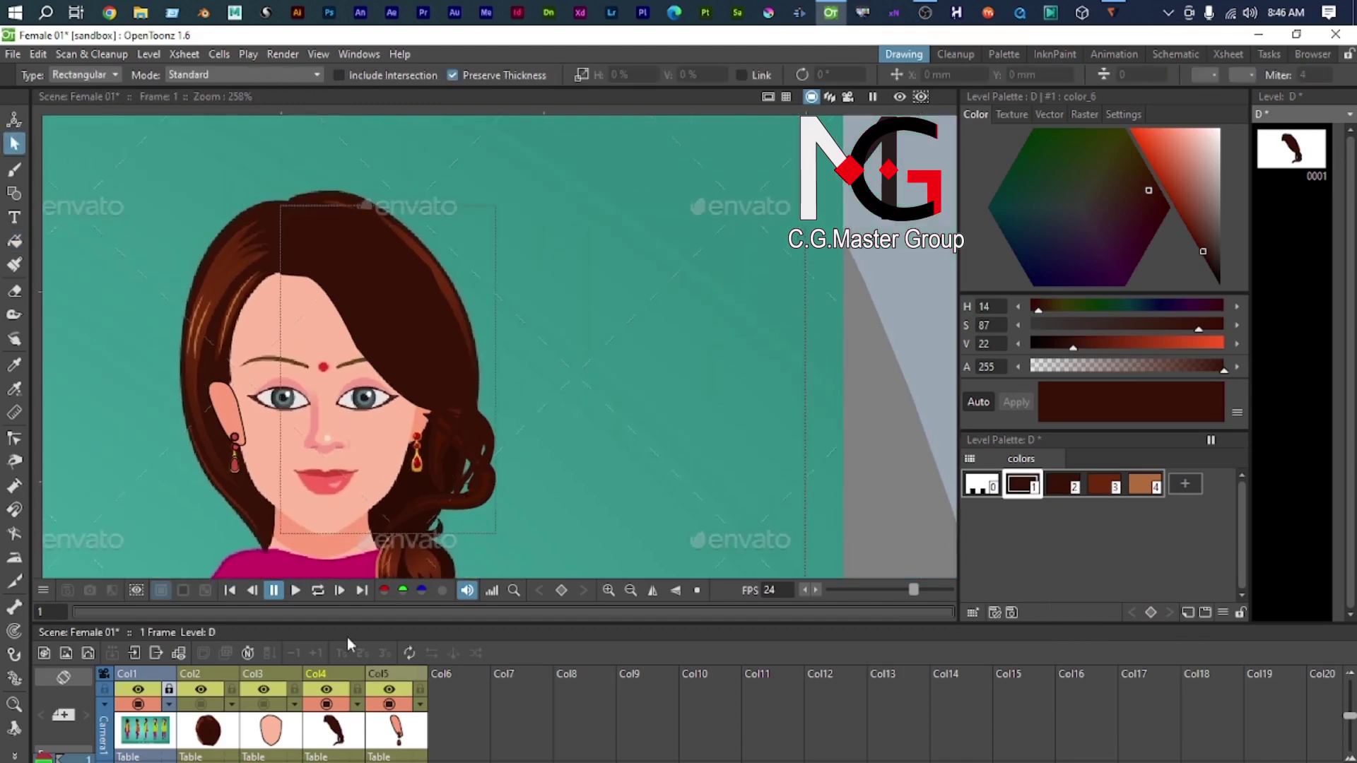
scroll(413, 350, up, 1)
scroll(406, 427, up, 5)
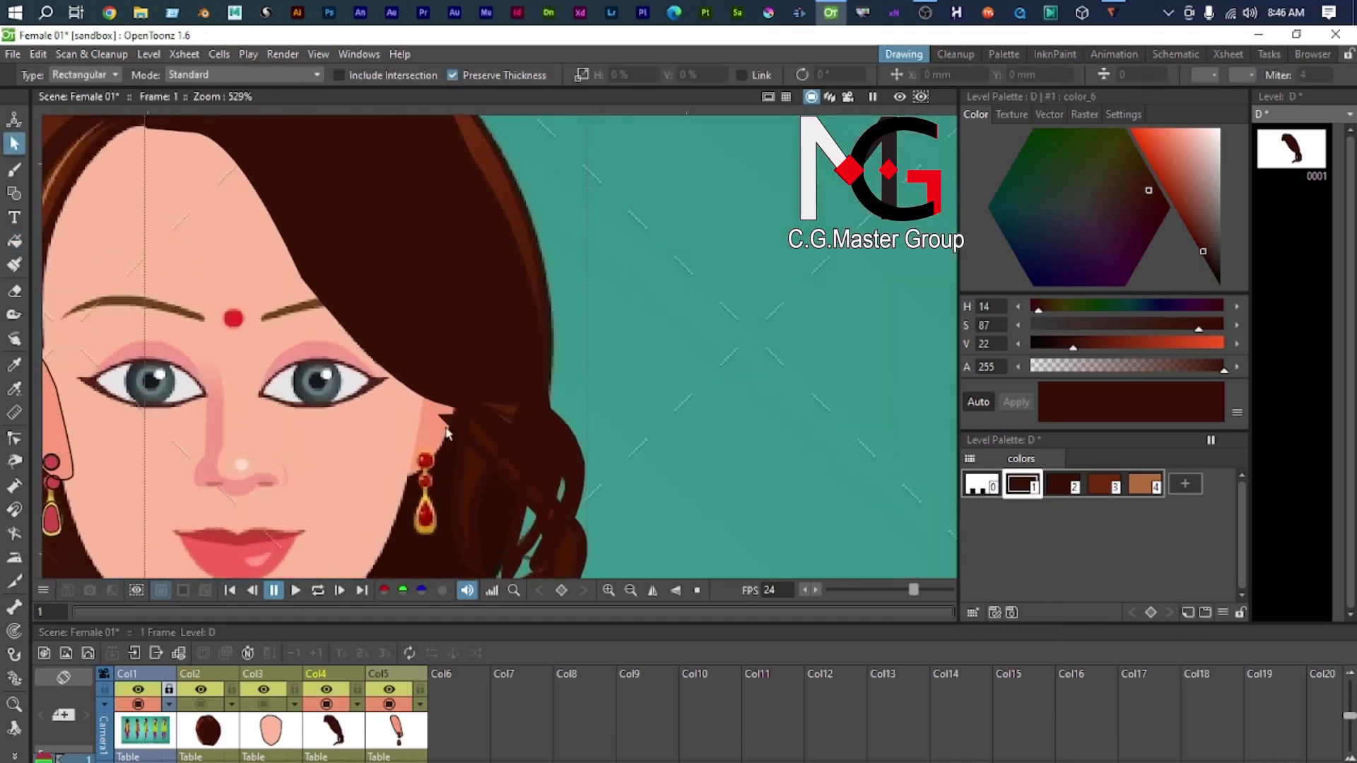
click(455, 417)
scroll(456, 424, down, 1)
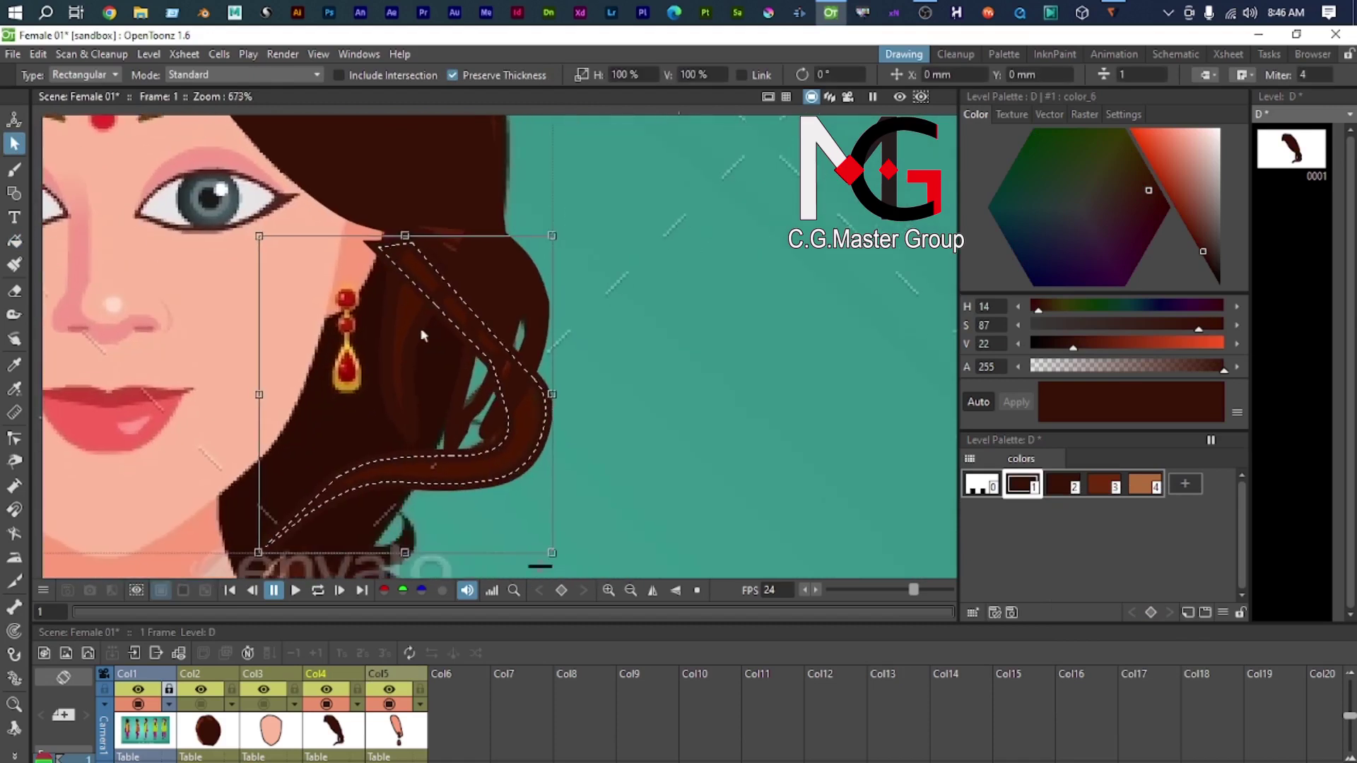
click(1065, 489)
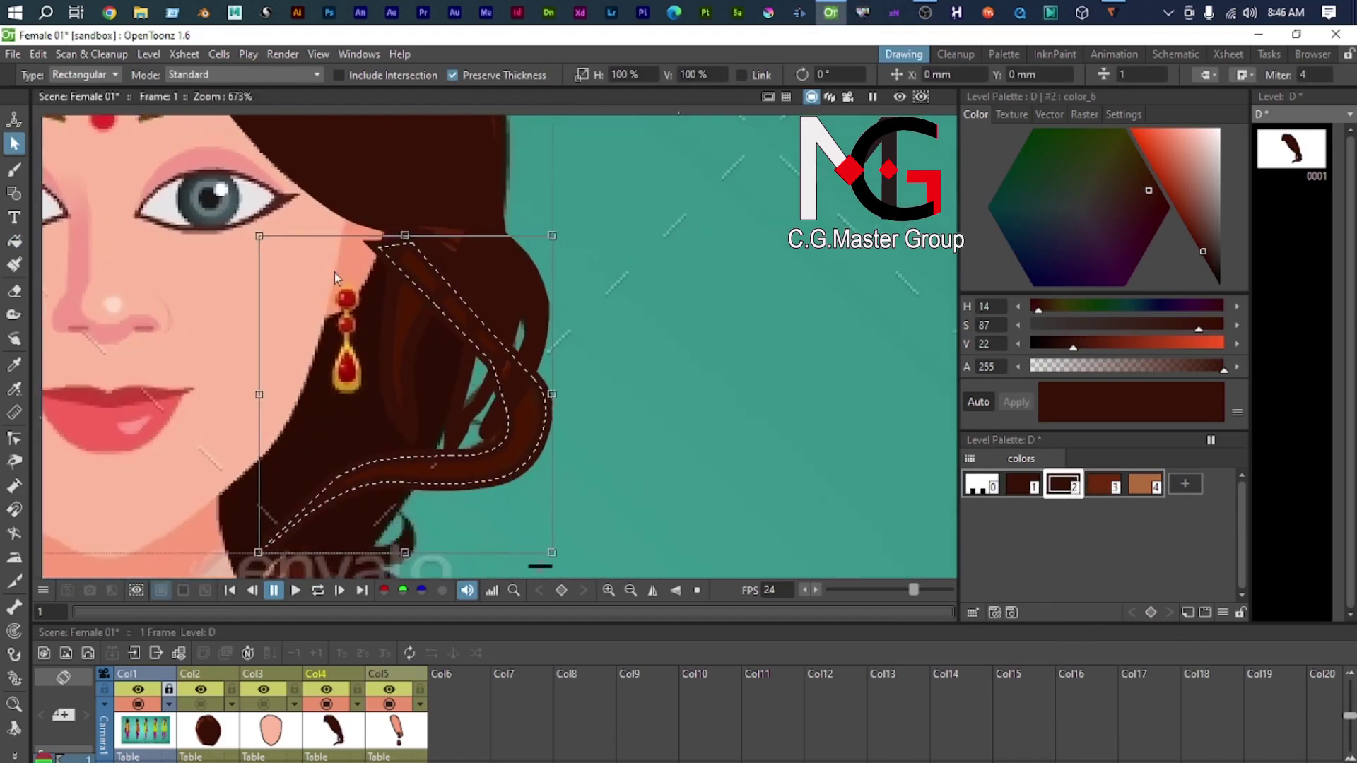
key(f)
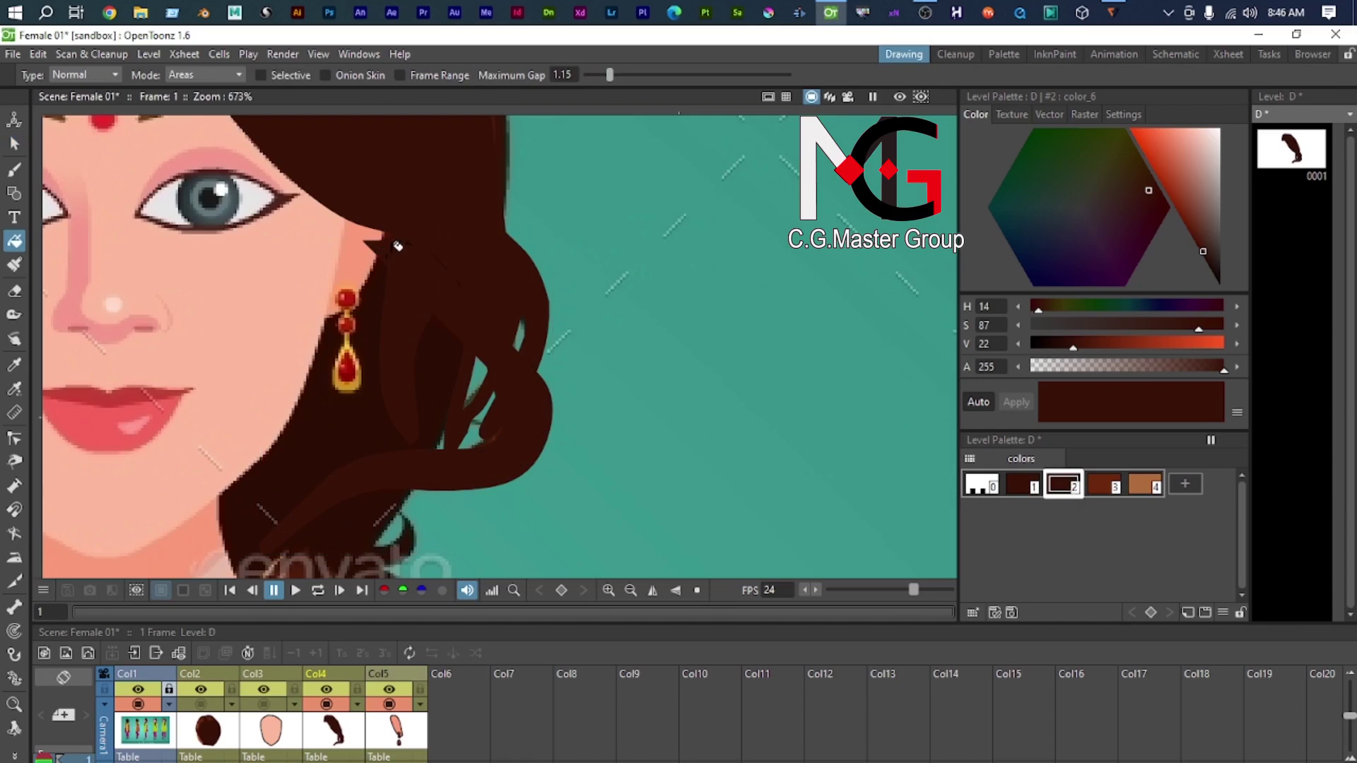
scroll(398, 245, down, 4)
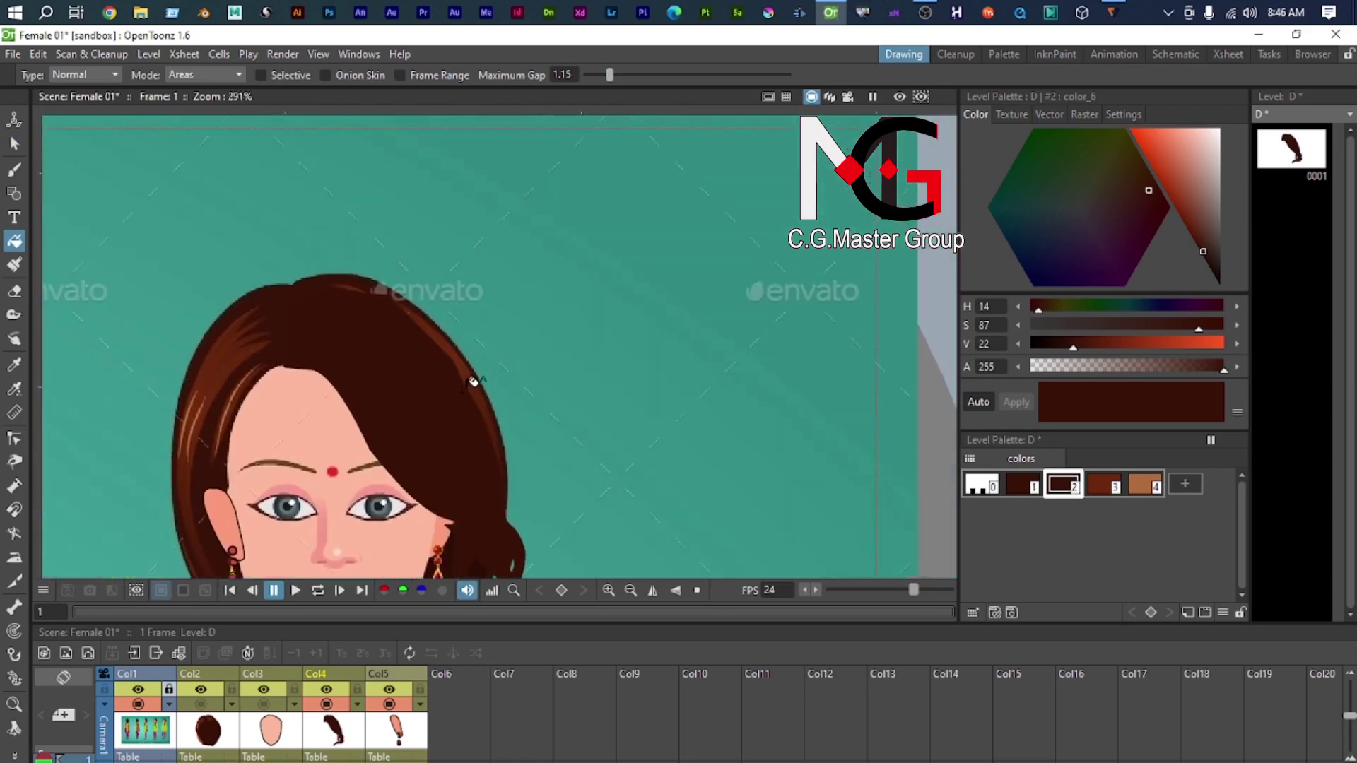
Step: Make the back hair in Col2 and the face shape in Col3 visible in the viewer
click(201, 704)
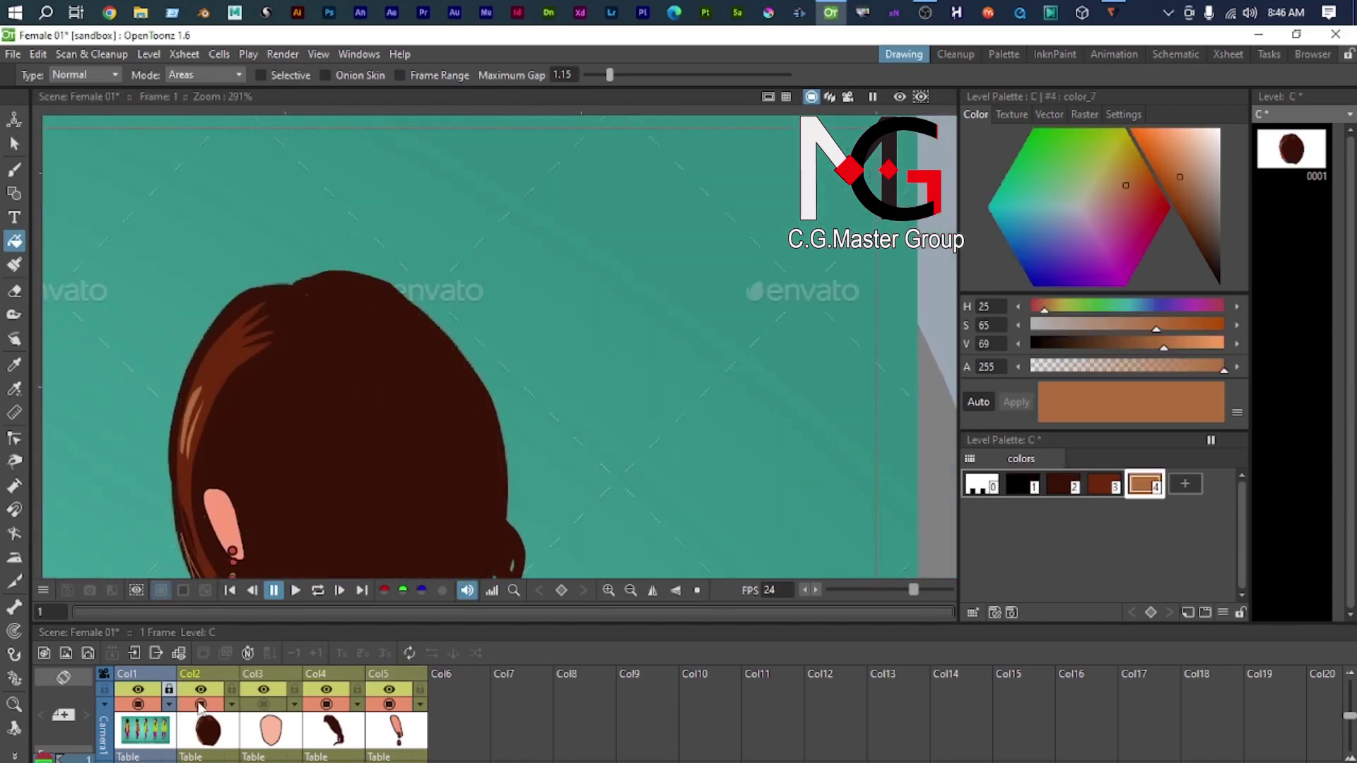
click(265, 705)
scroll(323, 375, down, 2)
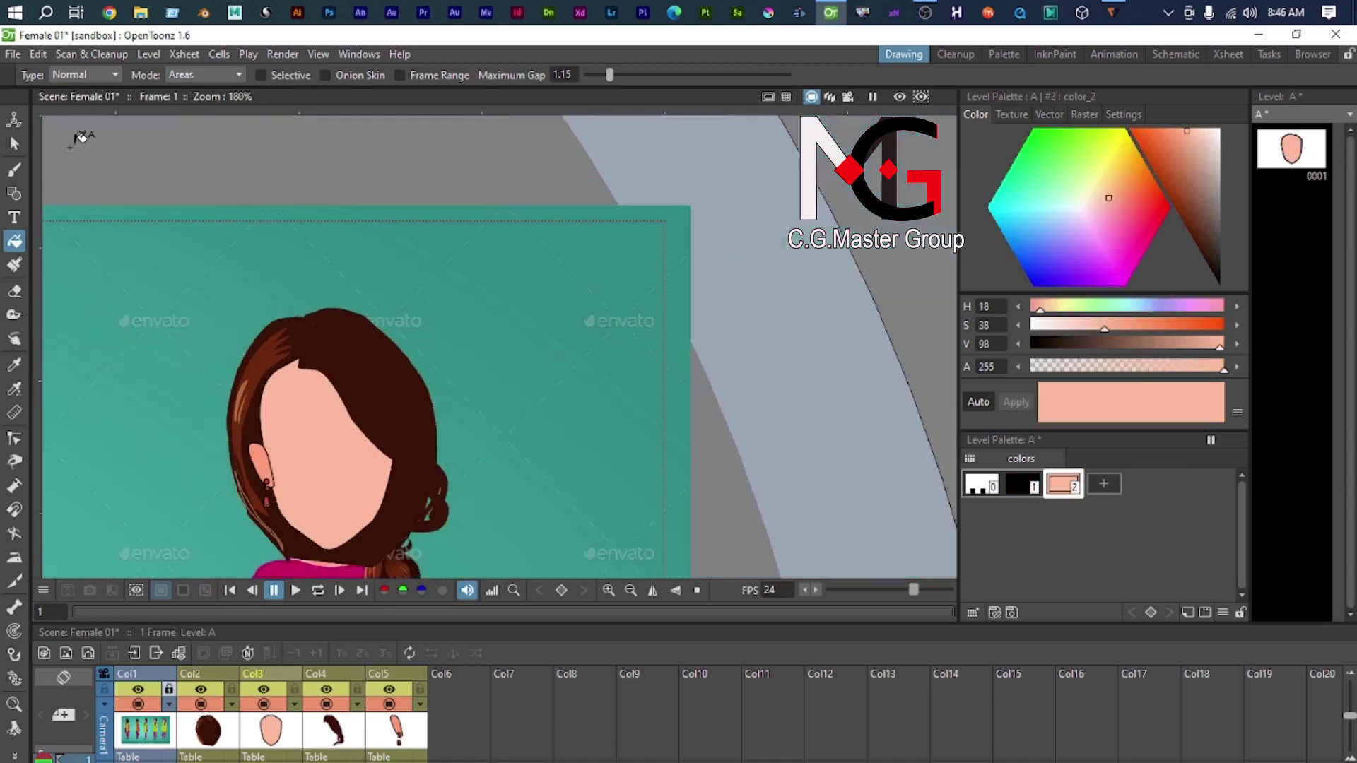
Step: Select the side-swept hair outline above the forehead with the Control Point Editor
click(15, 127)
click(15, 144)
scroll(410, 436, down, 1)
scroll(407, 433, up, 1)
scroll(406, 438, up, 4)
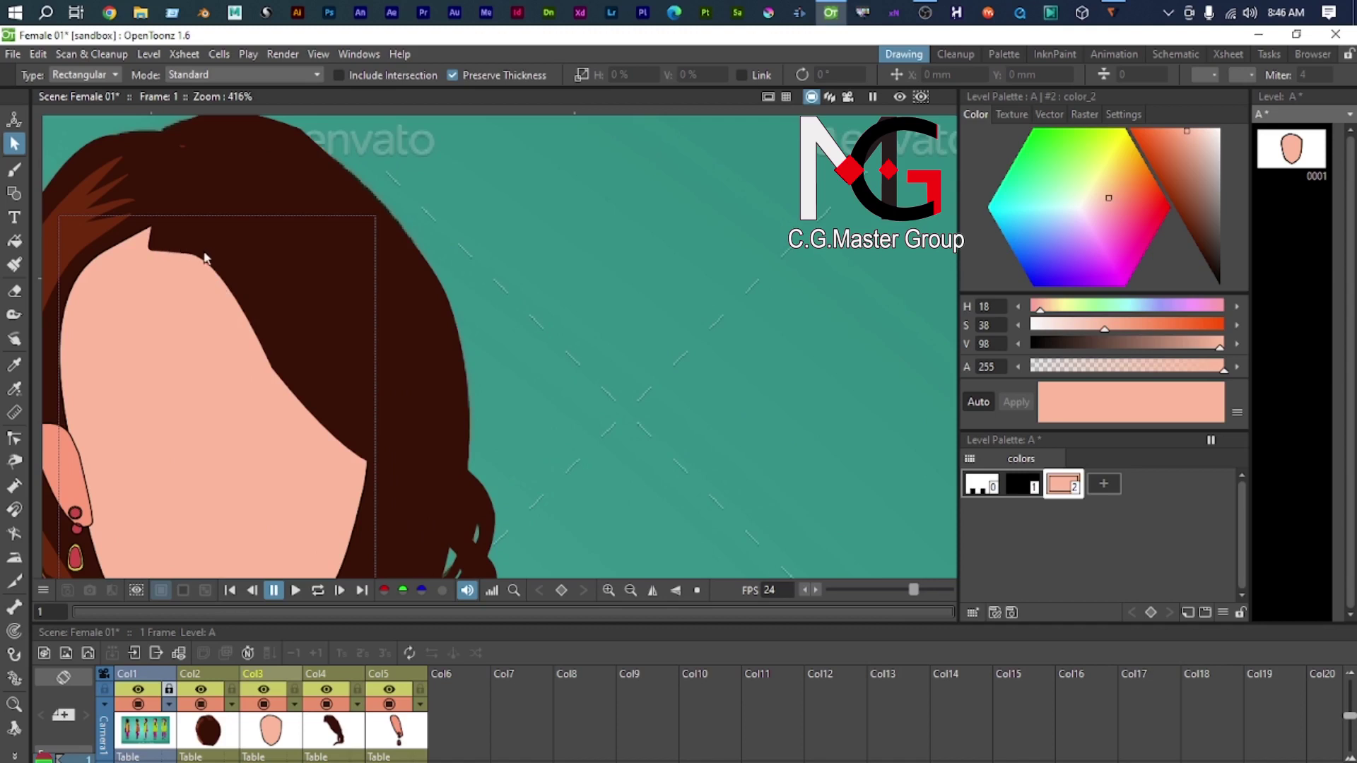
key(c)
scroll(222, 266, up, 1)
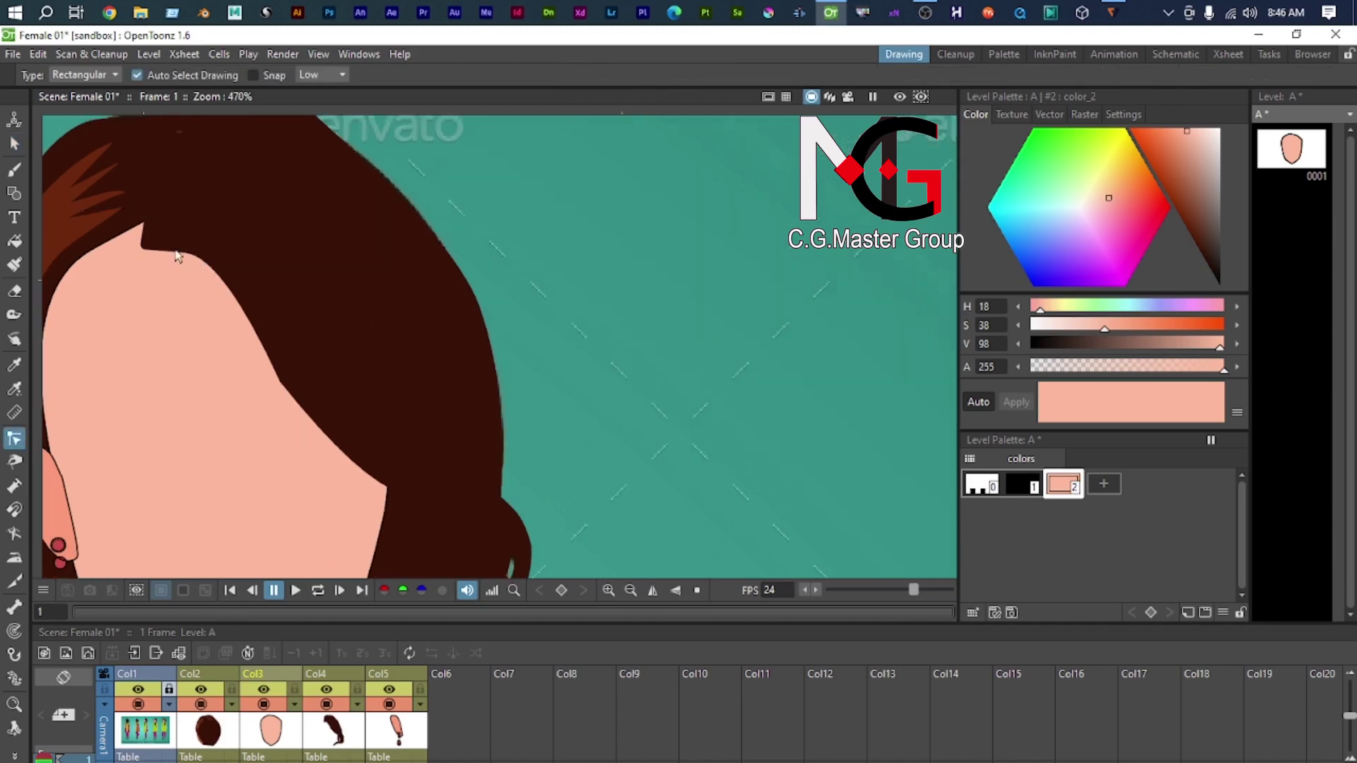
click(177, 249)
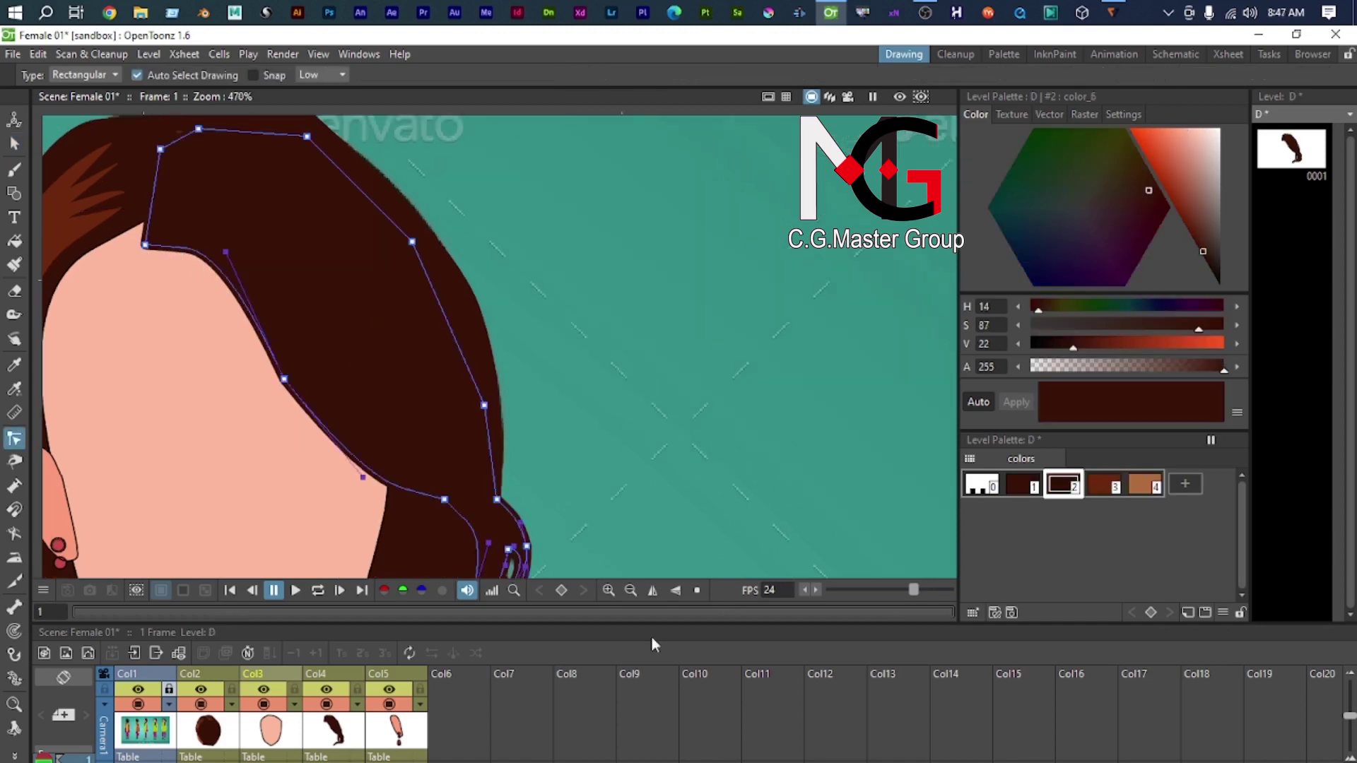
Step: Hide the side-swept hair in Col4 and try to select the hair beside the face
click(326, 704)
click(336, 739)
scroll(116, 306, up, 2)
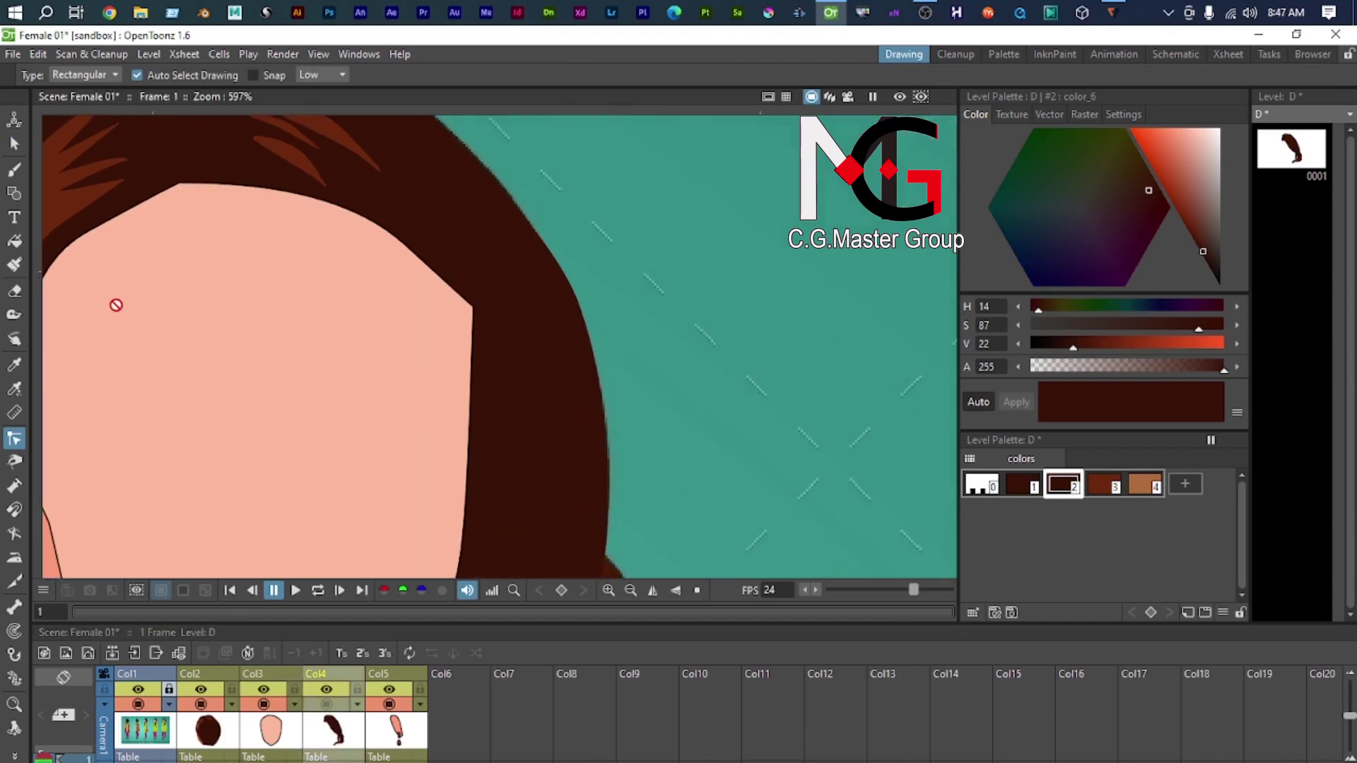
scroll(272, 273, down, 3)
click(18, 144)
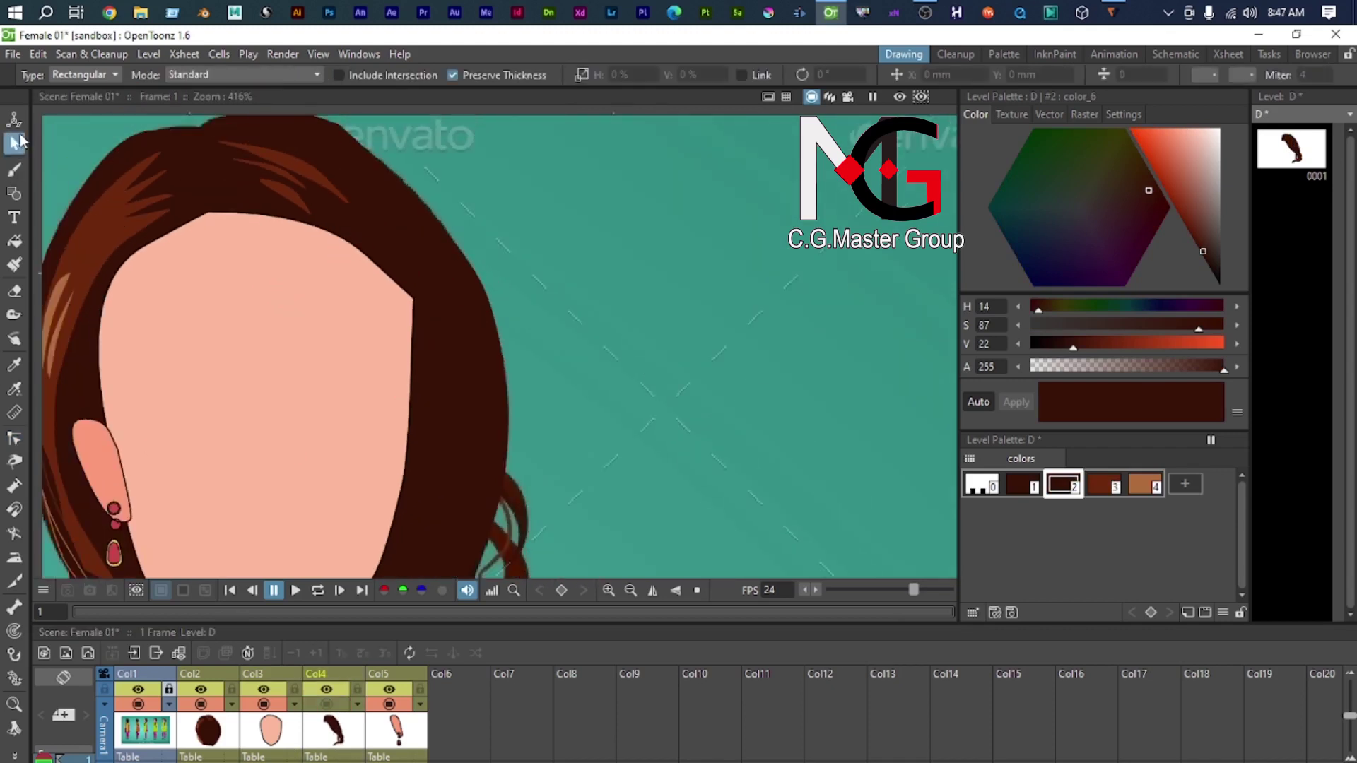
click(333, 735)
click(448, 363)
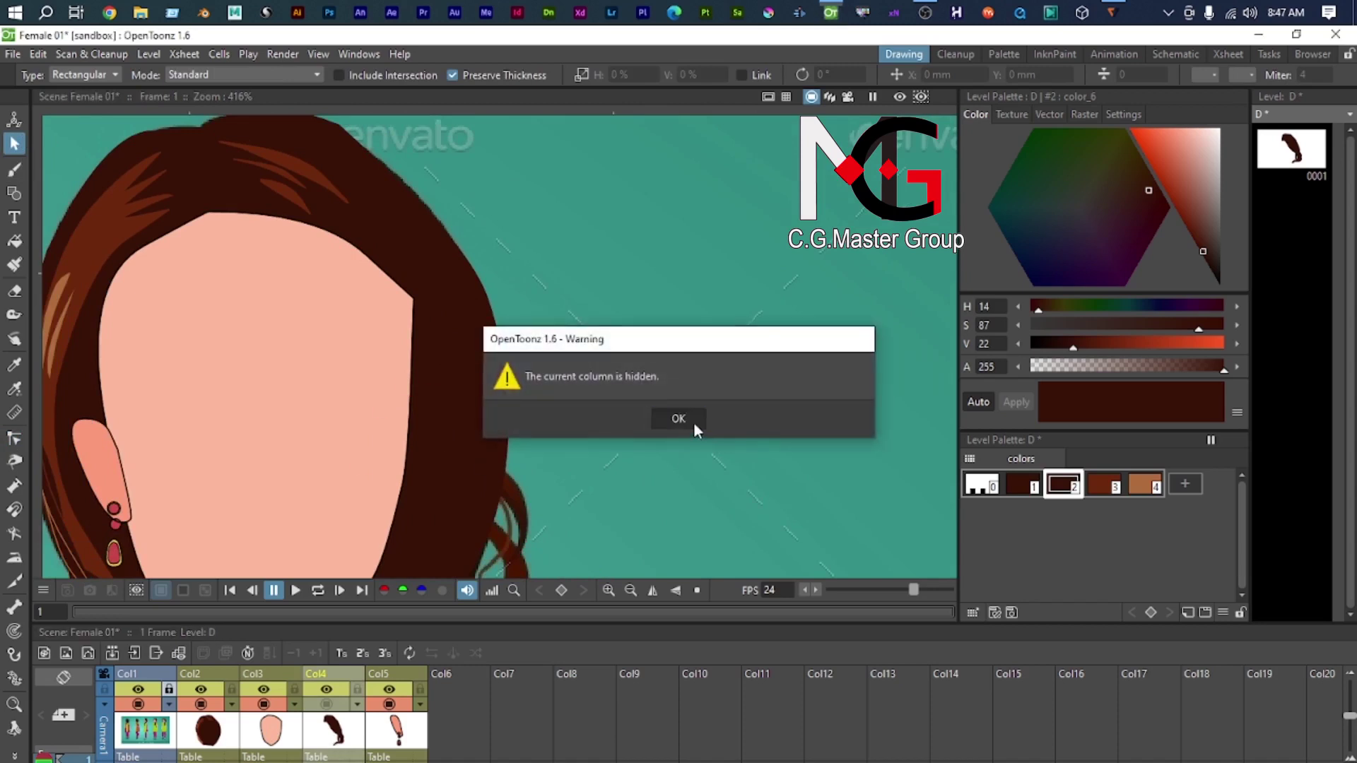
click(689, 420)
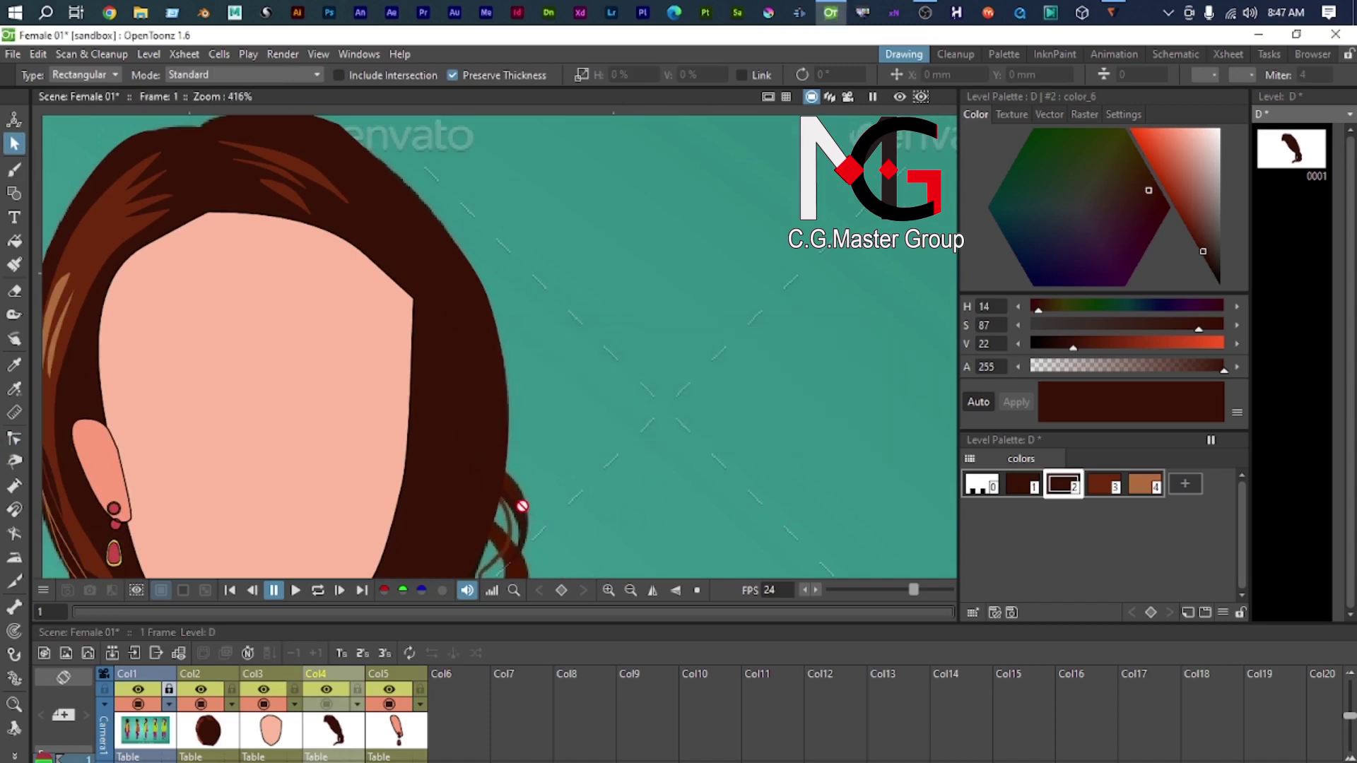
scroll(439, 467, down, 1)
Step: Try to pick the hair beside the face with the Animate tool, and turn Col4's visibility back on
click(412, 718)
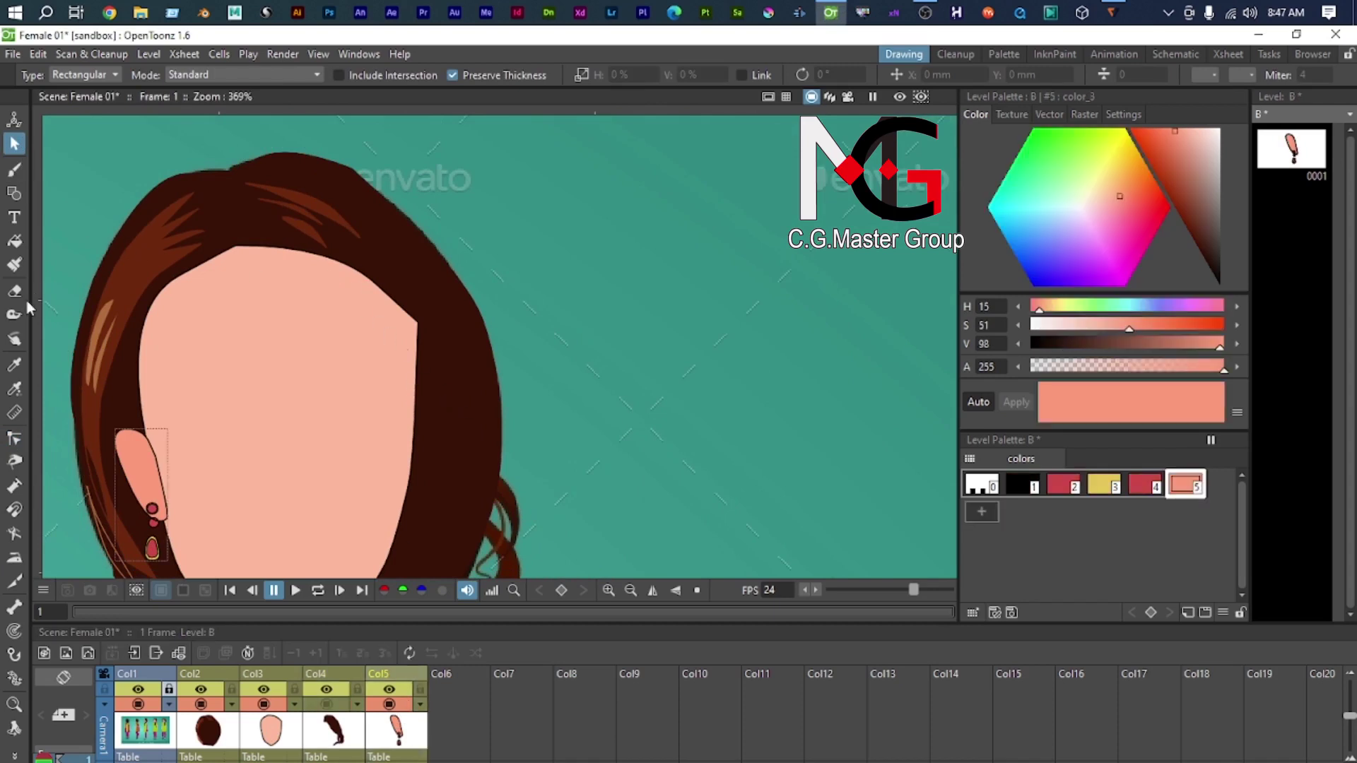
click(14, 119)
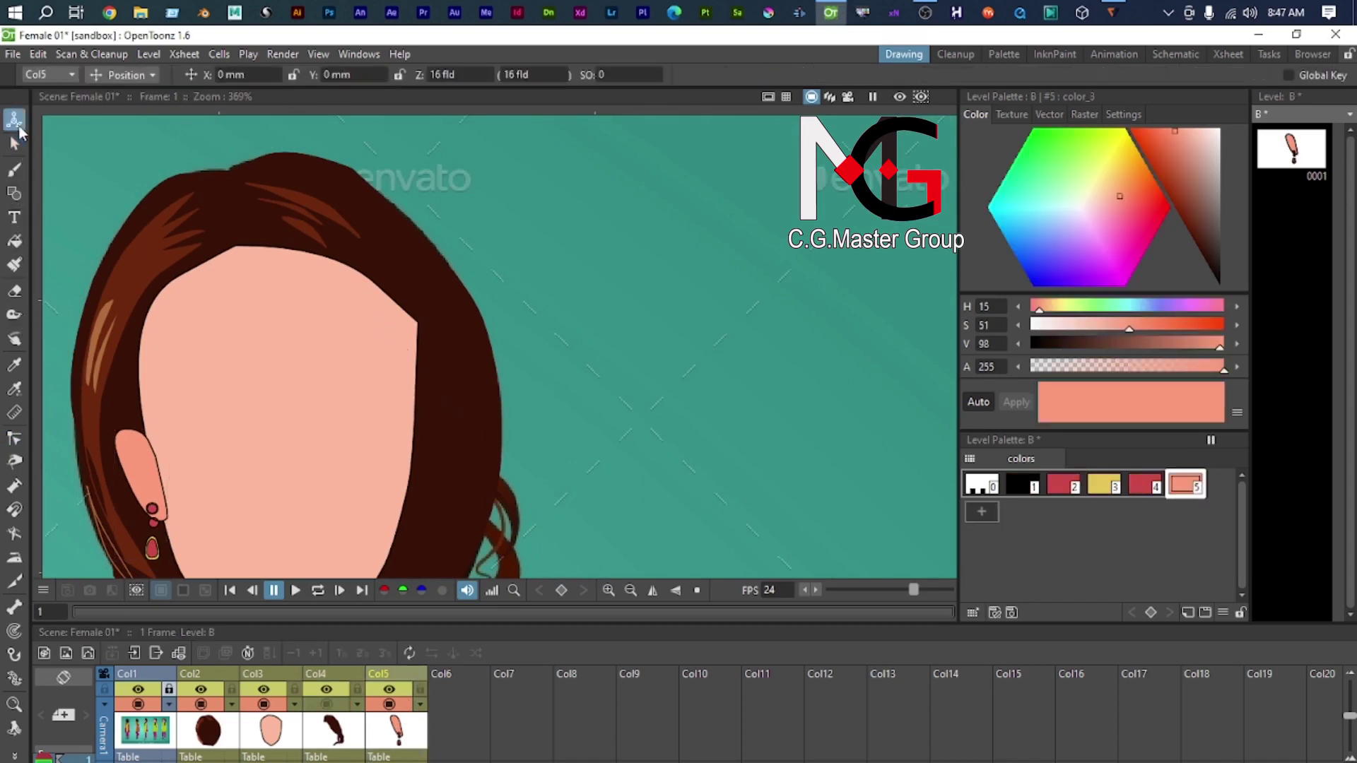
click(433, 264)
click(455, 338)
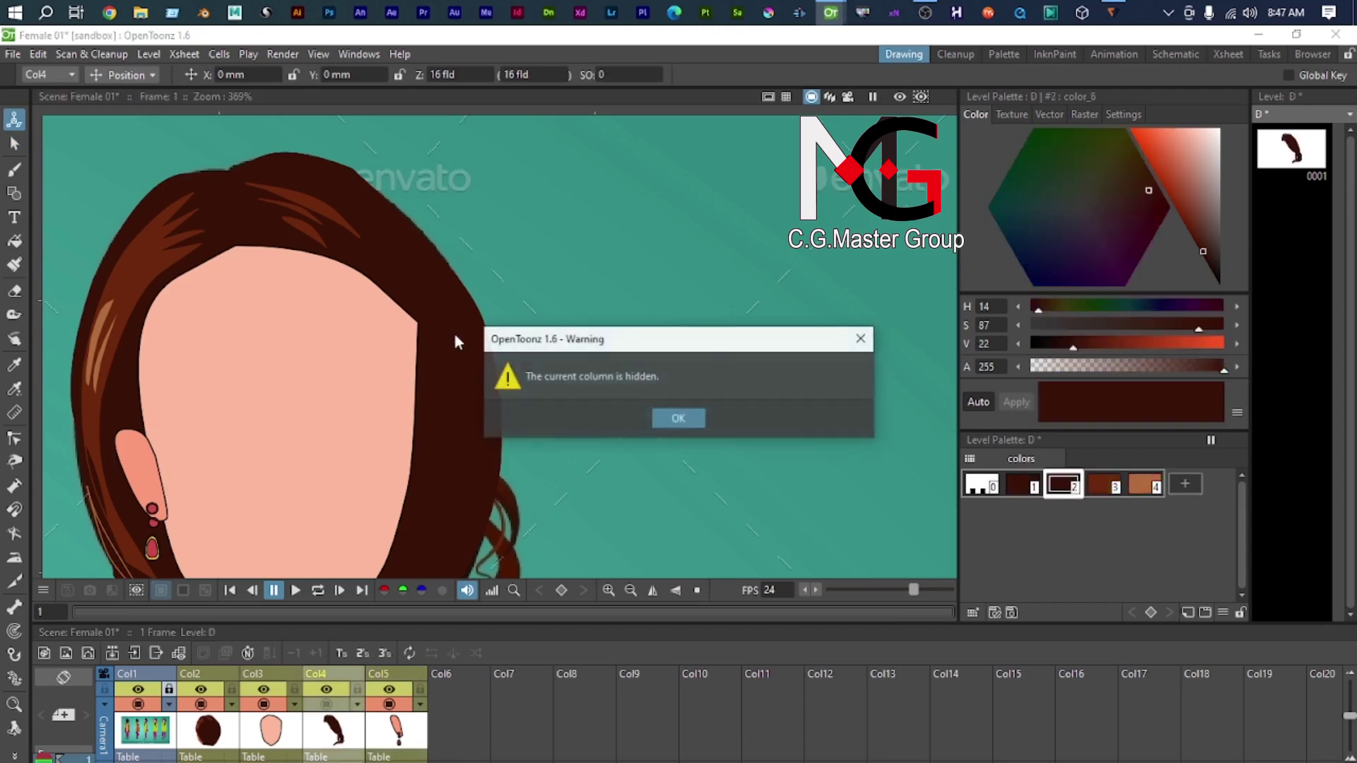
click(704, 422)
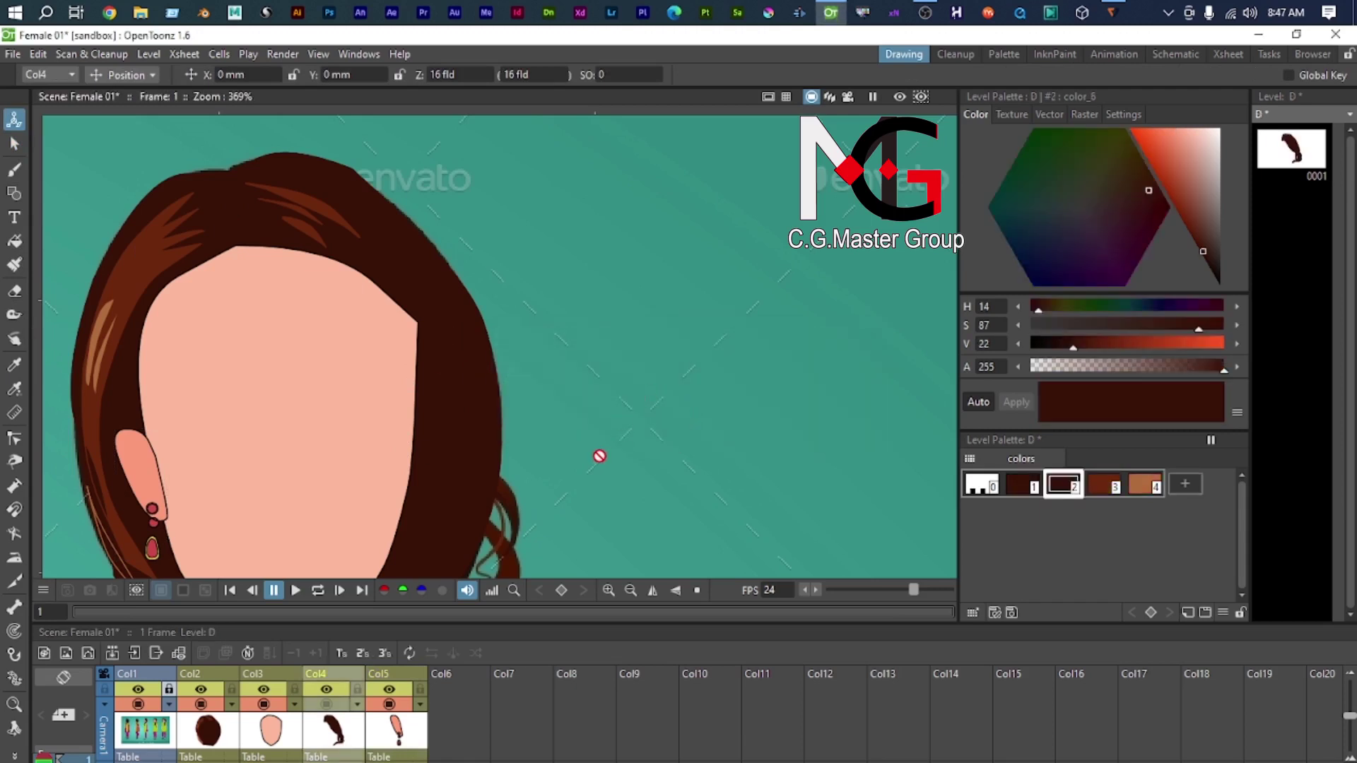
key(s)
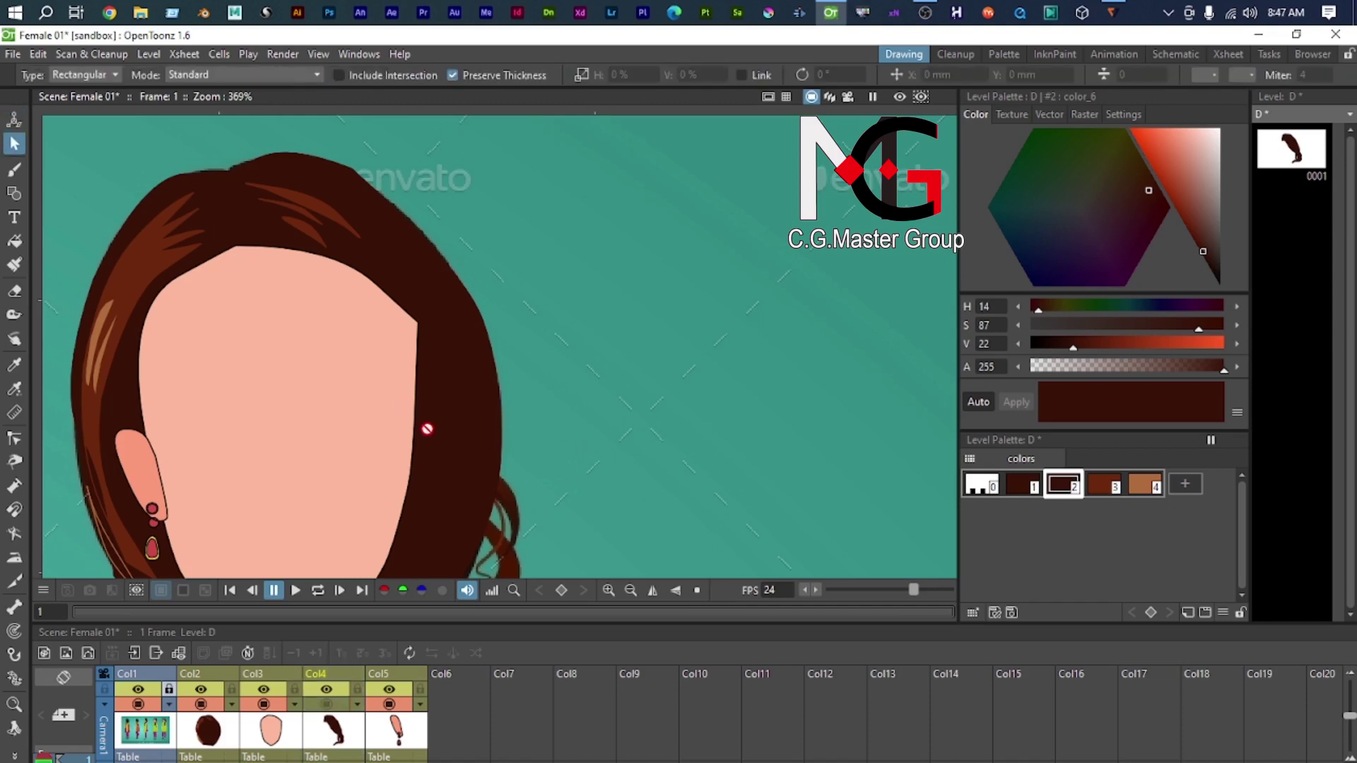
key(c)
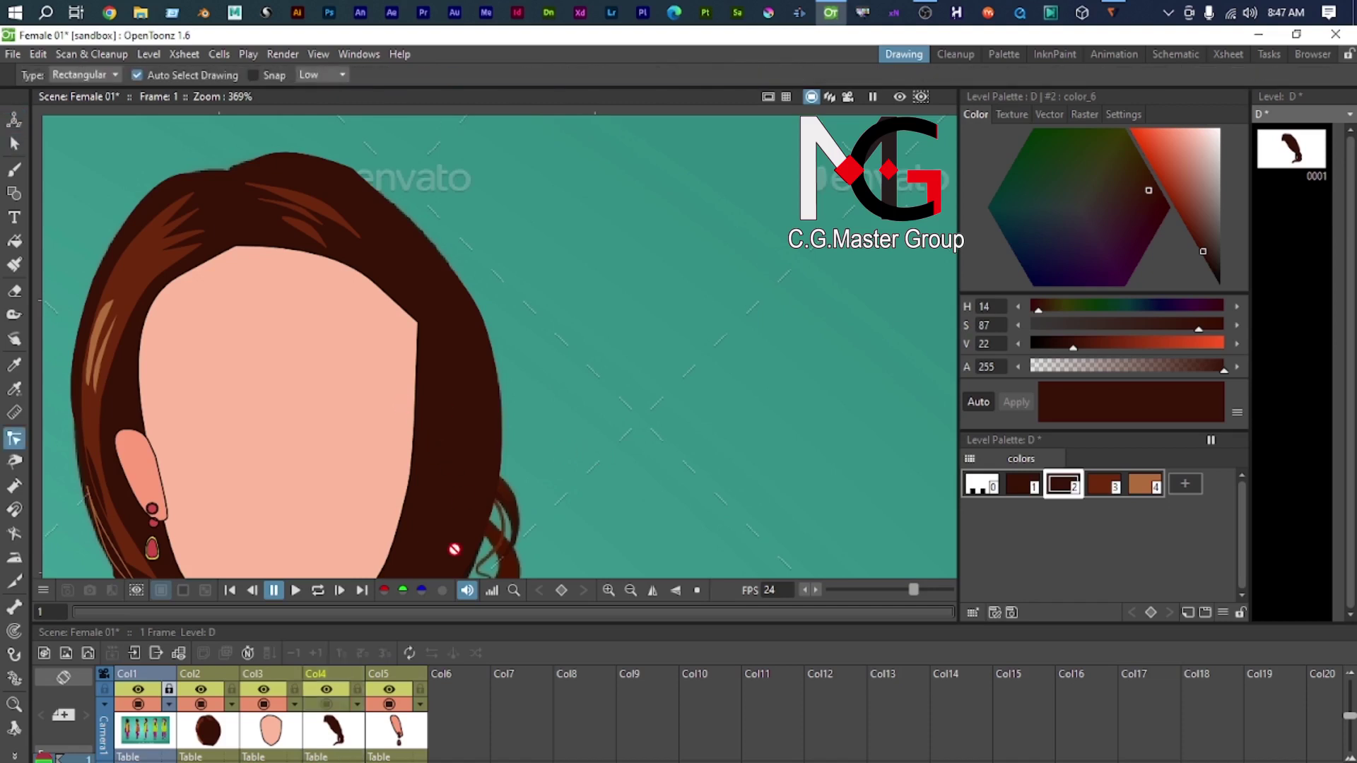
click(327, 704)
Step: Move the inner corner control point of the Col4 side-swept hair up to the parting at the top of the forehead
scroll(396, 446, down, 2)
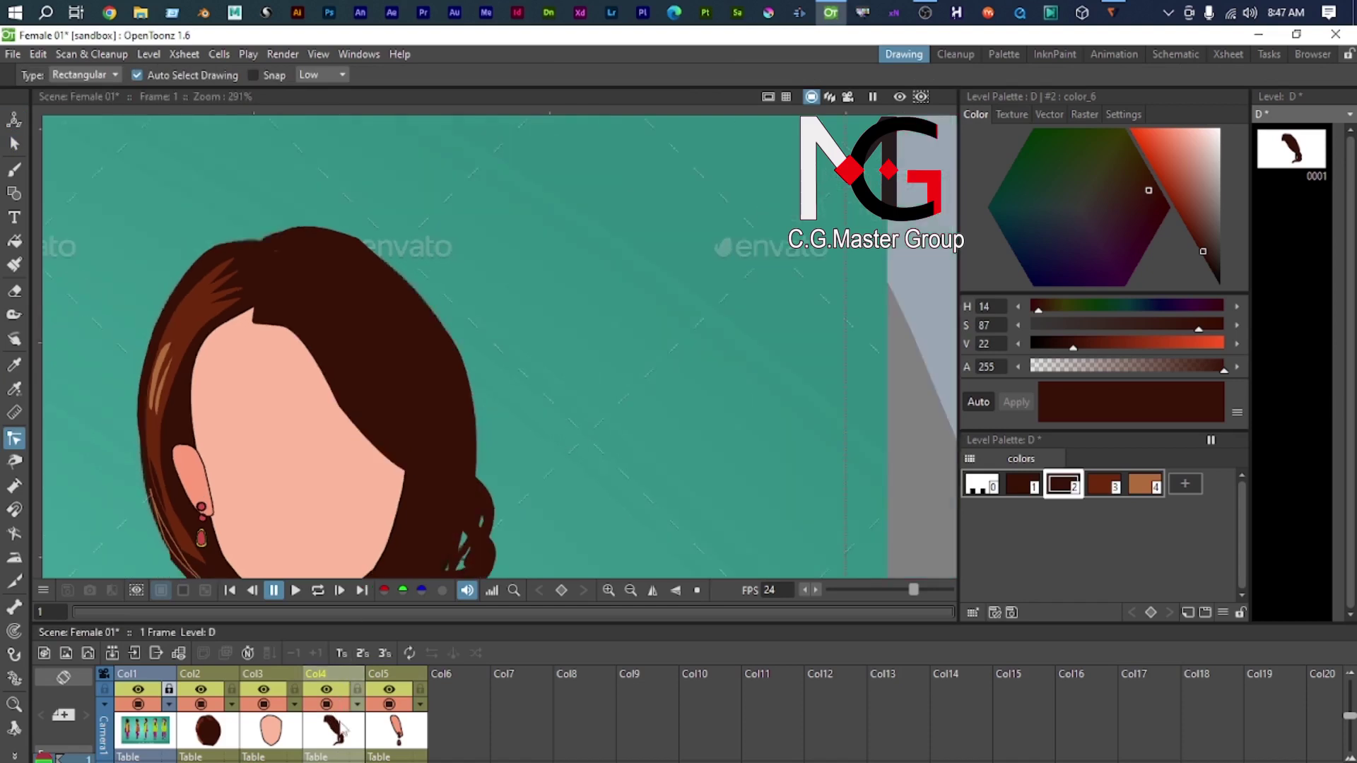
key(s)
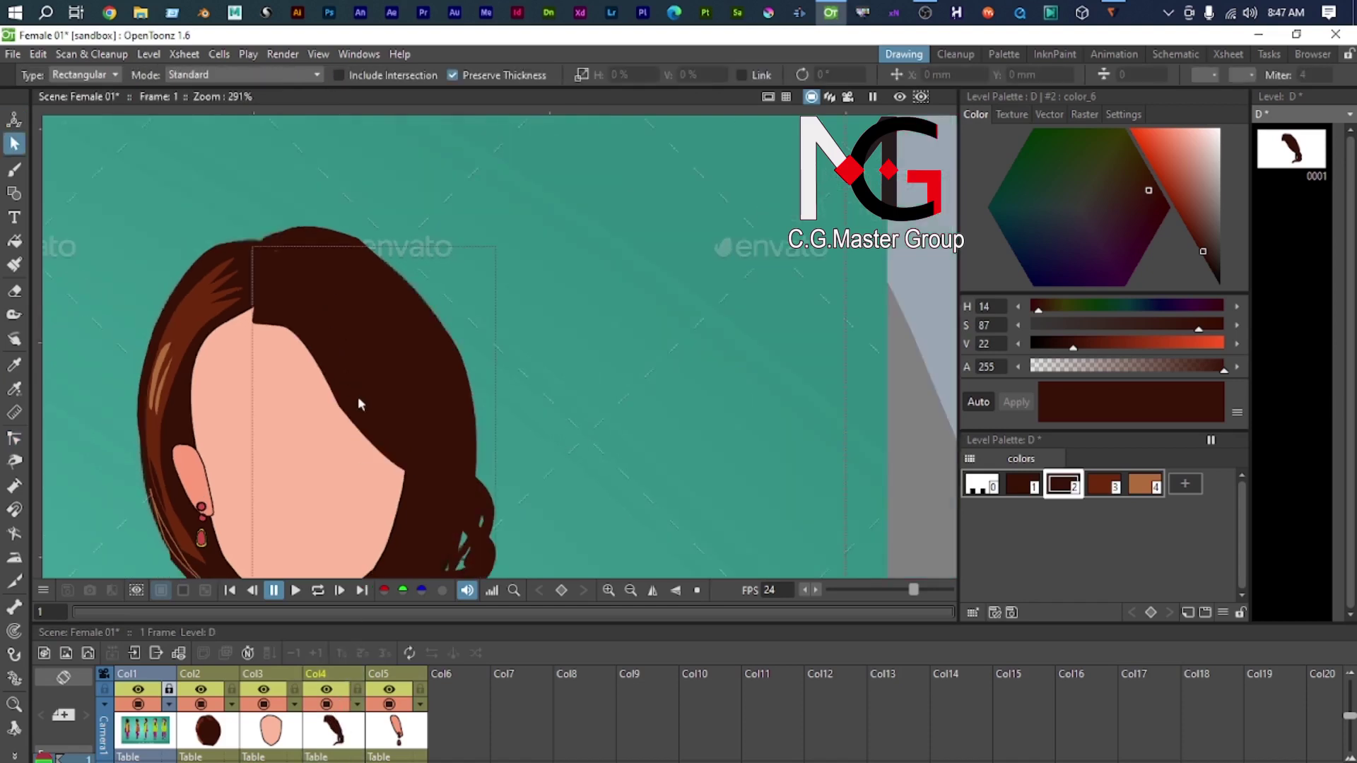
key(c)
click(330, 385)
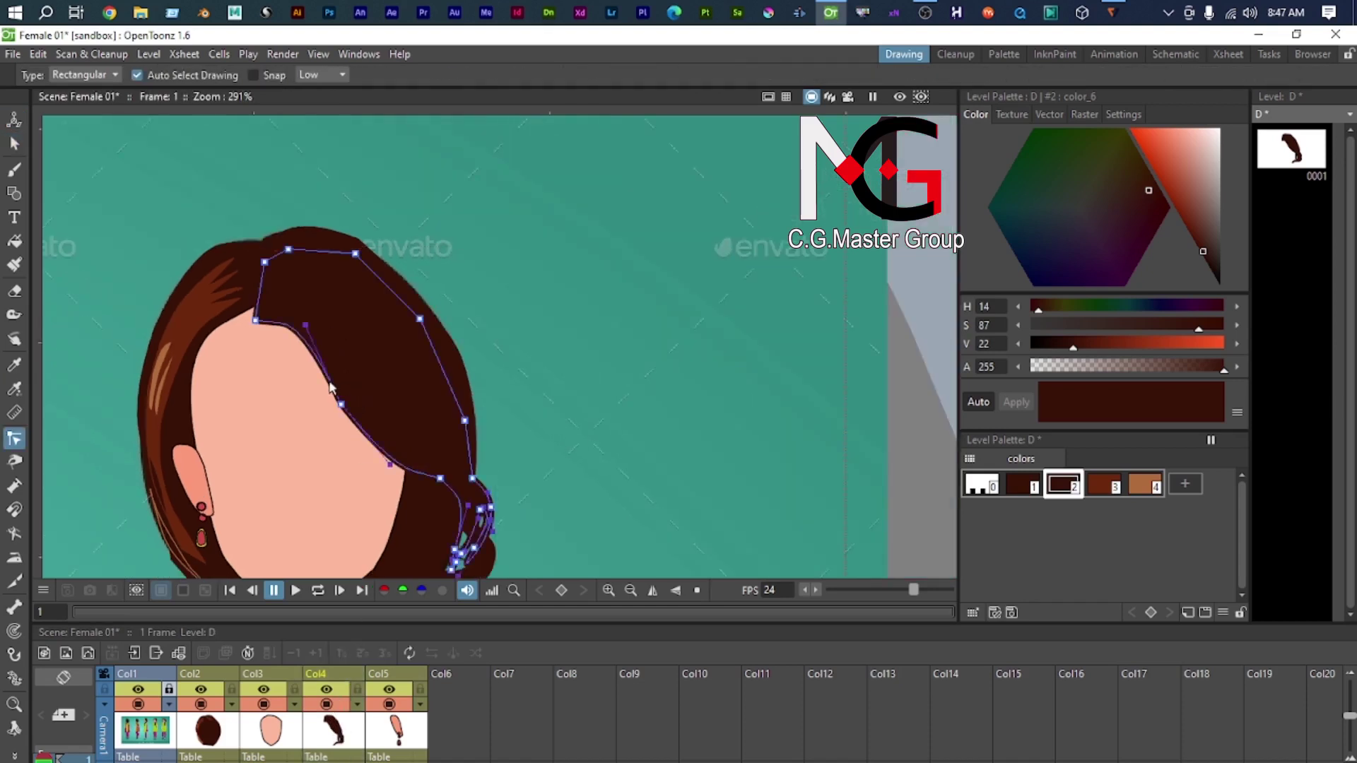
scroll(215, 320, up, 6)
scroll(306, 301, up, 1)
drag(318, 227, 320, 353)
click(286, 411)
drag(287, 416, 315, 337)
Step: Adjust the curve handle on the face-side edge of the side-swept hair, just below the parting, and check the whole head
scroll(314, 338, down, 5)
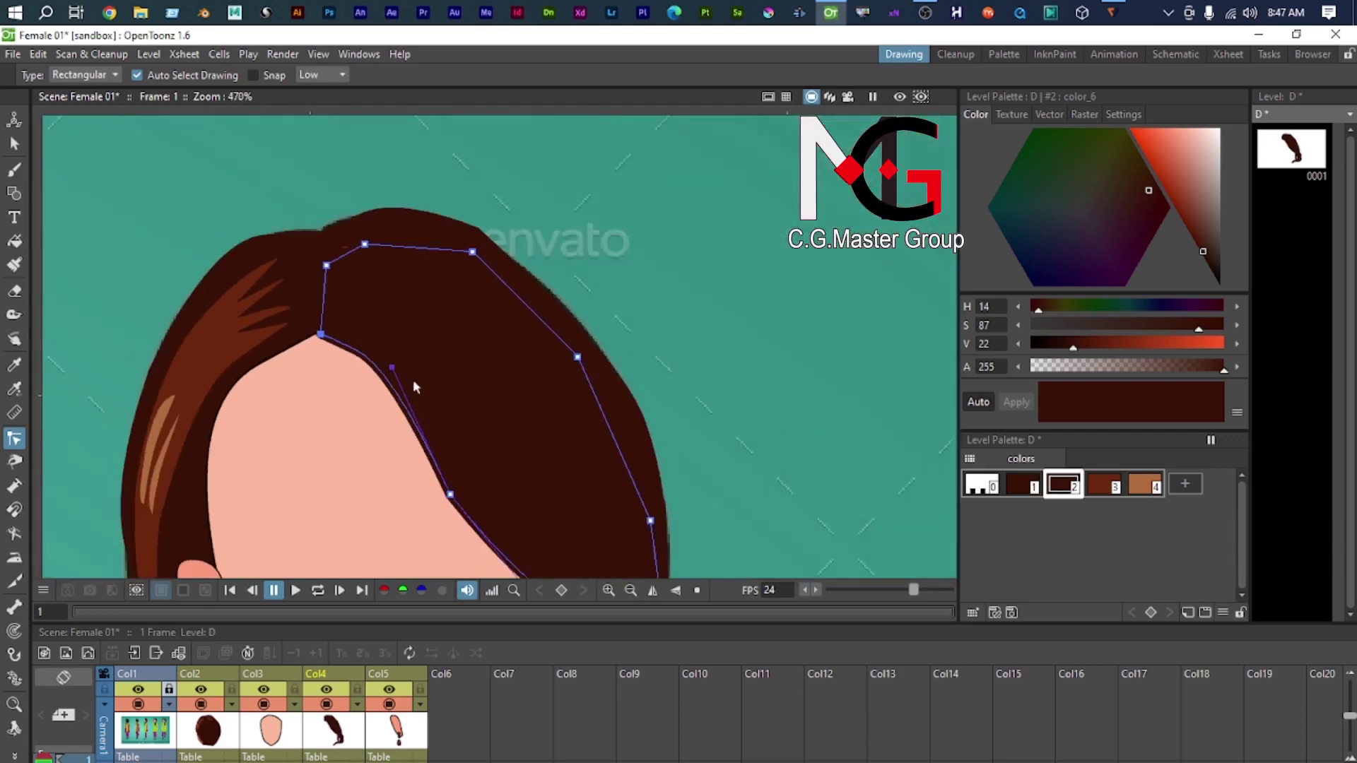
drag(396, 369, 427, 395)
scroll(428, 401, down, 3)
scroll(427, 401, down, 1)
click(14, 144)
scroll(399, 276, down, 5)
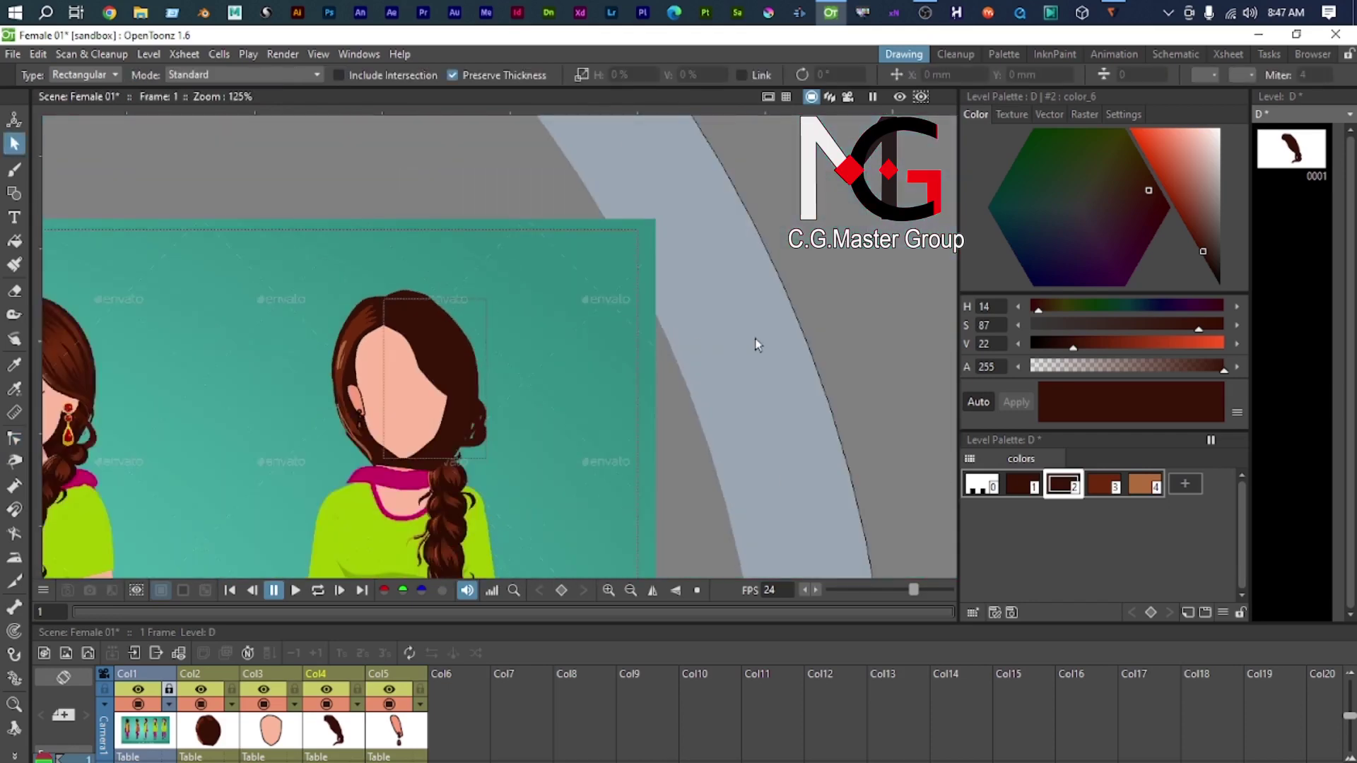
Step: Try to smooth the corner halfway down the side-swept hair's face-side edge by repositioning the lower curve handle
scroll(465, 355, up, 9)
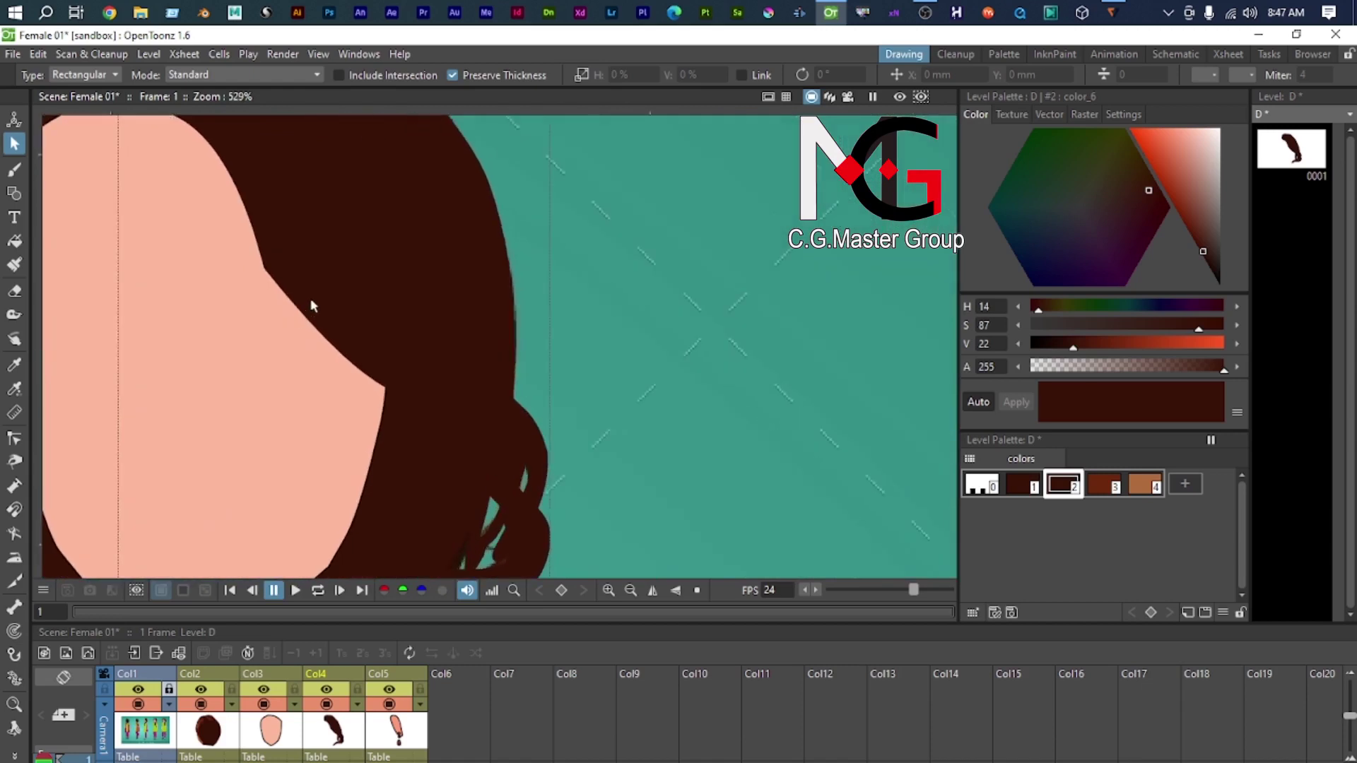
click(233, 255)
key(a)
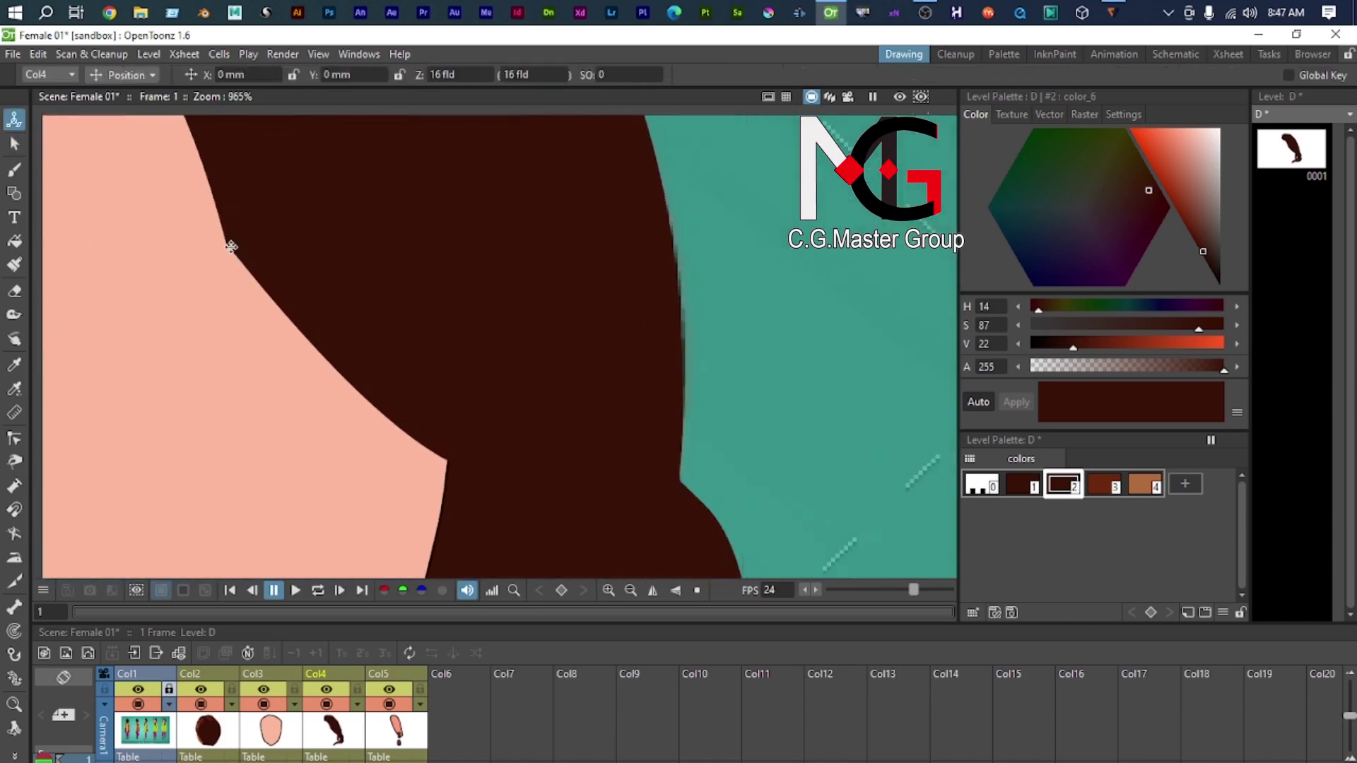
key(c)
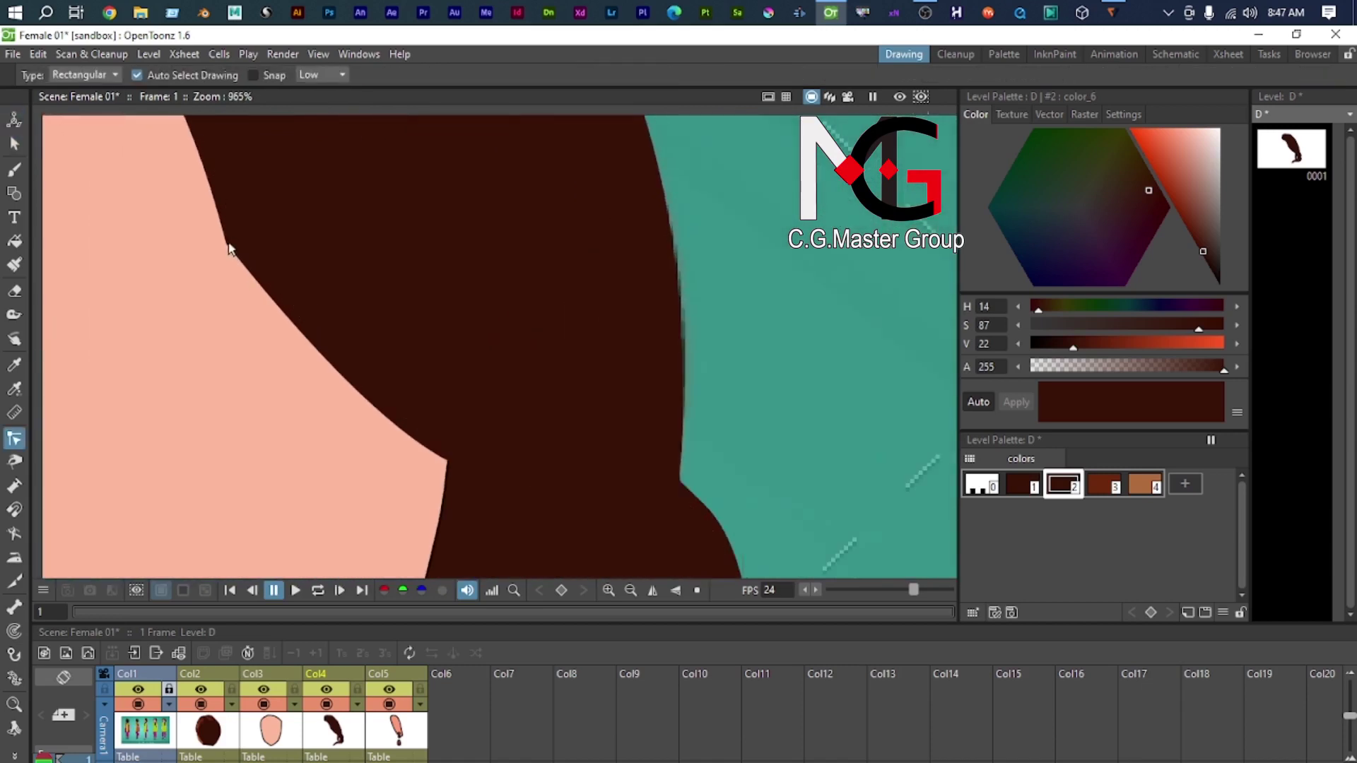
scroll(233, 254, down, 2)
click(292, 296)
click(247, 249)
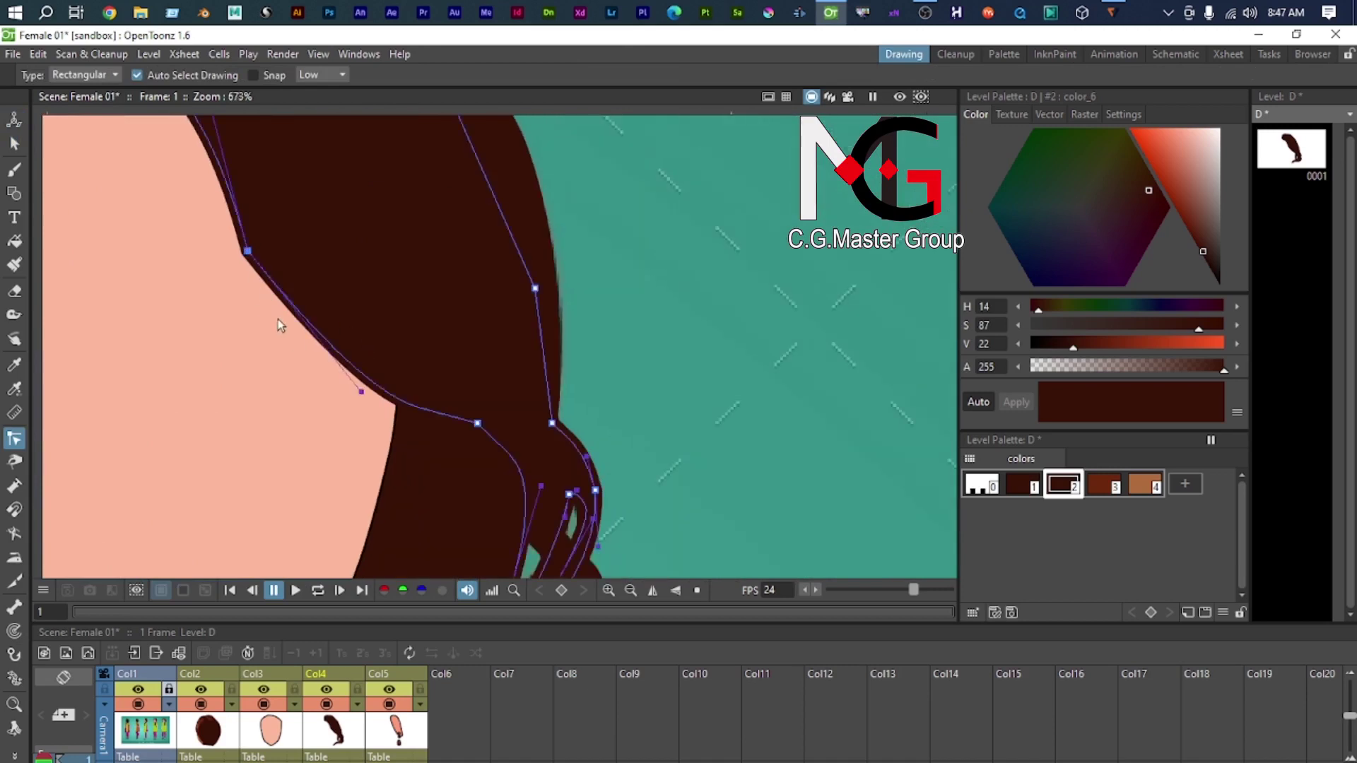
drag(359, 395, 315, 396)
scroll(315, 397, down, 5)
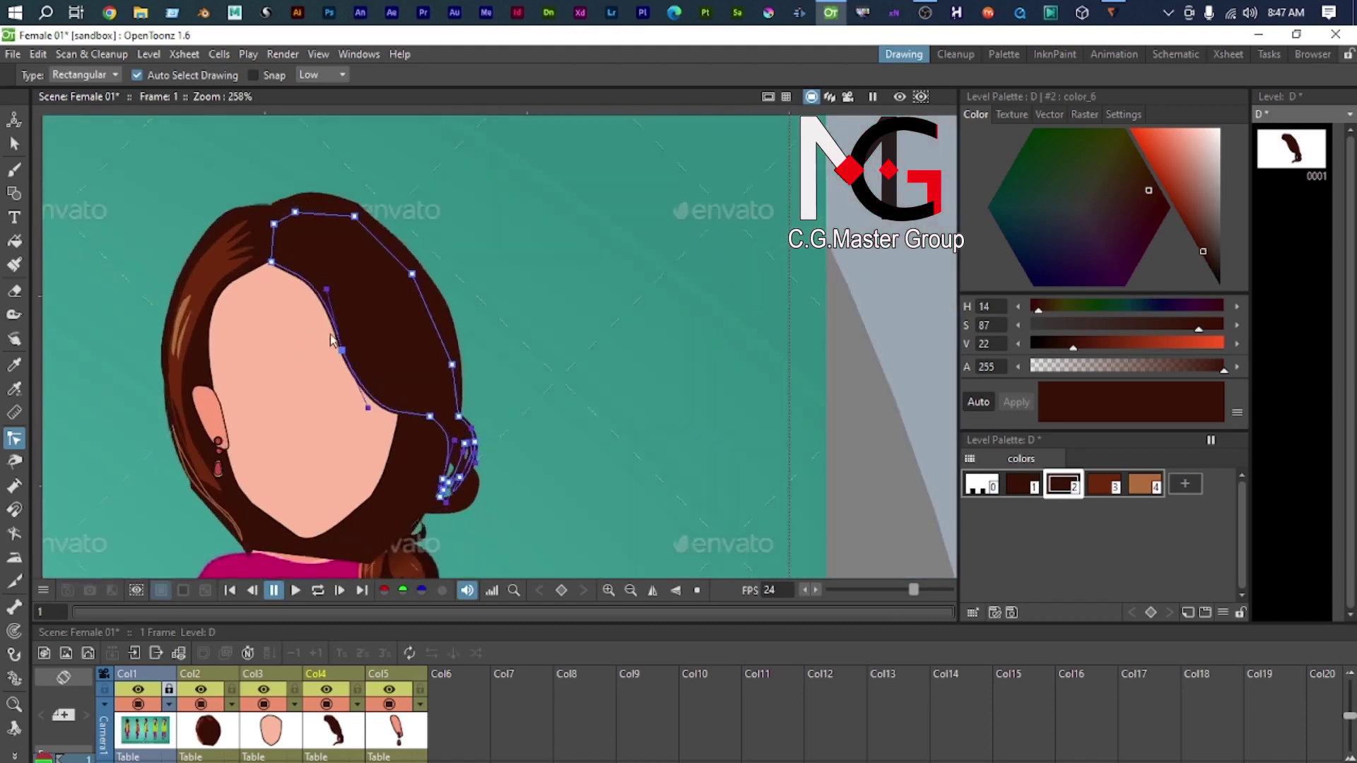
scroll(831, 337, down, 2)
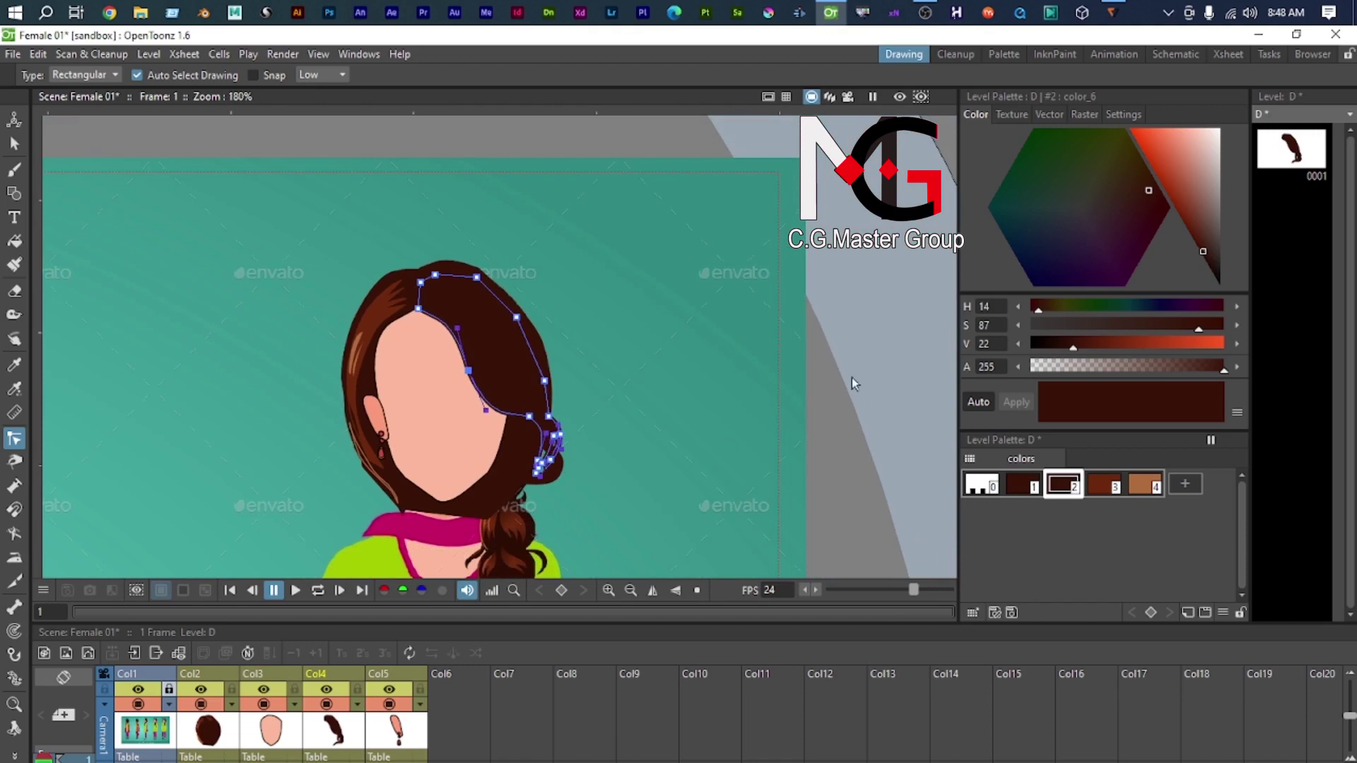
Step: Lower the opacity of the side-swept hair in Col4 to 48%
click(357, 704)
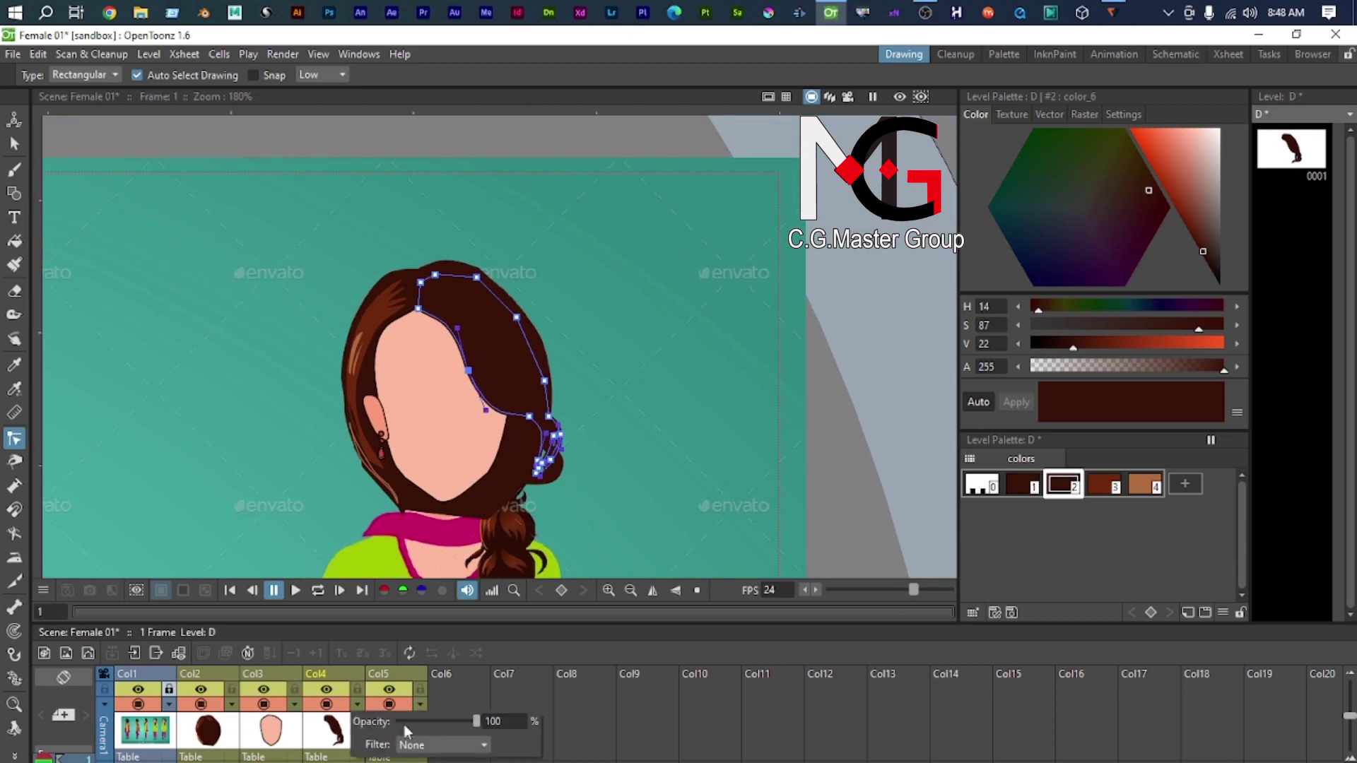
drag(477, 728, 437, 728)
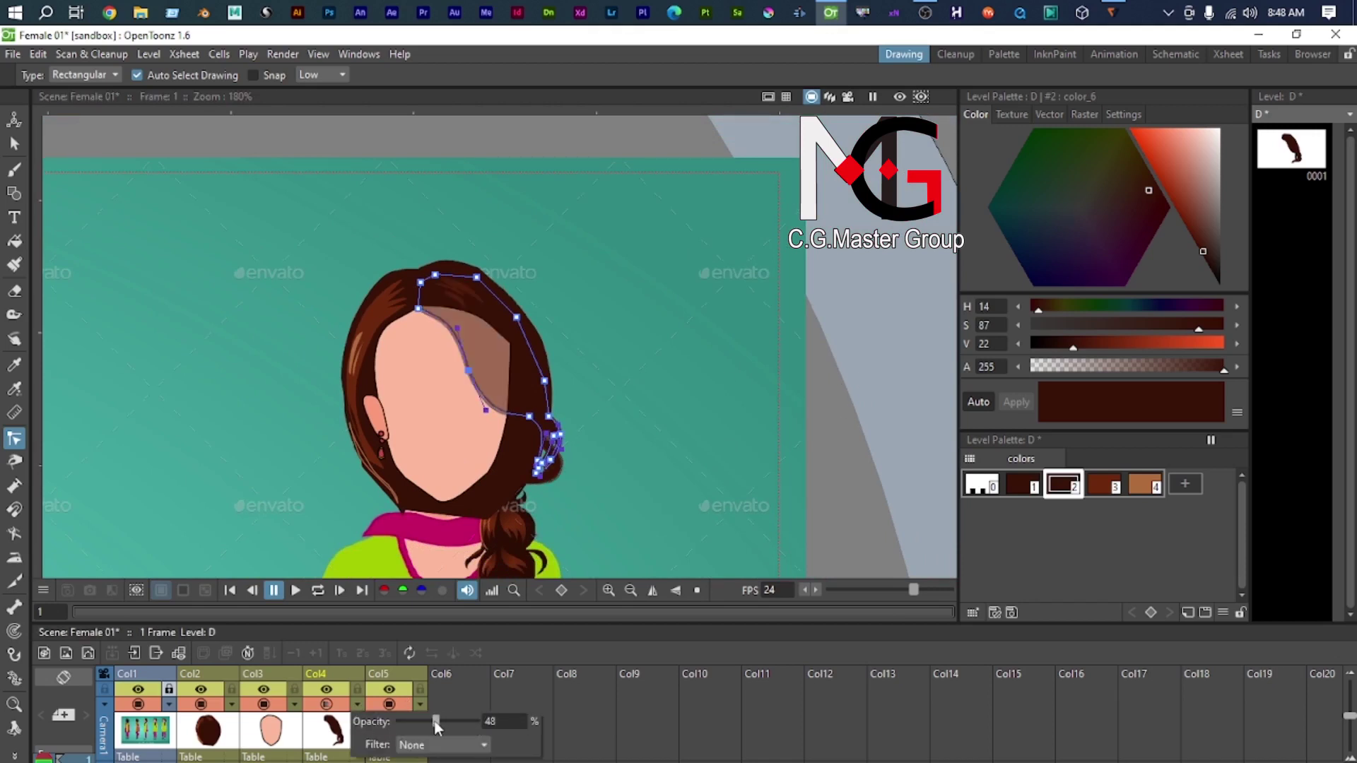
click(894, 303)
Step: Hide the face shape in Col3 and the back hair in Col2 to reveal the reference image
scroll(501, 361, up, 7)
click(263, 705)
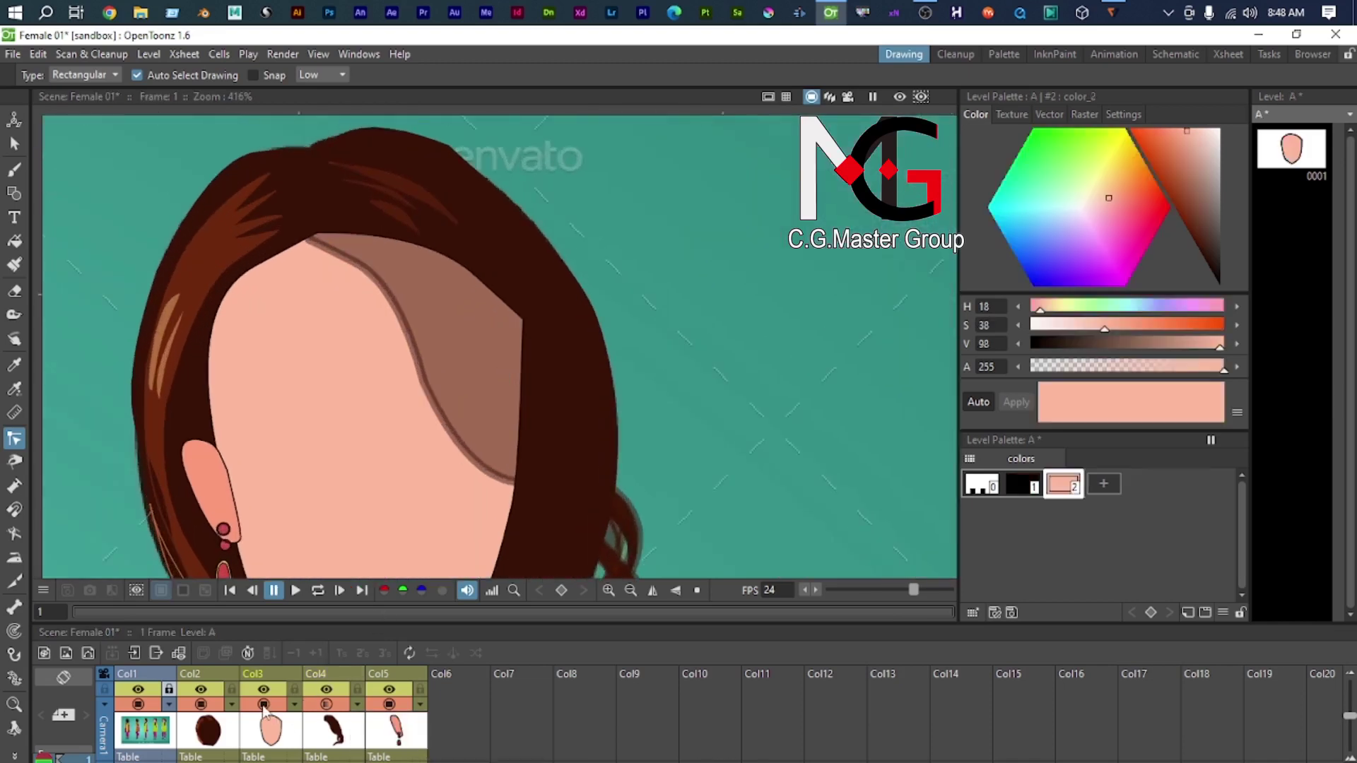
click(263, 705)
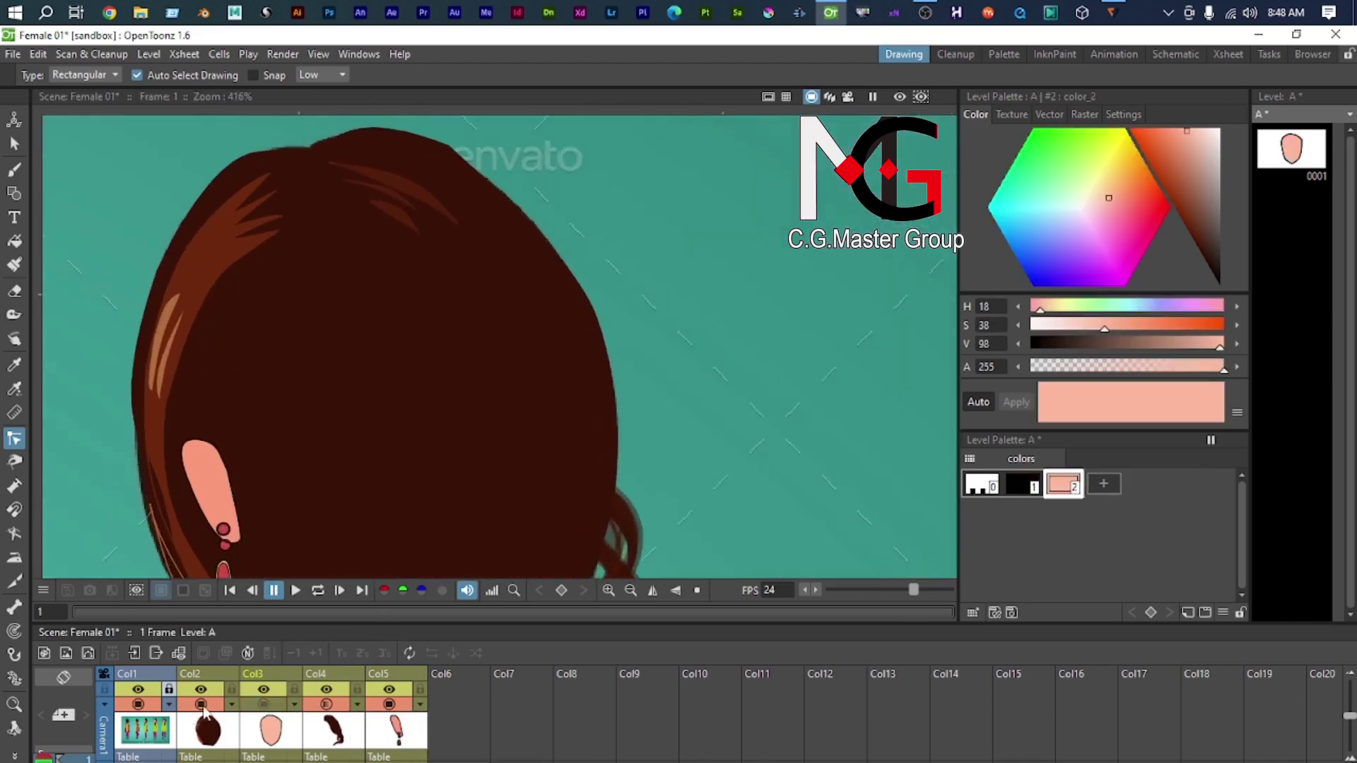
click(202, 705)
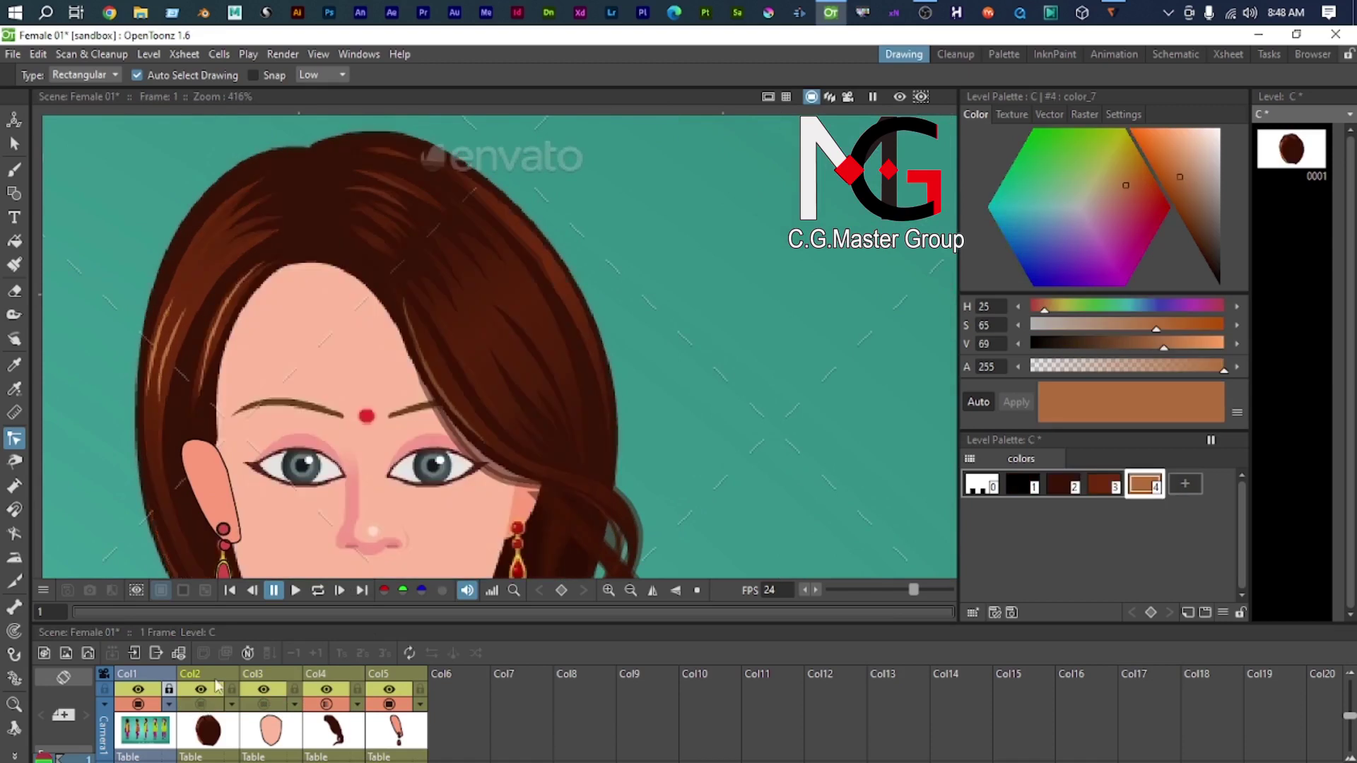
Step: Ready the Geometric tool's Polyline shape on the Col4 hair drawing and undo the last control point edit
click(335, 747)
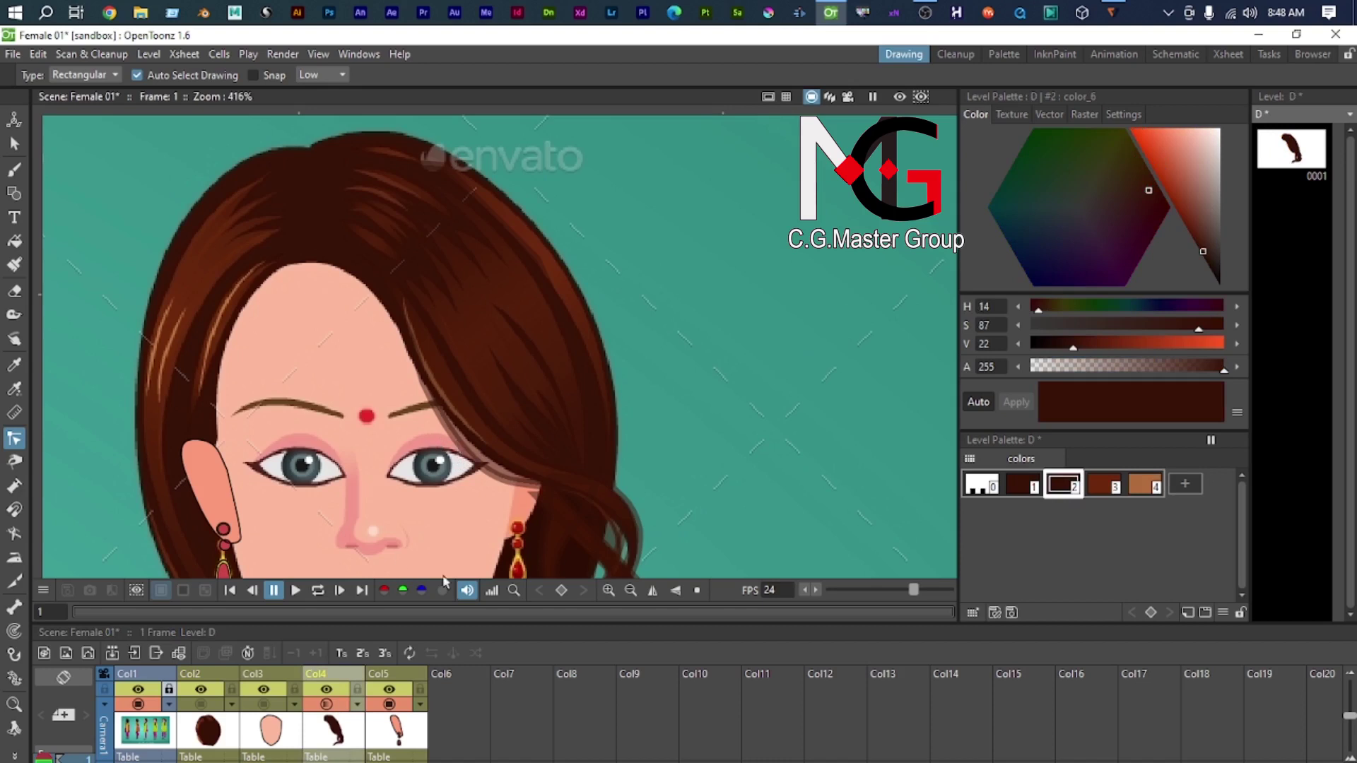
scroll(500, 393, up, 3)
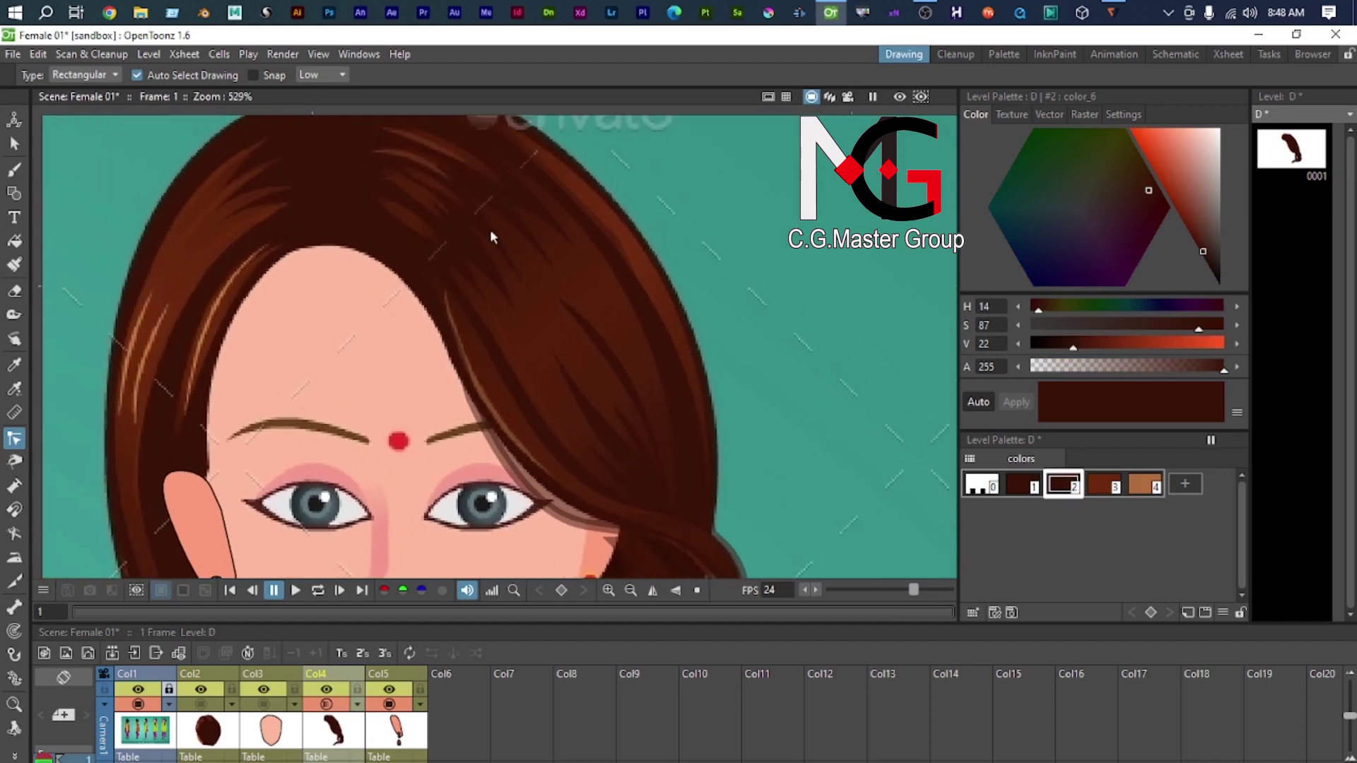
scroll(492, 237, down, 2)
key(g)
scroll(436, 402, up, 2)
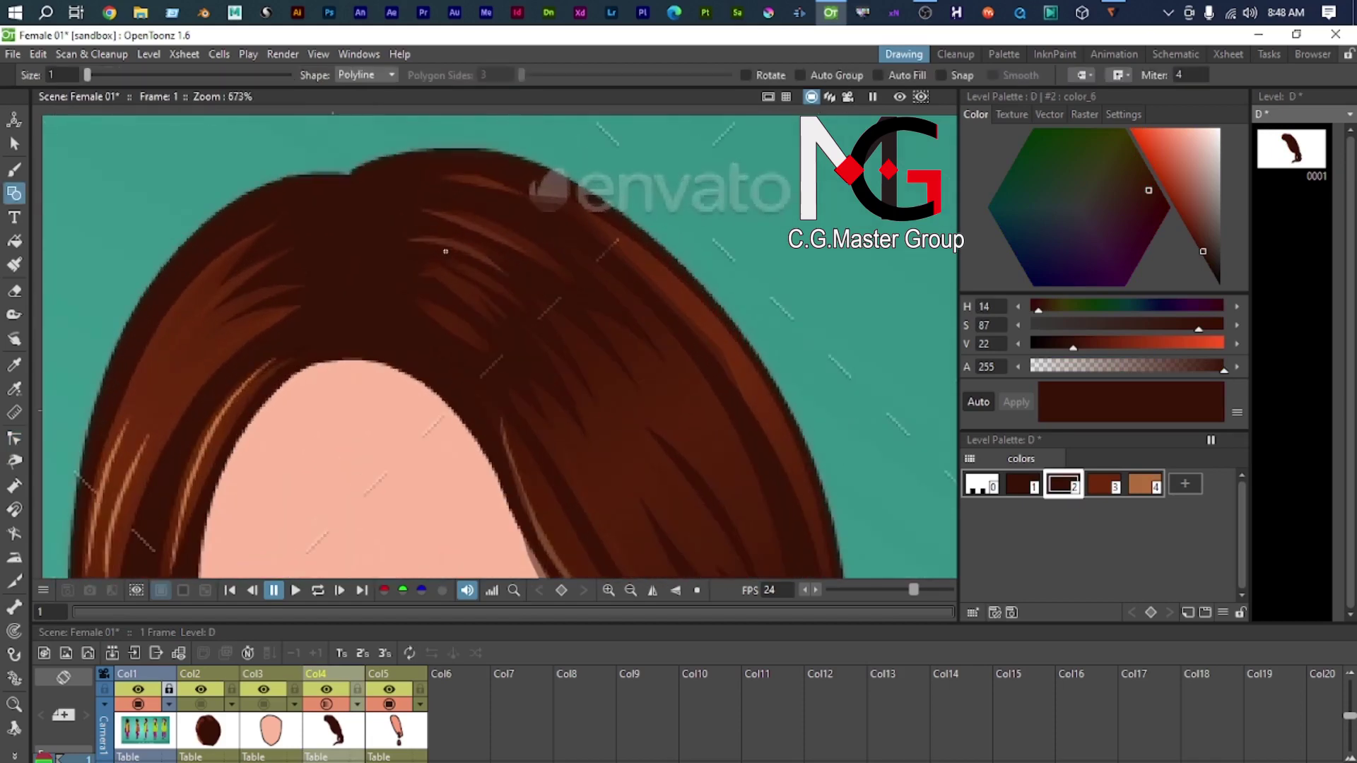
scroll(327, 279, up, 1)
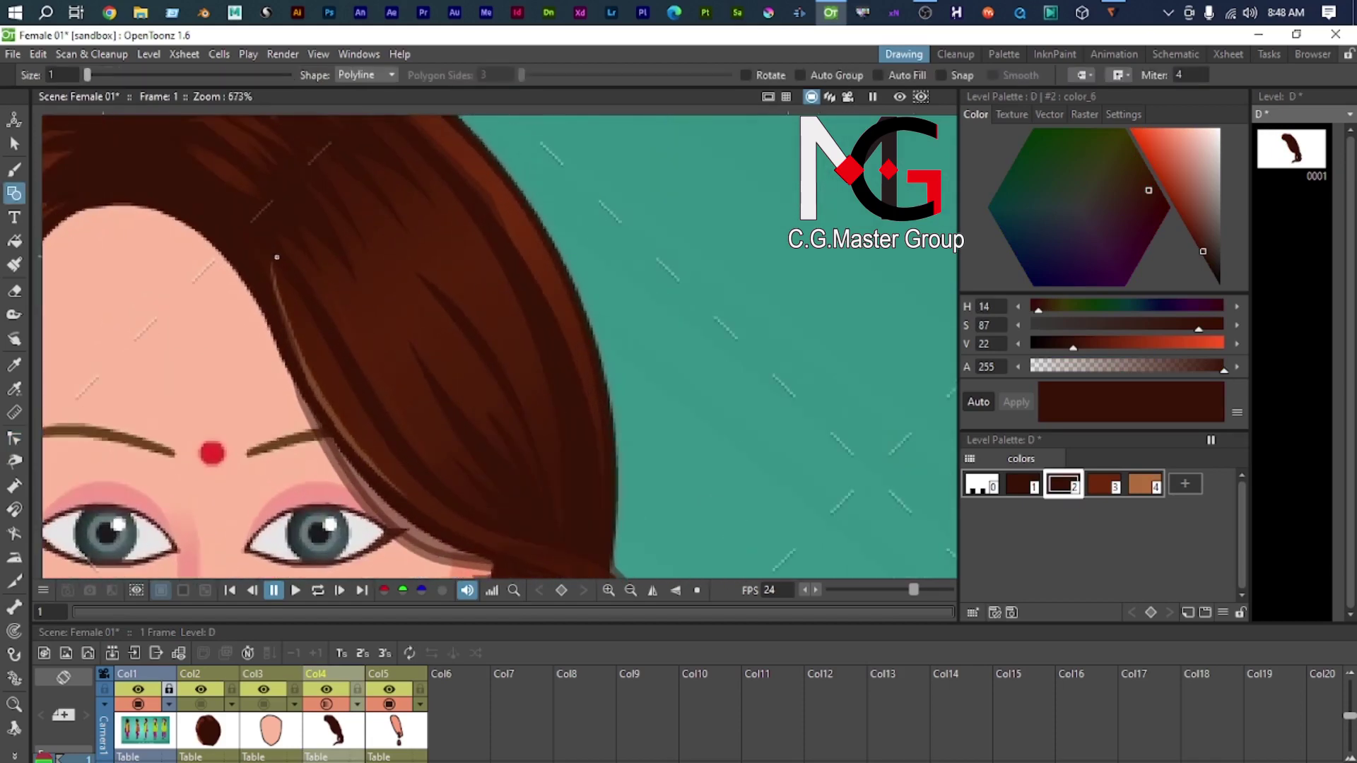
scroll(276, 257, up, 2)
scroll(353, 344, down, 2)
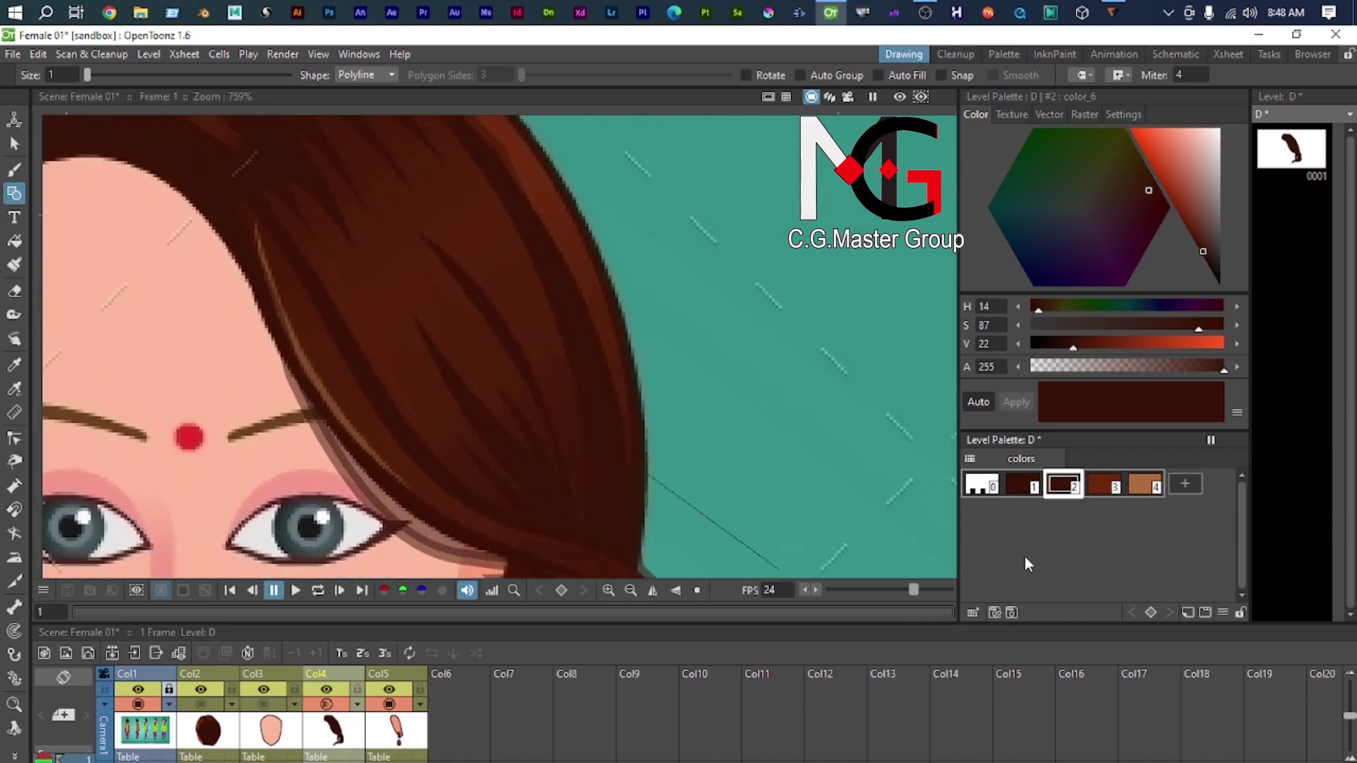
key(ctrl+z)
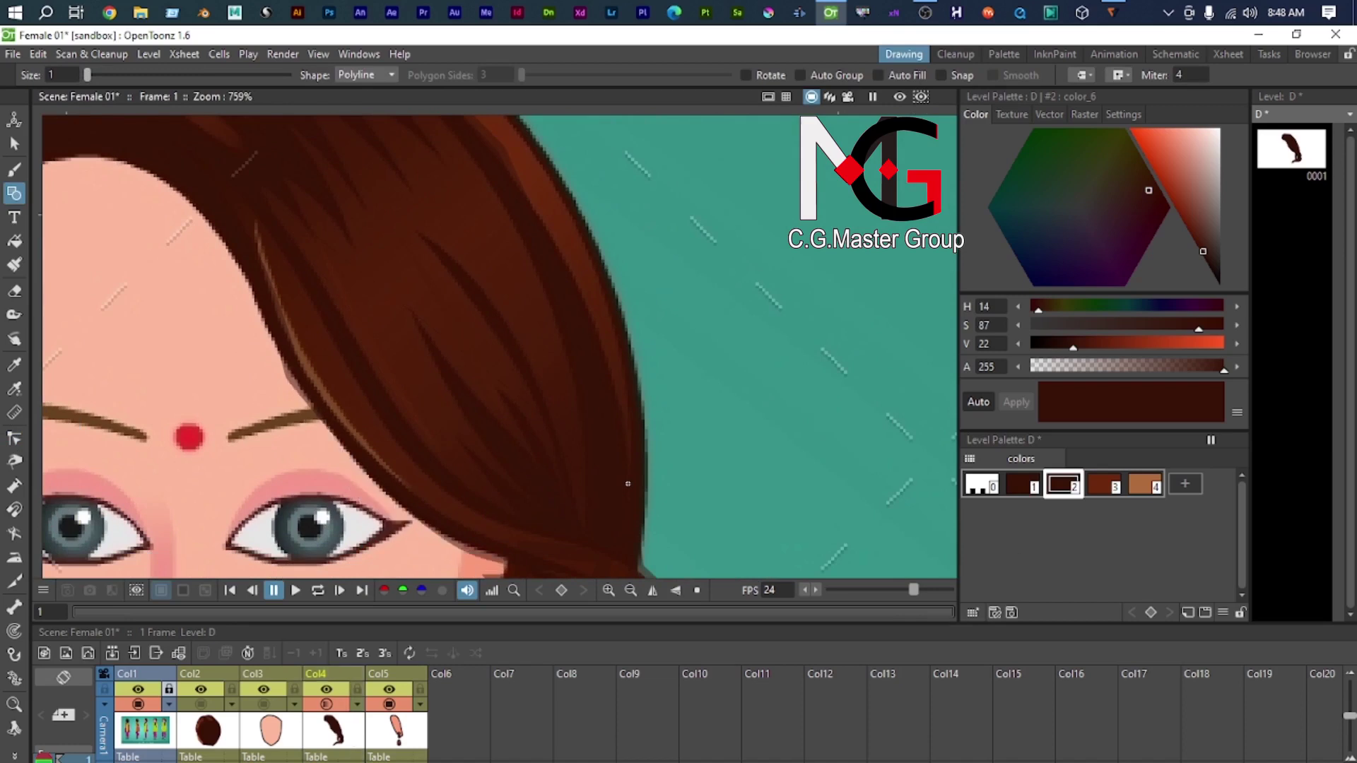
Step: Add a new style 5 to the hair level's palette and set its color to black
click(1184, 485)
drag(1204, 255, 1235, 326)
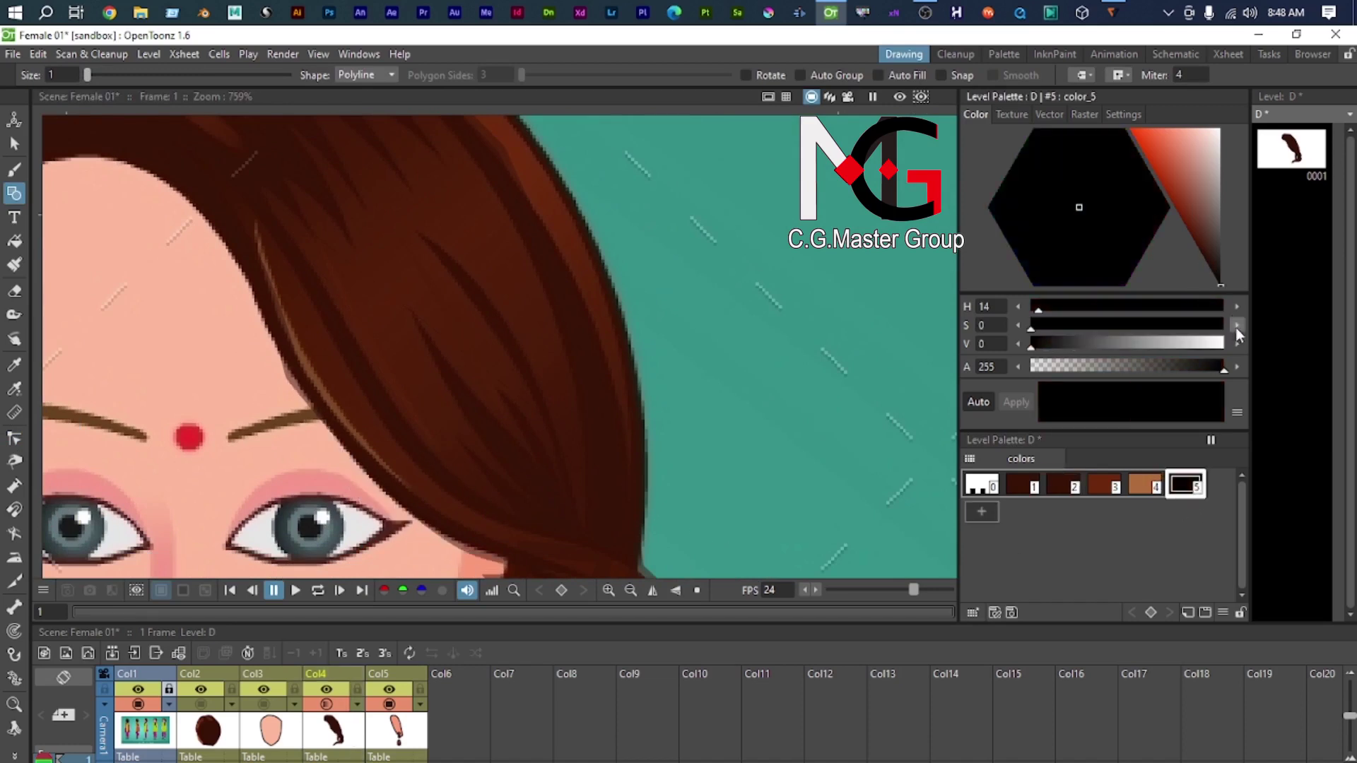
Step: Start a polyline outline of the lighter brown side-swept hair area, tracing its face-side edge upward to the first tips near the forehead
scroll(356, 314, down, 2)
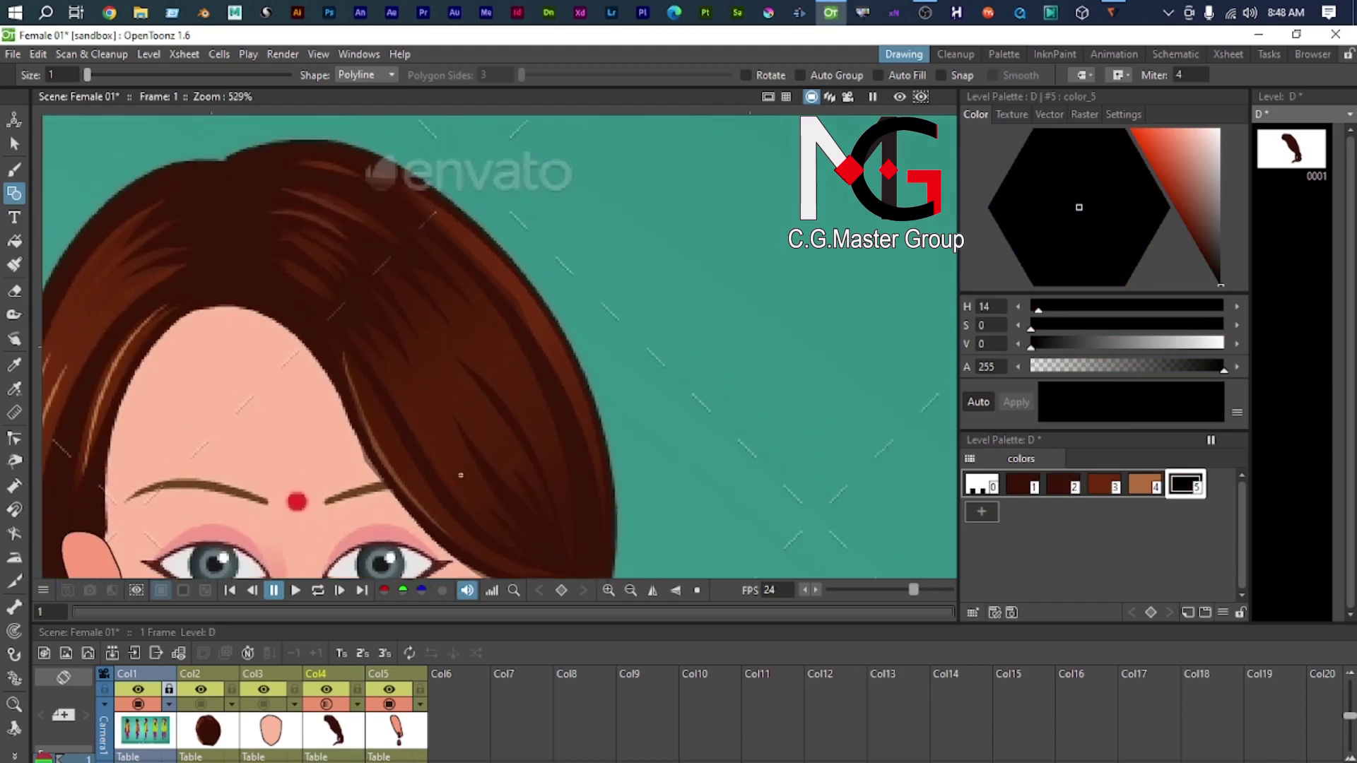
scroll(471, 484, up, 2)
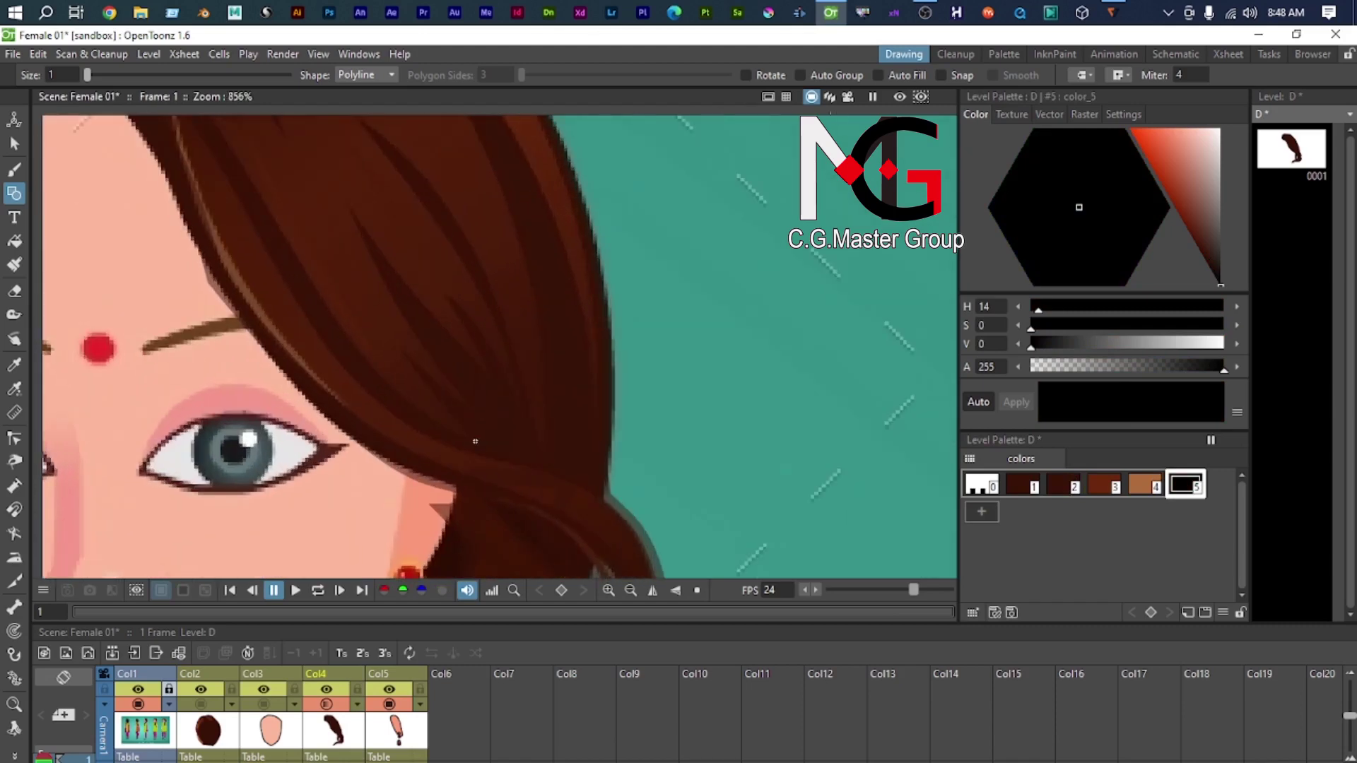
scroll(475, 440, down, 2)
drag(438, 444, 412, 399)
scroll(415, 423, up, 2)
scroll(413, 443, down, 3)
scroll(457, 369, up, 2)
drag(438, 318, 457, 334)
scroll(453, 315, up, 3)
drag(529, 393, 587, 498)
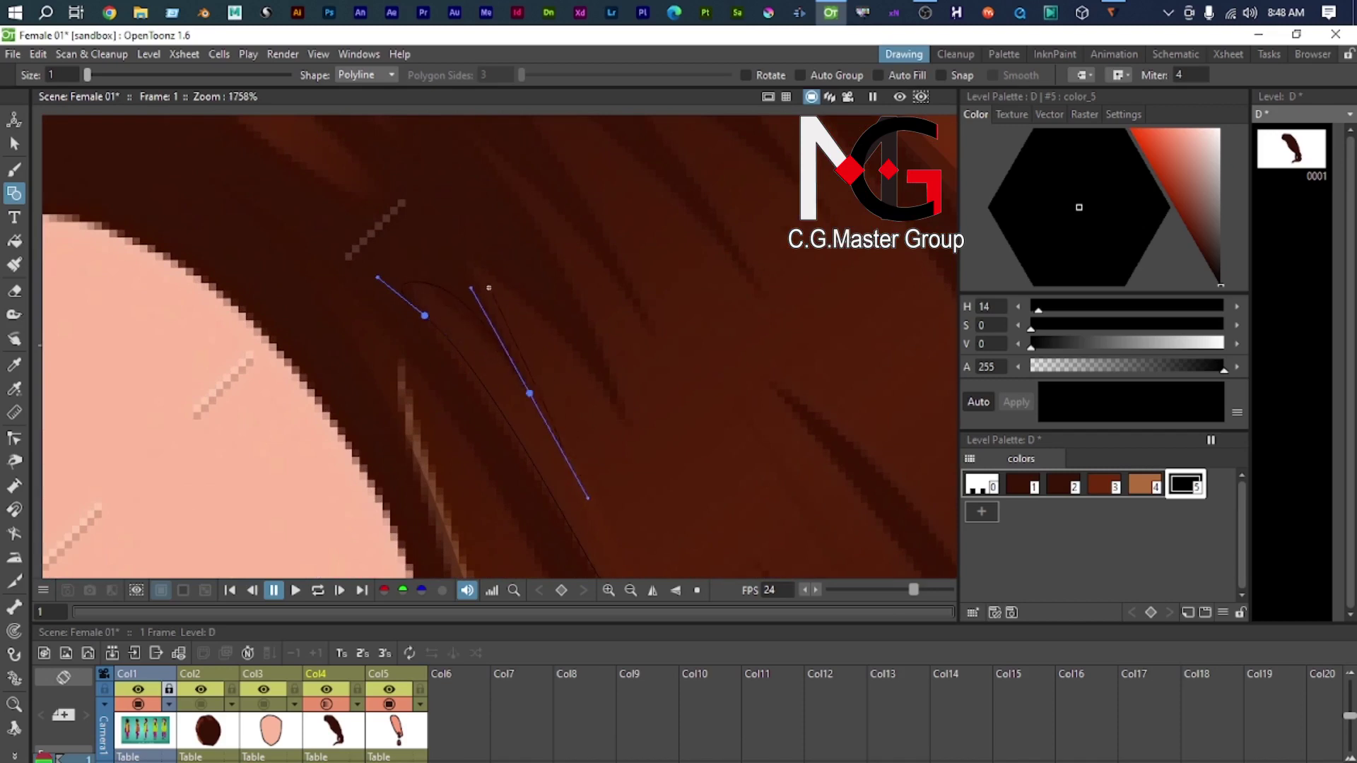
Step: Continue the polyline across the next jagged strand tips above the forehead, curving each segment to the reference
drag(623, 425, 693, 530)
scroll(532, 224, up, 1)
drag(532, 224, 537, 451)
drag(478, 349, 423, 307)
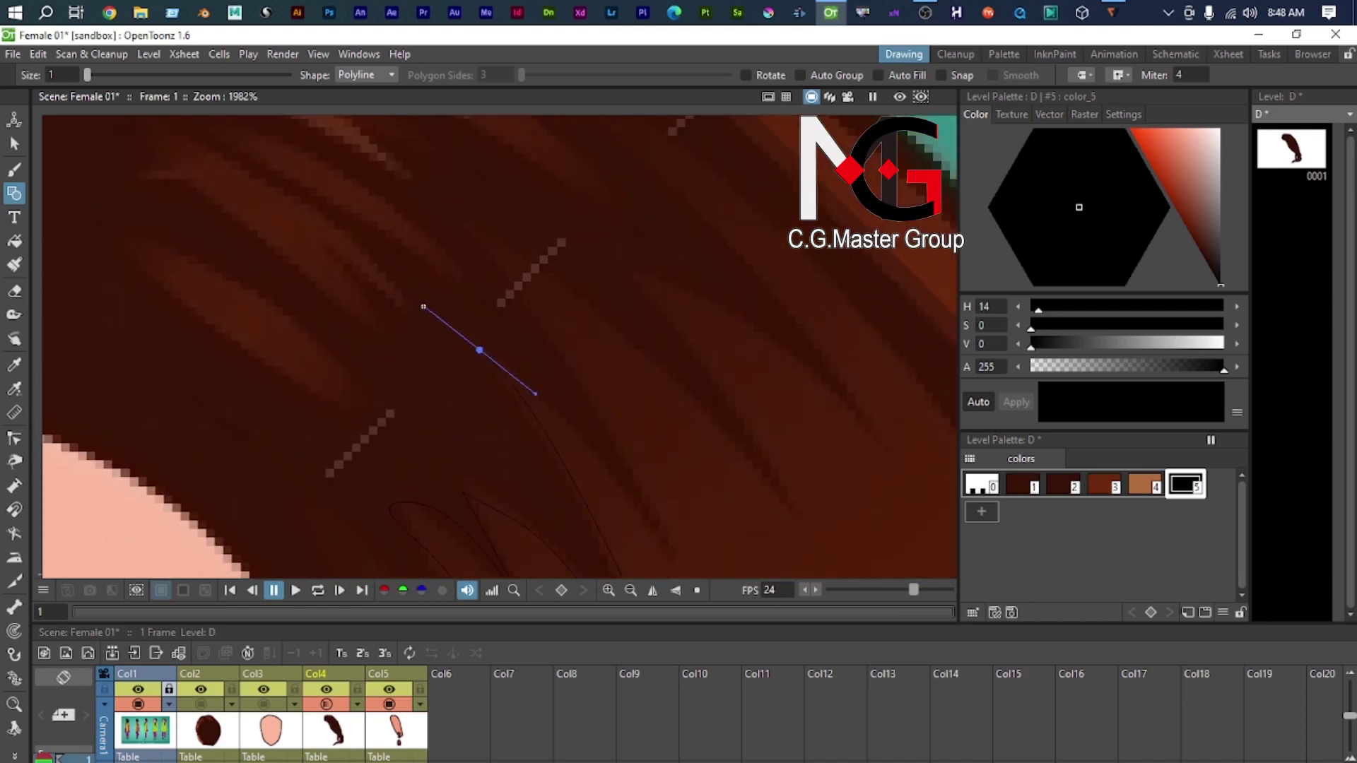
drag(516, 451, 584, 557)
drag(380, 191, 412, 353)
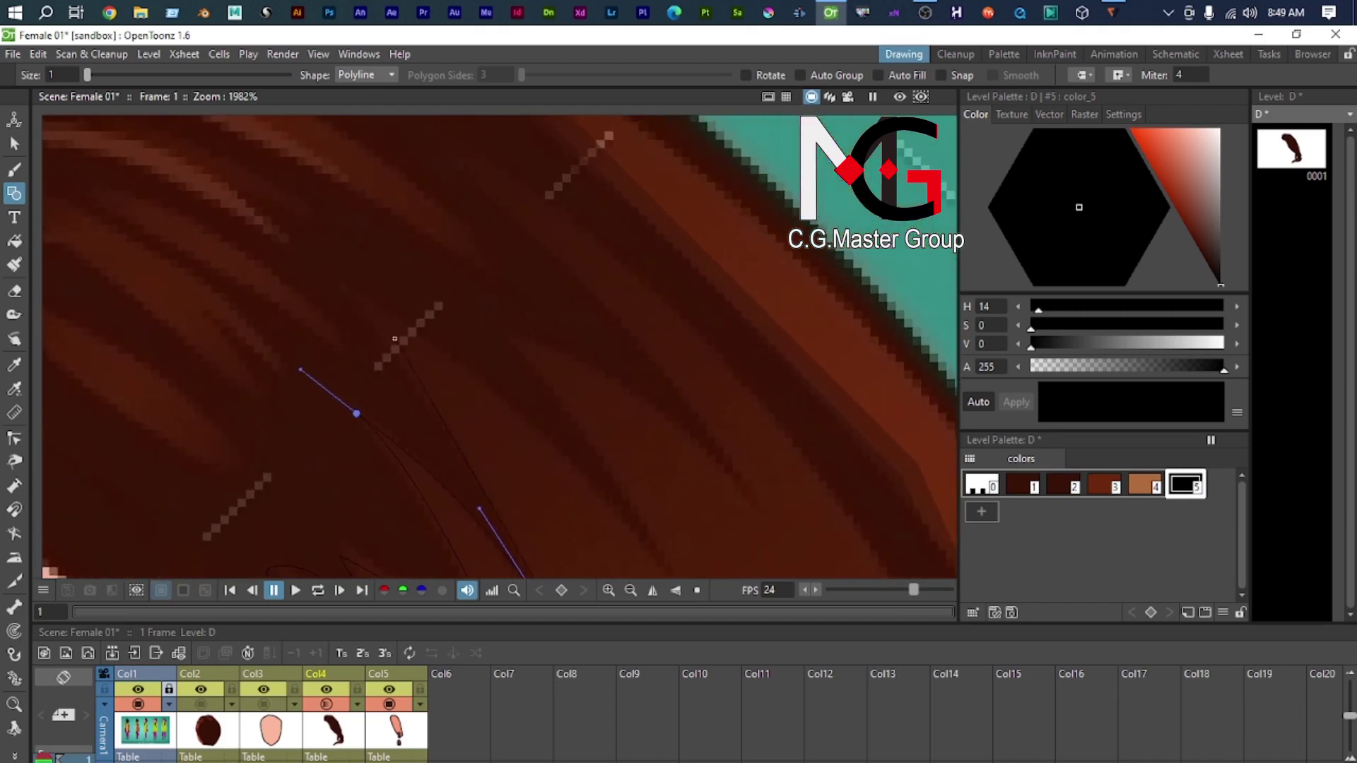
drag(358, 303, 388, 311)
scroll(362, 352, down, 1)
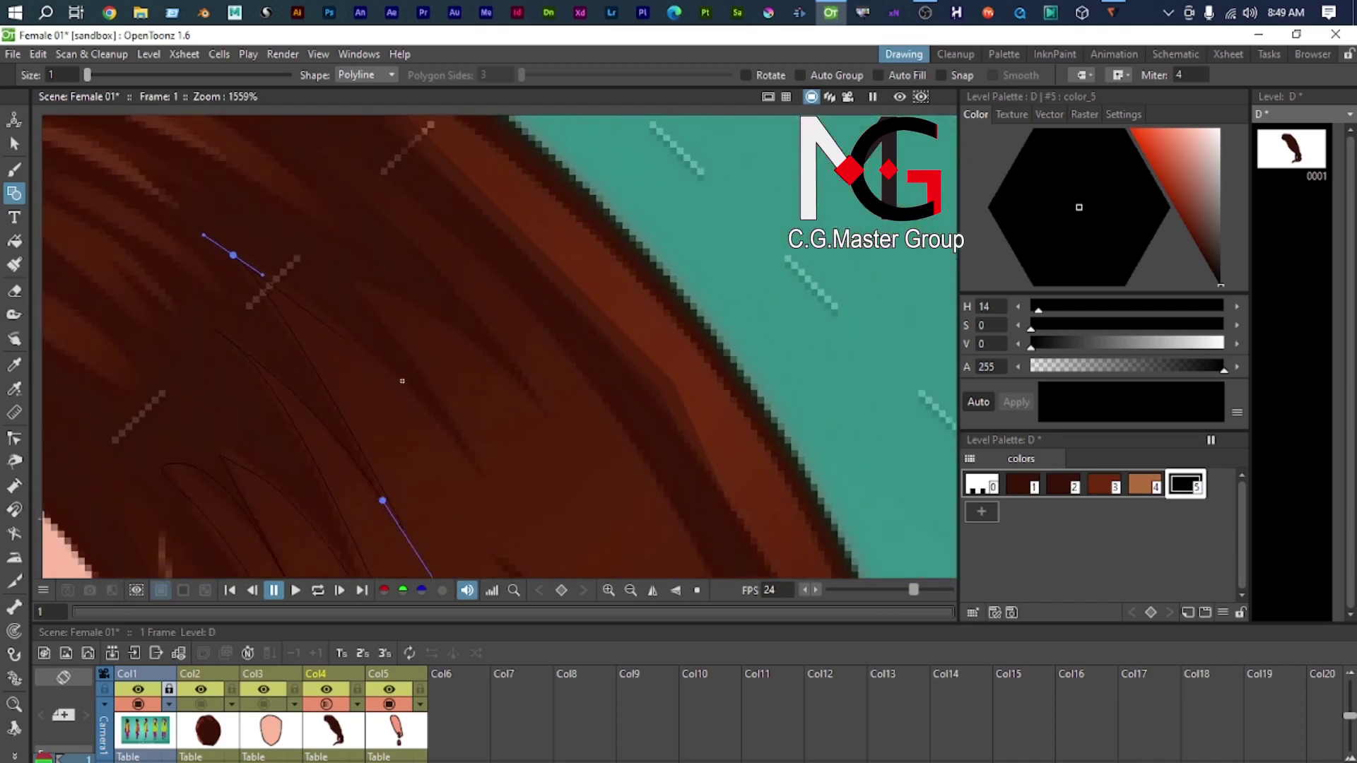
Step: Extend the outline over the remaining upper strand tips toward the outer side of the hair
drag(473, 453, 431, 338)
drag(353, 284, 339, 275)
drag(538, 397, 601, 461)
scroll(353, 225, down, 1)
drag(353, 225, 445, 360)
drag(406, 293, 390, 285)
scroll(622, 371, down, 2)
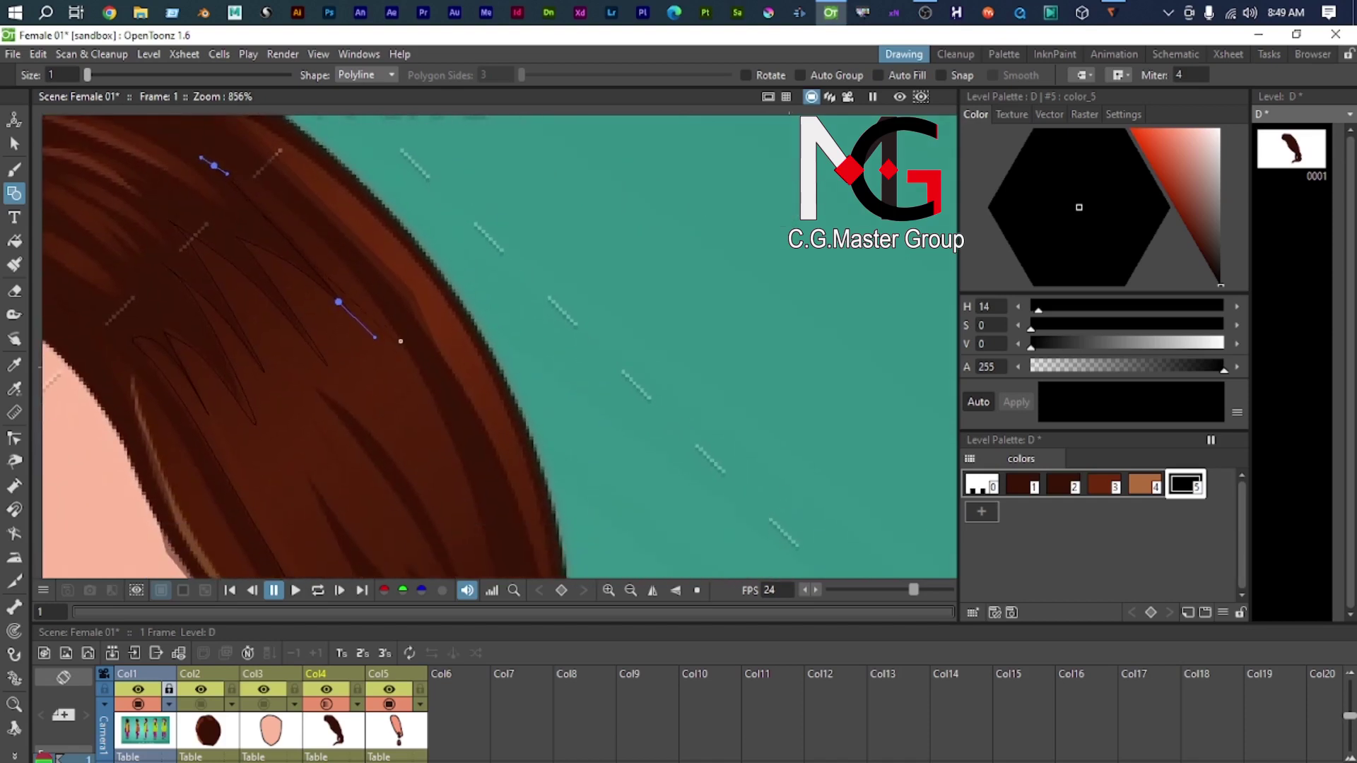
Step: Trace the outer edge of the lighter brown area down to where the side-swept hair gathers beside the ear
drag(410, 344, 350, 221)
scroll(456, 439, down, 2)
scroll(350, 222, up, 1)
drag(403, 410, 412, 442)
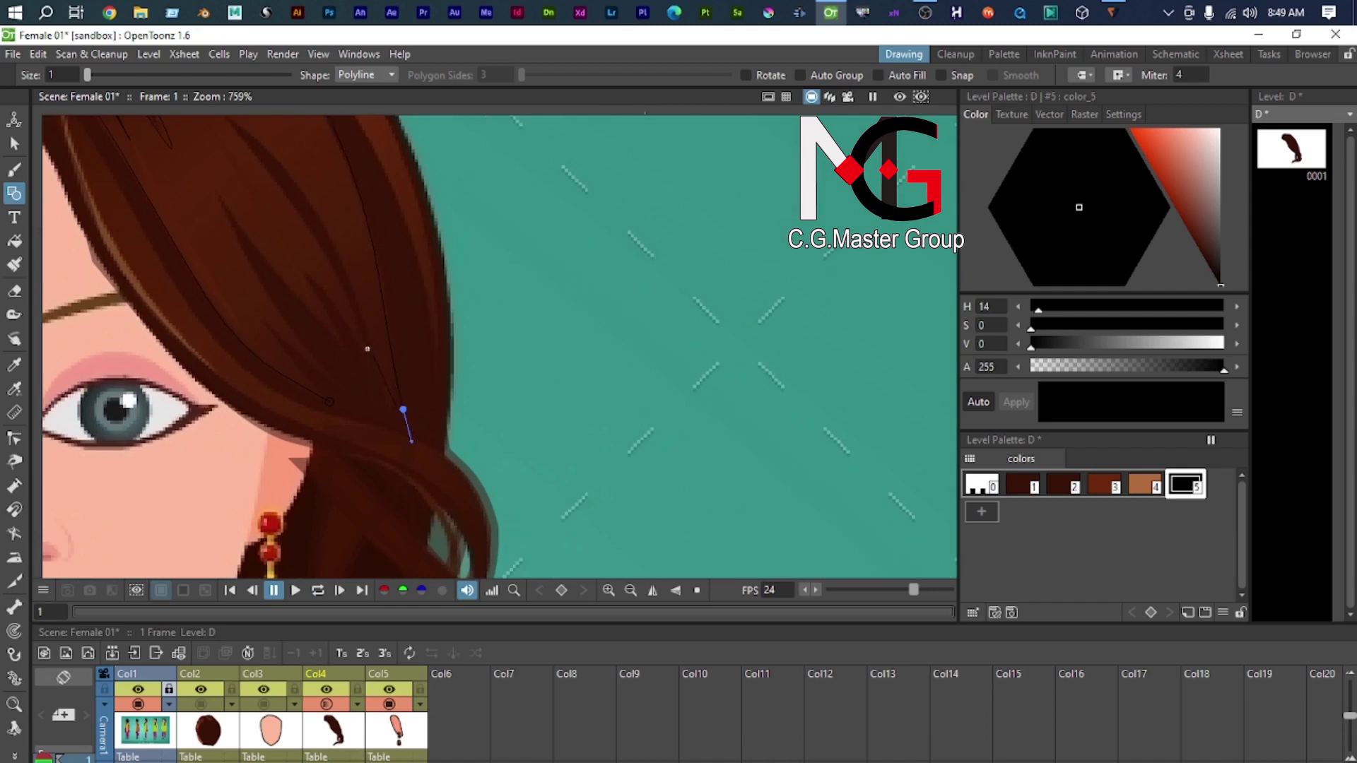
Step: Trace the long dark streak inside the lighter hair area up to its tip and back down along its other side
scroll(364, 336, down, 1)
drag(348, 274, 540, 428)
drag(443, 298, 368, 227)
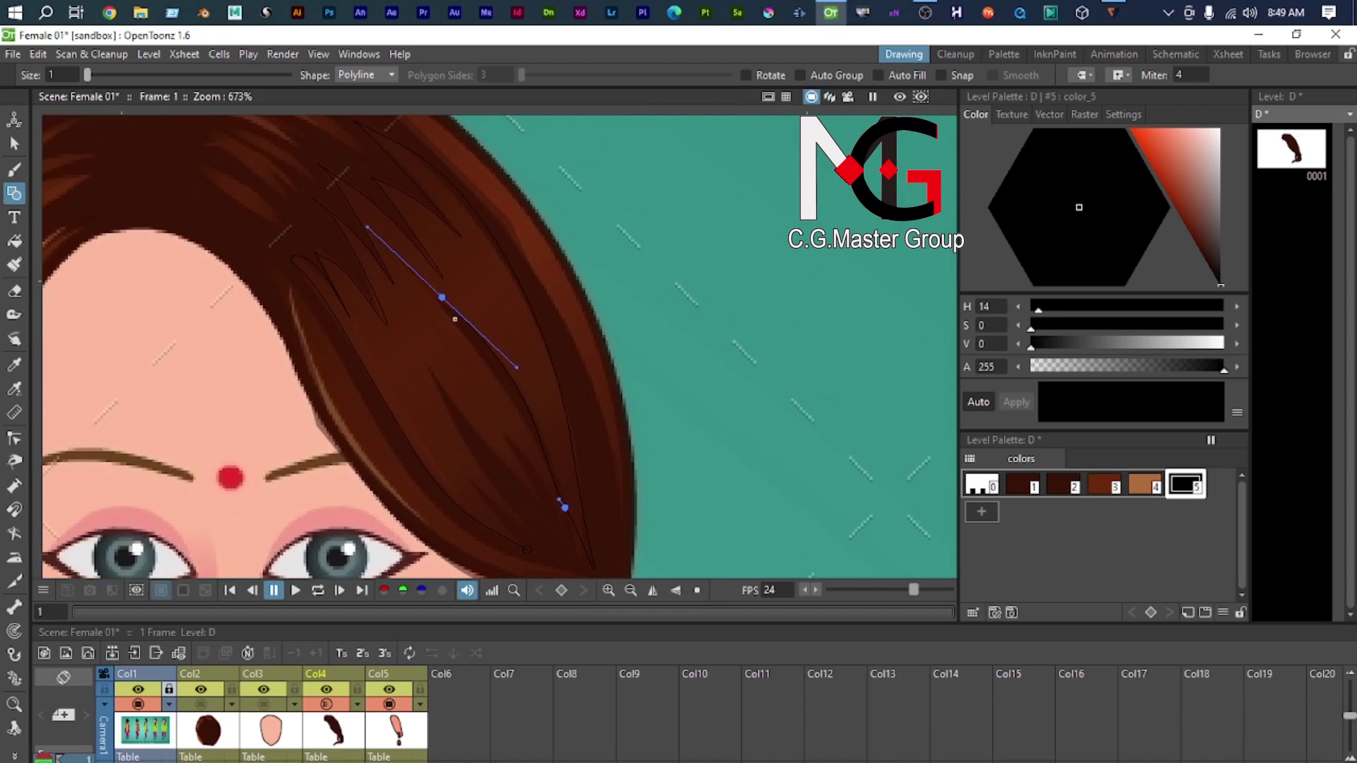
scroll(454, 319, up, 3)
drag(460, 422, 491, 515)
scroll(461, 421, up, 2)
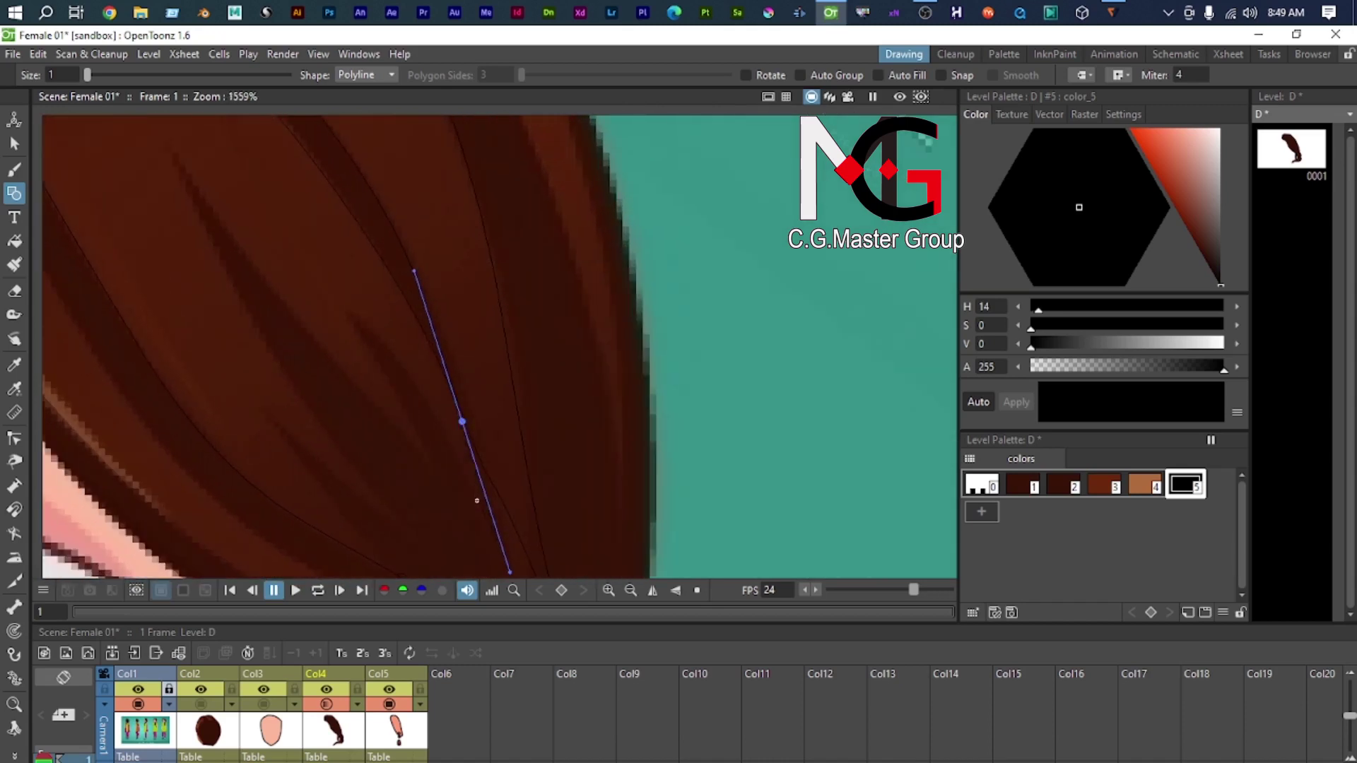
Step: Continue the outline around the short inner dark streak and the neighbouring longer streak, curving each segment to the reference
drag(359, 318, 410, 355)
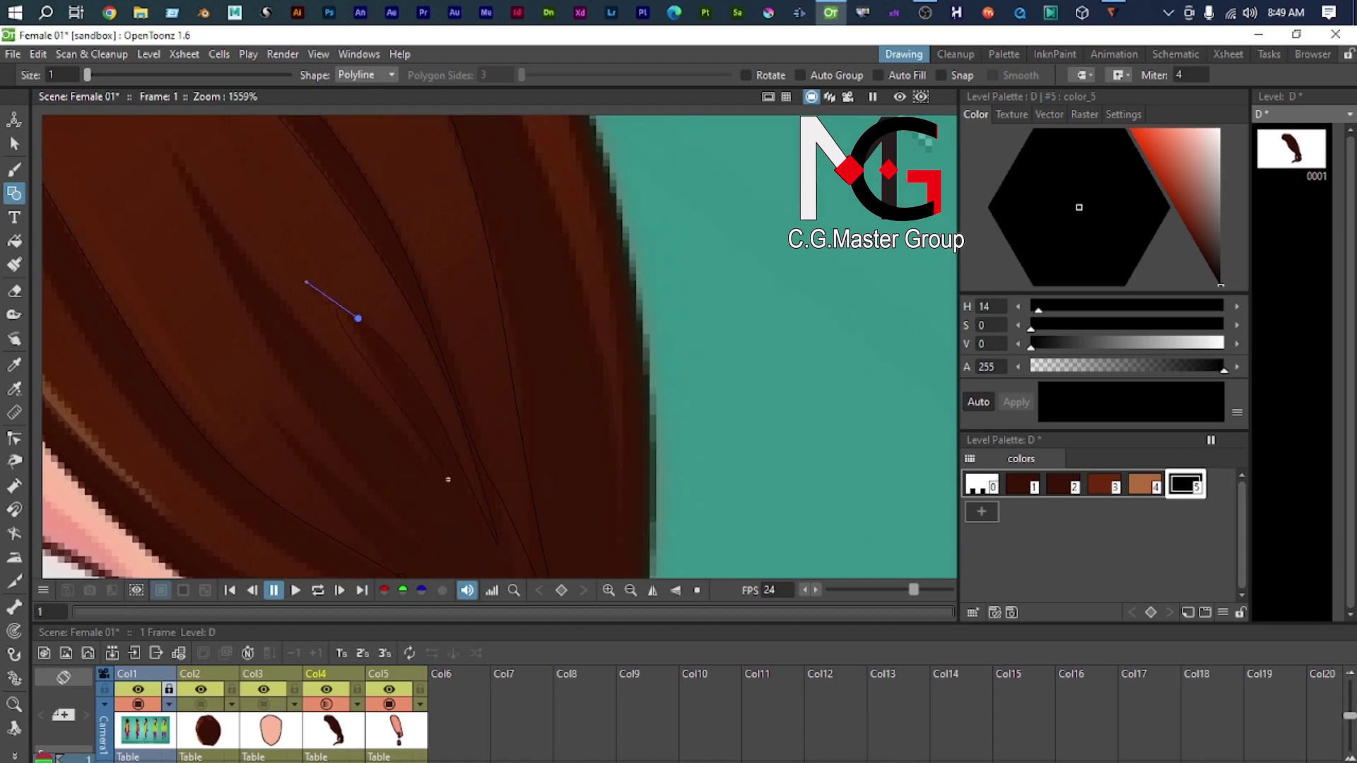
drag(445, 468, 456, 510)
scroll(397, 438, down, 3)
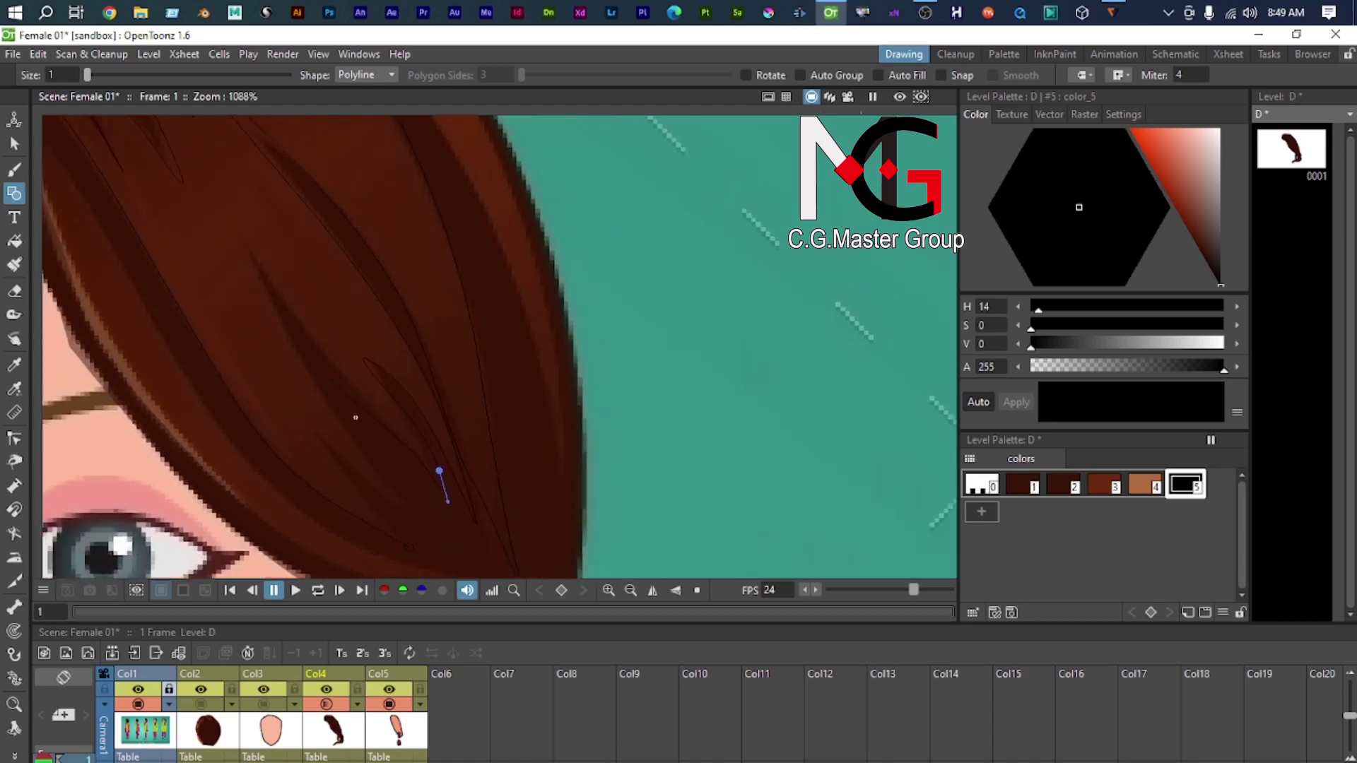
drag(339, 396, 395, 473)
drag(306, 326, 291, 282)
scroll(306, 324, down, 3)
drag(421, 535, 451, 490)
scroll(404, 476, up, 2)
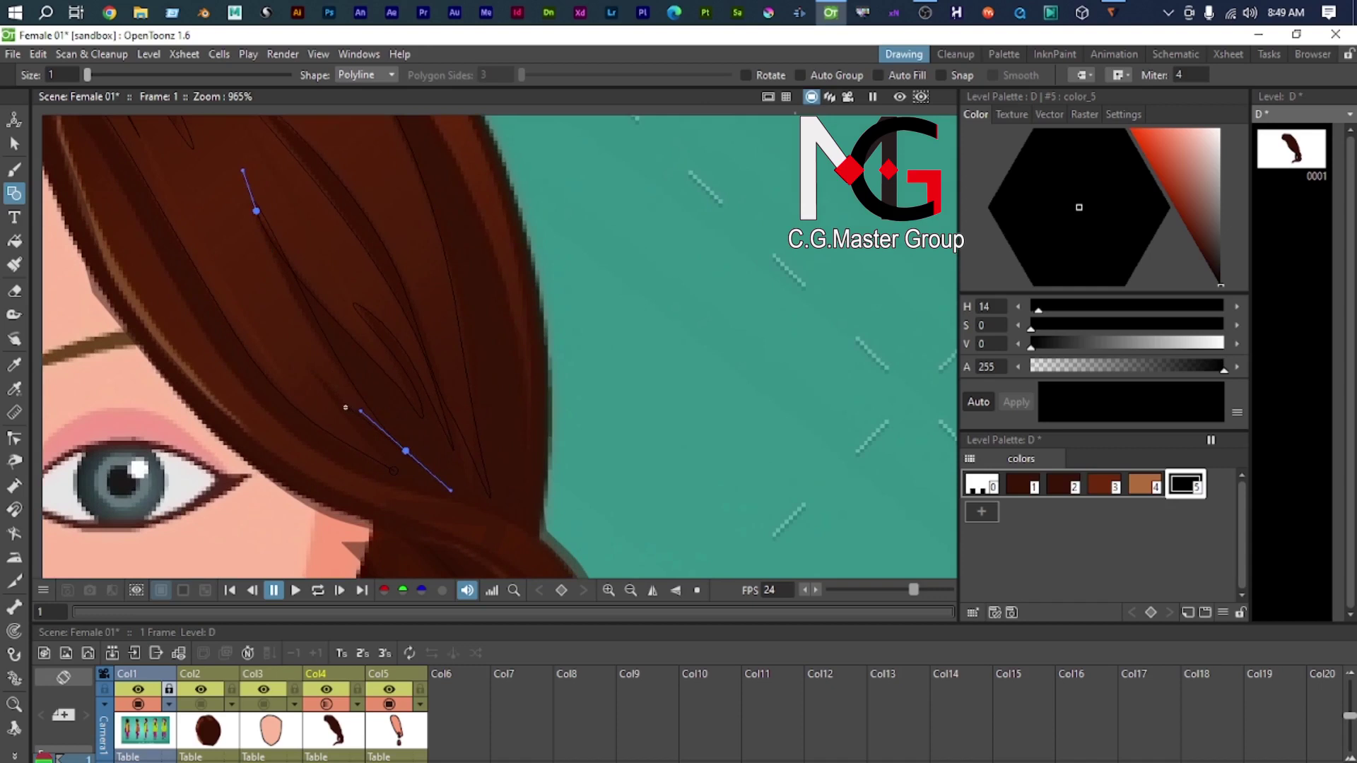
Step: Trace the lowest short streak near the gathered hair and close the lighter area's outline
drag(320, 377, 313, 355)
drag(399, 479, 422, 487)
click(405, 450)
Step: Select the lighter hair area's outline and set its thickness to 0.01
key(s)
scroll(395, 446, down, 2)
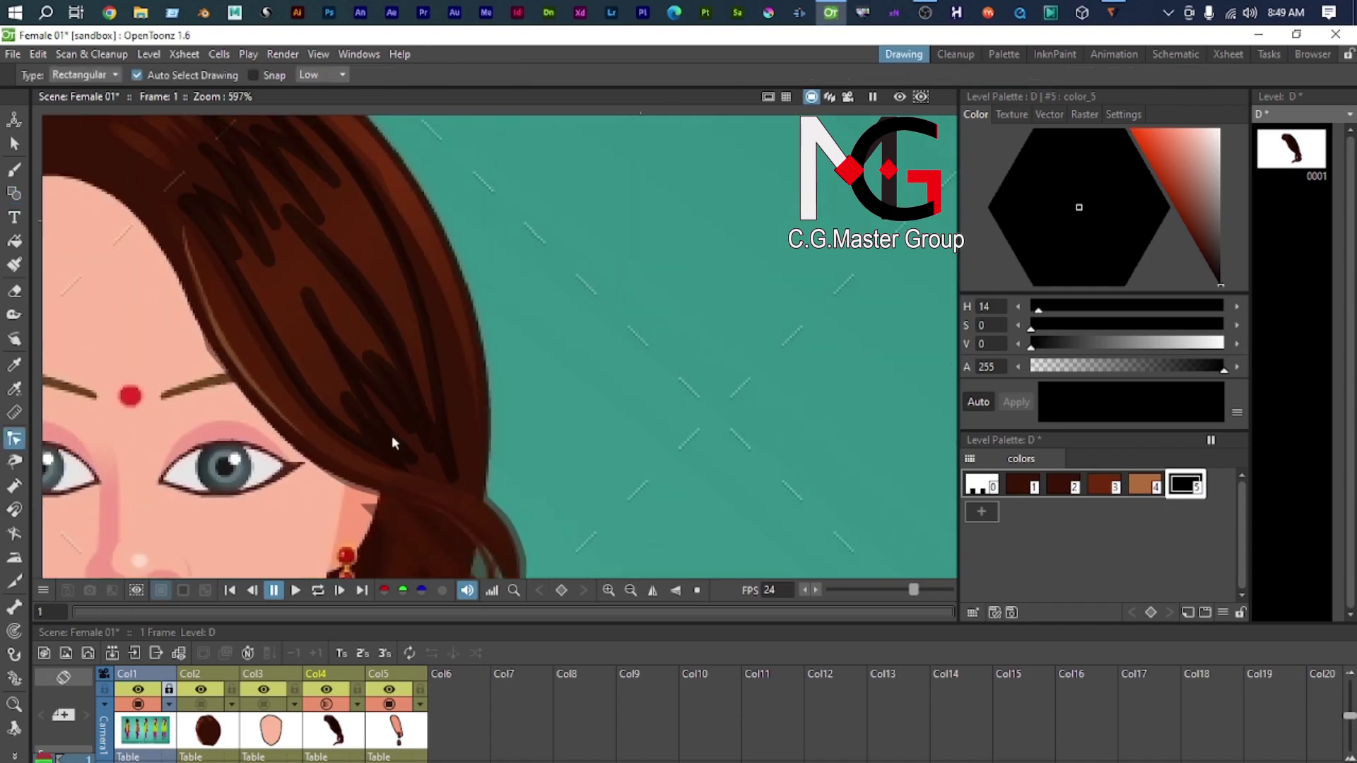
click(330, 341)
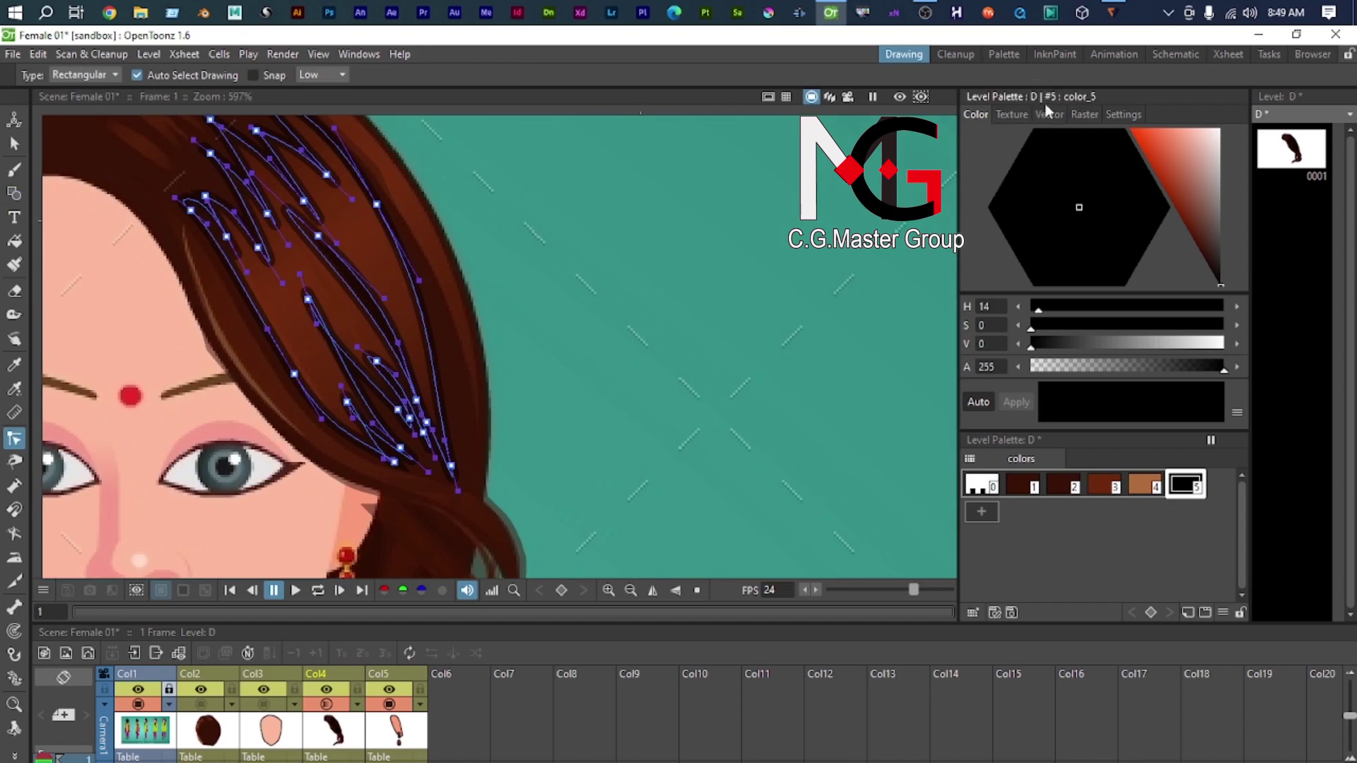
key(s)
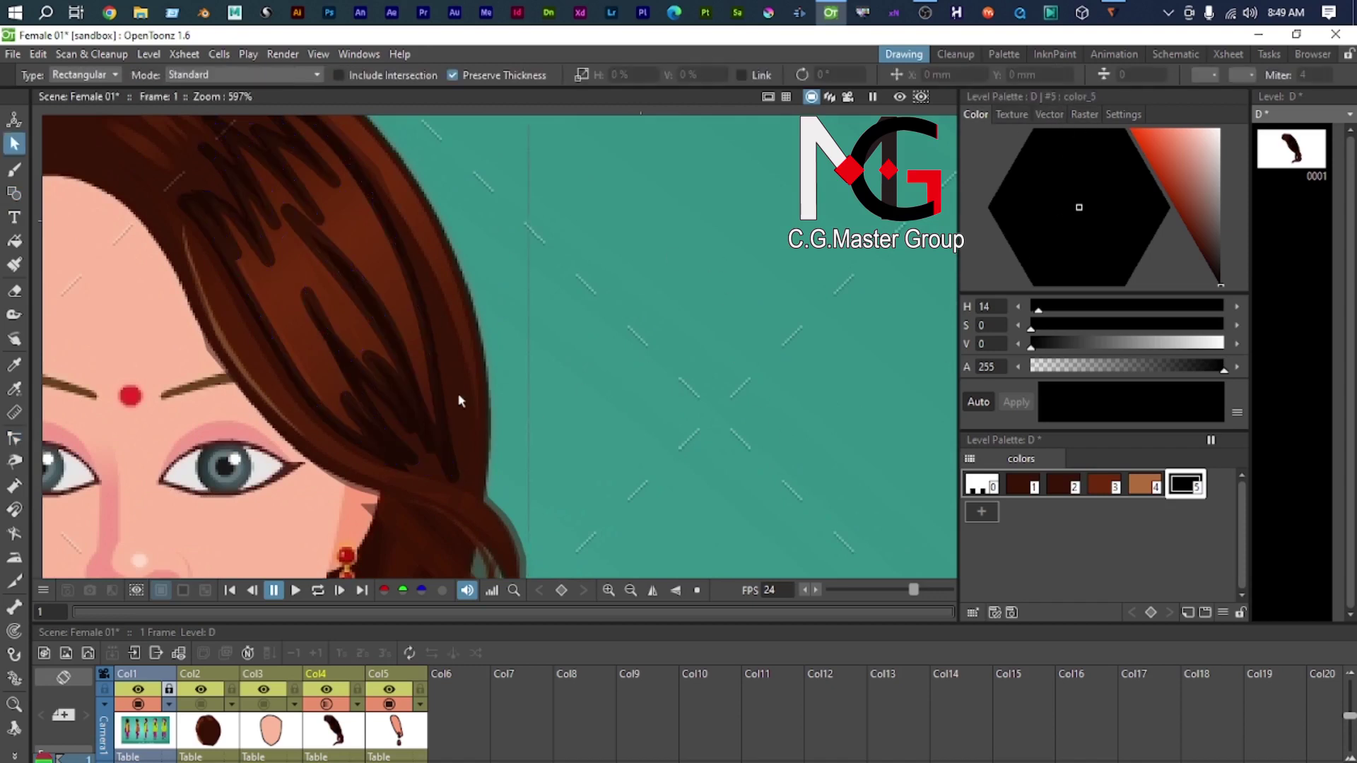
key(ctrl+a)
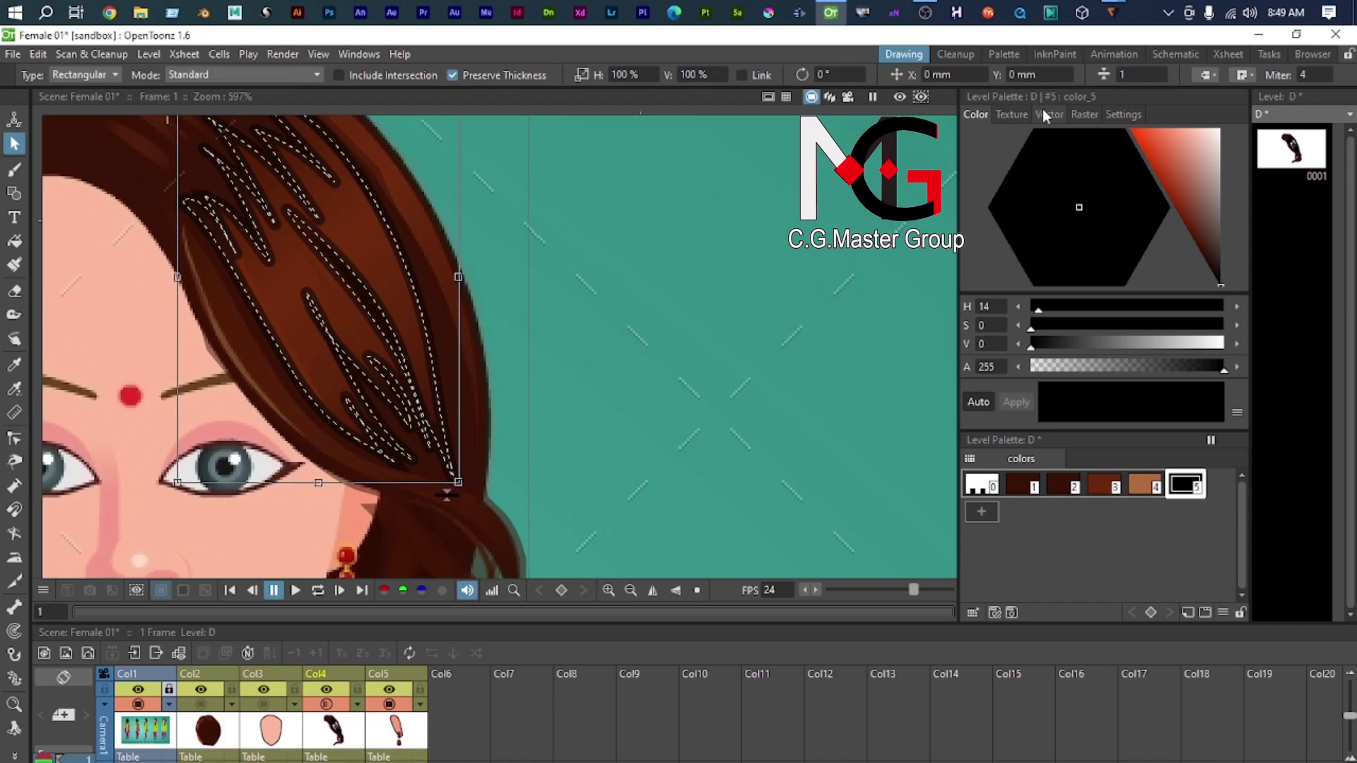
click(1121, 75)
text(0.01)
key(Return)
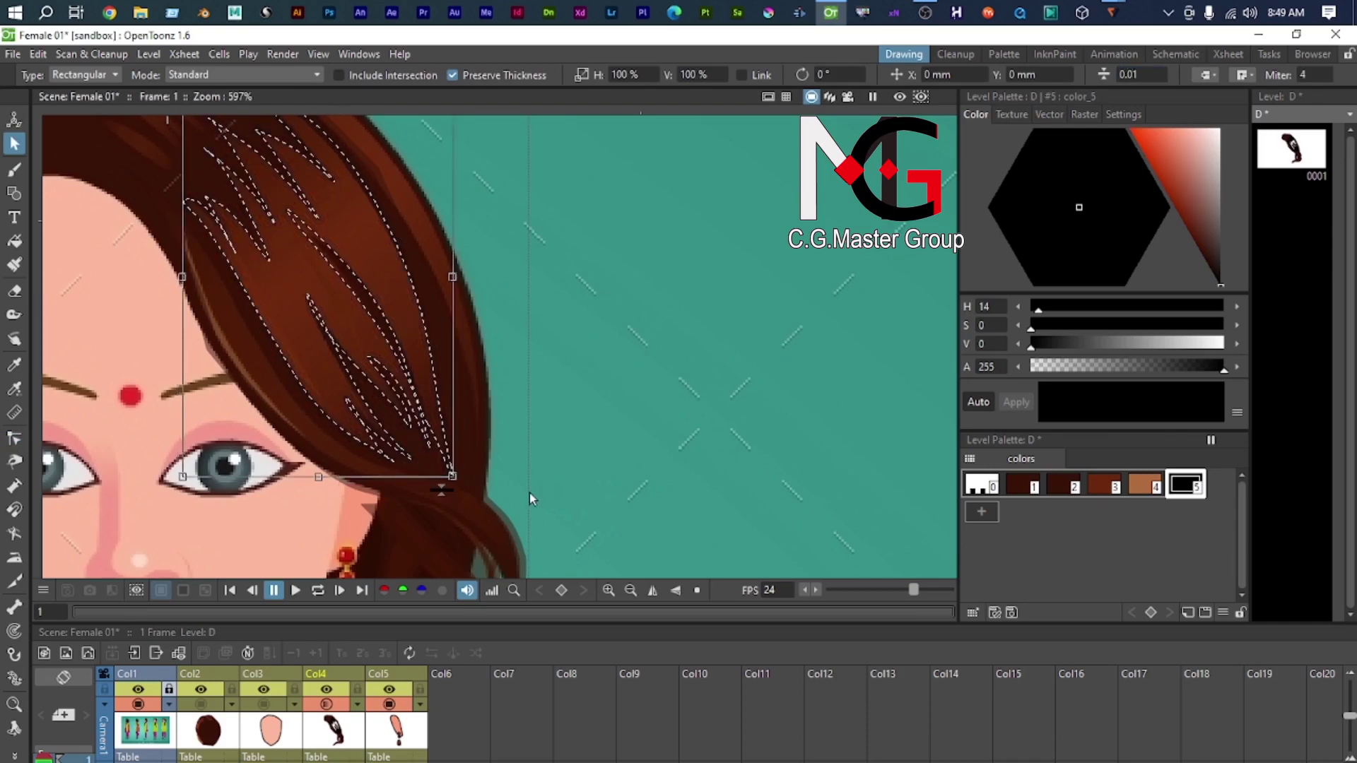
Step: Reshape the lowest short streak's tip and lower end with the Control Point Editor so its sides do not cross
key(c)
scroll(494, 502, up, 4)
click(327, 442)
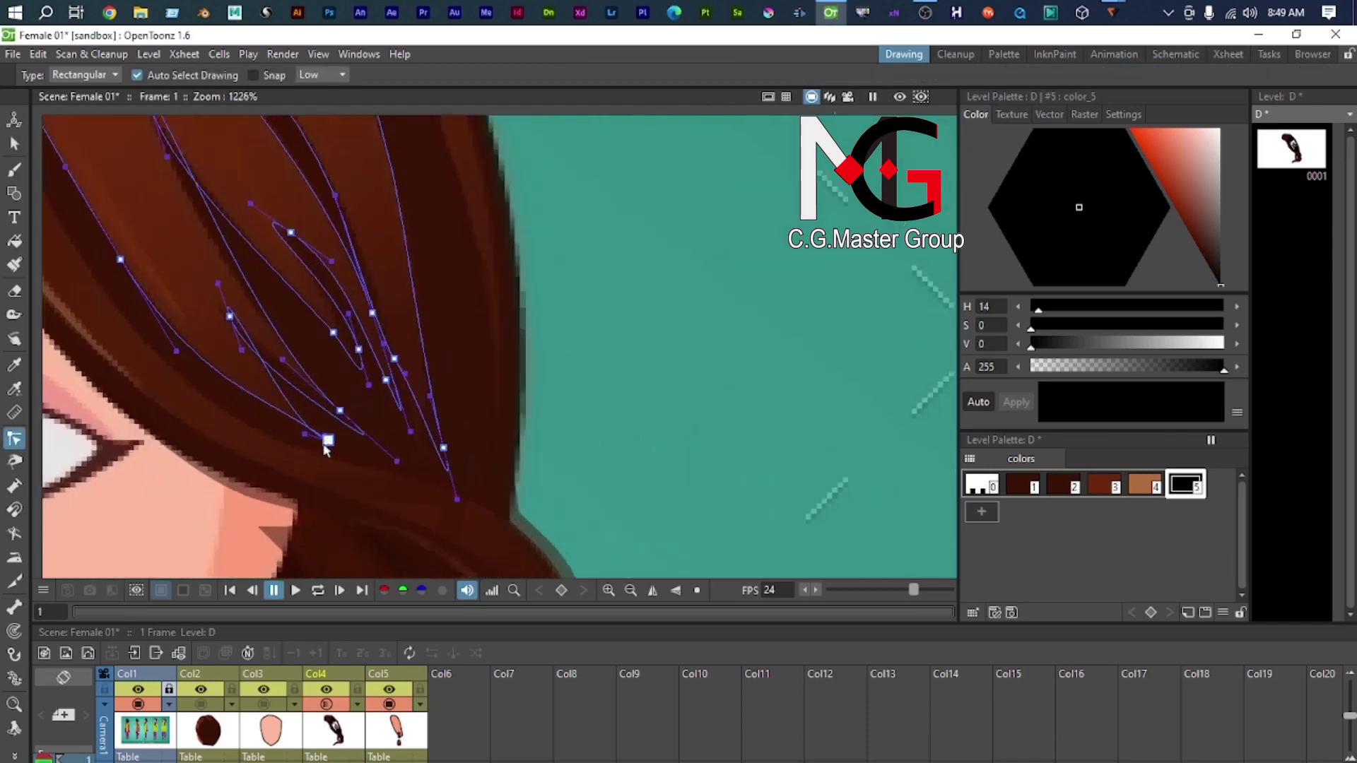
scroll(325, 445, up, 9)
drag(248, 422, 311, 382)
drag(293, 335, 578, 412)
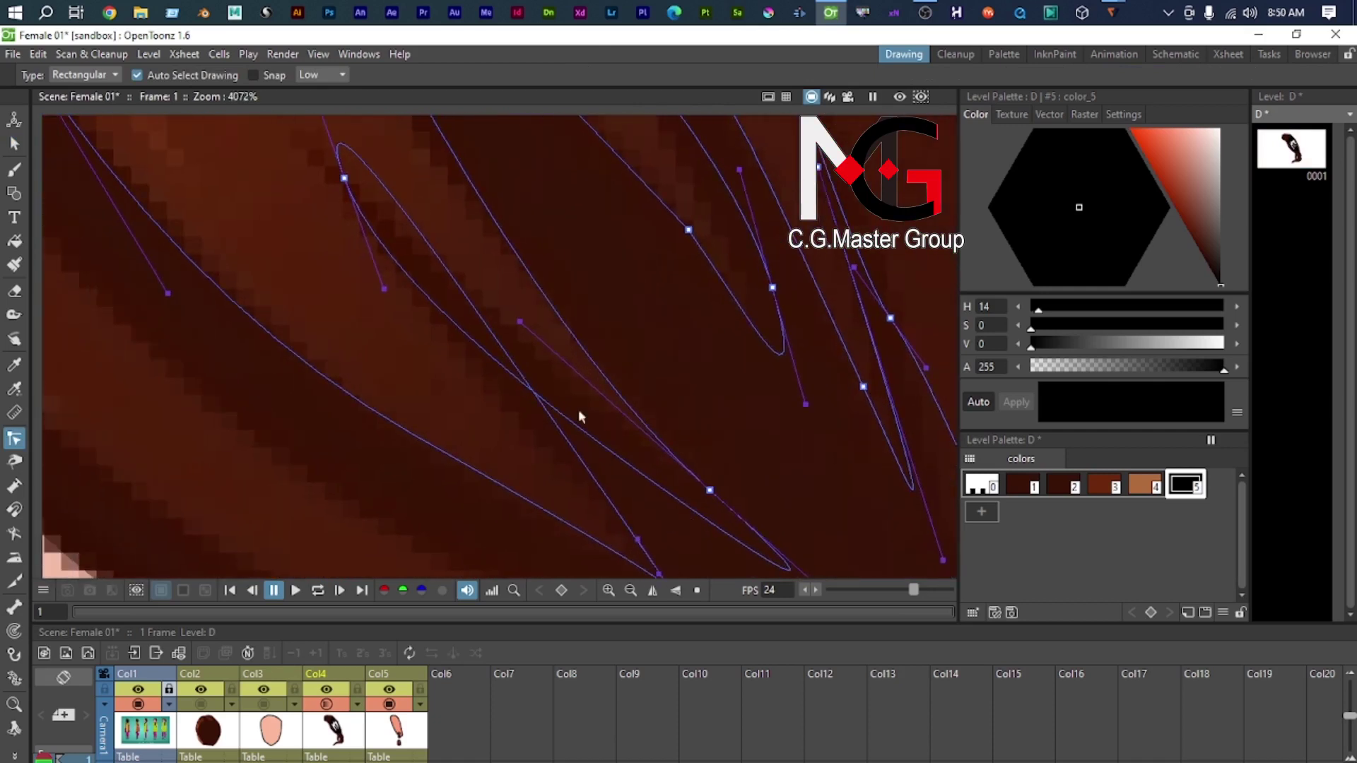
scroll(344, 178, down, 3)
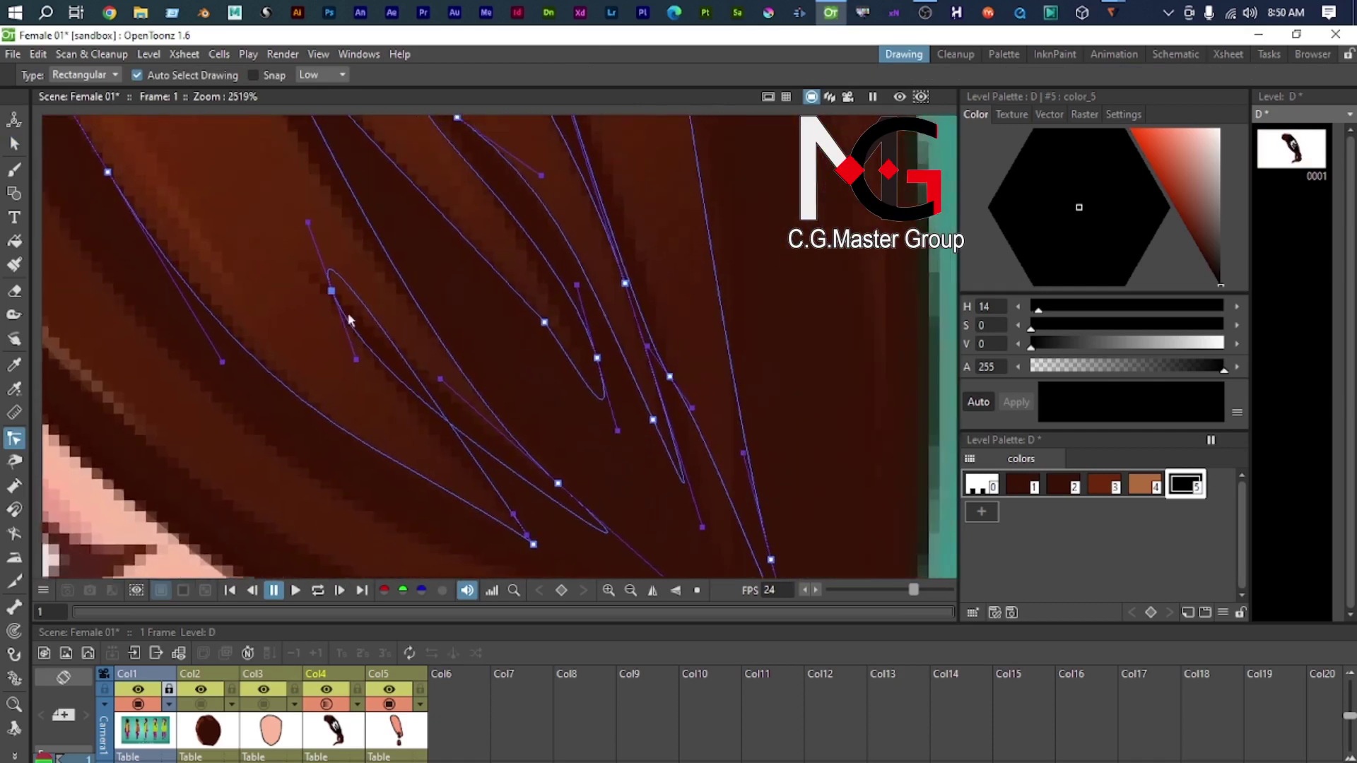
drag(360, 379, 346, 389)
scroll(656, 493, down, 3)
Step: Adjust the point and its handles at the rounded lower tip of the light strand between the middle dark streaks
drag(618, 472, 427, 377)
scroll(427, 377, up, 2)
scroll(427, 375, up, 3)
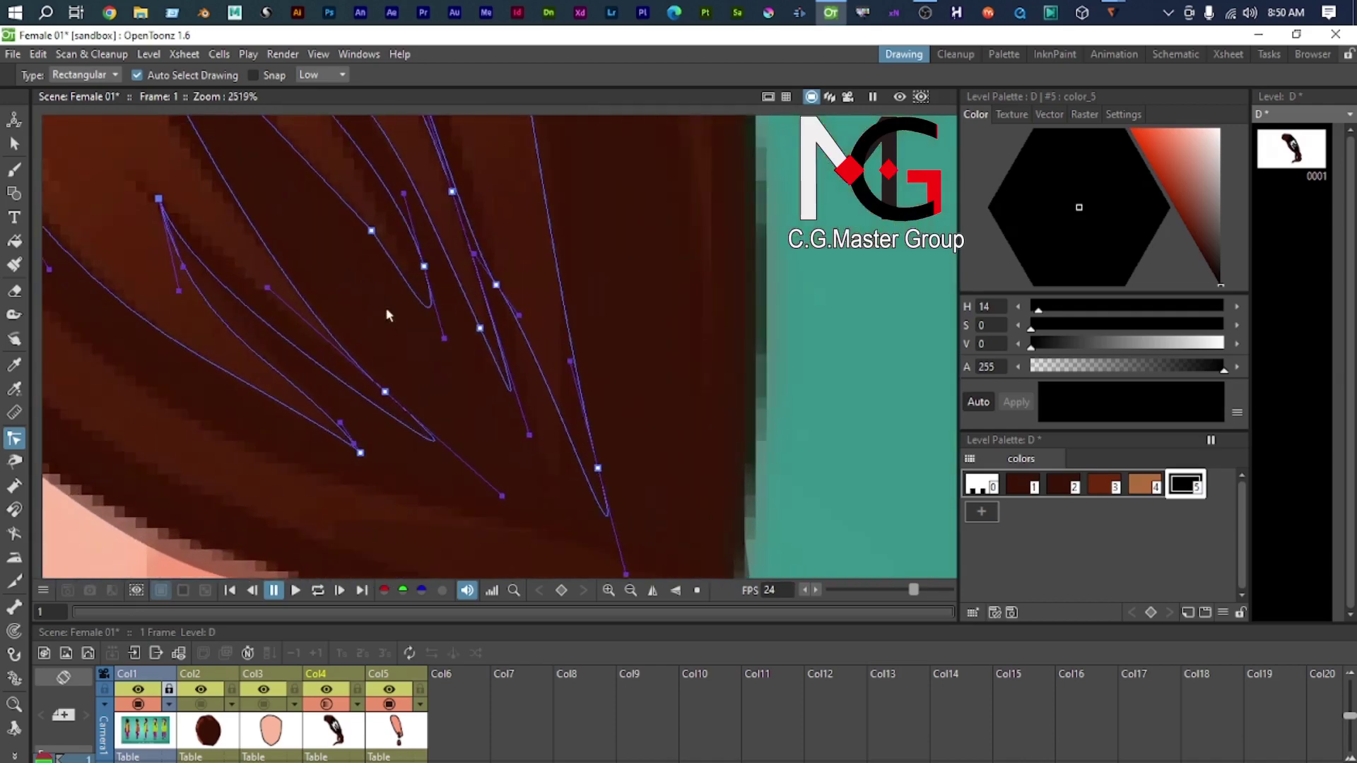
drag(417, 392, 407, 361)
drag(379, 262, 358, 243)
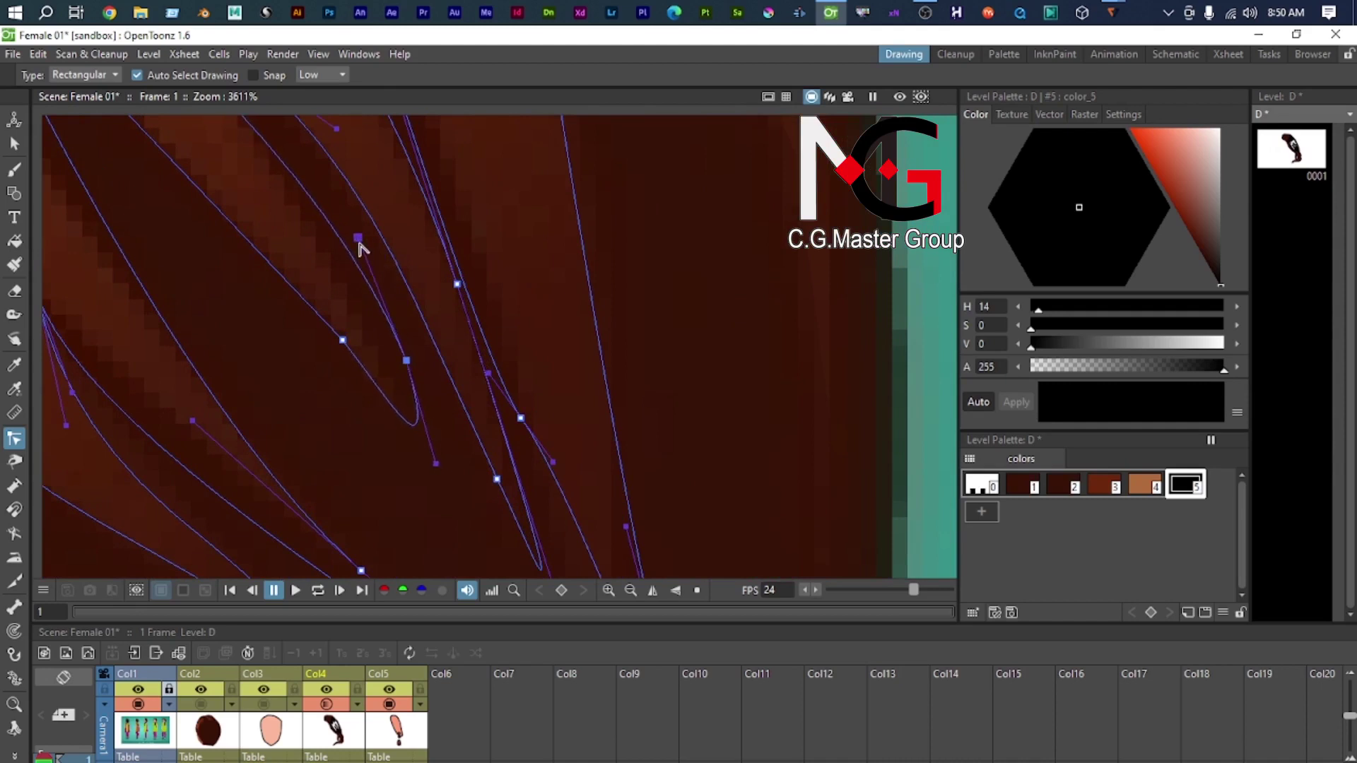
drag(436, 465, 433, 448)
scroll(433, 448, down, 3)
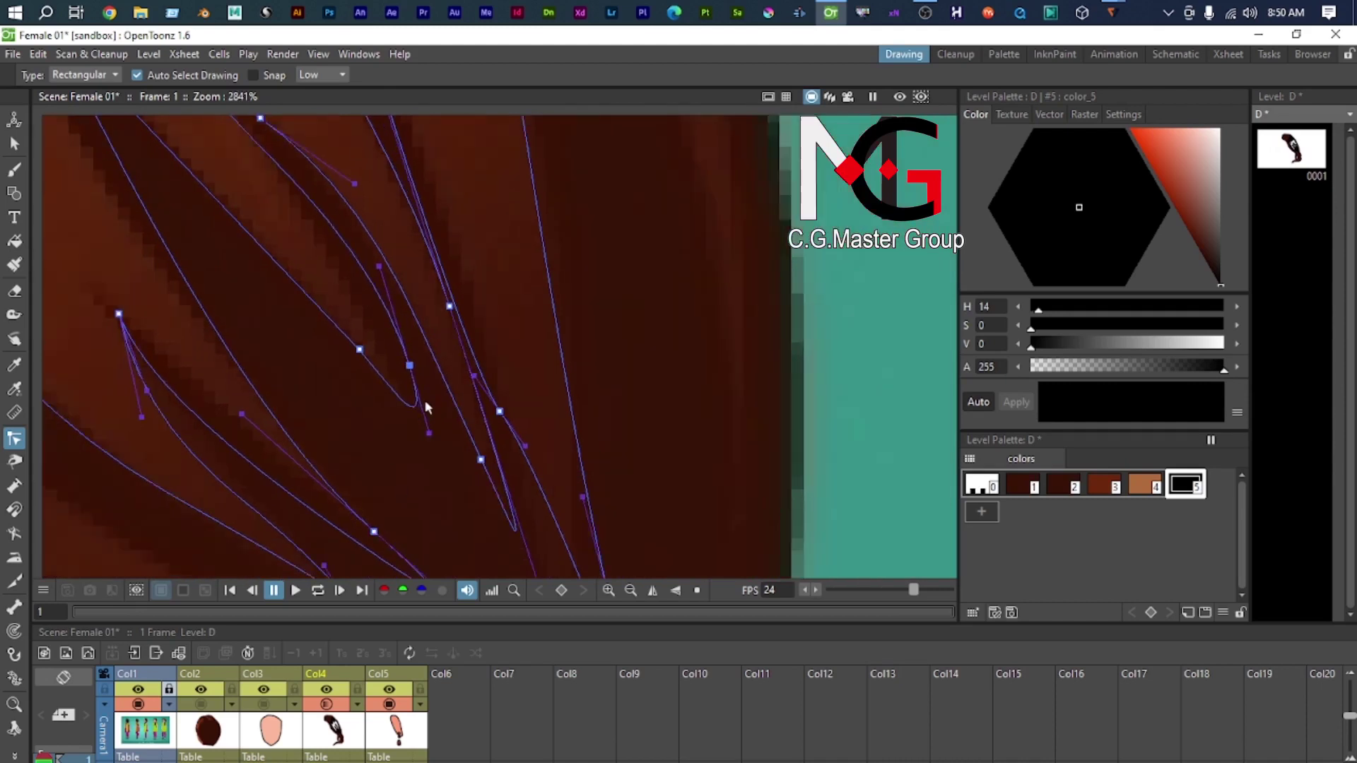
scroll(503, 488, down, 7)
scroll(396, 305, up, 7)
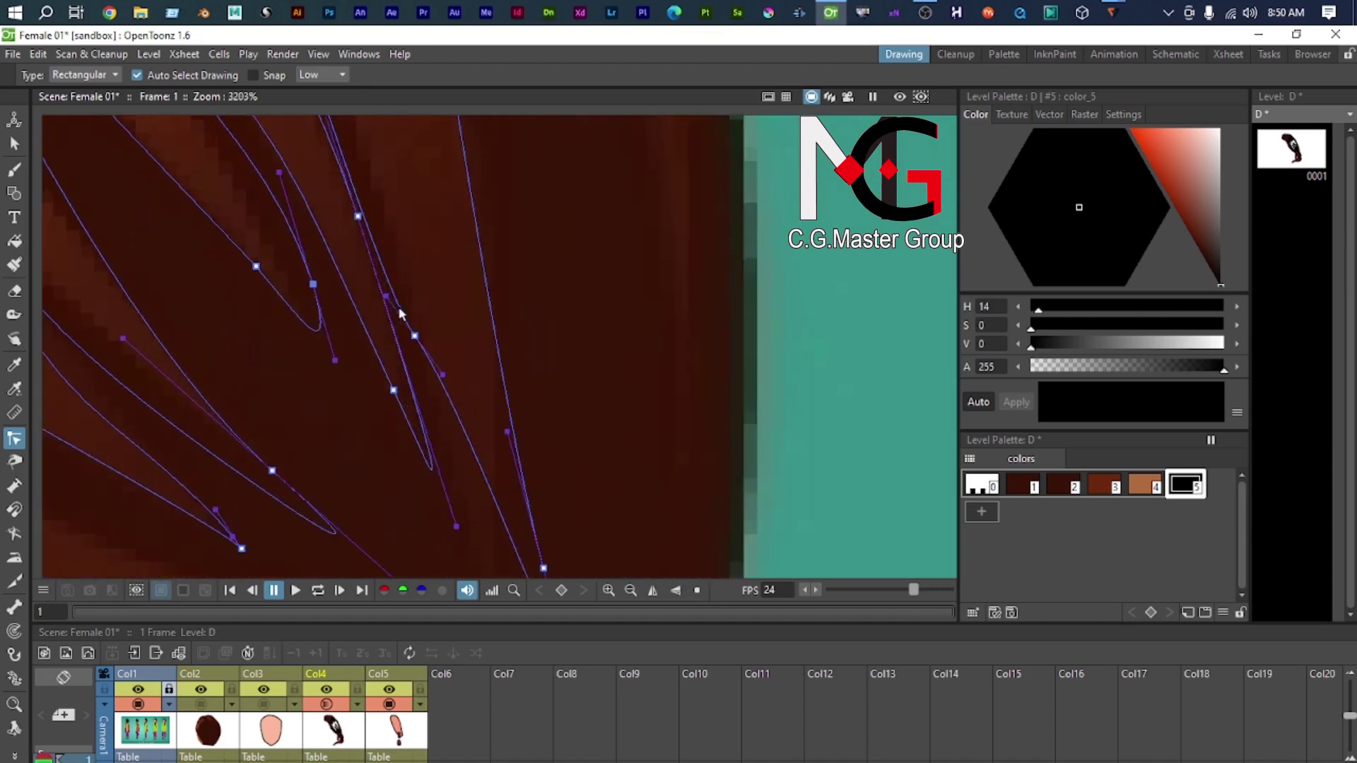
Step: Nudge the points and handles where the narrow dark streak's sides run together, separating the curves along the reference
scroll(400, 311, down, 4)
scroll(442, 476, up, 5)
drag(442, 476, 456, 578)
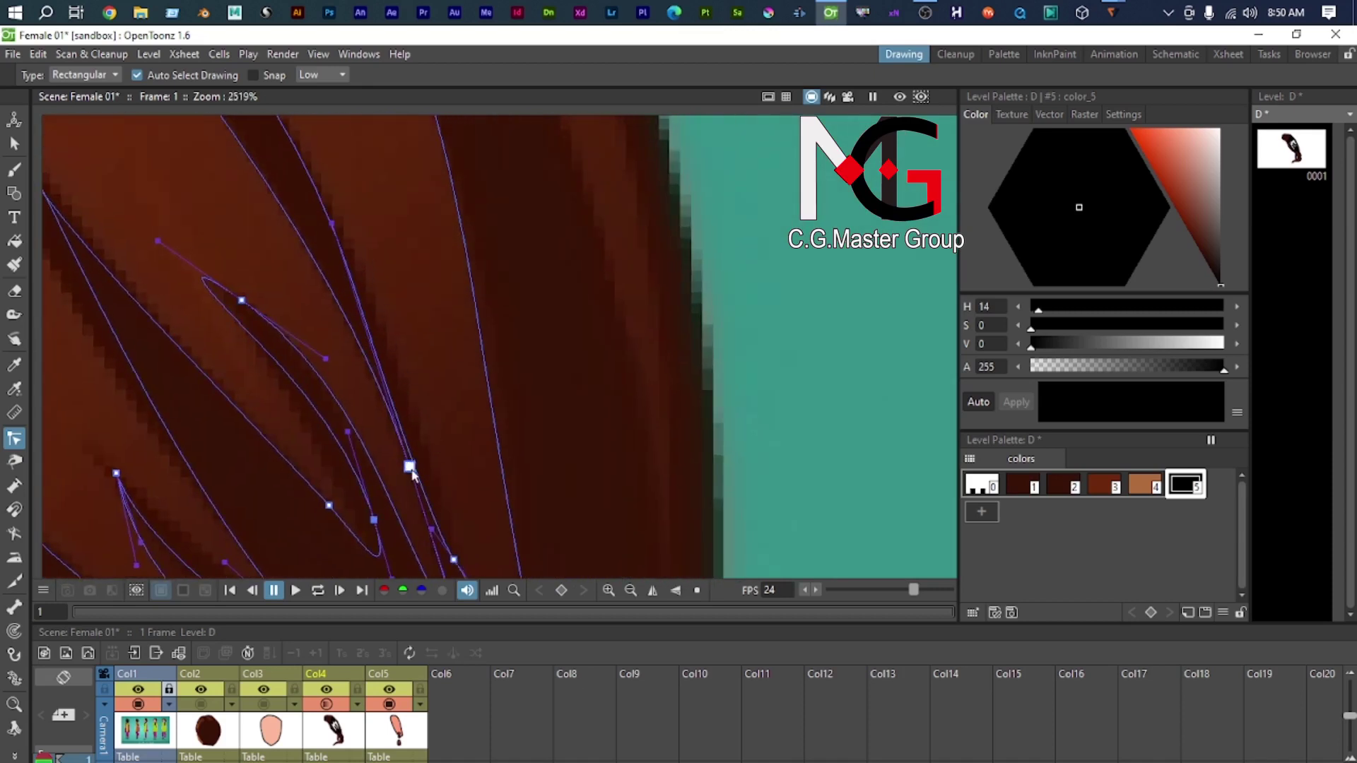
drag(409, 468, 405, 466)
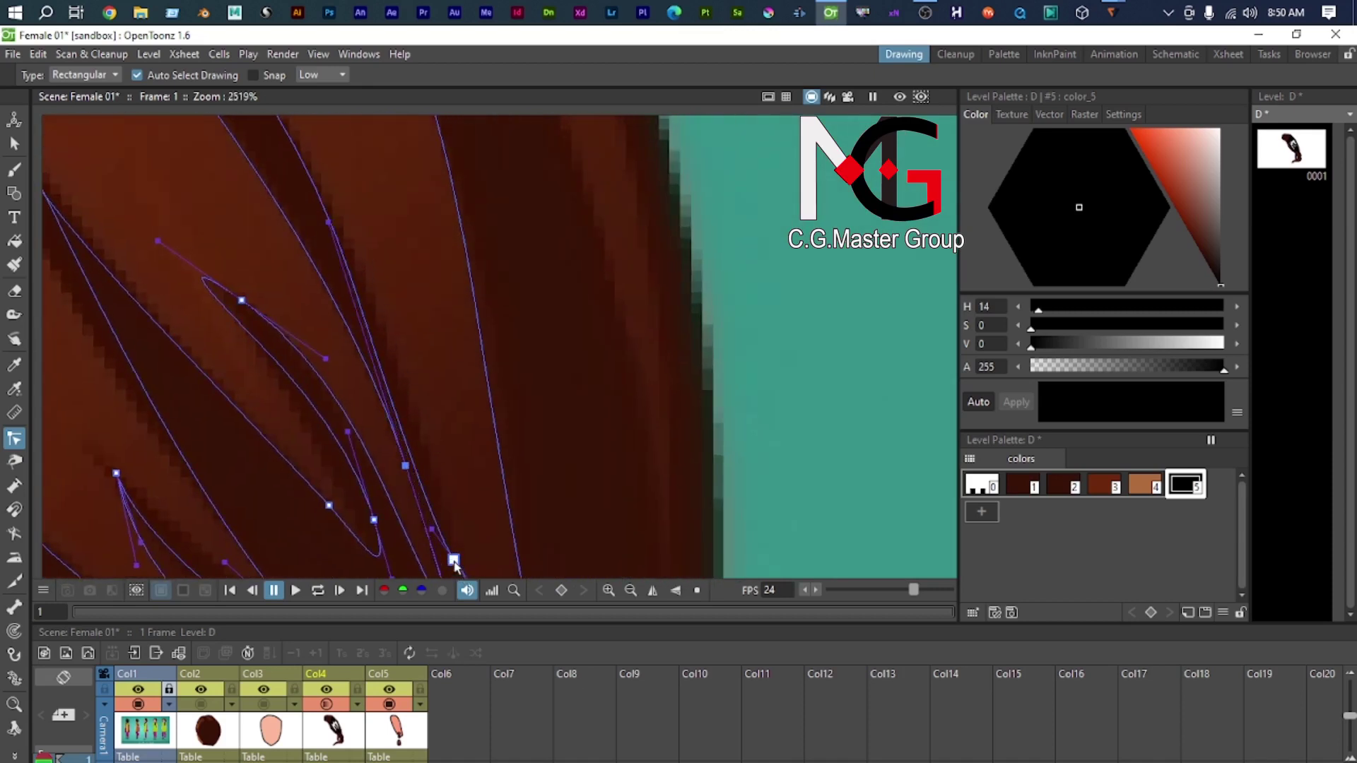
drag(431, 530, 407, 355)
scroll(404, 500, down, 5)
scroll(468, 487, up, 4)
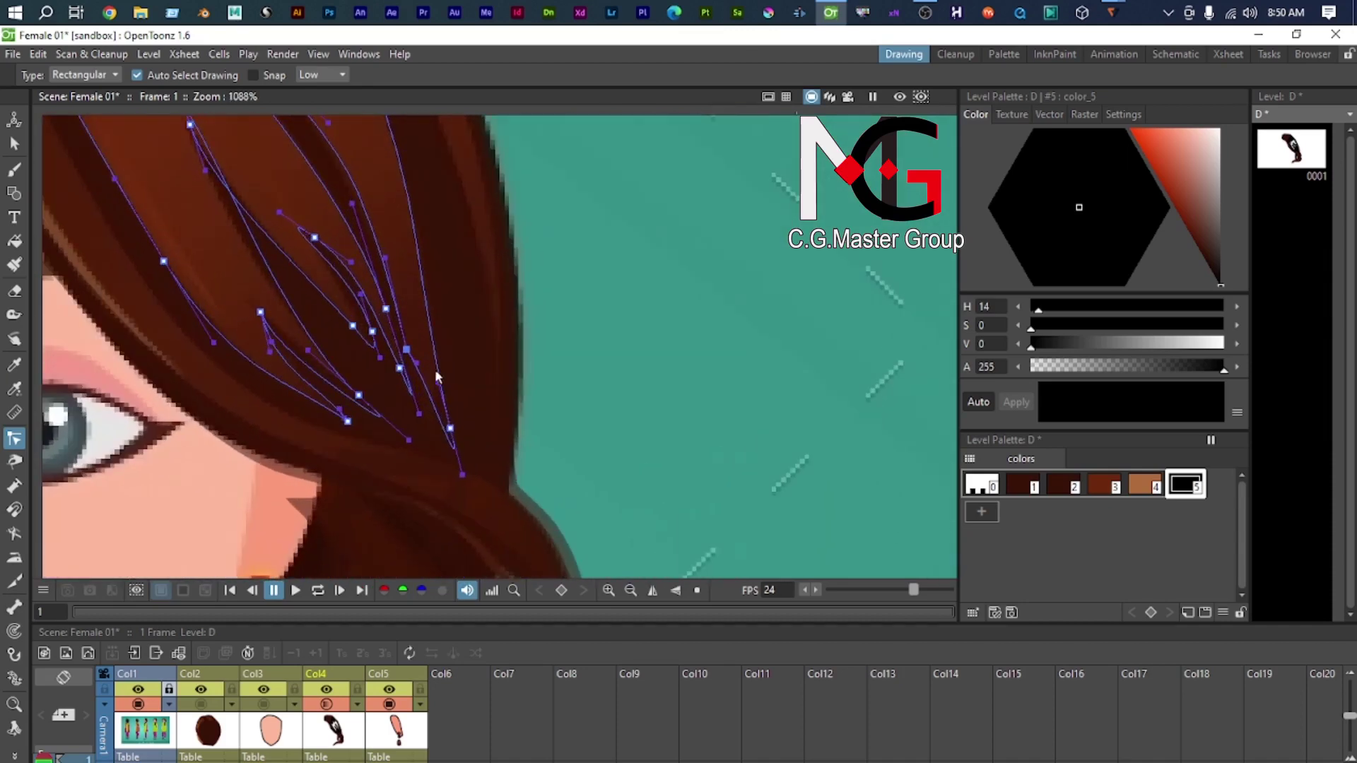
Step: Move the lowest point of the outer light strand and adjust its handle to follow the strand's edge
mouse_move(463, 471)
mouse_down()
mouse_move(433, 439)
mouse_move(448, 441)
mouse_up()
scroll(448, 438, down, 1)
drag(432, 351, 436, 345)
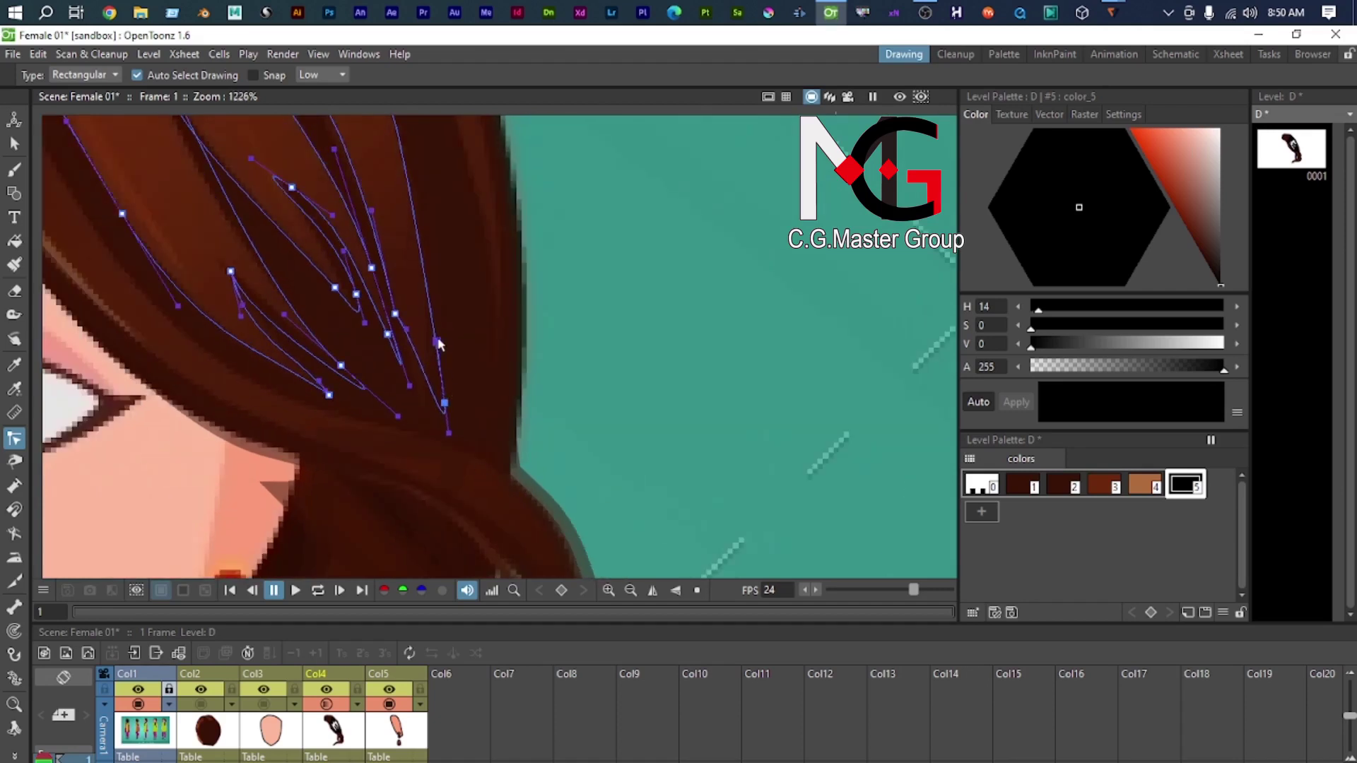
scroll(447, 441, down, 3)
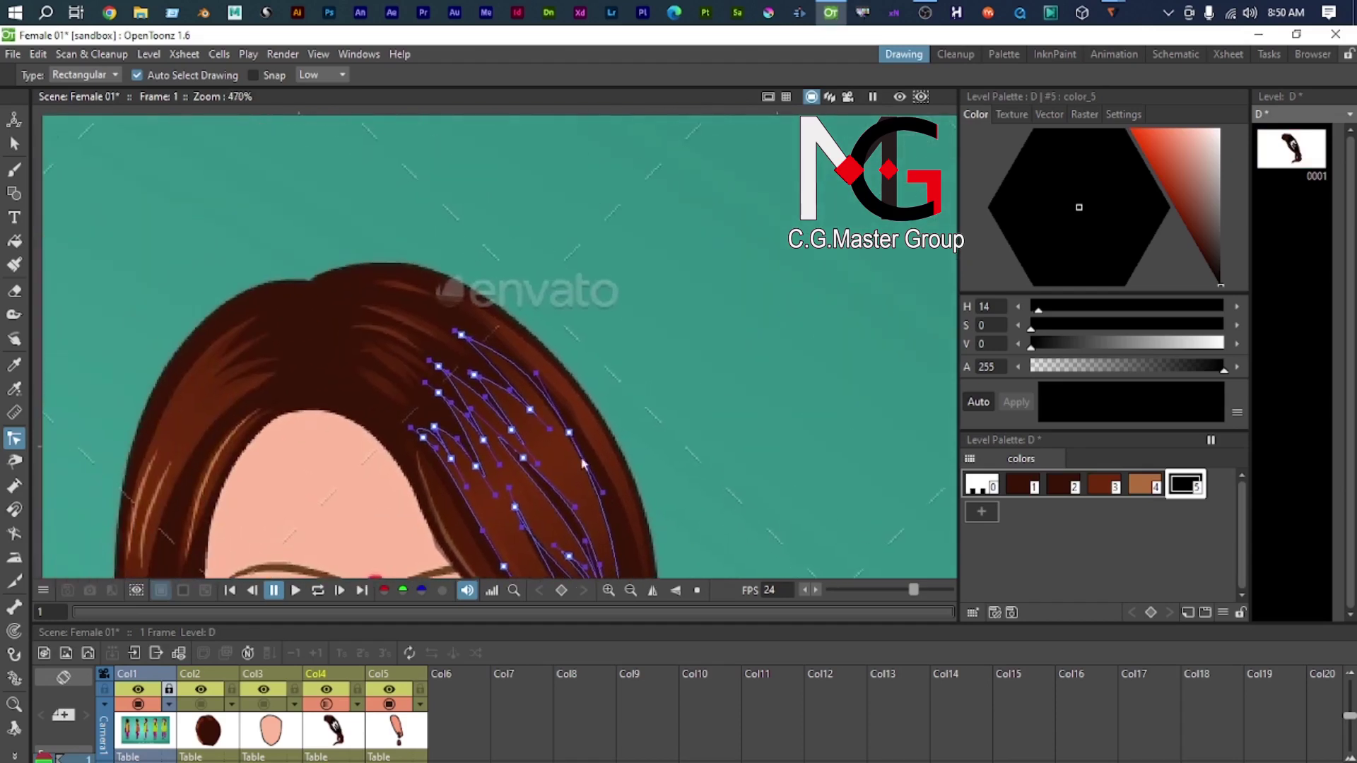
scroll(583, 464, up, 6)
scroll(502, 443, down, 6)
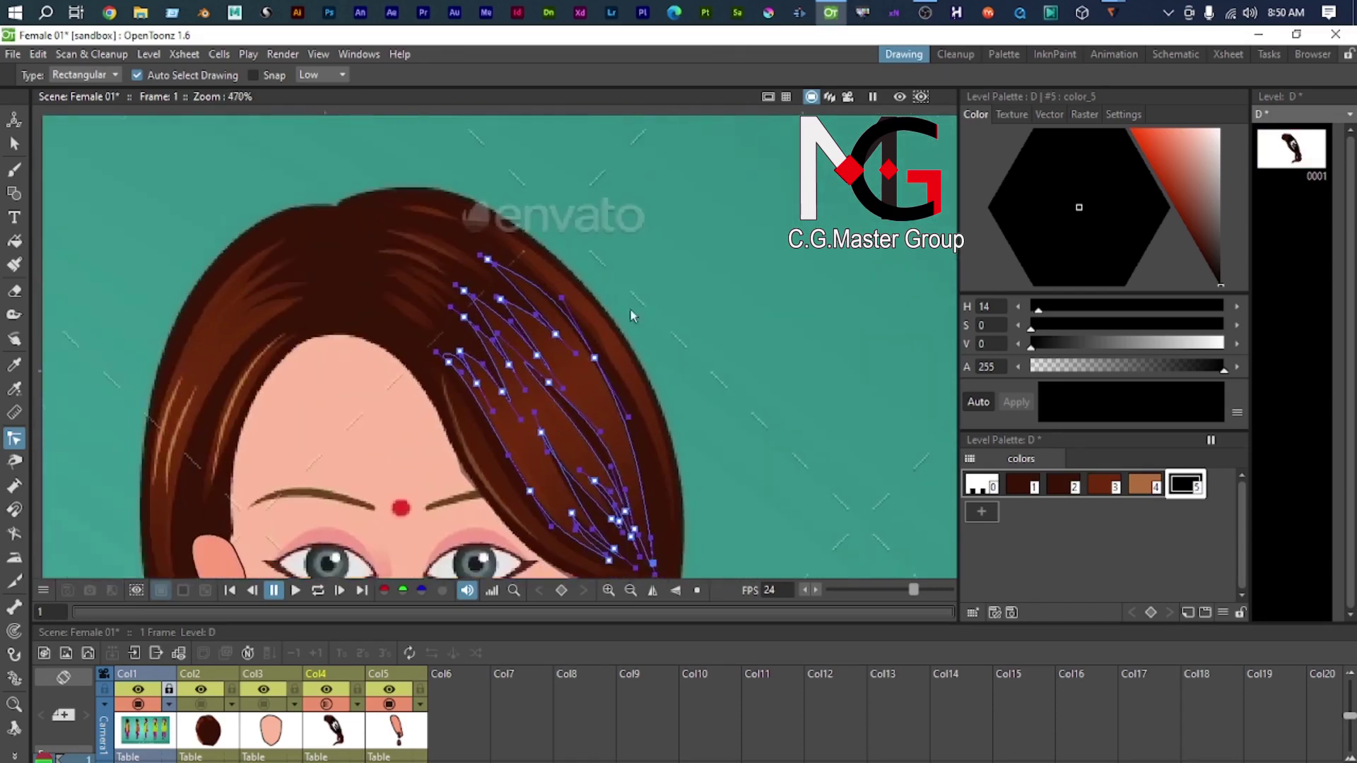
scroll(386, 463, up, 2)
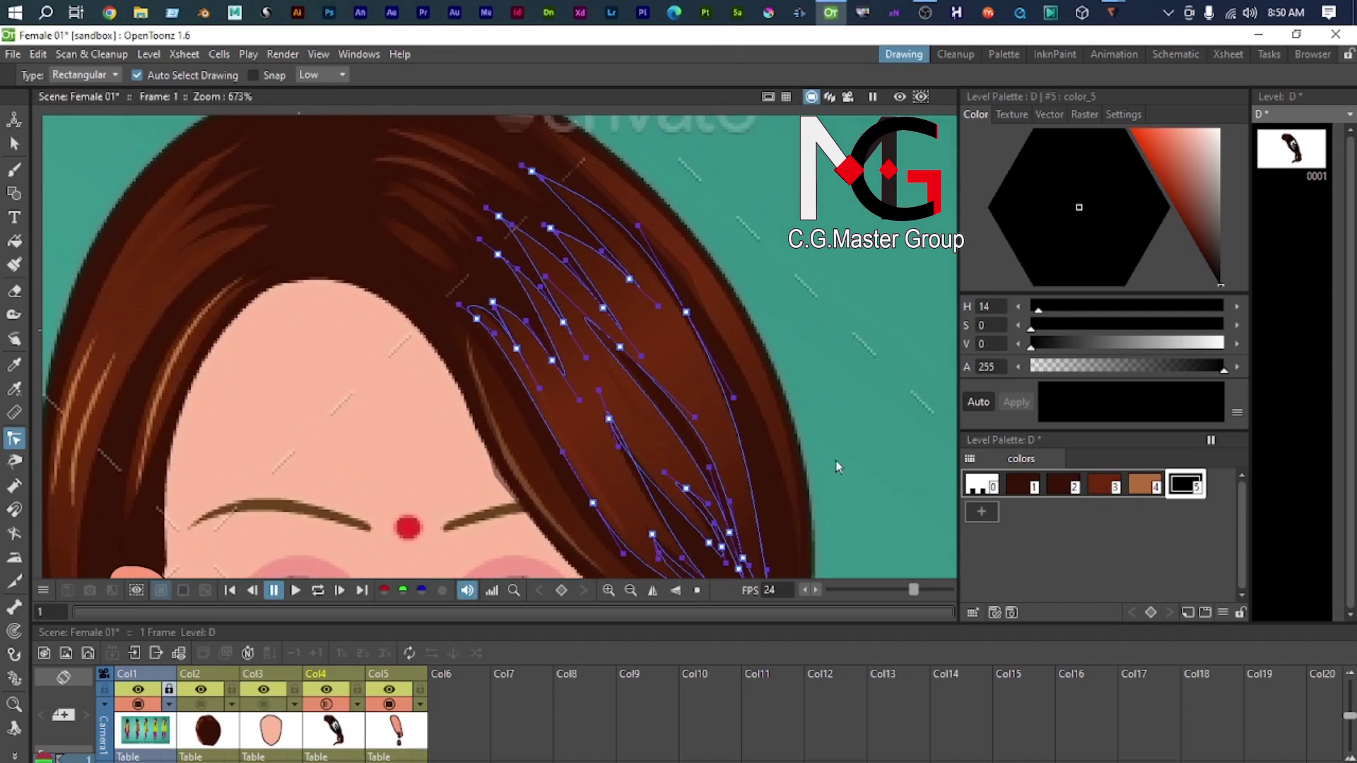
Step: Select the whole outline of the lighter hair area and recolor it with the reddish-brown palette style 3
key(s)
drag(780, 576, 448, 206)
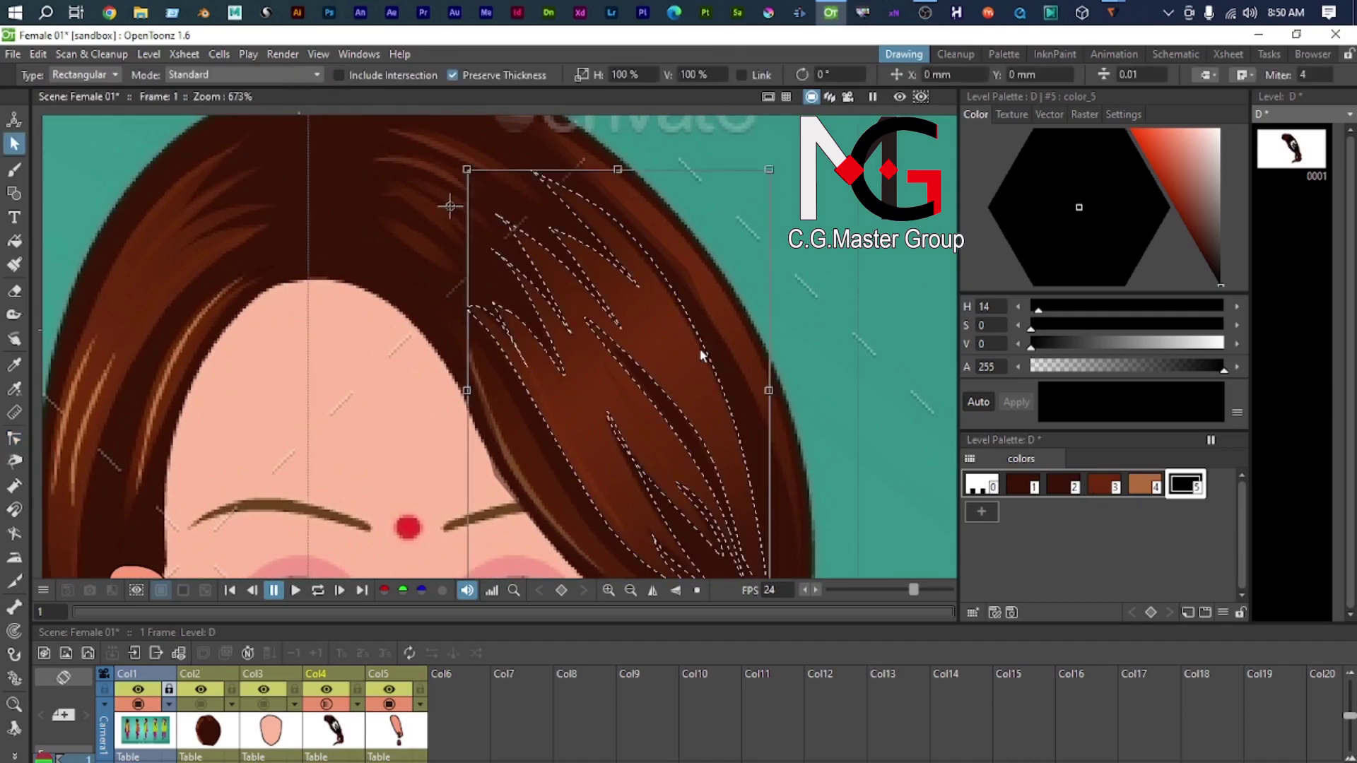
click(1068, 493)
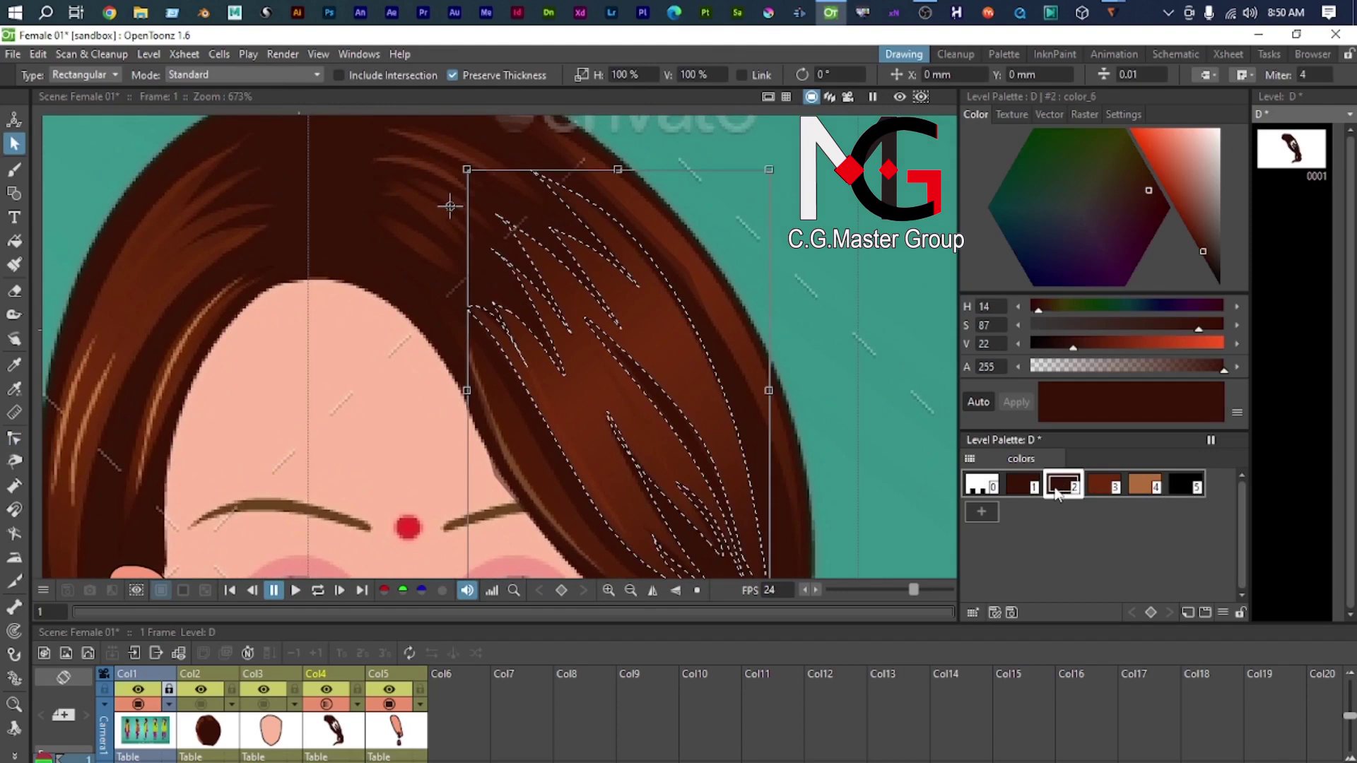
click(1105, 486)
scroll(593, 292, up, 5)
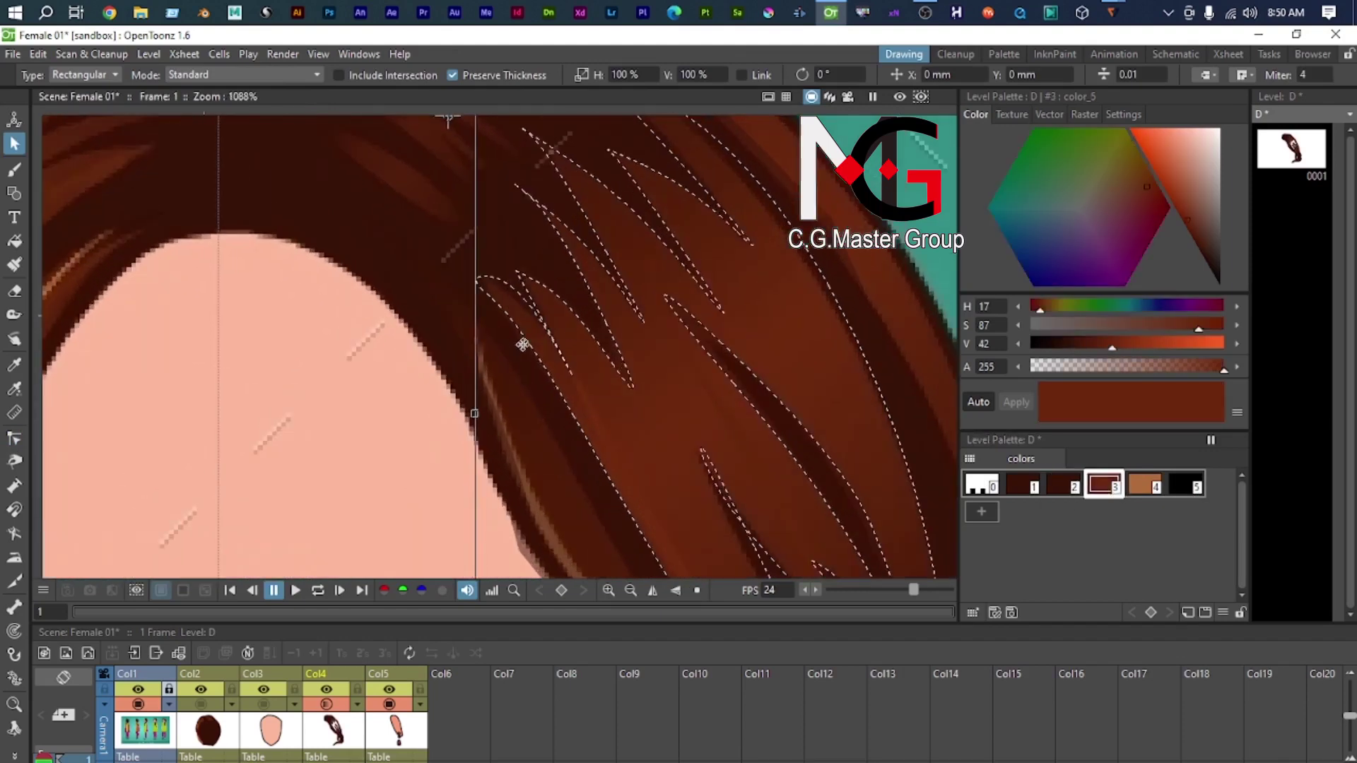
scroll(601, 424, down, 2)
Step: Copy palette style 3, deselect the outline, and fill the lighter hair area with that style
right_click(1102, 491)
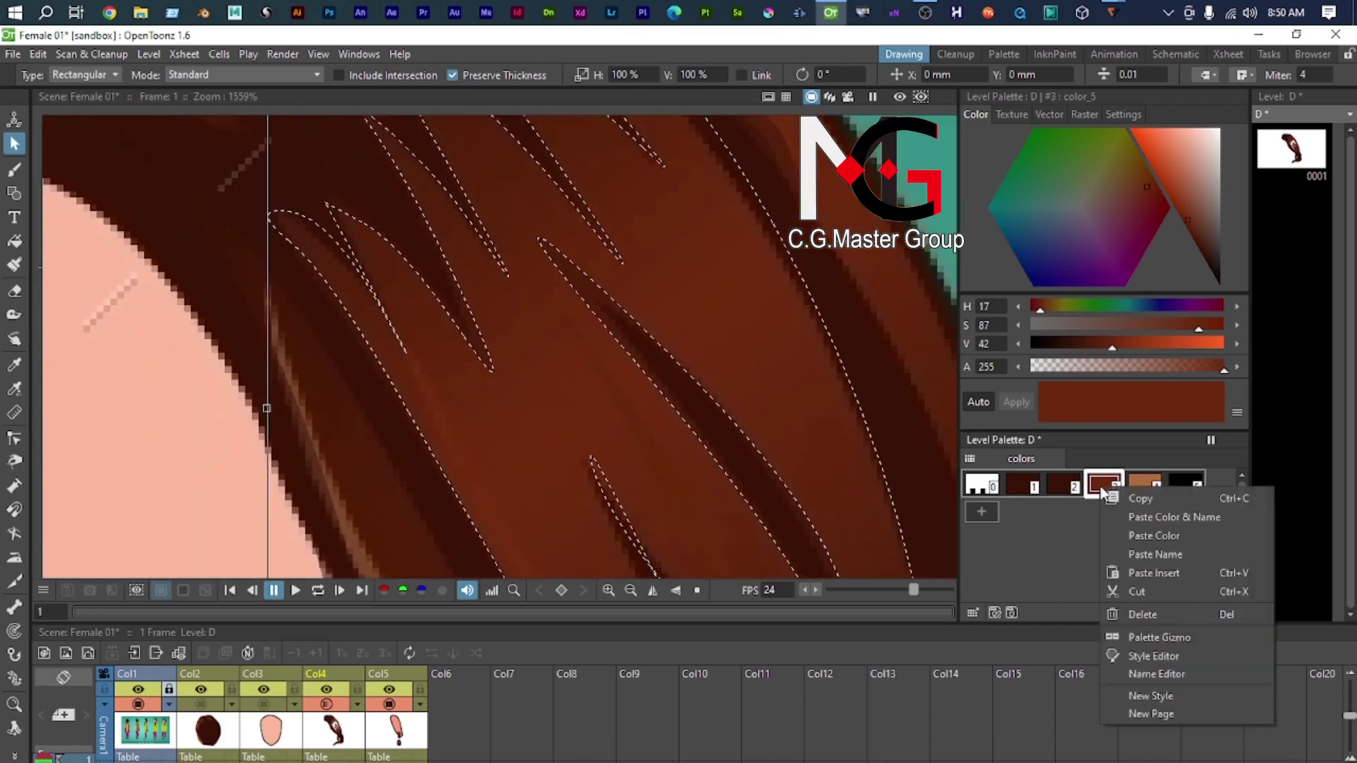
click(1152, 506)
click(493, 414)
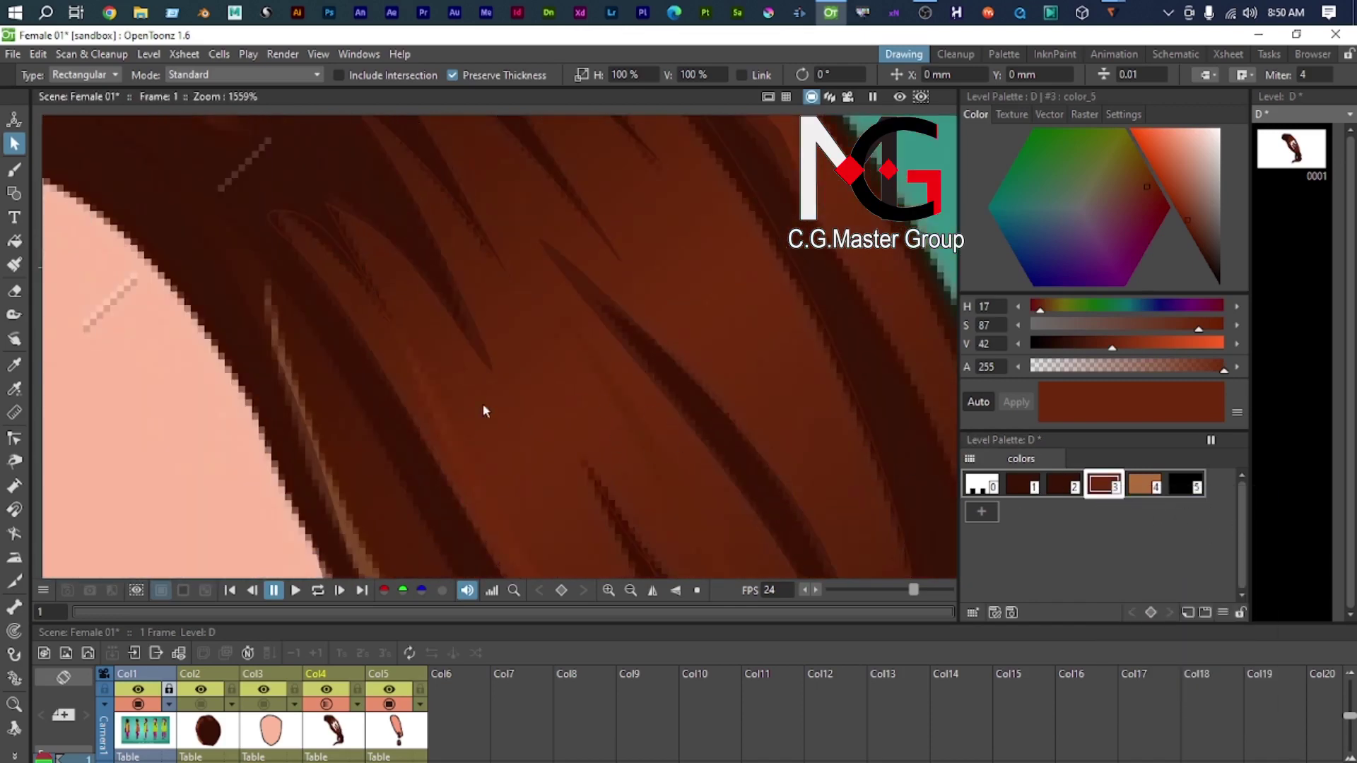
key(f)
scroll(600, 424, down, 3)
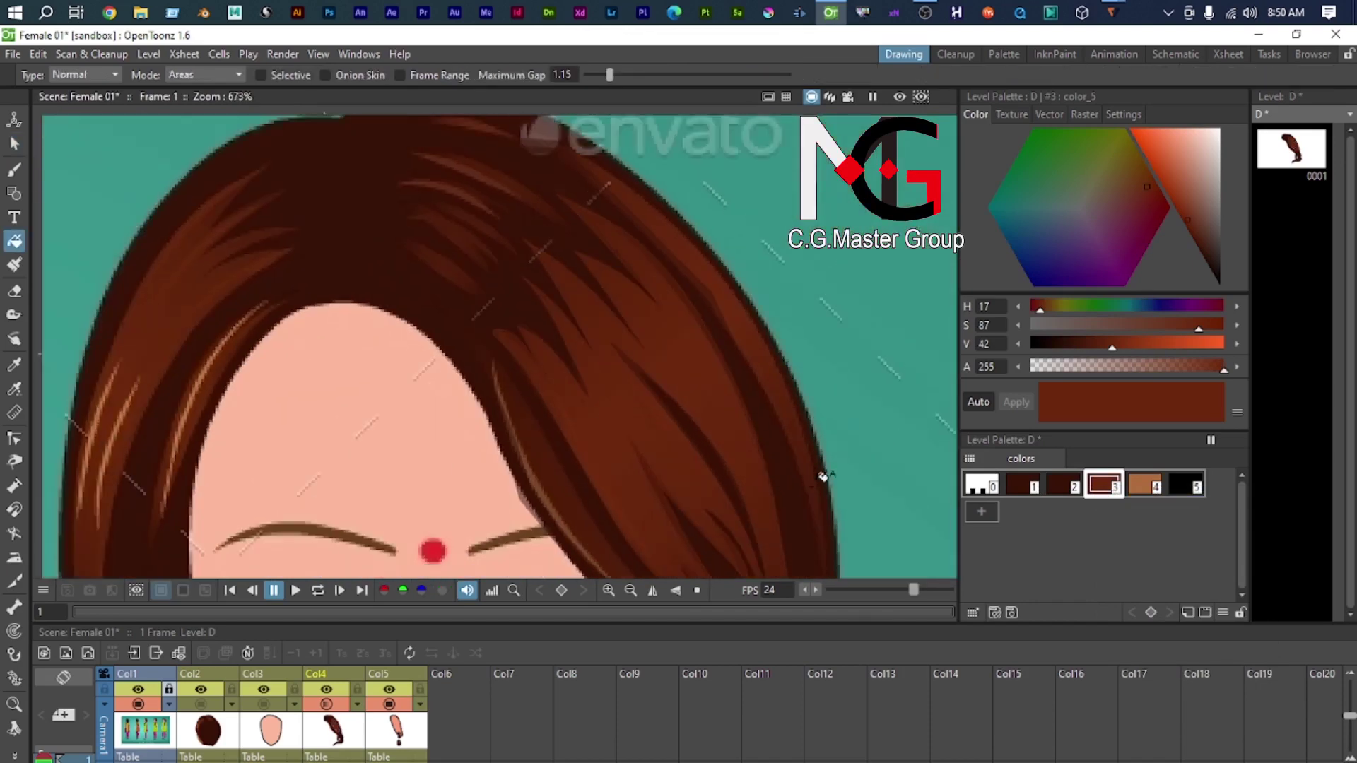
click(15, 147)
Step: Examine the filled strands and the outer edge of the side-swept hair, selecting the base and lighter shapes in turn
scroll(614, 467, down, 4)
scroll(367, 295, up, 1)
drag(587, 436, 485, 498)
scroll(427, 359, up, 2)
scroll(431, 359, up, 5)
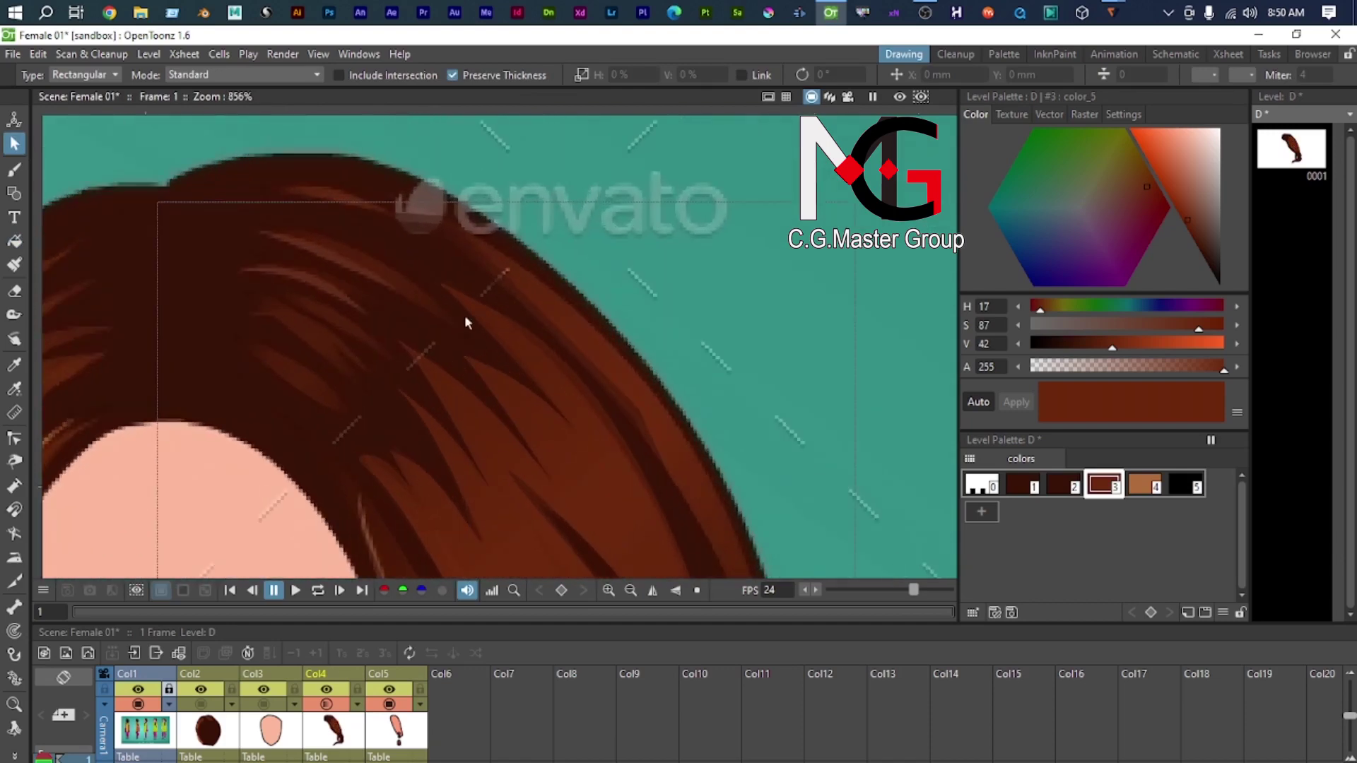
scroll(457, 294, up, 3)
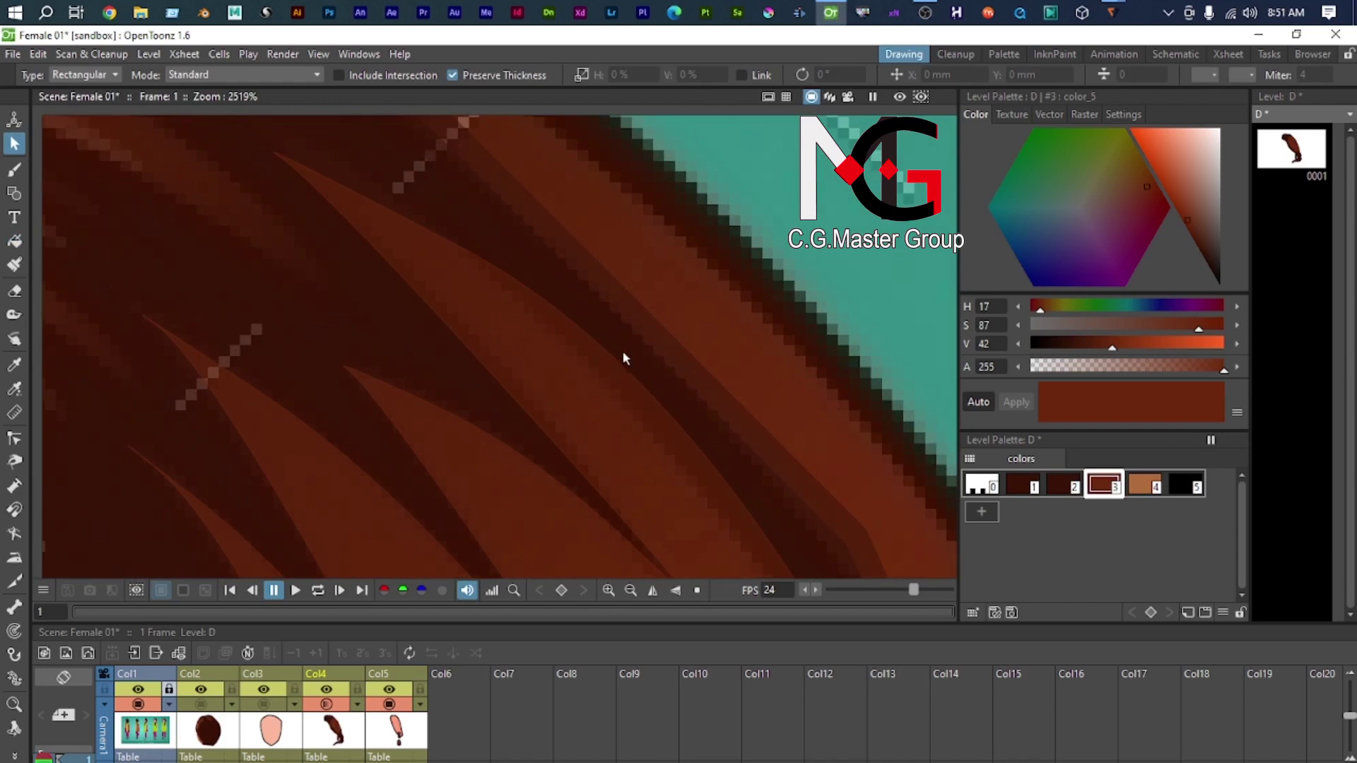
scroll(622, 350, down, 5)
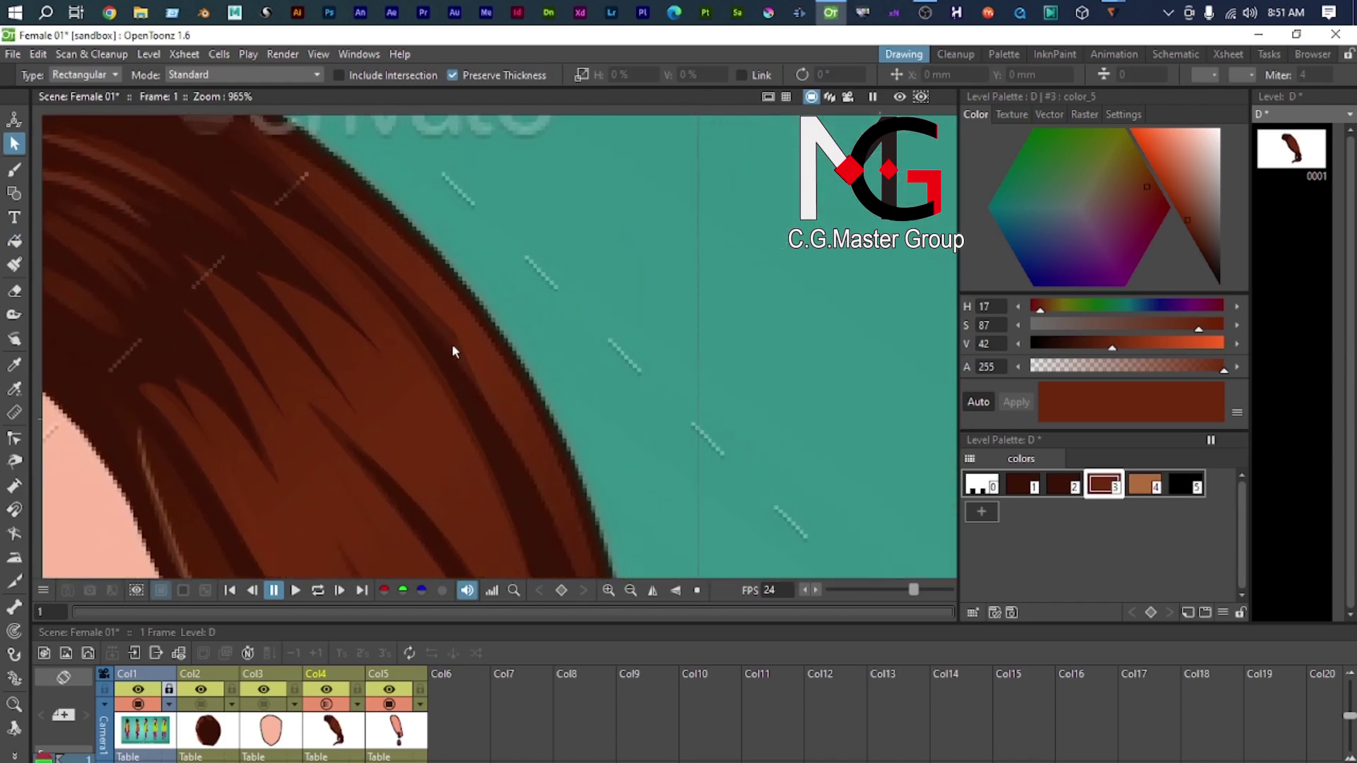
click(451, 343)
scroll(445, 339, down, 1)
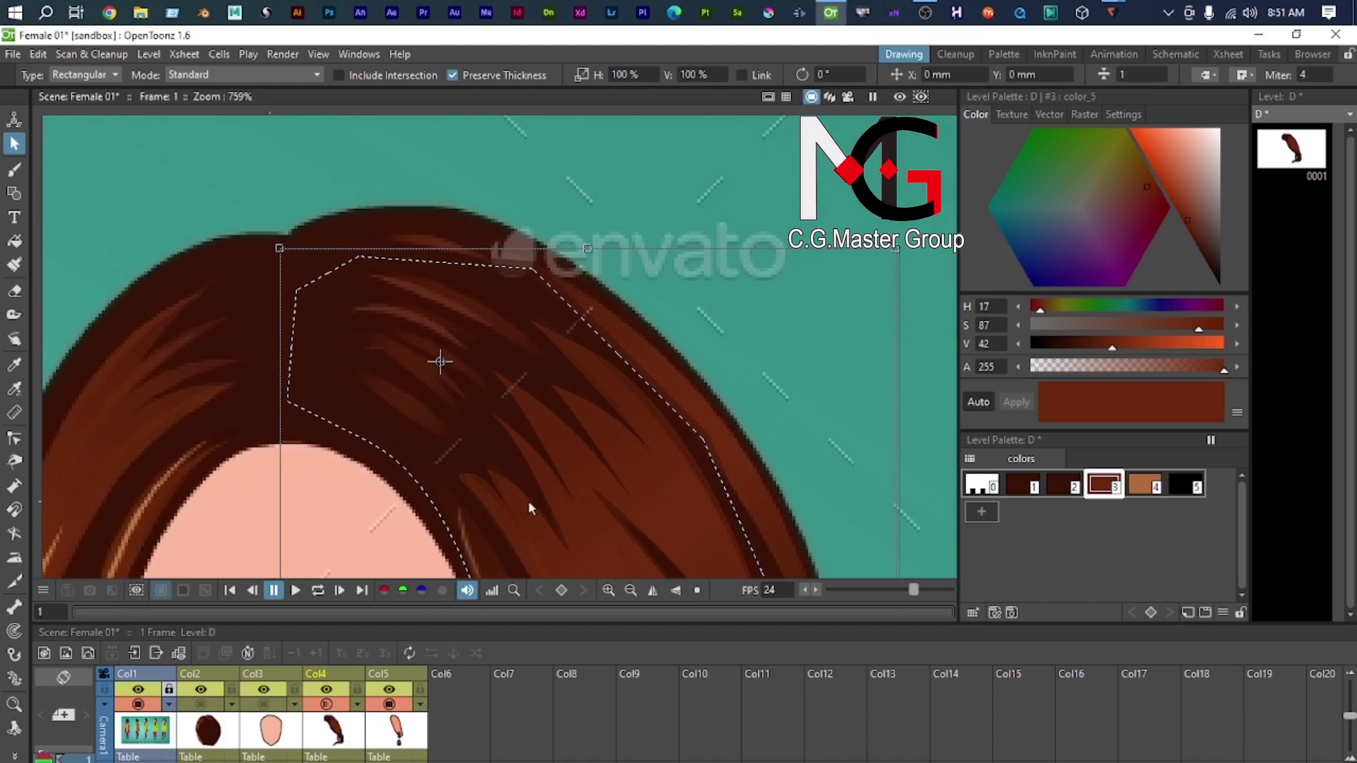
click(612, 400)
scroll(693, 382, up, 1)
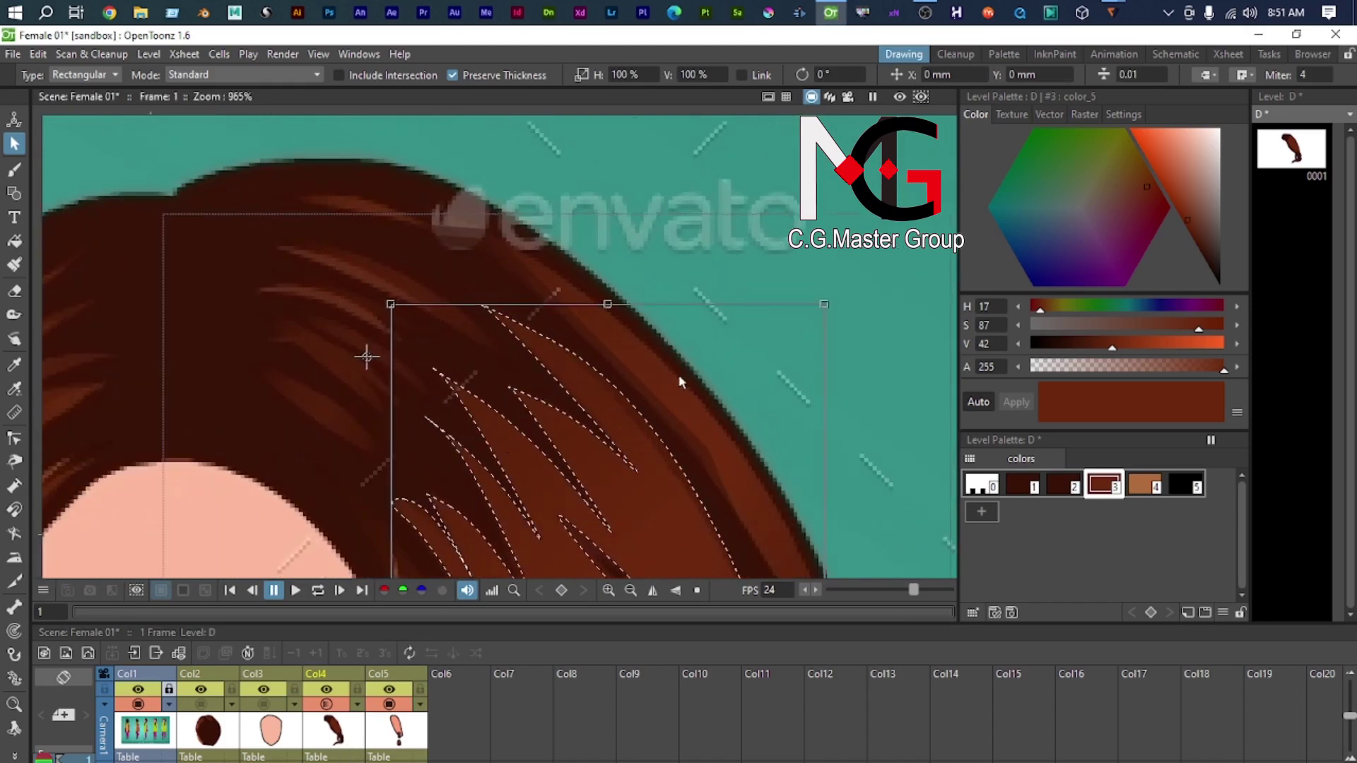
Step: Trace the long light strand along the outer edge of the side-swept hair as a closed polyline in palette style 3
drag(679, 382, 585, 363)
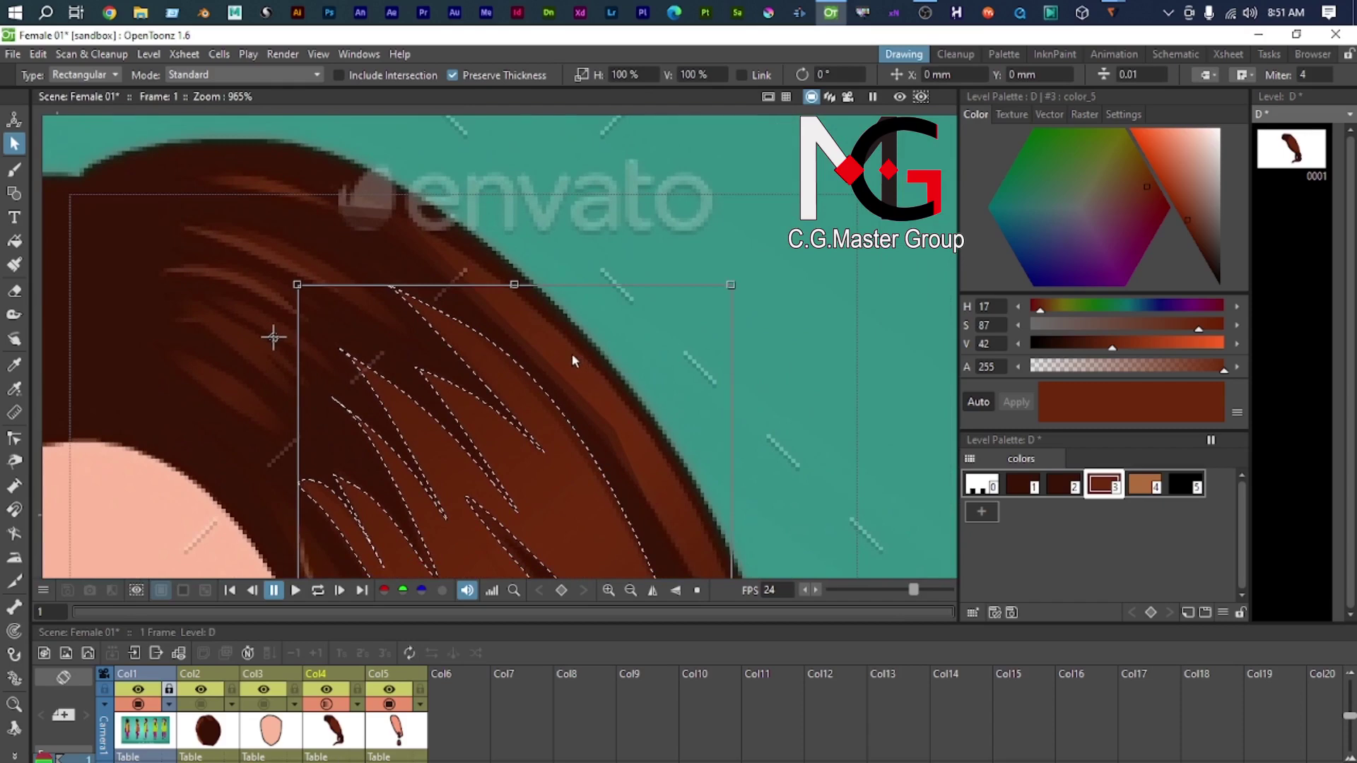
key(g)
scroll(560, 367, up, 3)
drag(533, 351, 494, 357)
scroll(494, 357, down, 8)
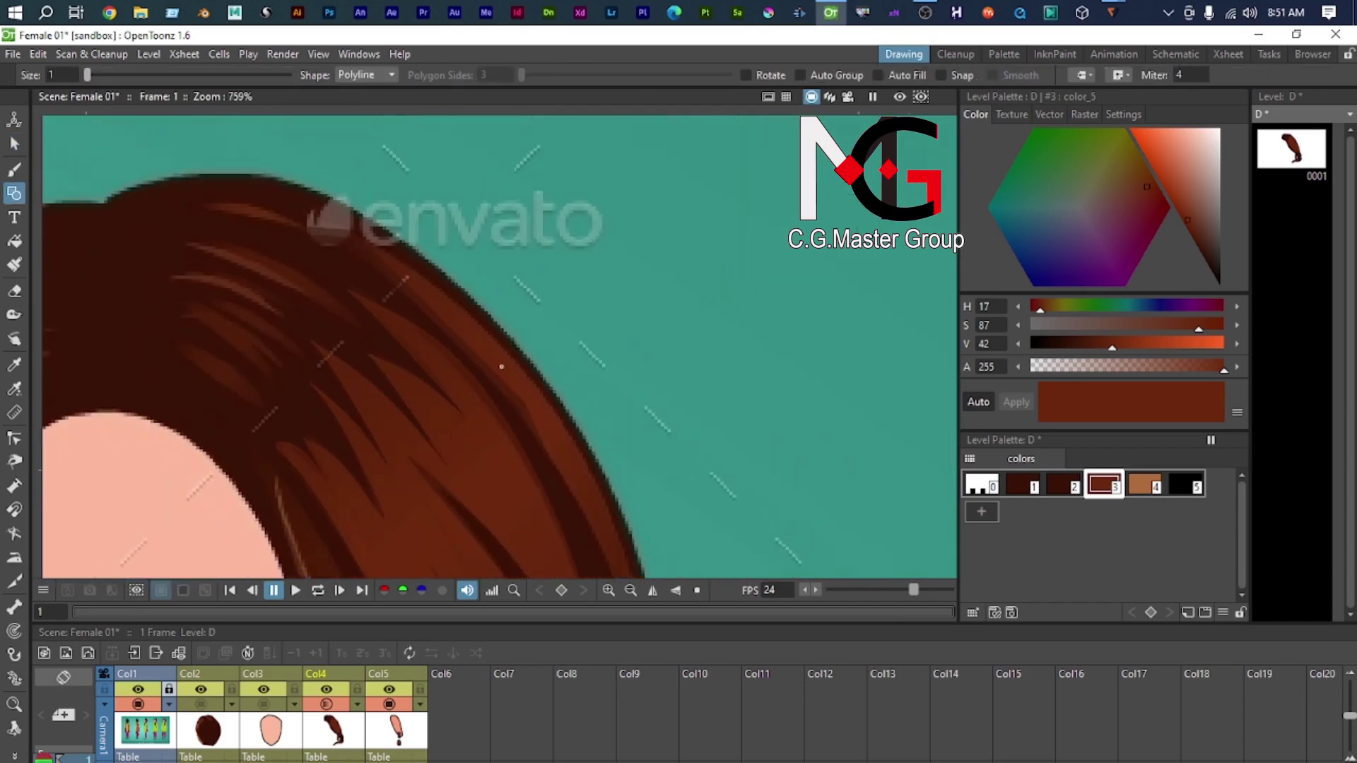
scroll(509, 410, down, 1)
scroll(520, 492, up, 2)
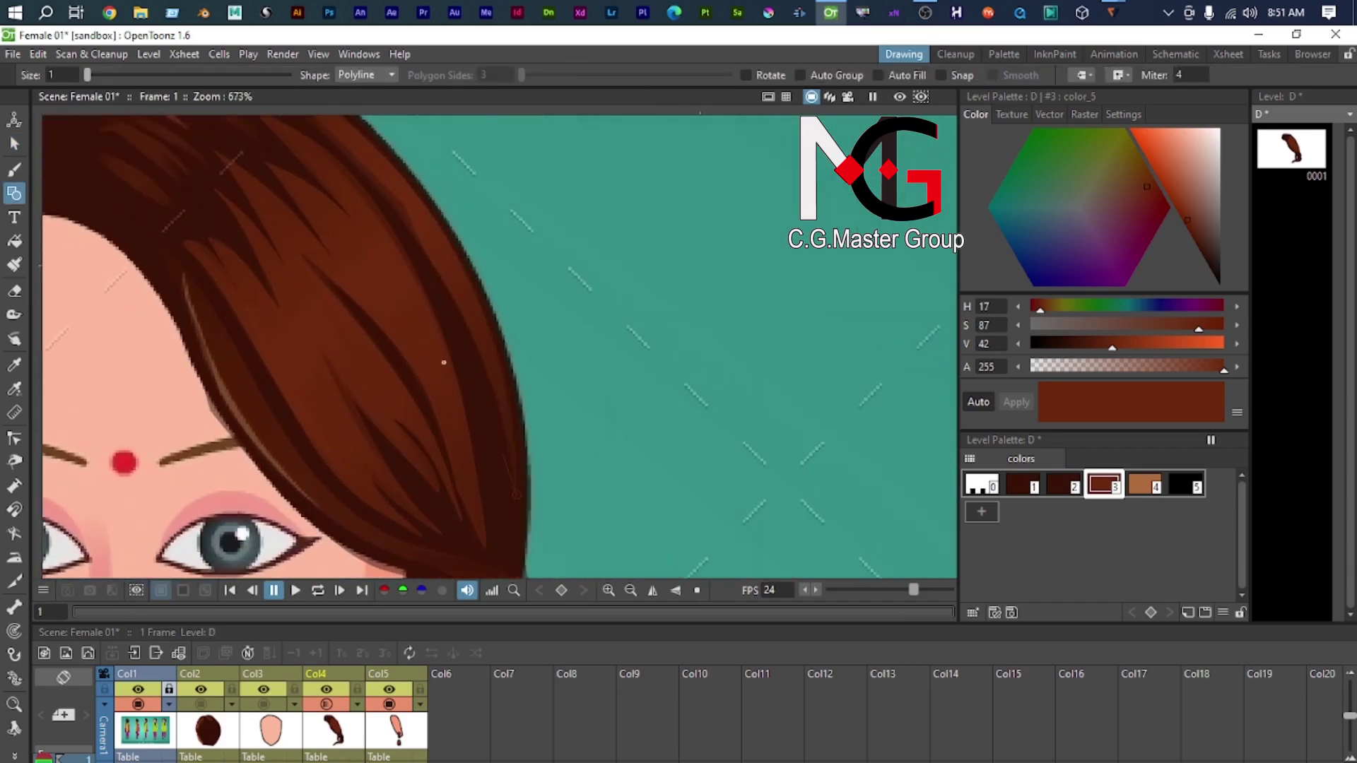
drag(424, 321, 485, 490)
drag(469, 404, 401, 312)
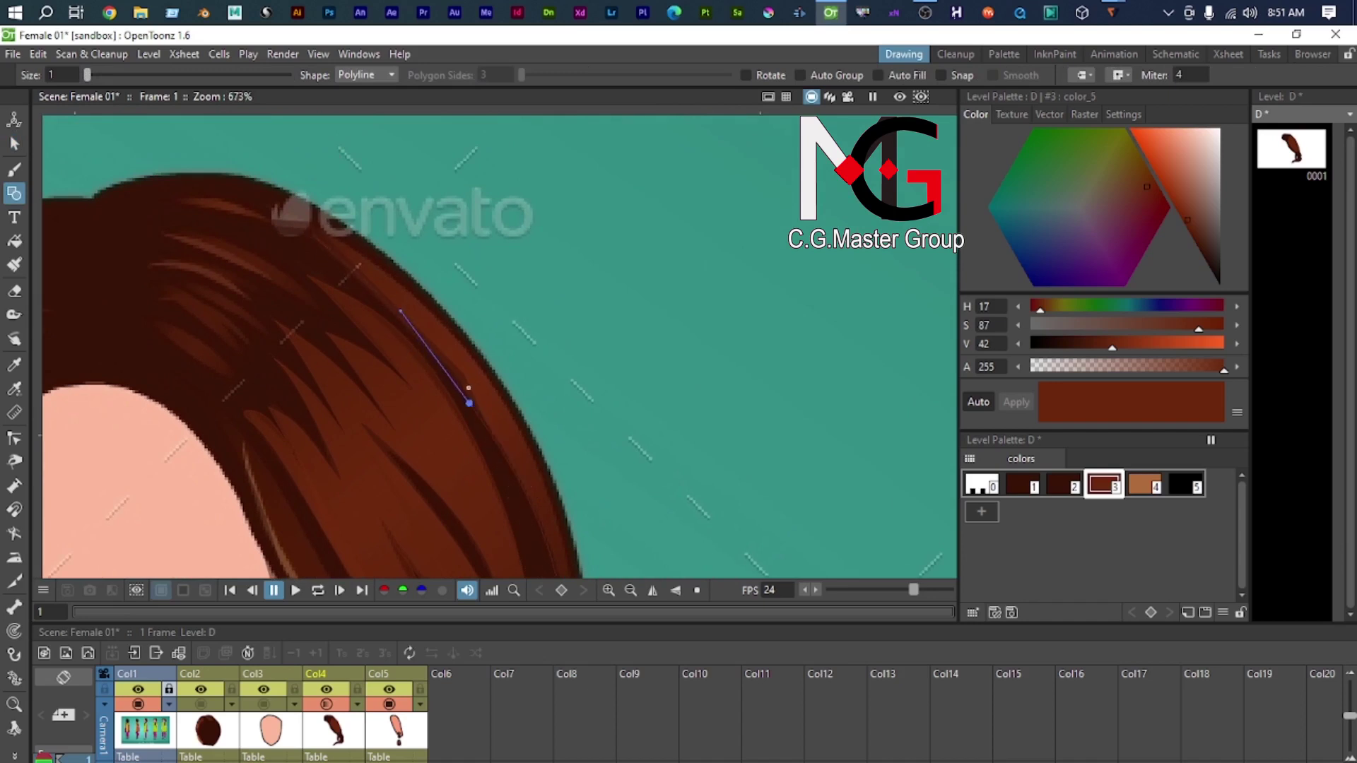
scroll(412, 332, up, 1)
drag(525, 418, 599, 540)
scroll(468, 348, down, 3)
drag(534, 481, 418, 248)
scroll(417, 248, up, 4)
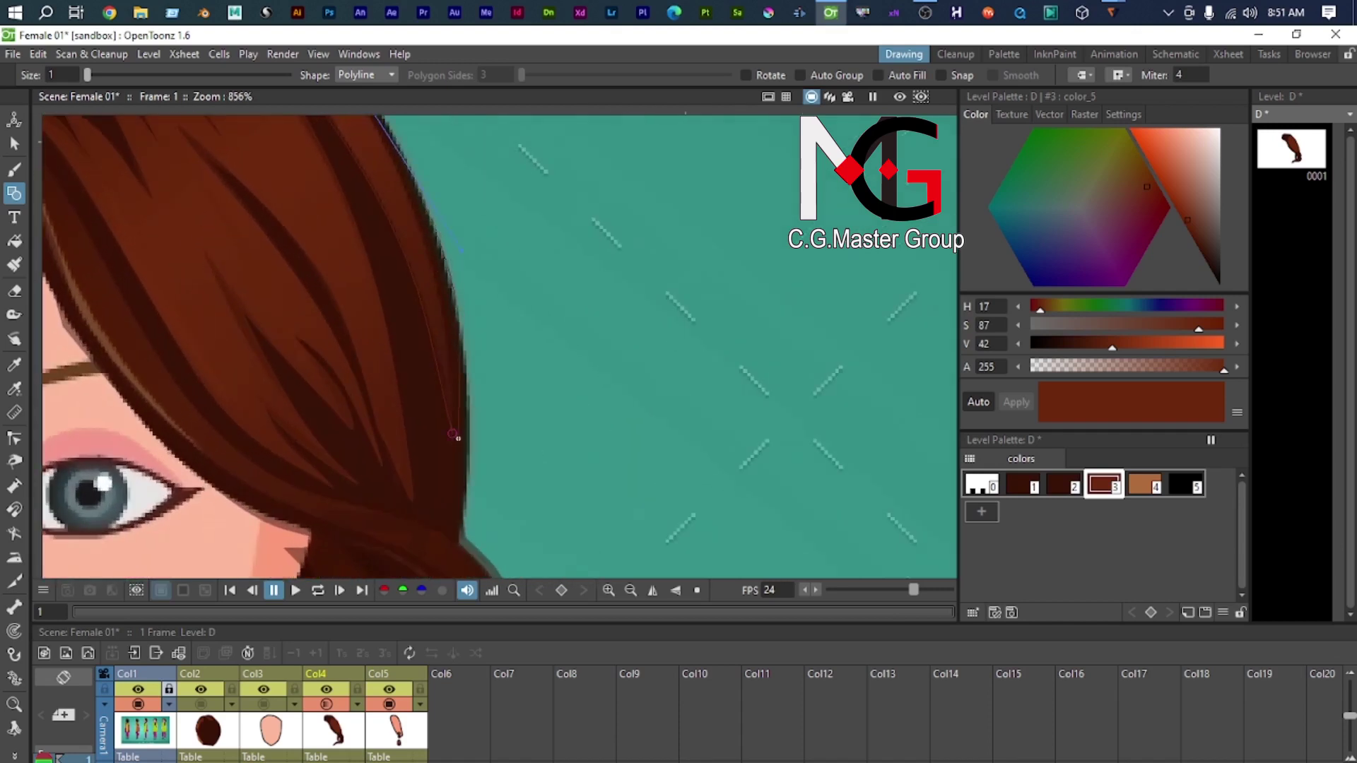
click(453, 434)
Step: Adjust the handle and position of the new strand's outer control point so its curve follows the hair edge
key(c)
scroll(396, 233, down, 2)
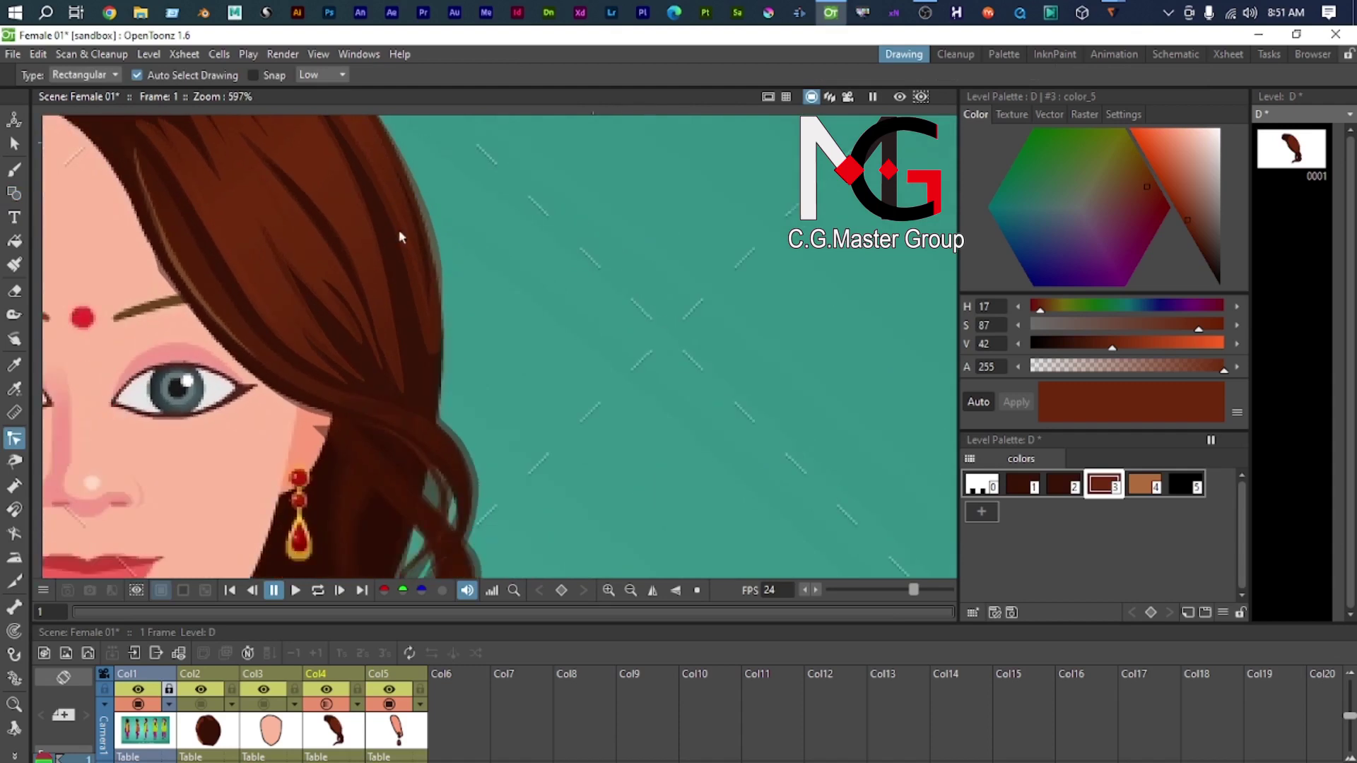
scroll(451, 367, up, 3)
scroll(445, 369, up, 1)
click(444, 364)
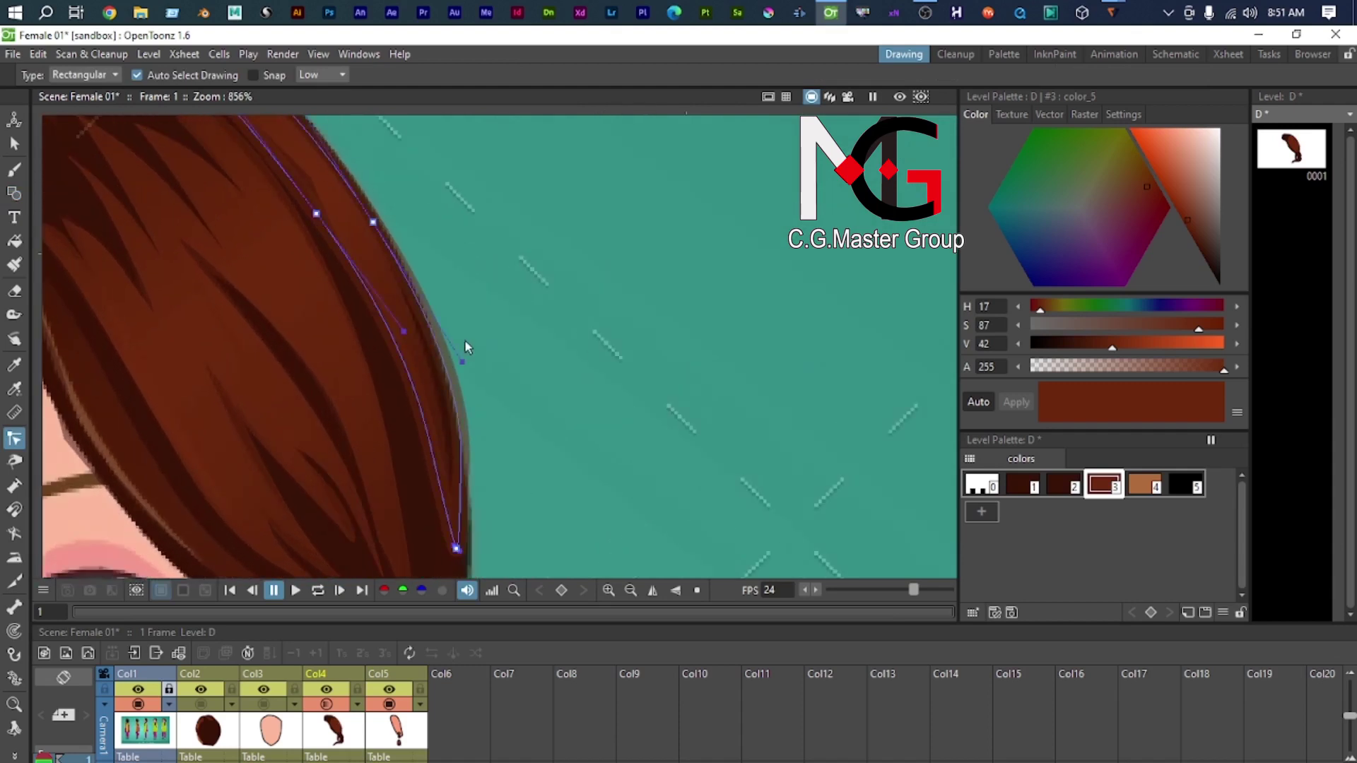
drag(462, 362, 443, 345)
scroll(343, 204, down, 1)
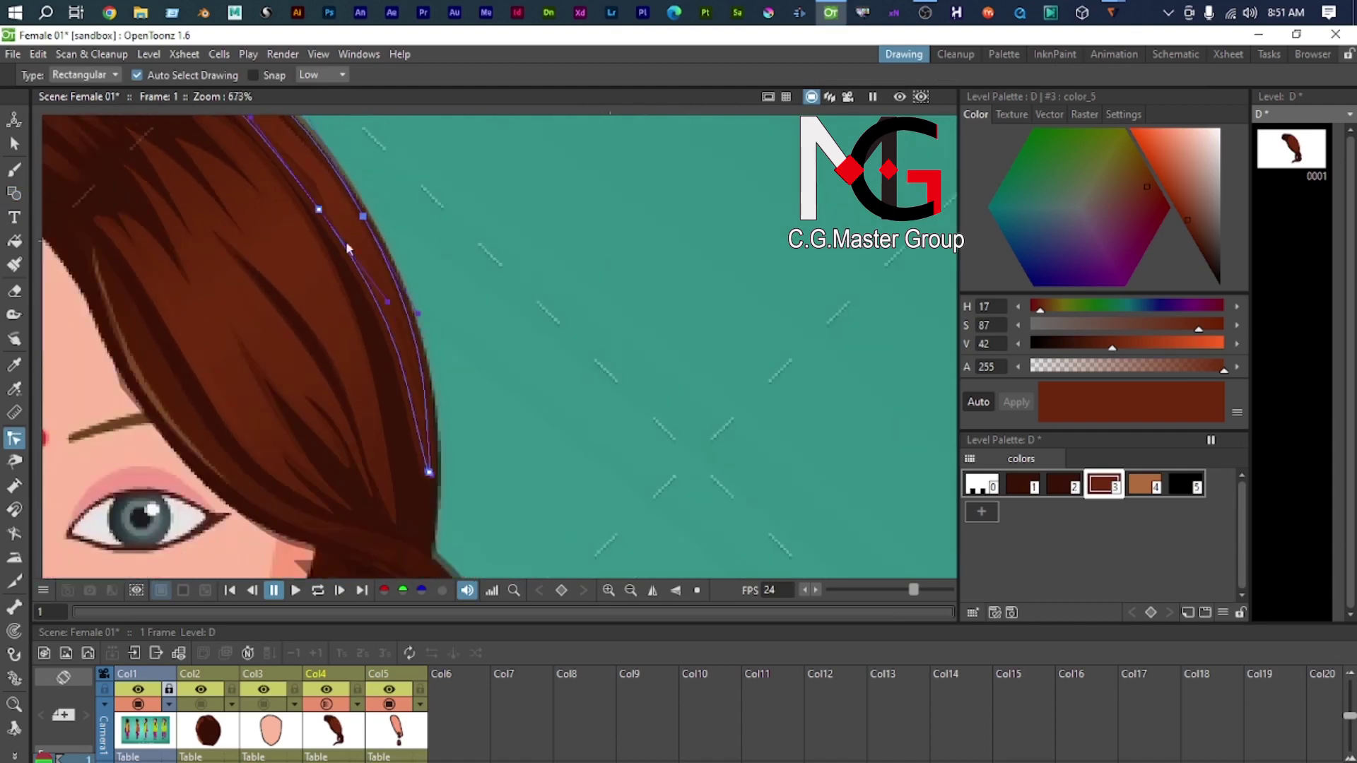
drag(349, 249, 508, 492)
scroll(417, 373, up, 1)
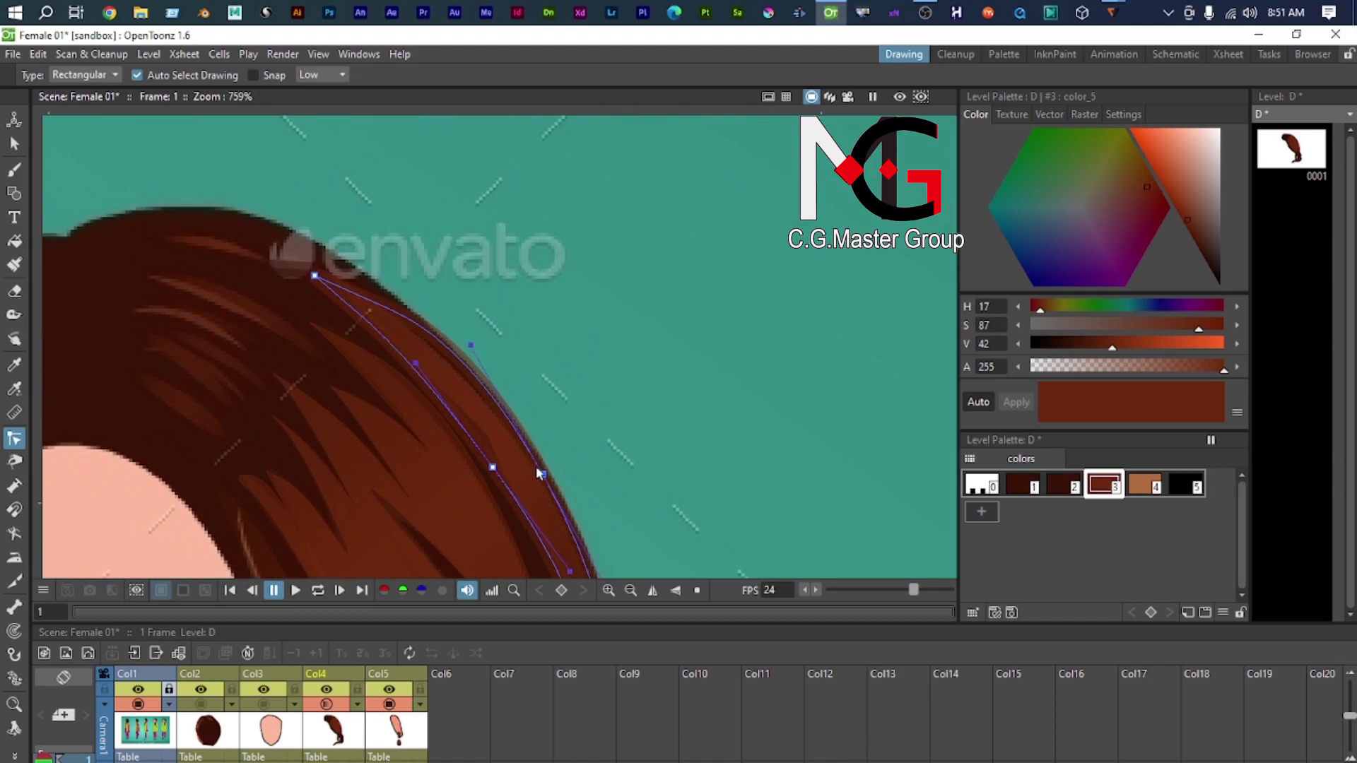
drag(541, 471, 537, 469)
Step: Select the outer strand's outline and set its thickness to 0.1
key(s)
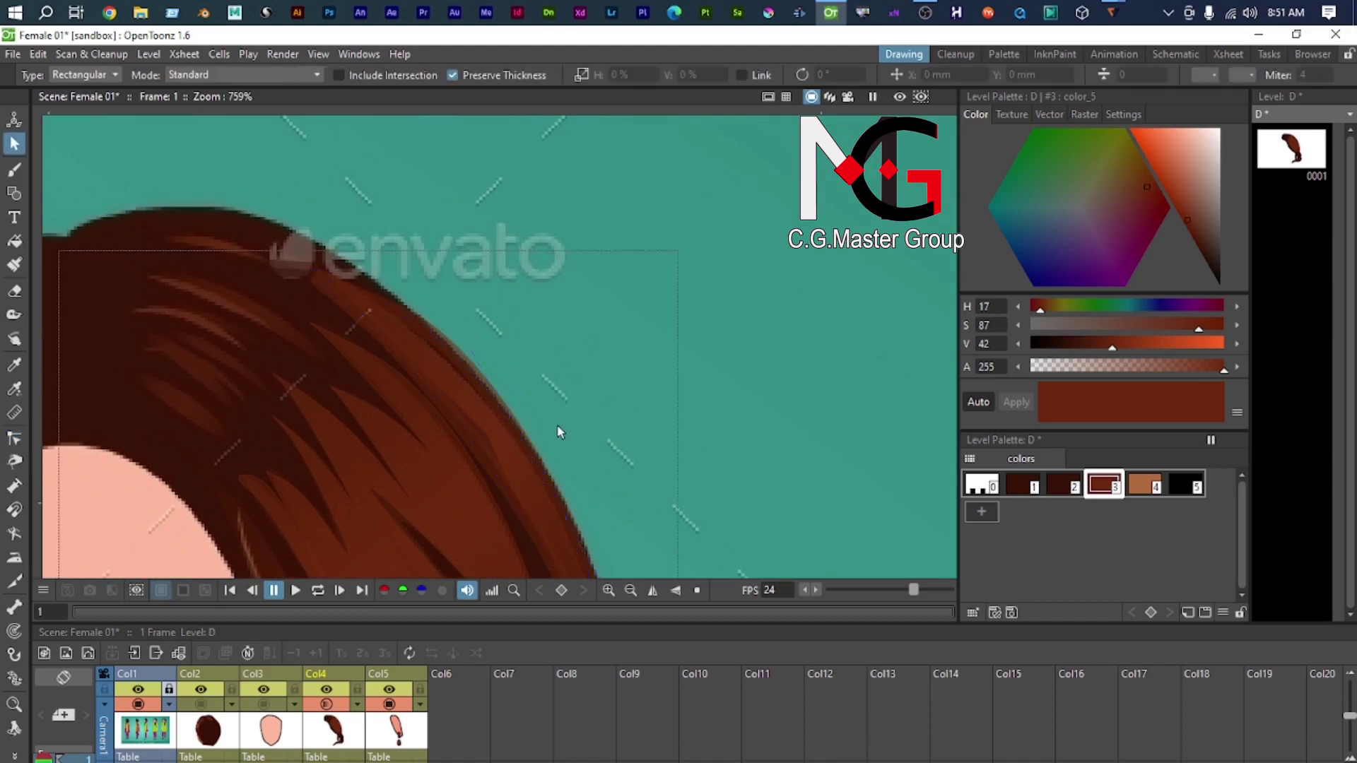
click(417, 383)
click(438, 344)
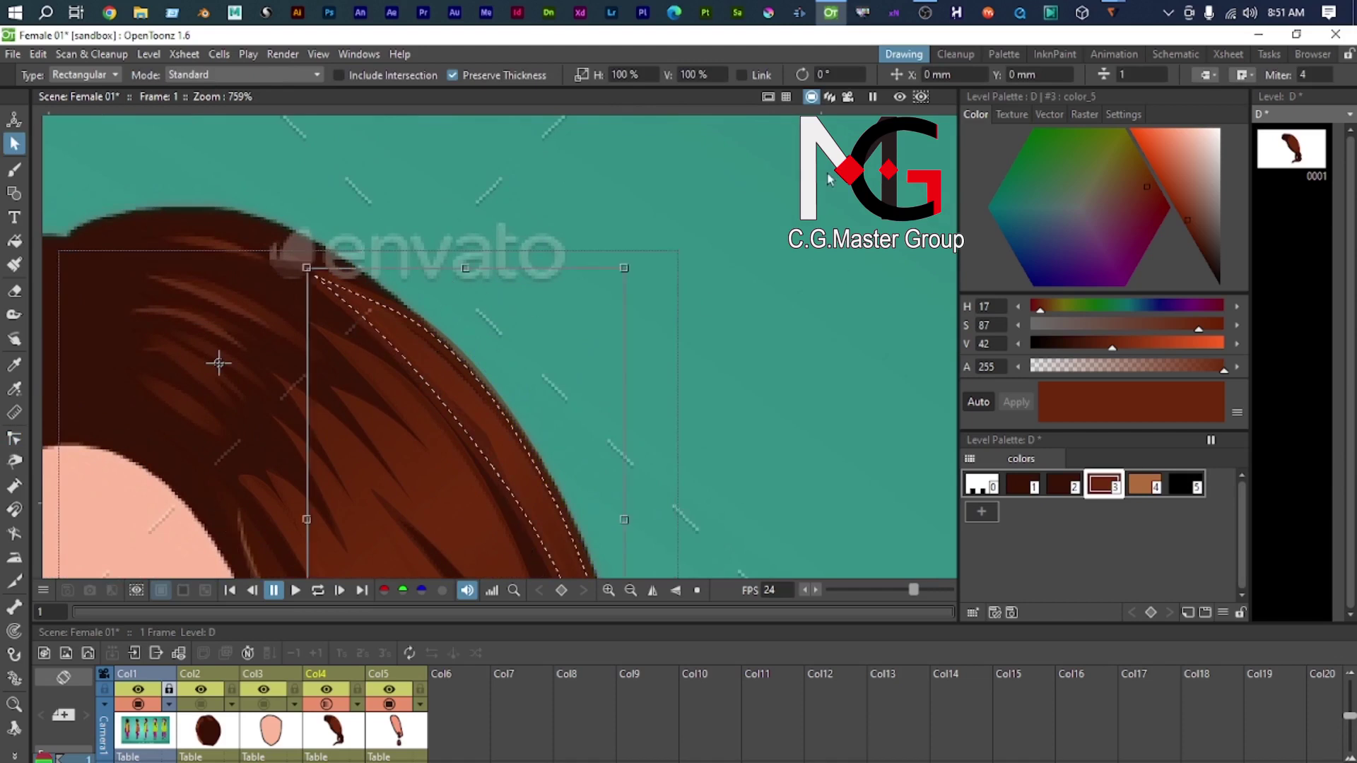
click(1120, 74)
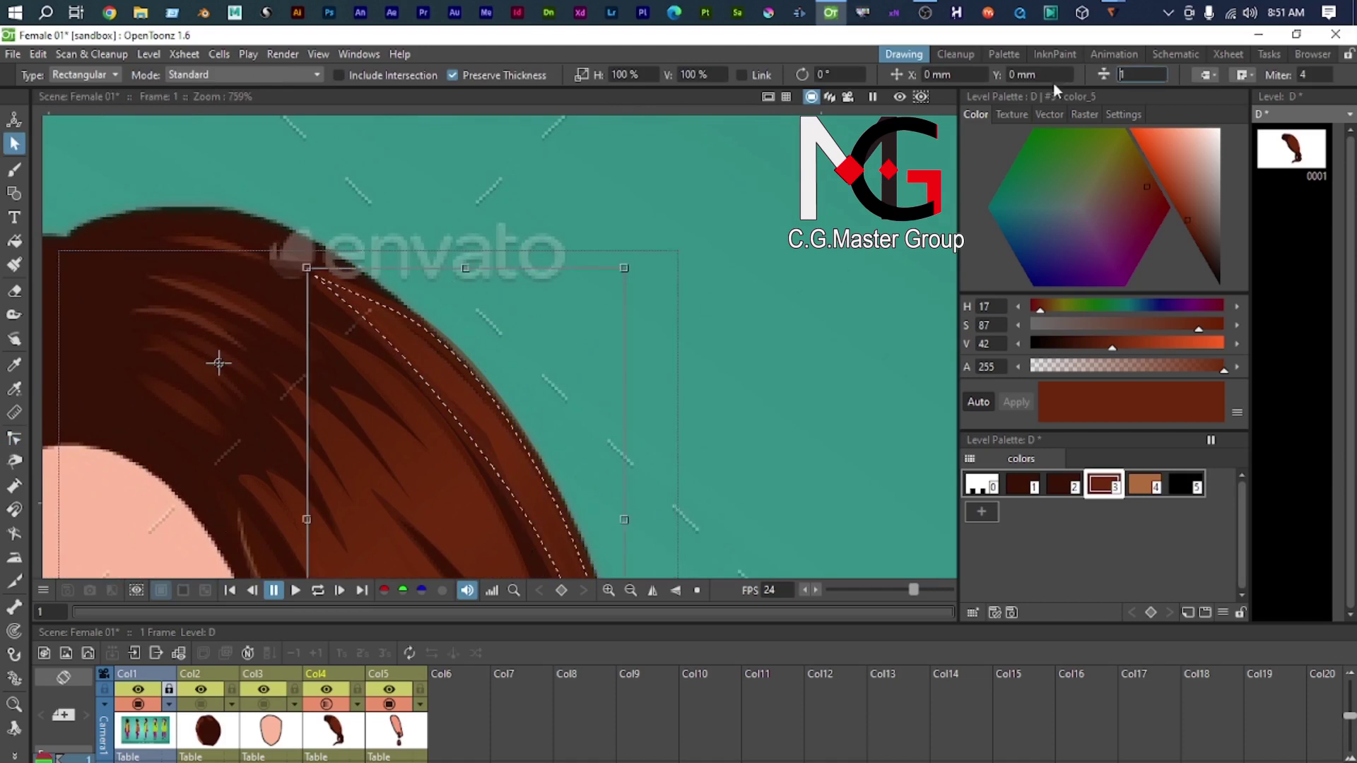
text(0.1)
key(Return)
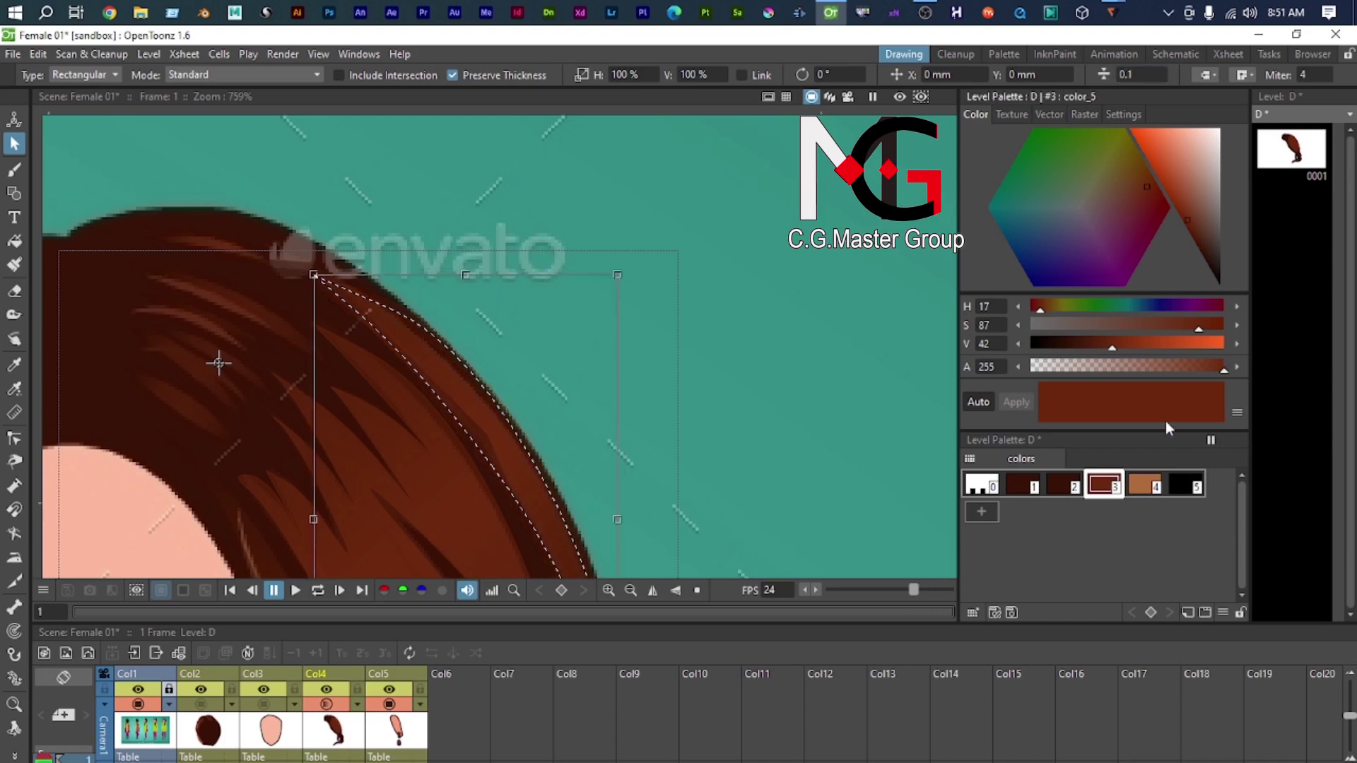
Step: Fill the outer strand with palette style 3 and show the Col4 side-swept hair at full opacity
key(f)
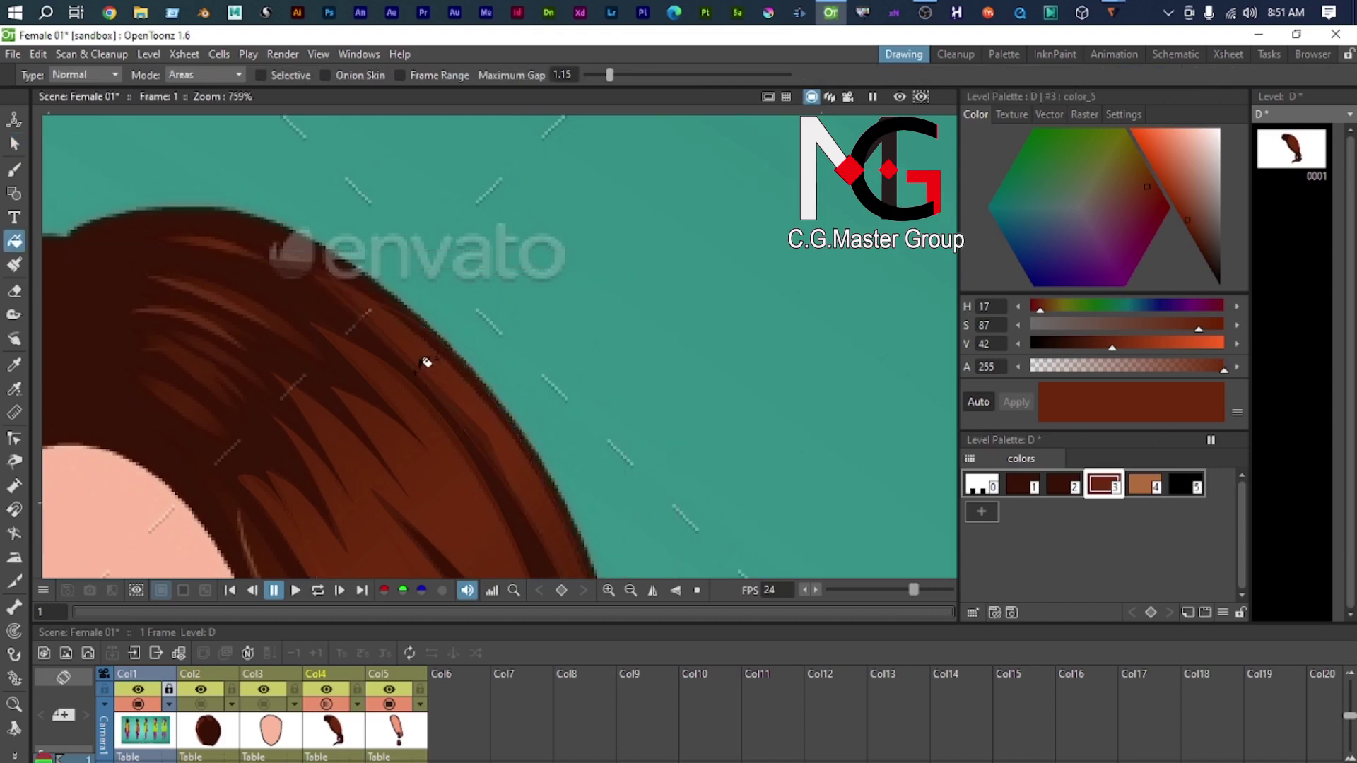
scroll(438, 395, down, 3)
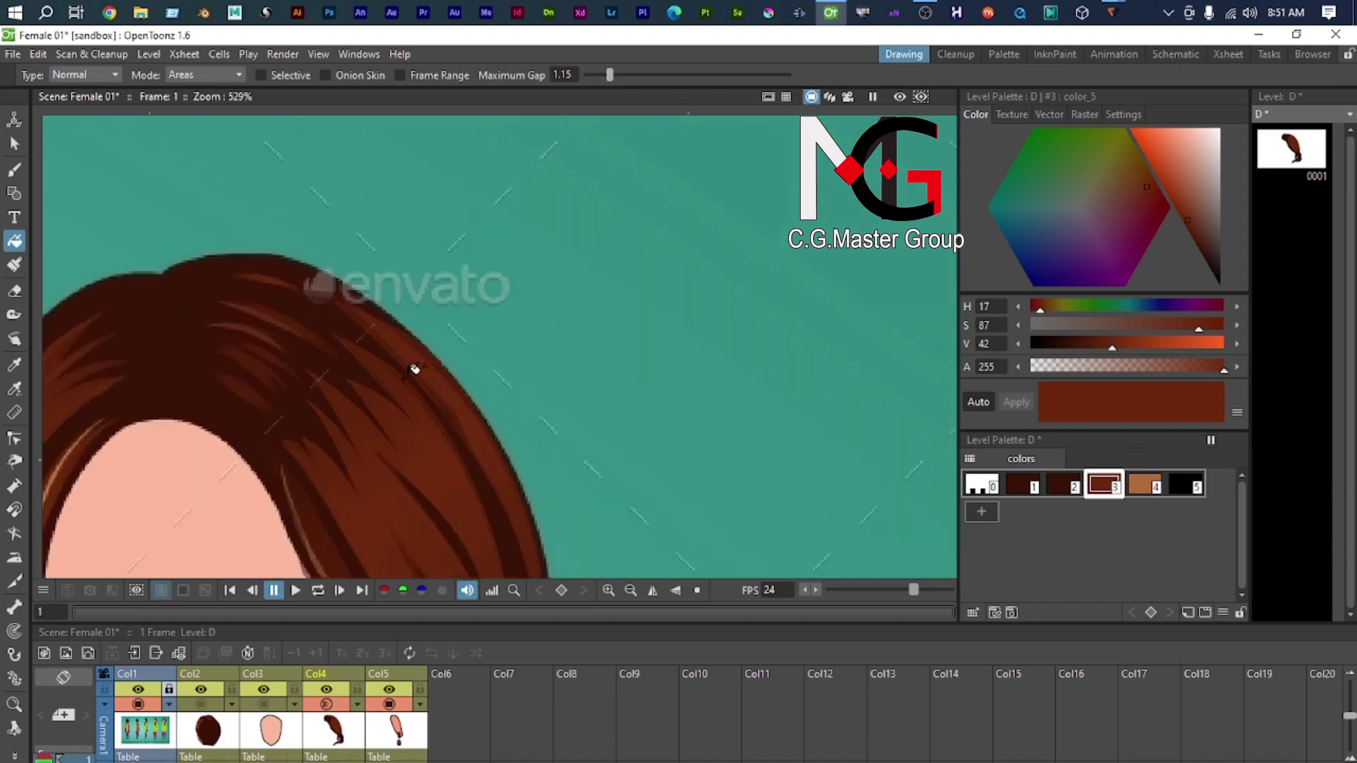
click(318, 701)
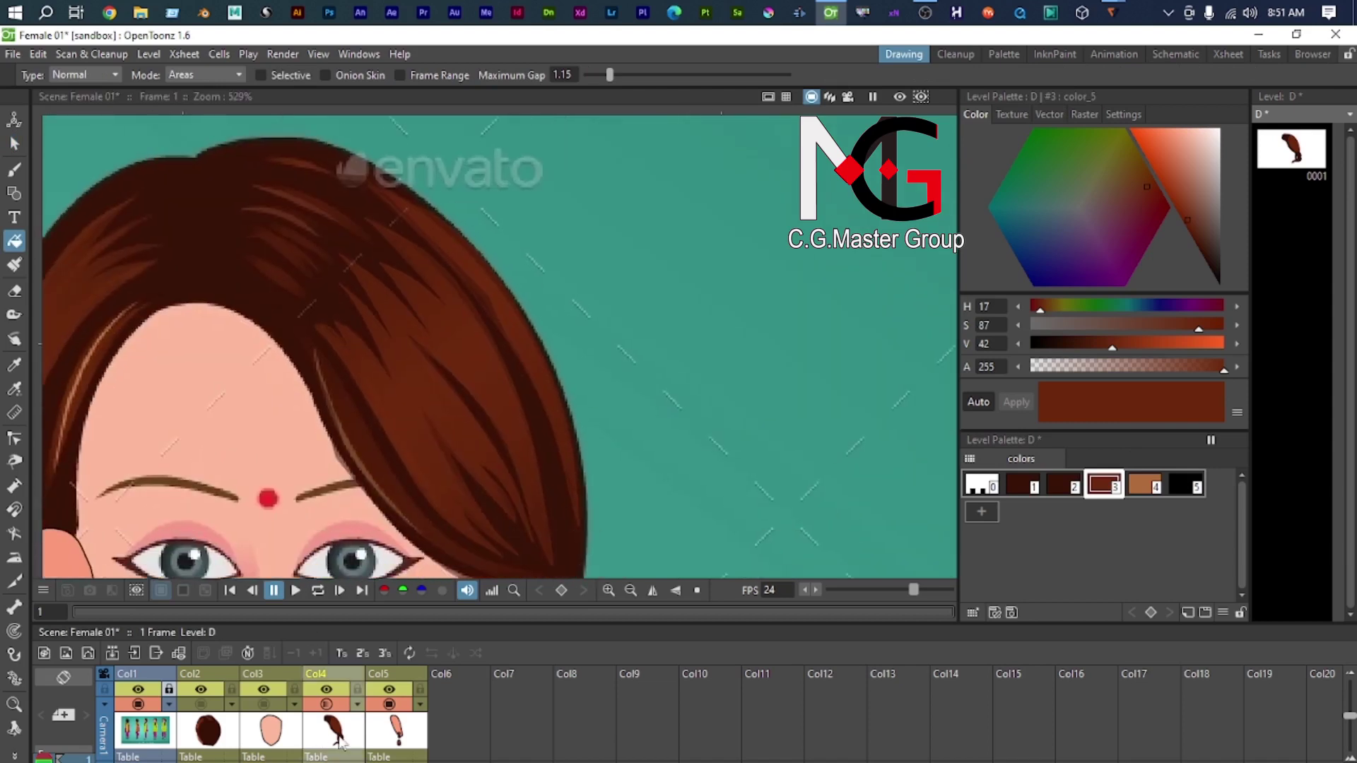
click(358, 706)
drag(433, 724, 611, 727)
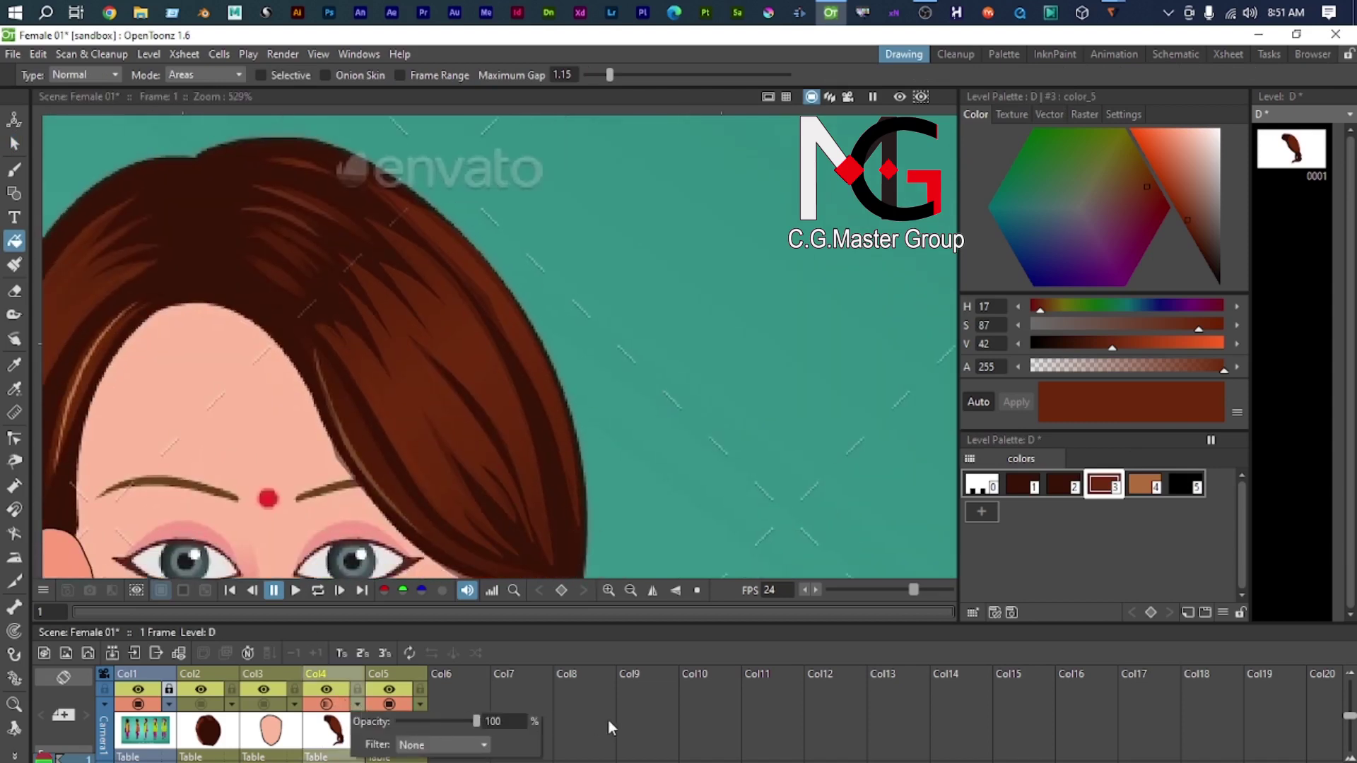
click(14, 143)
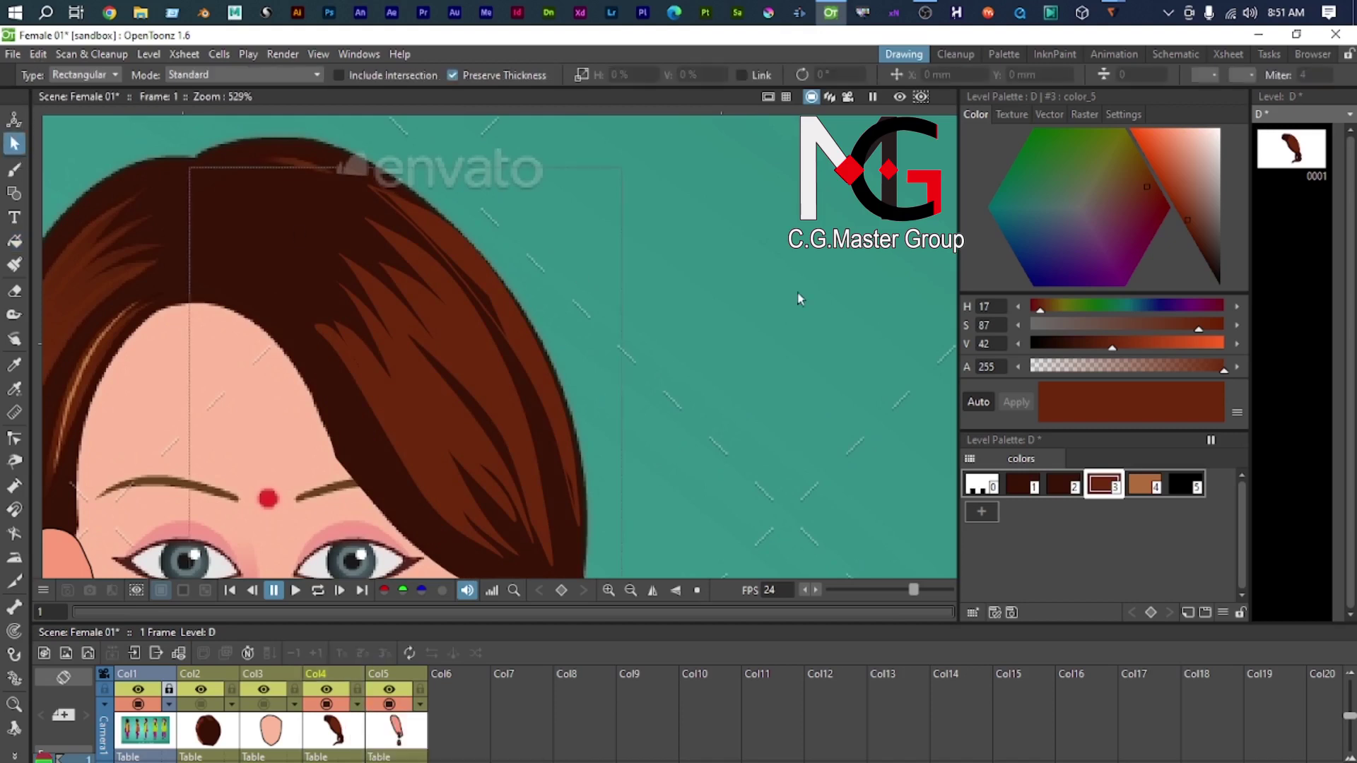
Step: Show the Col2 hair and Col3 face drawings and compare the traced head with the neighbouring reference characters
scroll(799, 304, down, 3)
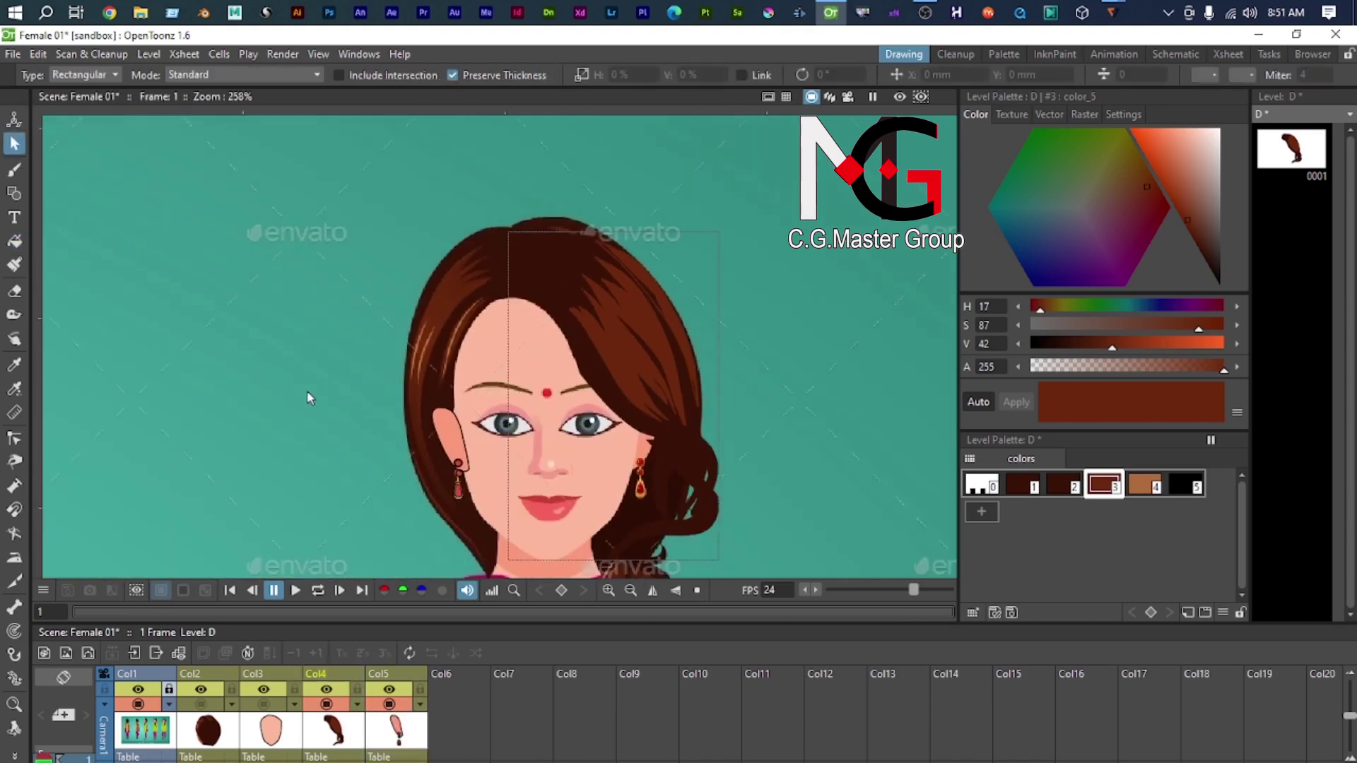
click(220, 735)
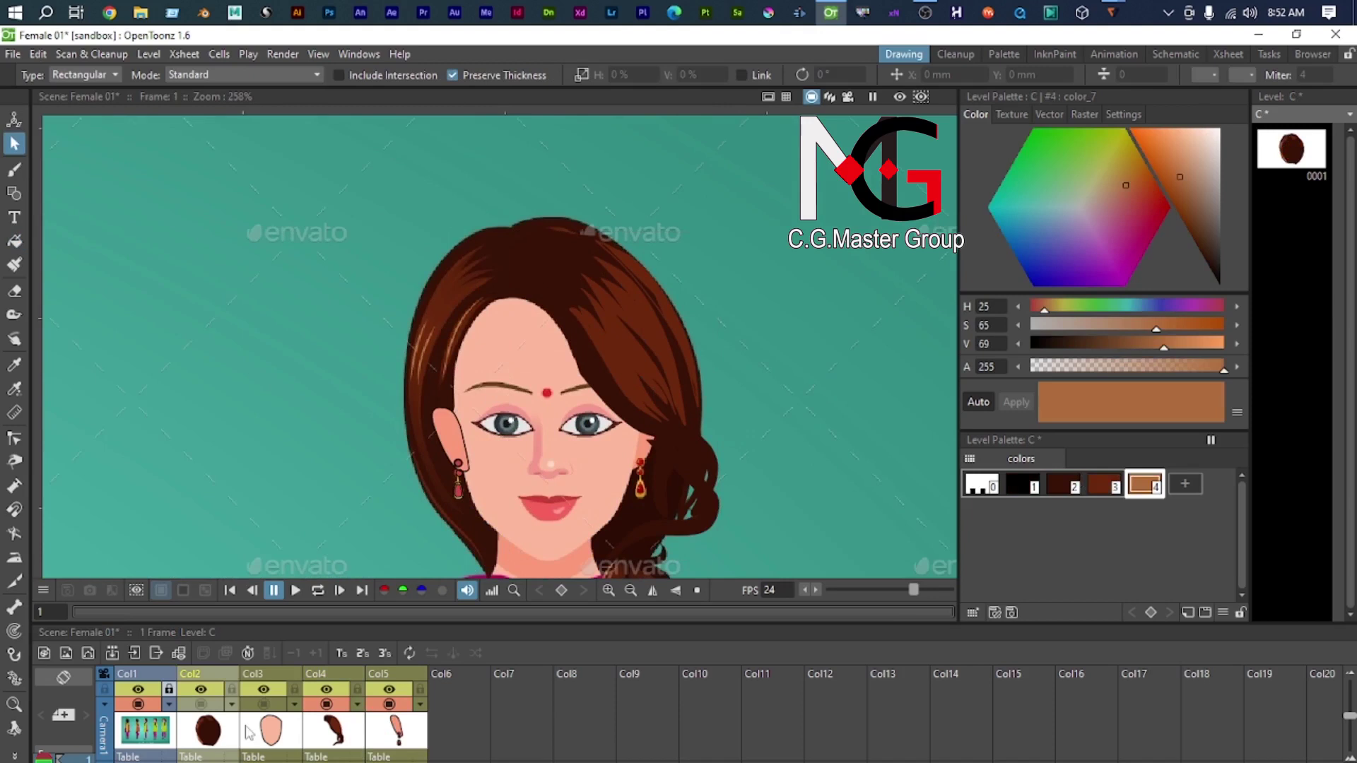
click(232, 704)
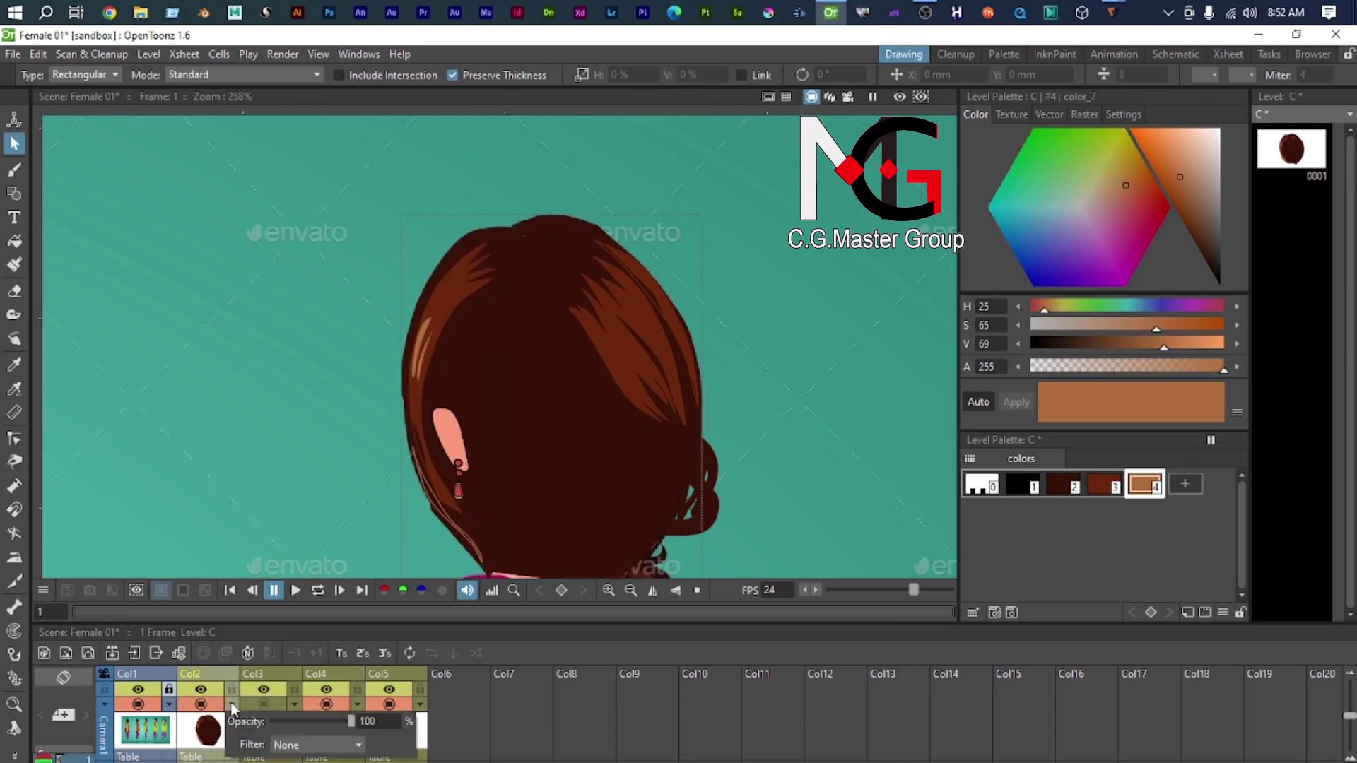
click(588, 715)
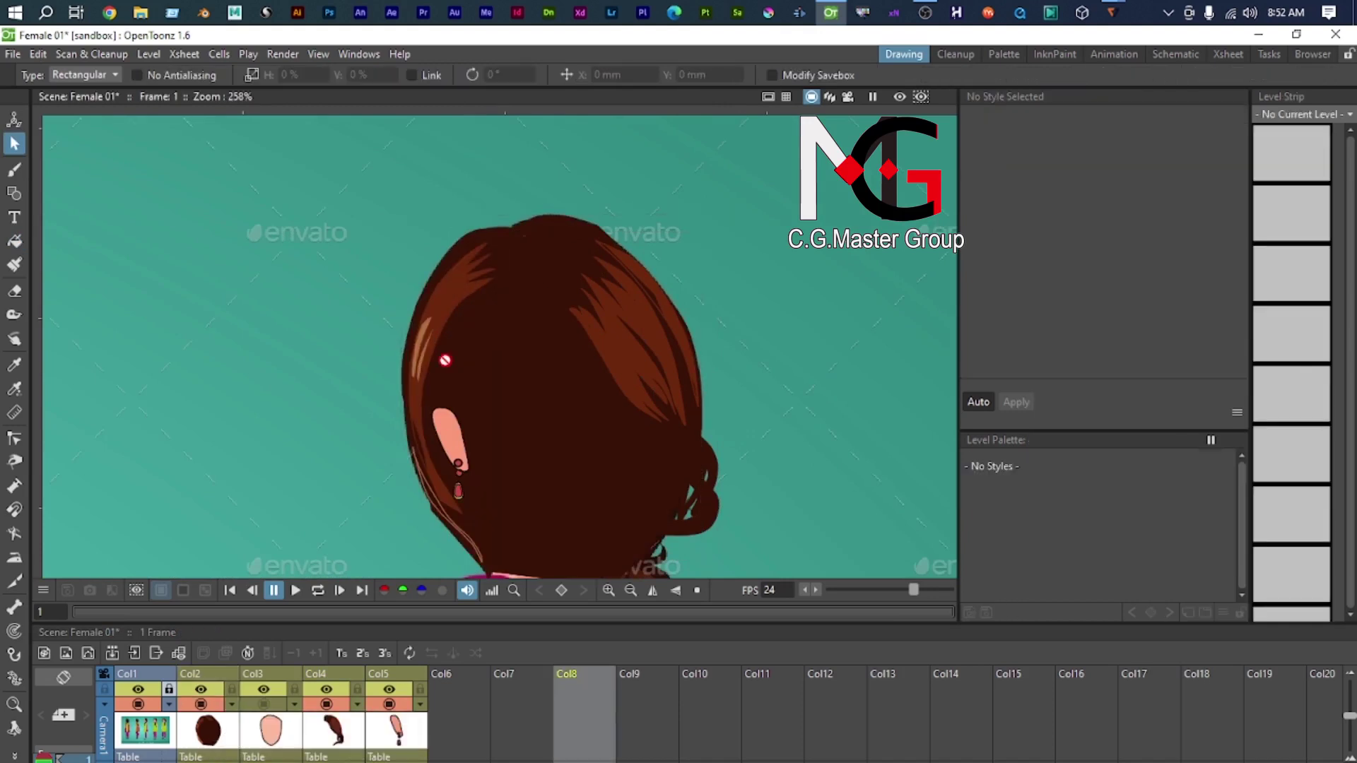
click(269, 713)
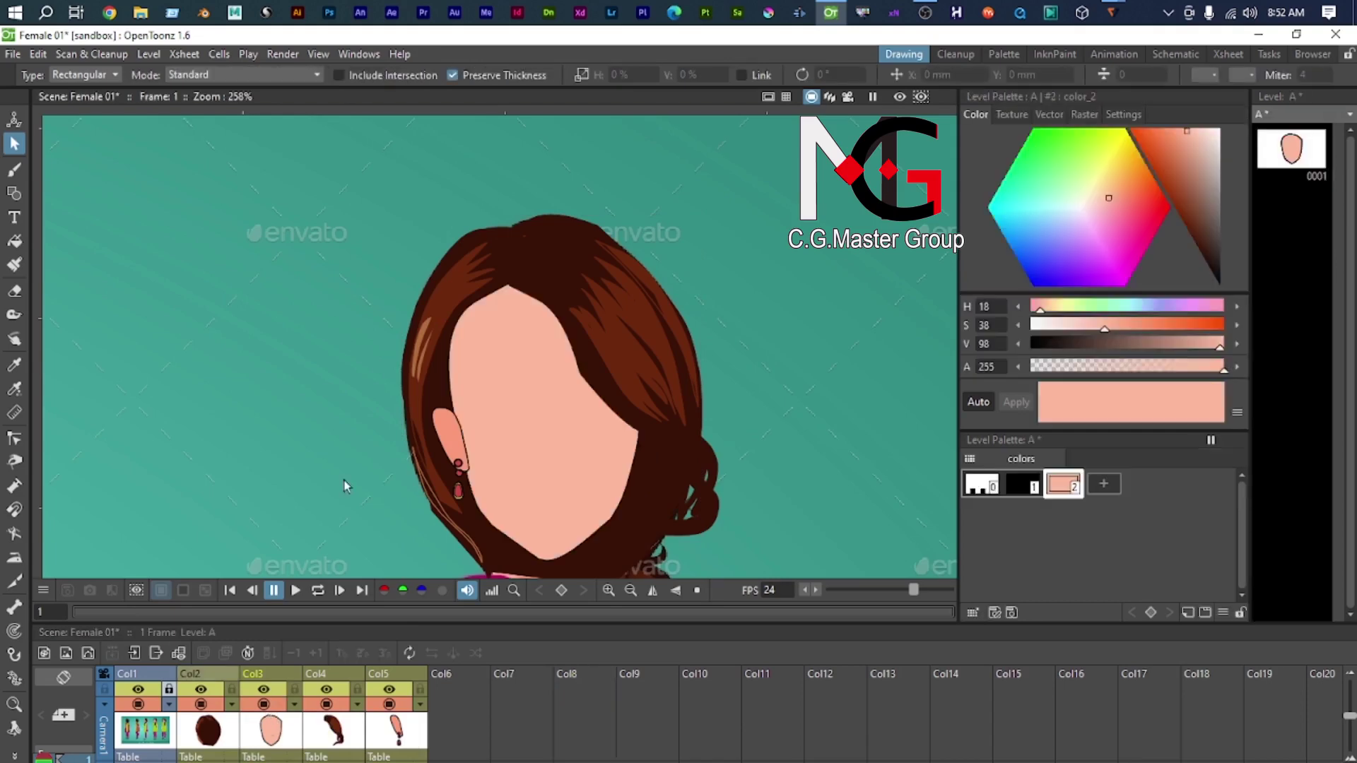
scroll(811, 415, down, 2)
scroll(811, 415, down, 3)
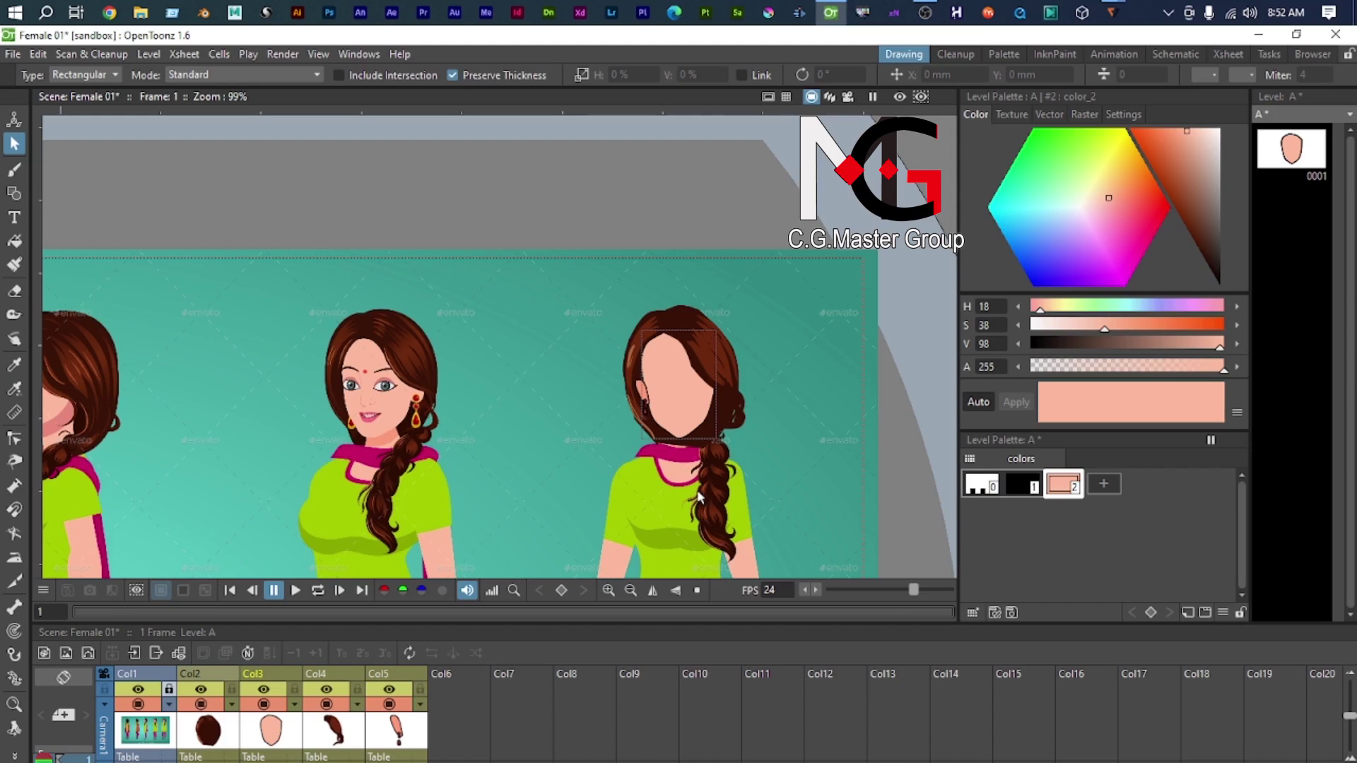
scroll(735, 403, up, 7)
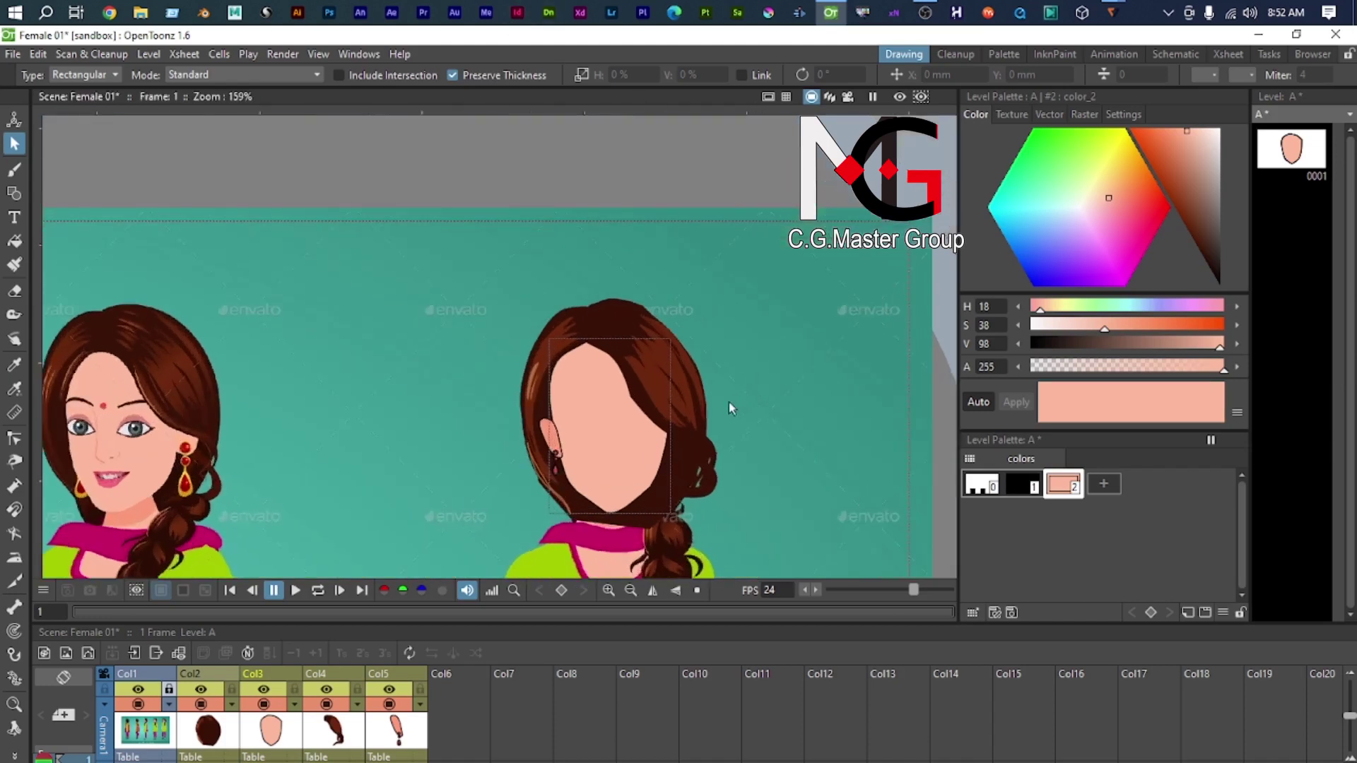
drag(648, 502, 640, 358)
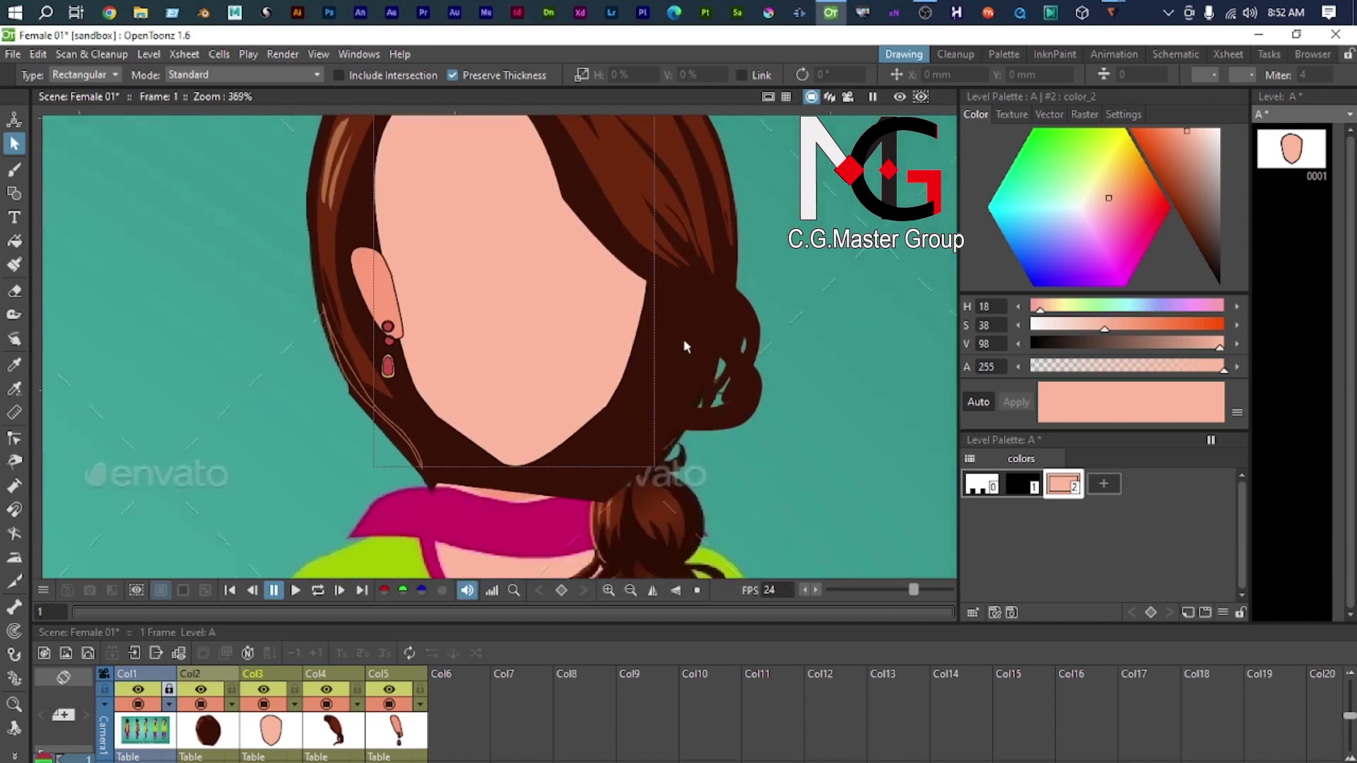
Step: Set the Col4 side-swept hair to 27% opacity and hide the Col3 face and Col2 hair drawings
click(332, 731)
click(357, 705)
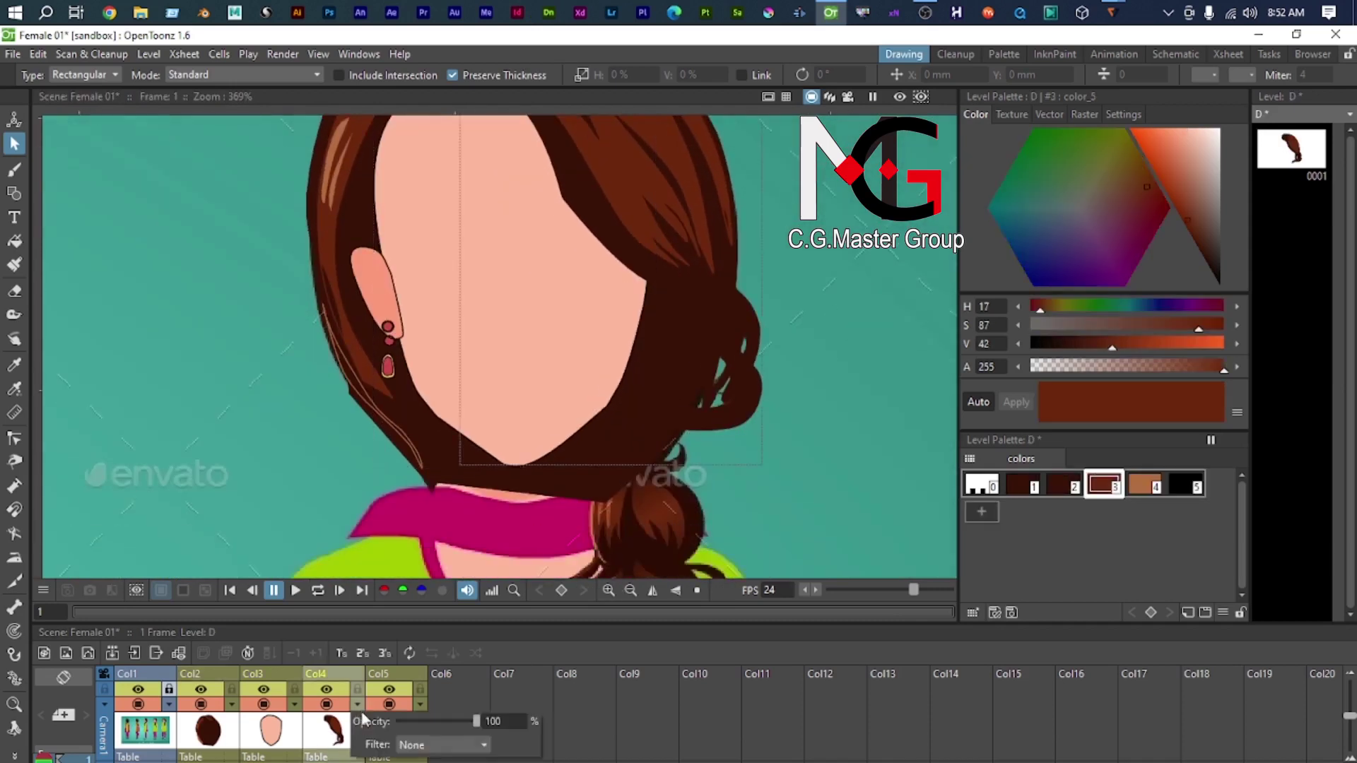
drag(467, 731, 418, 728)
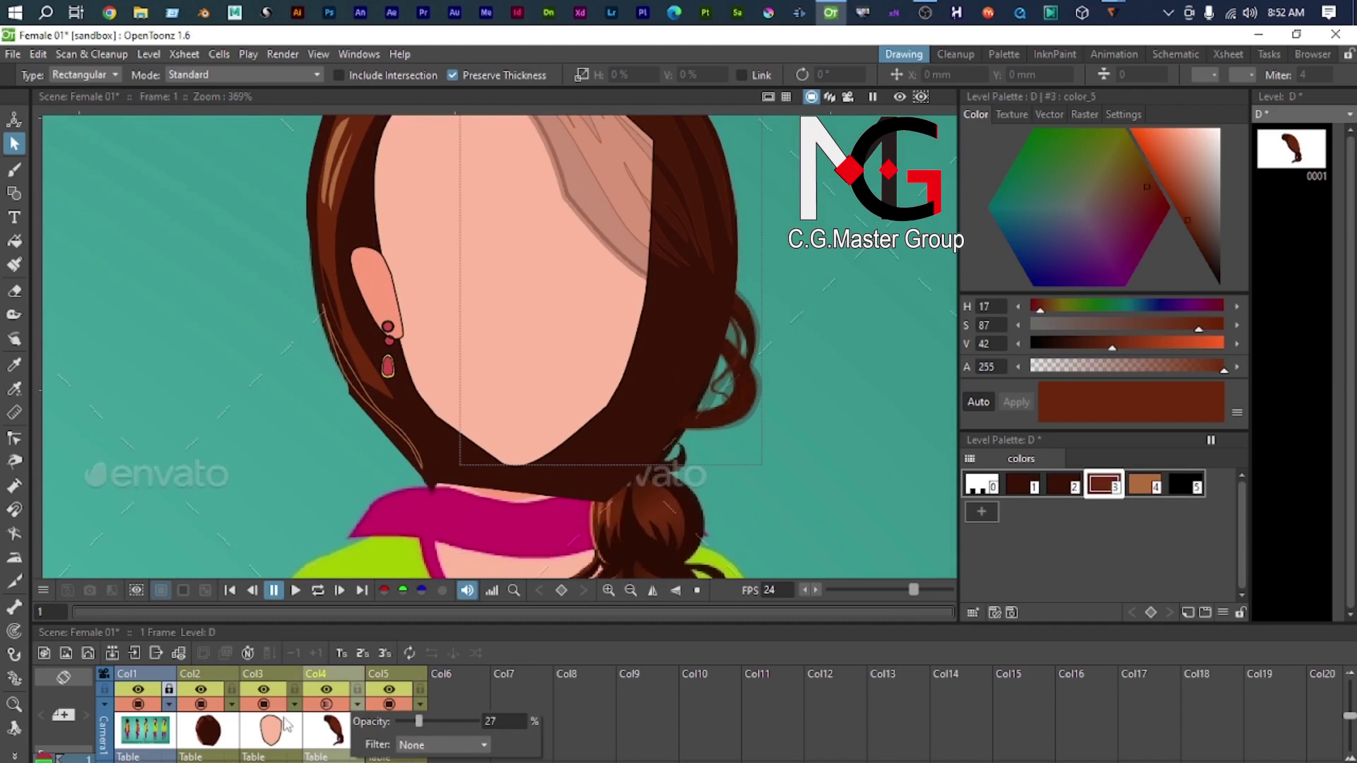
click(265, 706)
click(202, 705)
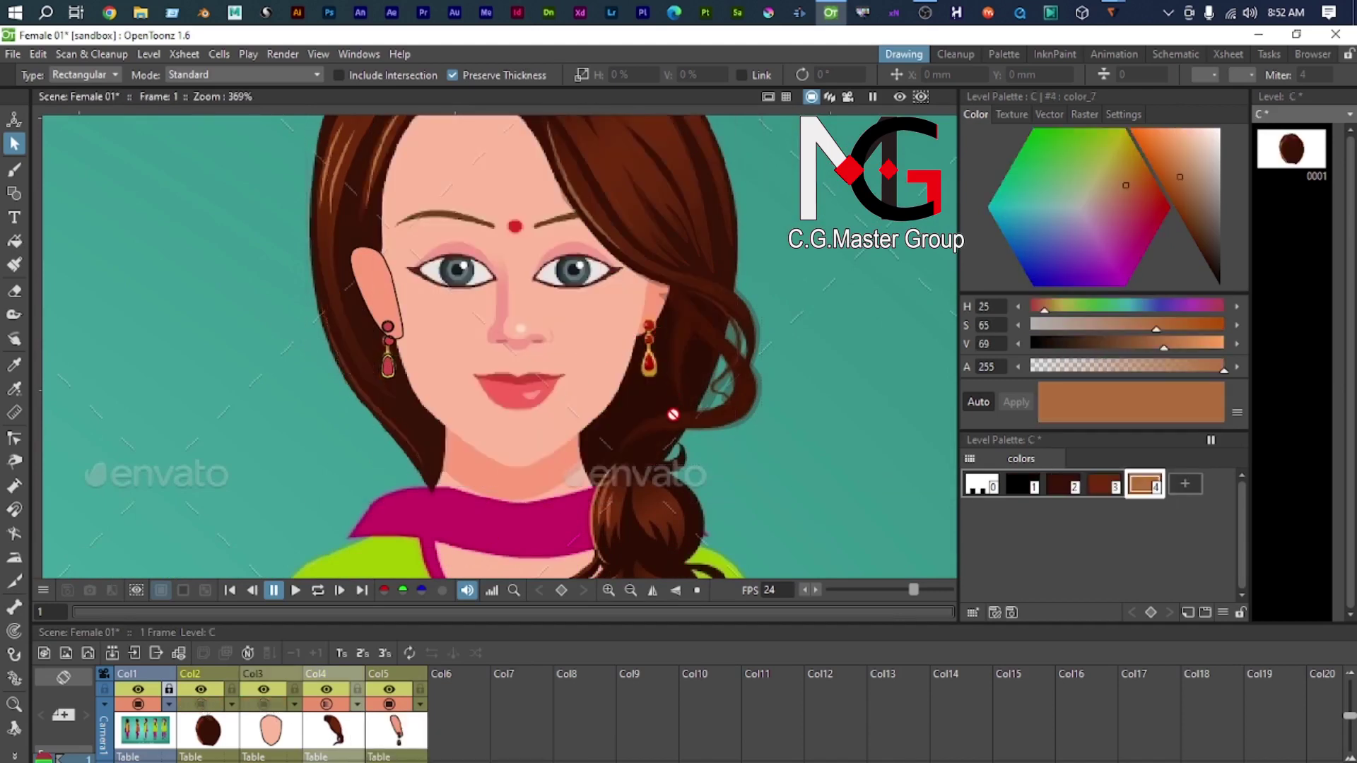
scroll(668, 417, down, 3)
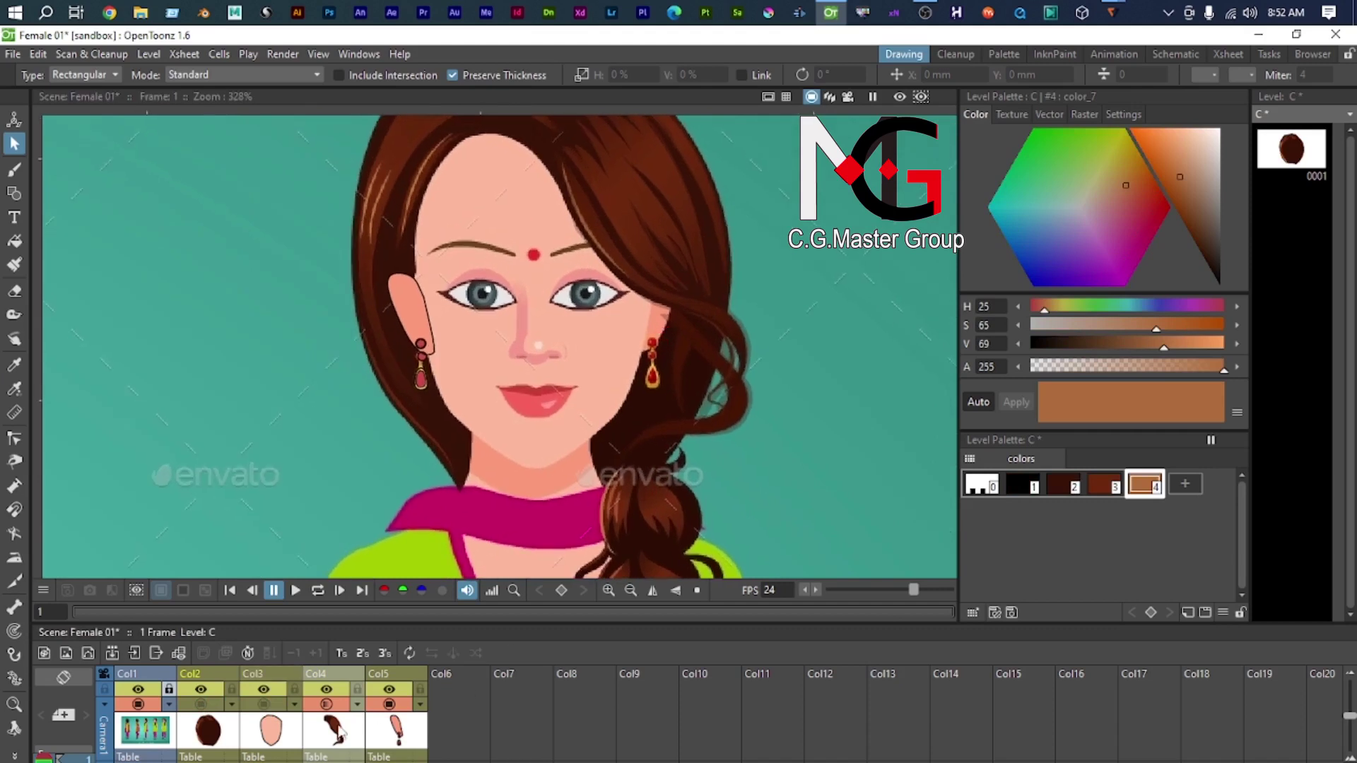
scroll(429, 387, down, 2)
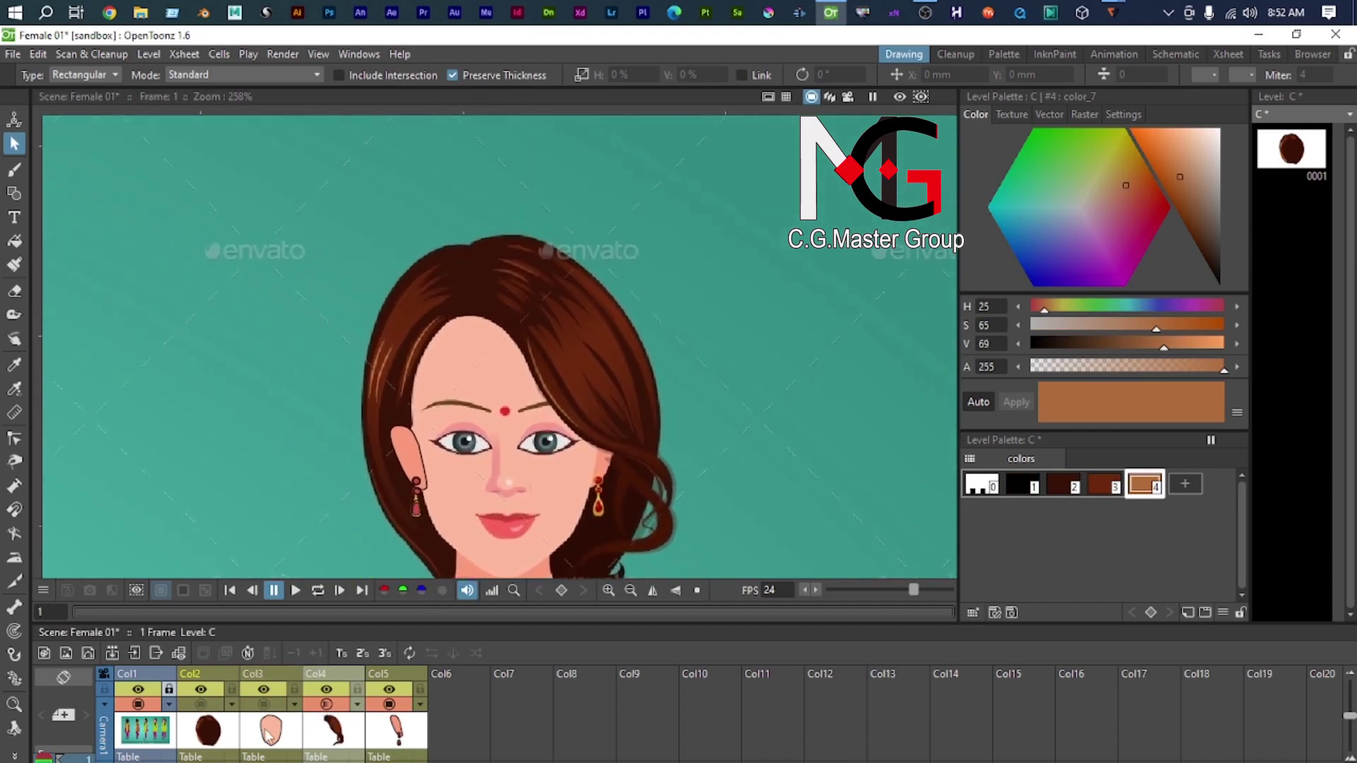
click(327, 719)
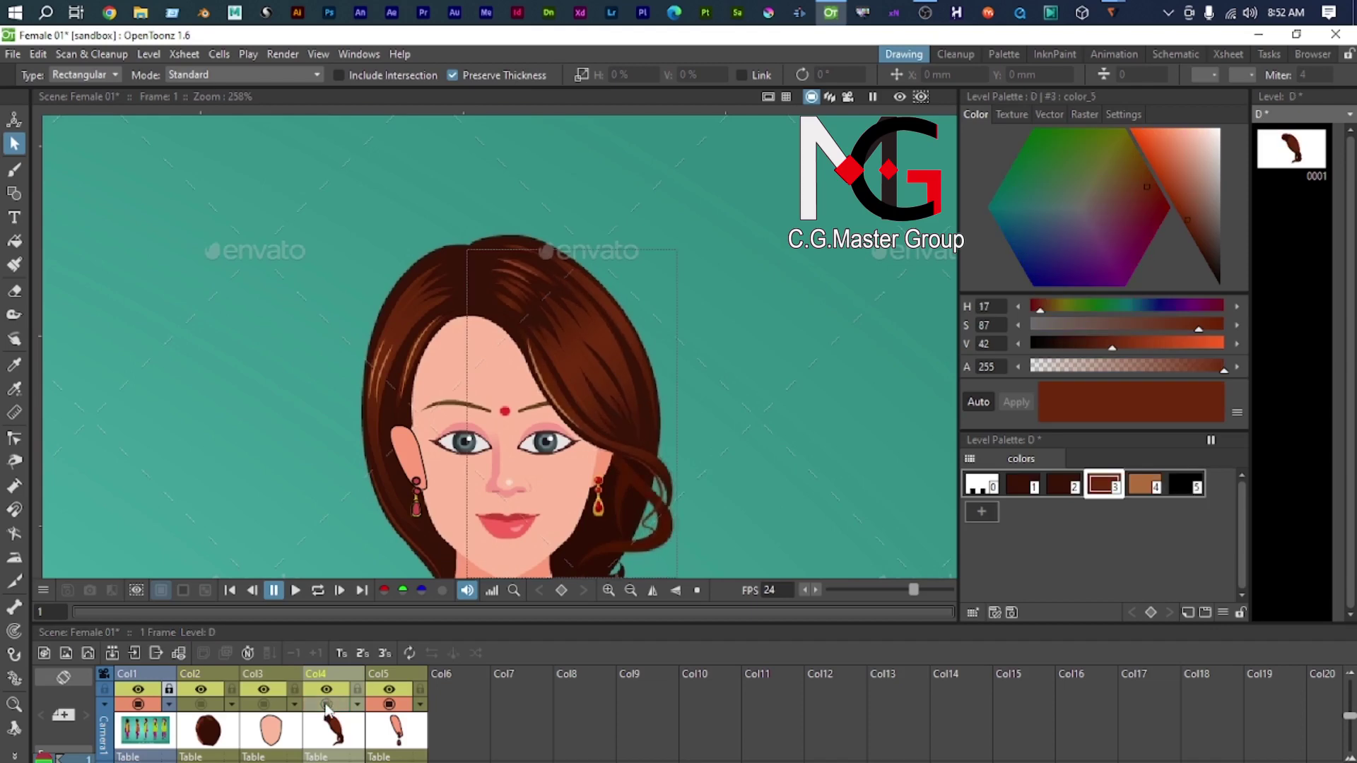
Step: Trace the uppermost light strand on the crown as a closed Polyline shape in palette style 3
scroll(541, 473, up, 4)
scroll(523, 312, up, 3)
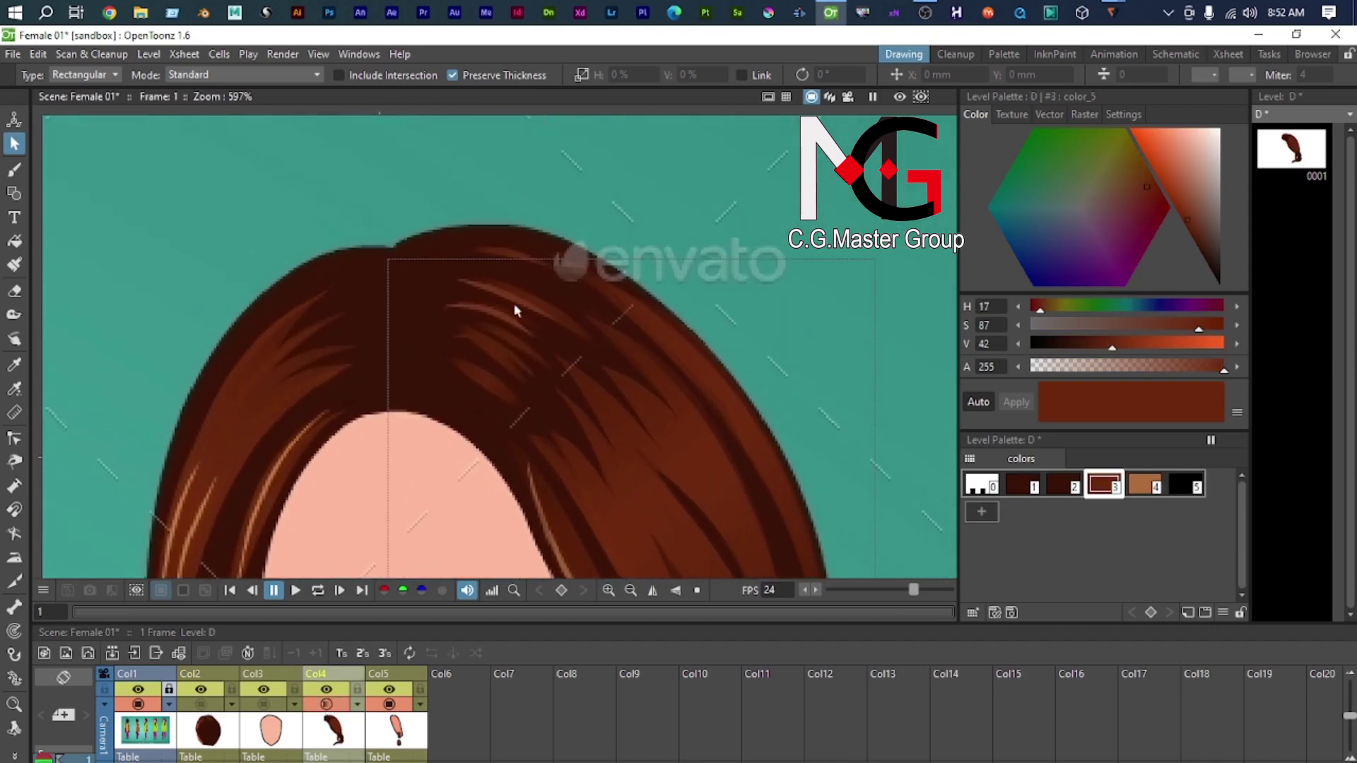
key(g)
scroll(482, 240, up, 2)
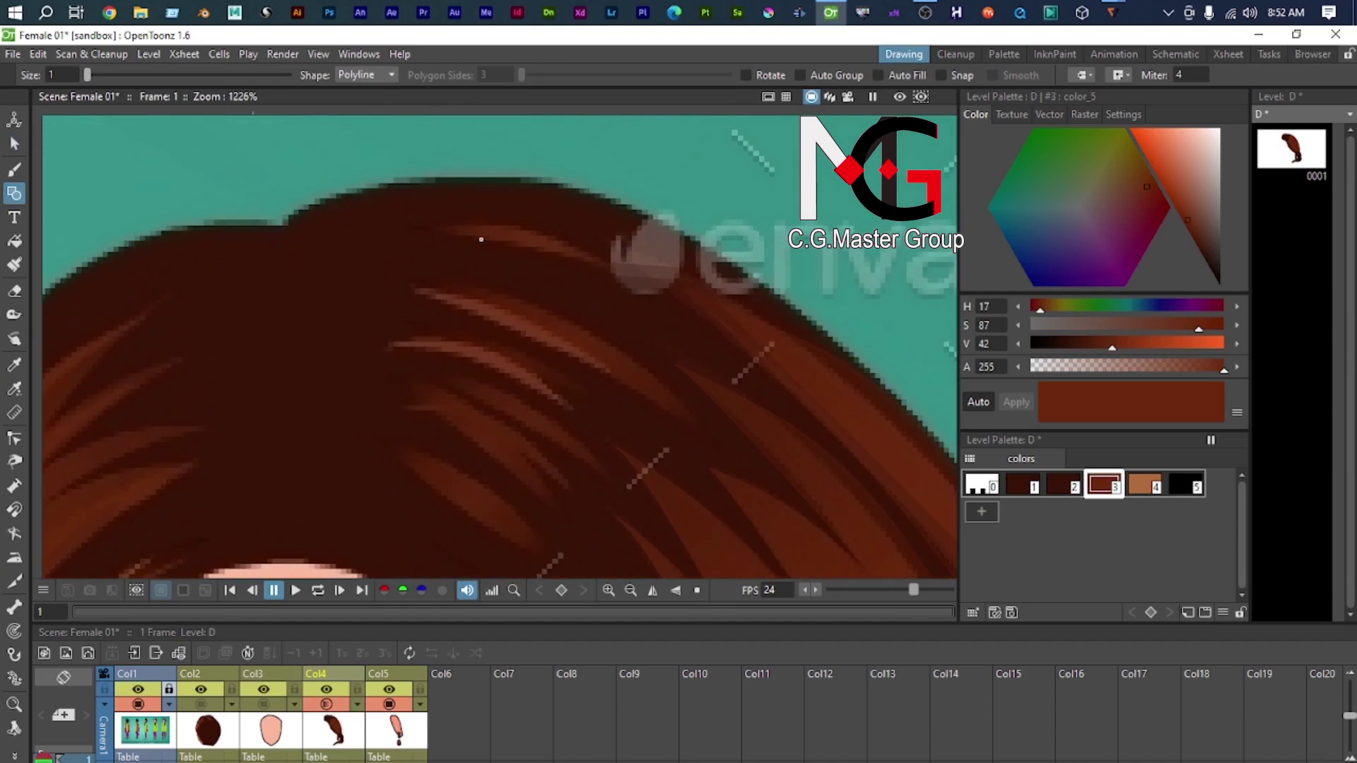
drag(625, 277, 674, 315)
drag(451, 222, 343, 222)
scroll(468, 255, up, 9)
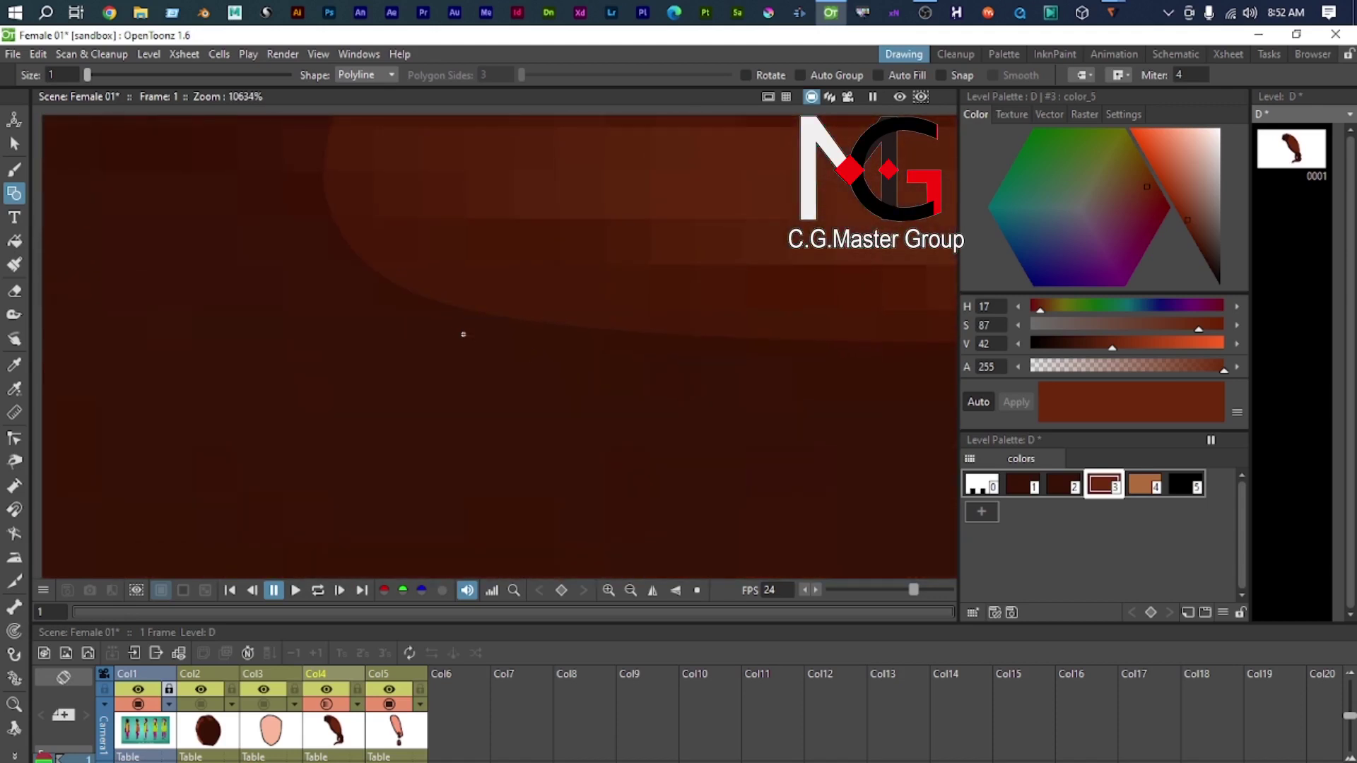
scroll(508, 342, down, 5)
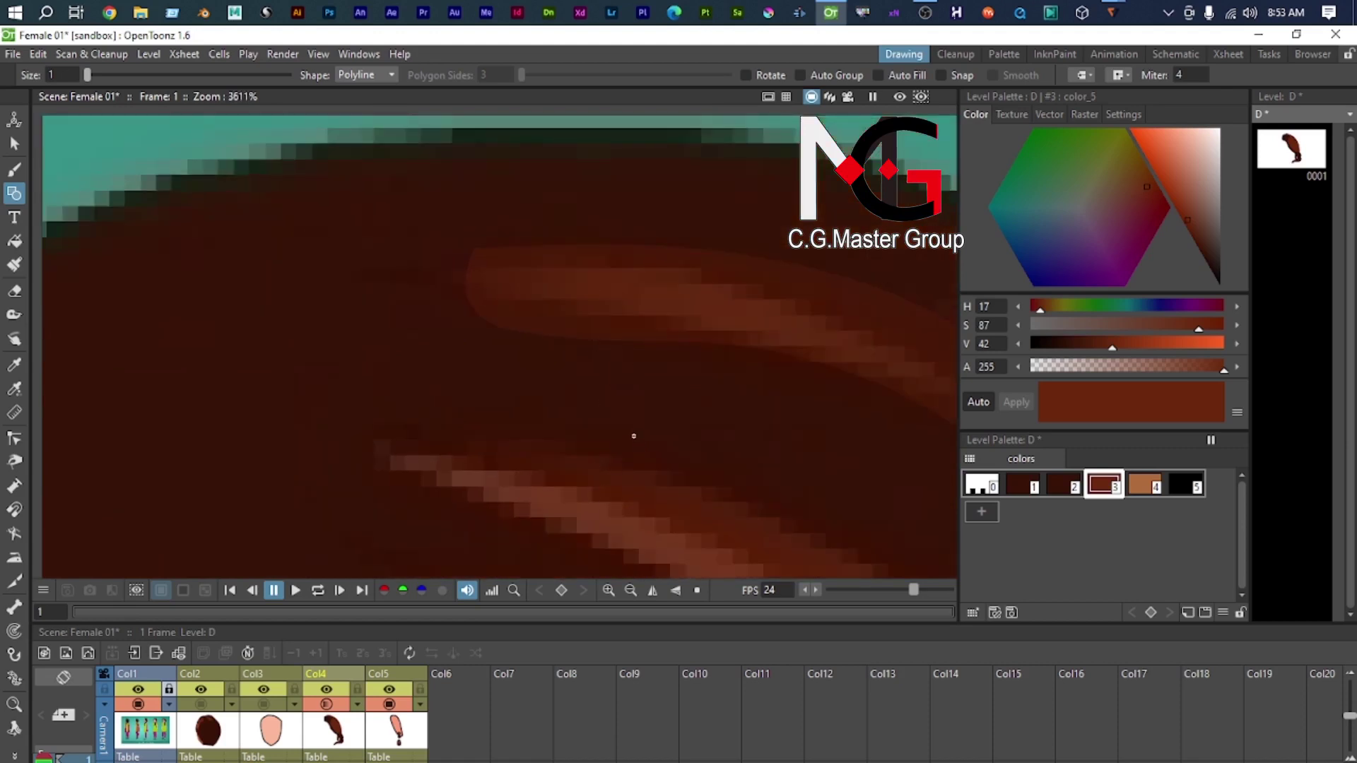
Step: Set the Col4 side-swept hair to 100% opacity to show the traced crown strand in solid color
key(s)
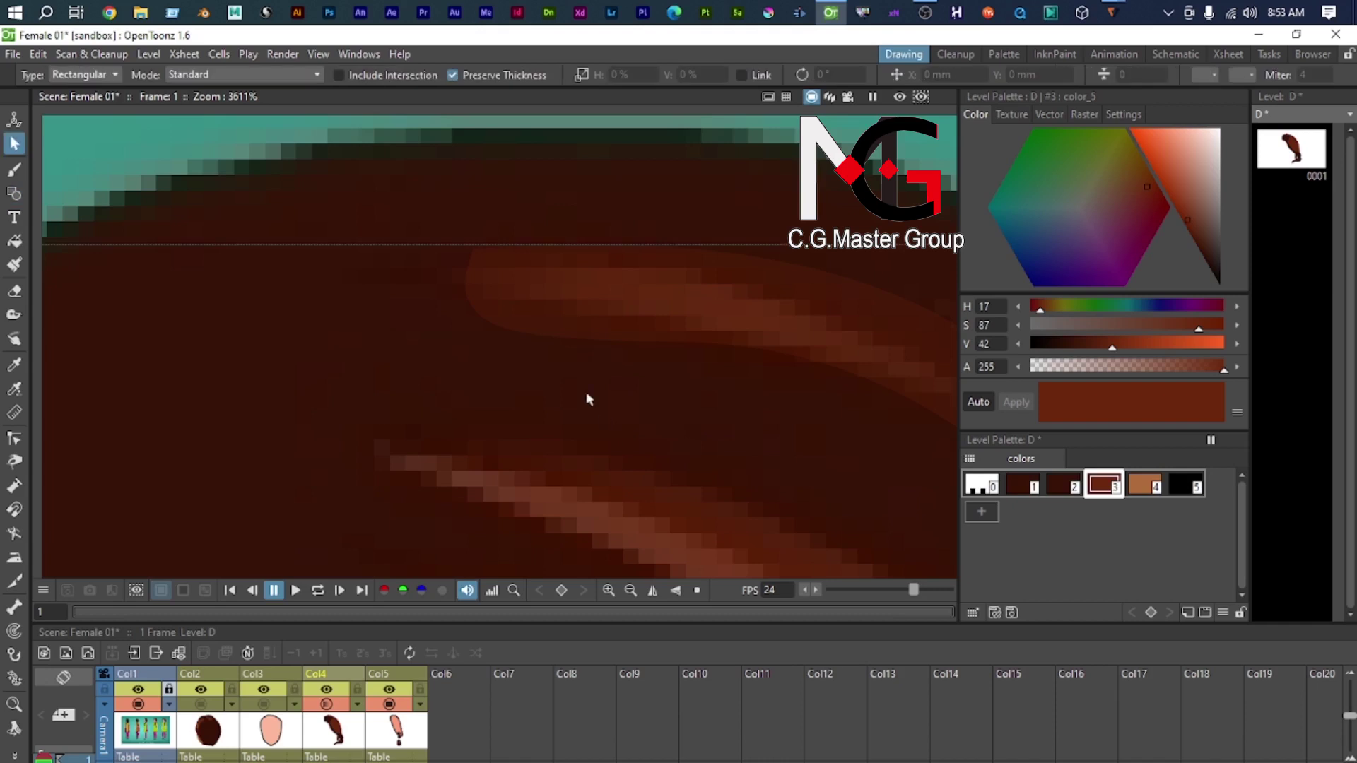
click(569, 335)
scroll(566, 330, down, 2)
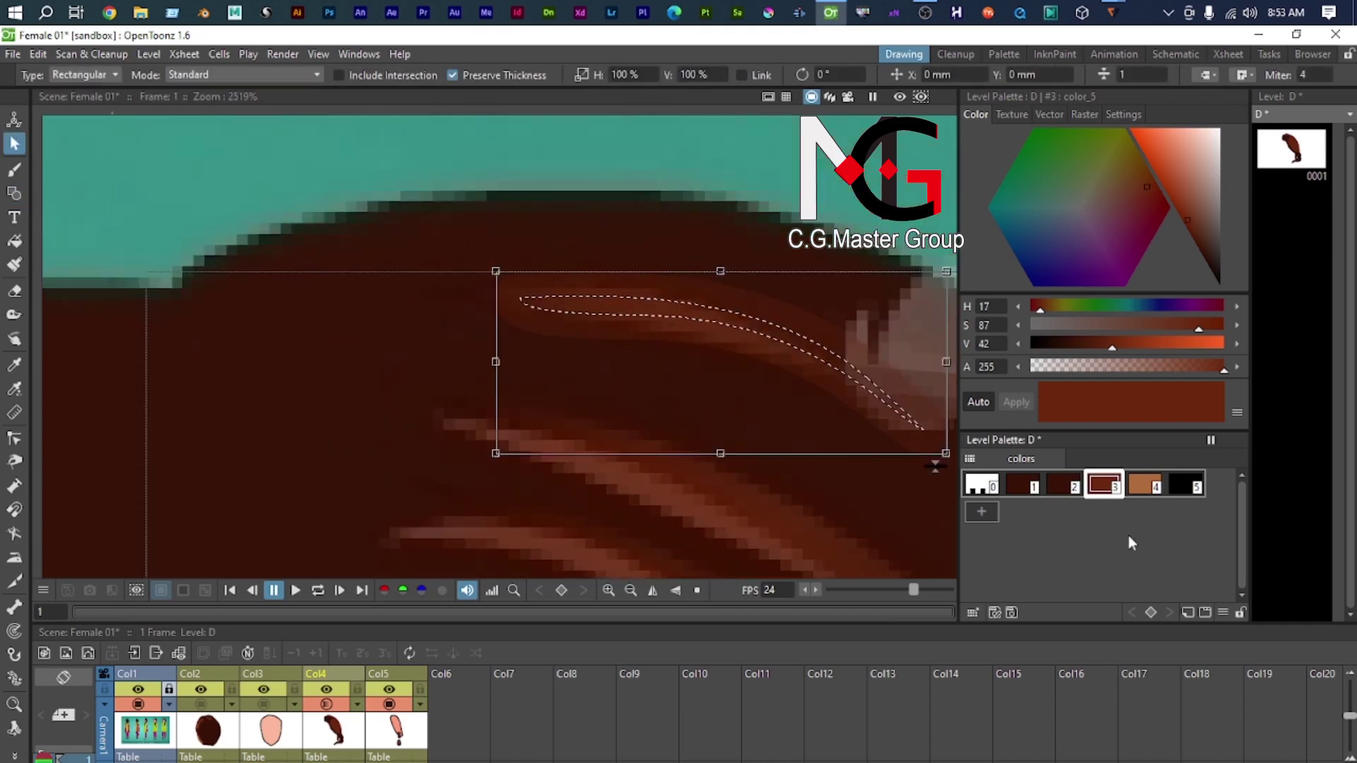
key(f)
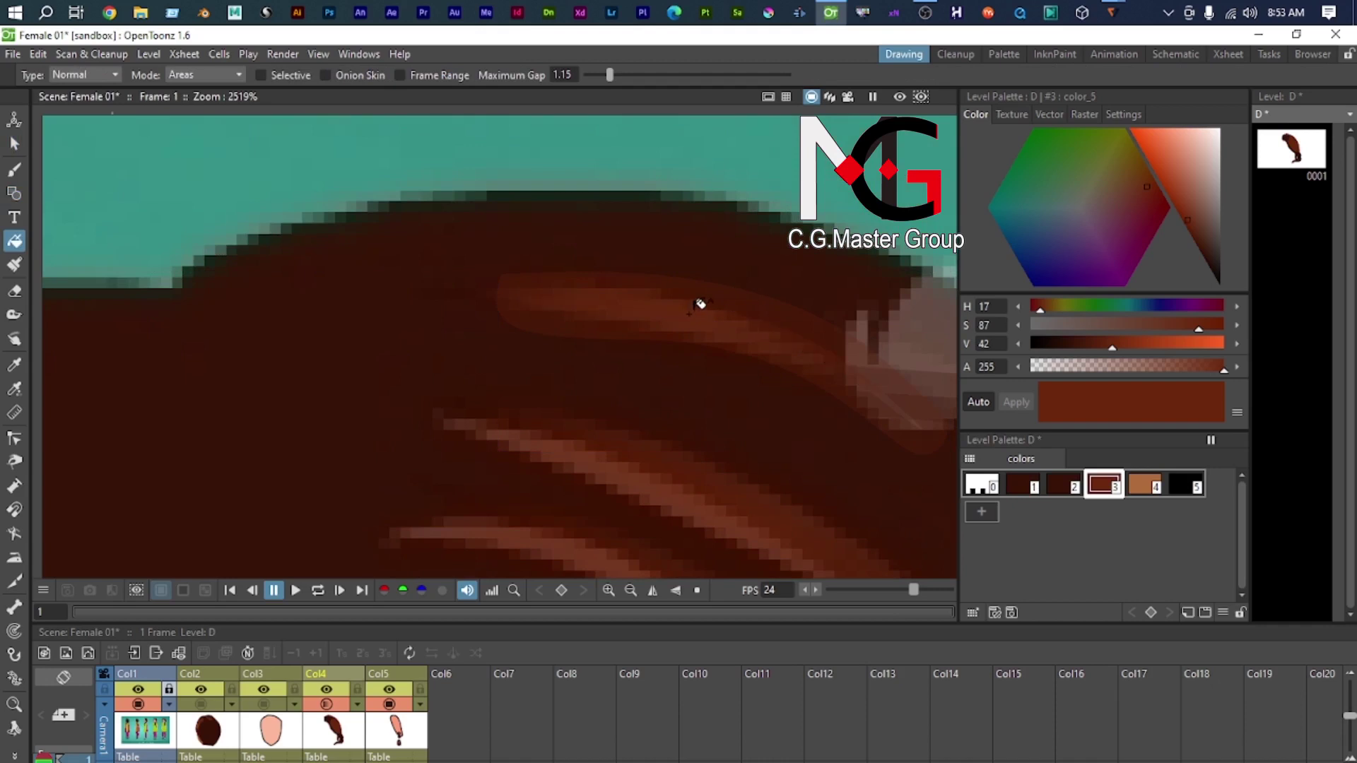
key(s)
click(691, 319)
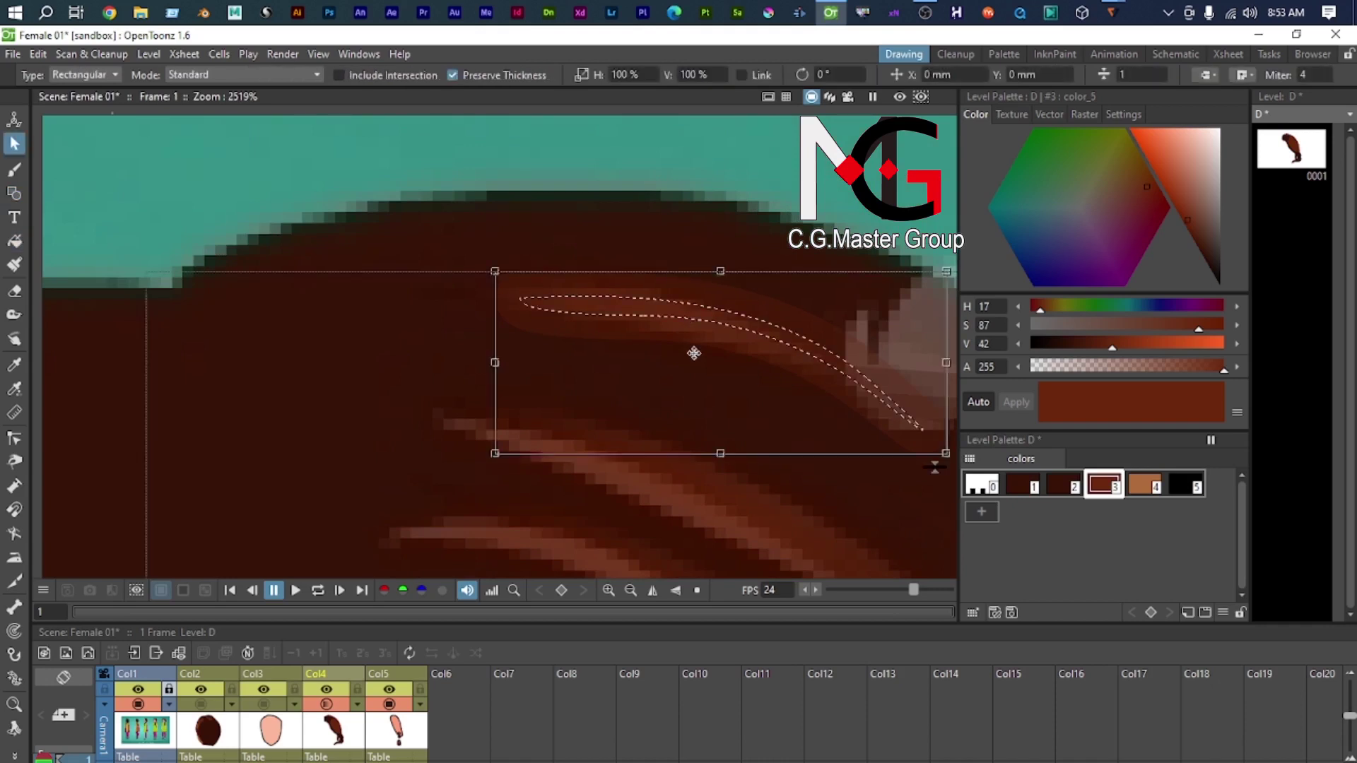
scroll(692, 357, down, 3)
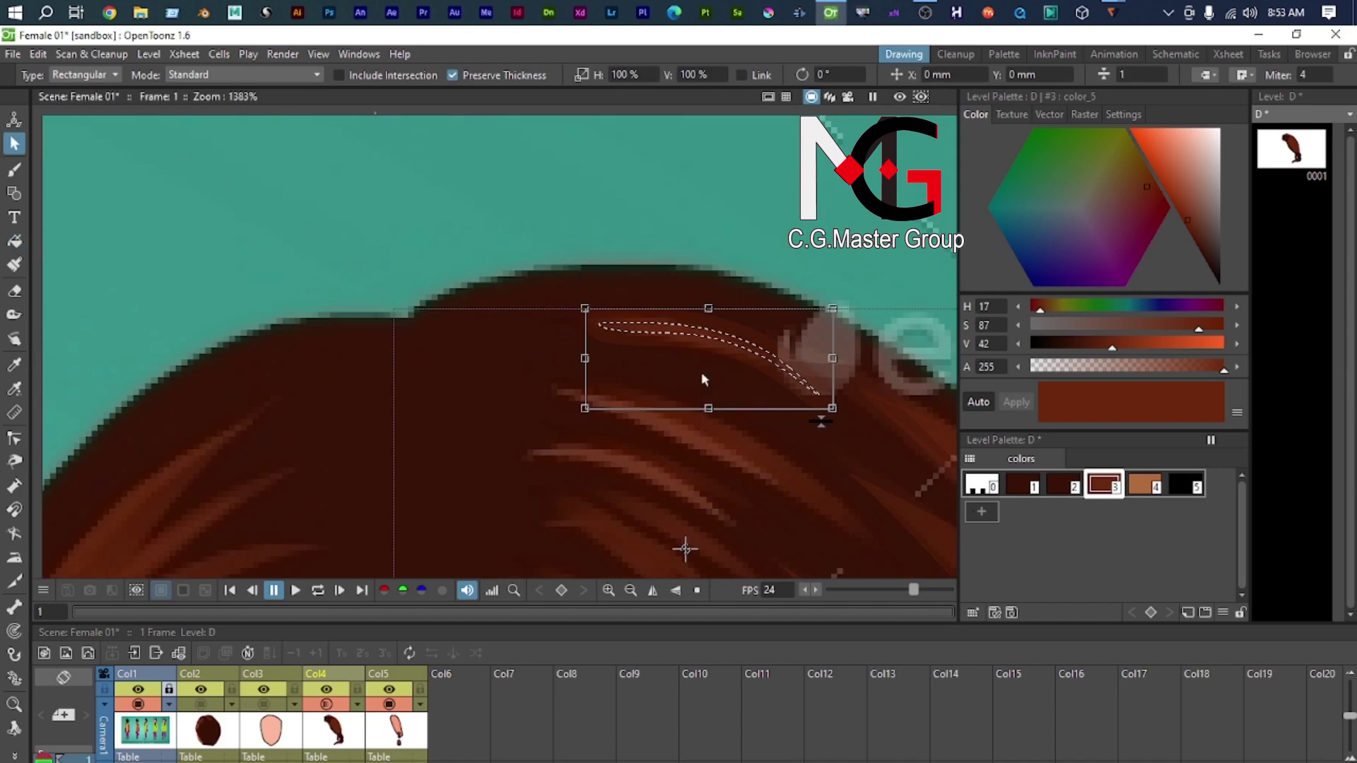
key(f)
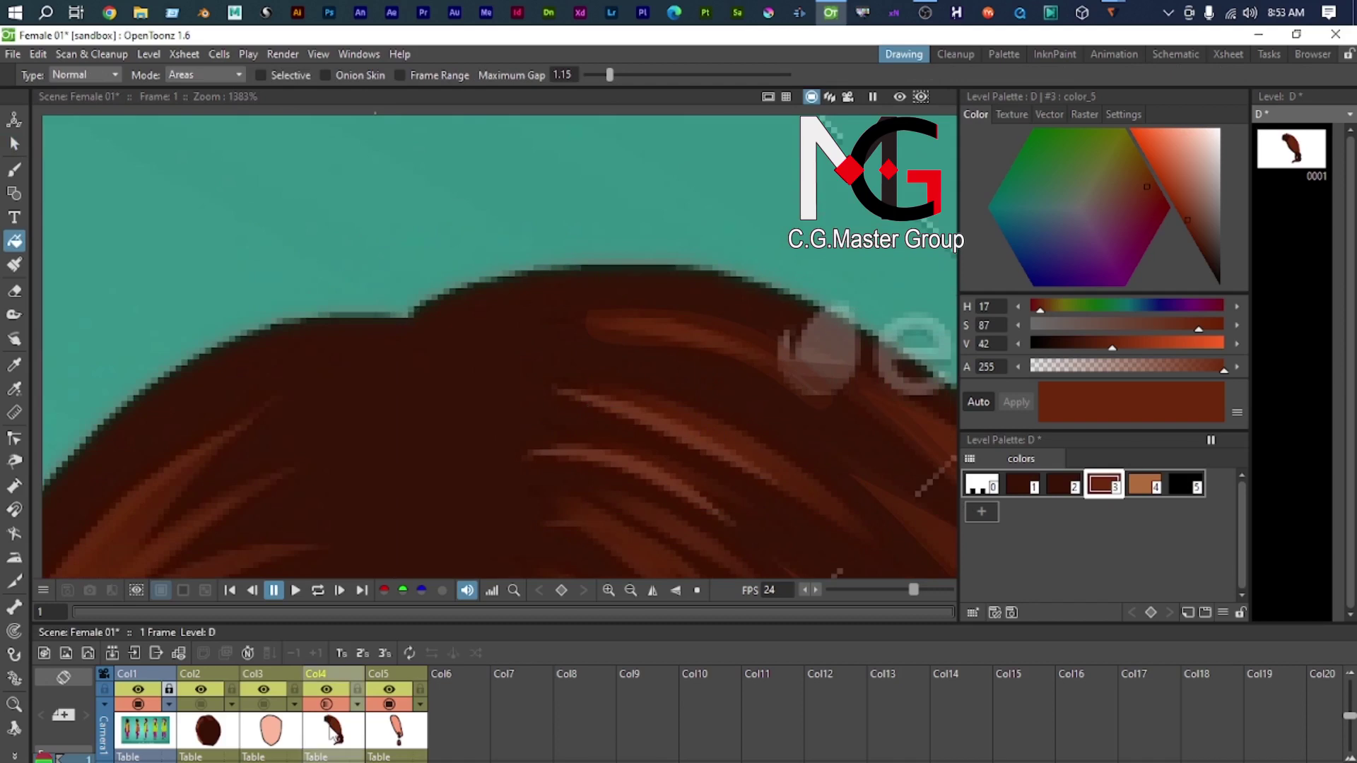
click(357, 704)
drag(419, 720, 728, 717)
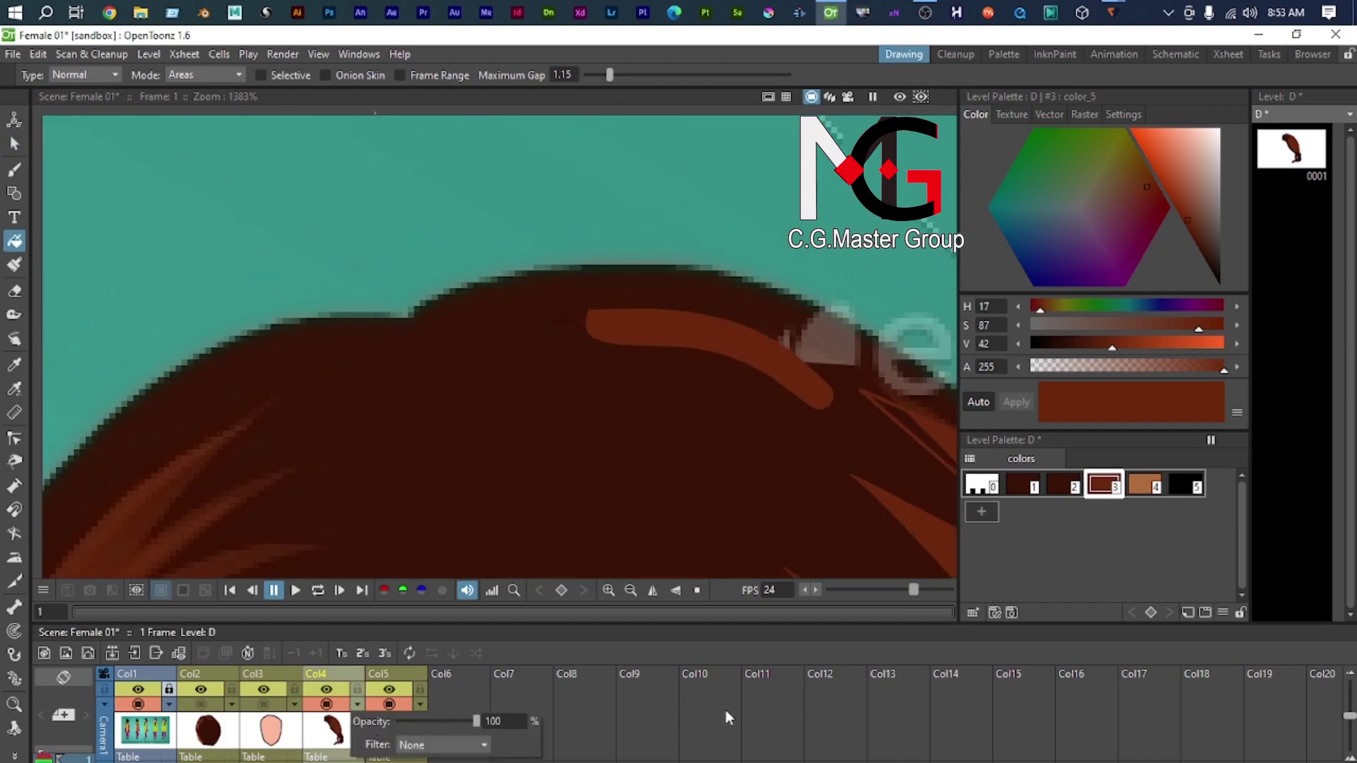
Step: Select the crown strand's outline and set its thickness to 0.01
key(s)
click(655, 335)
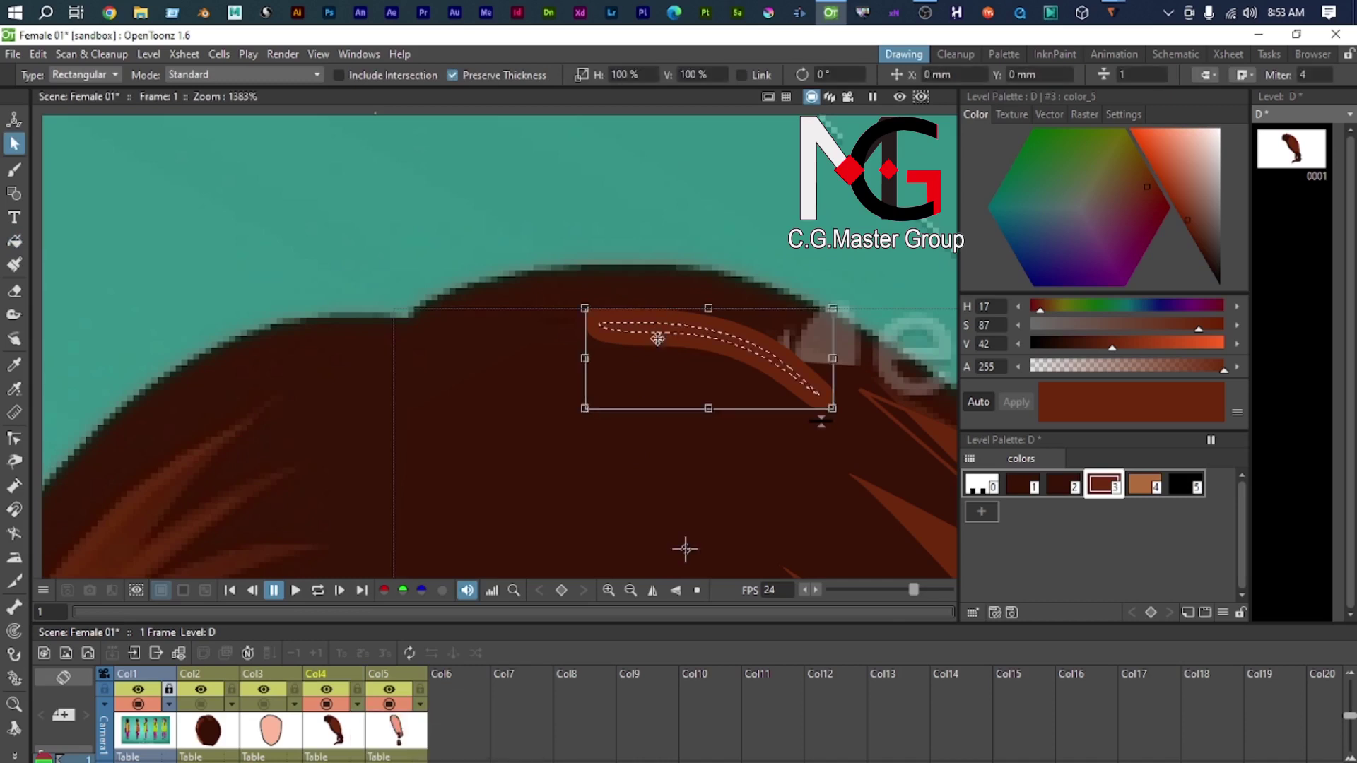
text(0.01)
key(Return)
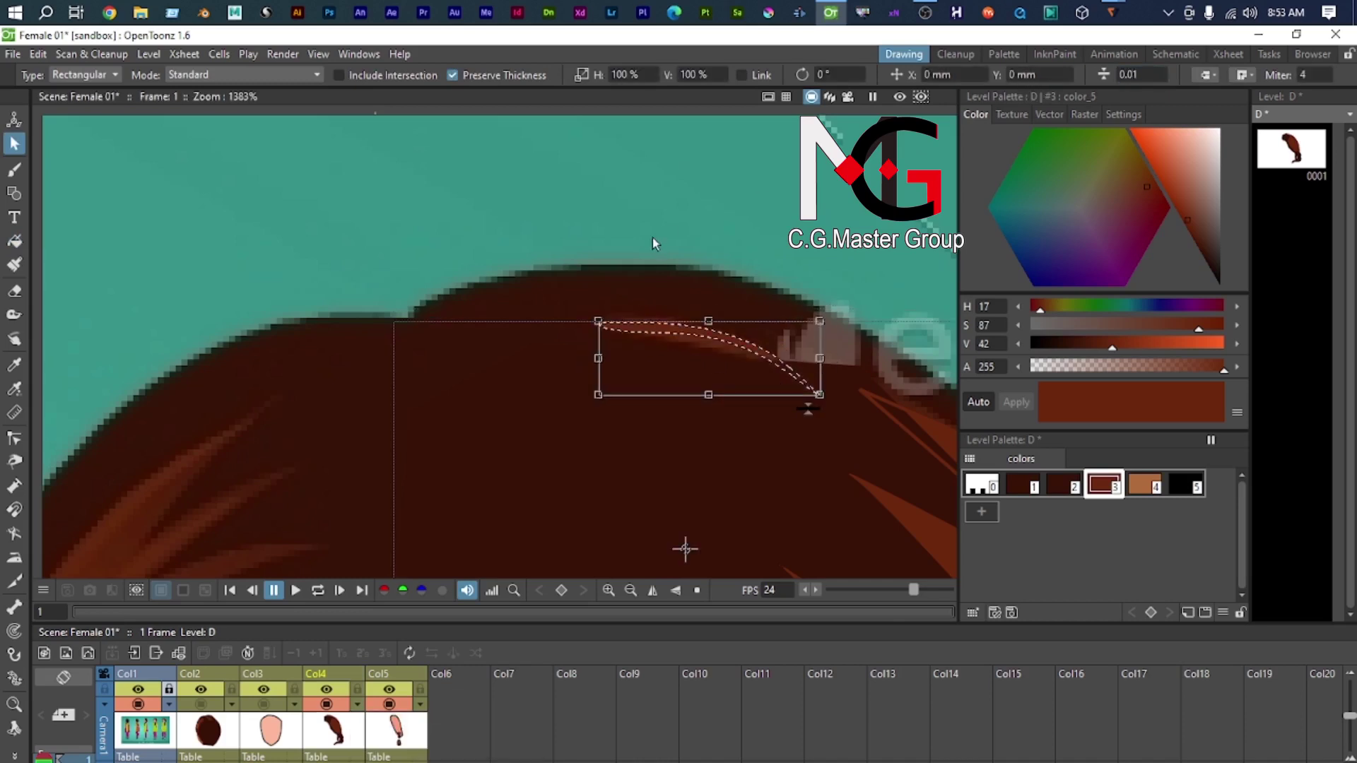
Step: Examine both ends of the thinned crown strand and how its fill meets the surrounding hair
scroll(678, 381, up, 10)
scroll(494, 348, down, 10)
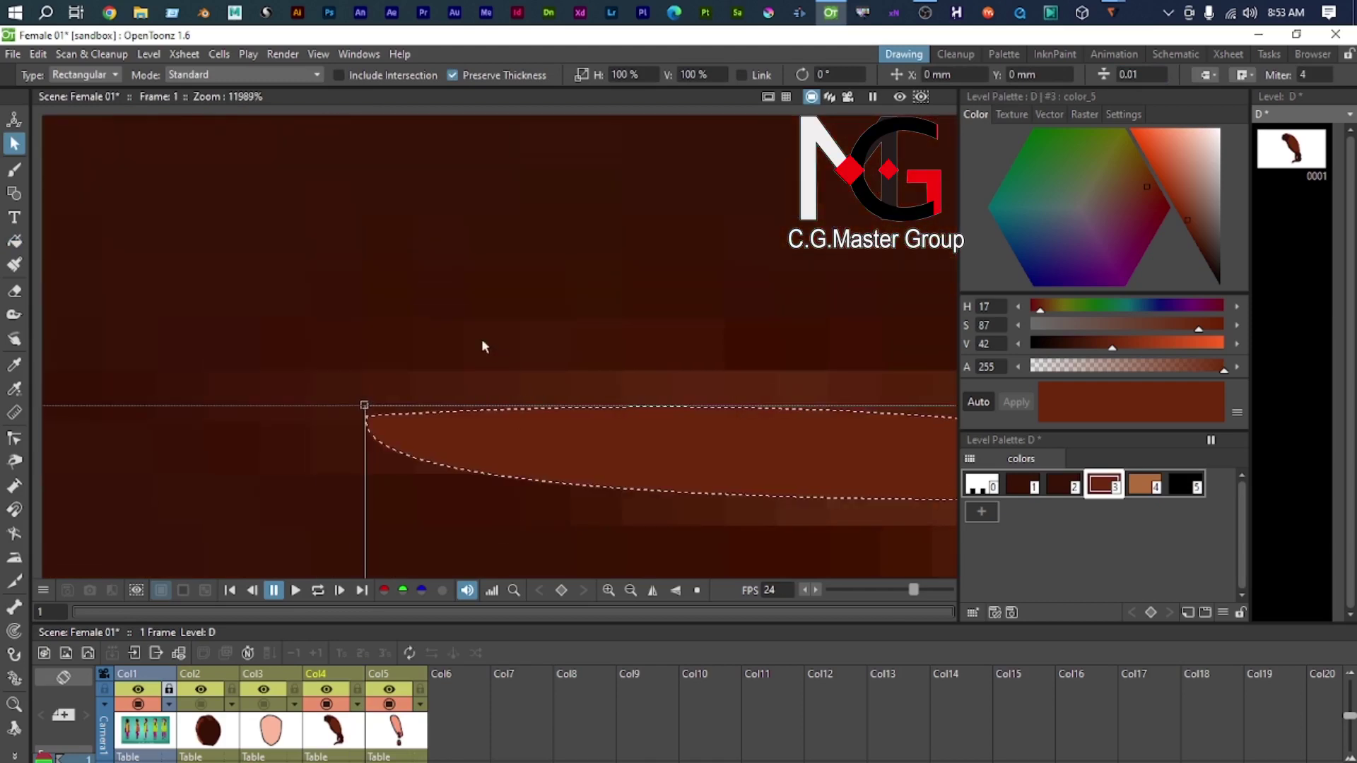
click(631, 334)
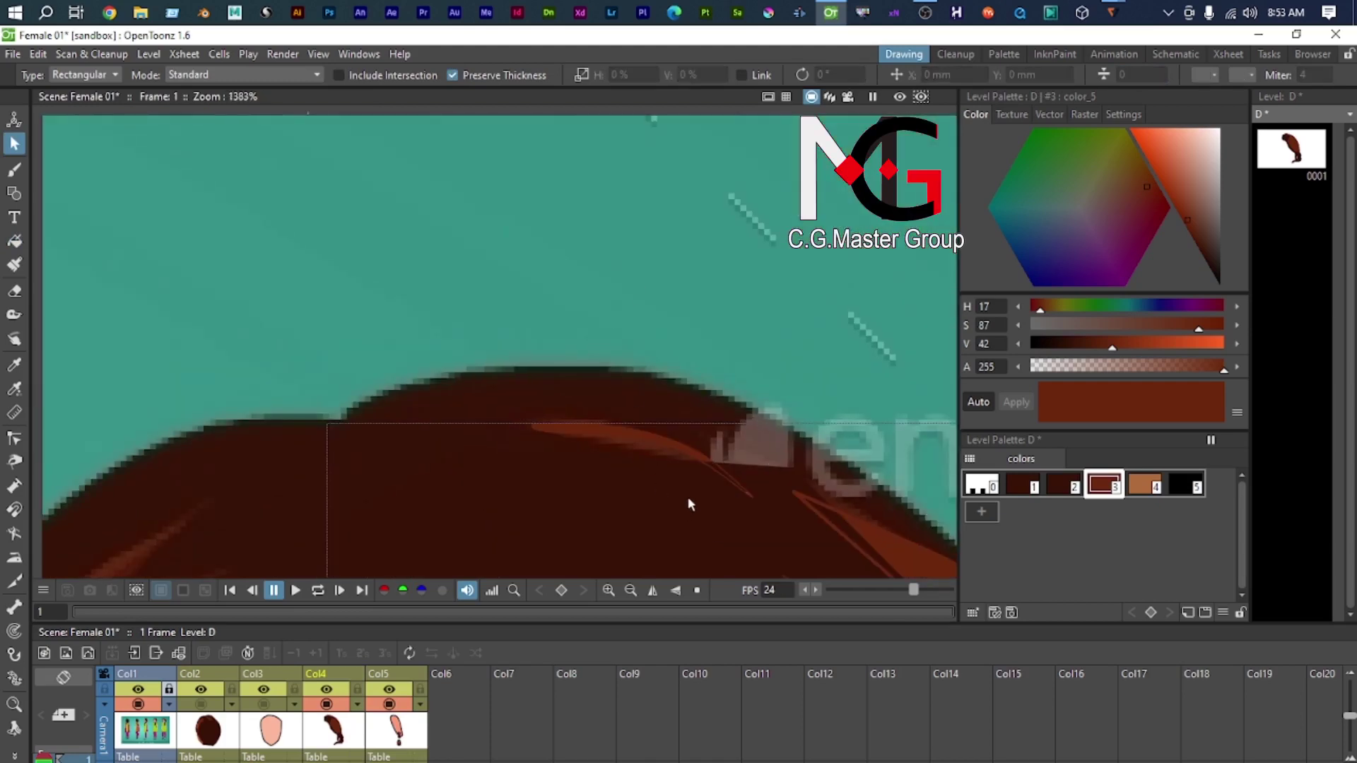
scroll(716, 492, up, 10)
click(704, 436)
scroll(726, 458, down, 2)
drag(727, 458, 595, 387)
scroll(728, 449, up, 1)
scroll(727, 448, down, 2)
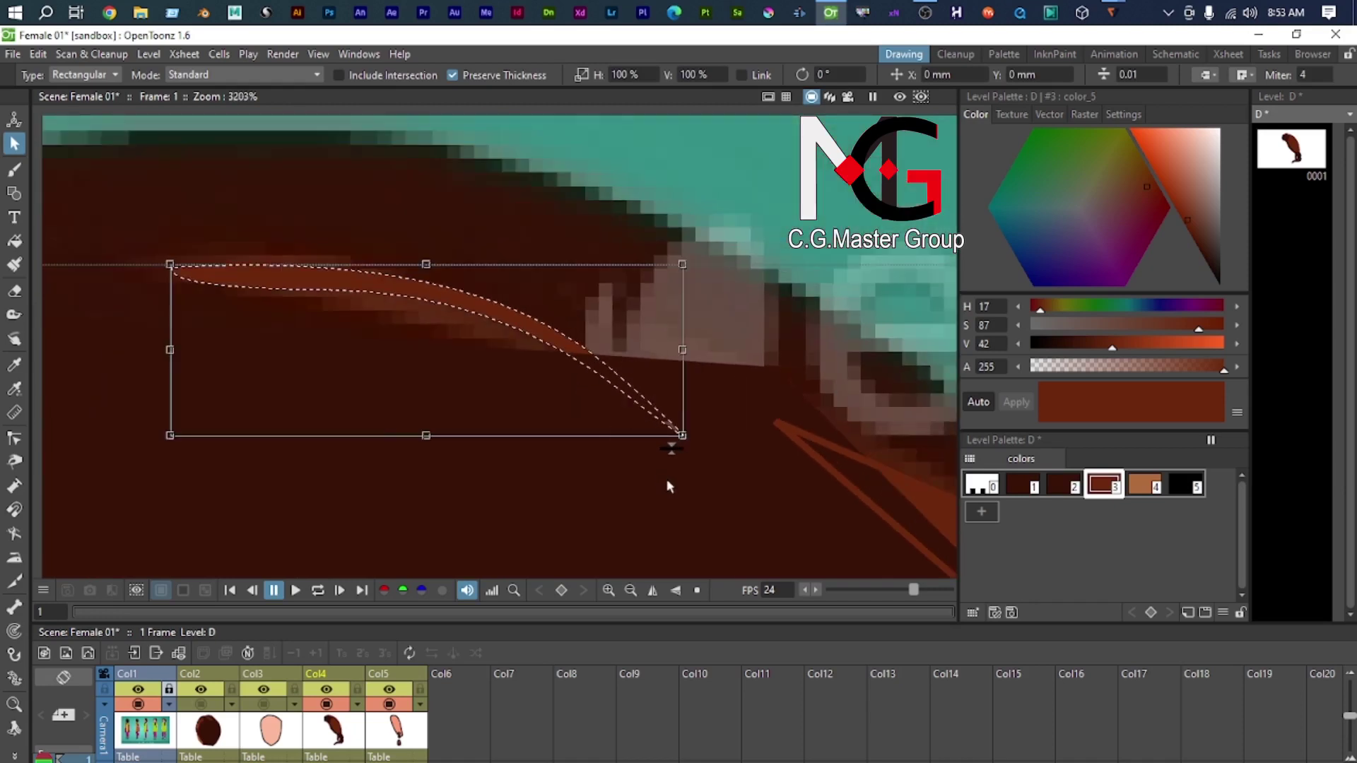
right_click(570, 349)
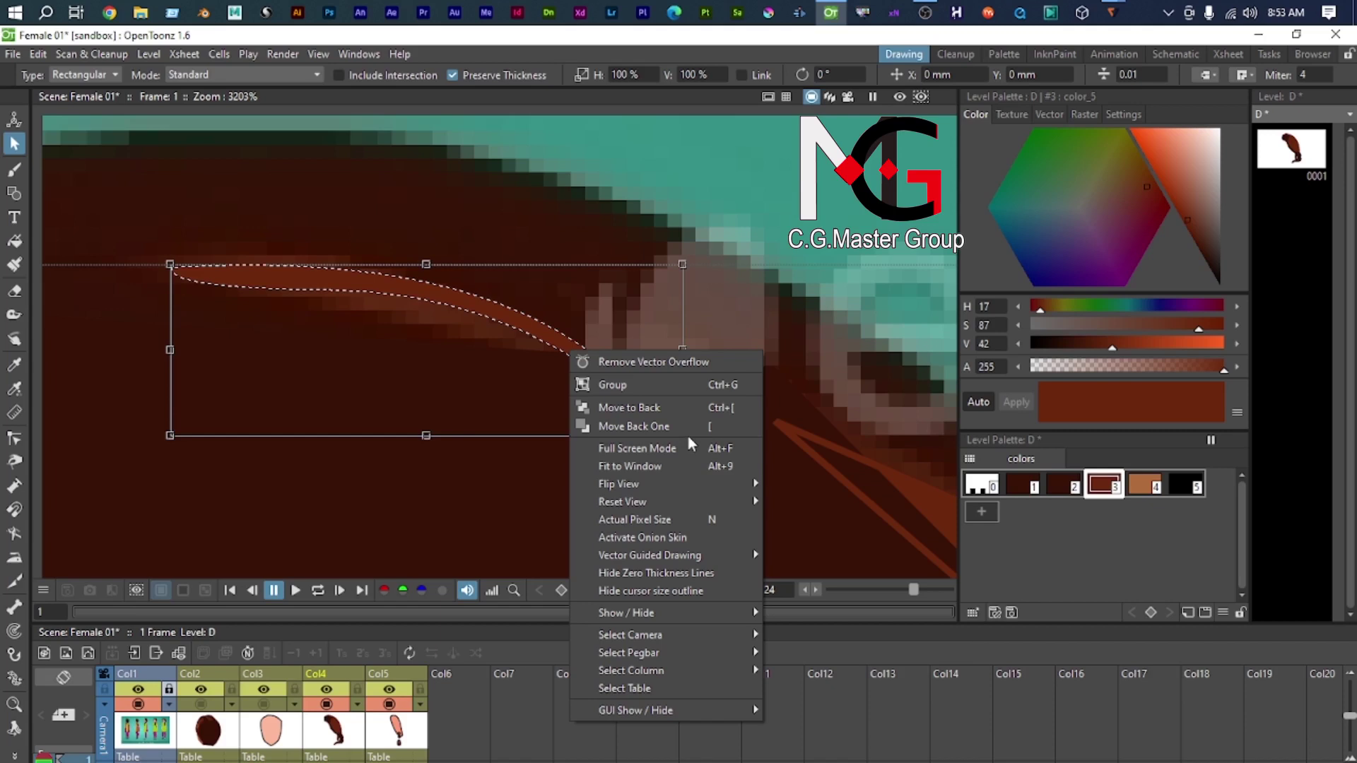
click(500, 498)
click(708, 372)
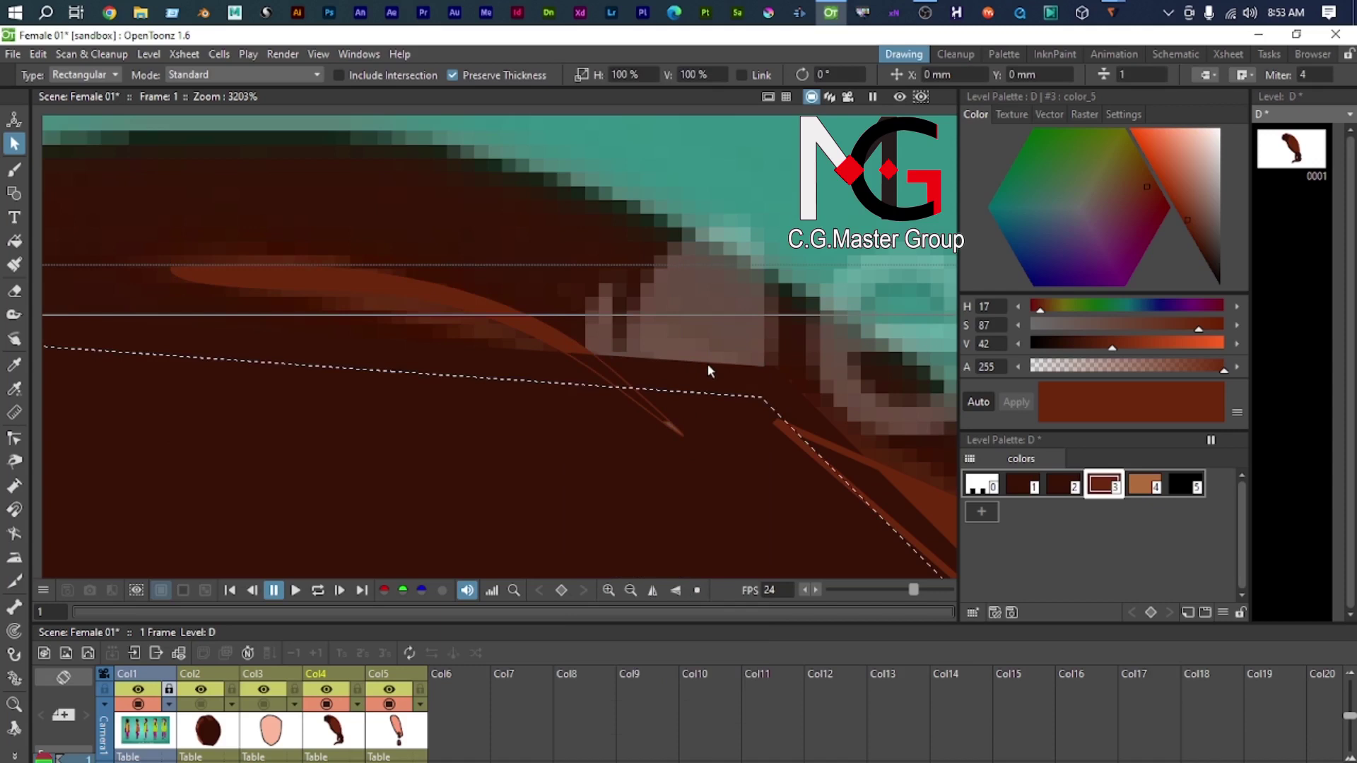
right_click(709, 369)
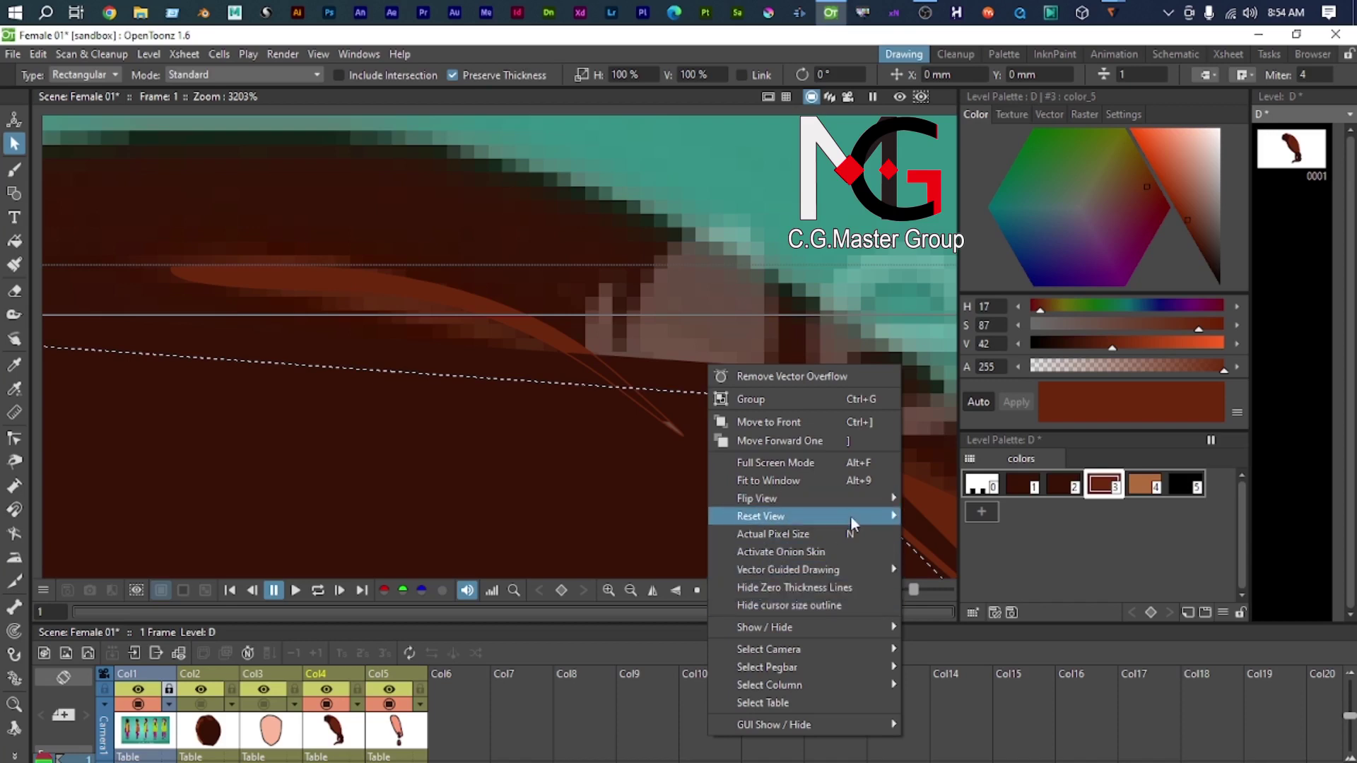
mouse_move(850, 518)
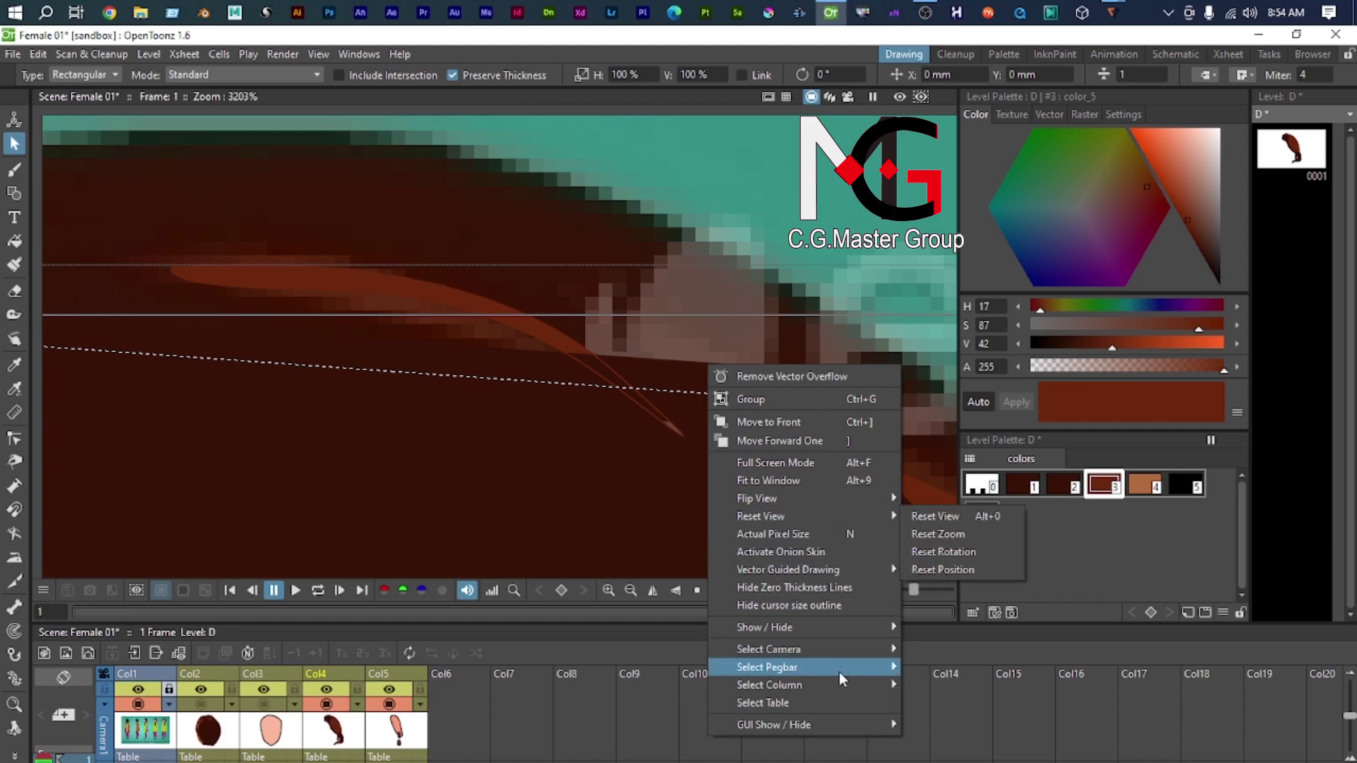
mouse_move(839, 644)
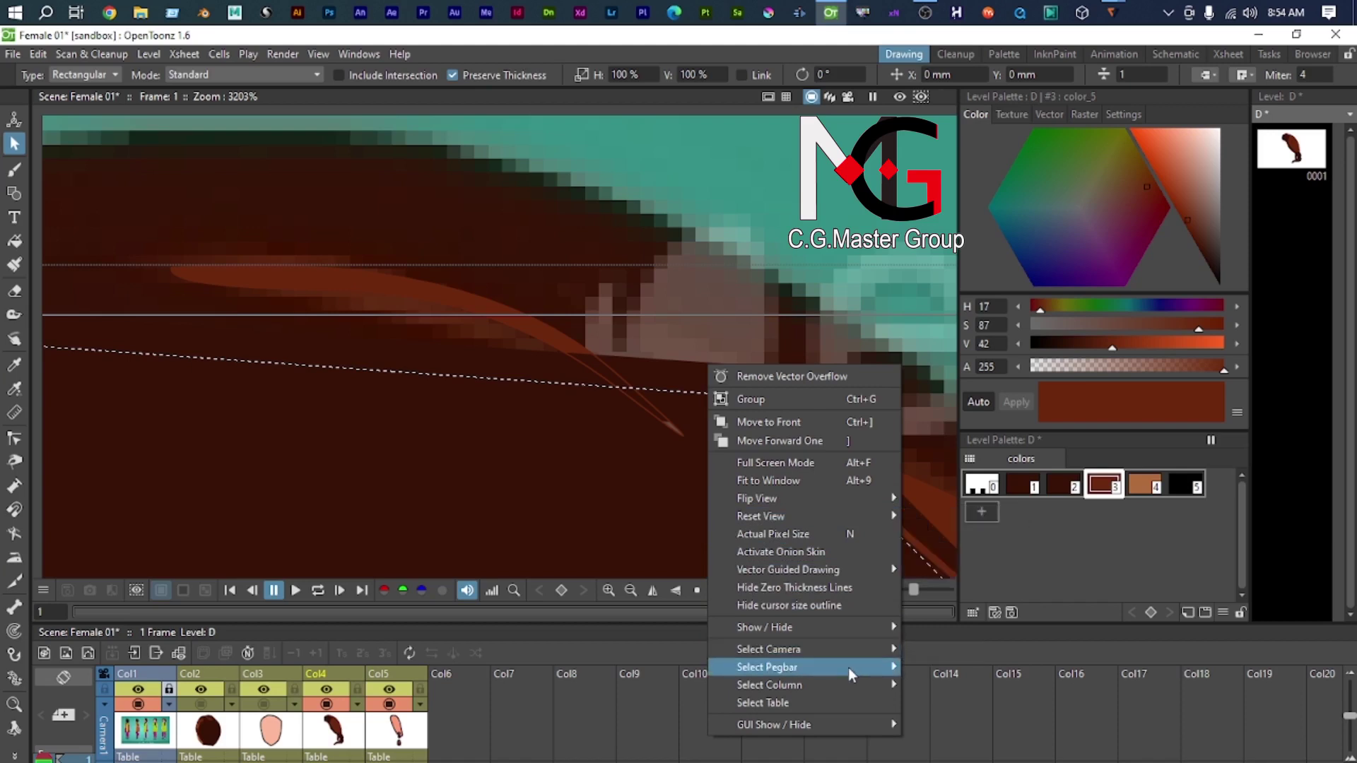
mouse_move(850, 687)
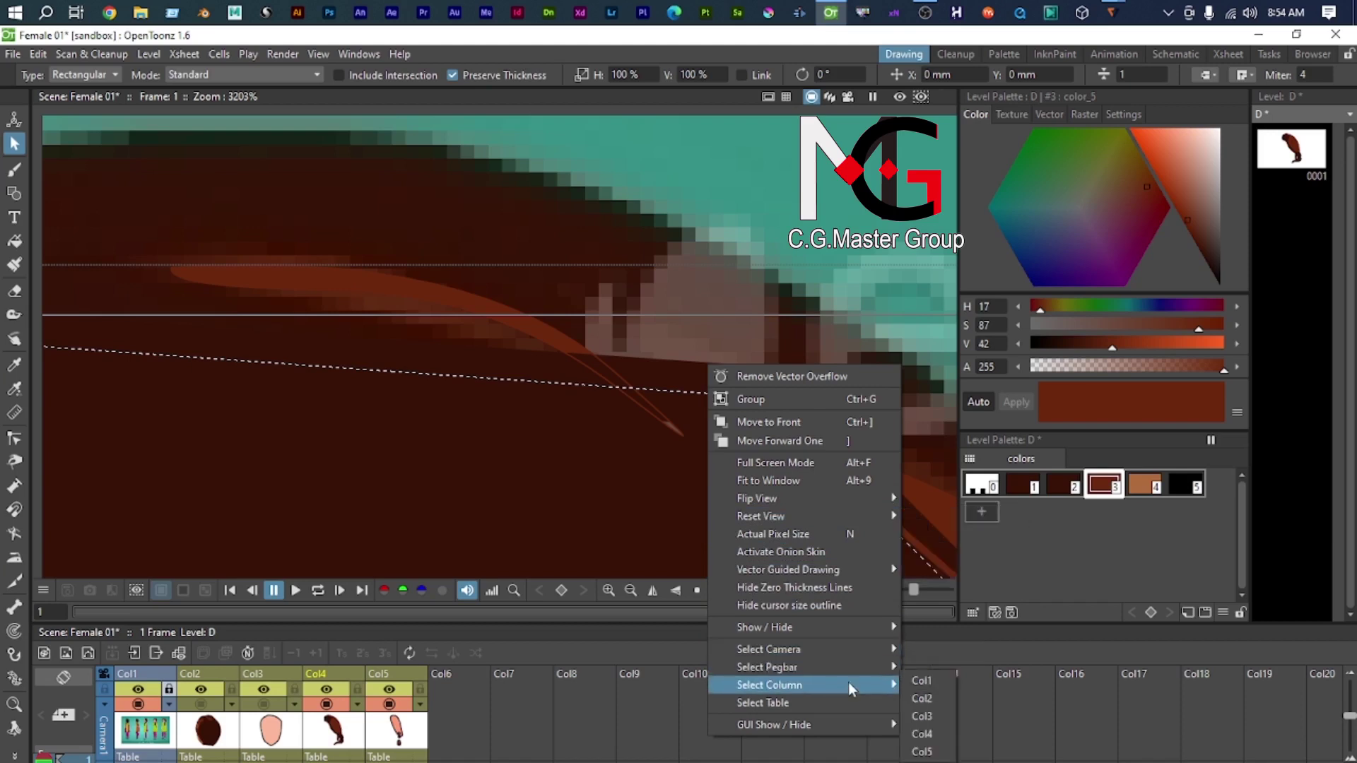
mouse_move(828, 724)
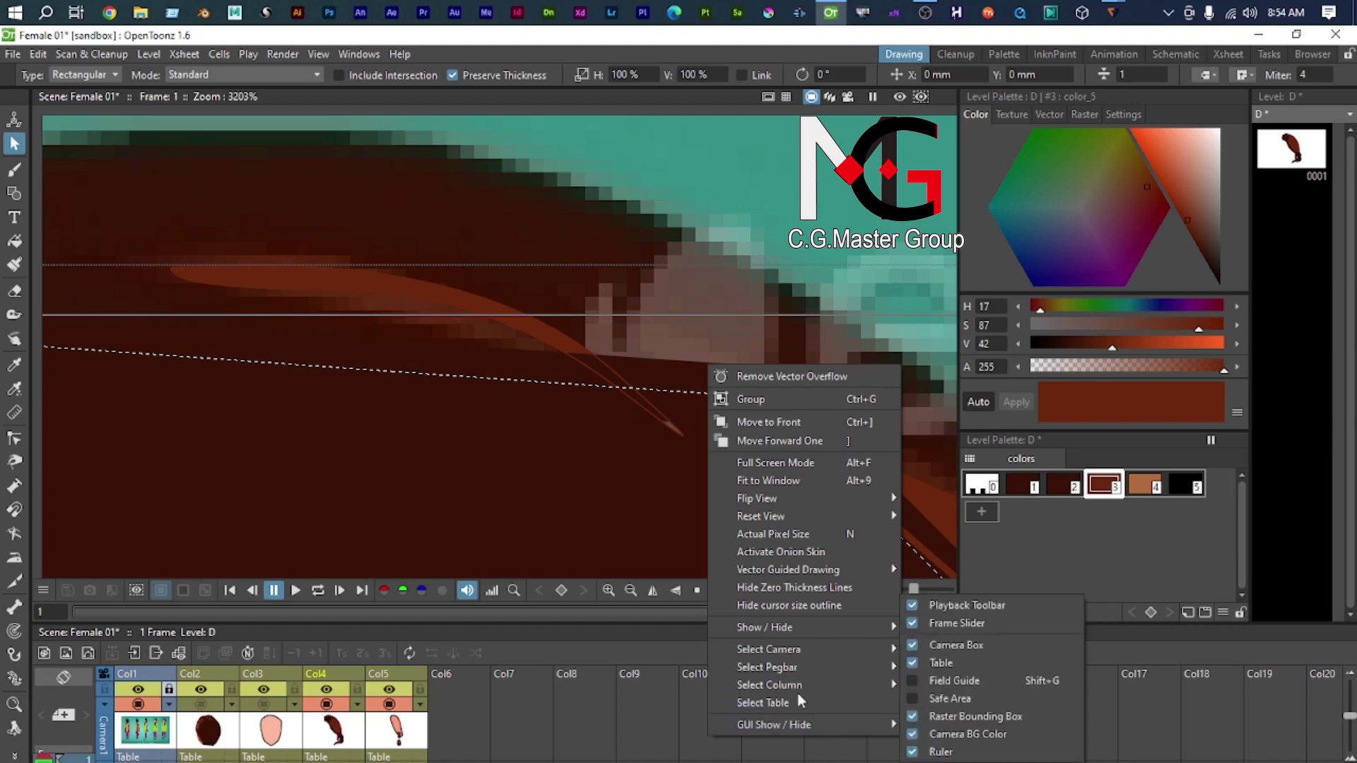
click(727, 156)
Step: Move the crown strand toward the hair's upper edge by 0.14 mm in X and 0.57 mm in Y
scroll(606, 261, down, 2)
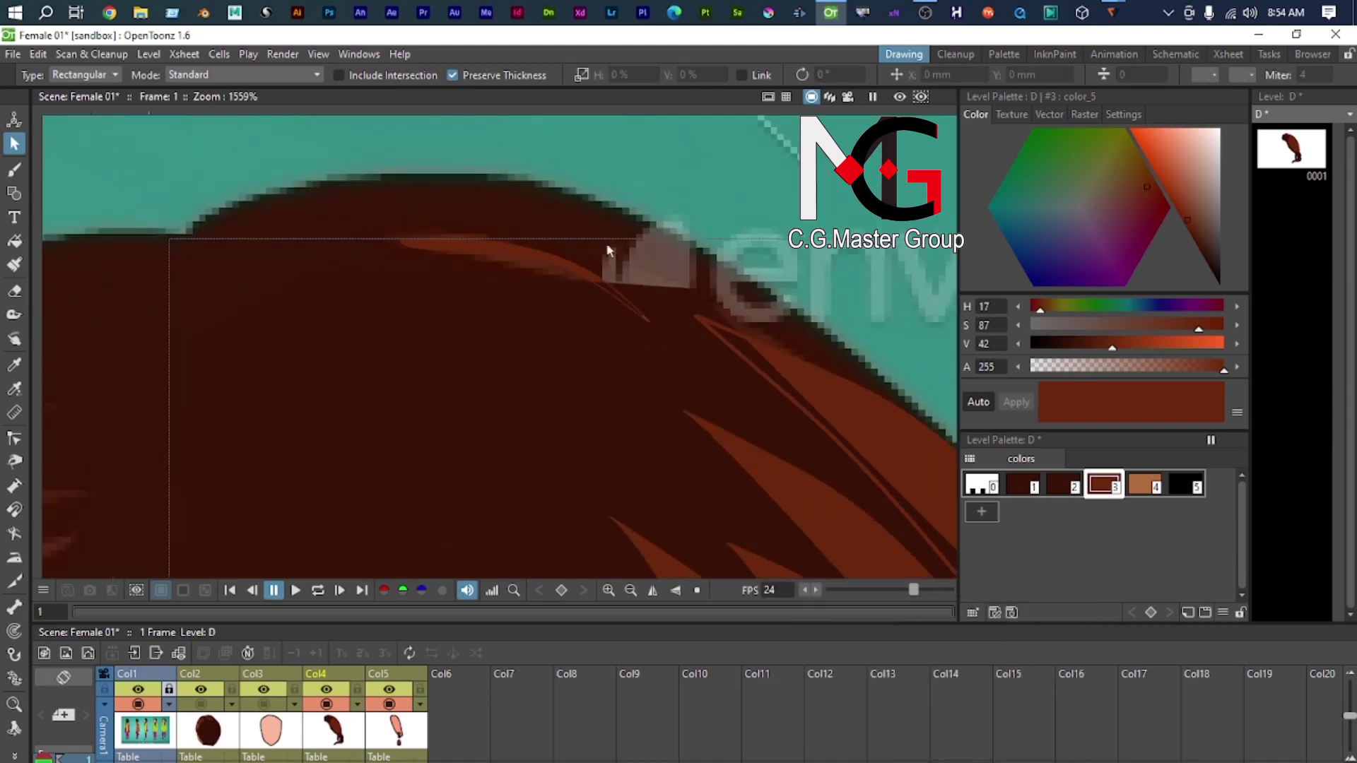
click(556, 273)
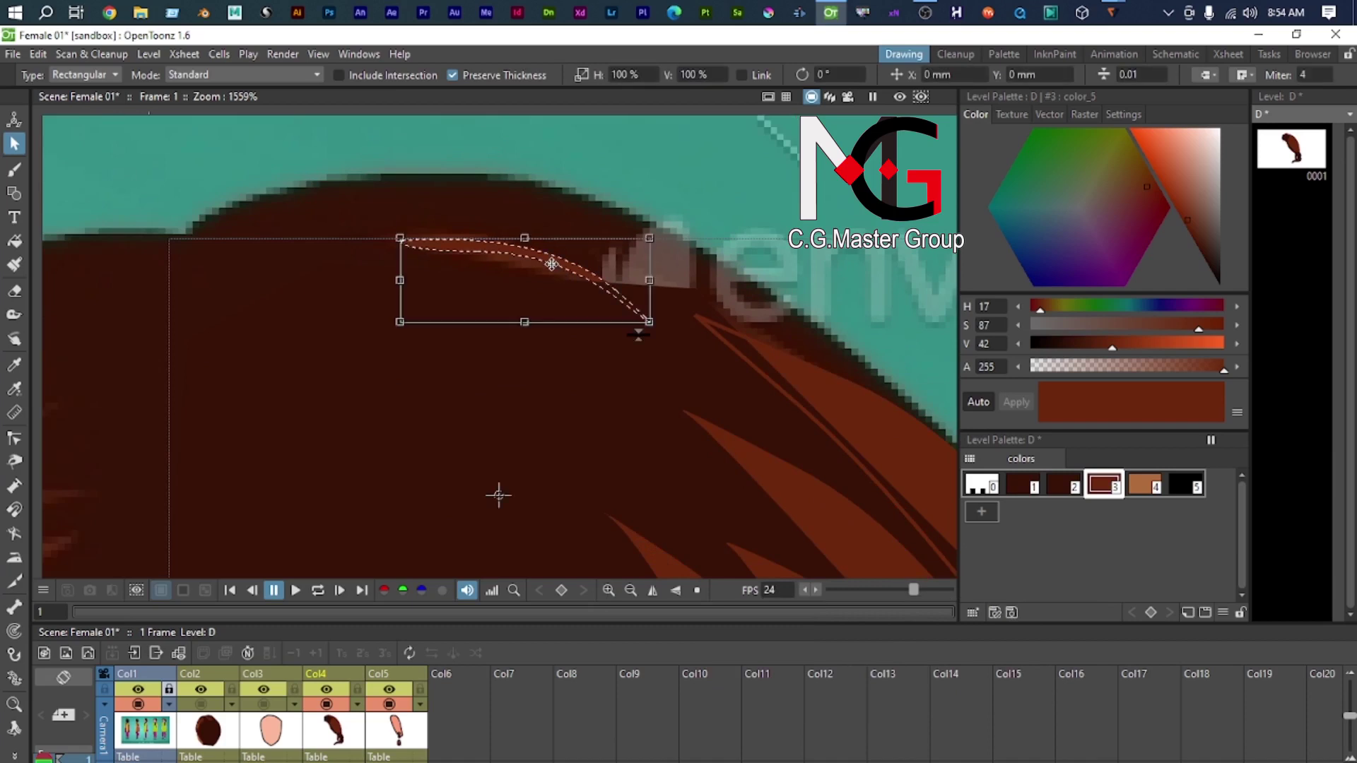
drag(498, 495, 506, 459)
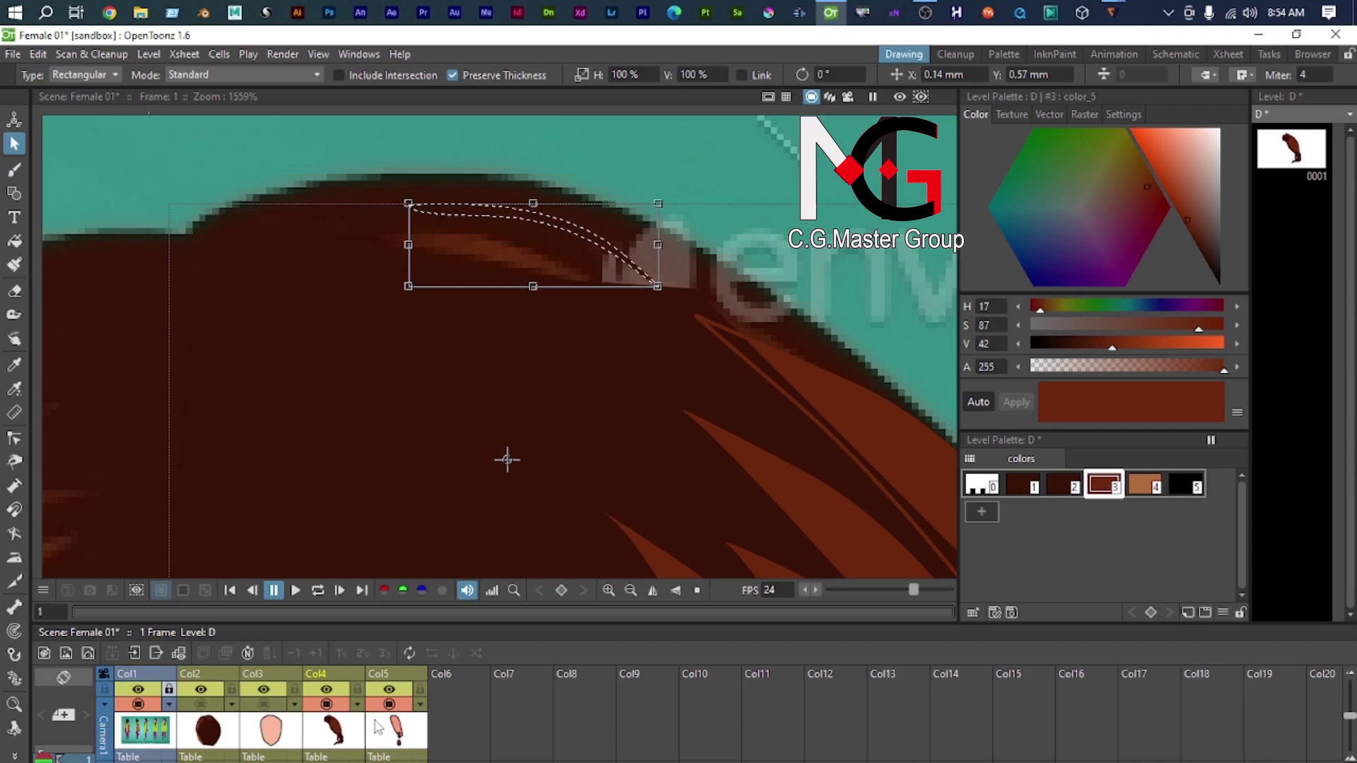
Step: Set the Col4 side-swept hair to 29% opacity to see the reference strands through it
click(342, 742)
click(356, 705)
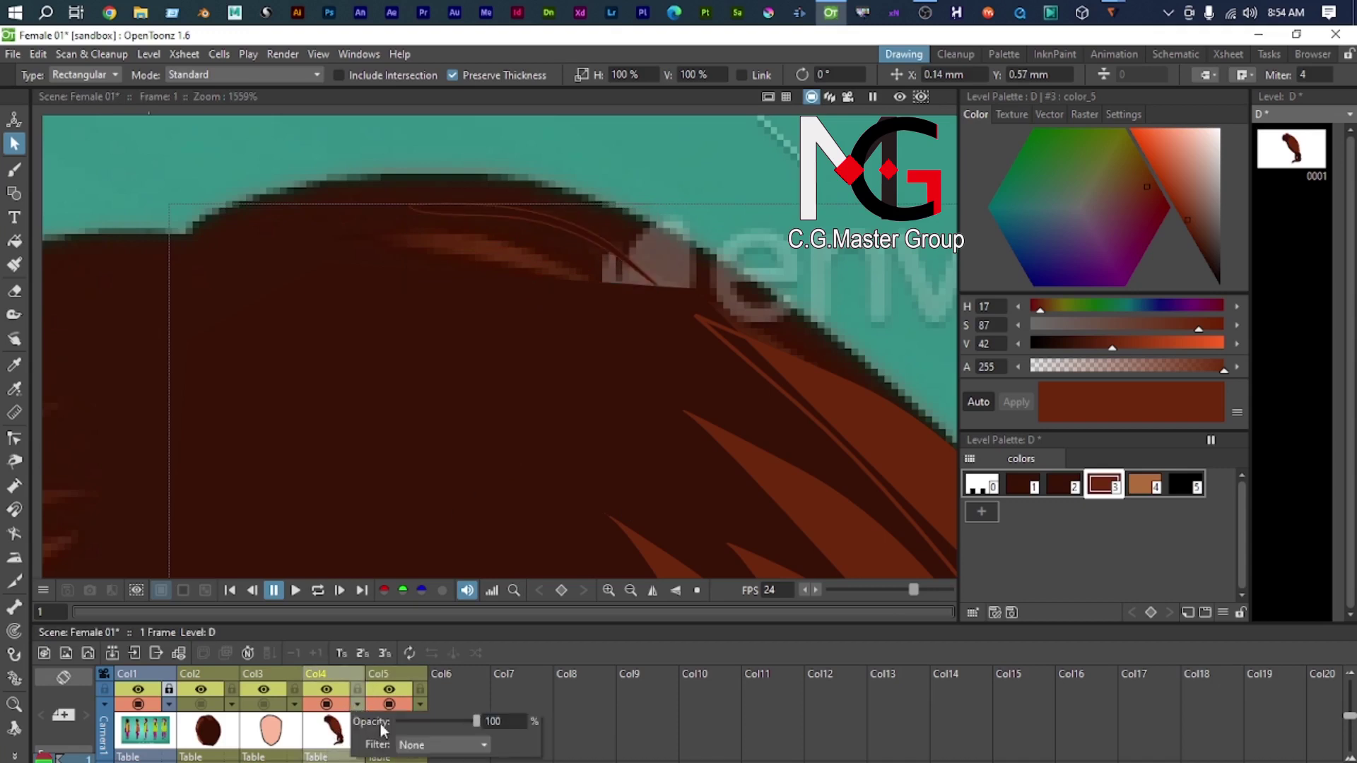
click(435, 719)
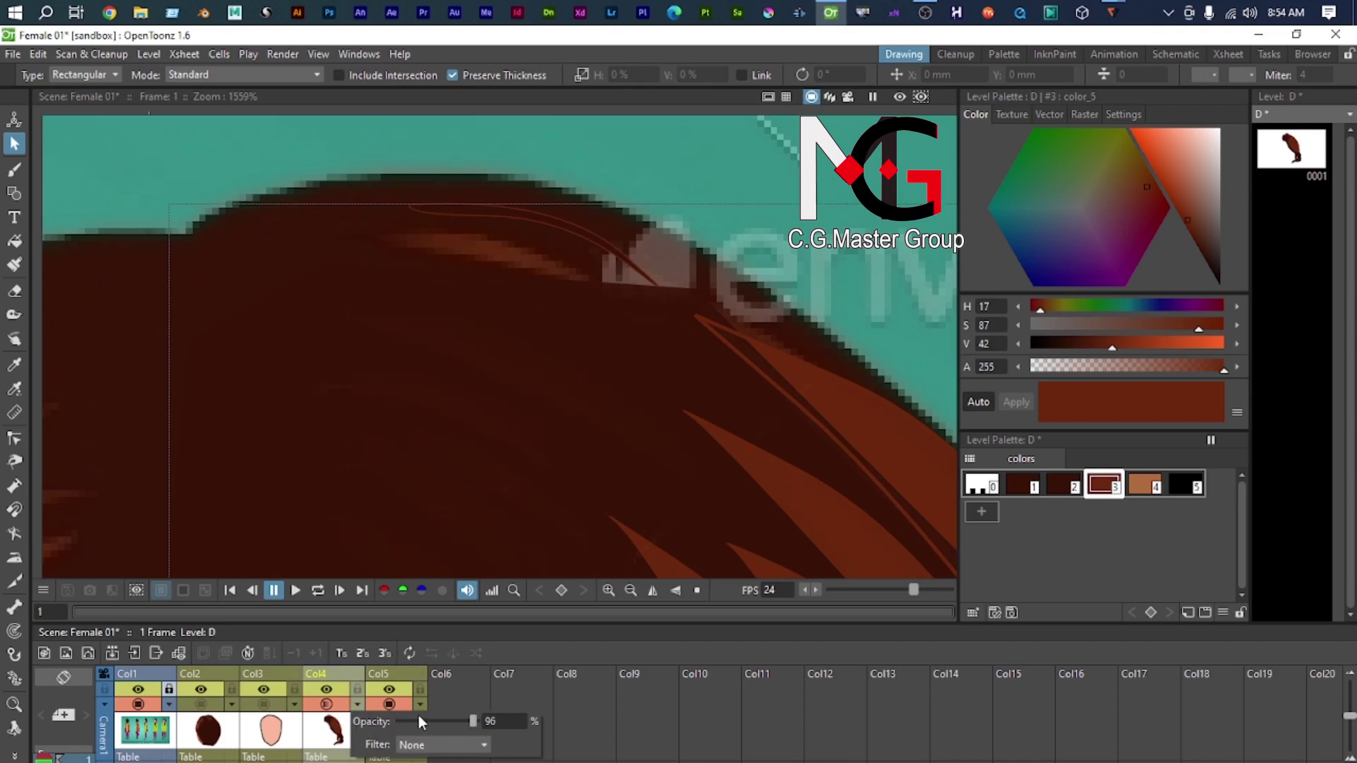
drag(471, 721, 432, 719)
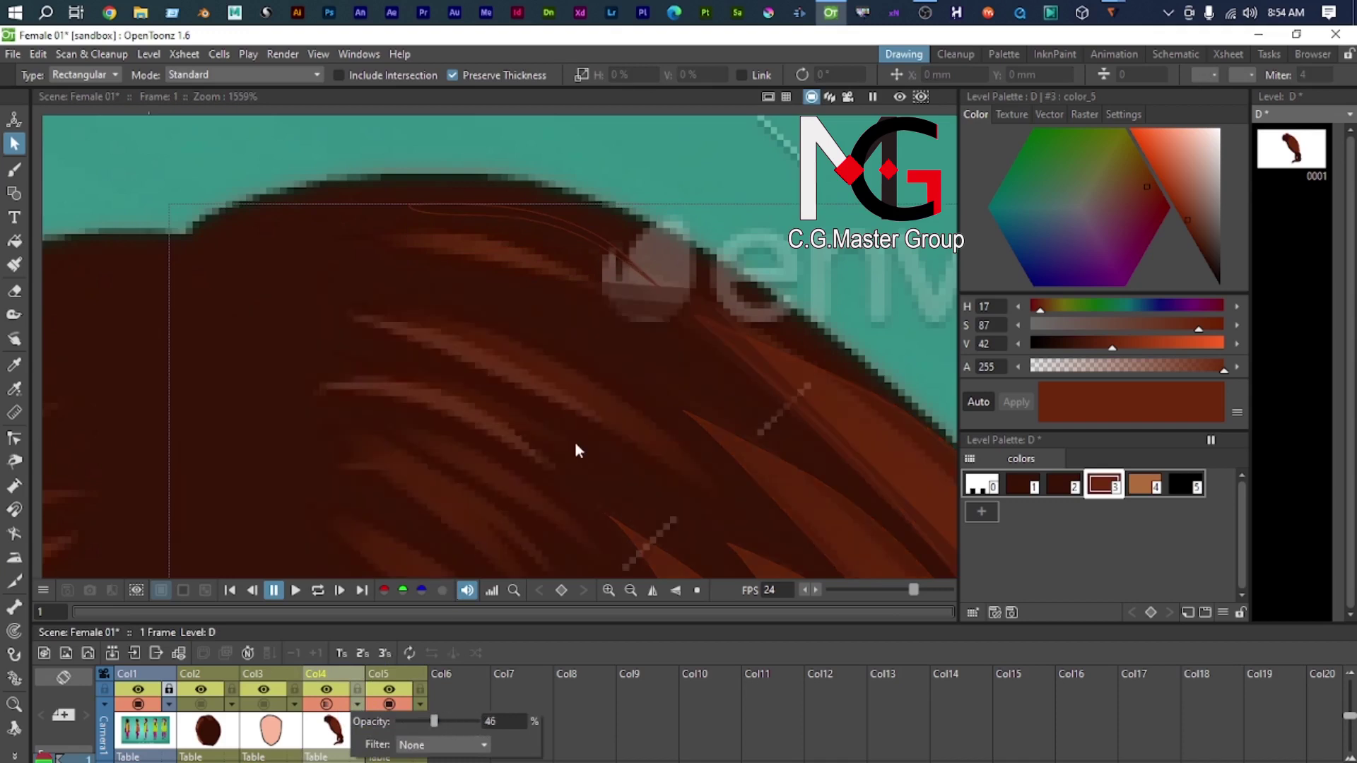
drag(434, 721, 421, 721)
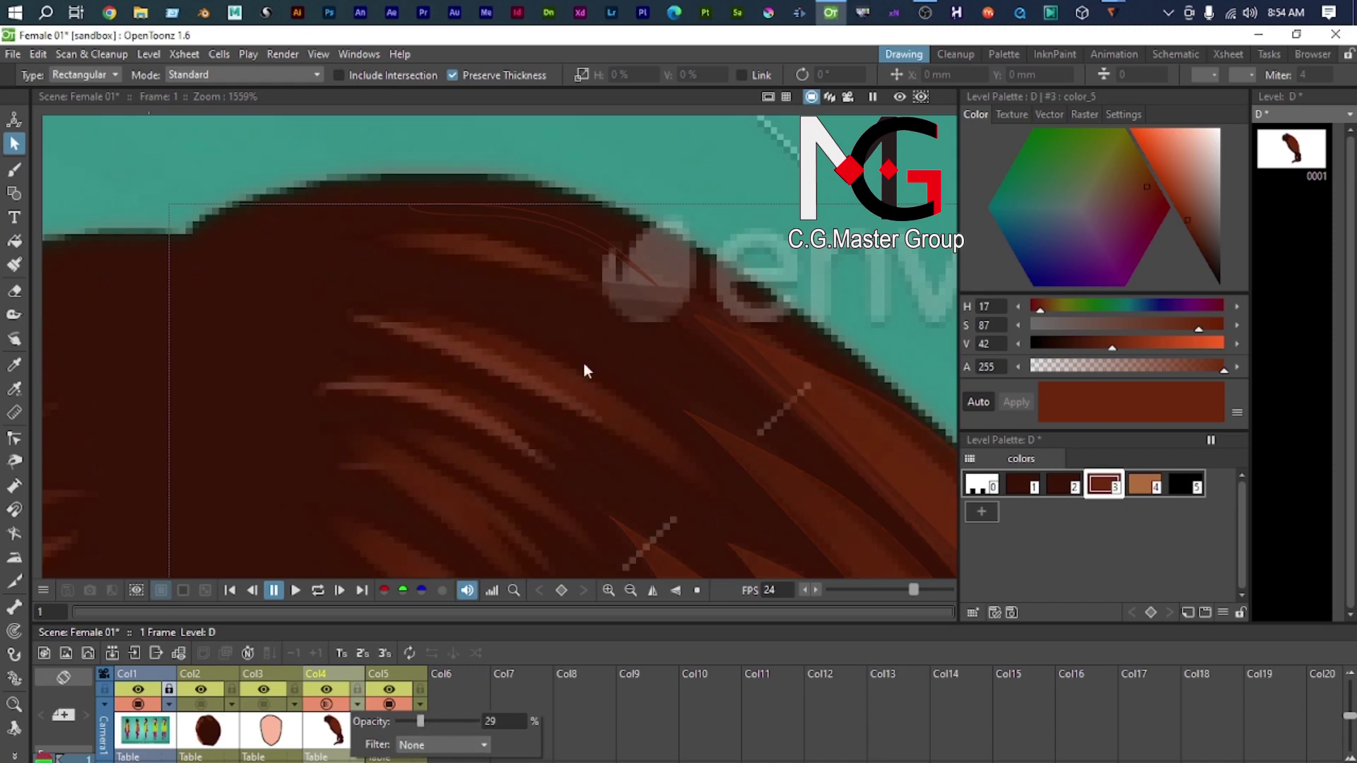
click(584, 379)
Step: Create a new Toonz Vector Level in the empty Col6 column
scroll(548, 431, down, 5)
scroll(530, 423, up, 3)
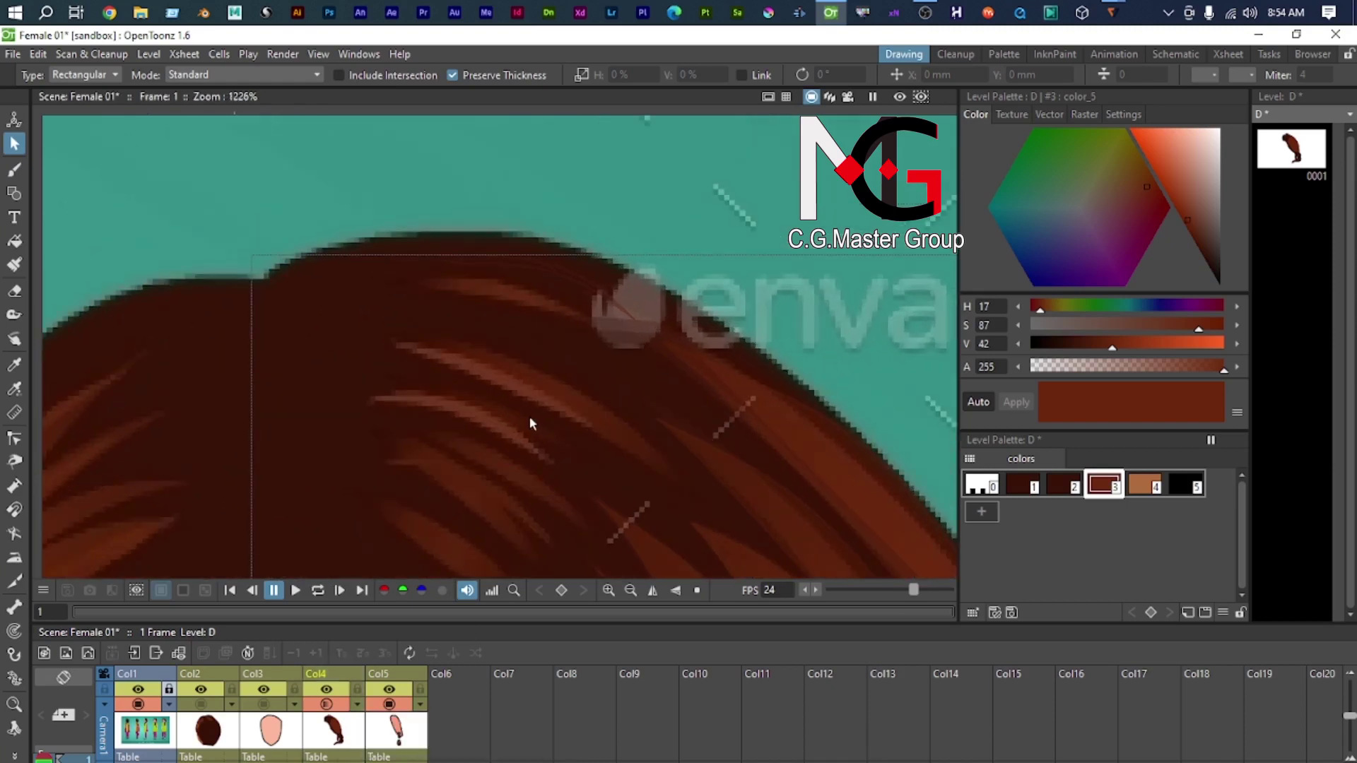
scroll(527, 418, down, 4)
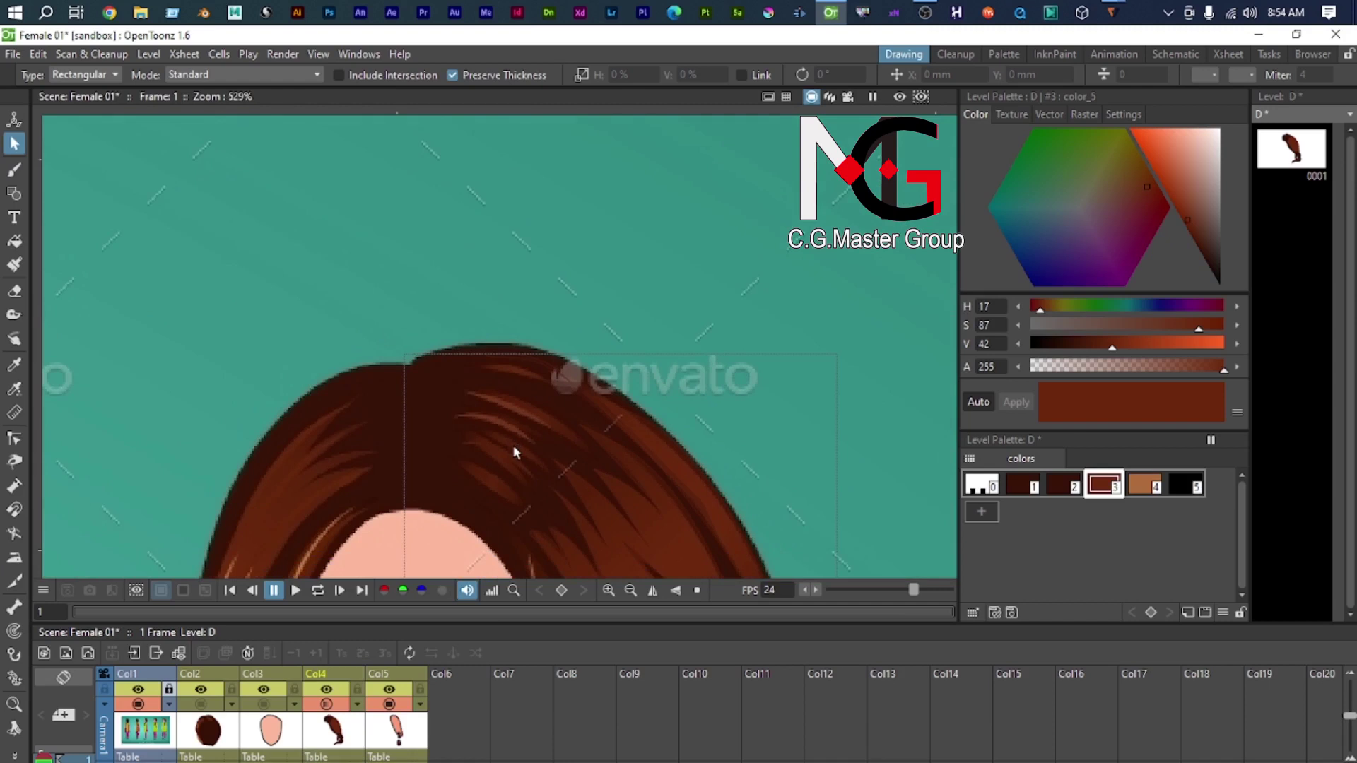
scroll(508, 473, up, 4)
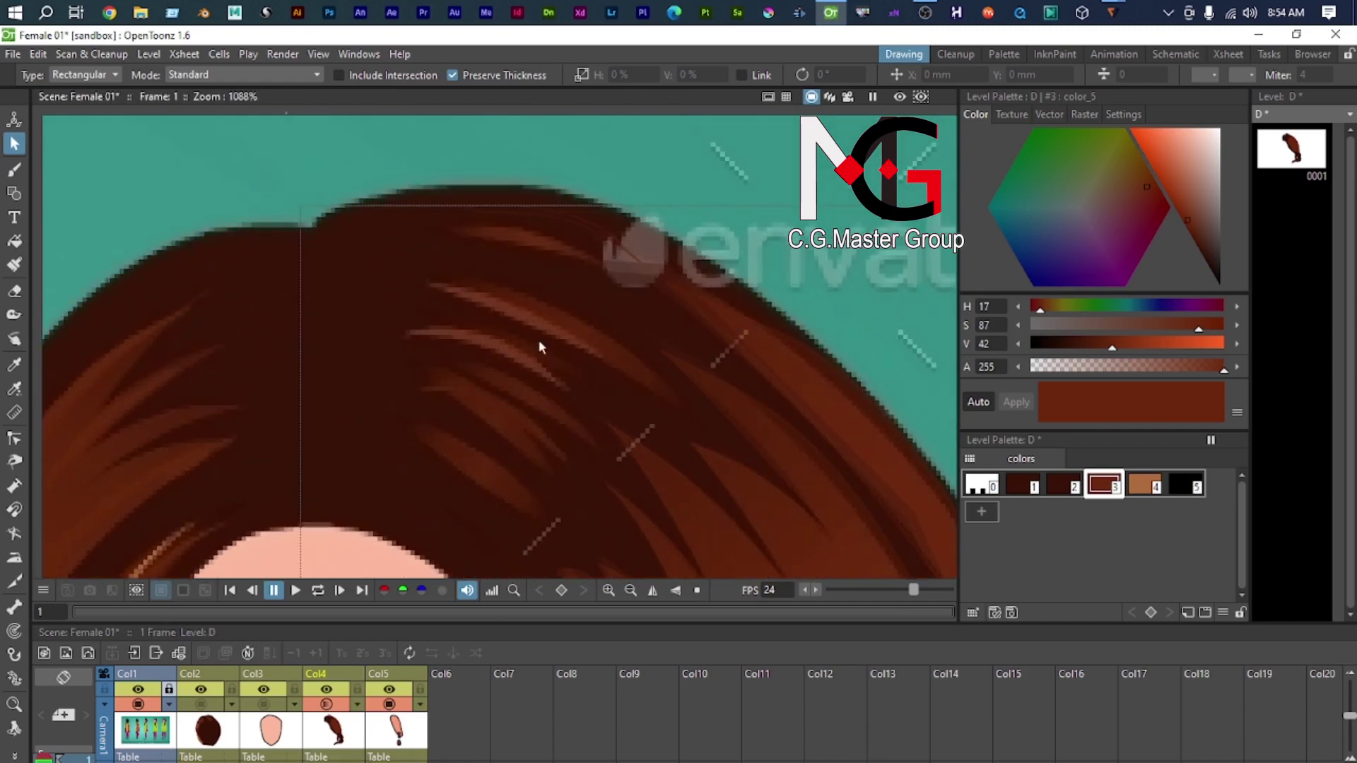
click(452, 709)
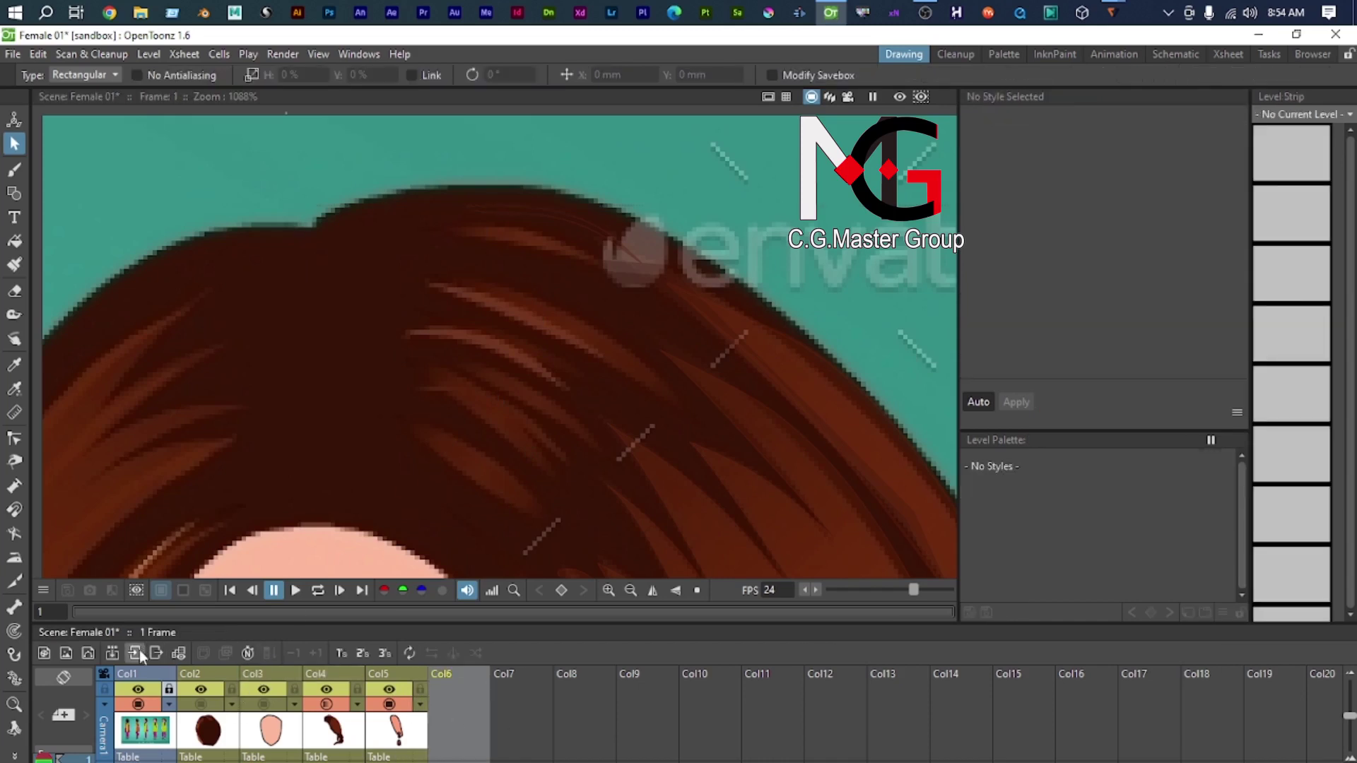
click(89, 653)
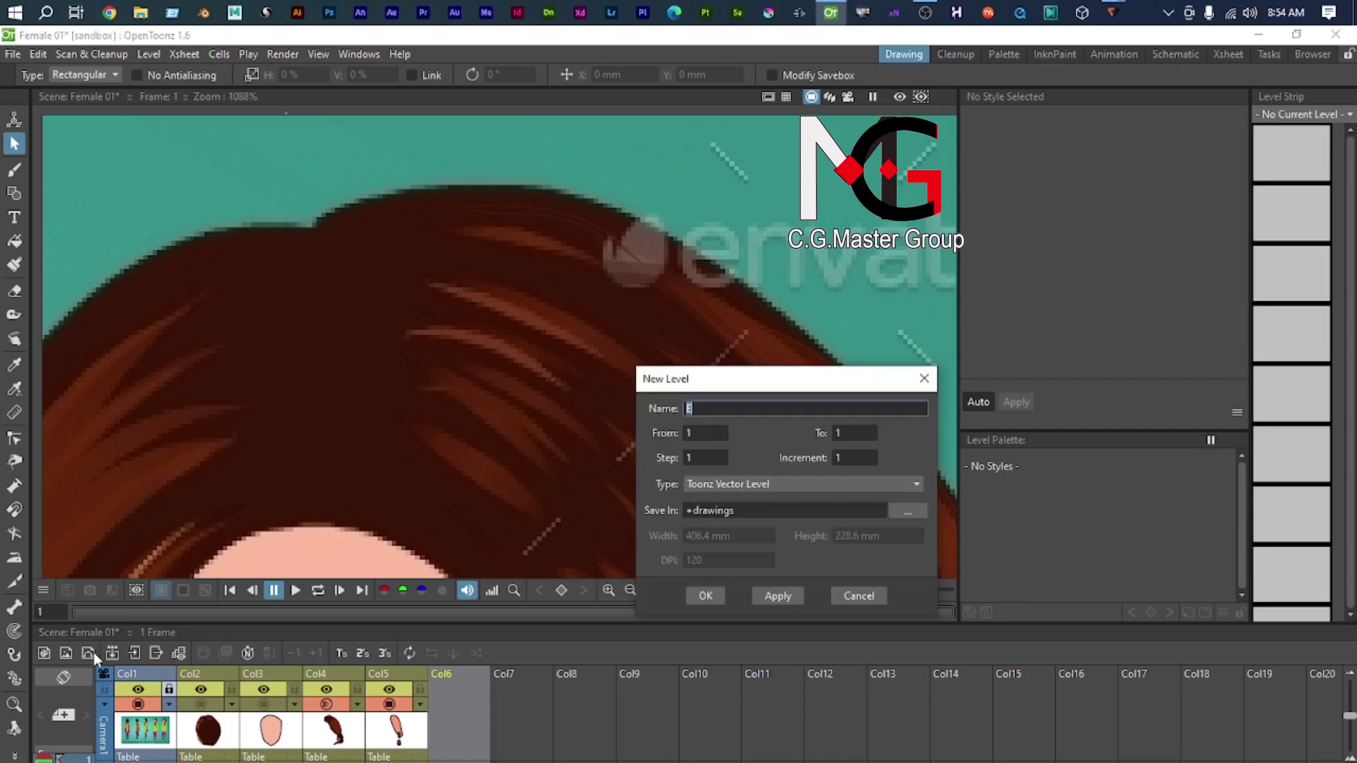
click(705, 596)
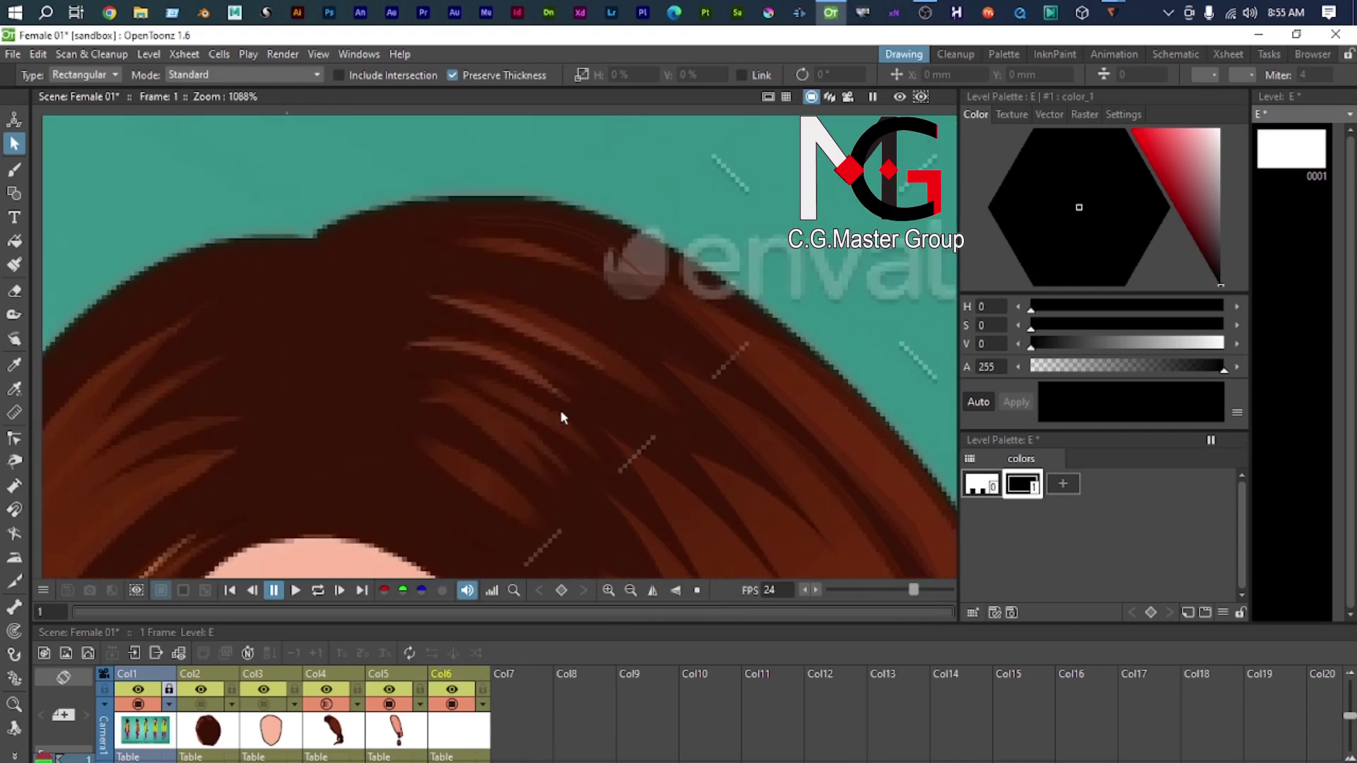
Step: Trace the broad central crown strand of the reference as a closed, curved Polyline shape on the Col6 level
key(g)
scroll(658, 384, up, 2)
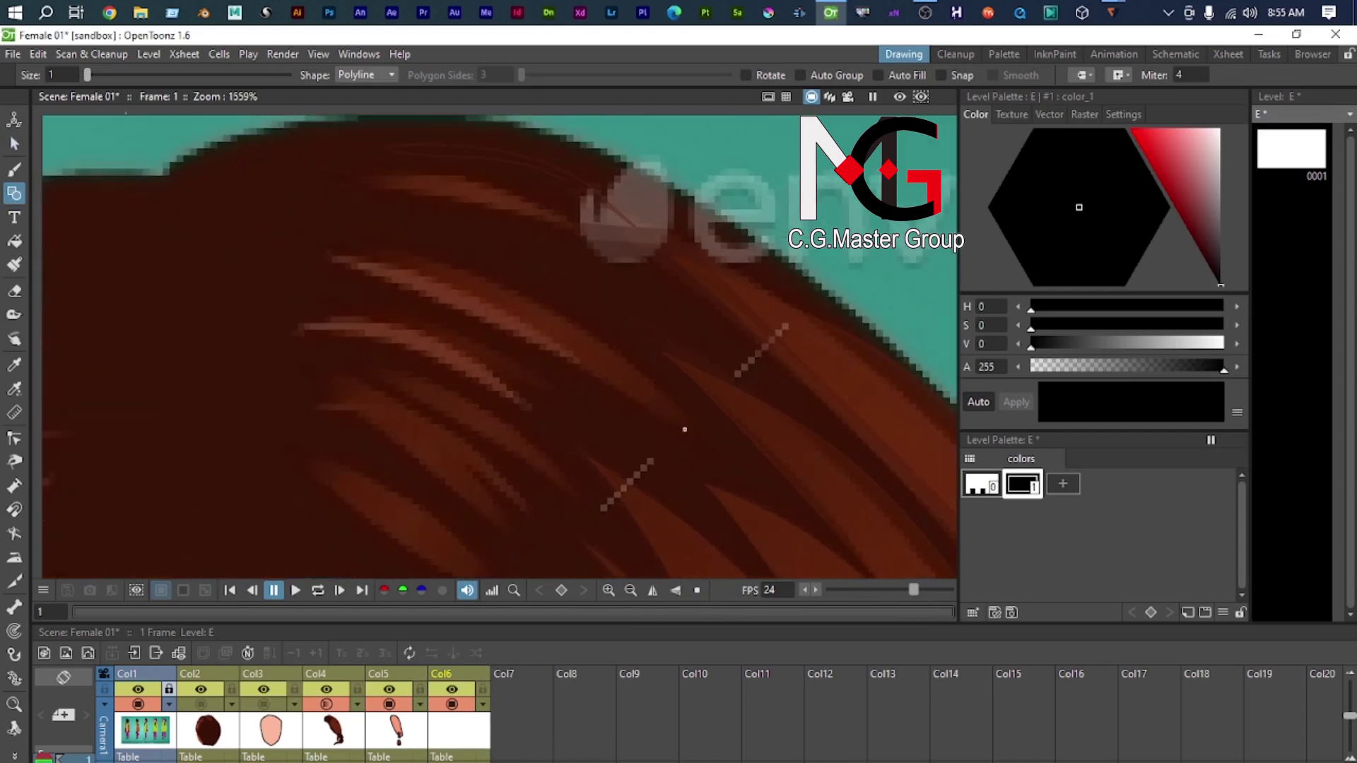
click(472, 291)
click(276, 235)
drag(686, 426, 812, 578)
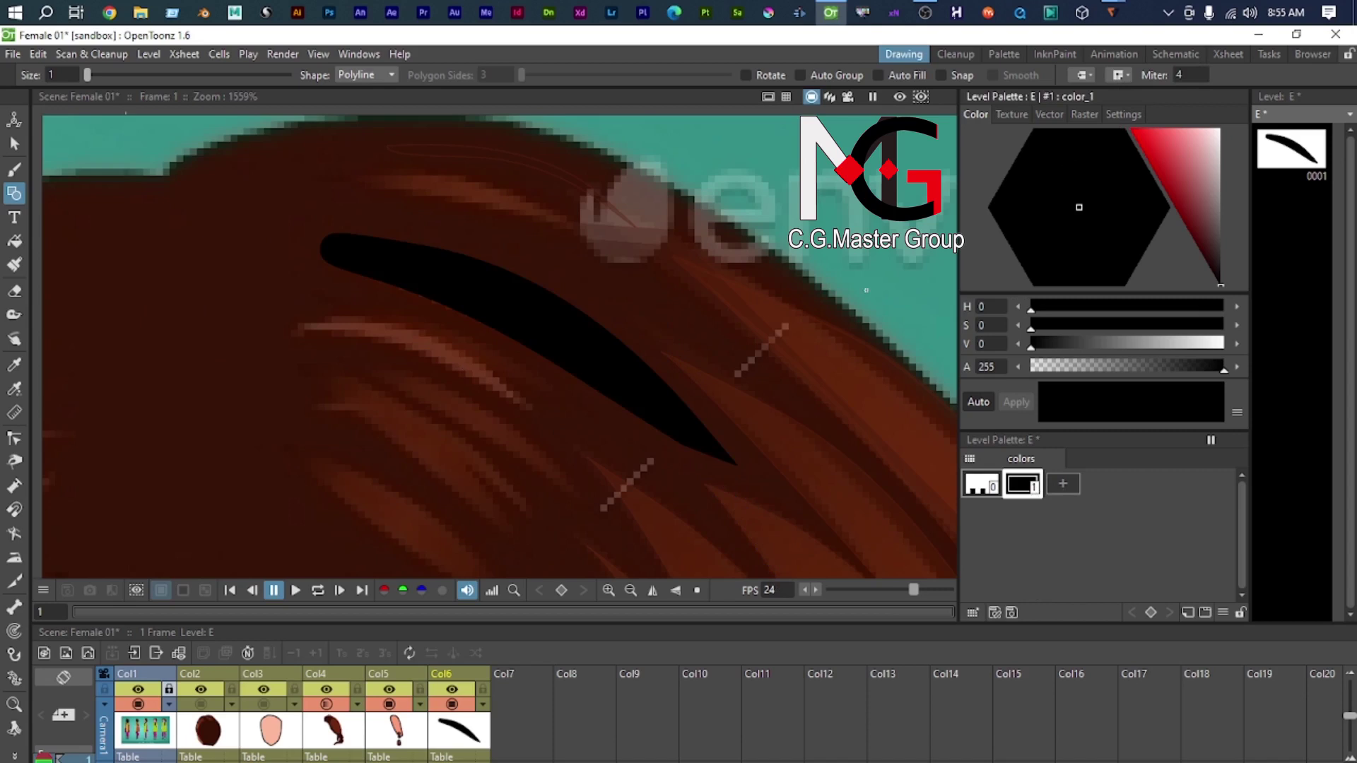
Step: Select the new crown strand's outline and set its thickness to 0.01
key(s)
click(625, 359)
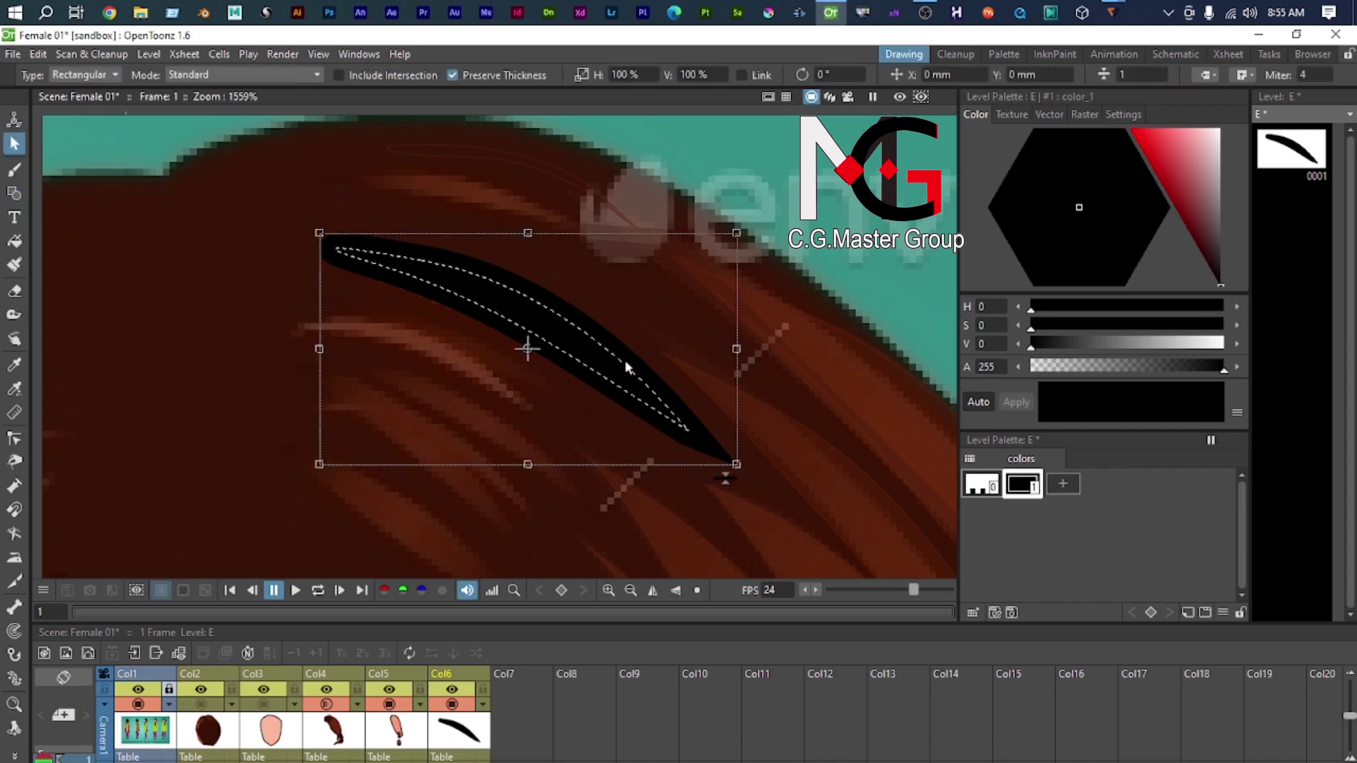
click(1142, 74)
text(0.0)
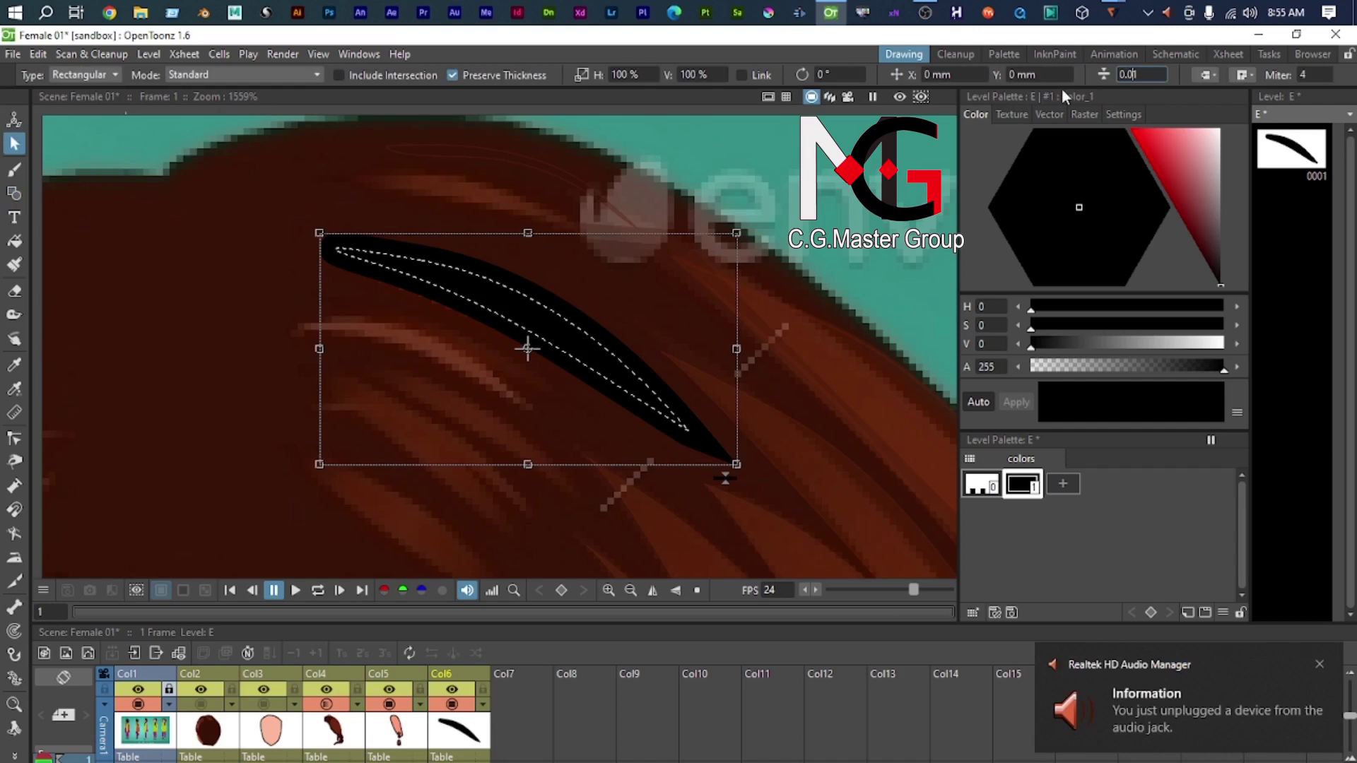
key(Return)
mouse_move(1113, 18)
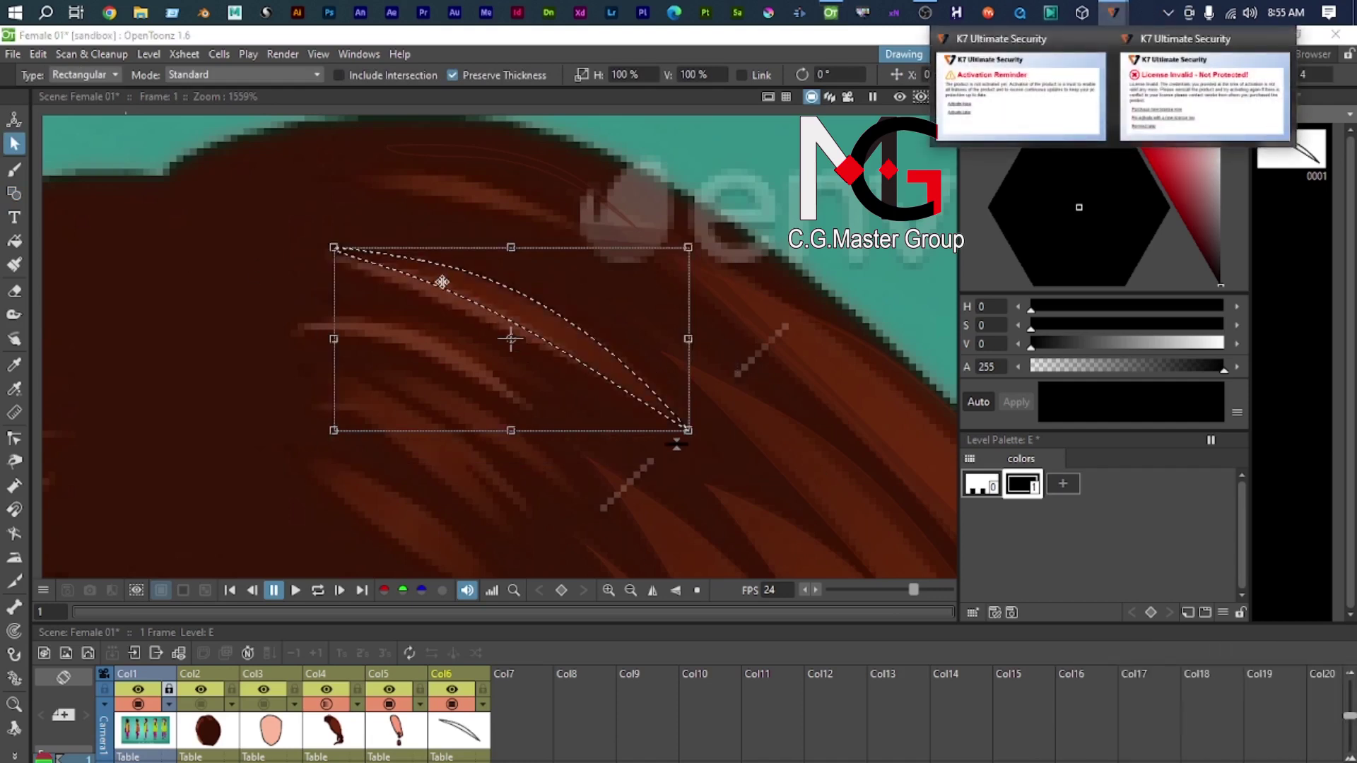
scroll(434, 356, up, 2)
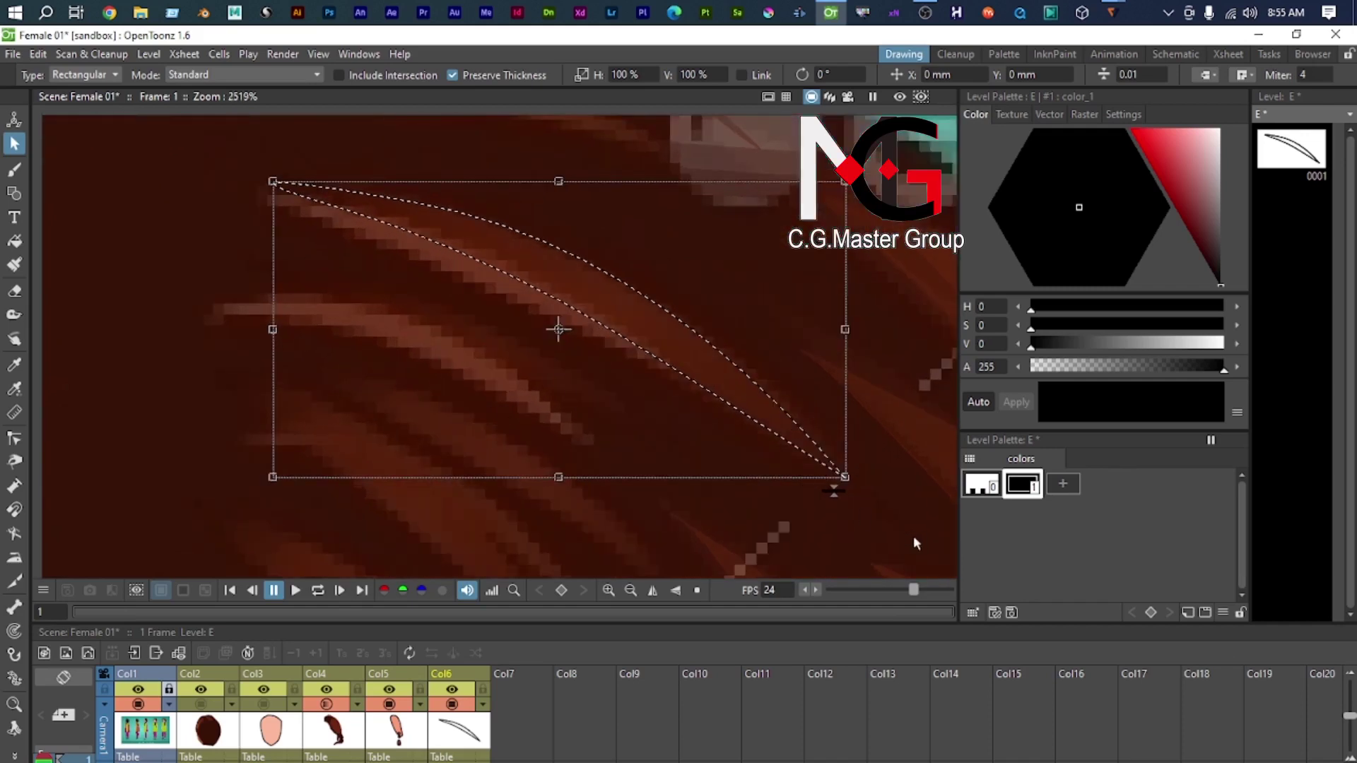
Step: Add two styles to the Col6 level's palette and paste Col4's reddish-brown style 3 onto style 2
drag(748, 384, 569, 391)
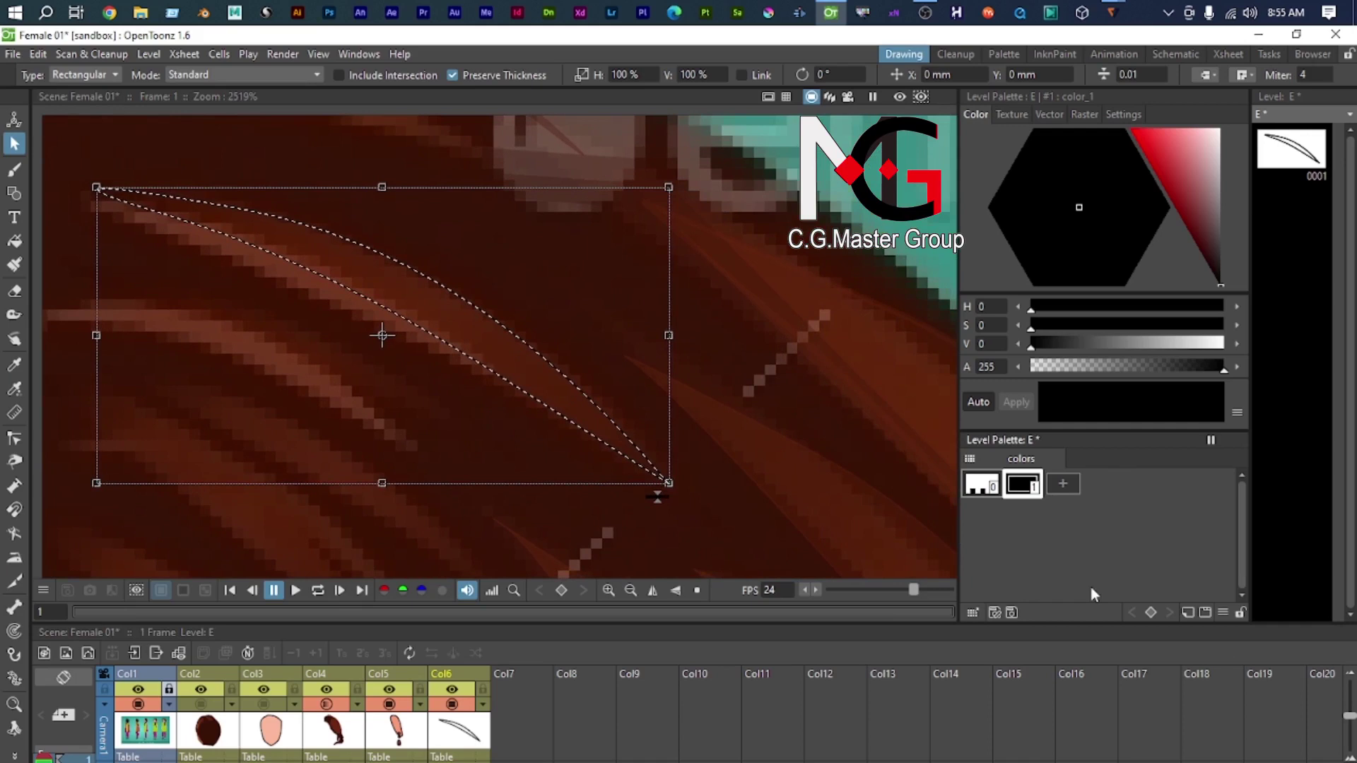
click(1062, 485)
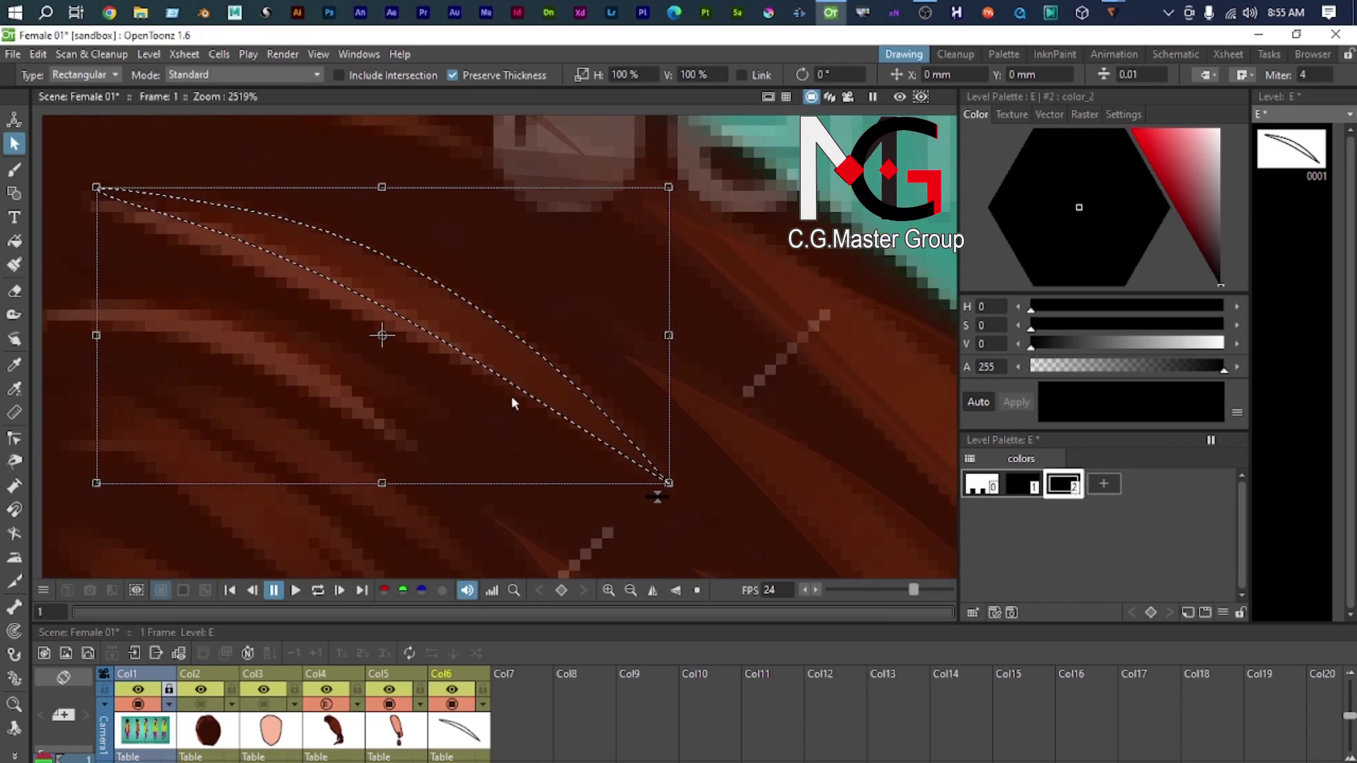
click(332, 732)
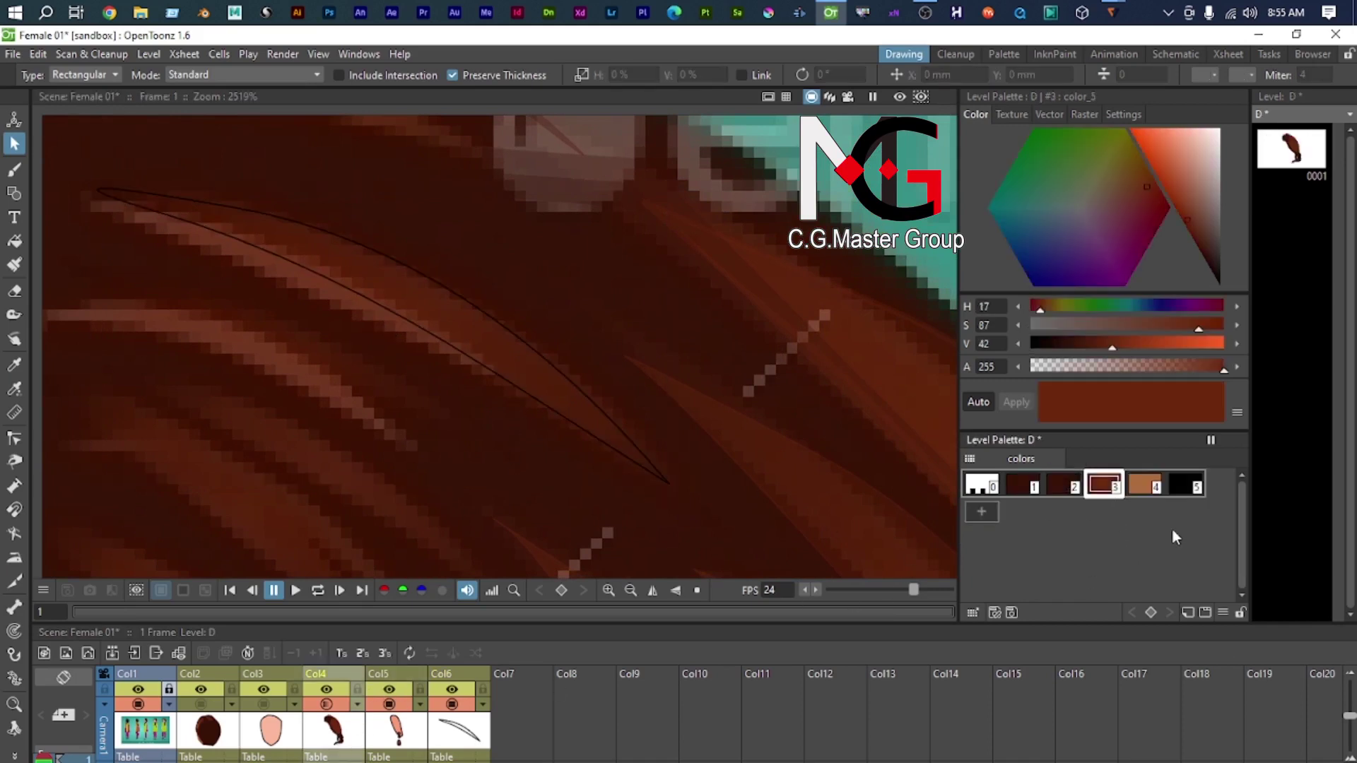
right_click(1104, 485)
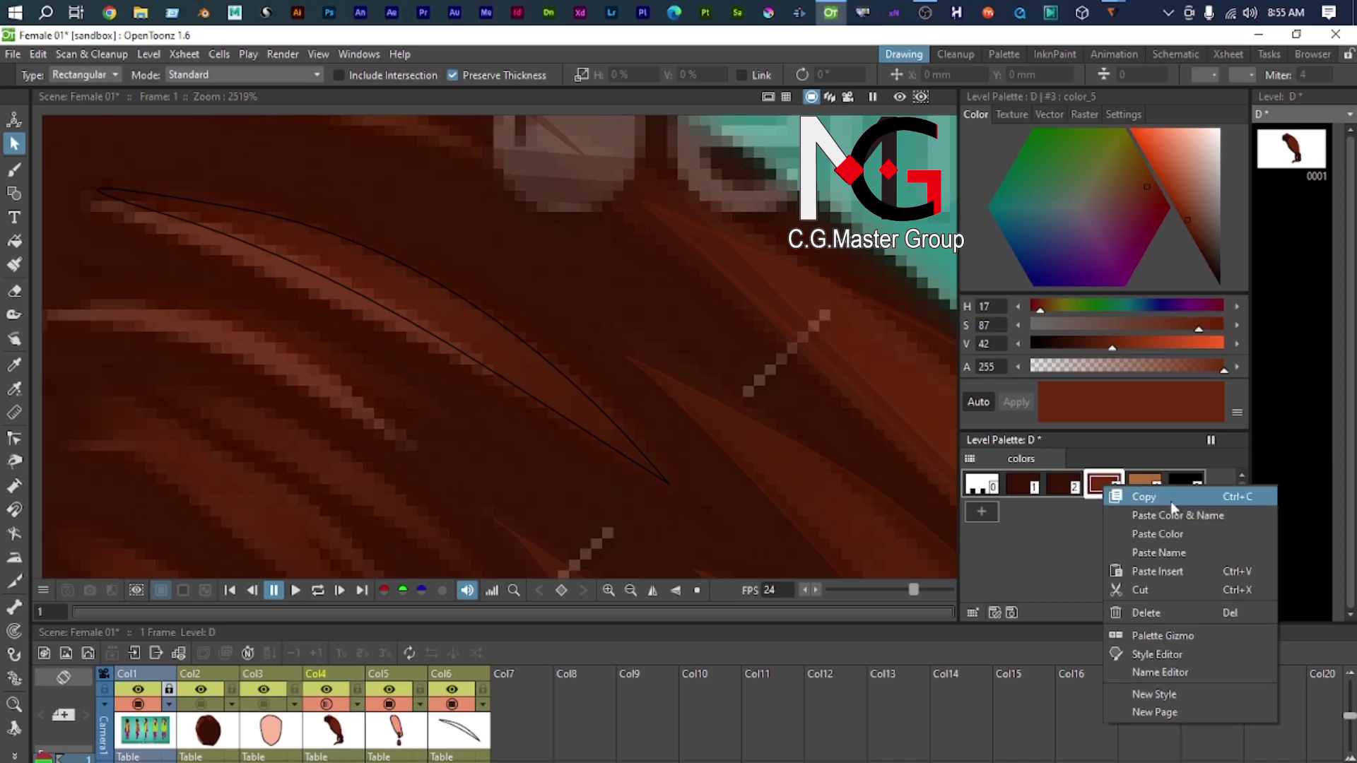
click(1170, 501)
click(459, 734)
click(1105, 485)
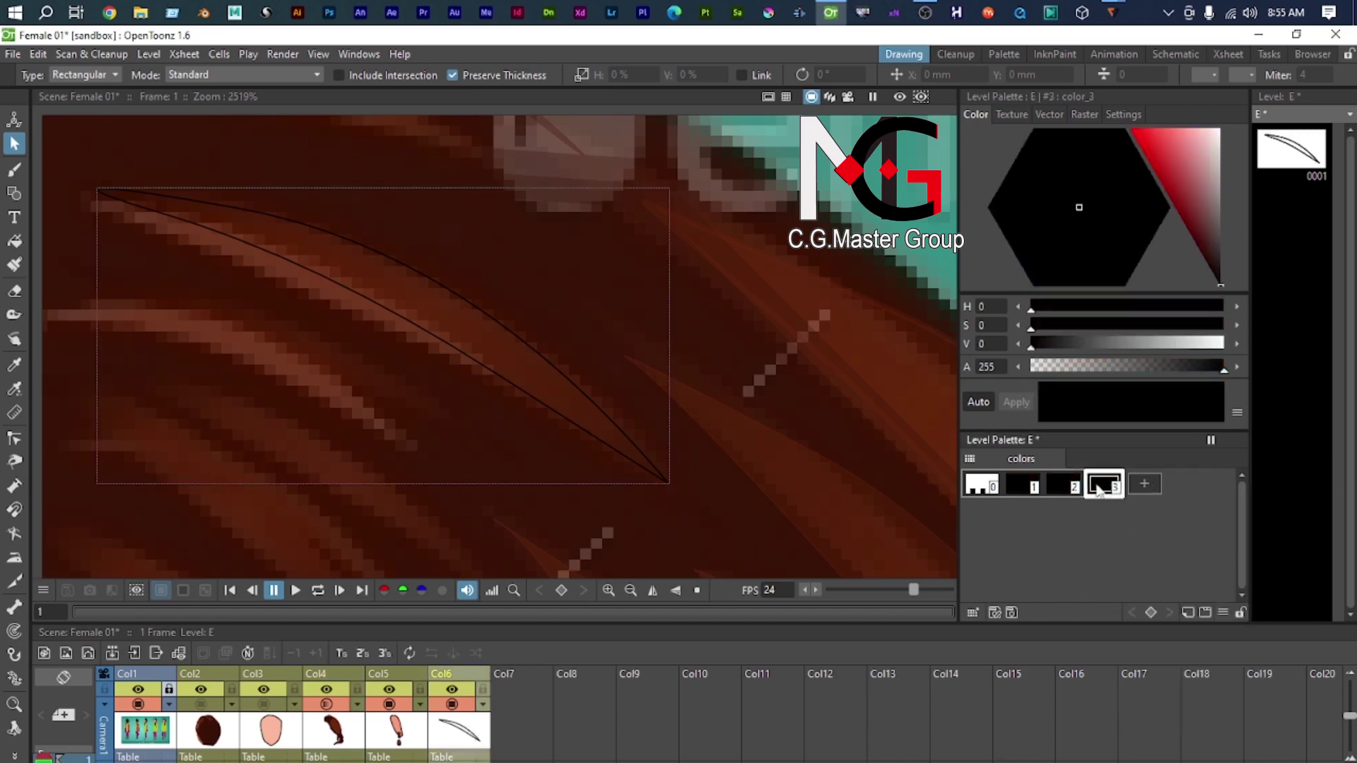
click(1068, 486)
right_click(1077, 486)
click(1136, 514)
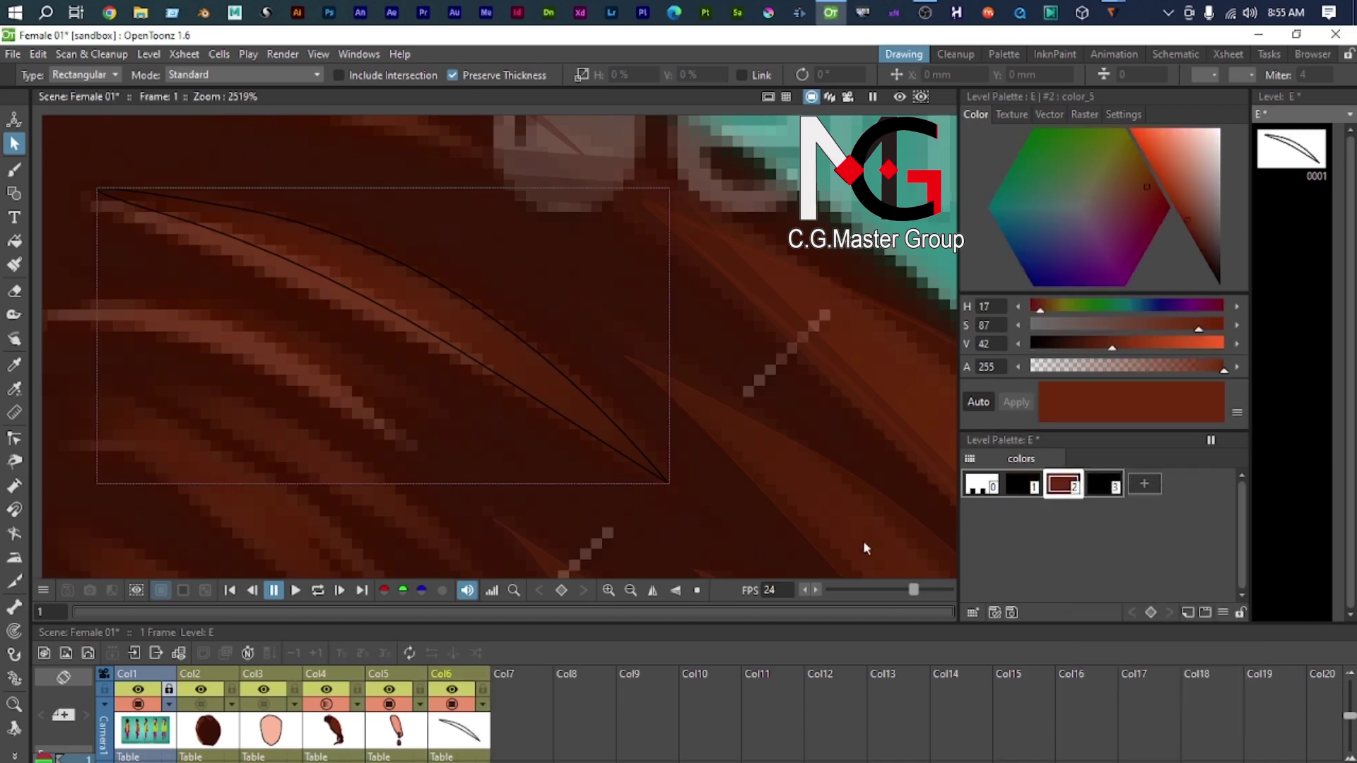
Step: Copy Col4's light-brown style 4 onto style 3 of the Col6 level's palette
scroll(473, 482, down, 1)
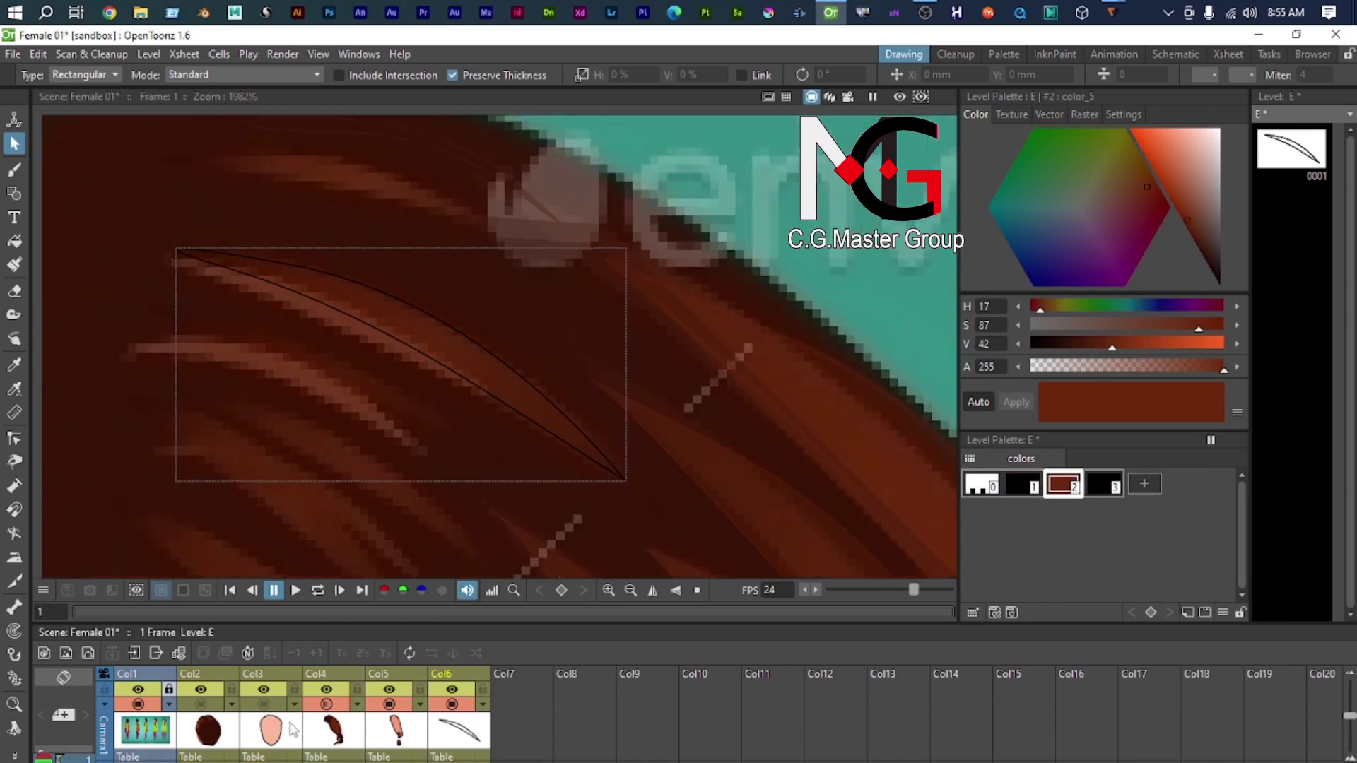
click(336, 735)
click(1136, 488)
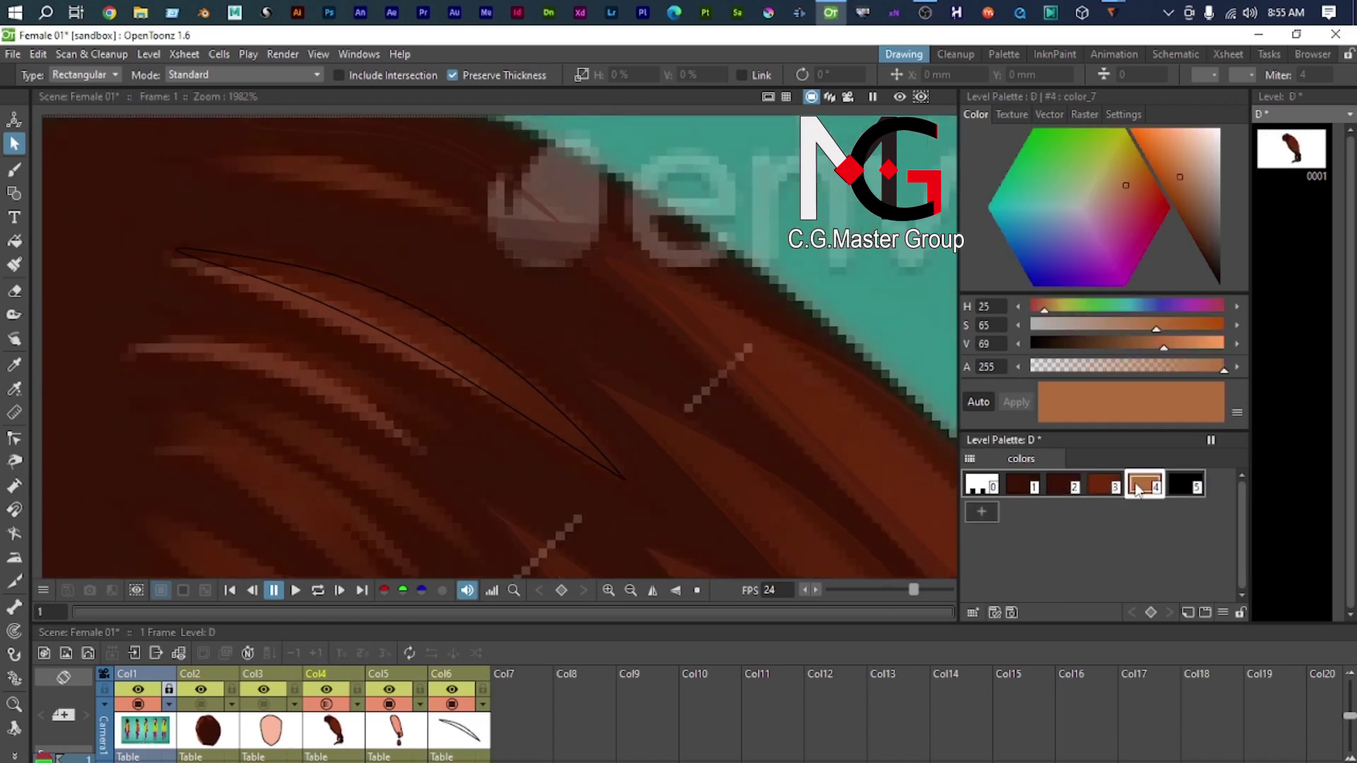
right_click(1138, 488)
click(1182, 497)
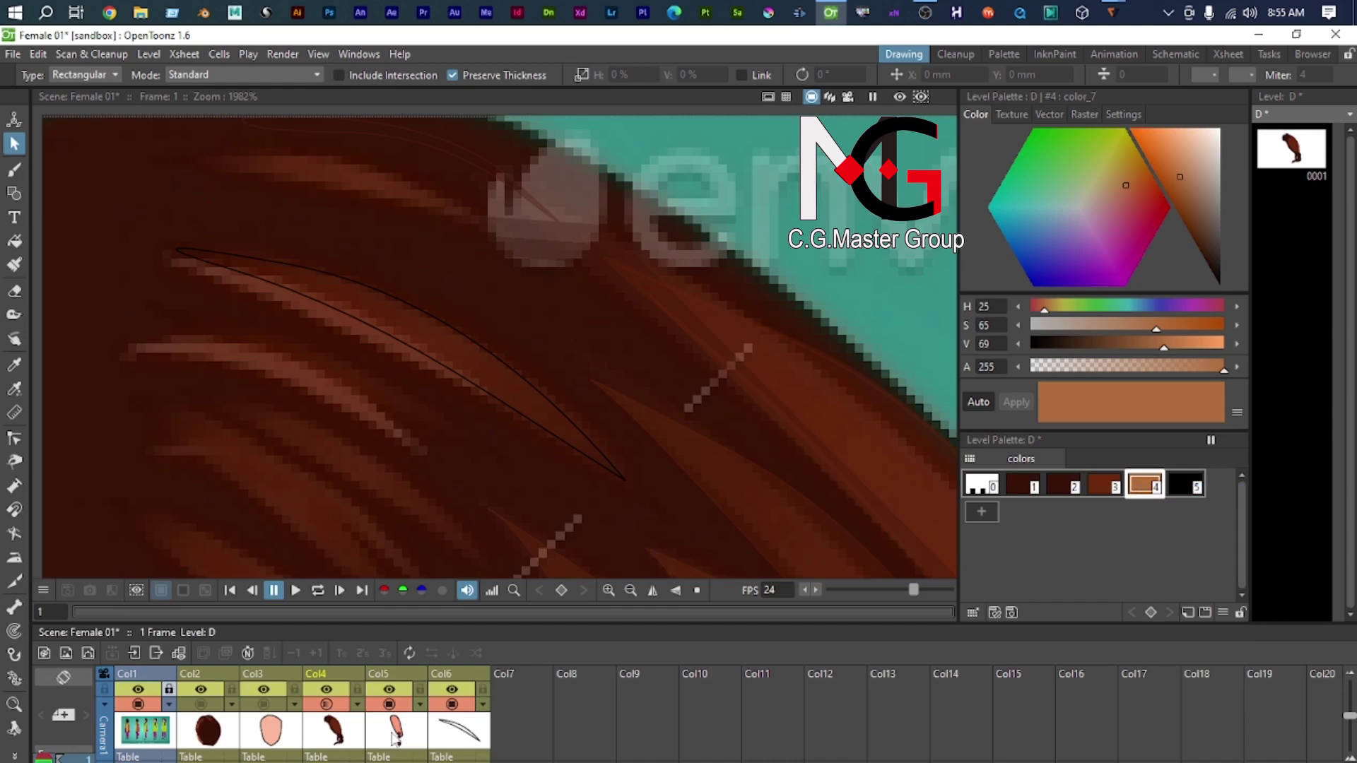
click(452, 739)
click(1117, 485)
right_click(1118, 485)
click(1154, 534)
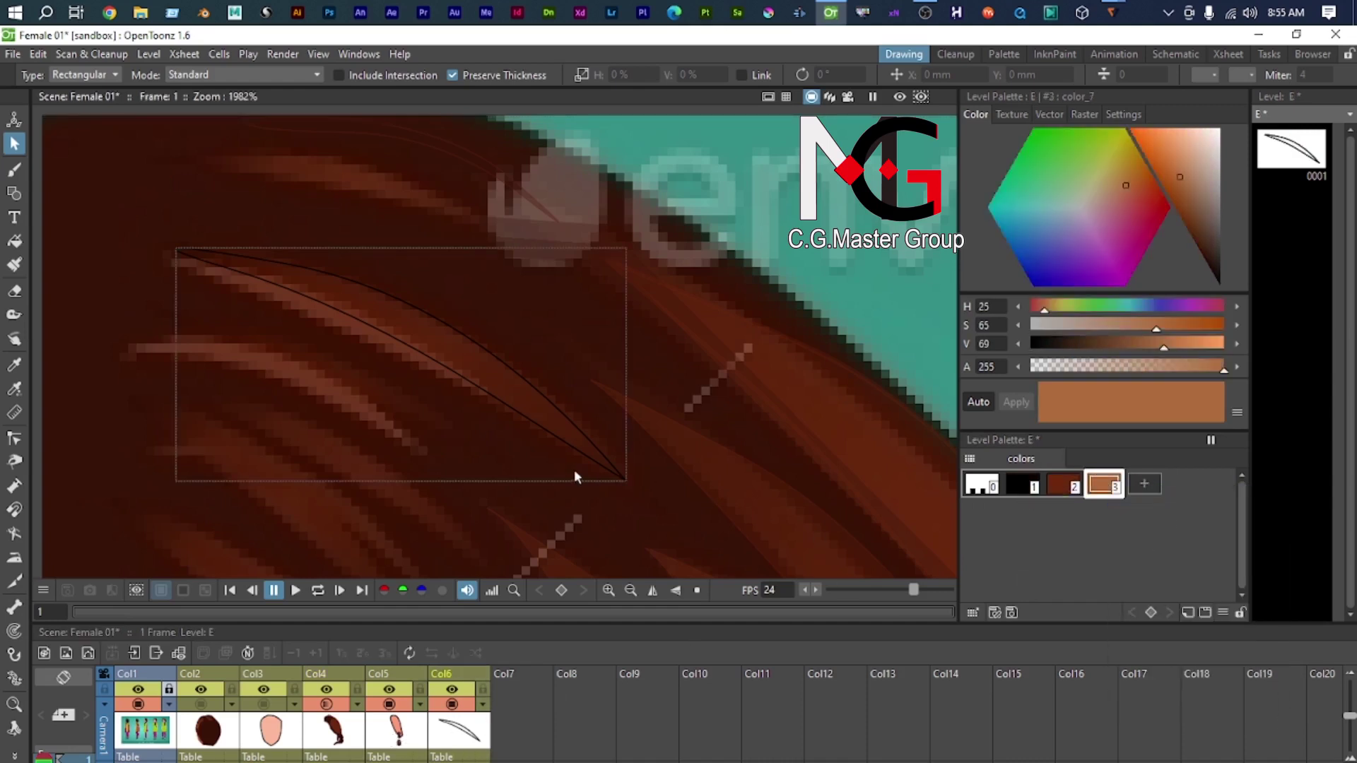
Step: Fill the new crown strand with reddish-brown style 2
click(532, 424)
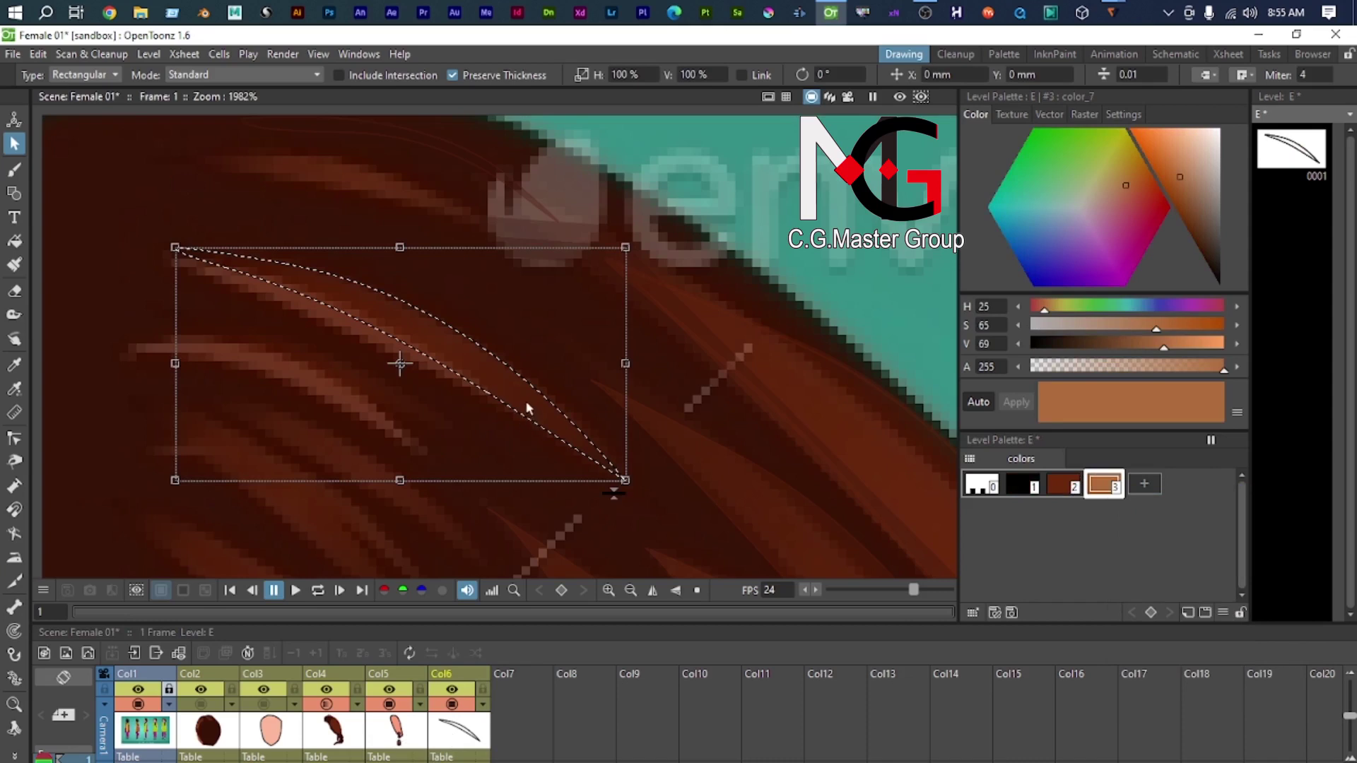
key(f)
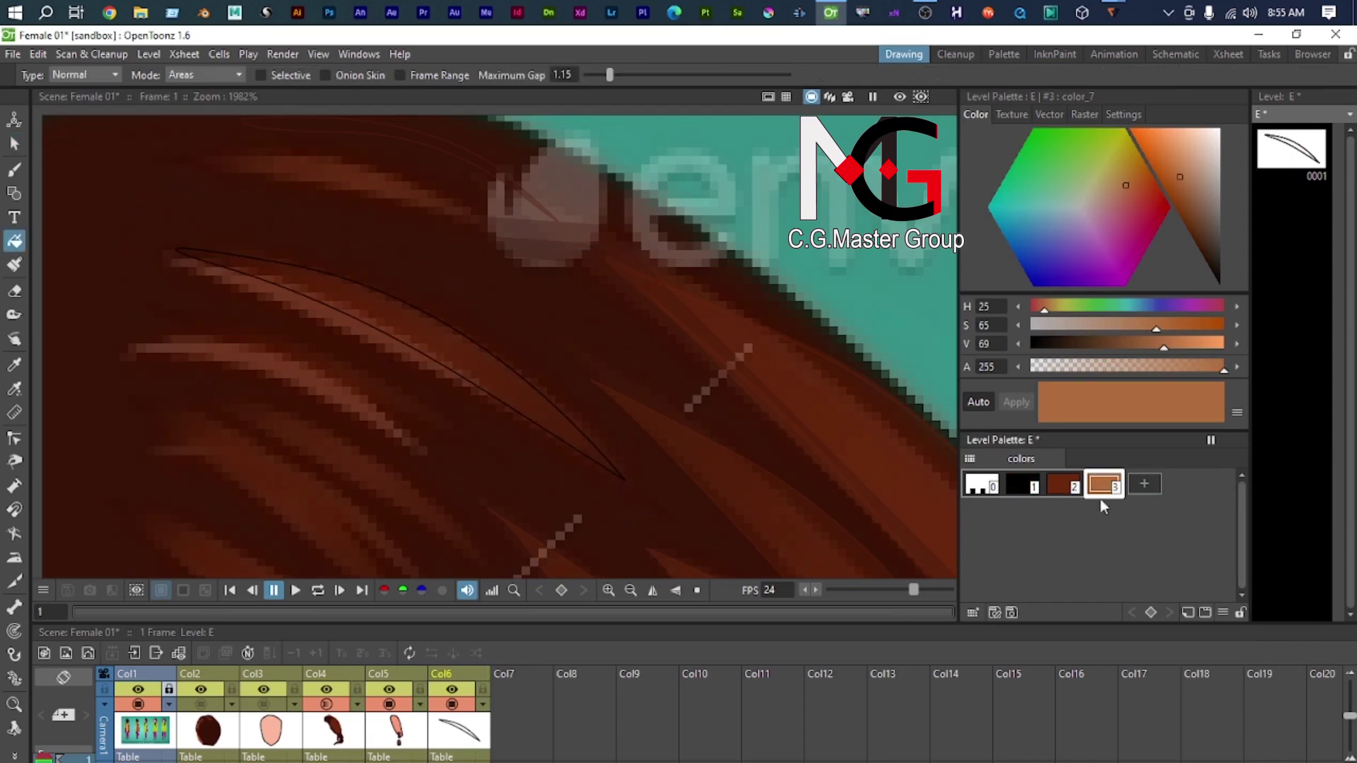
click(1064, 485)
click(471, 362)
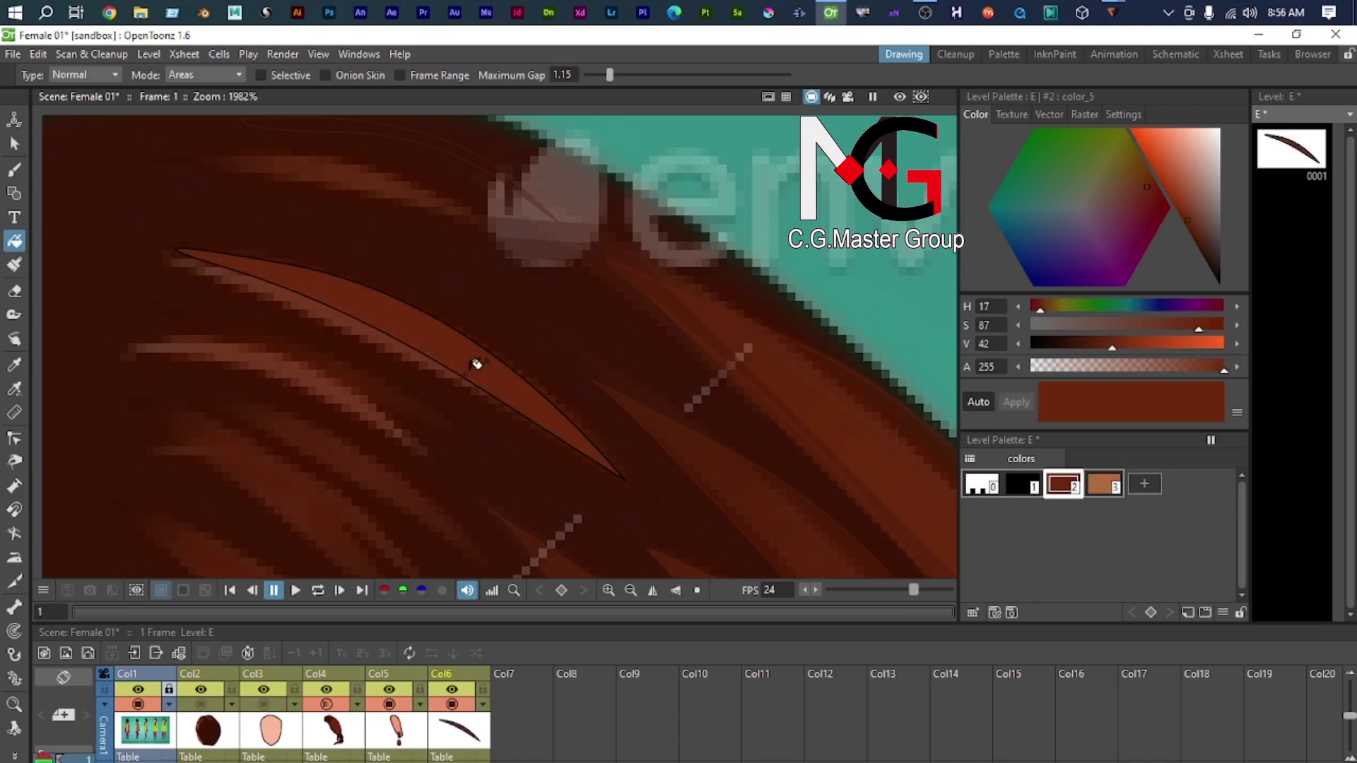
Step: Recolor the filled crown strand's outline with reddish-brown style 2 and deselect it
key(s)
click(476, 399)
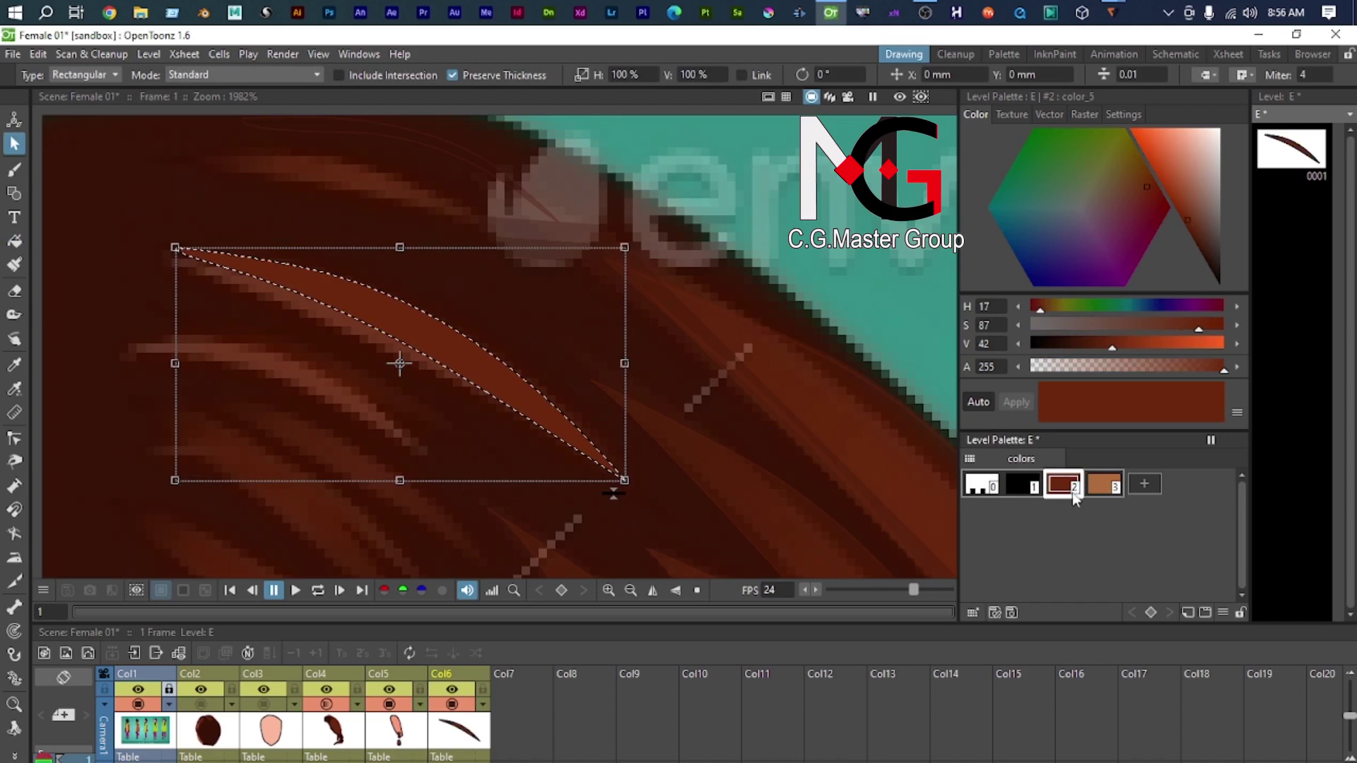
click(1019, 486)
click(1065, 487)
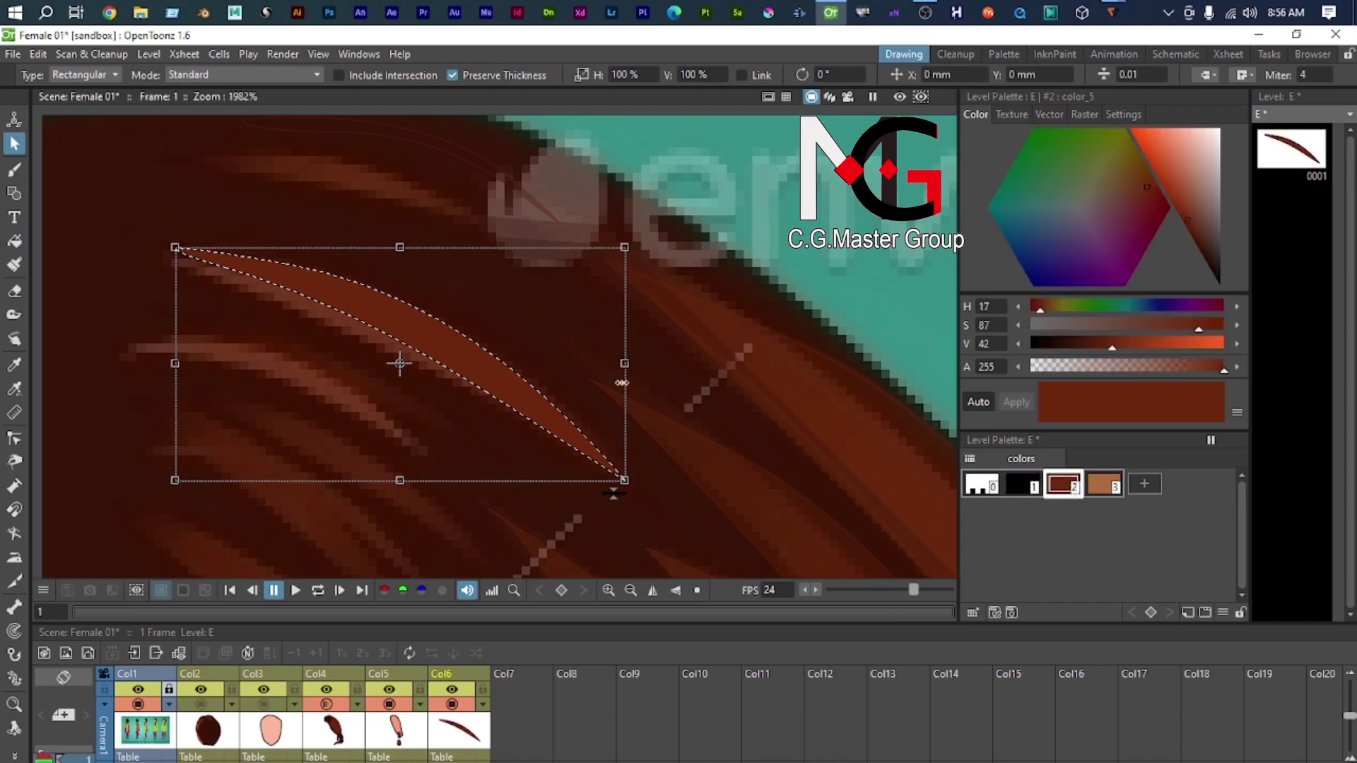
click(676, 501)
scroll(708, 498, up, 3)
scroll(631, 521, down, 3)
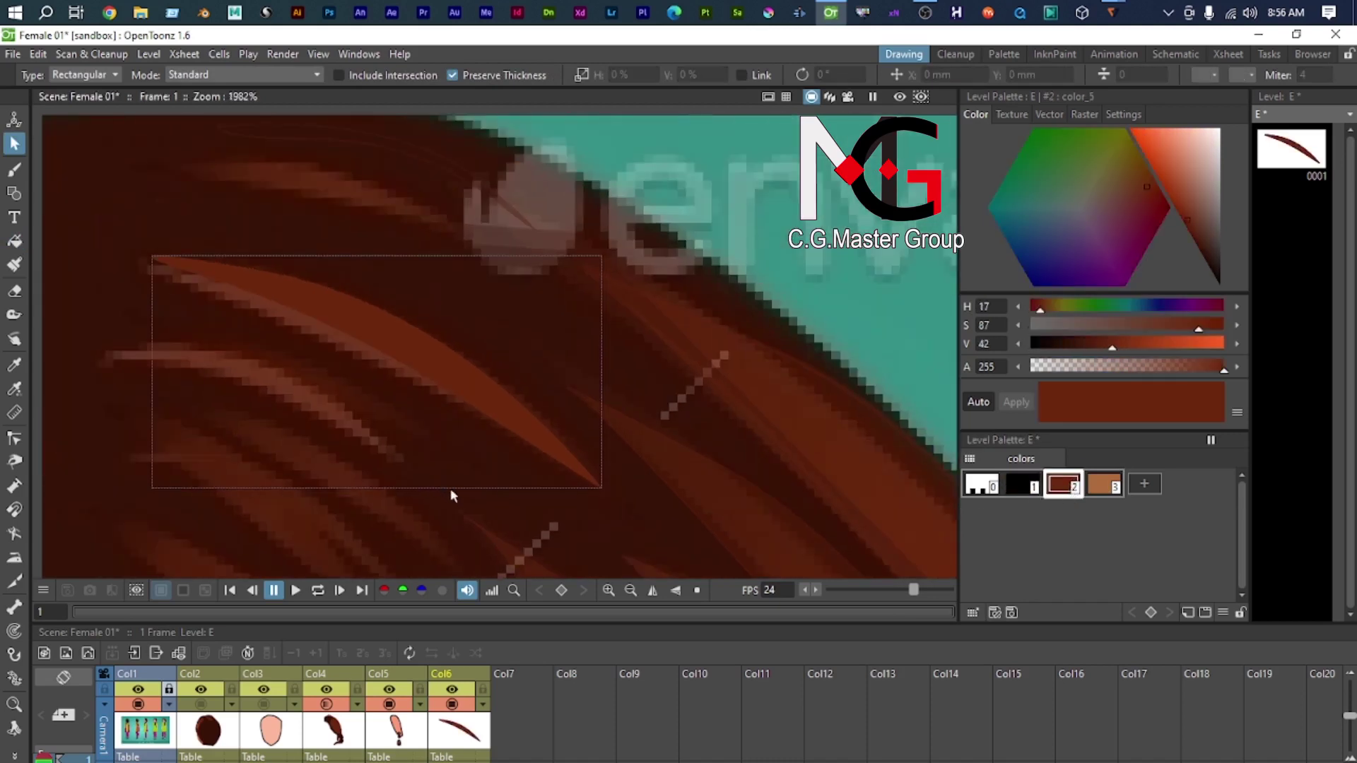
scroll(452, 492, down, 2)
drag(452, 492, 600, 504)
scroll(577, 482, up, 1)
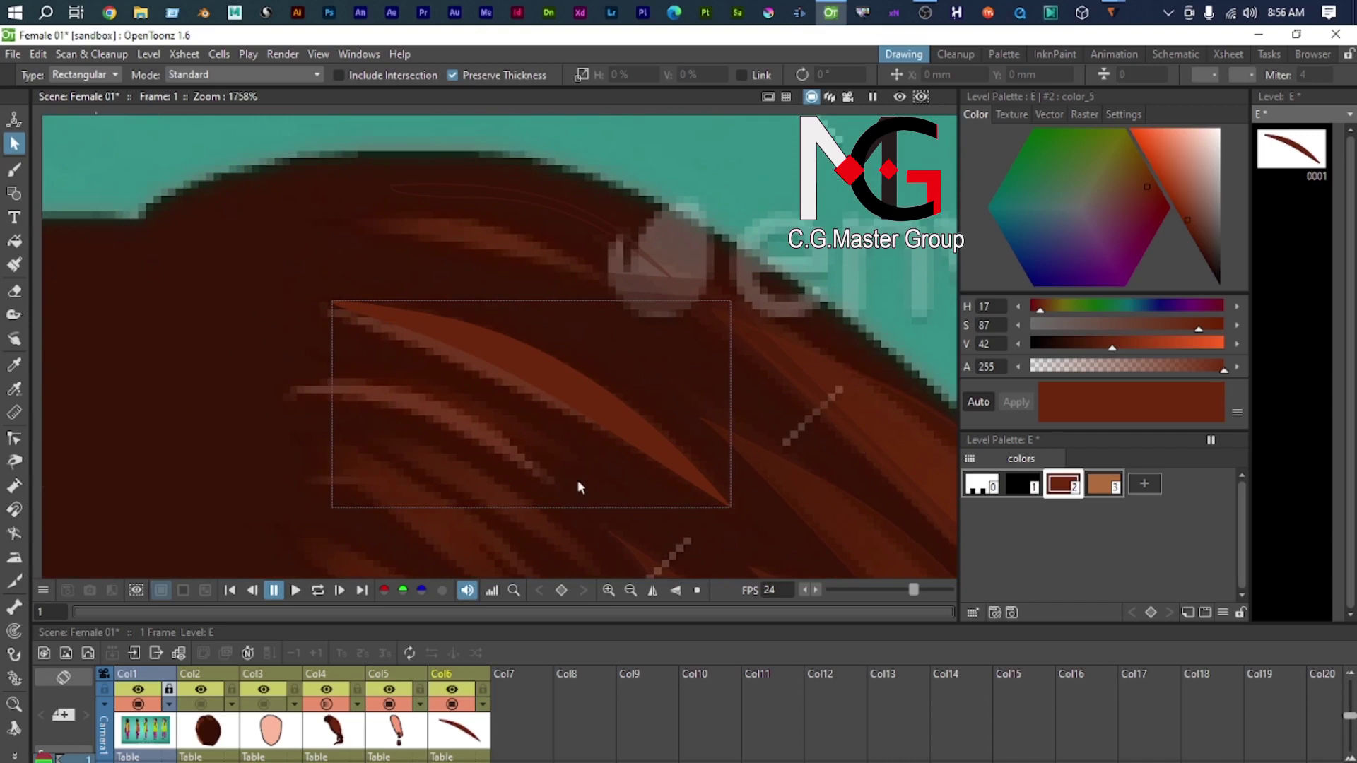
Step: Trace the lighter highlight along the crown strand's lower edge as a closed Polyline shape
key(g)
scroll(573, 459, up, 1)
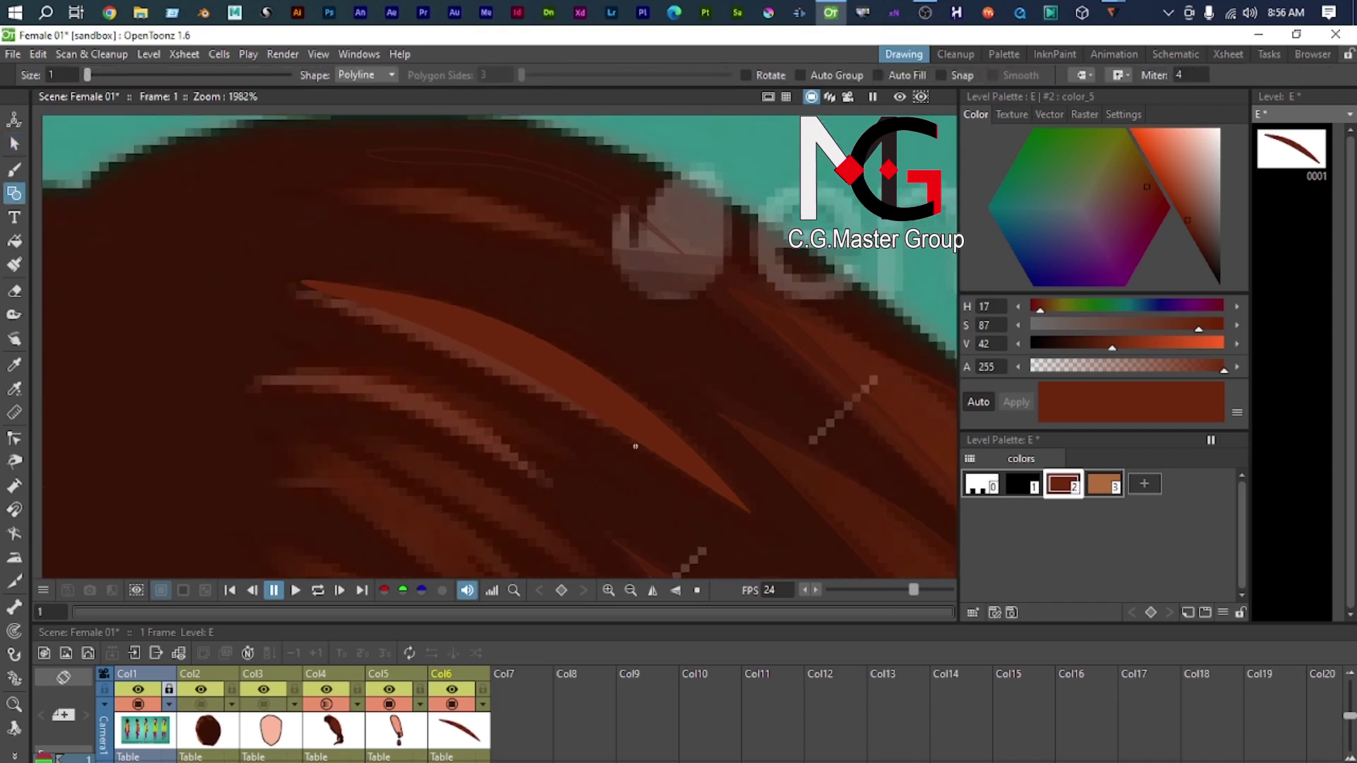
drag(300, 289, 170, 260)
scroll(584, 421, up, 10)
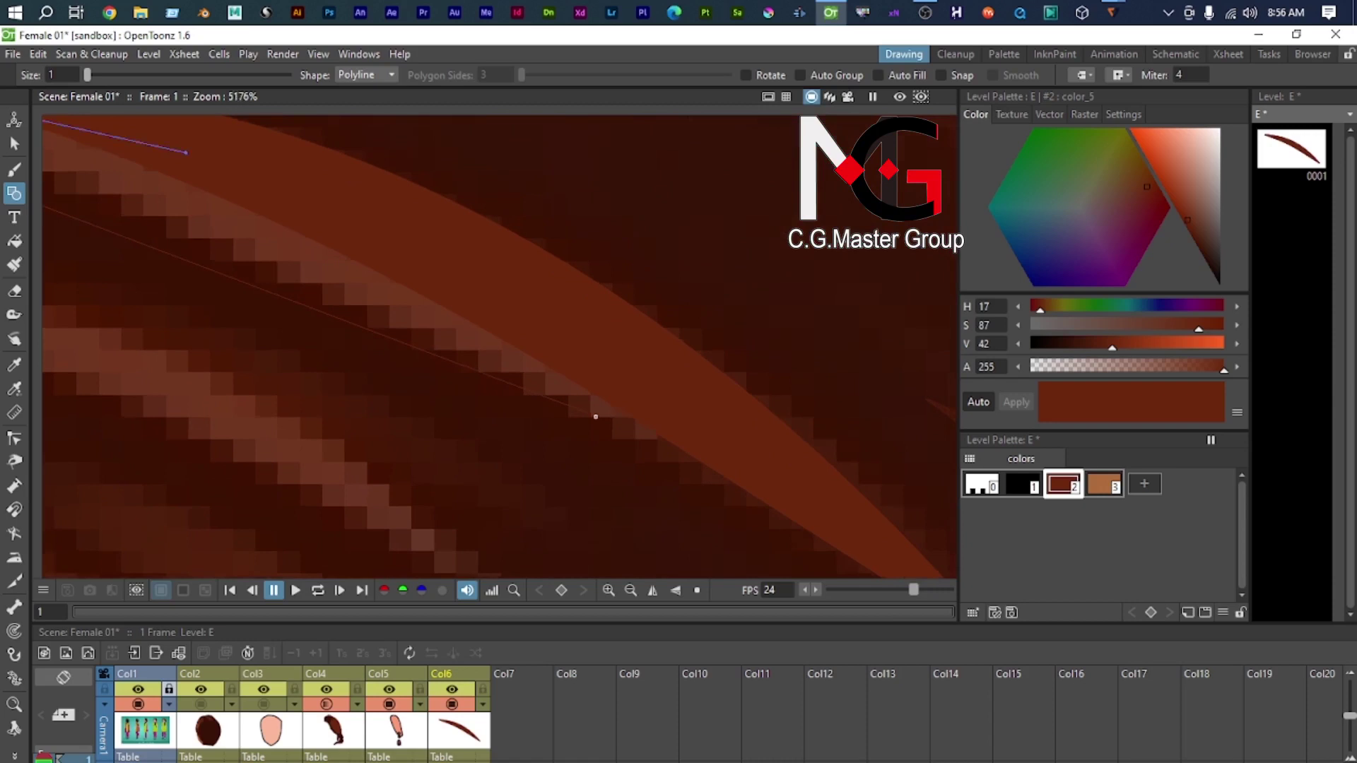
scroll(623, 437, down, 5)
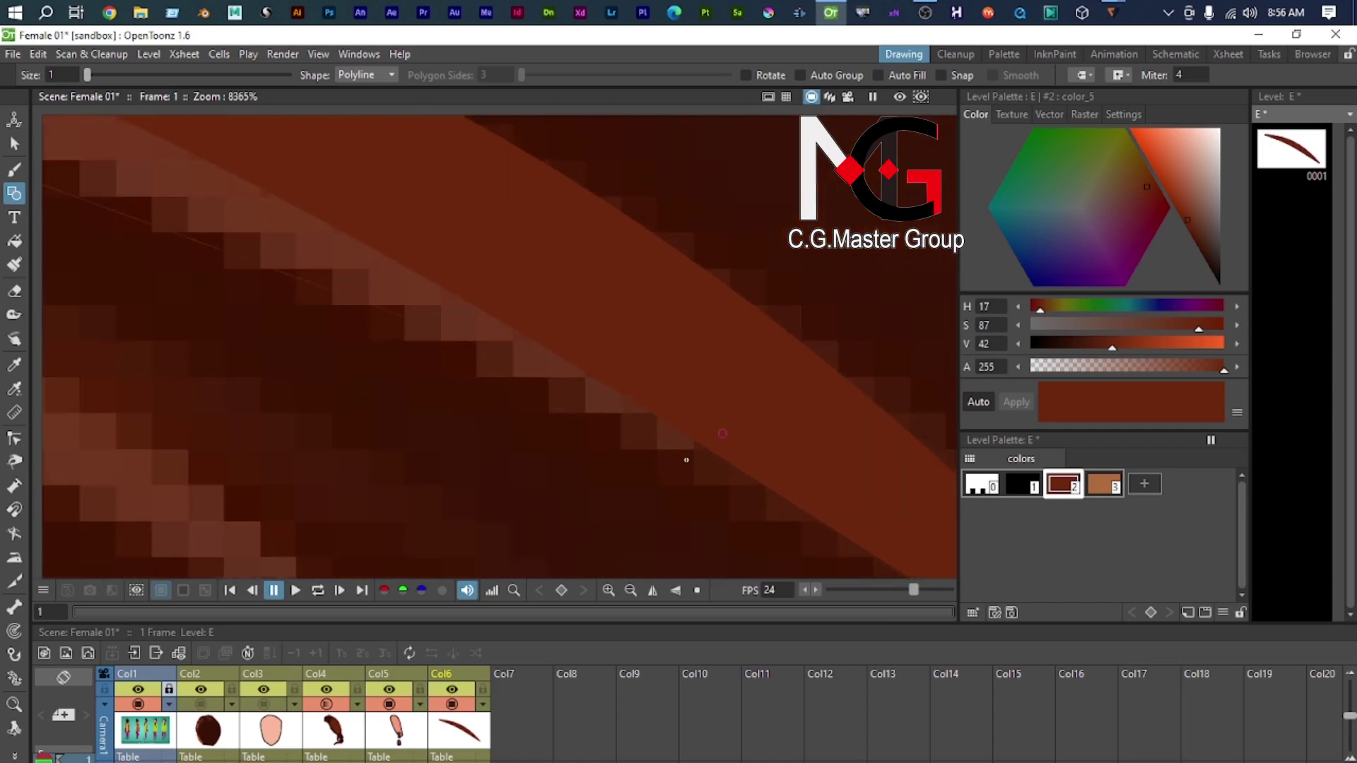
mouse_move(707, 444)
mouse_down()
mouse_move(729, 477)
mouse_move(844, 526)
mouse_up()
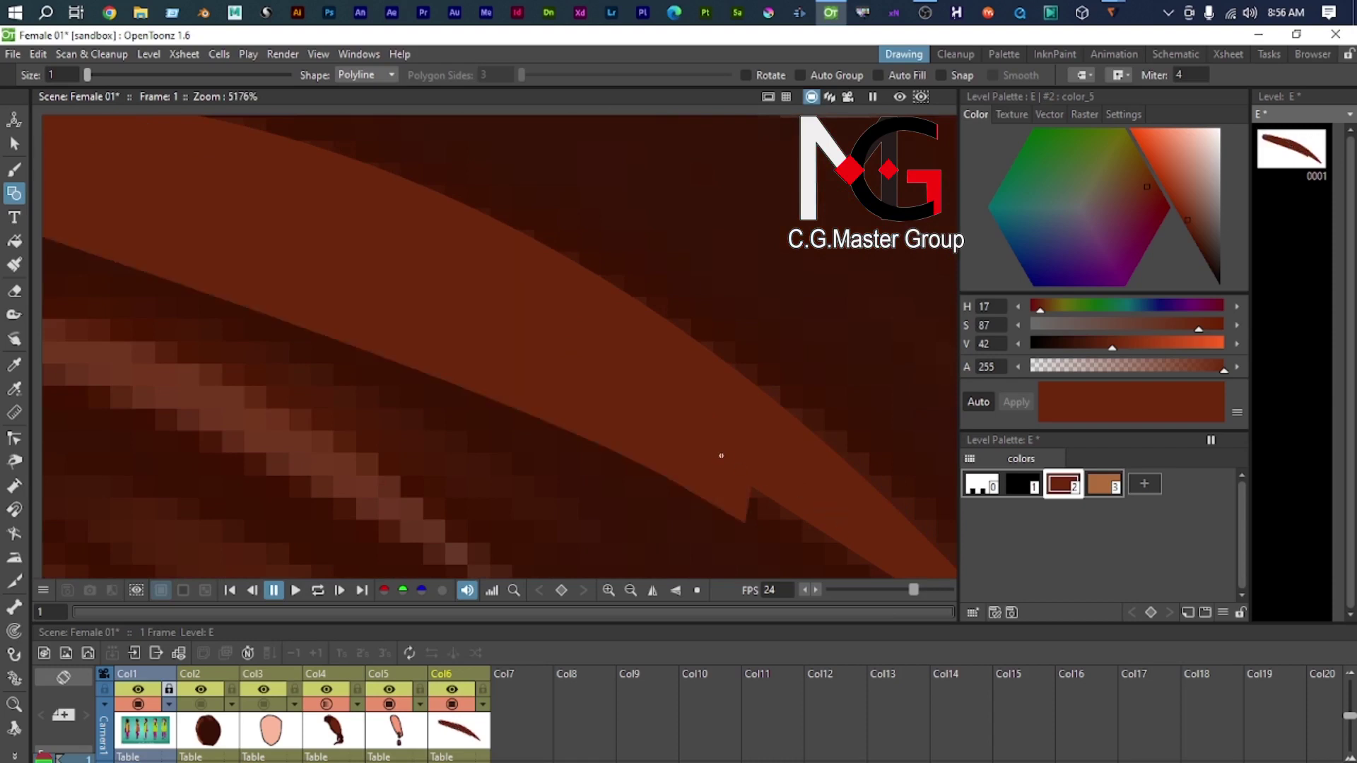
Step: Switch to light-brown style 3 and delete the highlight shape along the crown strand's lower edge
click(1110, 488)
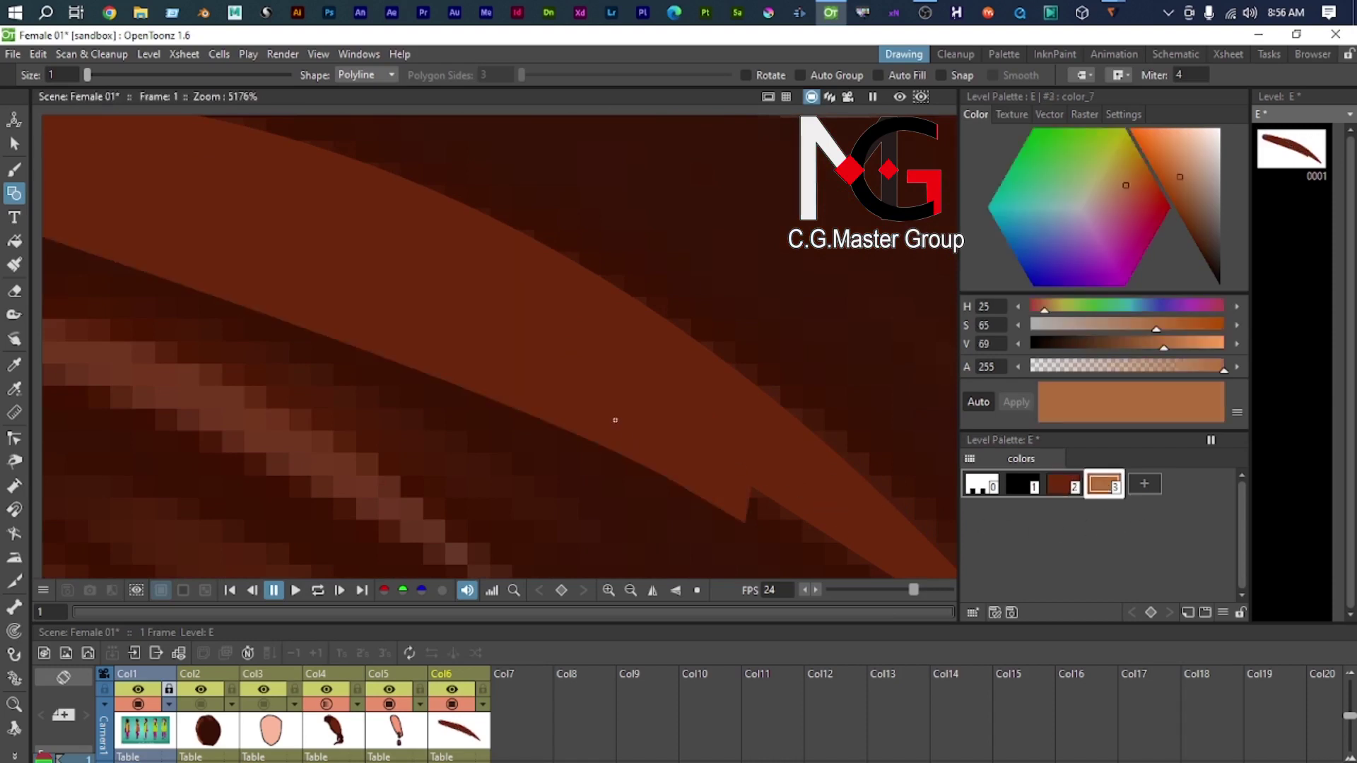
key(f)
scroll(583, 401, down, 1)
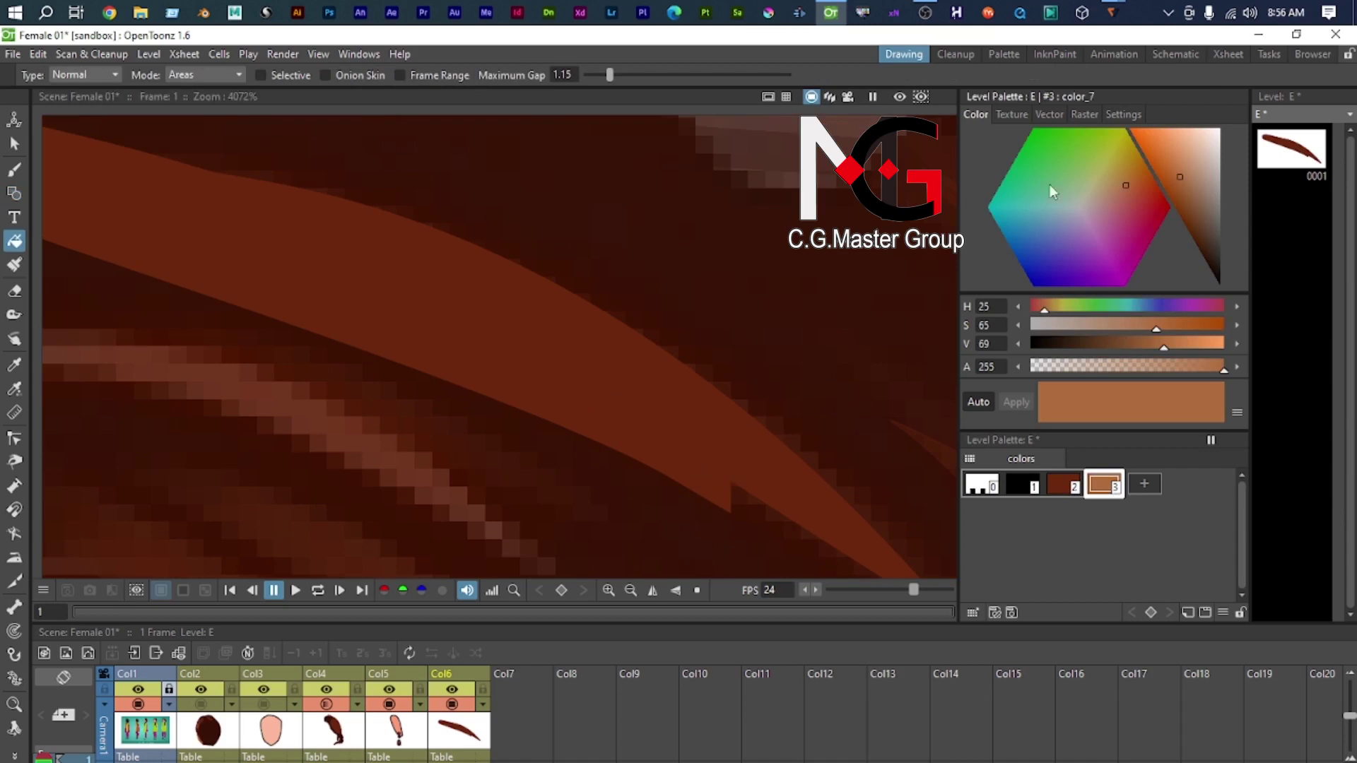
key(s)
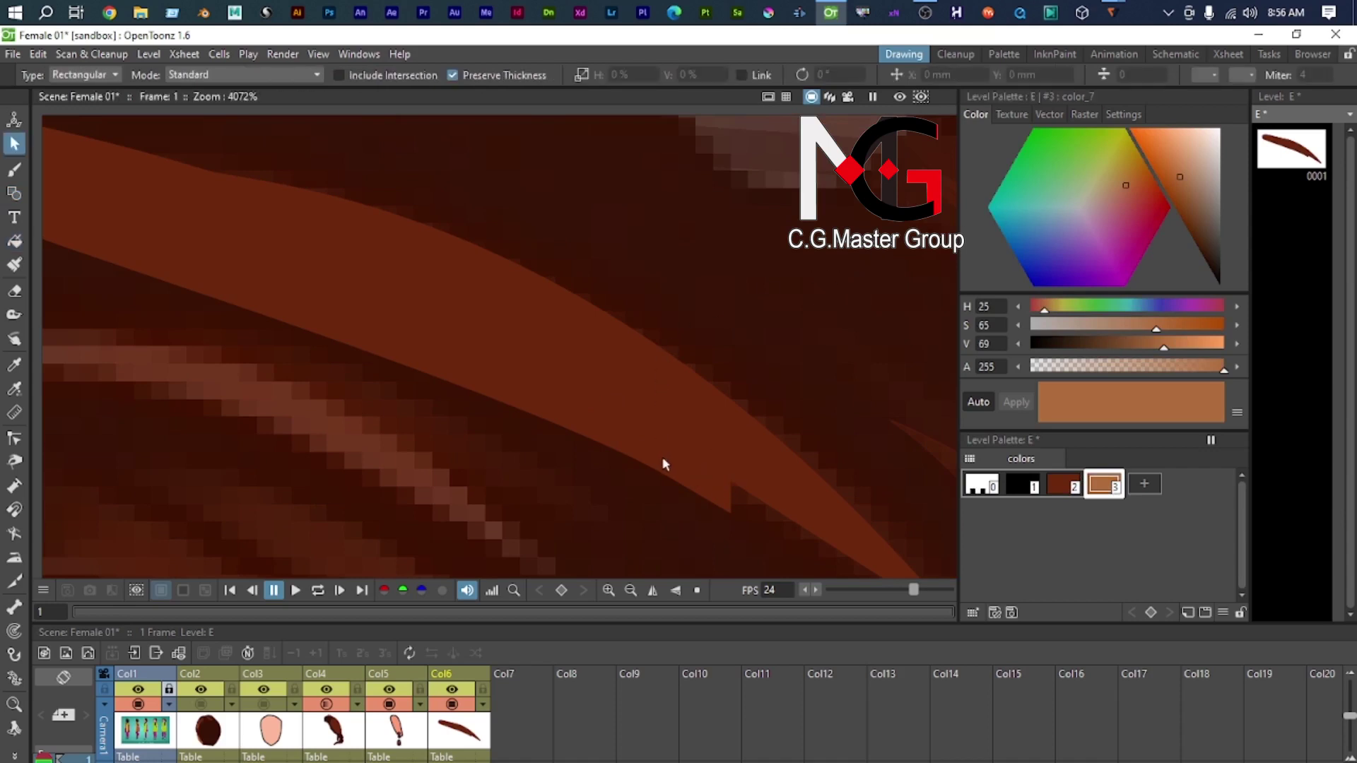
scroll(719, 500, down, 2)
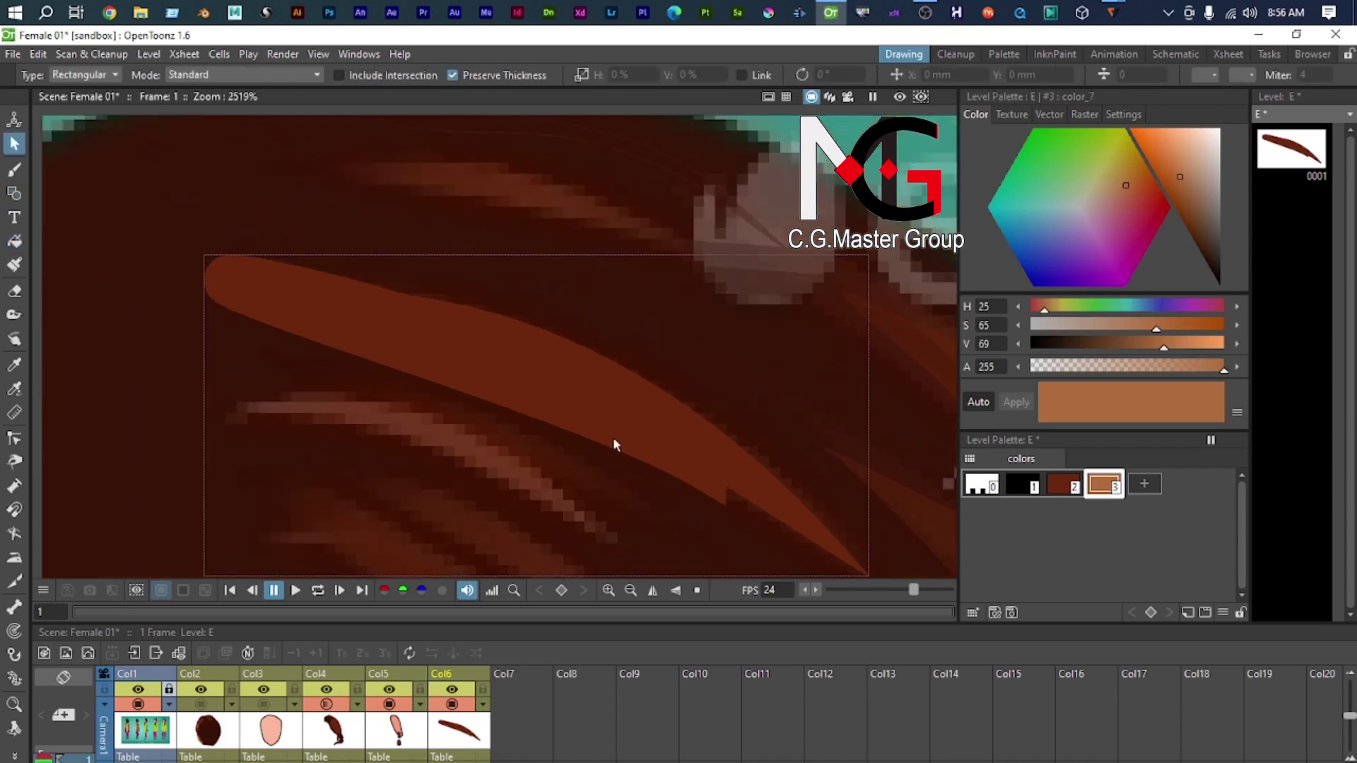
click(506, 404)
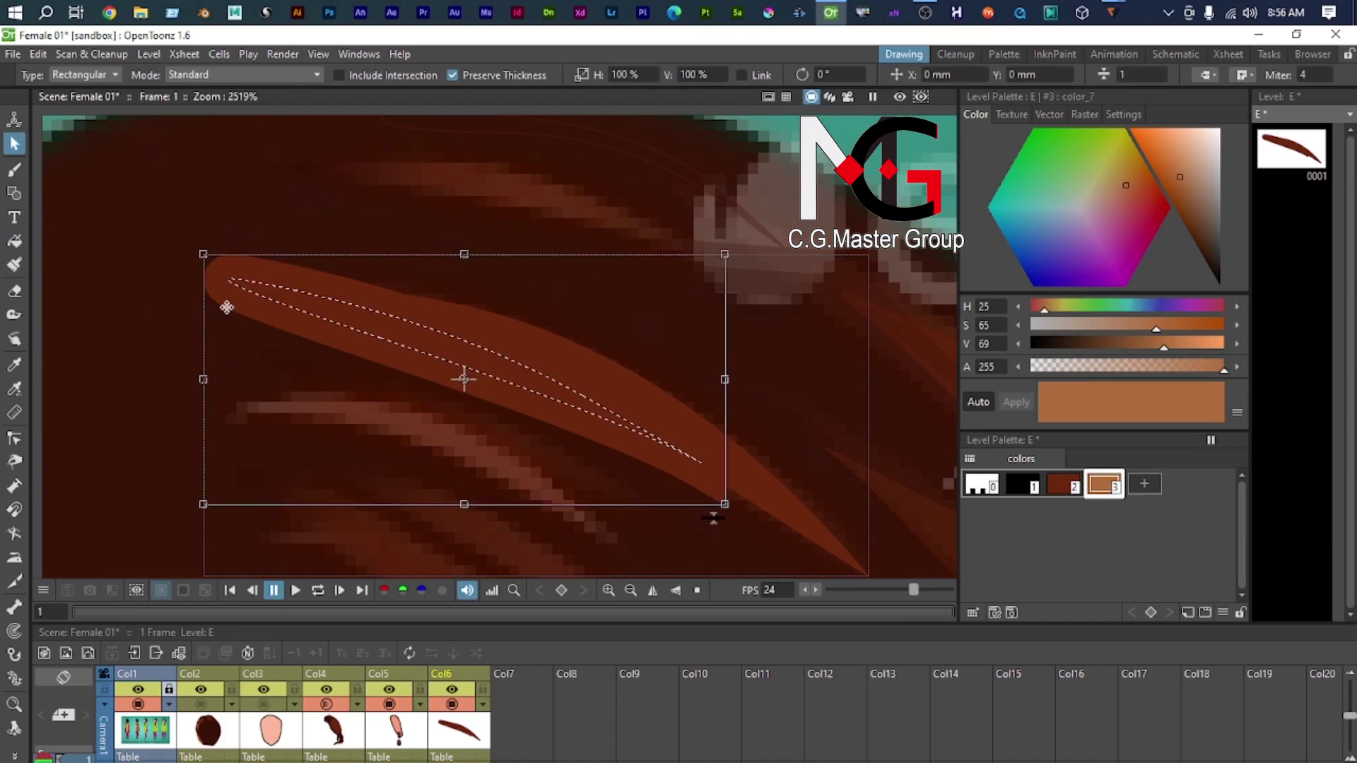
key(Delete)
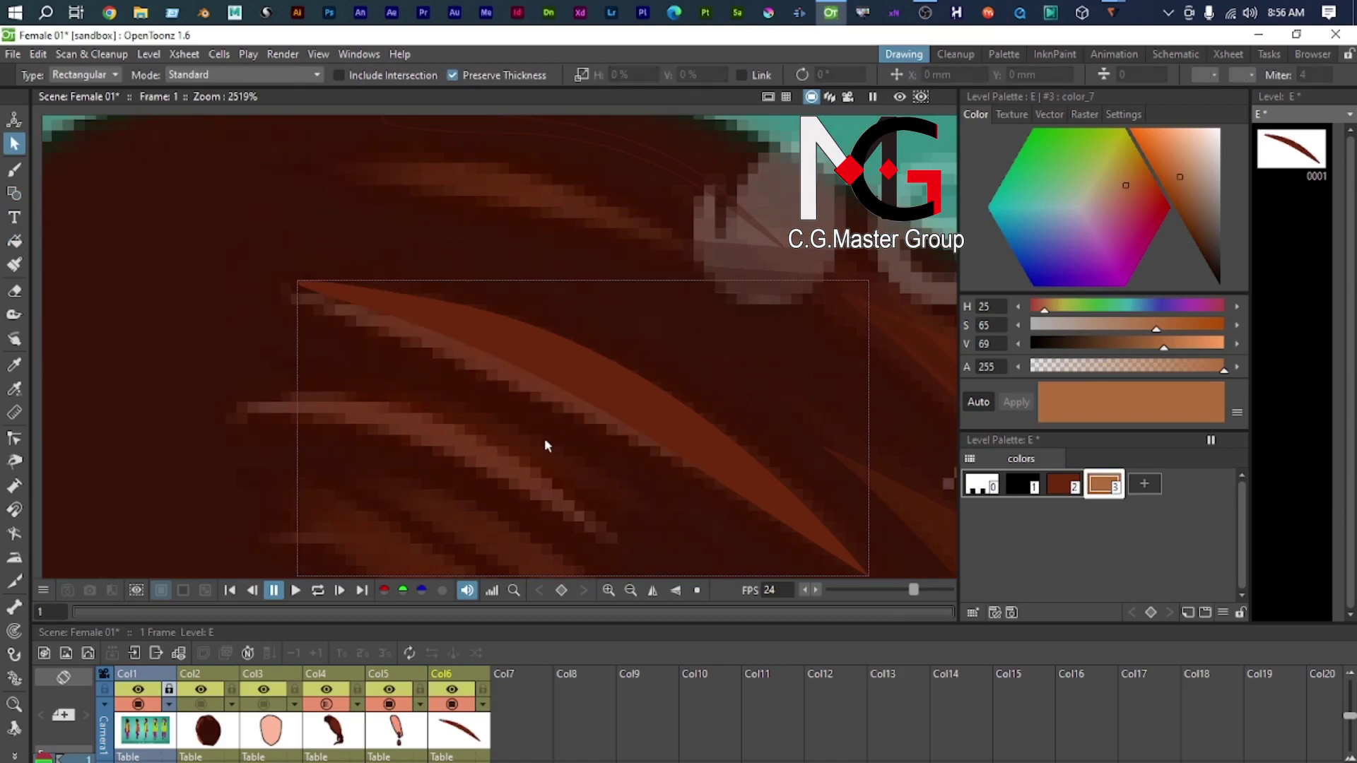
Step: Trace the pale hair highlight below the reddish-brown crown strand as a closed Polyline shape in light-brown style 3
scroll(518, 427, down, 5)
scroll(504, 445, up, 4)
drag(516, 445, 612, 342)
scroll(622, 356, down, 2)
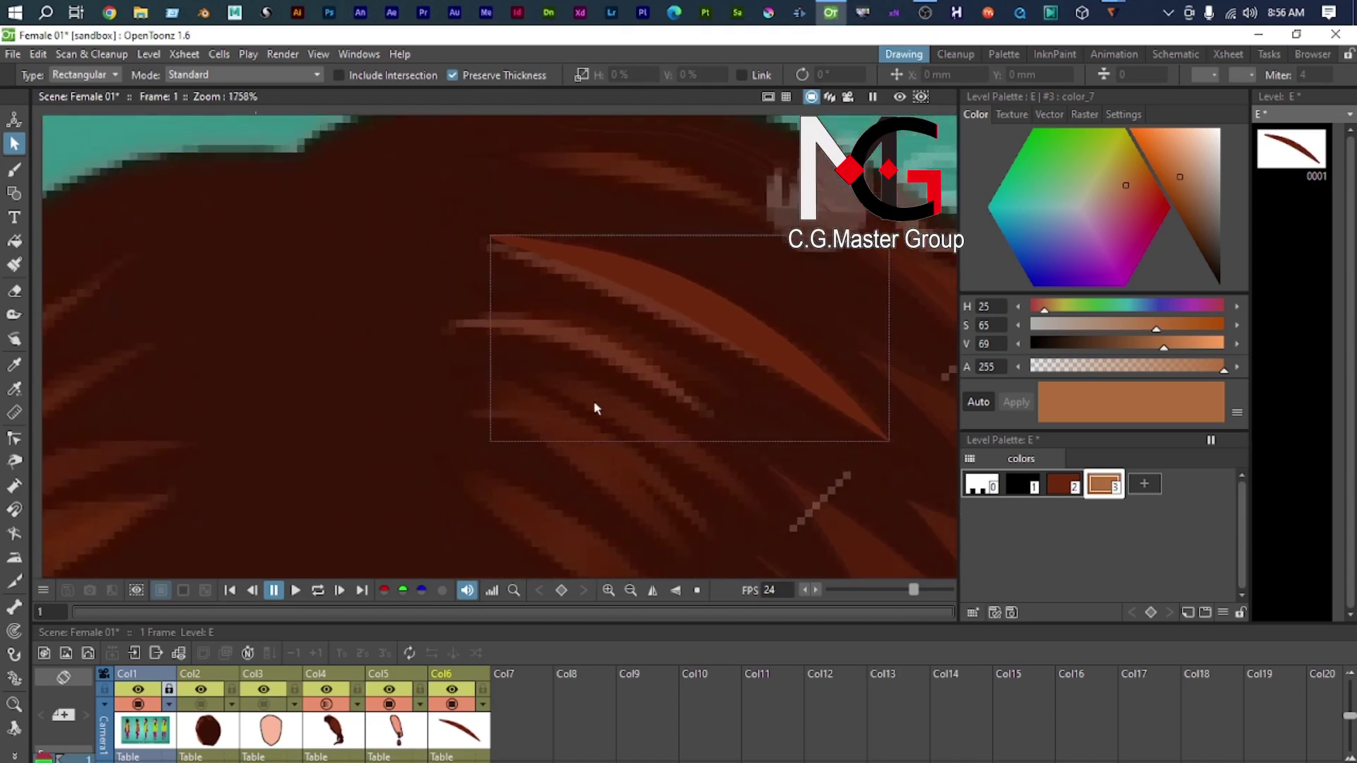
drag(595, 402, 593, 408)
scroll(473, 359, up, 1)
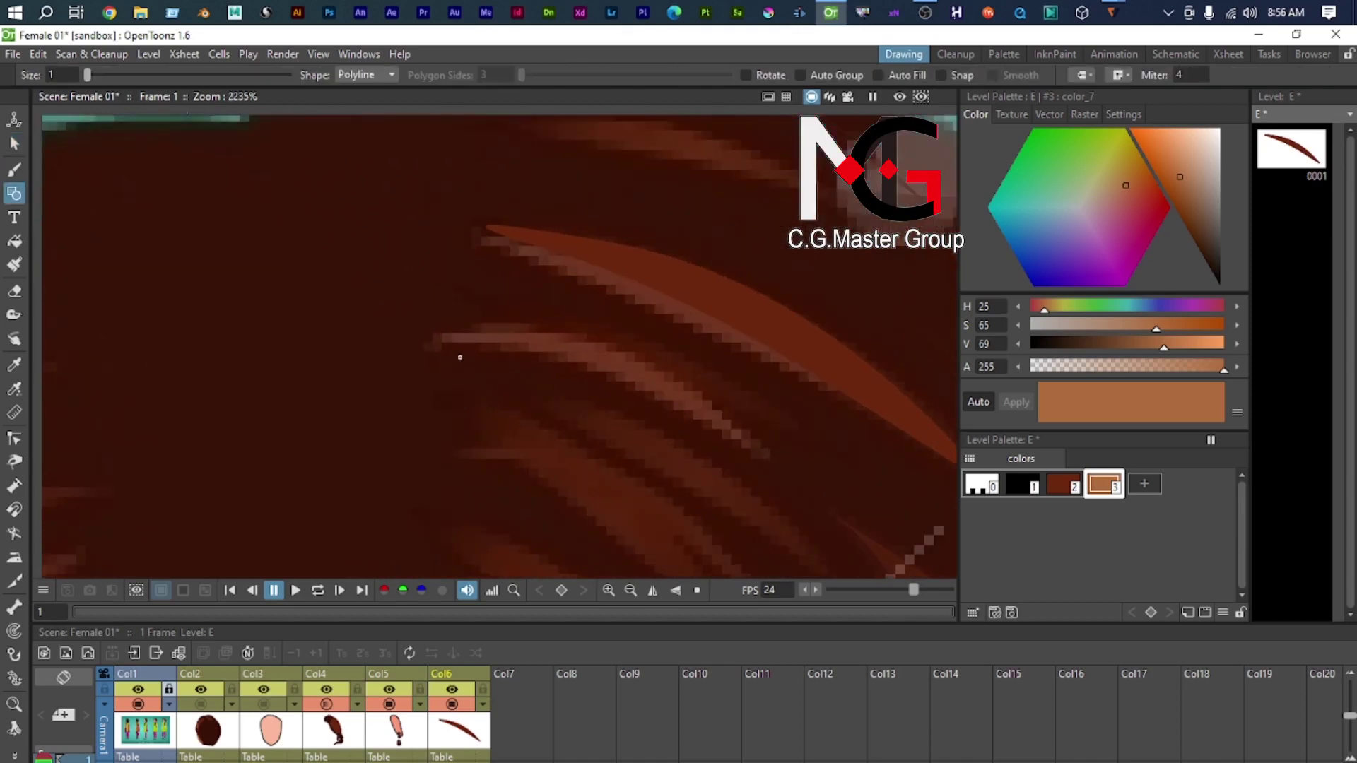
click(438, 346)
drag(760, 455, 912, 533)
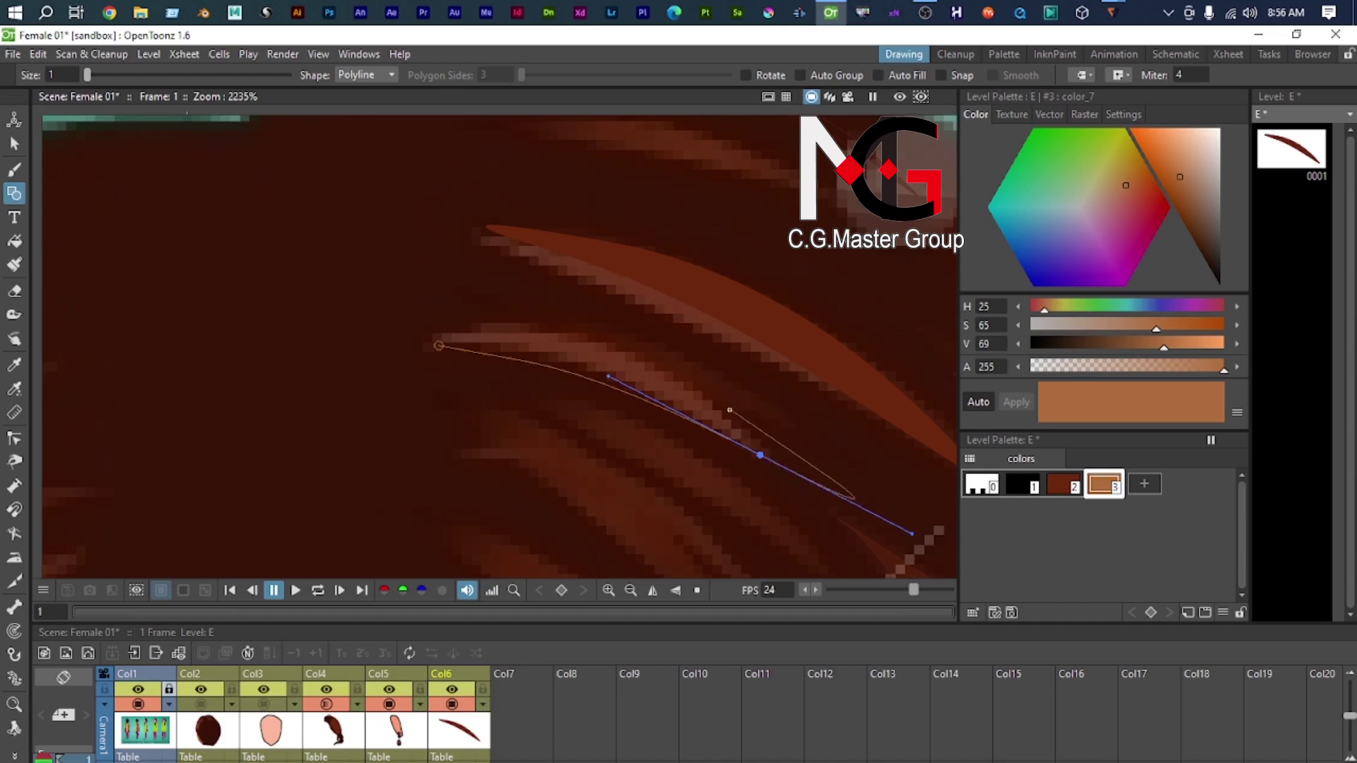
drag(438, 339, 321, 355)
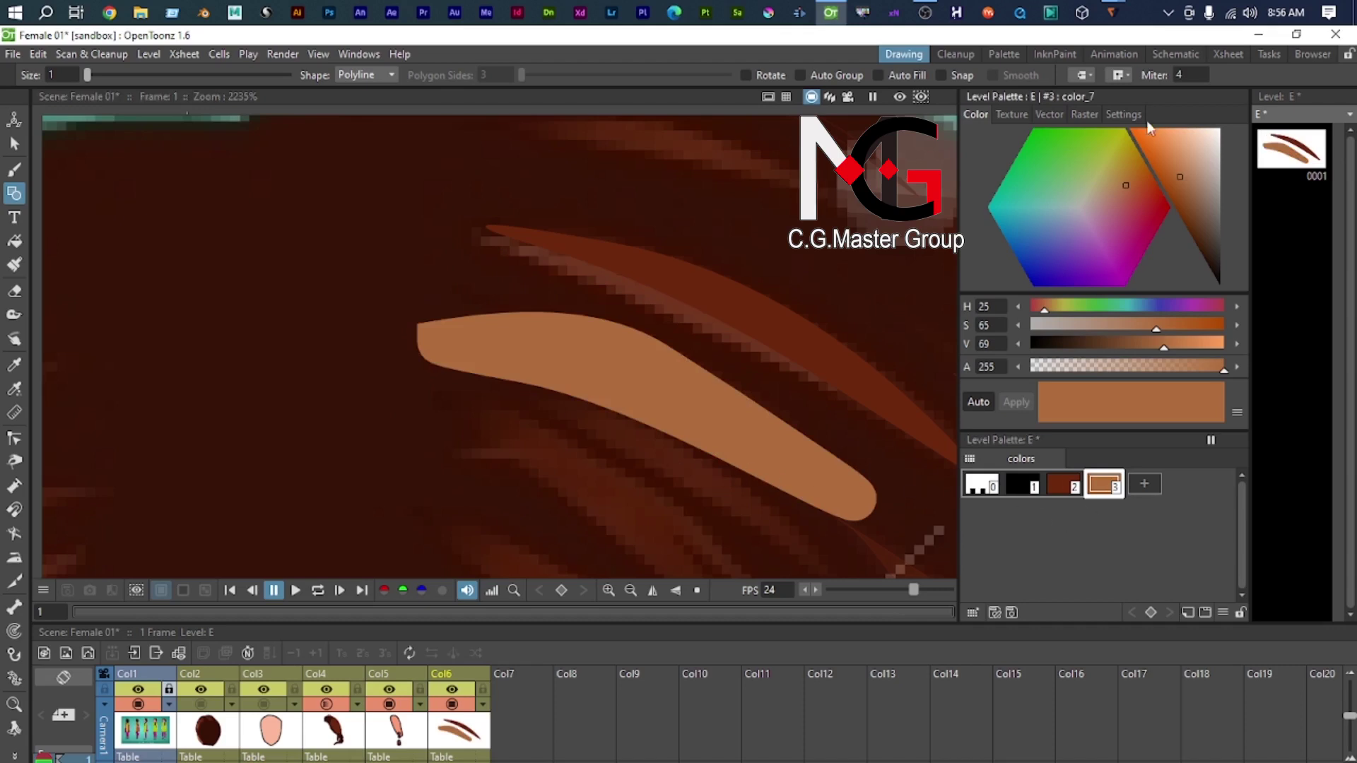
Step: Set the outline thickness of the new highlight below the crown strand to 0.01
key(s)
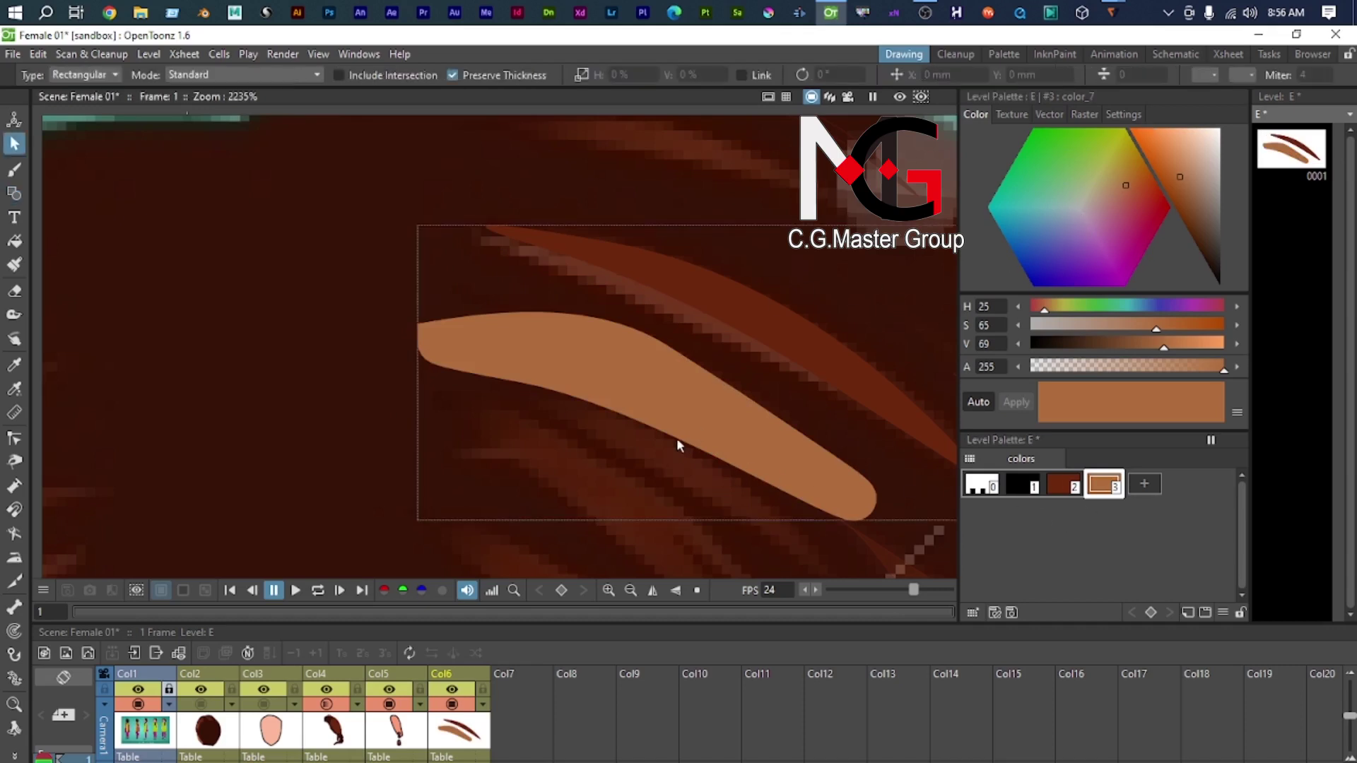
click(697, 427)
click(1121, 75)
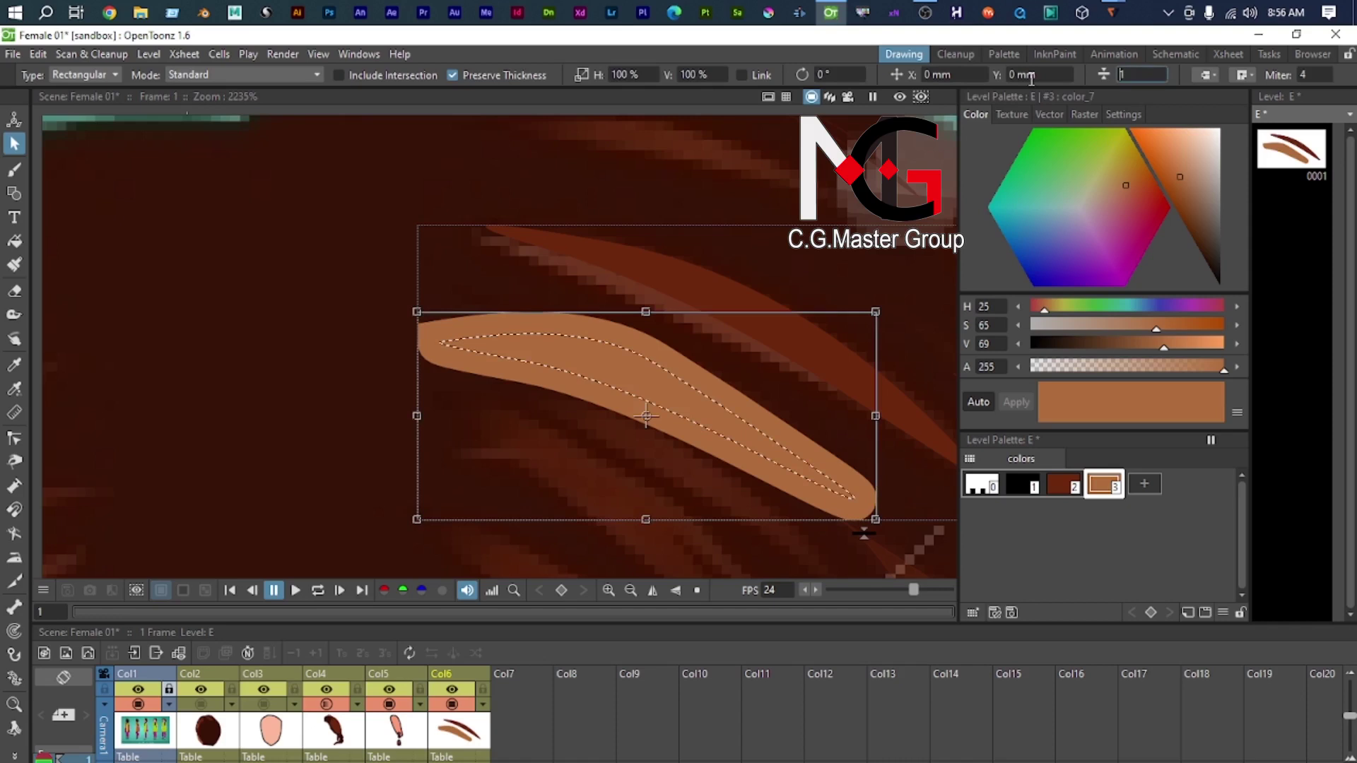
text(0.01)
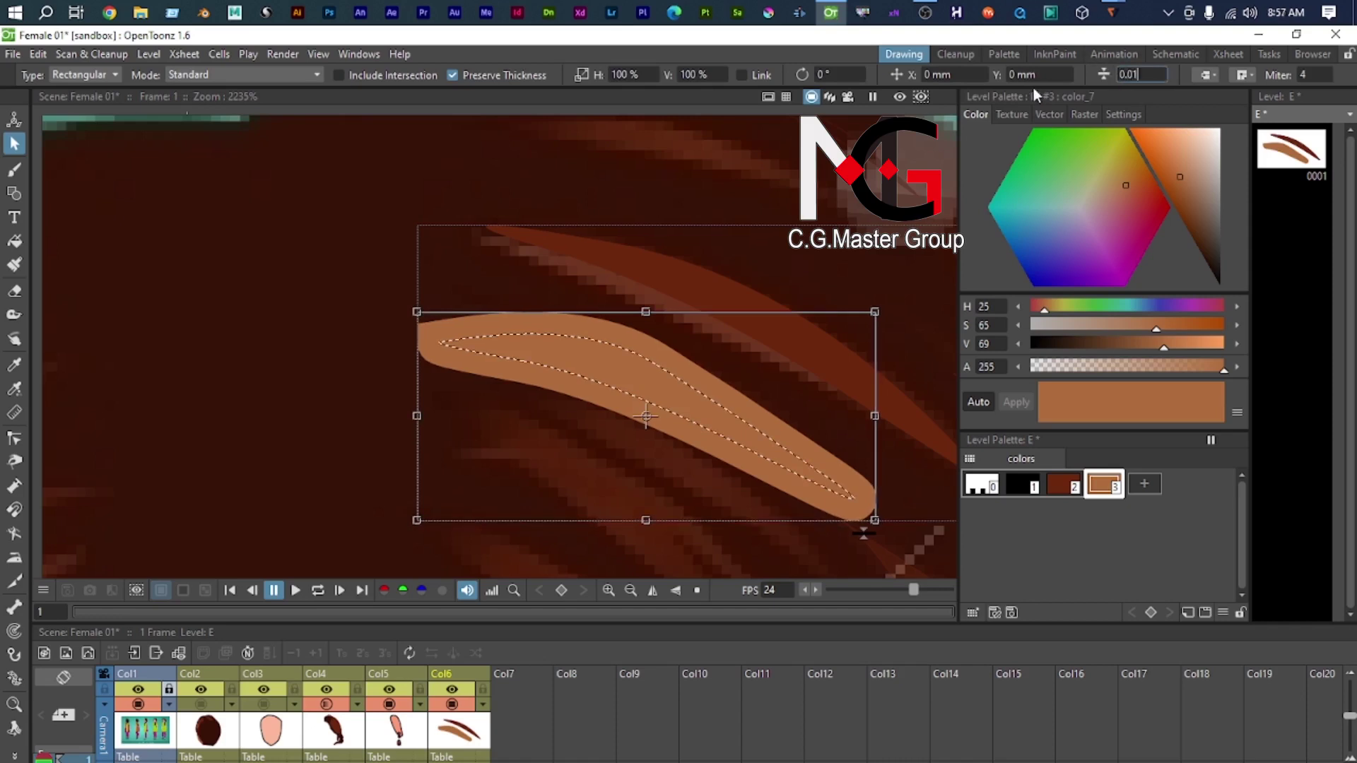
key(Return)
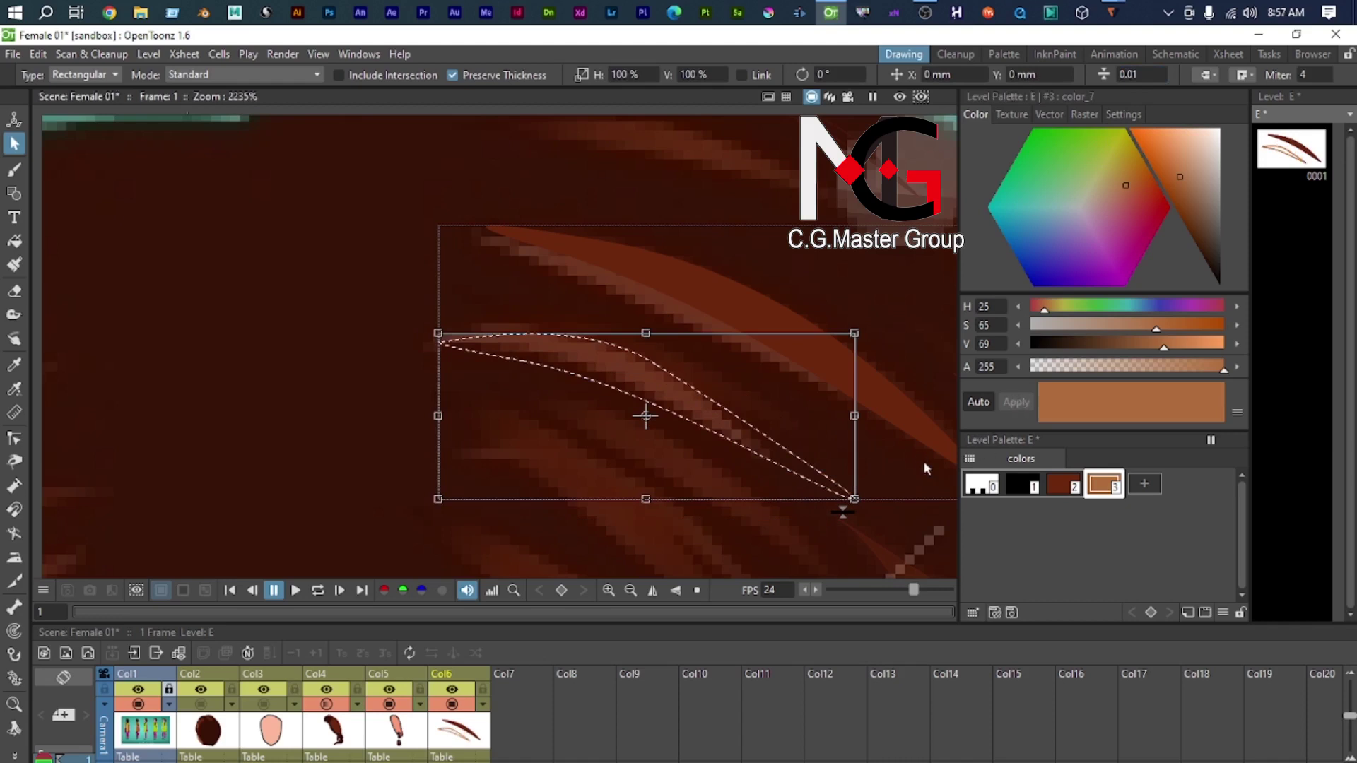
Step: Fill the thinned highlight outline with light-brown style 3
key(f)
click(663, 382)
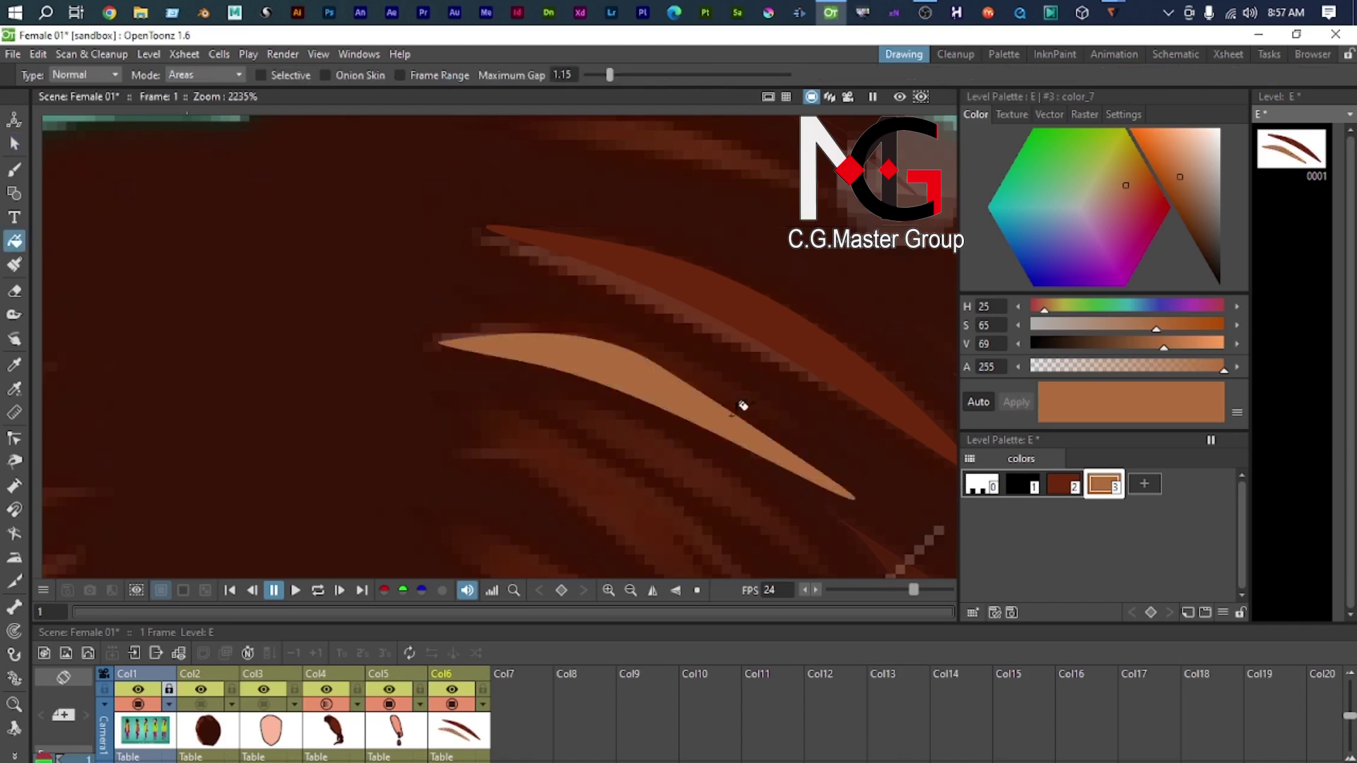
scroll(375, 312, down, 4)
scroll(760, 413, down, 2)
scroll(645, 438, up, 1)
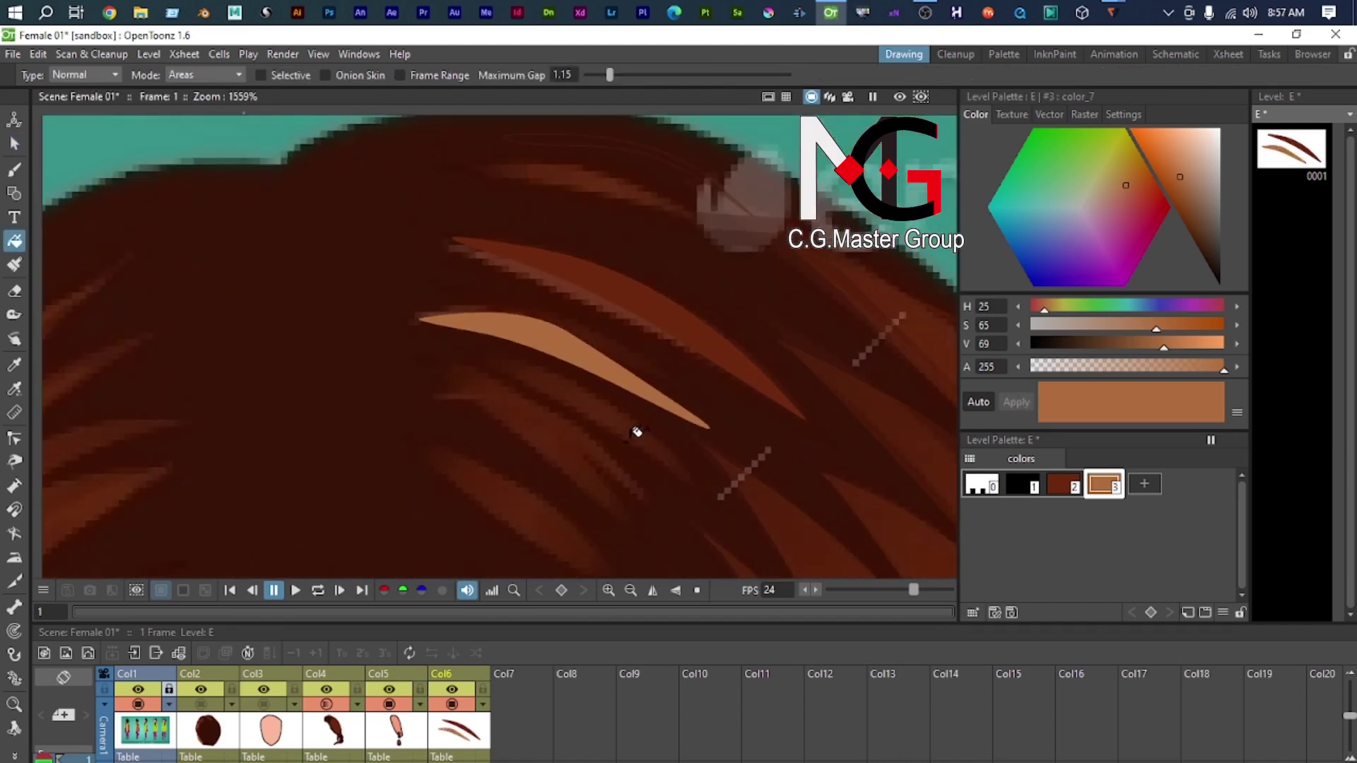
scroll(558, 383, down, 1)
scroll(557, 384, down, 1)
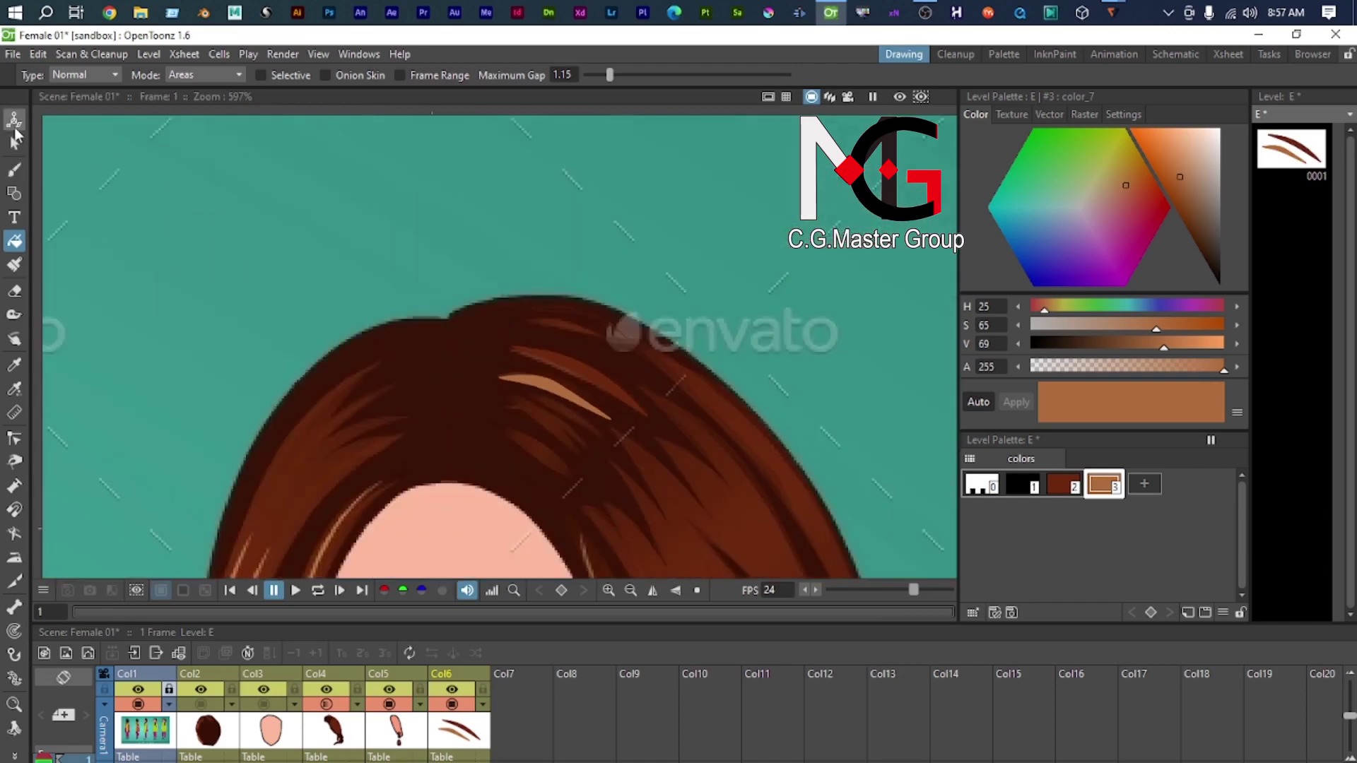
Step: Trace the next strand just below the filled light-brown highlight as a closed Polyline shape
click(14, 144)
scroll(491, 412, up, 2)
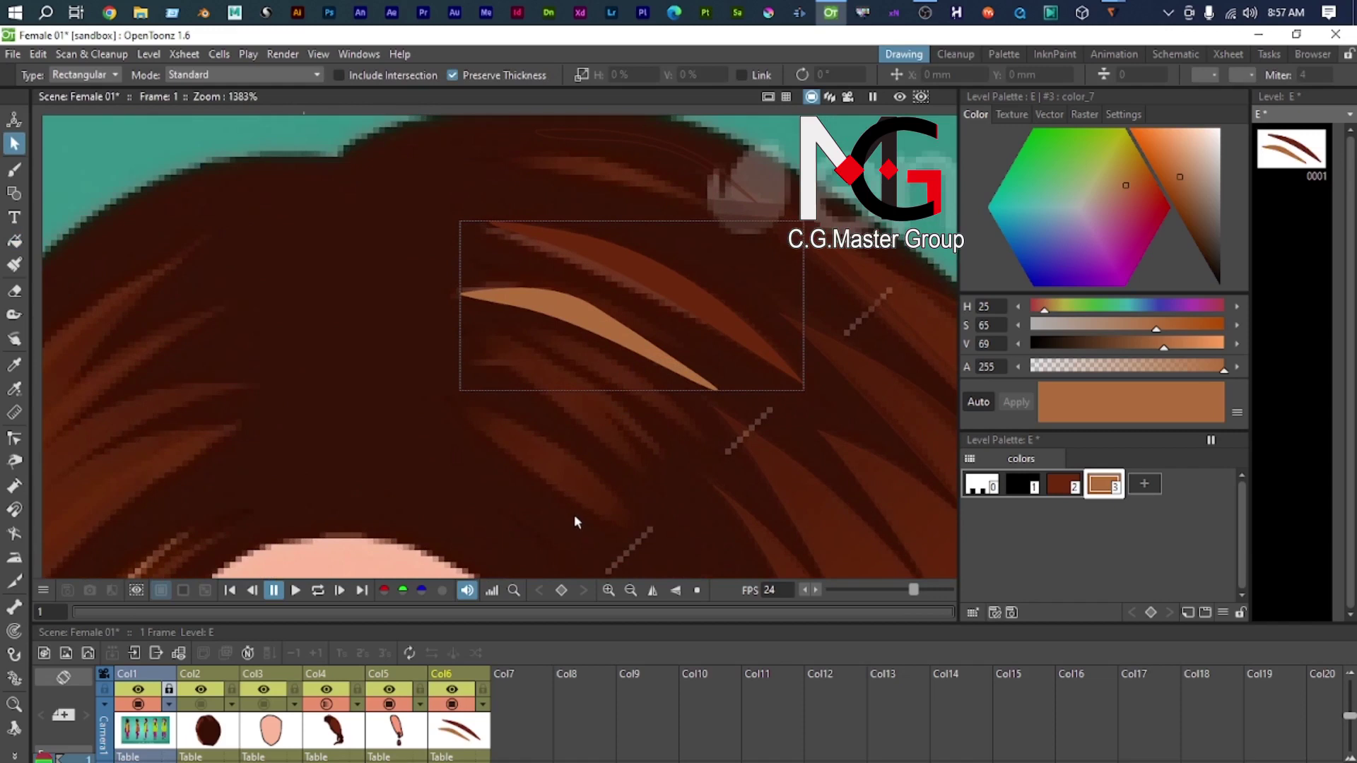
key(g)
scroll(558, 453, up, 1)
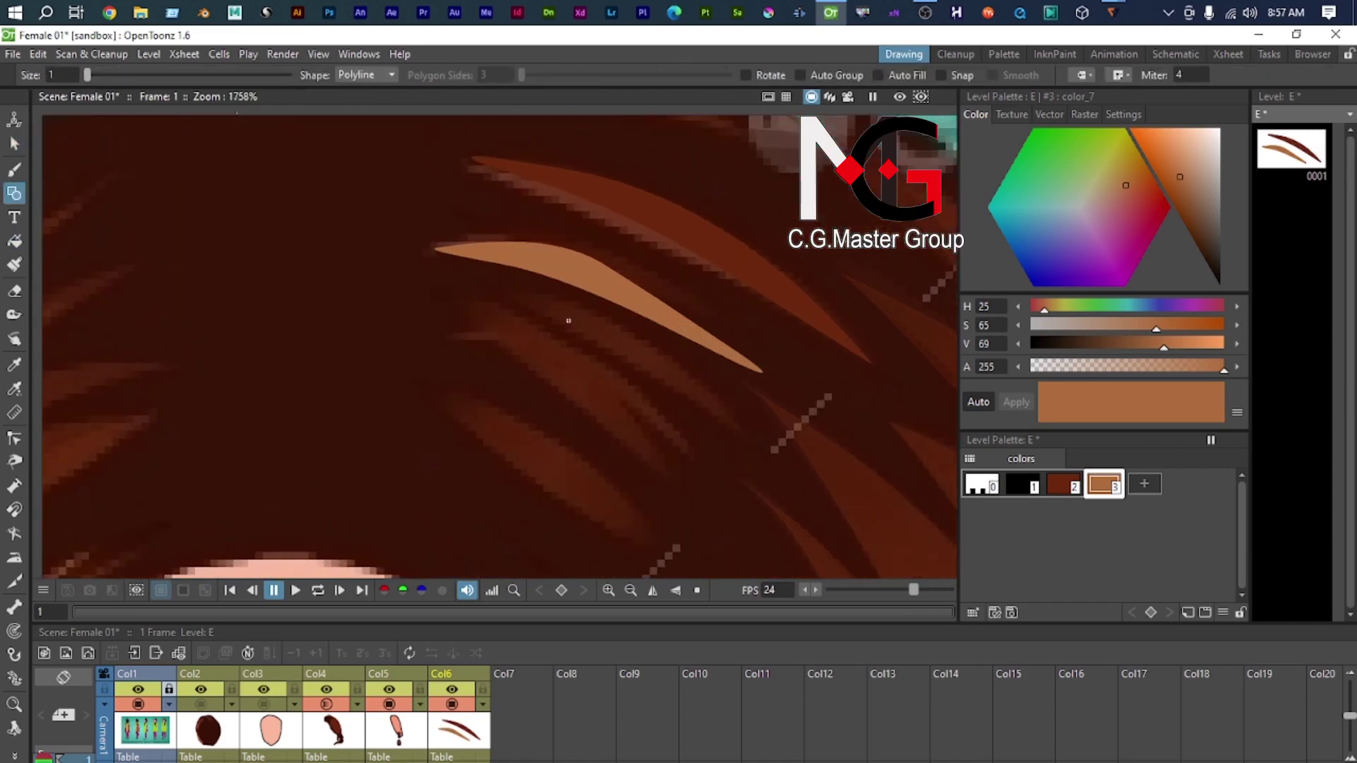
click(530, 303)
drag(736, 435, 762, 470)
drag(530, 303, 465, 305)
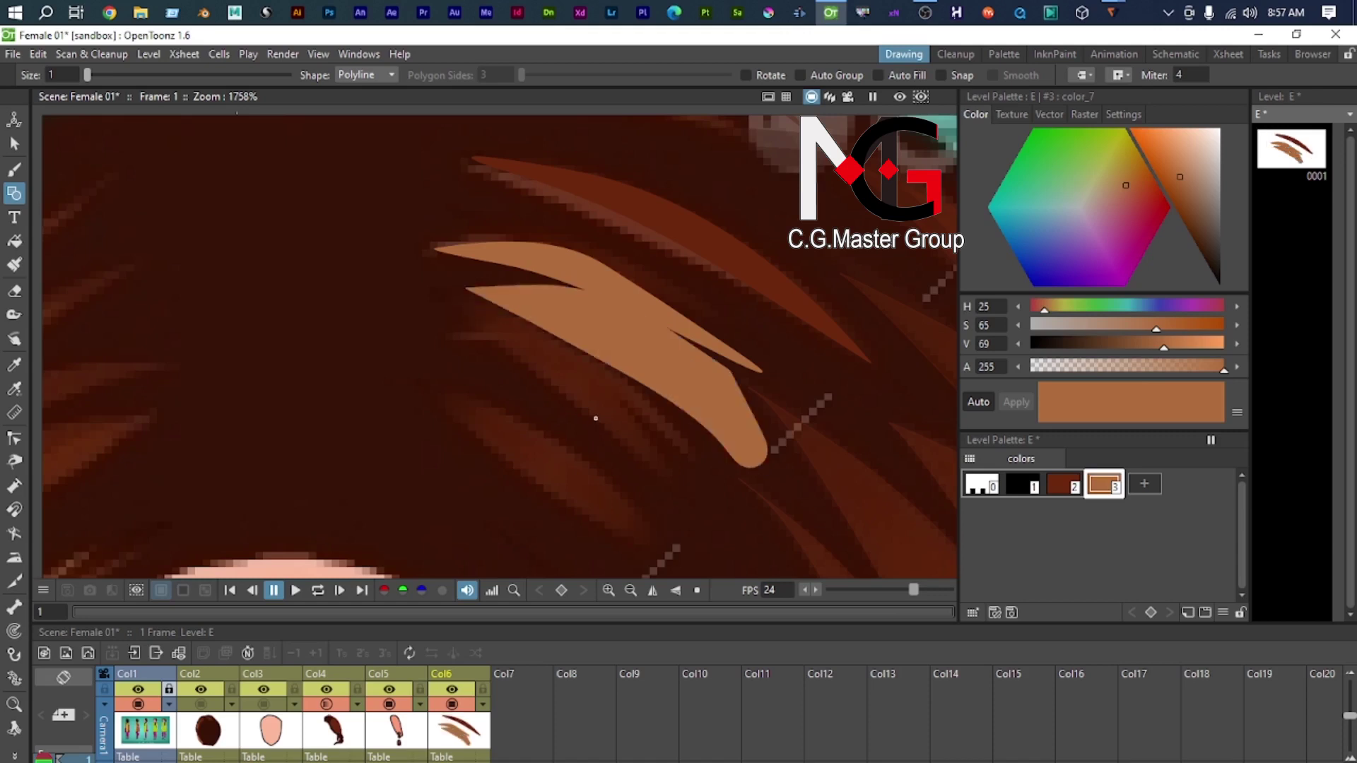
Step: Set the second light-brown strand's outline thickness to 0.01 and fill it with style 3
key(s)
click(654, 388)
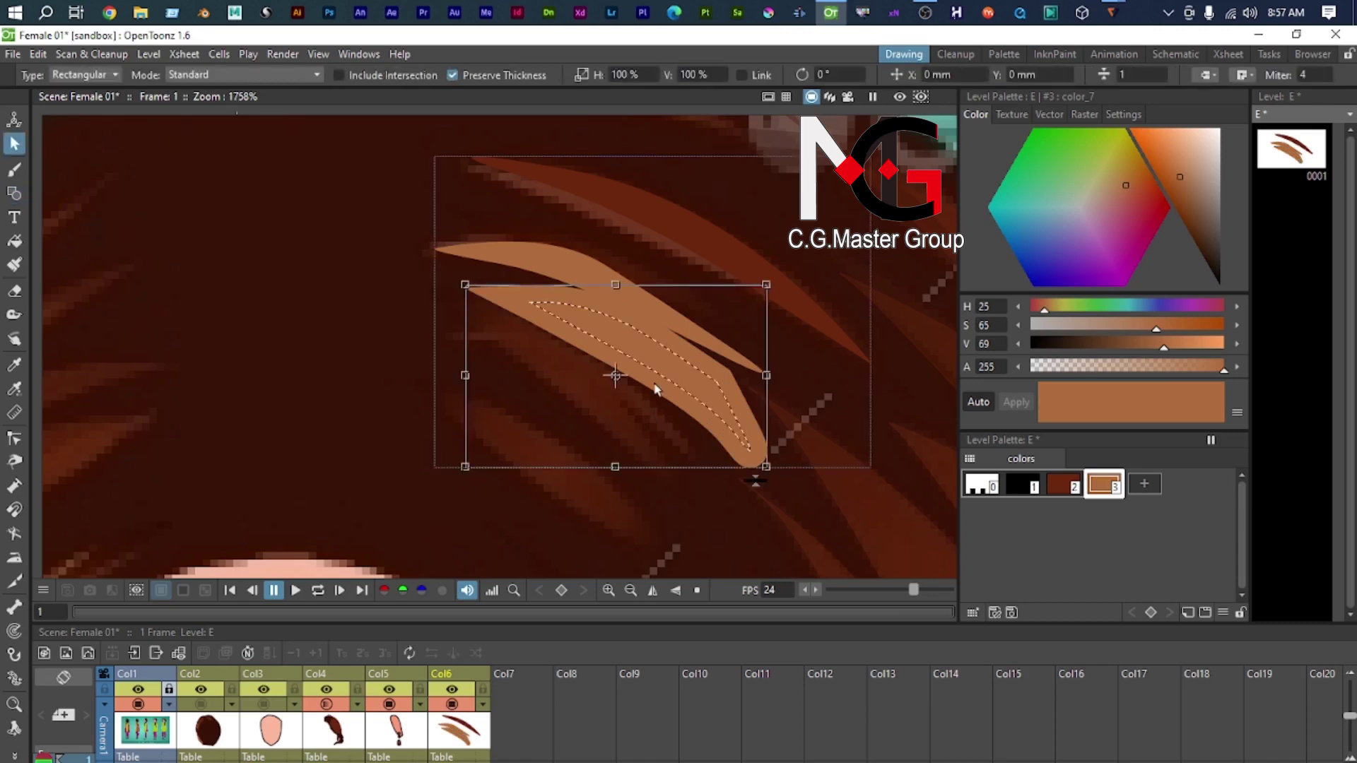
click(1139, 75)
text(0)
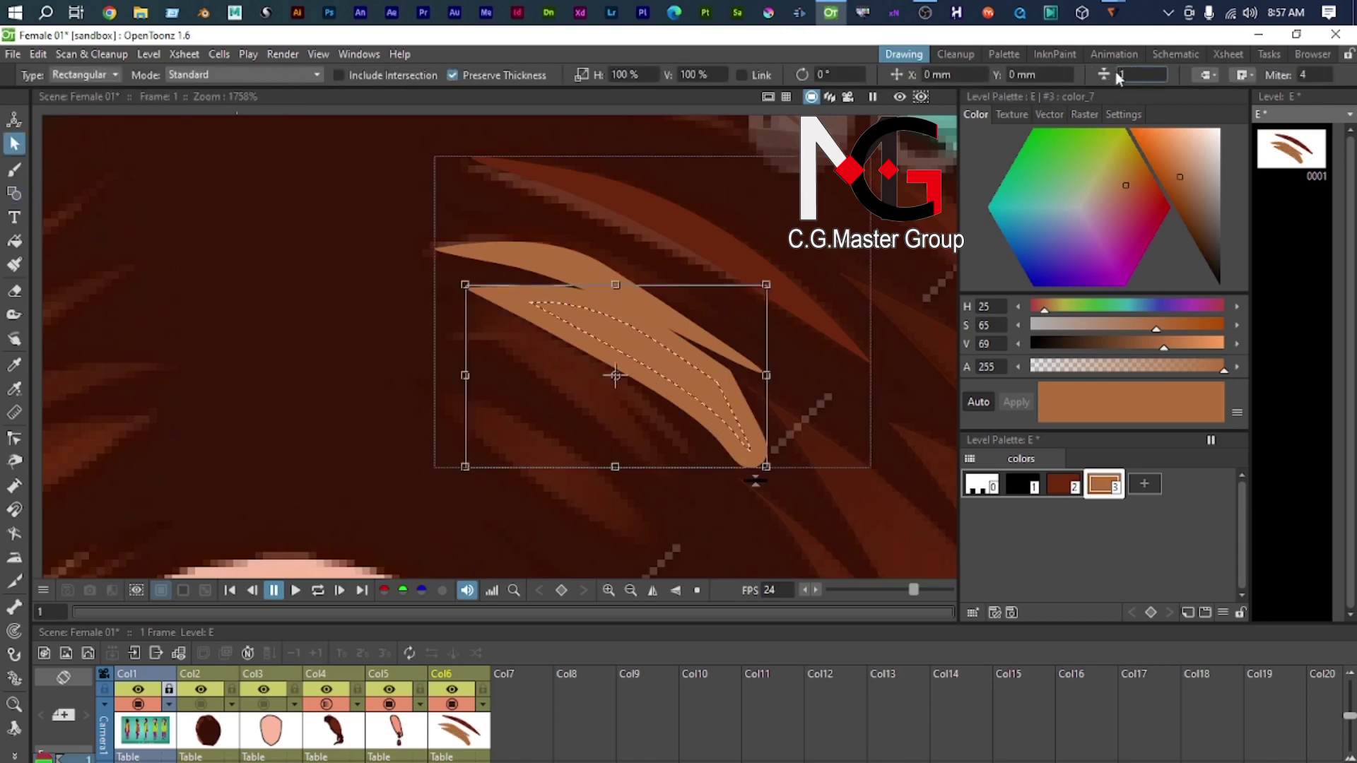
text(.01)
key(Return)
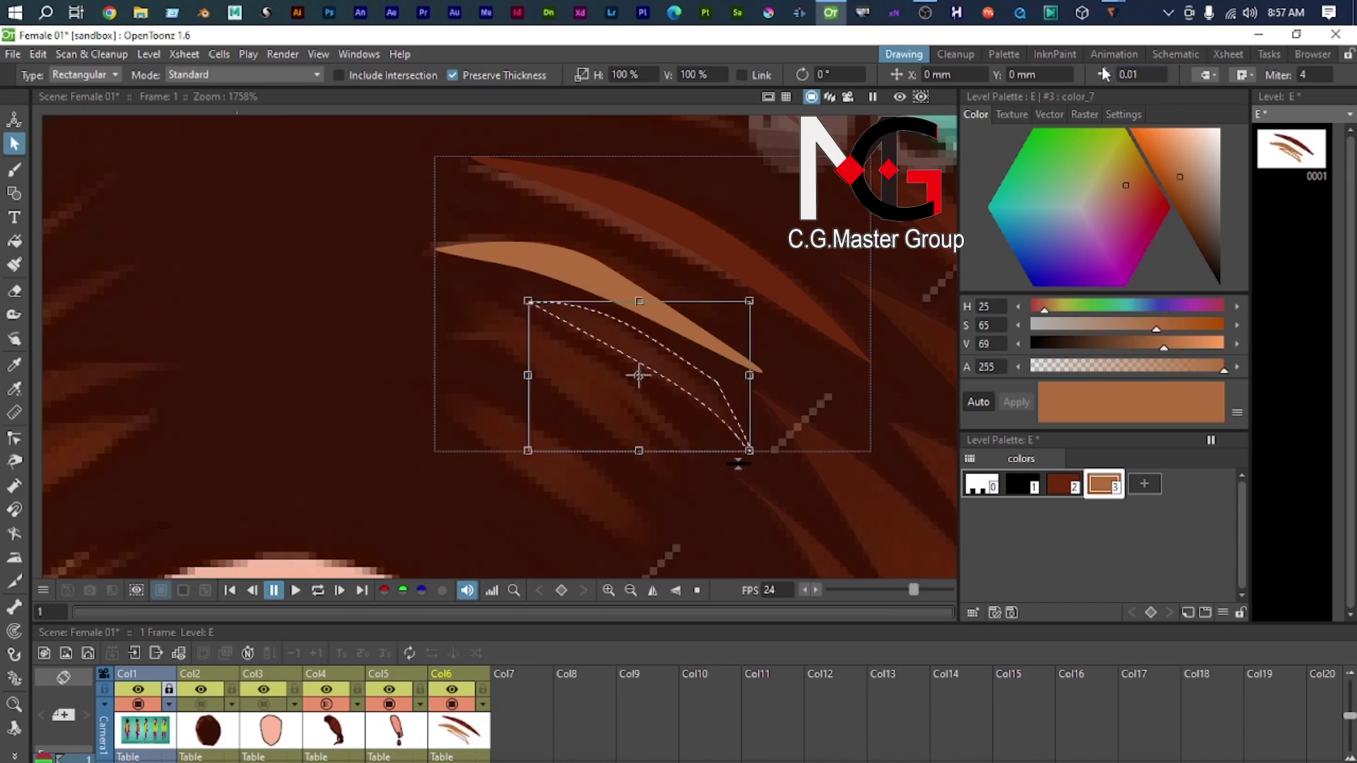
key(f)
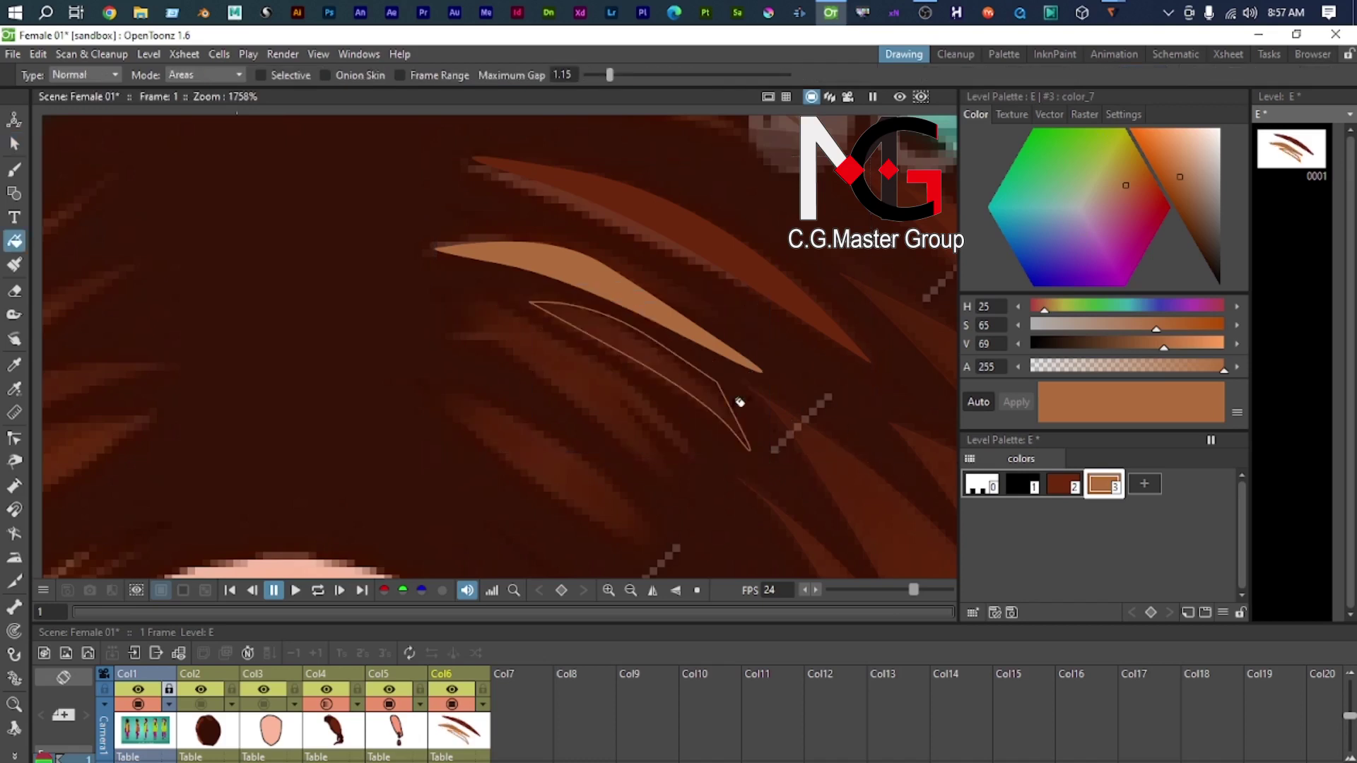
click(651, 349)
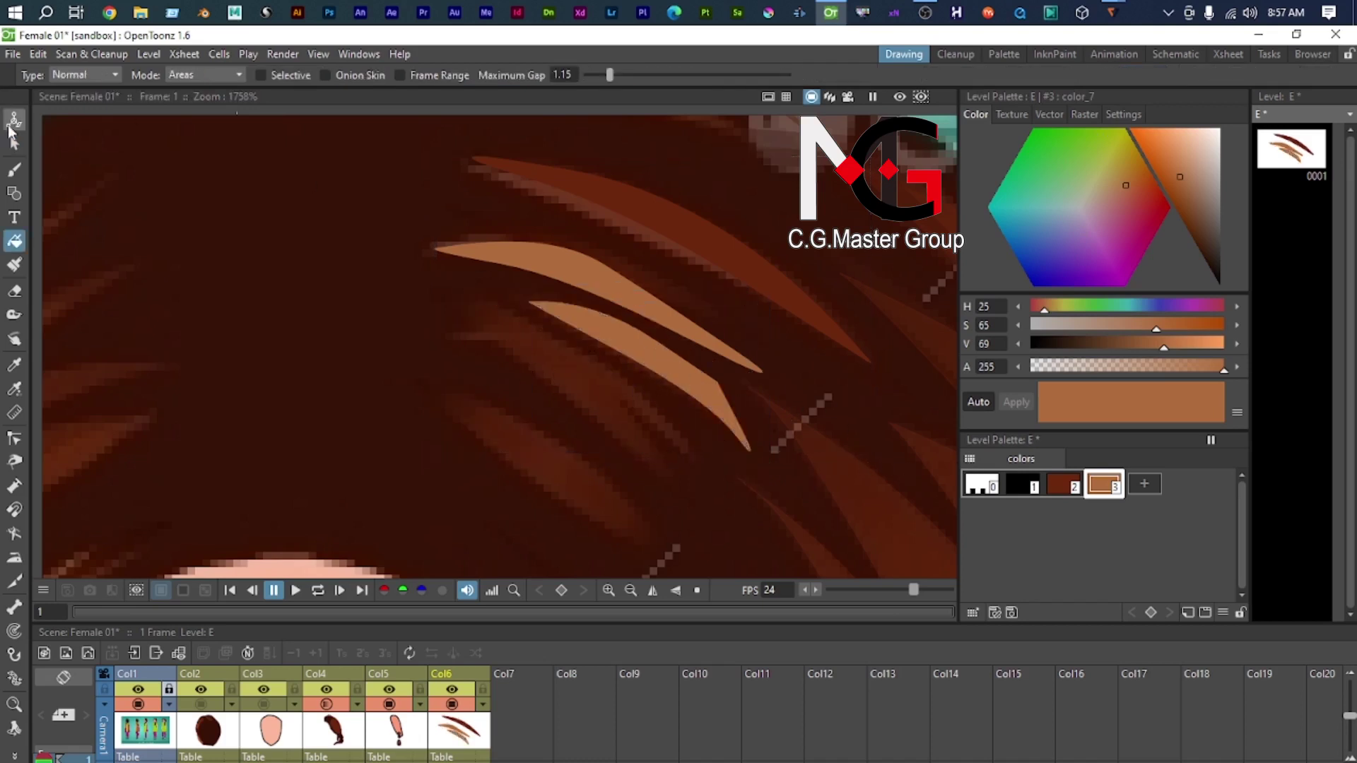
Step: Trace the forked hair strand below the two light-brown highlights as a closed Polyline shape
key(g)
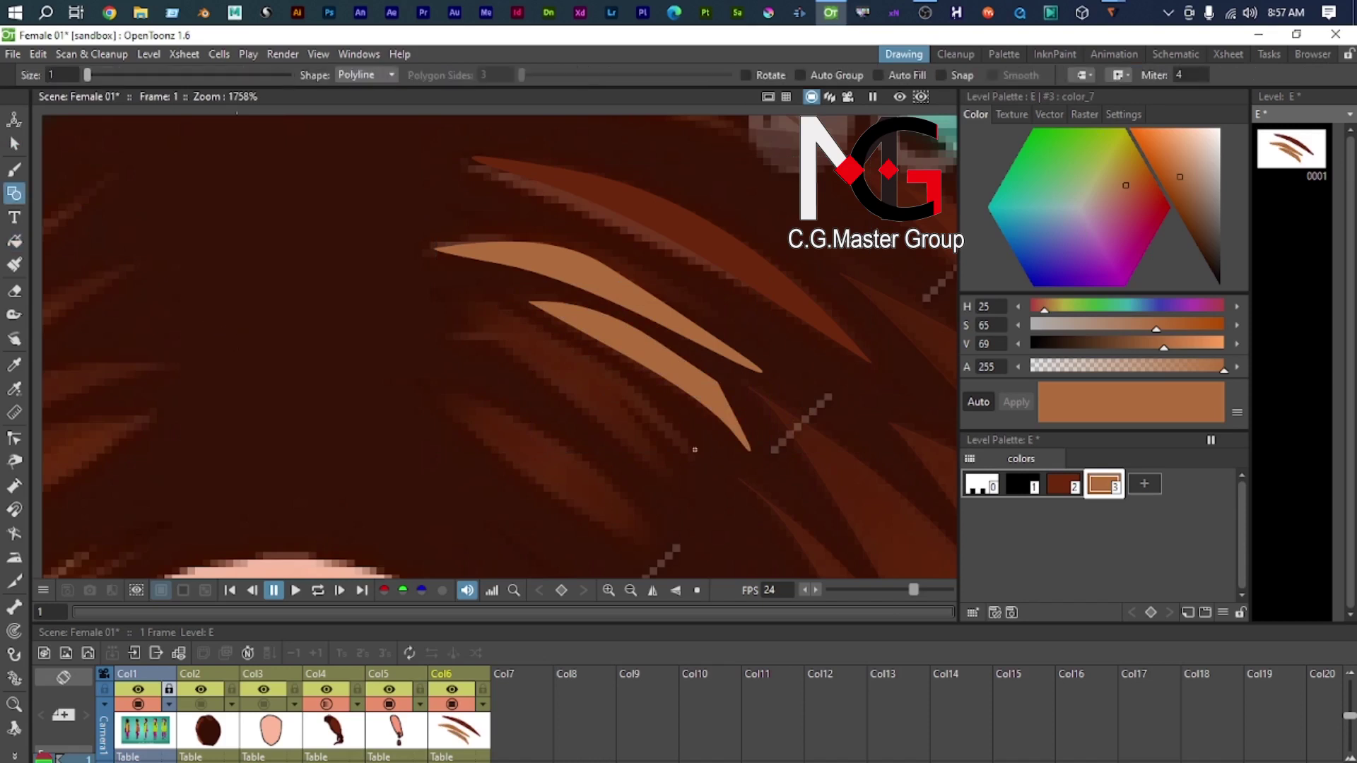
click(679, 474)
drag(619, 400, 596, 377)
click(694, 451)
drag(500, 300, 383, 247)
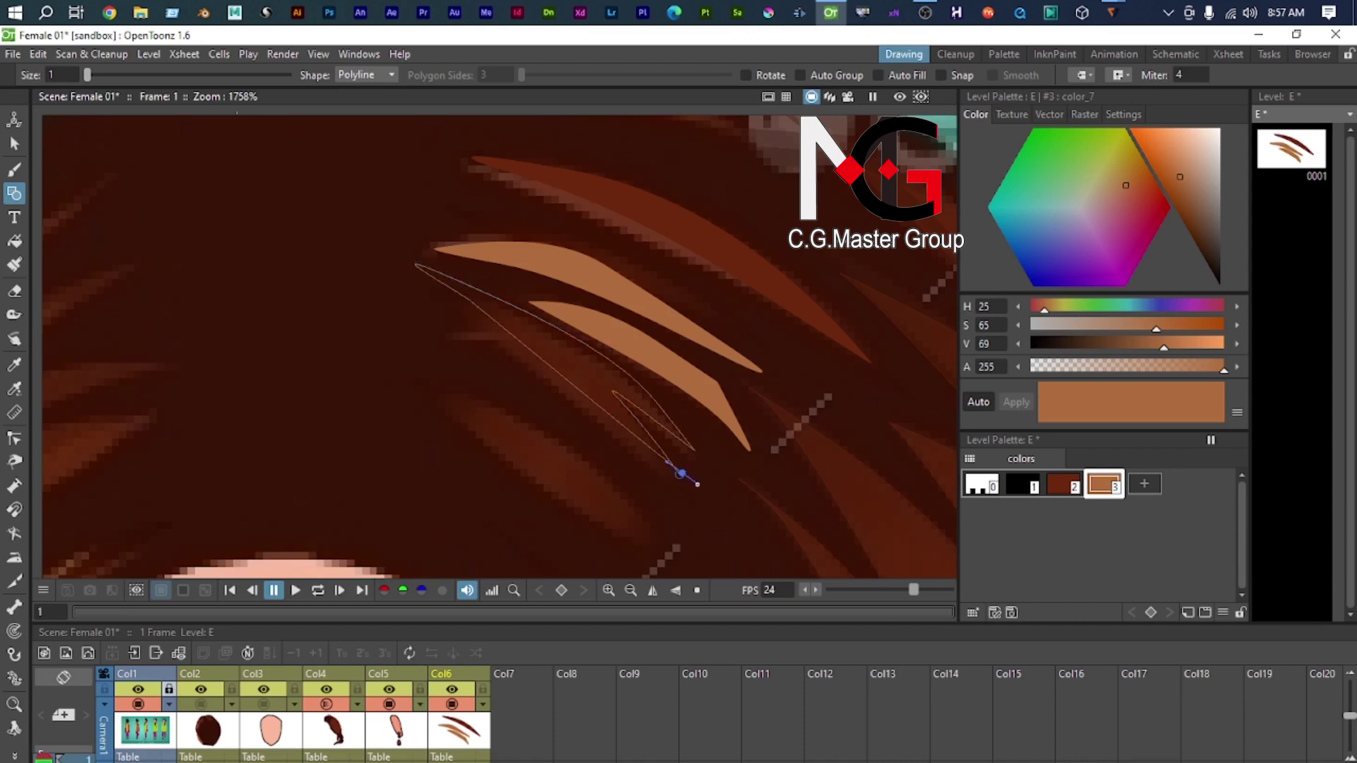
click(680, 475)
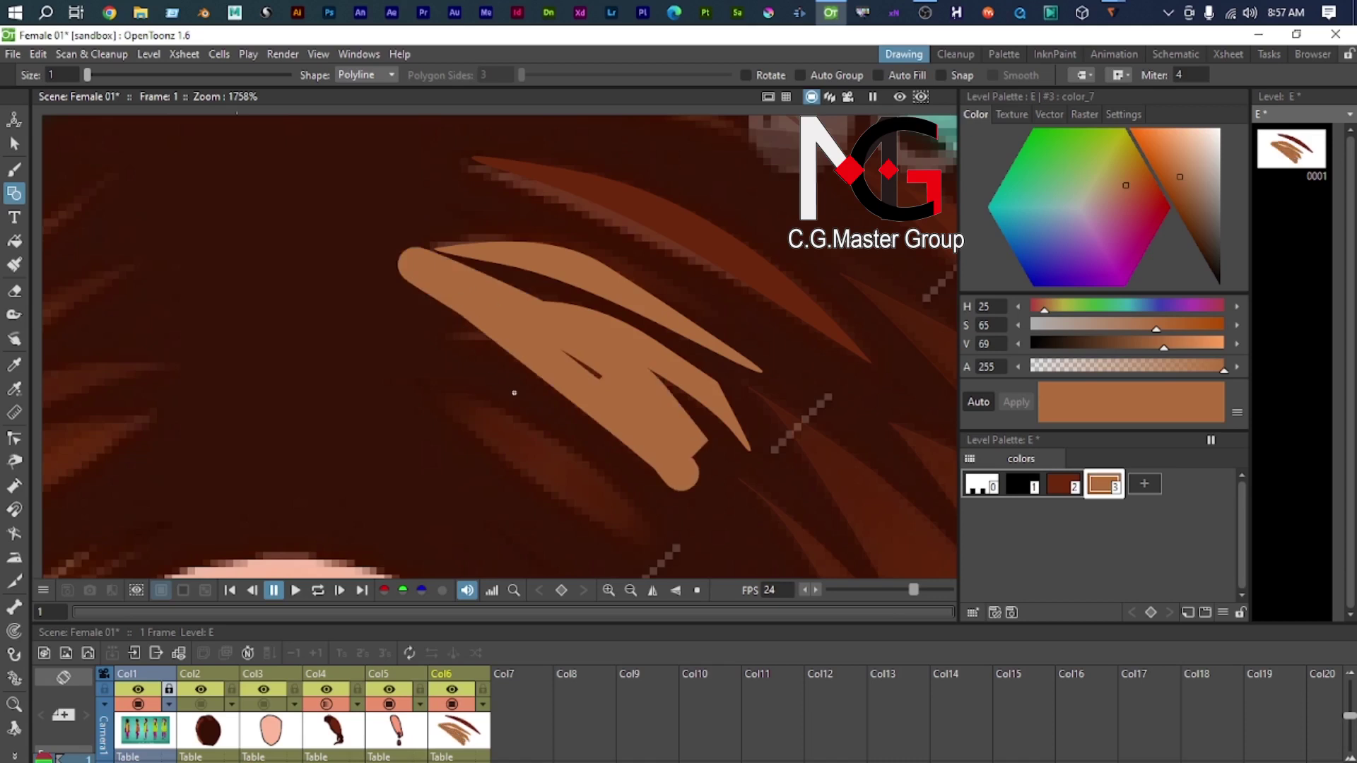
Step: Reshape the forked strand's upper tip and curves by adjusting its control points to match the reference
key(s)
click(443, 286)
drag(389, 252, 502, 299)
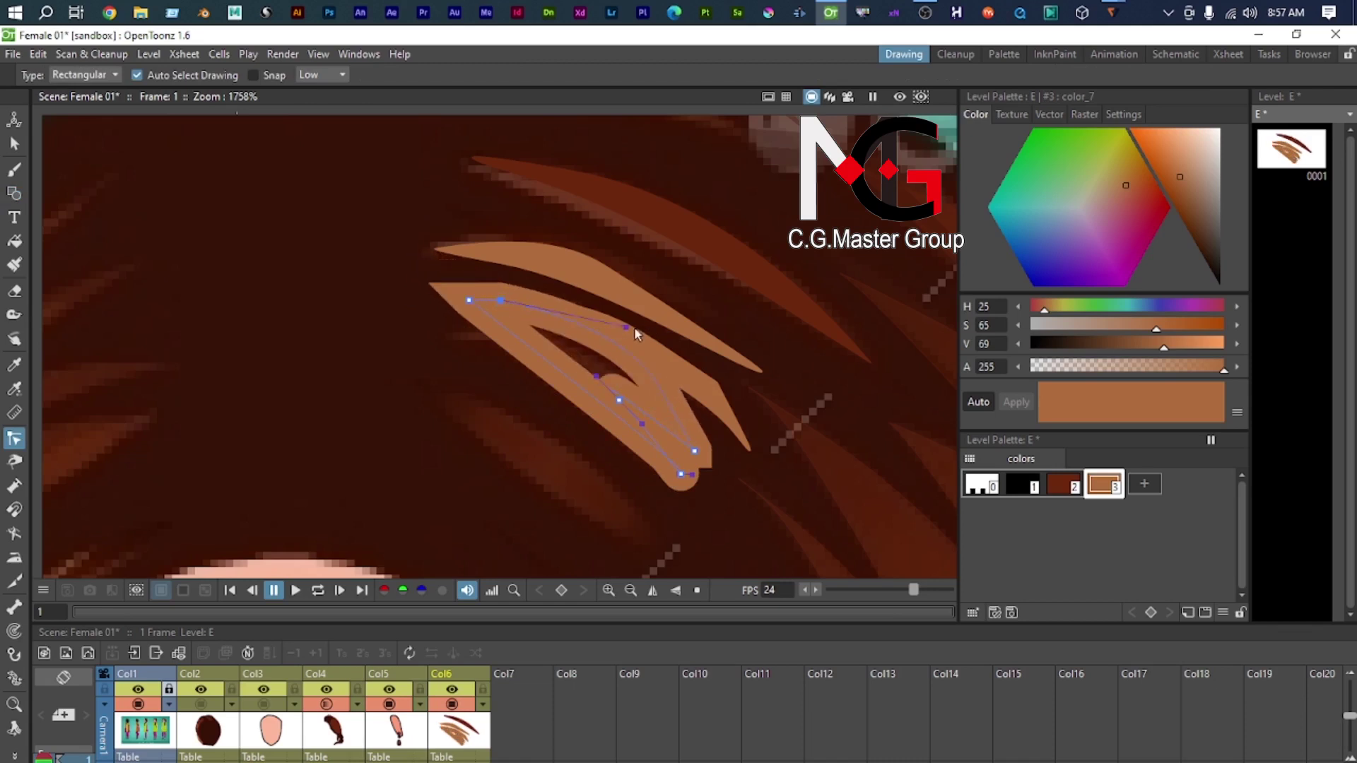
drag(626, 328, 619, 334)
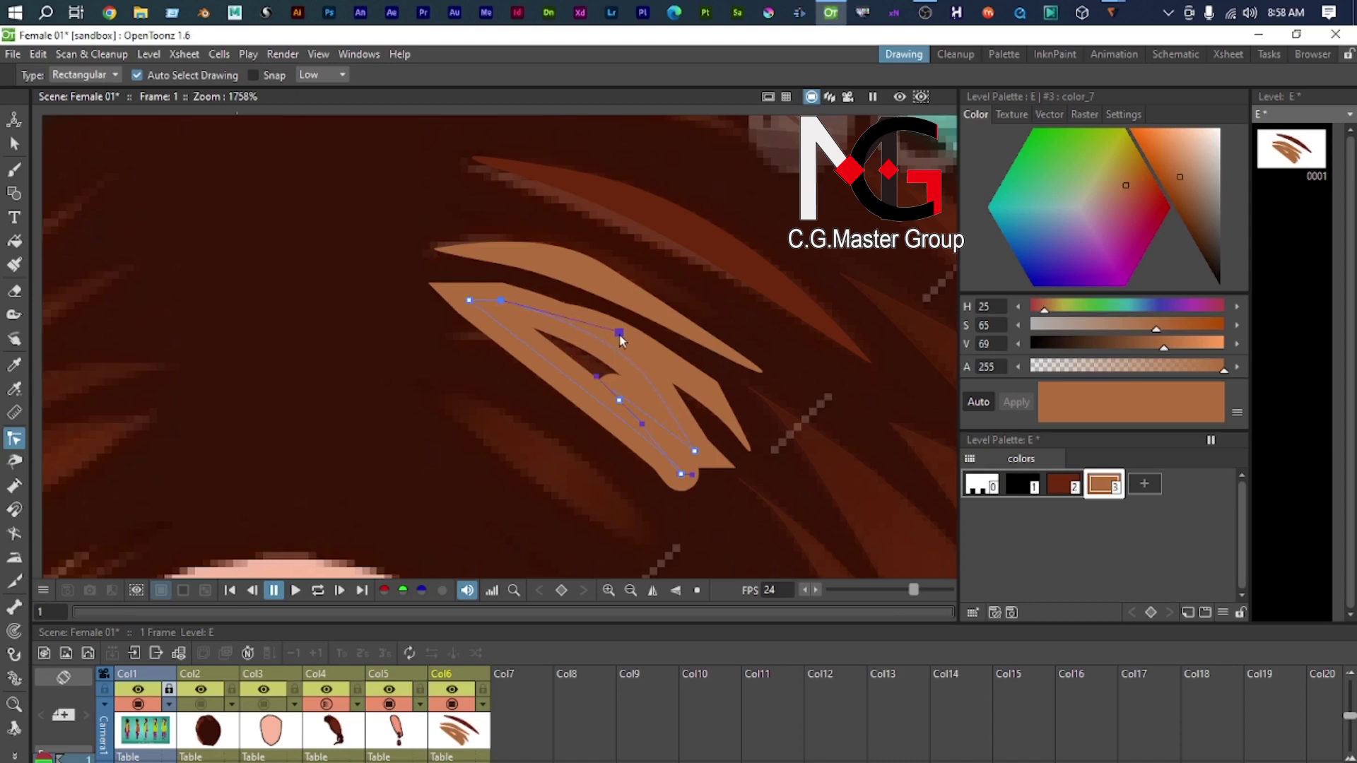
click(694, 451)
drag(601, 383, 607, 385)
Step: Fill the forked strand with light-brown style 3 and reduce its outline thickness to 0
key(f)
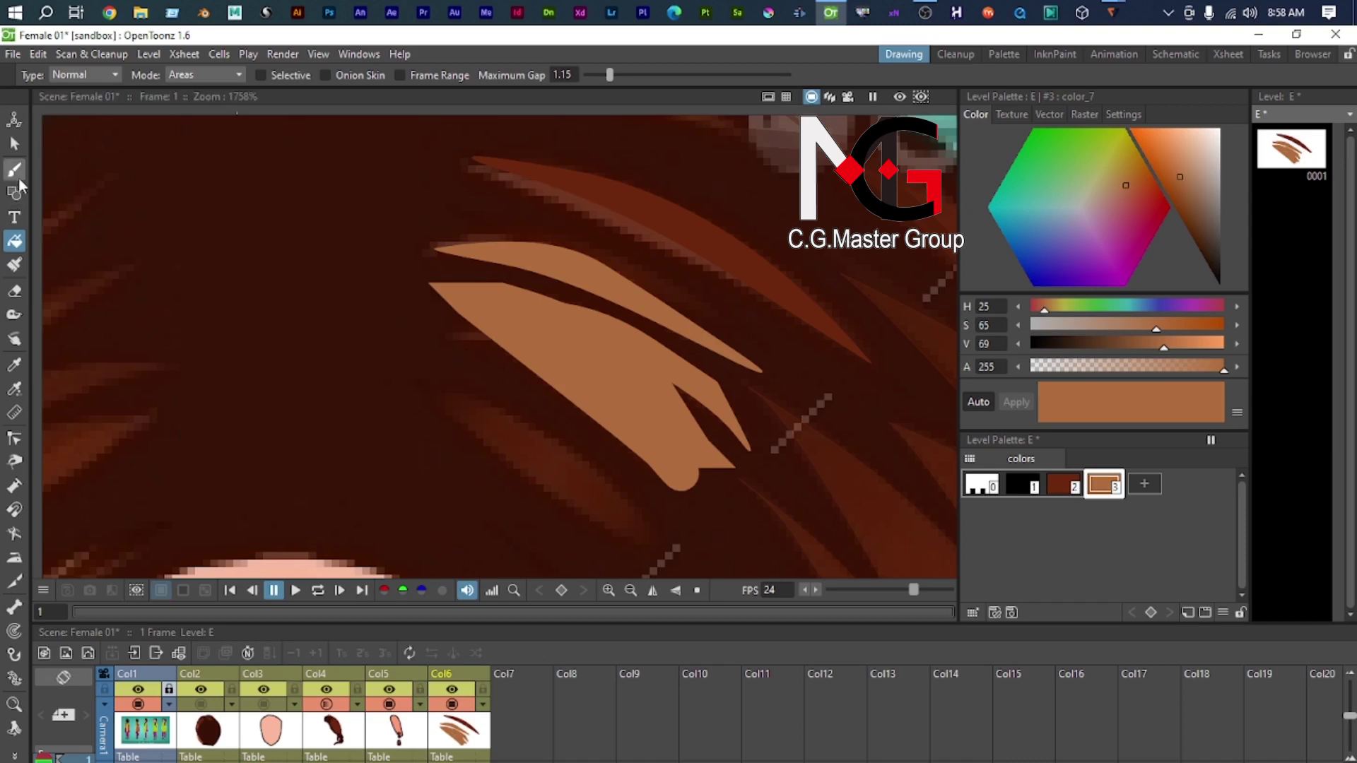
click(14, 145)
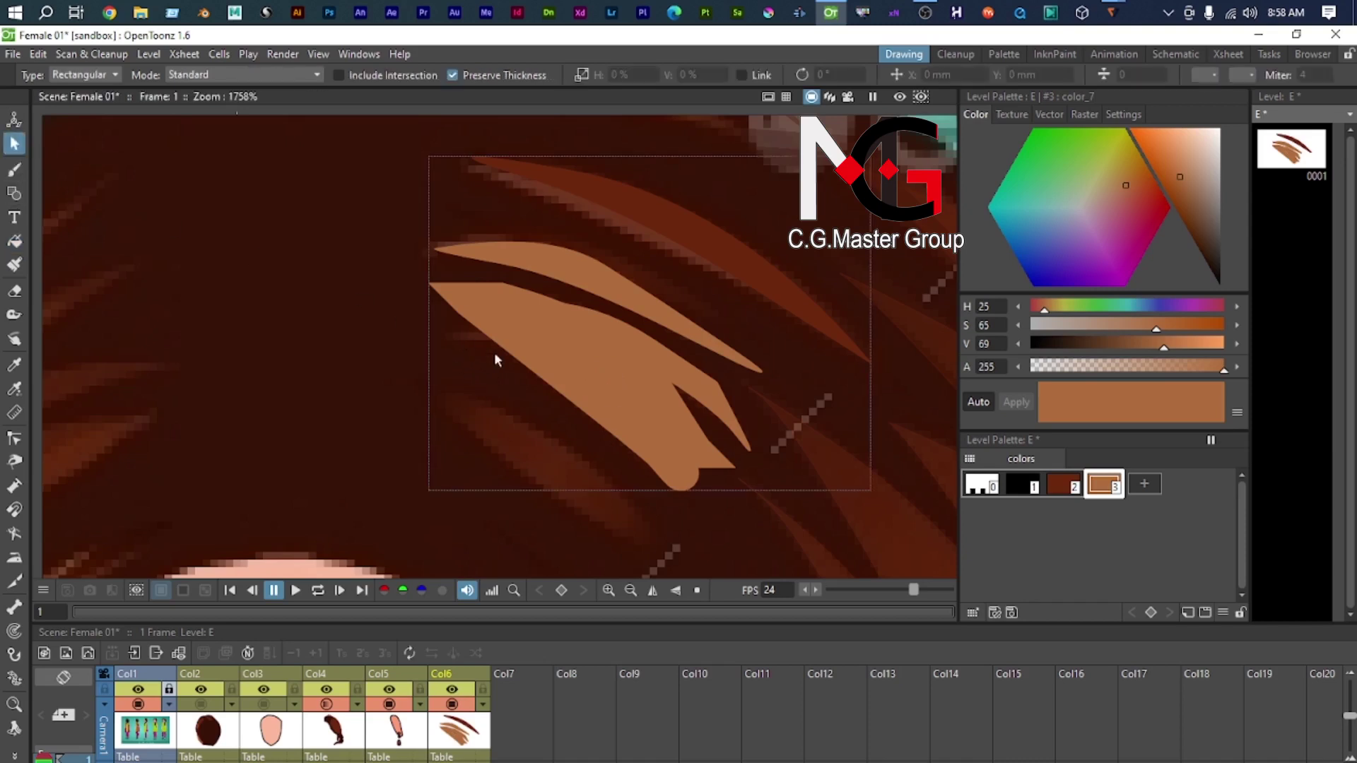
click(545, 353)
drag(723, 500, 683, 487)
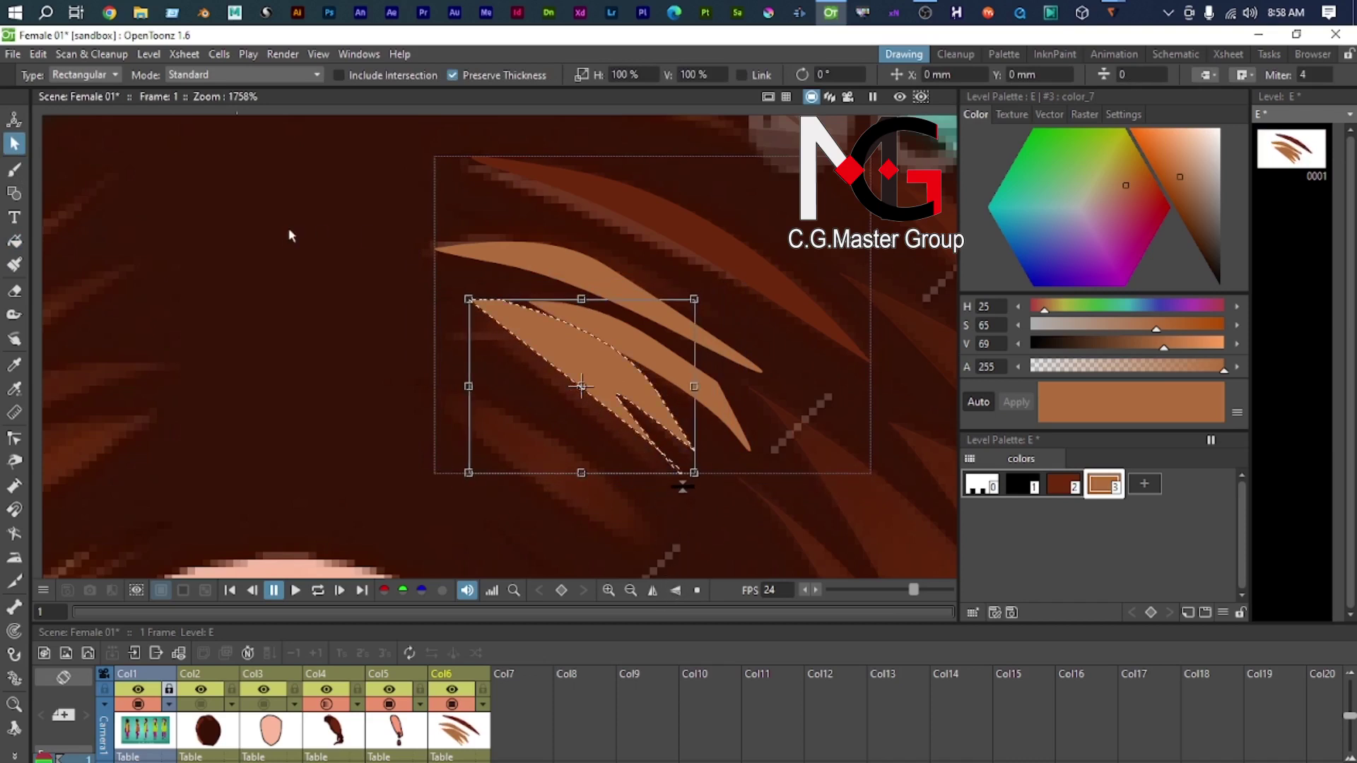
Step: Refill the forked hair strand with reddish-brown style 2 and deselect it
scroll(633, 451, up, 2)
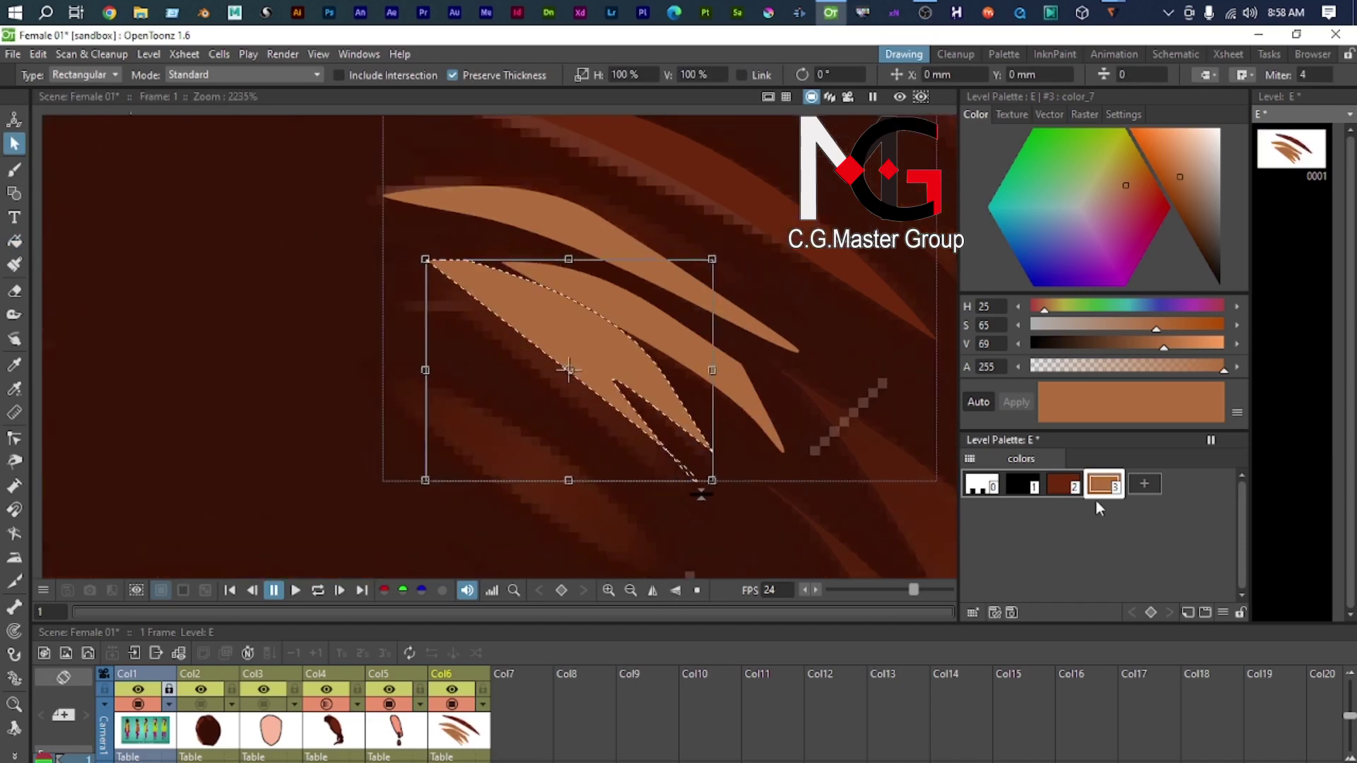
click(1070, 491)
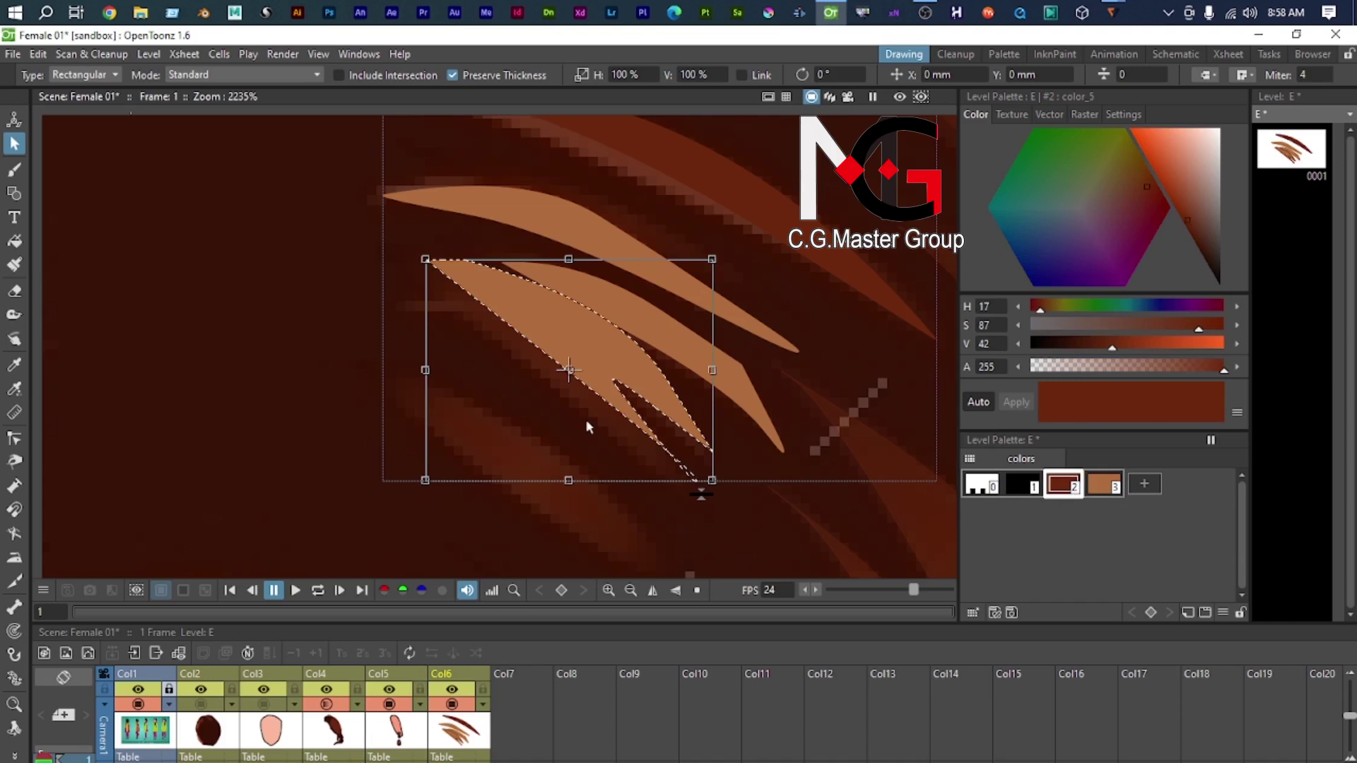
key(f)
click(589, 331)
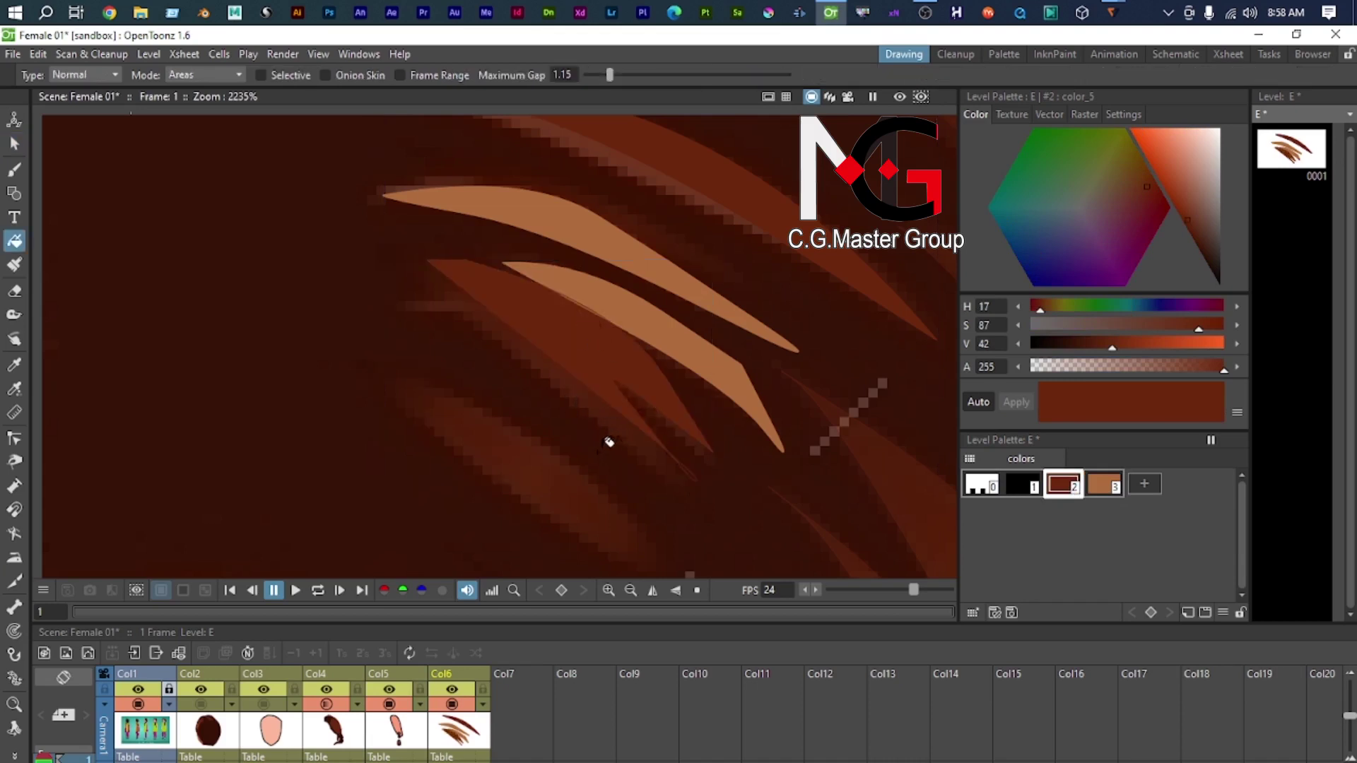
click(12, 144)
click(424, 409)
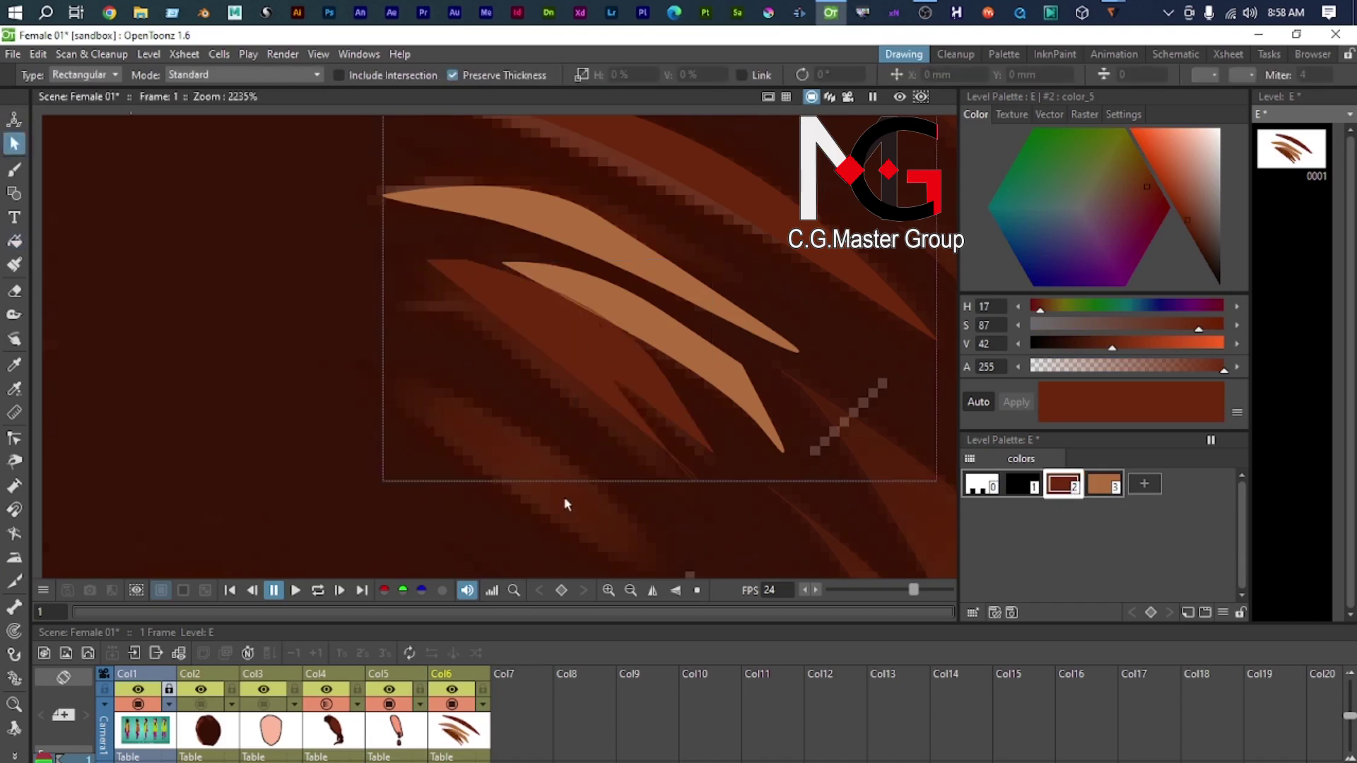
Step: Trace the soft oval strand below the forked strand as a closed Polyline shape and fill it with reddish-brown style 2
scroll(464, 348, down, 1)
key(g)
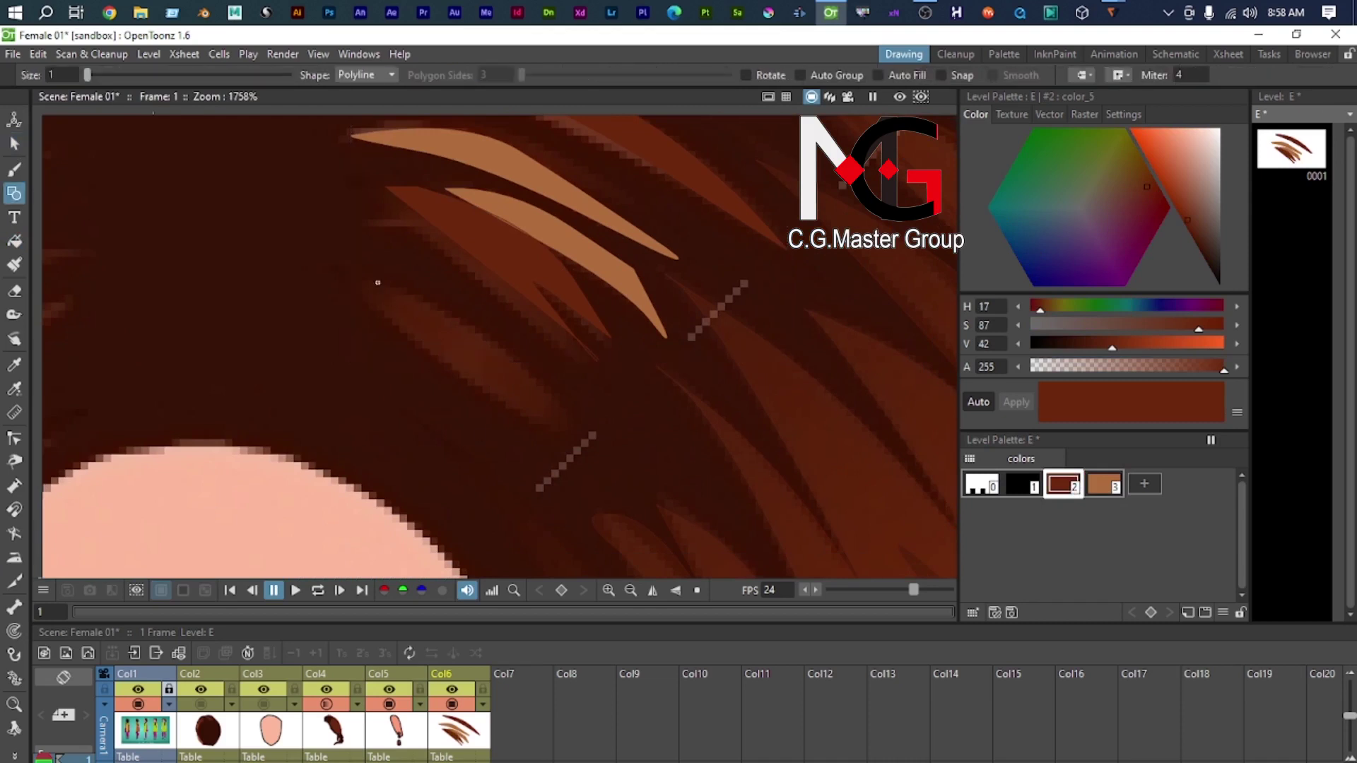
drag(578, 429, 614, 495)
drag(374, 277, 392, 245)
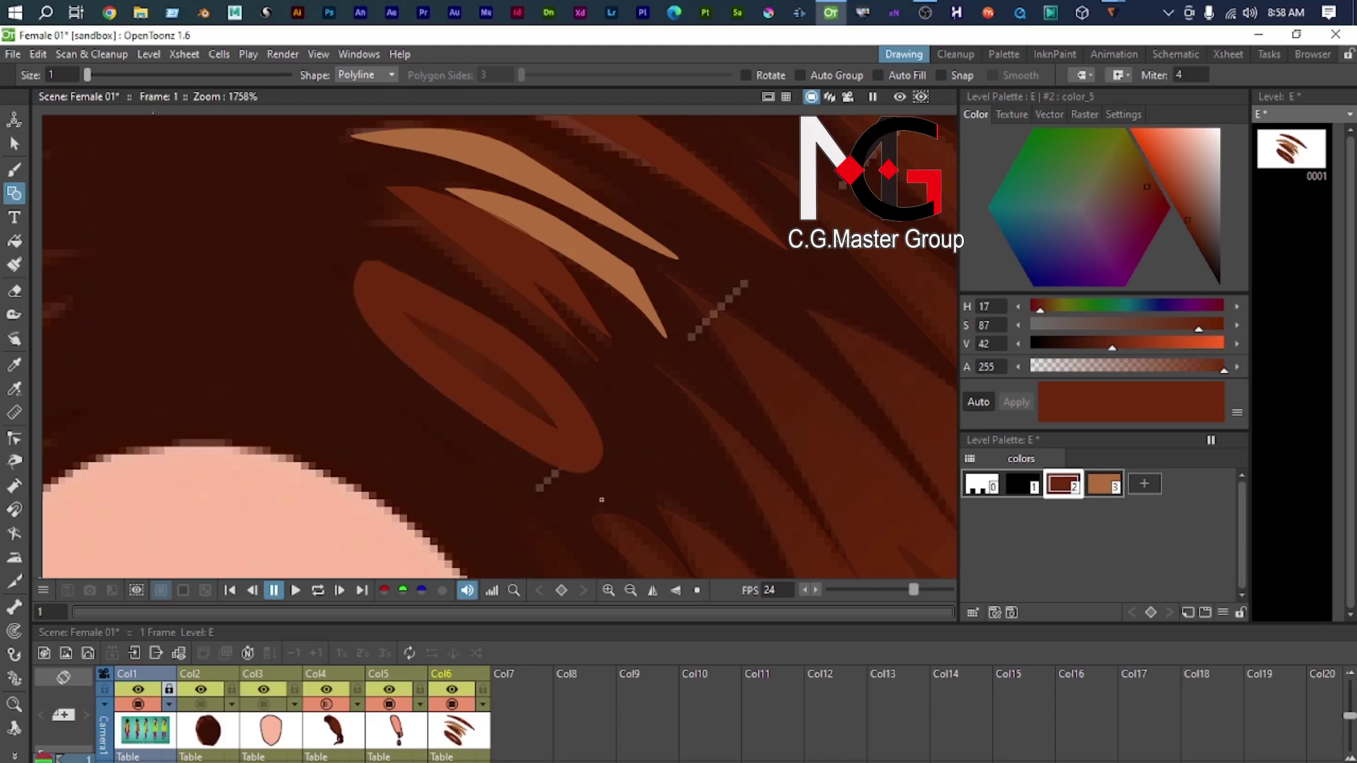
key(f)
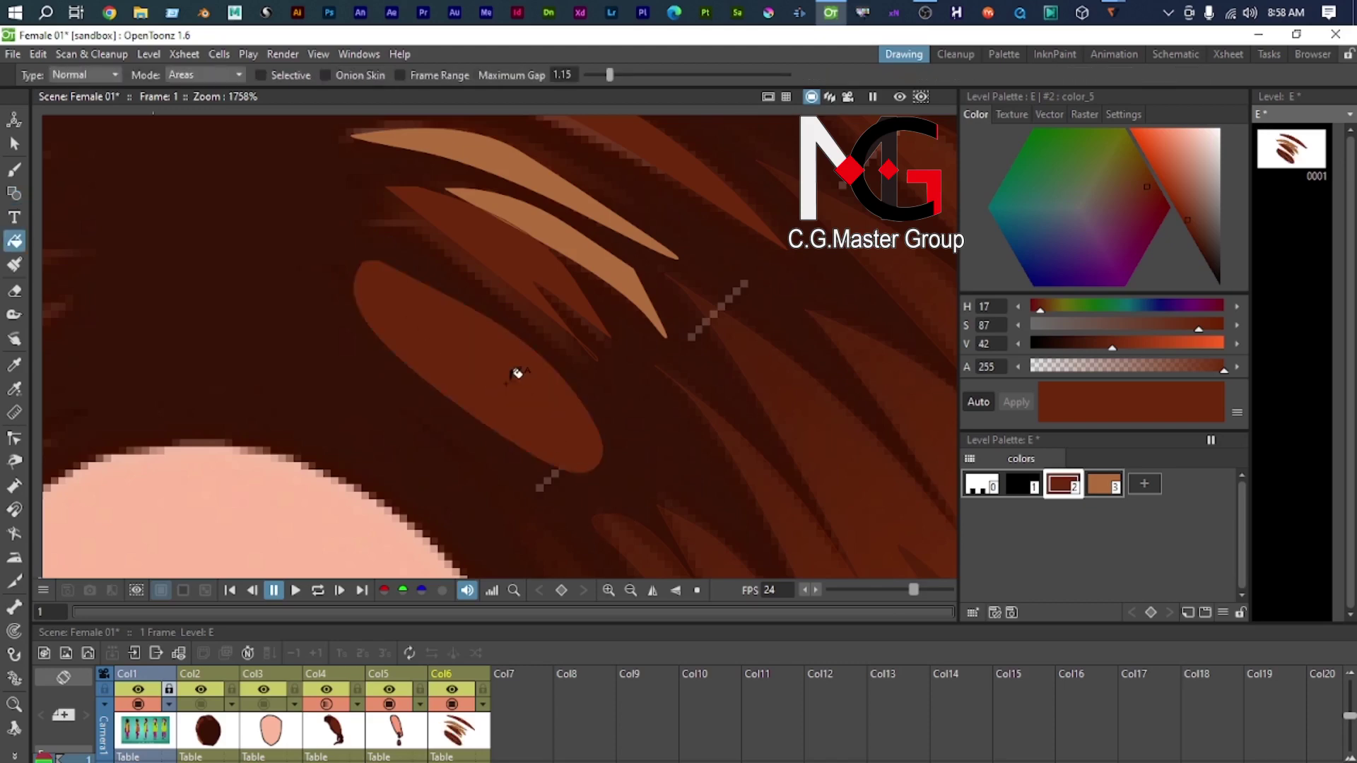
Step: Trace the thin highlight strand along the fringe's inner edge beside the forehead as a closed Polyline shape
scroll(478, 494, down, 5)
scroll(599, 572, up, 1)
drag(599, 572, 527, 356)
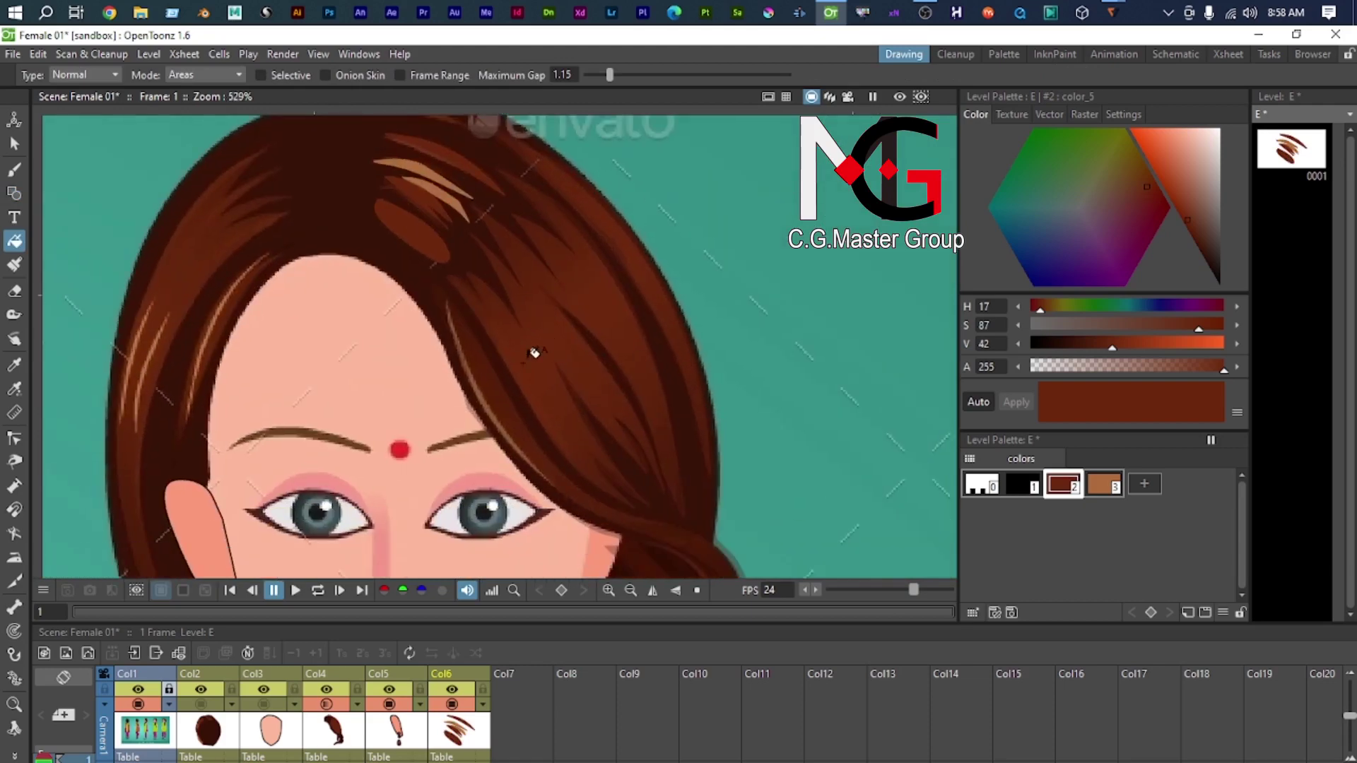
scroll(530, 360, down, 1)
scroll(537, 429, up, 1)
scroll(615, 431, down, 2)
drag(612, 448, 484, 387)
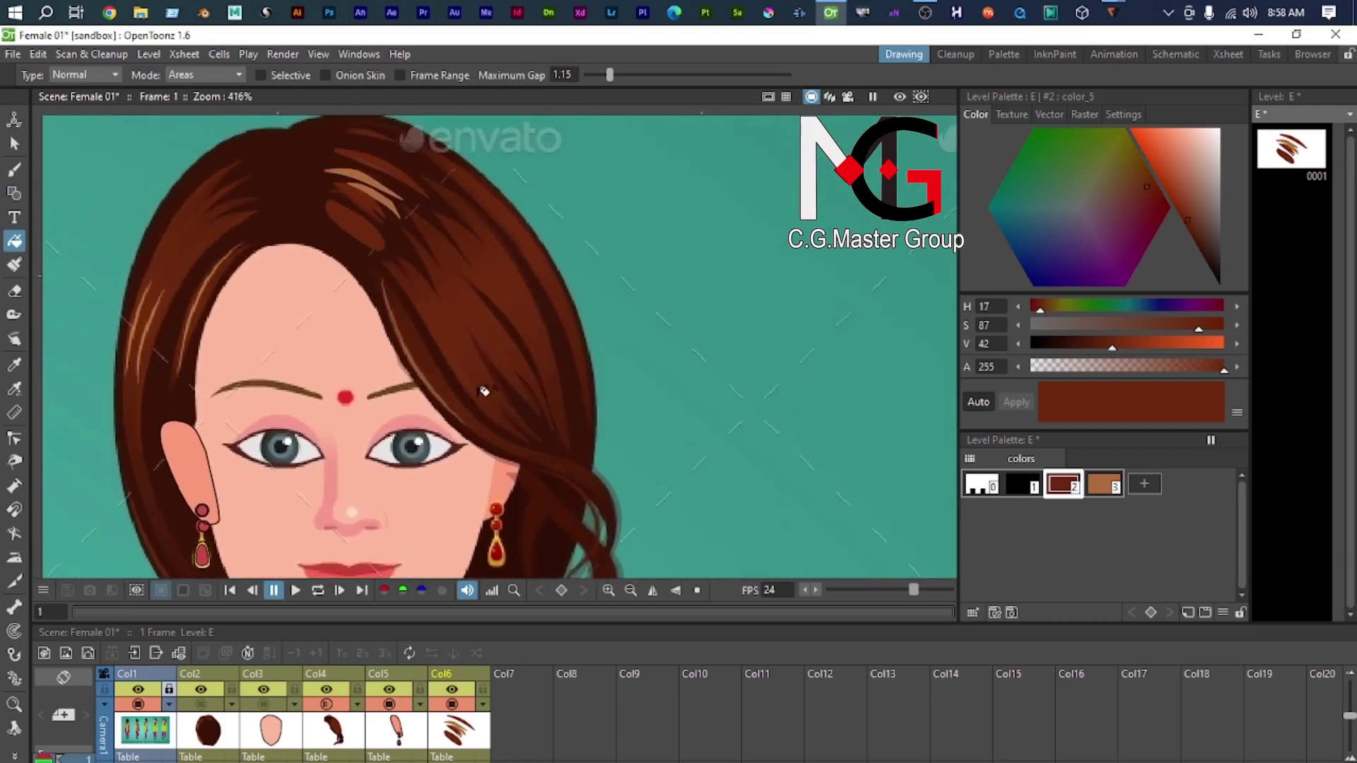
scroll(475, 382, up, 3)
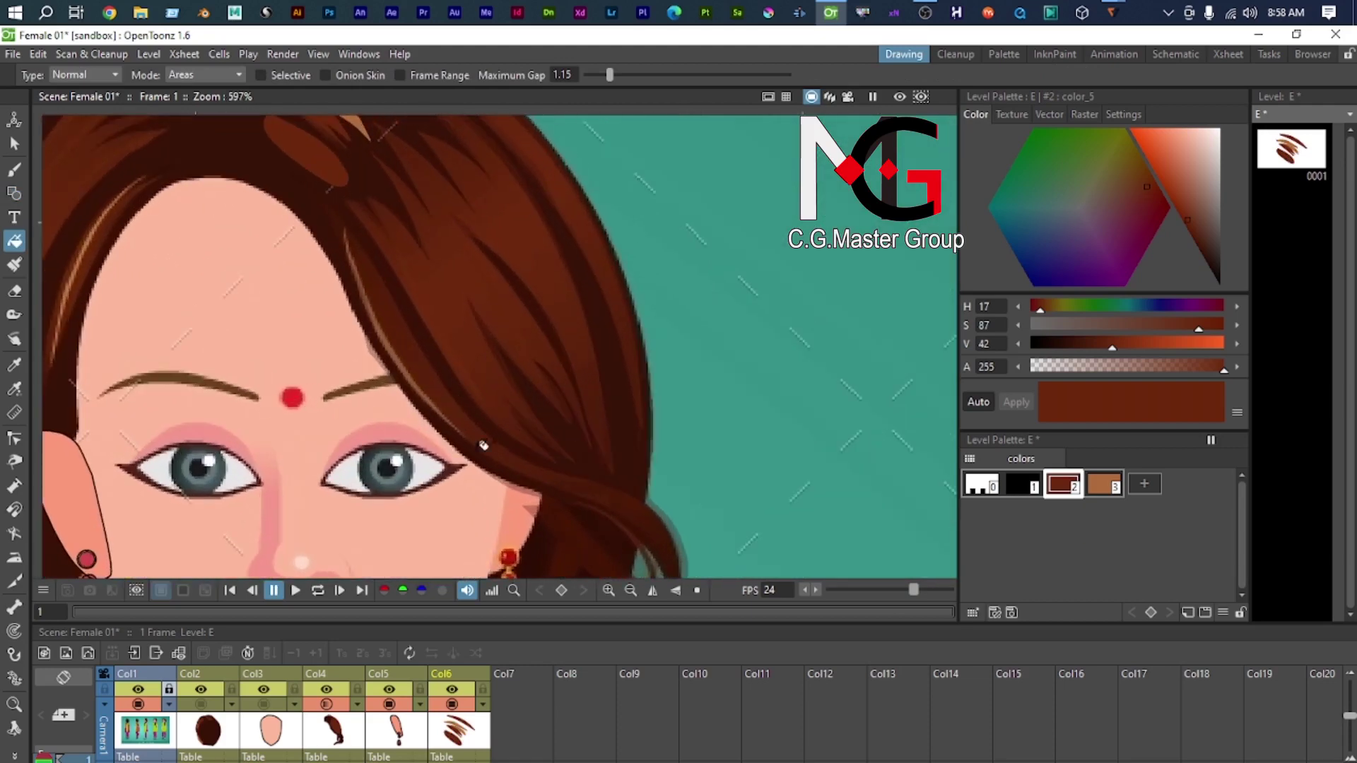
key(g)
scroll(363, 279, up, 2)
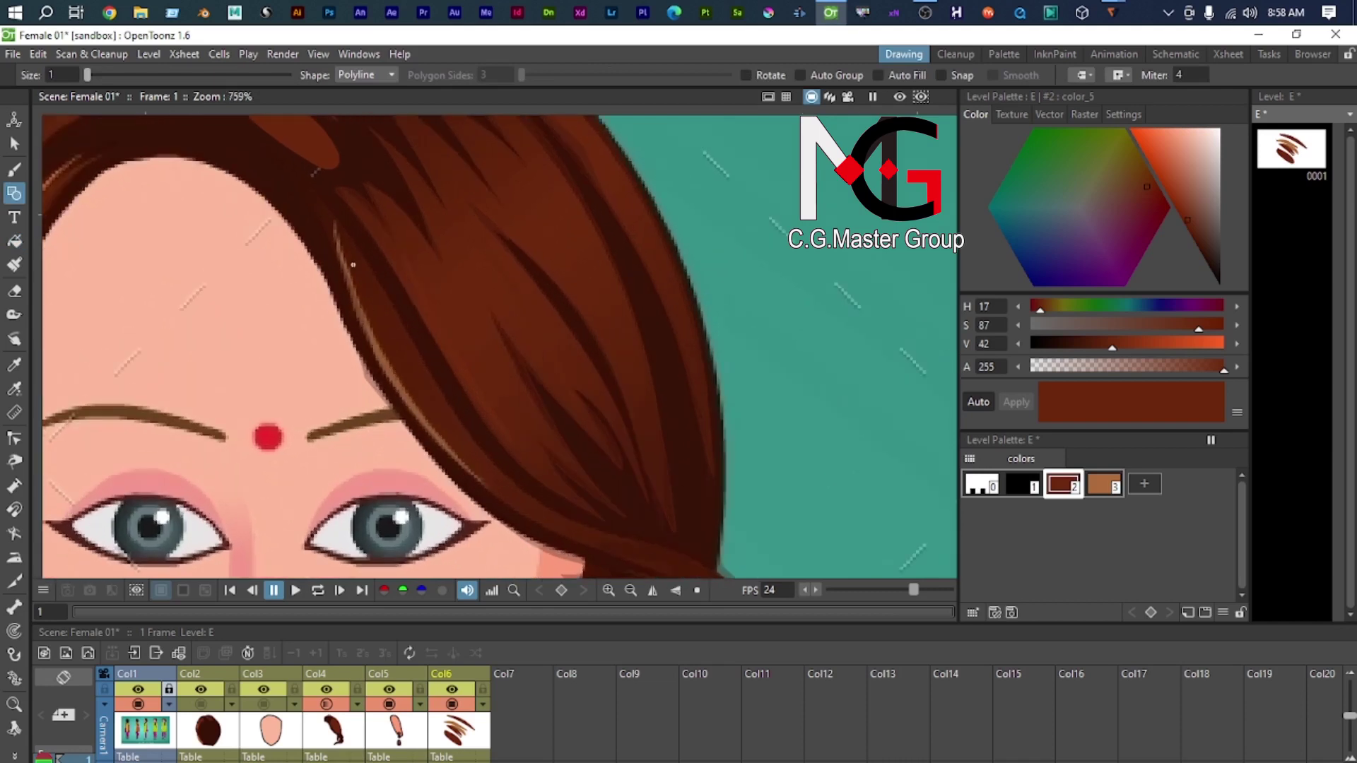
drag(447, 446, 404, 388)
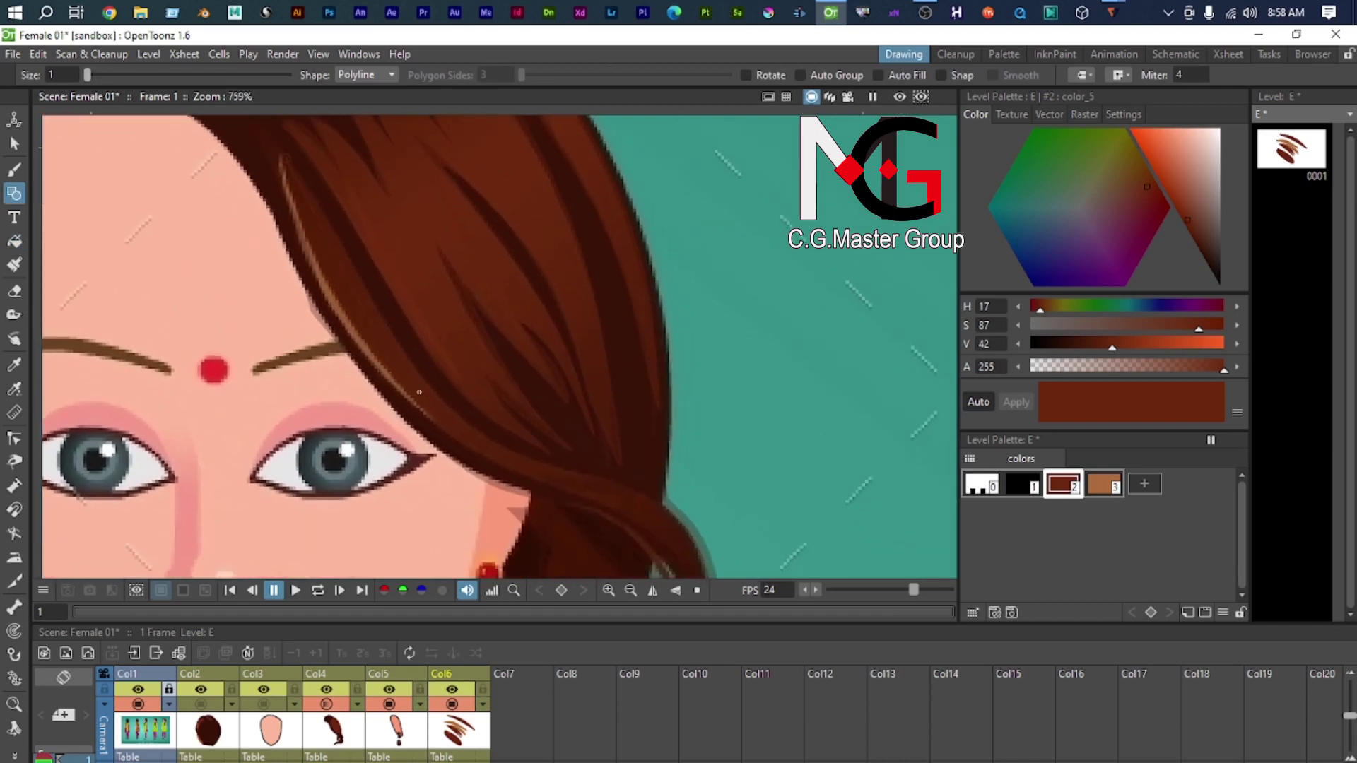
drag(449, 426, 552, 514)
scroll(360, 384, up, 3)
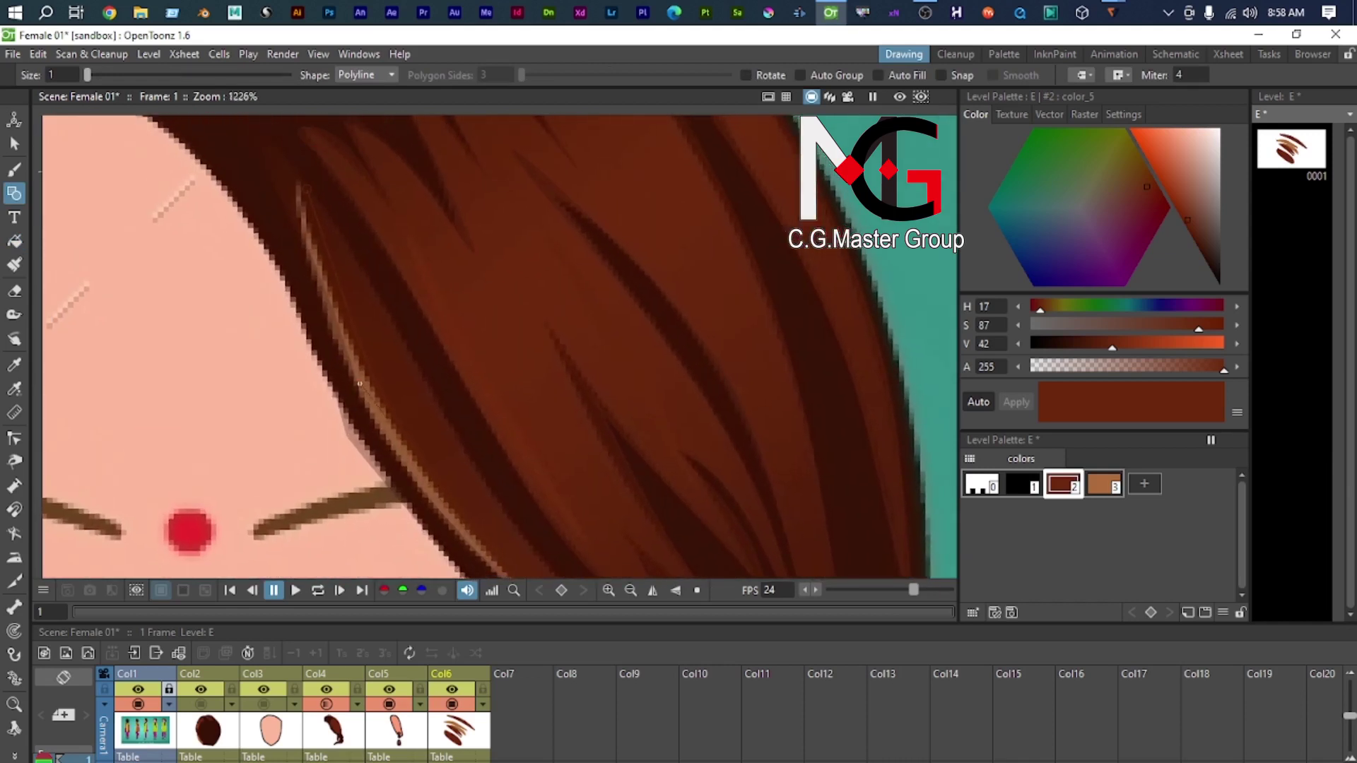
mouse_move(357, 391)
mouse_down()
mouse_move(322, 299)
mouse_move(353, 380)
mouse_up()
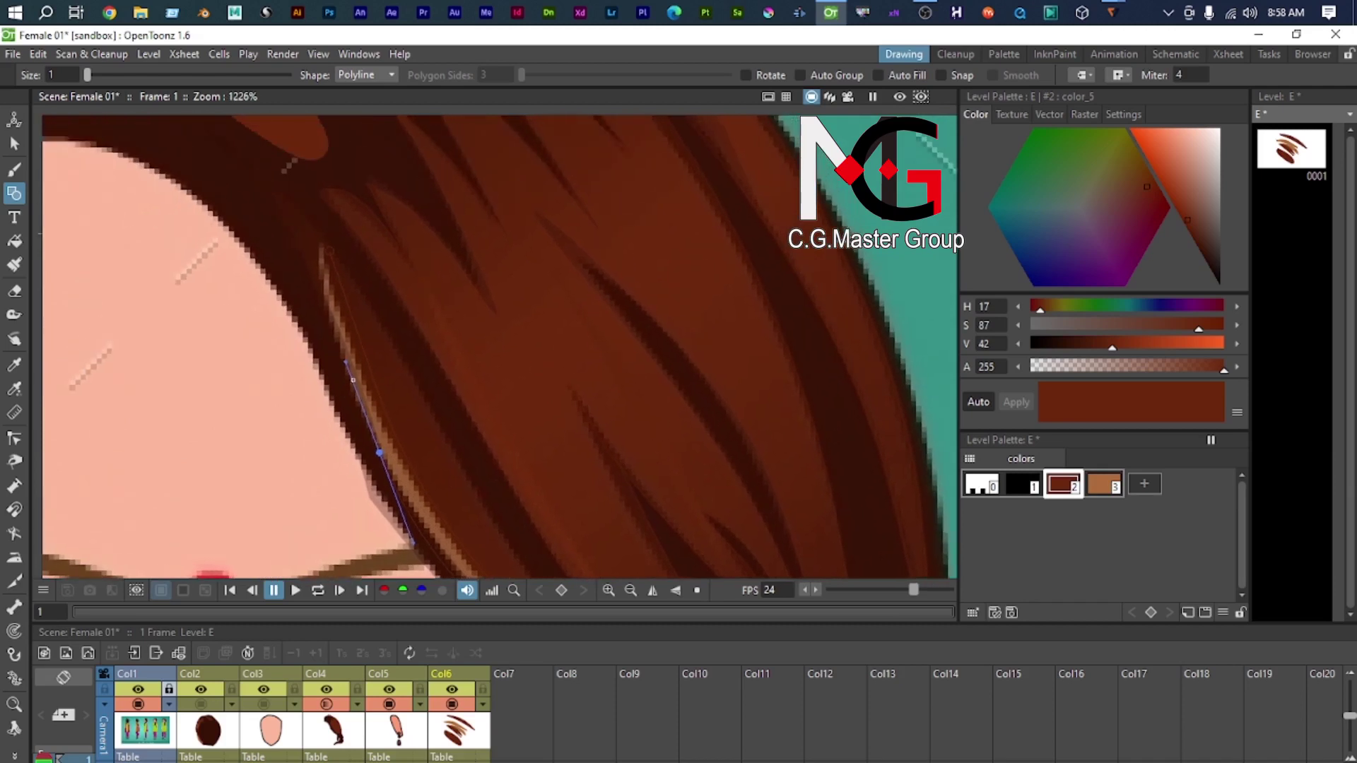
drag(329, 251, 341, 190)
Step: Select the traced fringe strand and recolor its outline with light-brown style 3
key(s)
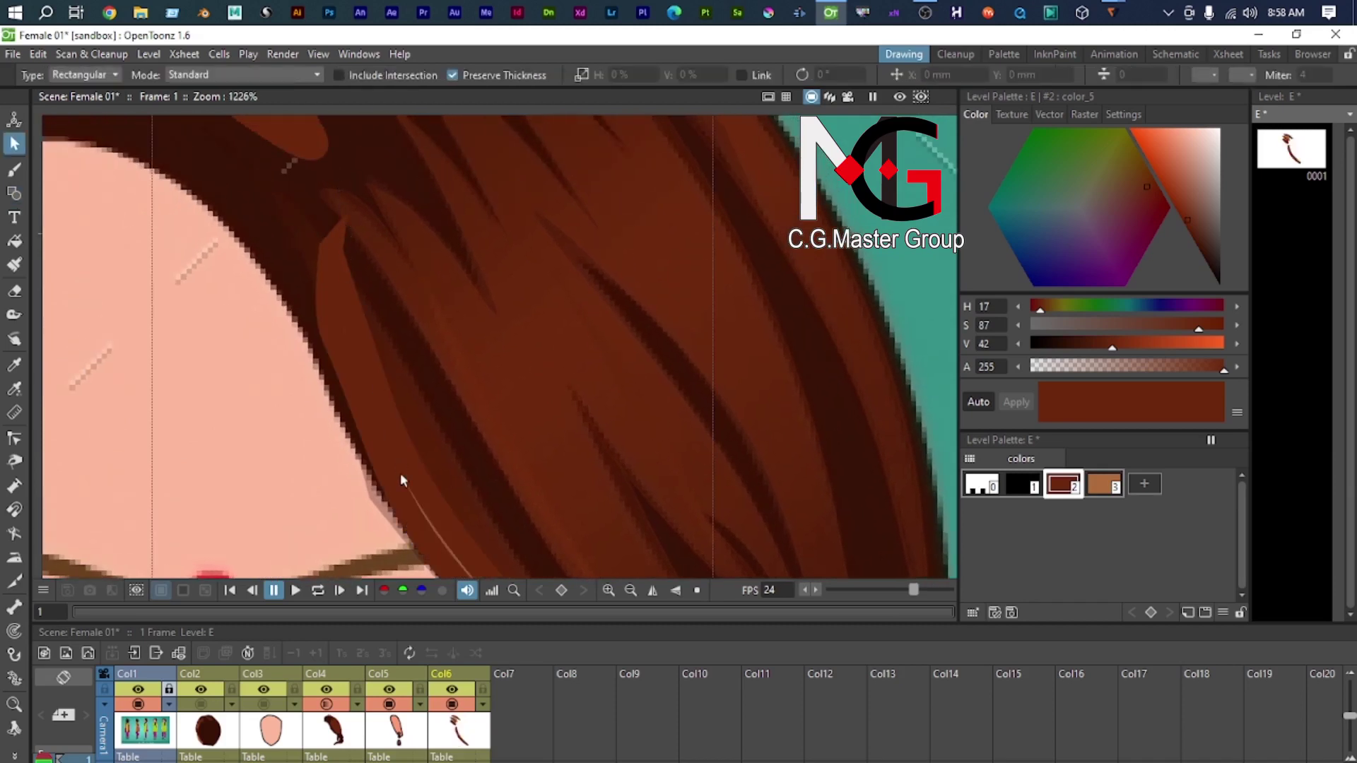
key(c)
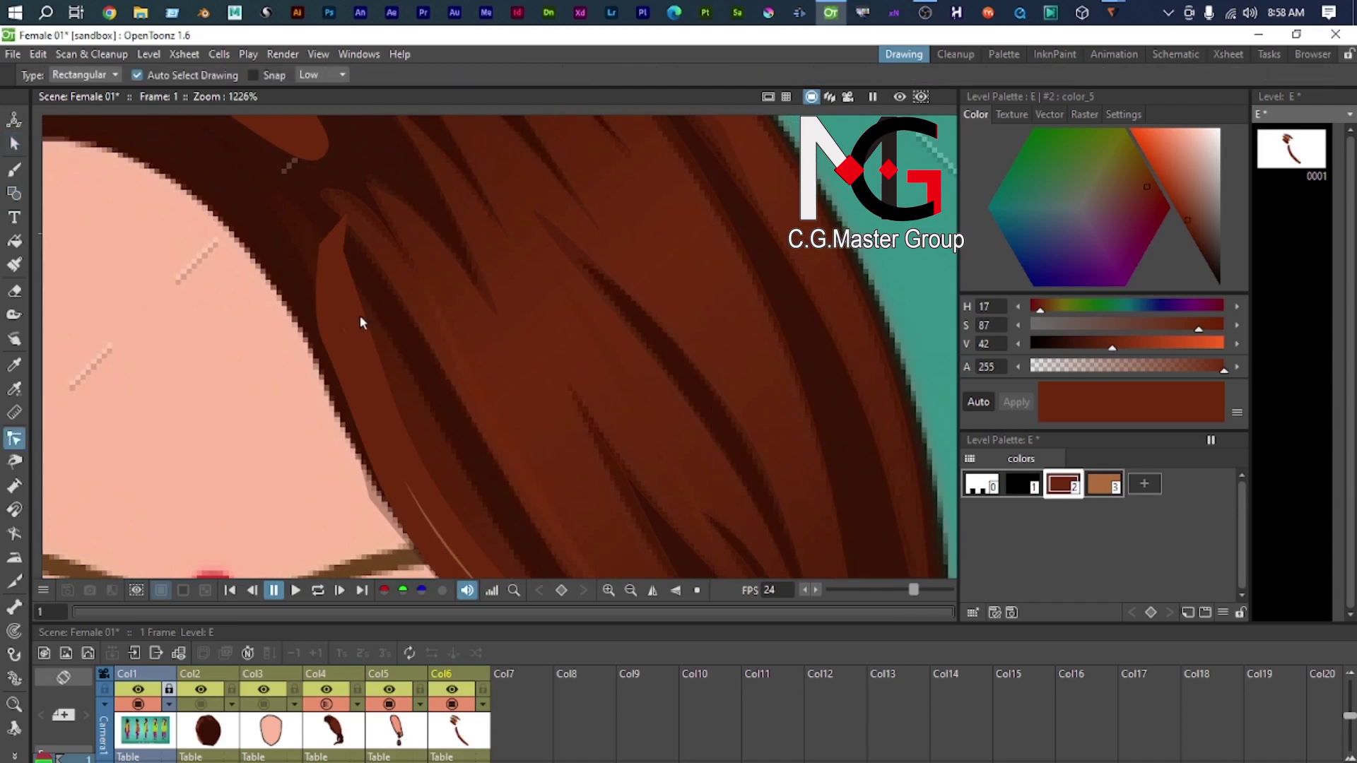
click(360, 332)
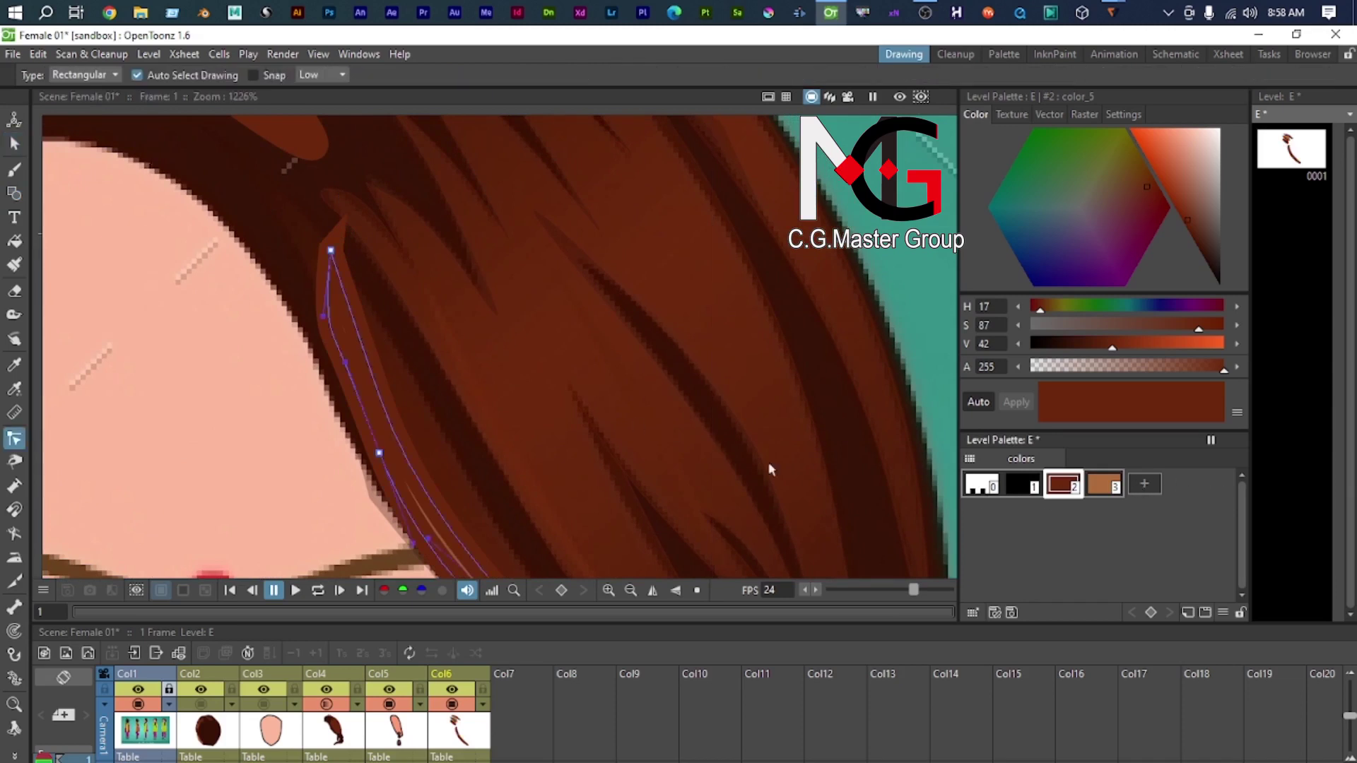
scroll(771, 470, down, 2)
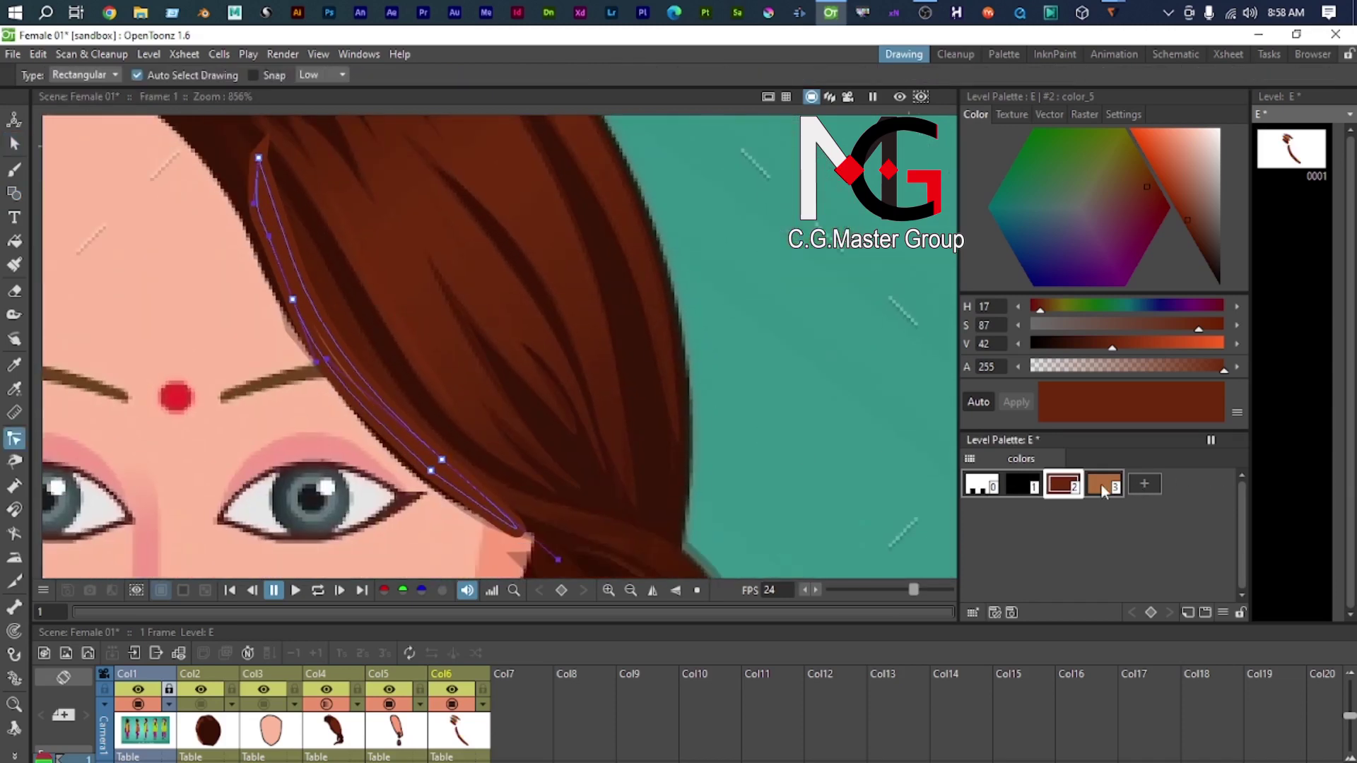
click(1105, 487)
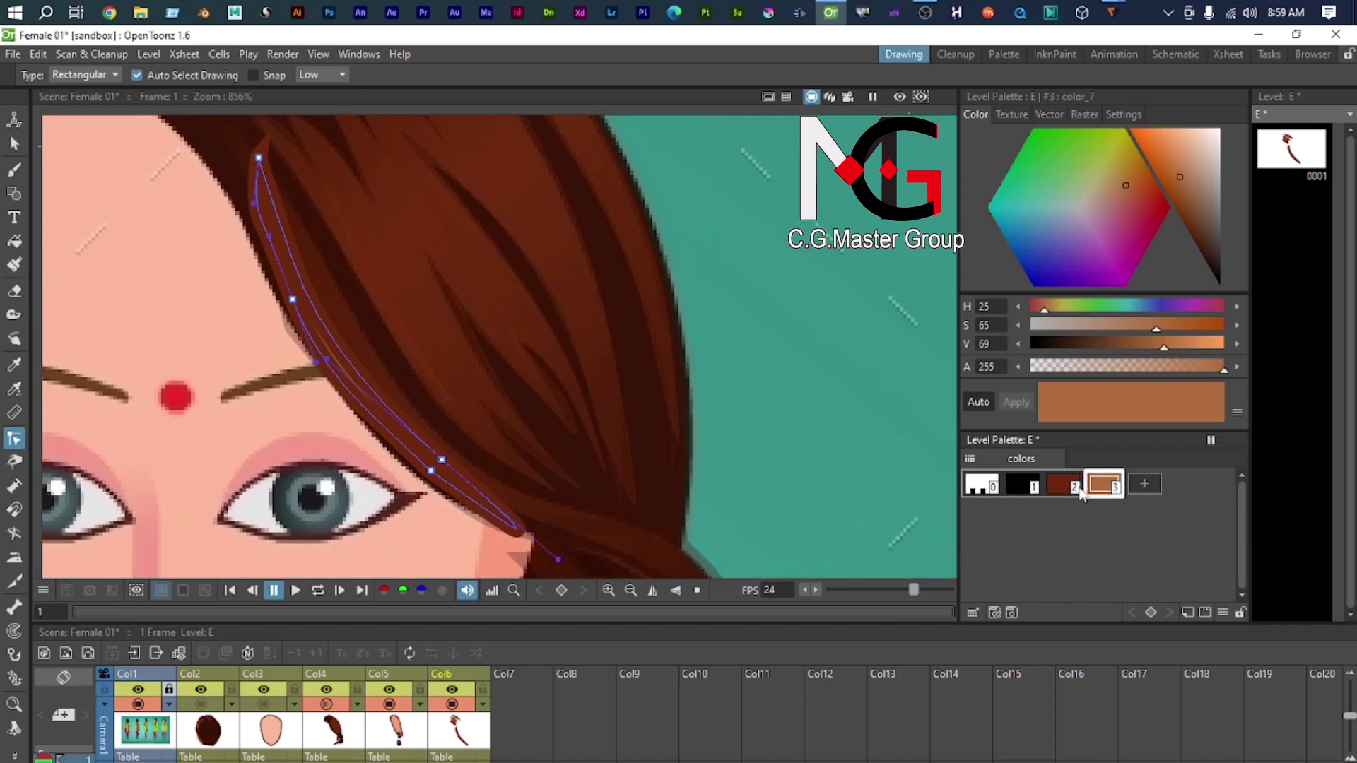
key(s)
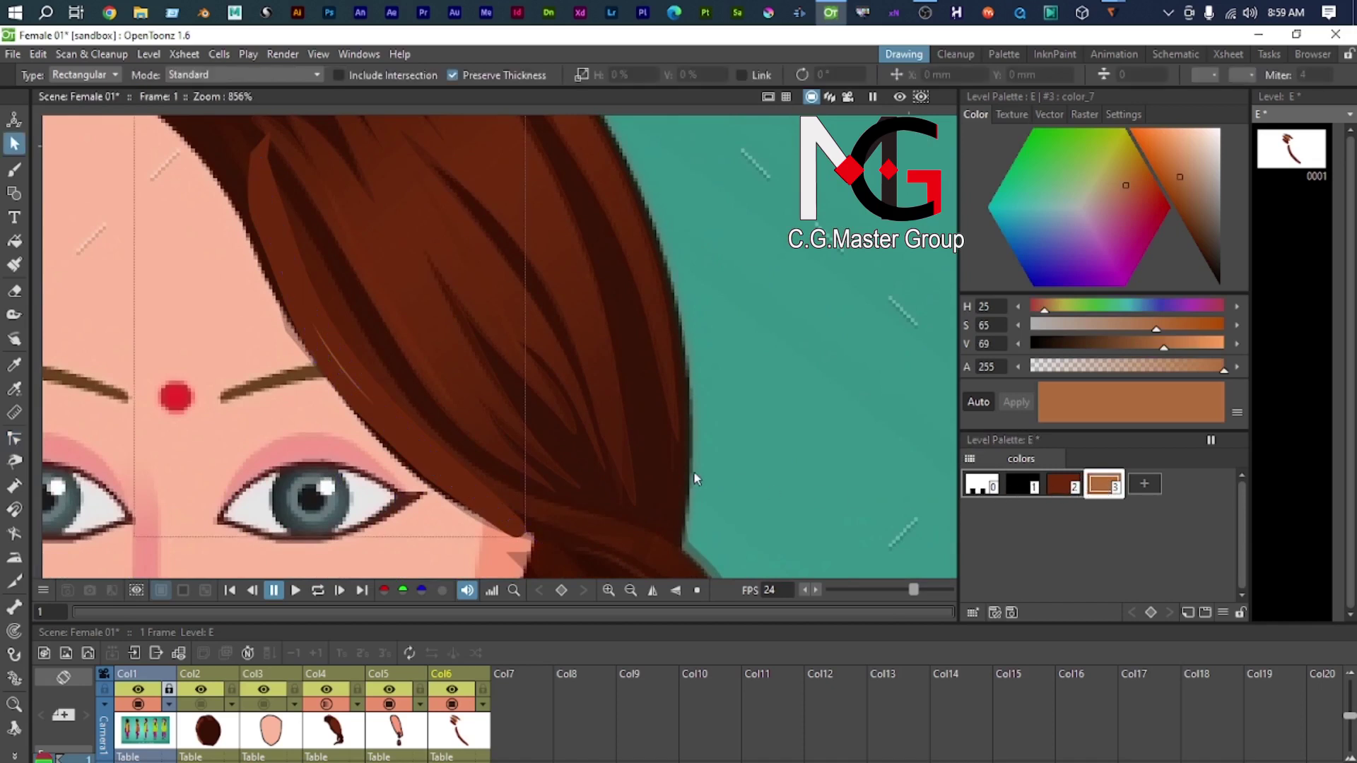
click(405, 417)
click(1104, 492)
Step: Set the fringe strand's outline thickness to 0.01 and fill it with light-brown style 3
scroll(348, 332, down, 4)
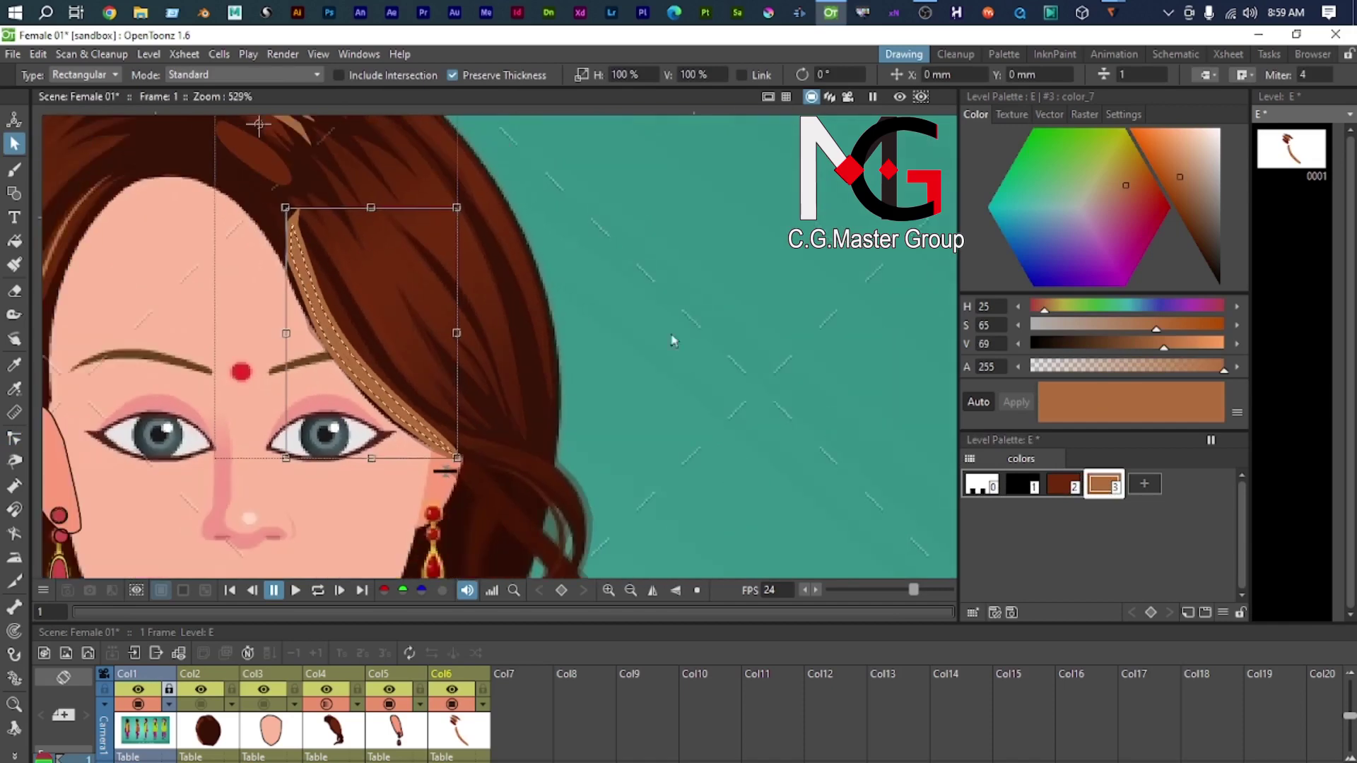
scroll(631, 384, down, 1)
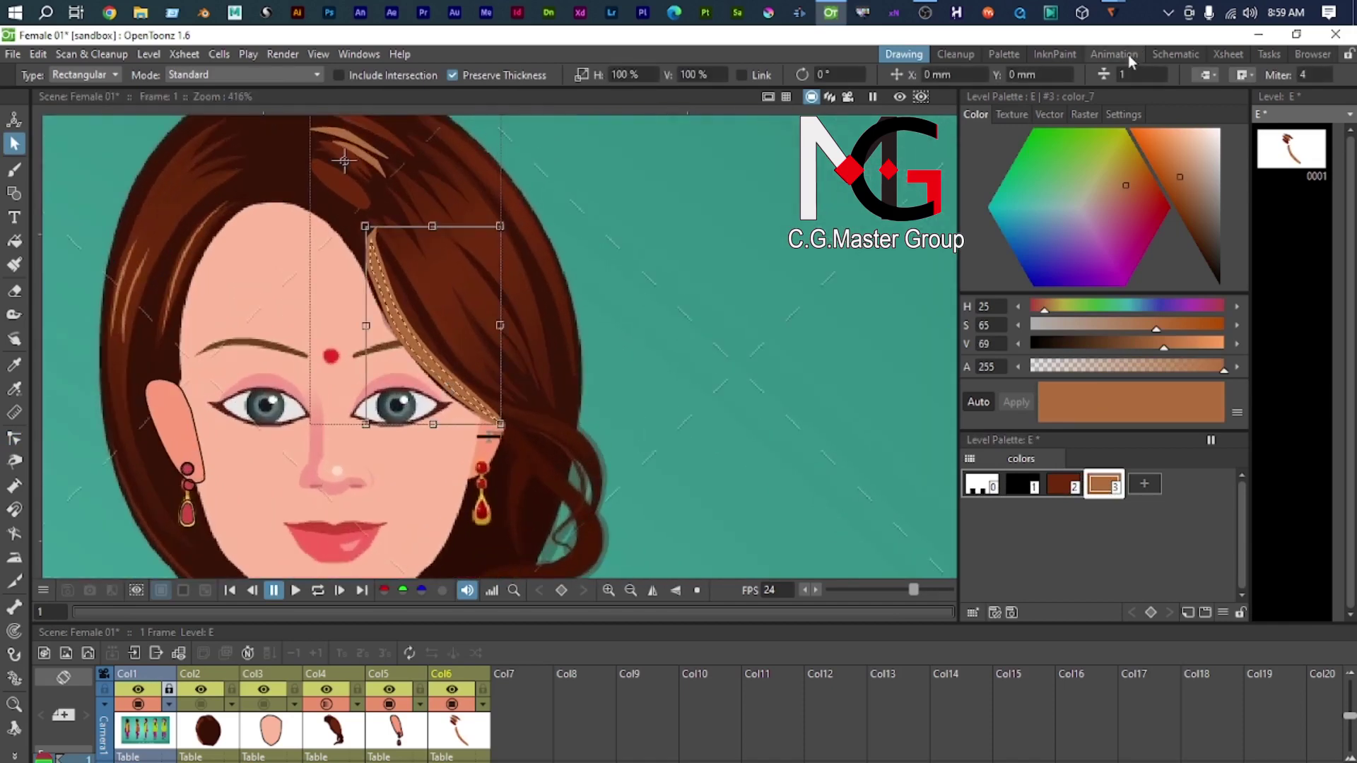
click(1132, 75)
key(Return)
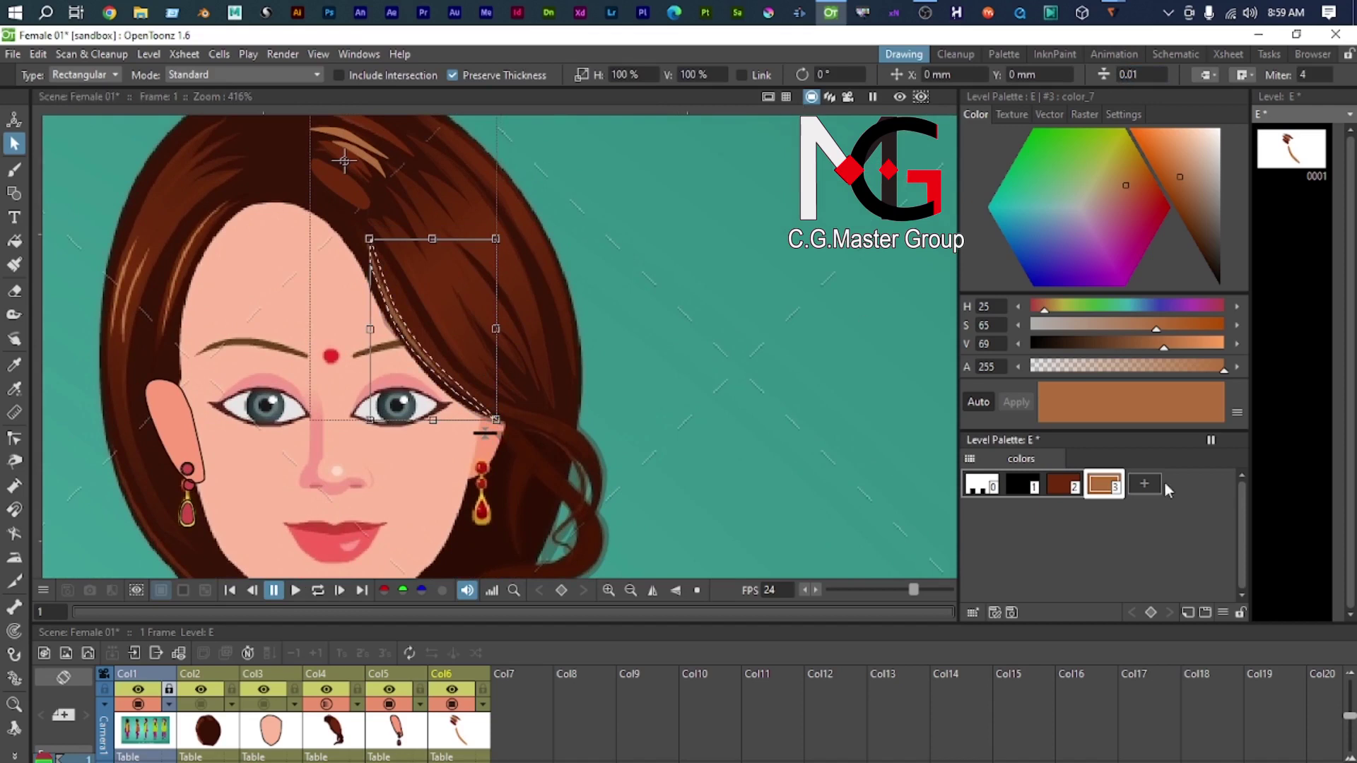
key(f)
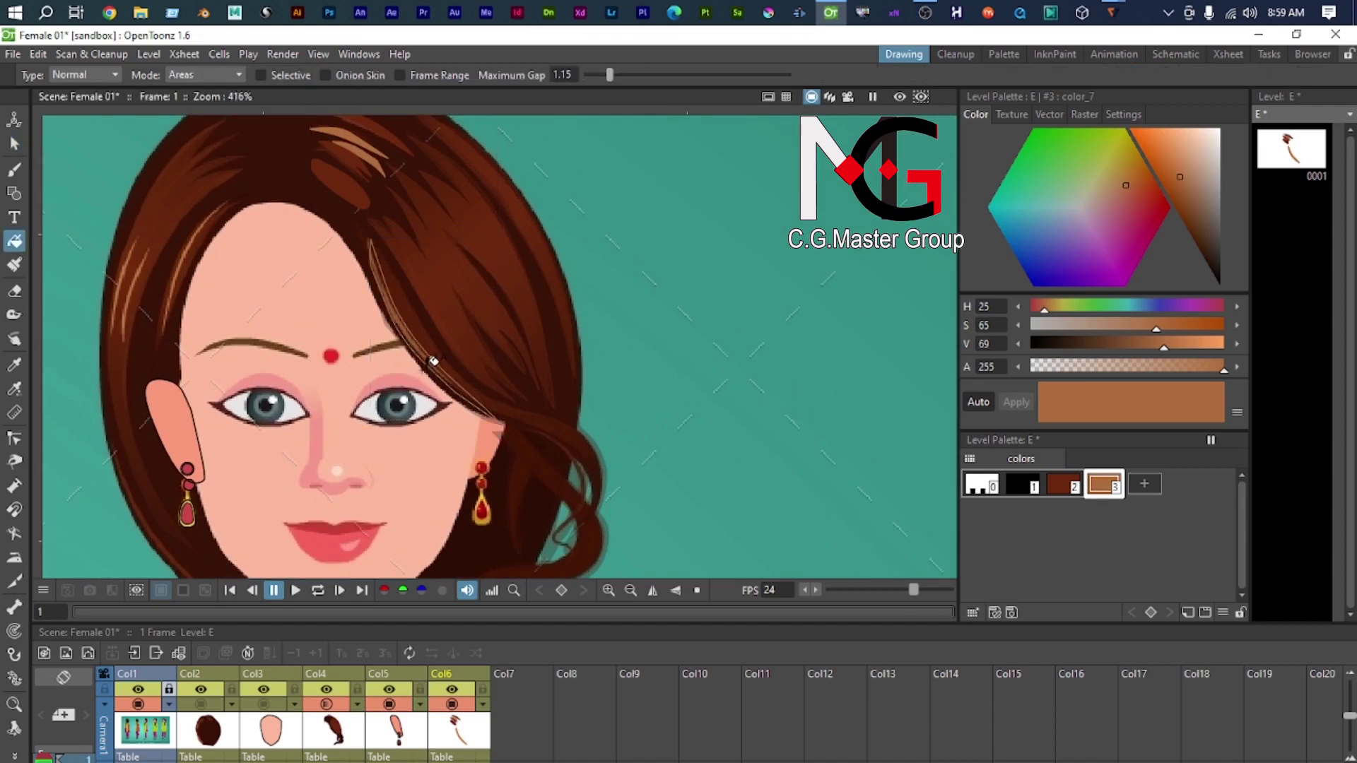
click(430, 357)
click(15, 143)
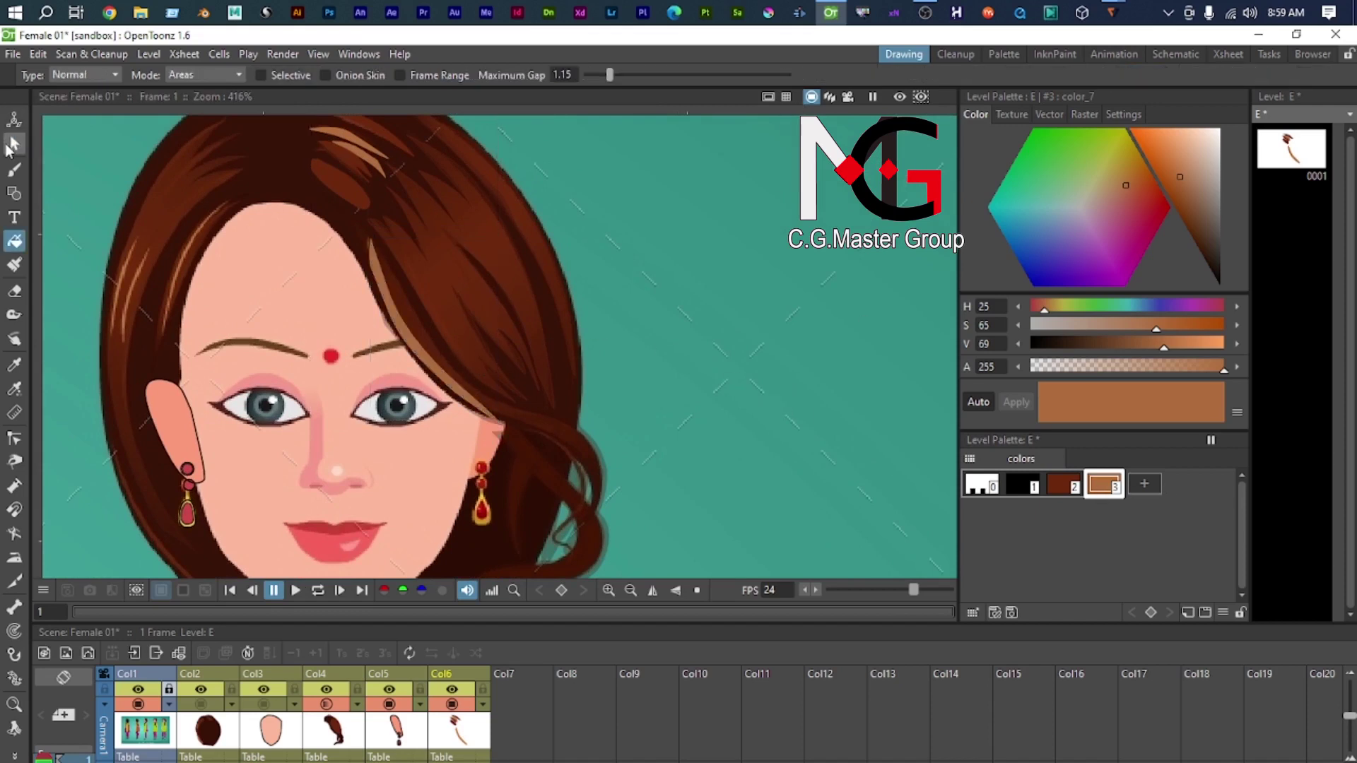
Step: Restore the side-hair column Col4 to full opacity and check the opacity setting of Col6
scroll(657, 289, down, 2)
scroll(669, 451, up, 2)
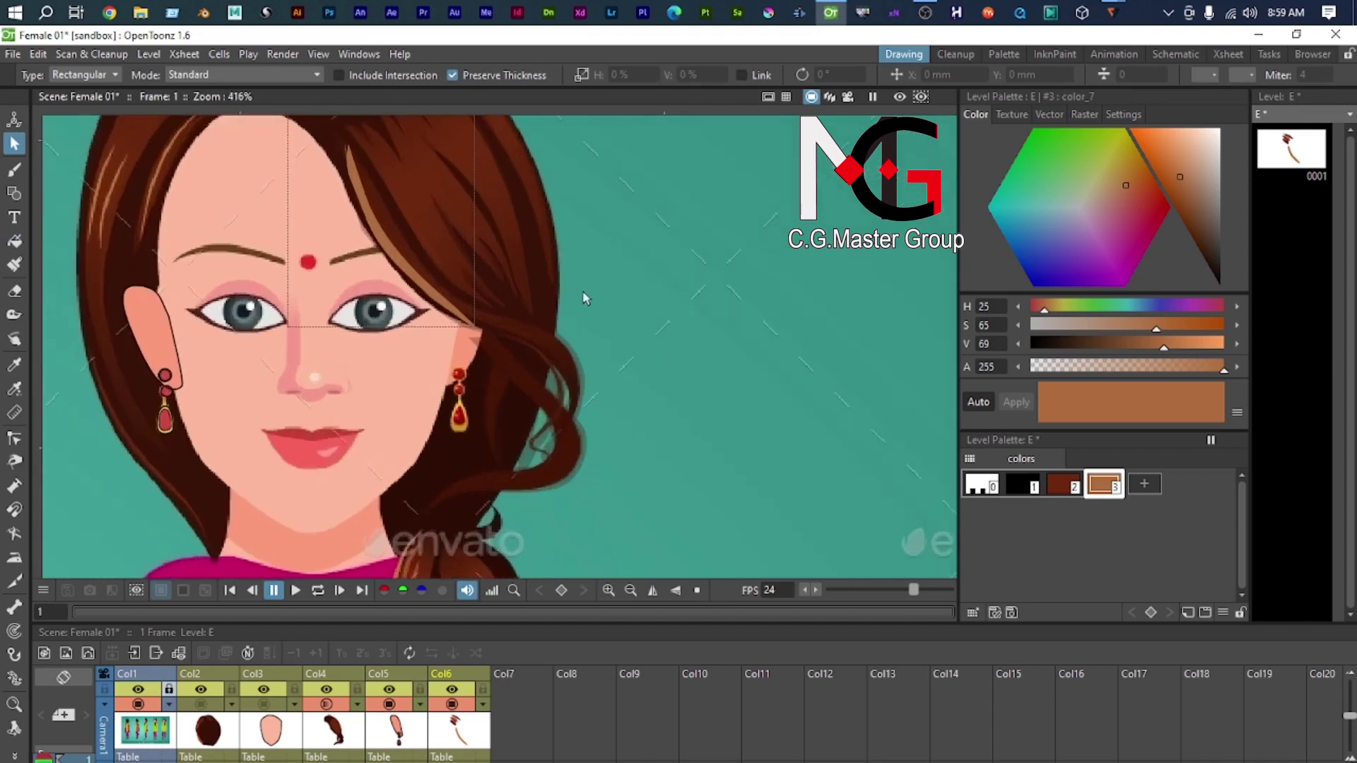
click(325, 724)
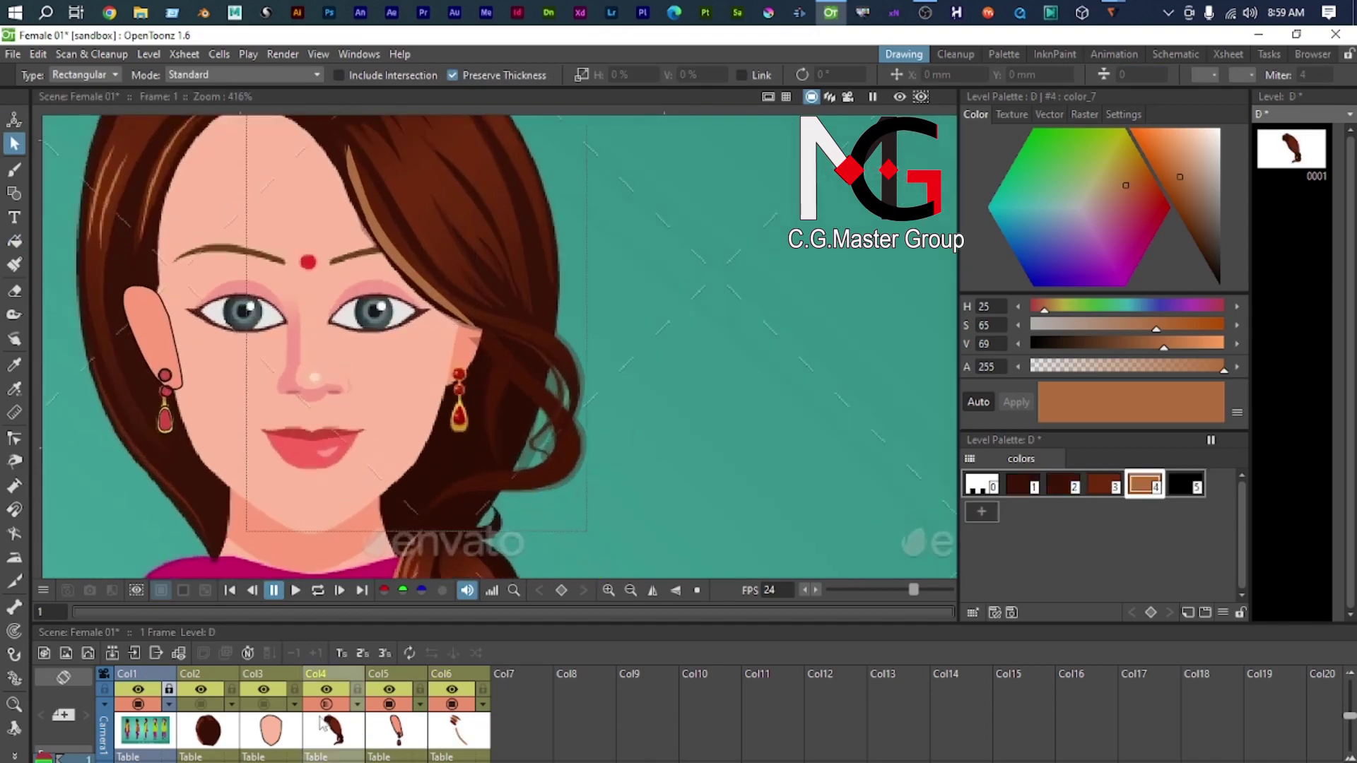
right_click(337, 739)
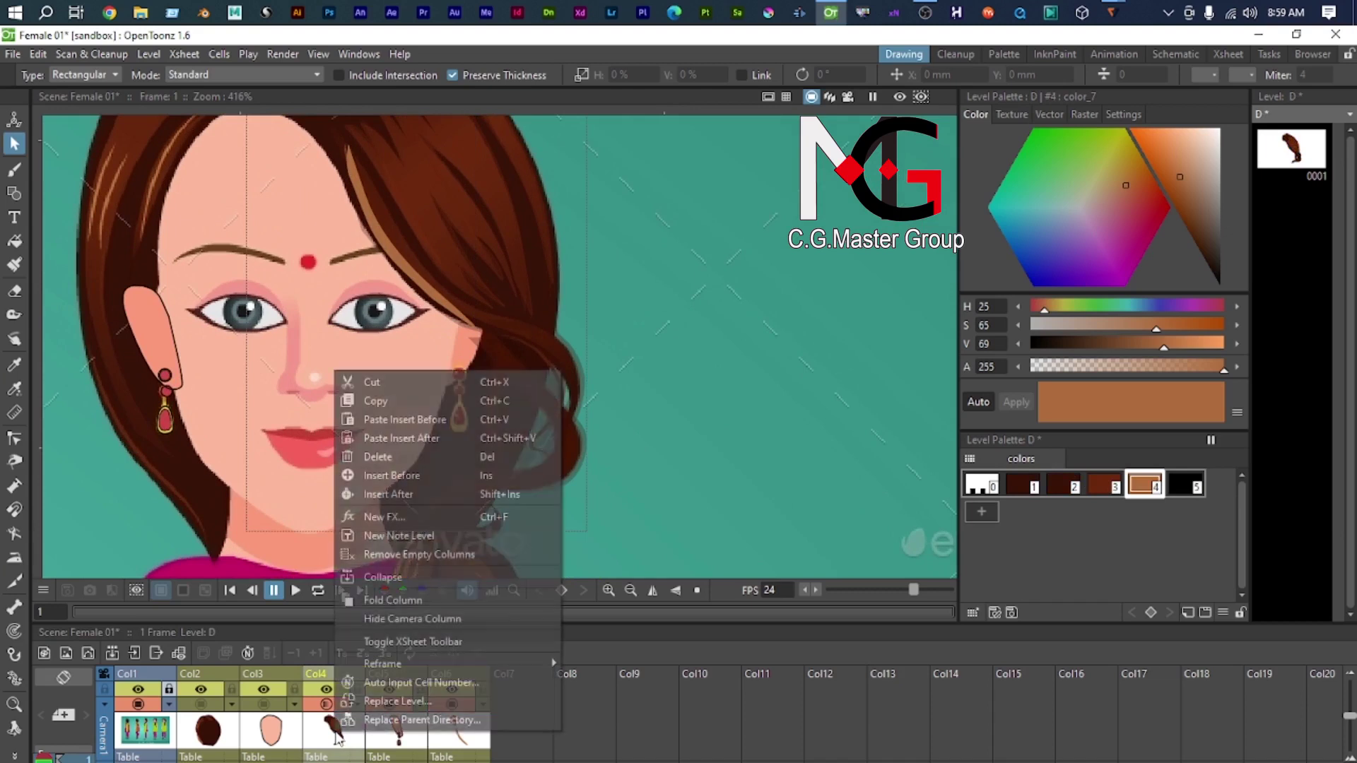
key(Escape)
click(358, 705)
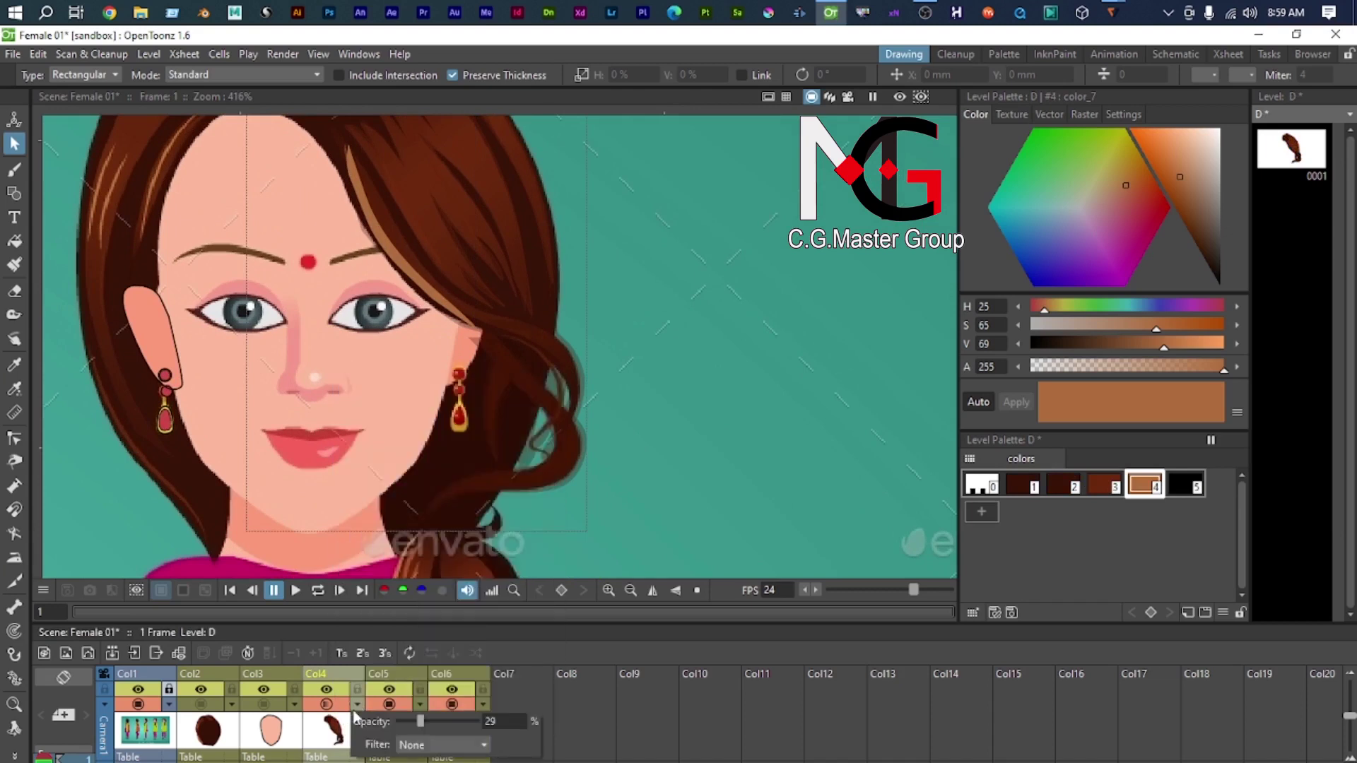
click(708, 707)
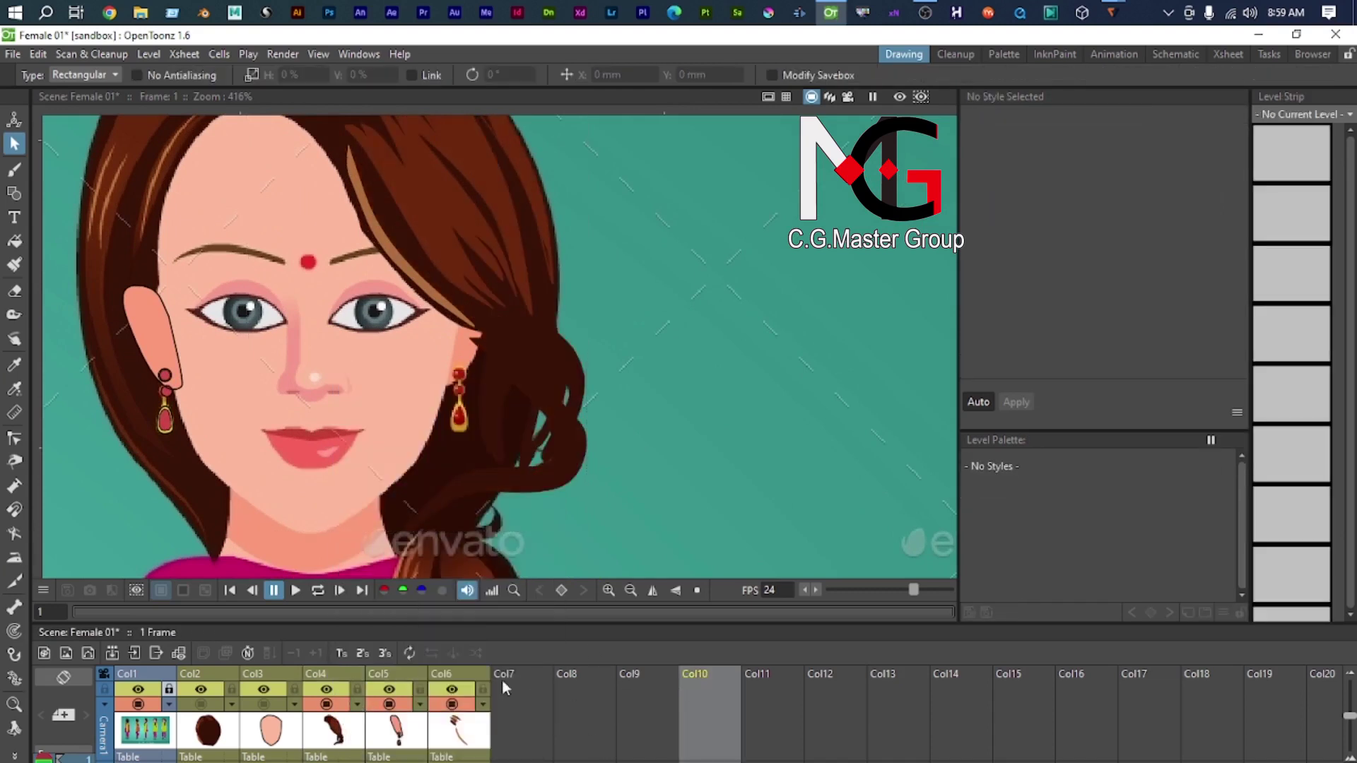
click(483, 705)
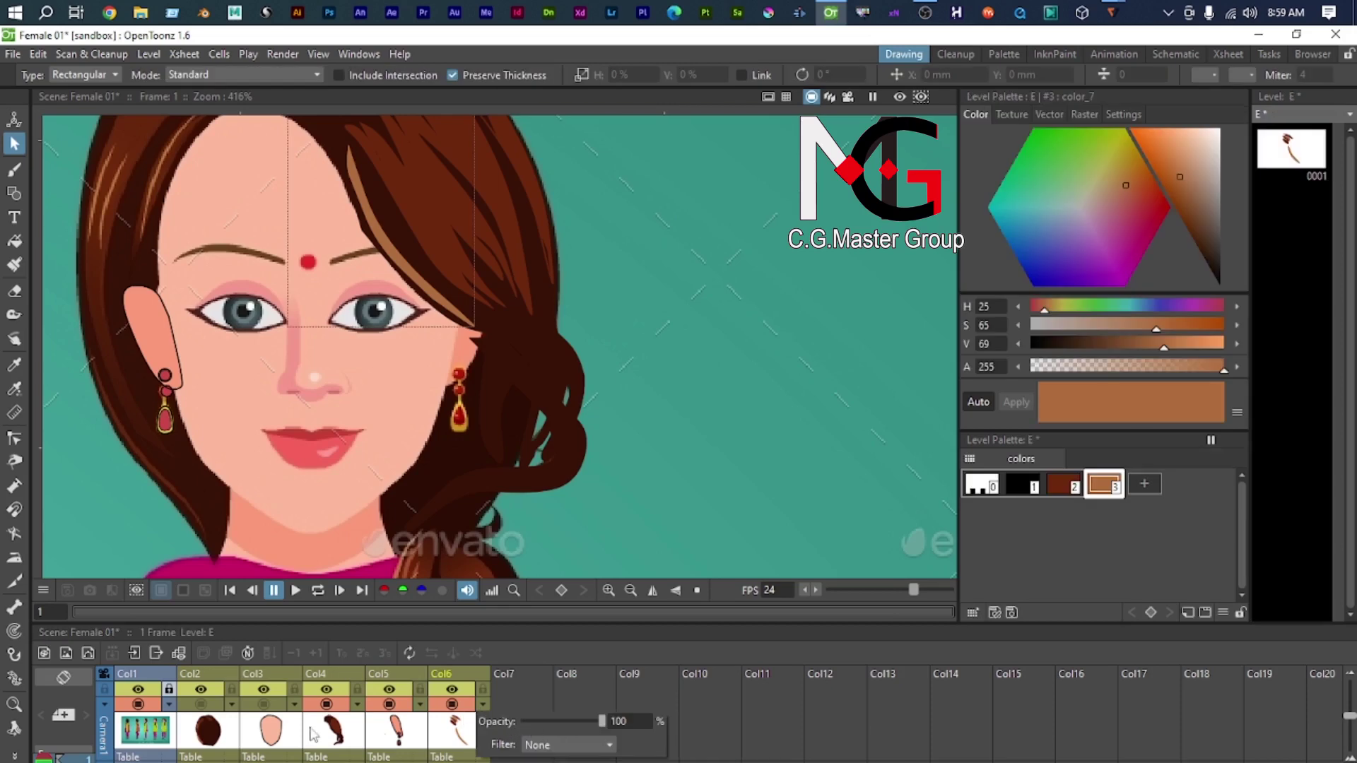
click(719, 315)
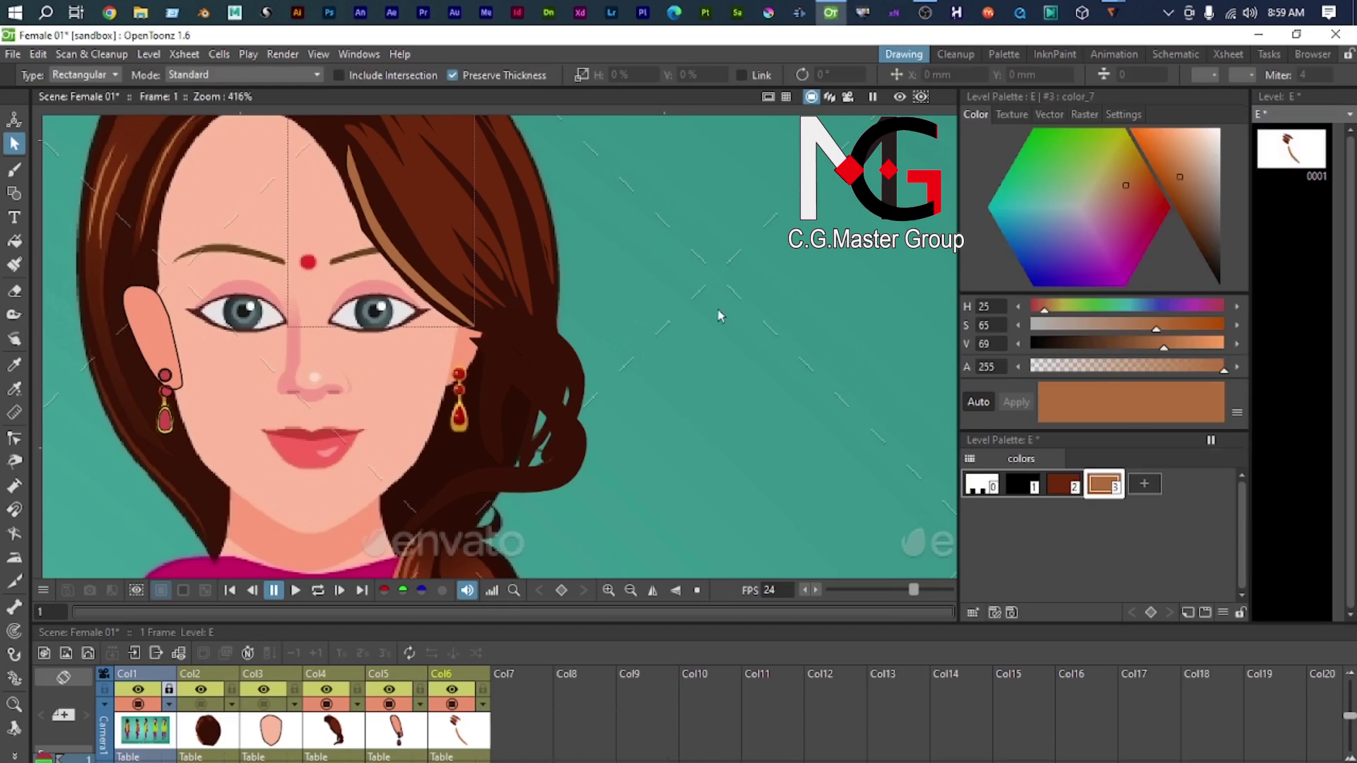
Step: Turn on the visibility of the back-hair column Col2 and the face column Col3, checking Col2's opacity setting
scroll(401, 442, up, 1)
scroll(447, 414, up, 2)
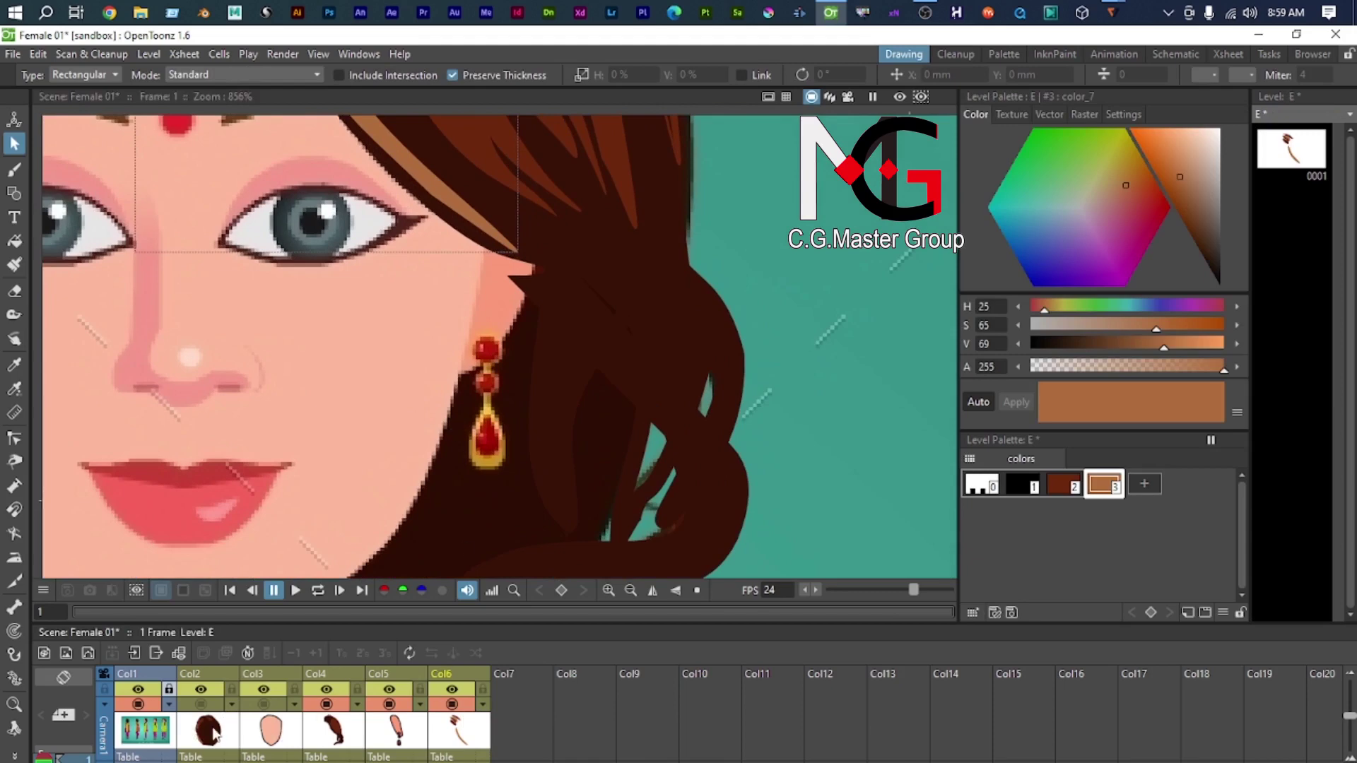
scroll(554, 331, down, 5)
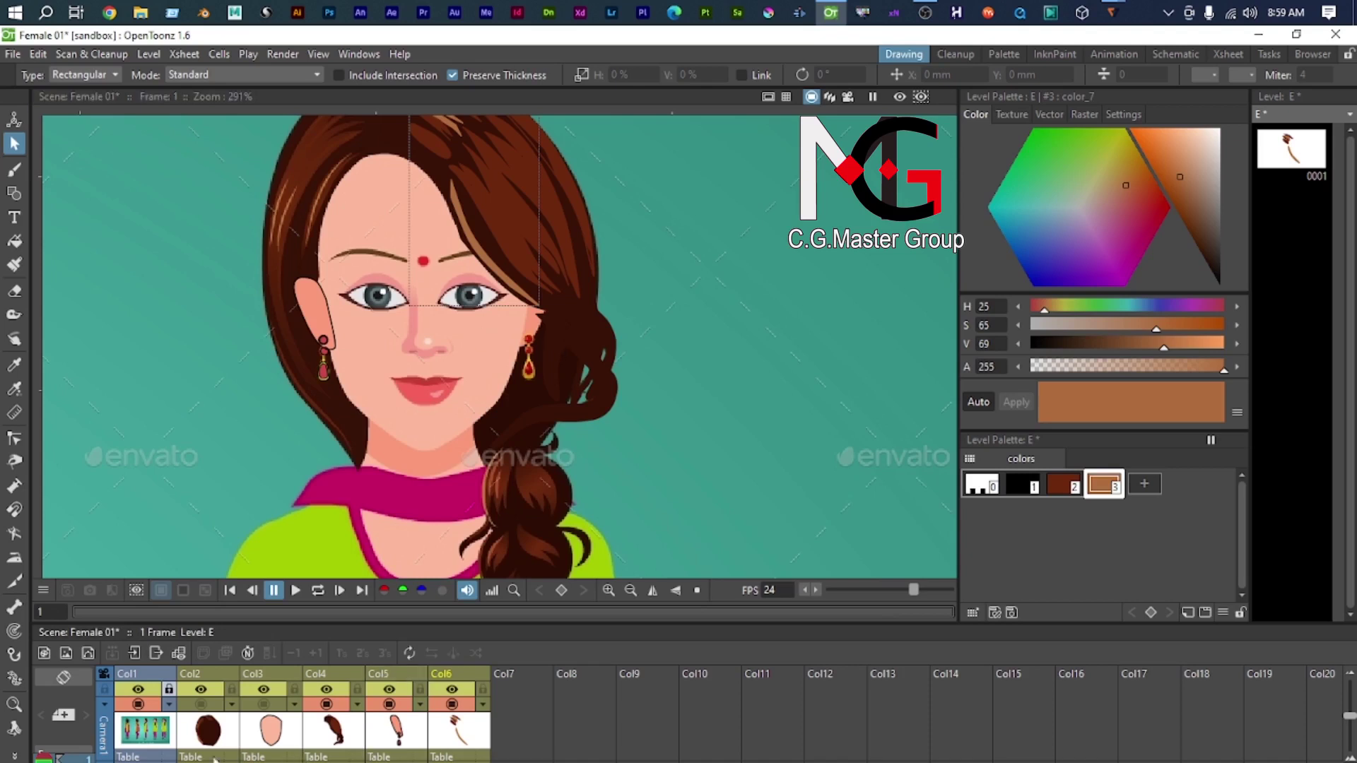
click(233, 710)
click(232, 703)
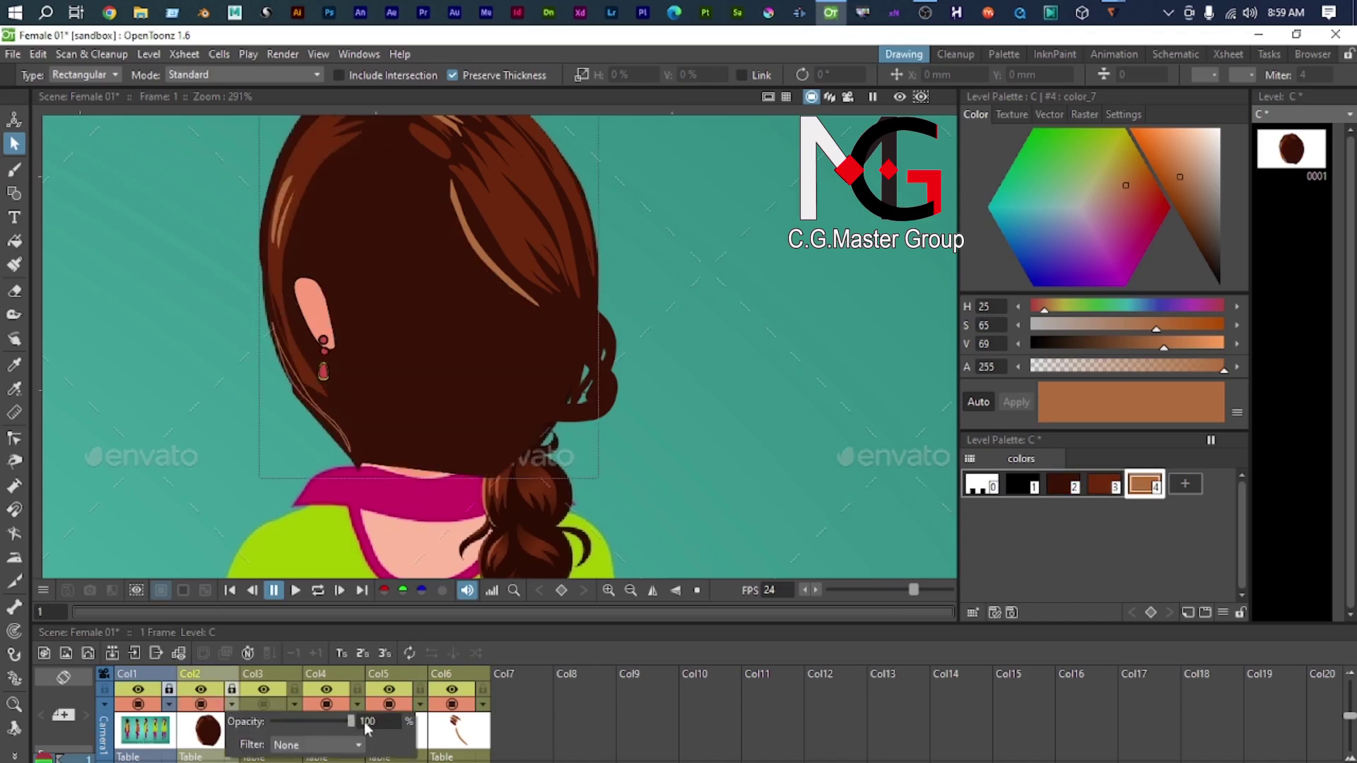
click(576, 728)
click(271, 727)
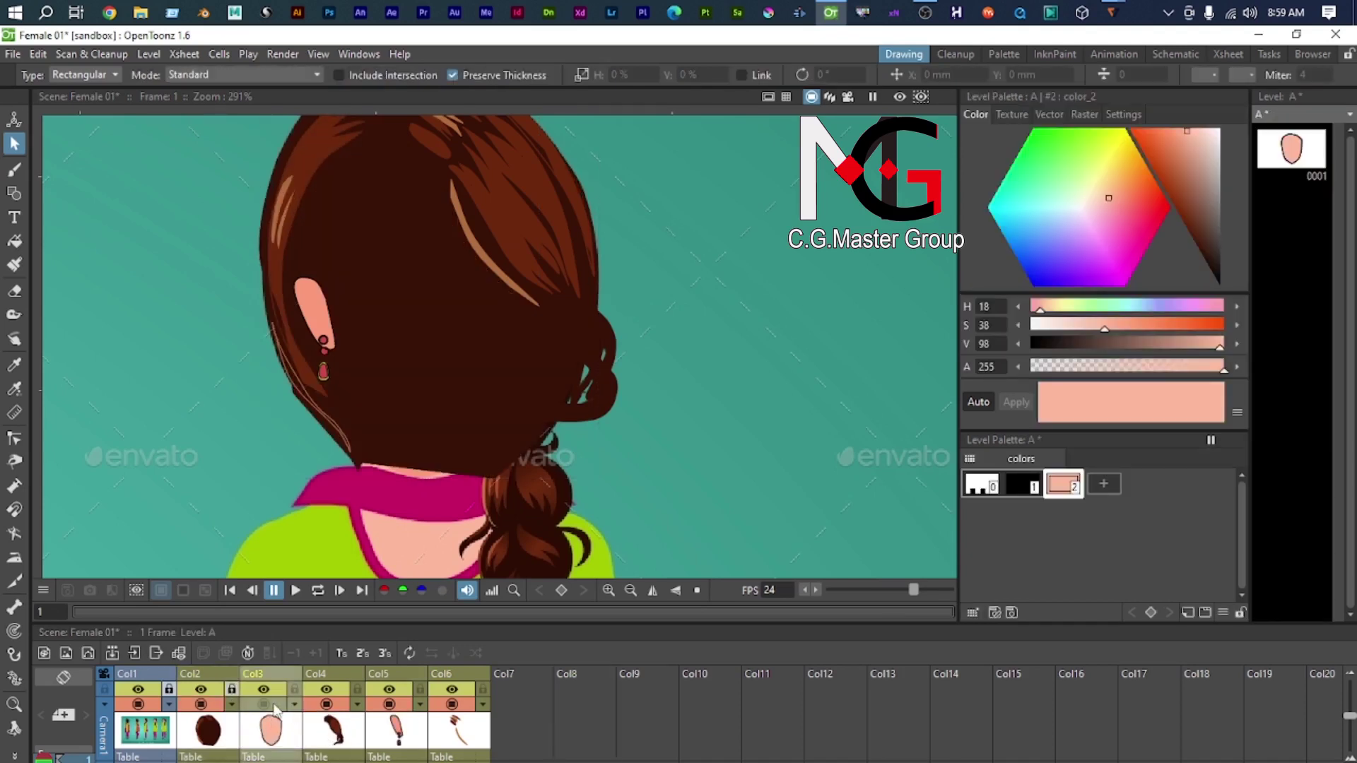
click(265, 704)
scroll(541, 320, up, 1)
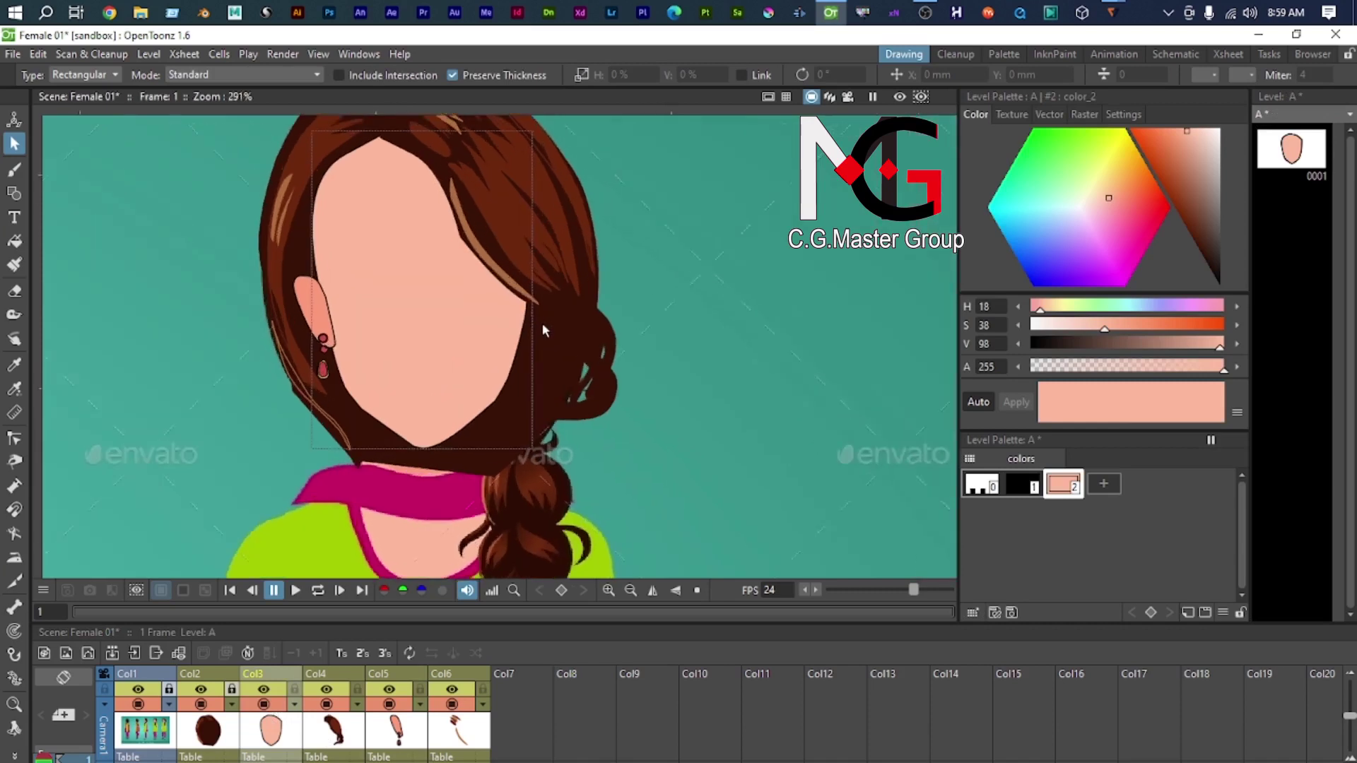
Step: Toggle the back-hair column Col2 on and off to compare the drawn hair with the reference image
click(200, 707)
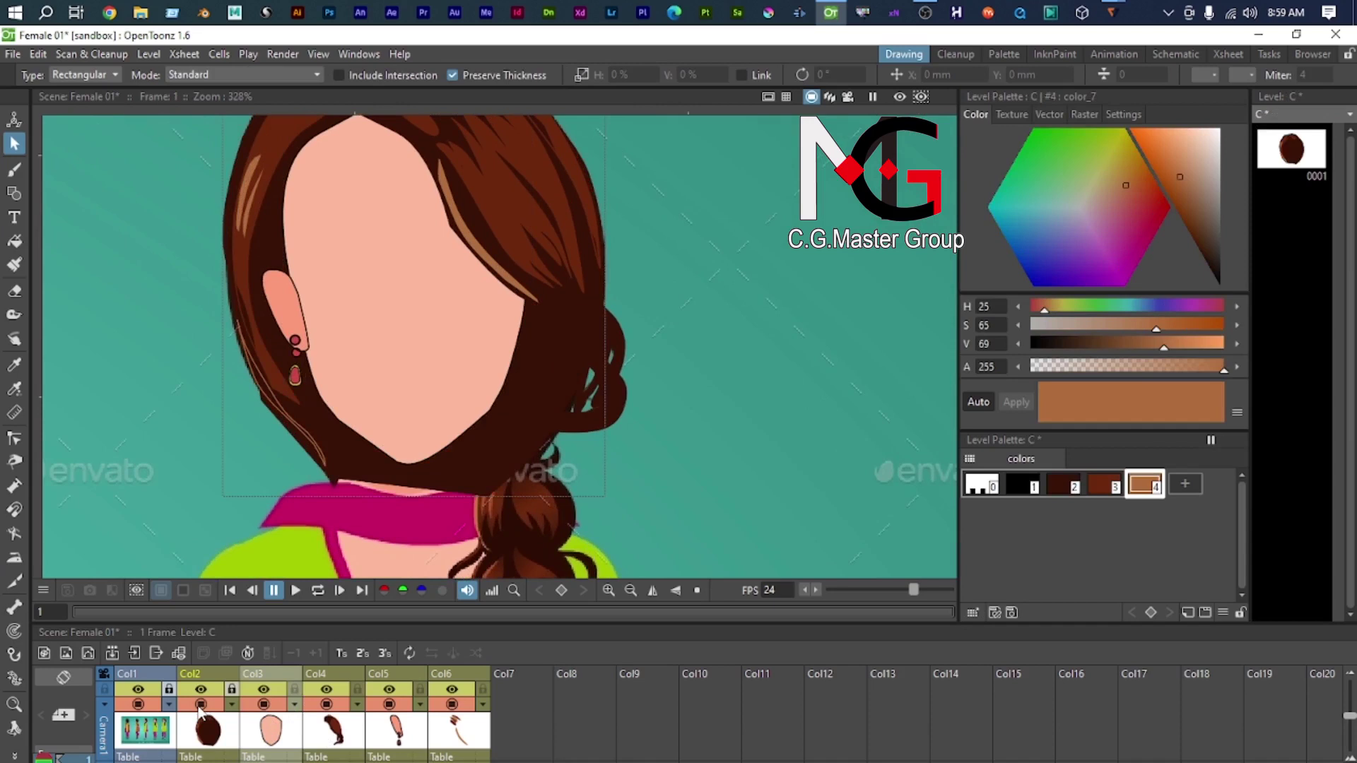
click(200, 705)
click(200, 705)
click(200, 705)
click(200, 706)
click(200, 705)
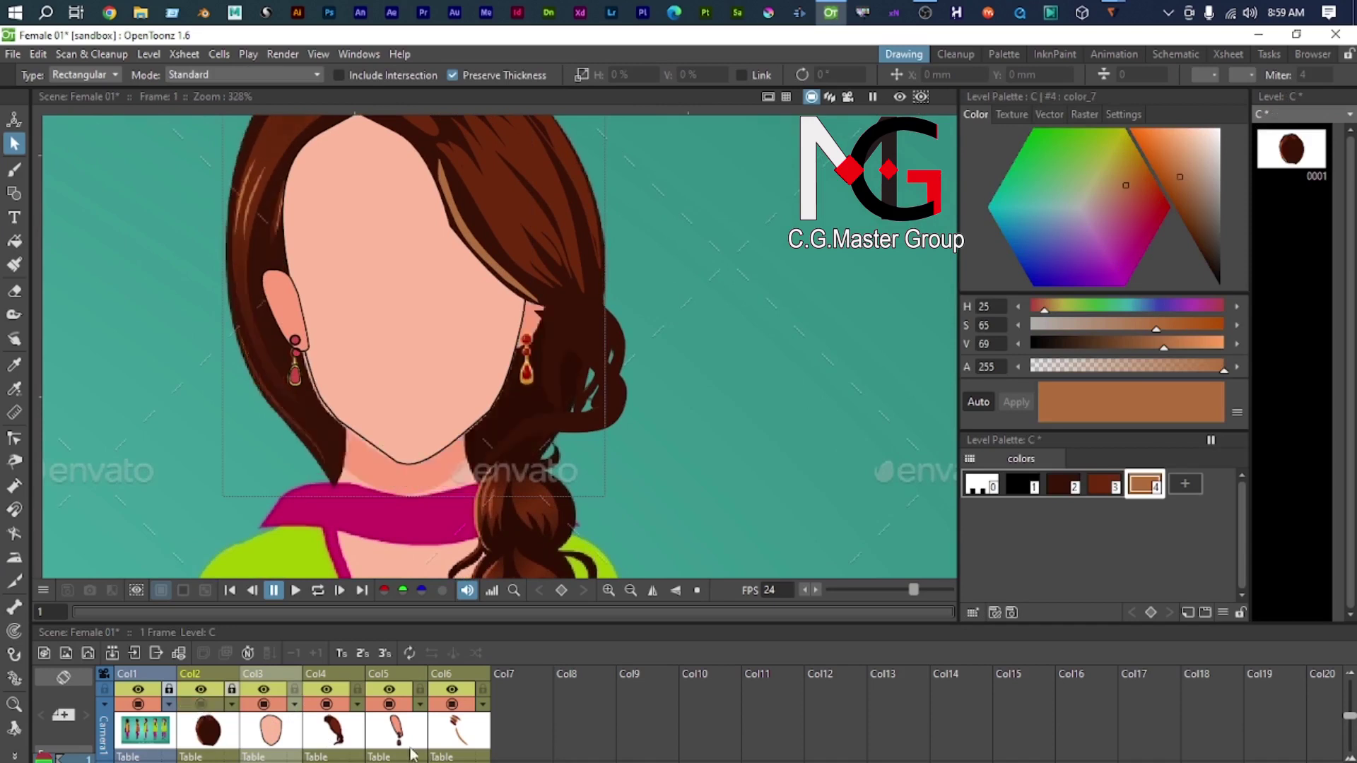
Step: Create a new Toonz Vector Level named F in the empty column Col7
click(472, 735)
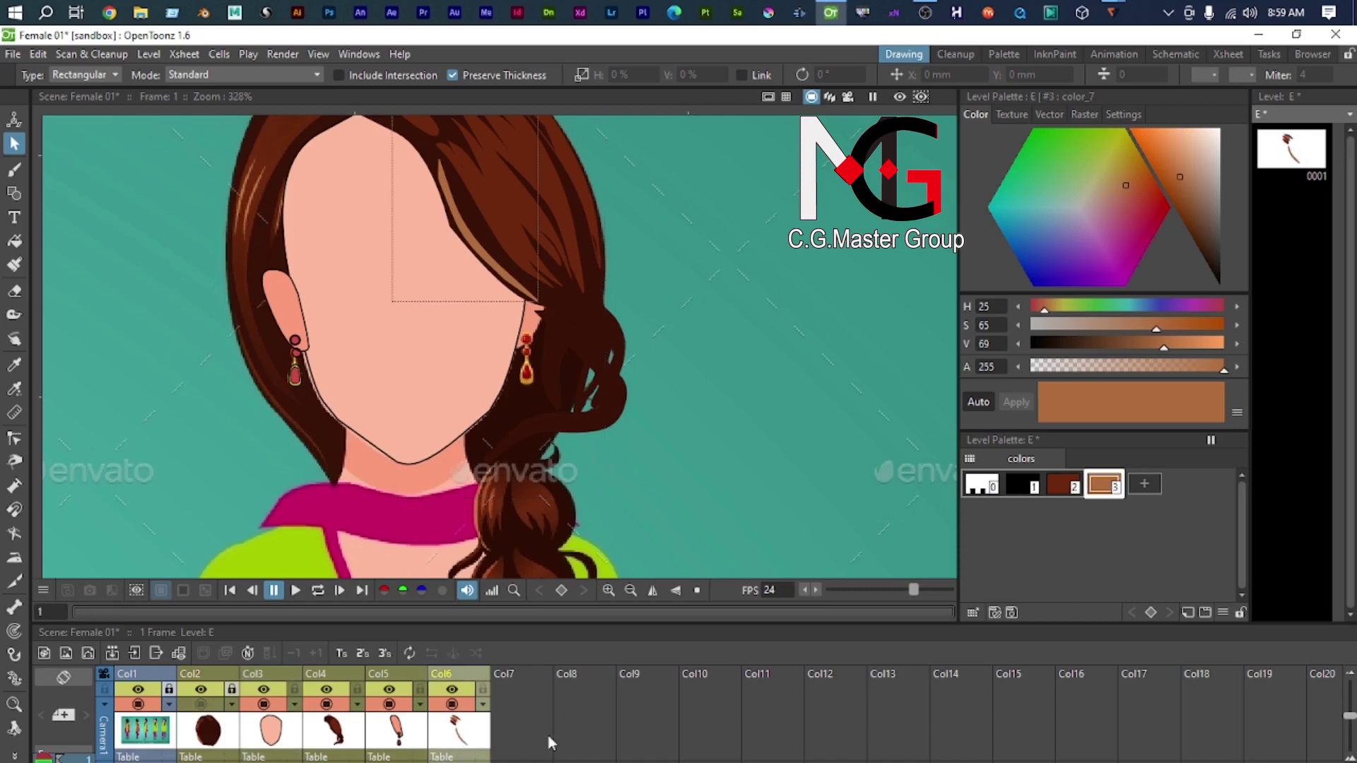
click(528, 682)
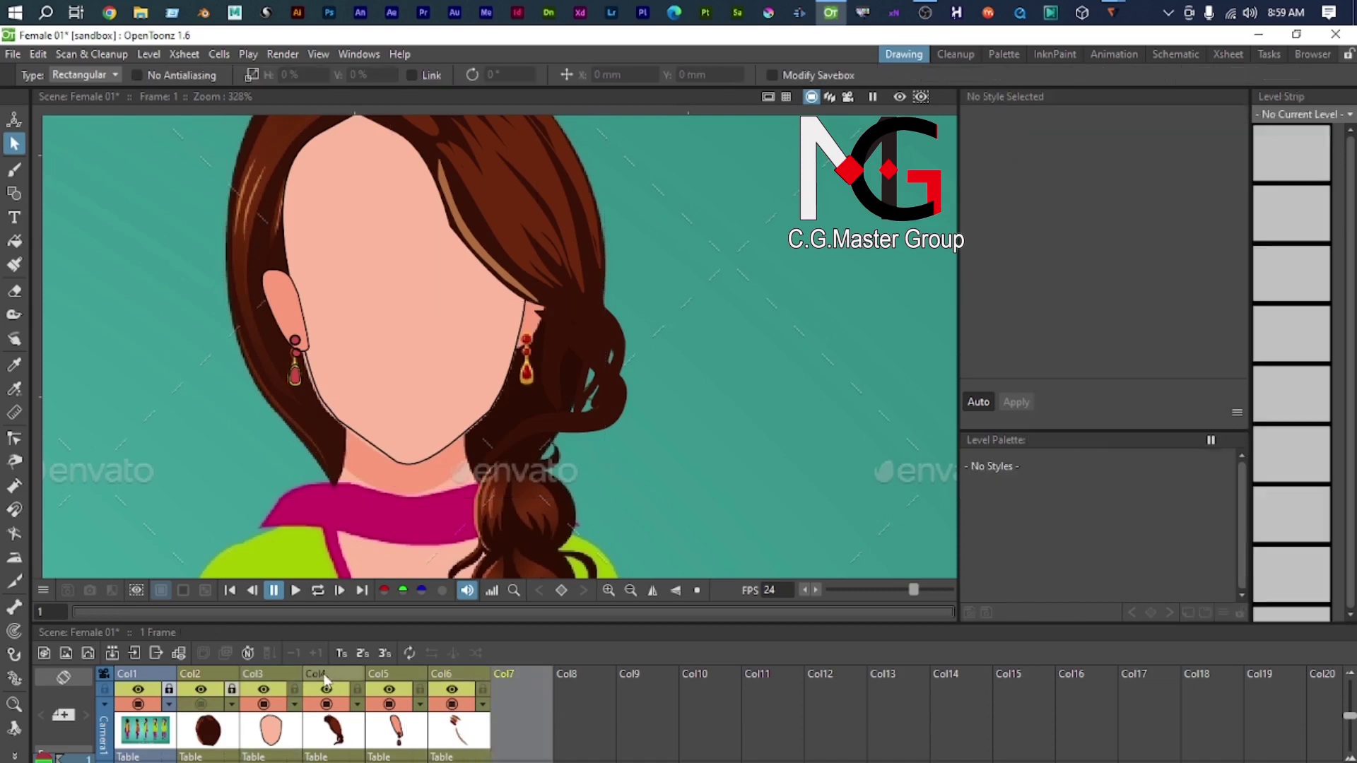
click(136, 650)
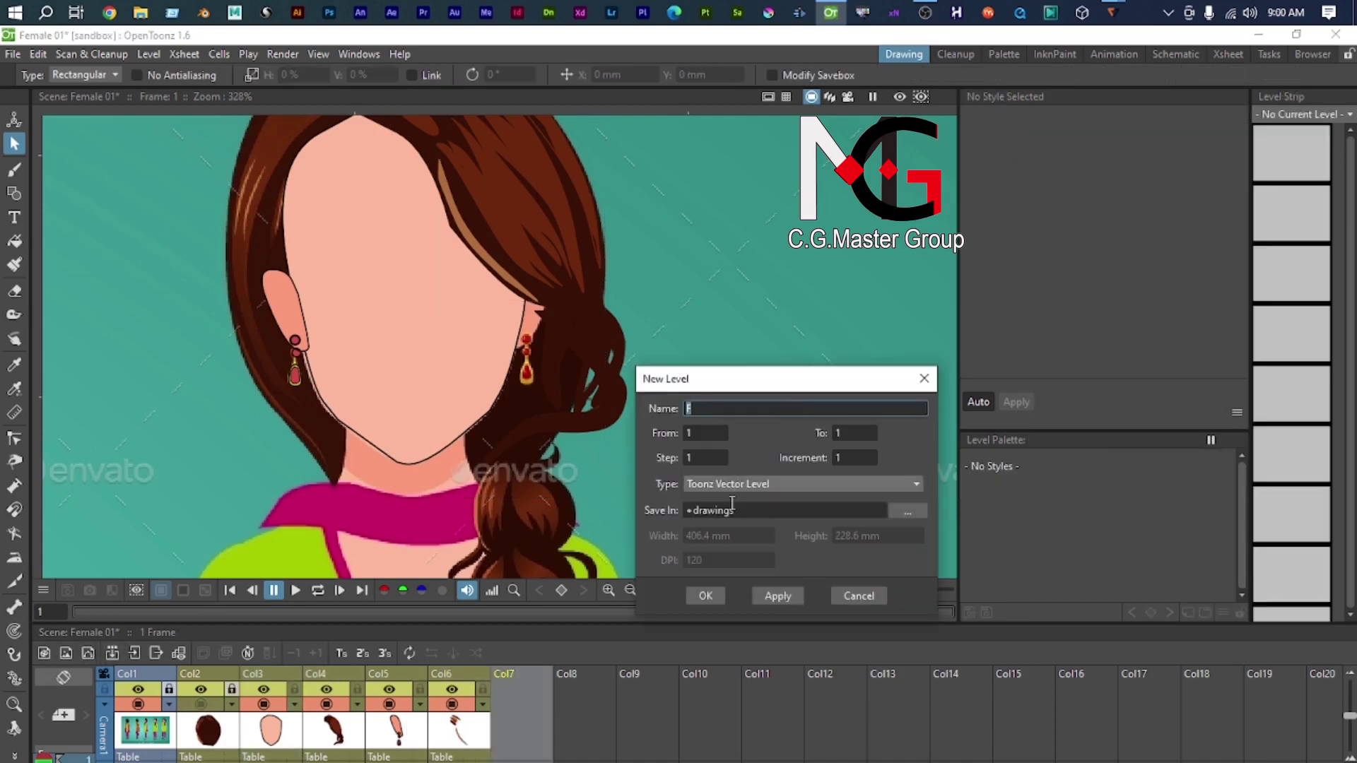
click(716, 597)
Step: Set up the Geometric tool's Polyline shape for tracing the braid on Col7, with the back-hair column Col2 visible again
scroll(567, 392, up, 3)
scroll(566, 393, down, 5)
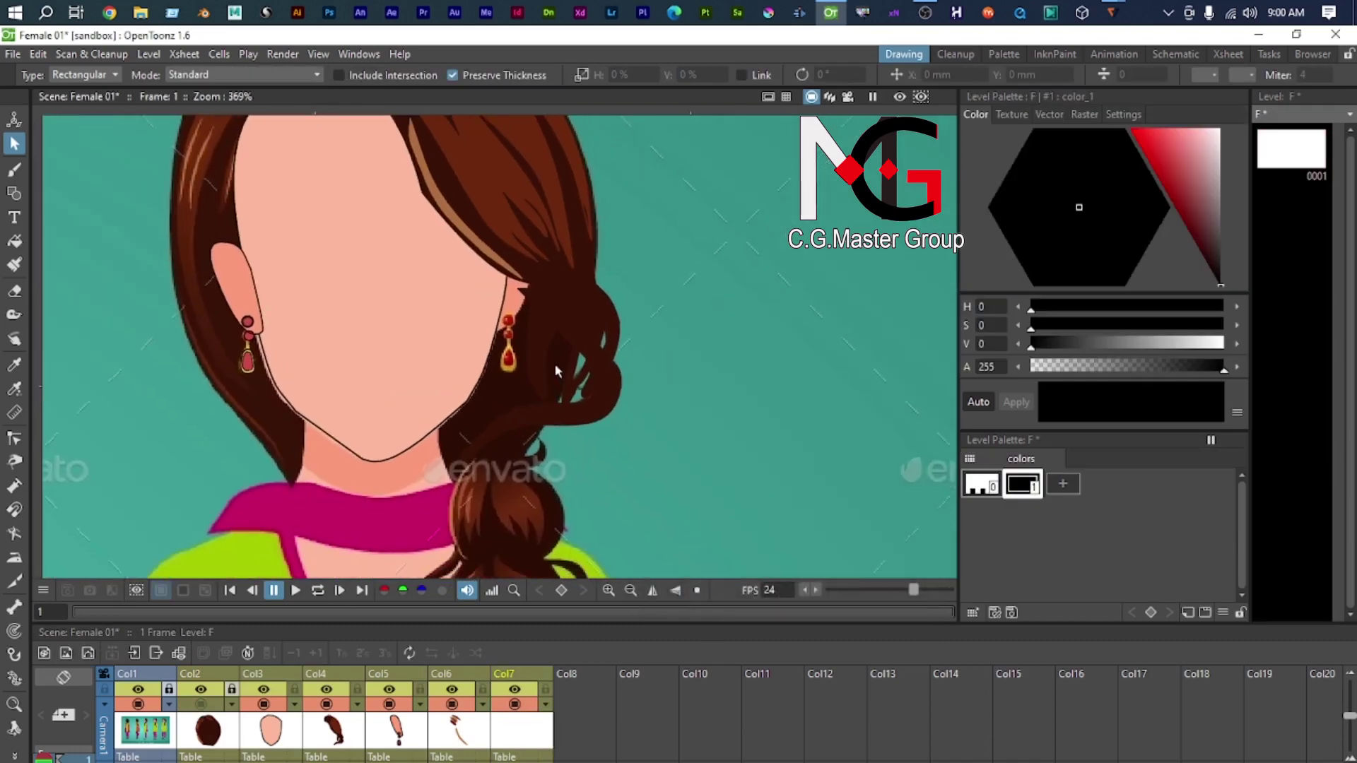
scroll(549, 366, up, 5)
scroll(549, 366, up, 1)
scroll(539, 375, down, 5)
scroll(492, 439, down, 1)
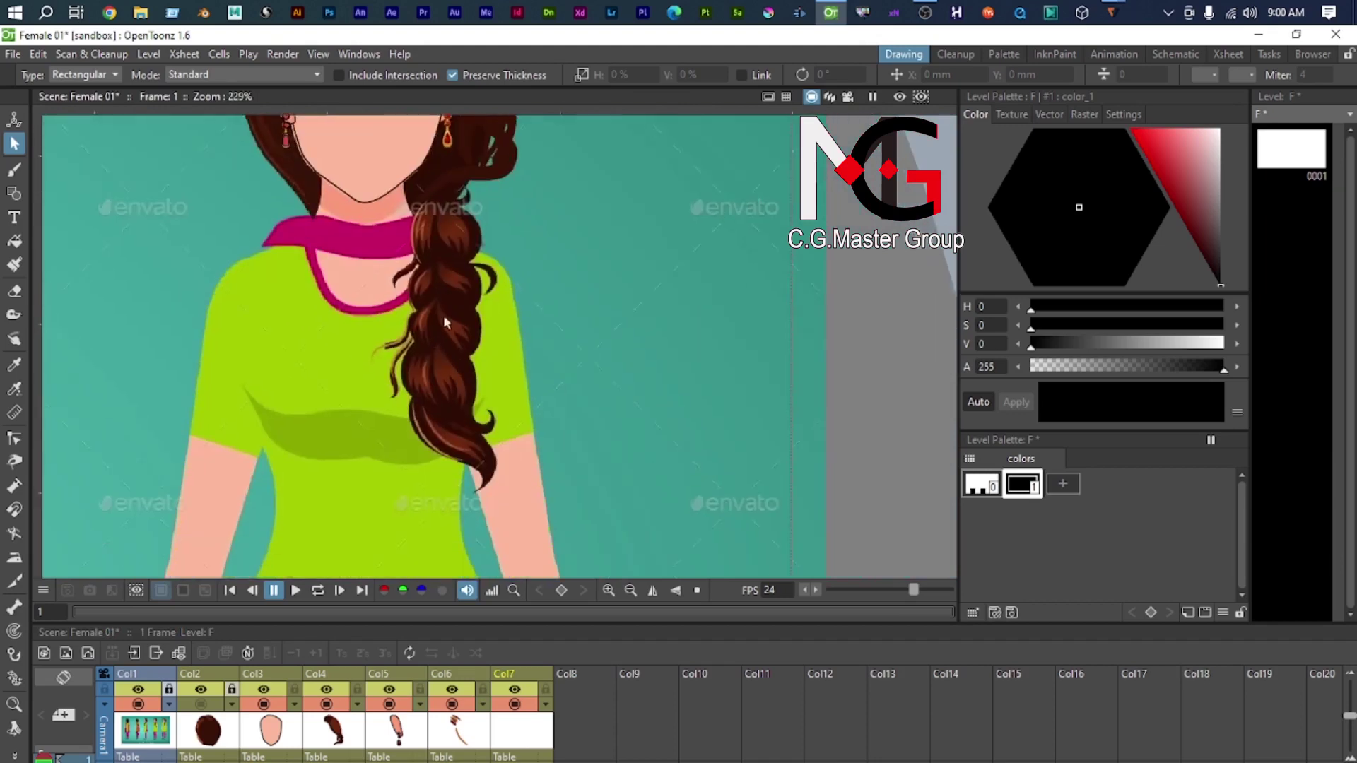
scroll(509, 475, up, 3)
key(g)
scroll(470, 353, up, 2)
drag(475, 336, 432, 572)
scroll(361, 255, up, 5)
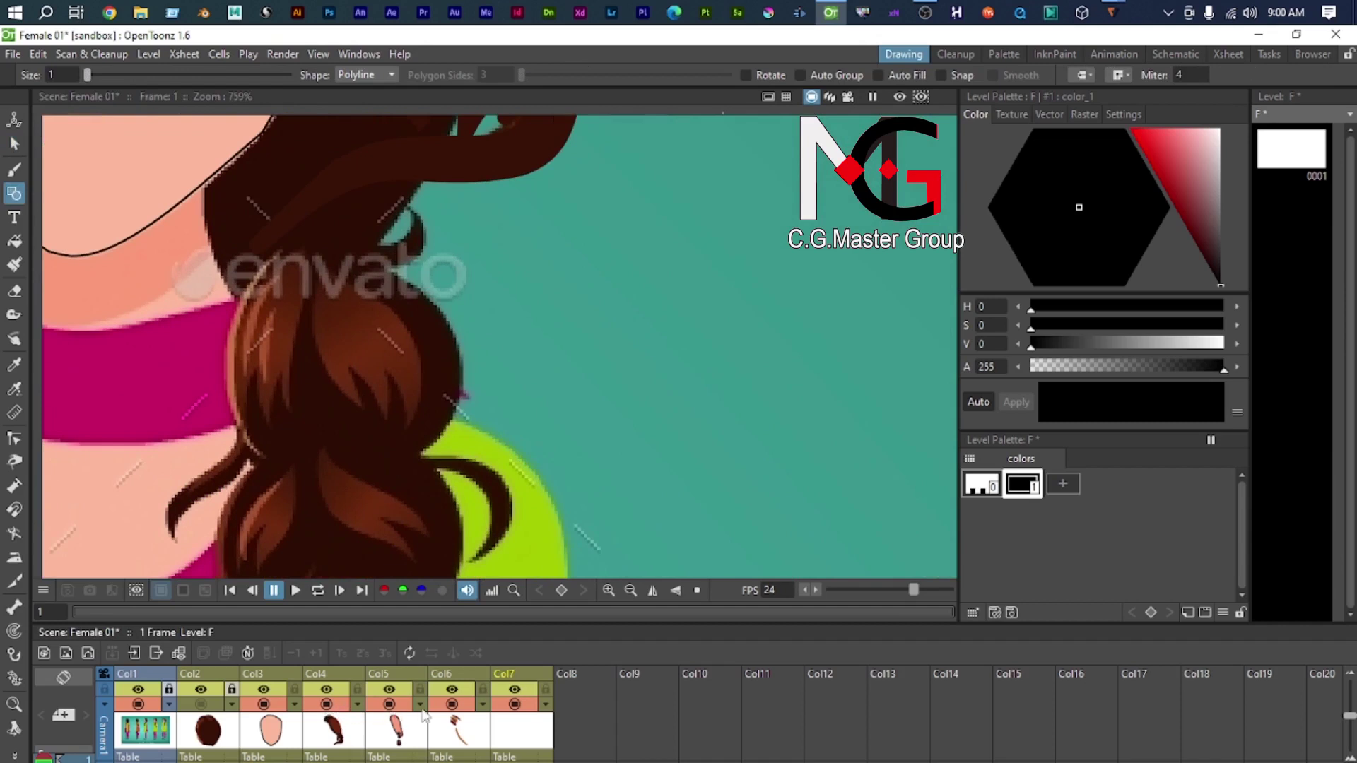
click(331, 712)
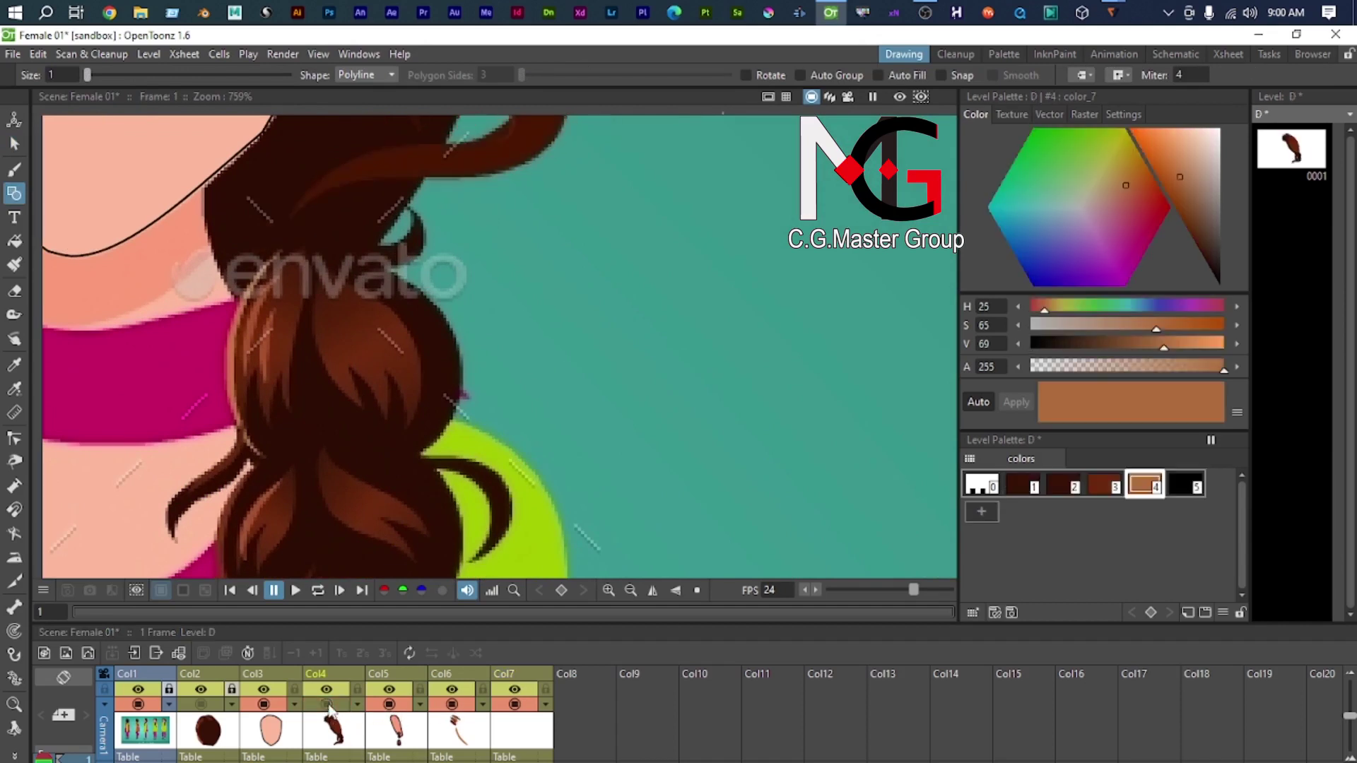
click(201, 703)
scroll(374, 273, down, 2)
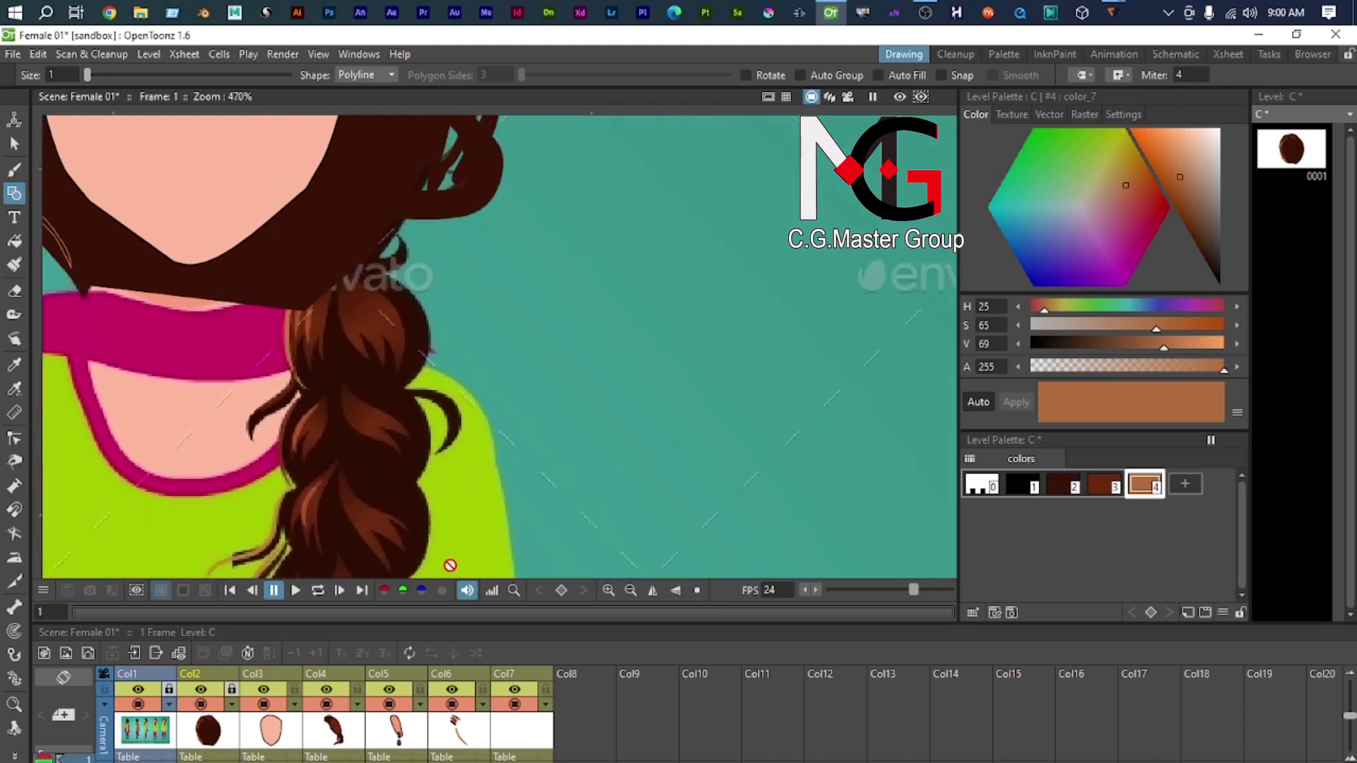
click(521, 720)
scroll(393, 224, up, 3)
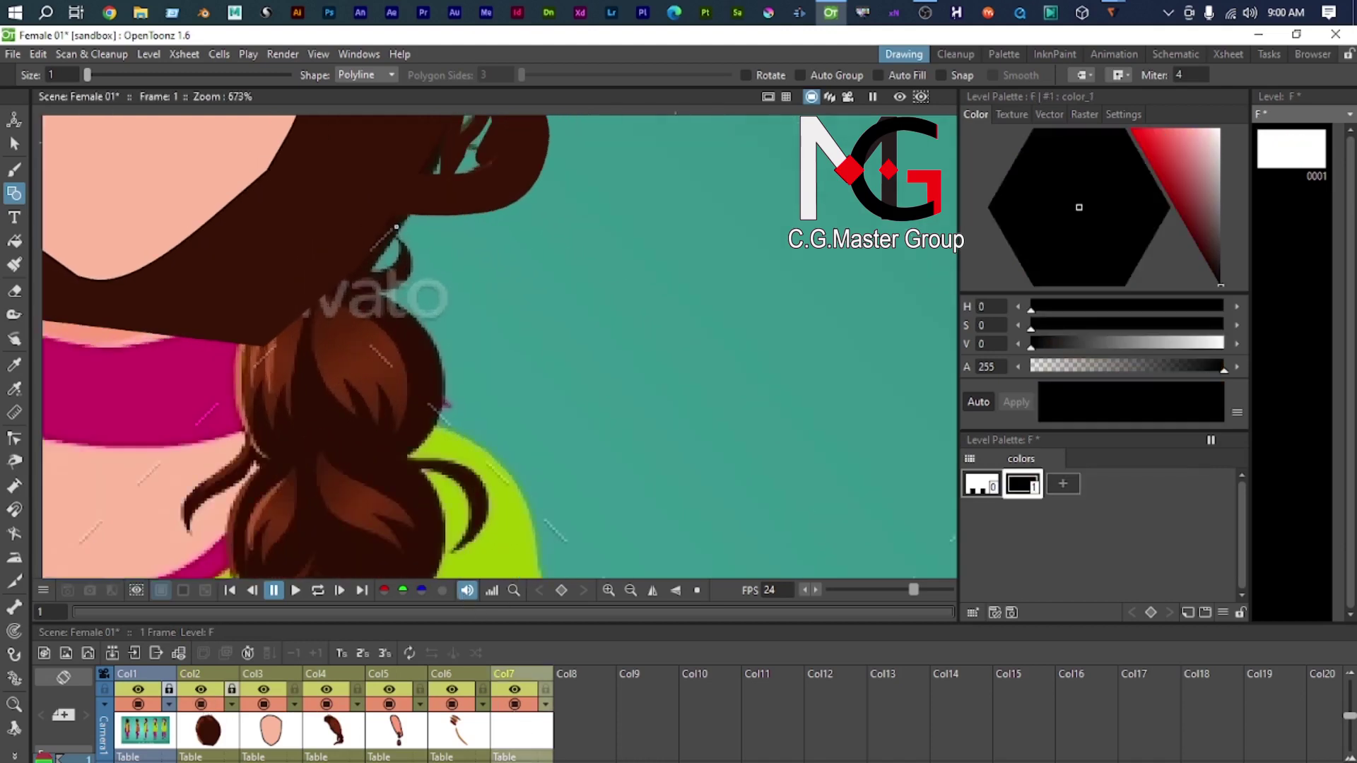
Step: Start the braid's Polyline outline beneath the side hair and trace down the bulges of its right edge
drag(436, 162, 412, 231)
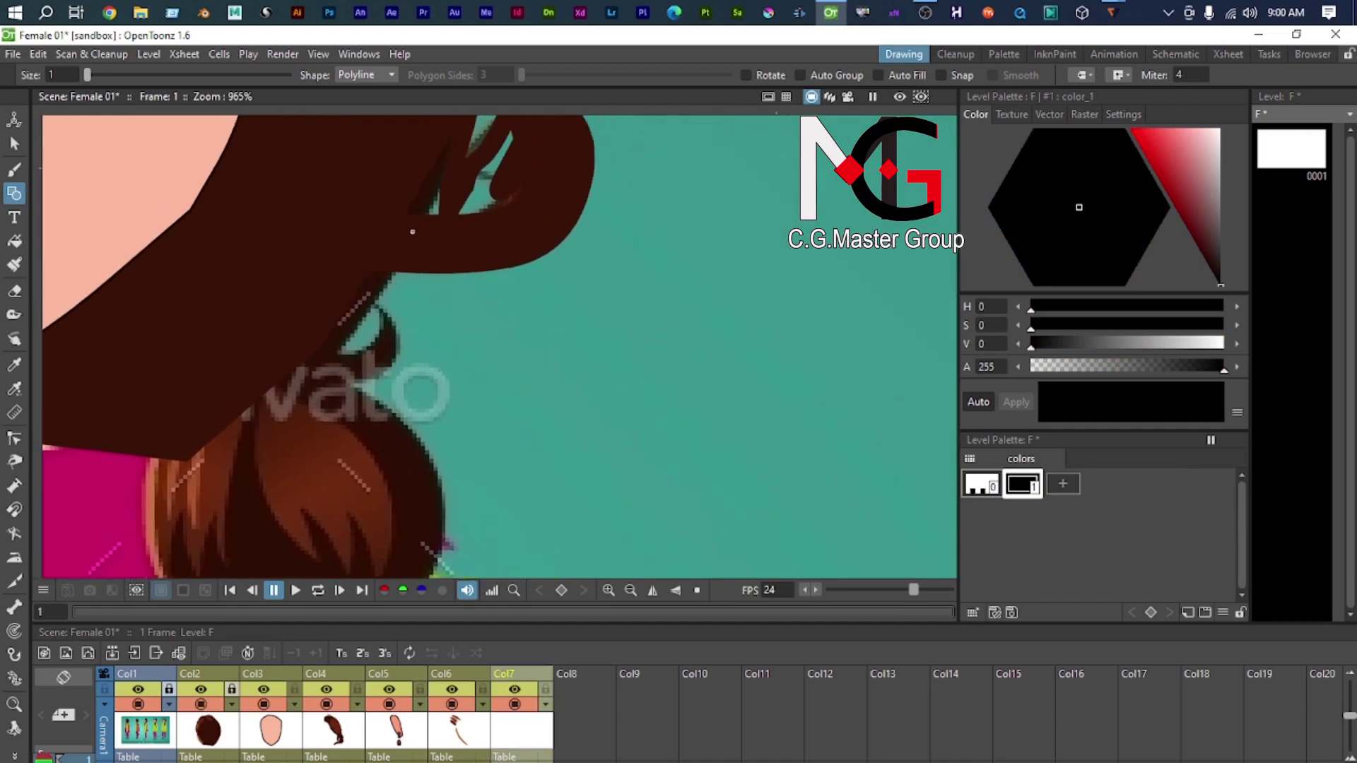
click(330, 364)
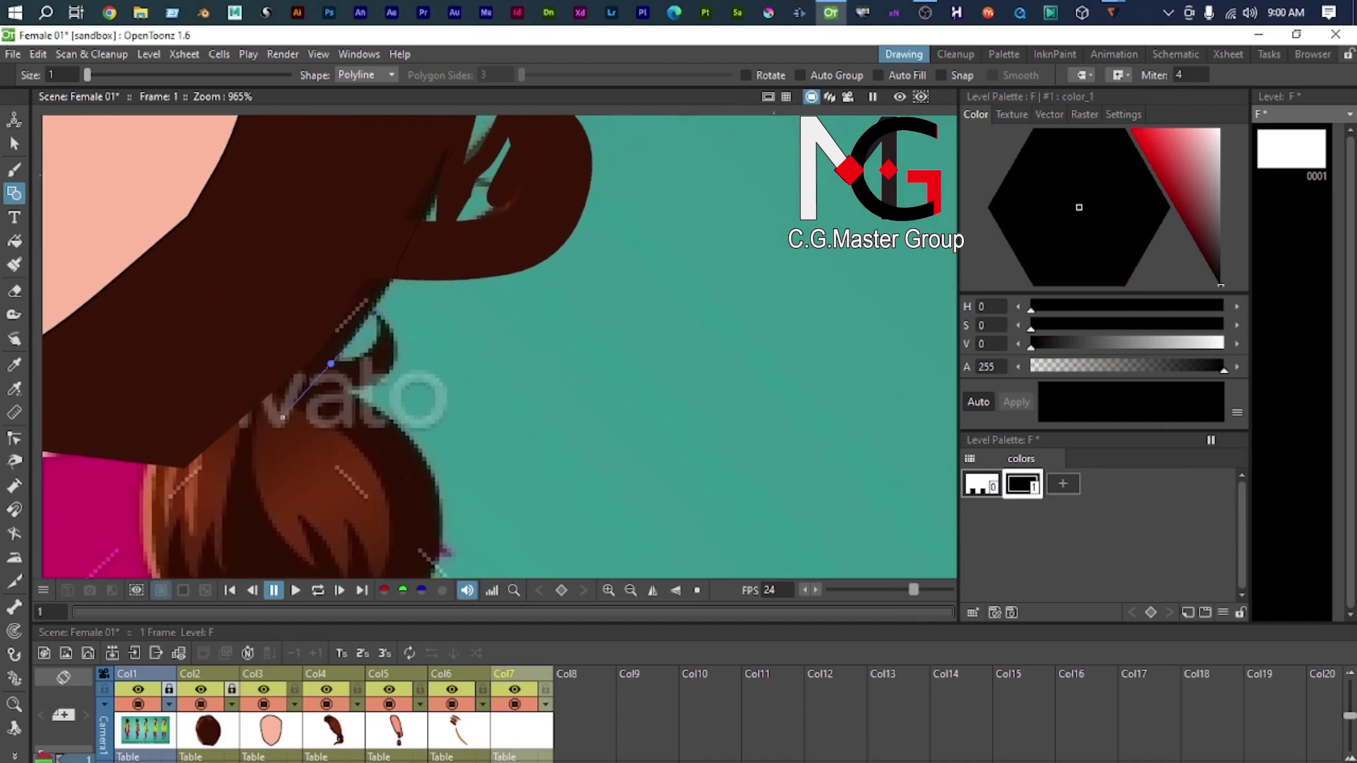
scroll(403, 447, down, 1)
drag(403, 447, 341, 261)
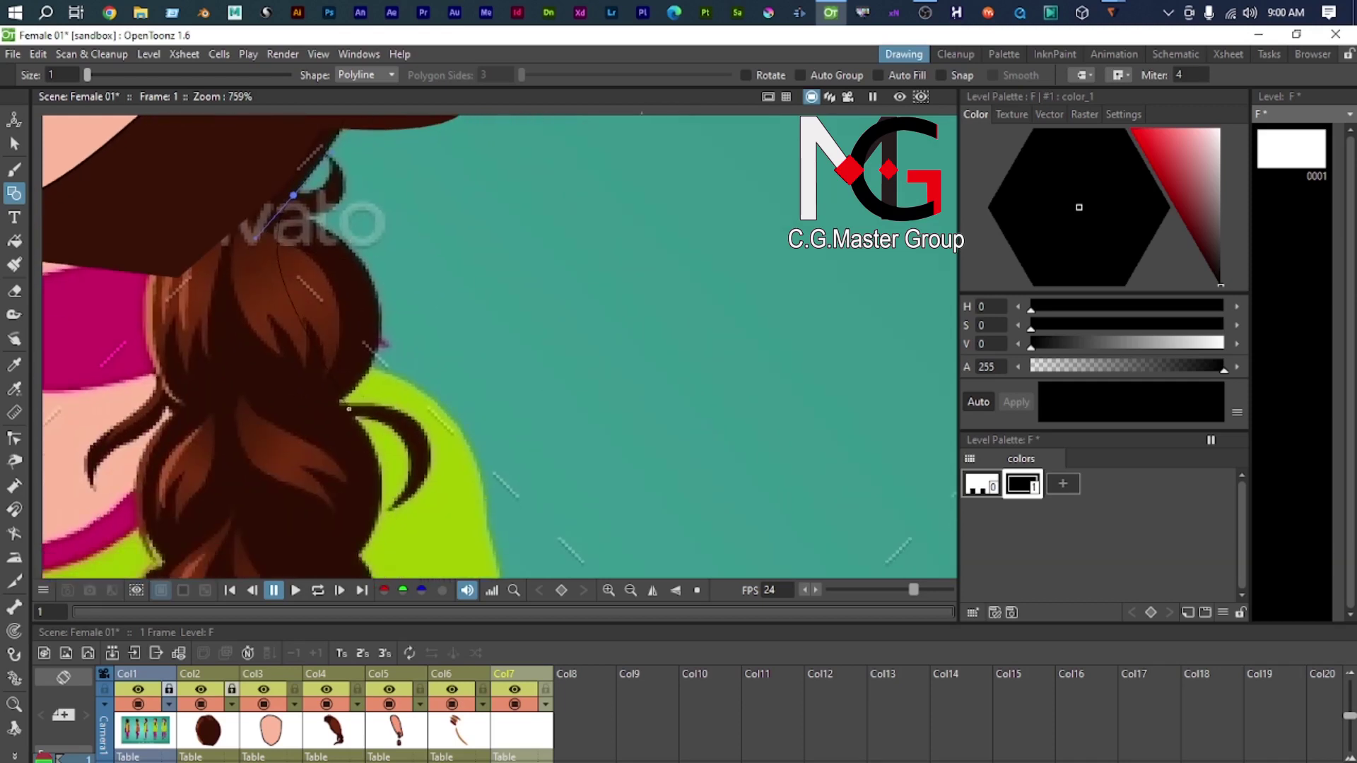
drag(376, 398, 379, 382)
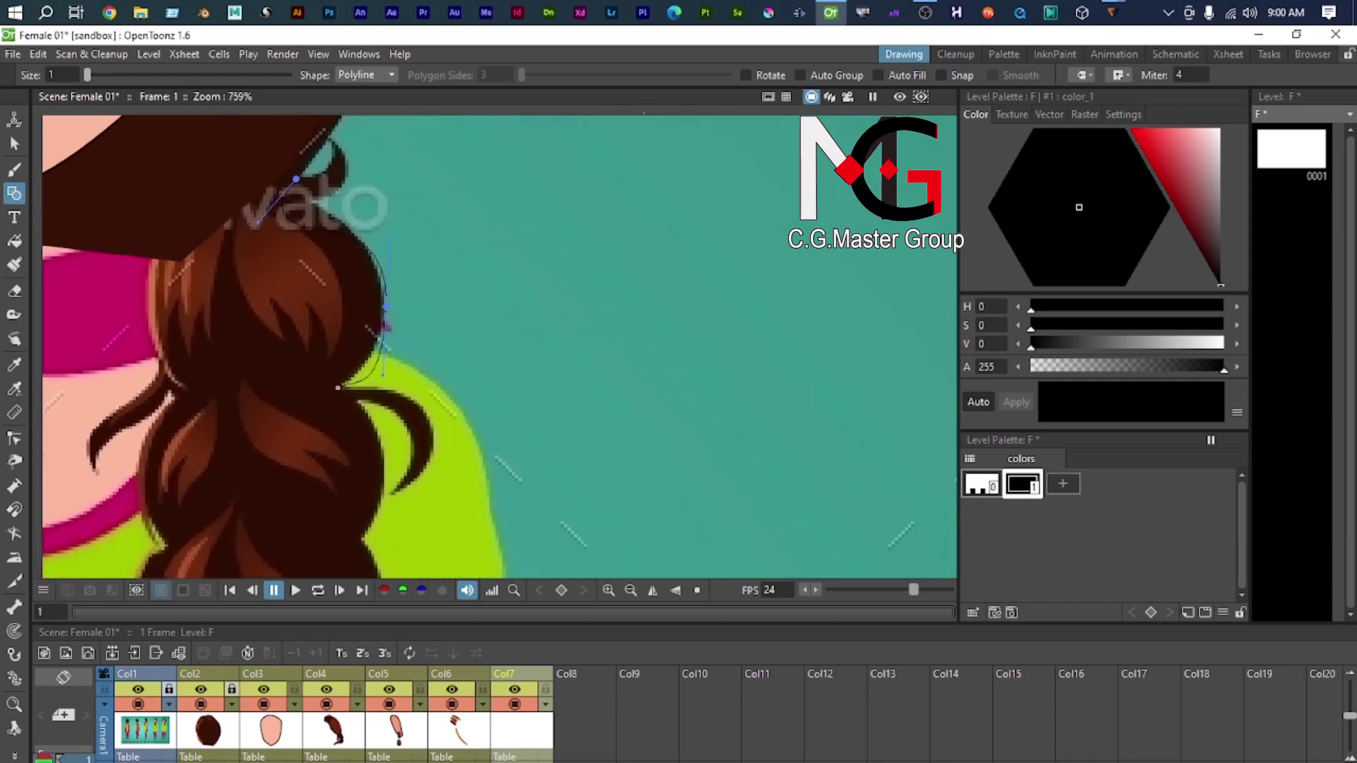
click(337, 387)
scroll(338, 387, down, 1)
drag(382, 459, 411, 323)
drag(383, 374, 400, 311)
scroll(368, 407, down, 1)
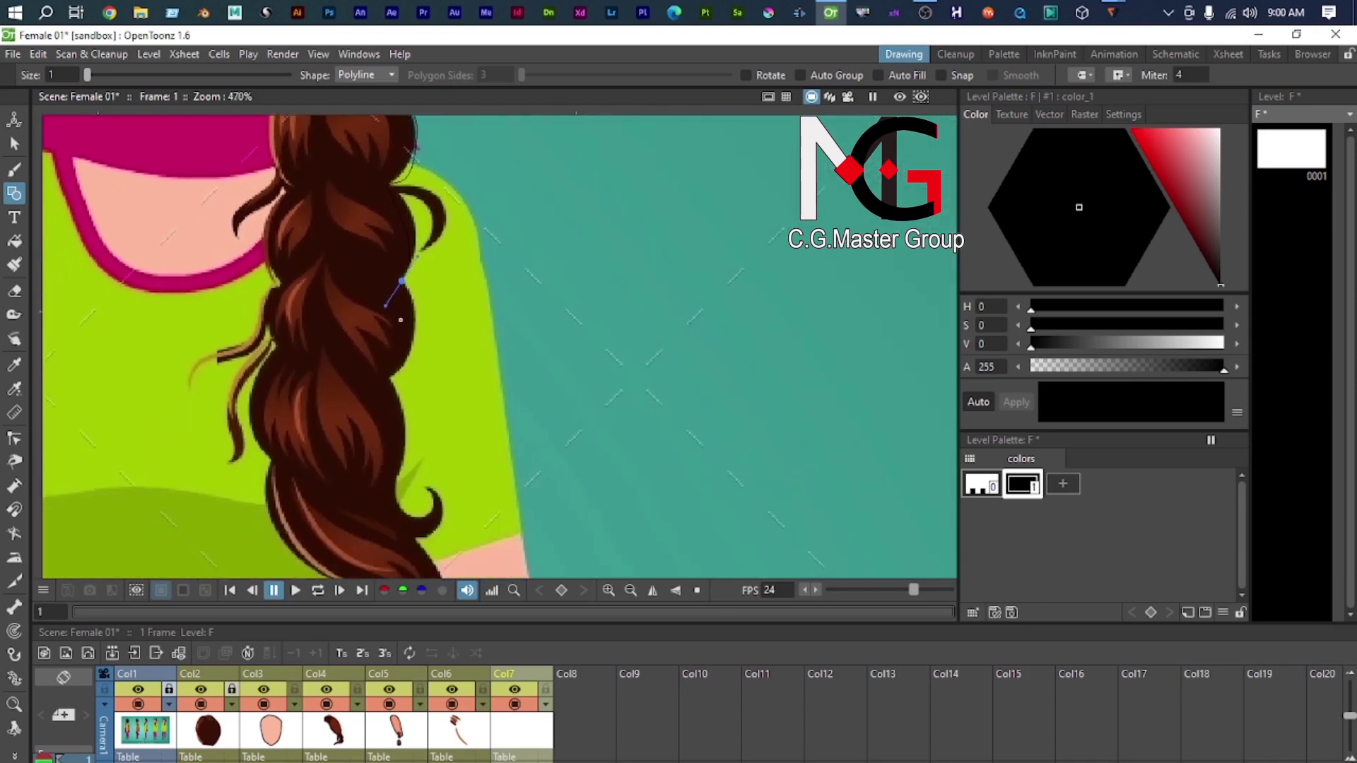
click(391, 375)
scroll(363, 434, up, 1)
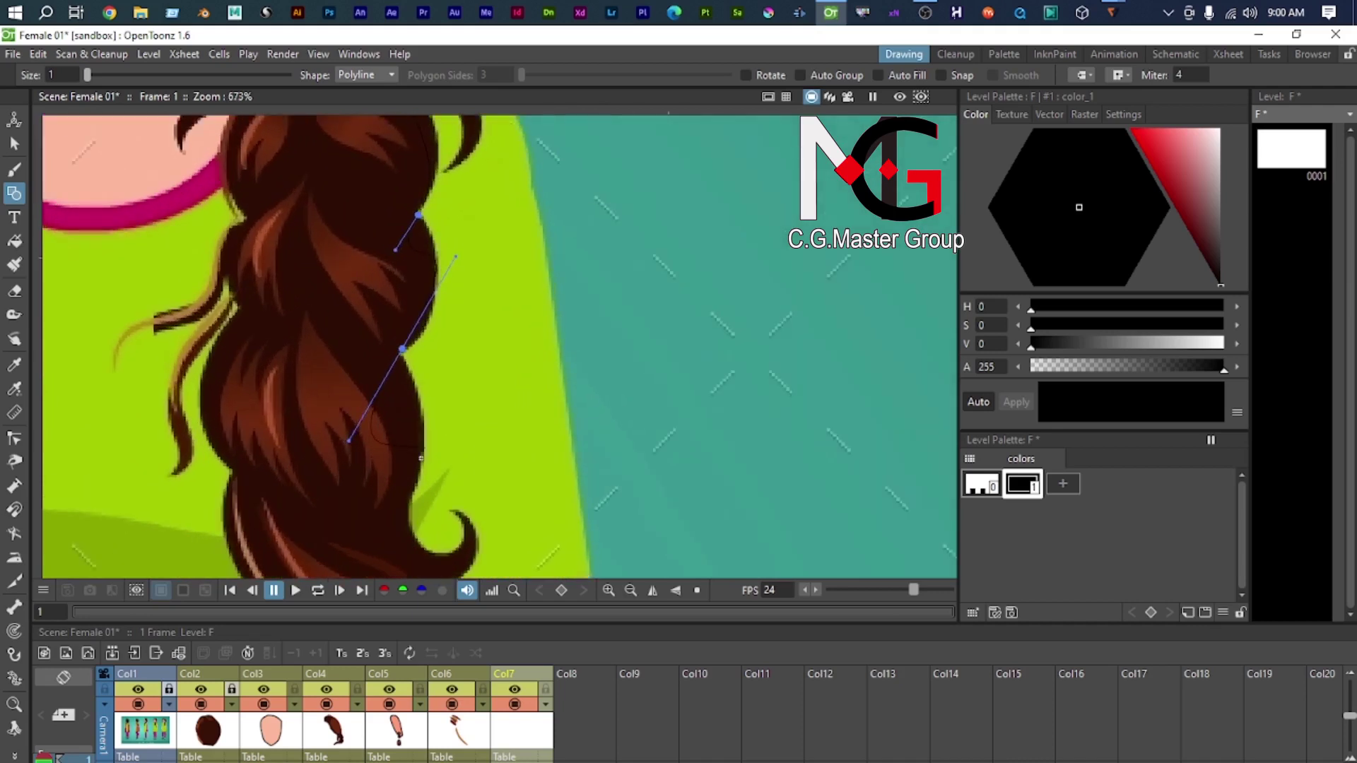
Step: Continue the braid outline around the small curl near its lower end and down to the pointed tip
drag(411, 503, 446, 262)
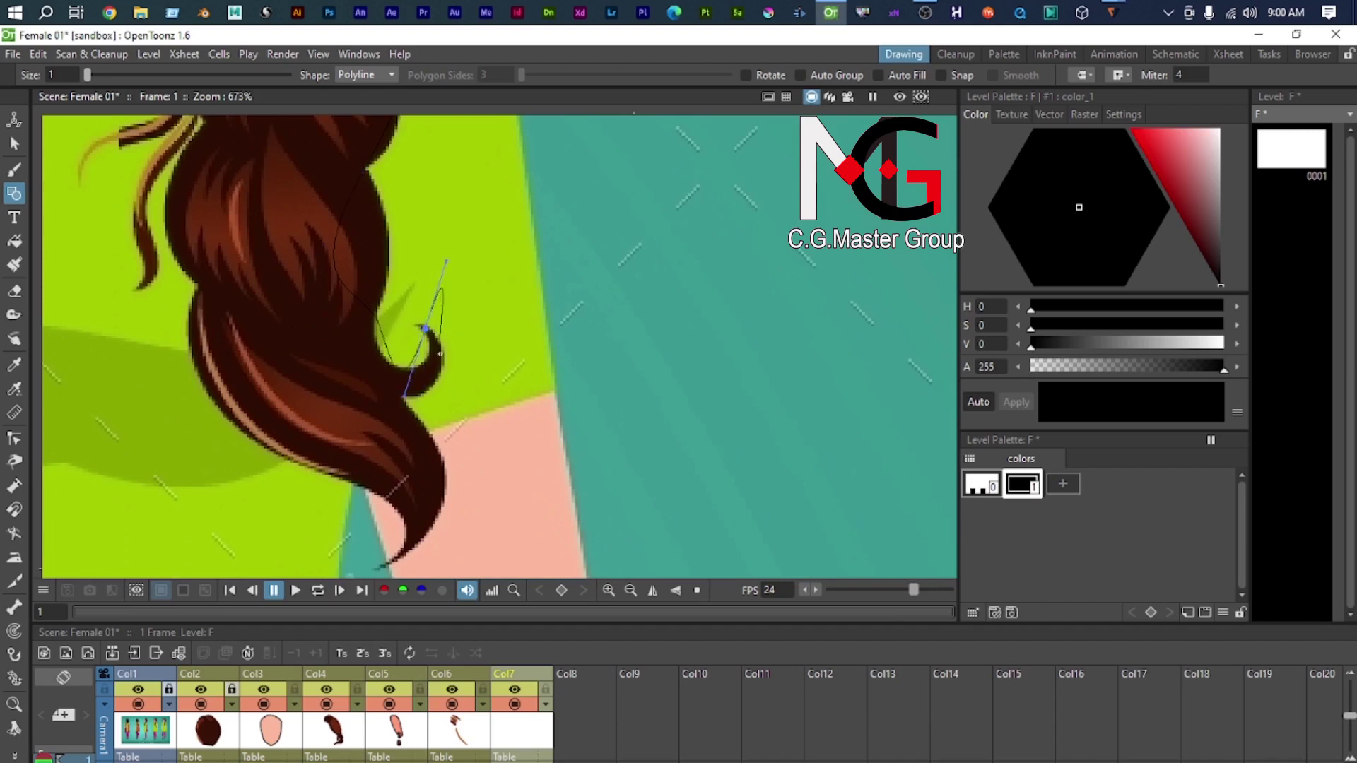
drag(404, 398, 387, 392)
scroll(441, 415, up, 3)
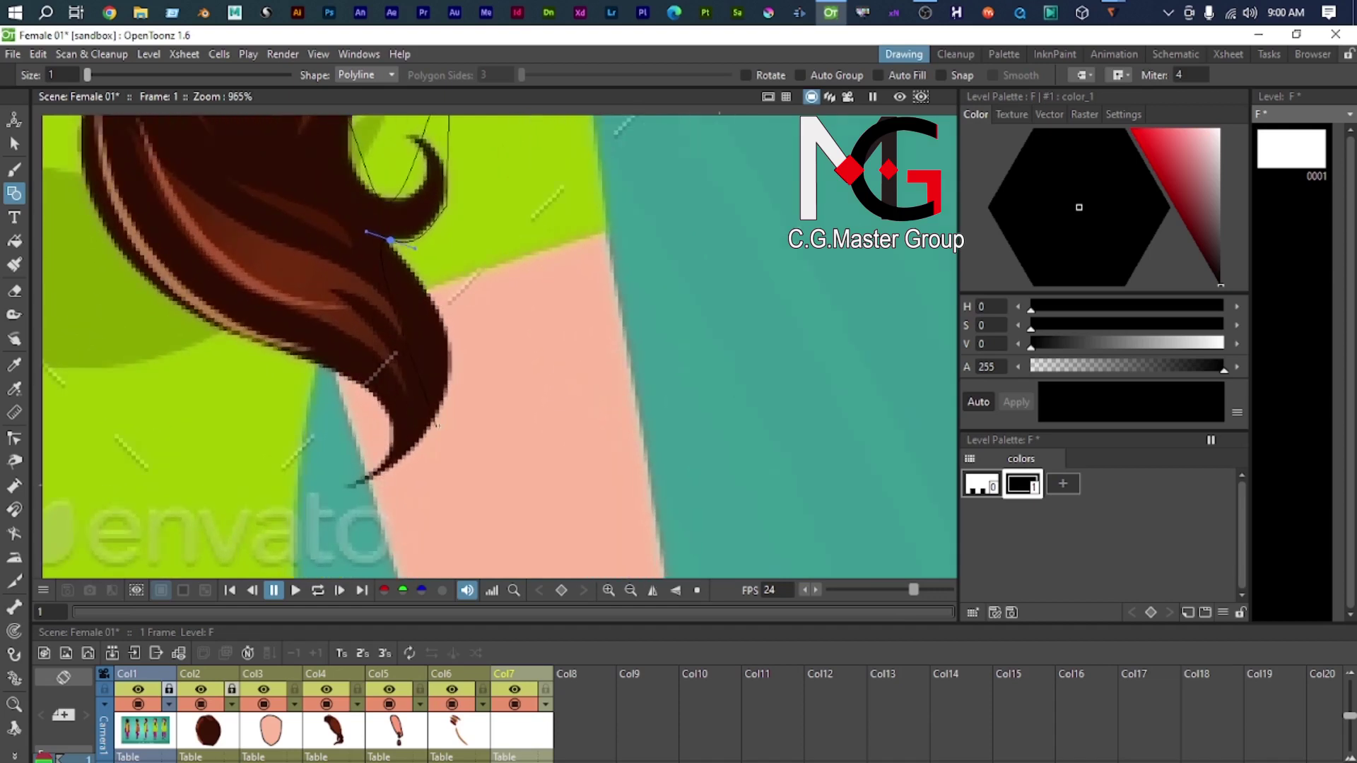
drag(439, 414, 408, 490)
click(360, 486)
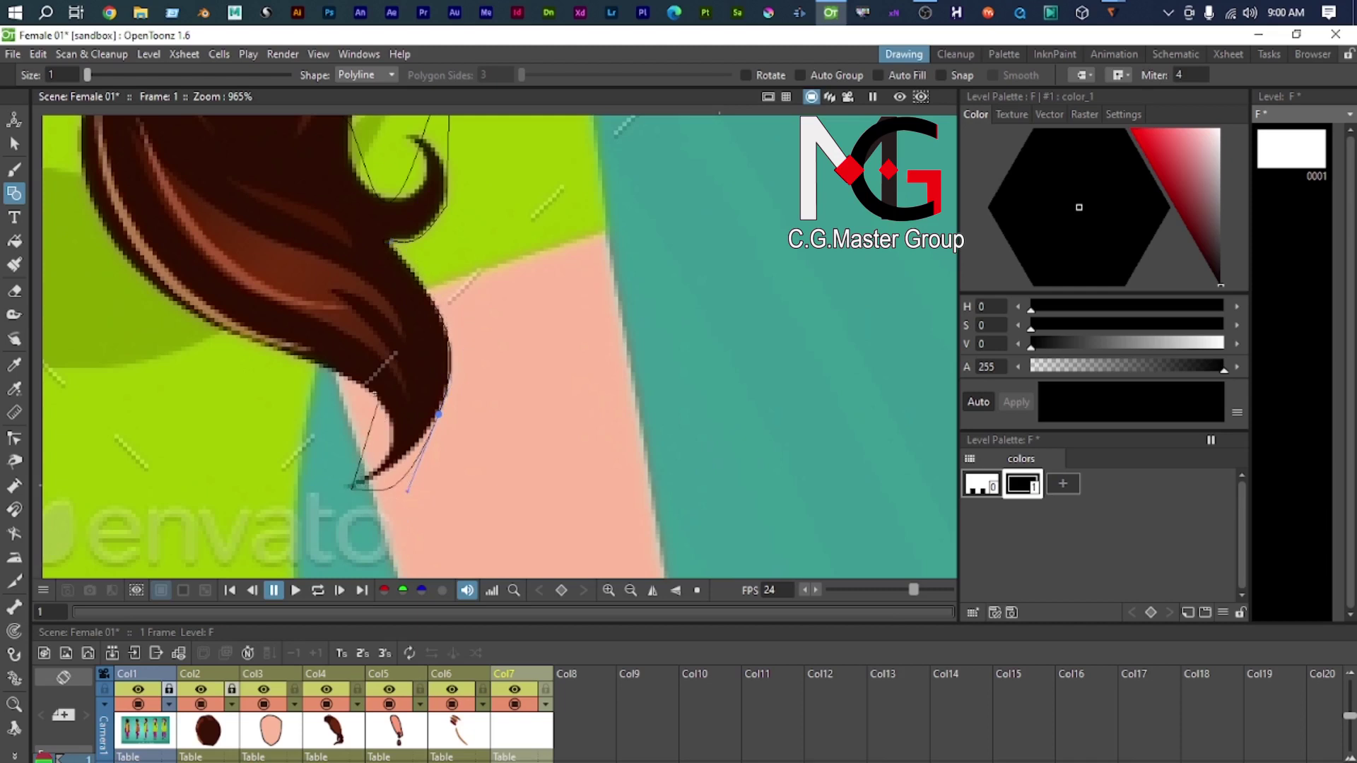
Step: Continue the braid outline from the tip up along the curved left edge of its lower section
drag(361, 383, 314, 334)
scroll(220, 307, down, 1)
drag(219, 307, 306, 402)
scroll(292, 380, up, 1)
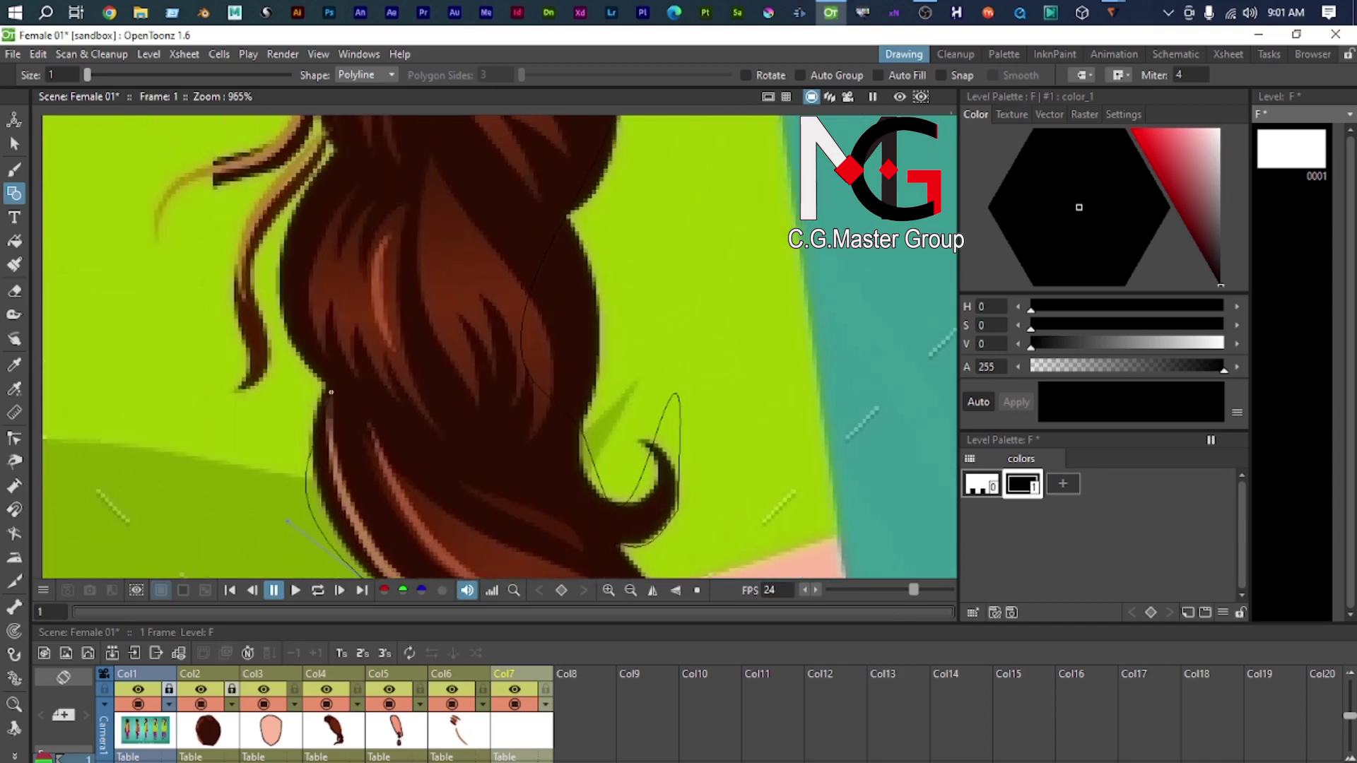
scroll(335, 396, down, 4)
scroll(318, 392, up, 3)
drag(311, 239, 321, 304)
Step: Trace the braid's middle left edge upward past the loose strands towards the neckline
scroll(321, 304, up, 2)
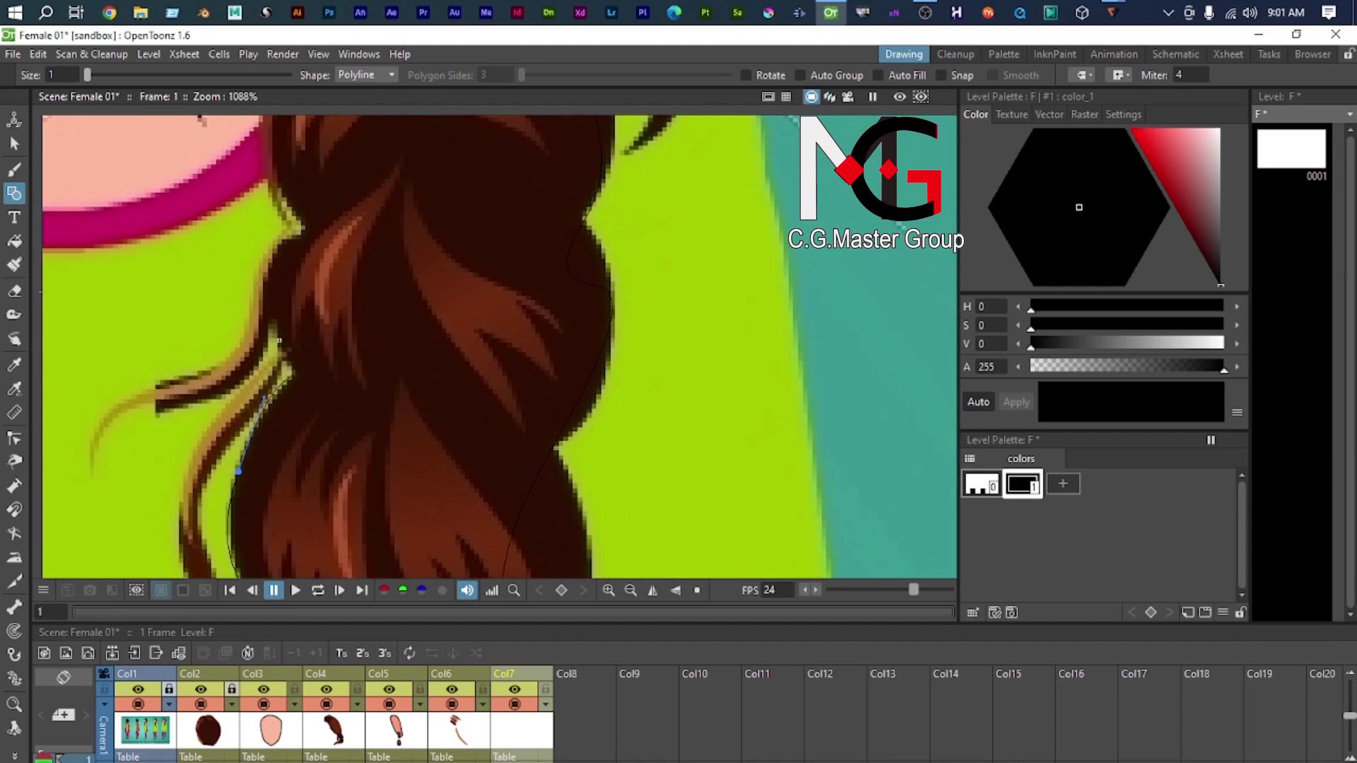
drag(293, 348, 286, 361)
drag(264, 281, 276, 250)
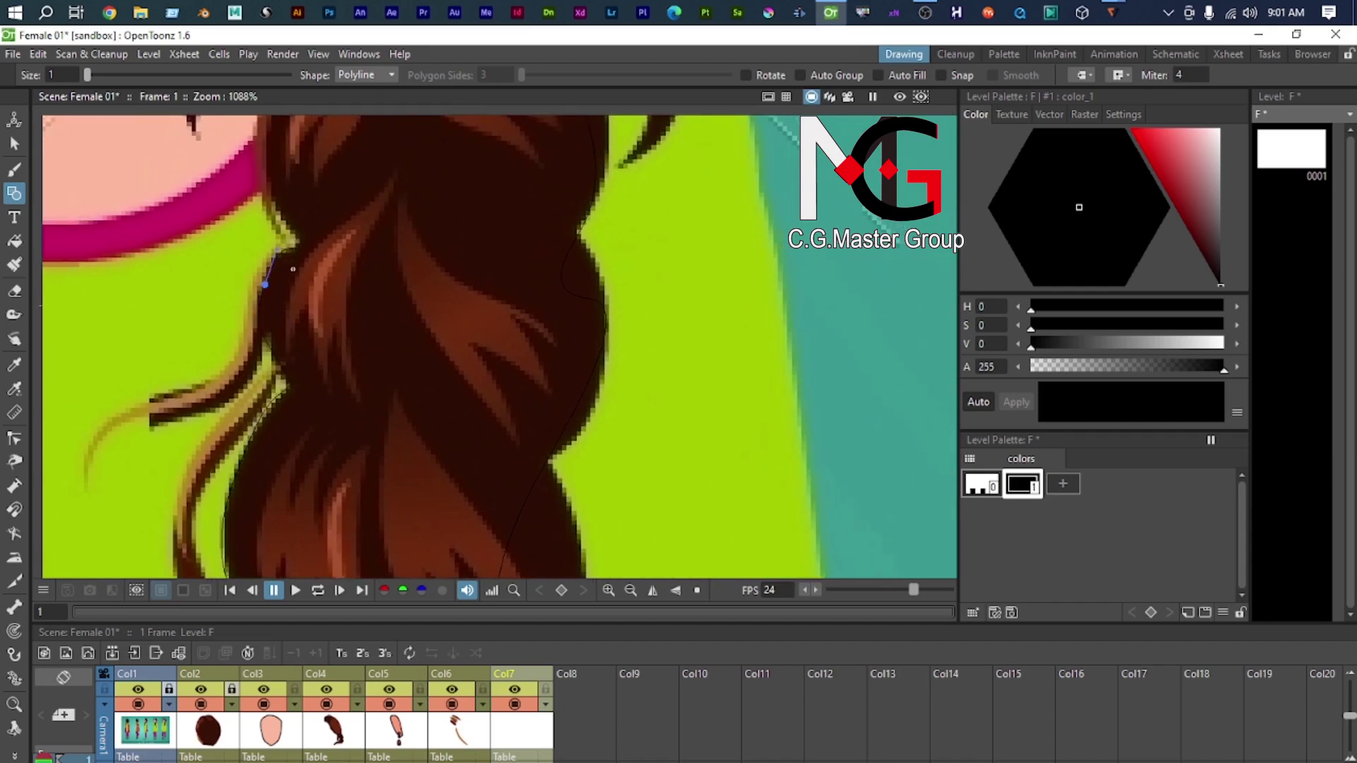
scroll(292, 264, down, 3)
scroll(299, 332, up, 2)
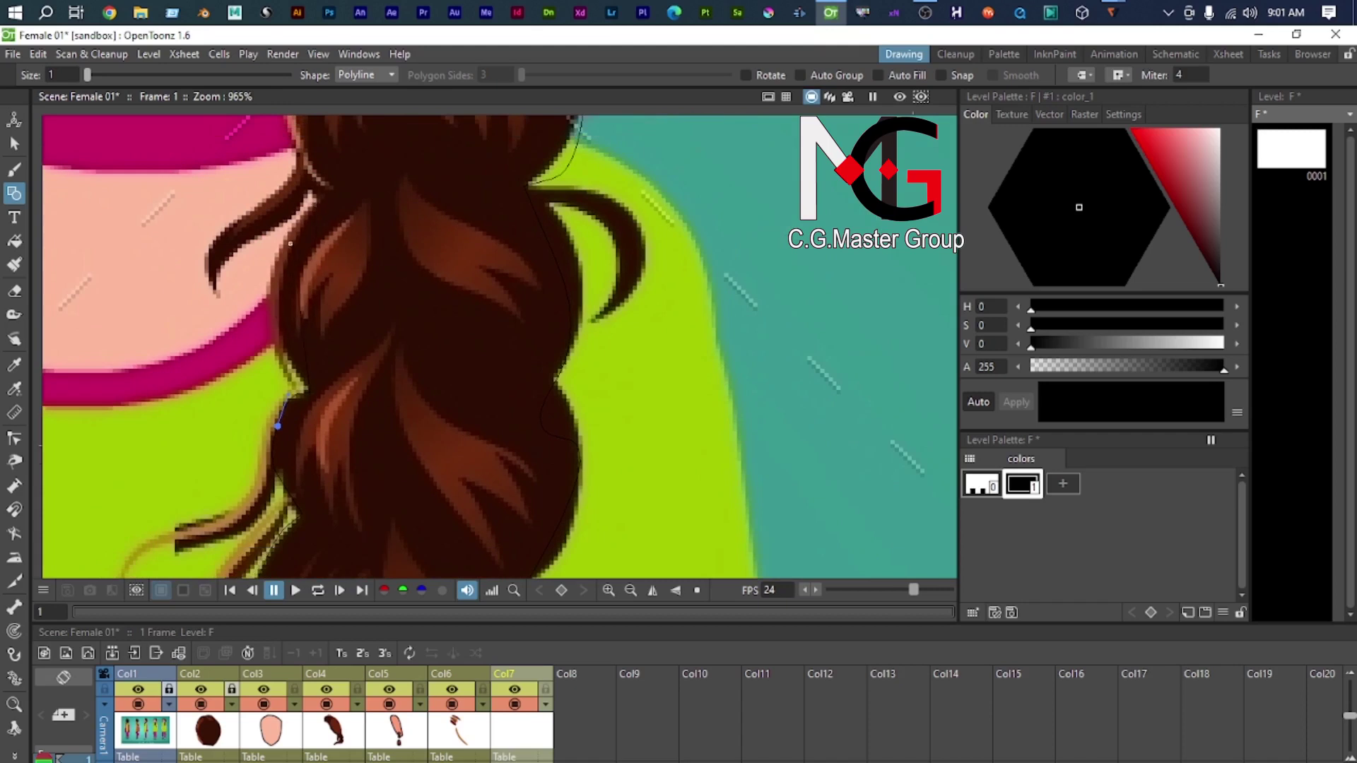
drag(285, 271, 332, 460)
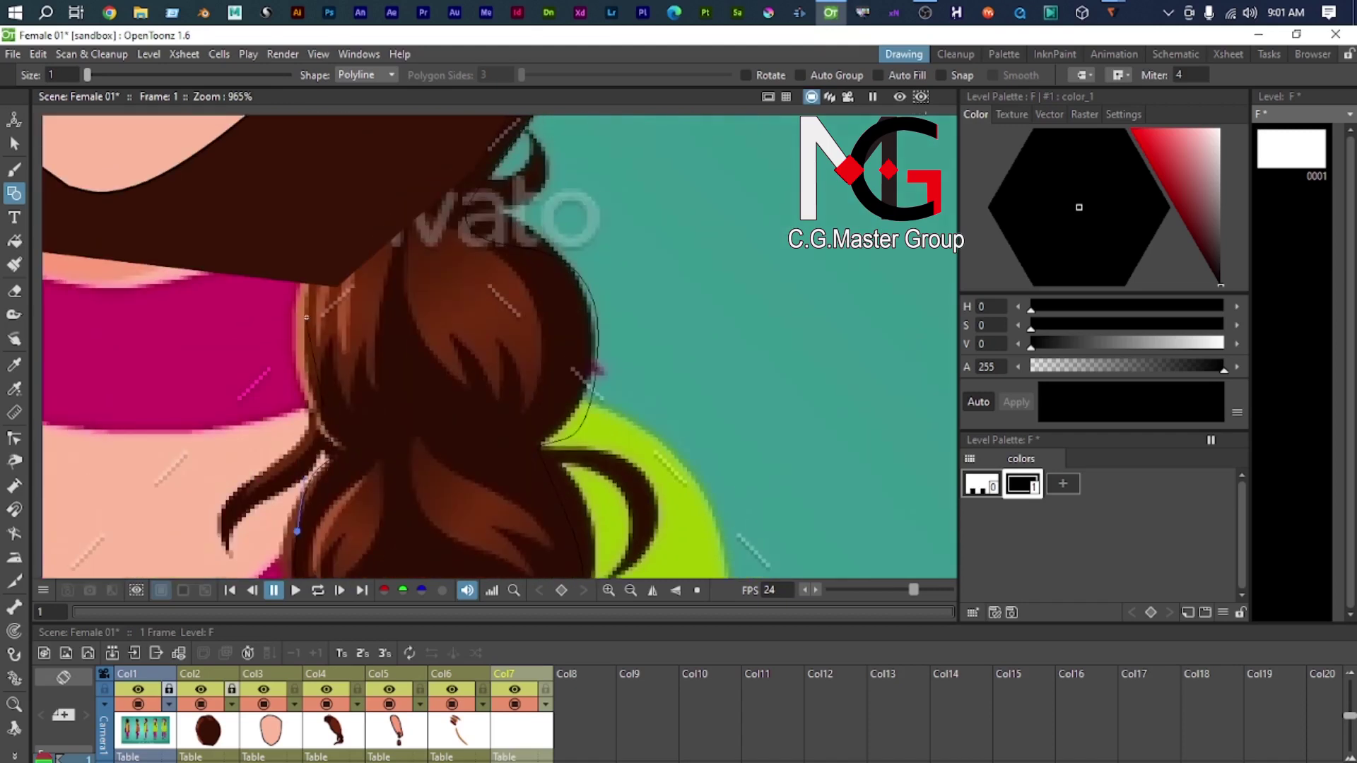
Step: Trace the top left edge of the braid up beneath the hair and close the outline at its starting point
drag(306, 297, 309, 245)
drag(382, 186, 344, 338)
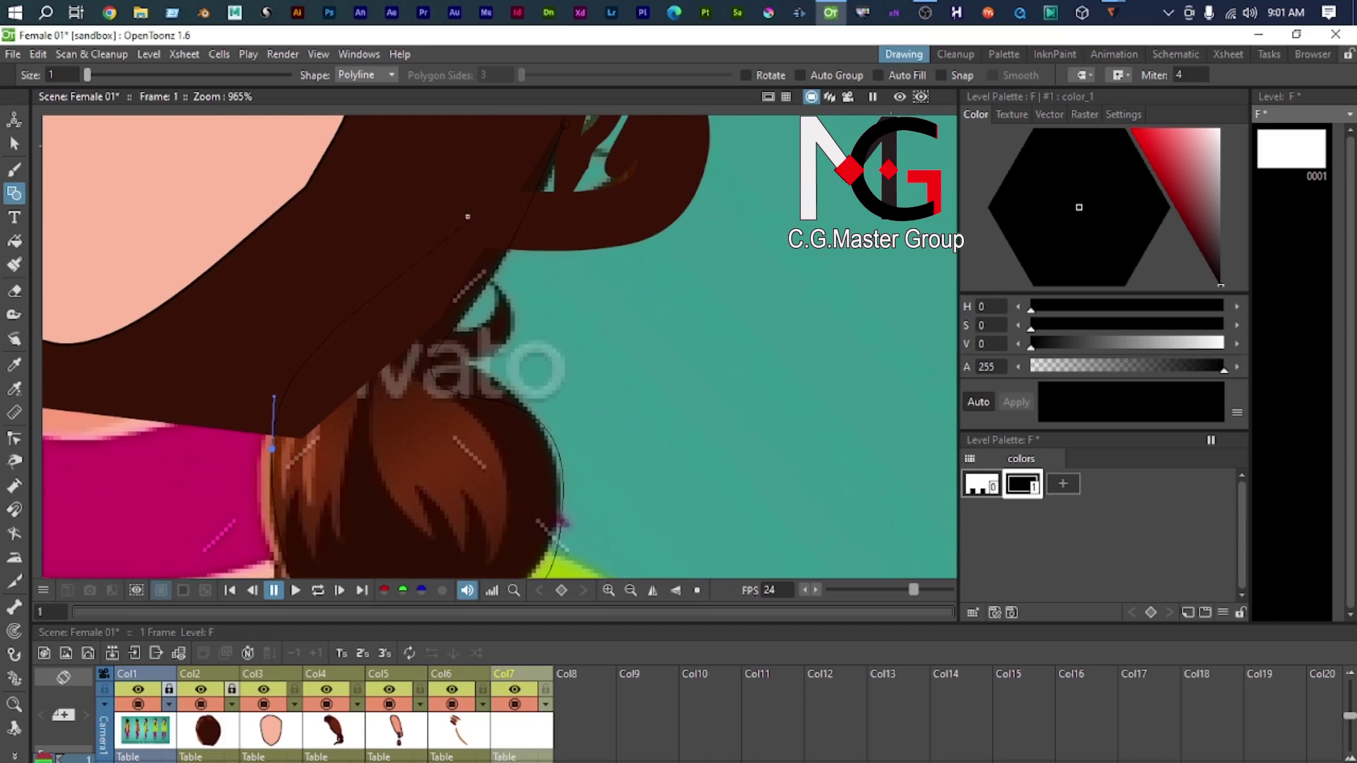
scroll(469, 211, up, 1)
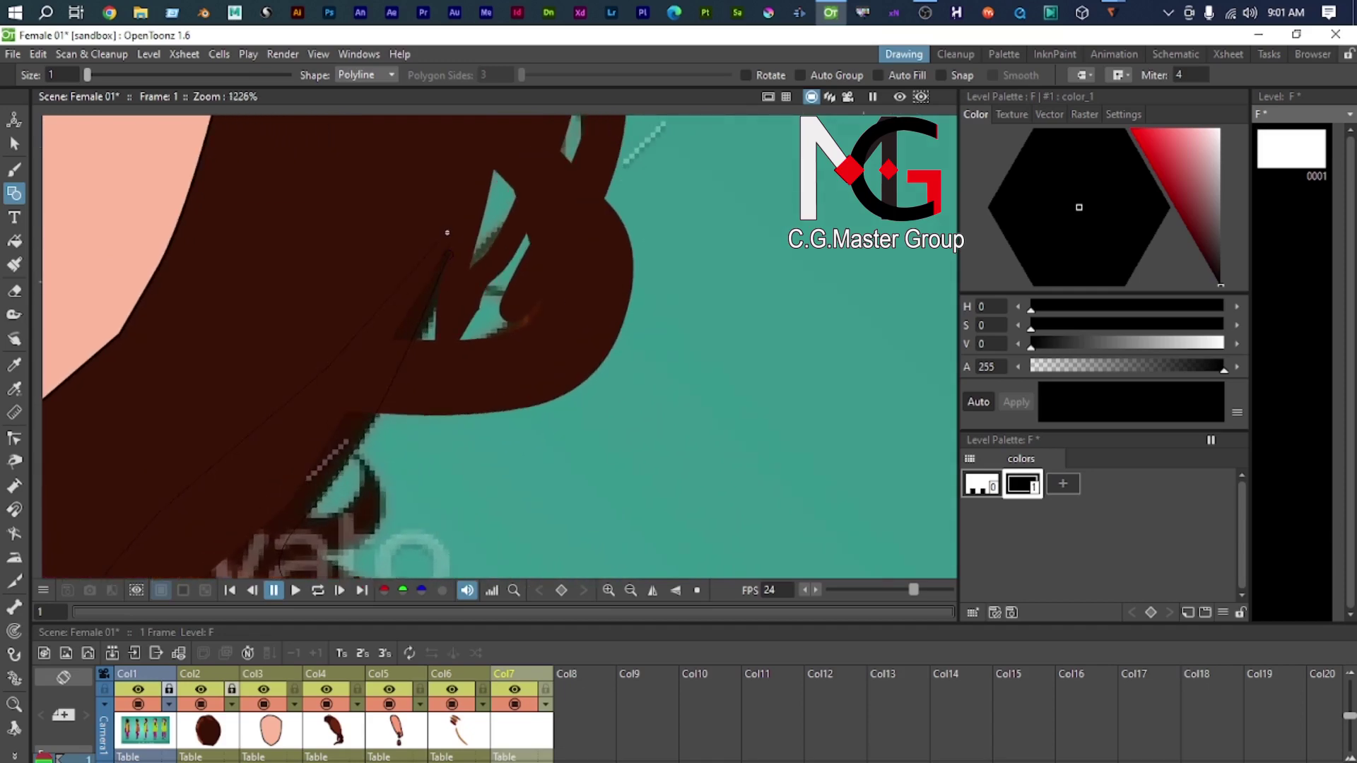
click(449, 251)
Step: Add a new style to the braid's palette and paste in the dark brown (H 14, S 87, V 22) copied from the Col4 hair
scroll(445, 253, down, 4)
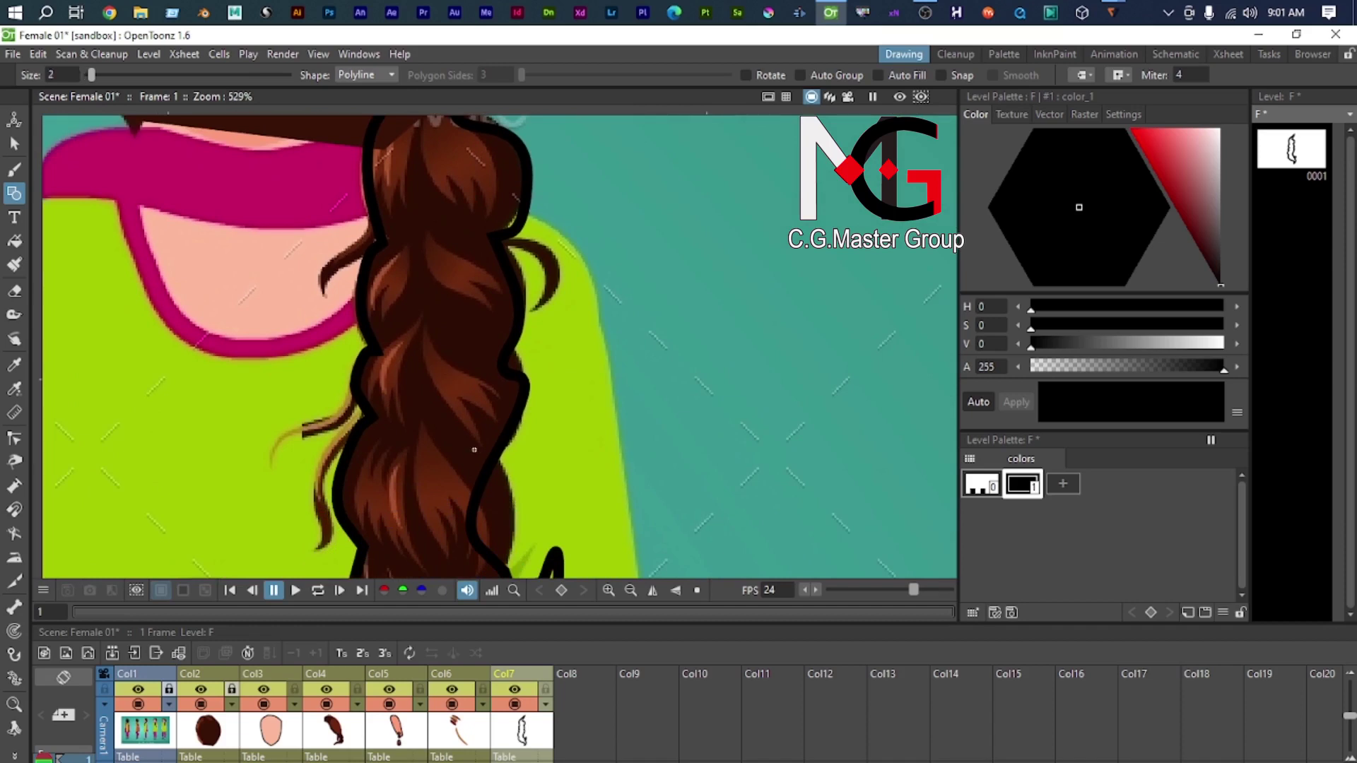
click(1059, 481)
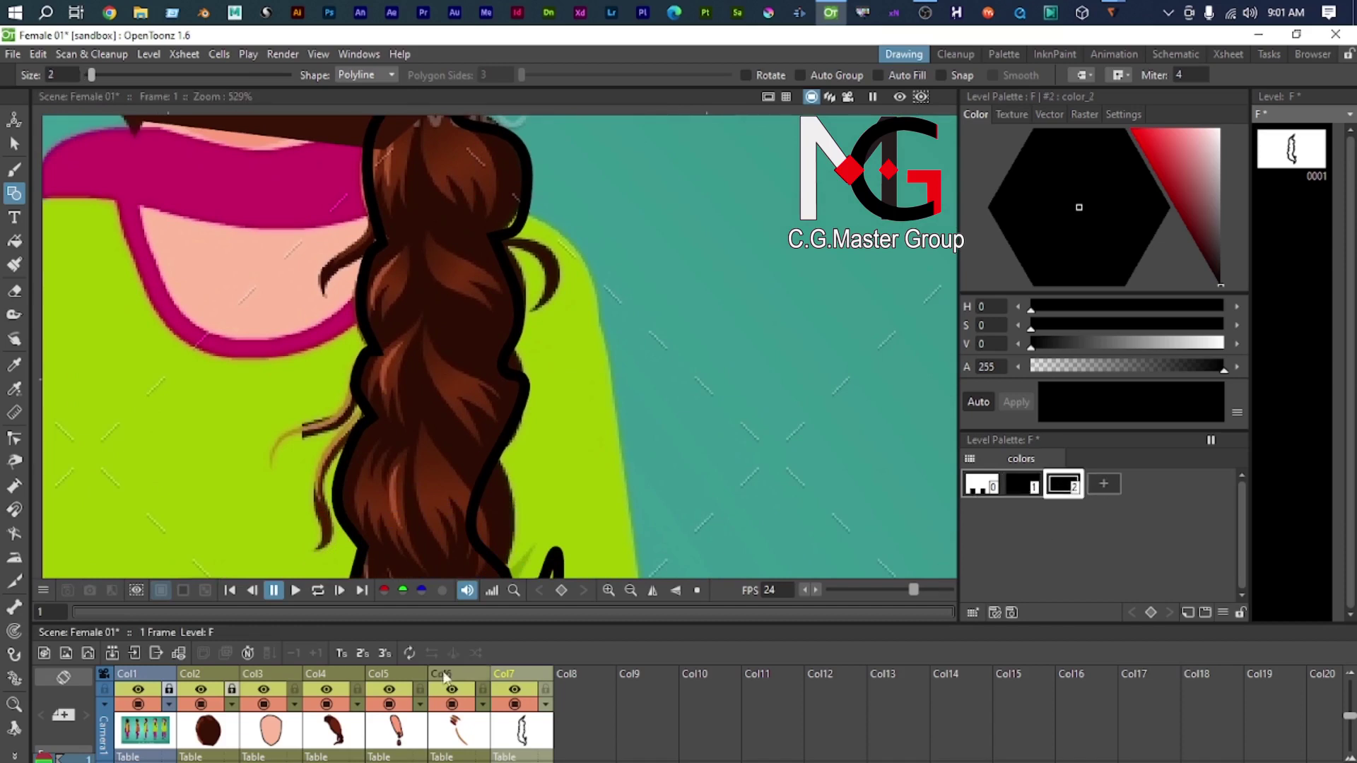
click(344, 733)
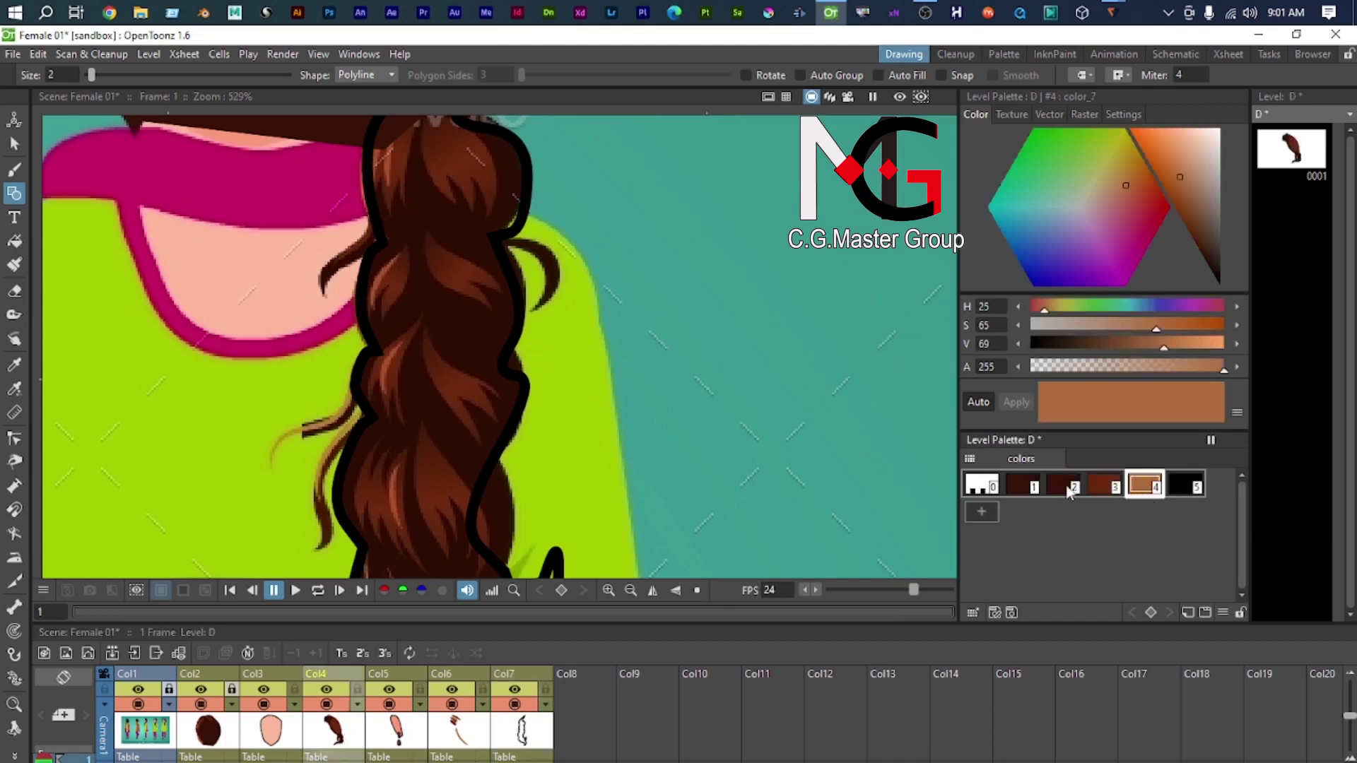
click(1069, 492)
right_click(1067, 492)
click(810, 636)
click(521, 733)
right_click(1083, 494)
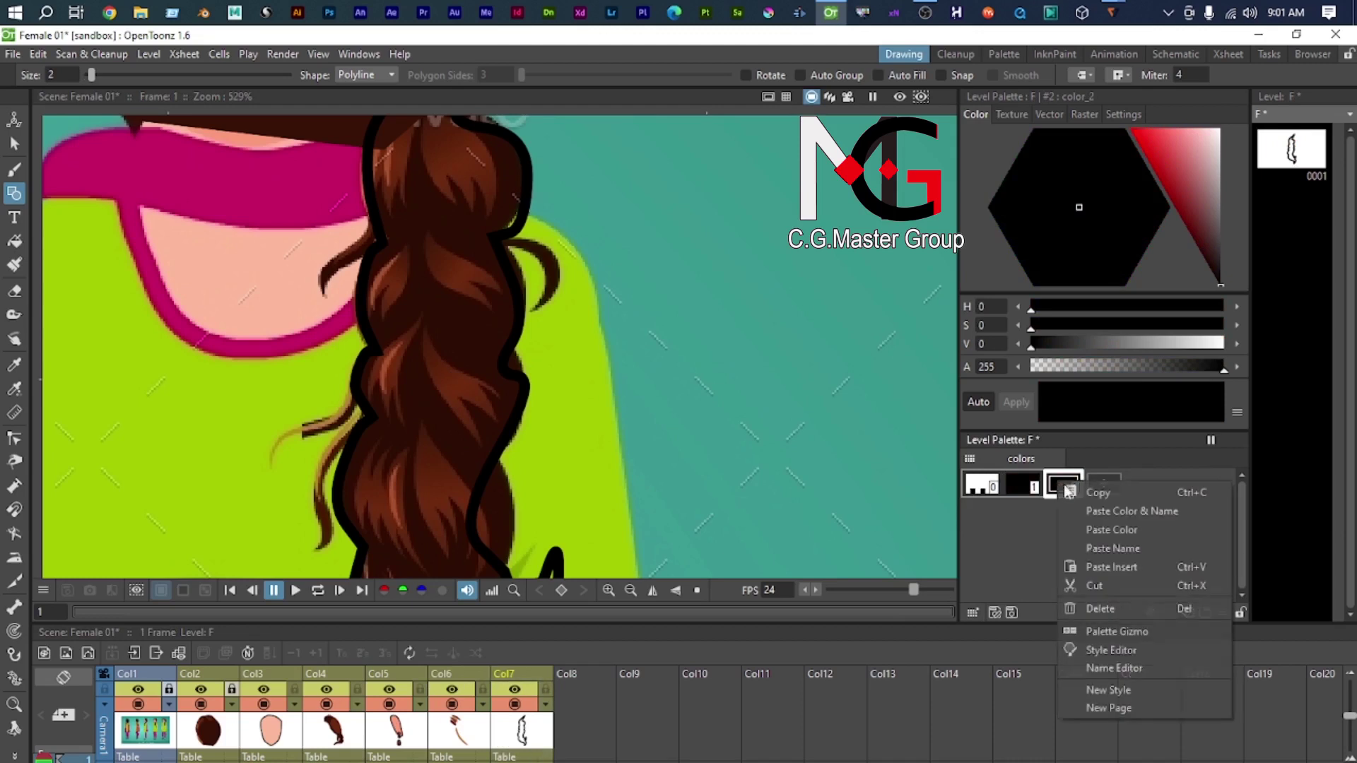
click(1125, 512)
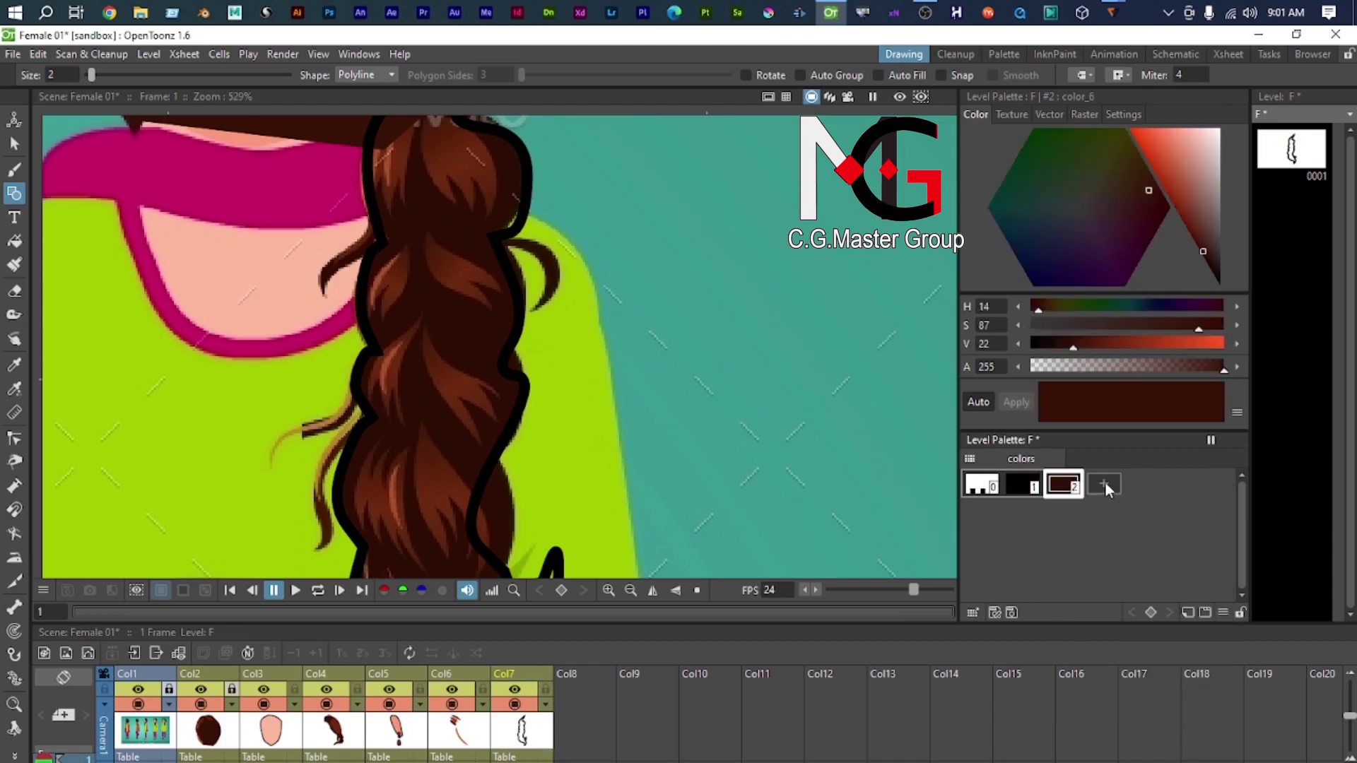
Step: Add another braid palette style and give it the reddish brown (H 17, S 87, V 42) copied from the Col4 hair
click(1104, 481)
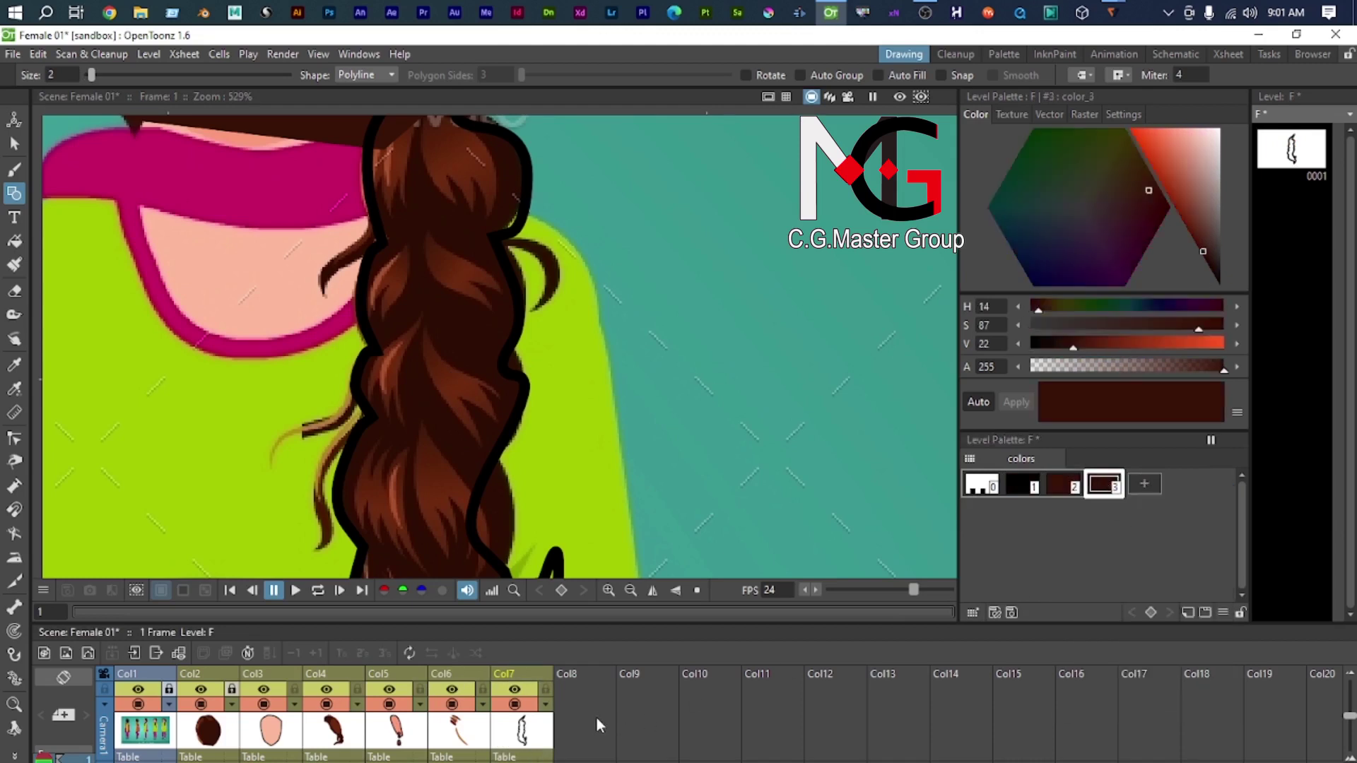
click(338, 733)
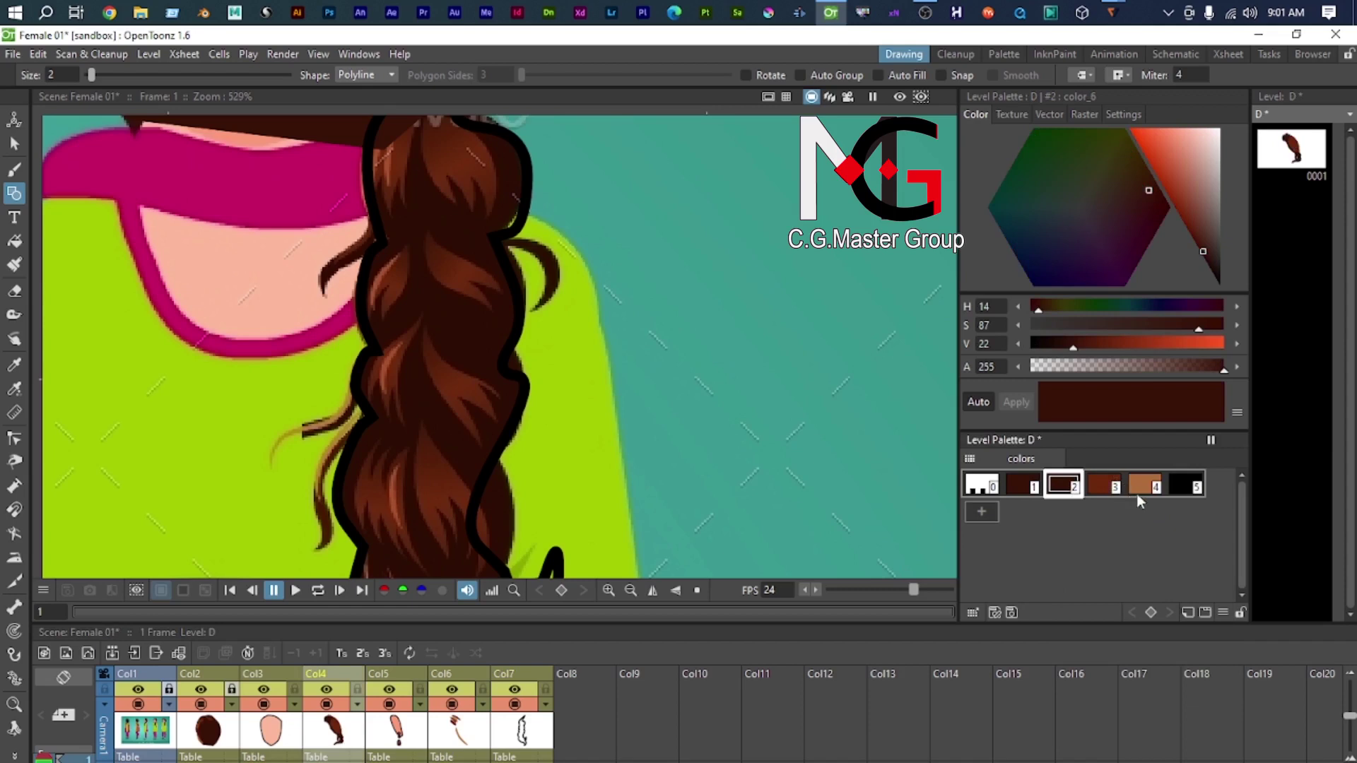
click(1100, 489)
right_click(1101, 488)
click(1148, 509)
click(524, 737)
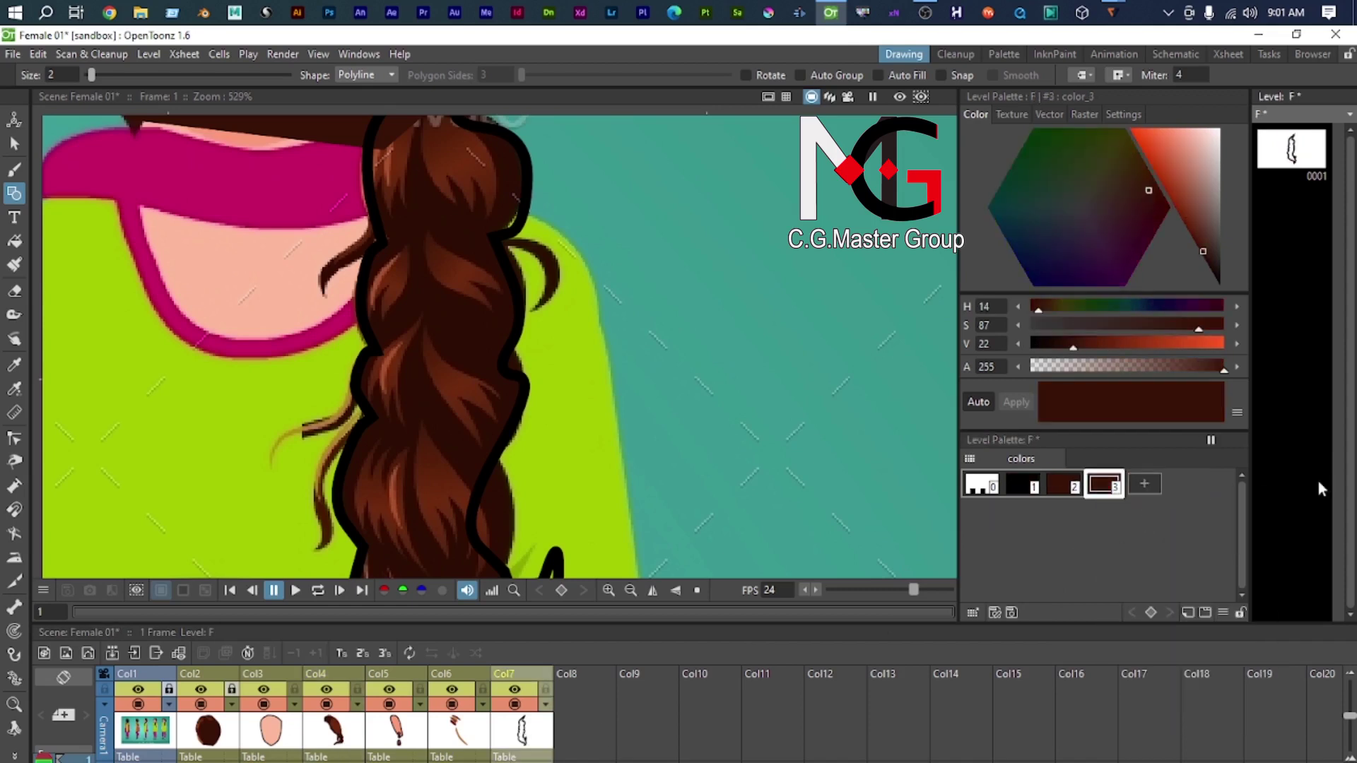
right_click(1106, 490)
click(1156, 522)
Step: Copy the light brown style (H 25, S 65, V 69) from the Col4 hair palette into the braid's palette
click(338, 738)
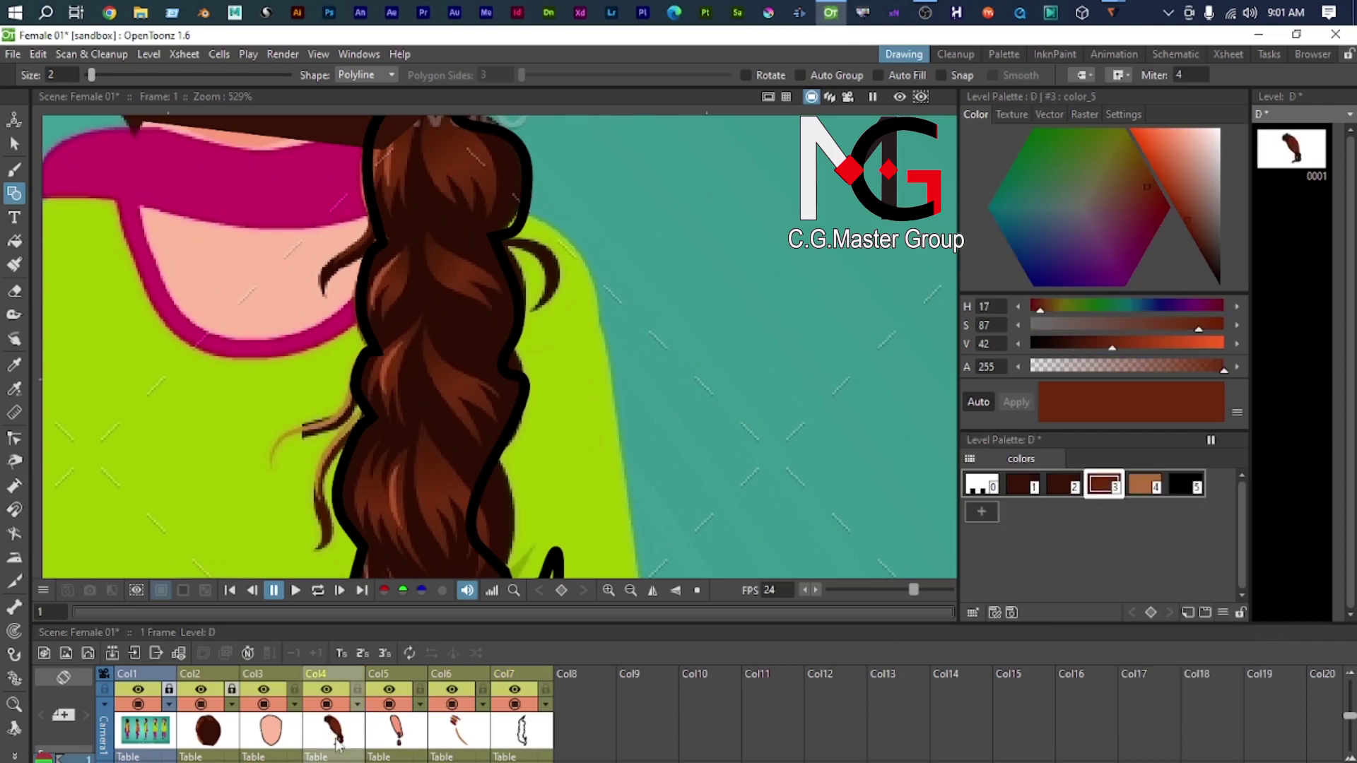
click(1145, 485)
right_click(1144, 487)
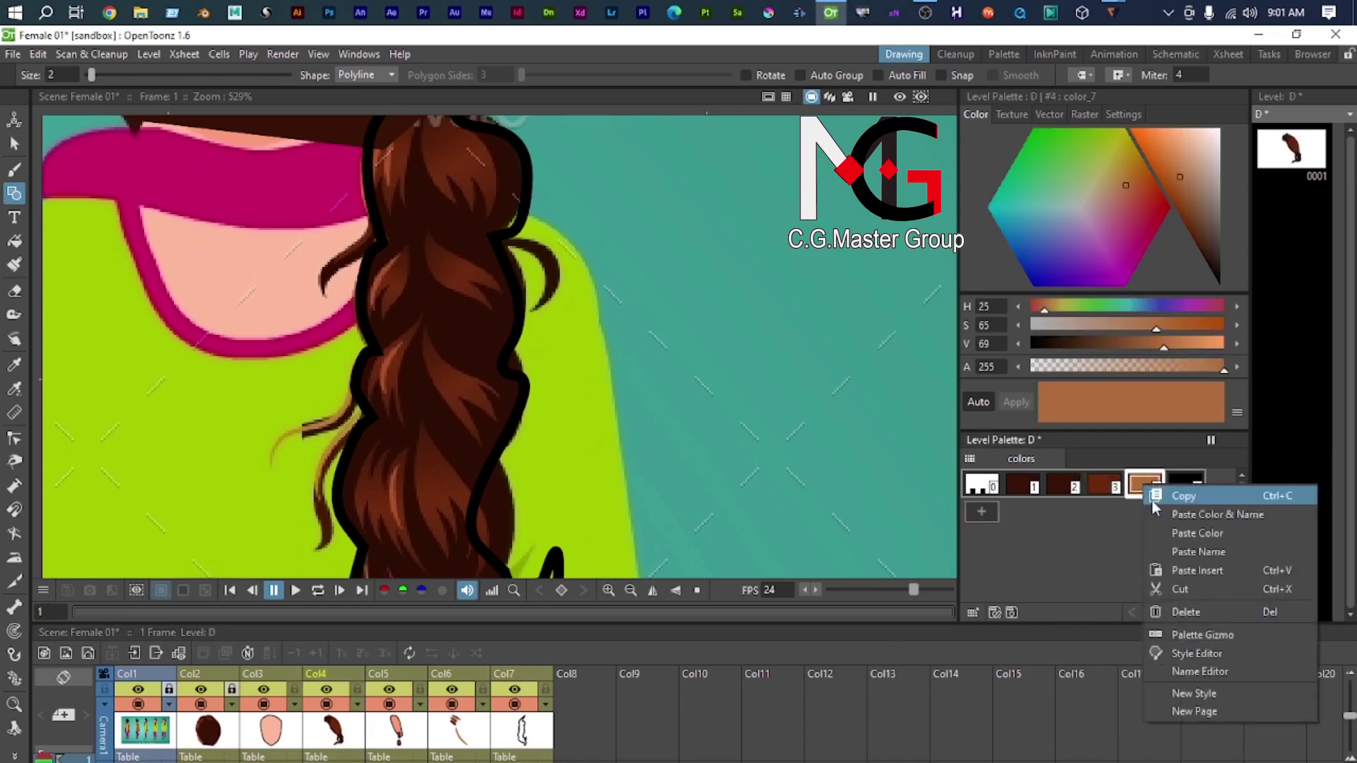
click(1195, 499)
click(495, 738)
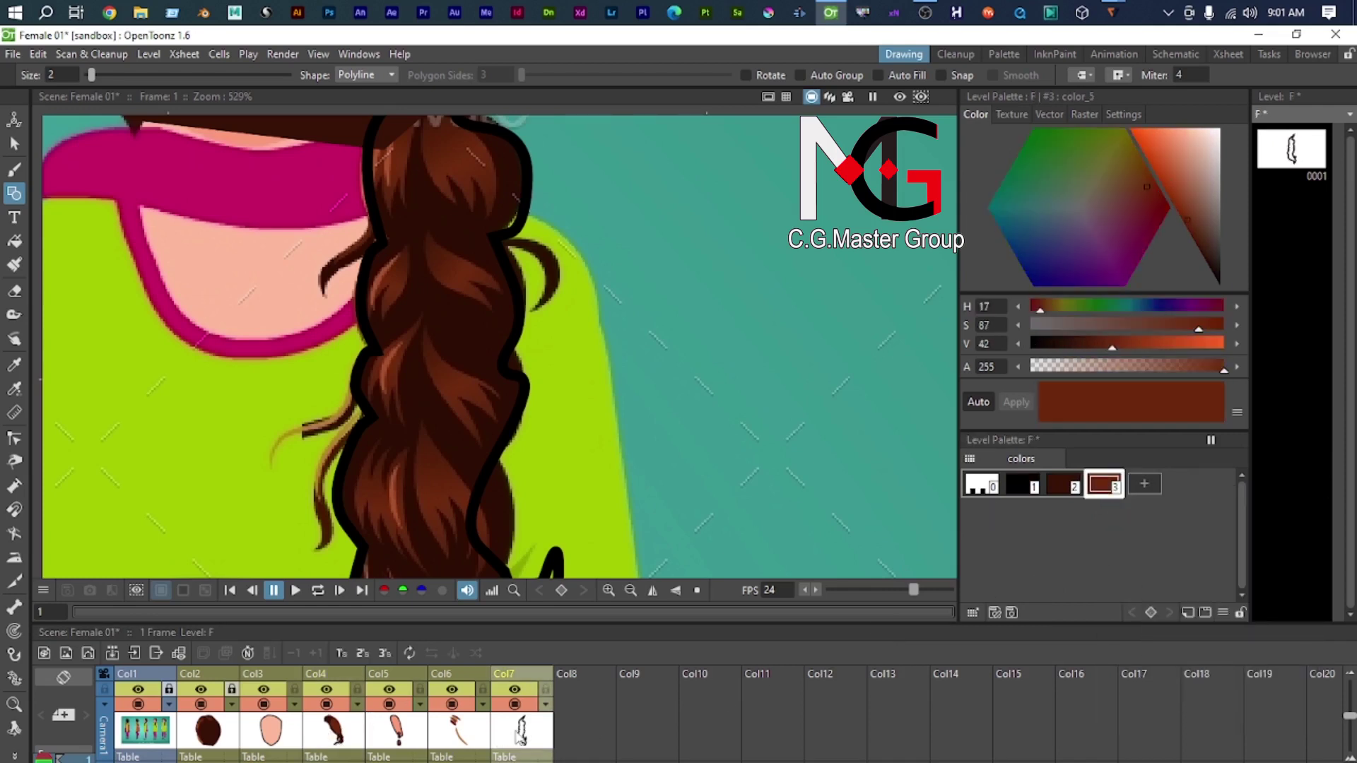
right_click(1146, 493)
click(1190, 511)
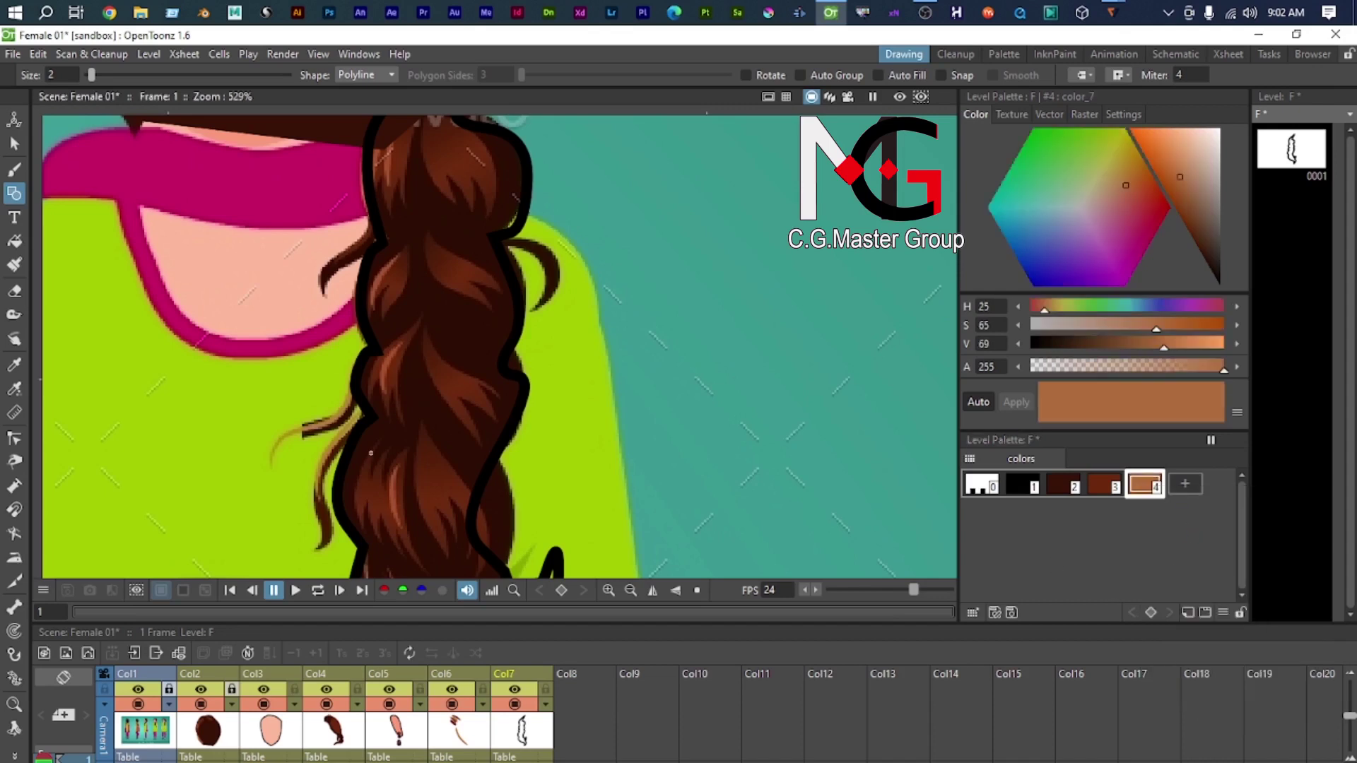
Step: Keep the light brown style active and select the braid's outline with the Selection tool
scroll(371, 452, down, 1)
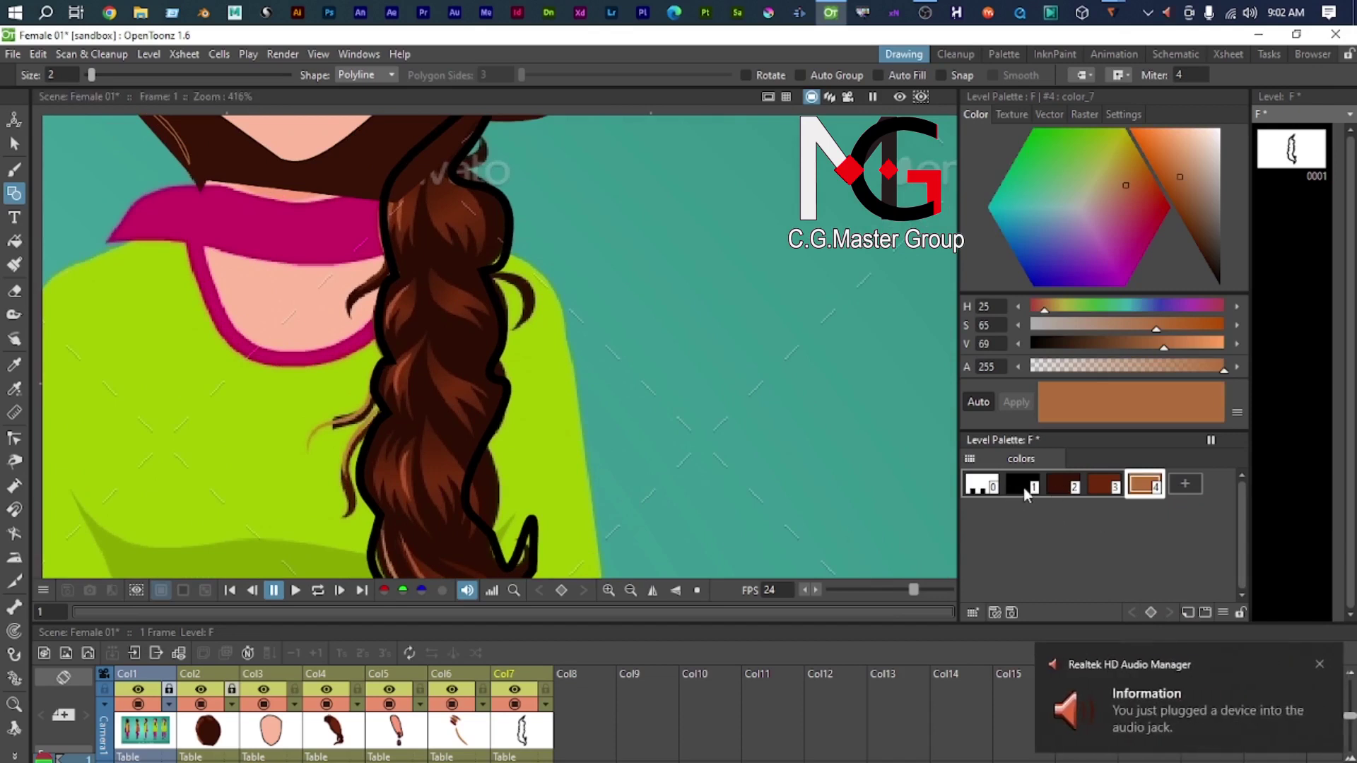
click(1113, 488)
click(1145, 486)
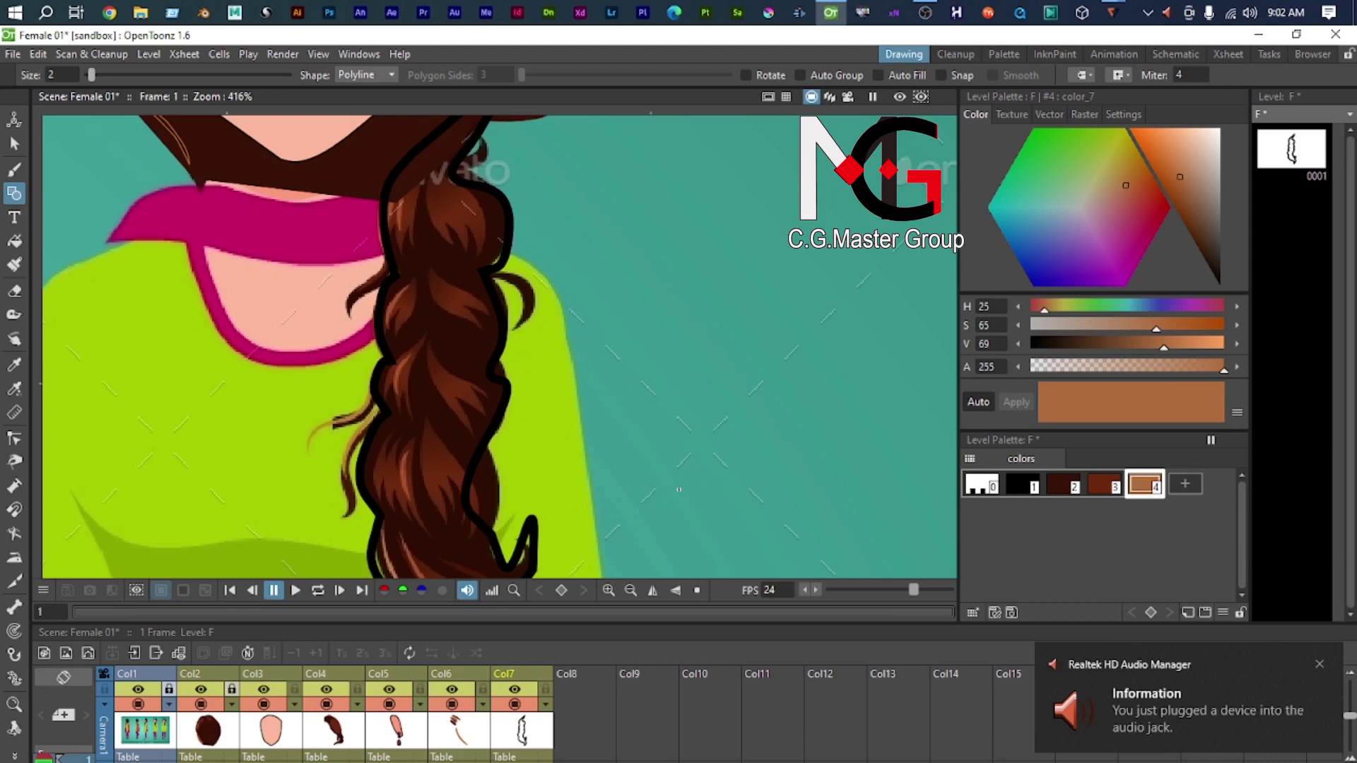
key(s)
click(497, 447)
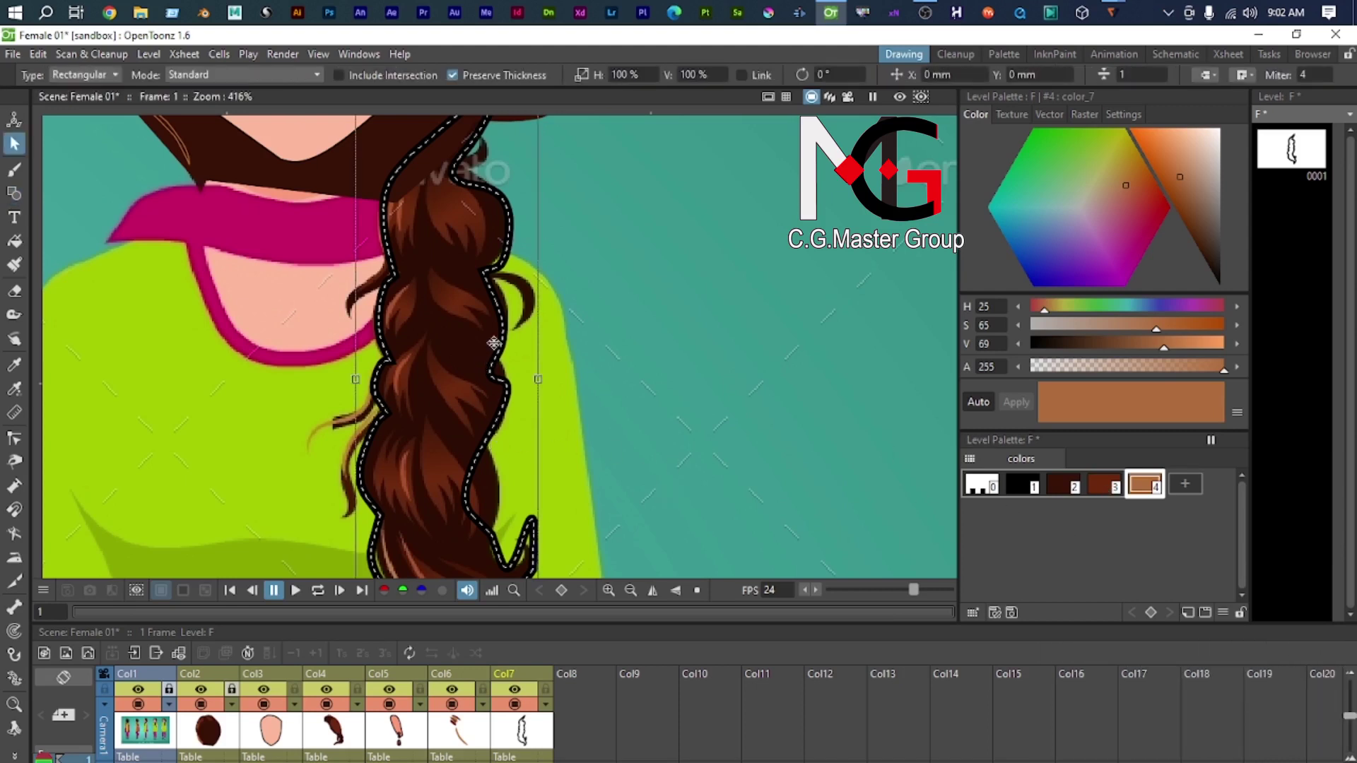
Step: Using the Control Point Editor, reshape the braid's middle right notch into a sharp corner following the reference
scroll(494, 342, up, 3)
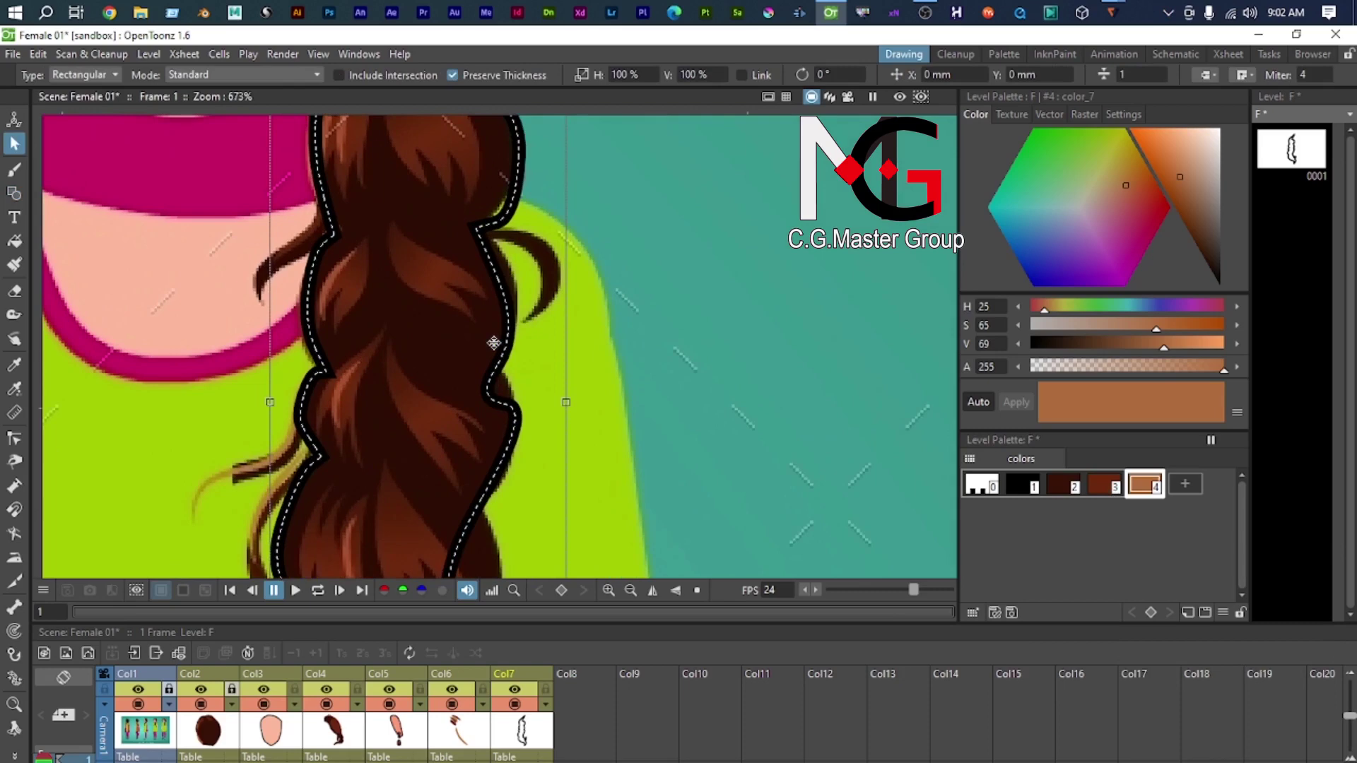
key(c)
click(499, 342)
scroll(537, 430, up, 4)
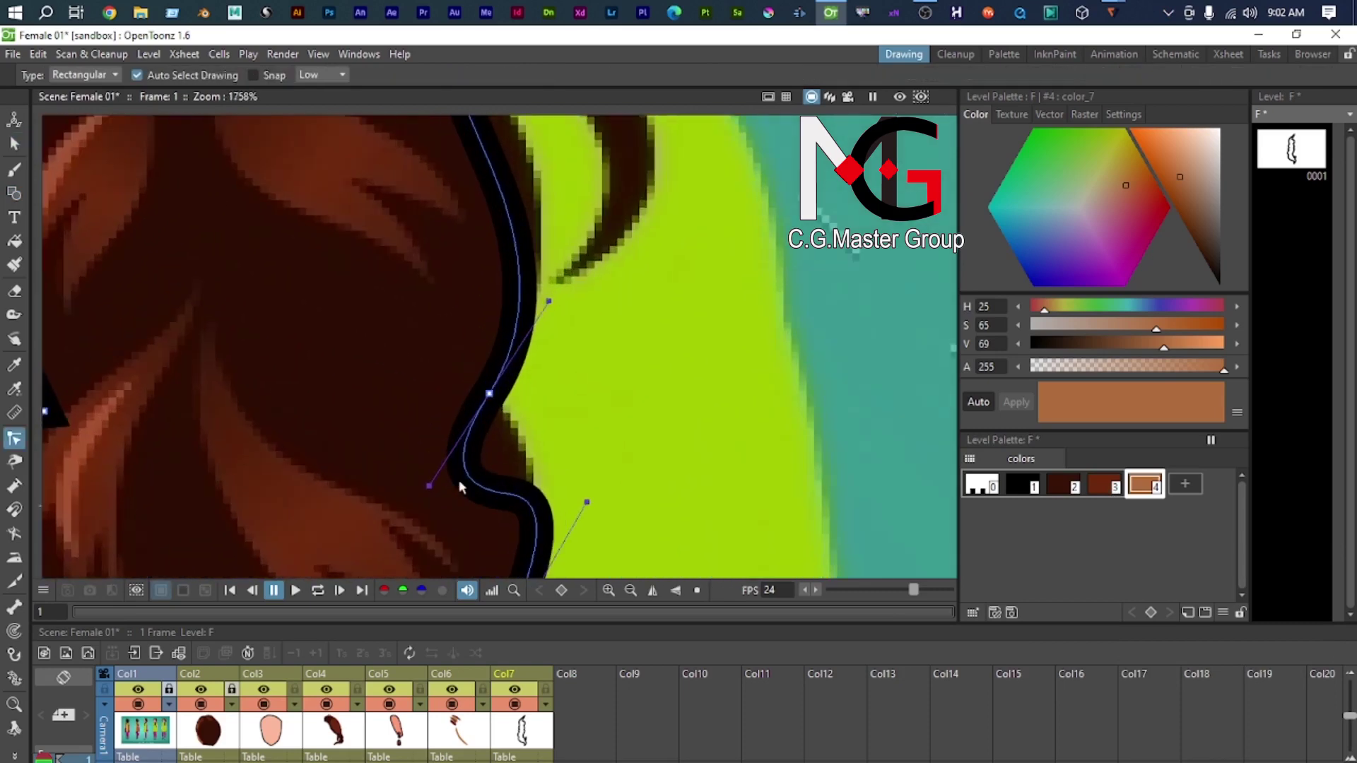
drag(432, 486, 518, 448)
scroll(586, 504, down, 1)
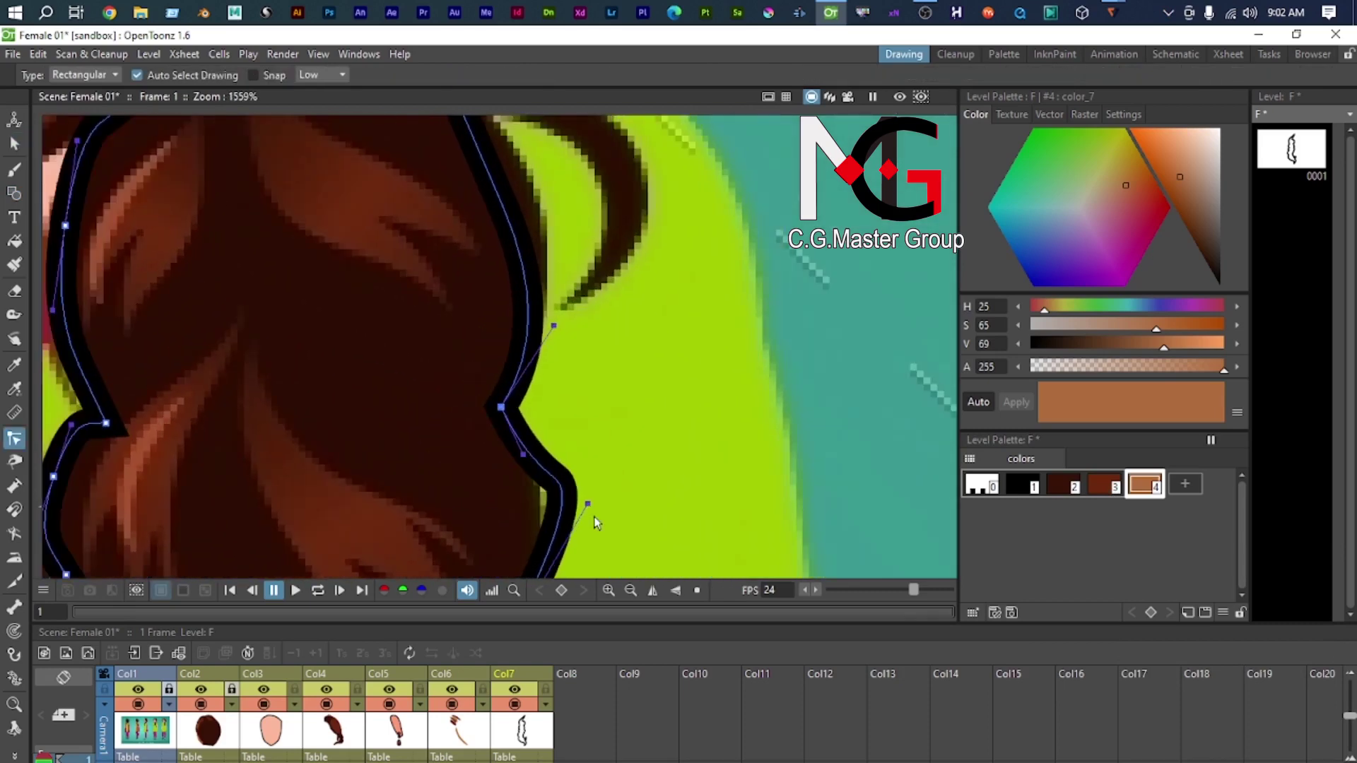
Step: Bend the outline outward along the braid's lower right bulge, just above the small curl, to match the reference
scroll(577, 339, down, 2)
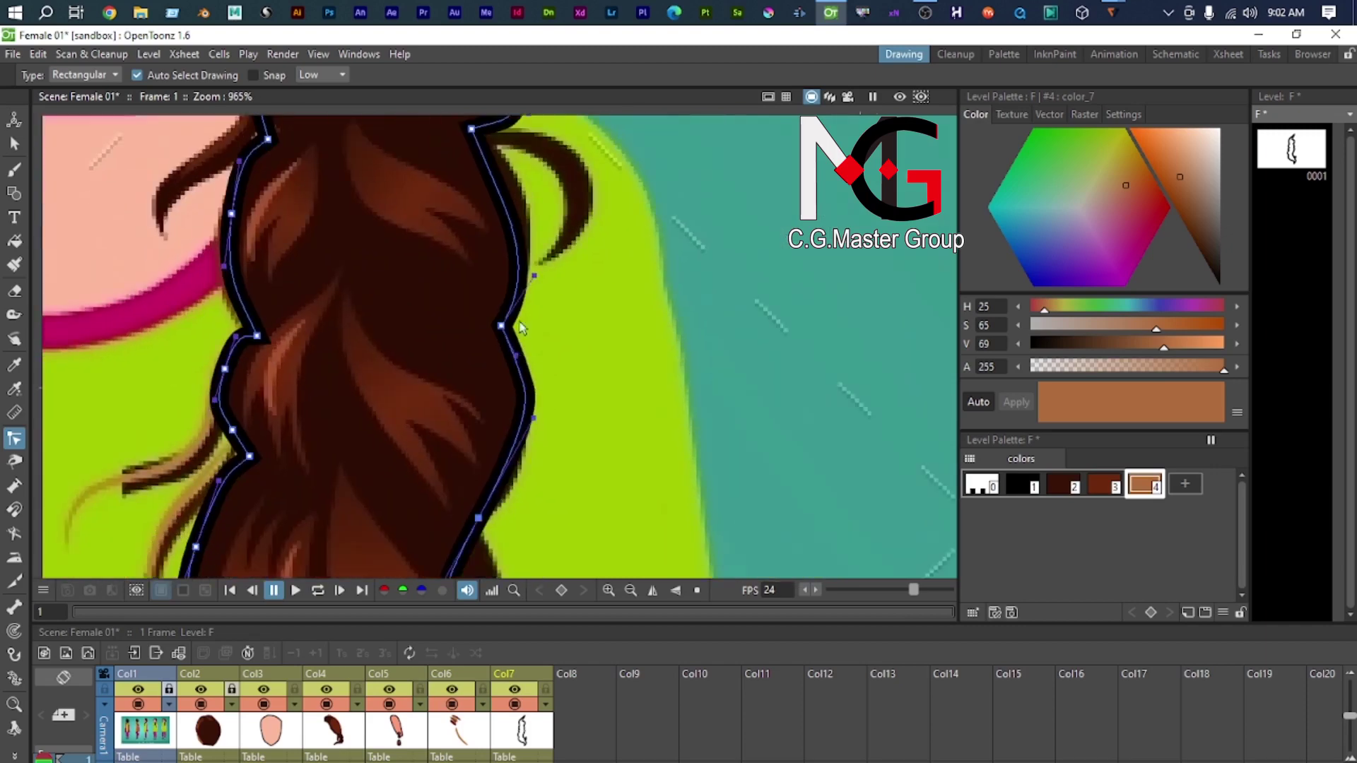
scroll(489, 470, down, 1)
drag(485, 506, 456, 284)
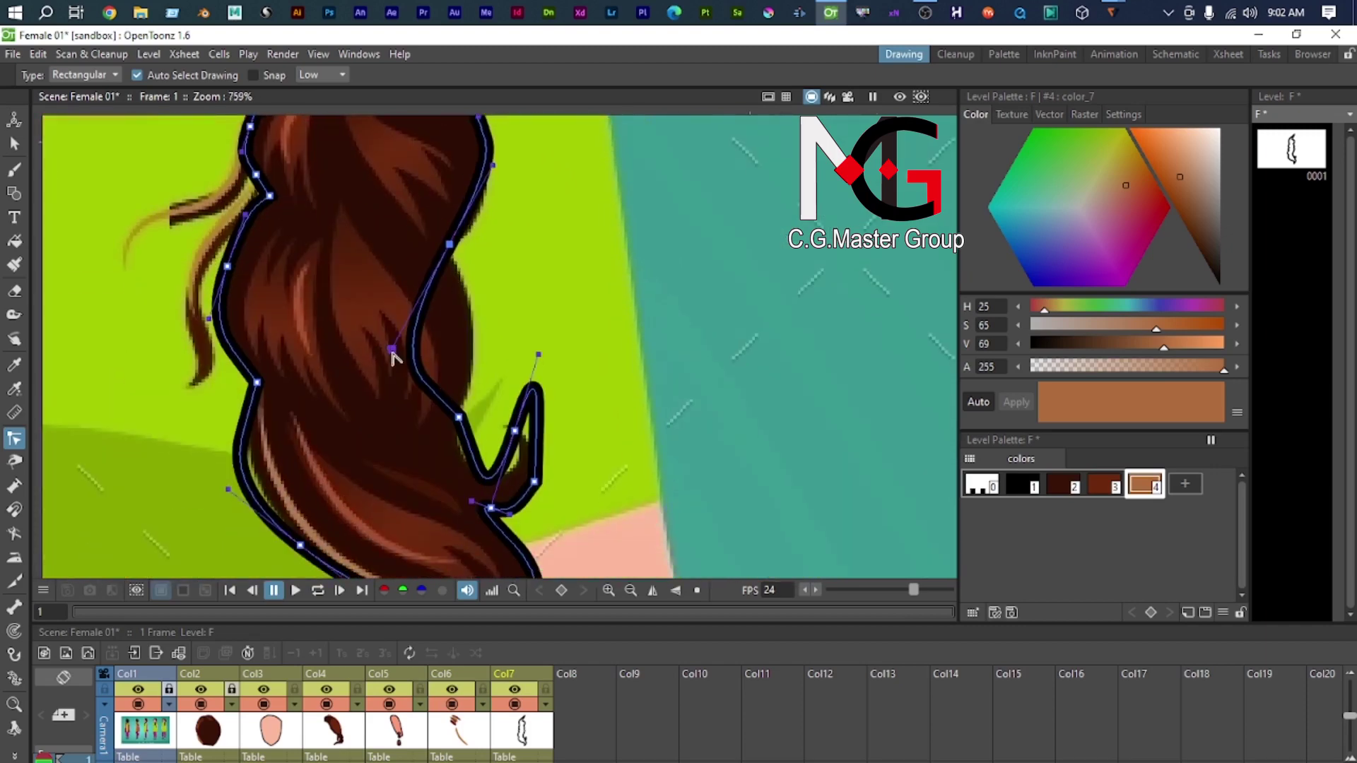
drag(393, 346, 497, 328)
Step: Reshape the small curl's inner edge by adjusting its curve handles, tip point and the point where it joins the braid
scroll(523, 479, up, 2)
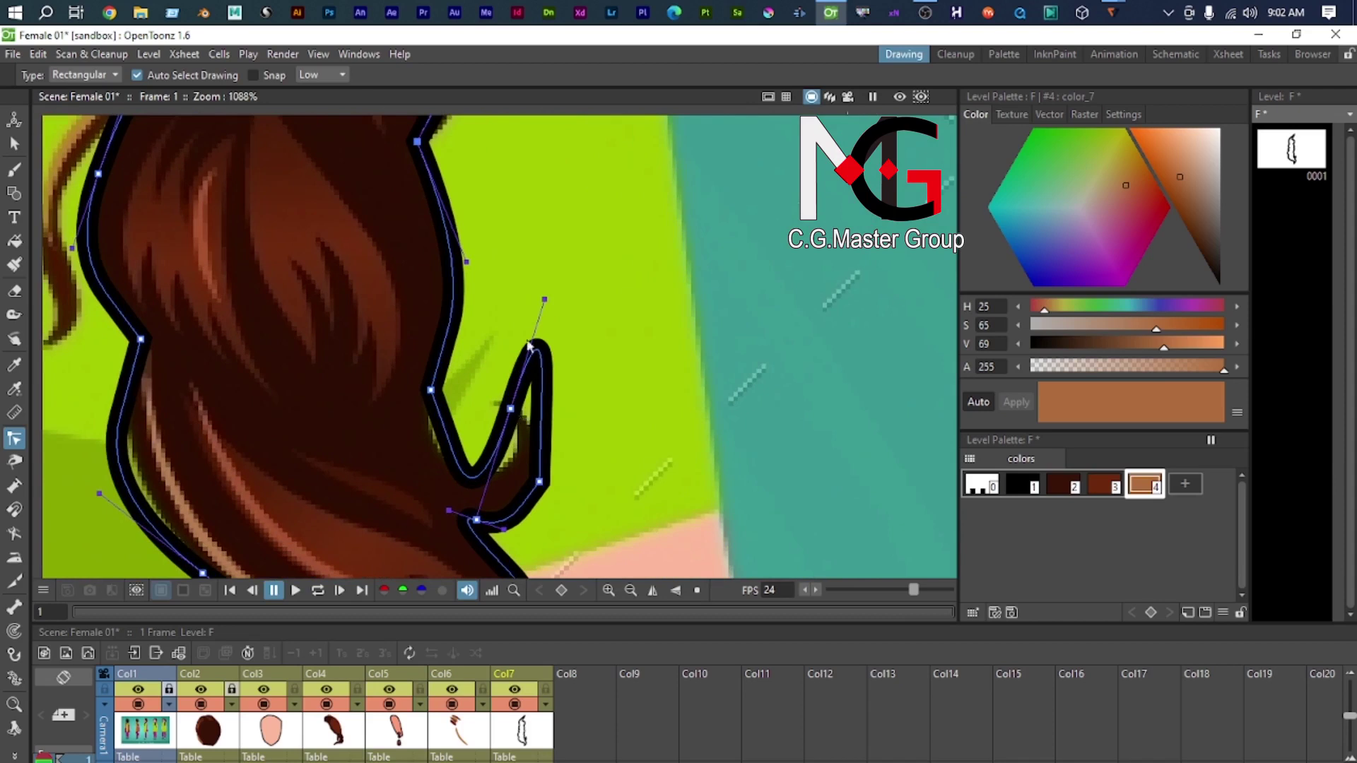
drag(542, 305, 531, 368)
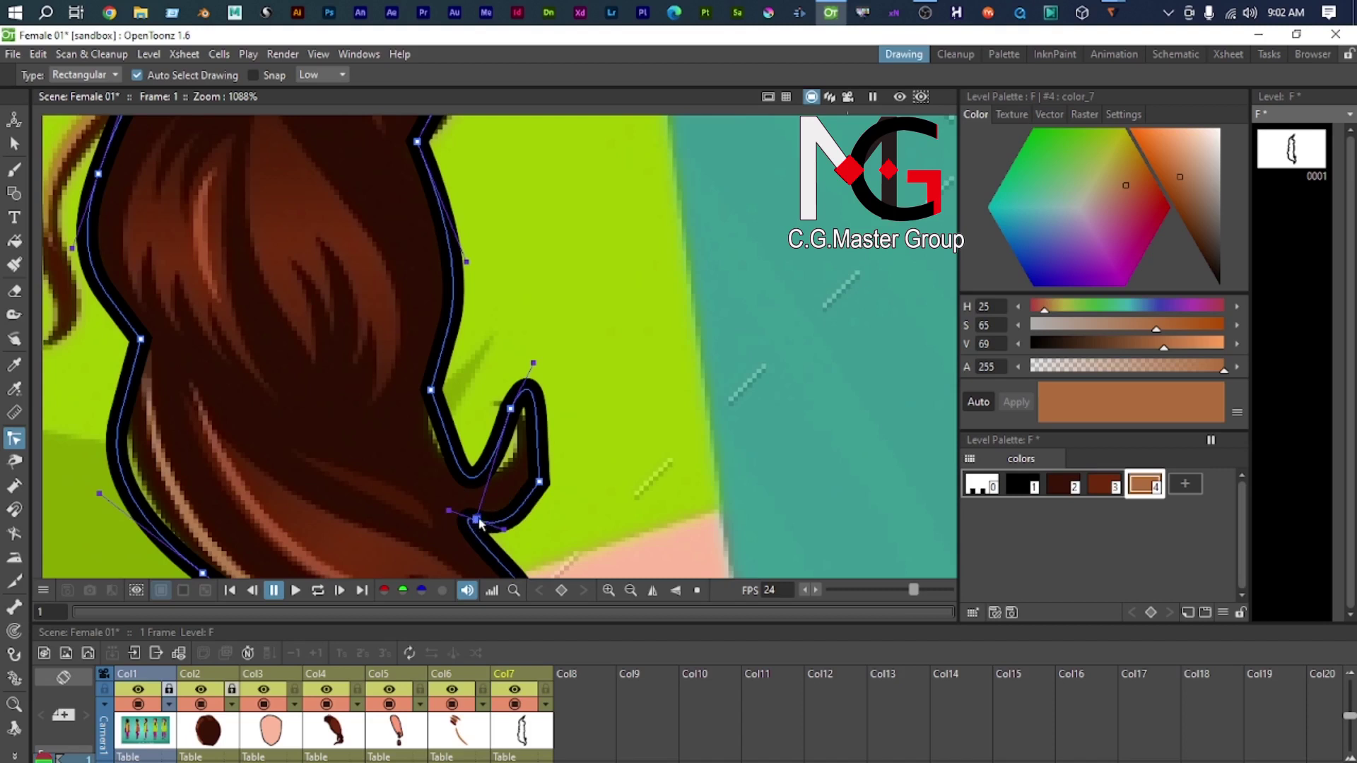
drag(475, 518, 454, 479)
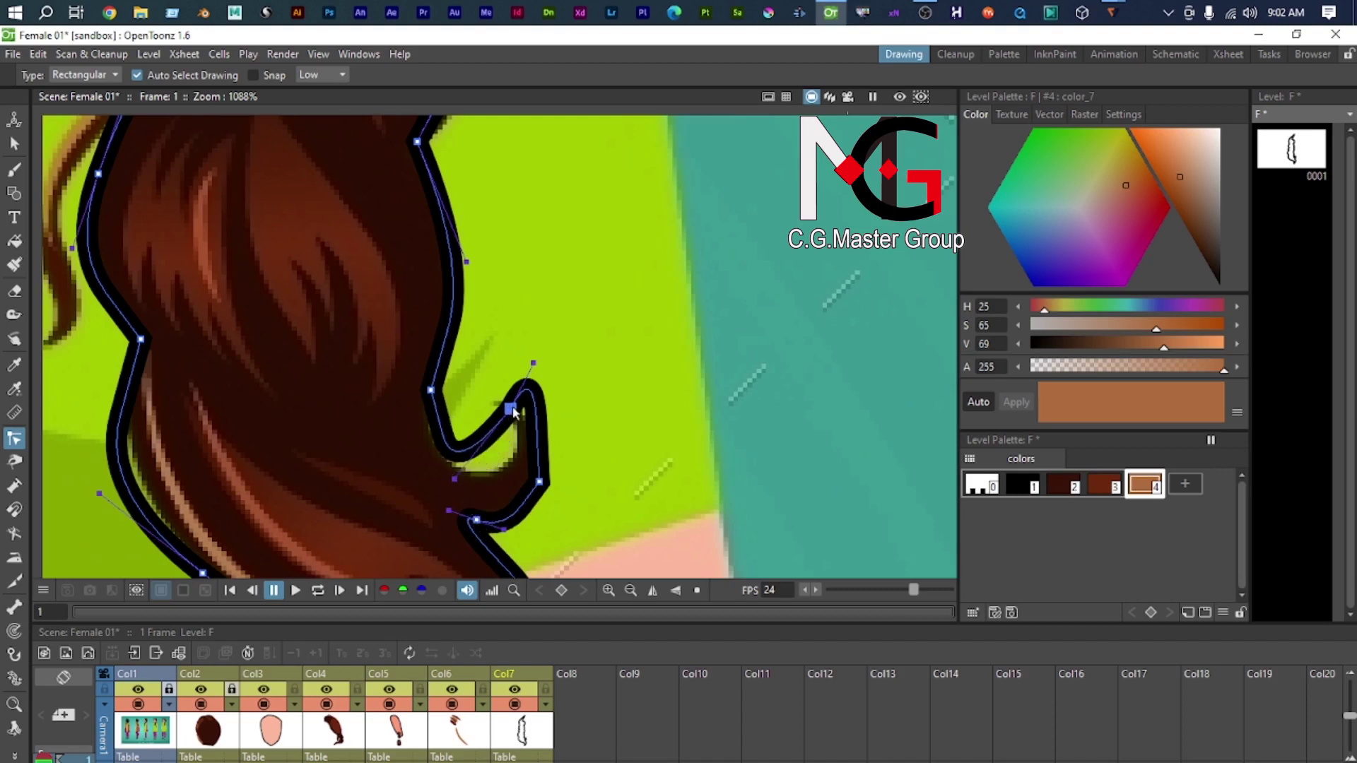
mouse_move(512, 410)
mouse_down()
mouse_move(530, 390)
mouse_move(526, 404)
mouse_up()
drag(469, 473, 479, 510)
drag(431, 390, 434, 425)
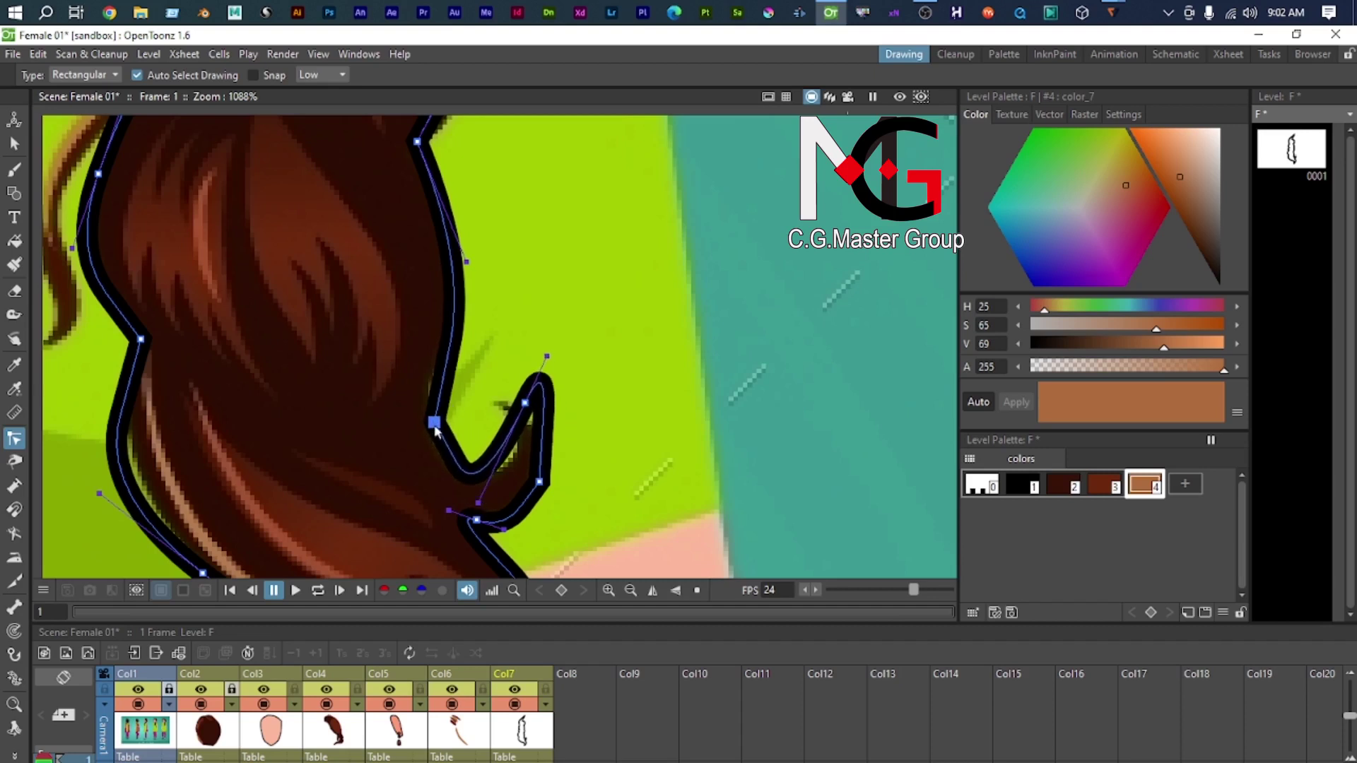
Step: Sharpen the small curl's tip, refine its inner curve and raise the point where it joins the braid slightly
drag(478, 502, 494, 480)
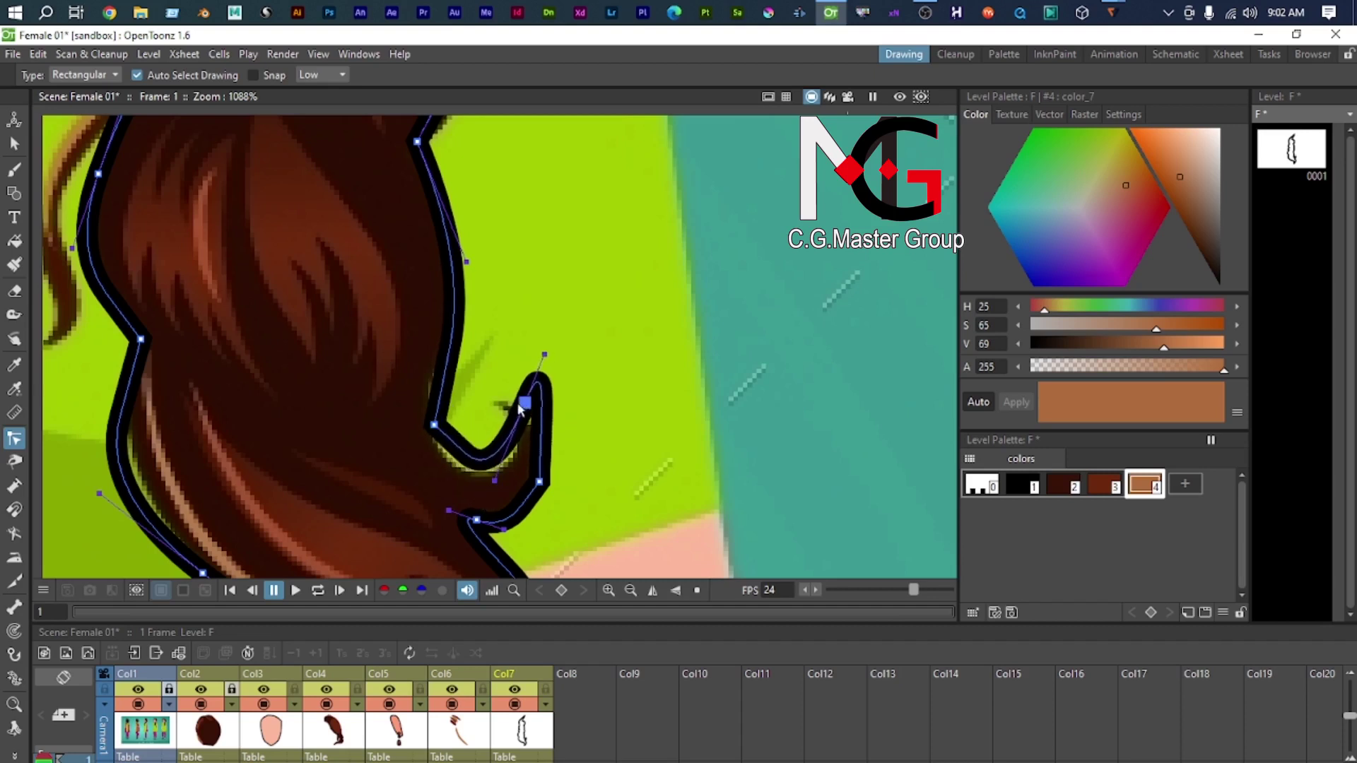
drag(525, 403, 527, 411)
drag(546, 363, 544, 434)
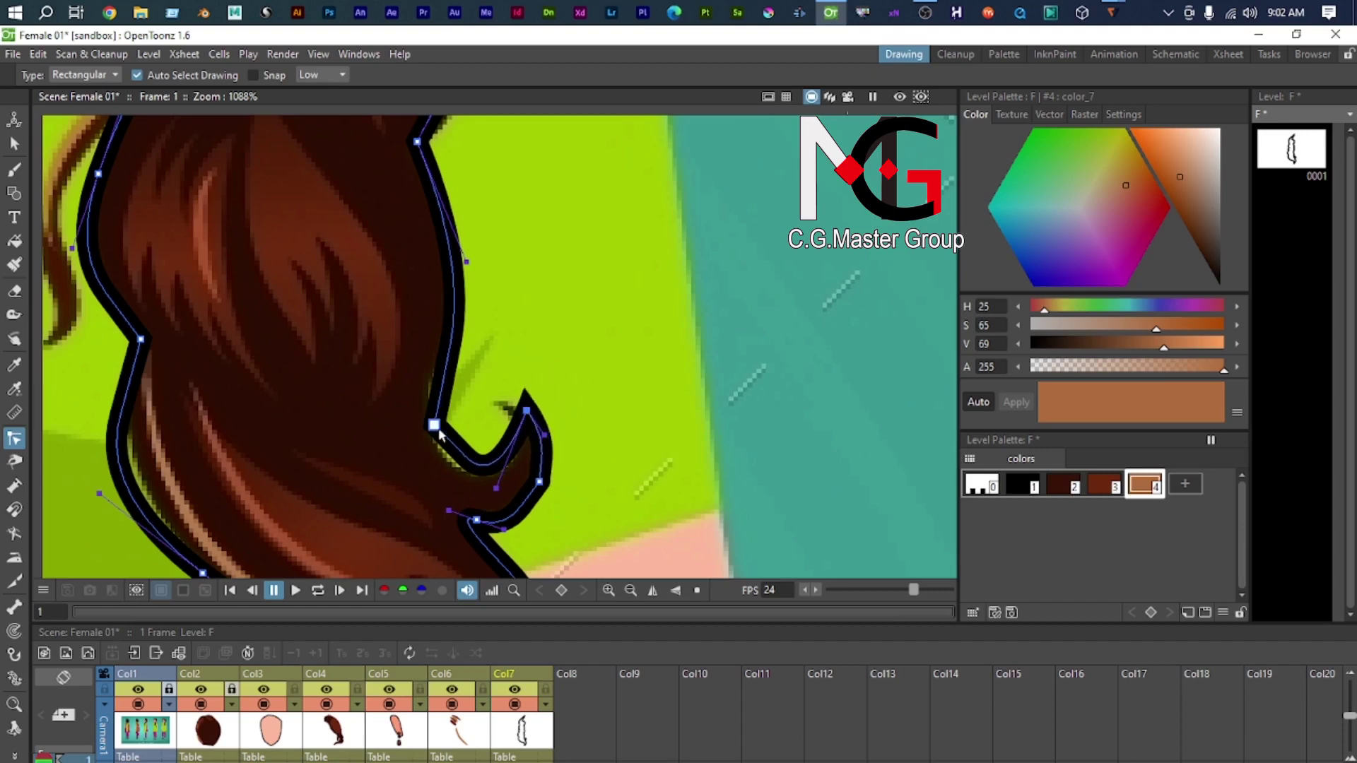
drag(433, 425, 442, 448)
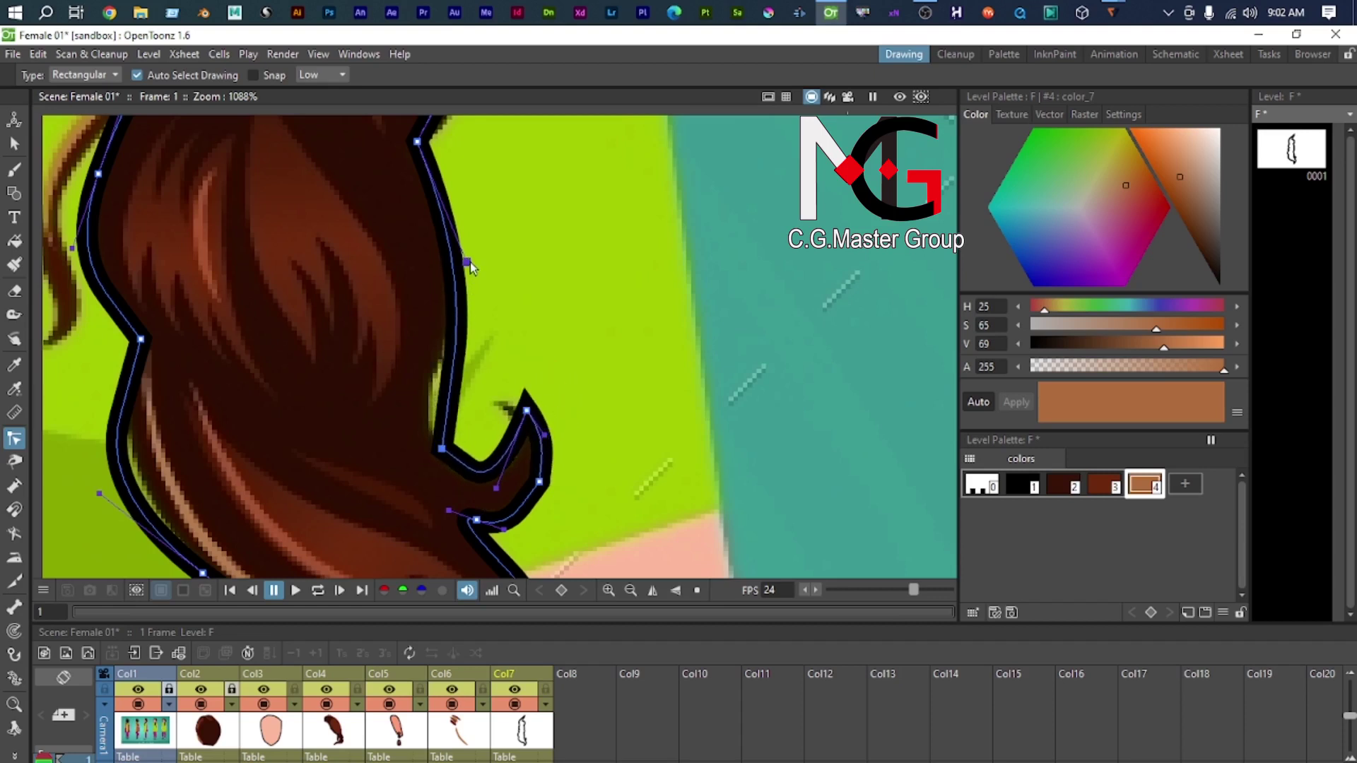
key(ctrl+z)
drag(433, 425, 434, 415)
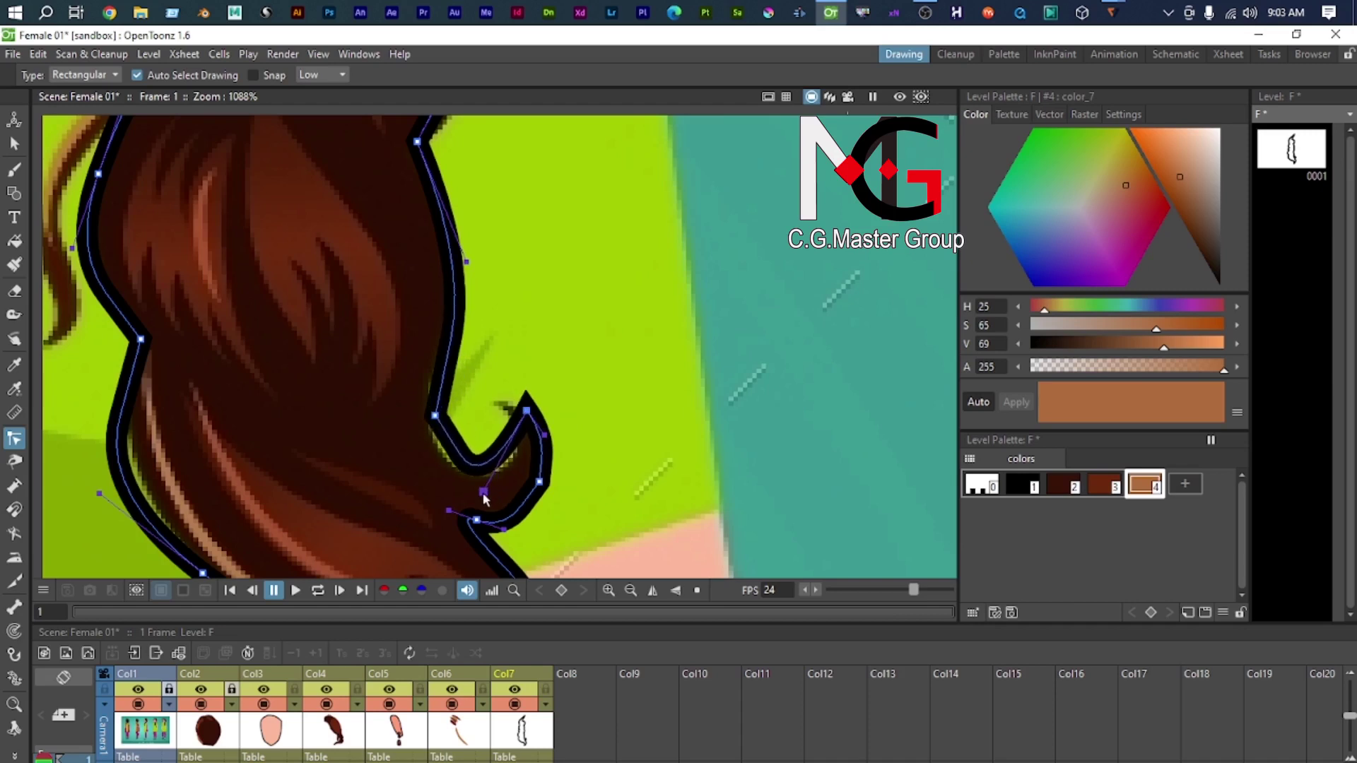
Step: Shorten the curve handle at the corner above the braid's lower right bulge to refine its outline
key(space)
drag(451, 269, 454, 385)
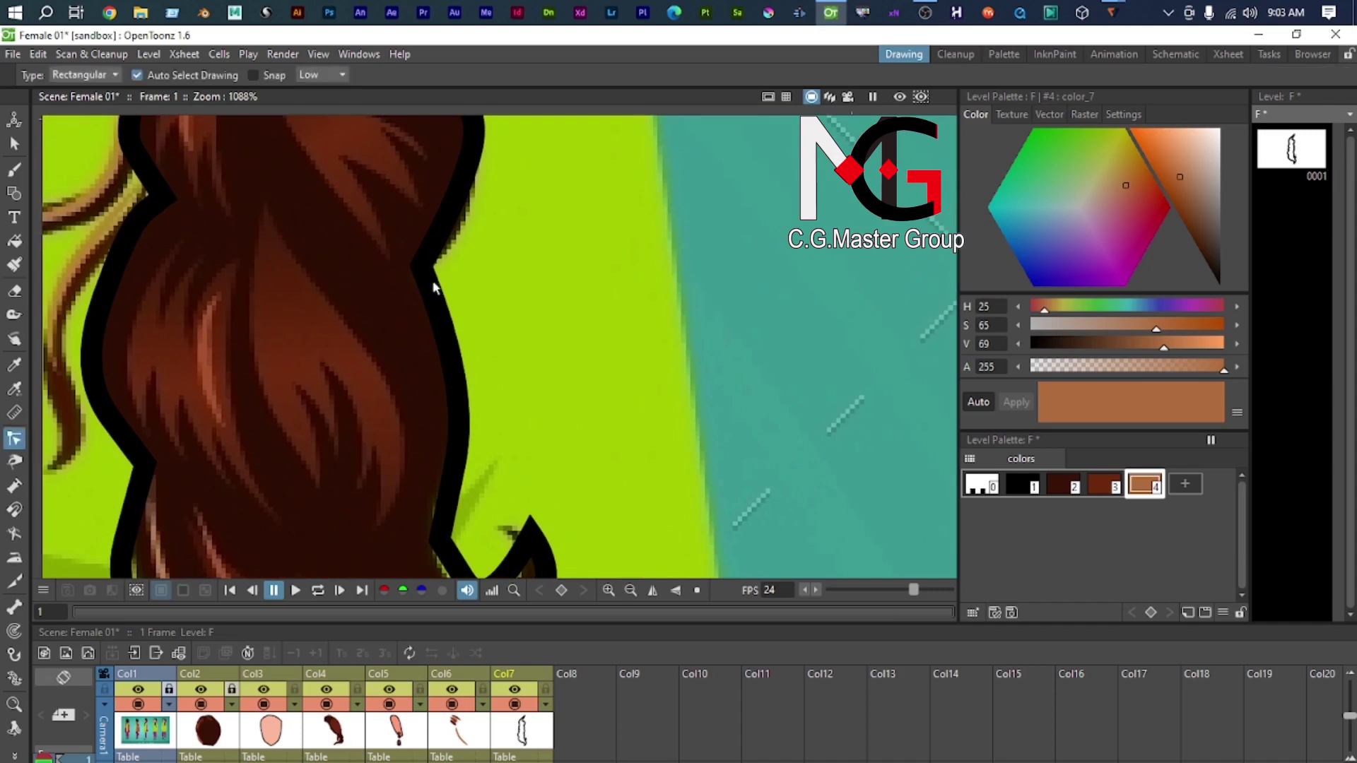
click(429, 270)
scroll(427, 269, up, 1)
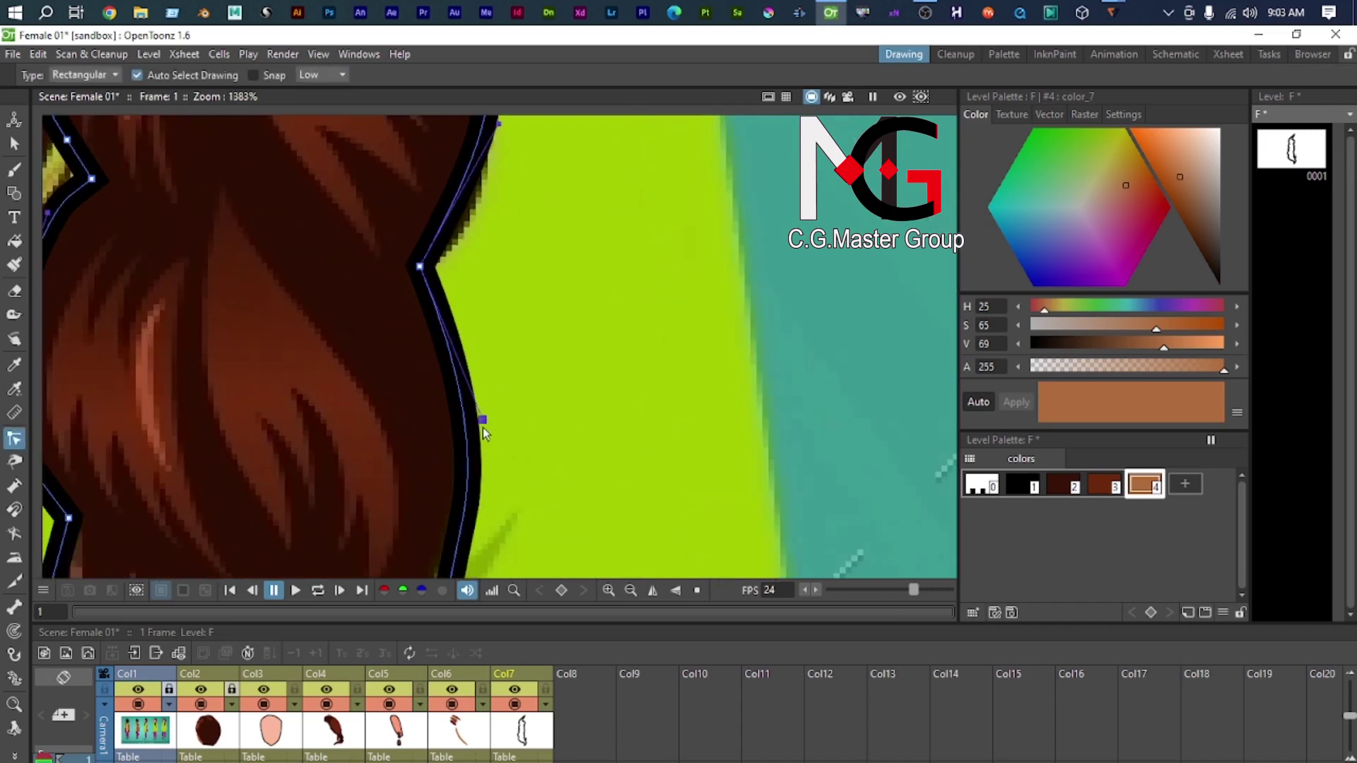
drag(482, 420, 481, 372)
Step: Adjust the control handle at the braid's upper right neck so the outline follows the reference beneath the hair
drag(427, 262, 338, 609)
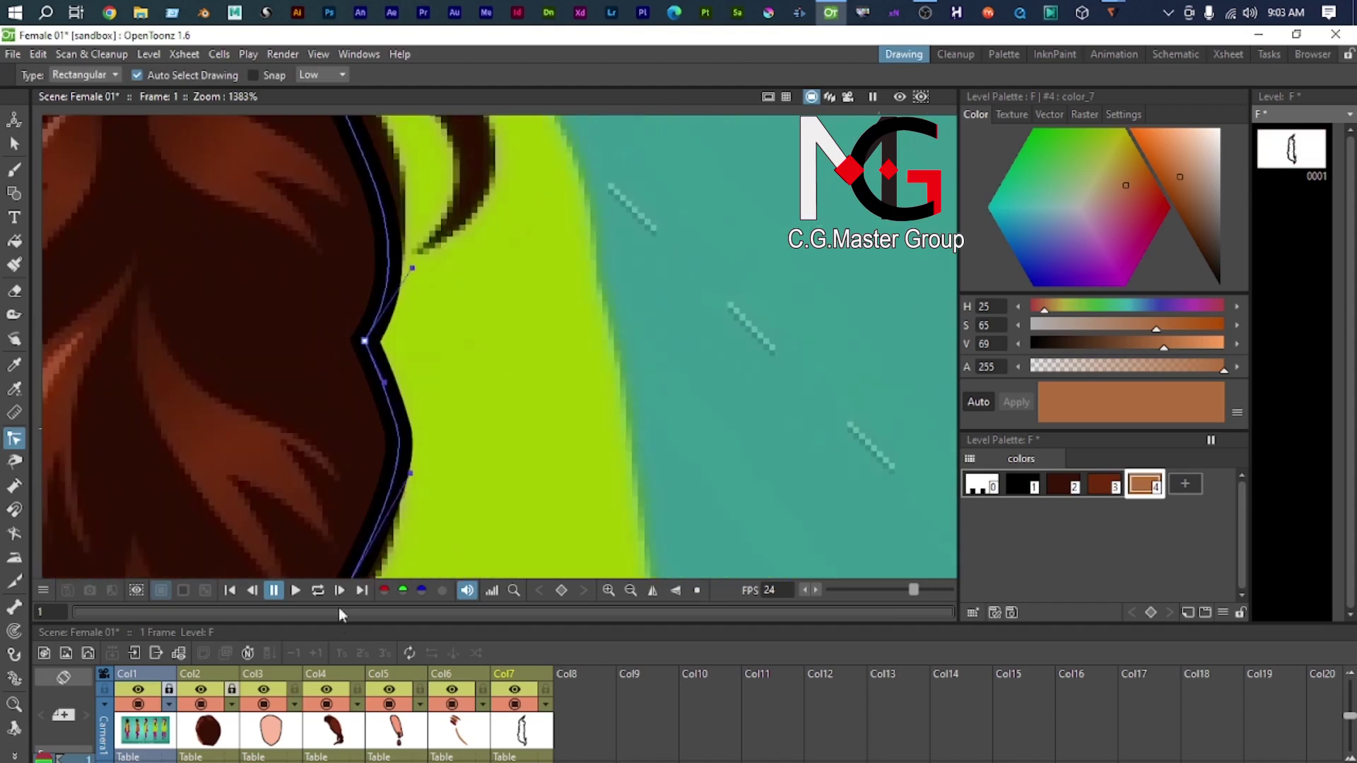
scroll(367, 350, down, 1)
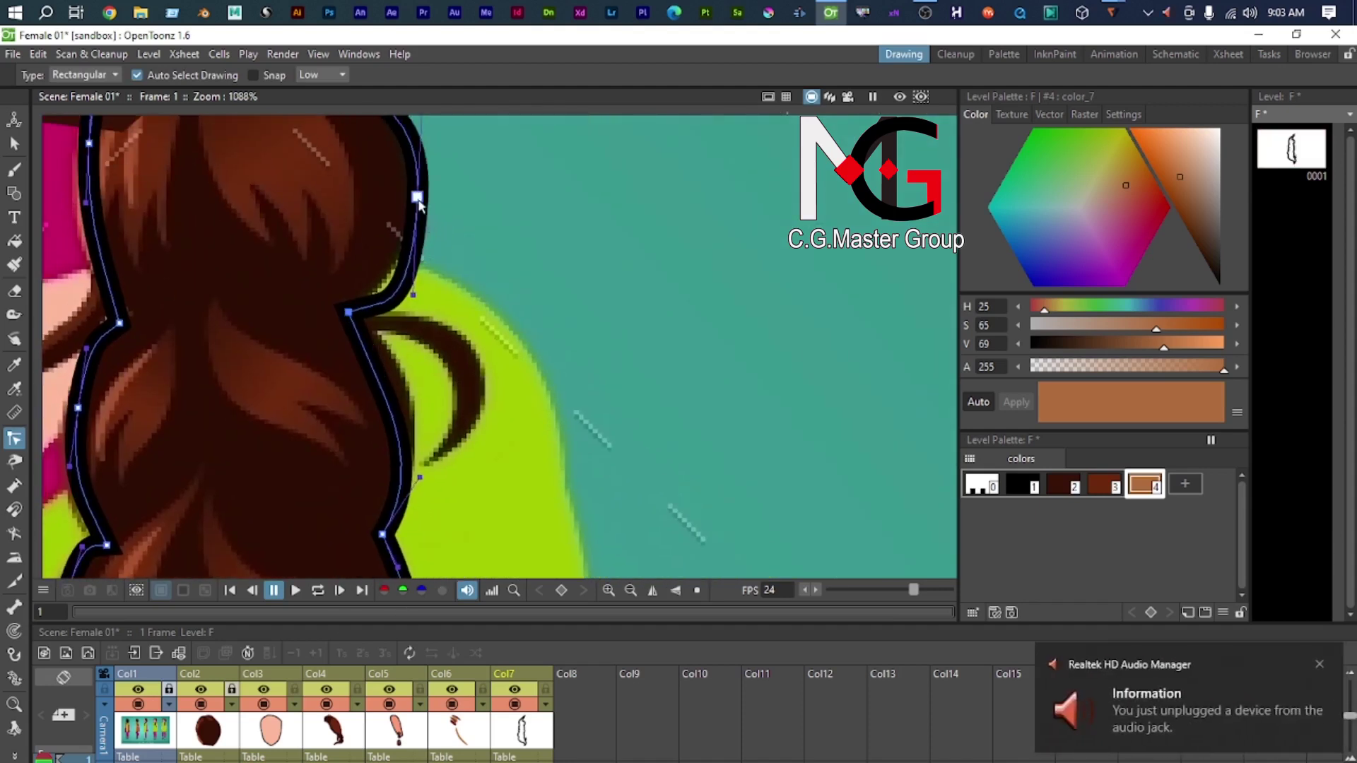
scroll(417, 243, up, 2)
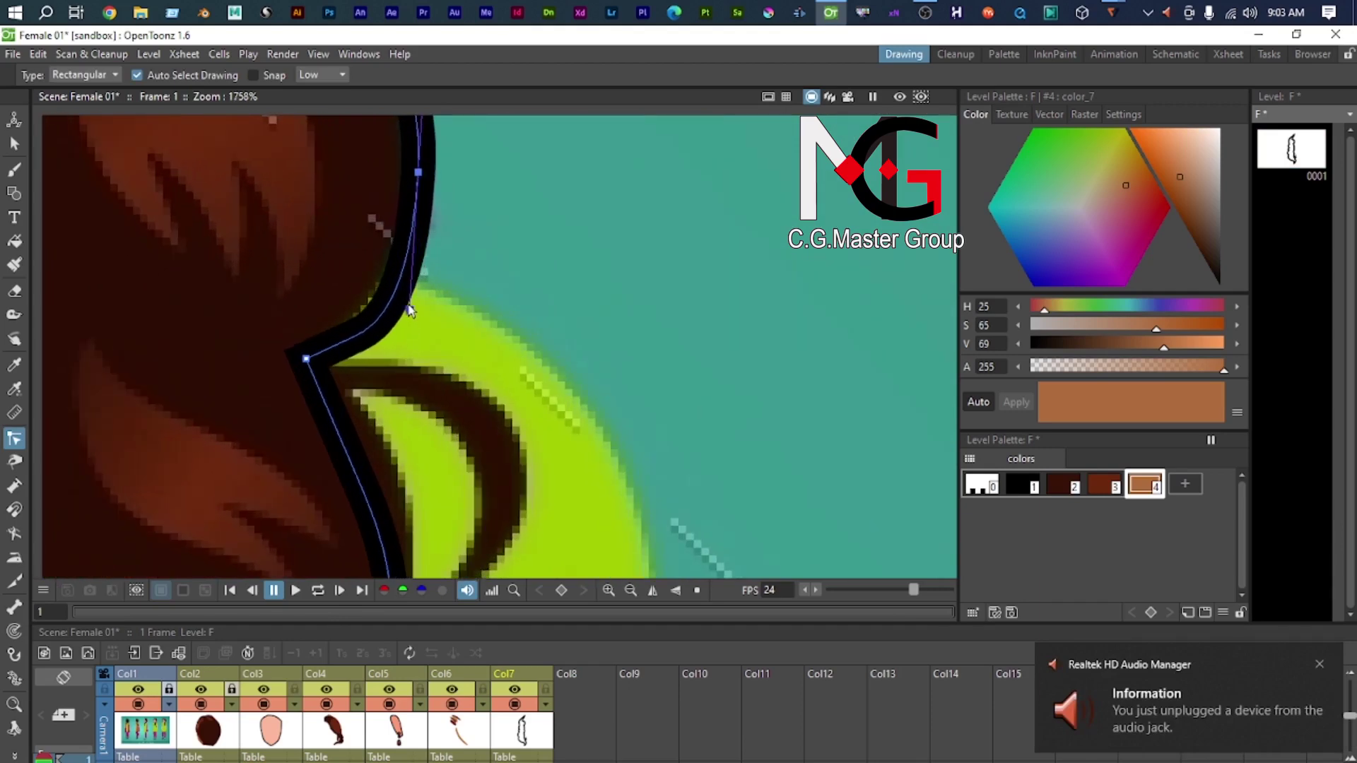
scroll(424, 367, down, 3)
drag(424, 368, 432, 696)
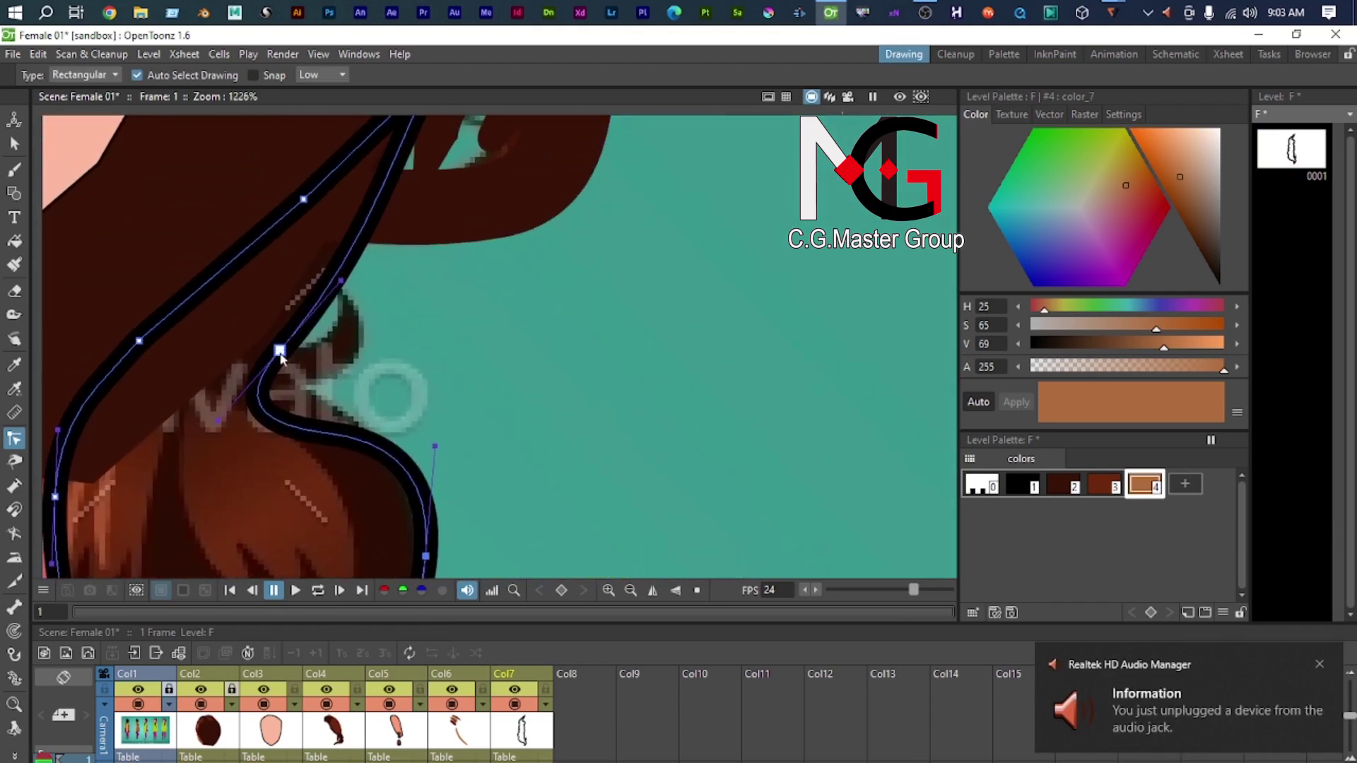
drag(219, 422, 249, 415)
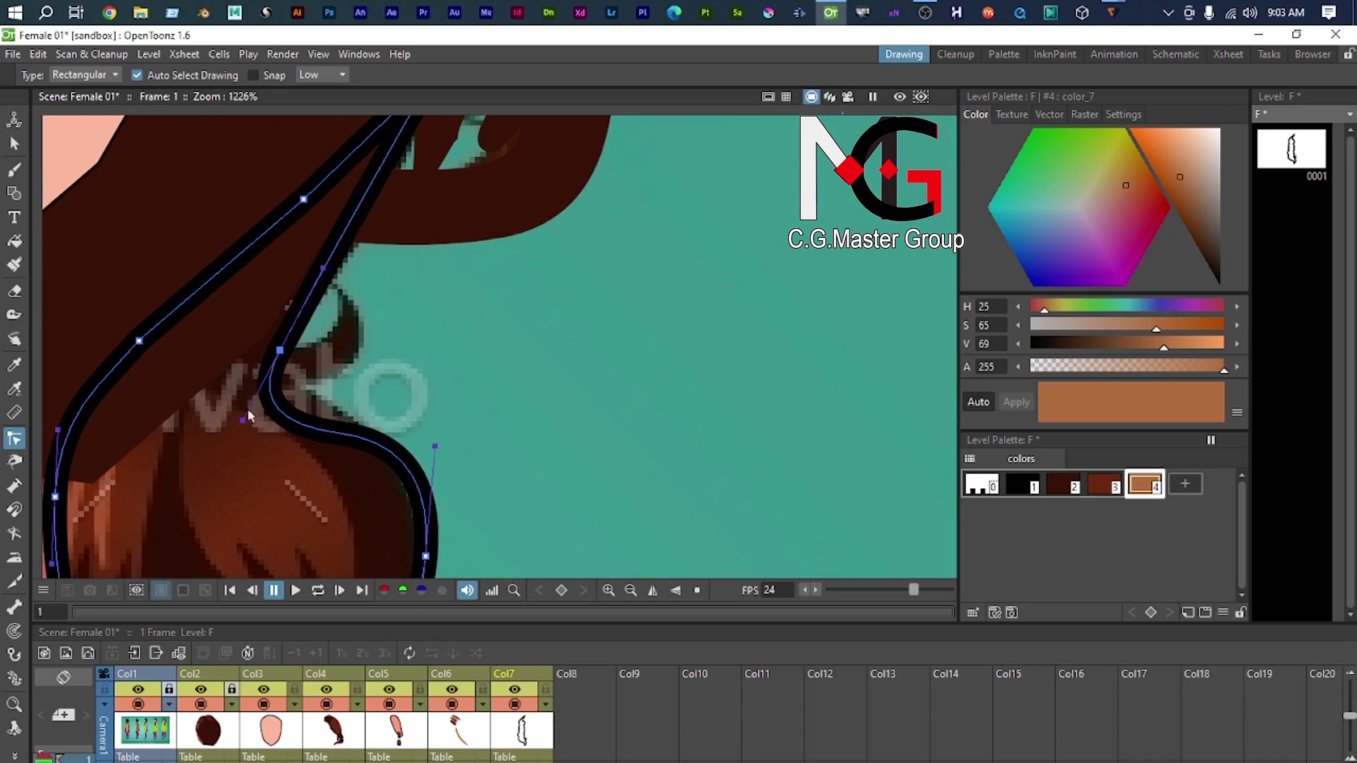
Step: Refine the braid's tail tip by adjusting the curve handles on its lower inner edge and outer edge to follow the reference
scroll(354, 367, down, 3)
scroll(320, 488, up, 1)
drag(277, 531, 319, 397)
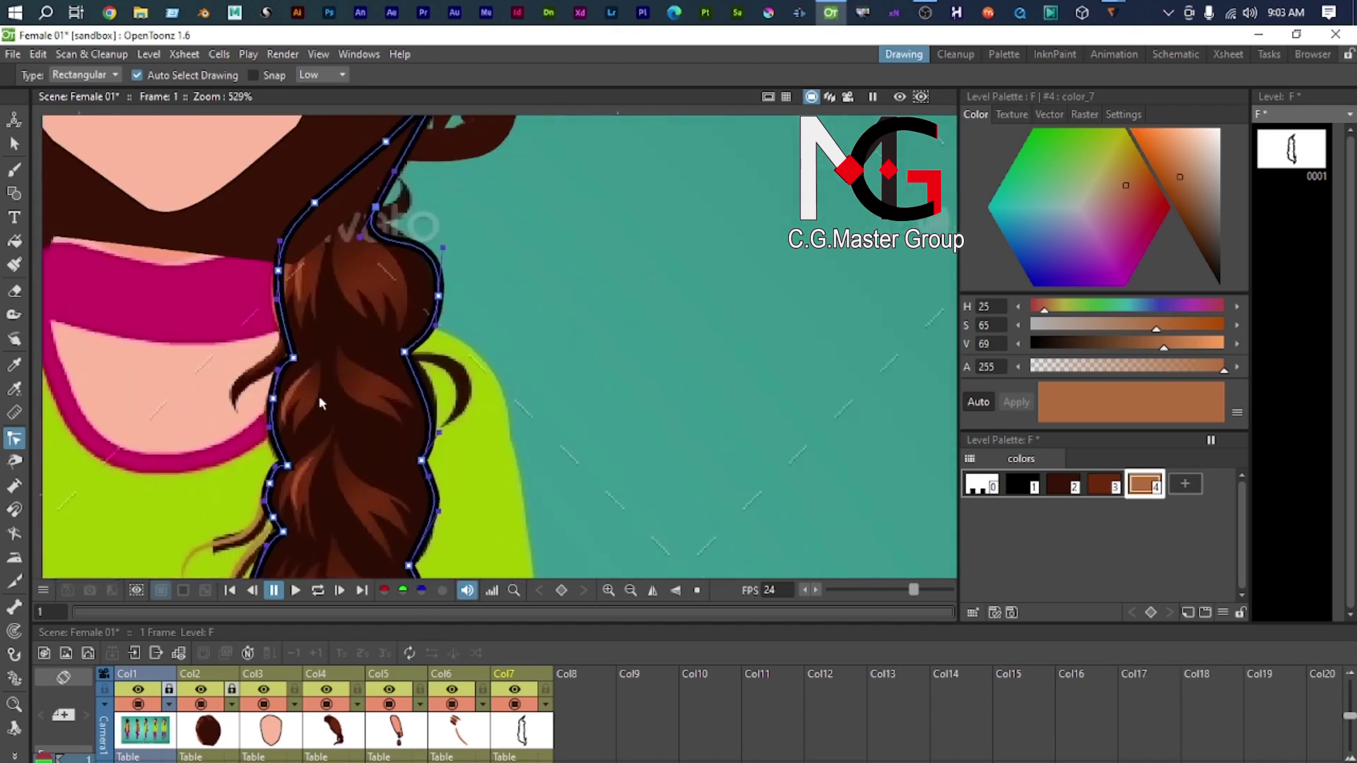
scroll(320, 463, up, 3)
scroll(321, 477, down, 2)
drag(281, 514, 295, 314)
scroll(296, 455, up, 2)
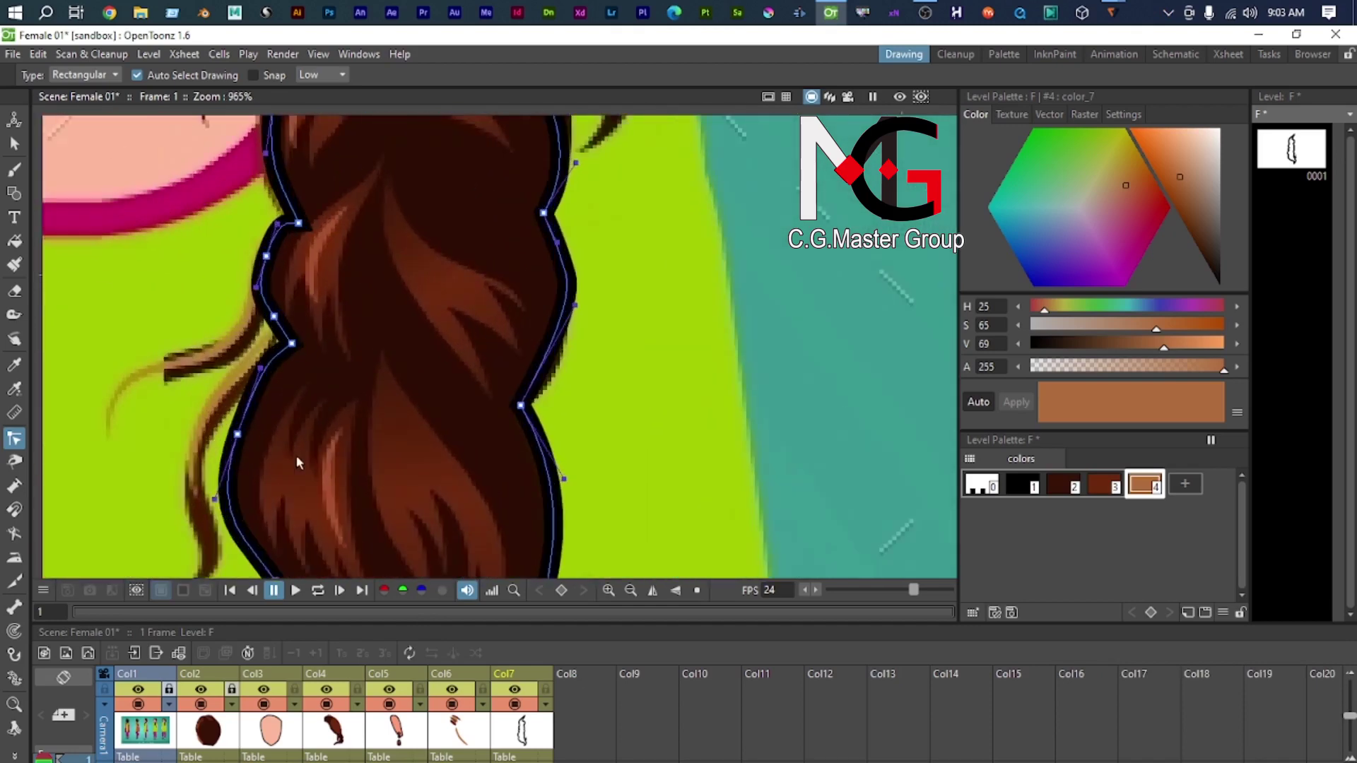
drag(392, 513, 317, 271)
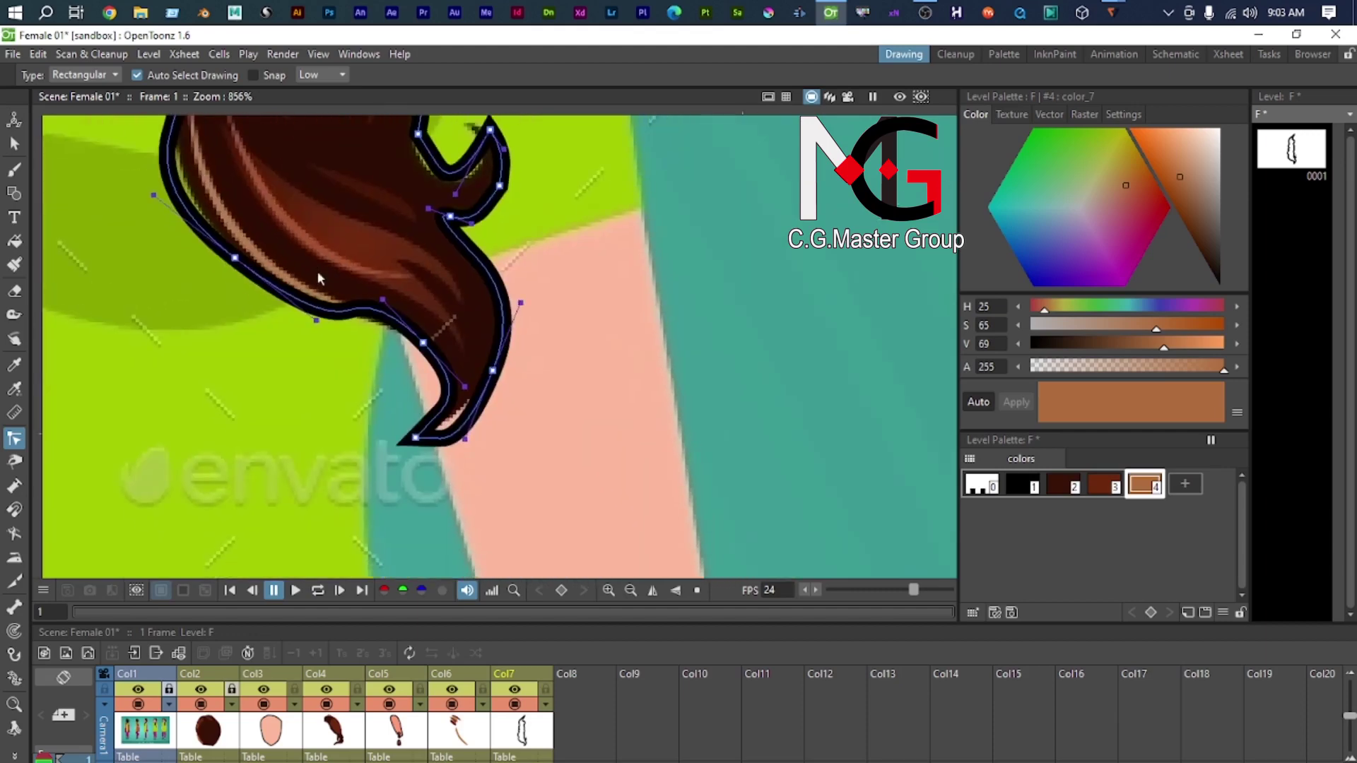
scroll(368, 311, up, 2)
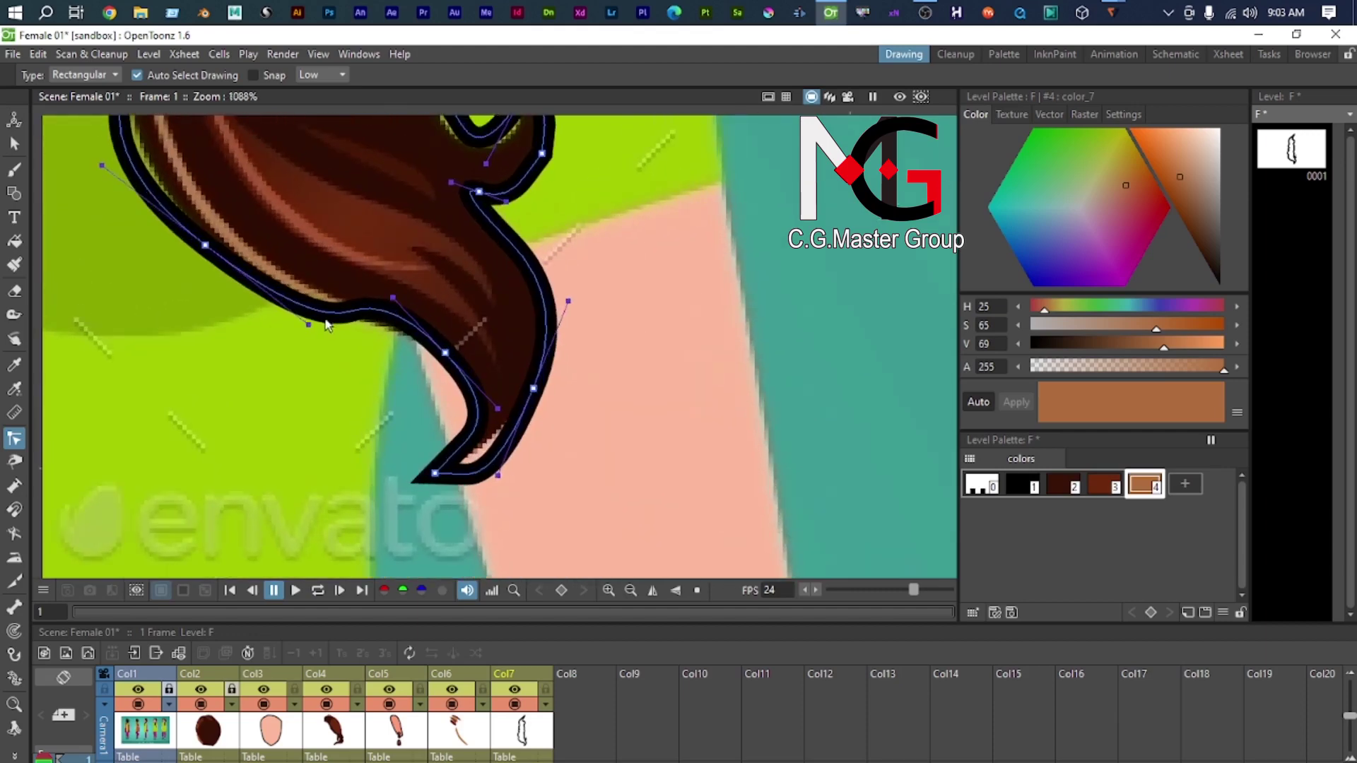
drag(394, 298, 432, 324)
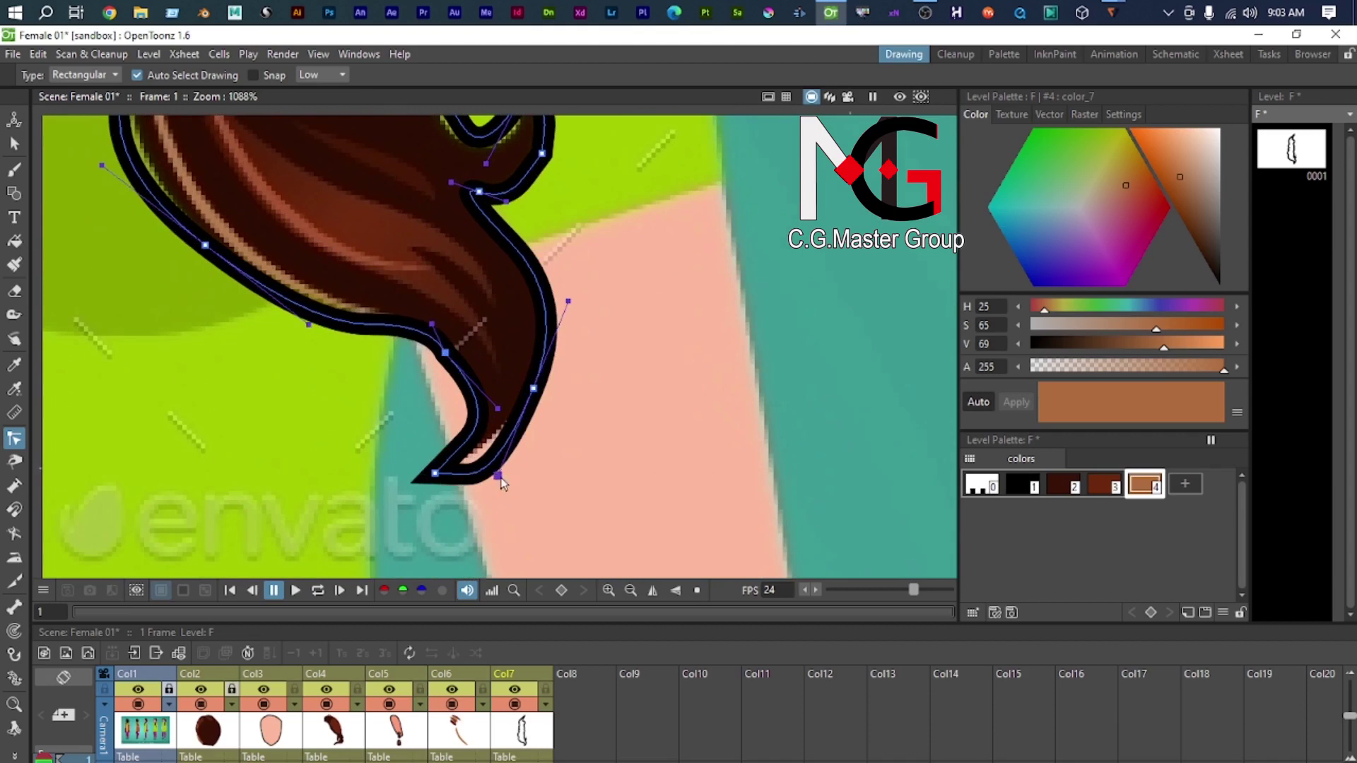
mouse_move(498, 475)
mouse_down()
mouse_move(506, 454)
mouse_move(494, 472)
mouse_up()
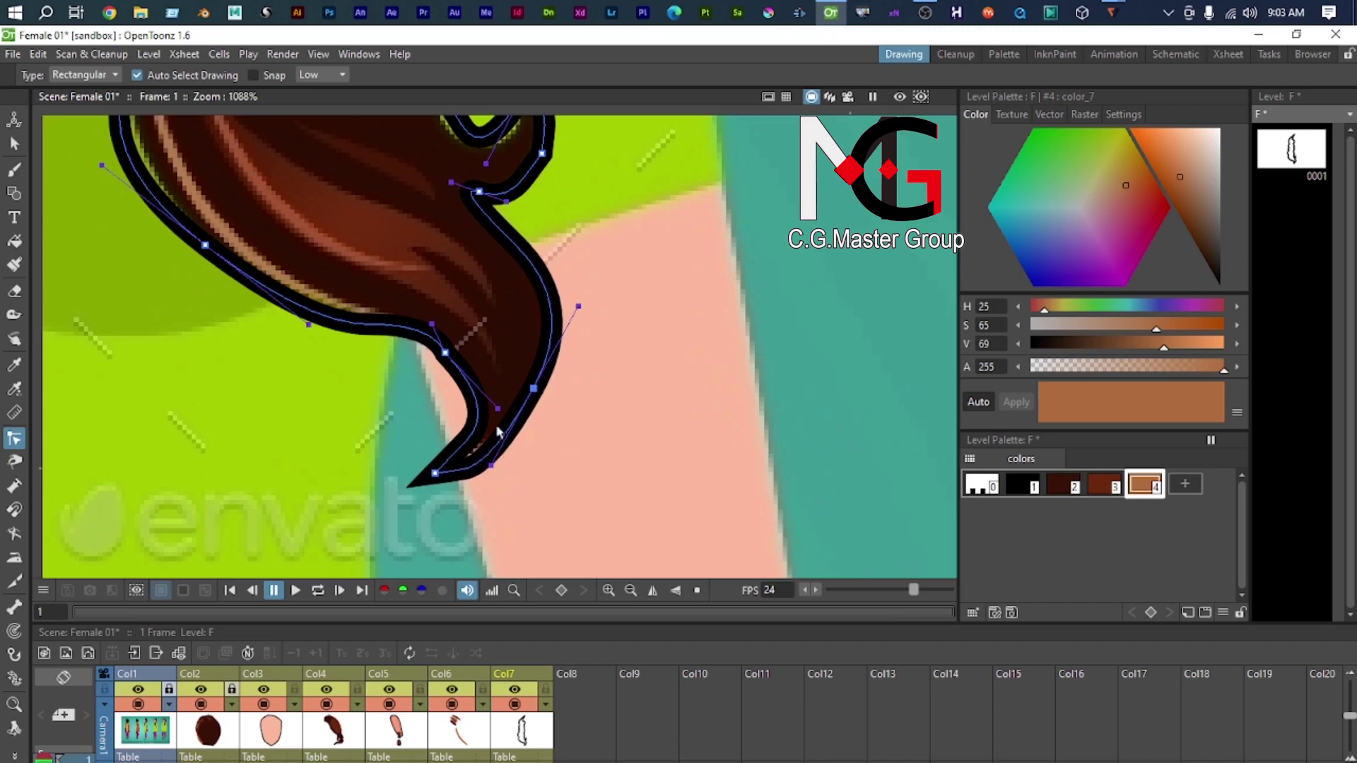
drag(498, 412, 480, 415)
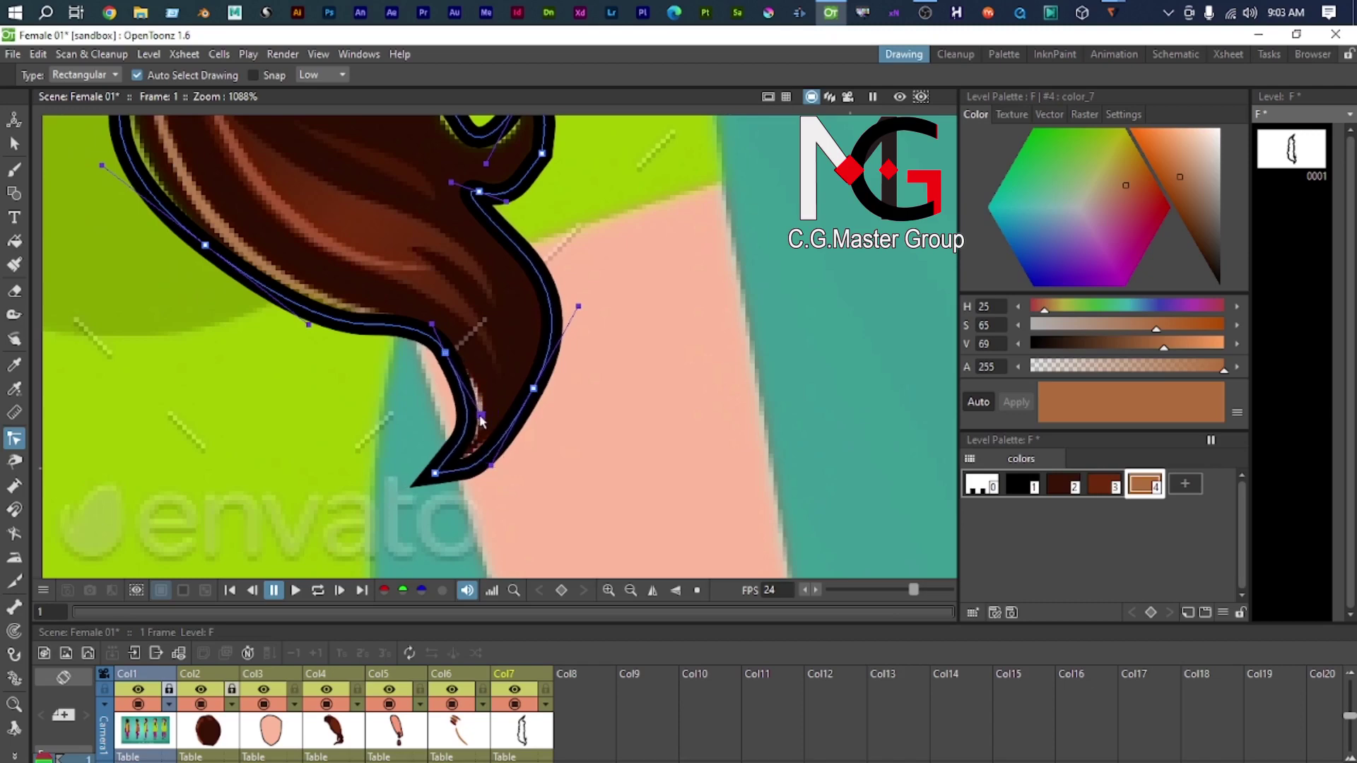
Step: Trace the crescent-shaped loose curl at the braid's upper right notch with a closed polyline in color 4
scroll(475, 387, down, 1)
scroll(475, 387, down, 5)
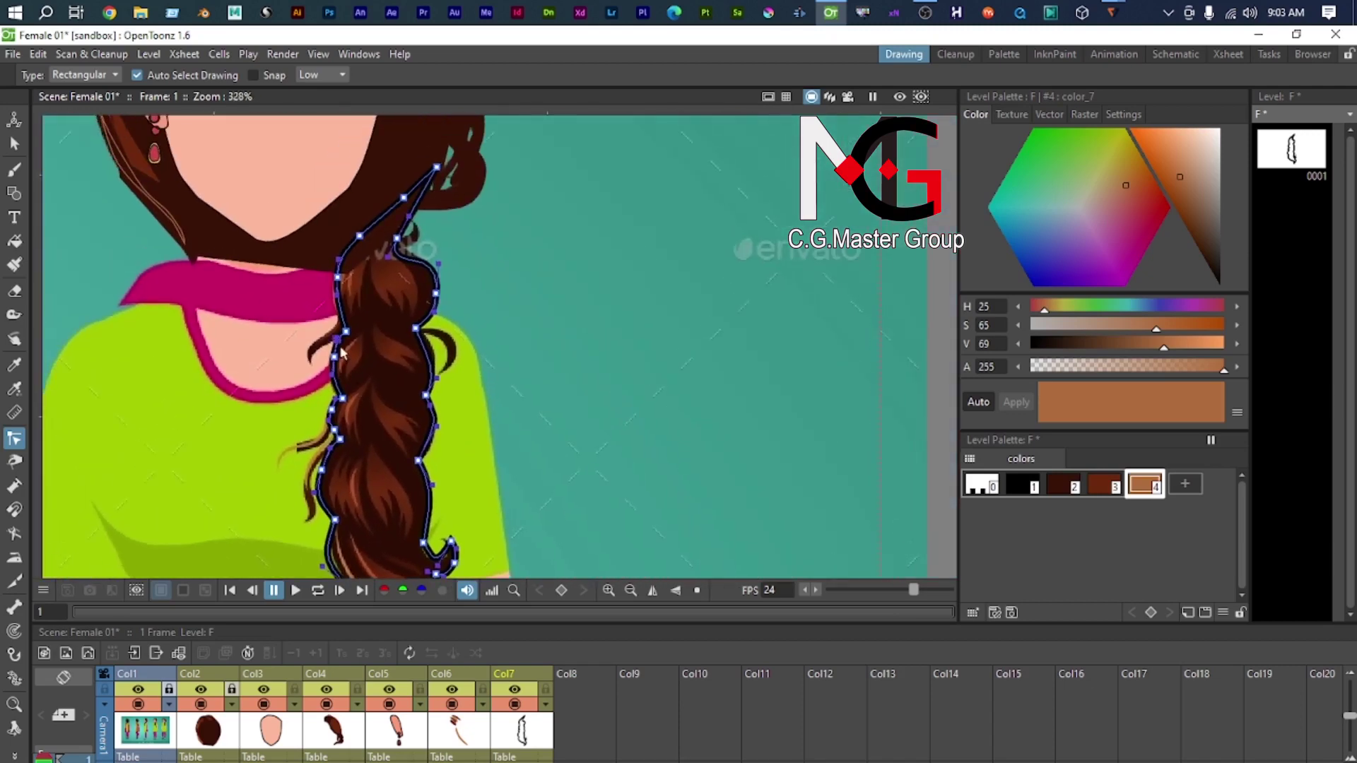
scroll(358, 401, up, 7)
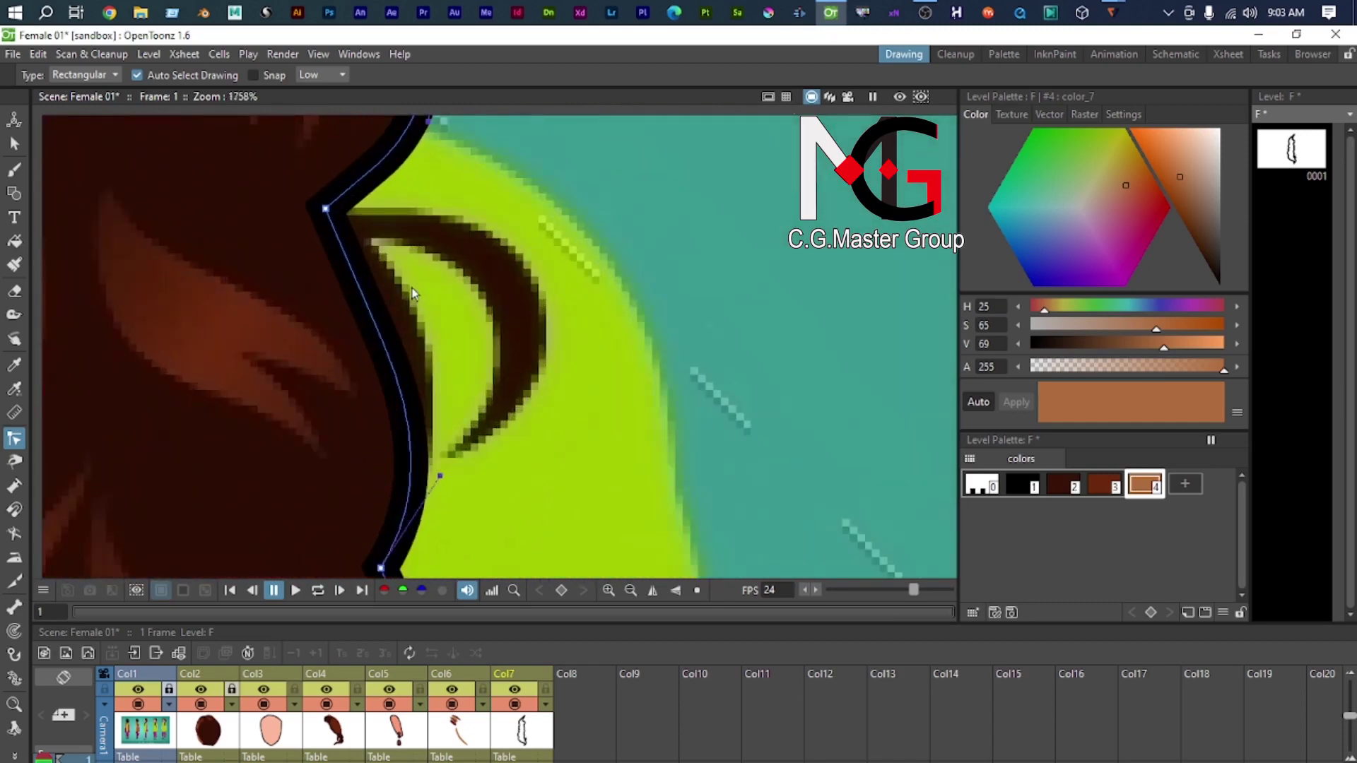
scroll(467, 283, down, 2)
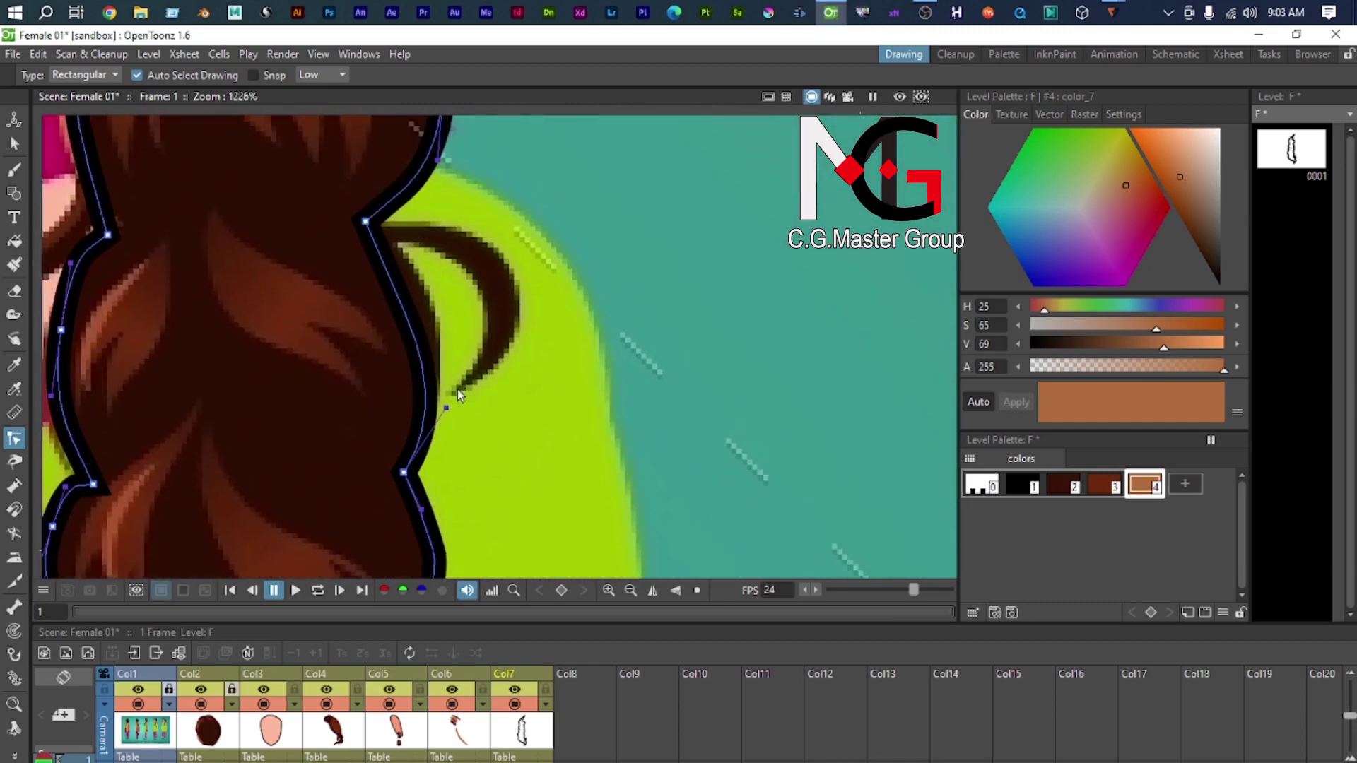
key(g)
scroll(310, 308, up, 2)
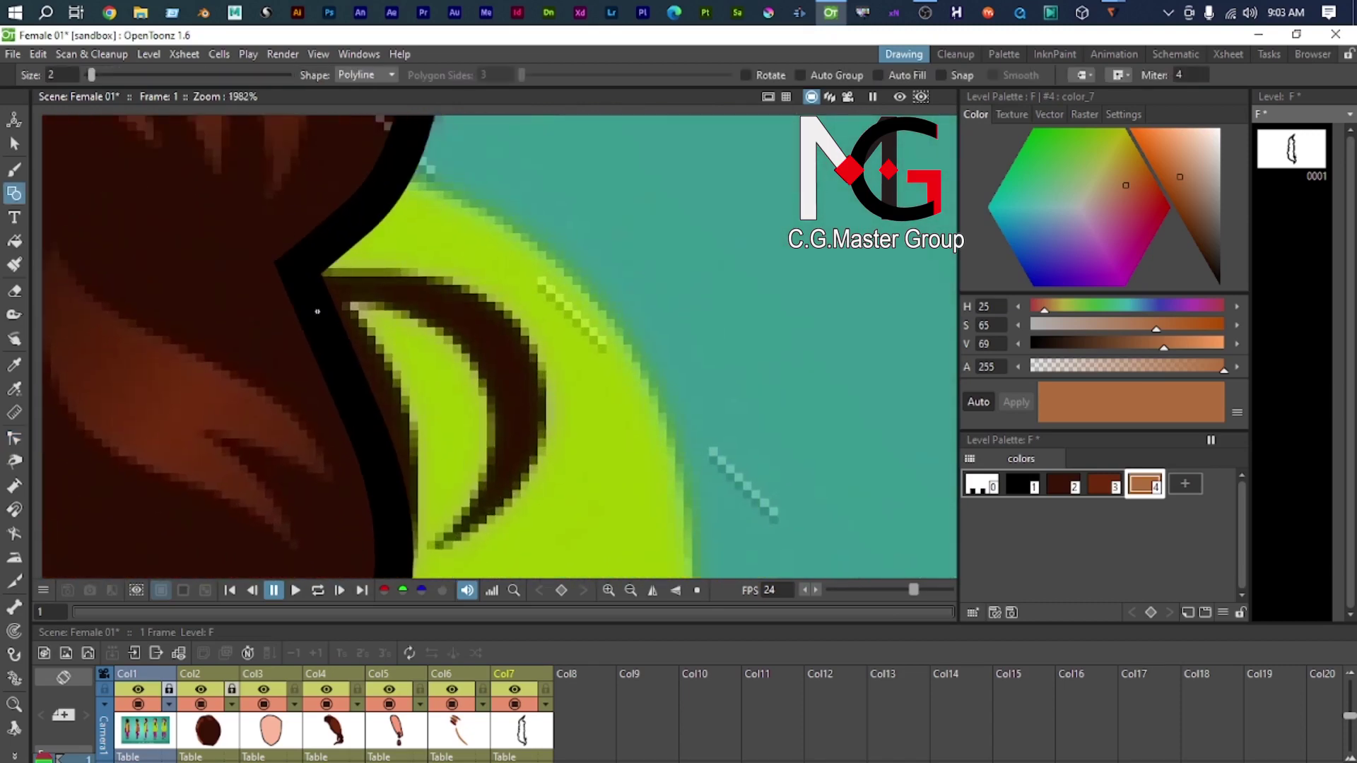
drag(452, 496, 456, 383)
drag(484, 306, 497, 377)
click(431, 446)
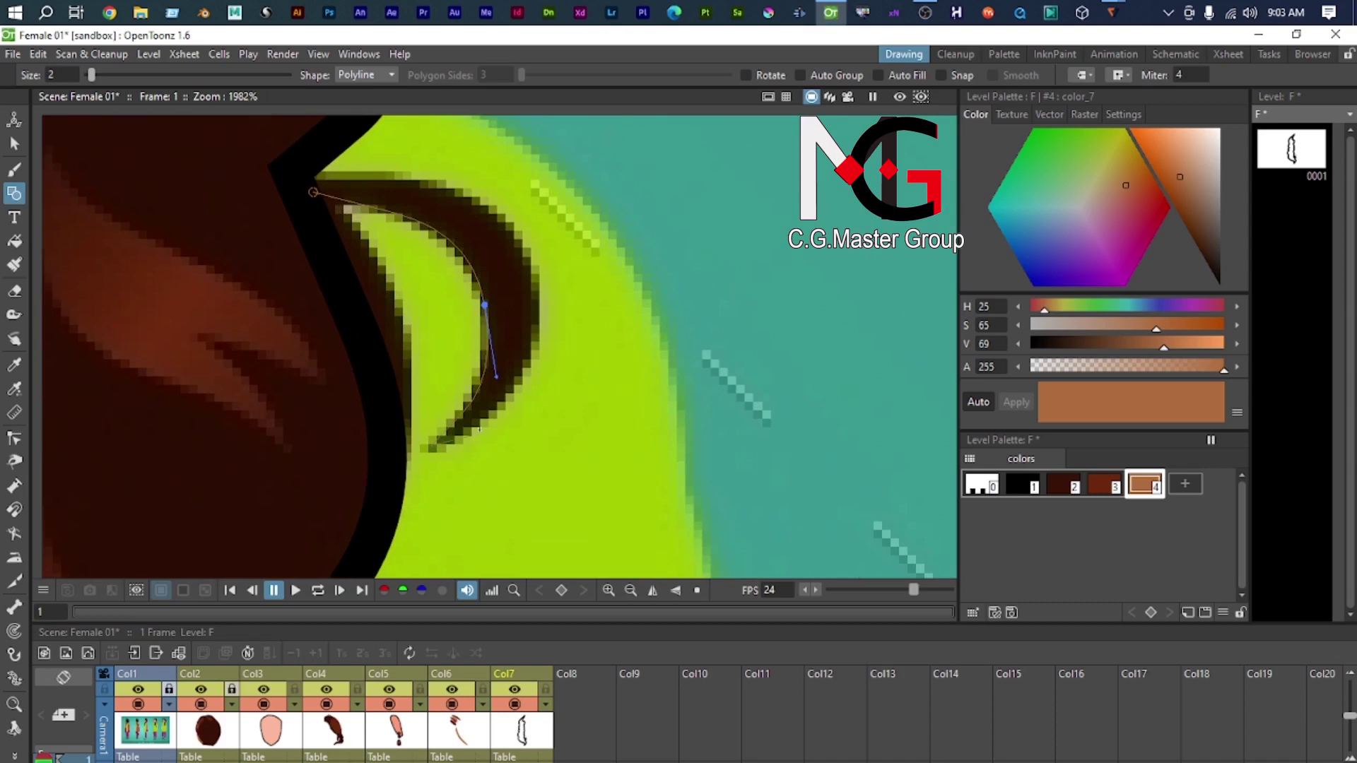
drag(532, 345, 545, 277)
scroll(538, 267, up, 1)
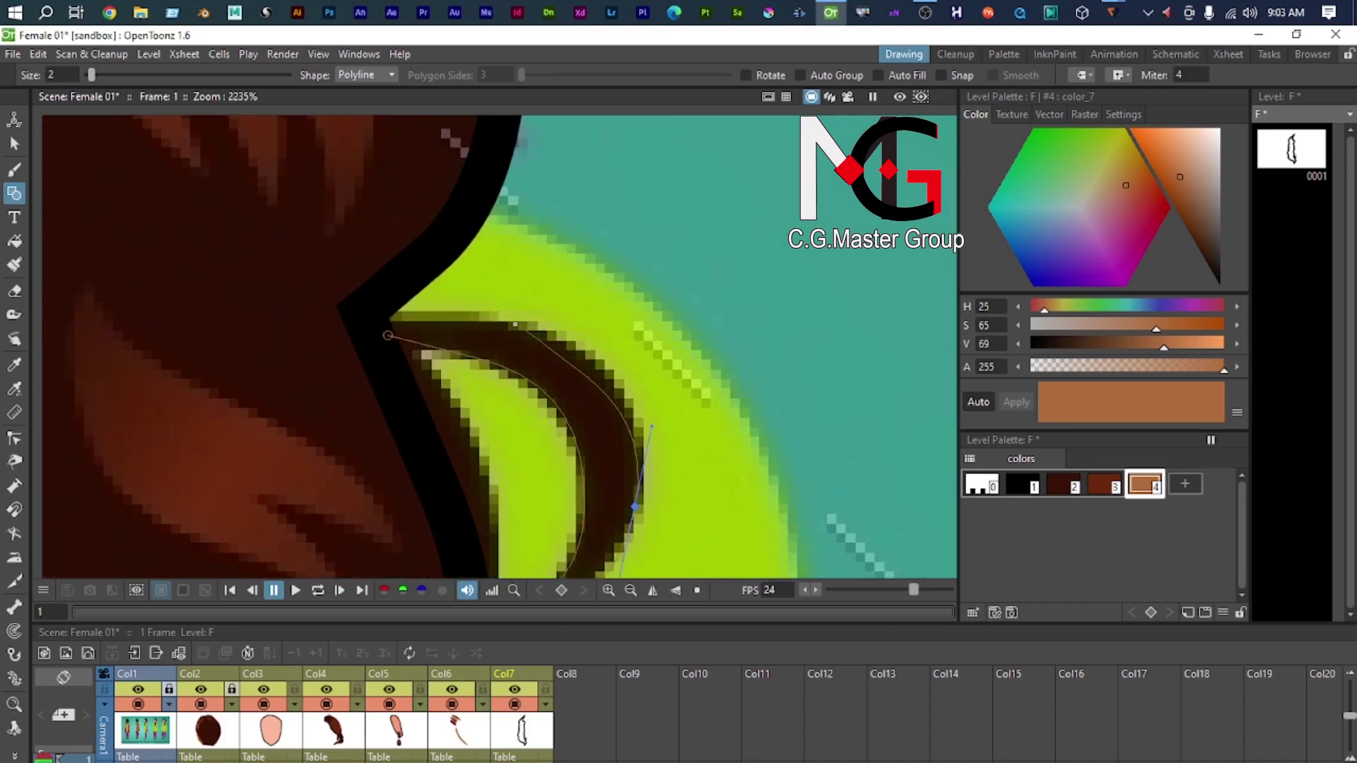
drag(474, 316, 394, 299)
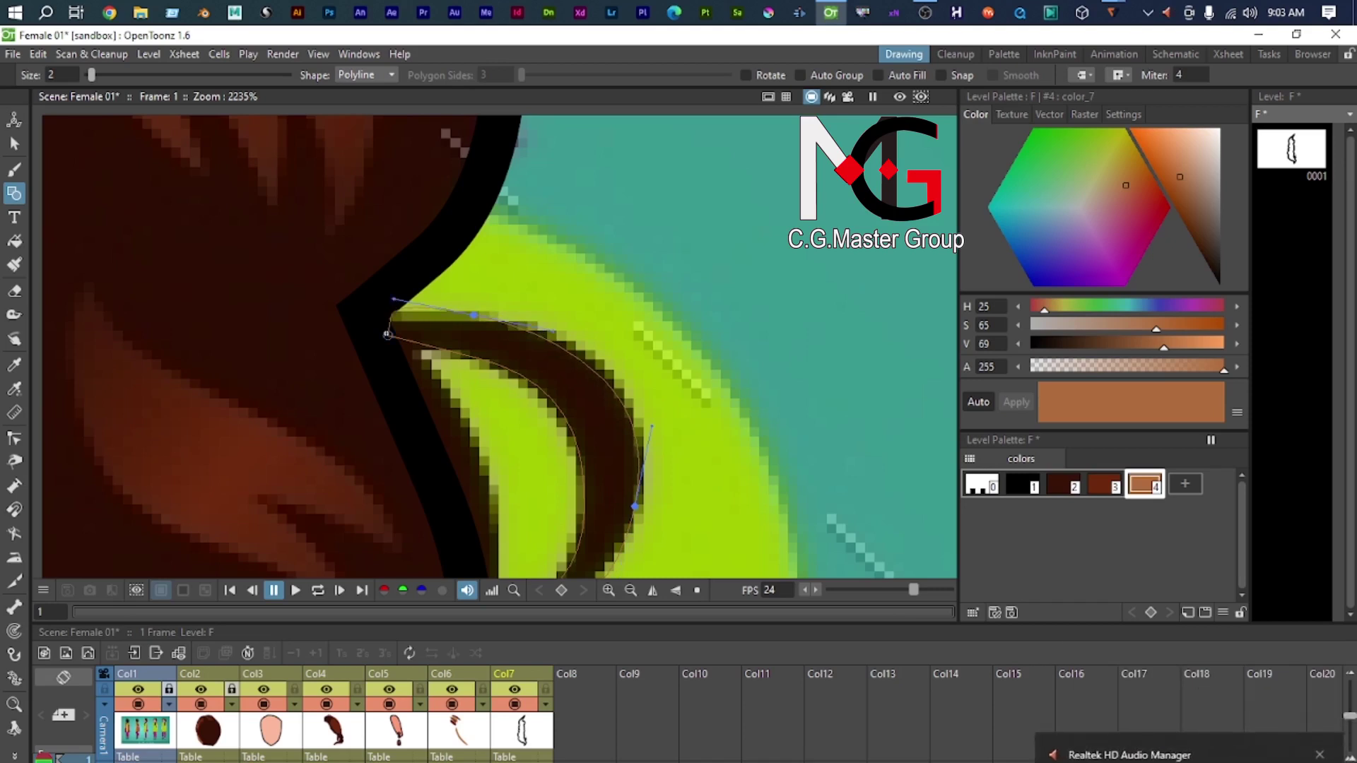
click(387, 335)
scroll(452, 388, down, 4)
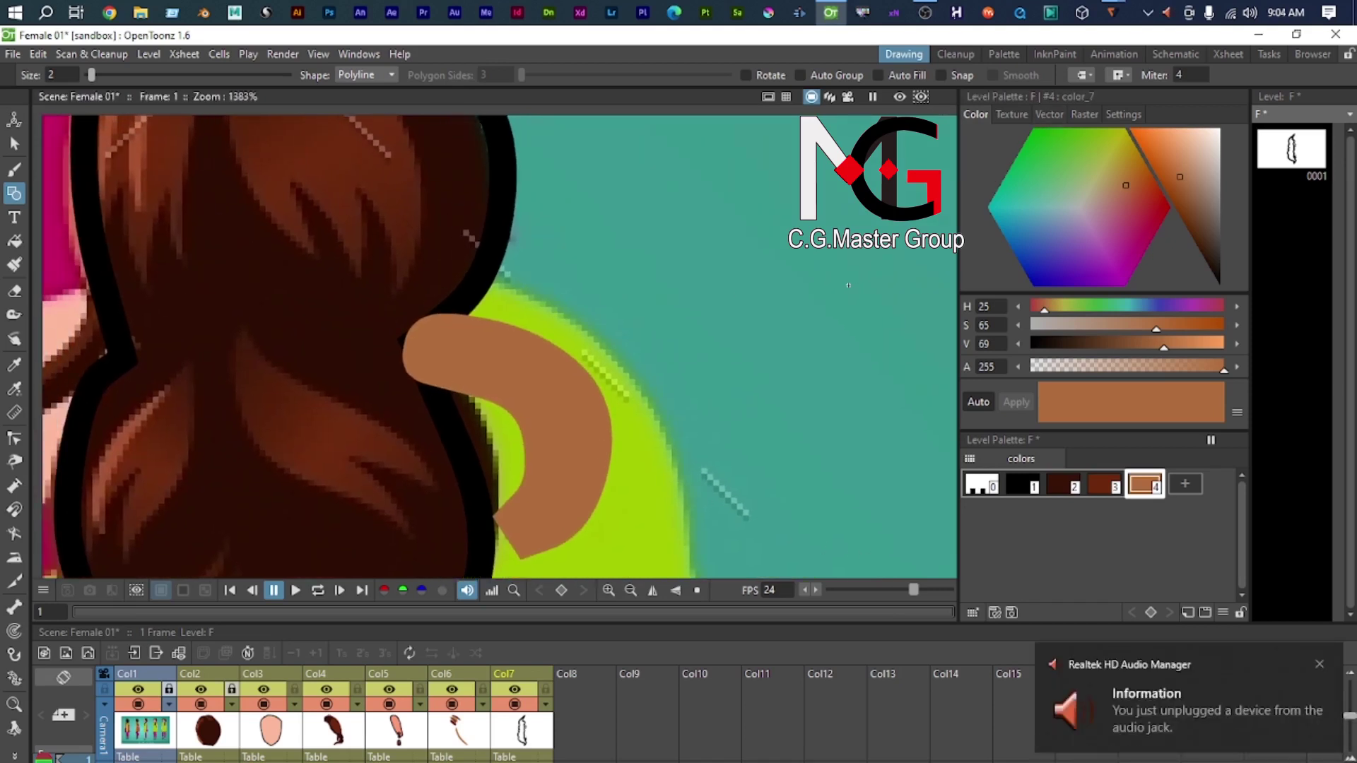
Step: Set the traced curl's outline thickness to 0.01
key(s)
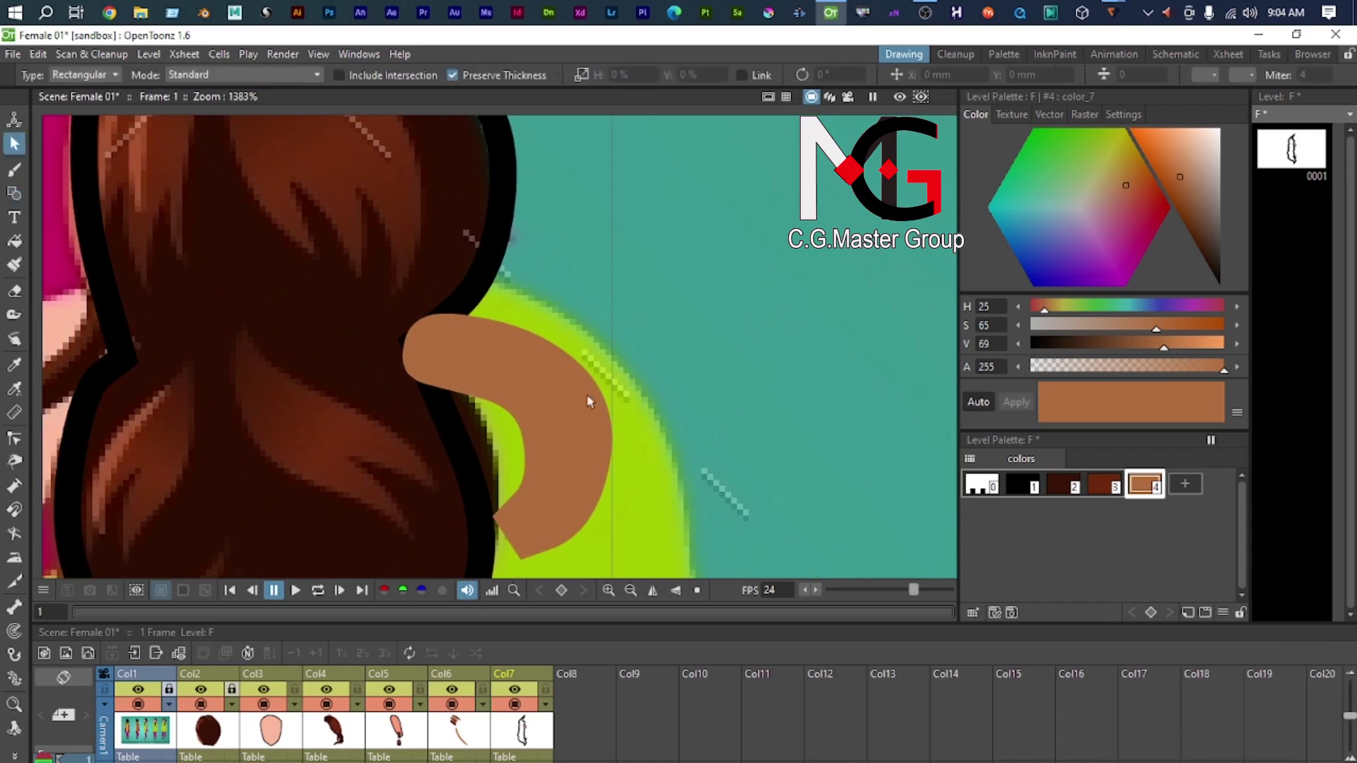
click(600, 392)
drag(1154, 75, 1001, 93)
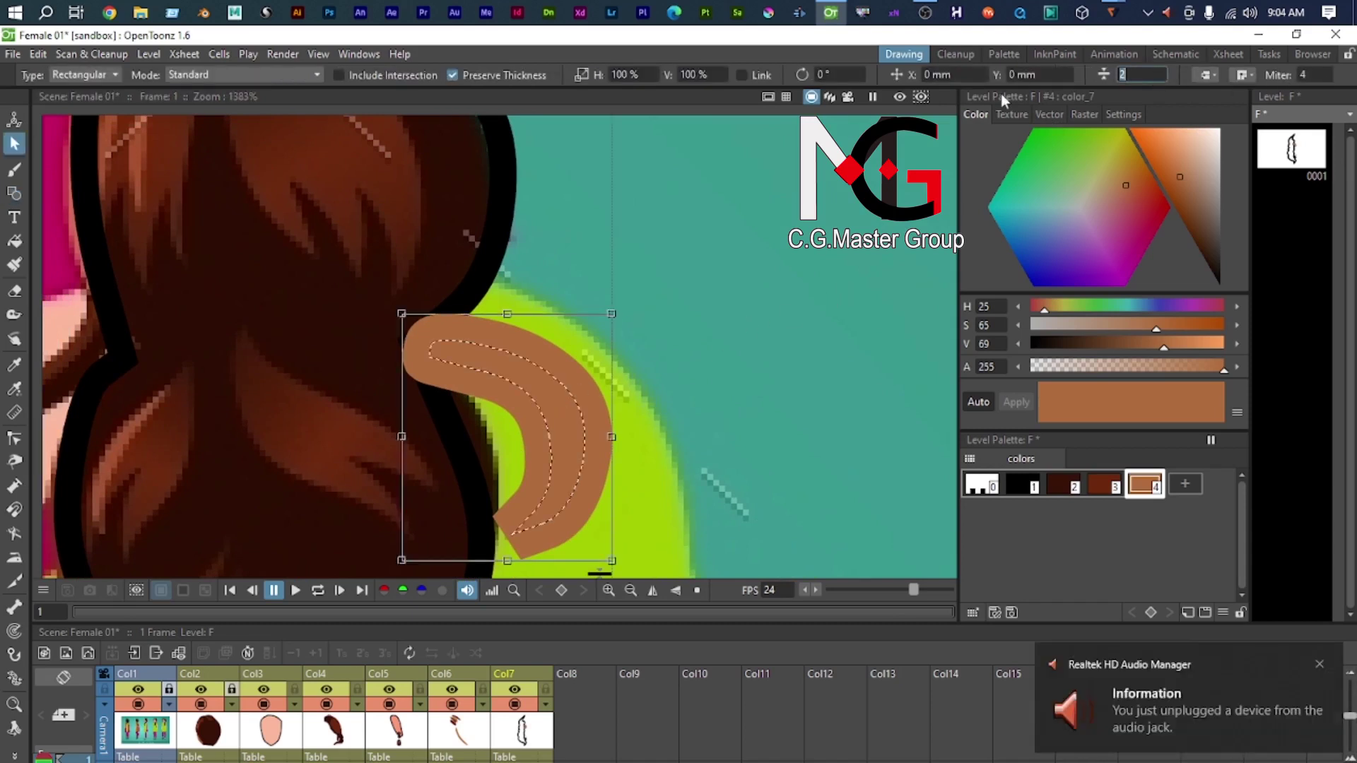
text(0.01)
key(Return)
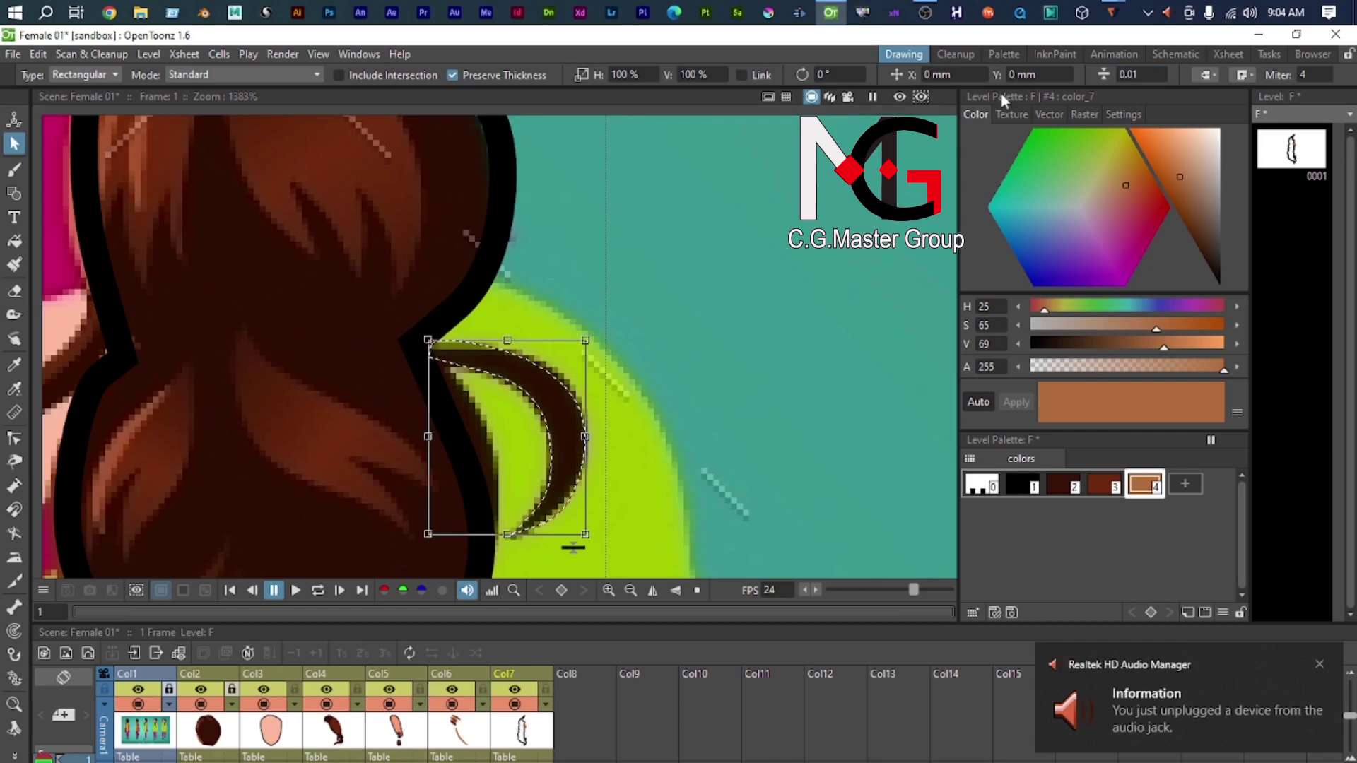
Step: Start a polyline shape for the loose strands on the left side of the braid
scroll(781, 443, down, 2)
scroll(782, 443, down, 2)
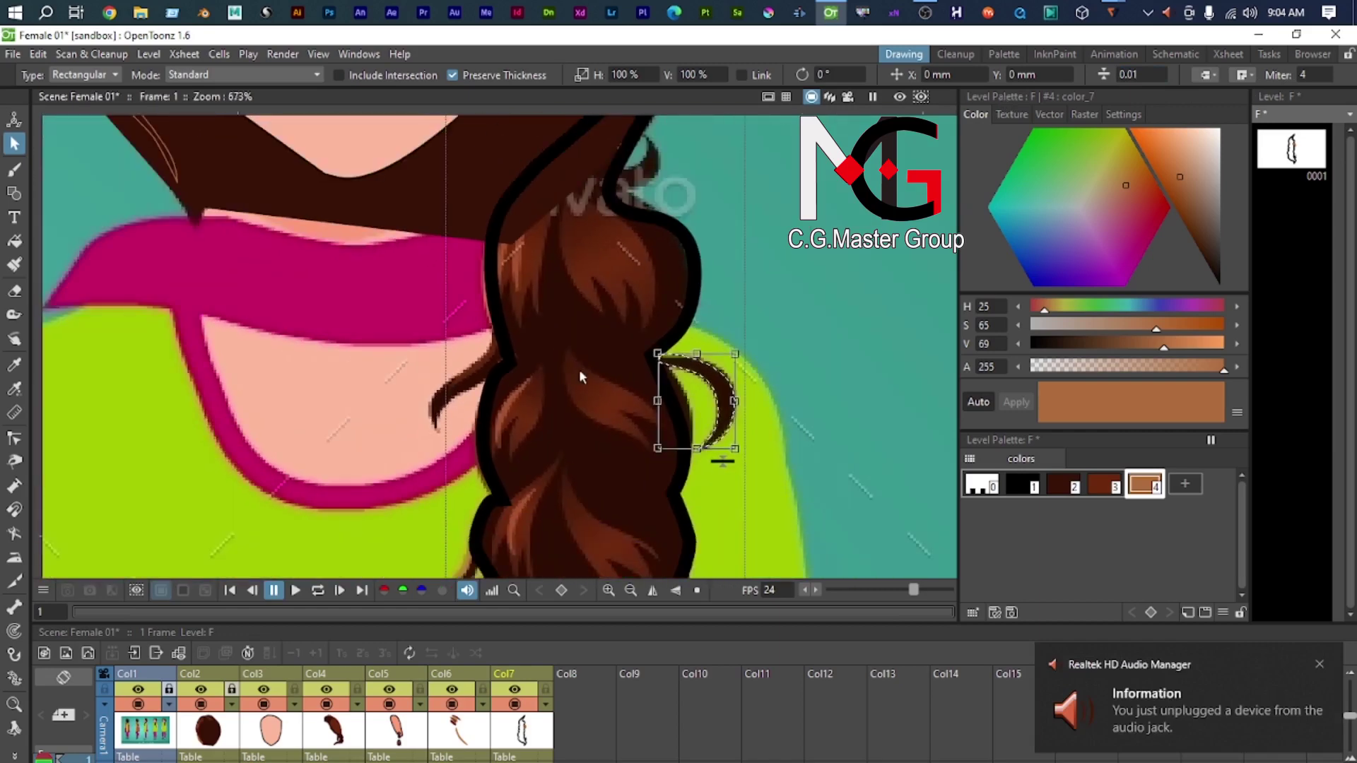
scroll(574, 359, down, 5)
drag(575, 312, 585, 170)
scroll(583, 272, up, 3)
drag(661, 513, 523, 387)
scroll(522, 387, up, 1)
scroll(358, 298, up, 3)
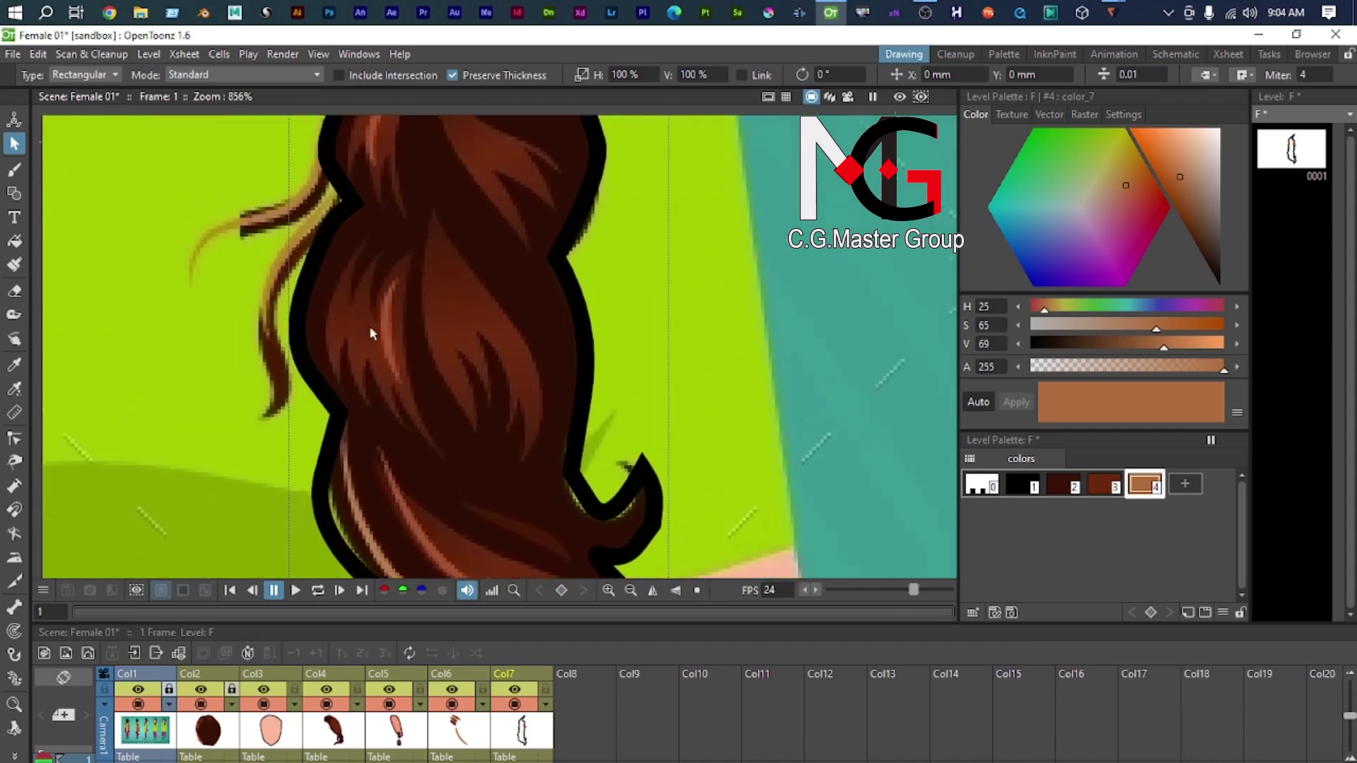
key(g)
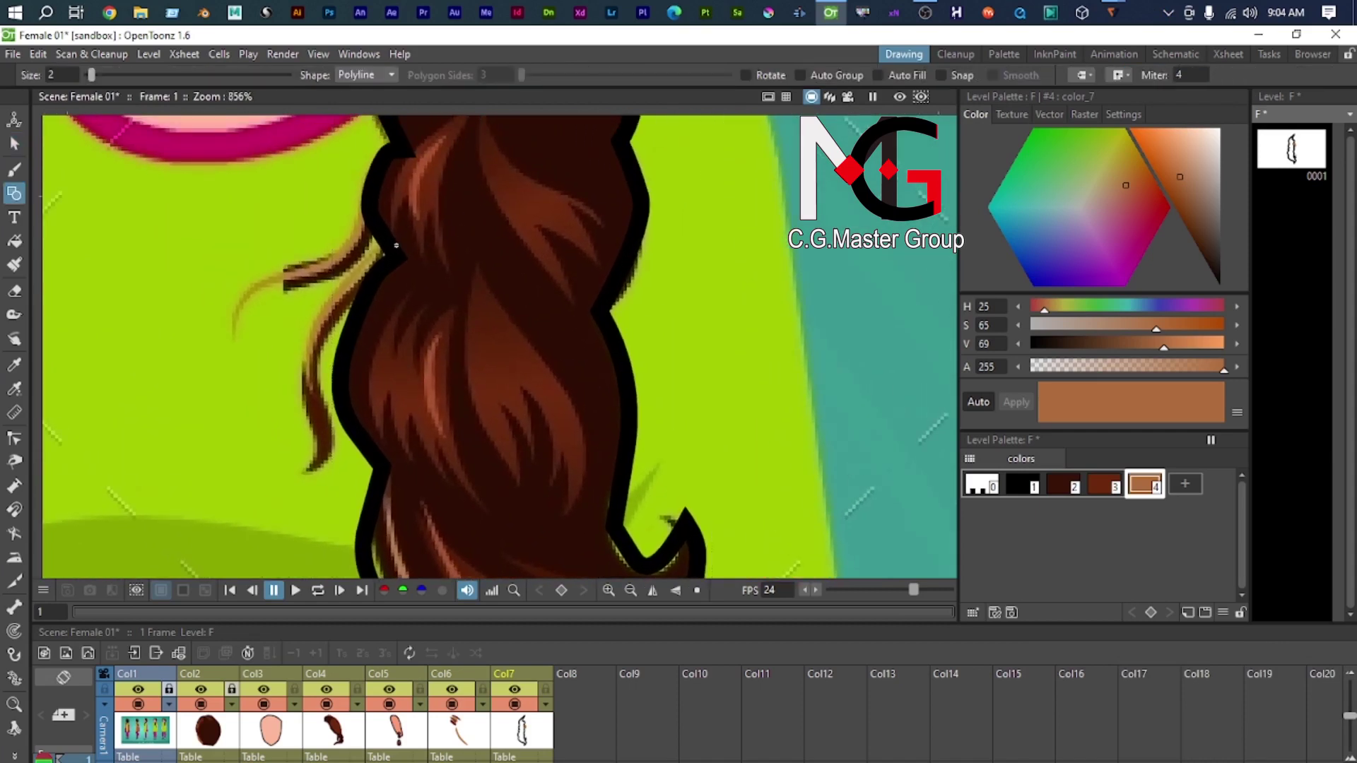
Step: Finish the closed light-brown polyline outline around the lower loose hair strand beside the braid
drag(326, 408, 346, 475)
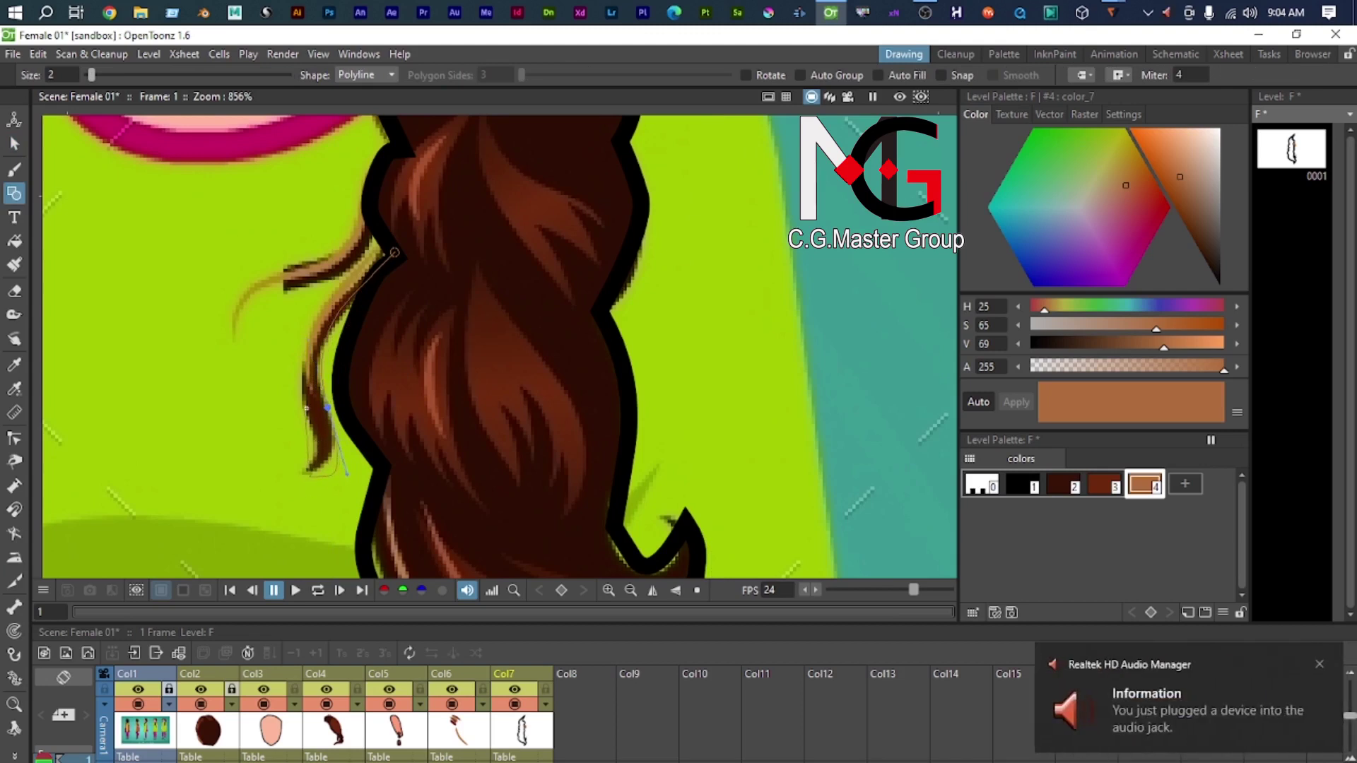
scroll(340, 316, up, 3)
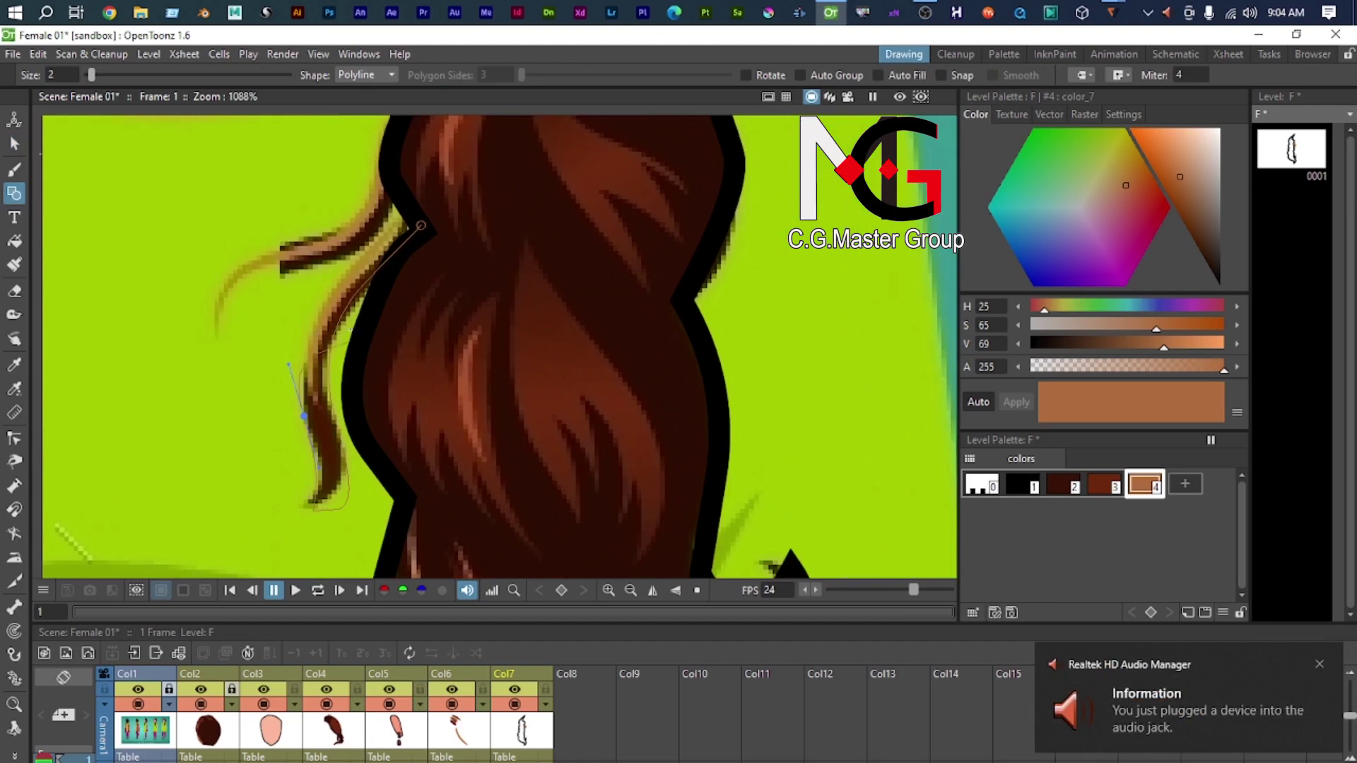
drag(389, 239, 342, 319)
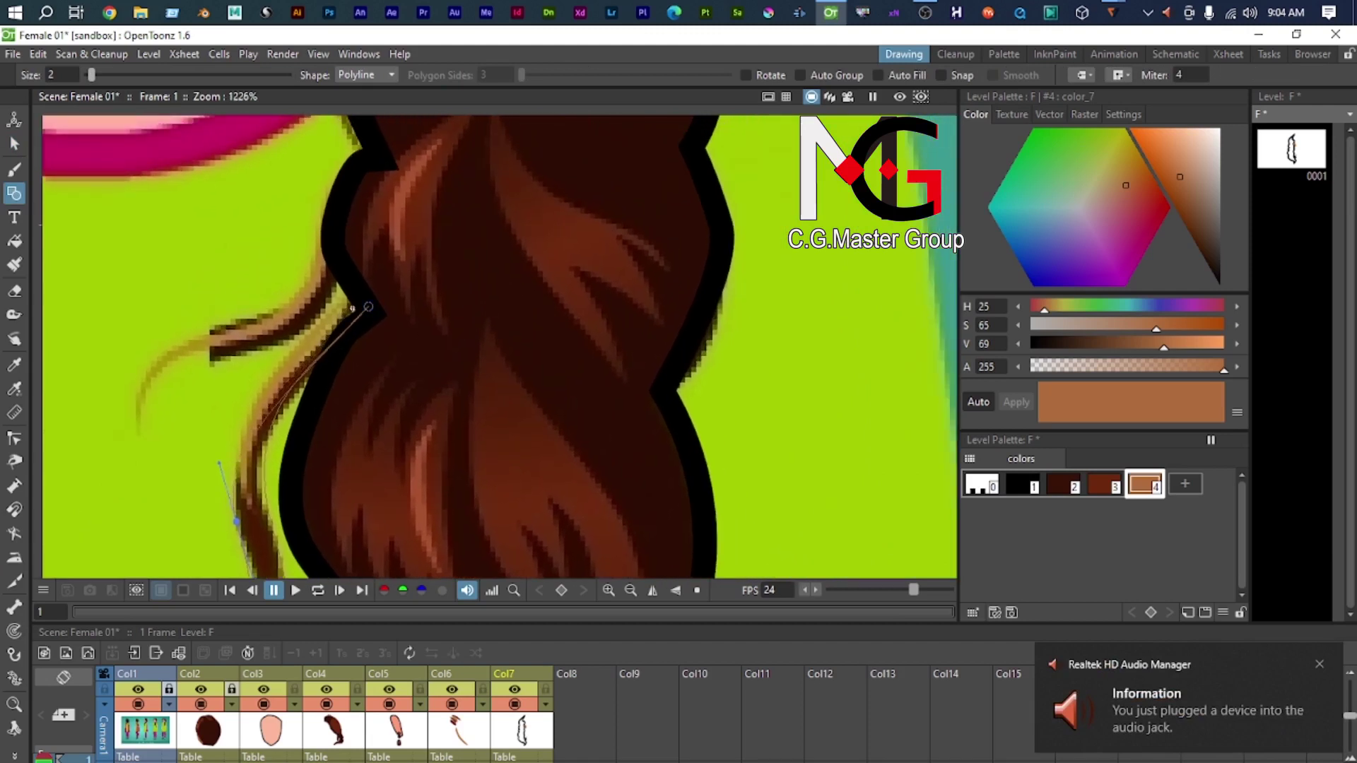
click(377, 301)
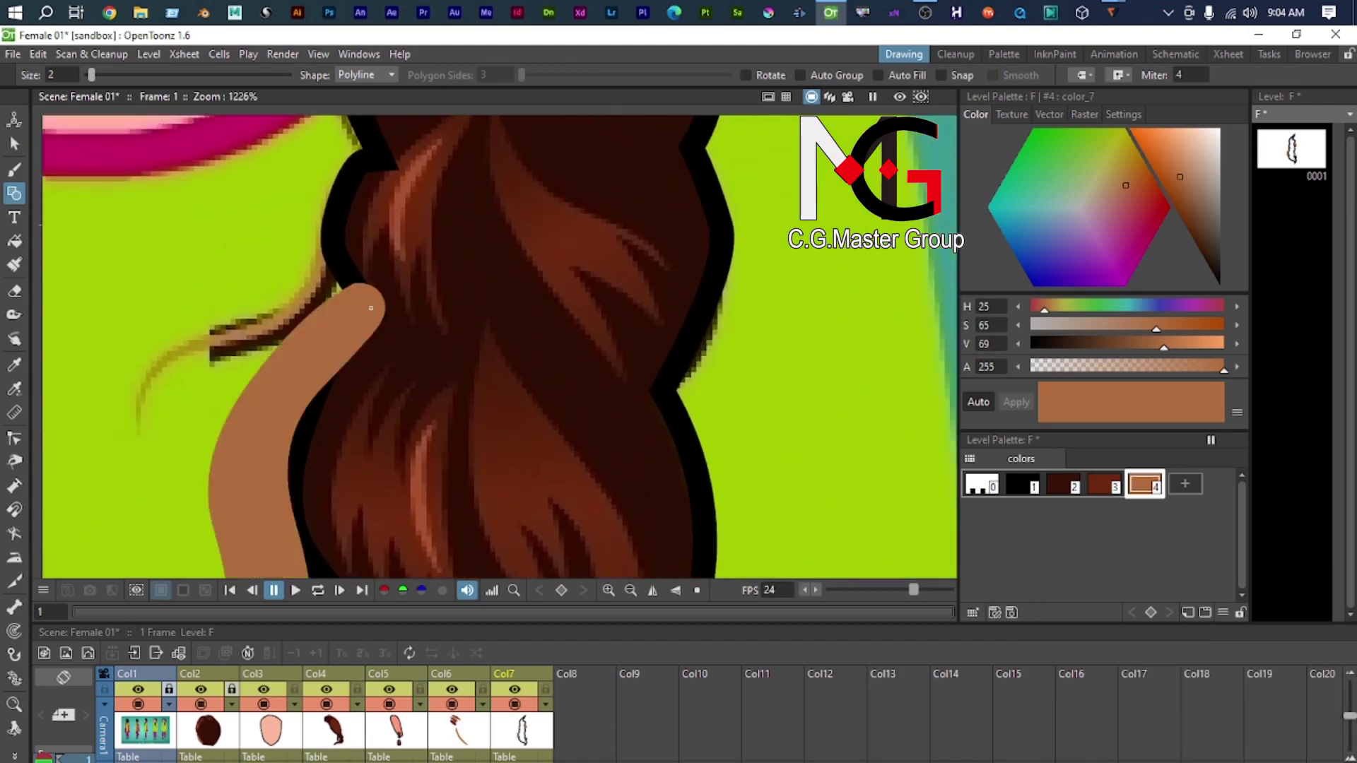
Step: Set the lower loose strand outline's thickness to 0.01
key(s)
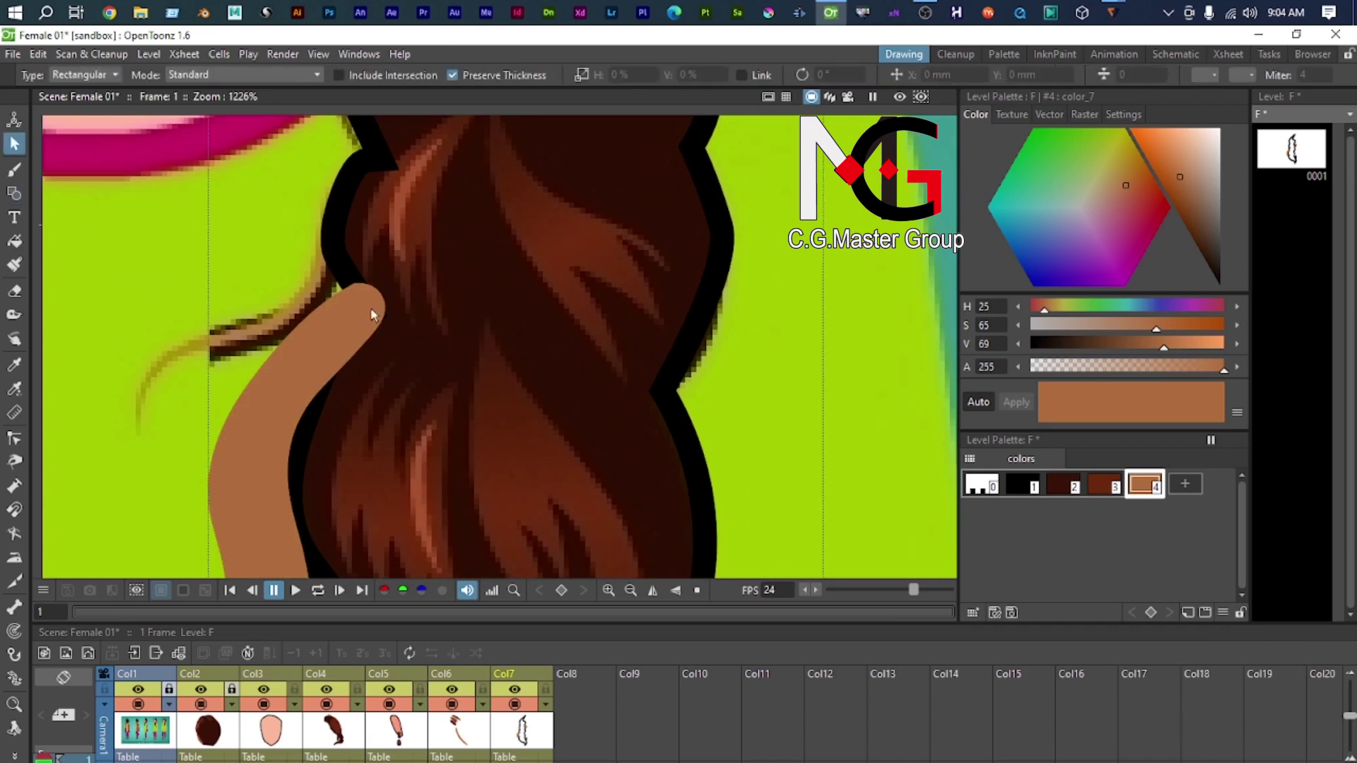
click(344, 346)
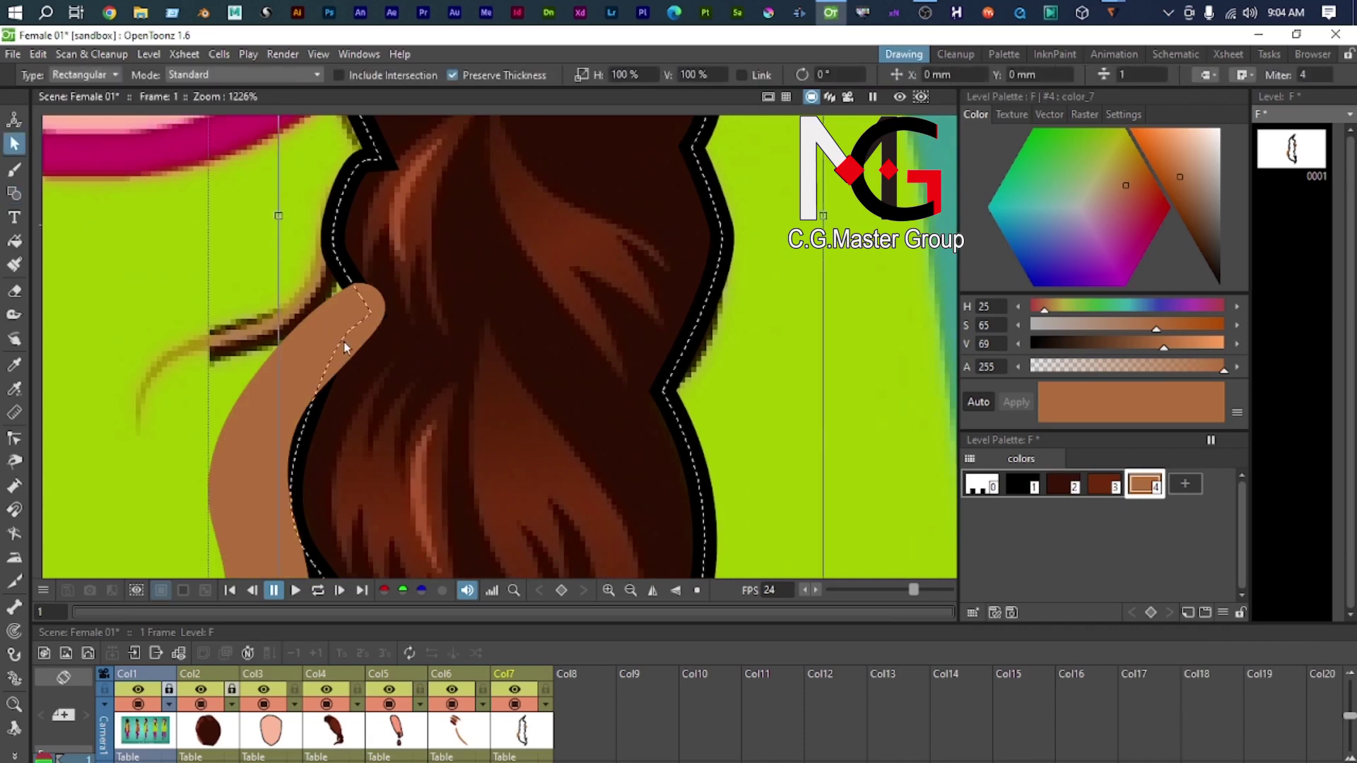
click(346, 328)
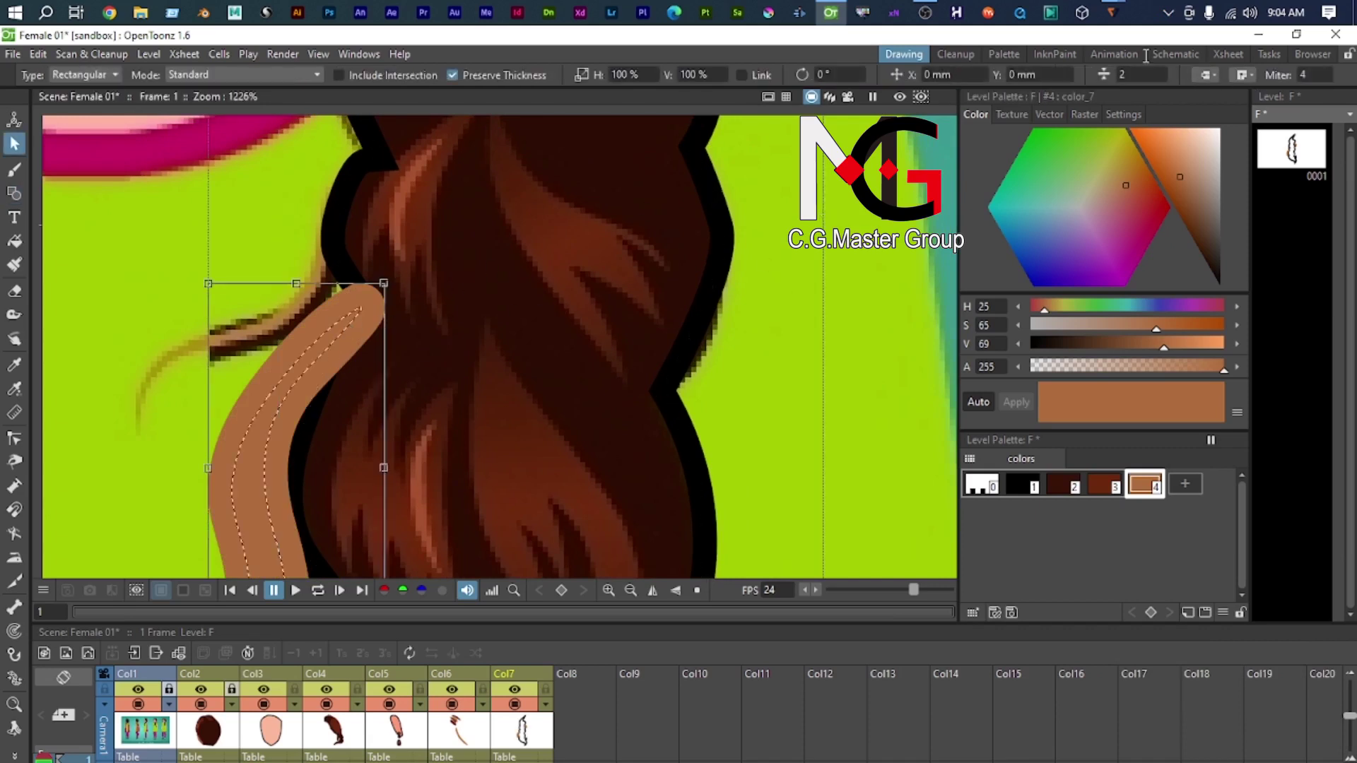
drag(1148, 75, 1054, 77)
key(Return)
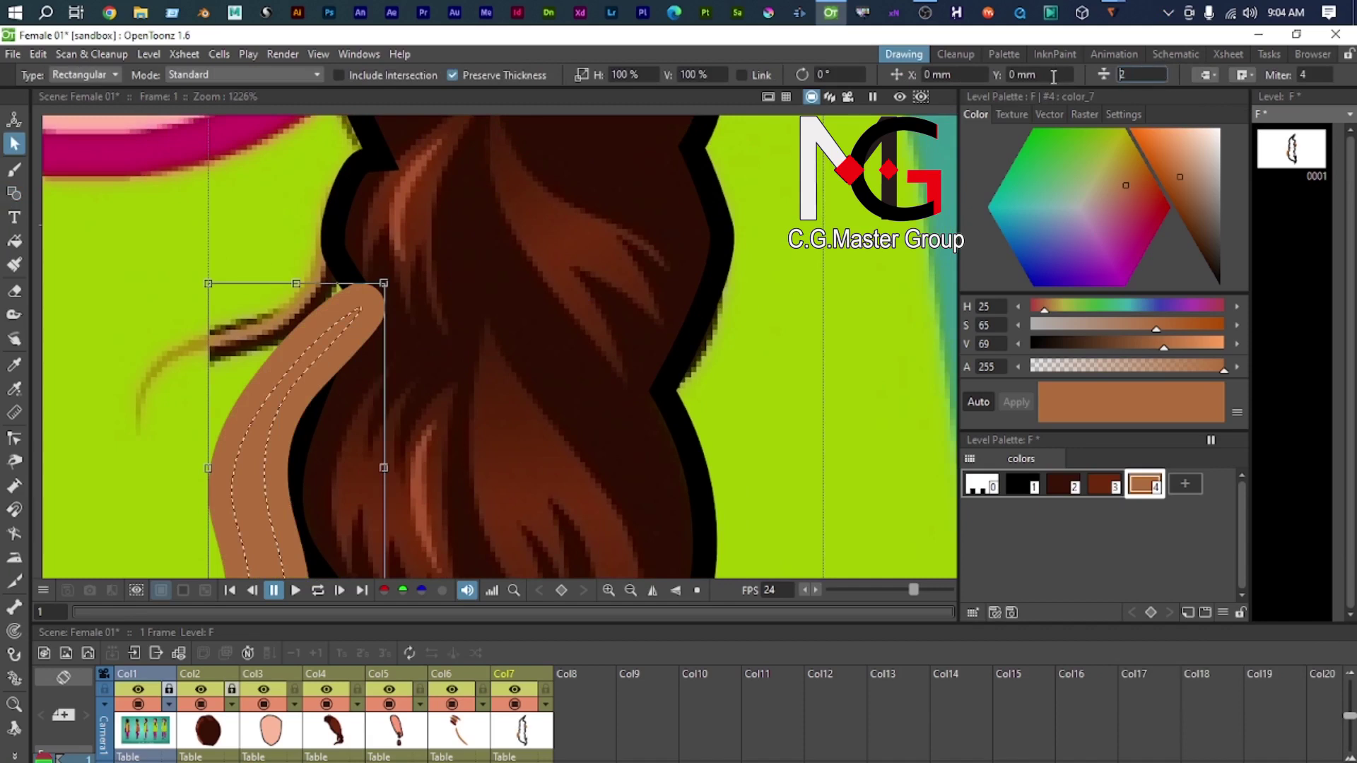
key(Return)
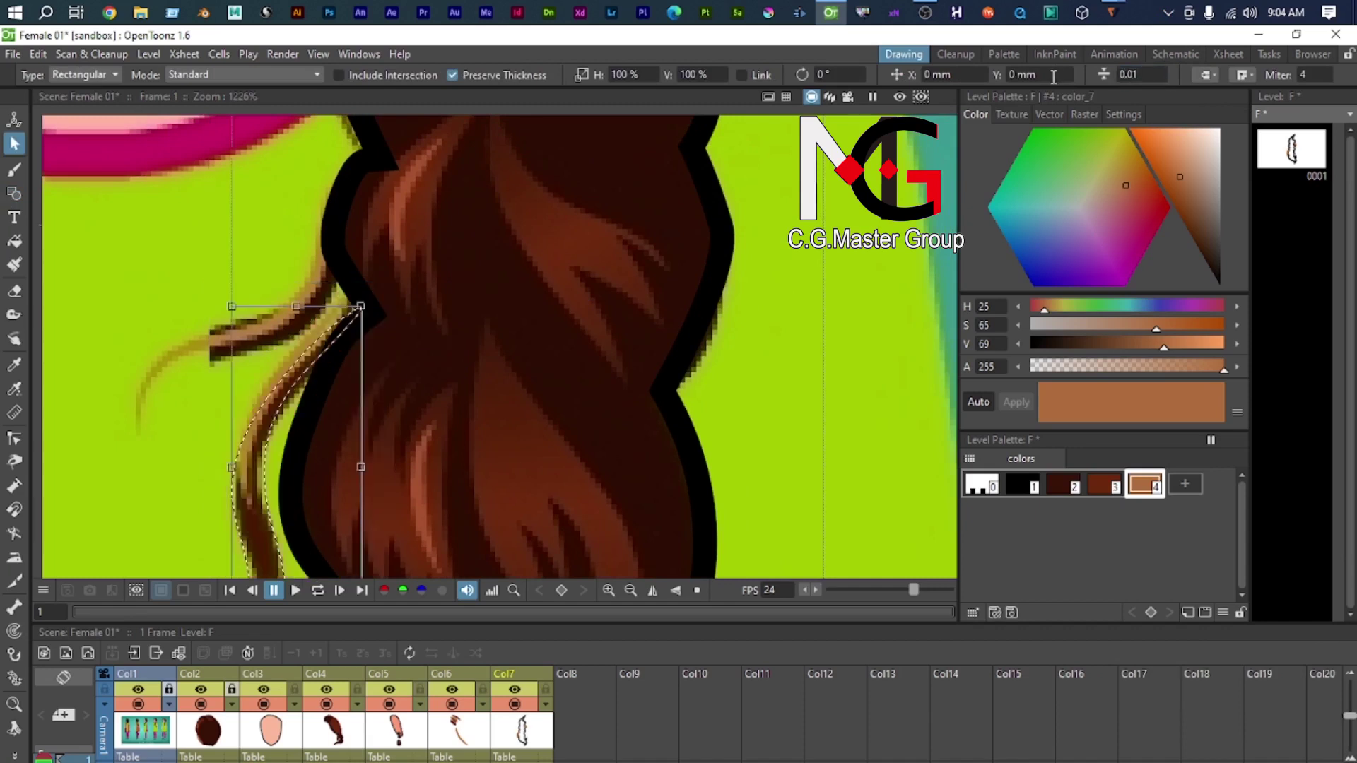
Step: Trace the upper loose hair strand beside the braid with a closed, curved light-brown polyline outline
scroll(489, 333, down, 2)
scroll(454, 341, up, 3)
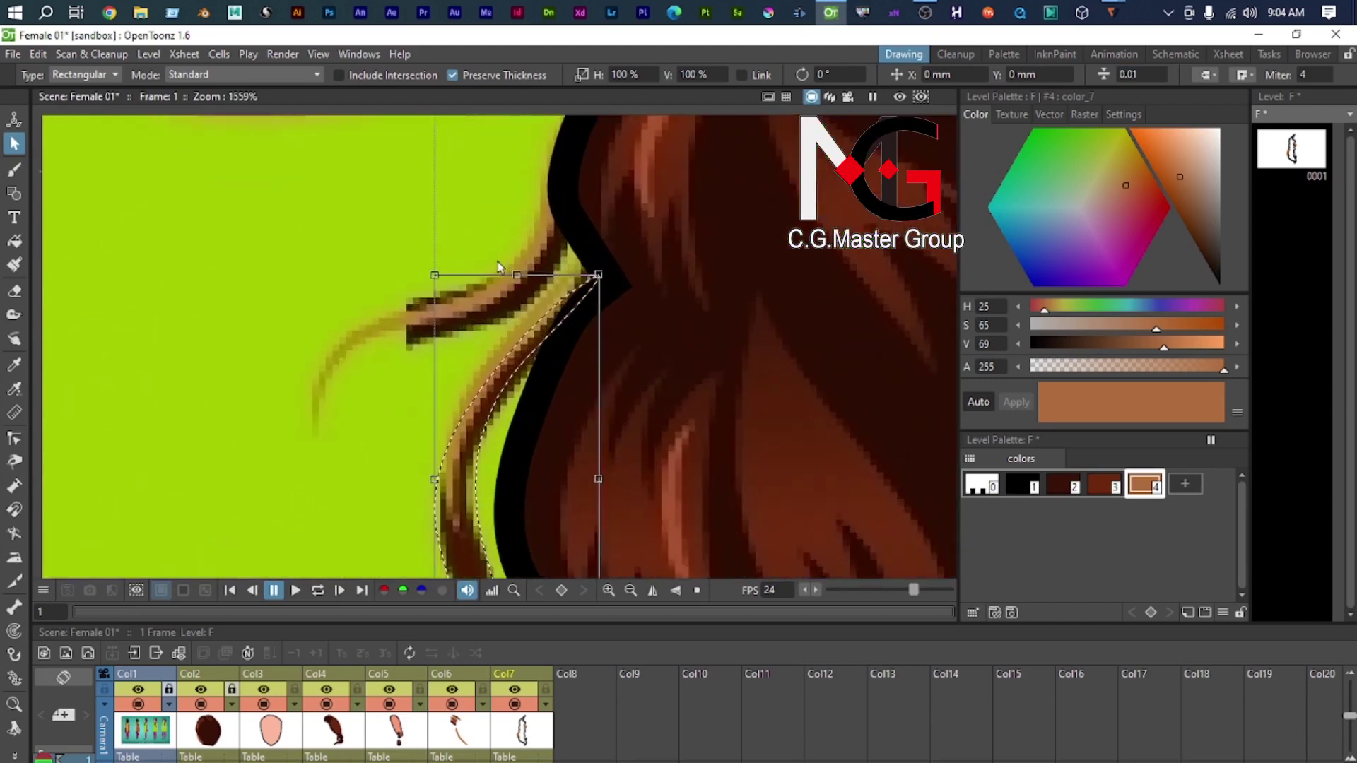
key(g)
click(582, 209)
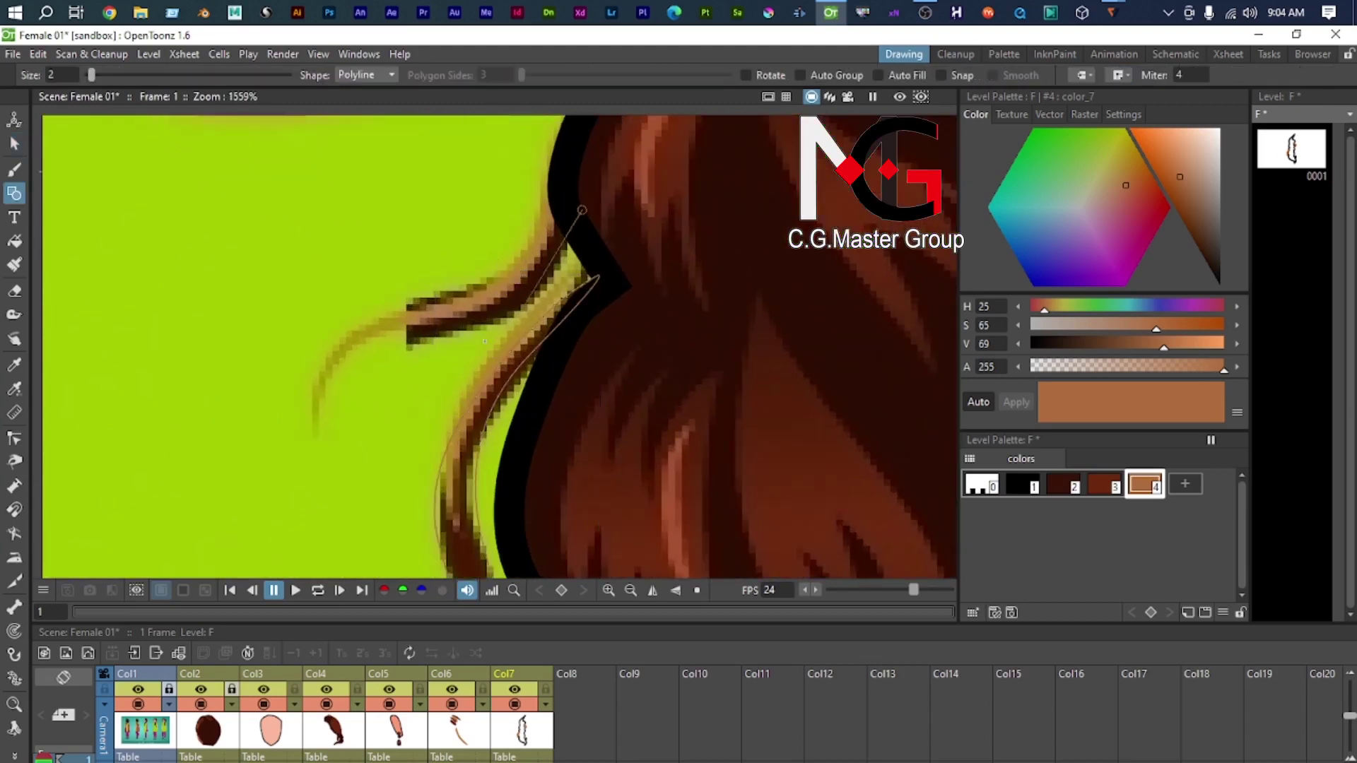
drag(410, 346, 288, 364)
drag(563, 233, 487, 438)
drag(488, 329, 508, 200)
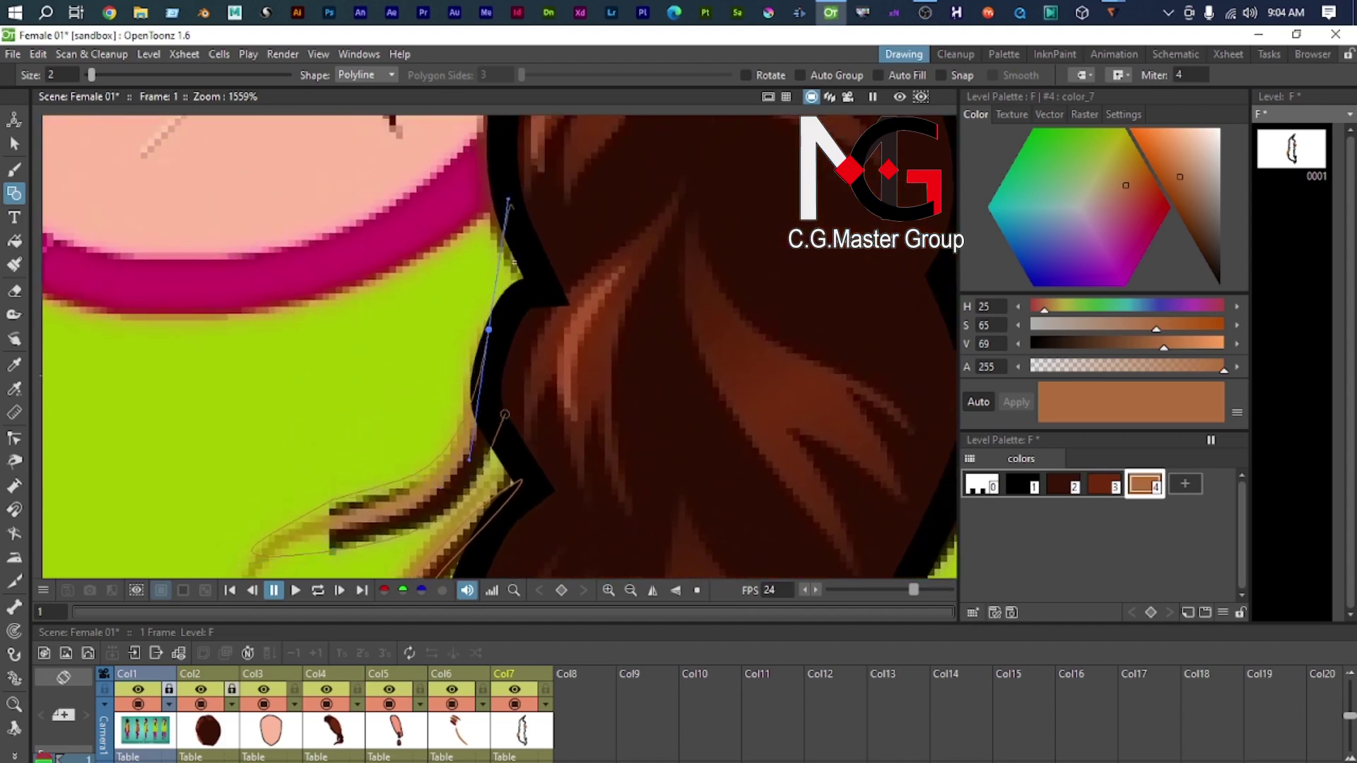
click(507, 417)
scroll(636, 424, down, 1)
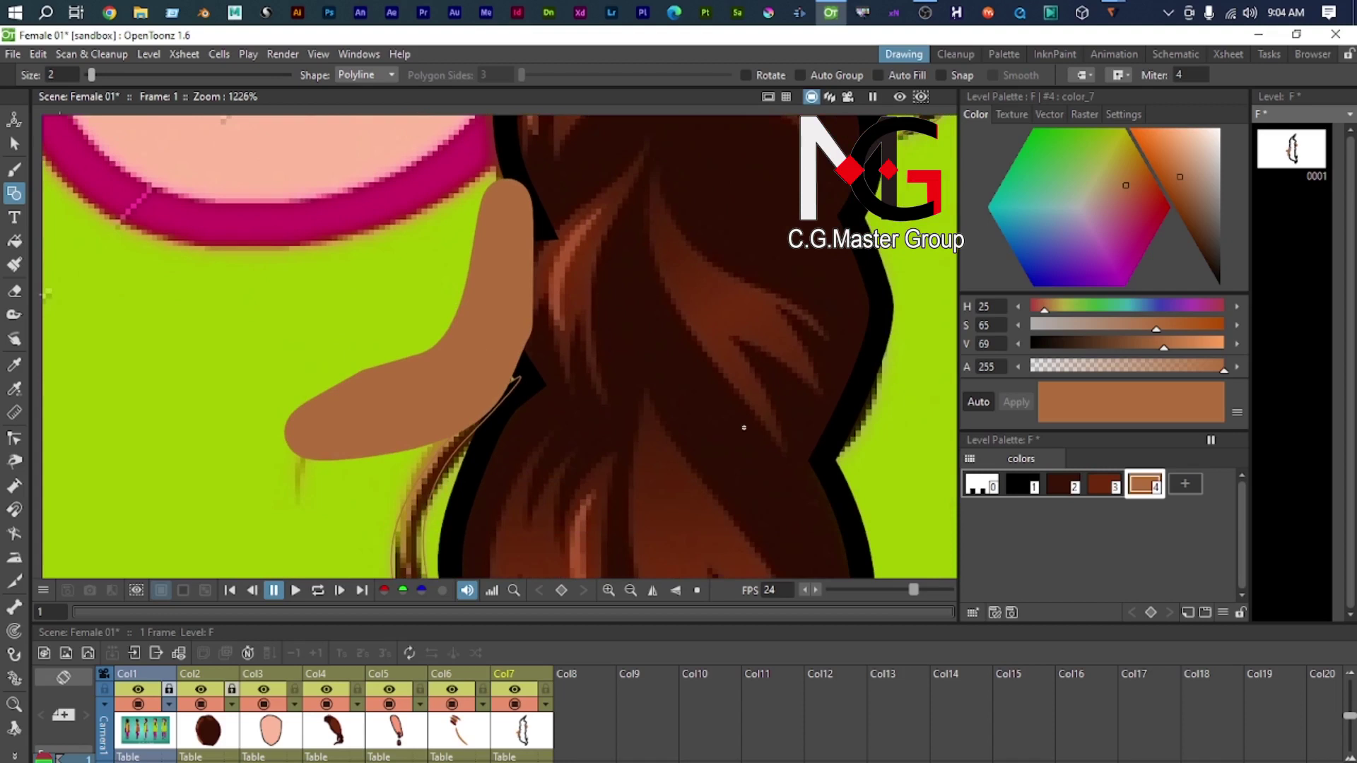
Step: Set the upper loose strand outline's thickness to 0.01
key(s)
click(480, 332)
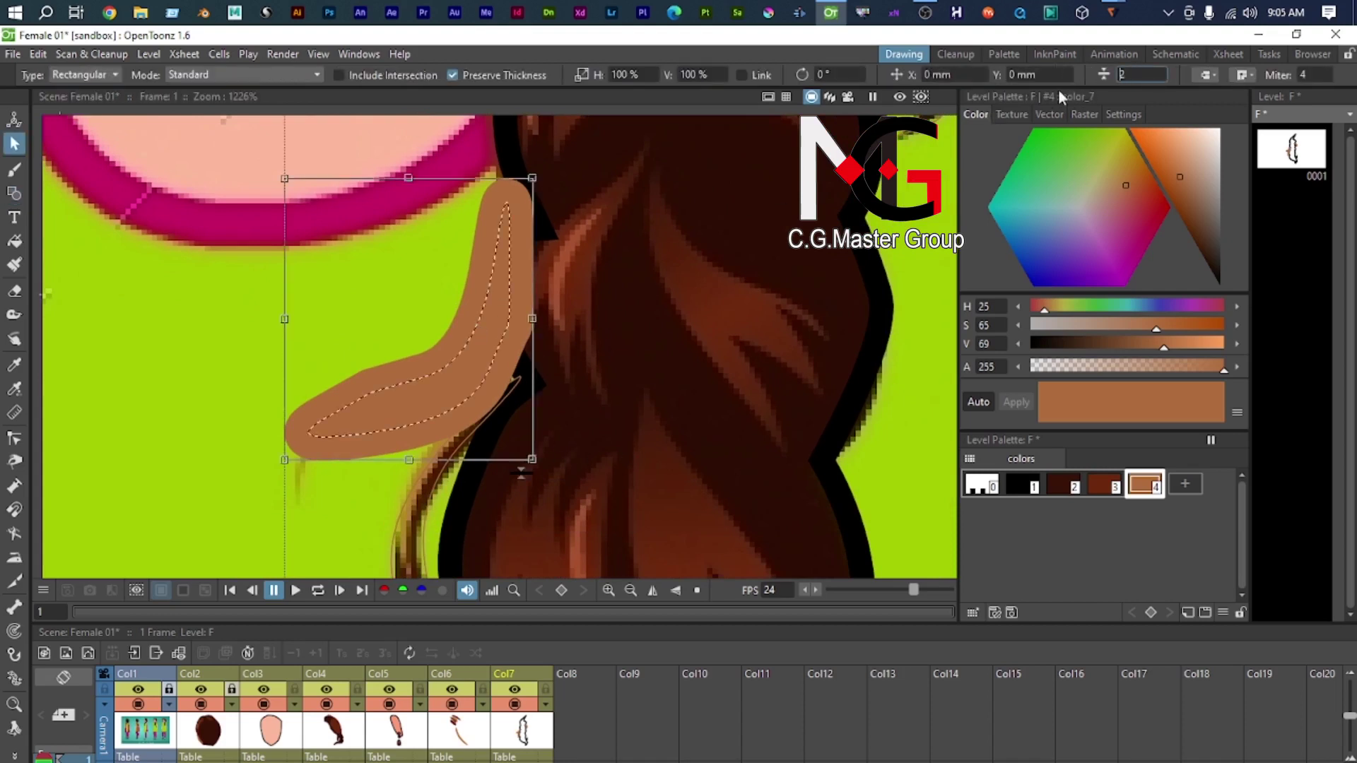
text(0.01)
key(Return)
Step: Reshape the upper loose strand's outline by adjusting its control points and curve handles to follow the reference hair
key(c)
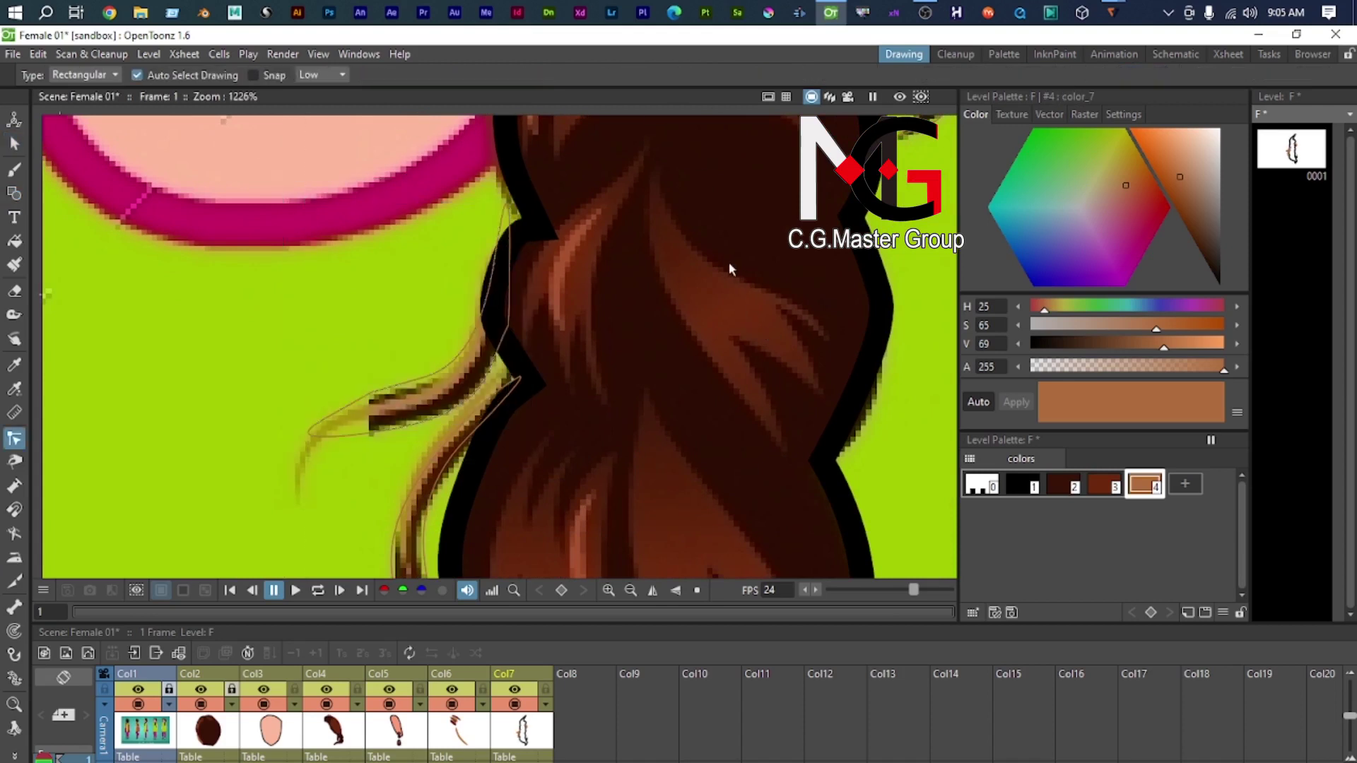
scroll(727, 265, up, 2)
click(290, 433)
scroll(290, 432, up, 1)
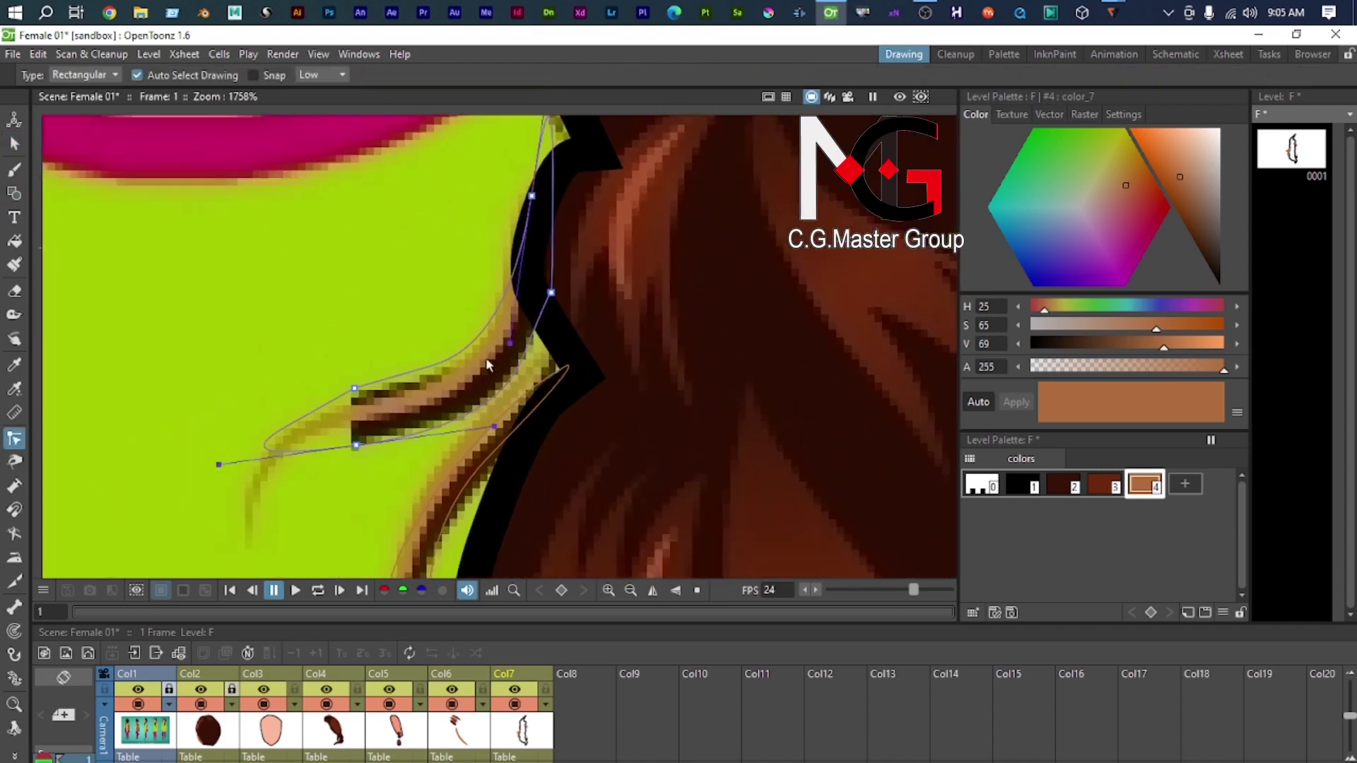
mouse_move(188, 475)
mouse_down()
mouse_move(276, 451)
mouse_move(326, 411)
mouse_up()
drag(501, 463, 505, 352)
drag(522, 275, 471, 456)
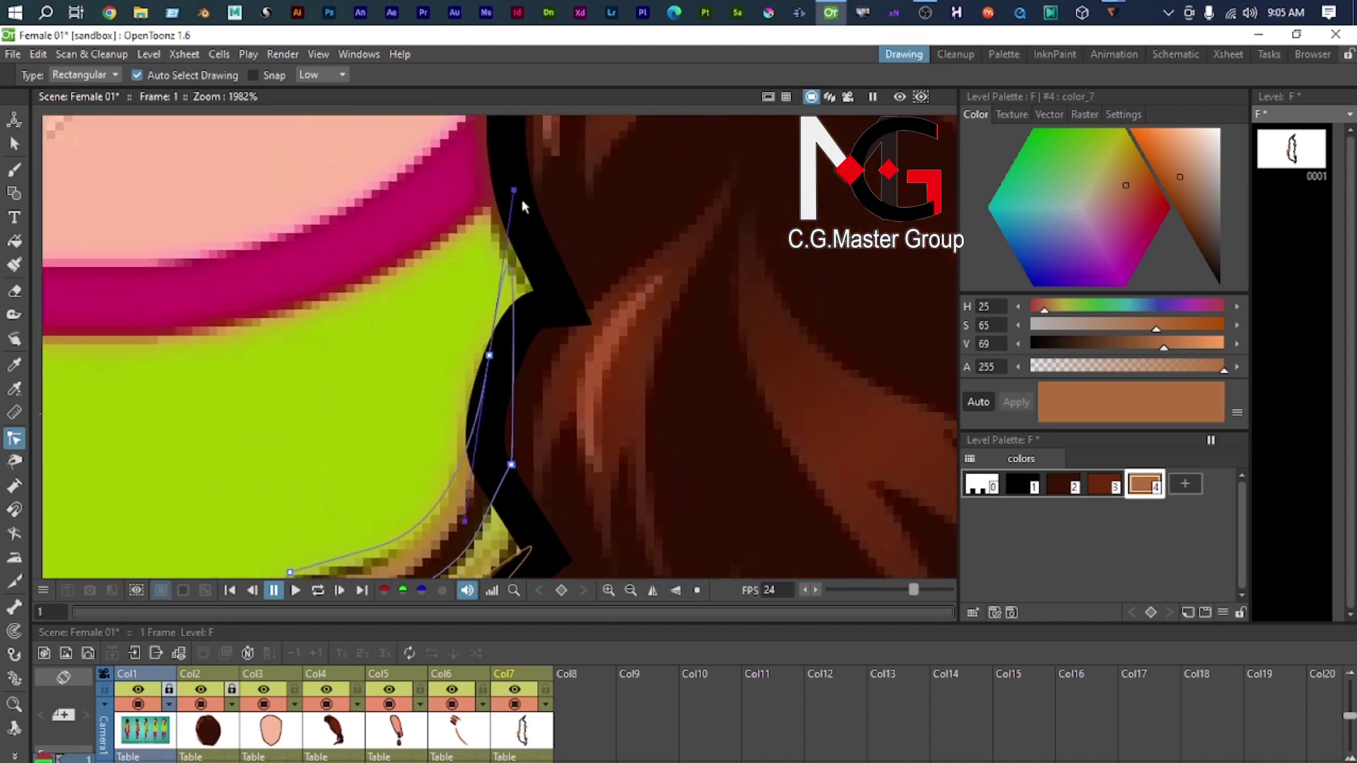
mouse_move(514, 189)
mouse_down()
mouse_move(514, 309)
mouse_move(504, 292)
mouse_move(489, 355)
mouse_up()
scroll(484, 420, down, 1)
scroll(484, 420, down, 6)
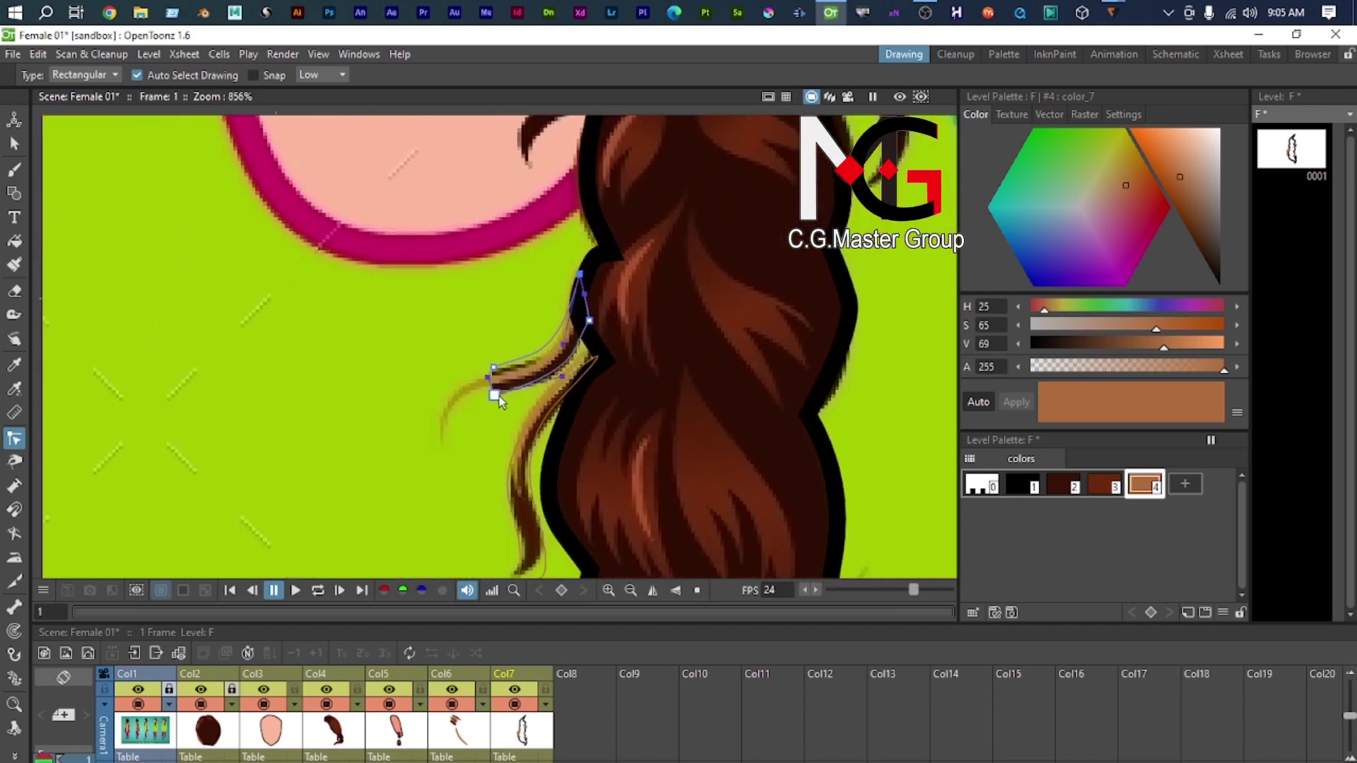
Step: Recolour the braid's outline with dark brown style 2 and fill the braid's interior with the same style
scroll(558, 417, down, 7)
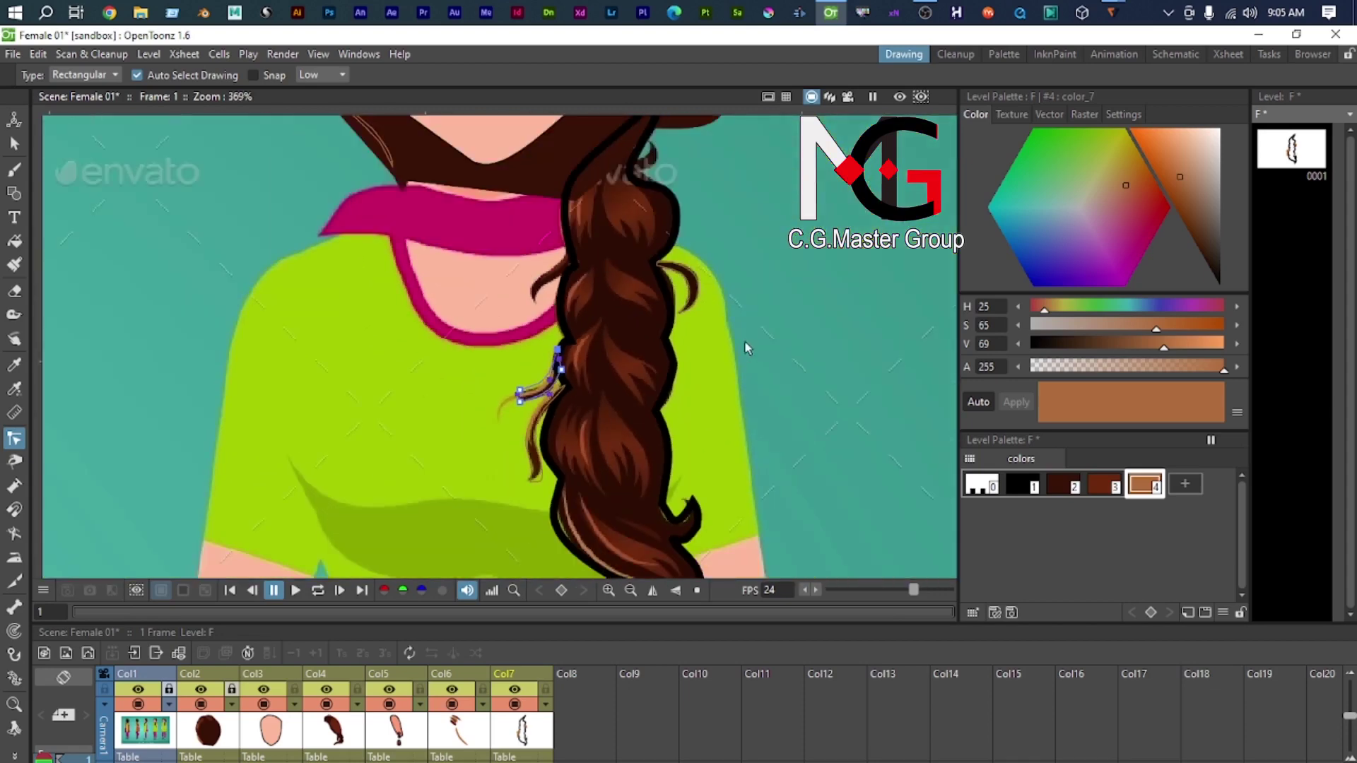
click(14, 143)
click(700, 287)
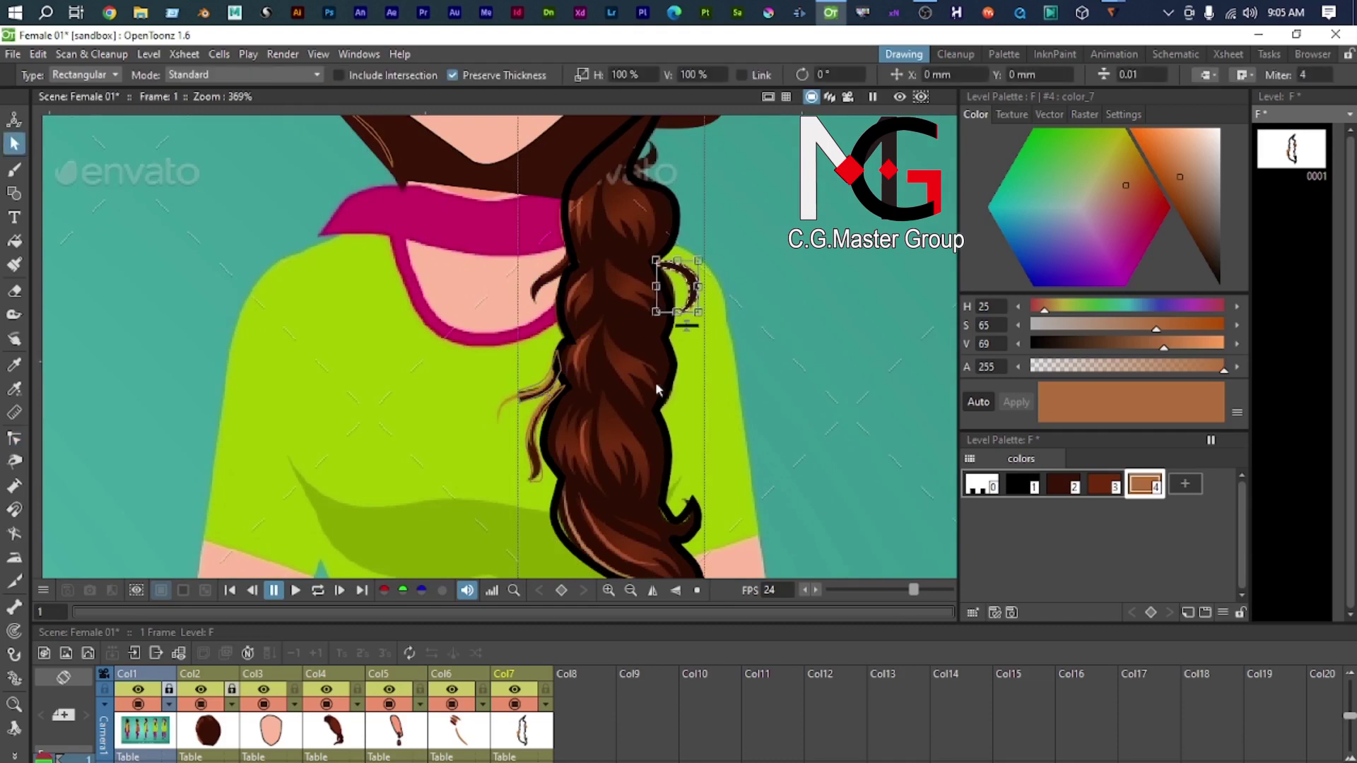
click(679, 380)
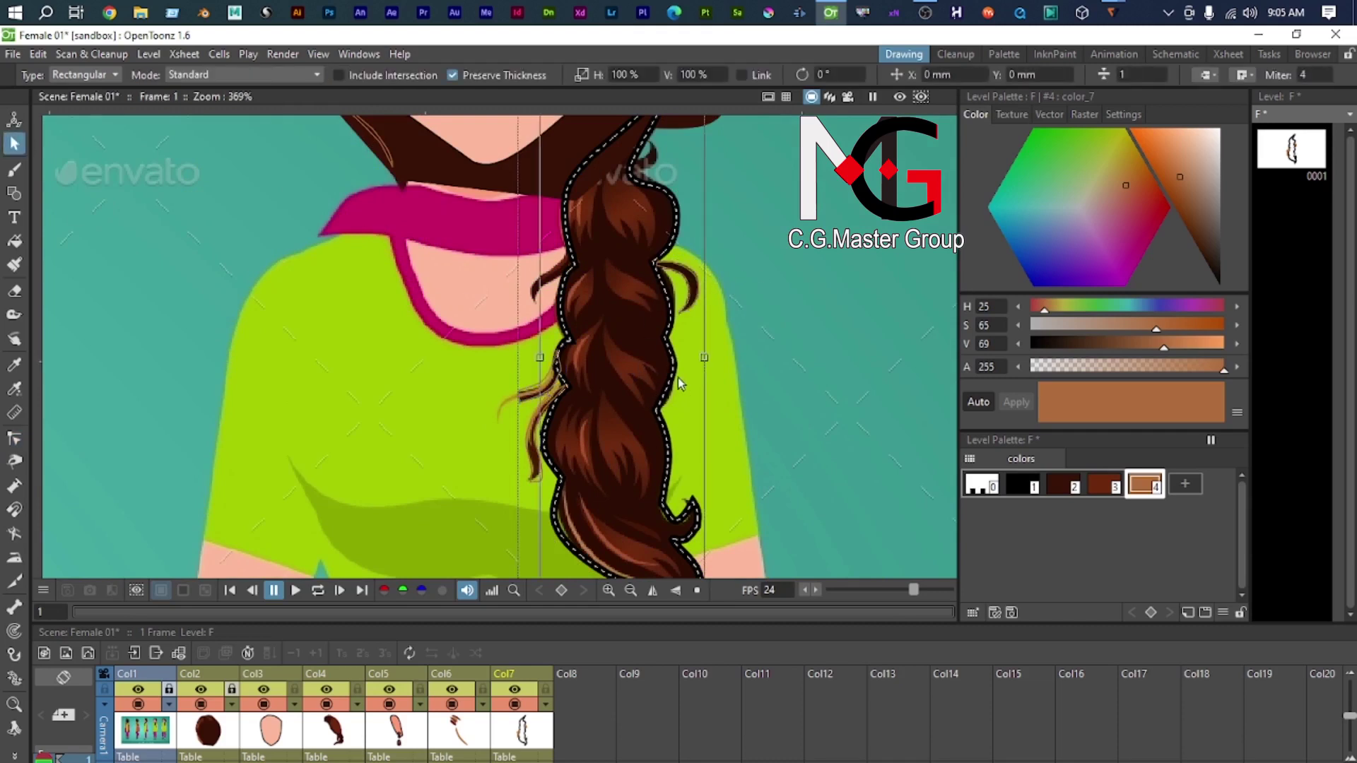
click(1062, 486)
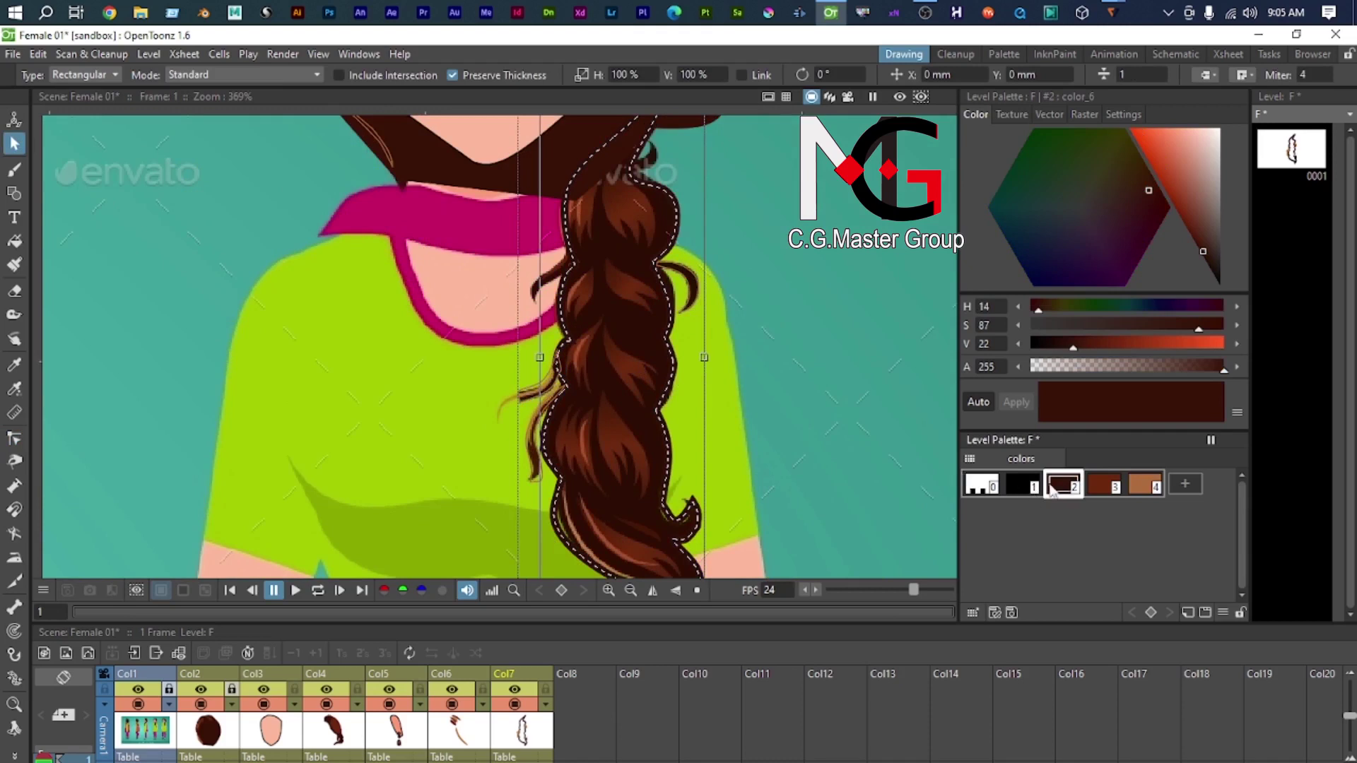
key(f)
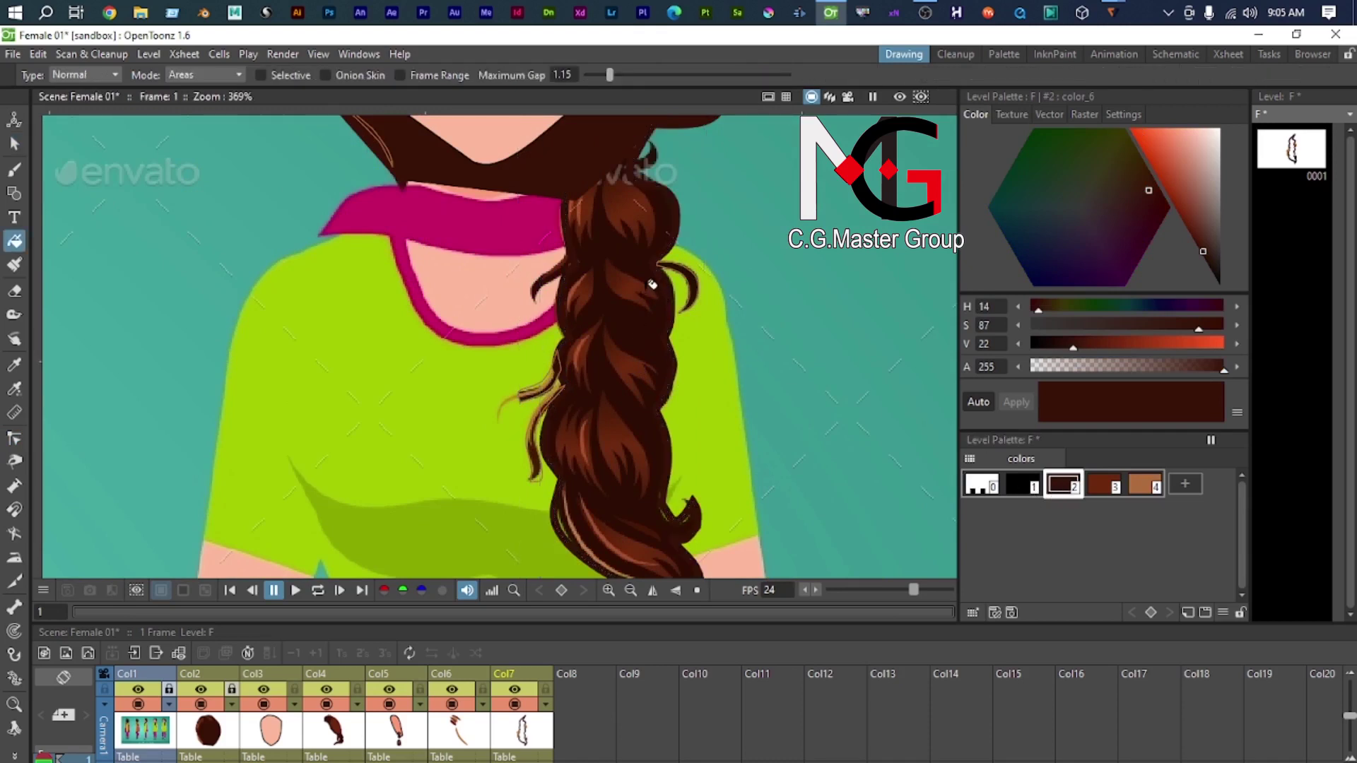
click(639, 294)
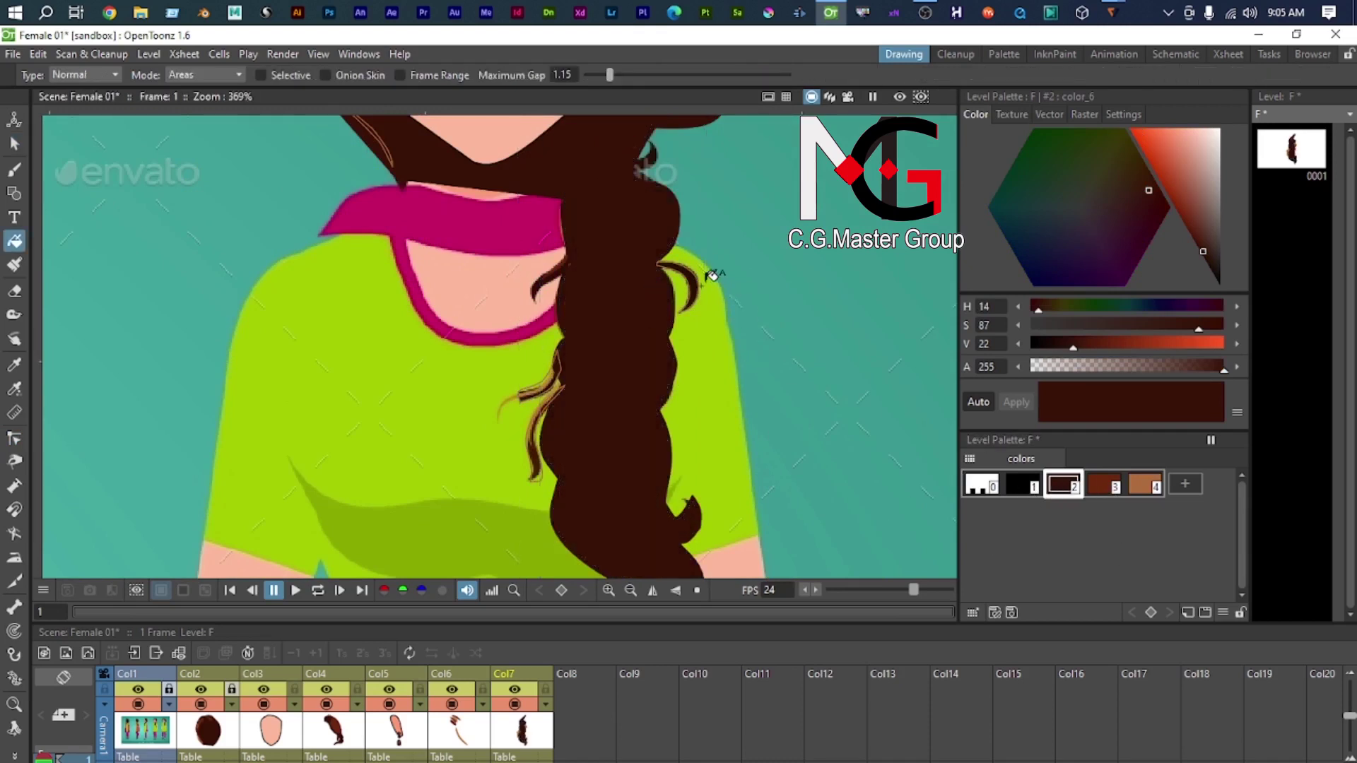
key(k)
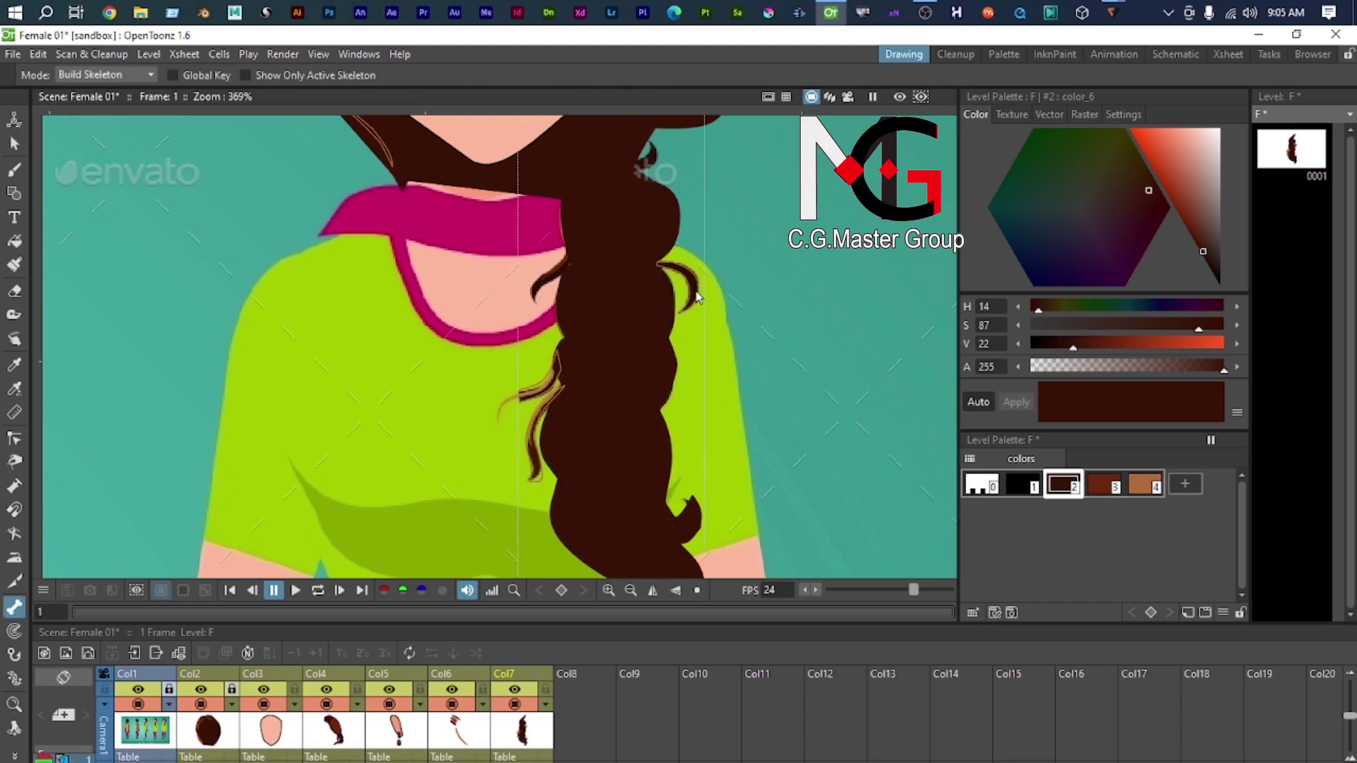
scroll(692, 274, up, 2)
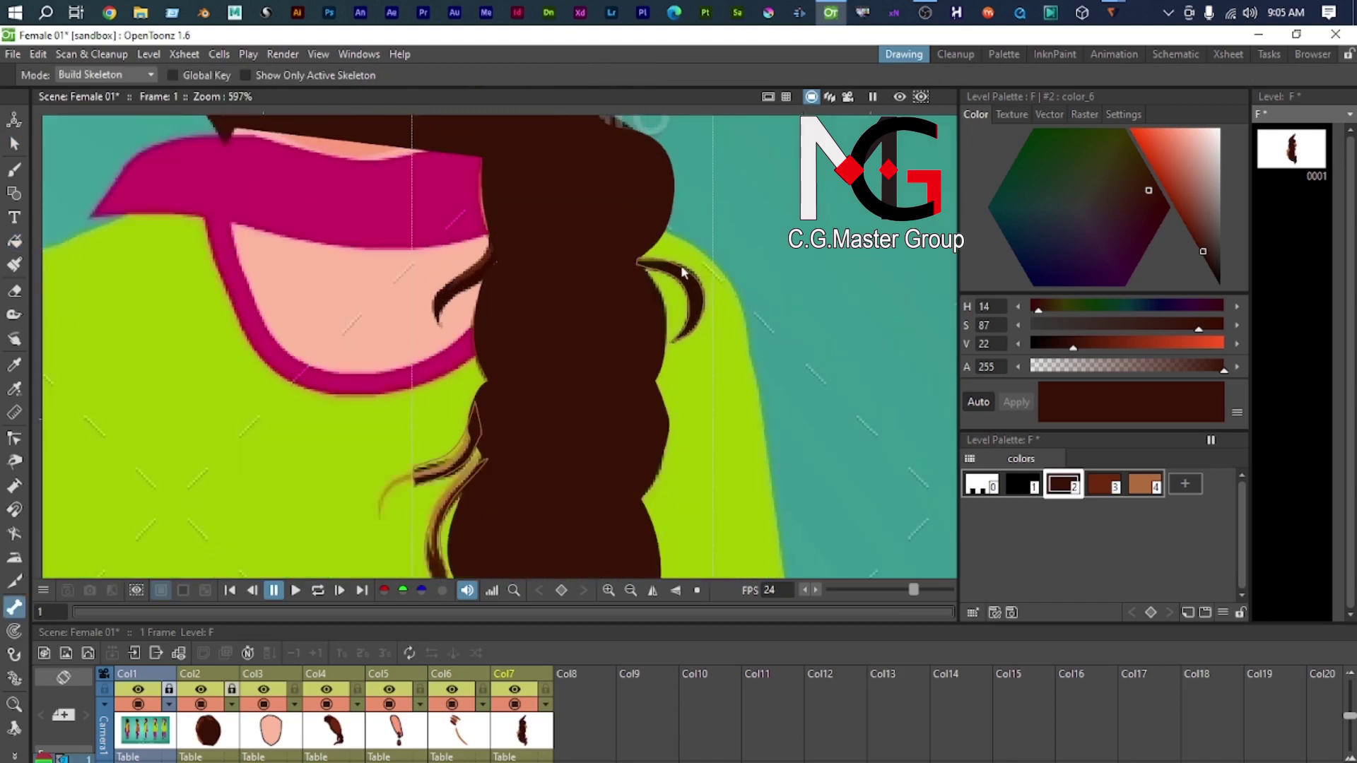
scroll(680, 265, up, 2)
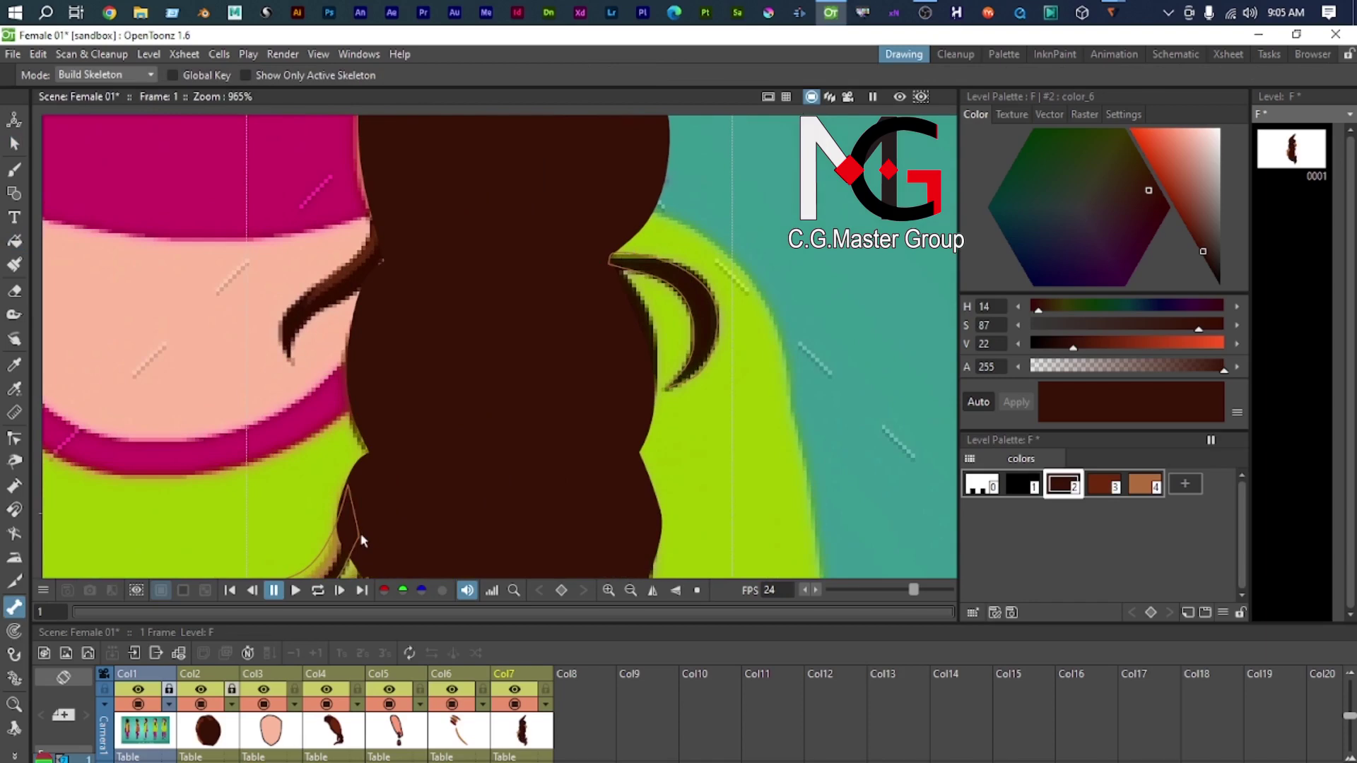
scroll(359, 538, down, 2)
drag(358, 539, 622, 313)
scroll(550, 388, up, 4)
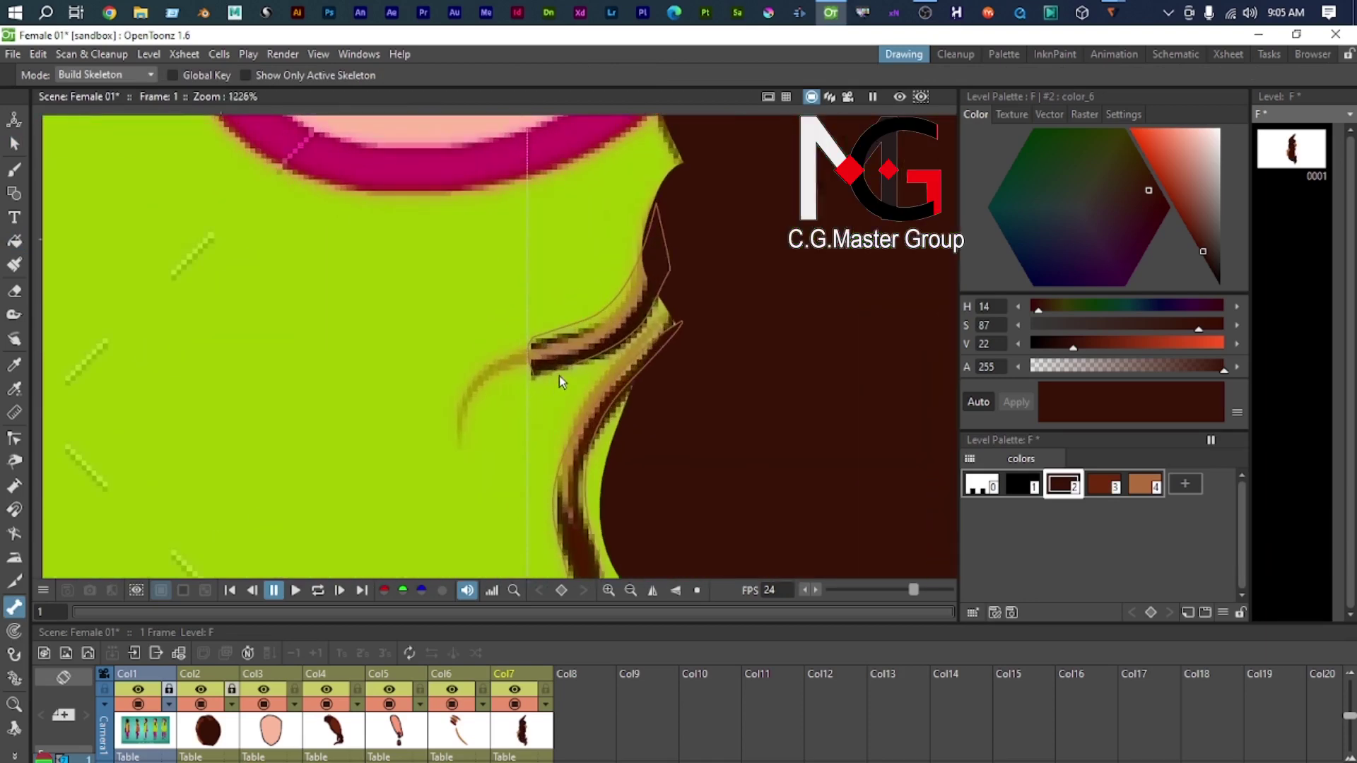
key(s)
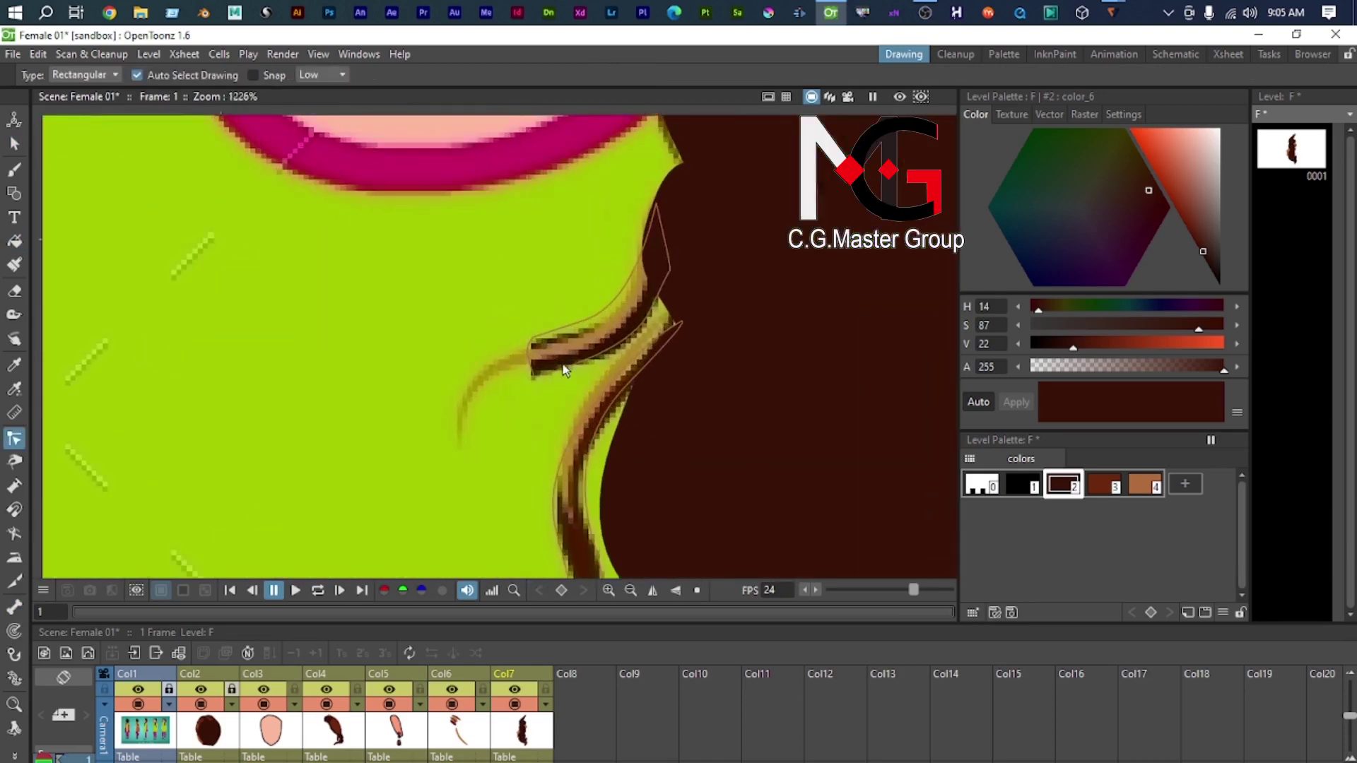
scroll(565, 369, down, 4)
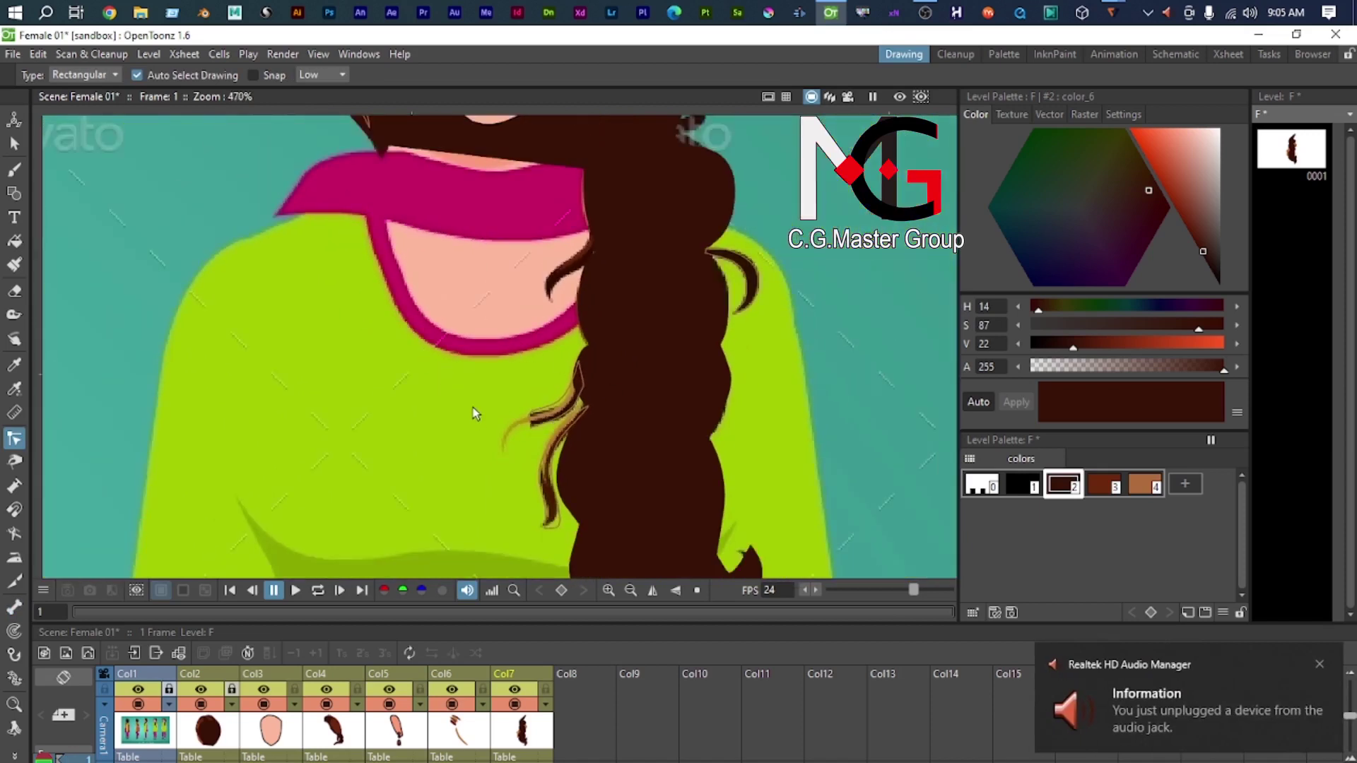
Step: Select the two loose strands on the braid's left and the curl on its right, and recolour their outlines with dark brown style 2
key(s)
drag(458, 339, 600, 432)
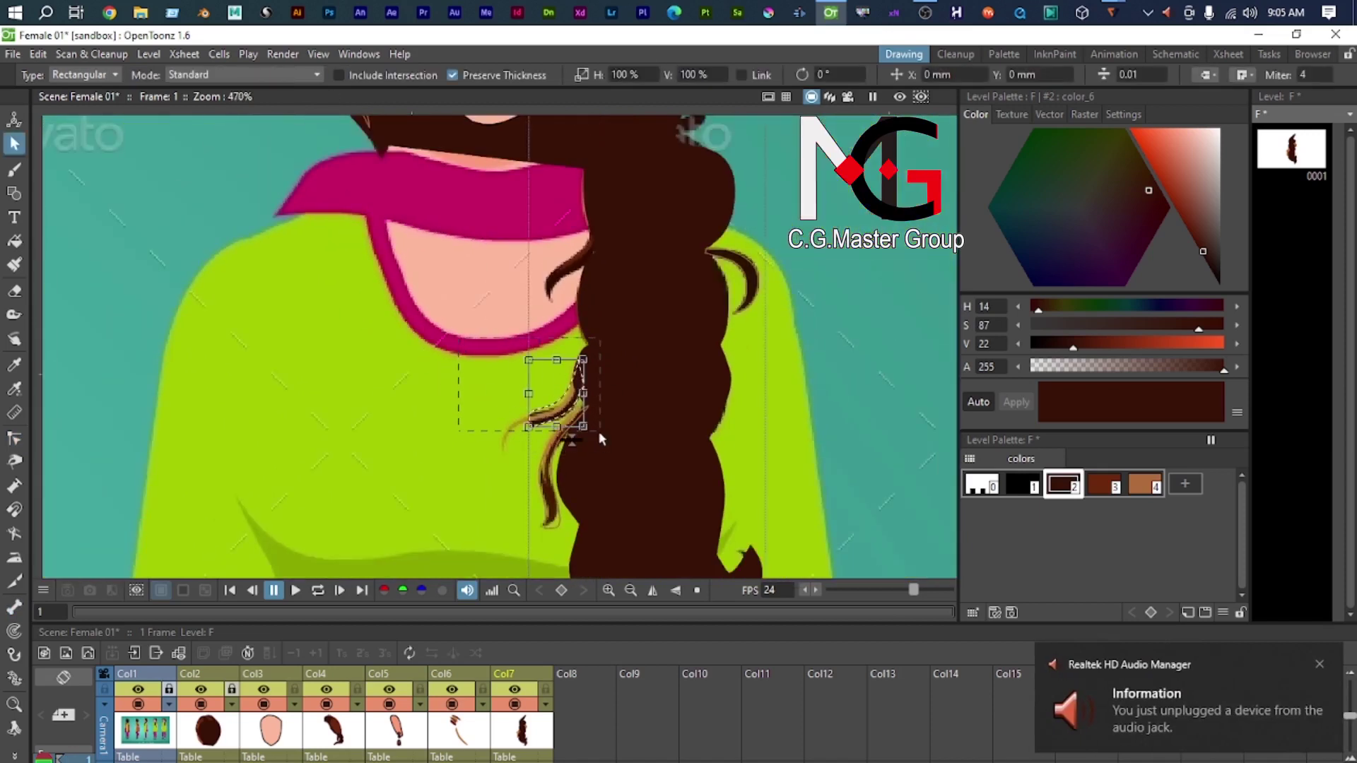
mouse_move(876, 205)
mouse_down()
mouse_move(785, 286)
mouse_move(728, 313)
mouse_up()
scroll(783, 345, down, 4)
drag(752, 417, 728, 337)
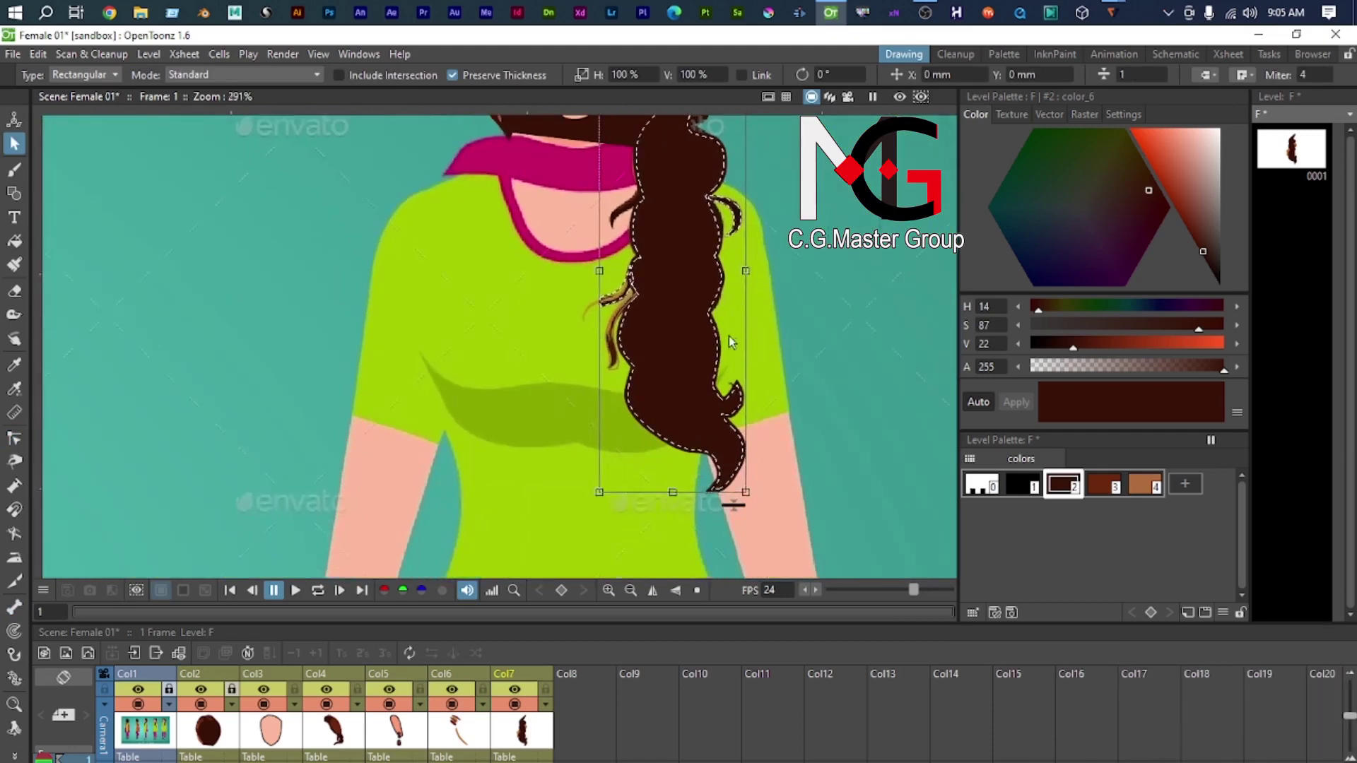
scroll(728, 337, up, 3)
drag(453, 226, 563, 382)
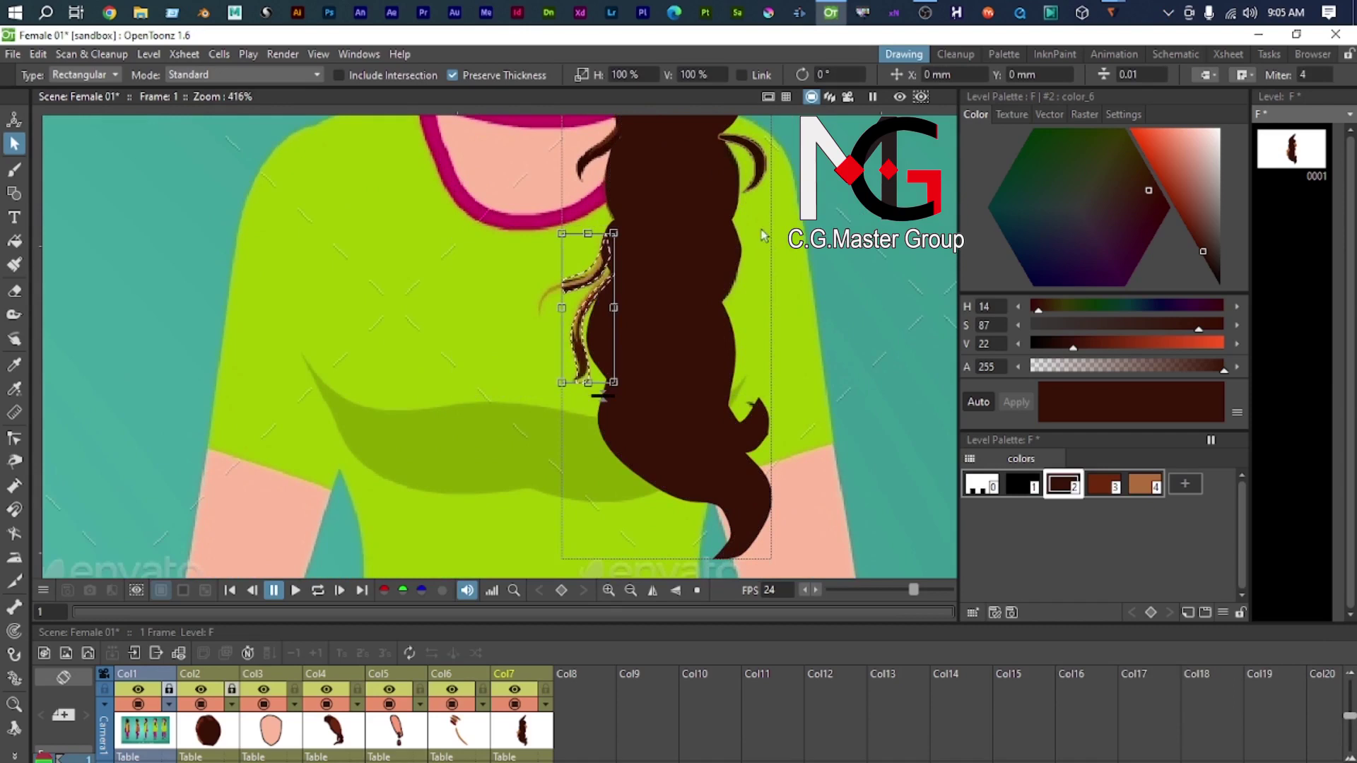
shift+click(762, 150)
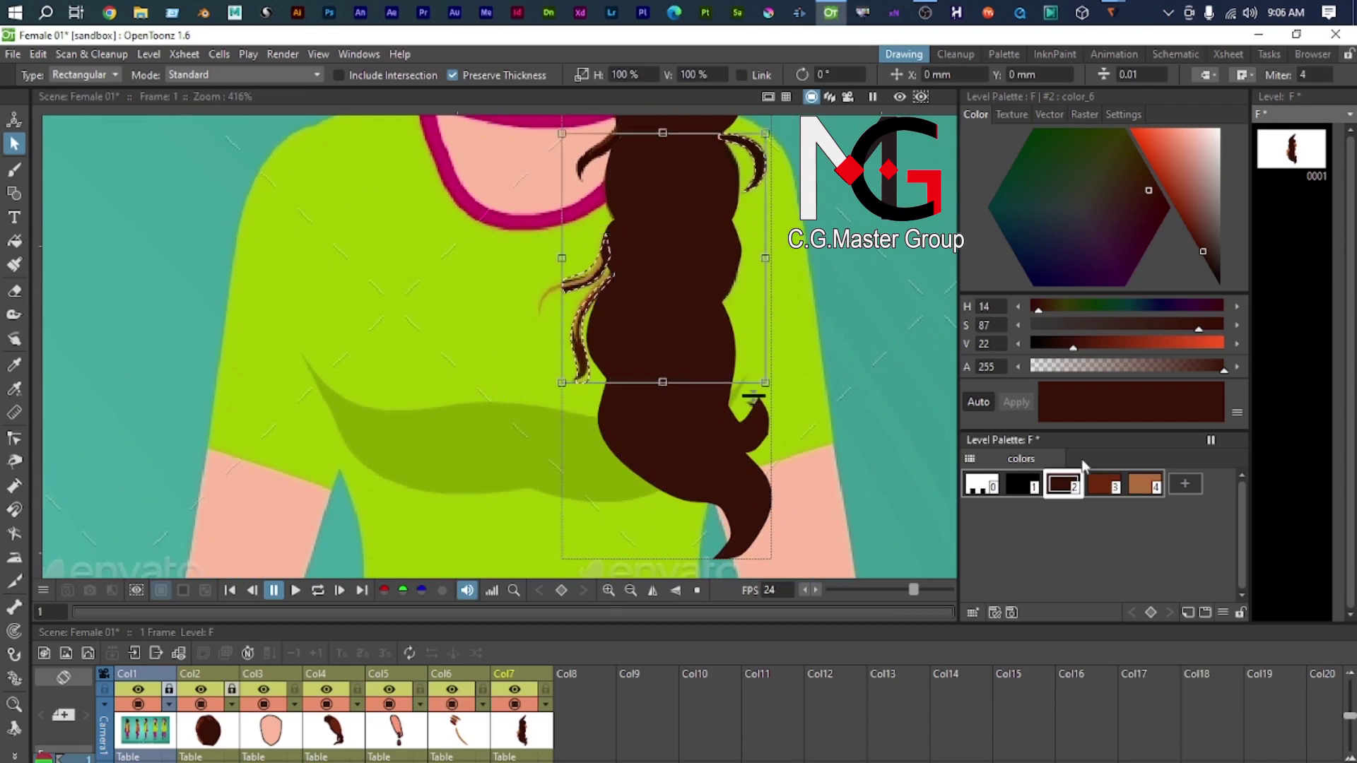
click(1096, 486)
click(1057, 484)
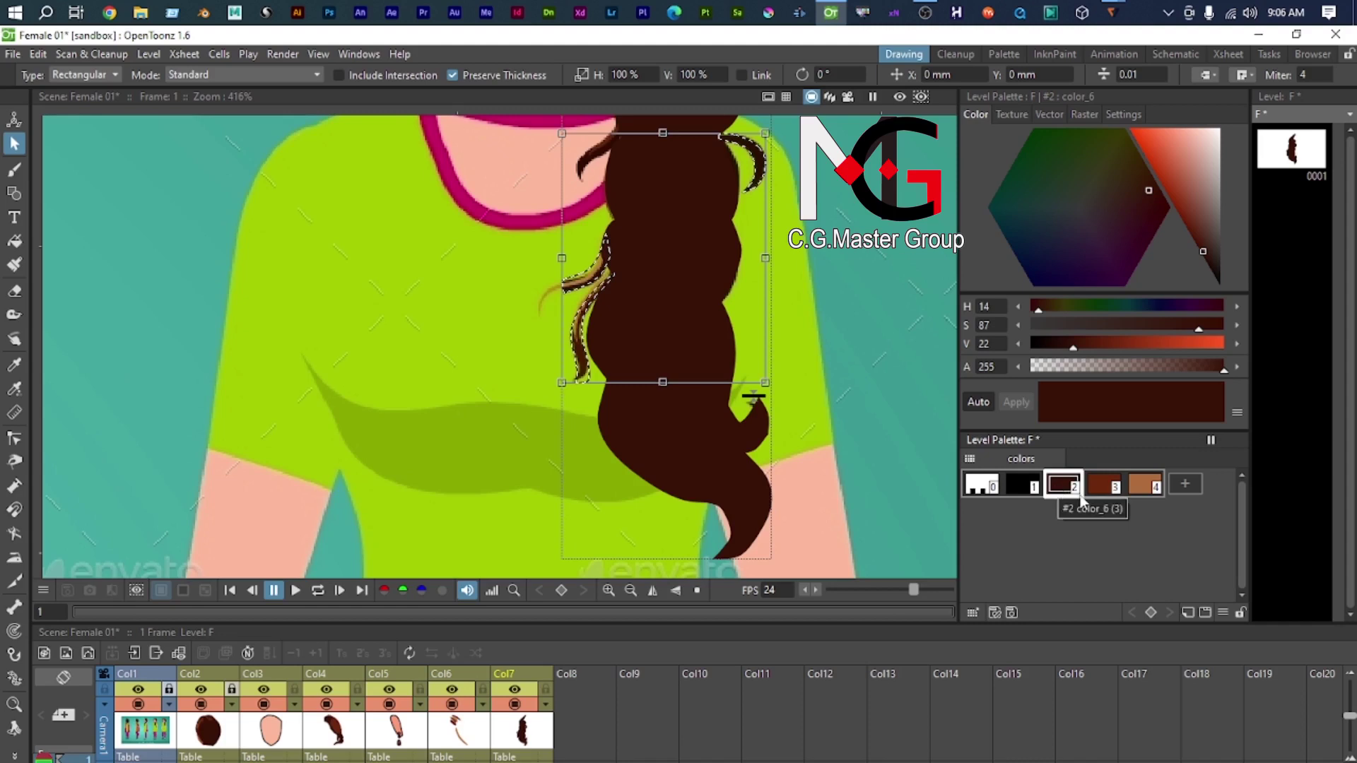
Step: Fill the loose hair strands beside the braid with dark brown style 2
key(f)
click(585, 354)
click(586, 272)
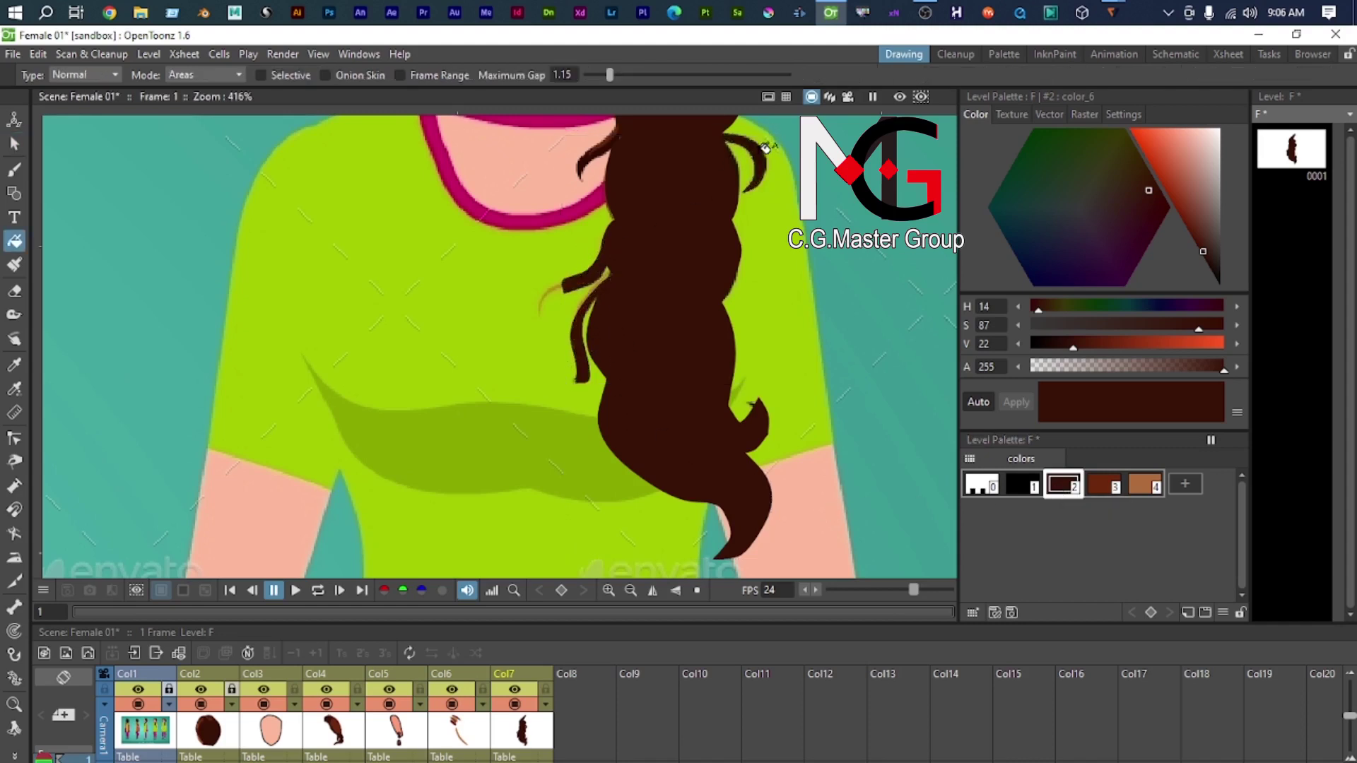
click(14, 143)
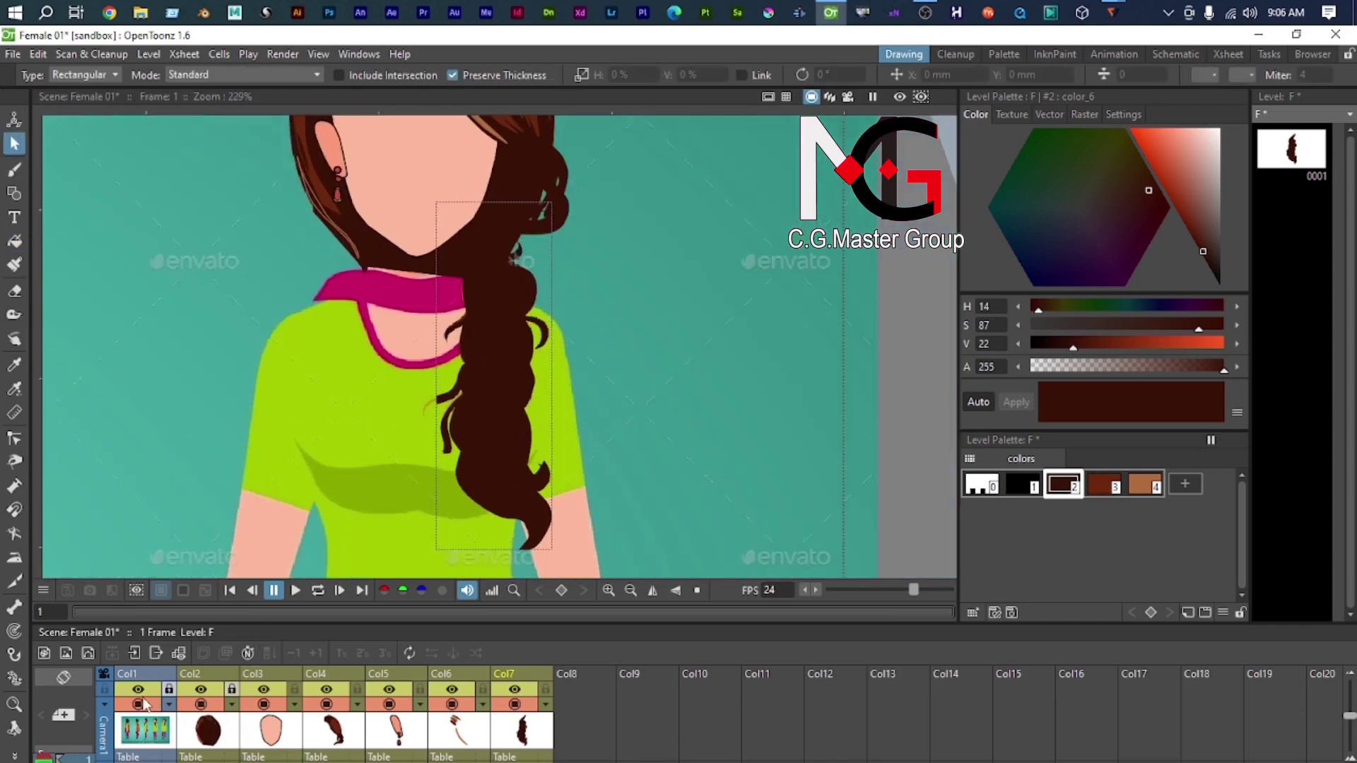
Step: Lower the opacity of the braid's column, Col7, to 41% so the reference hair shows through
click(143, 704)
click(140, 704)
scroll(480, 423, up, 3)
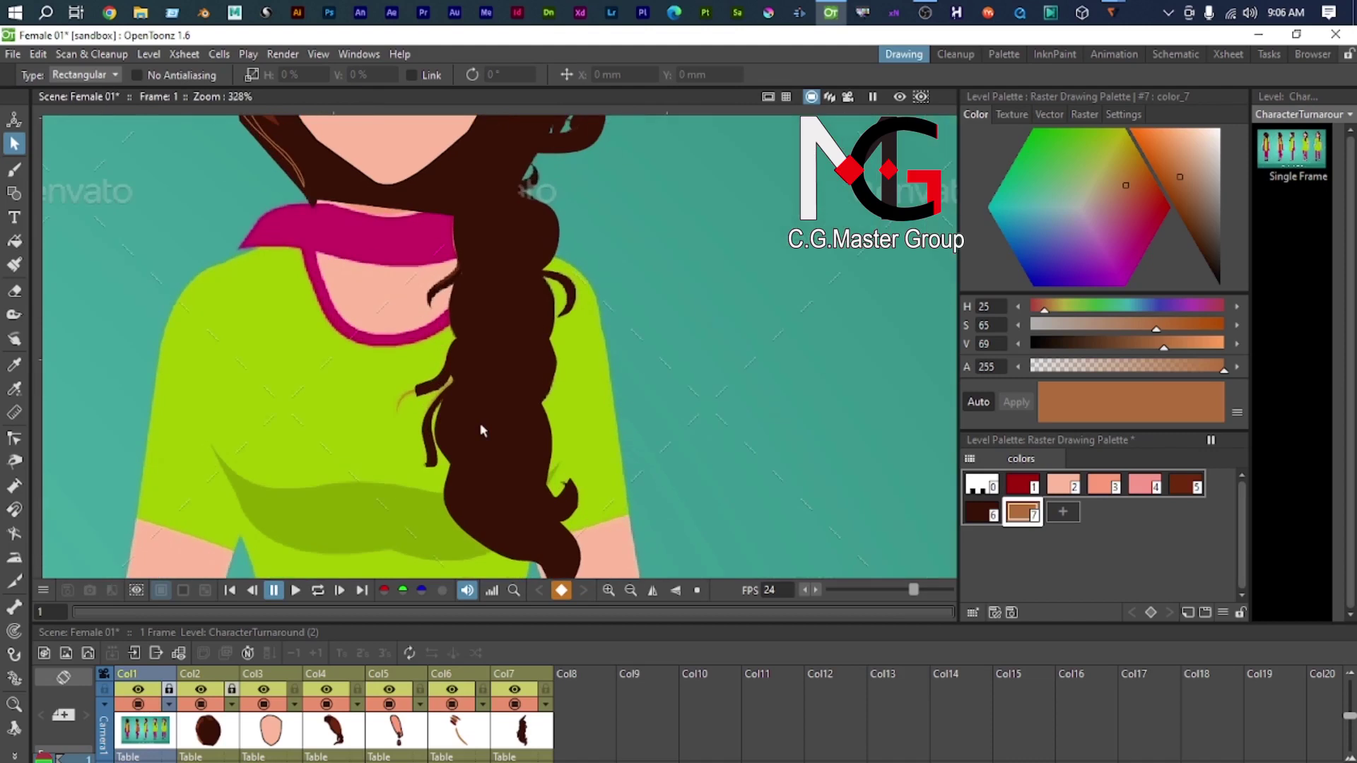
click(521, 733)
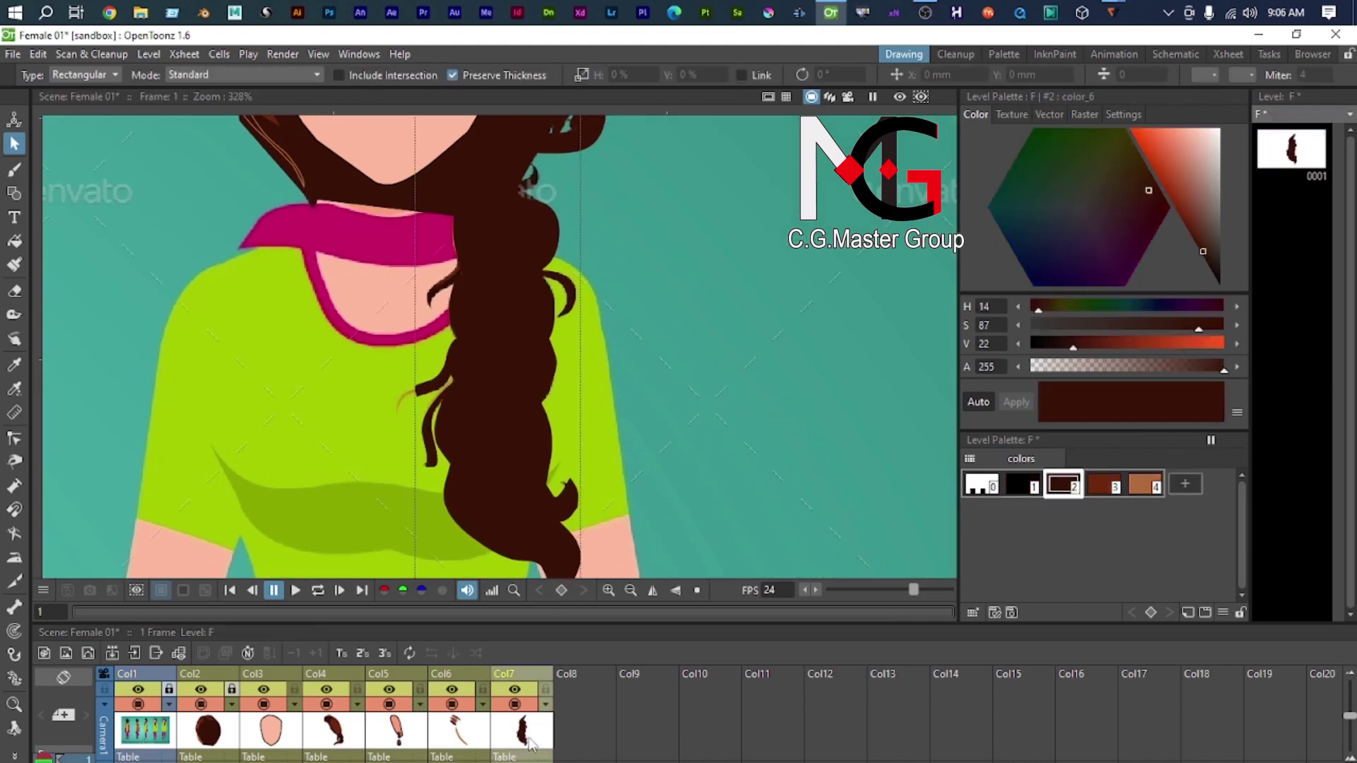
click(546, 704)
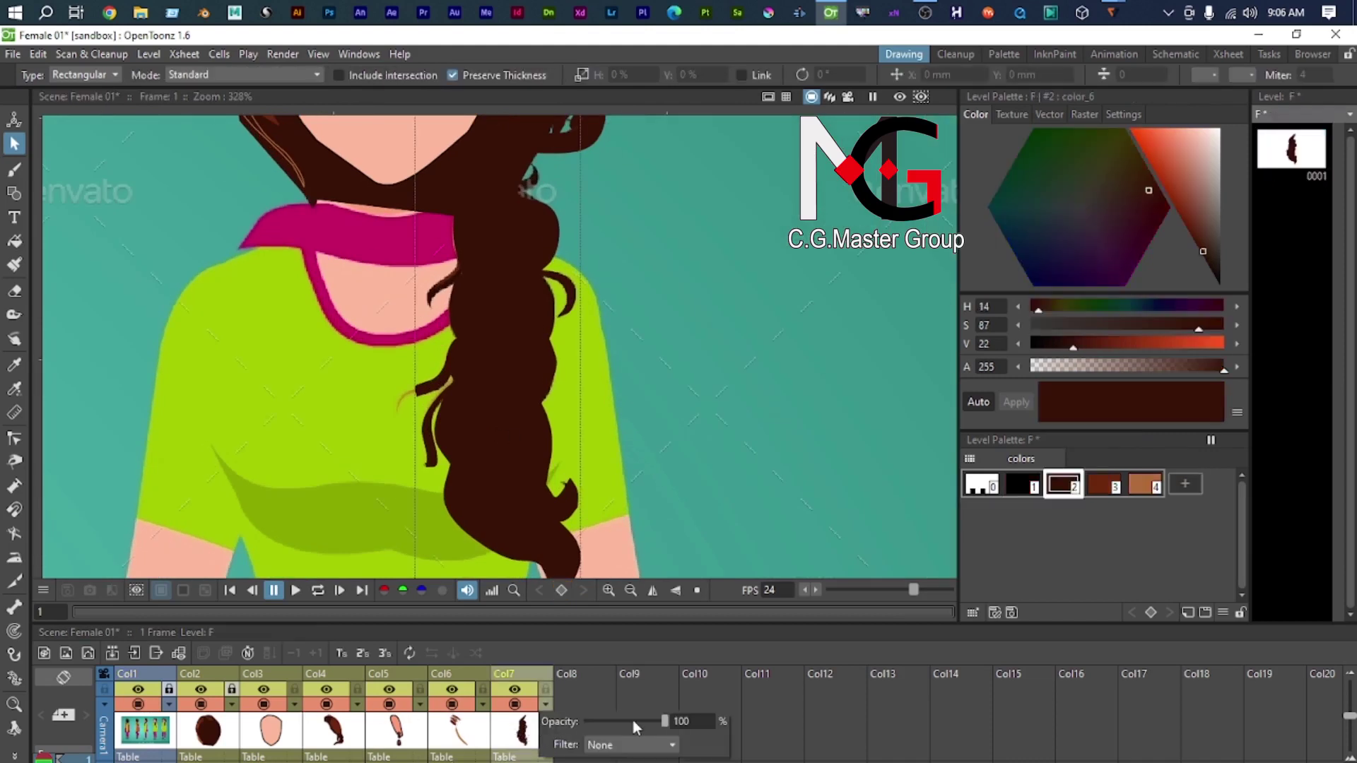
drag(660, 725, 619, 728)
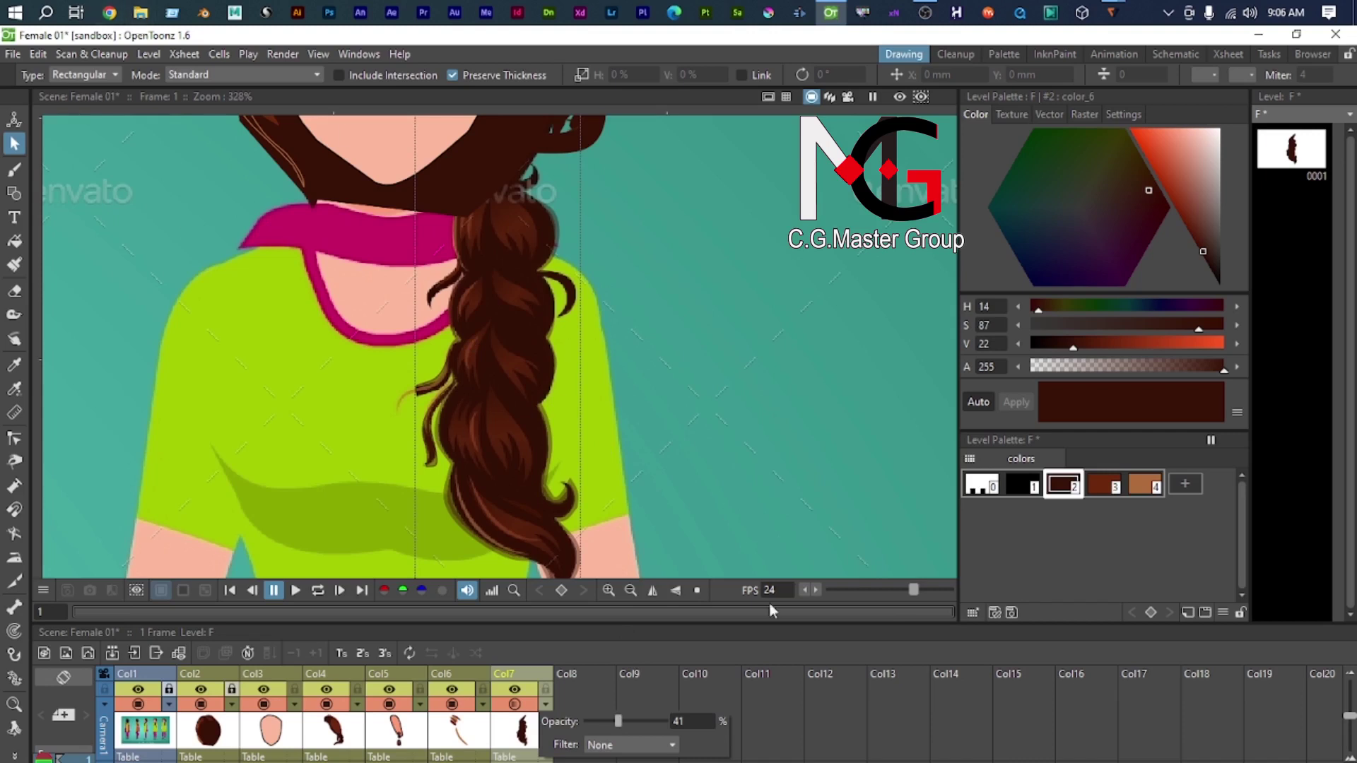
Step: Create a new Toonz Vector Level named G in the empty column Col8
click(775, 736)
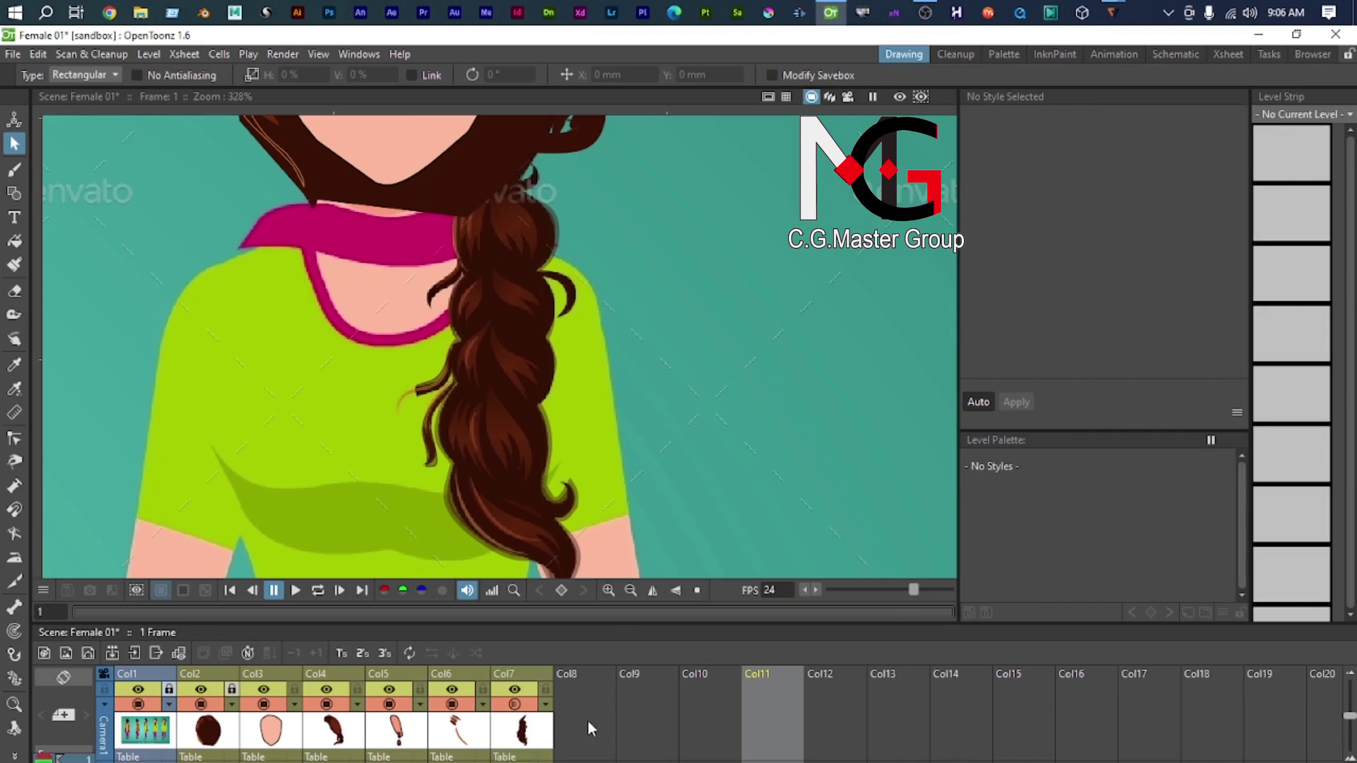
click(591, 728)
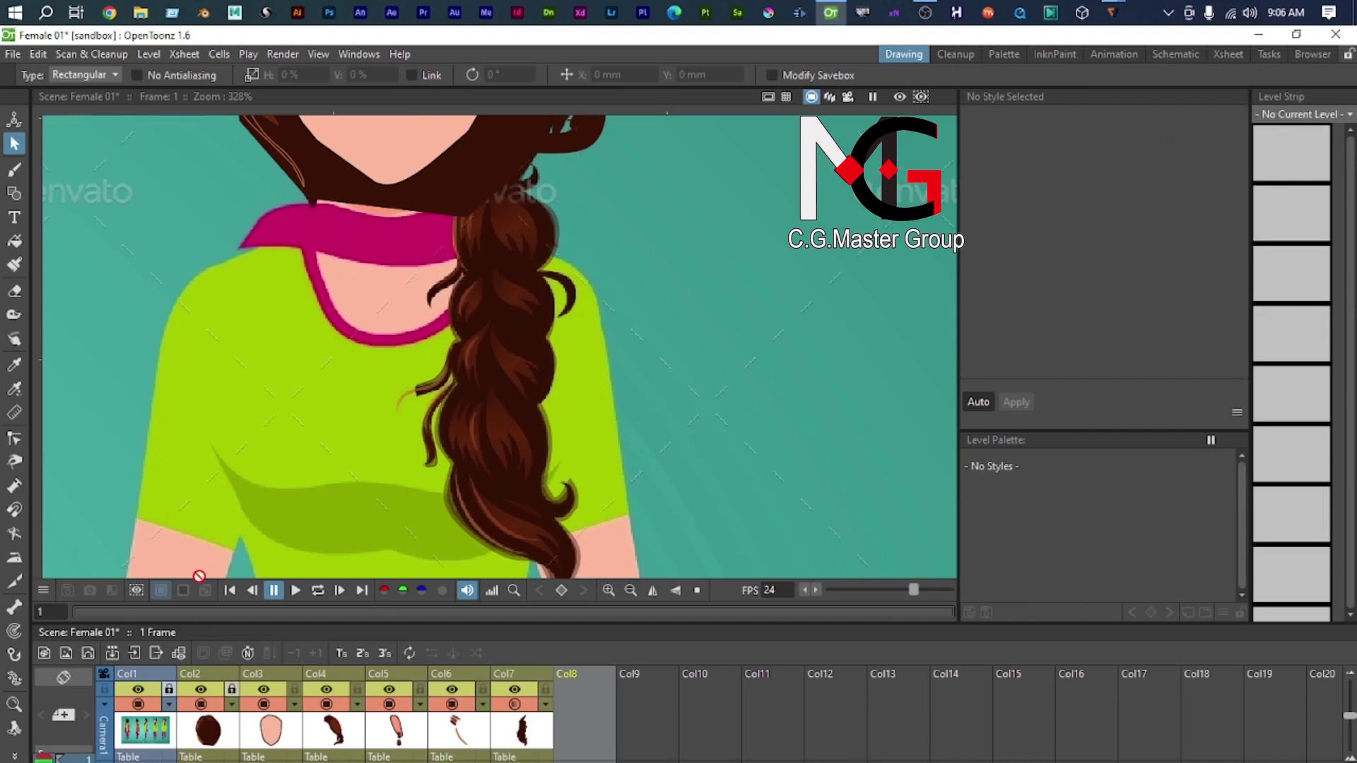
click(88, 652)
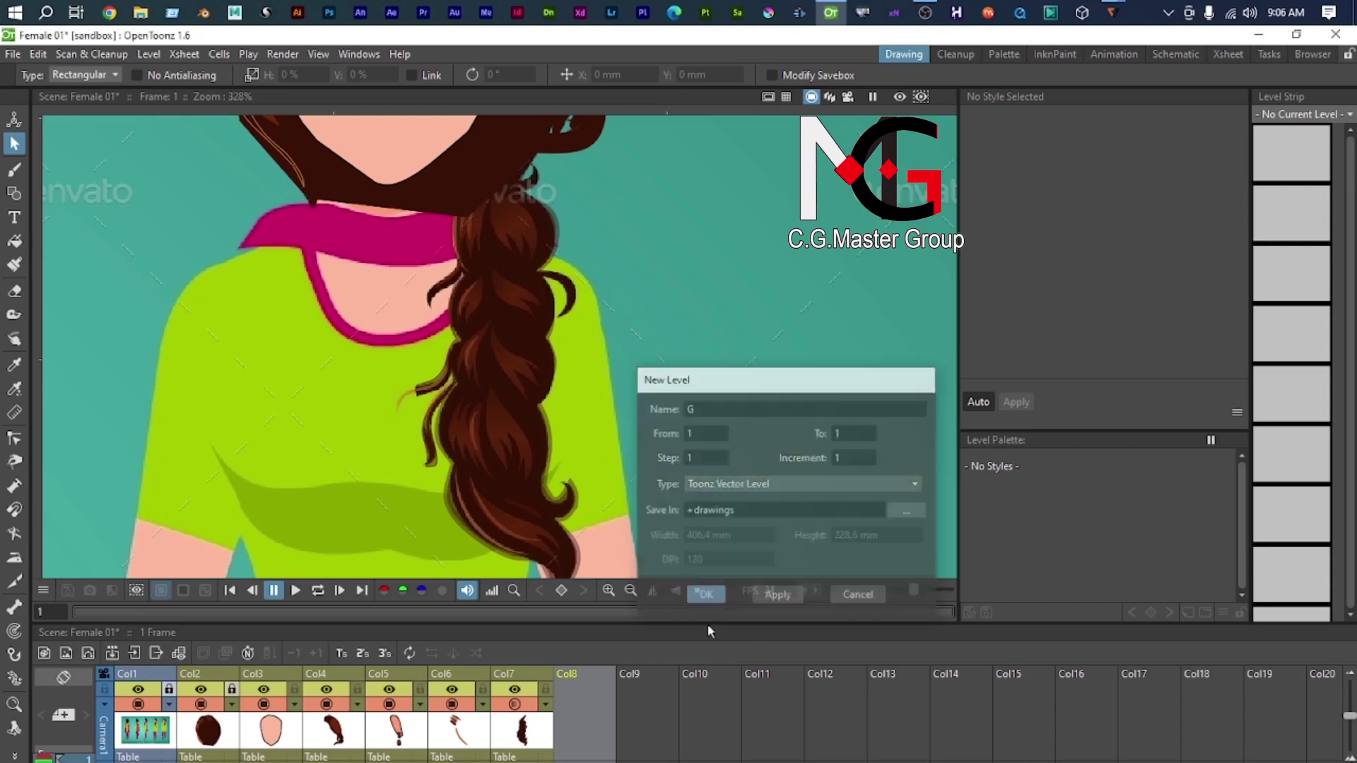
click(705, 594)
Step: Trace the right-hand highlight of the braid's uppermost segment as a closed polyline shape with forked lower tips
scroll(575, 308, up, 3)
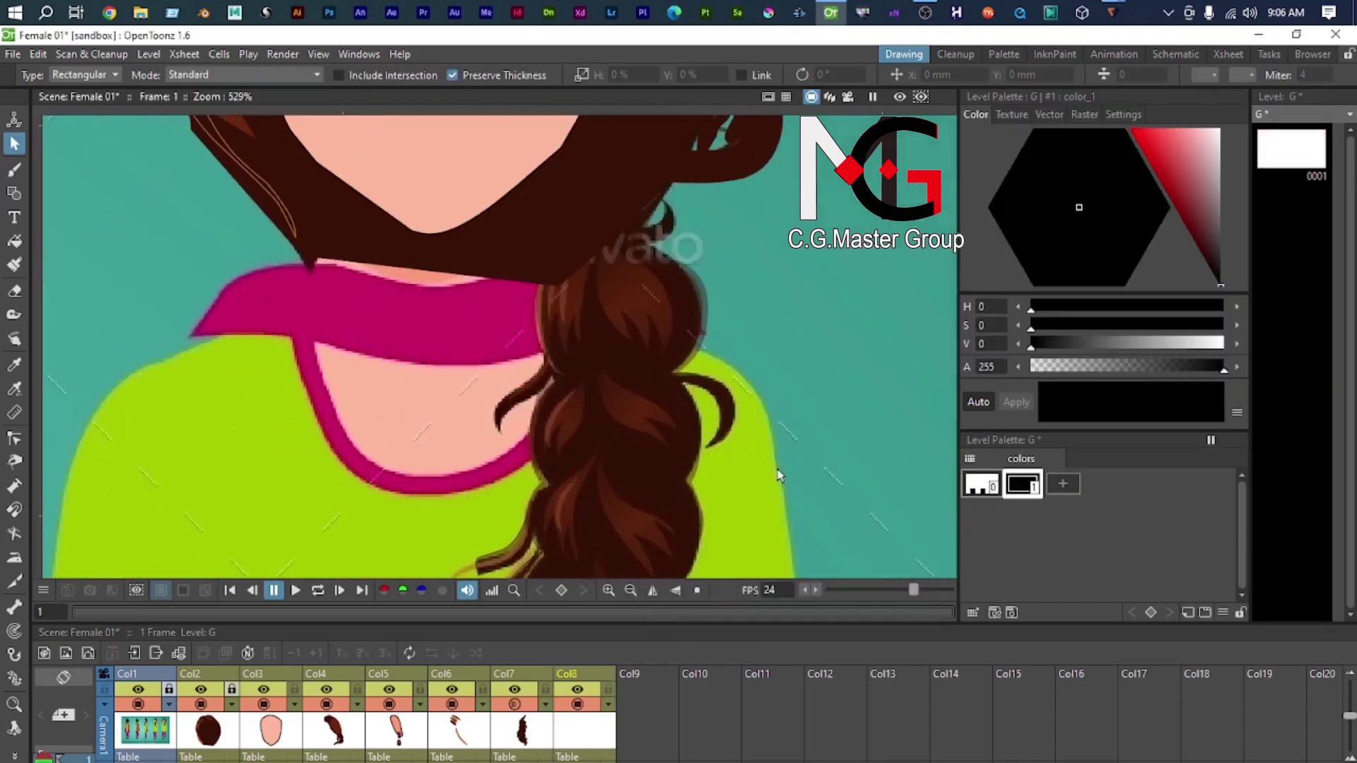
scroll(648, 276, up, 3)
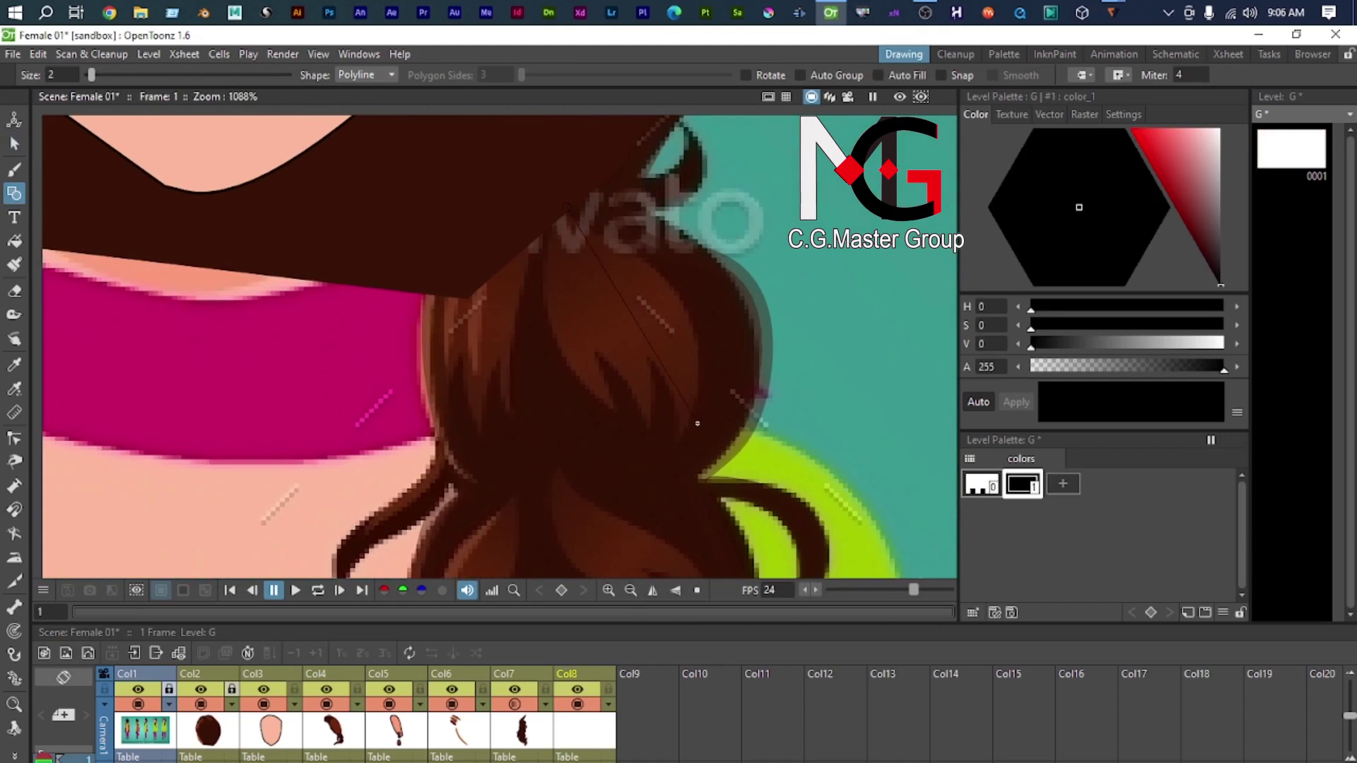
drag(683, 432, 644, 549)
click(650, 357)
drag(652, 425, 649, 436)
drag(599, 356, 576, 350)
drag(553, 228, 574, 121)
double_click(567, 211)
scroll(580, 276, down, 3)
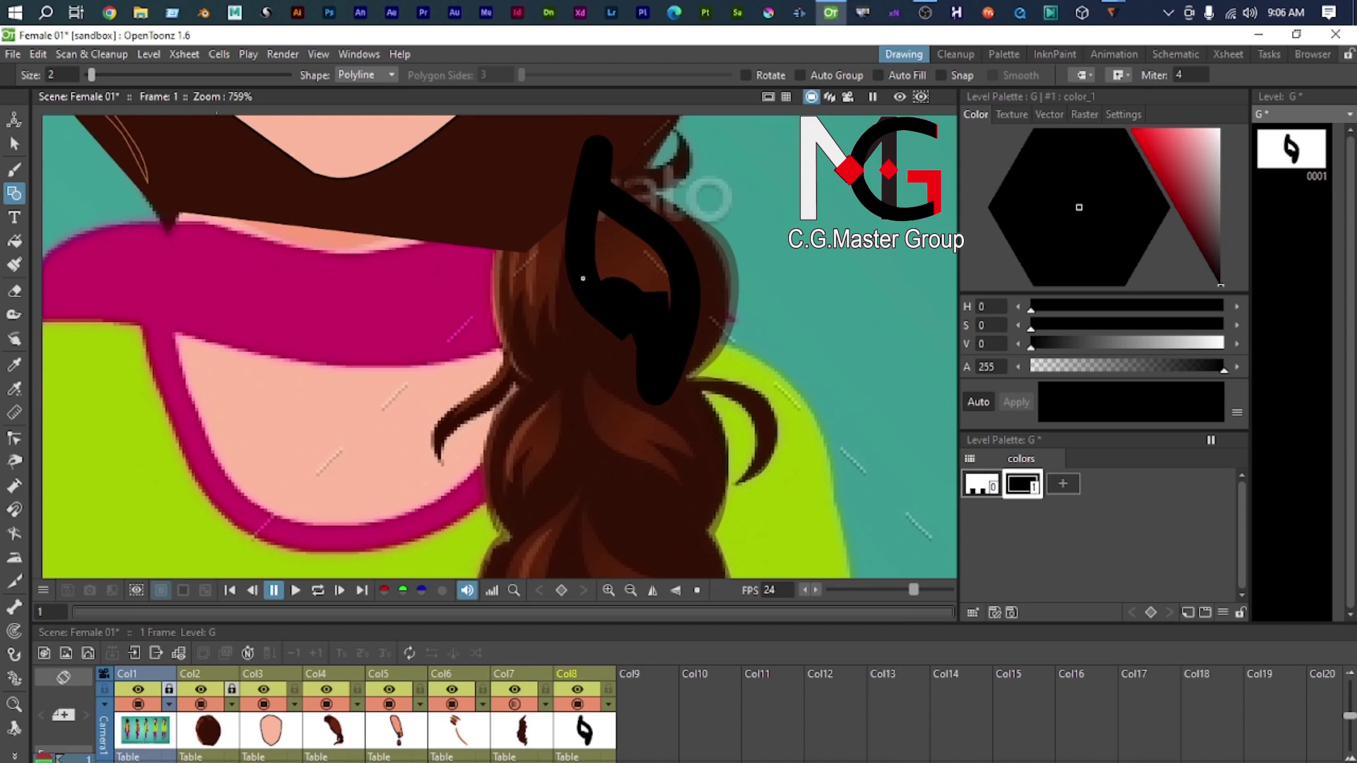
Step: Set the outline thickness of the uppermost segment's right-hand highlight to 0.01
key(s)
click(653, 388)
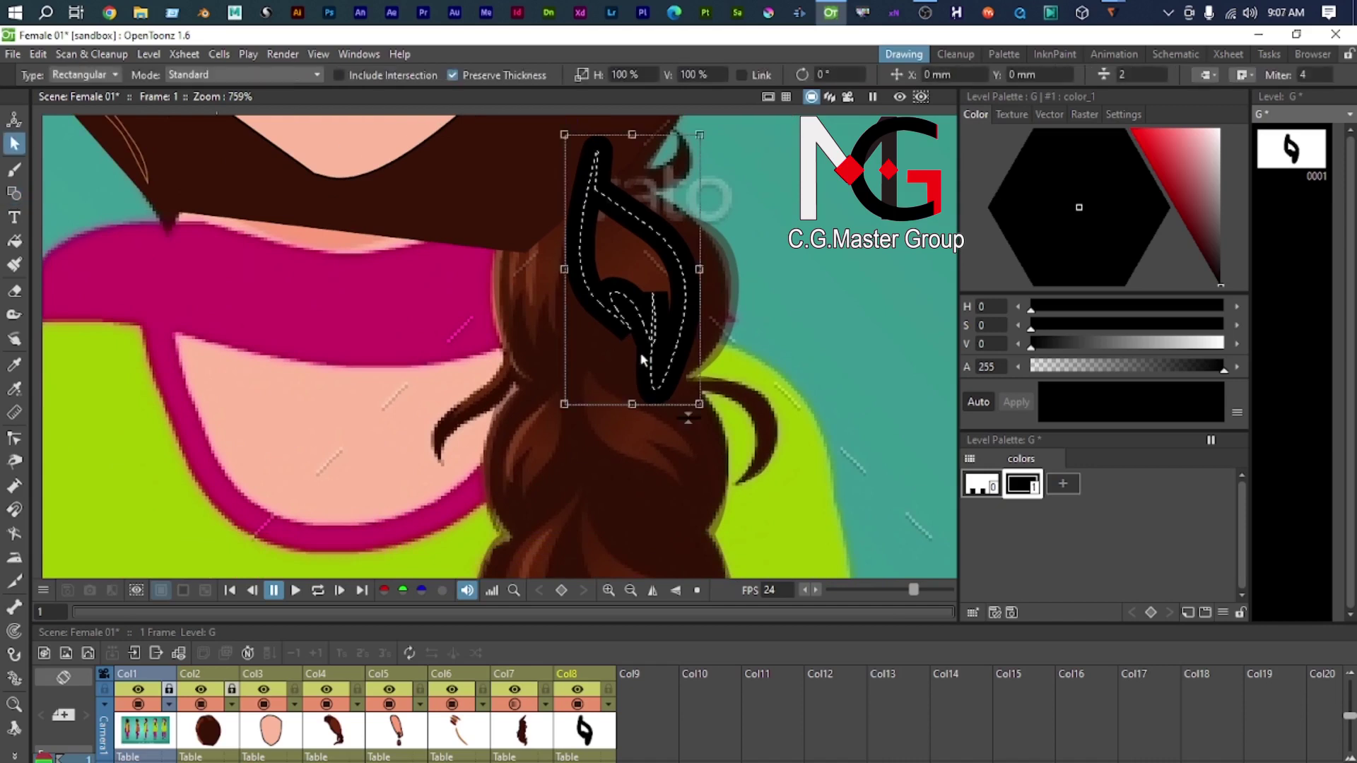
click(1098, 75)
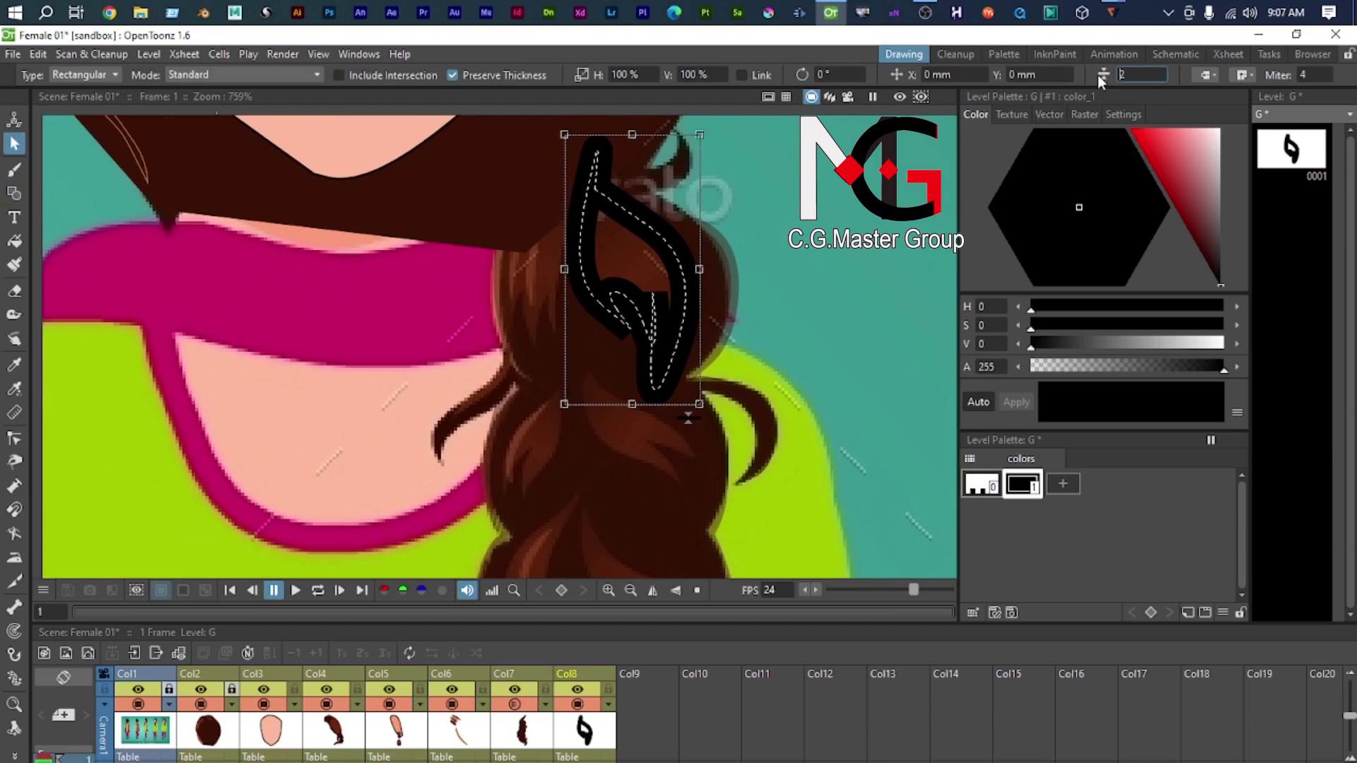
text(0.01)
key(Return)
Step: Trace the left-hand highlight of the braid's uppermost segment, including its jagged lower tips and the loose strand beside it, as a closed polyline
scroll(592, 366, down, 2)
scroll(637, 319, up, 3)
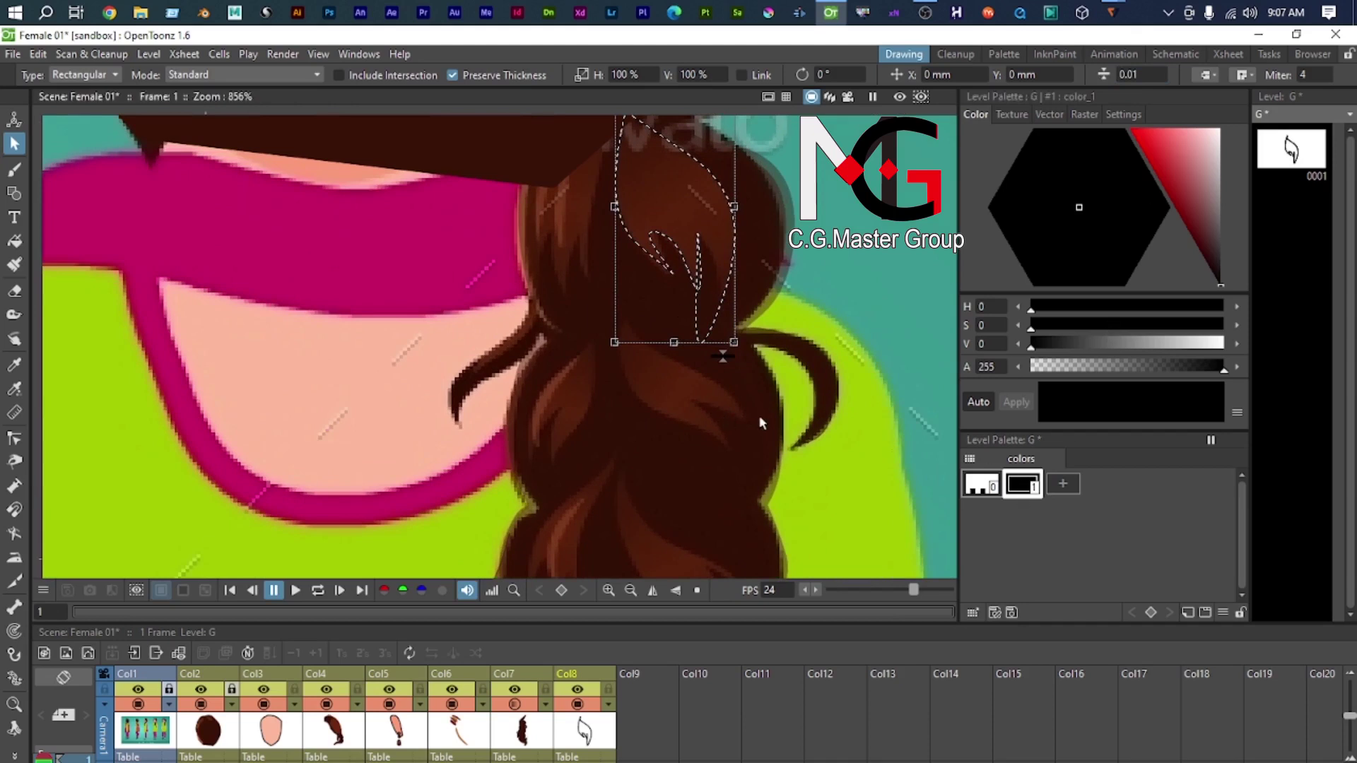
scroll(685, 401, up, 1)
key(g)
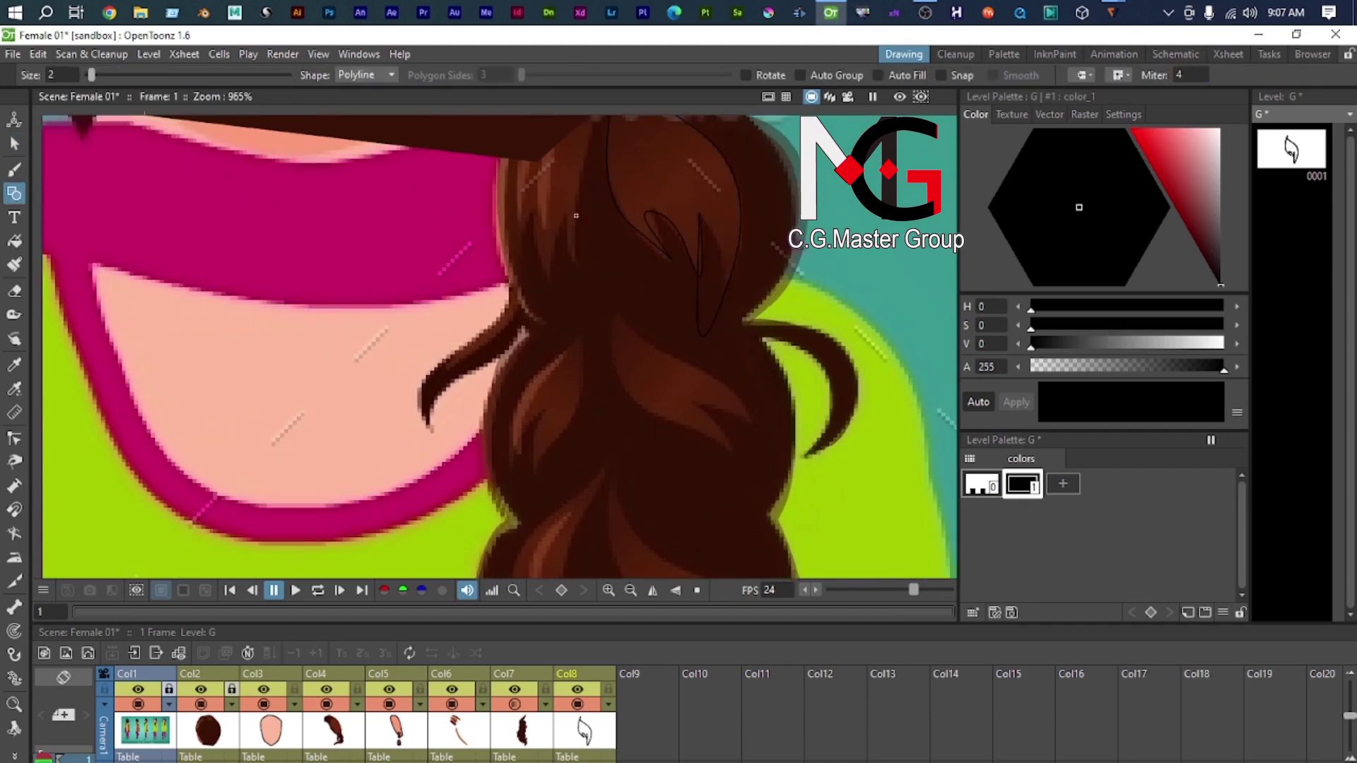
drag(581, 204, 550, 265)
drag(527, 435, 530, 489)
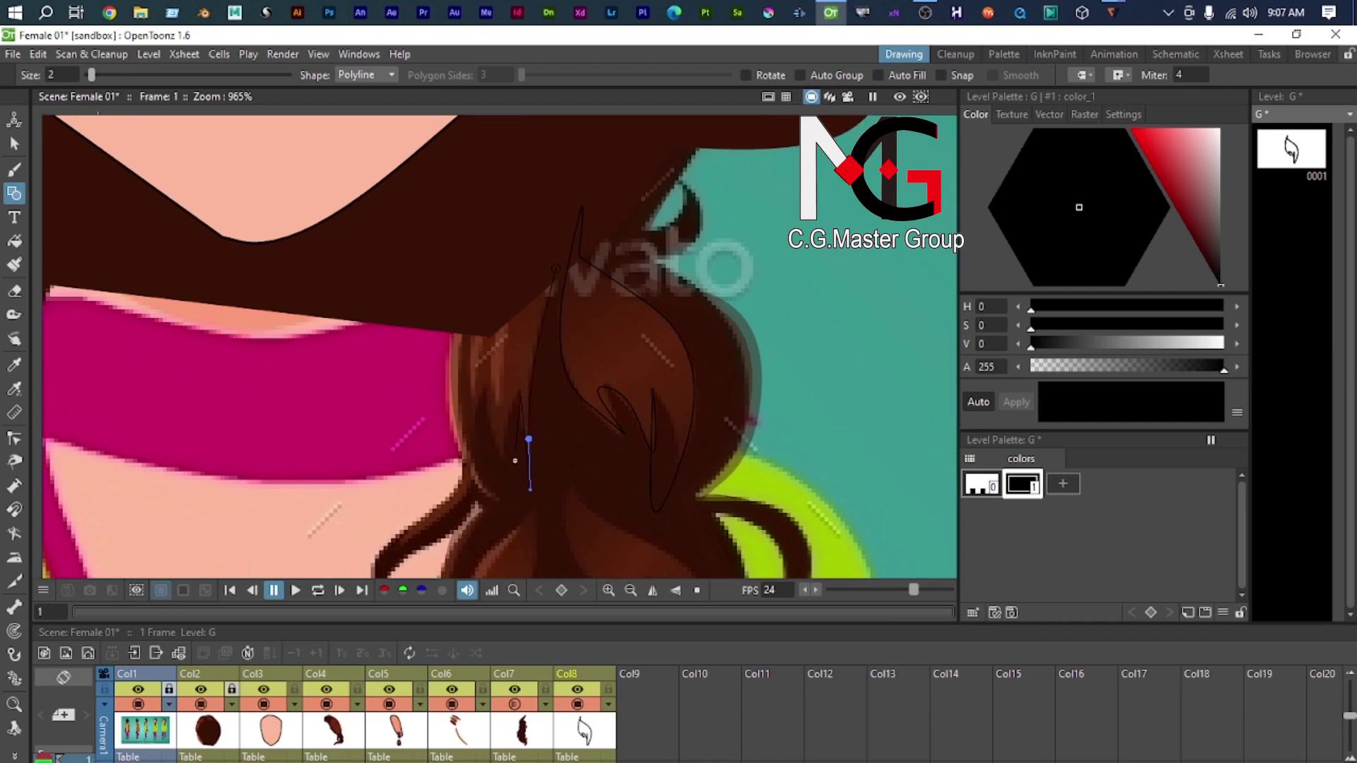
drag(504, 460, 477, 473)
drag(450, 524, 553, 341)
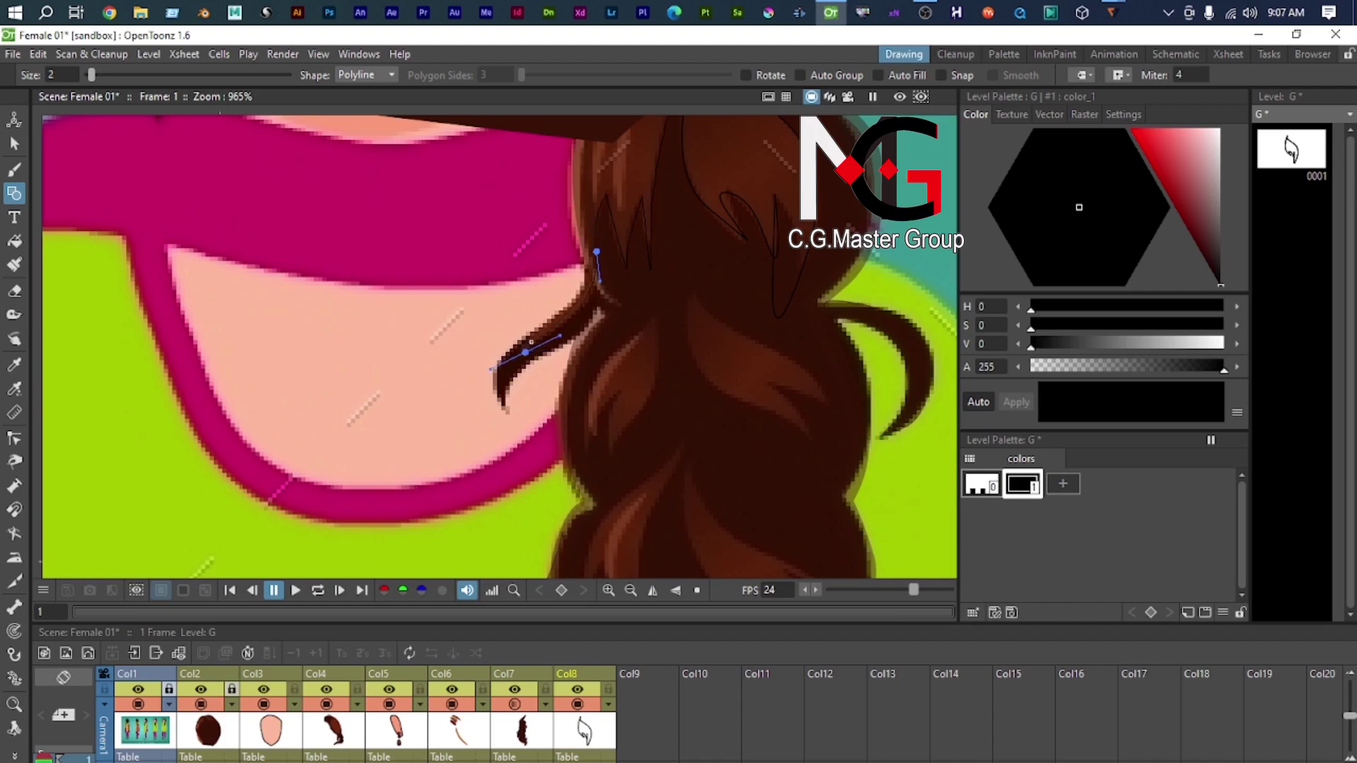
scroll(564, 425, up, 2)
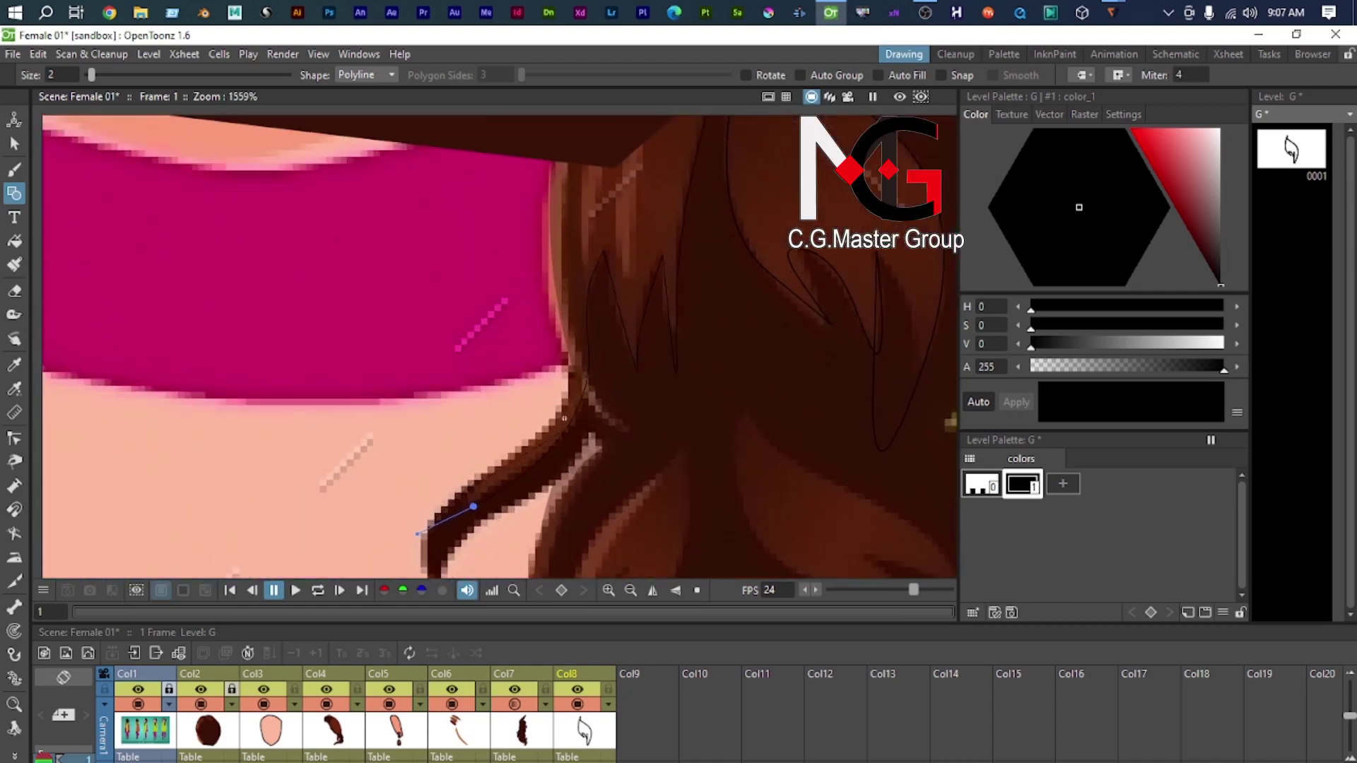
drag(566, 384, 513, 496)
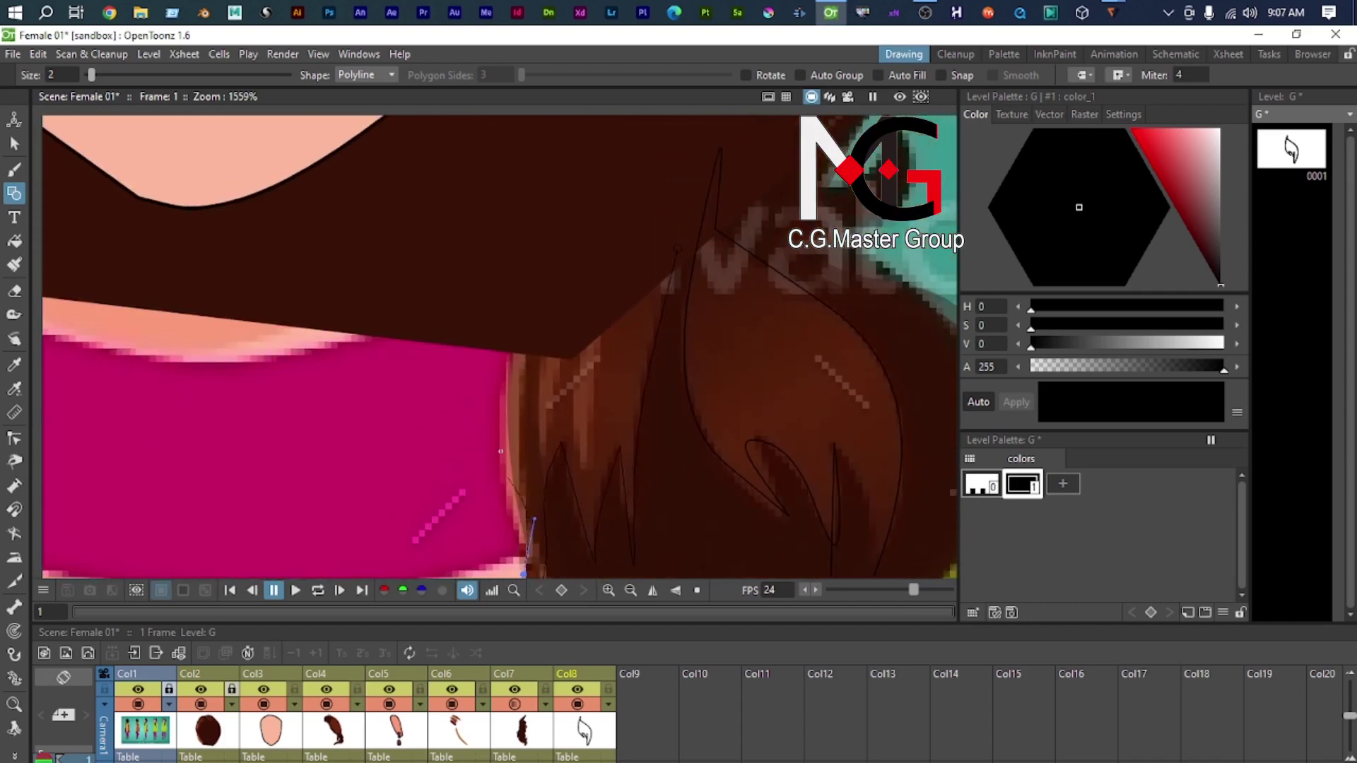
mouse_move(512, 351)
mouse_down()
mouse_move(541, 277)
mouse_move(551, 299)
mouse_up()
scroll(549, 275, down, 3)
click(616, 270)
scroll(565, 340, down, 4)
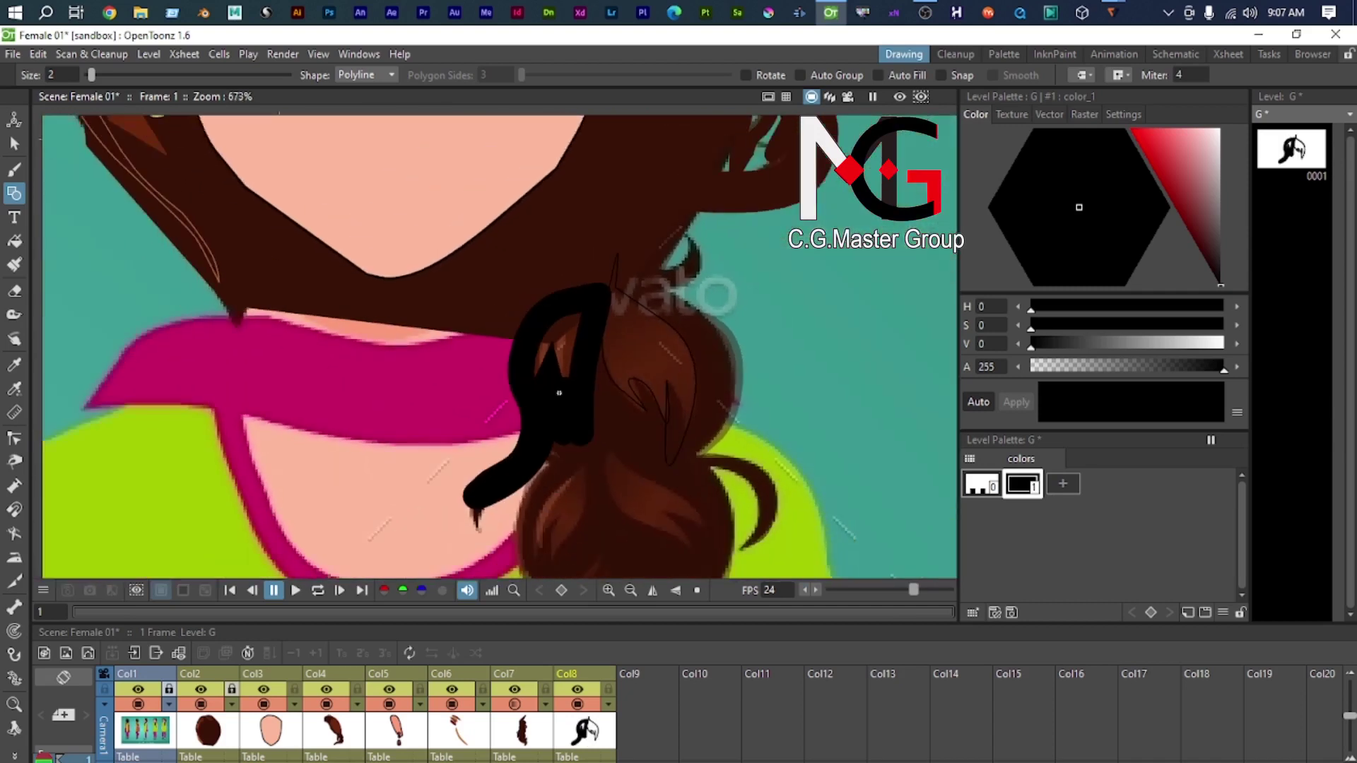
scroll(559, 393, up, 2)
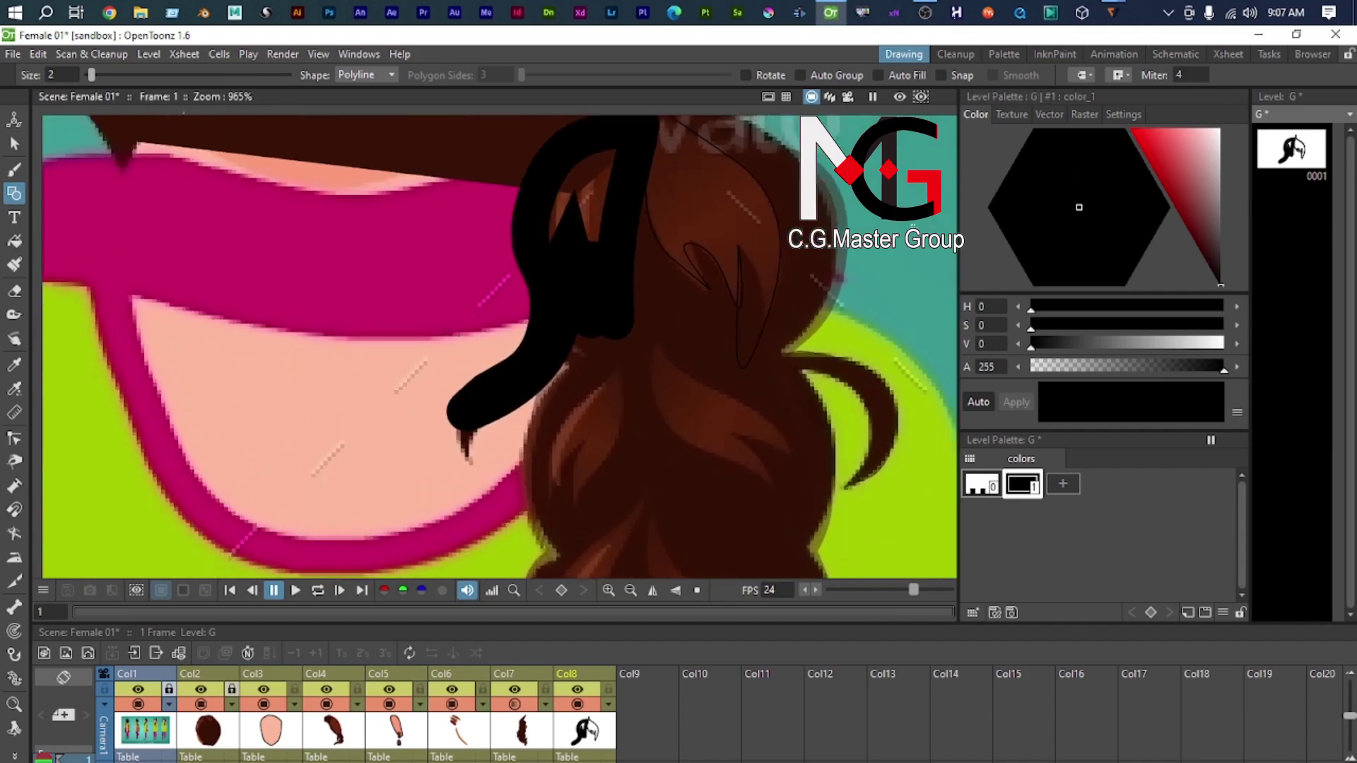
Step: Set the outline thickness of the uppermost segment's left-hand highlight to 0.01
key(s)
click(619, 262)
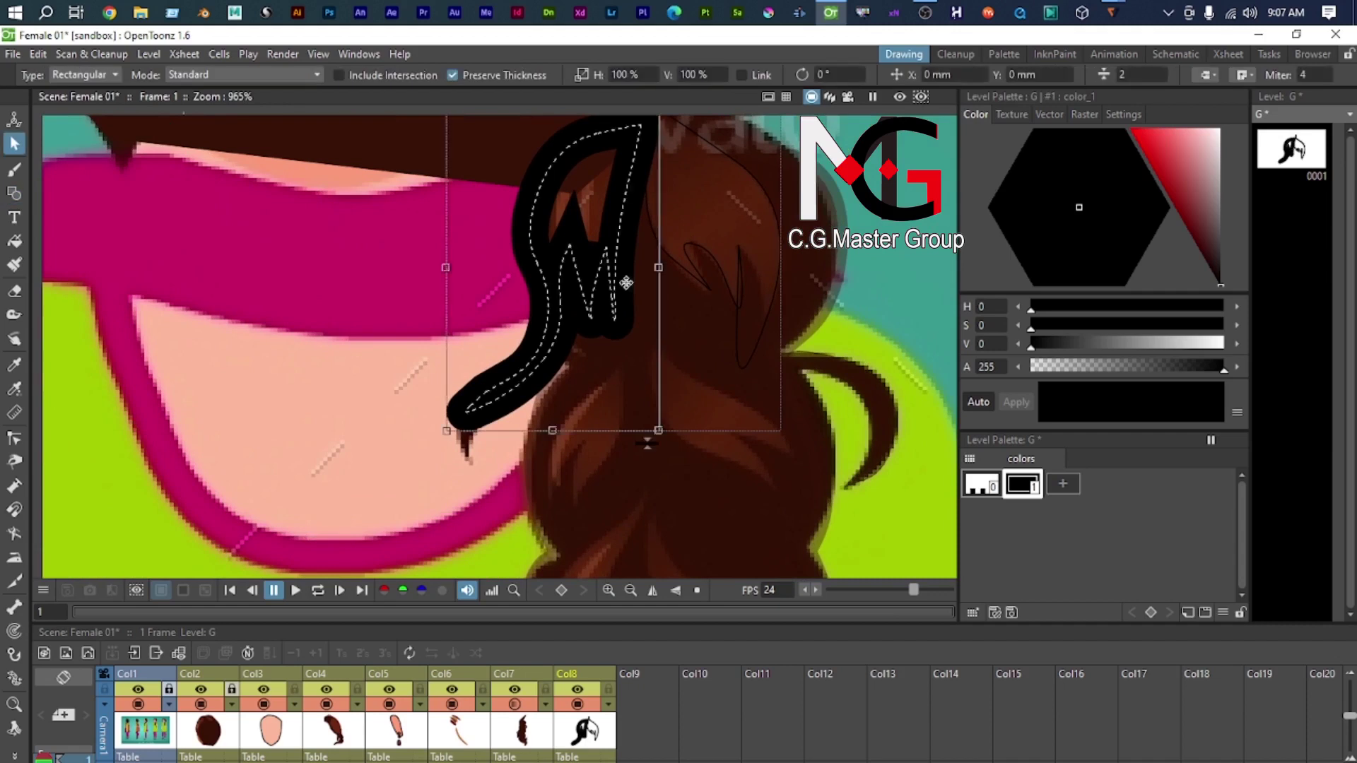
click(1143, 68)
text(0.012)
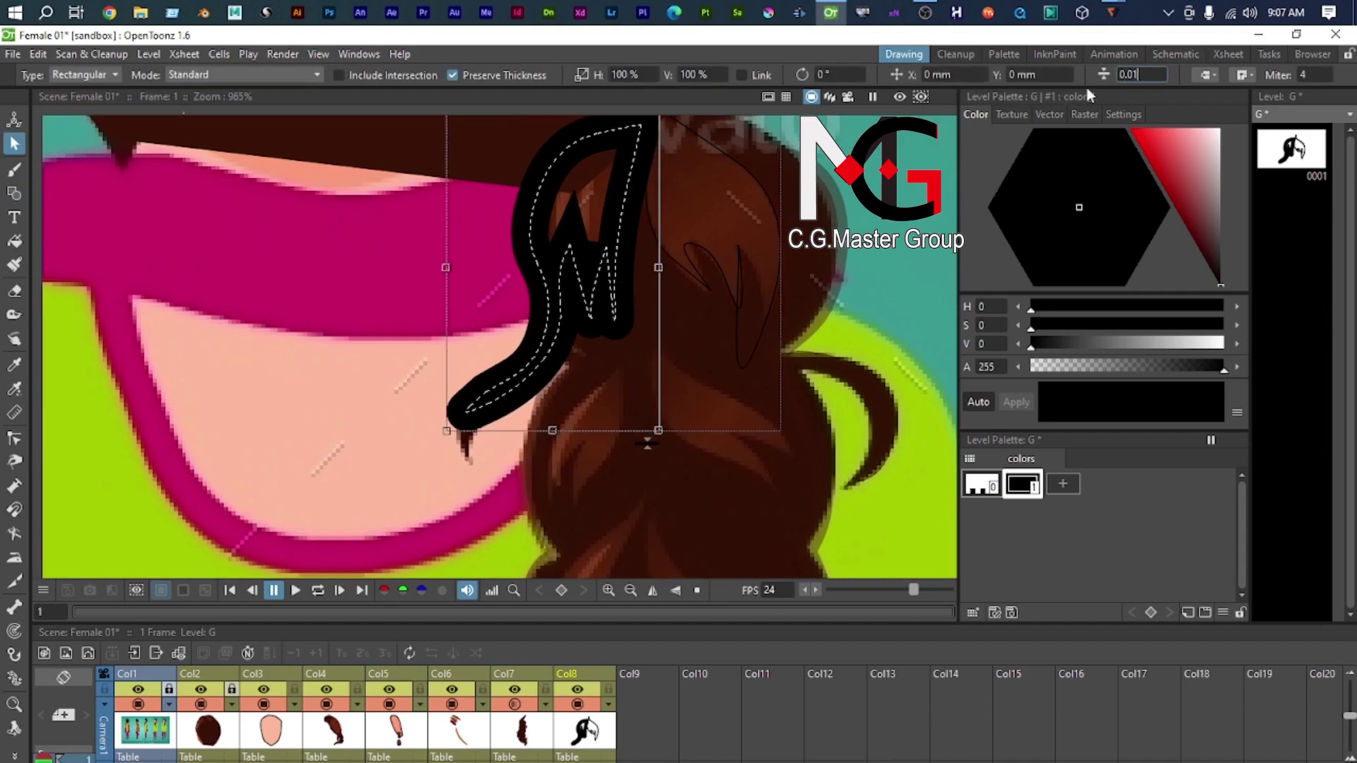
key(Return)
Step: Trace the right-hand highlight of the braid's second segment as a closed, forked polyline shape
scroll(616, 338, down, 3)
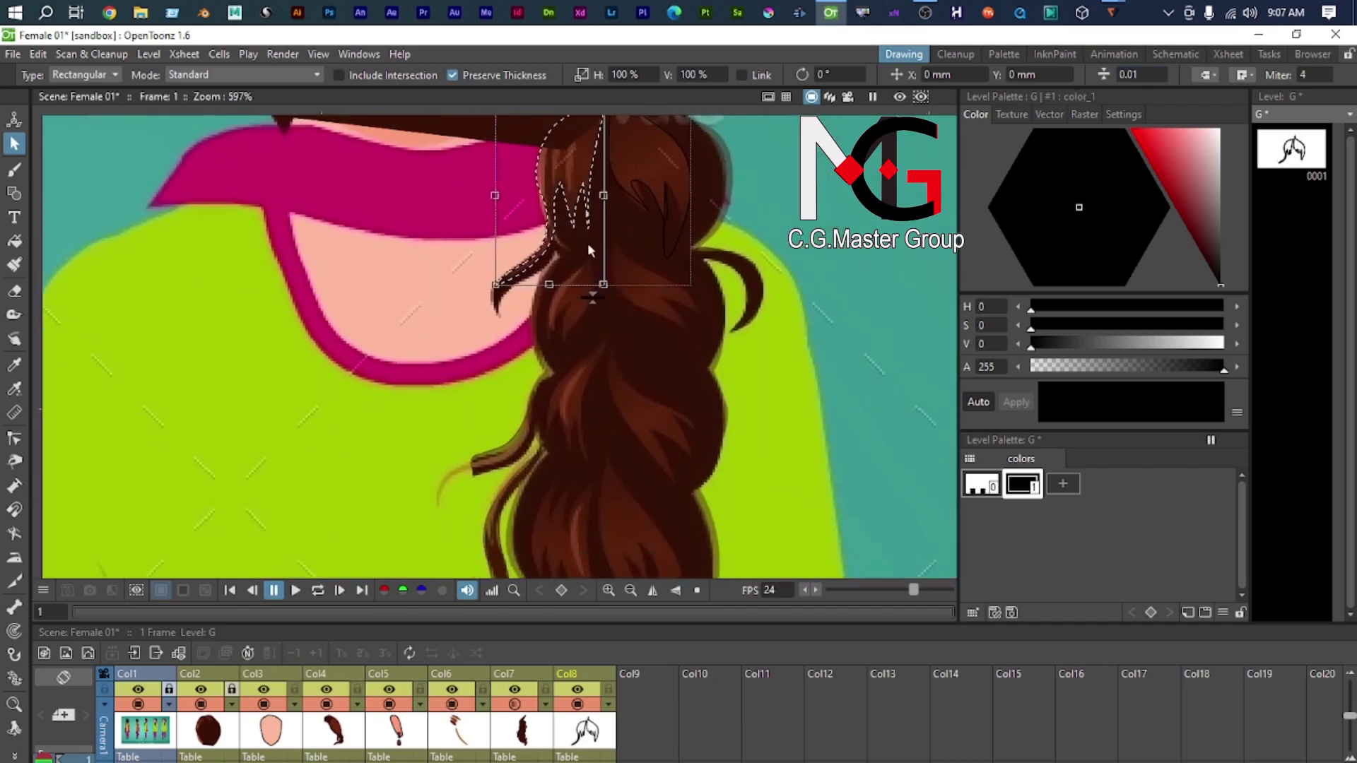
scroll(617, 357, up, 3)
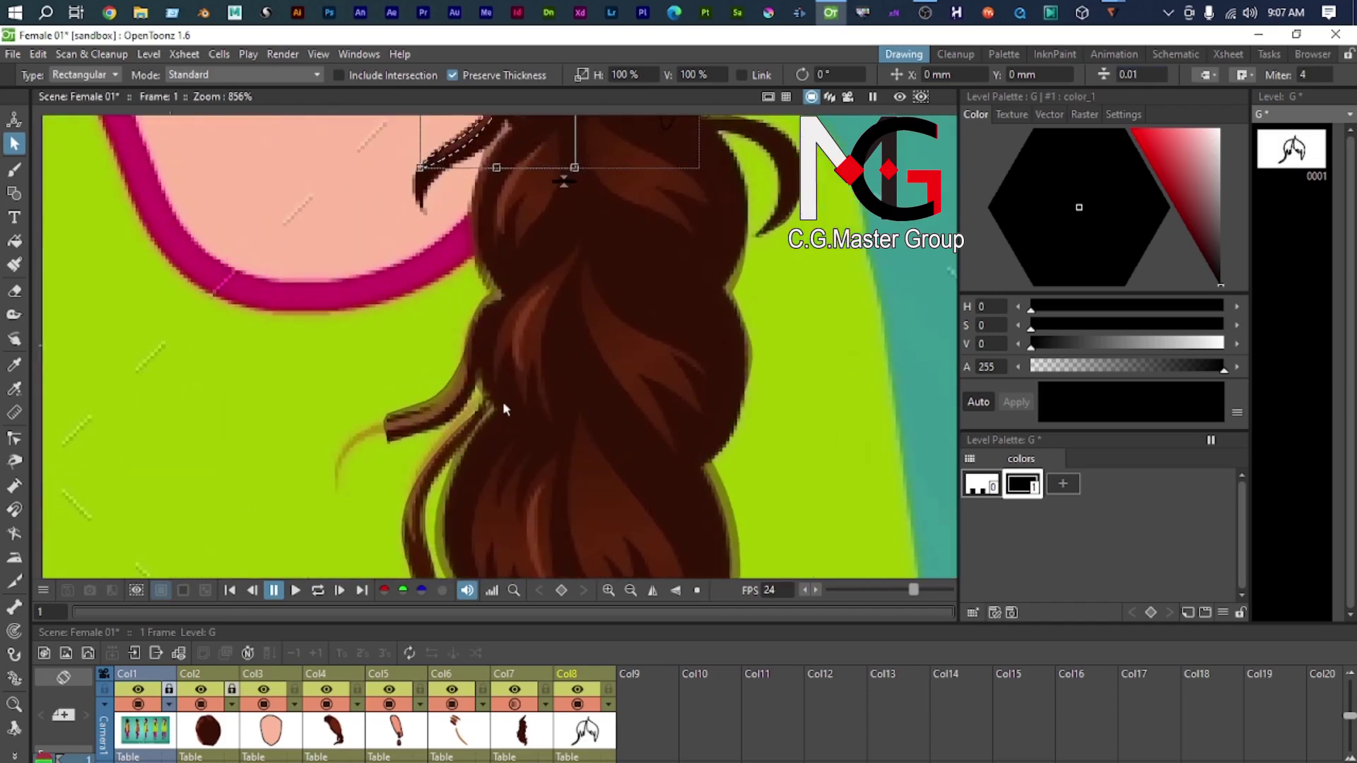
scroll(633, 373, down, 3)
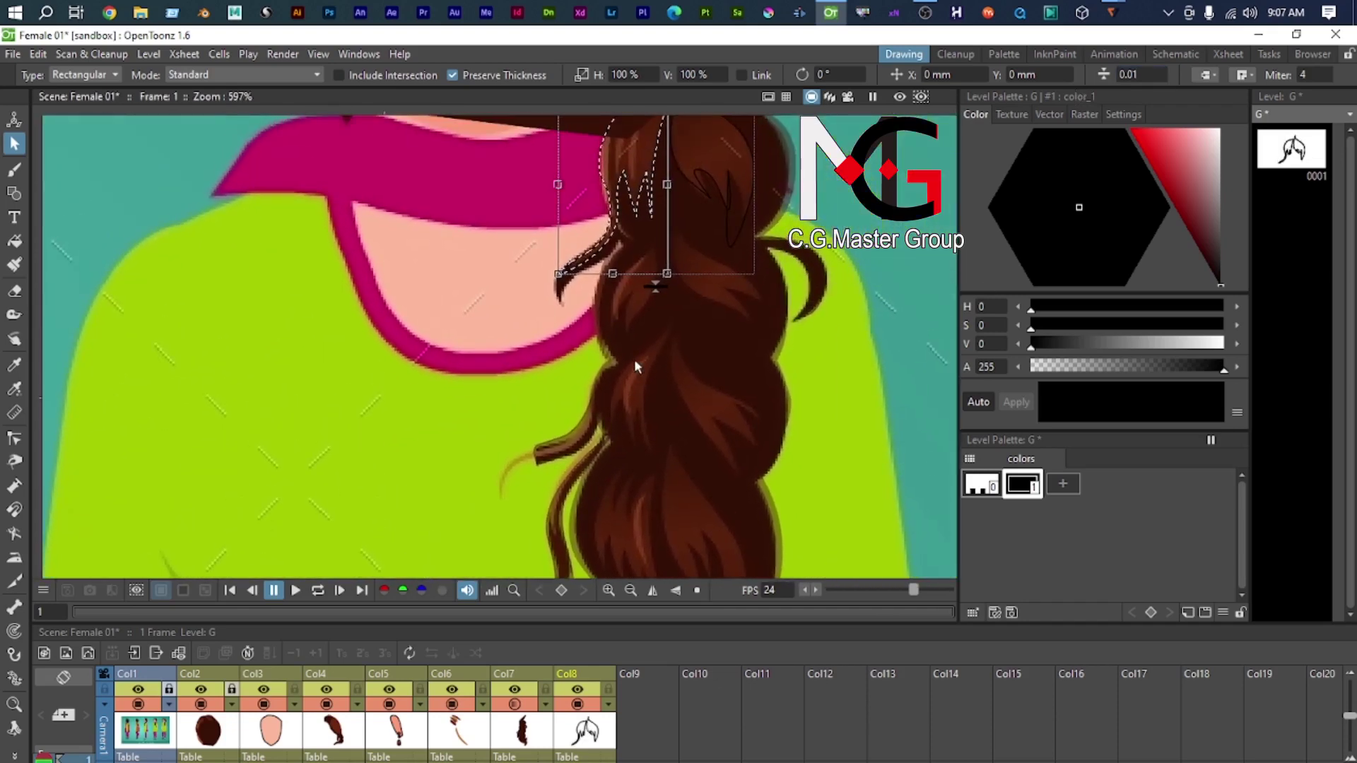
drag(668, 344, 649, 360)
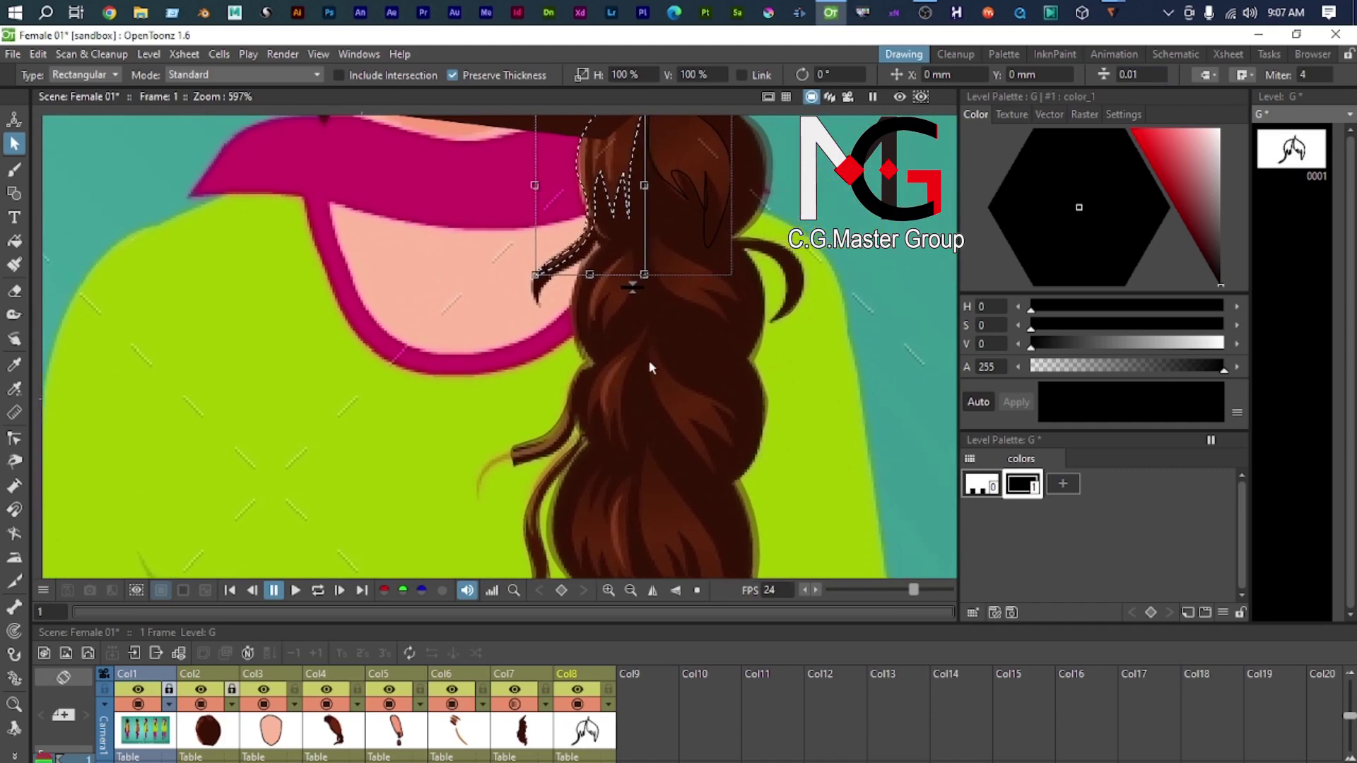
key(g)
scroll(699, 262, up, 5)
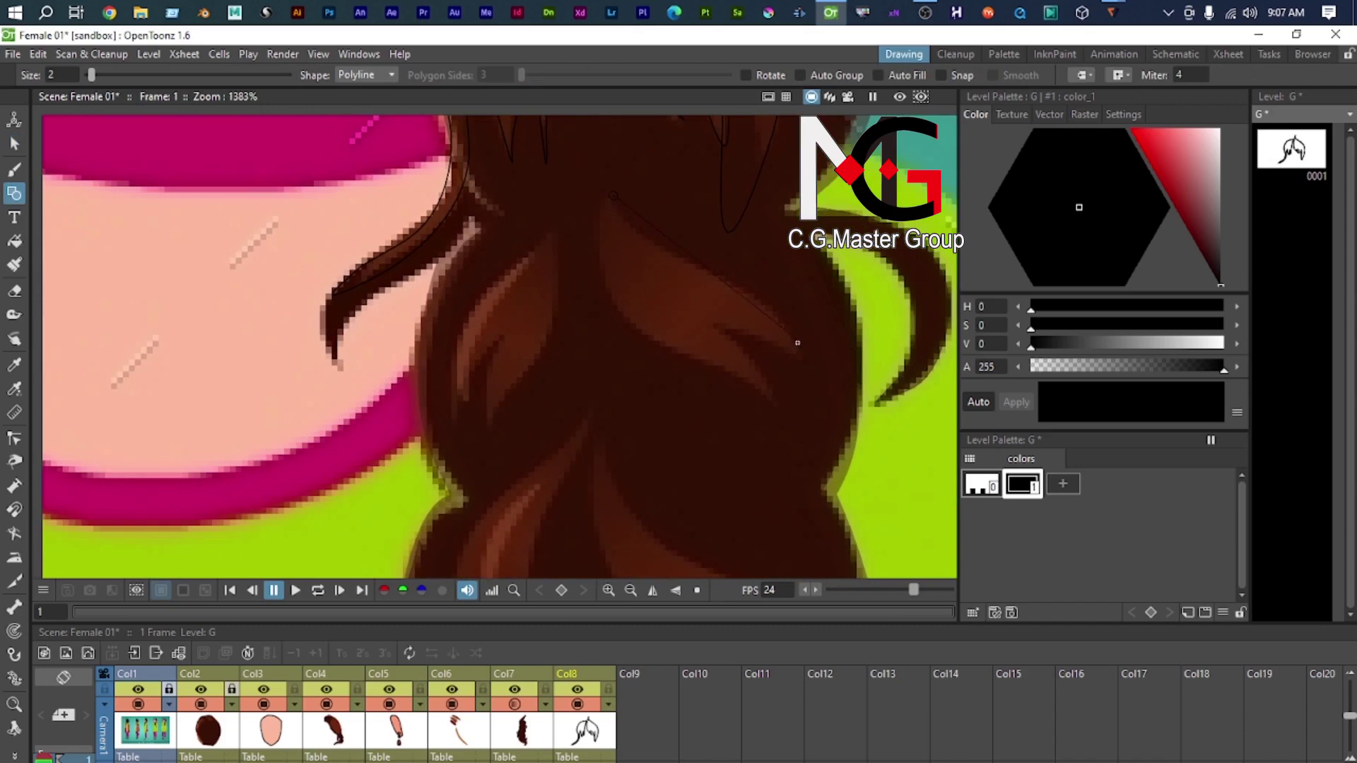
drag(740, 283, 819, 308)
drag(718, 319, 762, 333)
drag(776, 401, 786, 445)
drag(697, 362, 678, 355)
drag(612, 199, 640, 124)
Step: Set the outline thickness of the second segment's right-hand highlight to 0.01
key(s)
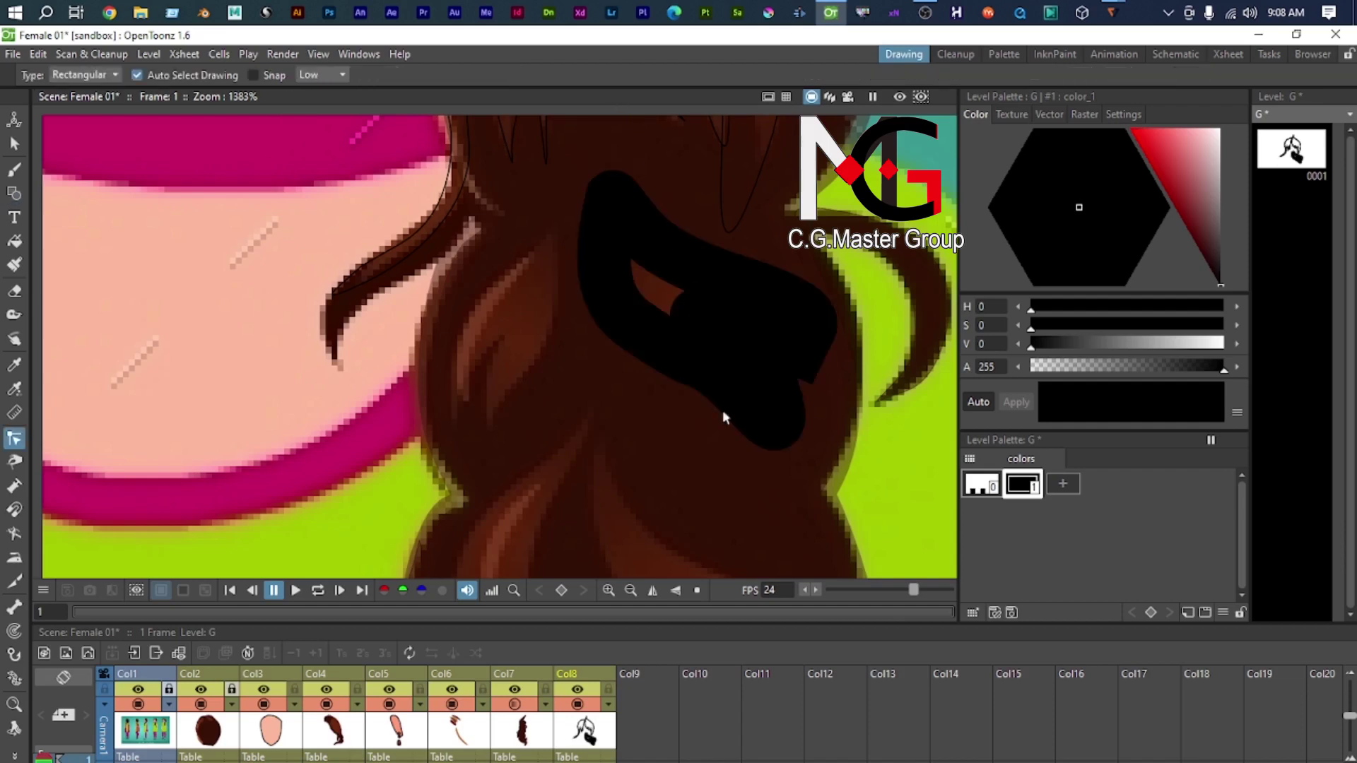
key(s)
click(733, 314)
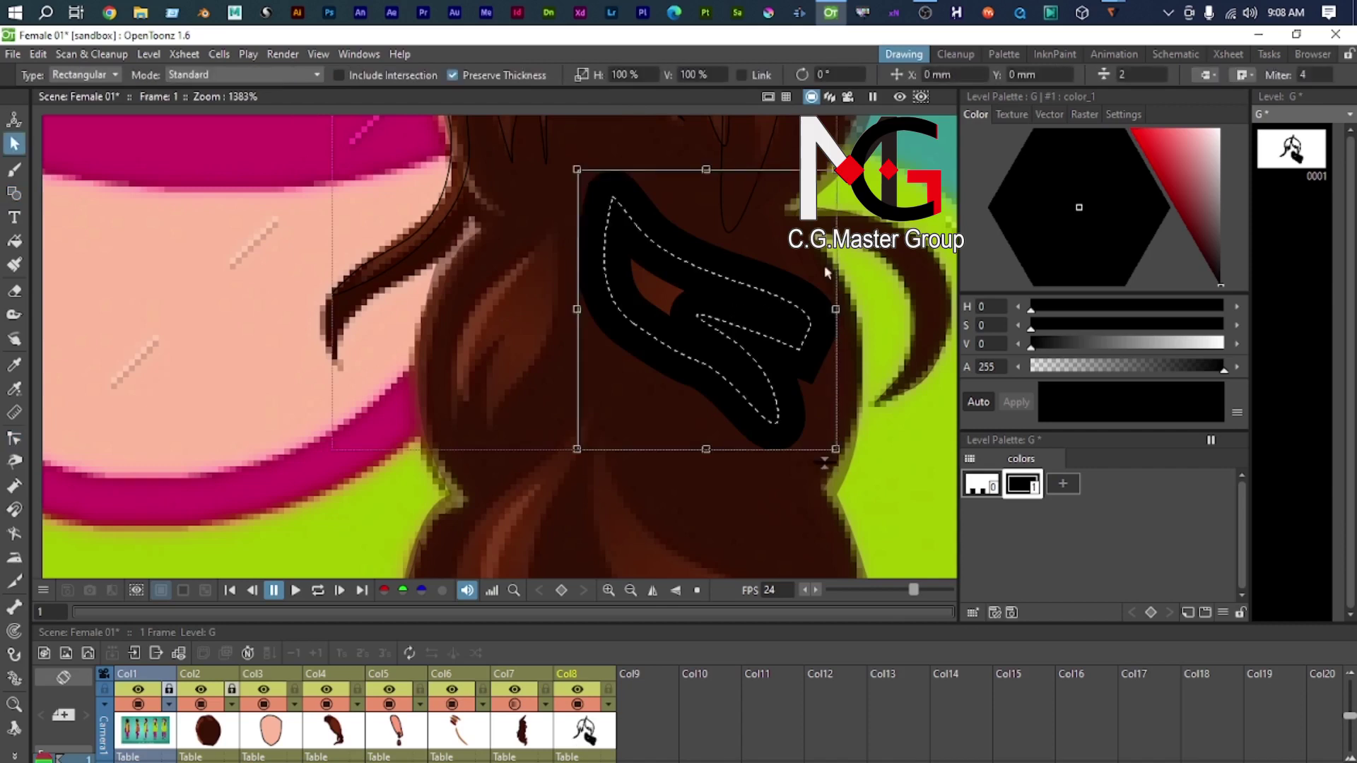
click(1135, 68)
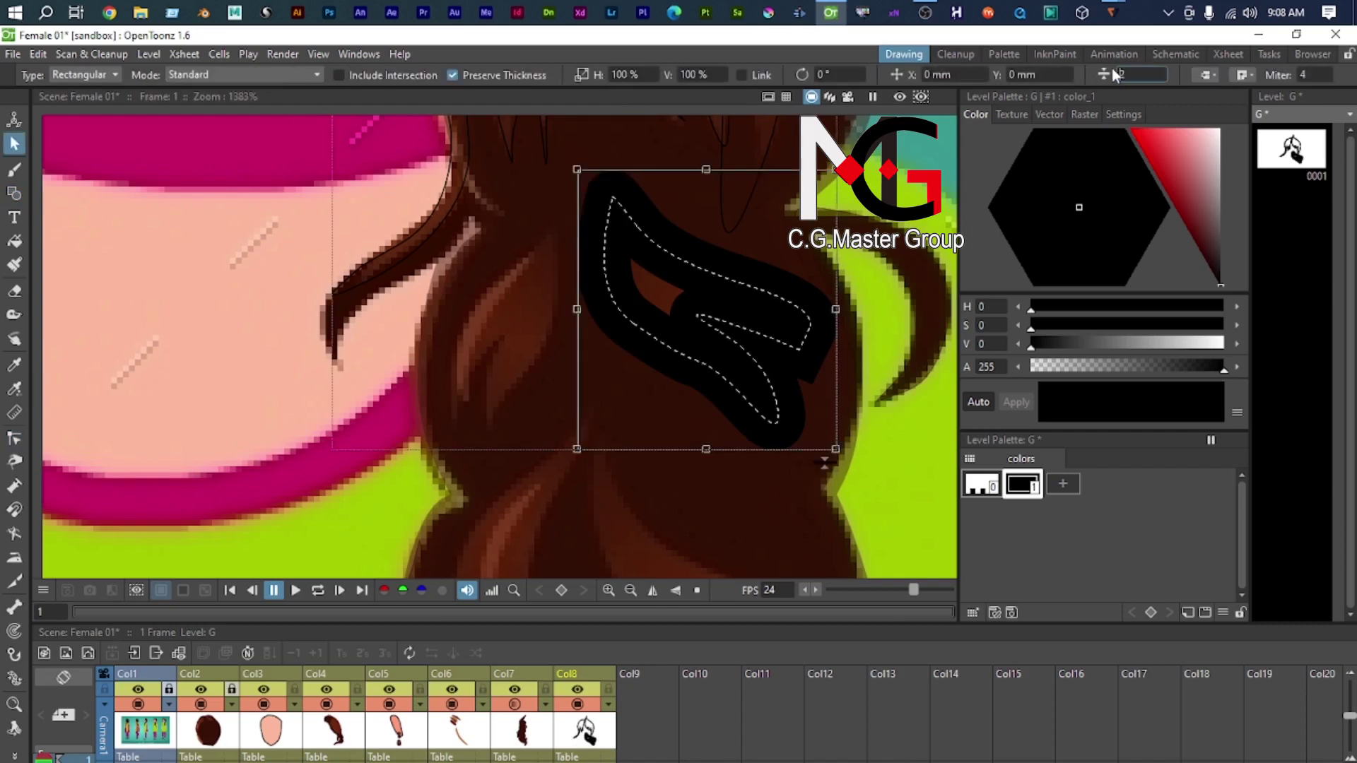
text(0.01)
key(Return)
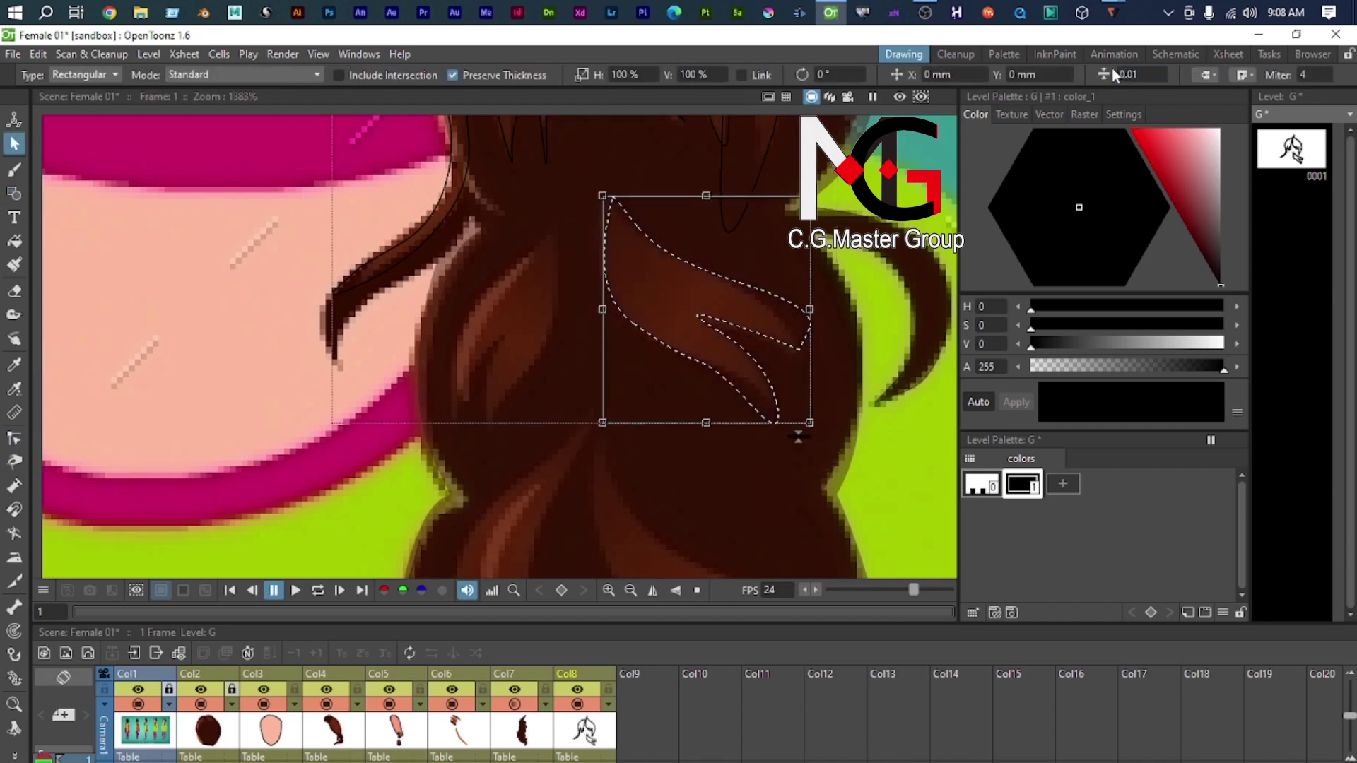
Step: Reshape the second segment's right-hand highlight by adjusting its curve handles so the notch and both forked tips become sharp points
key(c)
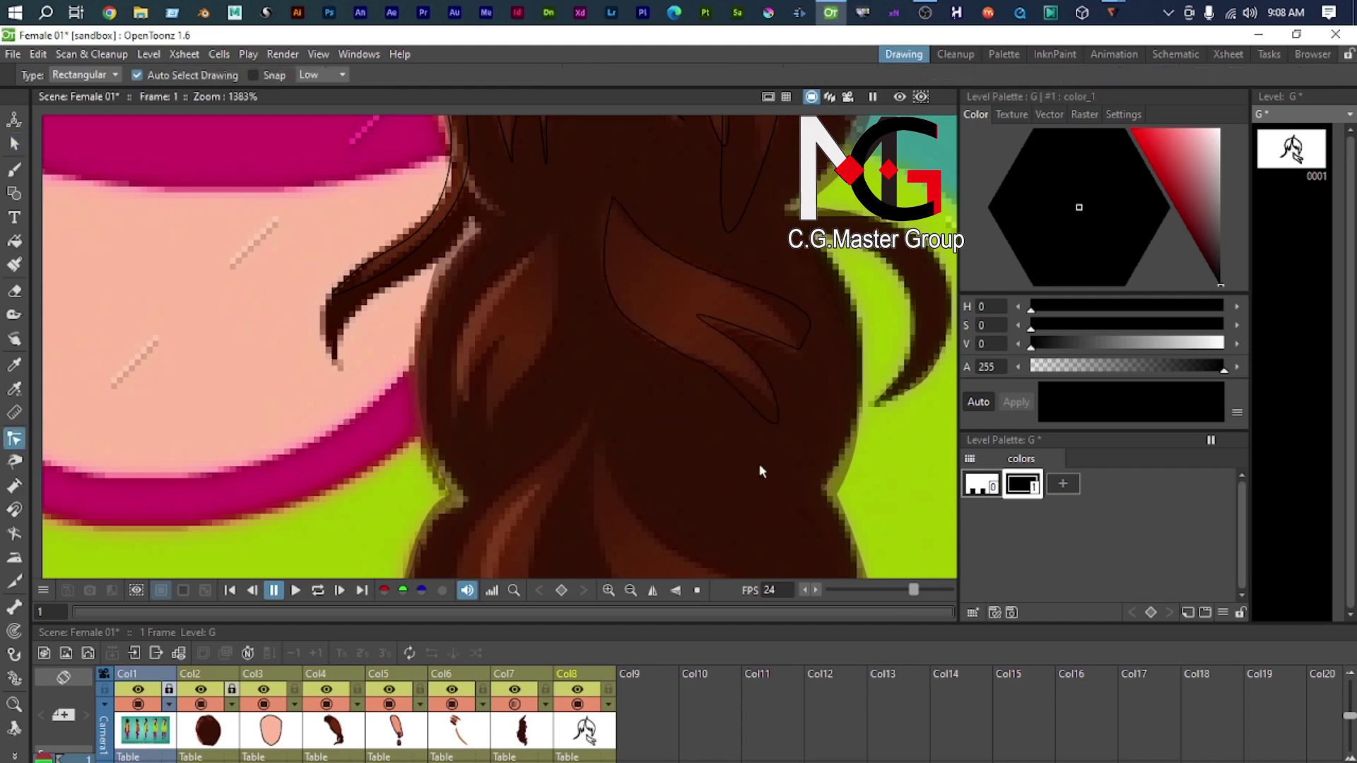
scroll(781, 424, up, 1)
click(781, 424)
scroll(781, 424, up, 2)
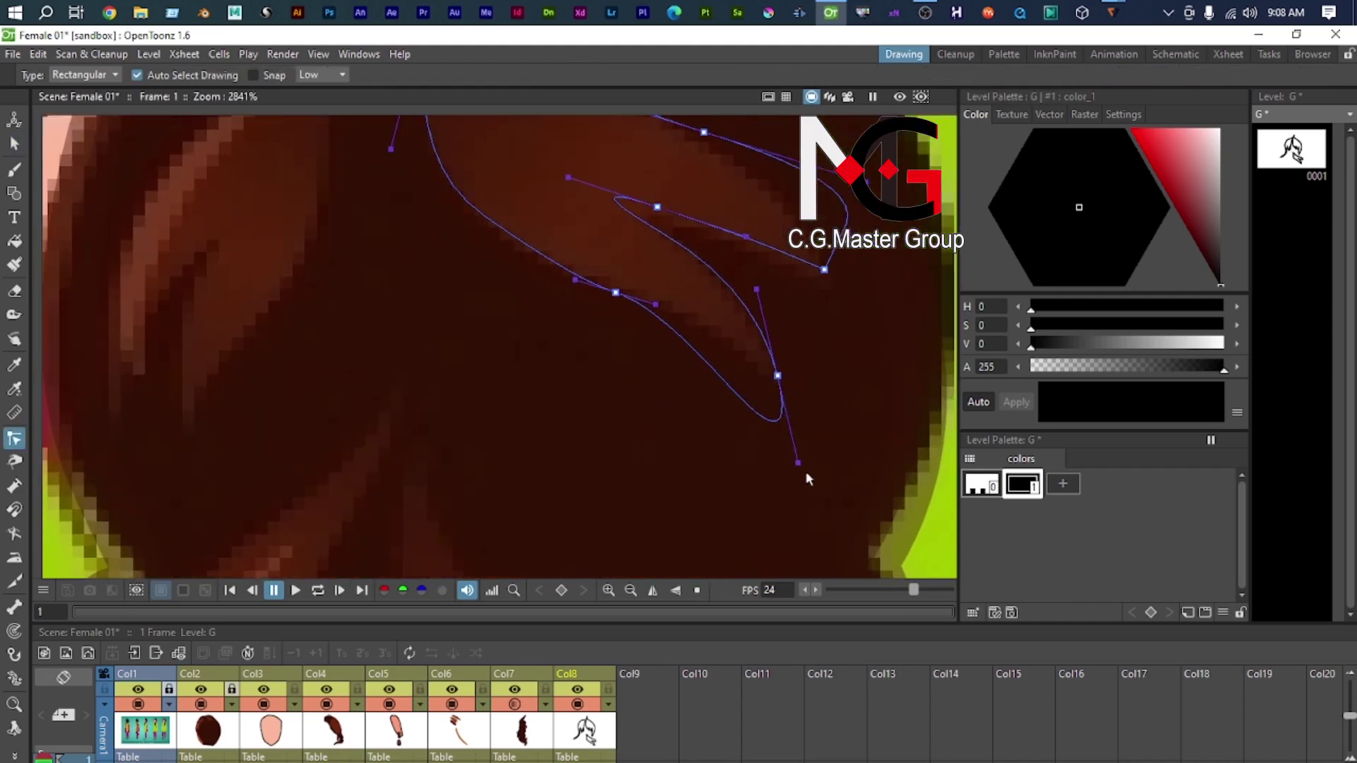
drag(730, 359, 690, 309)
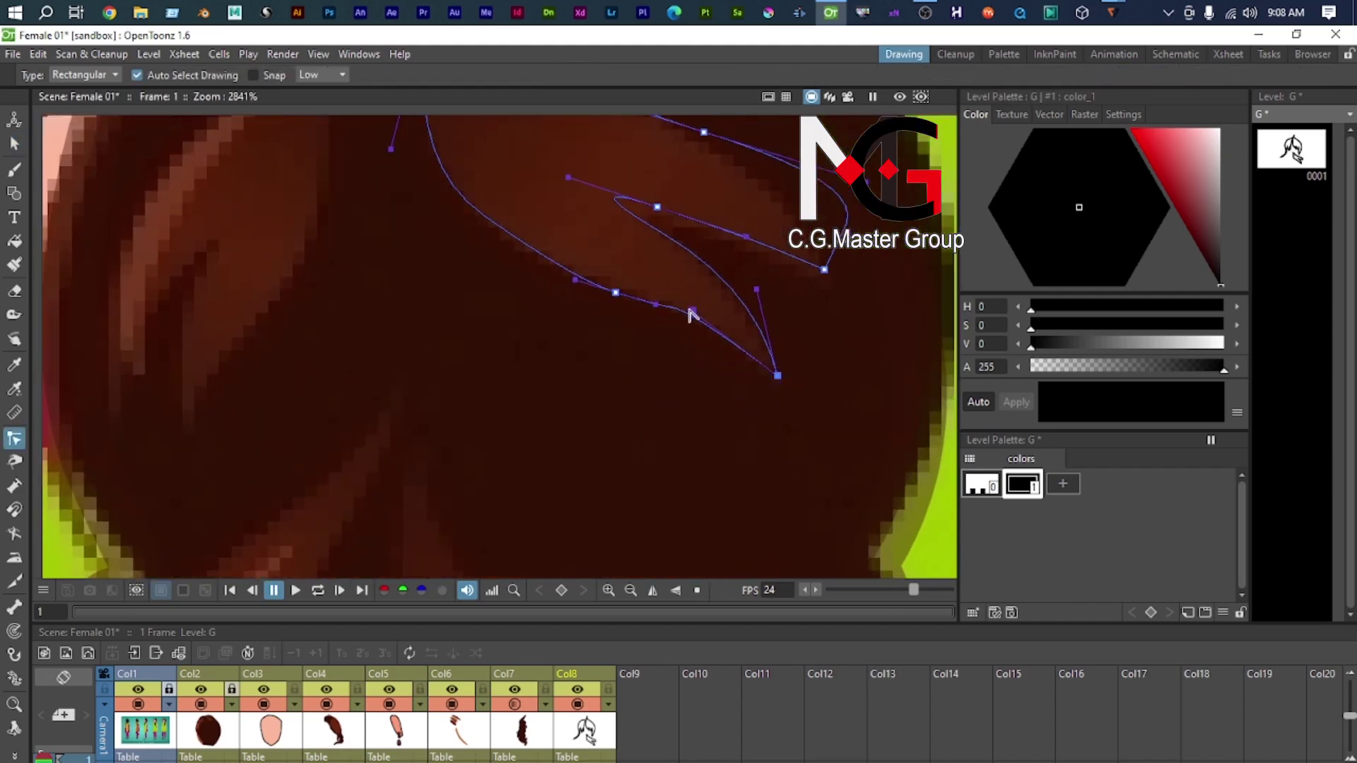
drag(569, 178, 657, 207)
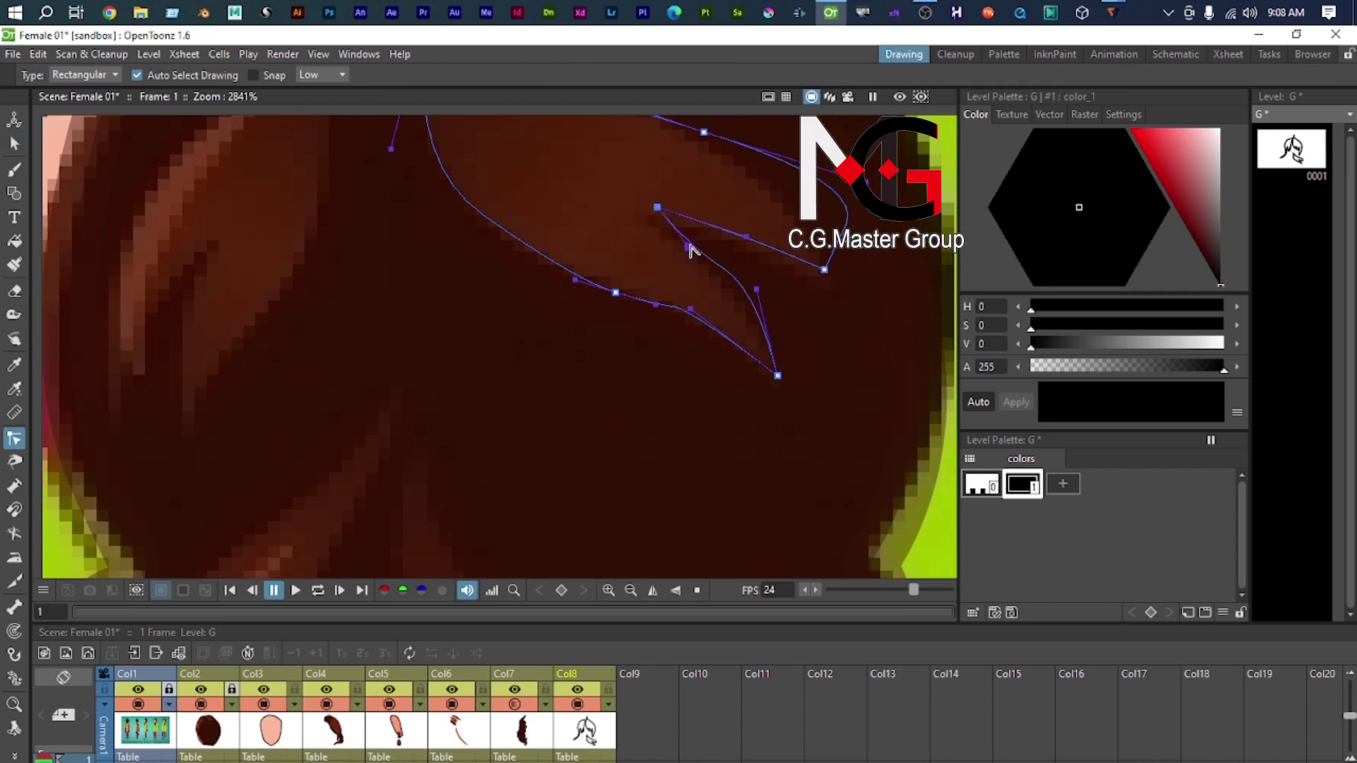
drag(714, 267, 695, 257)
drag(756, 290, 737, 388)
scroll(712, 274, down, 2)
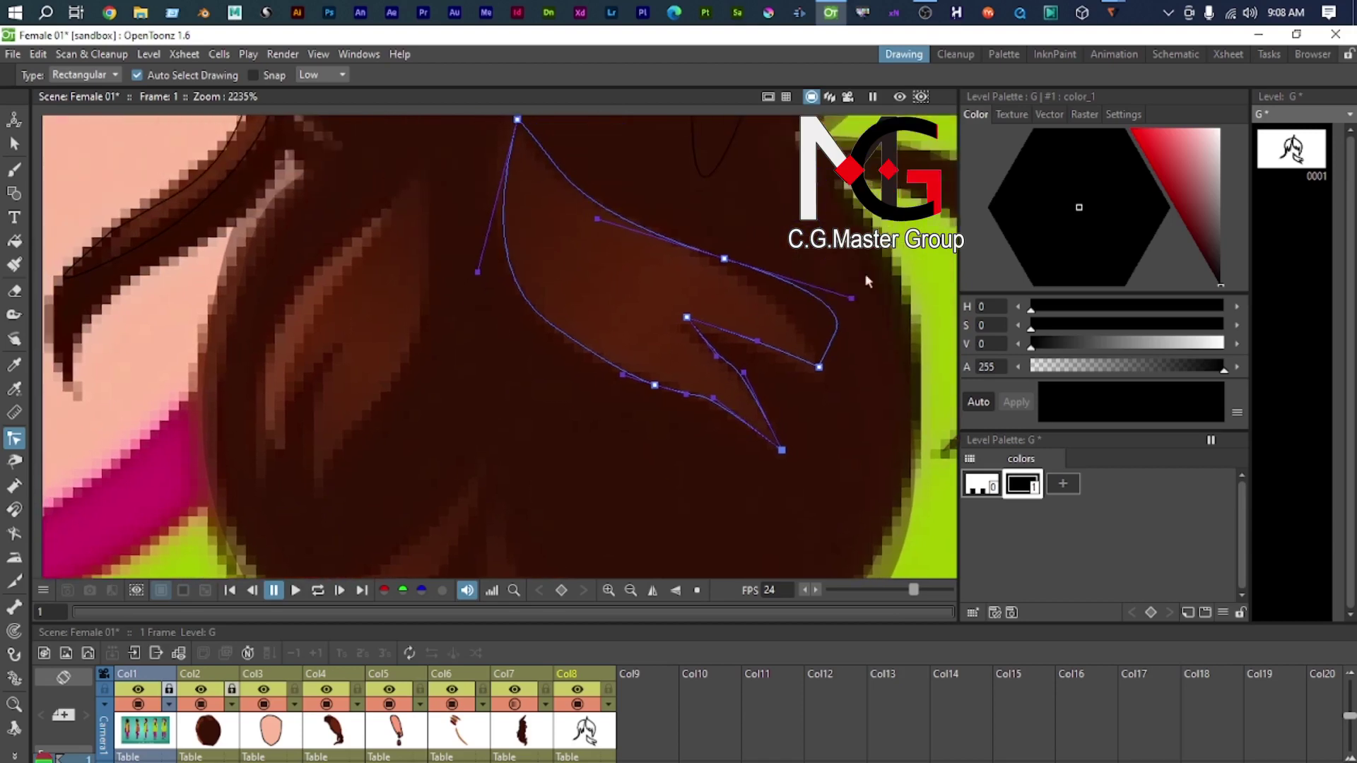
drag(851, 298, 767, 288)
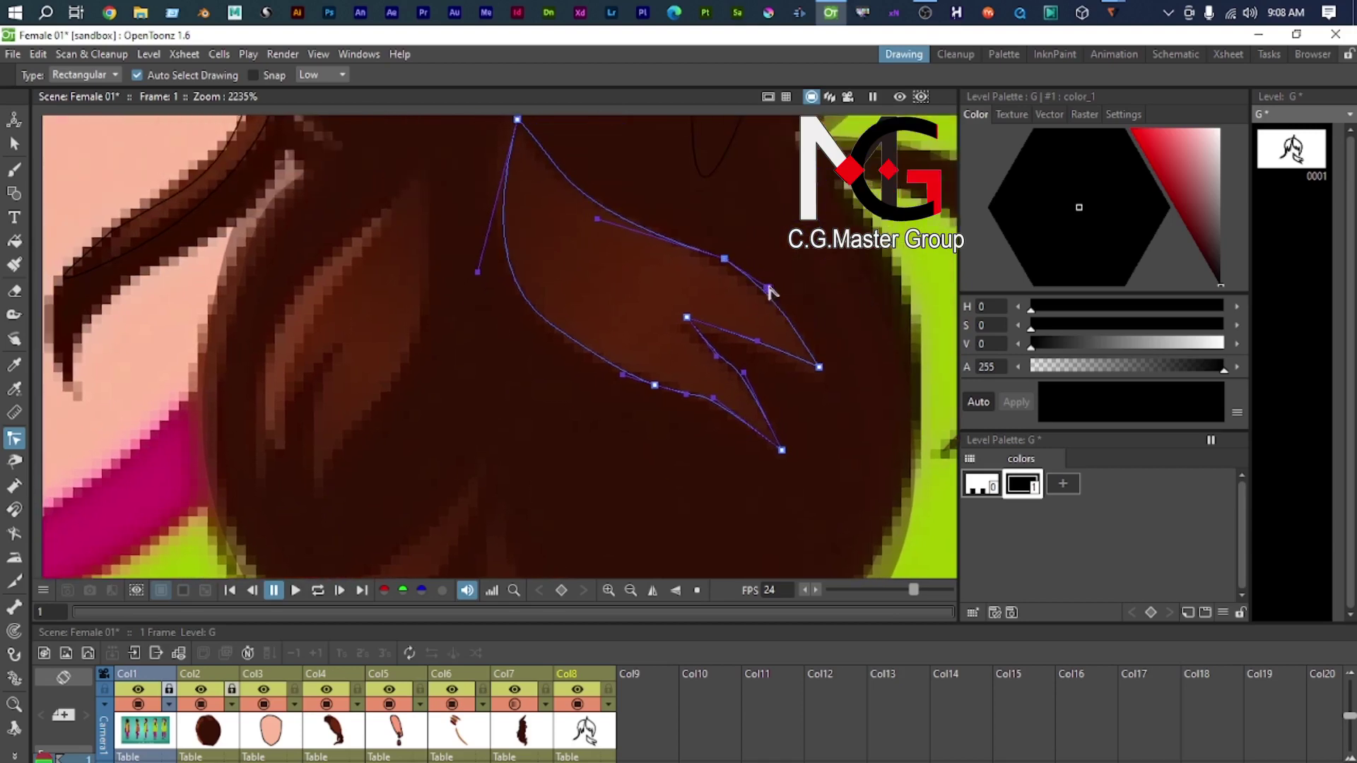
Step: Trace the left-hand highlight of the braid's second segment, including its notched lower tips, as a closed polyline shape
scroll(635, 282, down, 4)
drag(639, 290, 736, 483)
scroll(815, 507, down, 2)
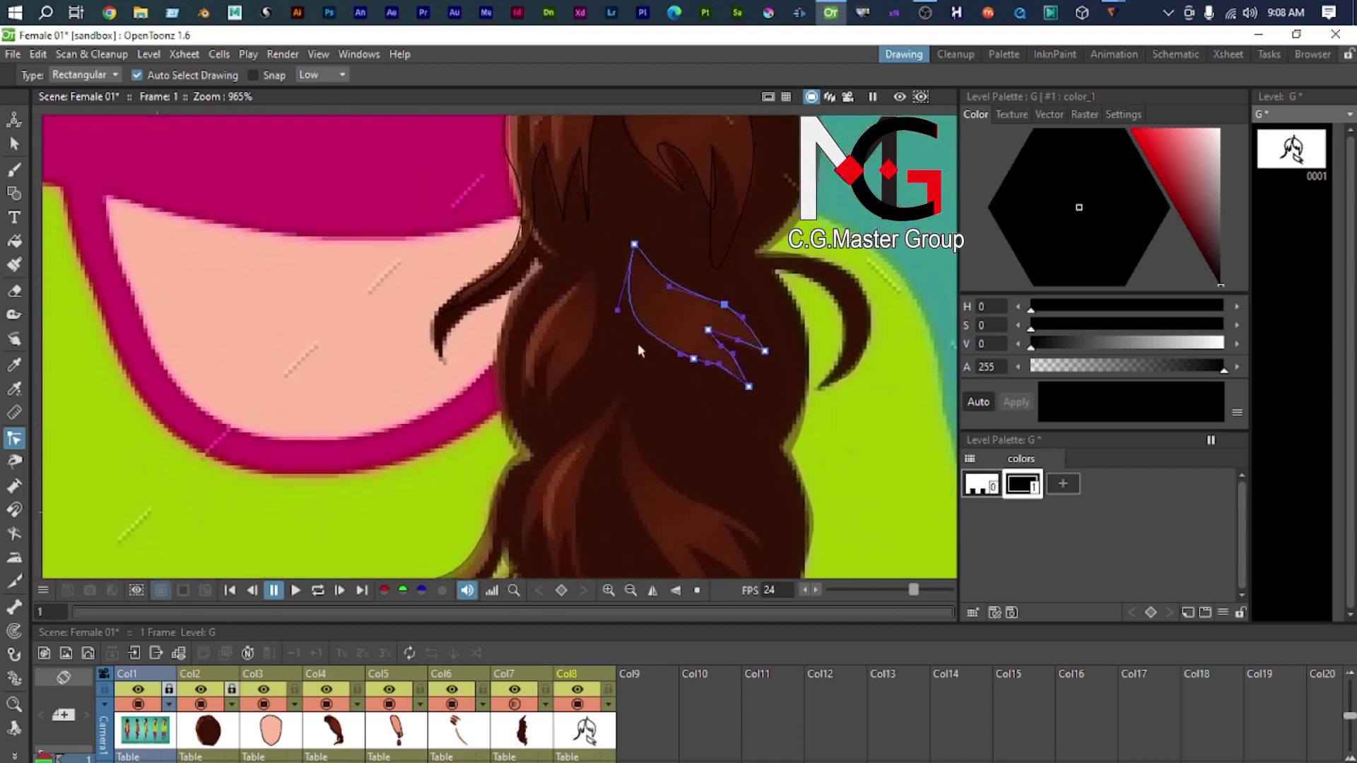
key(g)
scroll(599, 310, up, 2)
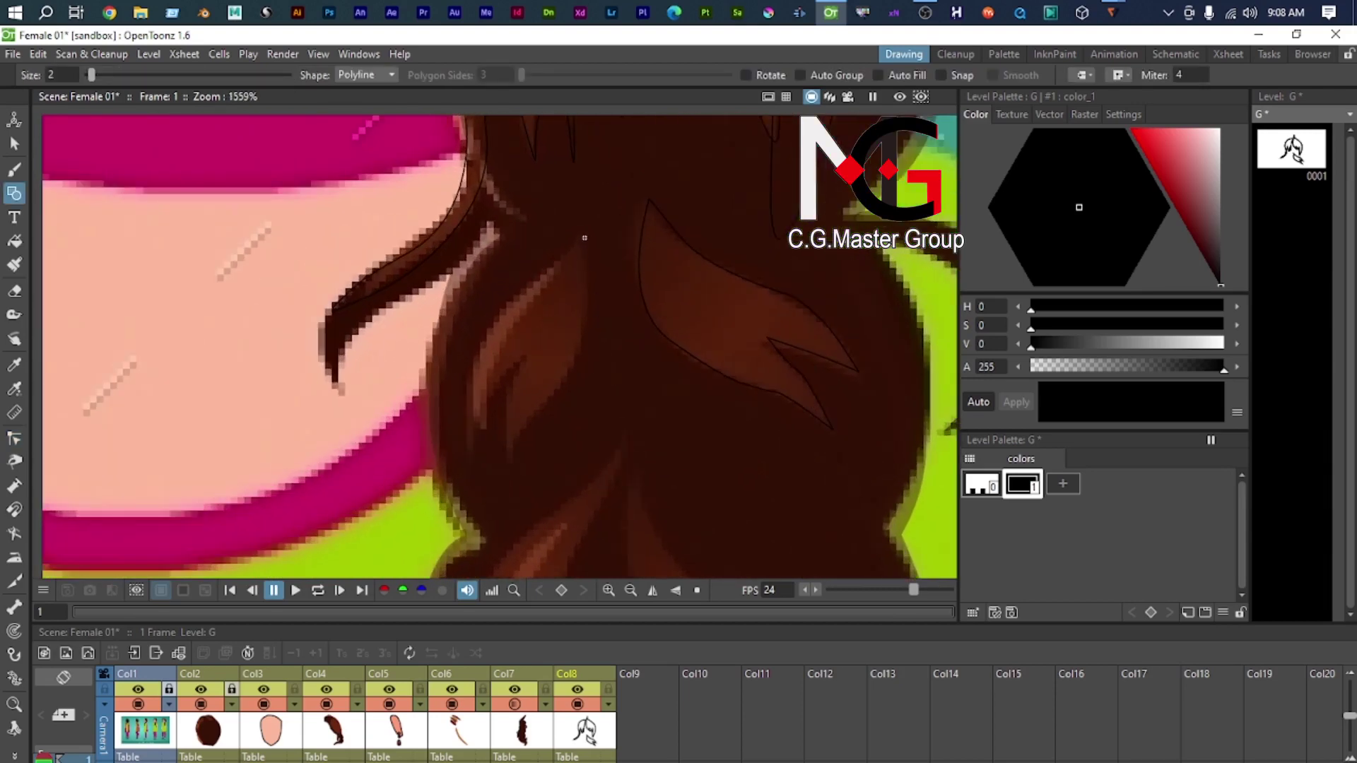
scroll(583, 376, down, 3)
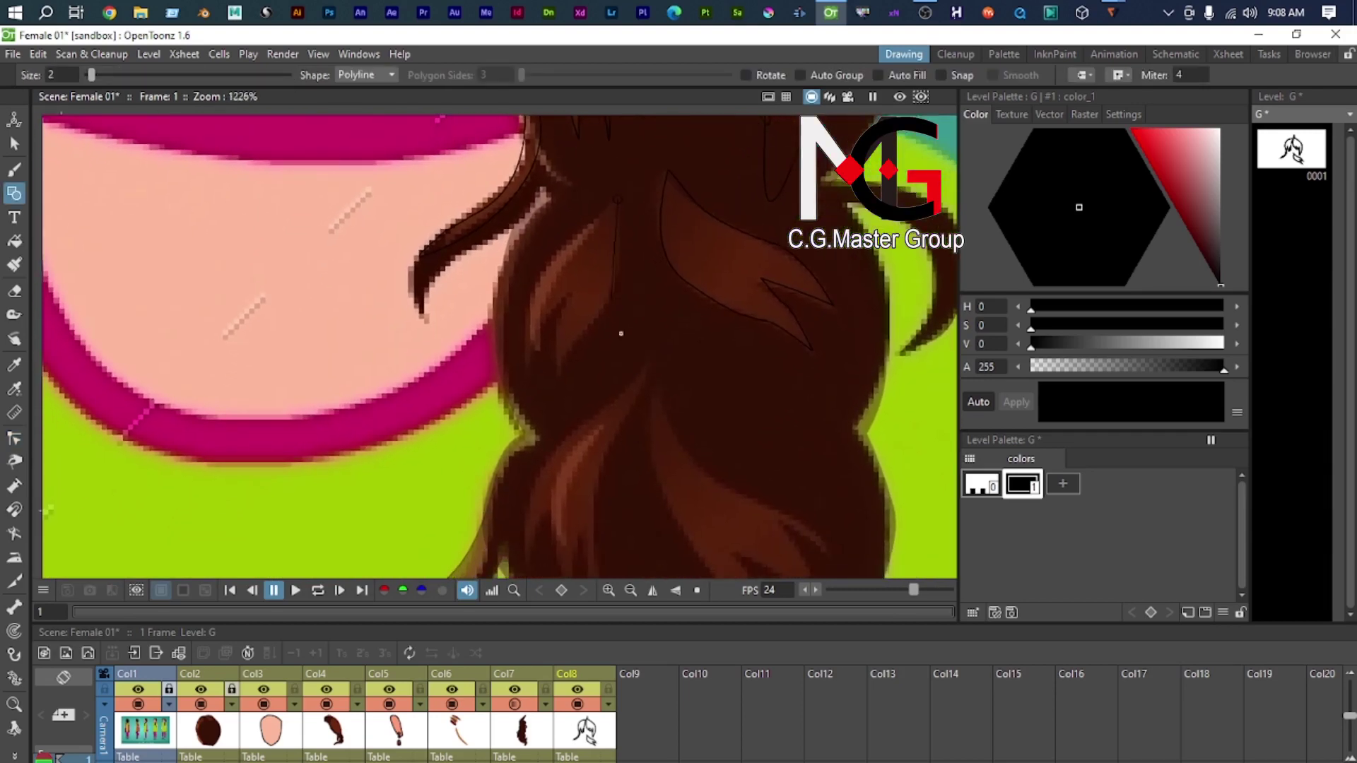
scroll(612, 303, down, 1)
scroll(607, 340, down, 4)
scroll(596, 453, up, 4)
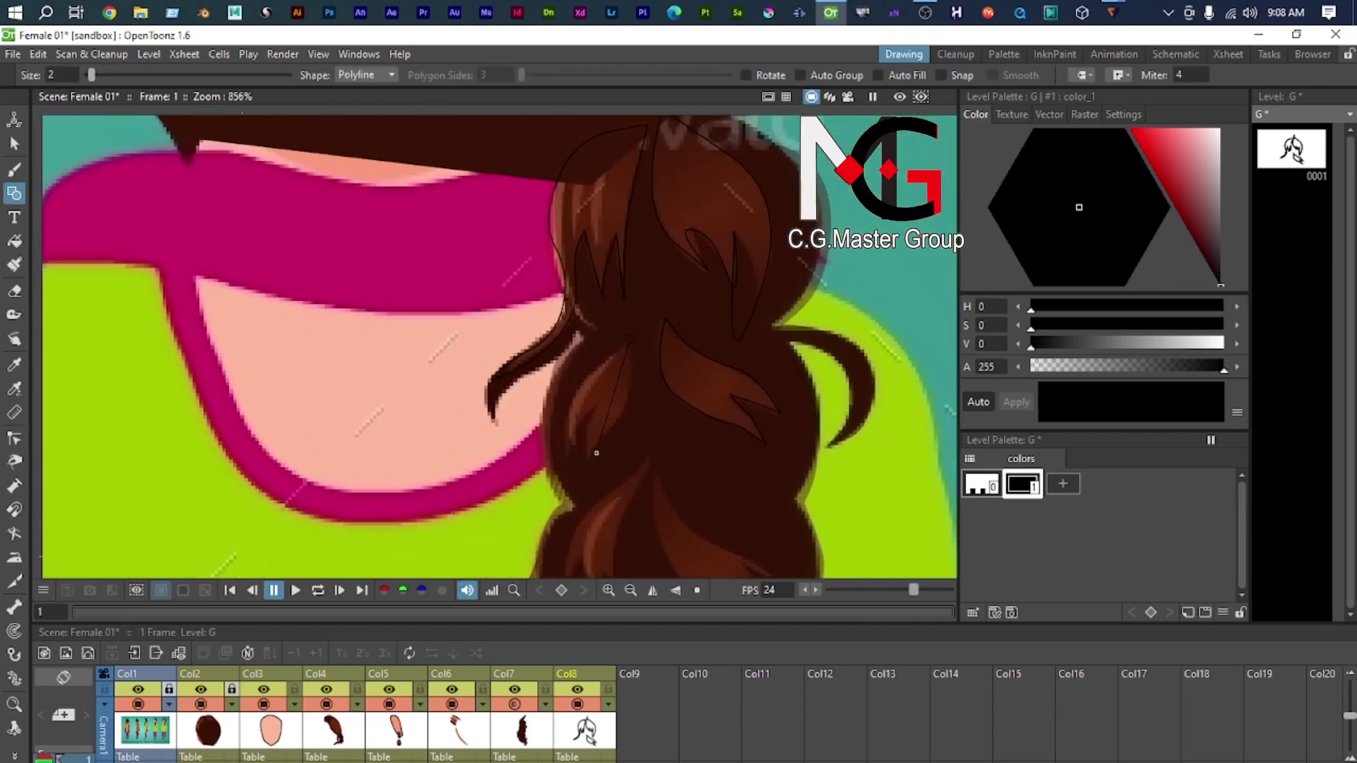
scroll(603, 438, up, 2)
drag(592, 452, 540, 500)
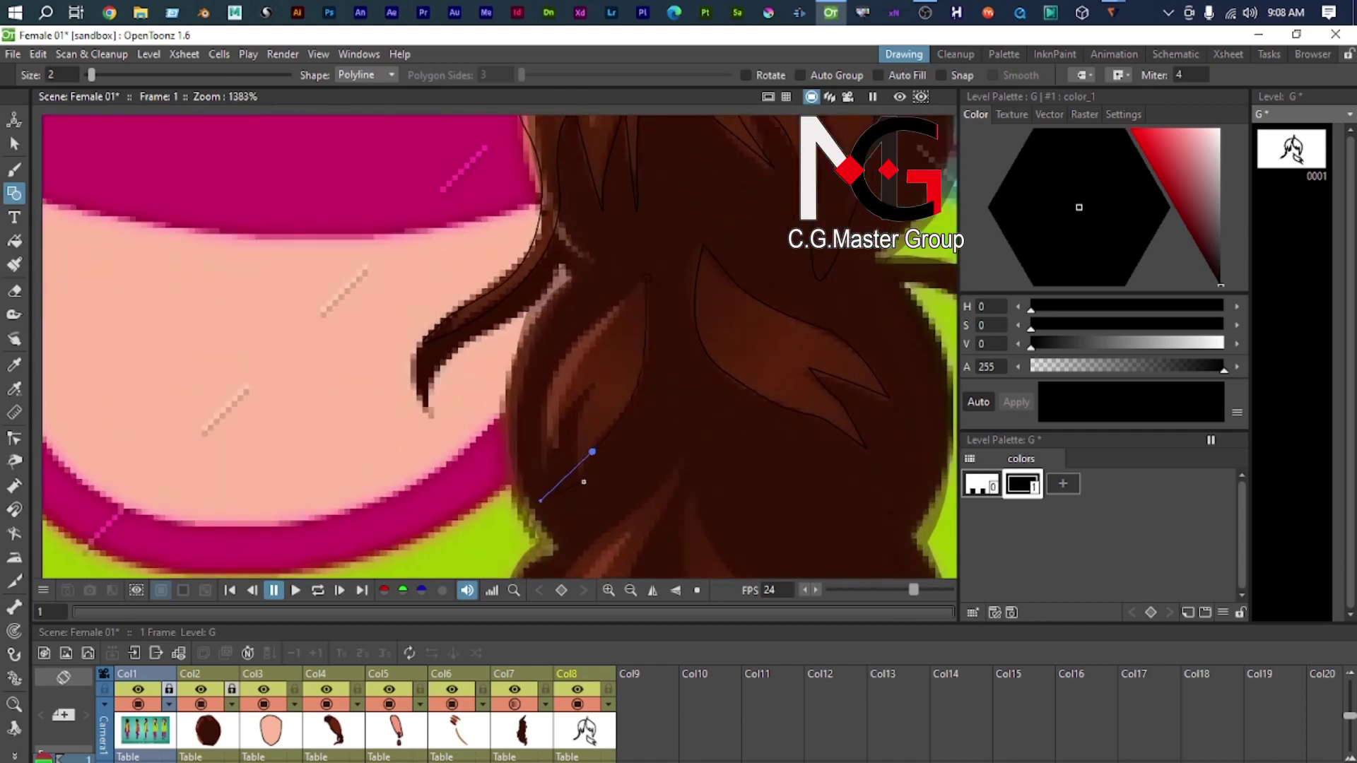
drag(595, 388, 619, 350)
drag(543, 467, 539, 498)
drag(643, 283, 718, 239)
scroll(555, 382, down, 2)
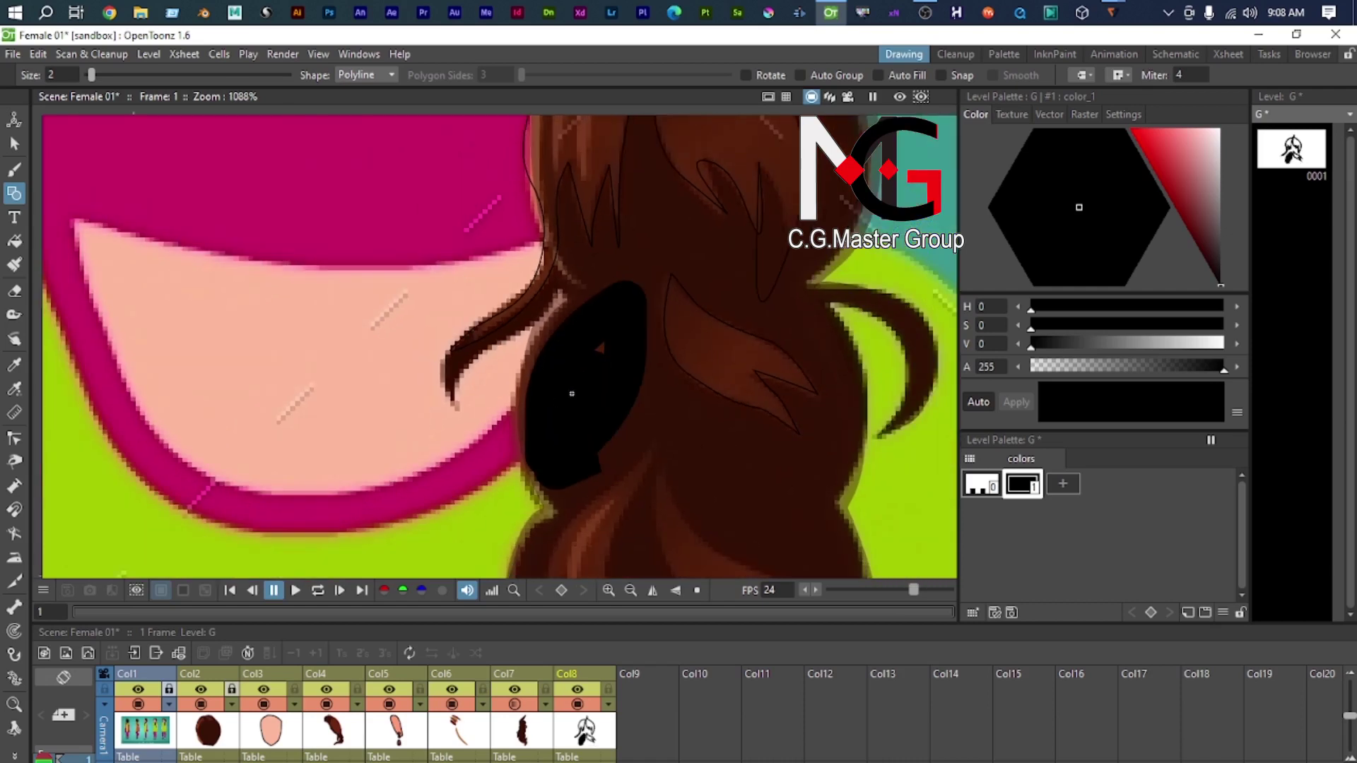
Step: Set the outline thickness of the second segment's left-hand highlight to 0 and deselect it
key(s)
click(585, 434)
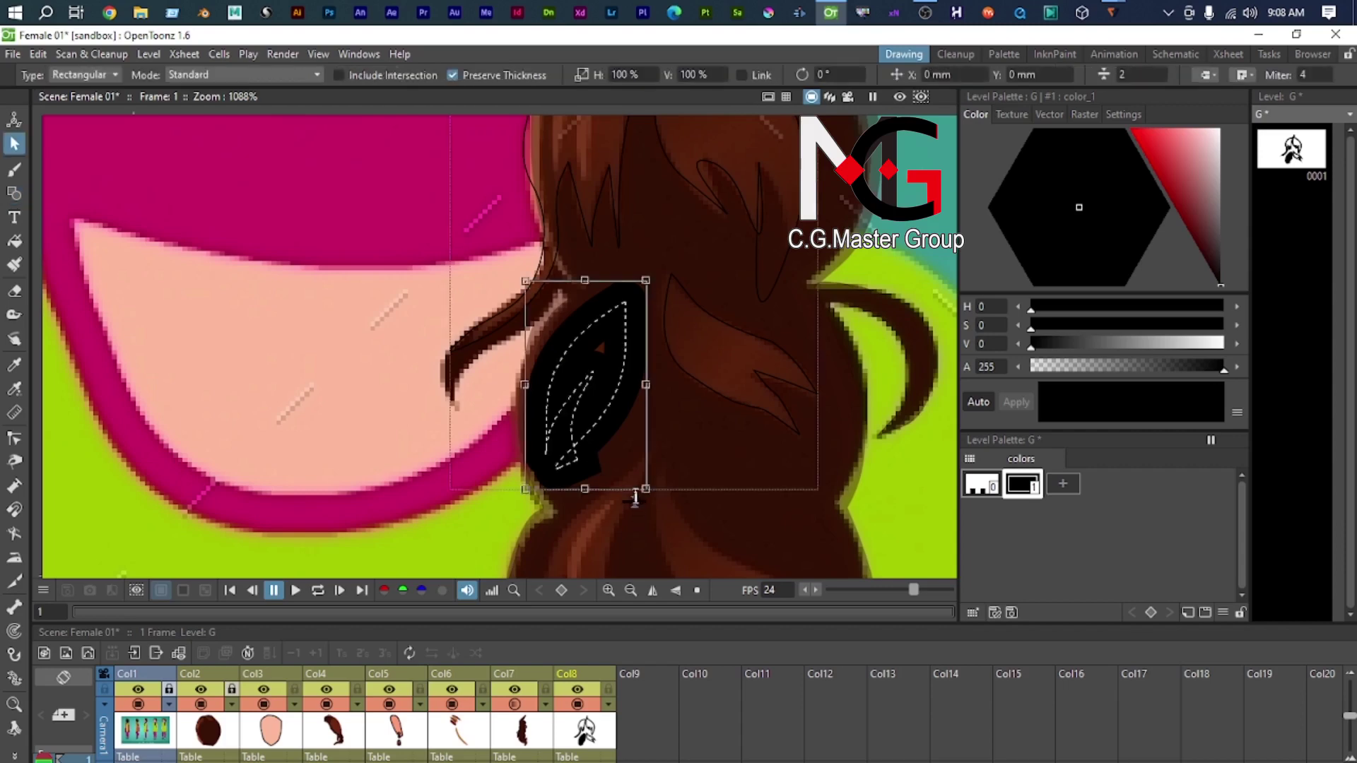
drag(635, 498, 632, 613)
scroll(592, 467, up, 1)
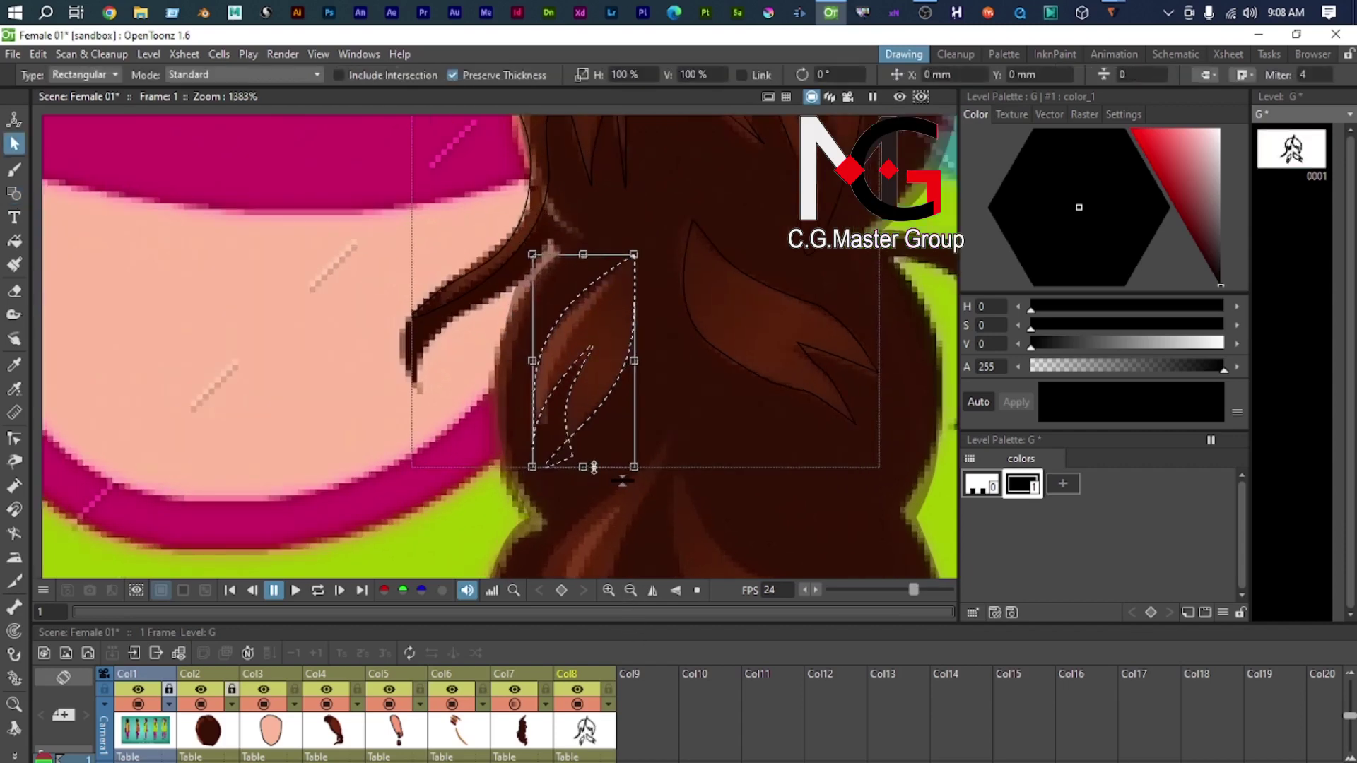
scroll(593, 467, up, 4)
click(752, 367)
Step: Trace the right-hand highlight of the braid's third segment with its three lower tips as a closed polyline shape
scroll(624, 415, down, 3)
drag(609, 420, 449, 393)
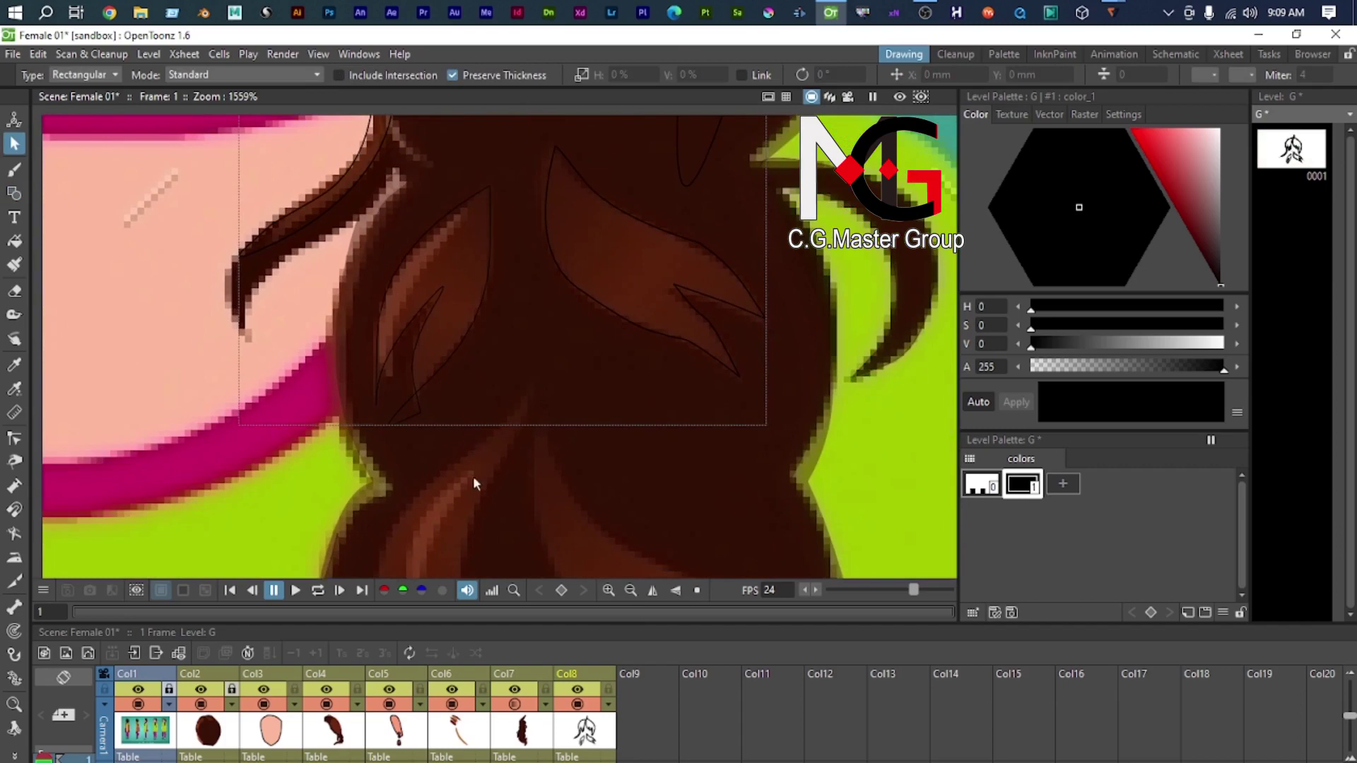
scroll(474, 475, down, 7)
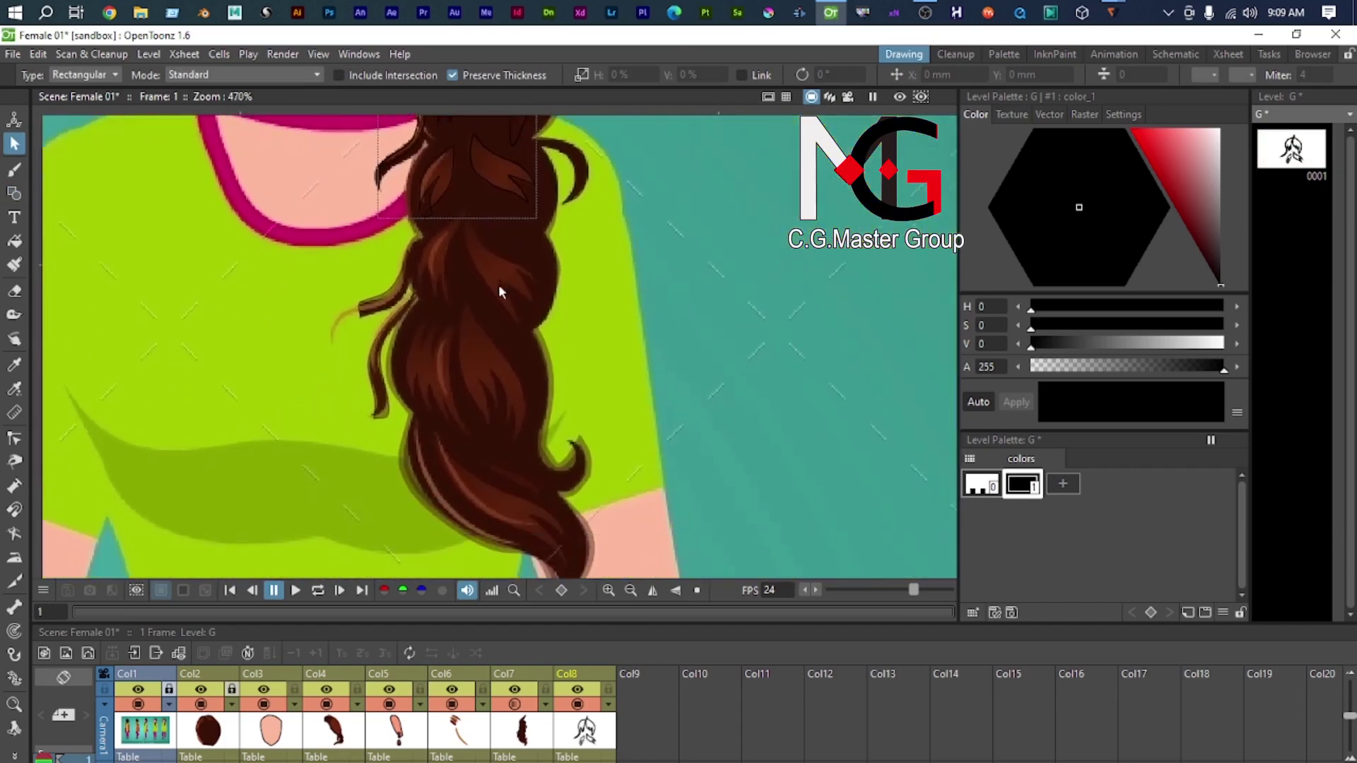
scroll(501, 326, down, 1)
scroll(507, 358, up, 2)
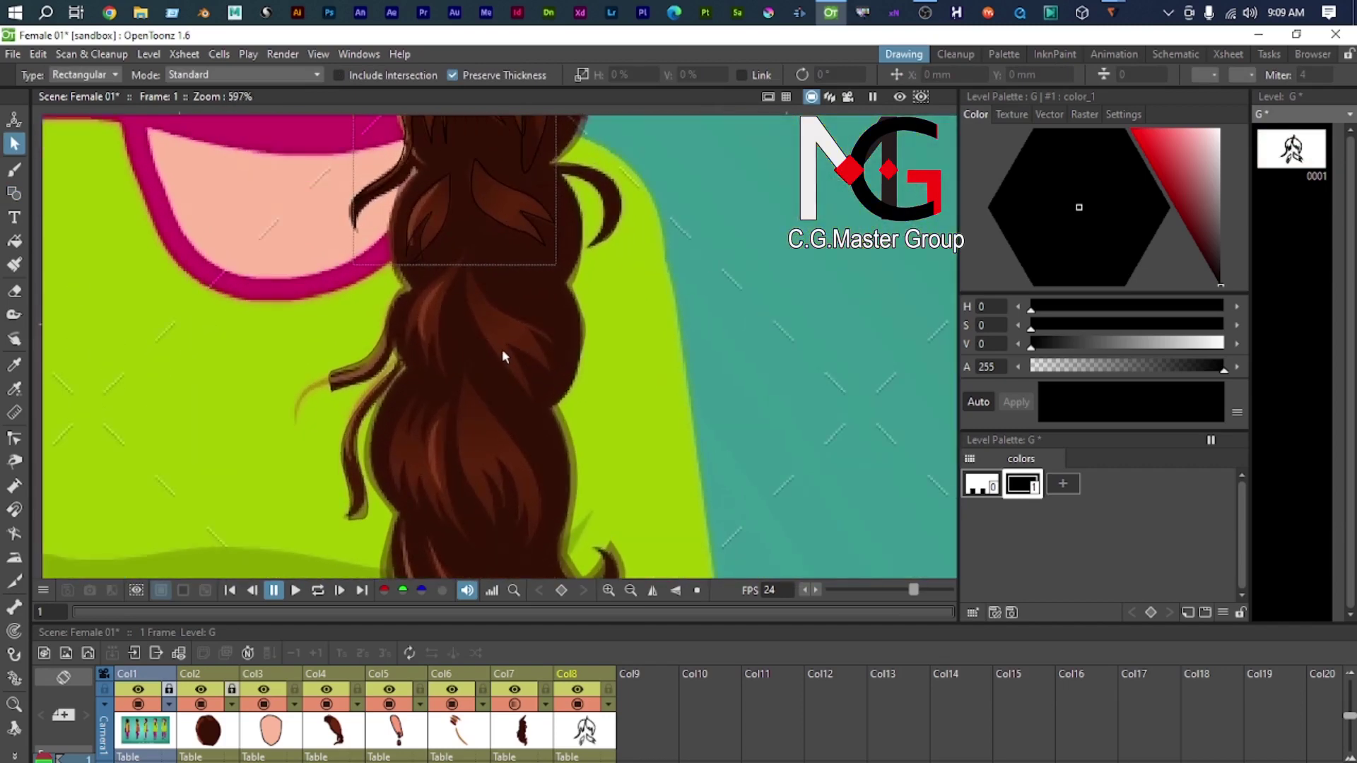
key(g)
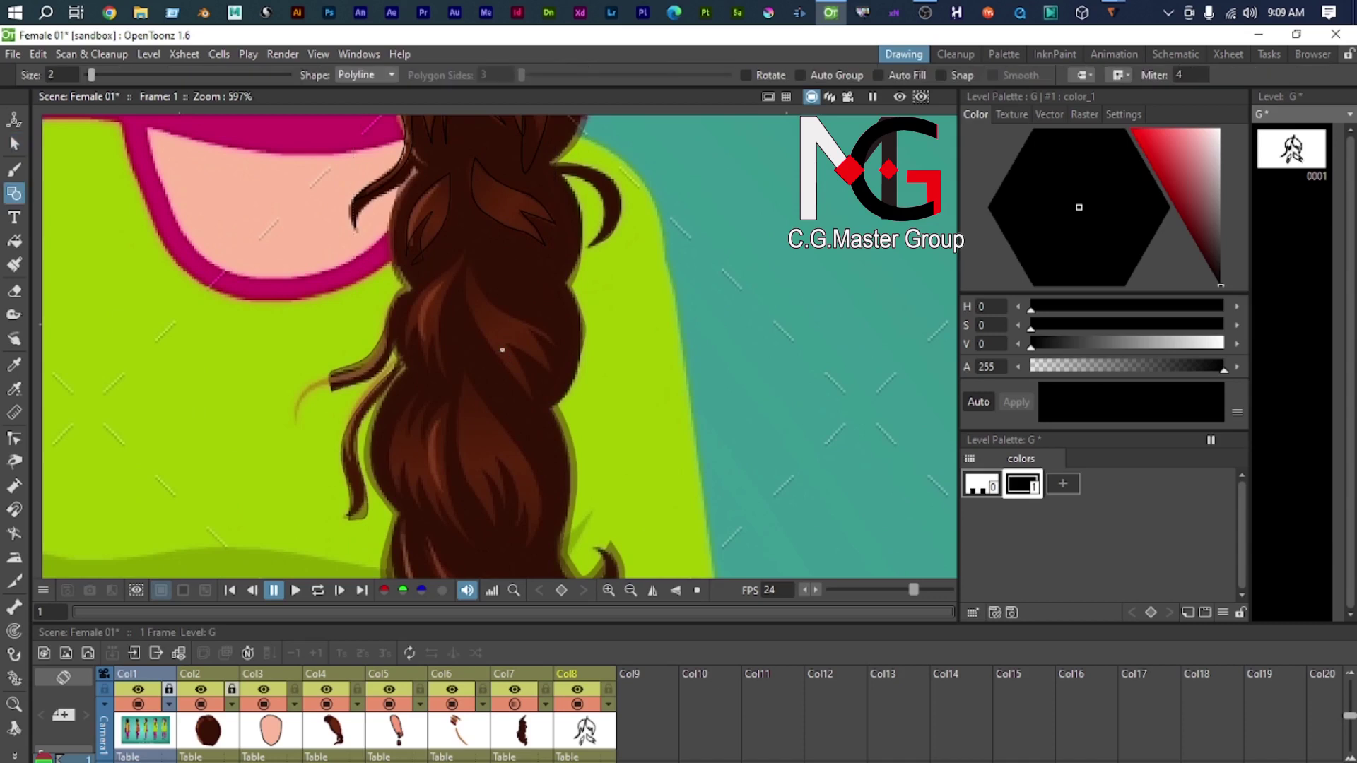
scroll(493, 293, up, 2)
click(460, 241)
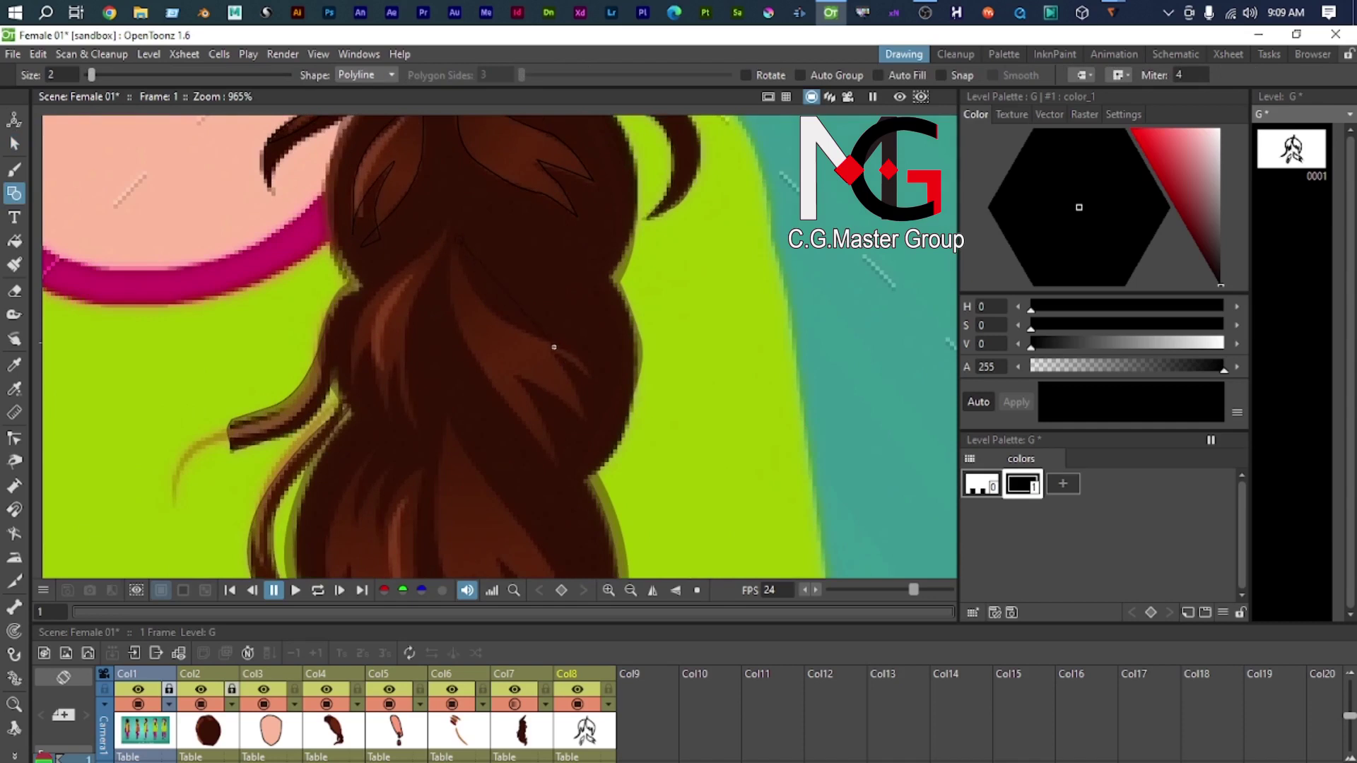
drag(588, 356, 541, 353)
drag(587, 417, 592, 435)
drag(519, 379, 494, 376)
drag(559, 469, 561, 511)
drag(481, 374, 451, 349)
click(456, 224)
Step: Set the outline thickness of the third segment's right-hand highlight to 0.03
key(c)
click(537, 459)
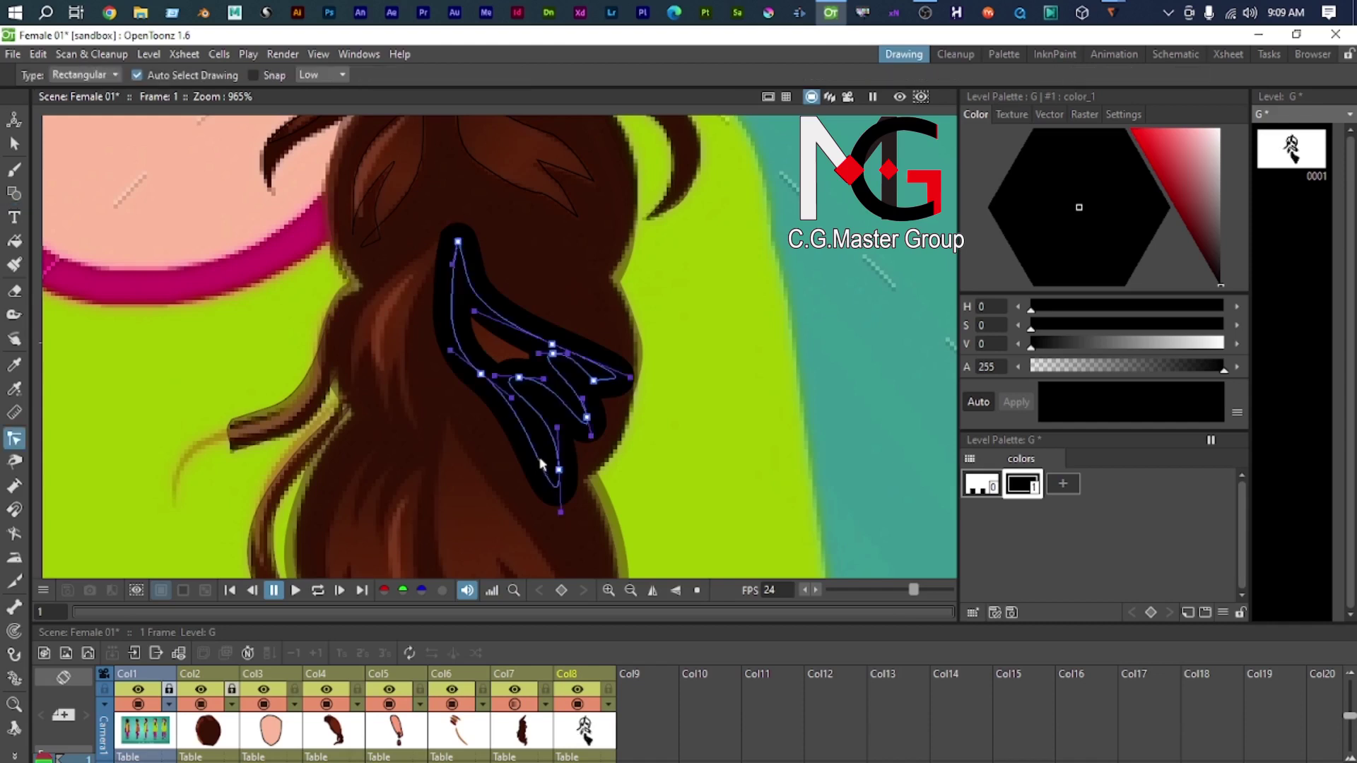
key(s)
click(548, 488)
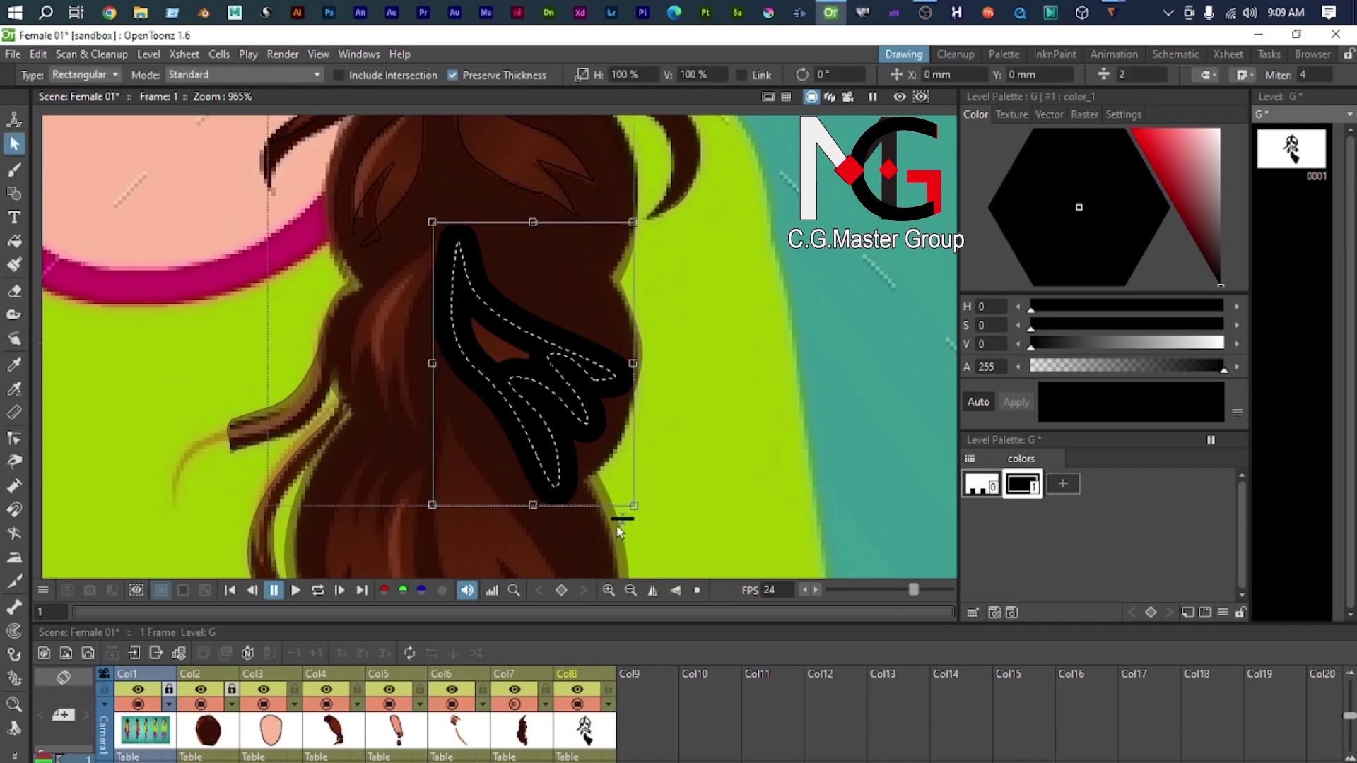
drag(624, 557, 623, 612)
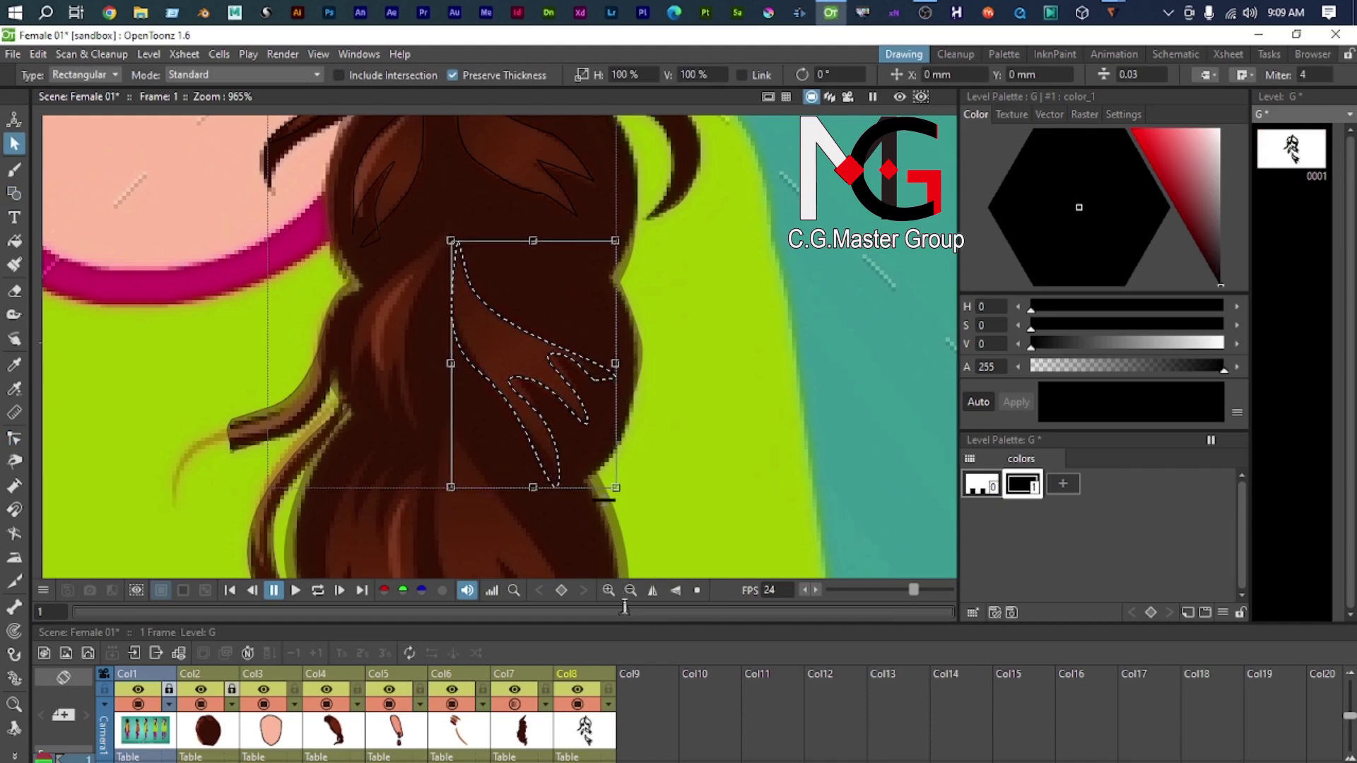
Step: Sharpen the three tips and the notches of the third segment's right-hand highlight by adjusting its curve handles
key(c)
scroll(549, 457, up, 2)
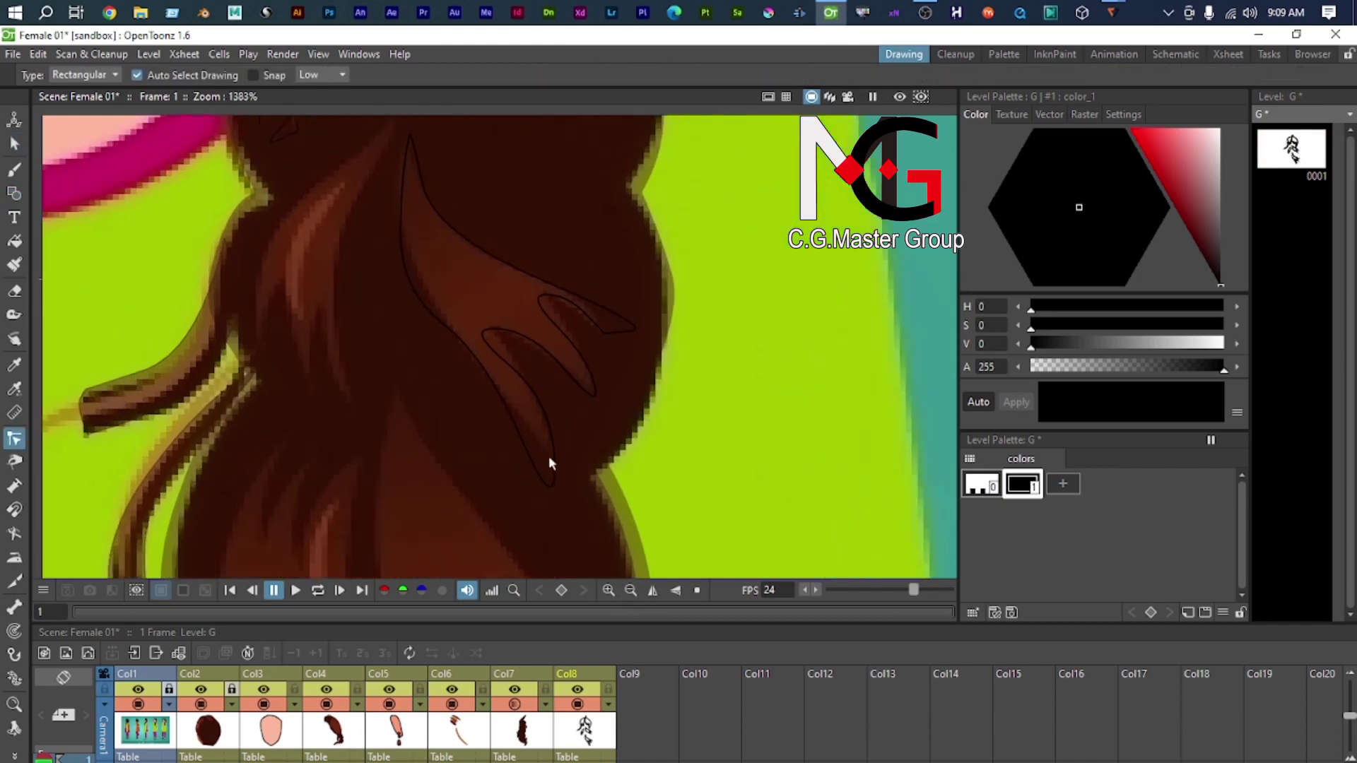
click(554, 493)
scroll(553, 493, up, 1)
scroll(554, 493, up, 1)
mouse_move(557, 537)
mouse_down()
mouse_move(463, 342)
mouse_move(548, 354)
mouse_move(553, 369)
mouse_move(432, 263)
mouse_move(500, 300)
mouse_move(511, 330)
mouse_move(623, 356)
mouse_move(627, 390)
mouse_move(531, 273)
mouse_move(543, 284)
mouse_up()
drag(514, 212, 601, 303)
click(573, 212)
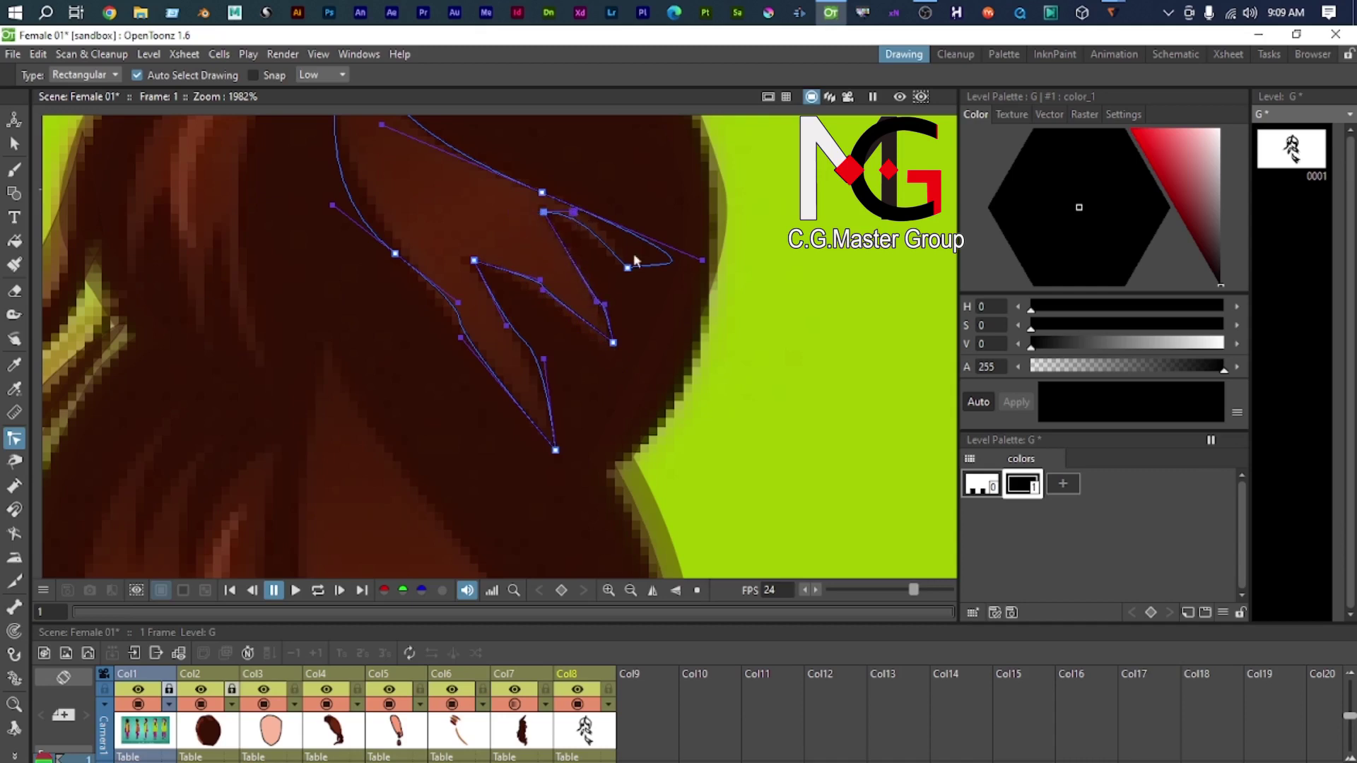
drag(703, 261, 595, 209)
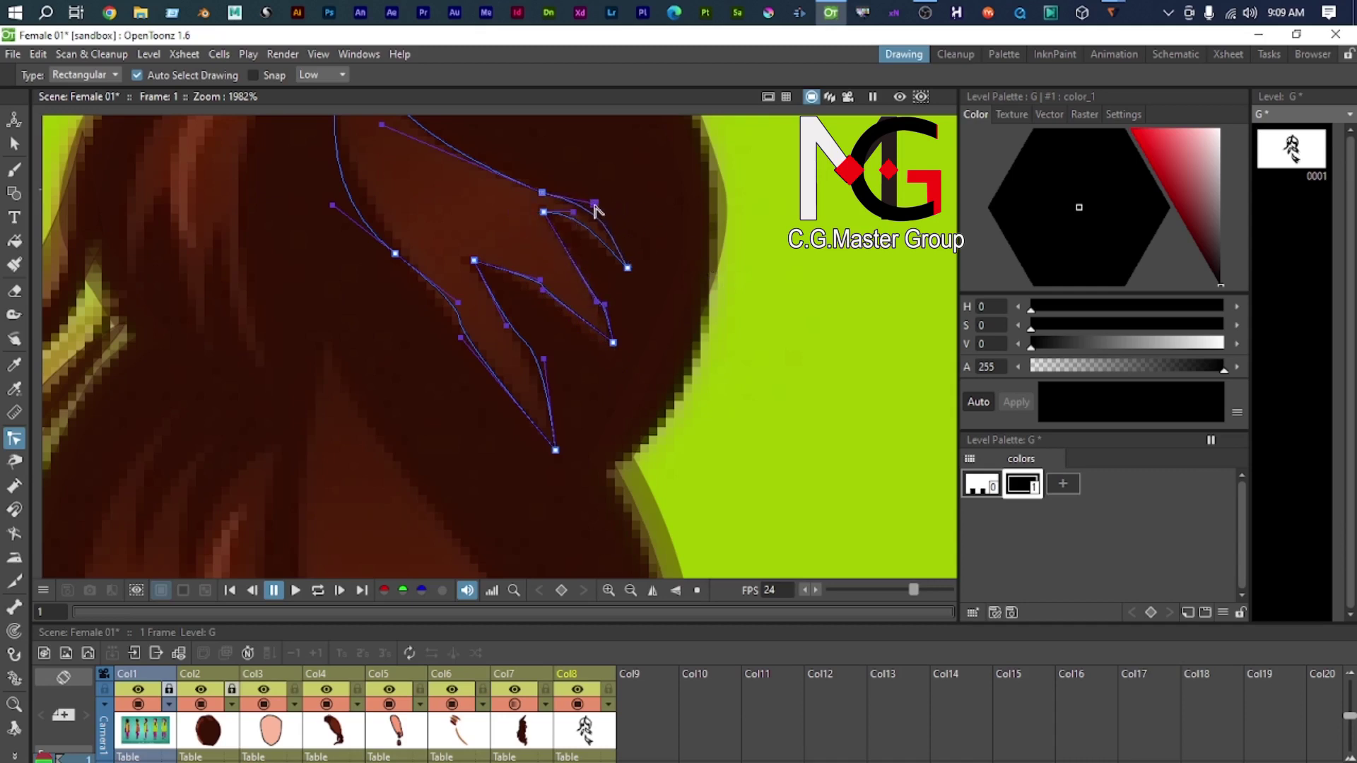
Step: Fine-tune the lower-left edge and the uppermost tip's curve of the third segment's right-hand highlight to match the reference
scroll(293, 333, down, 2)
drag(344, 343, 343, 314)
scroll(352, 240, down, 1)
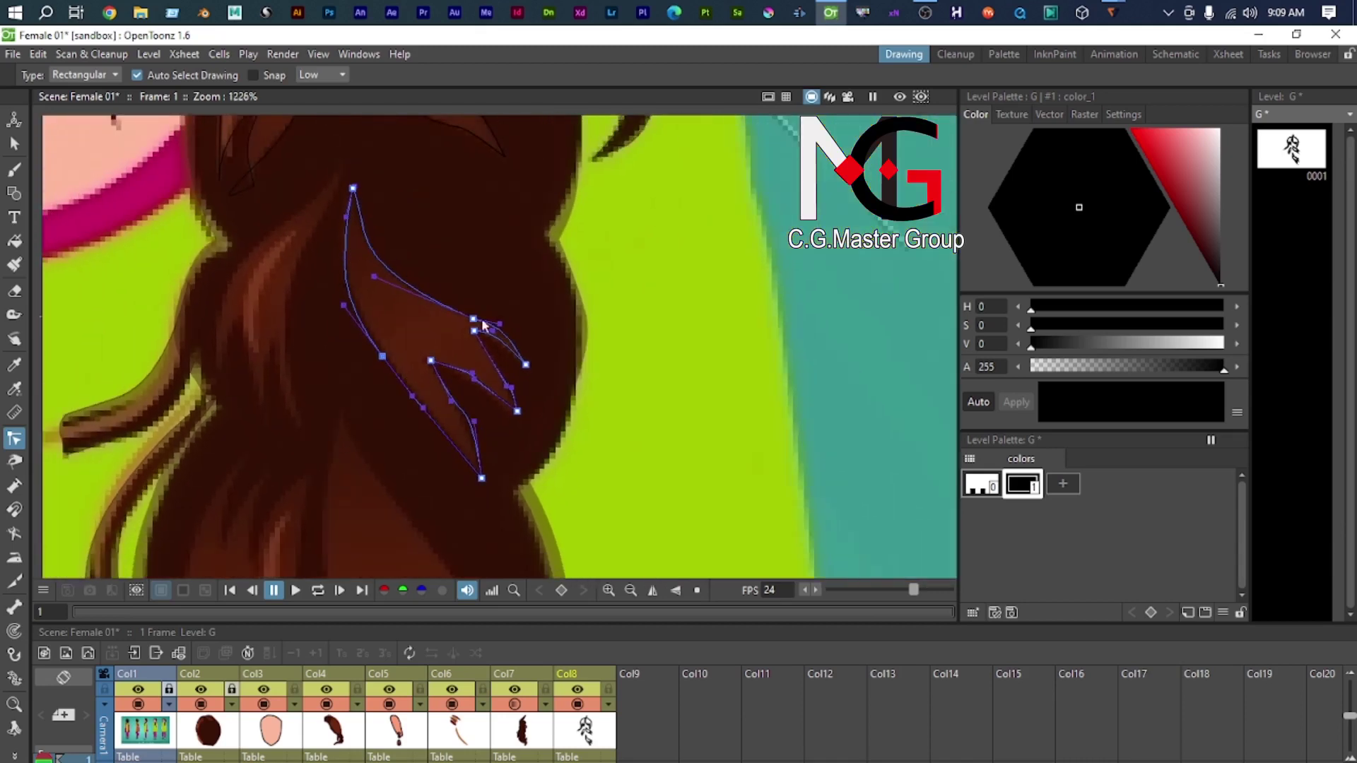
scroll(483, 325, up, 7)
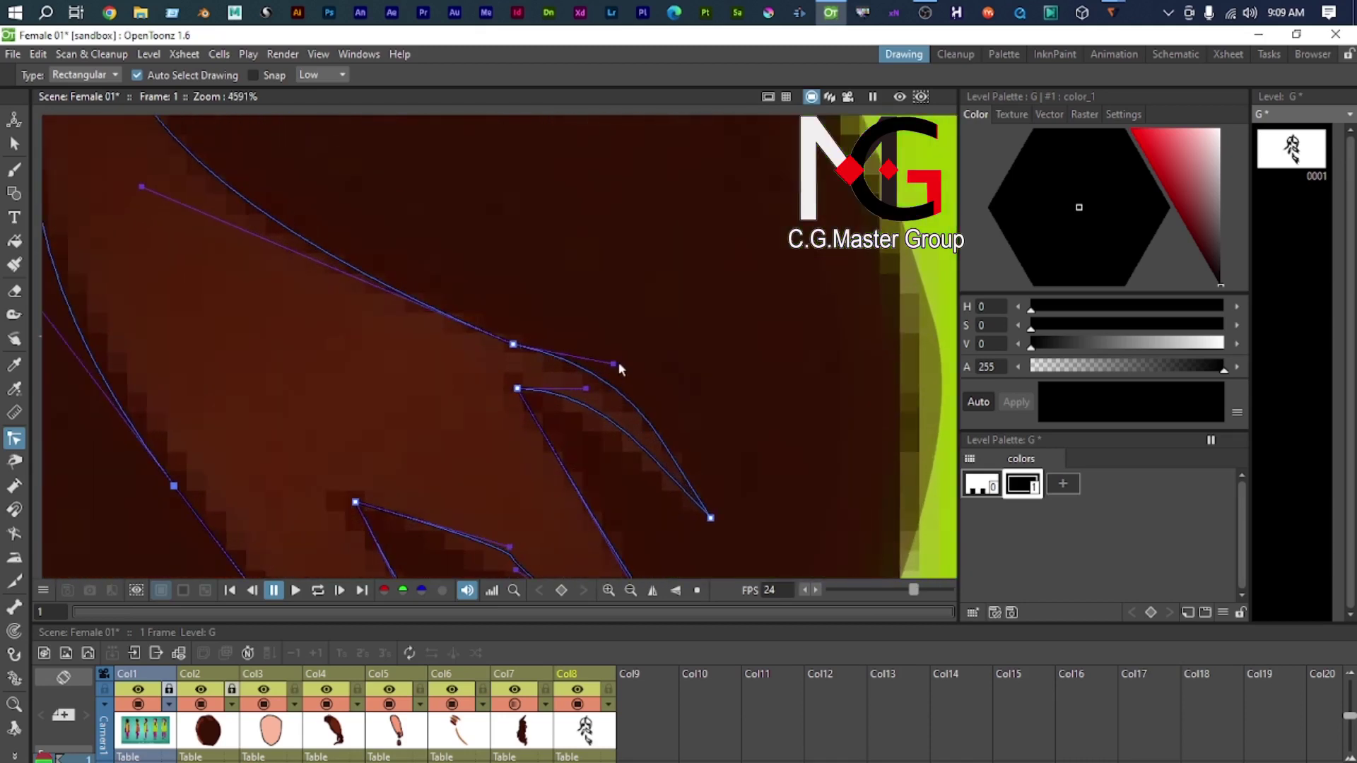
drag(616, 364, 618, 379)
scroll(621, 376, down, 8)
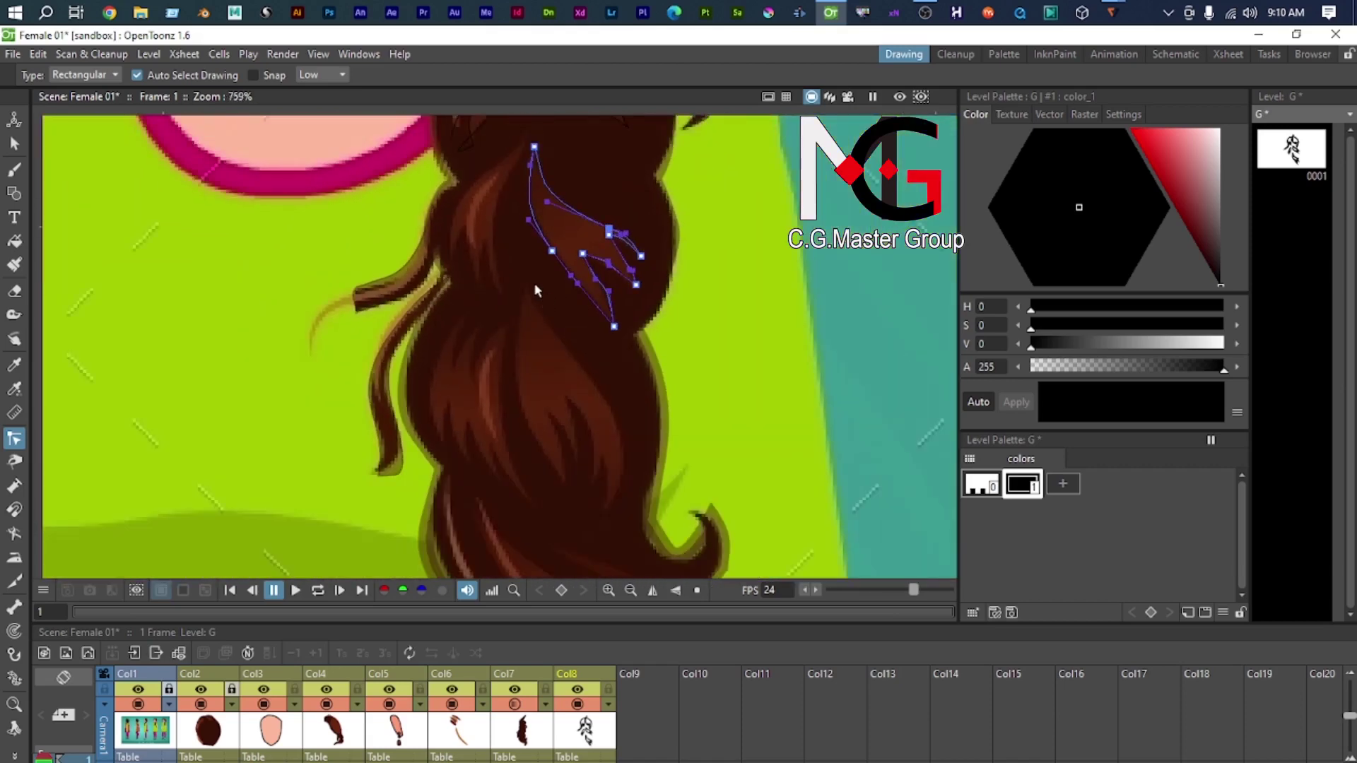
Step: Trace the left-hand highlight of the braid's third segment, including its three pointed lower tips, as a closed polyline shape
key(g)
scroll(535, 288, up, 3)
scroll(506, 204, down, 3)
drag(499, 167, 508, 216)
scroll(508, 216, up, 1)
drag(508, 361, 541, 443)
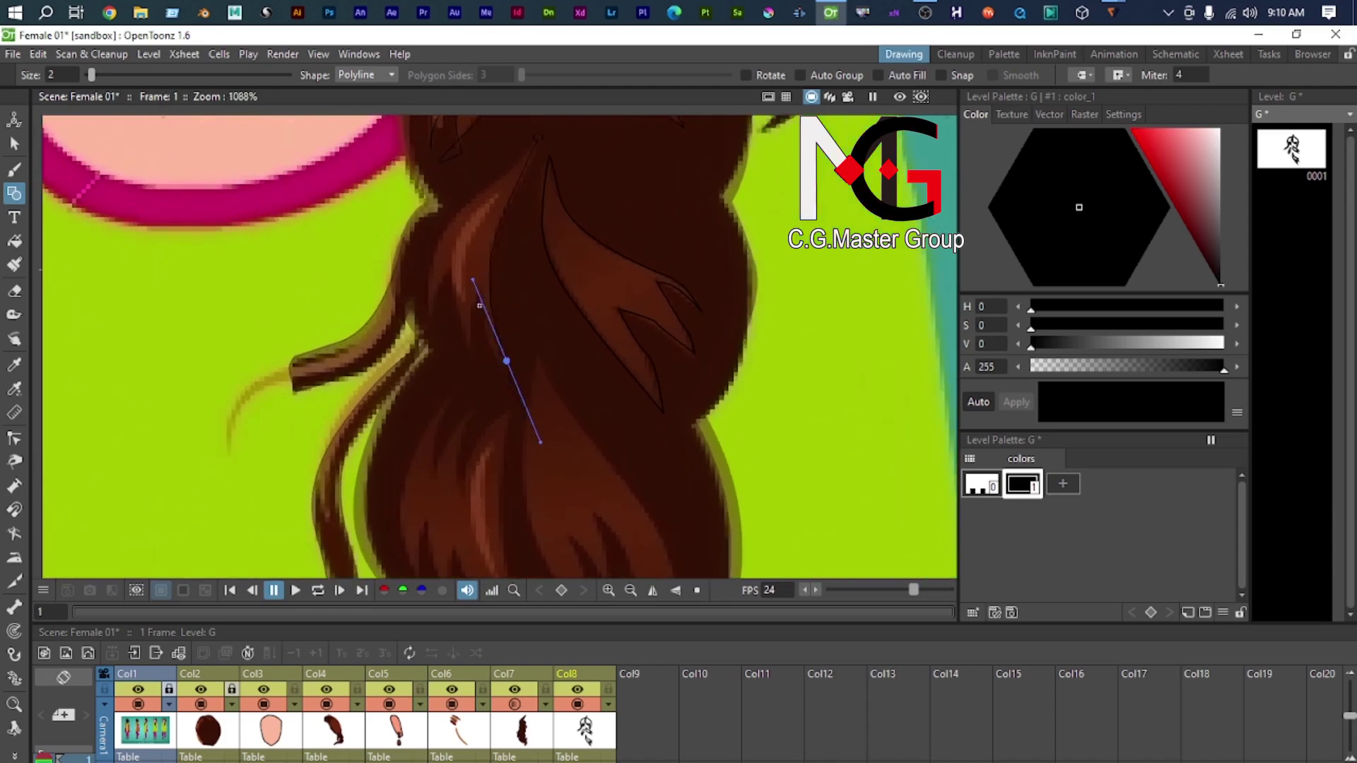
scroll(479, 297, up, 2)
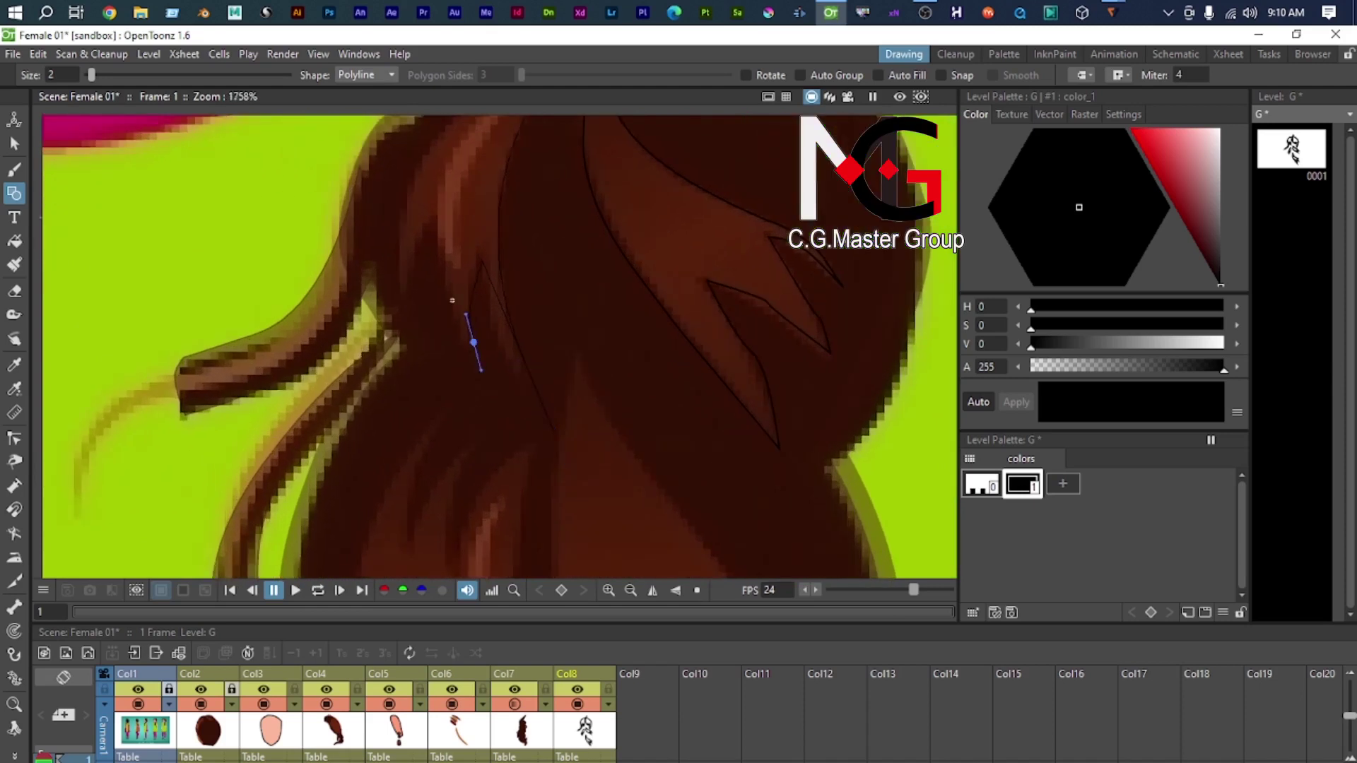
drag(435, 218, 436, 147)
drag(406, 295, 396, 468)
scroll(396, 467, down, 1)
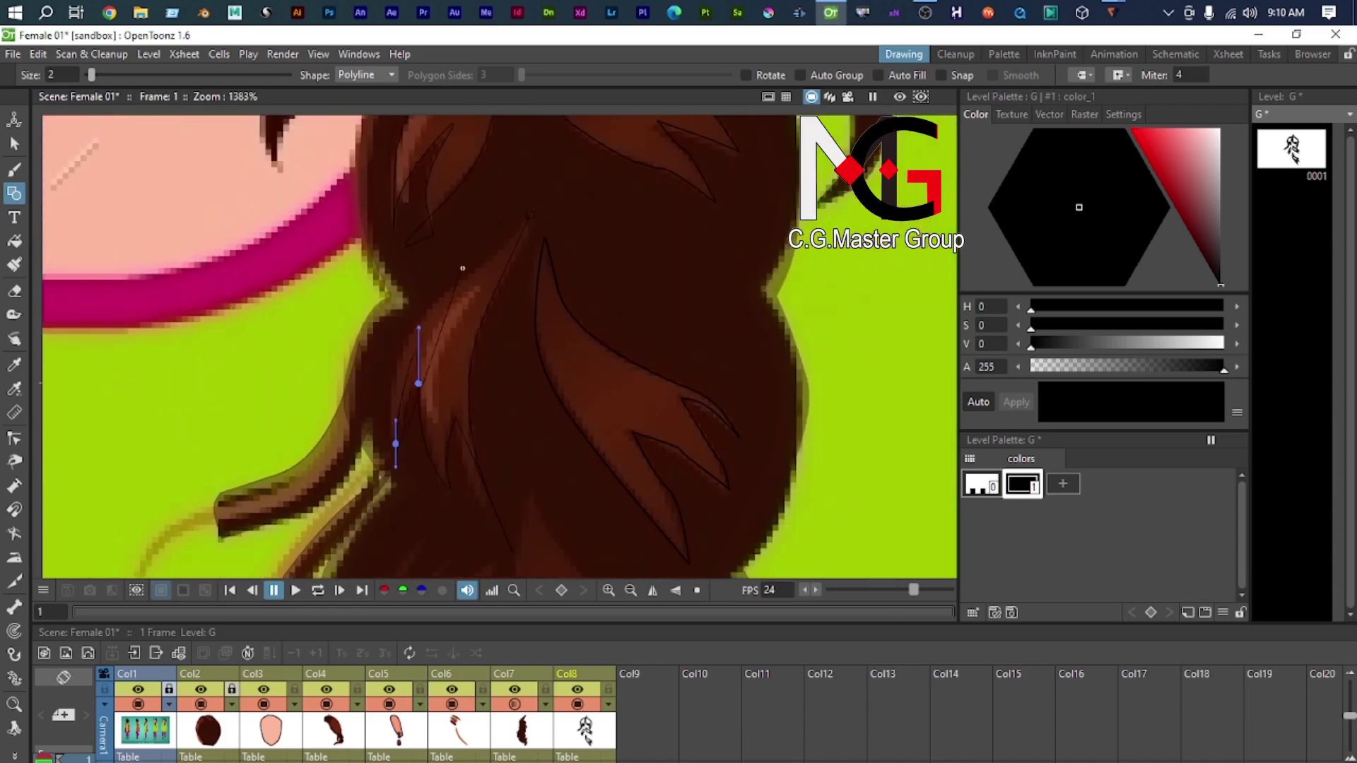
drag(465, 273, 537, 222)
click(531, 217)
Step: Set the outline thickness of the third segment's left-hand highlight to 0 and deselect it
key(s)
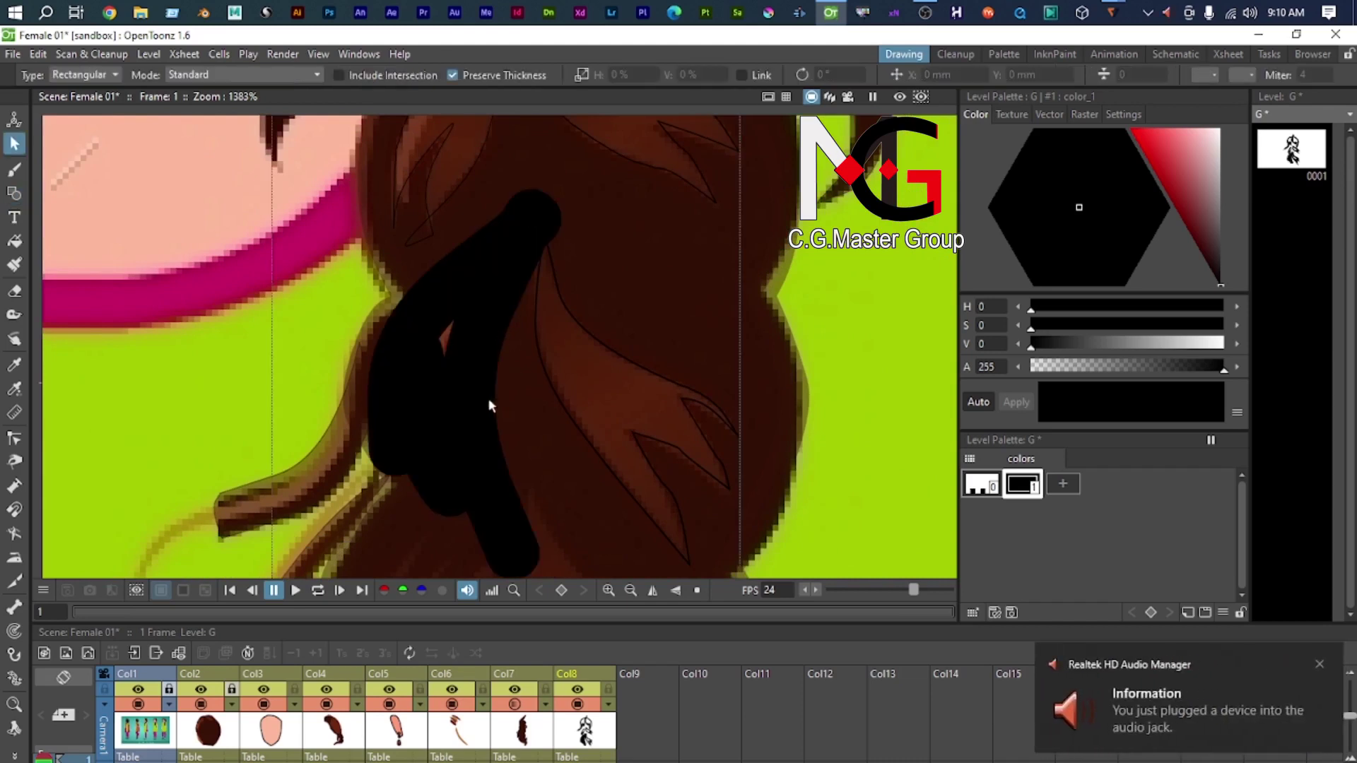
click(492, 522)
mouse_move(518, 554)
mouse_down()
mouse_move(511, 430)
mouse_move(536, 433)
mouse_move(548, 606)
mouse_up()
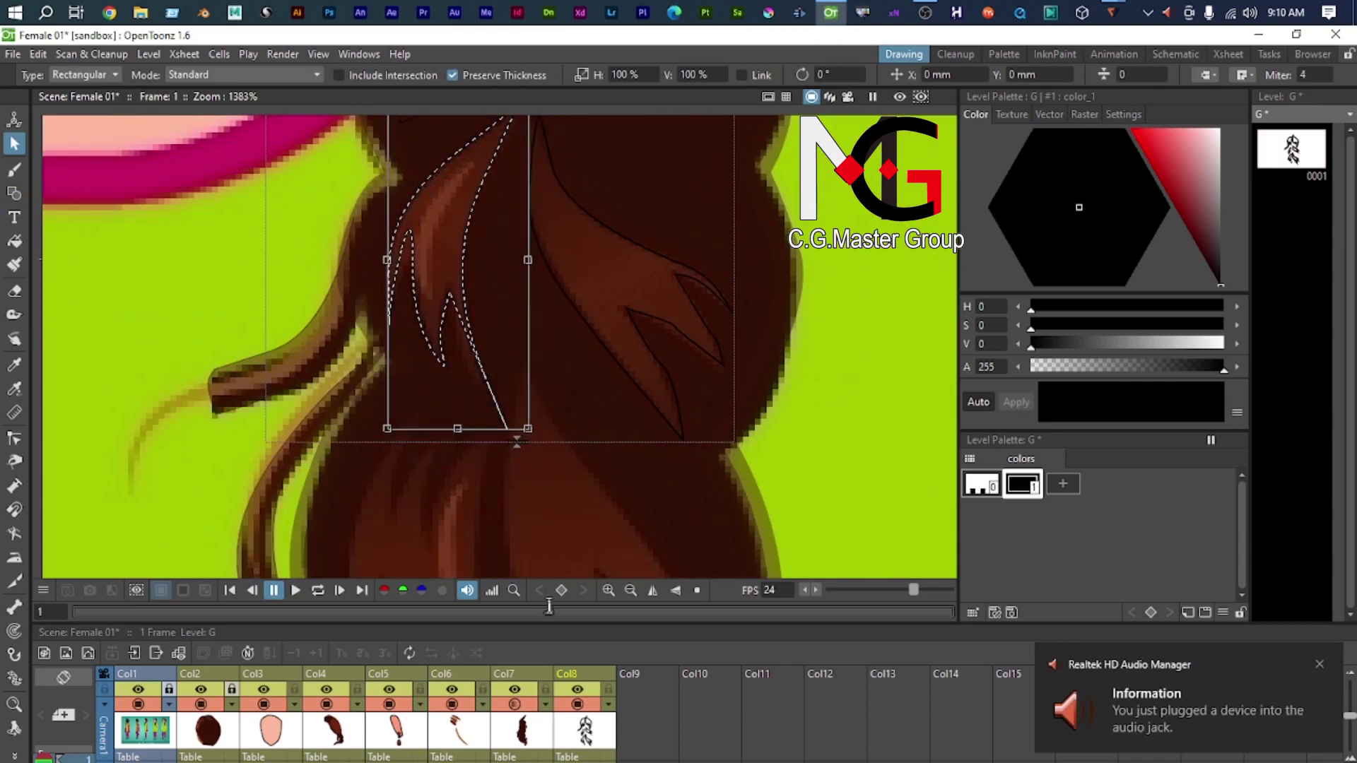
scroll(299, 358, down, 4)
drag(300, 358, 228, 224)
click(630, 330)
Step: Start a polyline at the top of the braid's fourth-segment right-hand highlight and trace its outer right edge down to the lowest tip
drag(388, 377, 383, 324)
scroll(385, 328, down, 1)
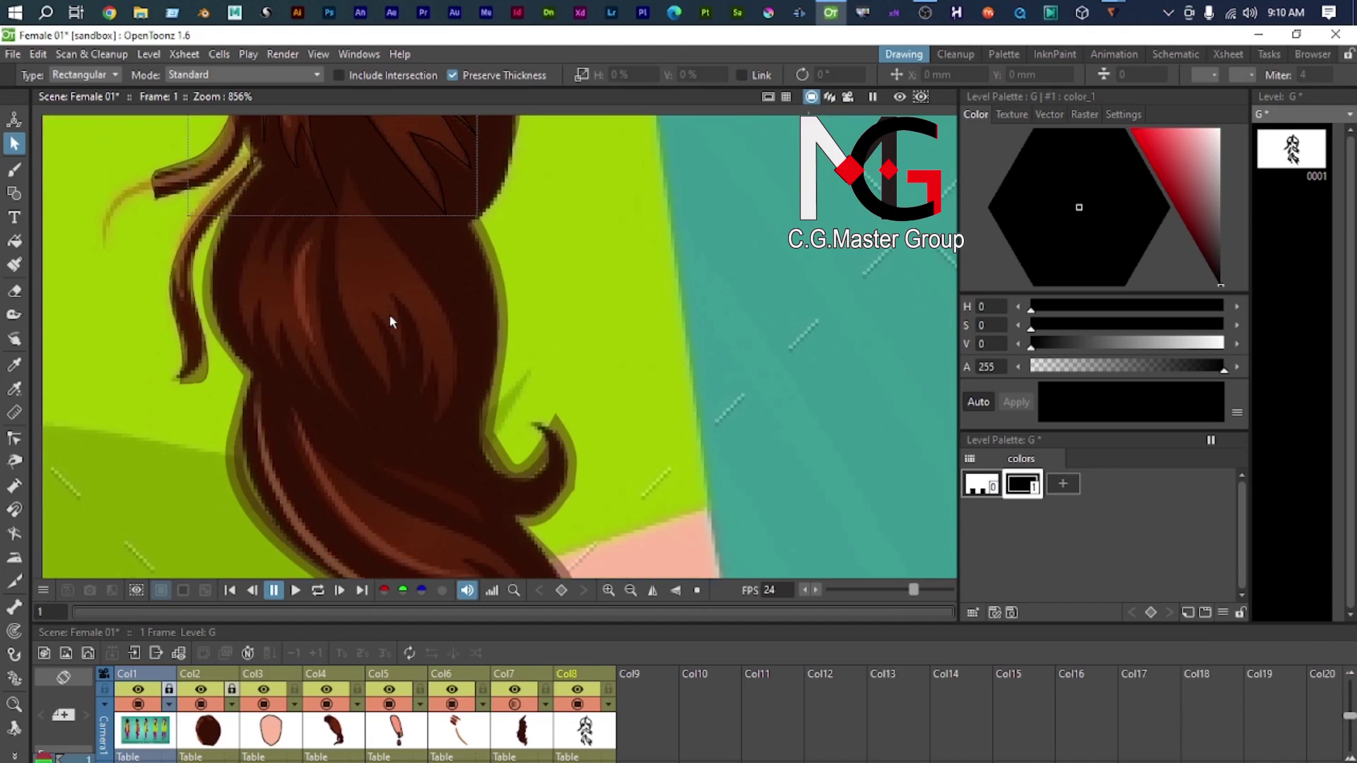
key(g)
scroll(392, 282, up, 2)
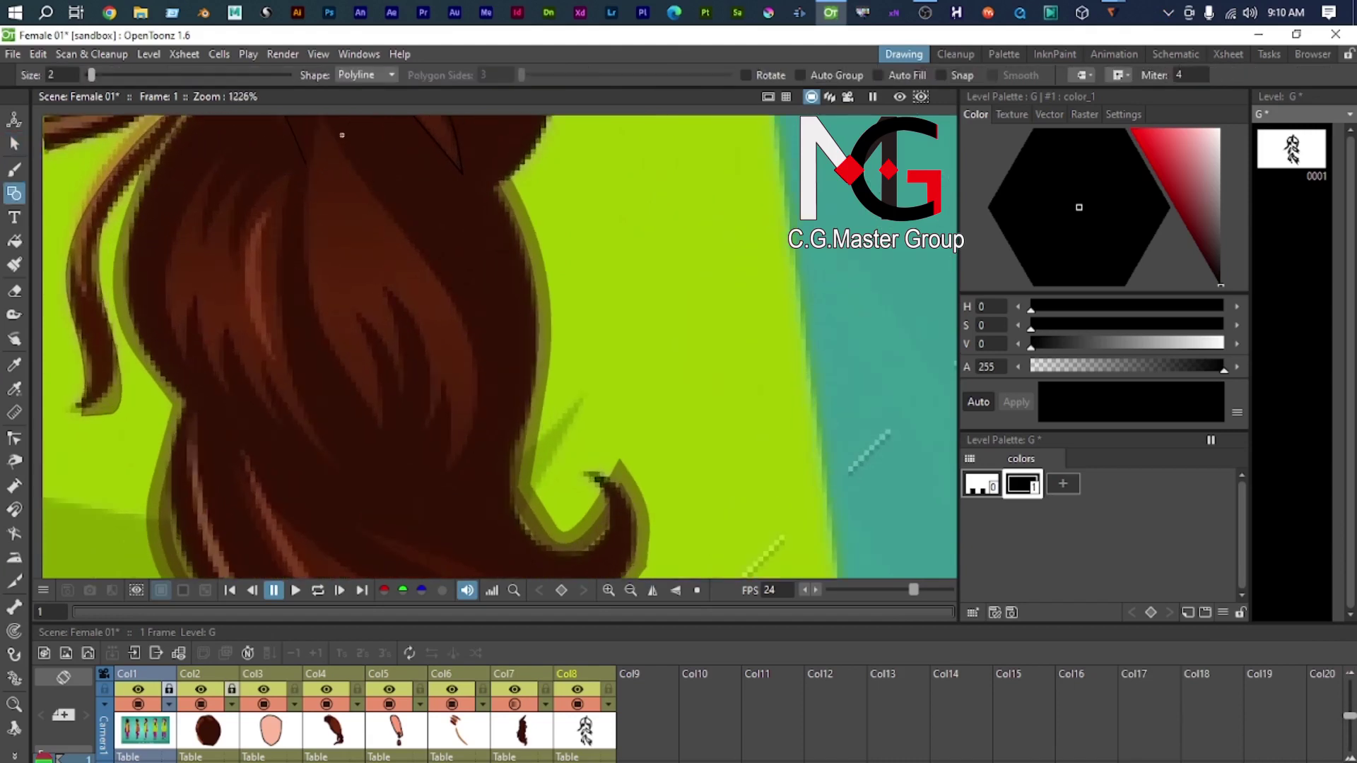
drag(334, 258, 317, 358)
key(Escape)
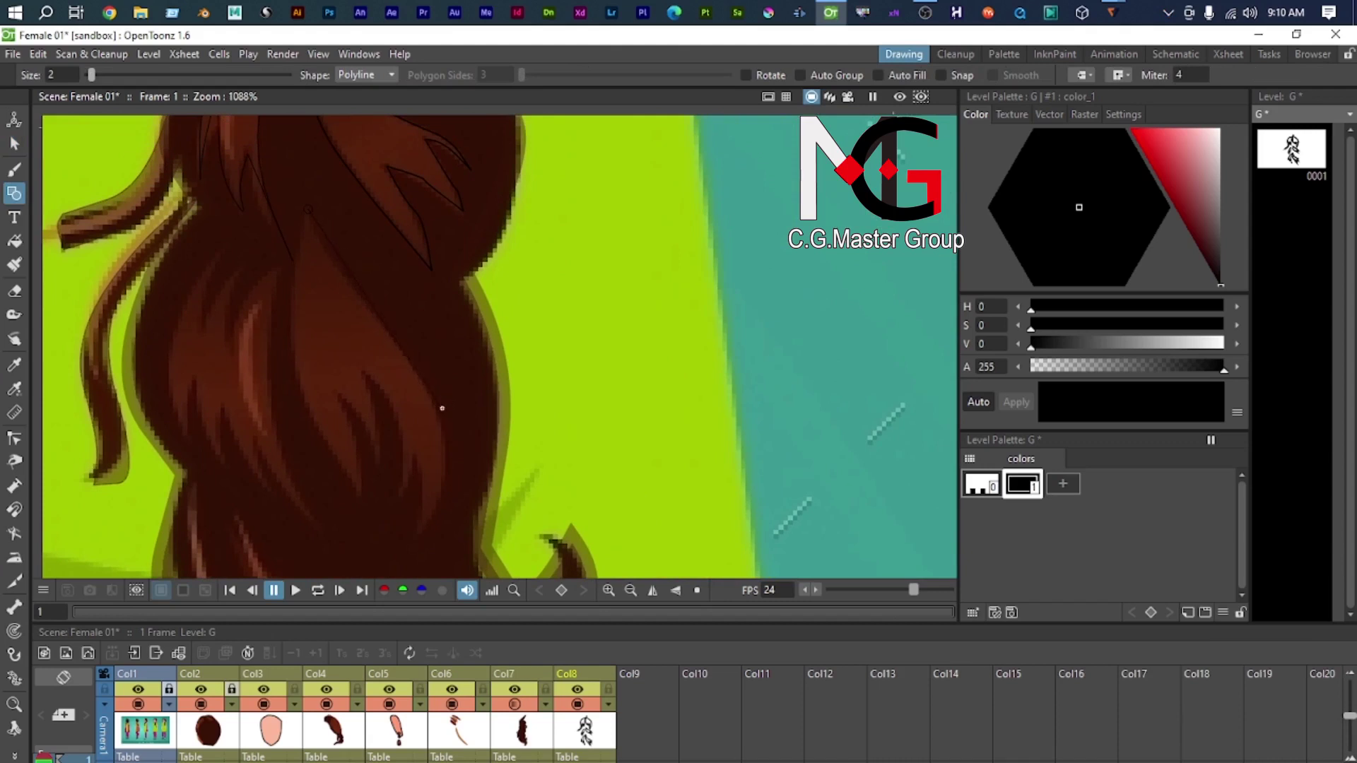
drag(412, 361, 446, 388)
drag(435, 517, 496, 394)
scroll(431, 522, up, 2)
scroll(495, 395, up, 3)
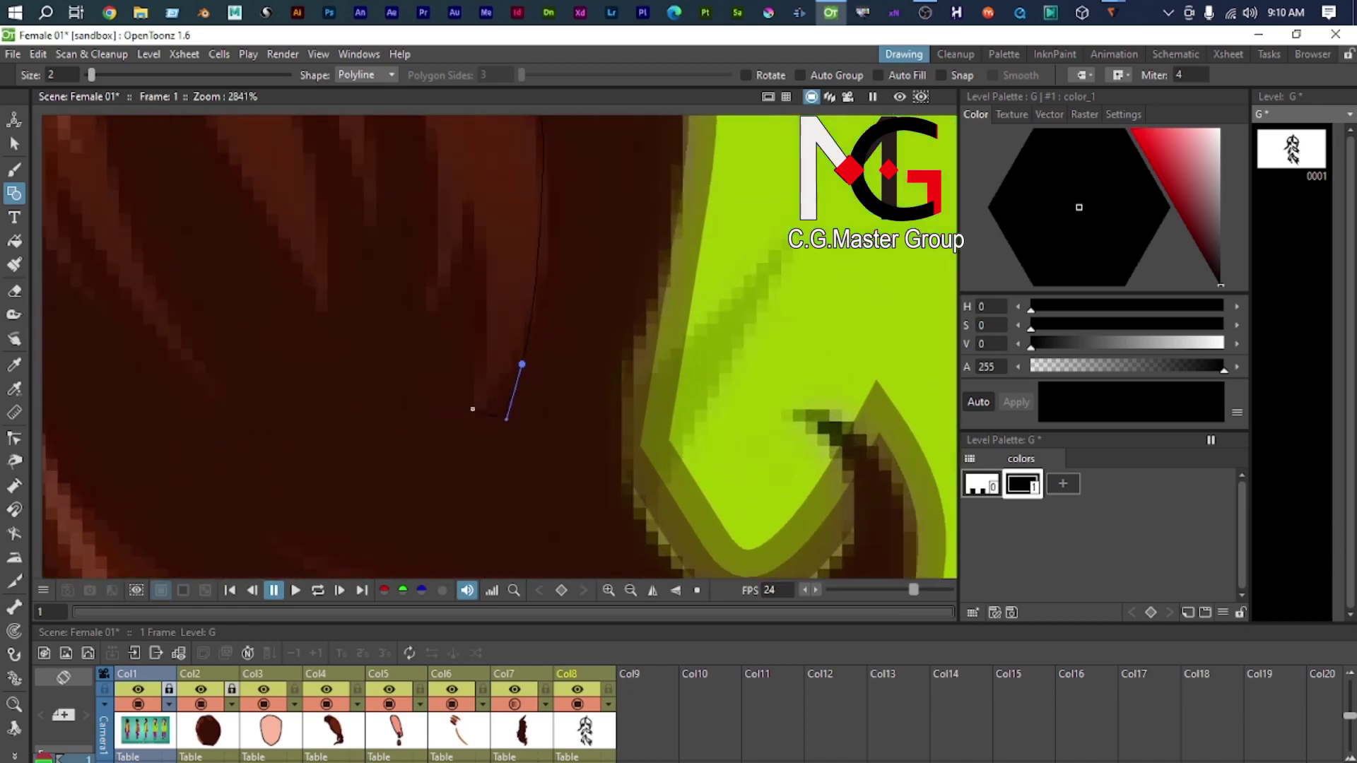
Step: Continue the polyline through the notches and pointed lower tips of the fourth segment's right-hand highlight
drag(475, 218, 463, 174)
drag(438, 303, 408, 325)
drag(454, 371, 393, 318)
drag(336, 251, 331, 248)
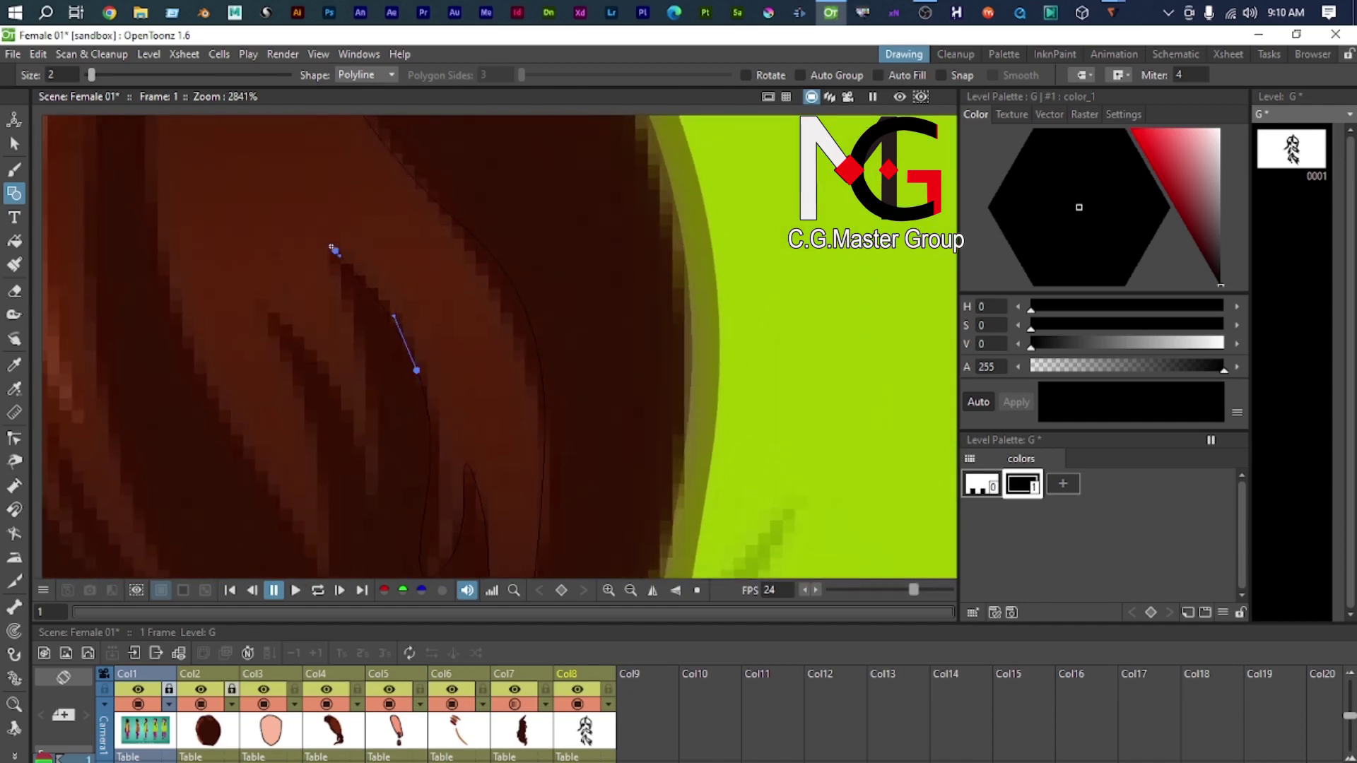
drag(382, 490, 389, 450)
scroll(266, 310, down, 2)
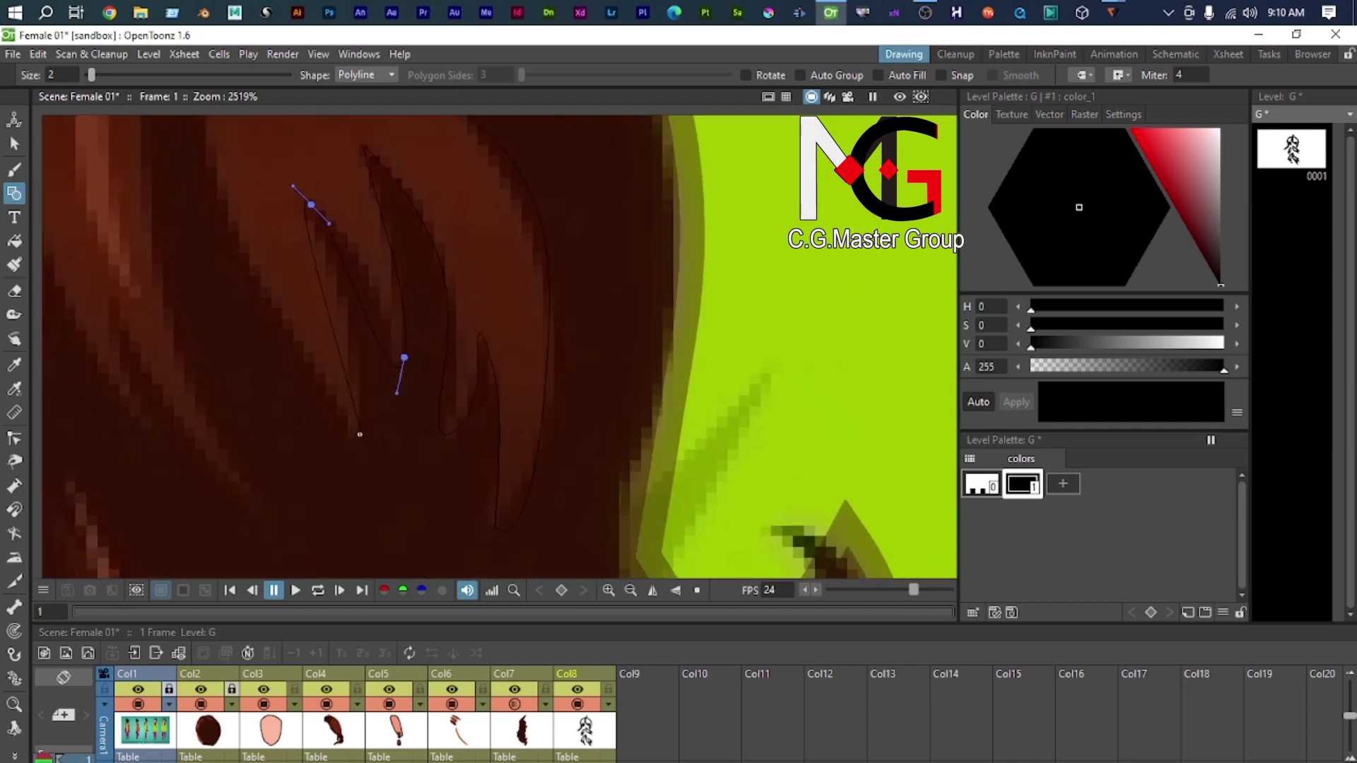
scroll(303, 304, down, 2)
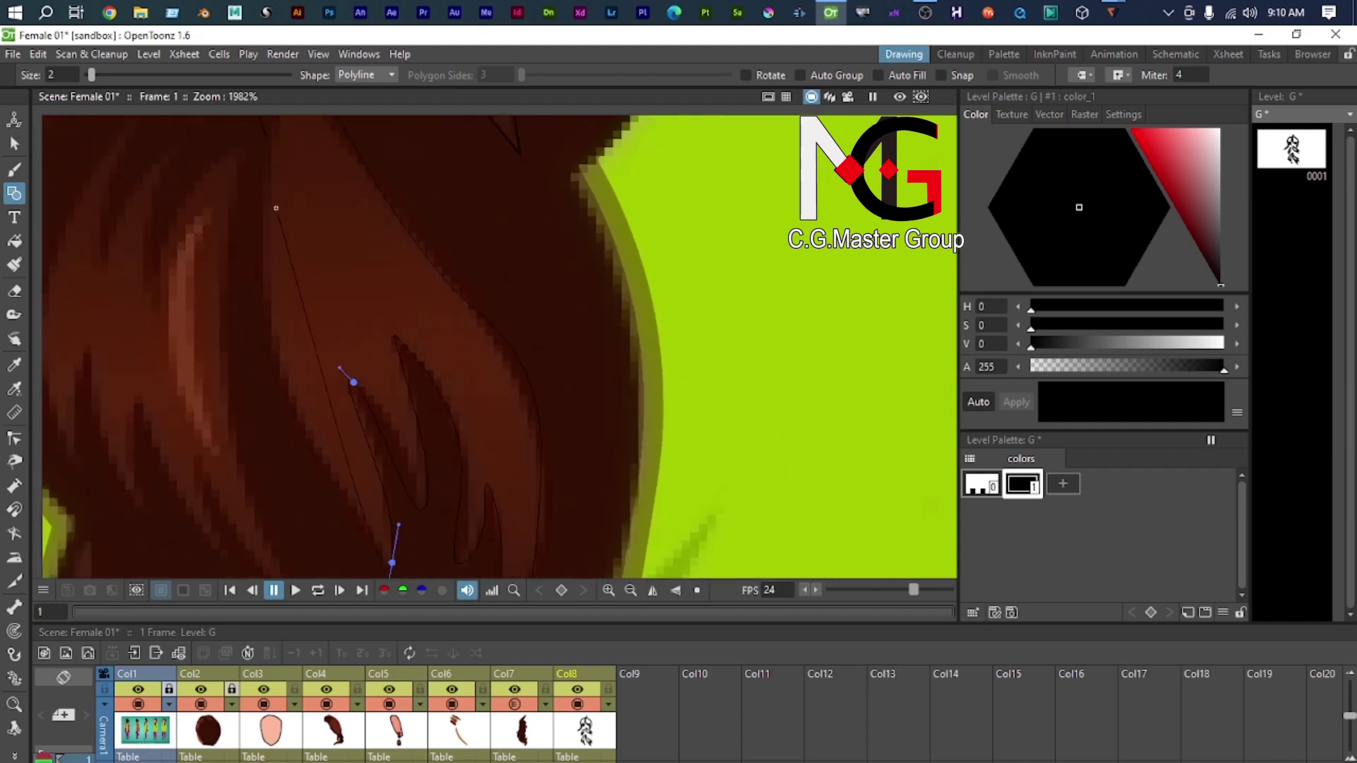
Step: Trace the left edge of the fourth segment's right-hand highlight back up to its starting tip and close the shape
drag(265, 236, 280, 128)
scroll(297, 339, down, 2)
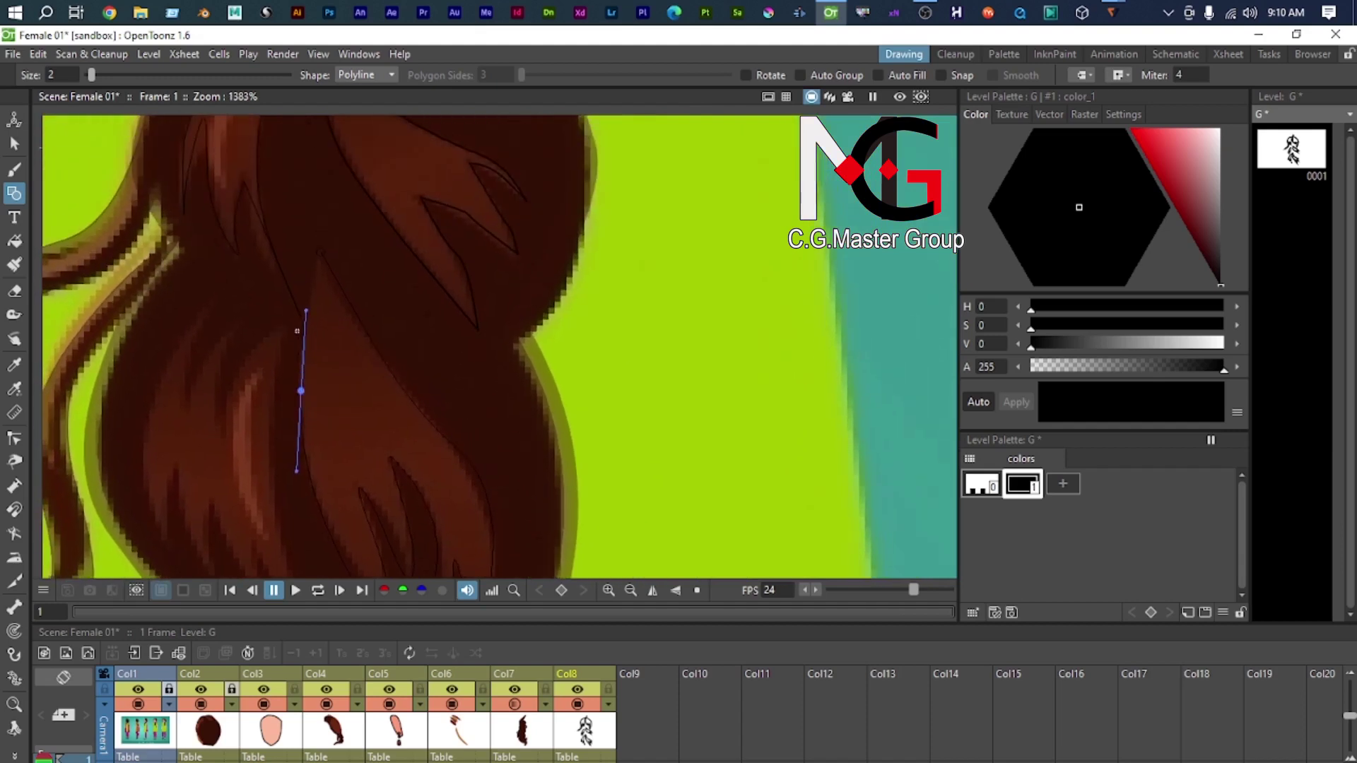
click(315, 252)
scroll(315, 252, down, 4)
drag(317, 278, 303, 197)
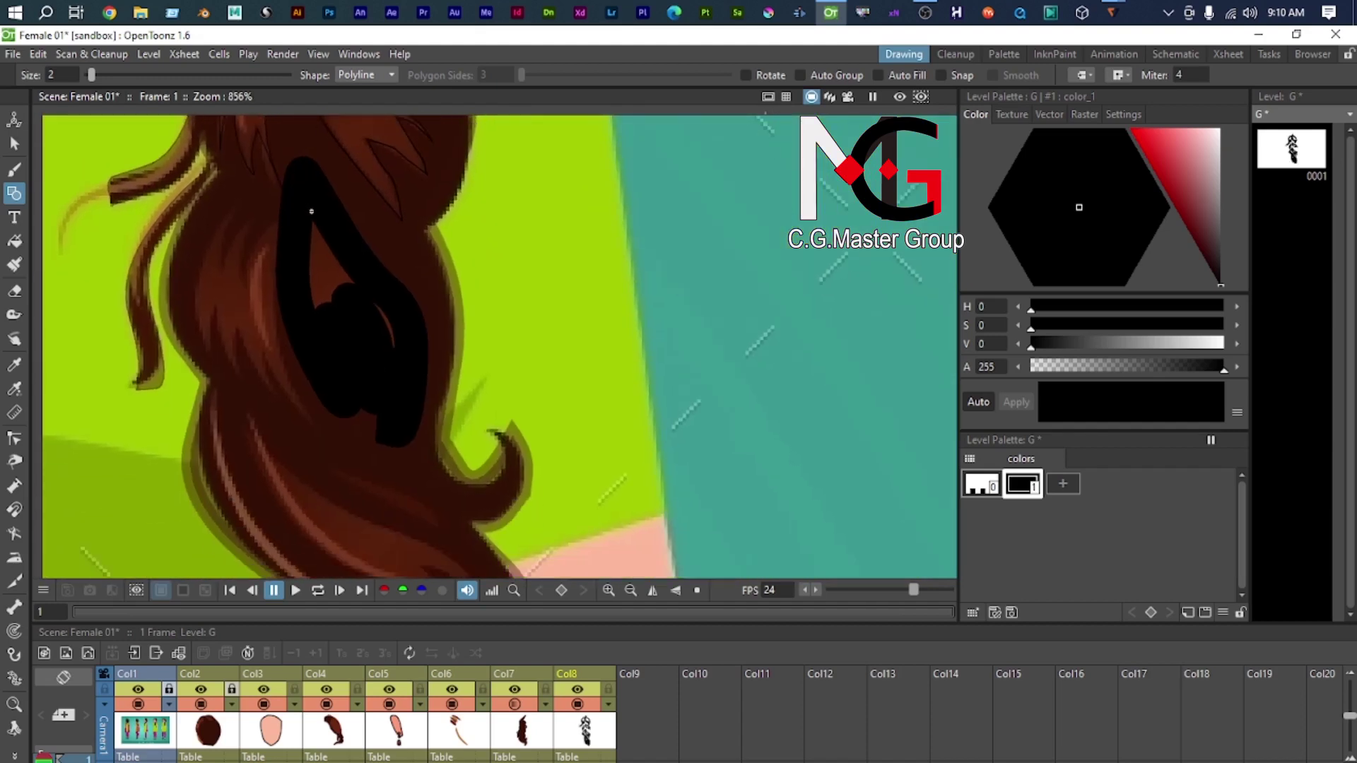
Step: Set the outline thickness of the fourth segment's right-hand highlight to 0
key(s)
click(399, 366)
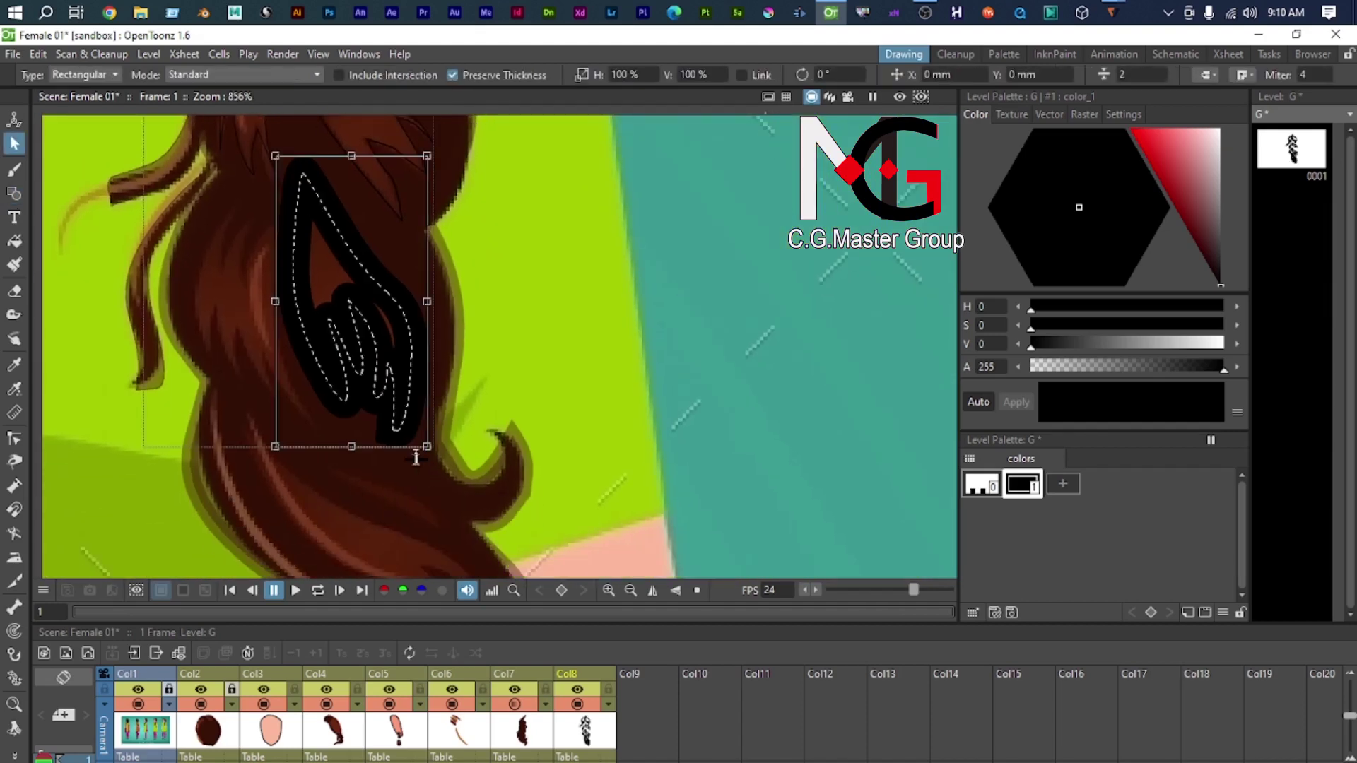
drag(418, 454, 399, 443)
scroll(157, 311, down, 3)
drag(176, 318, 521, 395)
scroll(539, 333, up, 4)
drag(571, 300, 435, 260)
scroll(456, 304, up, 2)
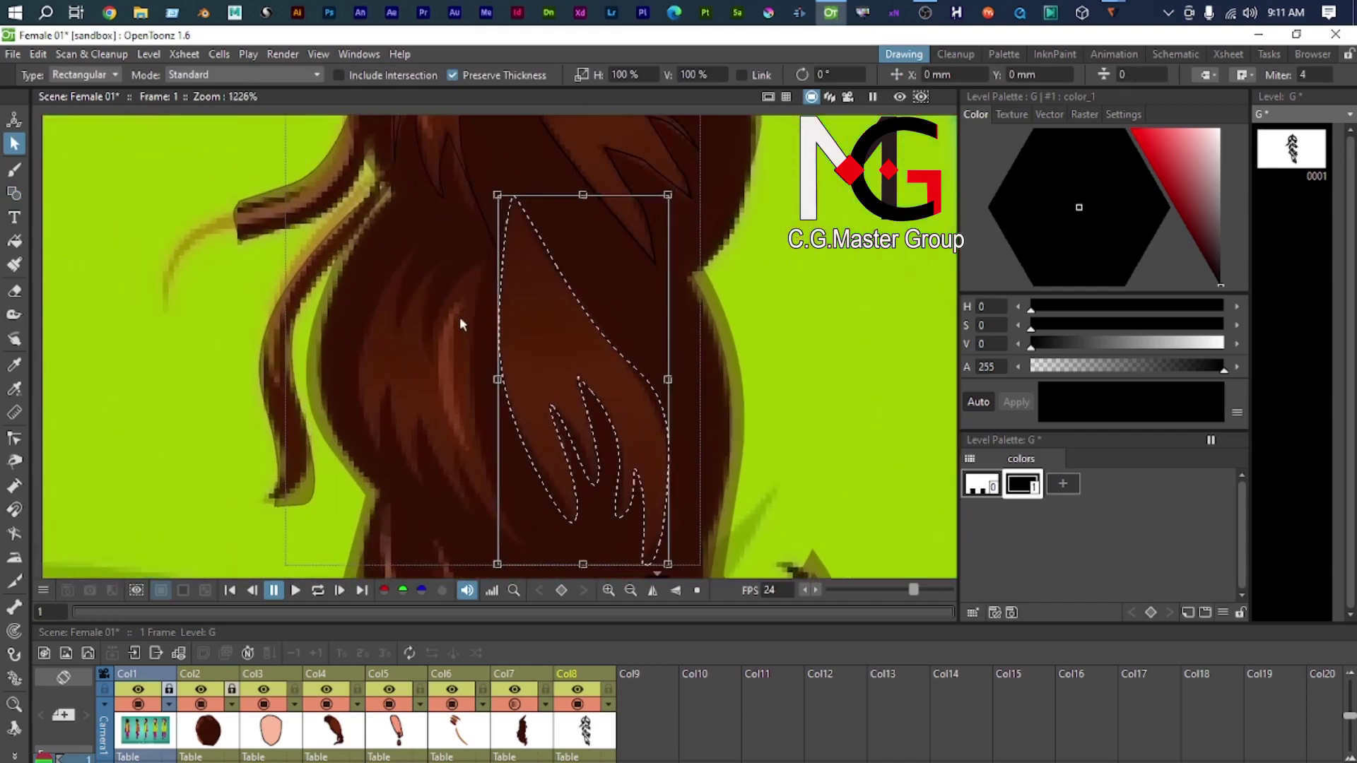
drag(460, 318, 446, 257)
Step: Start a polyline for the fourth segment's left-hand highlight, tracing its right edge and the lowest tips
key(g)
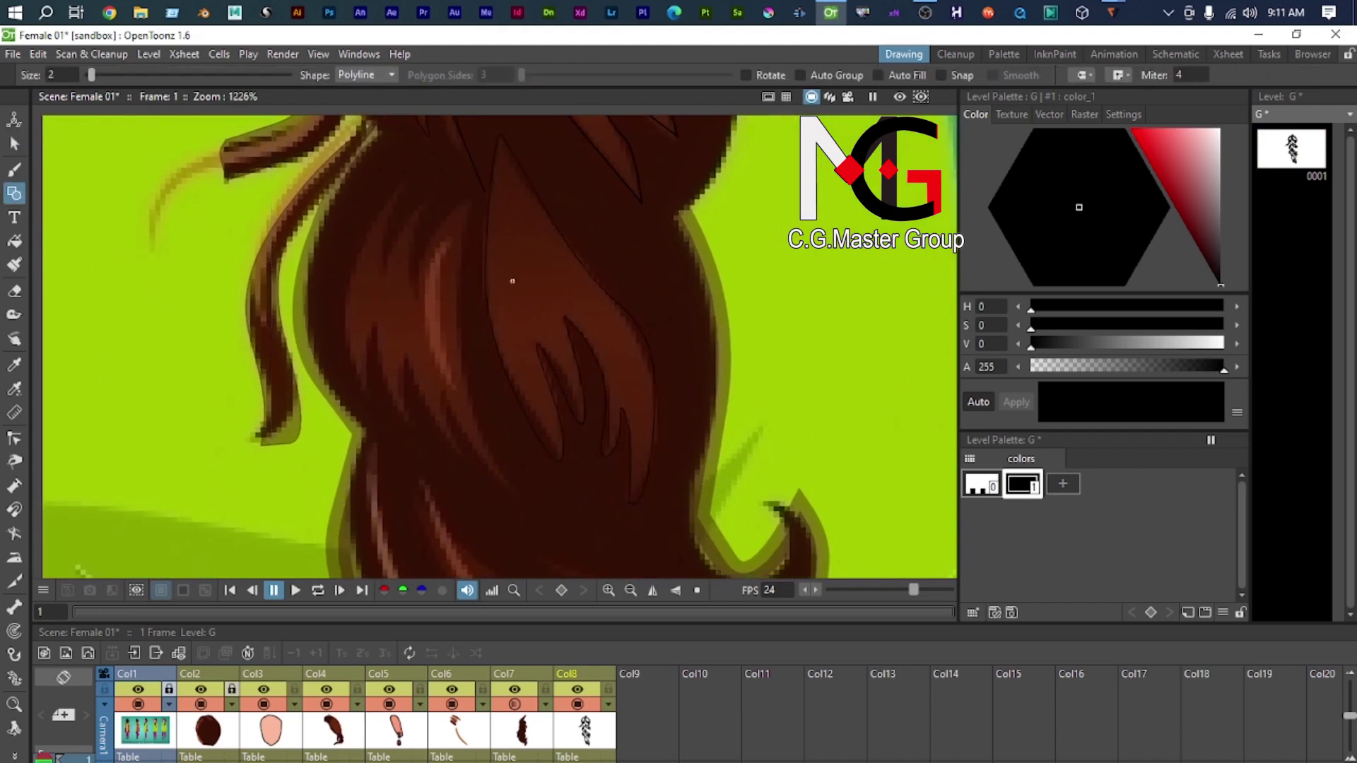
scroll(518, 288, up, 2)
scroll(495, 335, down, 2)
drag(465, 322, 452, 418)
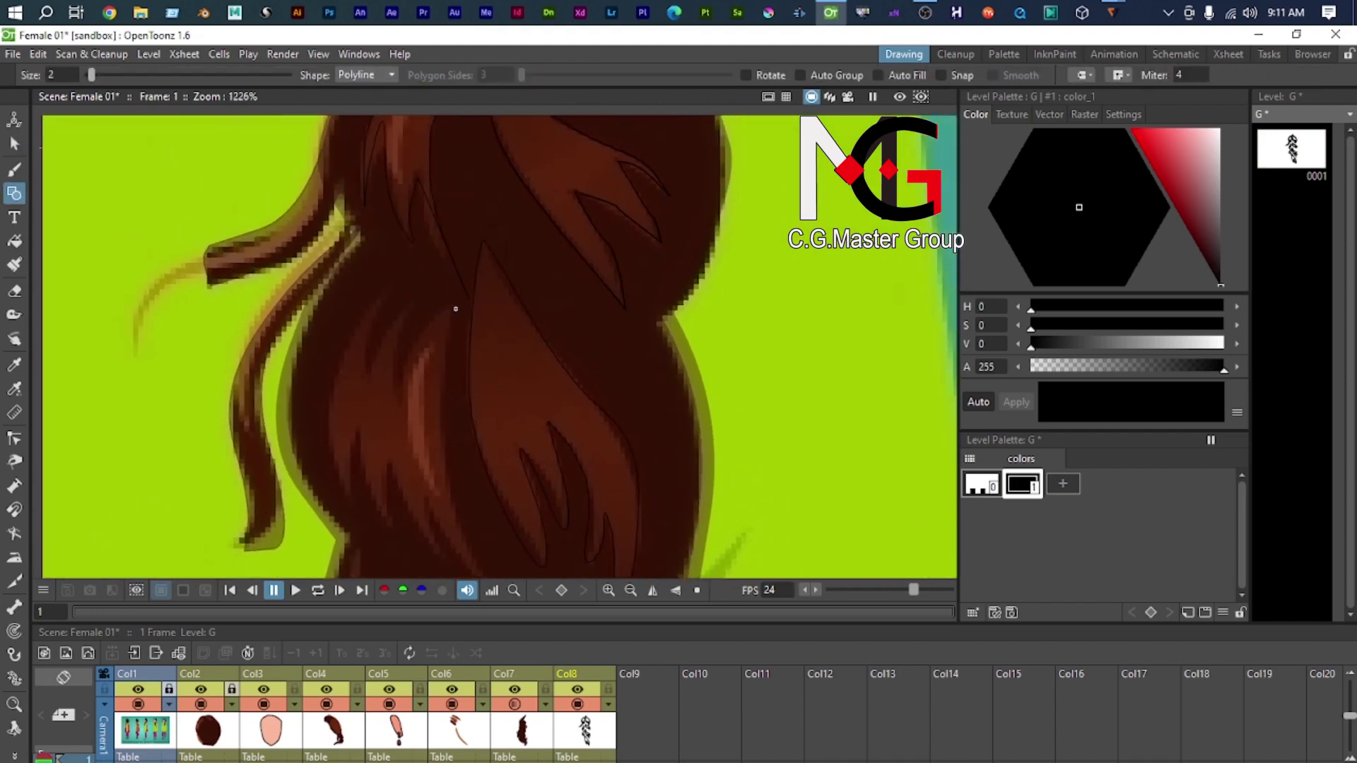
drag(480, 514, 435, 409)
drag(458, 486, 523, 564)
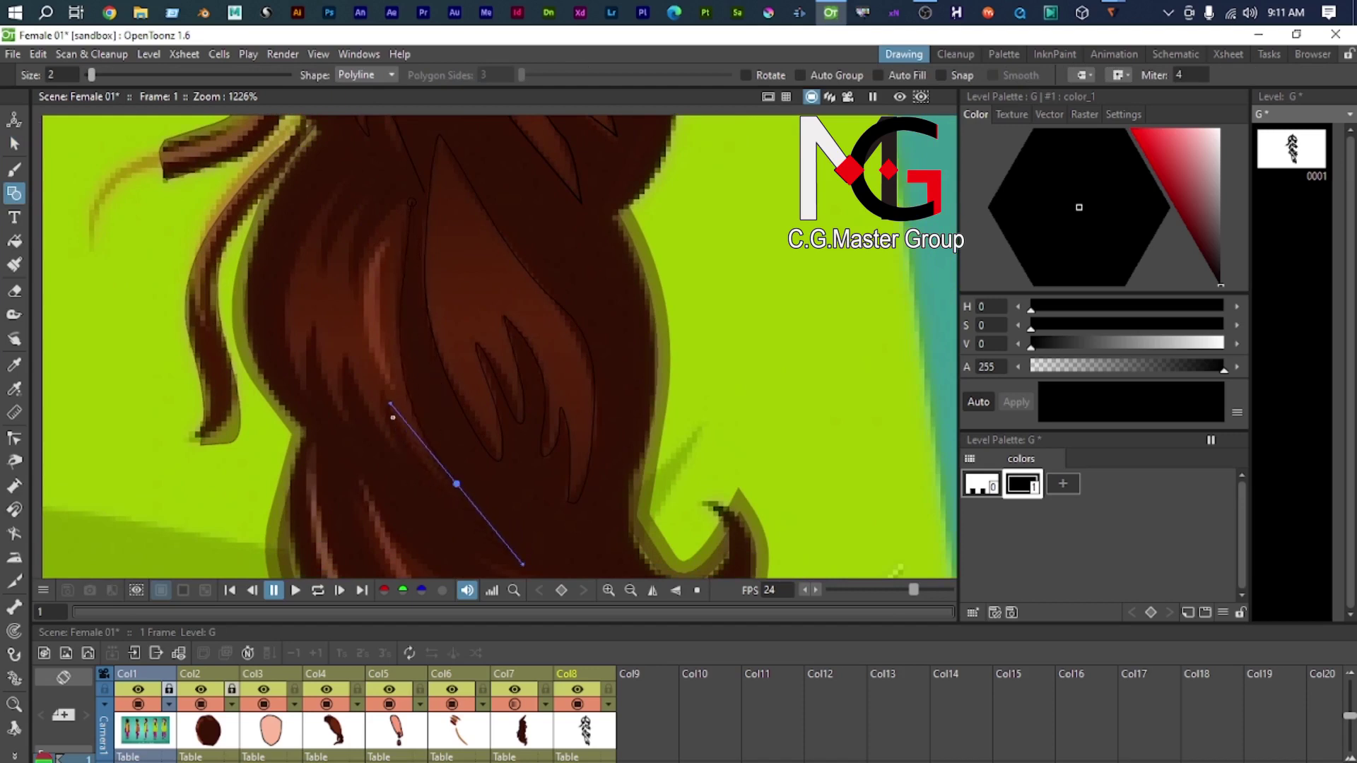
drag(407, 457, 422, 473)
Step: Trace the remaining lower tips, outer left edge and upper notches of the fourth segment's left-hand highlight and close the shape
mouse_move(350, 363)
mouse_down()
mouse_move(337, 333)
mouse_move(338, 346)
mouse_up()
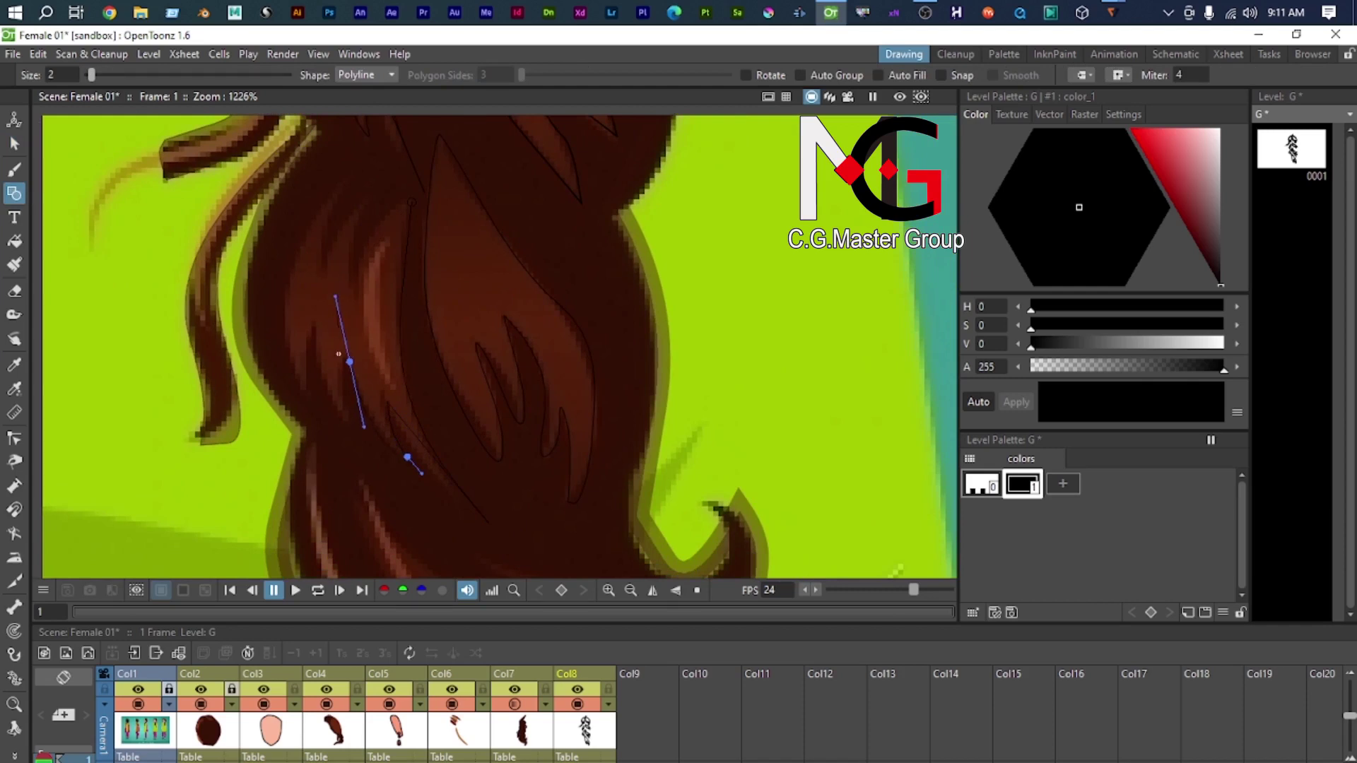
mouse_move(347, 419)
mouse_down()
mouse_move(368, 447)
mouse_move(353, 439)
mouse_up()
drag(318, 329, 315, 287)
drag(308, 391, 301, 360)
drag(340, 188, 412, 90)
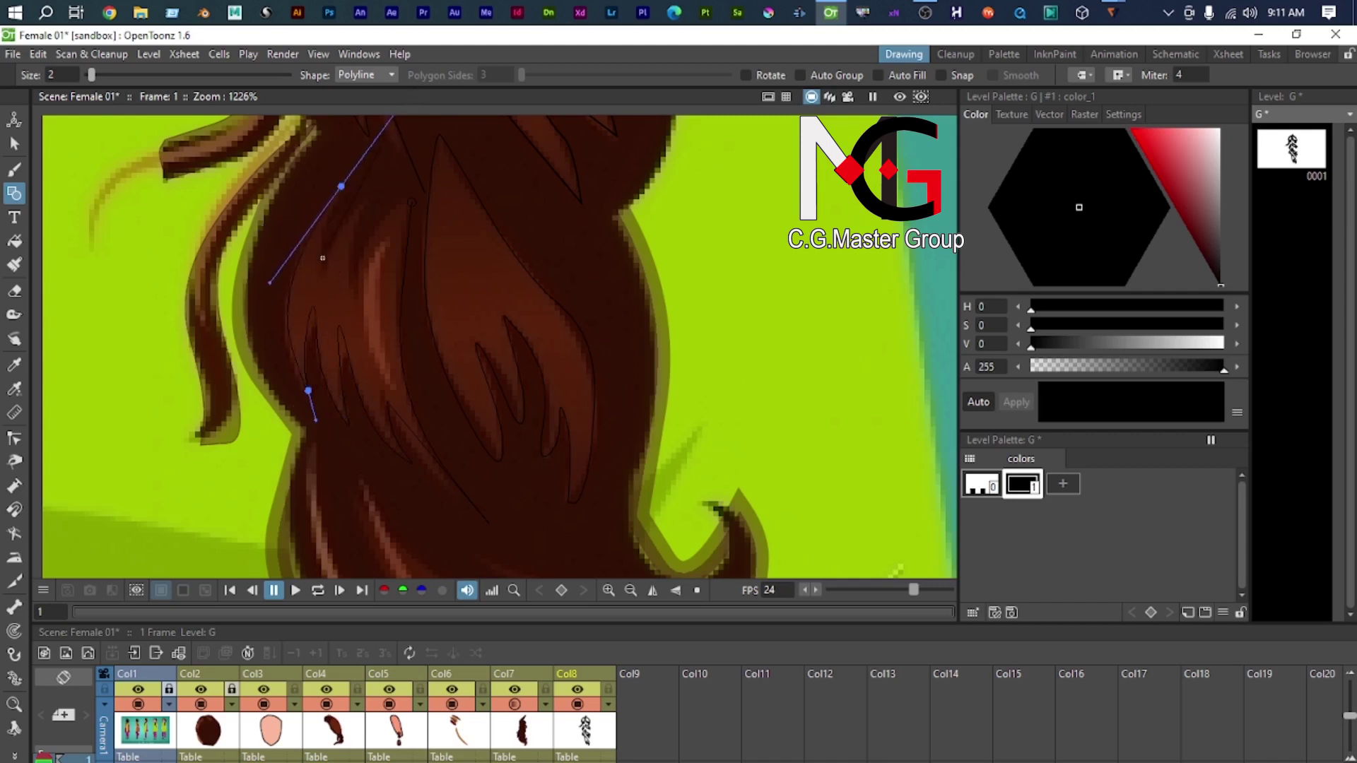
drag(322, 265, 383, 191)
drag(355, 280, 371, 317)
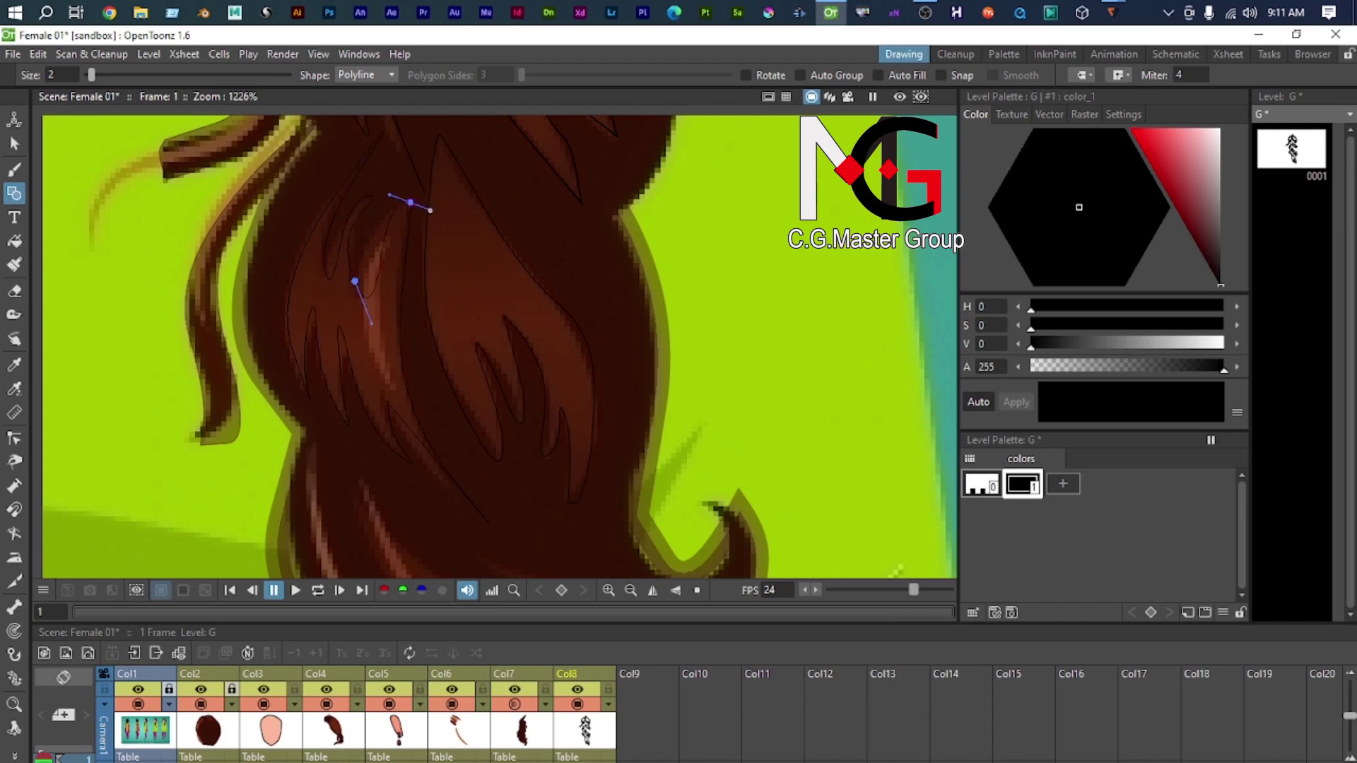
click(431, 210)
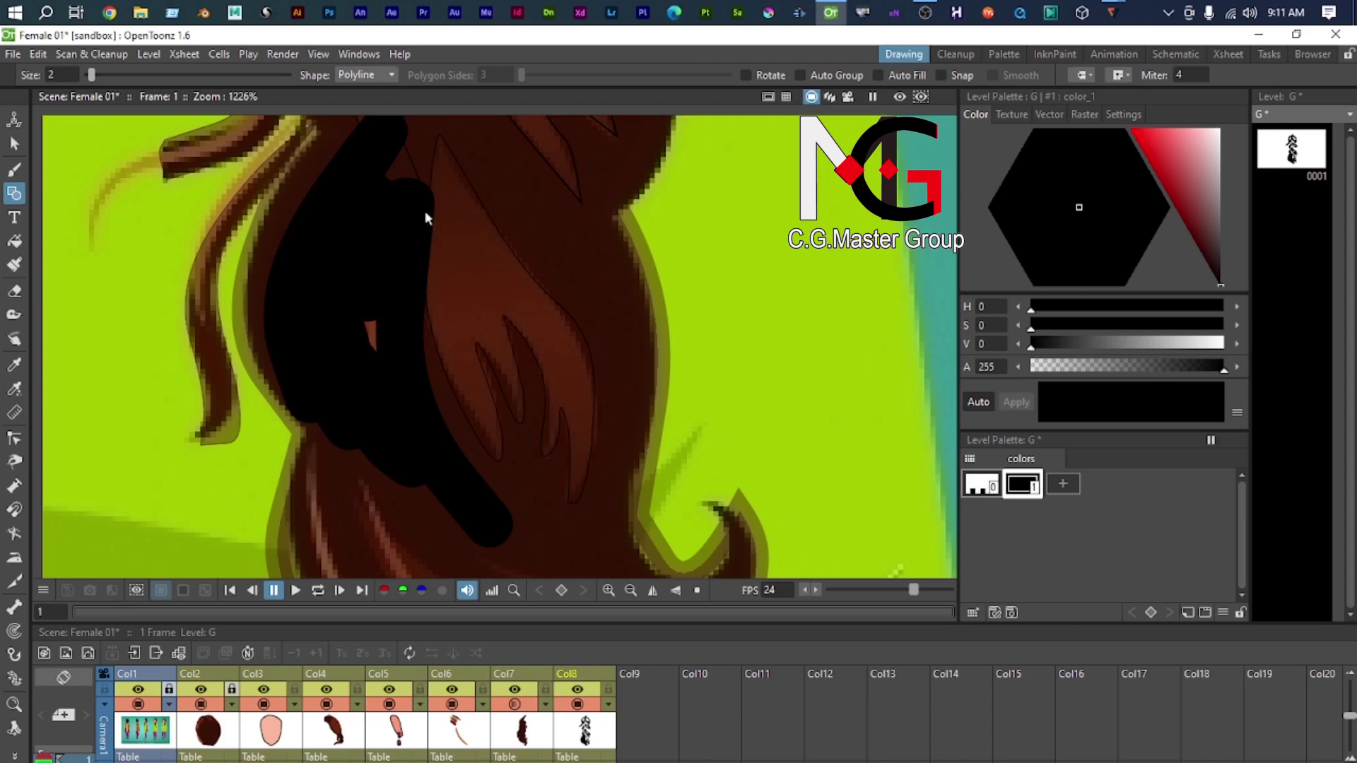
Step: Select the fourth segment's left-hand highlight and set its outline thickness to 0
key(s)
key(s)
click(413, 333)
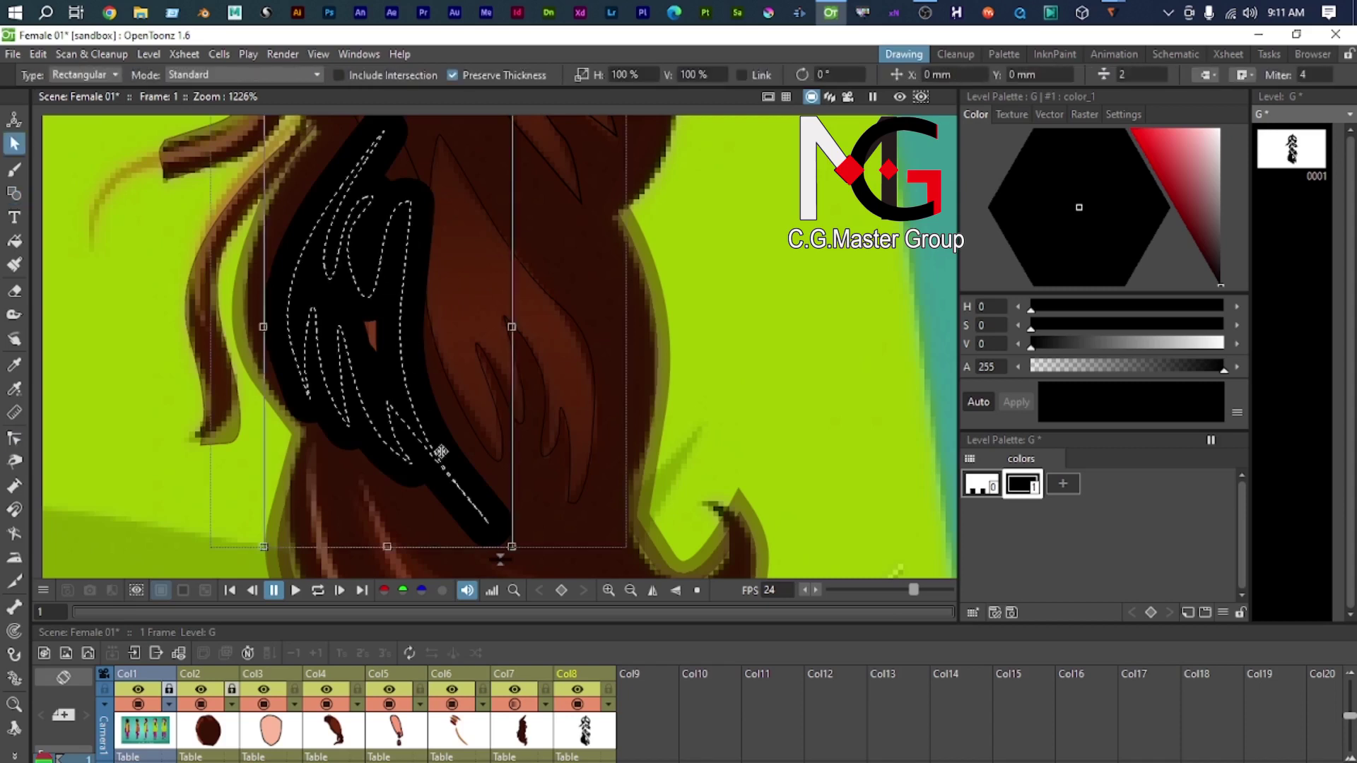
click(502, 538)
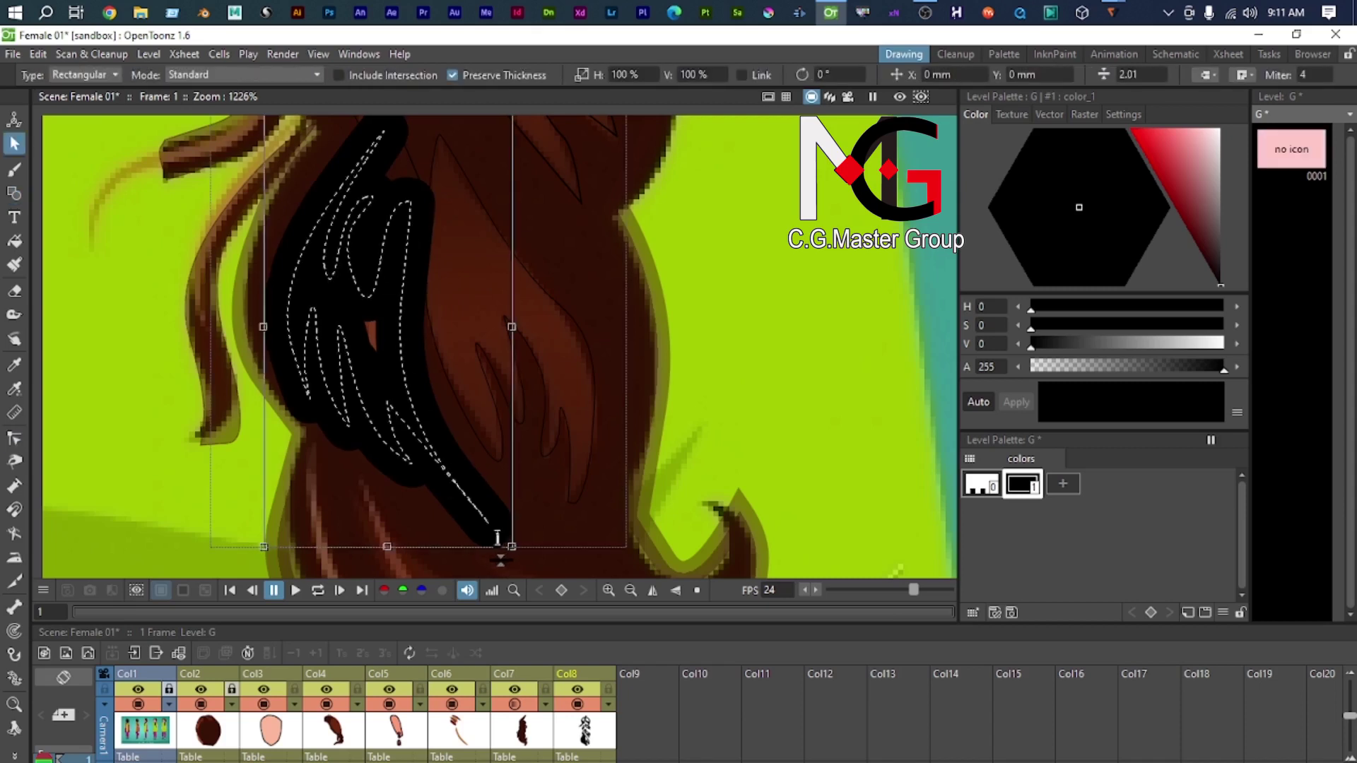
drag(506, 636, 504, 705)
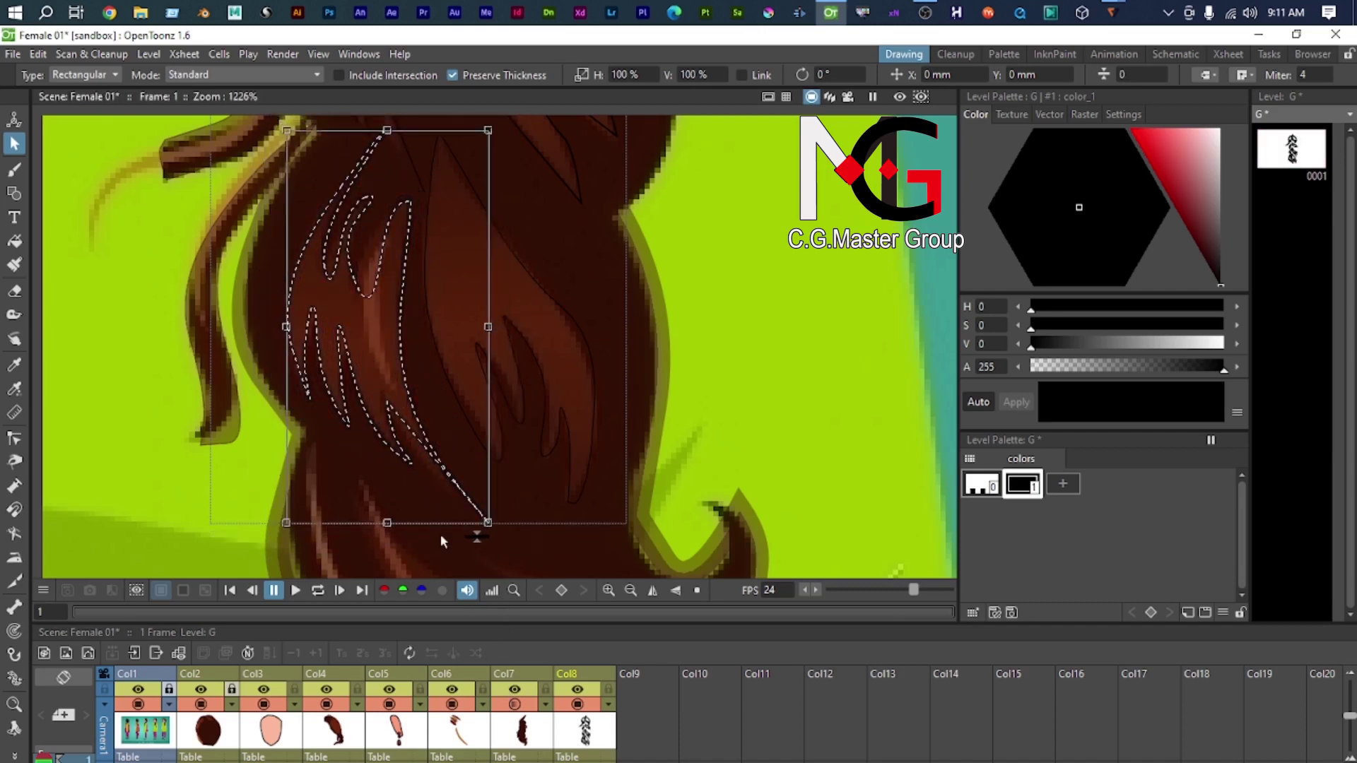
Step: Sharpen the lowest tip of the fourth segment's left-hand highlight by adjusting its control point handles
key(c)
scroll(431, 498, up, 1)
click(464, 483)
scroll(465, 484, up, 2)
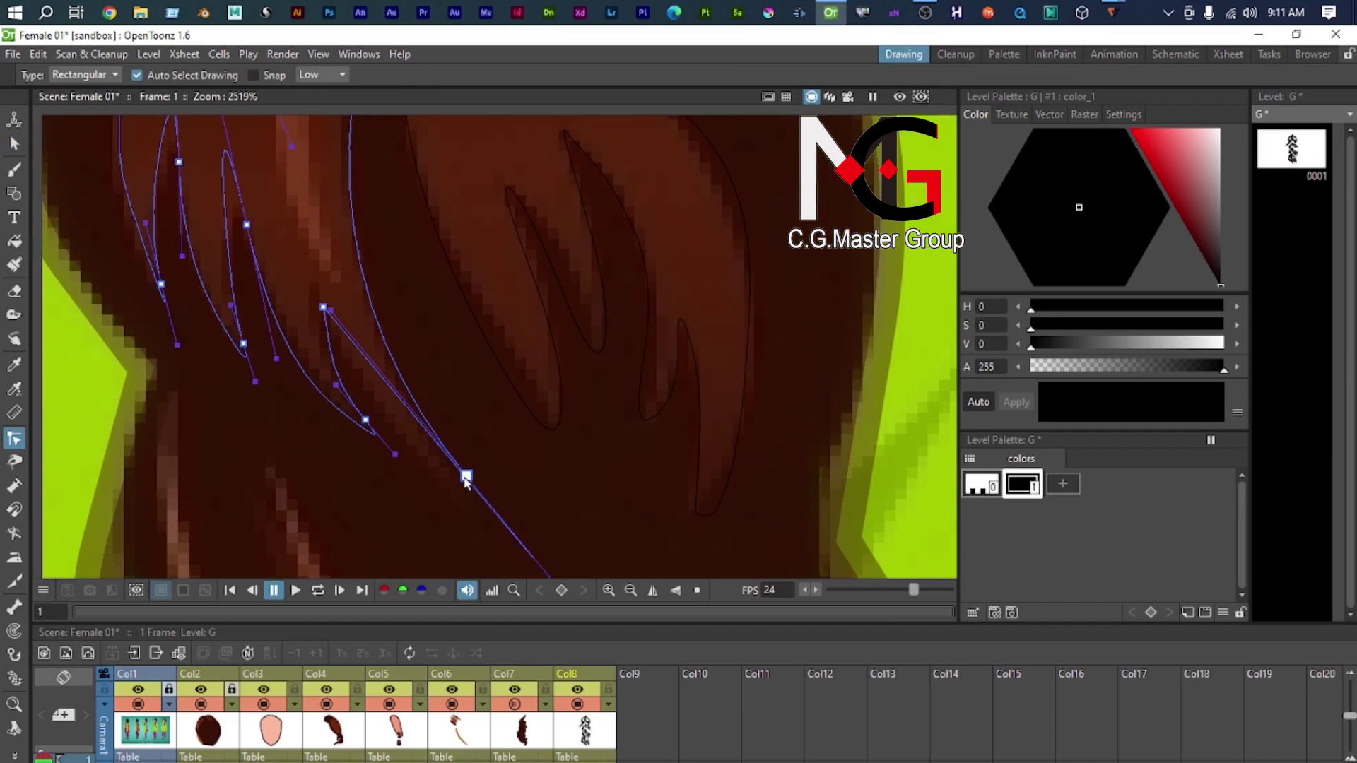
scroll(559, 491, down, 1)
drag(559, 492, 504, 380)
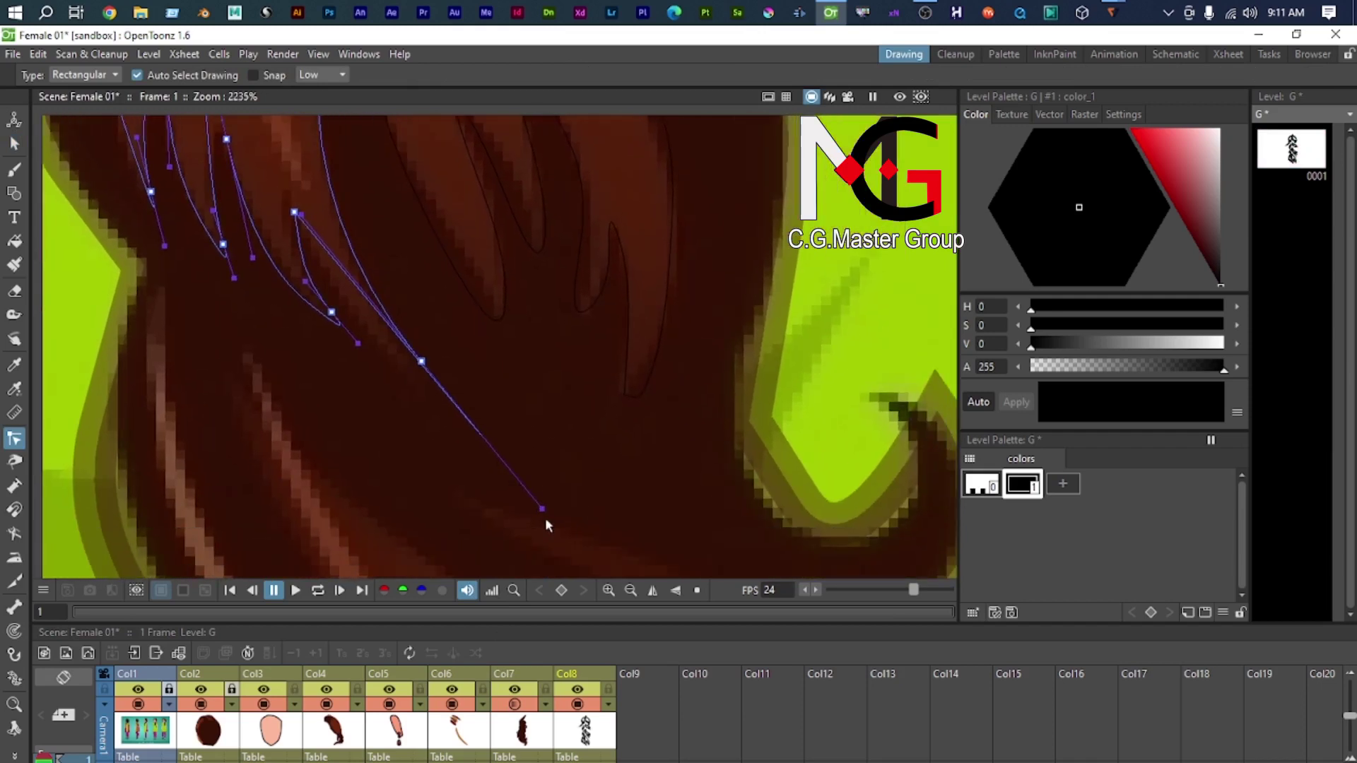
mouse_move(537, 509)
mouse_down()
mouse_move(521, 433)
mouse_move(506, 455)
mouse_move(391, 443)
mouse_move(379, 354)
mouse_move(342, 305)
mouse_move(371, 541)
mouse_up()
scroll(350, 287, down, 4)
scroll(382, 527, up, 4)
scroll(304, 292, up, 3)
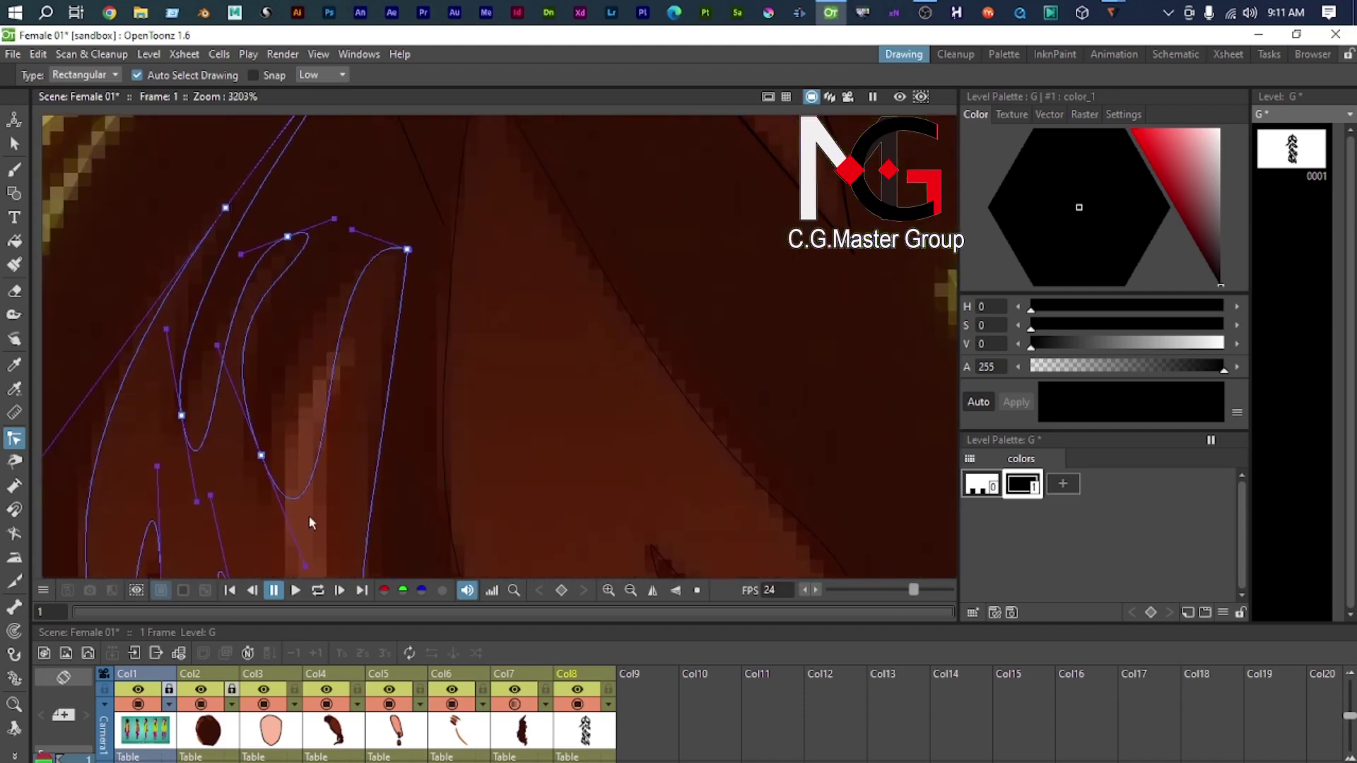
Step: Sharpen the upper notches and tips of the fourth segment's left-hand highlight by repositioning their curve handles
drag(309, 559, 298, 350)
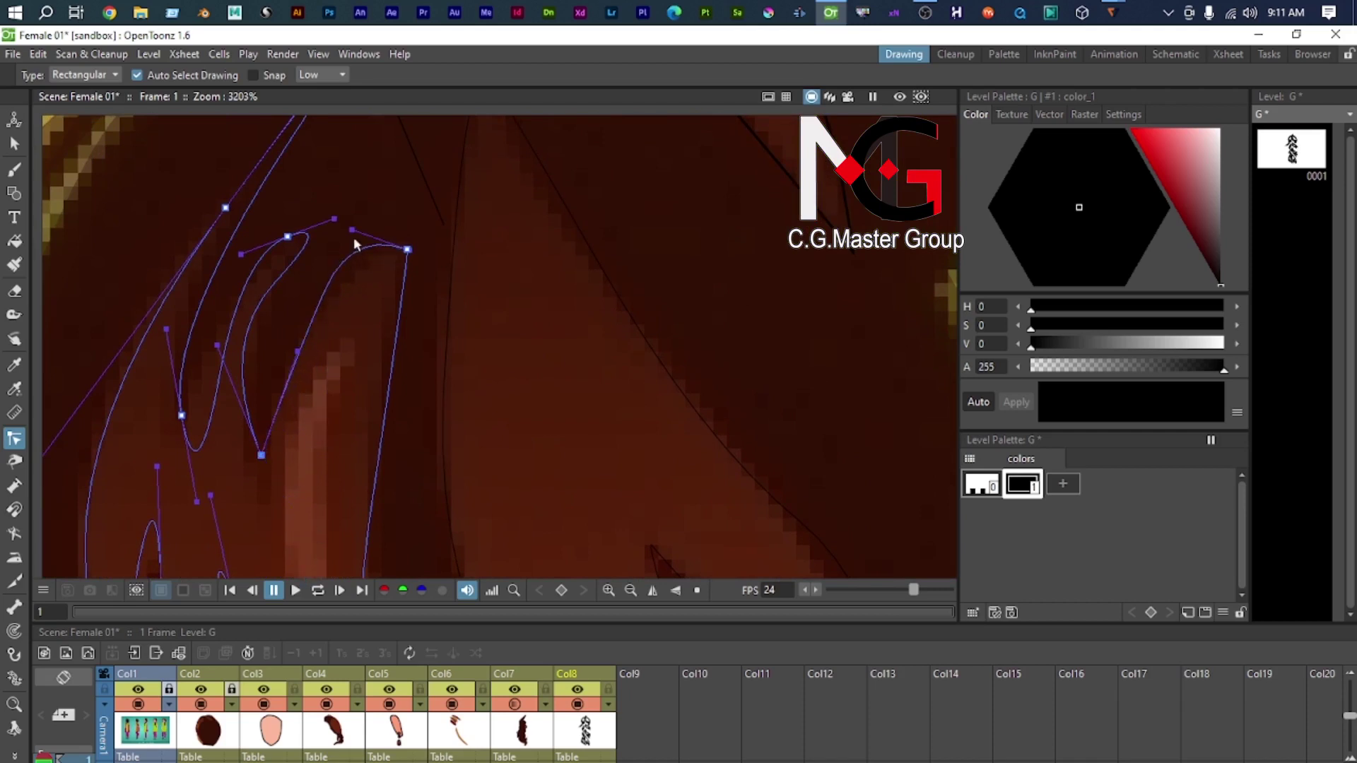
drag(352, 229, 297, 358)
mouse_move(334, 218)
mouse_down()
mouse_move(266, 375)
mouse_move(266, 333)
mouse_move(256, 438)
mouse_move(252, 411)
mouse_up()
drag(197, 503, 217, 326)
drag(240, 255, 235, 305)
scroll(208, 273, down, 2)
scroll(214, 289, down, 2)
Step: Reshape the uppermost left tip of the fourth segment's left-hand highlight into a sharp point to match the reference
drag(290, 142, 309, 312)
mouse_move(354, 249)
mouse_down()
mouse_move(254, 435)
mouse_move(225, 459)
mouse_move(224, 447)
mouse_move(206, 509)
mouse_up()
scroll(253, 493, down, 3)
drag(273, 571, 281, 333)
scroll(321, 449, up, 2)
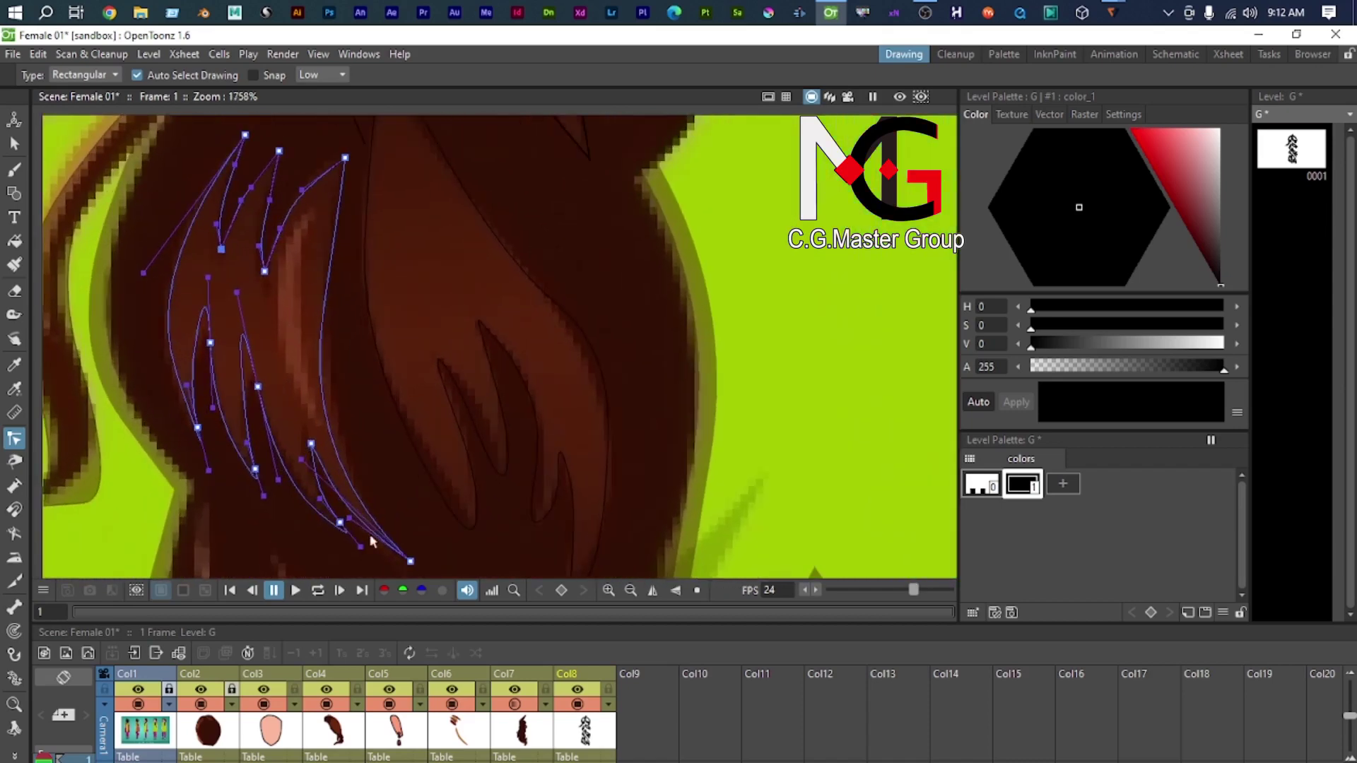
scroll(227, 473, down, 3)
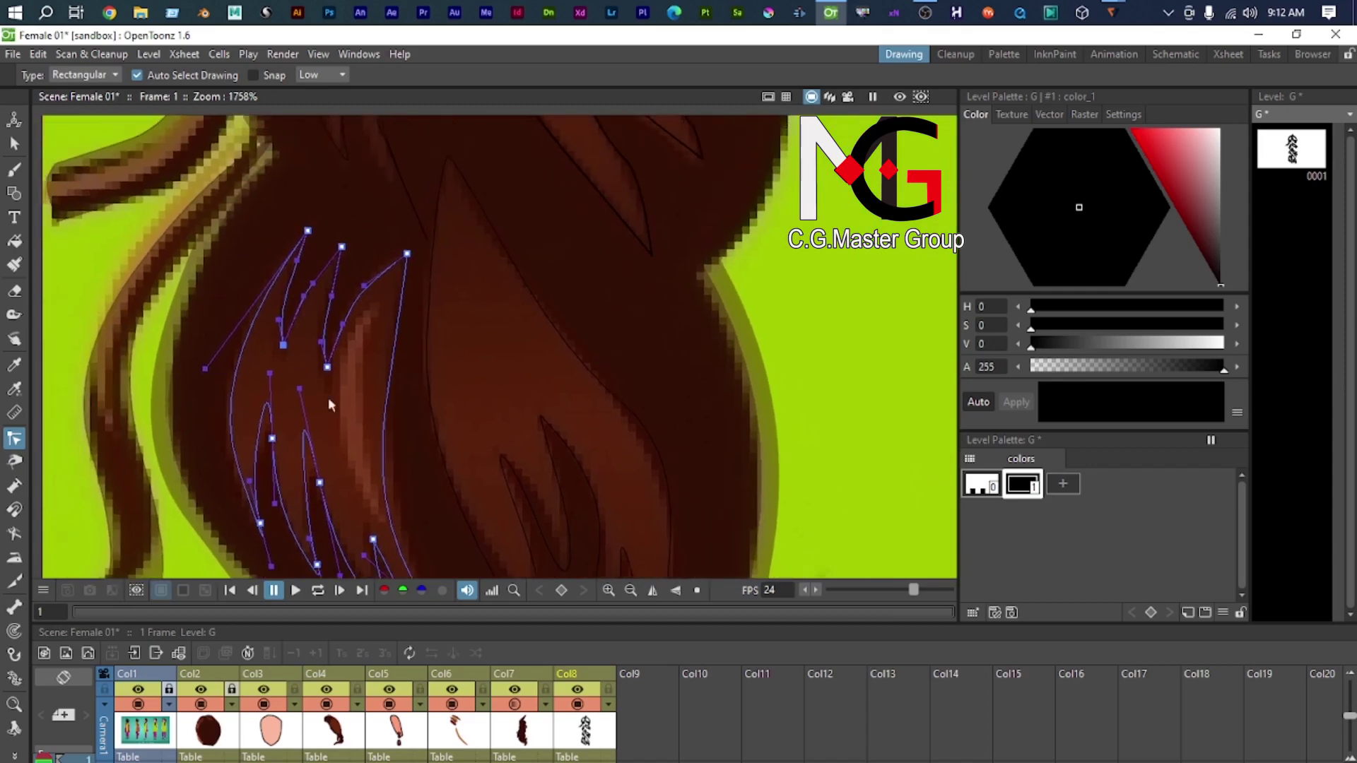
scroll(381, 304, down, 3)
scroll(400, 375, up, 2)
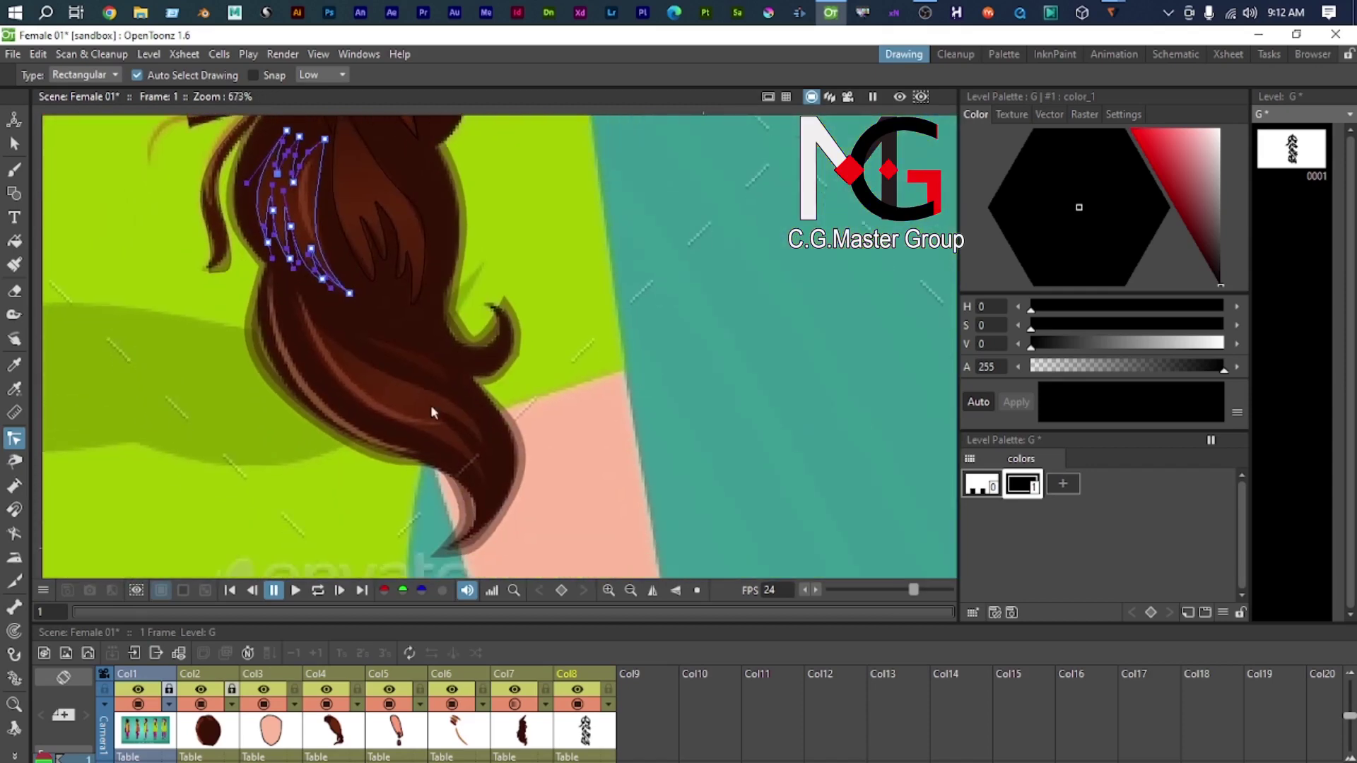
Step: Trace the narrow upper highlight on the braid's tail segment as a closed polyline shape
key(g)
scroll(366, 337, up, 2)
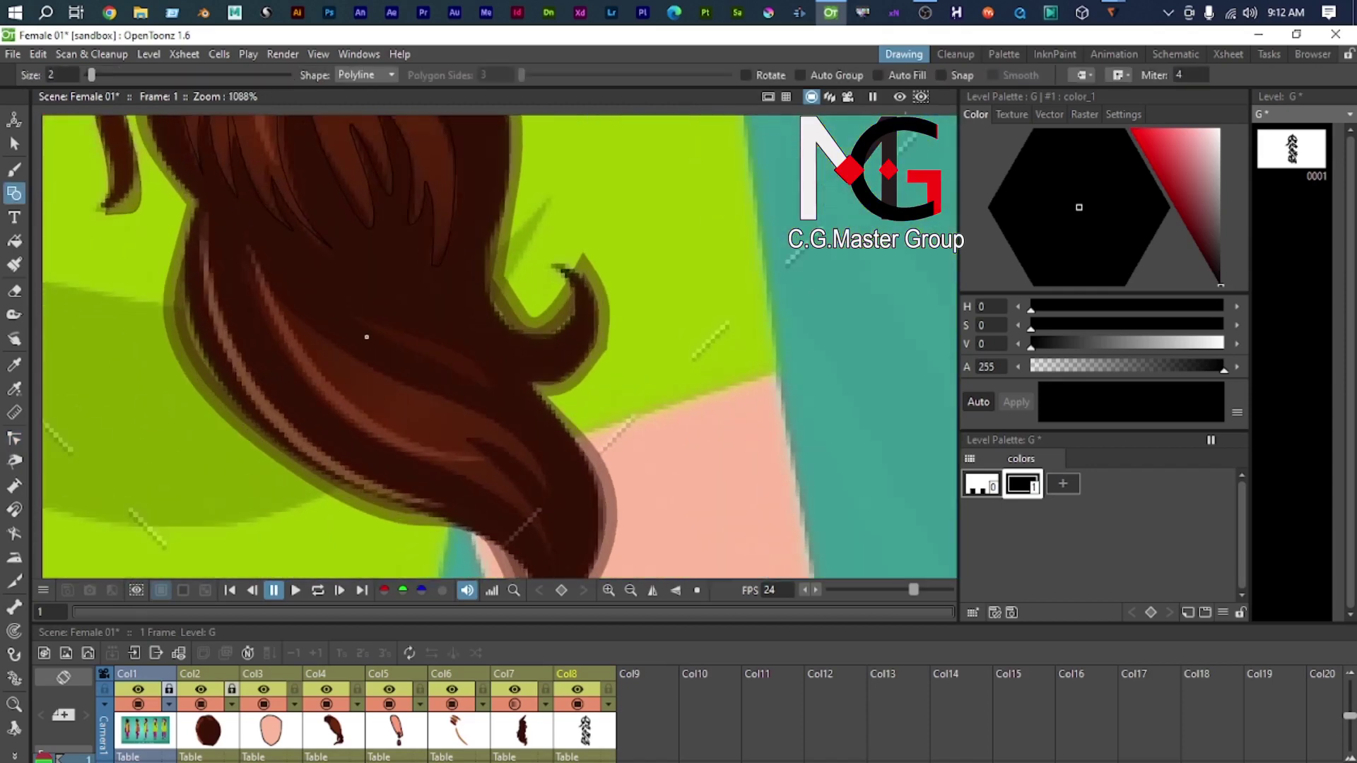
drag(485, 391, 504, 411)
mouse_move(356, 315)
mouse_down()
mouse_move(232, 277)
mouse_move(253, 282)
mouse_up()
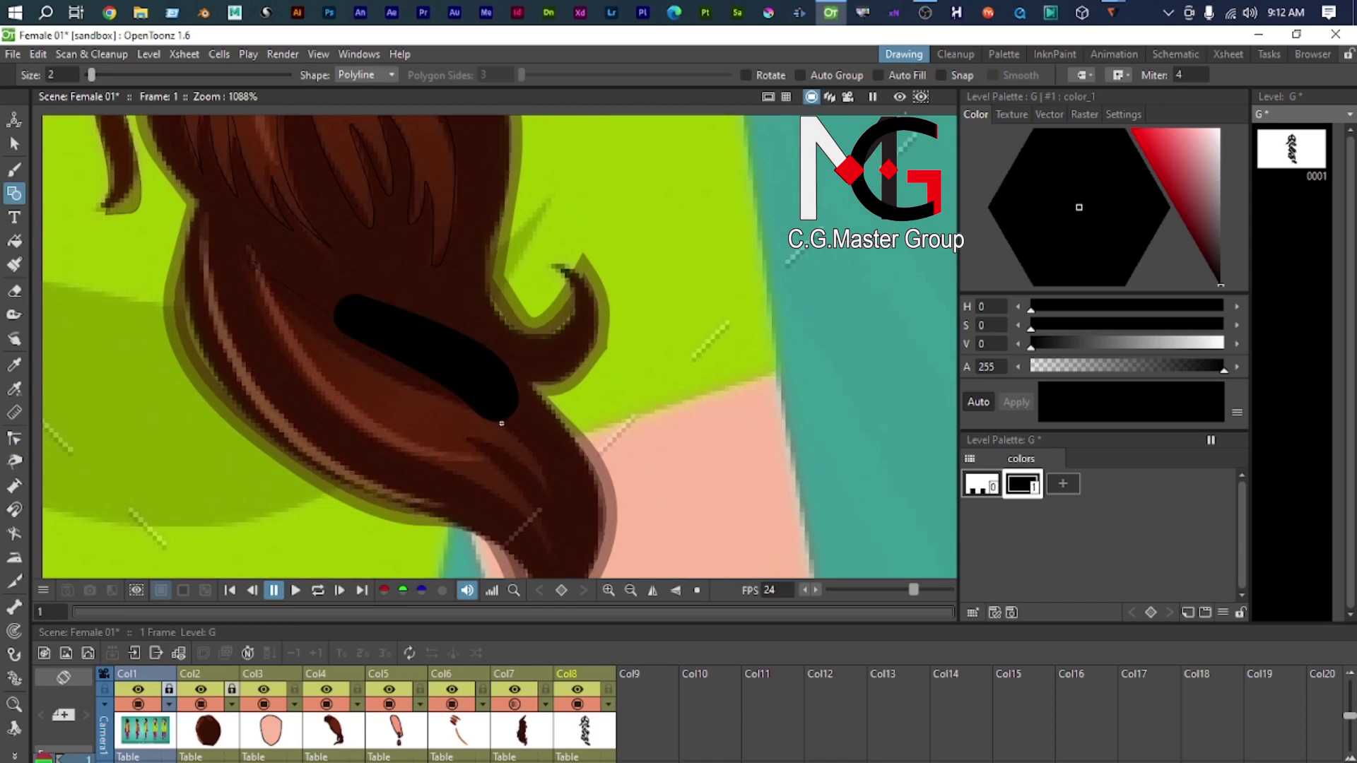
Step: Trace the large highlight of the braid's tail, including its forked lower end, as a closed polyline shape
drag(488, 414, 614, 451)
drag(470, 441, 450, 441)
drag(551, 553, 558, 608)
drag(449, 471, 555, 430)
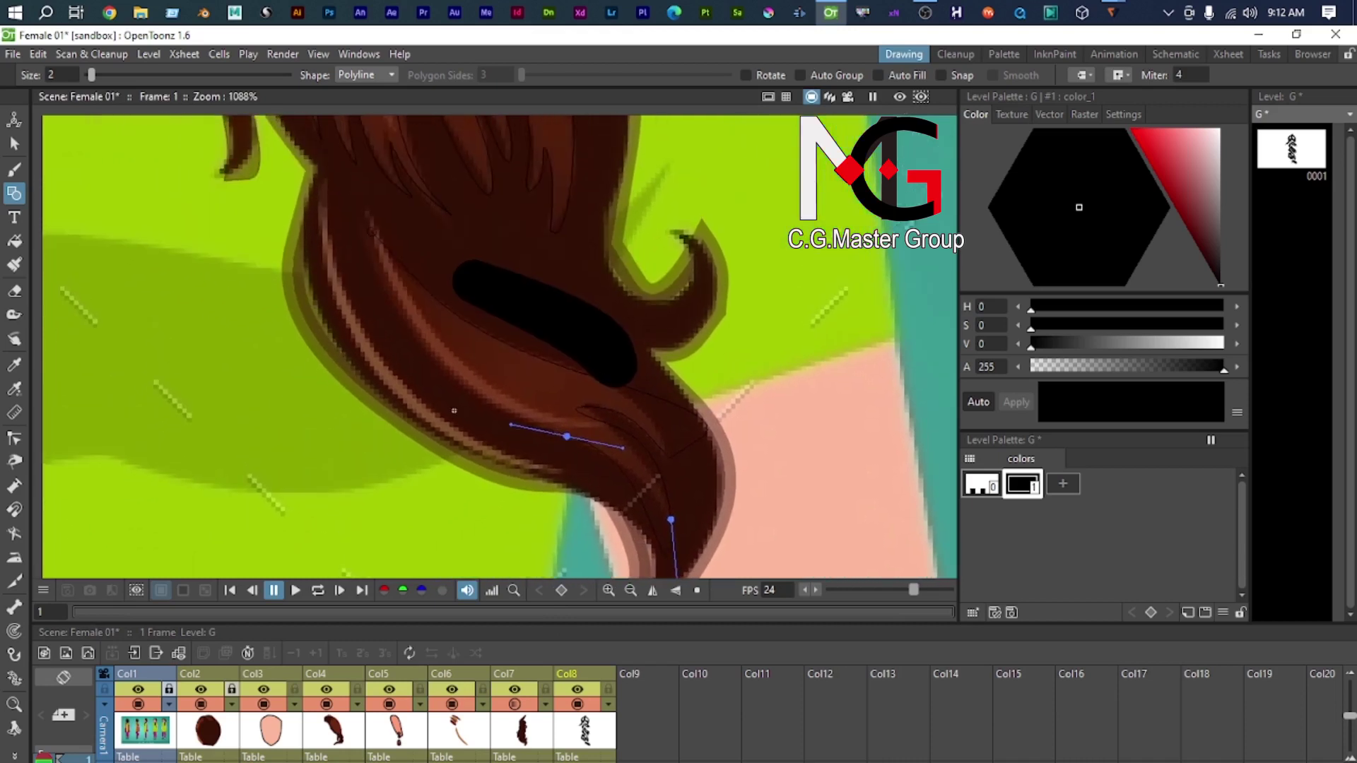
drag(372, 267, 364, 215)
click(372, 233)
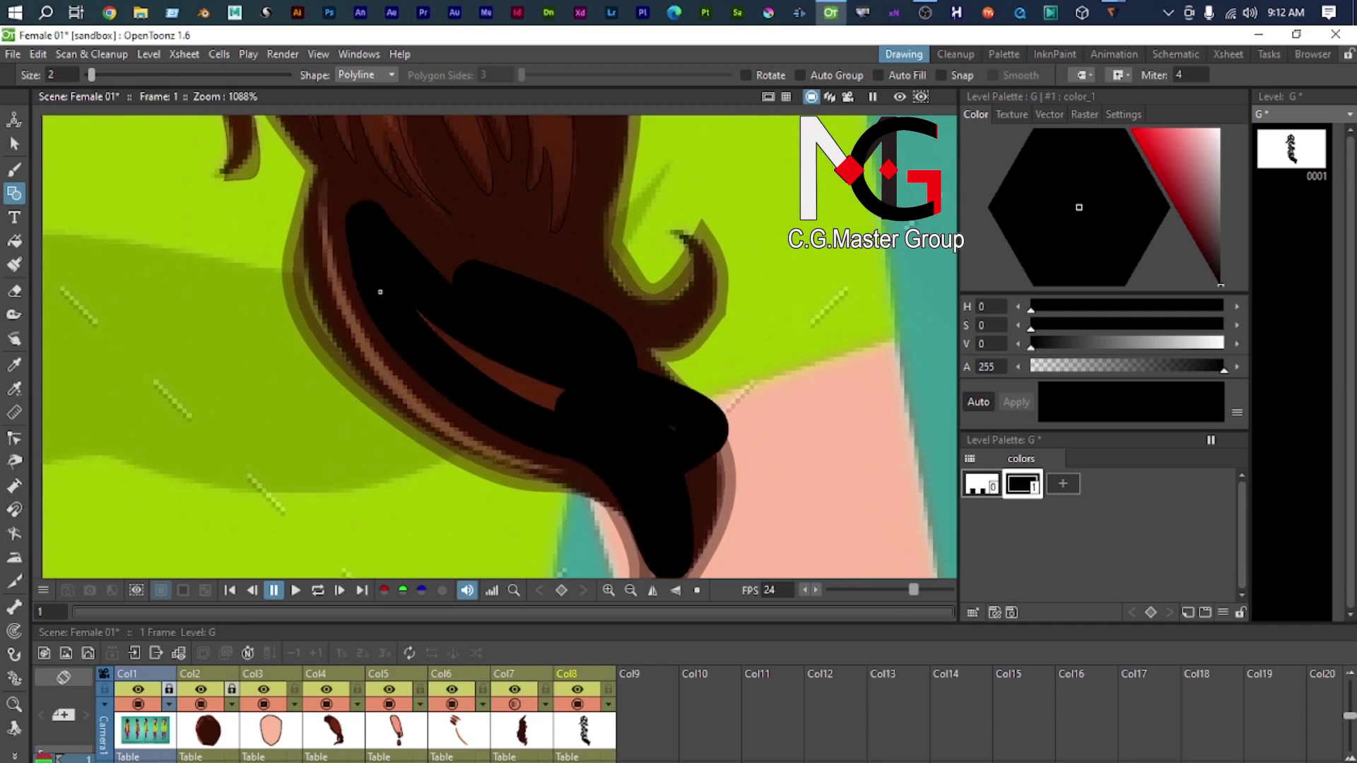
Step: Select the tail's large highlight and set its outline thickness to 0.1
key(s)
click(539, 431)
scroll(586, 466, down, 2)
drag(608, 475, 412, 342)
scroll(413, 342, up, 2)
drag(530, 458, 545, 569)
scroll(422, 321, down, 3)
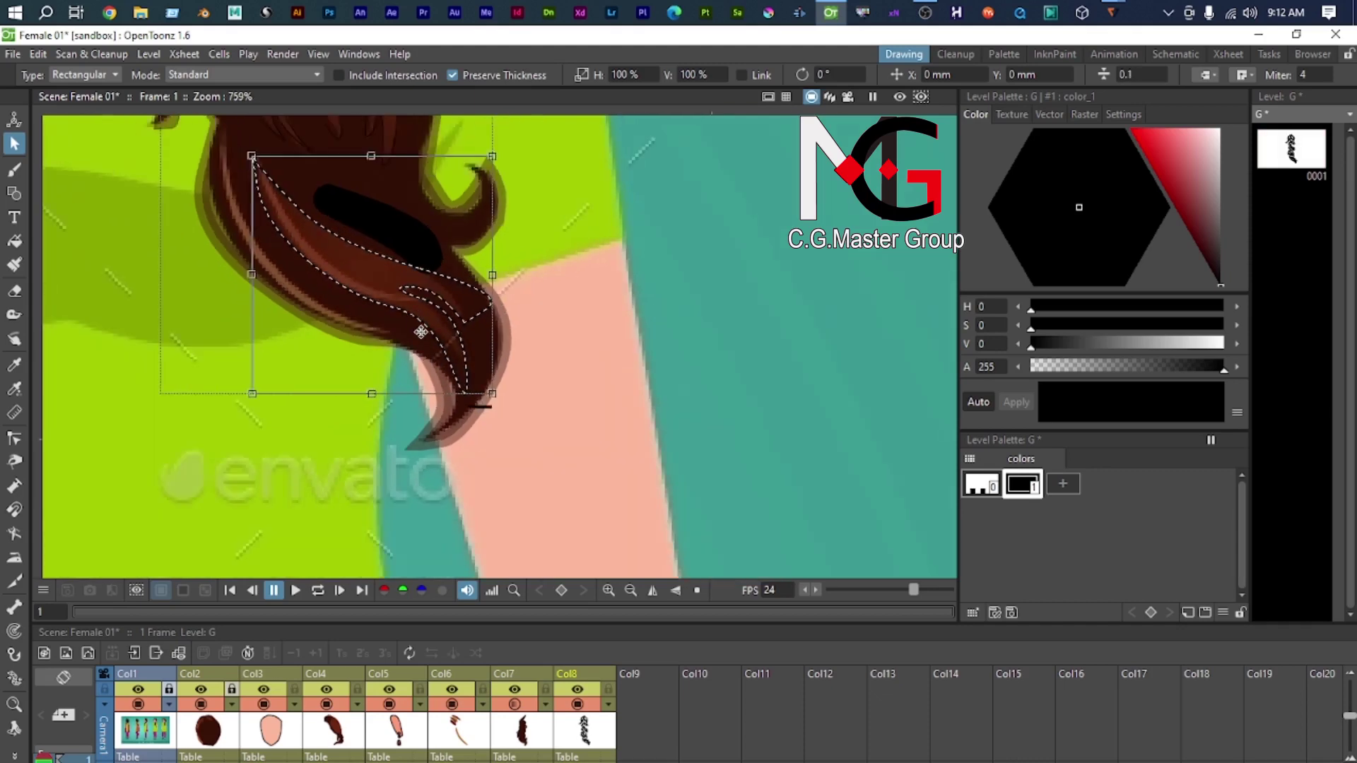
Step: Select the narrow upper highlight on the braid's tail and set its outline thickness to 0
drag(387, 285, 388, 335)
scroll(387, 335, up, 2)
scroll(497, 331, up, 1)
scroll(507, 441, down, 2)
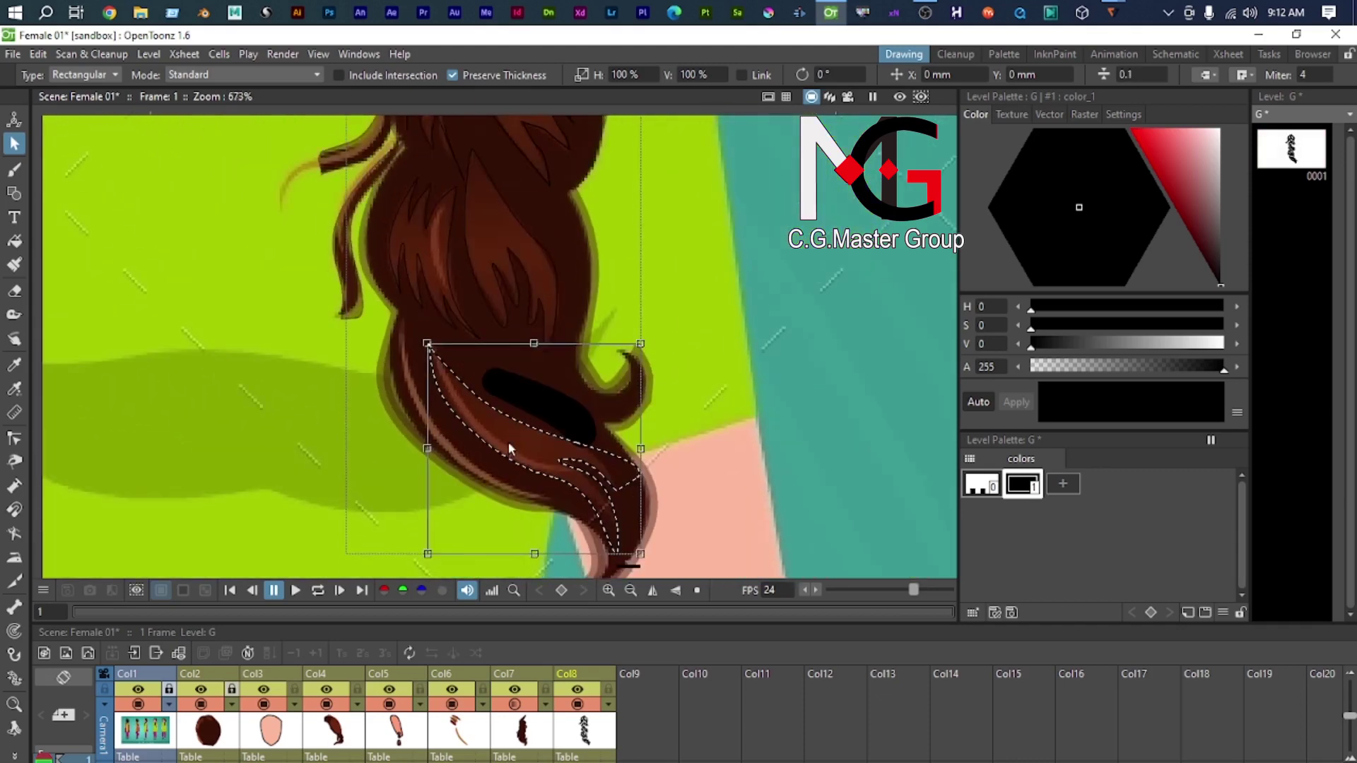
scroll(433, 353, up, 1)
scroll(481, 376, up, 2)
click(503, 457)
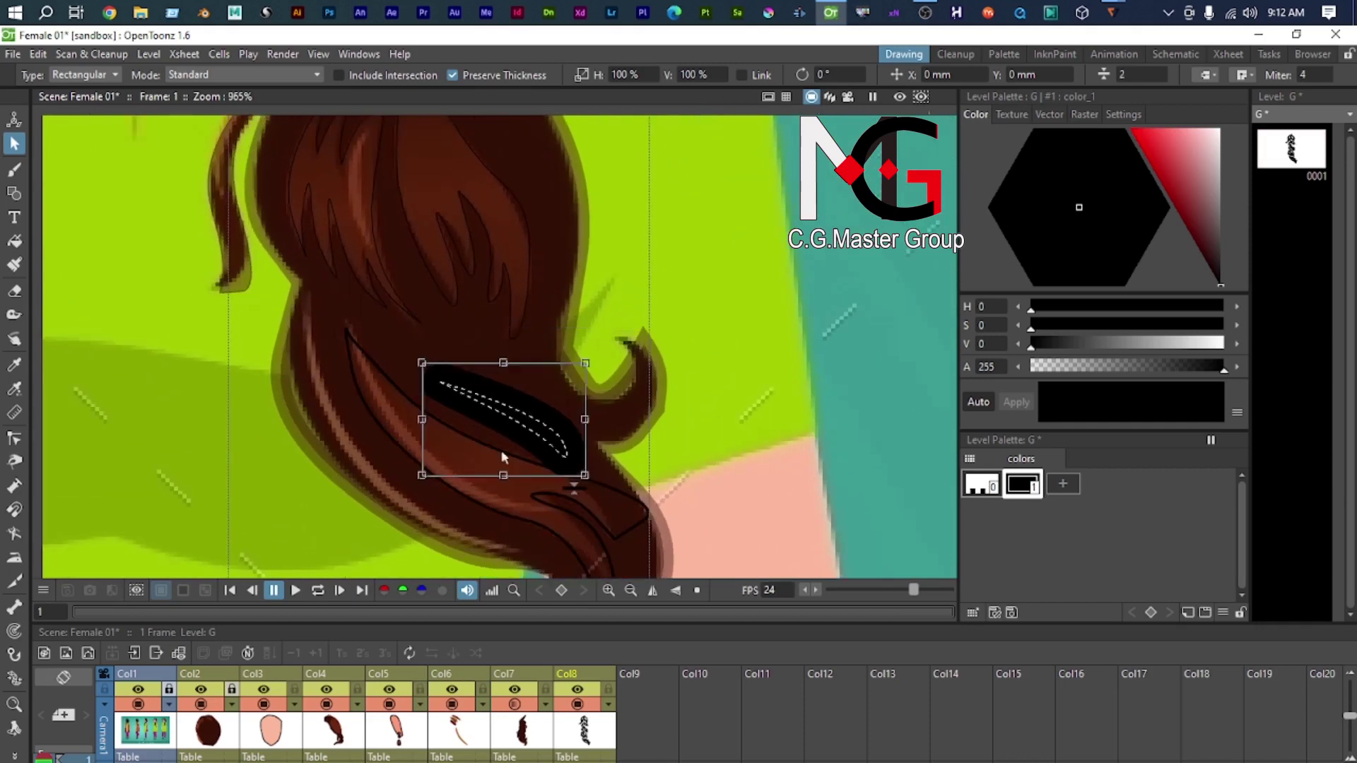
drag(570, 480, 570, 608)
scroll(428, 374, down, 4)
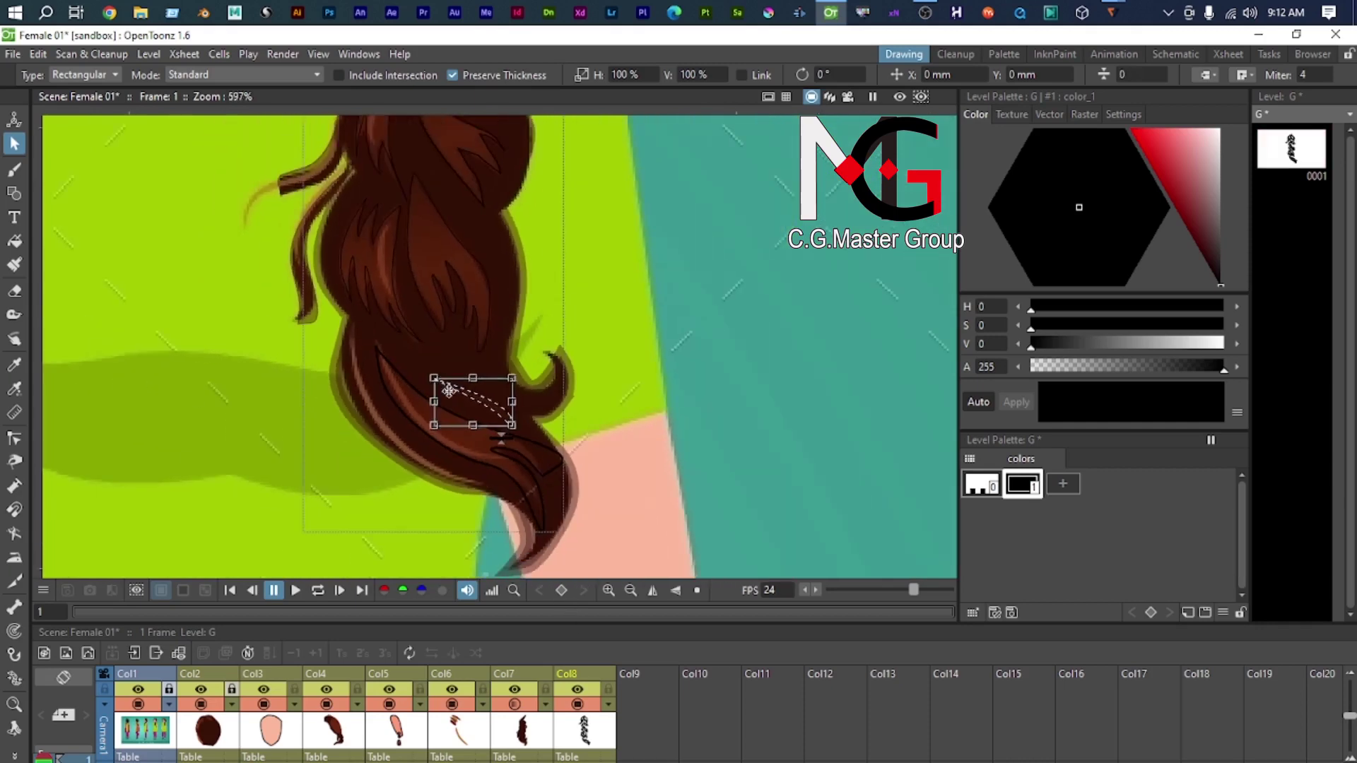
scroll(430, 300, up, 1)
scroll(431, 311, up, 2)
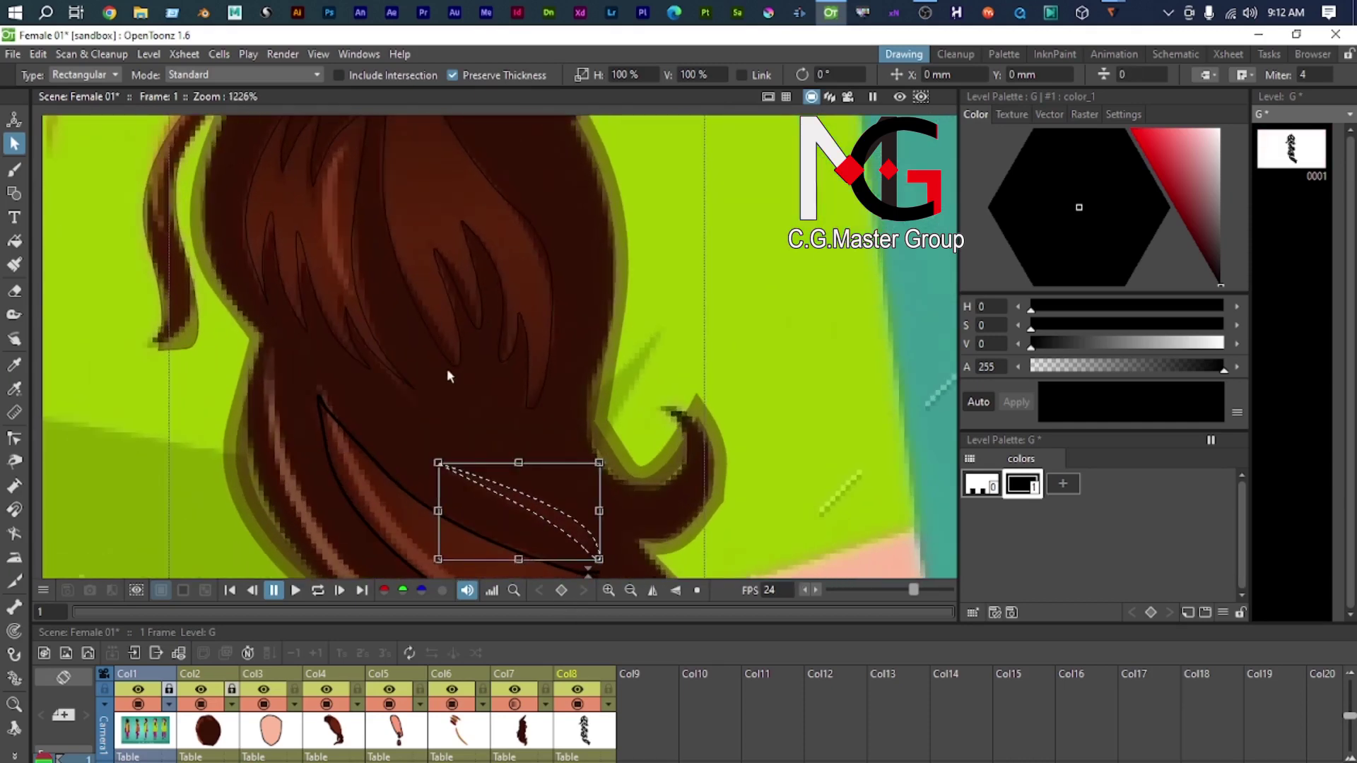
Step: Reshape the right edge of the tail's large highlight at the fork into one smooth curve, using its control points
drag(523, 565, 461, 376)
click(604, 468)
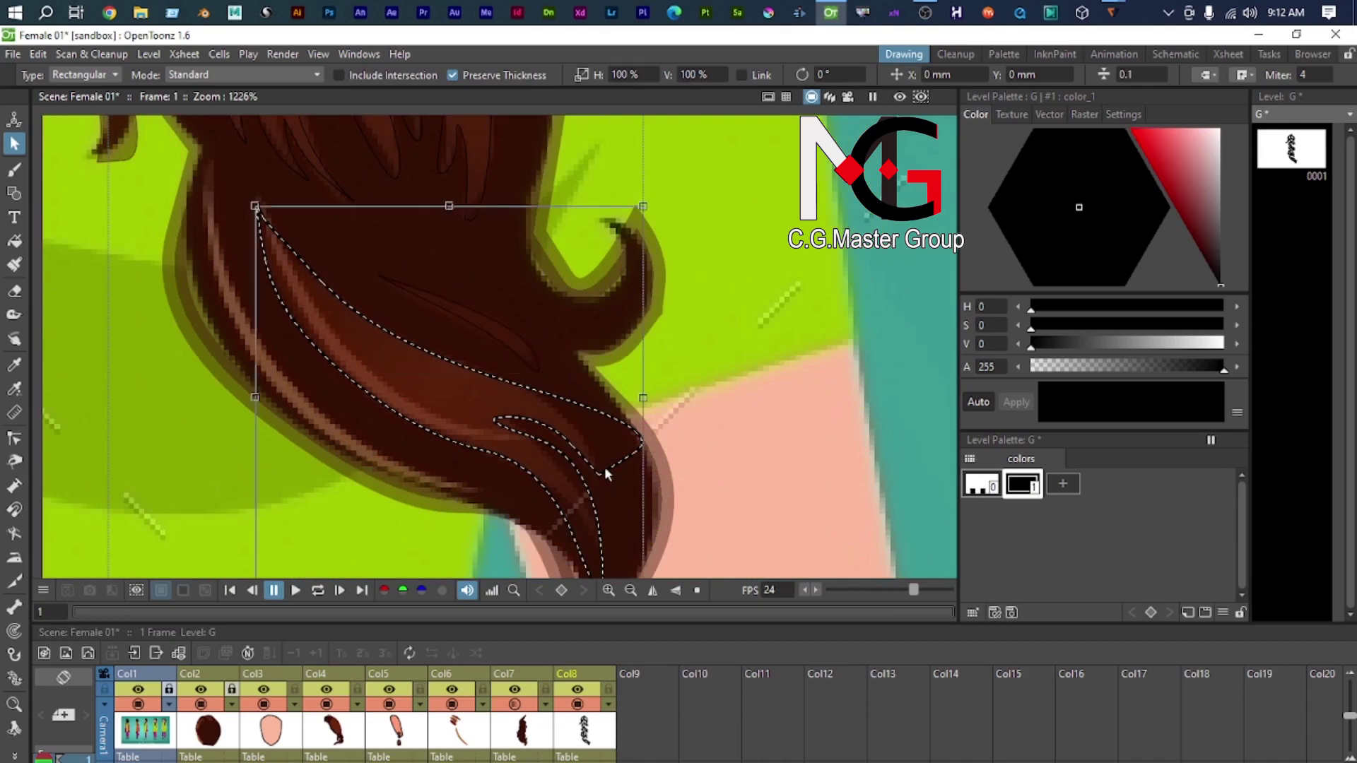
key(c)
click(595, 474)
drag(671, 432, 576, 409)
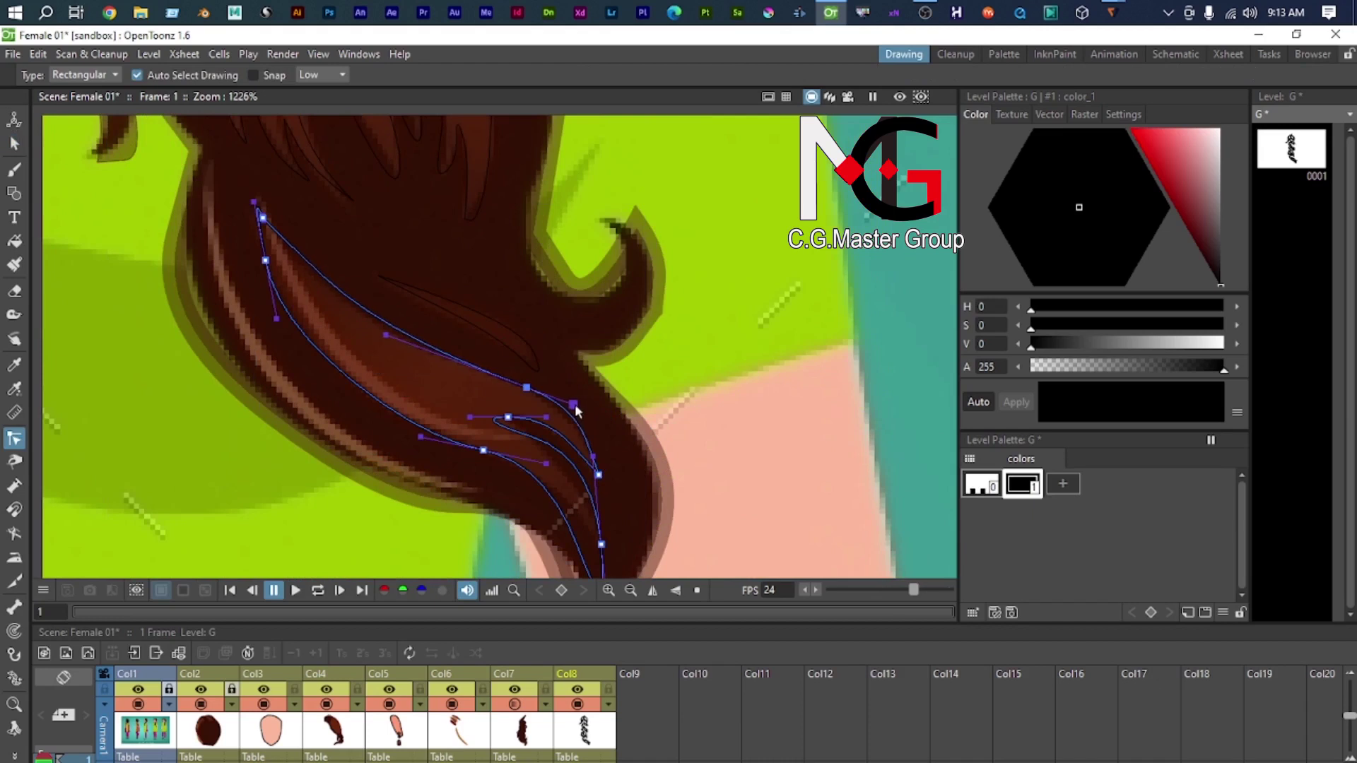
scroll(470, 410, down, 3)
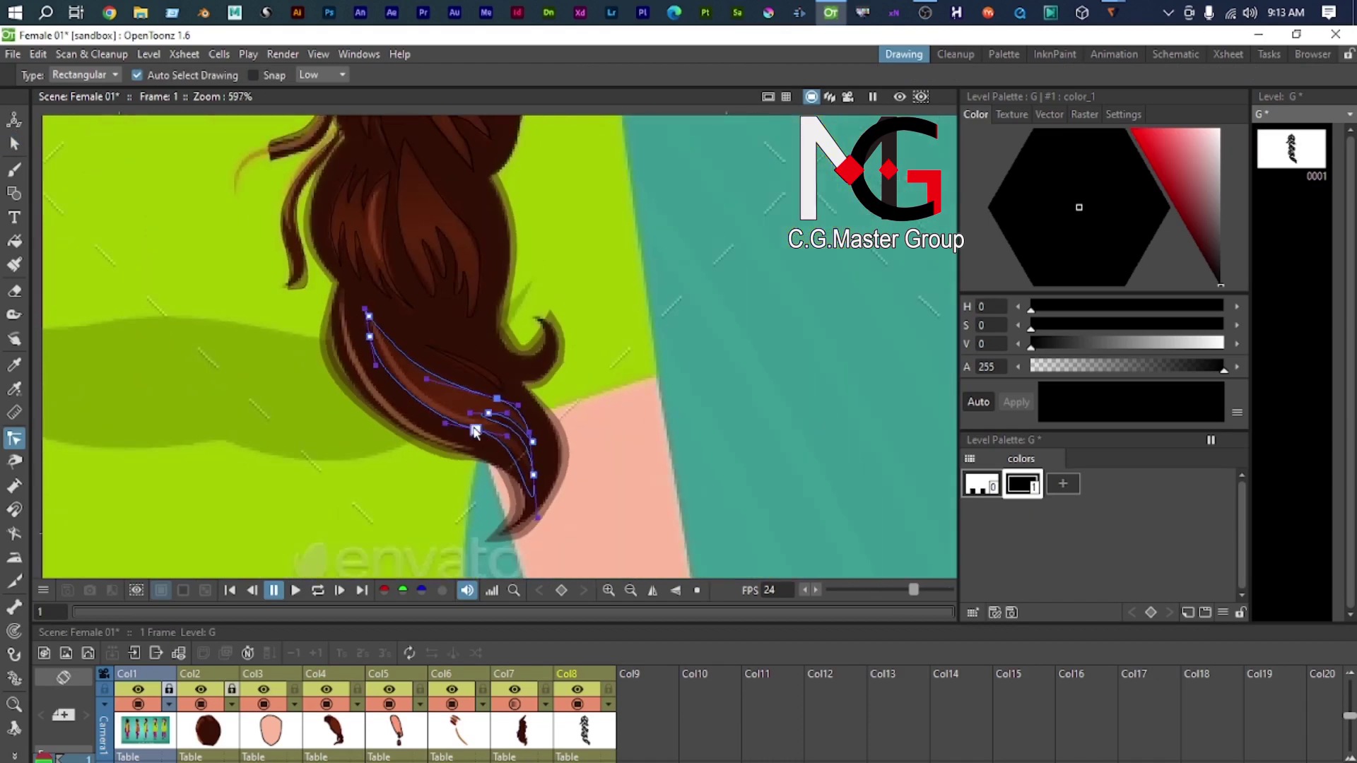
key(s)
click(469, 423)
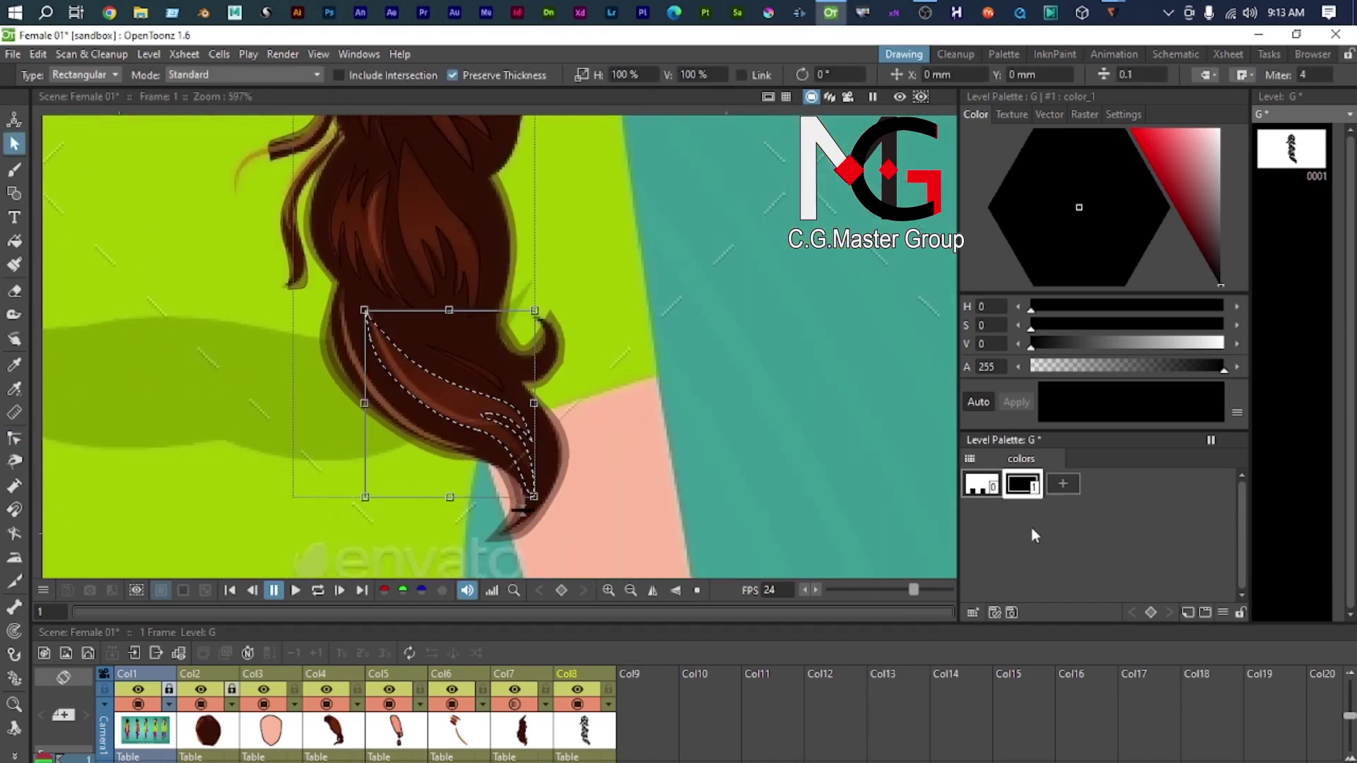
Step: Copy the reddish-brown colour (H 17, S 87, V 42) and its name from Col7's palette into a new style in Col8's palette
click(524, 746)
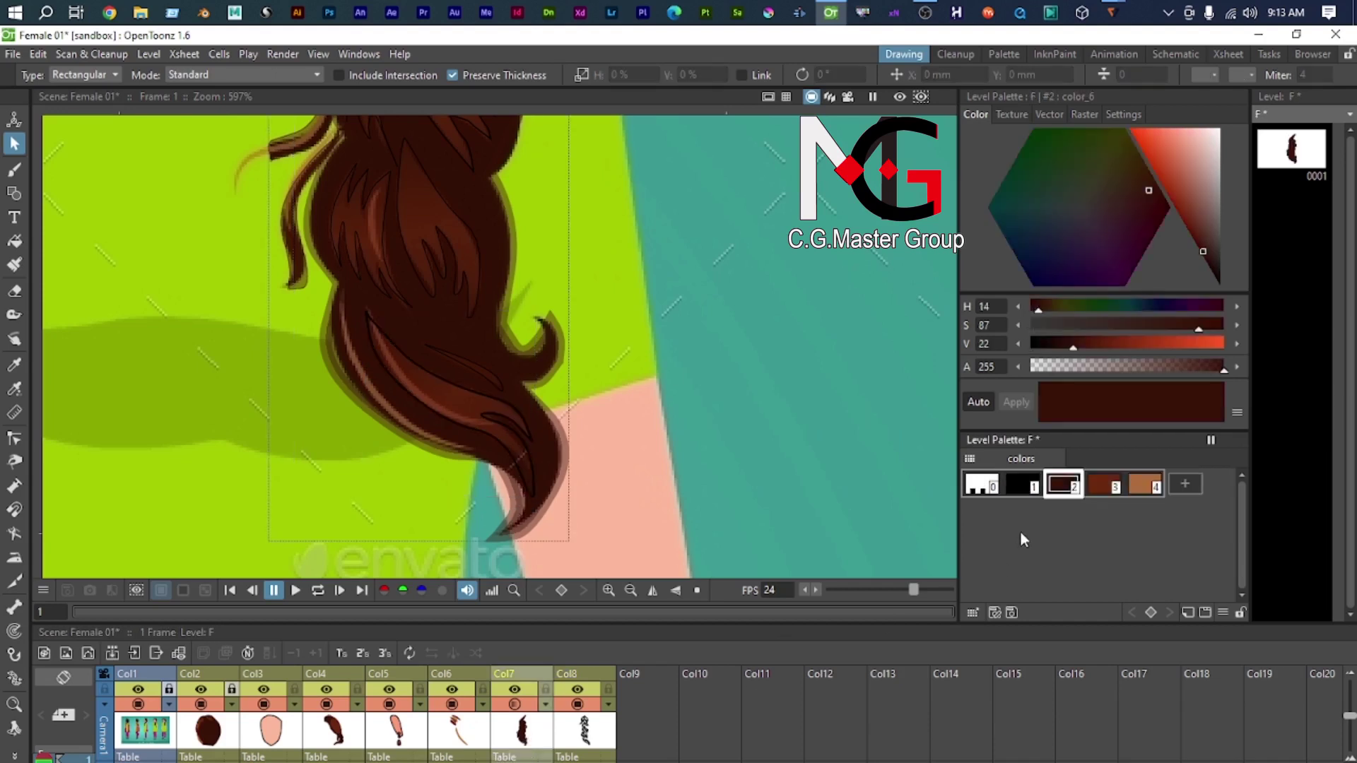
right_click(1104, 489)
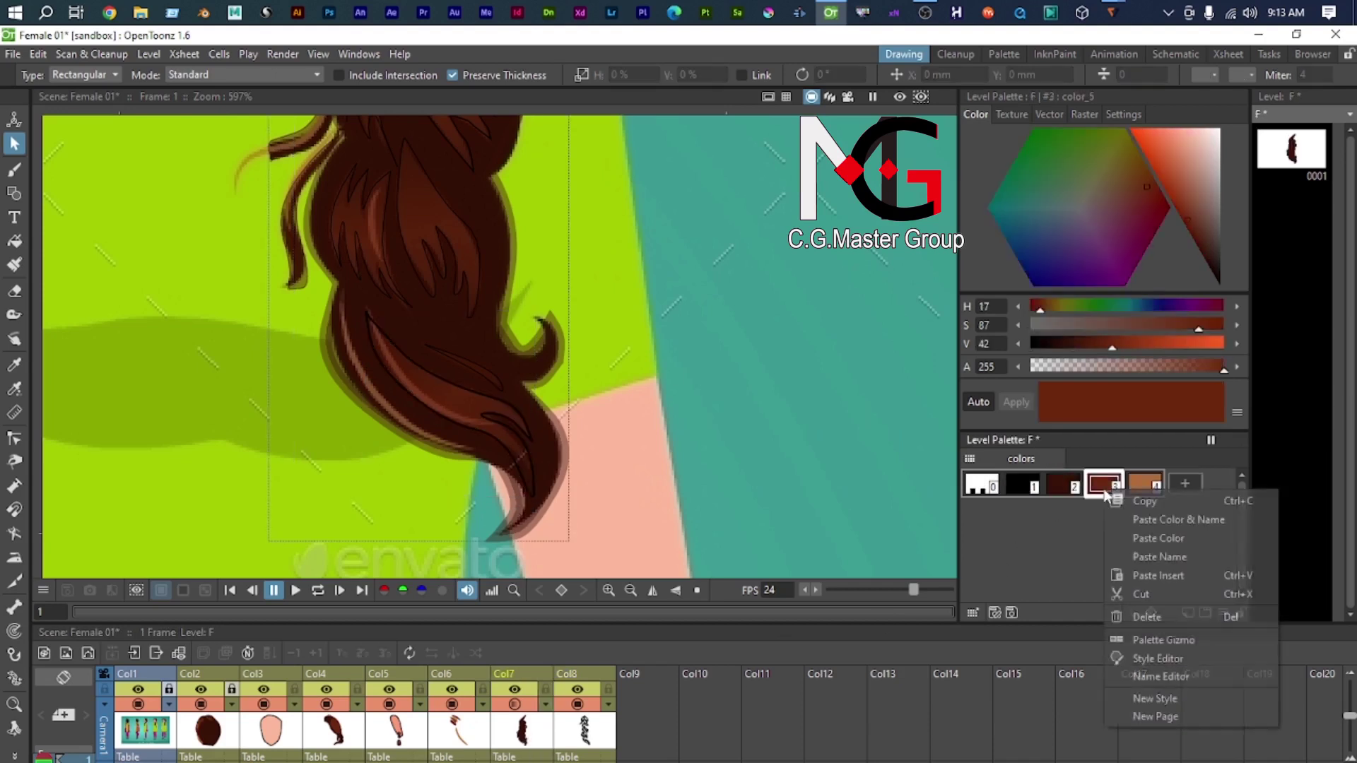
click(1151, 503)
click(595, 738)
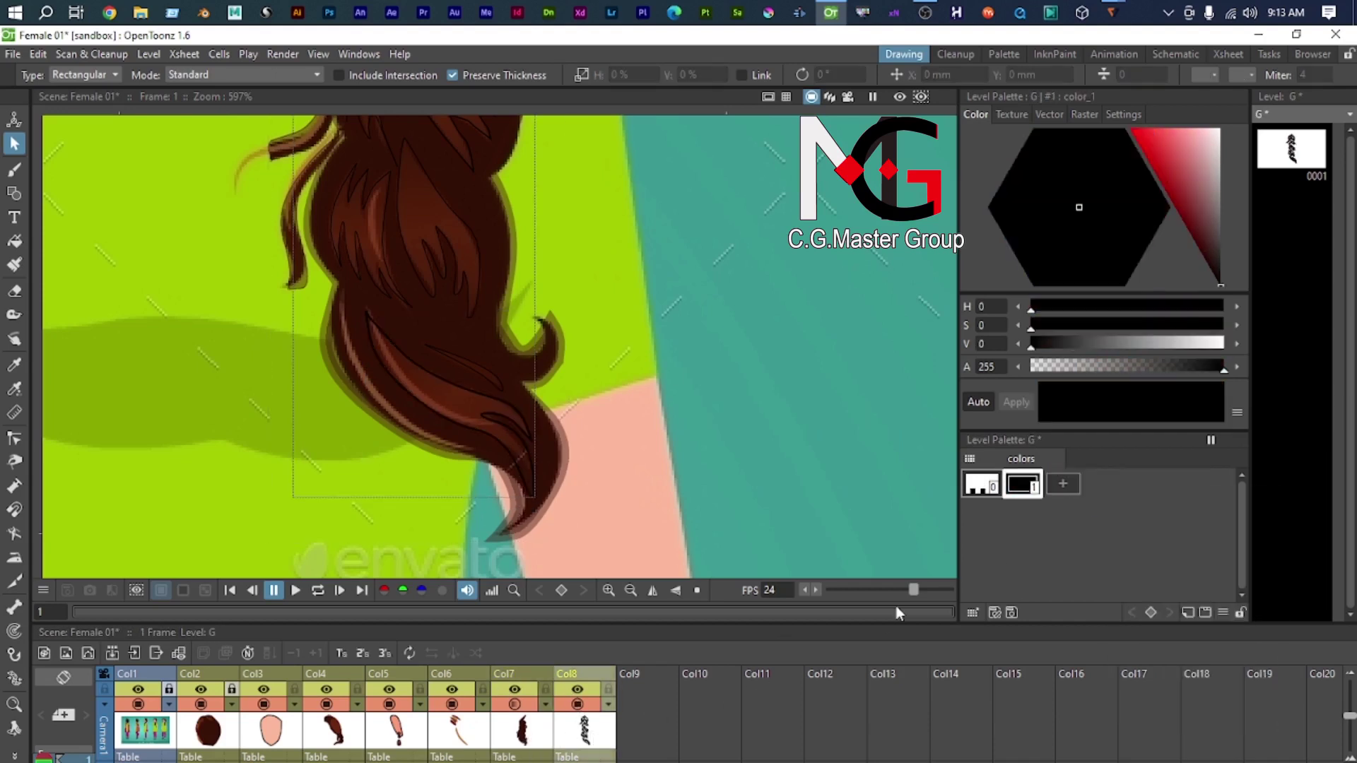
click(1064, 482)
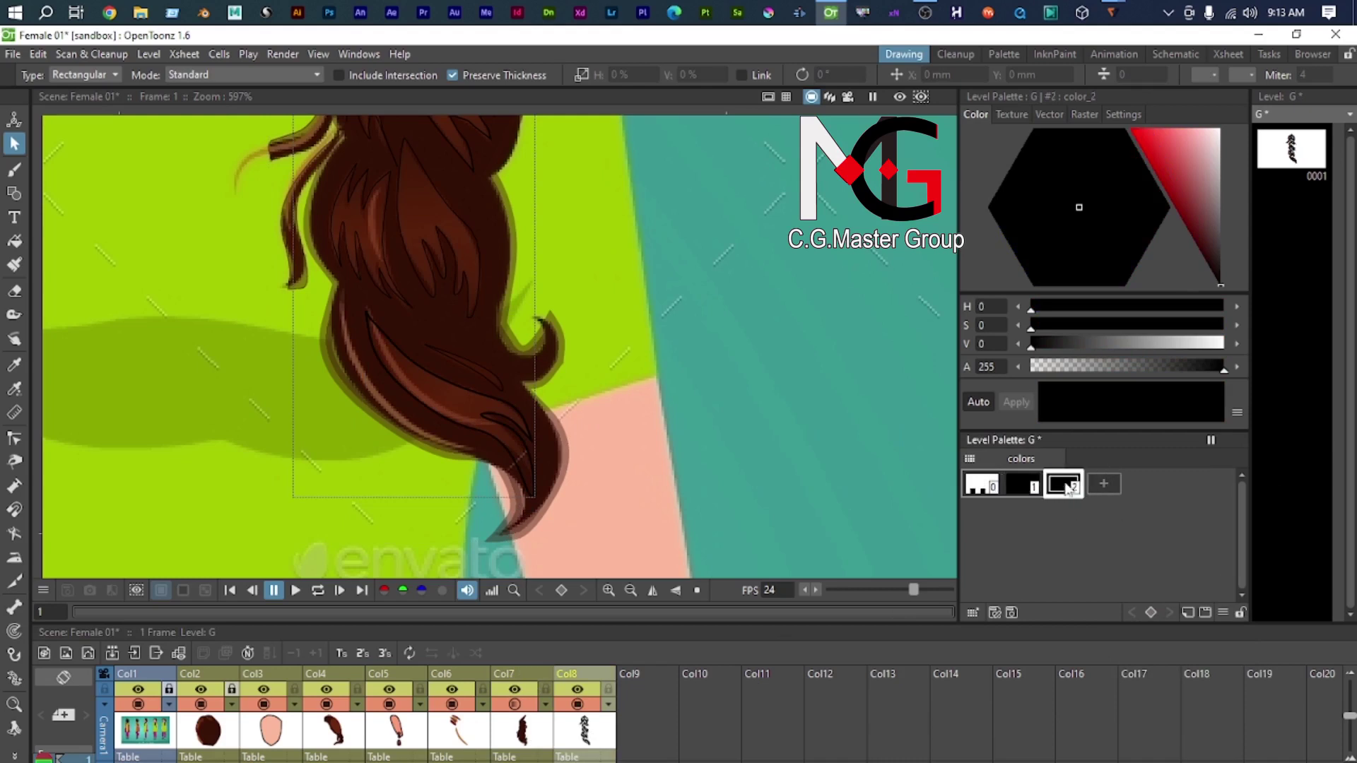
right_click(1064, 482)
click(1098, 507)
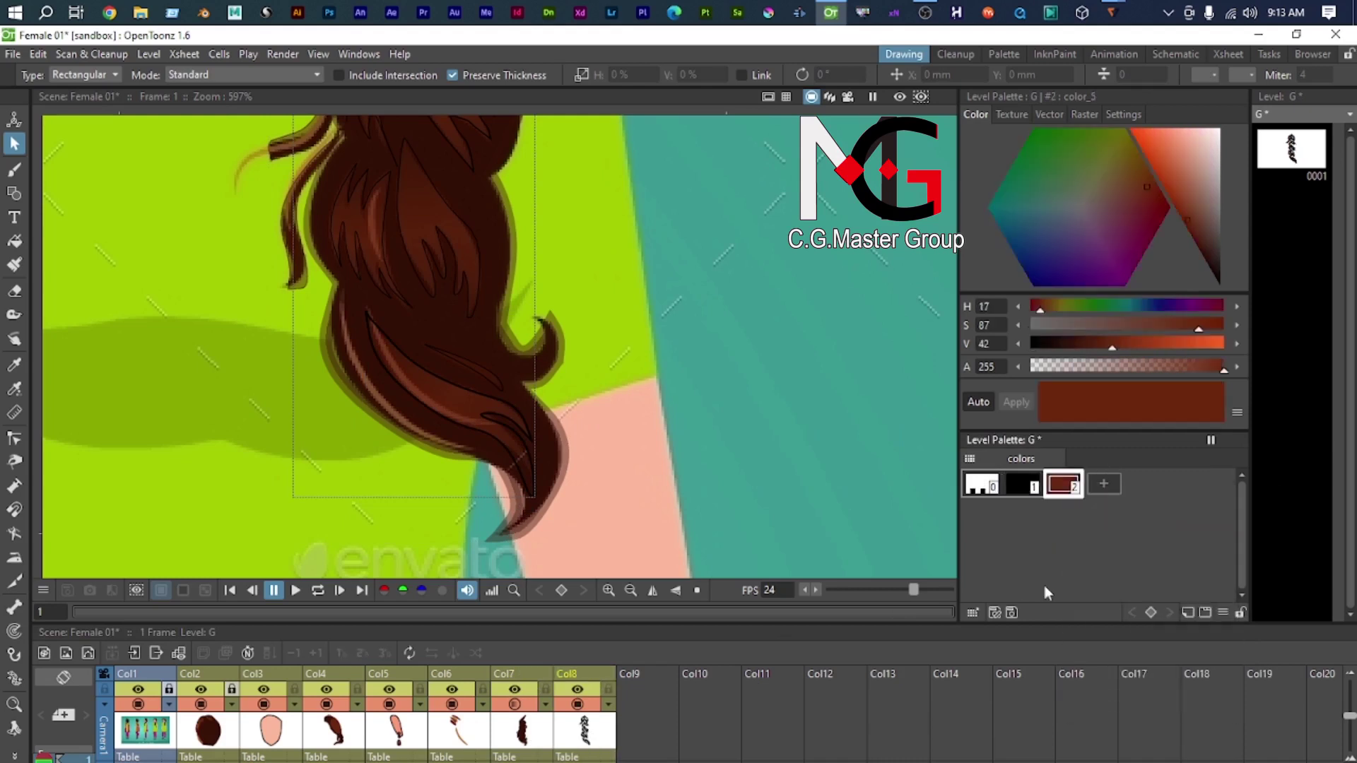
Step: Apply reddish-brown style 2 to the outline of the tail's large highlight and fill the shape with it
click(465, 385)
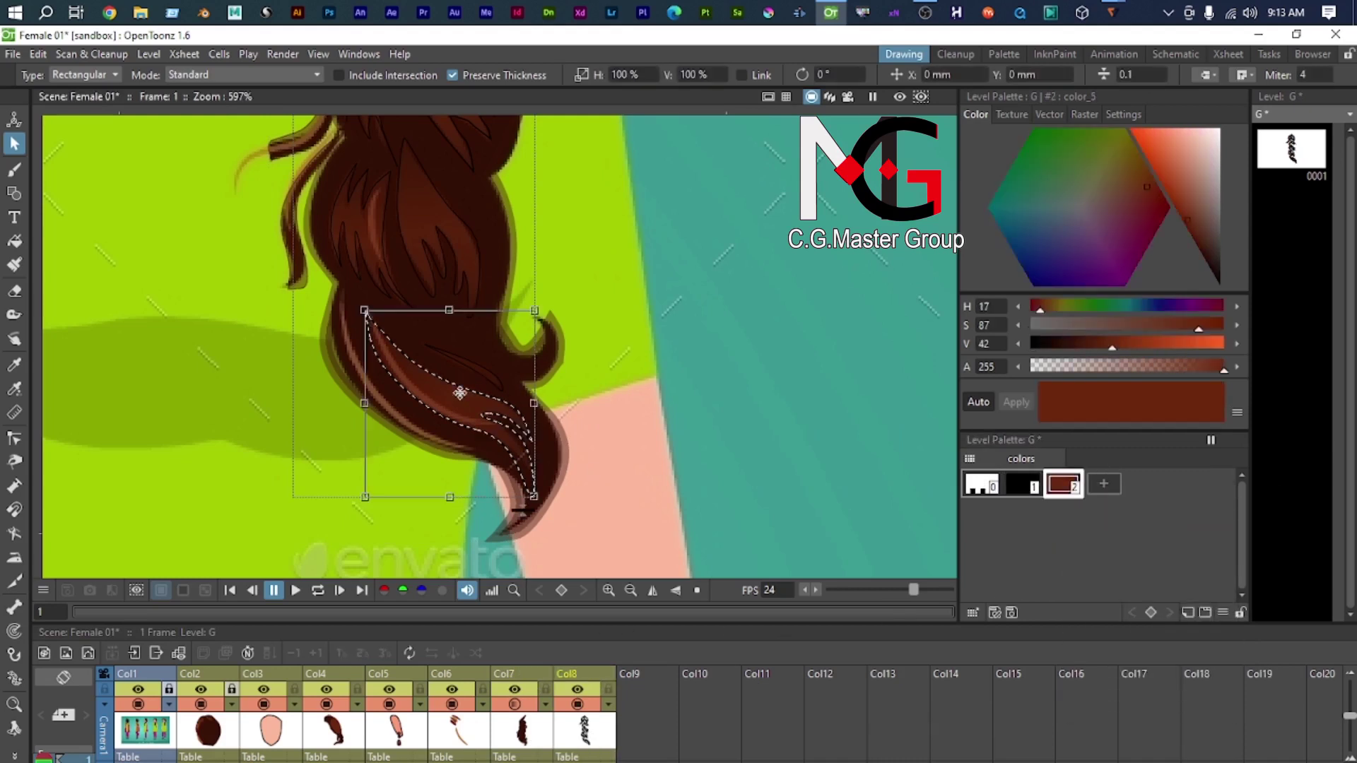
click(1024, 494)
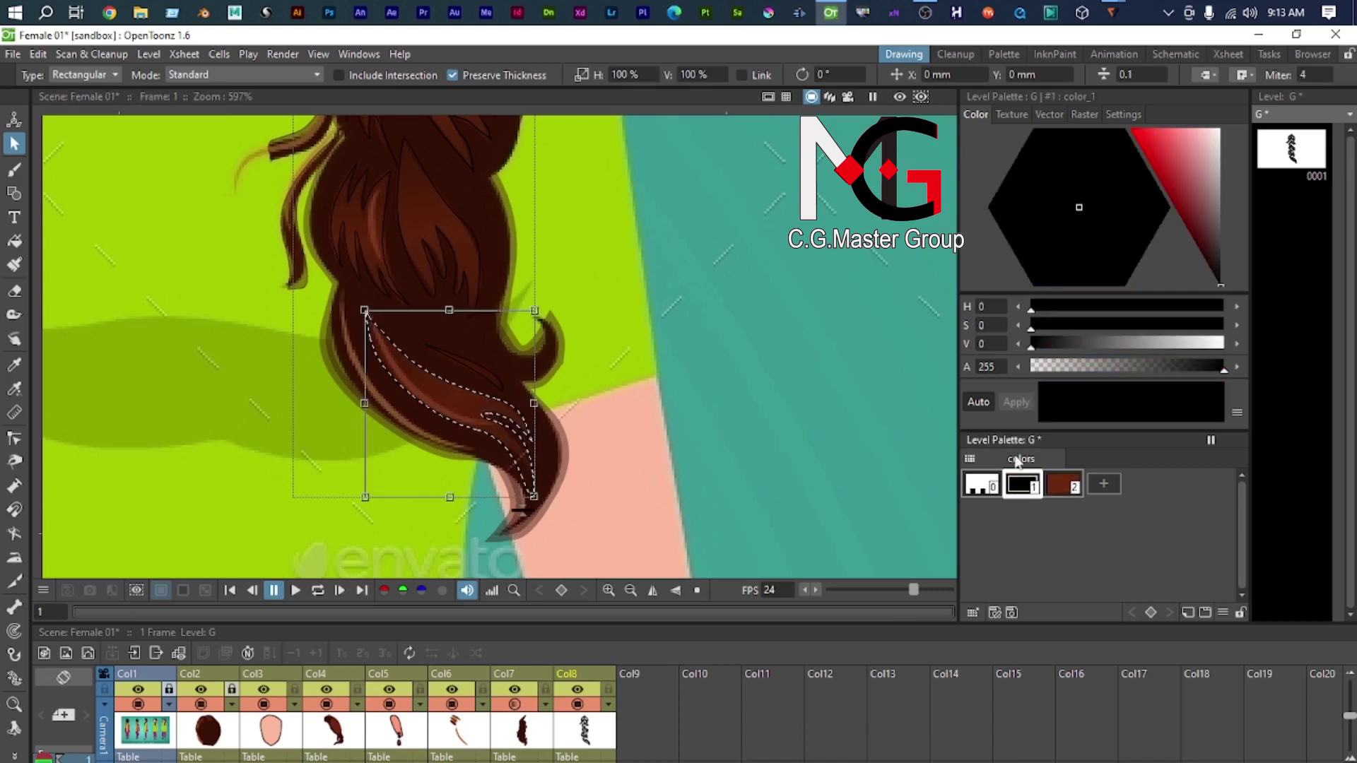
click(1062, 484)
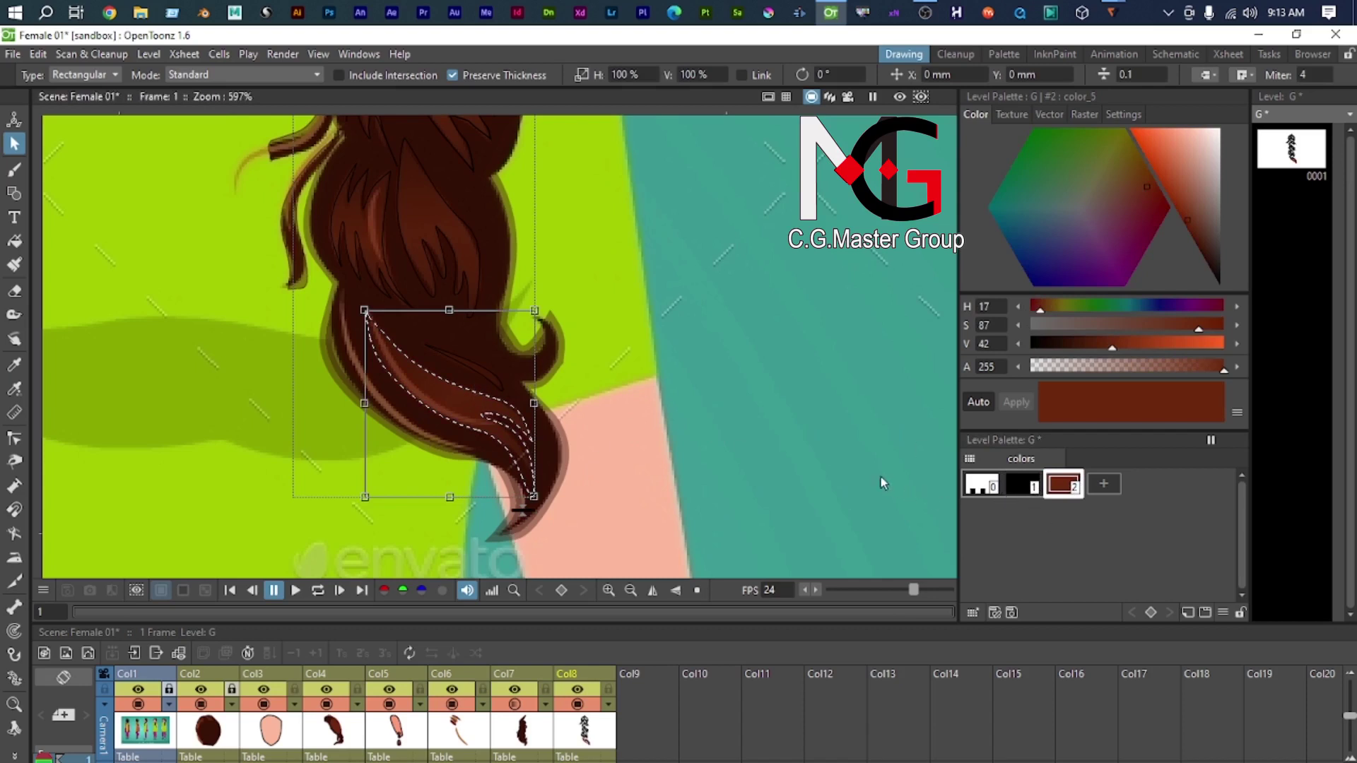
key(f)
click(483, 403)
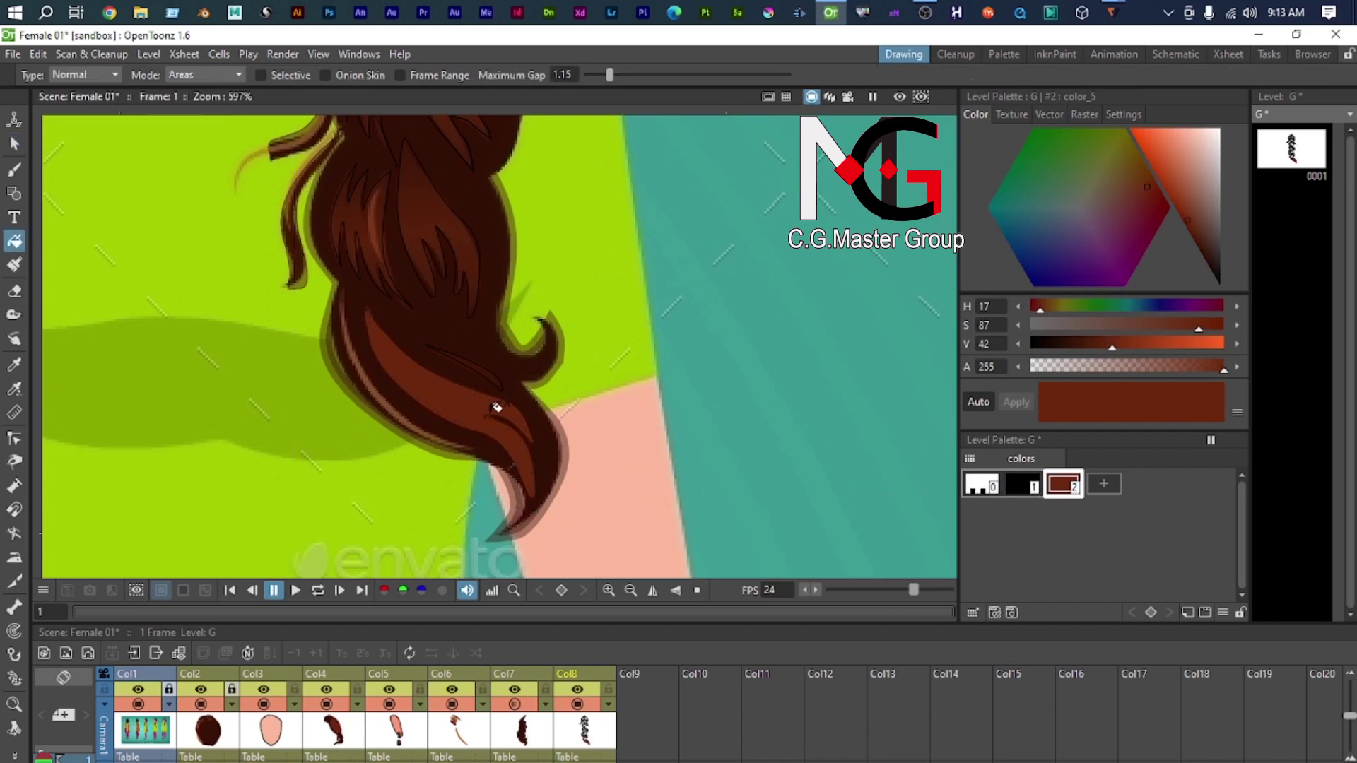
Step: Add style 3 in the same reddish-brown, then outline and fill the tail's narrow upper highlight with it
key(s)
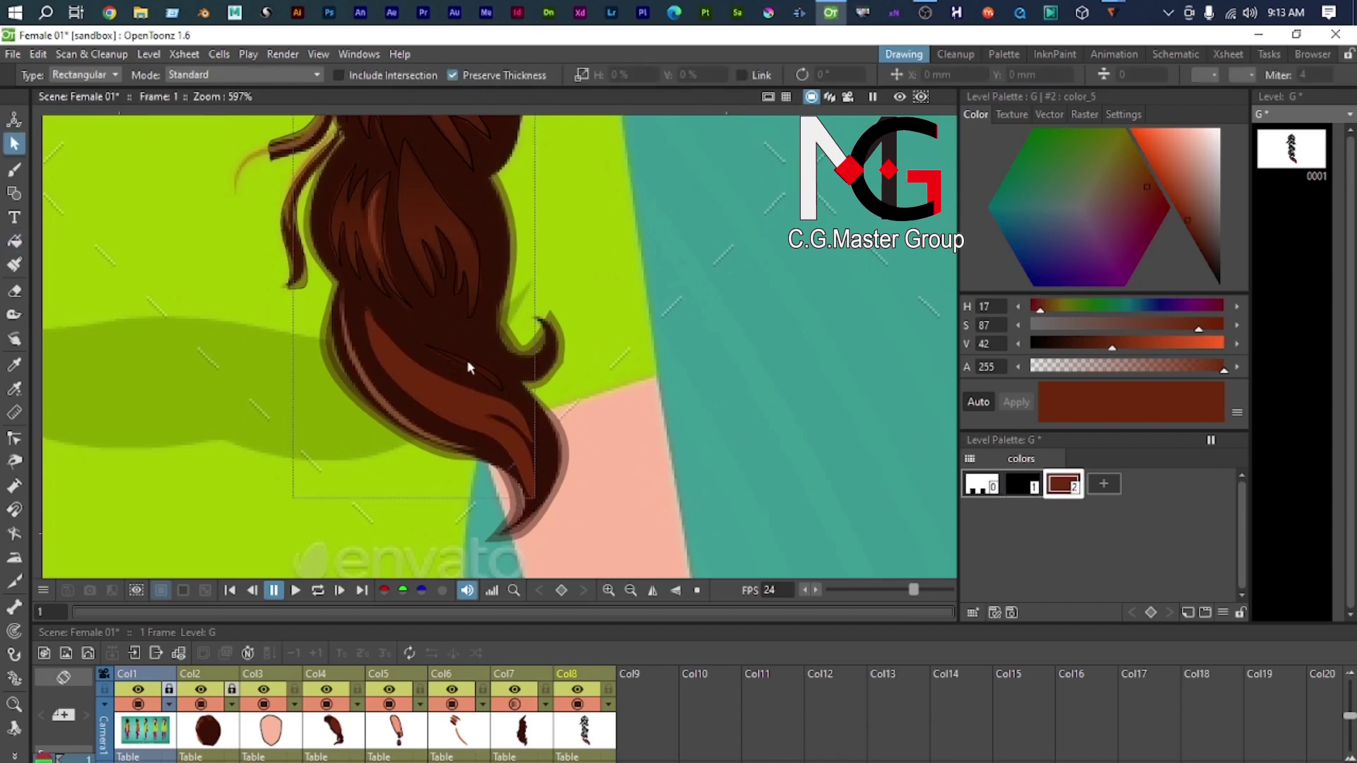
click(468, 367)
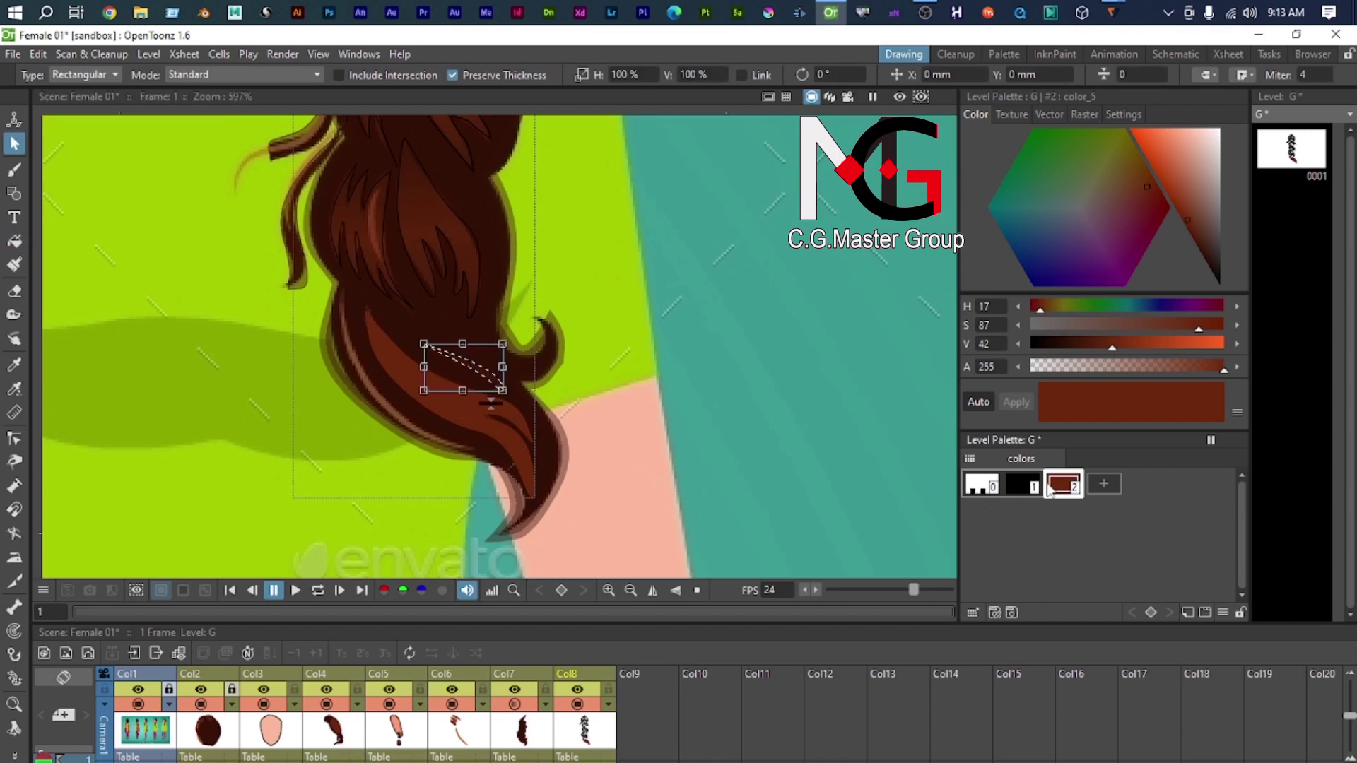
click(1094, 487)
scroll(629, 400, up, 5)
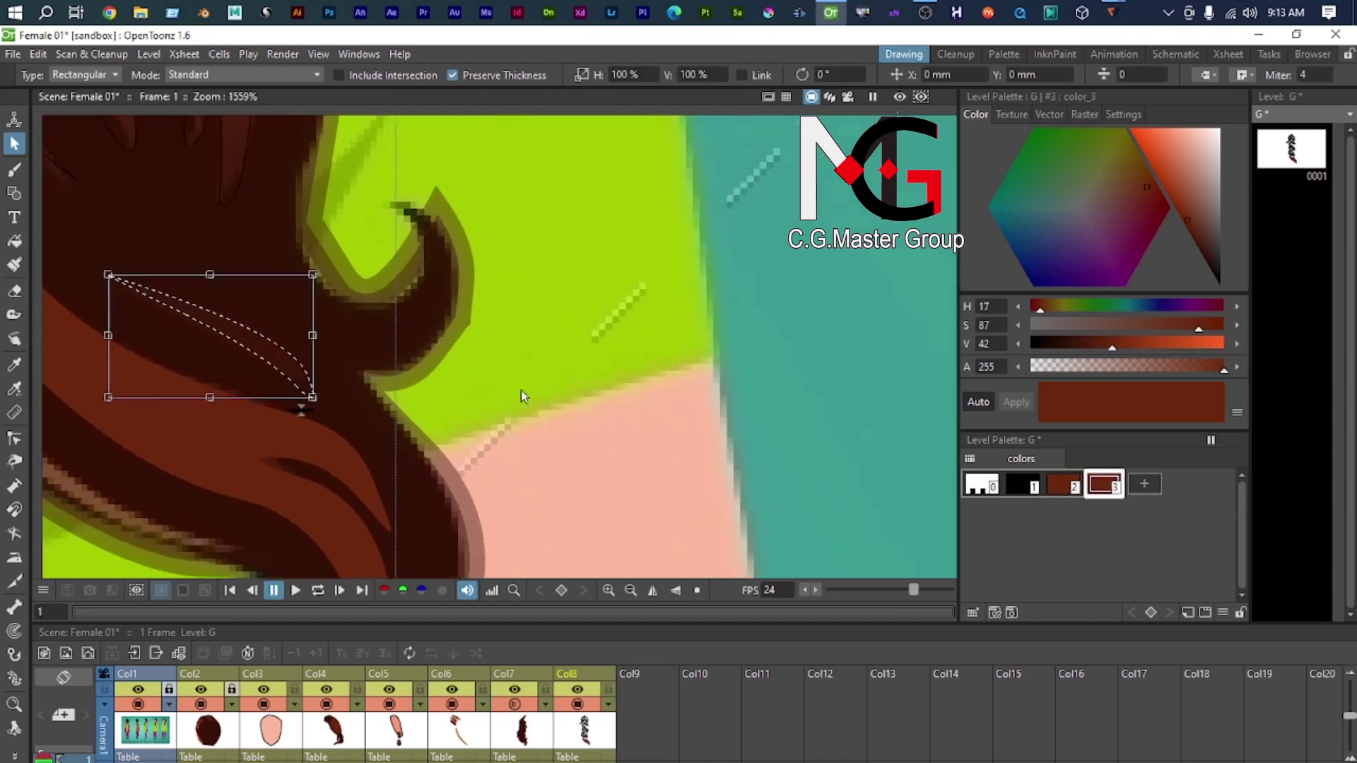
scroll(748, 365, up, 3)
click(453, 382)
click(1015, 485)
click(1098, 487)
click(793, 493)
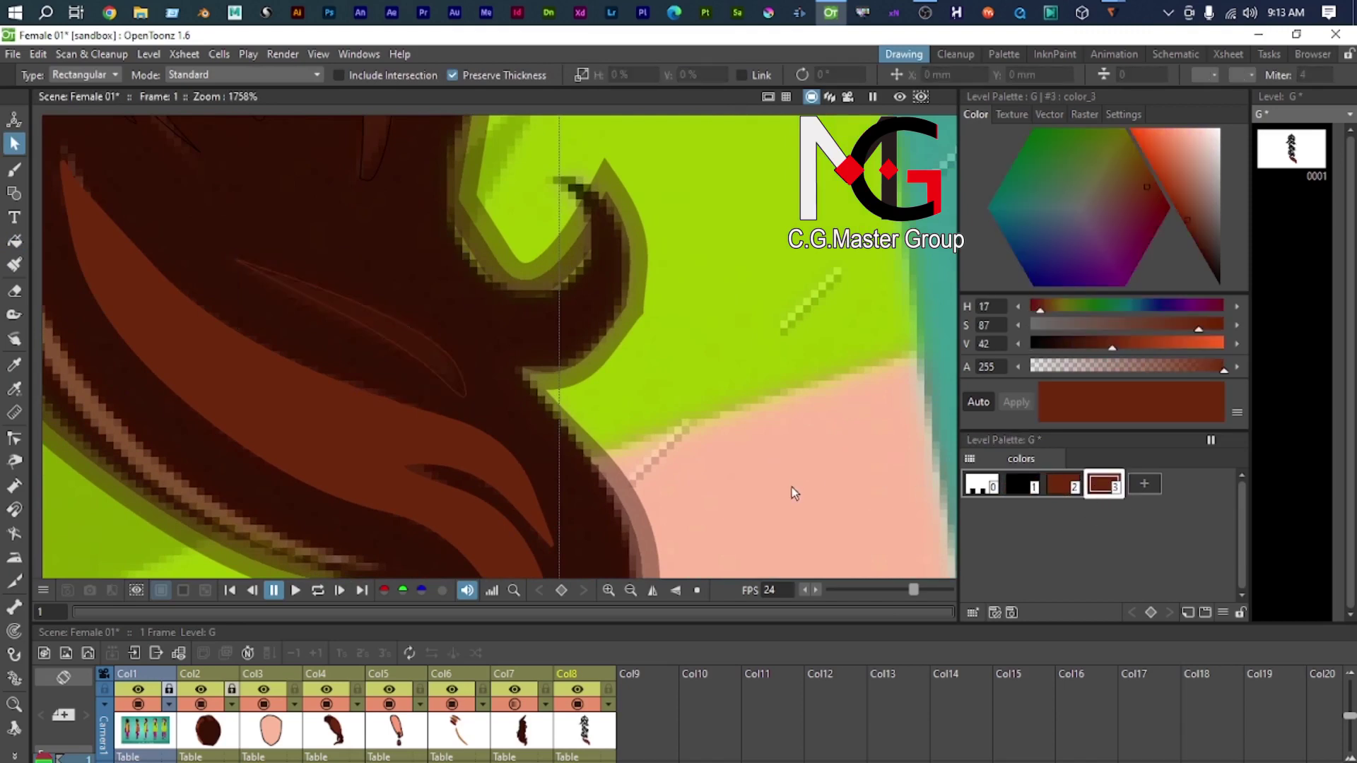
click(415, 364)
key(f)
click(402, 332)
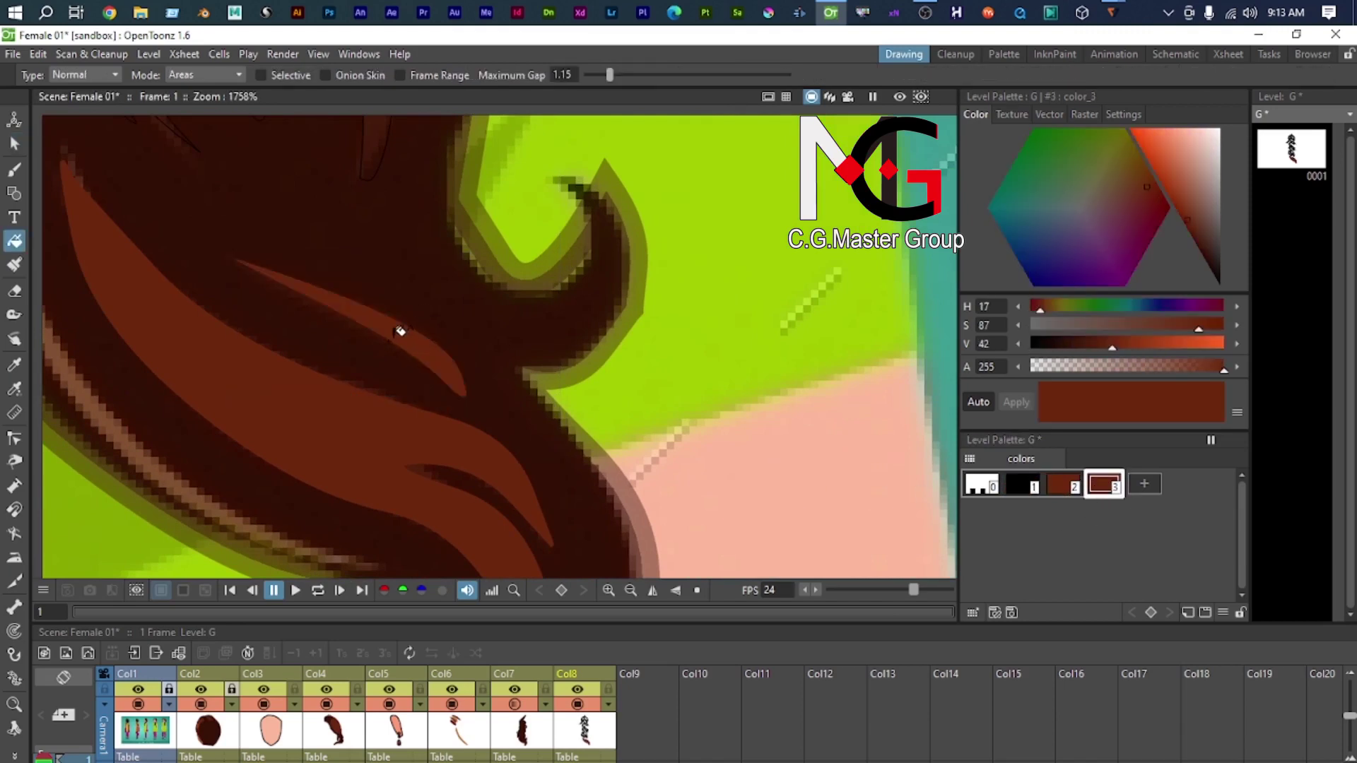
Step: Apply reddish-brown style 2 to the outline and fill of the left-hand highlight in the braid segment just above the tail
scroll(400, 331, down, 2)
key(v)
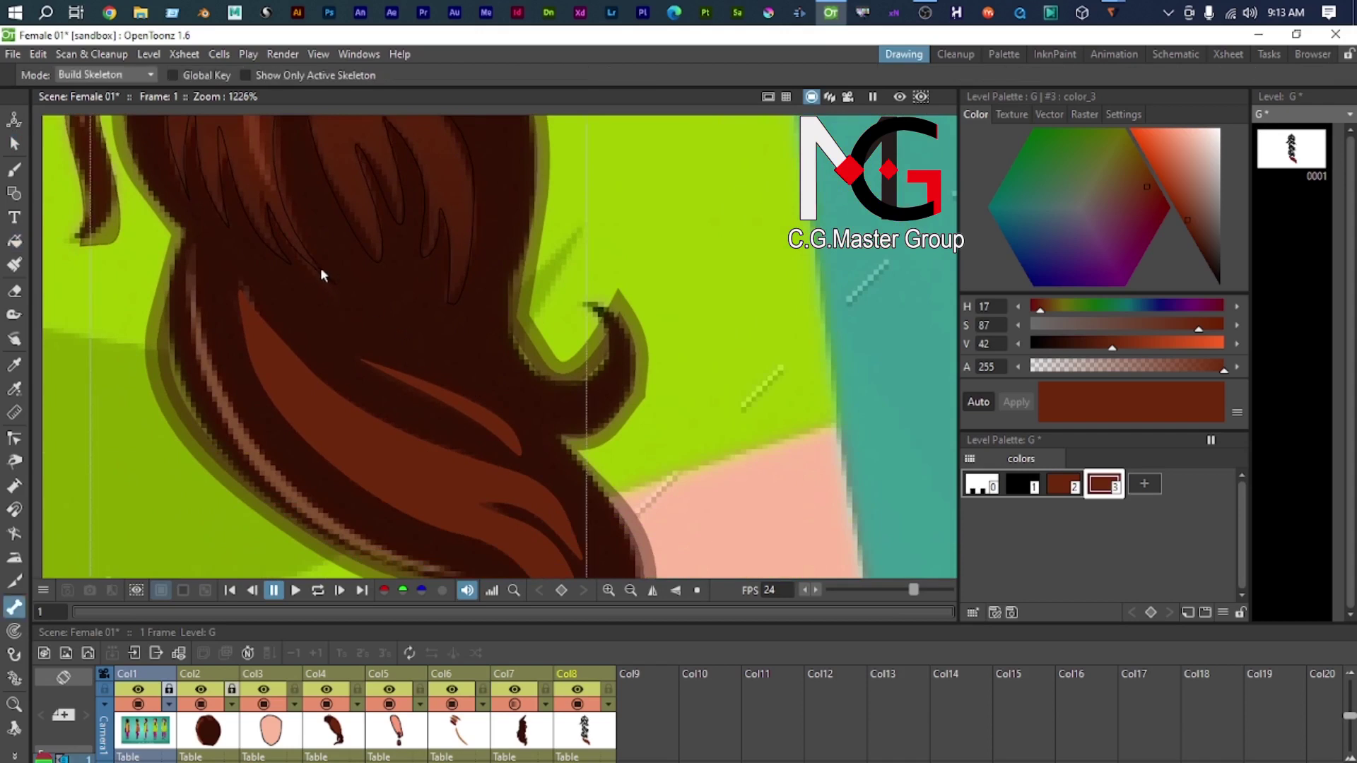
click(1023, 485)
scroll(318, 272, down, 2)
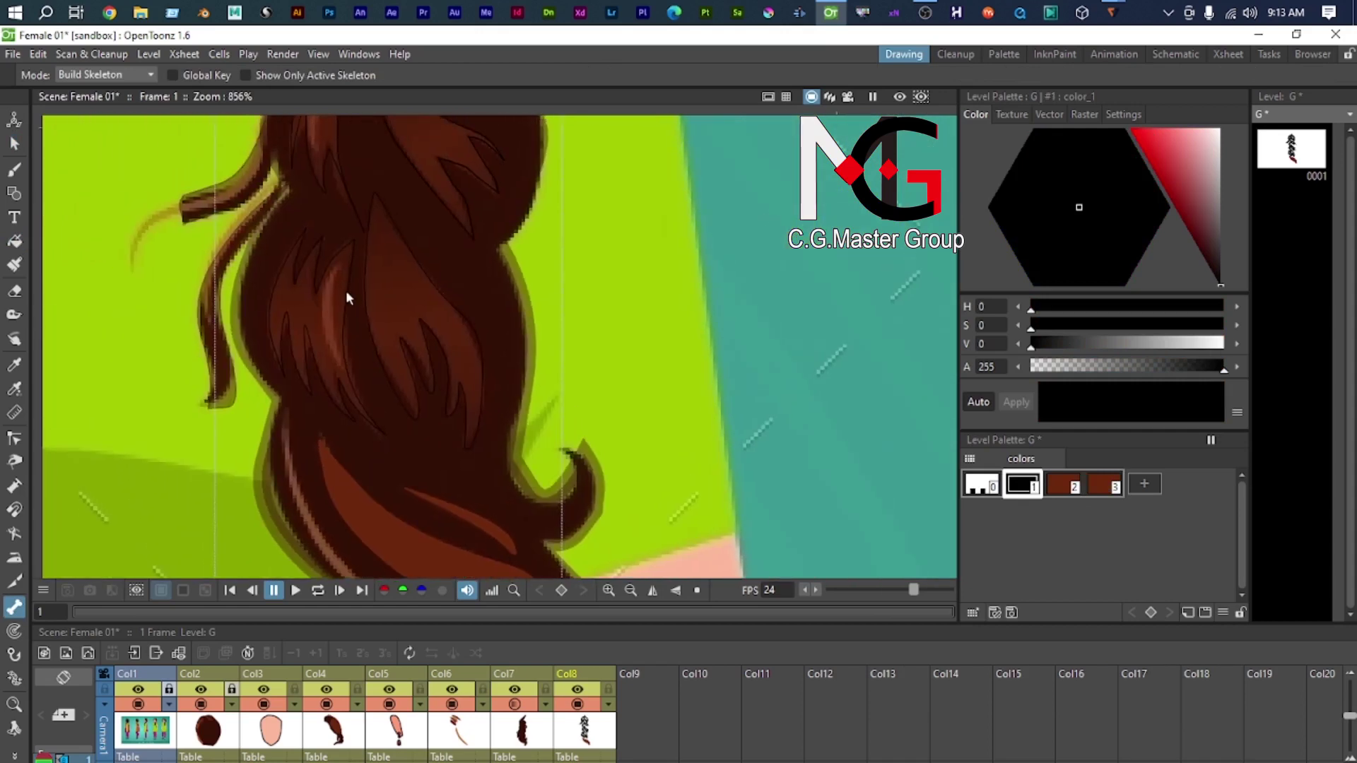
key(s)
key(ctrl+a)
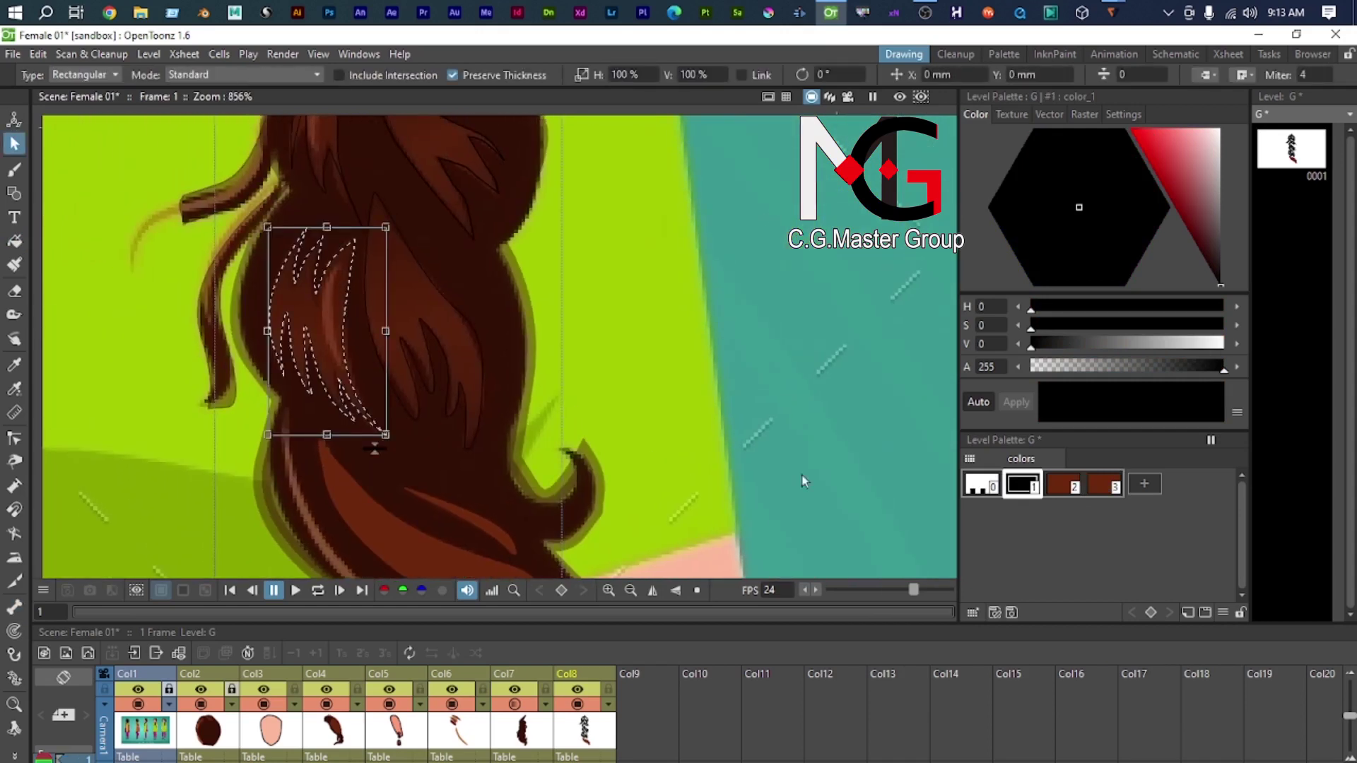
click(1095, 484)
click(1054, 488)
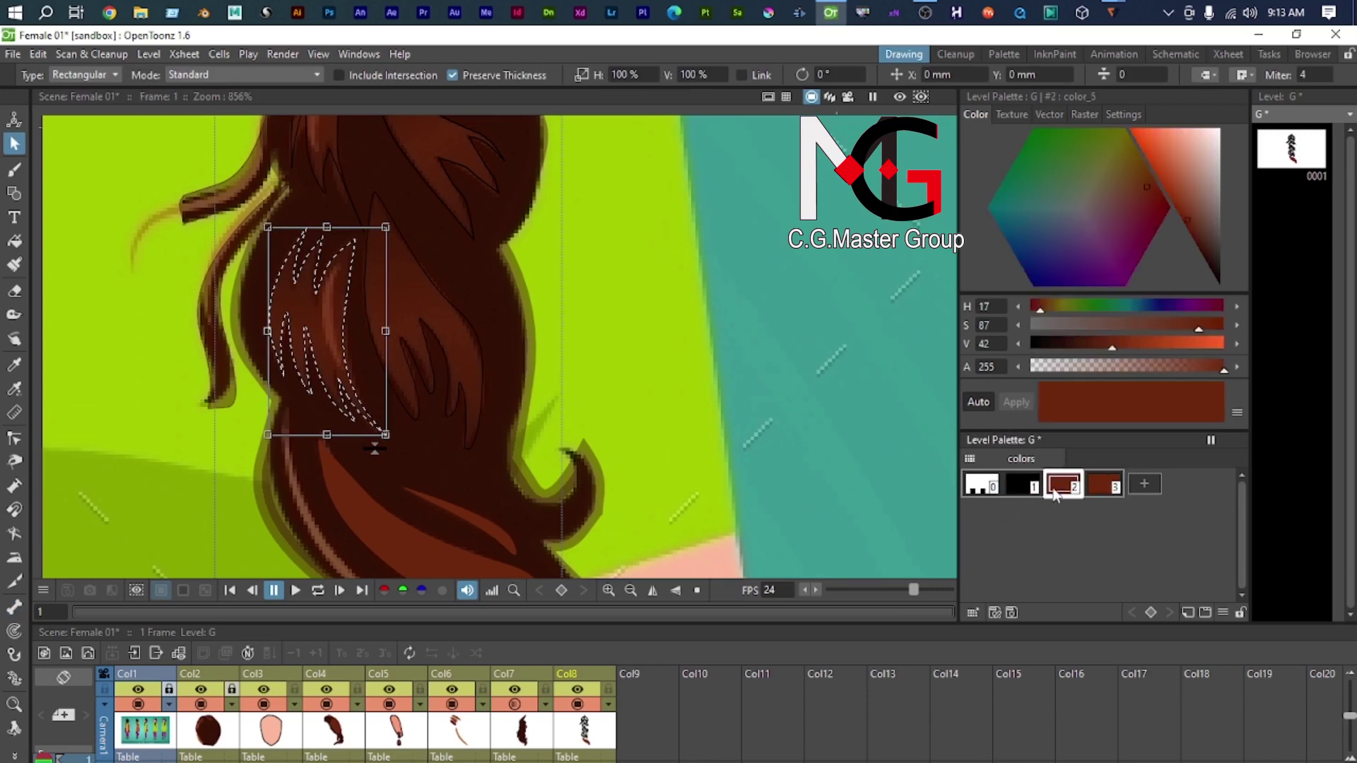
click(738, 372)
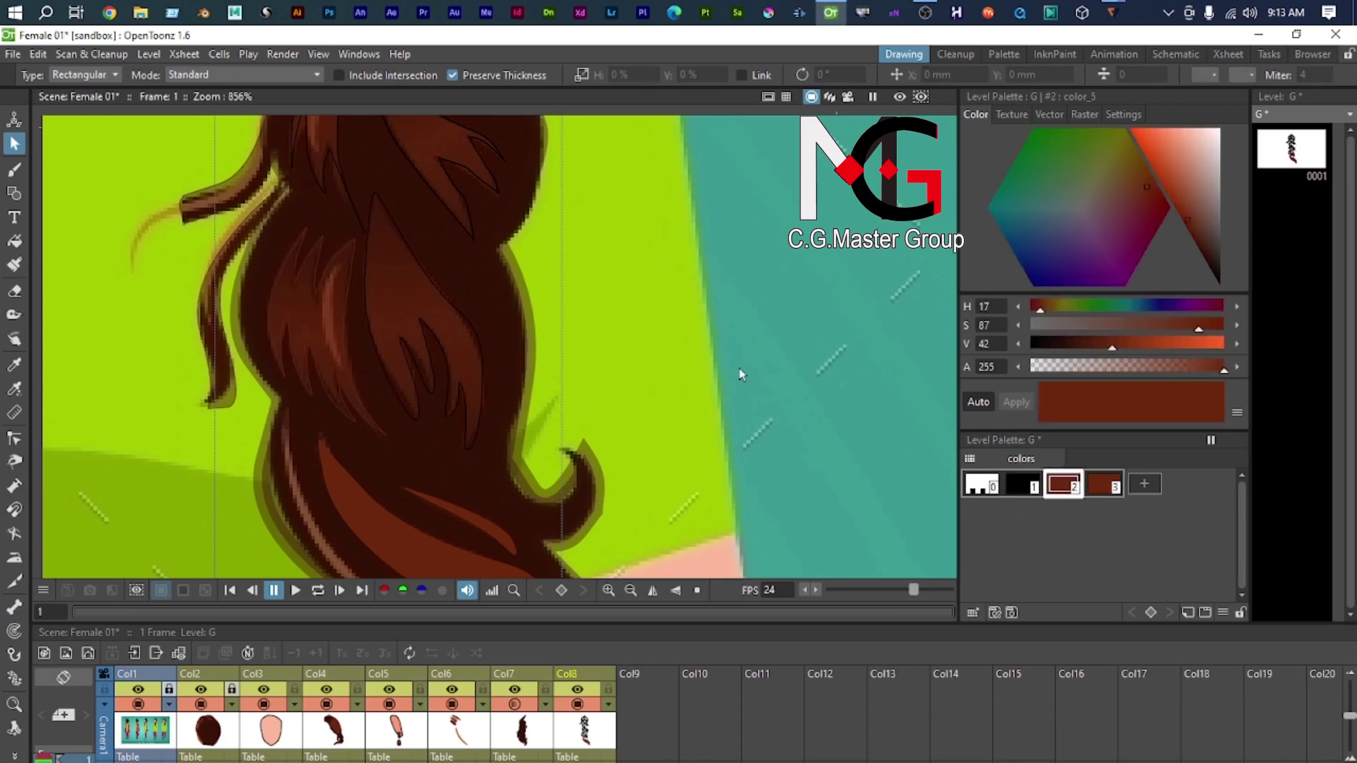
click(363, 423)
key(f)
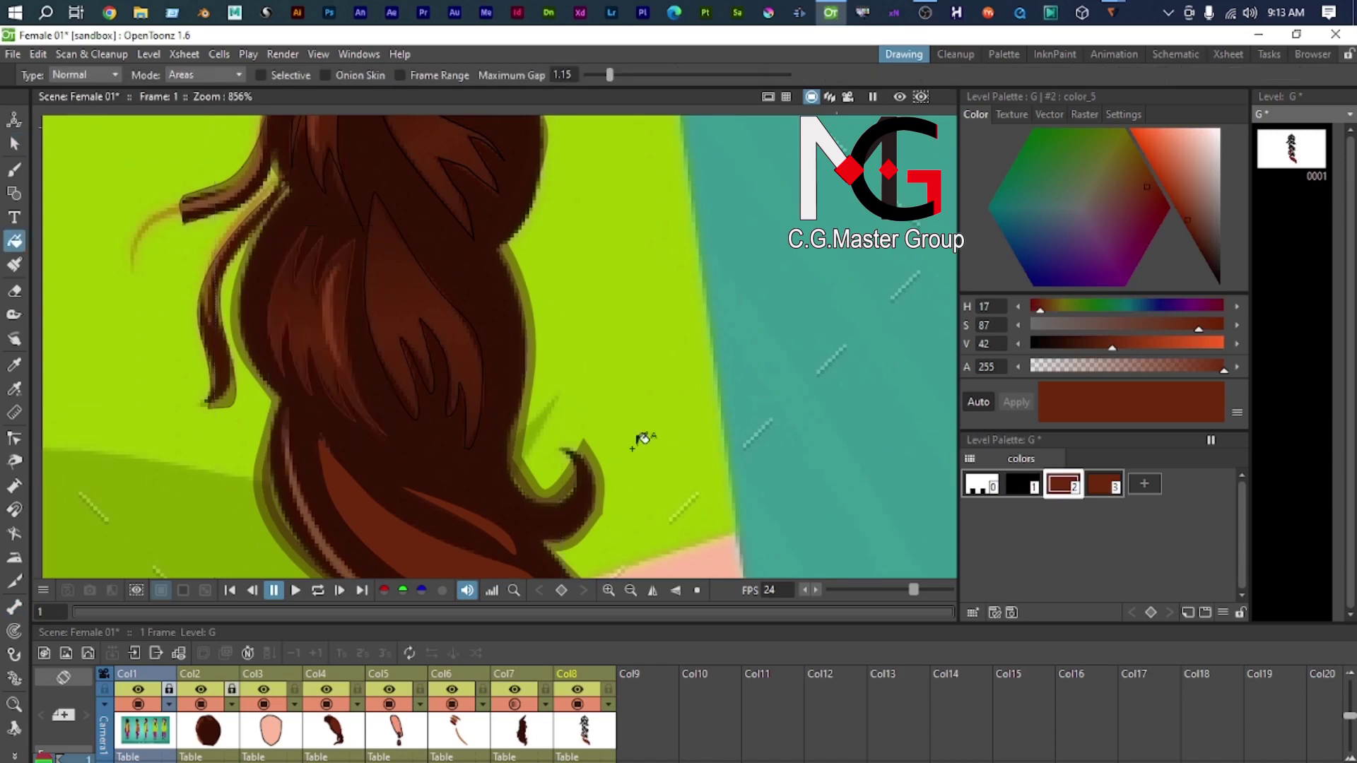
click(329, 297)
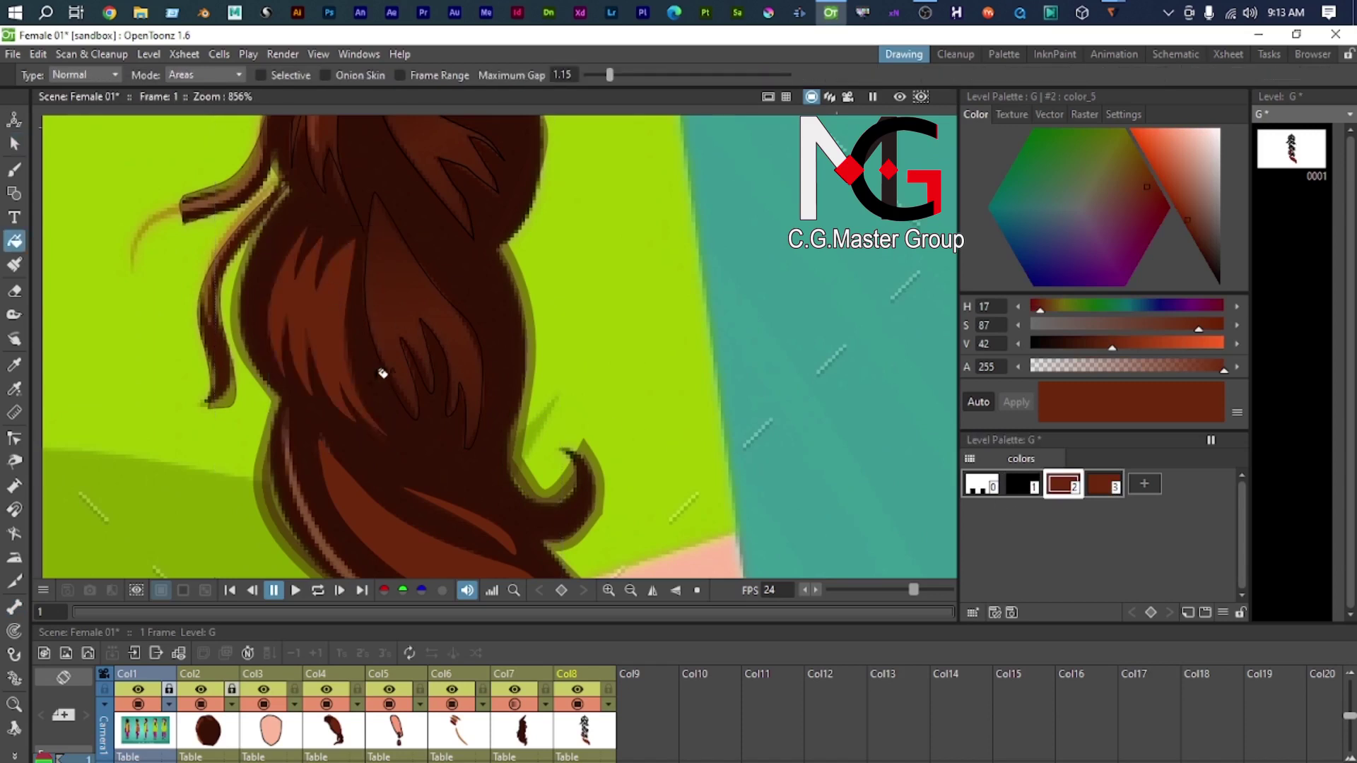
Step: Recolour the outline of the right-hand highlight in the segment just above the tail with style 2 and fill it
key(s)
click(408, 379)
click(450, 309)
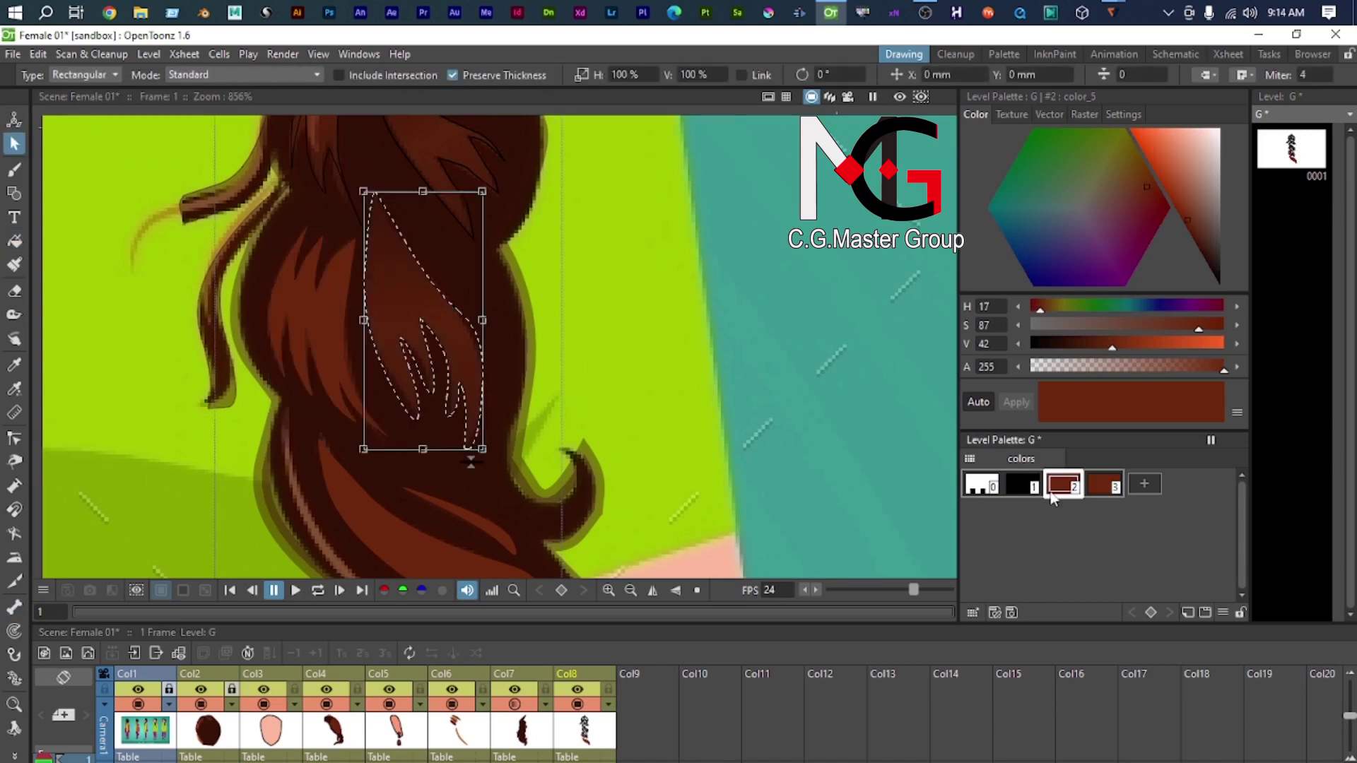
click(1022, 485)
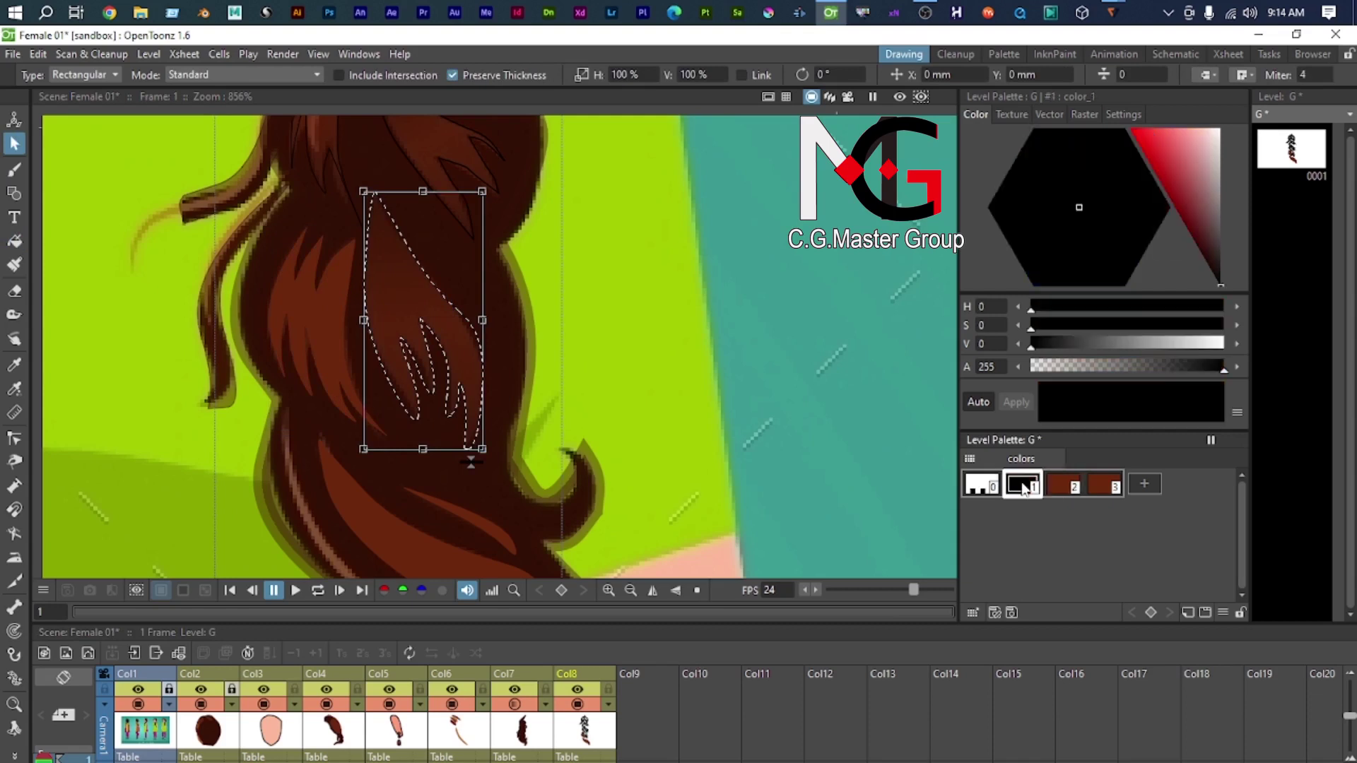
click(1061, 484)
key(f)
click(458, 322)
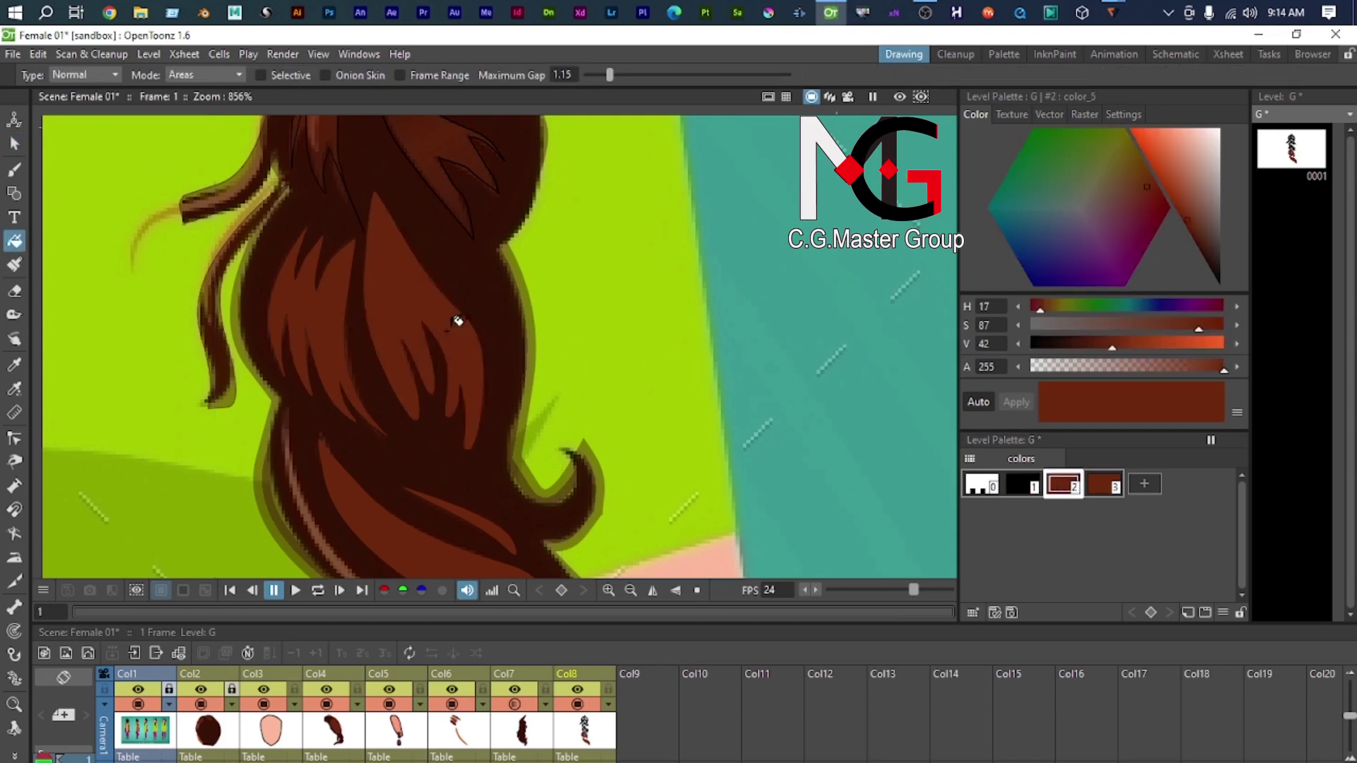
Step: Outline and fill the right-hand highlight of the second segment above the tail with reddish-brown style 2
drag(459, 321, 506, 485)
key(s)
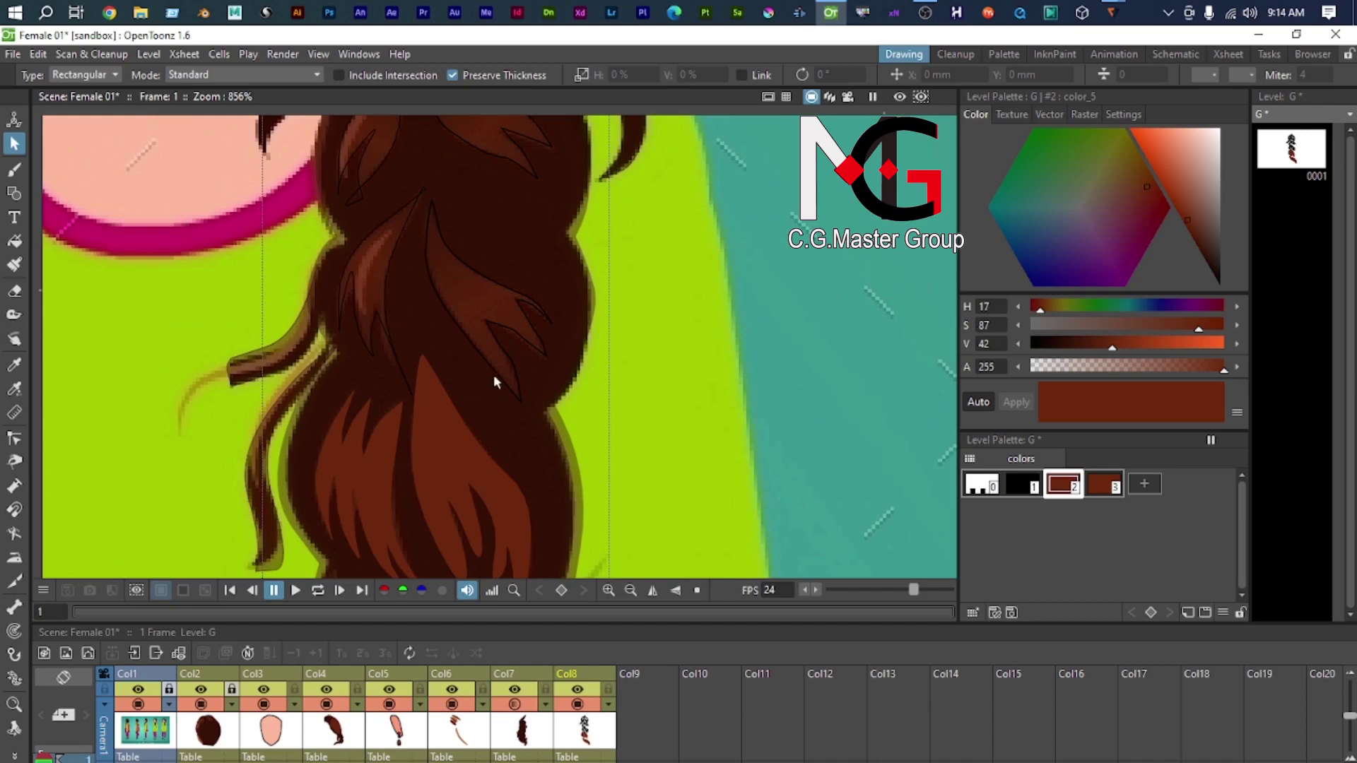
click(495, 381)
click(1023, 485)
click(1060, 485)
key(f)
click(497, 333)
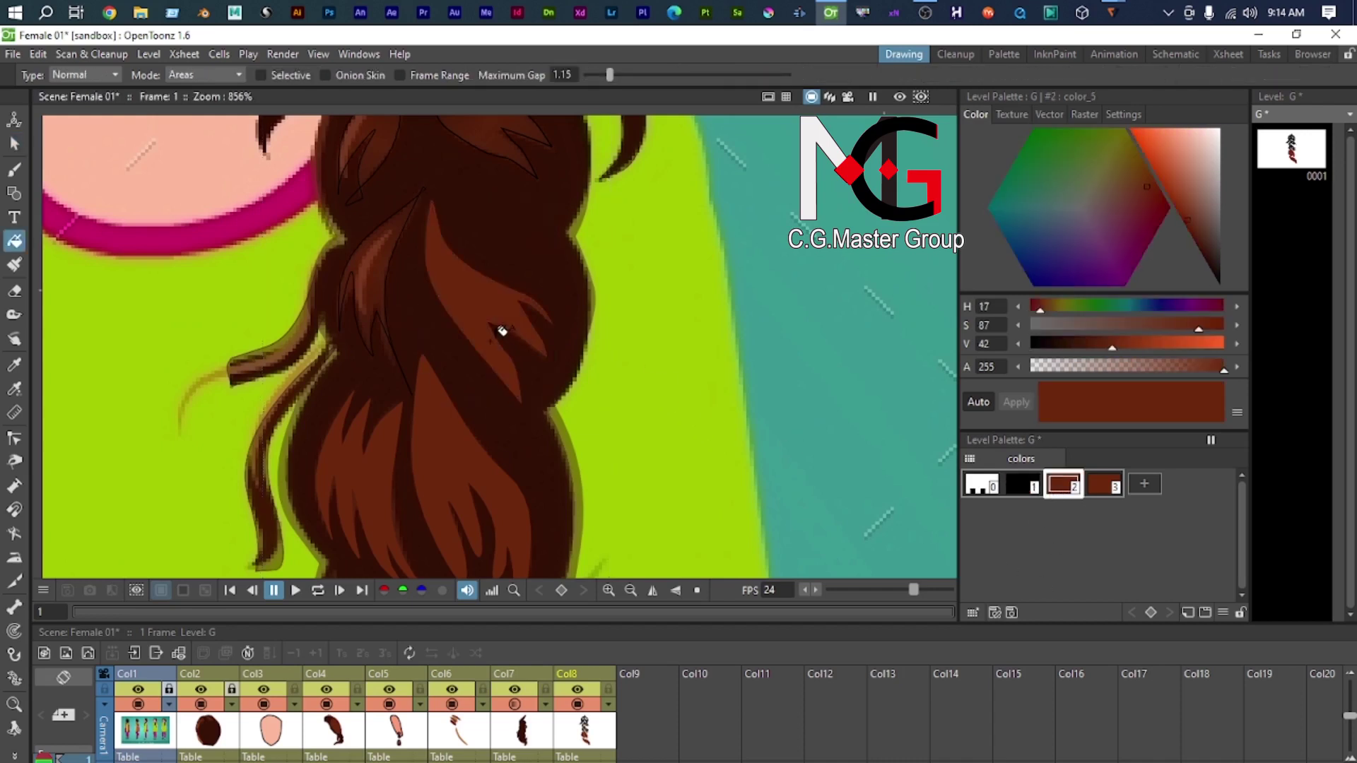
Step: Apply reddish-brown style 2 to the outline and fill of the left-hand highlight in the second segment above the tail
drag(497, 333, 515, 394)
key(s)
click(396, 368)
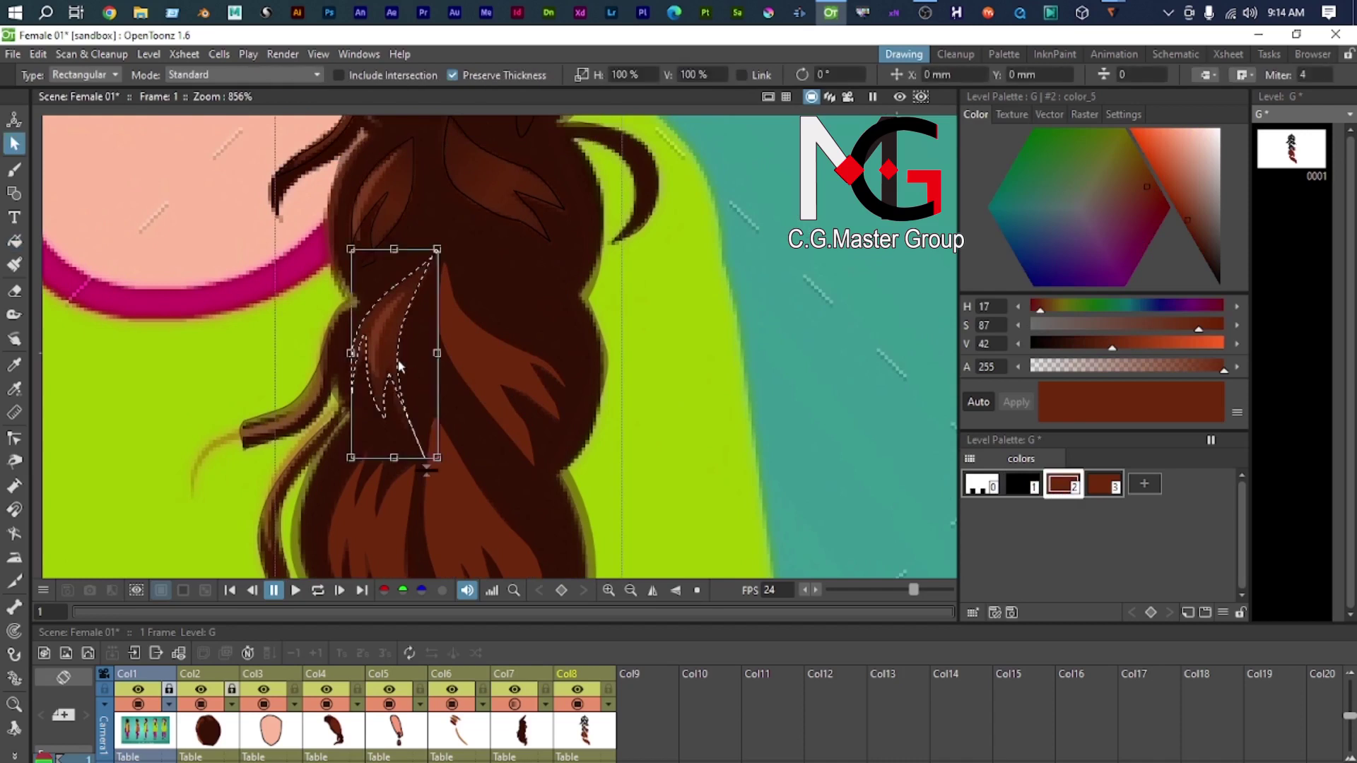
click(1018, 489)
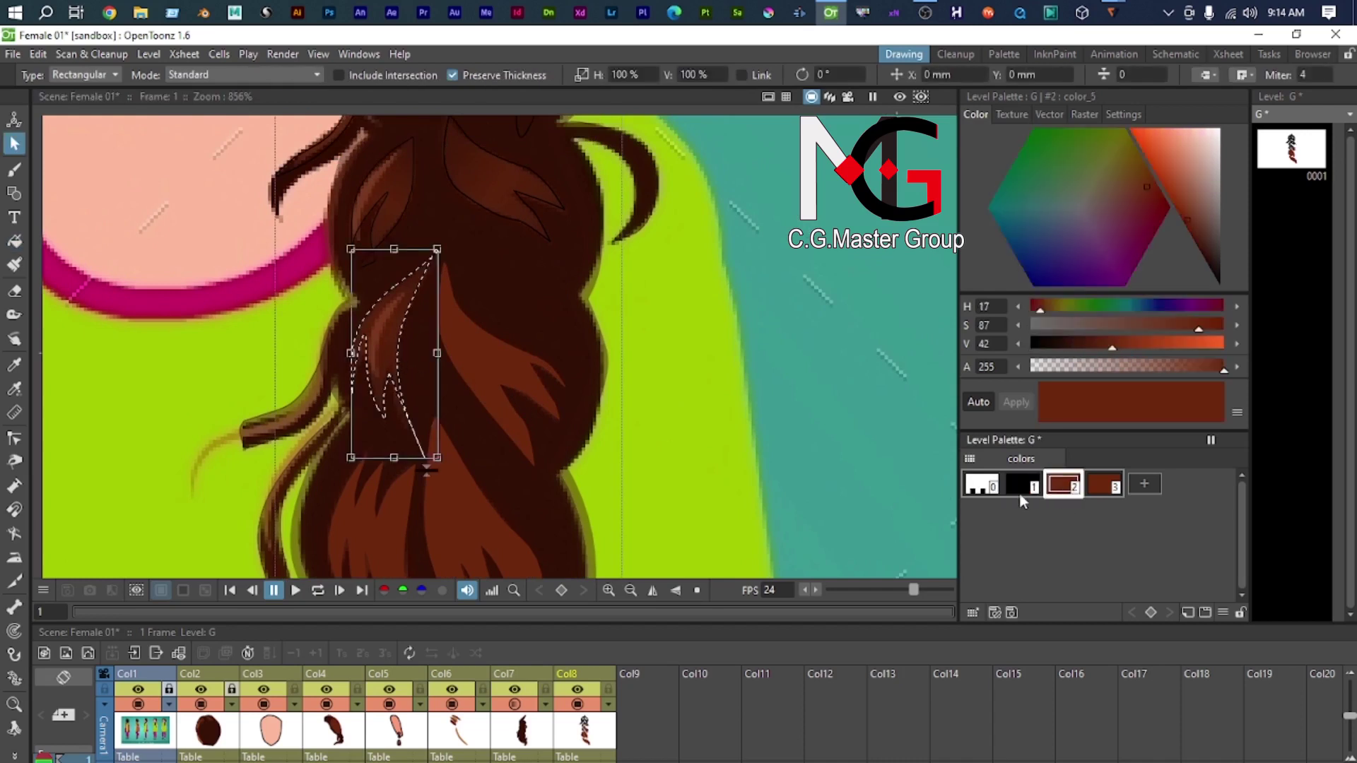
key(f)
click(406, 306)
drag(408, 336, 401, 472)
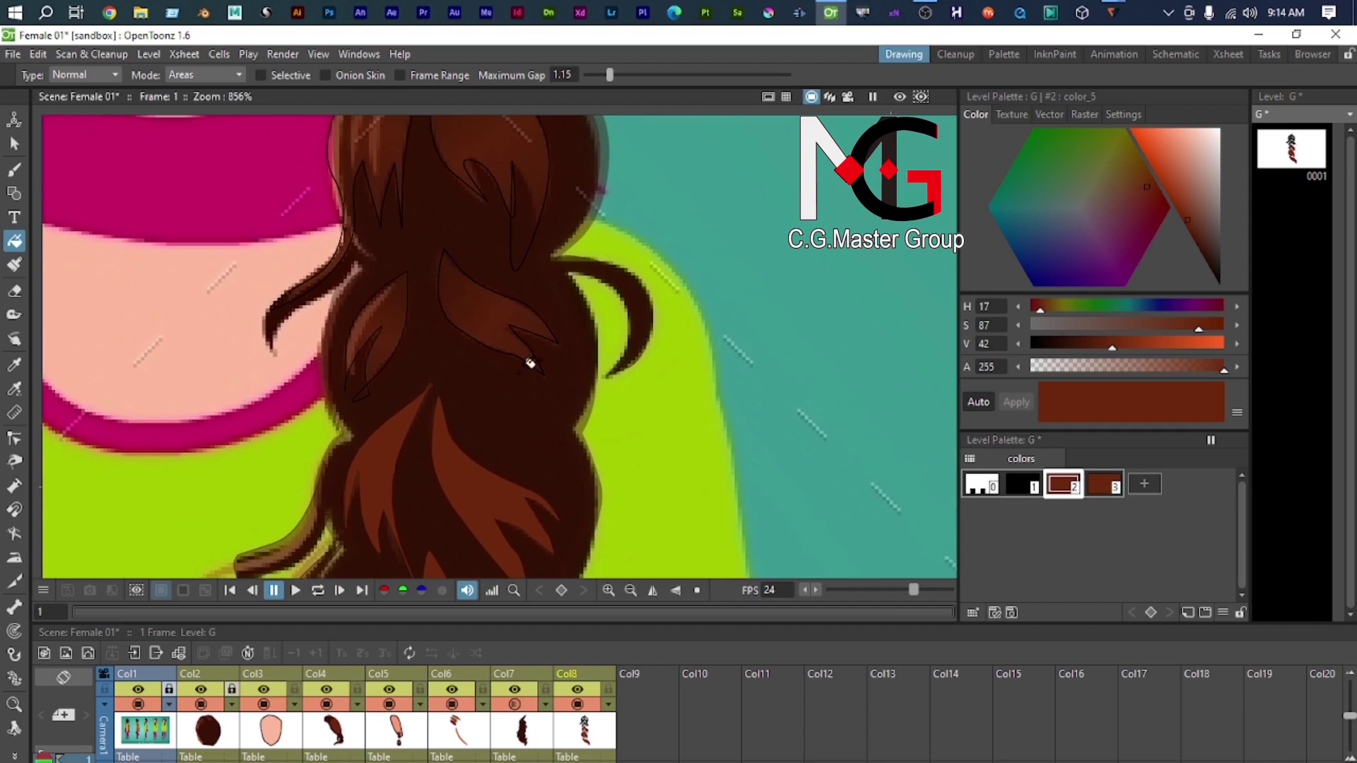
Step: Select the highlight outlines in the braid's two uppermost segments together and recolour them with reddish-brown style 2
key(s)
click(476, 339)
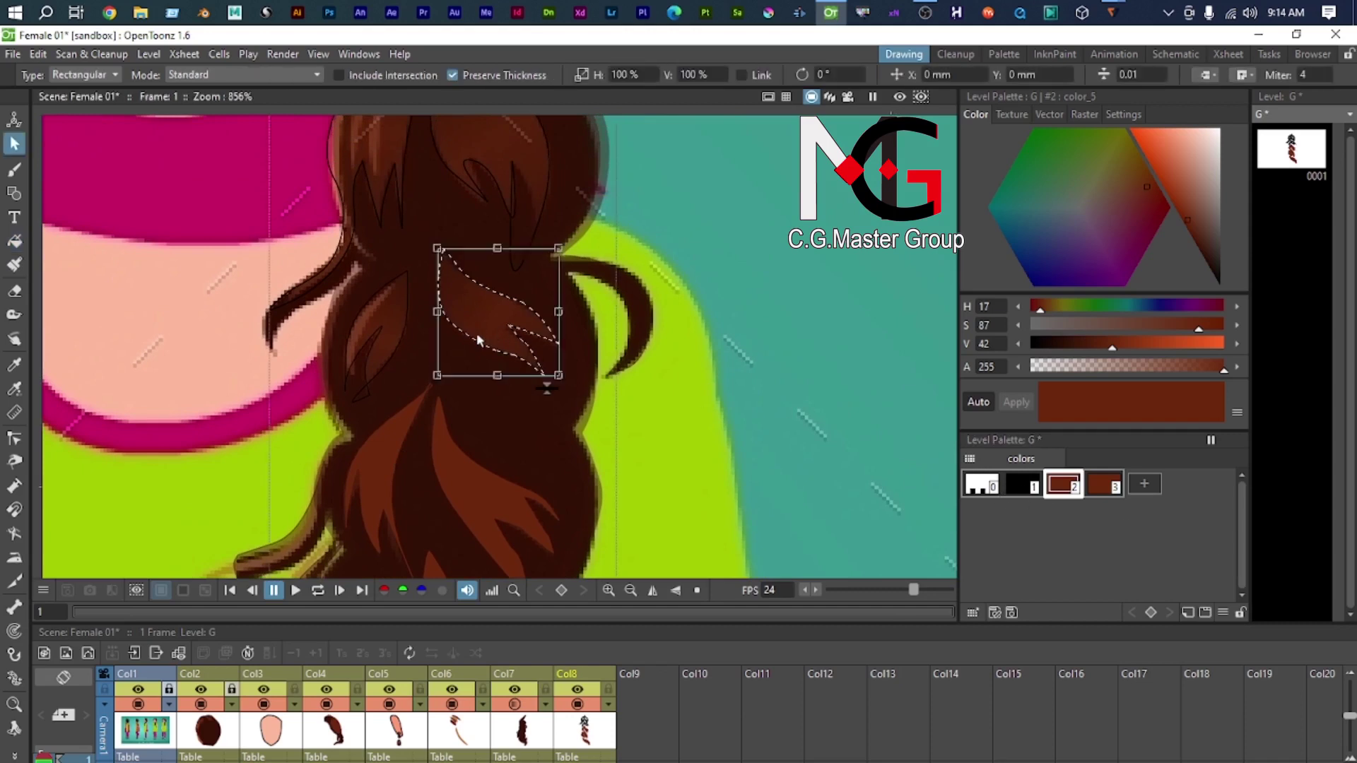
click(384, 369)
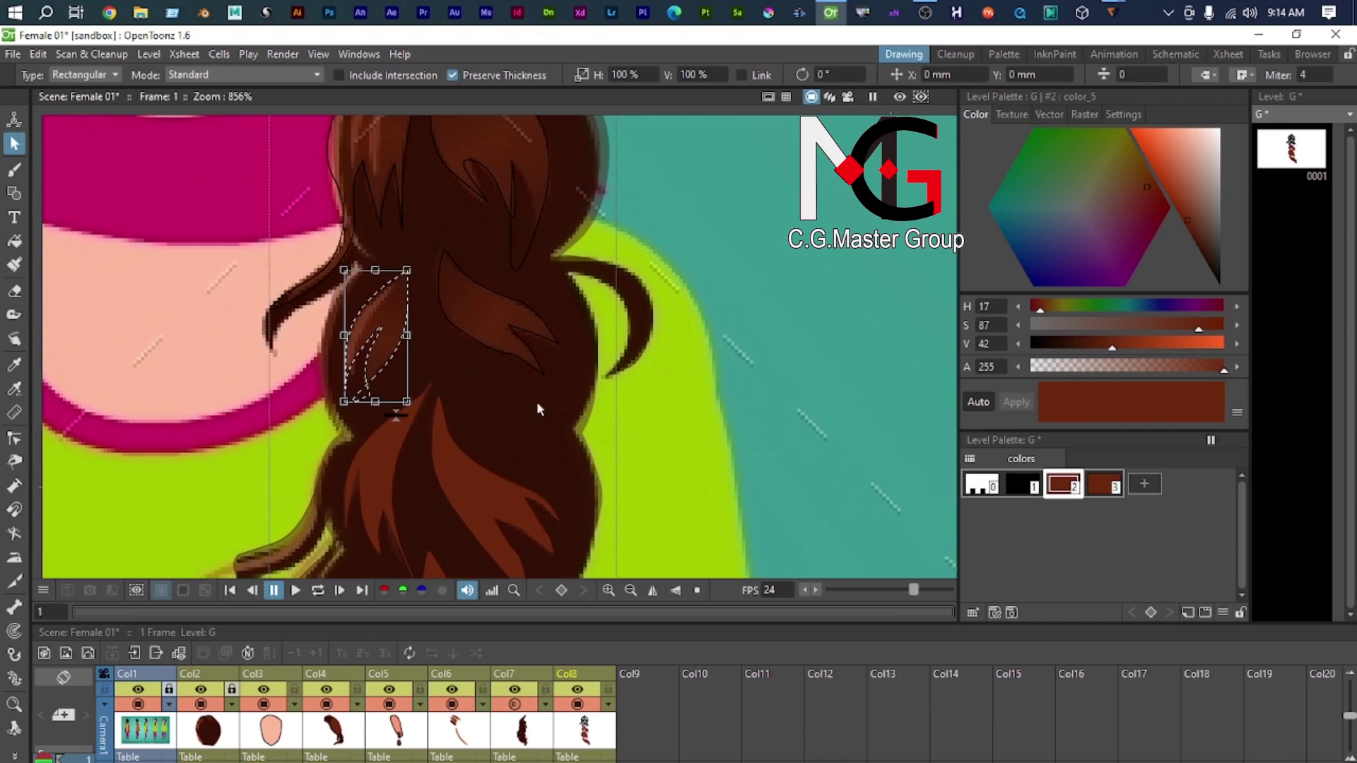
shift+click(497, 351)
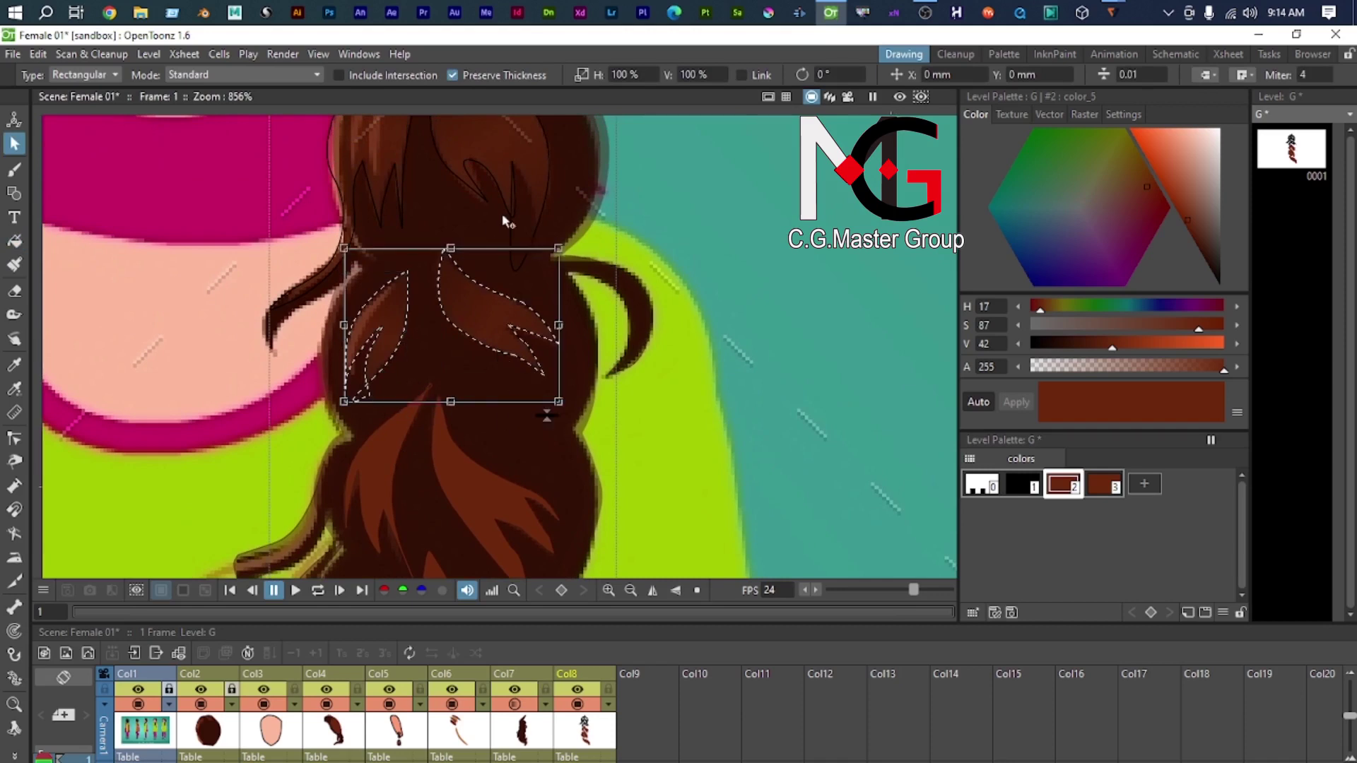
shift+click(505, 222)
scroll(399, 329, up, 2)
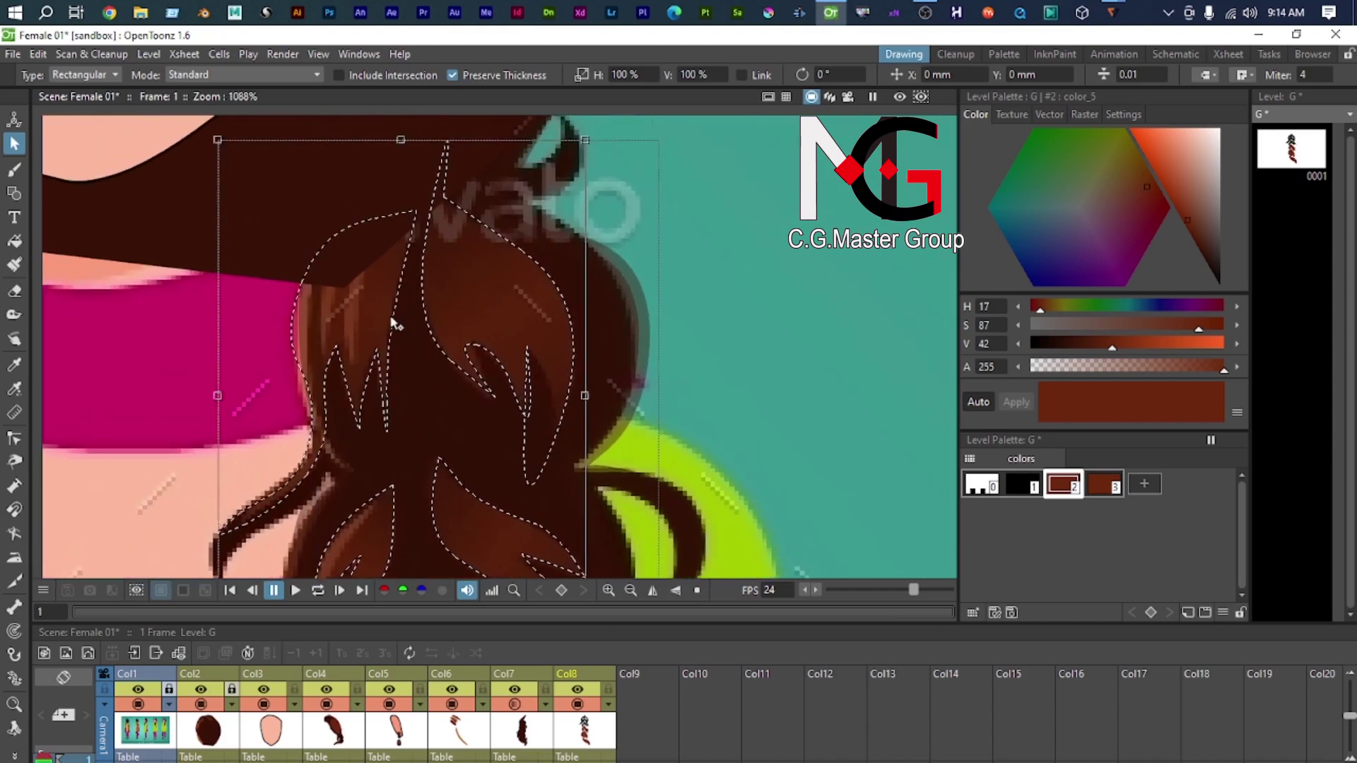
click(1025, 488)
click(1069, 488)
Step: Fill the four highlights in the braid's two uppermost segments with reddish-brown style 2
key(f)
click(508, 302)
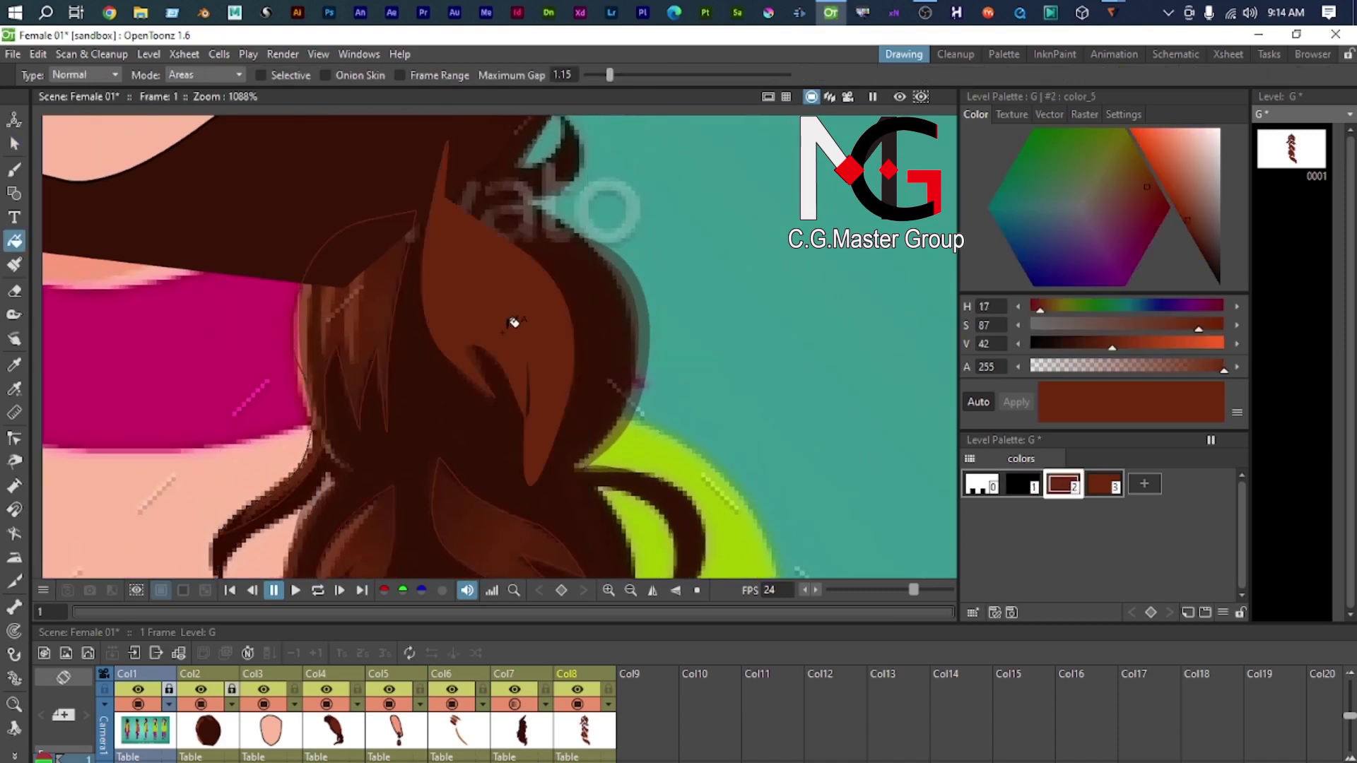
click(353, 285)
click(496, 490)
click(410, 514)
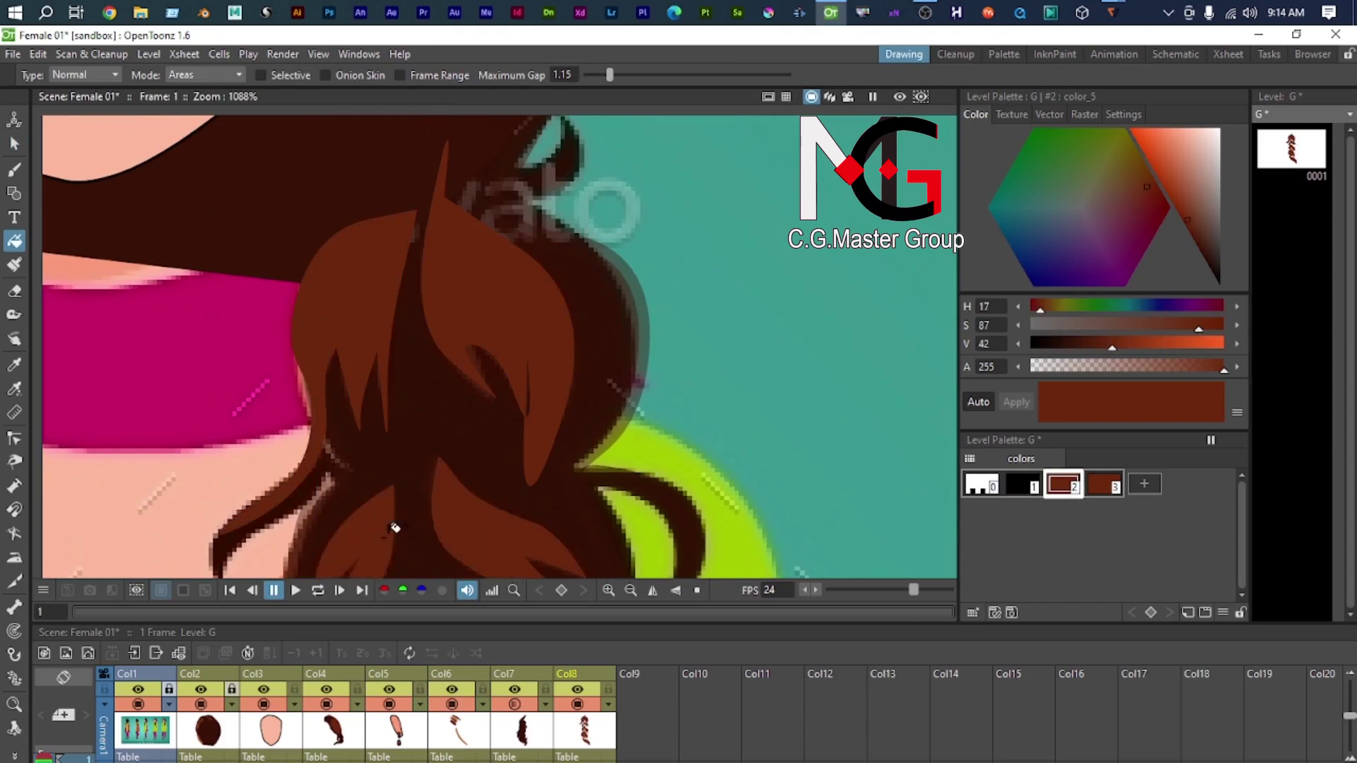
Step: Lower the opacity of the highlights column Col8 to 49% so the reference shows through
scroll(394, 318, down, 2)
scroll(438, 416, down, 1)
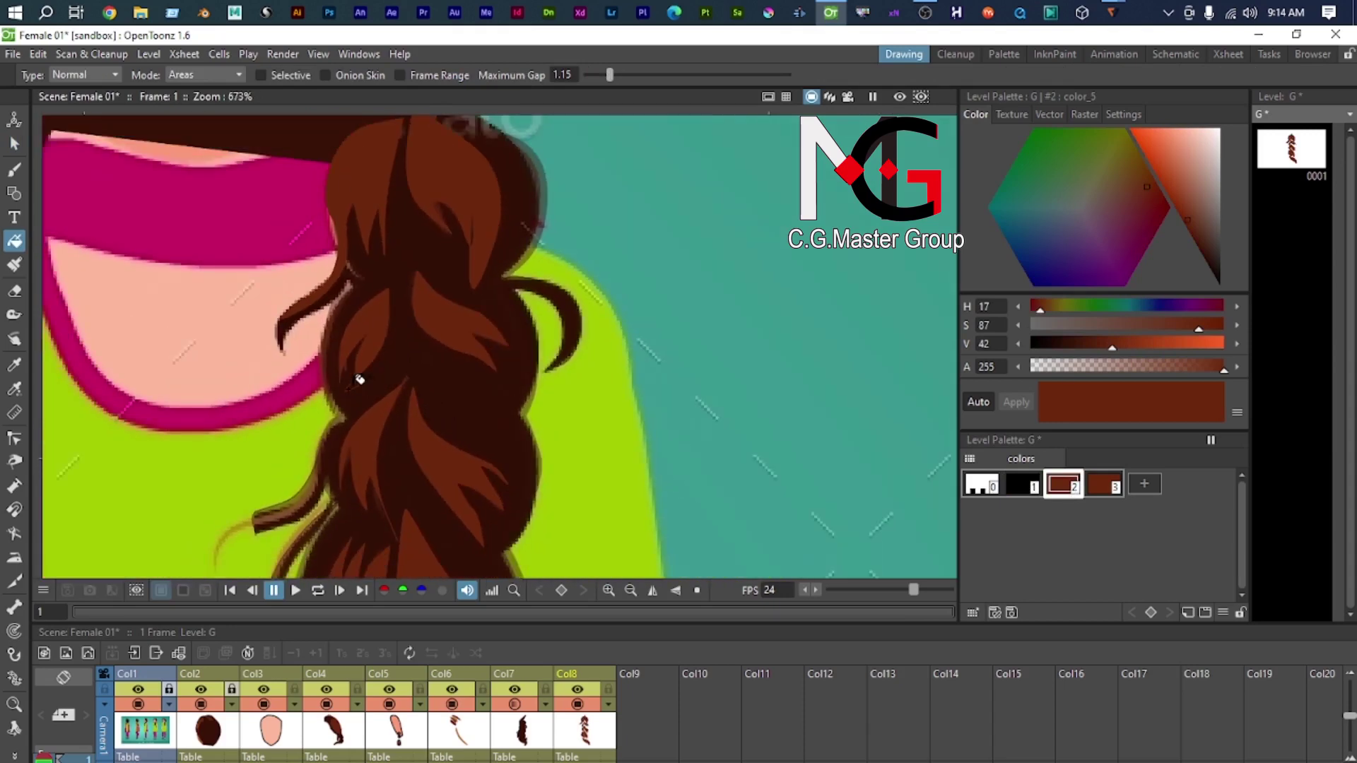
scroll(373, 378, up, 2)
scroll(335, 381, down, 5)
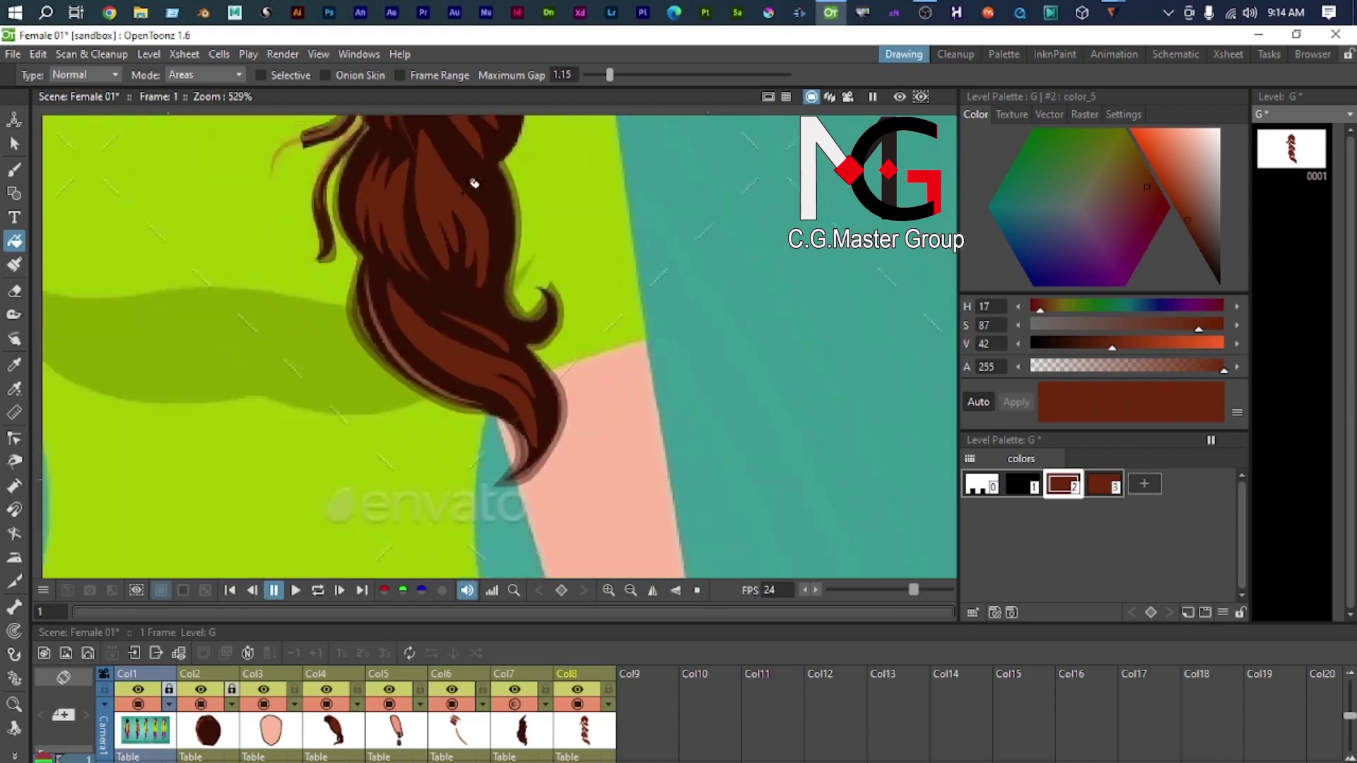
scroll(480, 283, down, 4)
scroll(446, 349, up, 3)
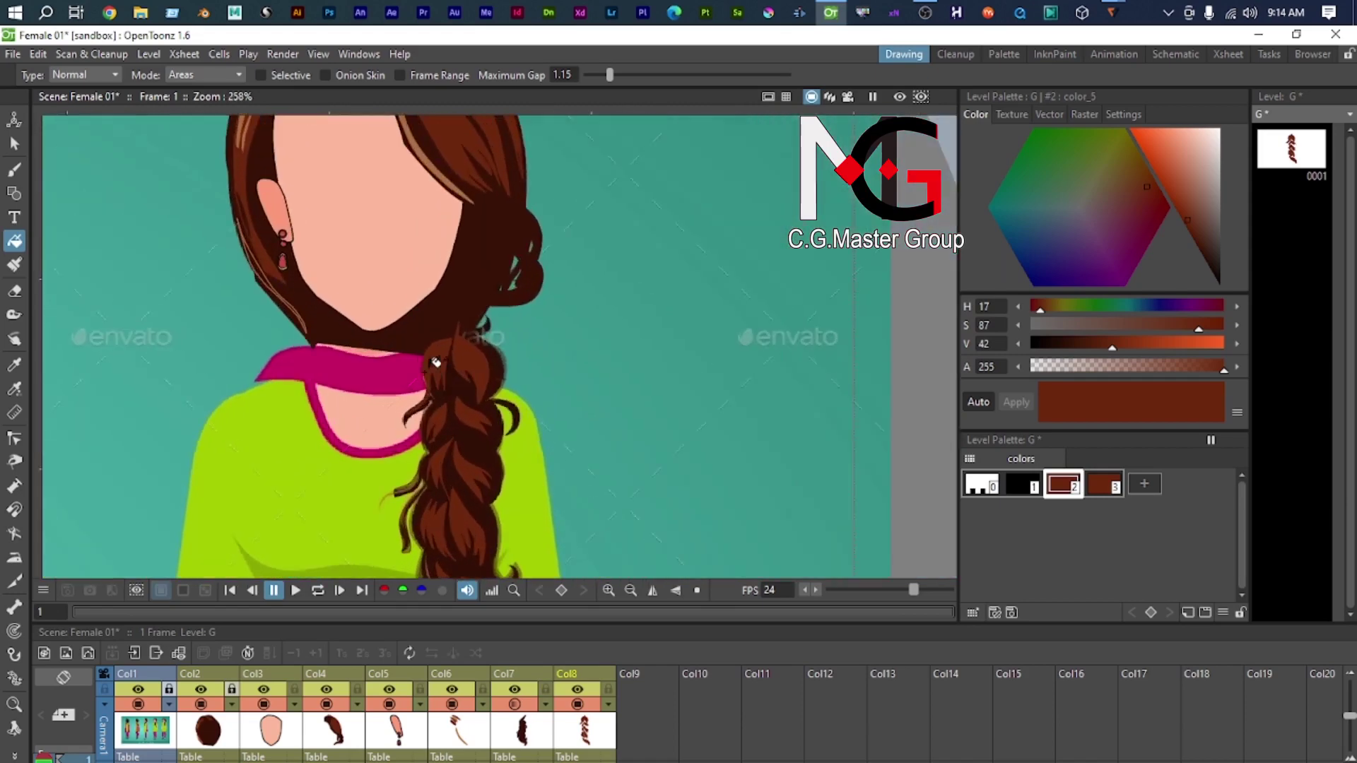
click(607, 705)
drag(728, 720, 686, 724)
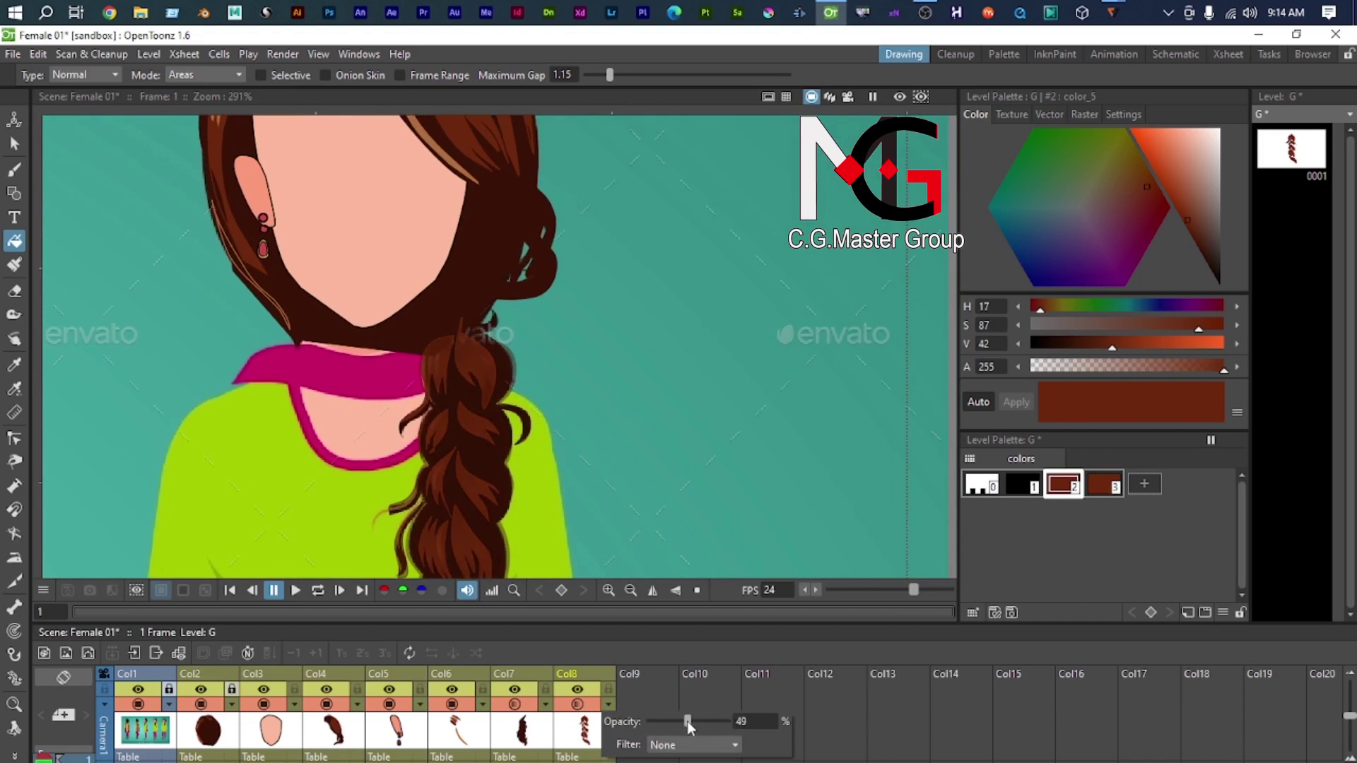
click(461, 465)
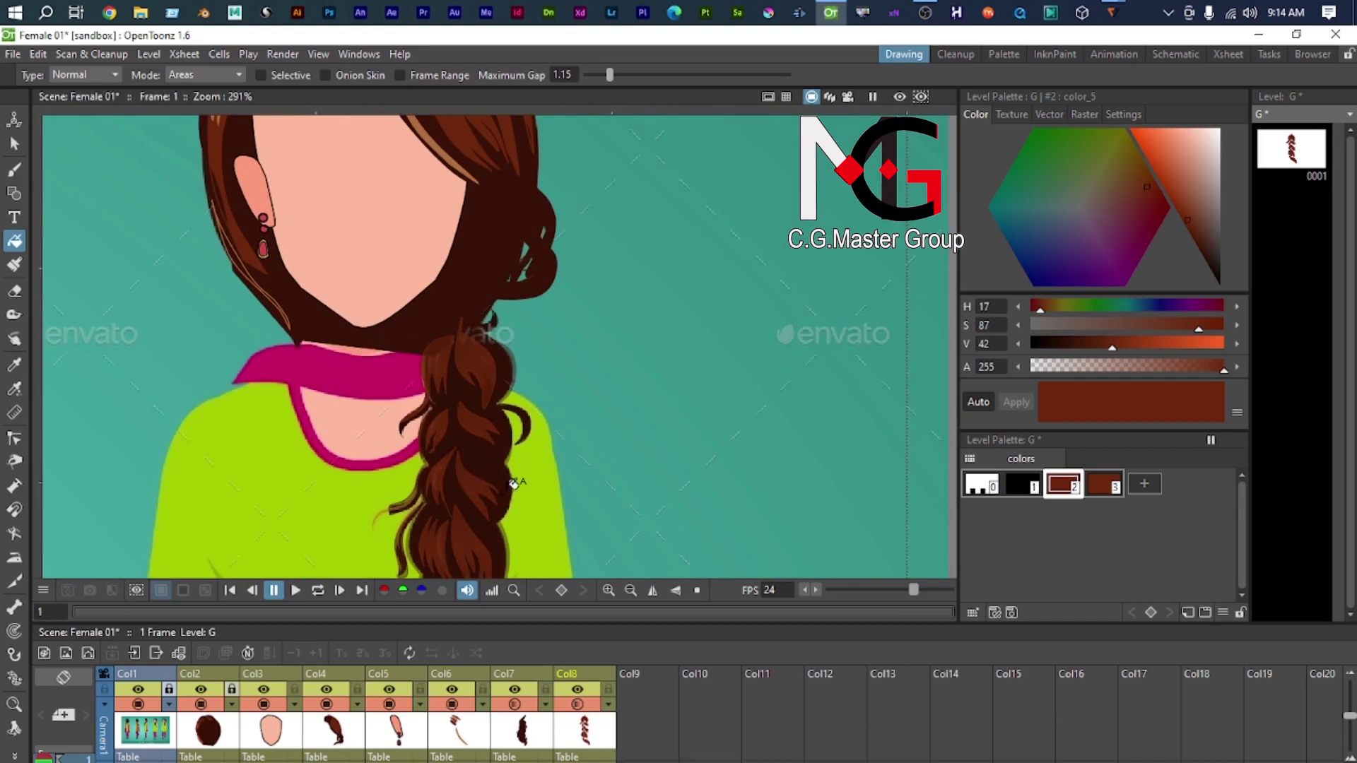
Step: Trace the thin light streak in the left-hand highlight of the braid's second segment from the top as a closed polyline shape
scroll(455, 460, up, 5)
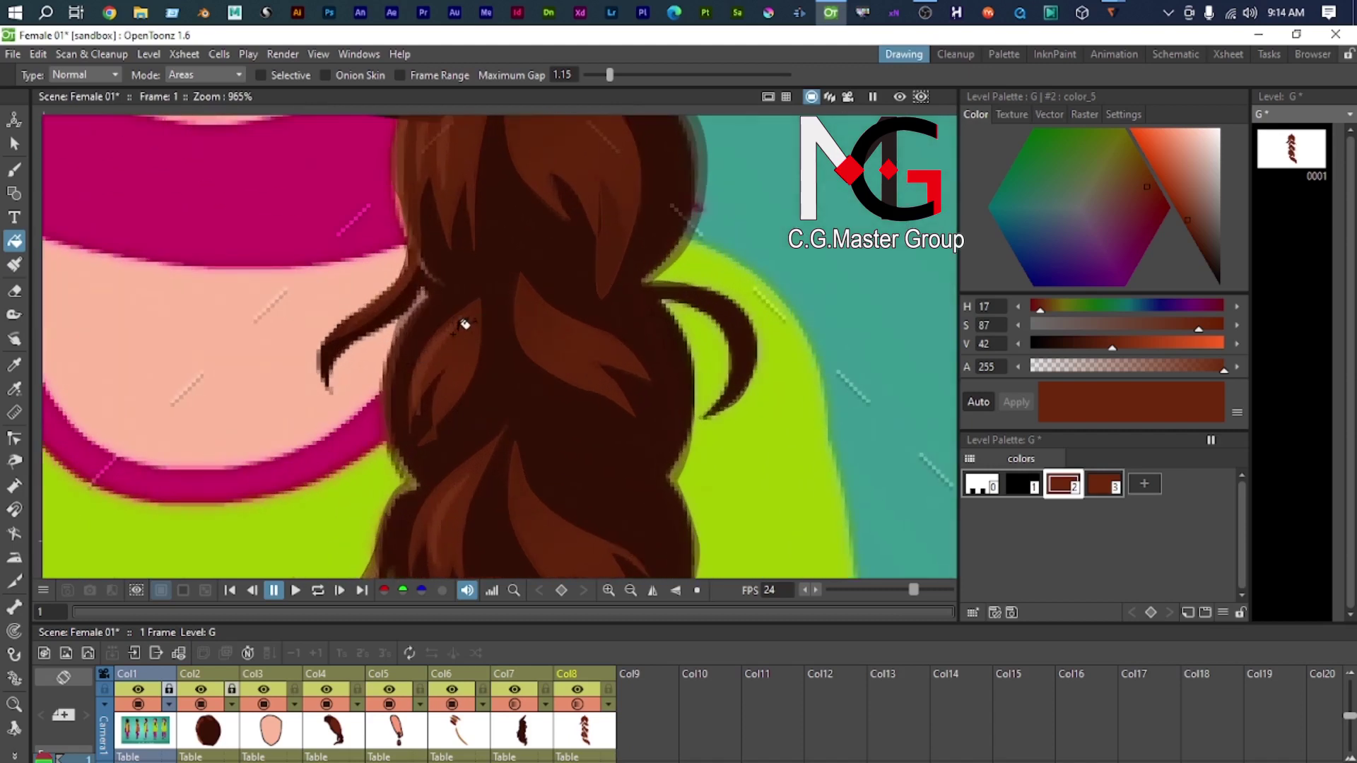
key(g)
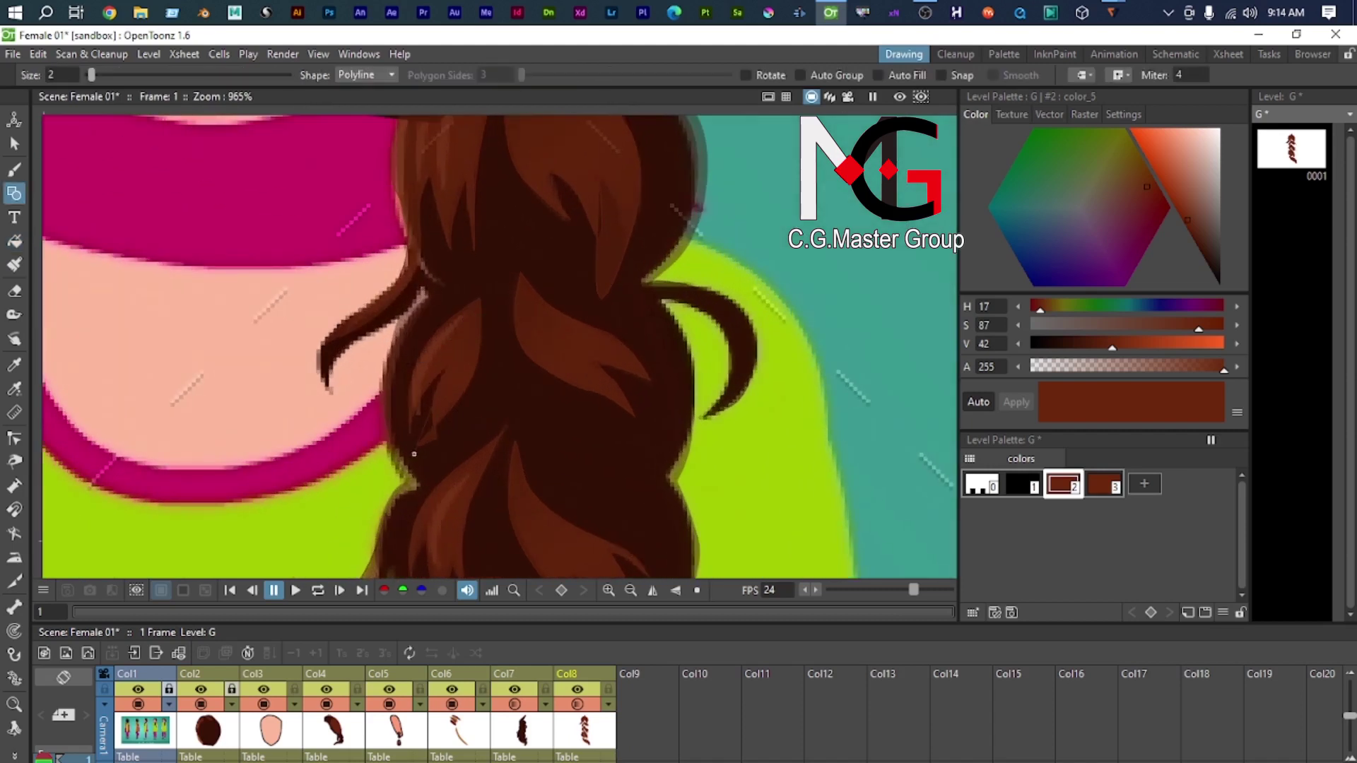
drag(420, 418, 432, 469)
scroll(398, 461, up, 2)
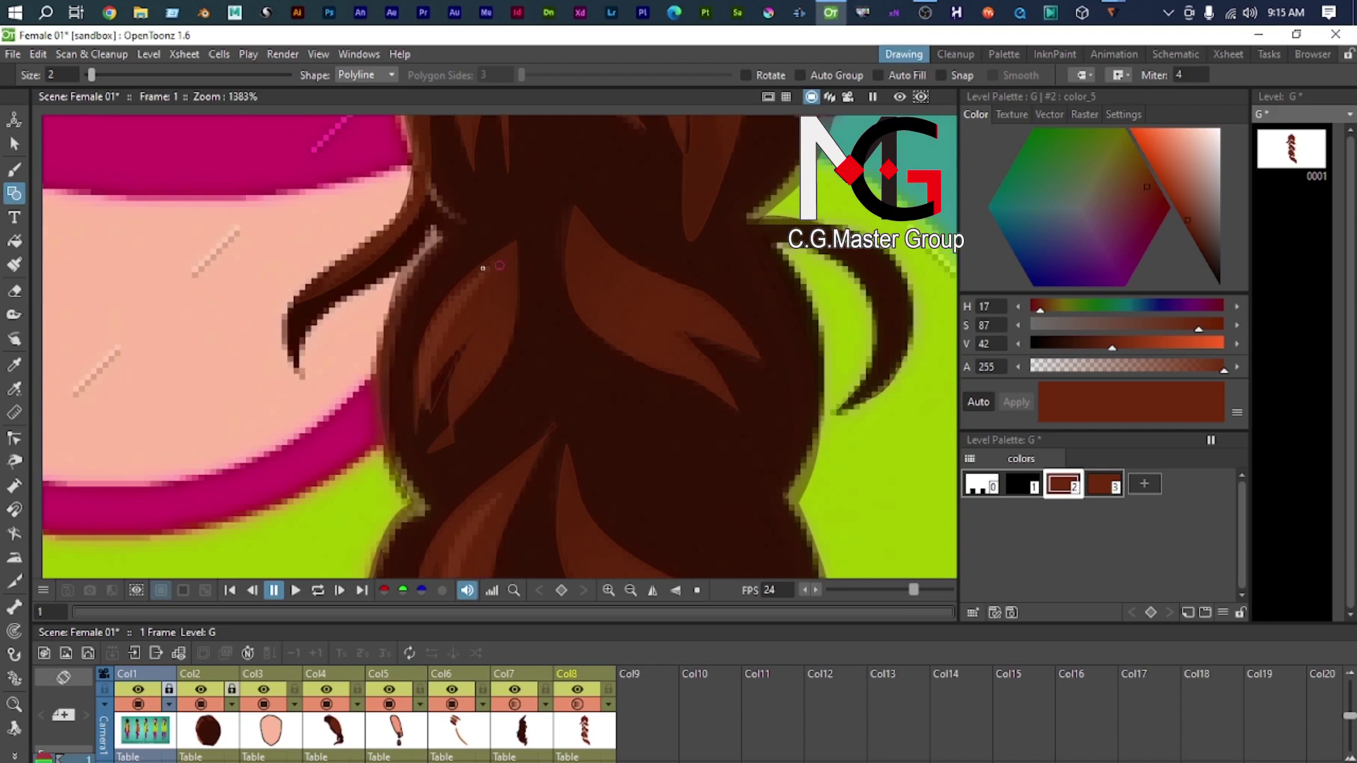
drag(474, 274, 538, 208)
scroll(500, 265, up, 2)
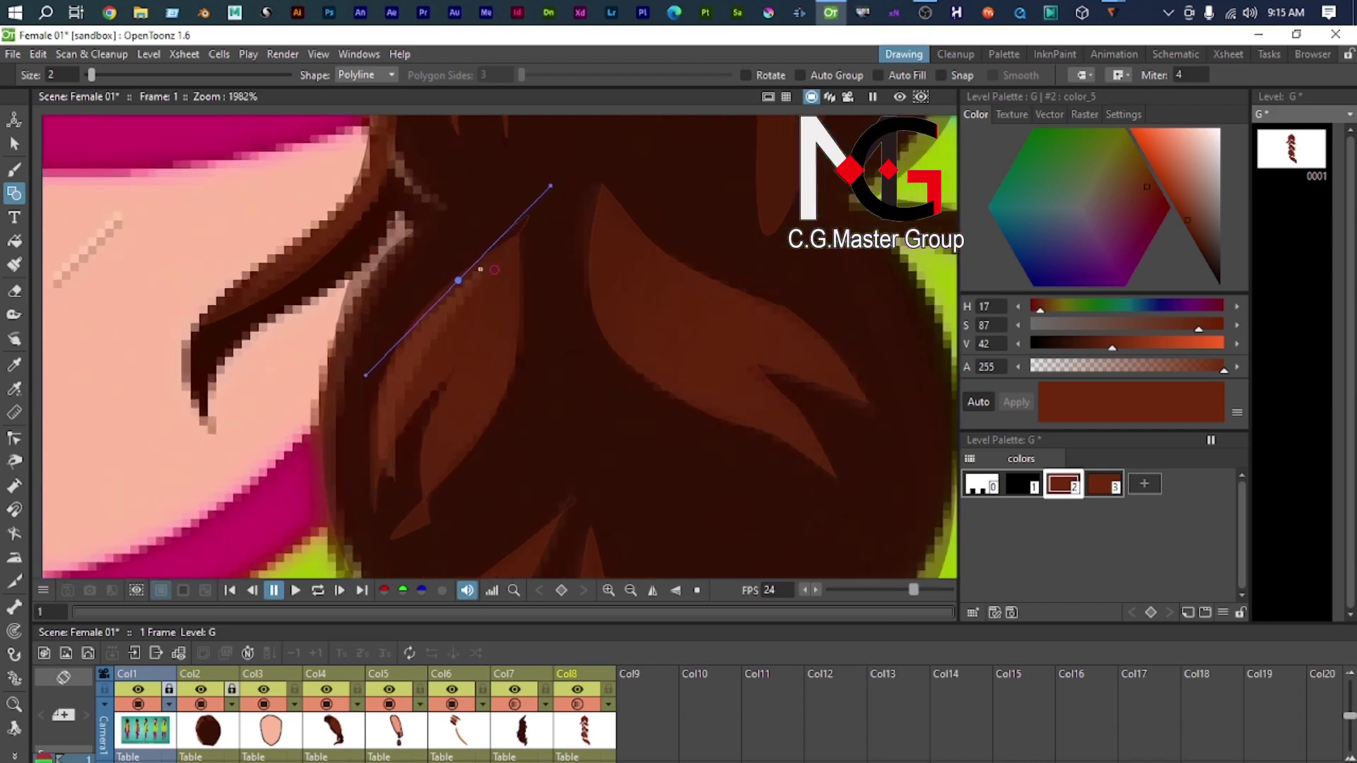
alt+click(462, 280)
scroll(486, 385, down, 1)
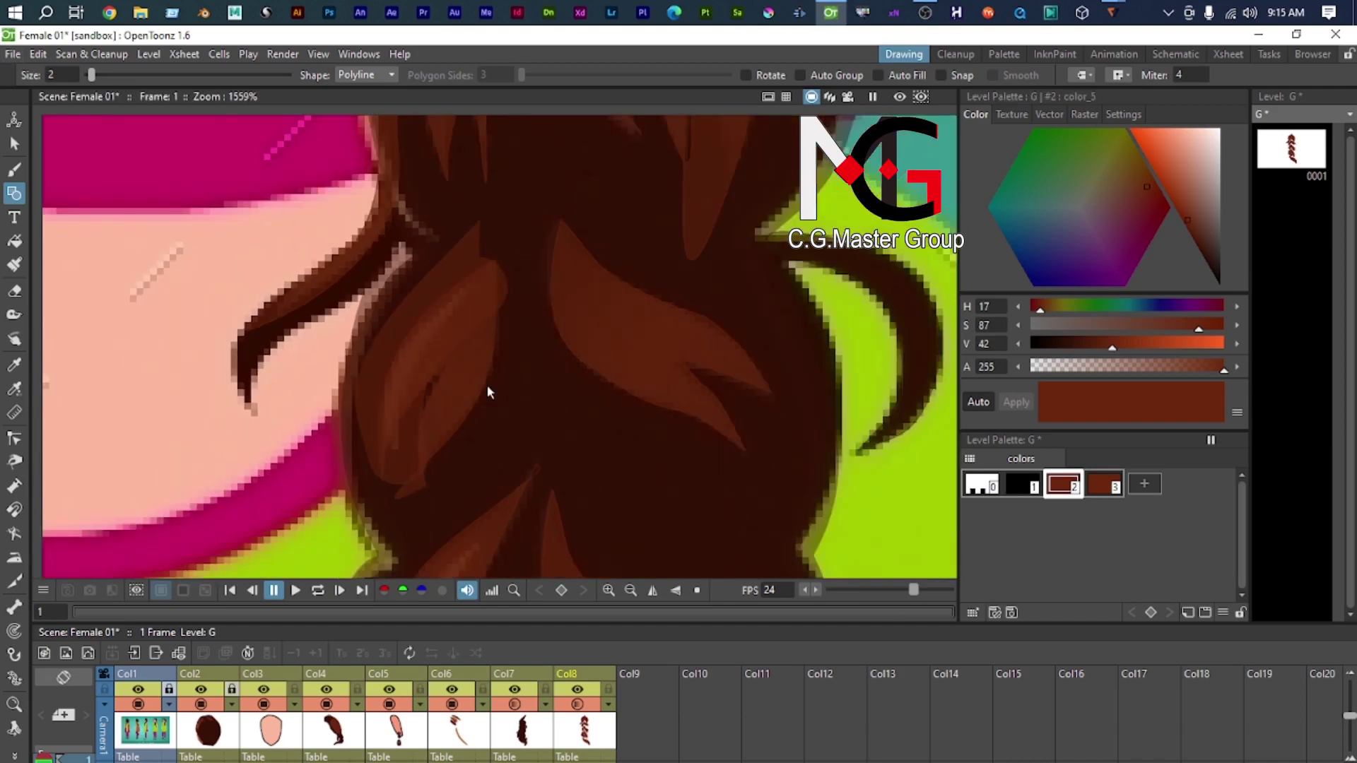
Step: Set the outline thickness of the new thin streak to 0.1
key(s)
click(476, 290)
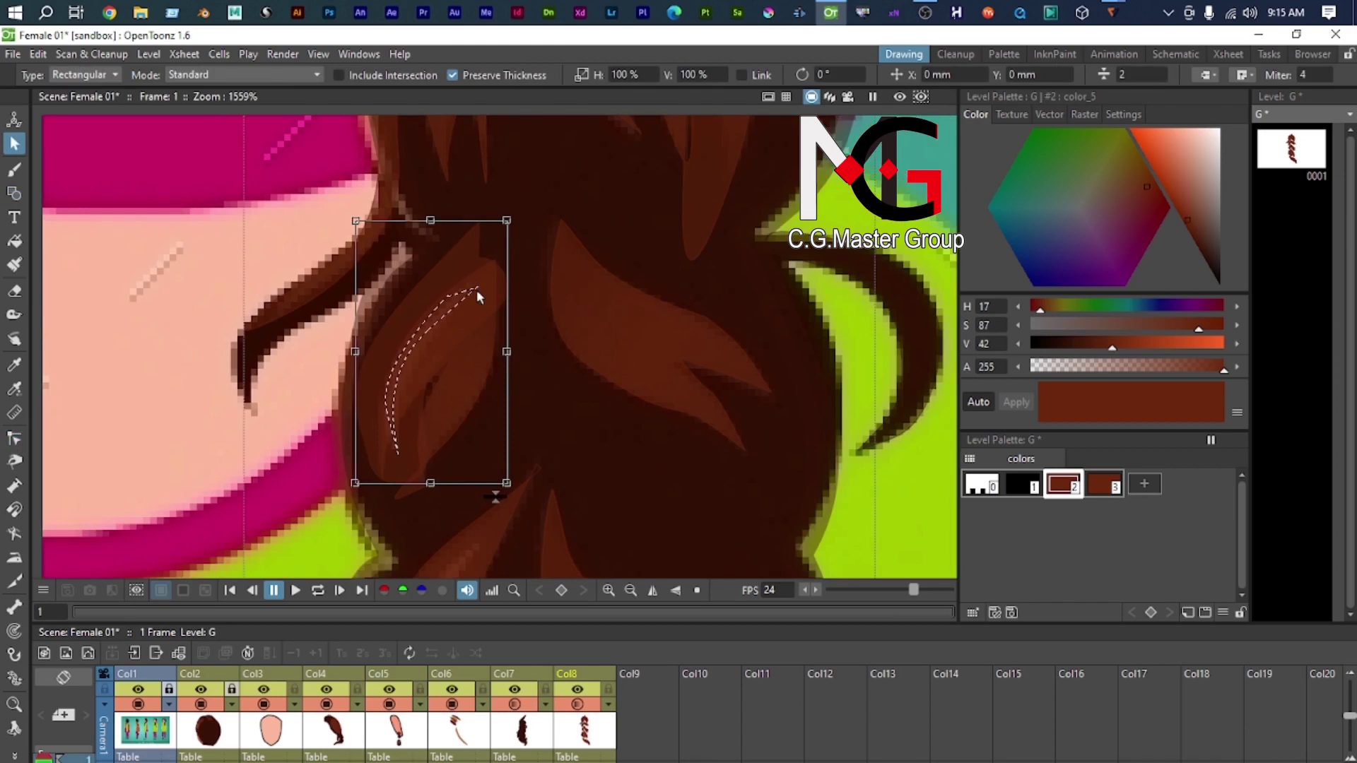
click(1135, 75)
key(BackSpace)
text(0.1)
key(Return)
Step: Trace the light edge of the upper loose strand left of the braid's third segment as a closed polyline, including its curled tip
scroll(480, 363, down, 2)
drag(482, 330, 489, 266)
scroll(472, 378, down, 4)
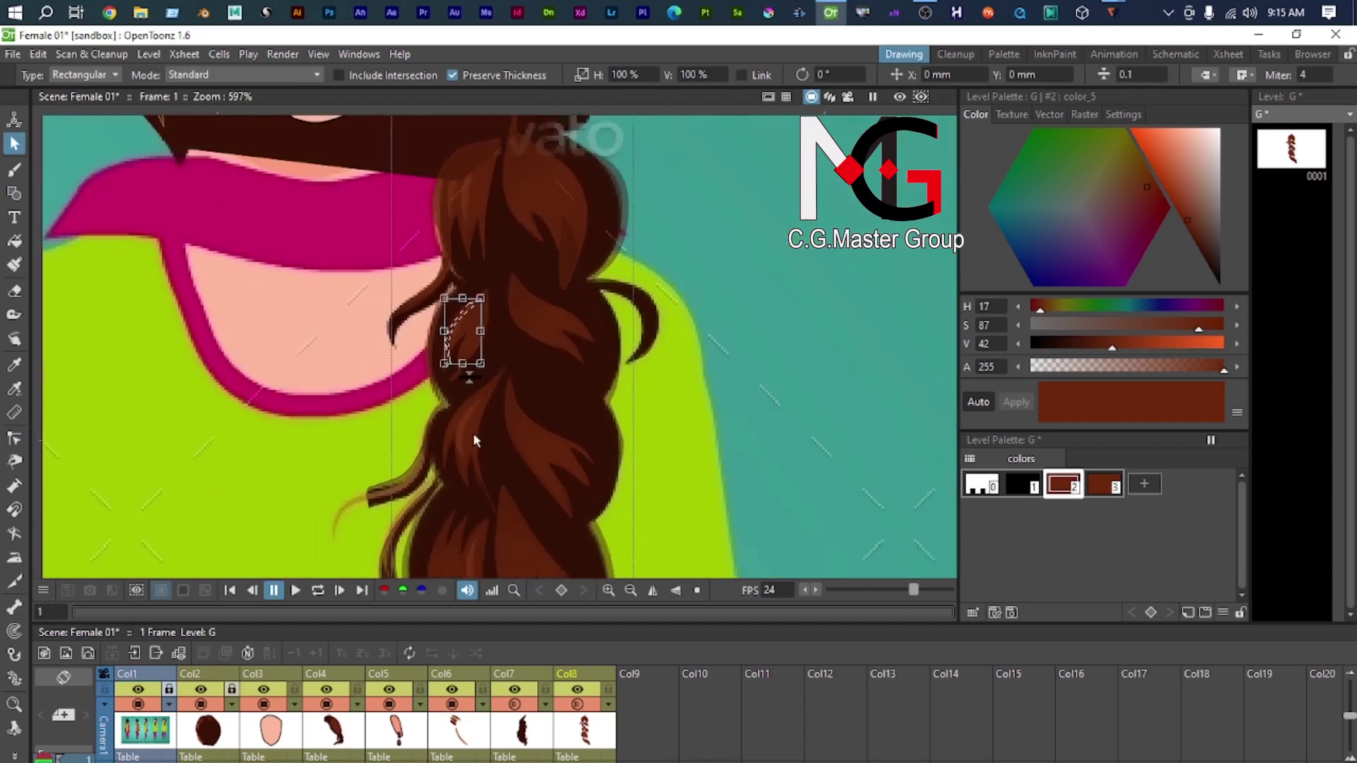
drag(432, 437, 439, 370)
scroll(438, 369, up, 3)
key(g)
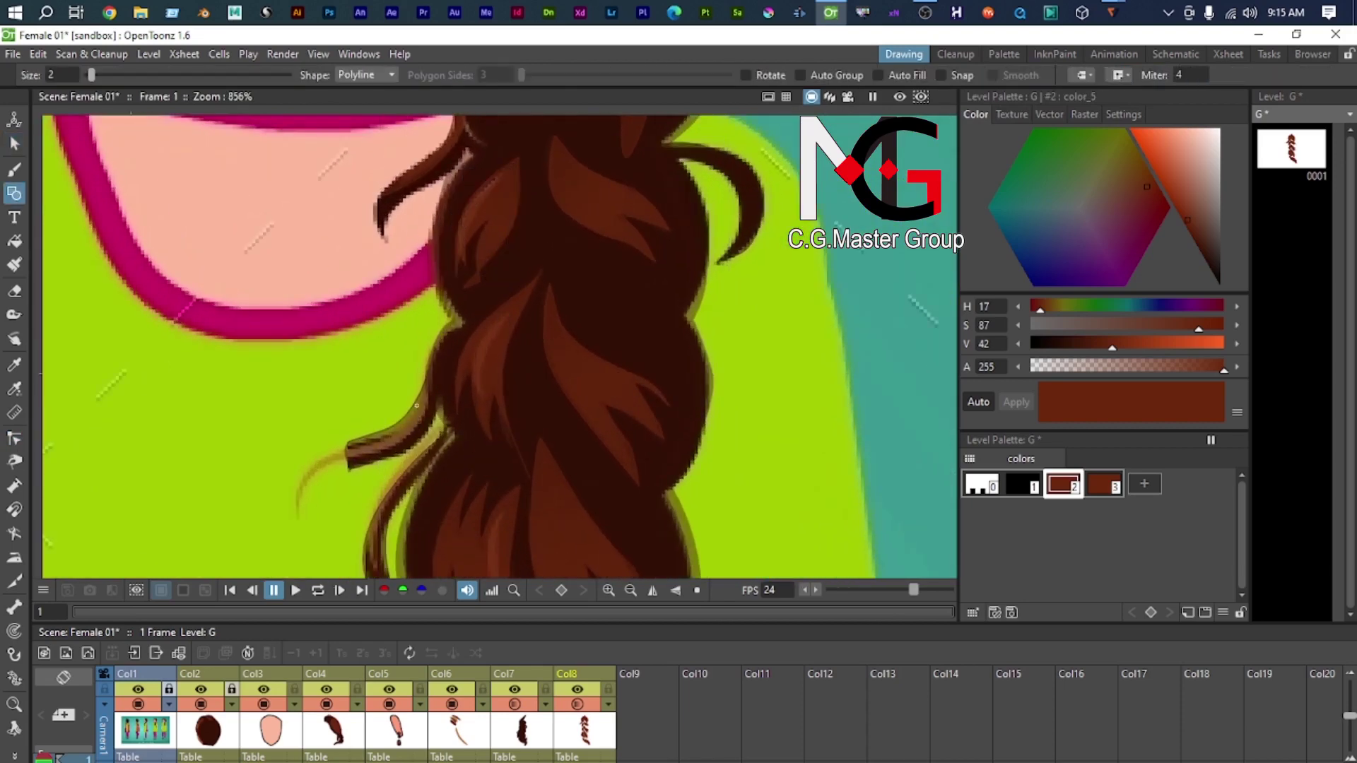
scroll(447, 372, up, 2)
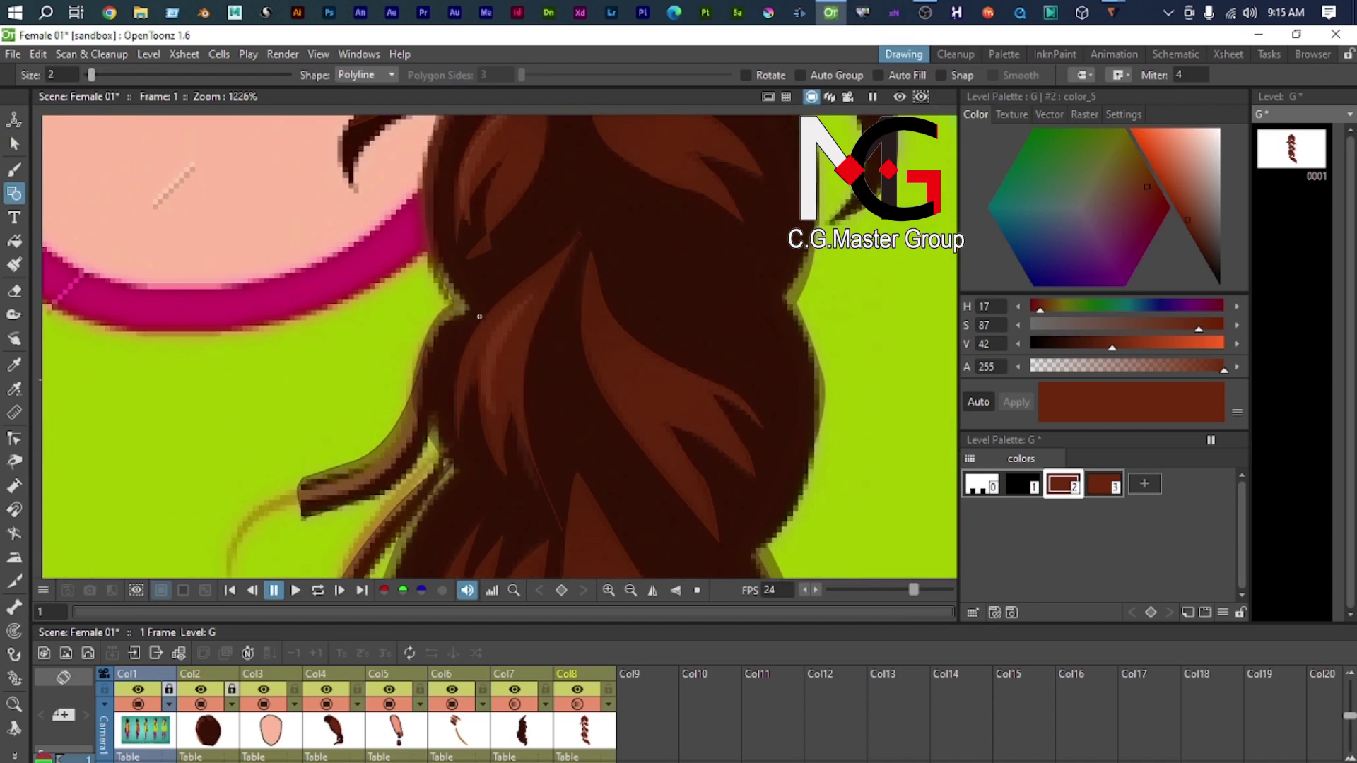
drag(426, 397, 419, 439)
drag(341, 496, 424, 404)
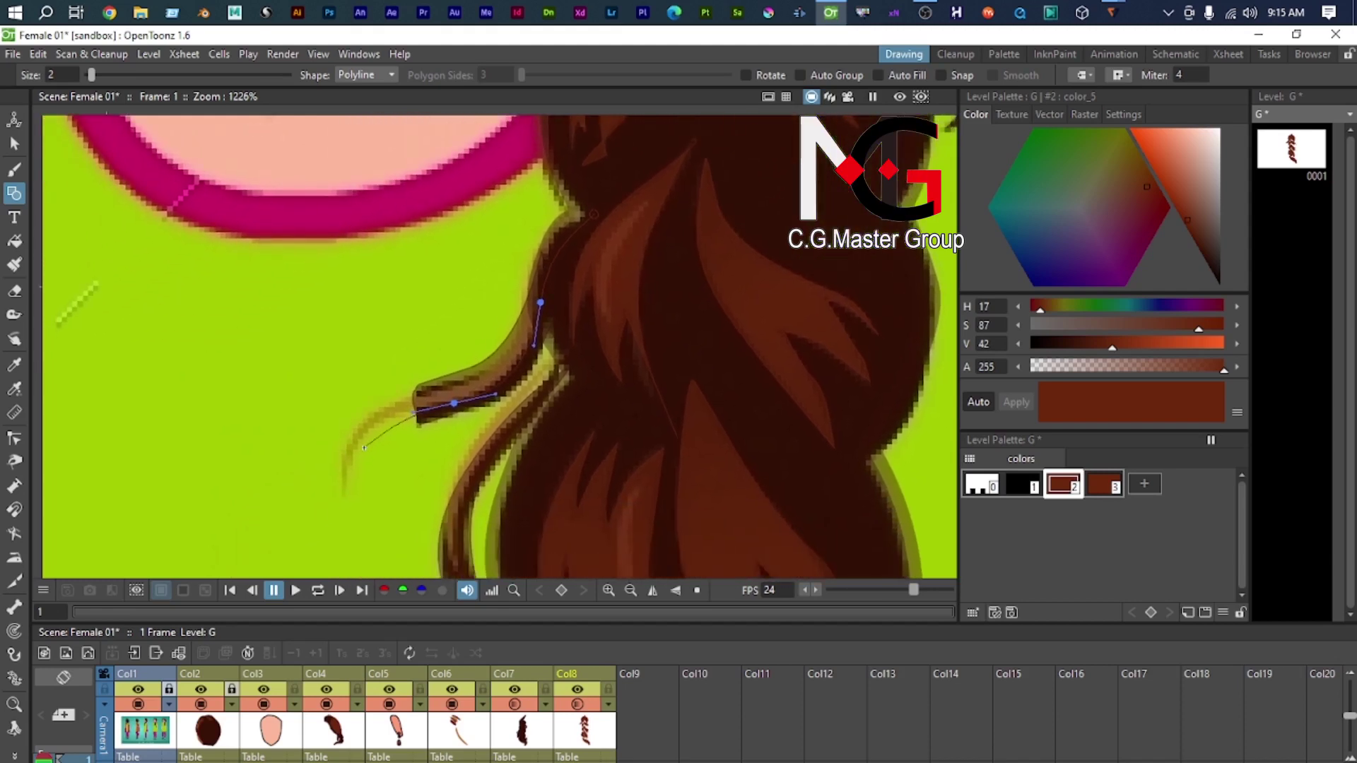
drag(346, 495, 347, 545)
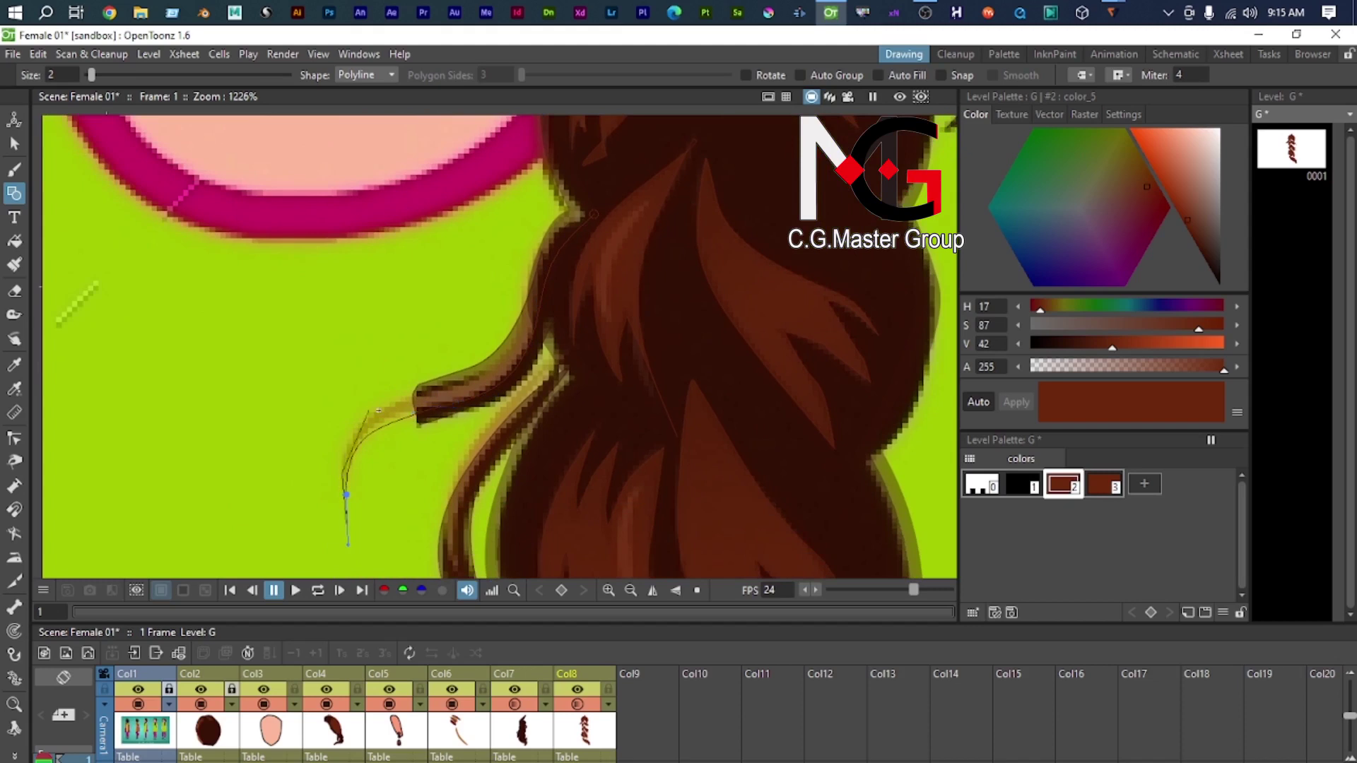
drag(415, 394, 477, 382)
drag(528, 287, 535, 282)
drag(578, 206, 599, 173)
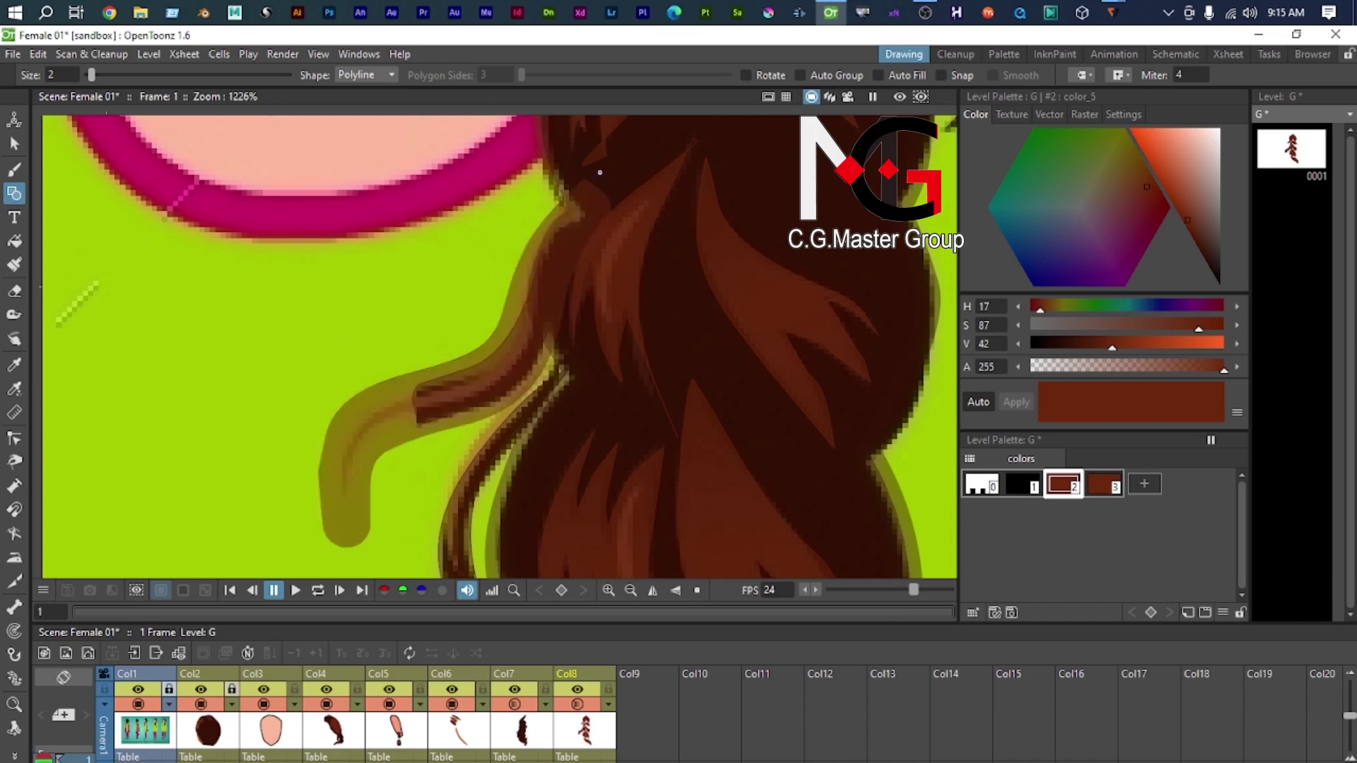
Step: Set the outline thickness of the traced loose-strand shape to 0.01
key(s)
click(520, 363)
click(1122, 76)
text(2)
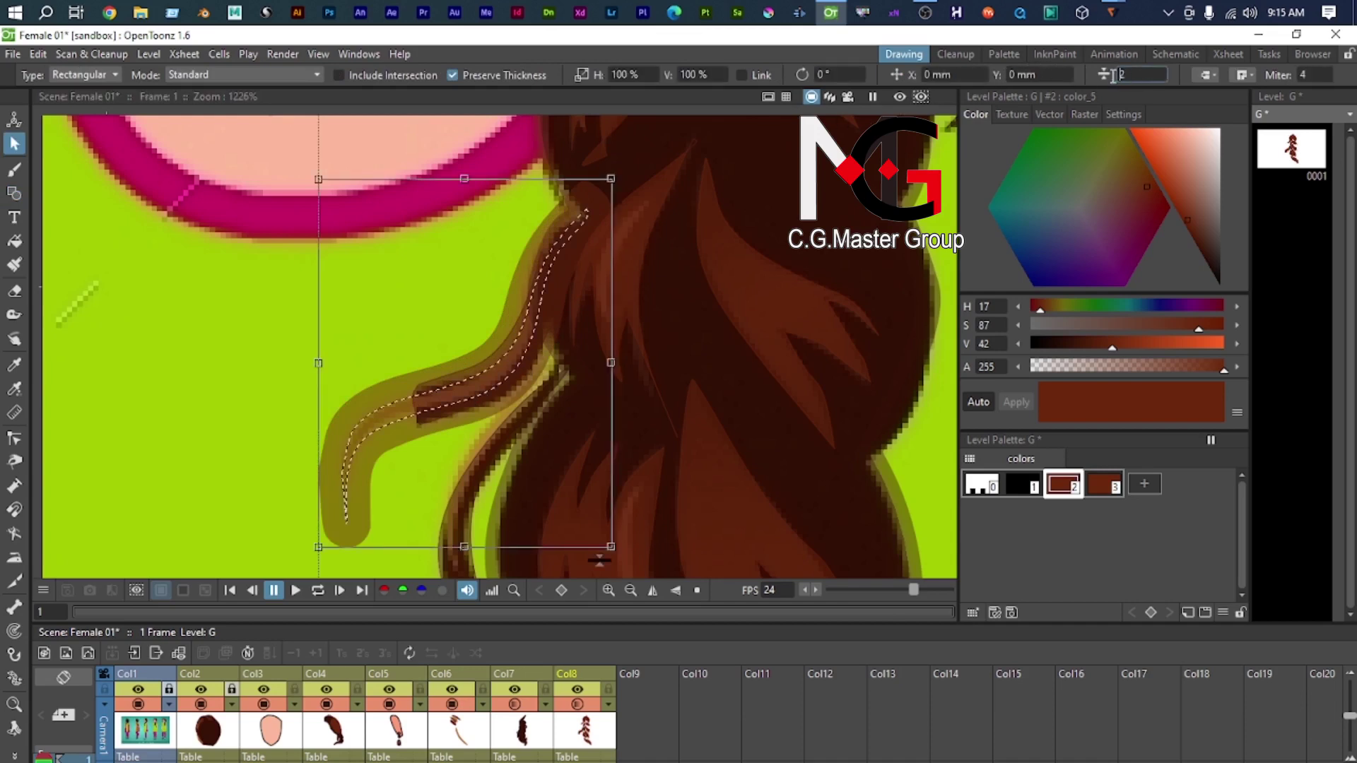
key(BackSpace)
text(0.01)
key(Return)
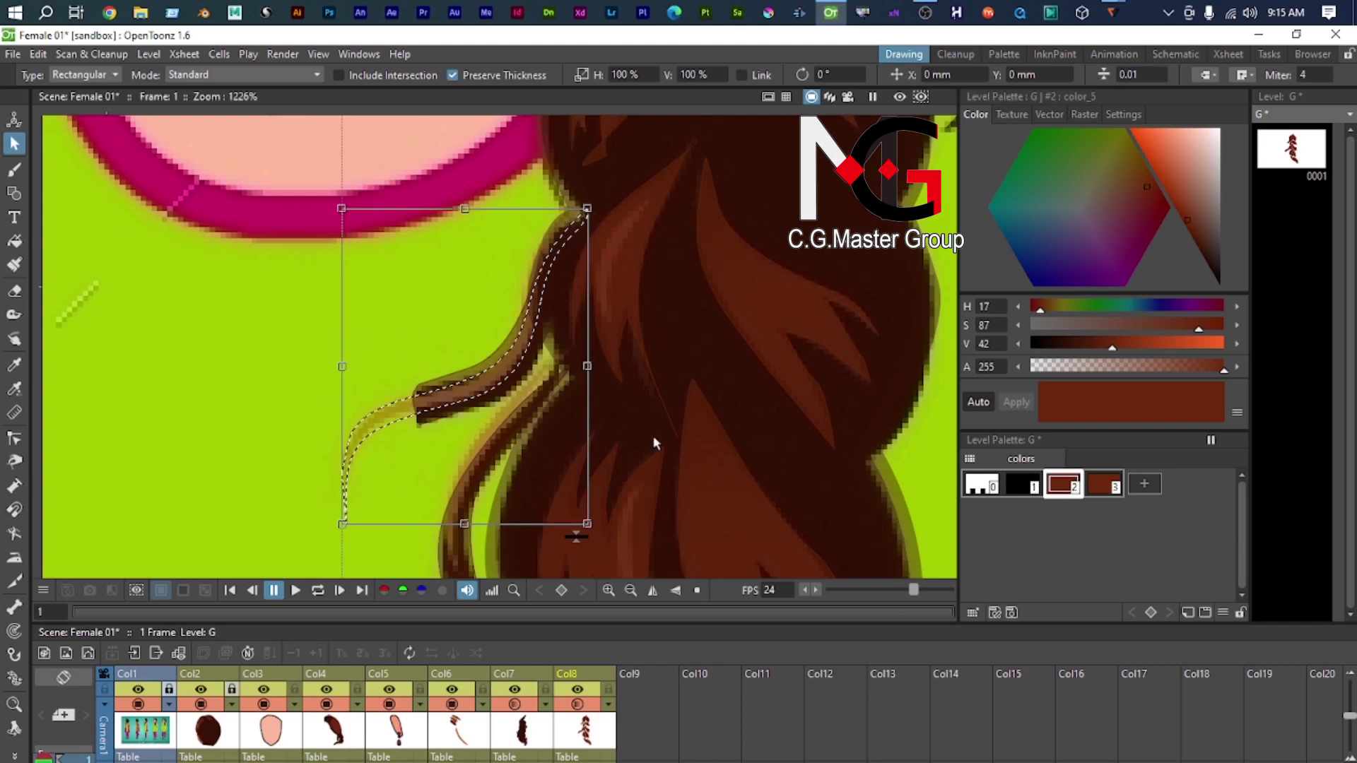
click(592, 380)
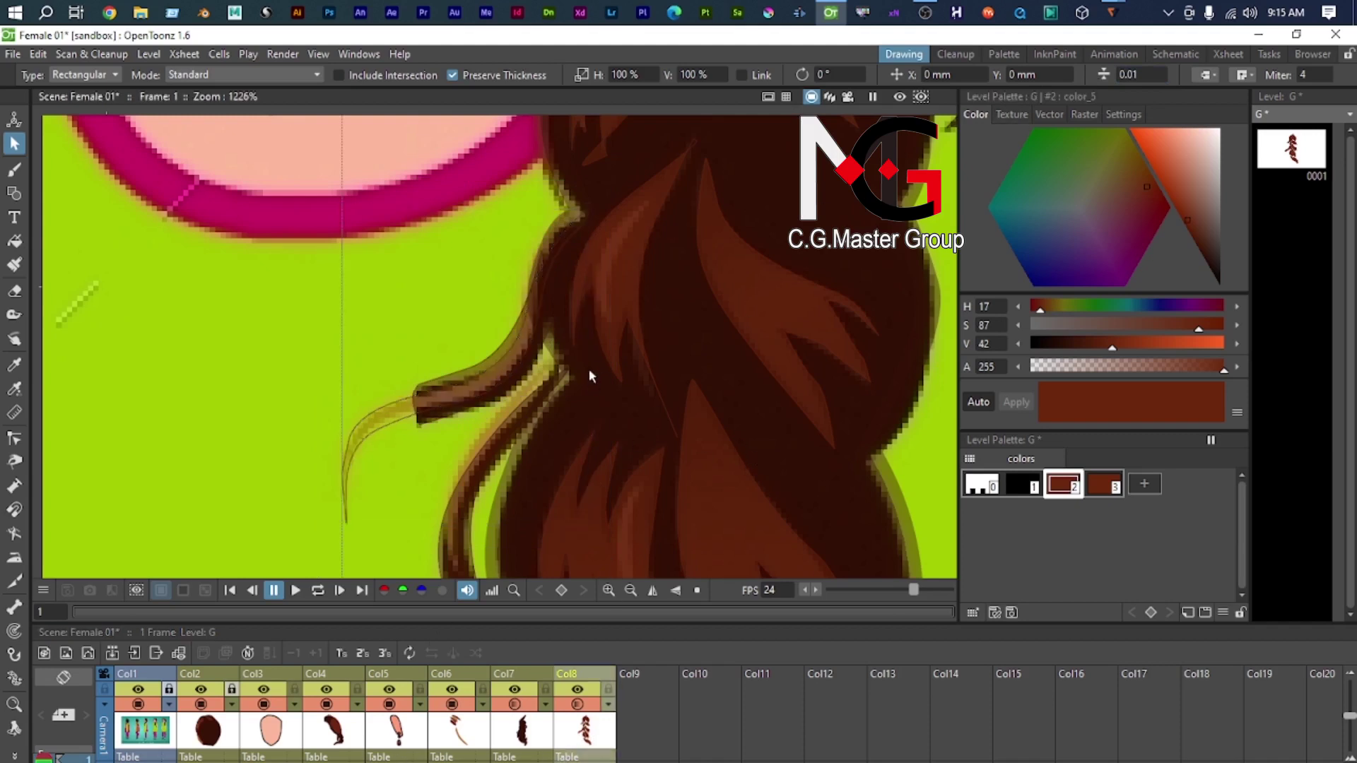
scroll(634, 369, down, 2)
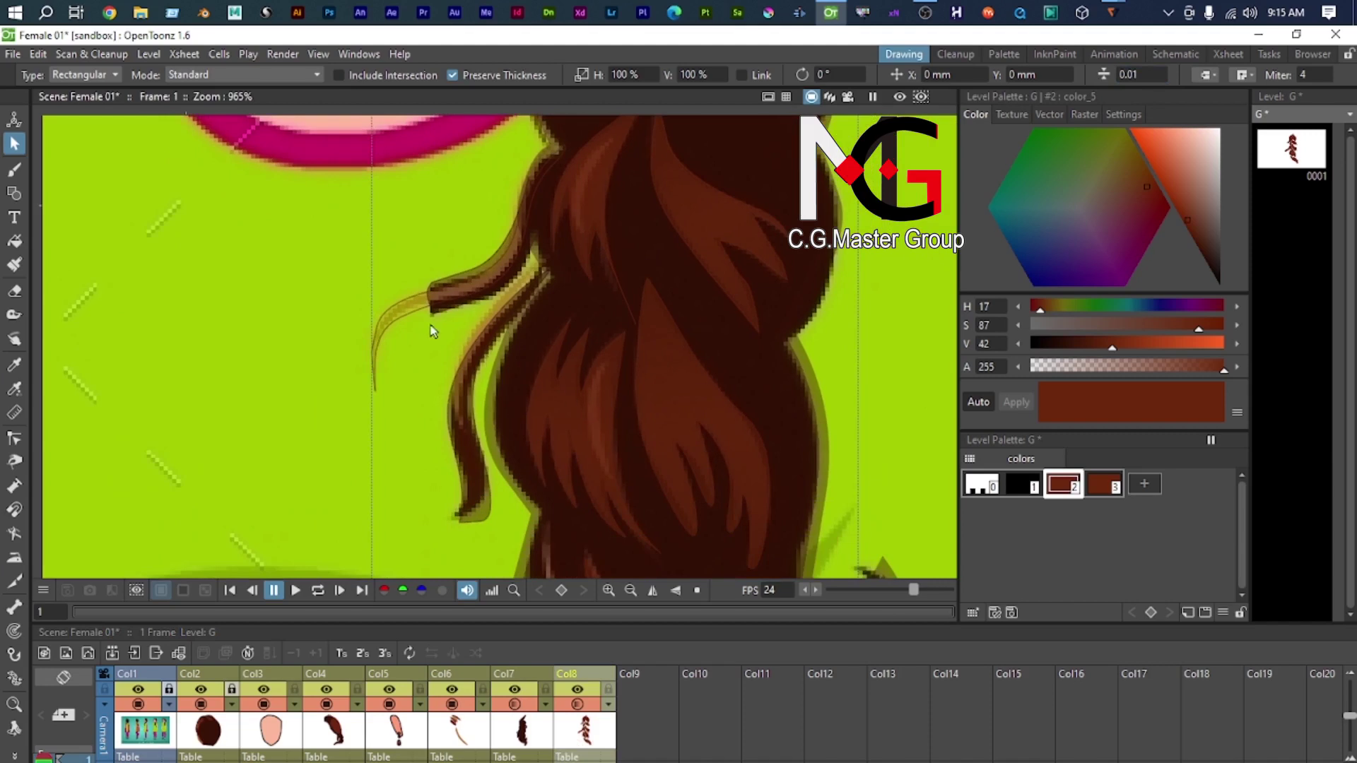
Step: Copy light-brown style 4 from Col4's palette and add it as a new style in Col8's palette
click(406, 322)
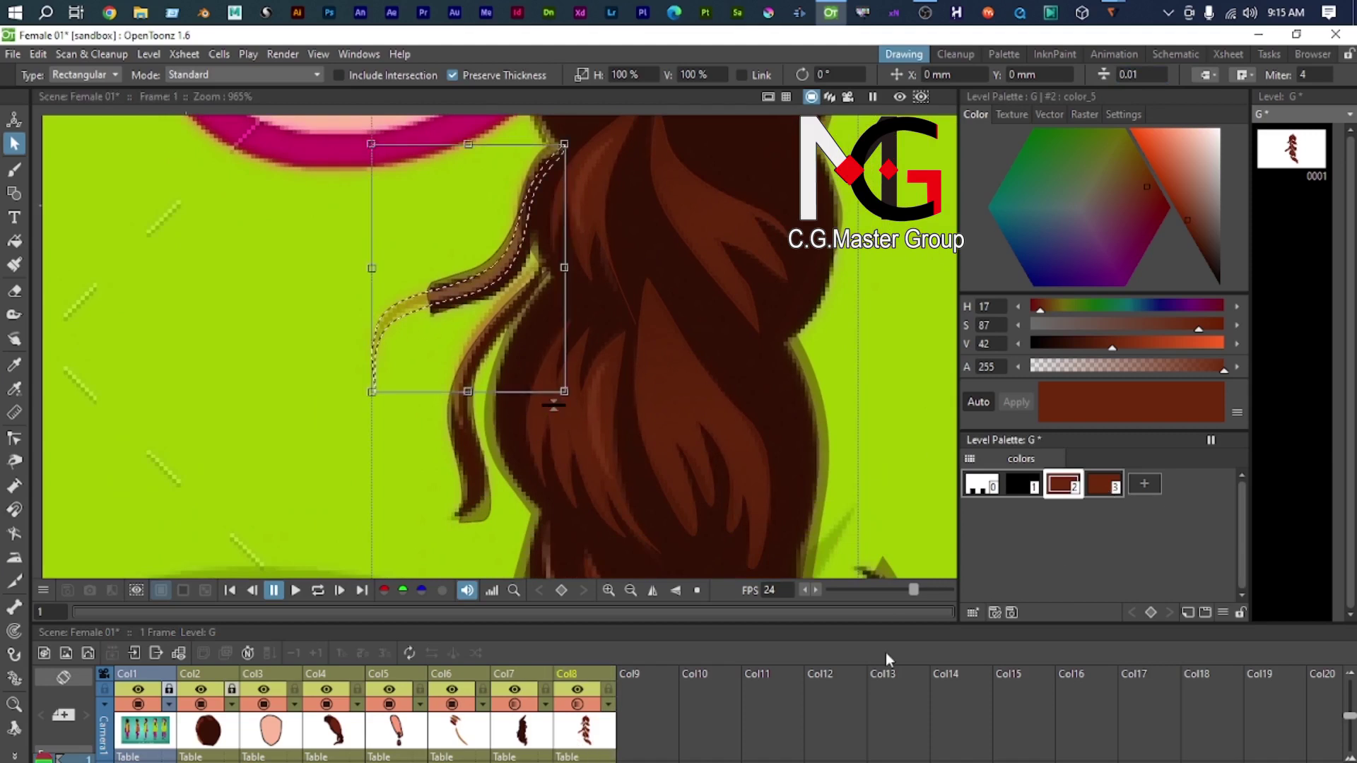
click(344, 735)
right_click(1145, 490)
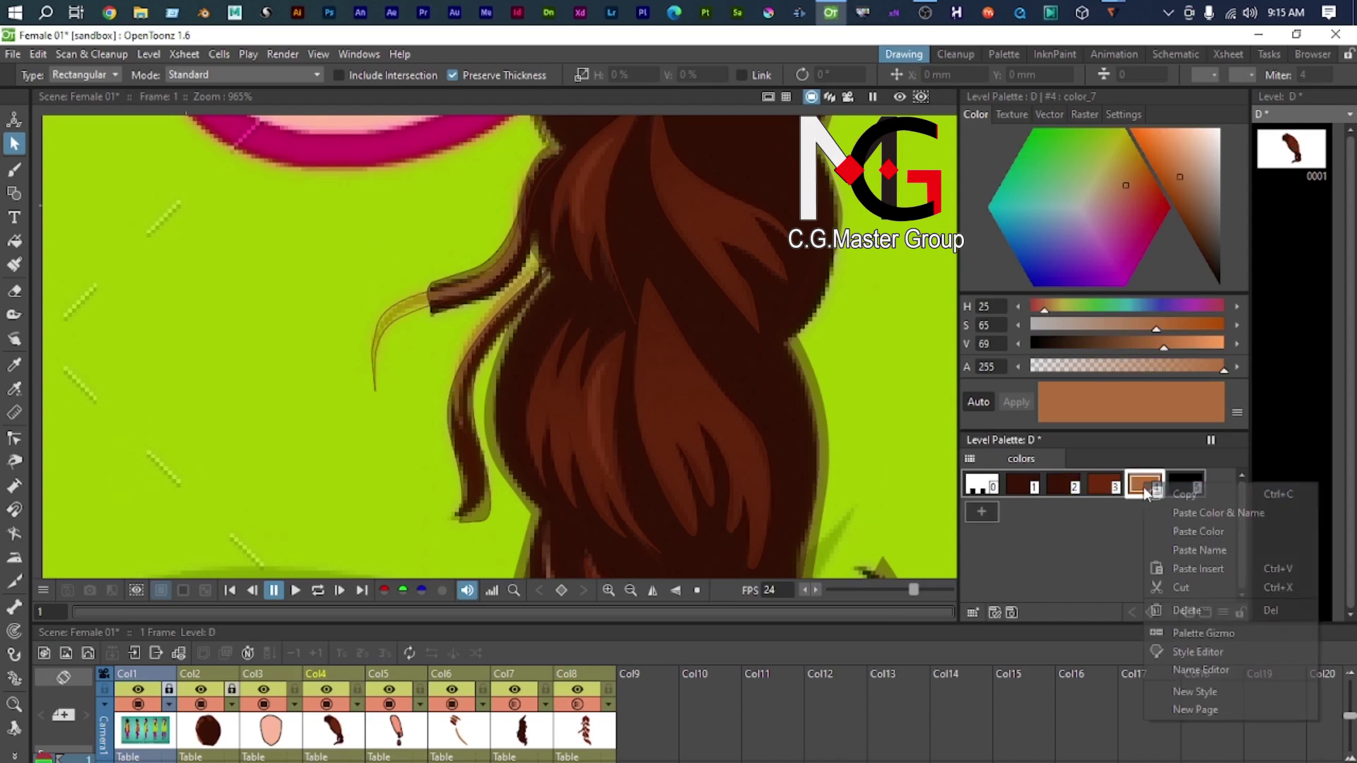
click(1184, 494)
click(584, 734)
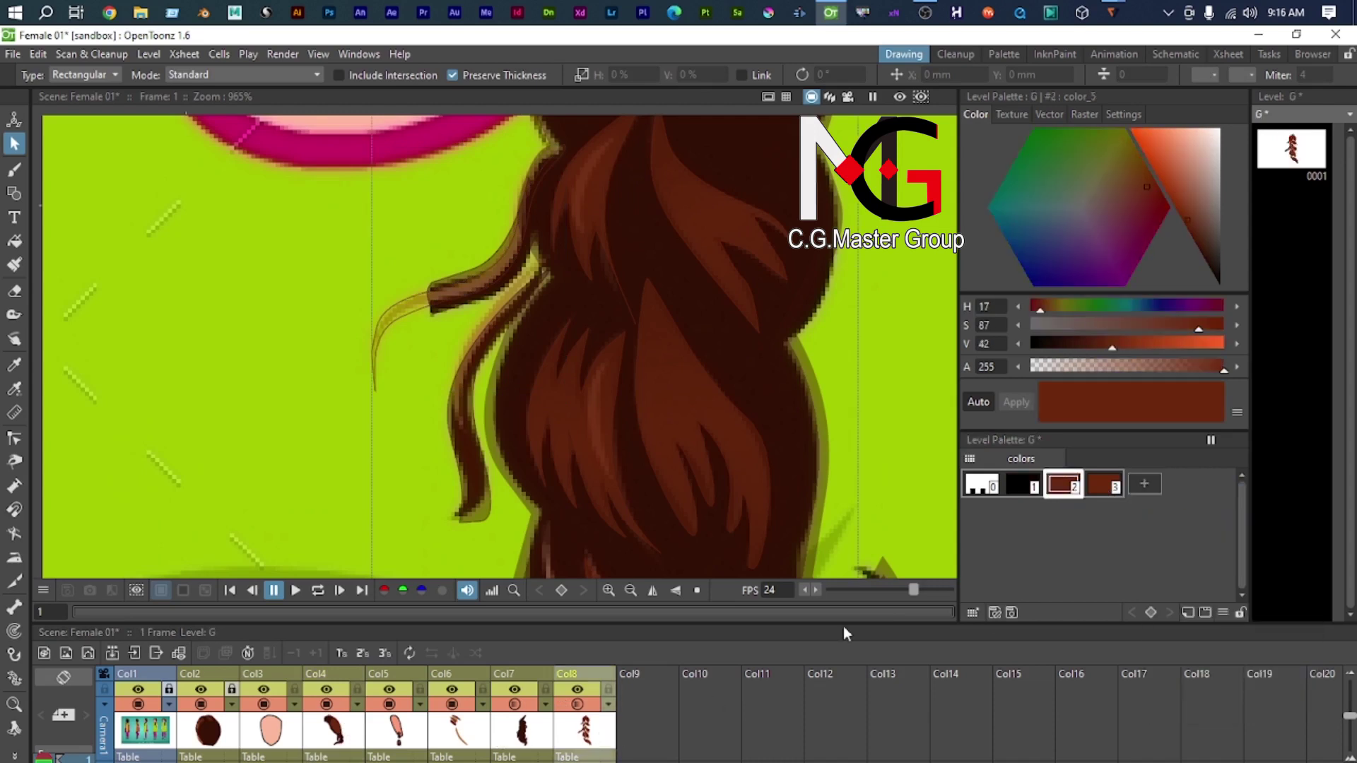
click(1144, 483)
right_click(1156, 489)
click(1225, 521)
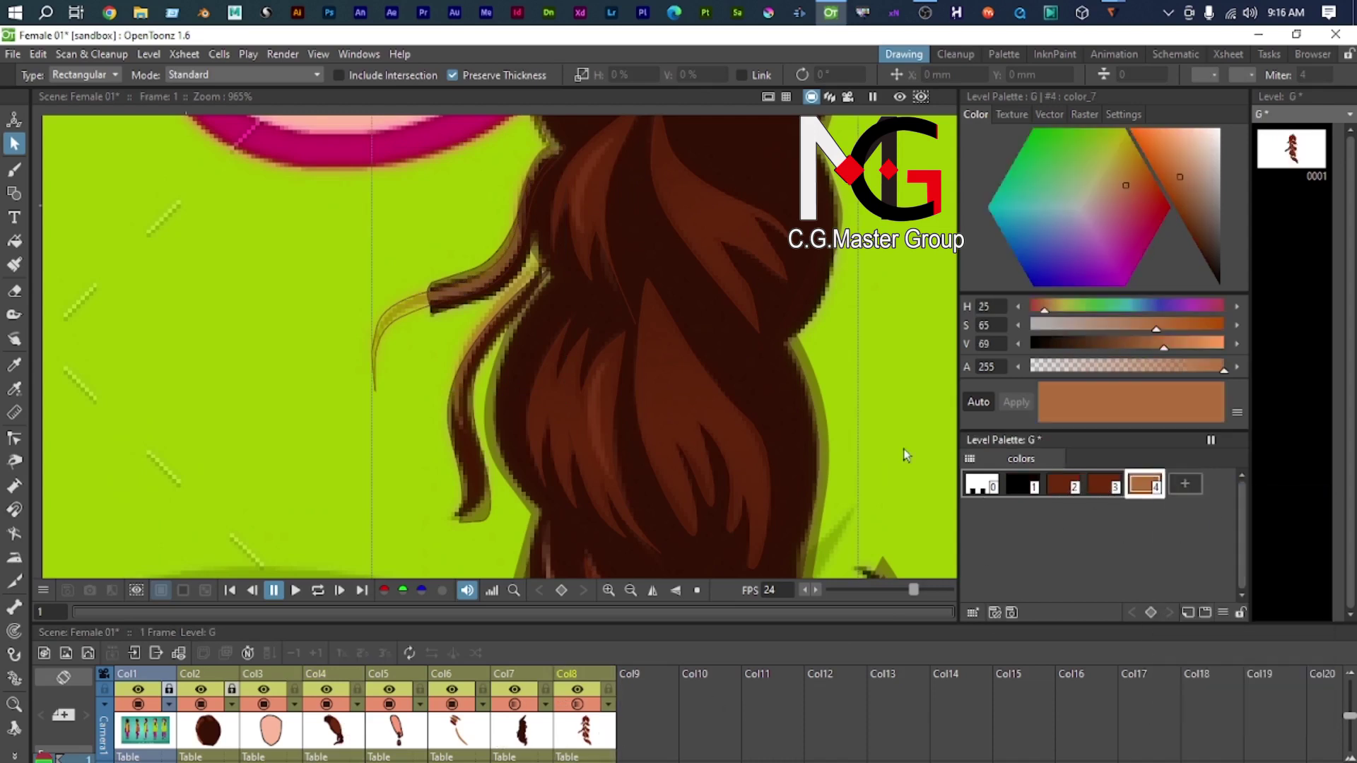
Step: Recolour the outline of the traced upper loose strand with light-brown style 4 and fill the shape with it
scroll(691, 340, down, 1)
click(452, 315)
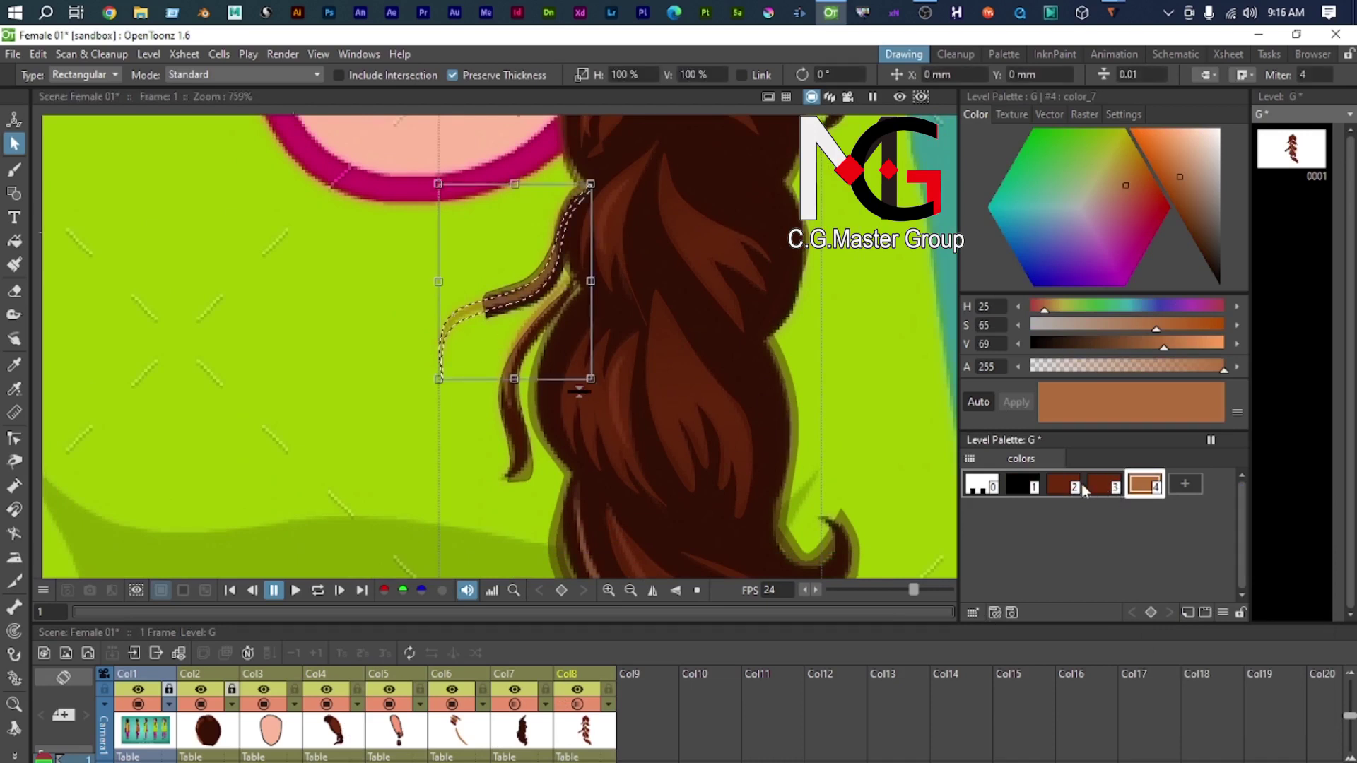
click(1029, 484)
click(1146, 485)
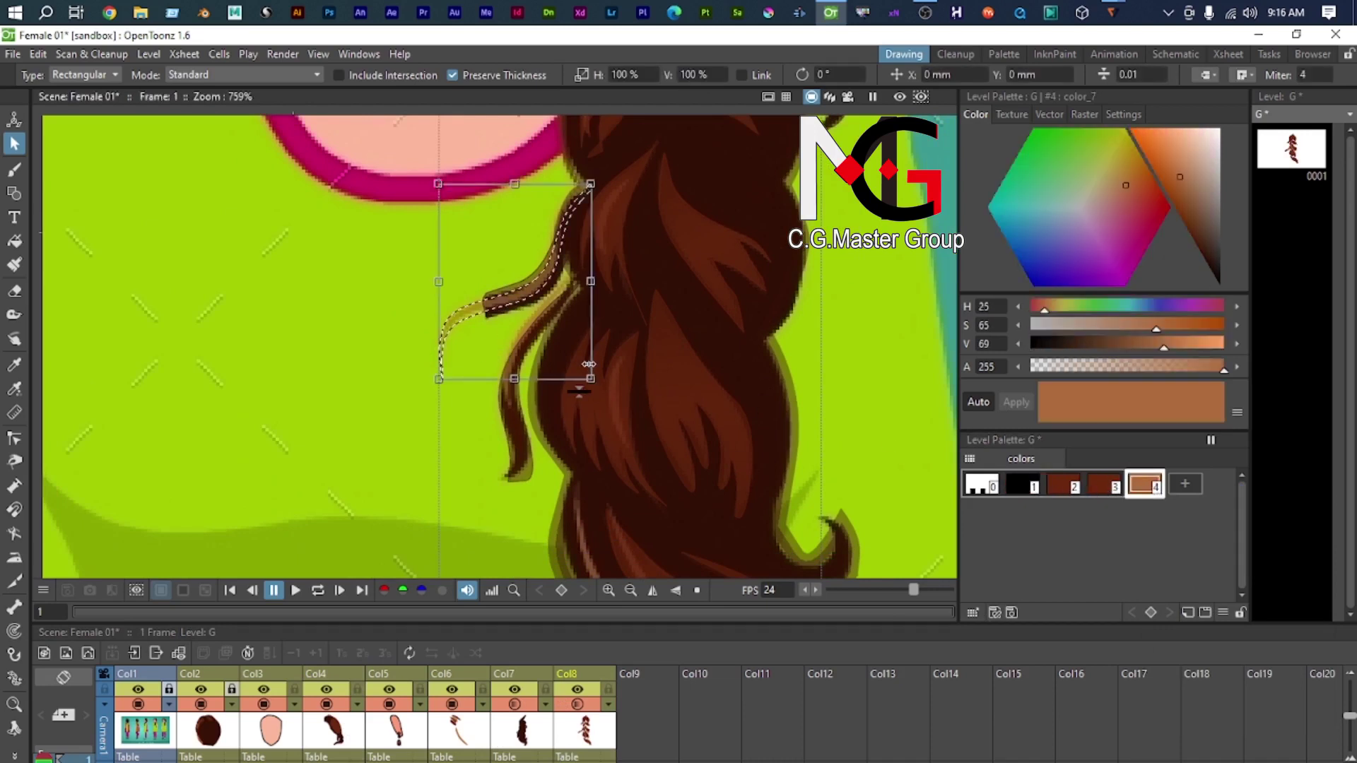
key(f)
click(464, 302)
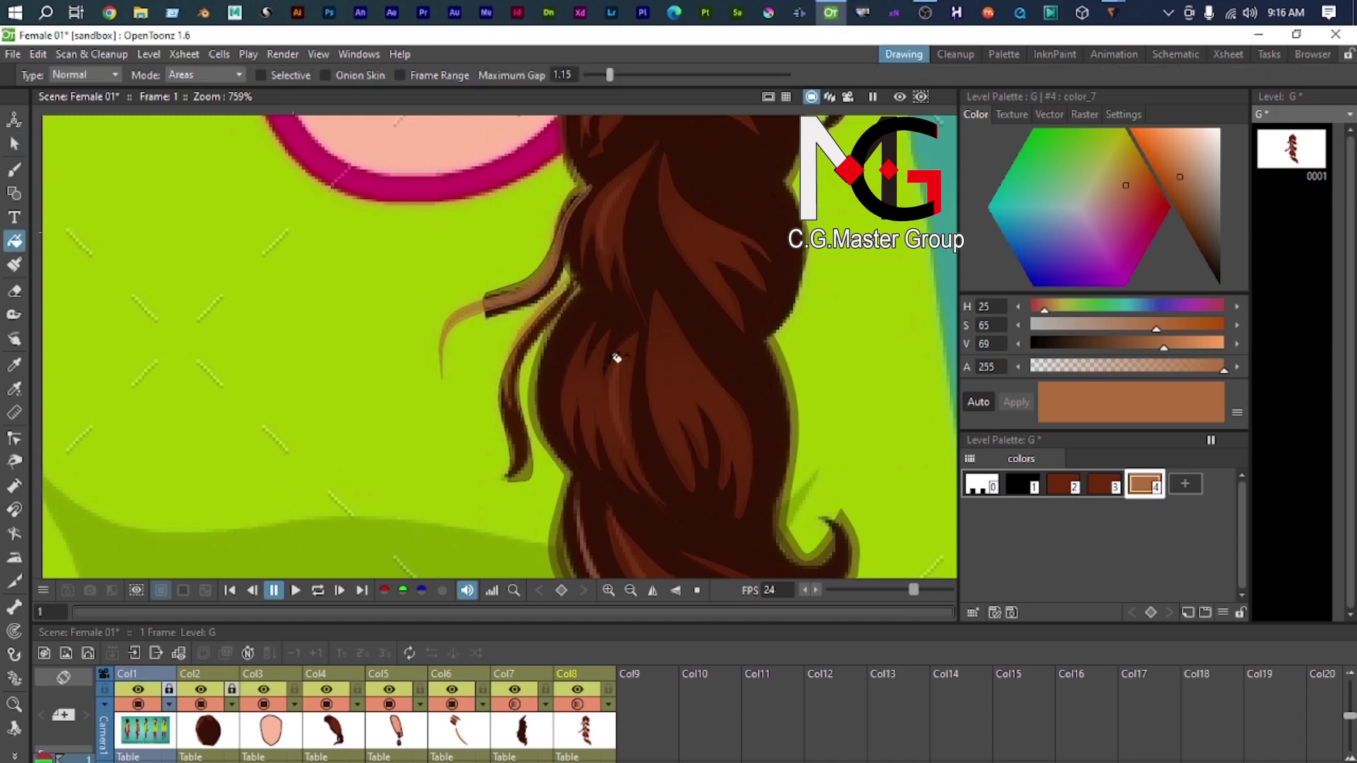
Step: Apply light-brown style 4 to the thin streak on the braid segment just above the loose strand
key(s)
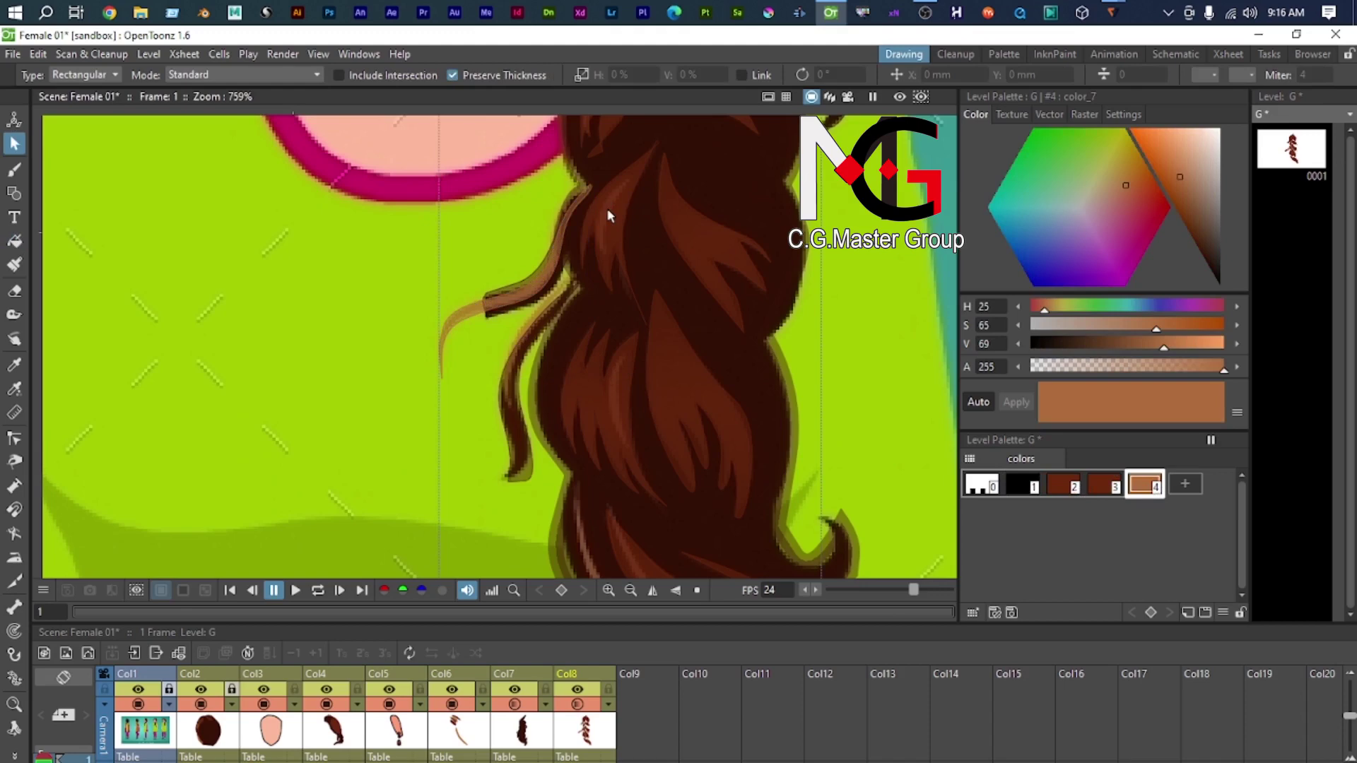
key(c)
scroll(612, 210, down, 3)
click(580, 269)
scroll(579, 269, up, 4)
key(s)
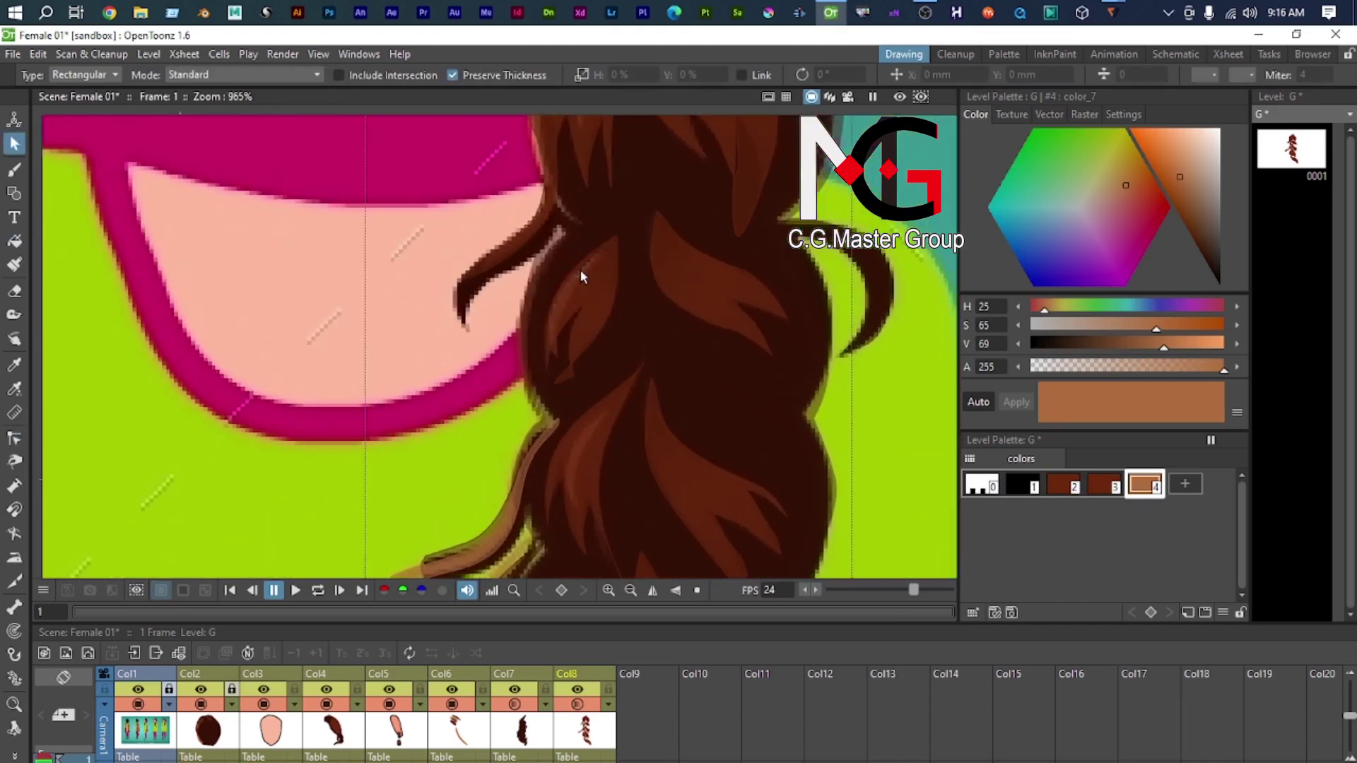
click(580, 269)
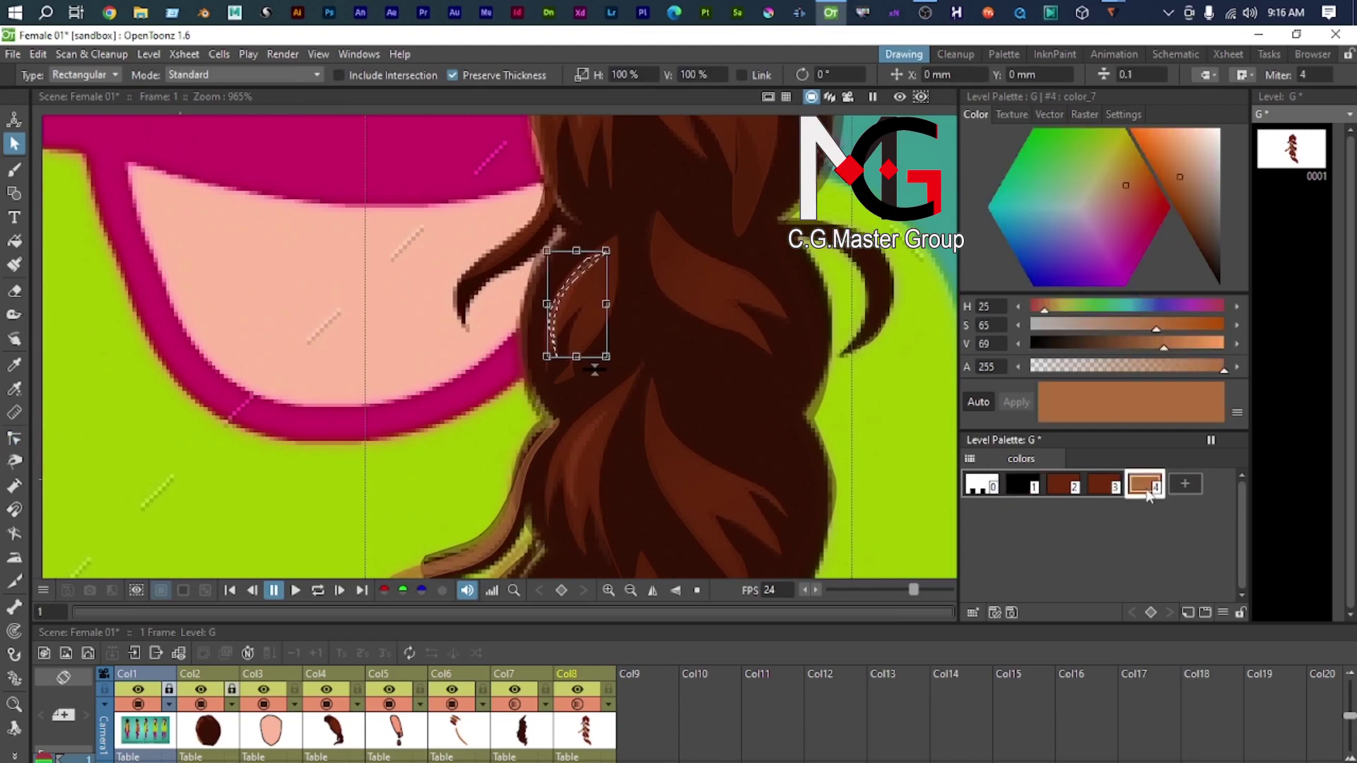
key(f)
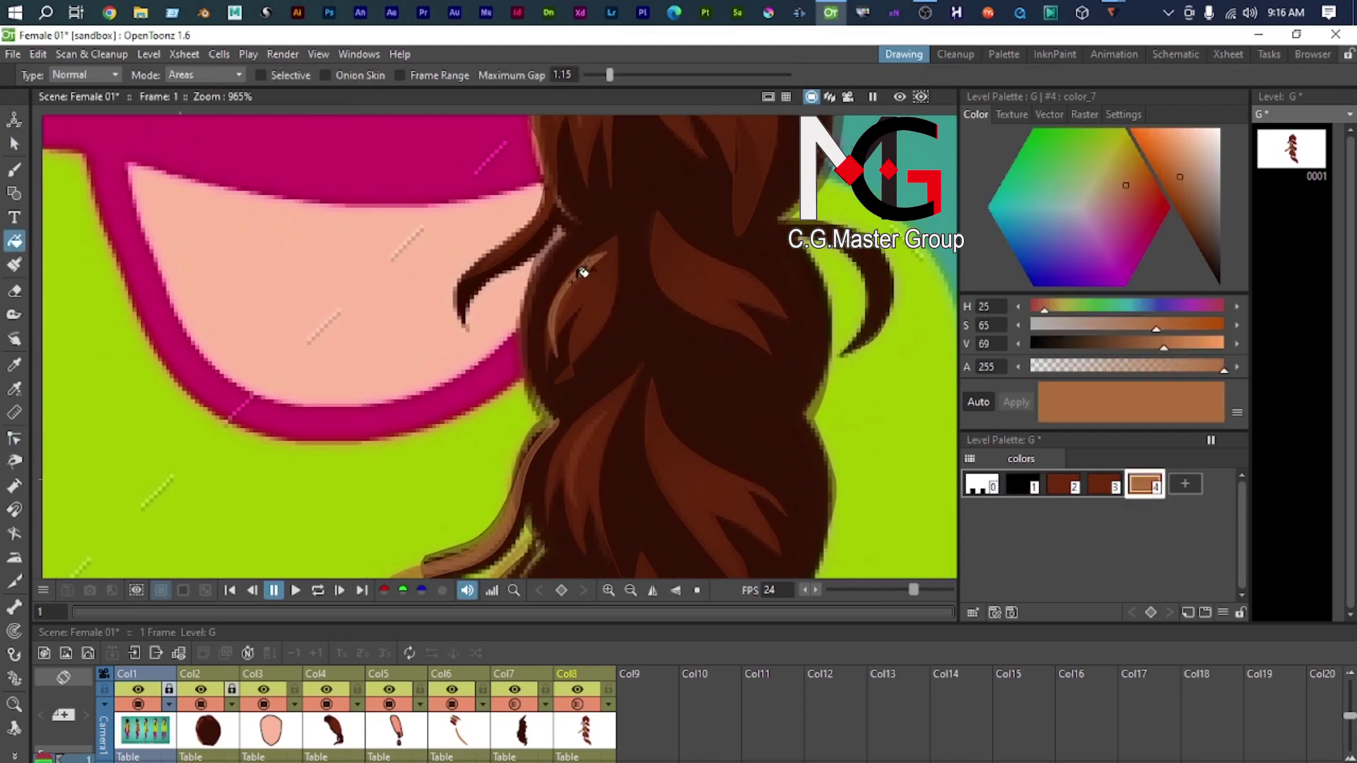
Step: Move the control point at the notch near the thin streak's upper end slightly outward
scroll(599, 250, up, 2)
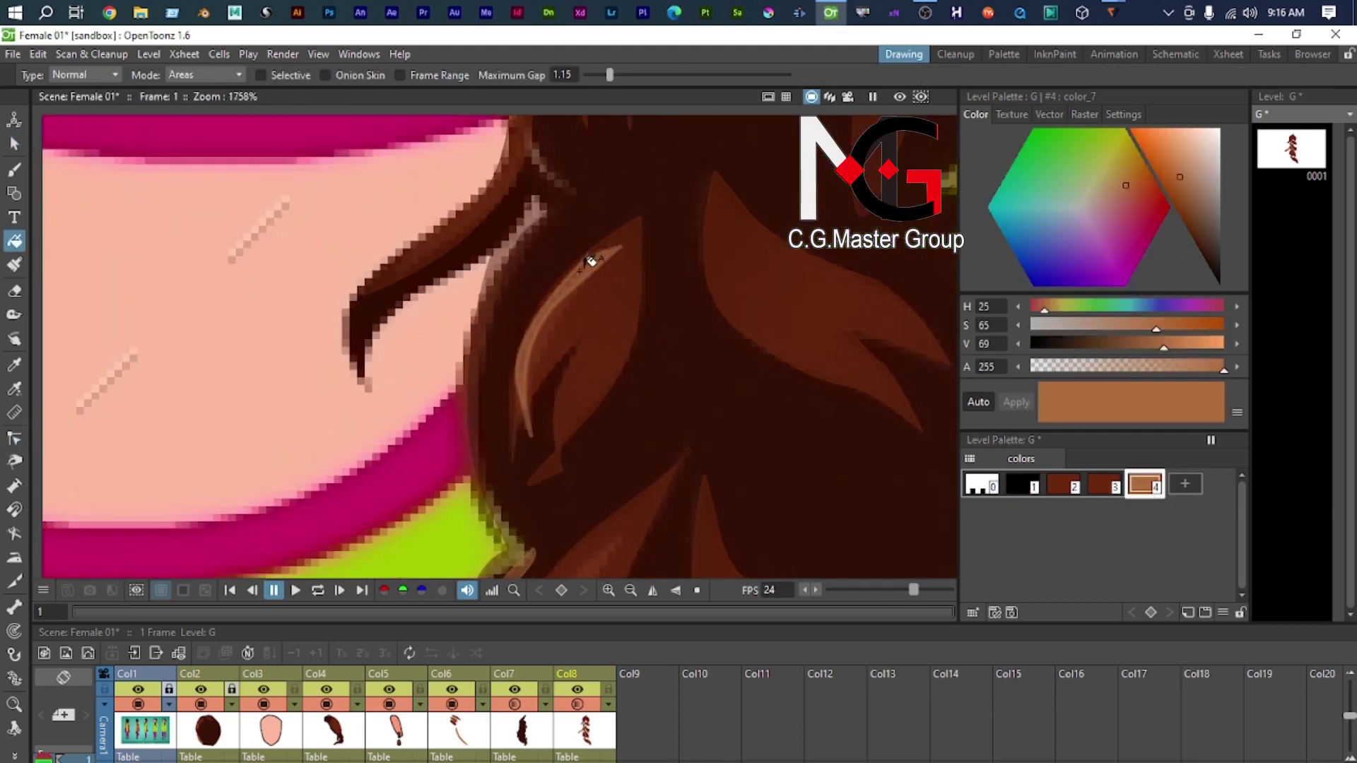
scroll(591, 257, up, 5)
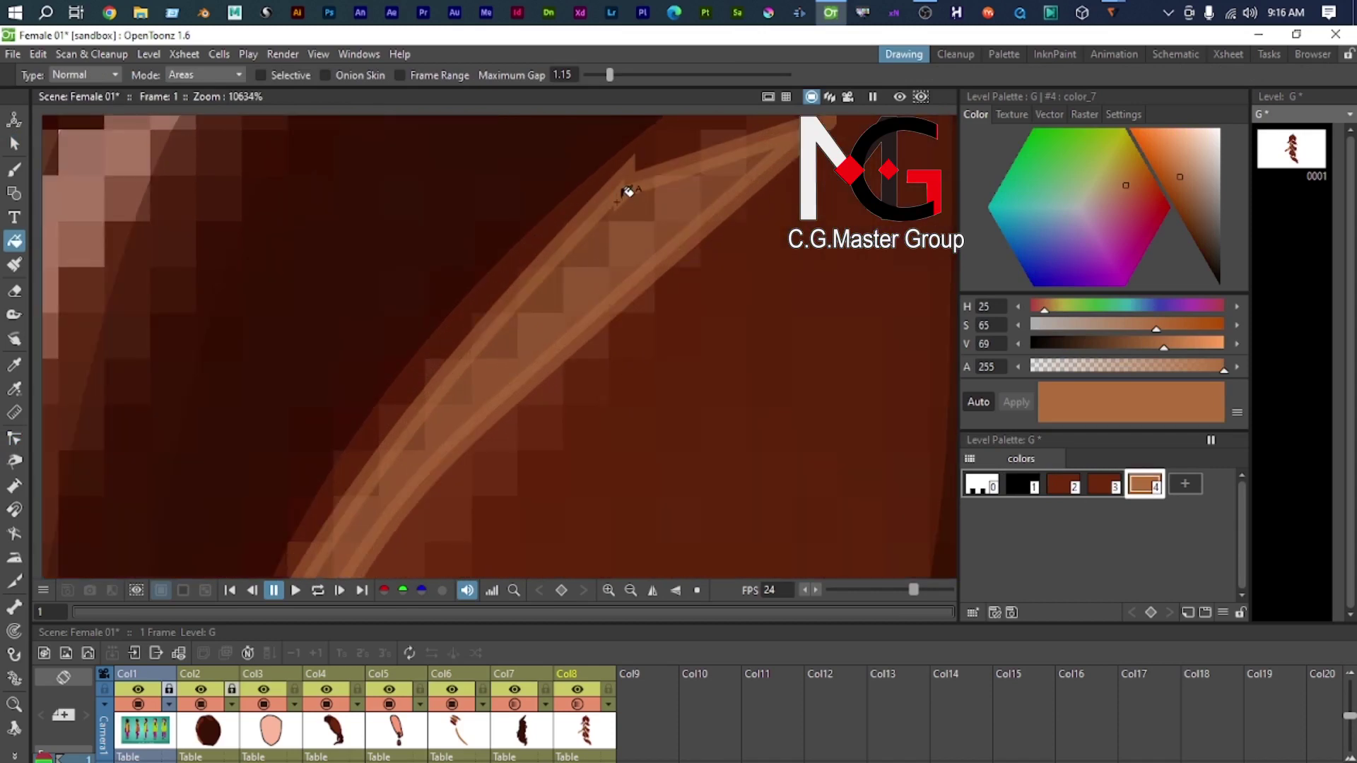
scroll(627, 191, up, 1)
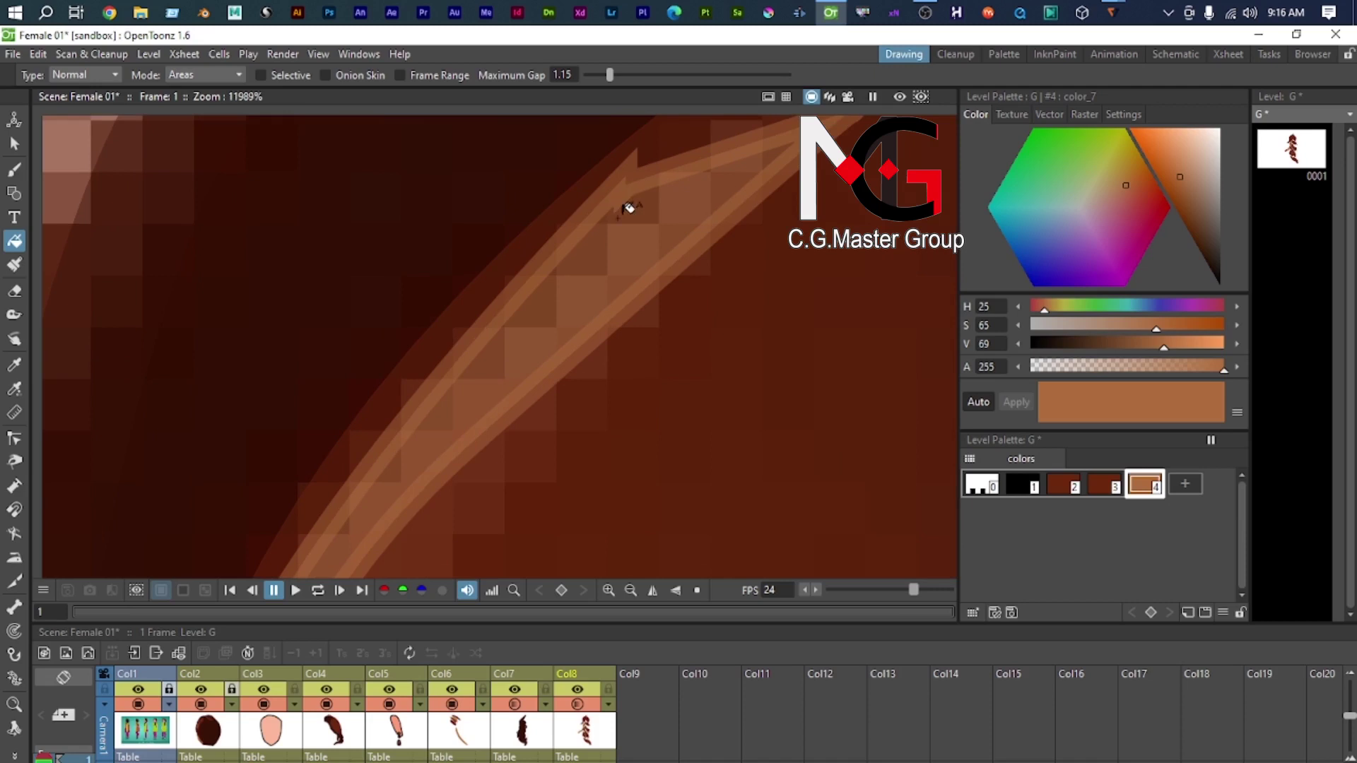
key(s)
click(610, 206)
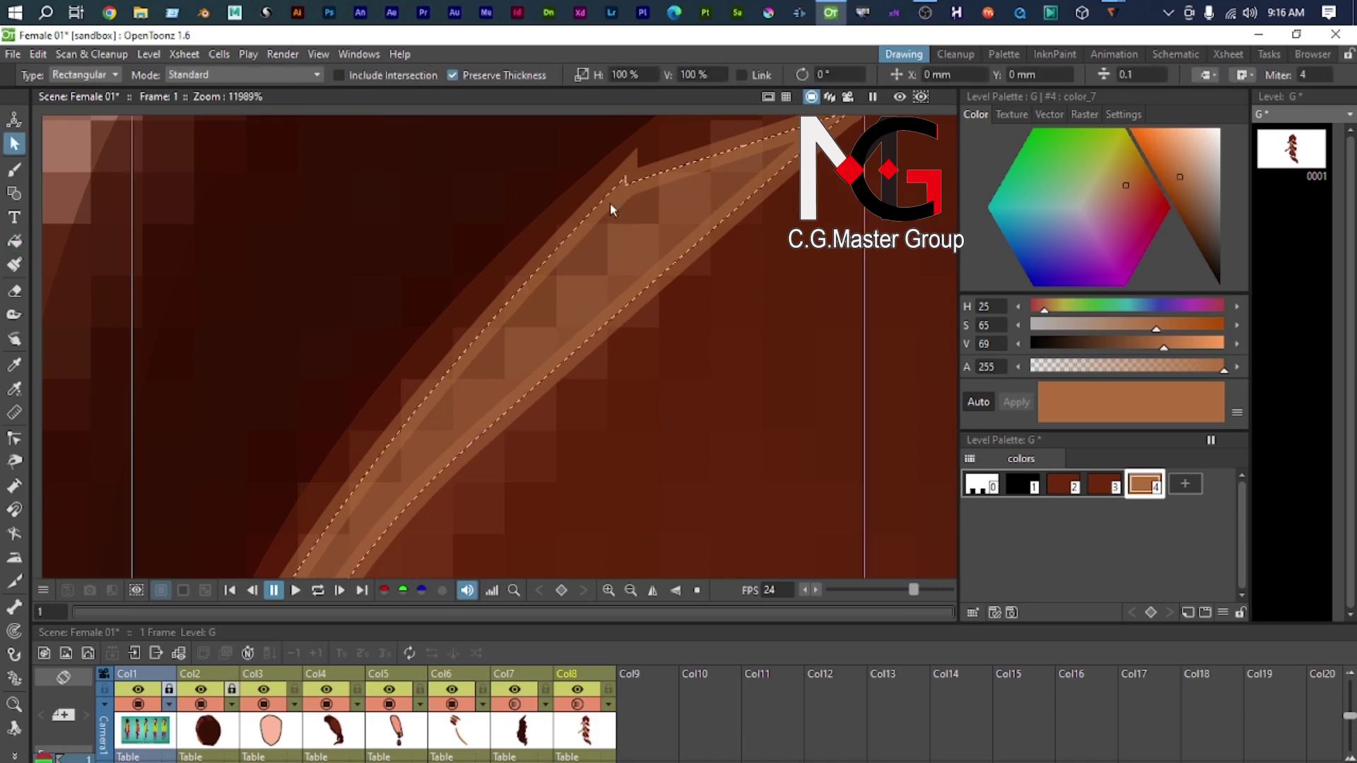
scroll(610, 209, down, 2)
key(c)
scroll(620, 188, up, 1)
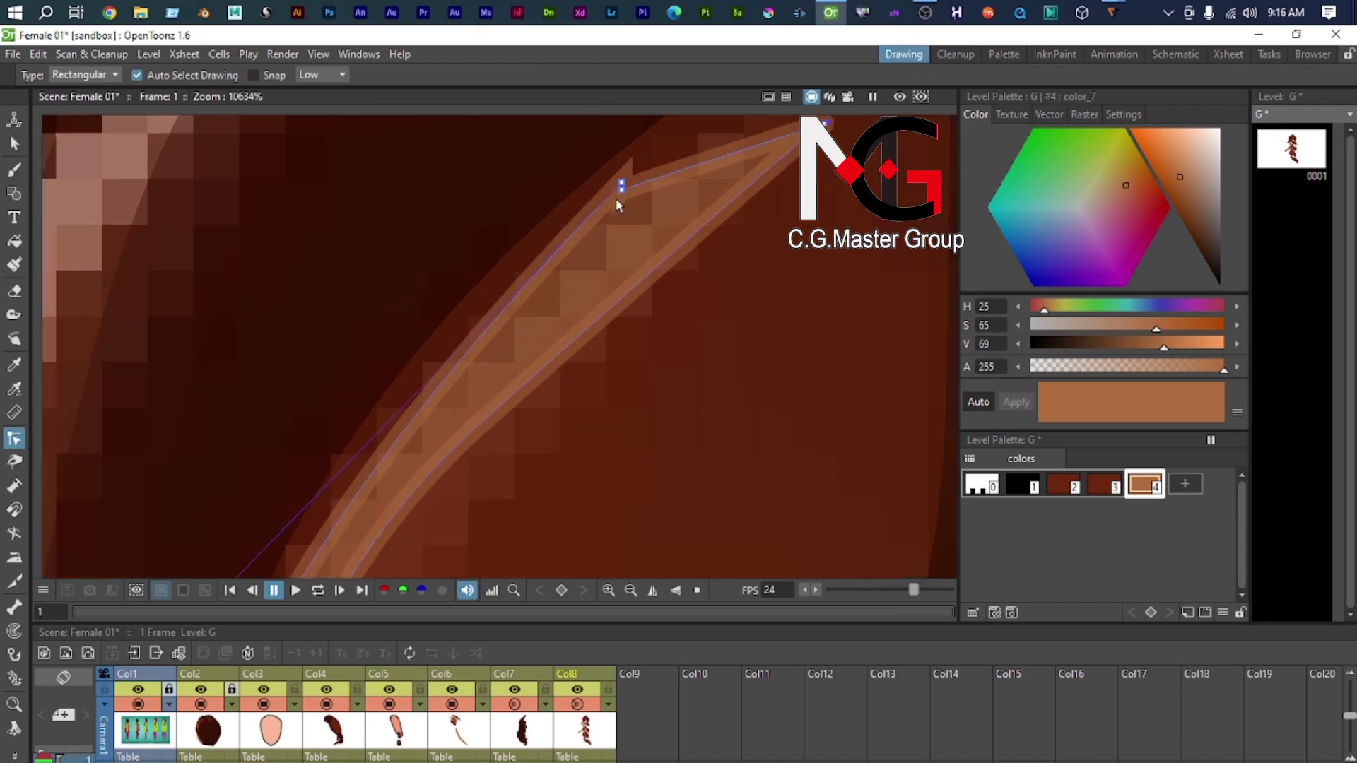
click(629, 189)
drag(635, 187, 639, 167)
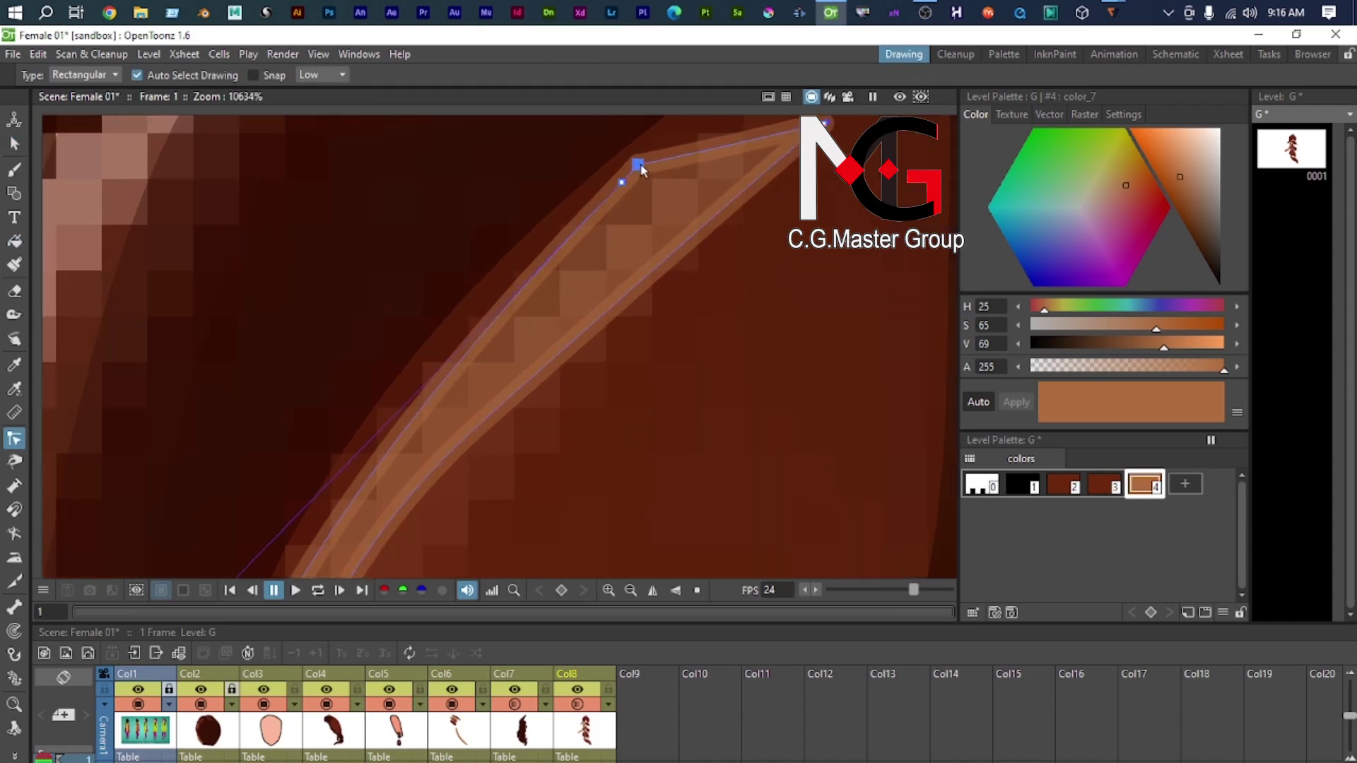
Step: Adjust the end point at the thin streak's lower tip and fill the tip with light-brown style 4
scroll(664, 236, down, 2)
drag(664, 236, 725, 127)
drag(566, 379, 535, 113)
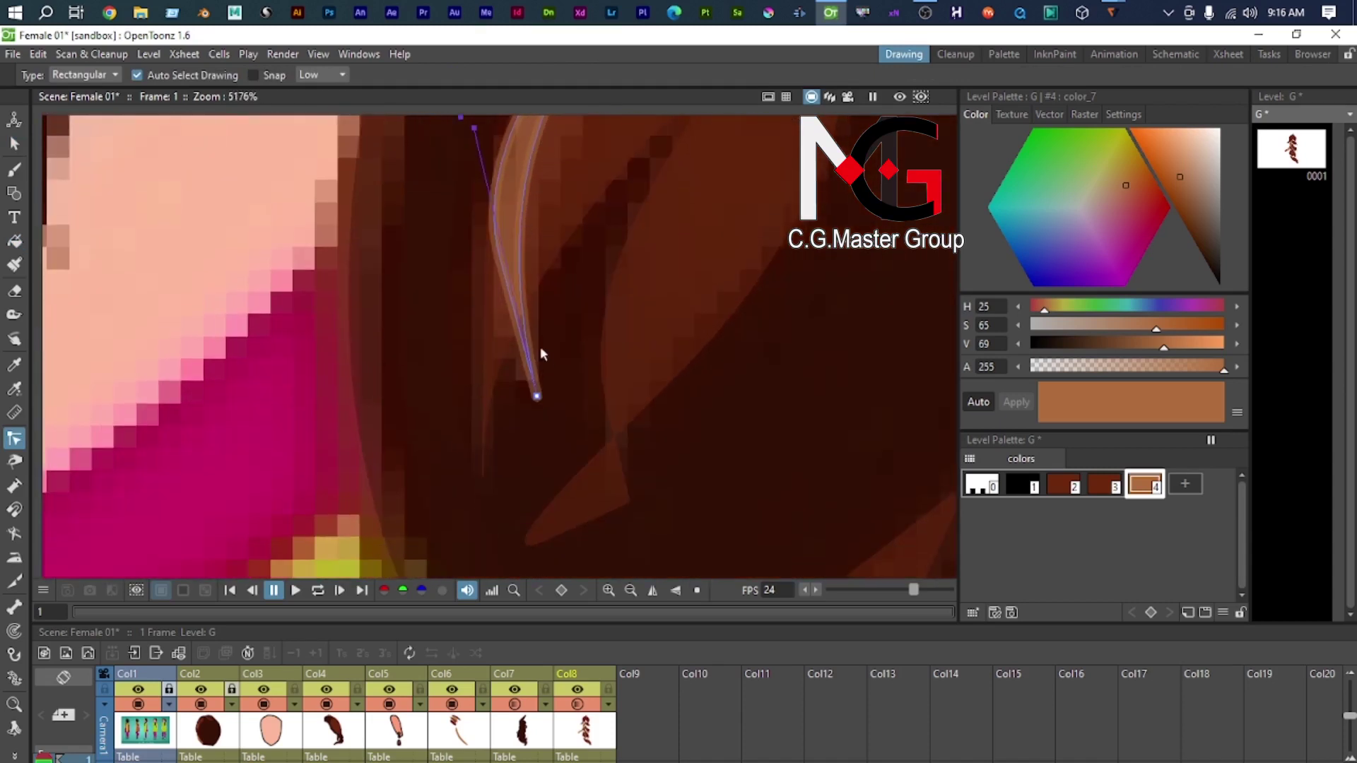
scroll(542, 352, up, 2)
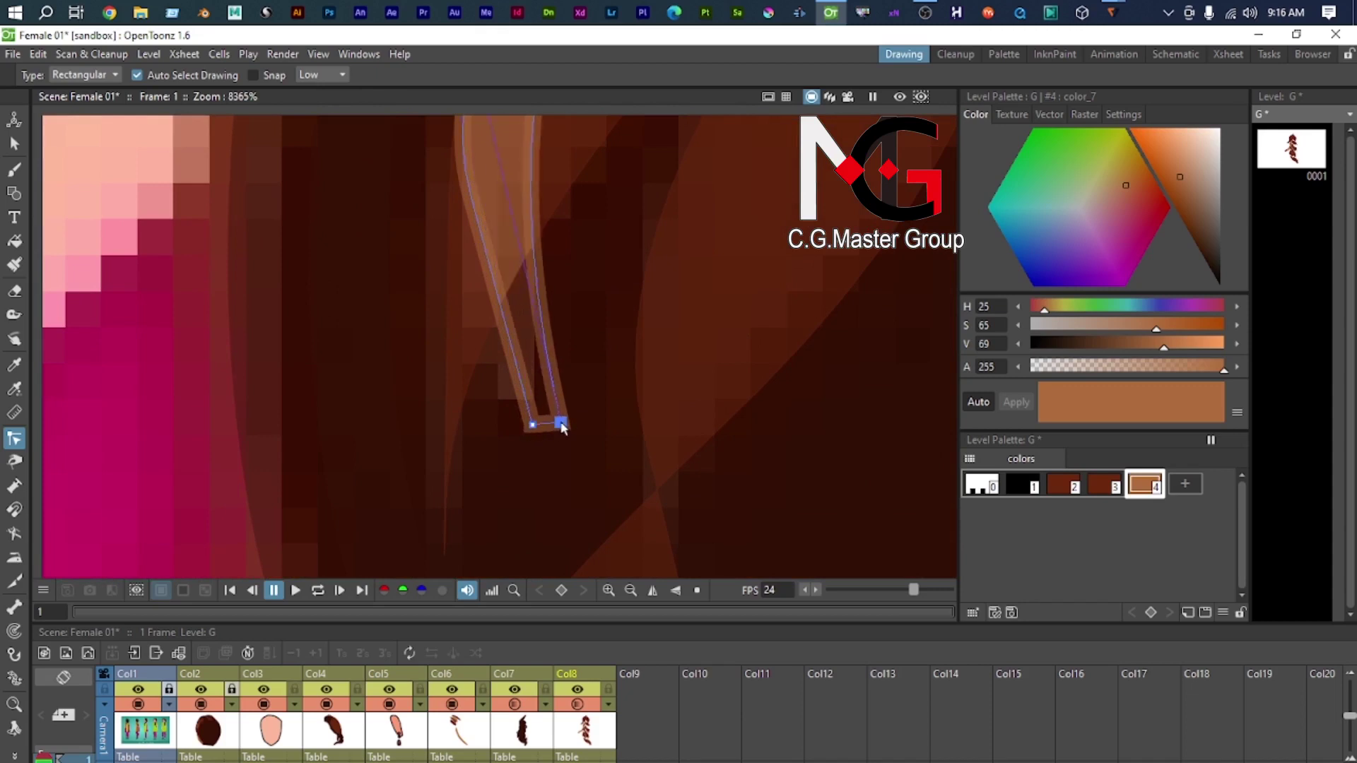
scroll(551, 410, down, 2)
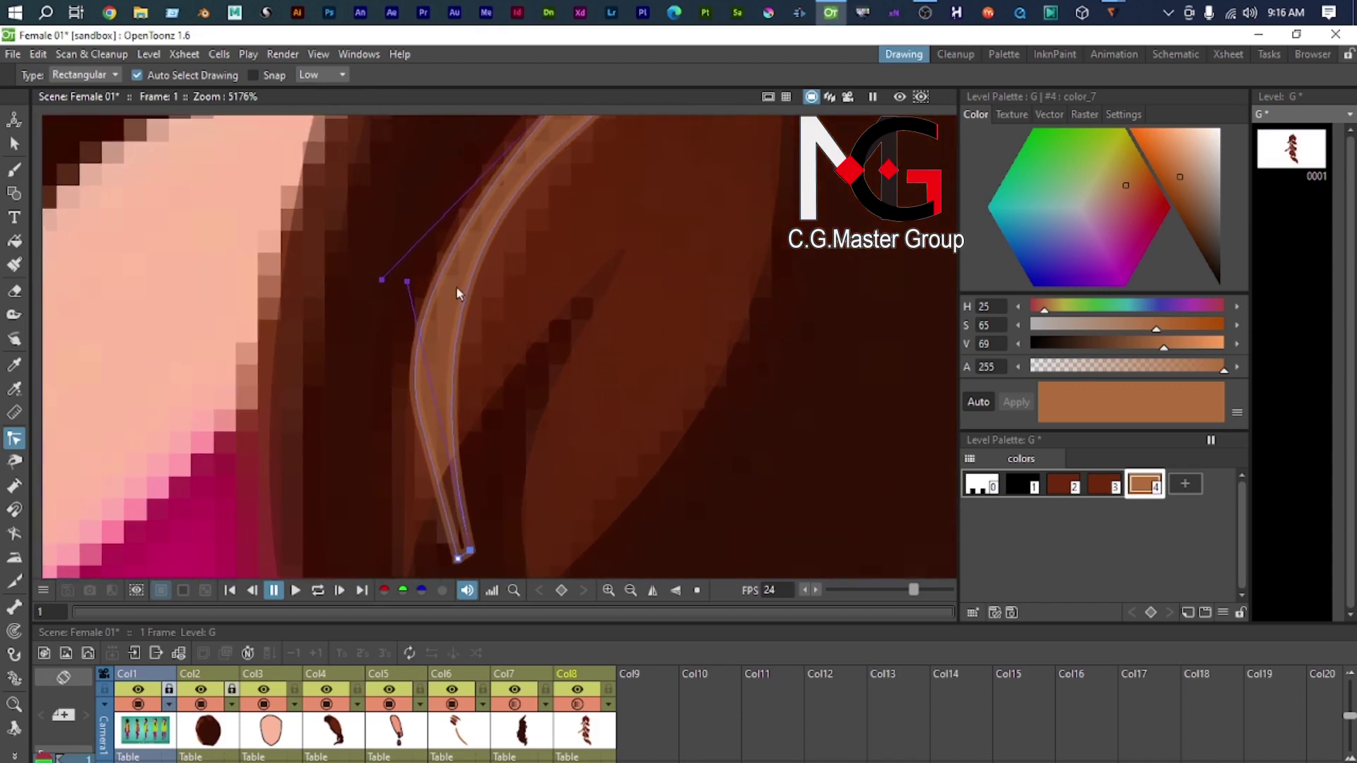
key(s)
key(f)
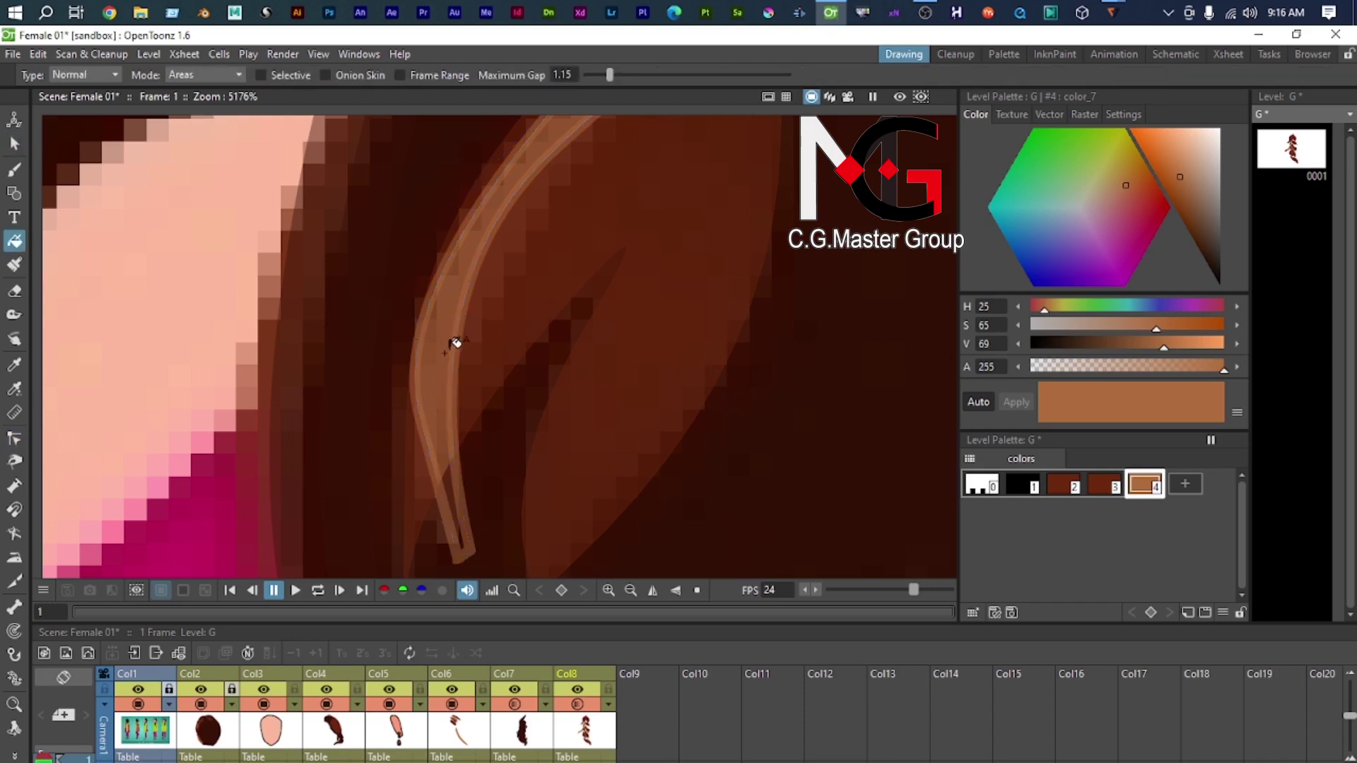
click(468, 517)
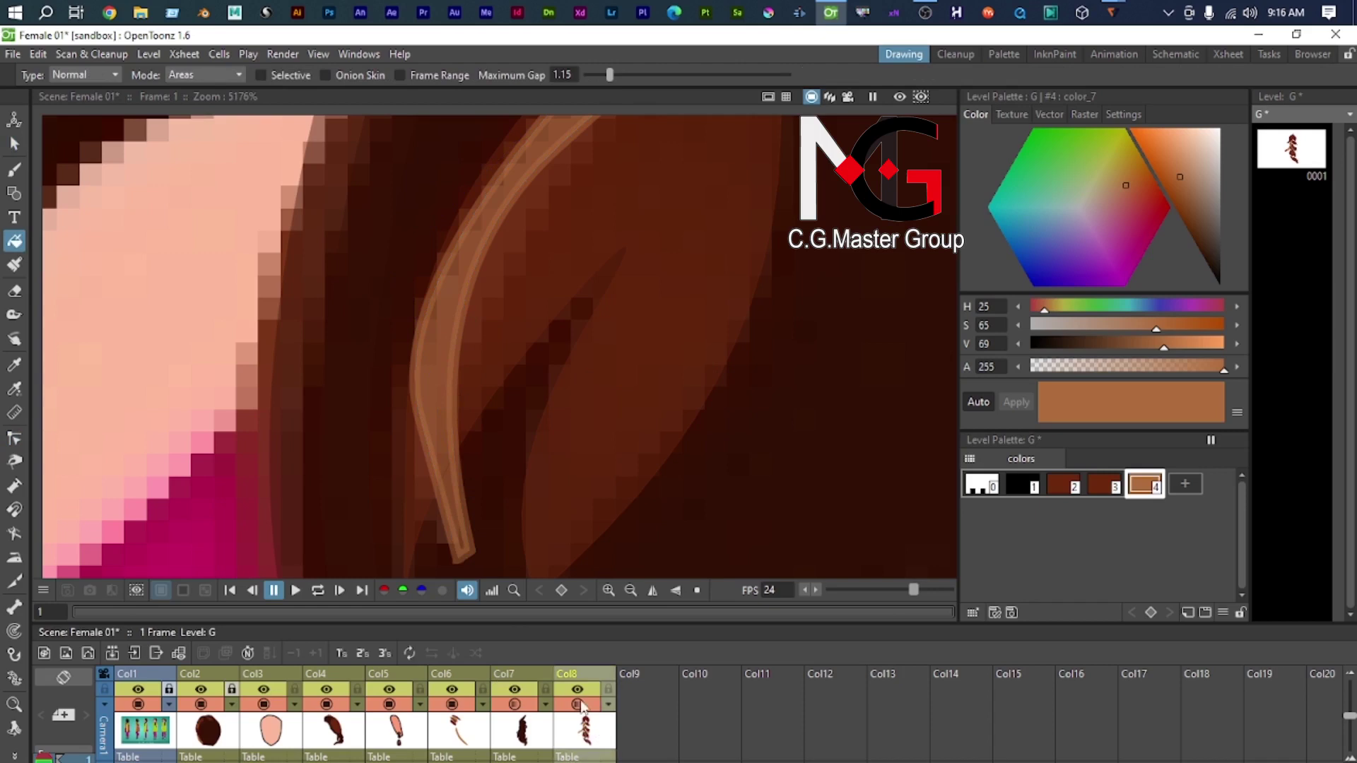
Step: Set the opacity of column Col8 to 100%
click(618, 709)
click(608, 705)
drag(684, 723, 676, 722)
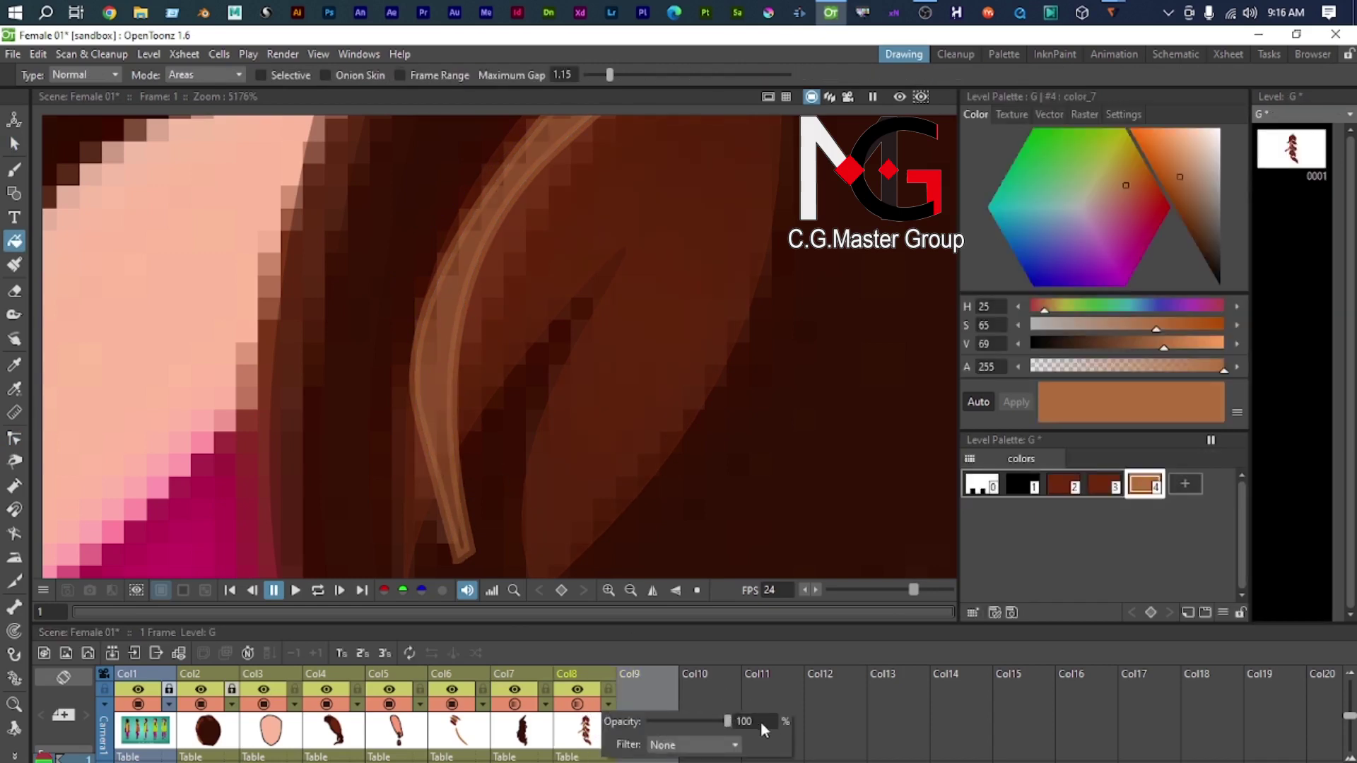
drag(757, 722, 759, 720)
scroll(495, 388, down, 7)
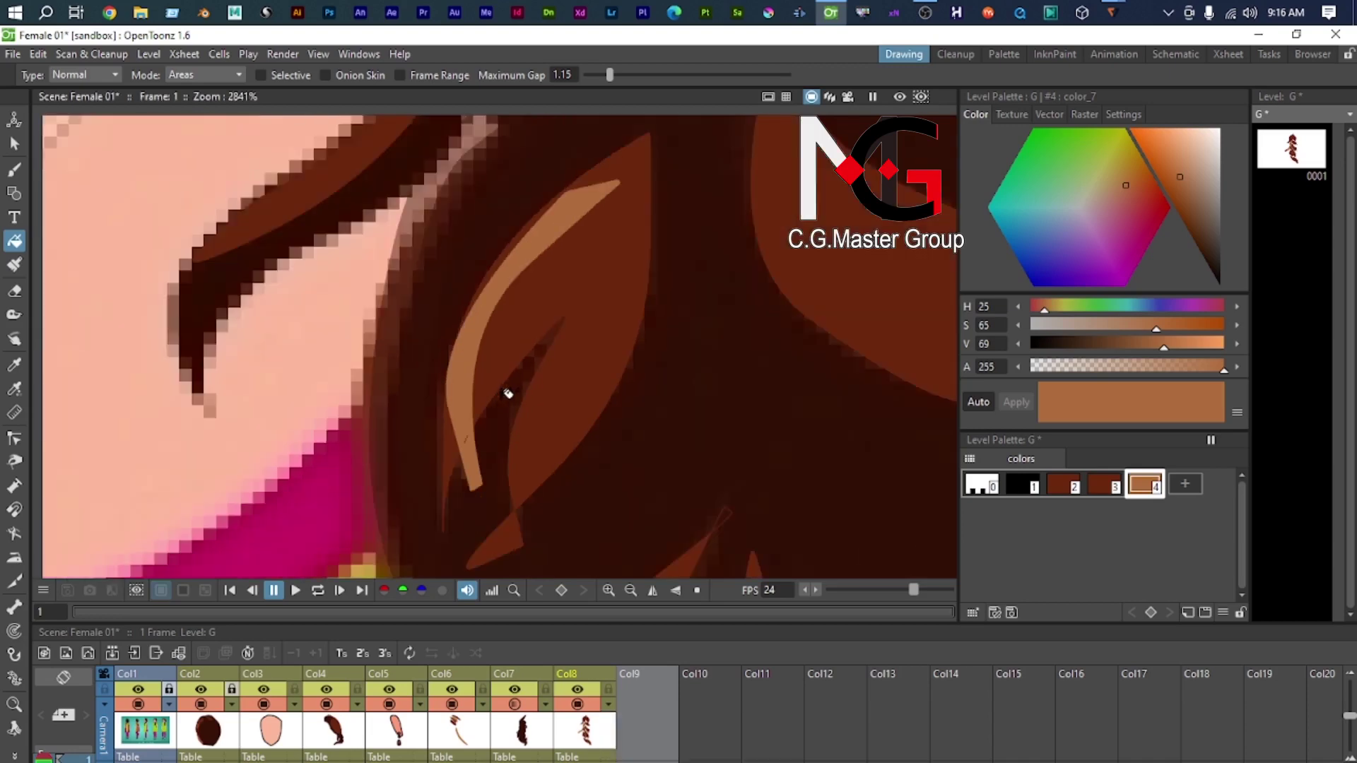
scroll(494, 247, down, 4)
drag(524, 467, 515, 337)
scroll(494, 219, down, 2)
scroll(499, 311, up, 8)
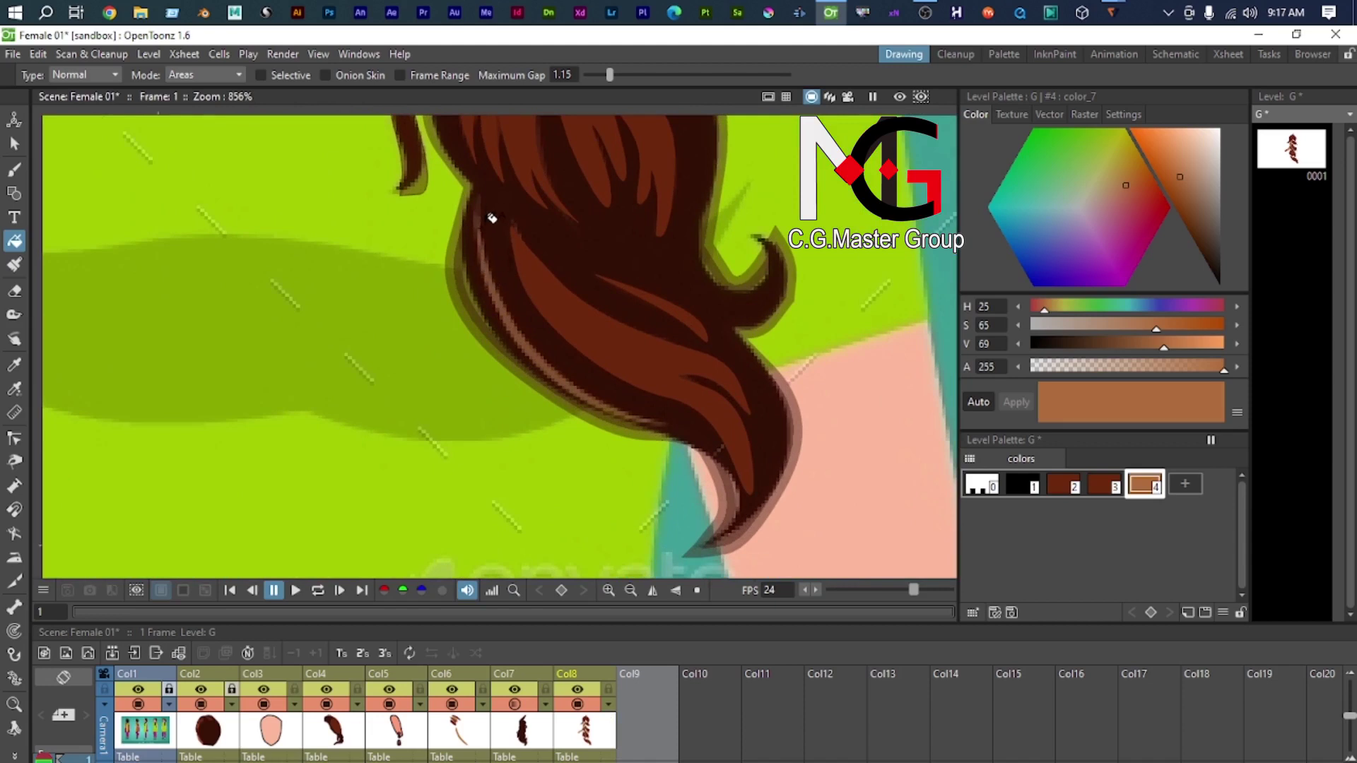
key(g)
click(487, 192)
drag(665, 424, 797, 467)
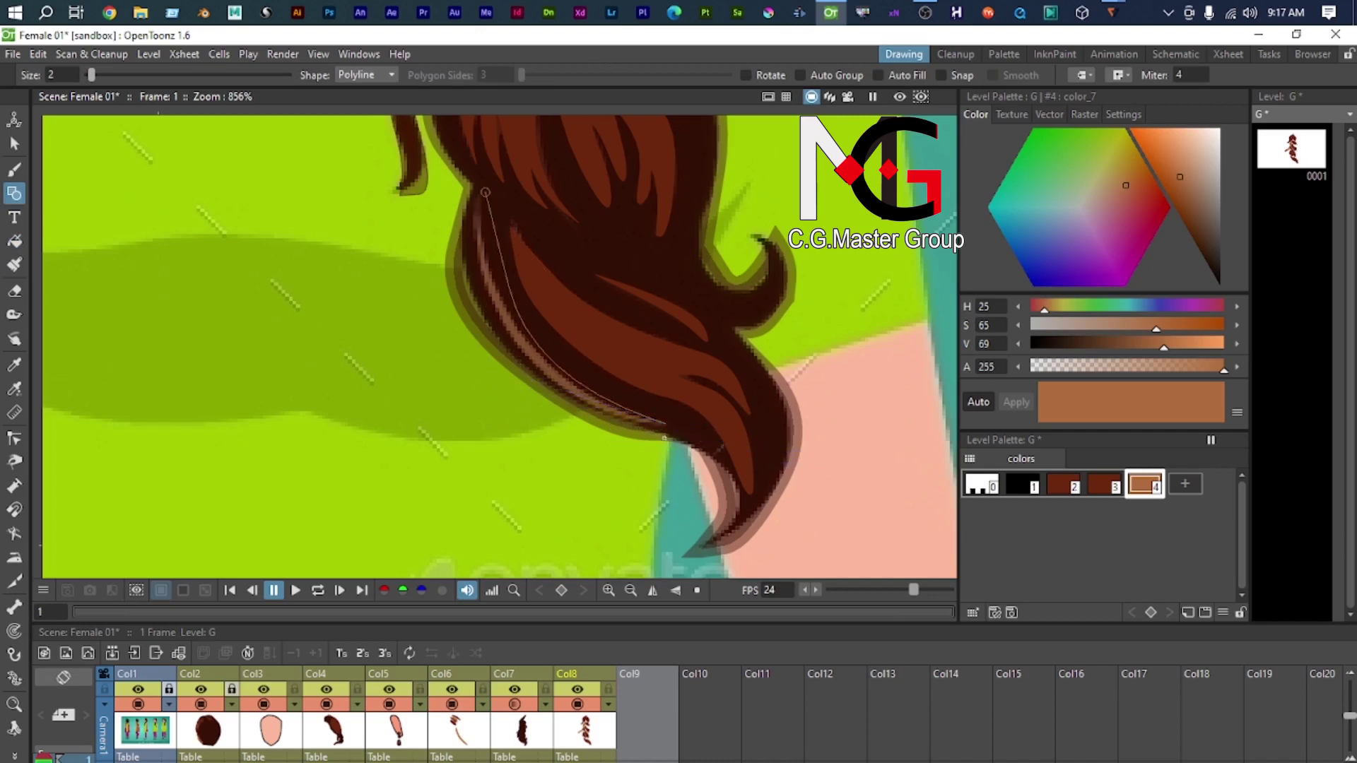
click(481, 193)
key(ctrl+z)
Step: Trace the long light streak along the outer edge of the braid's tail as a closed, curved polyline
click(480, 193)
drag(667, 424, 807, 470)
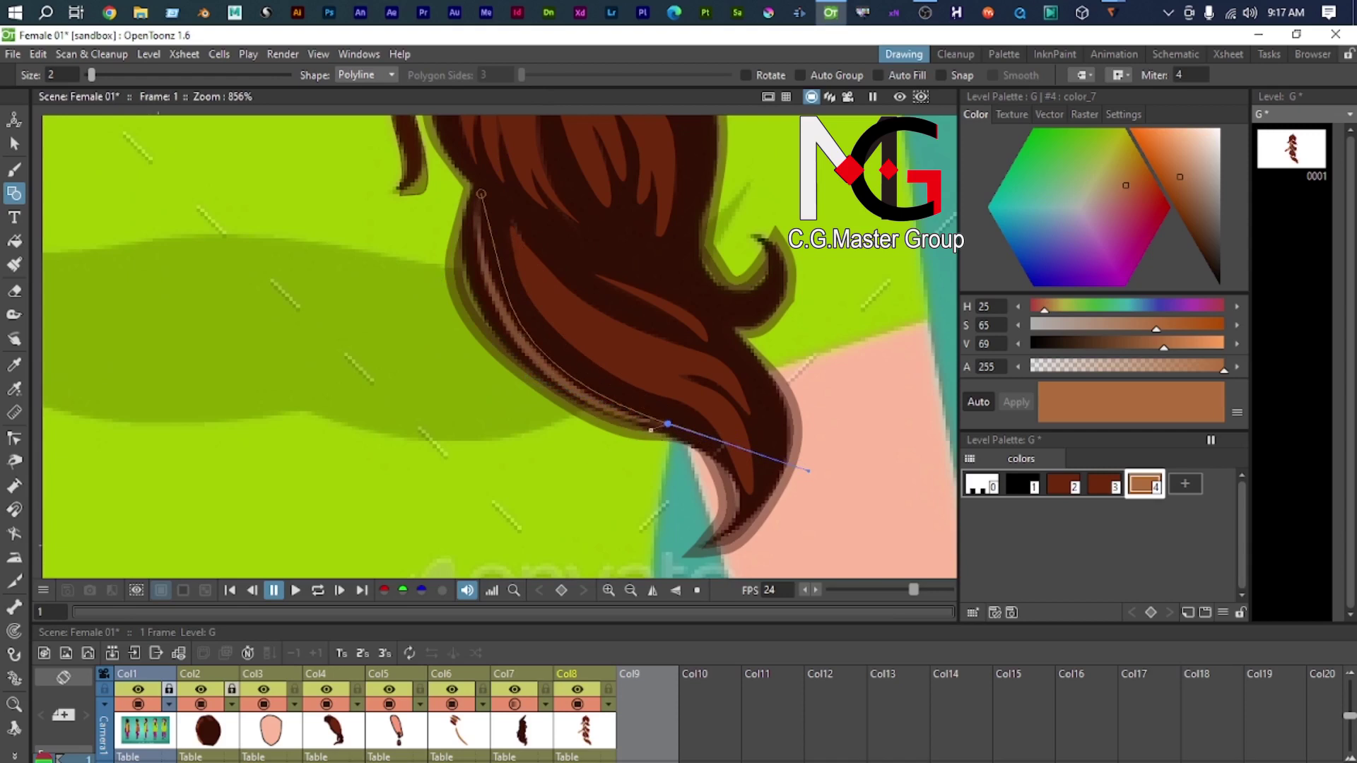
click(670, 423)
drag(508, 337, 458, 271)
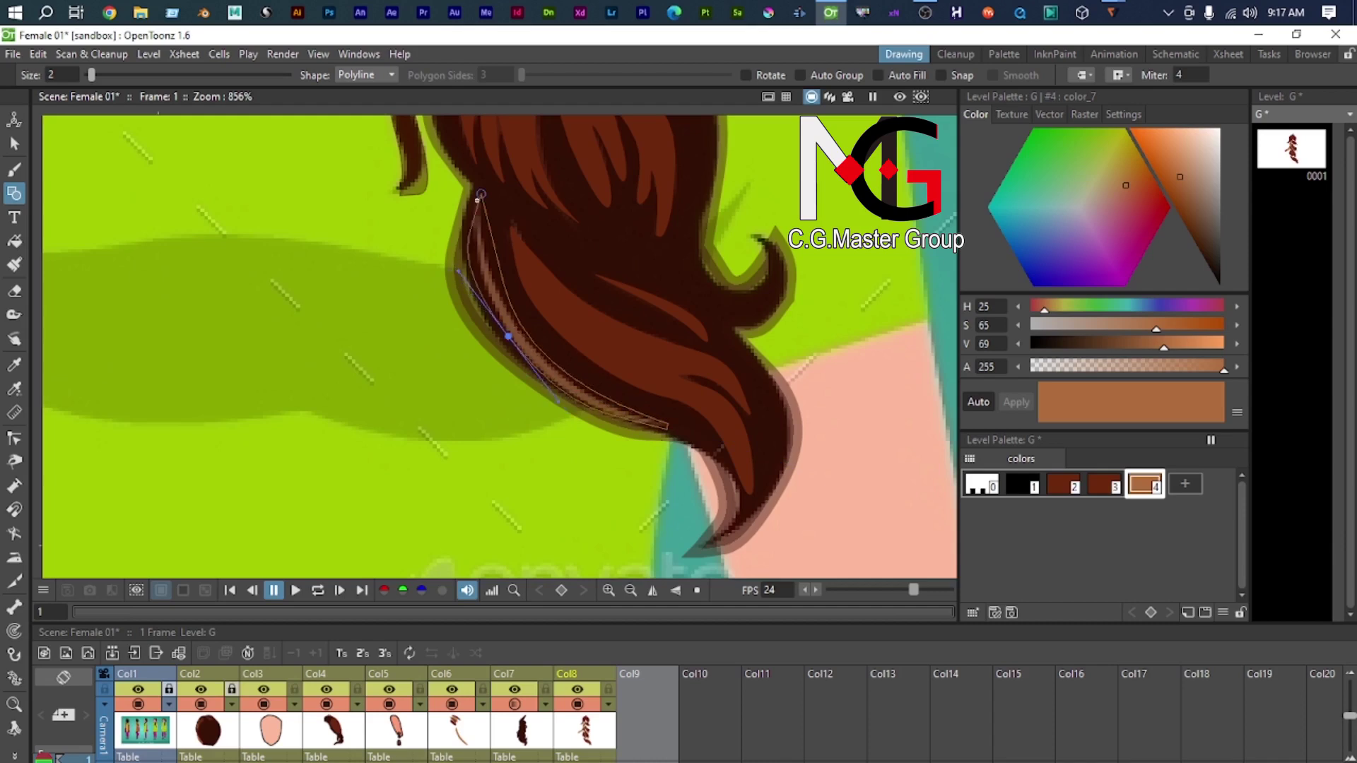
click(480, 195)
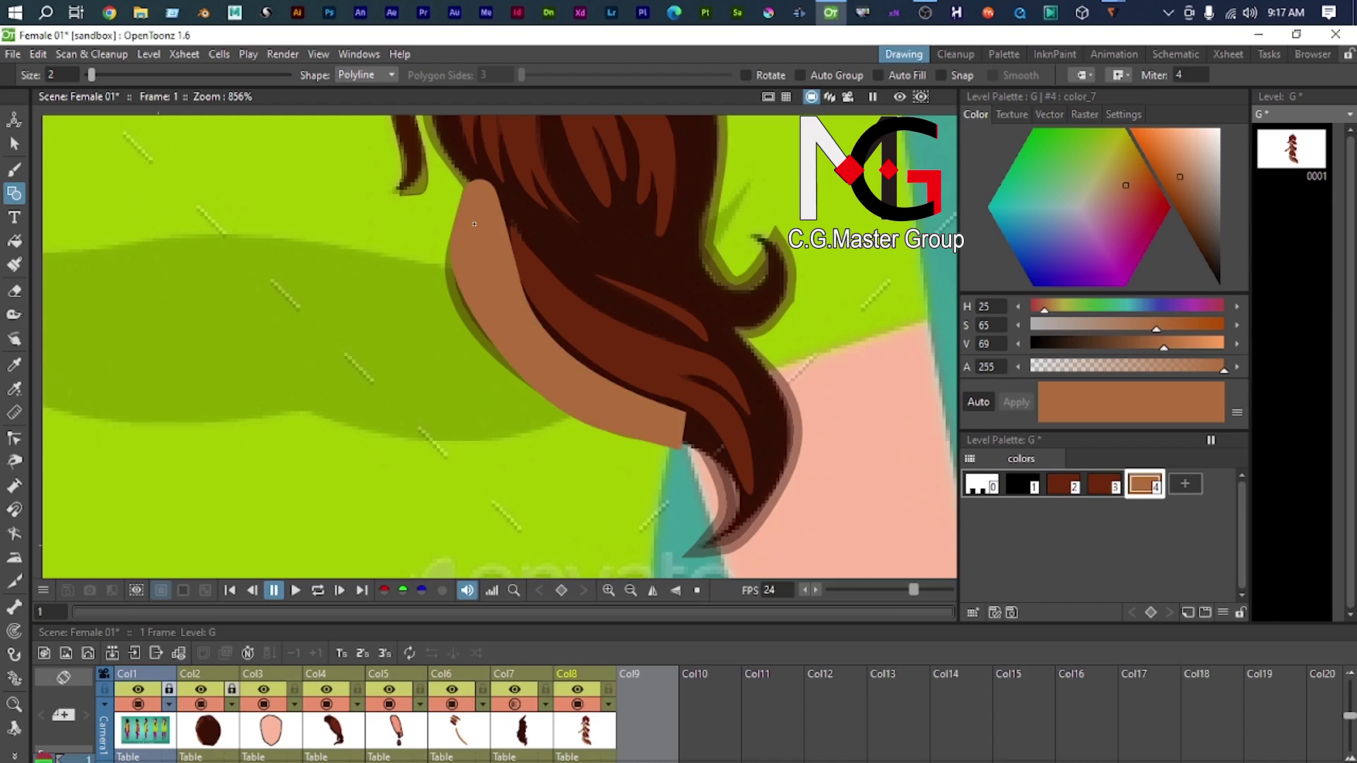
Step: Set the outline thickness of the new tail streak to 0
key(s)
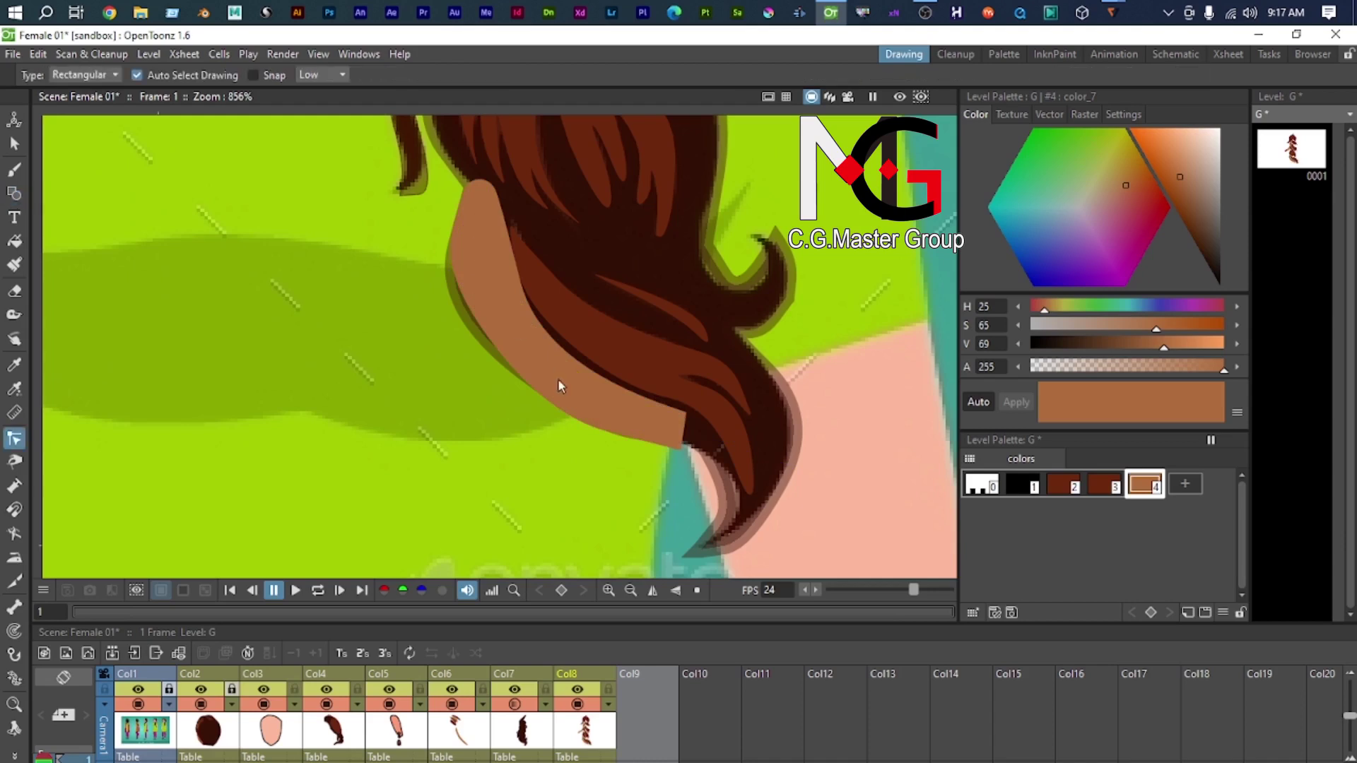
key(s)
click(555, 357)
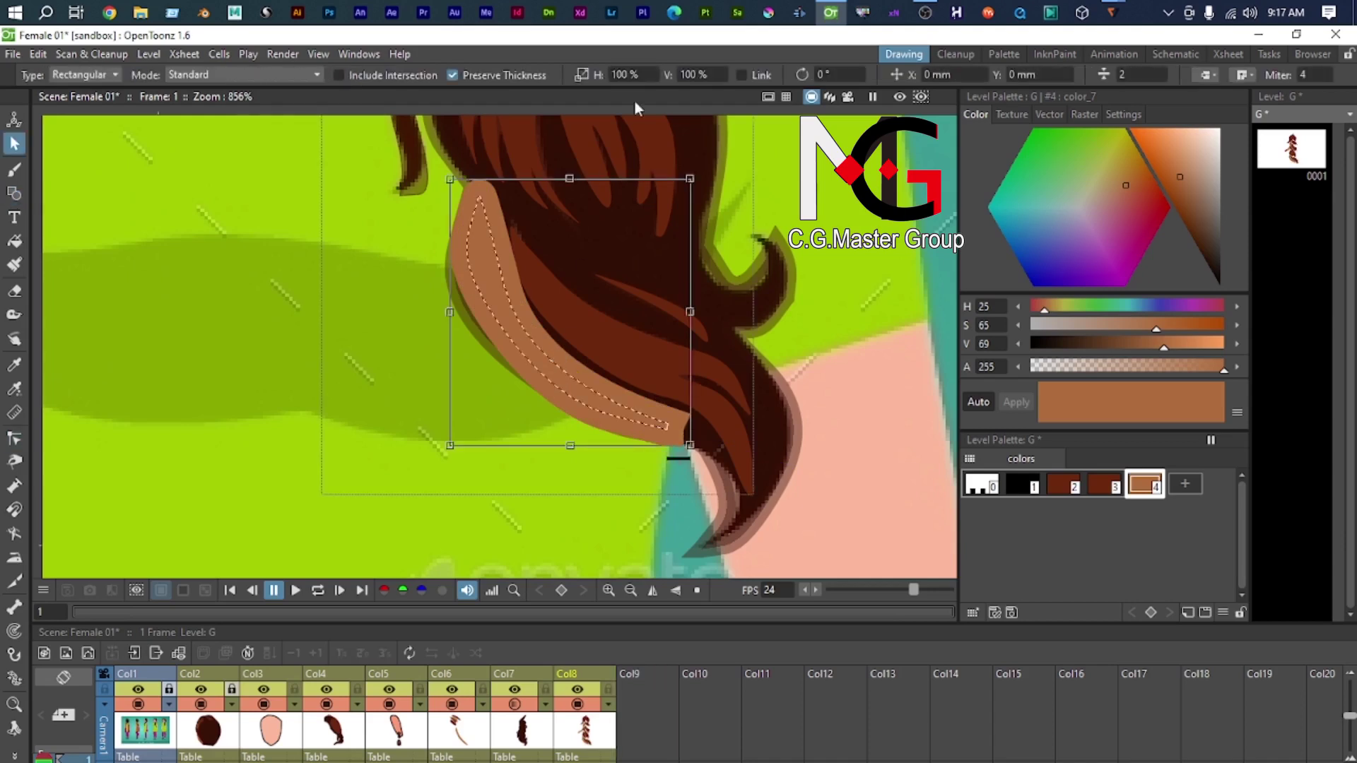
click(1134, 74)
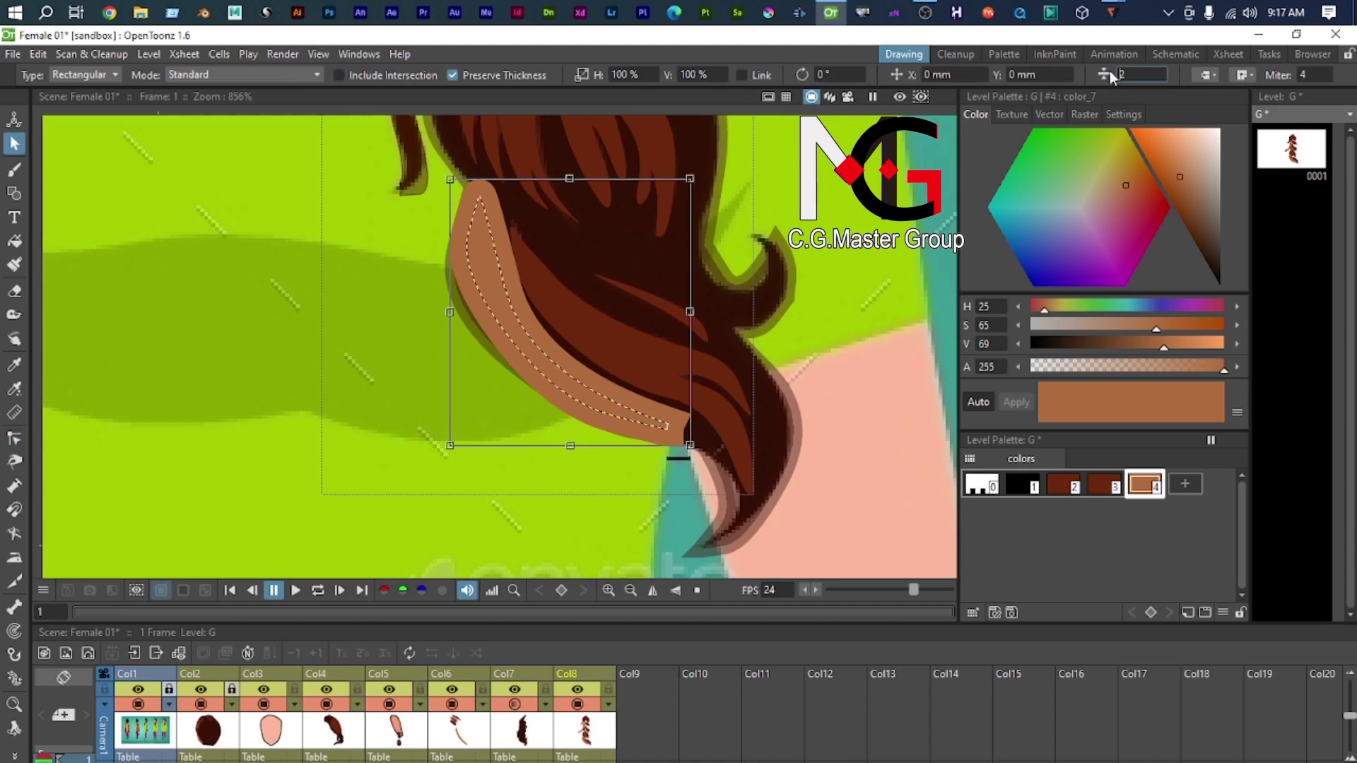
text(00)
key(Return)
Step: Adjust the curve handles on the tail streak's outer edge to fit the reference highlight
key(c)
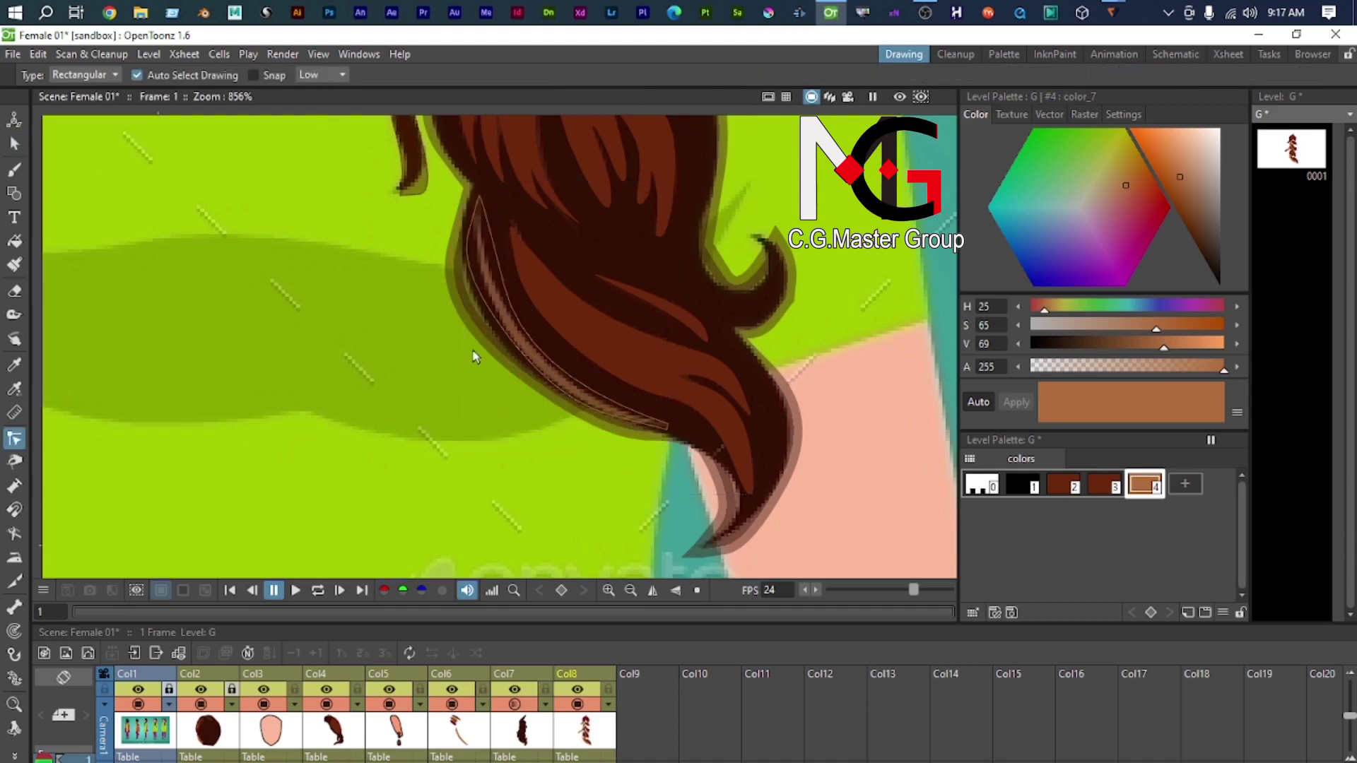
click(477, 291)
scroll(478, 291, up, 2)
drag(450, 263, 465, 263)
drag(581, 457, 602, 457)
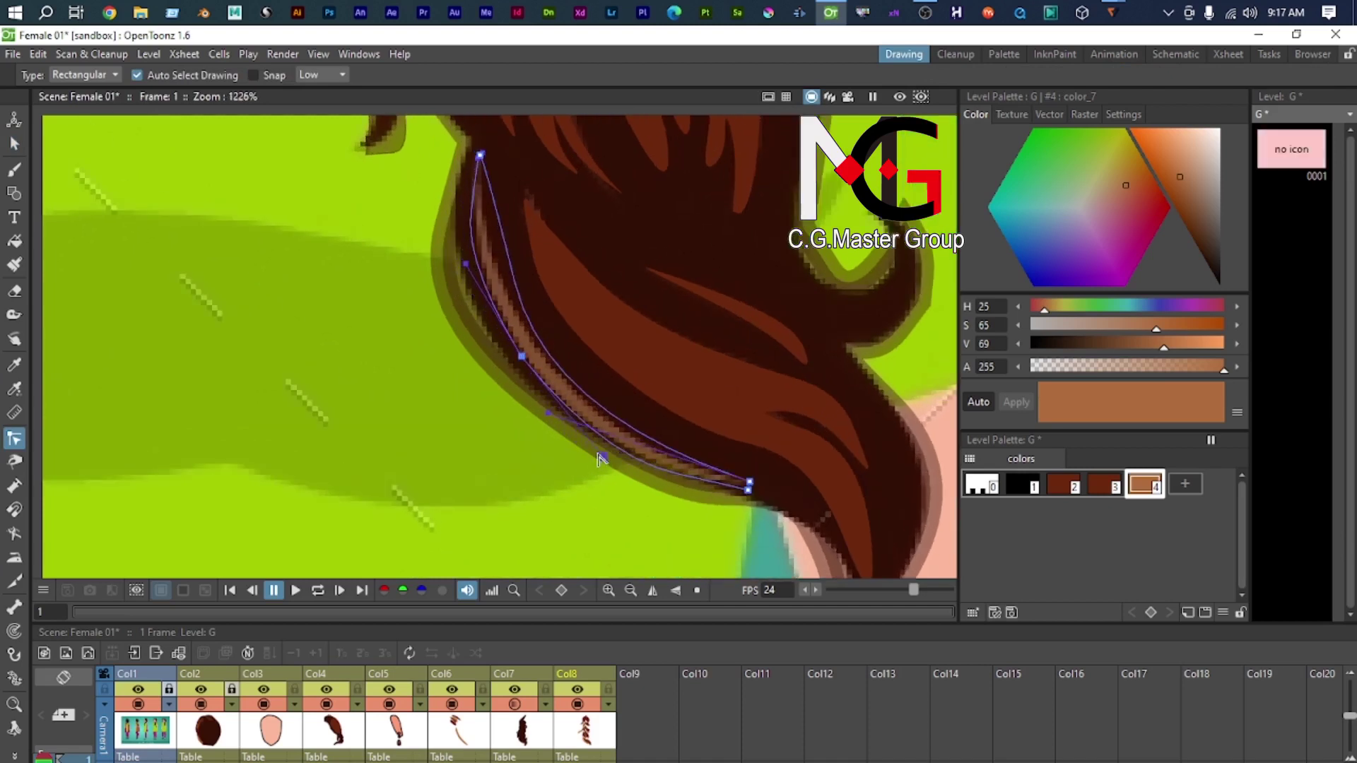
Step: Apply light-brown style 4 to the tail streak and fill it
key(s)
click(565, 405)
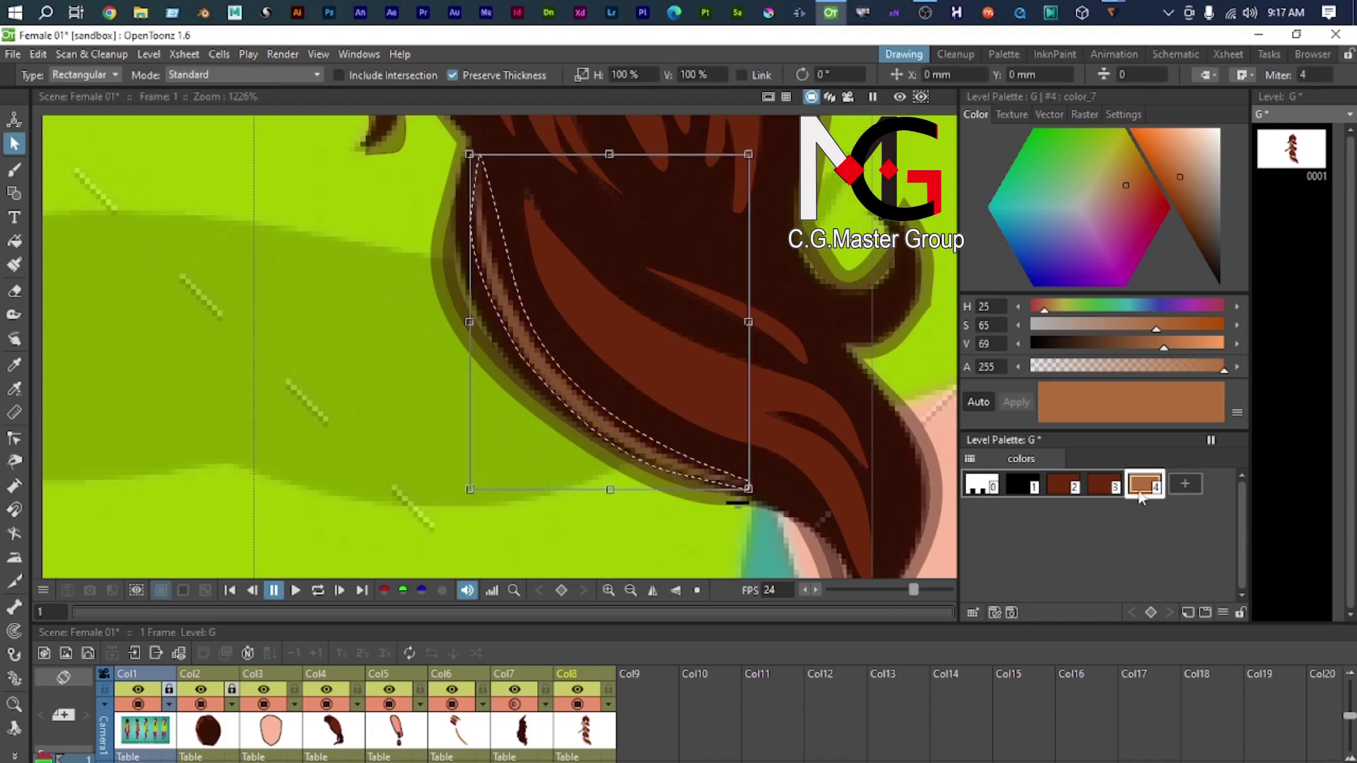
key(f)
click(546, 369)
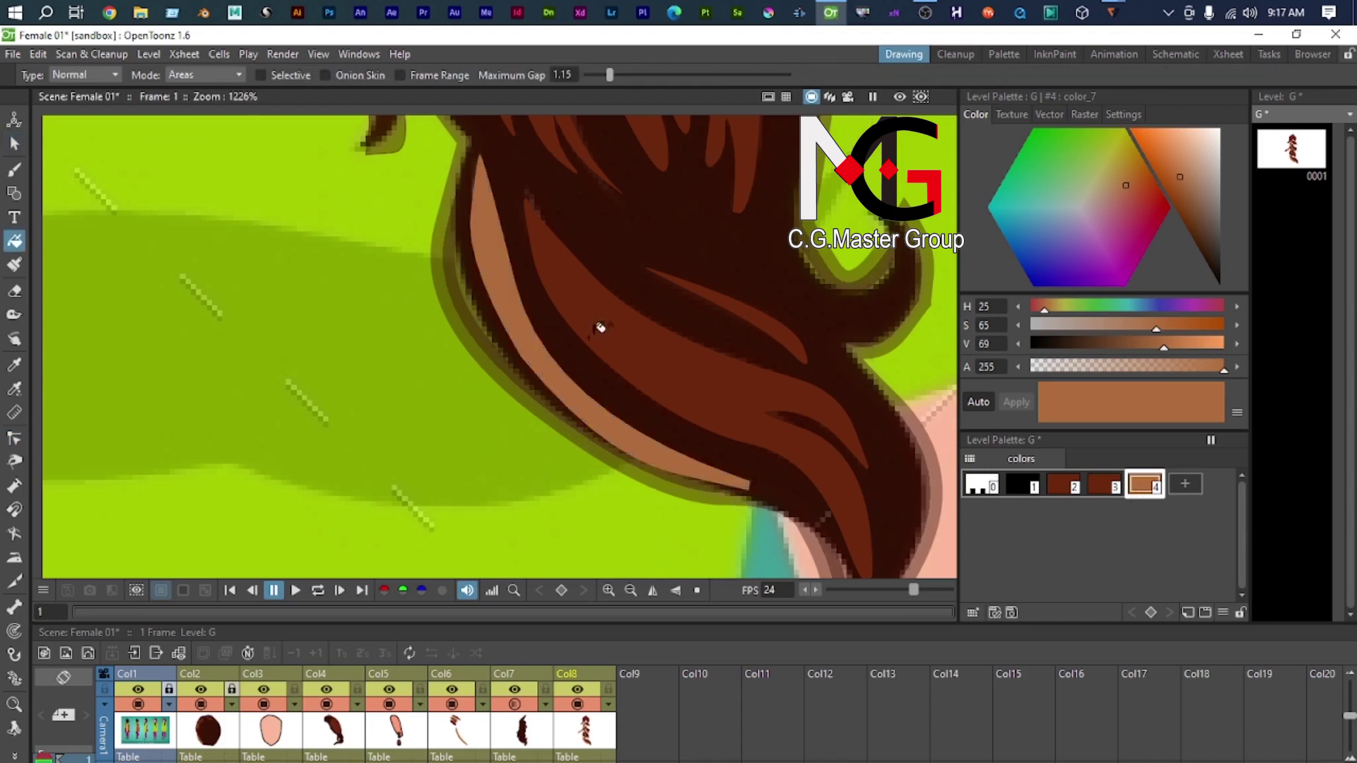
scroll(622, 385, down, 6)
scroll(522, 220, up, 1)
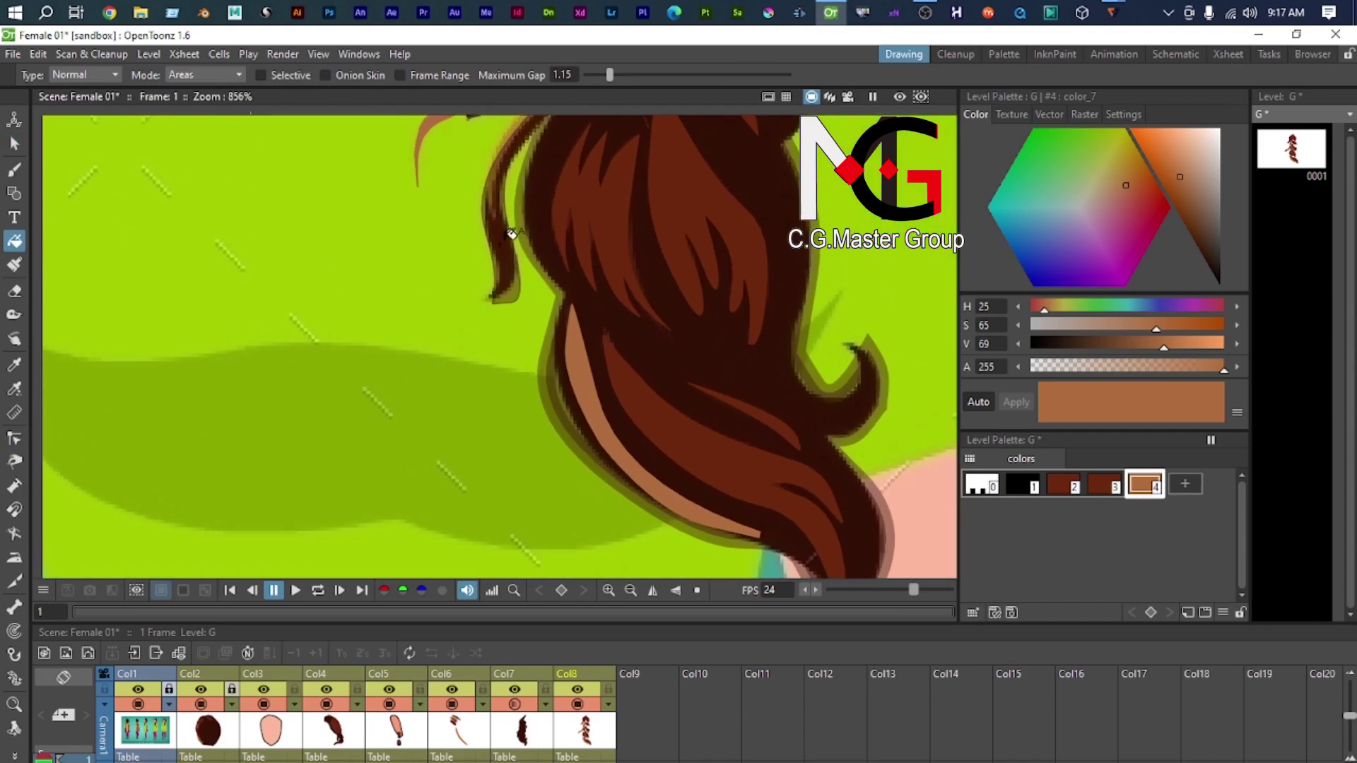
scroll(509, 293, down, 1)
key(s)
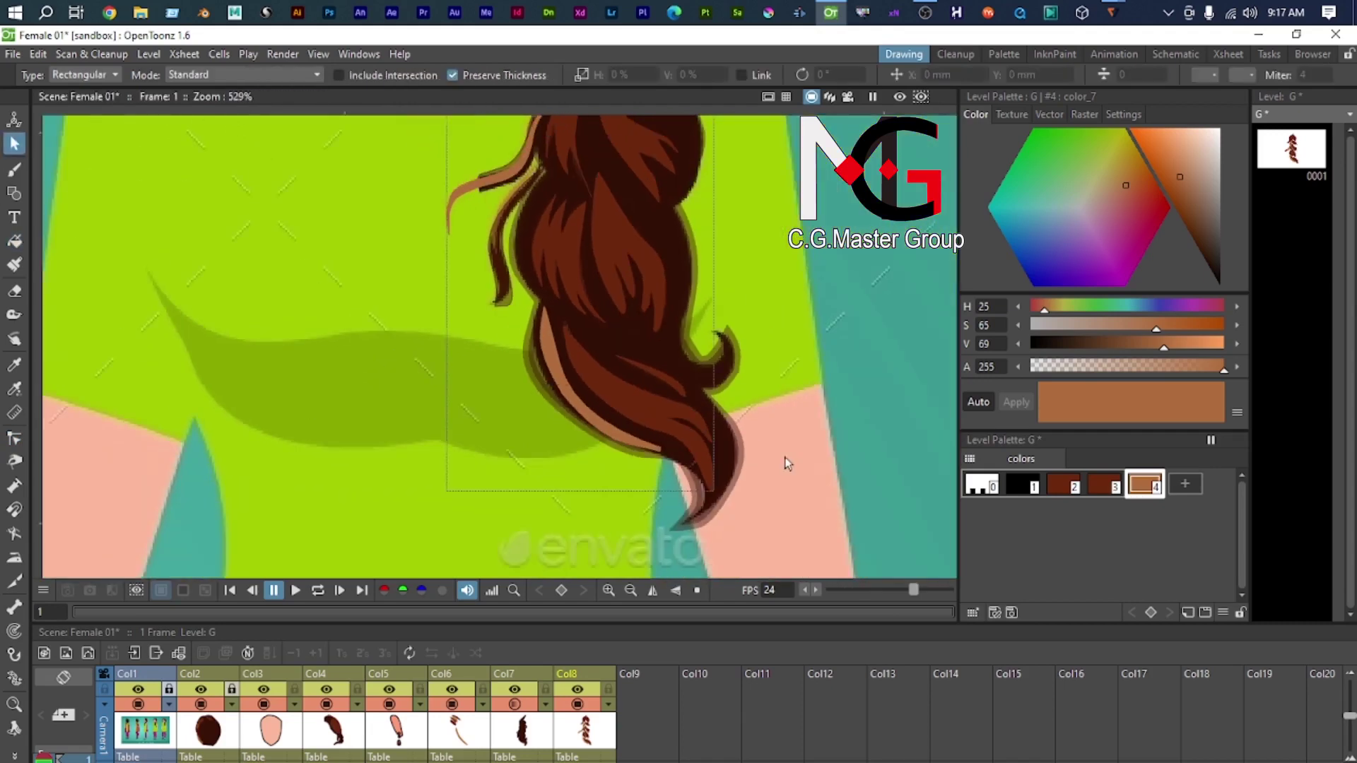
scroll(786, 463, down, 1)
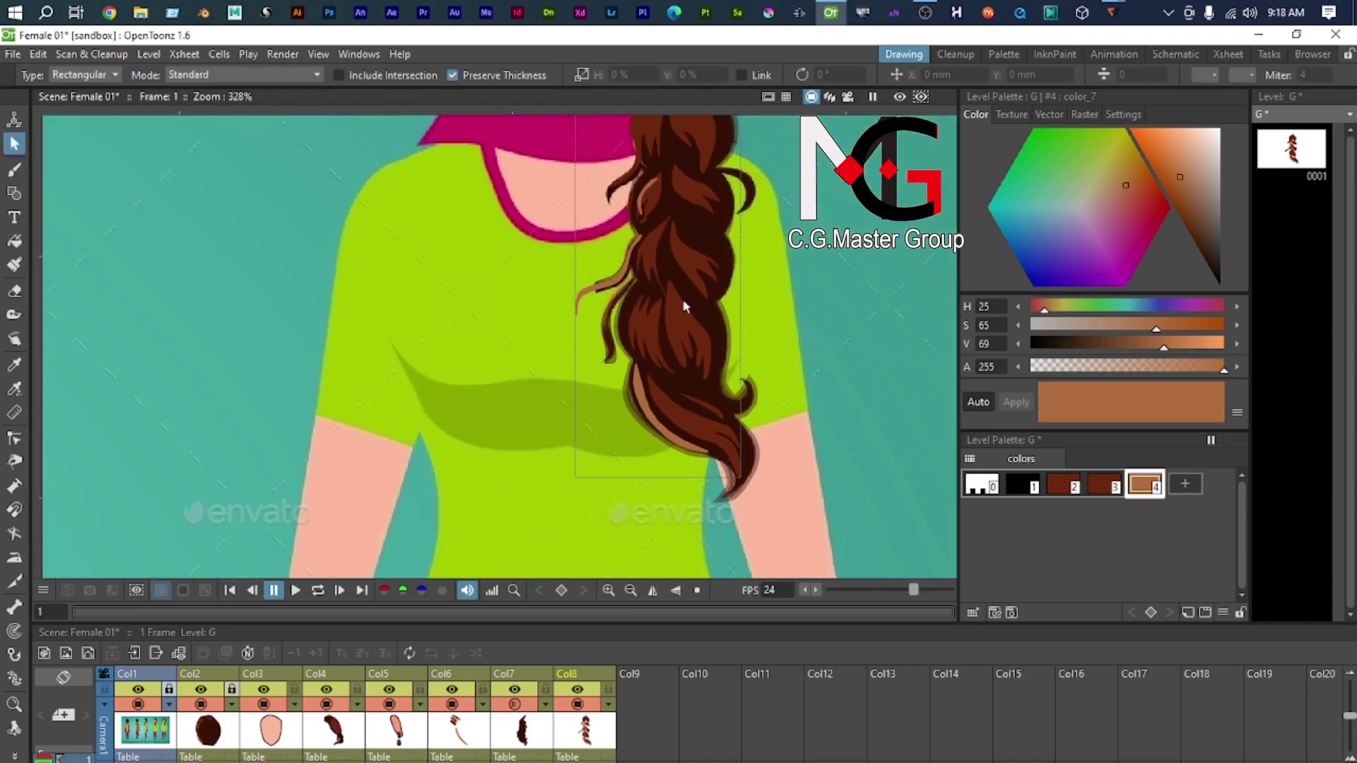
Step: Trace the long light streak beside the face, running down to the top of the braid, as a closed, curved polyline
scroll(675, 311, down, 1)
scroll(549, 262, up, 2)
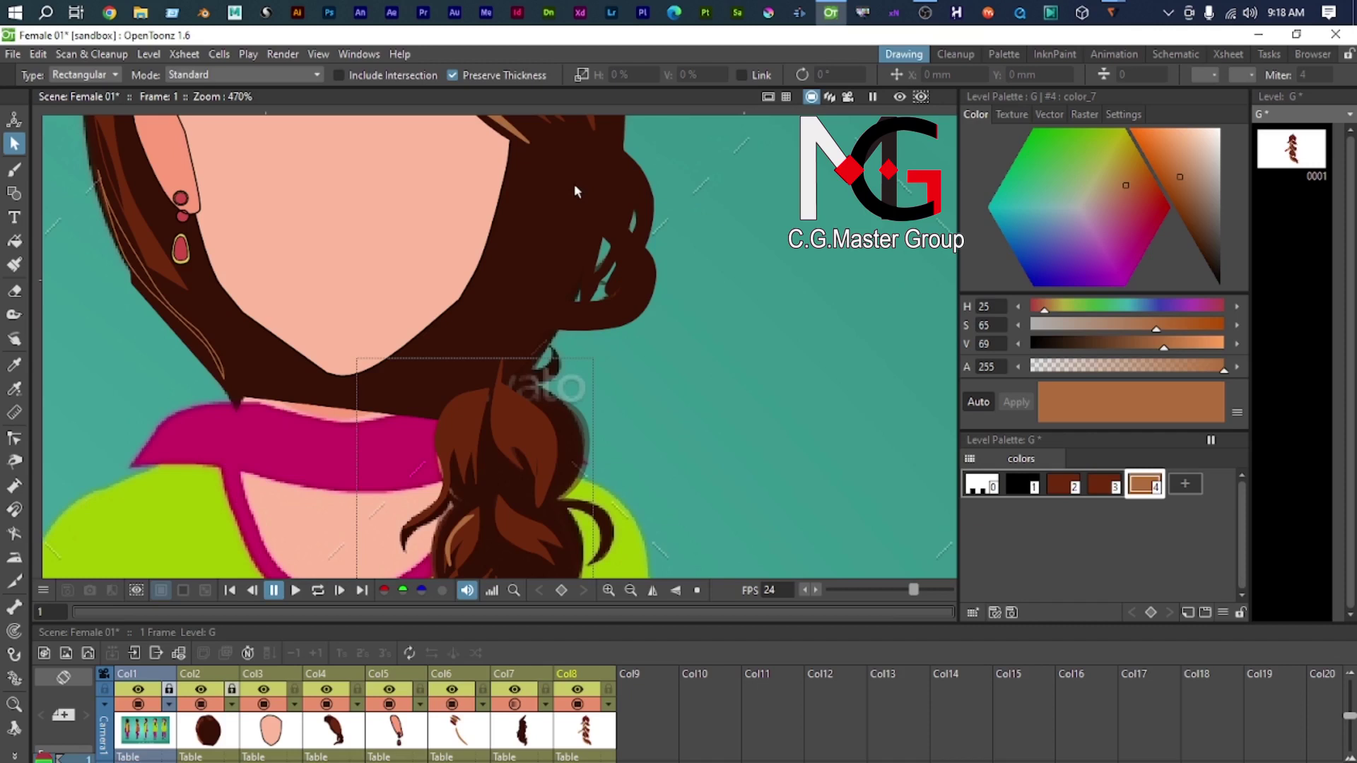
key(g)
click(568, 163)
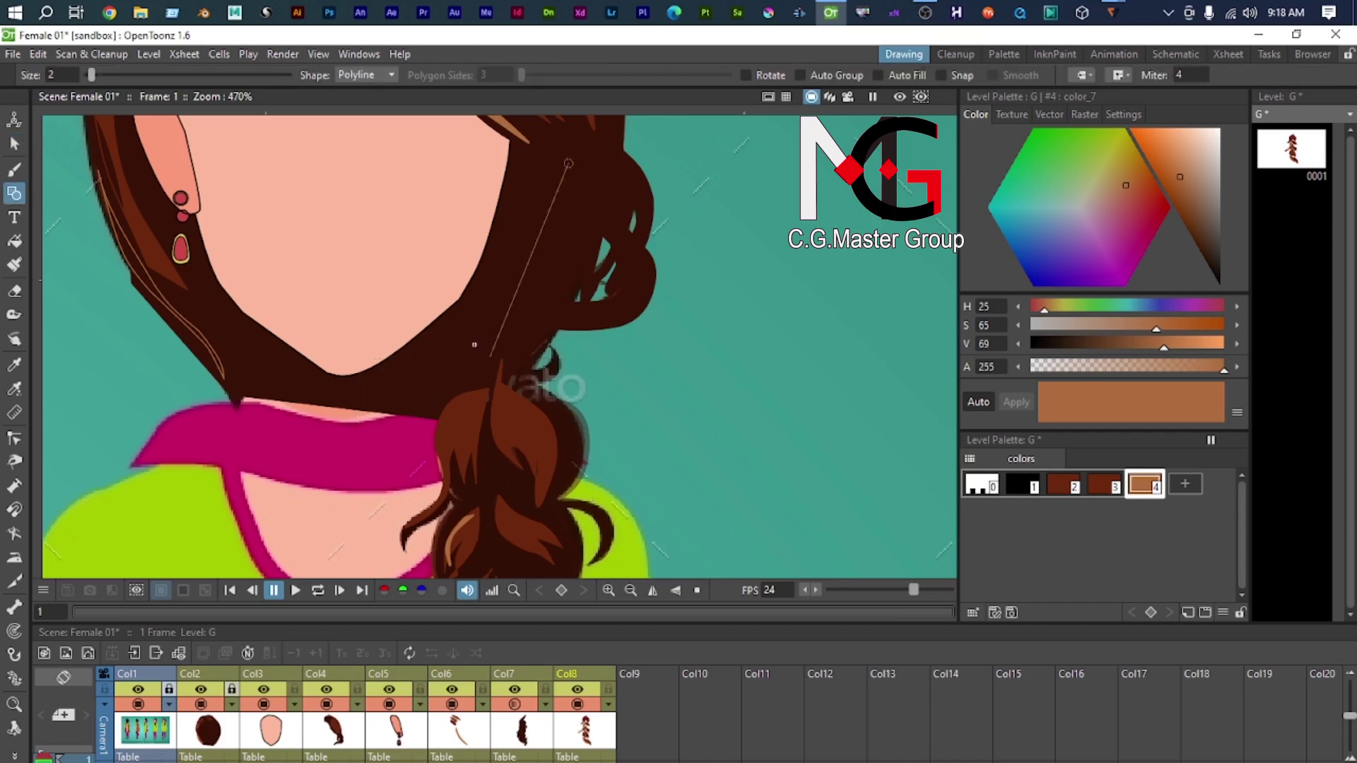
drag(467, 391, 390, 450)
click(466, 393)
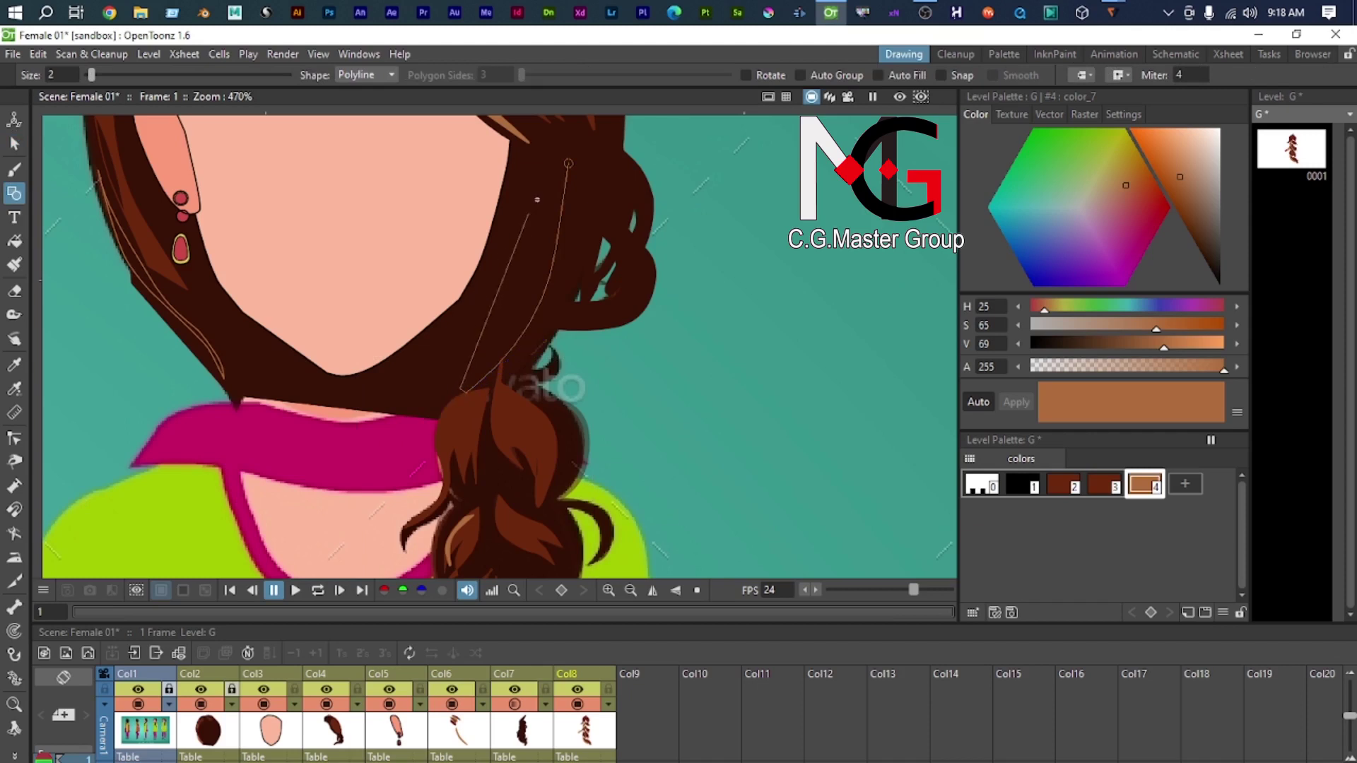
drag(551, 172, 557, 60)
click(551, 171)
click(570, 161)
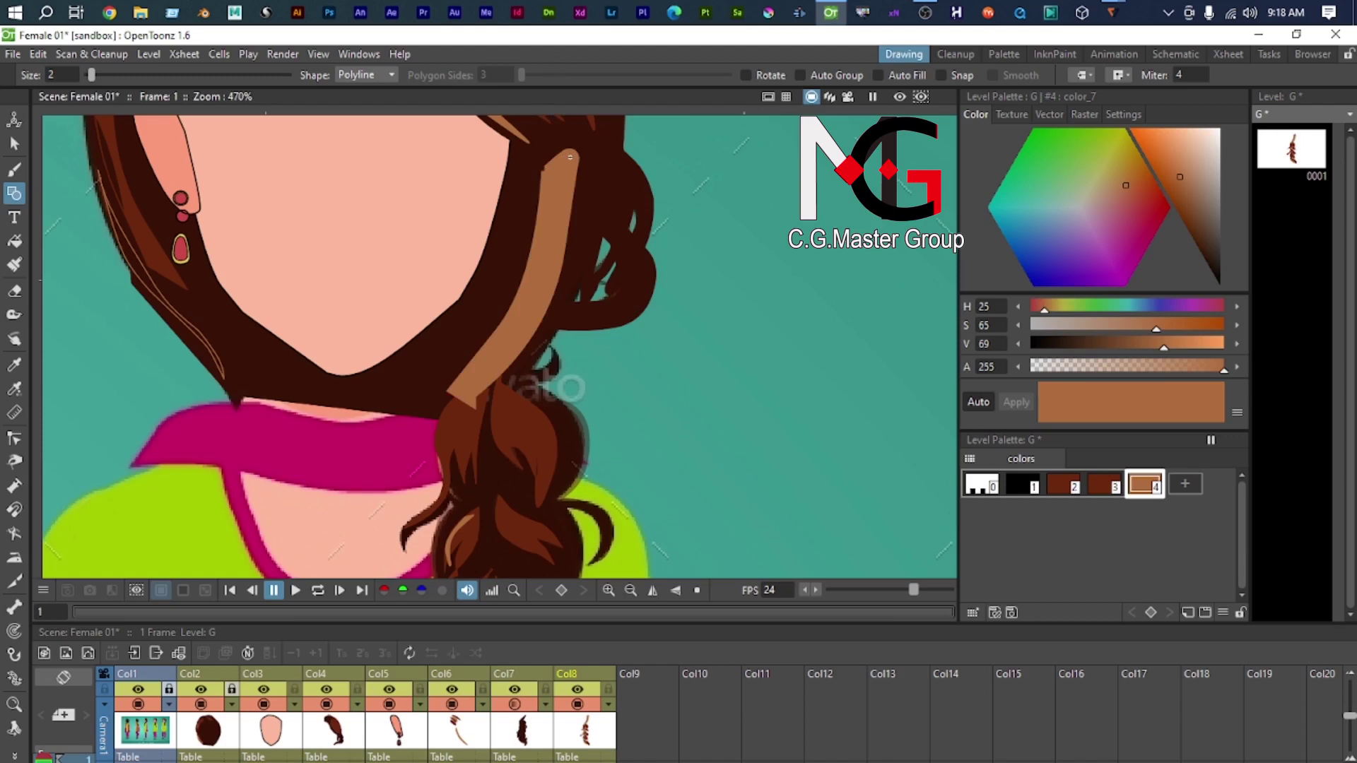
Step: Set the outline thickness of the new streak beside the face to 0
key(a)
key(s)
click(571, 182)
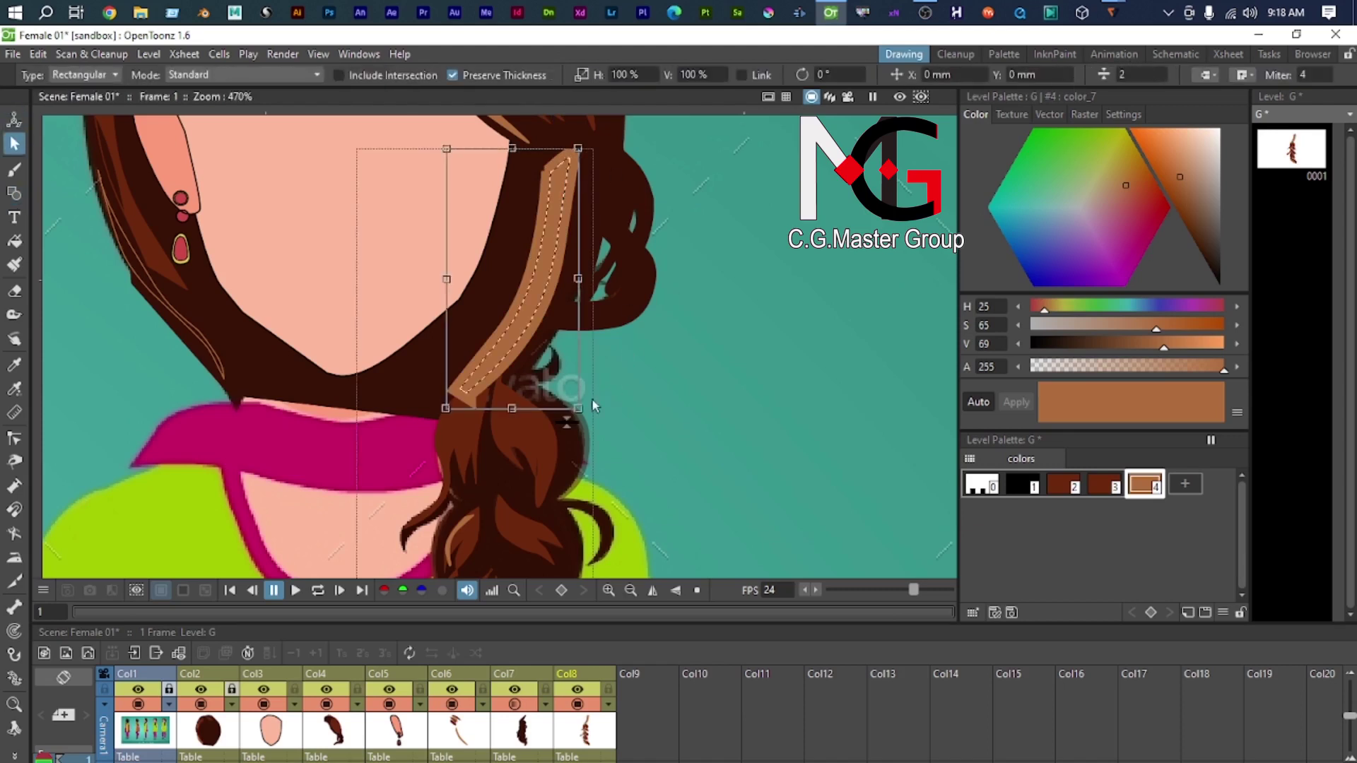
drag(563, 418, 565, 477)
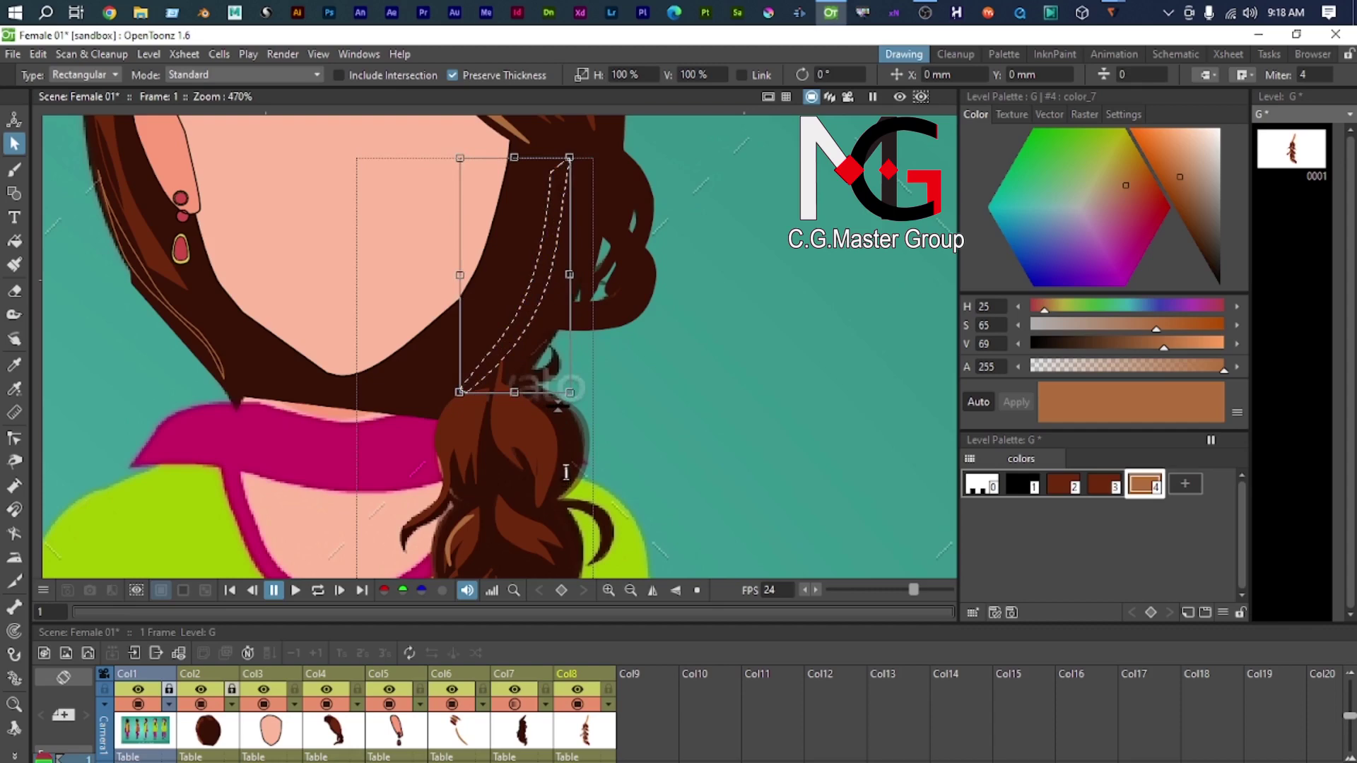
Step: Extend the upper end of the face-side streak into the hair above and adjust its handles to form a pointed tip
scroll(483, 326, up, 2)
key(a)
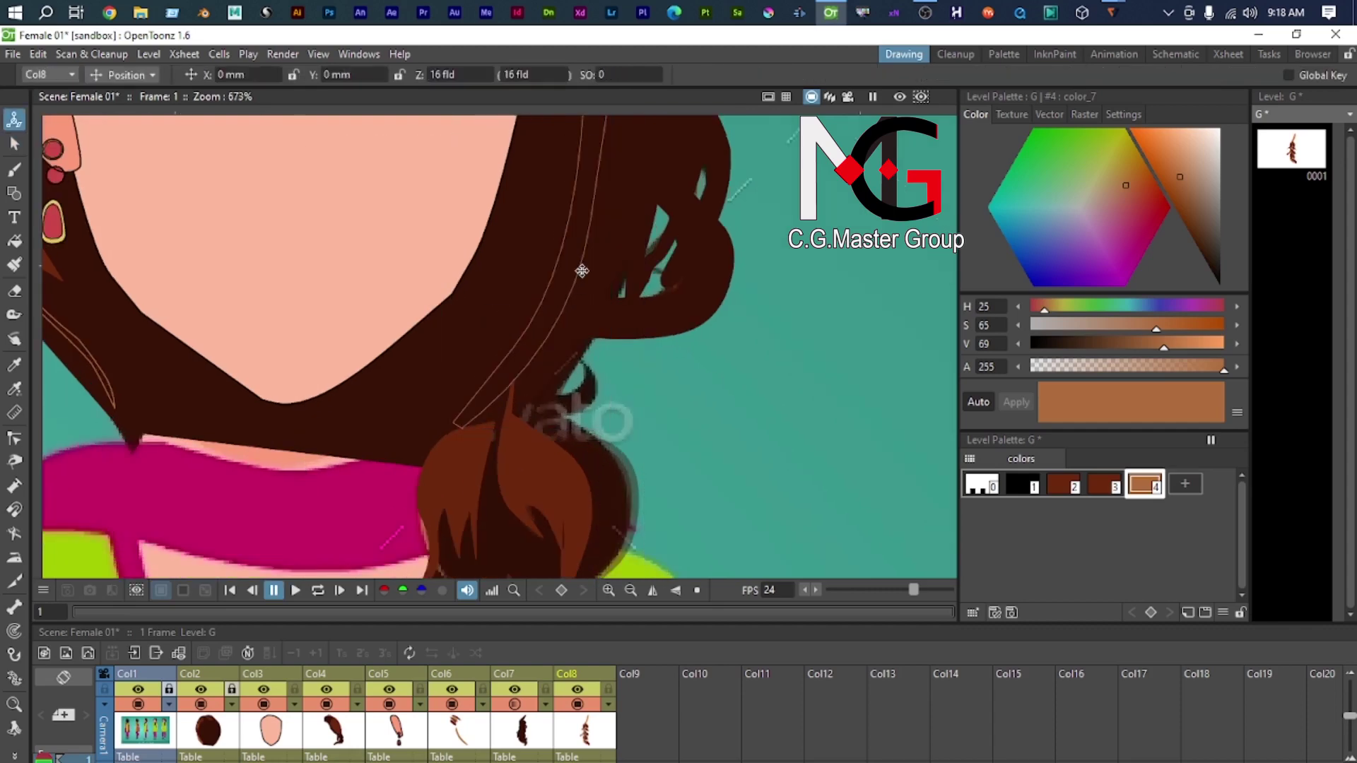
key(s)
scroll(582, 271, down, 3)
scroll(525, 320, up, 2)
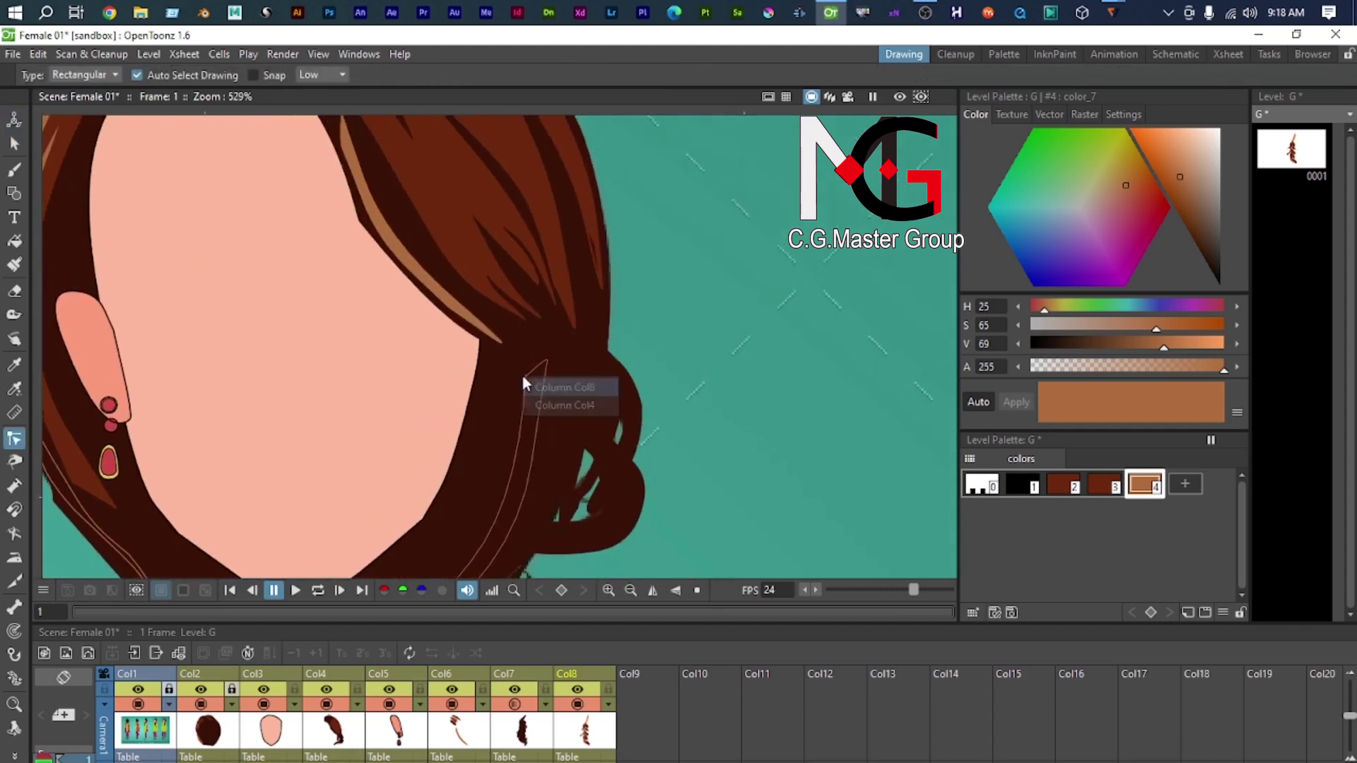
click(522, 373)
scroll(524, 379, up, 2)
drag(526, 373, 506, 290)
mouse_move(527, 375)
mouse_down()
mouse_move(527, 295)
mouse_move(508, 284)
mouse_up()
mouse_move(559, 346)
mouse_down()
mouse_move(560, 297)
mouse_move(503, 267)
mouse_move(484, 237)
mouse_up()
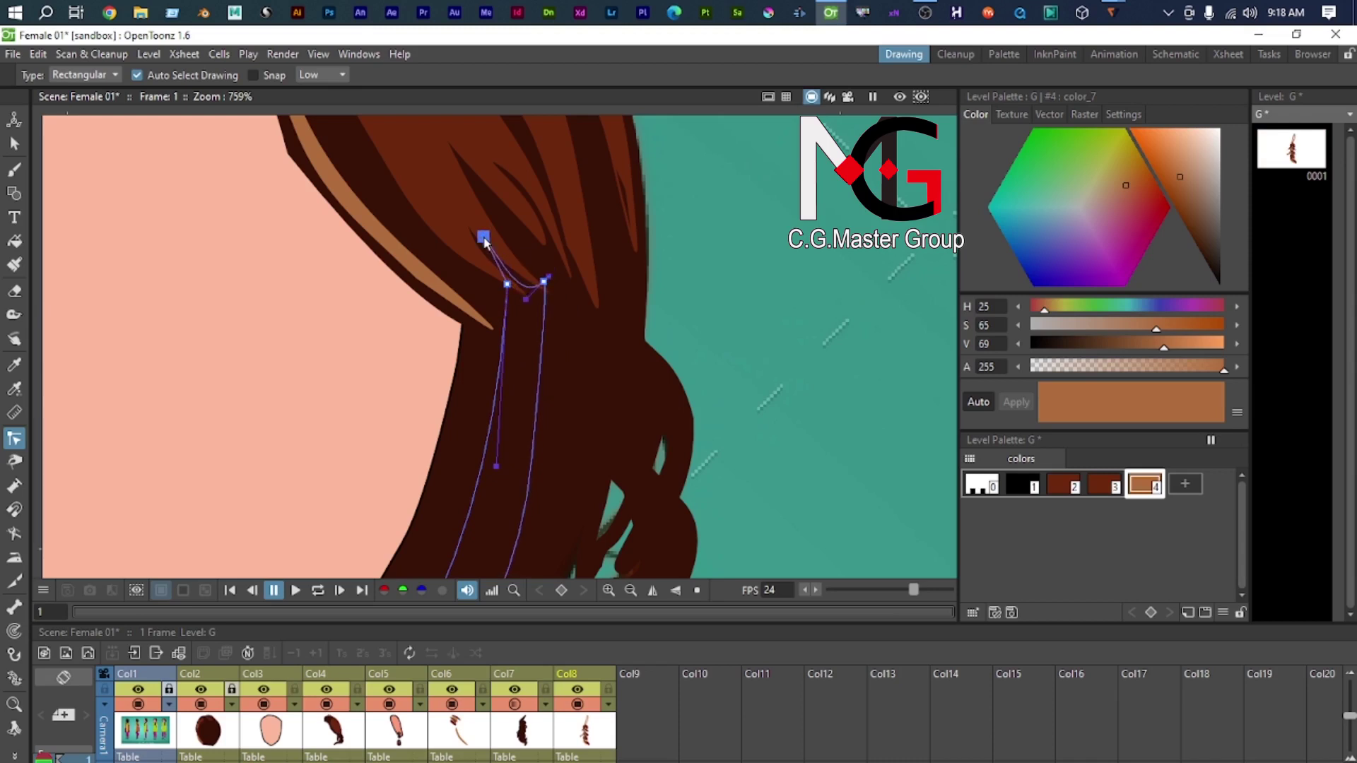
drag(525, 299, 503, 269)
click(507, 284)
click(481, 226)
drag(466, 225, 462, 225)
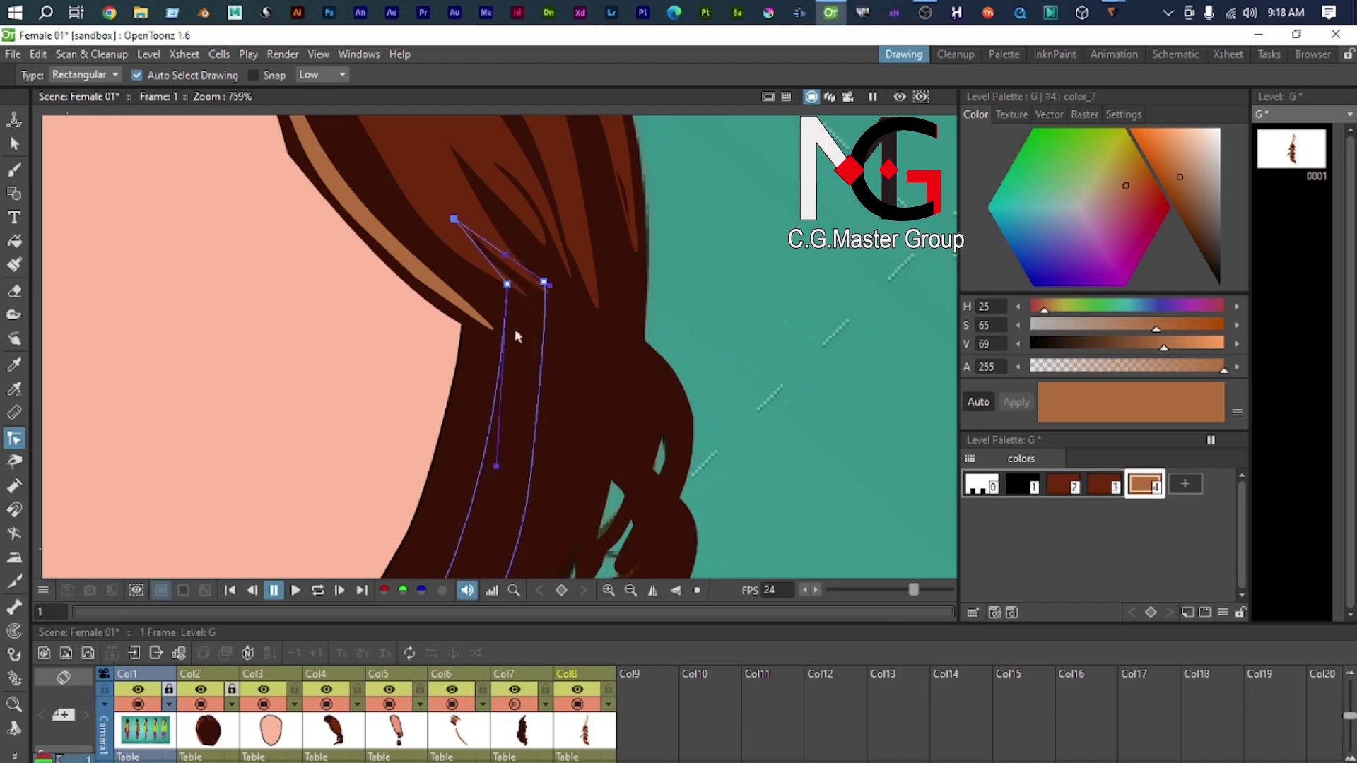
scroll(507, 412, down, 6)
drag(499, 472, 506, 282)
Step: Fill the streak beside the face with light-brown style 4
key(s)
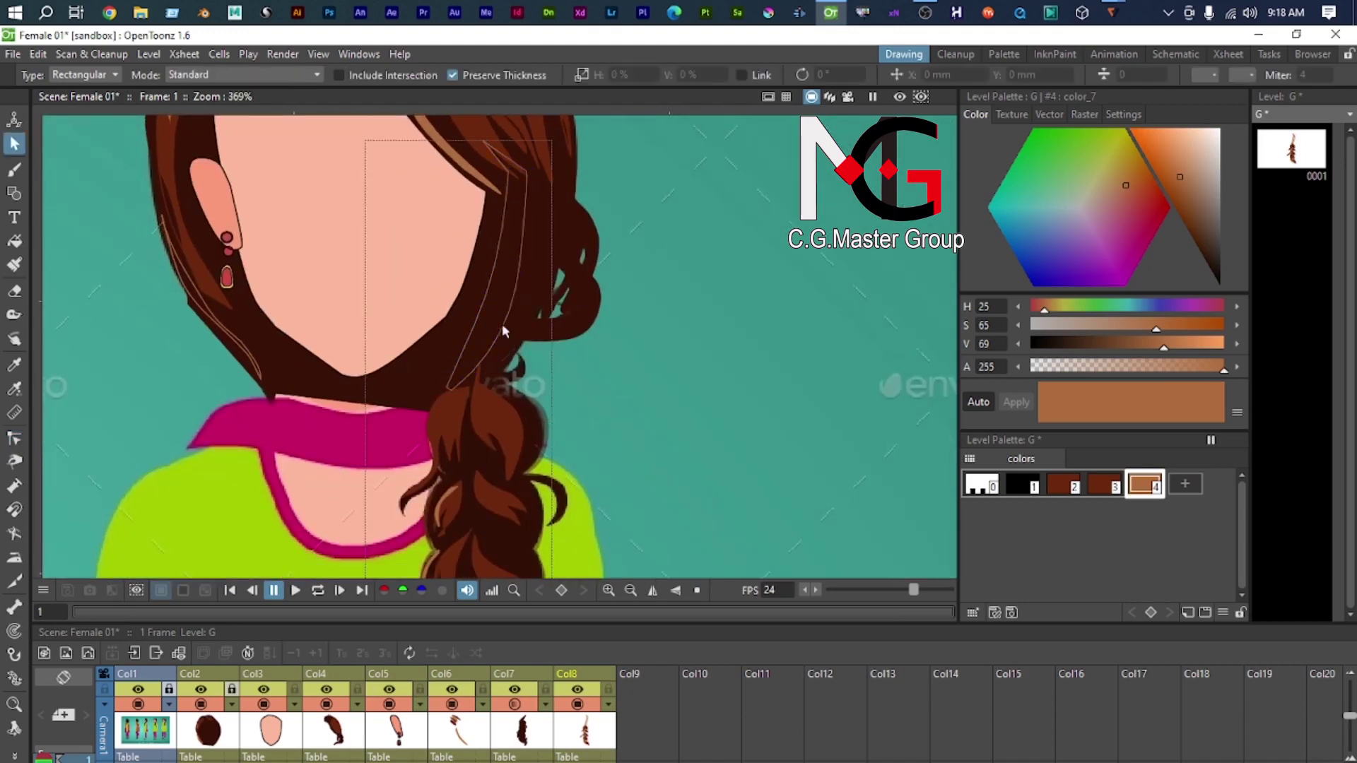
click(499, 340)
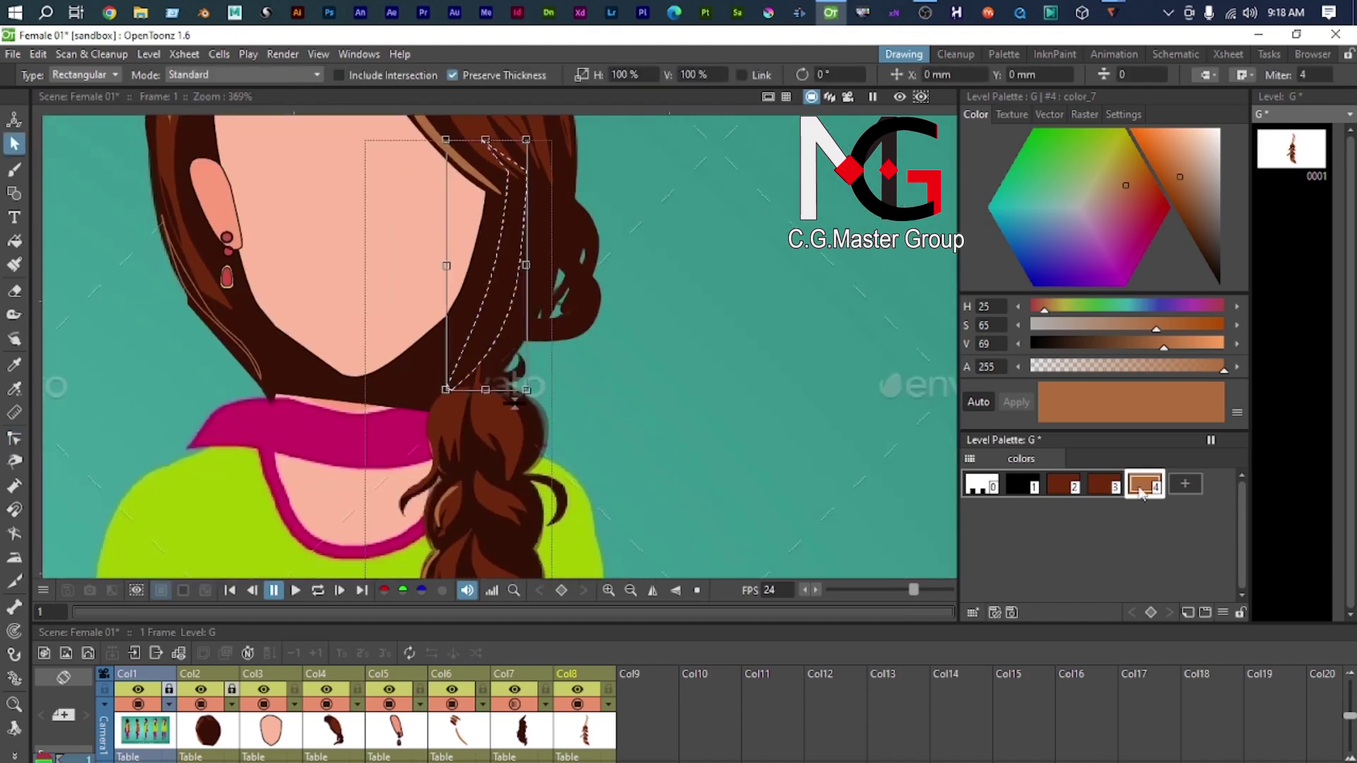
key(f)
click(503, 270)
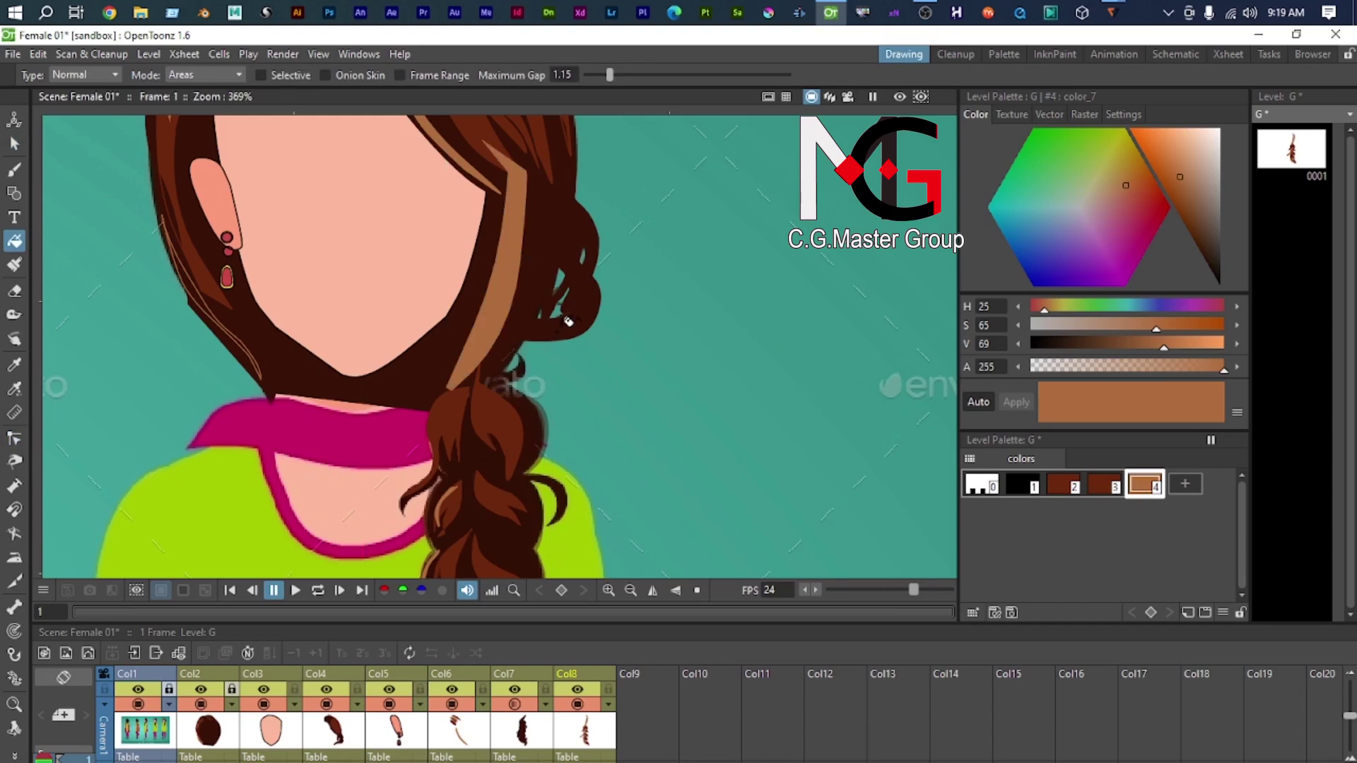
Step: Pull the pointed tip of the face-side streak back to its upper end and adjust the handle into a short, blunt edge
scroll(559, 342, up, 1)
drag(557, 373, 559, 407)
scroll(571, 398, down, 3)
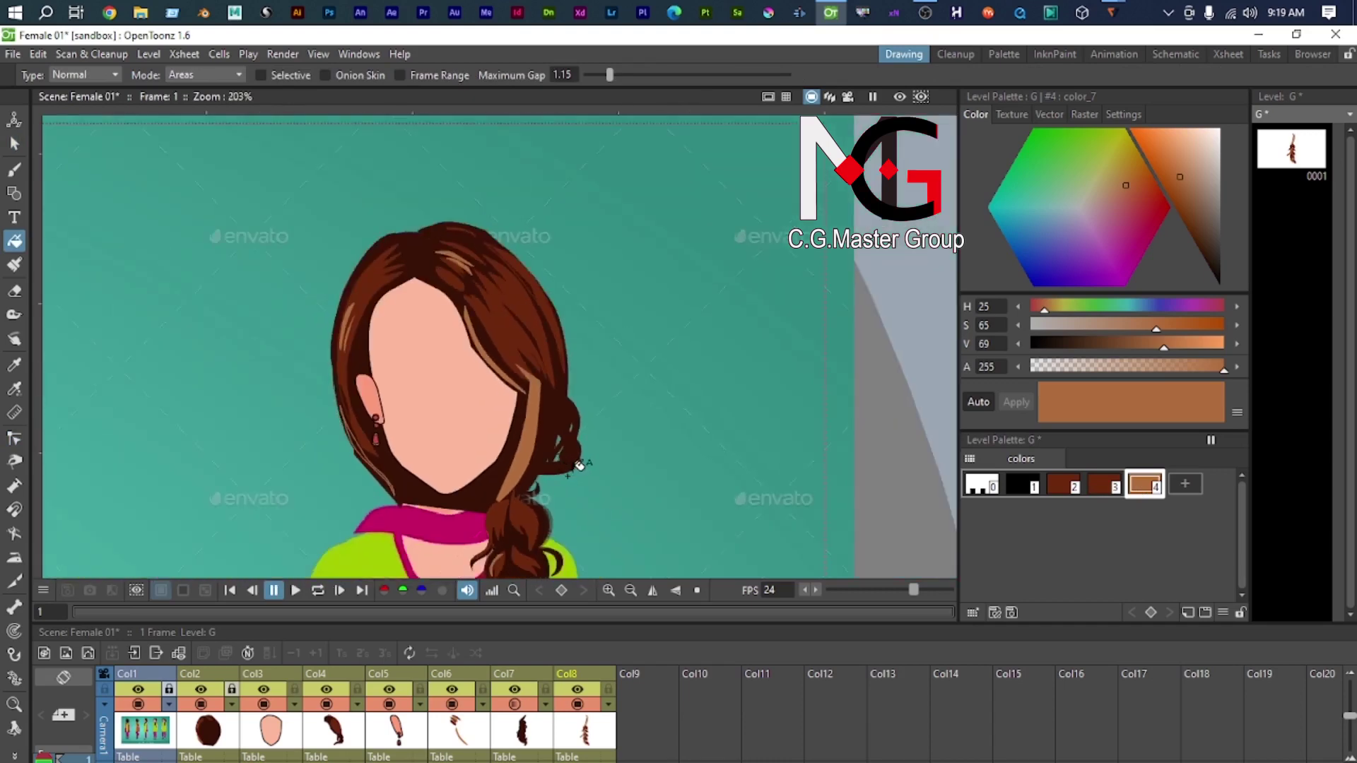
scroll(579, 465, up, 6)
key(a)
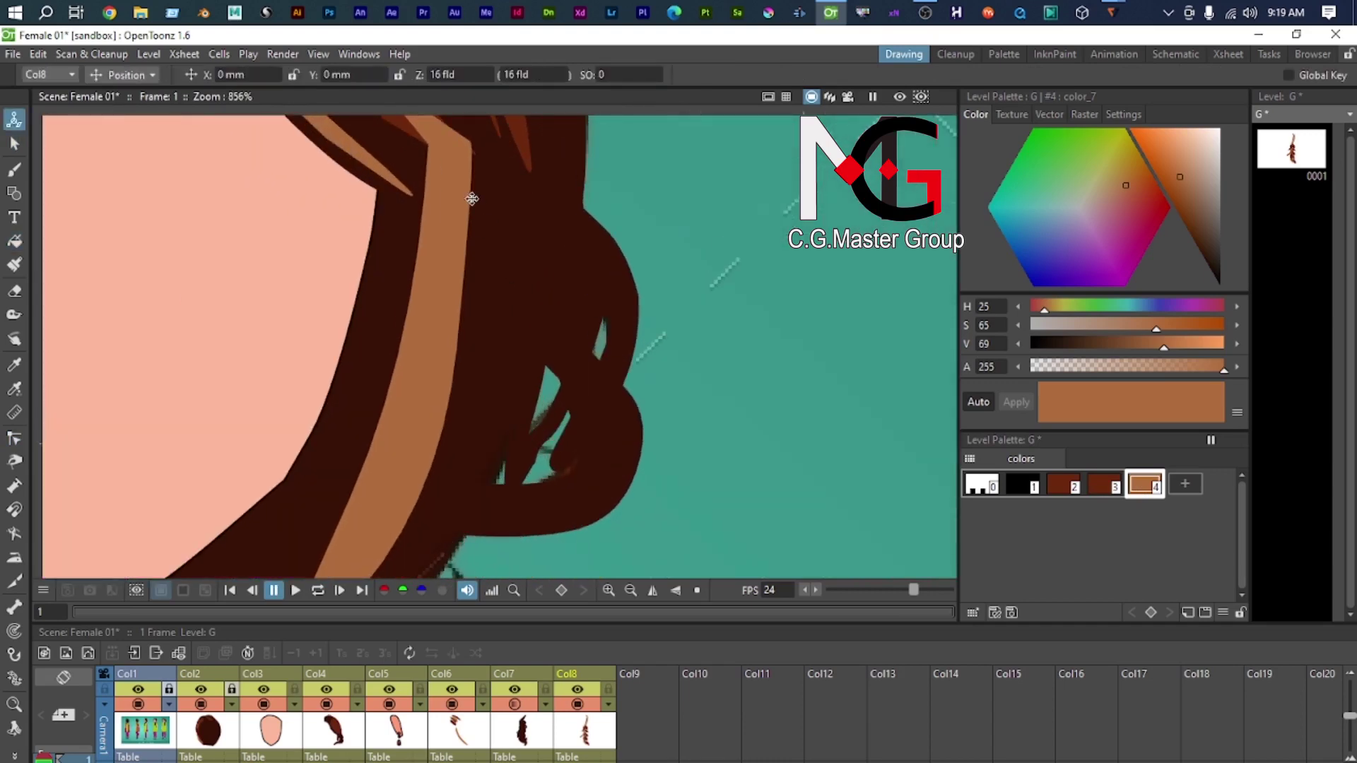
key(f)
key(c)
scroll(464, 411, up, 2)
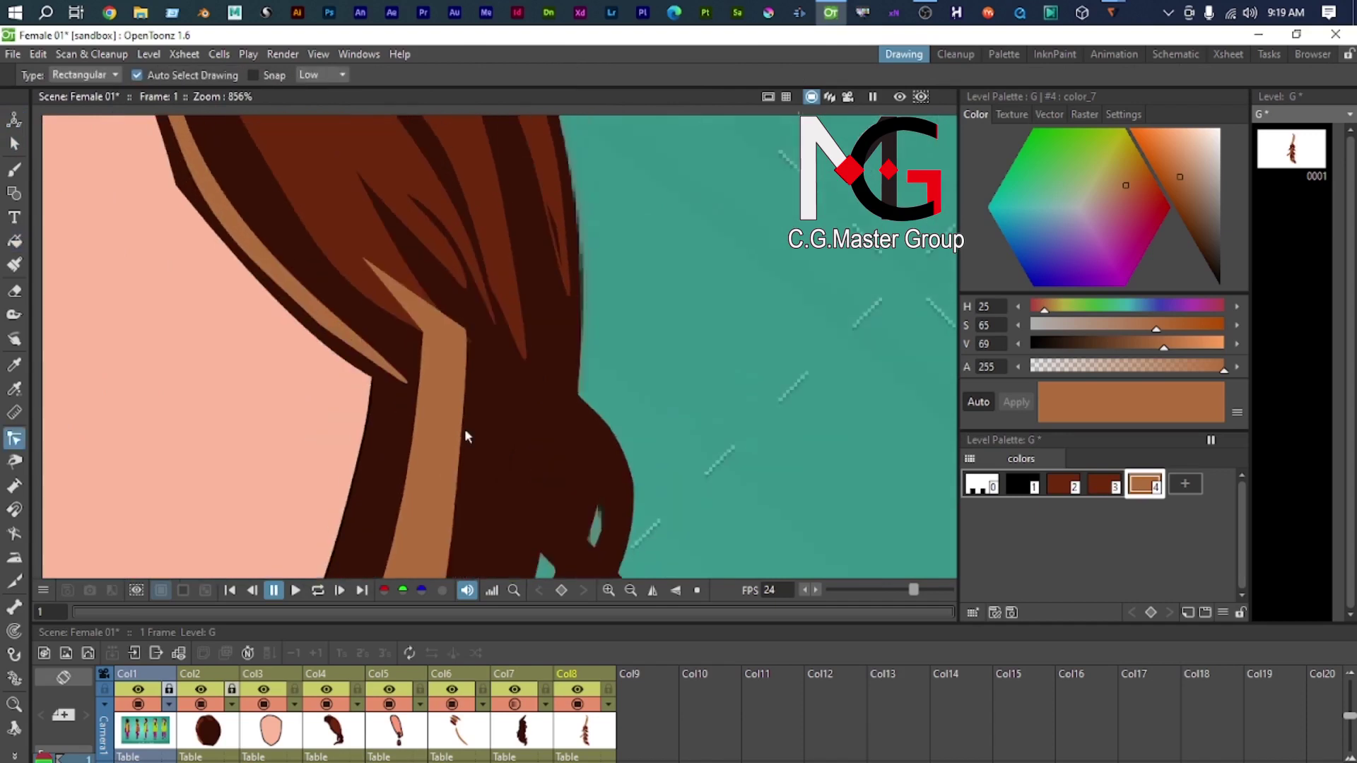
click(420, 382)
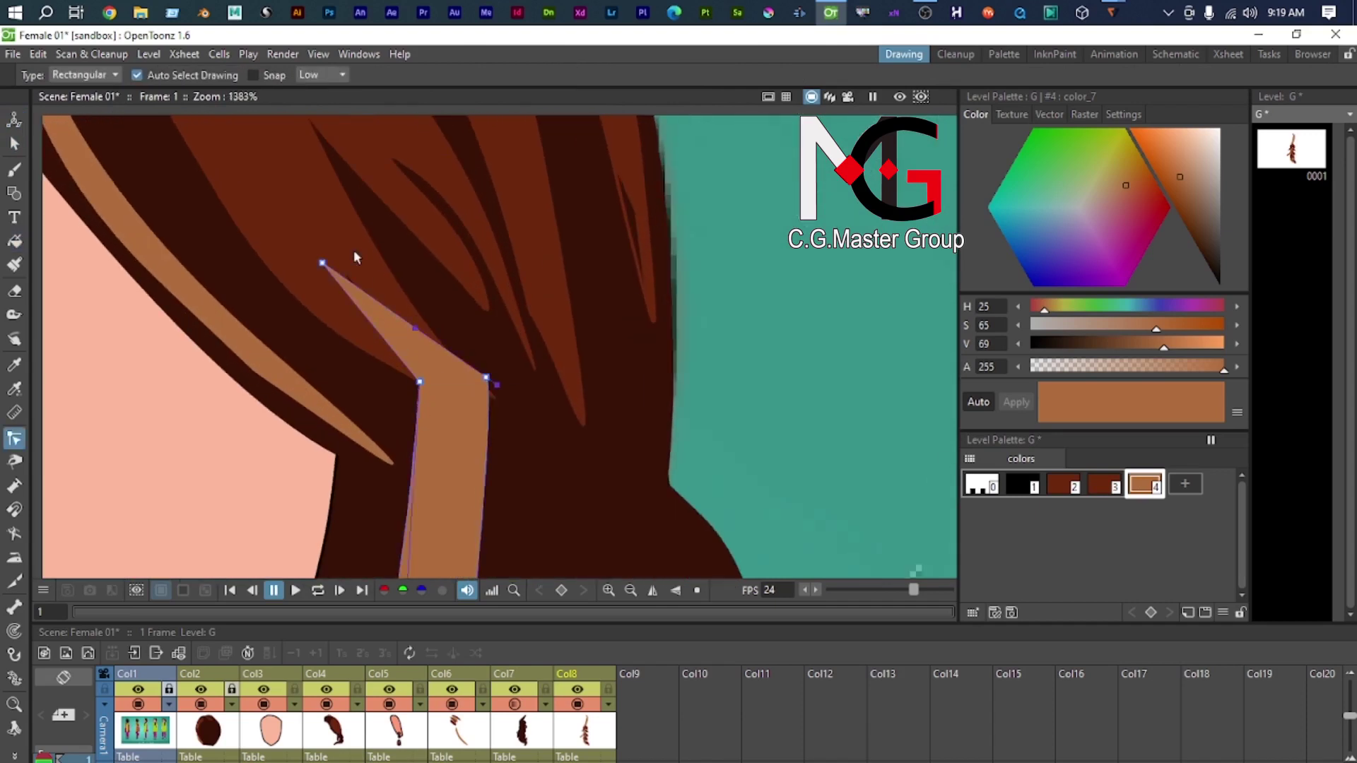
scroll(466, 393, down, 1)
click(340, 280)
mouse_move(339, 279)
mouse_down()
mouse_move(397, 325)
mouse_move(451, 419)
mouse_up()
drag(422, 338, 456, 395)
scroll(483, 392, down, 14)
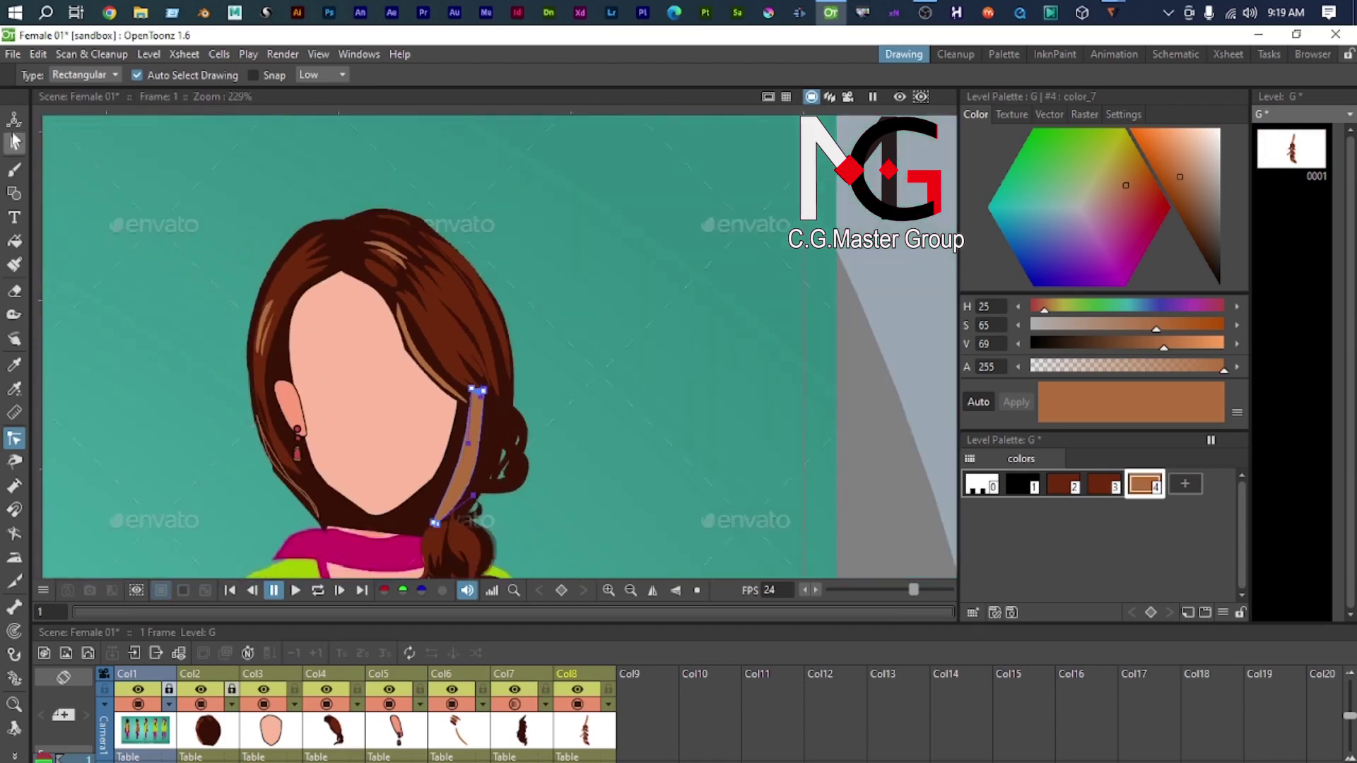
Step: Move the front hair highlight column after the braid and braid highlight columns so it becomes Col8
click(14, 143)
scroll(718, 475, down, 3)
scroll(637, 355, down, 3)
drag(637, 355, 575, 197)
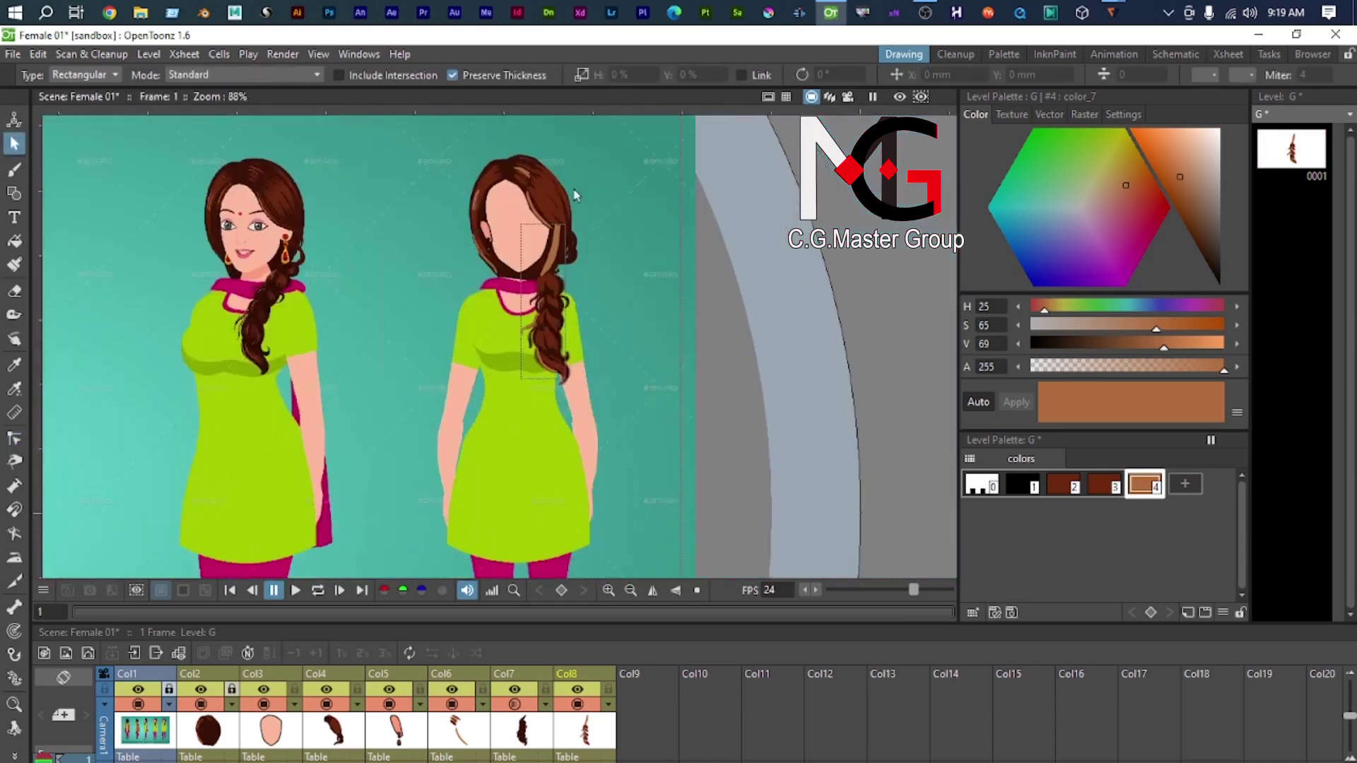
scroll(580, 275, down, 2)
scroll(575, 266, up, 8)
scroll(520, 380, down, 2)
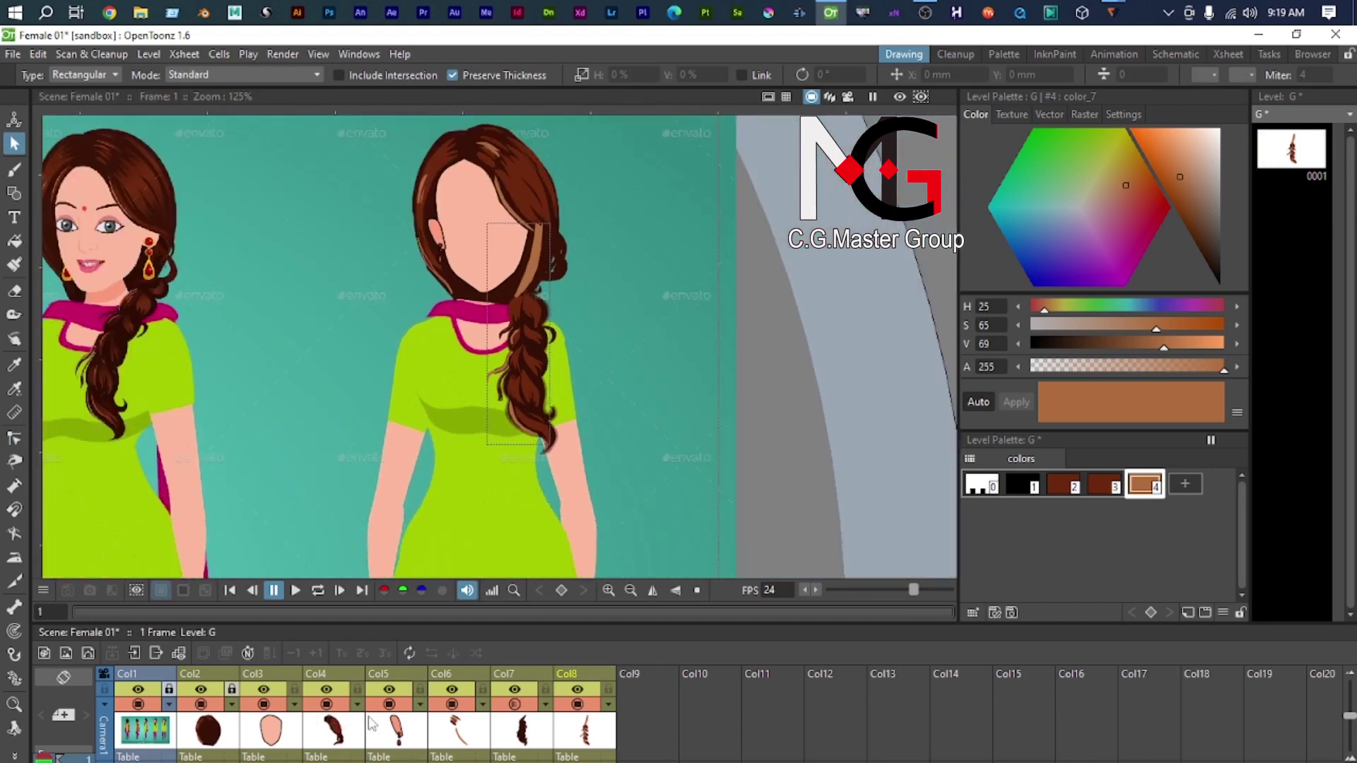
click(559, 737)
drag(448, 673, 613, 687)
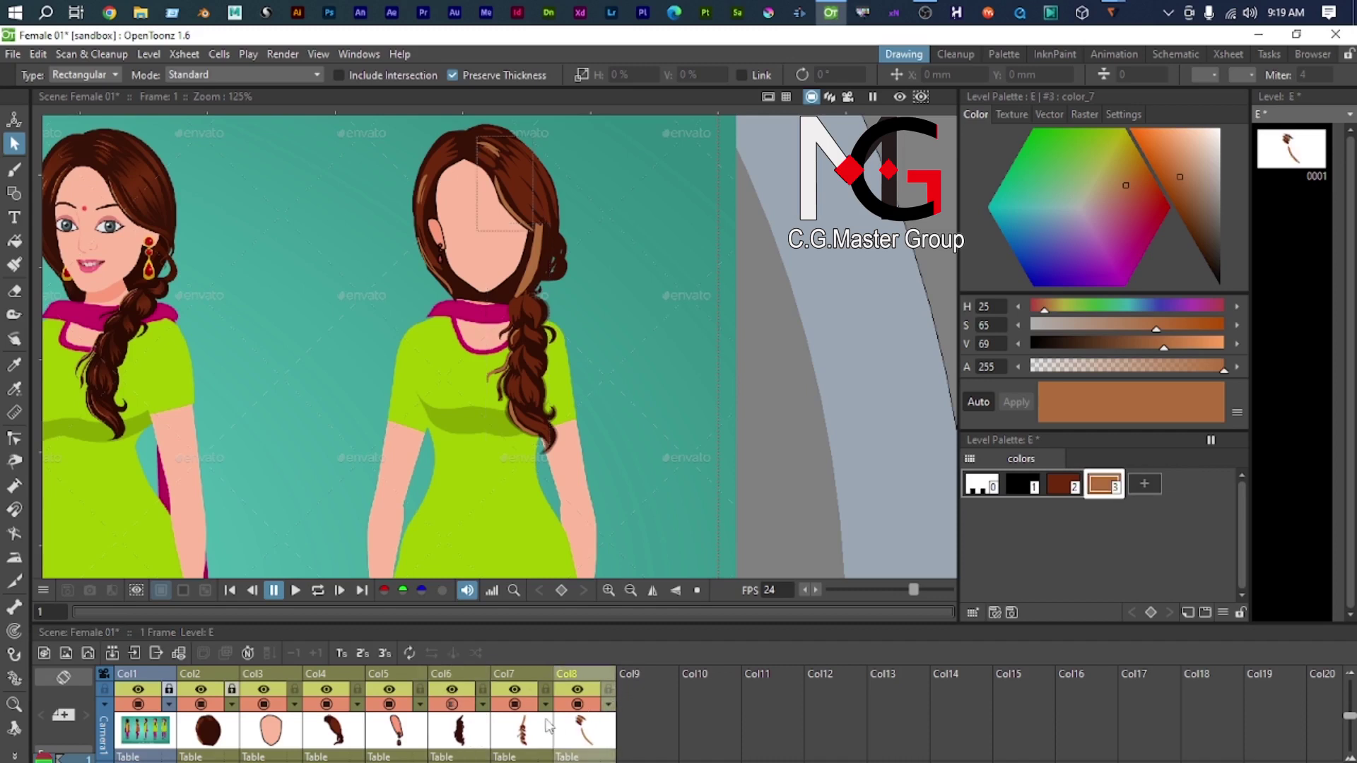
click(514, 689)
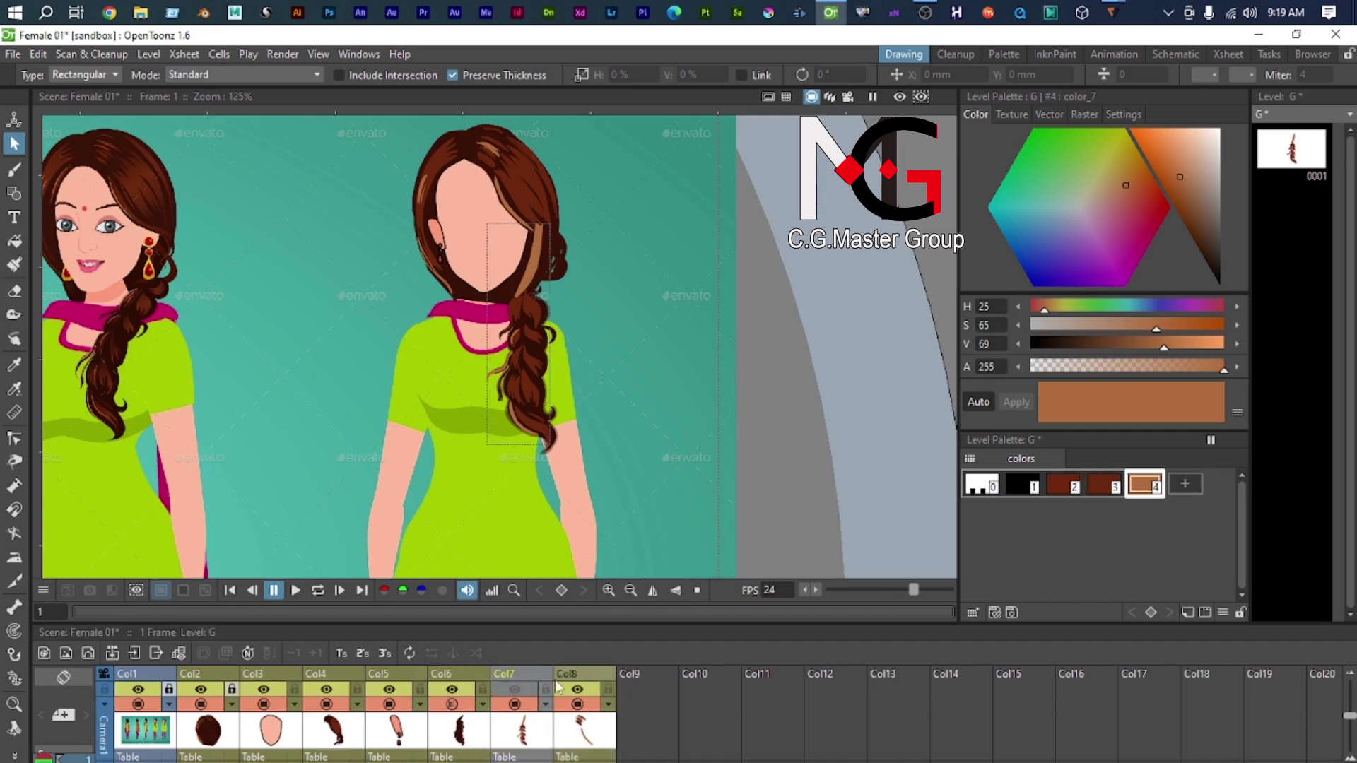
click(585, 673)
click(524, 687)
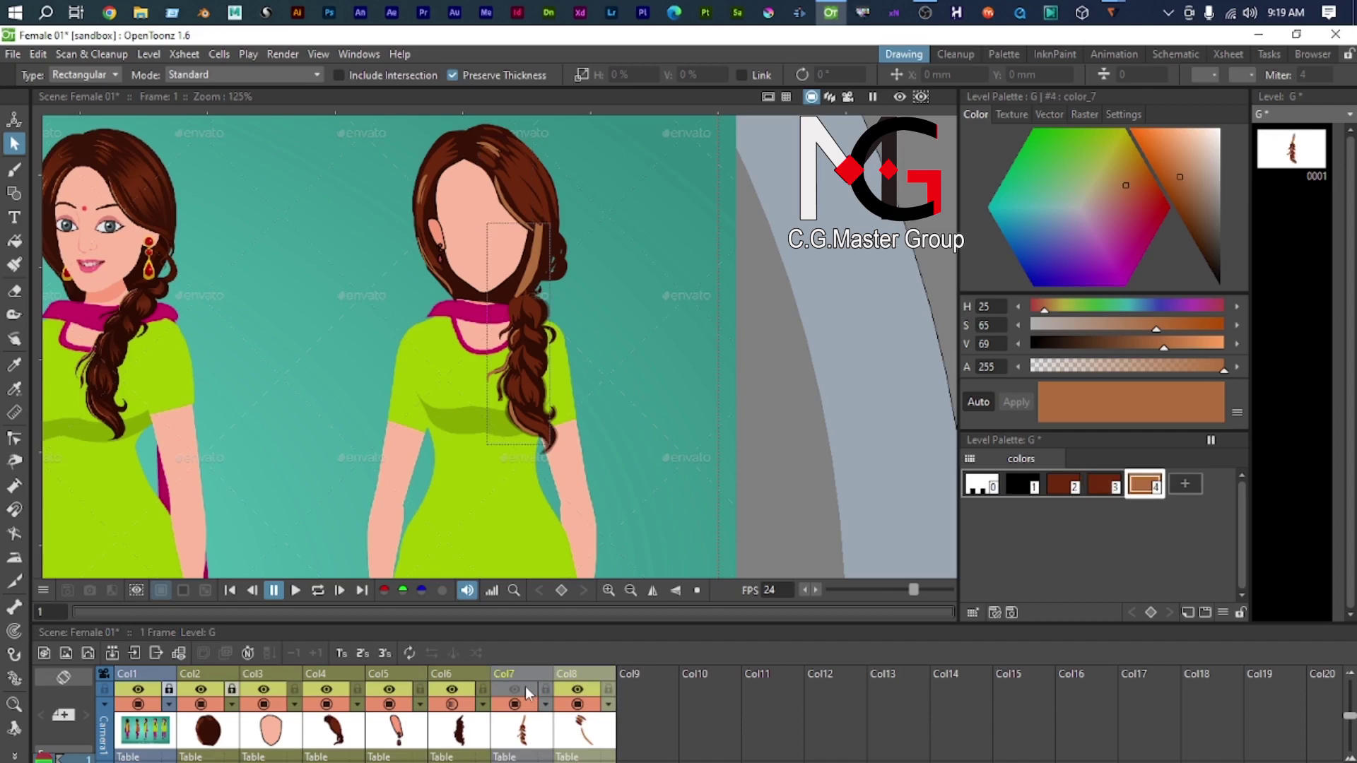
click(575, 676)
right_click(576, 676)
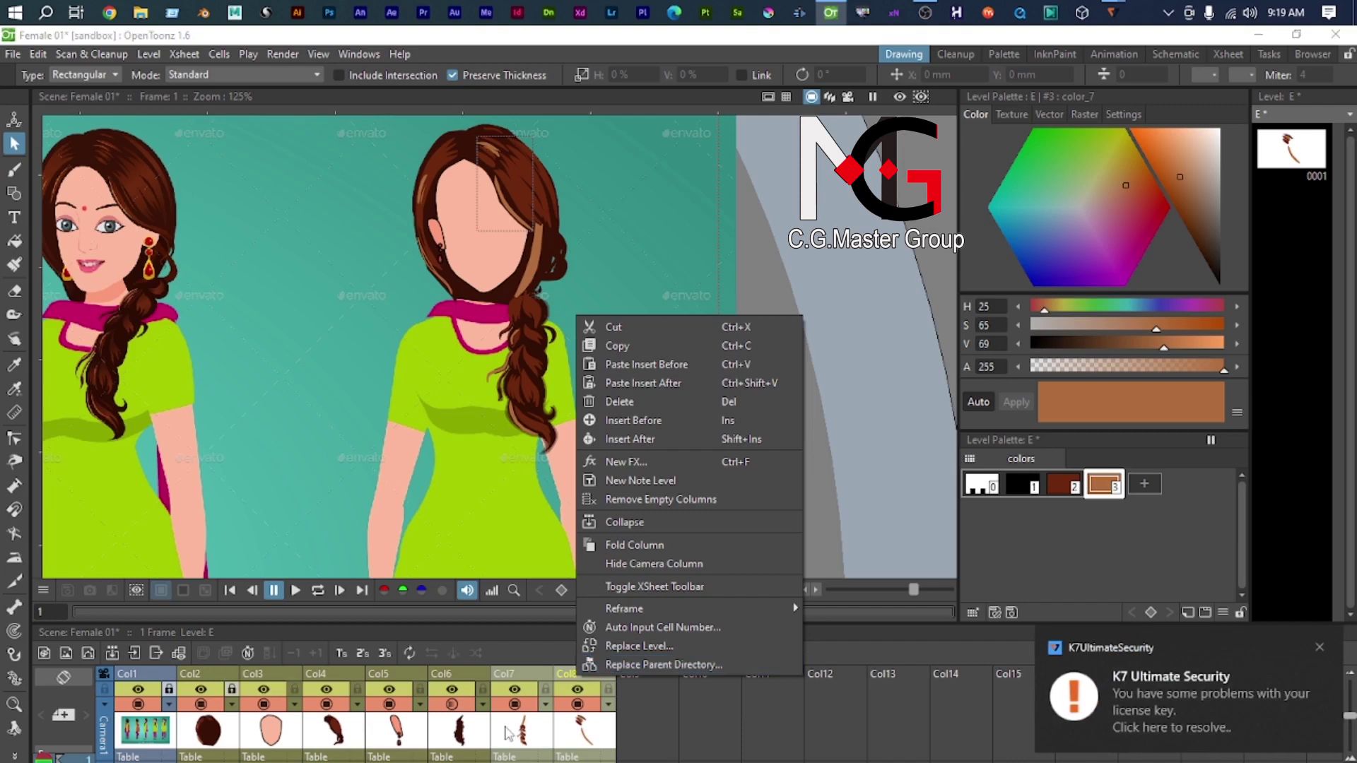
right_click(539, 743)
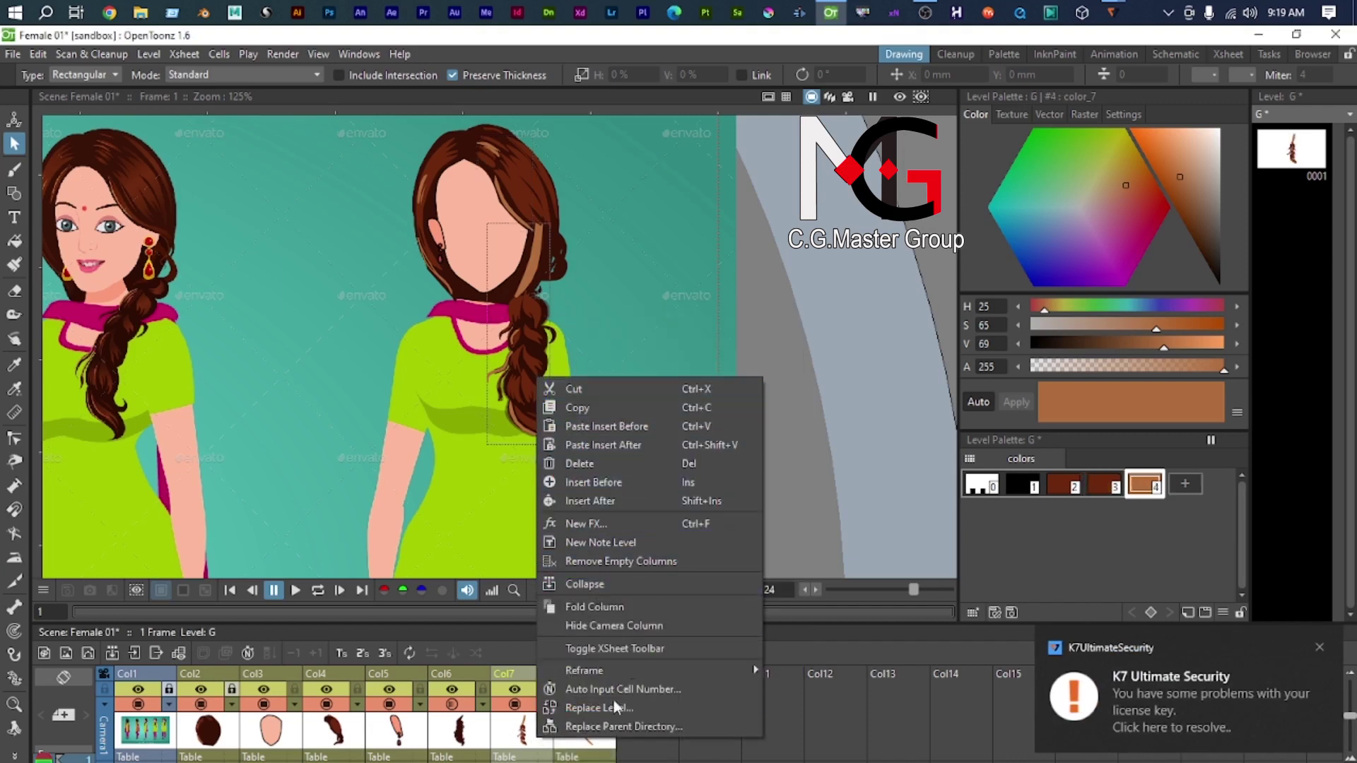
click(594, 752)
scroll(449, 288, down, 4)
drag(463, 315, 528, 280)
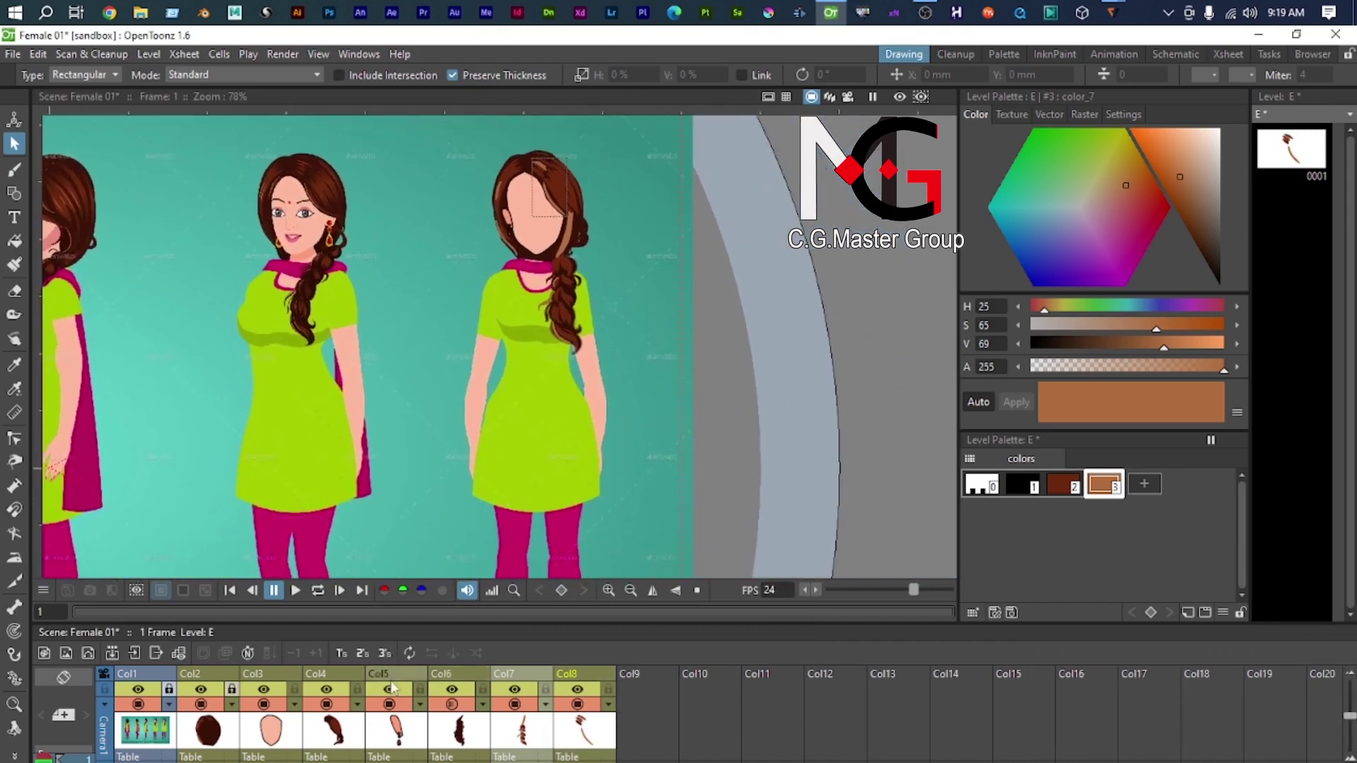
Step: Lower the face column's opacity to 33% and the back hair column's opacity to 43% to reveal the reference facial features
click(274, 722)
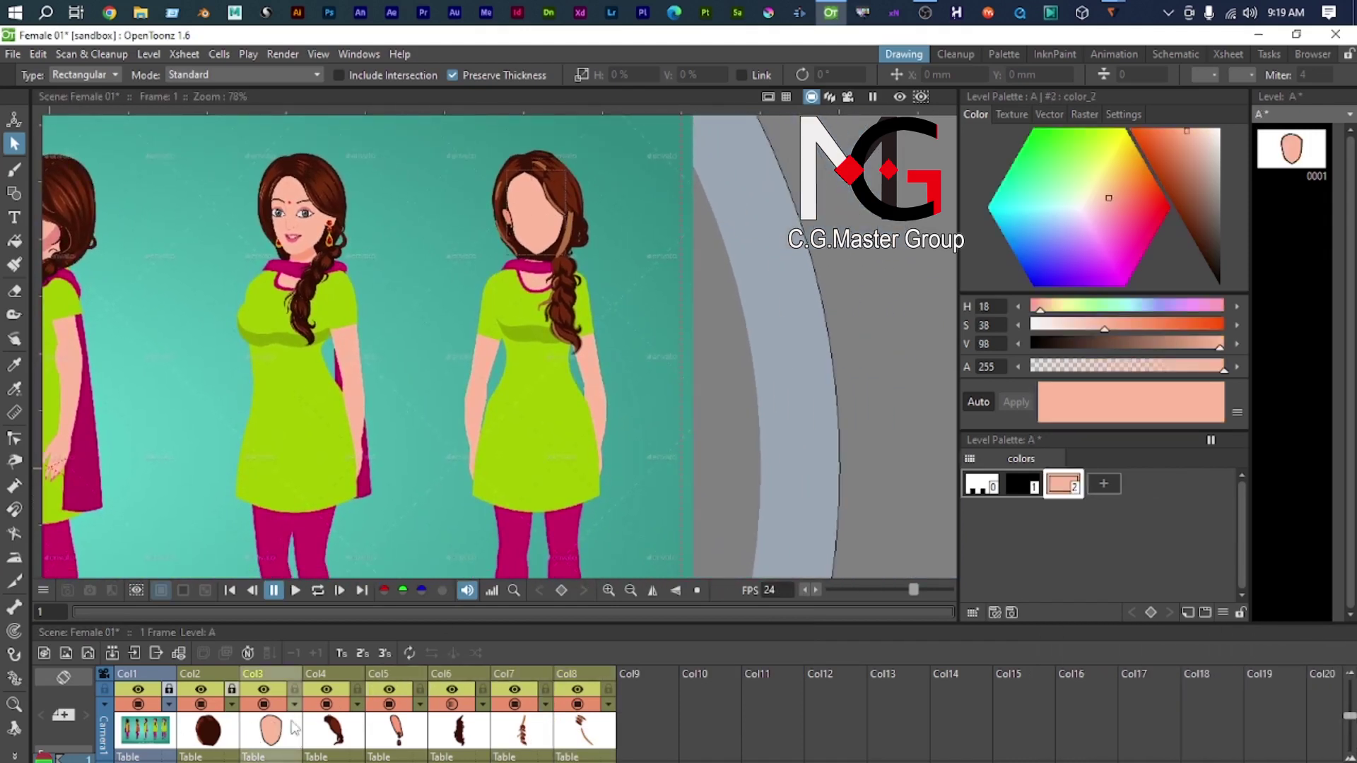
click(294, 705)
drag(412, 723, 360, 722)
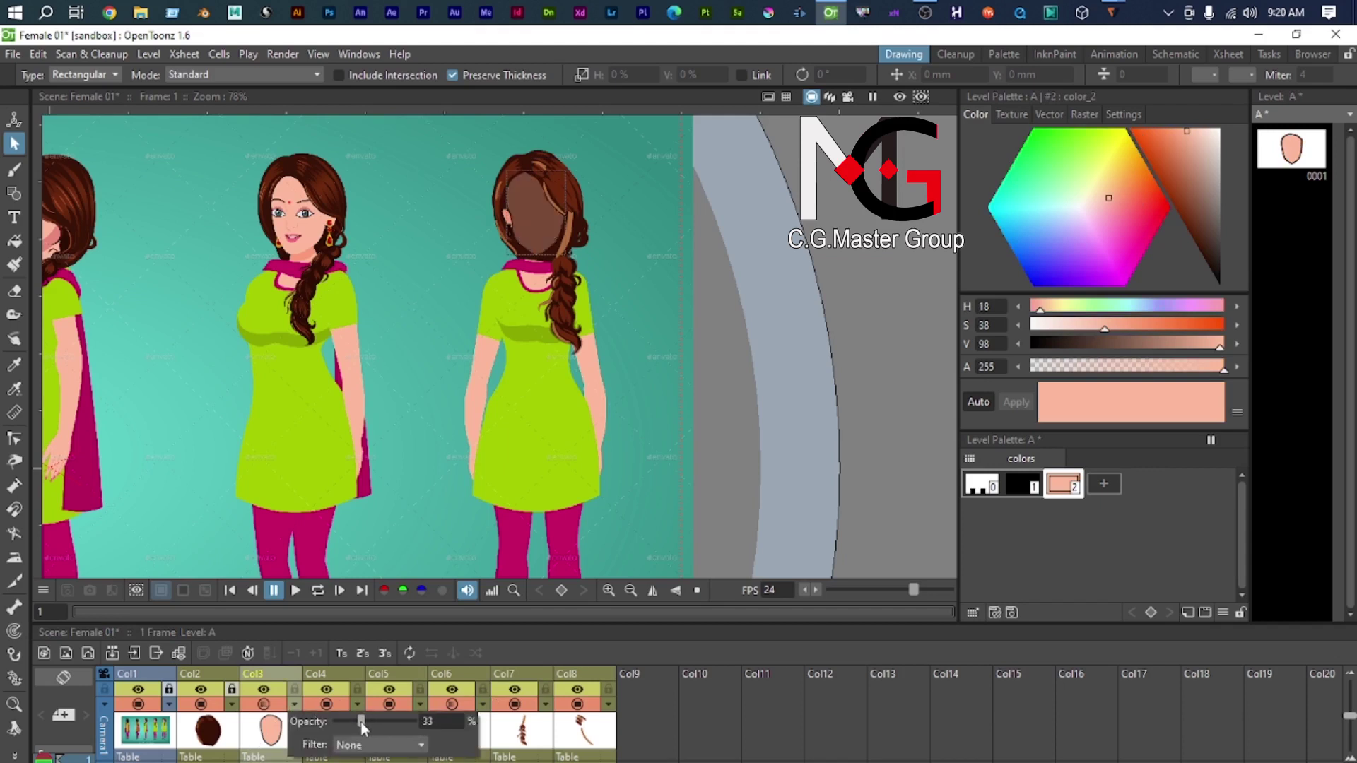
click(227, 735)
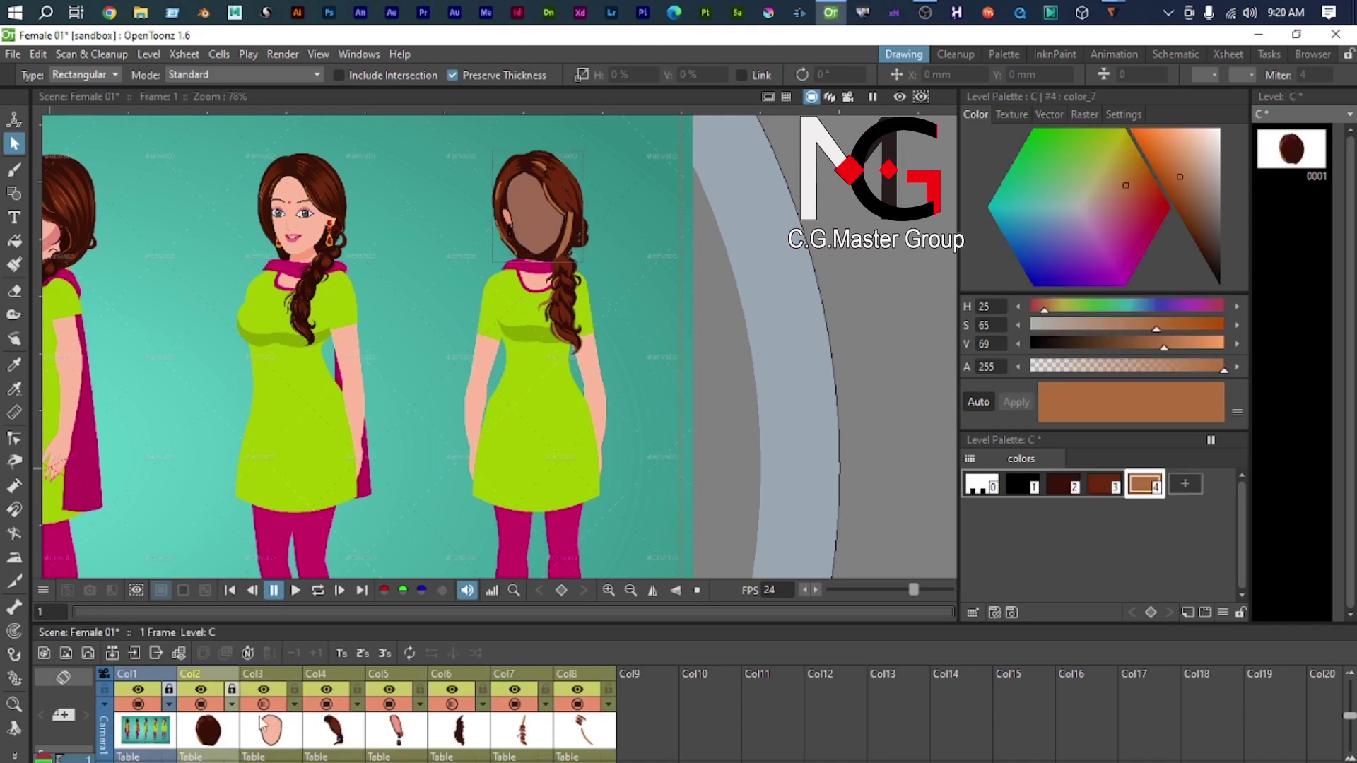
click(232, 705)
mouse_move(327, 730)
mouse_down()
mouse_move(353, 728)
mouse_move(306, 728)
mouse_up()
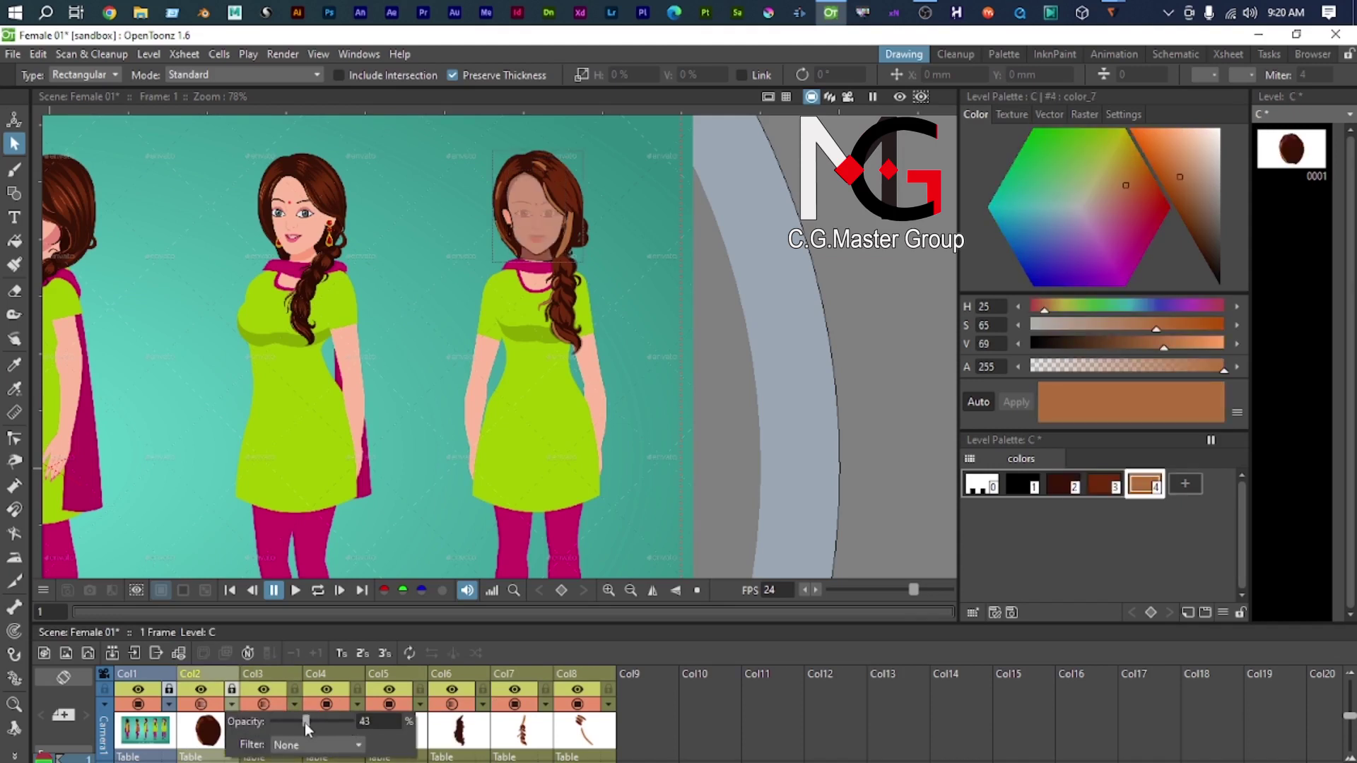
Step: Create a new one-frame Toonz Vector Level in Col9 for the facial features
click(650, 706)
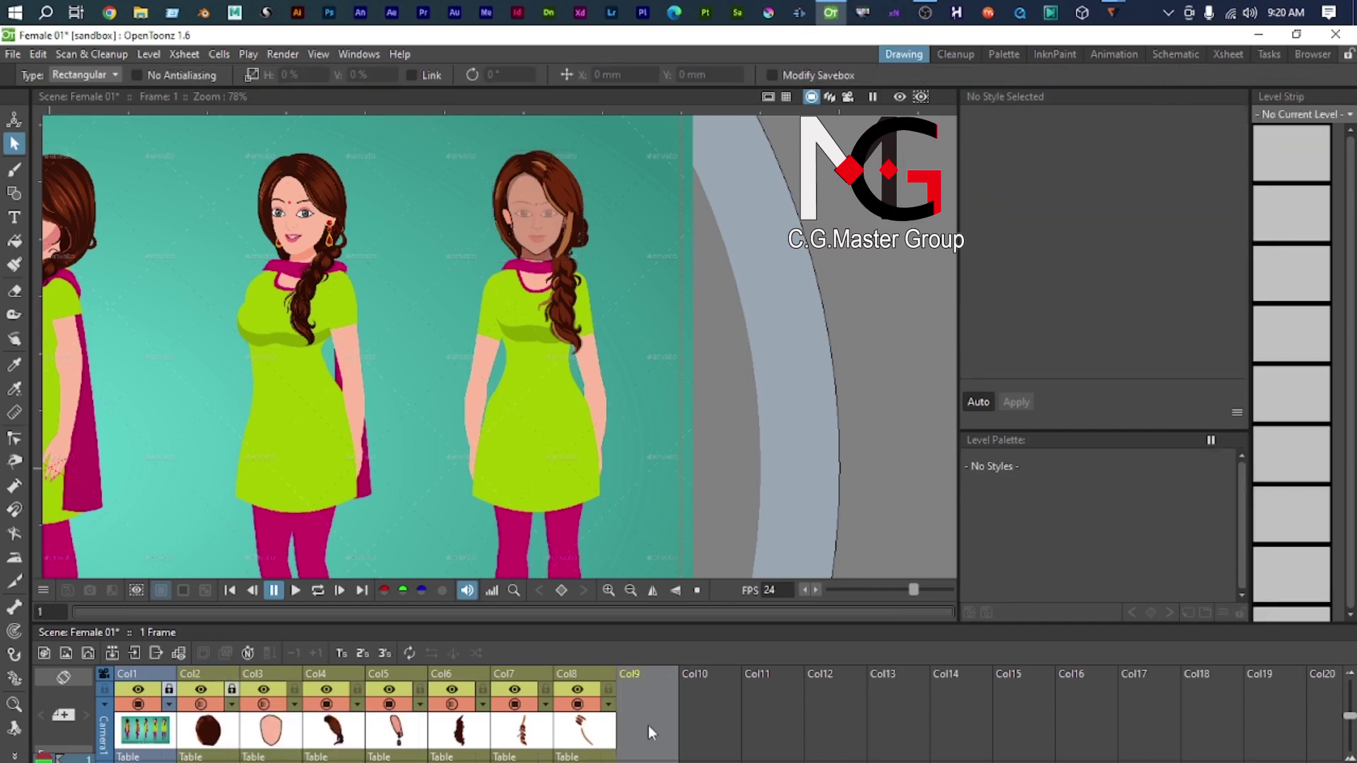
scroll(463, 283, up, 2)
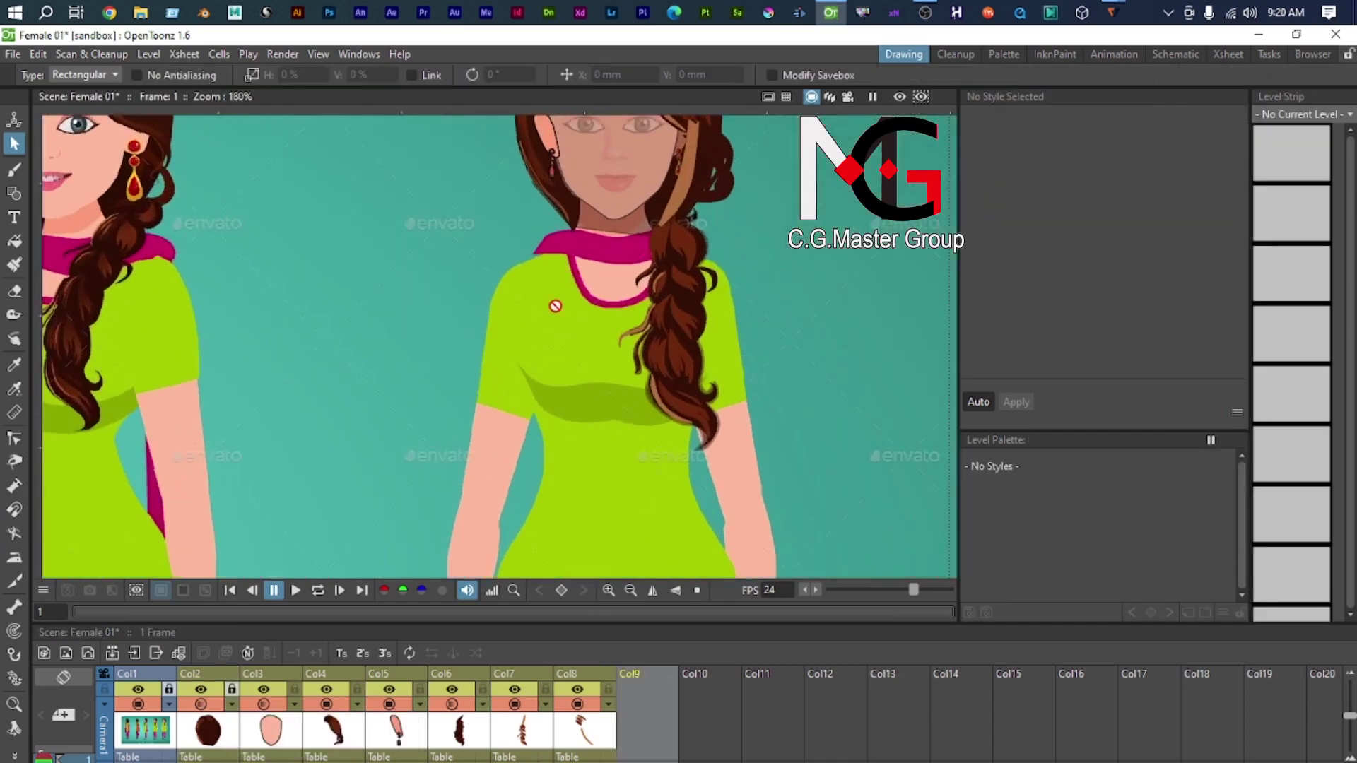
scroll(371, 351, up, 2)
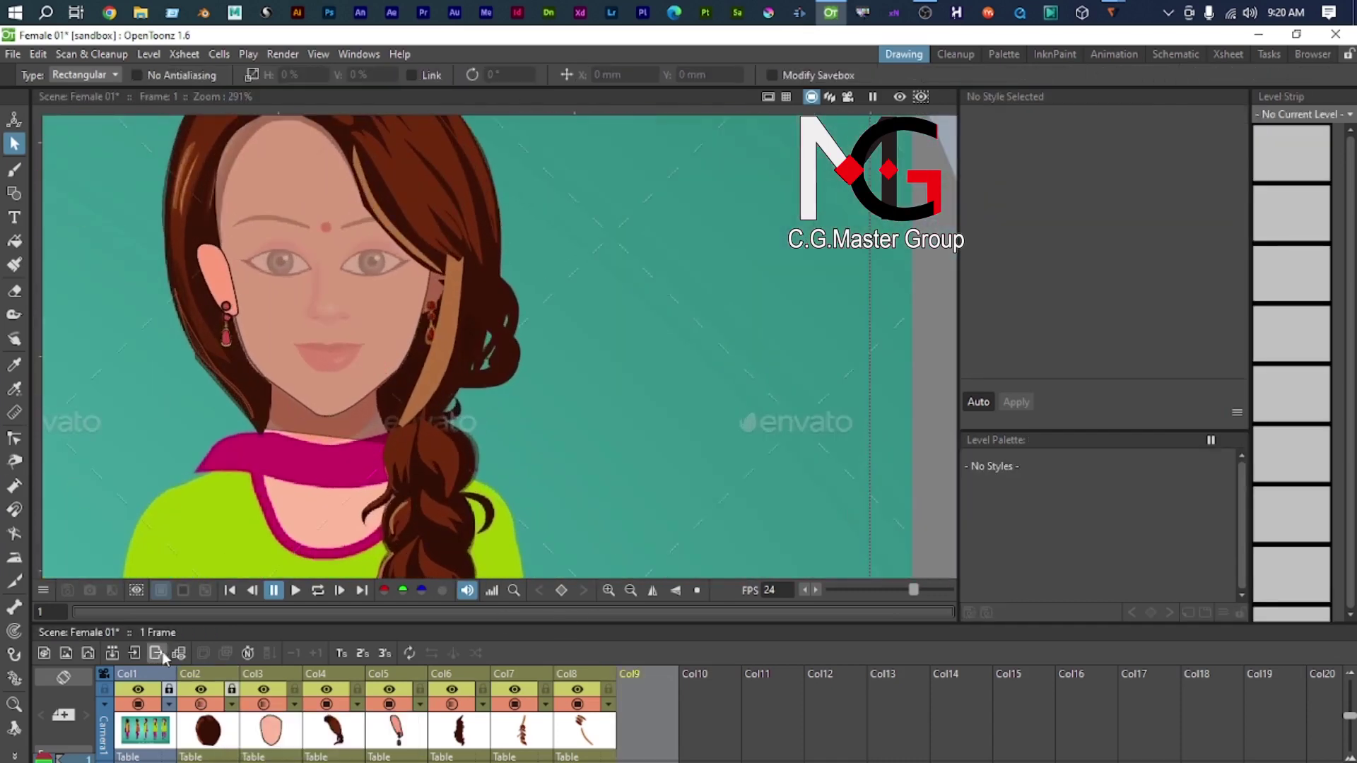
click(89, 653)
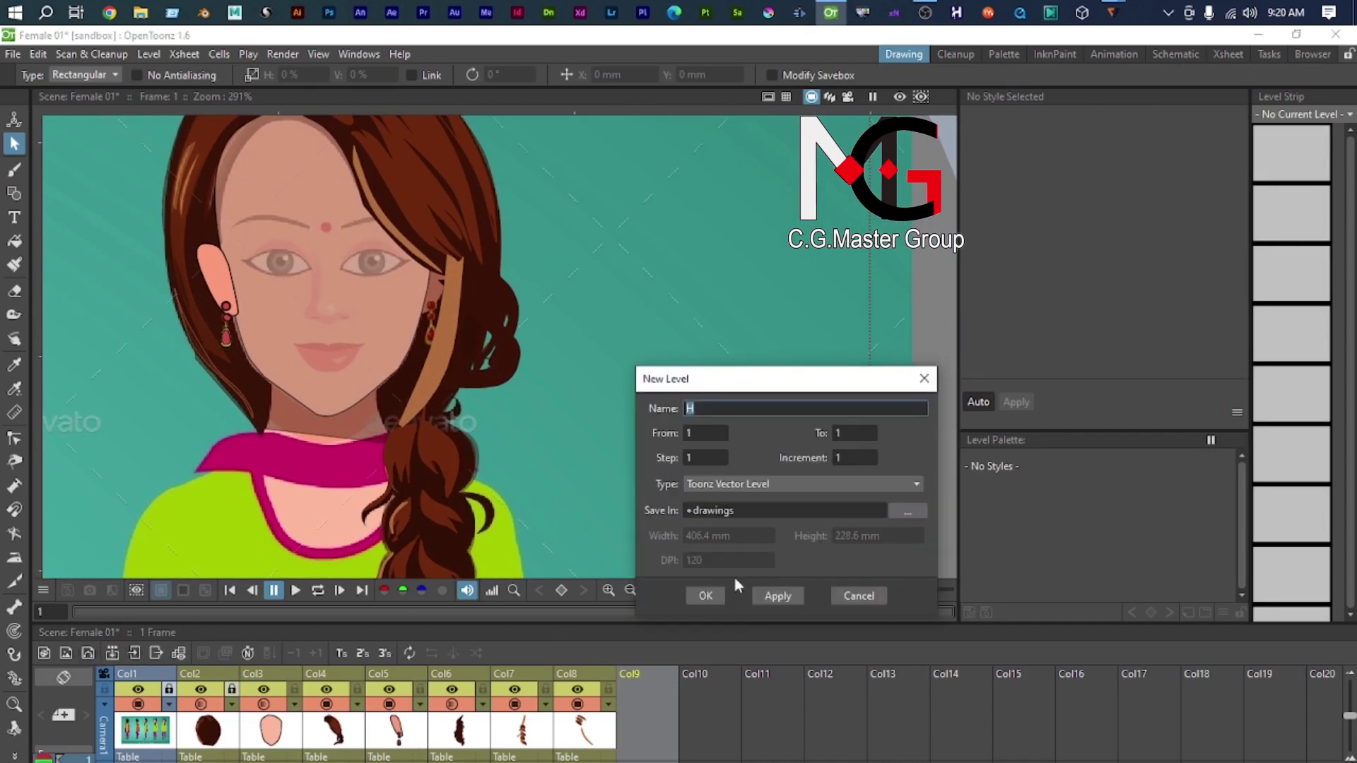
click(705, 595)
scroll(545, 327, up, 2)
scroll(547, 353, up, 3)
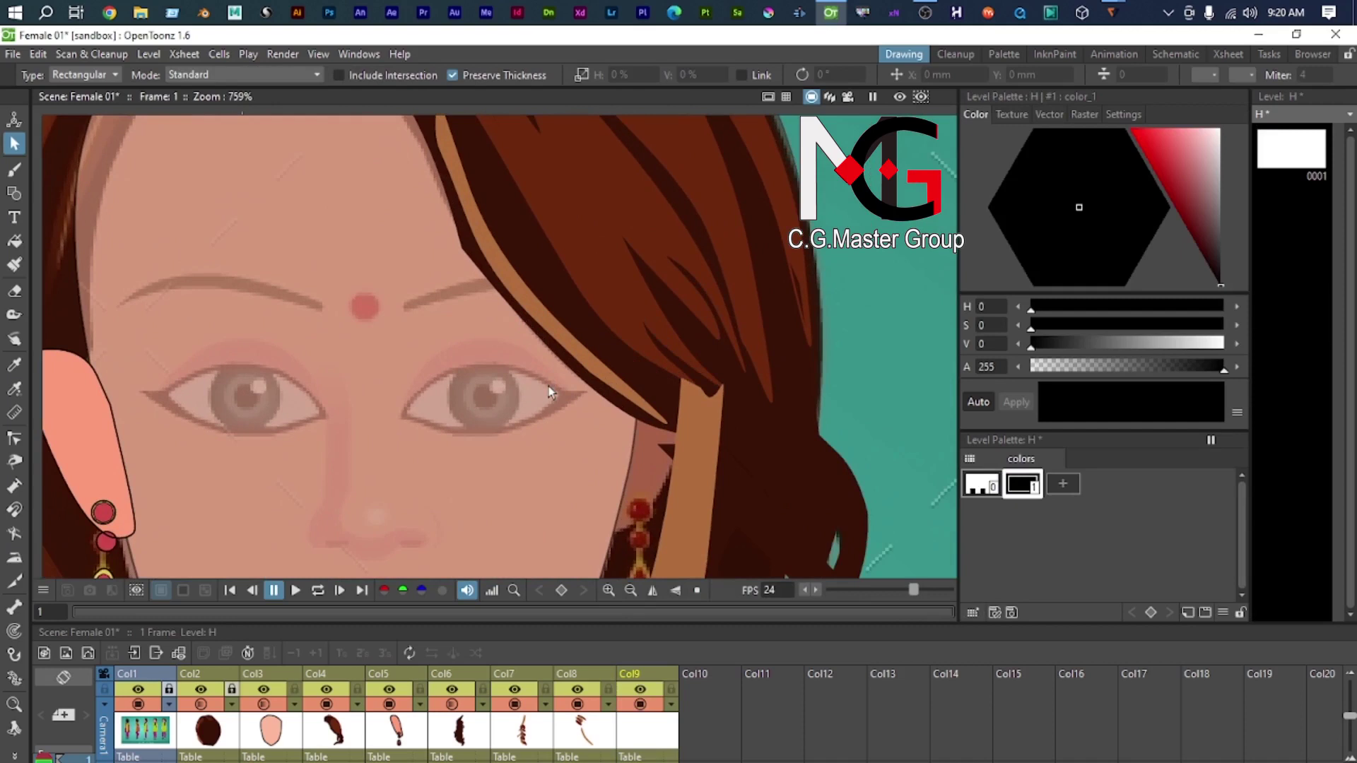
Step: Trace the right-hand eye's outline as a closed Polyline shape, including its pointed outer corner
key(g)
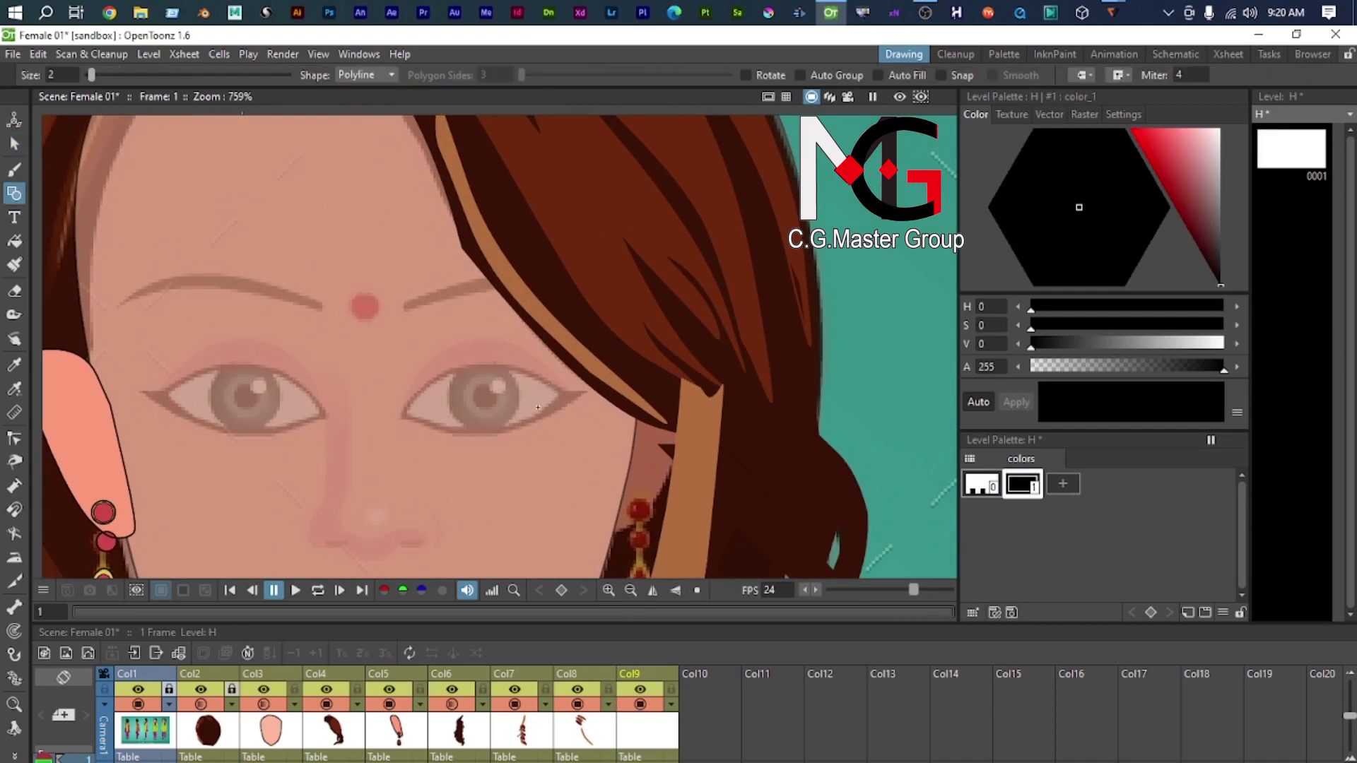
scroll(548, 385, up, 1)
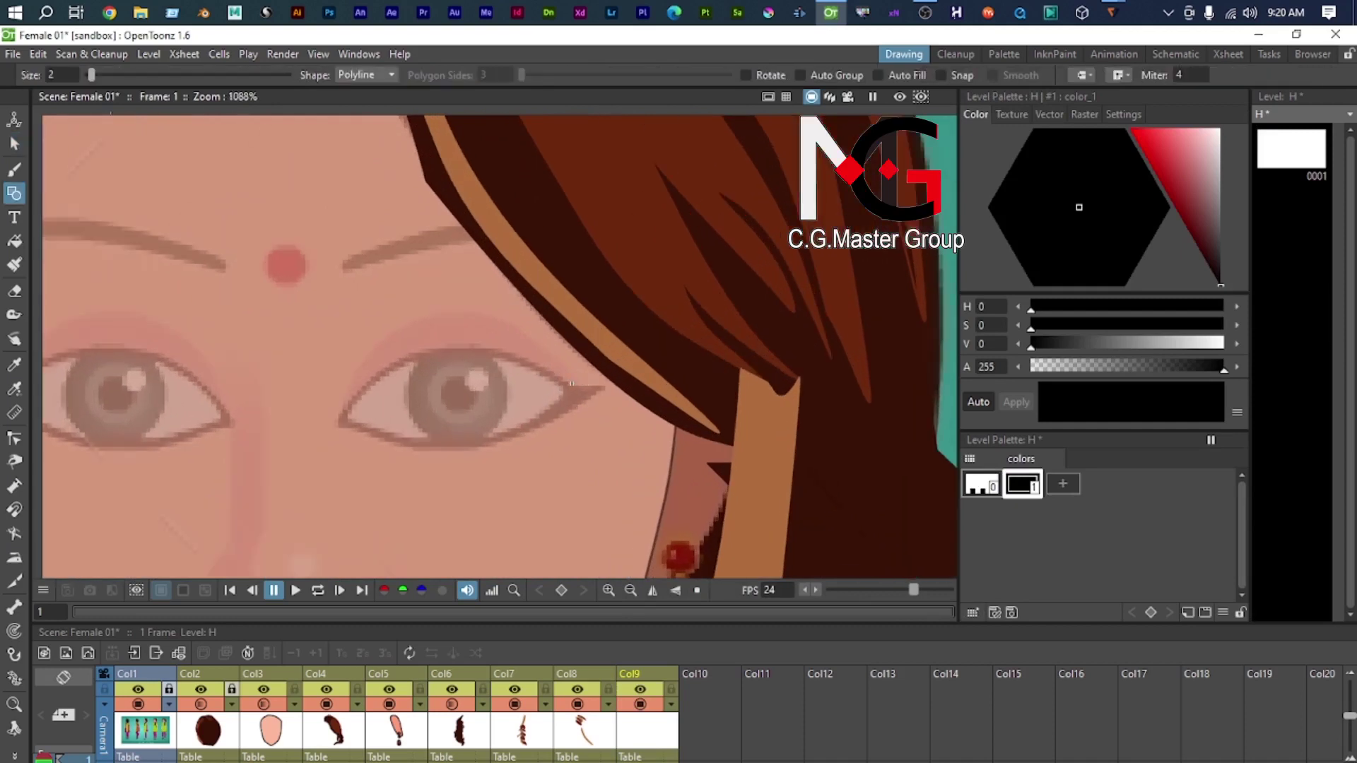
click(924, 12)
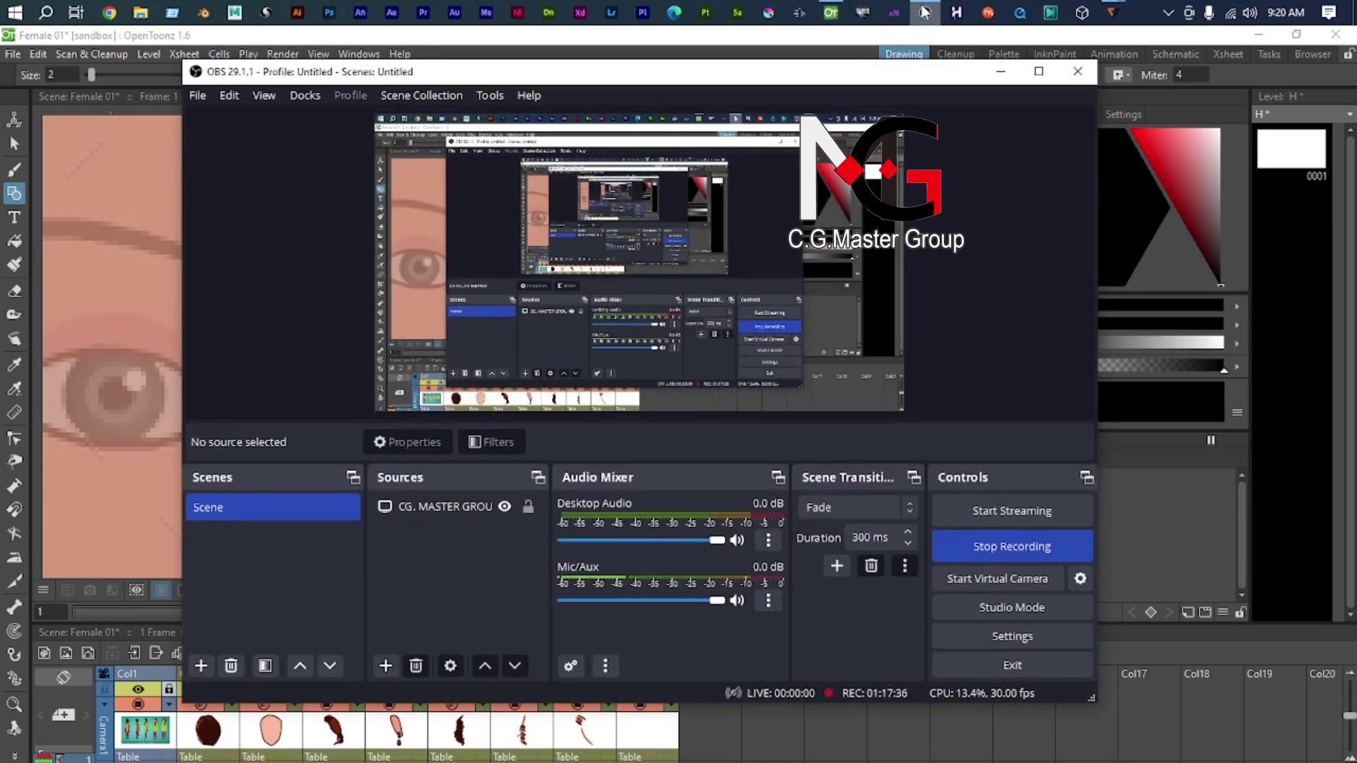
click(924, 12)
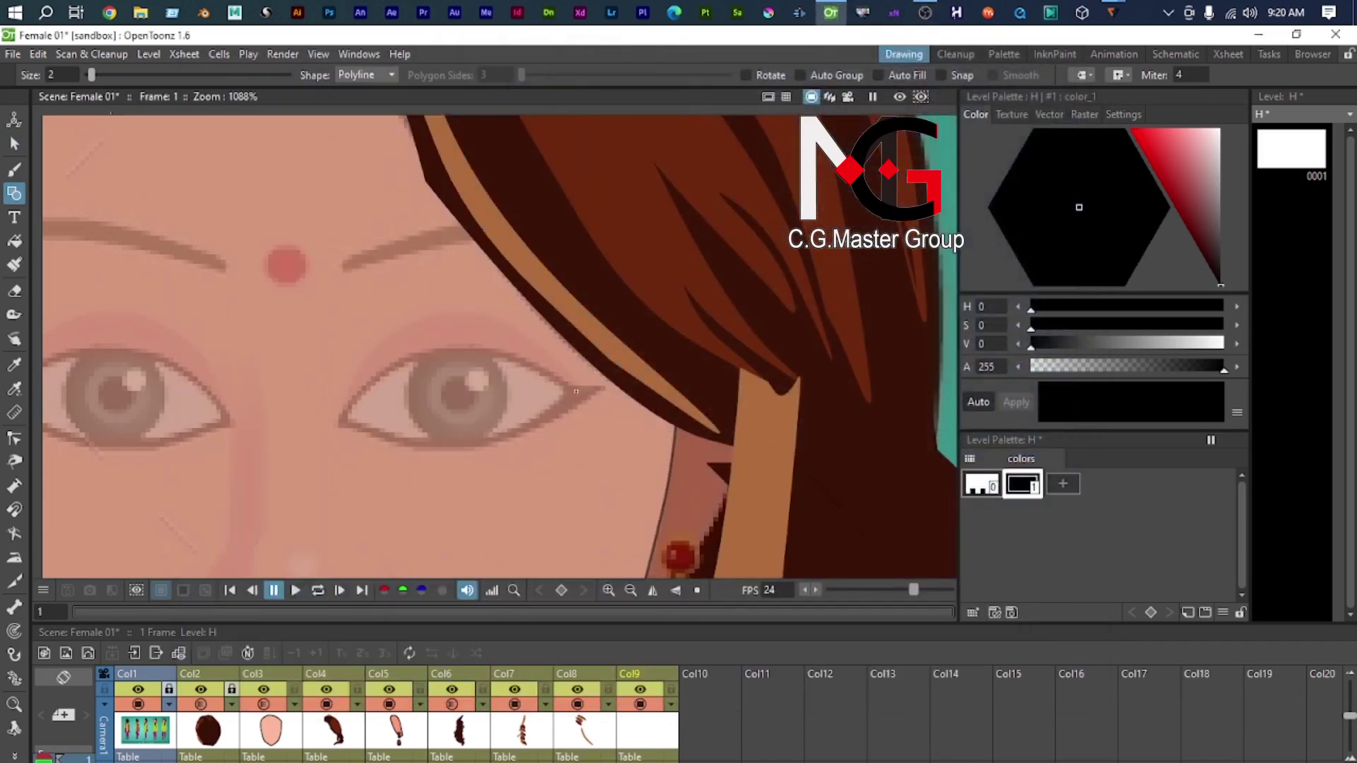
drag(342, 417, 259, 499)
key(ctrl+z)
drag(436, 349, 363, 350)
click(339, 427)
drag(418, 449, 443, 464)
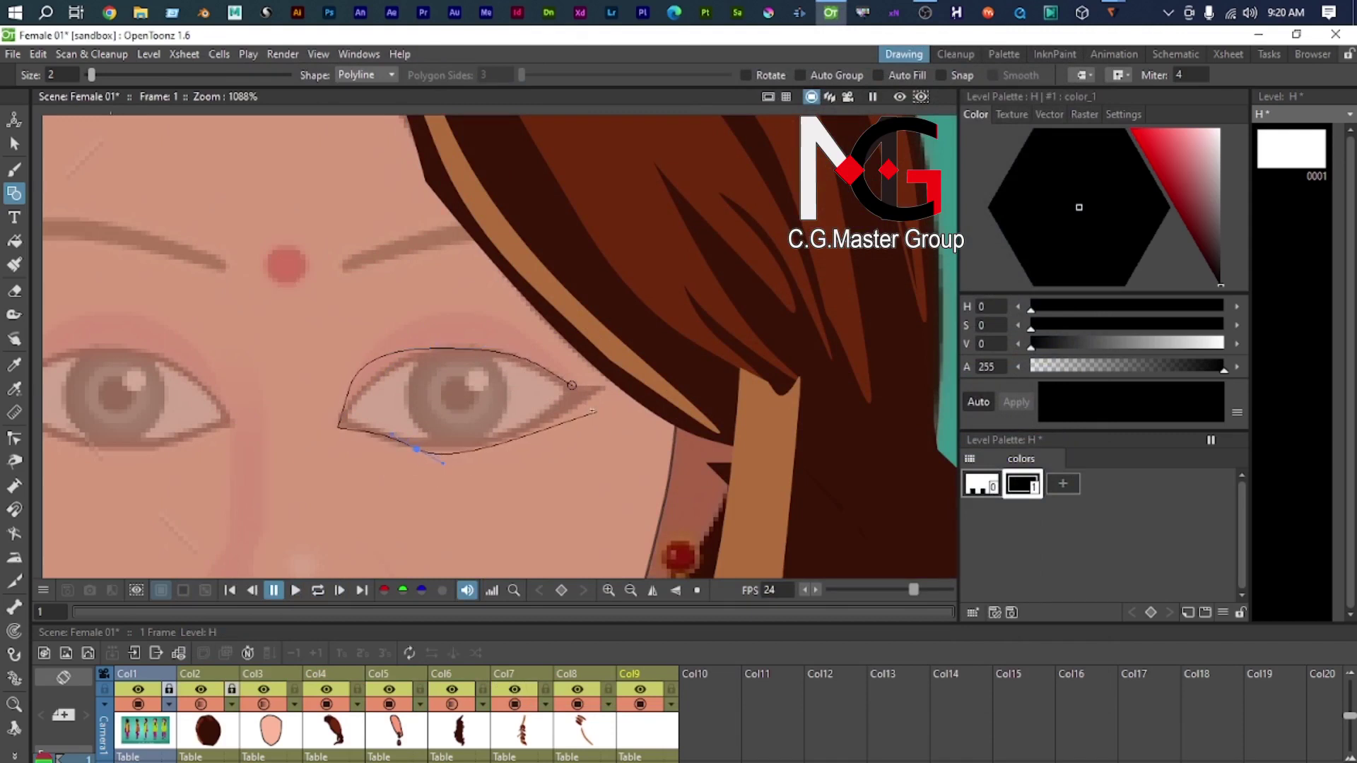
drag(573, 409, 602, 392)
click(572, 385)
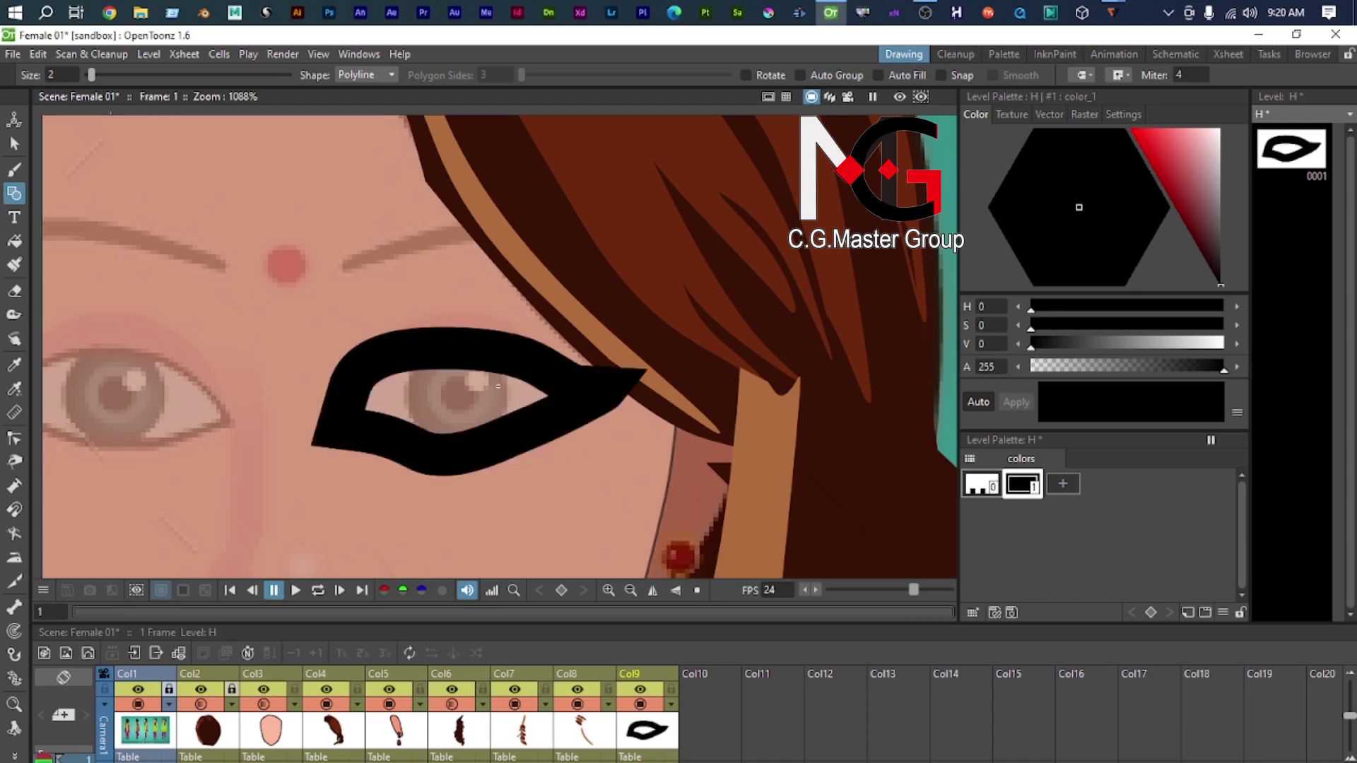
Step: Reduce the eye outline's stroke thickness to 0.01
key(s)
click(497, 431)
mouse_move(634, 484)
mouse_down()
mouse_move(605, 460)
mouse_move(593, 467)
mouse_up()
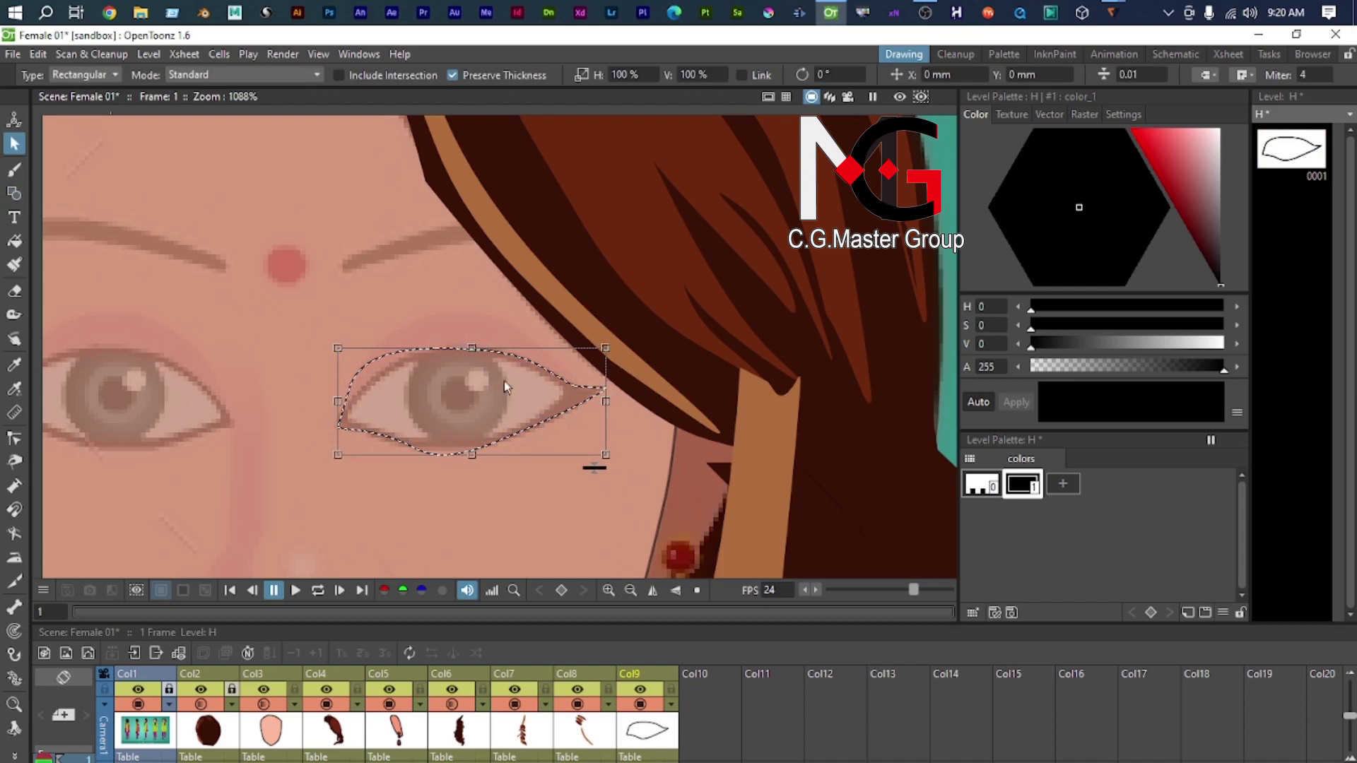
Step: Adjust the curve handles of the eye outline's upper lid and lower lid to follow the reference eye
key(c)
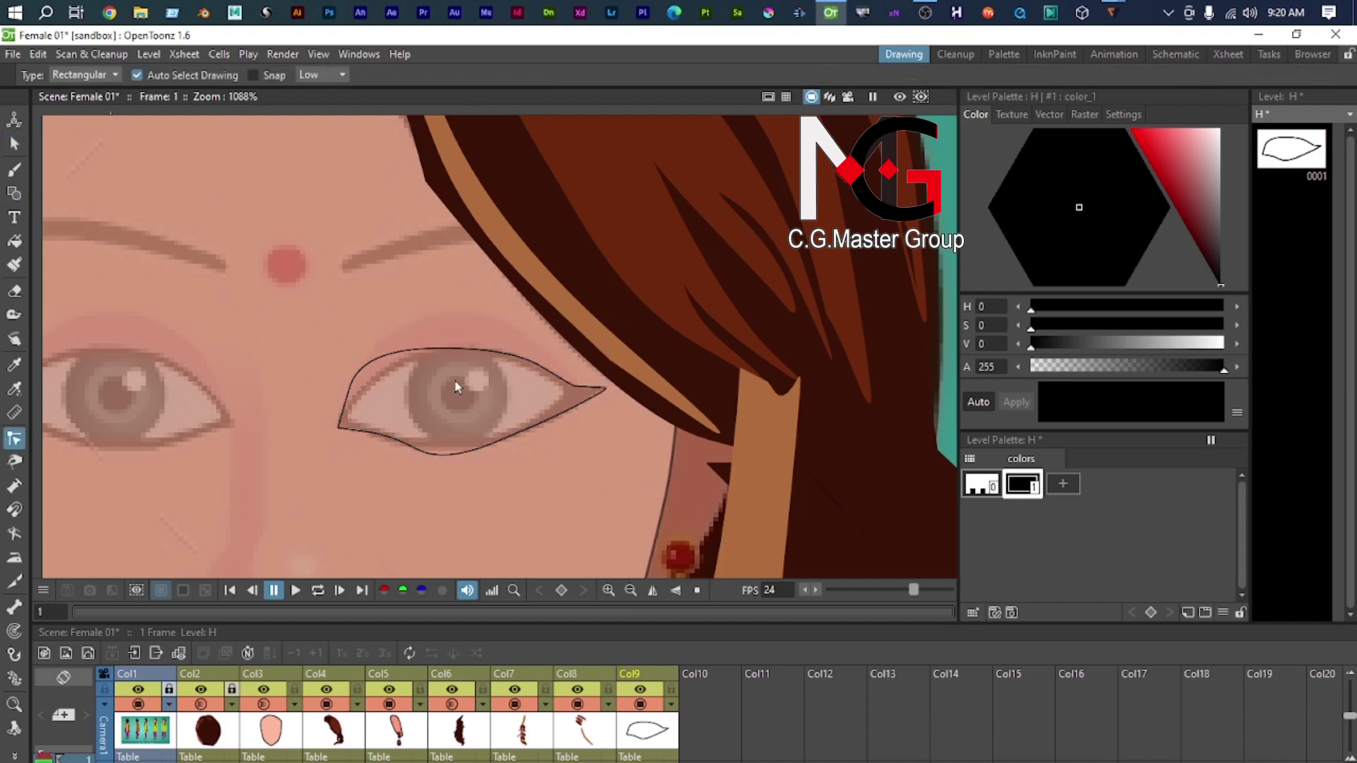
click(359, 372)
scroll(359, 372, up, 1)
drag(362, 343, 413, 341)
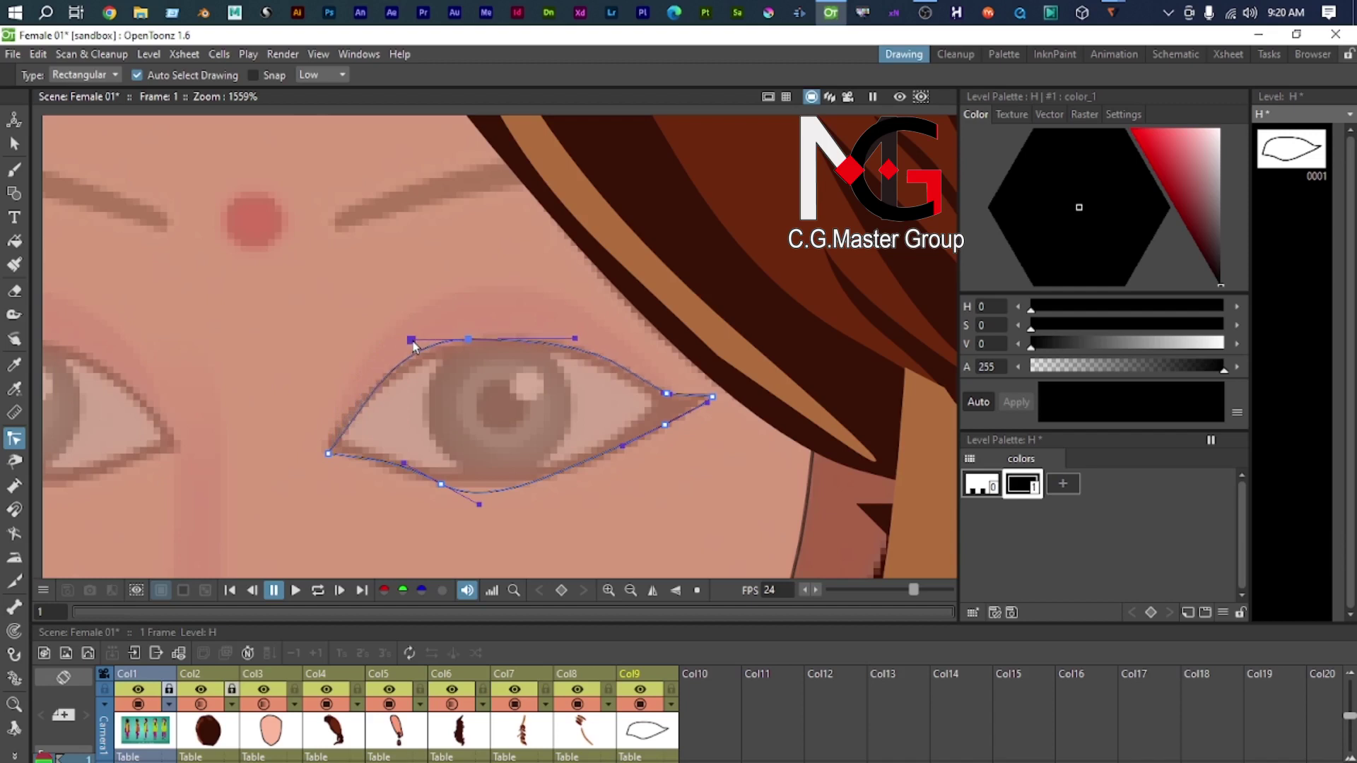
mouse_move(479, 504)
mouse_down()
mouse_move(488, 496)
mouse_move(447, 489)
mouse_move(492, 499)
mouse_up()
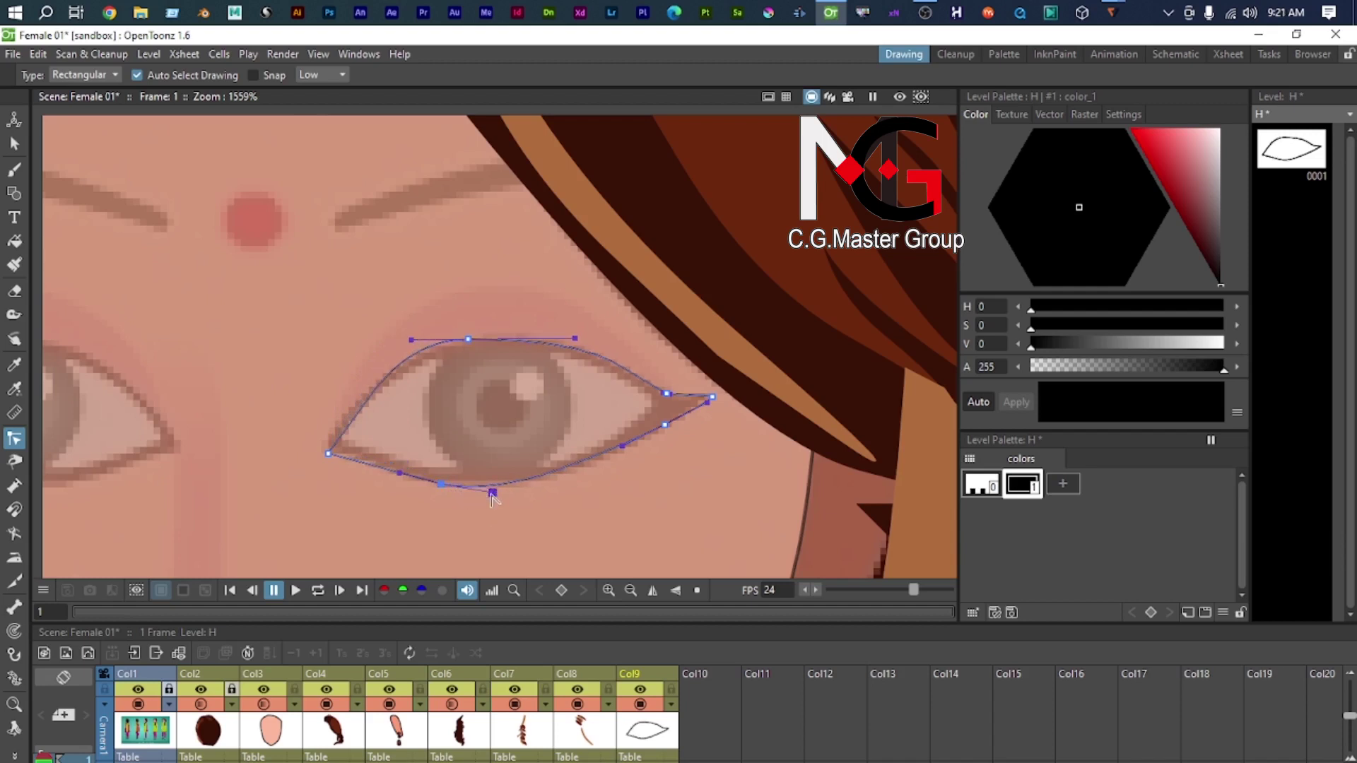
drag(622, 452, 615, 460)
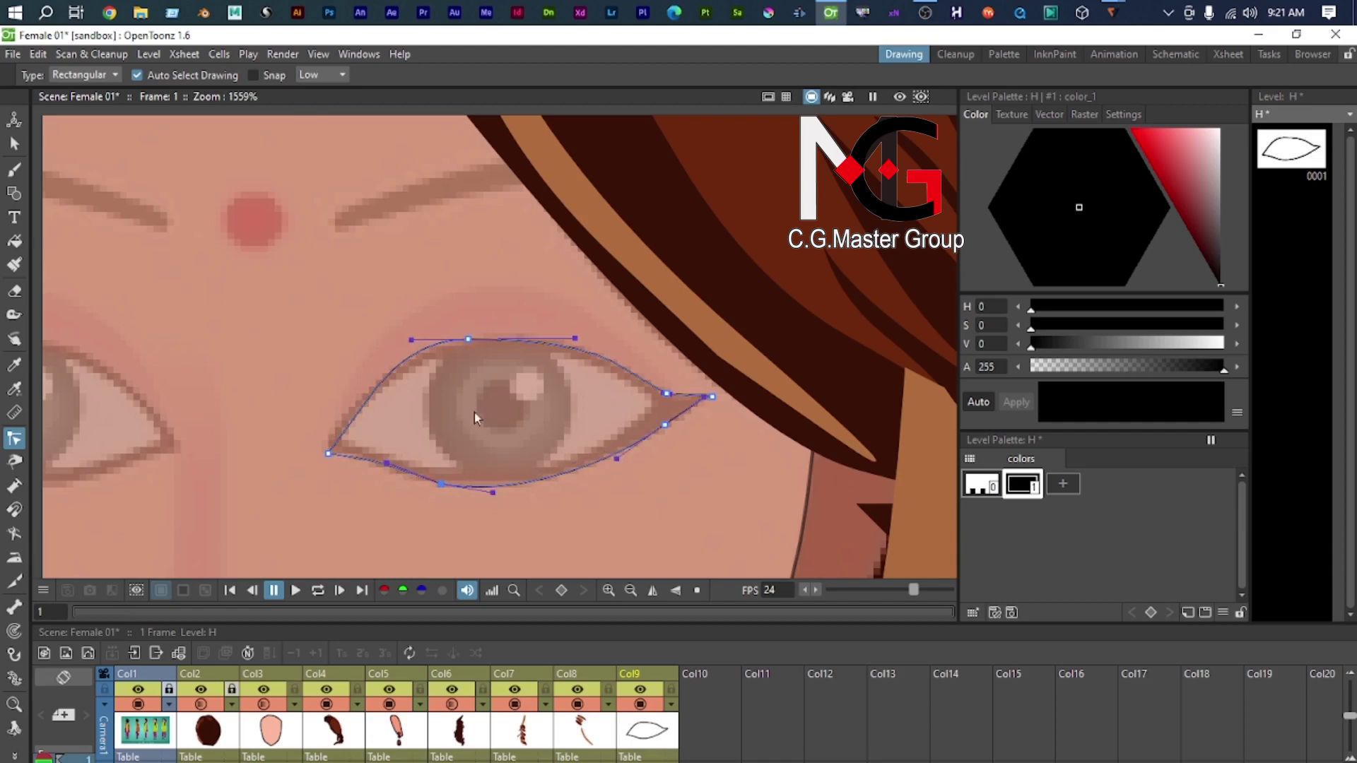
Step: Create a new one-frame Toonz Vector Level in Col10 for the iris
scroll(473, 412, down, 2)
scroll(584, 347, down, 2)
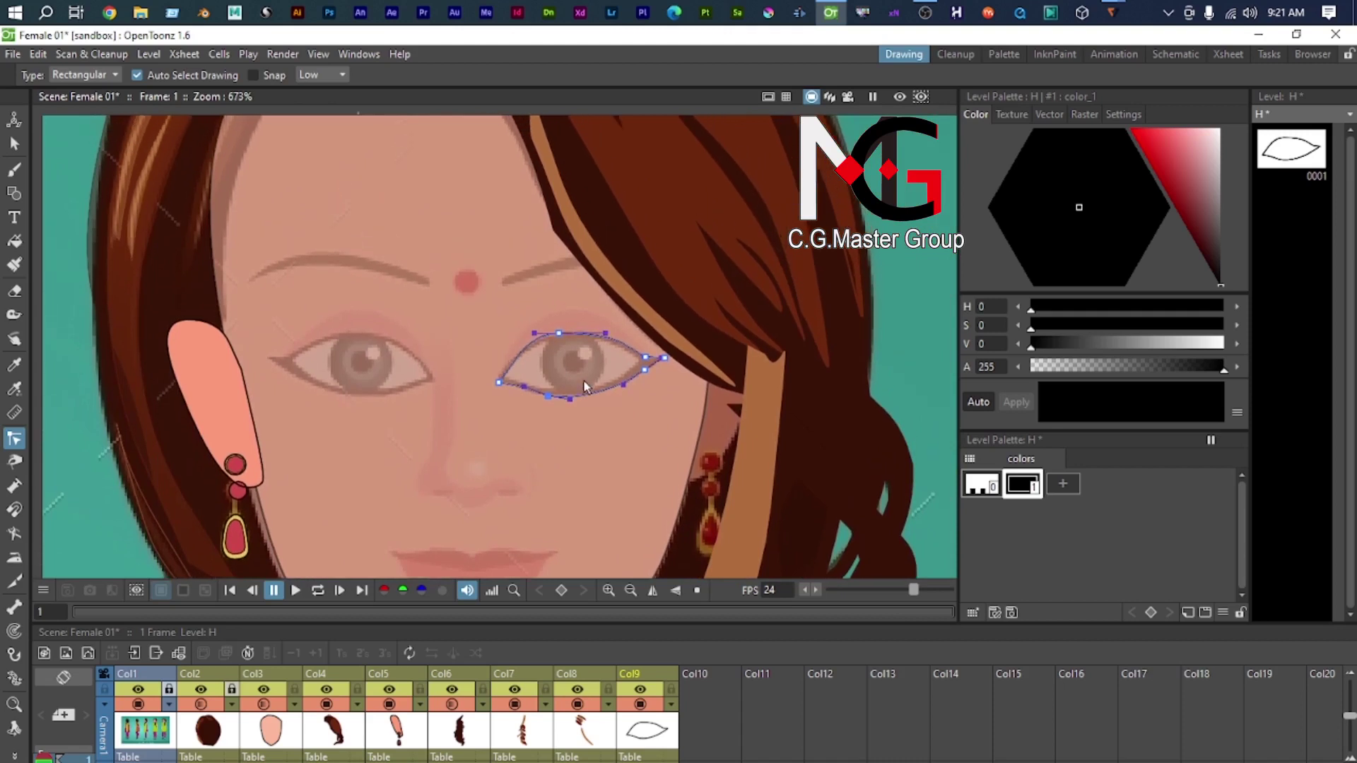
scroll(554, 438, up, 3)
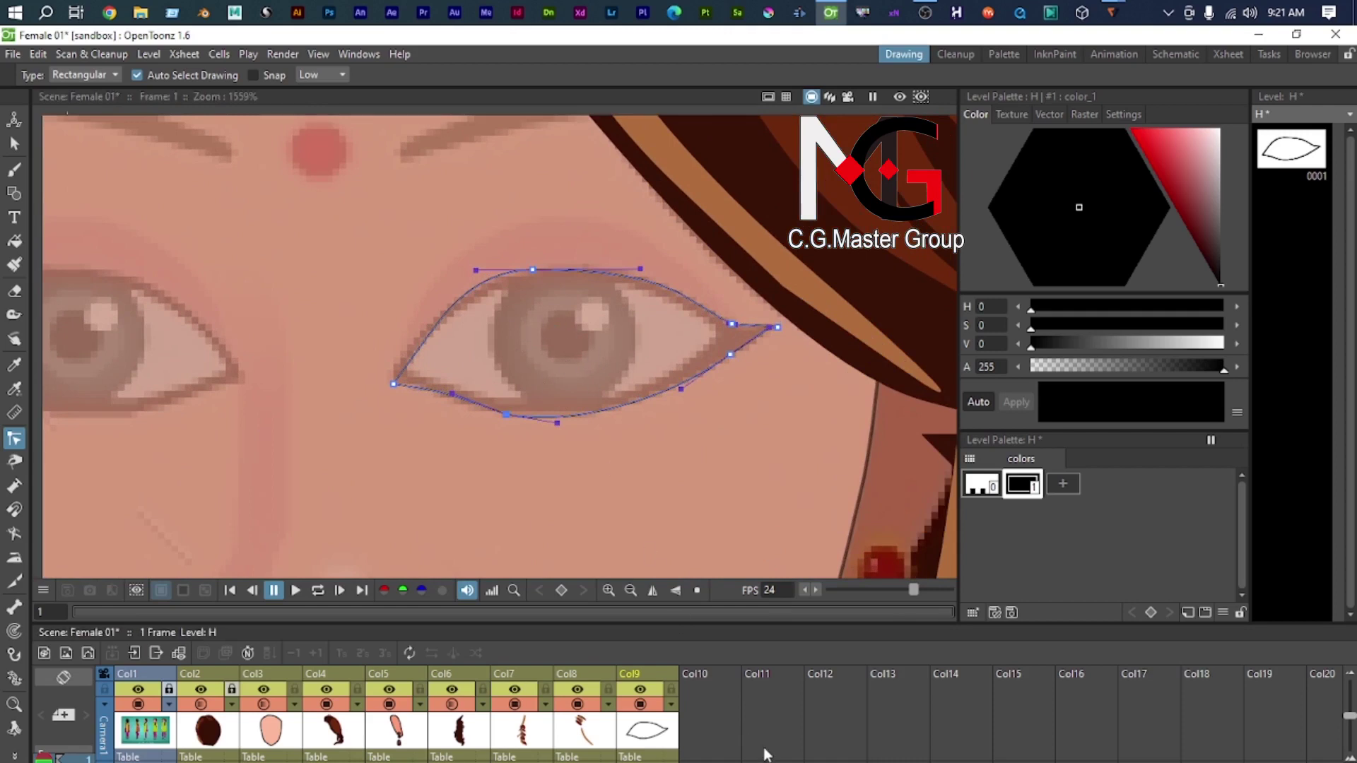
click(710, 715)
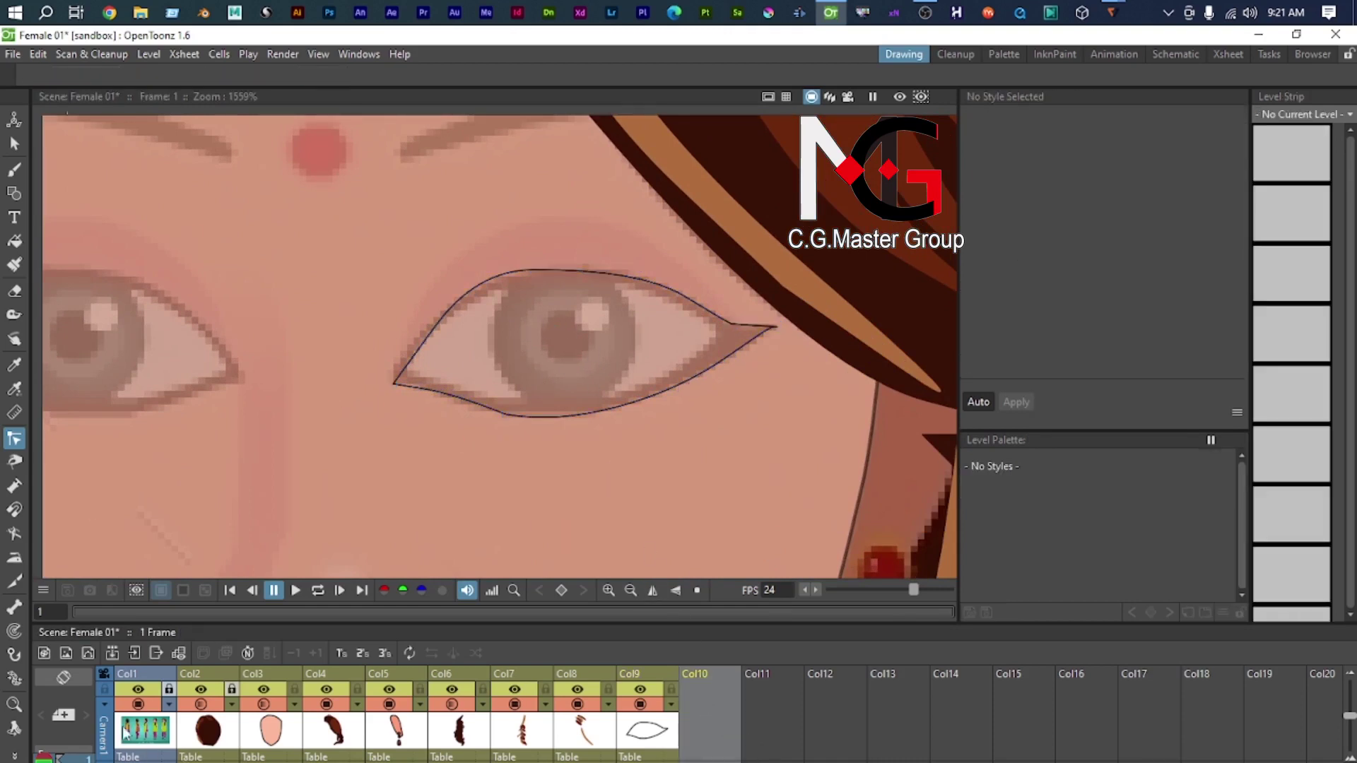
click(90, 653)
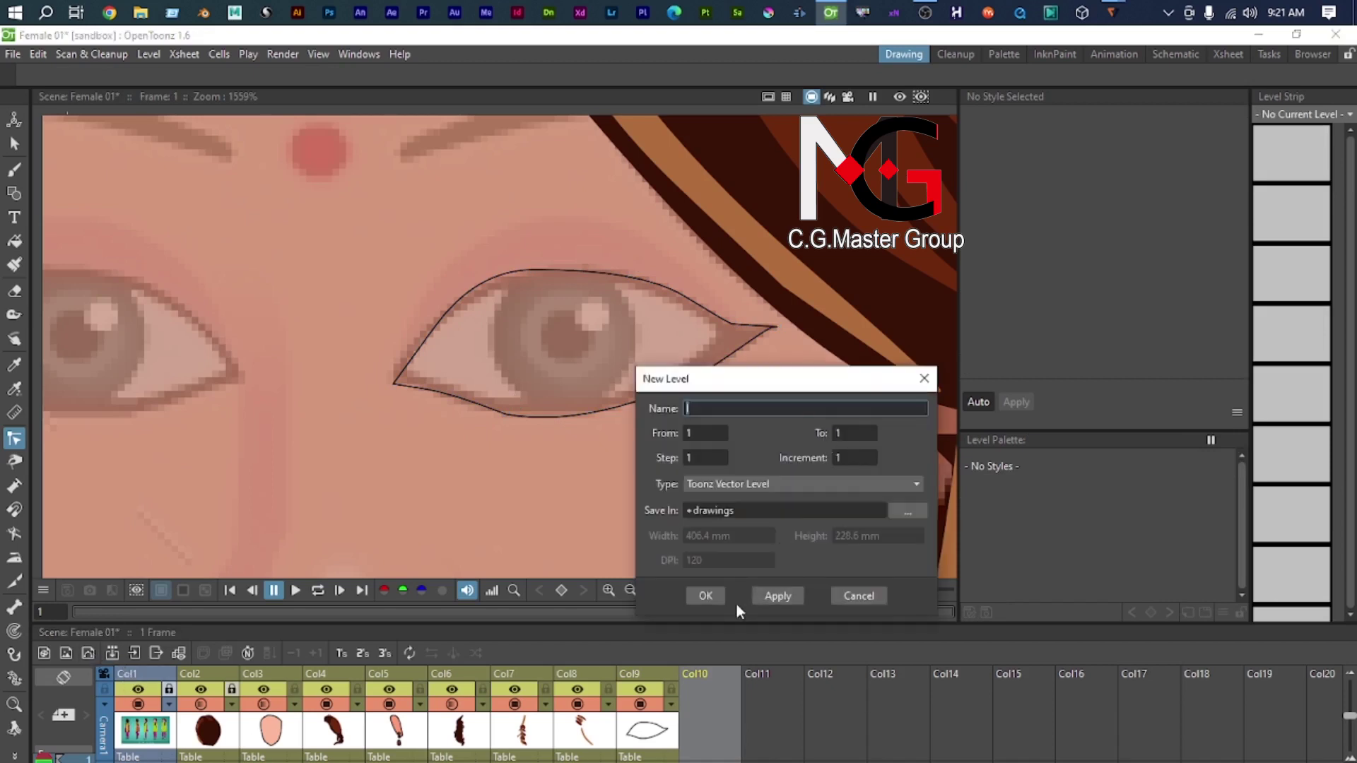
click(711, 596)
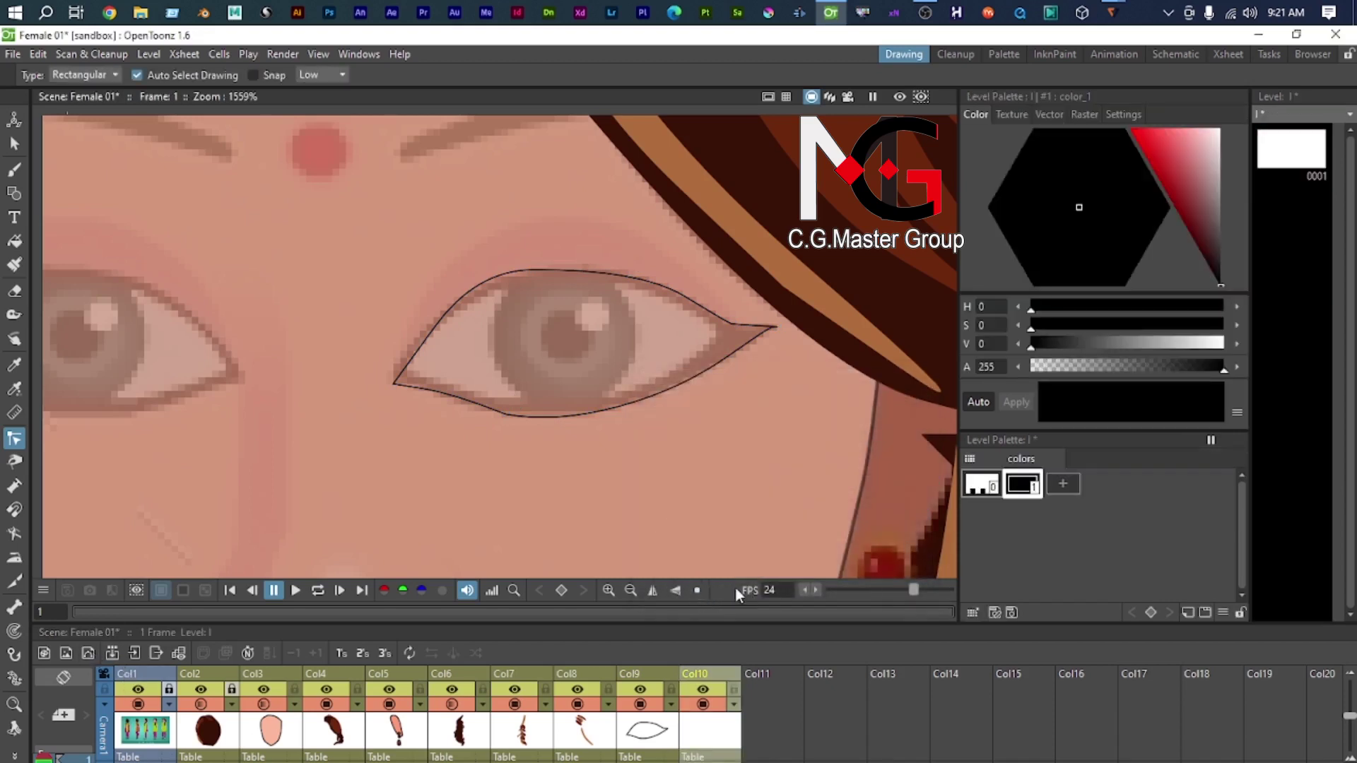
Step: Draw an iris-sized circle with the Ellipse shape, overlapping the lower outer part of the right-hand eye
scroll(548, 390, up, 1)
drag(538, 451, 516, 417)
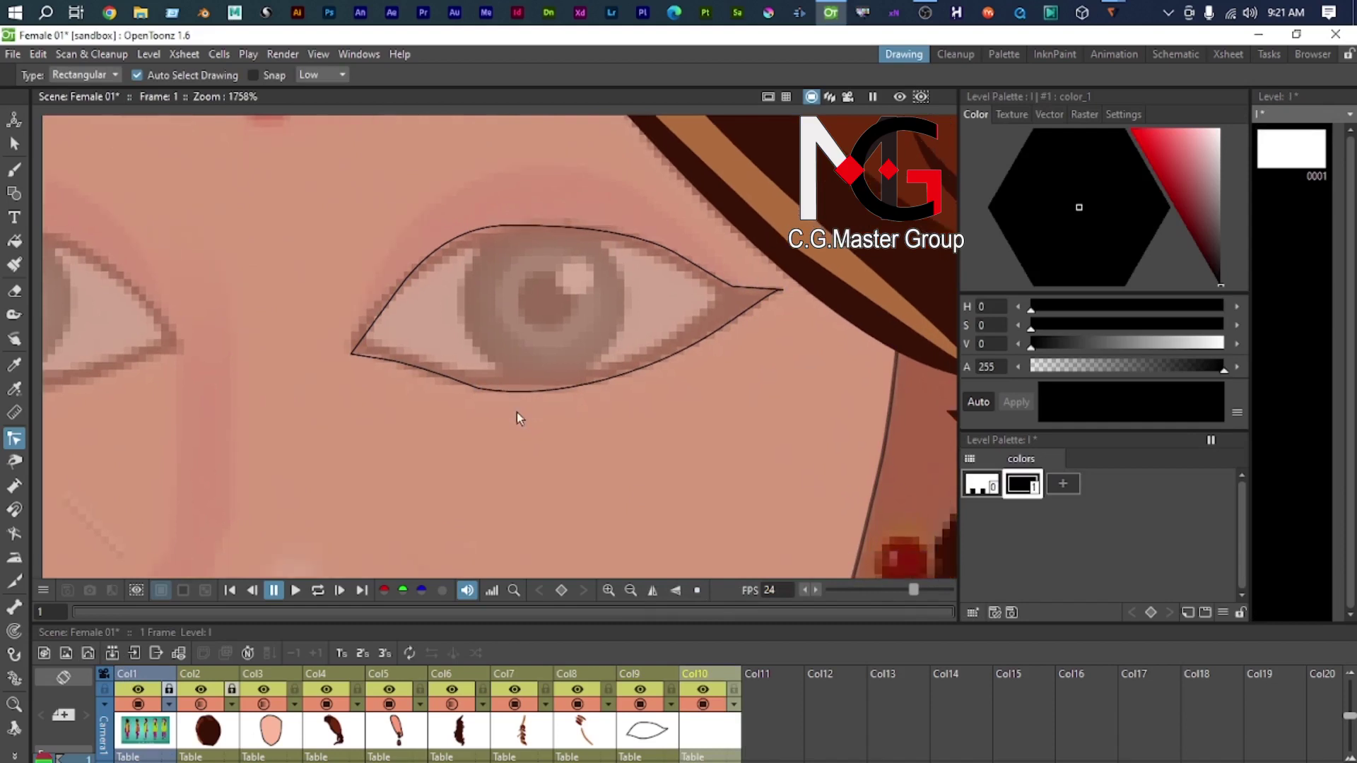
key(g)
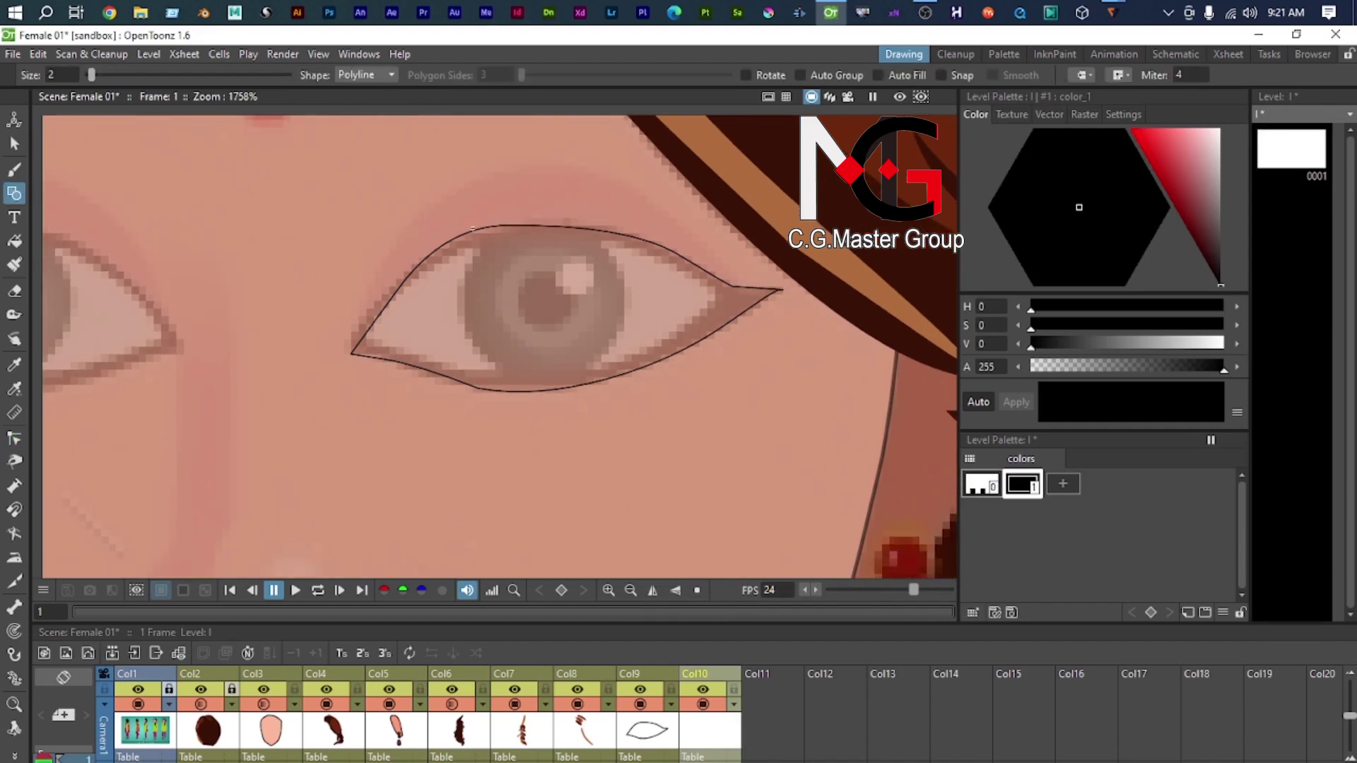
click(382, 72)
click(371, 116)
drag(532, 287, 653, 404)
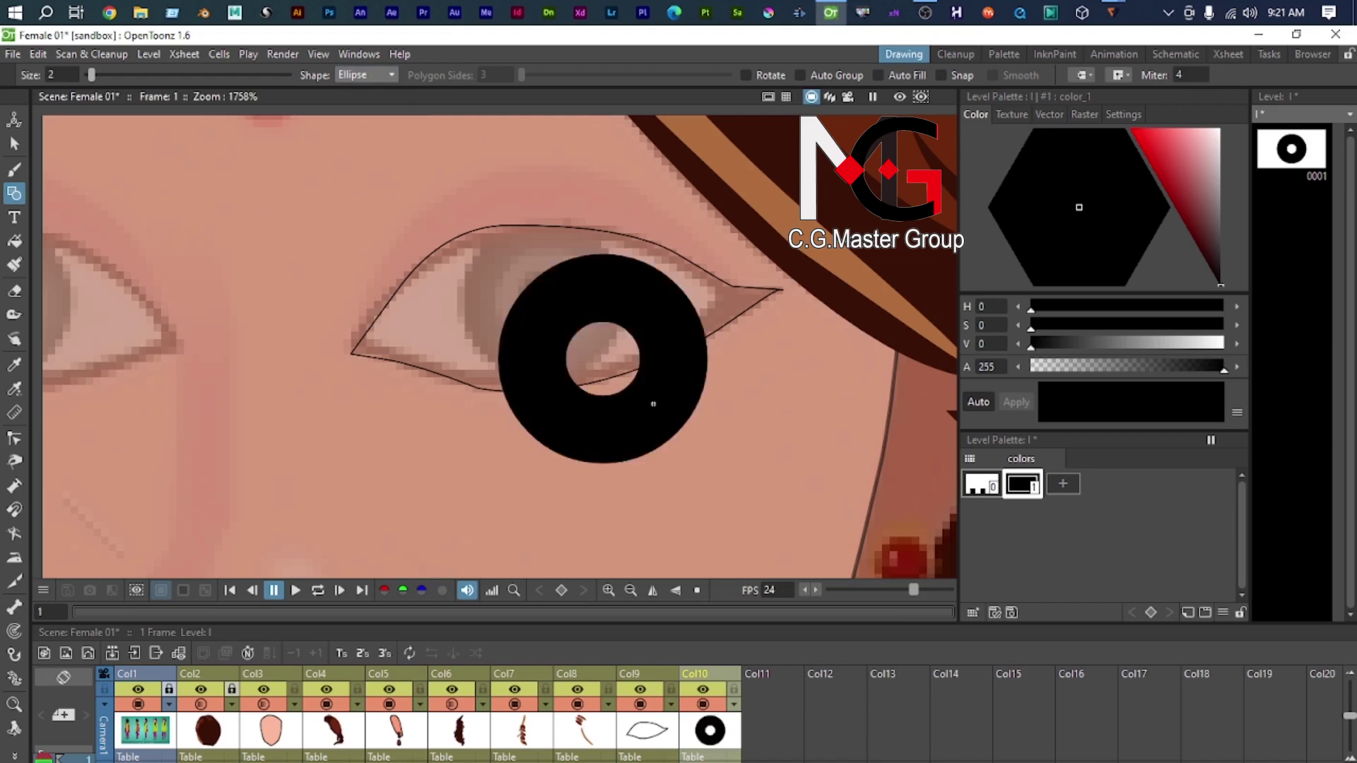
Step: Reduce the iris circle's stroke thickness to 0
key(s)
click(617, 418)
drag(695, 468, 663, 439)
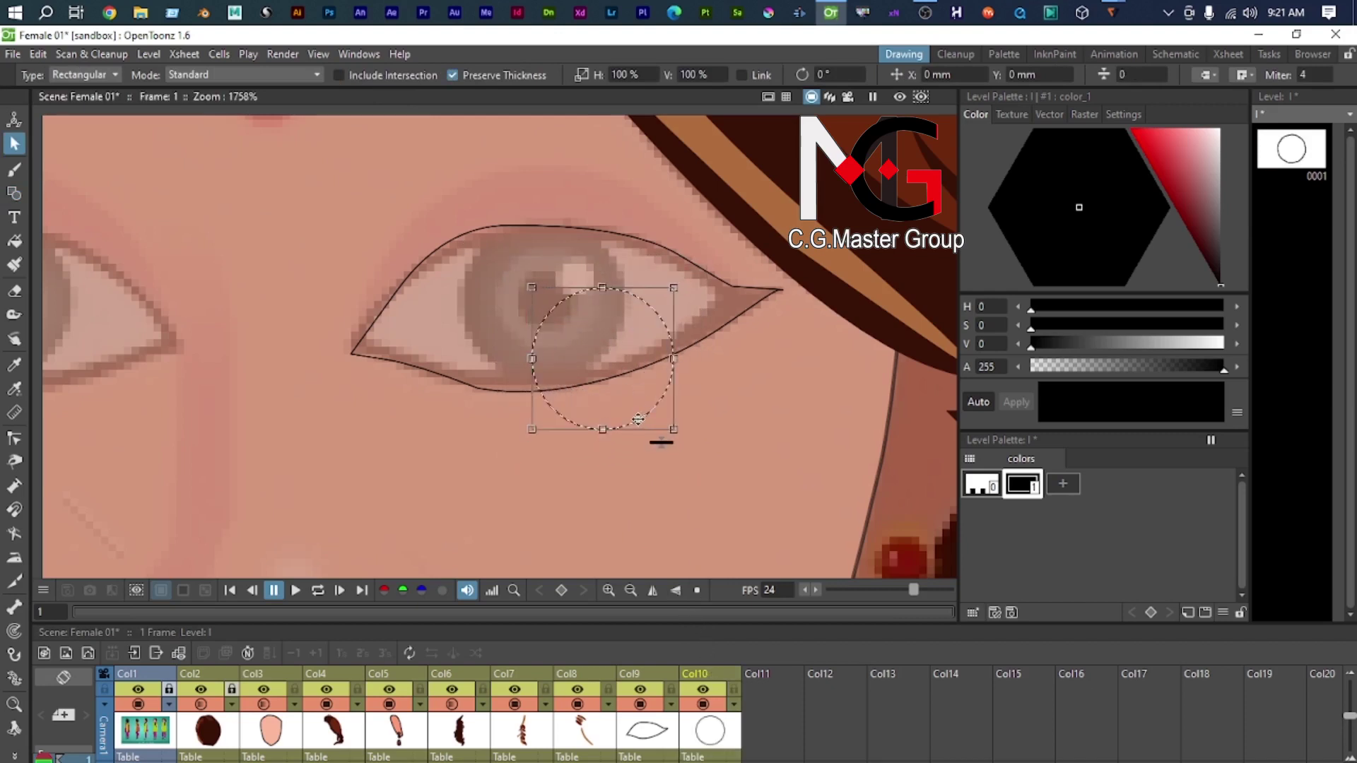
Step: Paste a copy of the iris circle and move it by -4.75 mm in X and 4.82 mm in Y onto the original
mouse_move(640, 419)
mouse_down()
mouse_move(718, 442)
mouse_move(626, 419)
mouse_up()
key(ctrl+v)
scroll(662, 350, down, 9)
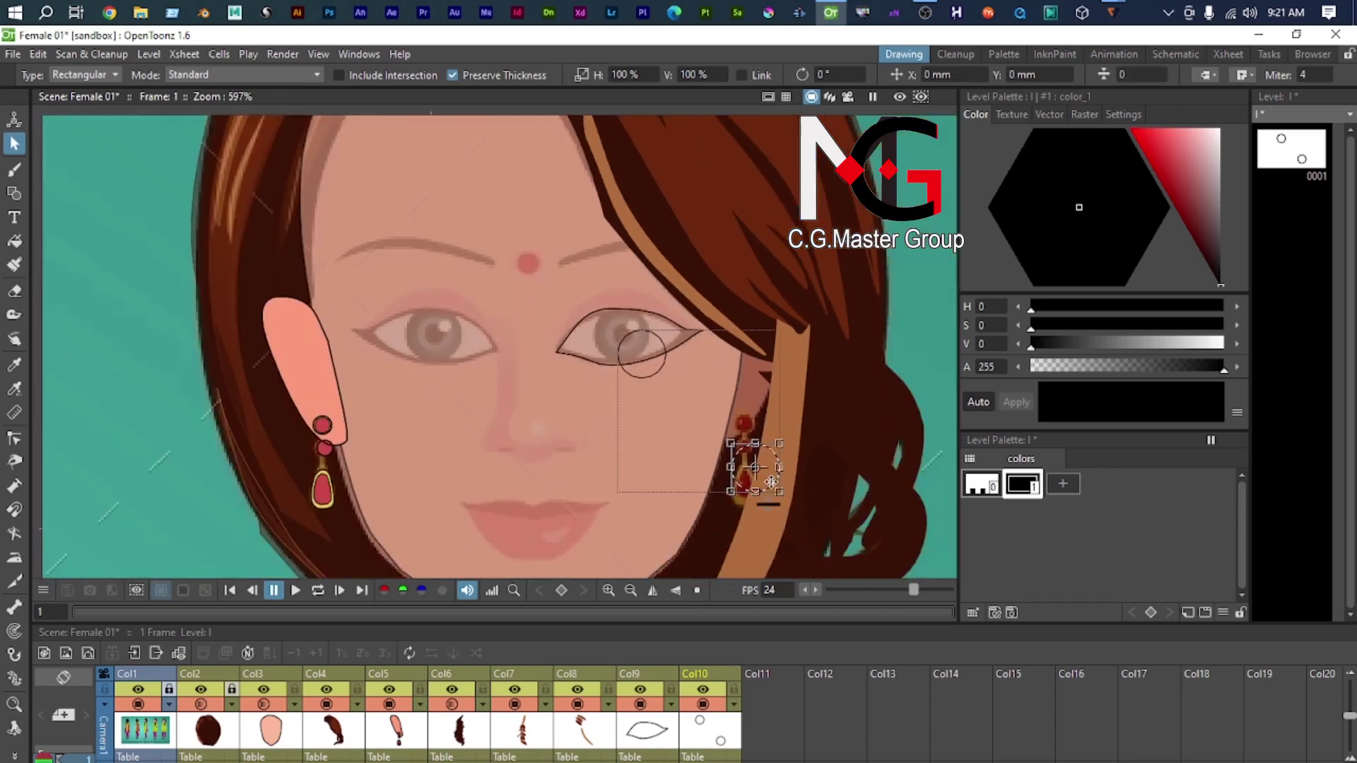
drag(771, 482, 658, 366)
Step: Examine the eyes of the neighbouring reference pose beside the traced face
scroll(798, 421, down, 5)
drag(799, 422, 352, 205)
scroll(486, 343, down, 5)
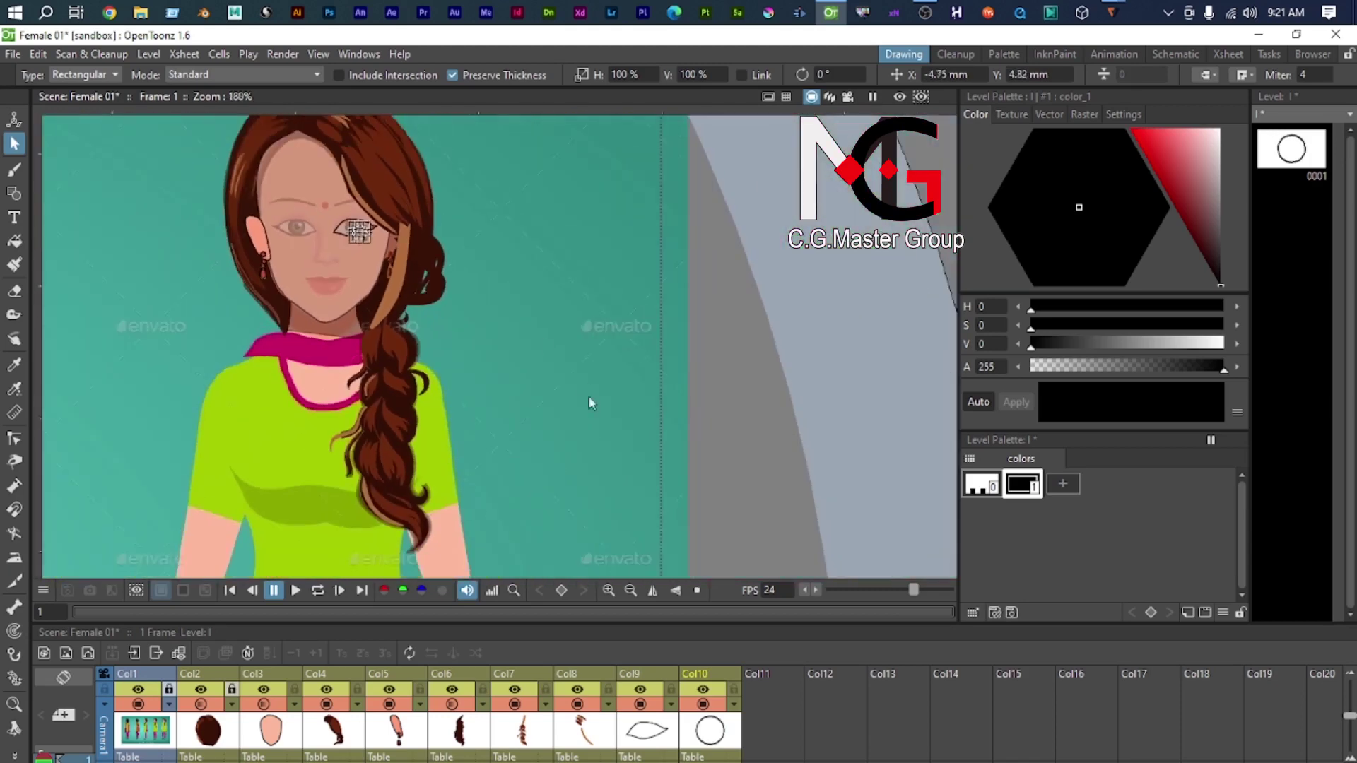
scroll(581, 379, down, 4)
scroll(572, 361, up, 2)
drag(574, 452, 782, 203)
scroll(782, 202, down, 2)
drag(702, 122, 702, 231)
scroll(702, 231, up, 2)
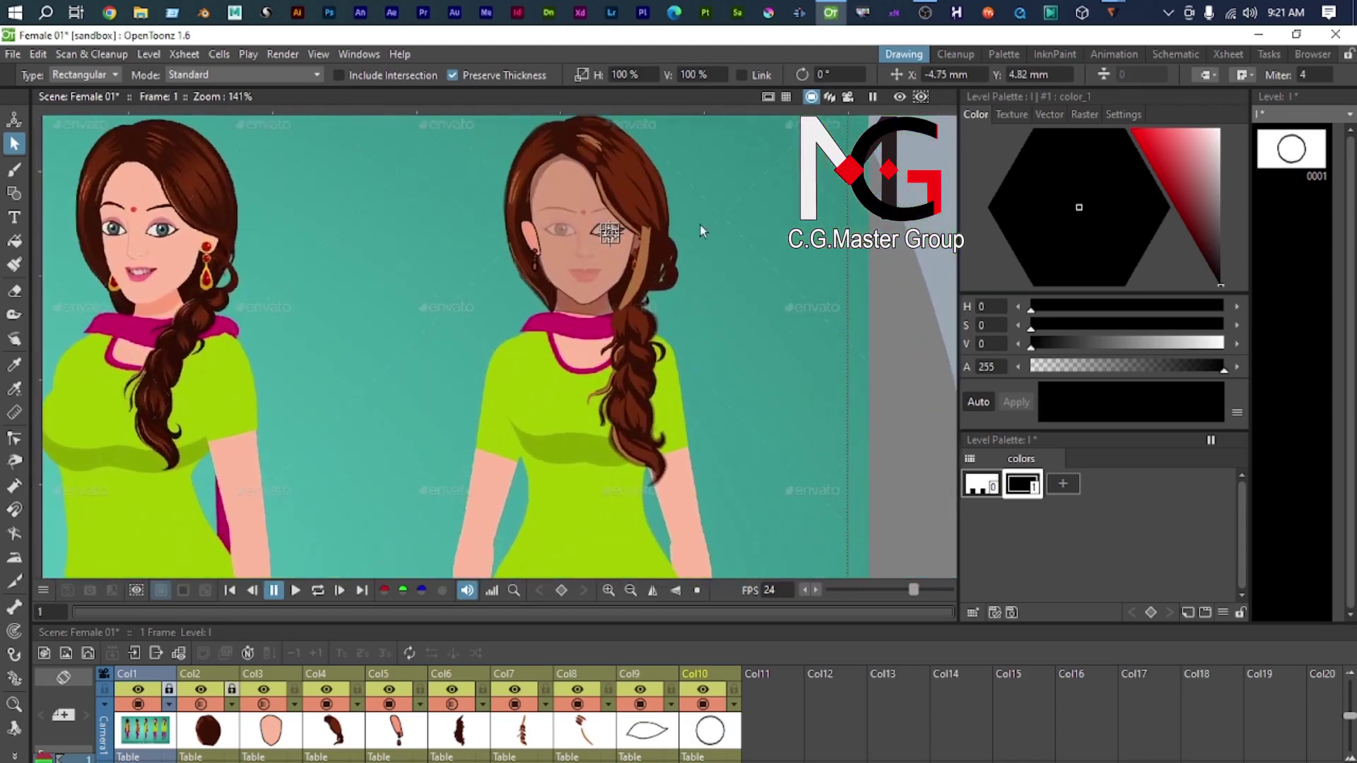
Step: Scale the copied circle down to about 63% around its centre to form an inner circle
scroll(549, 254, up, 10)
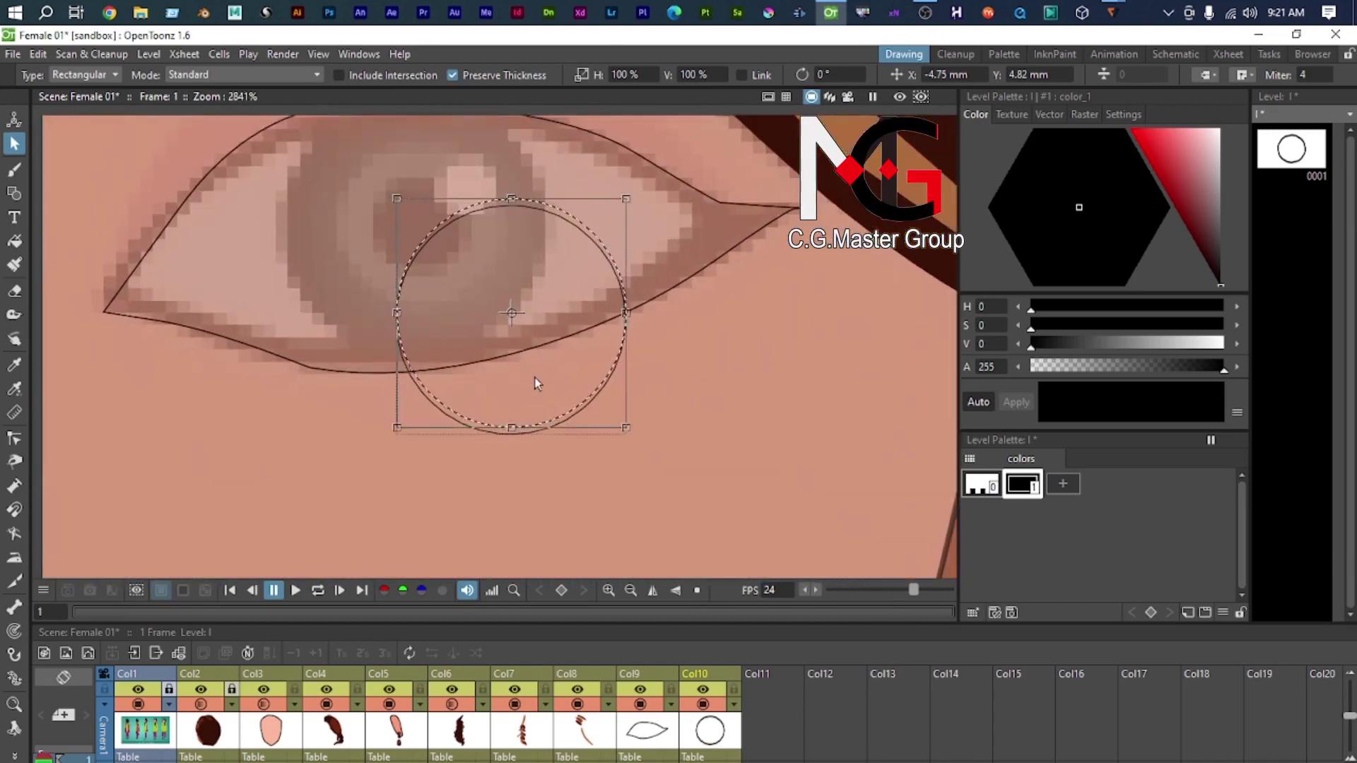
scroll(535, 383, up, 2)
scroll(497, 287, up, 2)
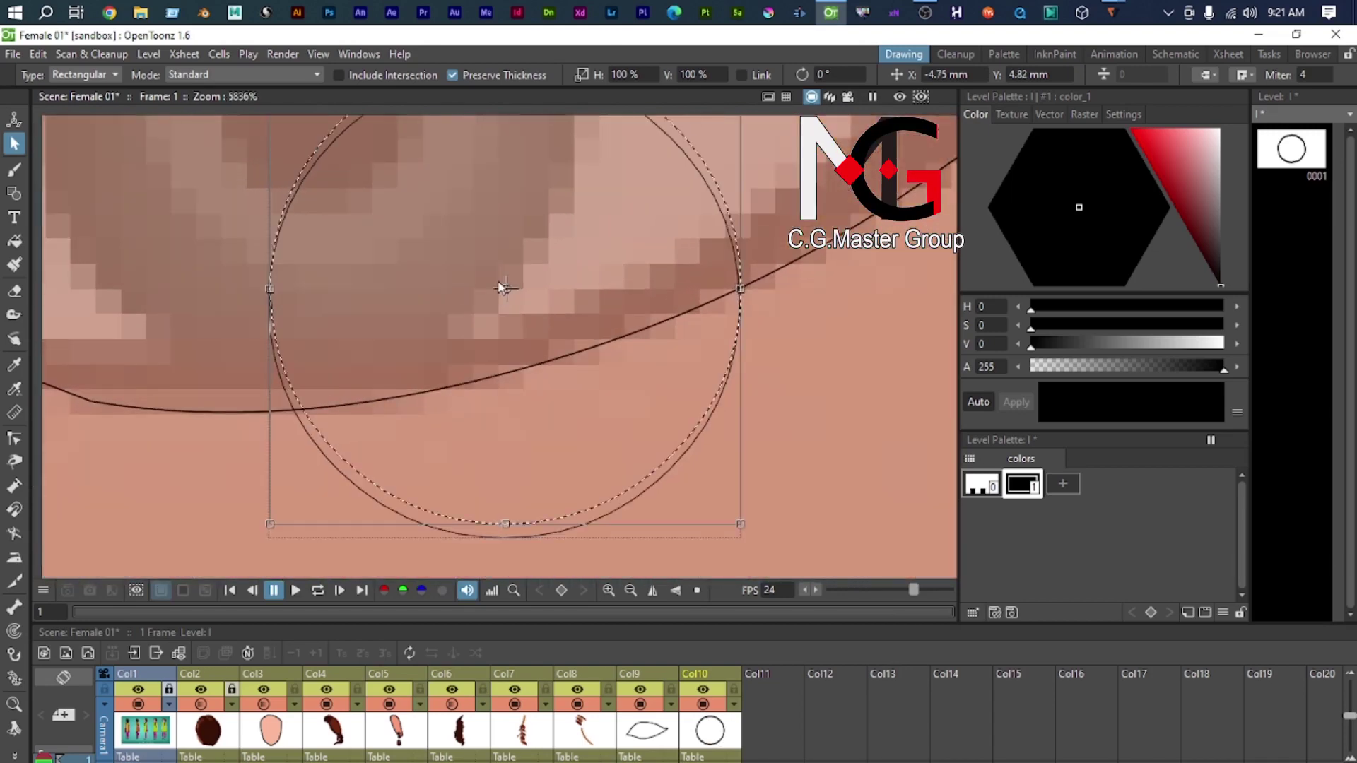
drag(297, 155, 360, 249)
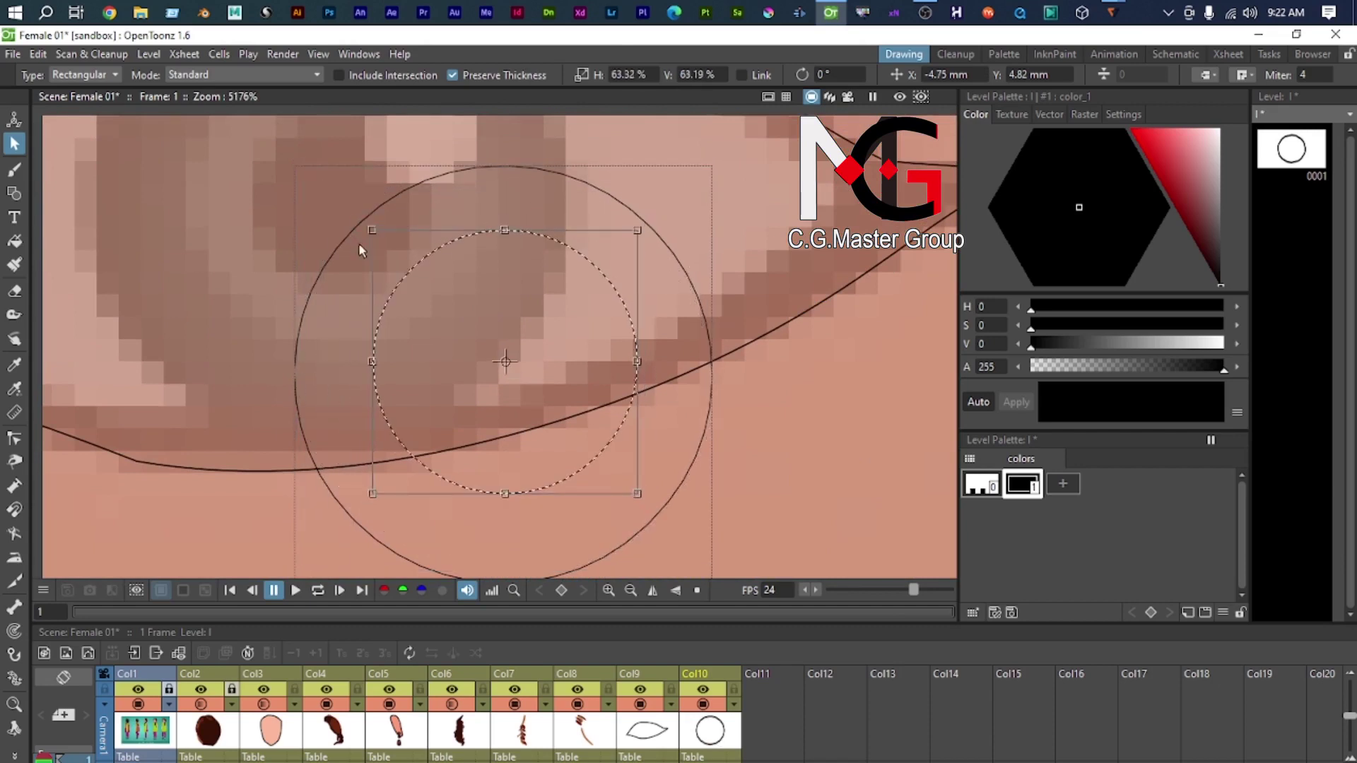
scroll(358, 243, down, 5)
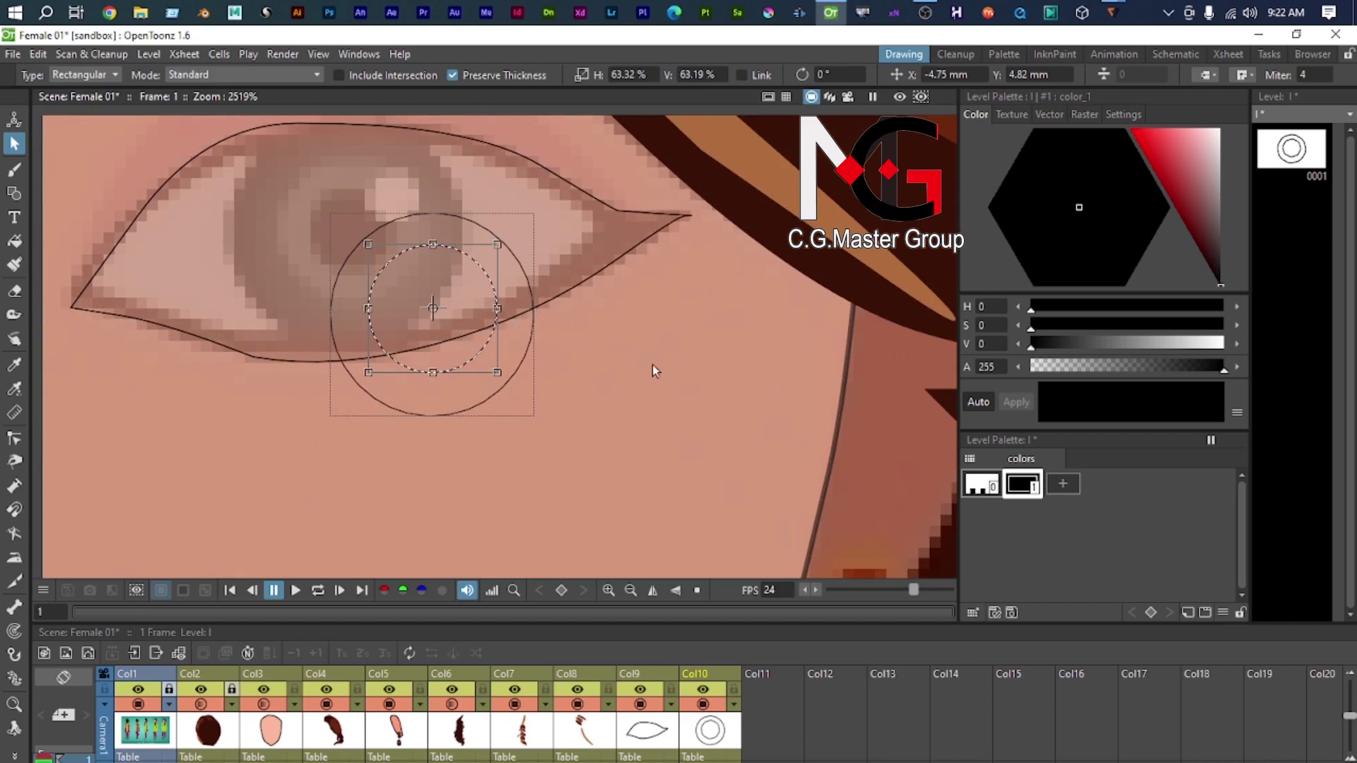
Step: Add a dark reddish-grey style with H 0, S 16, V 25 and fill the ring between the two circles with it
click(652, 365)
click(528, 351)
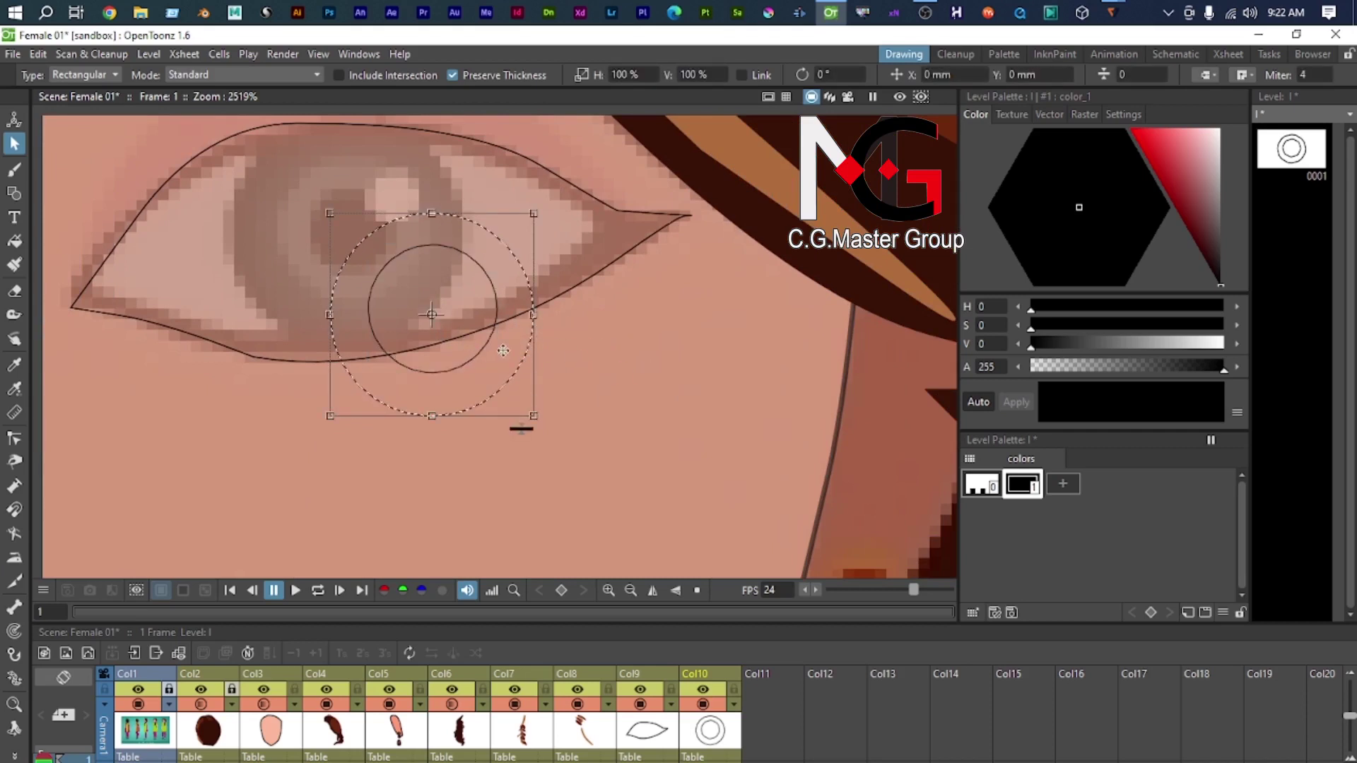
scroll(527, 353, down, 2)
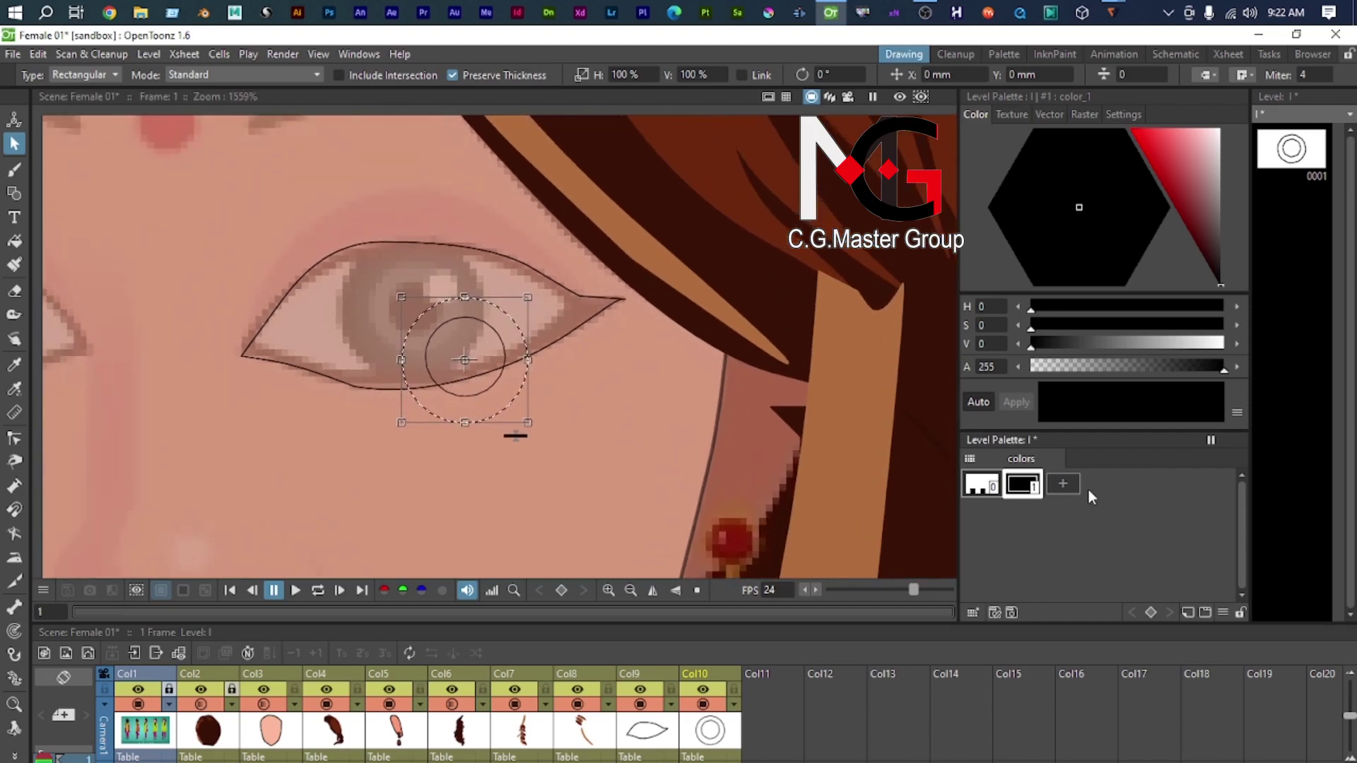
click(1063, 484)
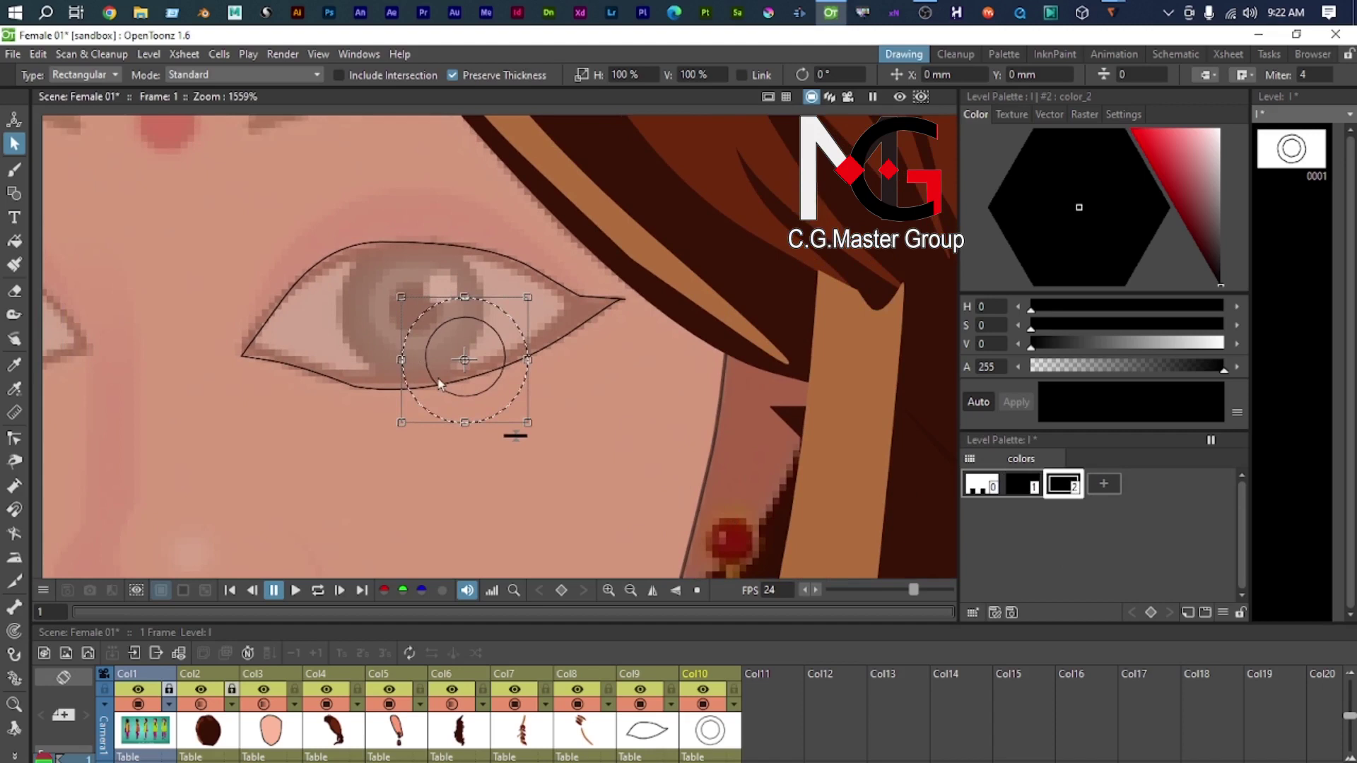
drag(1210, 232, 1217, 246)
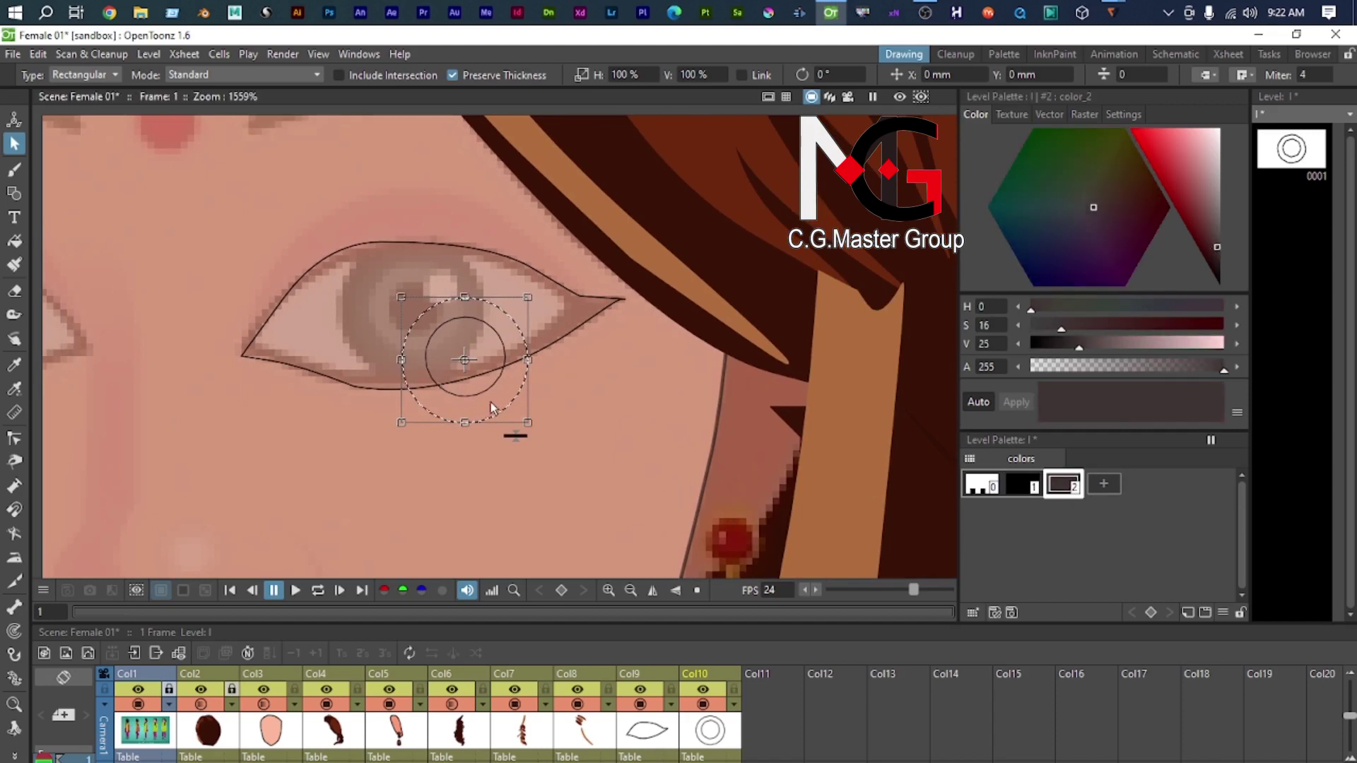
key(f)
click(445, 311)
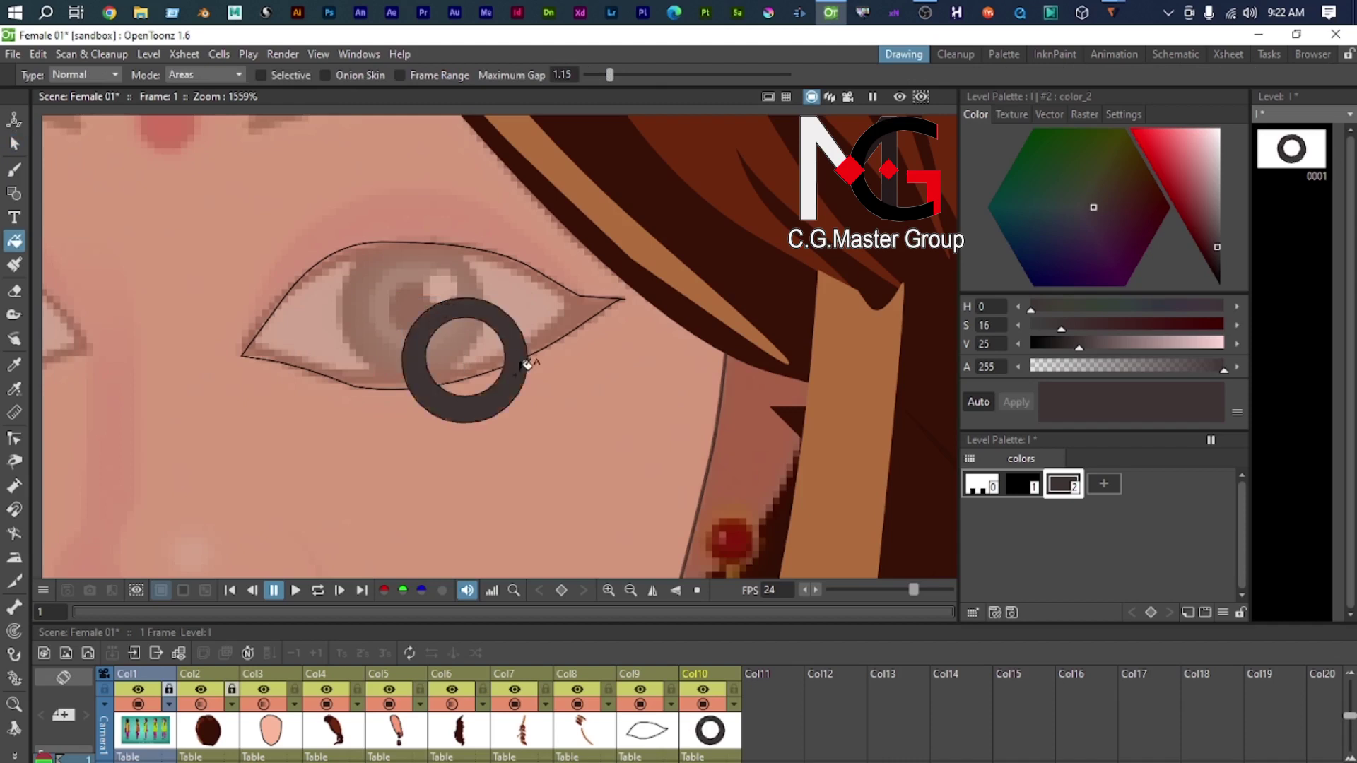
Step: Set the ring style's saturation to 19 and fill the inner circle with a new lighter style of H 0, S 18, V 37
scroll(521, 359, up, 2)
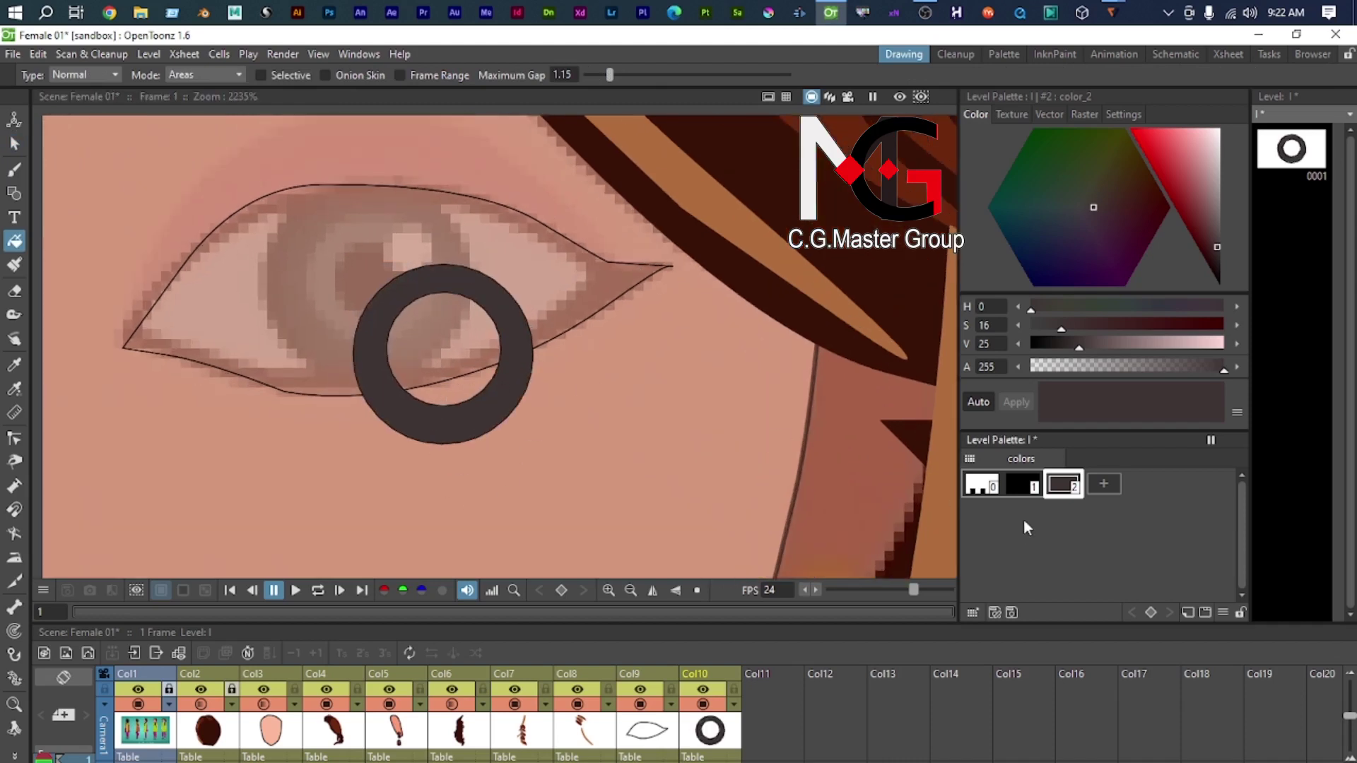
mouse_move(1212, 261)
mouse_down()
mouse_move(1215, 216)
mouse_move(1217, 251)
mouse_up()
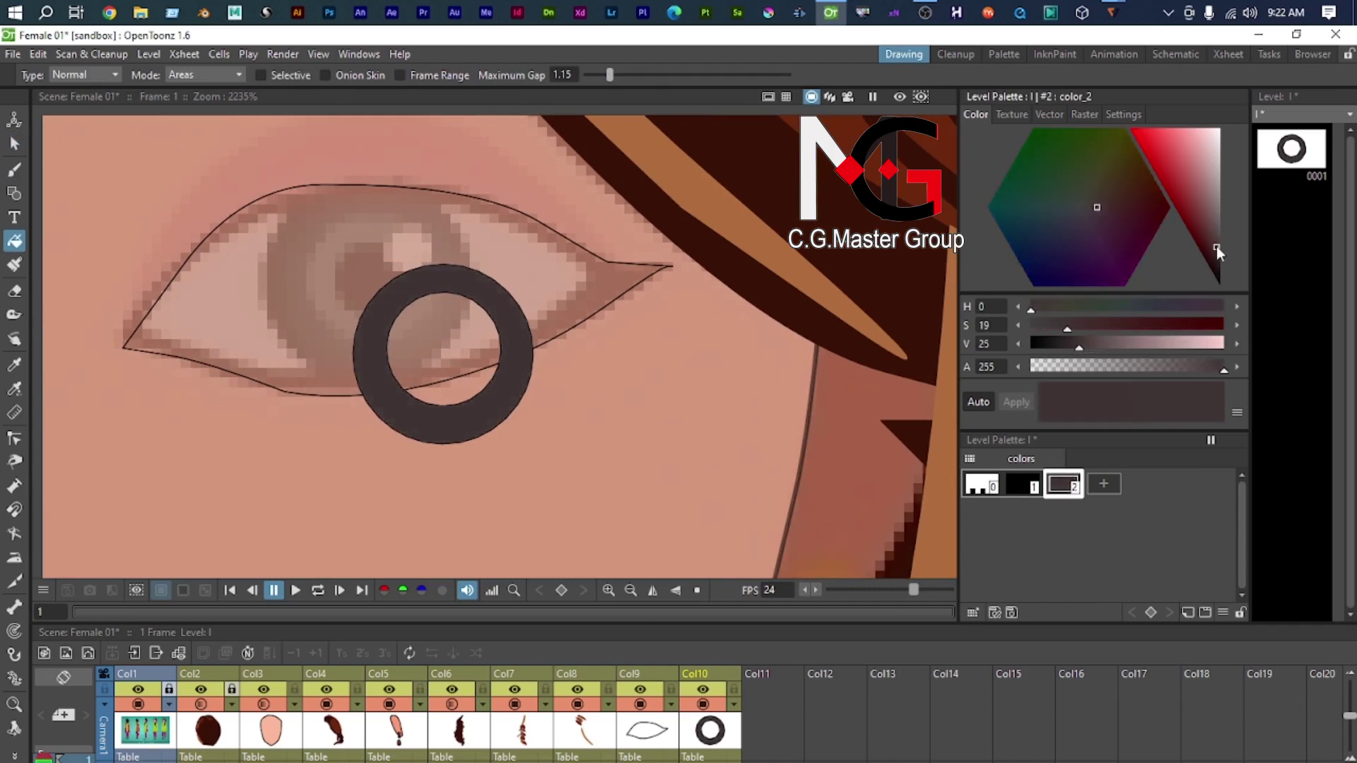
click(1109, 481)
drag(1211, 249, 1213, 228)
click(471, 393)
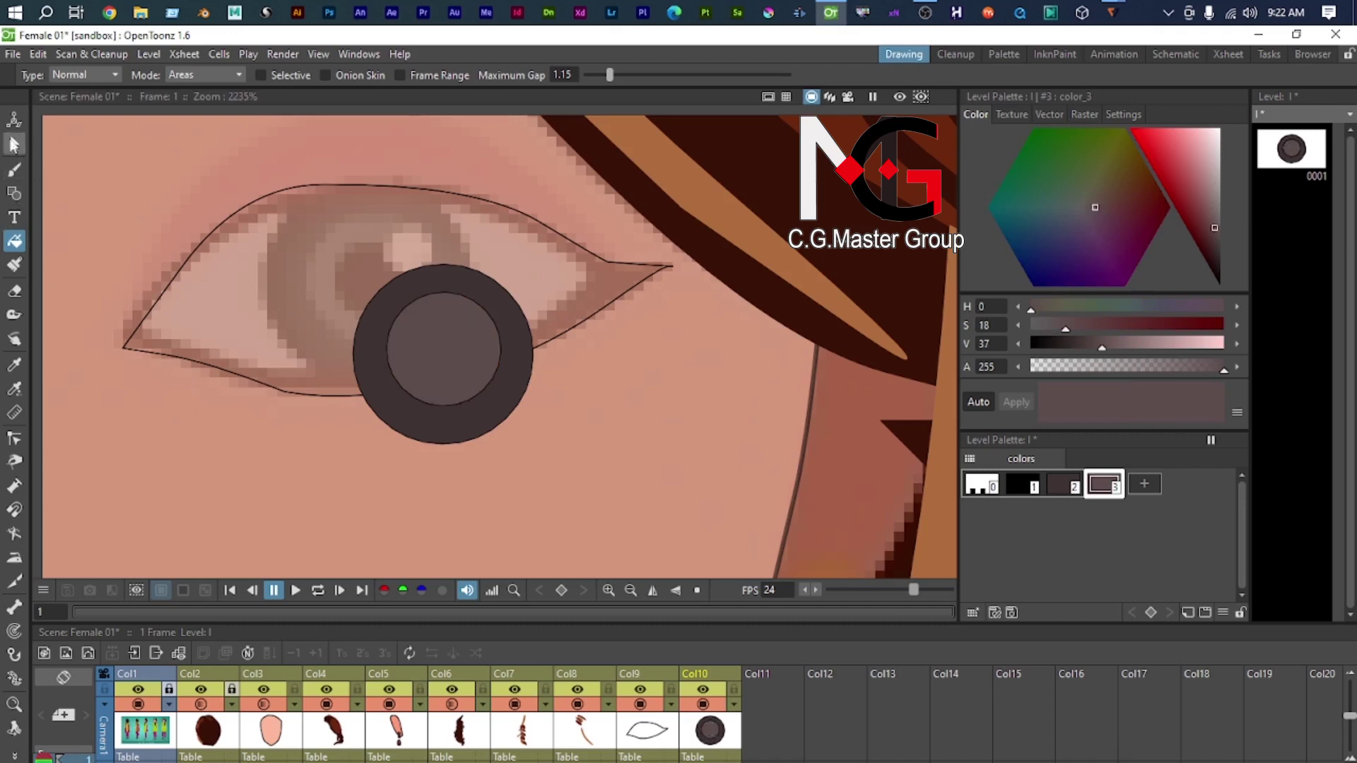
Step: Duplicate the inner iris circle and place the copy over the original
click(14, 144)
click(419, 302)
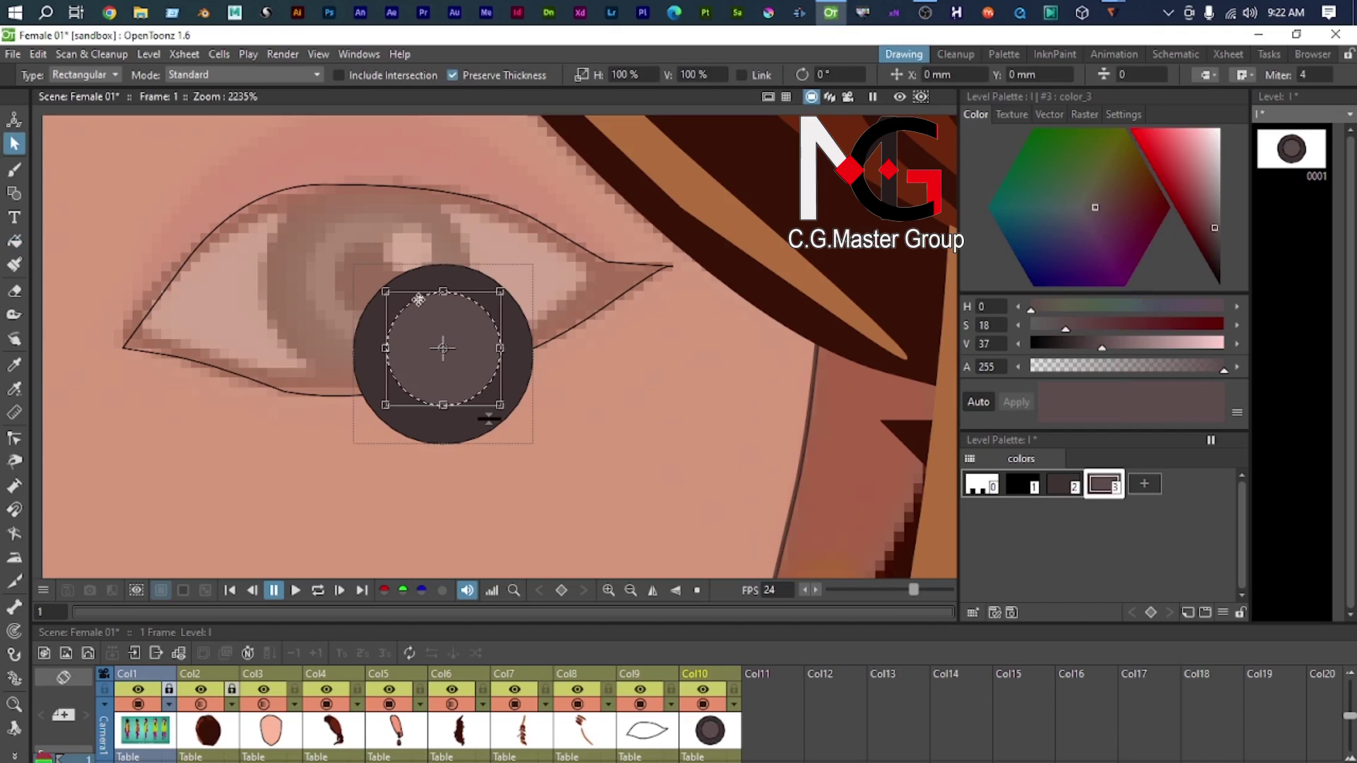
key(ctrl+v)
scroll(583, 469, down, 11)
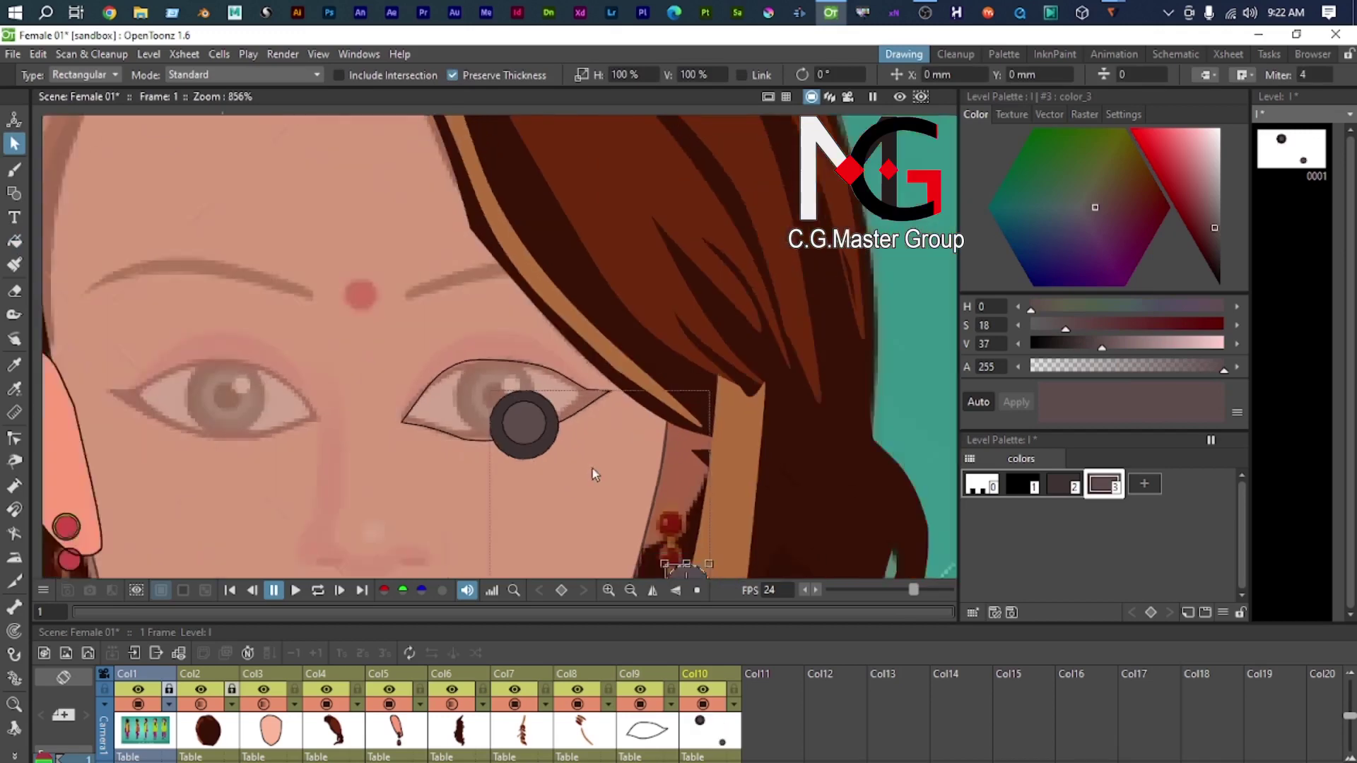
drag(664, 558, 542, 433)
scroll(542, 433, up, 6)
scroll(514, 398, up, 5)
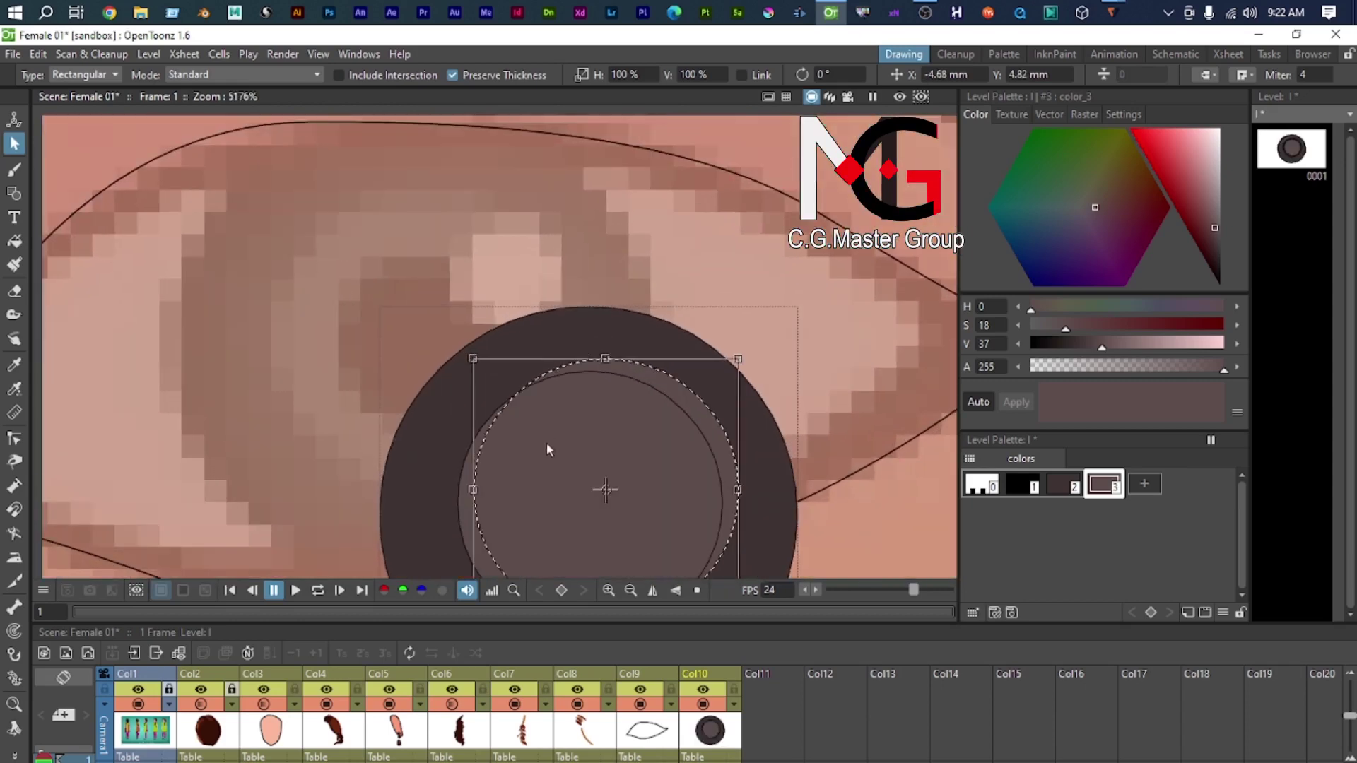
Step: Scale the copied circle down to about 54.68% around its centre to form the pupil
drag(640, 463, 613, 316)
drag(447, 209, 507, 272)
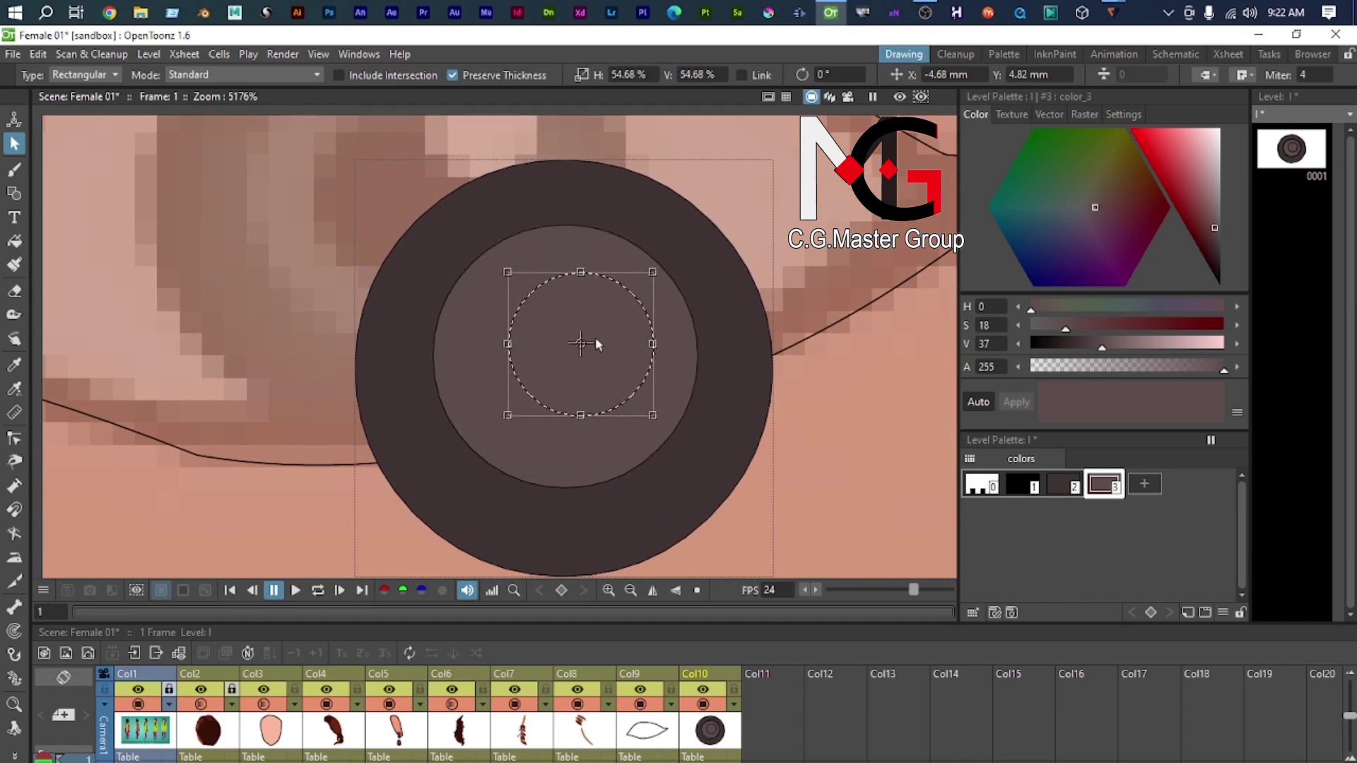
drag(625, 403, 606, 426)
key(ctrl+z)
Step: Add a black style with H 0, S 0, V 0 and fill the pupil circle with it
click(1144, 483)
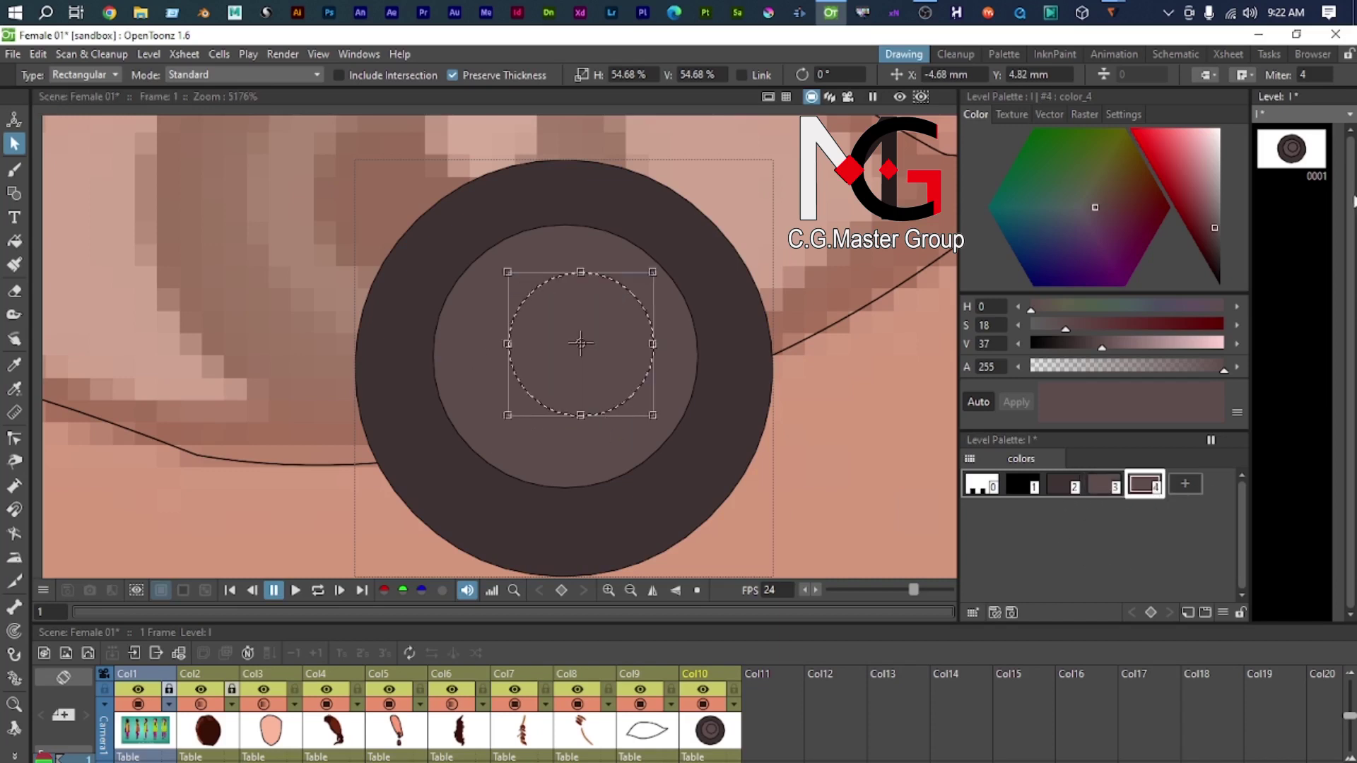
drag(1211, 223, 1248, 398)
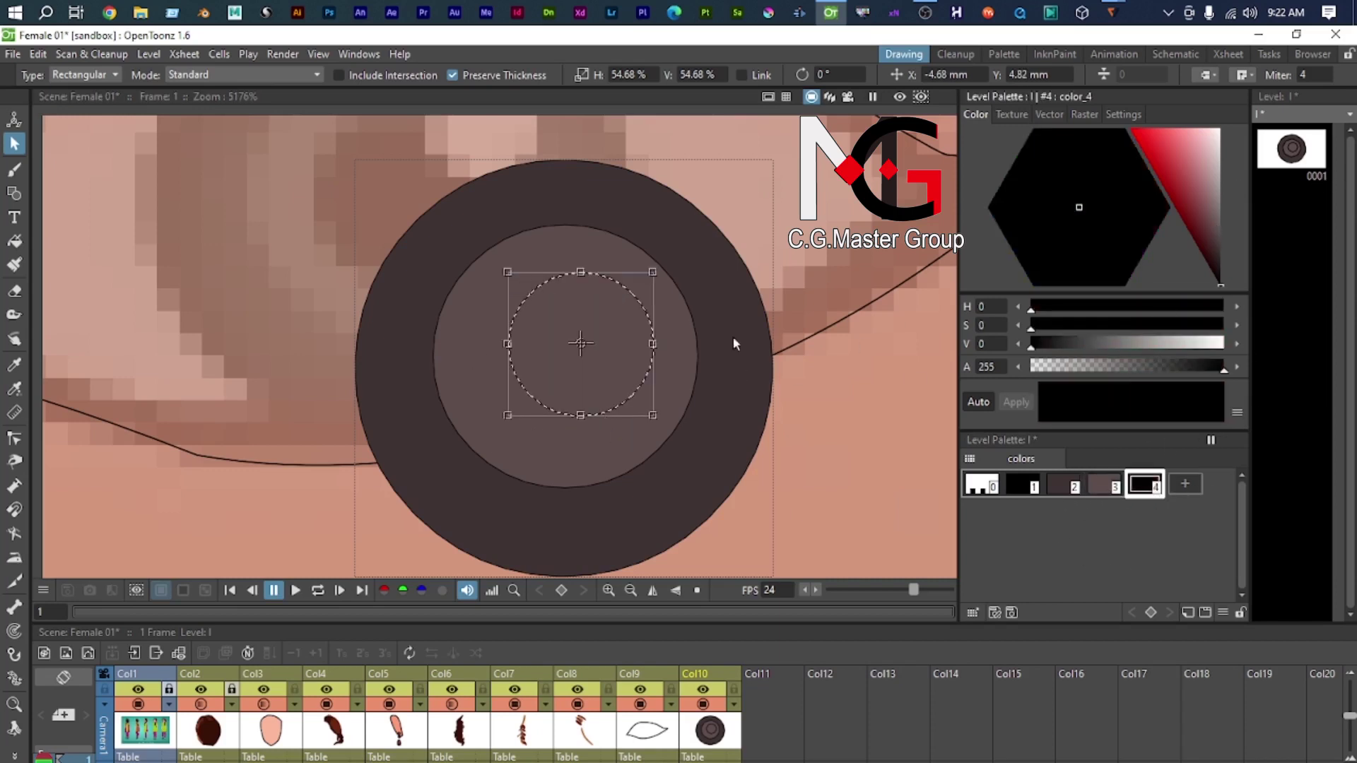
key(f)
click(629, 374)
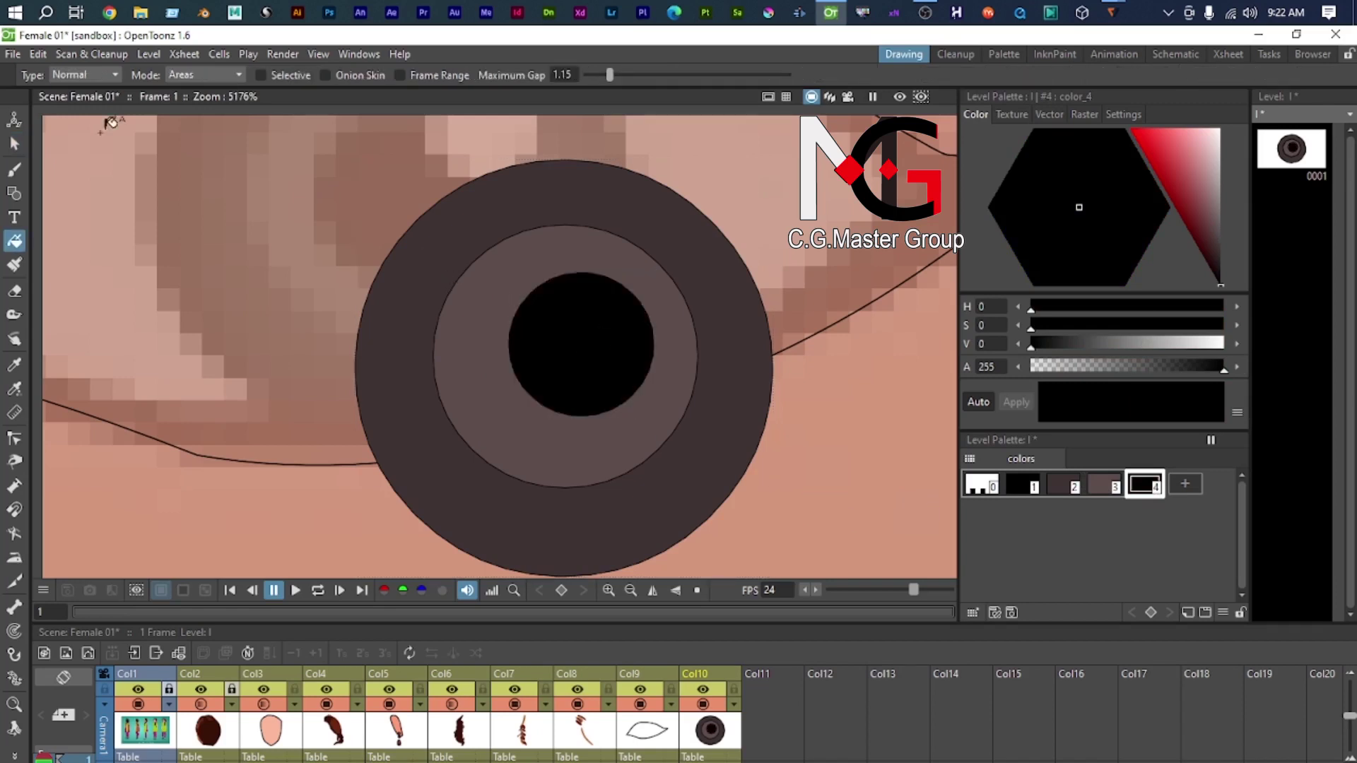
Step: Centre the black pupil within the inner iris circle, shifting it about -0.1 mm in X and -0.11 mm in Y
click(17, 149)
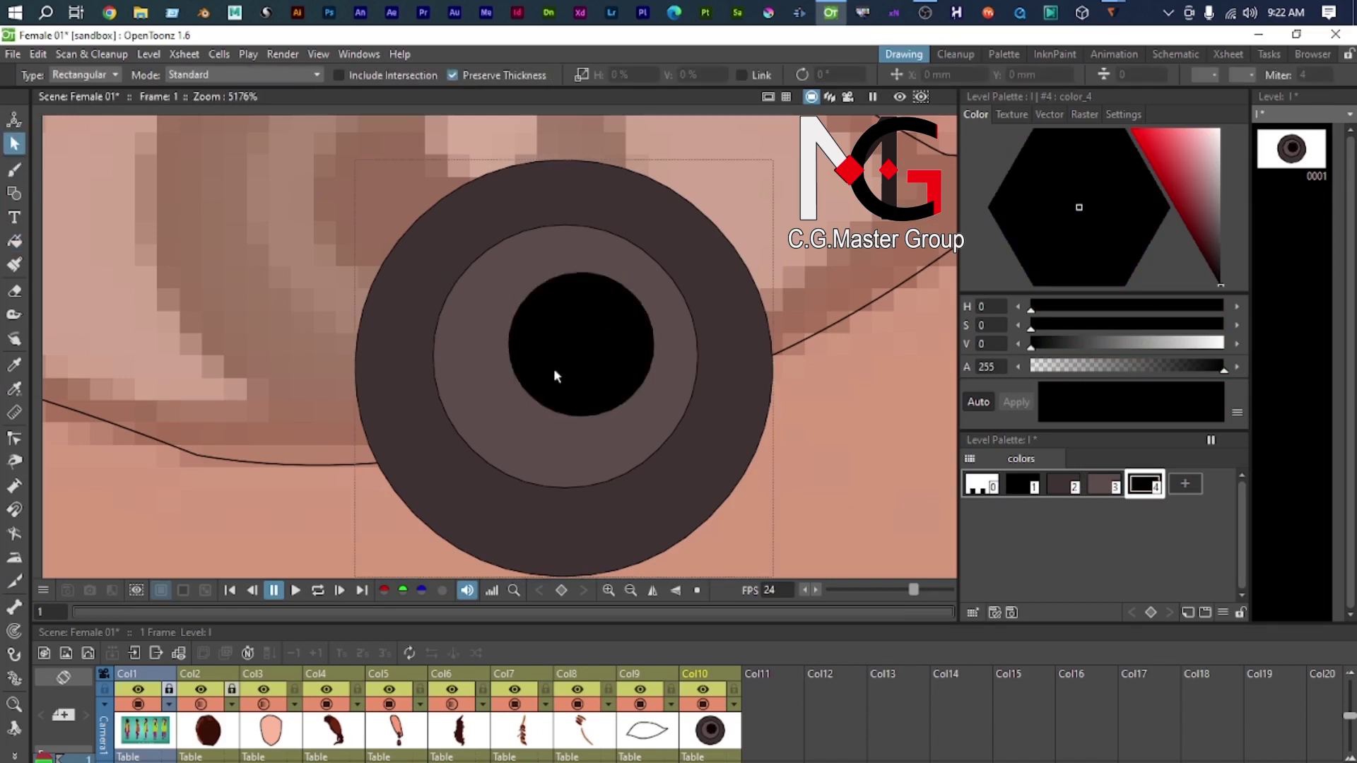
click(544, 401)
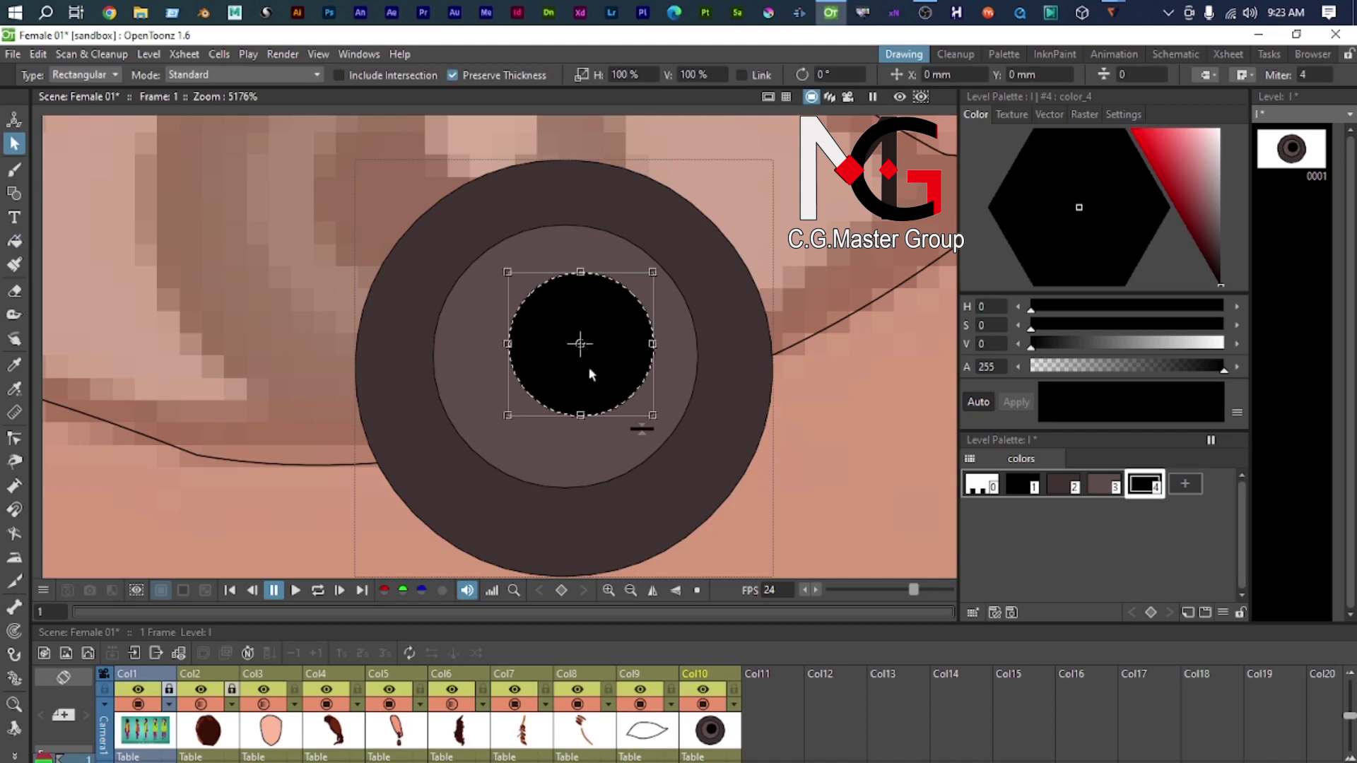
drag(616, 404, 597, 431)
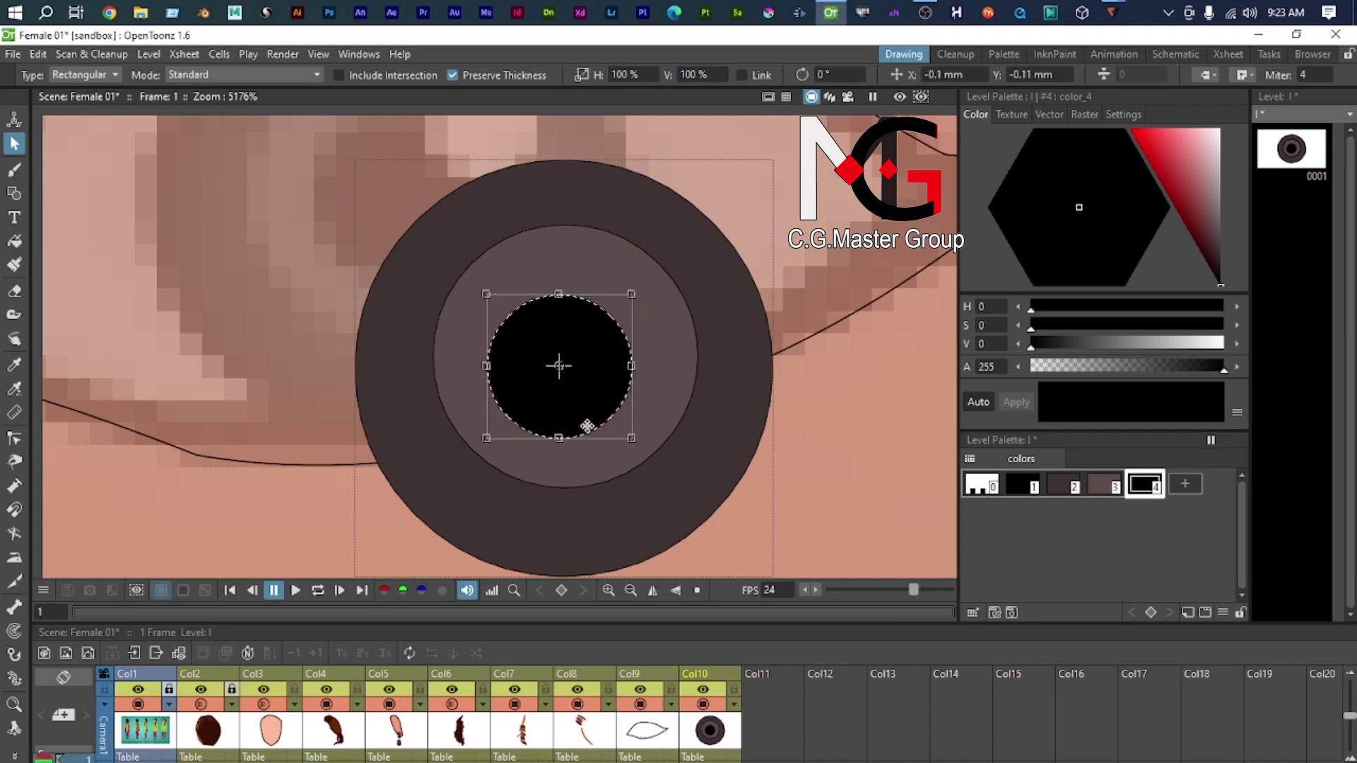
scroll(592, 427, down, 3)
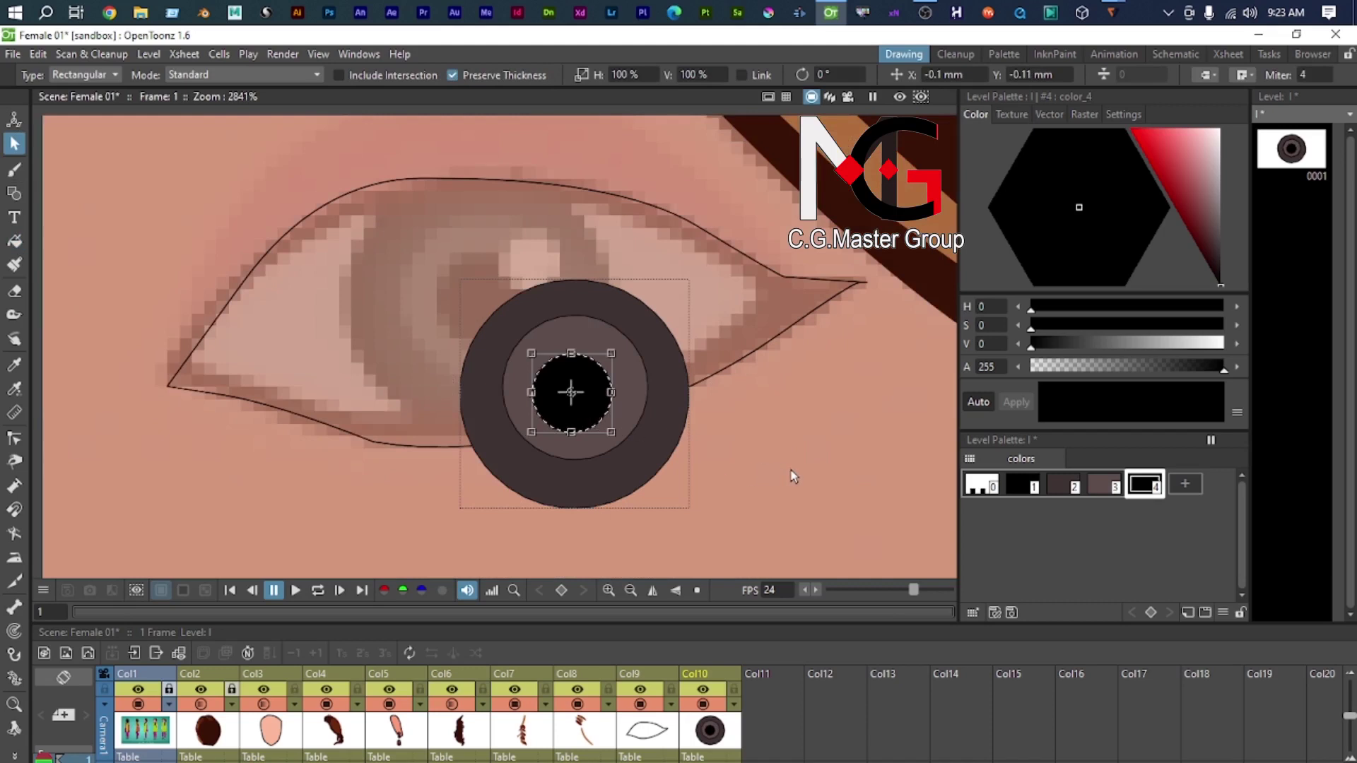
click(818, 485)
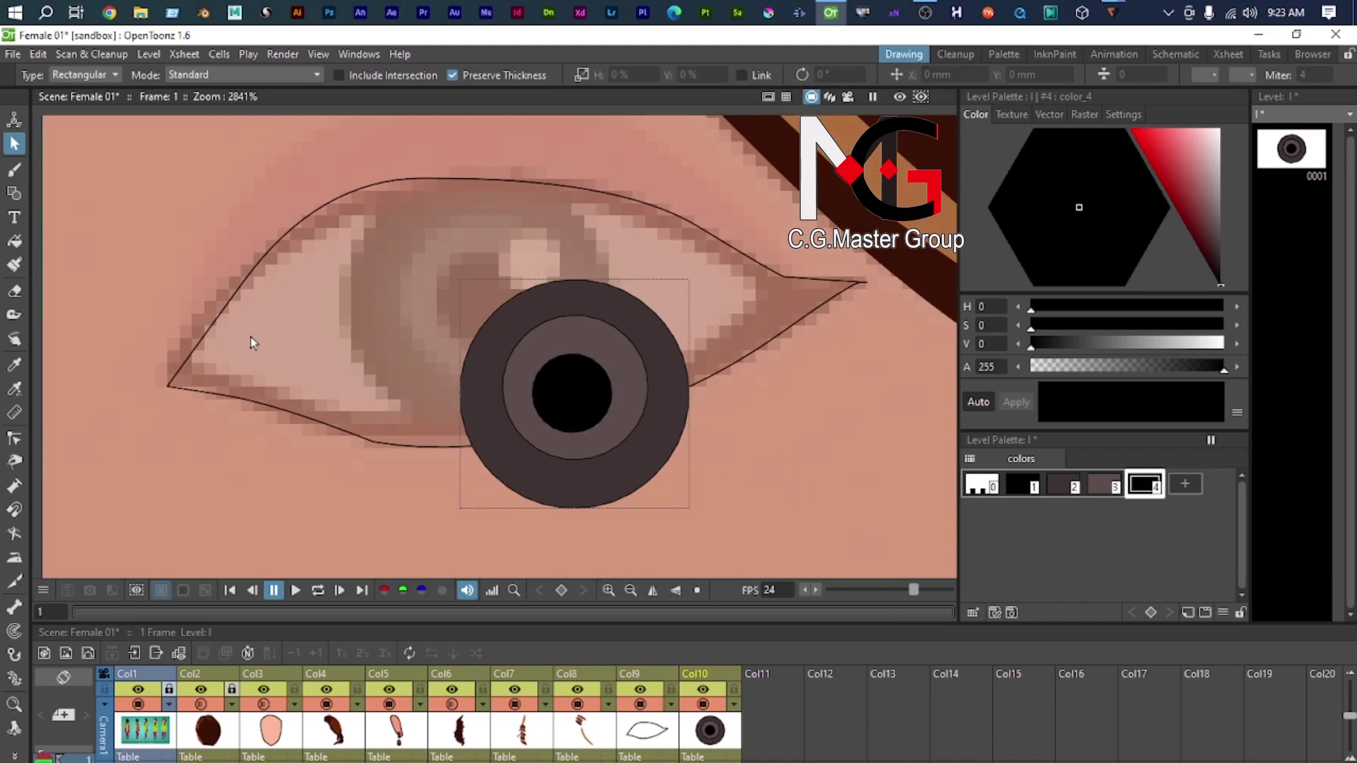
click(558, 373)
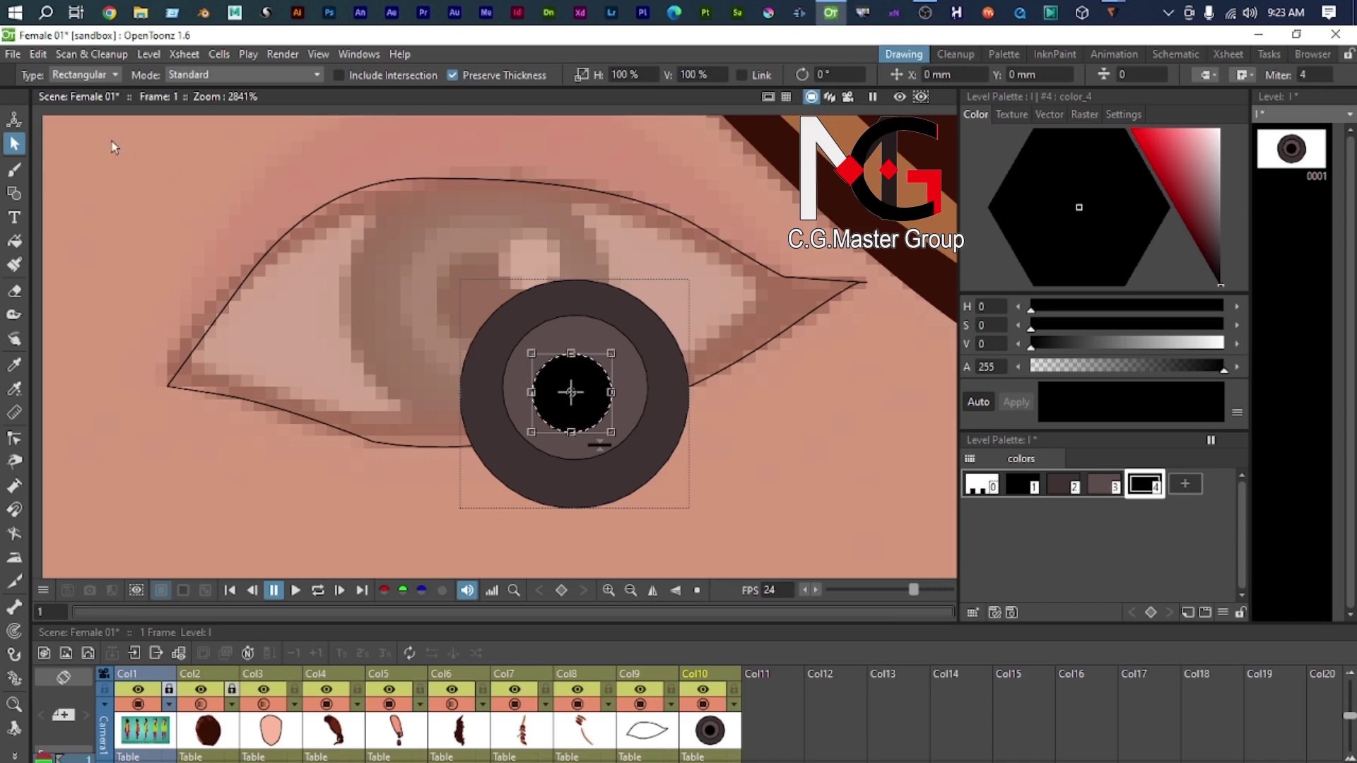
Step: Place Col10's centre point on the pupil at about X 161.23 mm, Y 80.87 mm, and return to position editing
click(74, 75)
click(14, 120)
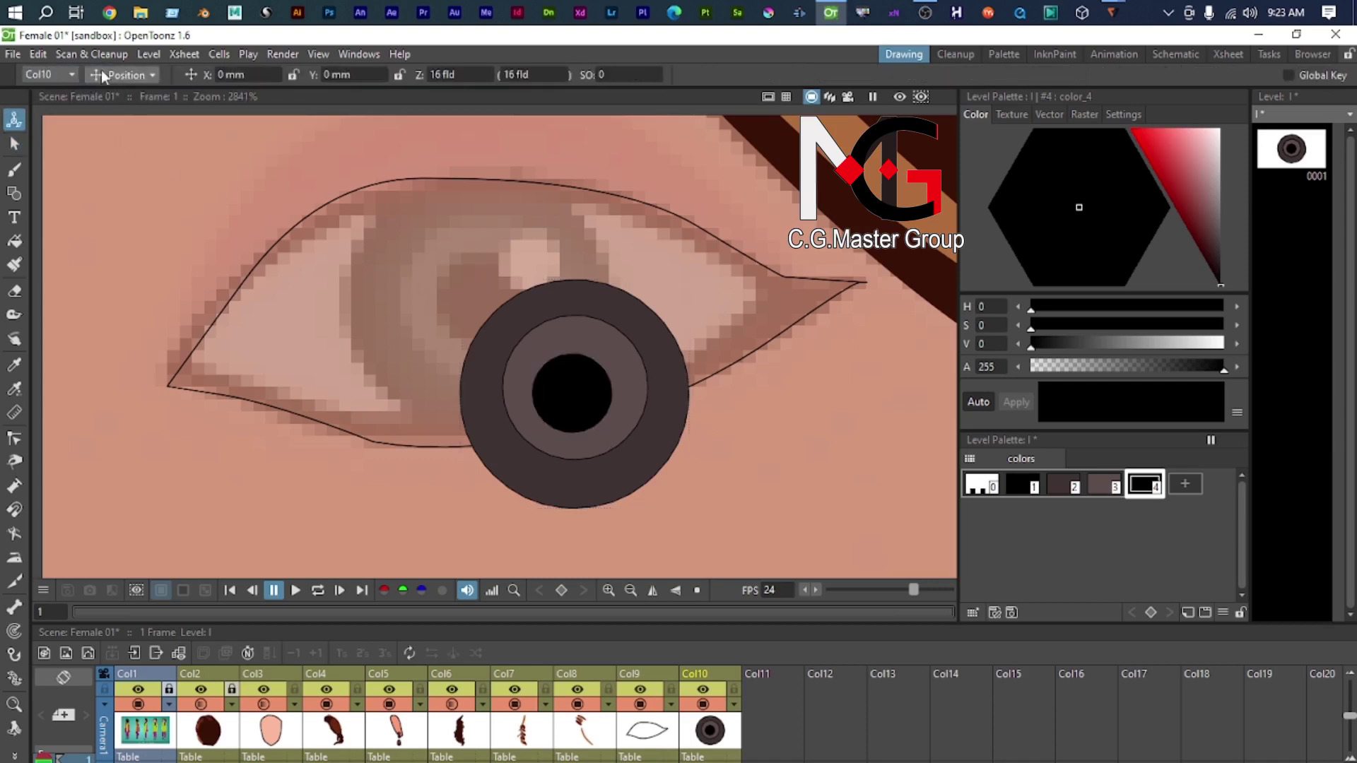
click(120, 75)
click(122, 180)
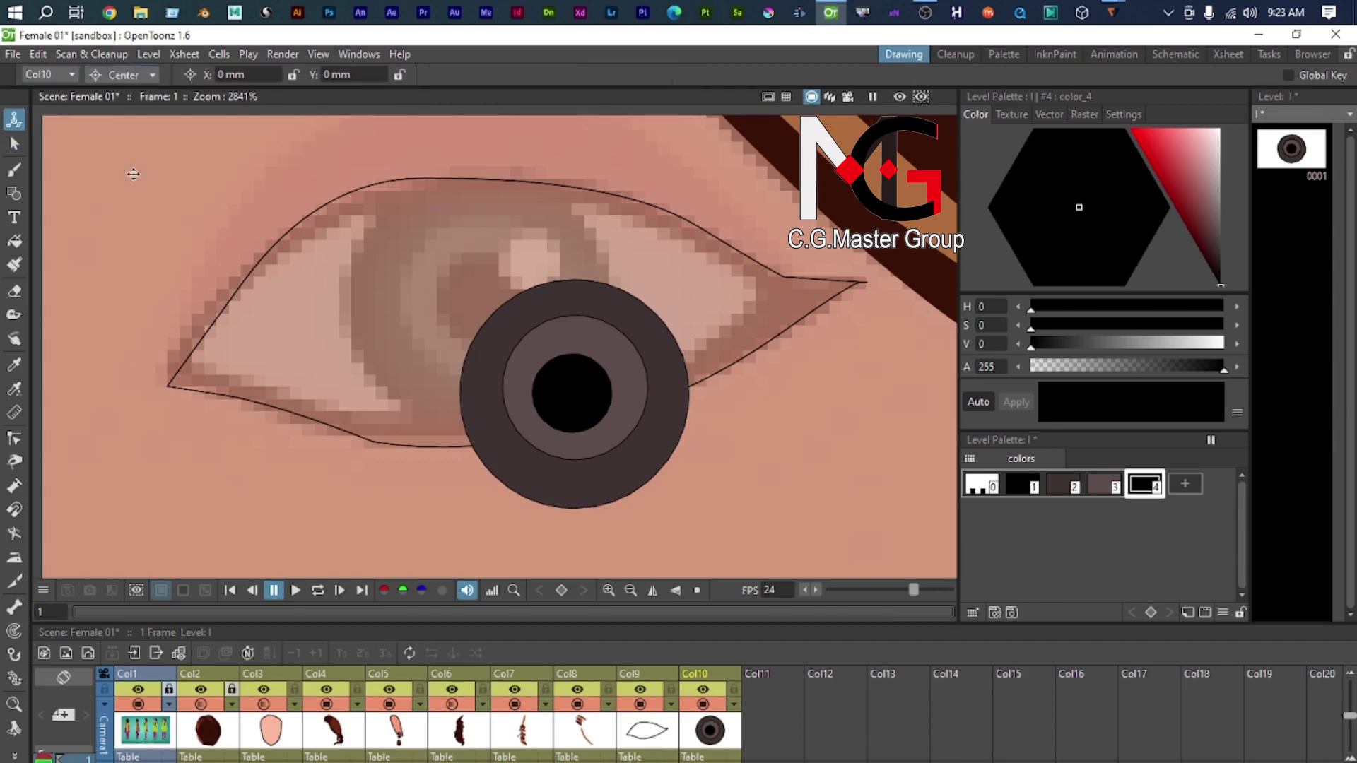
scroll(592, 317, down, 10)
scroll(592, 317, down, 10)
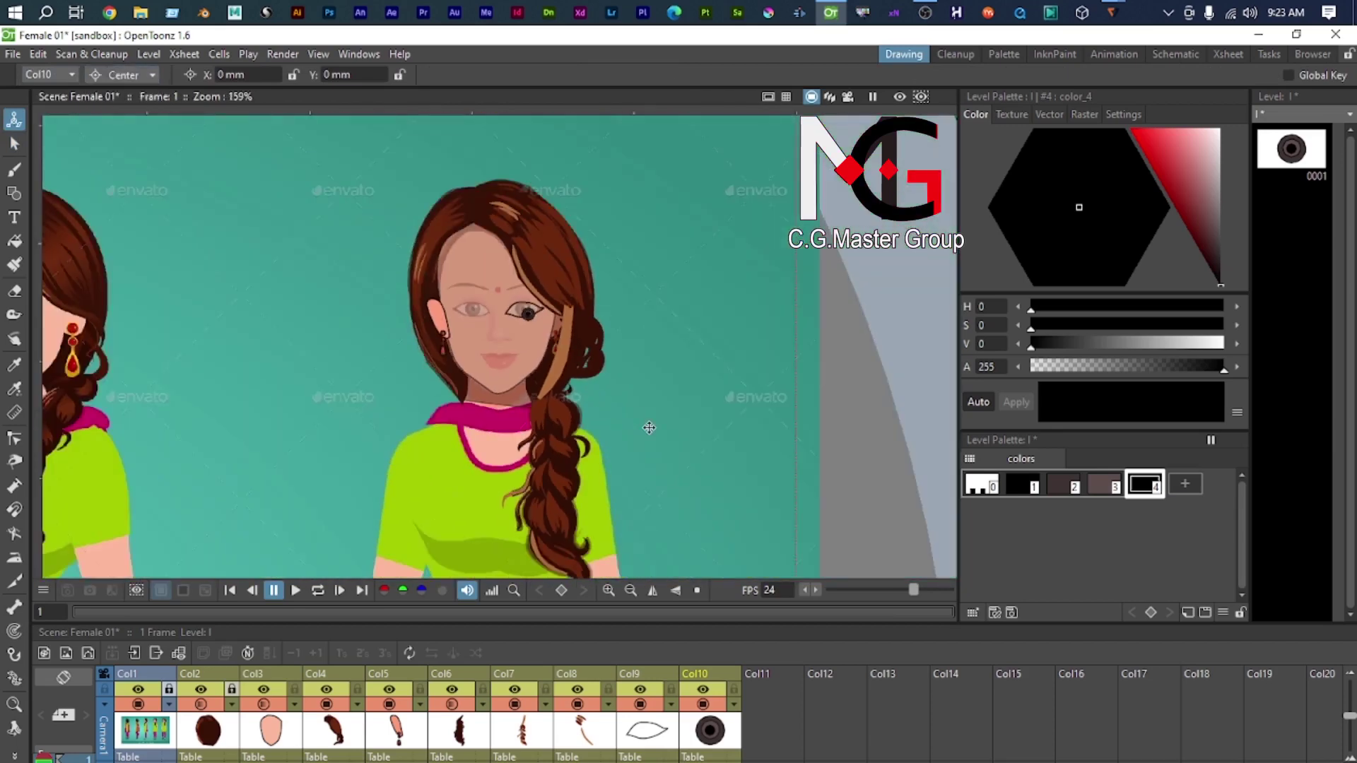
drag(490, 268, 571, 207)
drag(299, 330, 650, 147)
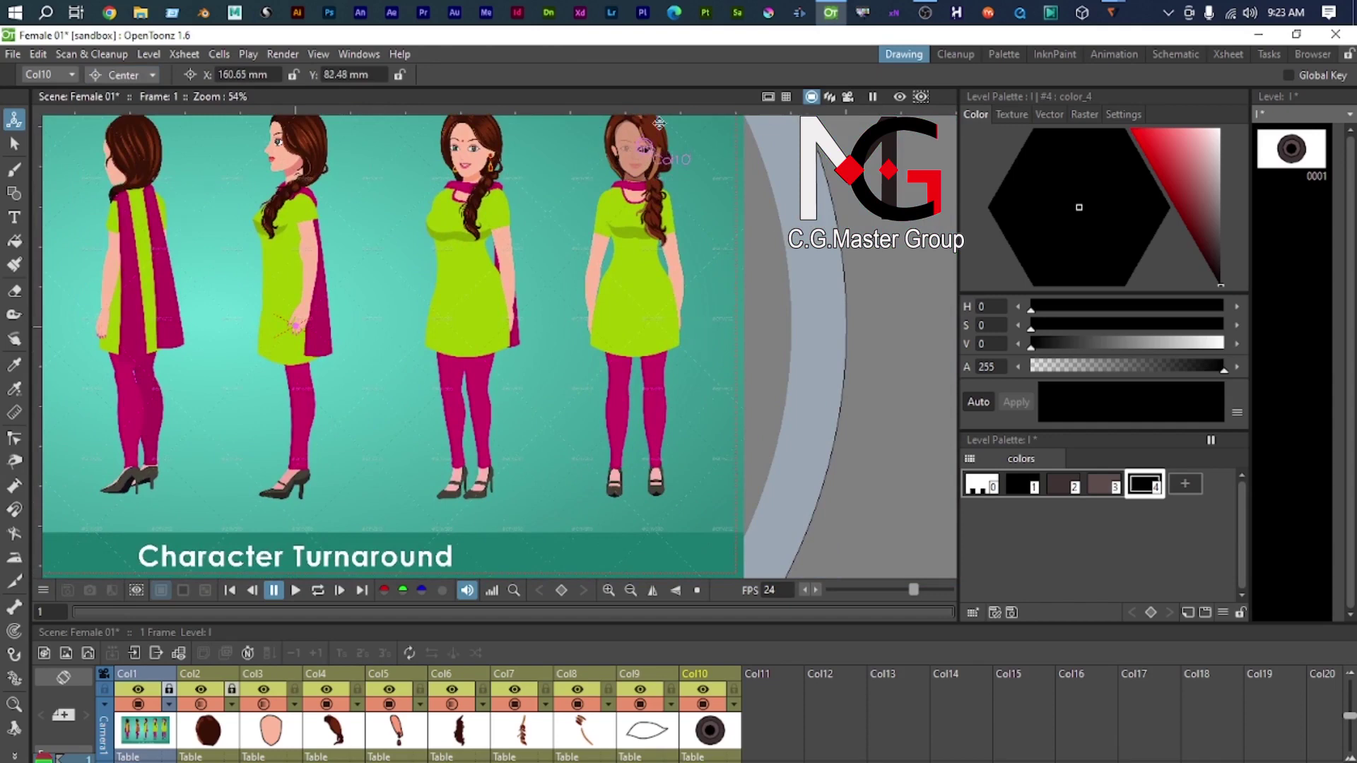
scroll(648, 141, up, 15)
scroll(630, 553, up, 3)
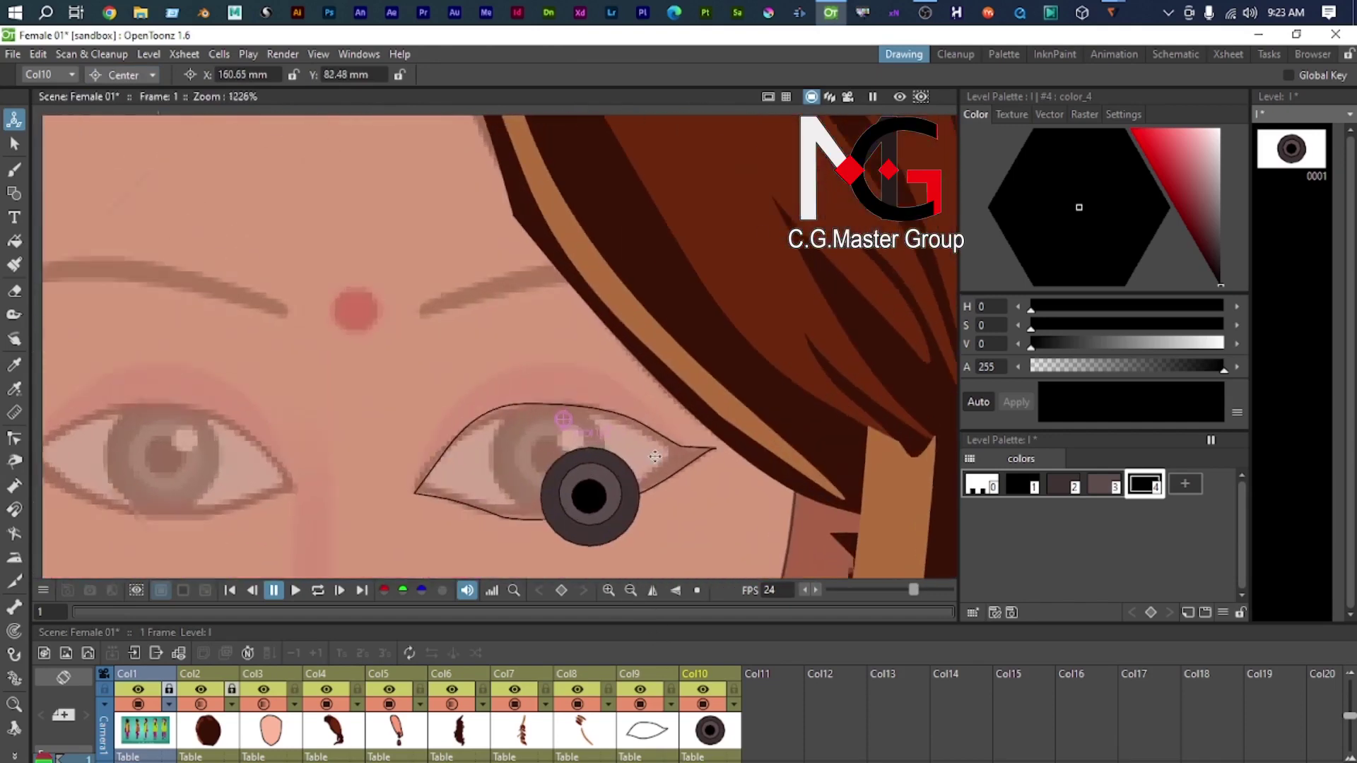
drag(544, 347, 582, 455)
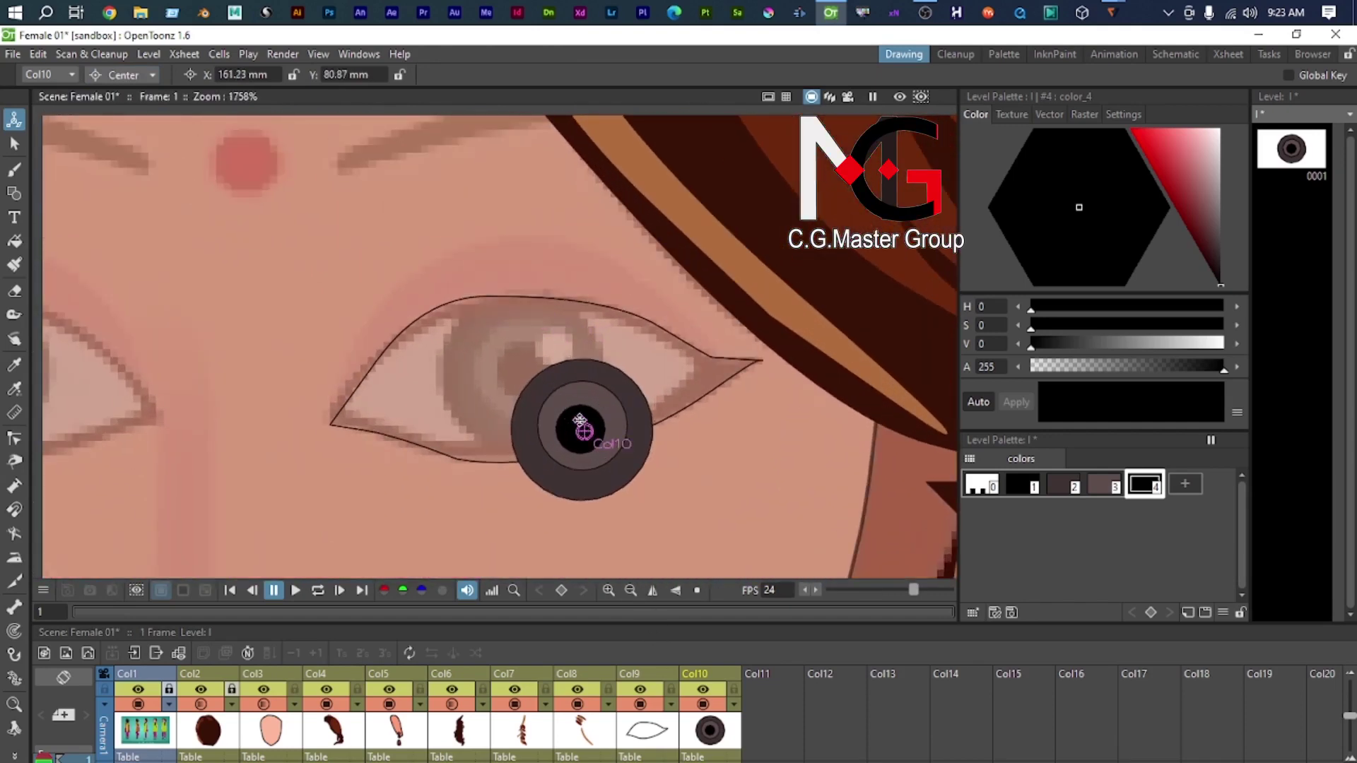
click(145, 75)
click(118, 99)
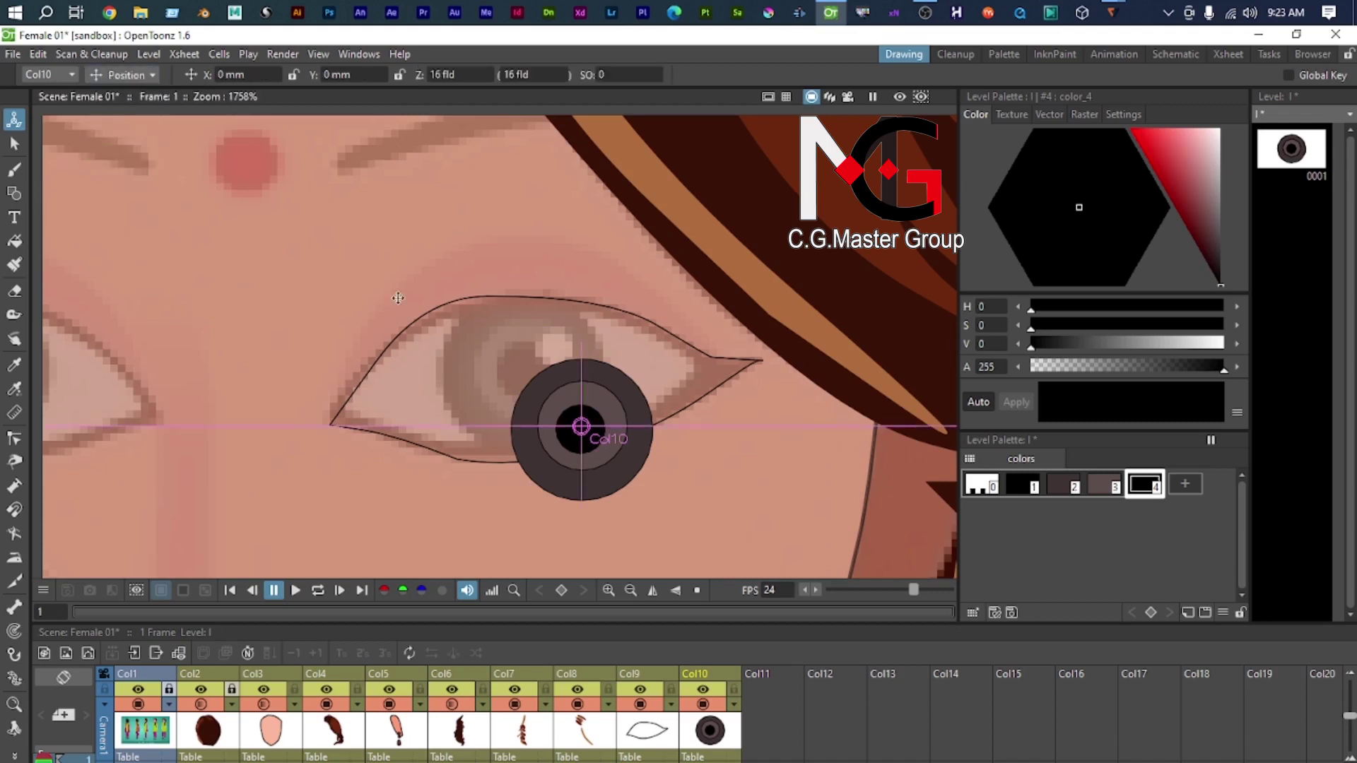
Step: Try to make an eye highlight from a copy of the pupil placed over the iris's upper right, and delete the copy
scroll(476, 381, up, 4)
key(s)
drag(703, 506, 607, 371)
click(609, 371)
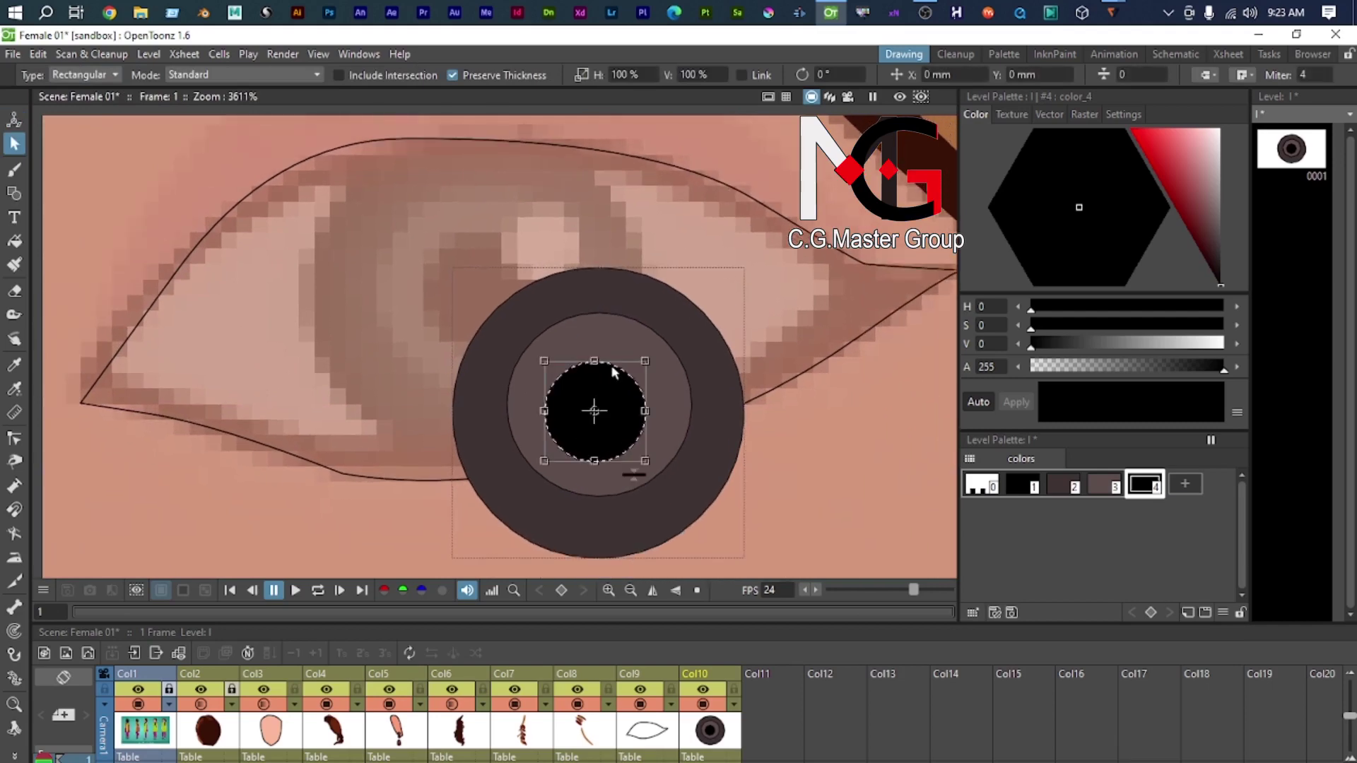
key(ctrl+c)
key(ctrl+v)
scroll(650, 396, down, 17)
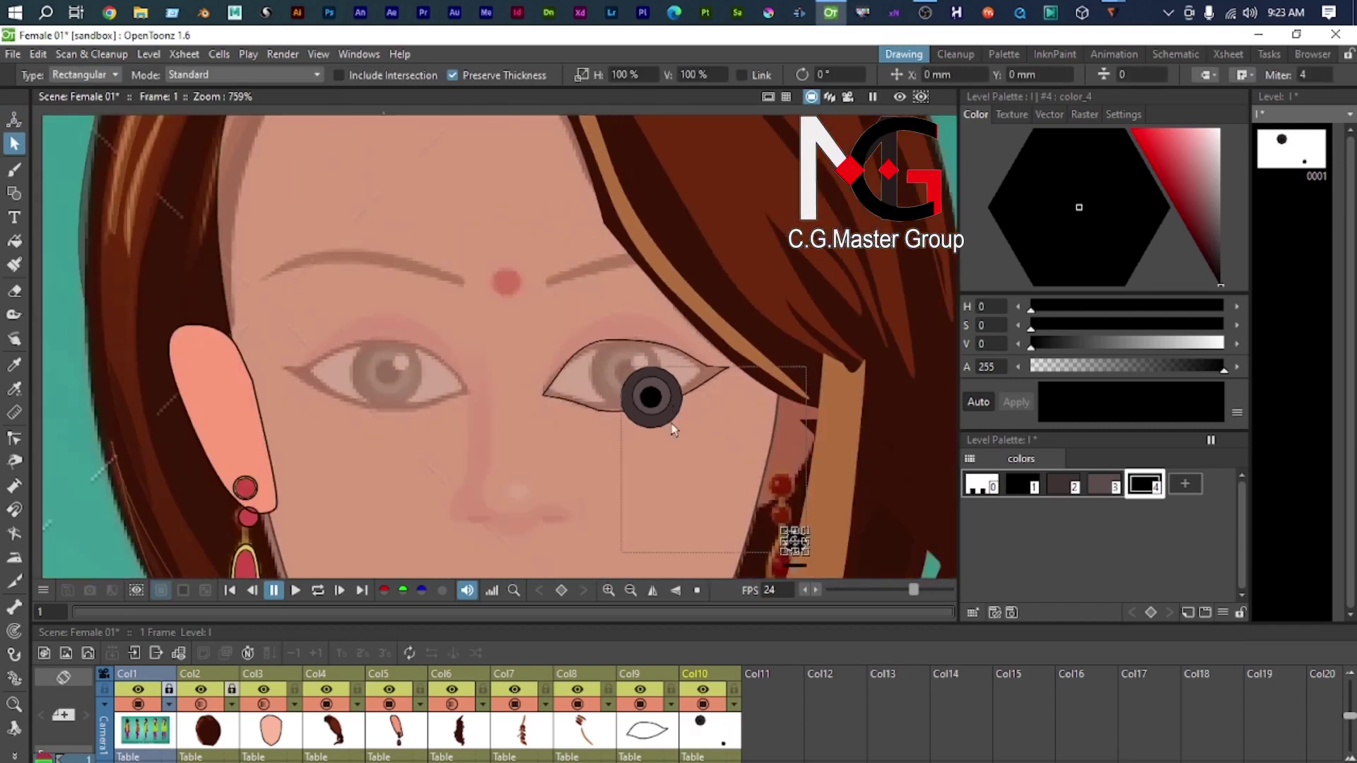
scroll(747, 503, up, 7)
scroll(739, 510, up, 9)
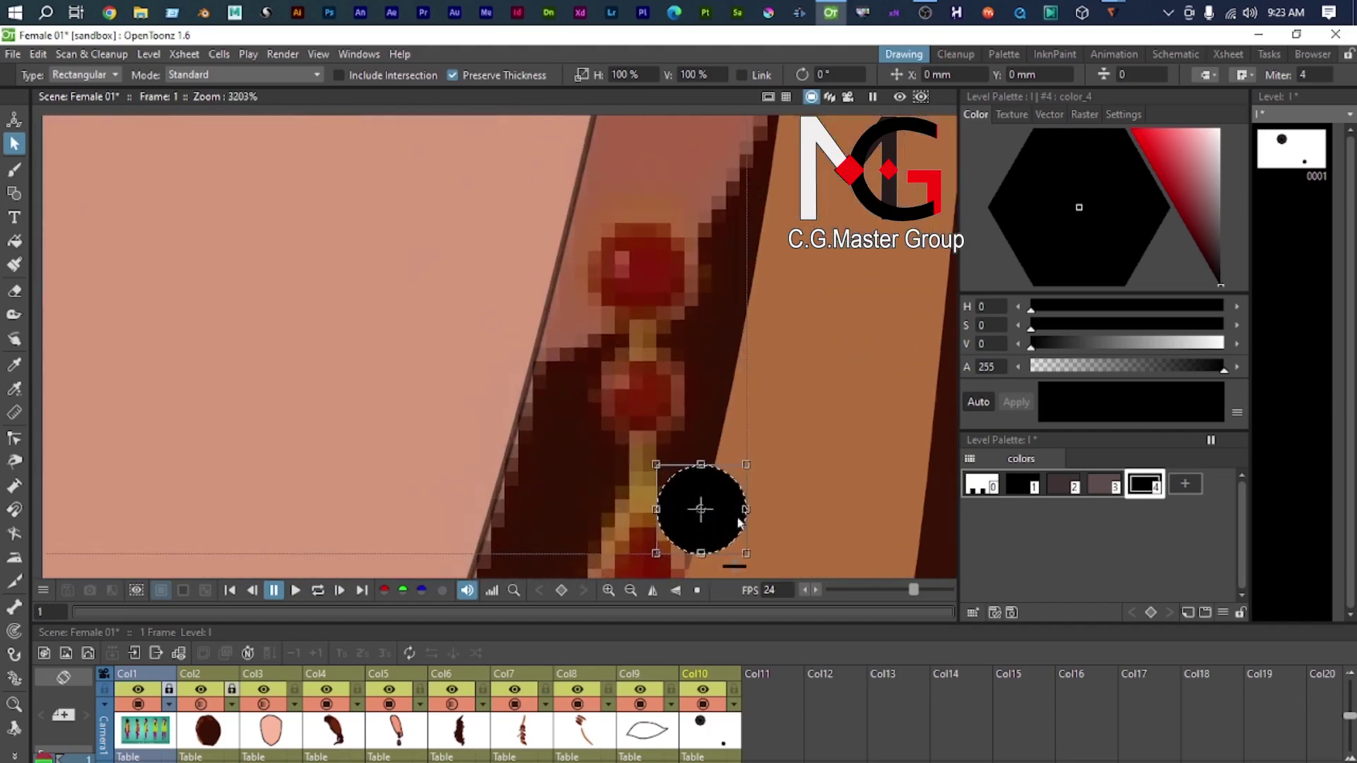
drag(738, 534, 386, 148)
scroll(387, 149, down, 2)
drag(421, 191, 623, 336)
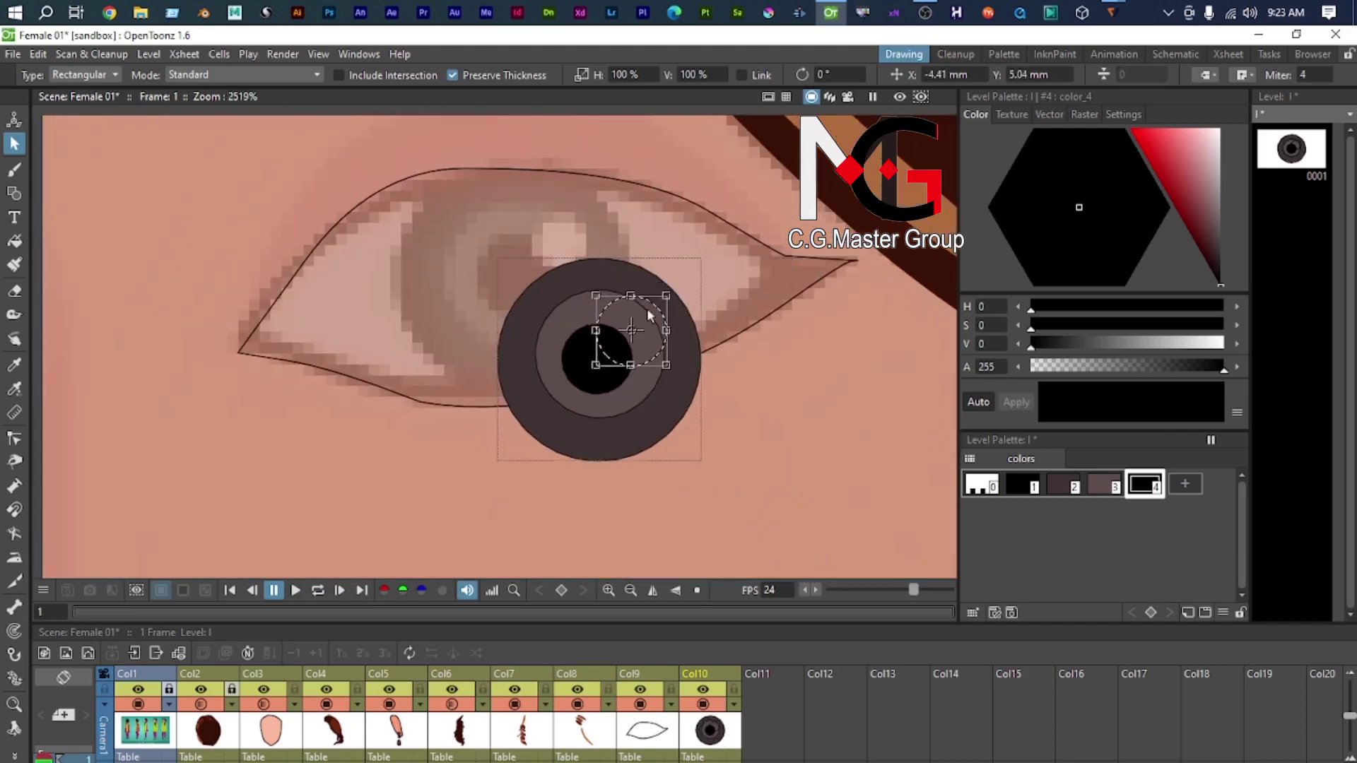
scroll(646, 308, up, 3)
scroll(652, 298, up, 1)
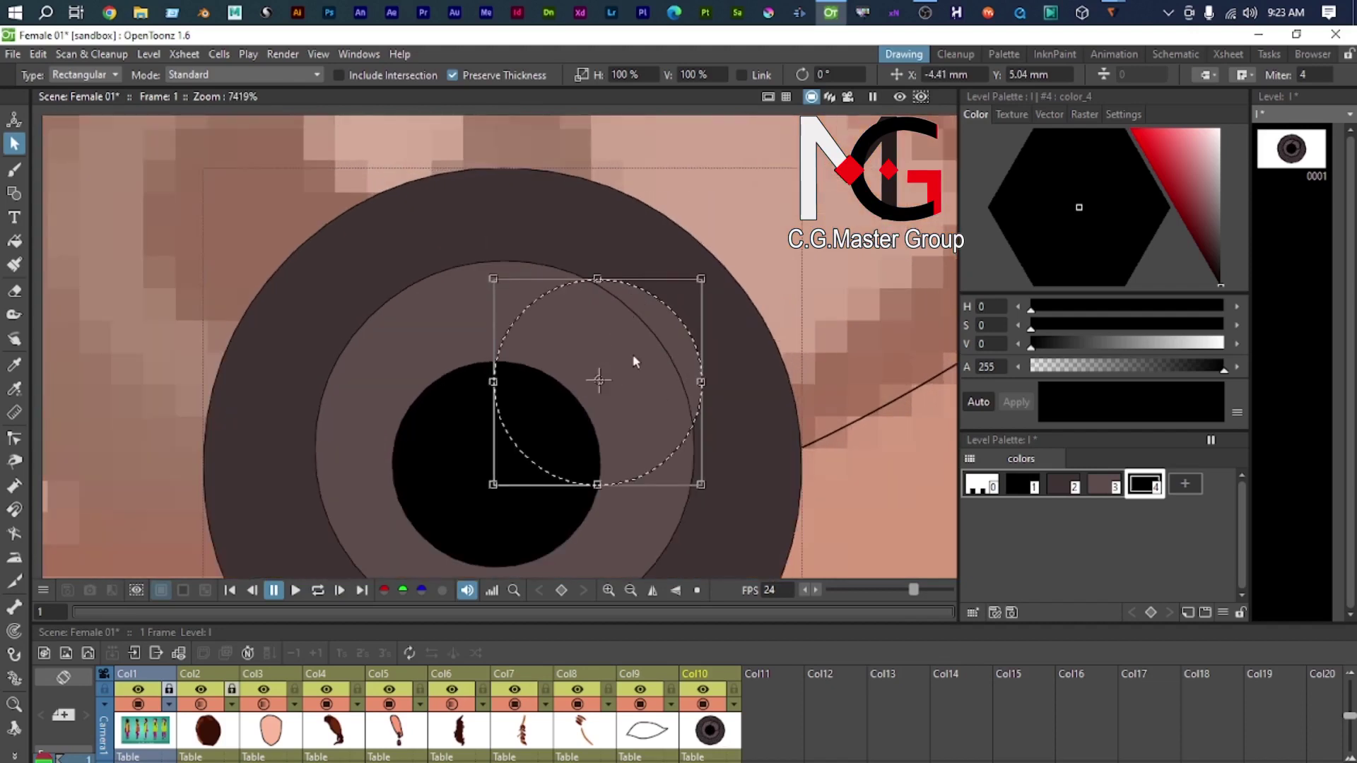
scroll(611, 346, up, 1)
key(Delete)
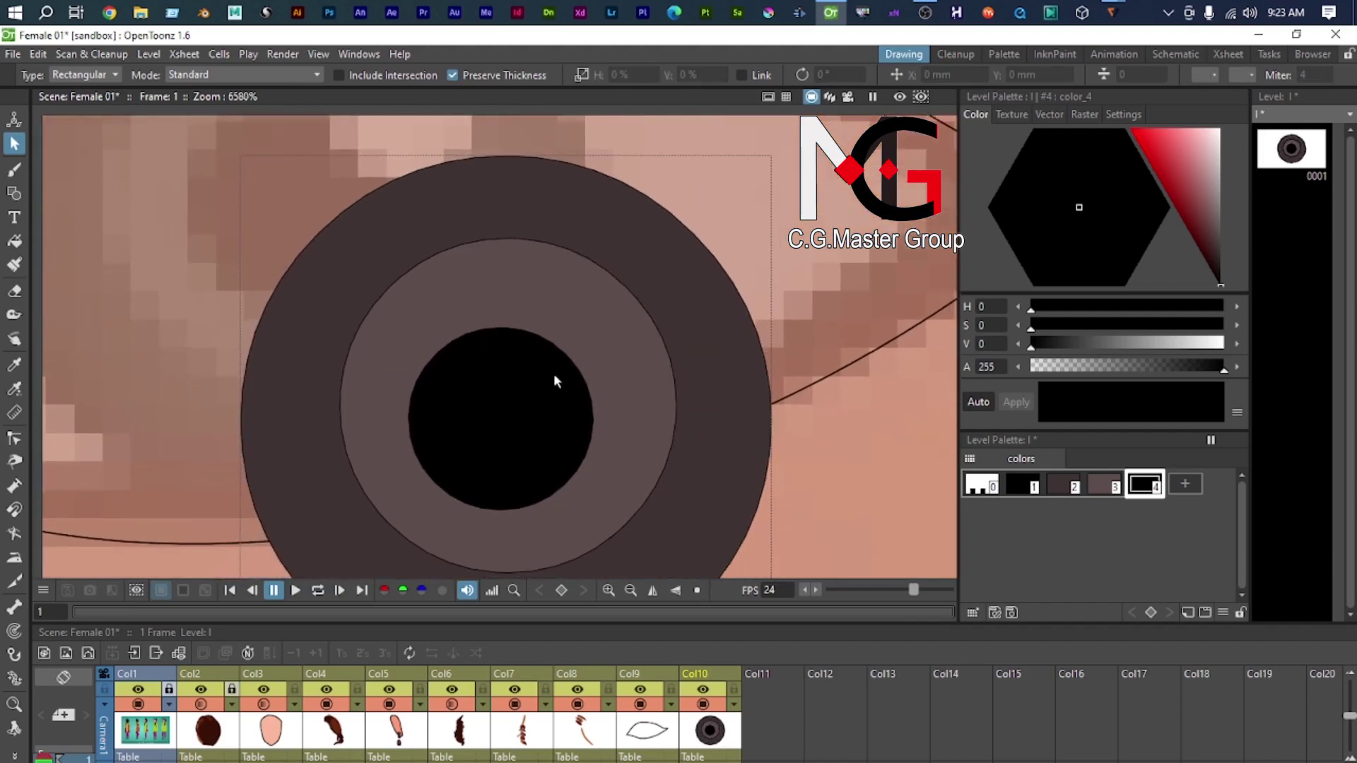
Step: Paste another copy of the pupil, move it onto the iris's right side, and delete it
click(482, 338)
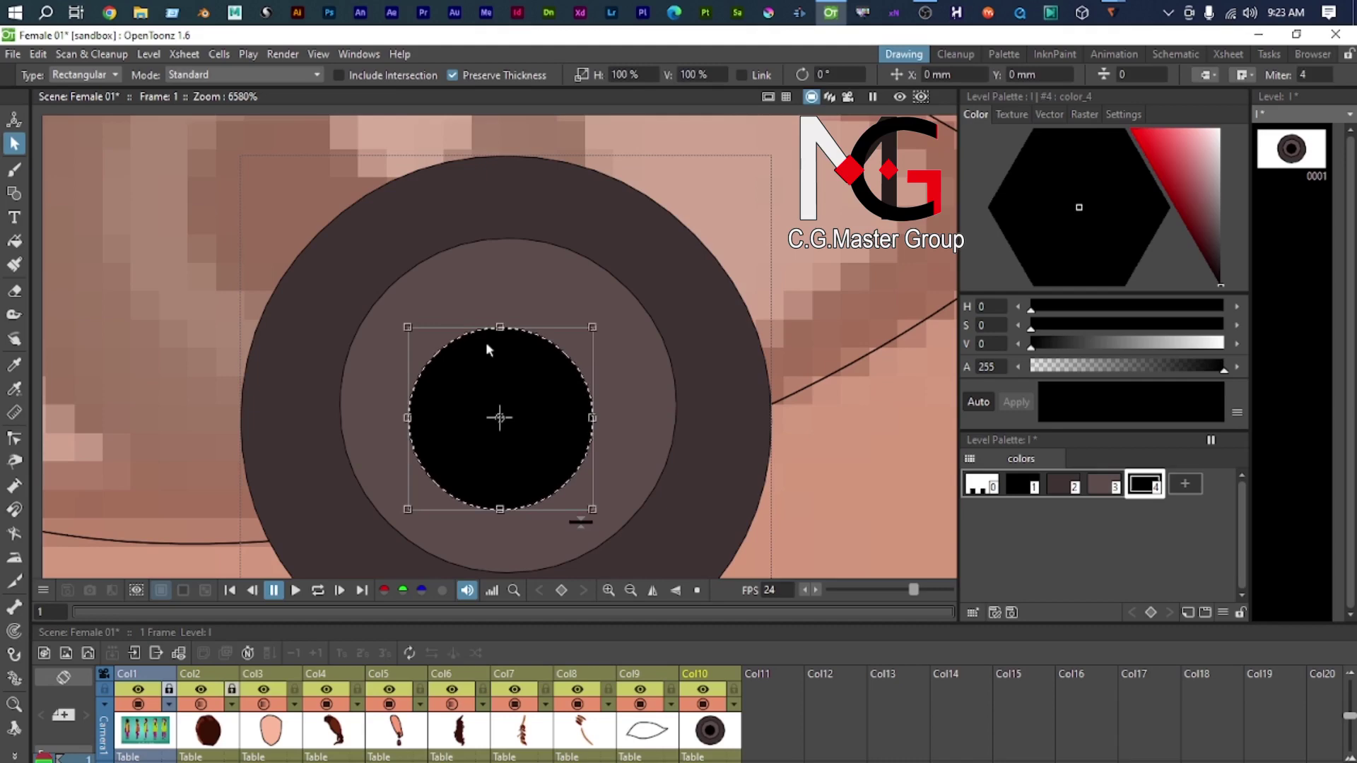
key(ctrl+c)
key(ctrl+v)
scroll(612, 476, down, 7)
drag(680, 516, 460, 154)
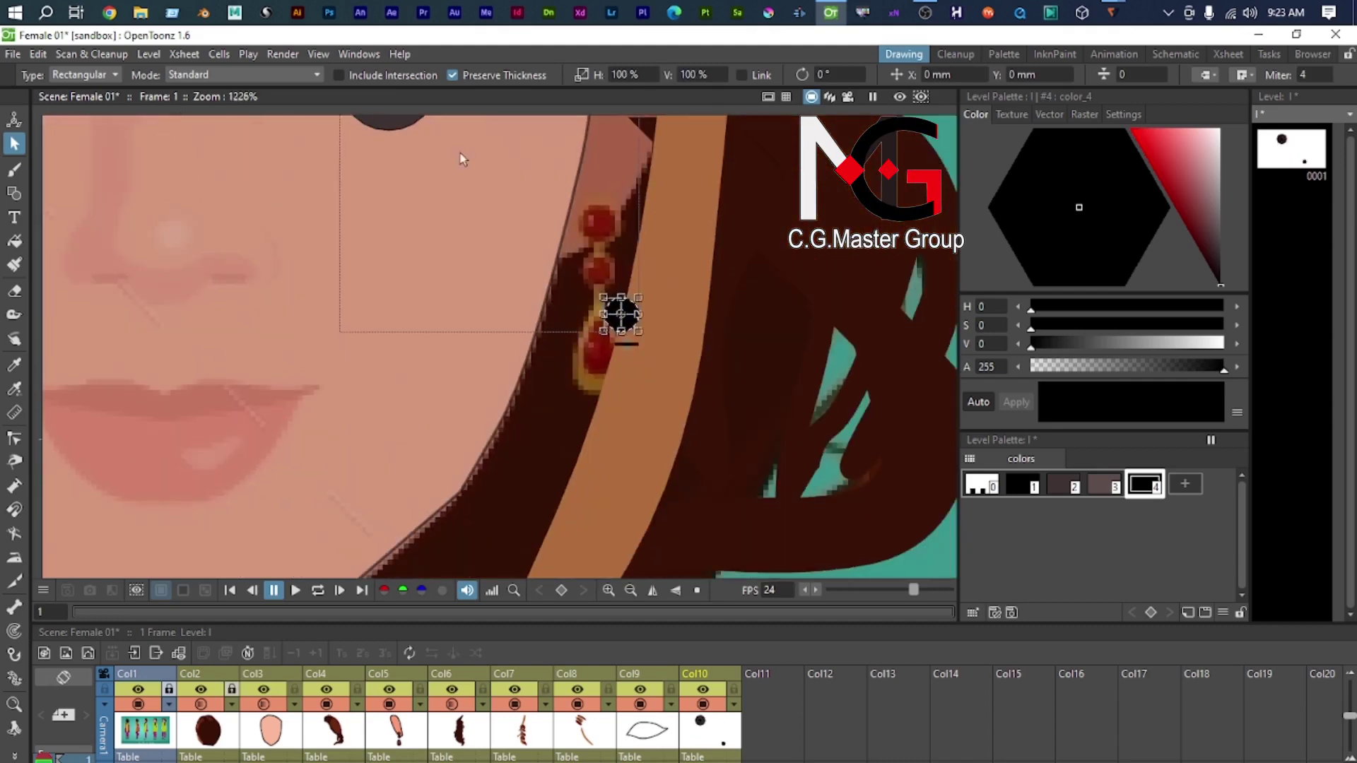
drag(633, 314, 448, 390)
scroll(569, 530, up, 3)
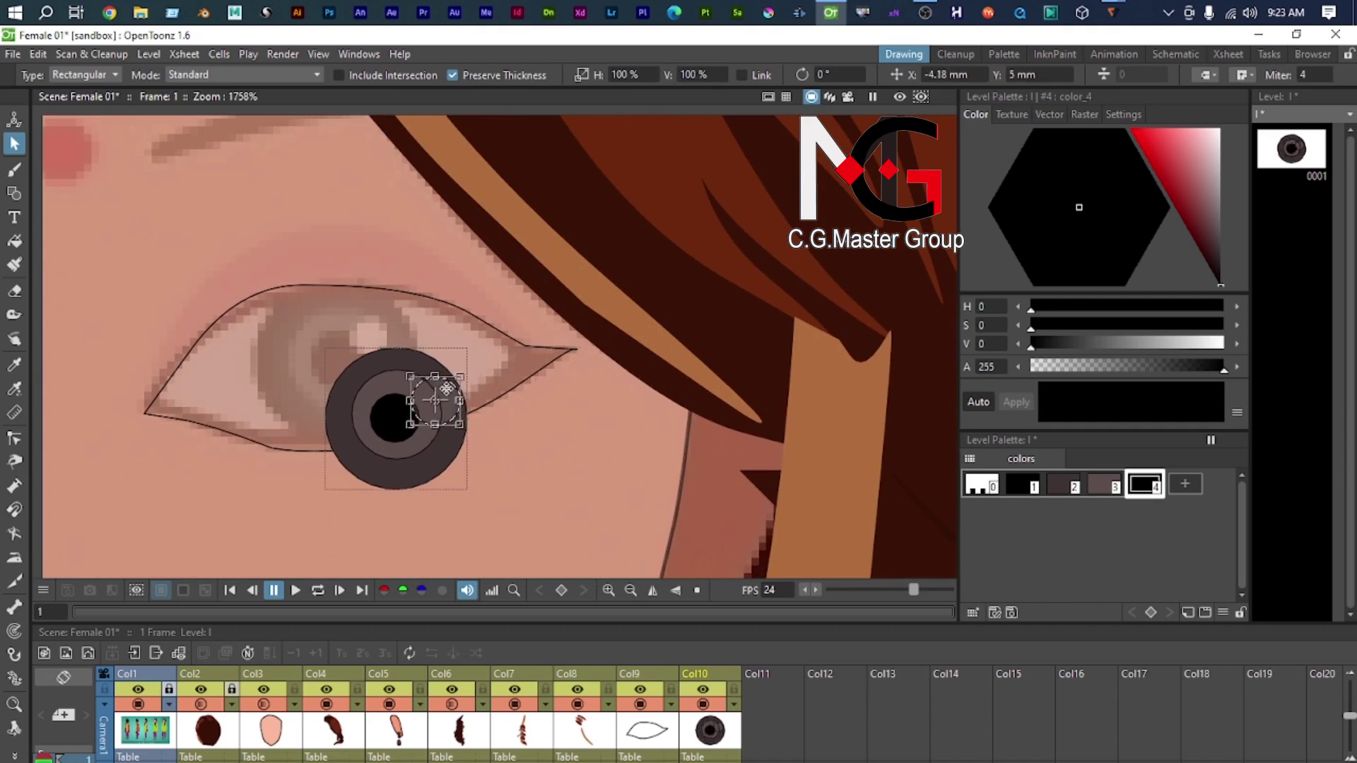
key(Delete)
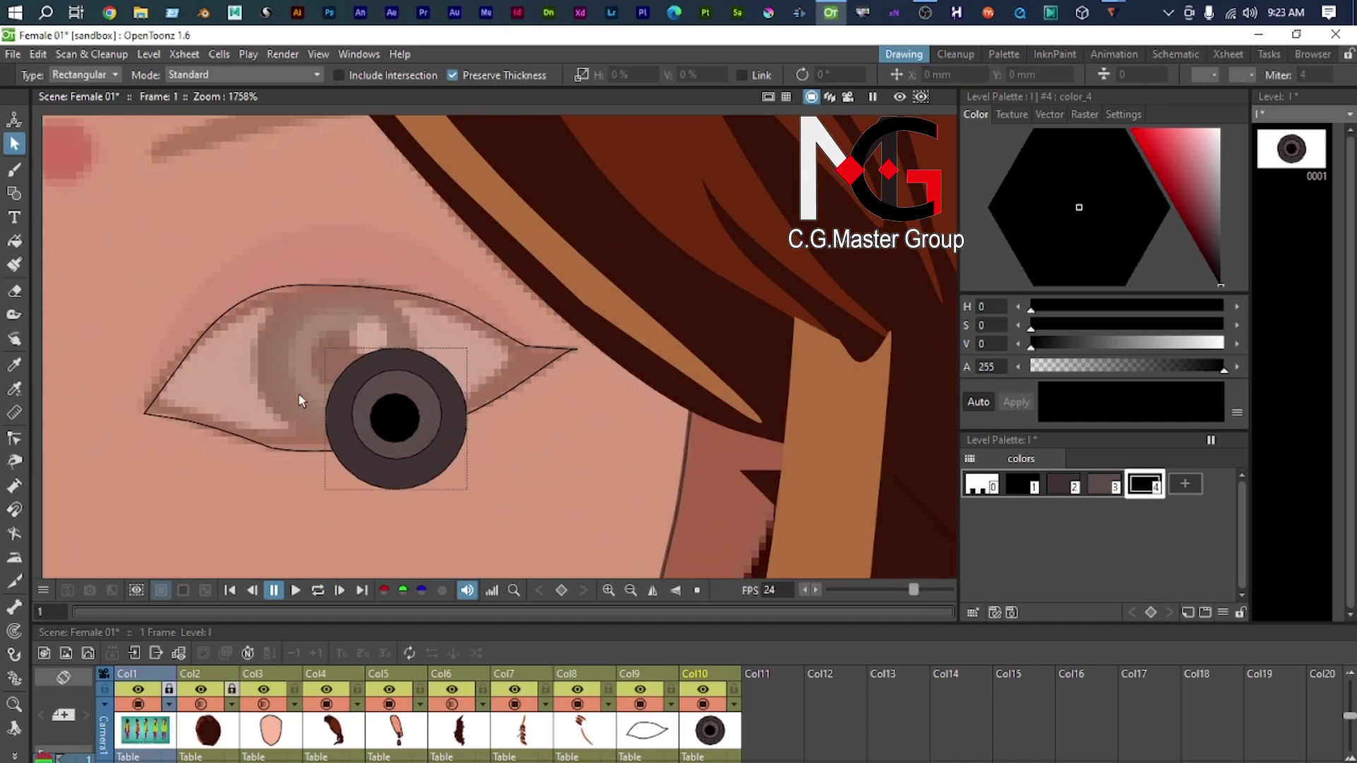
Step: Try to draw a highlight circle over the pupil's upper right with the Ellipse shape at size 2
key(g)
scroll(424, 395, up, 4)
drag(361, 359, 419, 416)
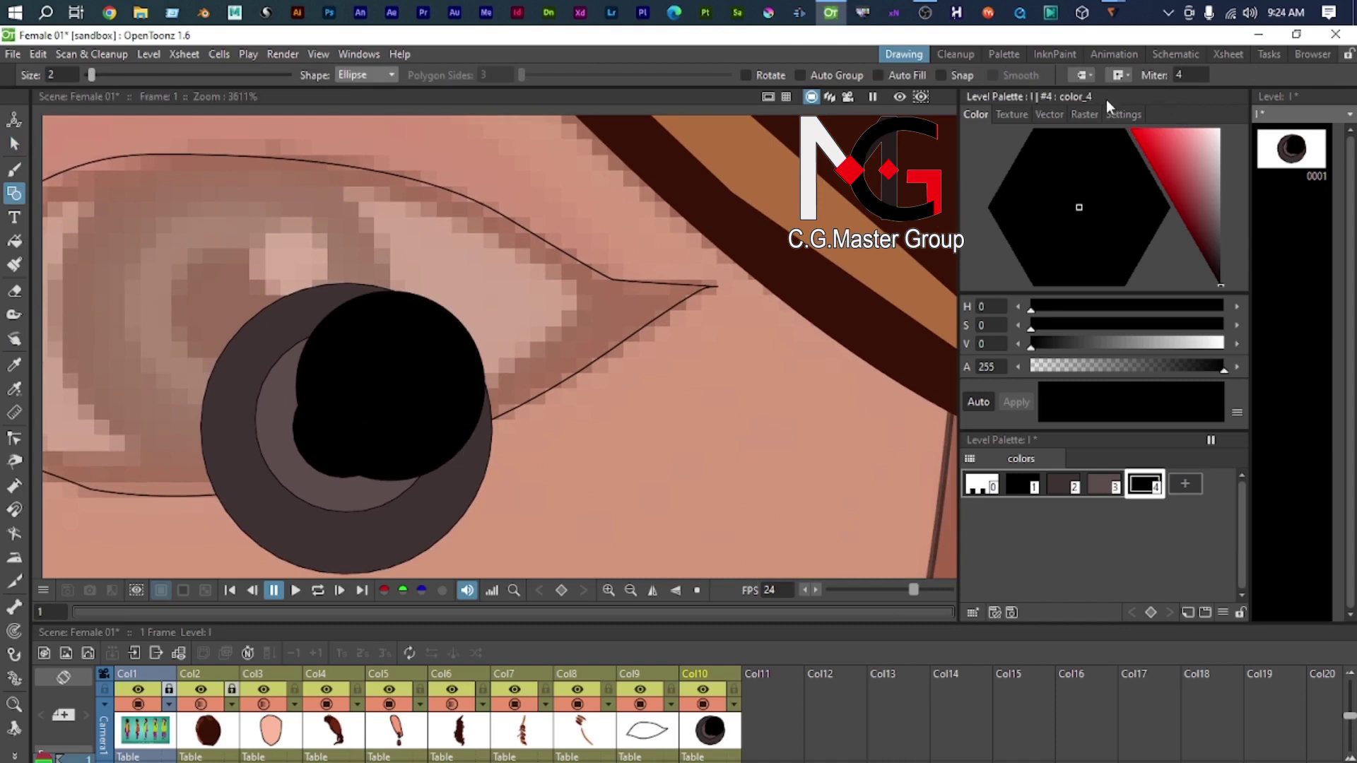
key(s)
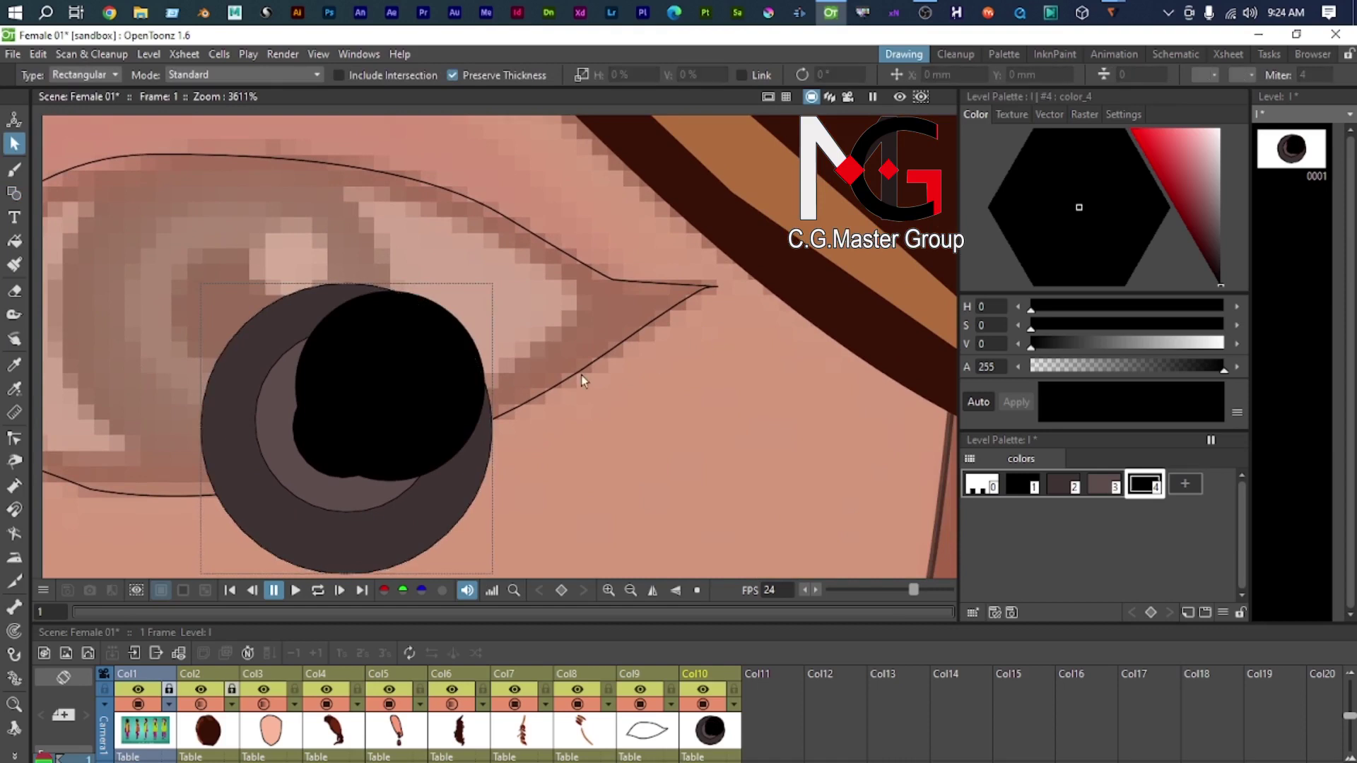
click(433, 473)
click(463, 447)
key(ctrl+z)
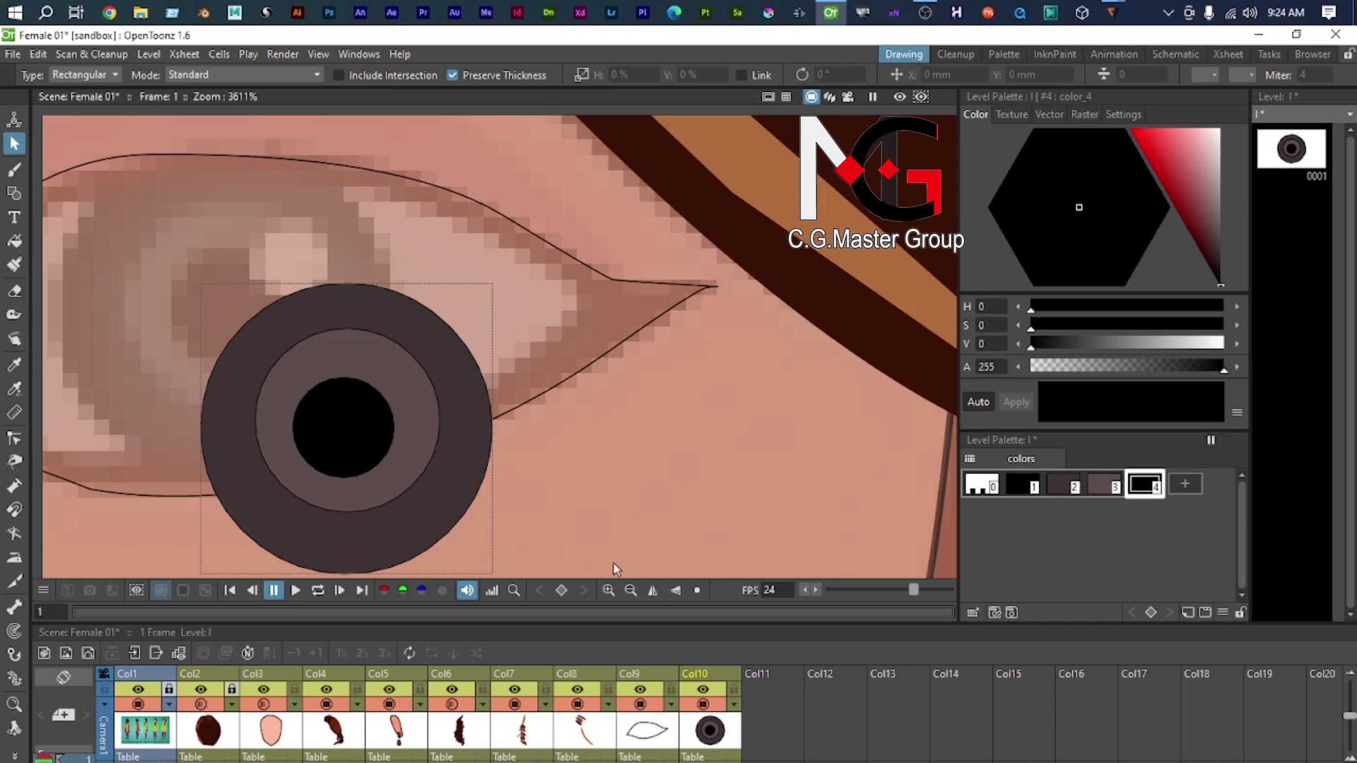
Step: Draw a small circle on the cheek just to the right of the iris with the Ellipse shape at size 2
key(g)
scroll(541, 313, down, 2)
drag(574, 384, 630, 448)
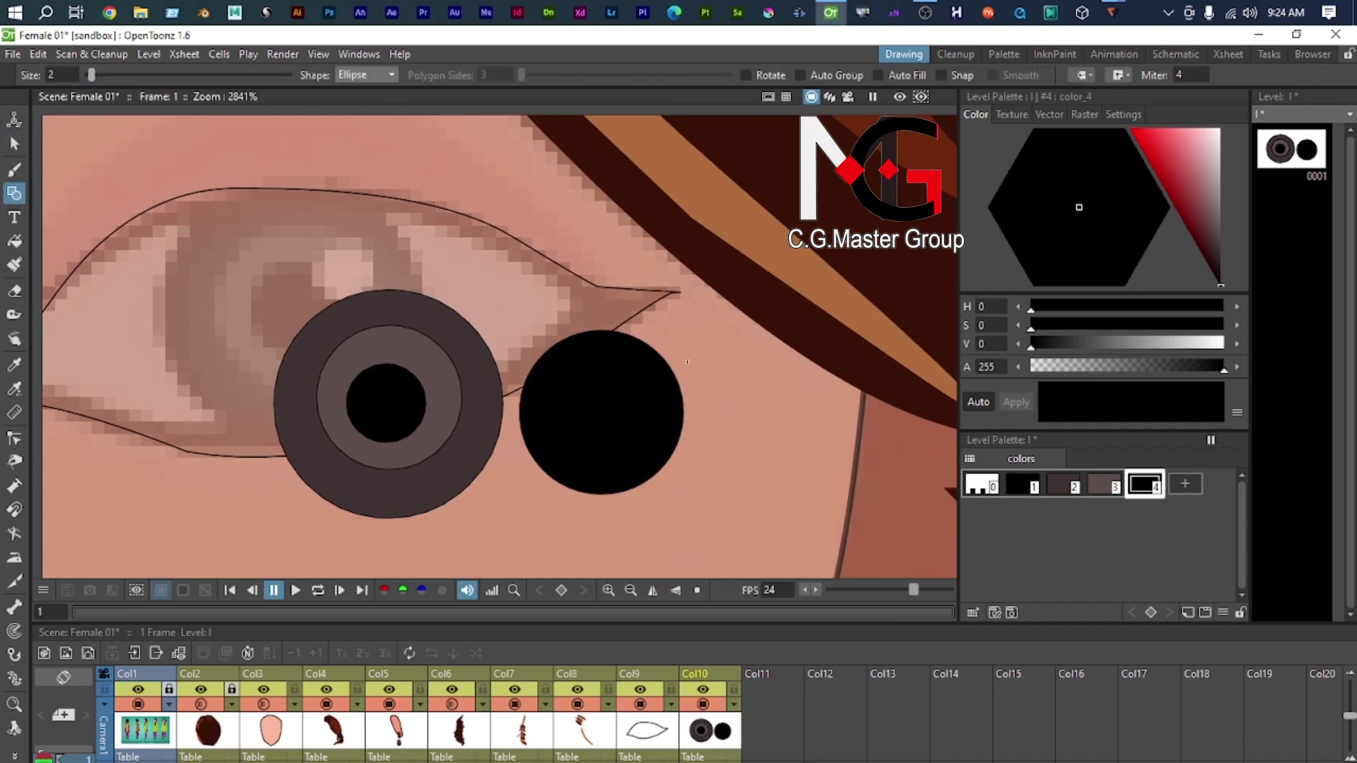
drag(692, 359, 662, 385)
key(ctrl+z)
Step: Reduce the new circle's outline thickness to 0
key(s)
click(634, 399)
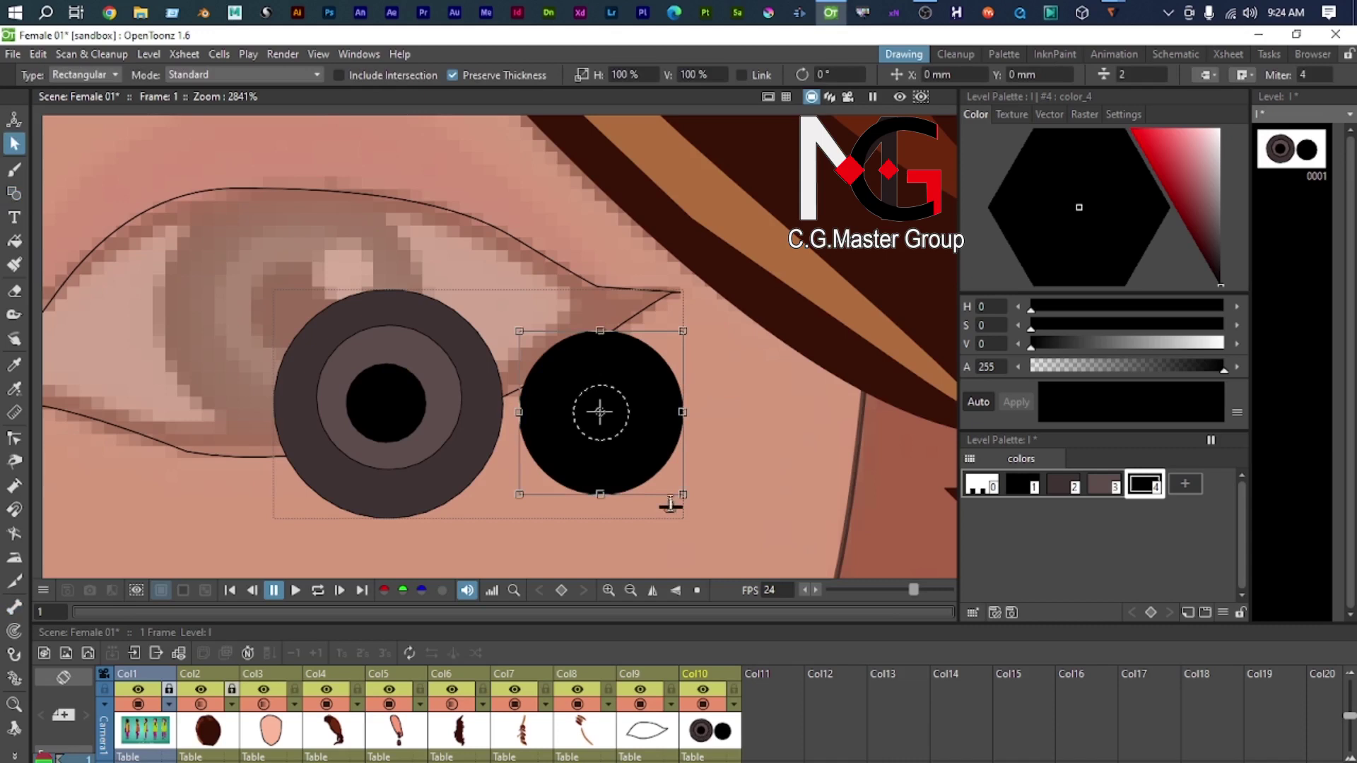
drag(672, 494, 621, 456)
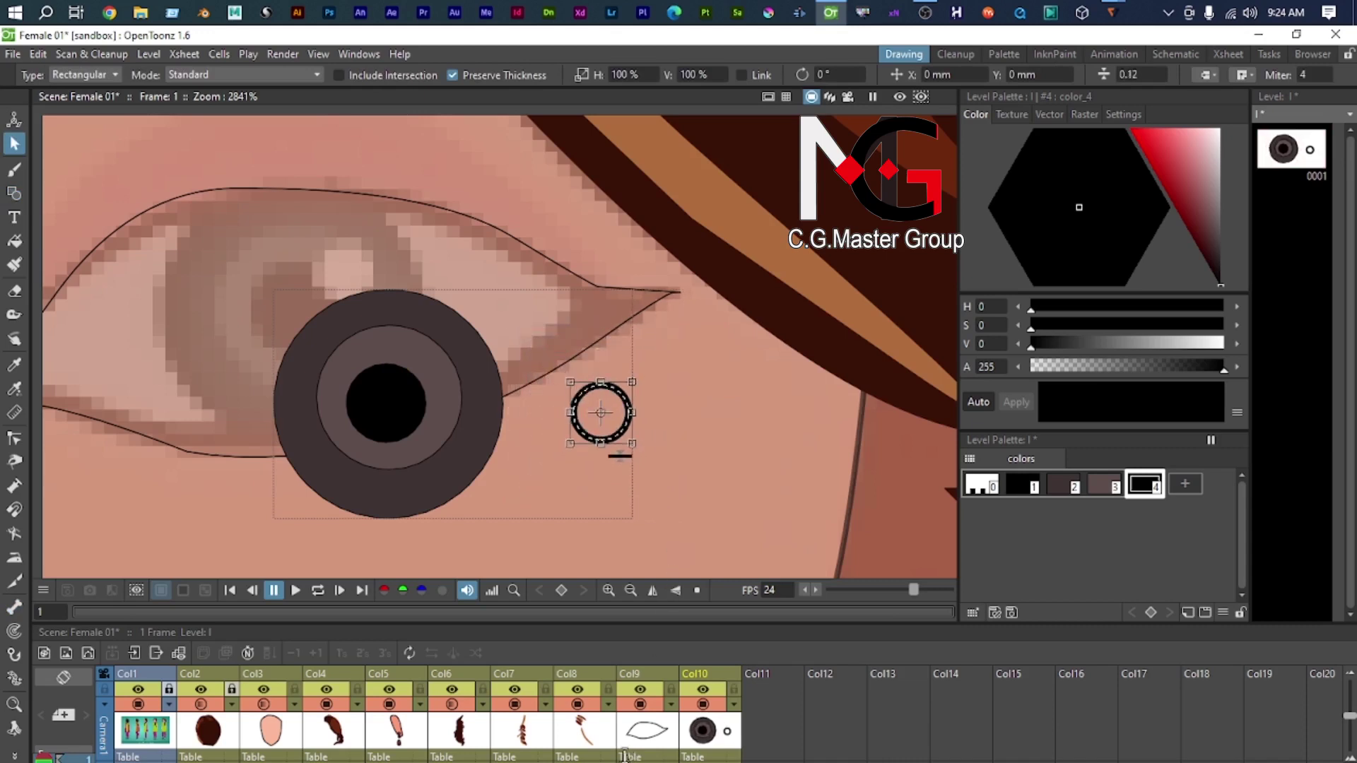
drag(623, 756, 624, 751)
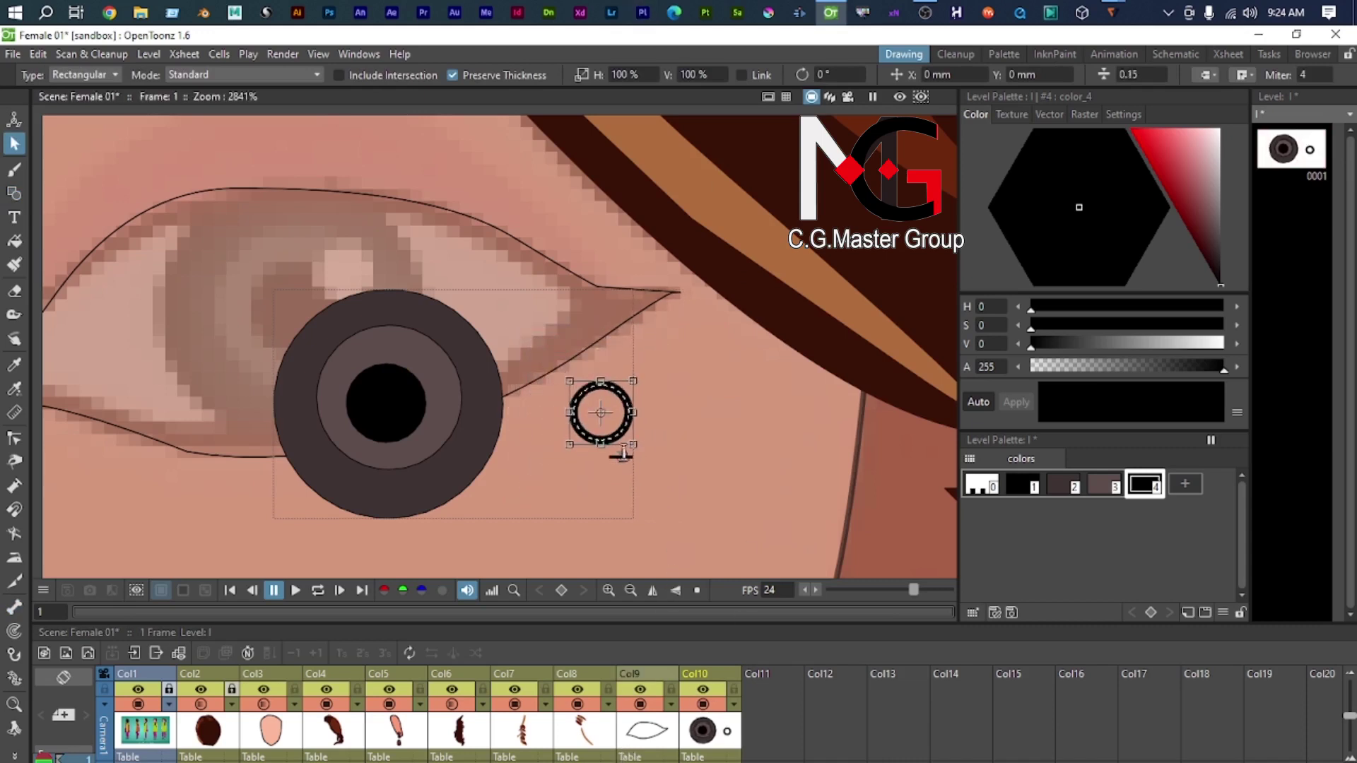
drag(619, 454, 615, 449)
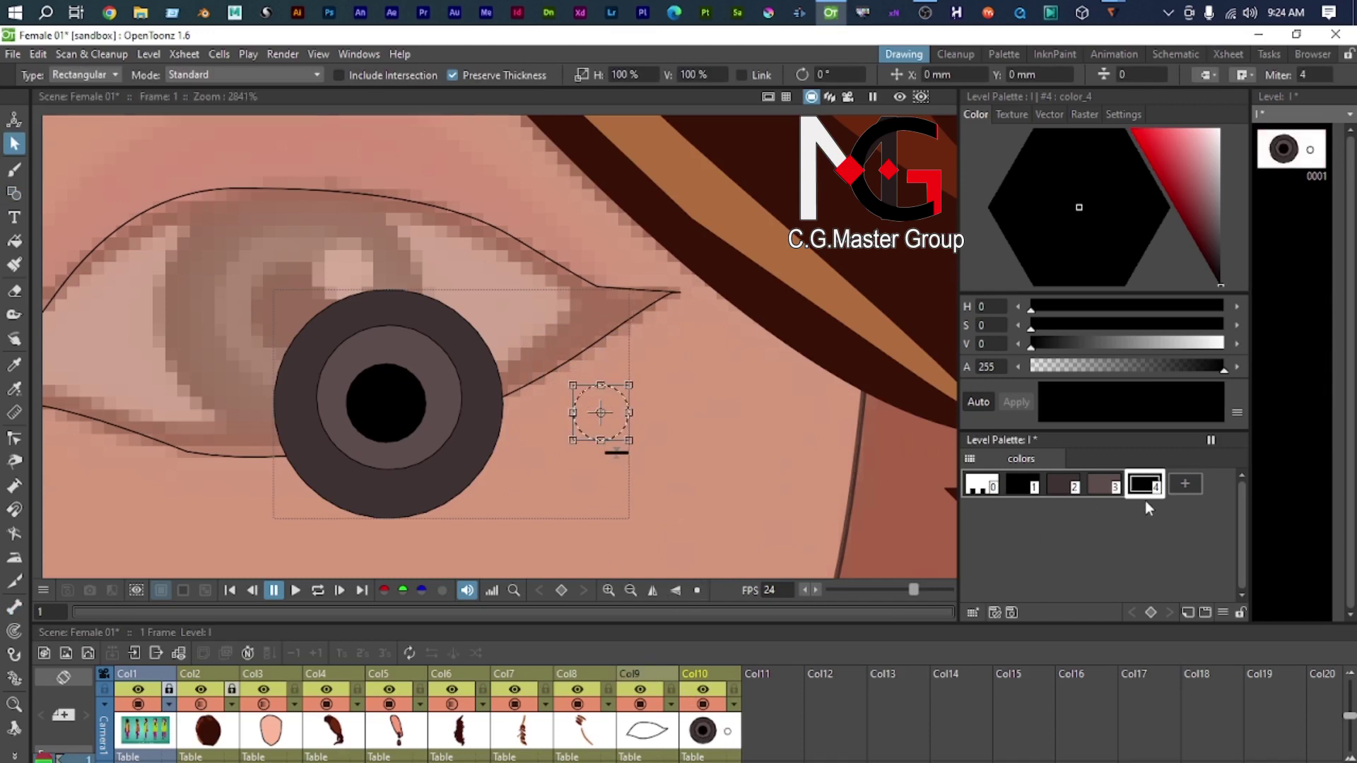
Step: Add a near-white style with H 0, S 4, V 100 for the highlight circle
click(1180, 486)
drag(1211, 221, 1217, 90)
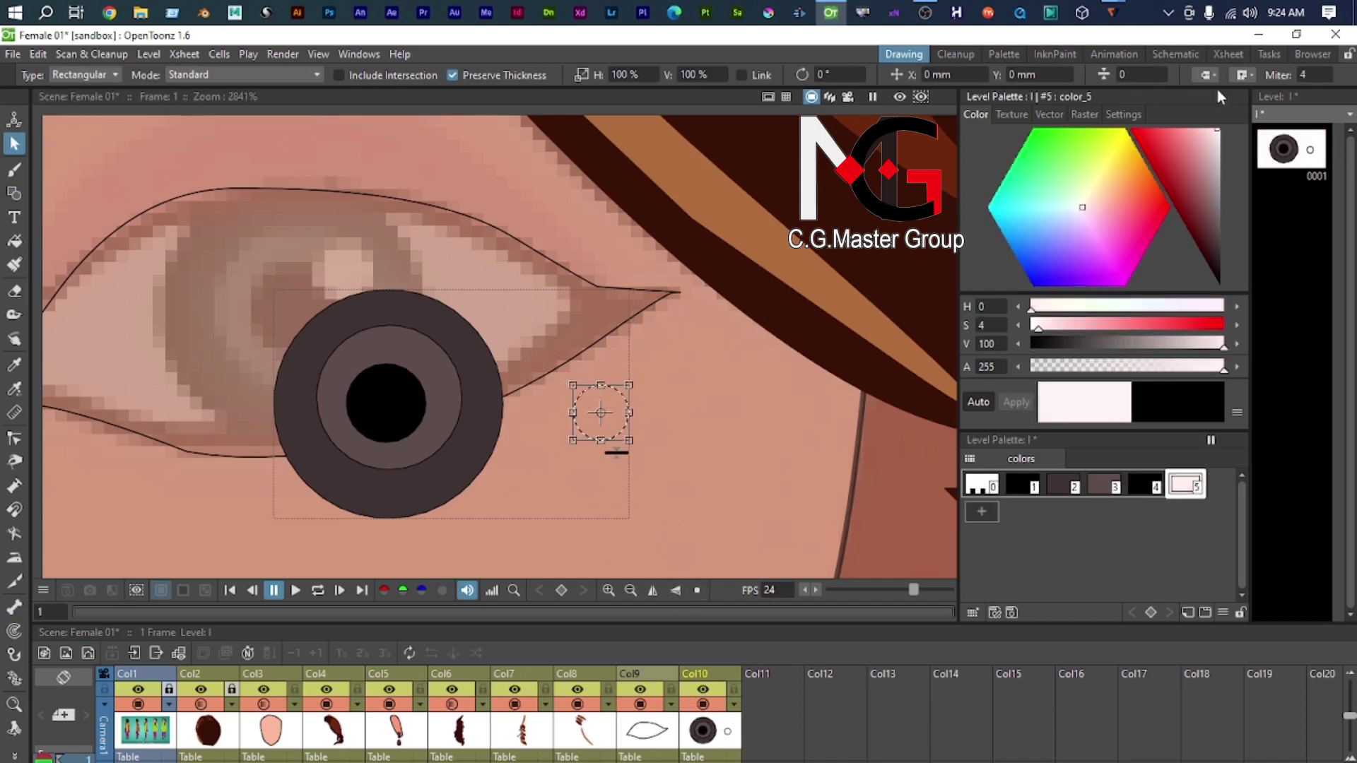
Step: Fill the small circle beside the iris with the near-white color_5
scroll(579, 458, up, 3)
scroll(579, 458, up, 1)
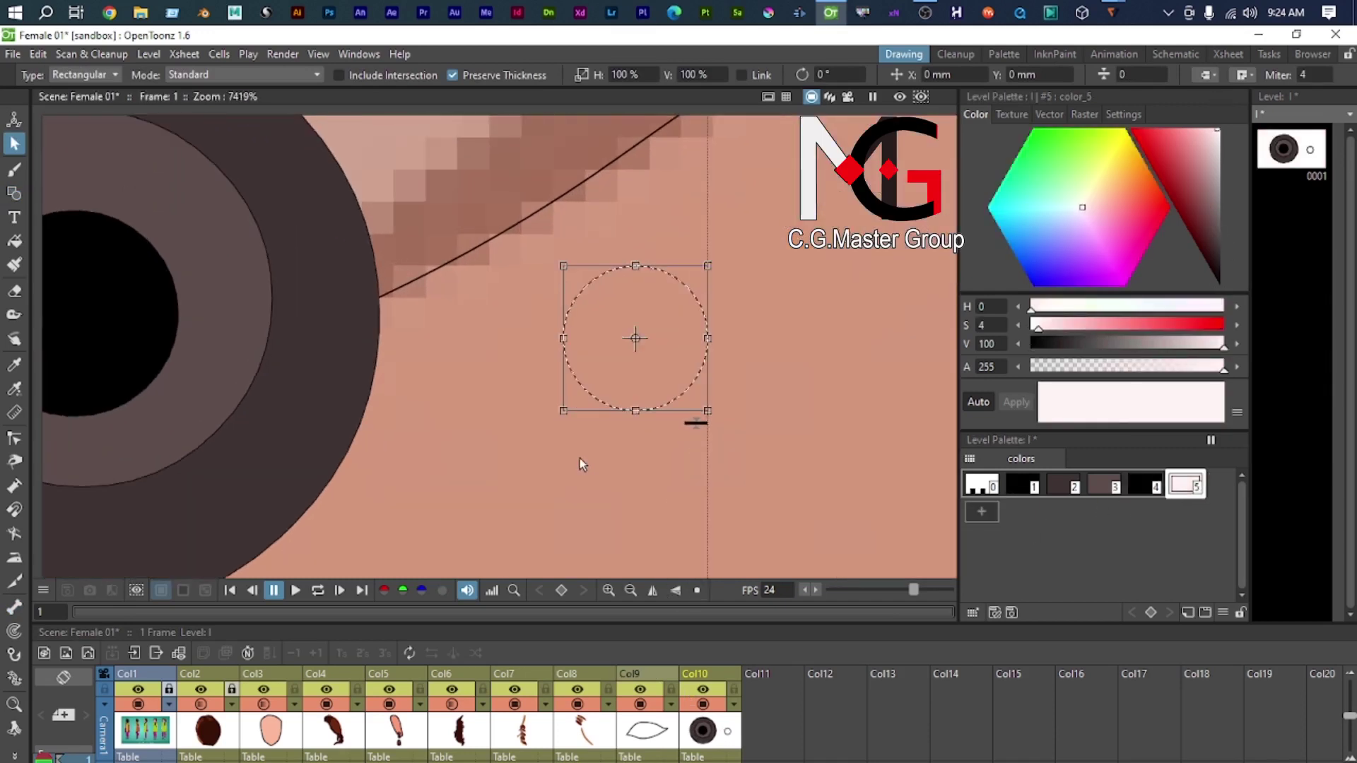
key(f)
click(646, 327)
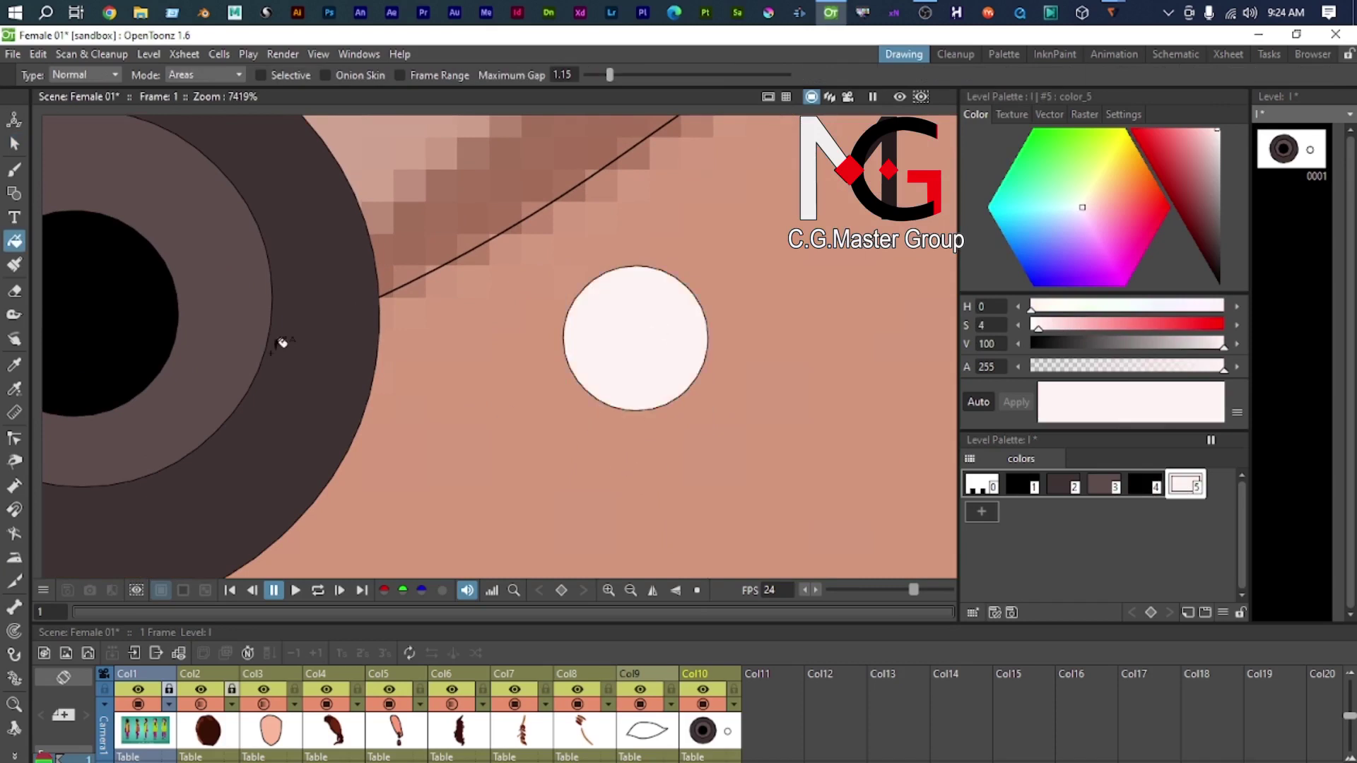
Step: Try to shrink the white highlight circle and place it at the inner iris ring's upper edge, and delete the circle
click(14, 144)
scroll(605, 379, down, 2)
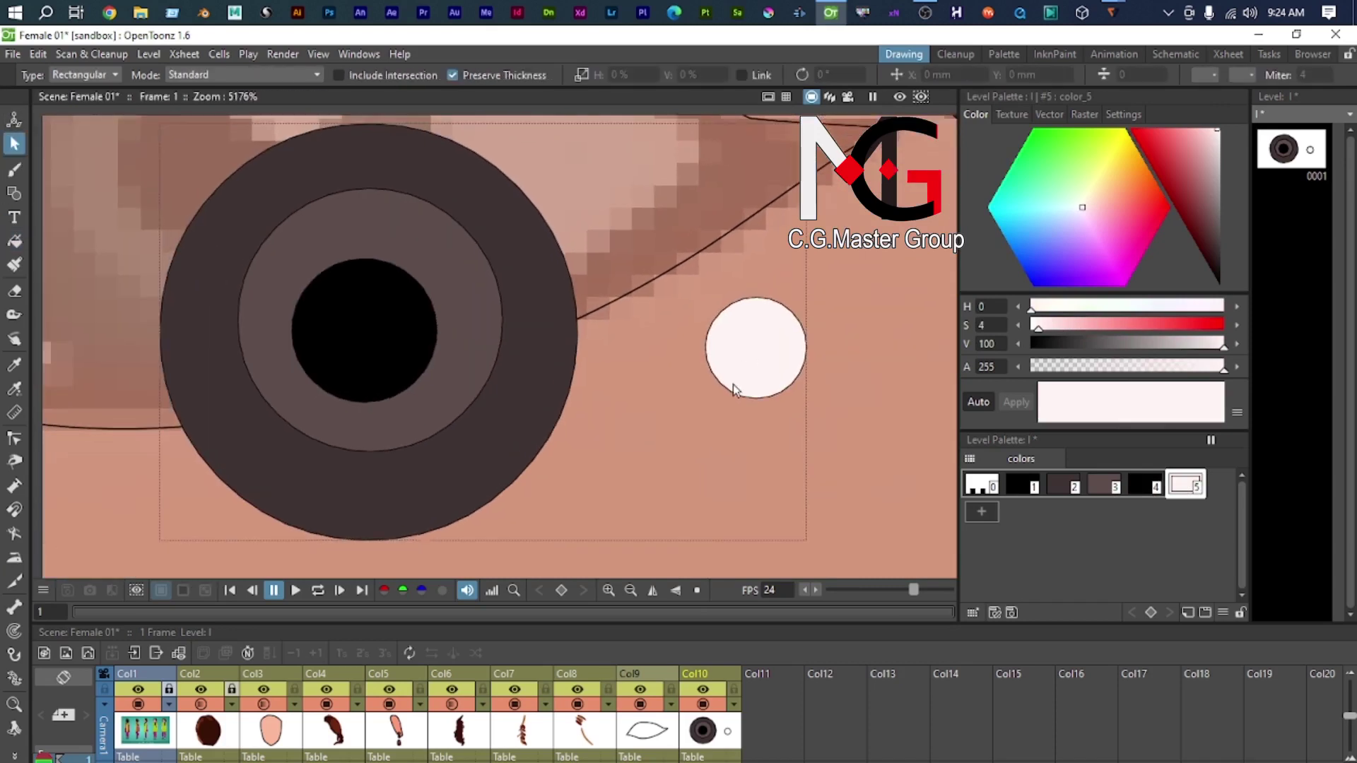
click(745, 391)
drag(785, 382, 433, 266)
right_click(400, 227)
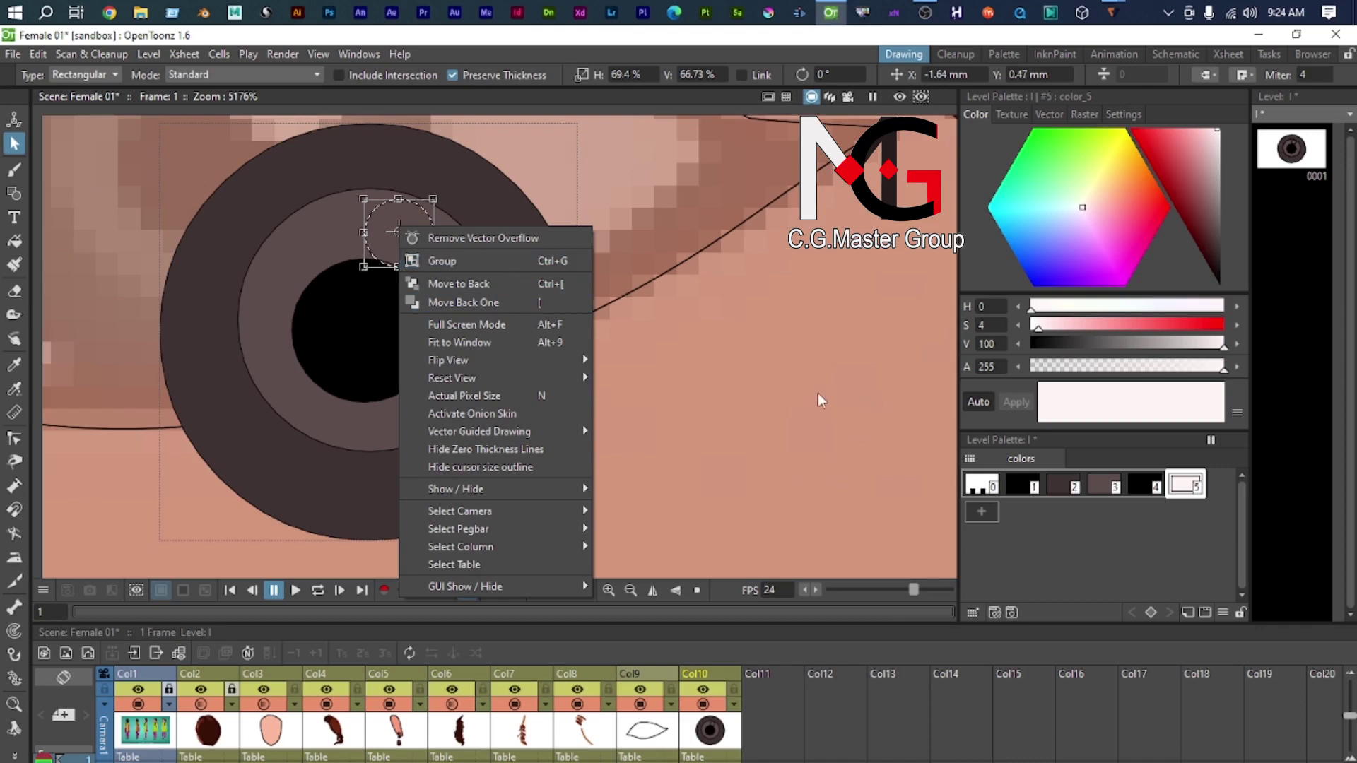
mouse_move(526, 494)
click(394, 216)
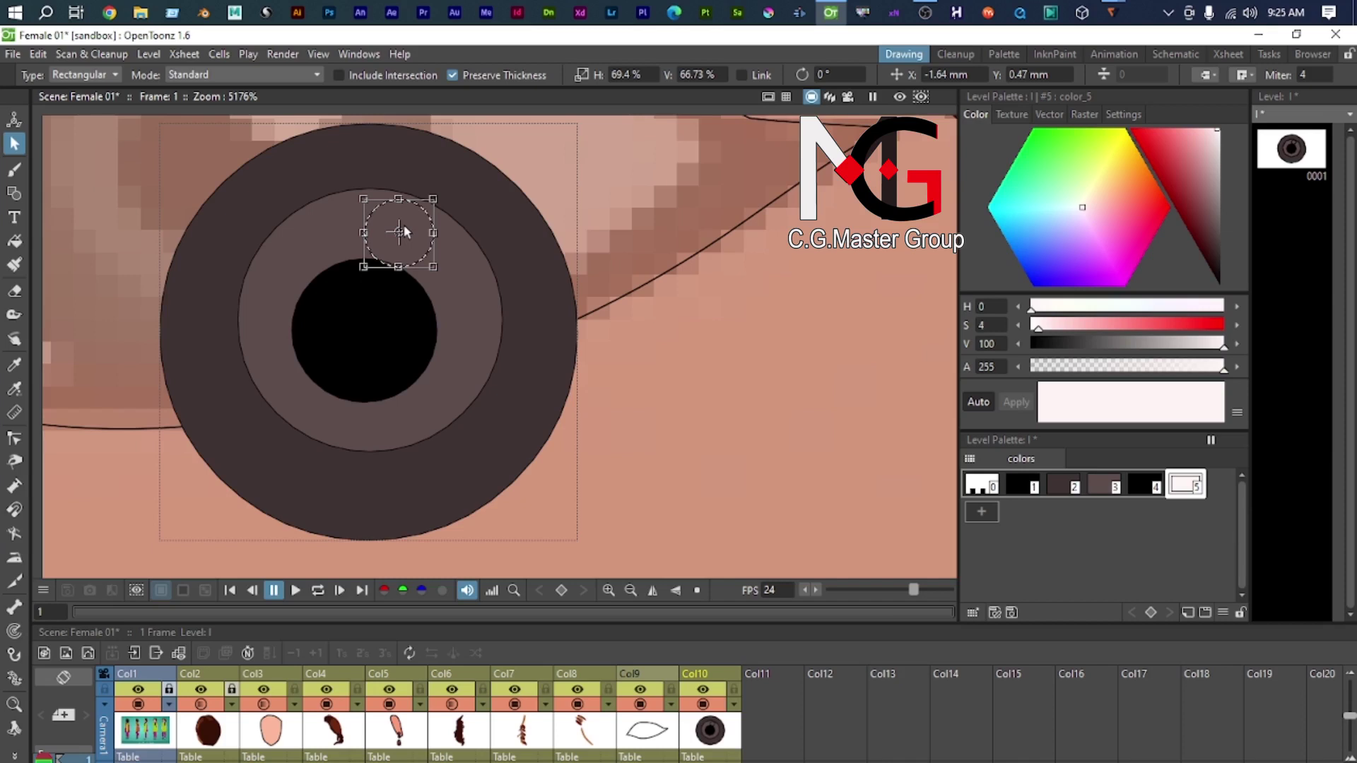
key(Delete)
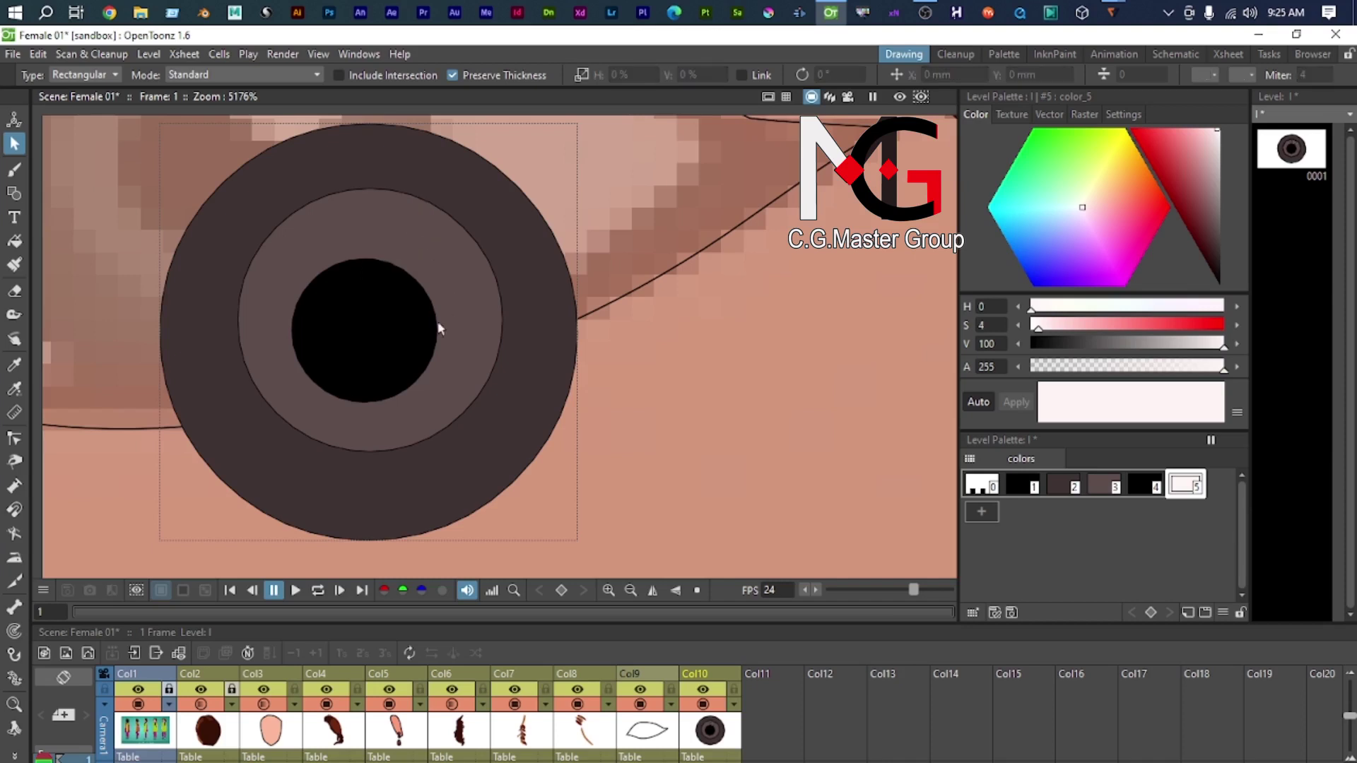
Step: Group the outer iris ring, inner iris ring and black pupil into one object
scroll(412, 291, down, 5)
click(445, 323)
scroll(442, 320, up, 4)
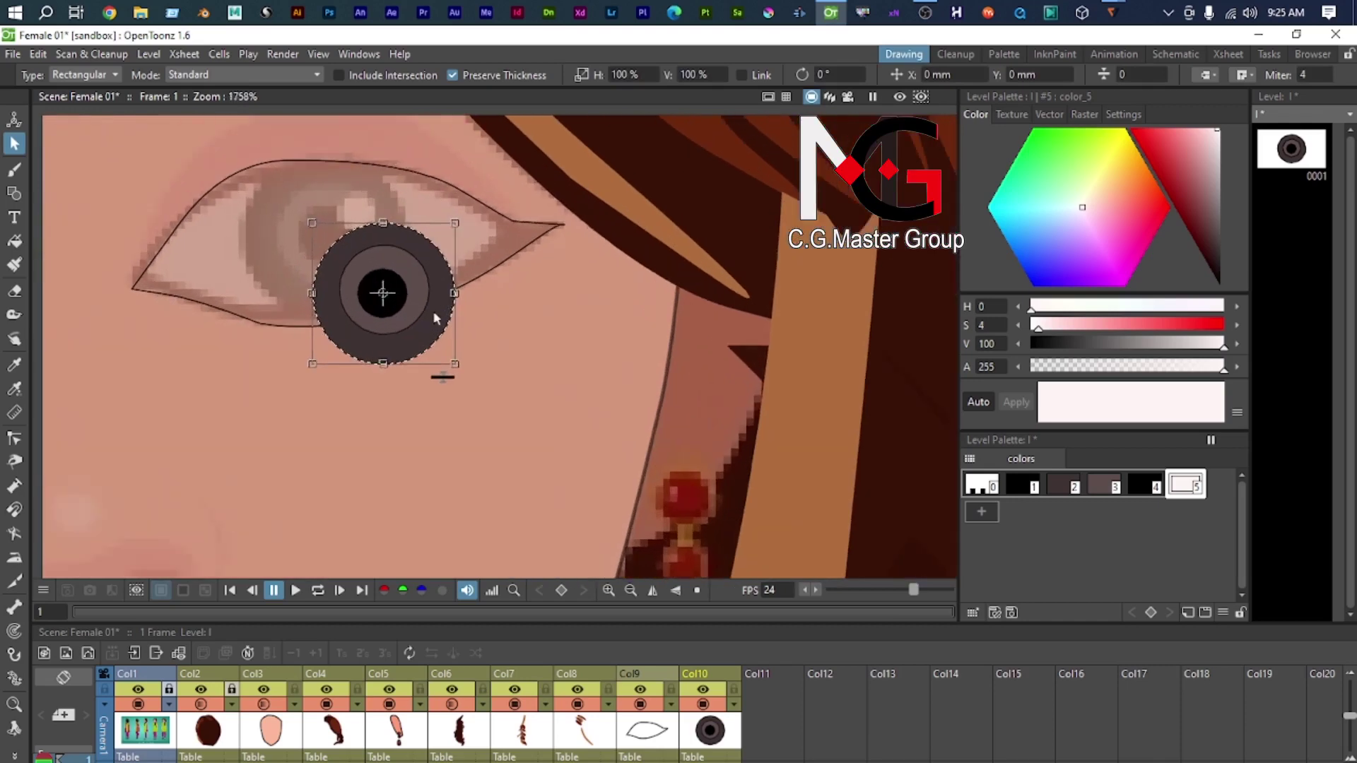
shift+click(409, 308)
shift+click(374, 292)
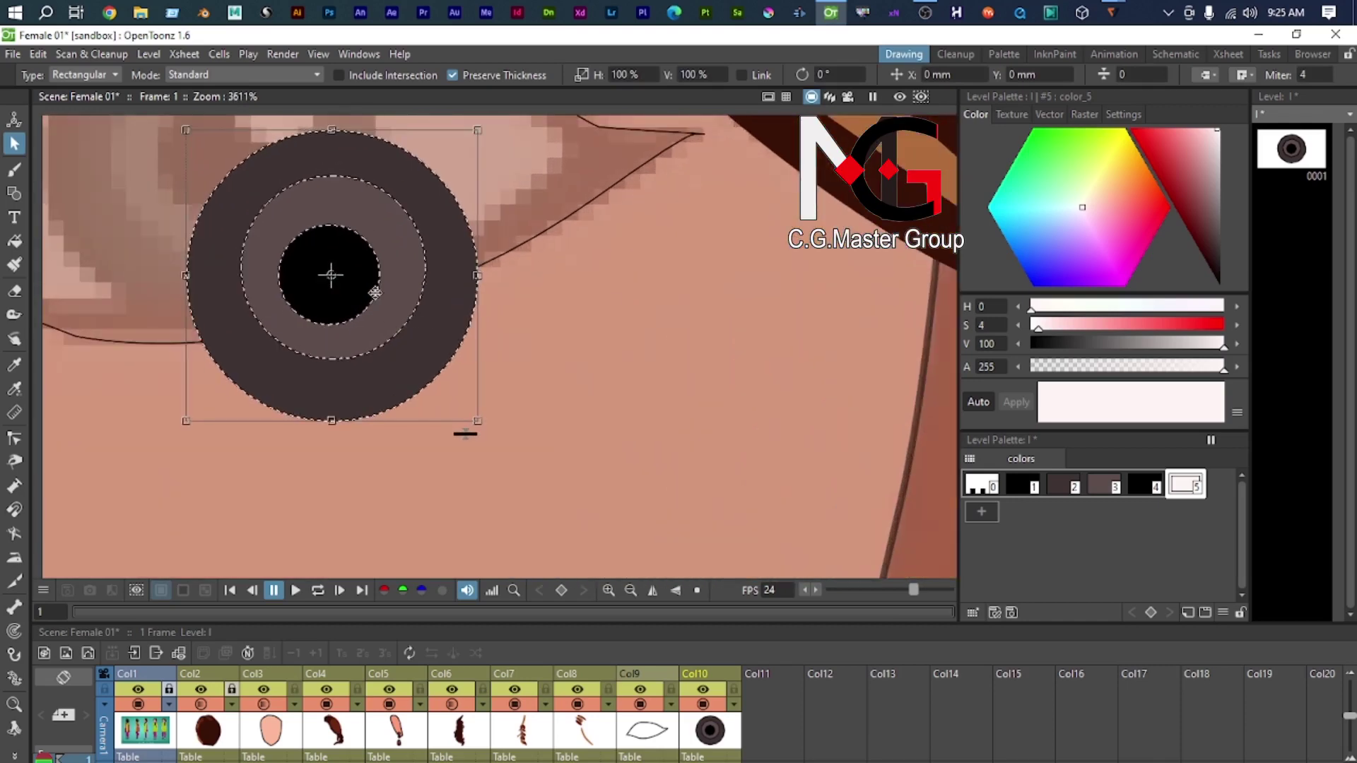
click(472, 349)
click(348, 323)
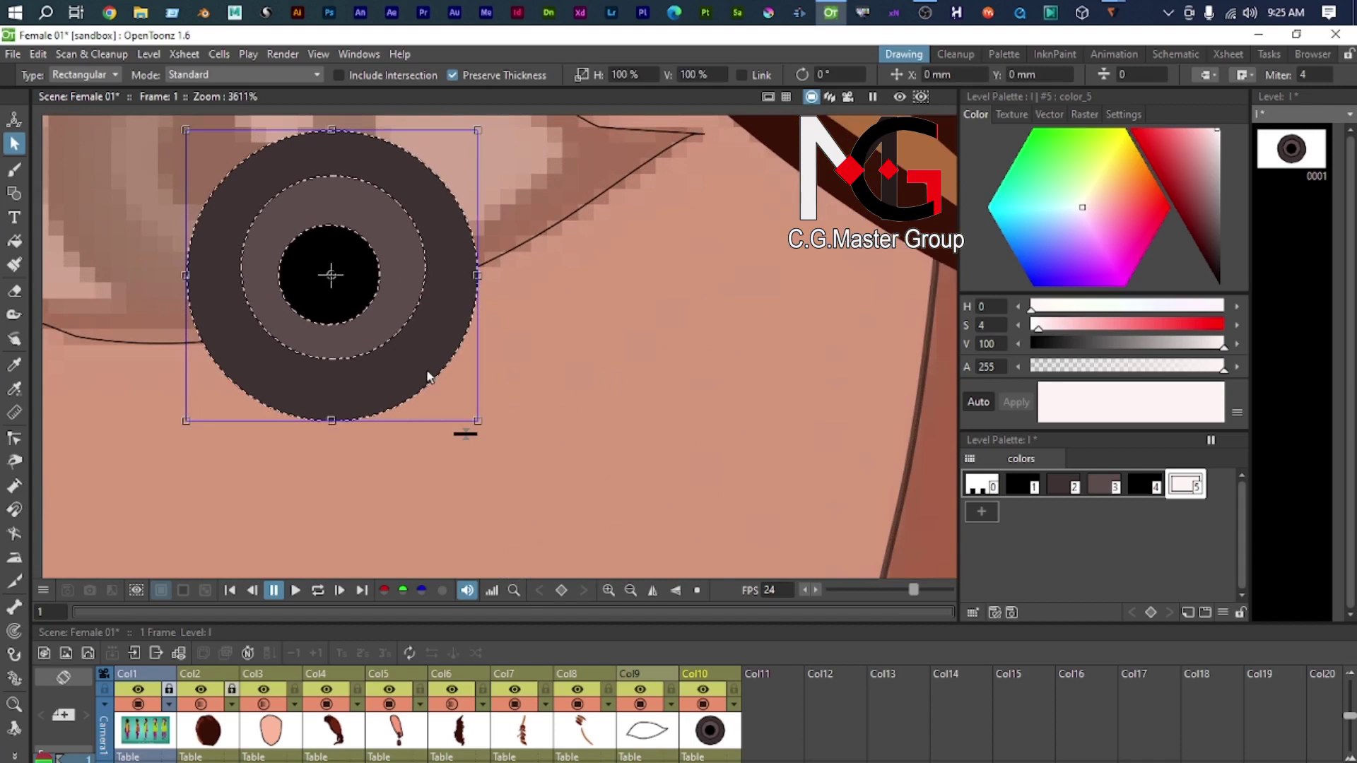
Step: Try moving the grouped iris onto the cheek and undo the move
click(496, 373)
click(363, 311)
drag(362, 311, 714, 392)
key(ctrl+z)
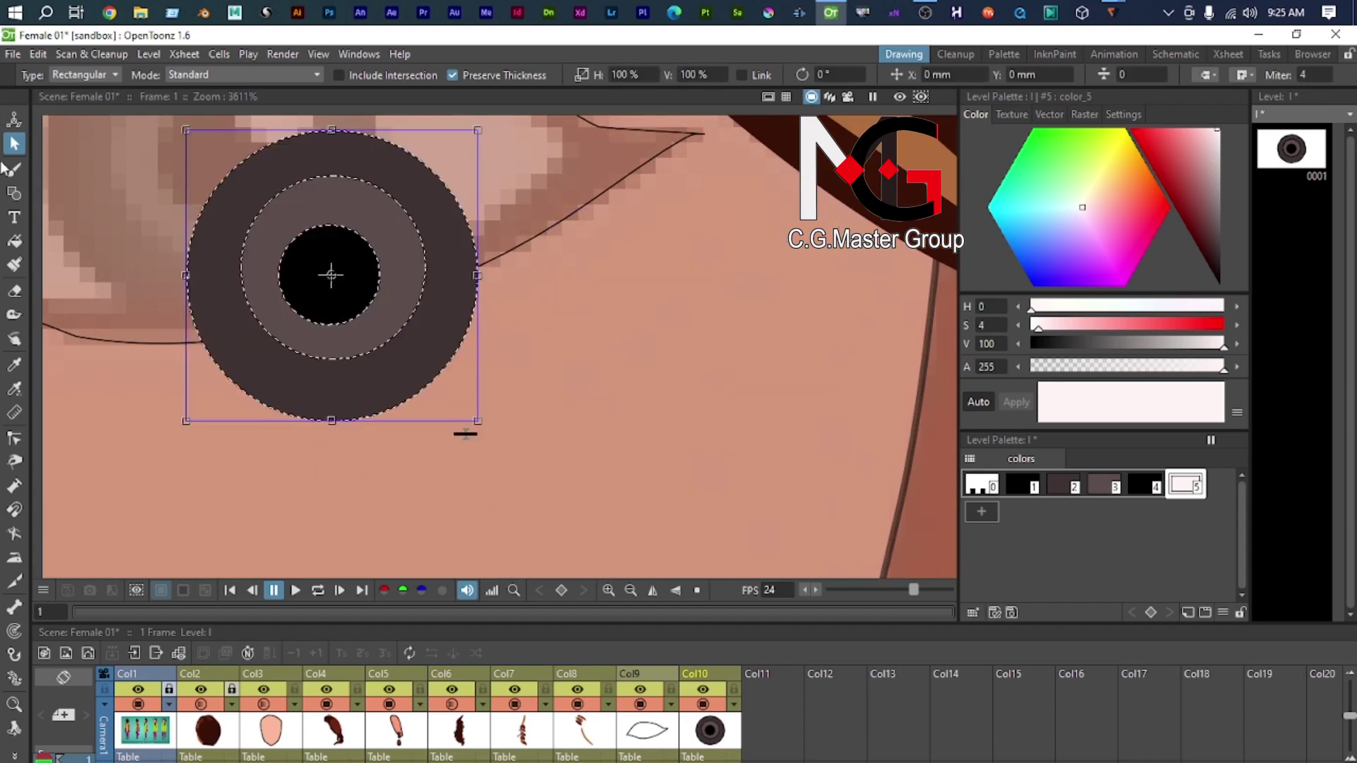
Step: Try drawing and selecting a color_5 ellipse over the grouped iris, and undo the ellipse
click(14, 192)
drag(411, 257, 444, 319)
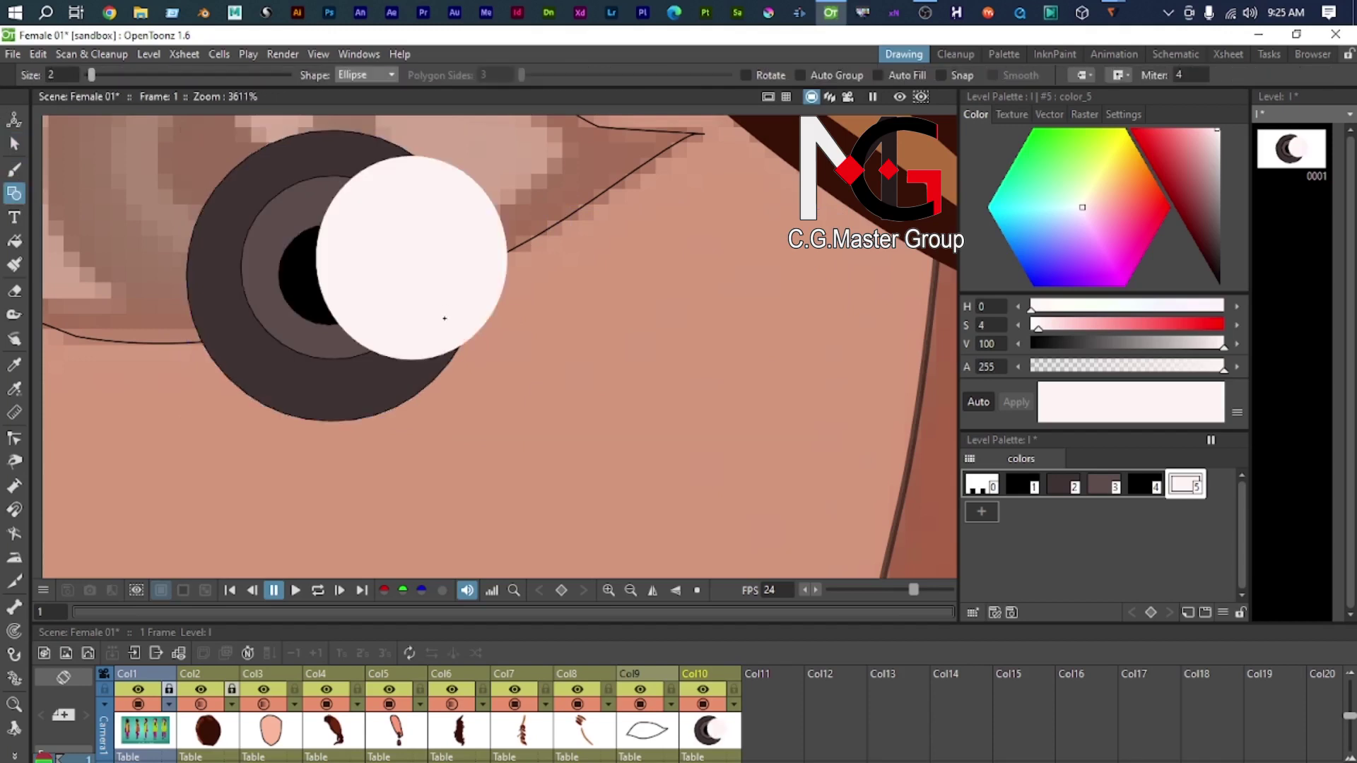
click(14, 144)
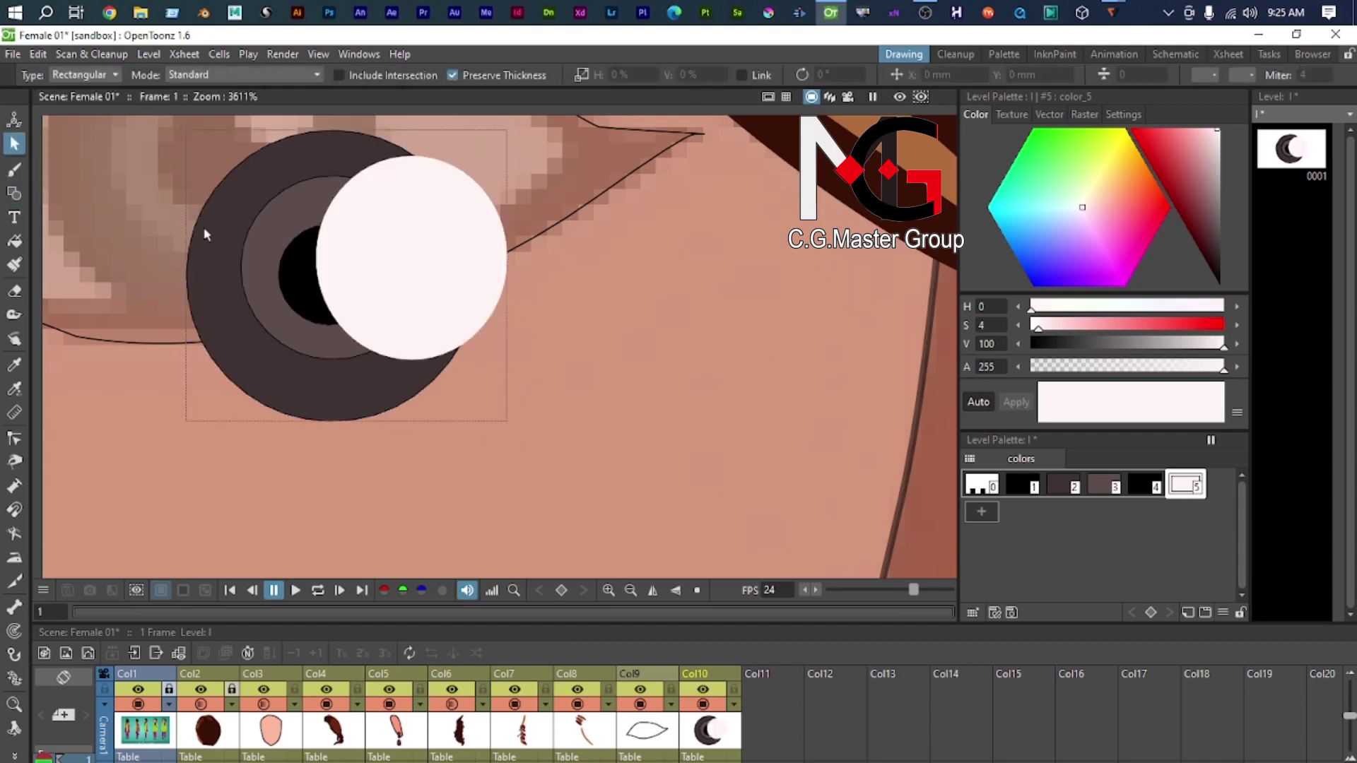
click(366, 252)
click(512, 264)
click(486, 304)
click(521, 307)
scroll(487, 306, up, 1)
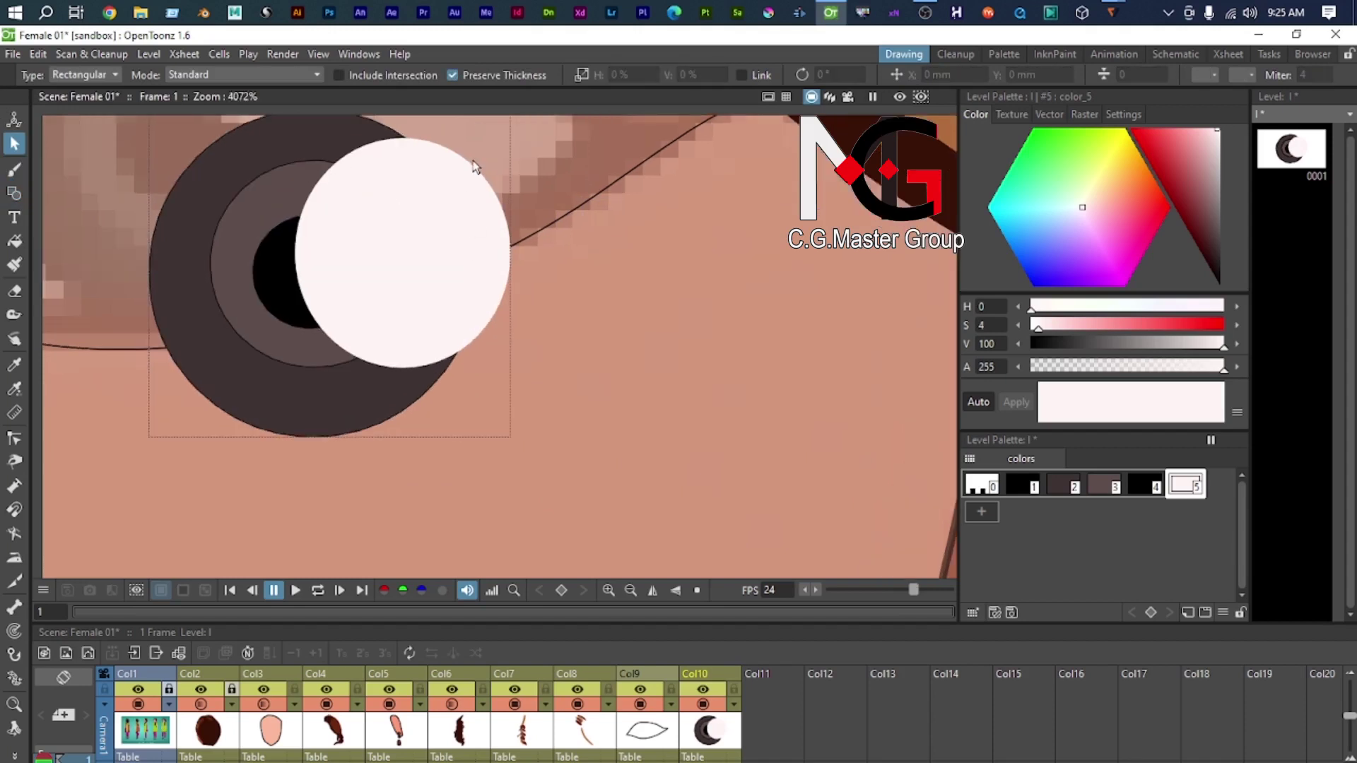
click(472, 346)
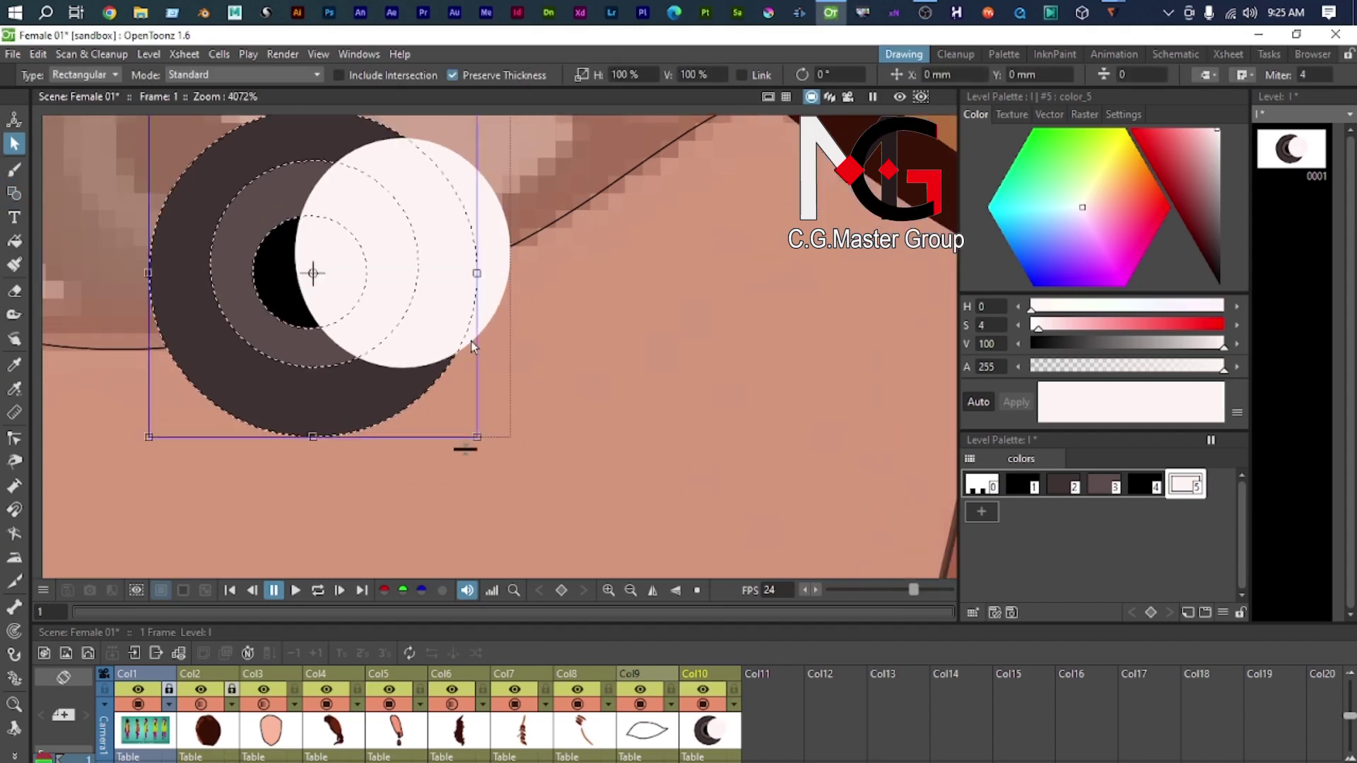
click(506, 300)
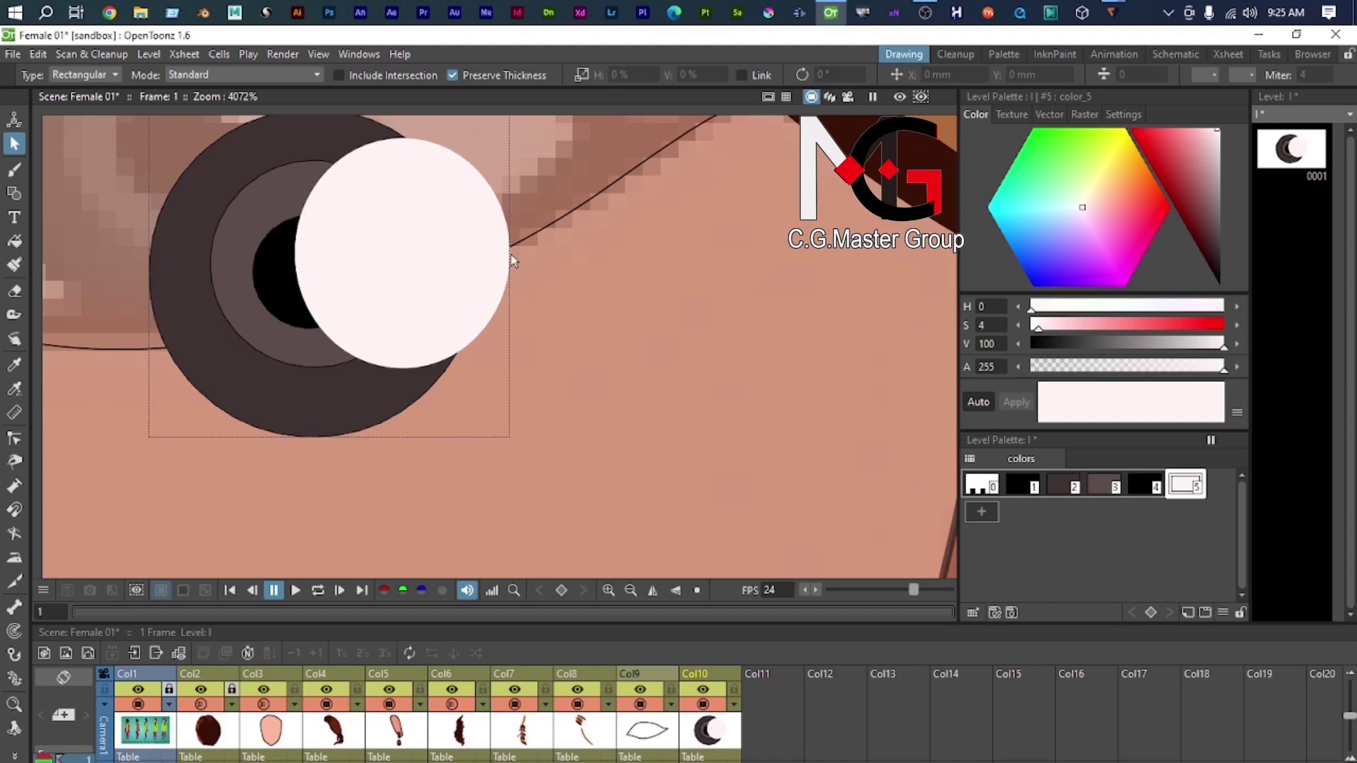
key(ctrl+z)
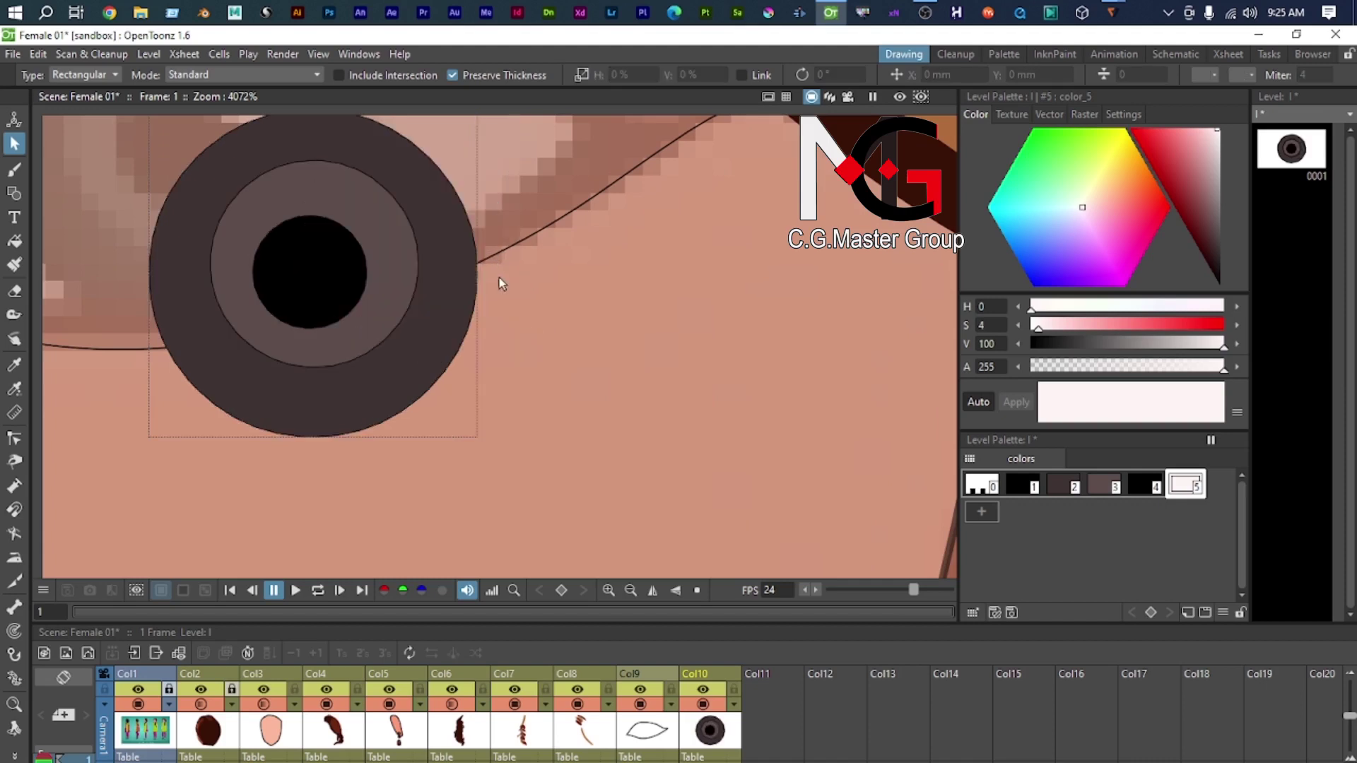
Step: Draw a small color_5 ellipse on the skin just below the iris and set its outline thickness to 0
key(g)
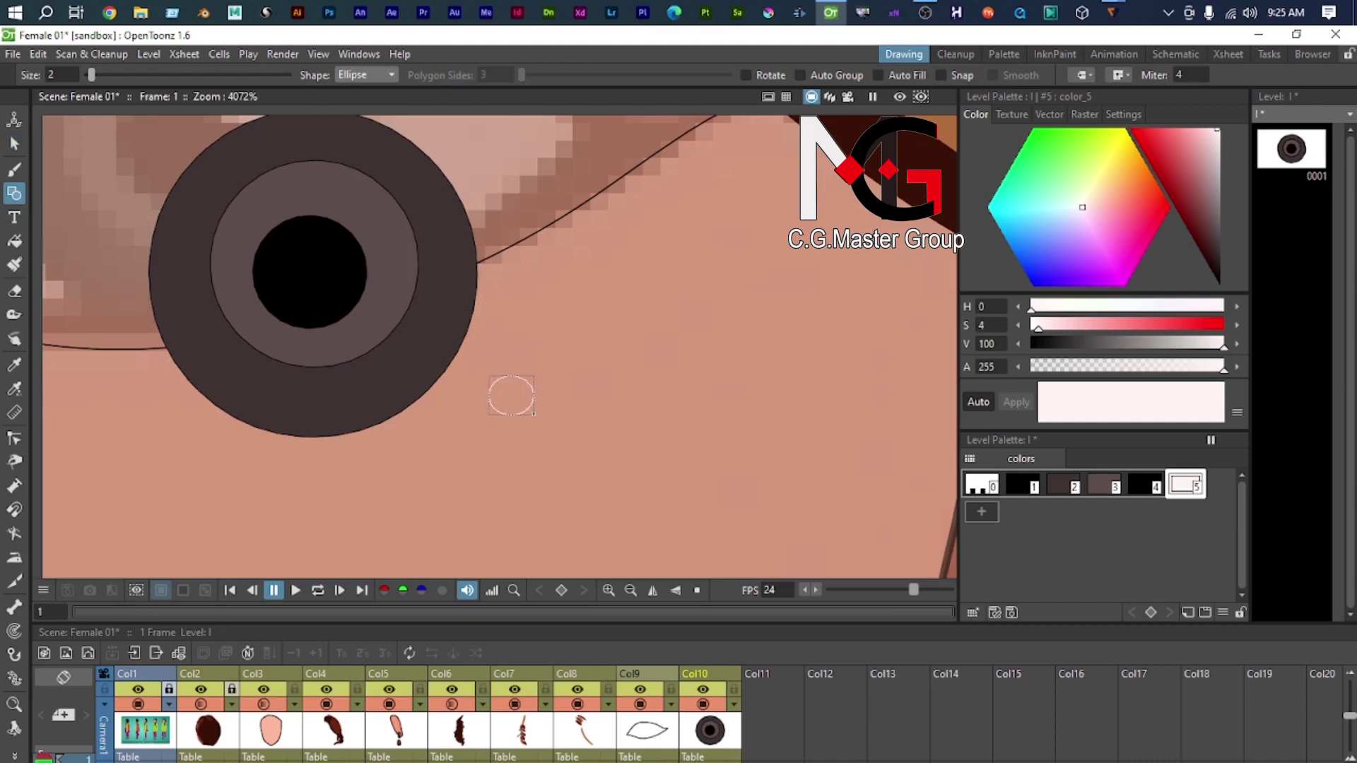
drag(509, 390, 576, 458)
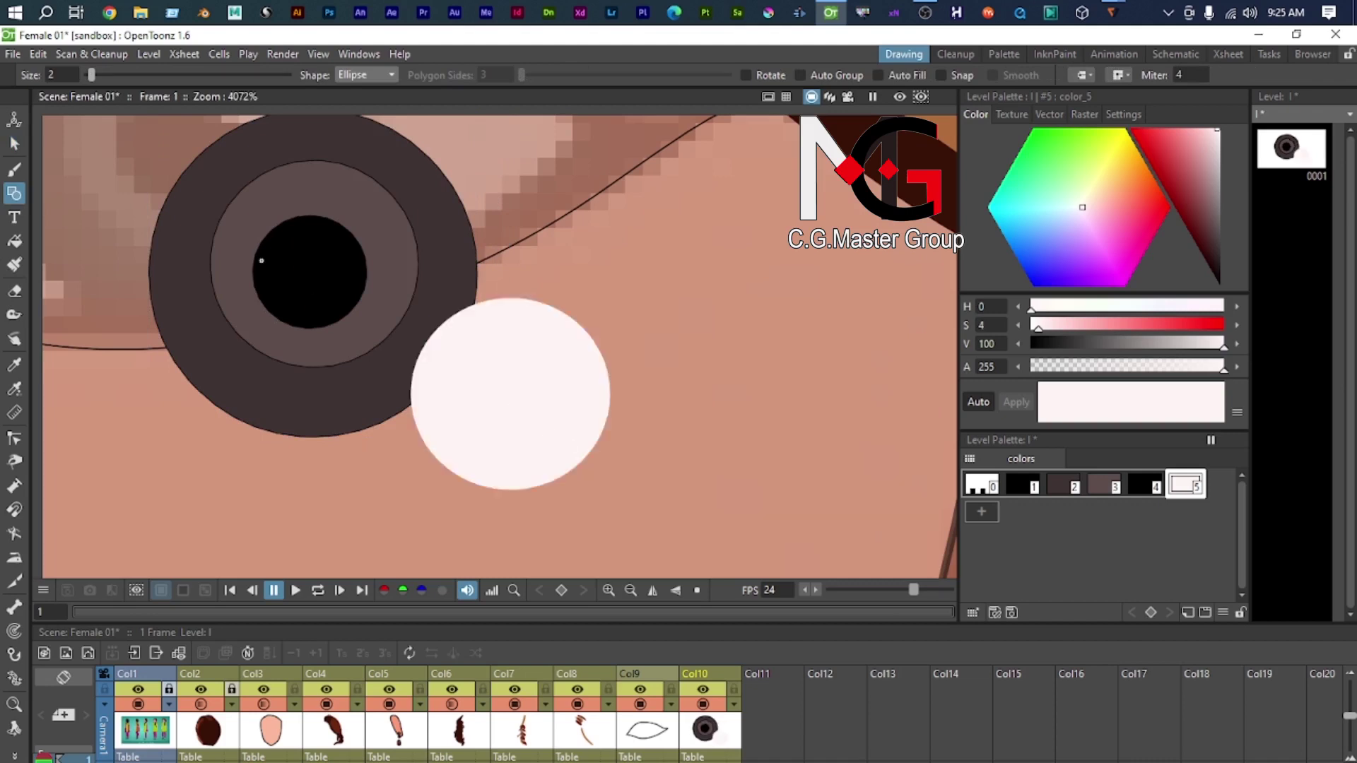
click(14, 143)
scroll(575, 336, down, 2)
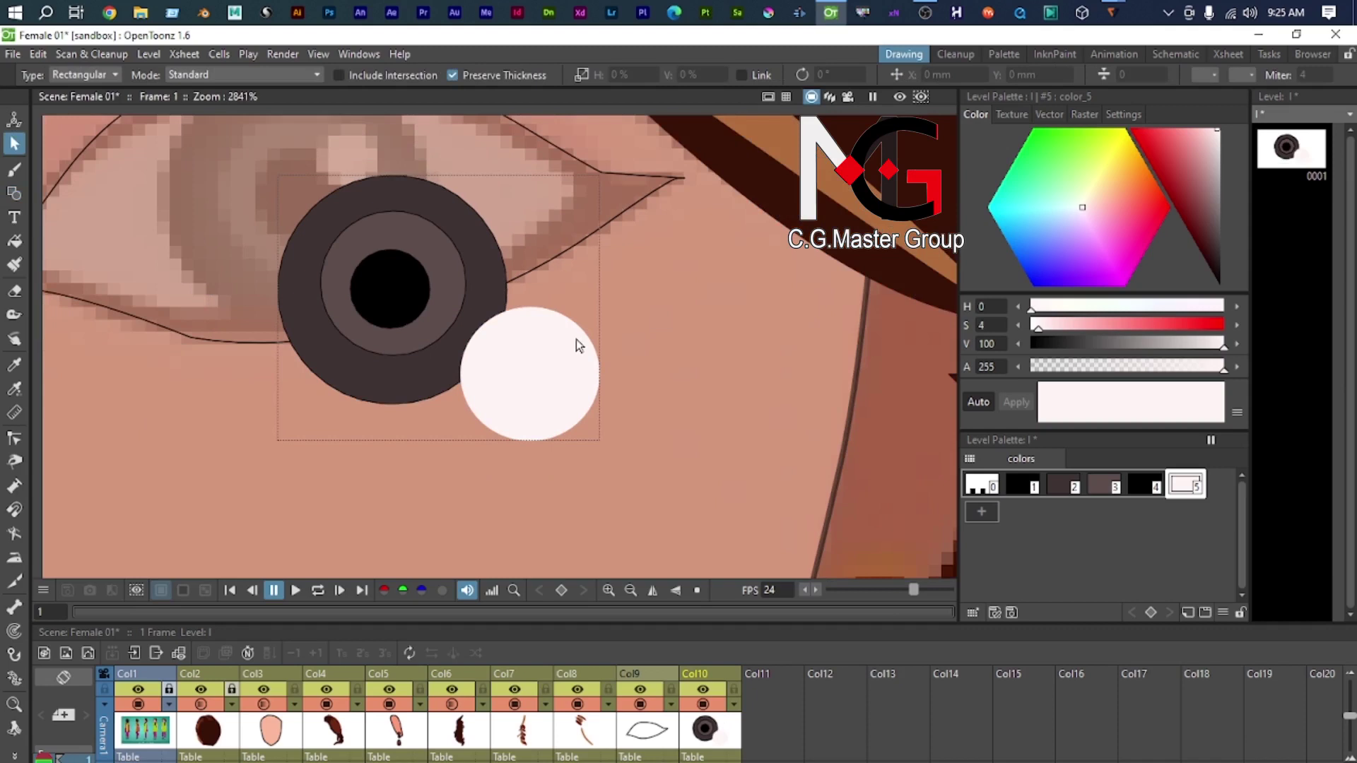
click(572, 346)
click(1161, 76)
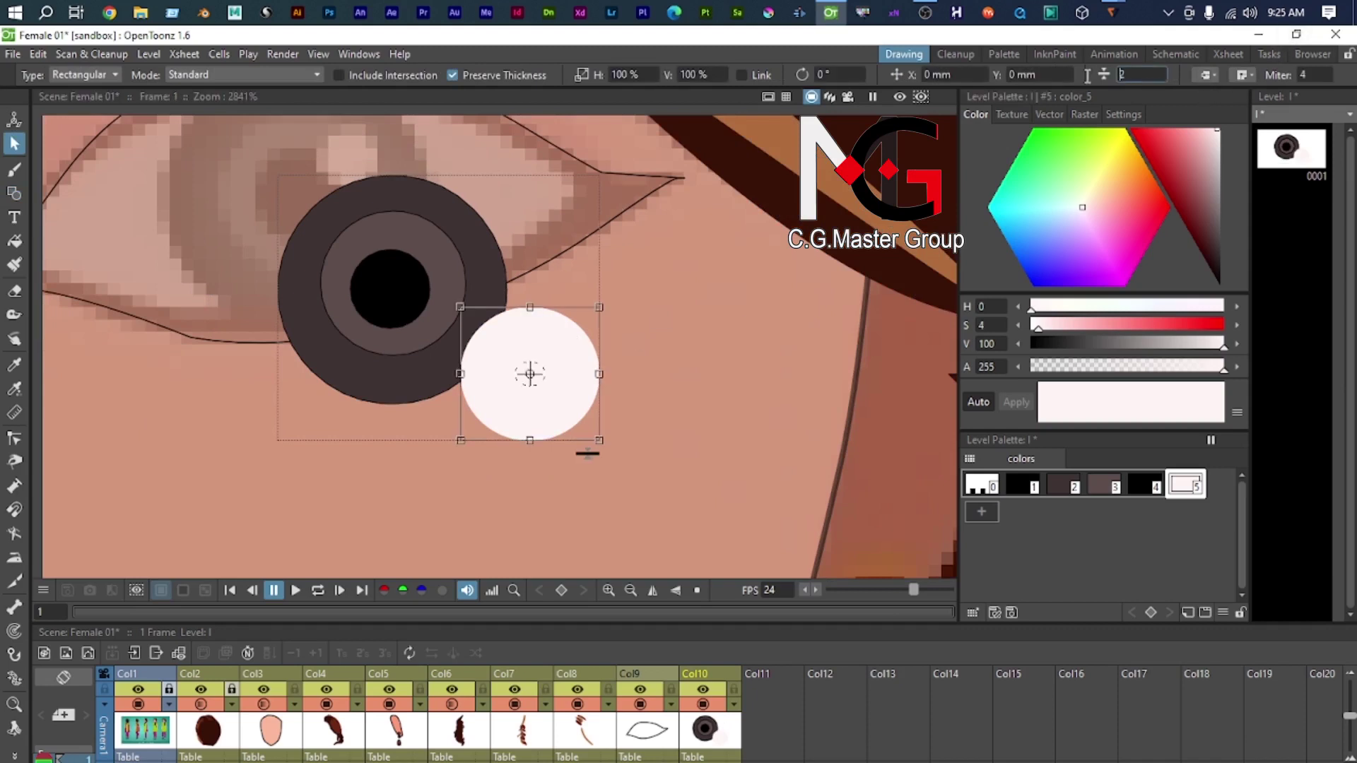
double_click(1115, 76)
key(Return)
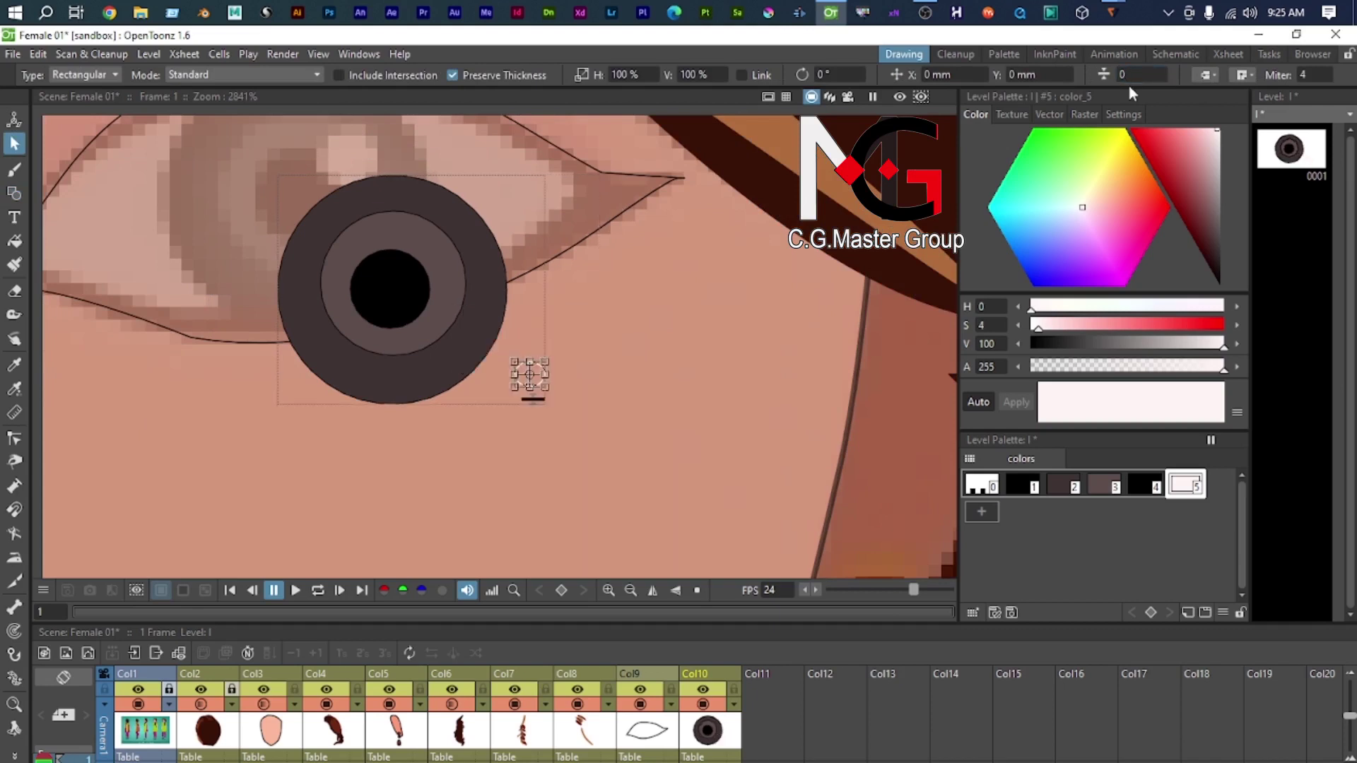
Step: Fill the small ellipse with color_5 and move it onto the inner iris ring, up and to the right of the pupil
key(f)
click(530, 372)
click(14, 143)
scroll(530, 372, up, 3)
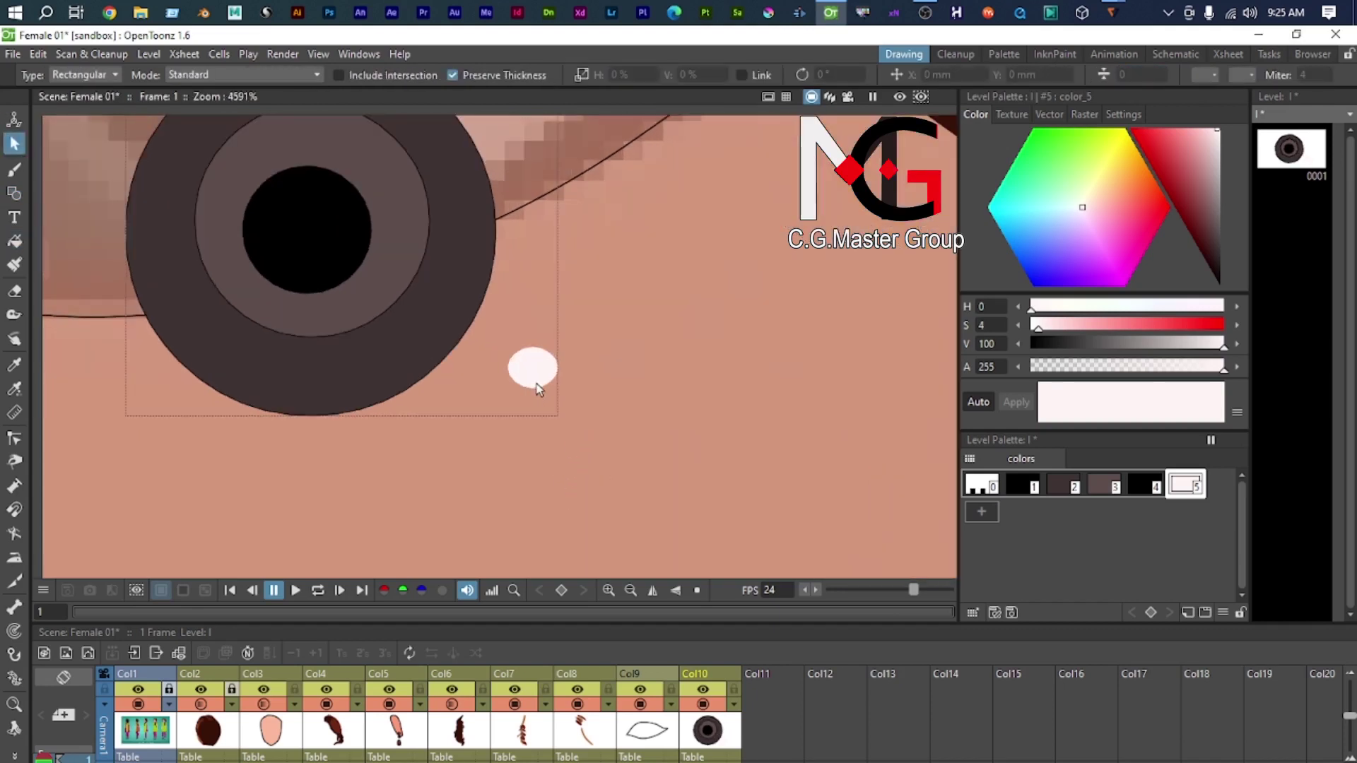
click(539, 385)
drag(540, 386, 395, 195)
scroll(458, 406, up, 1)
drag(401, 255, 470, 424)
scroll(472, 426, up, 1)
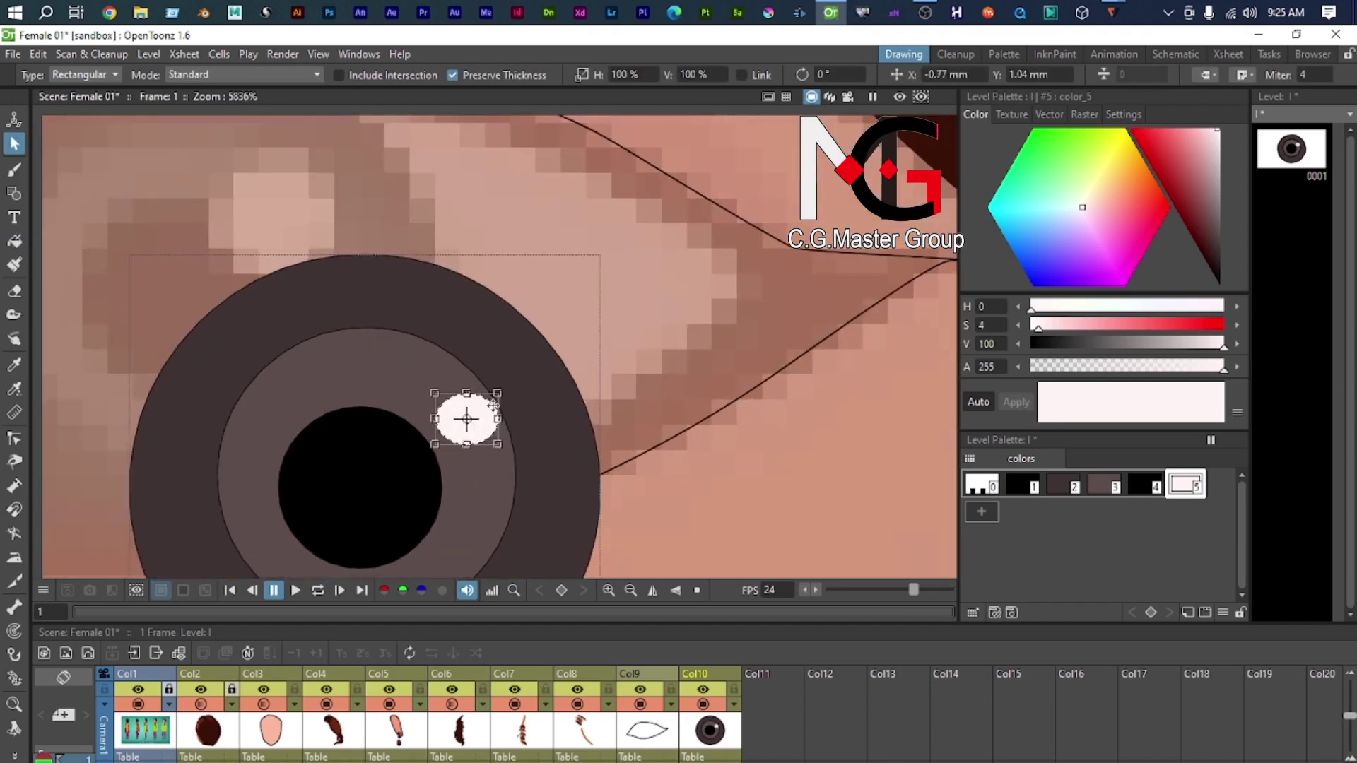
Step: Try repositioning the white highlight across the inner ring's upper edge and back inside it, and undo both moves
scroll(490, 404, up, 2)
scroll(410, 385, down, 3)
scroll(283, 222, down, 3)
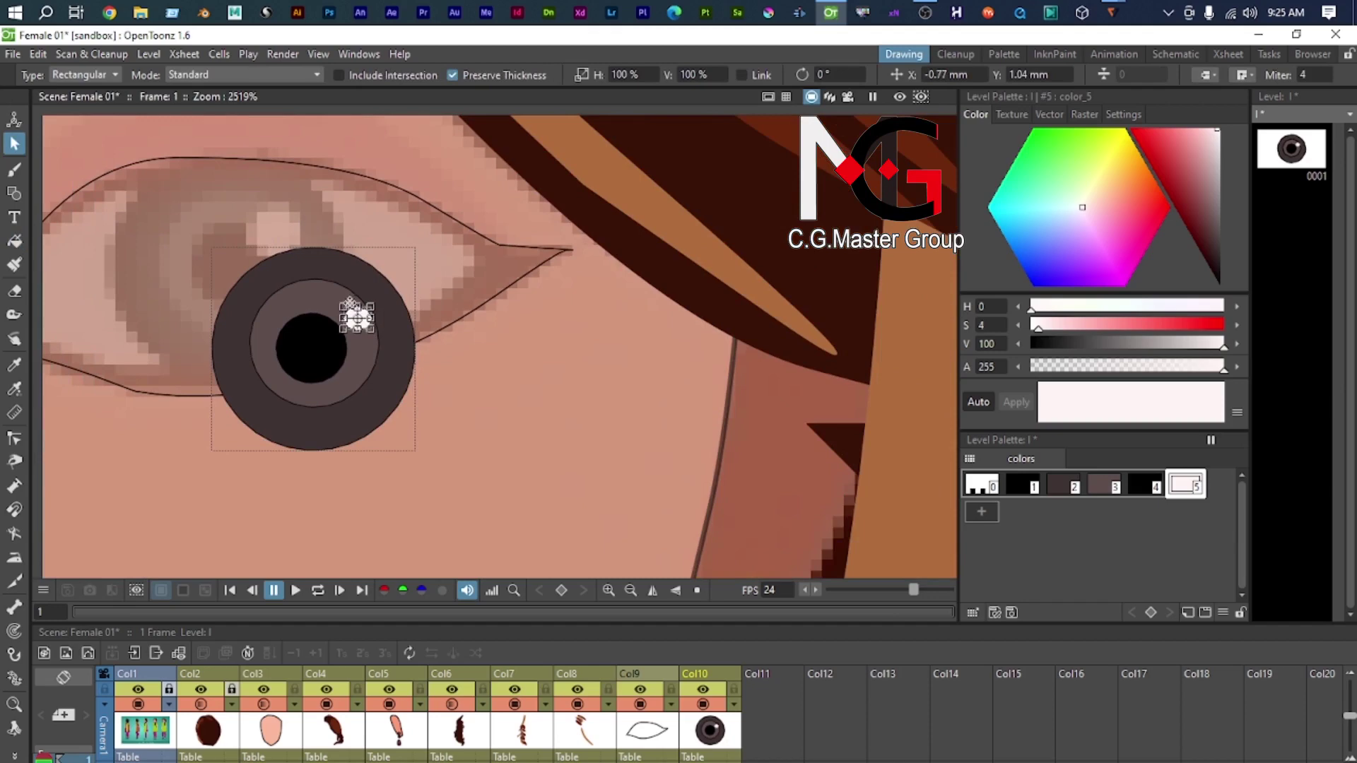
scroll(359, 318, up, 5)
drag(364, 346, 295, 206)
scroll(296, 206, down, 3)
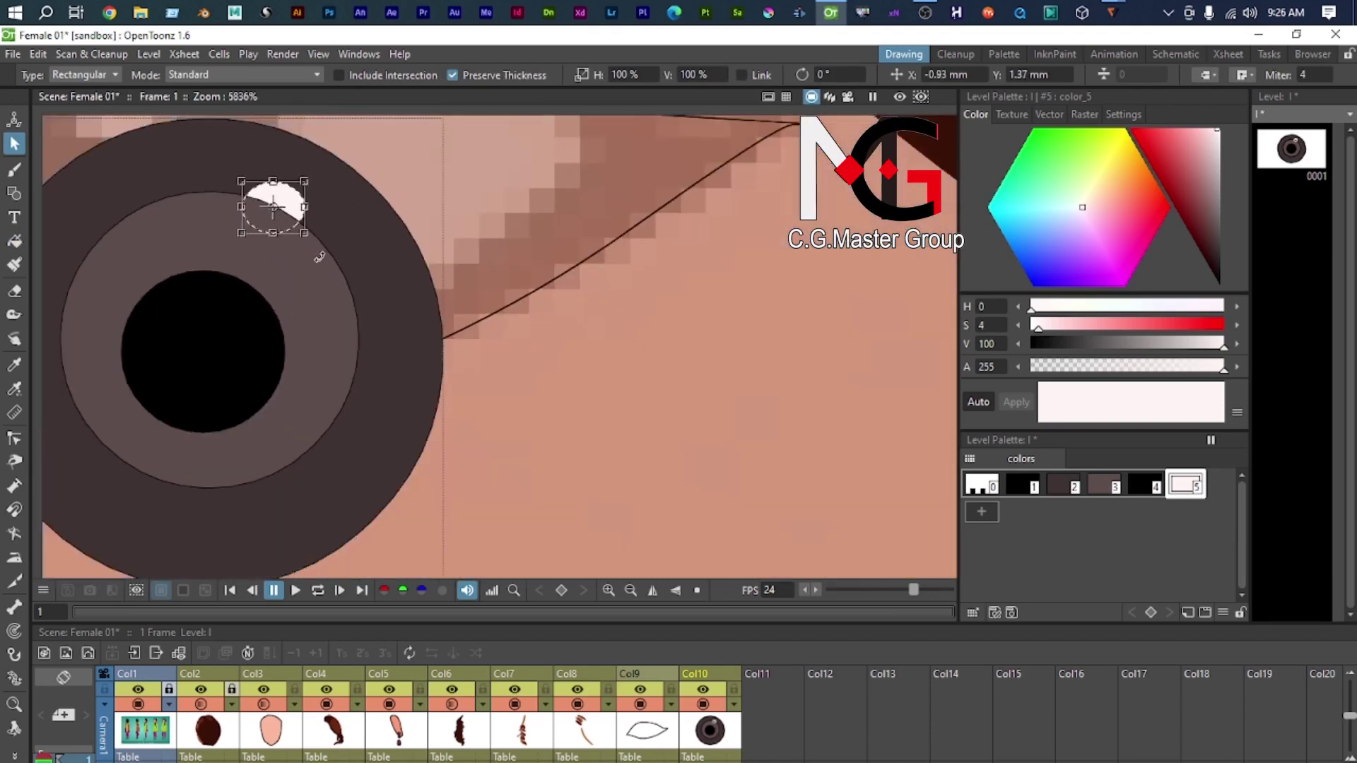
scroll(467, 303, up, 1)
scroll(454, 281, up, 1)
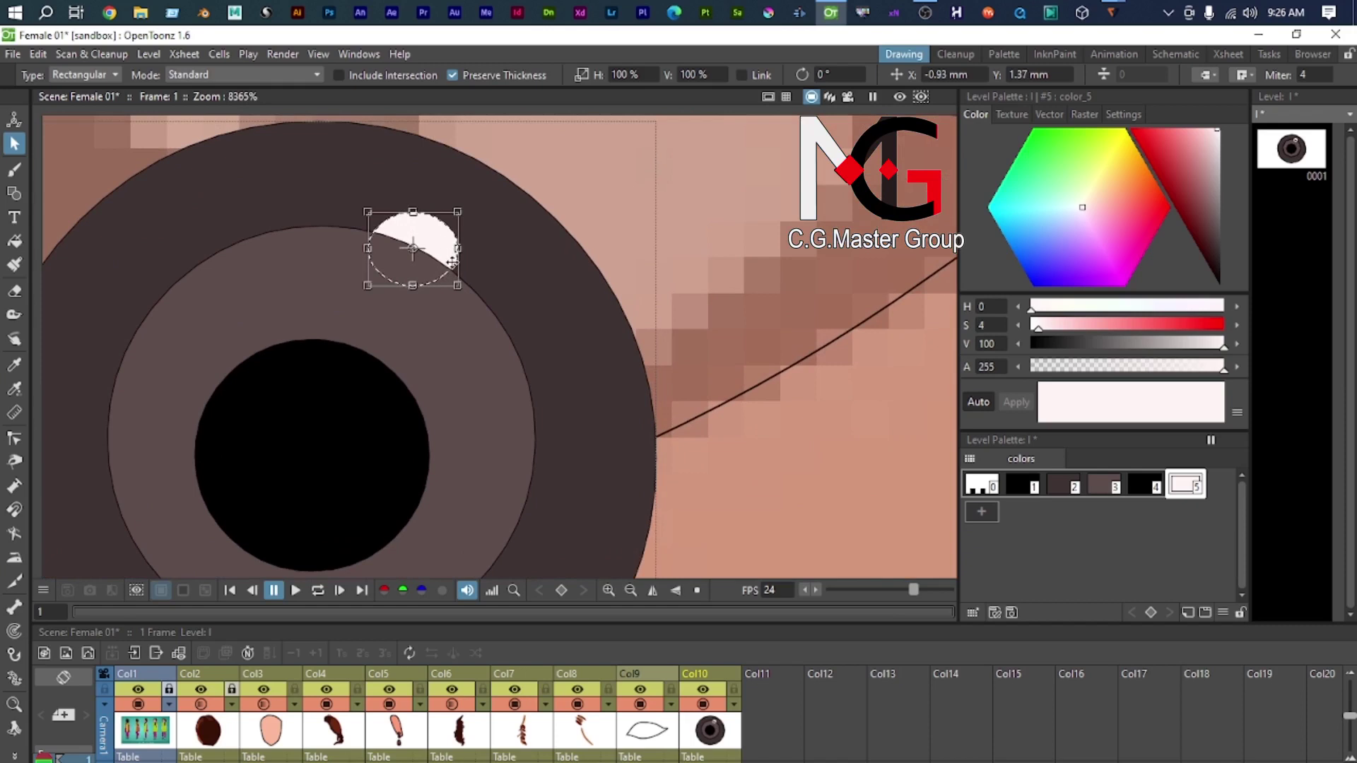
drag(452, 262, 448, 307)
click(514, 401)
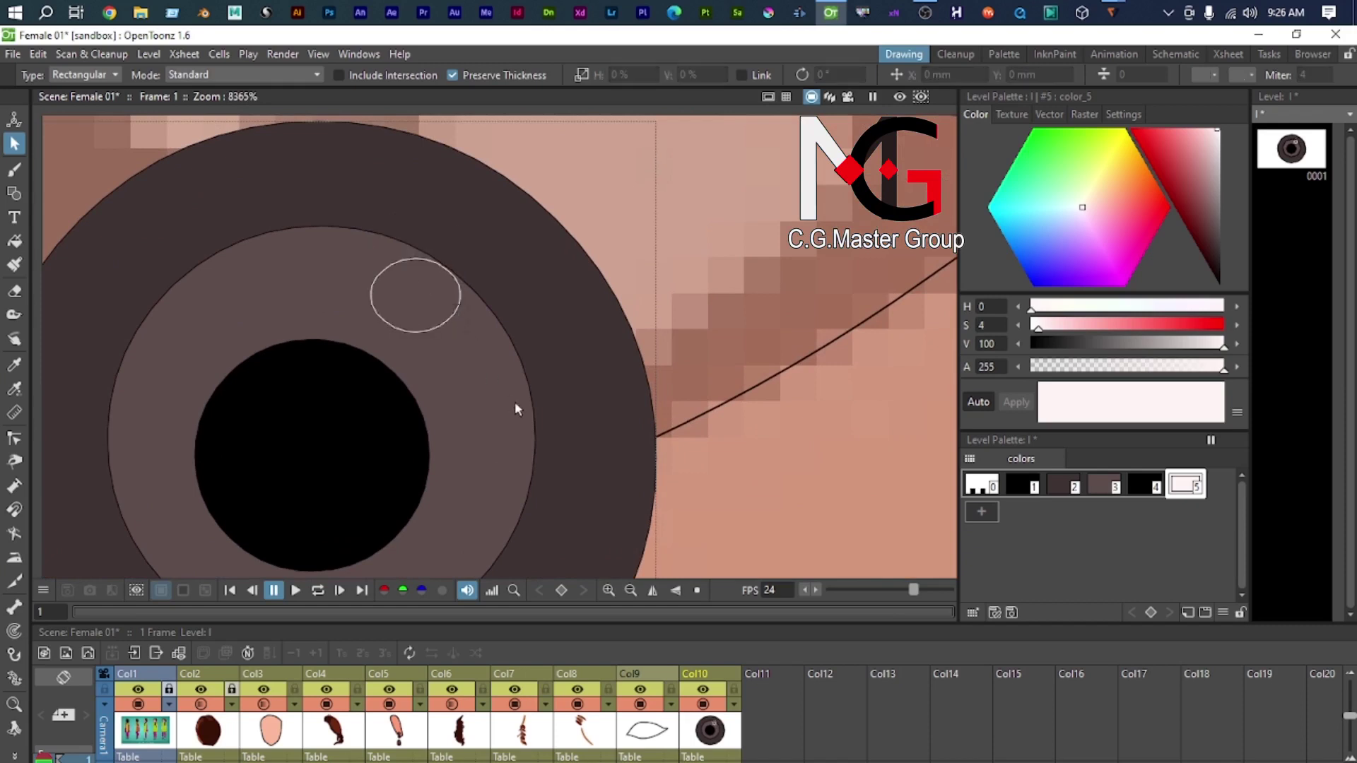
key(ctrl+z)
key(ctrl+z)
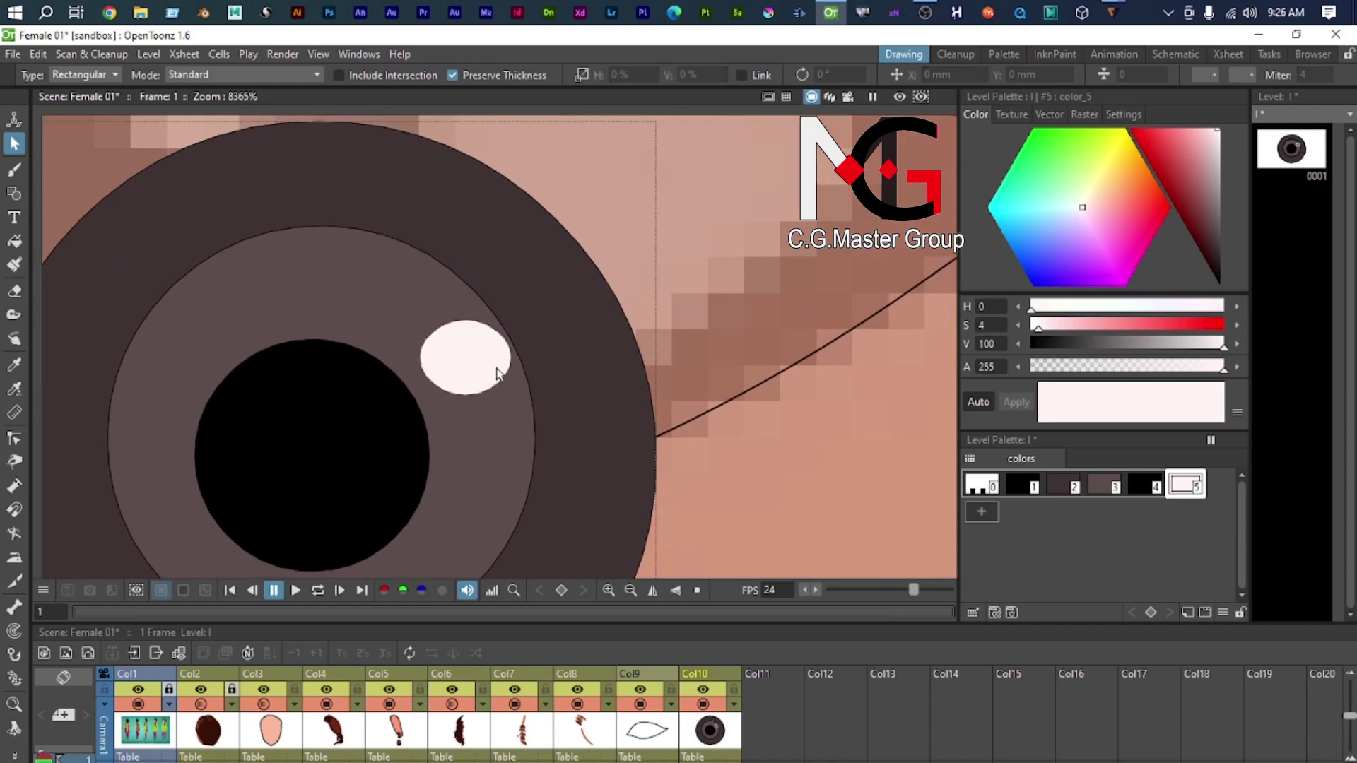
Step: Examine the placement of the white highlight on the iris from close up and farther away
scroll(496, 370, down, 2)
click(496, 378)
scroll(494, 378, down, 4)
drag(493, 377, 587, 436)
scroll(493, 233, up, 3)
scroll(513, 304, down, 4)
drag(513, 304, 461, 161)
scroll(461, 161, up, 1)
click(527, 339)
scroll(440, 304, down, 4)
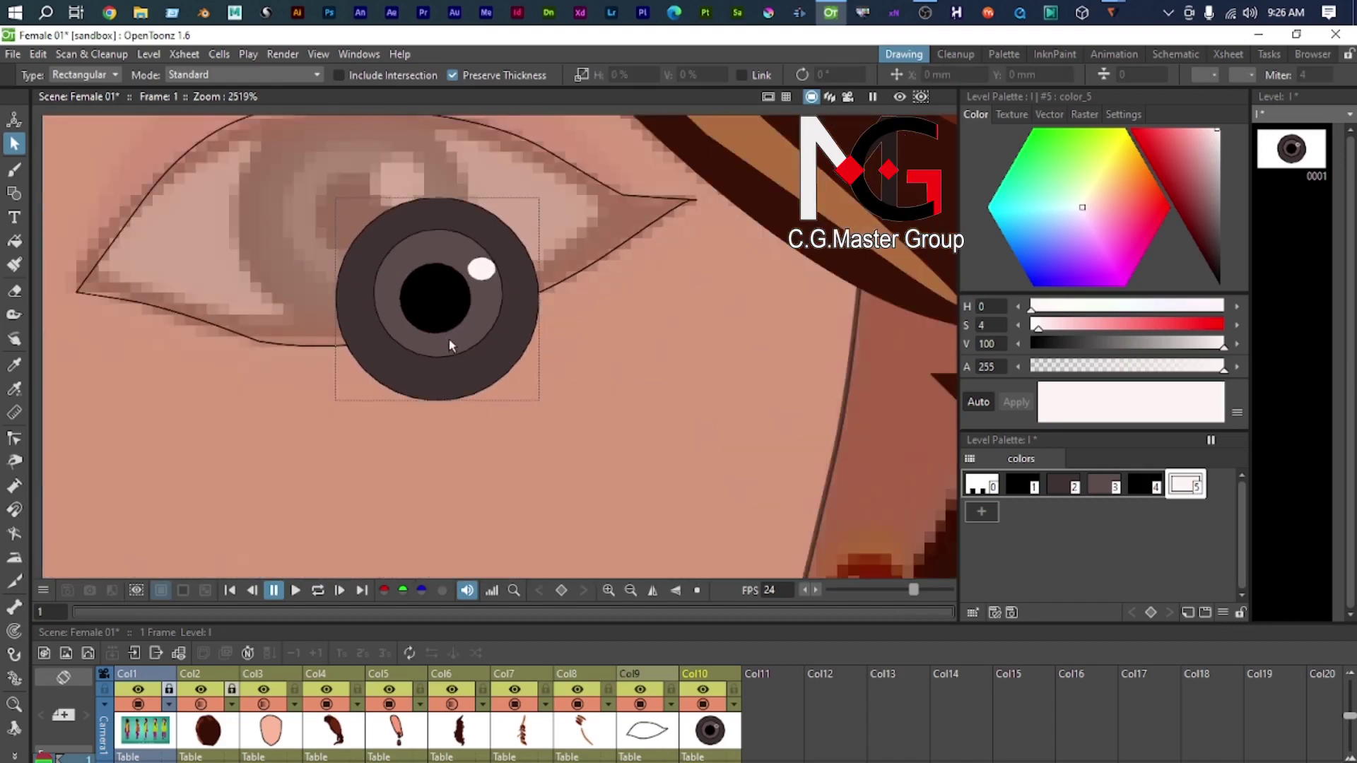
Step: Select the three iris and pupil circles together with the white highlight
drag(450, 340, 483, 451)
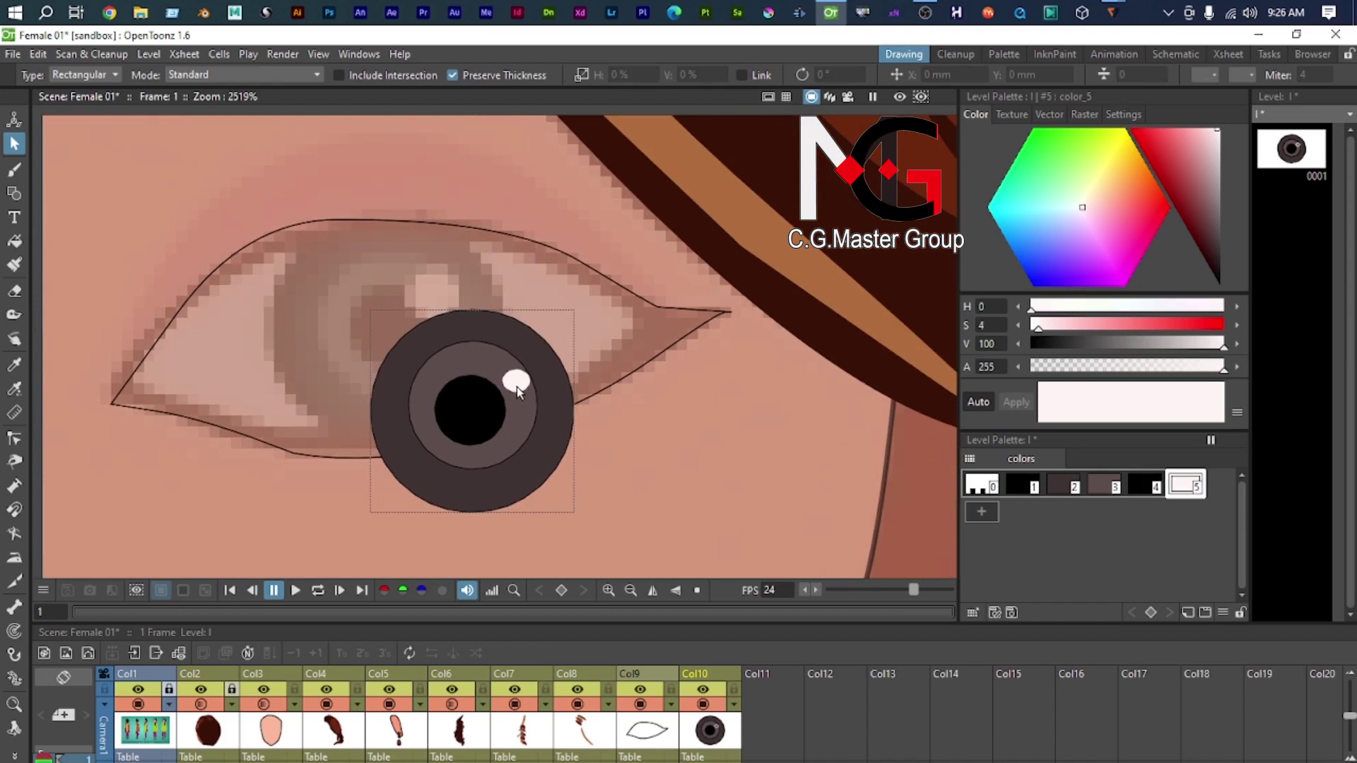
click(531, 449)
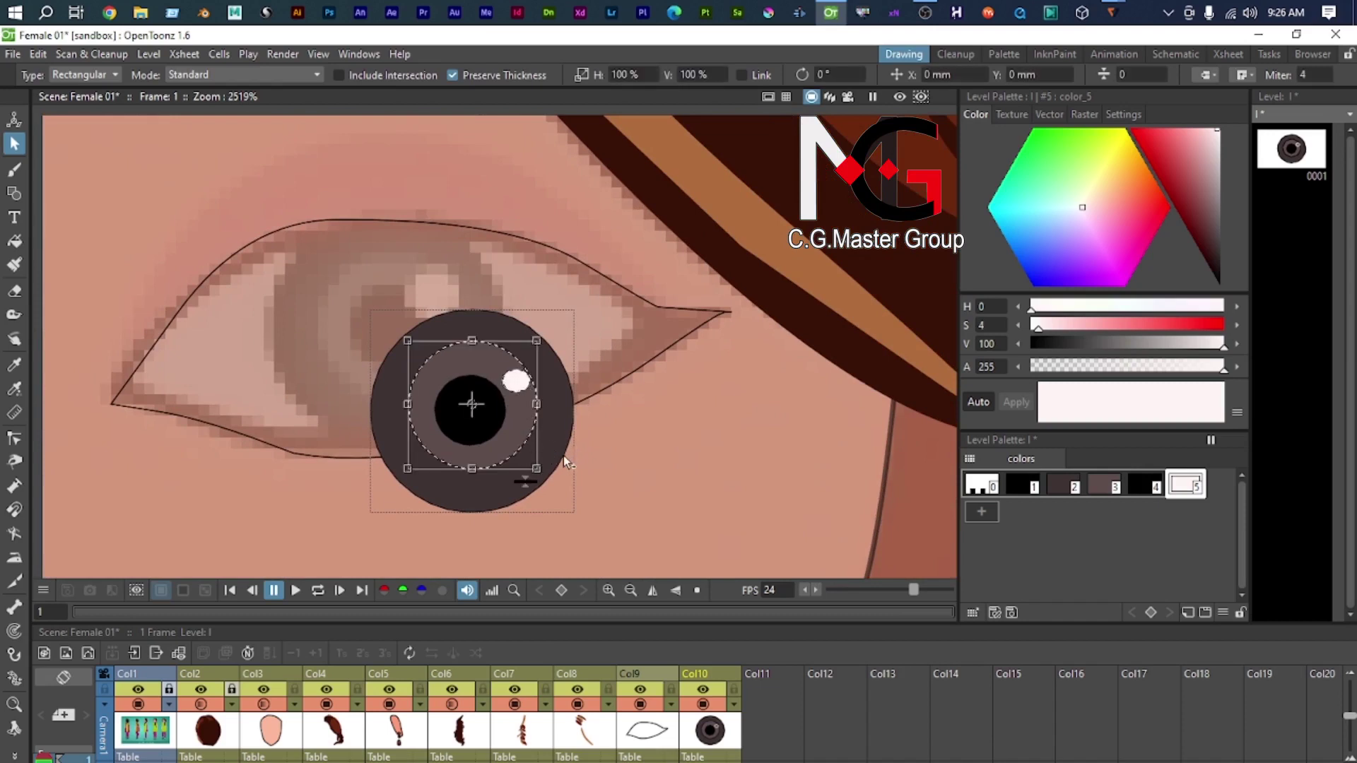
shift+click(558, 471)
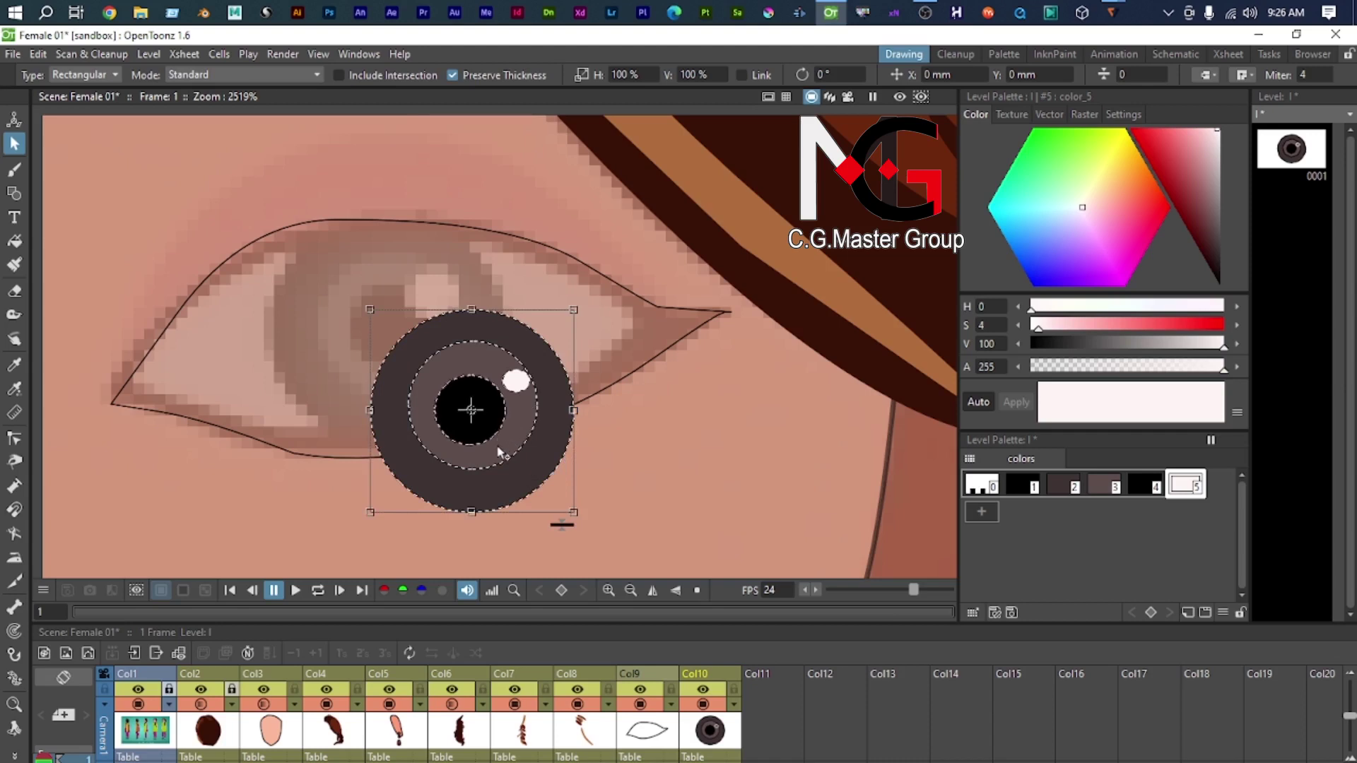
scroll(513, 453, down, 5)
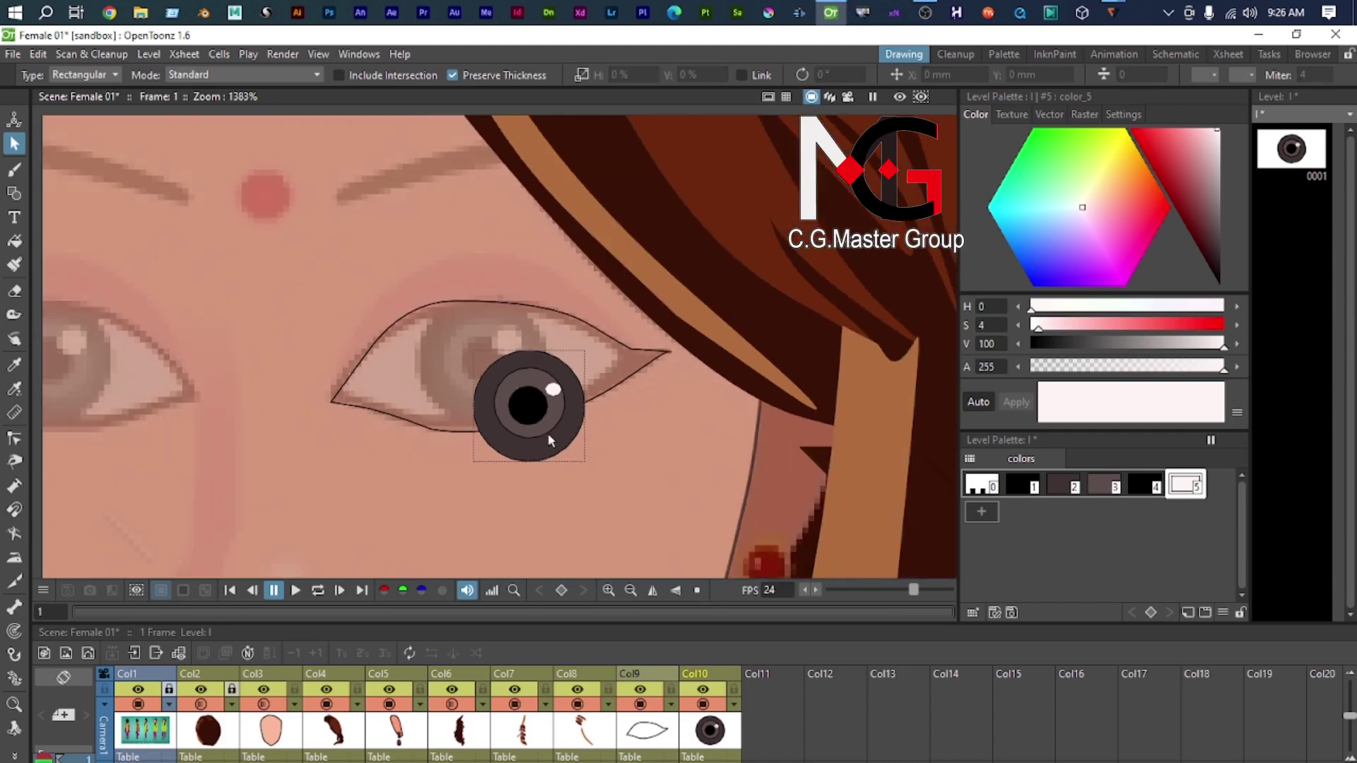
drag(547, 426, 547, 429)
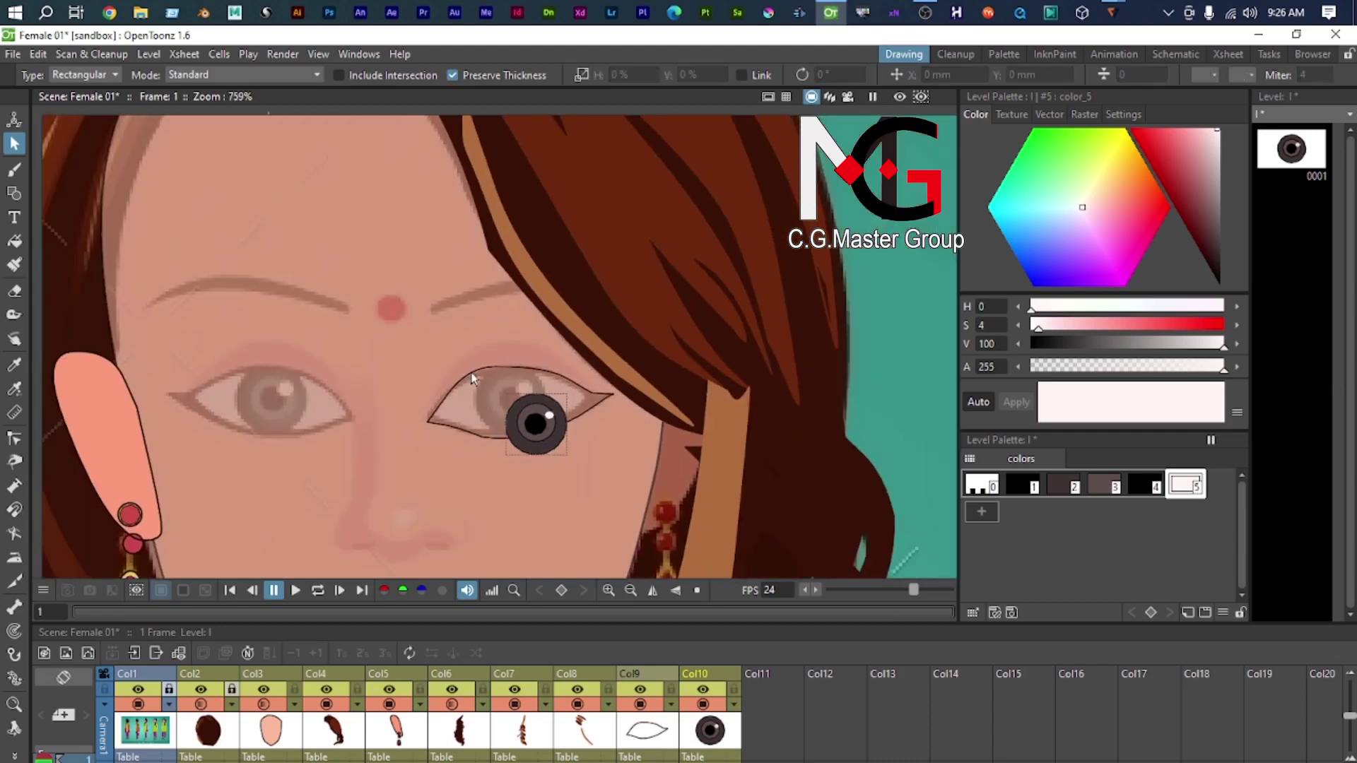
scroll(472, 379, up, 1)
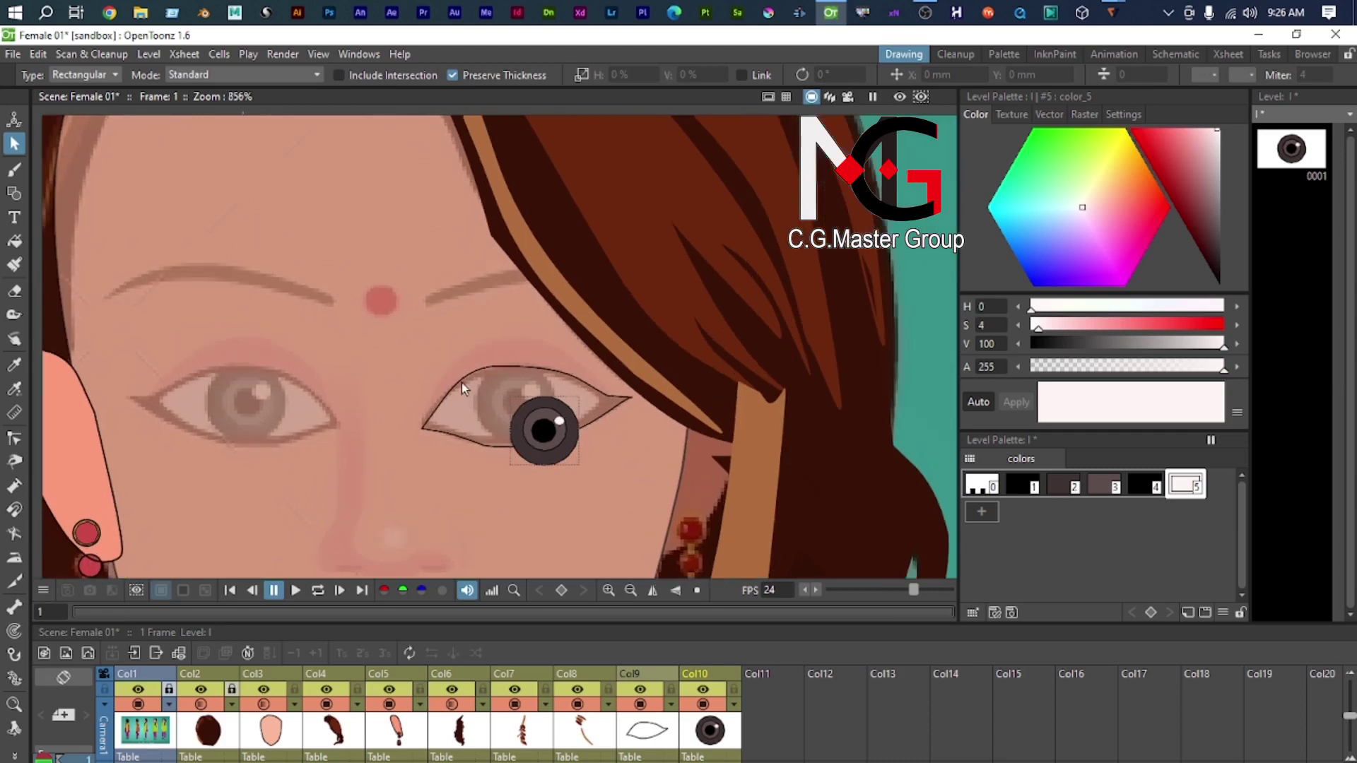
Step: Add a new very light pink style (H 0, S 7, V 100) to the eye outline's level and fill the outline with it
scroll(461, 376, up, 9)
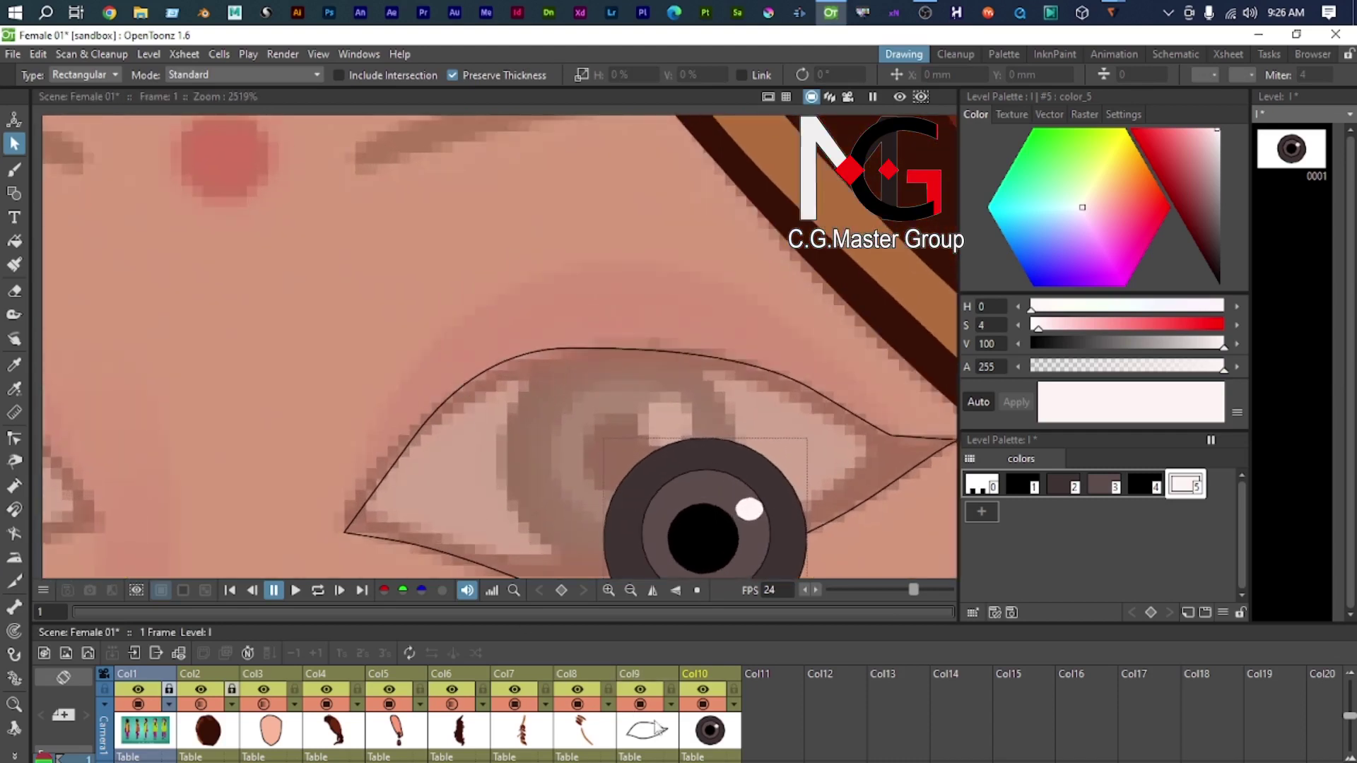
click(537, 379)
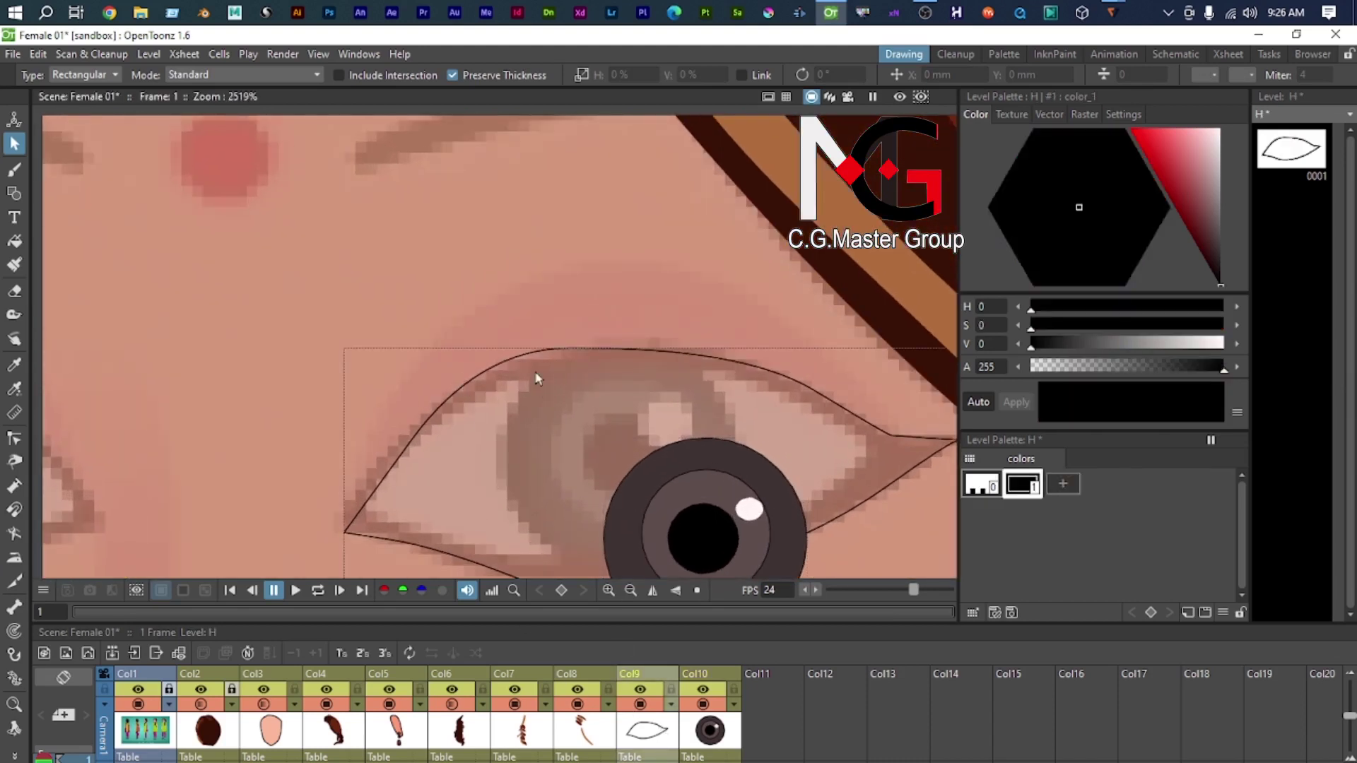
click(1065, 484)
click(1211, 185)
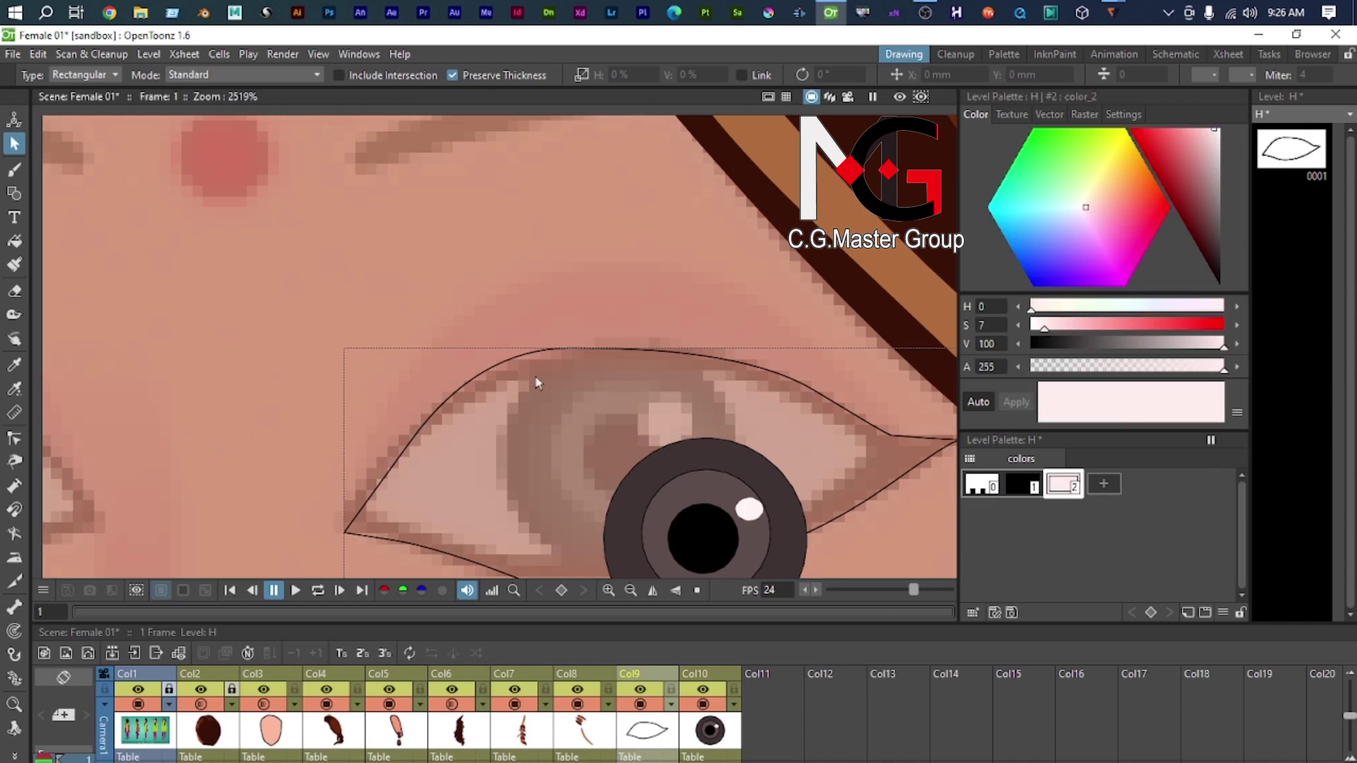
key(f)
click(495, 449)
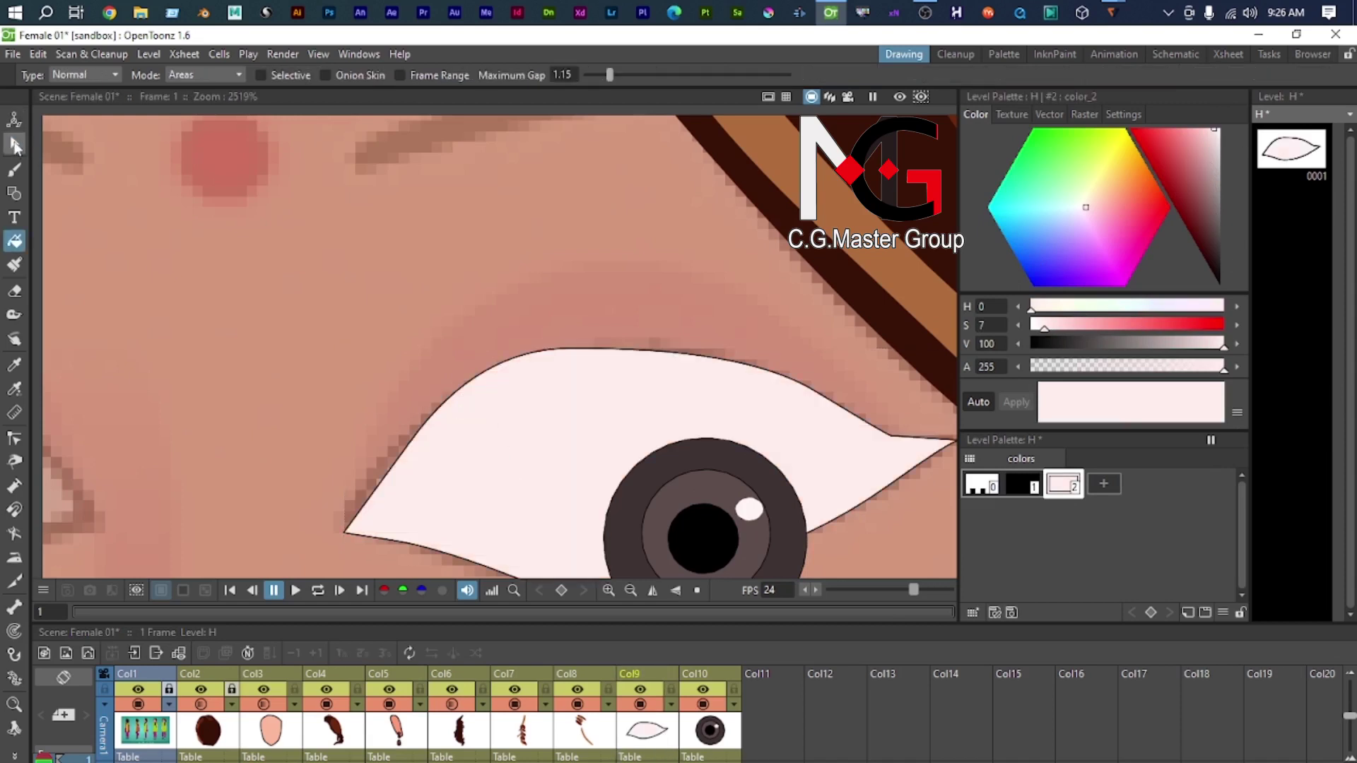
key(s)
click(561, 448)
Step: Move the selected iris, pupil and highlight up into the filled eye shape, between its upper and lower lids
scroll(561, 448, down, 2)
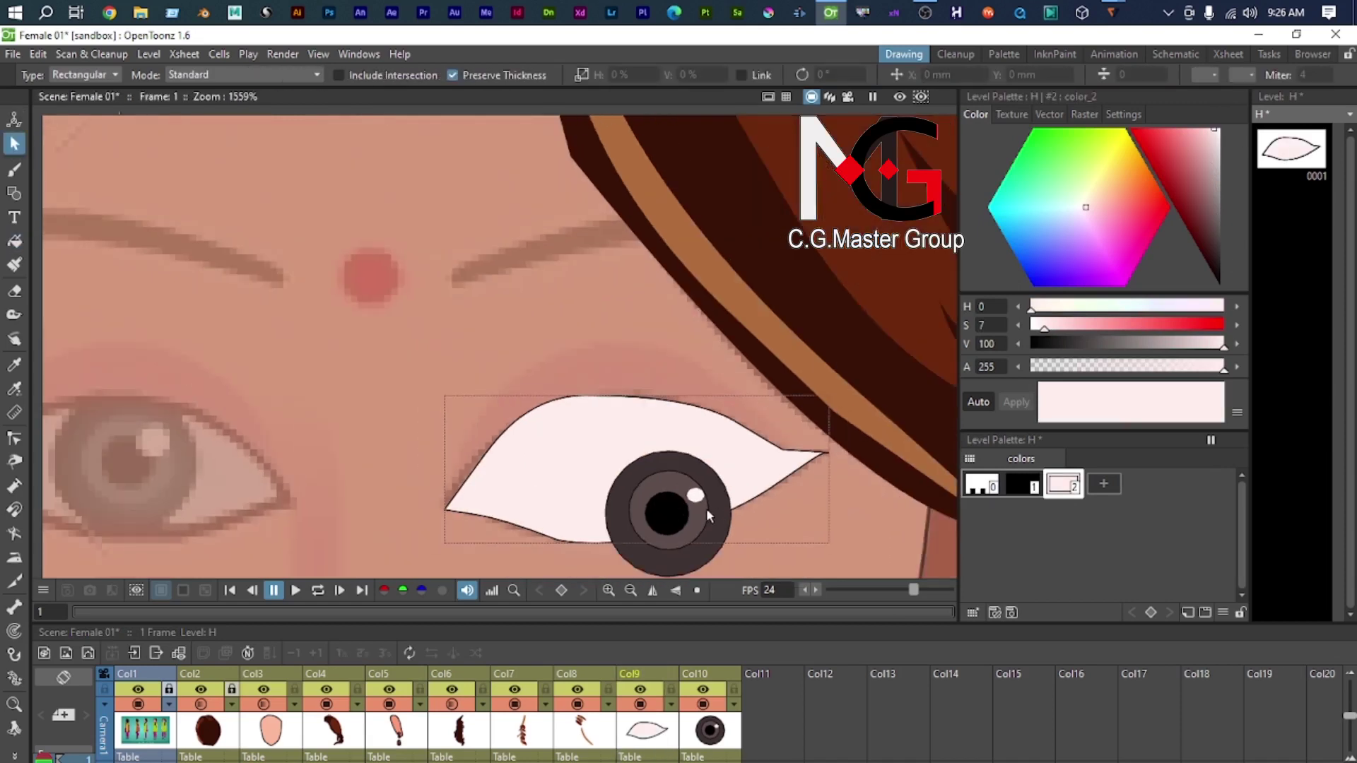
click(684, 490)
drag(688, 488, 639, 446)
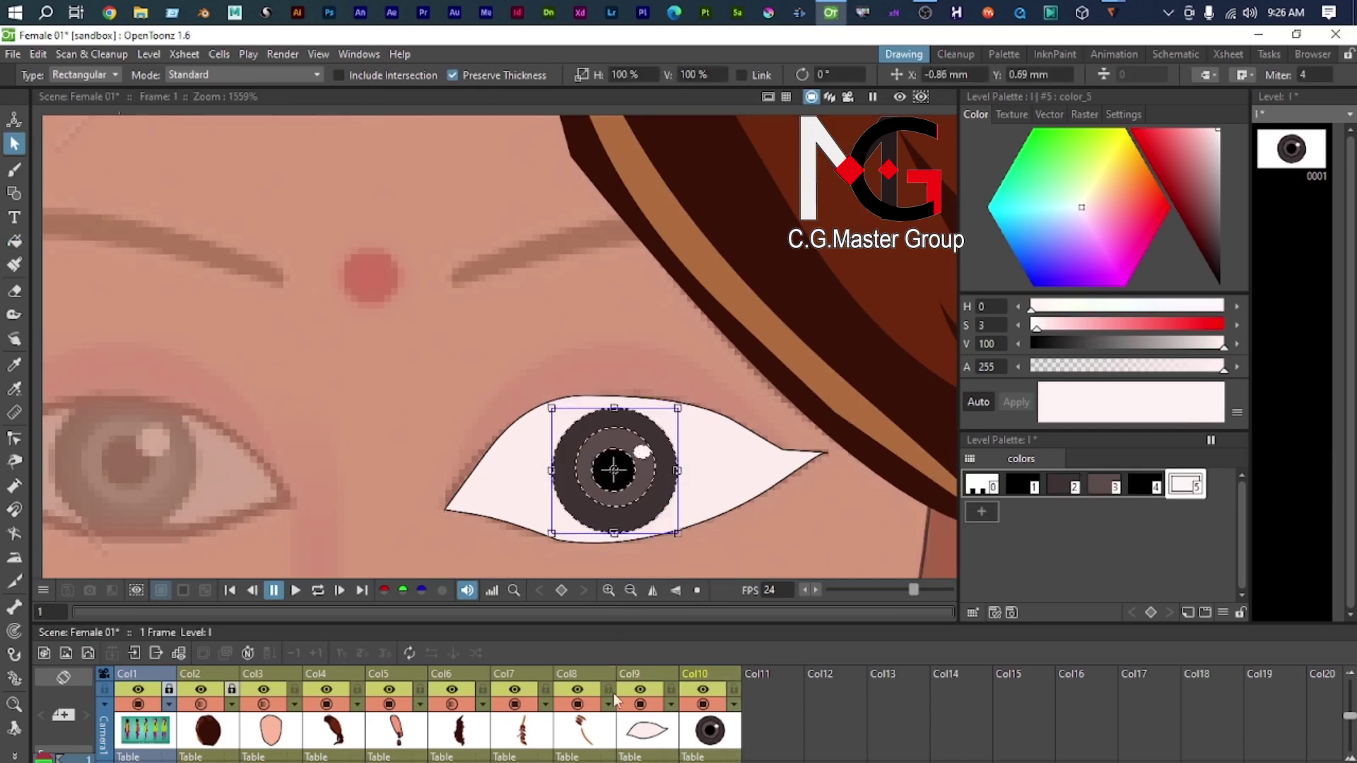
Step: Lower the opacity of the iris column Col10 to 37% and the eye outline column Col9 to 32%
click(735, 706)
drag(846, 723, 819, 718)
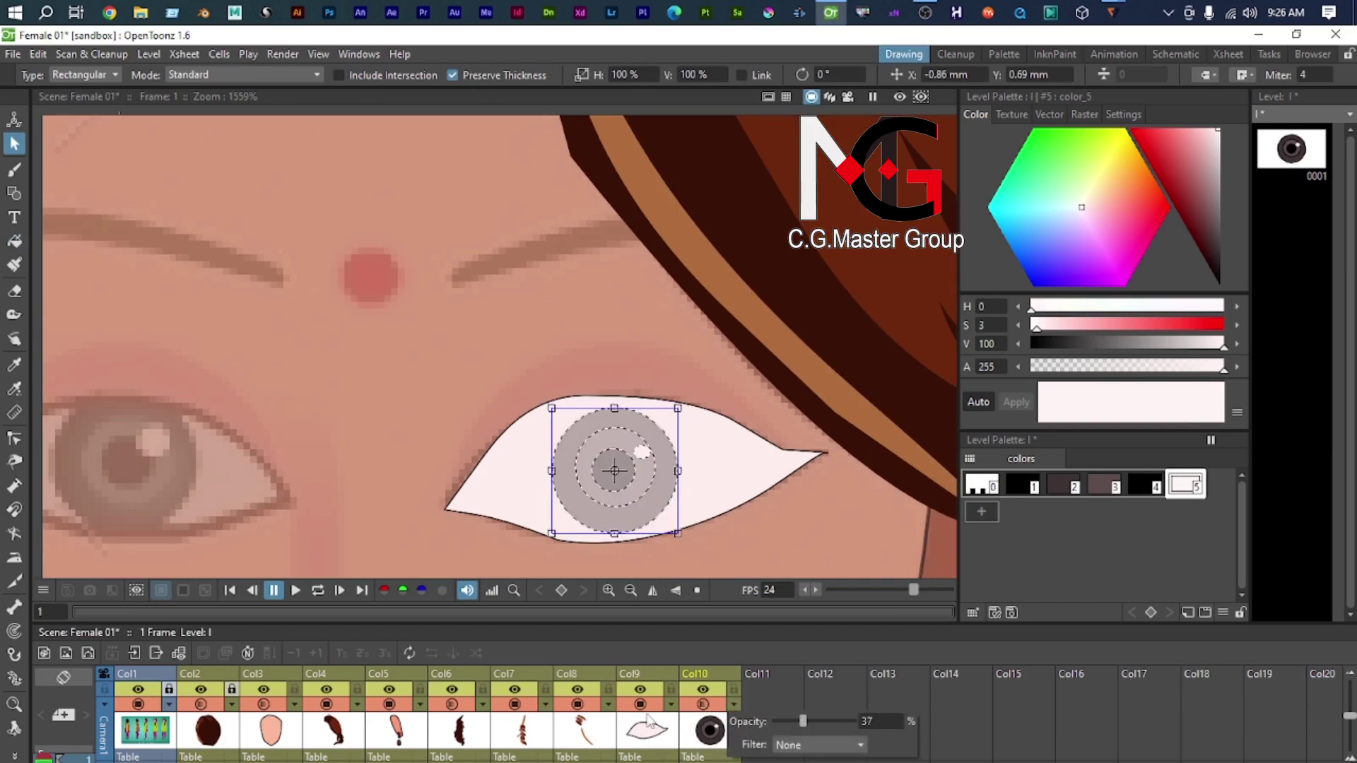
click(650, 721)
click(670, 704)
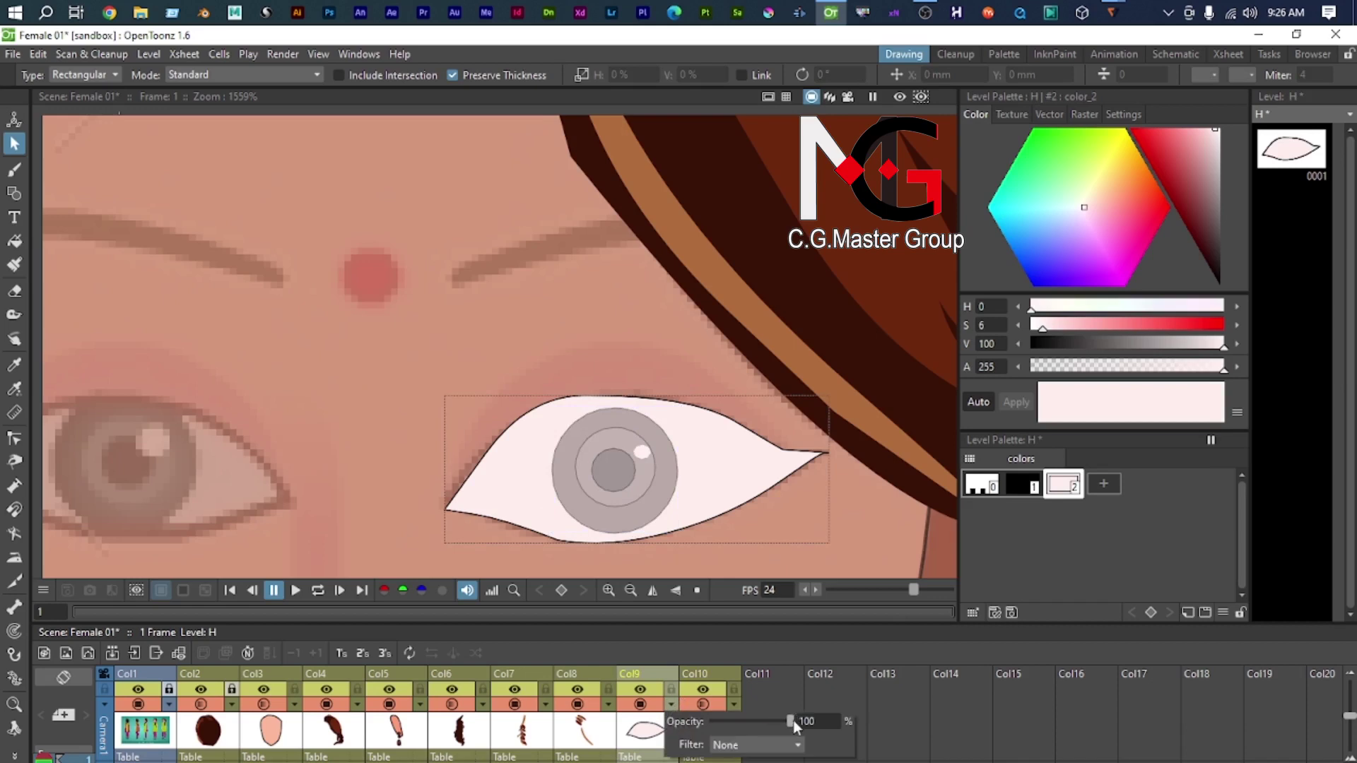
drag(787, 720, 733, 721)
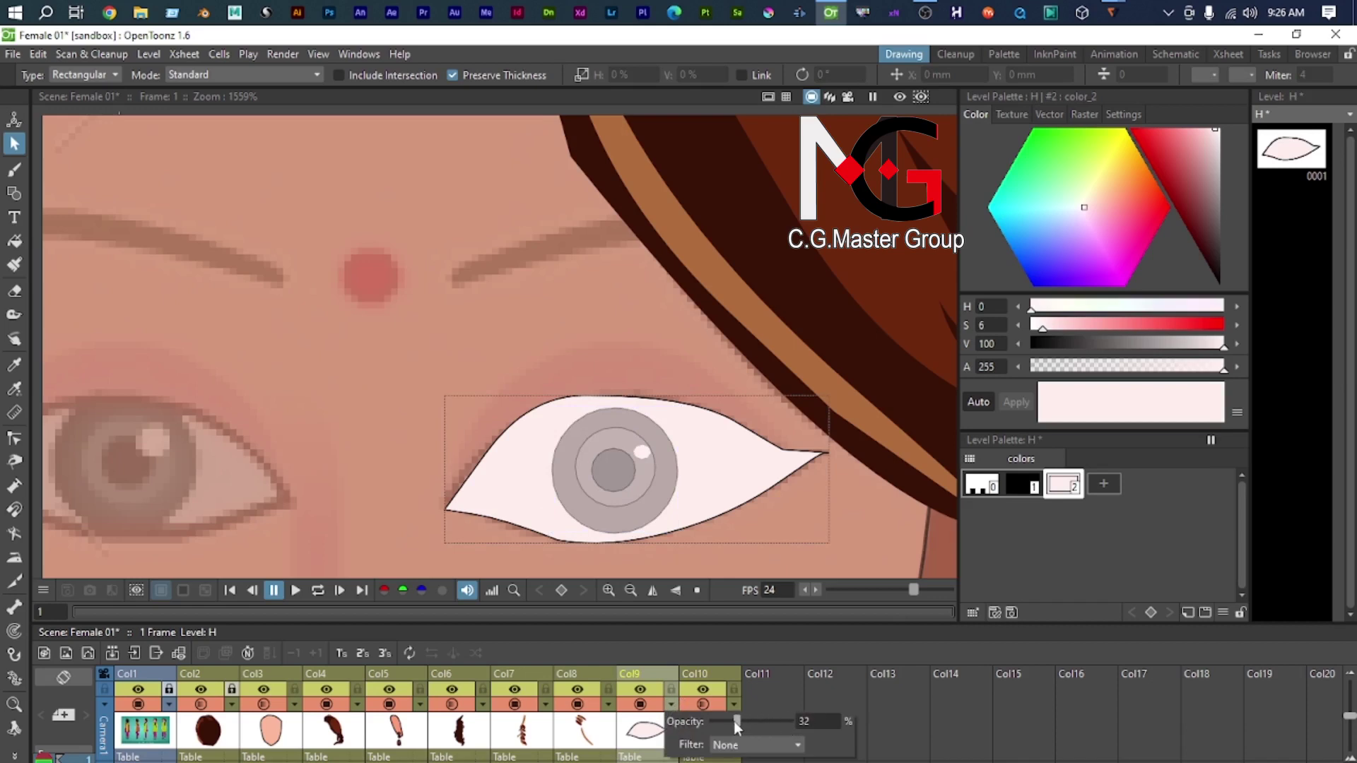
click(622, 429)
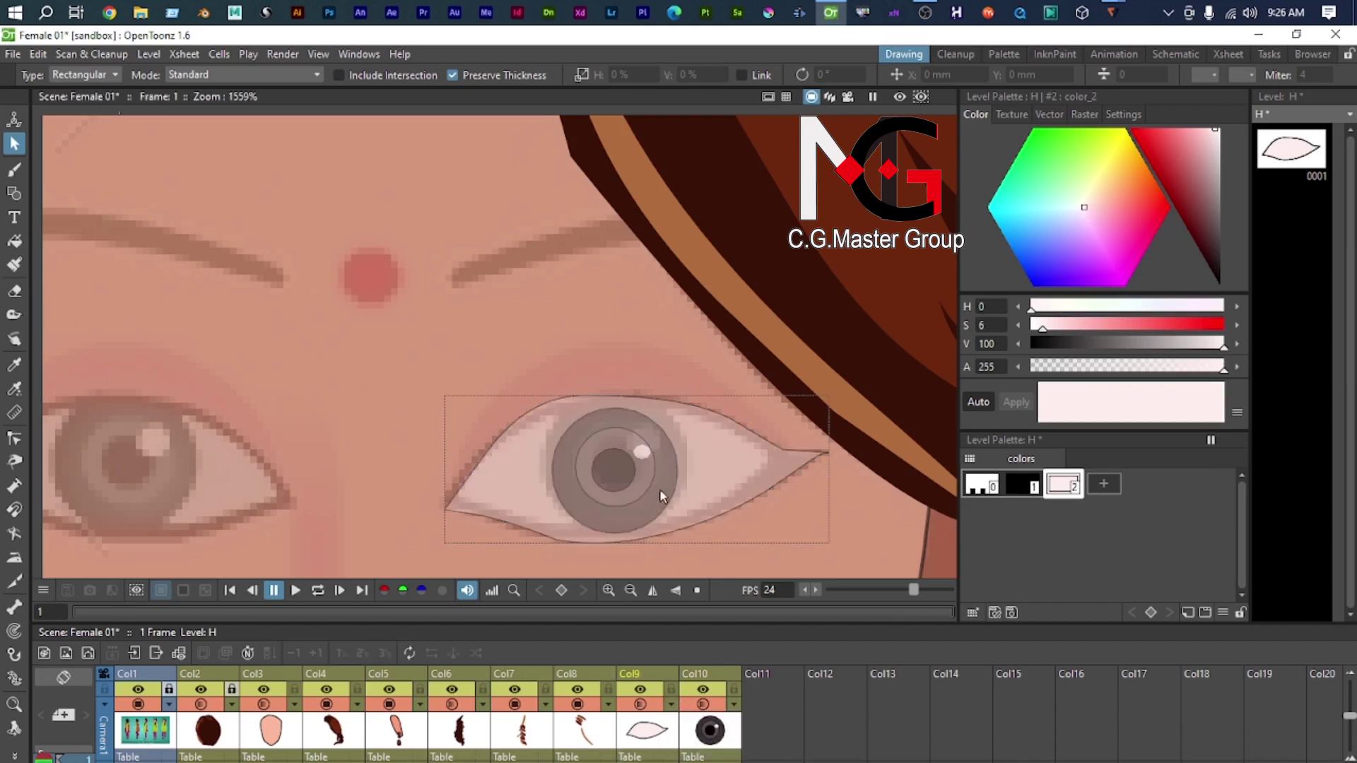
Step: Select the iris again and compare its placement with the reference eye, close up and across the whole face
click(689, 673)
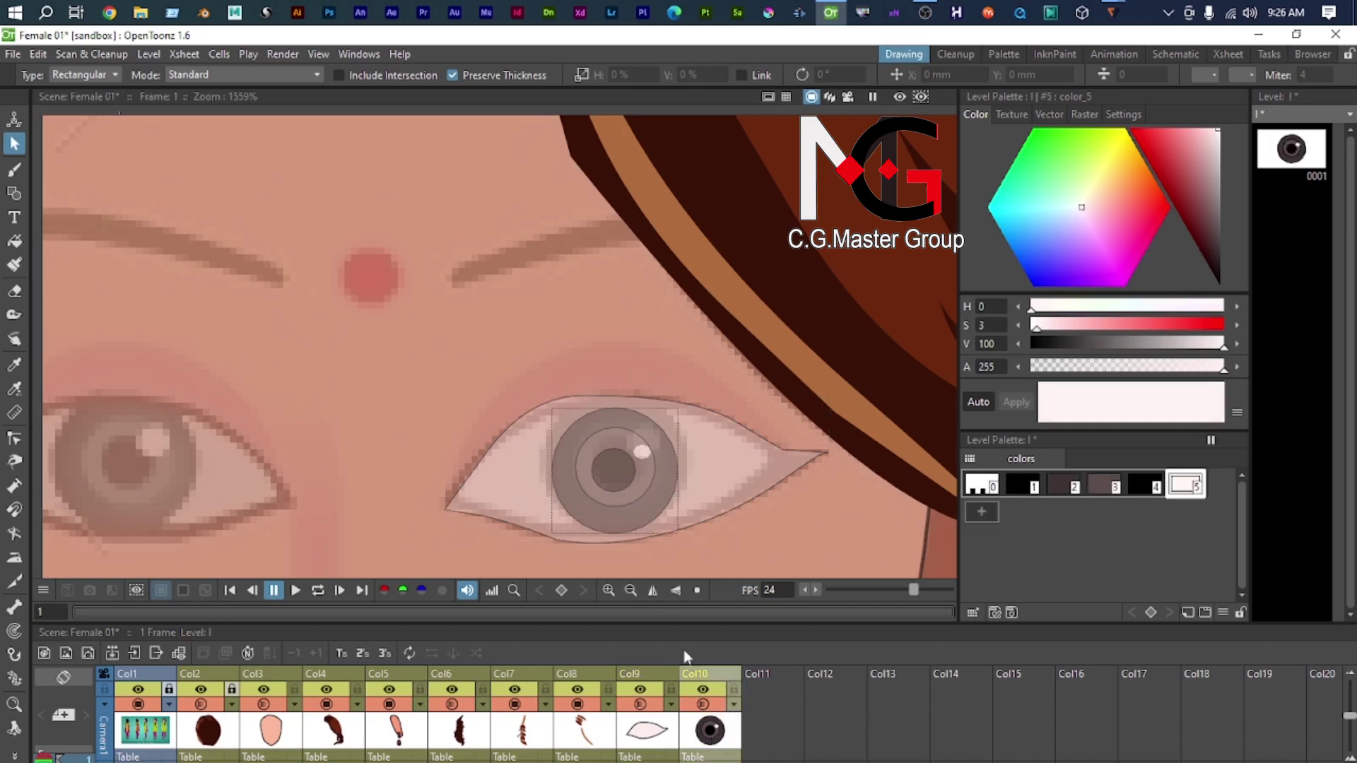
click(588, 434)
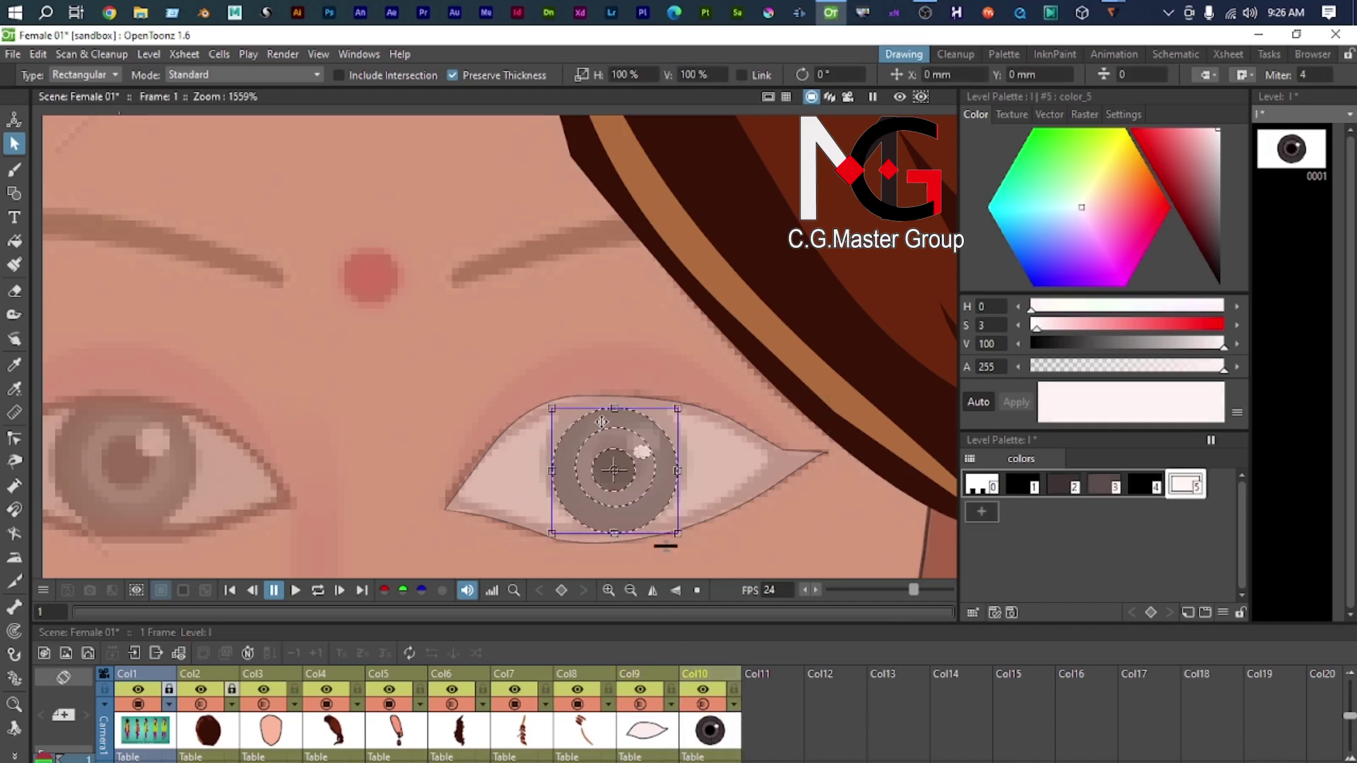
key(Up)
key(Down)
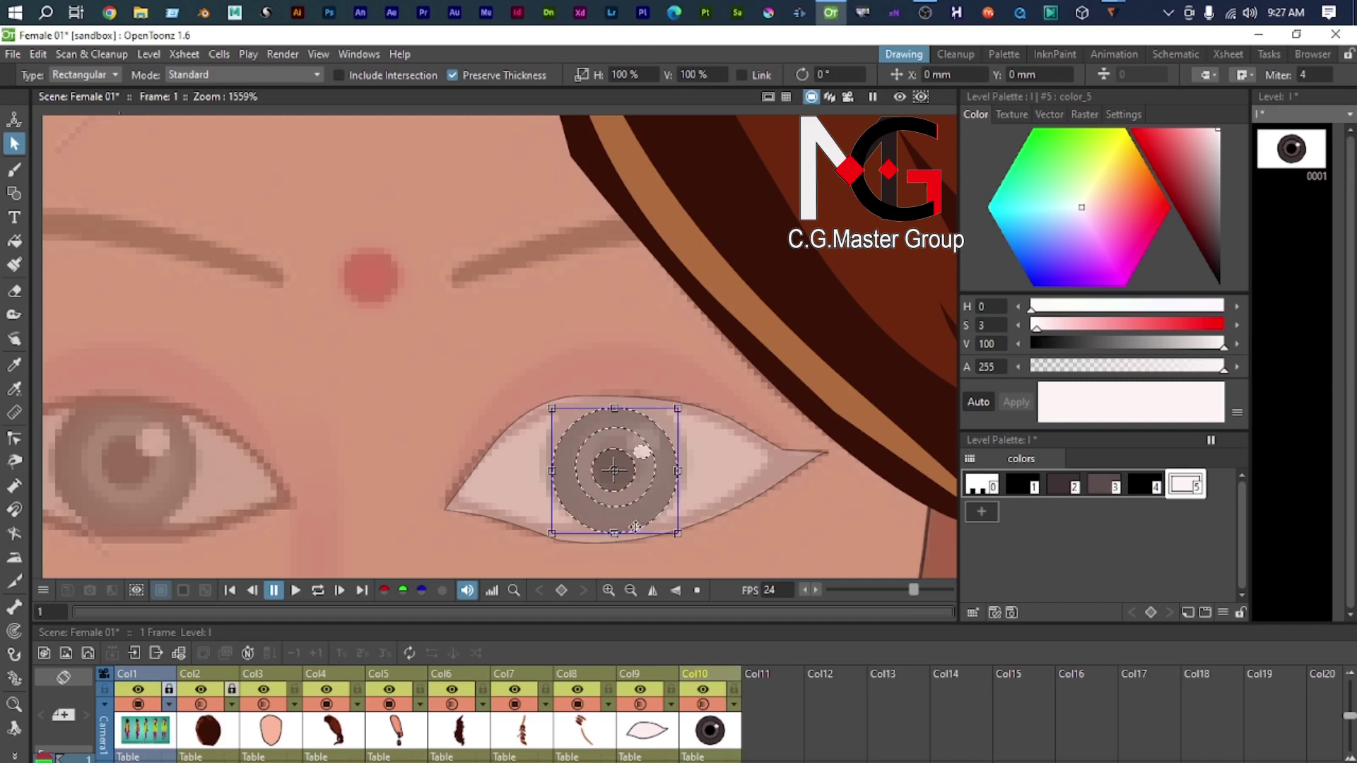
scroll(523, 480, down, 4)
scroll(413, 492, down, 1)
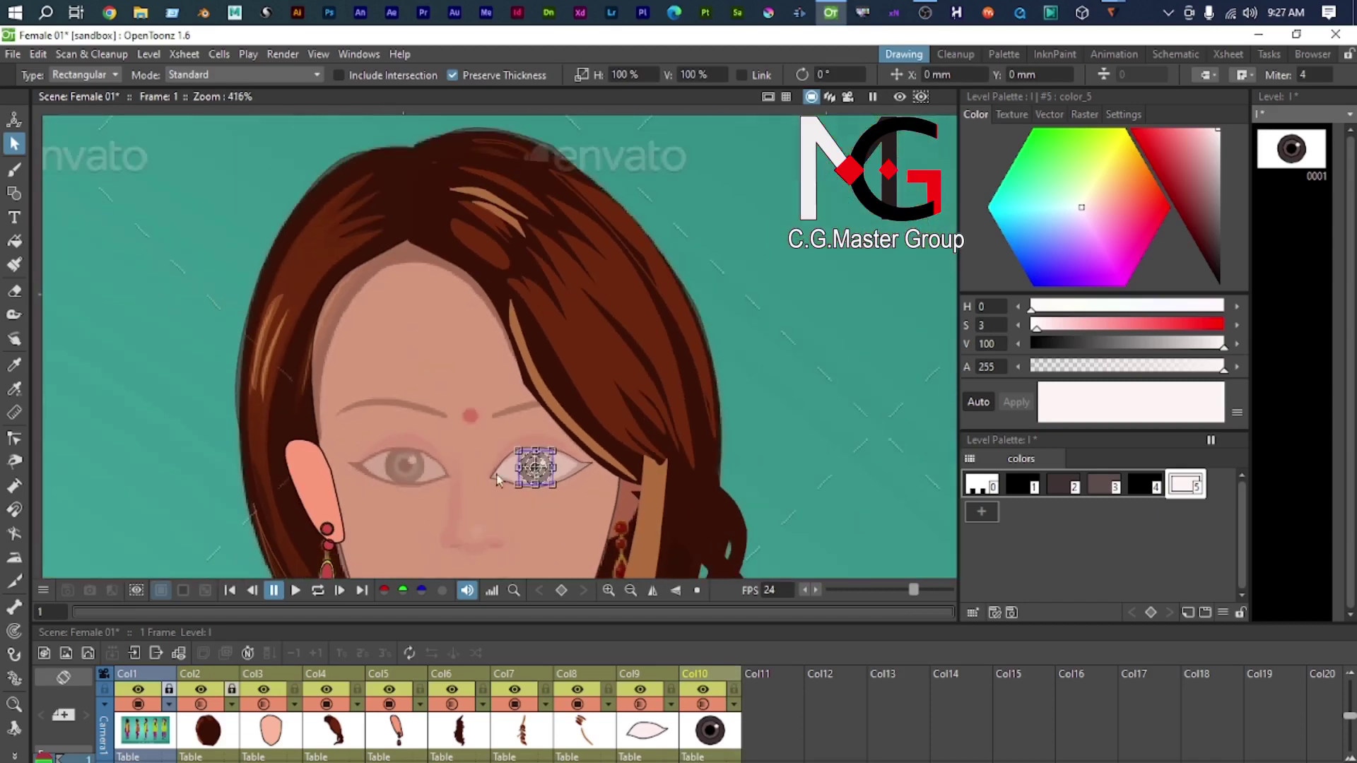
scroll(524, 420, up, 3)
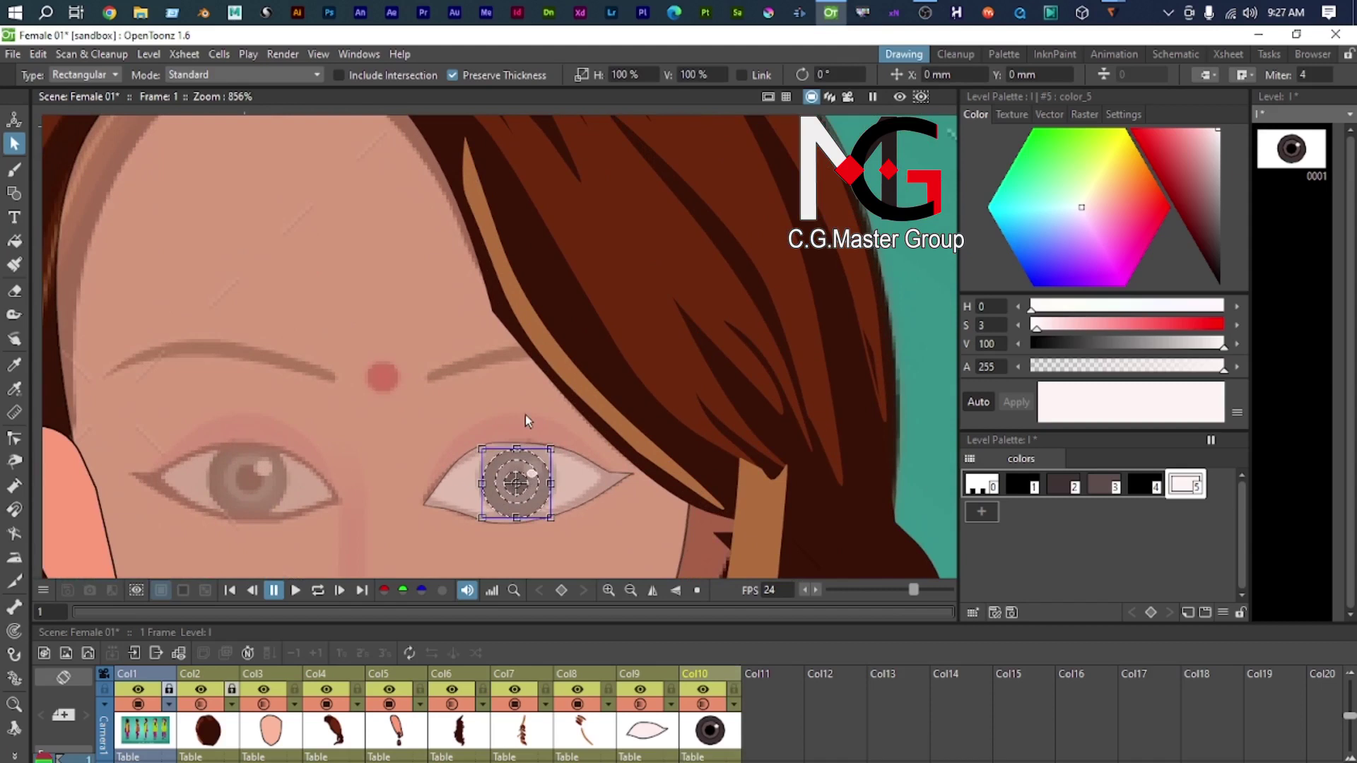
scroll(472, 551, down, 2)
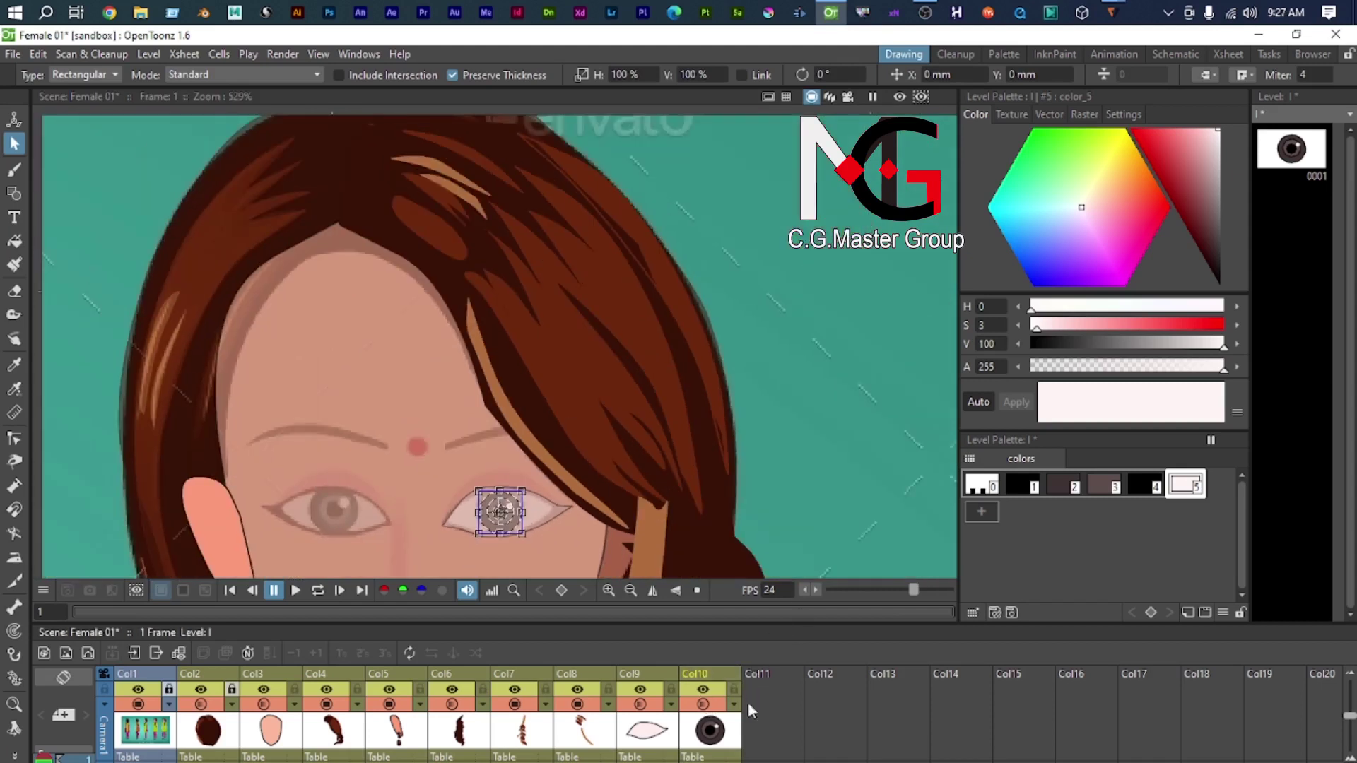
Step: Create a new vector level in the empty Col11 and switch to the Geometric tool for drawing over the eye
click(767, 731)
click(87, 653)
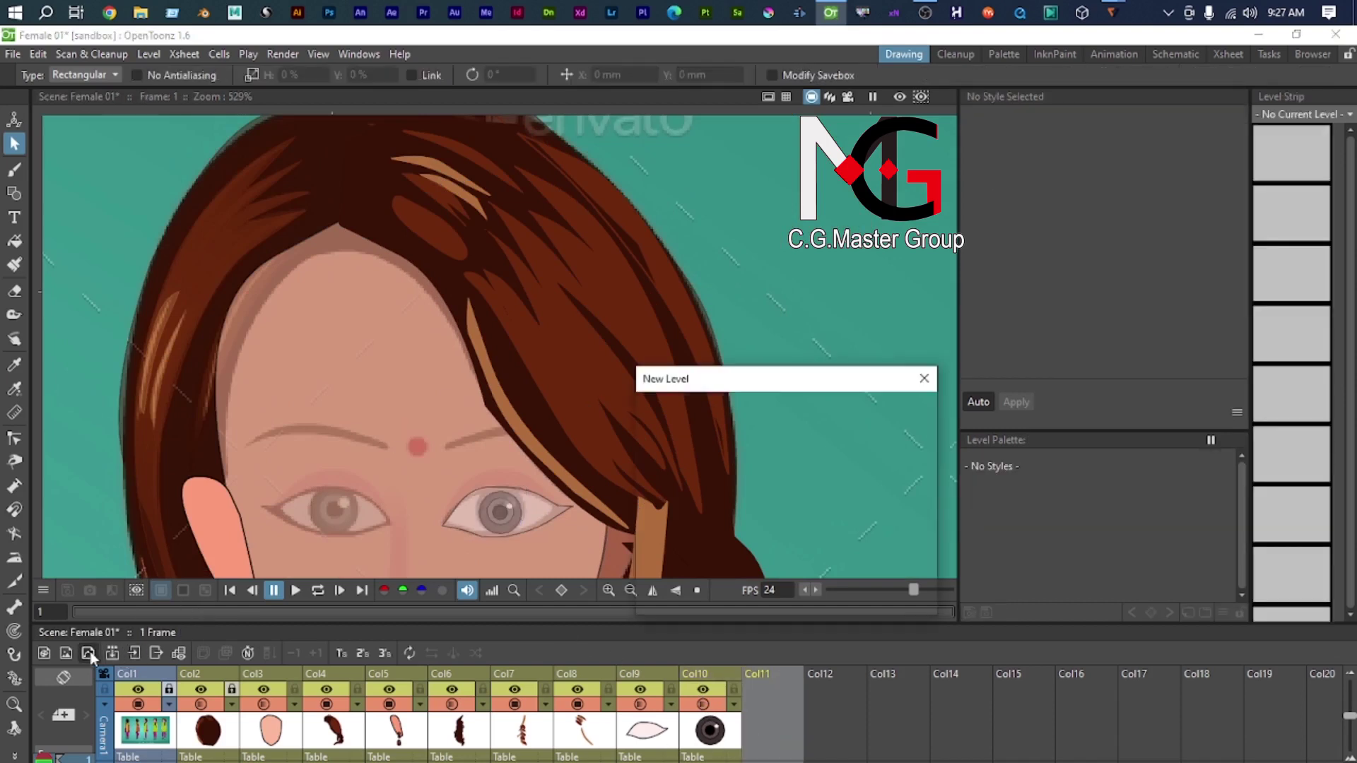
click(765, 596)
click(712, 597)
scroll(491, 493, up, 2)
drag(537, 462, 520, 371)
key(g)
scroll(566, 401, up, 3)
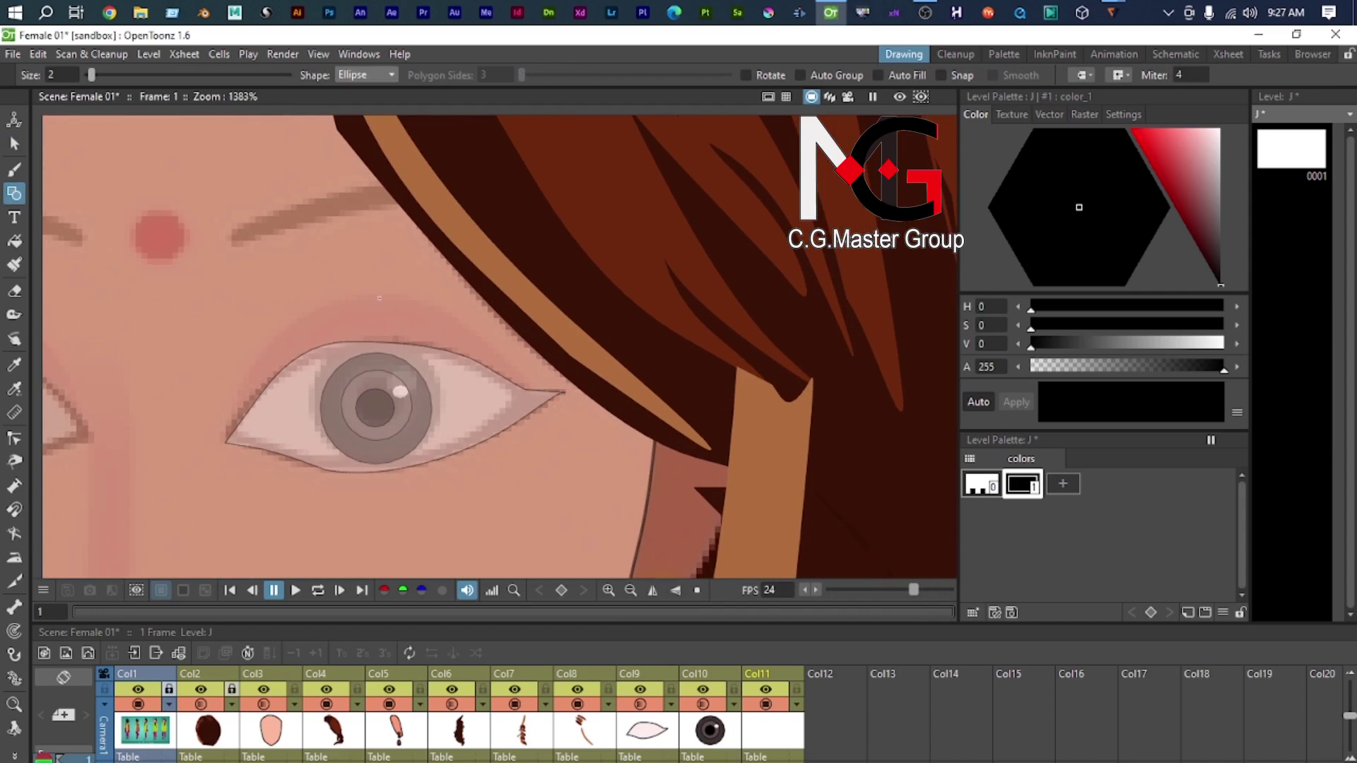
drag(342, 297, 392, 324)
key(ctrl+z)
click(366, 75)
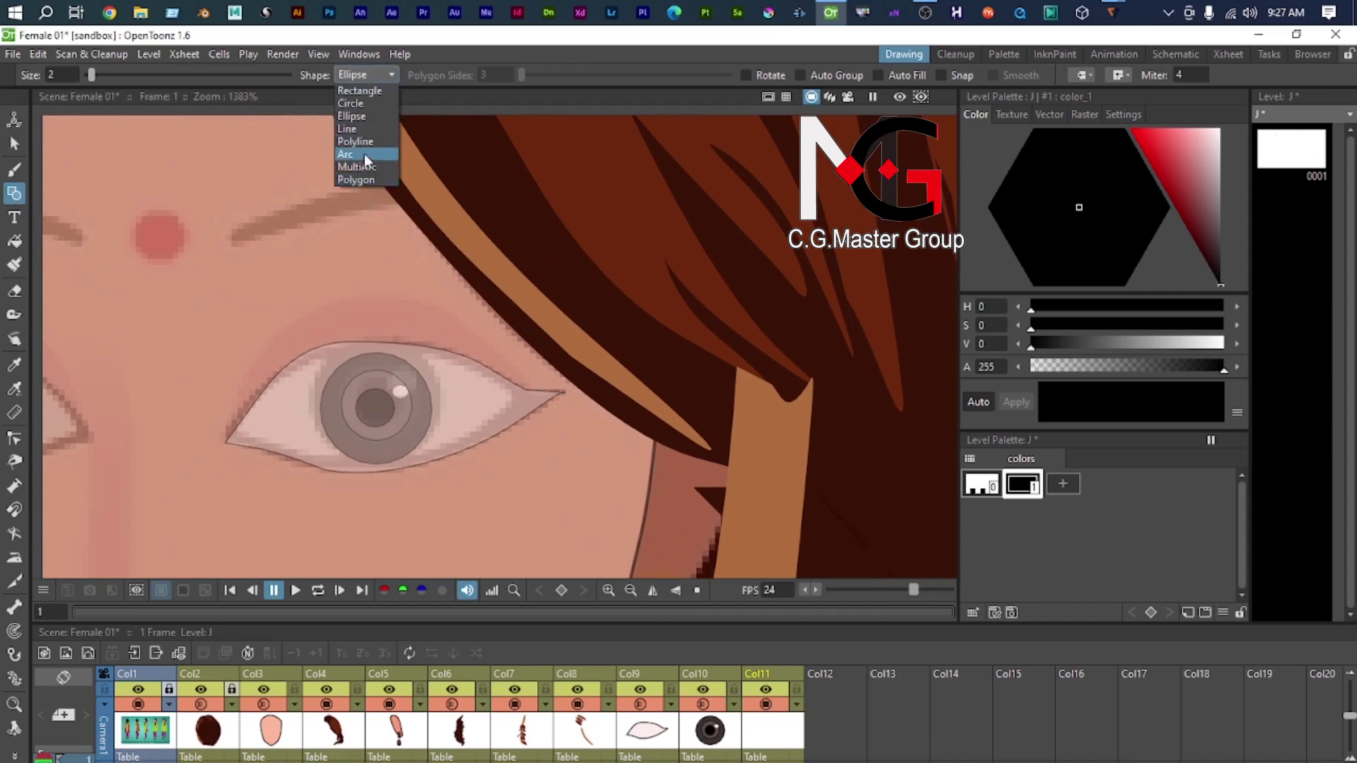
click(356, 180)
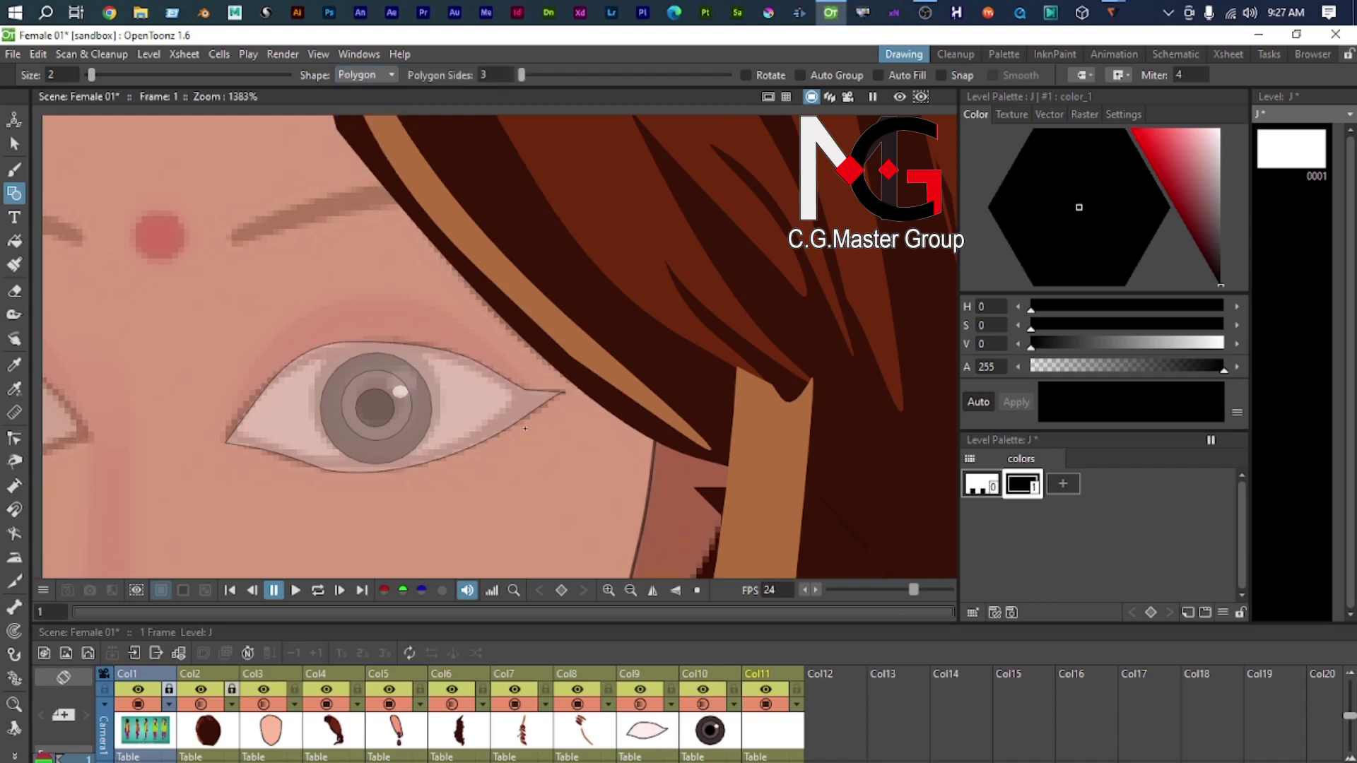
Step: Draw a closed Polyline shape for the upper eyelid, curving above the eye and returning across the upper iris
click(372, 77)
click(367, 140)
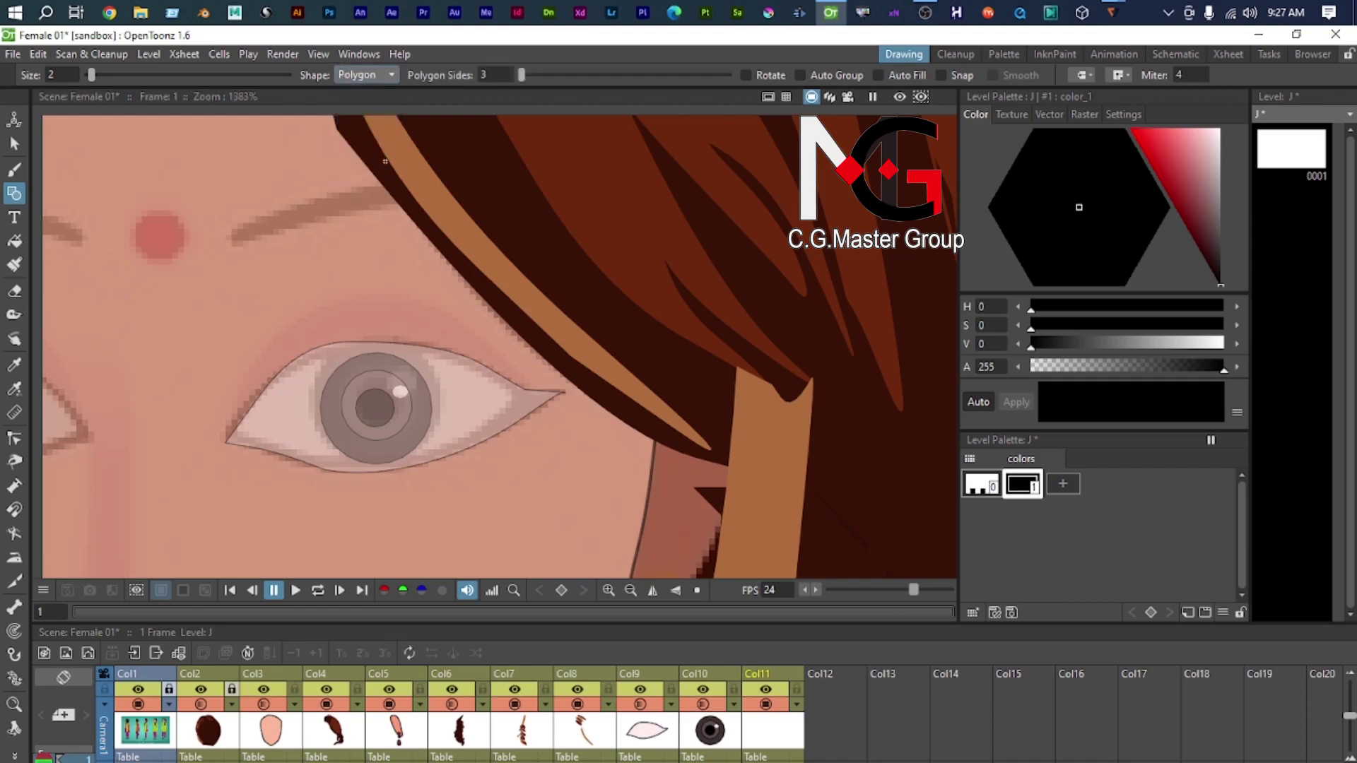
click(538, 383)
click(448, 313)
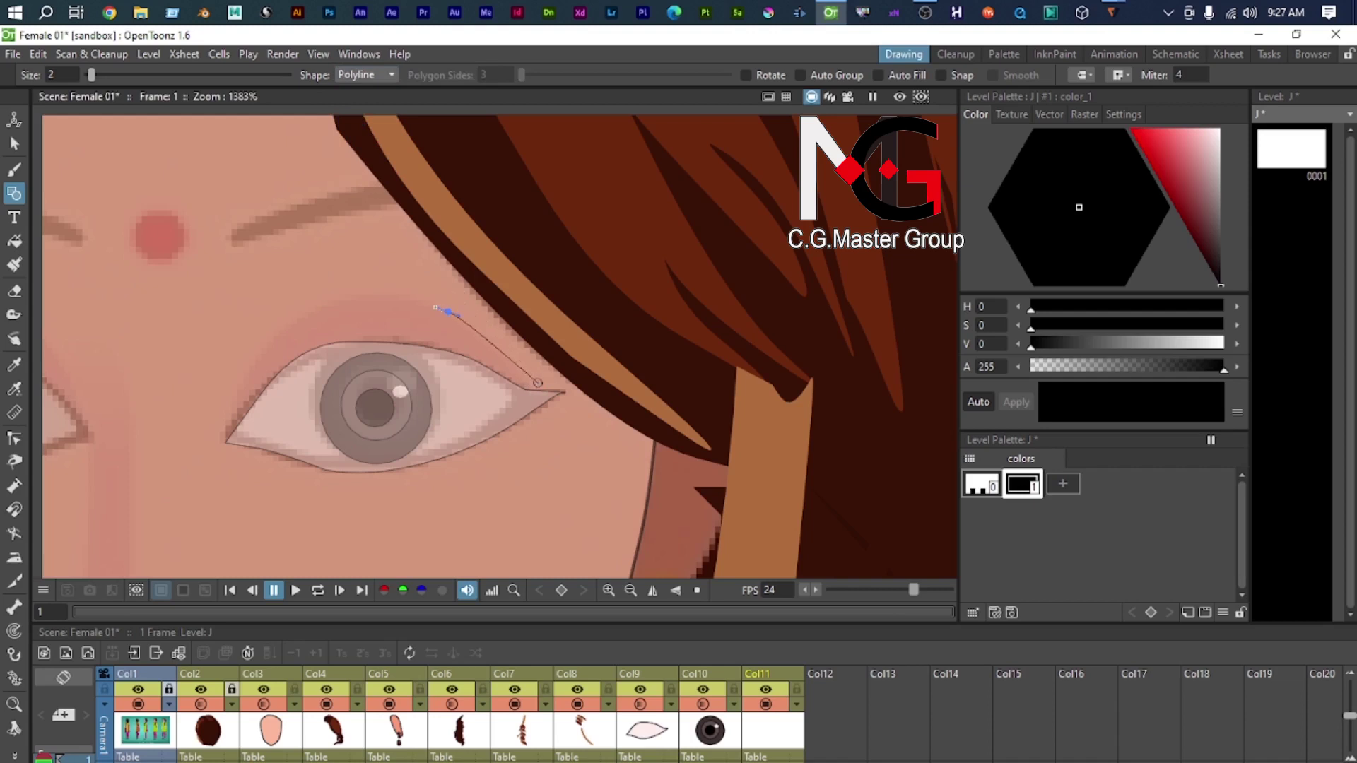
drag(289, 321, 222, 347)
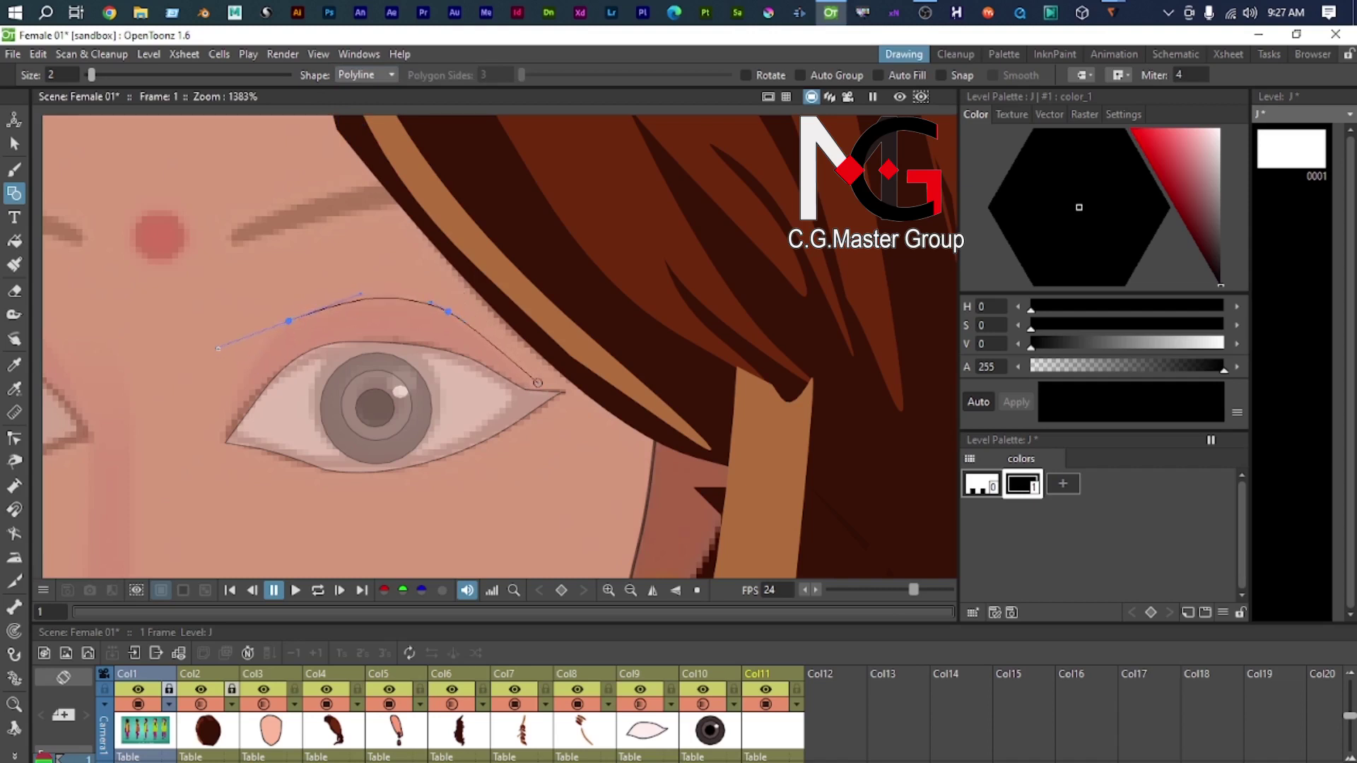
click(221, 439)
click(316, 368)
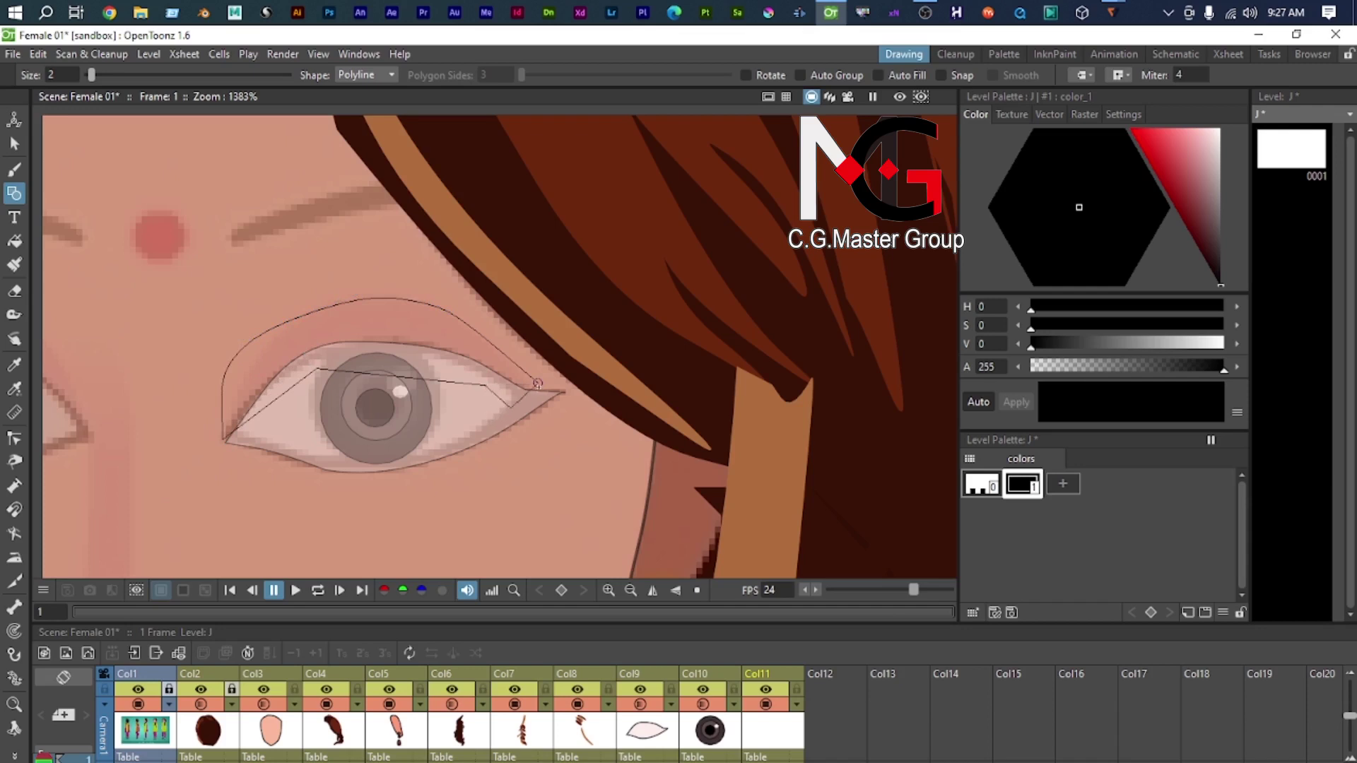
click(537, 383)
Step: Select the eyelid shape and reduce its outline thickness to 0
key(s)
click(511, 402)
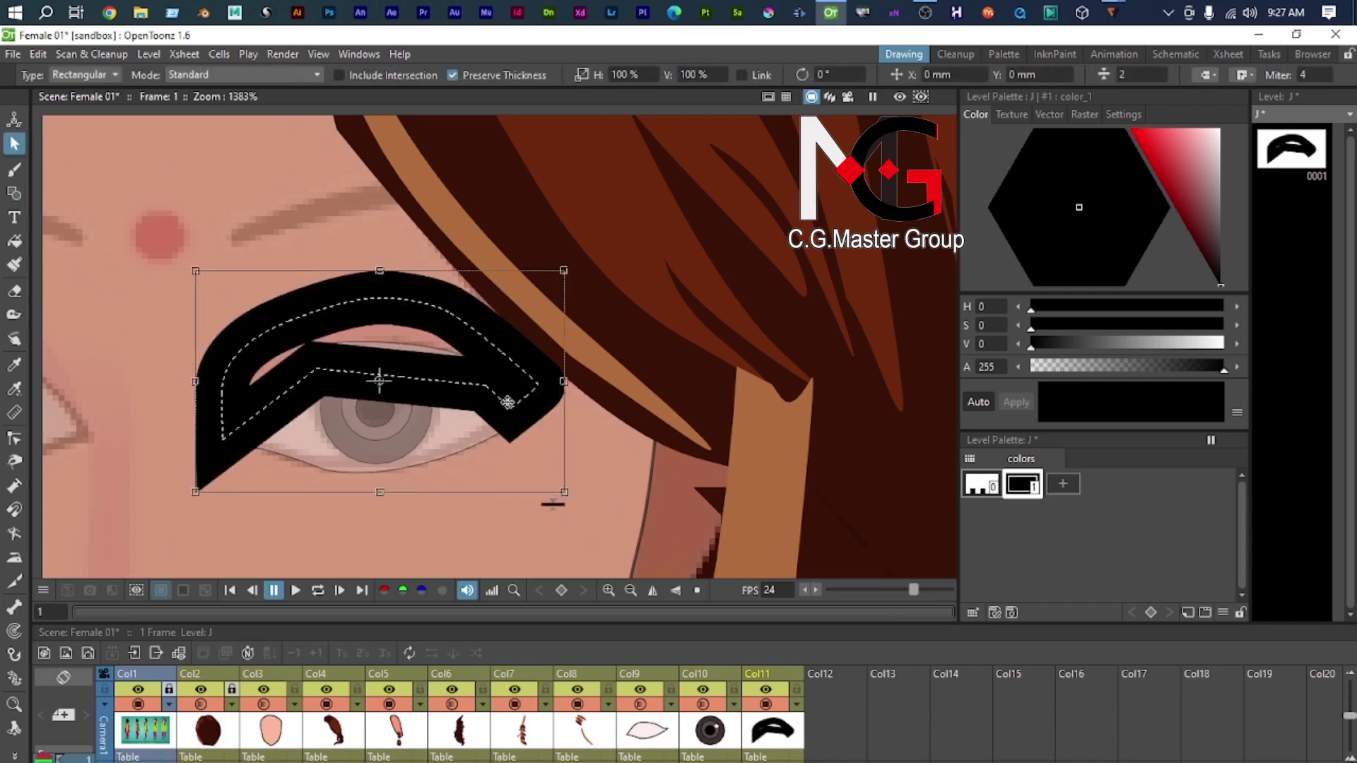
click(551, 507)
click(521, 429)
drag(554, 500, 526, 452)
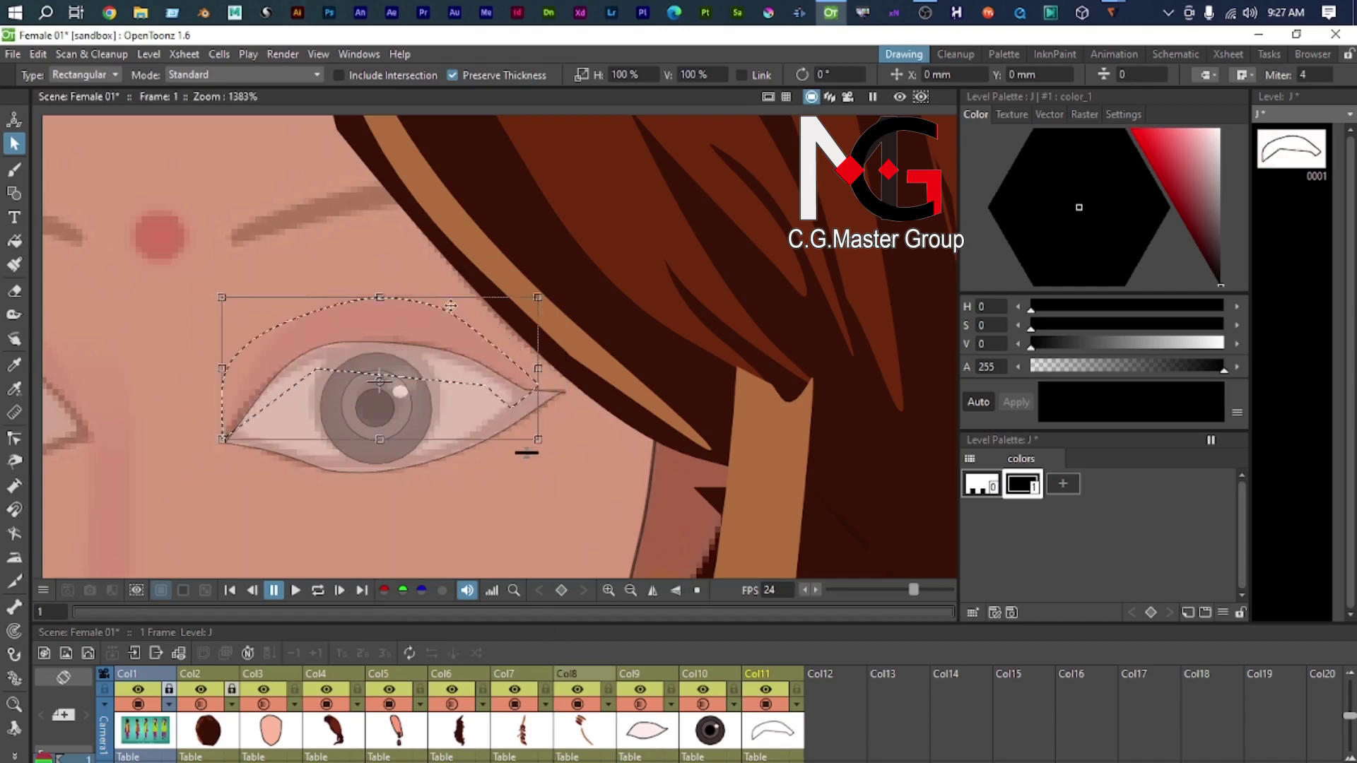
Step: Copy the pink color_4 from Col1's Raster Drawing Palette and paste its color and name into a new style of the eyelid level
click(293, 734)
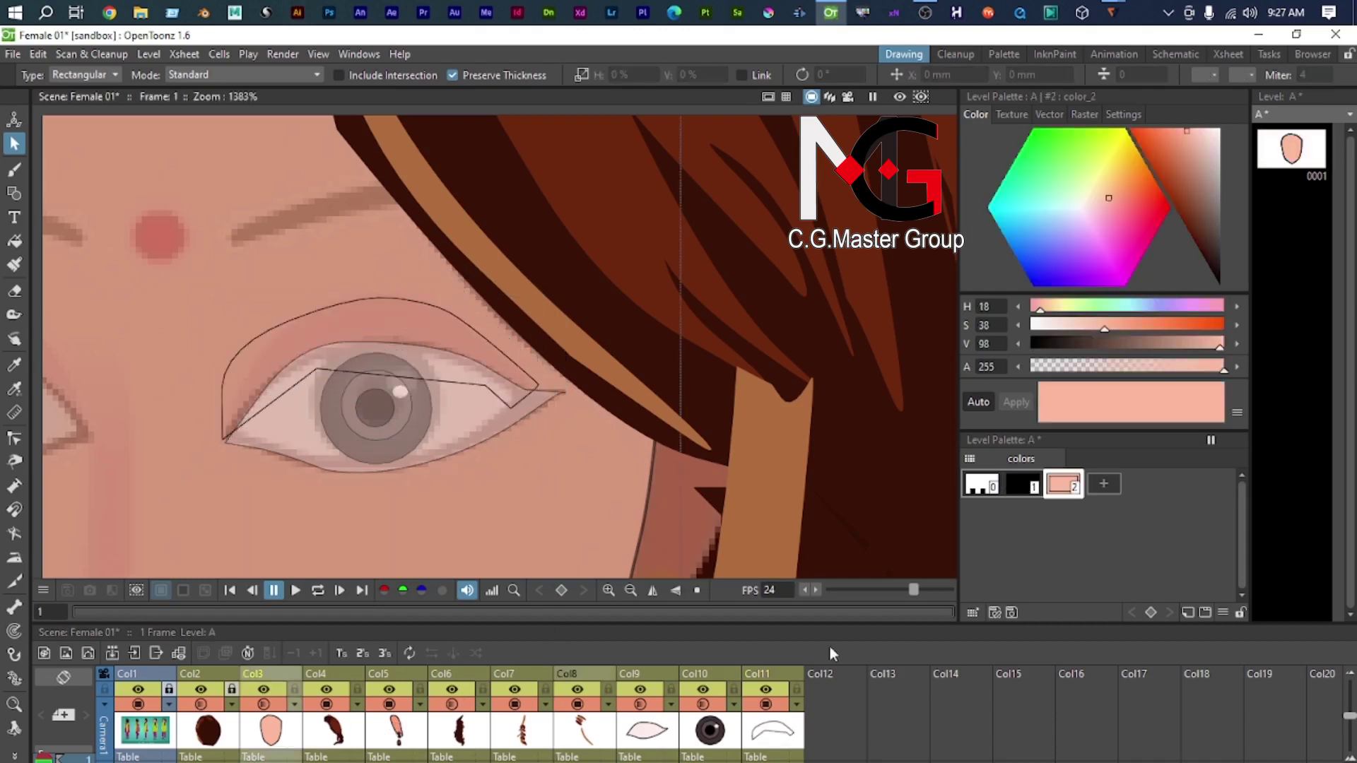
click(163, 737)
click(1145, 485)
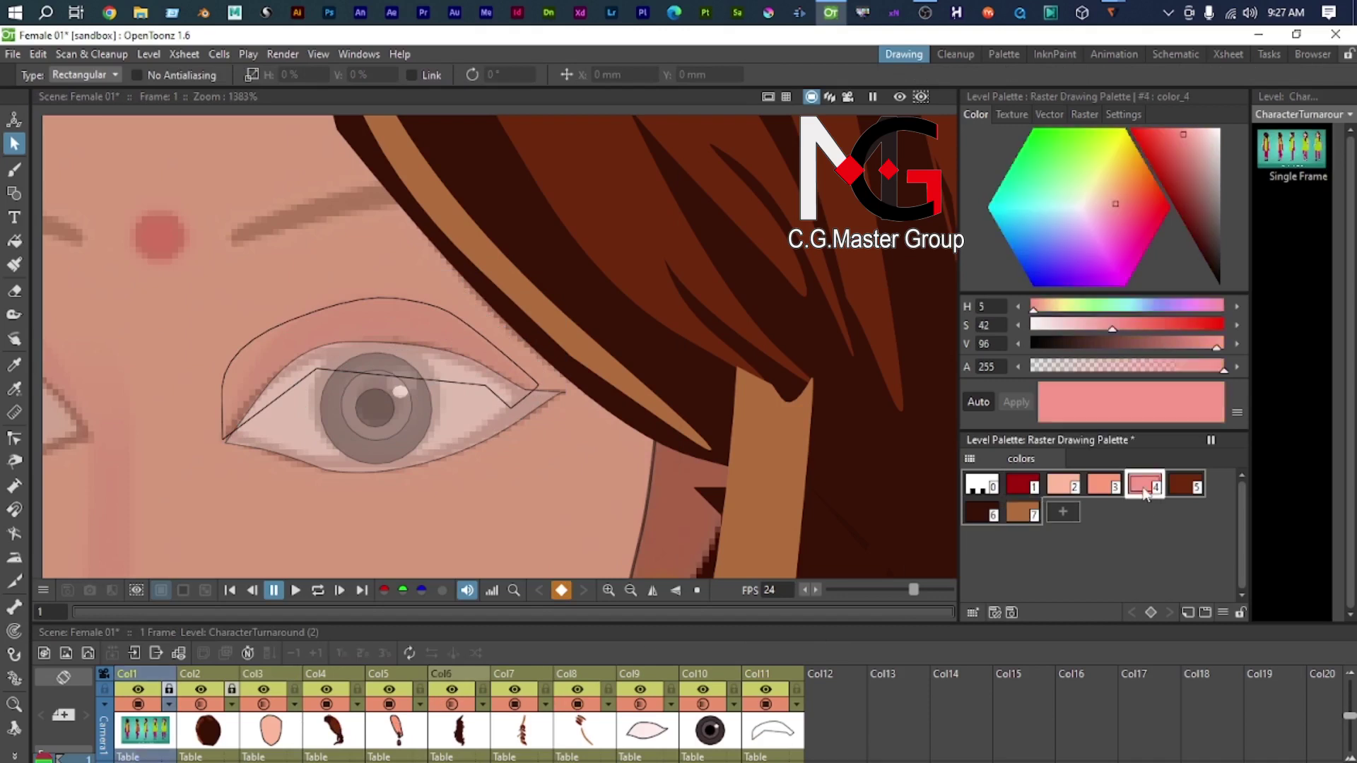
right_click(1141, 488)
click(1198, 498)
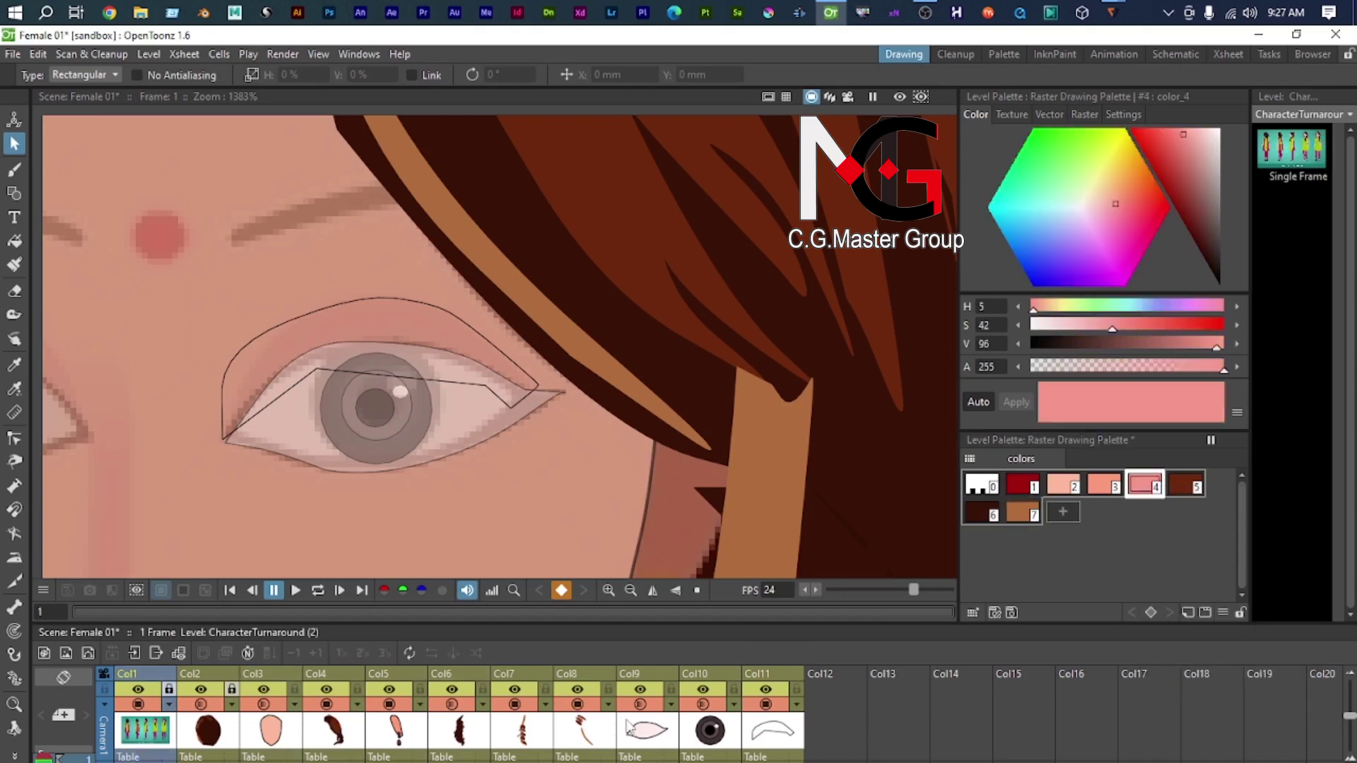
click(781, 735)
click(1058, 491)
right_click(1068, 495)
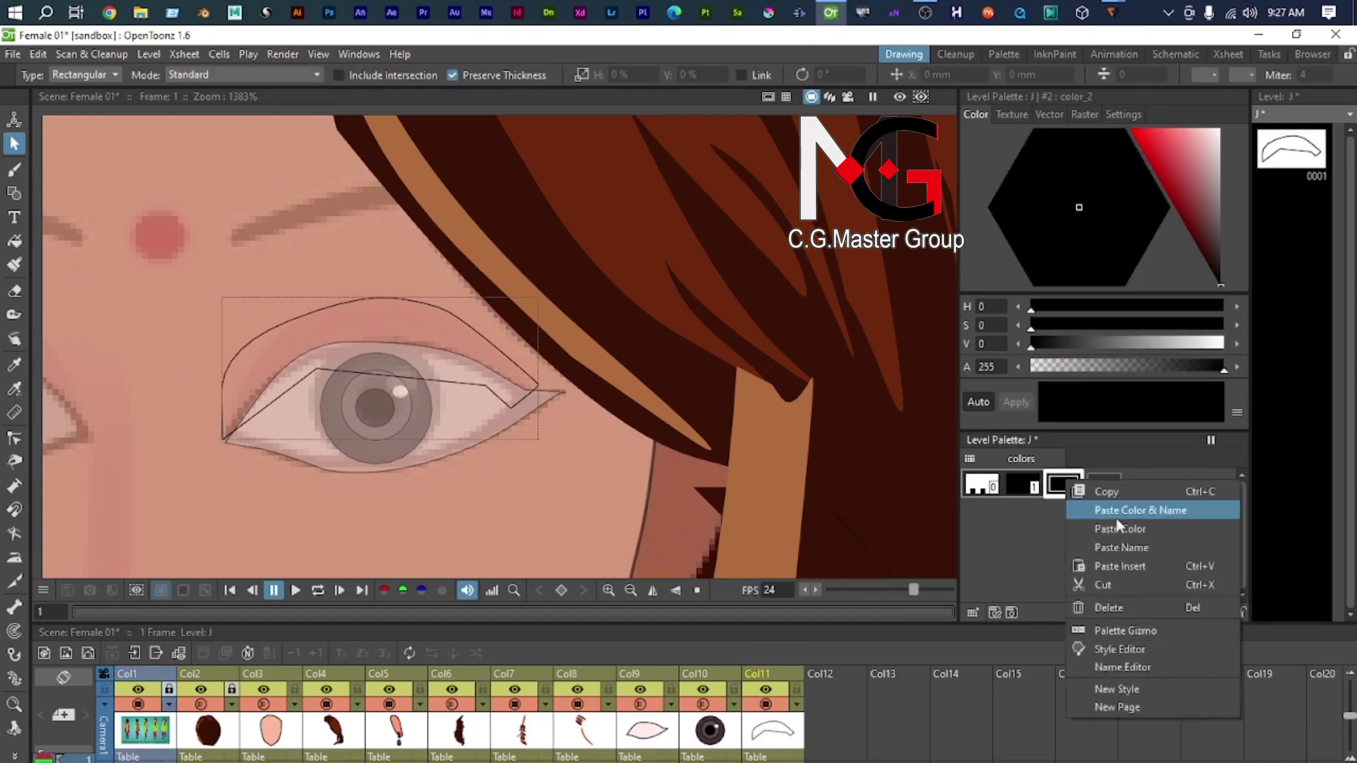
click(1141, 505)
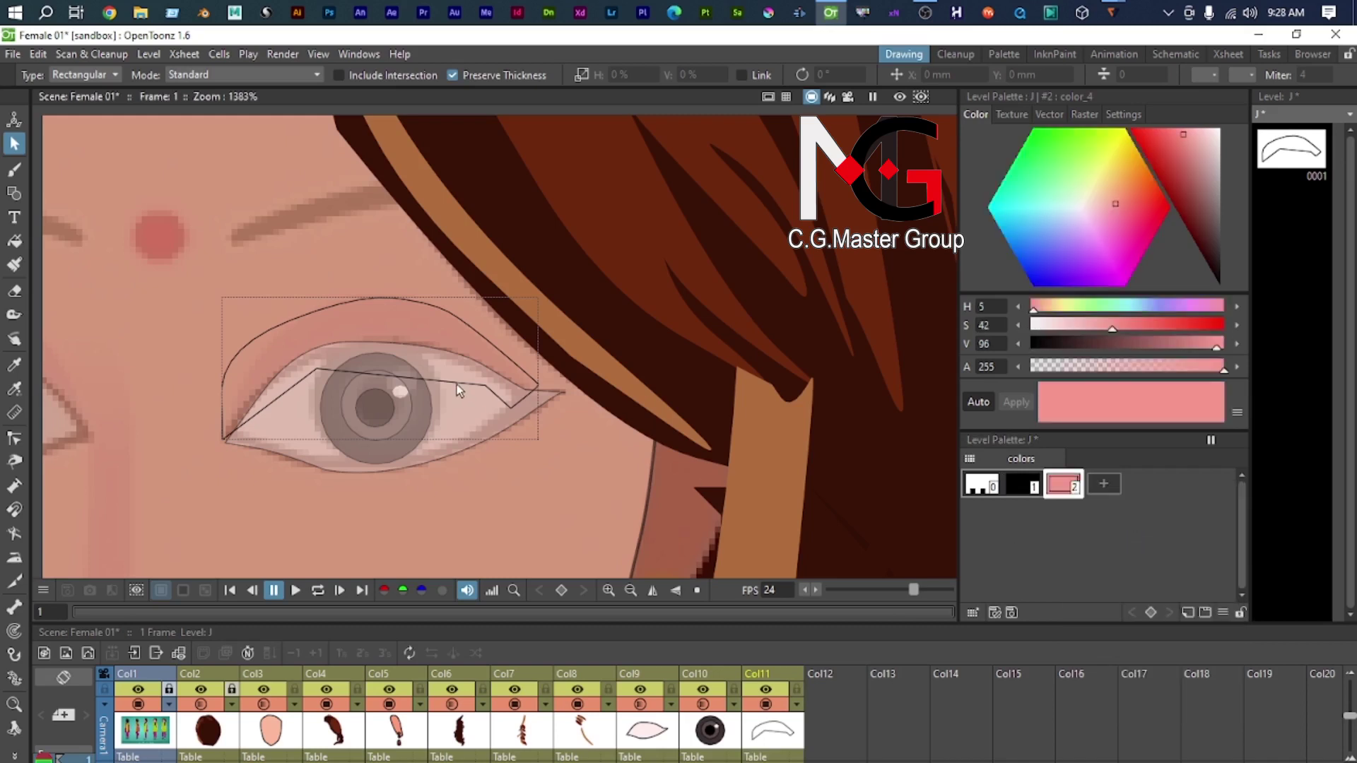
Step: Apply the pink color_4 to the eyelid shape's outline and fill its interior with the same color
click(507, 357)
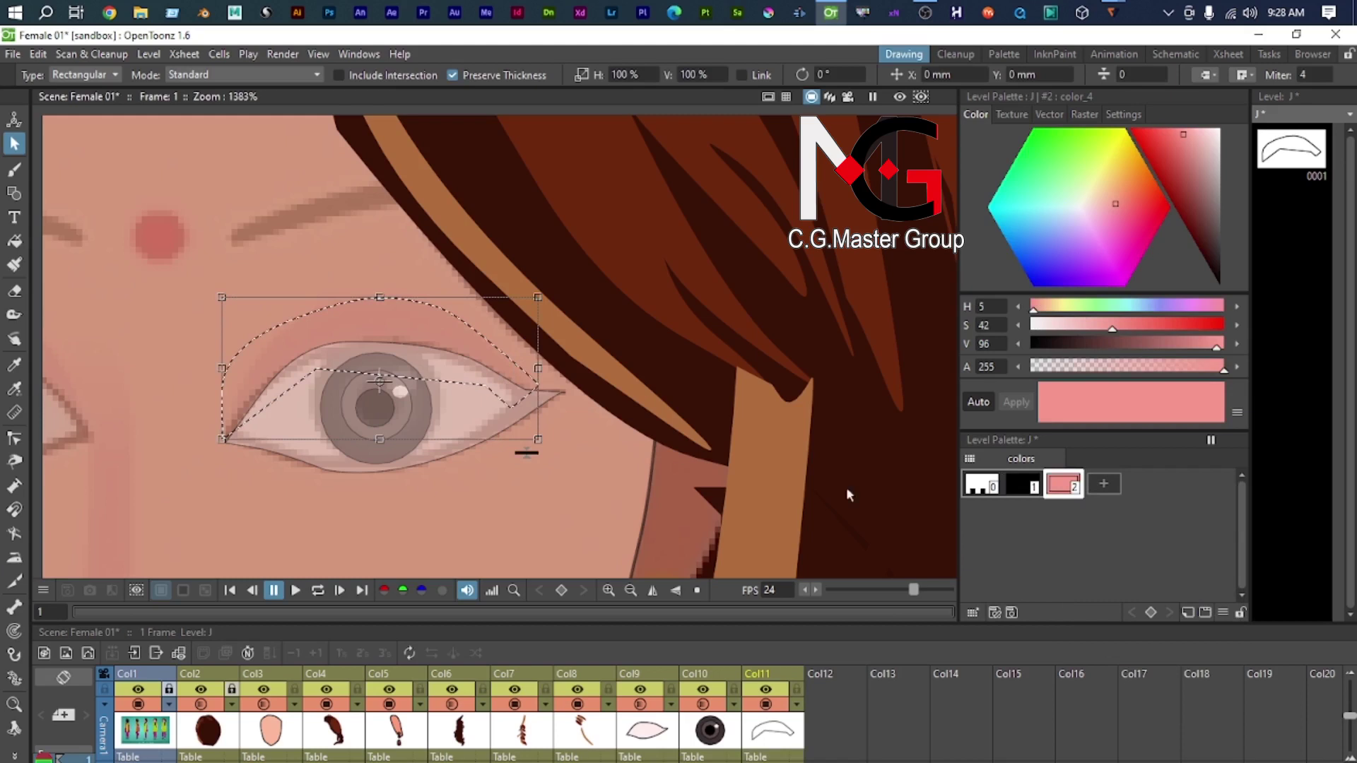
click(1030, 491)
click(1076, 491)
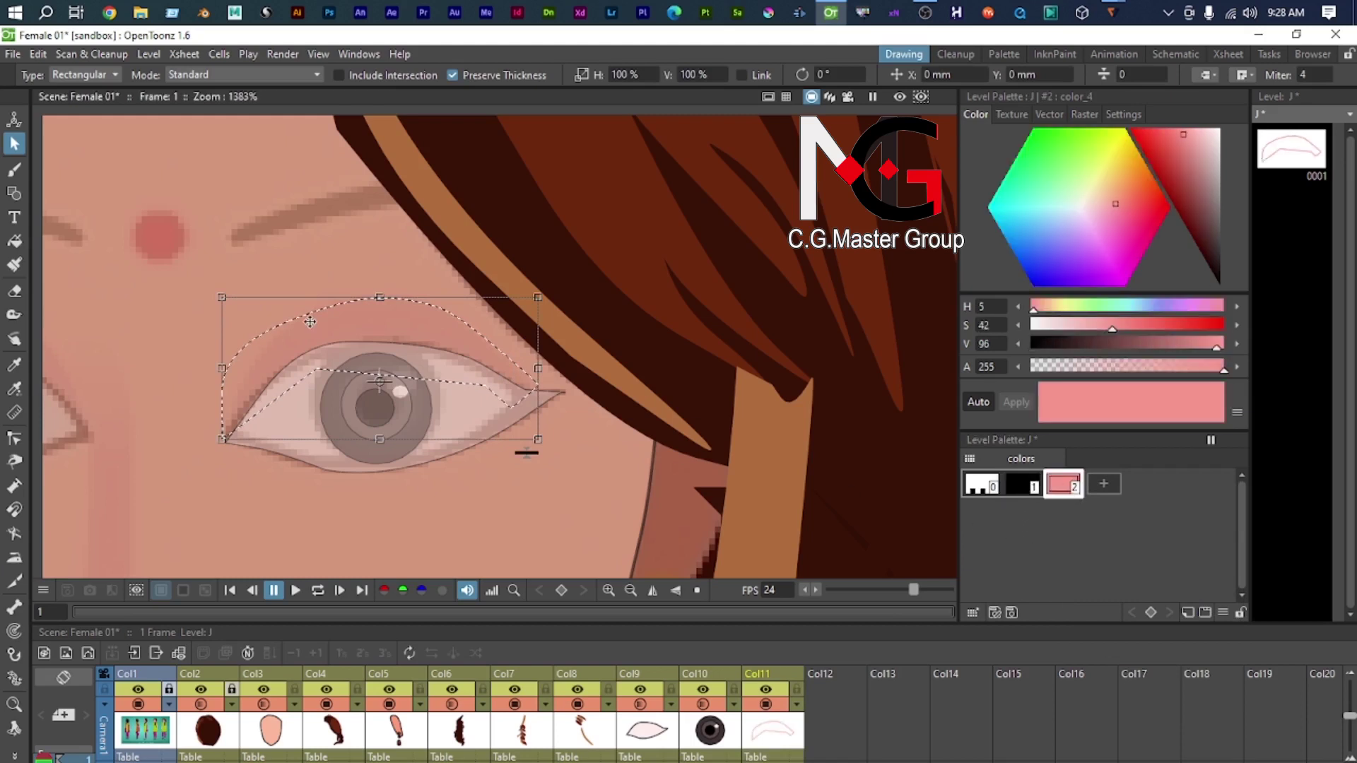
key(f)
click(364, 347)
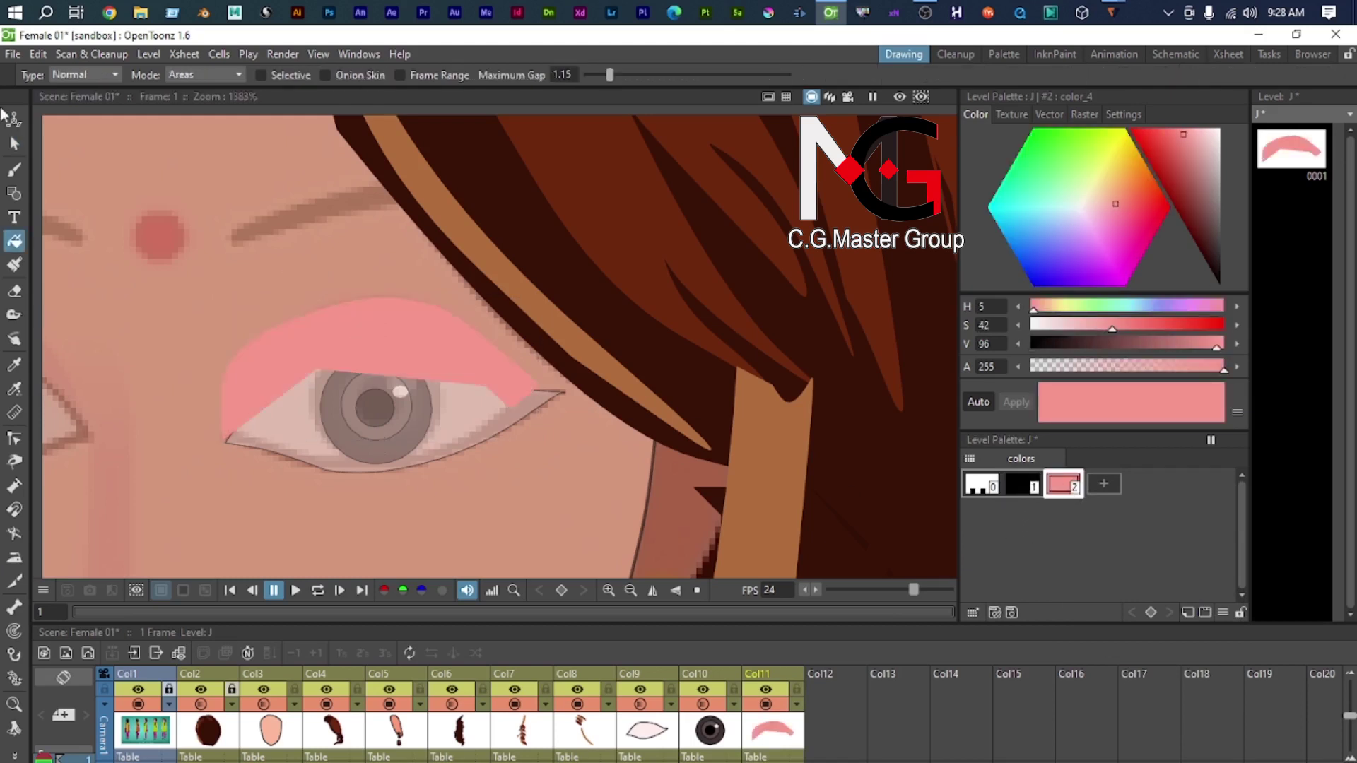
click(13, 144)
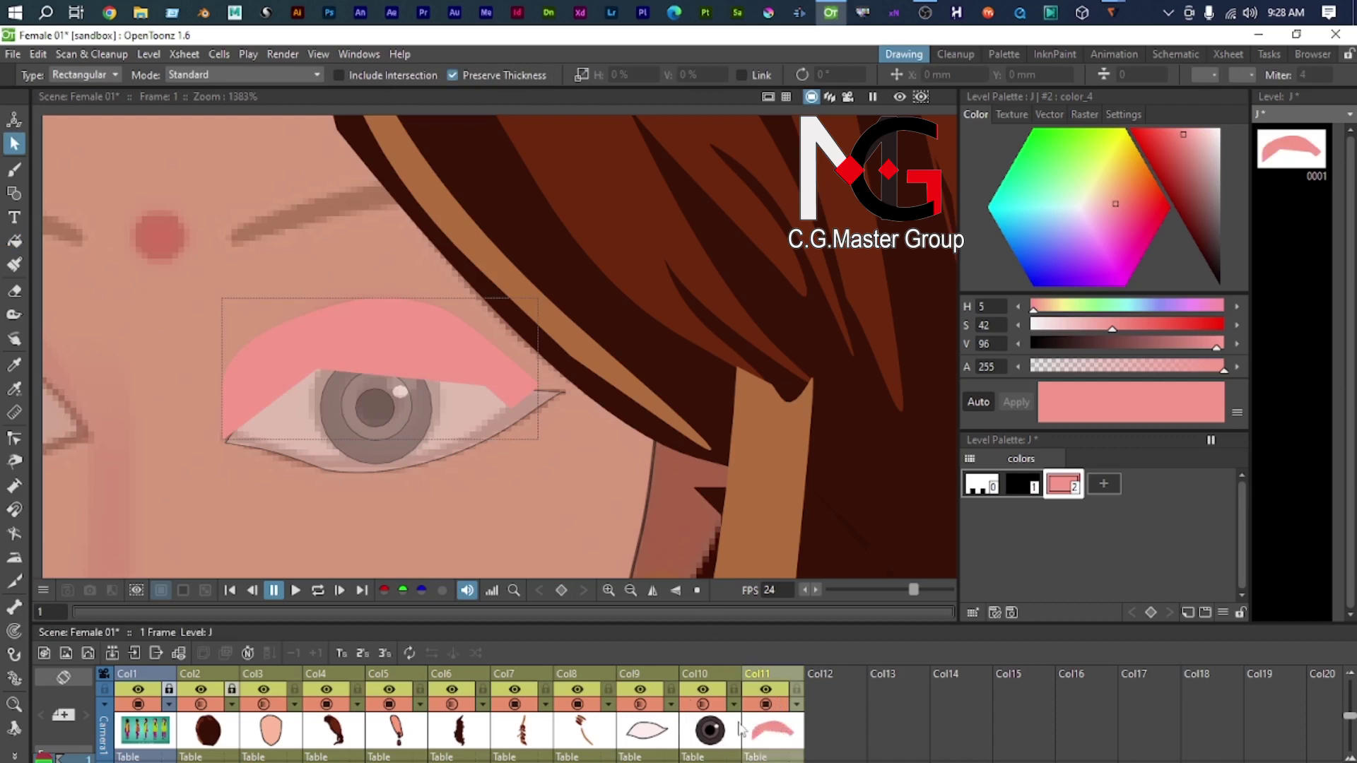
Step: Move the upper eyelid's column from Col11 to Col9, placing it beneath the eye white and iris
drag(767, 678, 637, 680)
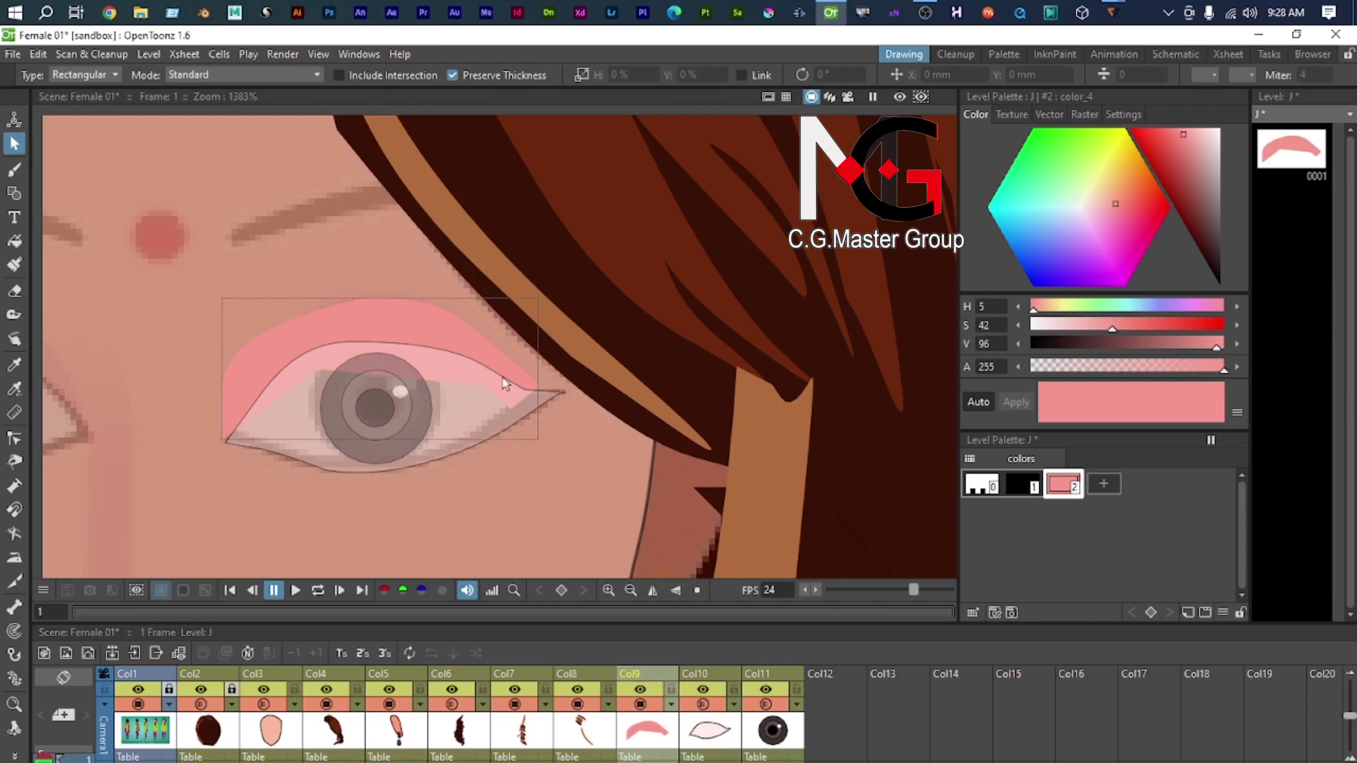
scroll(595, 426, down, 2)
scroll(554, 448, up, 1)
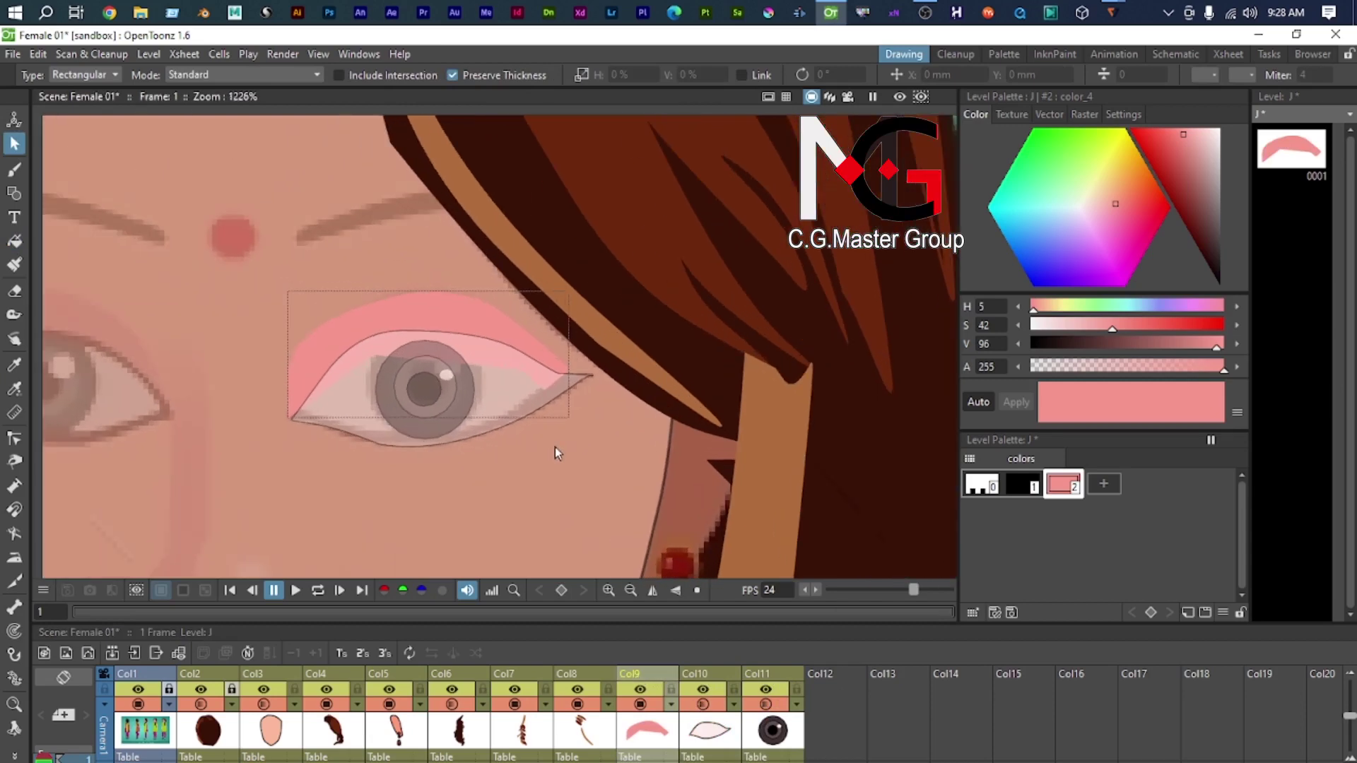
scroll(554, 446, down, 3)
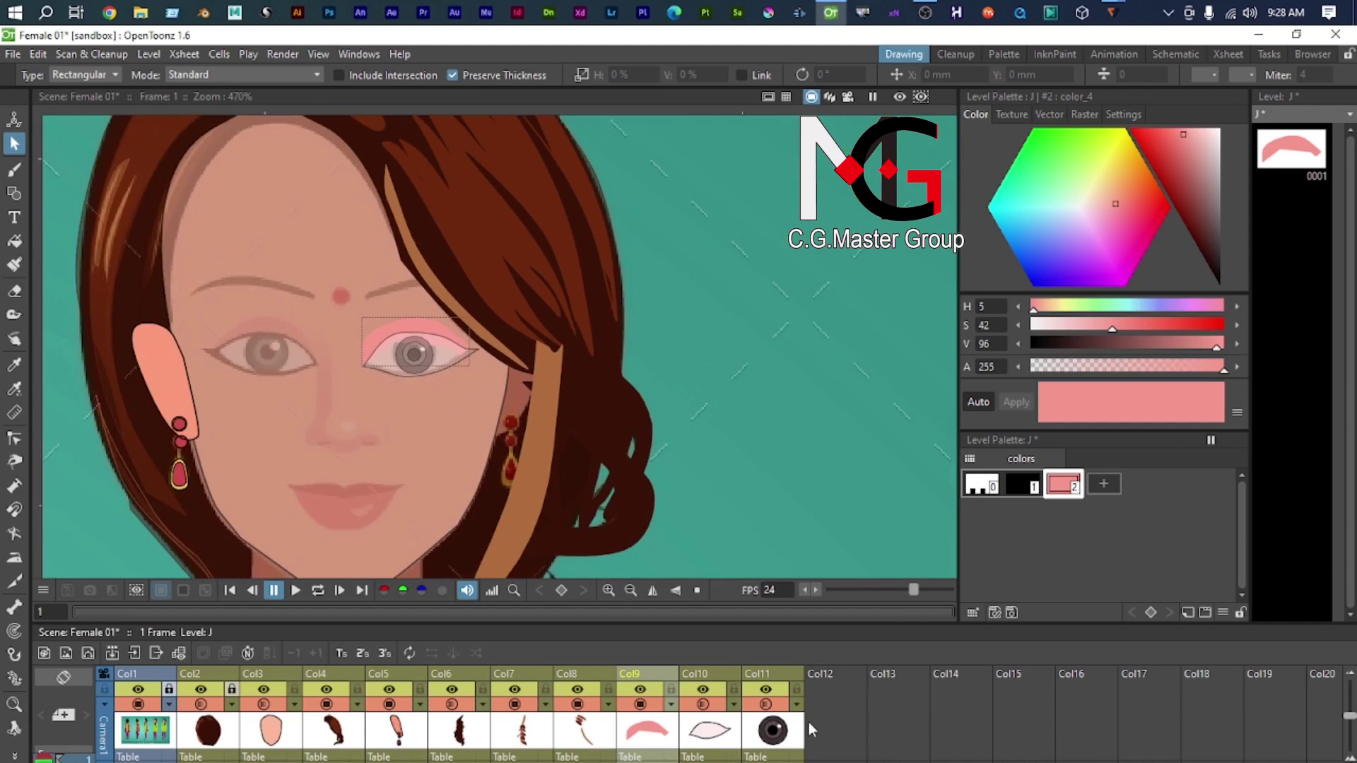
Step: Create a new one-frame Toonz Vector Level named K in Col12
click(829, 685)
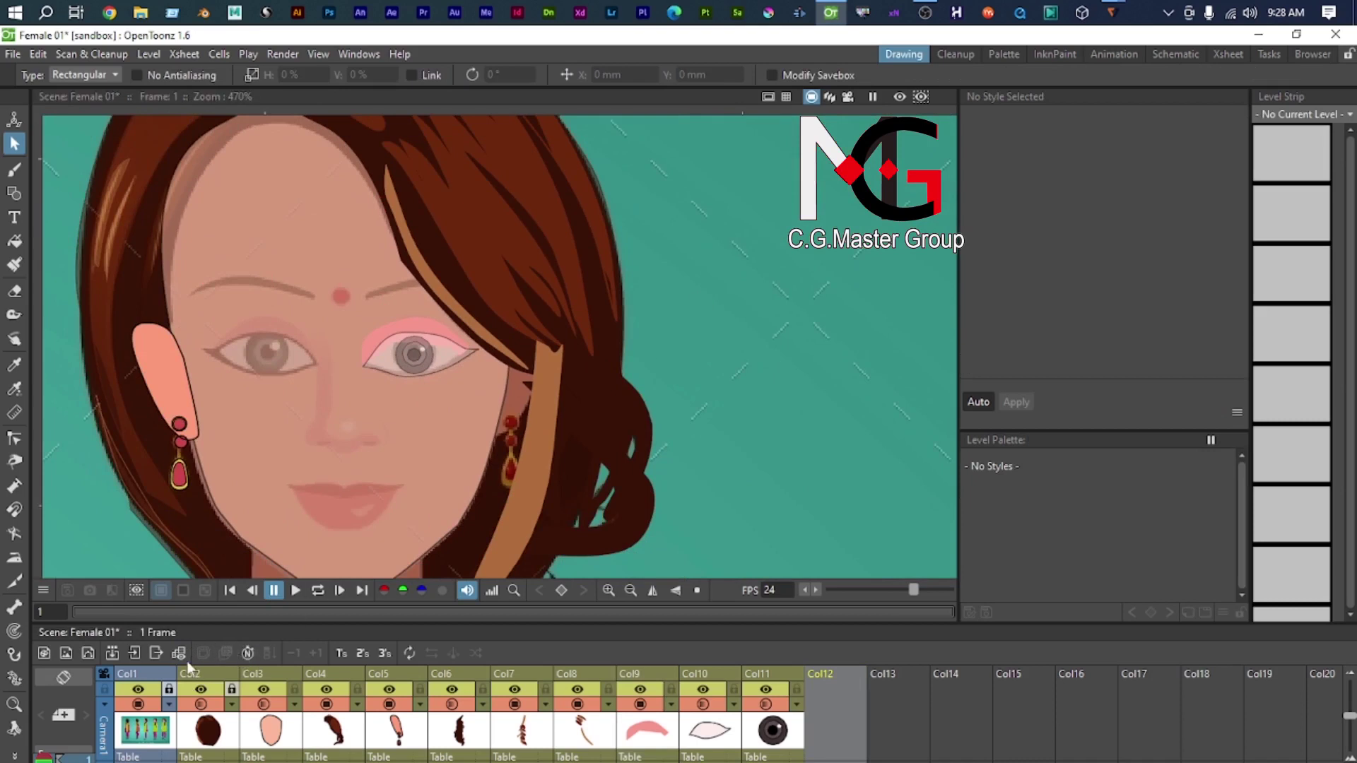
click(89, 653)
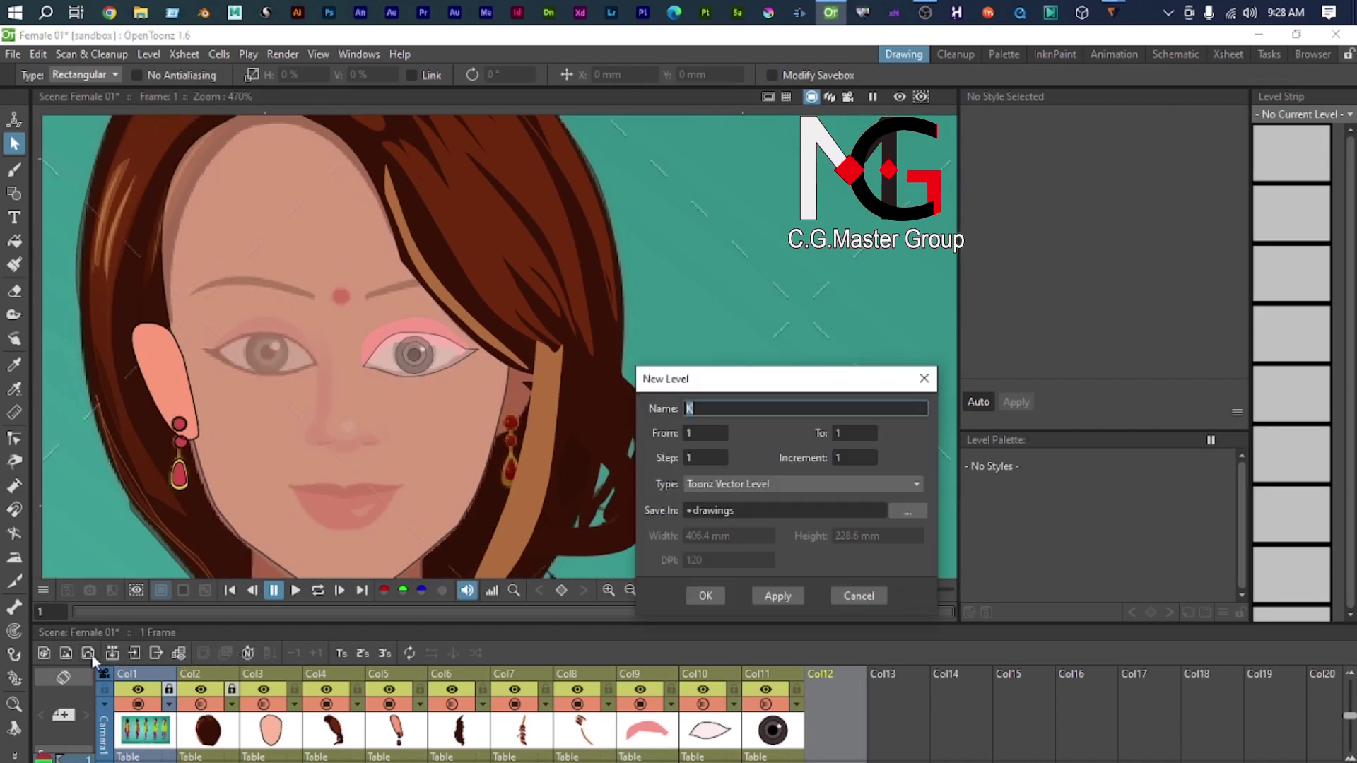
click(702, 596)
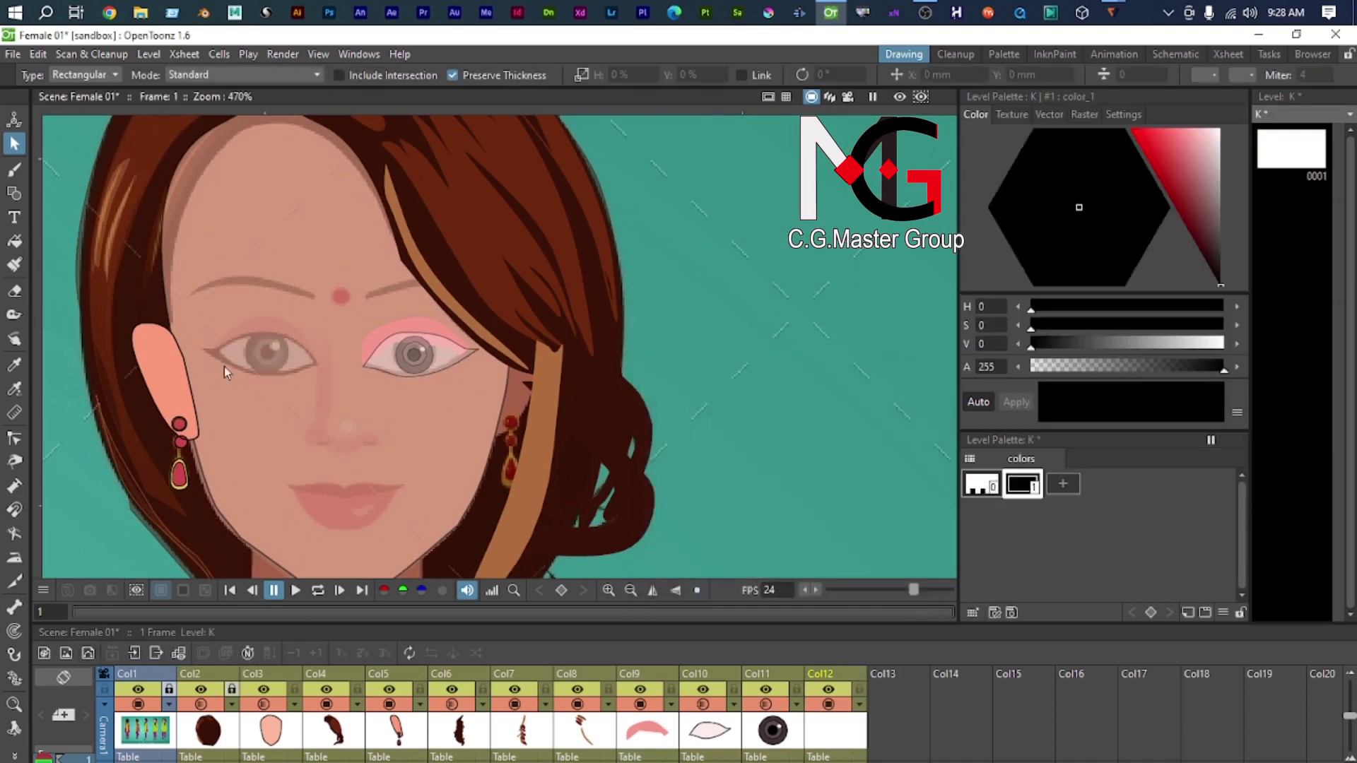
Step: Trace the character's right eyebrow from the reference as a curved Polyline shape with a pointed outer end
key(g)
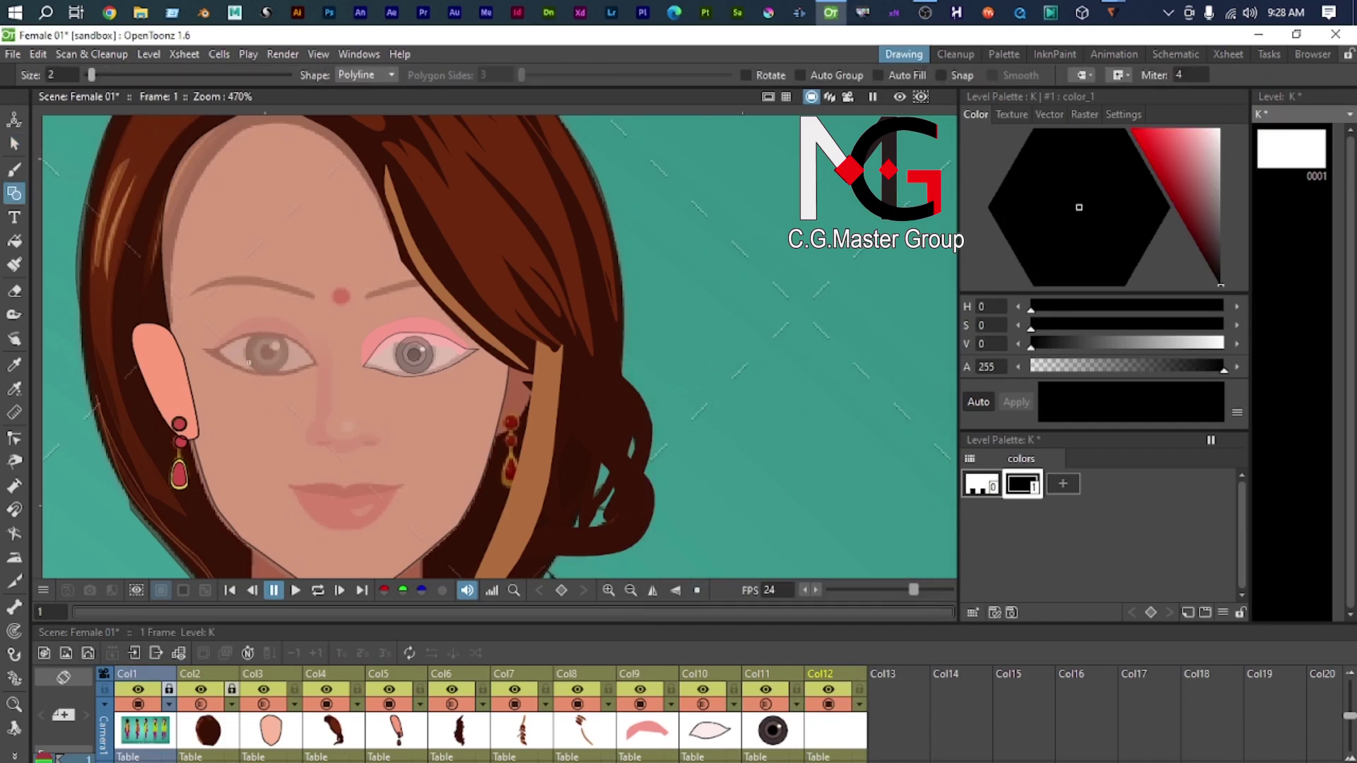
scroll(296, 356, up, 4)
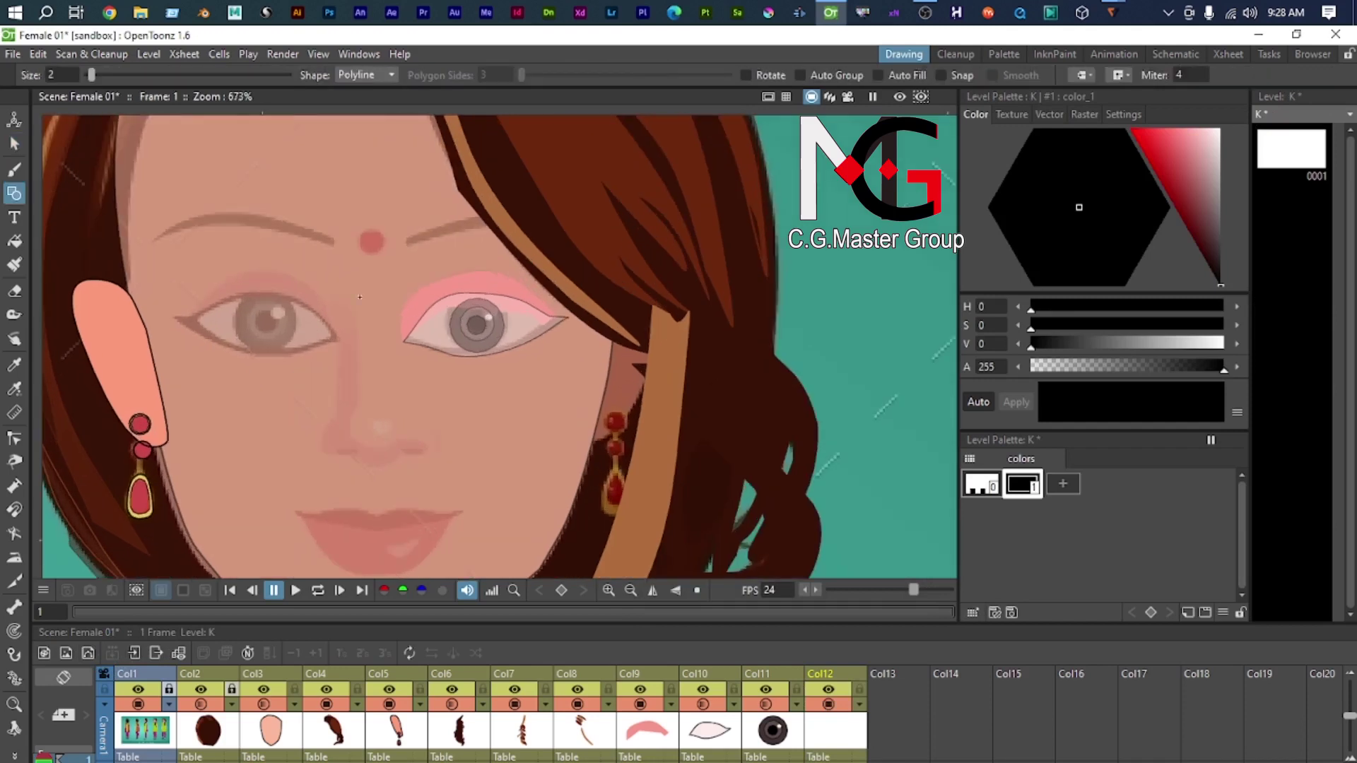
drag(285, 297, 235, 304)
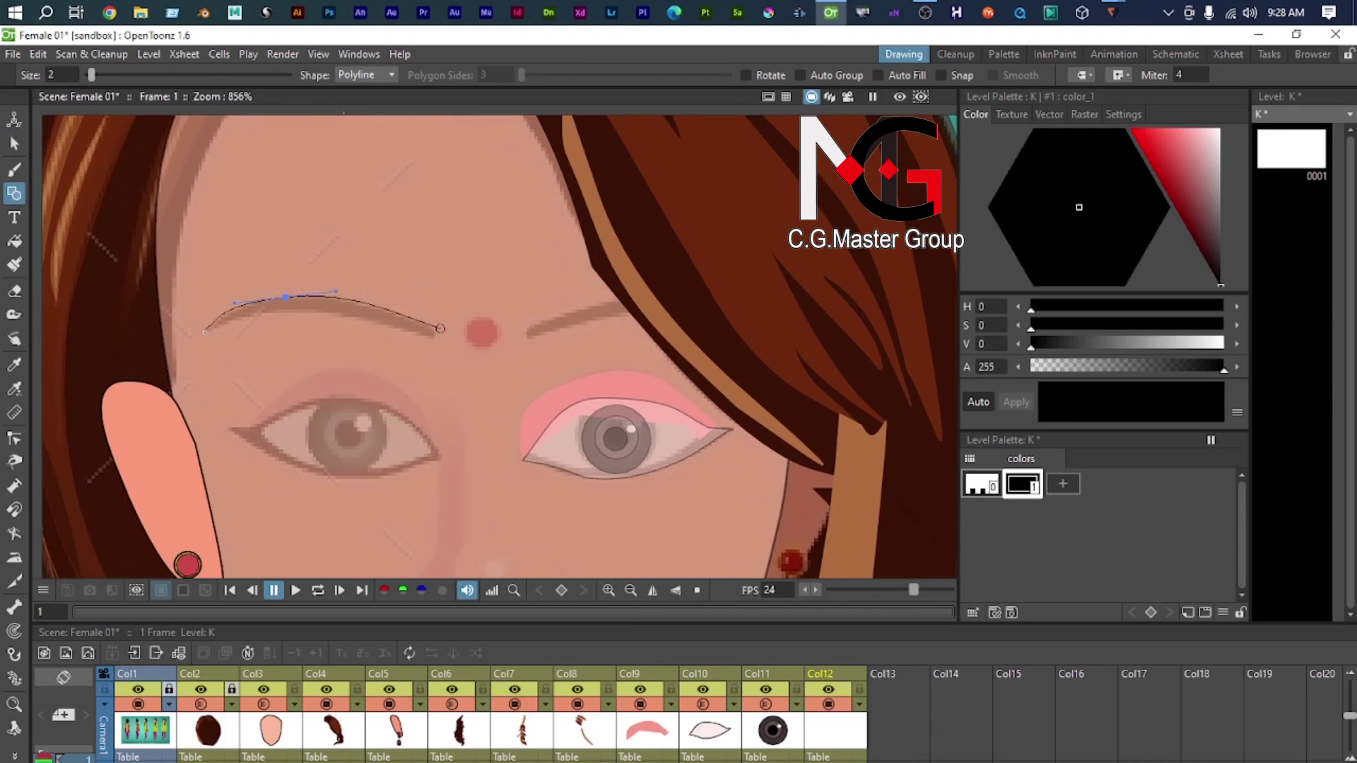
click(205, 332)
drag(317, 312, 371, 319)
double_click(438, 342)
Step: Select the eyebrow outline and reduce its thickness to 0
key(s)
click(434, 346)
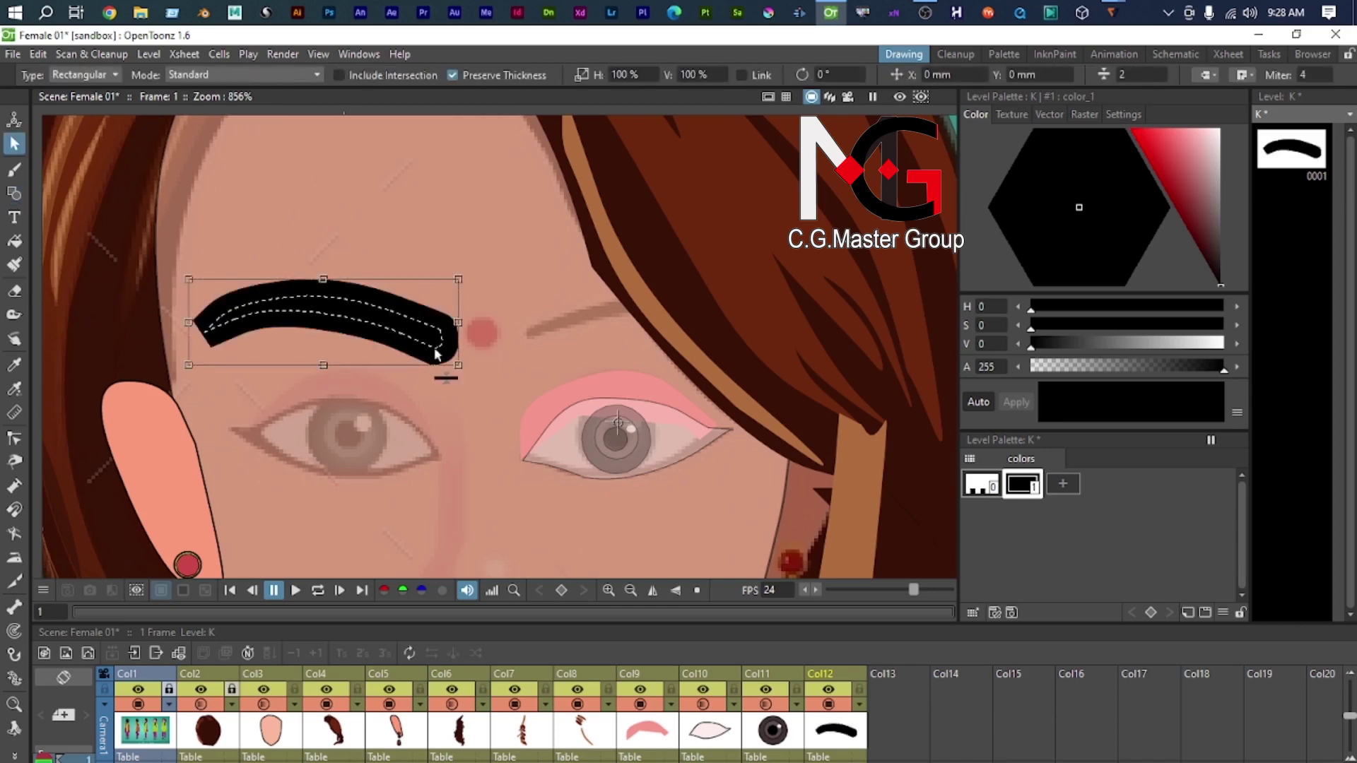
drag(445, 378, 446, 551)
Step: Reshape the eyebrow's upper curve near its outer tip by pulling the control point's handle outward with the Control Point Editor
scroll(444, 367, up, 2)
scroll(436, 348, up, 4)
key(a)
scroll(434, 325, down, 4)
drag(434, 322, 590, 347)
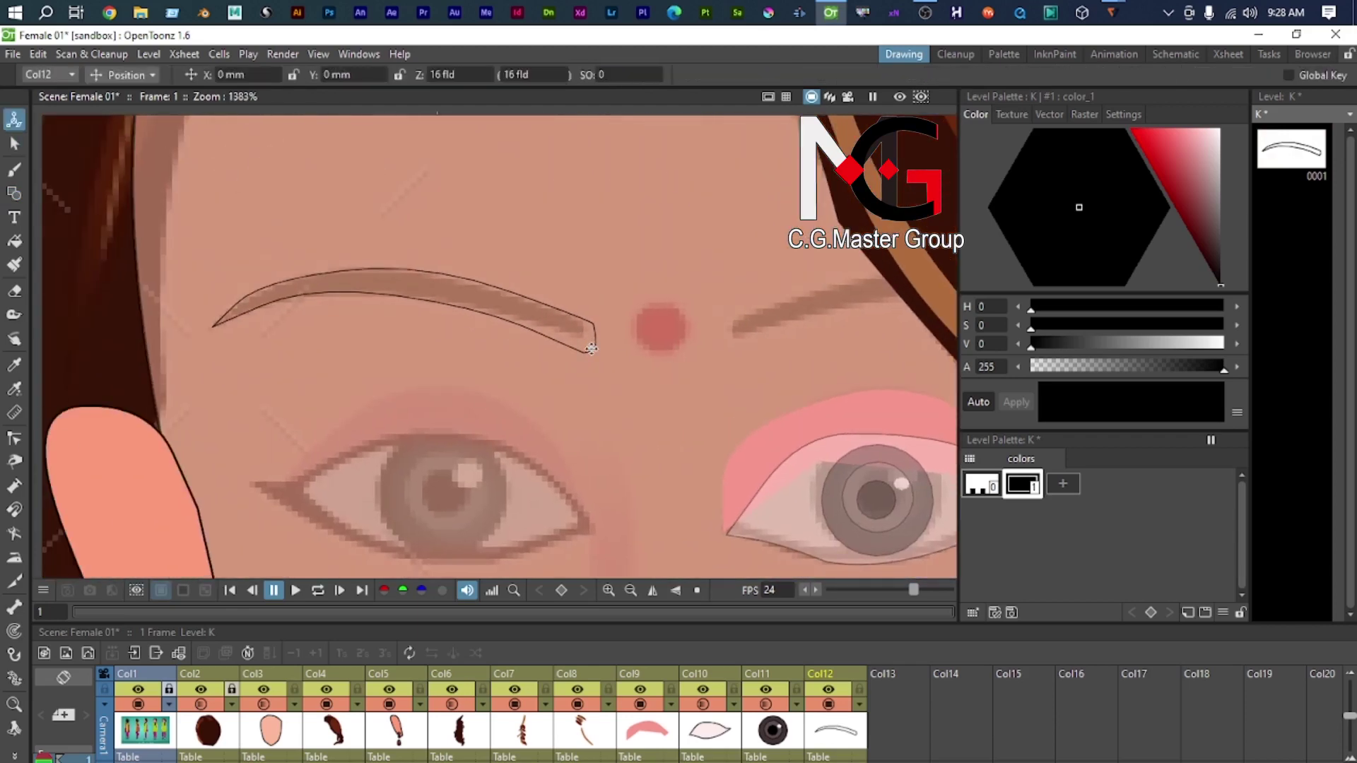
key(c)
click(590, 350)
scroll(227, 319, up, 3)
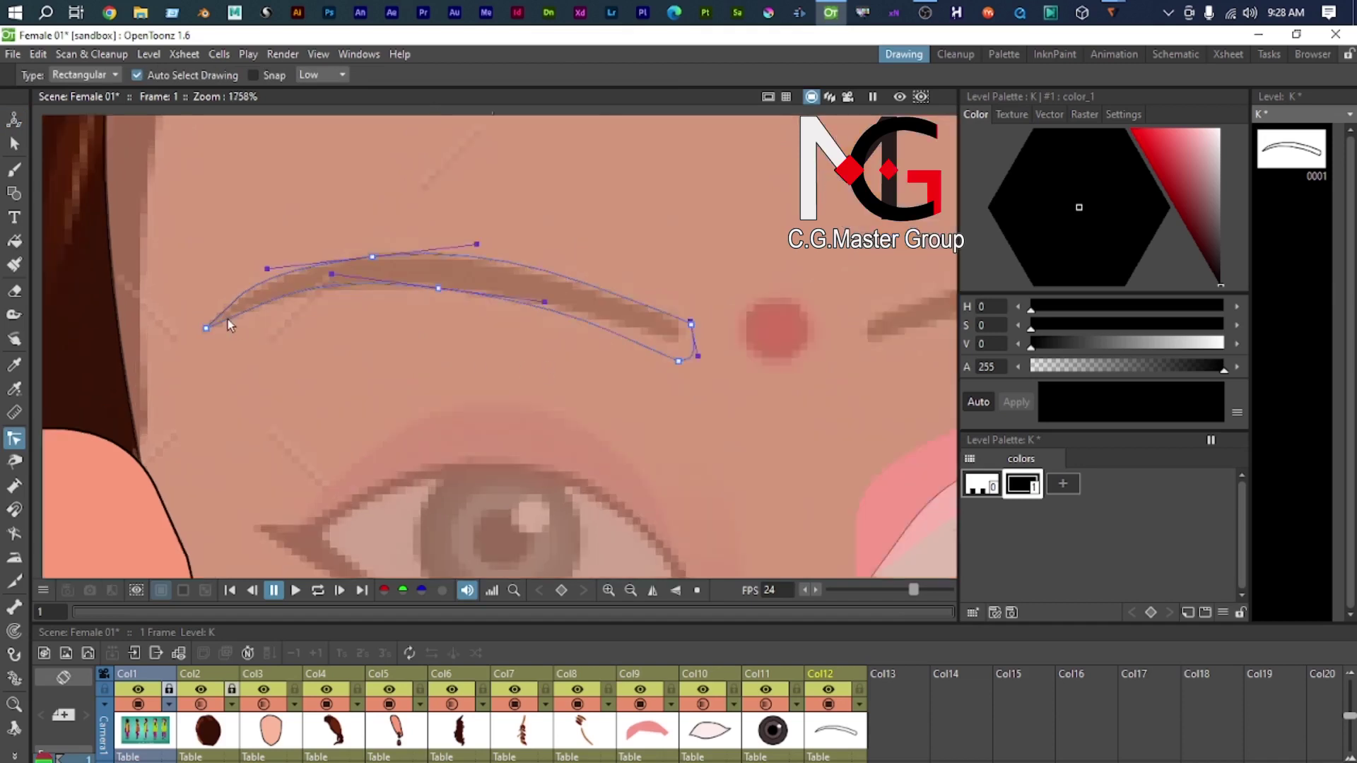
drag(299, 231, 221, 264)
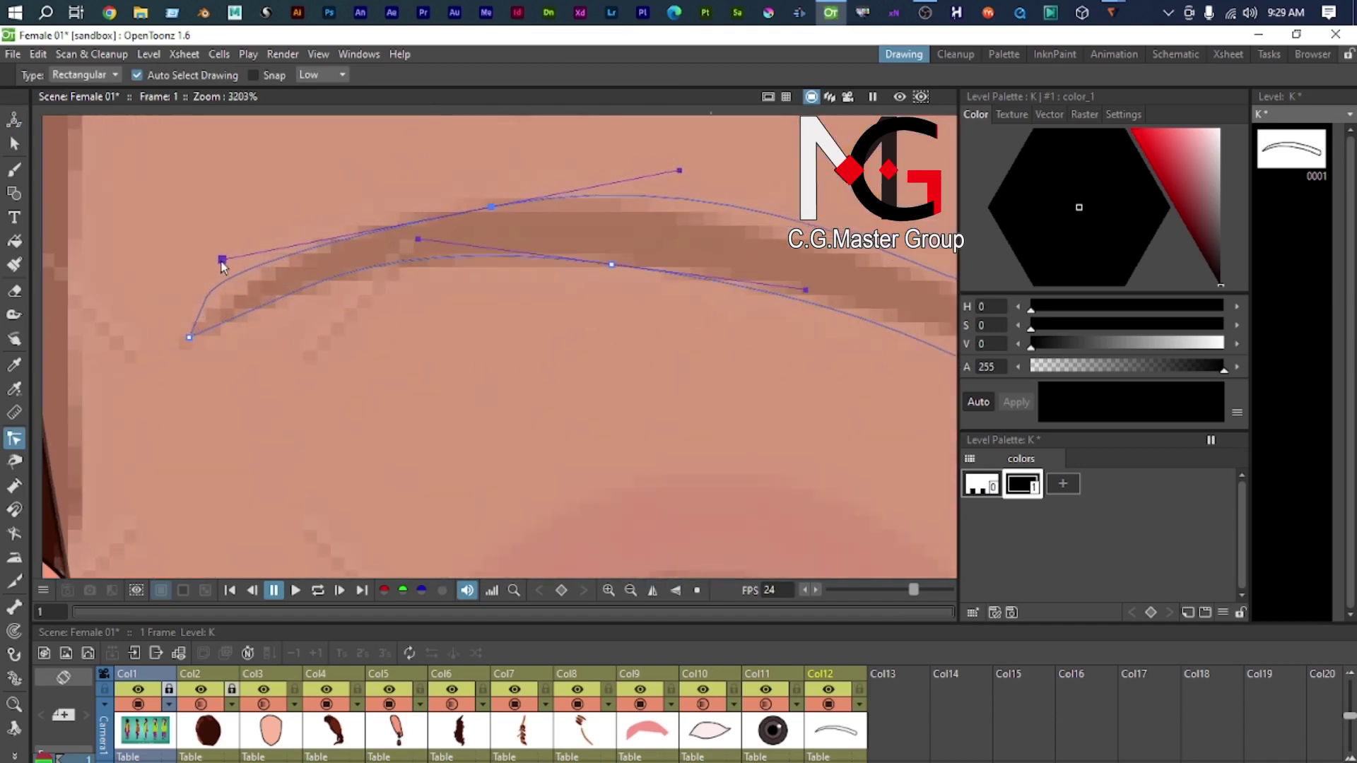
scroll(472, 290, down, 4)
drag(649, 292, 539, 237)
scroll(599, 230, up, 3)
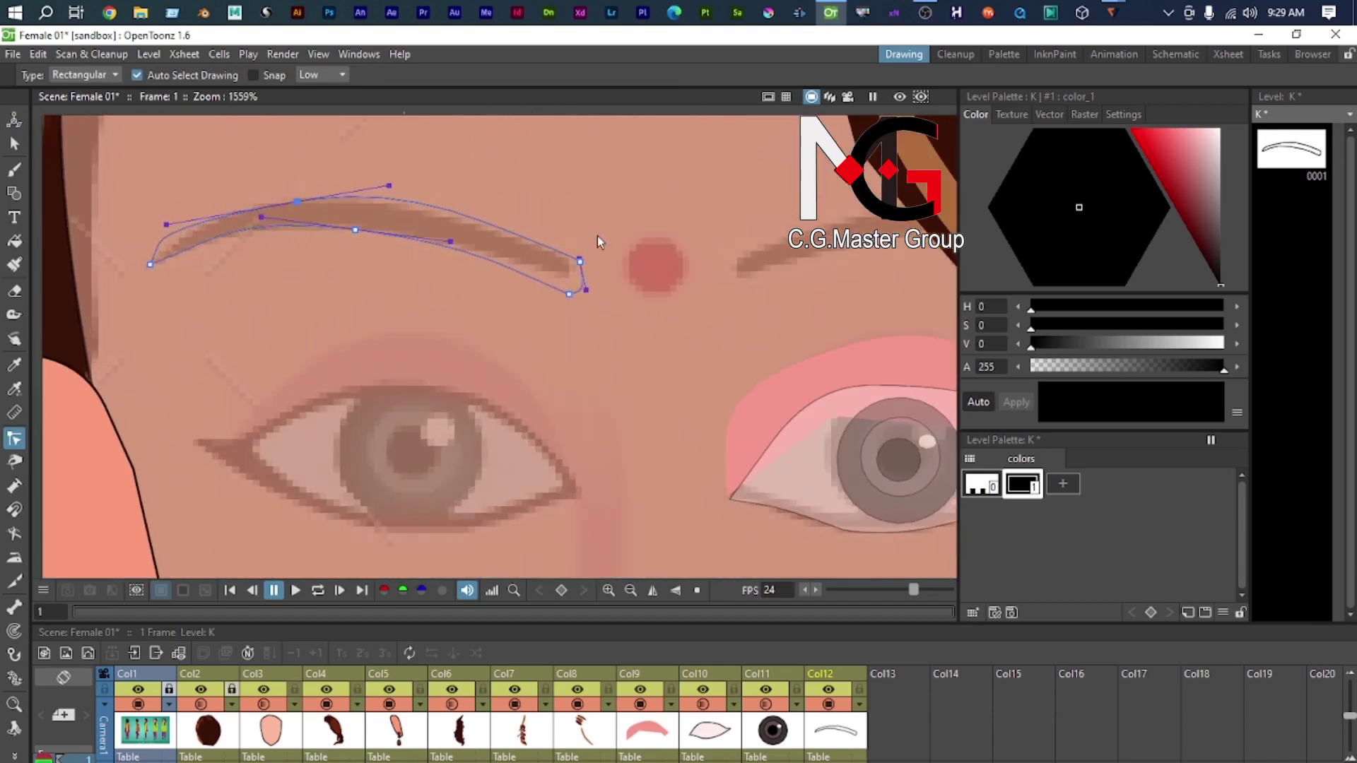
Step: Add a new black style to the eyebrow level's palette and fill the eyebrow's interior with it
scroll(608, 331, down, 2)
scroll(452, 274, down, 4)
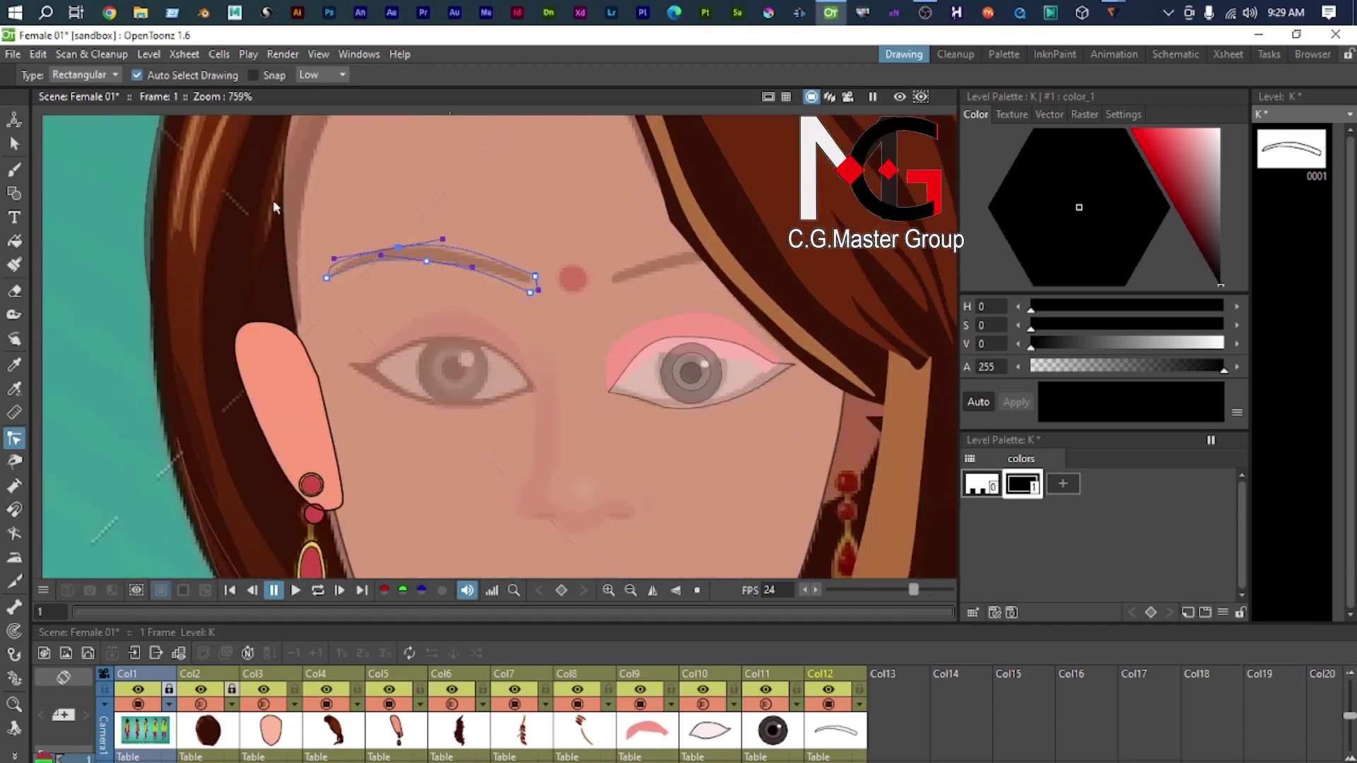
key(s)
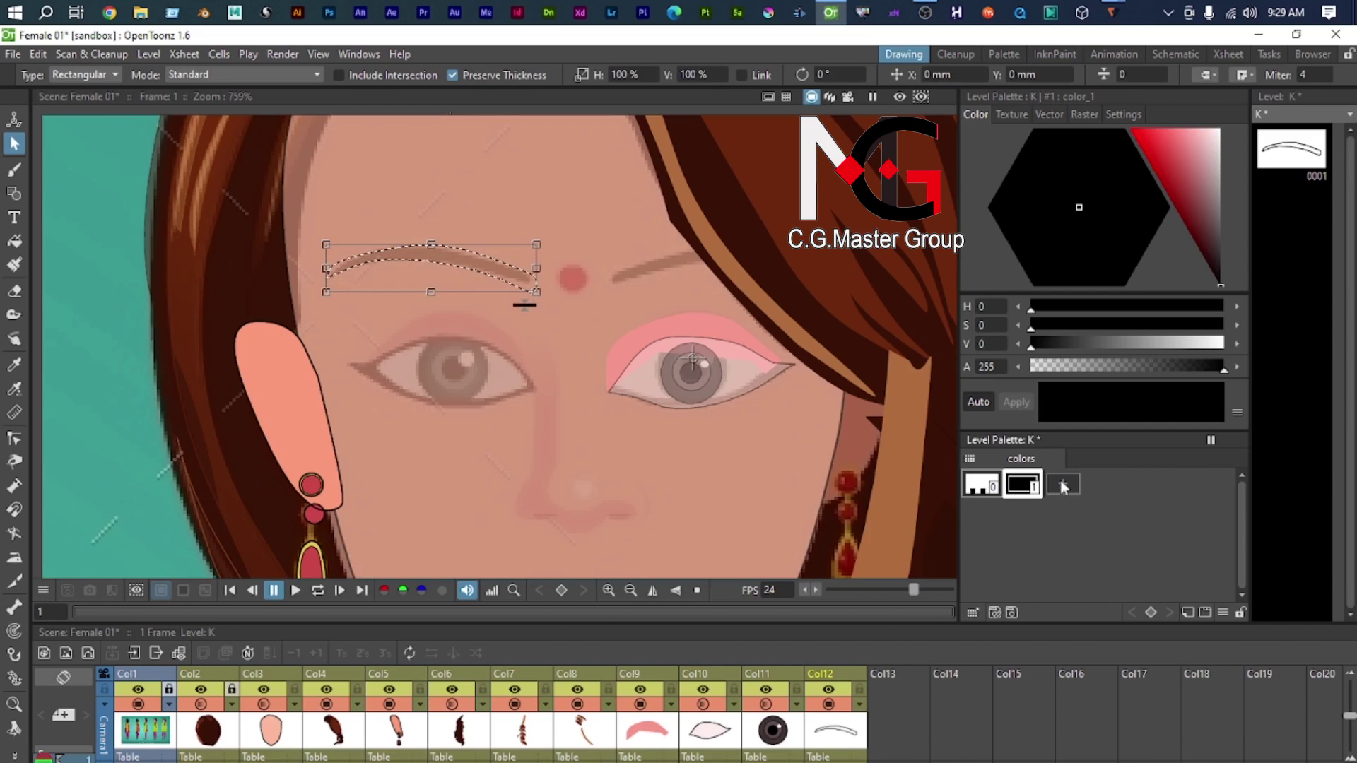
click(1062, 485)
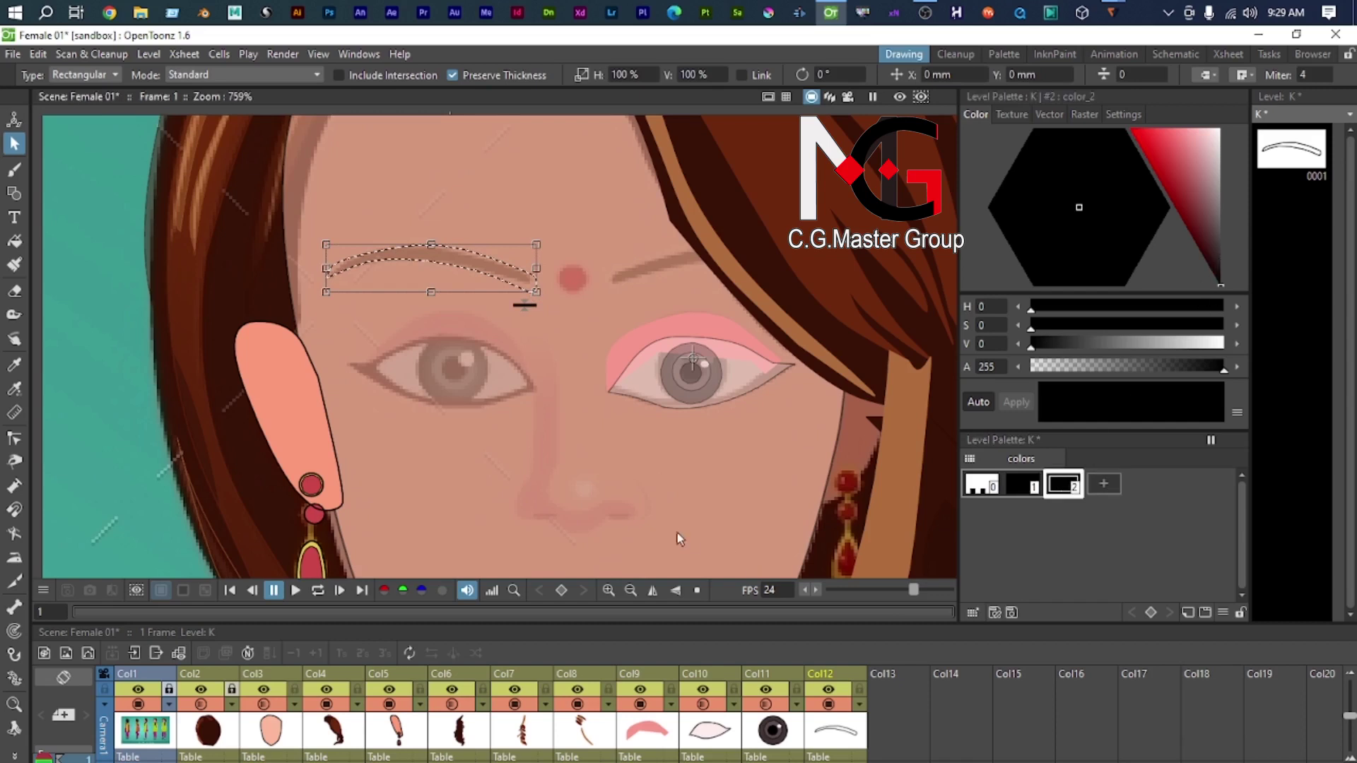
key(f)
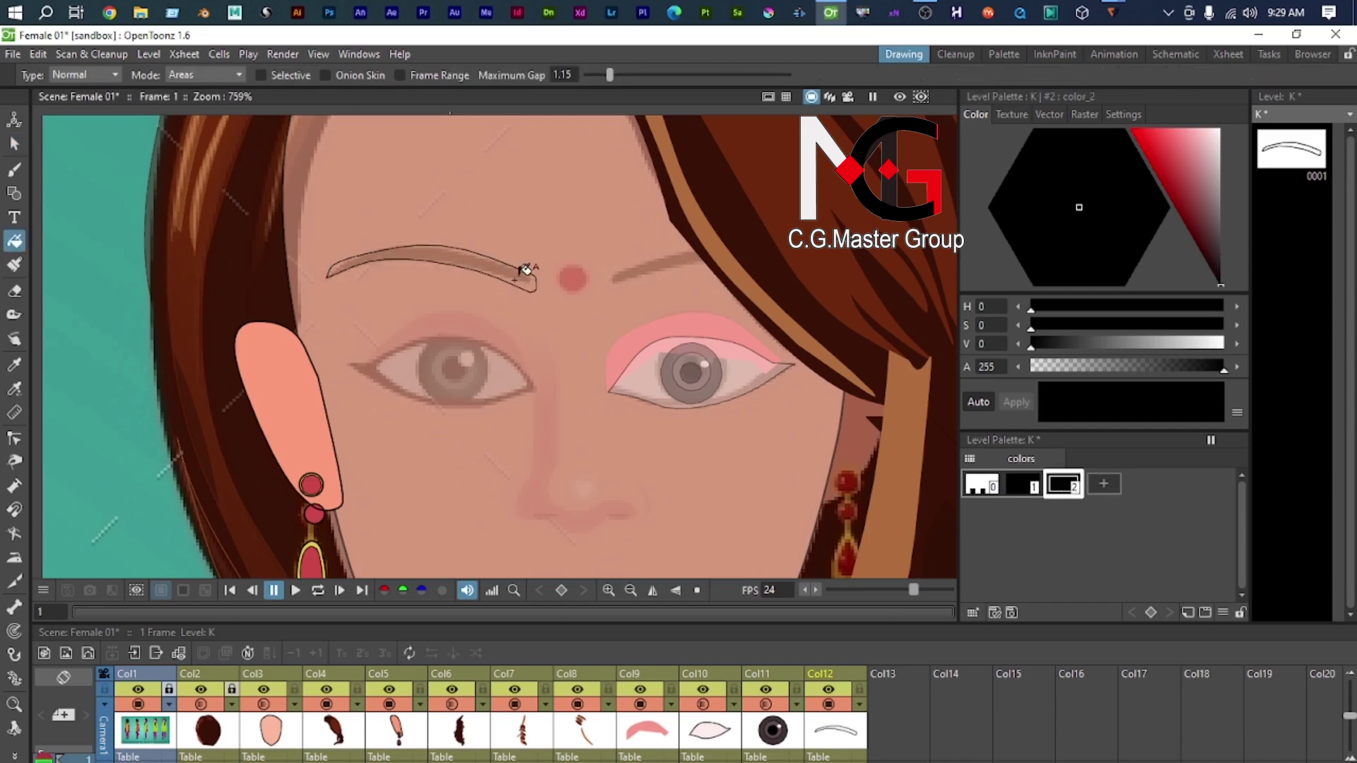
click(524, 277)
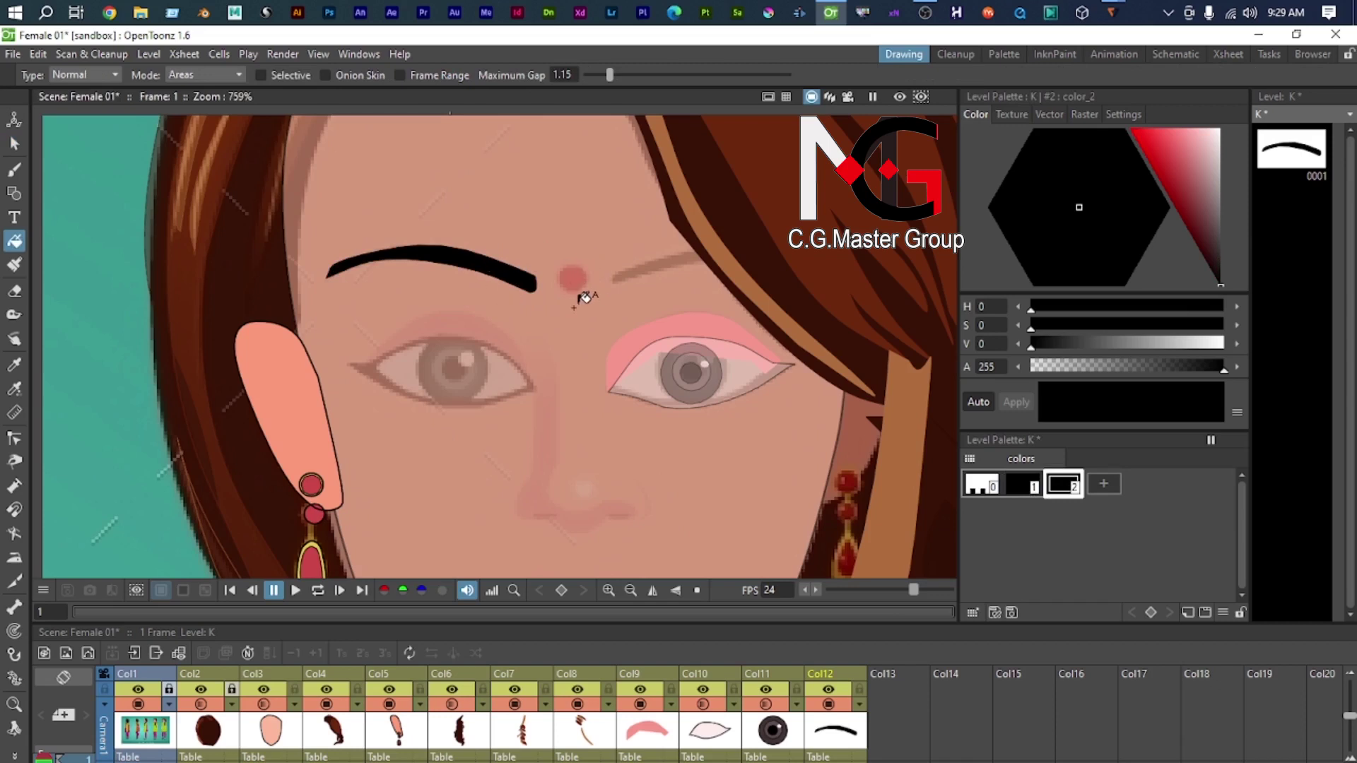
Step: Create a new vector level L in Col13 and draw an Ellipse on it at the bindi between the eyebrows
key(g)
click(388, 74)
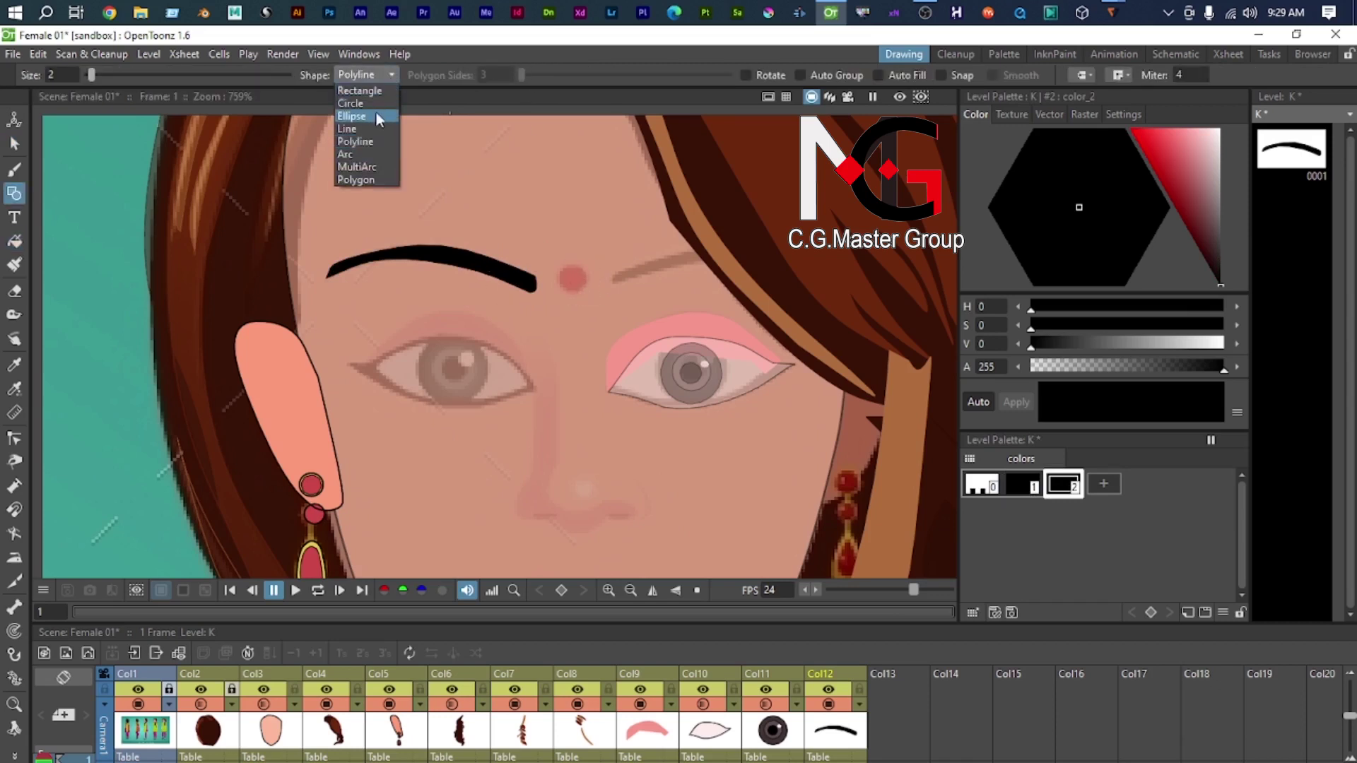
click(379, 118)
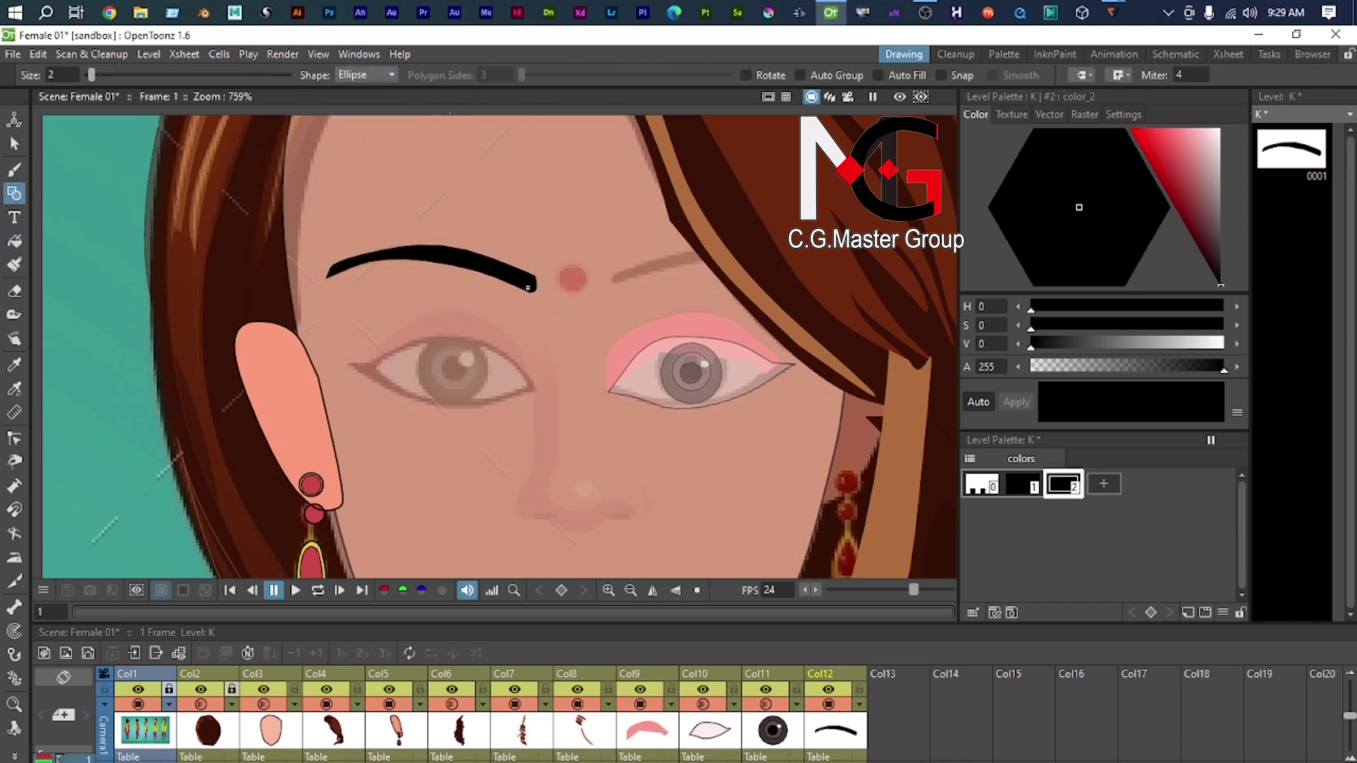
click(893, 696)
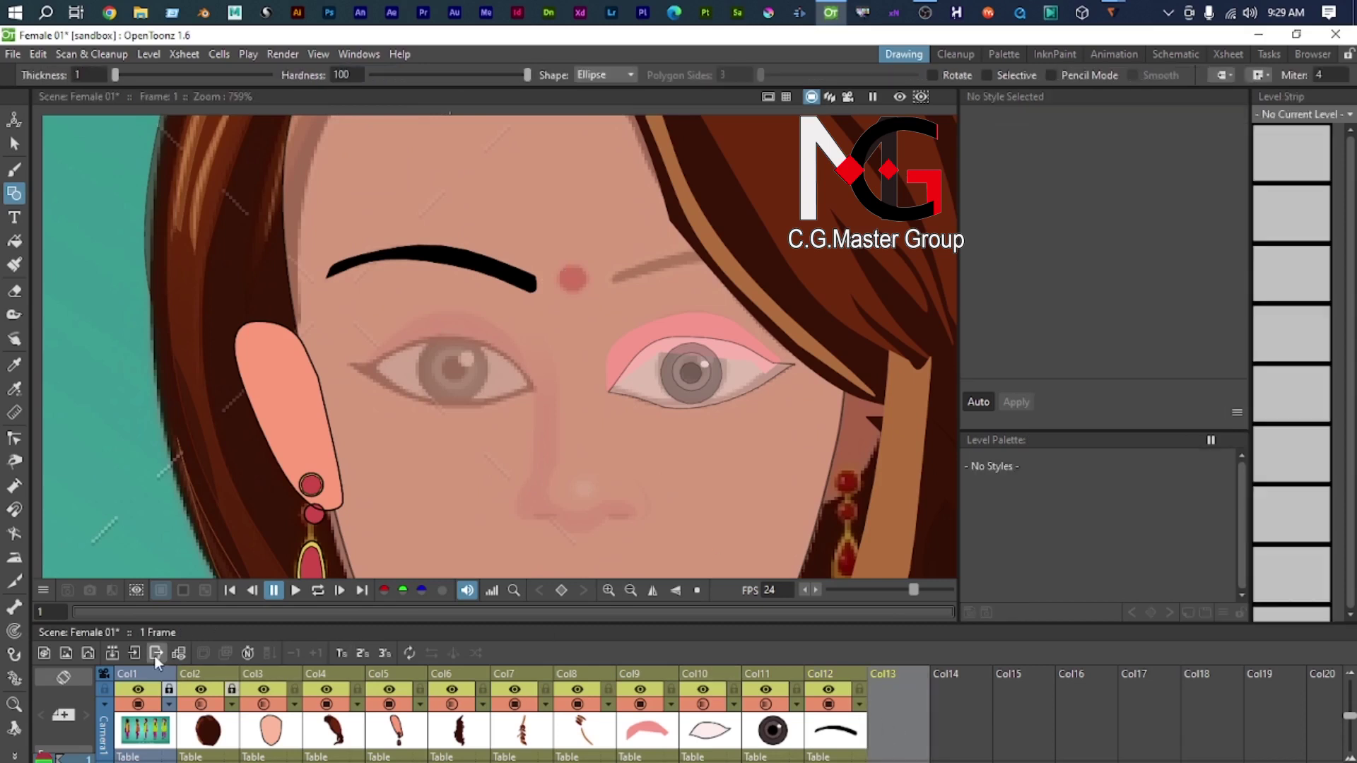
click(89, 651)
click(706, 595)
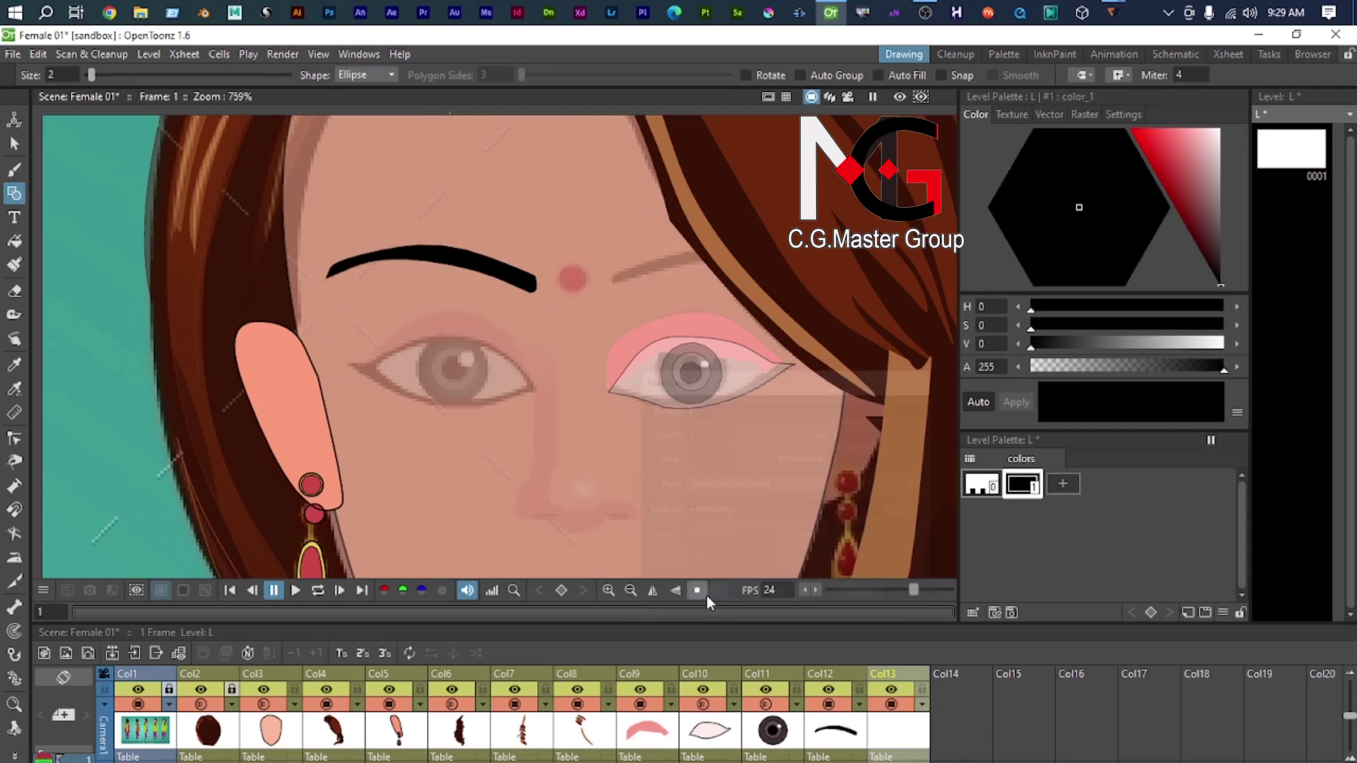
mouse_move(572, 272)
mouse_down()
mouse_move(632, 337)
mouse_move(605, 300)
mouse_up()
Step: Add a pink style with H 0, S 53 and V 100 to level L and fill the bindi ellipse with it
click(1062, 483)
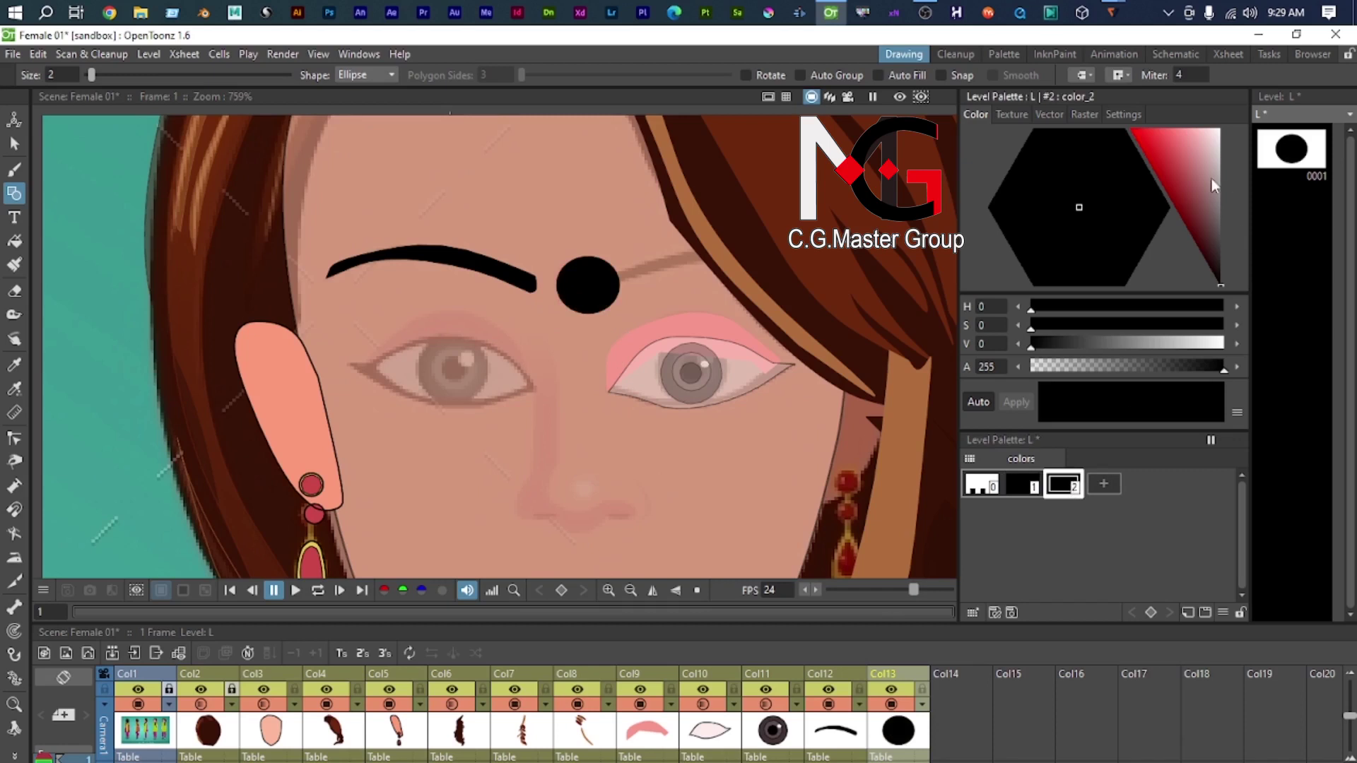
click(1171, 129)
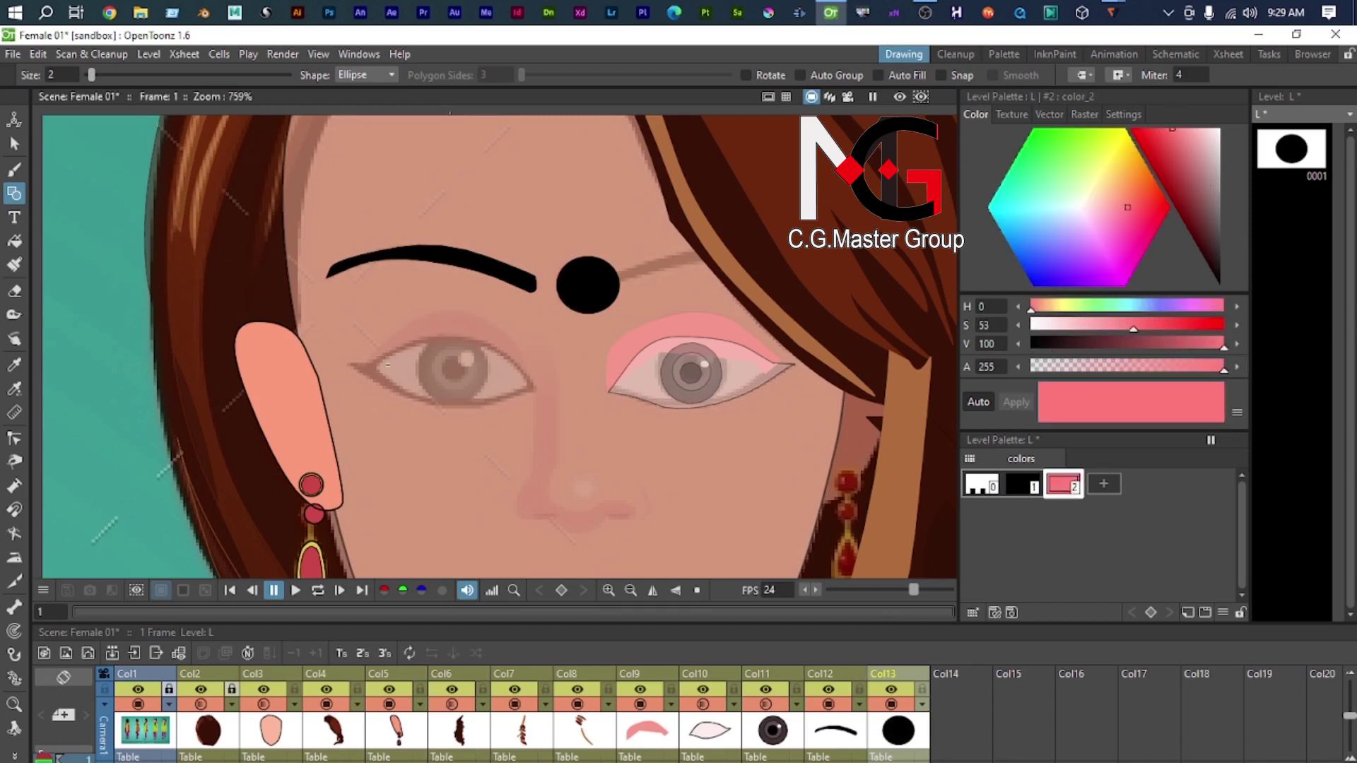
key(f)
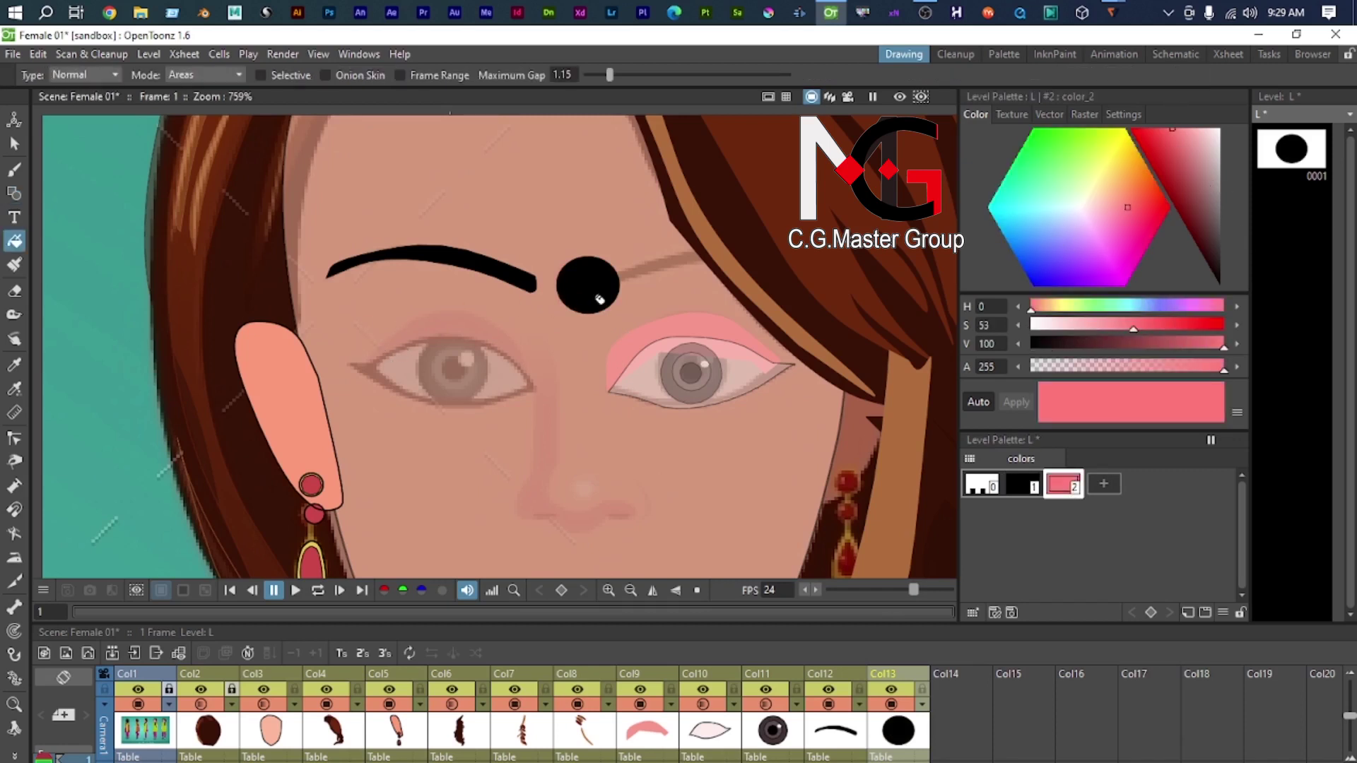
Step: Select the bindi ellipse and reduce its outline thickness to 0
click(14, 142)
click(586, 283)
drag(610, 321, 621, 581)
Step: Move the ellipse by about -0.5 mm in X and 0.24 mm in Y onto the reference bindi and recolor its fill style red
scroll(666, 306, up, 3)
scroll(643, 302, up, 7)
drag(518, 317, 517, 315)
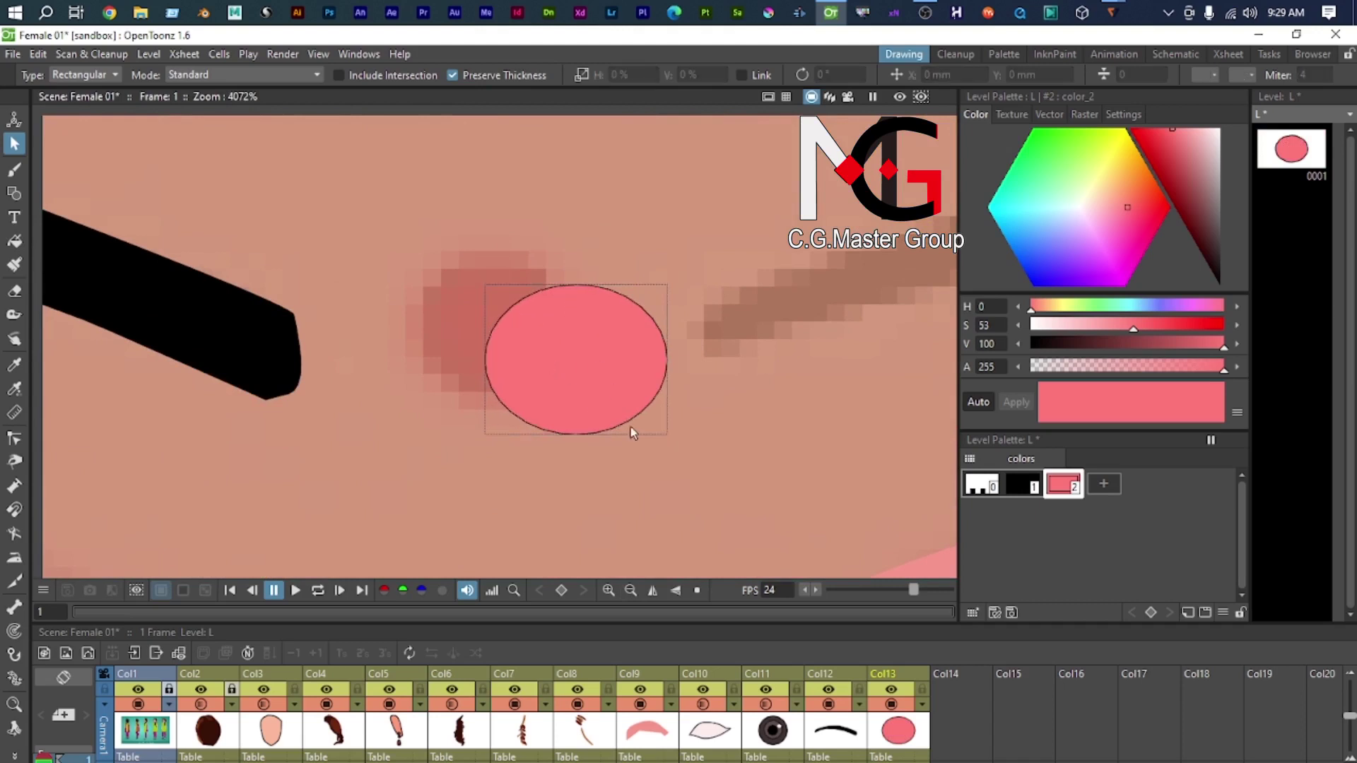
drag(625, 422, 539, 385)
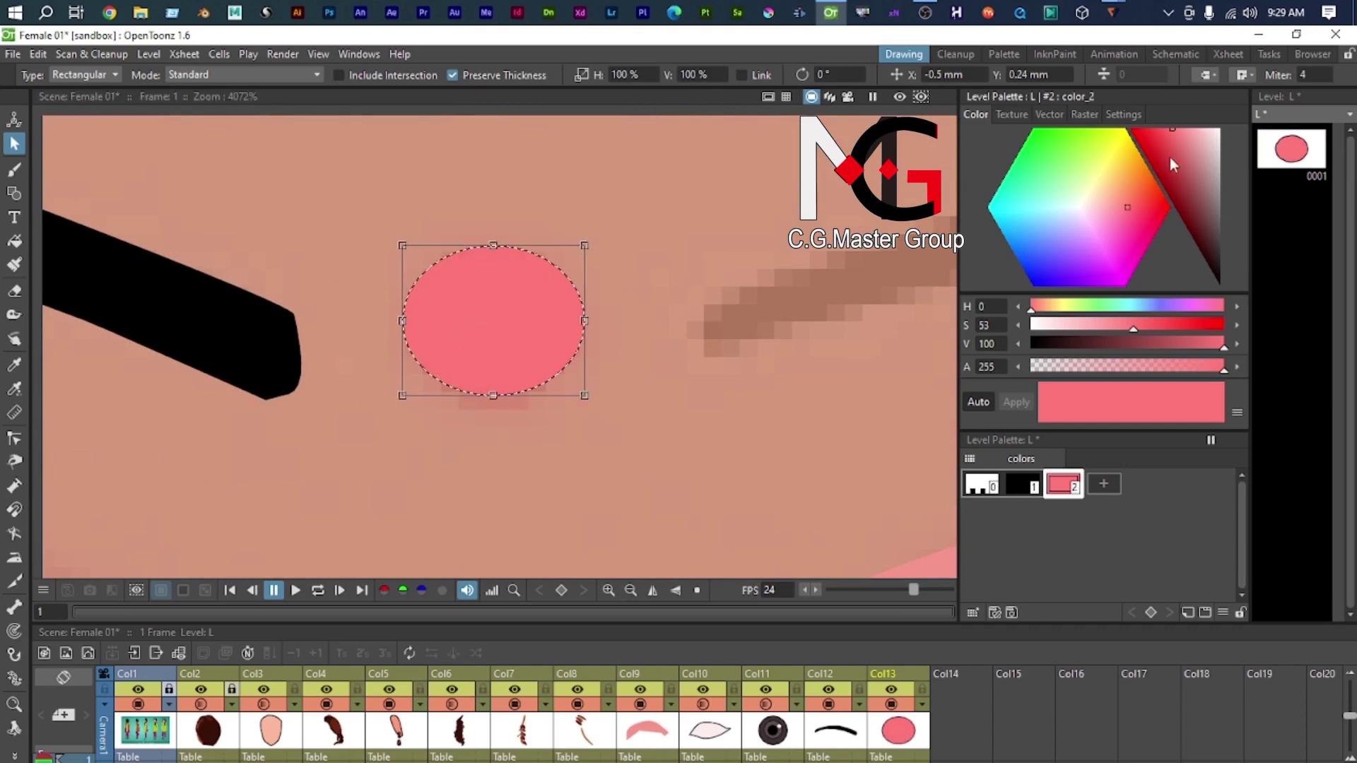
drag(1168, 157, 1106, 134)
Step: Create a new Toonz vector level M in Col14
scroll(439, 429, down, 12)
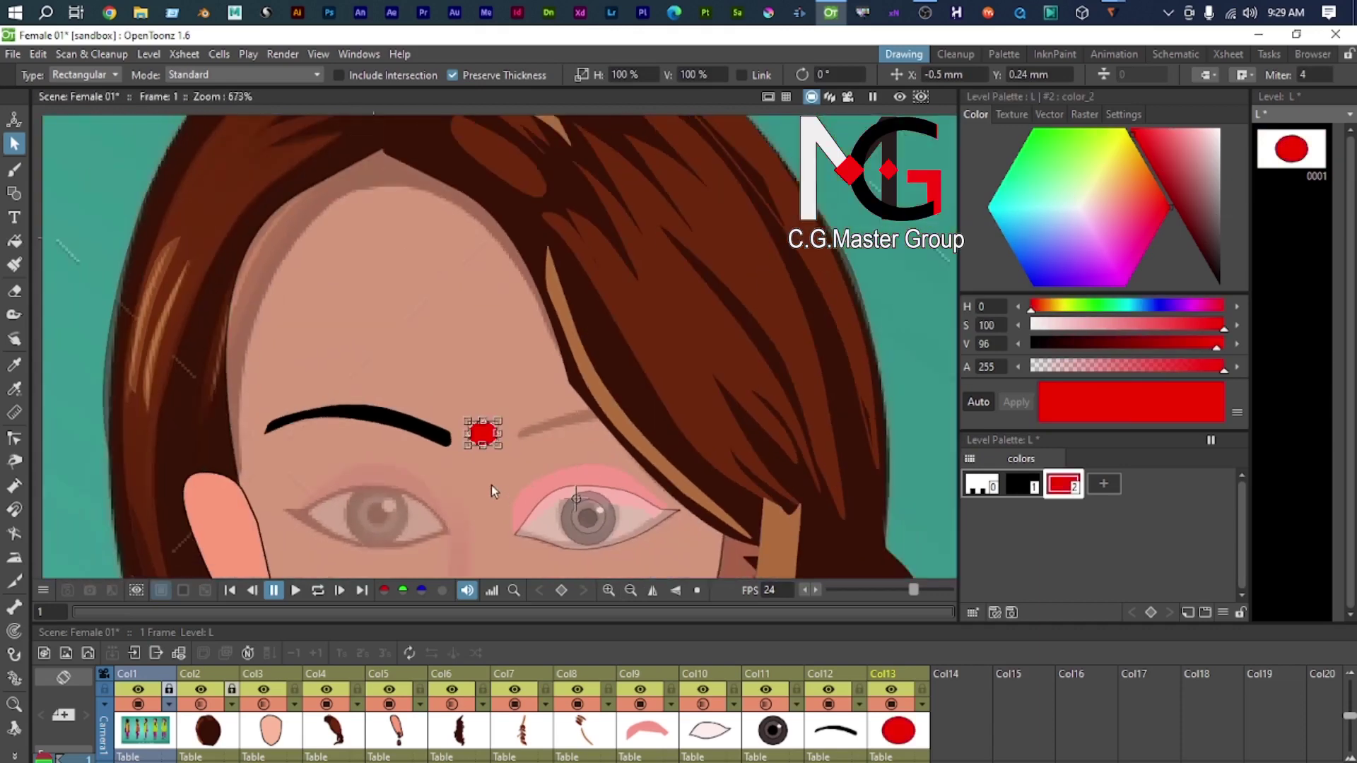
drag(496, 410, 497, 243)
scroll(497, 289, up, 2)
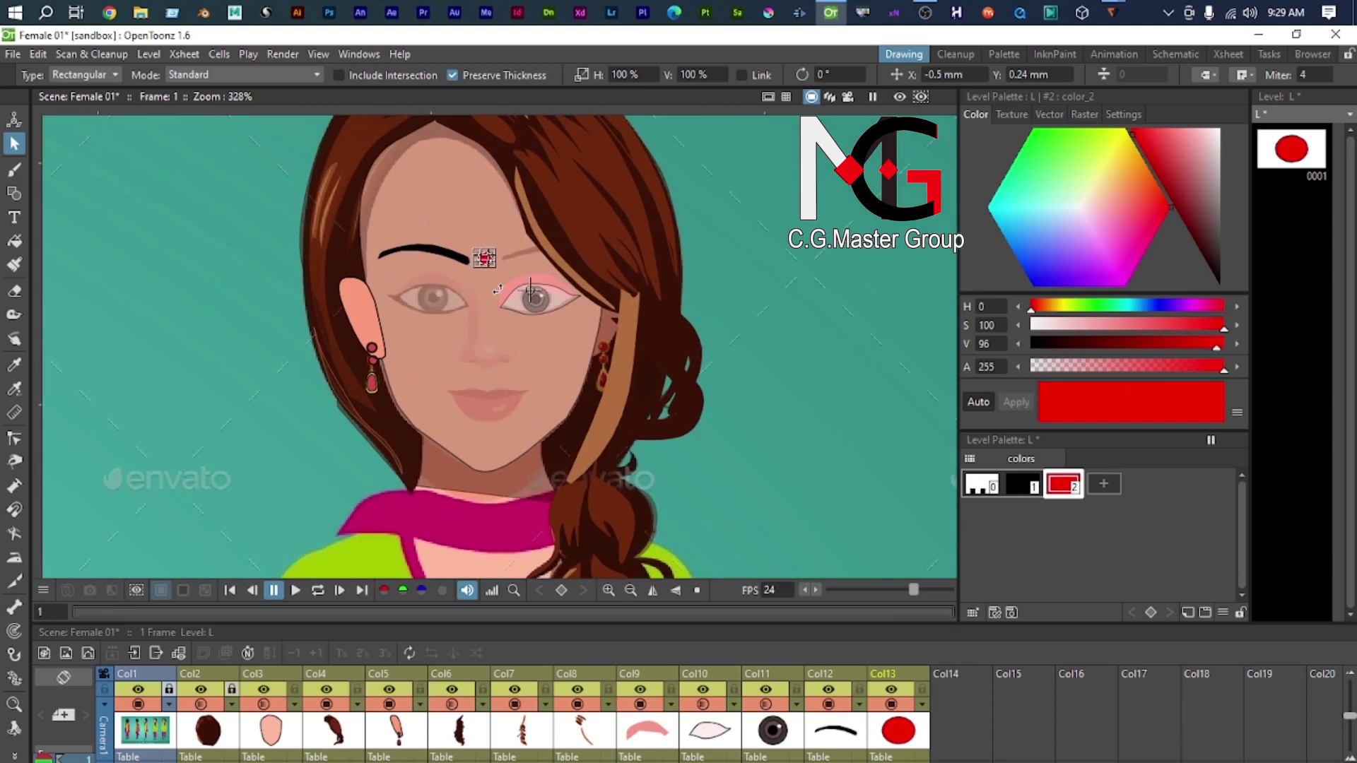
click(985, 710)
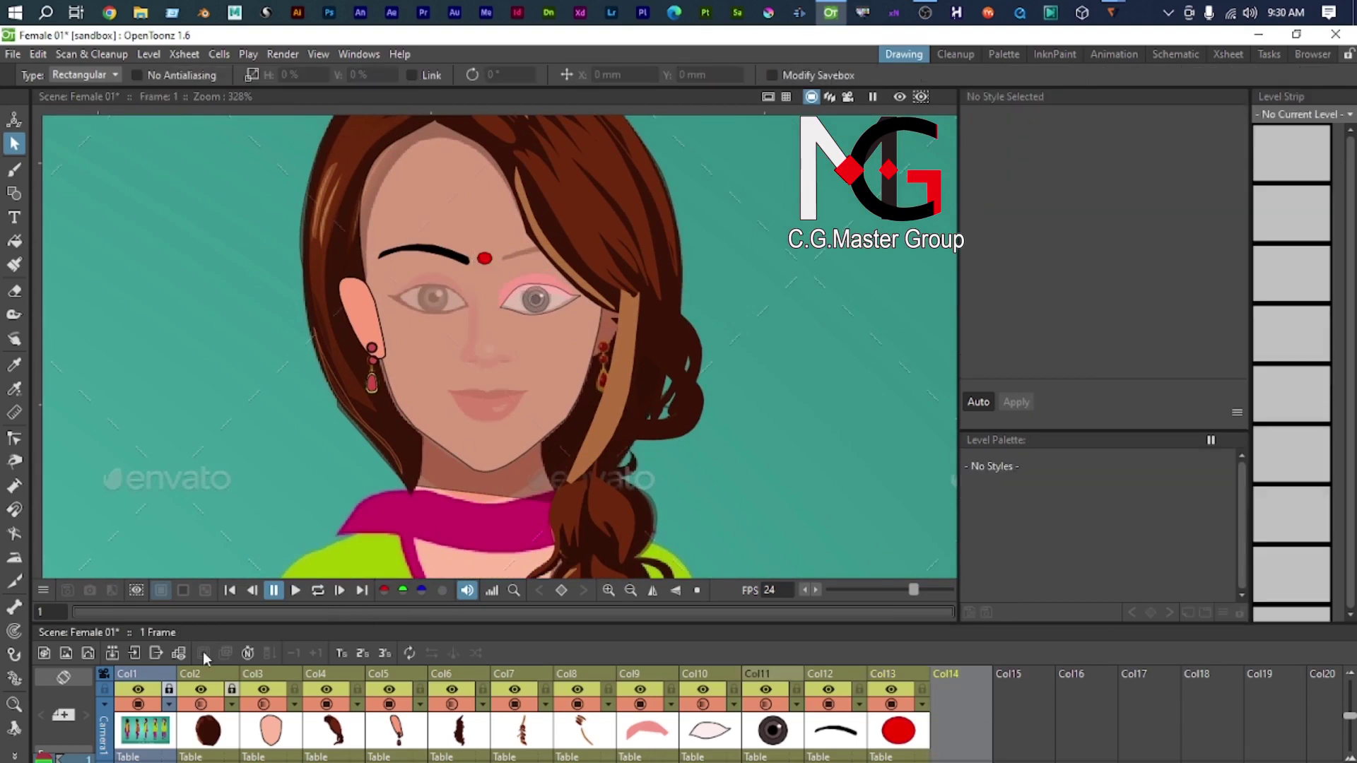
click(88, 652)
click(705, 596)
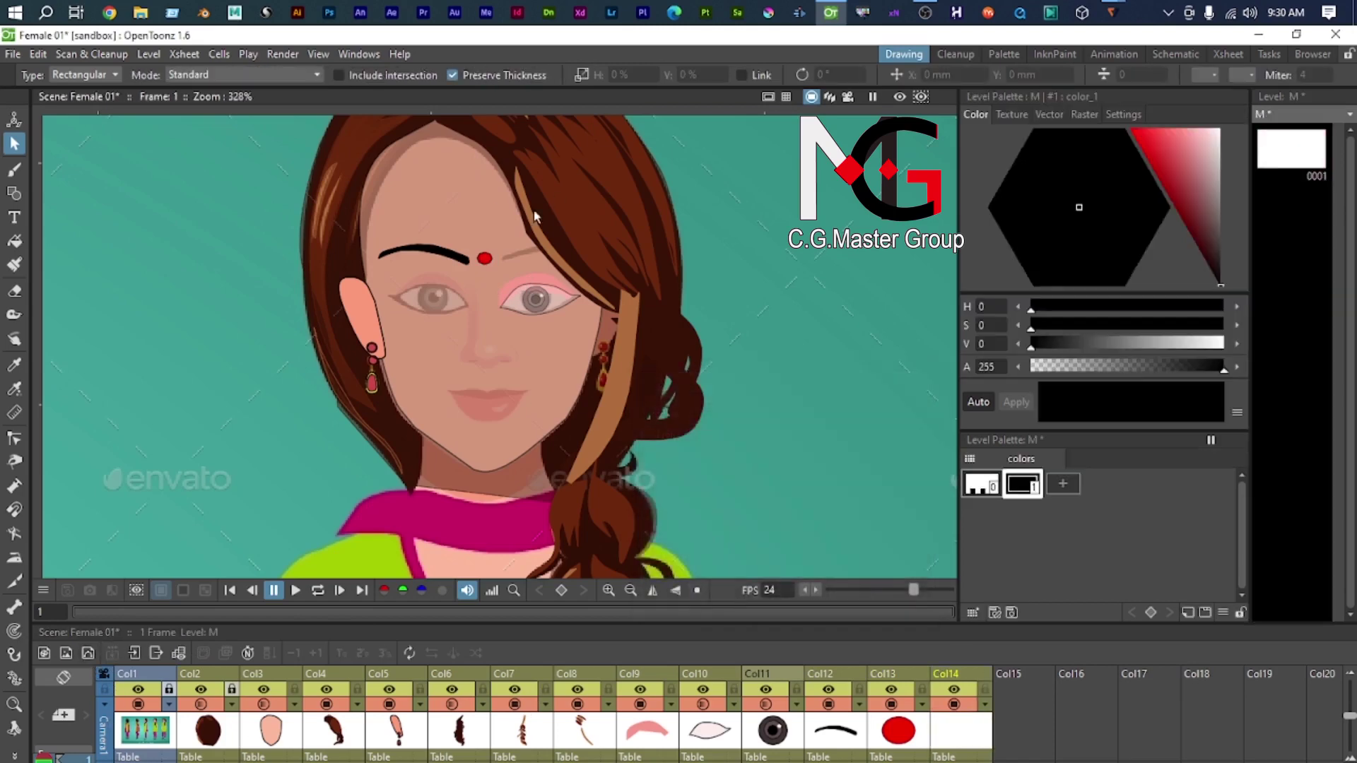
Step: Trace the reference lips on level M as a closed curved outline using the Geometry tool's Polyline shape
scroll(518, 430, up, 3)
drag(517, 429, 638, 370)
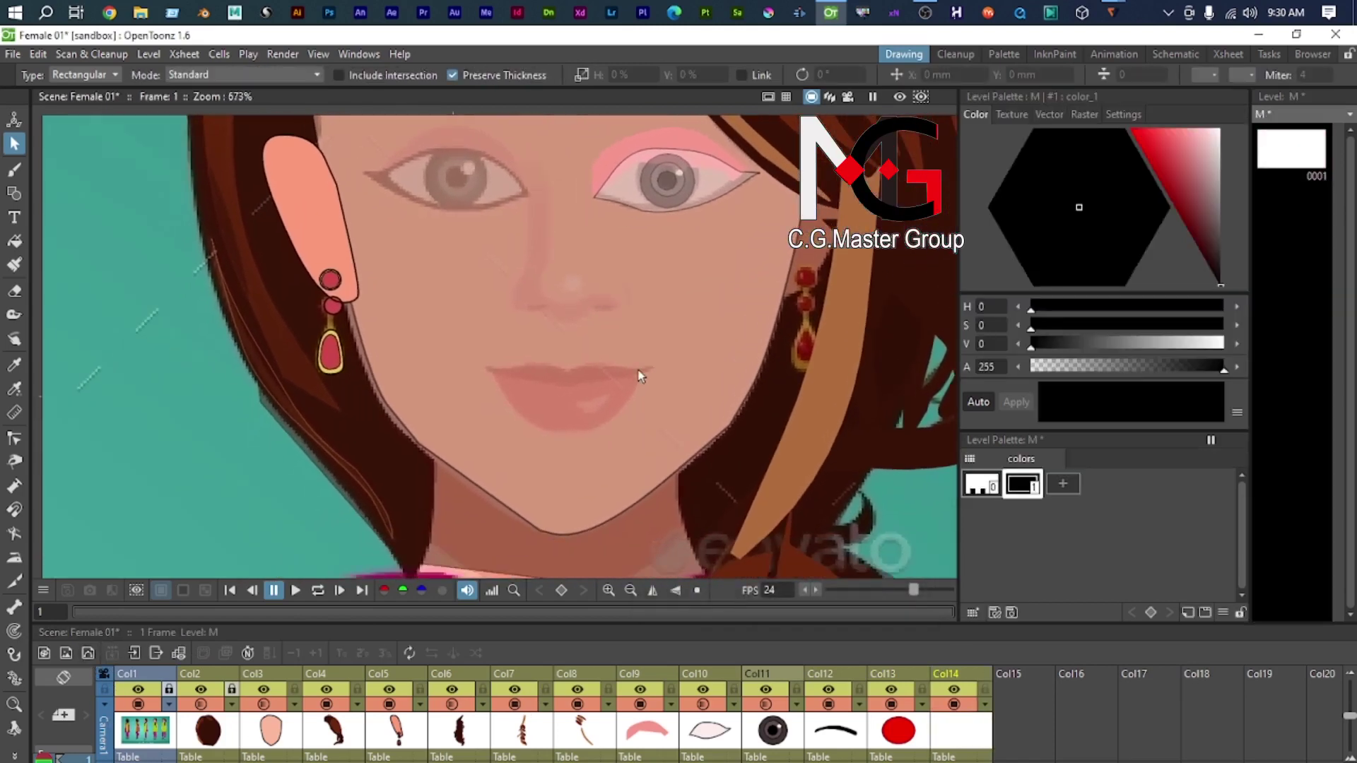
scroll(639, 373, up, 1)
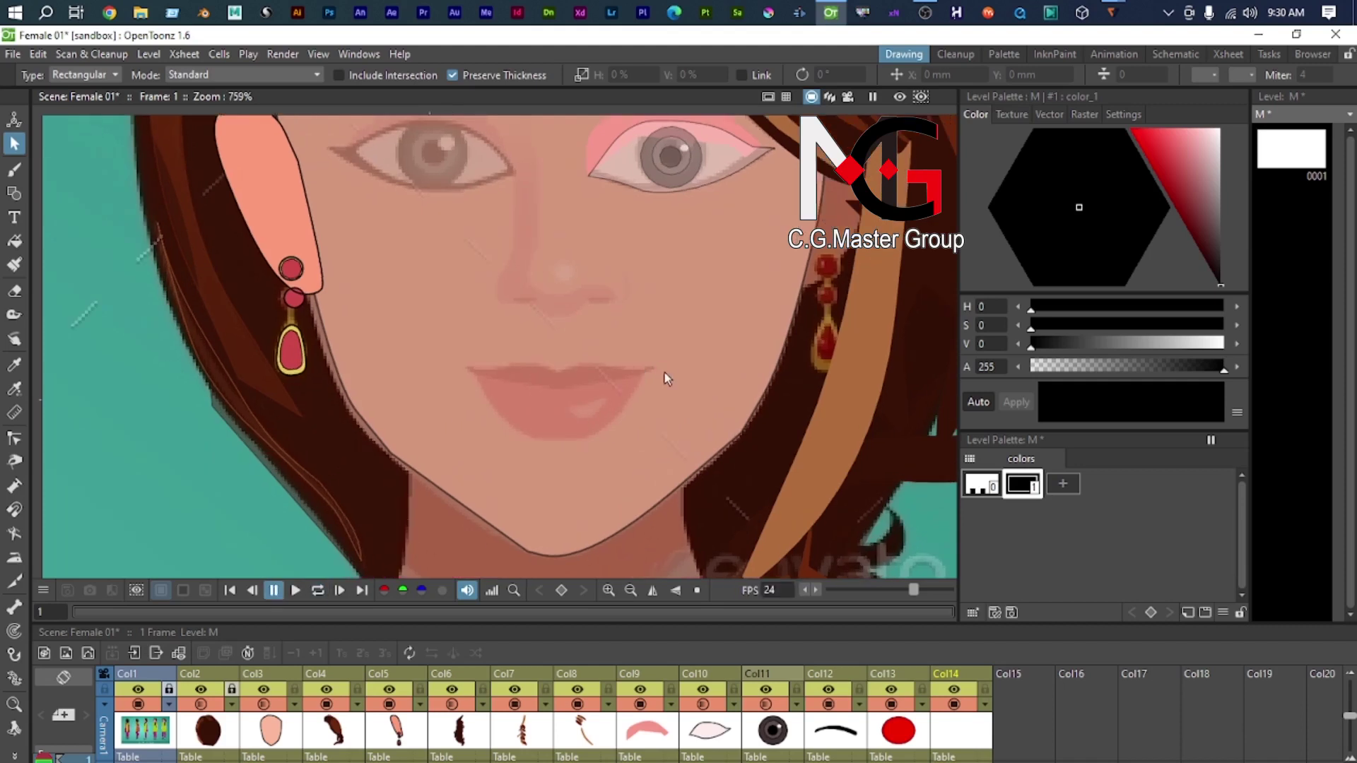
key(g)
scroll(654, 359, up, 2)
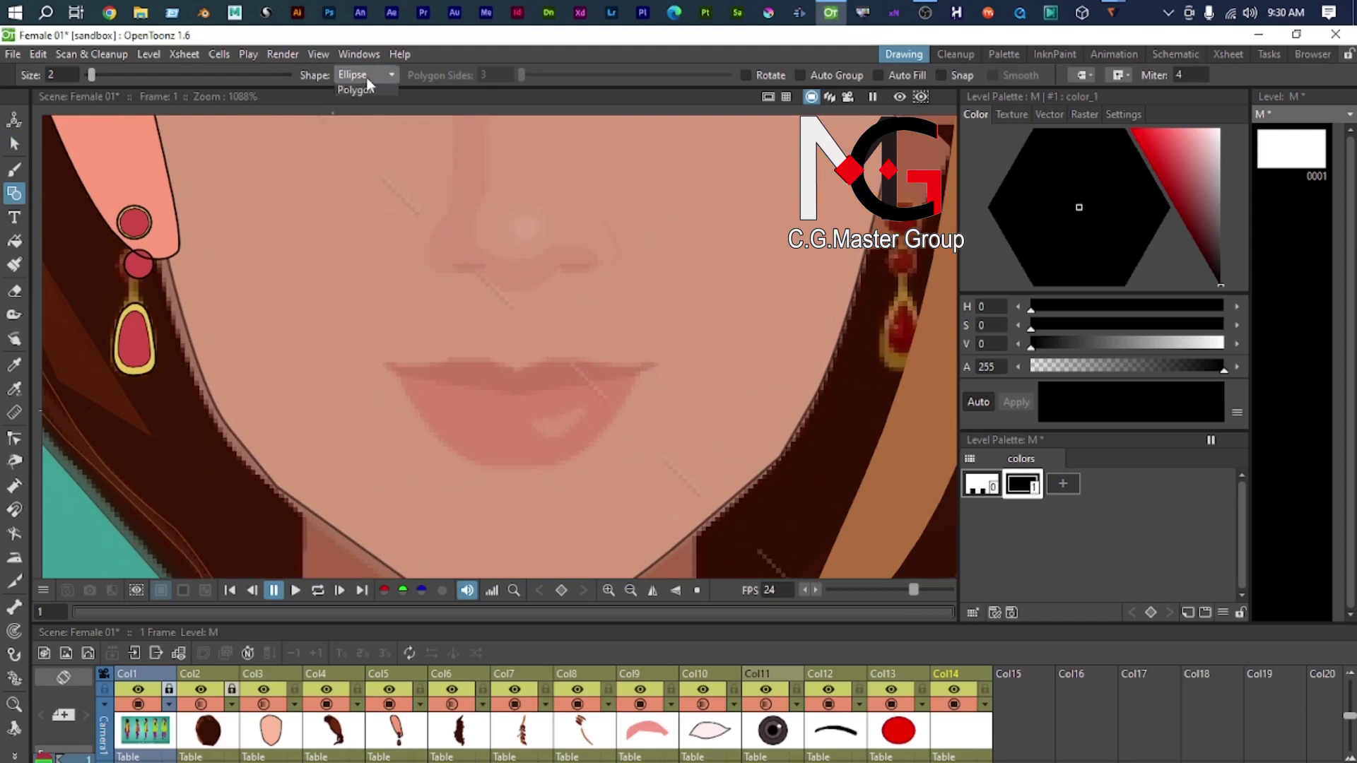
click(366, 75)
click(361, 142)
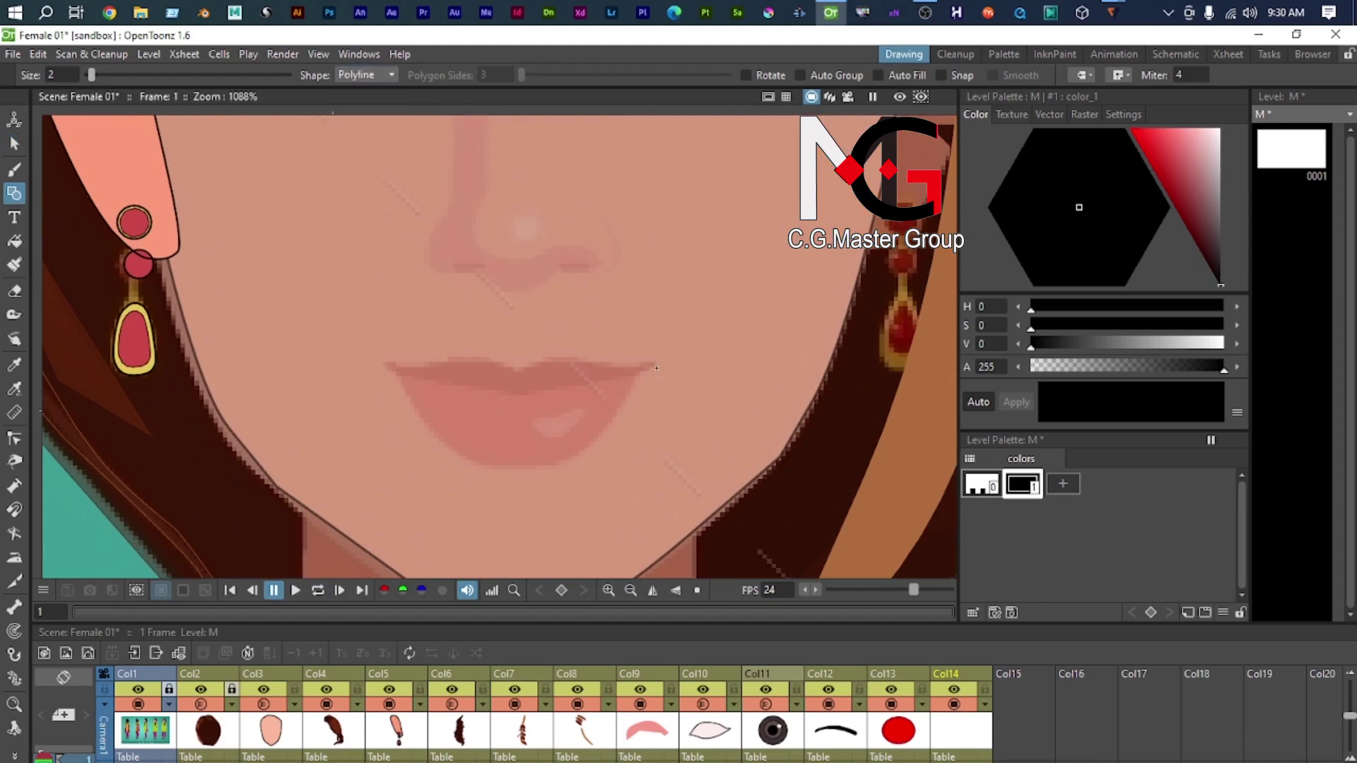
drag(523, 368, 490, 382)
drag(386, 365, 369, 369)
drag(486, 464, 553, 498)
click(664, 364)
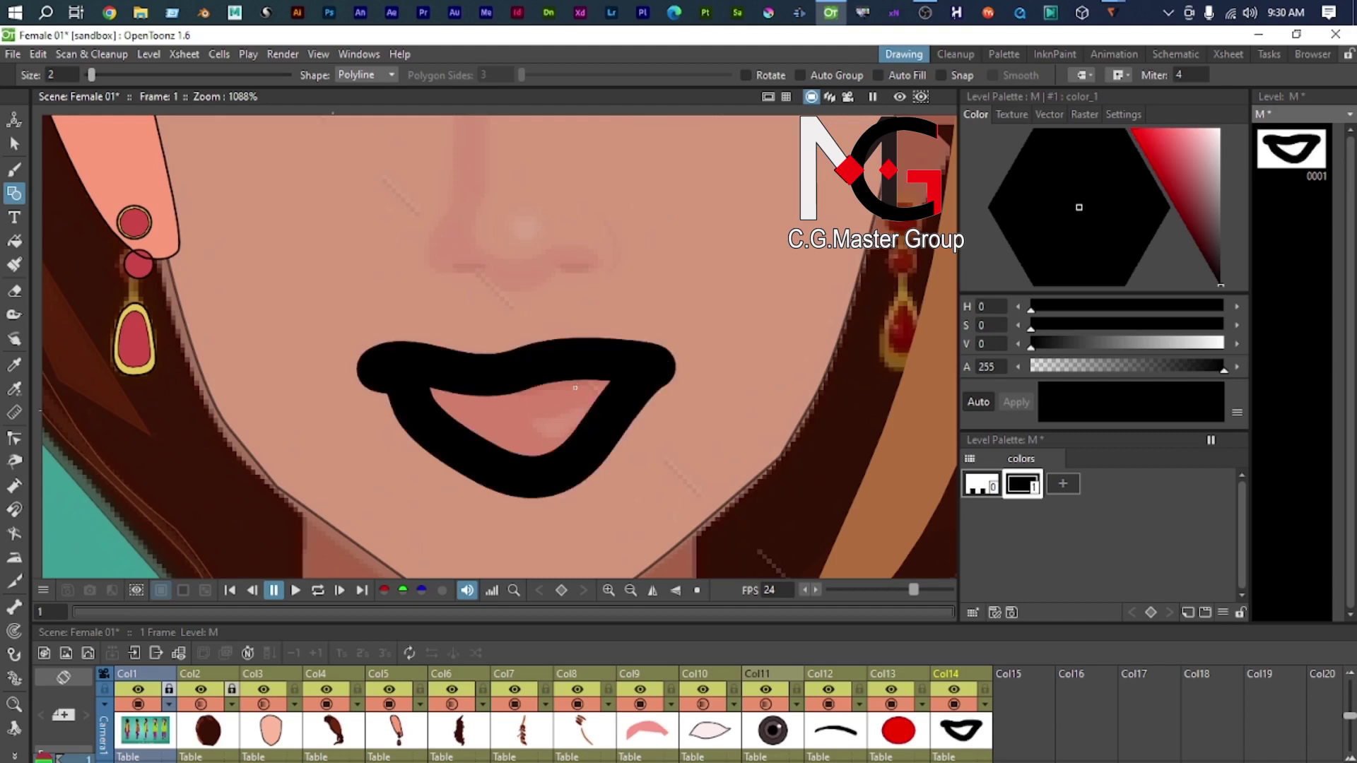
Step: Select the lip outline and reduce its stroke thickness to 0
key(s)
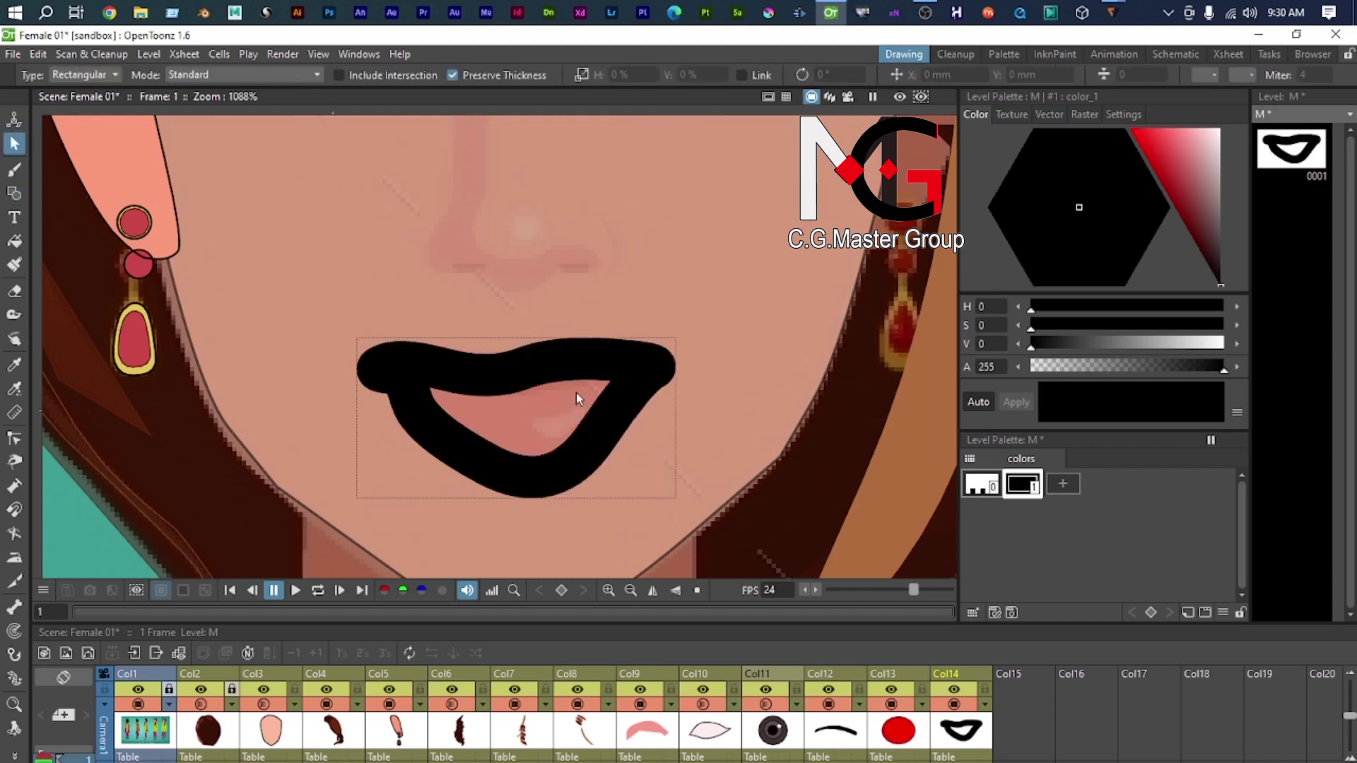
click(593, 461)
drag(657, 509, 632, 527)
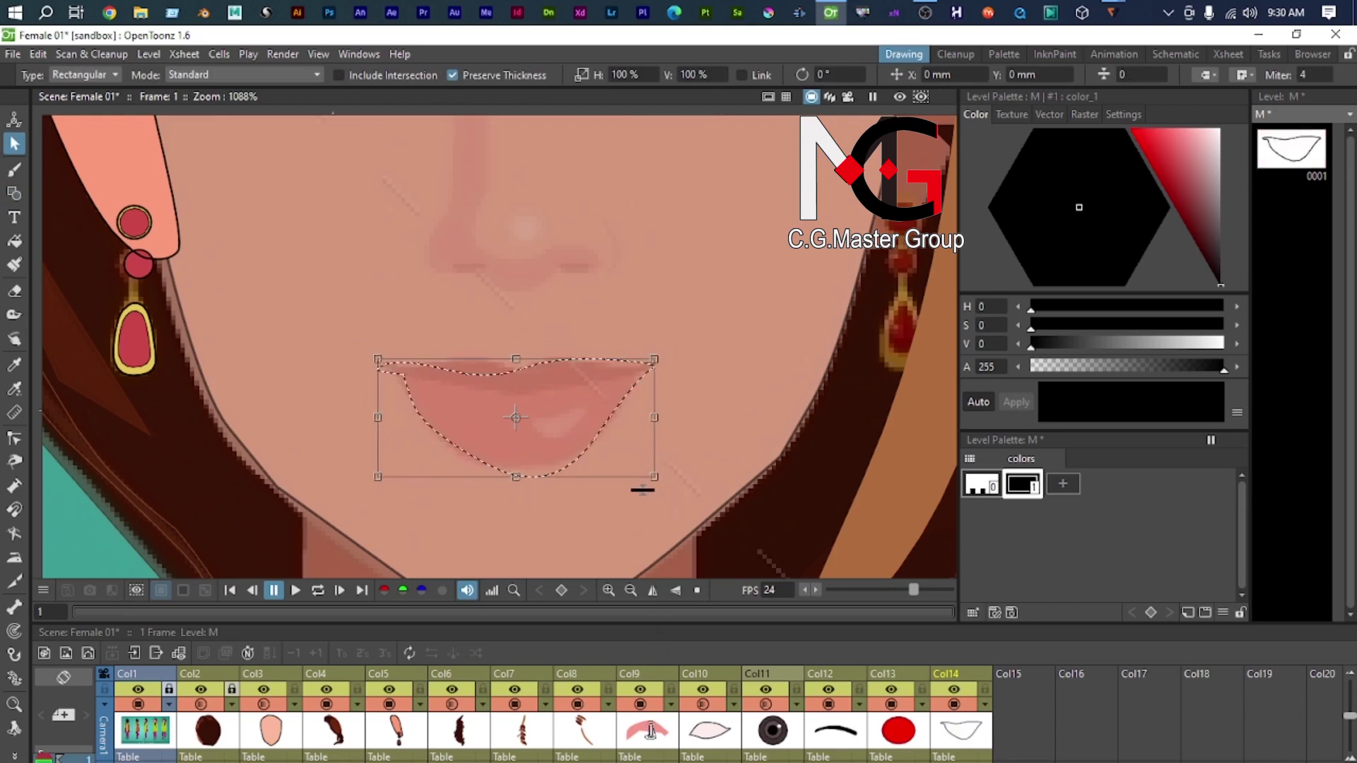
Step: Reshape the upper lip curve and the mouth corner near the earring with the Control Point Editor to match the reference
key(c)
scroll(485, 415, up, 5)
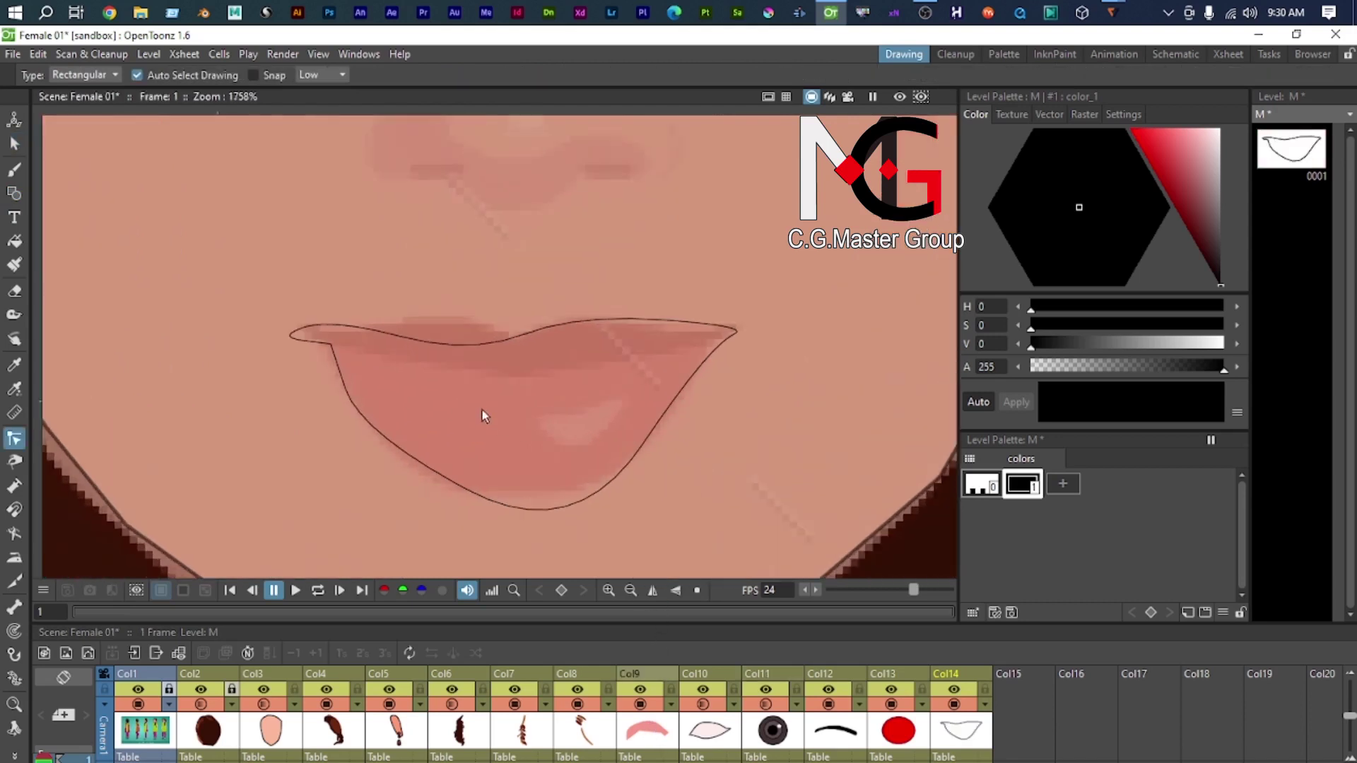
click(333, 344)
scroll(592, 417, down, 1)
drag(648, 520, 481, 421)
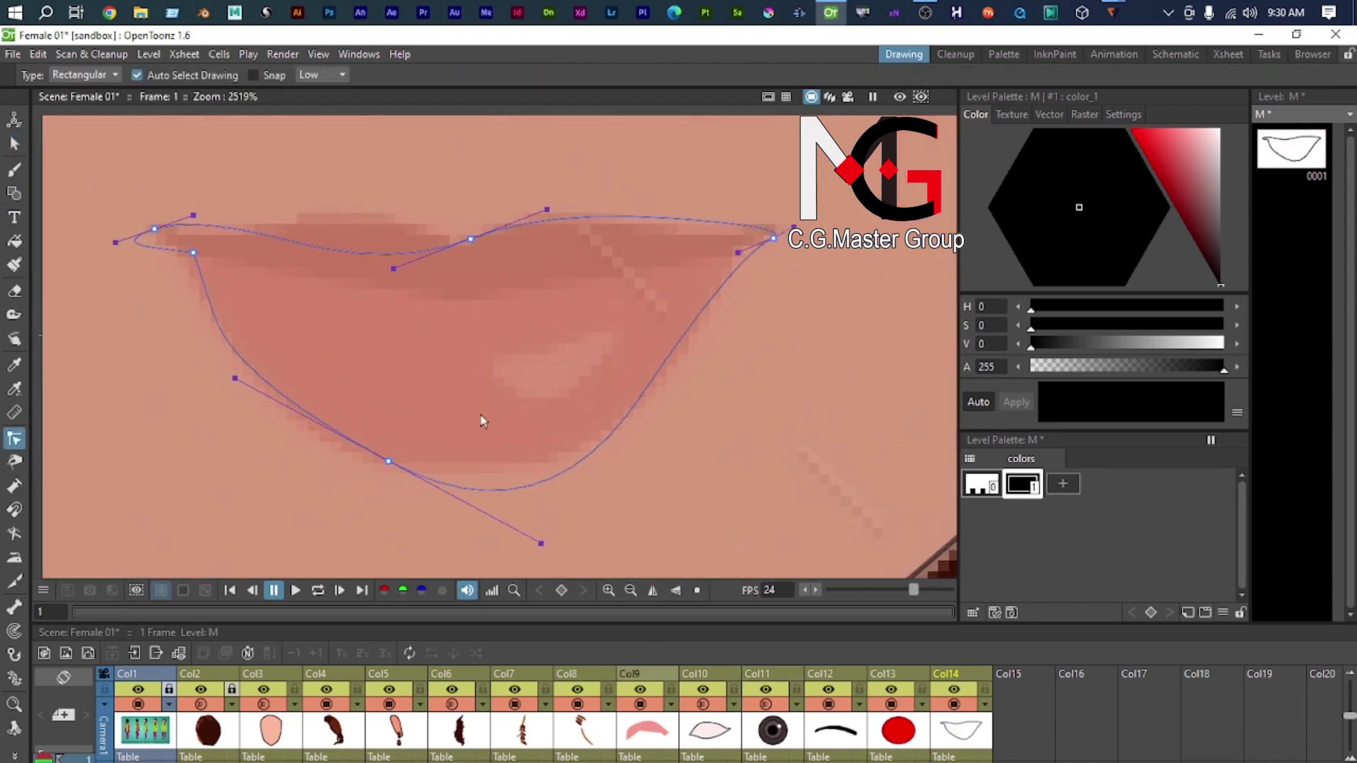
scroll(742, 452, down, 3)
drag(445, 357, 580, 383)
scroll(579, 383, up, 2)
scroll(580, 383, up, 2)
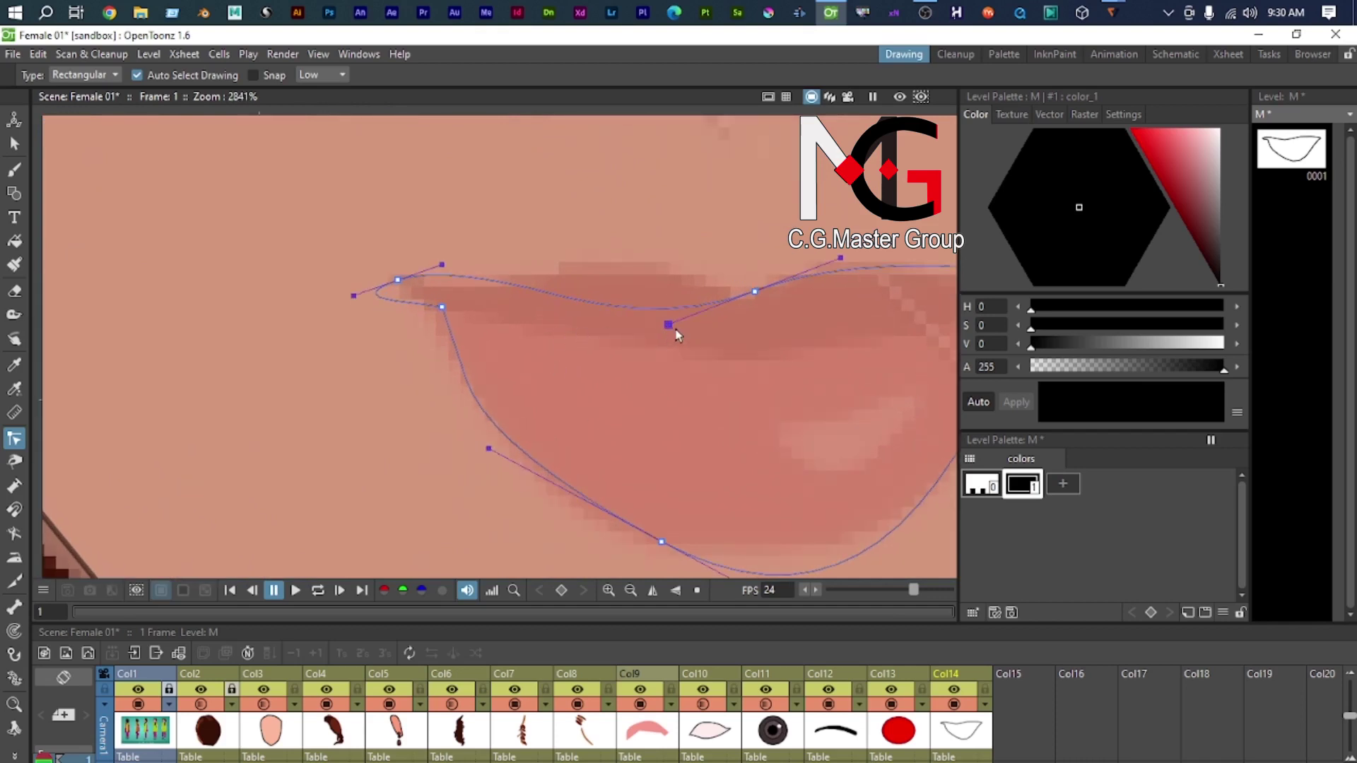
drag(667, 324, 618, 248)
click(442, 307)
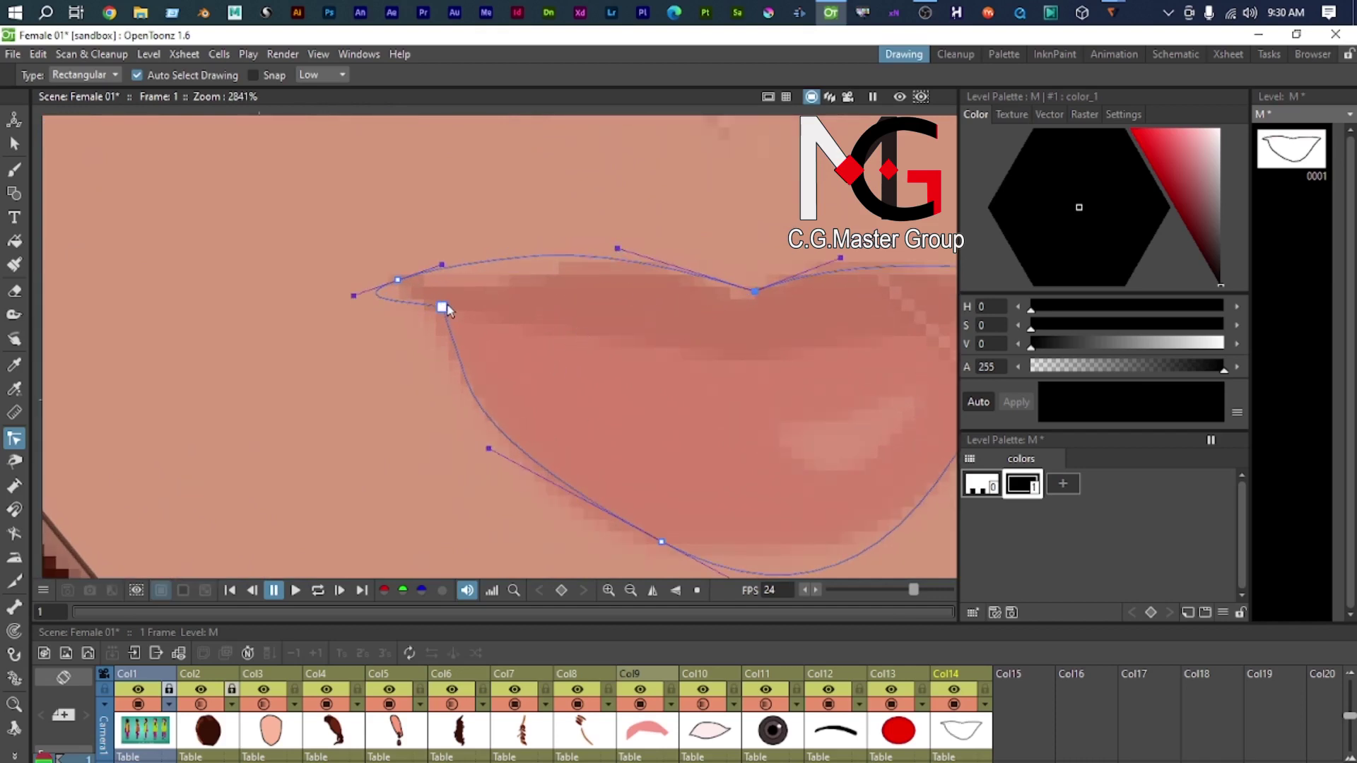
click(397, 279)
drag(354, 295, 413, 299)
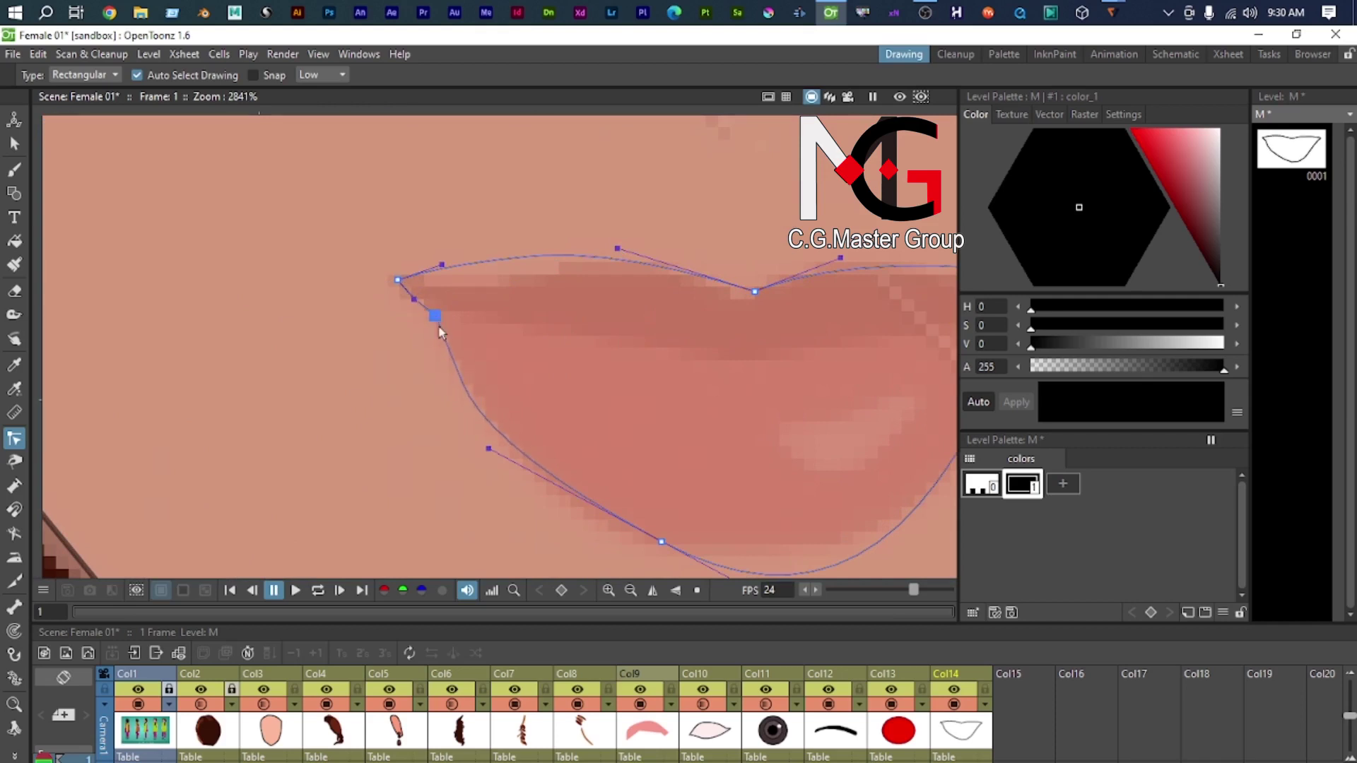
Step: Move the lowest control point to the centre of the lower lip and adjust the lower curve's handles to the reference
scroll(438, 315, down, 2)
drag(560, 481, 615, 430)
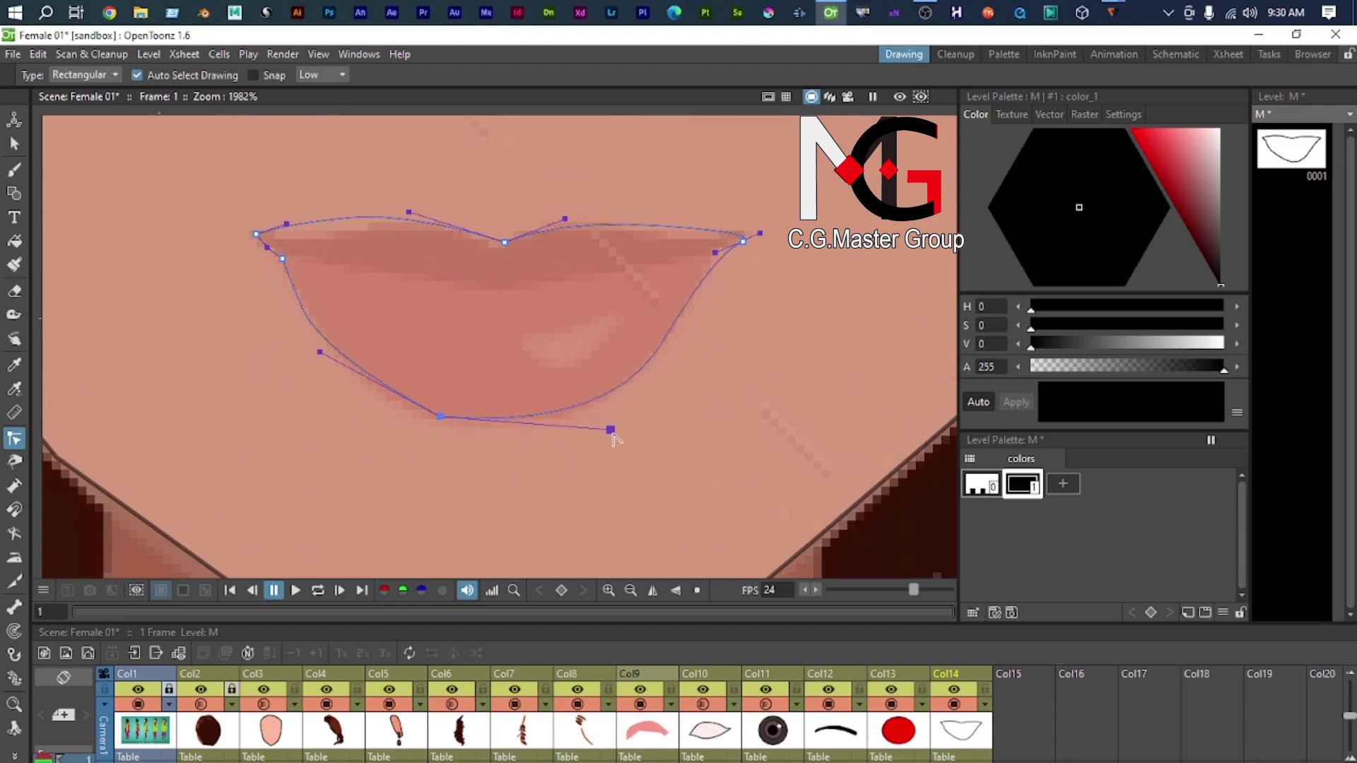
drag(443, 417, 513, 420)
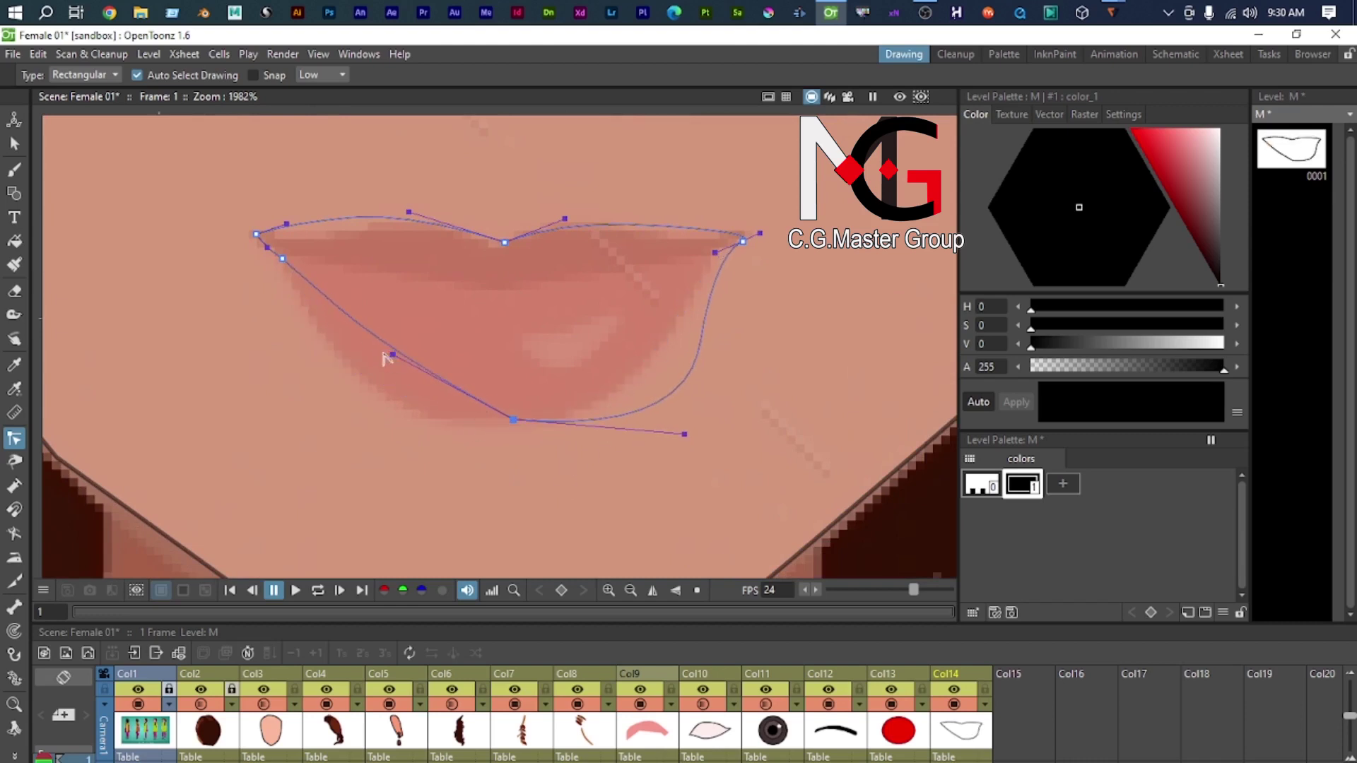
drag(393, 354, 372, 417)
drag(685, 436, 628, 407)
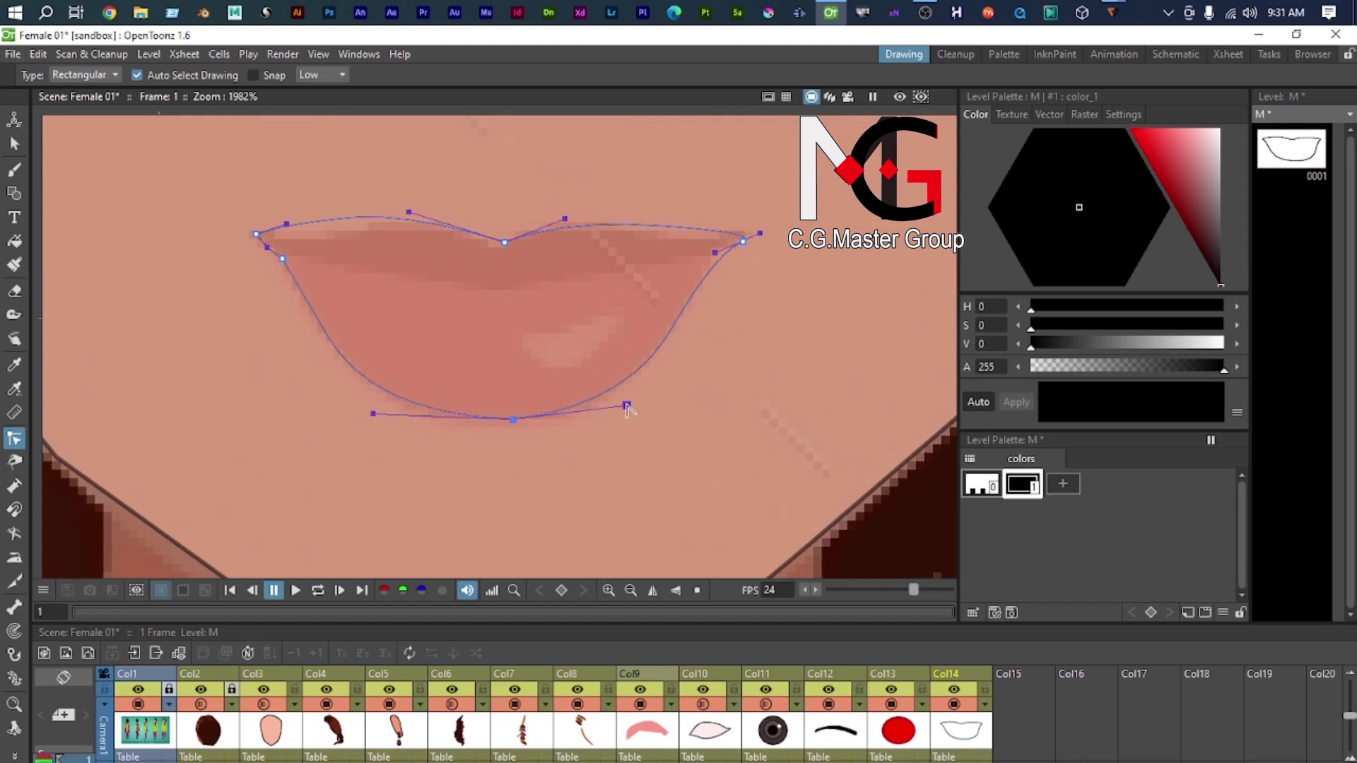
drag(715, 253, 704, 270)
scroll(495, 289, down, 3)
scroll(454, 368, up, 4)
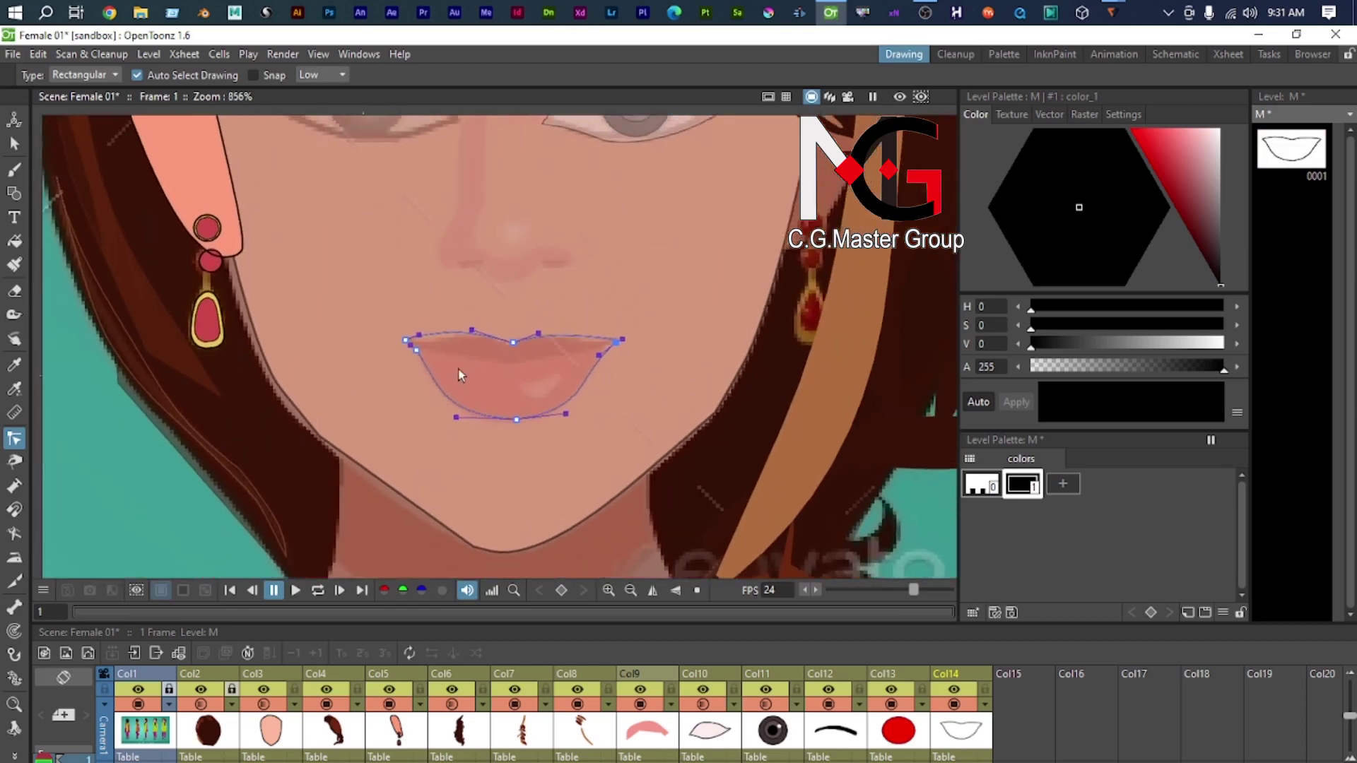
scroll(478, 362, down, 2)
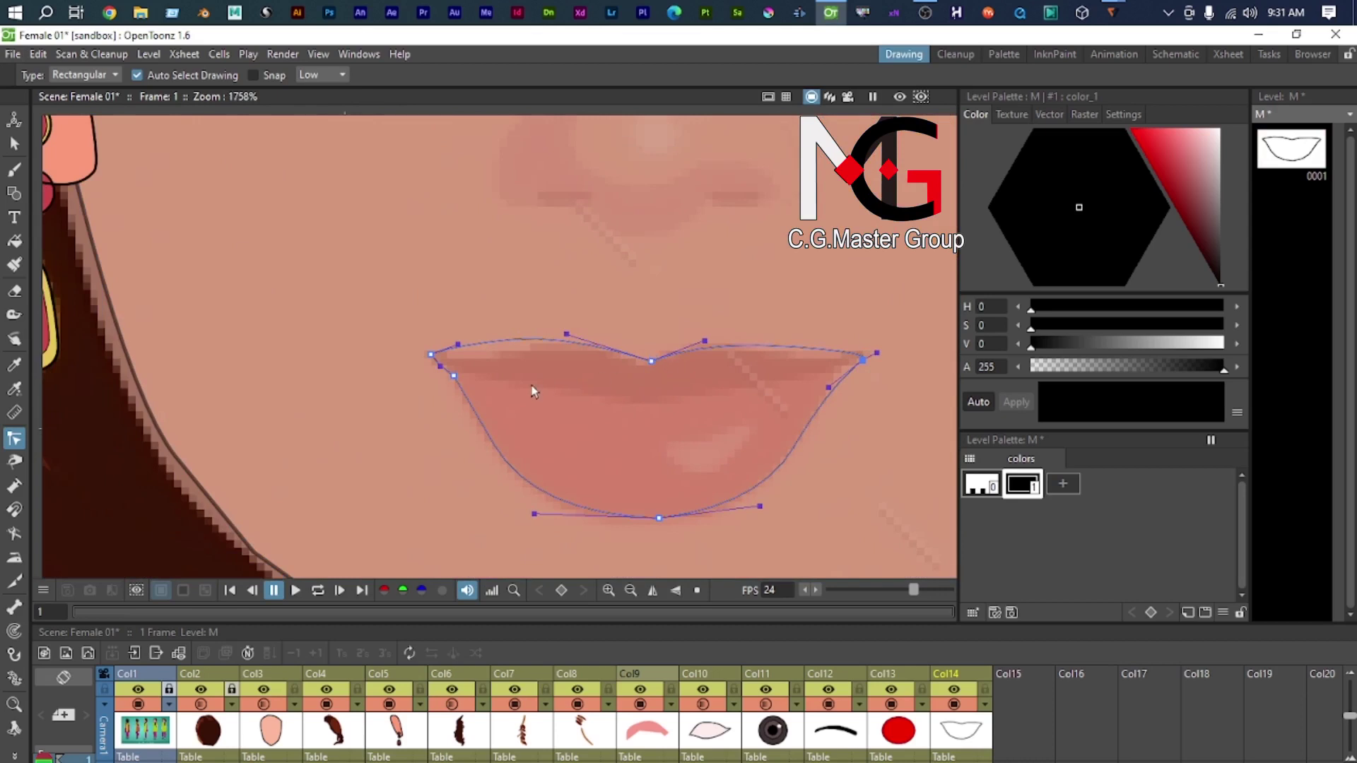
scroll(484, 340, down, 2)
scroll(475, 279, up, 1)
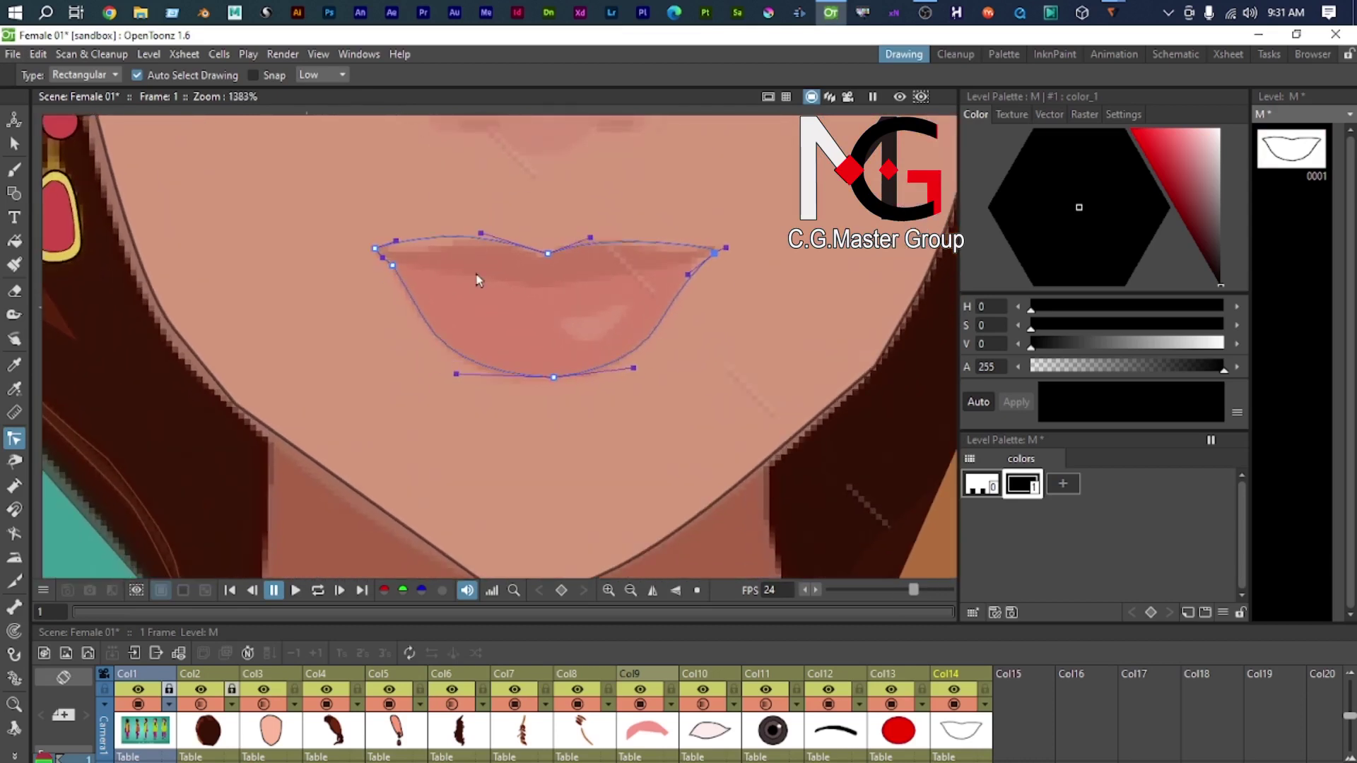
Step: Add a style to level M and another to the reference image's palette, coloring the latter with pink sampled from the smiling character's lower lip
click(1062, 484)
scroll(457, 381, down, 2)
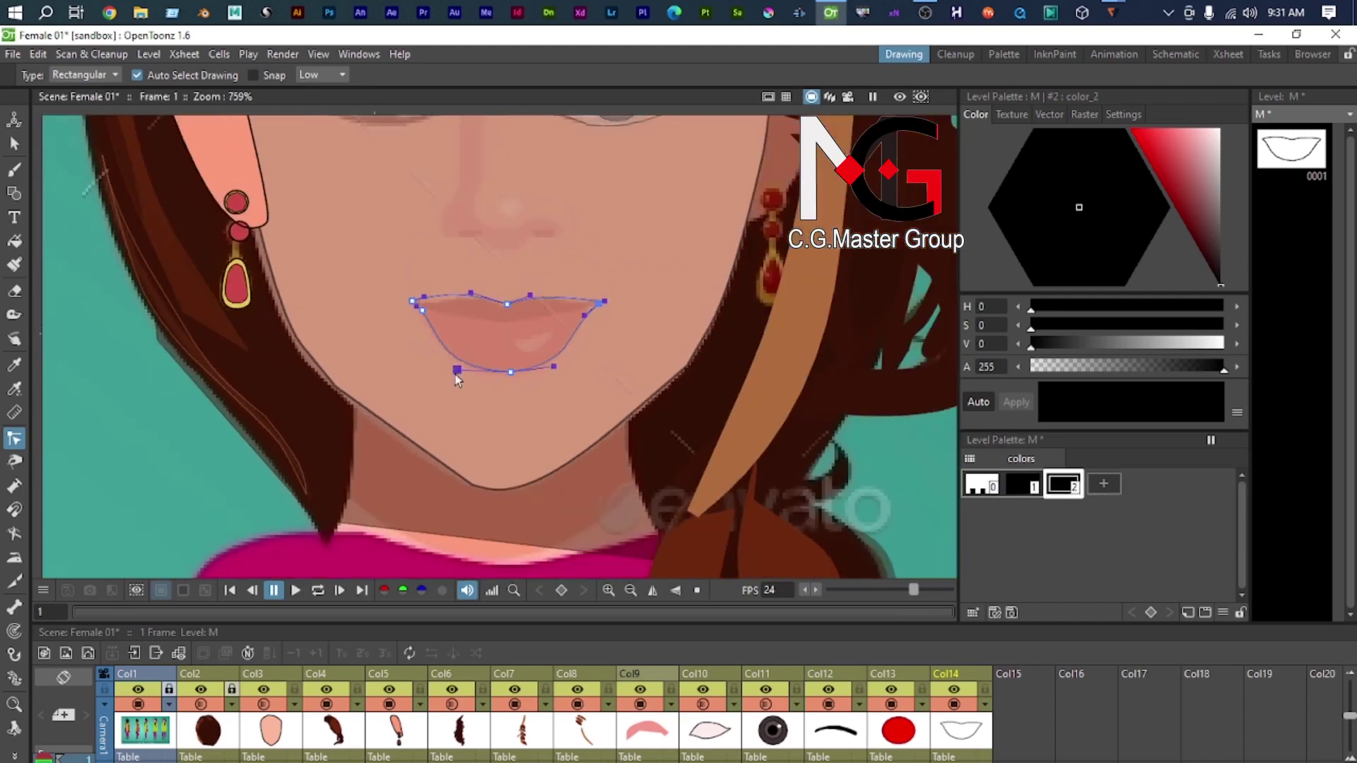
scroll(458, 381, down, 4)
scroll(423, 409, up, 2)
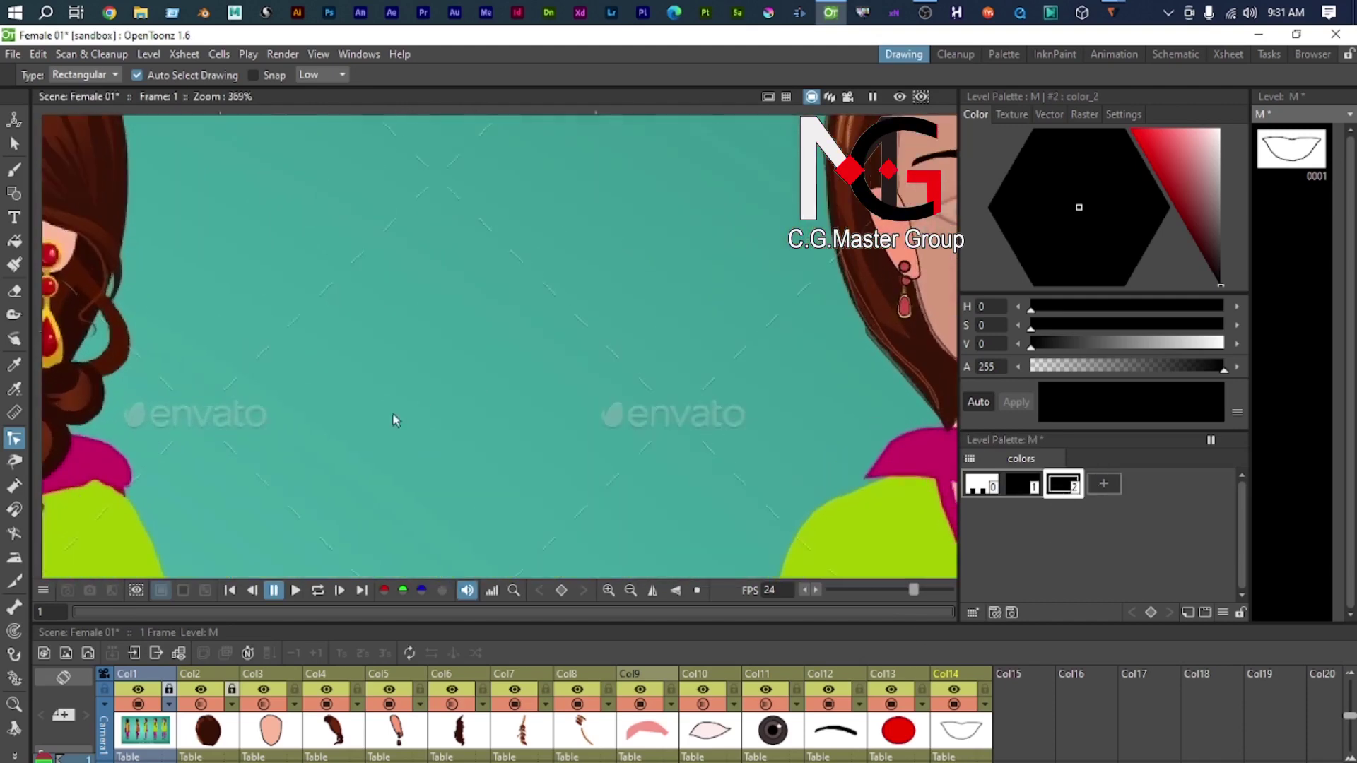
drag(70, 401, 636, 426)
scroll(629, 424, up, 4)
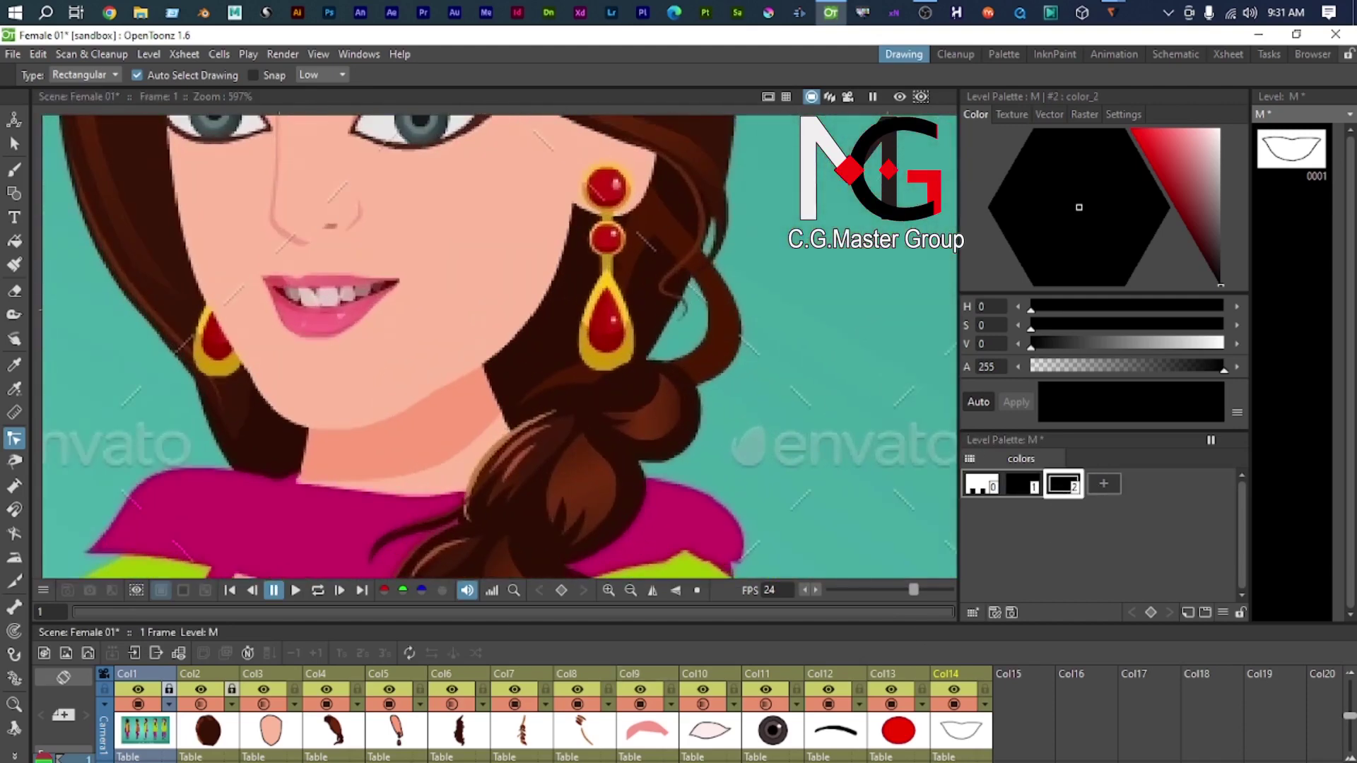
click(131, 735)
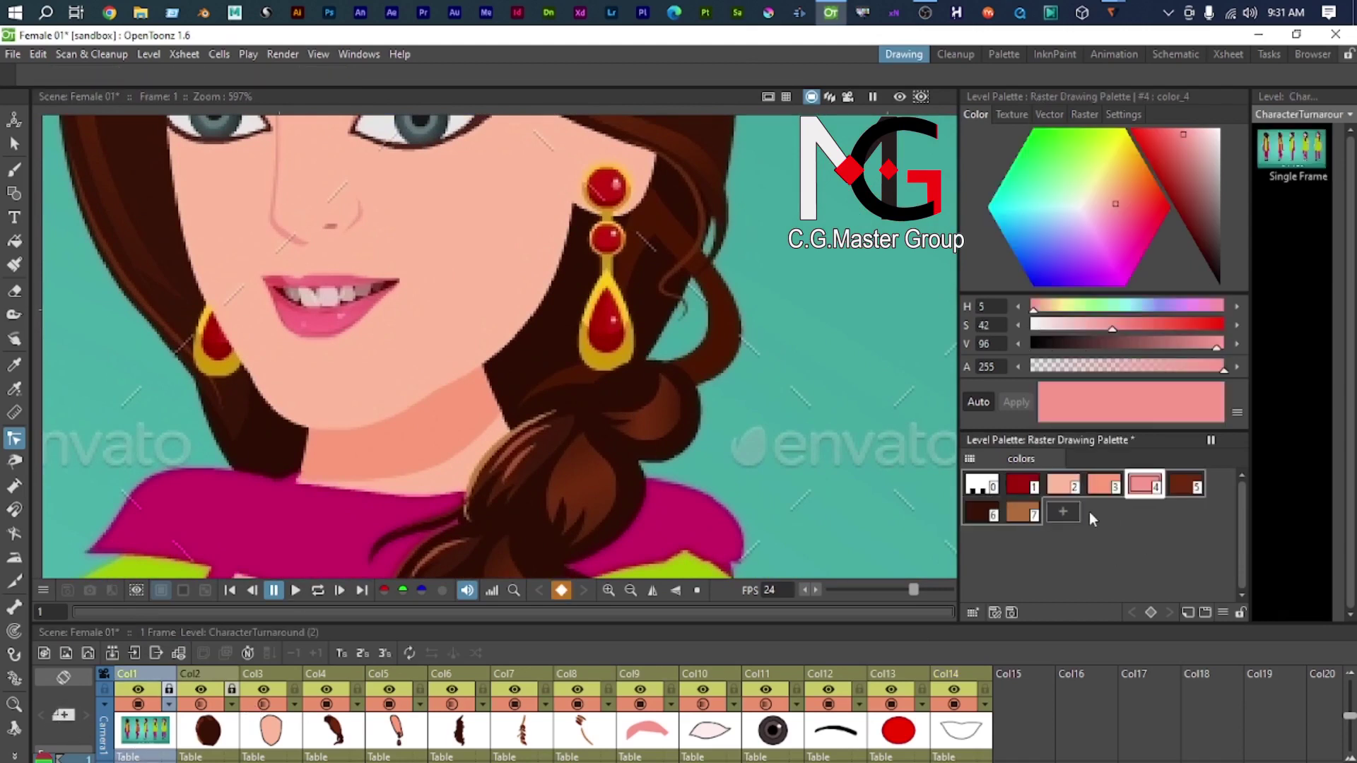
click(1062, 512)
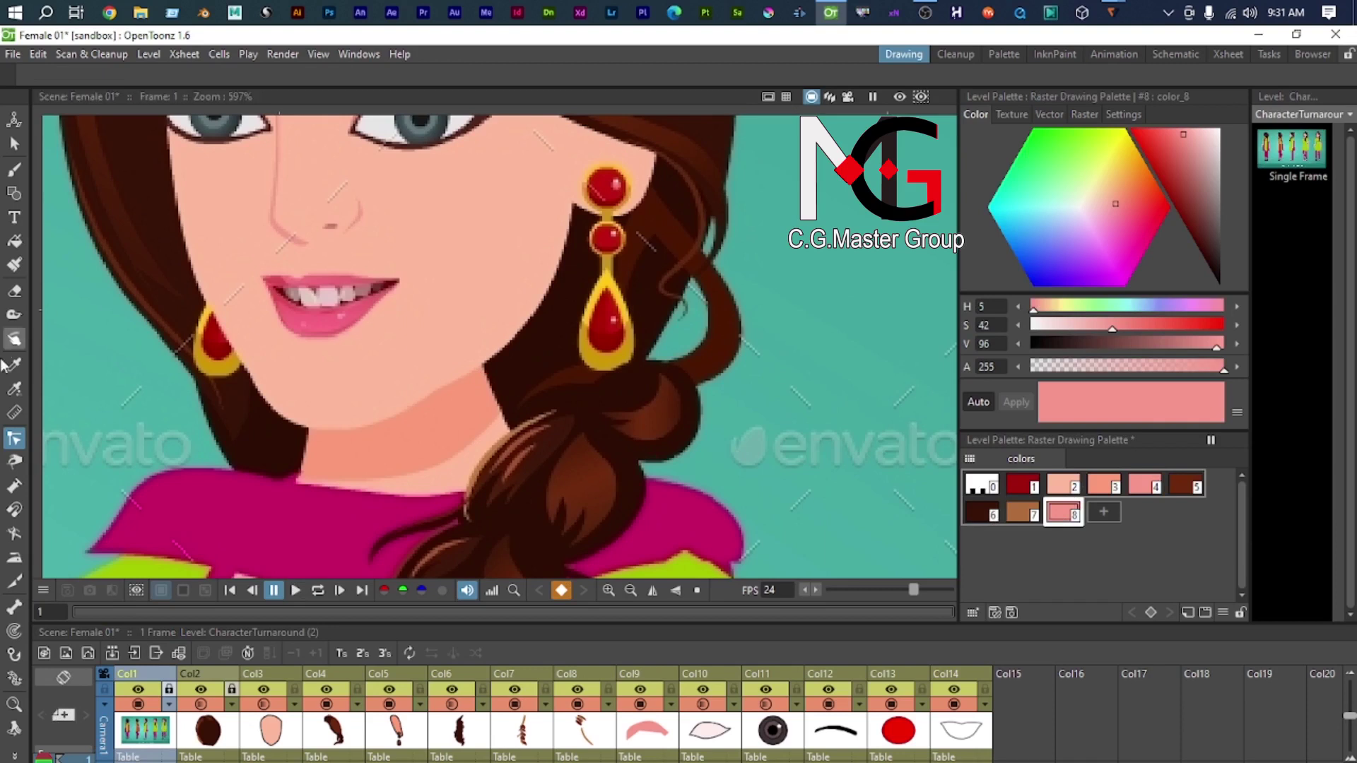
click(15, 389)
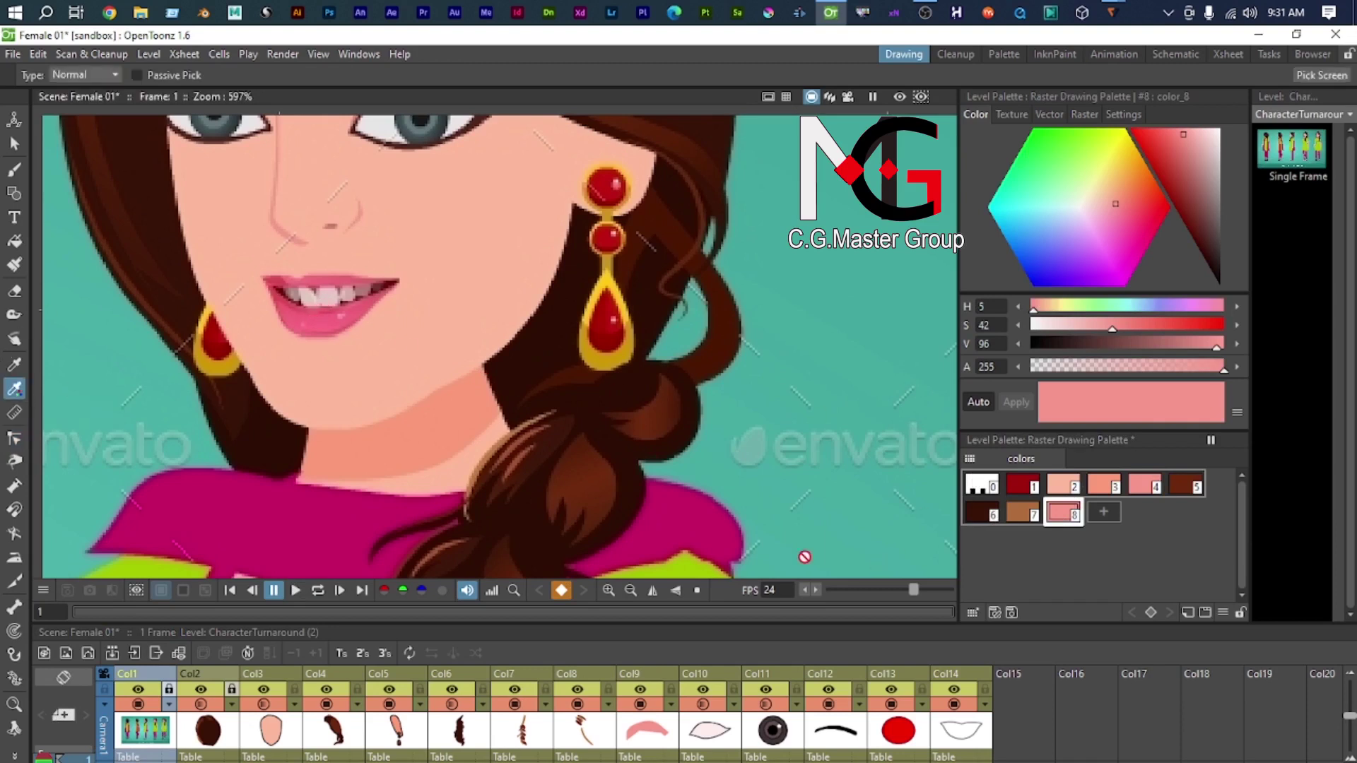
click(328, 325)
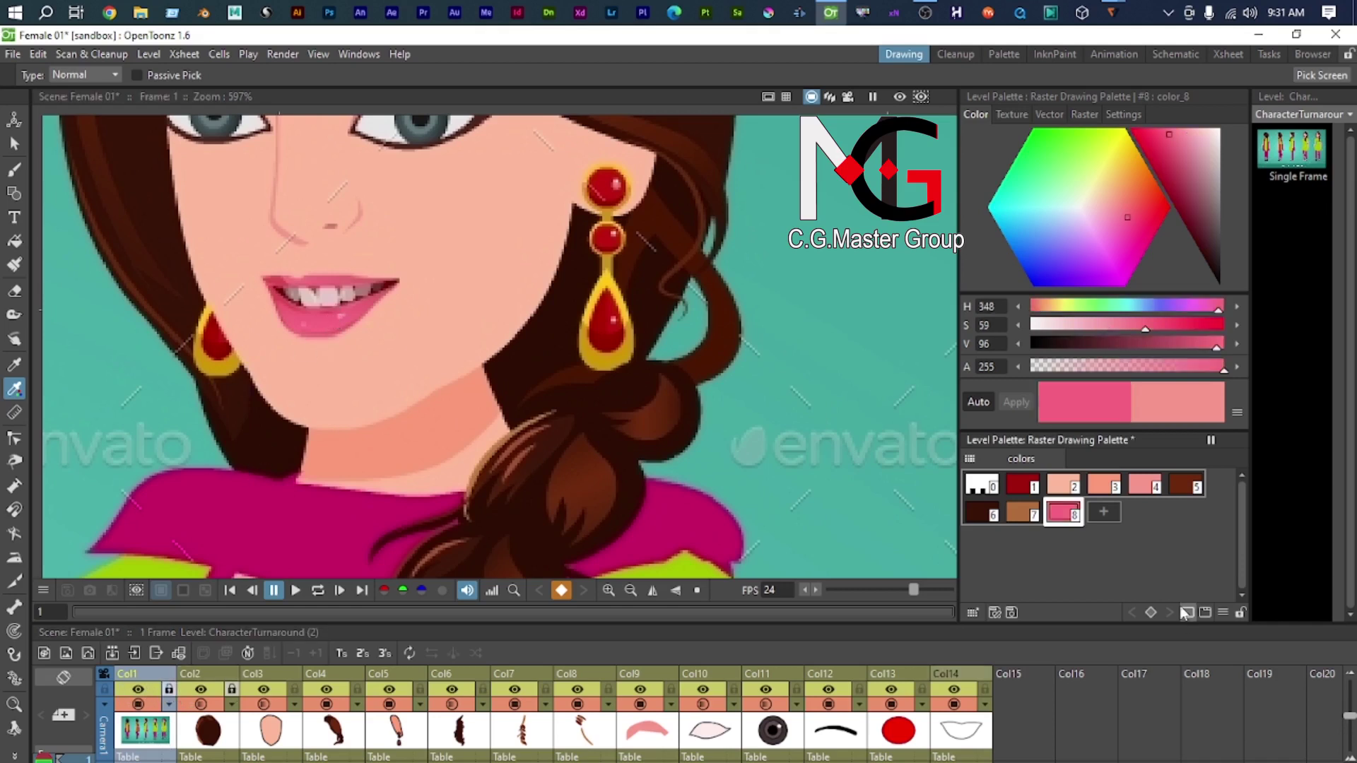
Step: Copy the sampled pink style, with its color and name, into a new style in level M's palette
right_click(1069, 510)
click(1114, 522)
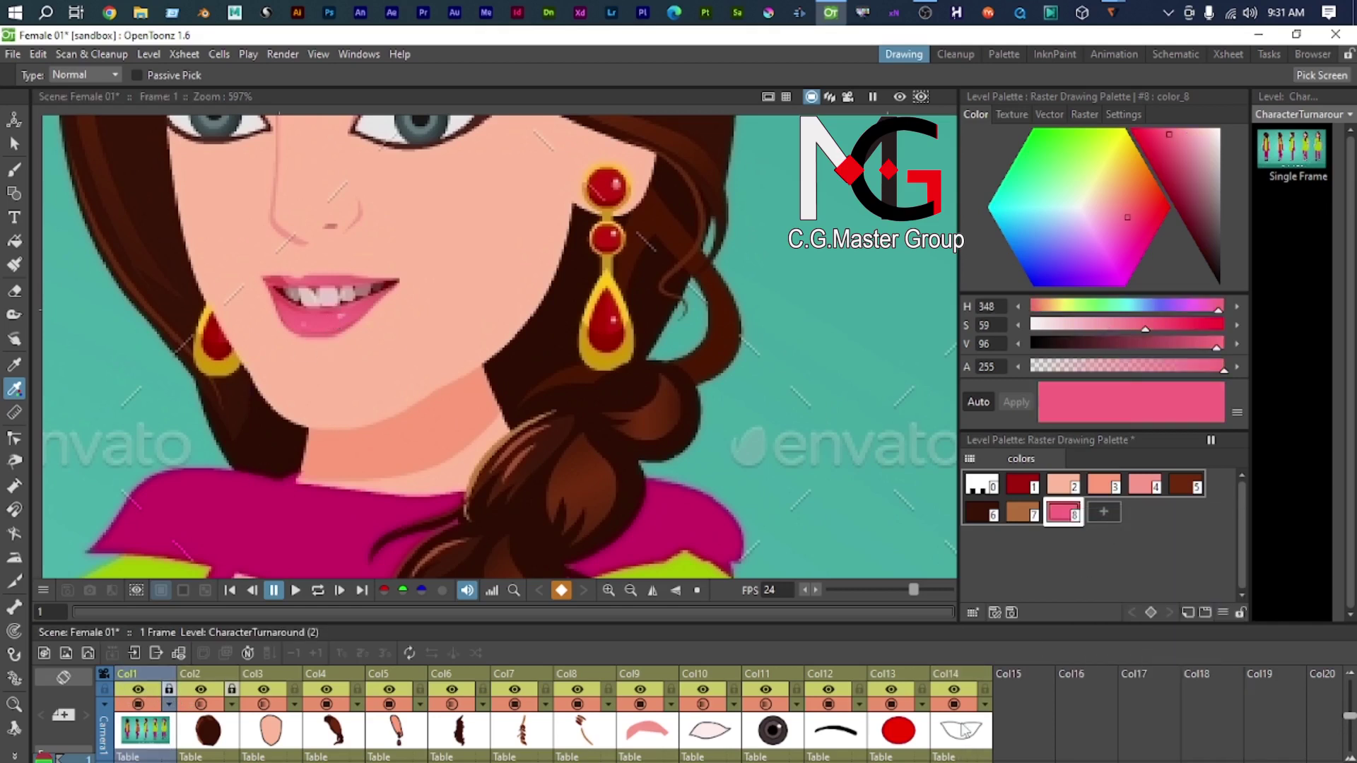
click(965, 731)
click(1115, 484)
right_click(1116, 488)
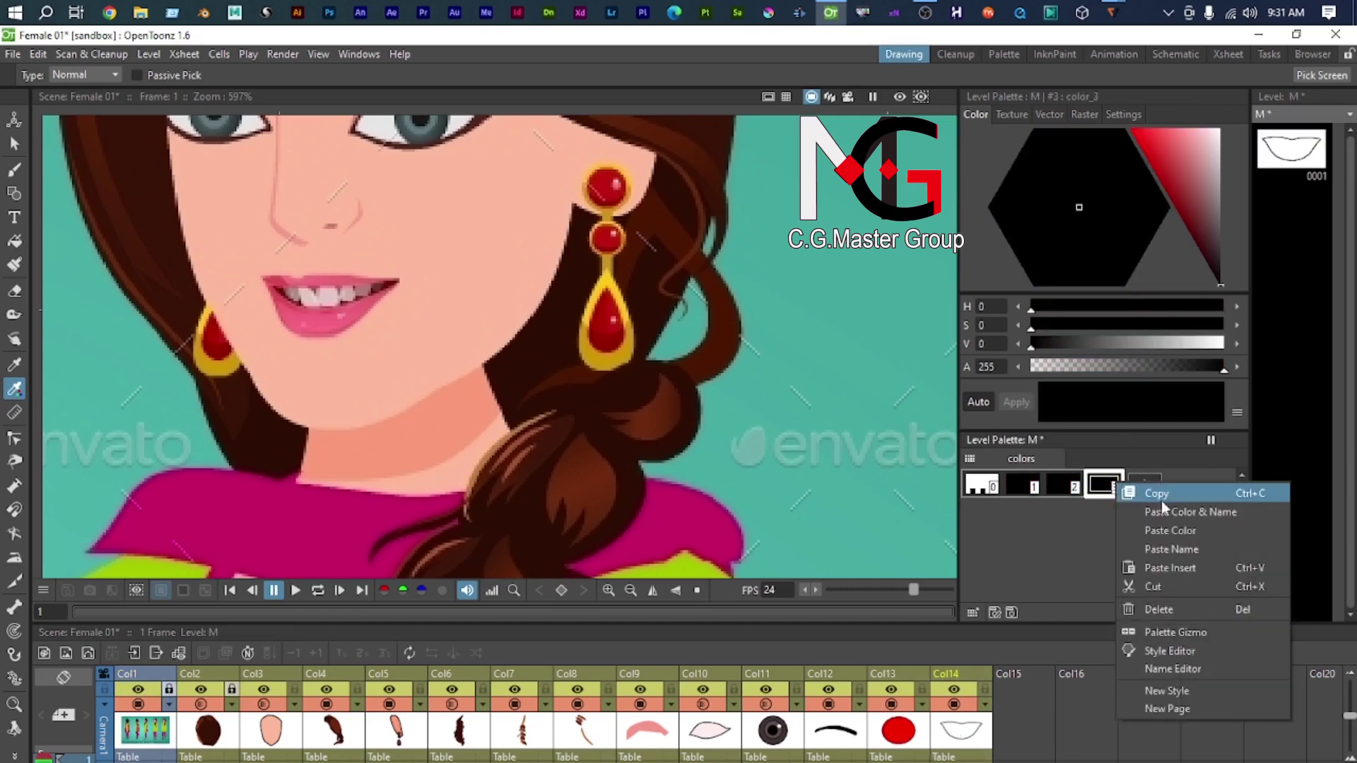
click(1166, 510)
Step: Fill the lip shape on level M with the pink style
scroll(432, 399, down, 1)
scroll(543, 417, down, 4)
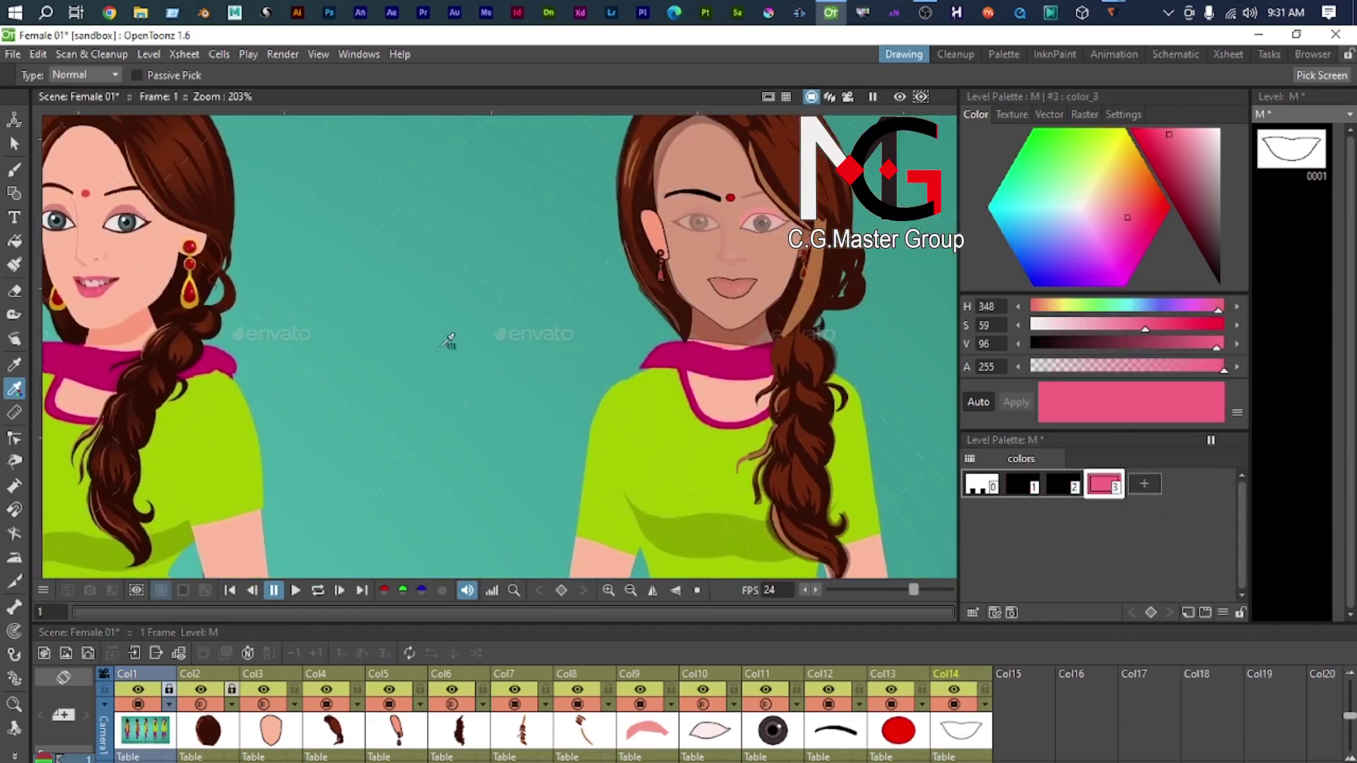
key(f)
scroll(605, 401, up, 4)
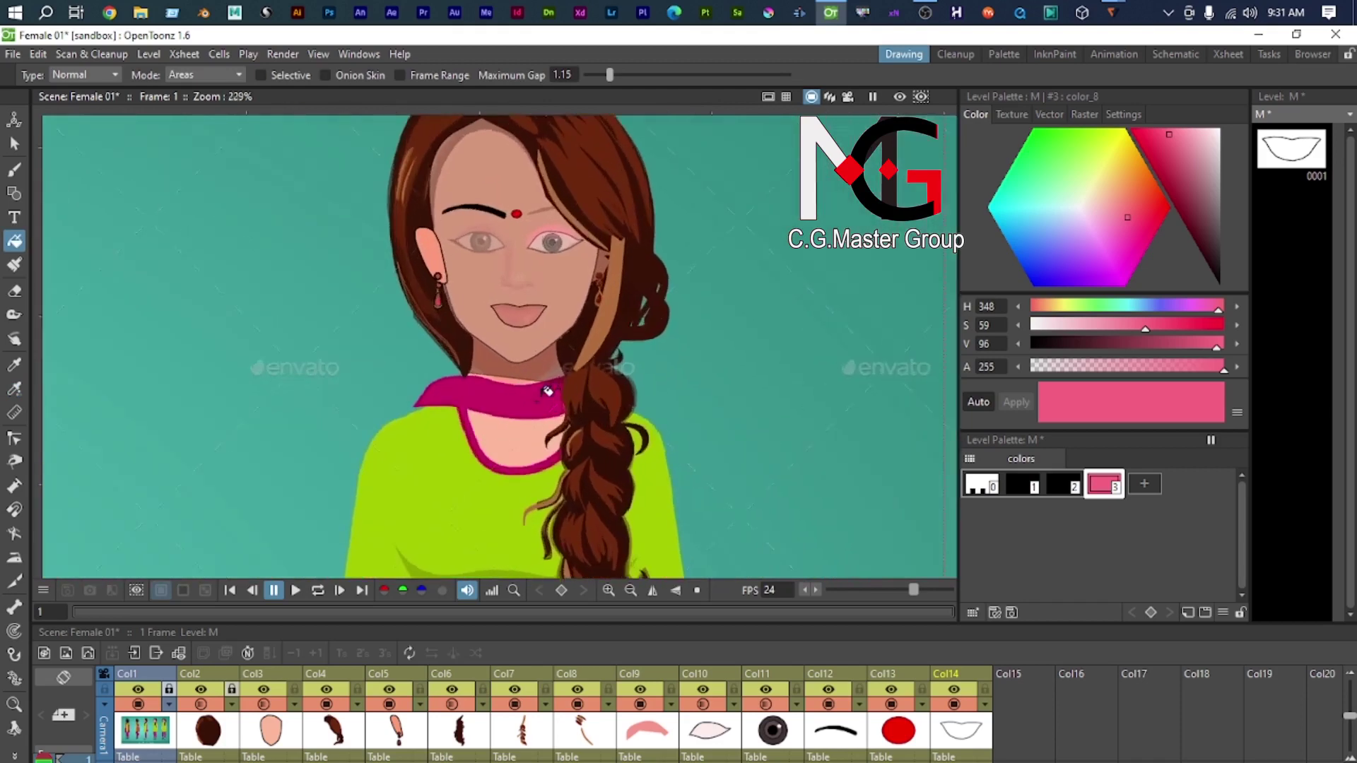
click(521, 266)
scroll(516, 230, up, 2)
drag(505, 240, 480, 359)
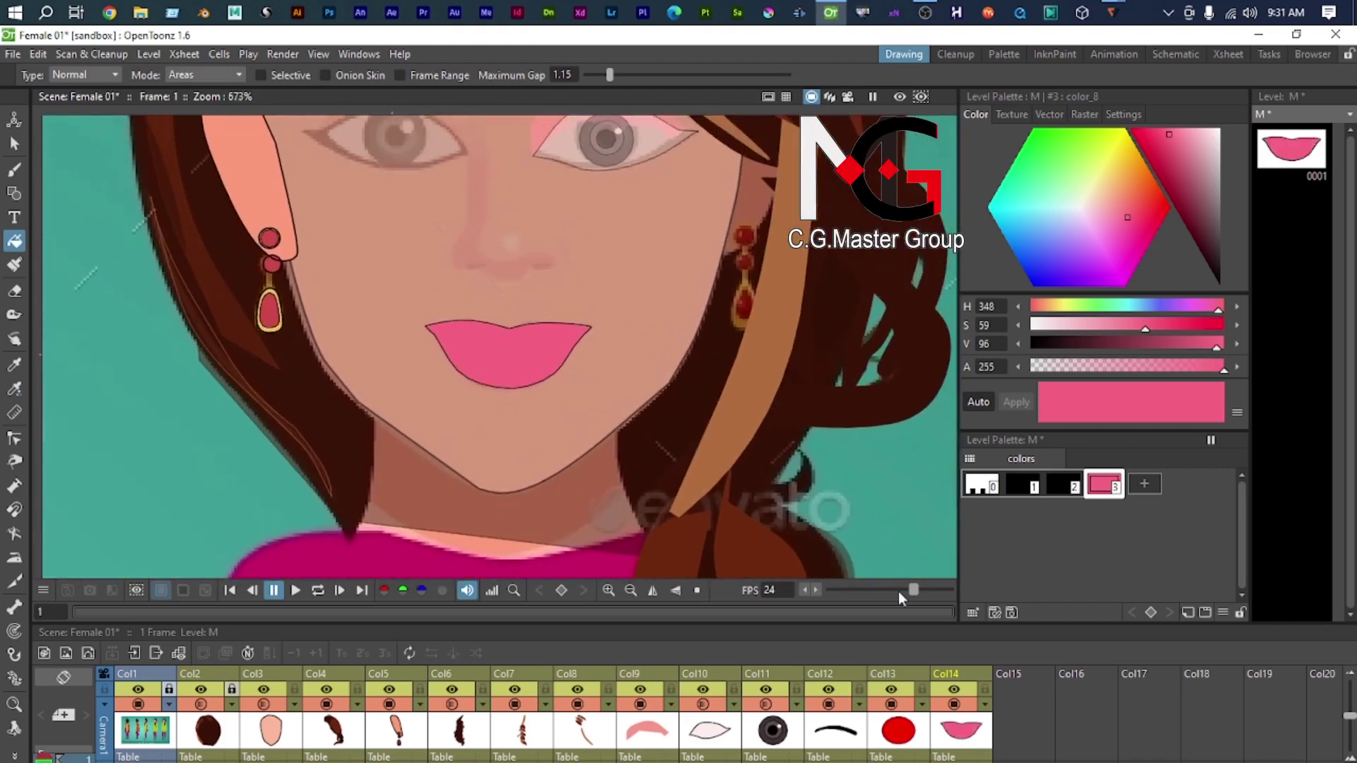
Step: Enlarge the Xsheet area and lower the opacity of the lips column, Col14, to 29%
click(965, 740)
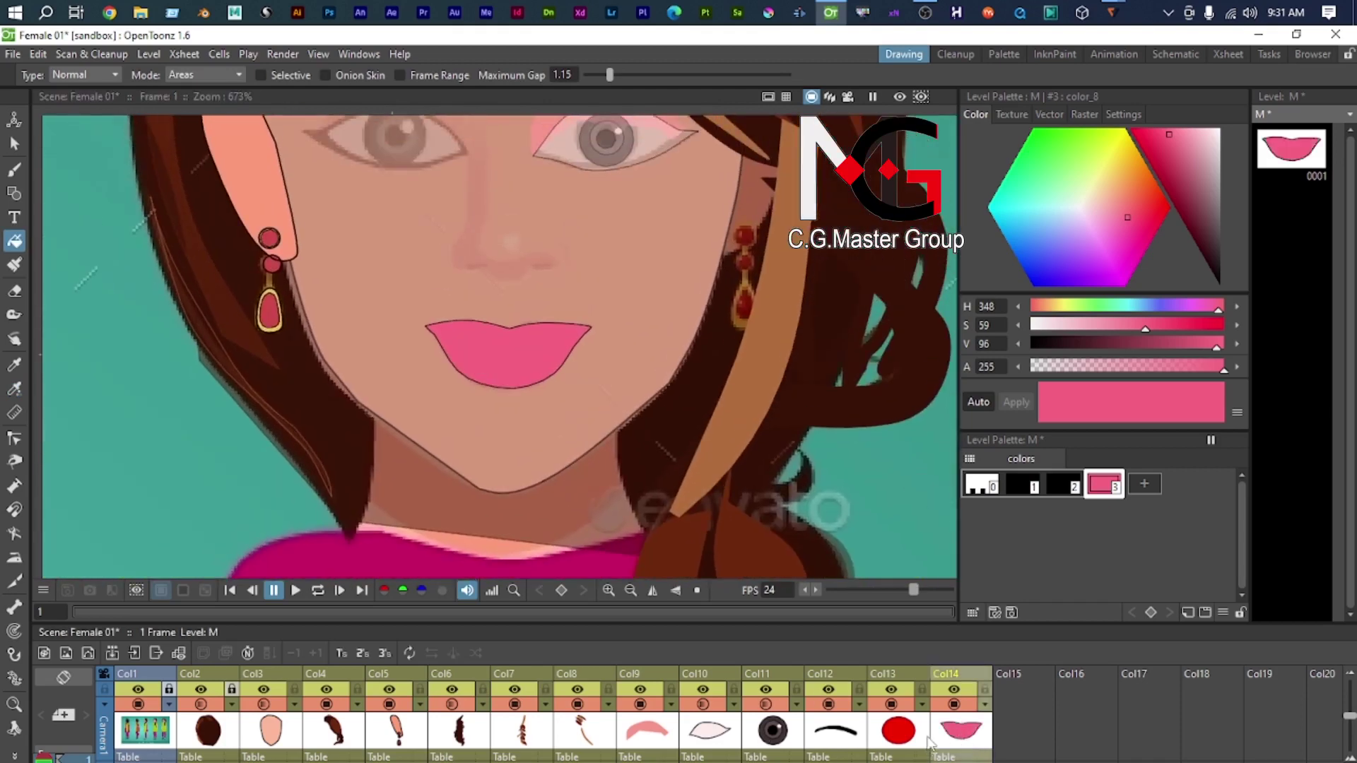
click(985, 705)
click(1033, 721)
click(1039, 721)
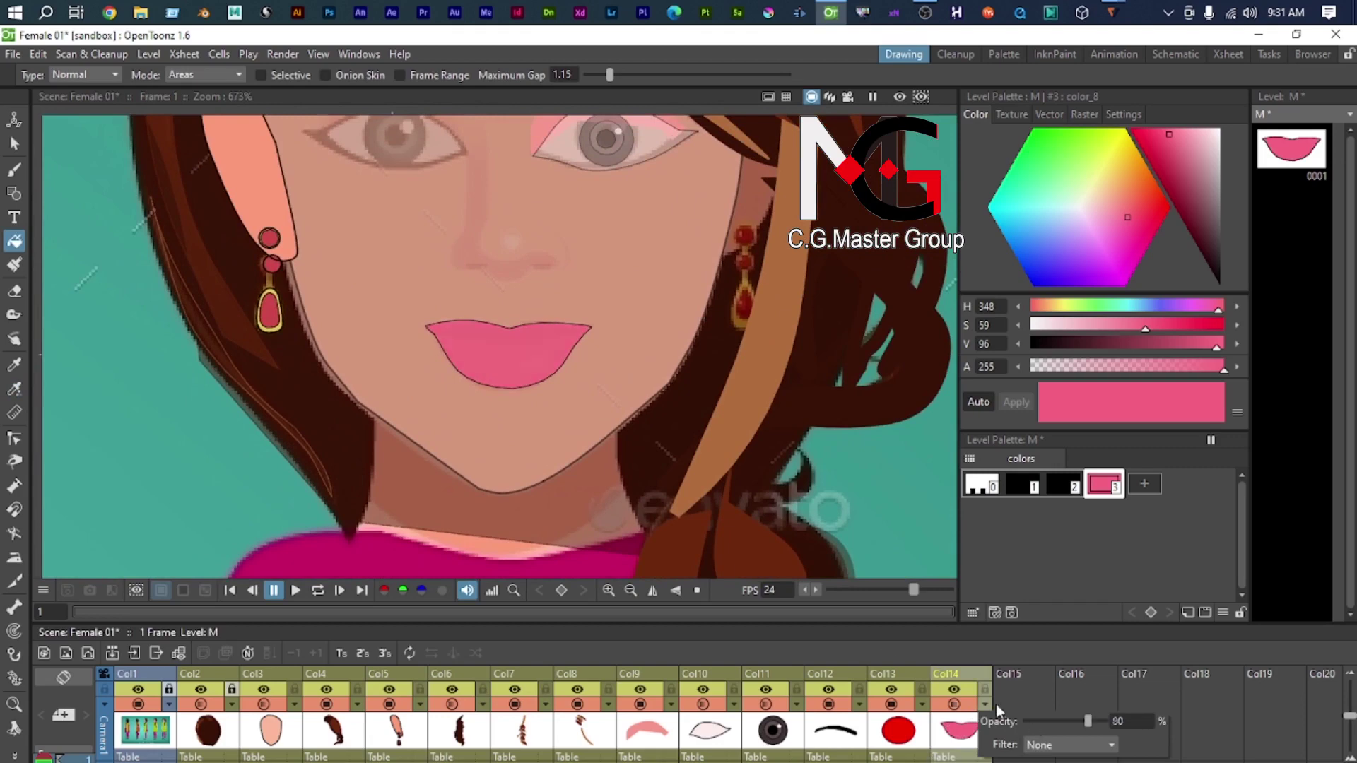
click(972, 624)
drag(935, 620, 925, 509)
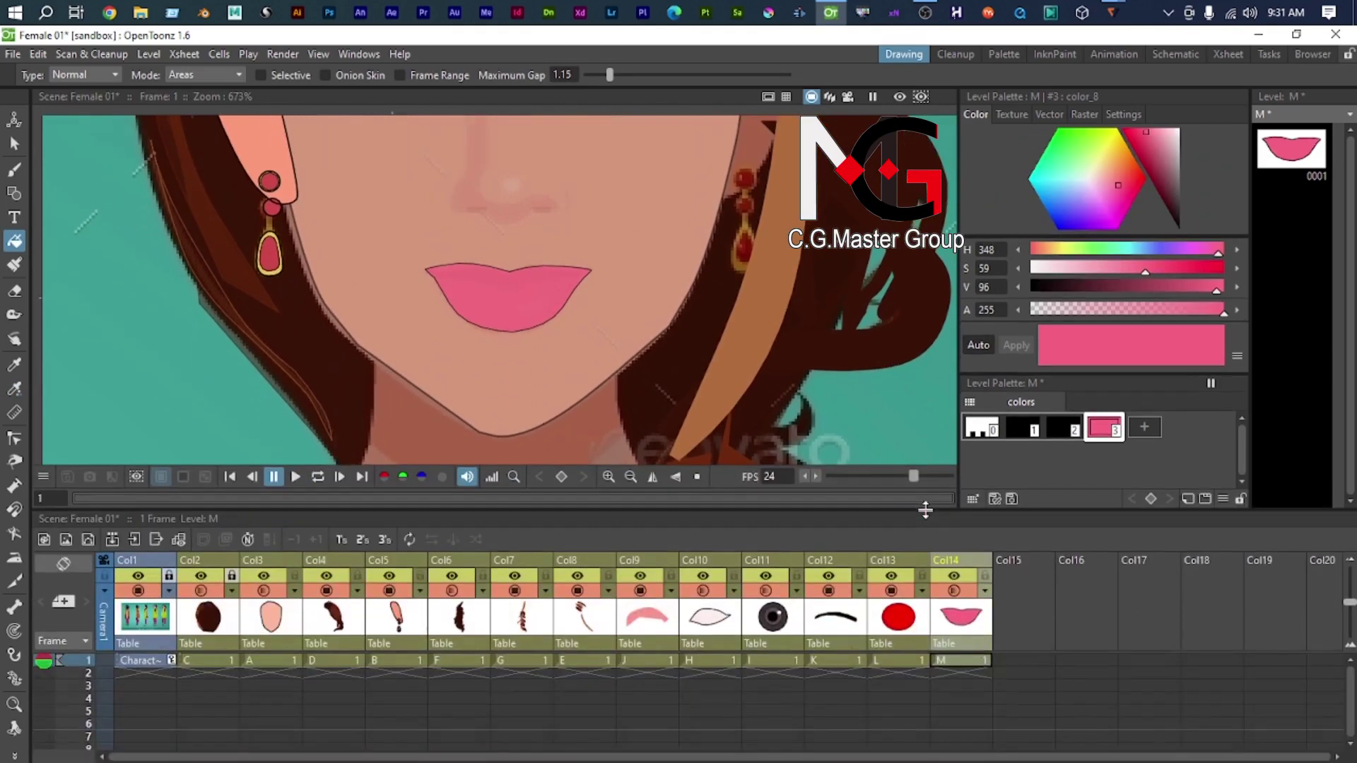
click(985, 591)
drag(1090, 607, 1046, 619)
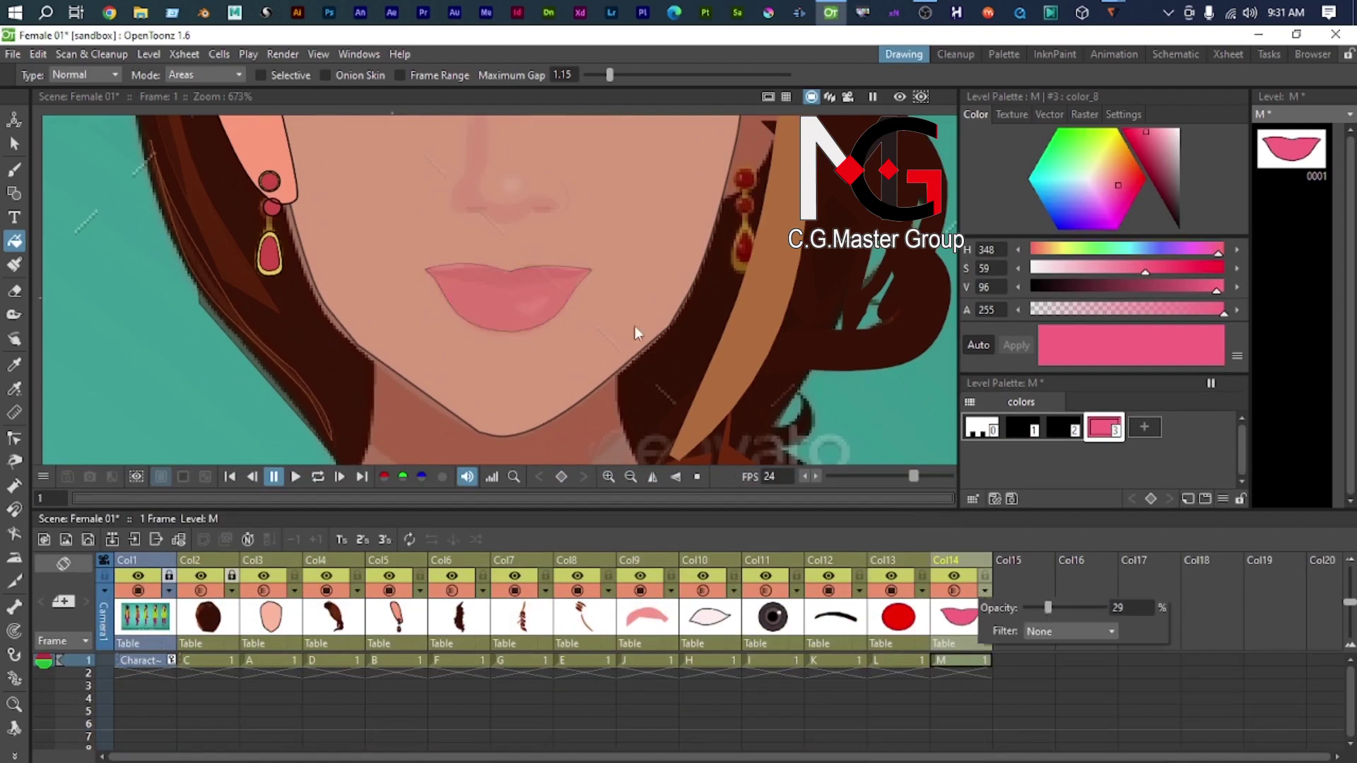
click(586, 352)
scroll(439, 346, down, 2)
scroll(439, 341, up, 4)
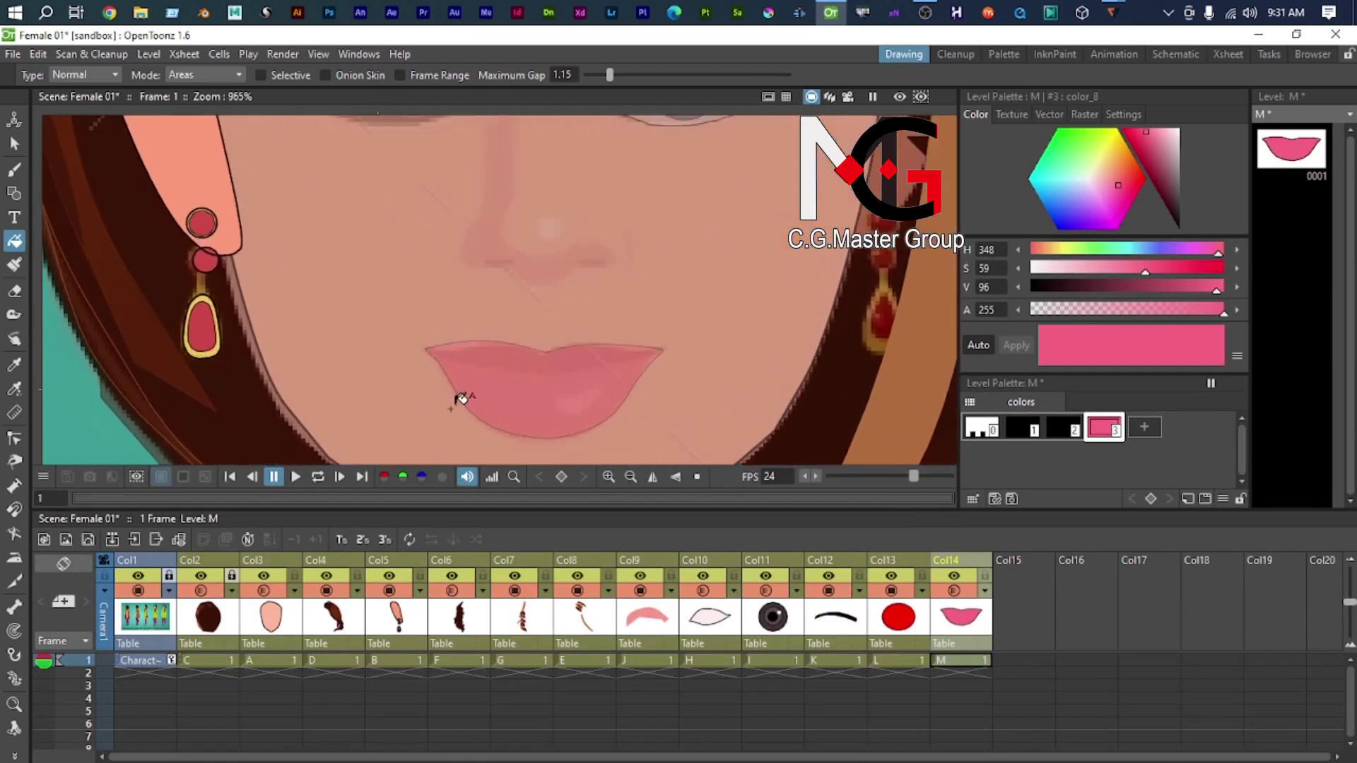
Step: Draw a closed polyline shape around the darker upper band of the lips on level M, inside the lip outline
key(g)
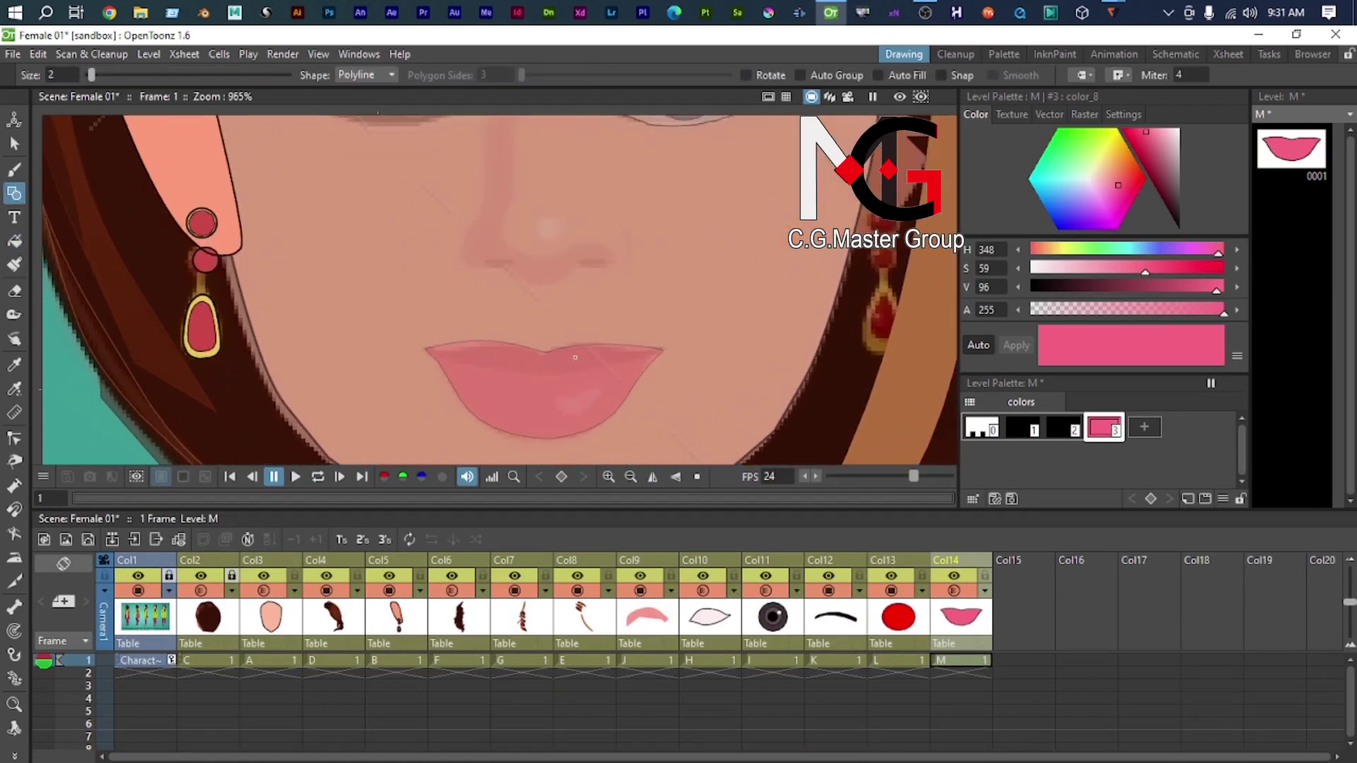
scroll(615, 361, up, 2)
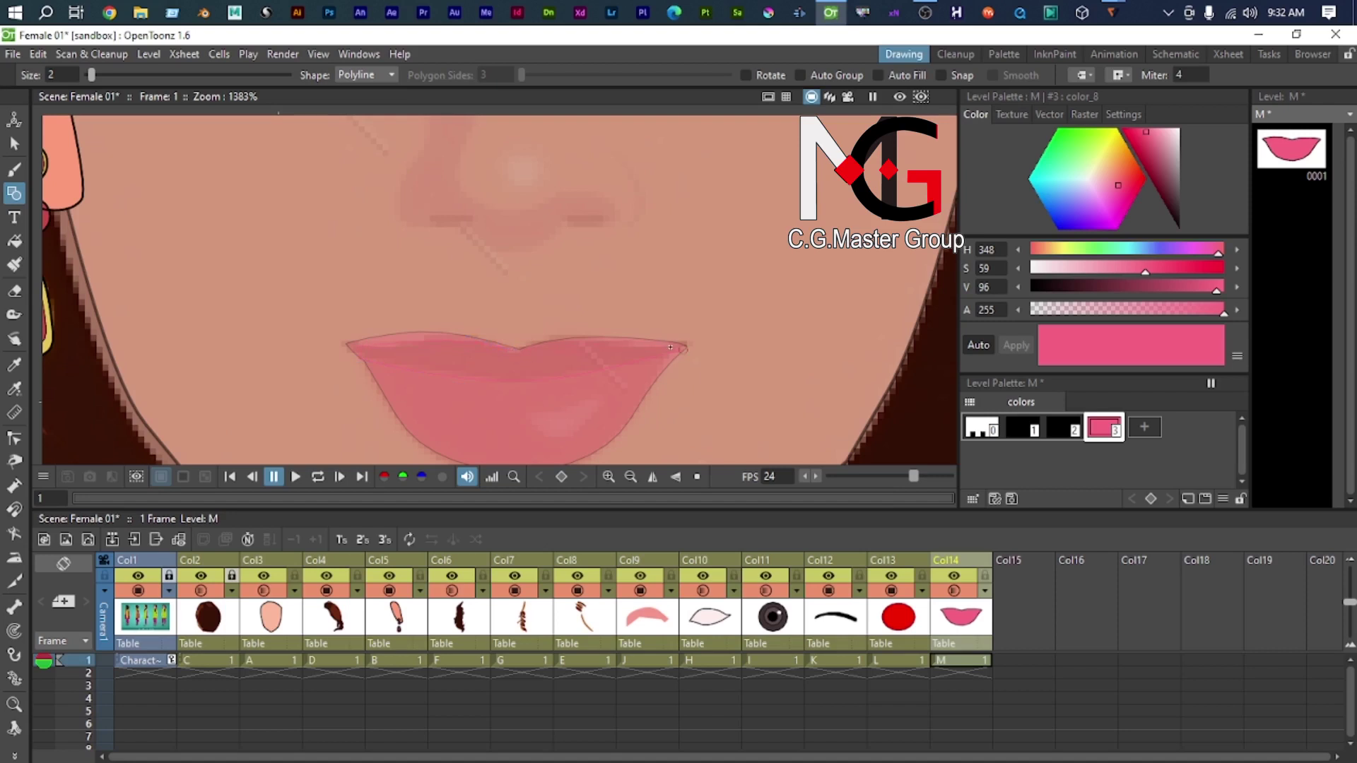
double_click(738, 360)
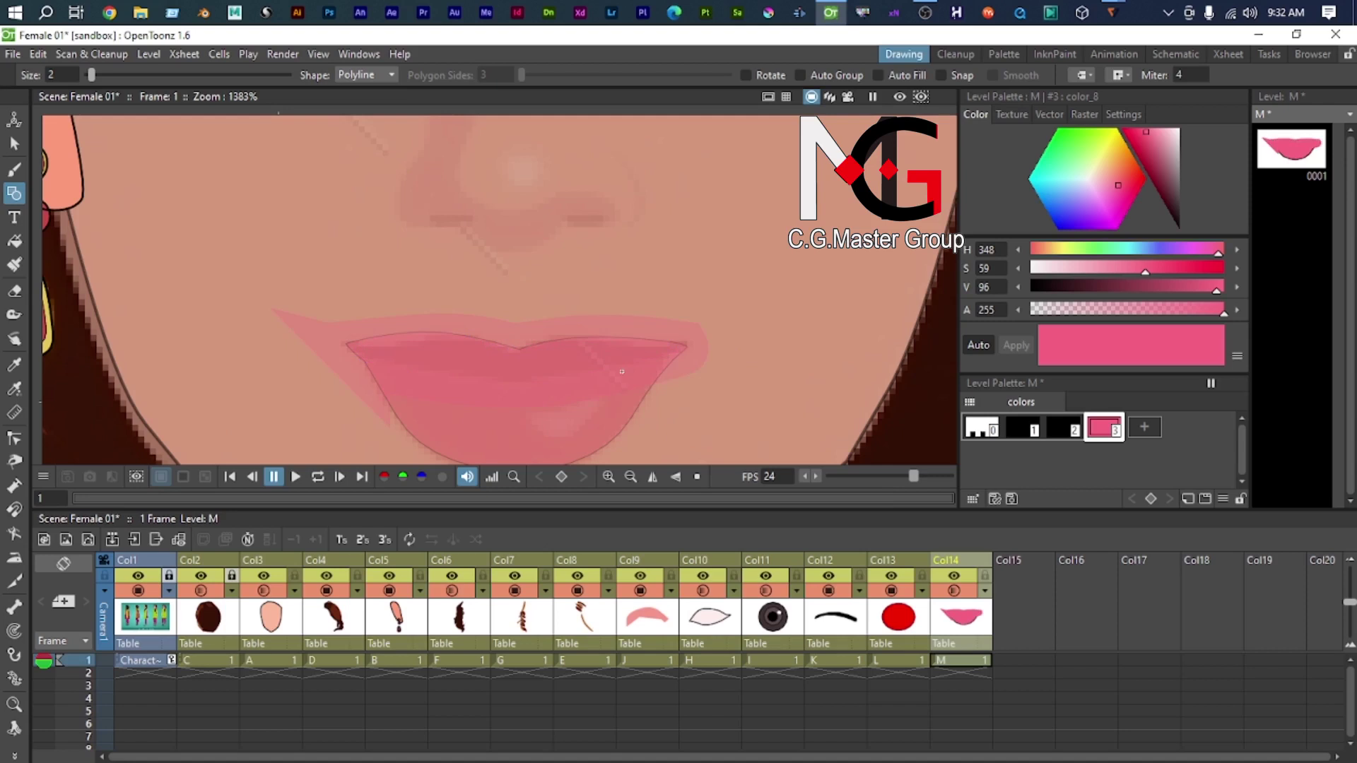
Step: Adjust the new inner lip shape's control points to remove the pointed spike at its left corner
key(s)
click(612, 397)
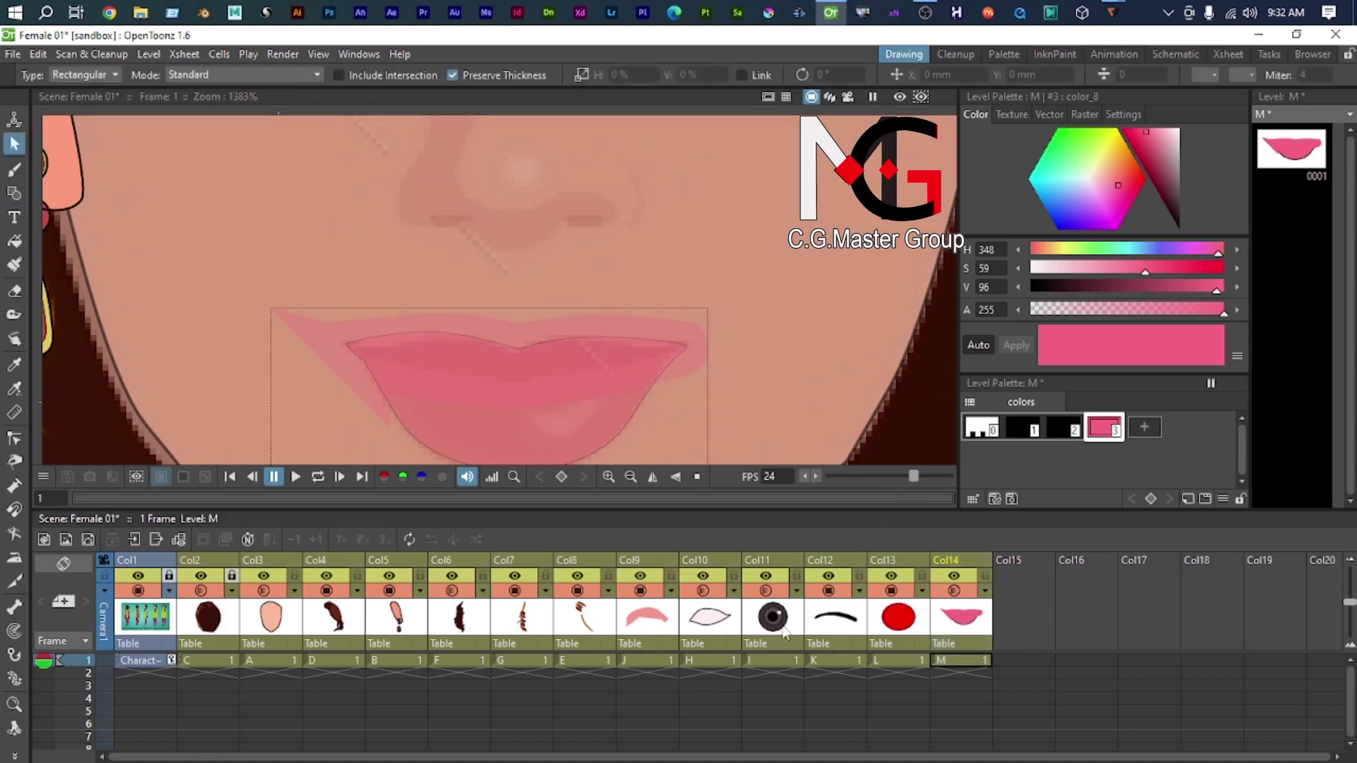
scroll(771, 334, down, 2)
scroll(724, 343, up, 2)
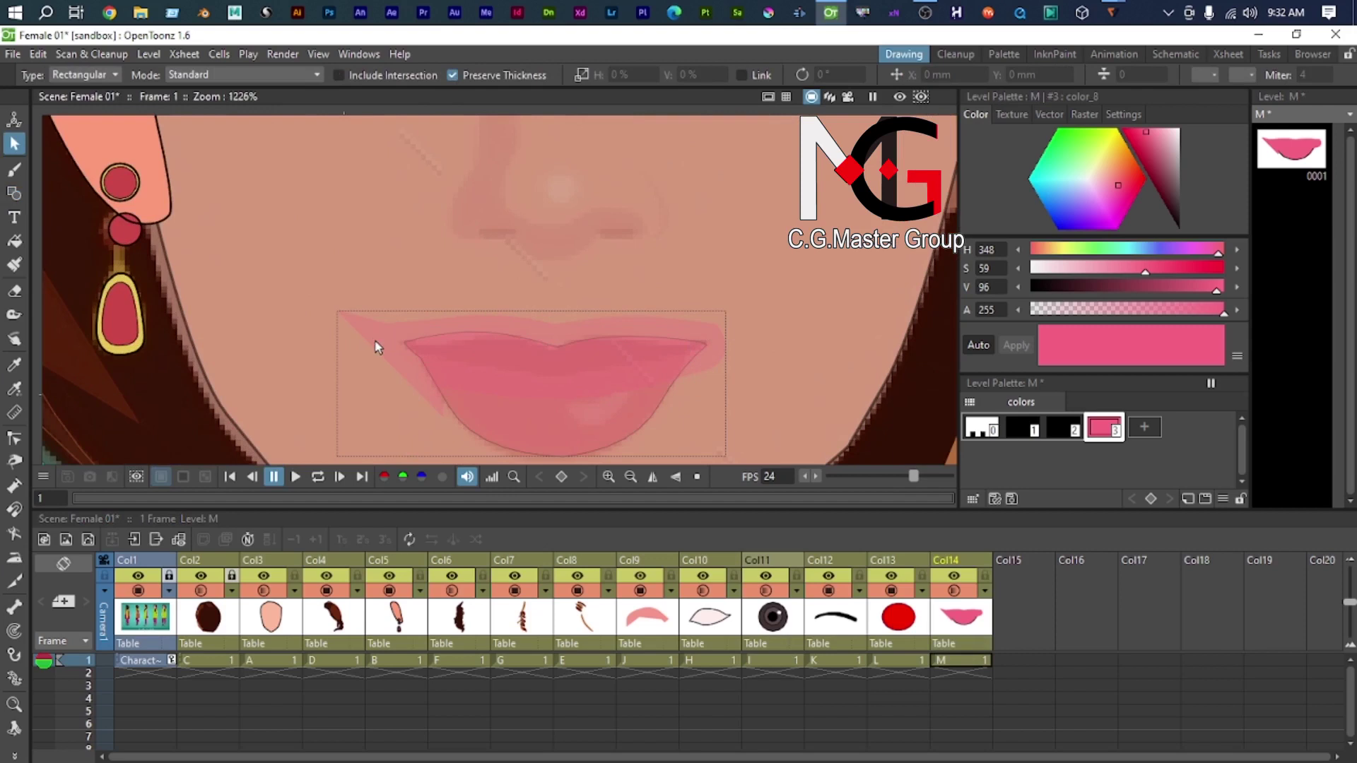
key(c)
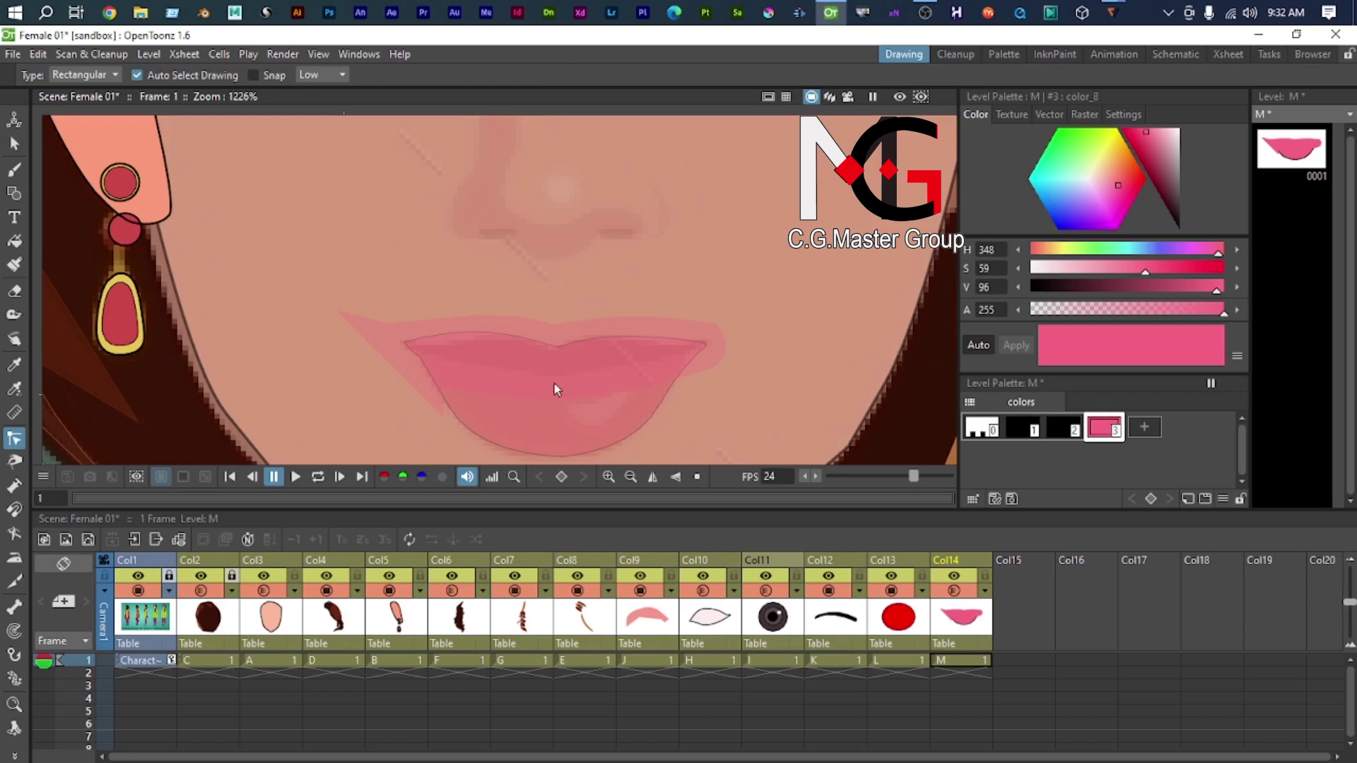
key(ctrl+z)
click(980, 641)
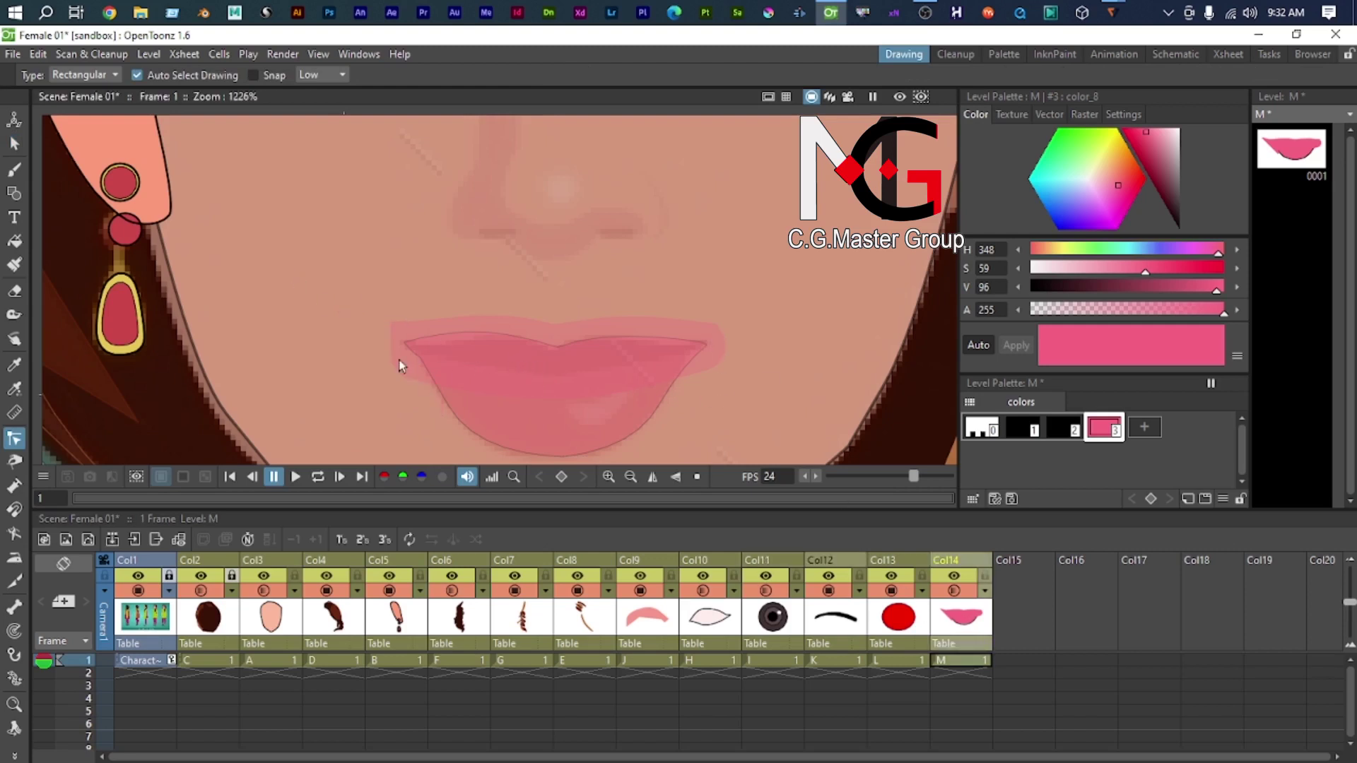
scroll(400, 365, up, 2)
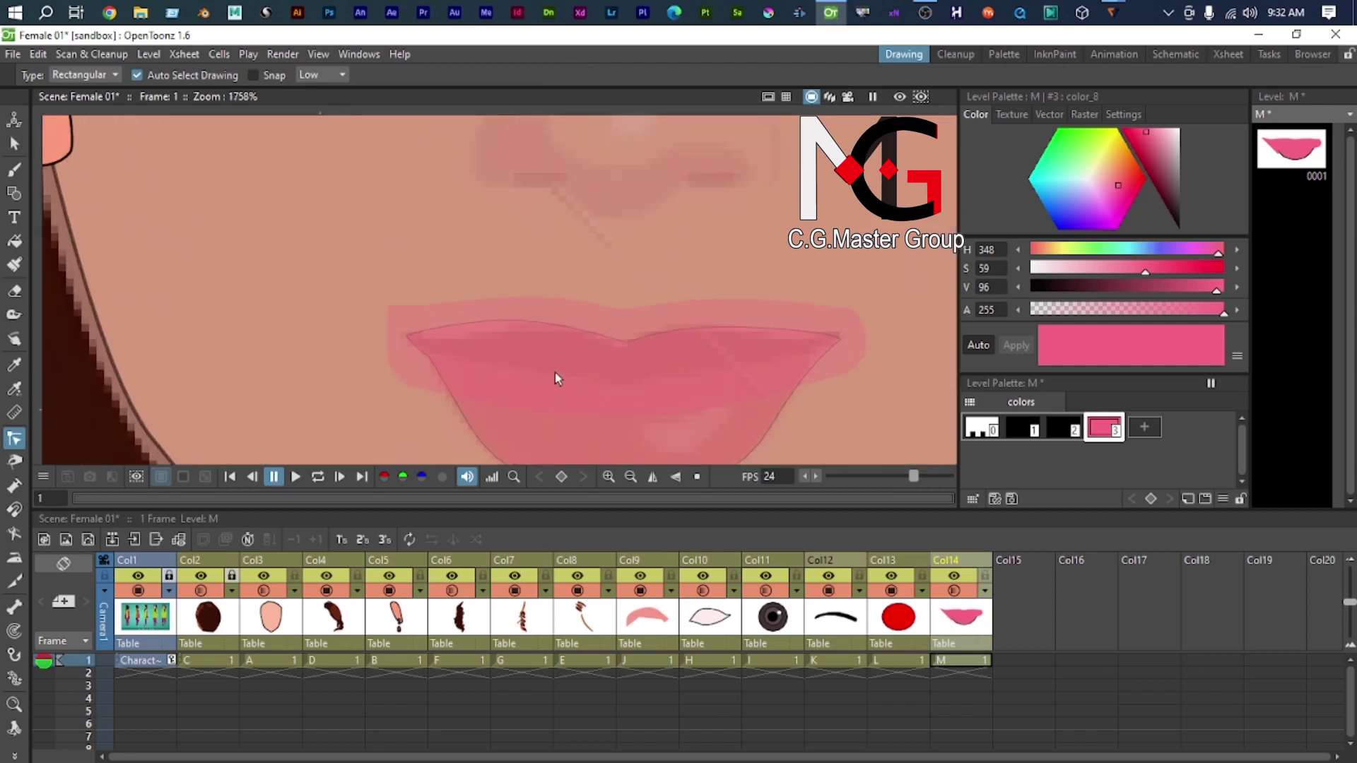
click(474, 429)
scroll(472, 418, down, 2)
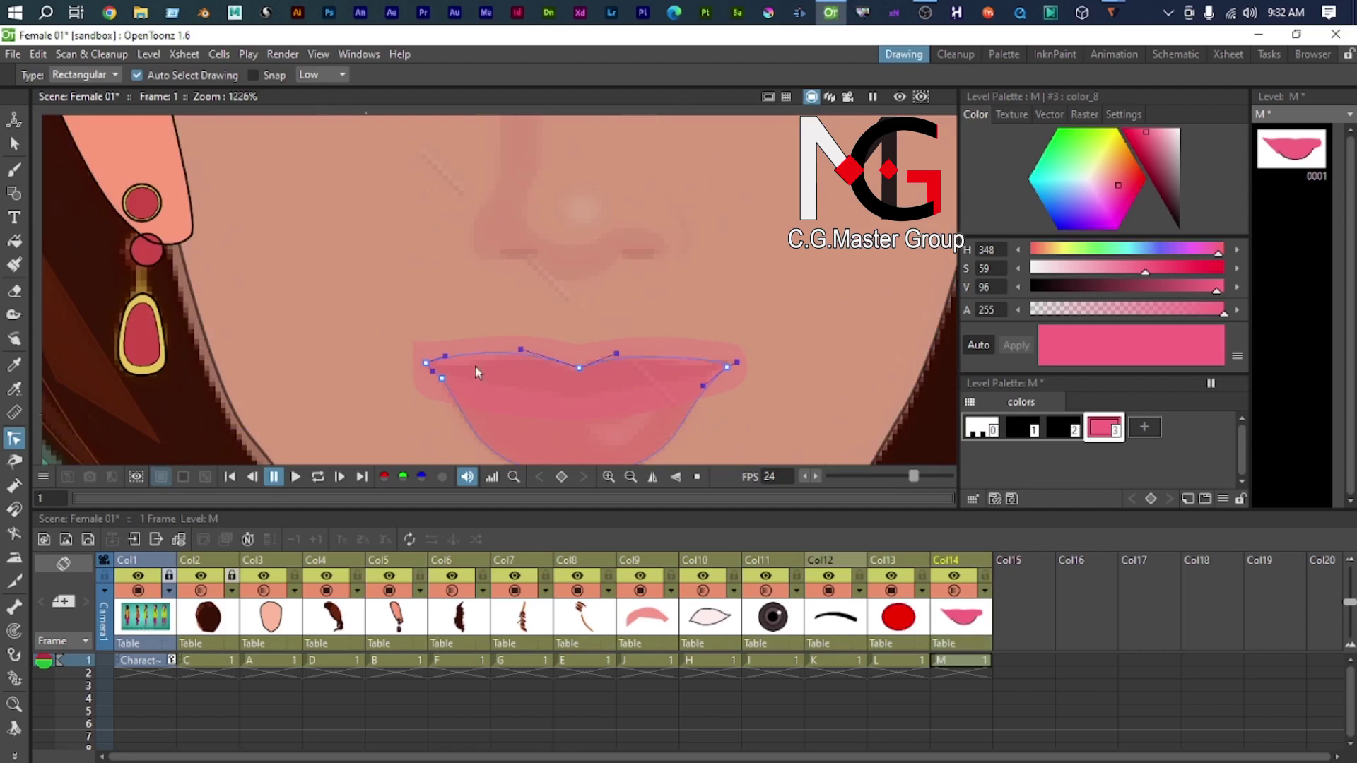
click(715, 384)
scroll(744, 361, up, 2)
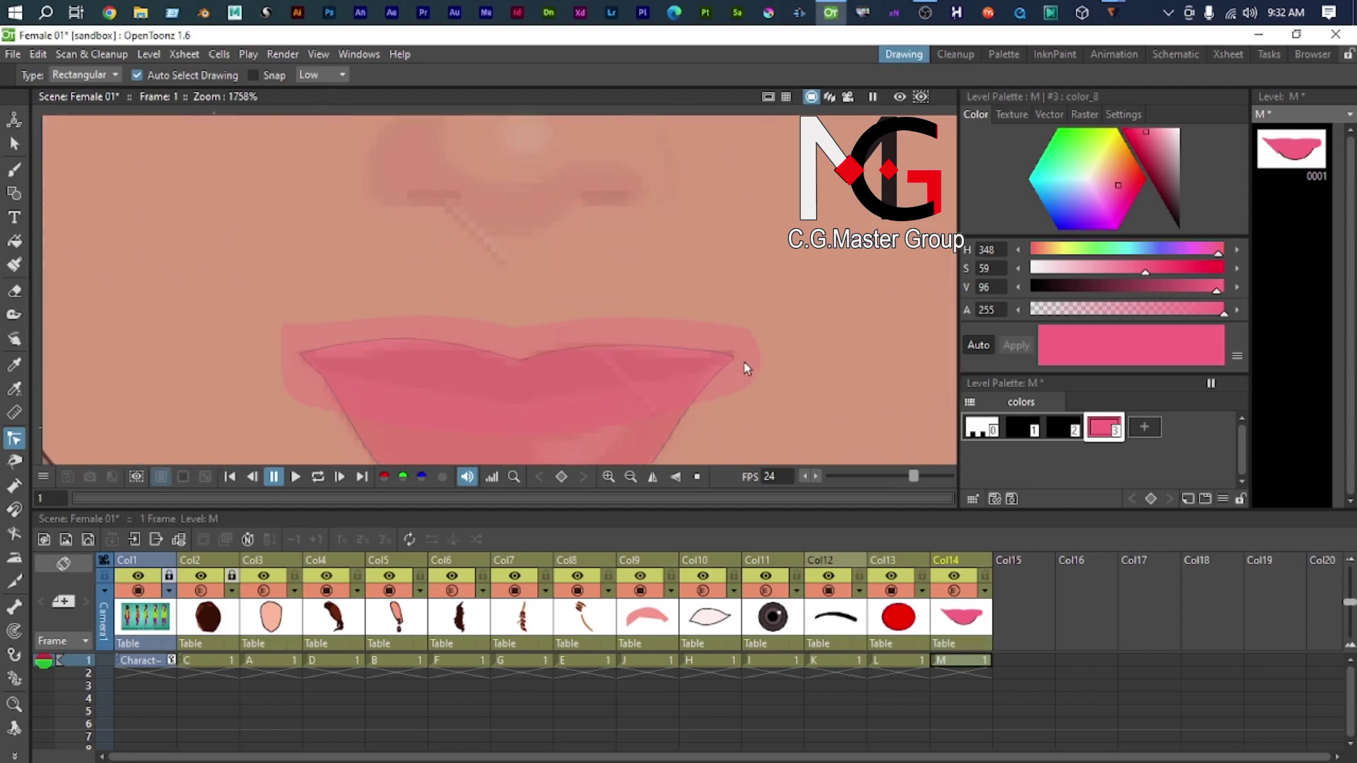
scroll(342, 415, up, 2)
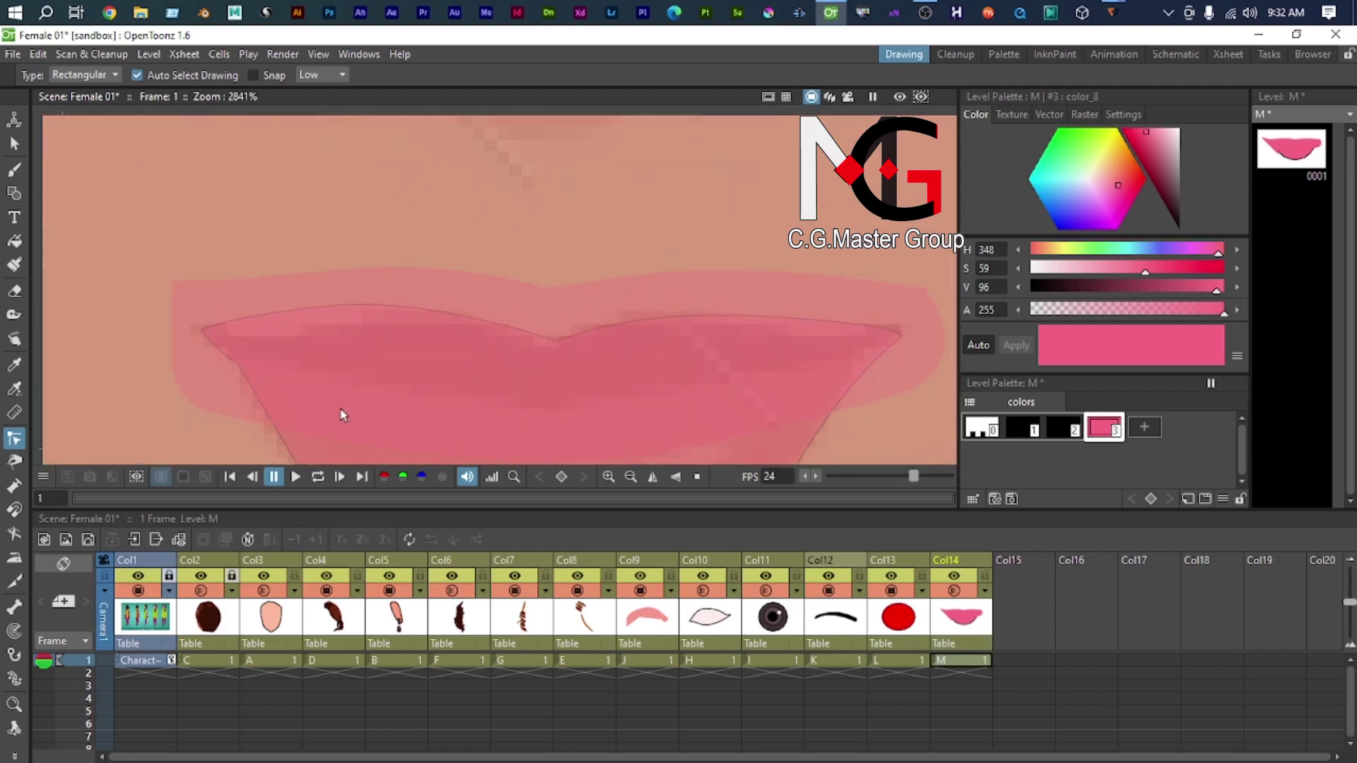
scroll(208, 339, down, 3)
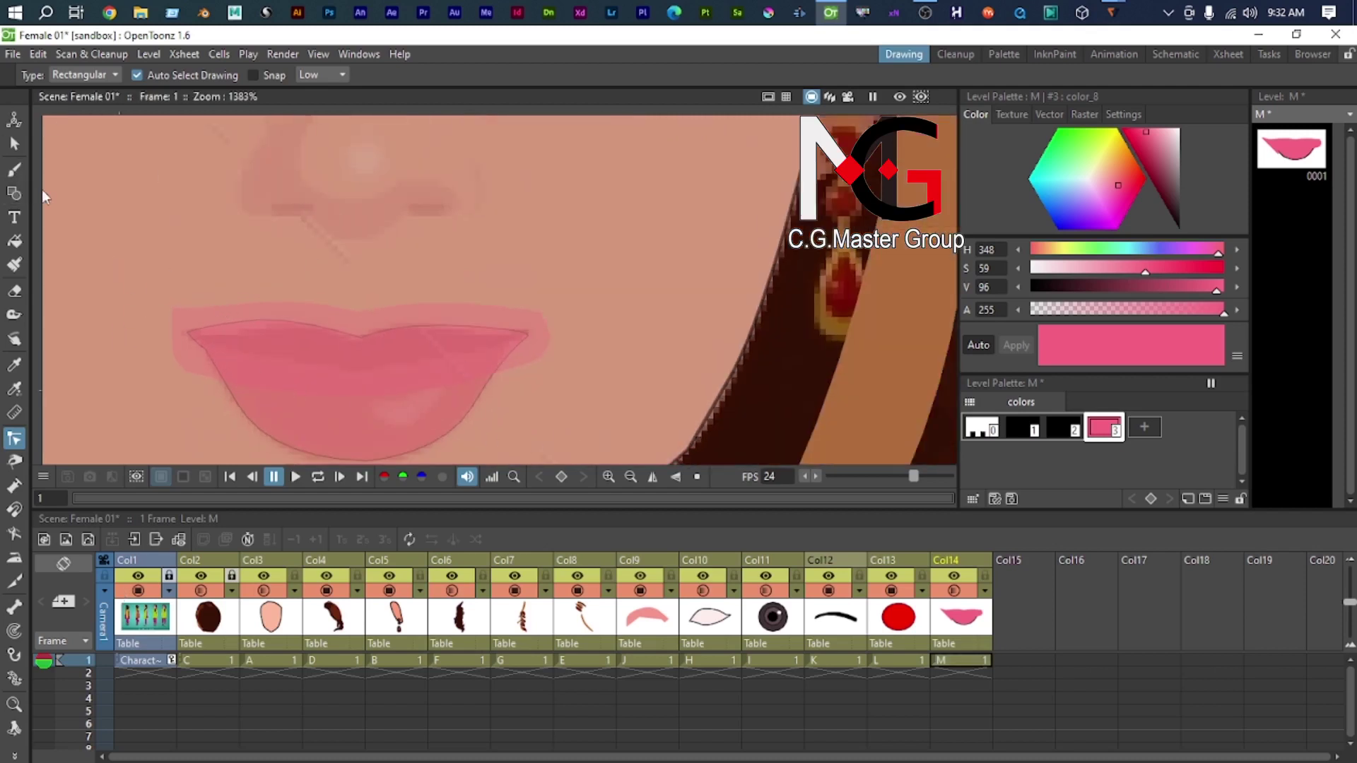
Step: Select the inner lip shape on level M and set its stroke thickness to 0.1
key(s)
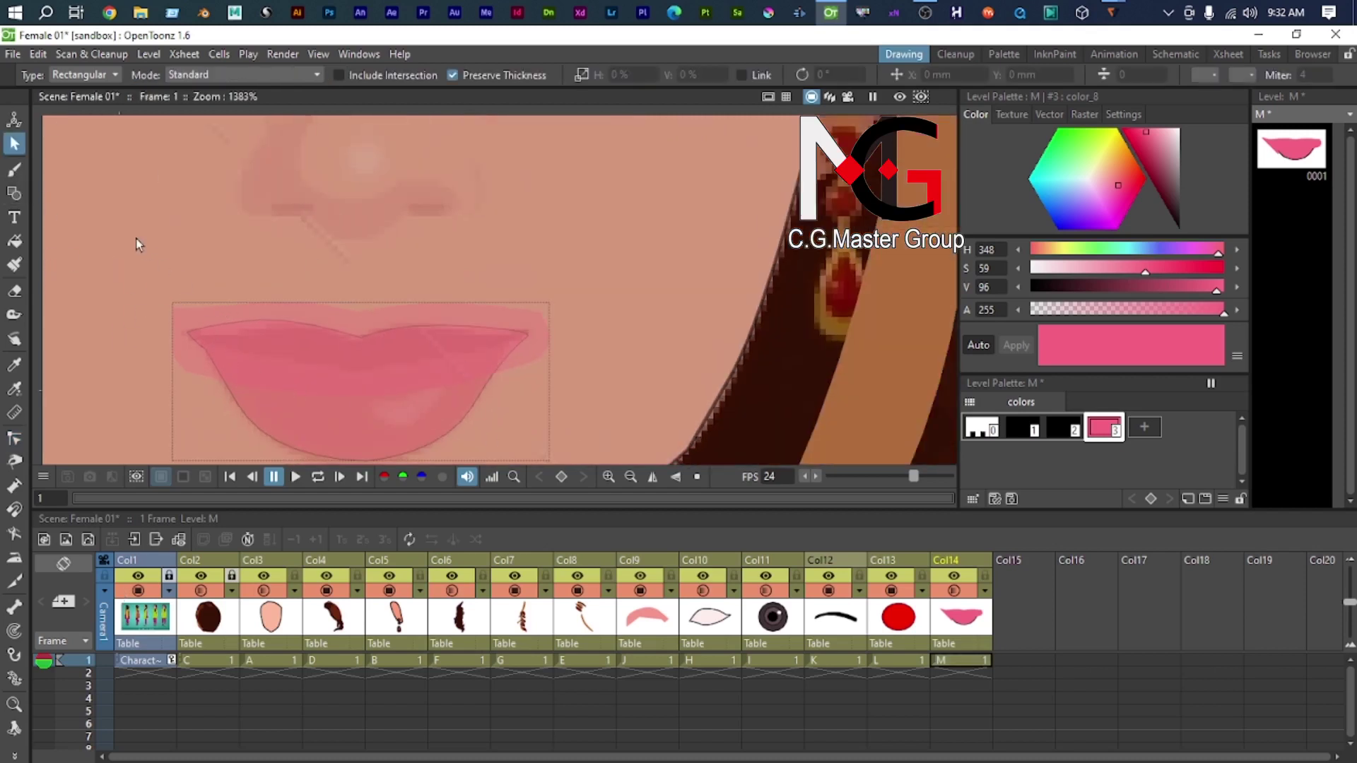
drag(607, 481, 612, 486)
scroll(559, 303, up, 2)
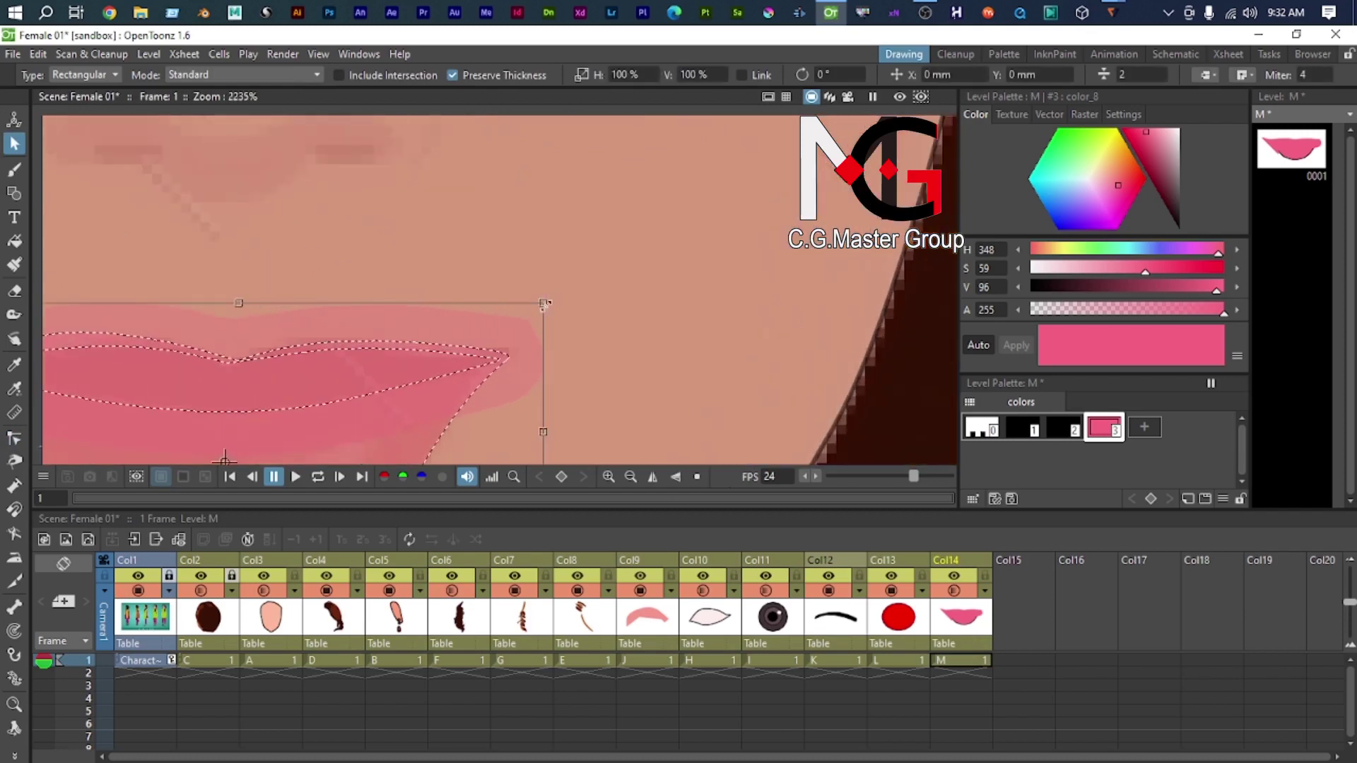
drag(565, 328, 701, 249)
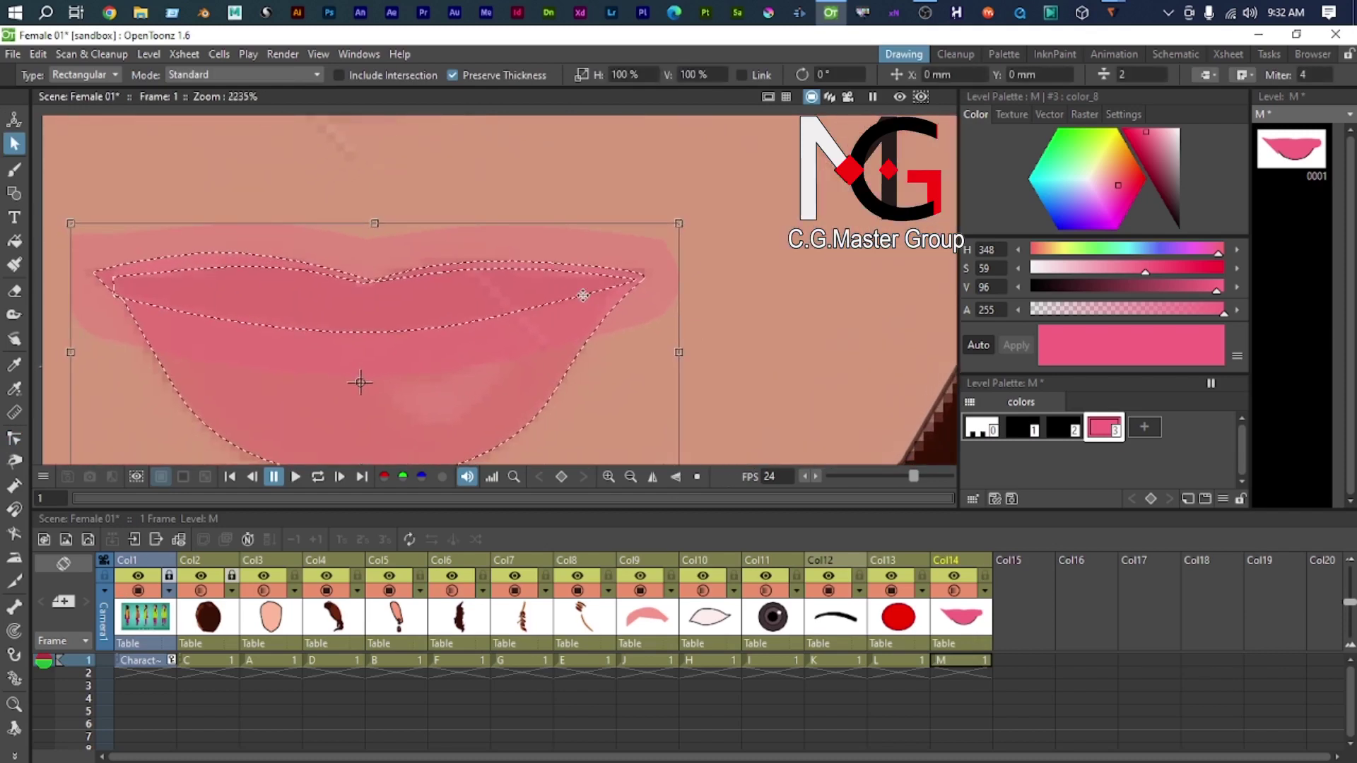
click(501, 312)
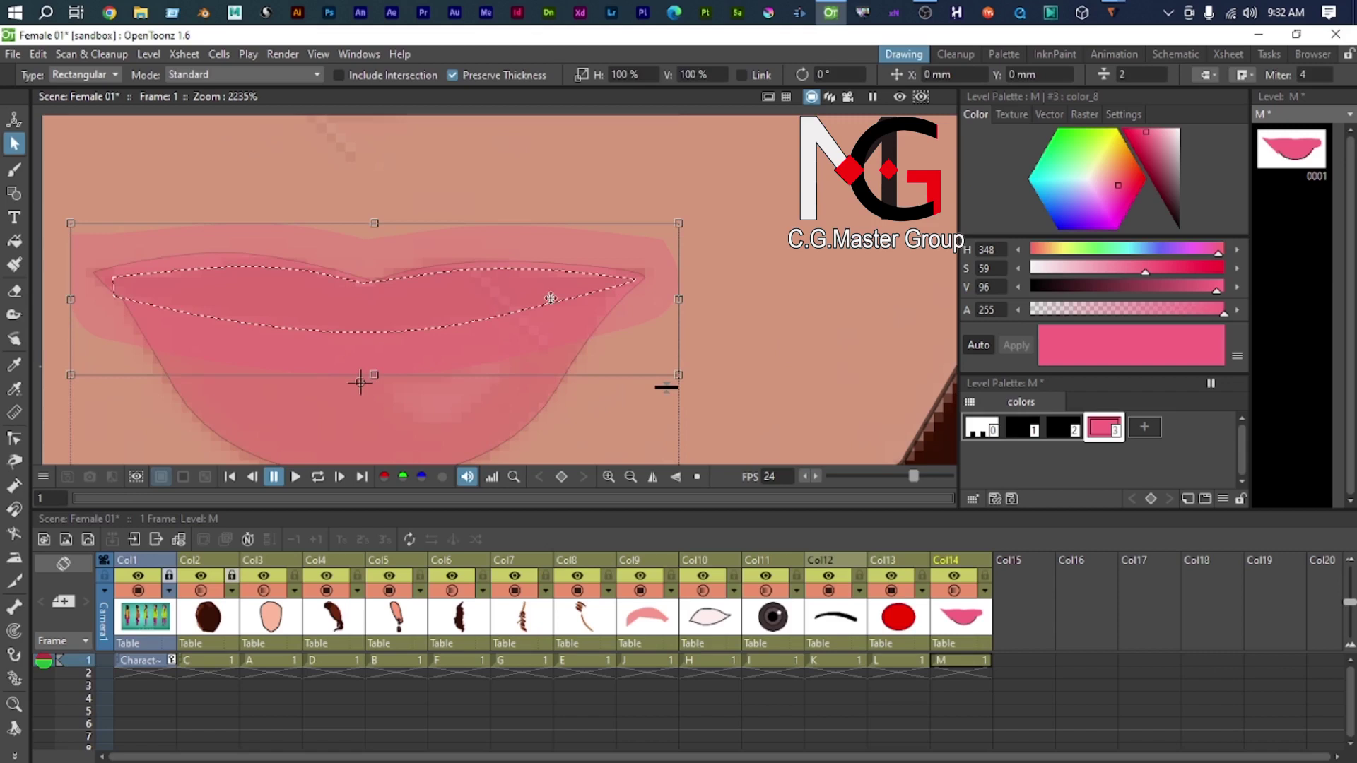
click(1132, 74)
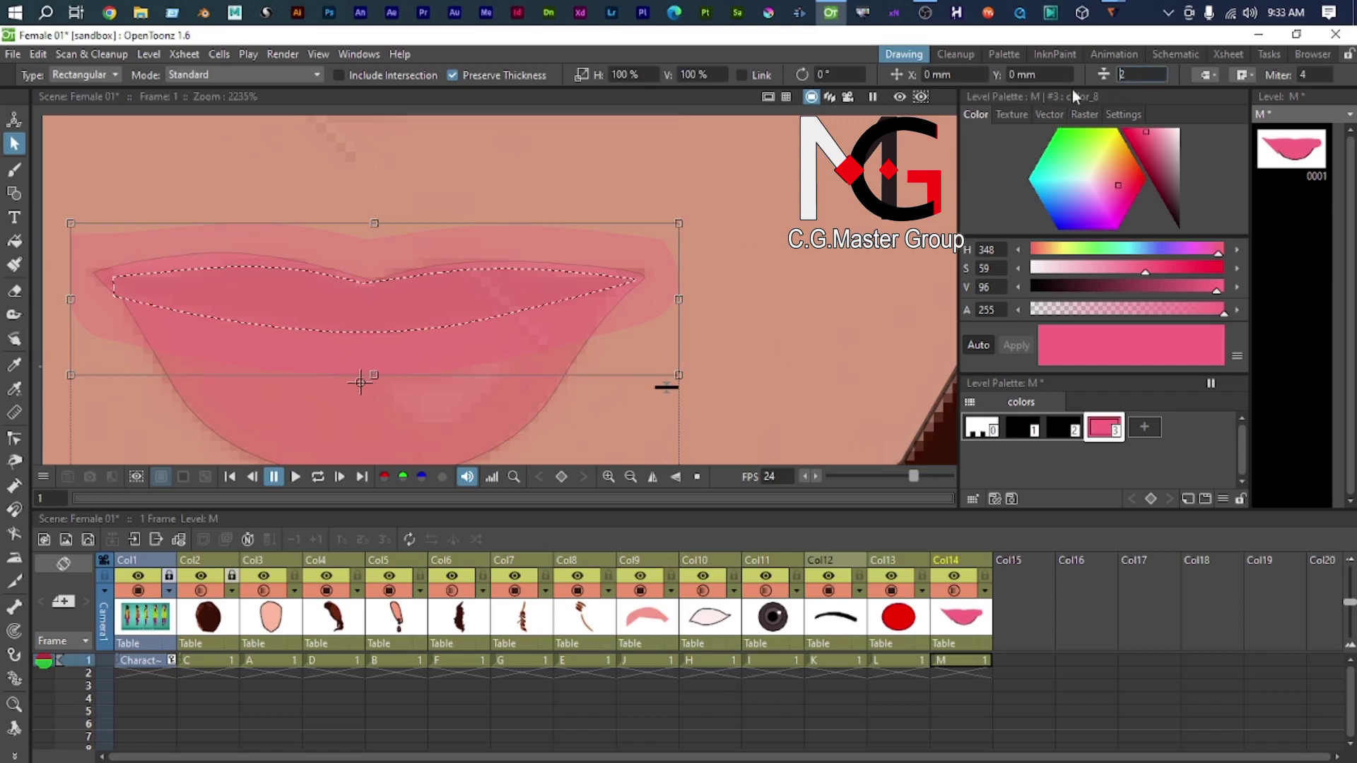
text(0.1)
key(Return)
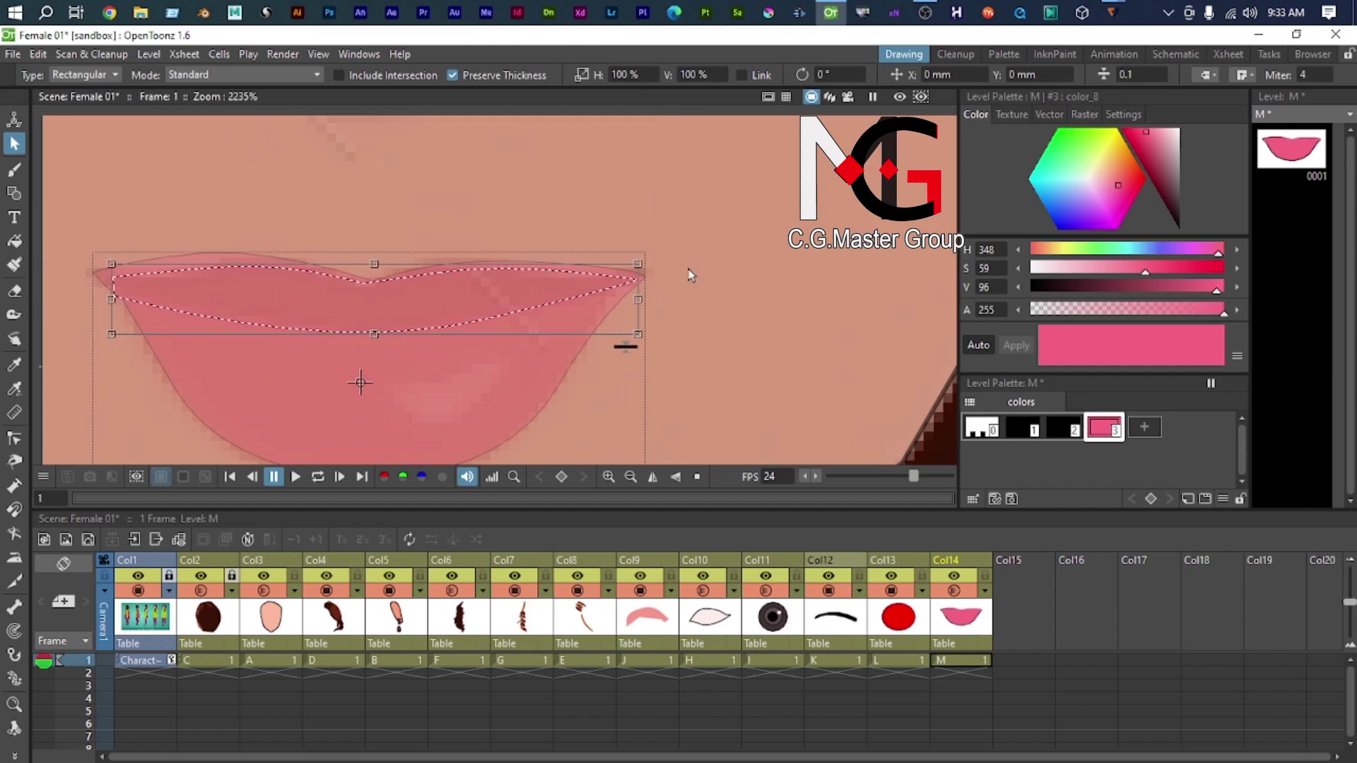
scroll(689, 268, down, 1)
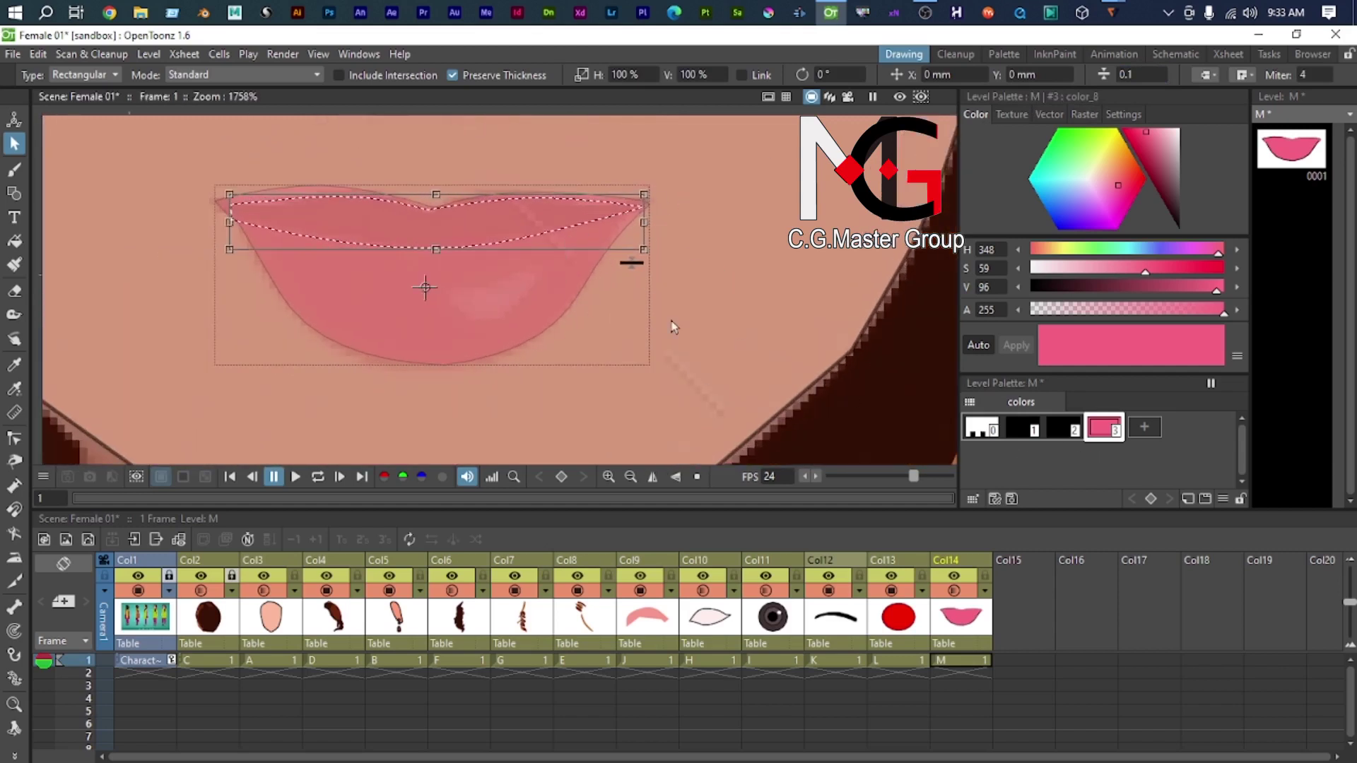
Step: Add a style to the reference image's palette and color it with red sampled from the side-view character's lips
click(162, 629)
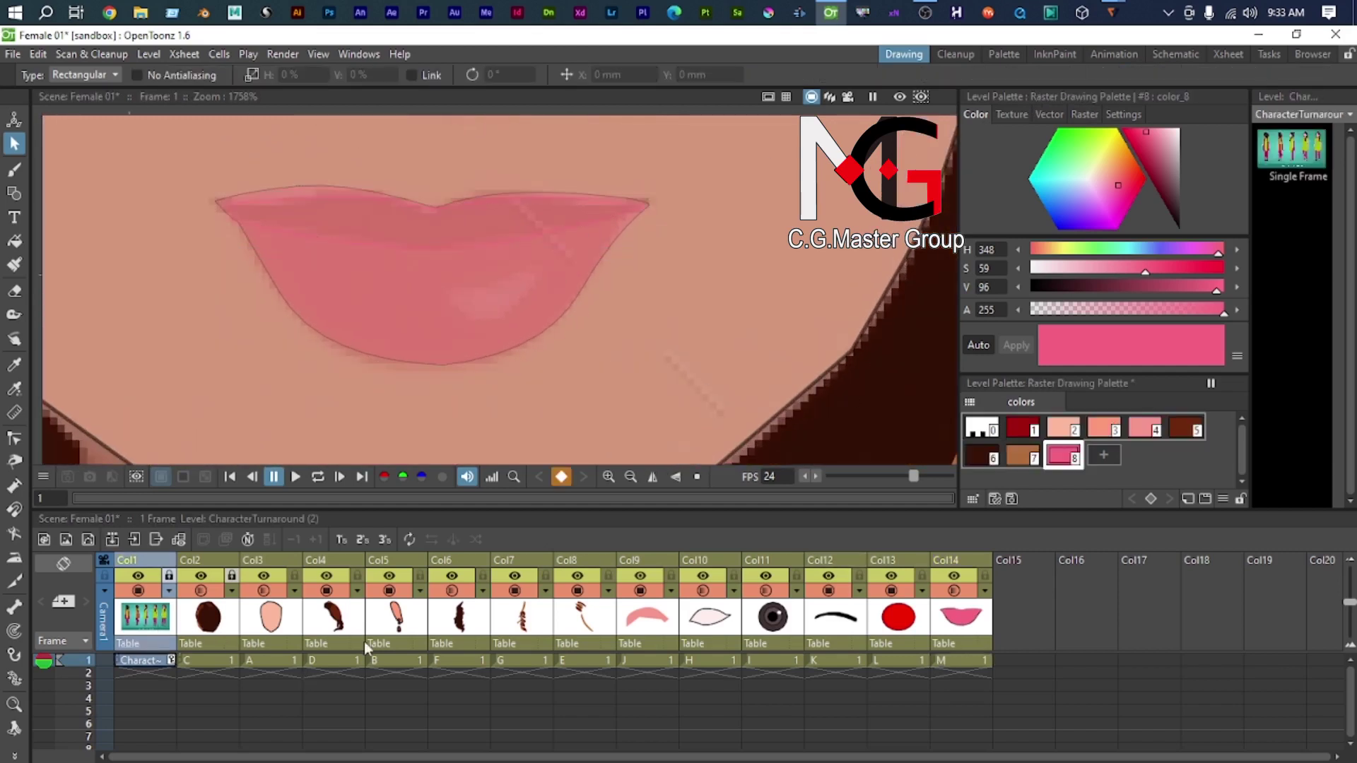
click(1104, 456)
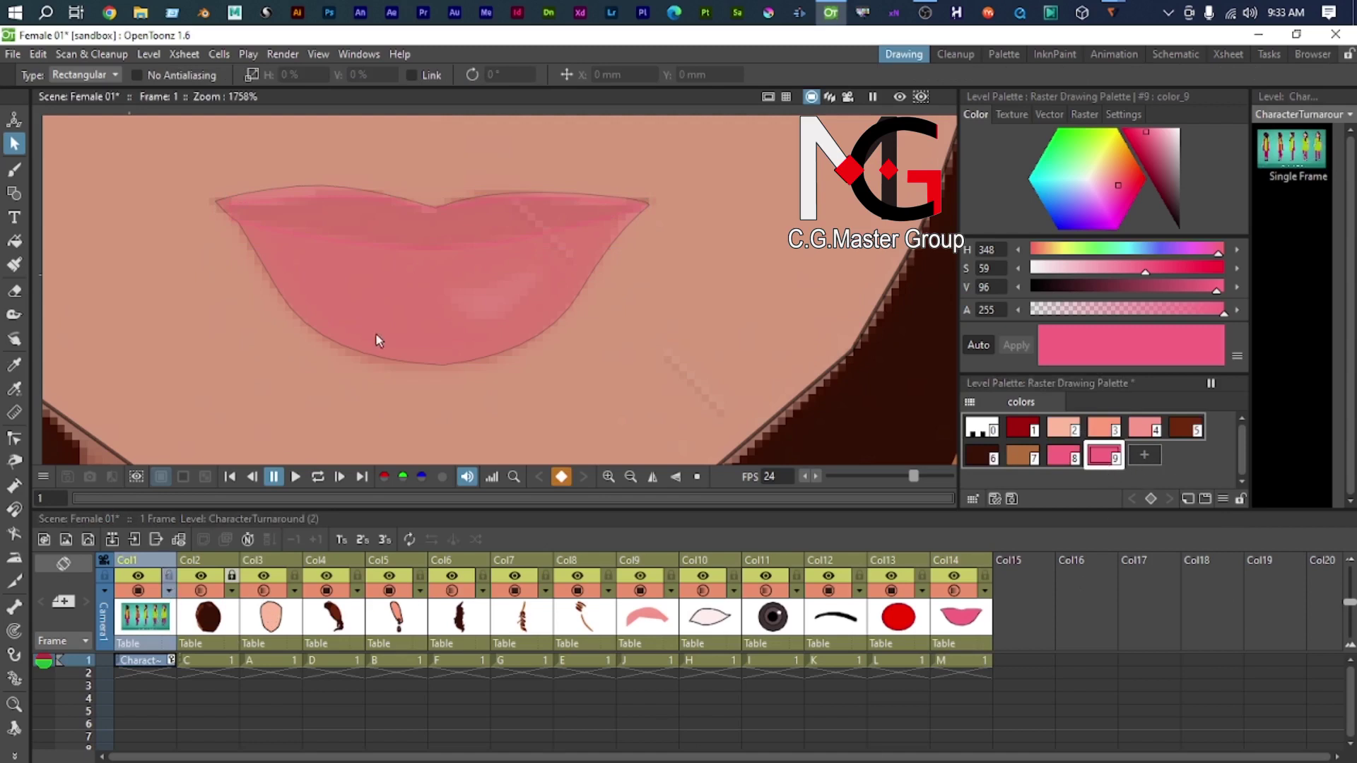
scroll(314, 297, down, 5)
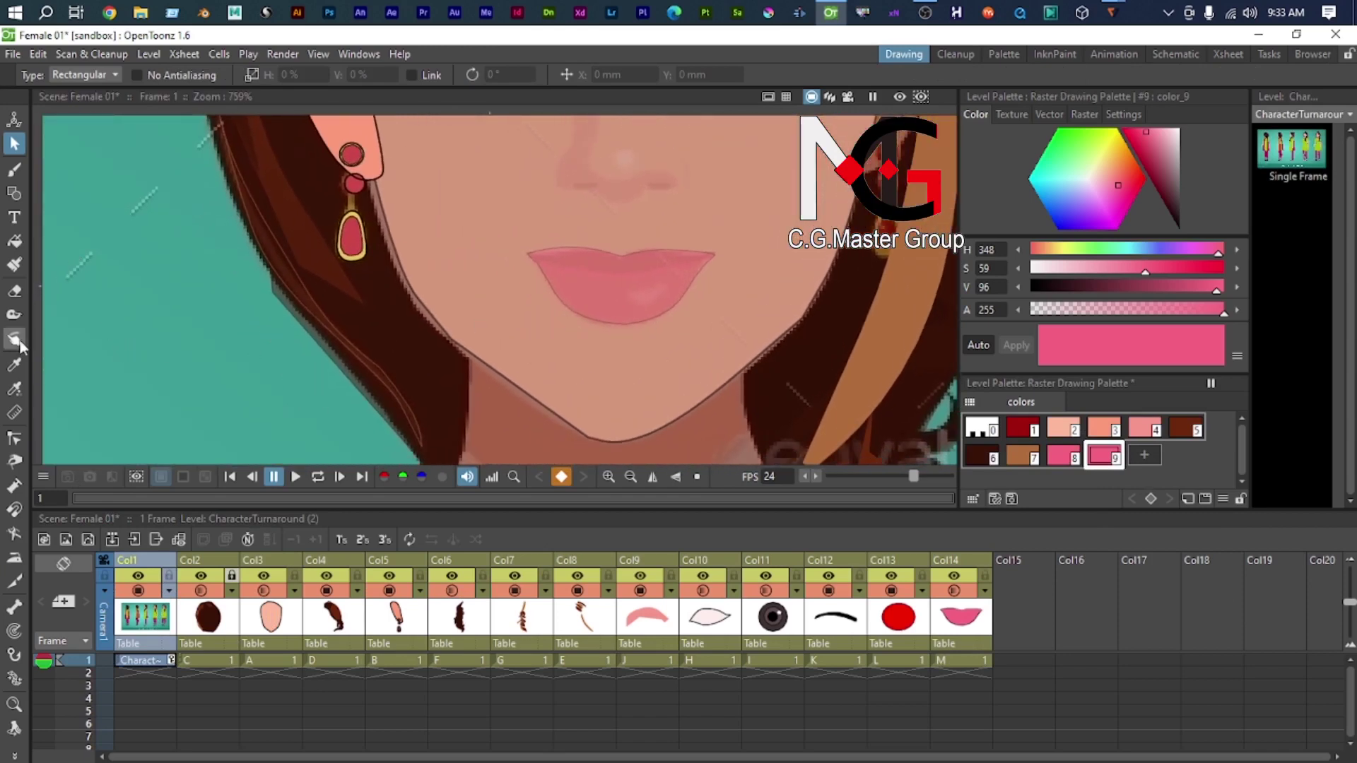
click(24, 390)
scroll(325, 304, down, 5)
drag(325, 304, 876, 300)
scroll(756, 302, down, 2)
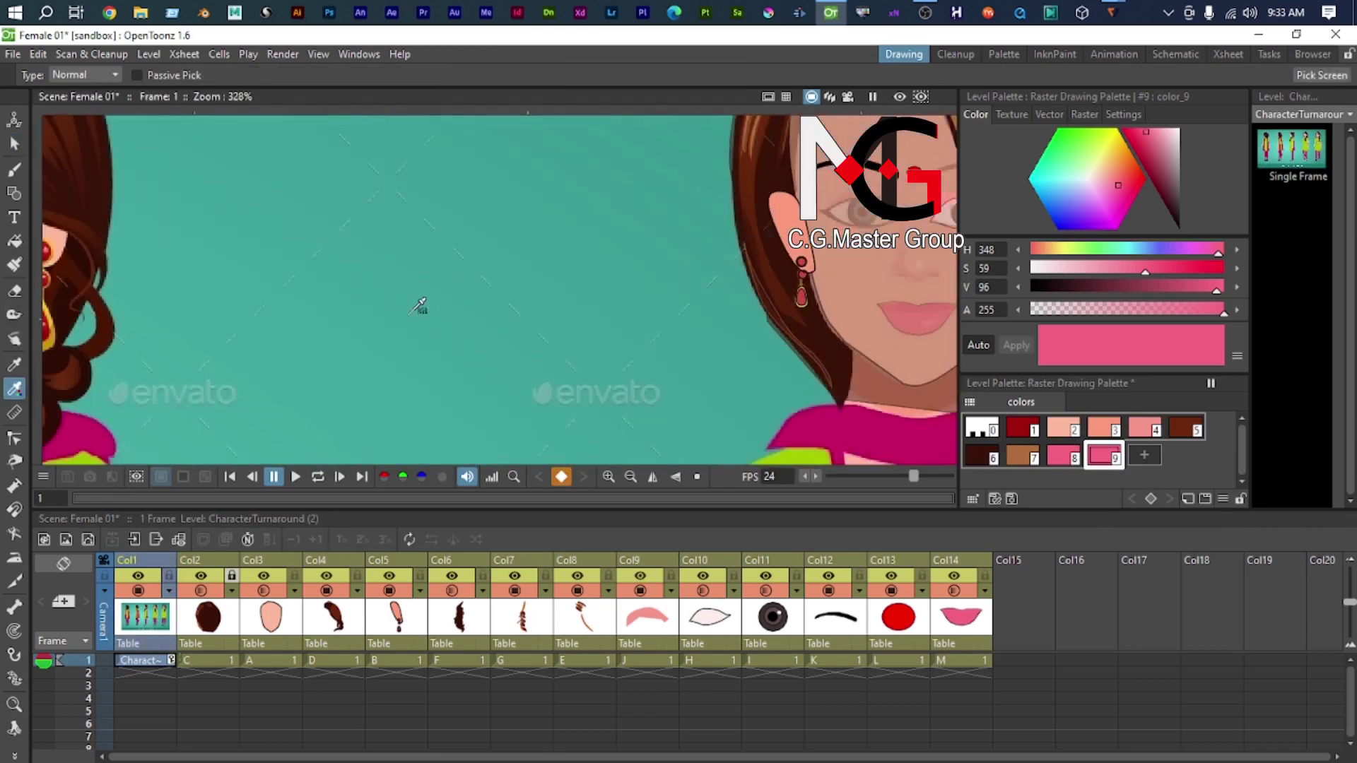
drag(159, 338, 636, 300)
scroll(422, 244, up, 5)
scroll(422, 243, down, 3)
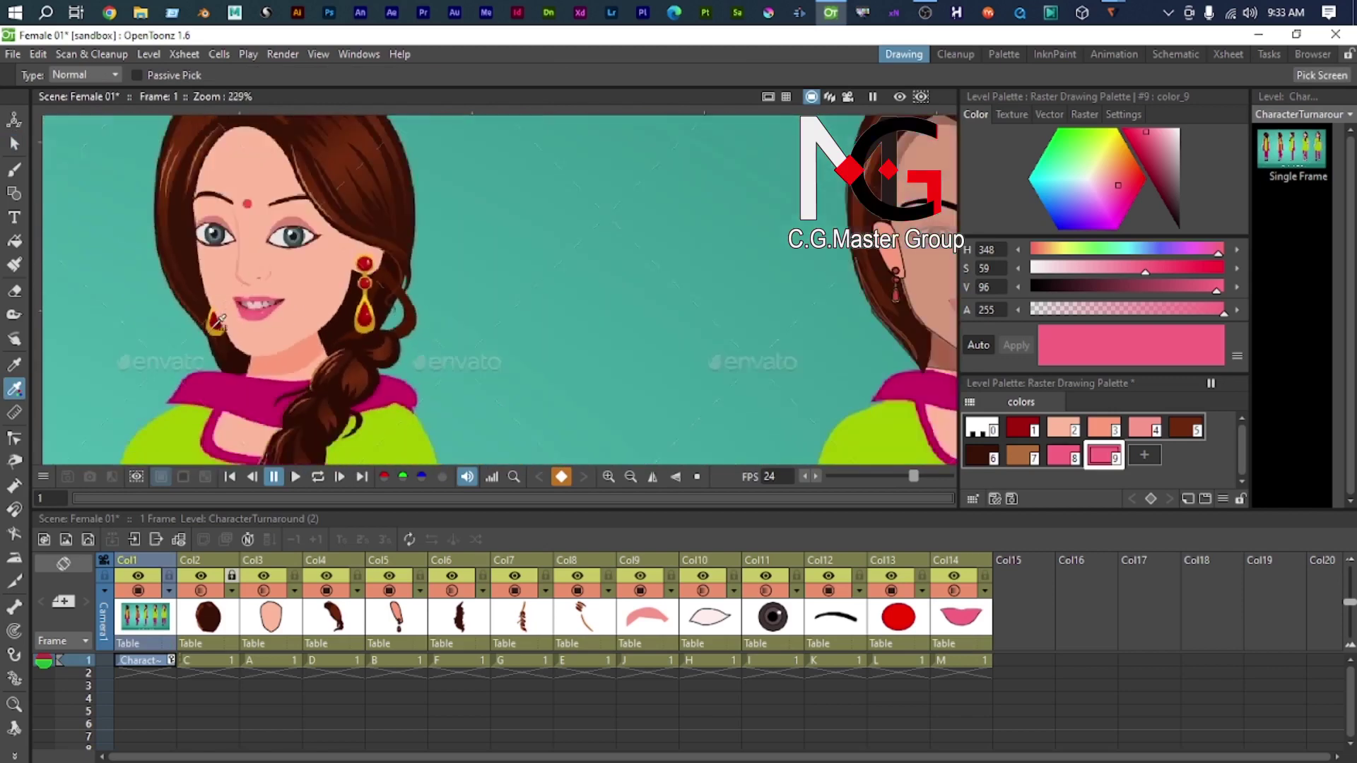
drag(798, 304, 531, 281)
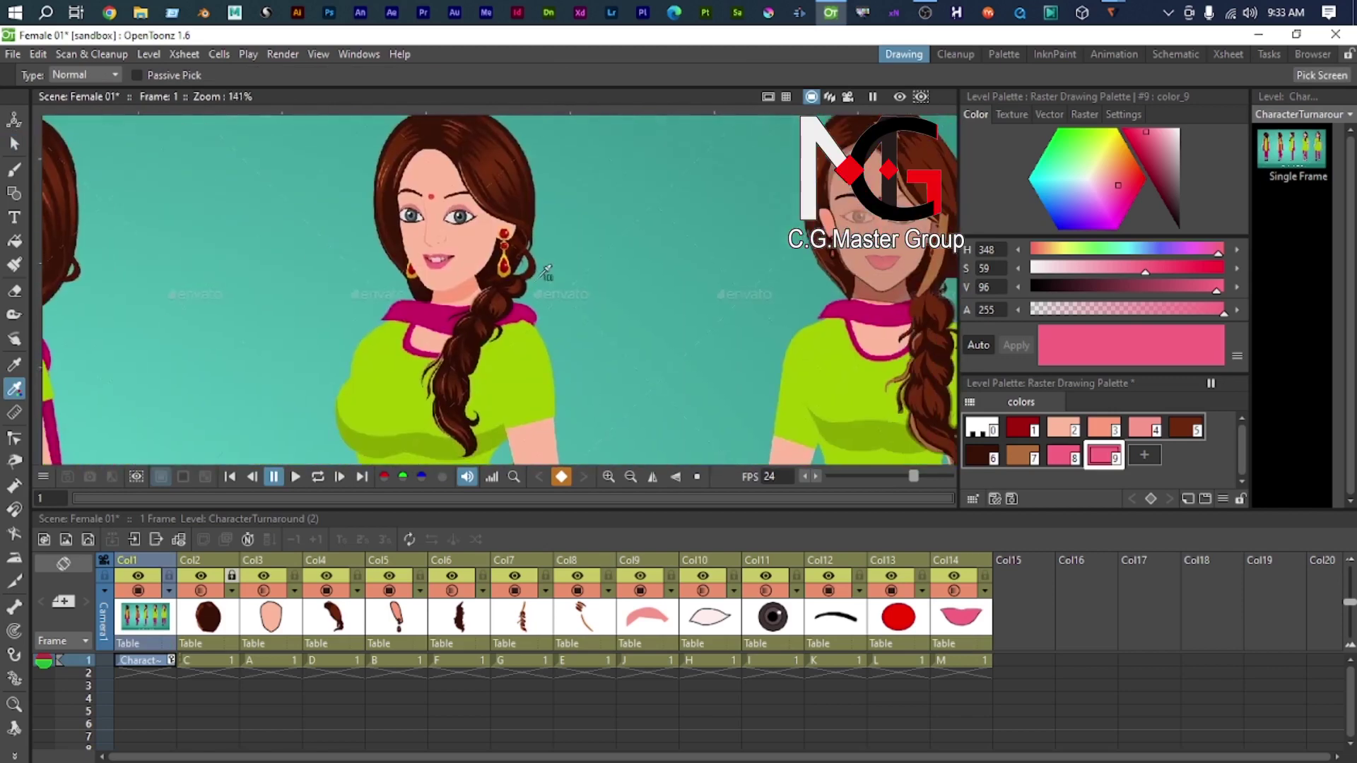
scroll(691, 266, down, 2)
drag(691, 266, 947, 272)
scroll(621, 254, down, 1)
drag(620, 254, 115, 297)
scroll(109, 284, up, 4)
scroll(239, 275, up, 10)
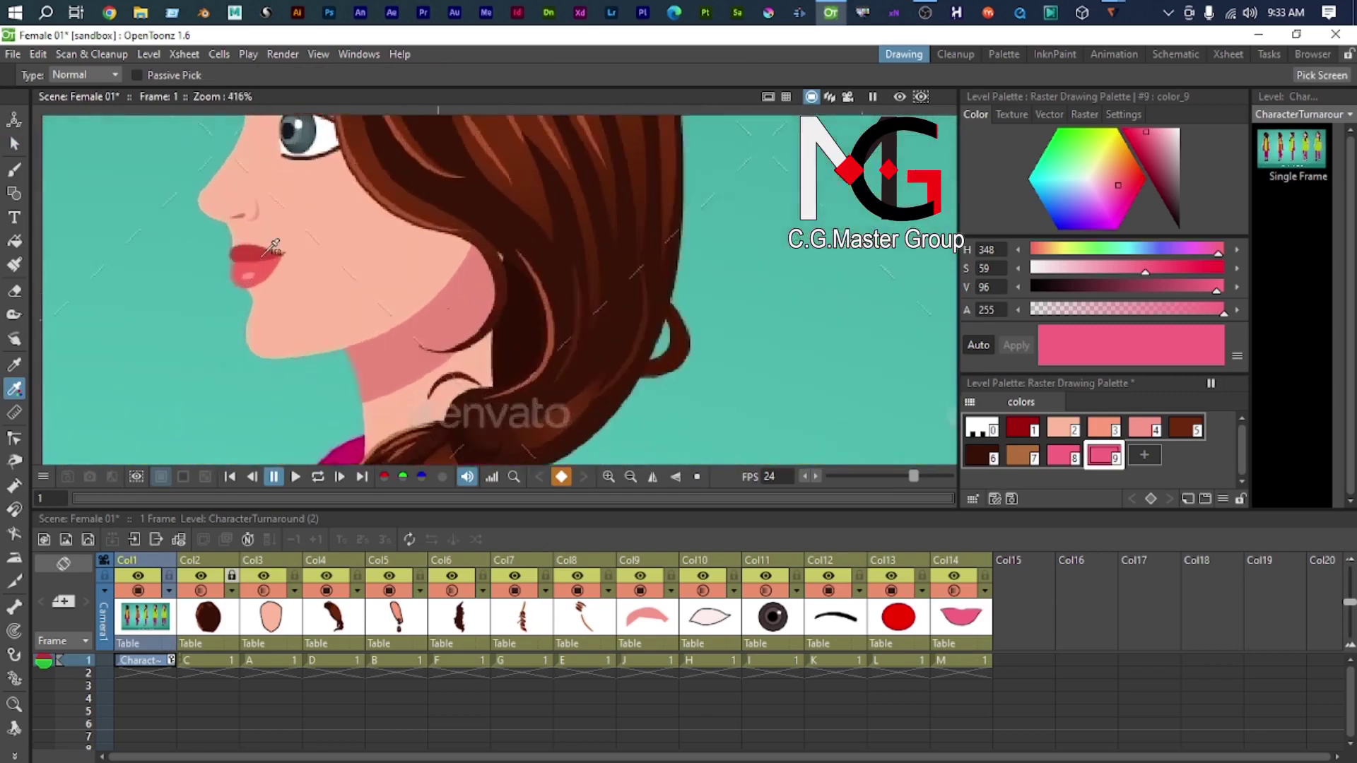
click(251, 258)
scroll(636, 290, down, 9)
drag(710, 346, 365, 296)
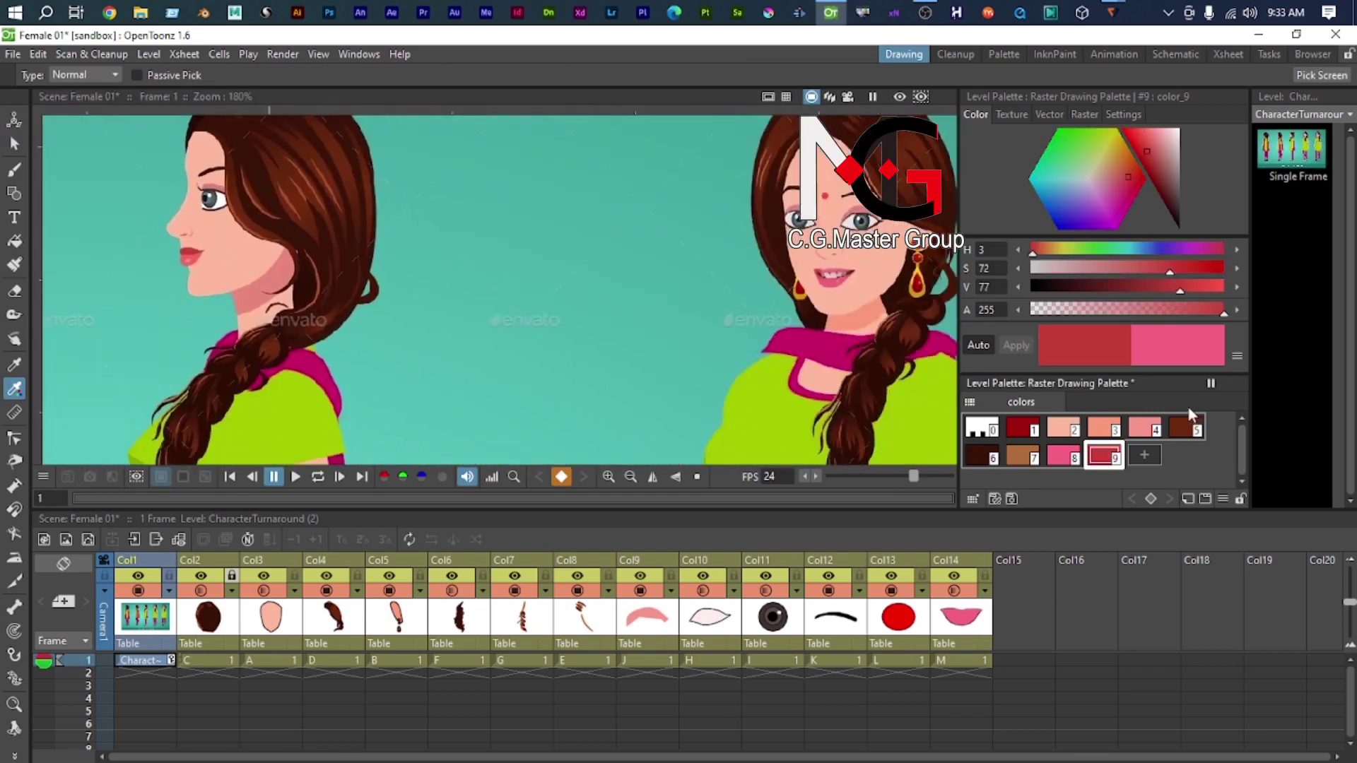
Step: Copy the sampled red style, with its color and name, into a new style in level M's palette
right_click(1117, 449)
click(1148, 460)
click(956, 661)
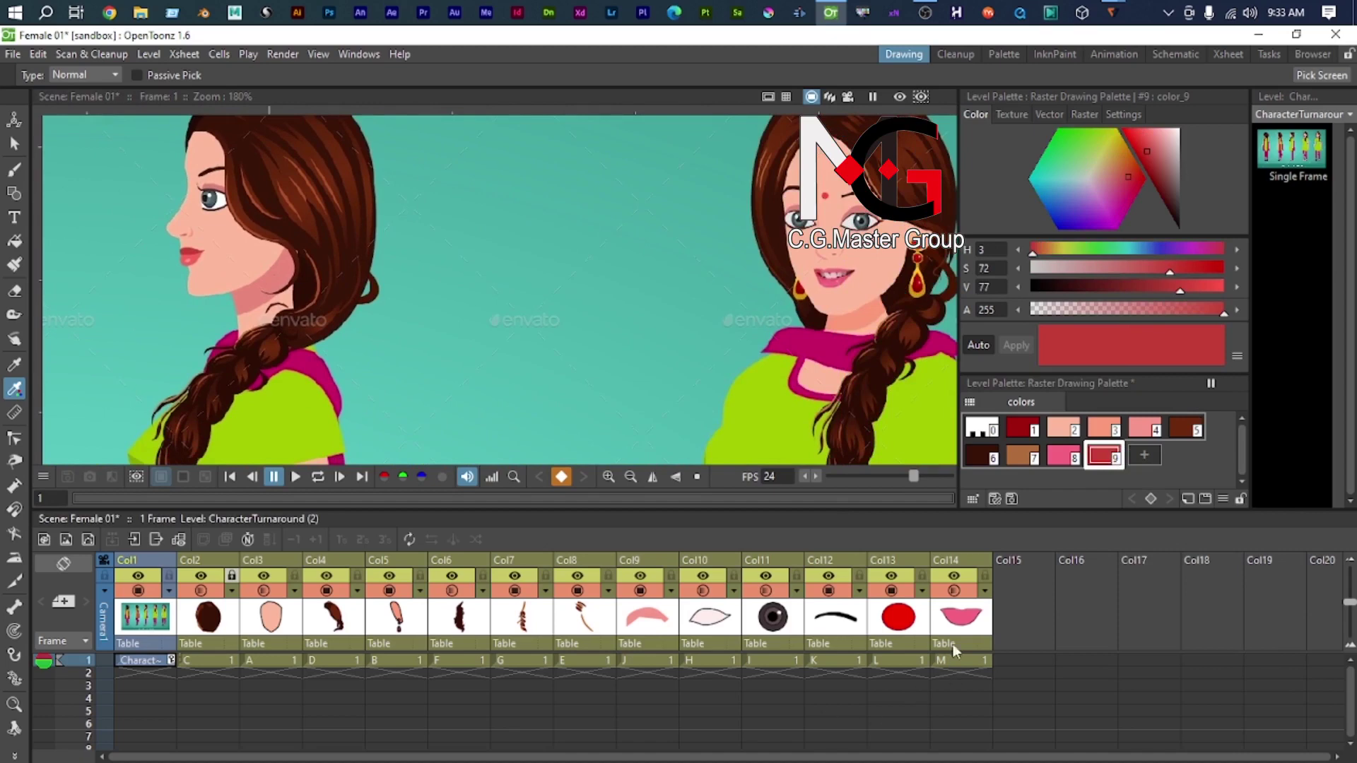
scroll(865, 326, down, 5)
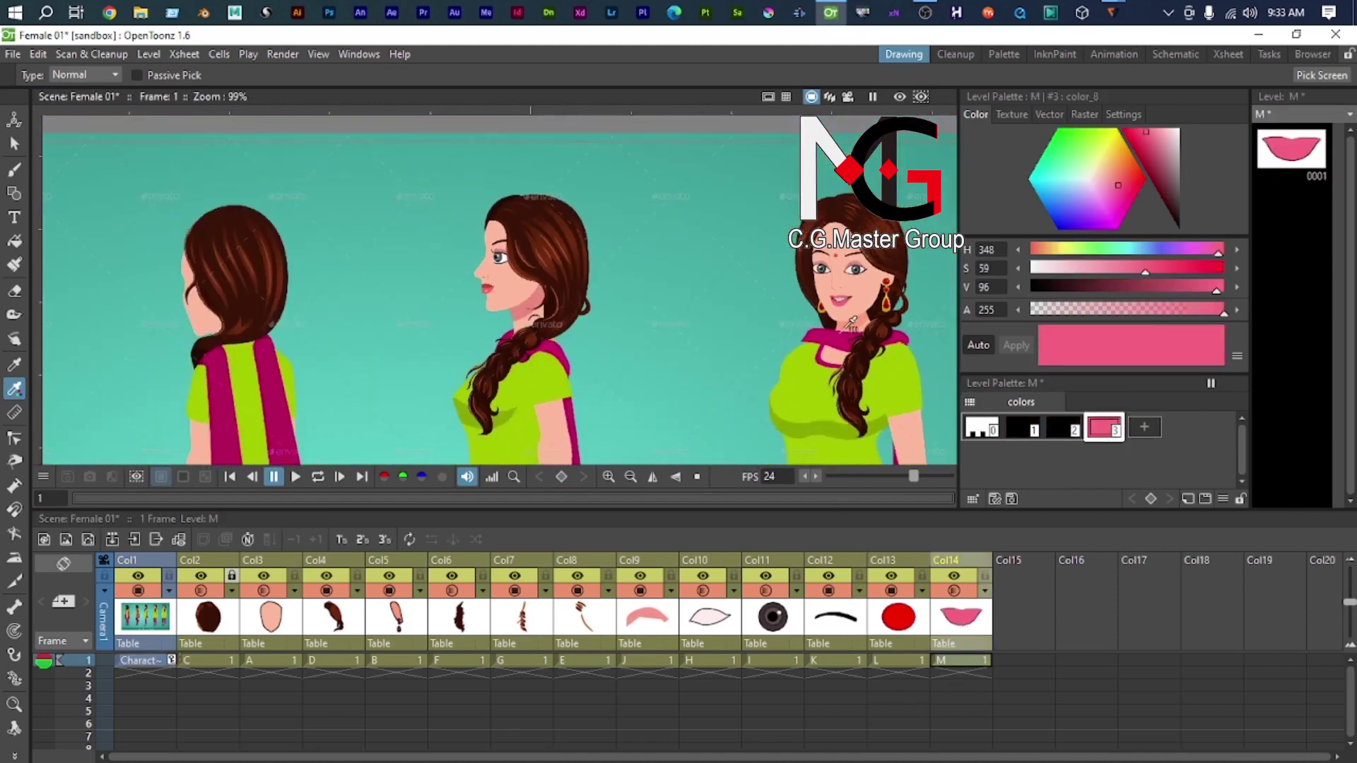
drag(865, 327, 521, 354)
key(f)
scroll(848, 355, up, 5)
scroll(587, 188, up, 6)
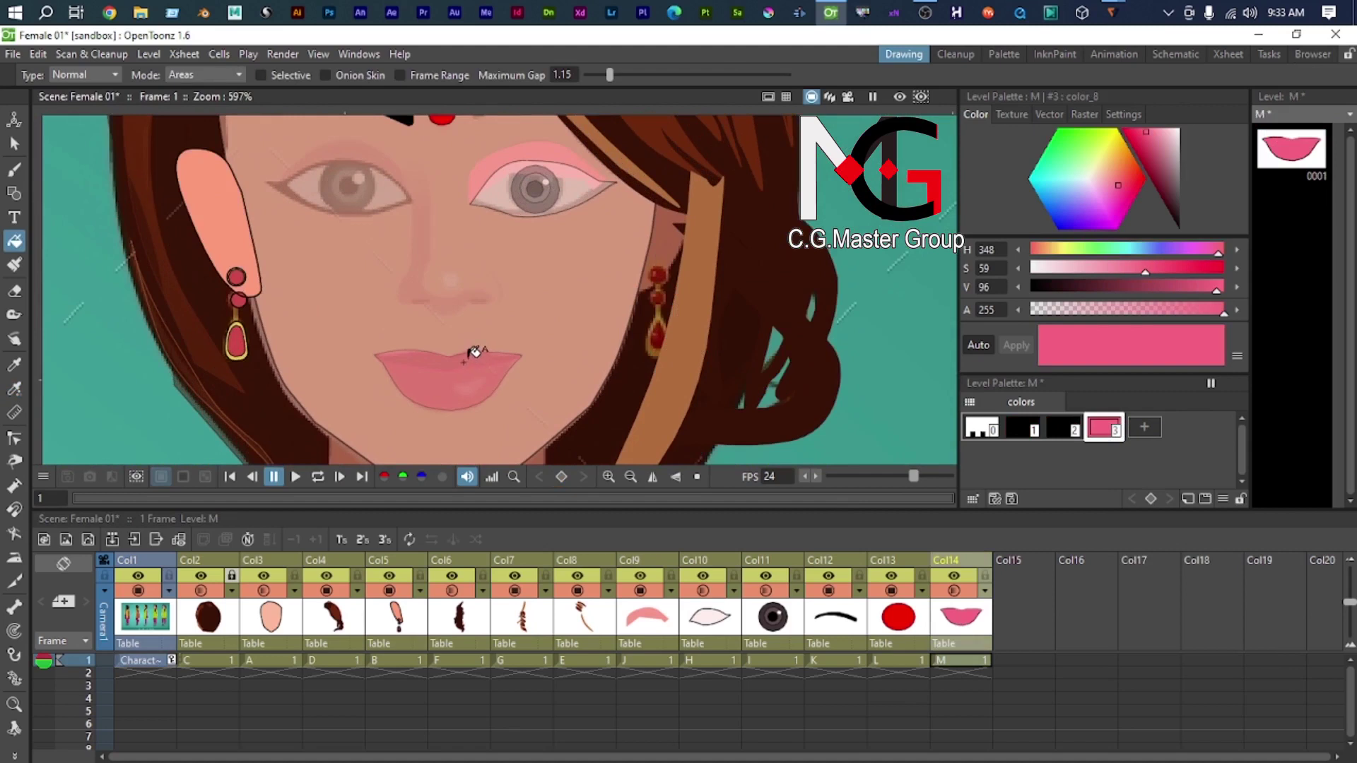
click(15, 146)
click(445, 385)
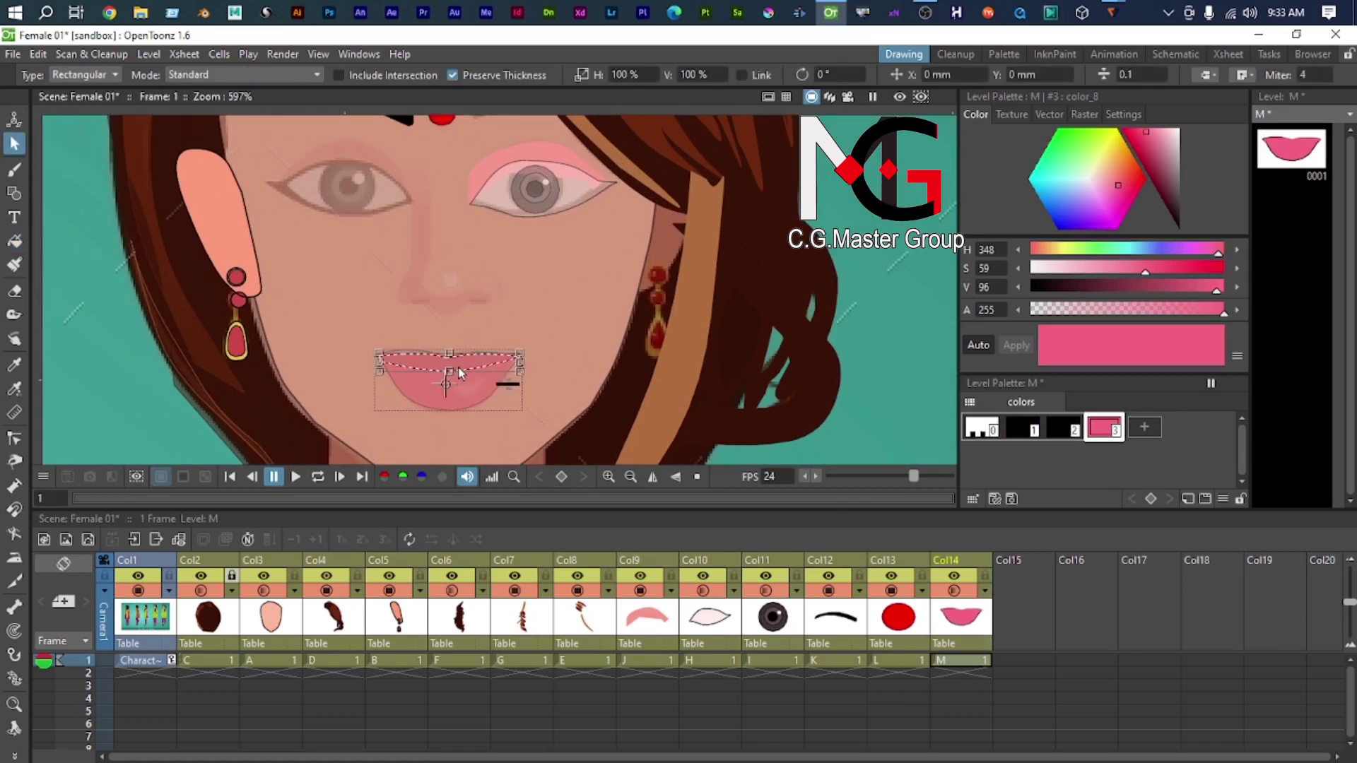
key(f)
scroll(468, 355, up, 3)
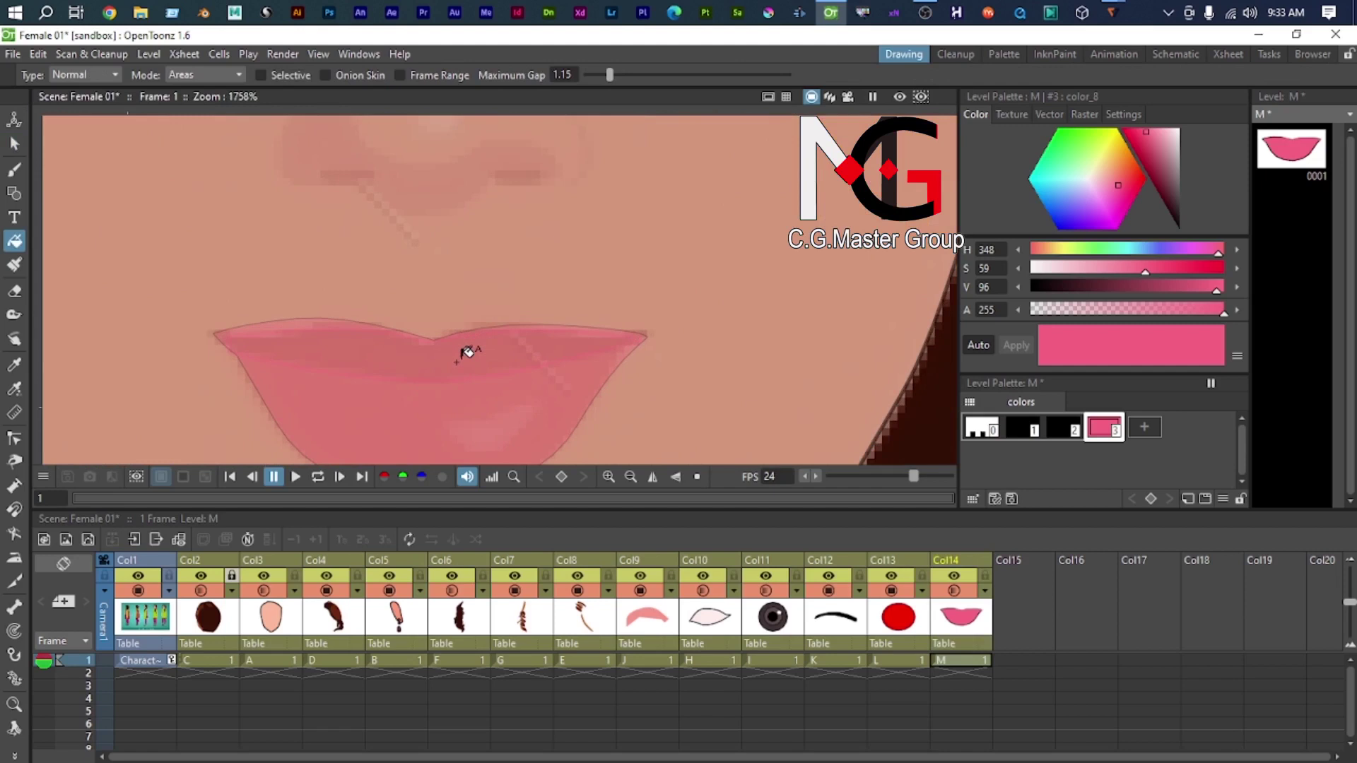
right_click(1146, 422)
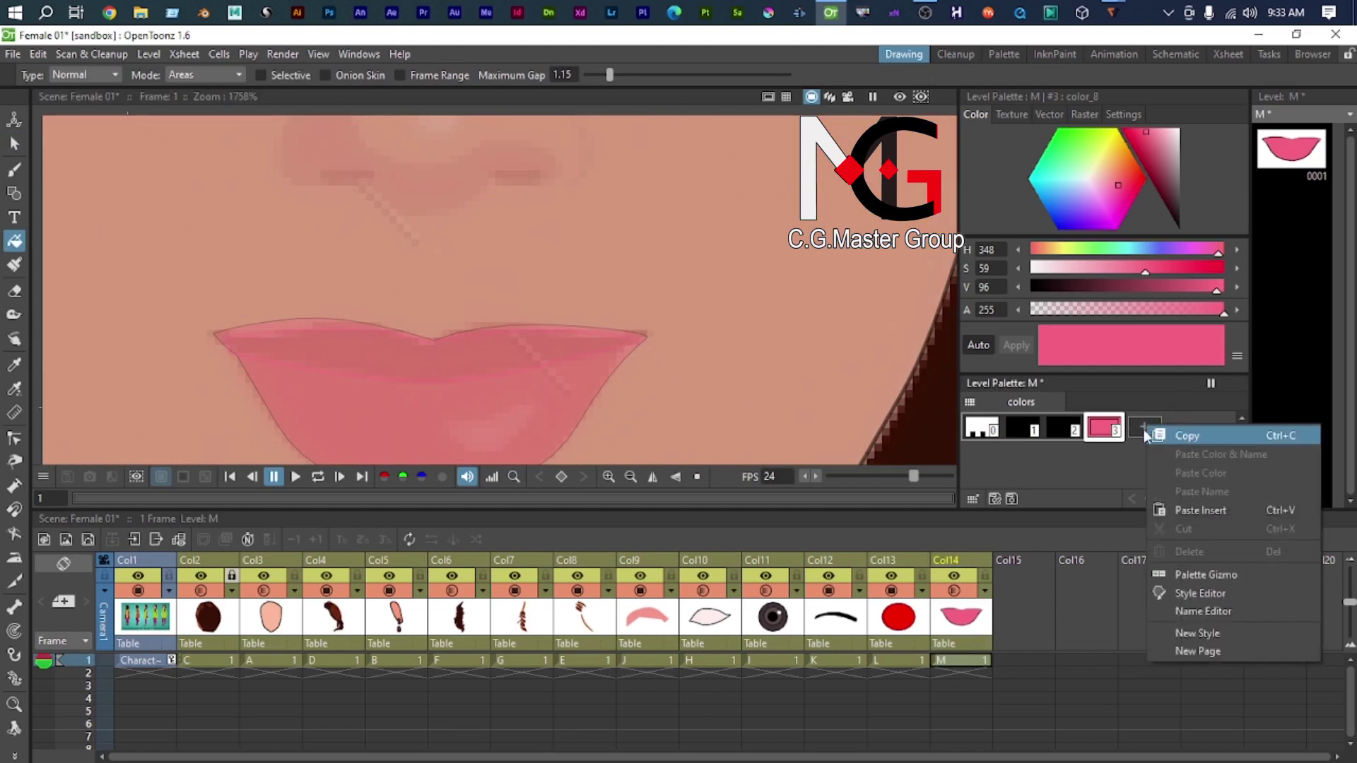
click(1152, 436)
click(1143, 426)
right_click(1147, 429)
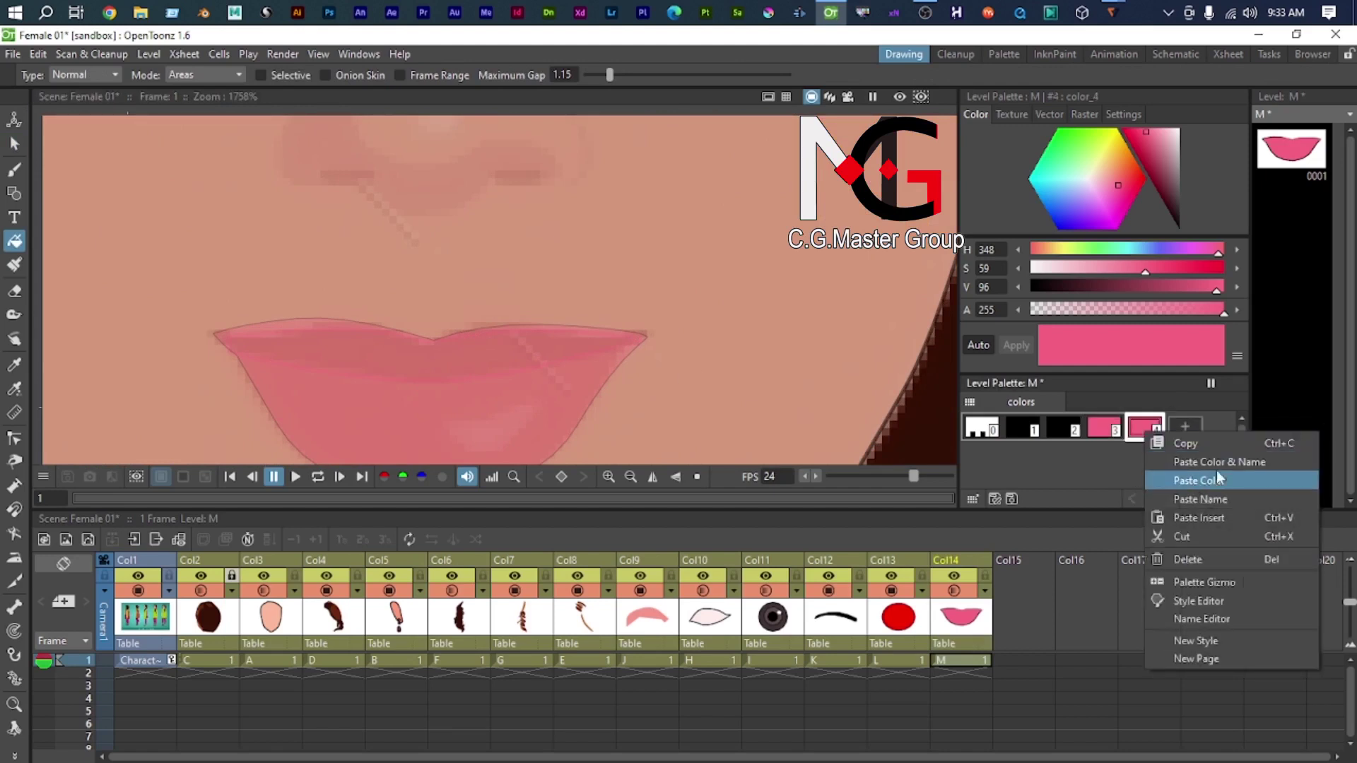
click(1217, 480)
Step: Fill the inner upper lip shape on level M with the red style
click(467, 369)
click(1101, 433)
click(1144, 431)
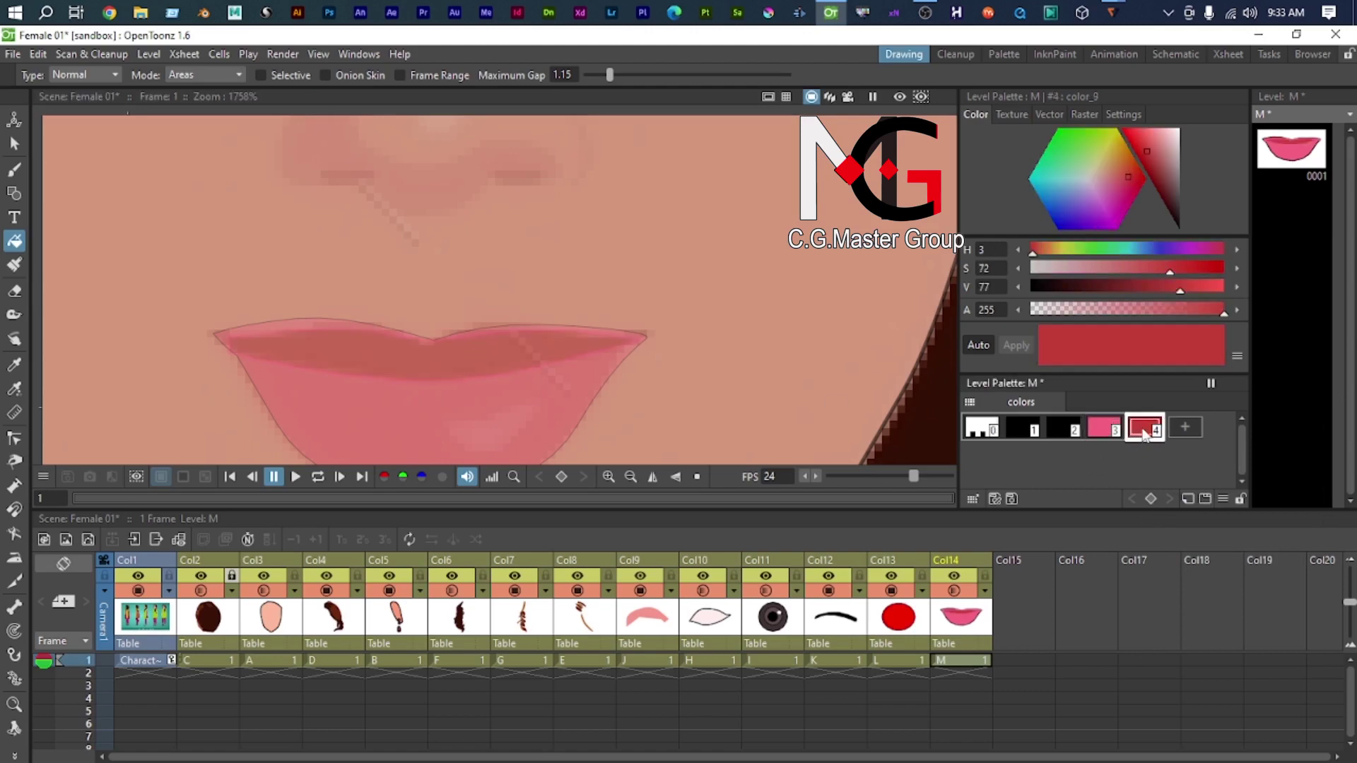
Step: Select the inner lip shape on level M and recolor its outline with the red style
key(s)
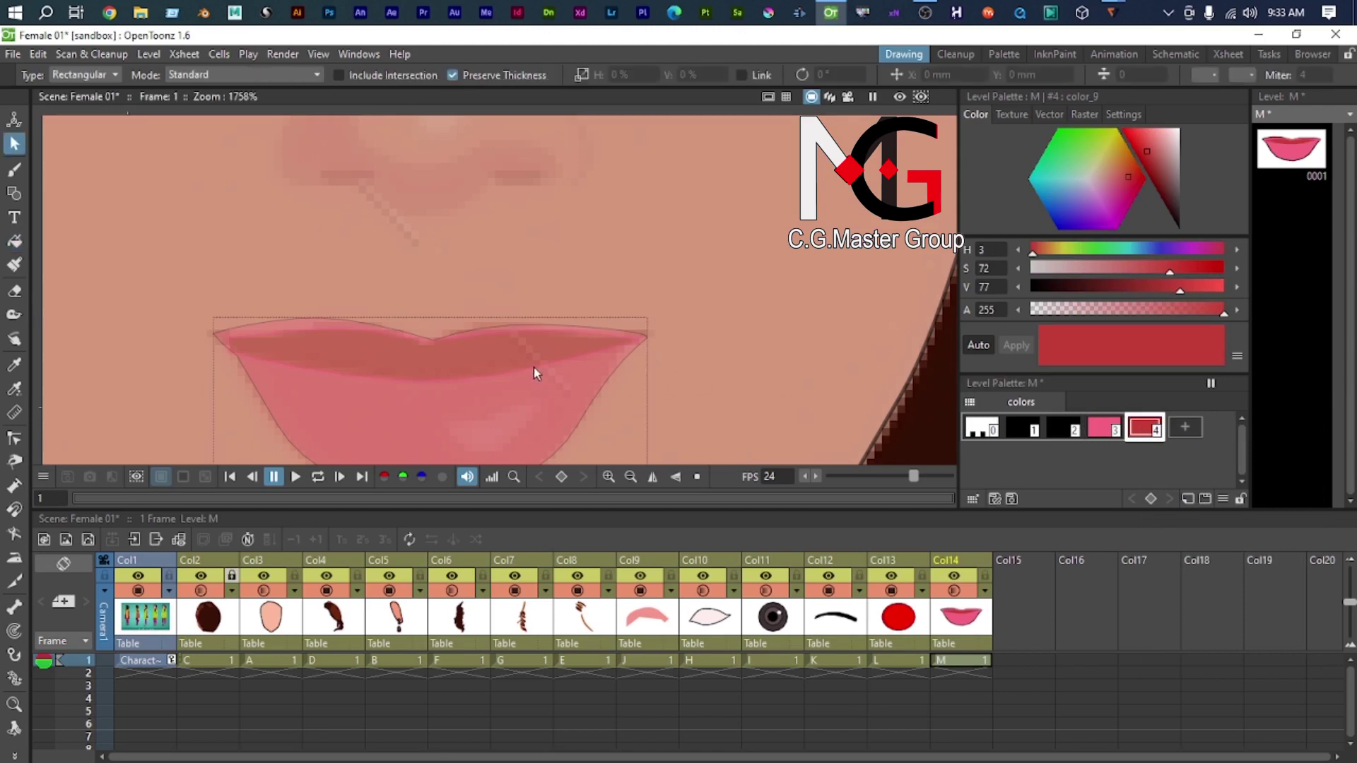
click(535, 373)
click(1117, 433)
click(1149, 430)
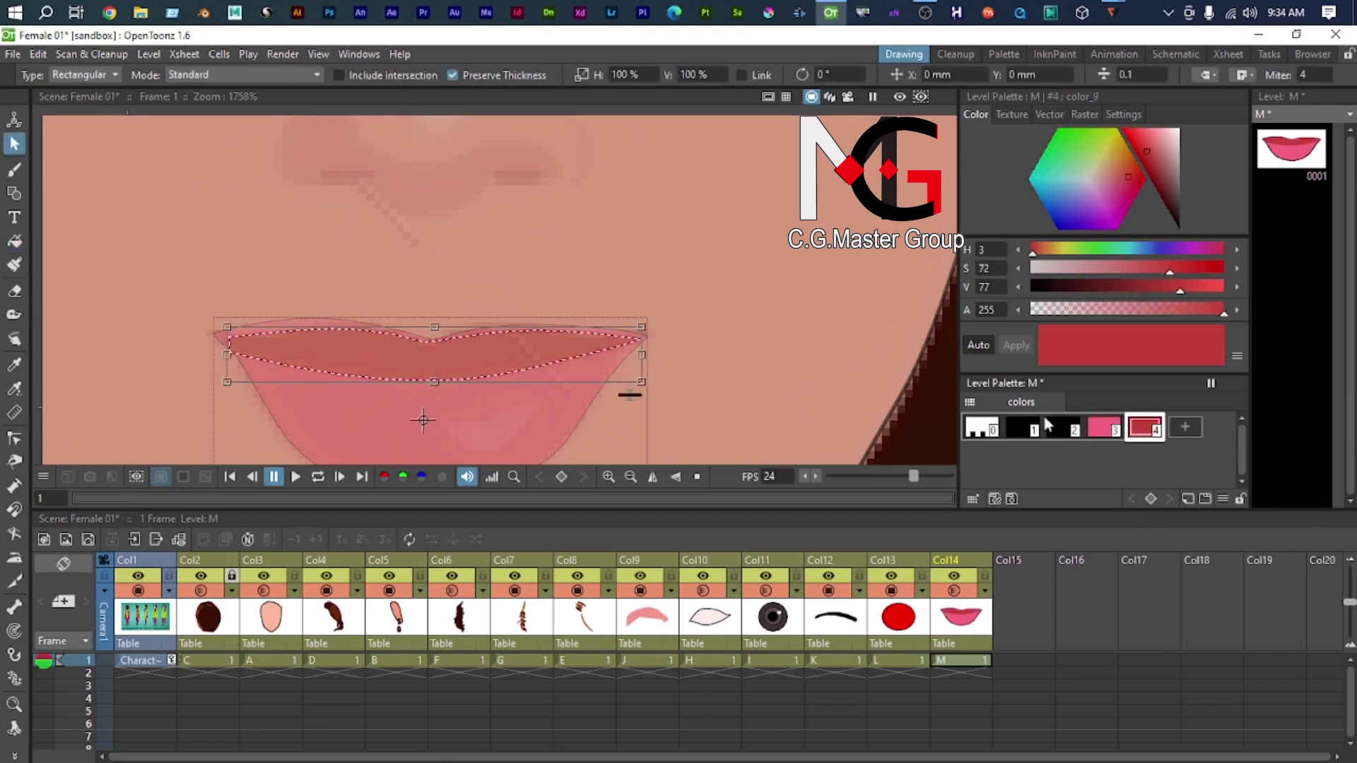
scroll(643, 364, down, 2)
scroll(600, 364, up, 1)
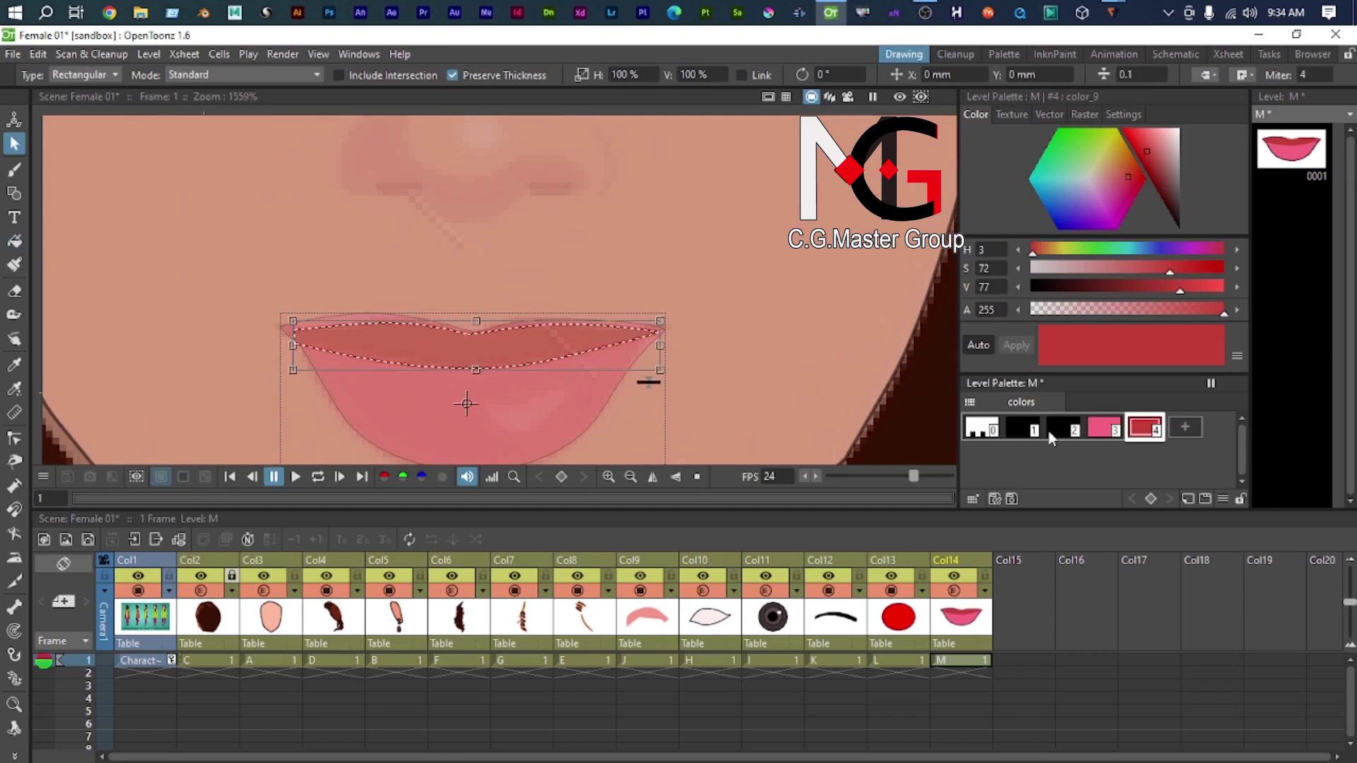
click(1102, 431)
click(1056, 433)
click(1144, 428)
scroll(759, 391, down, 3)
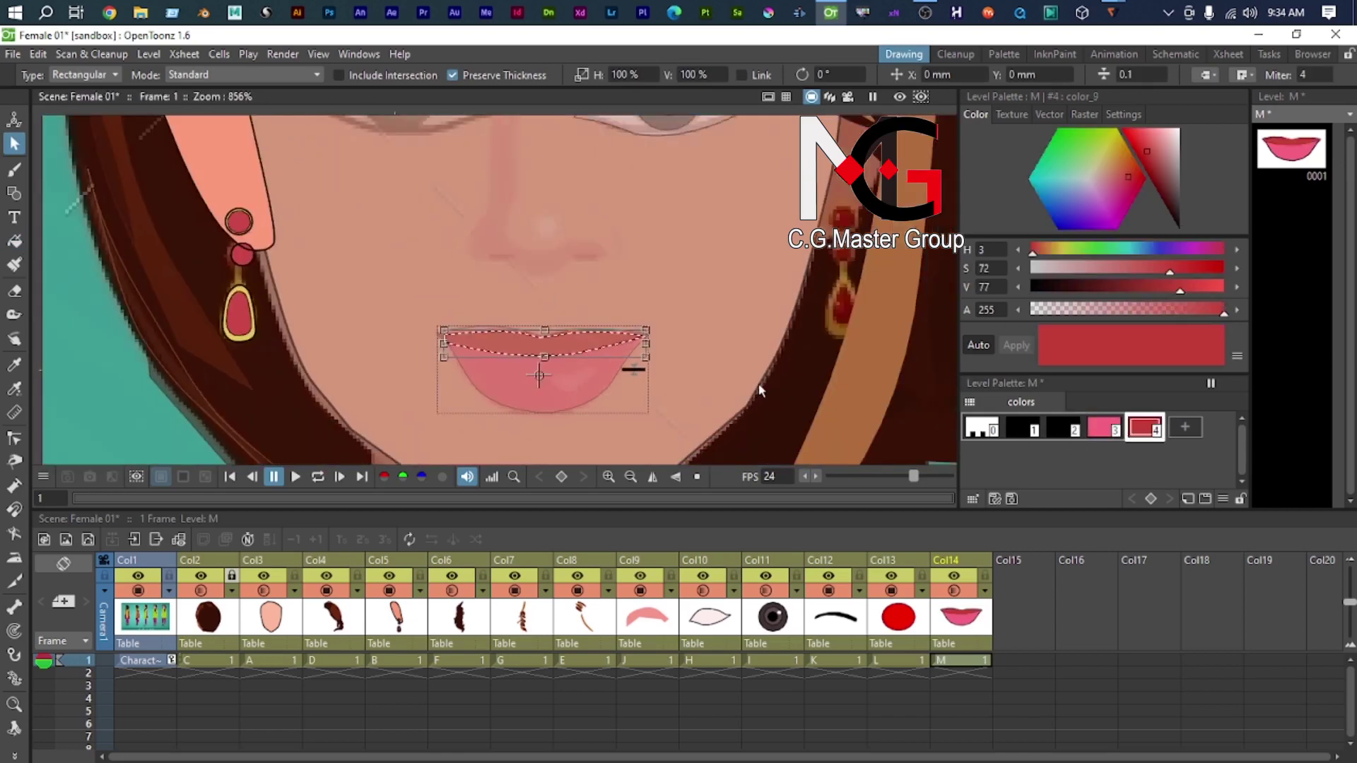
Step: Deselect the lip shape and set the opacity of the lips column, Col14, to 100%
click(760, 391)
scroll(608, 389, down, 3)
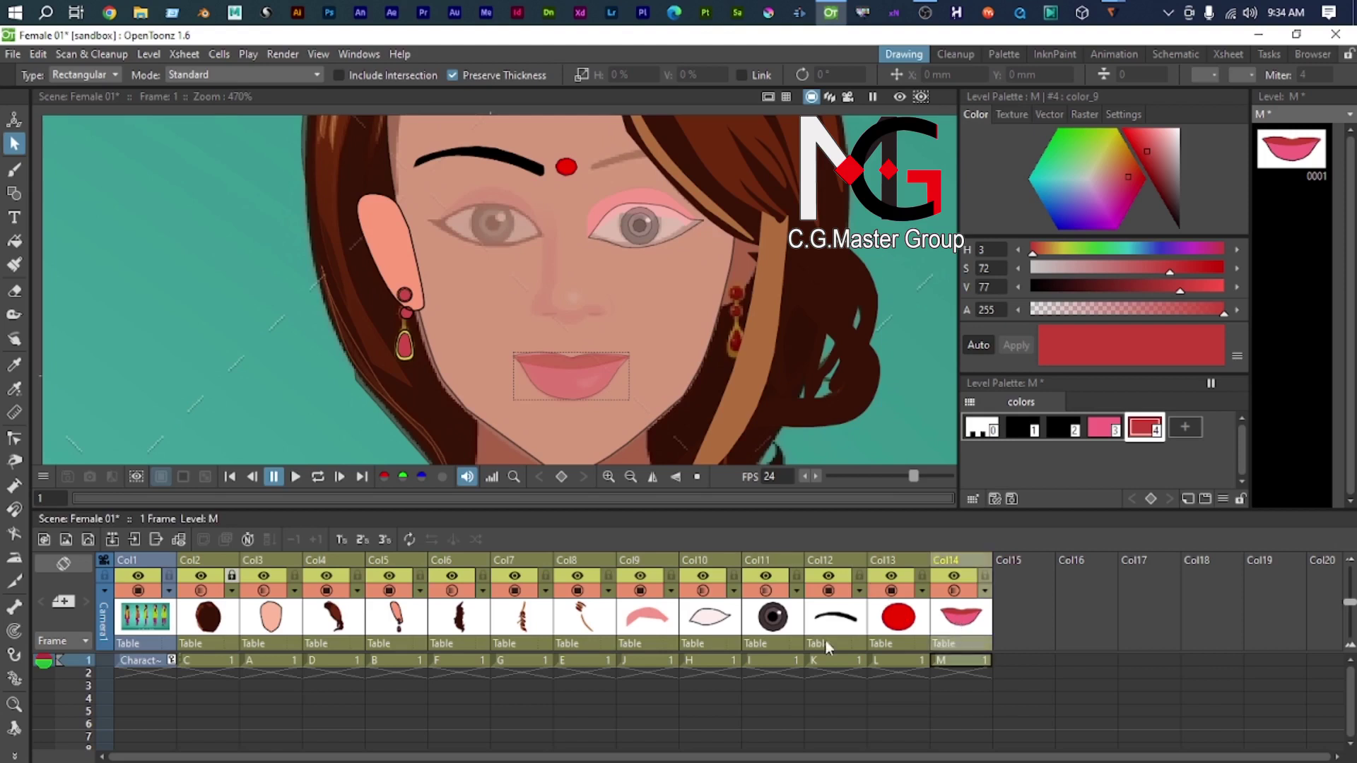
click(984, 591)
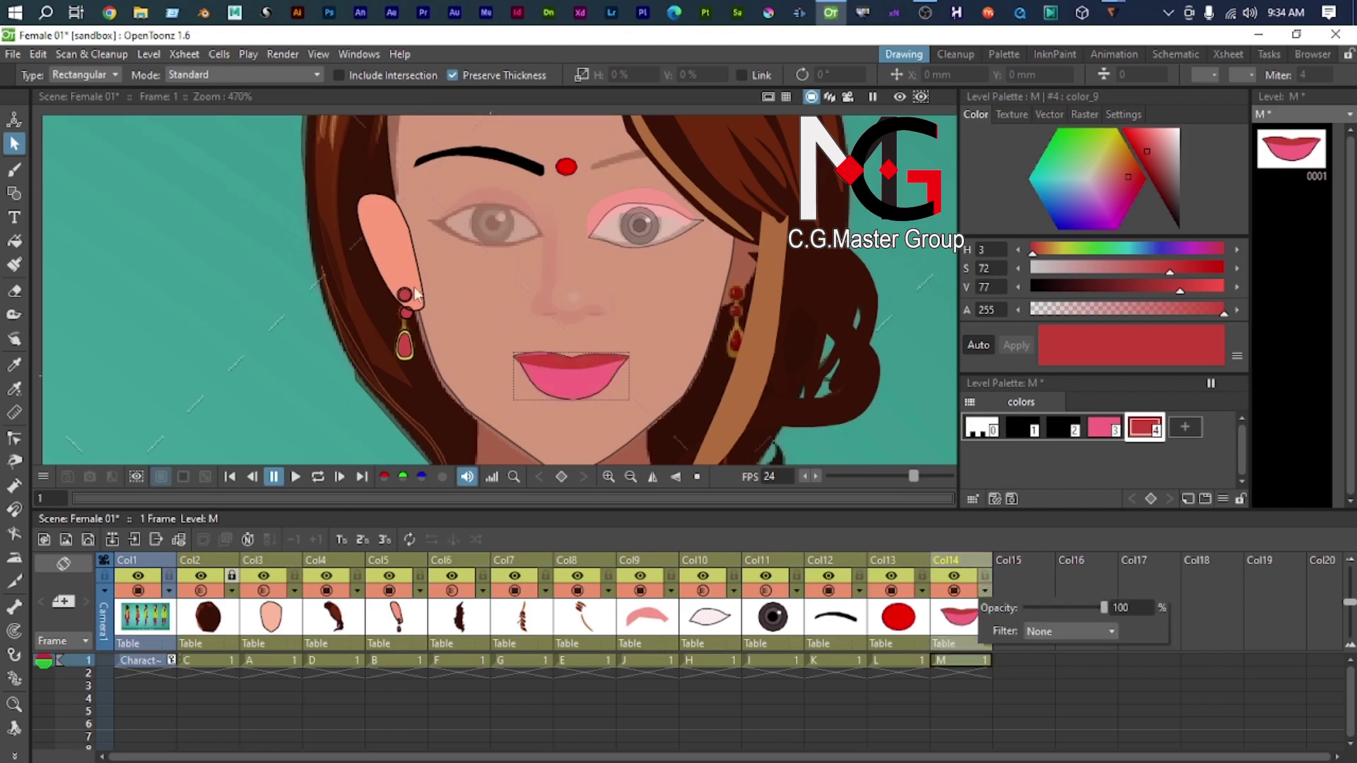
click(326, 383)
scroll(590, 390, up, 2)
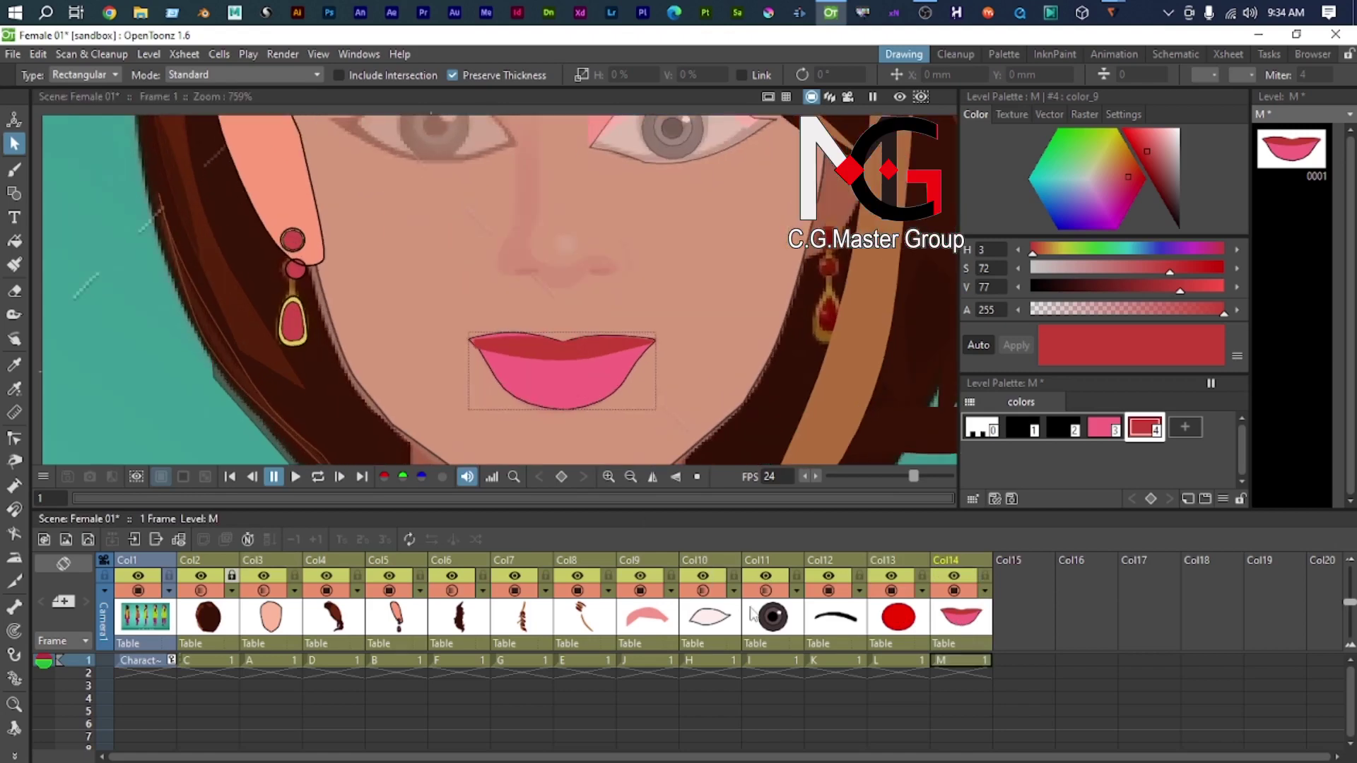
Step: Hide the reference image column and the red forehead dot on level L in the viewer
scroll(576, 377, down, 3)
scroll(484, 351, down, 3)
click(138, 591)
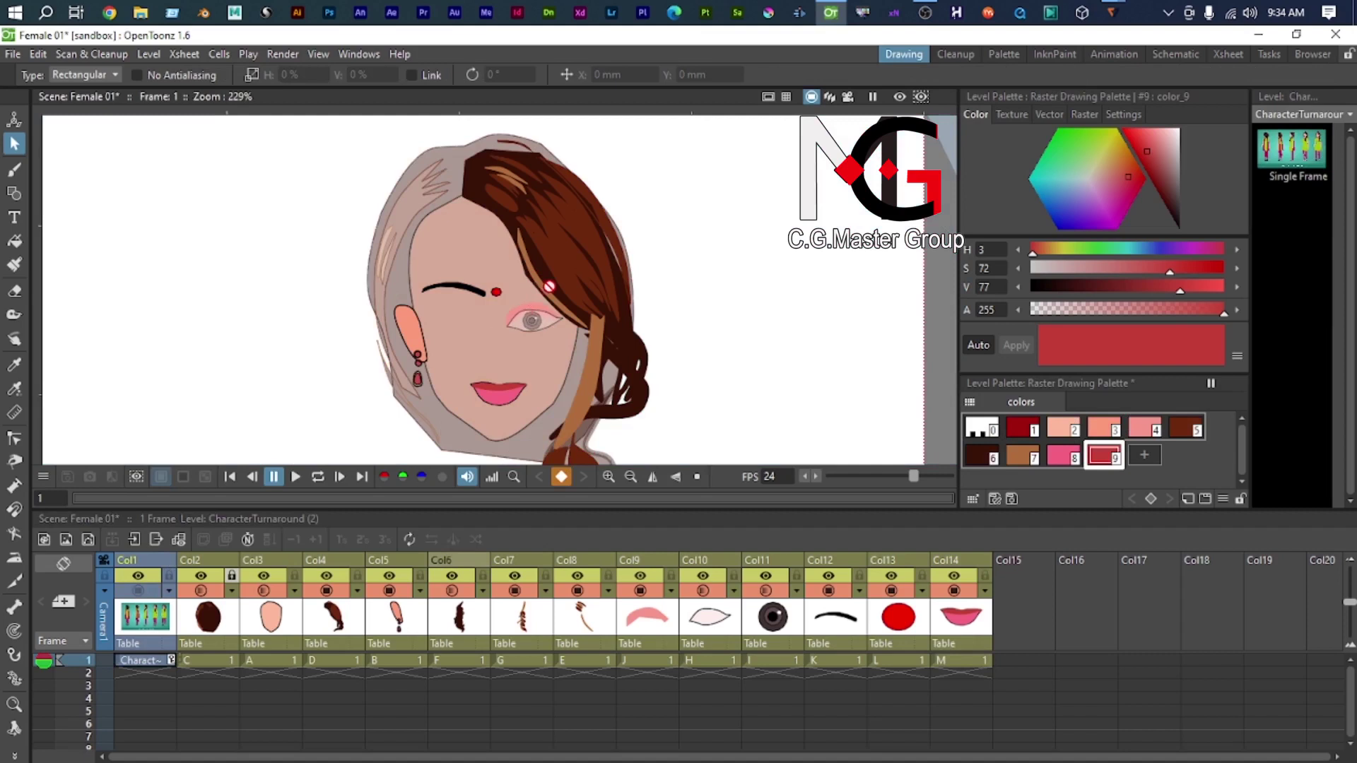
scroll(549, 287, up, 2)
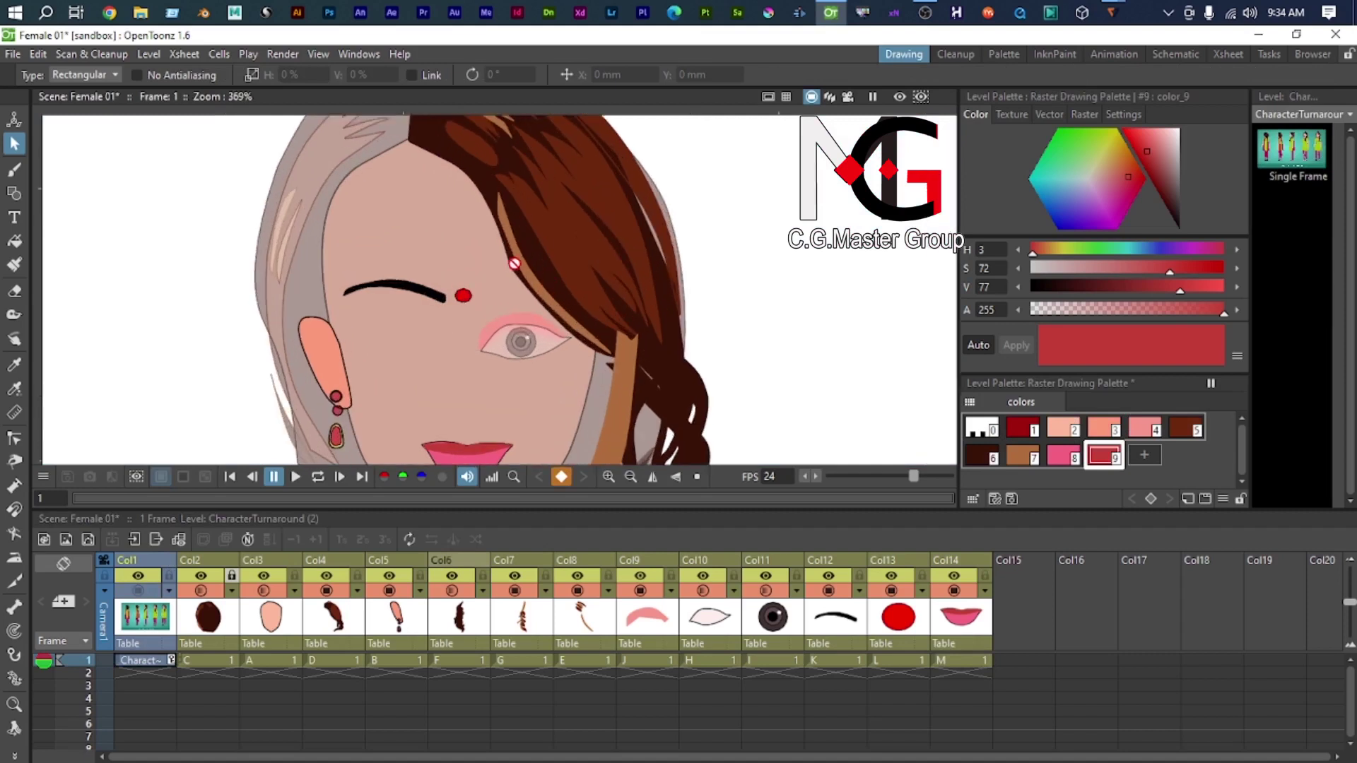
click(671, 591)
click(883, 591)
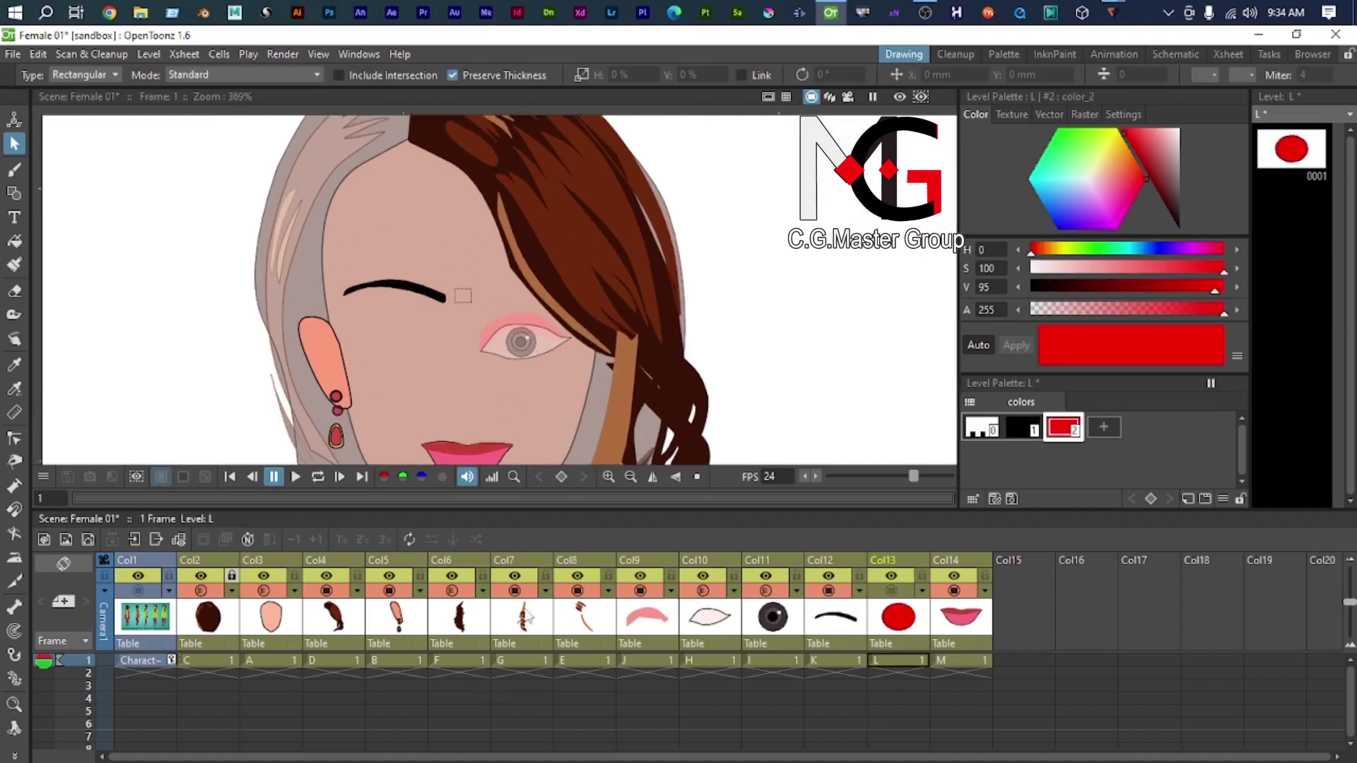
Step: Raise the face shape's column, level A, to full opacity
click(296, 599)
click(294, 594)
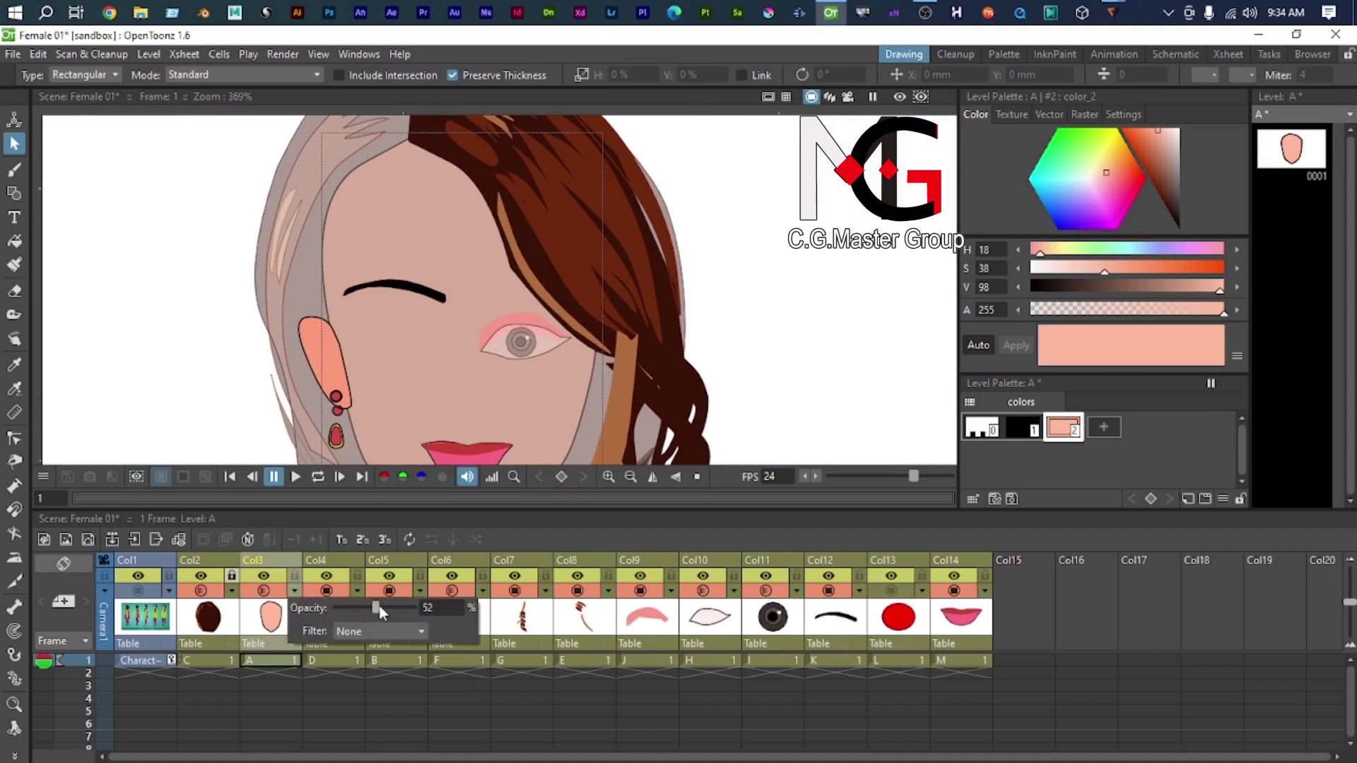
drag(380, 608, 418, 608)
click(736, 246)
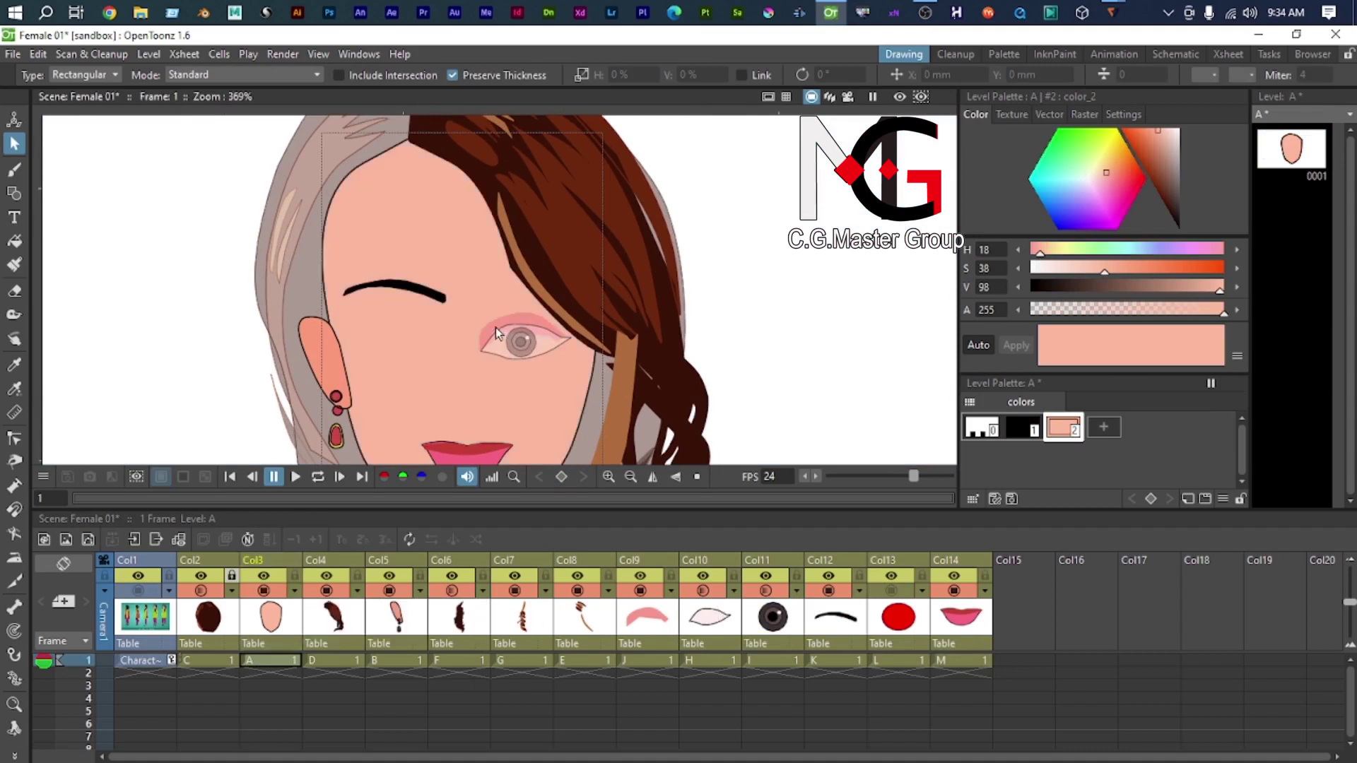
Step: Set the opacity of the eyelid level J, eye white level H and iris level I to 100%
click(669, 615)
click(670, 592)
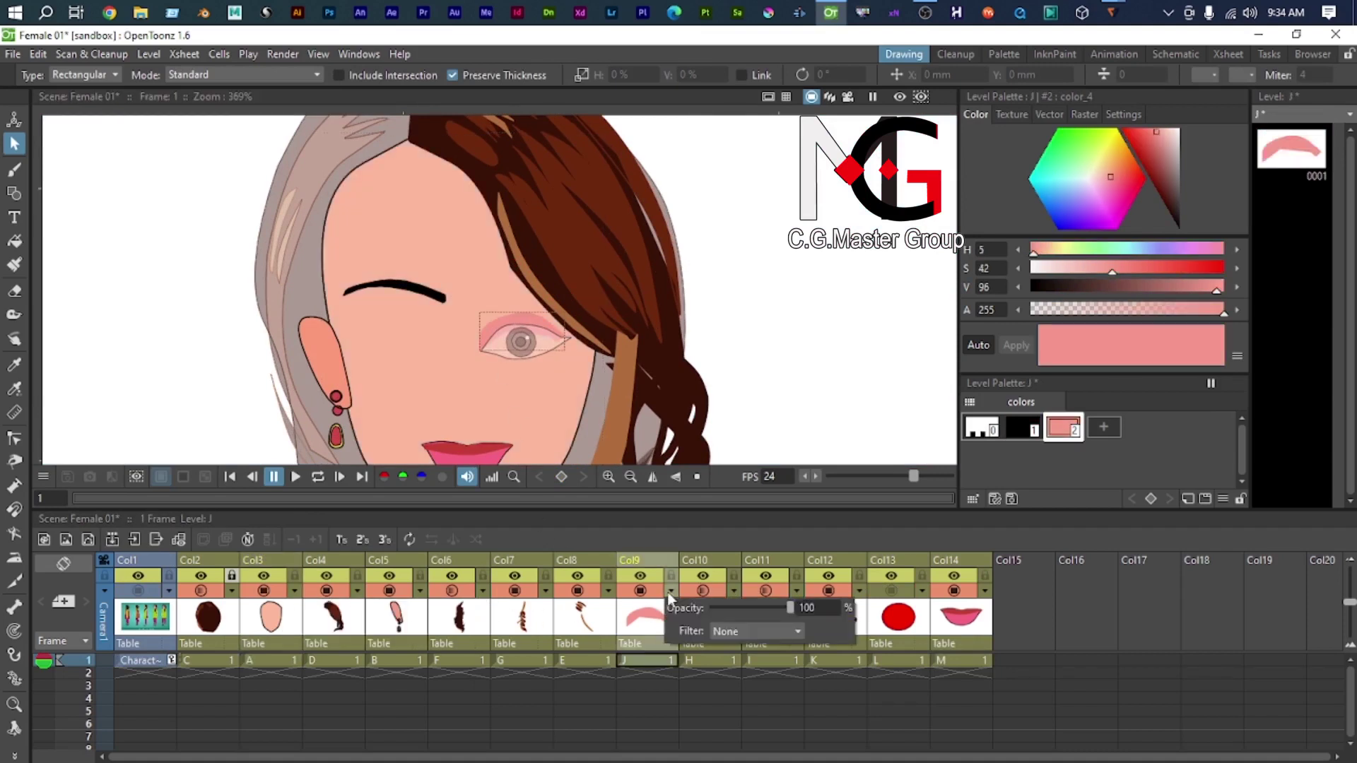
click(809, 585)
click(715, 622)
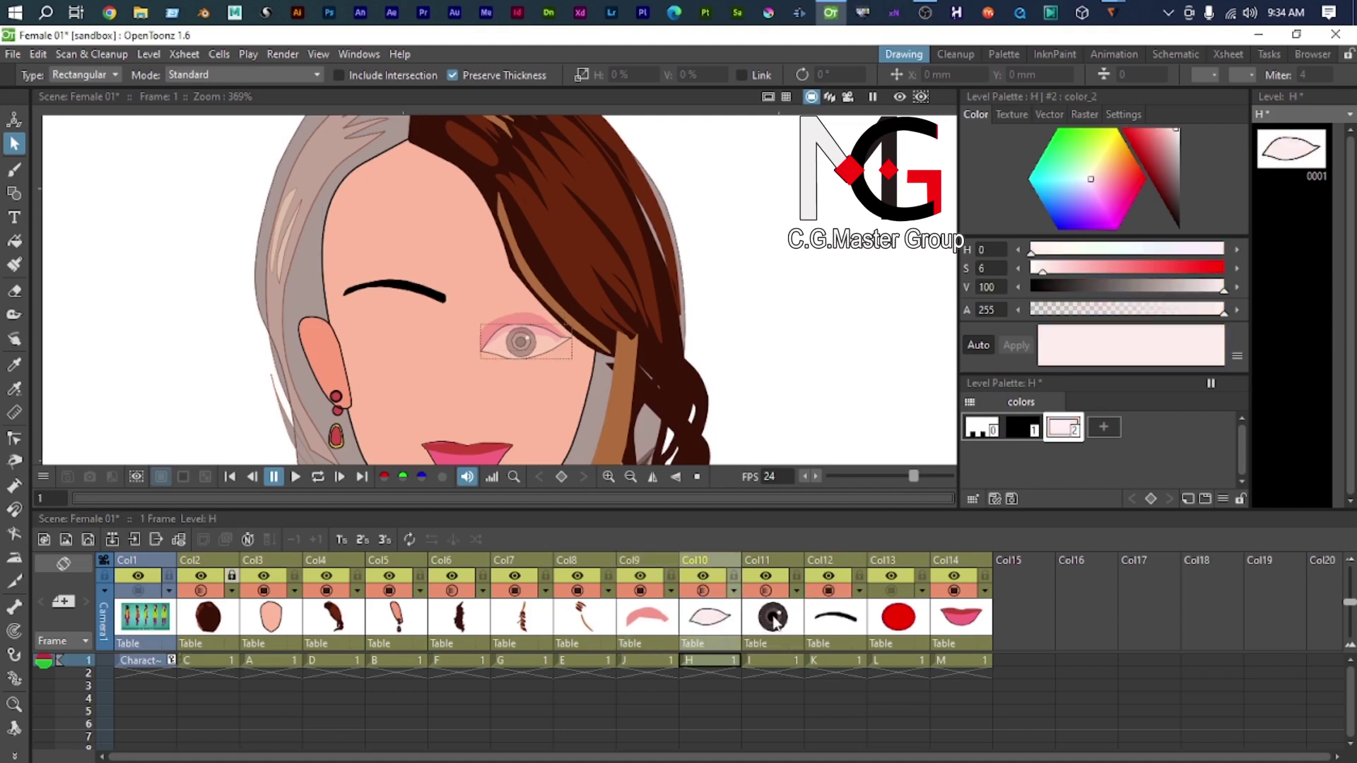
click(732, 591)
drag(800, 608, 937, 615)
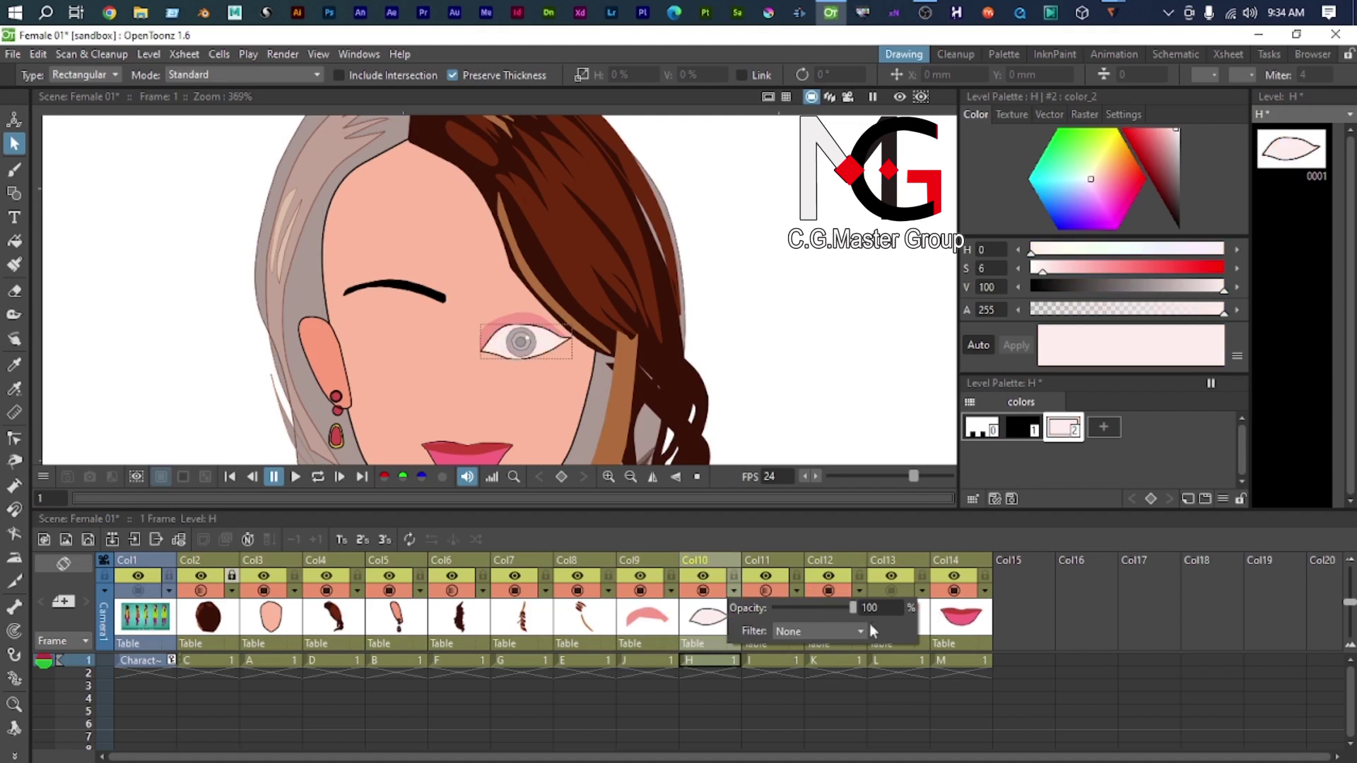
click(705, 626)
click(784, 623)
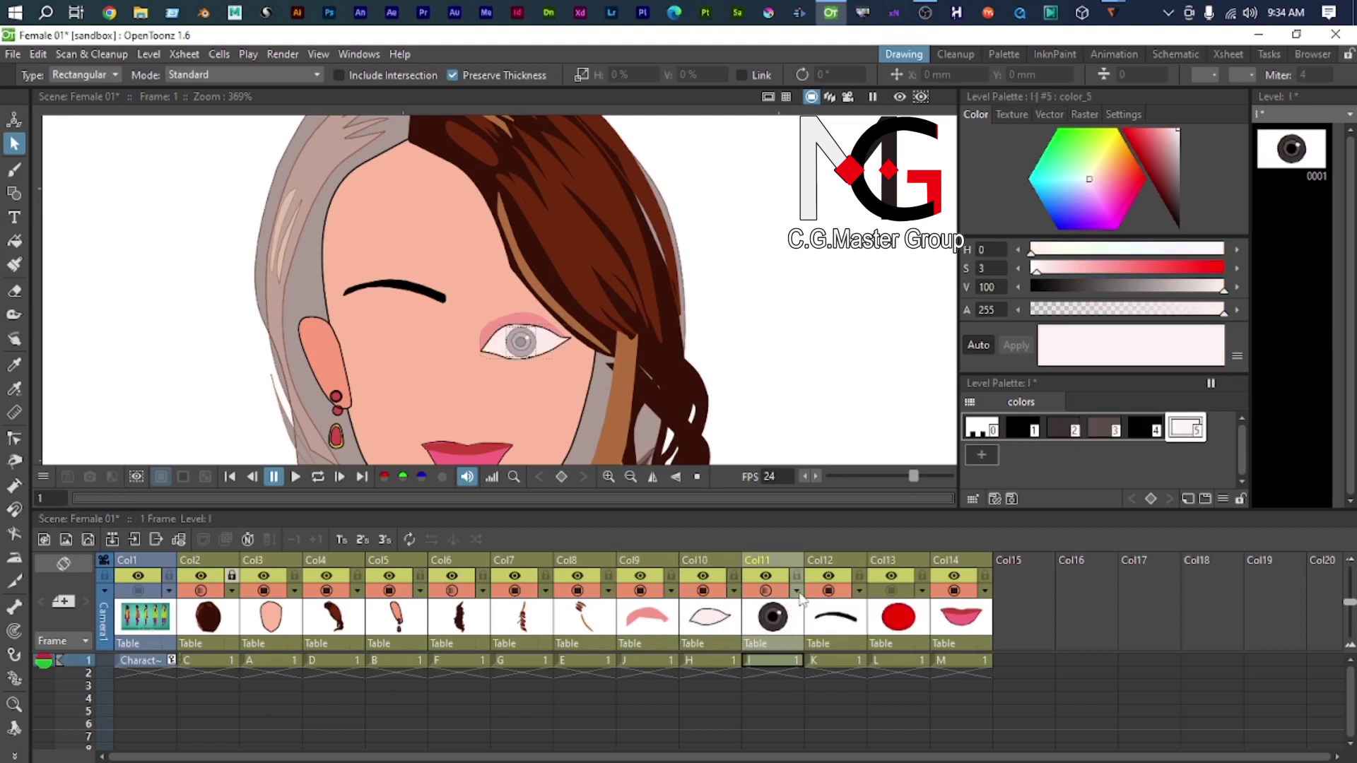
click(796, 591)
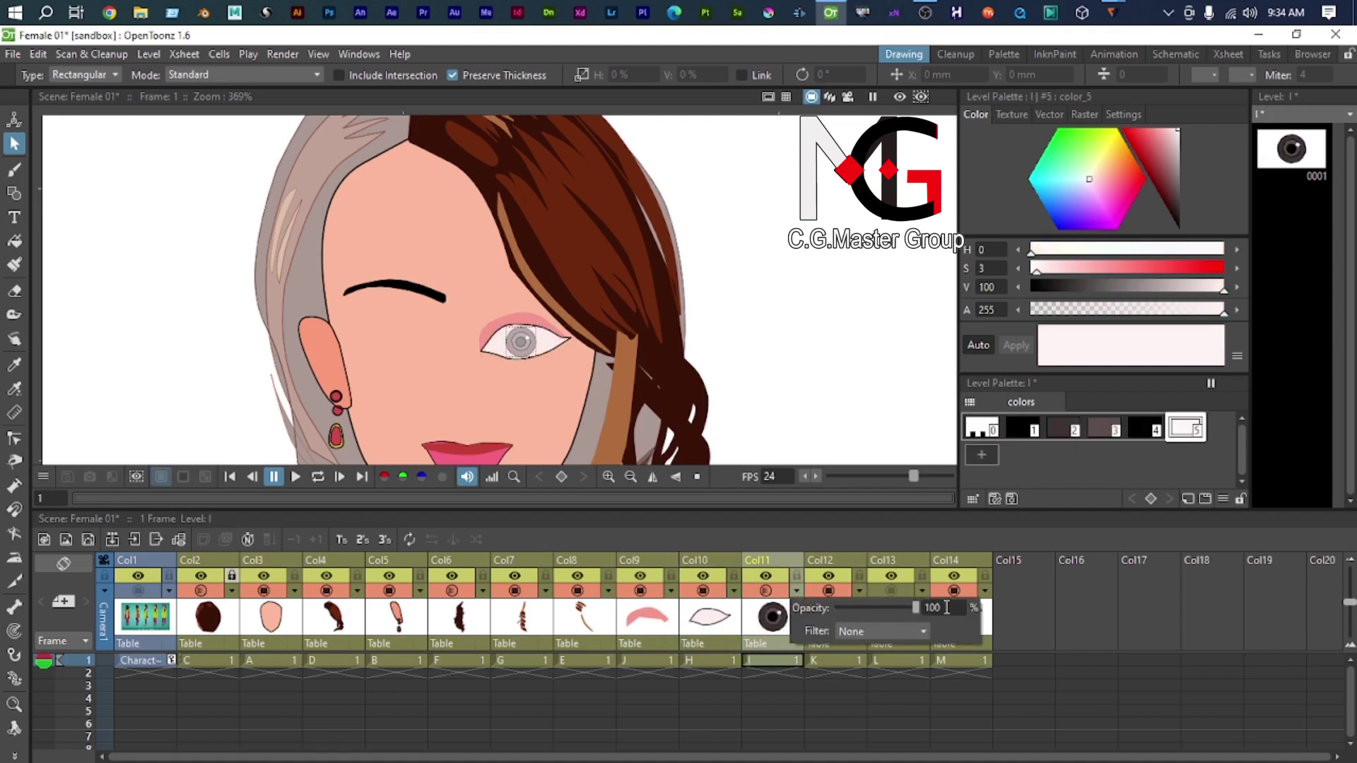
click(418, 399)
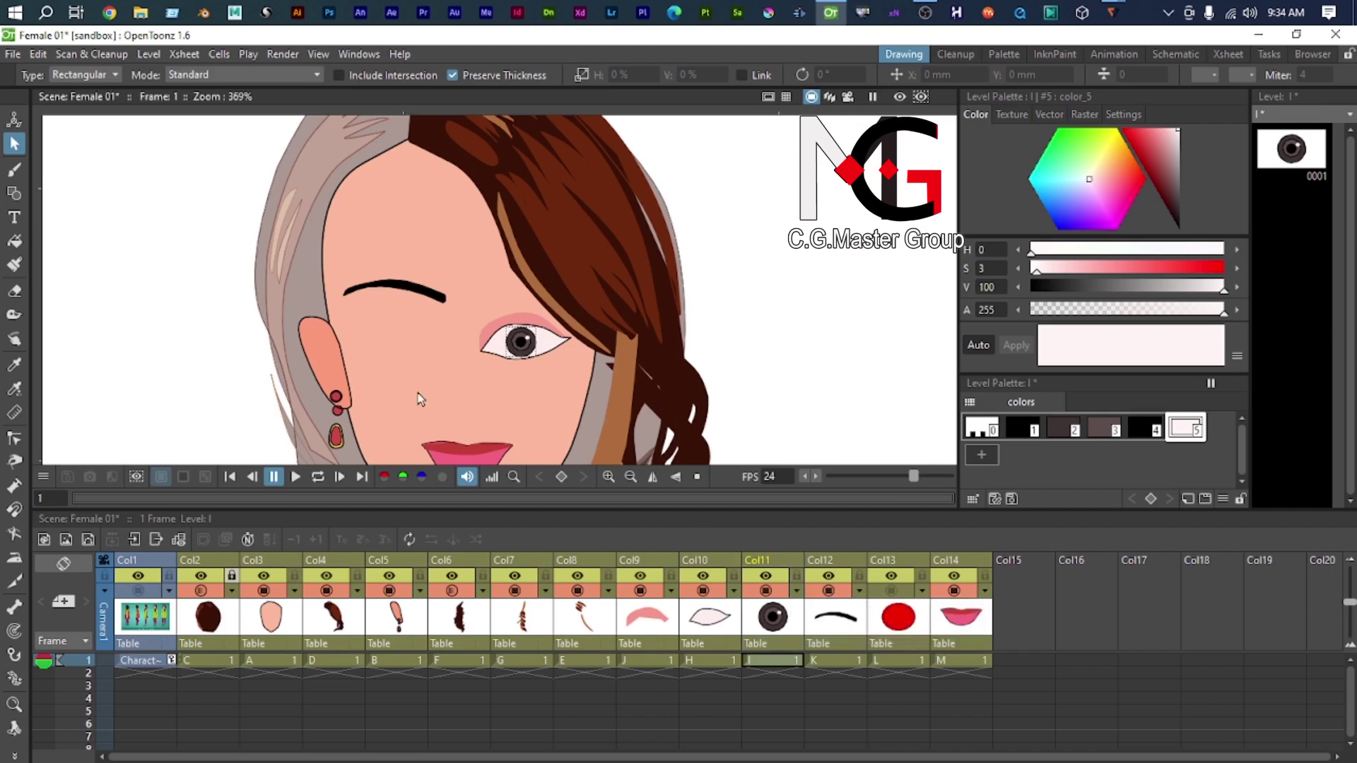
Step: Draw a curved open polyline for the inner ear fold on level B, using the black style and size 2
scroll(420, 399, down, 3)
scroll(329, 364, up, 7)
scroll(333, 301, down, 5)
click(344, 305)
scroll(344, 304, up, 5)
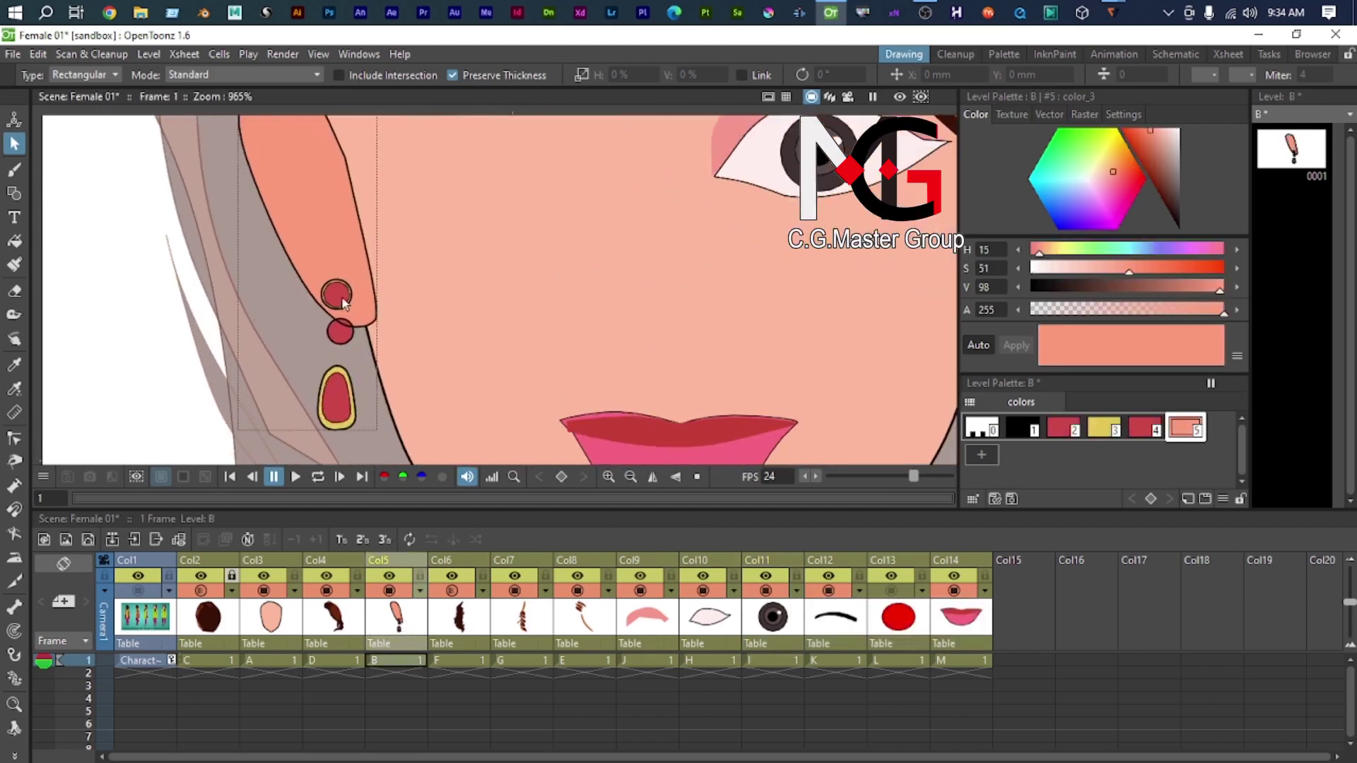
drag(350, 240, 380, 337)
key(g)
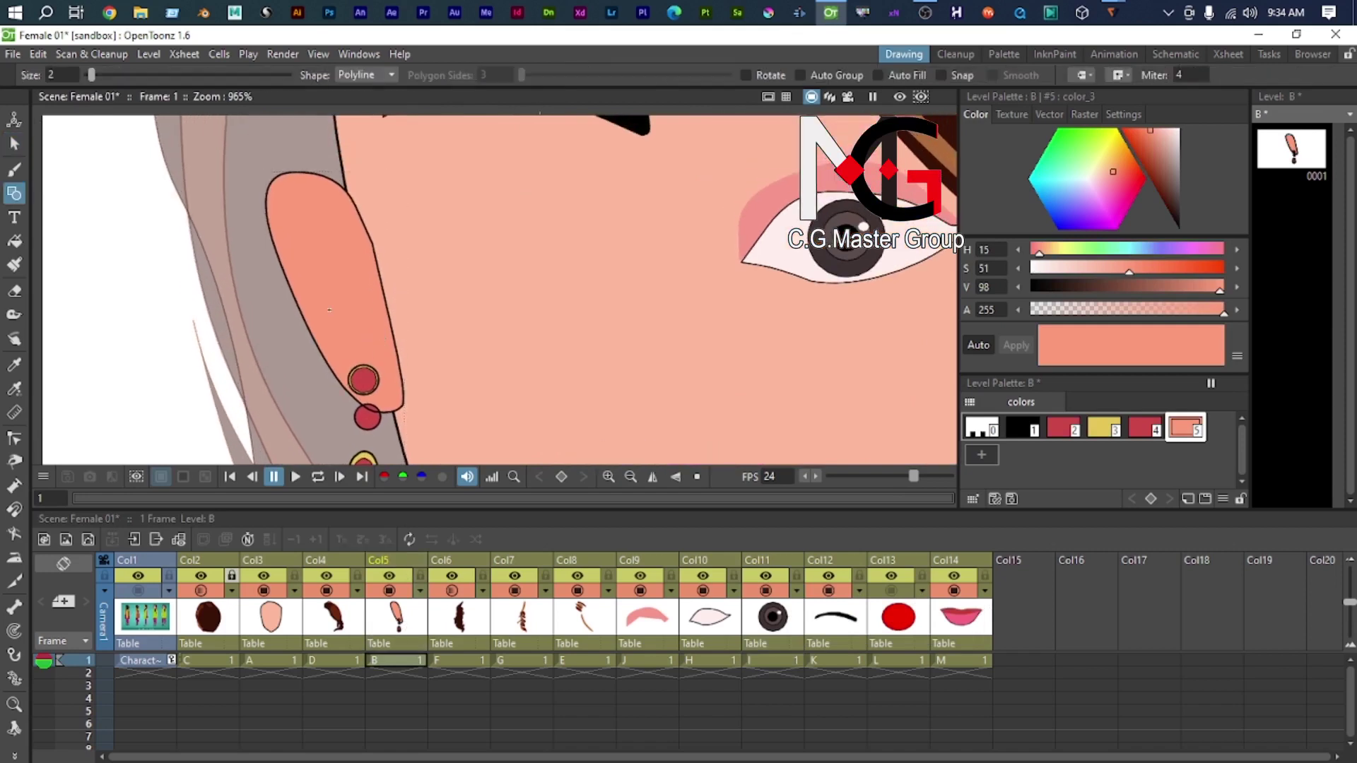
scroll(331, 247, up, 2)
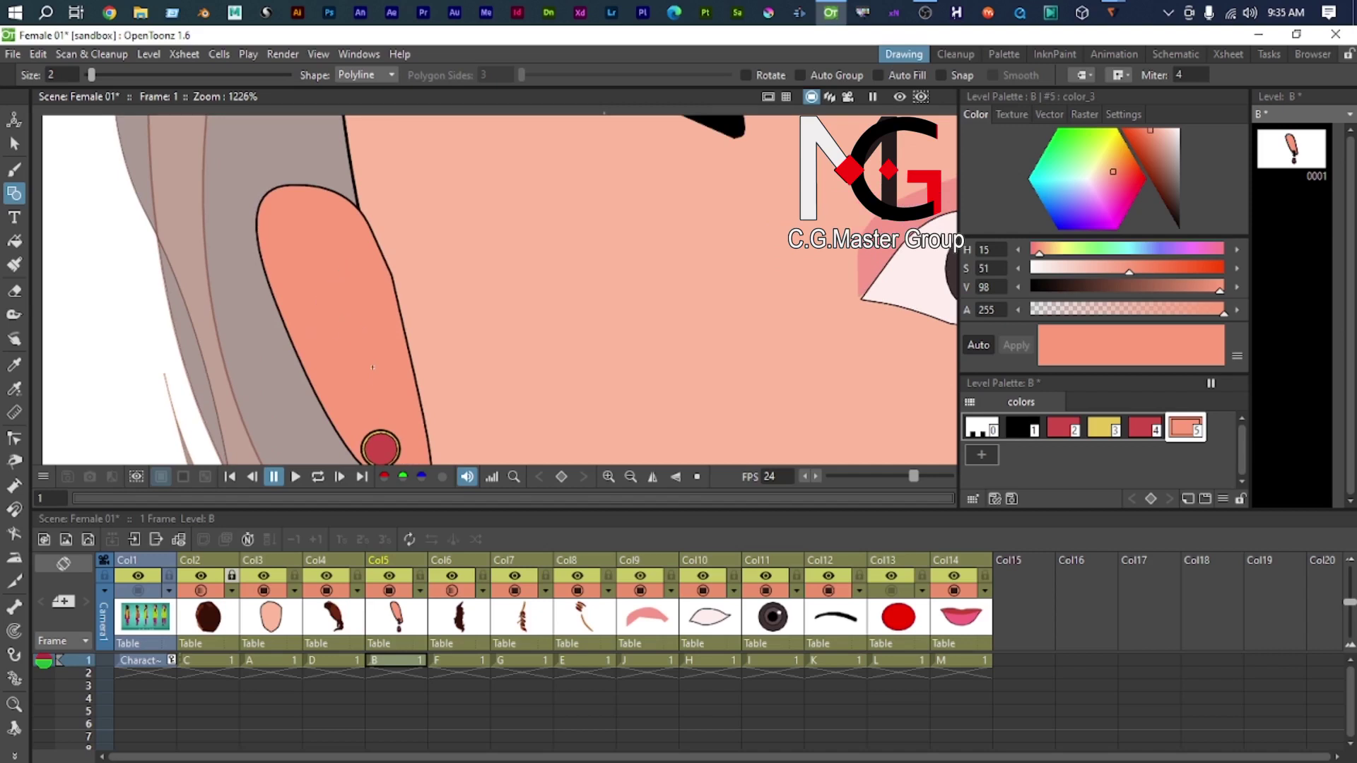
click(407, 616)
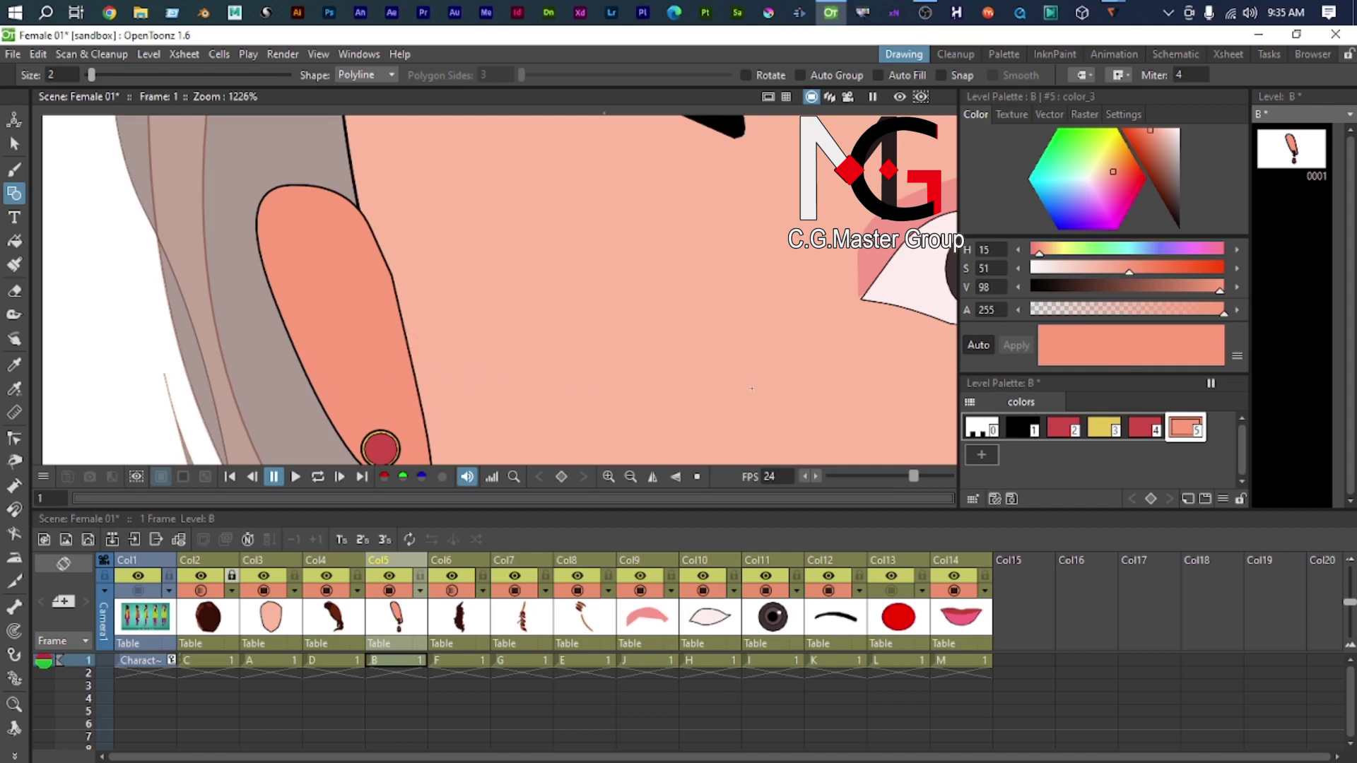
click(1026, 426)
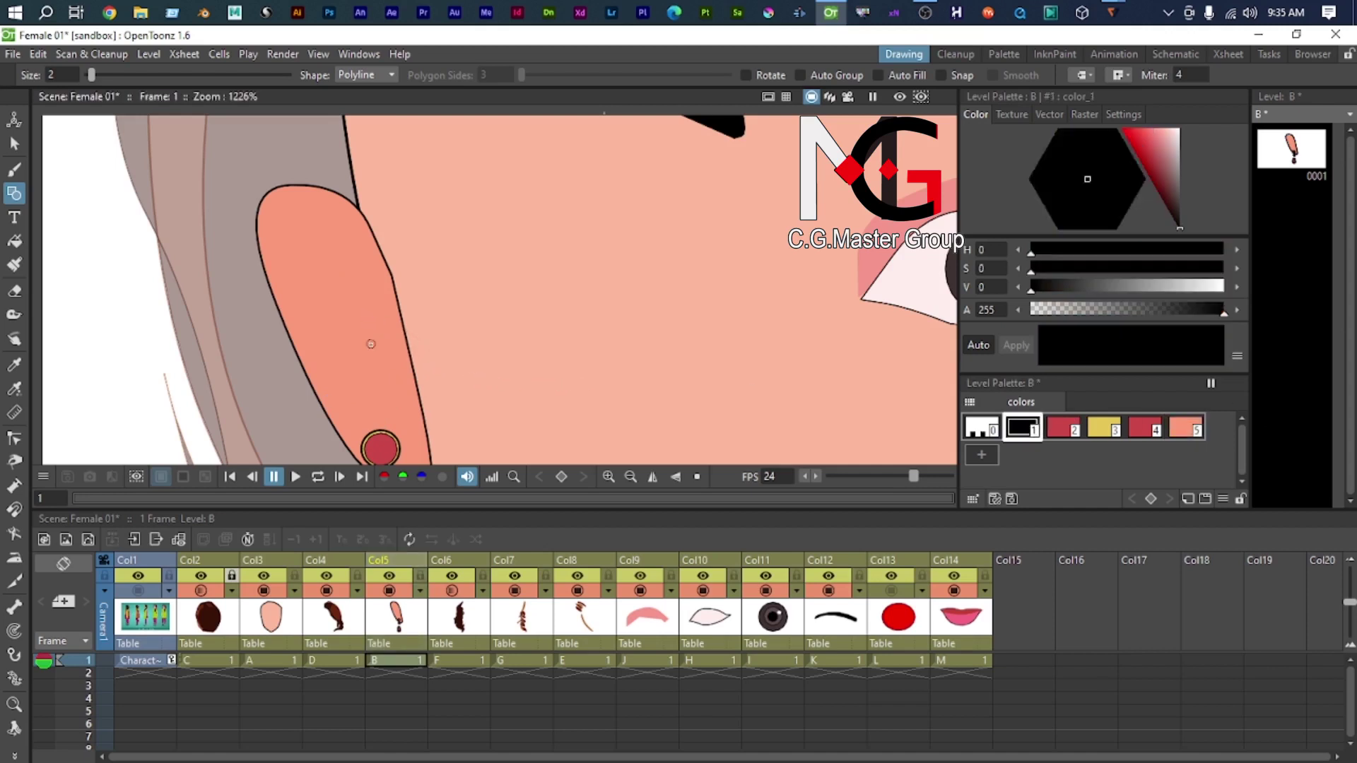
drag(322, 294, 293, 316)
drag(351, 392, 357, 401)
double_click(396, 404)
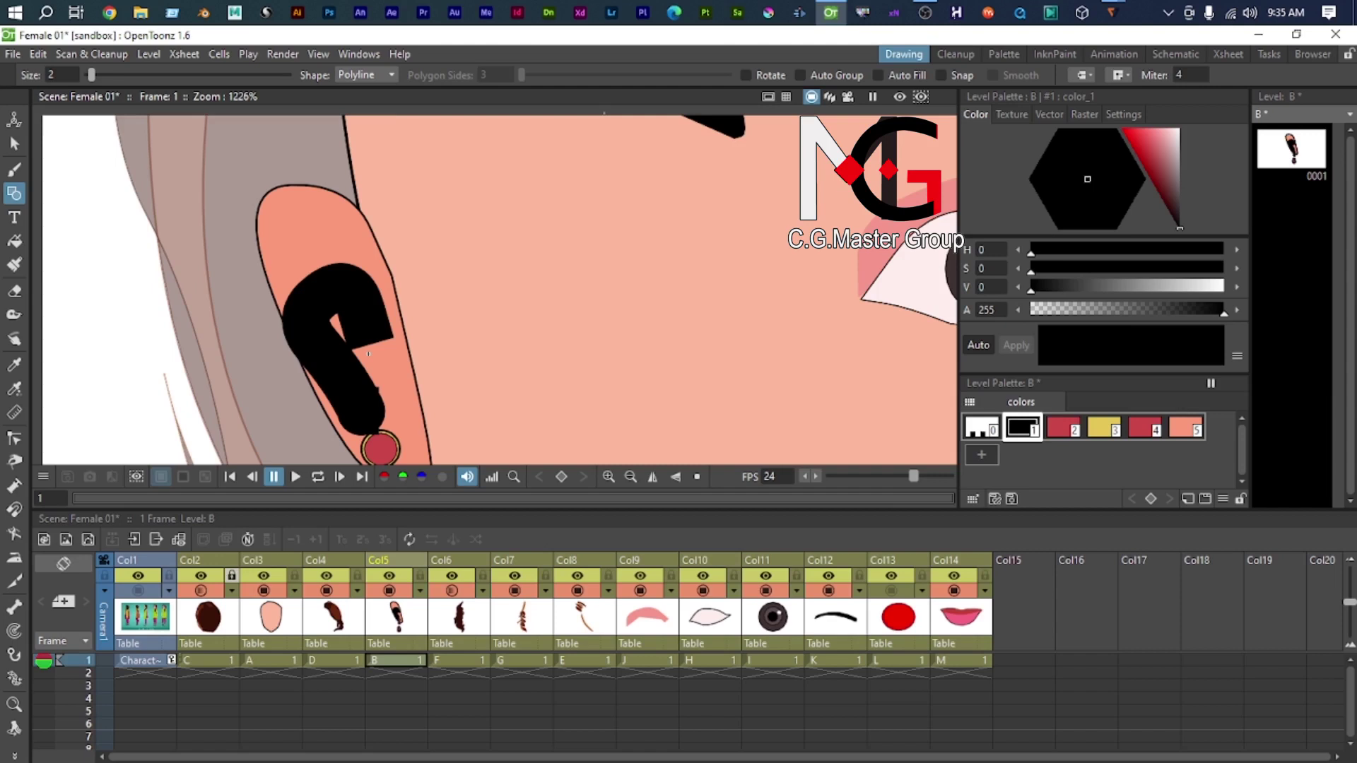
Step: Select the inner ear fold line on level B and reduce its stroke thickness to 0.03
key(s)
click(329, 354)
scroll(330, 355, down, 1)
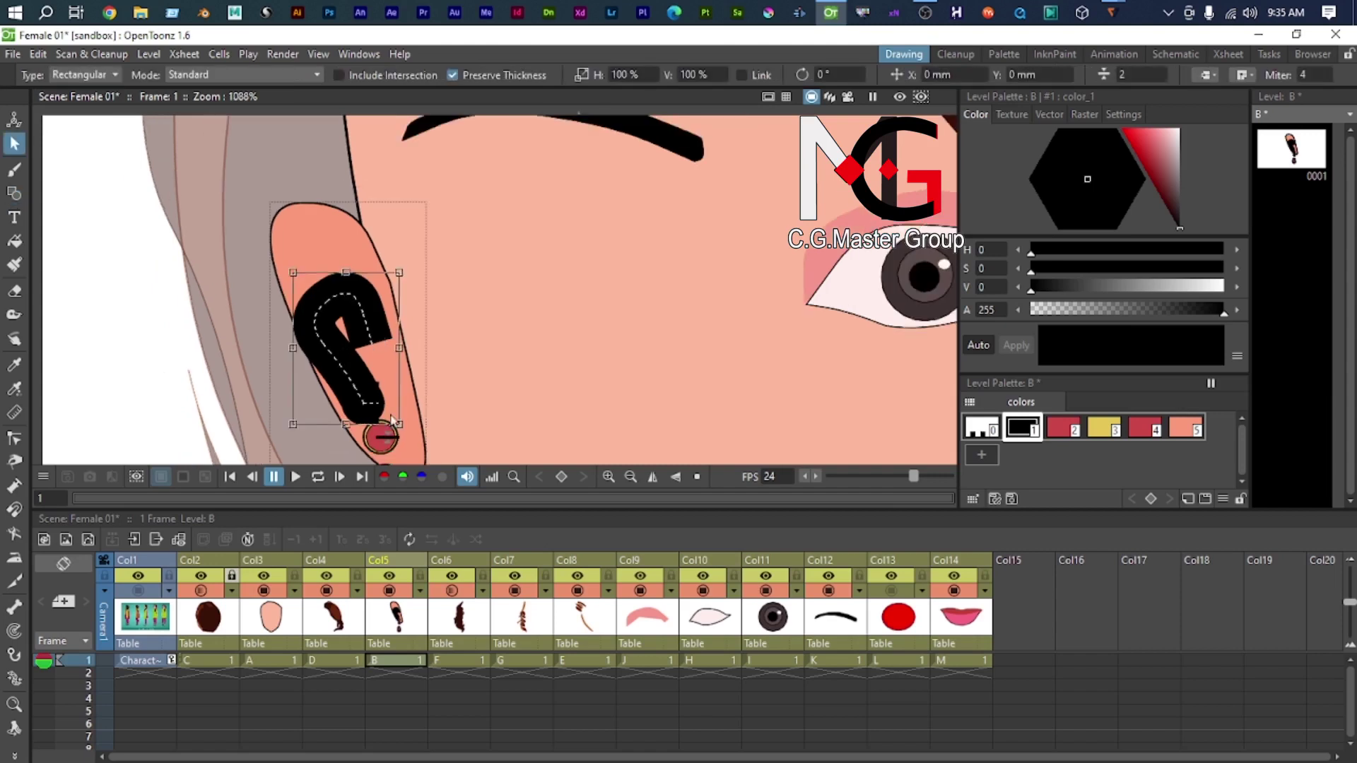
scroll(387, 431, up, 2)
mouse_move(387, 427)
mouse_down()
mouse_move(403, 581)
mouse_move(407, 547)
mouse_up()
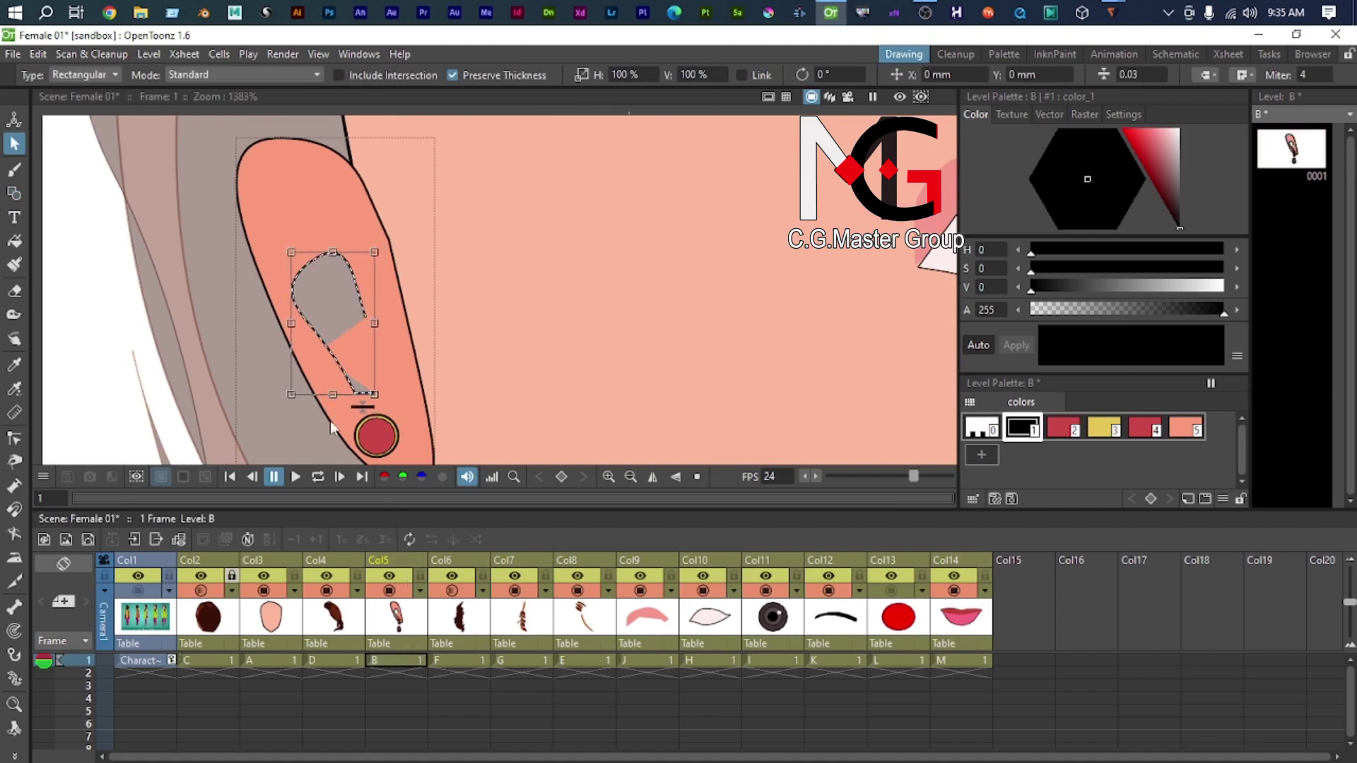
Step: Try the salmon ear style on the inner ear fold line and the empty area it encloses, and undo both changes
scroll(294, 340, up, 6)
scroll(394, 293, up, 4)
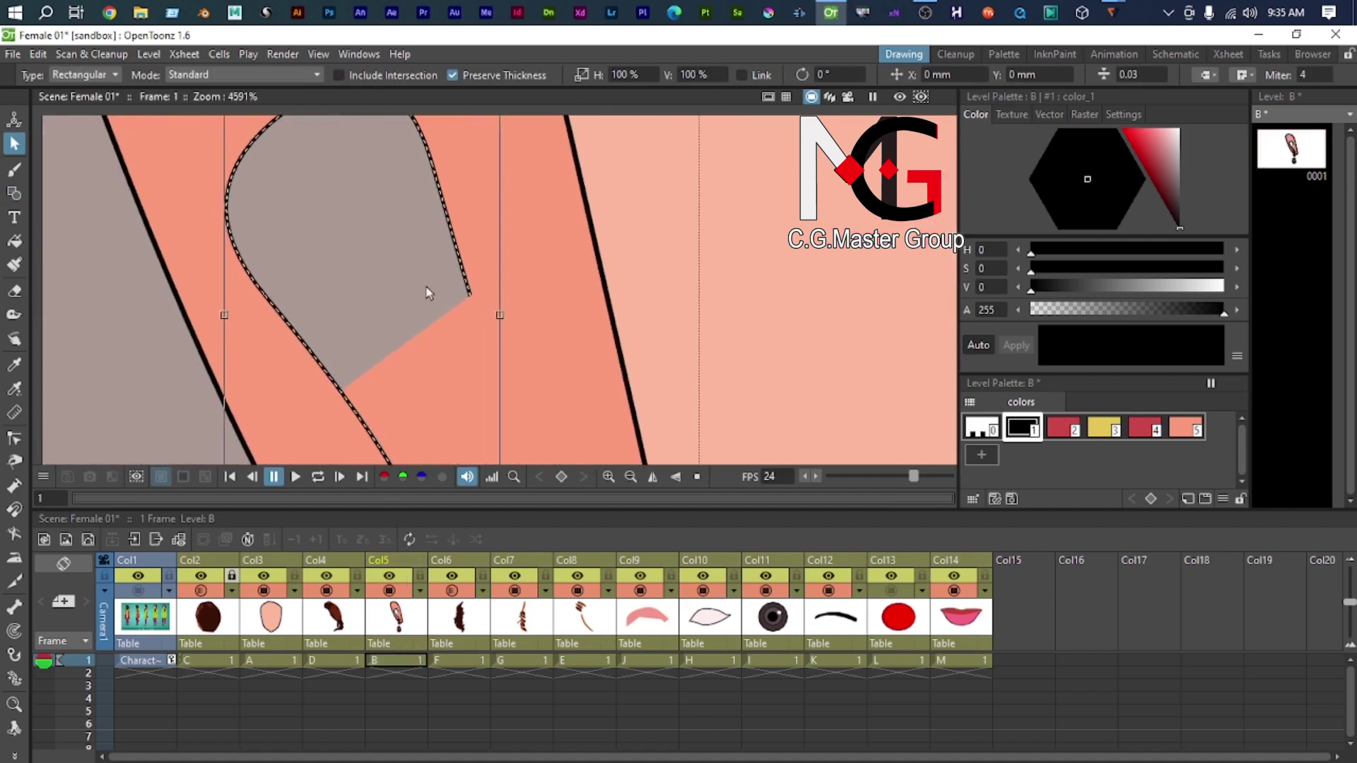
drag(425, 288, 404, 197)
scroll(397, 205, down, 6)
scroll(397, 294, up, 2)
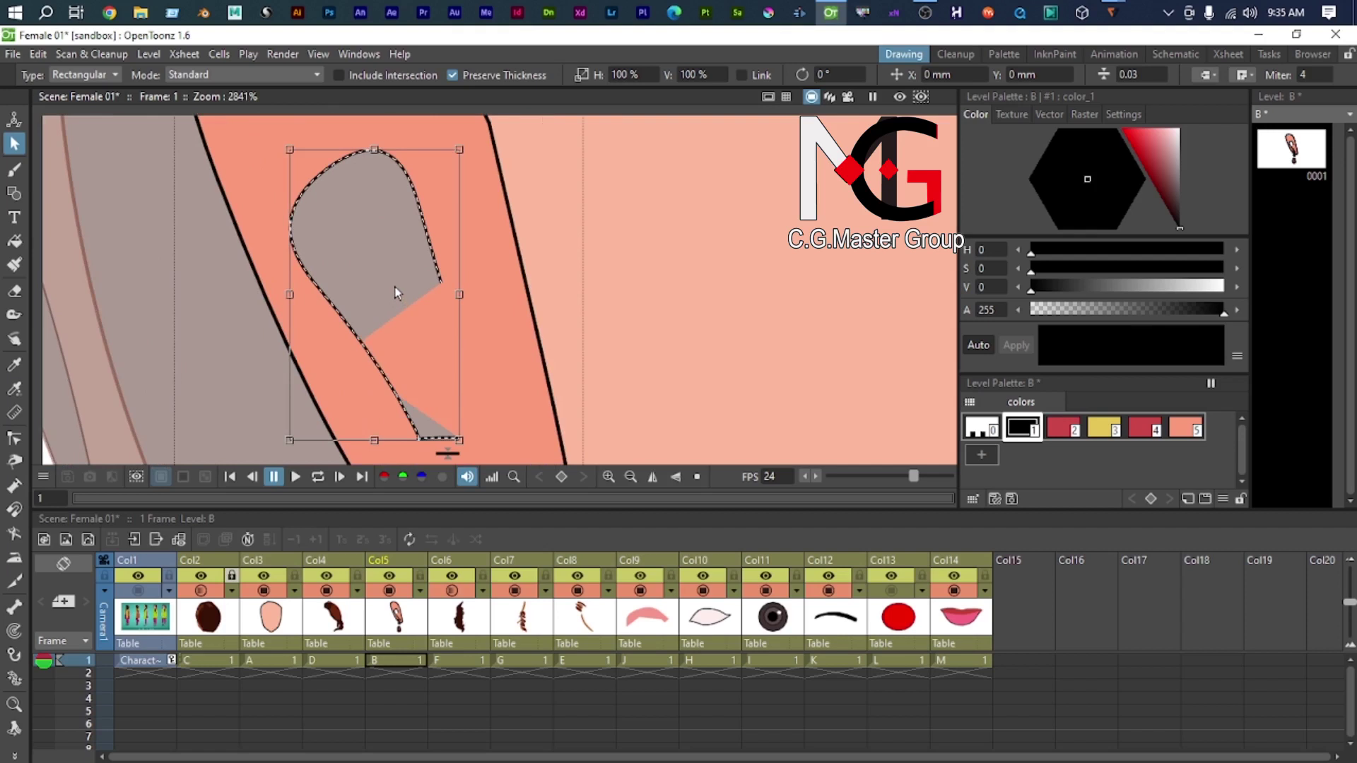
click(1180, 430)
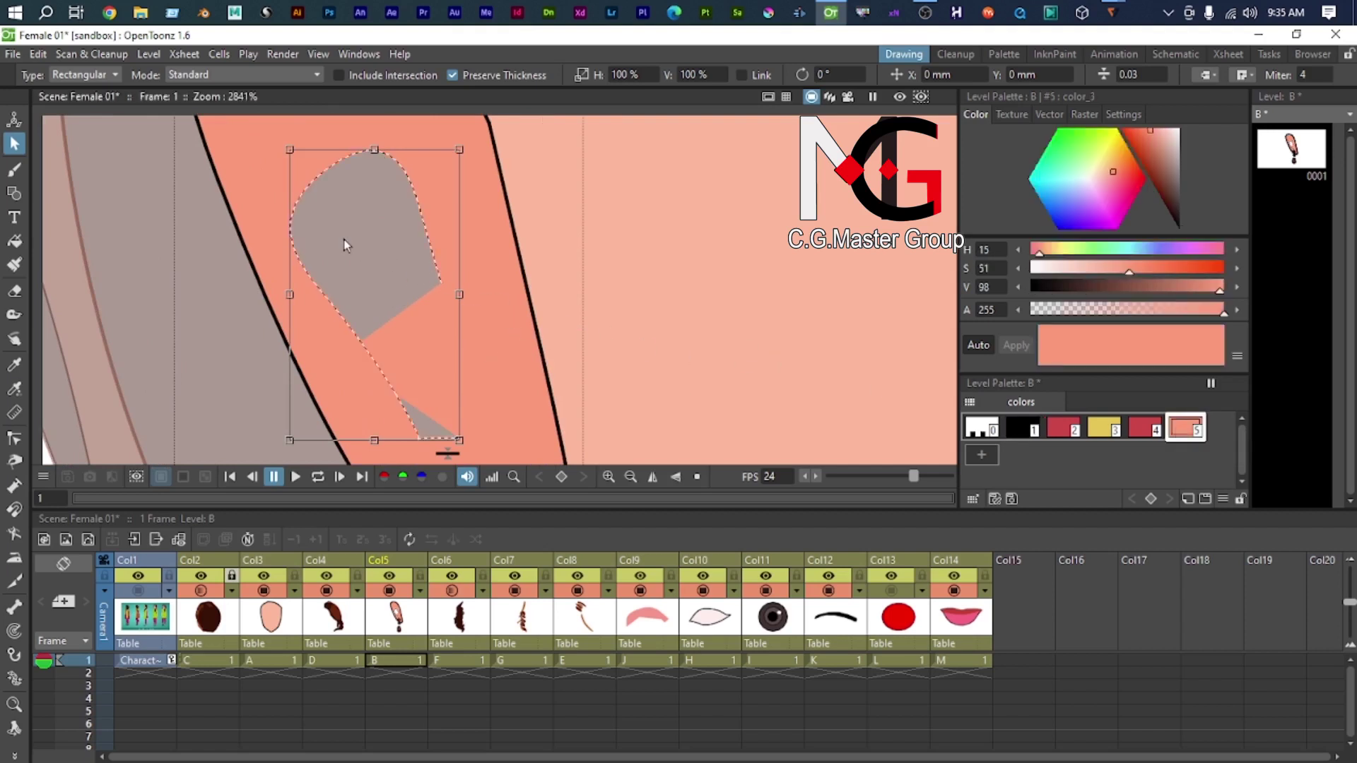
key(f)
click(388, 283)
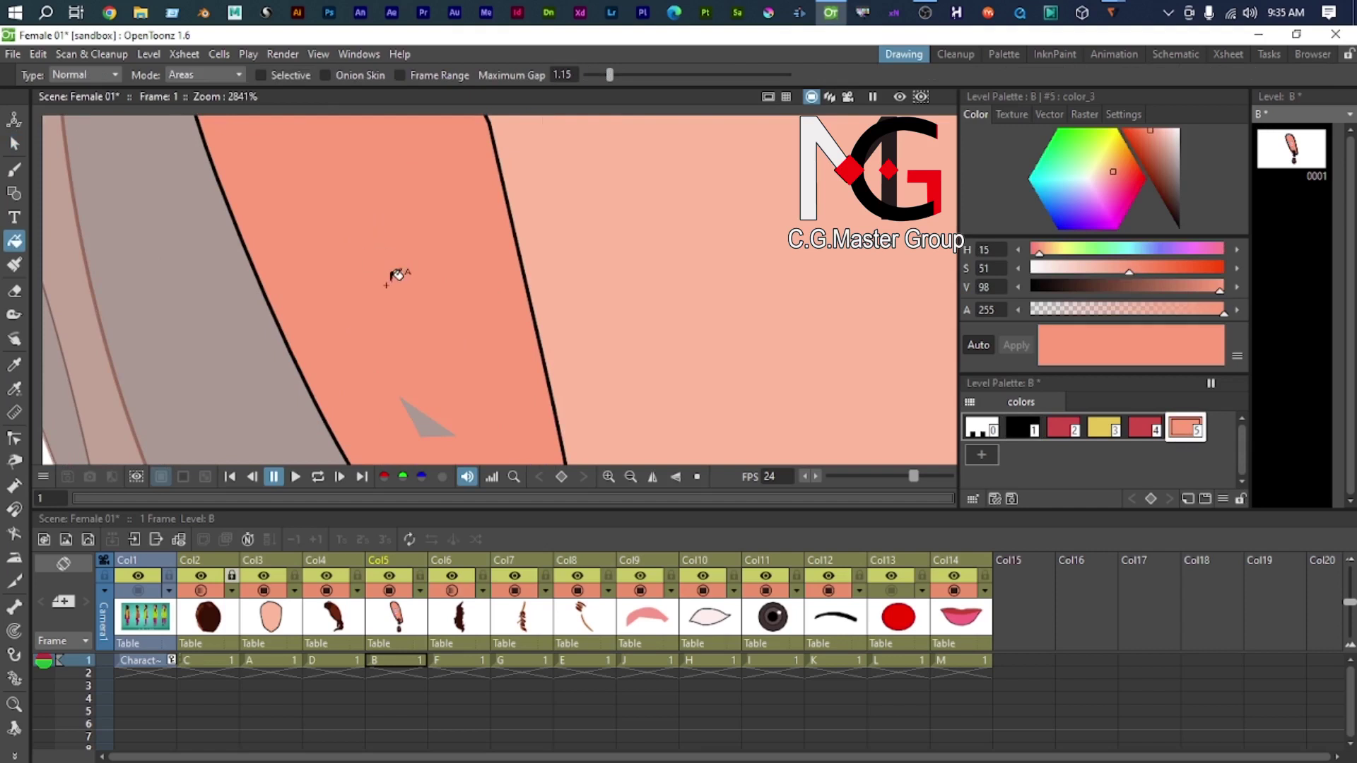
key(ctrl+z)
key(ctrl+z)
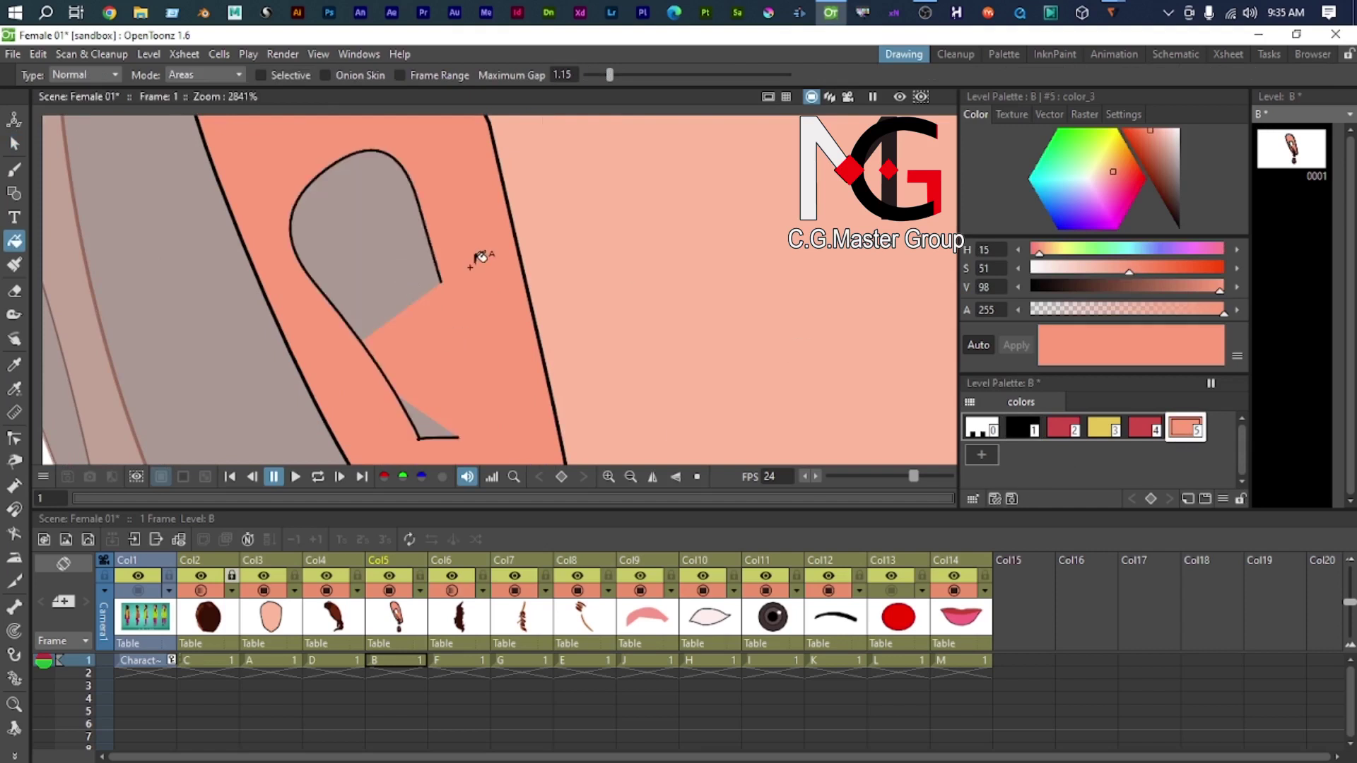
Step: Fill the two empty areas along the inner ear fold line with the salmon ear style
click(378, 259)
click(441, 421)
scroll(448, 415, up, 2)
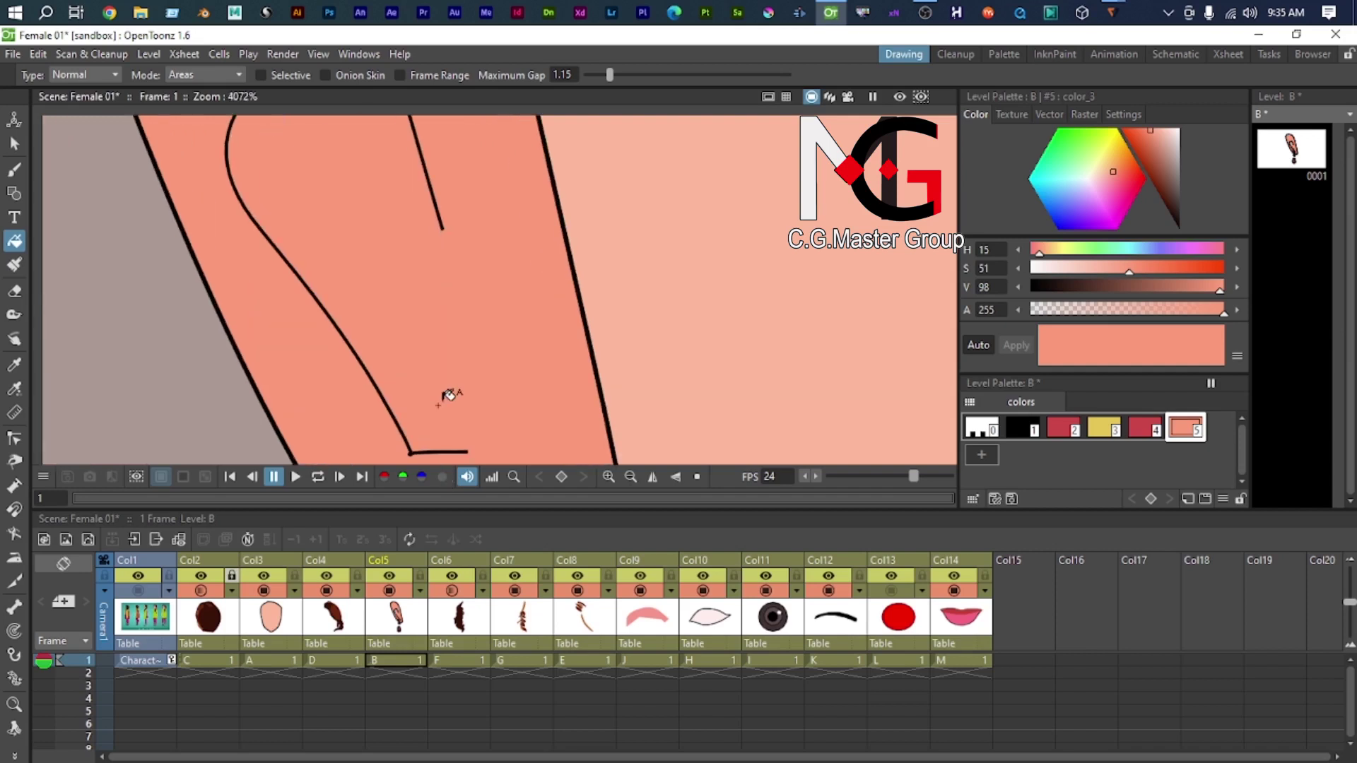
Step: Reshape the sharp lower corner of the inner ear fold line on level B into a smooth curve by adjusting its control handles
key(s)
scroll(417, 407, up, 4)
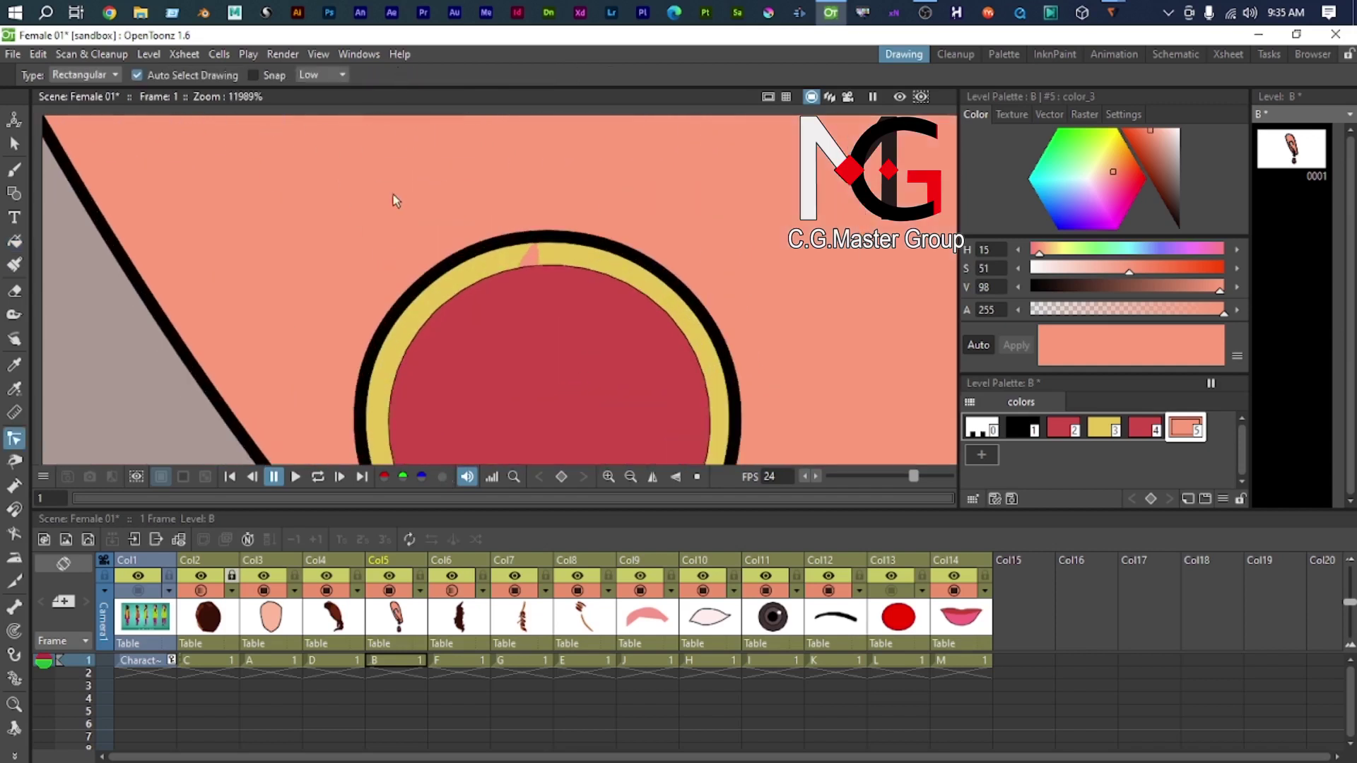
scroll(417, 210, down, 2)
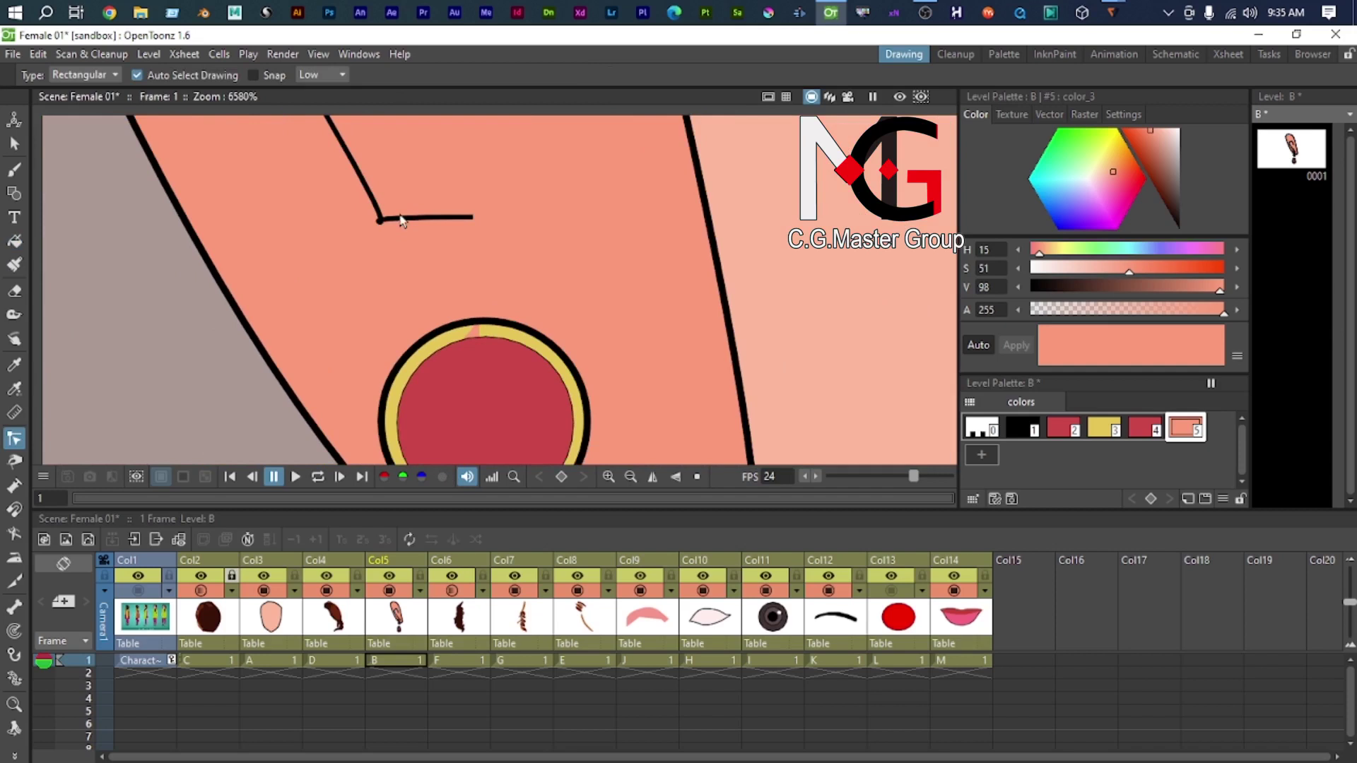
scroll(400, 220, up, 3)
click(350, 231)
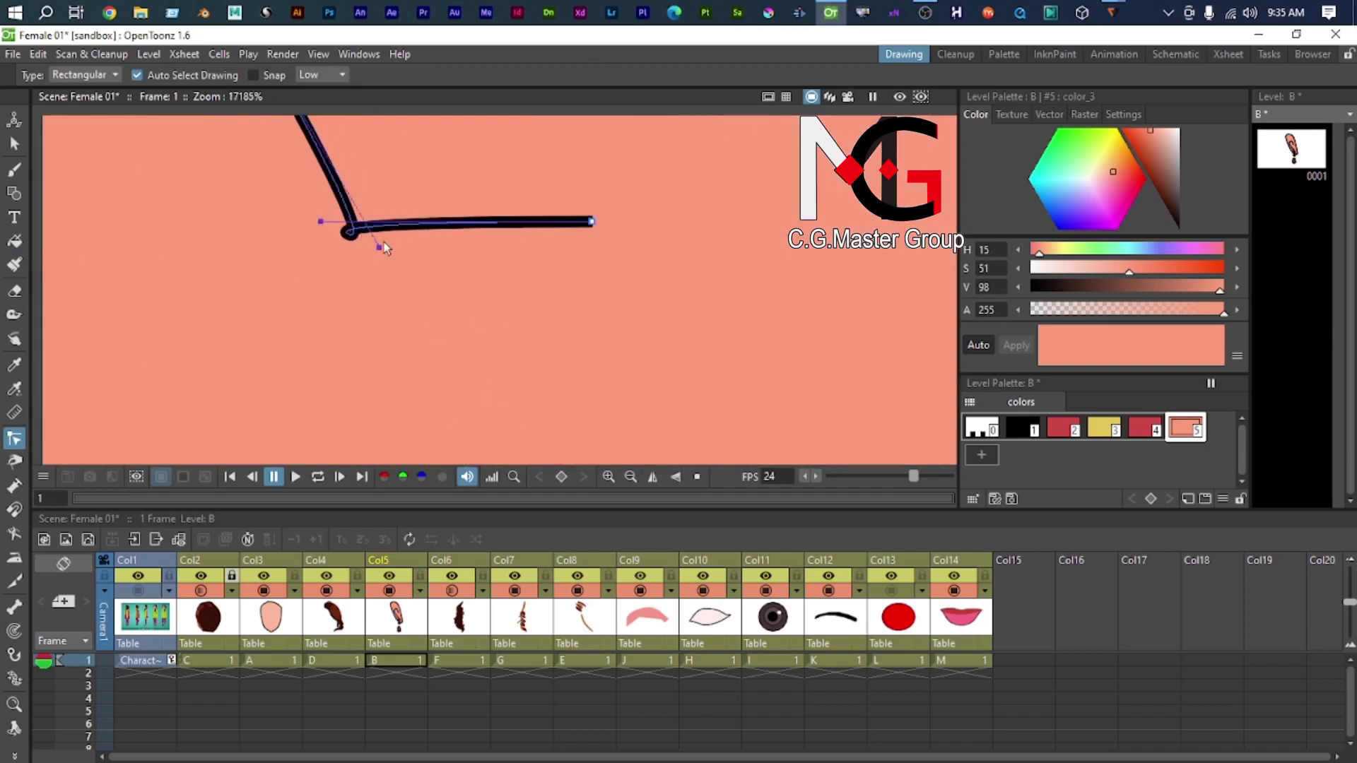
drag(380, 248, 205, 95)
mouse_move(321, 221)
mouse_down()
mouse_move(466, 294)
mouse_move(448, 254)
mouse_up()
scroll(485, 269, down, 2)
scroll(484, 268, down, 8)
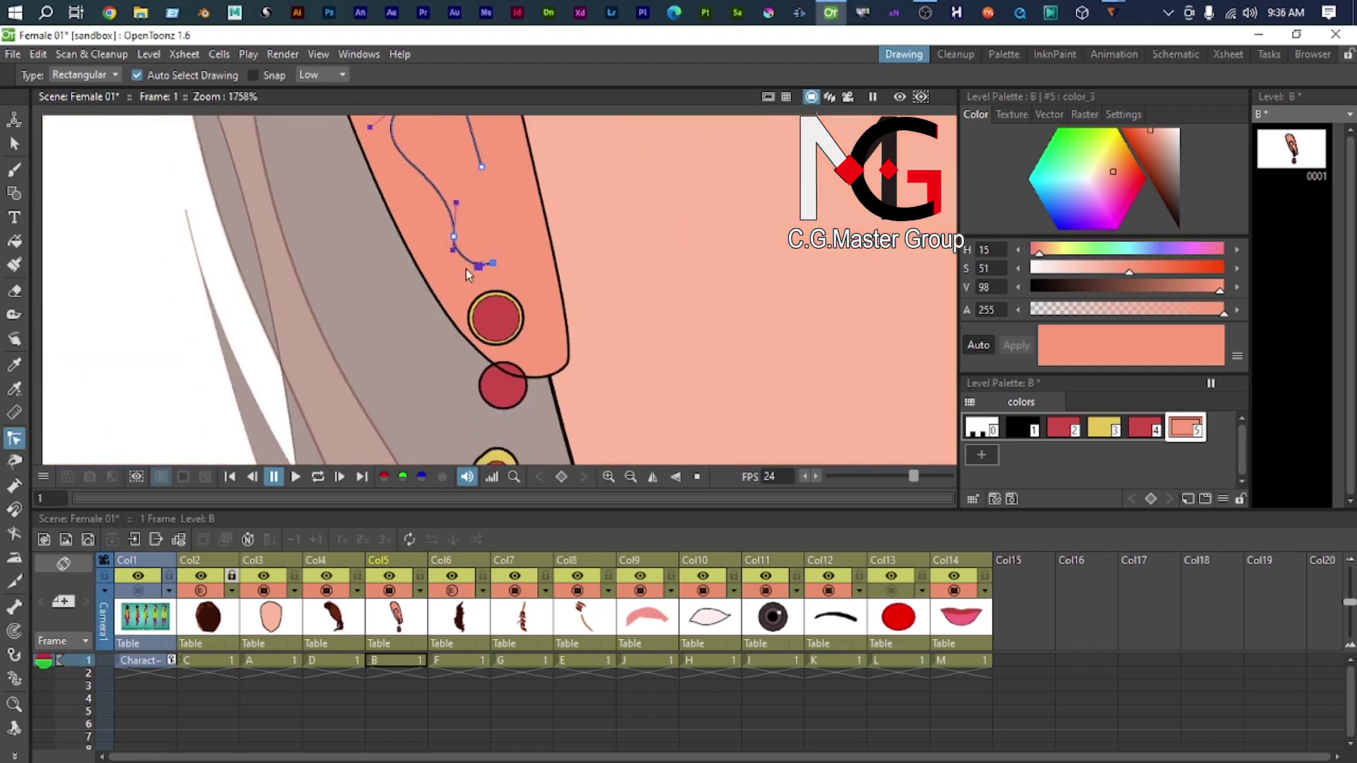
Step: Raise the upper control point and the inner end point of the ear fold line, and straighten the curve above its lower bend
scroll(290, 227, up, 3)
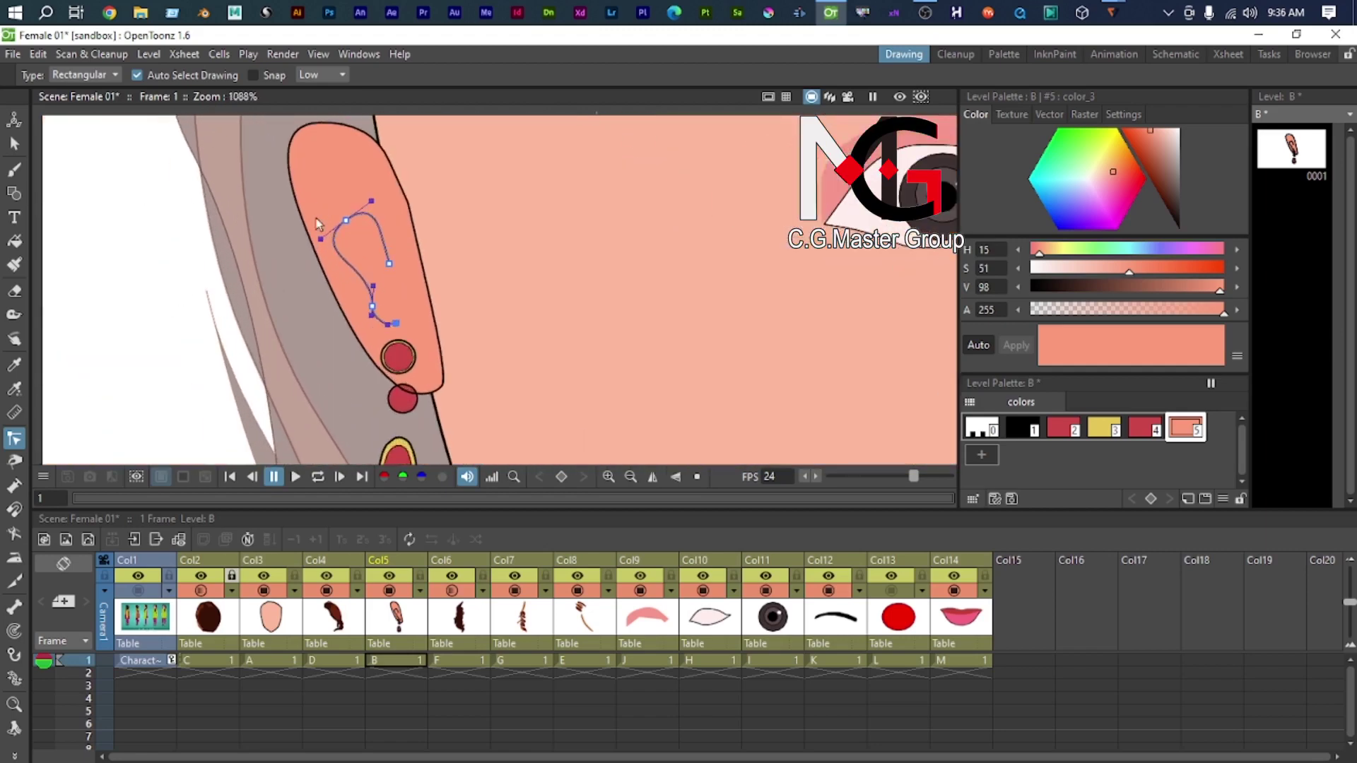
drag(350, 217, 324, 146)
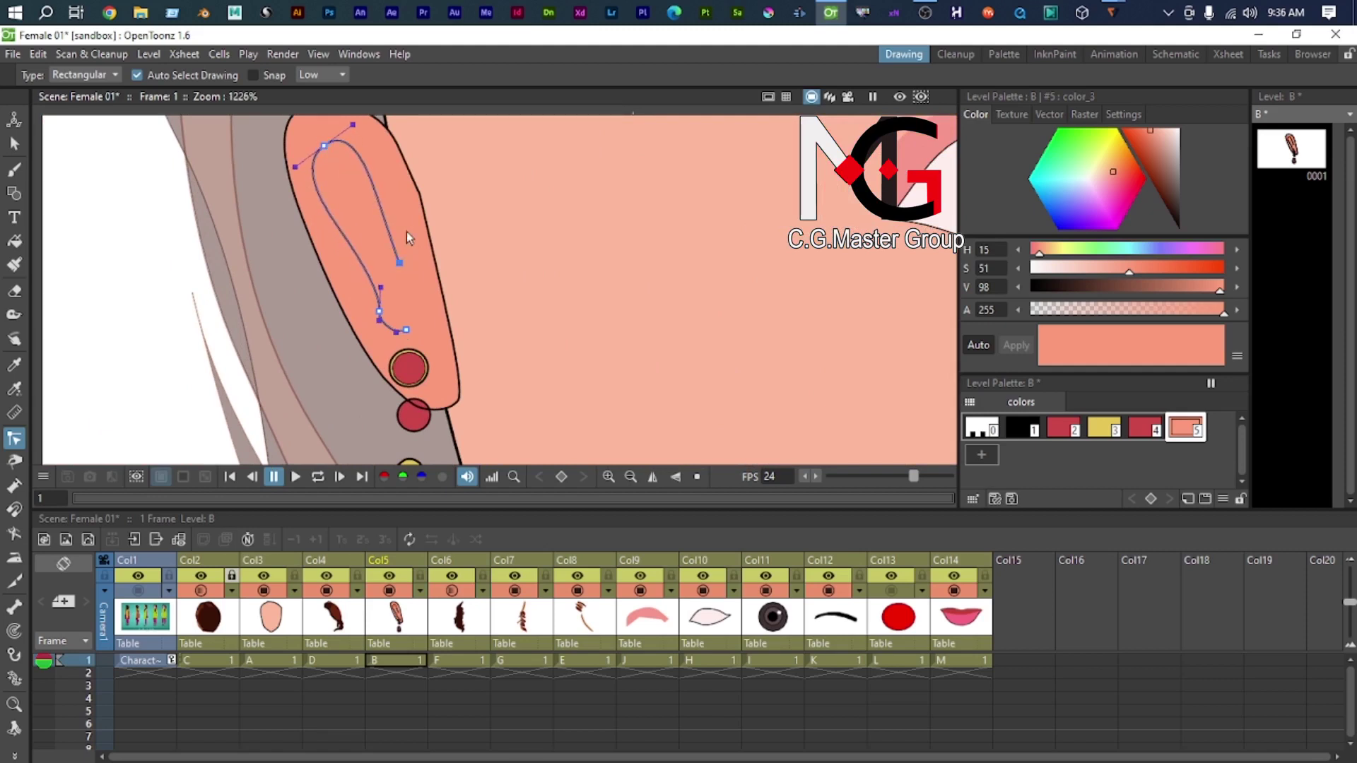
drag(398, 267, 403, 213)
click(381, 288)
drag(381, 288, 354, 279)
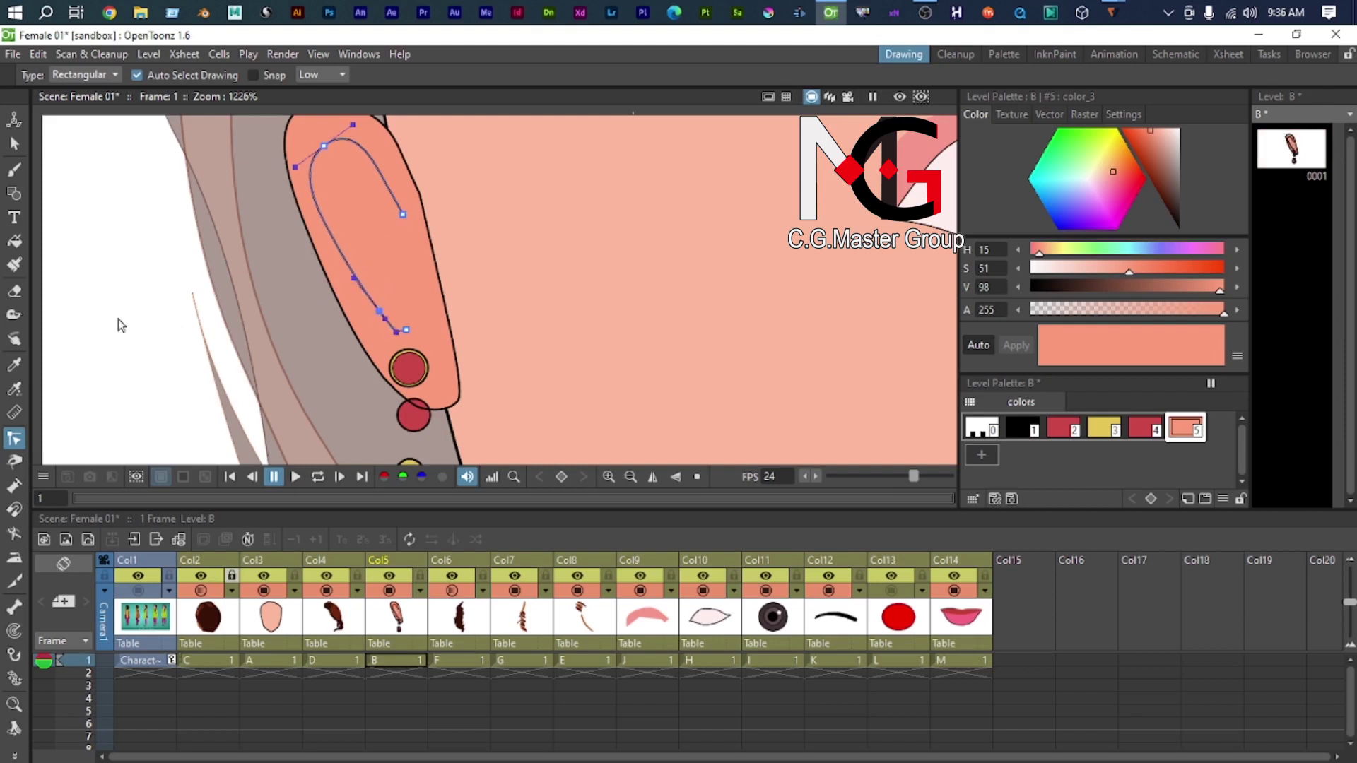
click(14, 144)
scroll(354, 332, down, 8)
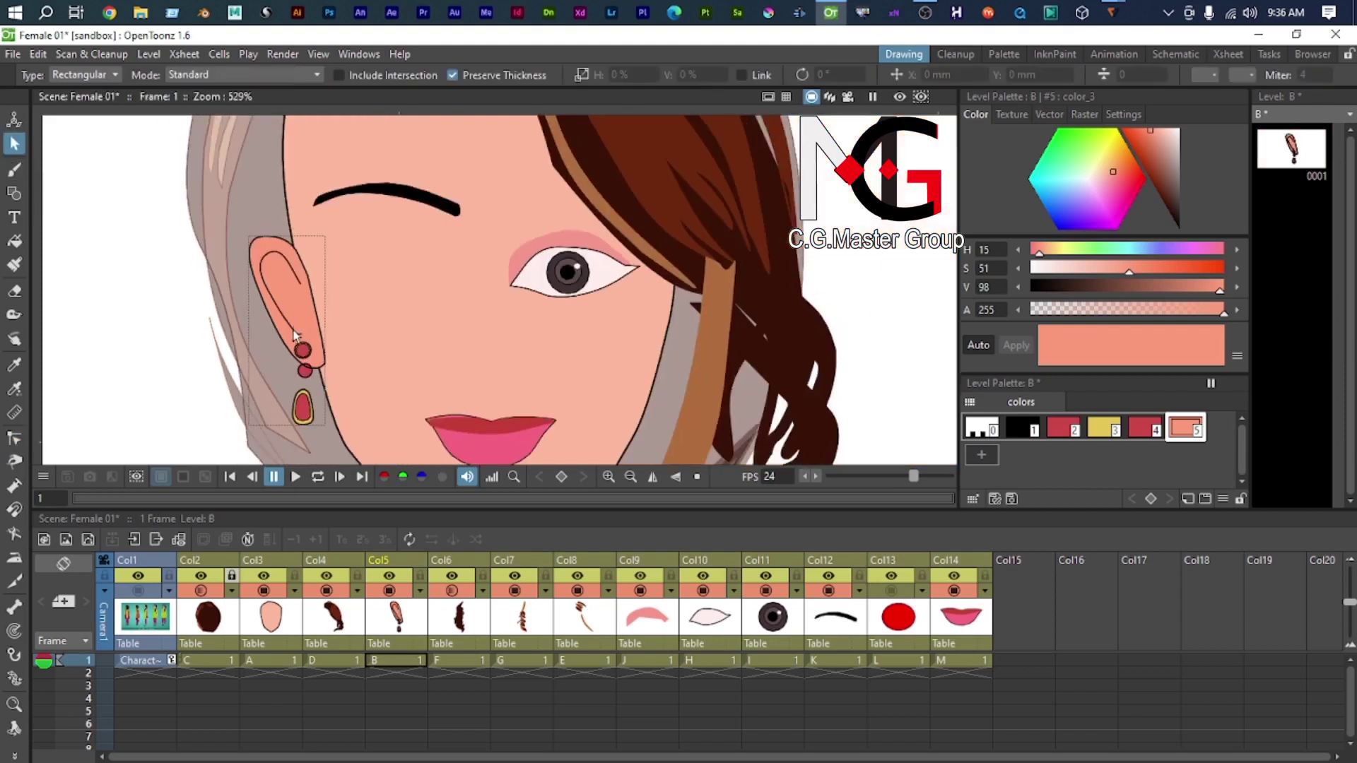
Step: Draw a short curved open polyline inside the inner ear fold on level B, using the black style and size 2
scroll(403, 332, up, 8)
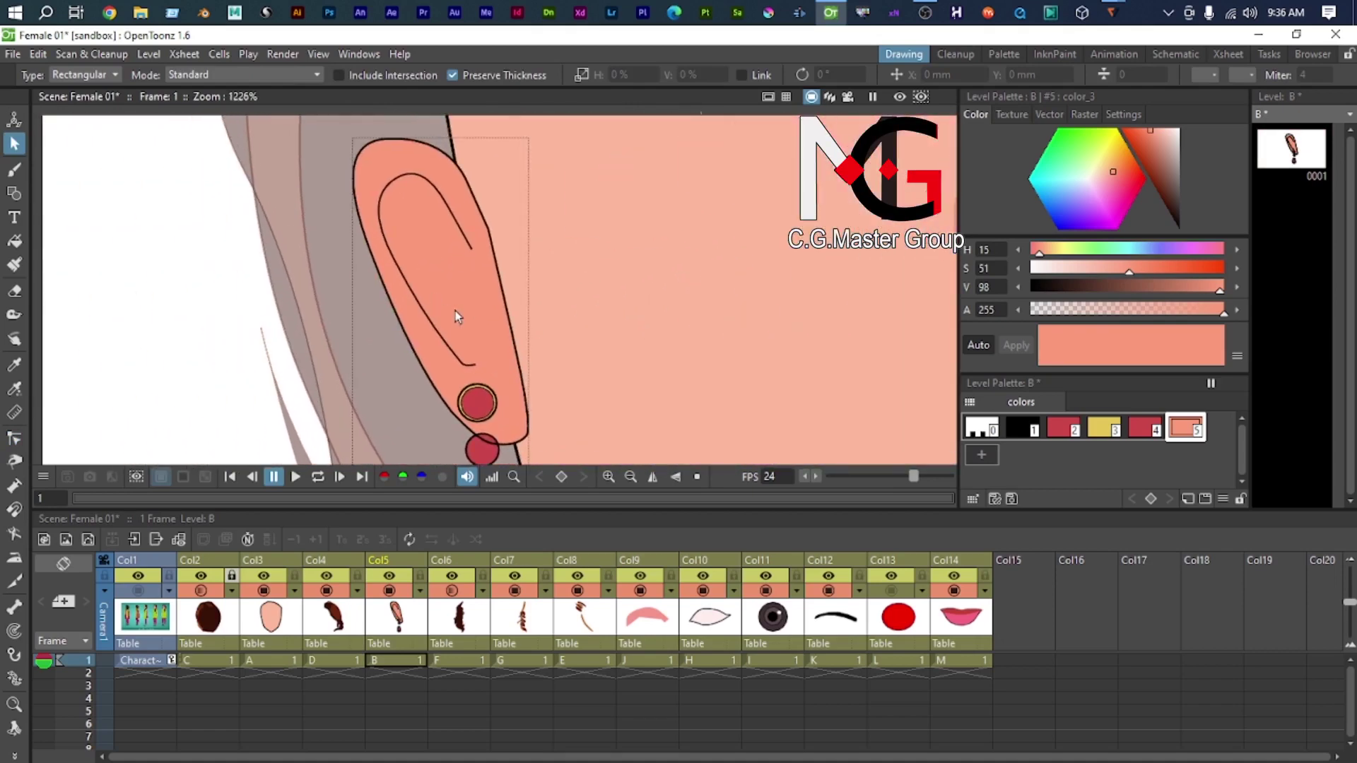
scroll(455, 311, up, 2)
key(g)
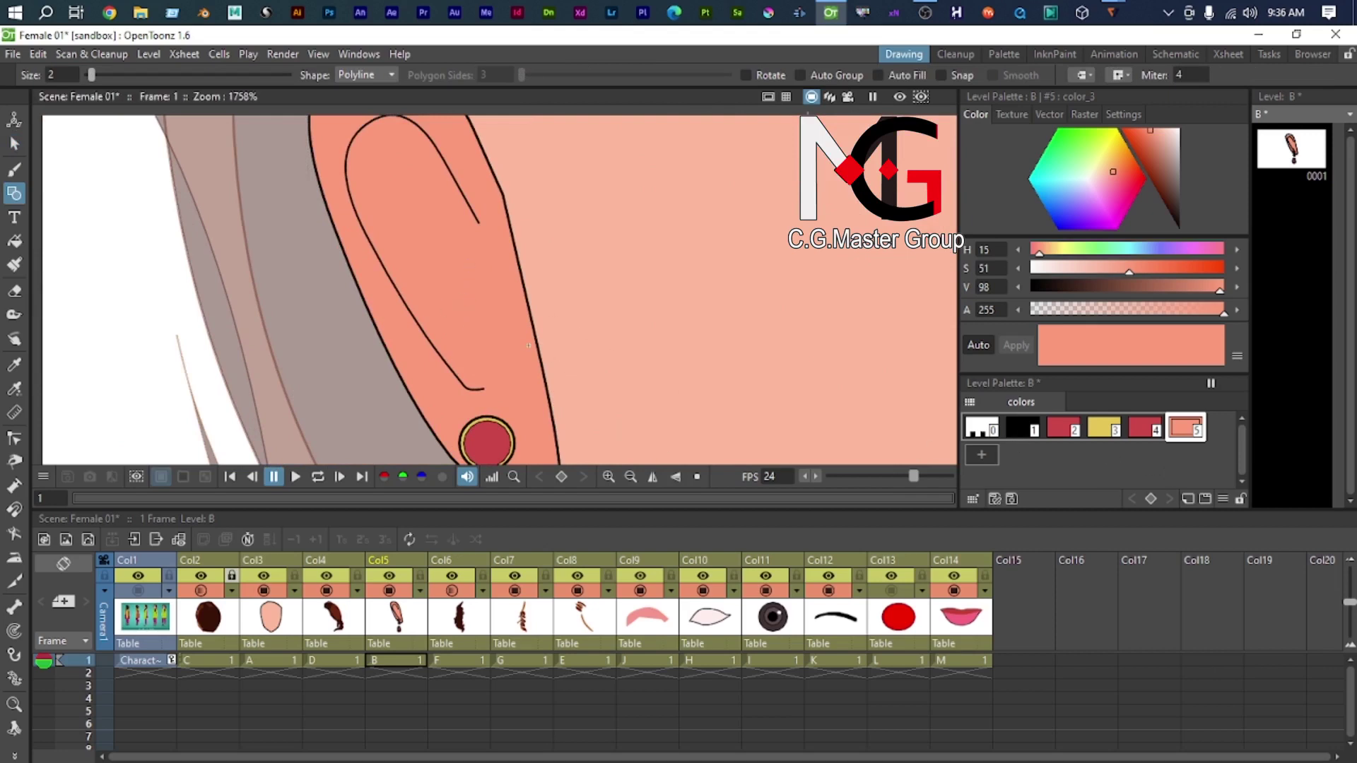
click(1024, 427)
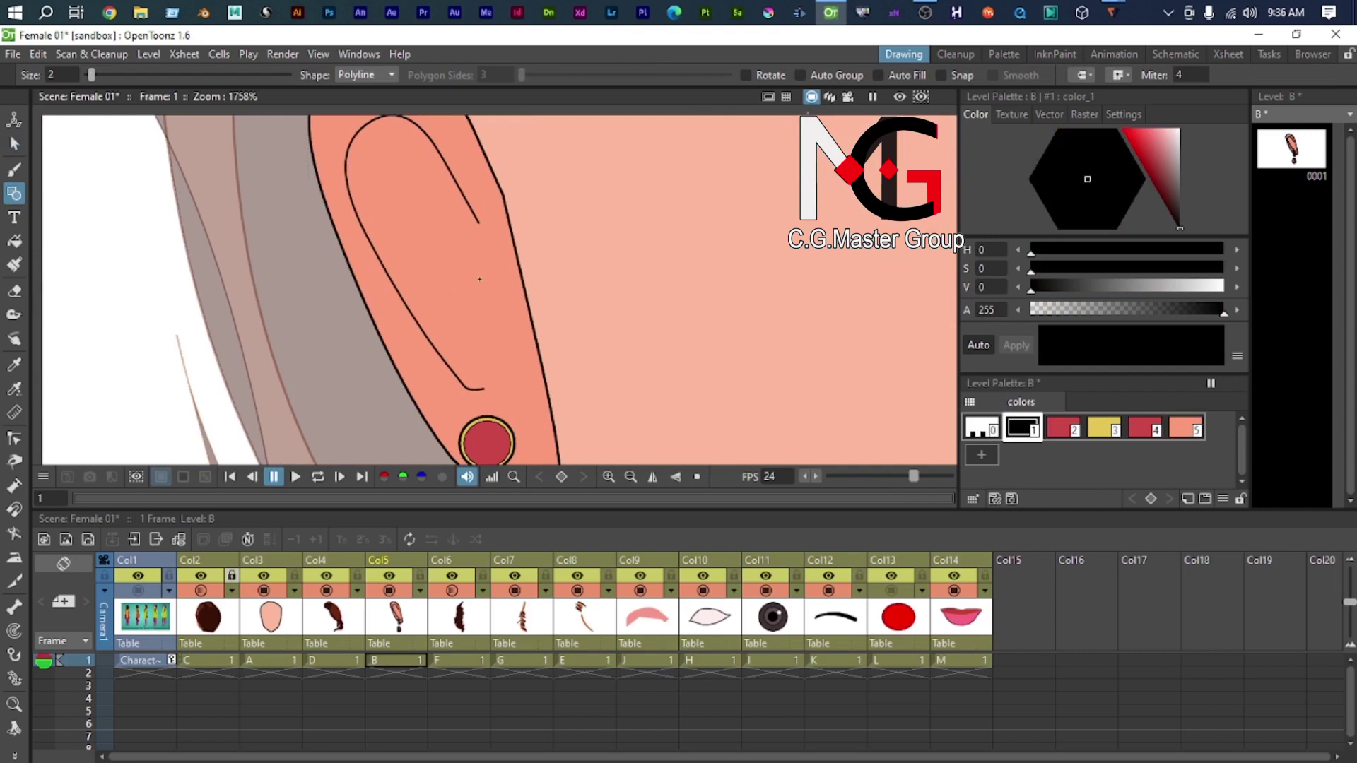
click(477, 273)
drag(473, 340, 486, 380)
key(Return)
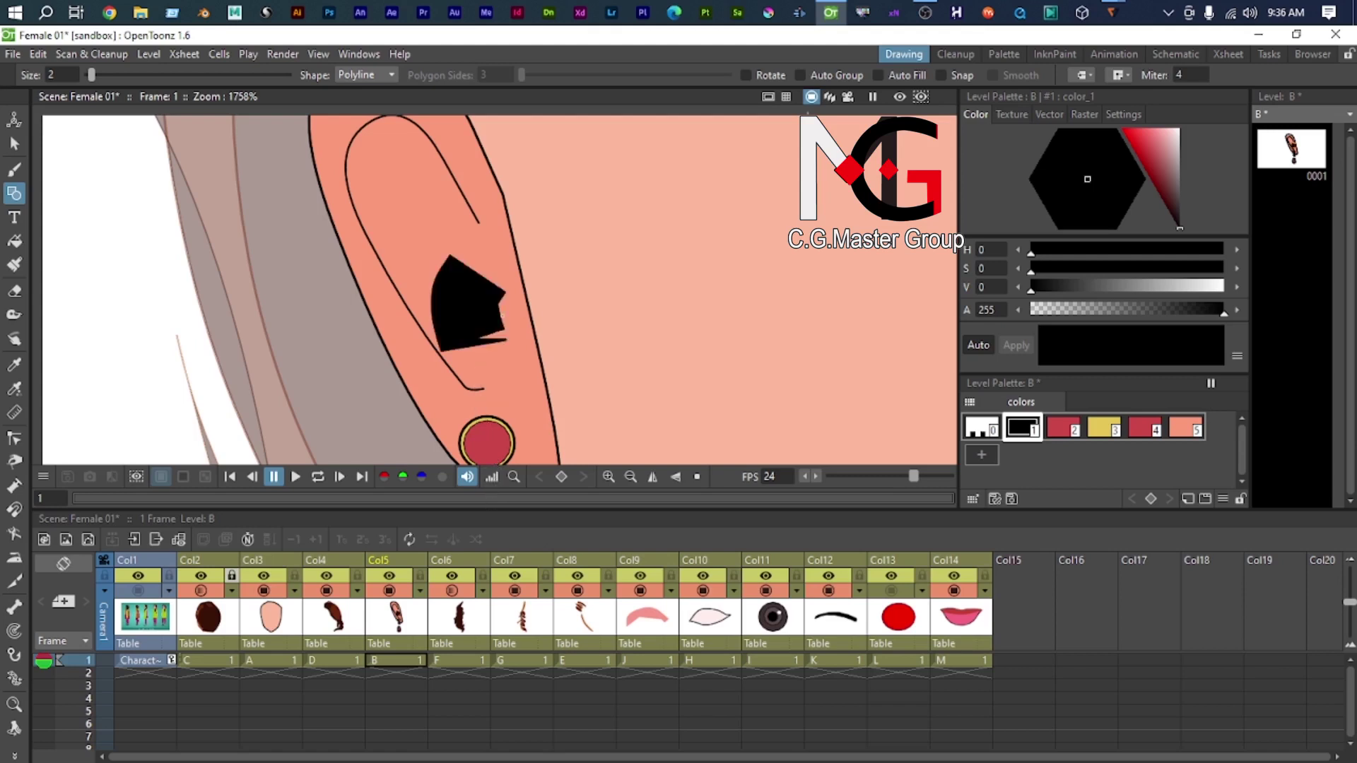
Step: Reduce the stroke thickness of the short curved line inside the ear to 0.04, keeping its black style
key(s)
click(490, 312)
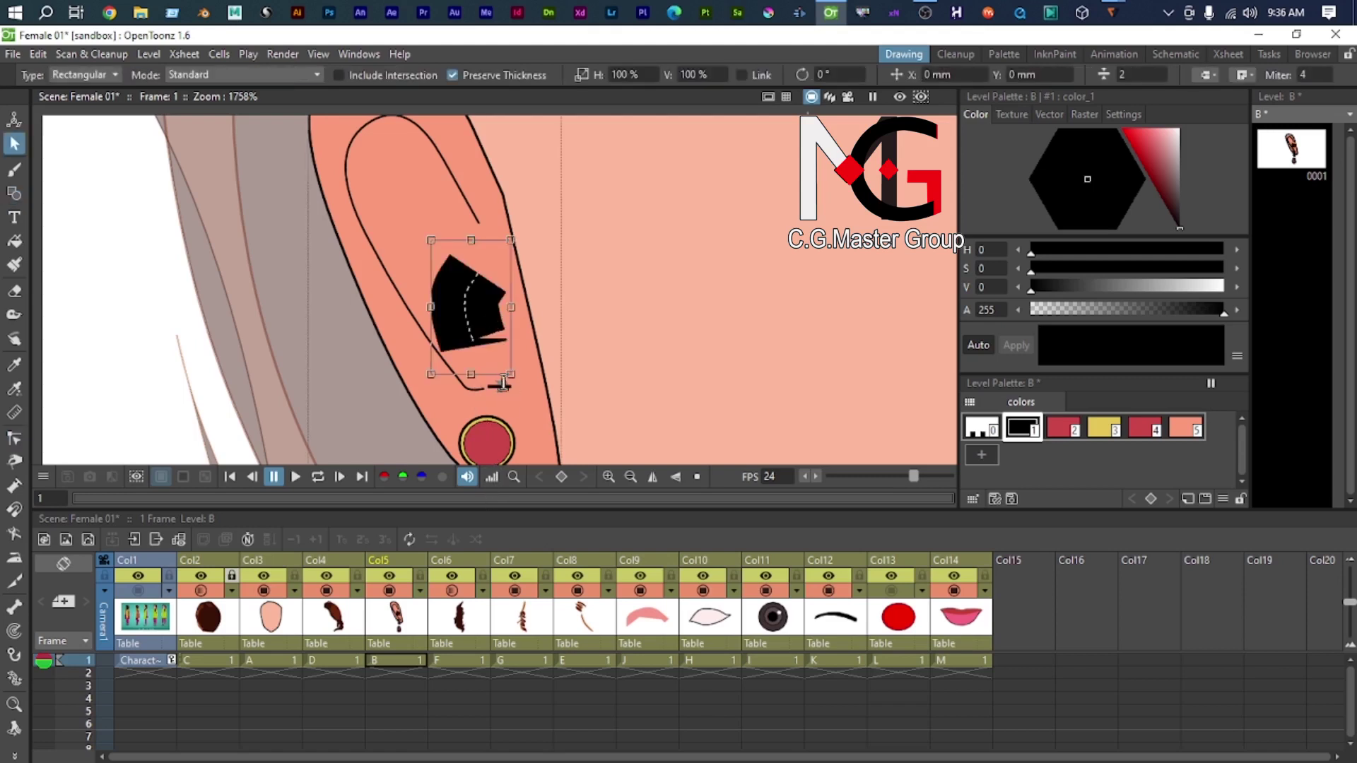
key(Delete)
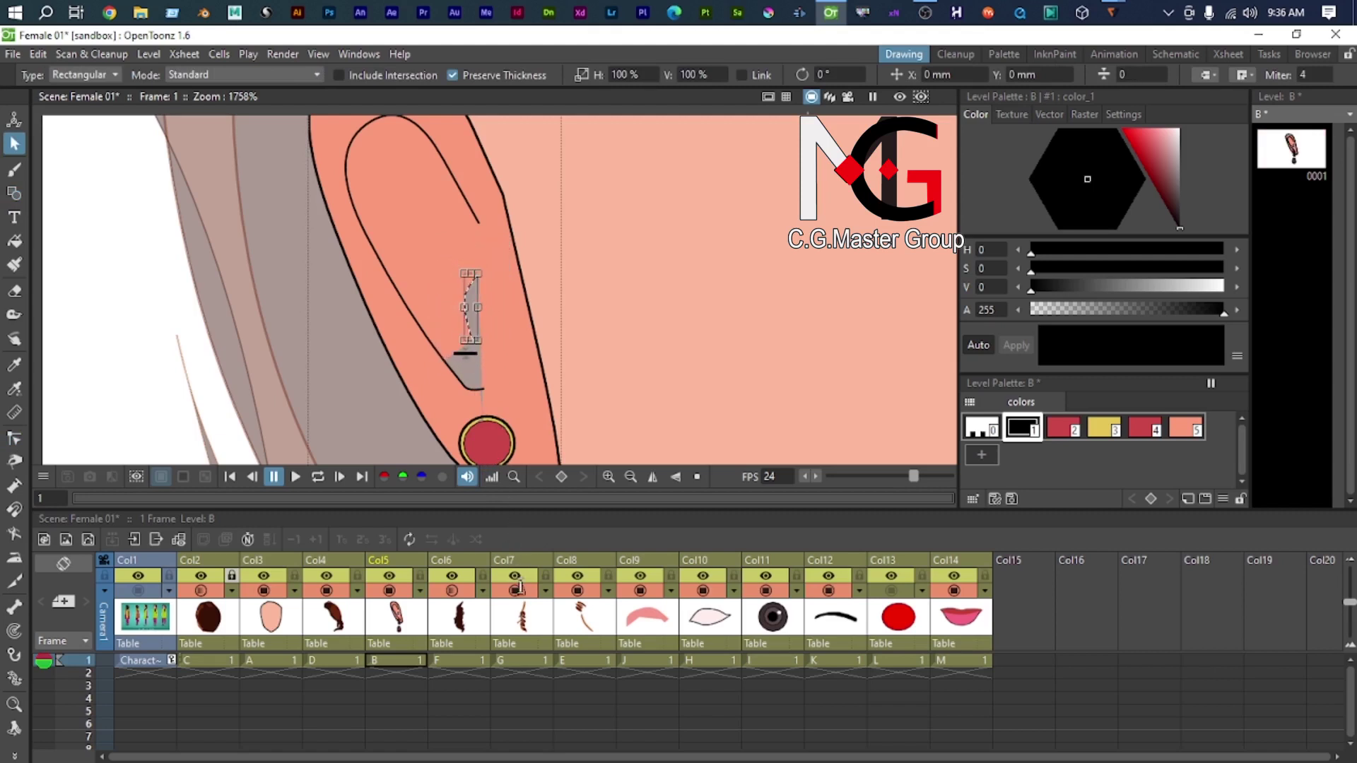
scroll(487, 342, up, 5)
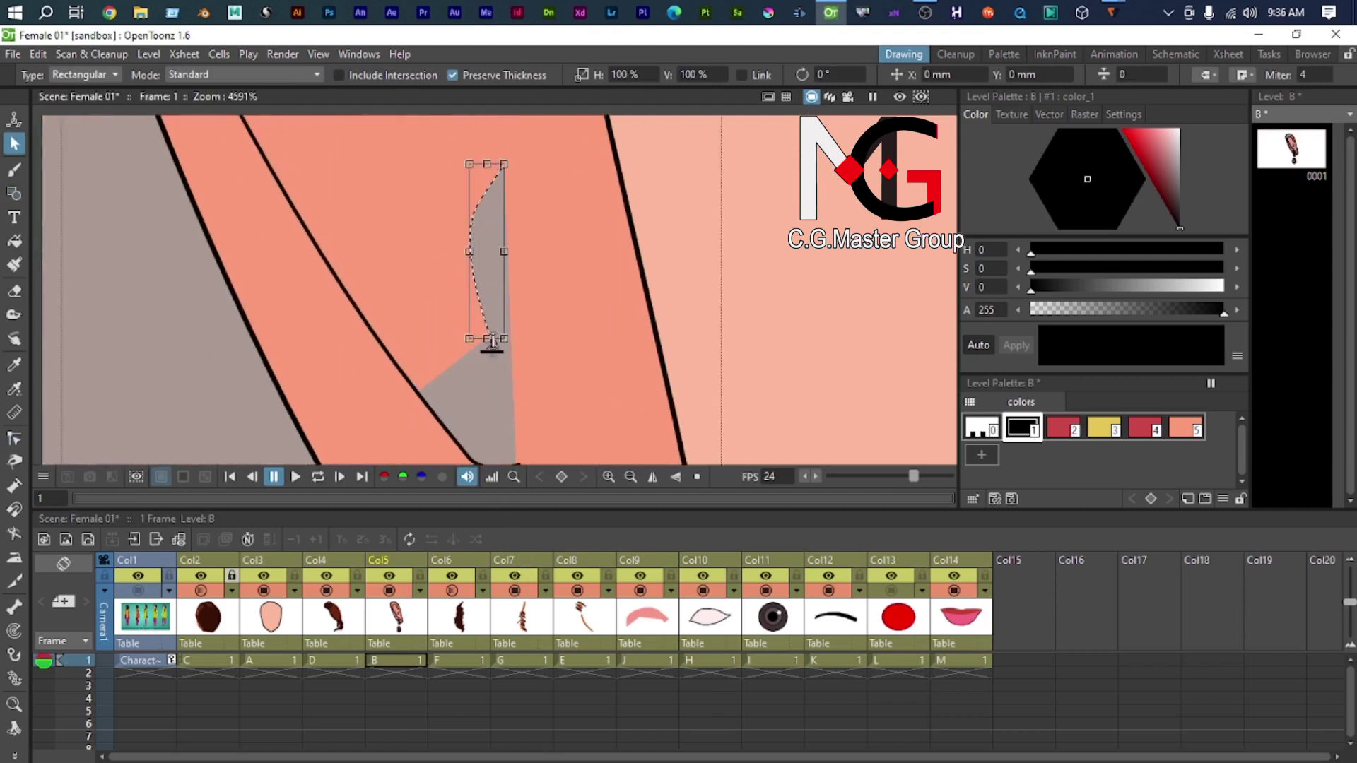
scroll(493, 343, up, 6)
drag(507, 371, 500, 306)
scroll(498, 358, down, 5)
scroll(502, 356, down, 2)
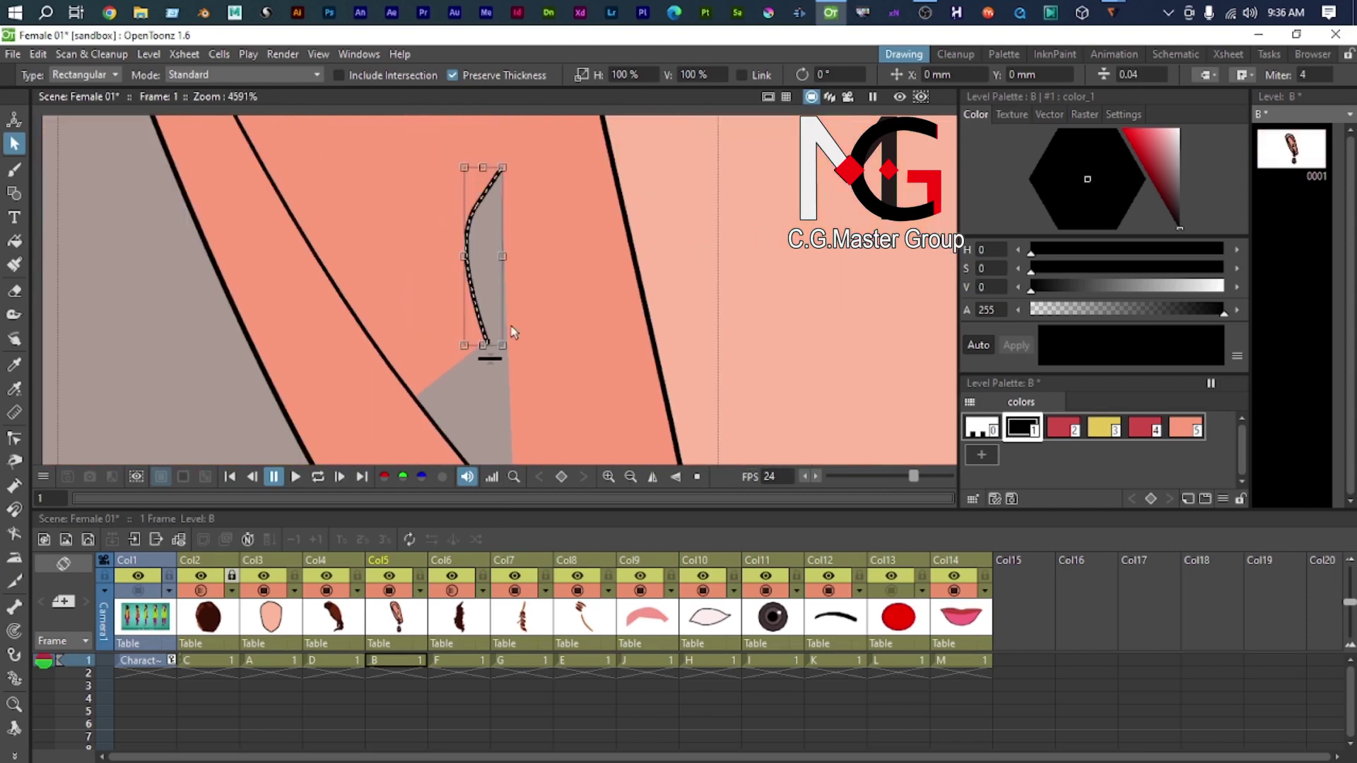
click(1184, 431)
click(1026, 431)
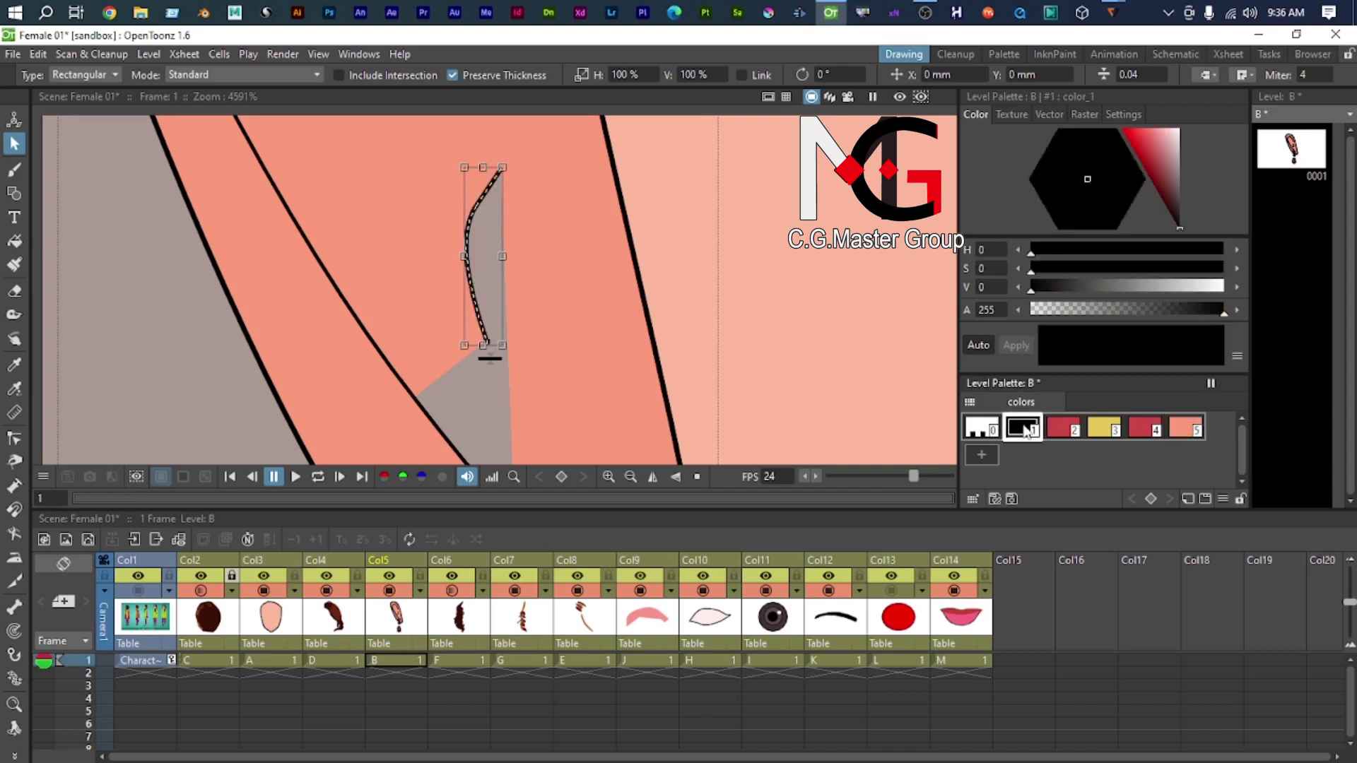
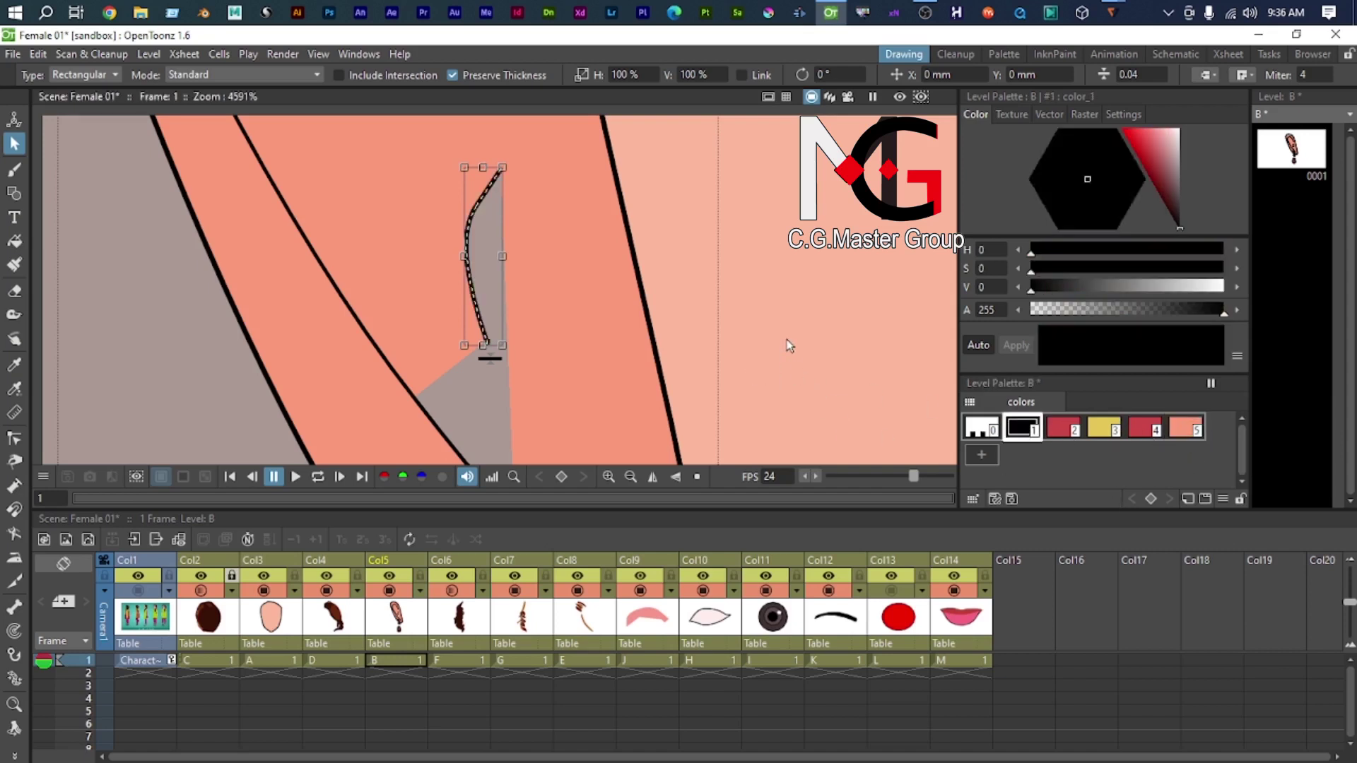
click(728, 389)
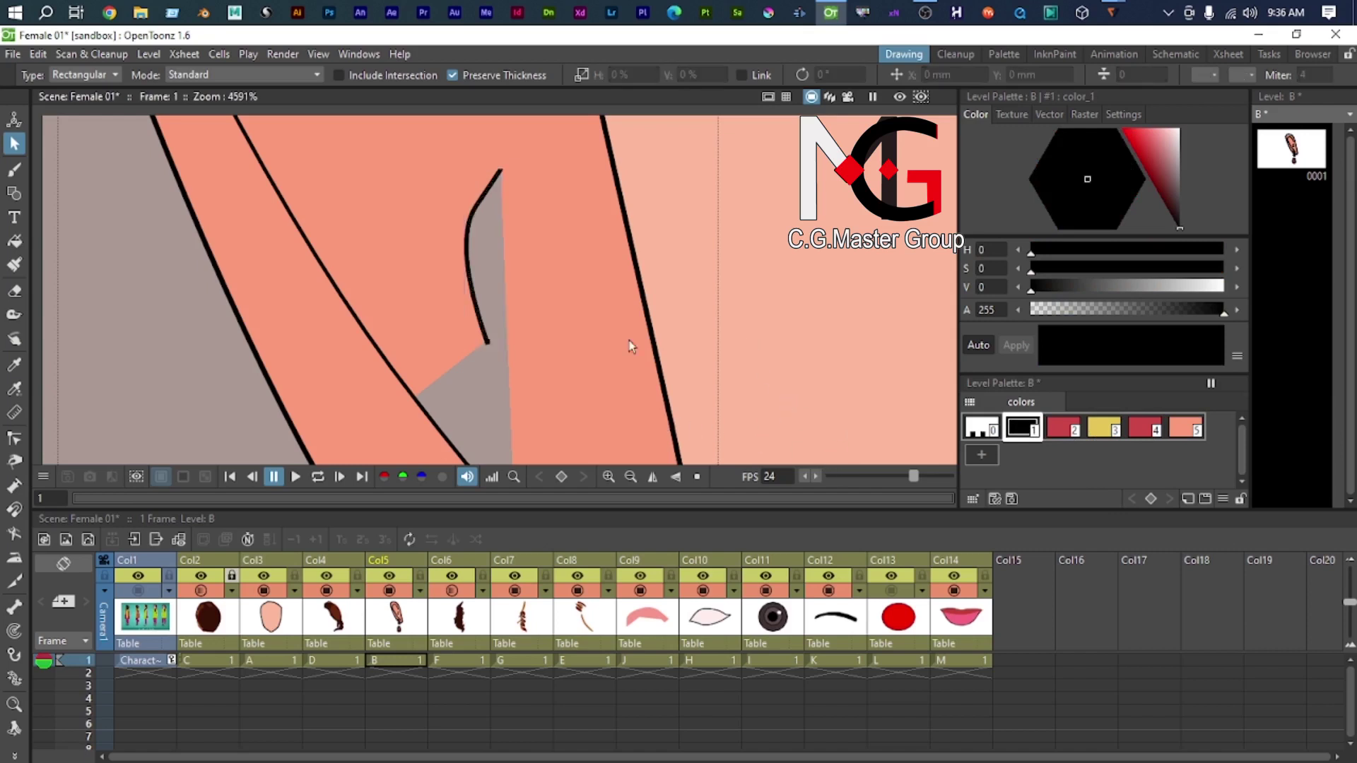
Step: Fill the empty areas beside and below the short curved ear line with the salmon ear style
click(1185, 427)
key(f)
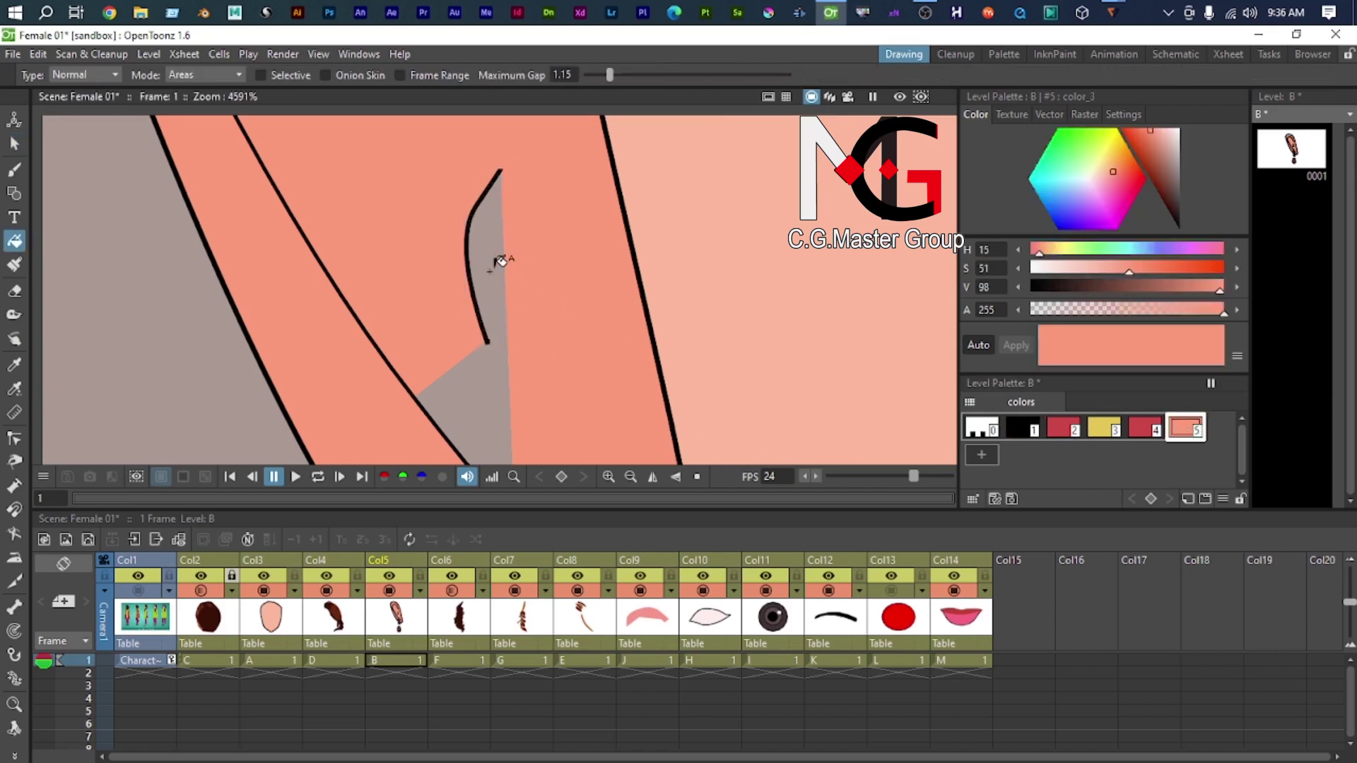
click(493, 268)
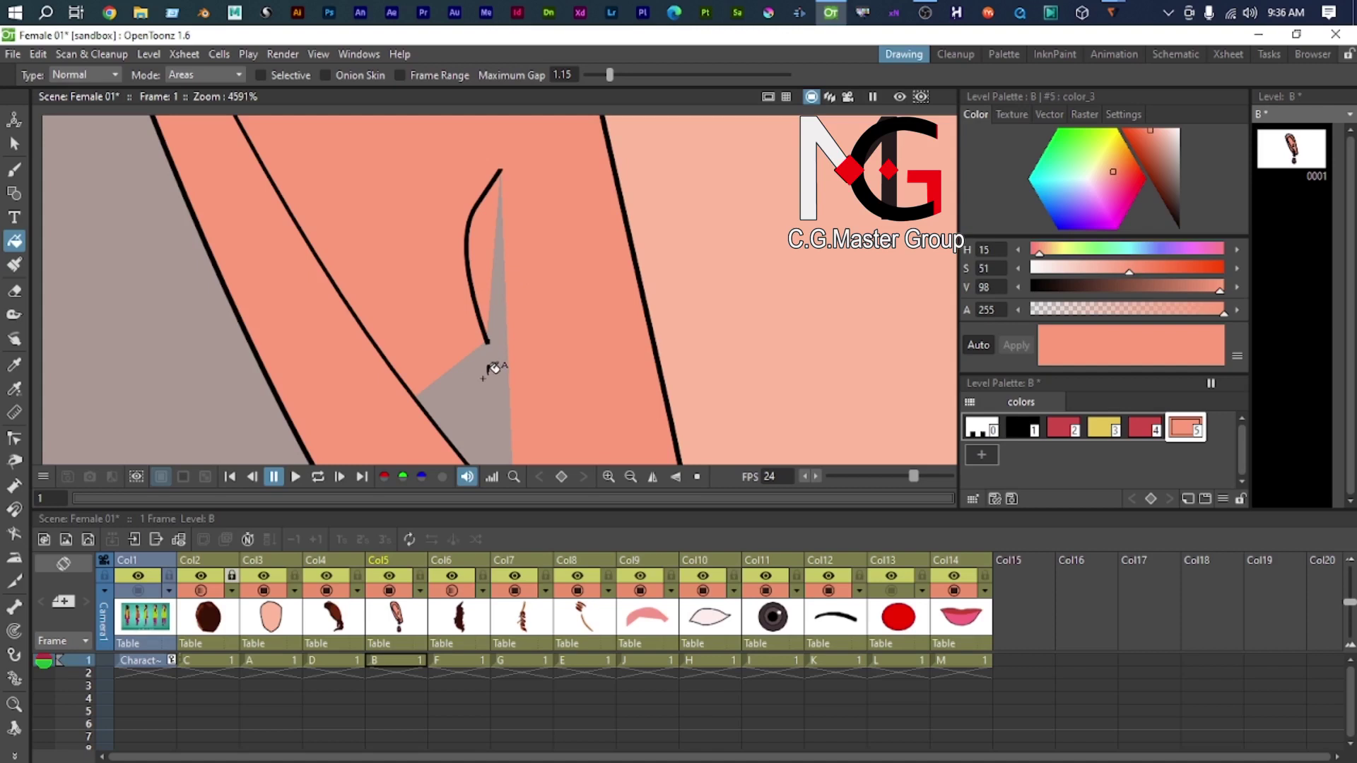
click(483, 373)
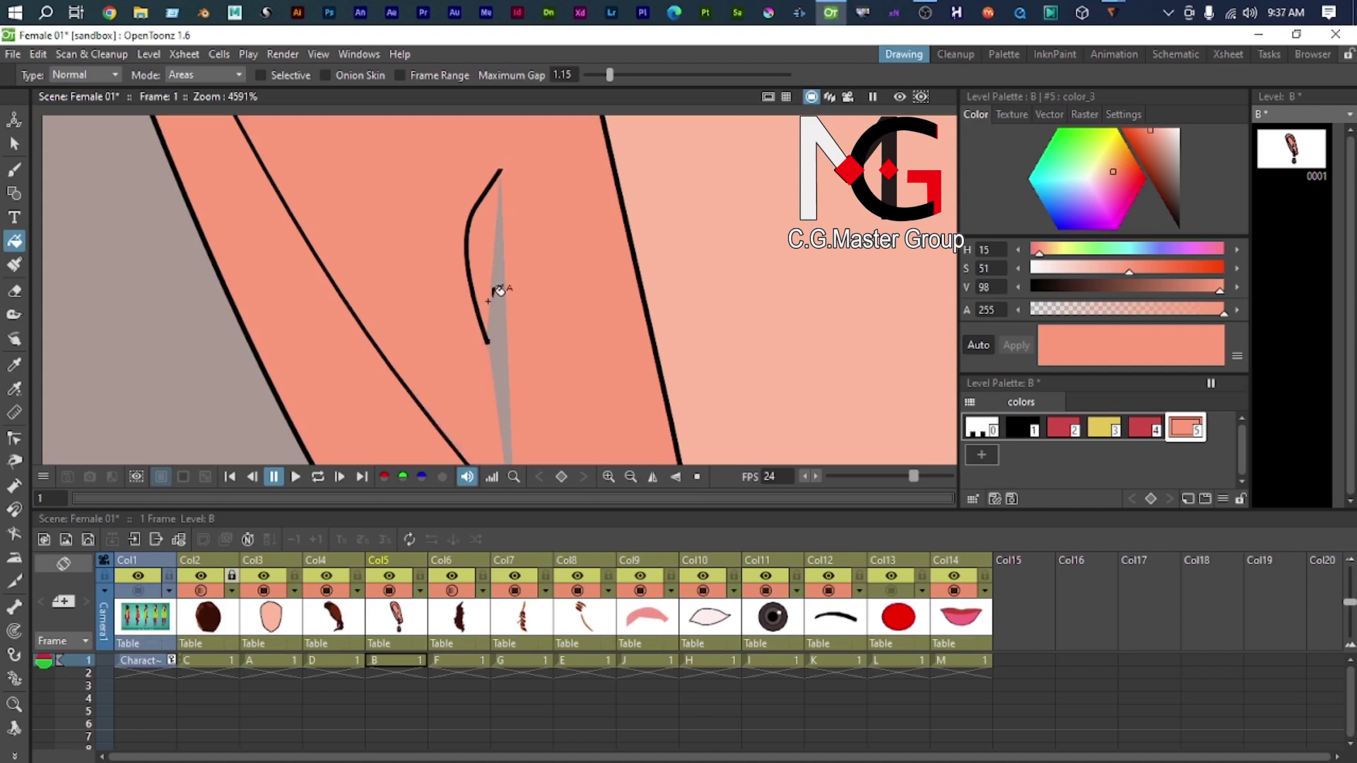
Step: Adjust the lower end of the short curved ear line downward to close the remaining unfilled gap
scroll(510, 343, up, 5)
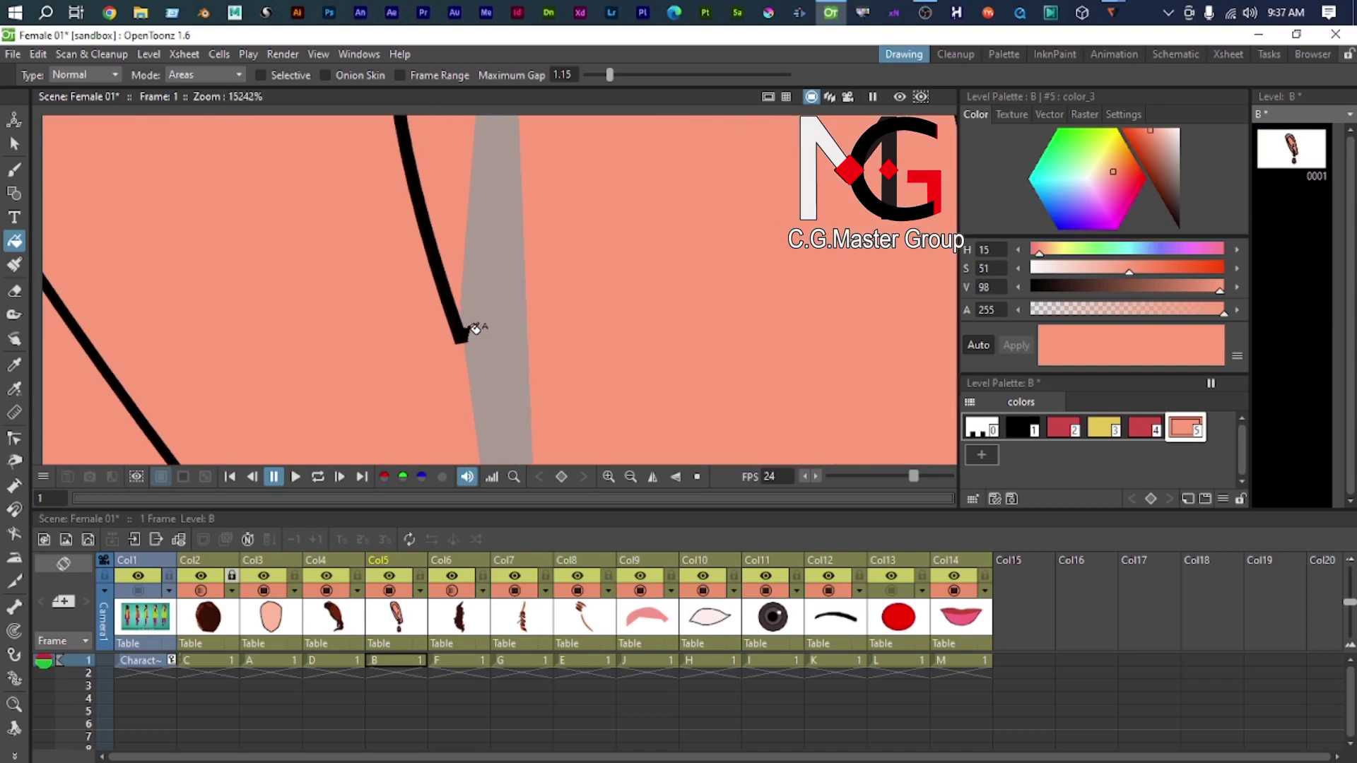
key(s)
click(463, 342)
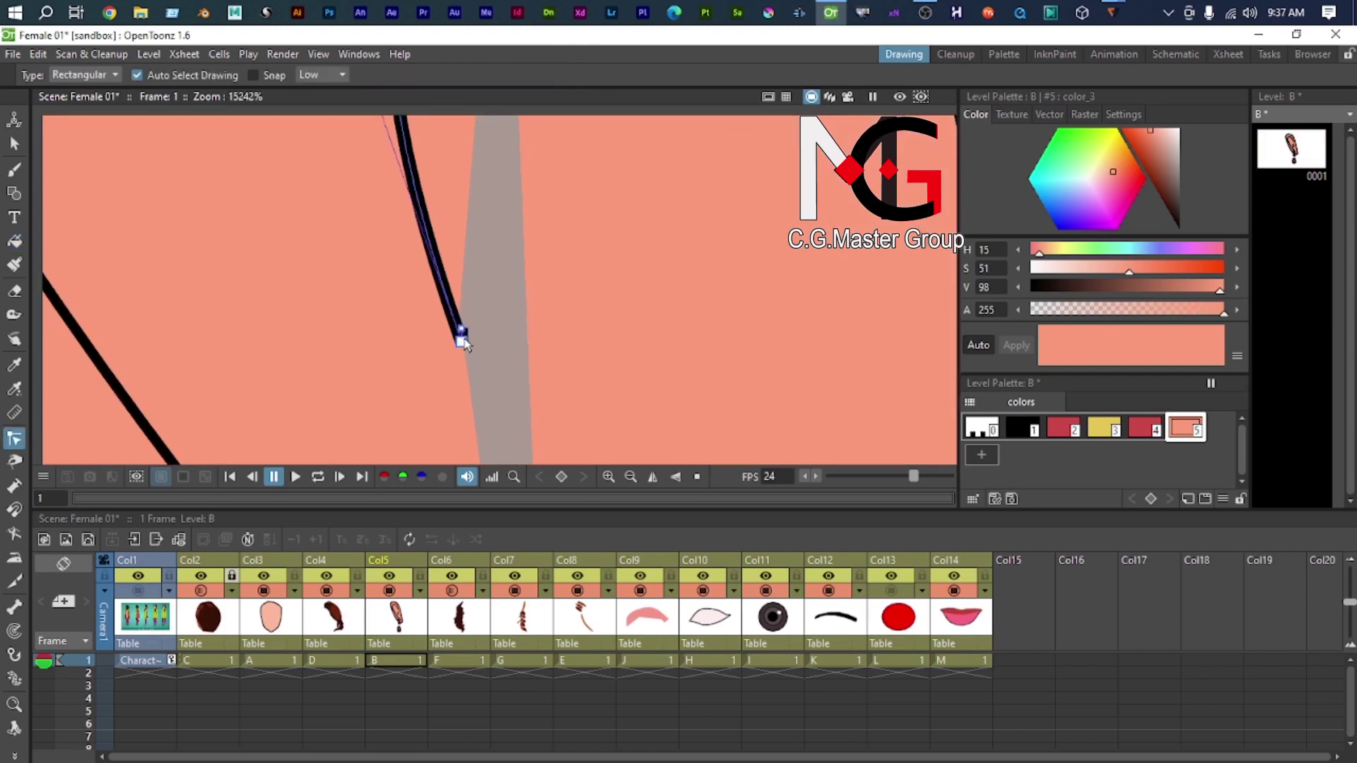
mouse_move(465, 334)
mouse_down()
mouse_move(491, 338)
mouse_move(502, 377)
mouse_move(488, 397)
mouse_up()
scroll(488, 397, down, 9)
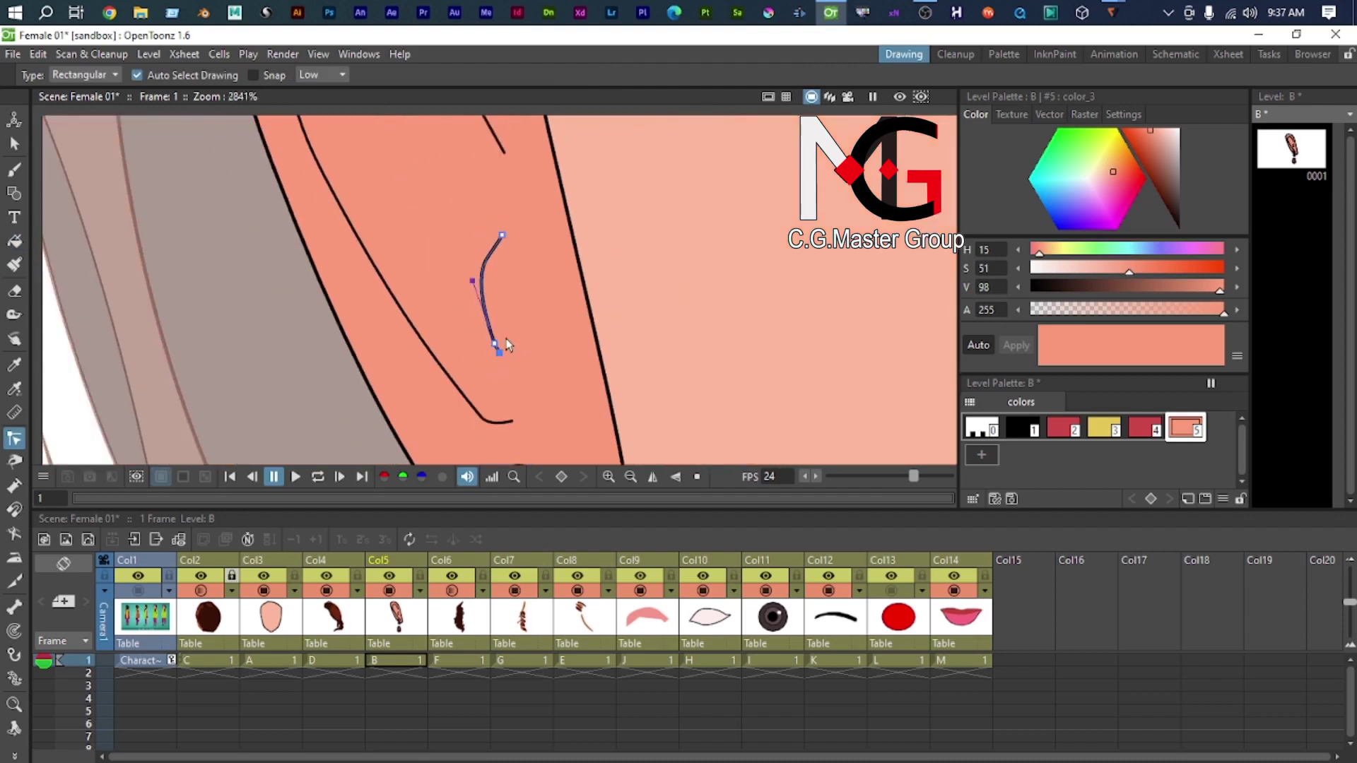
scroll(379, 287, down, 3)
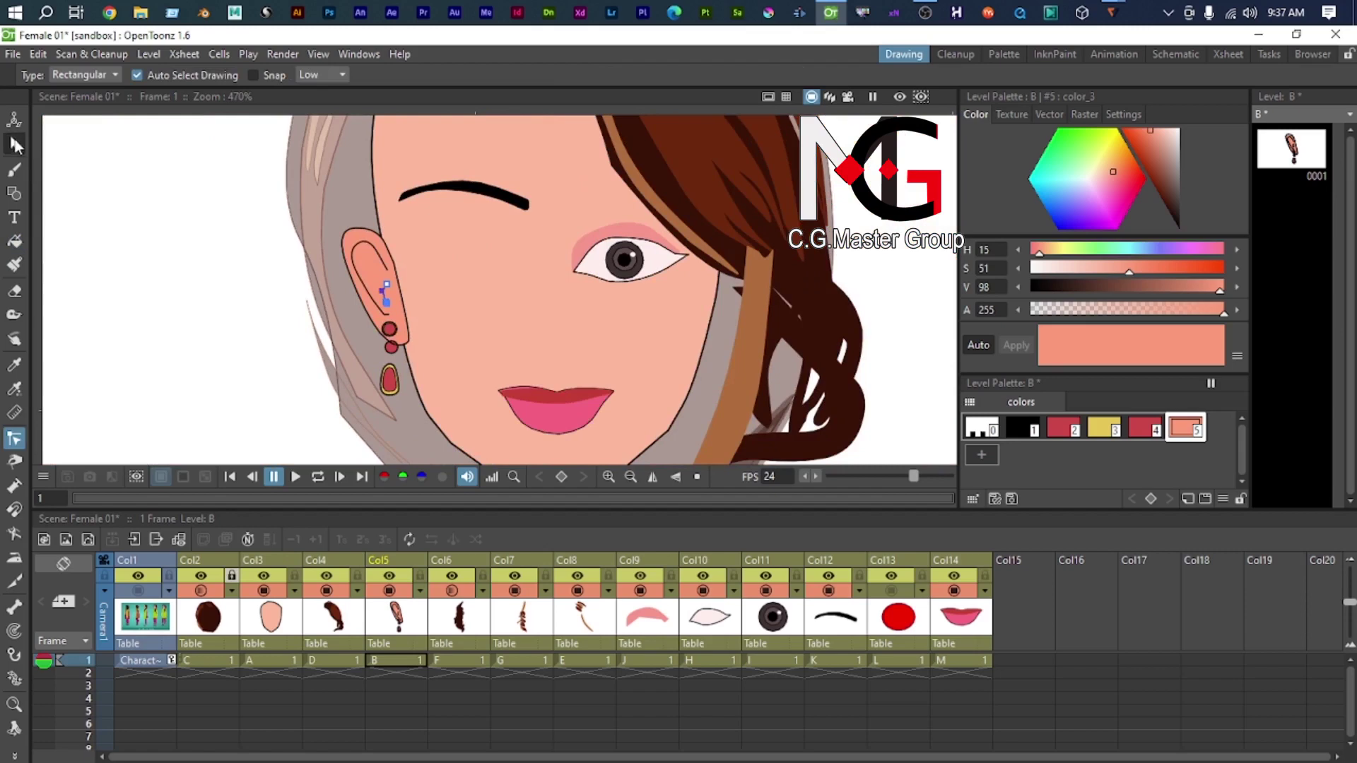
Step: Select the inner ear lines and the round earring parts on level B to examine their stroke thickness
click(14, 143)
scroll(519, 304, up, 2)
click(390, 328)
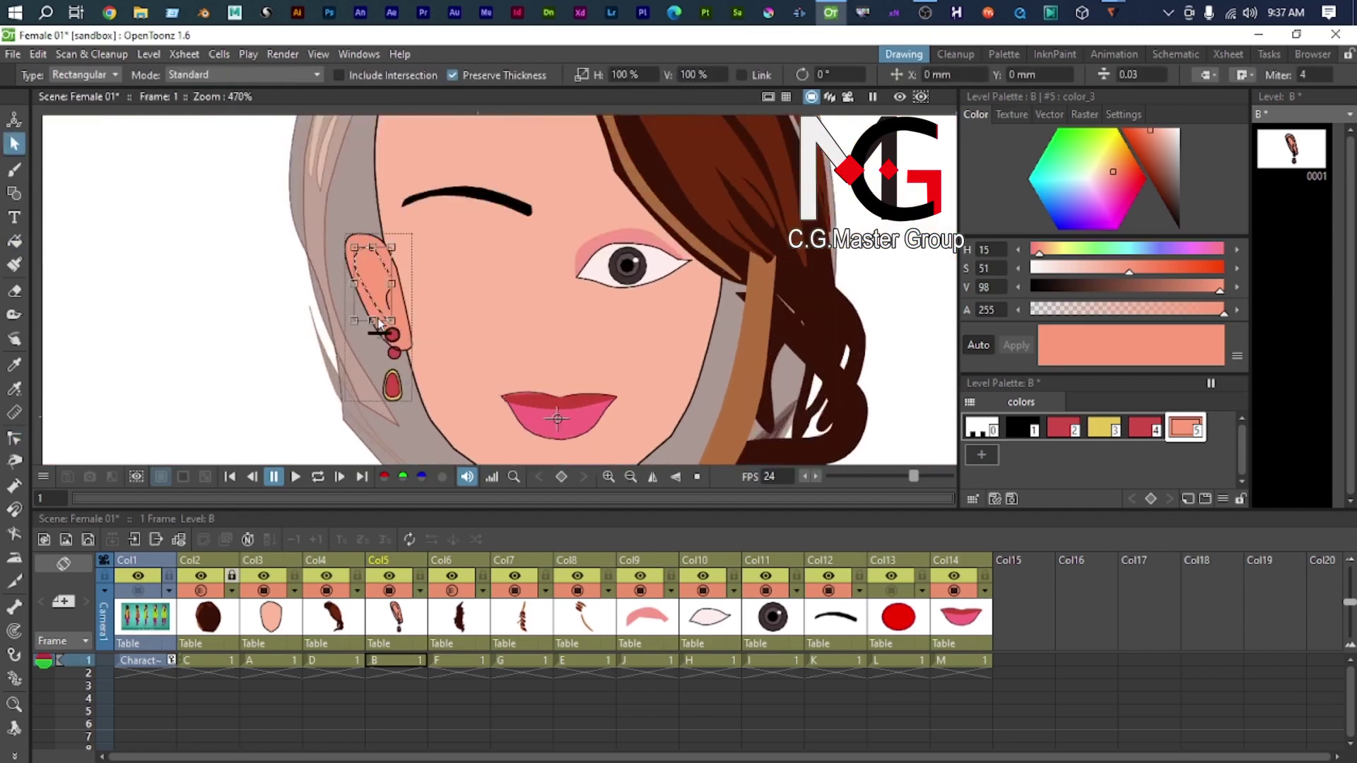
scroll(407, 407, up, 3)
scroll(418, 397, up, 2)
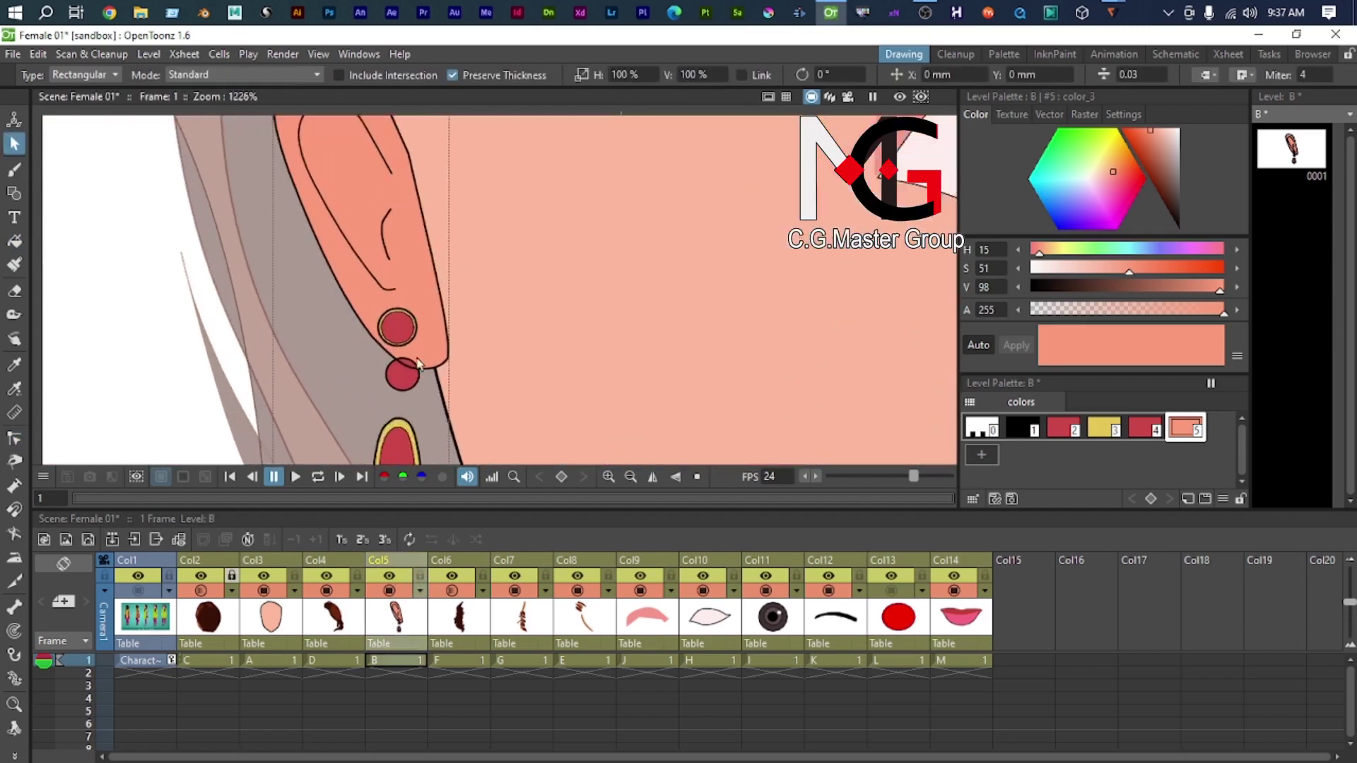
click(380, 236)
shift+click(381, 280)
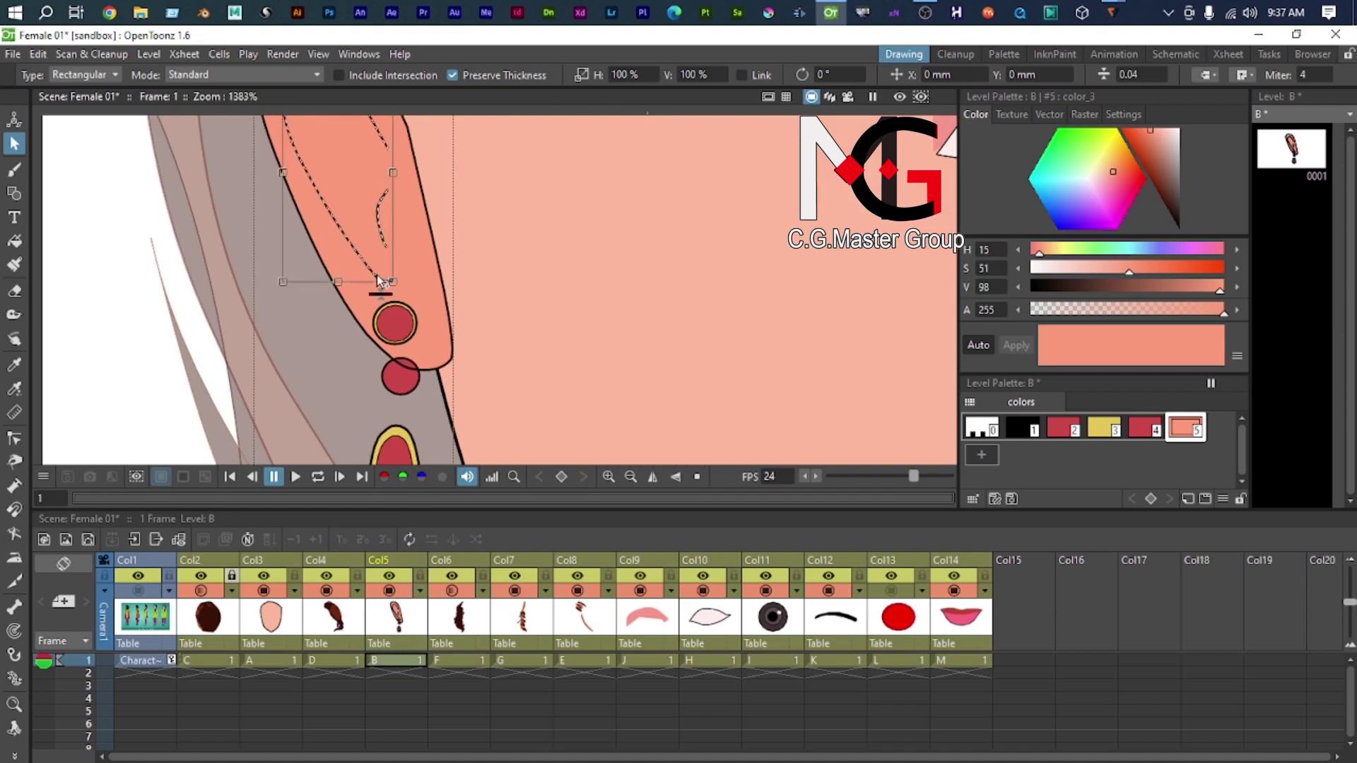
shift+click(398, 339)
scroll(401, 342, down, 1)
scroll(406, 412, up, 2)
scroll(407, 413, up, 3)
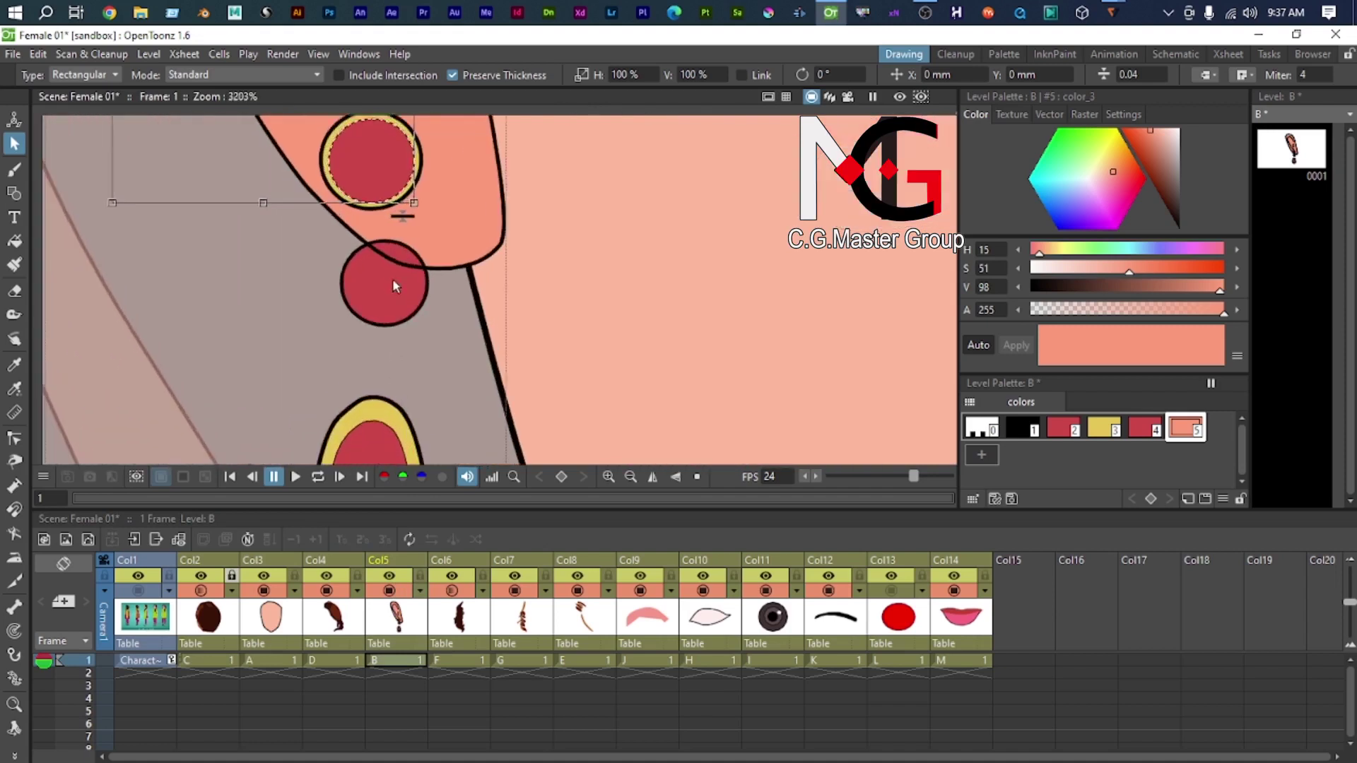
scroll(396, 339, down, 1)
click(393, 329)
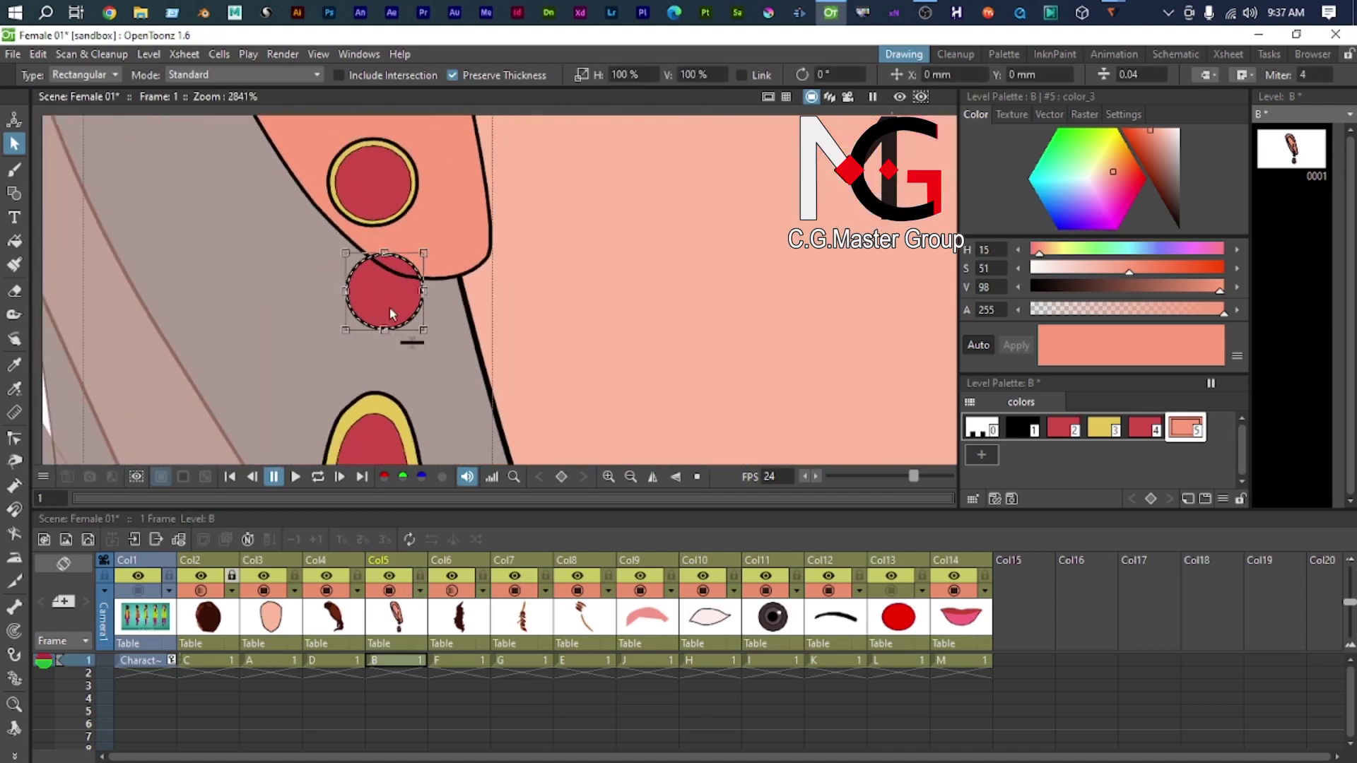
scroll(388, 279, down, 2)
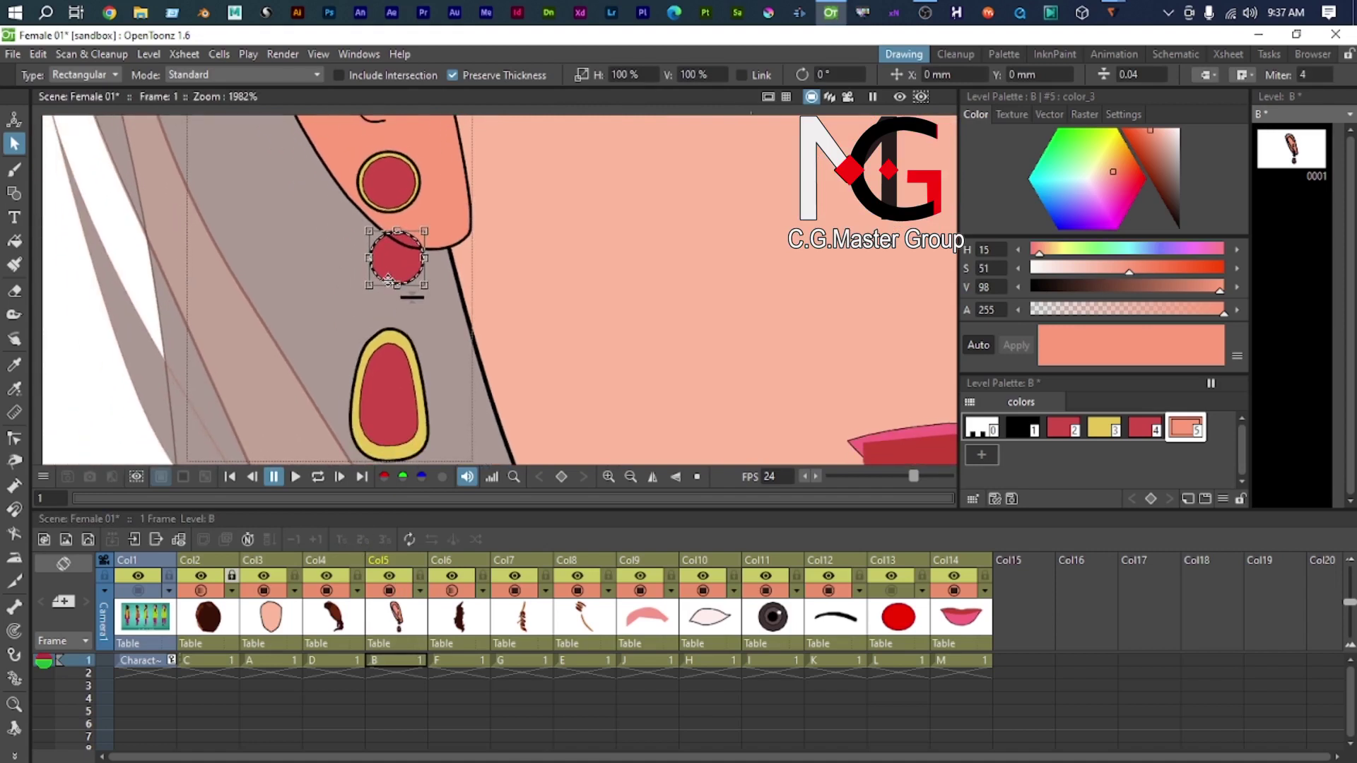
Step: Set up the Geometric tool to draw with the Rectangle shape
key(g)
click(366, 74)
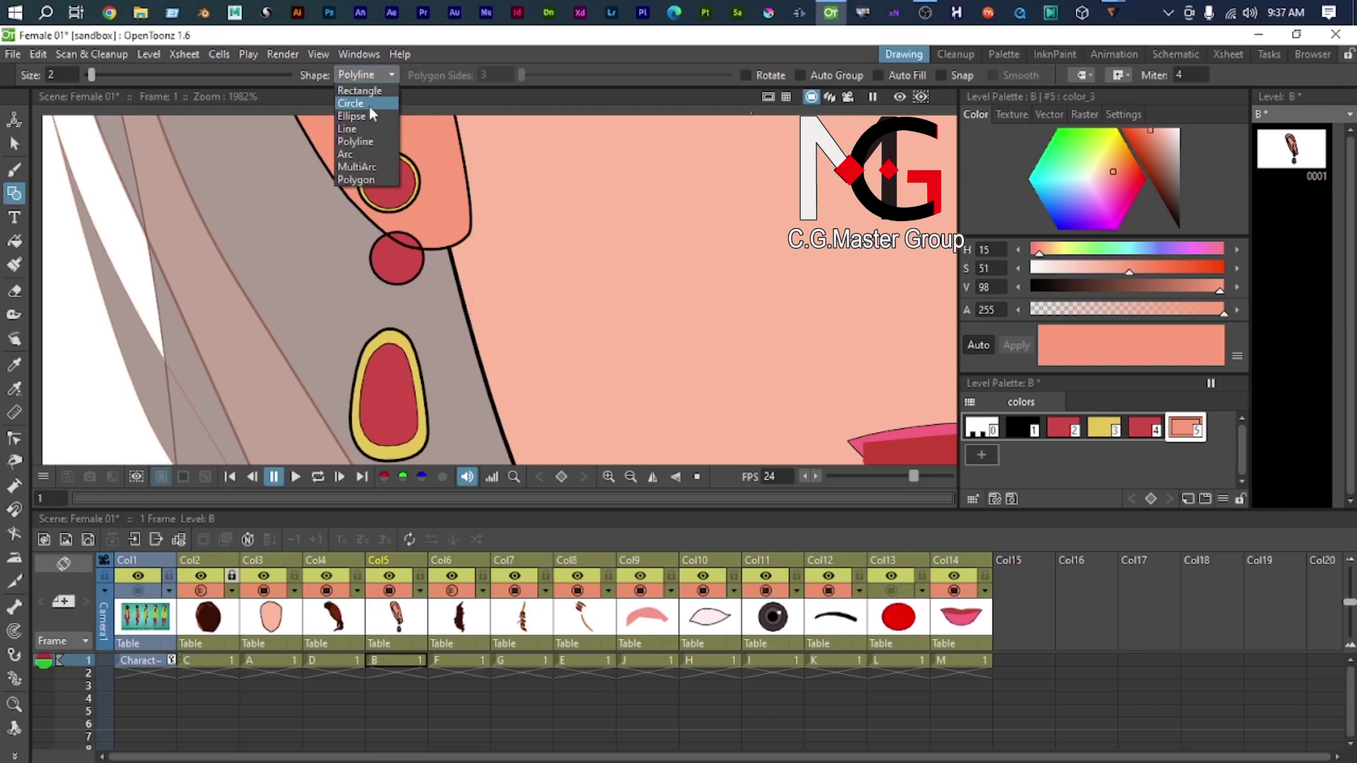
click(359, 90)
scroll(399, 247, up, 3)
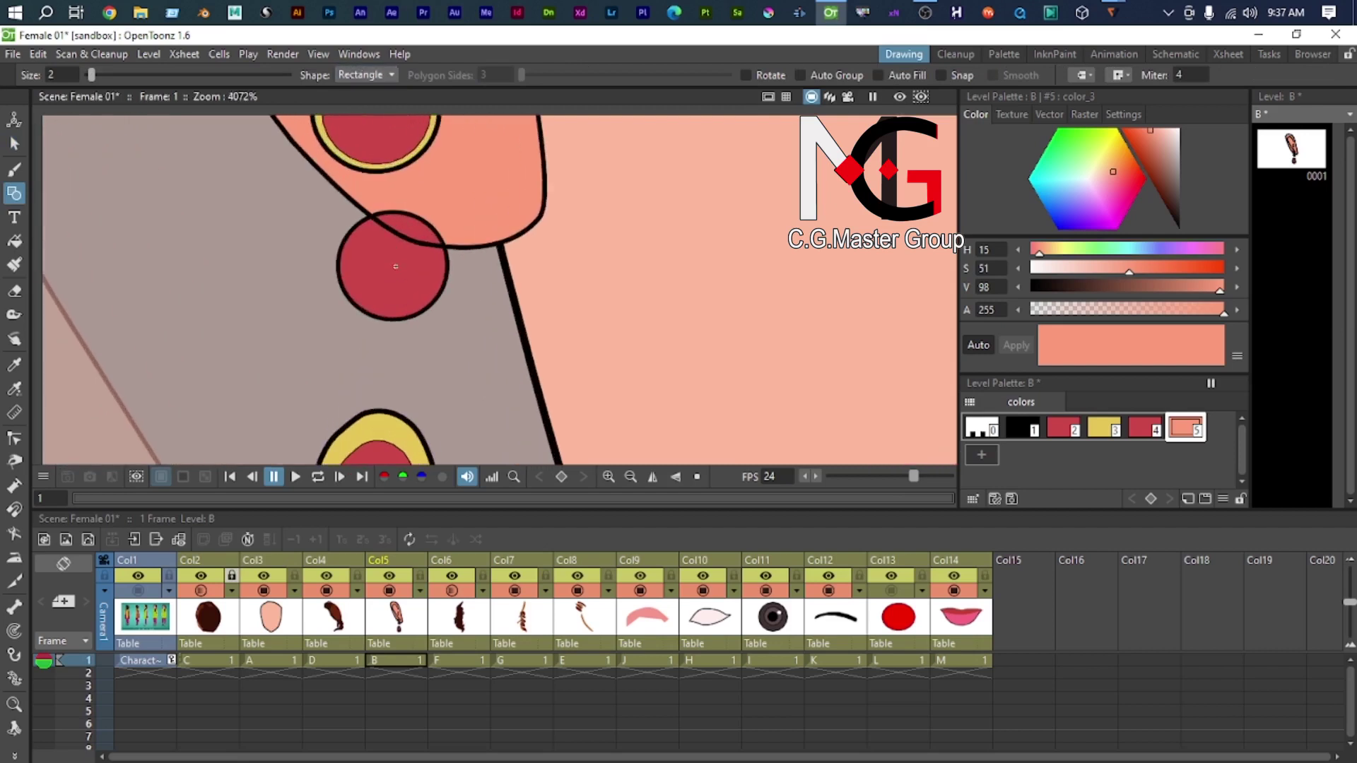
scroll(396, 311, down, 1)
drag(396, 311, 413, 155)
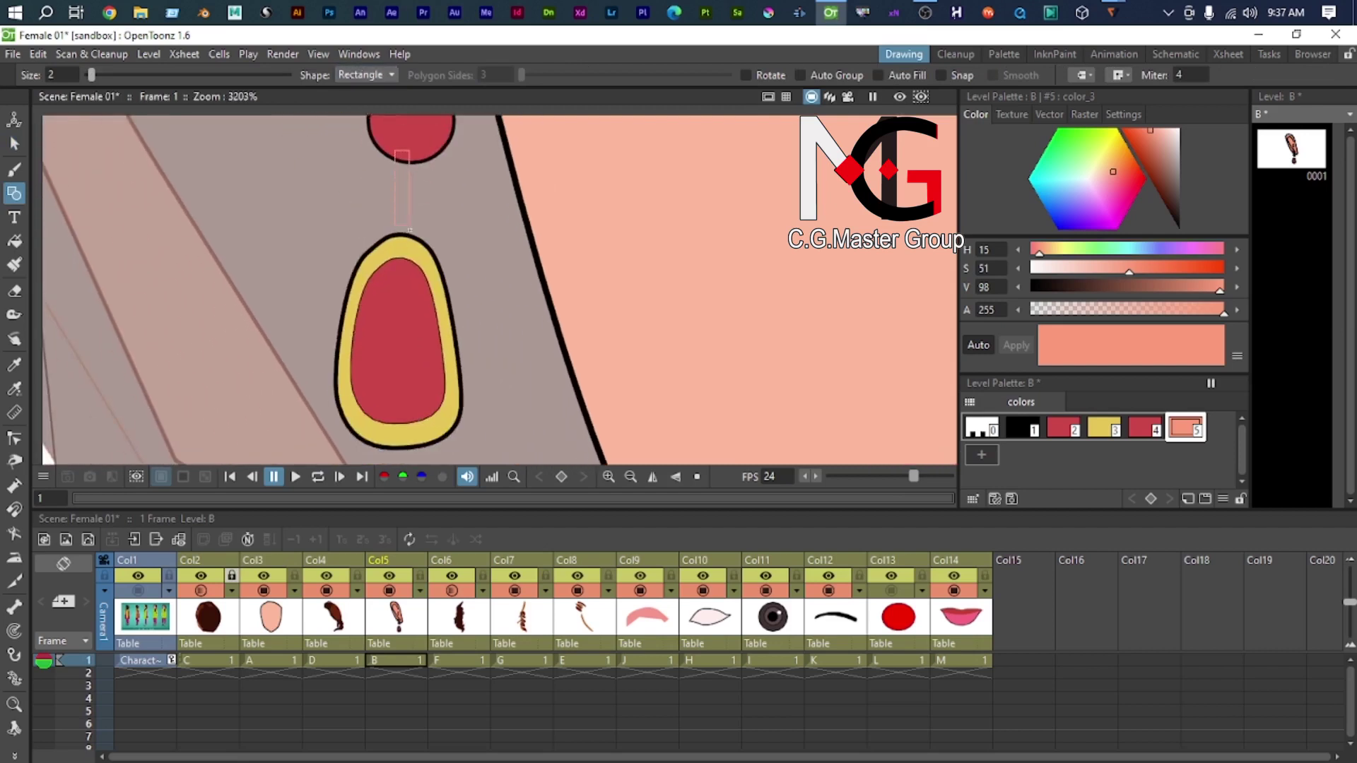
drag(412, 236, 412, 237)
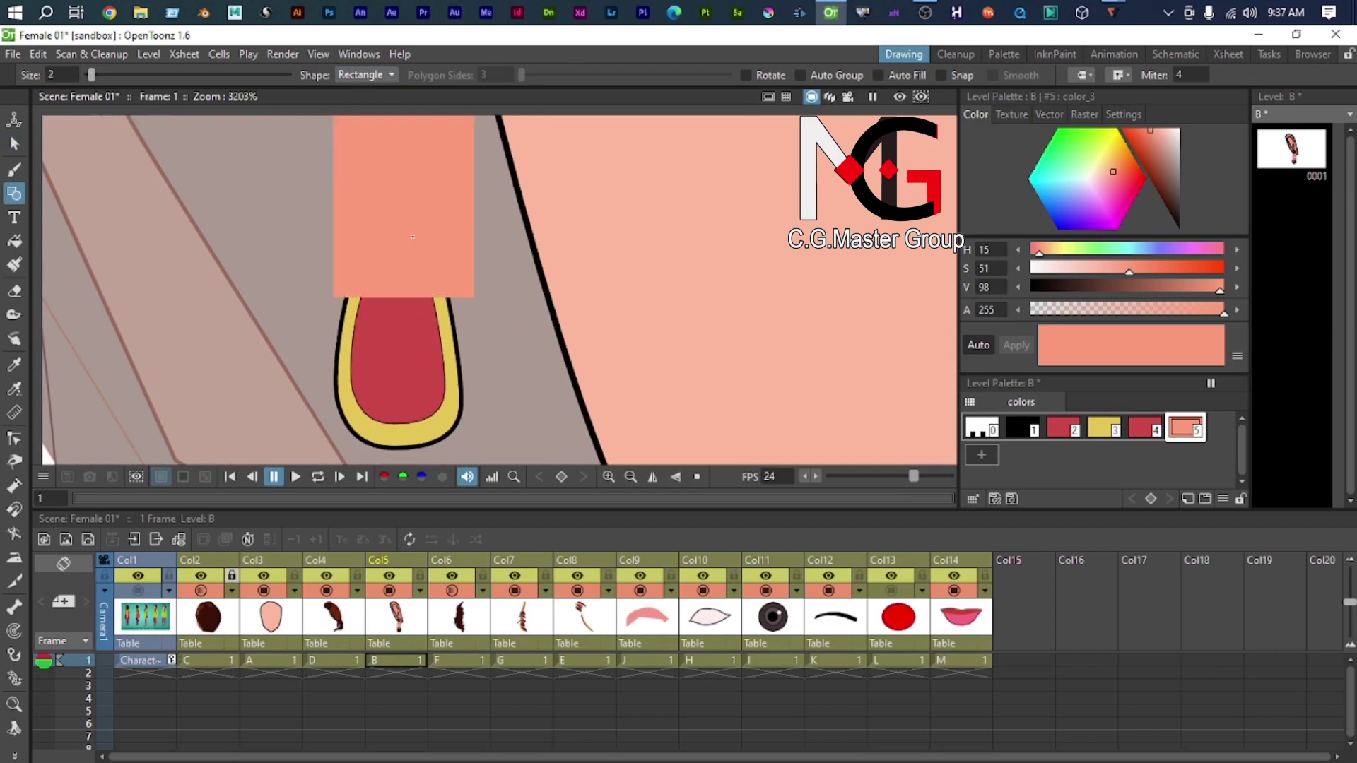
key(ctrl+z)
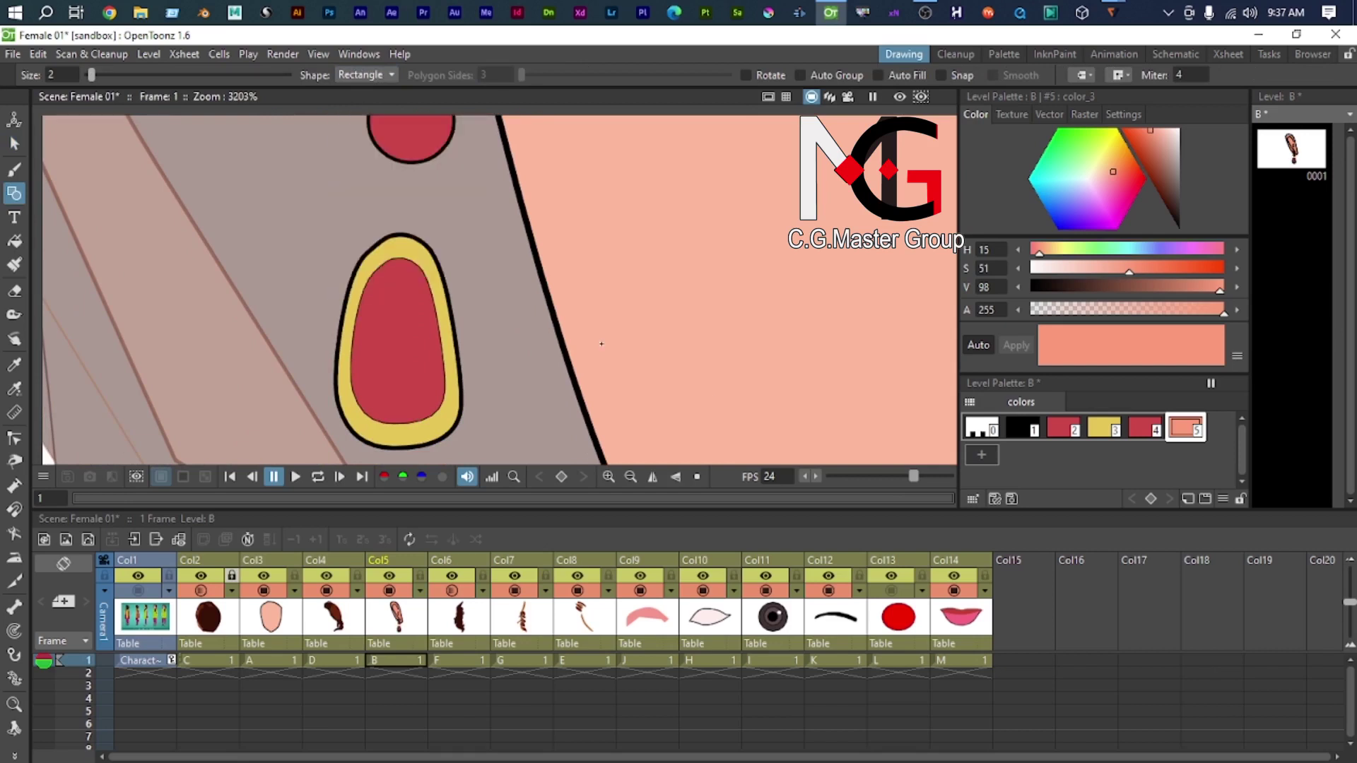
Step: Draw a narrow rectangle in yellow style 3 between the red circle and the drop pendant, with stroke thickness 0.01
click(1099, 432)
drag(396, 148, 407, 219)
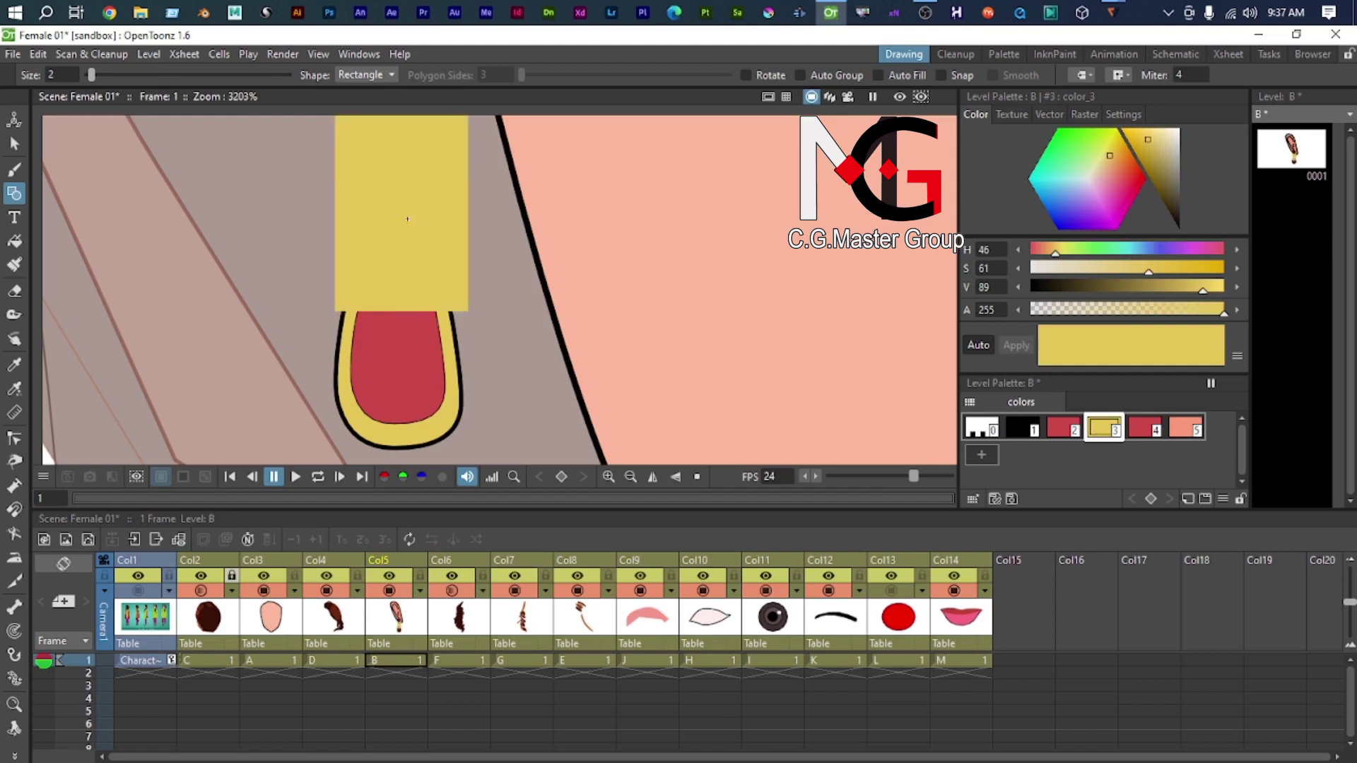
key(s)
click(422, 226)
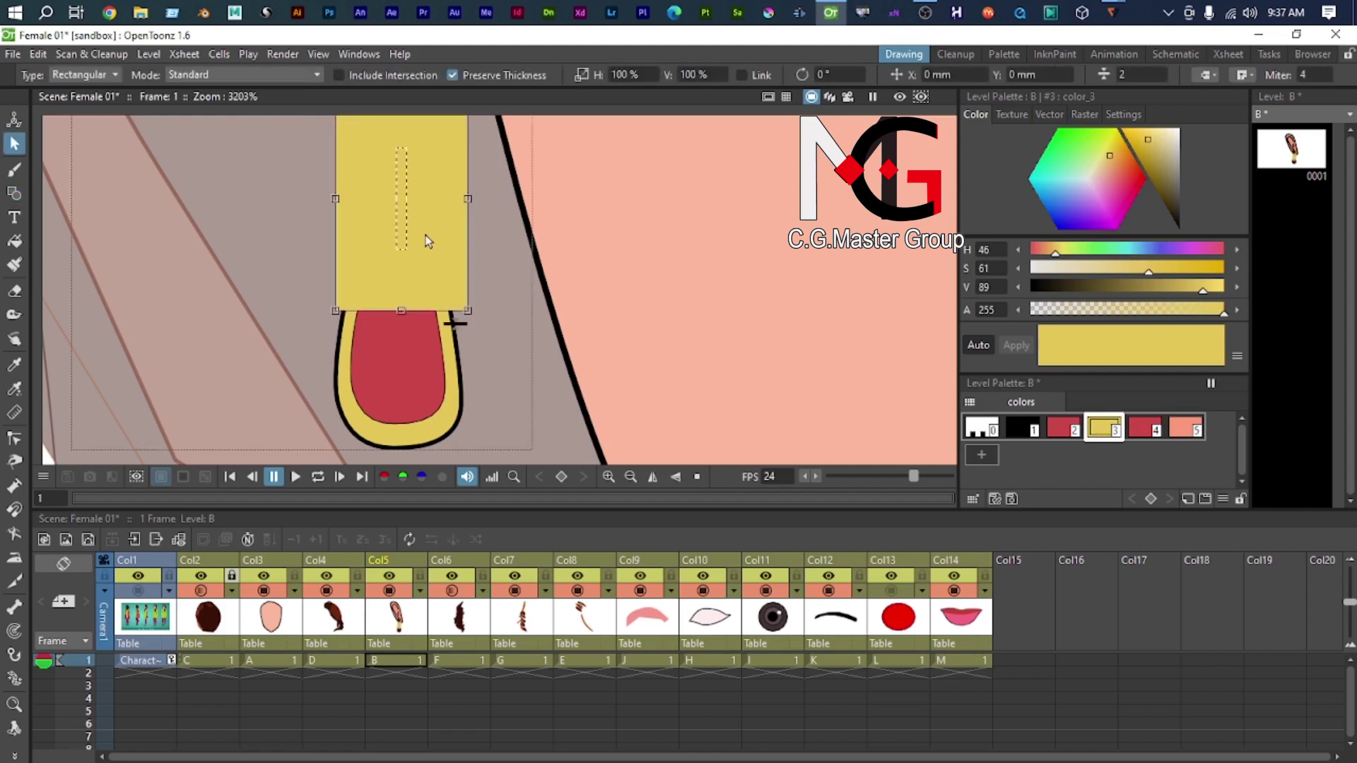
click(1122, 74)
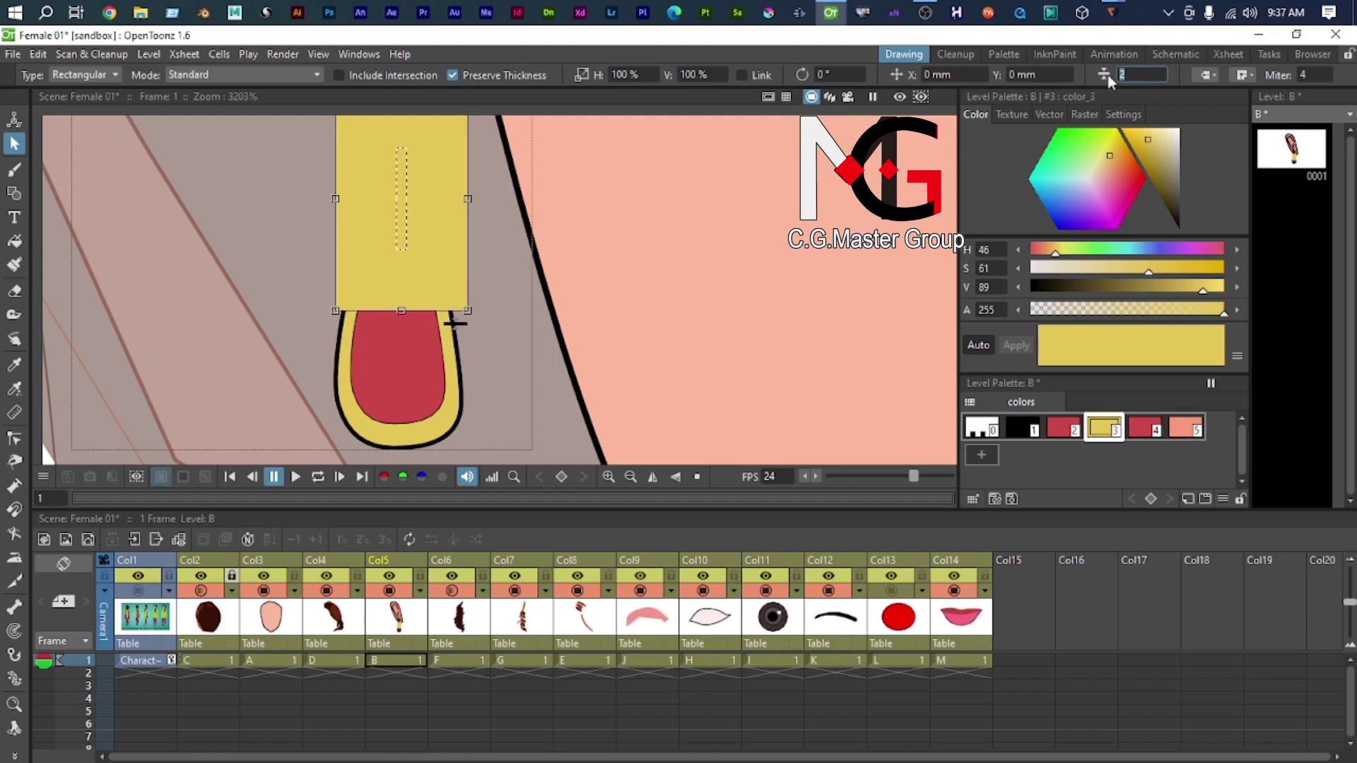
text(0.01)
key(Return)
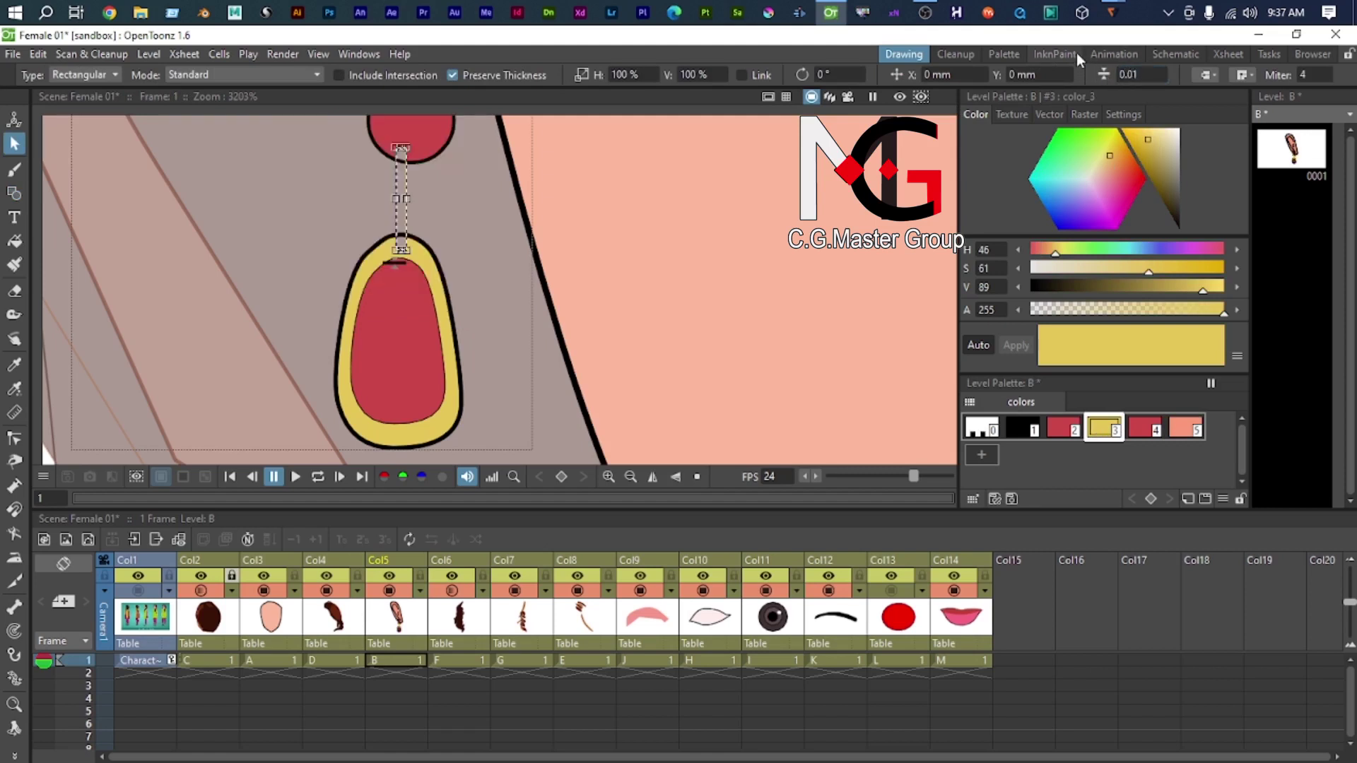
Step: Try to fill the narrow connecting rectangle between the red circle and the drop pendant with yellow style 3
key(f)
click(401, 190)
scroll(400, 189, up, 3)
scroll(400, 191, up, 3)
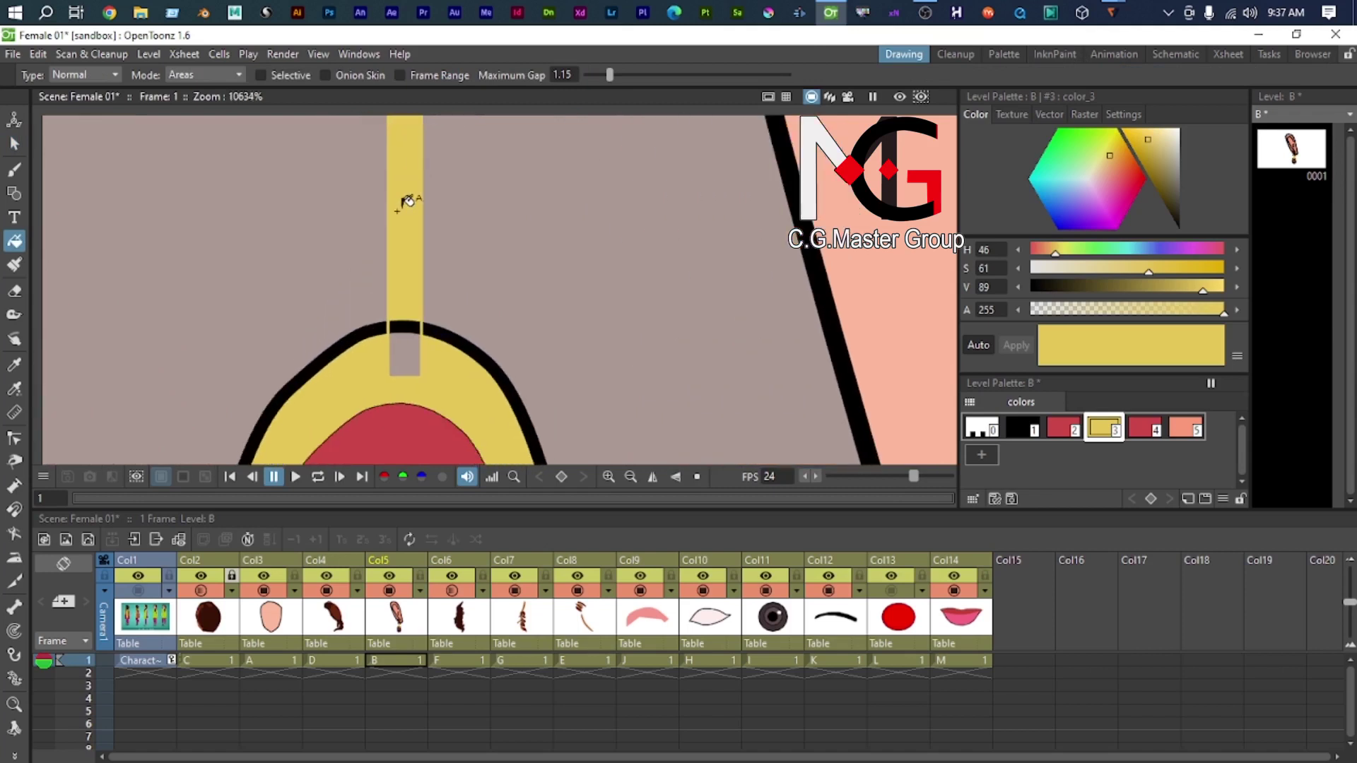
drag(396, 212, 393, 335)
scroll(403, 318, down, 2)
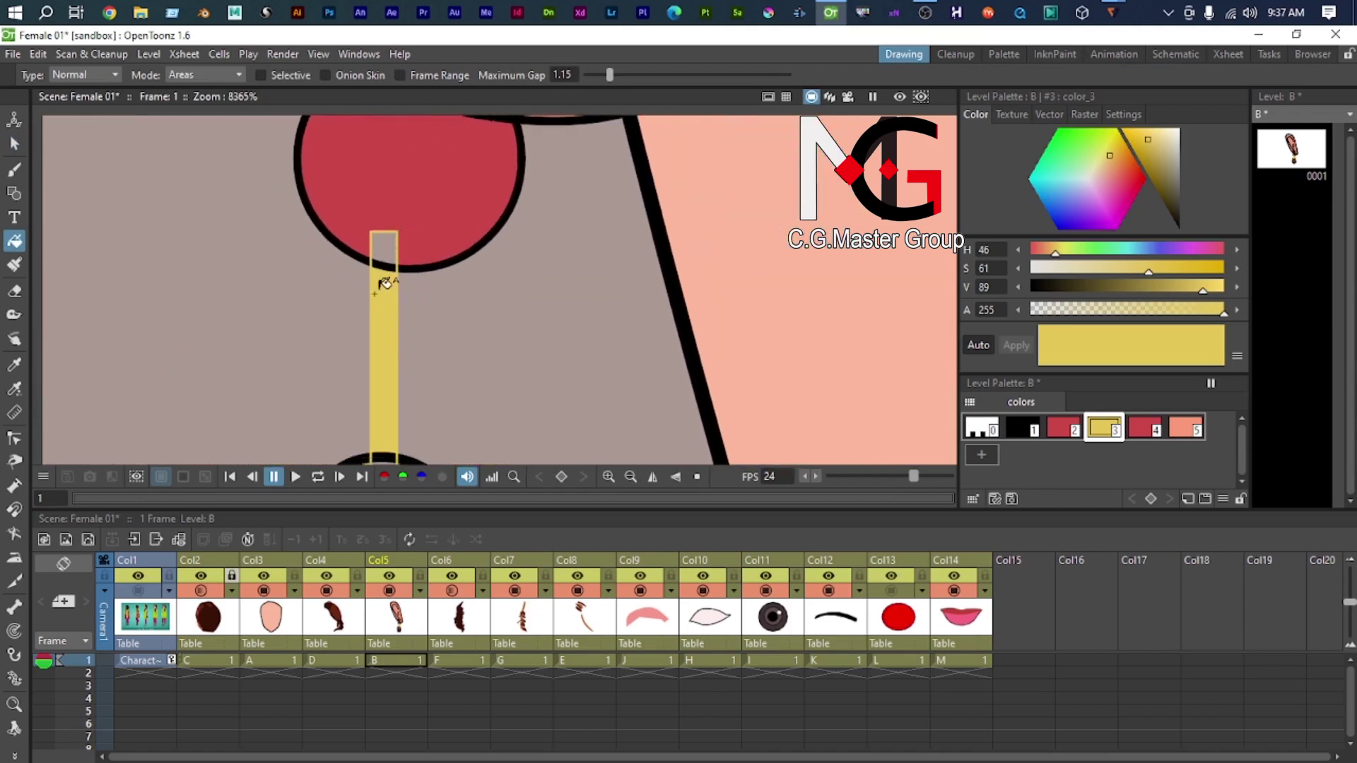
scroll(376, 283, down, 3)
drag(384, 335, 373, 203)
scroll(375, 248, up, 2)
scroll(382, 281, down, 5)
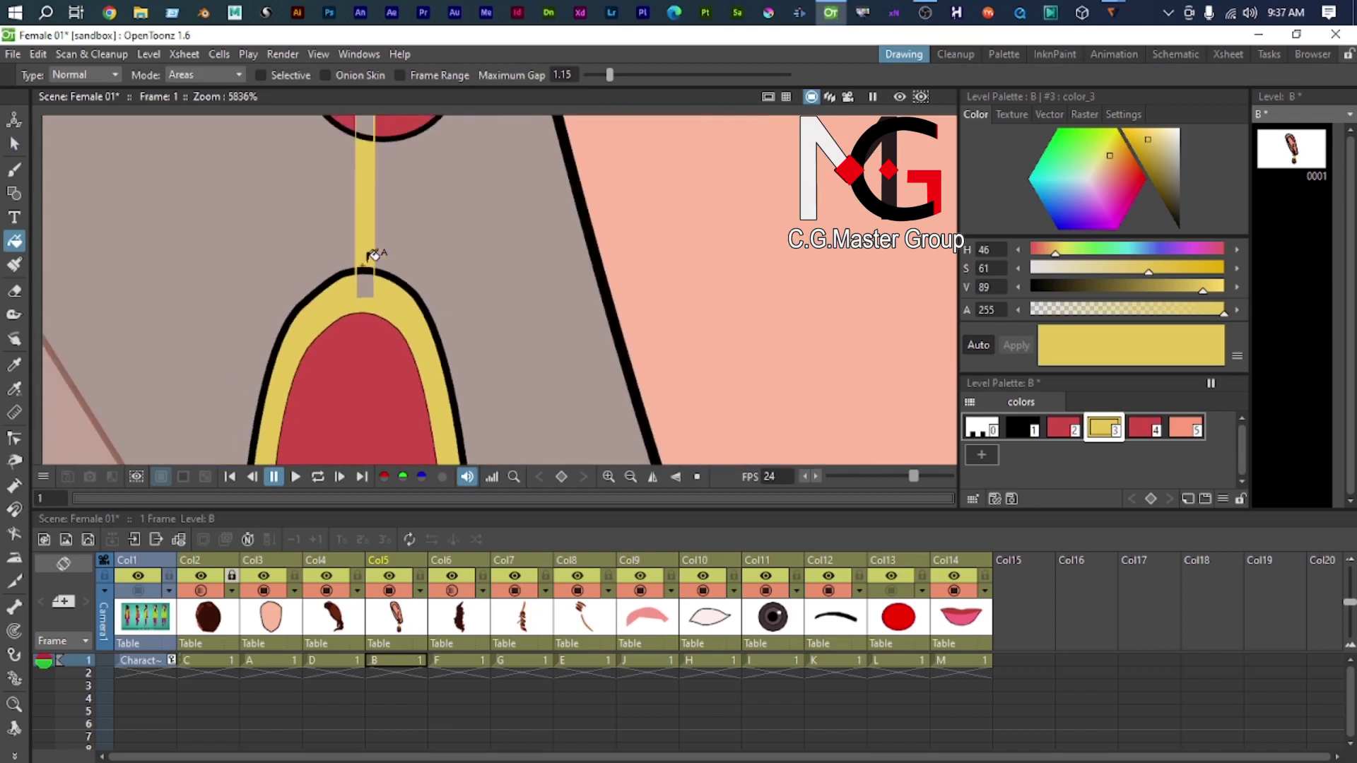
scroll(376, 233, down, 8)
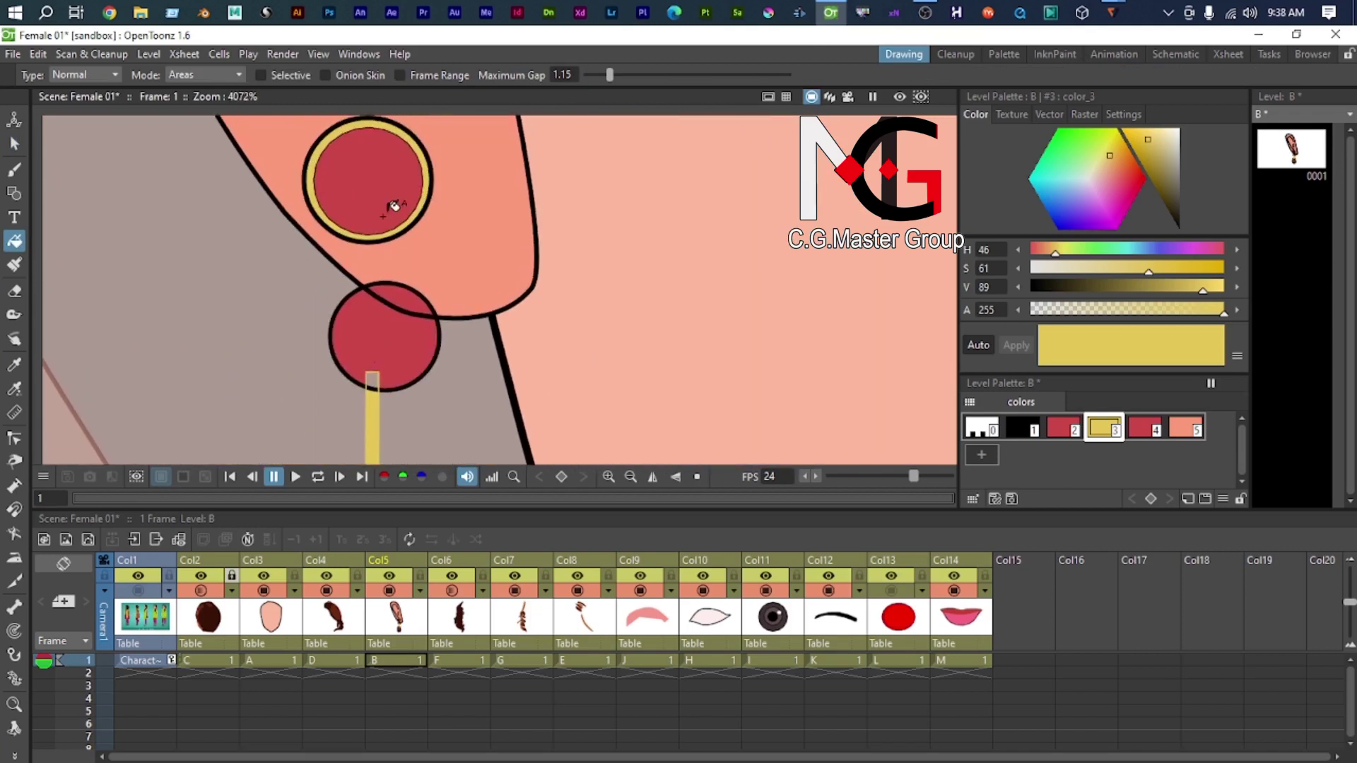
scroll(399, 358, up, 12)
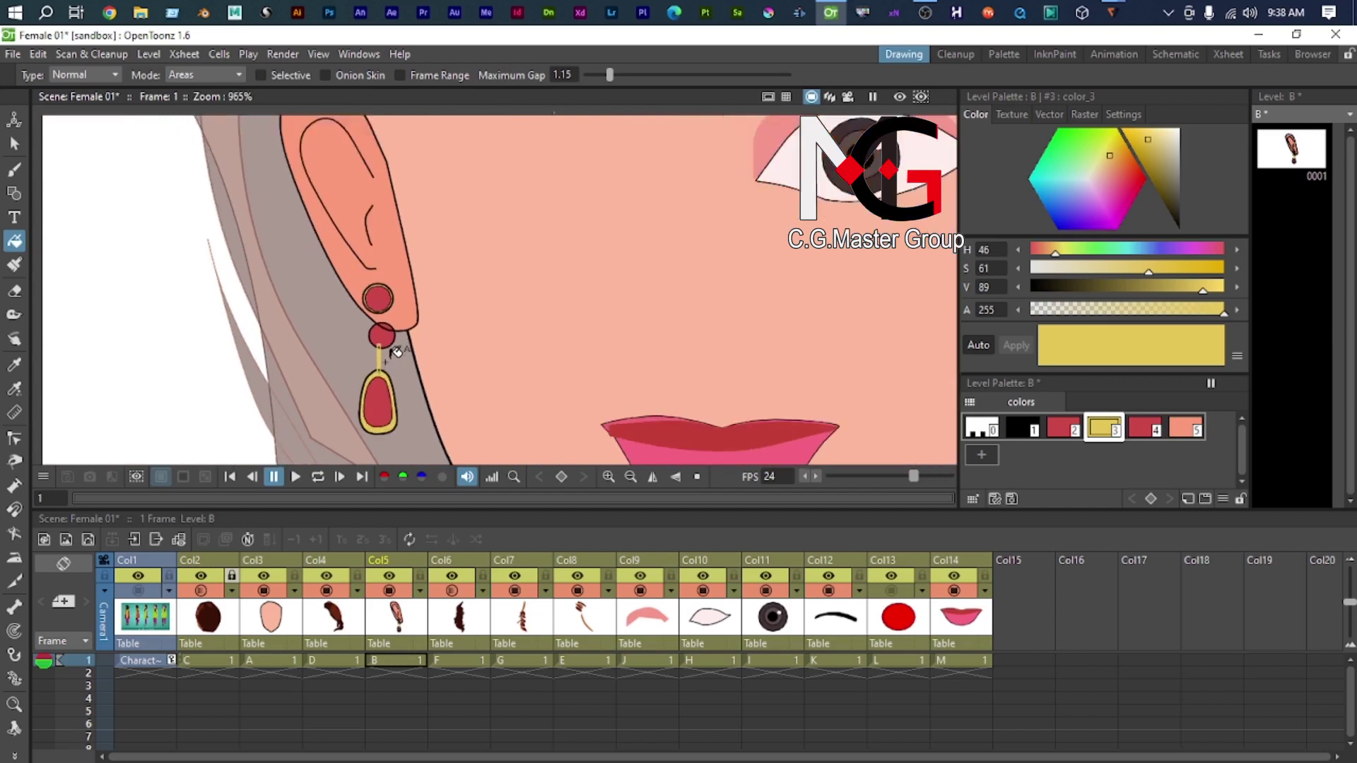
Step: Undo the connecting rectangle between the red circle and the drop pendant, including its fill and thickness change
key(ctrl+z)
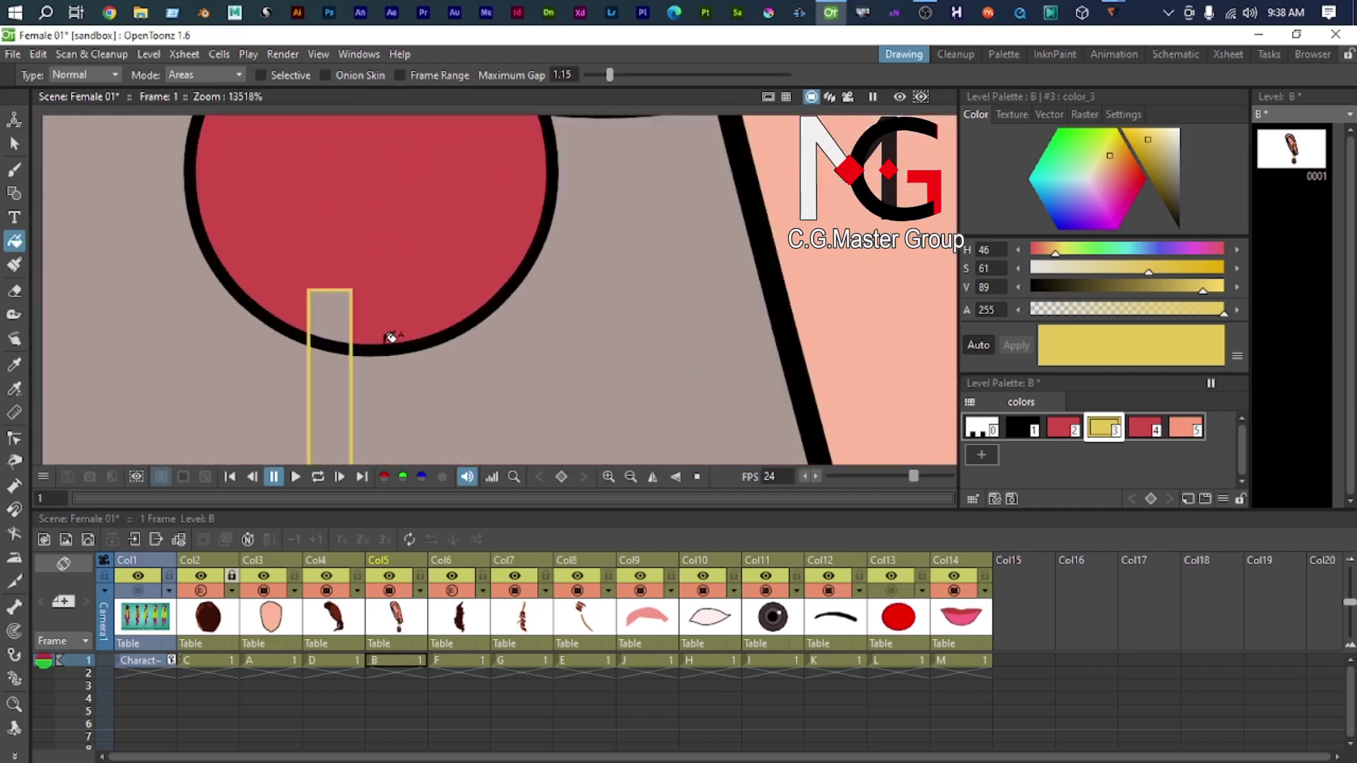
click(390, 337)
scroll(387, 339, down, 7)
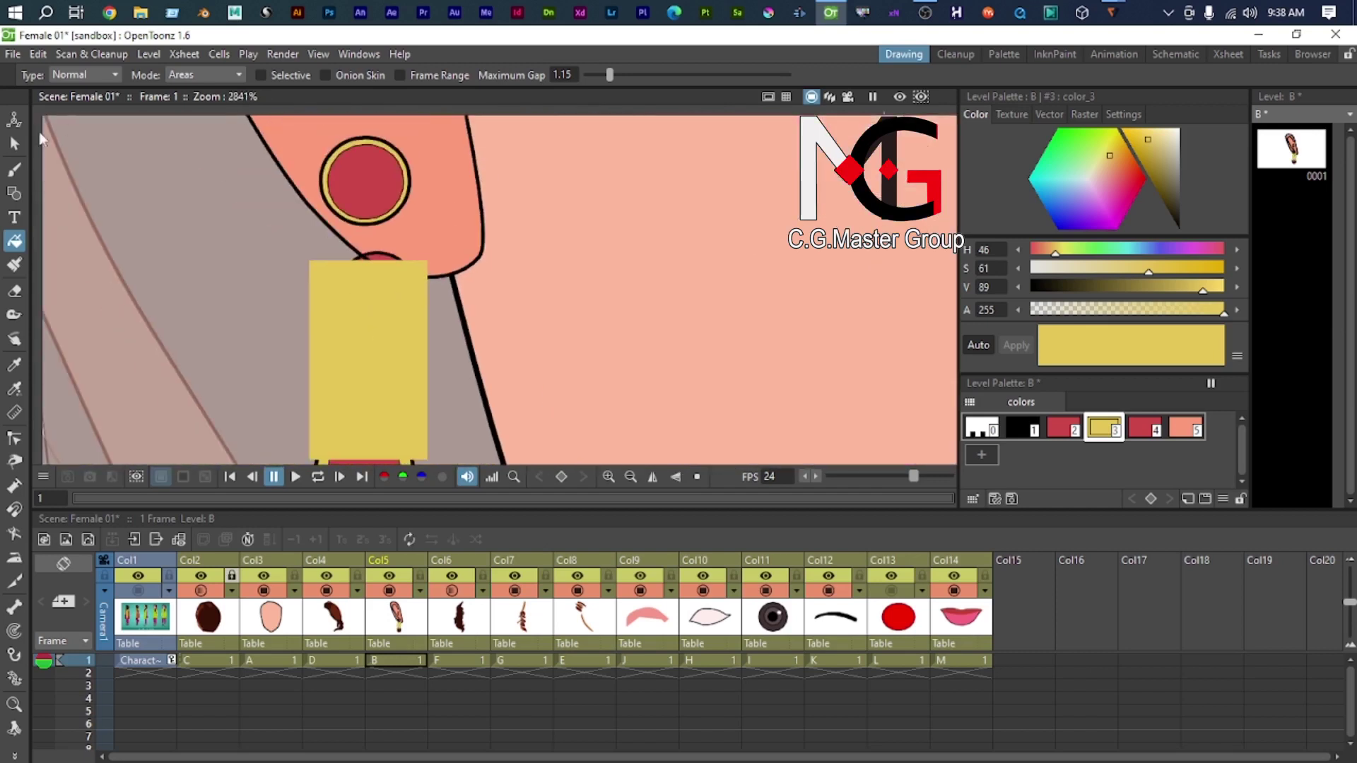
click(14, 143)
click(392, 334)
scroll(393, 333, down, 4)
key(ctrl+z)
scroll(362, 337, down, 4)
drag(362, 337, 556, 289)
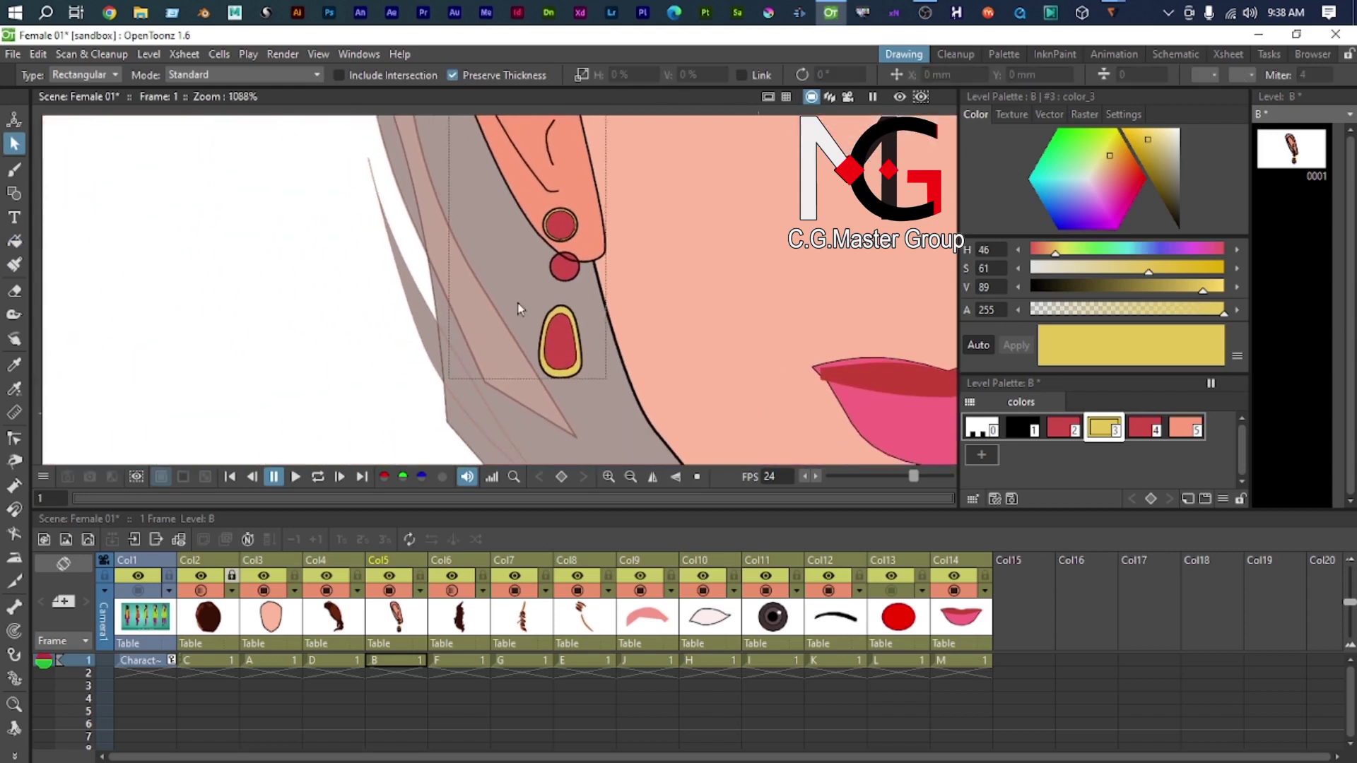
Step: Draw a tall narrow yellow rectangle in the blank area beside the hair and set its stroke thickness to 0
click(14, 192)
drag(188, 205, 207, 328)
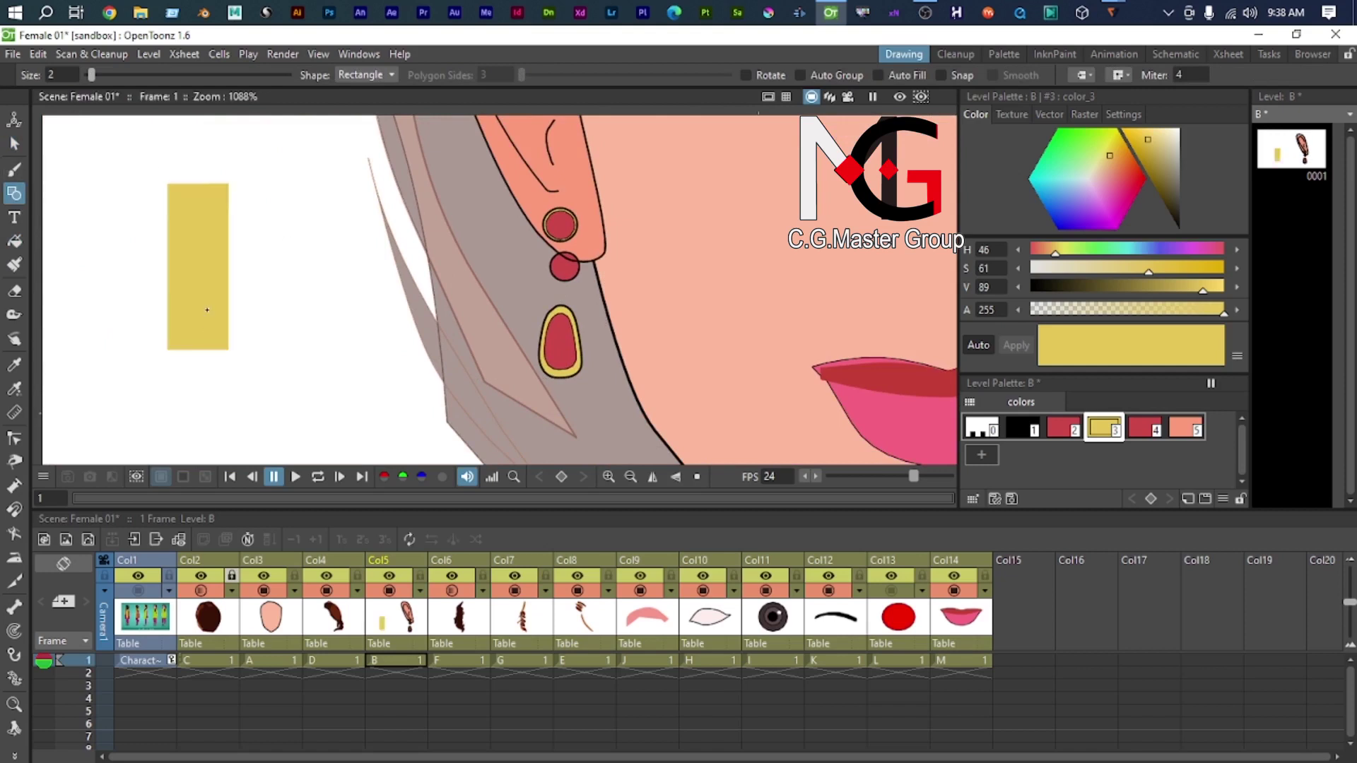
key(s)
click(200, 299)
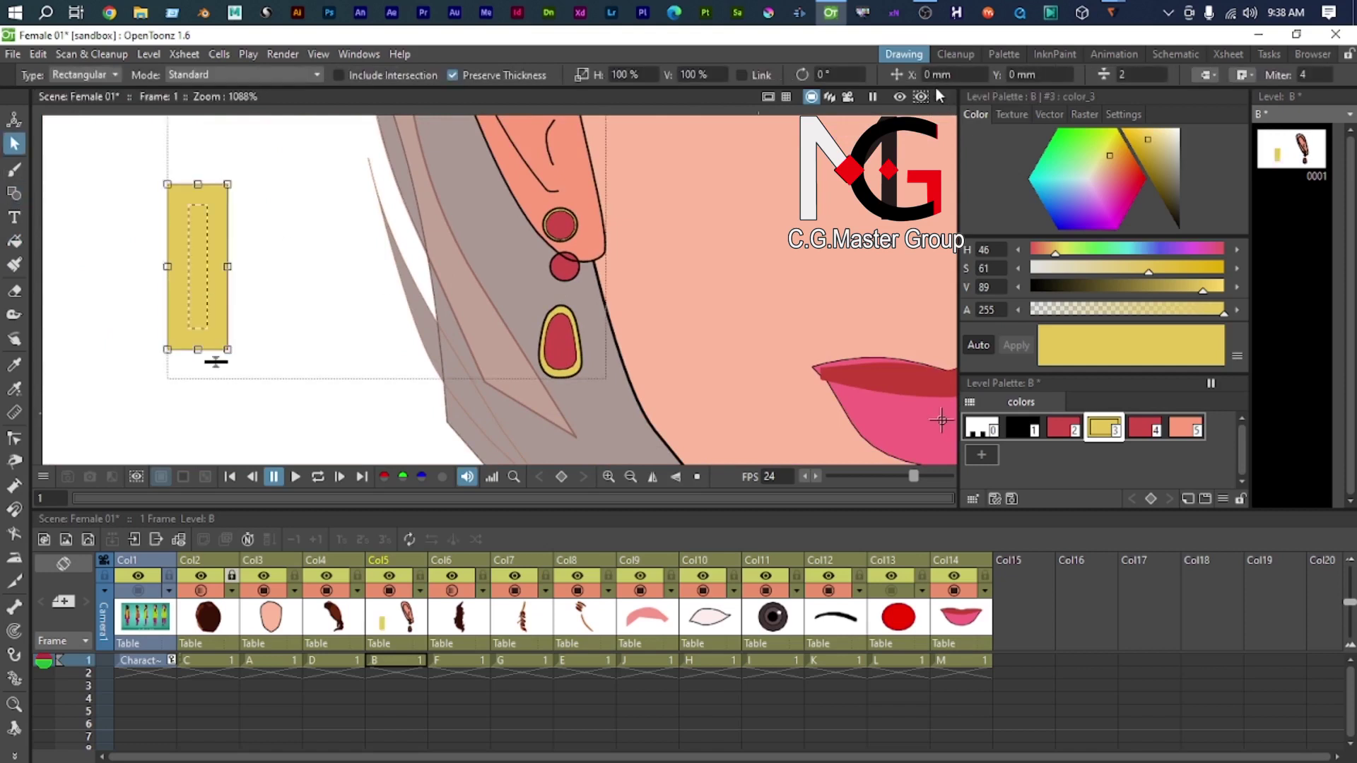
click(1131, 74)
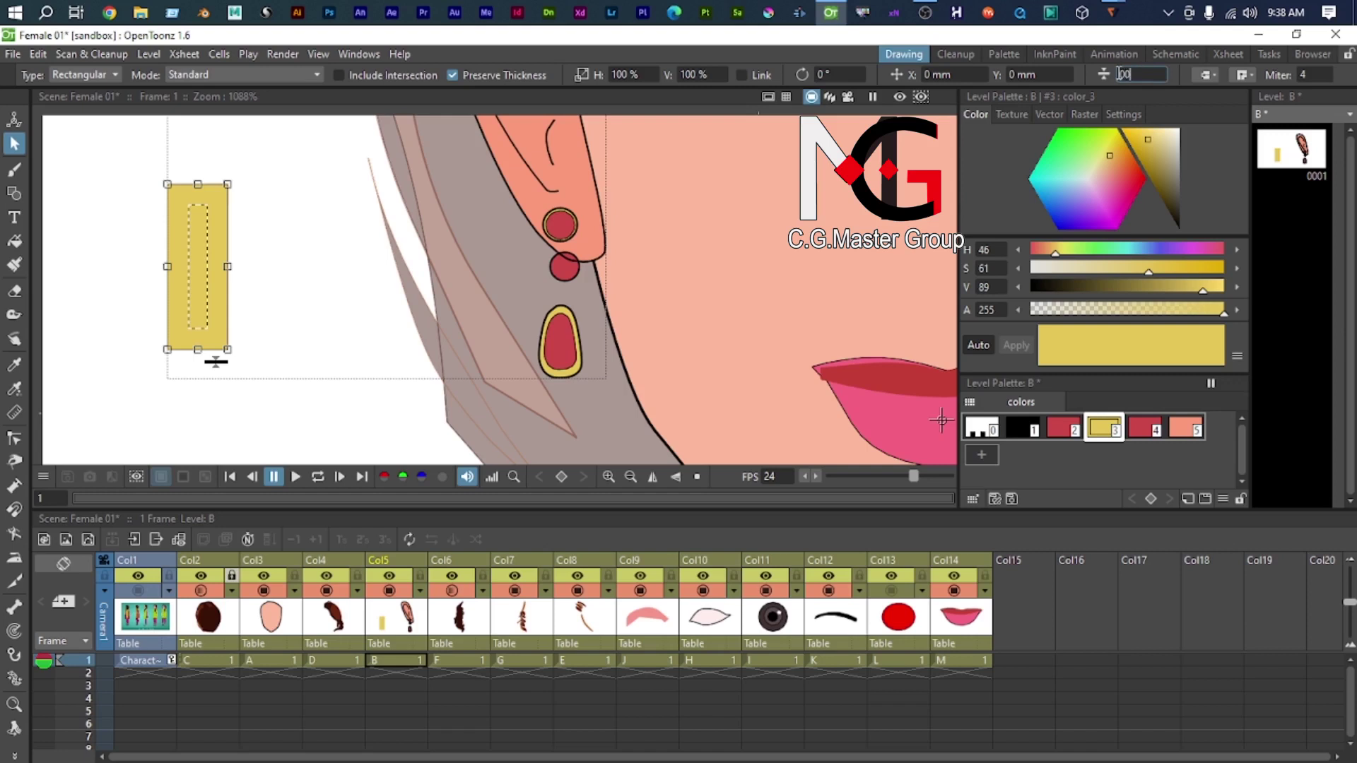
text(0)
key(Return)
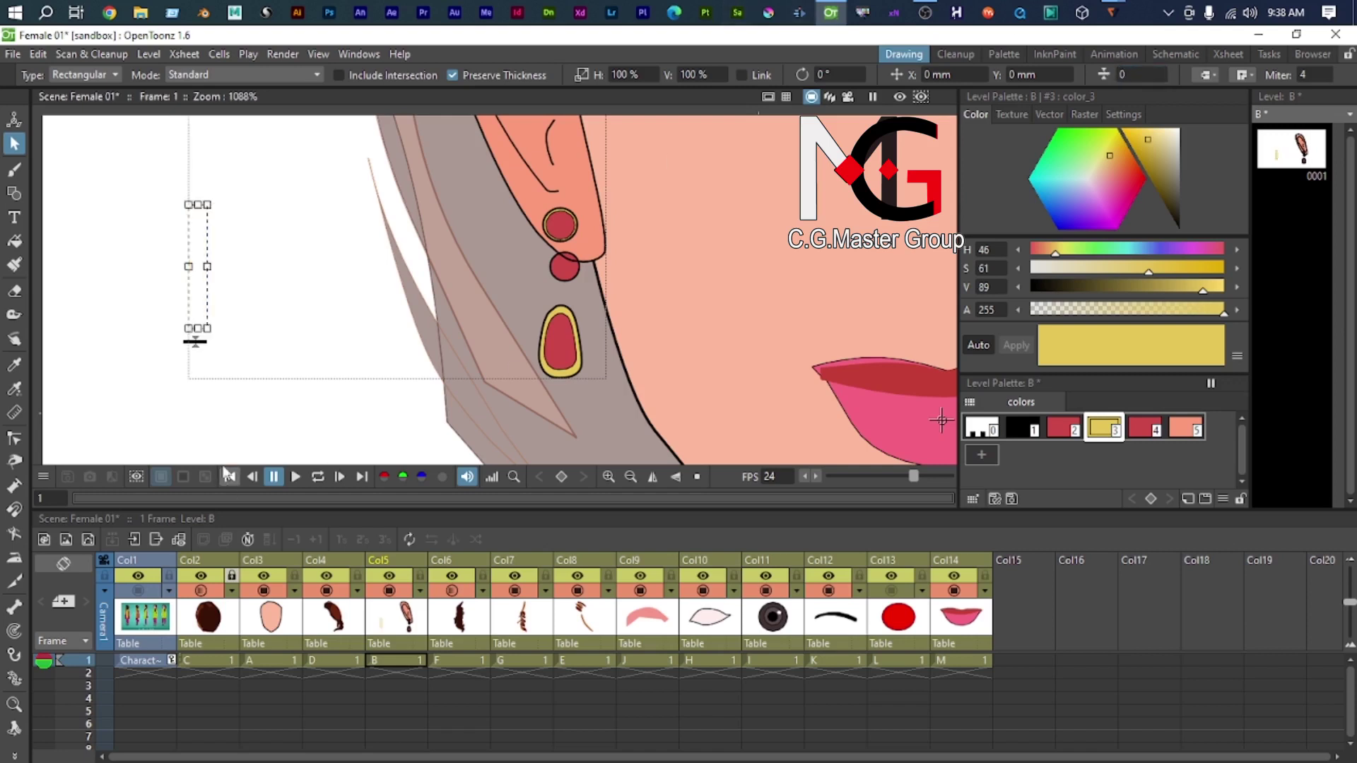
Step: Fill the thin-outlined rectangle beside the hair with yellow style 3
scroll(287, 293, up, 3)
click(269, 379)
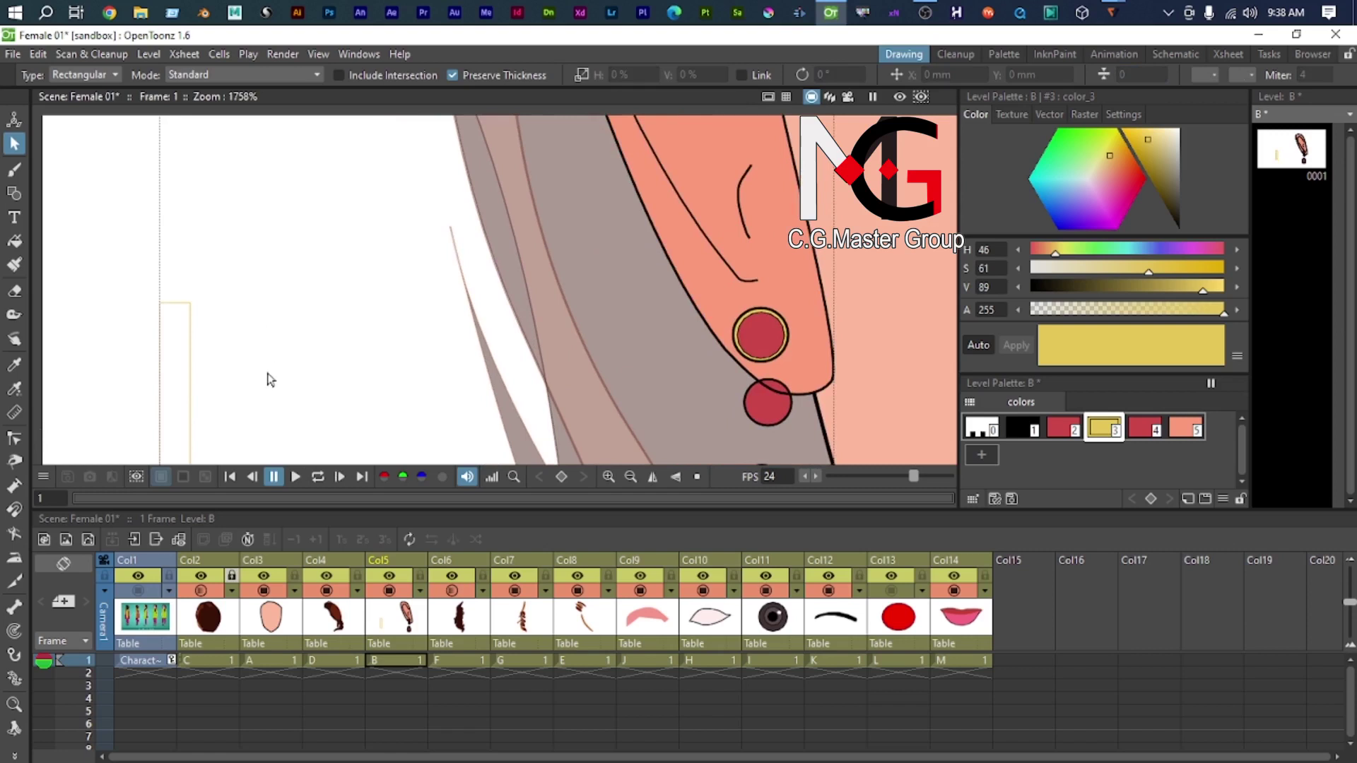
click(192, 322)
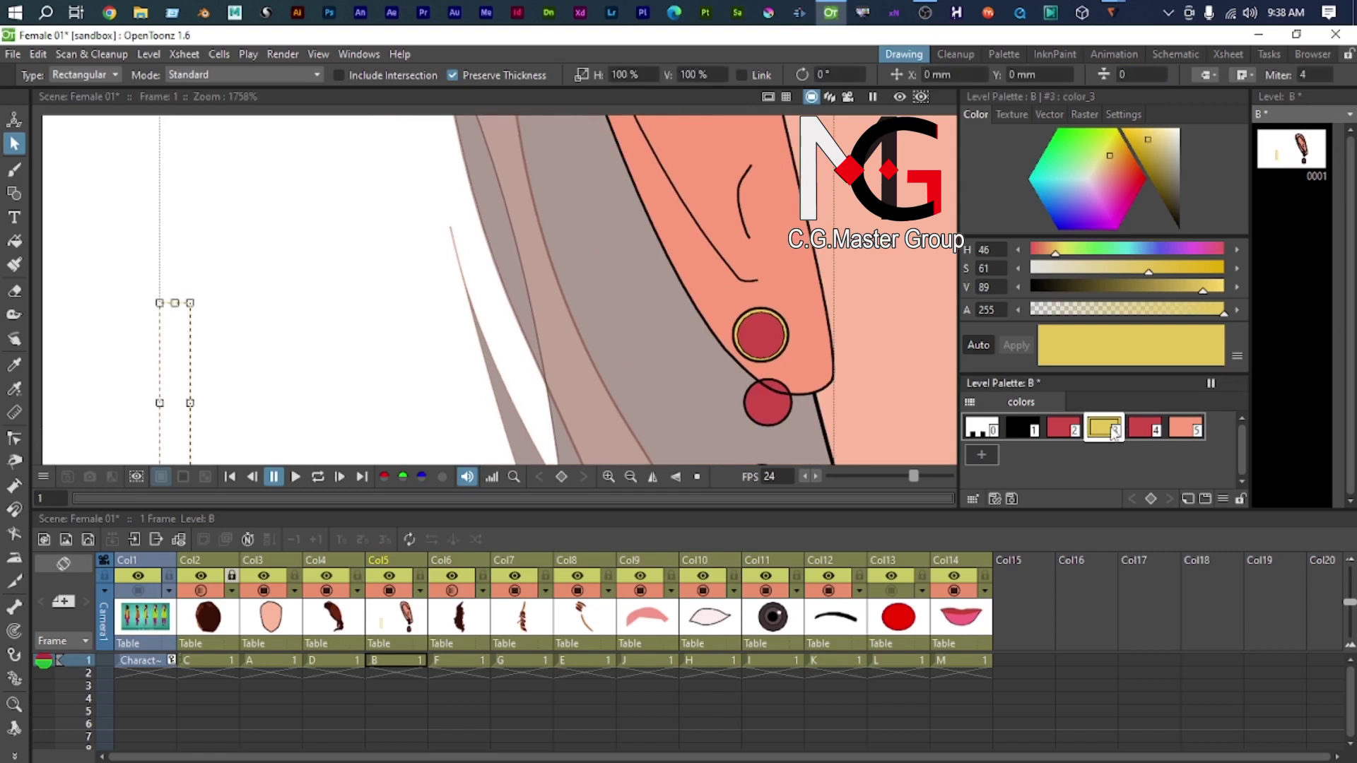
key(f)
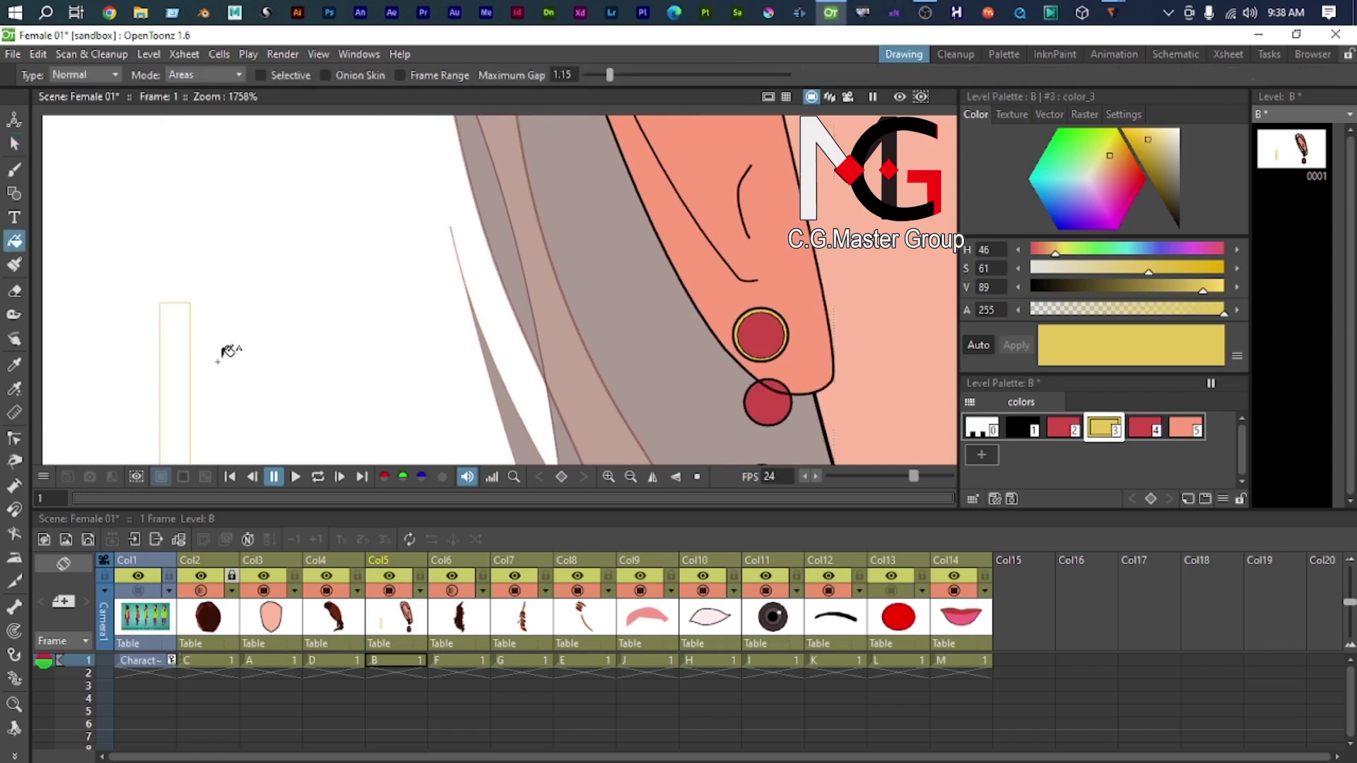
click(178, 362)
Step: Duplicate the filled yellow bar beside the hair
click(14, 140)
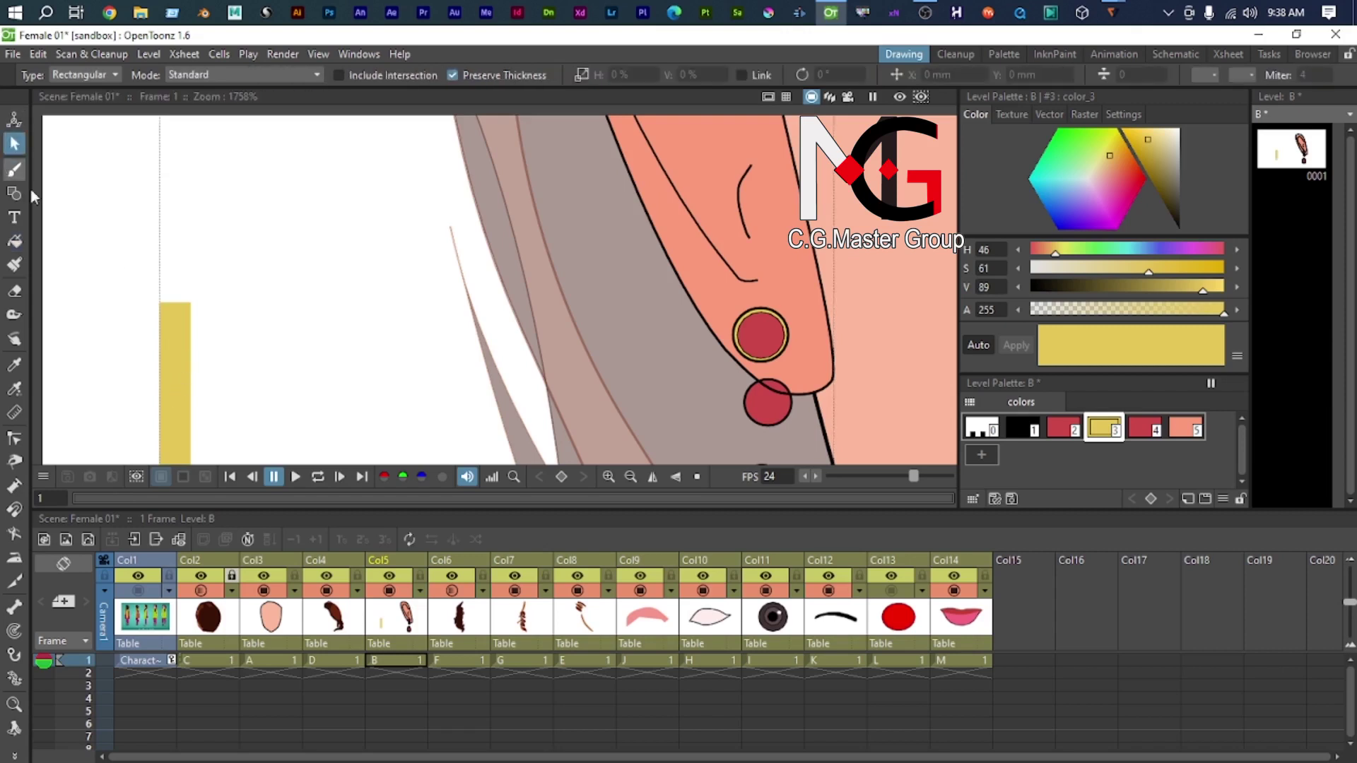
scroll(218, 393, down, 2)
click(200, 377)
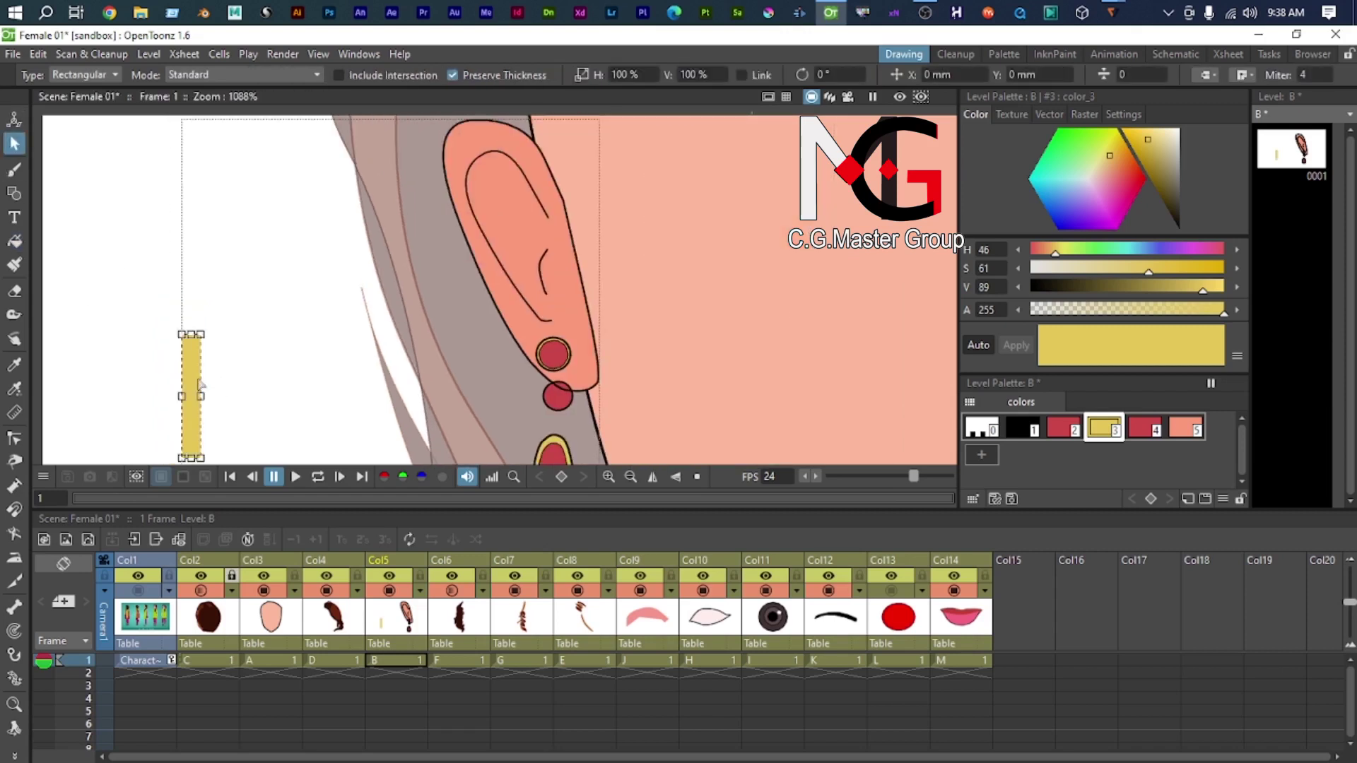
key(ctrl+v)
scroll(290, 365, down, 10)
drag(487, 402, 456, 322)
scroll(399, 356, up, 6)
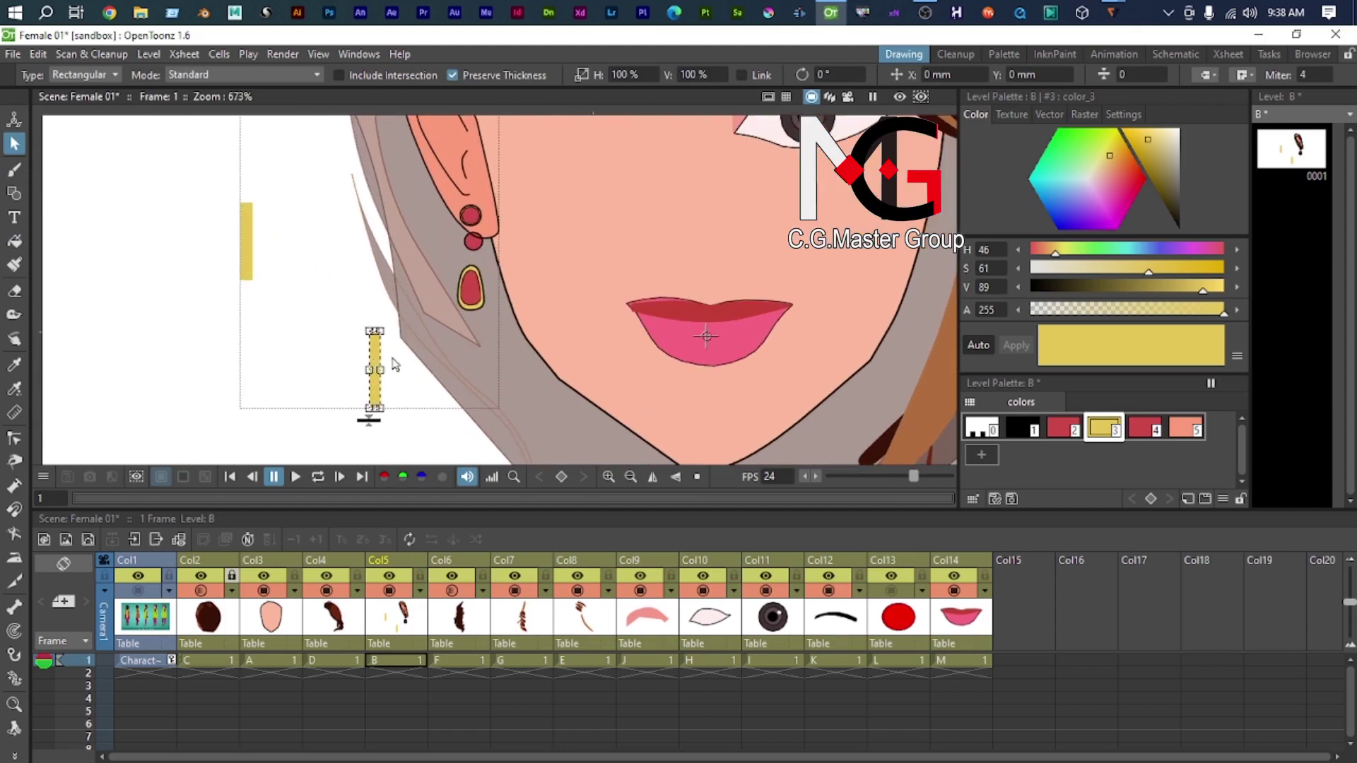
Step: Move the copied yellow bar onto the earring so it spans the red circle and the drop pendant
scroll(388, 362, up, 2)
drag(376, 377, 501, 377)
key(ctrl+z)
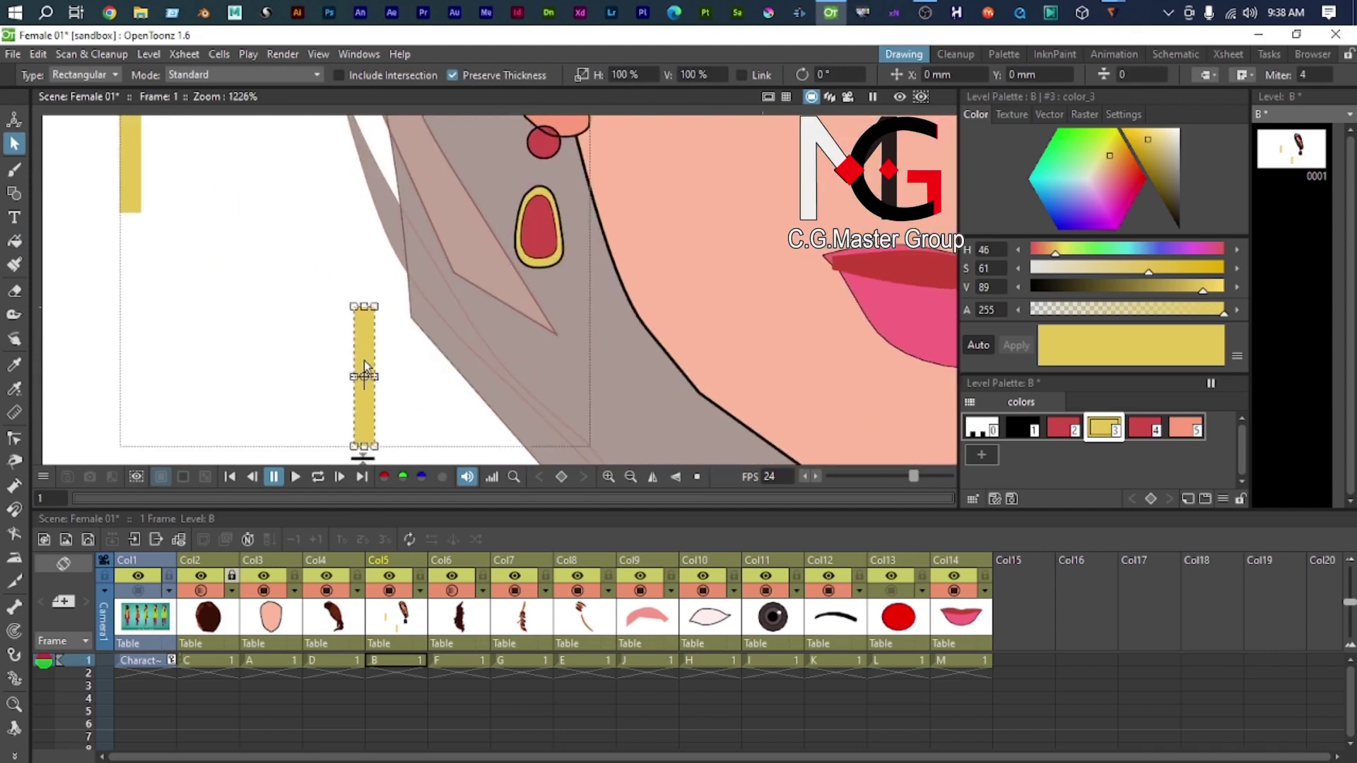
click(367, 346)
click(367, 369)
drag(369, 436, 550, 205)
scroll(551, 206, up, 4)
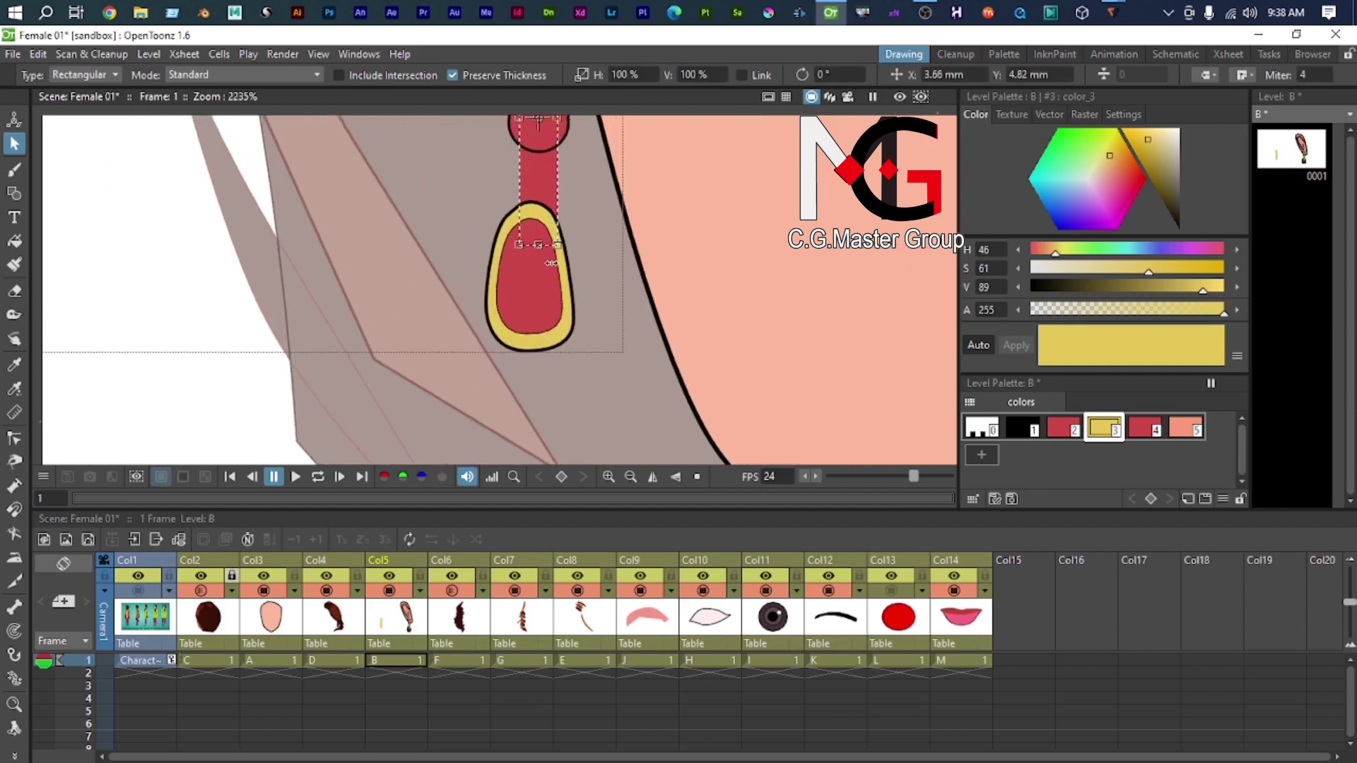
Step: Scale the copied bar to about 62.5% horizontally and 52.21% vertically so it links the red circle to the drop
scroll(548, 319, down, 1)
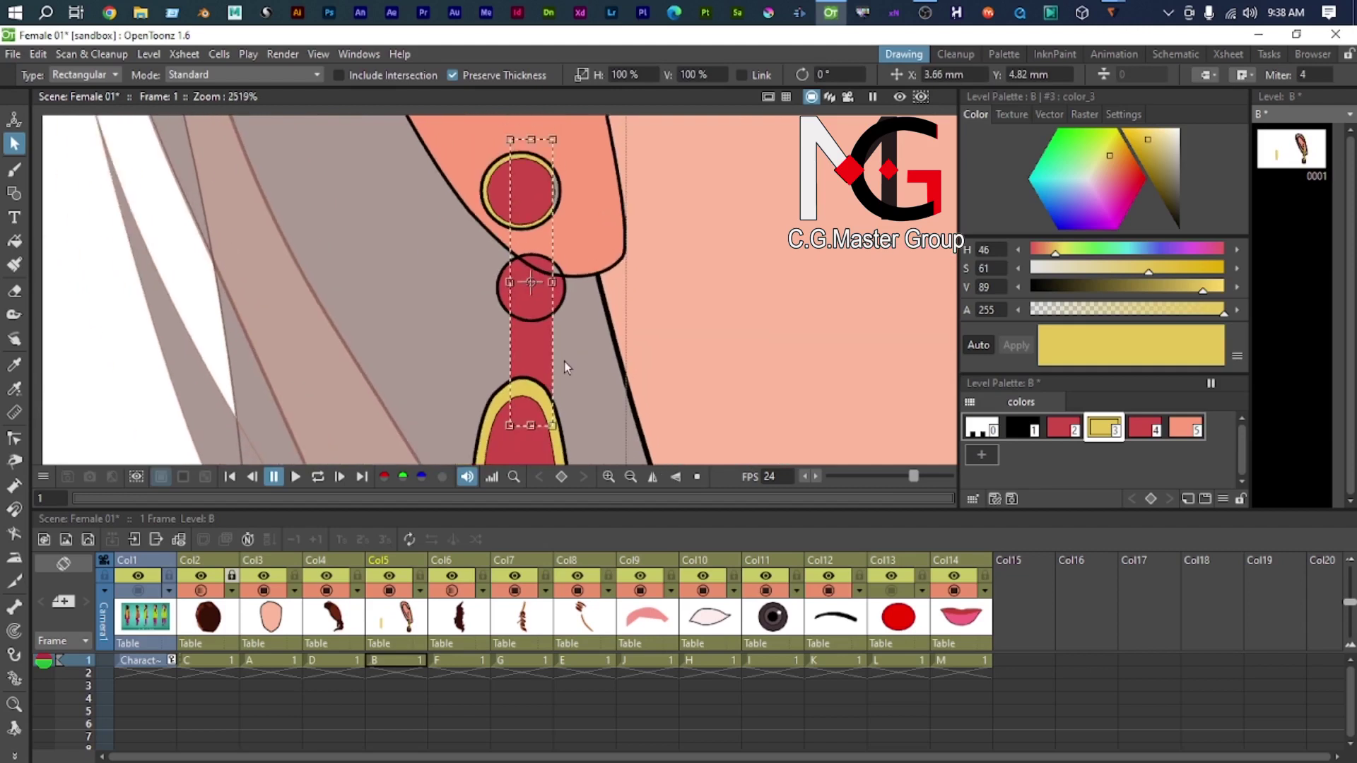
drag(550, 126, 534, 267)
scroll(490, 314, down, 1)
scroll(142, 343, down, 3)
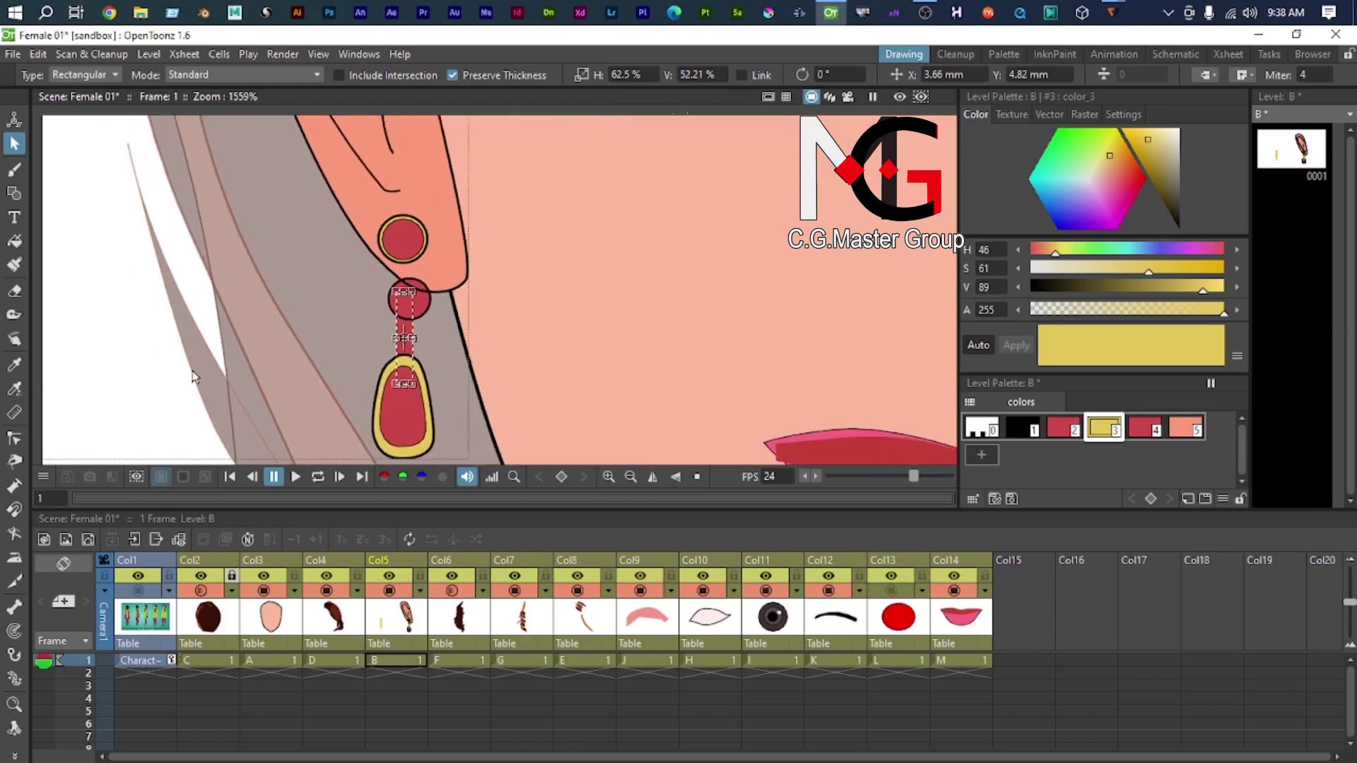
Step: Try to move the original yellow bar onto the earring over the scaled copy
drag(193, 377, 540, 366)
click(231, 335)
click(235, 332)
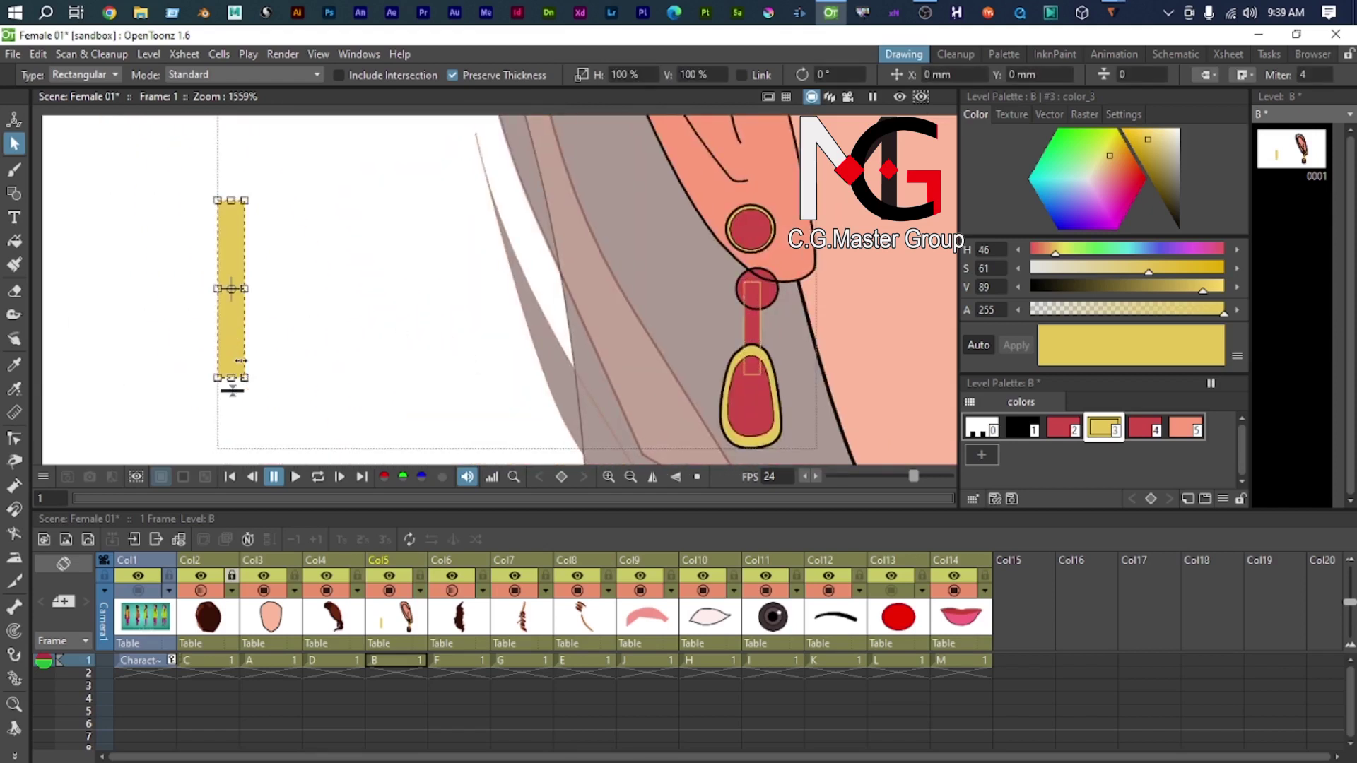
drag(240, 360, 351, 356)
key(ctrl+z)
drag(240, 332, 760, 347)
scroll(759, 347, up, 1)
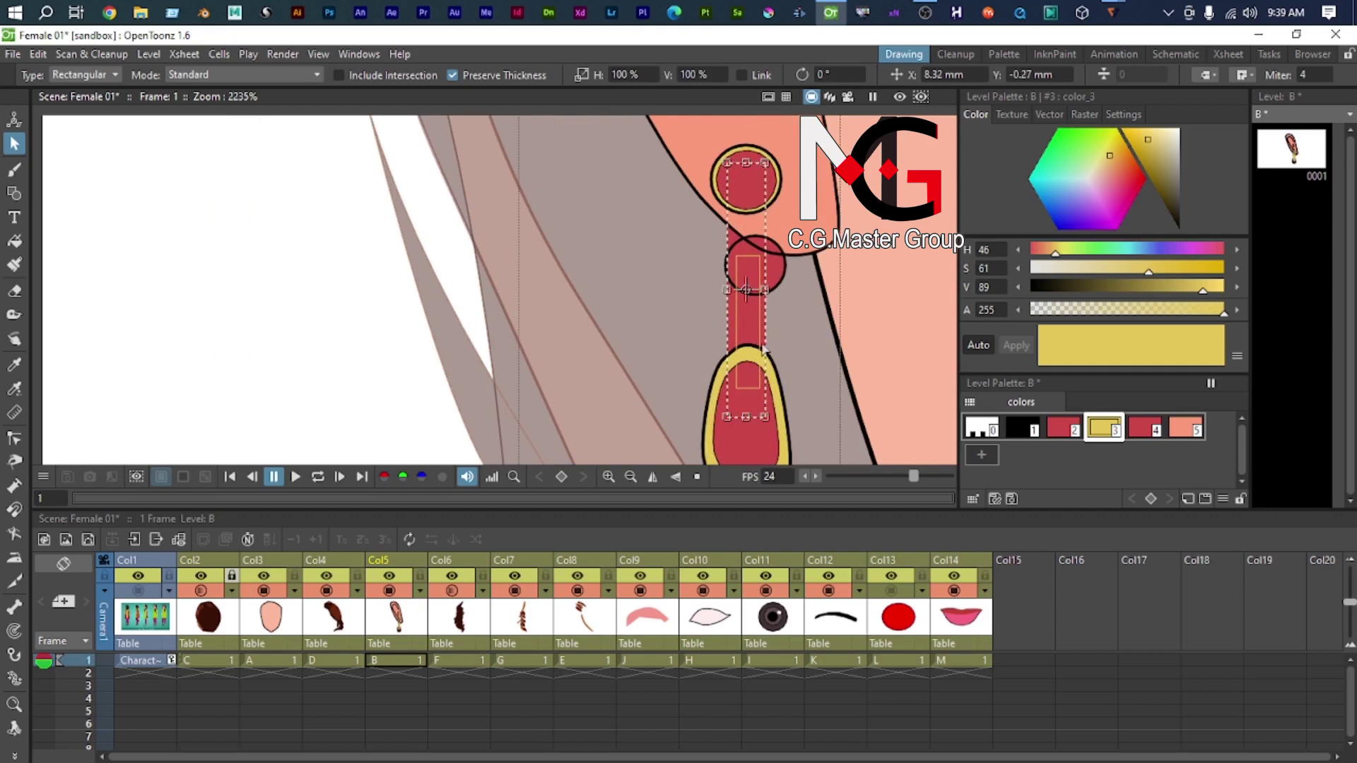
click(763, 347)
scroll(694, 326, down, 1)
key(ctrl+z)
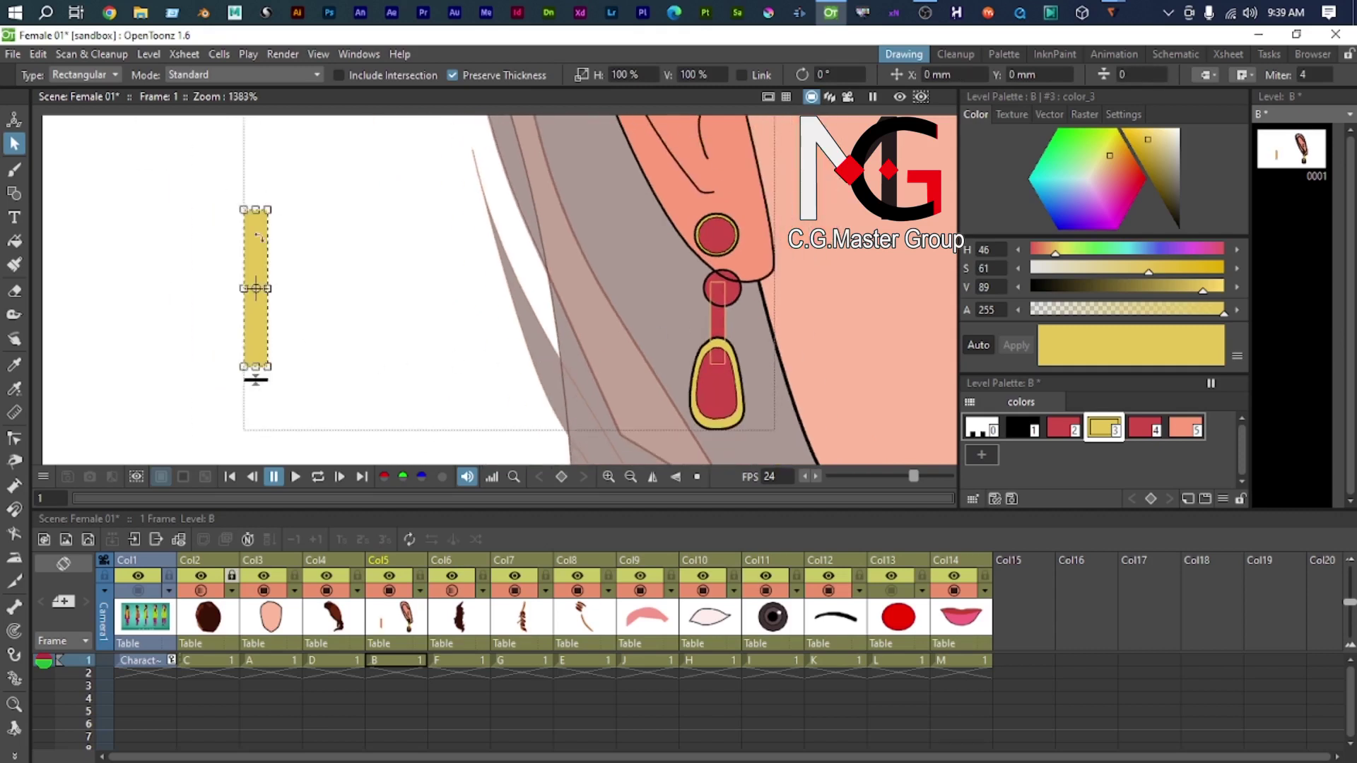
Step: Scale the original yellow bar beside the hair down to about 55.11% horizontally and 30.59% vertically
scroll(287, 344, down, 1)
drag(277, 294, 267, 383)
scroll(277, 411, up, 4)
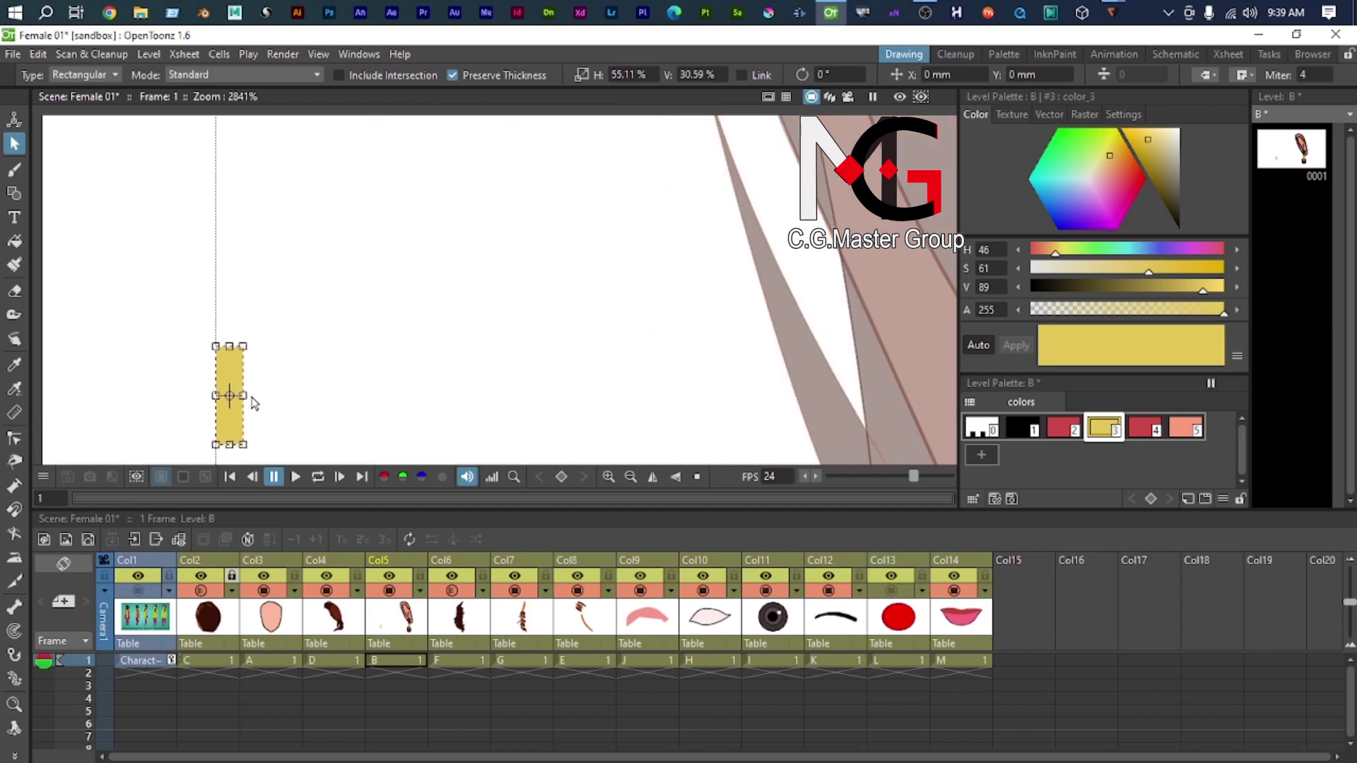
Step: Narrow the original yellow bar to about 25.18% horizontally and move it onto the earring between the red circle and the drop
drag(247, 396, 621, 423)
key(ctrl+z)
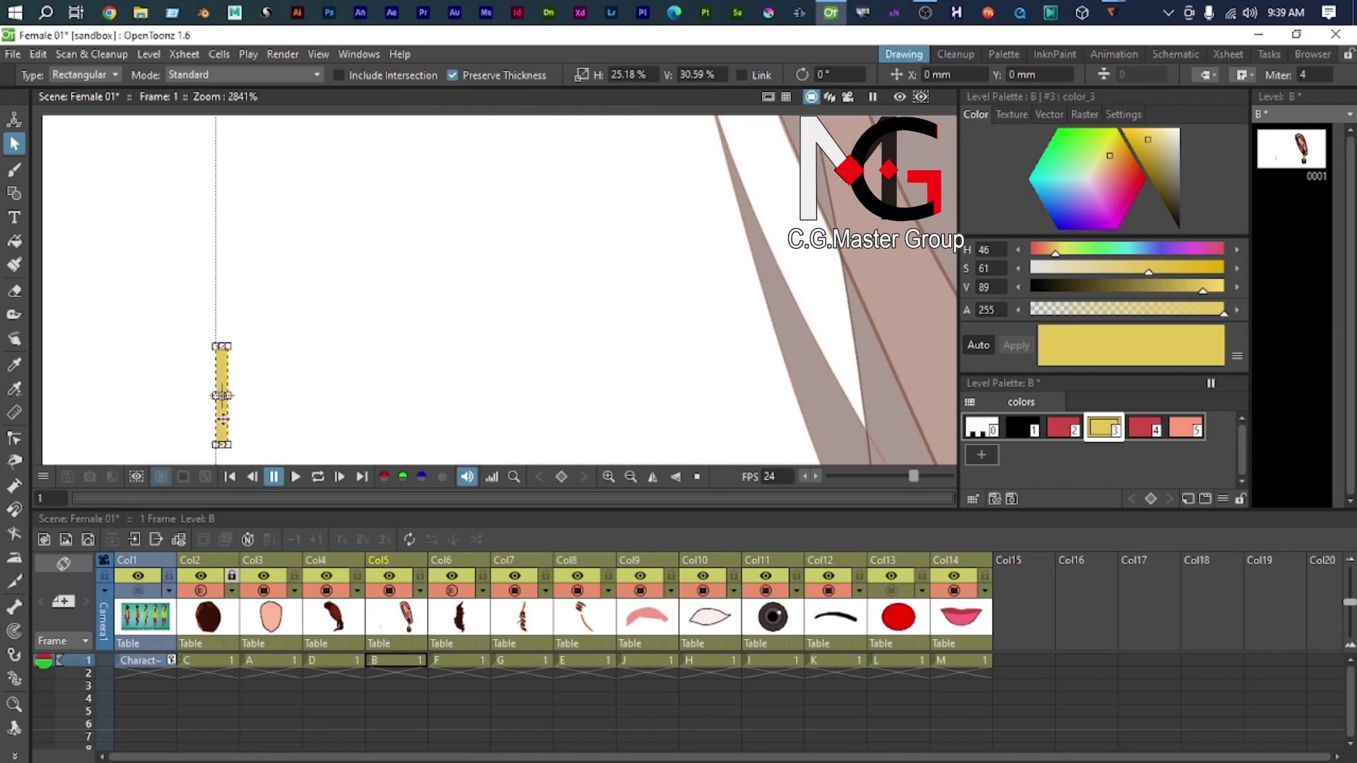
drag(224, 418, 552, 274)
scroll(724, 393, up, 1)
scroll(552, 274, up, 4)
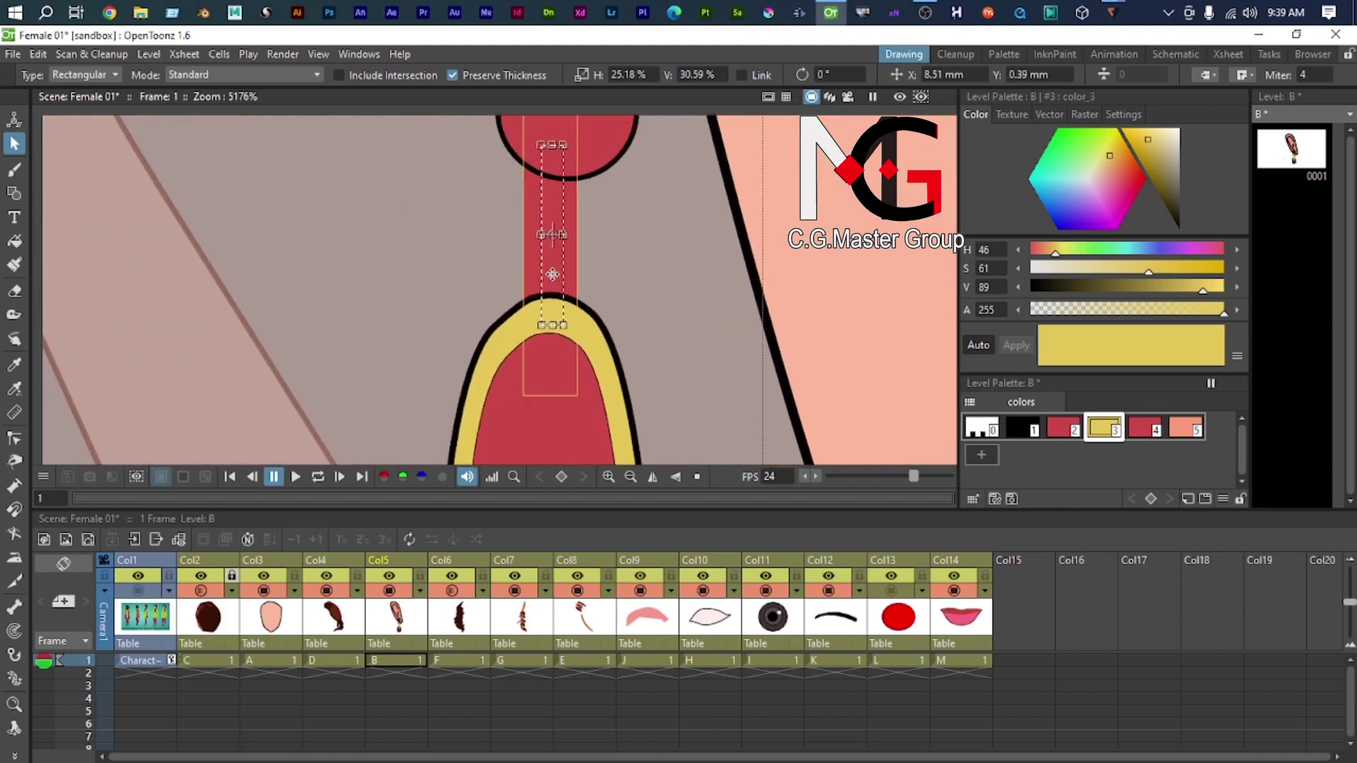
drag(553, 269, 552, 321)
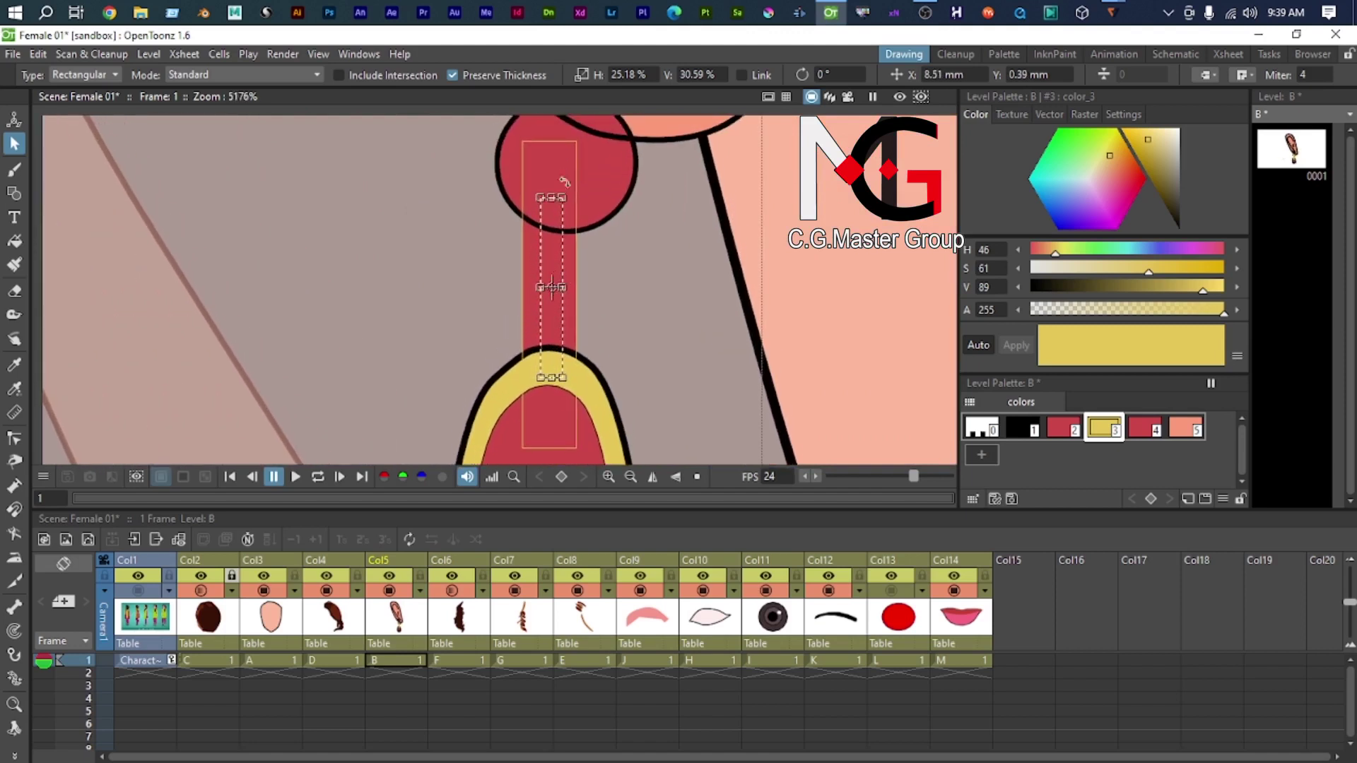
scroll(545, 144, down, 4)
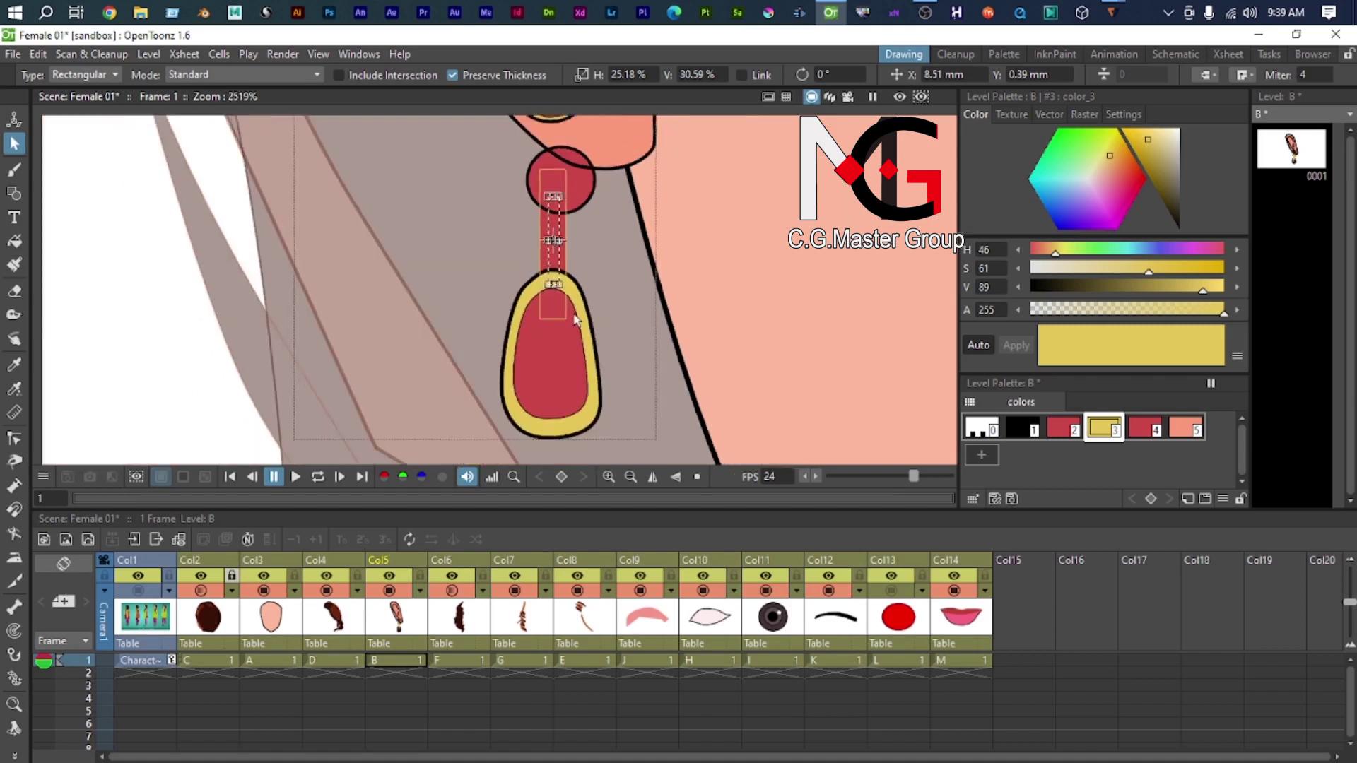
Step: Recolor the wider connecting bar's outline black and scale it to about 36.49% horizontally and 33.52% vertically between the circle and the drop
click(564, 181)
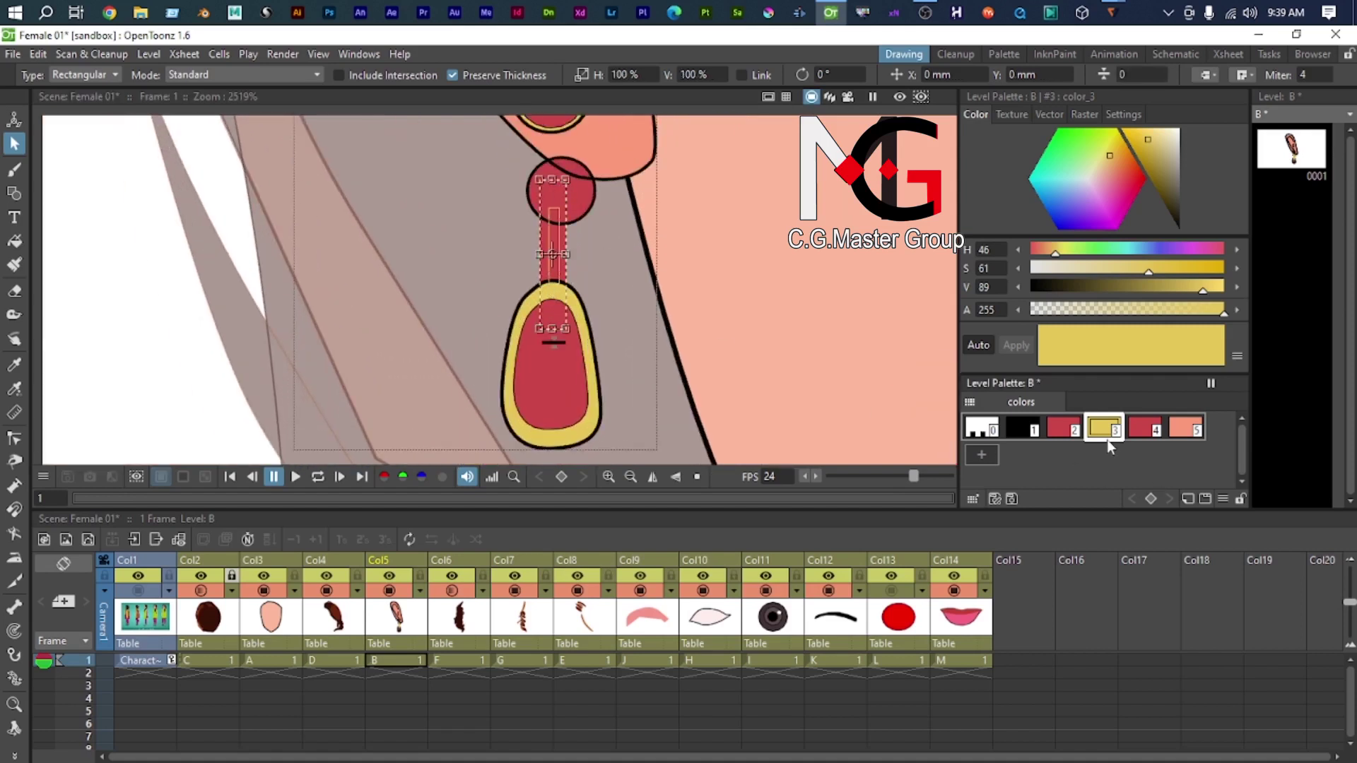
click(1032, 433)
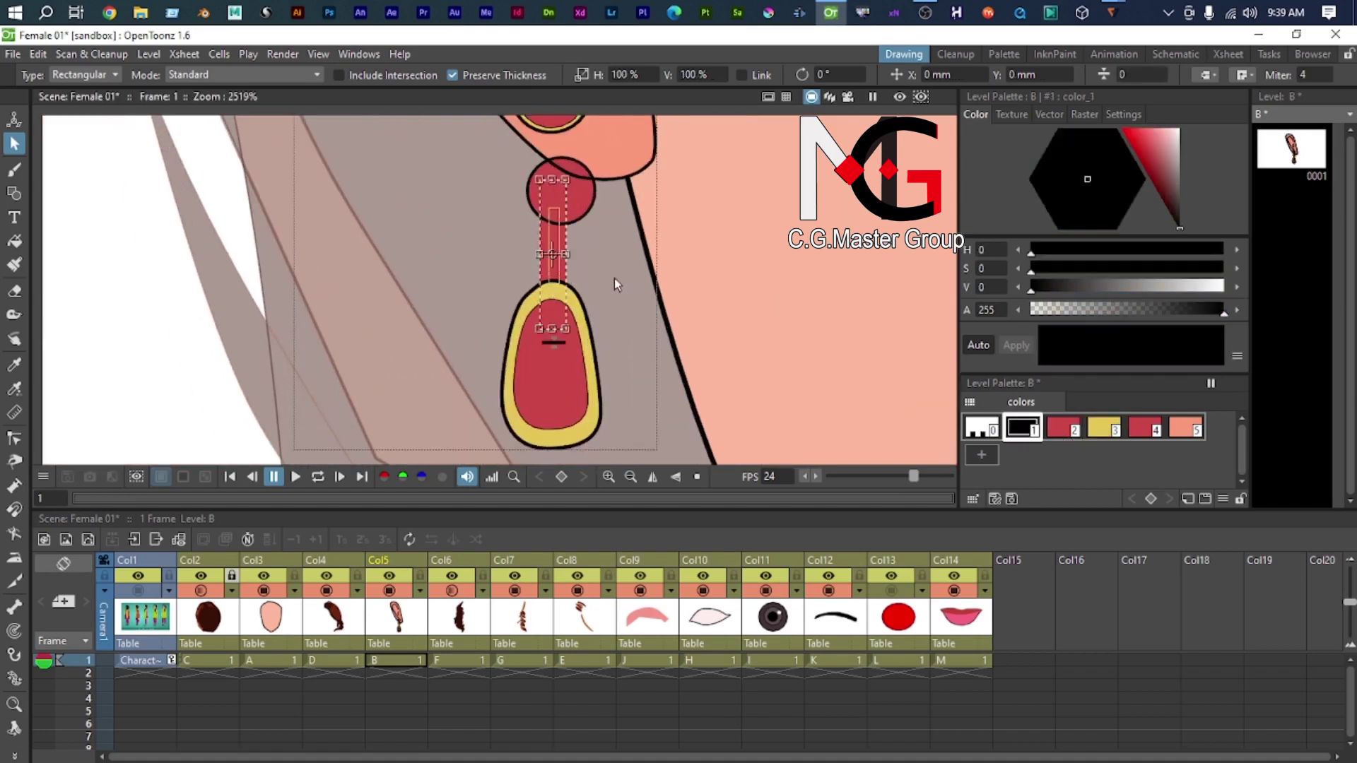
scroll(565, 212, up, 3)
drag(553, 205, 541, 301)
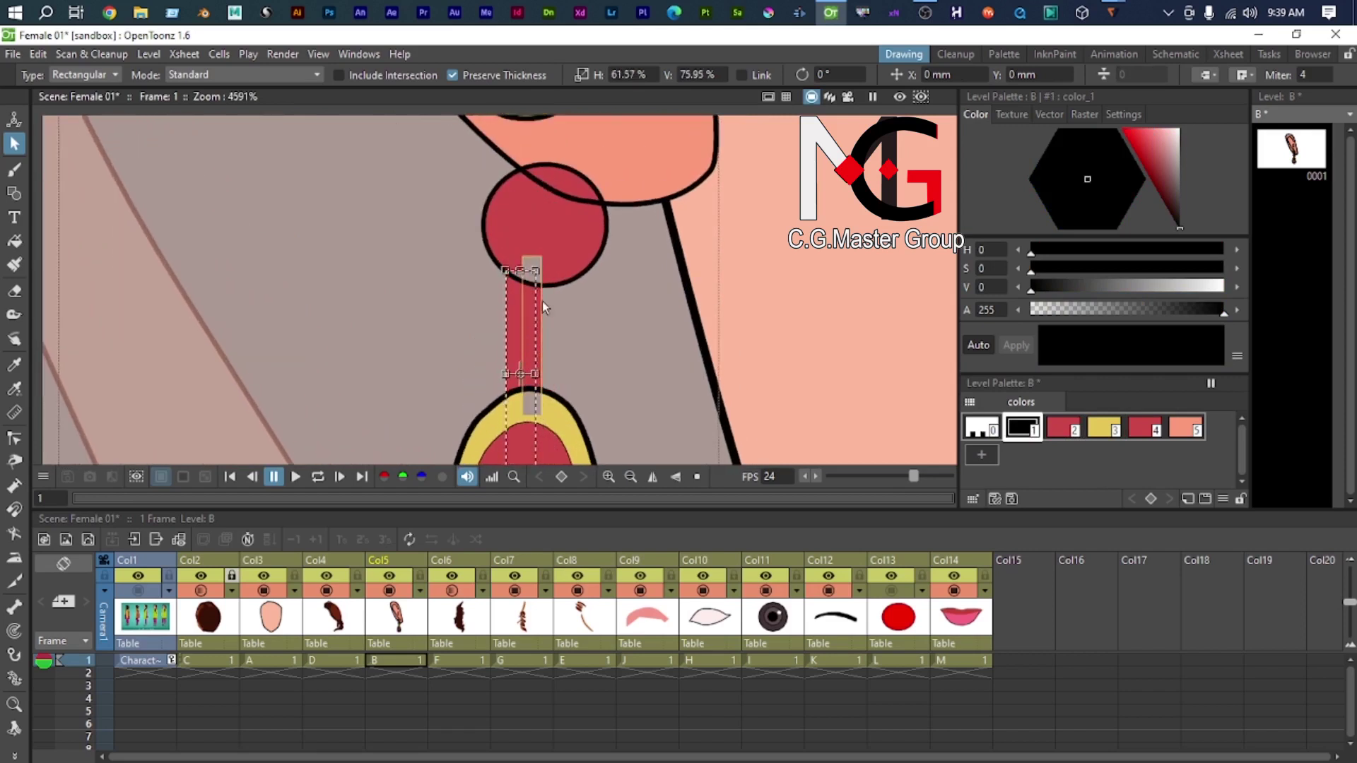
scroll(515, 284, up, 2)
scroll(510, 282, up, 2)
drag(495, 263, 530, 221)
scroll(530, 221, down, 1)
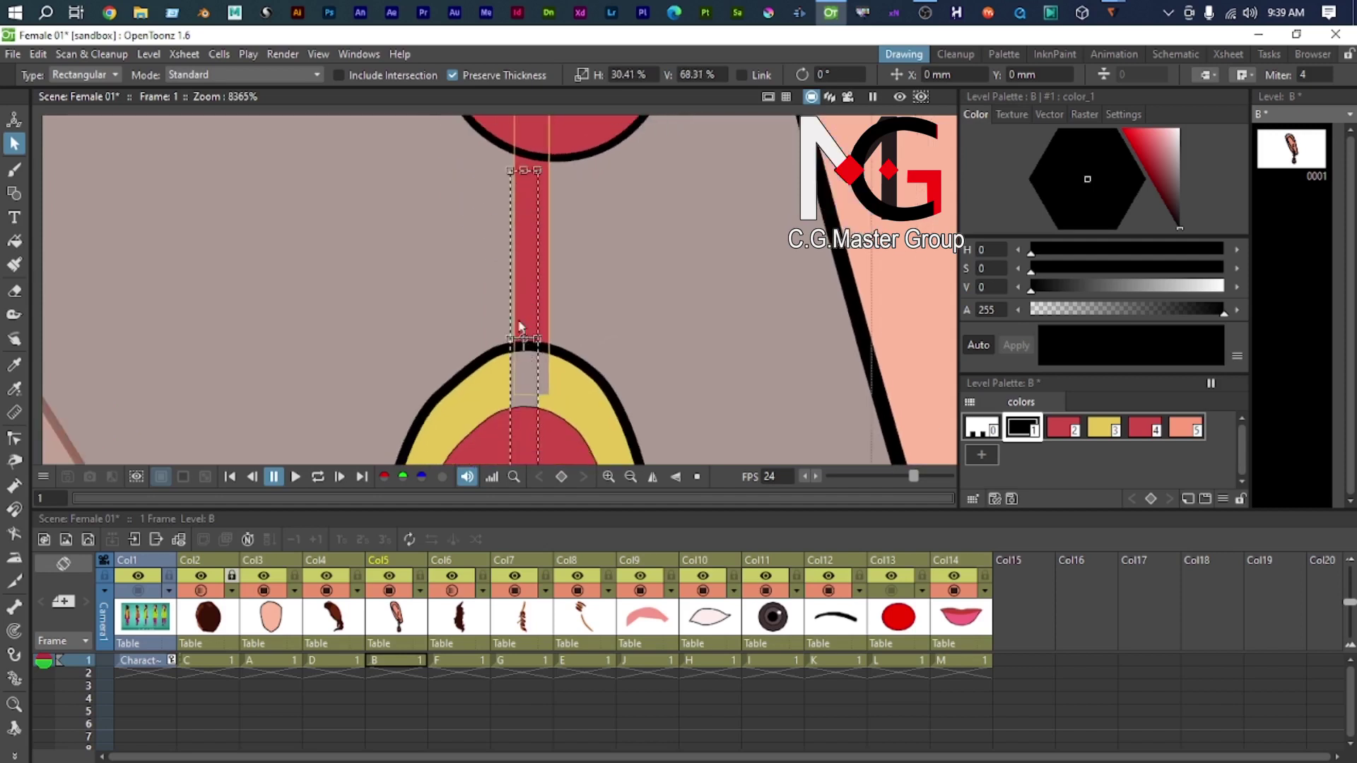
drag(520, 345, 501, 218)
drag(518, 380, 506, 225)
scroll(506, 225, up, 3)
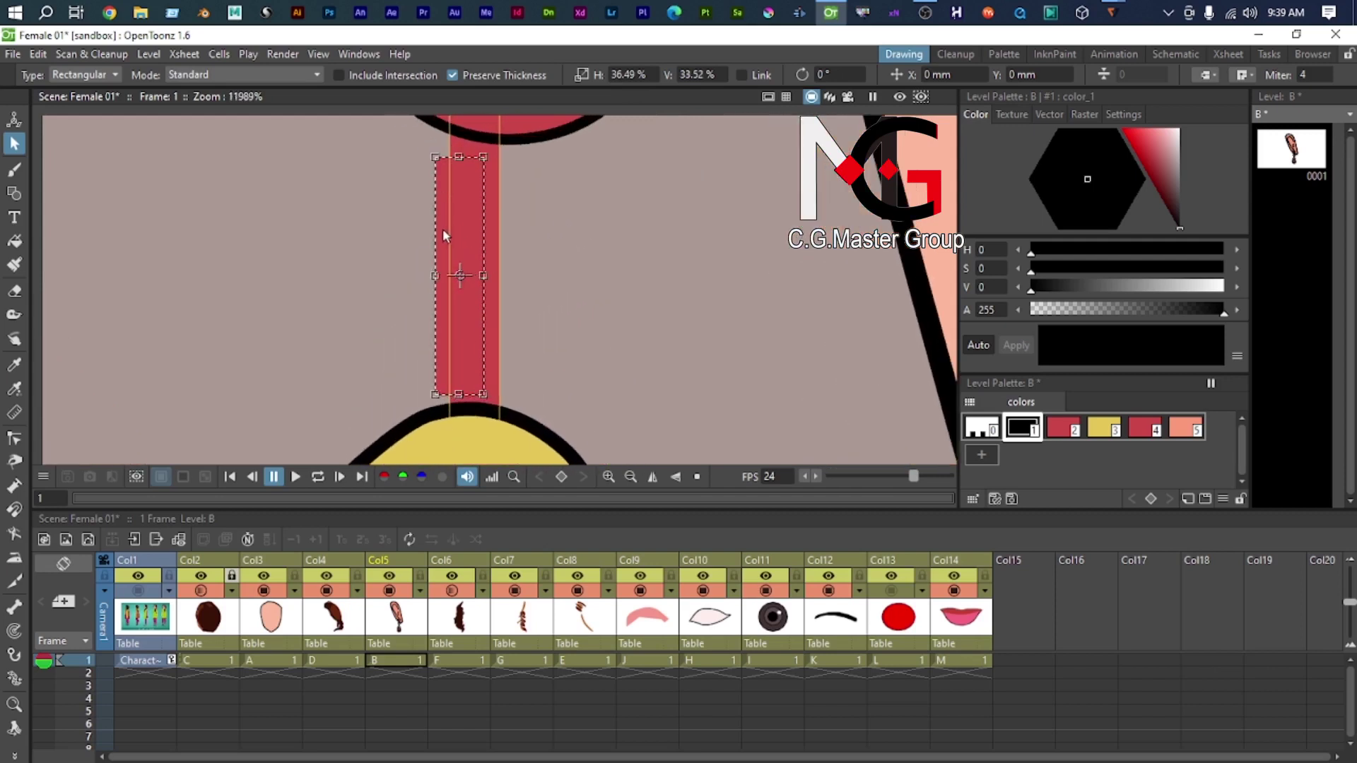
Step: Shorten the narrow yellow-outlined bar from both ends to about 53.81% vertically so it fits between the circle and the drop
scroll(475, 189, up, 1)
drag(462, 264, 303, 245)
scroll(334, 240, down, 1)
drag(376, 192, 452, 362)
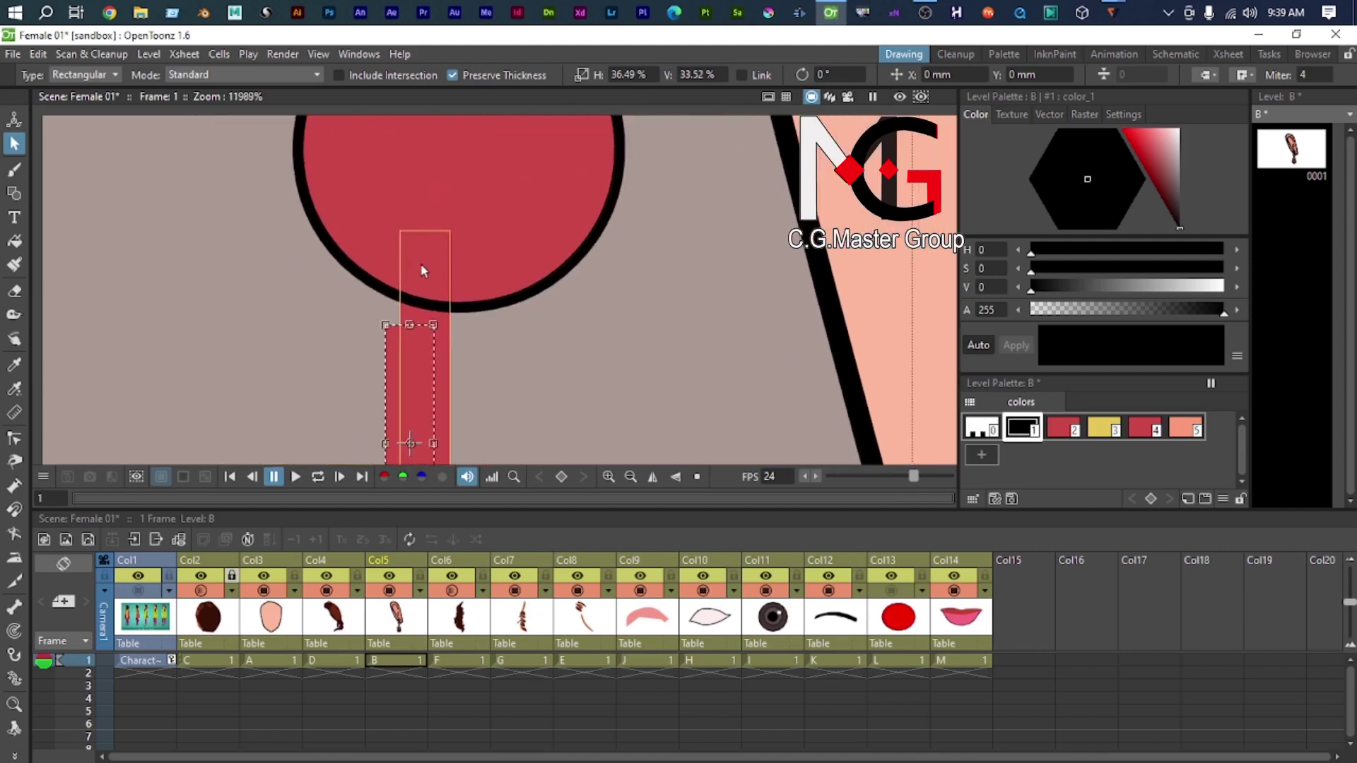
click(418, 261)
click(451, 269)
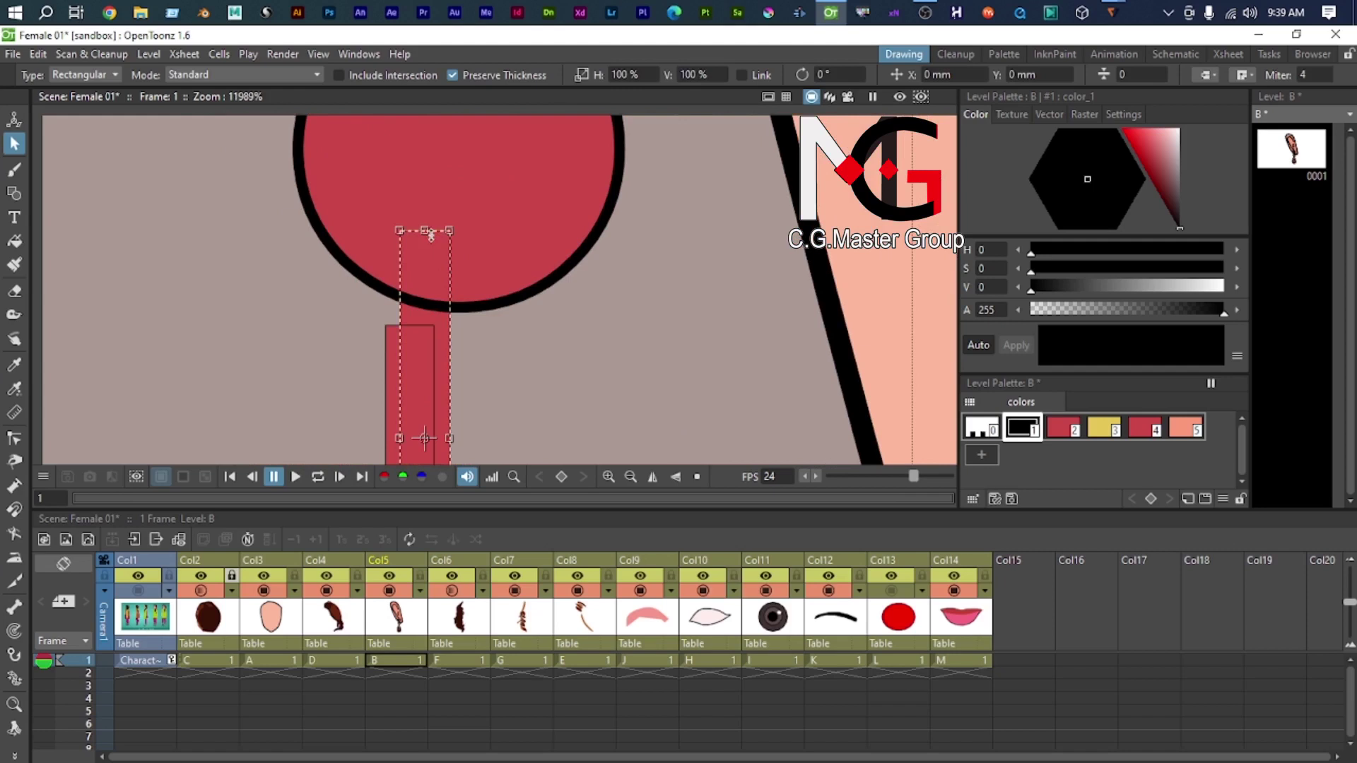
drag(426, 233, 424, 348)
scroll(444, 367, up, 1)
scroll(444, 269, down, 3)
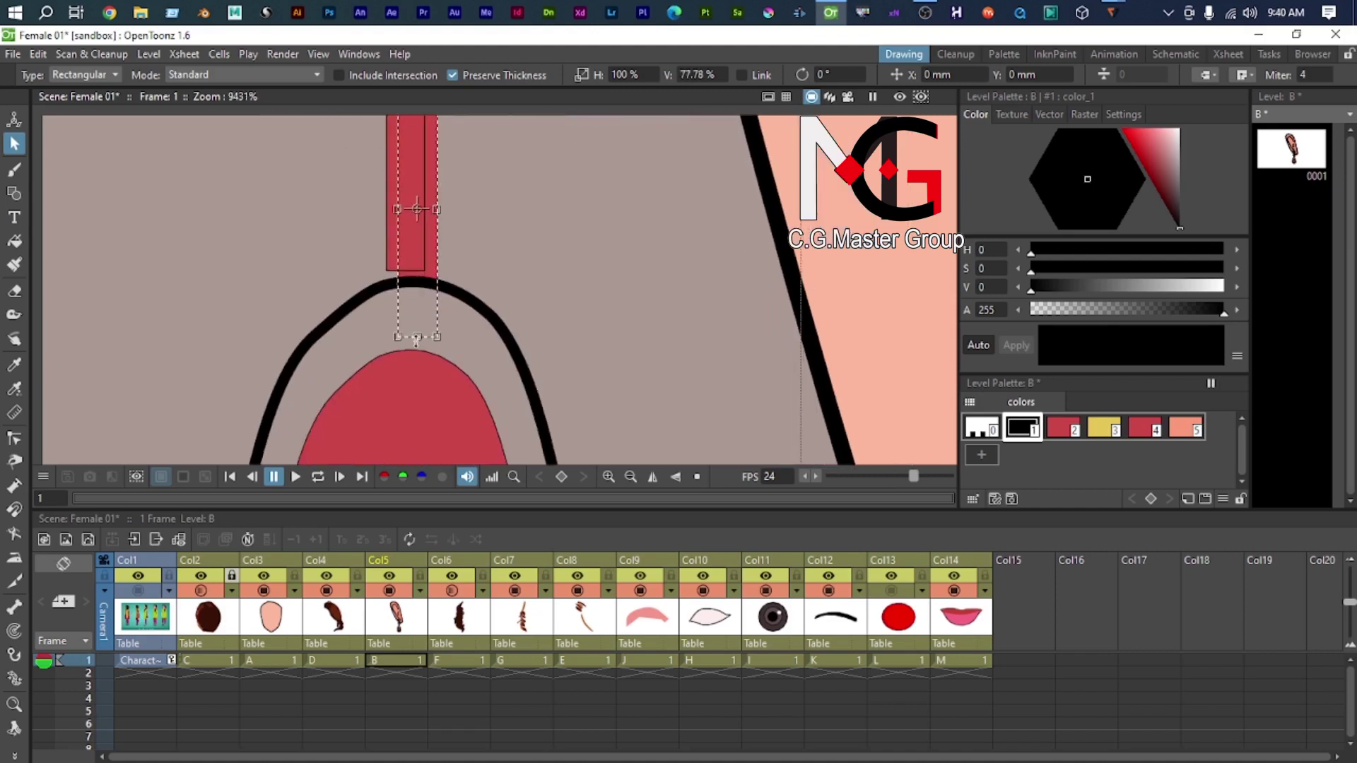
drag(417, 337, 417, 258)
Step: Recolor the drop pendant's black outline with the yellow style 3
scroll(459, 311, down, 5)
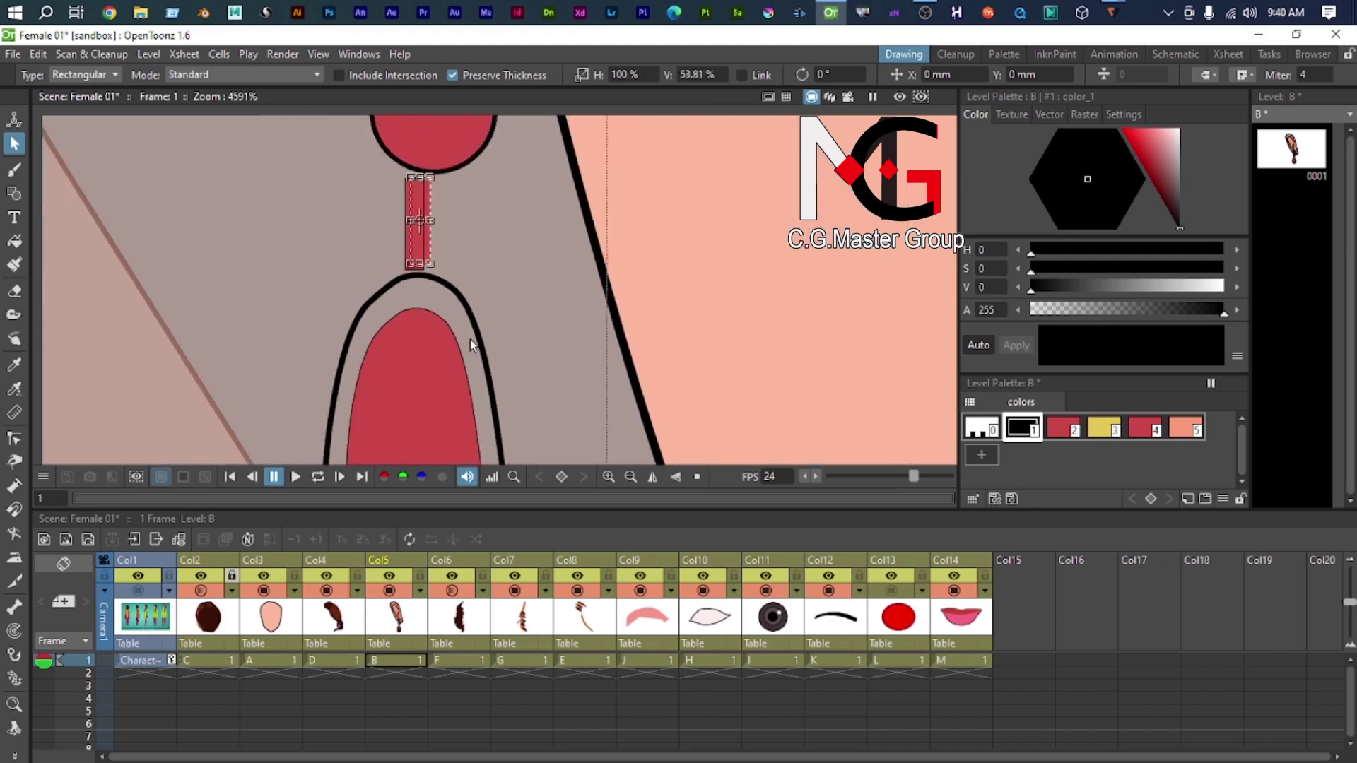
scroll(450, 291, down, 2)
scroll(447, 351, up, 4)
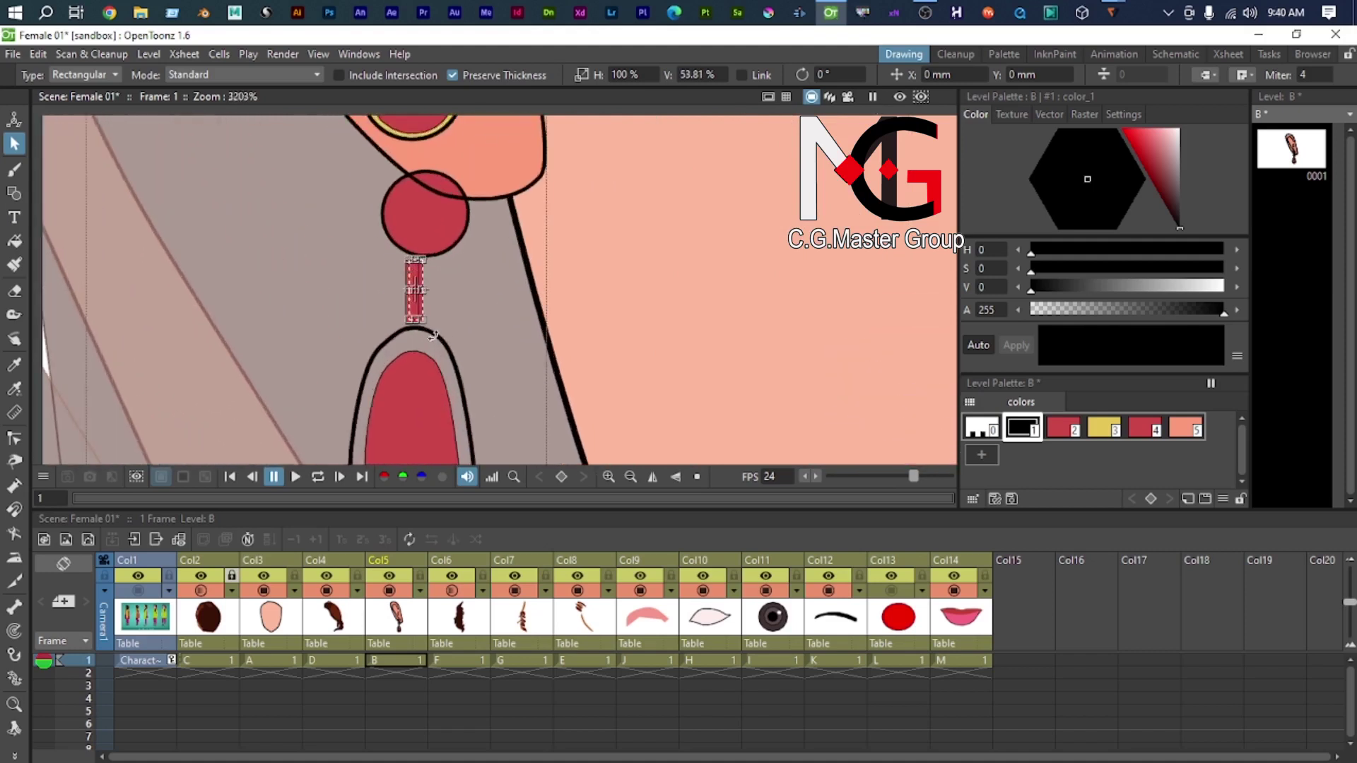
click(447, 351)
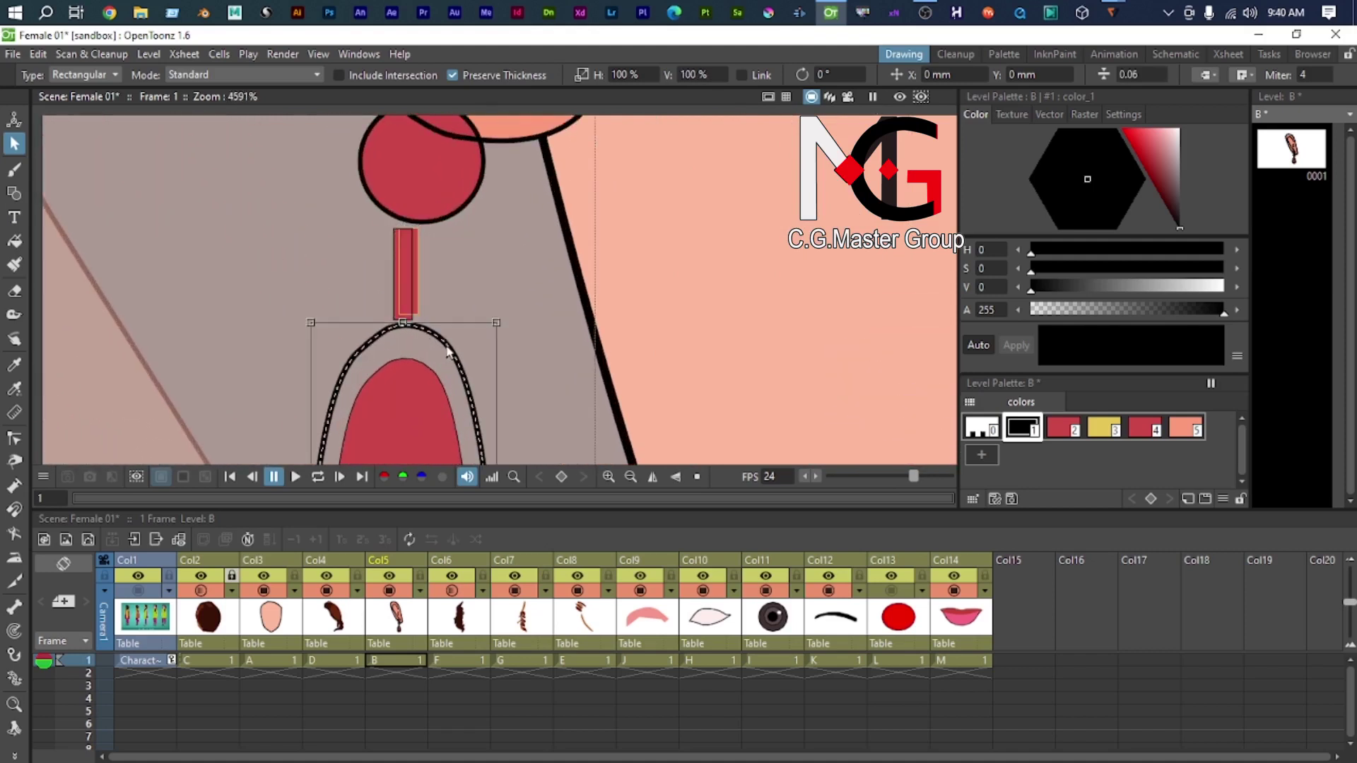
click(1114, 430)
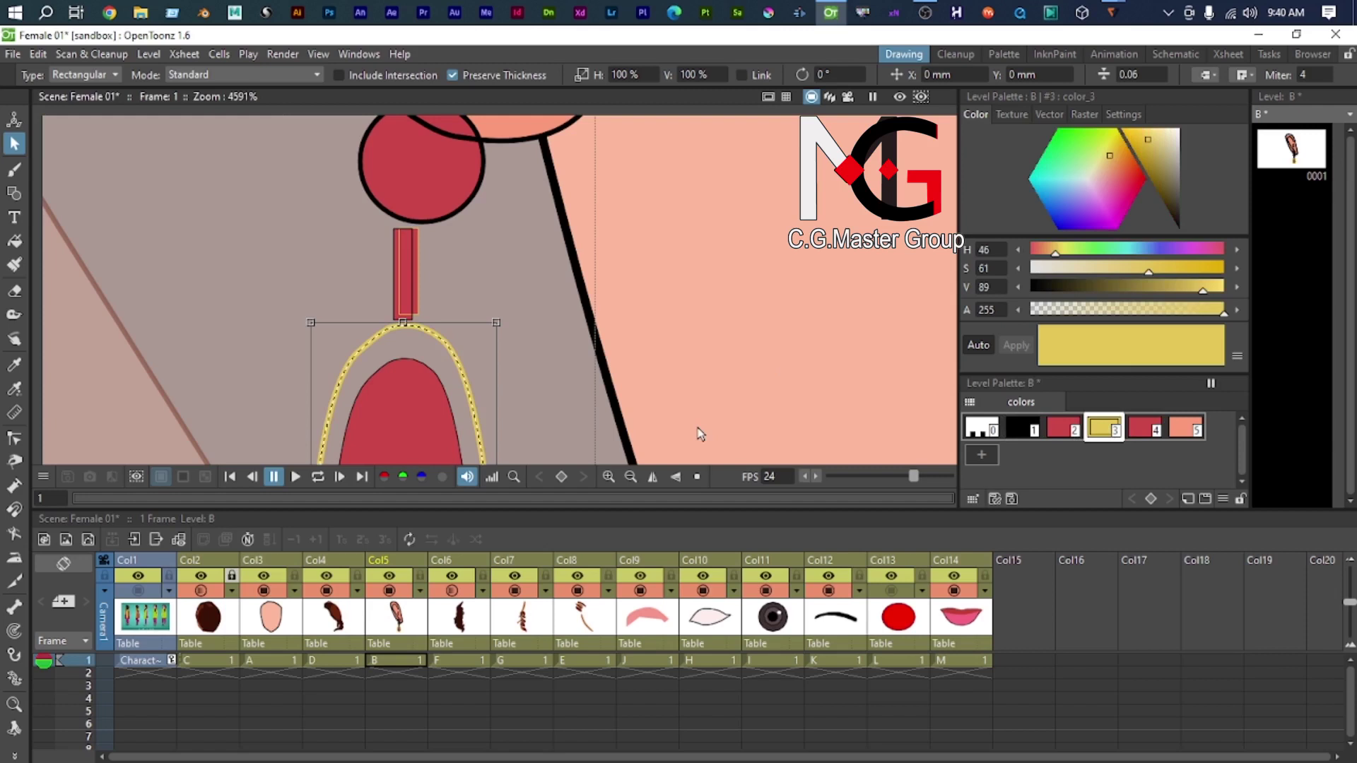
Step: Try a rectangular area fill in yellow over the drop pendant, and undo it
key(f)
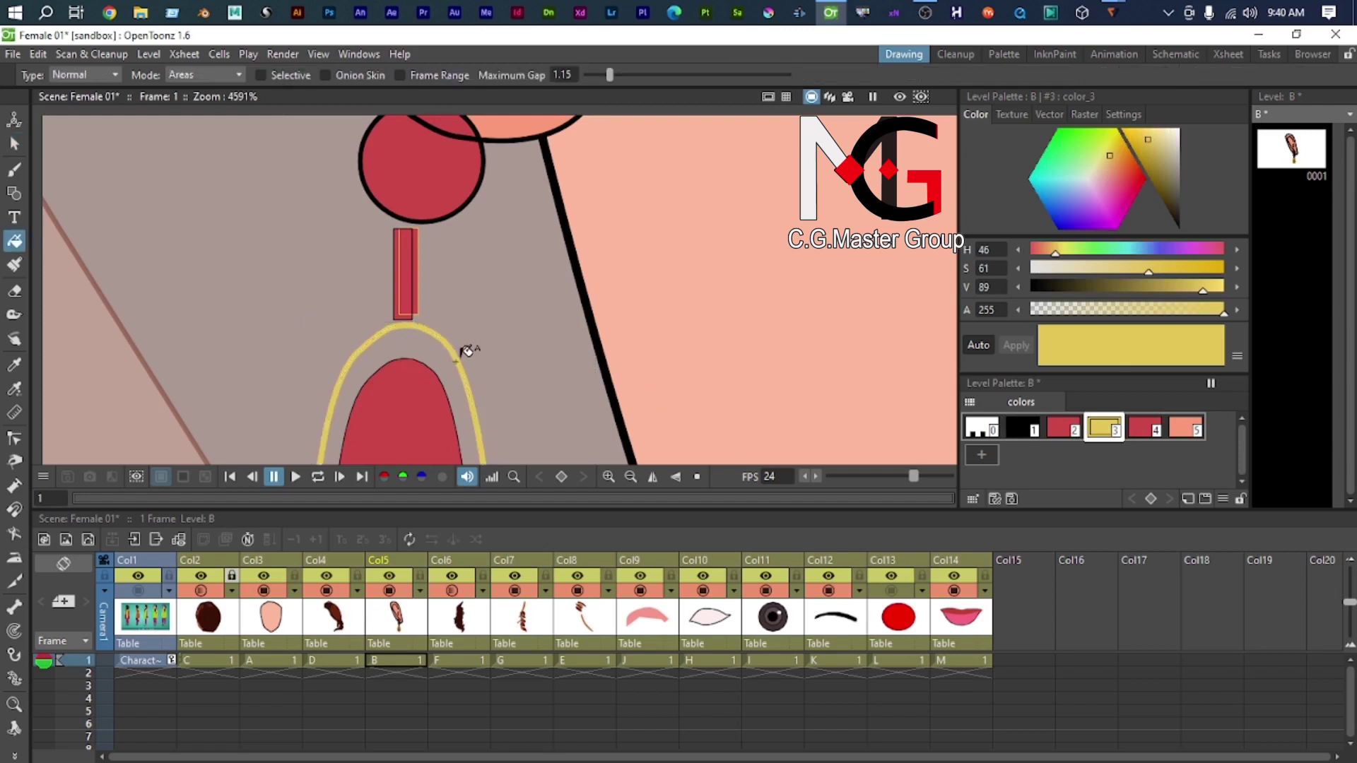
scroll(467, 352, down, 3)
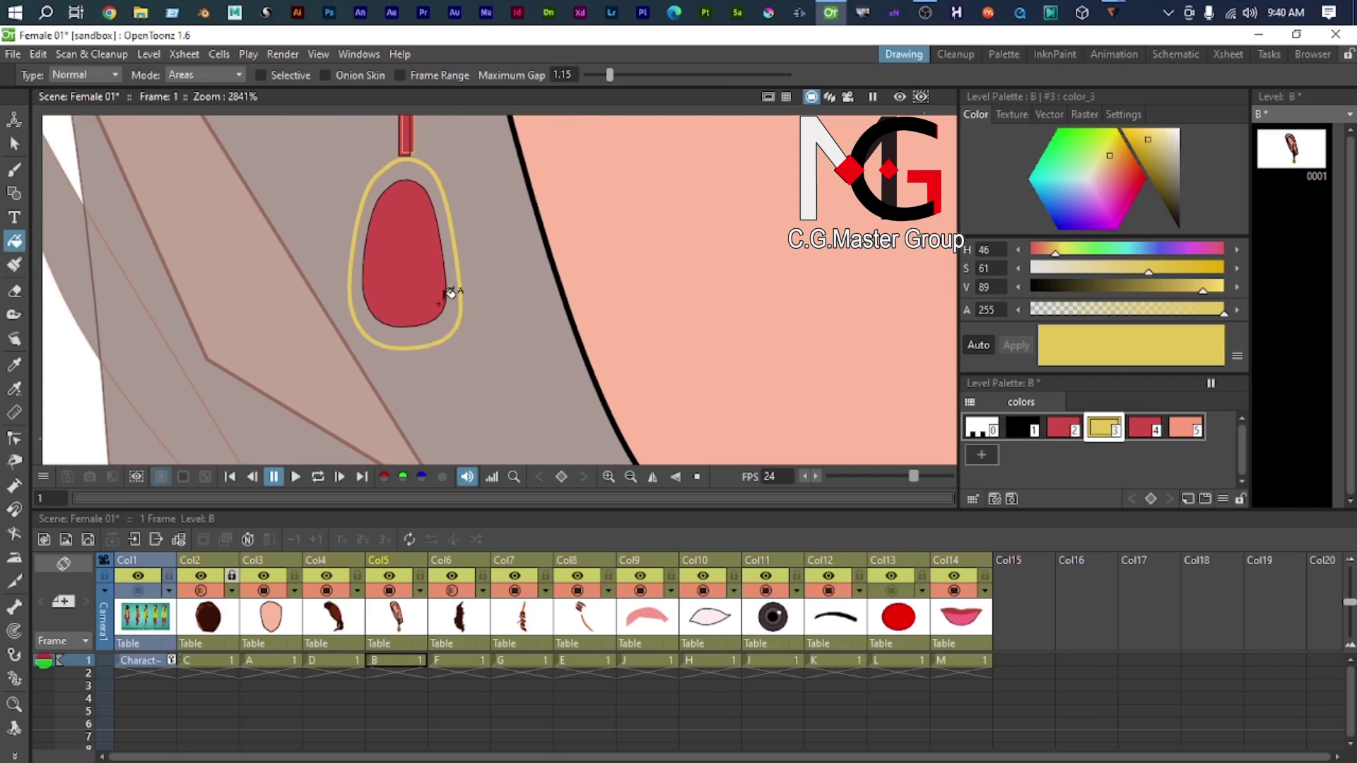
scroll(450, 297, down, 5)
scroll(452, 318, up, 4)
scroll(428, 290, up, 3)
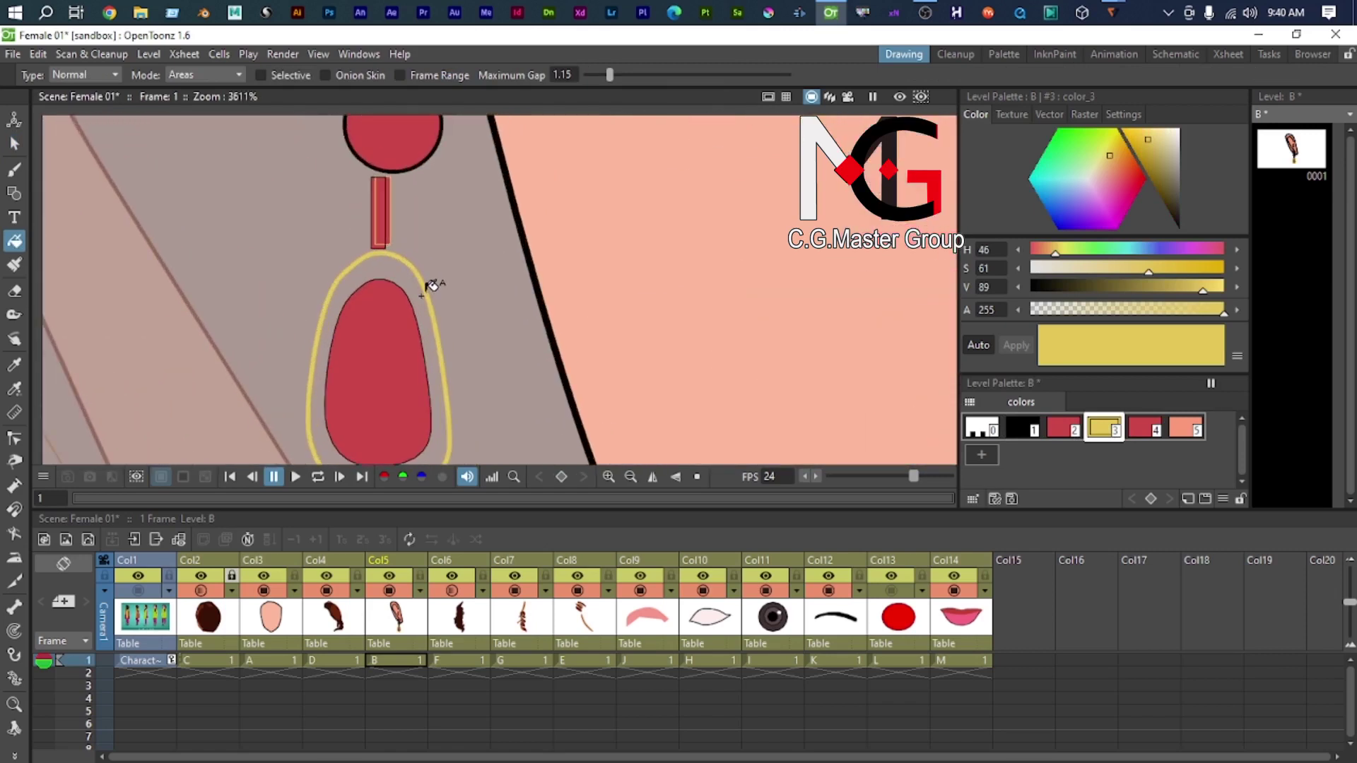
click(83, 75)
click(77, 103)
scroll(224, 284, down, 2)
drag(266, 233, 430, 418)
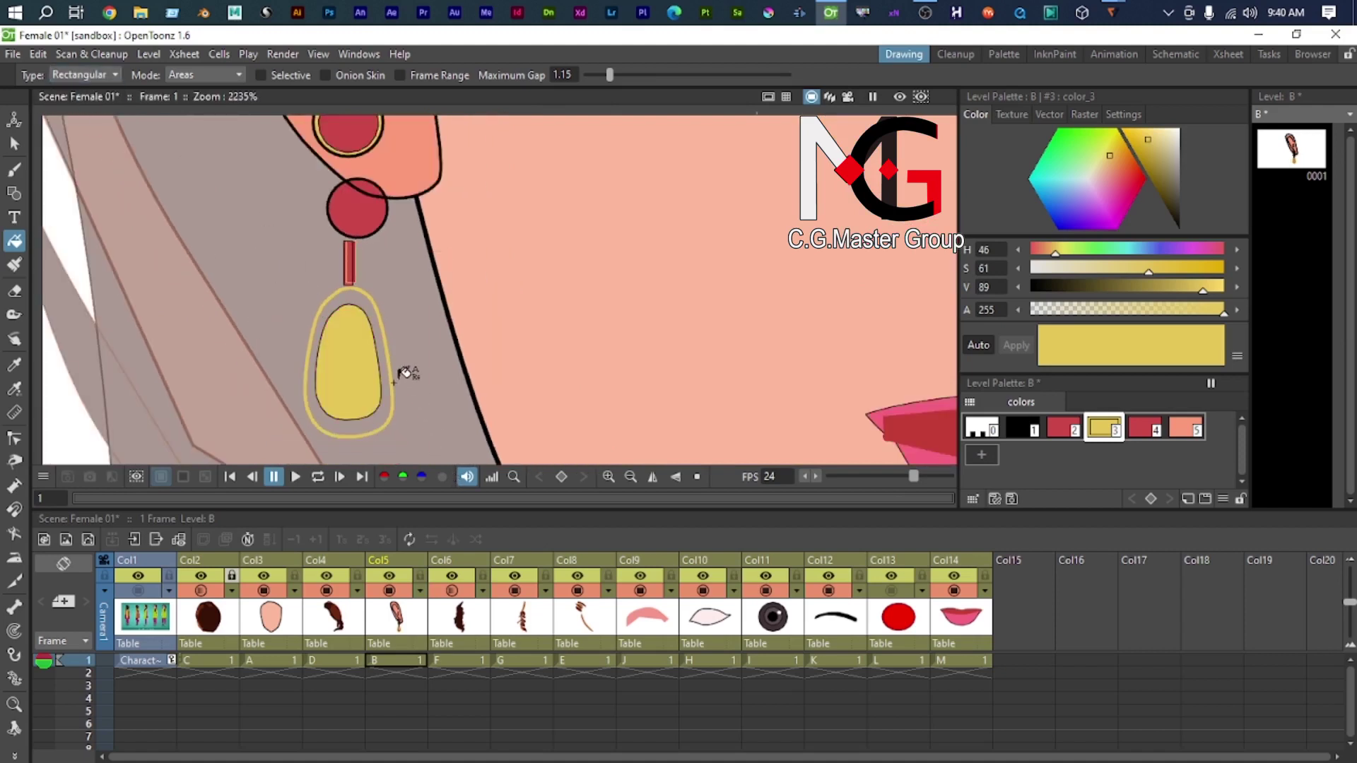
key(ctrl+z)
Step: Delete the yellow-outlined bar that overlaps the black-outlined connecting bar on the earring
scroll(236, 296, up, 2)
scroll(348, 246, up, 2)
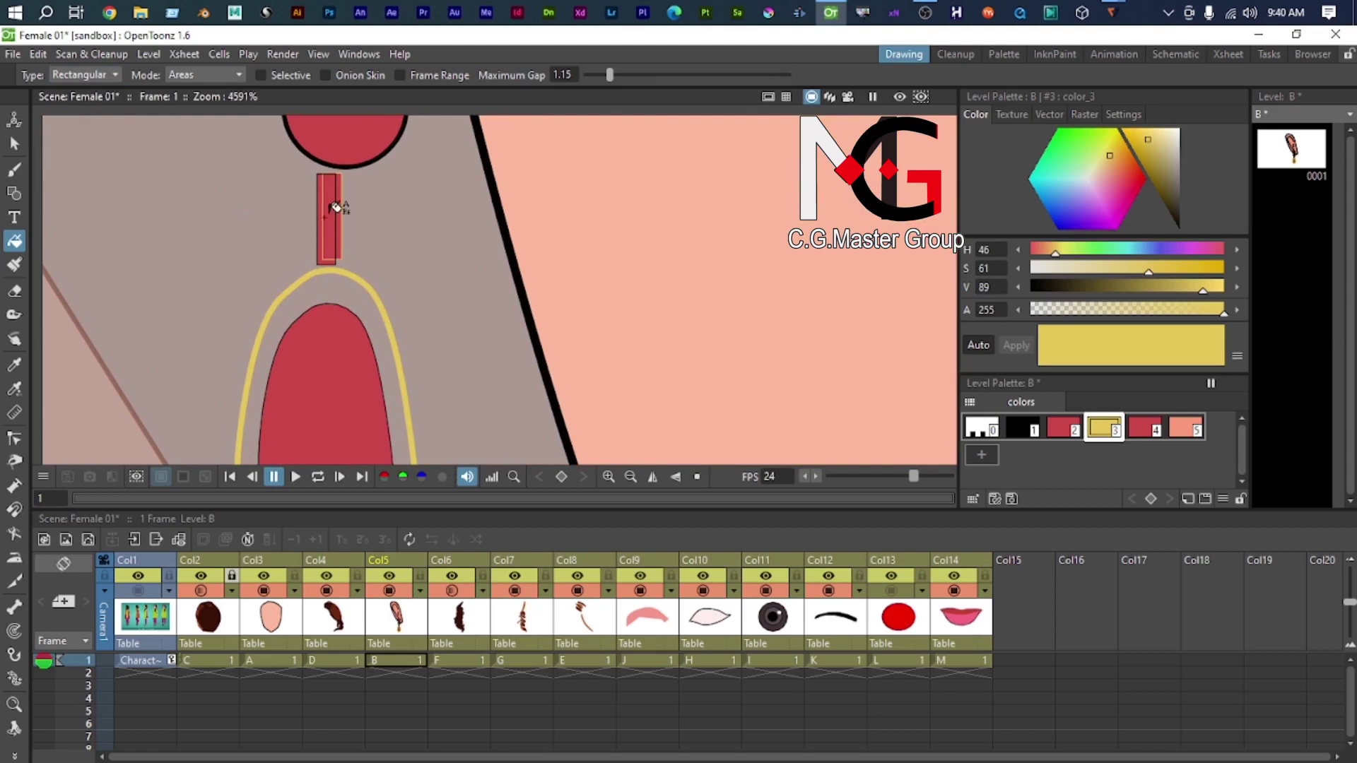
scroll(346, 198, up, 3)
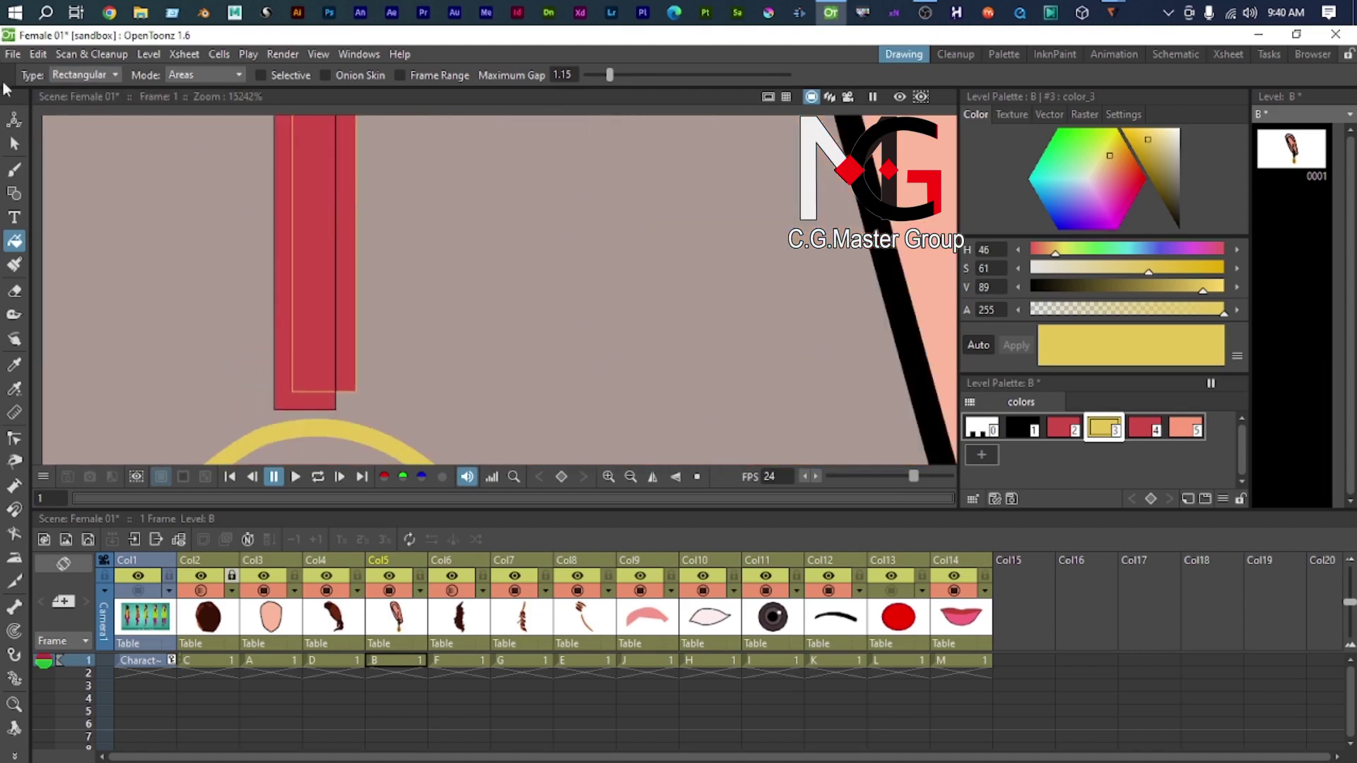
click(14, 143)
scroll(549, 245, down, 1)
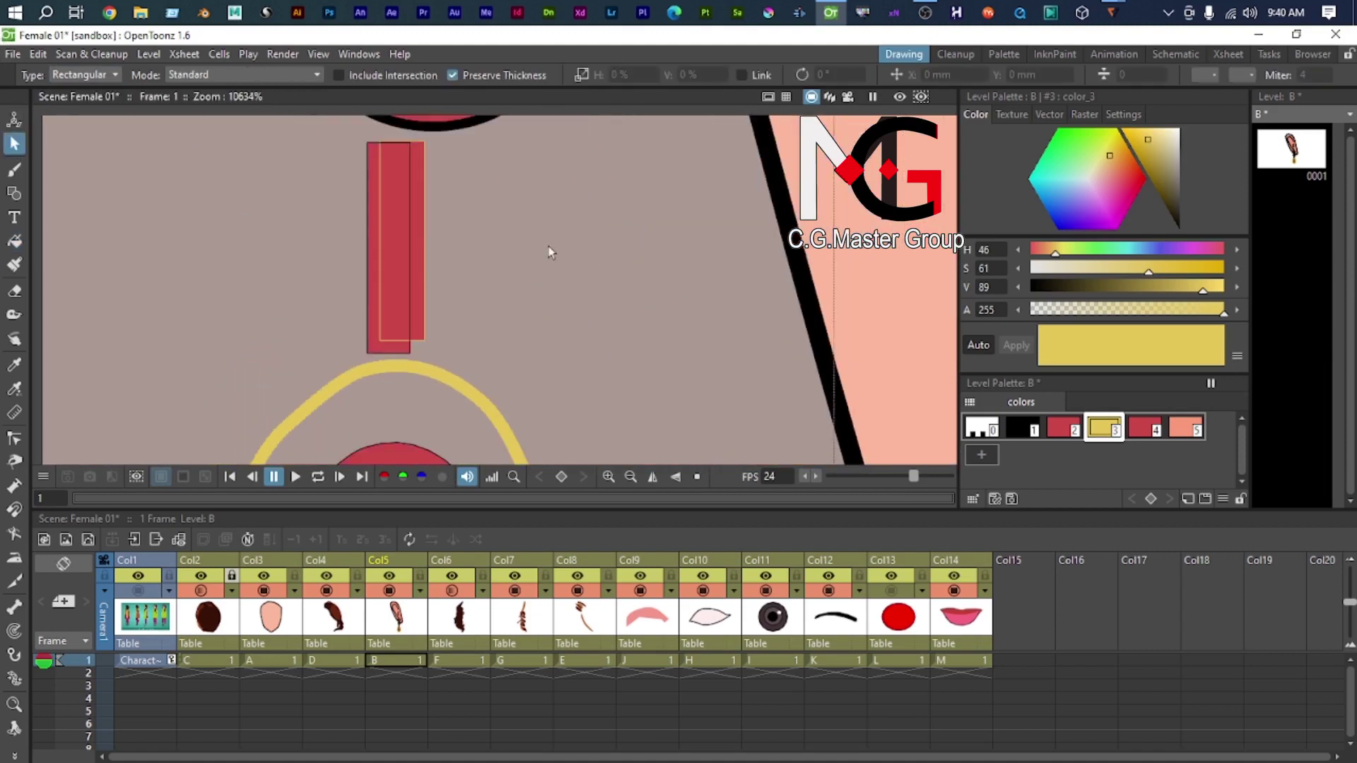
click(426, 243)
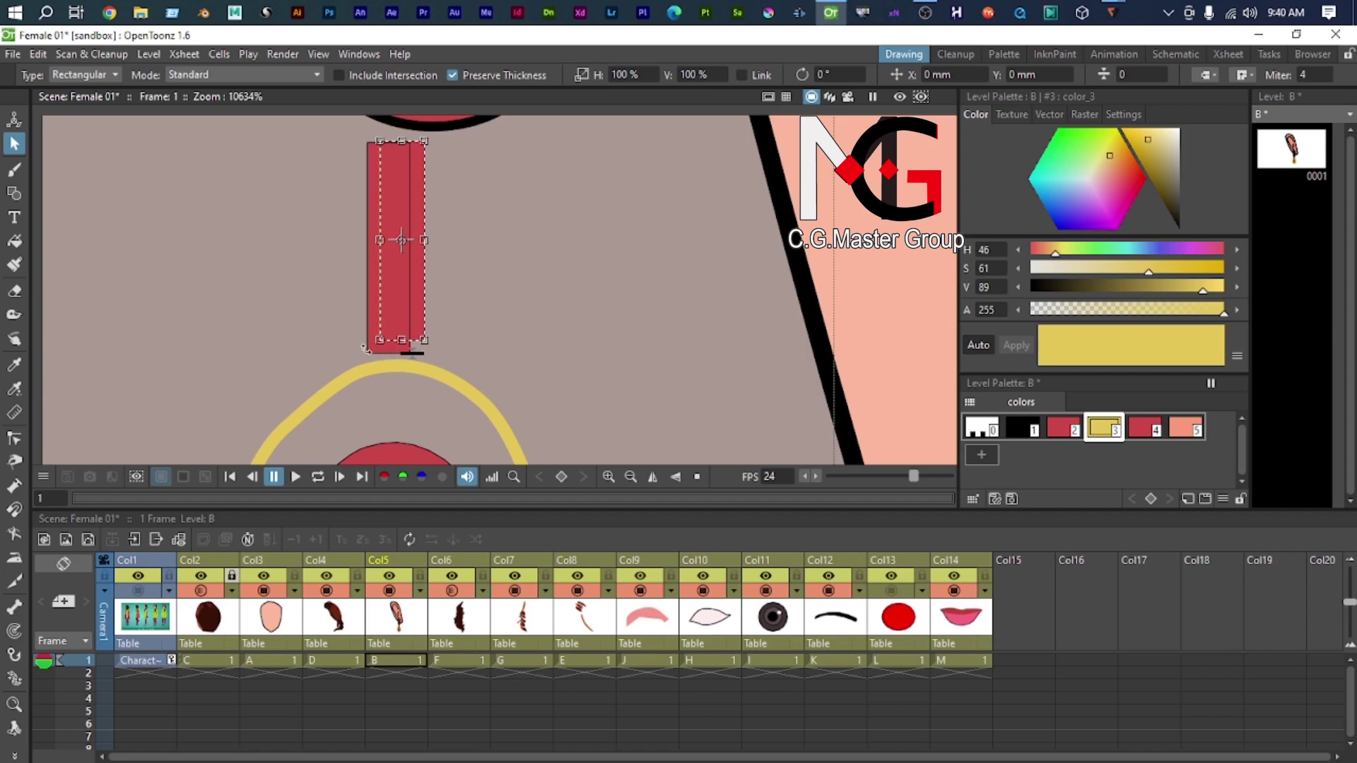
scroll(453, 331, up, 1)
click(446, 319)
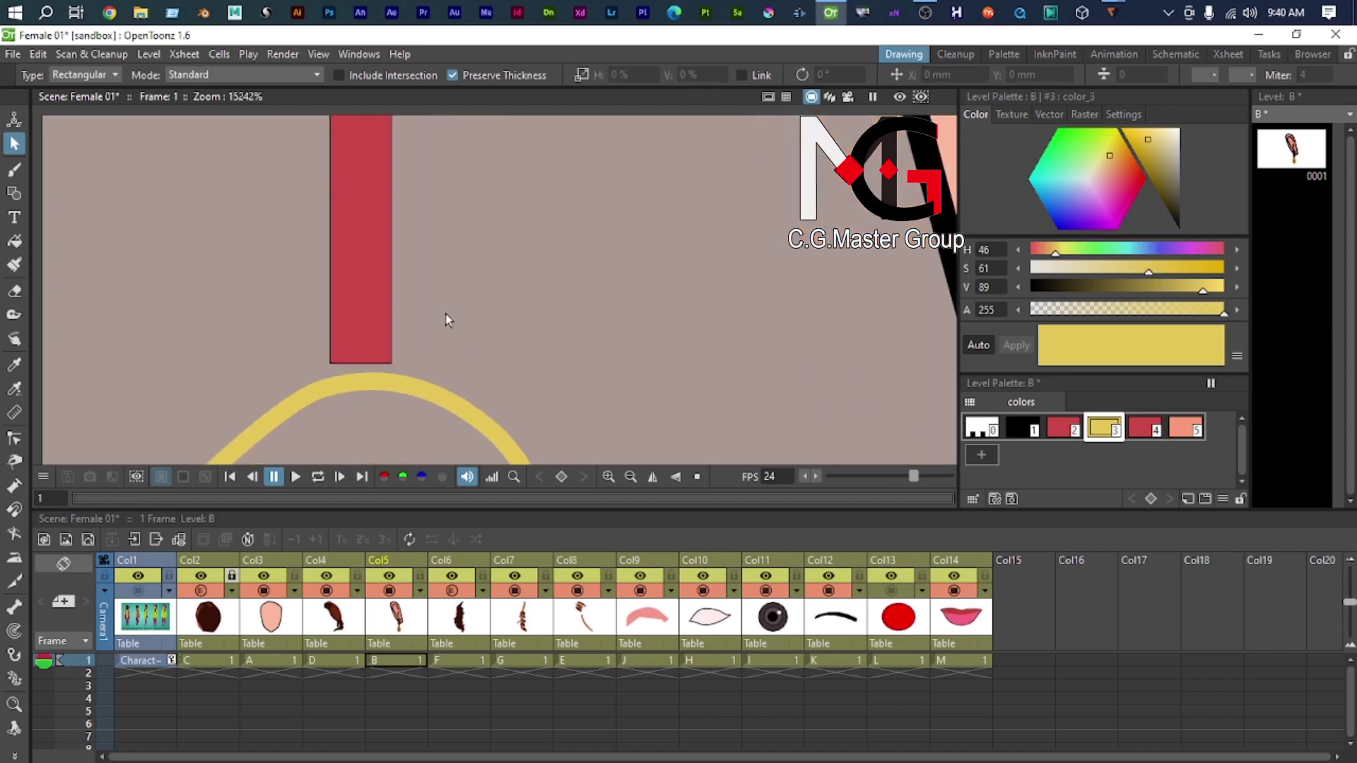
Step: Stretch the remaining connecting bar to about 118.4% vertically so it joins the red circle to the drop, and deselect it
scroll(359, 332, down, 1)
click(366, 340)
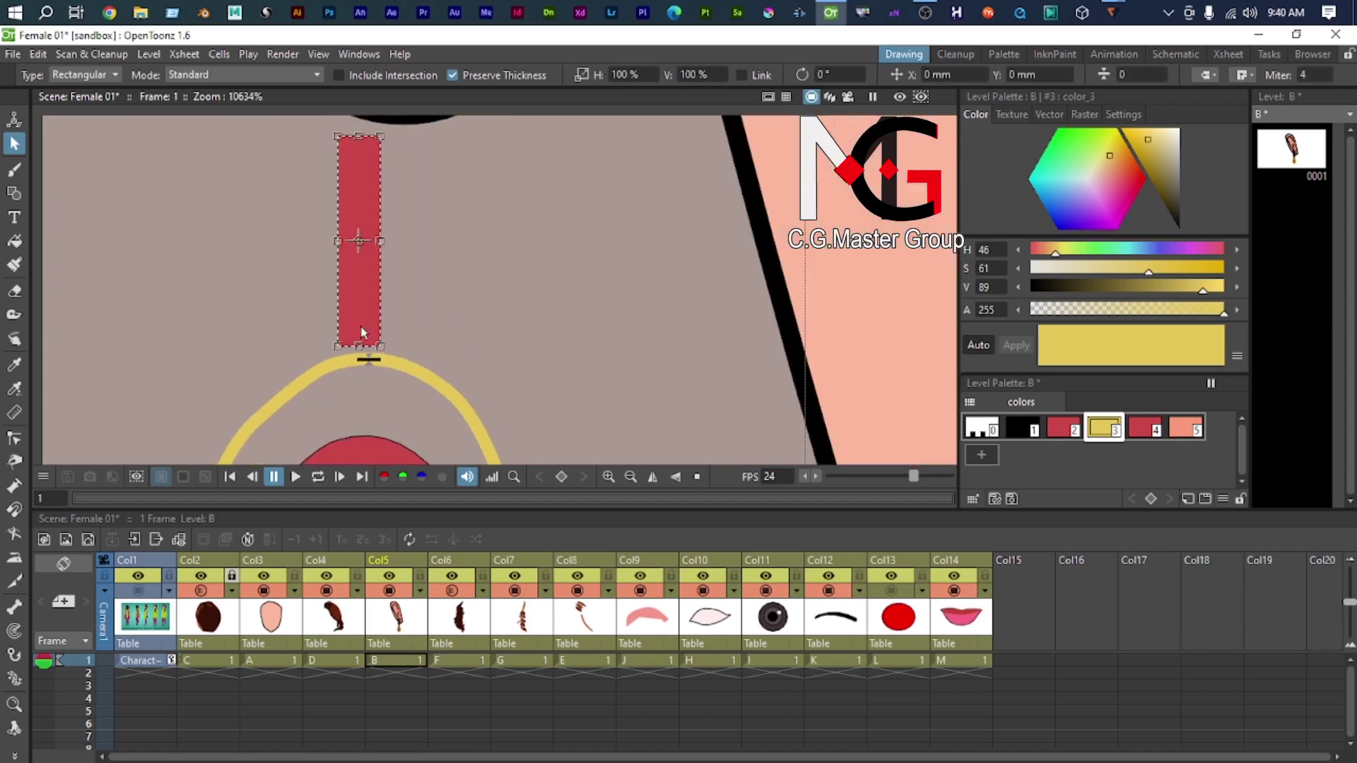
drag(372, 274, 371, 251)
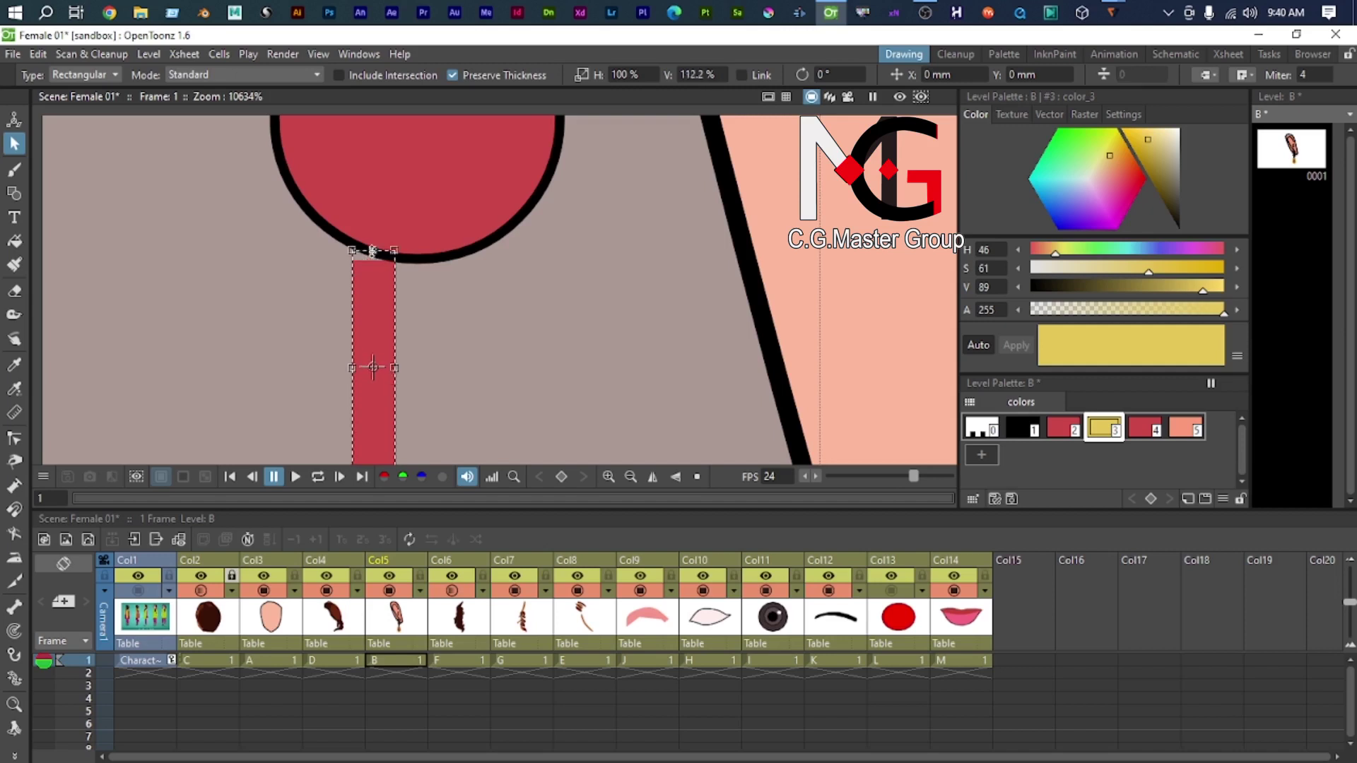
scroll(372, 270, down, 2)
scroll(372, 263, up, 1)
drag(376, 379, 365, 318)
scroll(374, 264, up, 1)
scroll(373, 311, down, 5)
scroll(150, 339, down, 3)
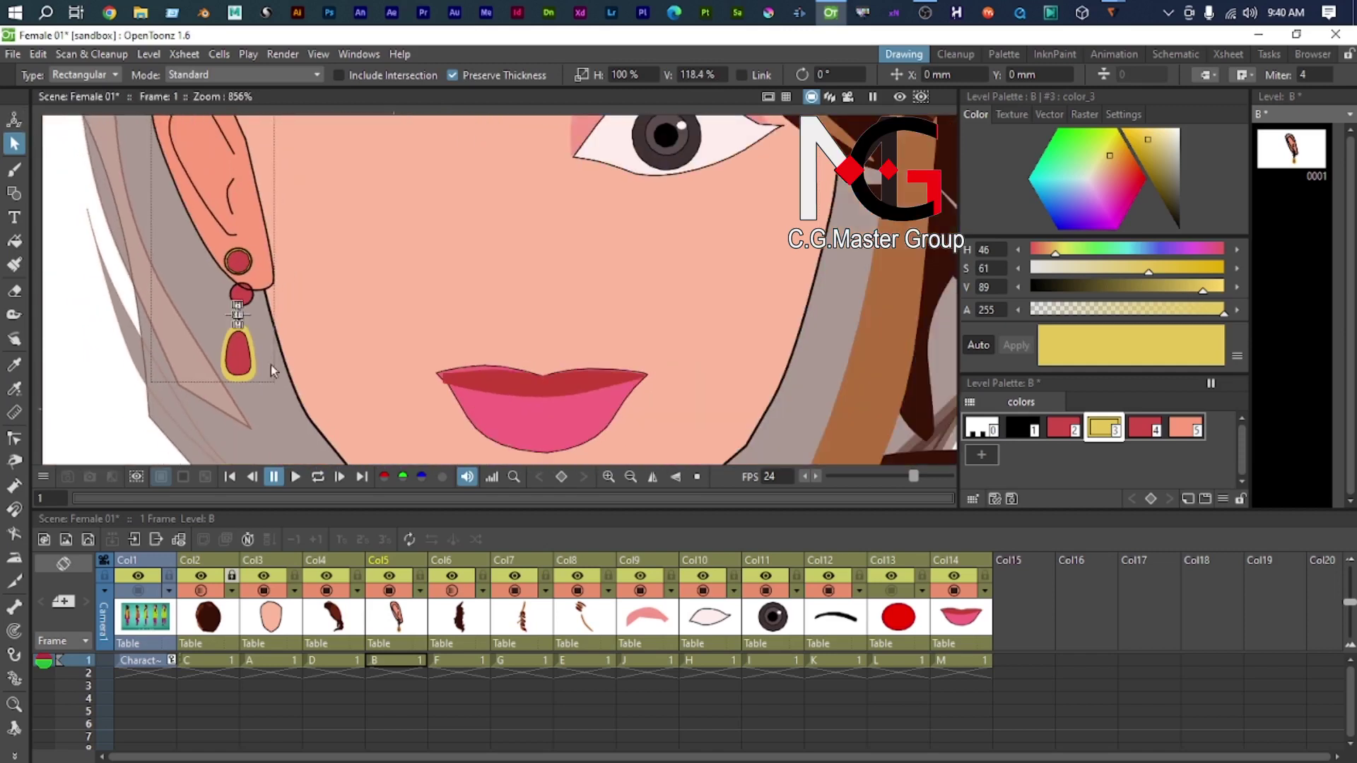
scroll(592, 382, down, 1)
scroll(206, 321, up, 10)
scroll(327, 304, down, 3)
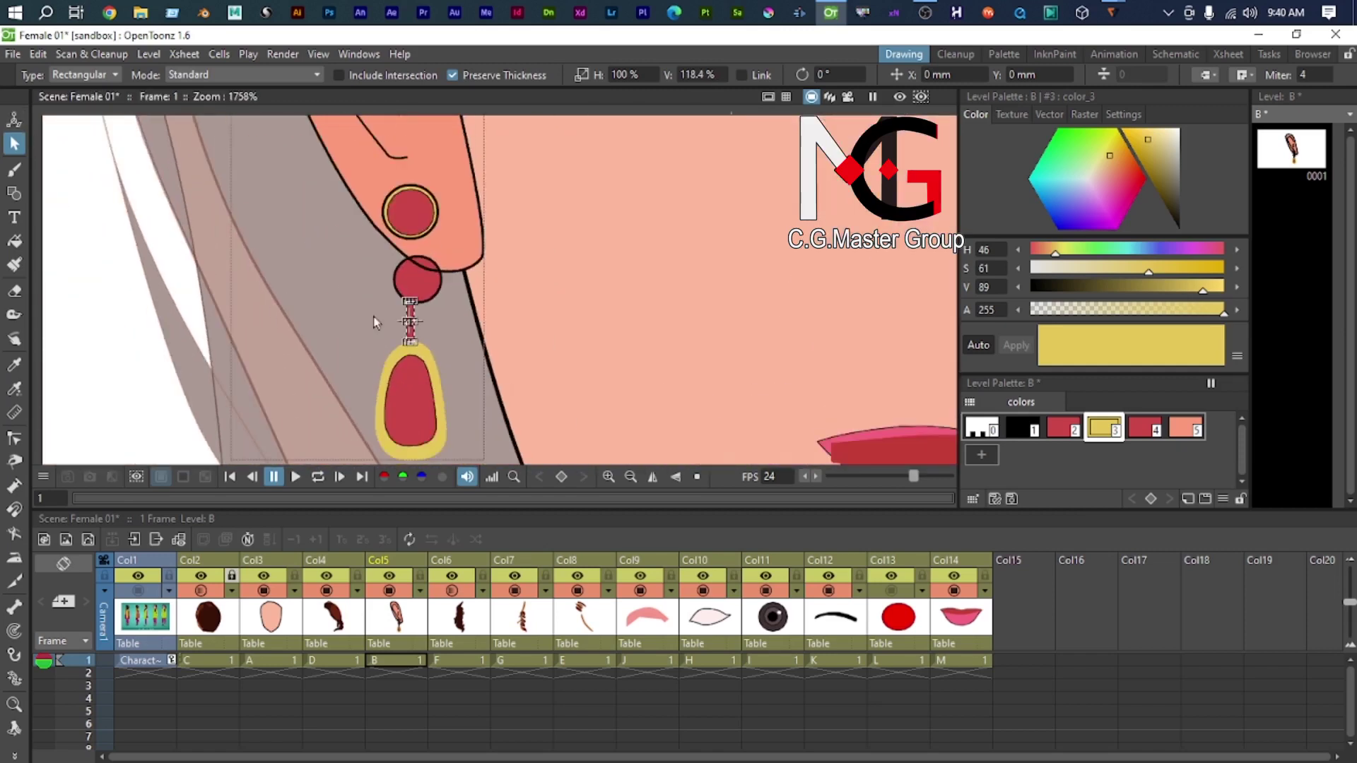
drag(372, 316, 537, 301)
click(214, 349)
scroll(215, 349, down, 2)
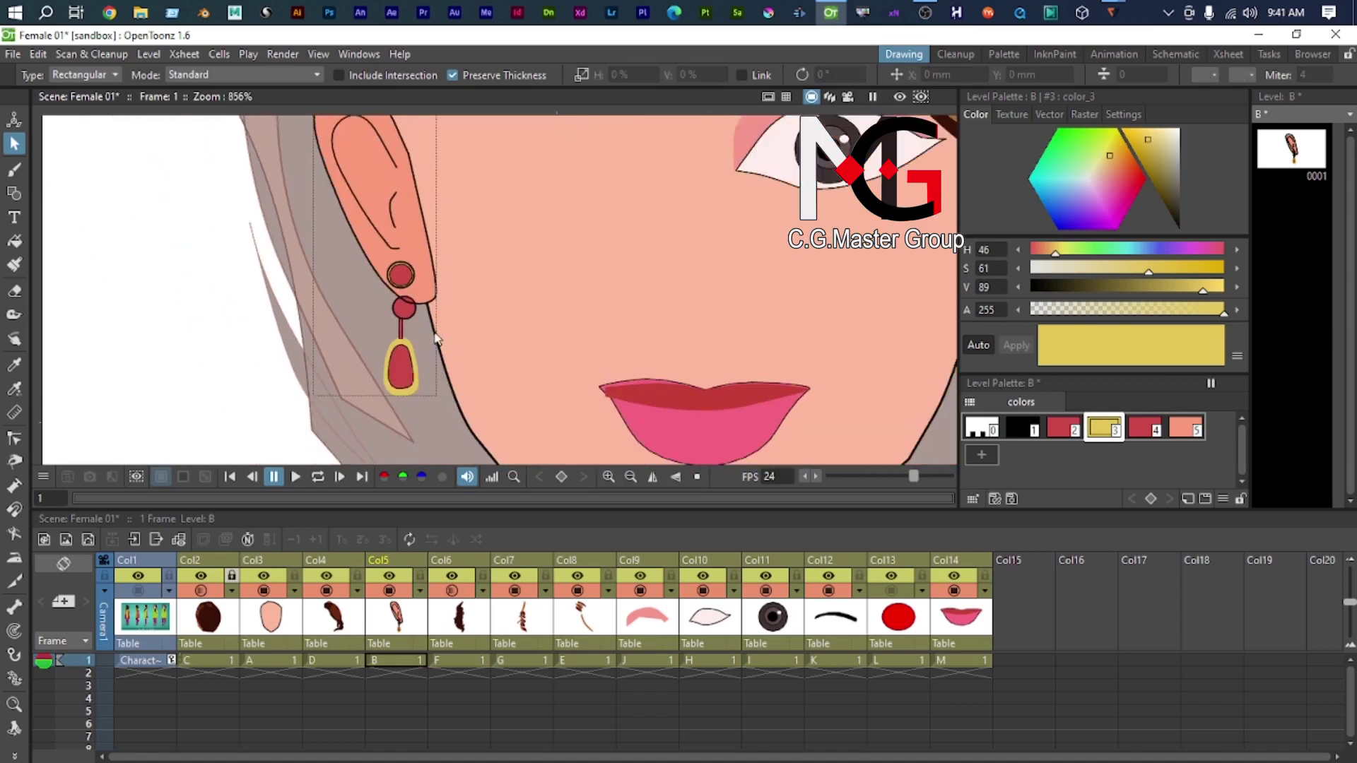
Step: Try moving the whole ear and earring drawing away from the face, and undo the move
scroll(406, 331, up, 2)
scroll(405, 331, down, 6)
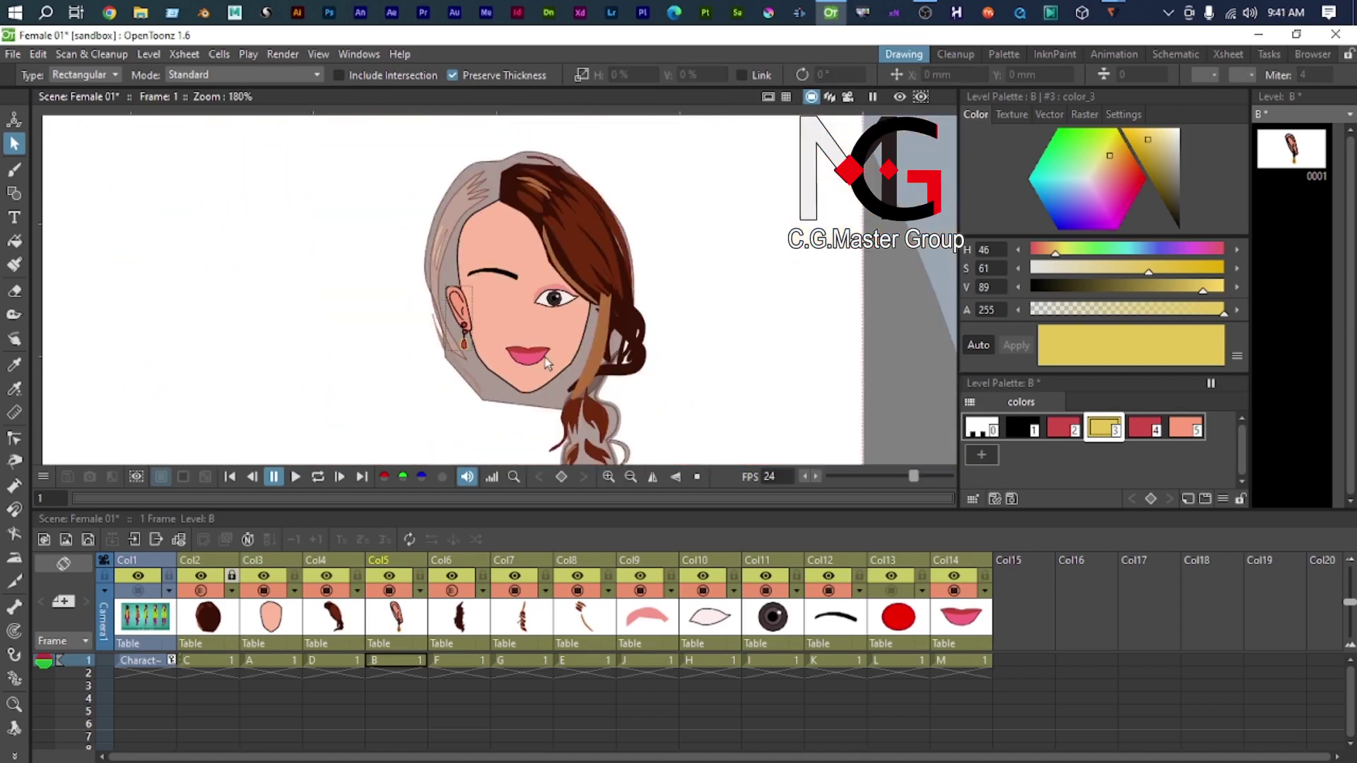
scroll(544, 358, up, 2)
click(400, 279)
scroll(401, 279, up, 1)
scroll(400, 279, down, 1)
mouse_move(254, 210)
mouse_down()
mouse_move(360, 332)
mouse_move(444, 382)
mouse_up()
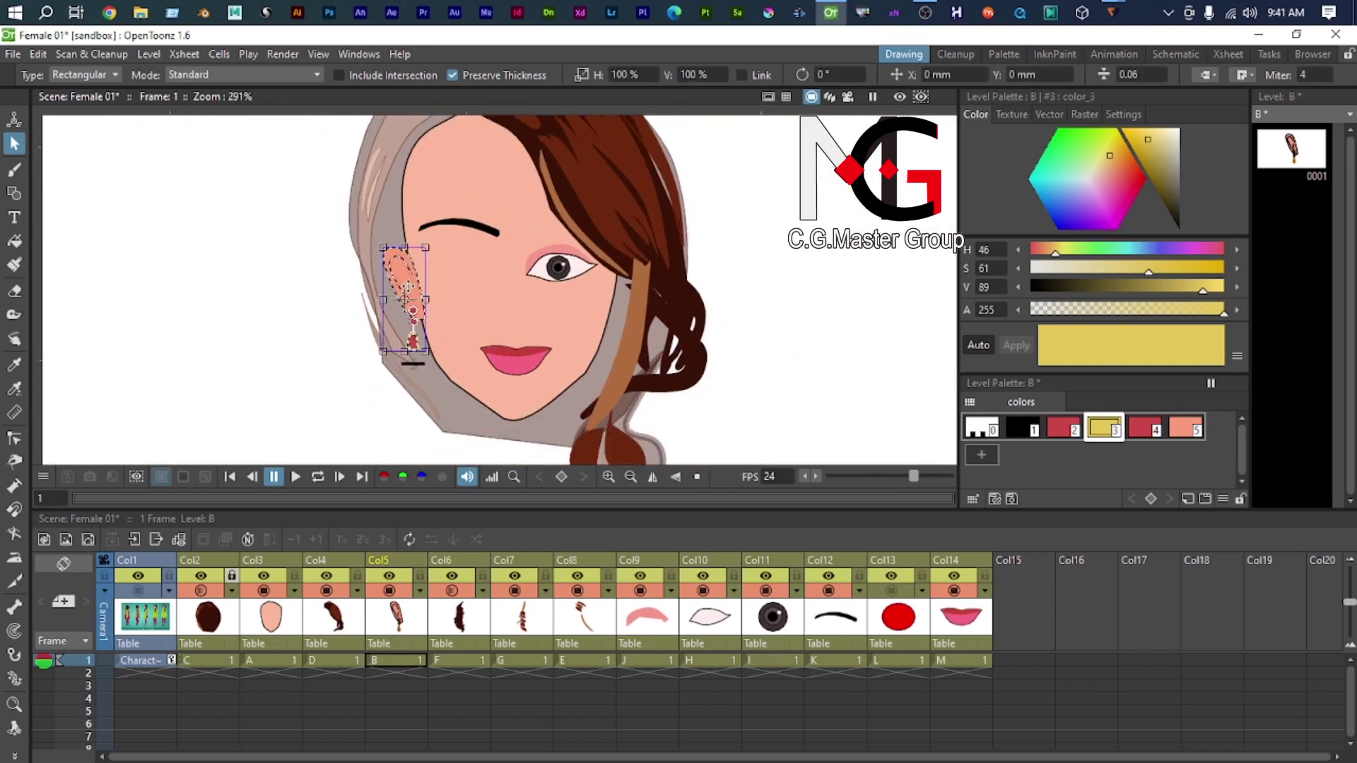
drag(407, 286, 129, 295)
key(ctrl+z)
Step: Save the scene and clear the selection of the ear and earring
key(ctrl+s)
scroll(537, 268, down, 3)
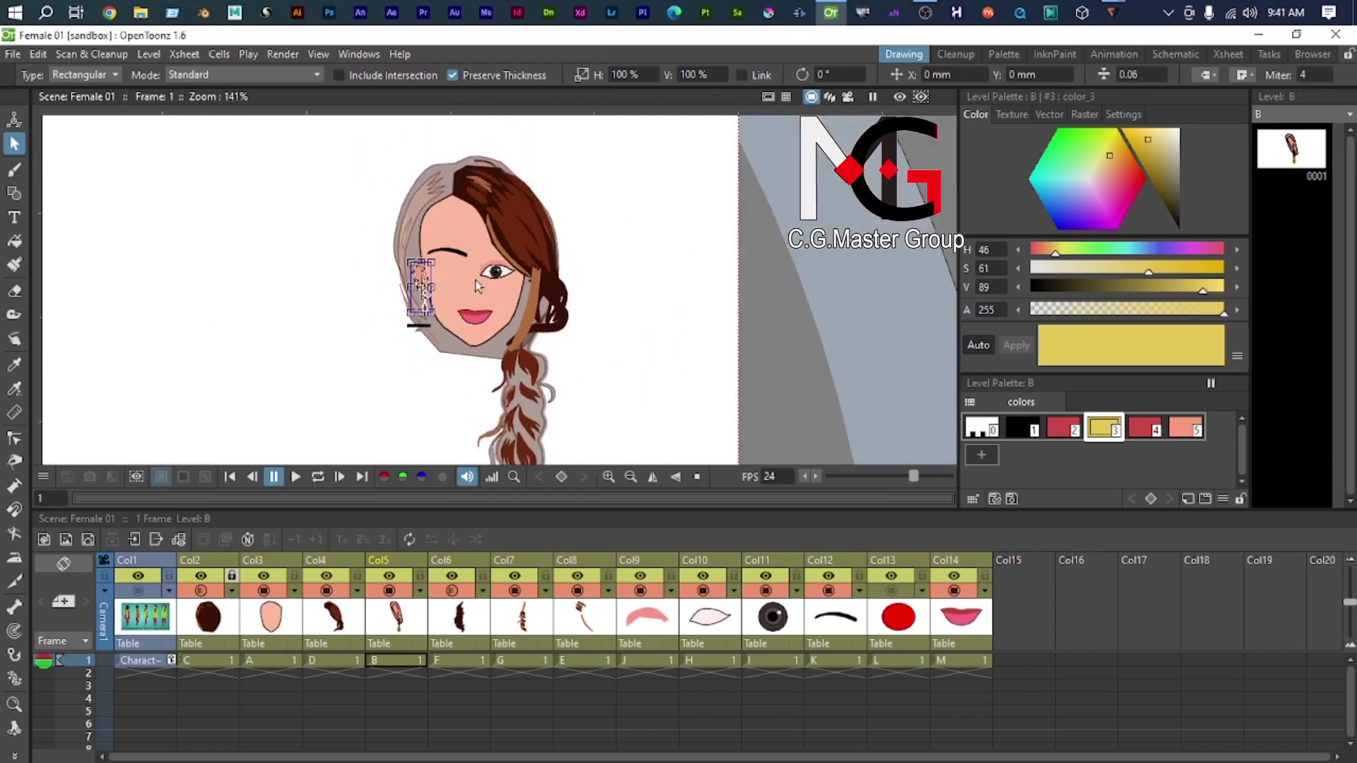
scroll(522, 269, up, 5)
click(501, 243)
scroll(498, 248, up, 6)
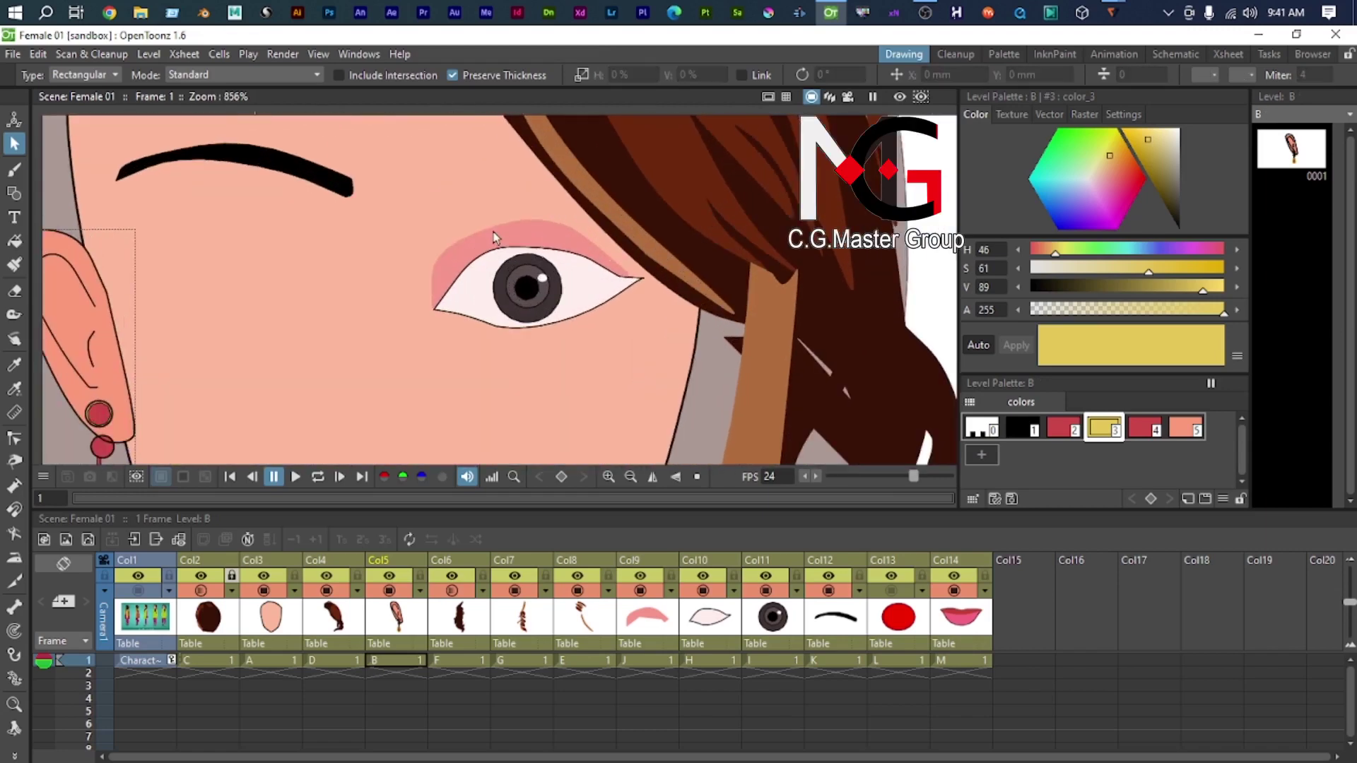
scroll(555, 256, up, 3)
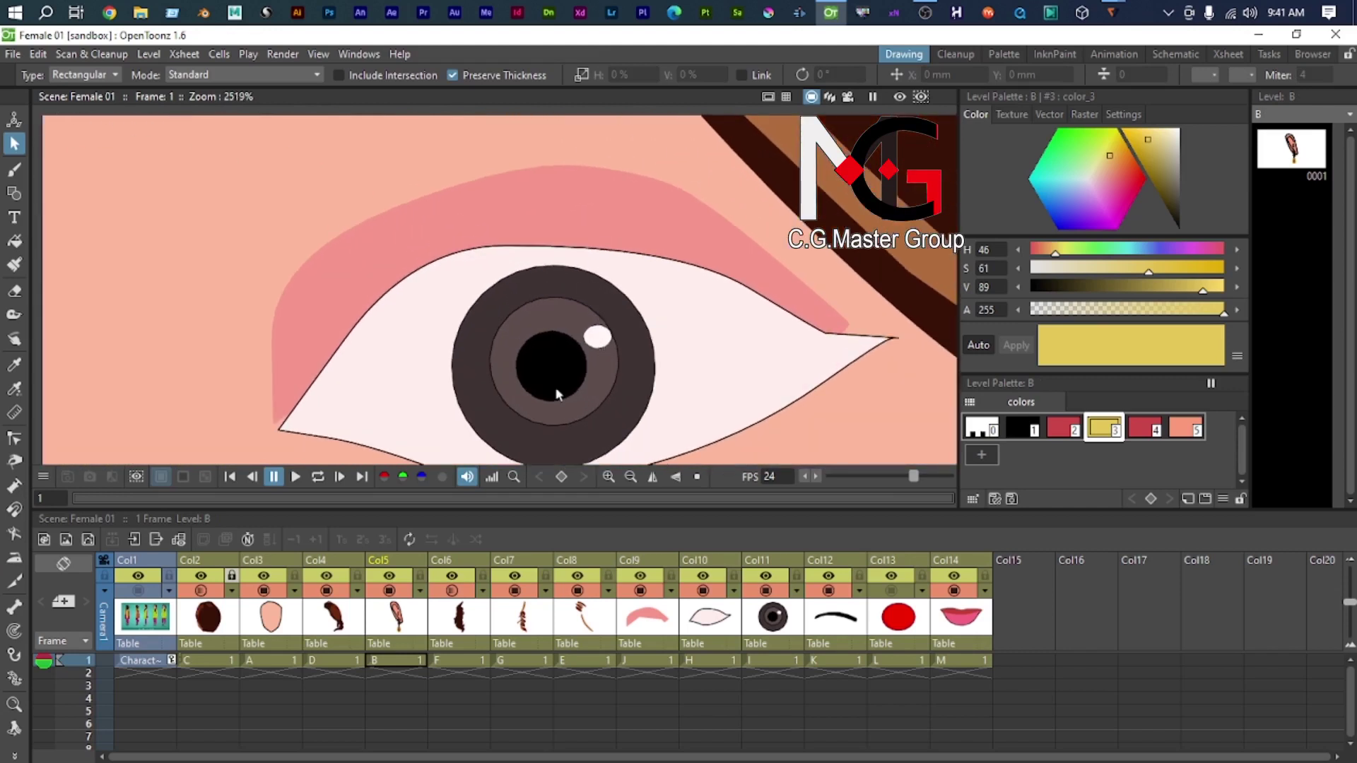
Step: Examine the drawings on the eye levels I, H, J and K and how the eyeshadow and eye outline meet
scroll(852, 322, down, 3)
click(776, 639)
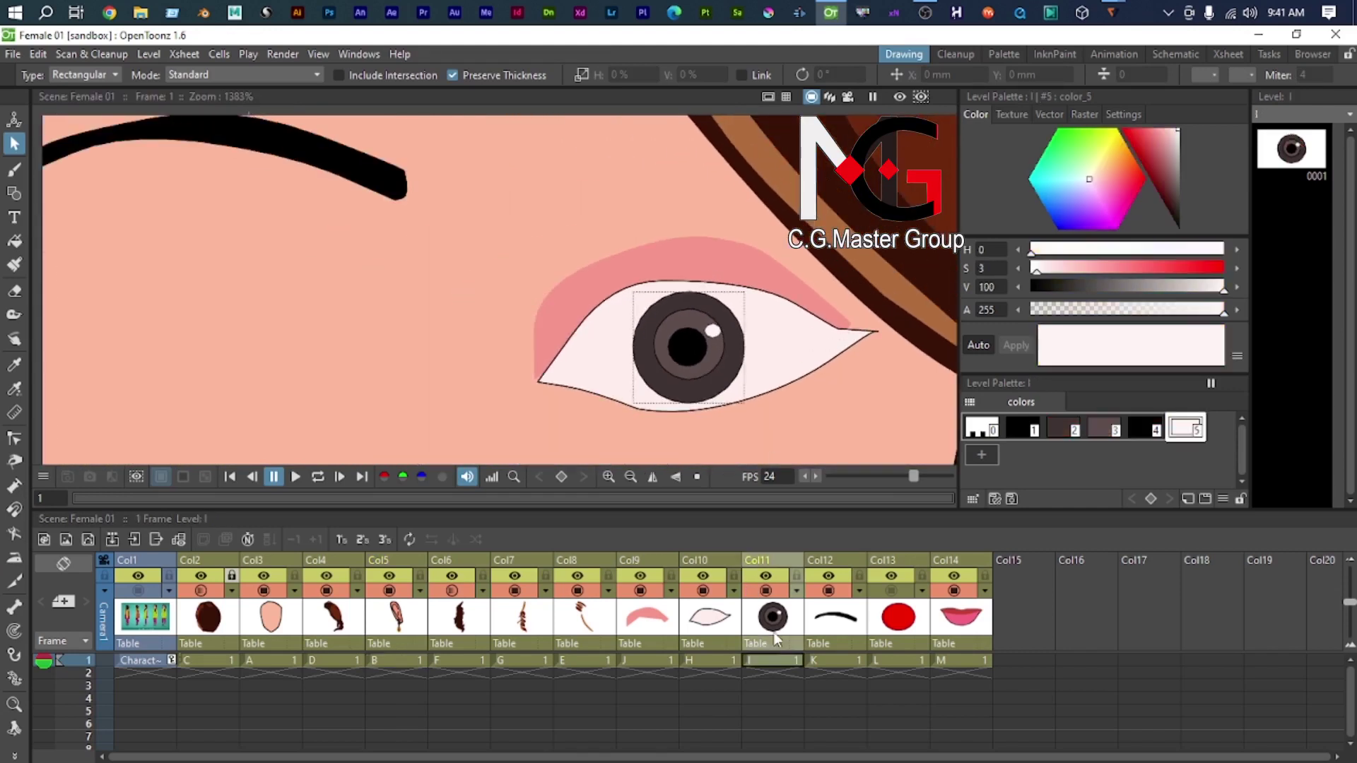
click(715, 620)
click(653, 622)
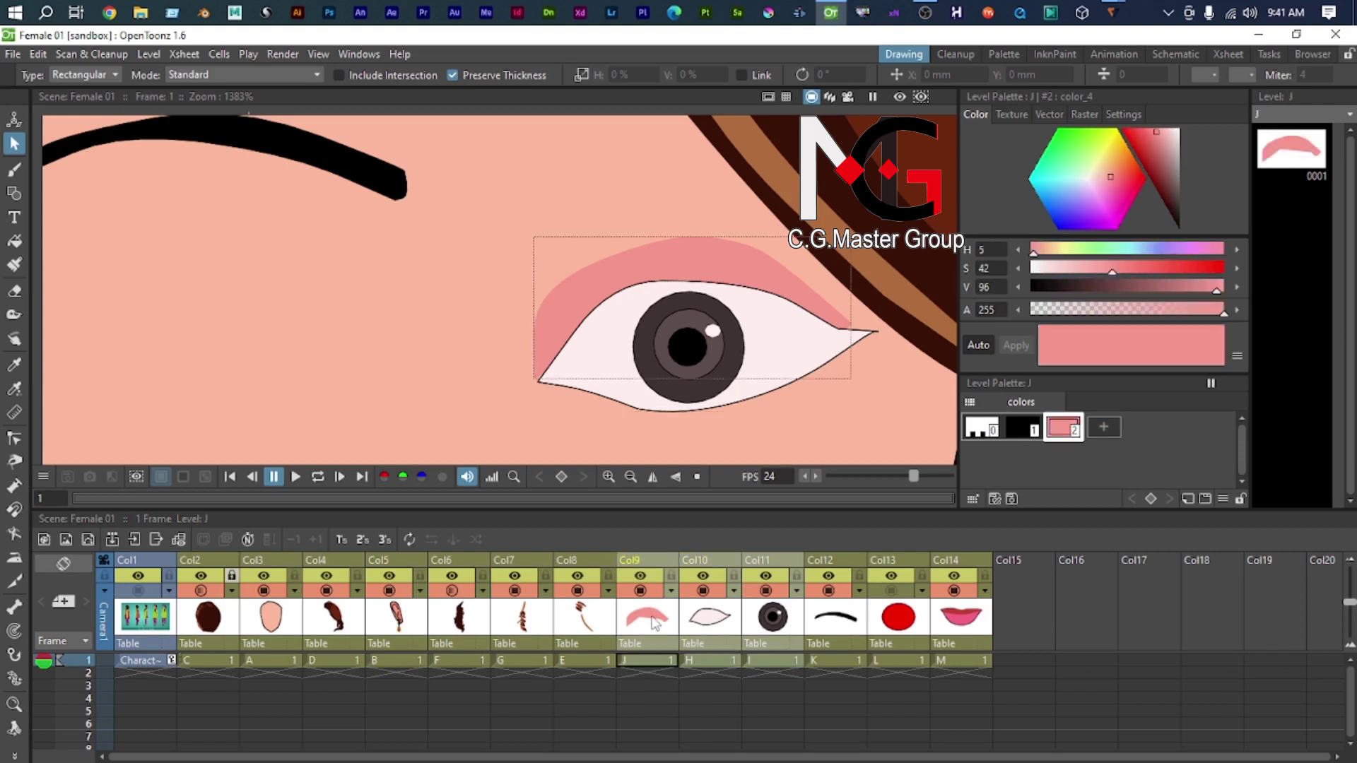
click(836, 631)
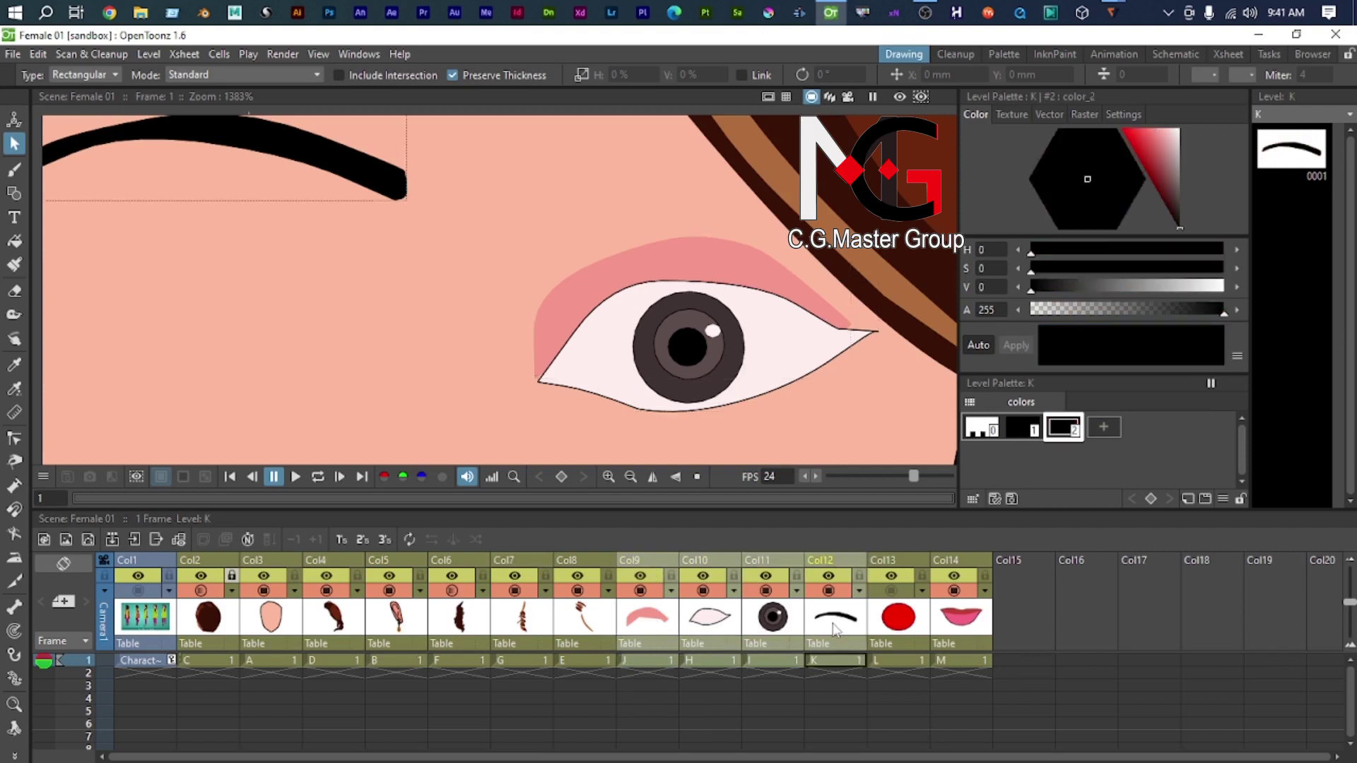
click(767, 626)
click(709, 622)
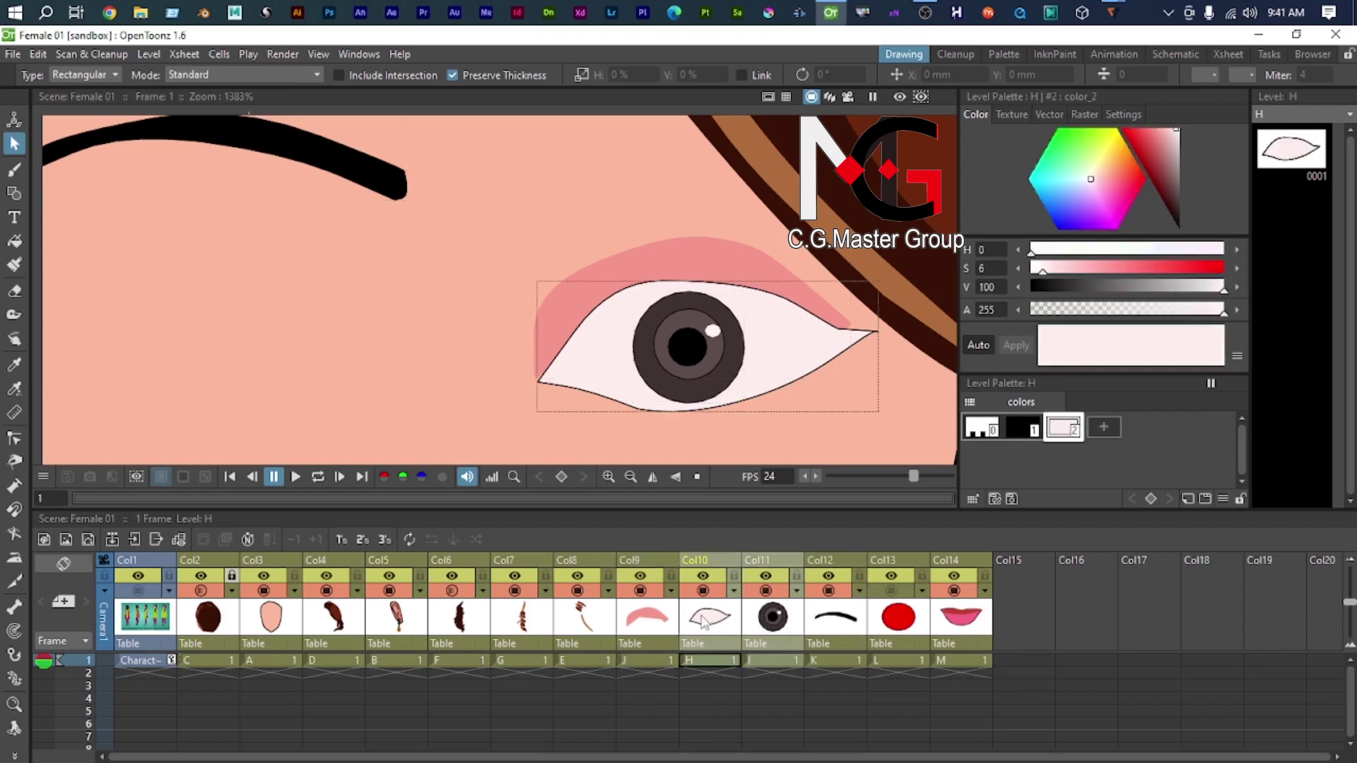
click(654, 620)
scroll(676, 357, down, 2)
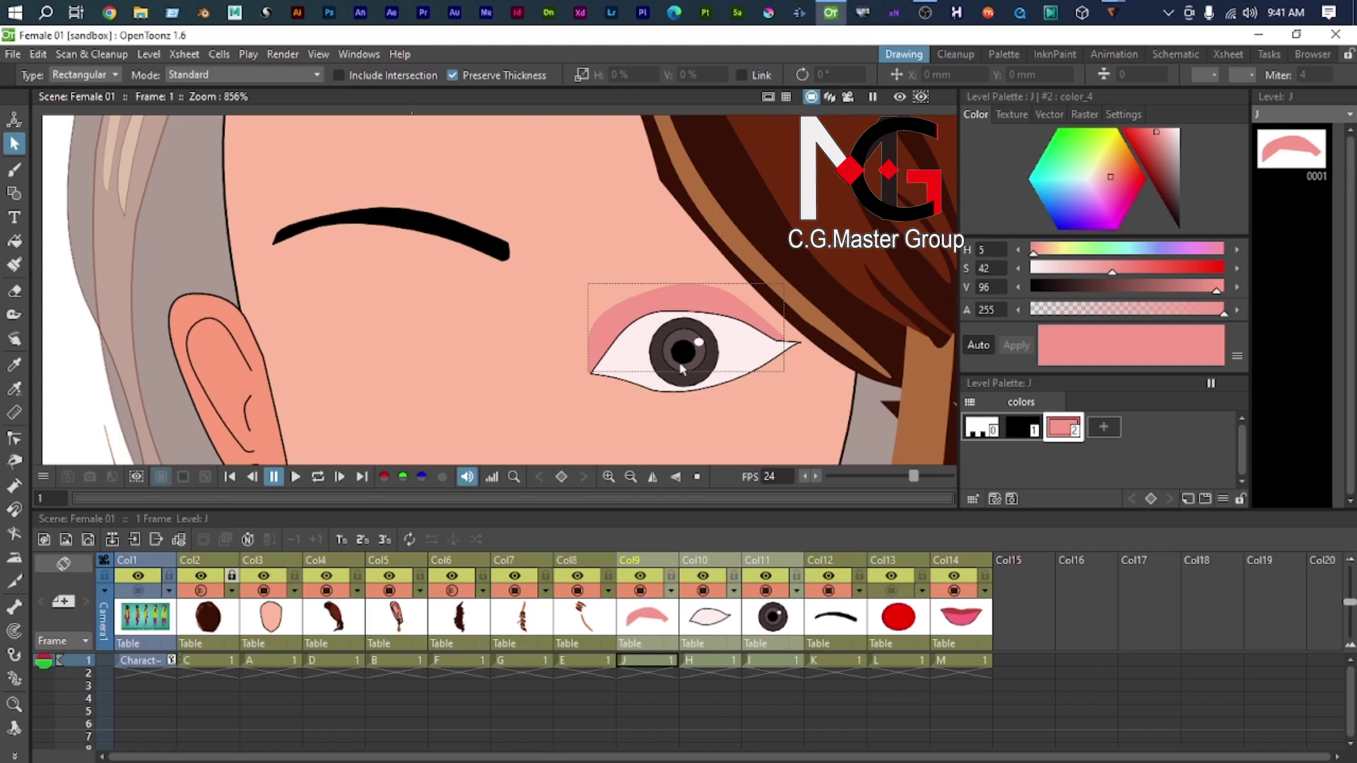
scroll(785, 339, up, 2)
scroll(741, 297, up, 3)
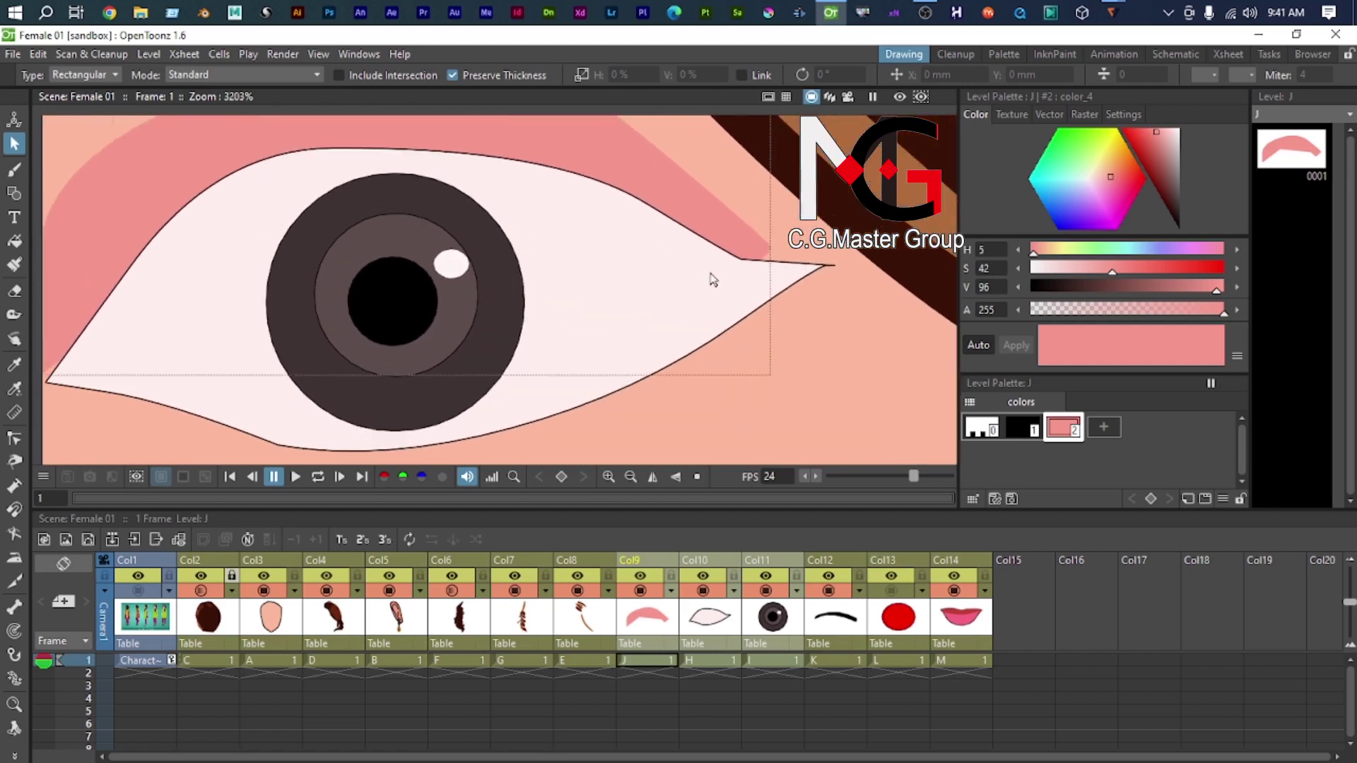
scroll(724, 305, down, 2)
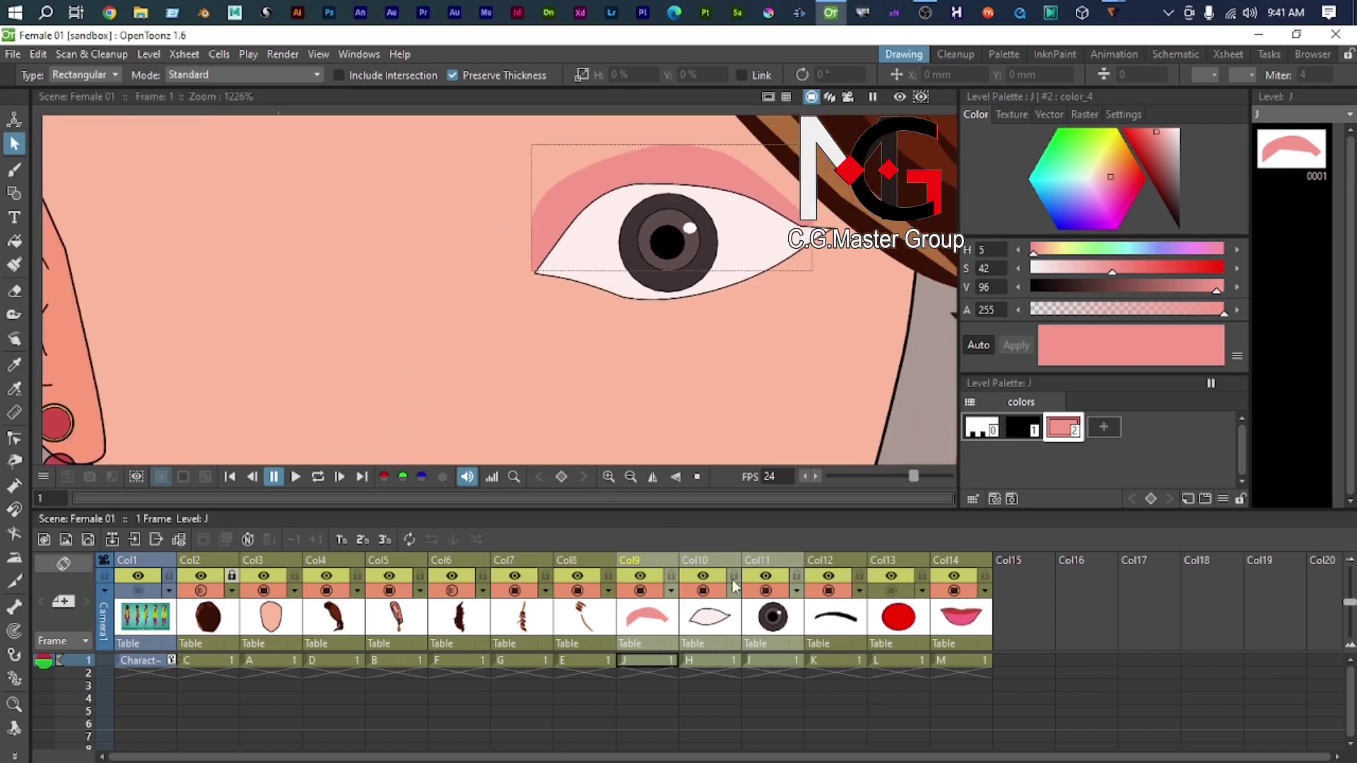
scroll(327, 351, down, 6)
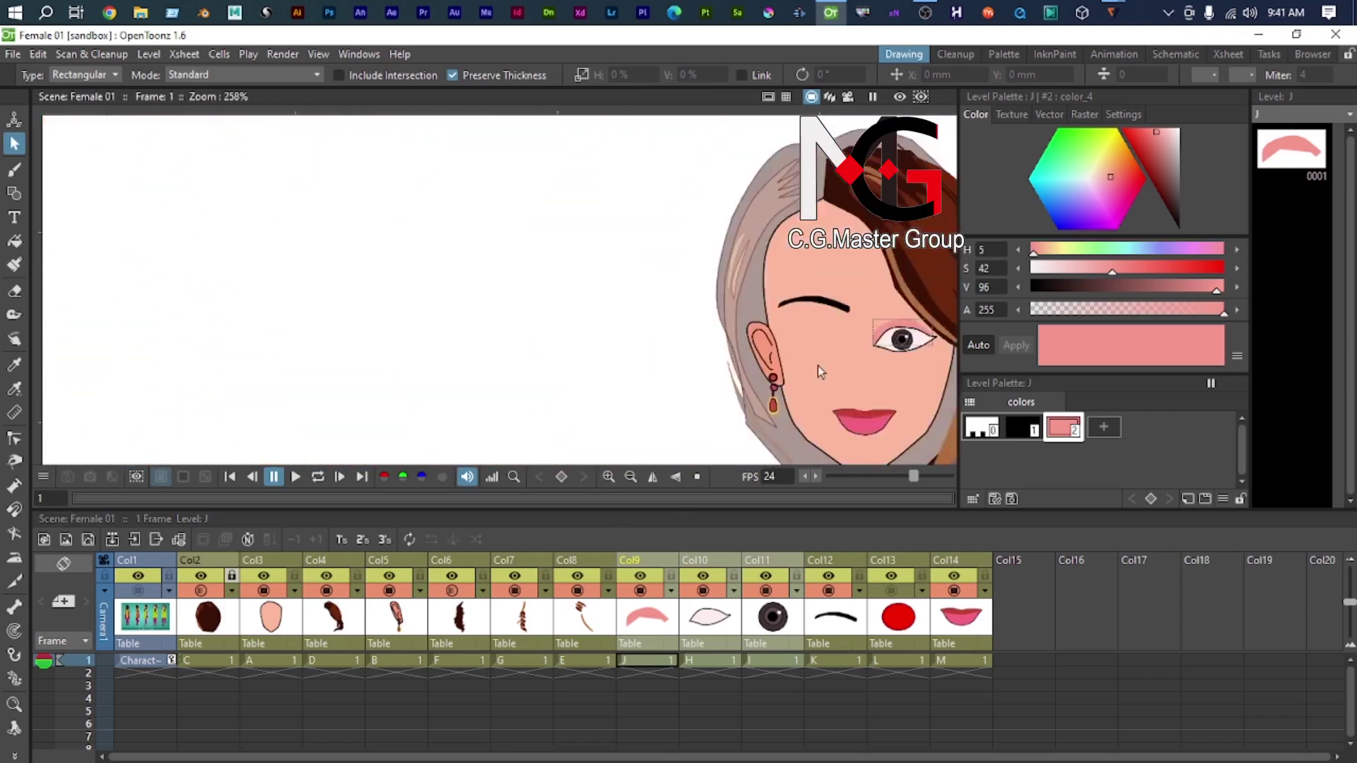
Step: Turn on the character turnaround reference in the viewer and check the reference face's eyes
scroll(375, 384, down, 20)
drag(412, 337, 515, 315)
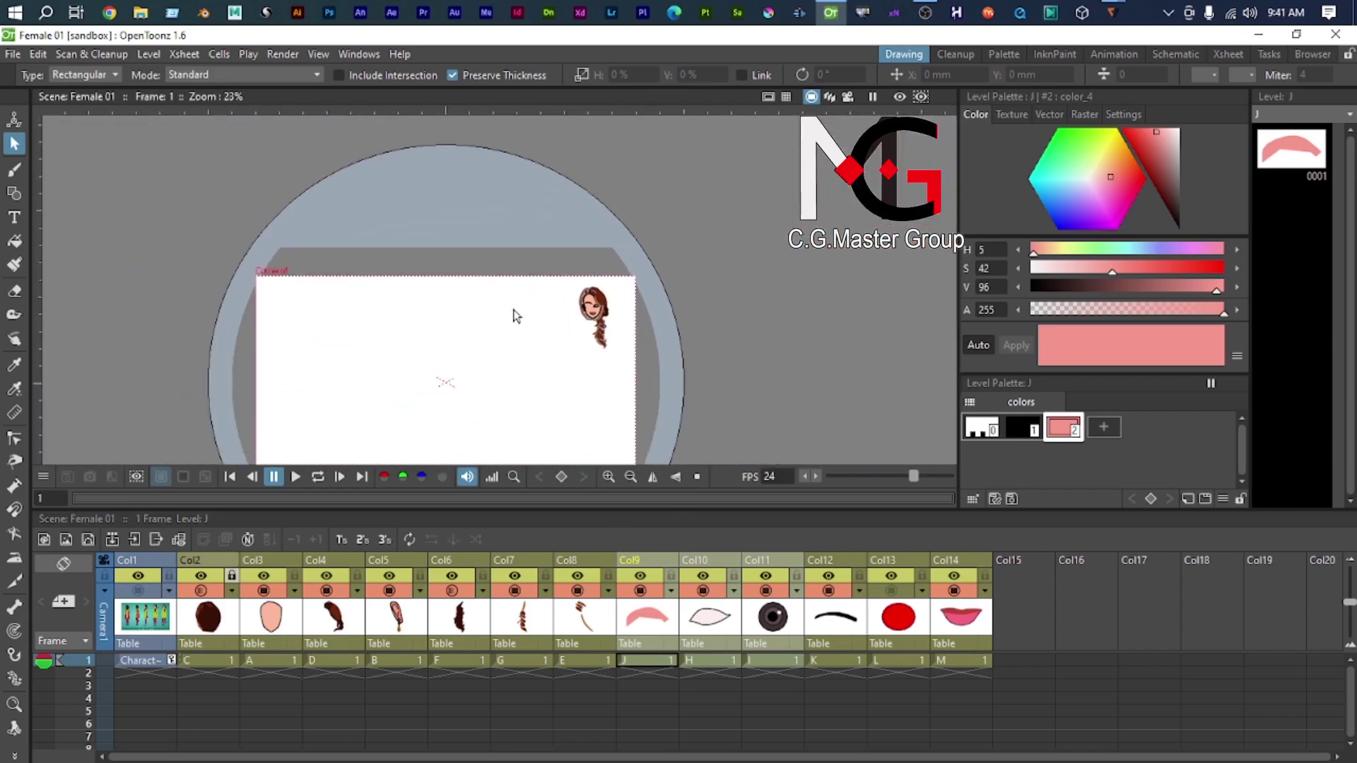
scroll(449, 361, up, 3)
click(127, 560)
click(138, 590)
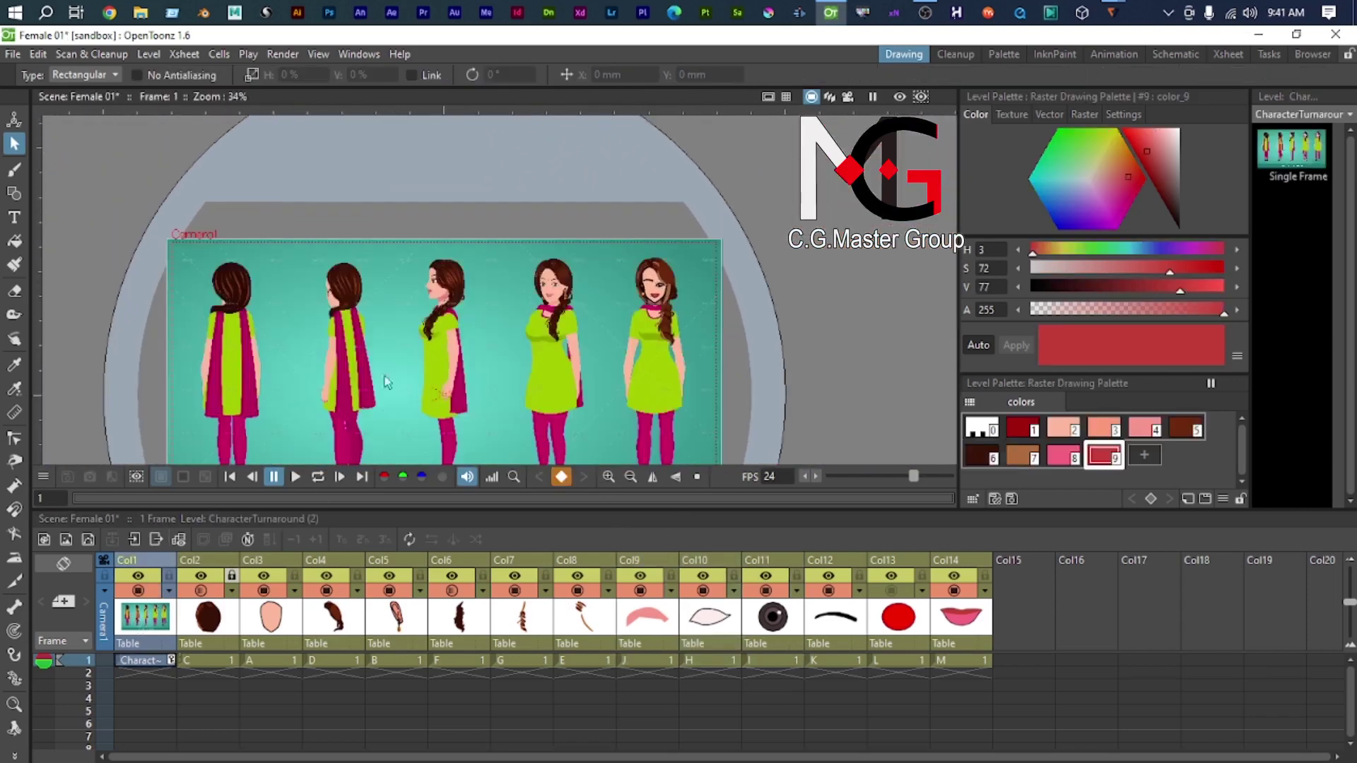
scroll(562, 254, up, 3)
scroll(315, 284, up, 5)
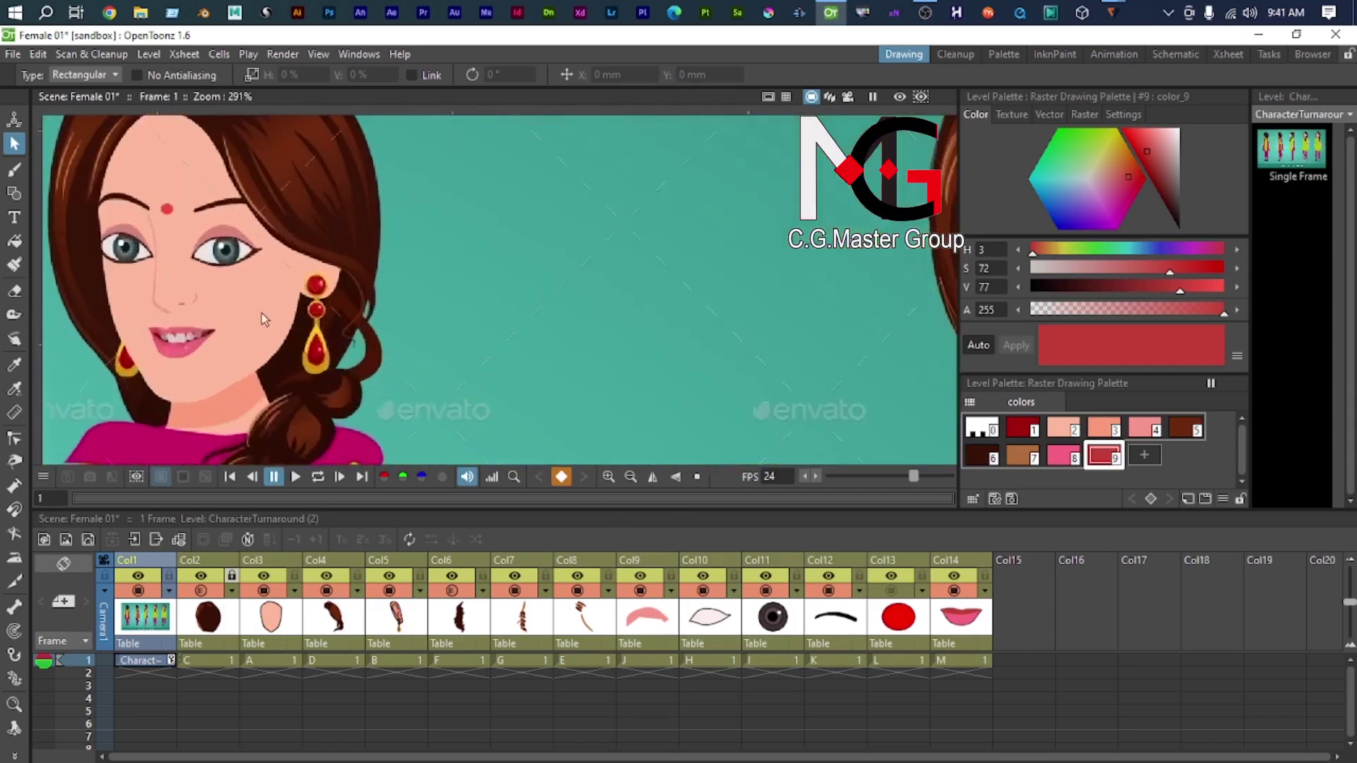
scroll(217, 286, down, 6)
Step: On level H, start a black polyline at the eye's outer corner and curve it under the iris toward the inner corner
click(721, 619)
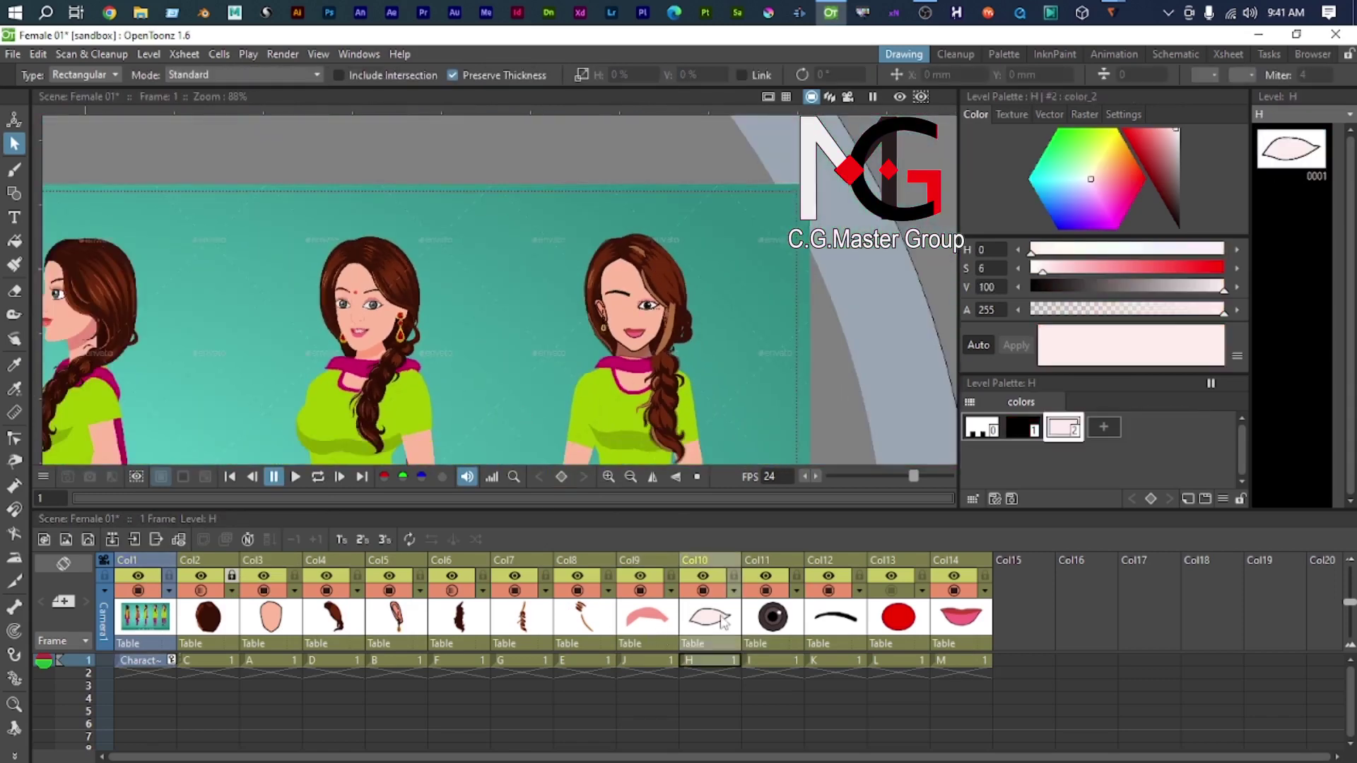
scroll(746, 373, up, 12)
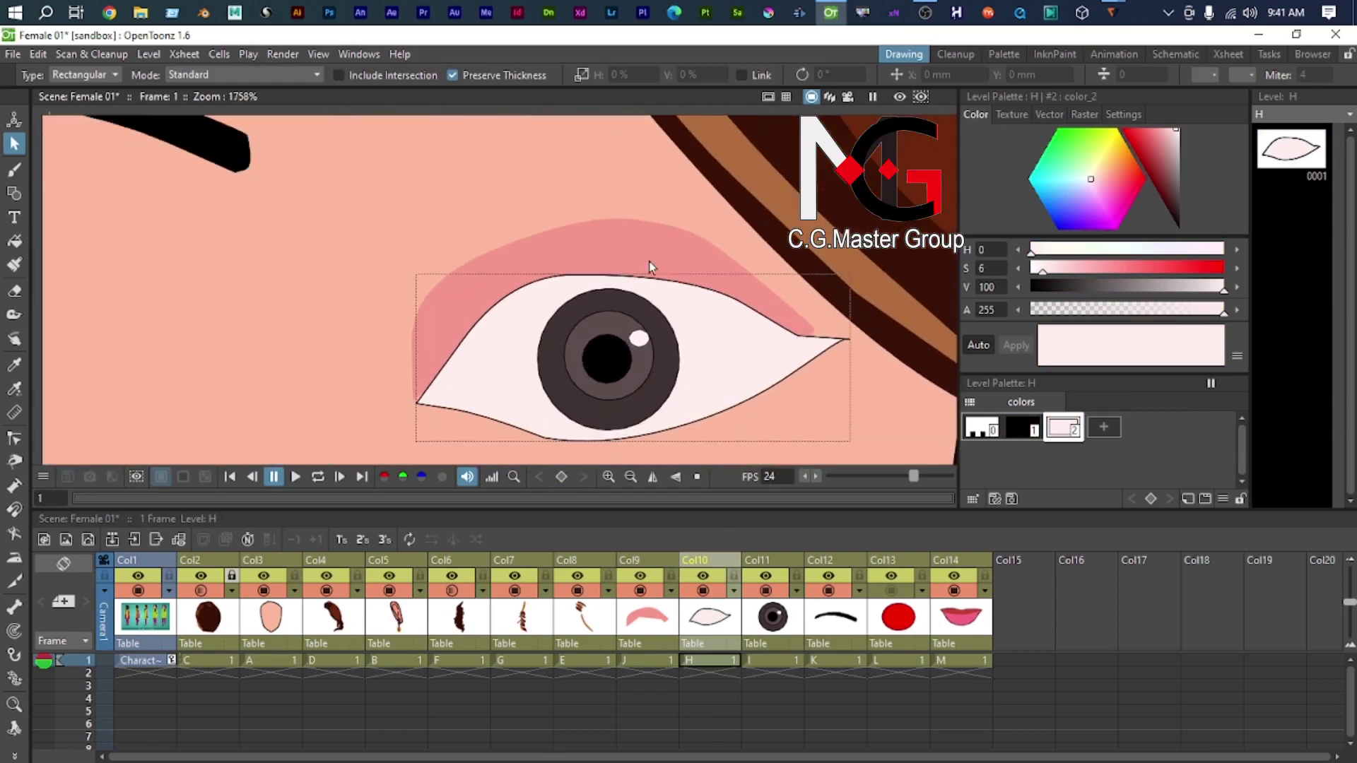
scroll(650, 266, up, 3)
key(g)
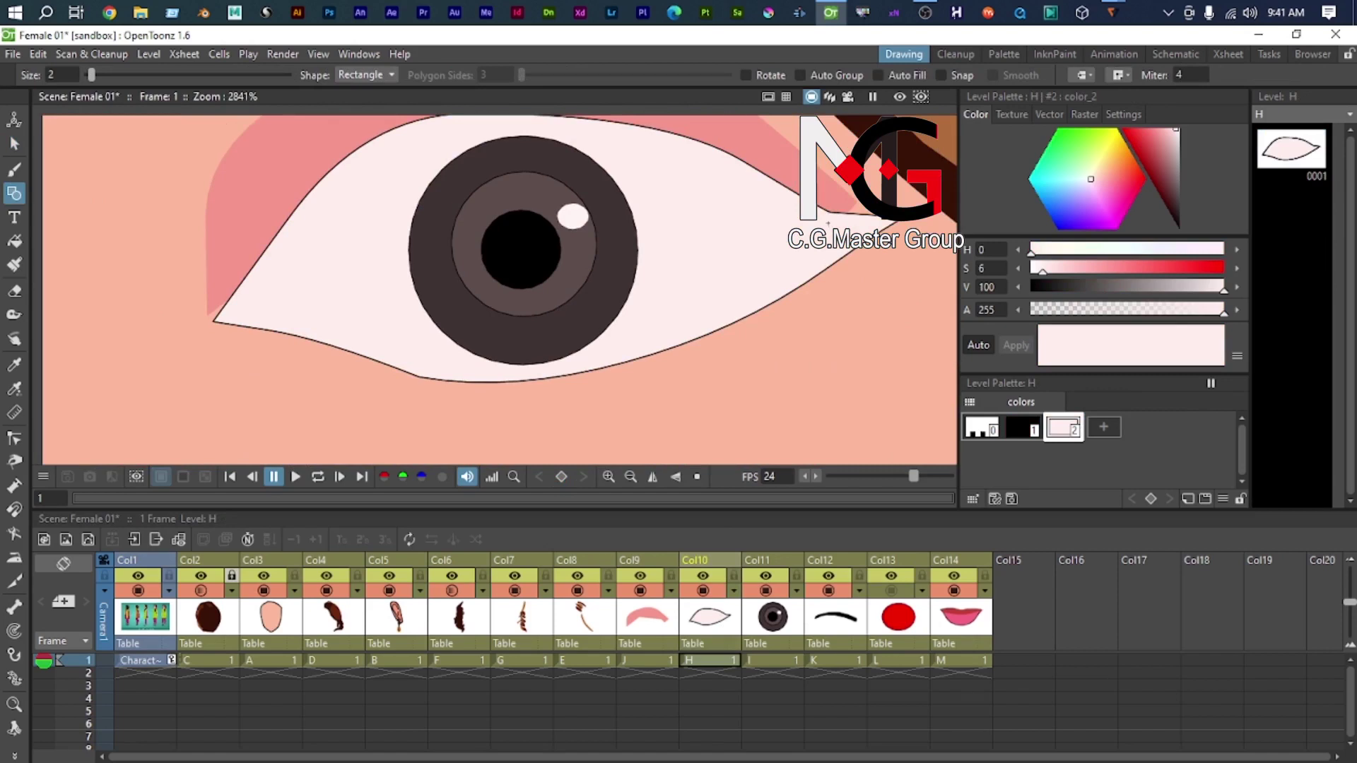
click(1024, 428)
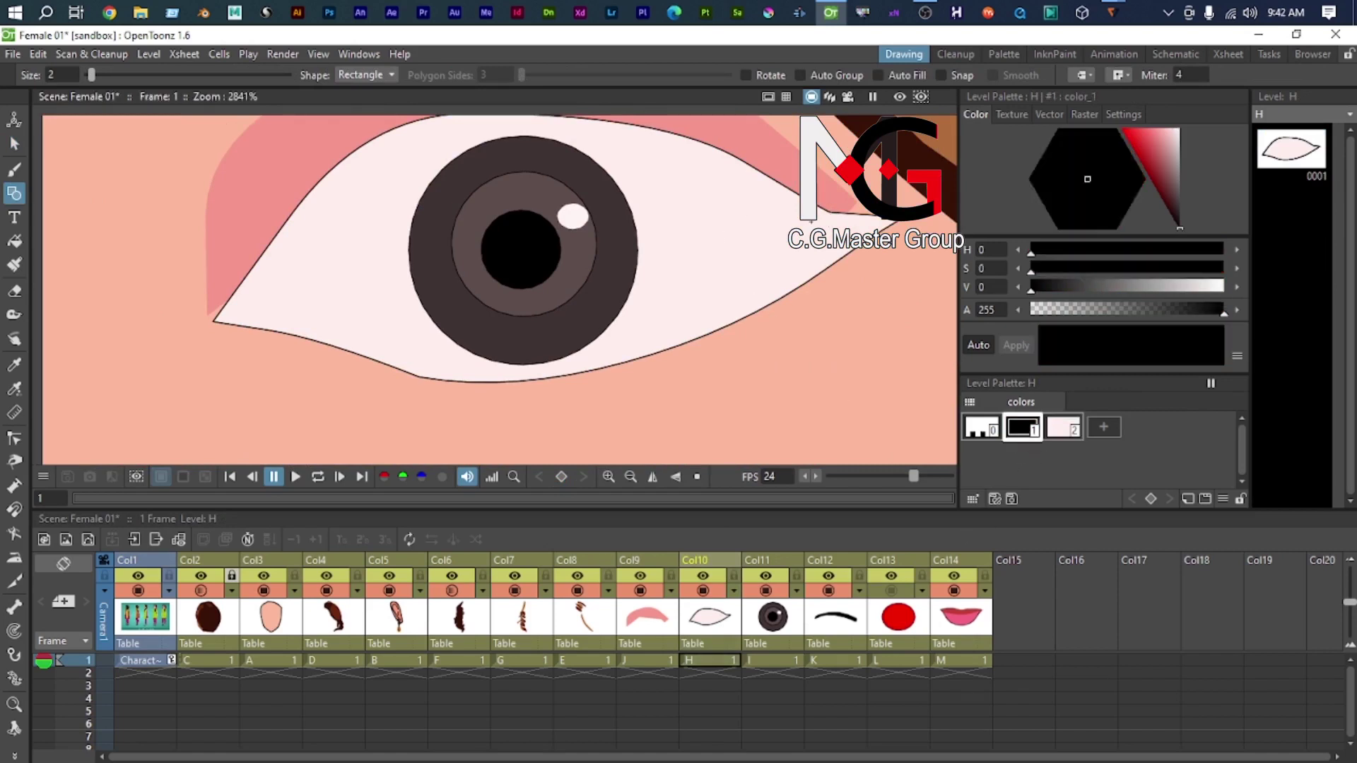
click(373, 76)
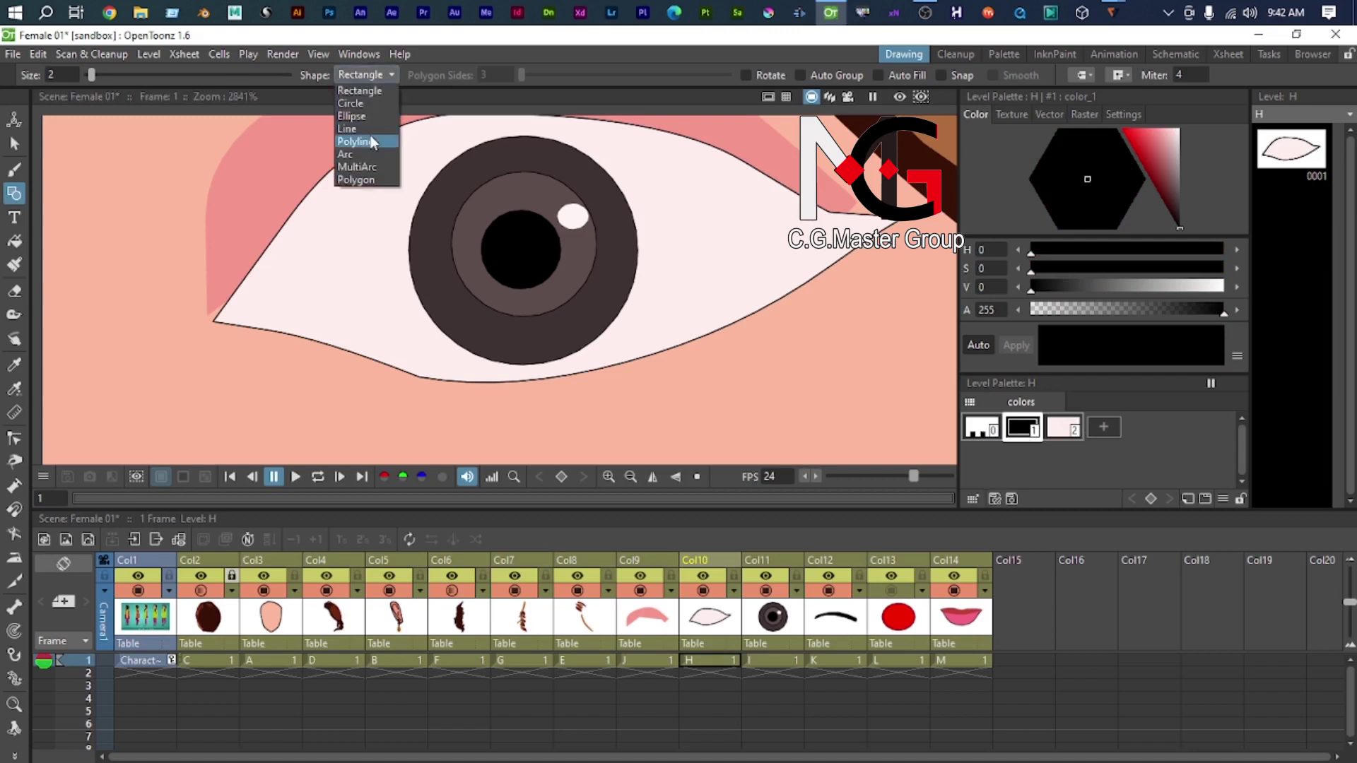
click(368, 142)
click(831, 212)
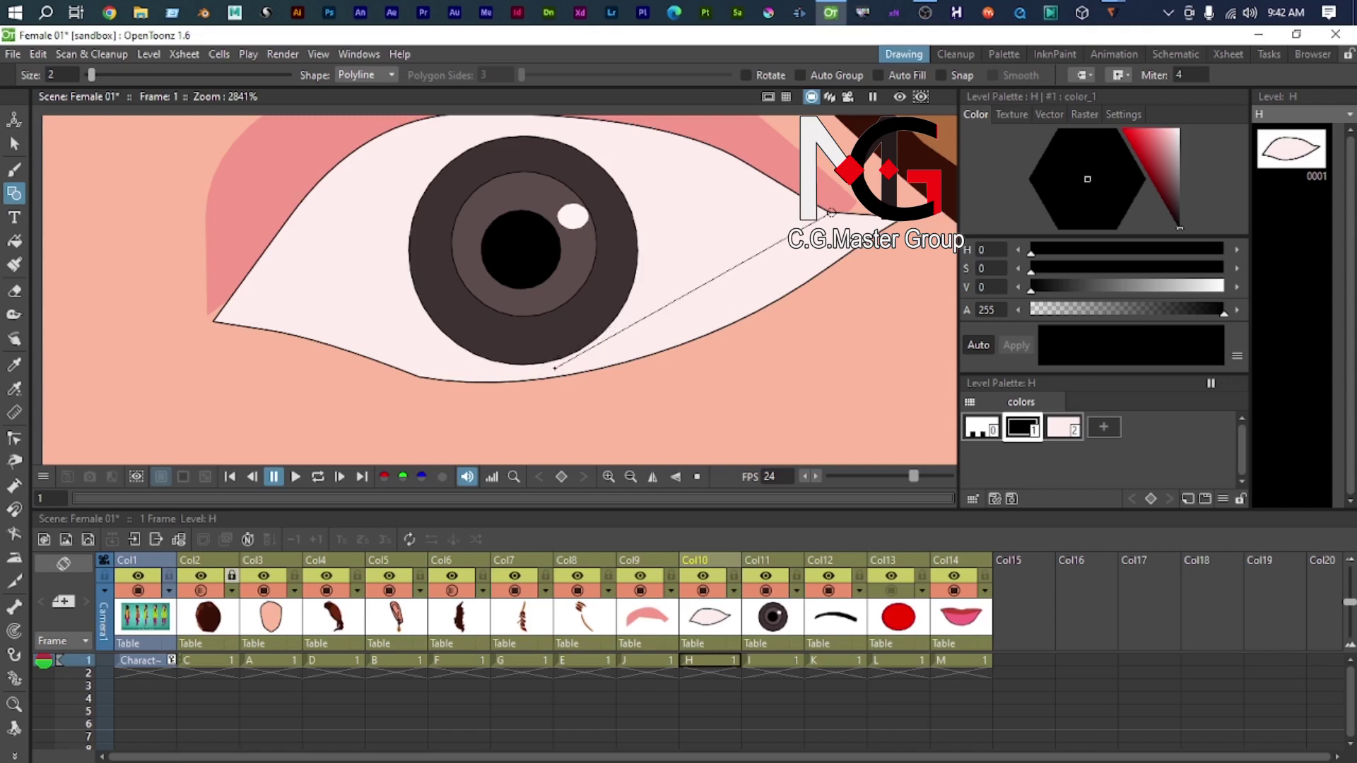
drag(555, 363, 464, 364)
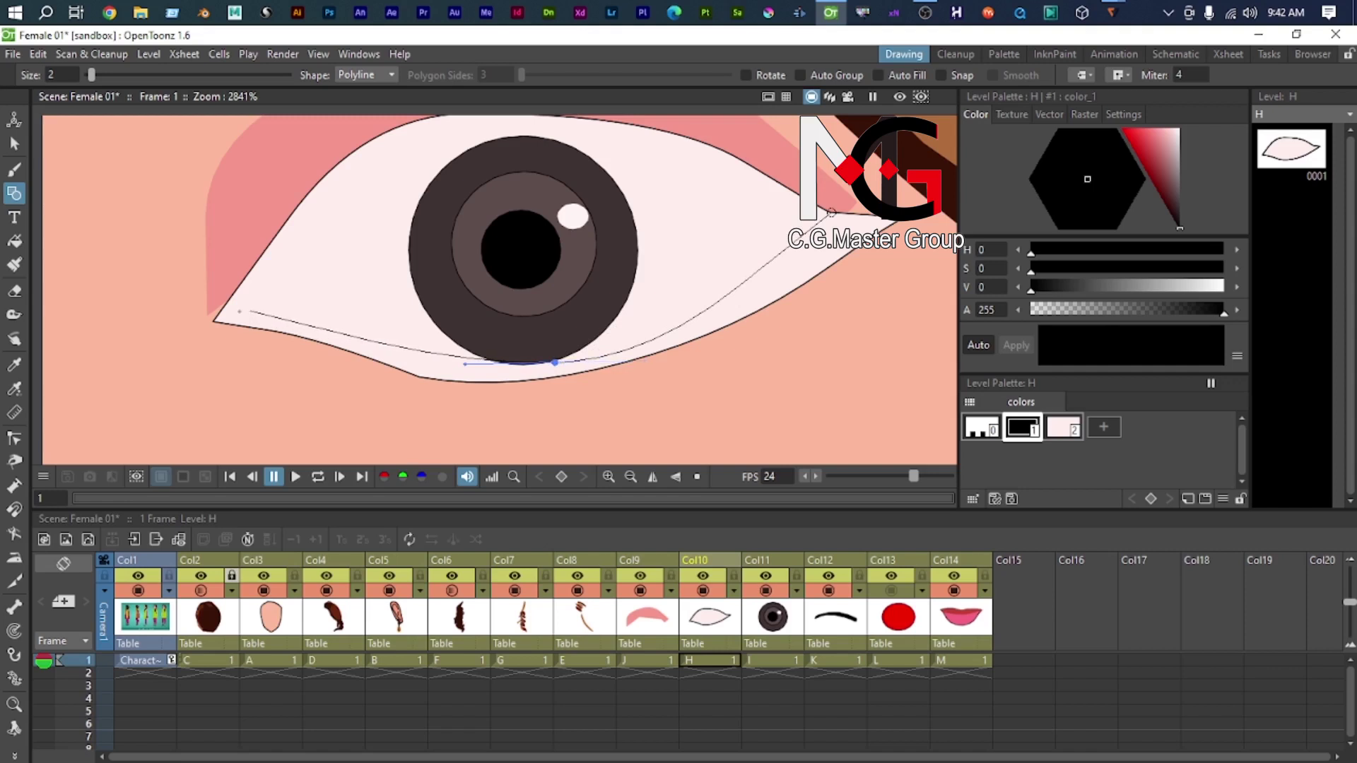
drag(249, 310, 282, 307)
Step: Continue the polyline from the inner corner along the lower lid to the outer tip and close the eyeliner shape
click(212, 323)
click(212, 323)
drag(420, 377, 513, 417)
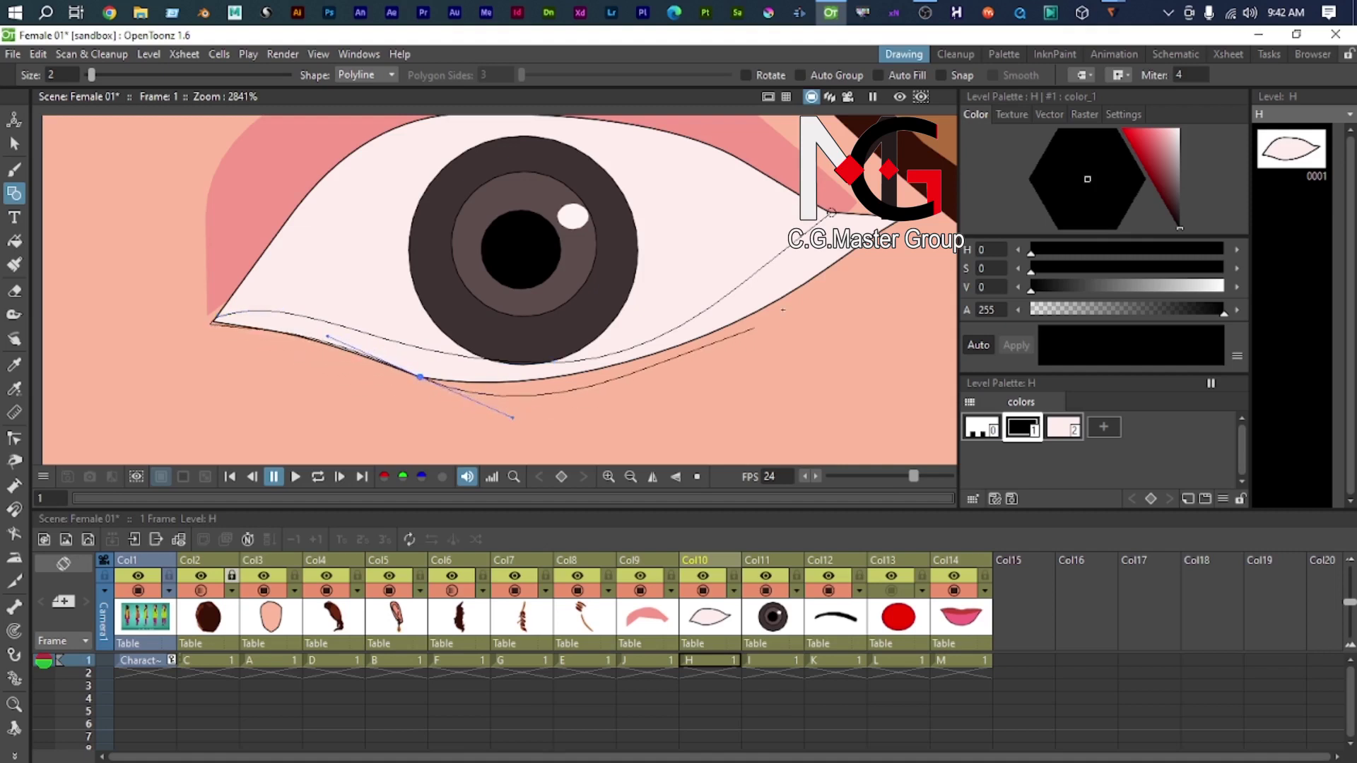
scroll(730, 271, up, 1)
drag(875, 231, 834, 197)
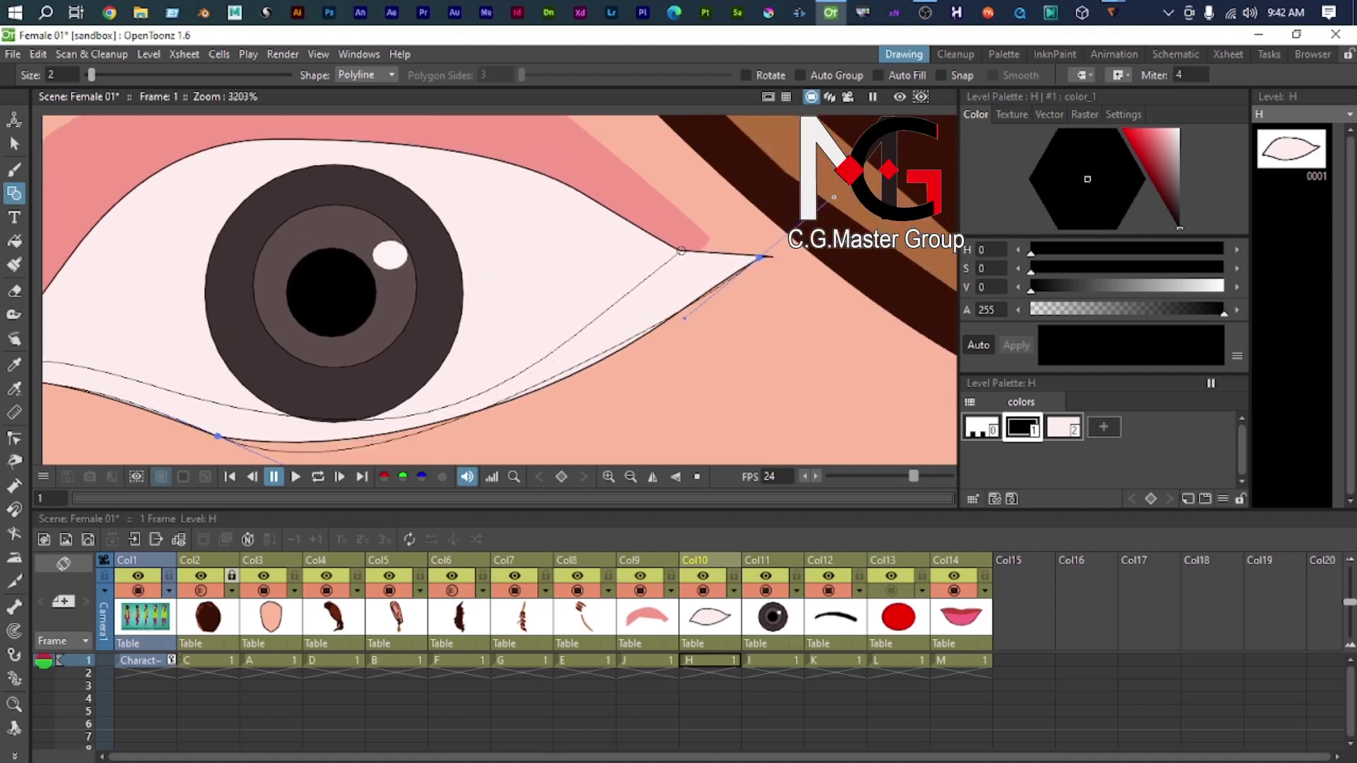
click(681, 251)
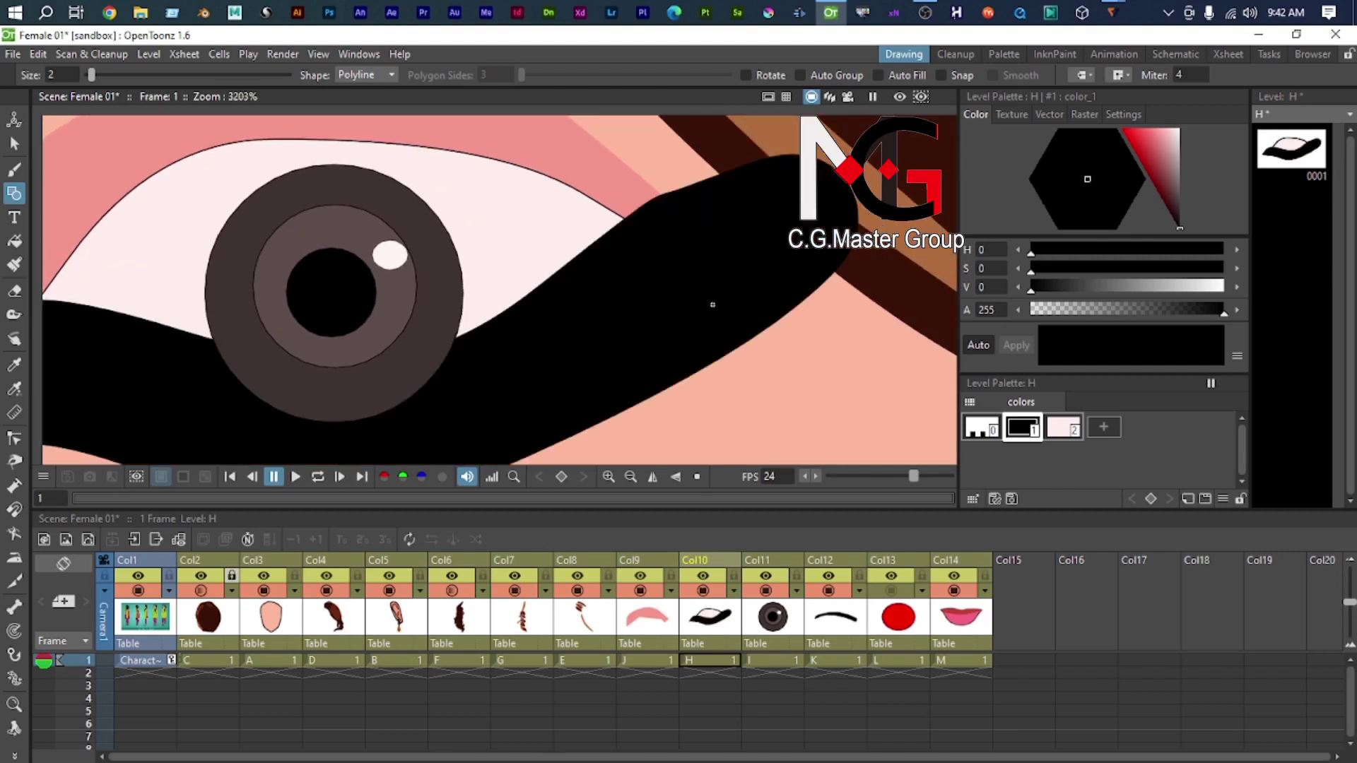
Step: Select the lower eyeliner stroke and reduce its thickness to 0.07
key(s)
scroll(744, 339, down, 4)
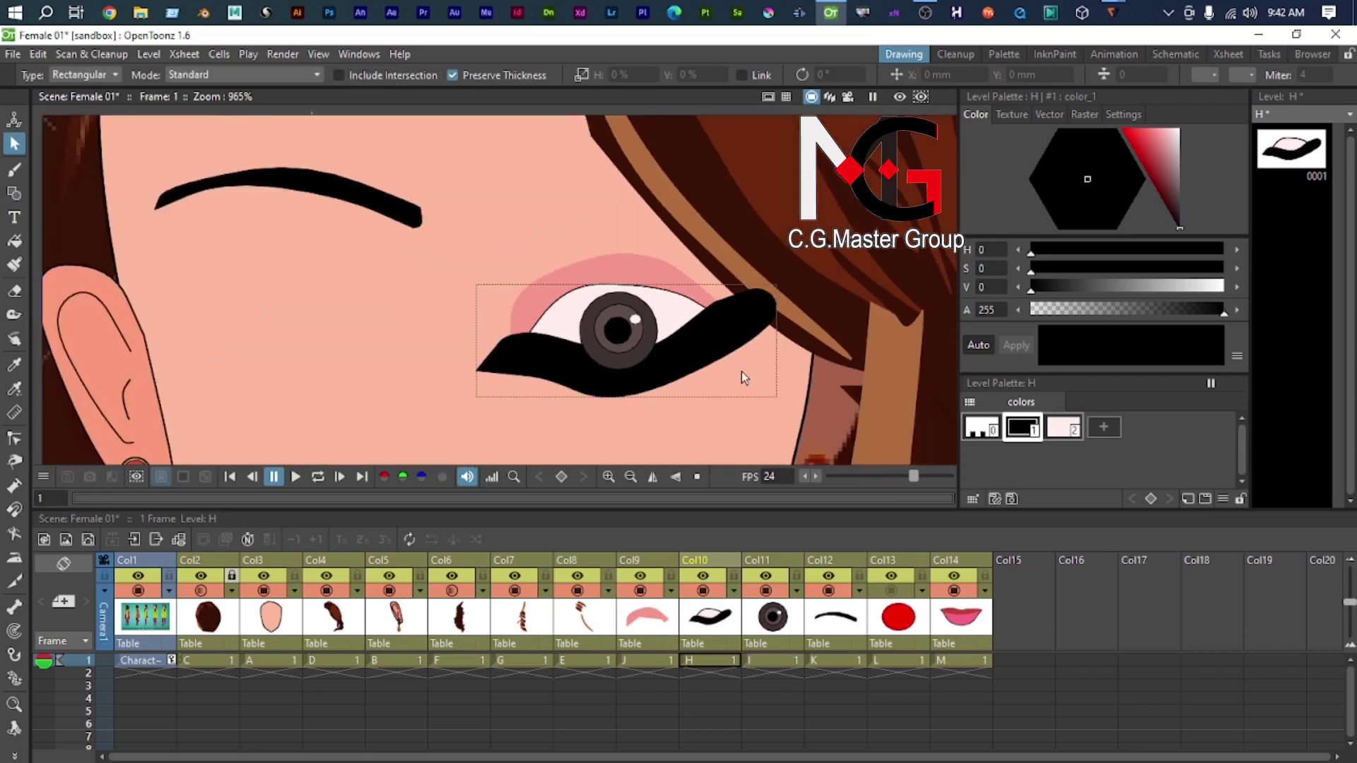
click(696, 368)
scroll(742, 385, up, 1)
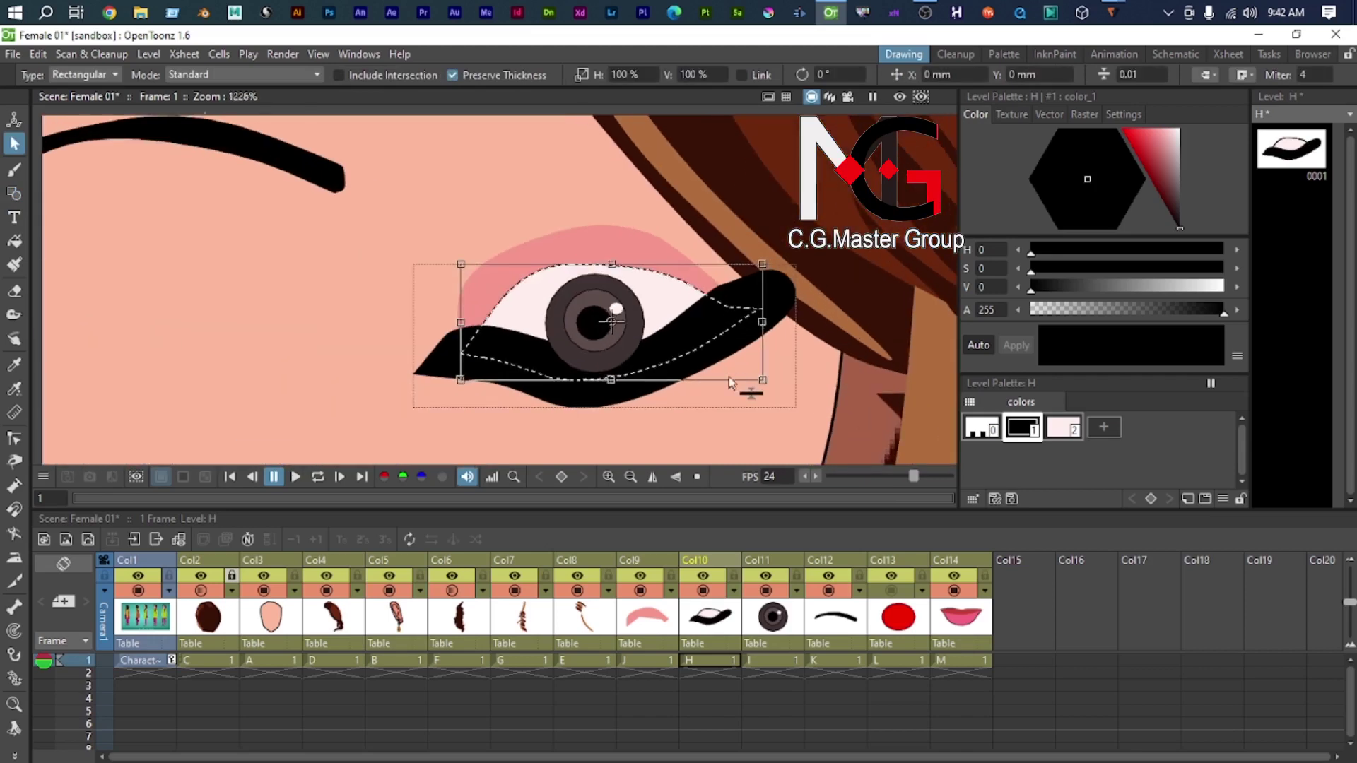
scroll(776, 318, down, 1)
click(777, 320)
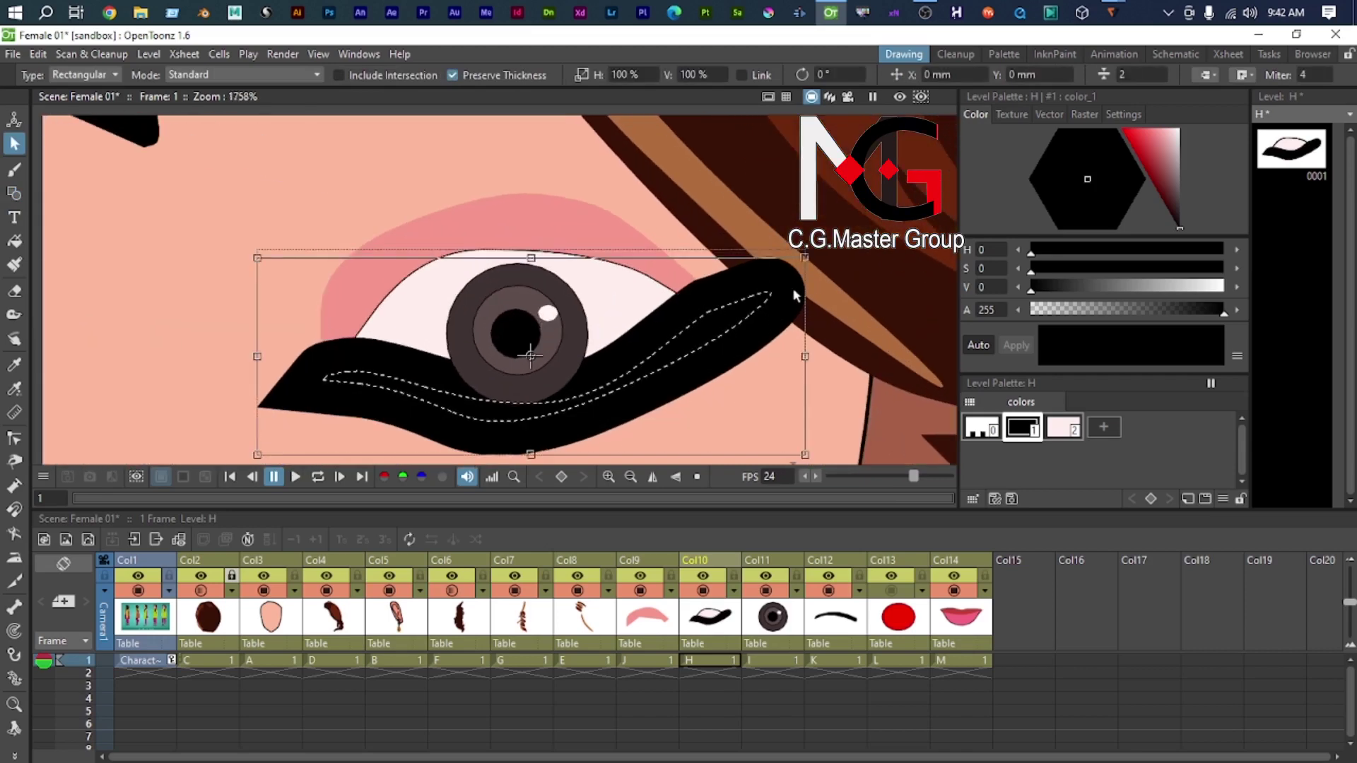
drag(786, 440, 757, 385)
scroll(685, 418, up, 5)
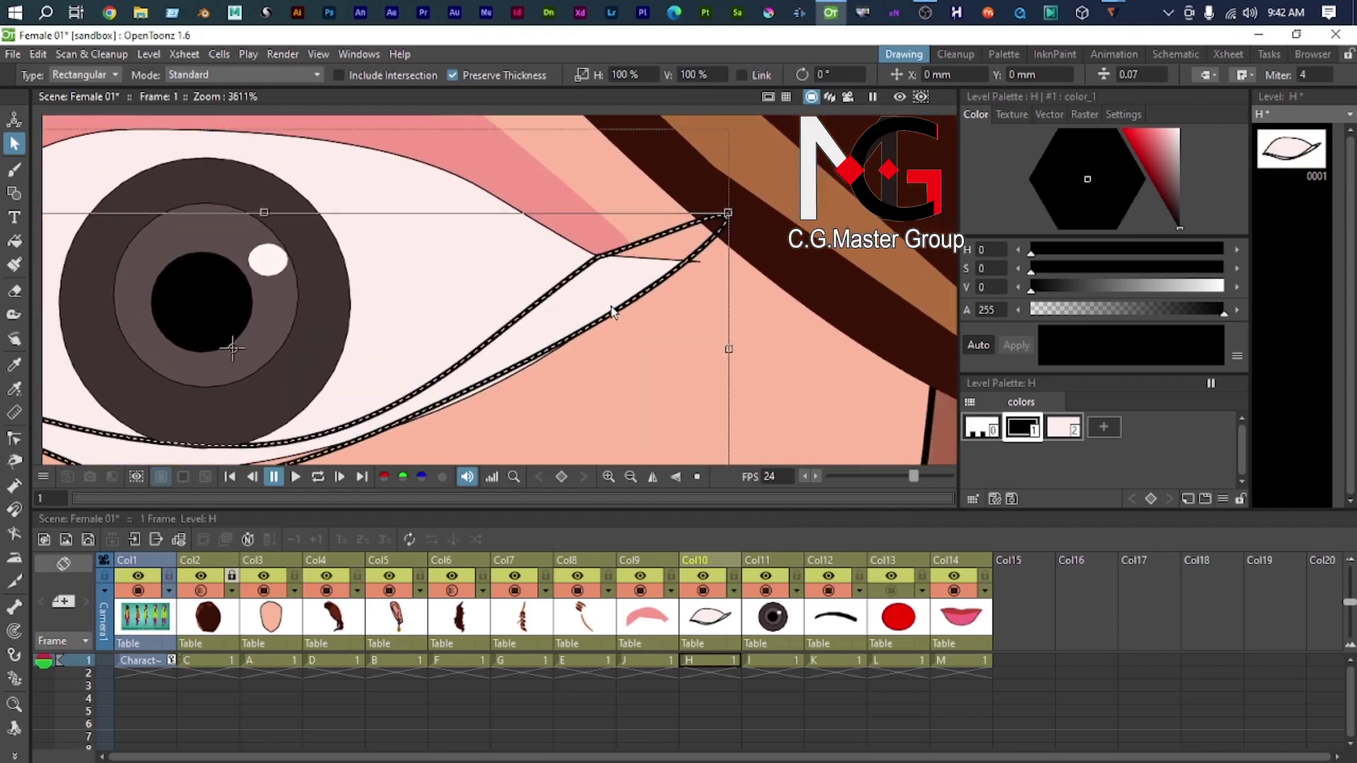
Step: Adjust the control points on the eyeliner's lower edge so it follows the curve of the eye's lower outline
drag(611, 306, 605, 274)
key(a)
scroll(555, 335, down, 2)
key(c)
scroll(417, 332, down, 2)
drag(325, 385, 643, 346)
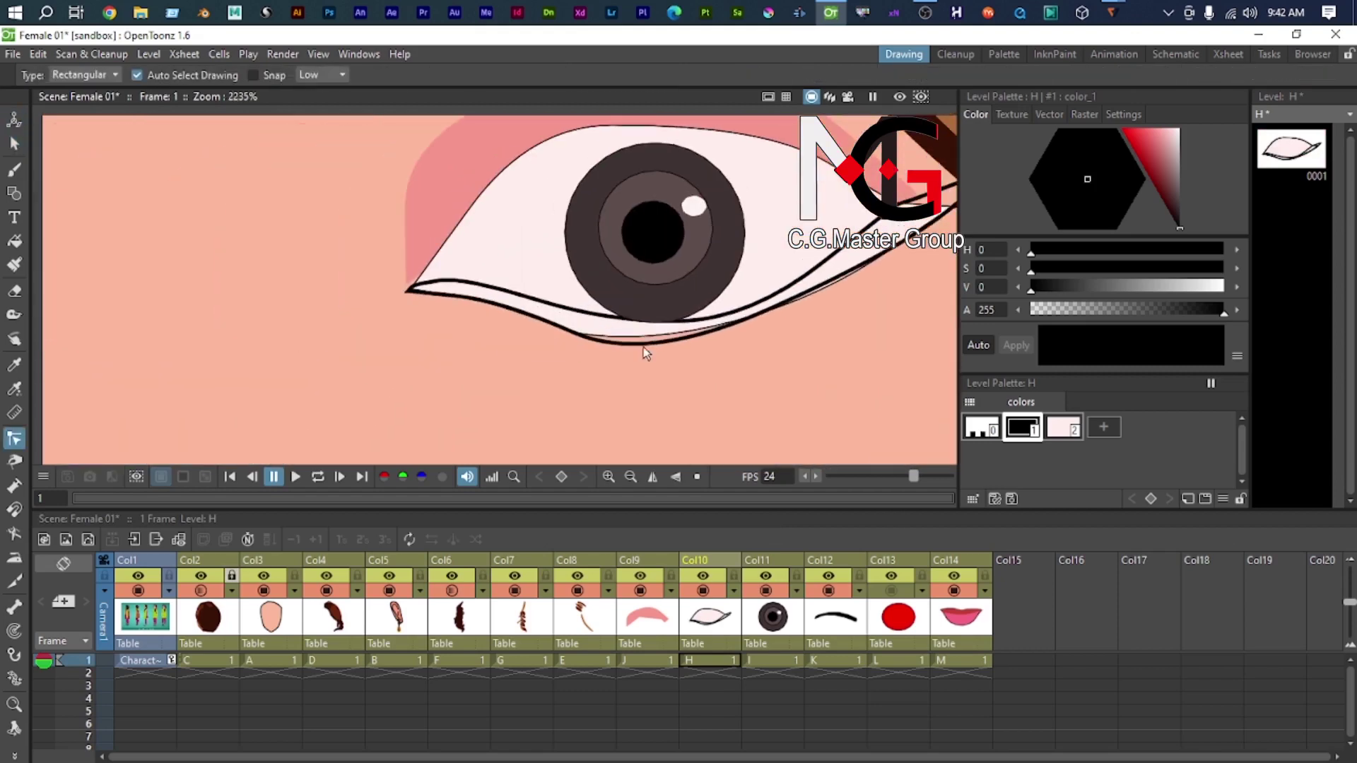
click(661, 348)
scroll(636, 354, up, 4)
drag(638, 324, 590, 340)
drag(673, 303, 645, 312)
scroll(599, 363, down, 1)
scroll(741, 290, down, 3)
drag(730, 309, 623, 317)
scroll(671, 288, up, 3)
scroll(622, 316, down, 2)
Step: Add a new black style to level H's palette for filling the eyeliner
key(f)
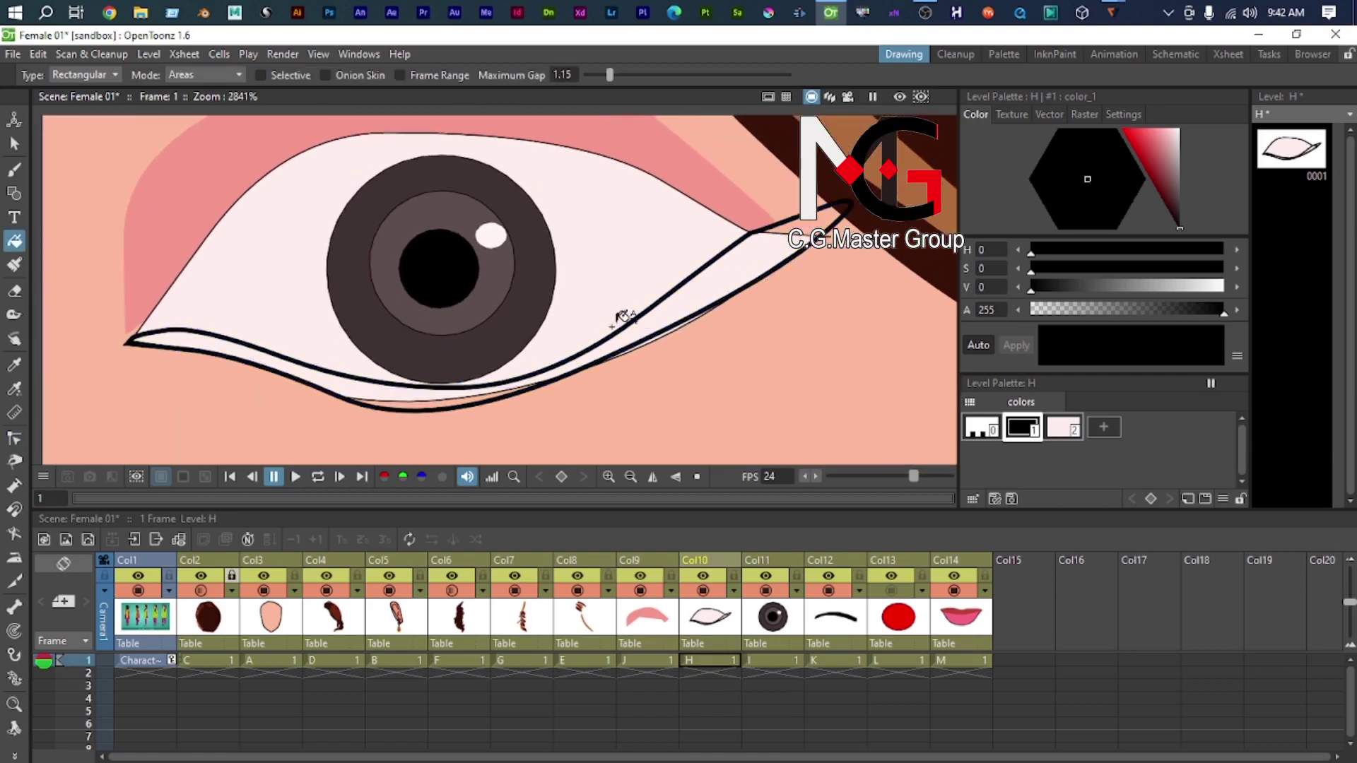
click(1098, 428)
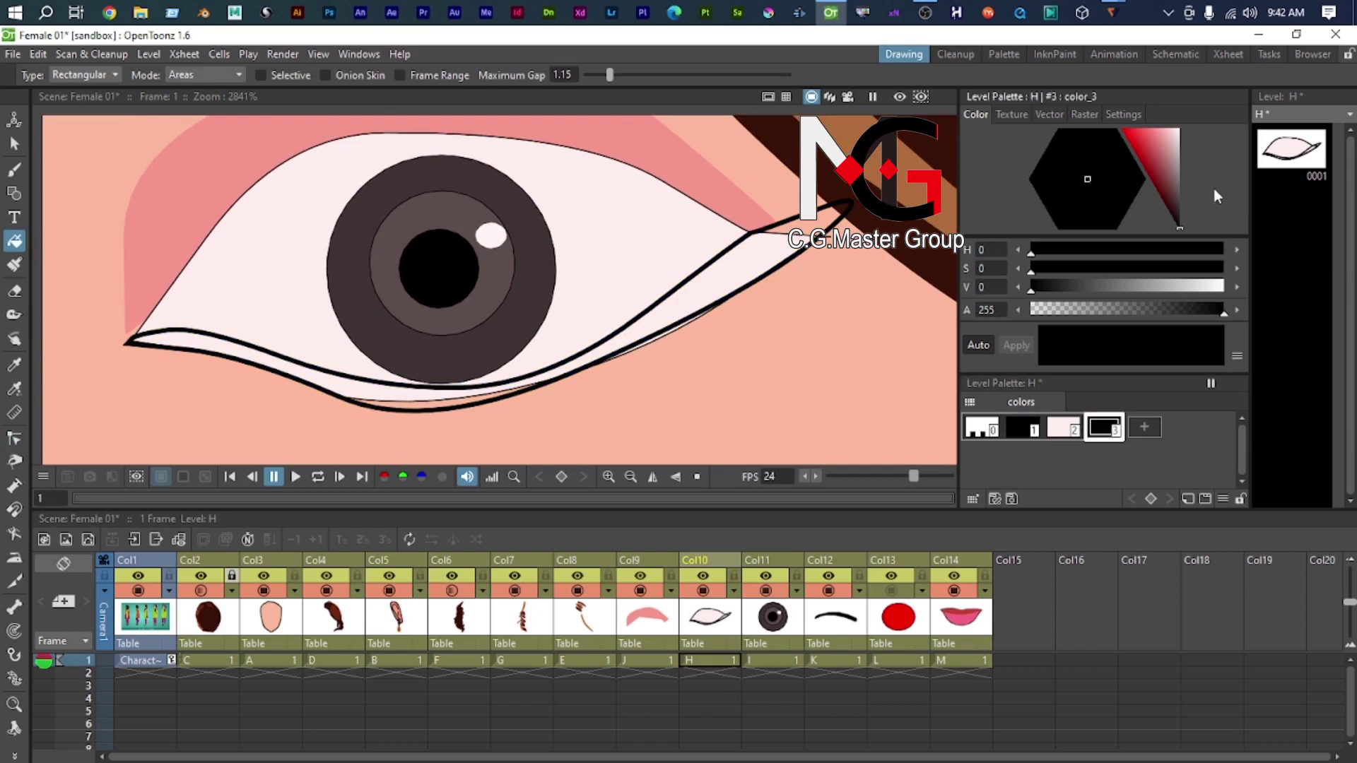
key(s)
click(766, 278)
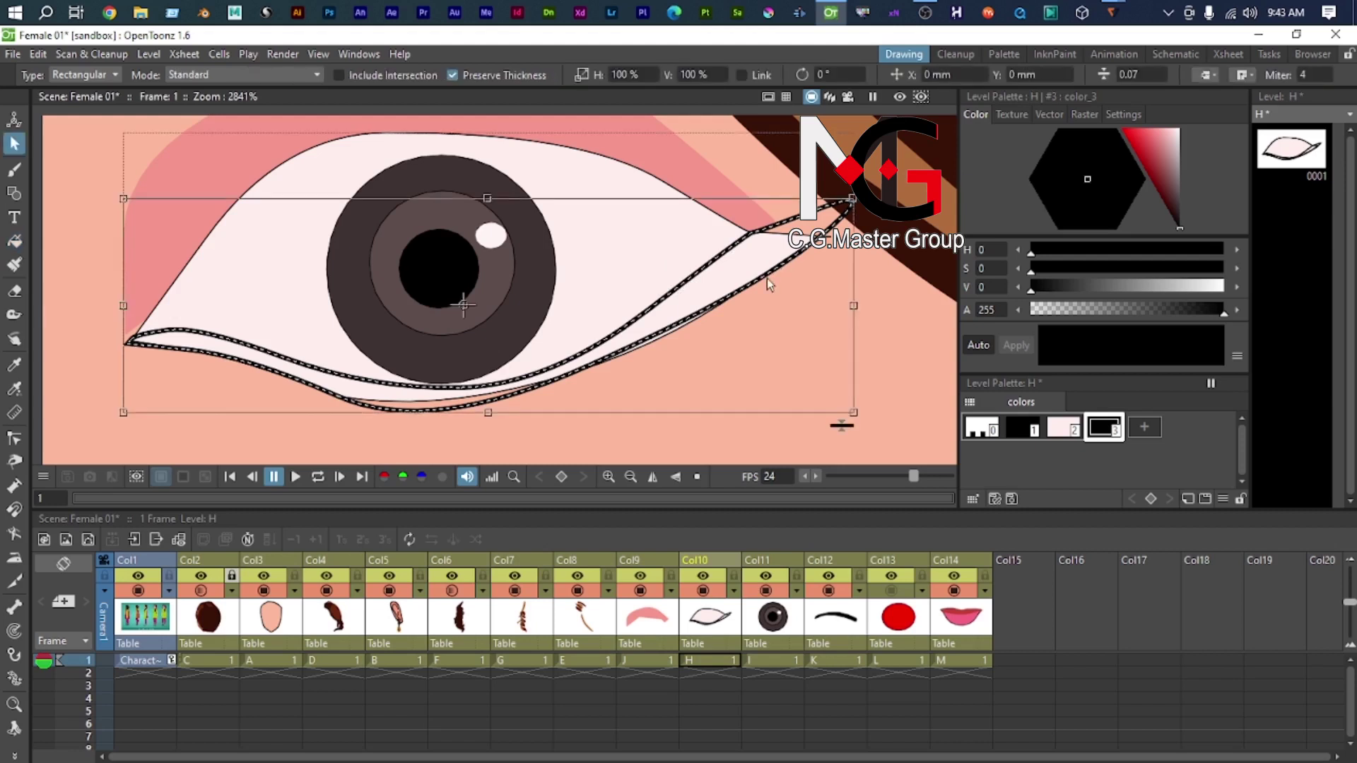
key(f)
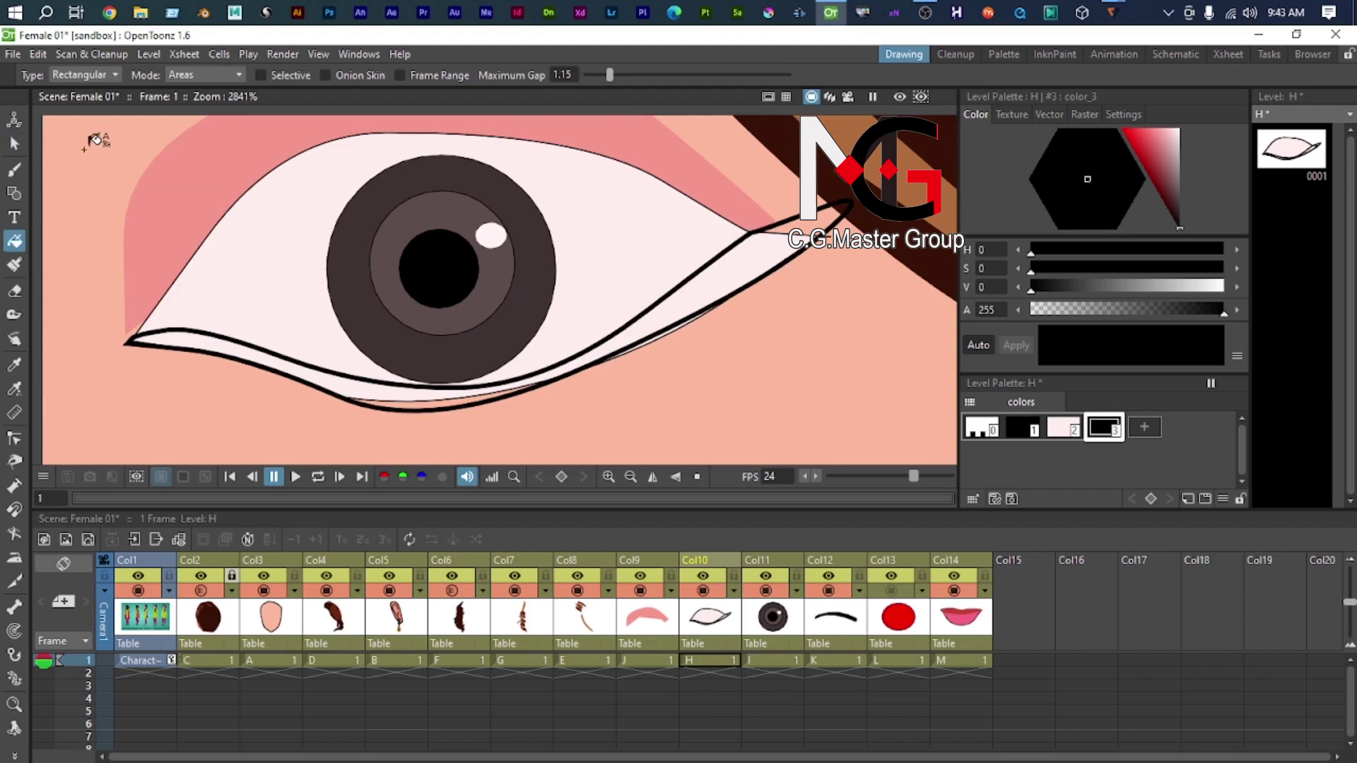
Step: Fill the eyeliner shape and the thin gaps along its lower edge with black, using the Normal fill type
click(83, 75)
click(96, 98)
click(668, 295)
scroll(696, 297, up, 2)
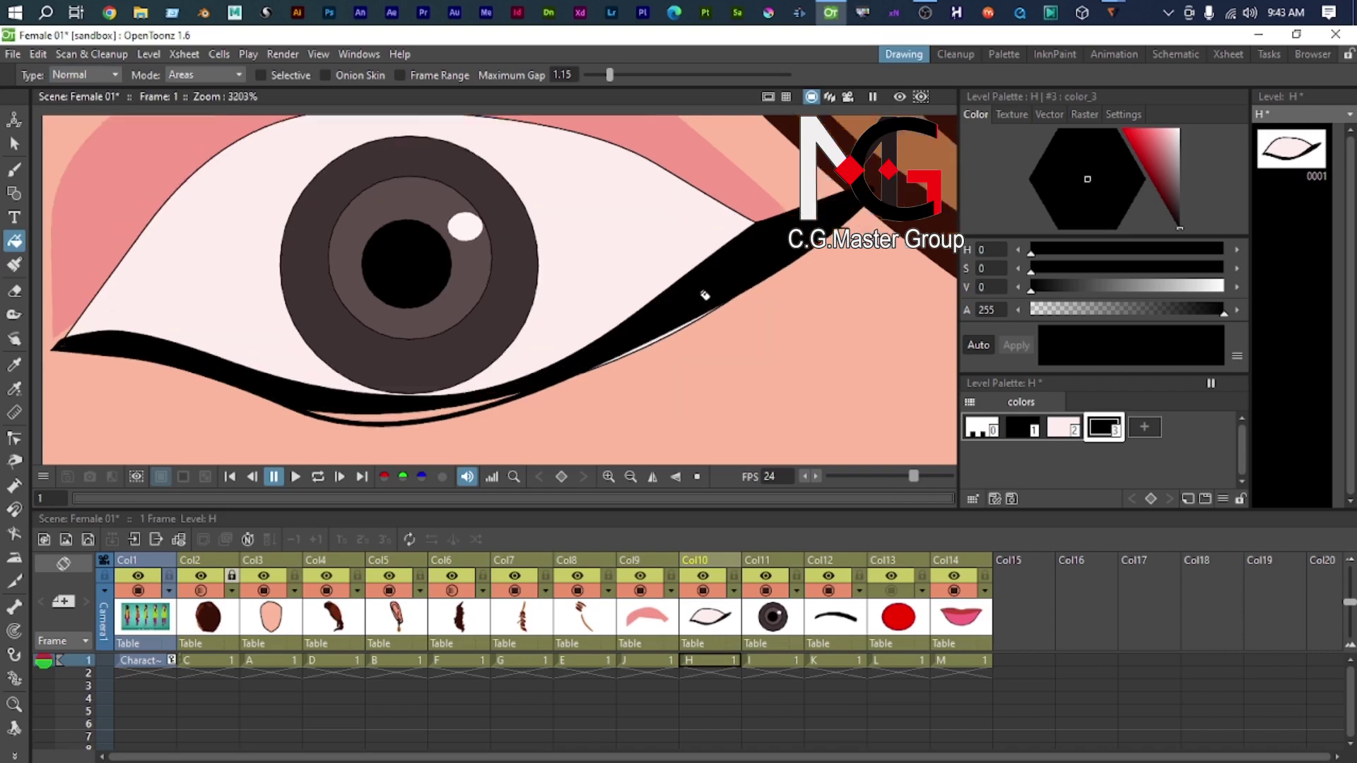
click(328, 442)
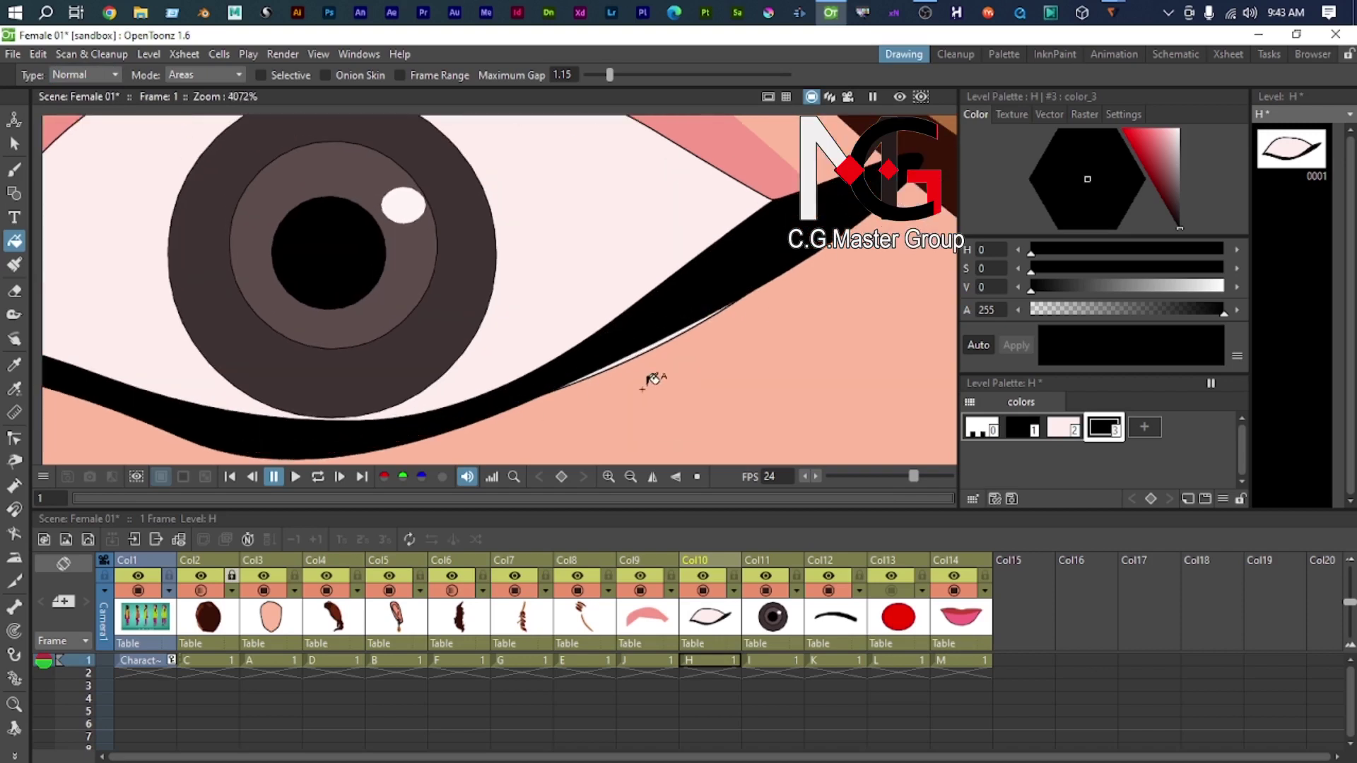
click(658, 342)
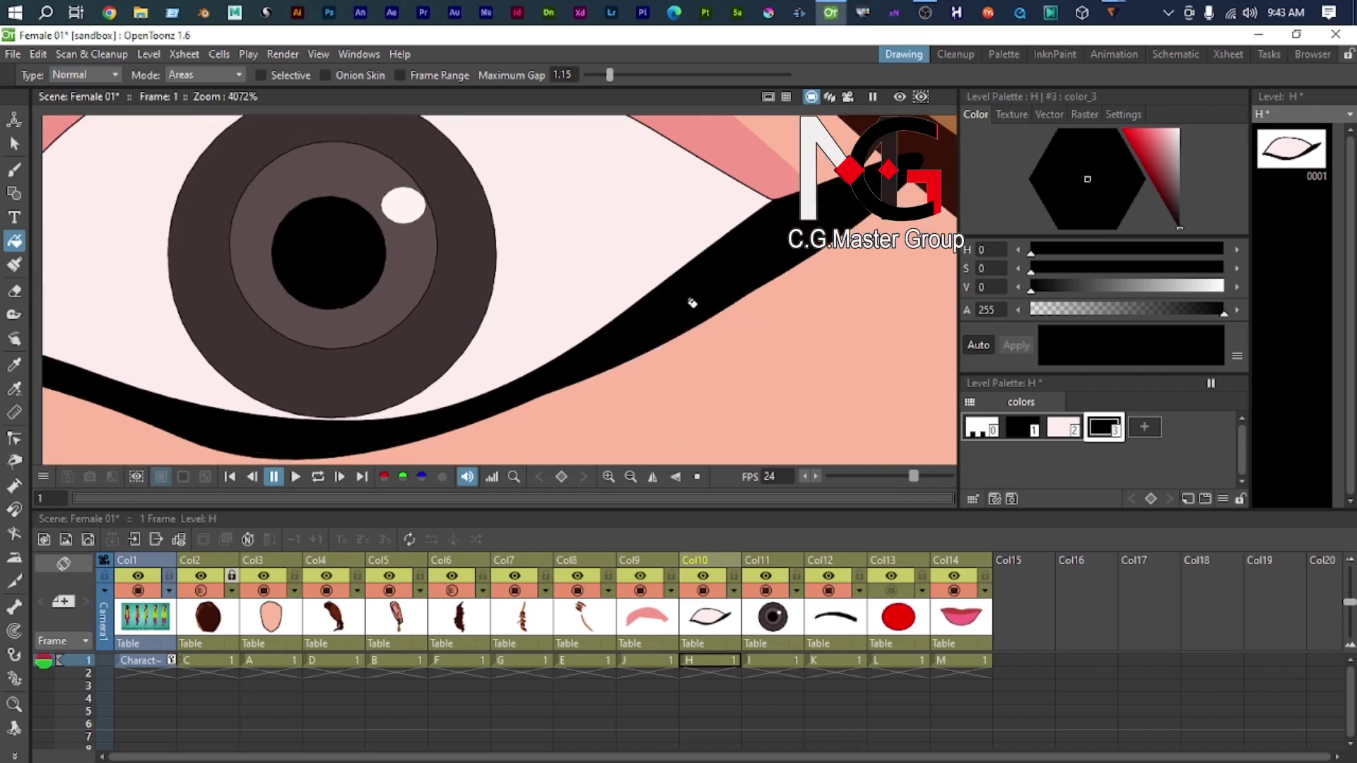
Step: Compare the drawn eye and its eyeliner with the neighbouring reference face
scroll(692, 302, down, 10)
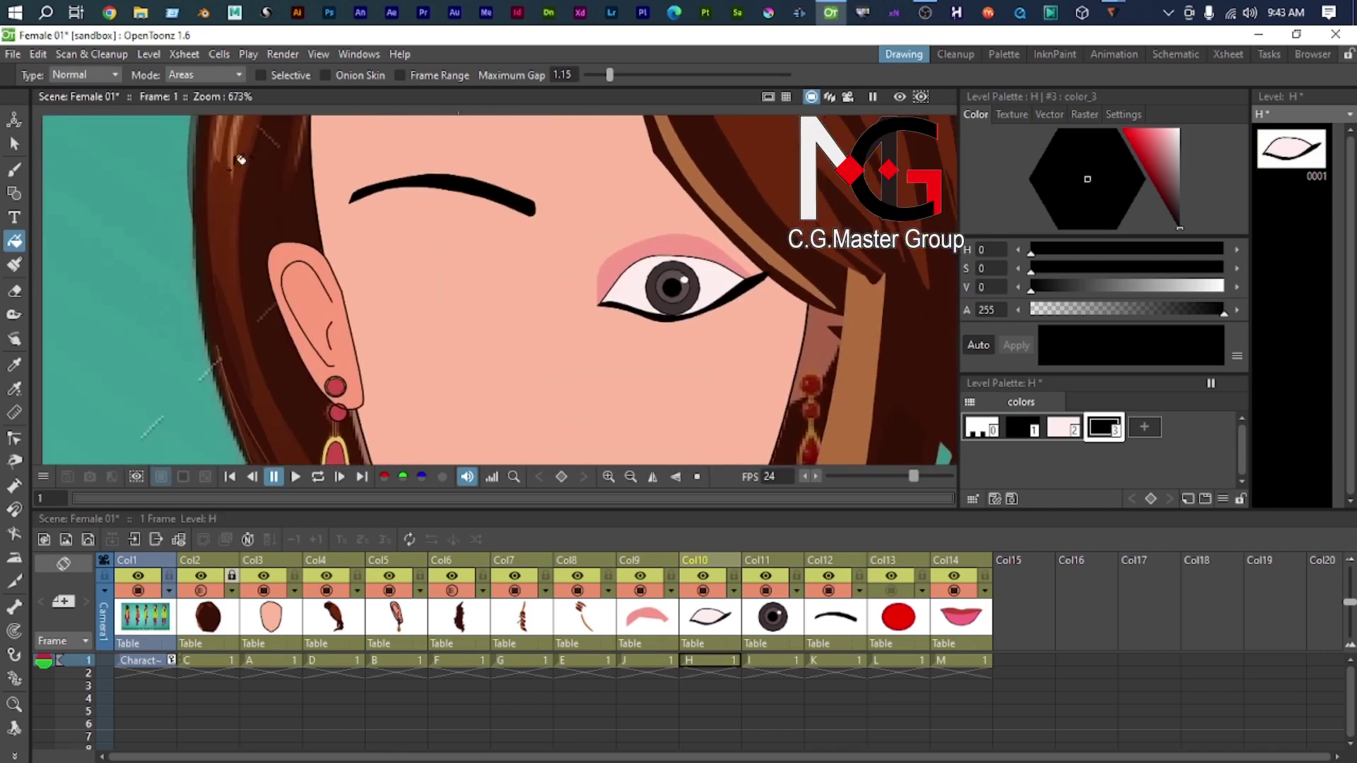
click(14, 120)
scroll(53, 221, down, 2)
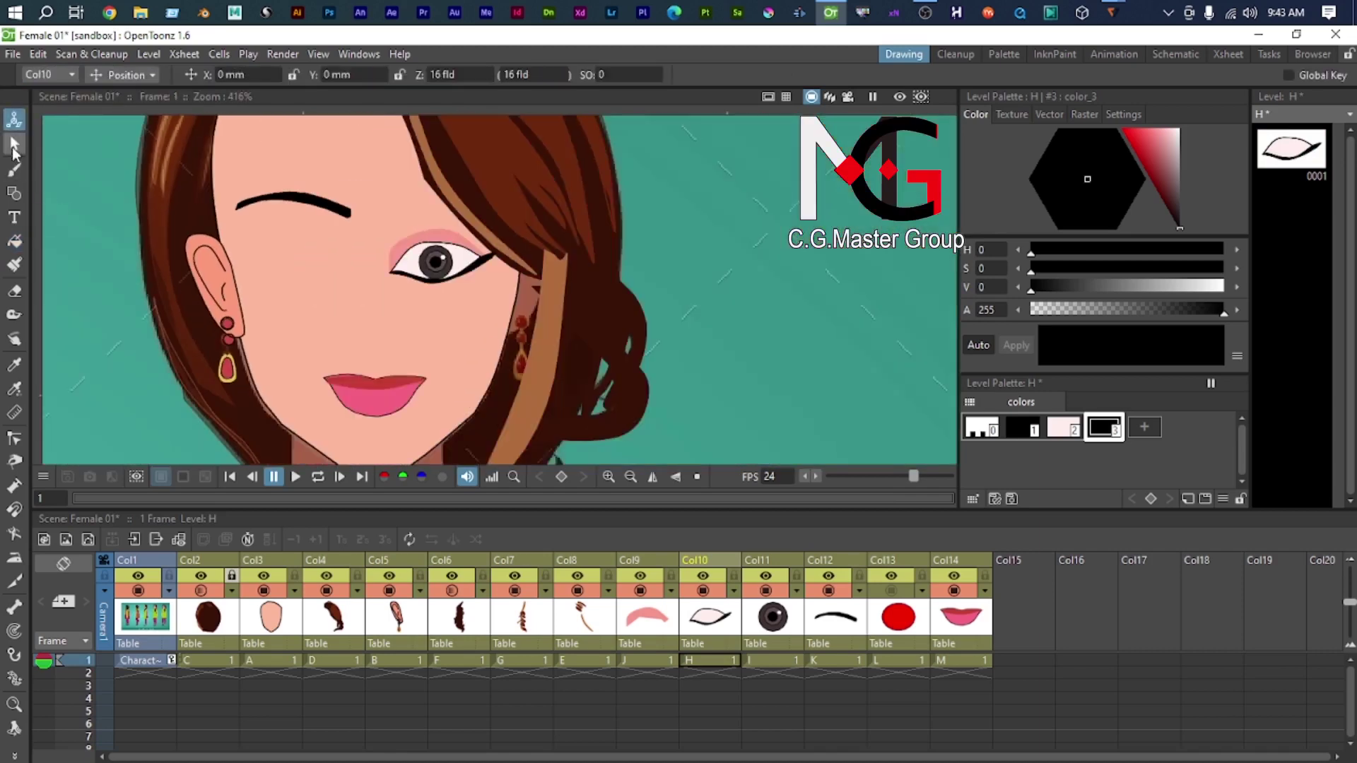
click(14, 145)
scroll(723, 275, up, 2)
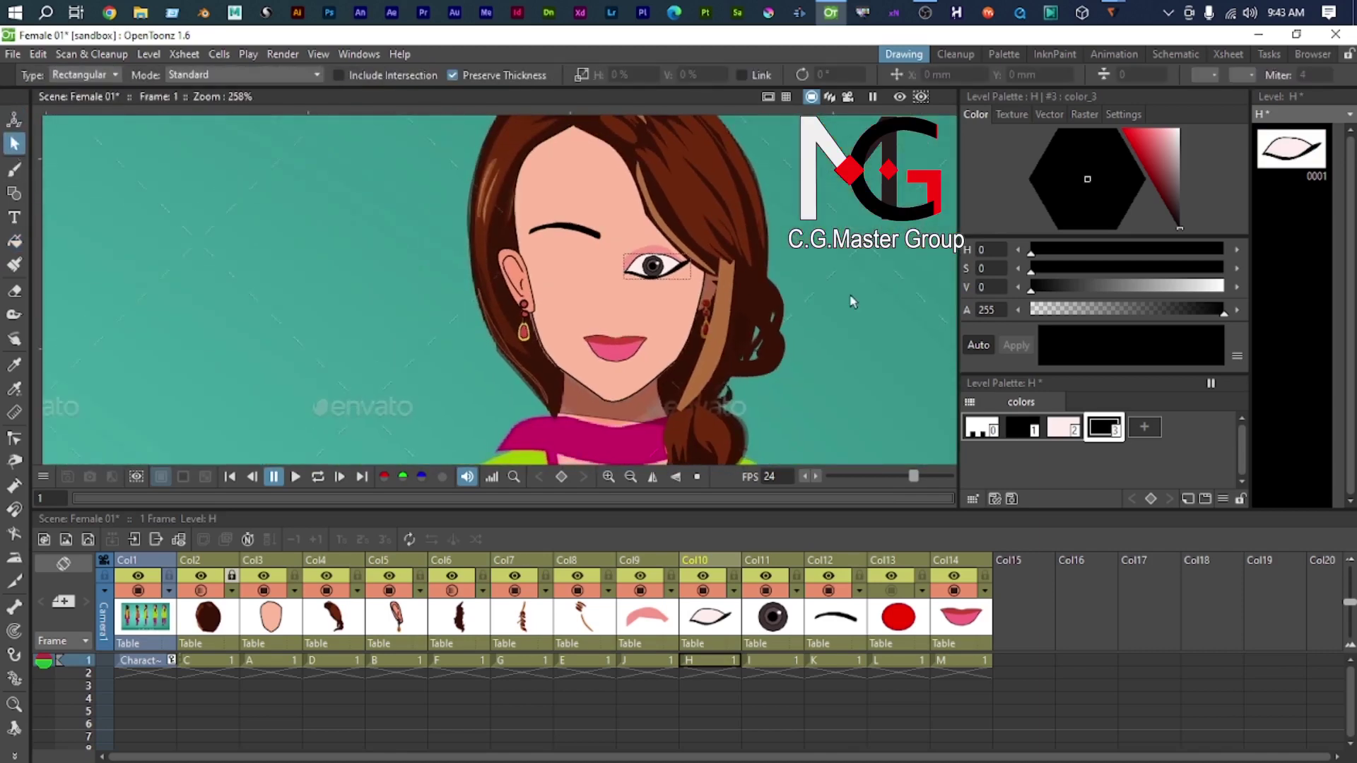
scroll(507, 301, down, 2)
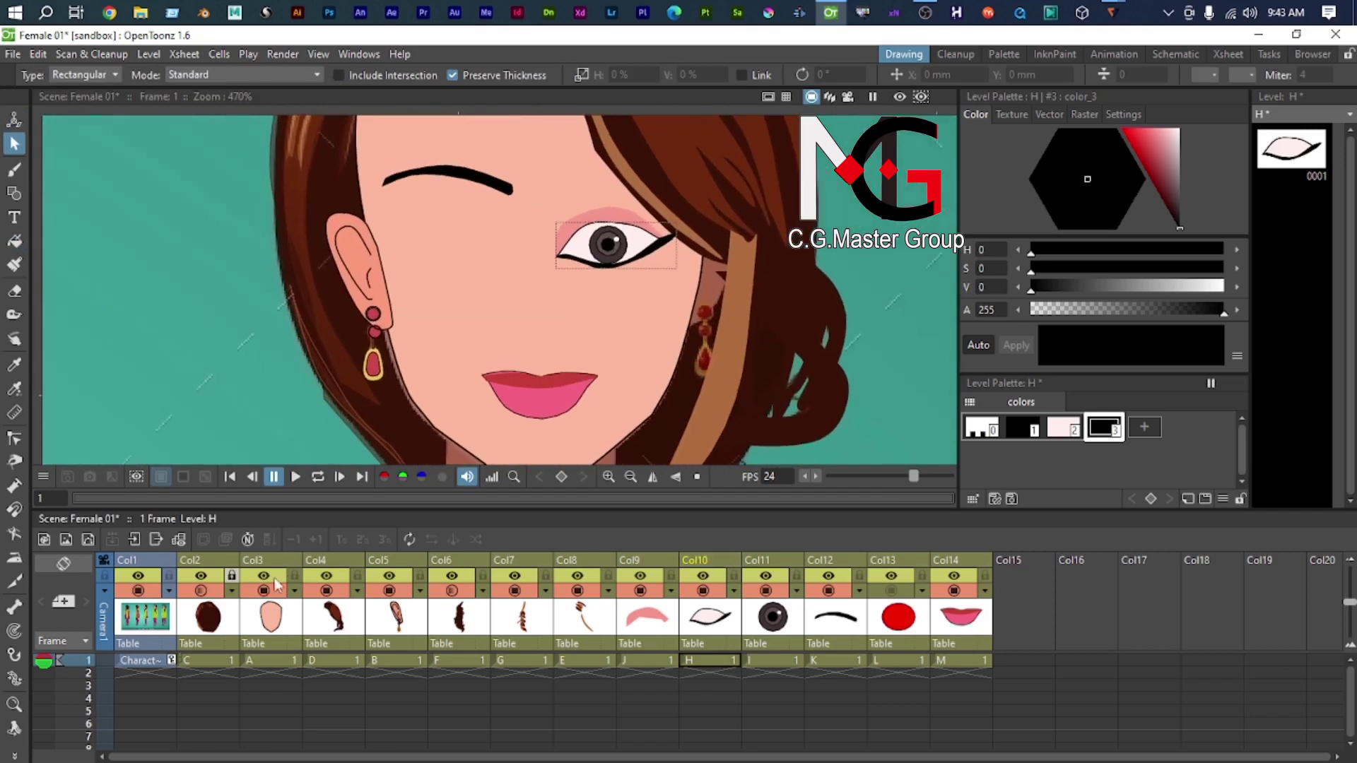
scroll(748, 433, down, 1)
drag(80, 433, 423, 391)
scroll(422, 392, up, 5)
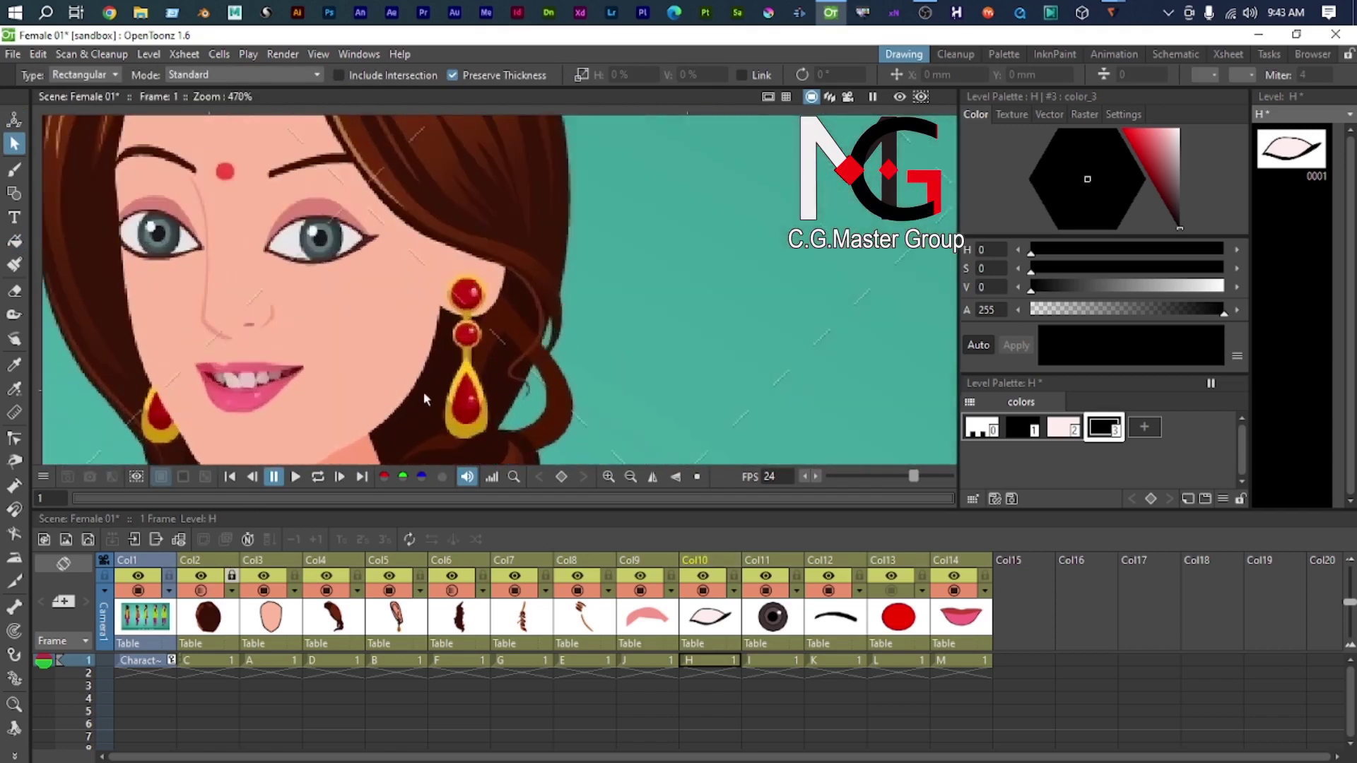
Step: Save the scene with the finished eyeliner on level H
scroll(514, 364, down, 4)
scroll(368, 333, down, 3)
drag(855, 387, 565, 376)
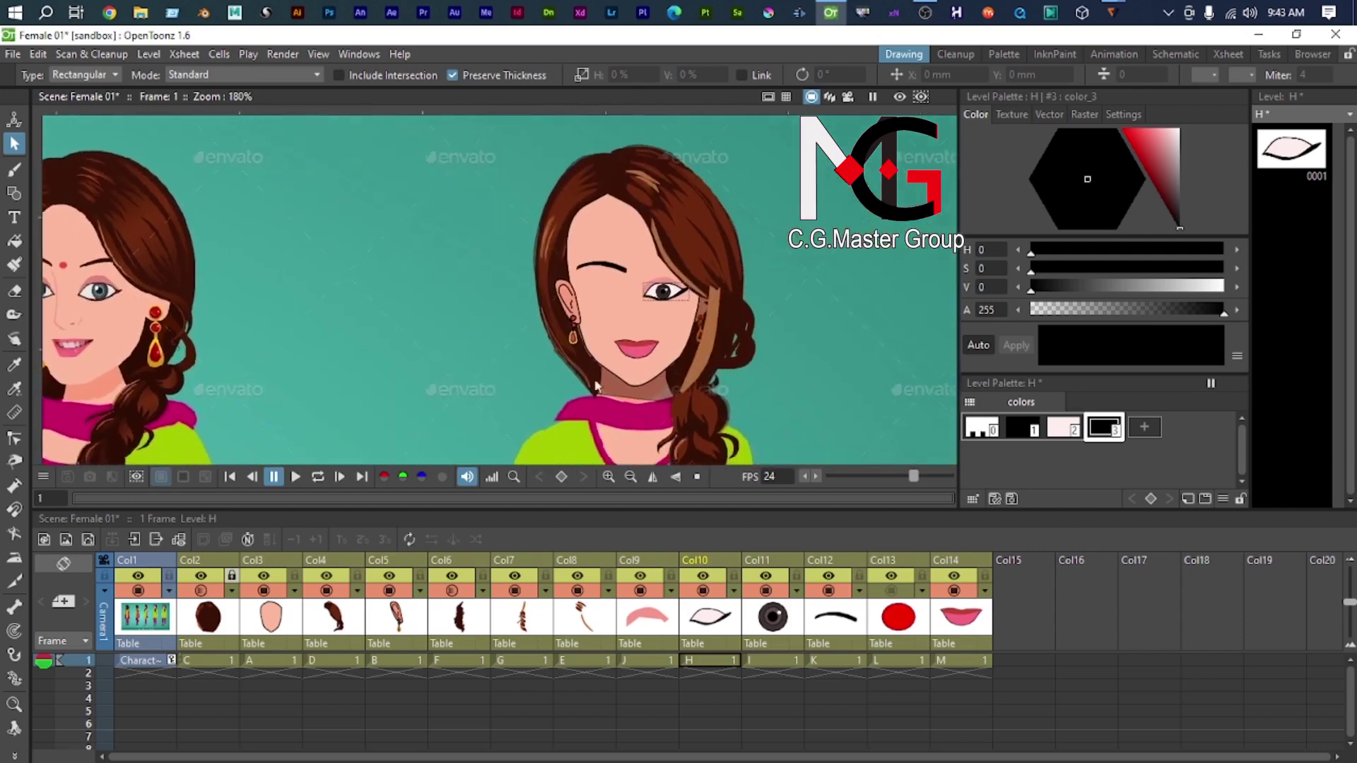
key(ctrl+s)
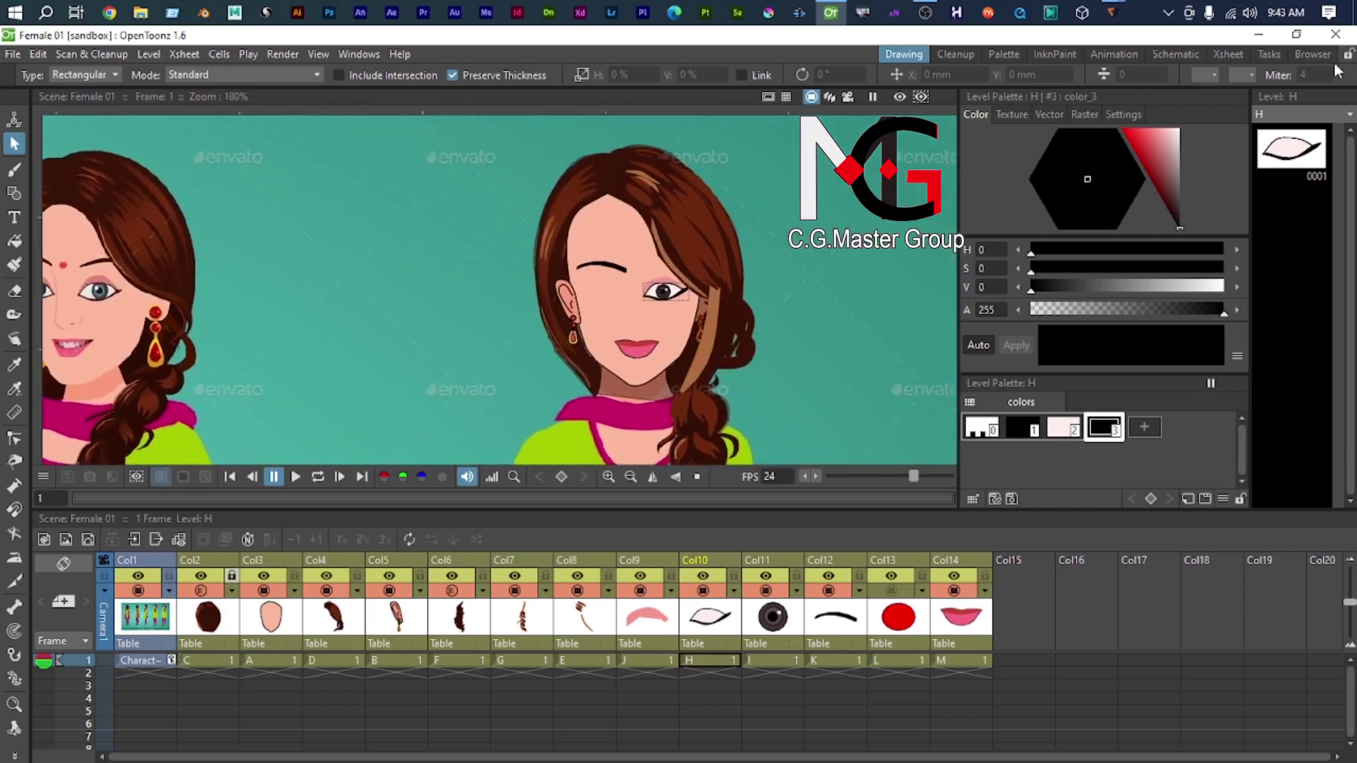